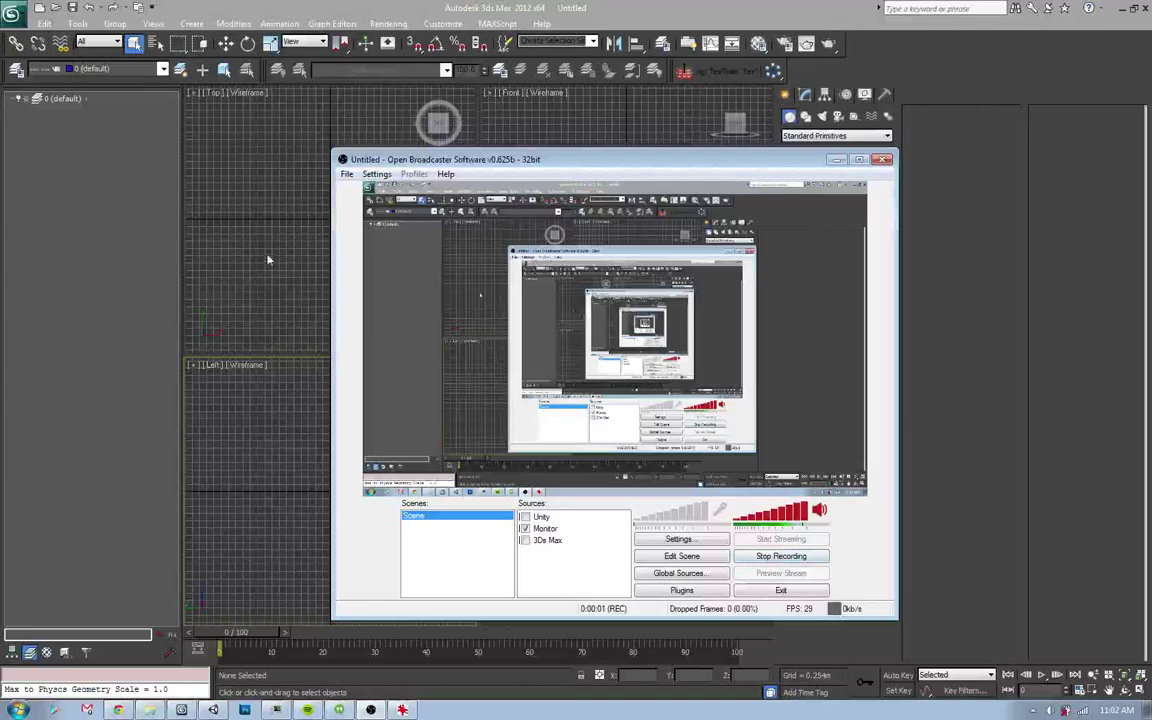
- Bring the empty 3ds Max scene forward with the Top viewport active, and show recent documents
{"action": "left_click", "coordinate": [252, 249]}
{"action": "left_click", "coordinate": [537, 249]}
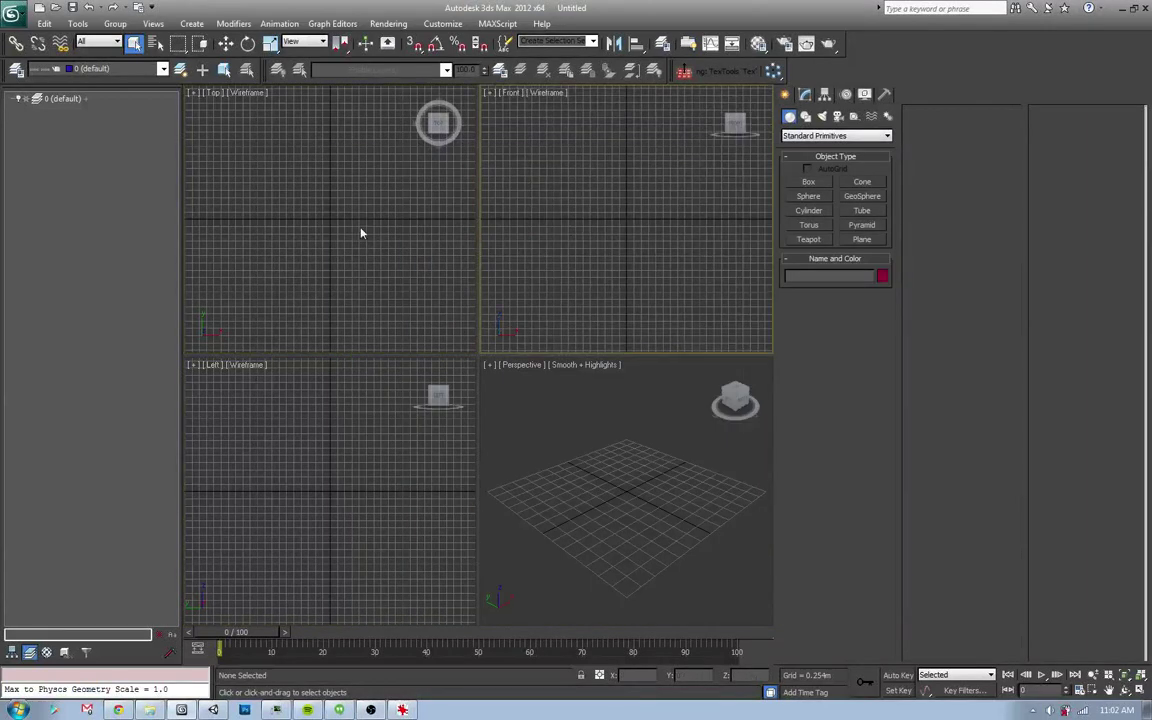
{"action": "left_click", "coordinate": [361, 233]}
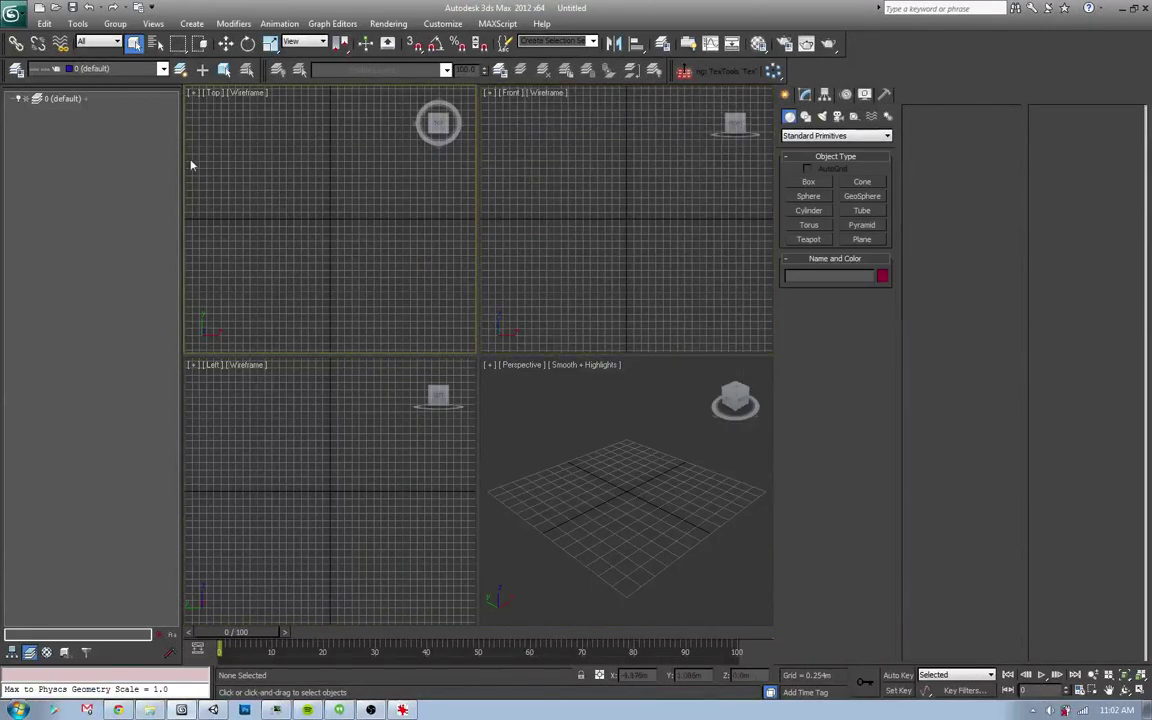
{"action": "left_click", "coordinate": [26, 17]}
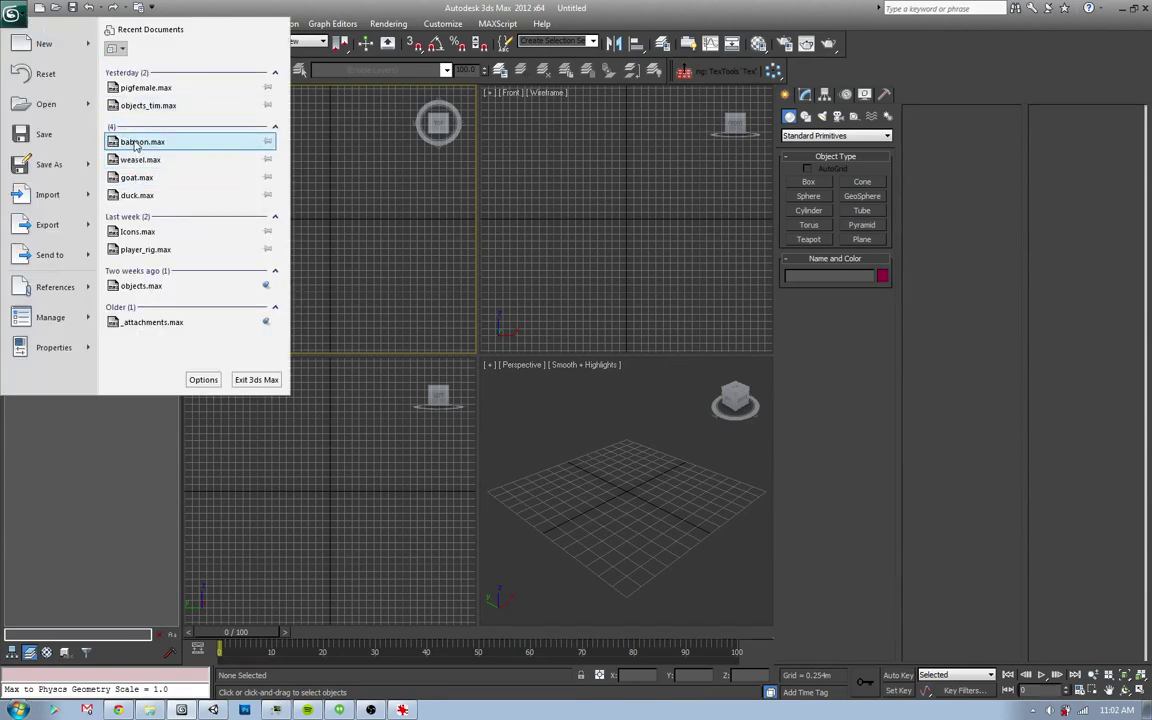
- Open the recent baboon.max scene, accept the gamma settings, and save it as squirrel.max
{"action": "left_click", "coordinate": [429, 239]}
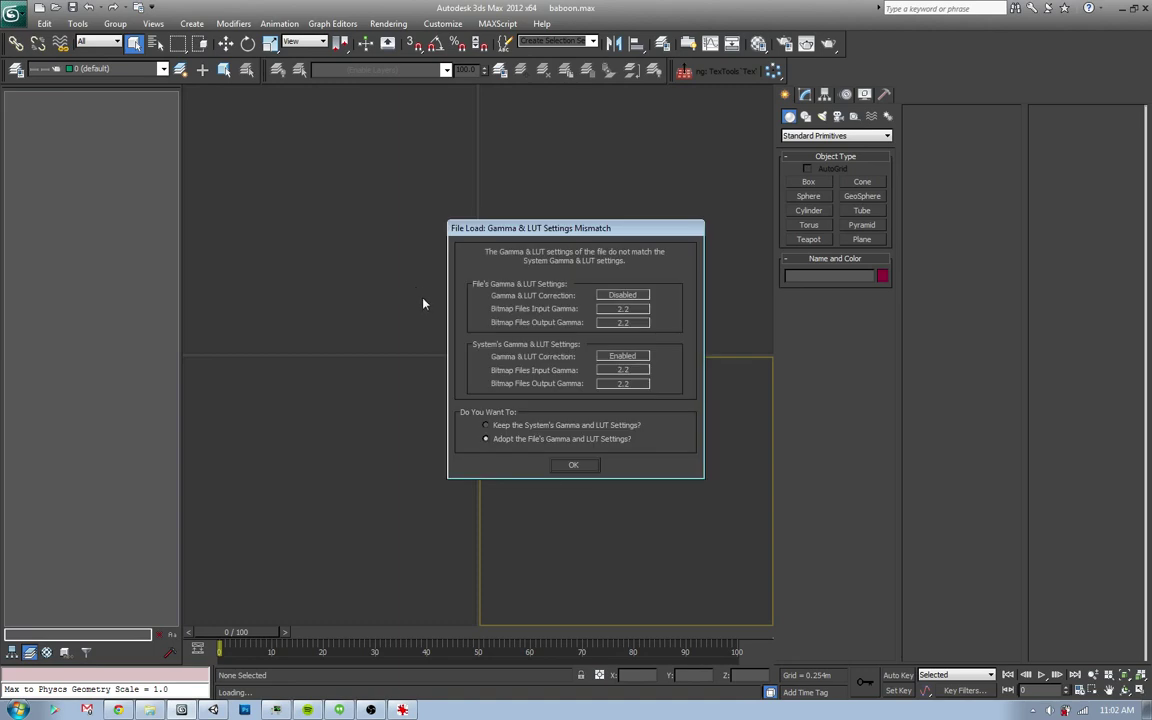
{"action": "key", "text": "Return"}
{"action": "key", "text": "Return"}
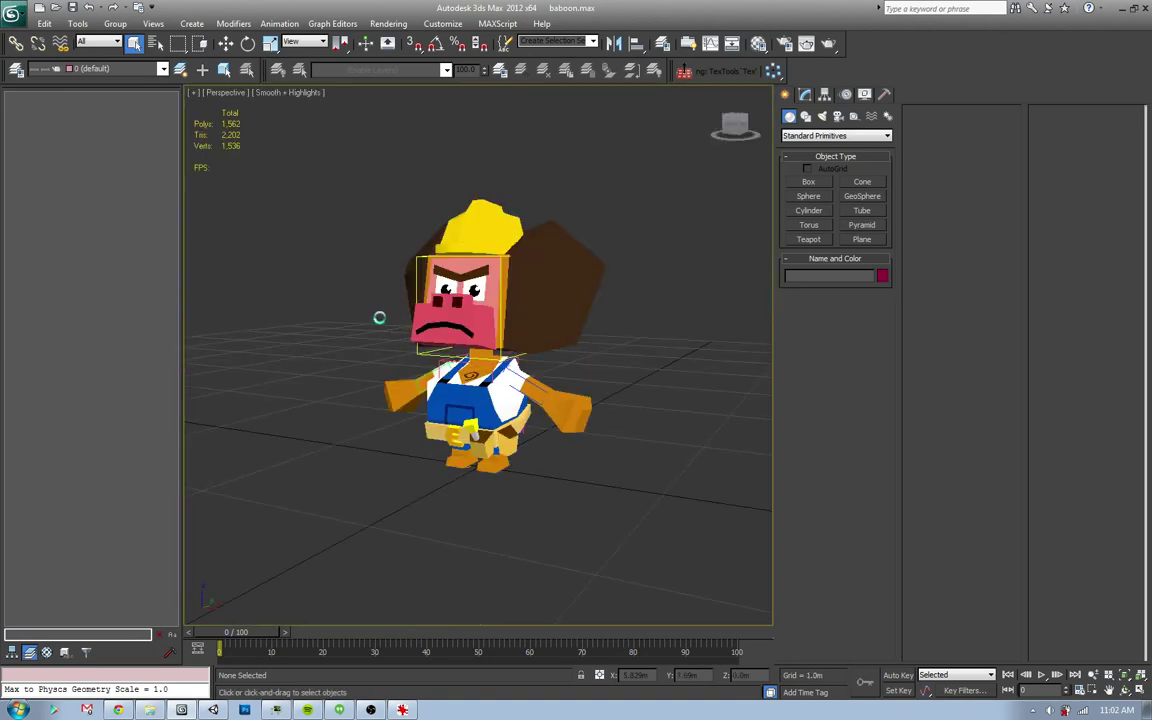
{"action": "key", "text": "ctrl+shift+s"}
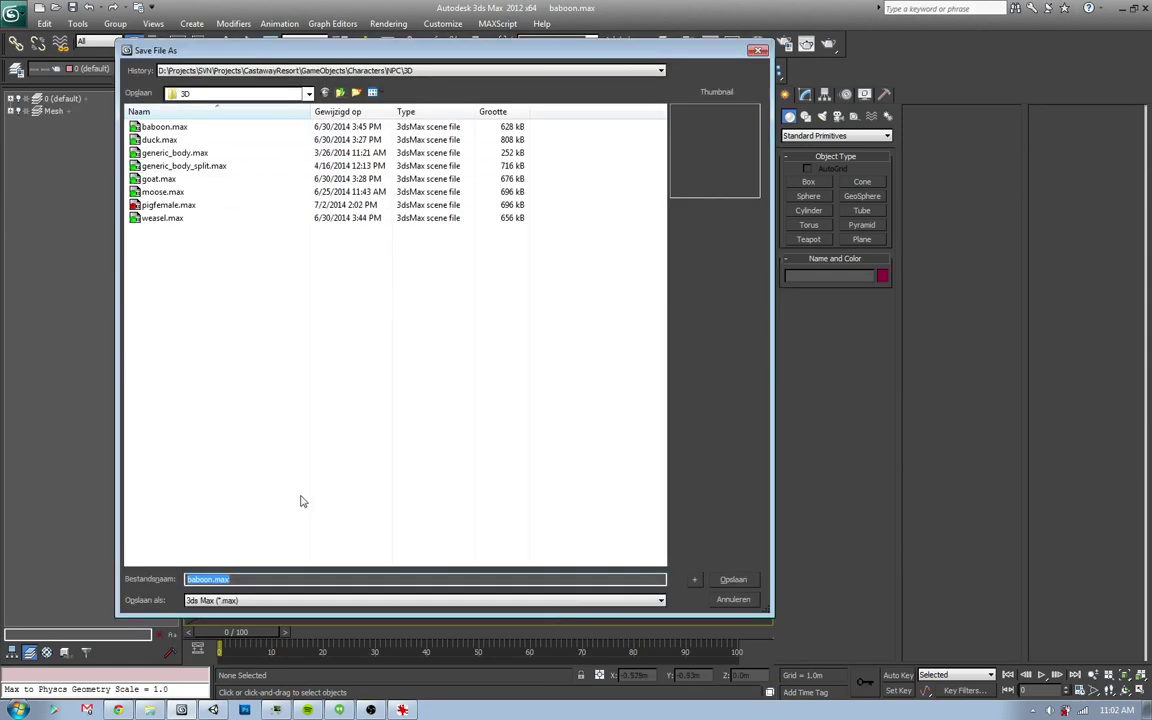
{"action": "type", "text": "squirrel"}
{"action": "key", "text": "Return"}
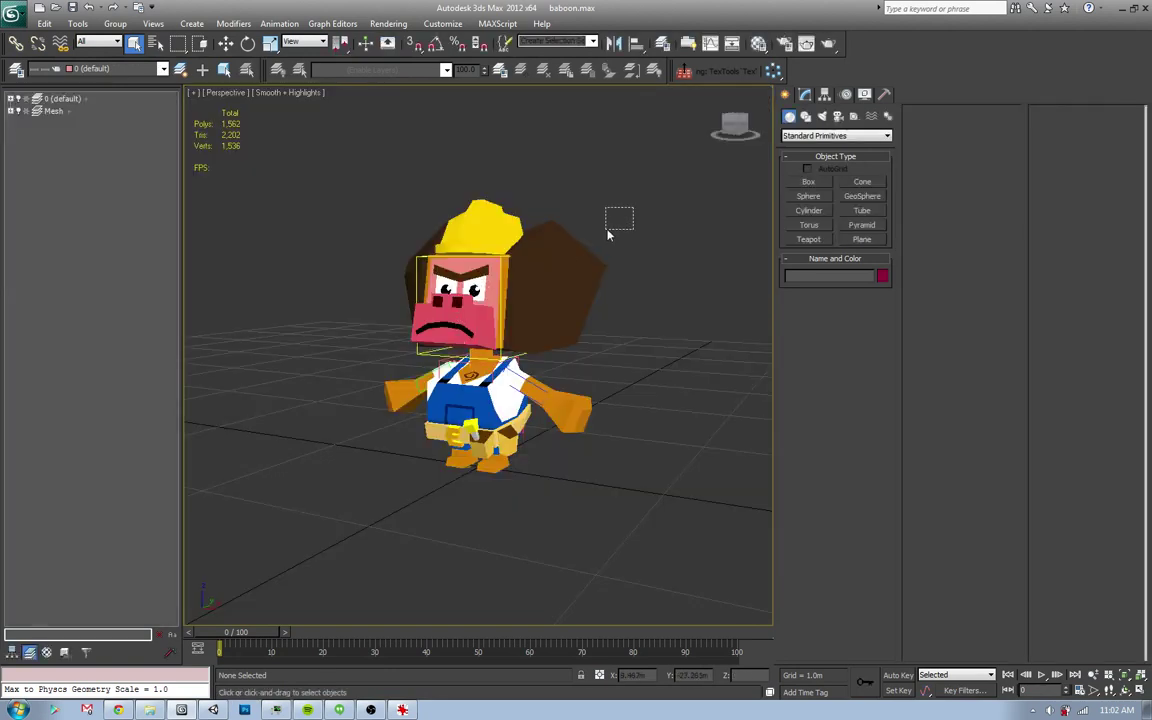
- Delete every head variant in the Mesh layer except head_neutral
{"action": "left_click", "coordinate": [11, 111]}
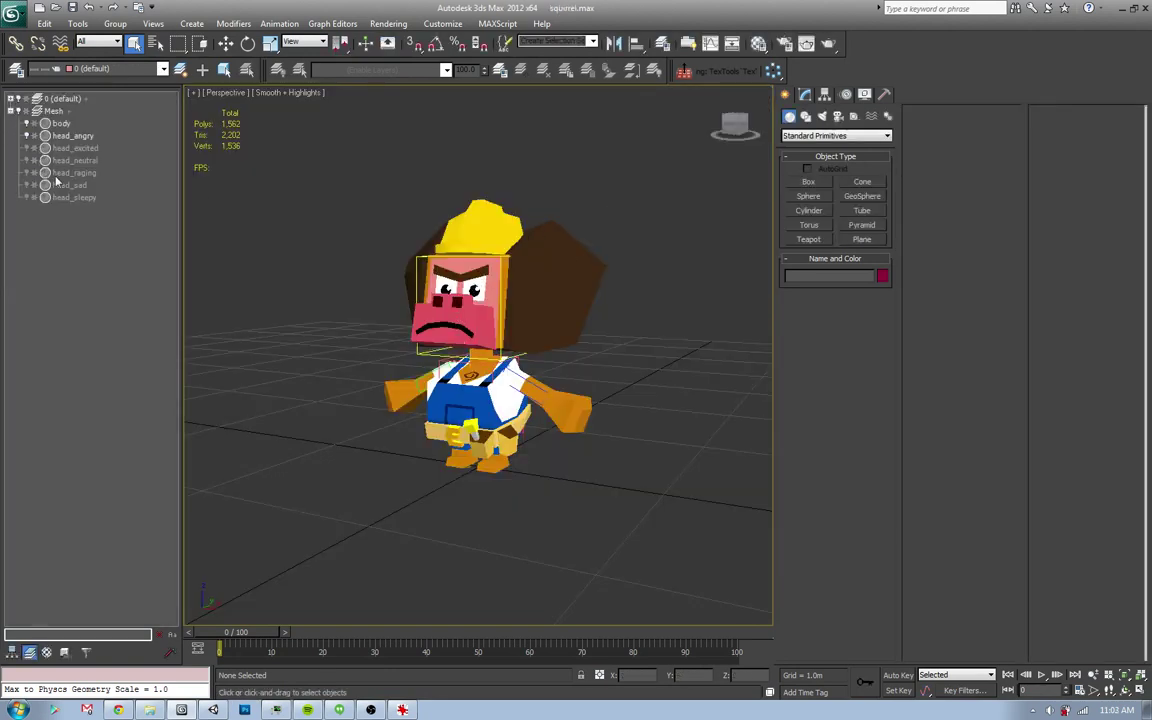
{"action": "left_click", "coordinate": [70, 135]}
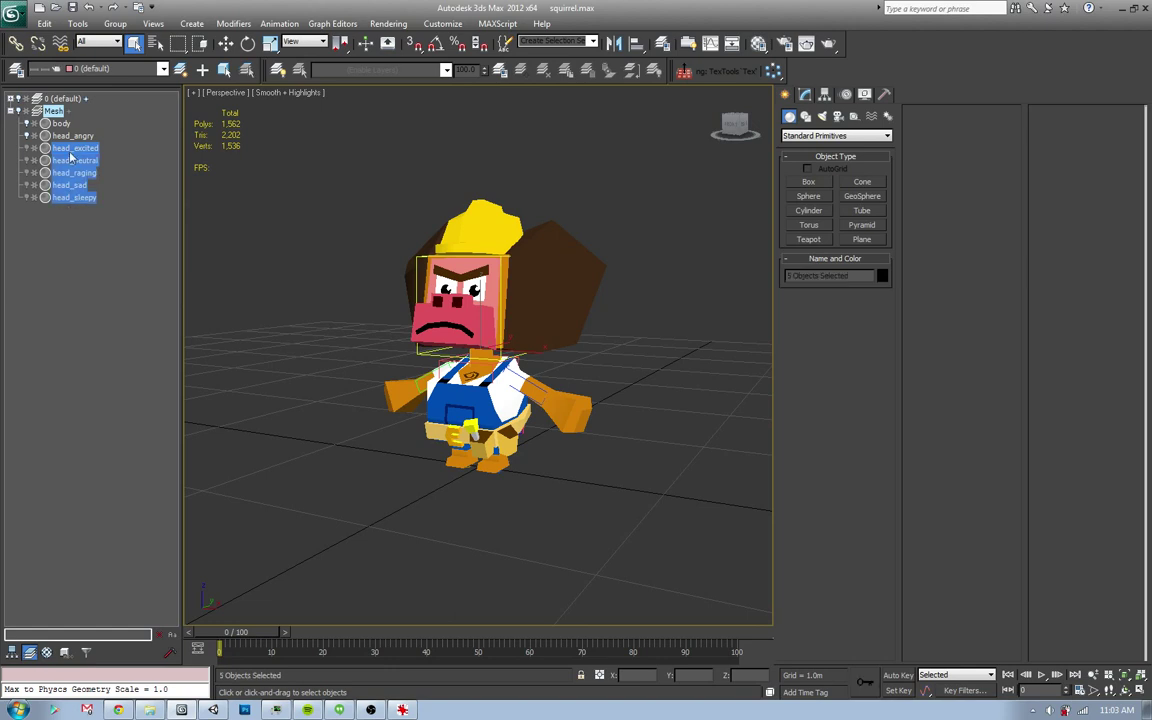
{"action": "left_click", "coordinate": [66, 196], "text": "shift"}
{"action": "left_click", "coordinate": [70, 160], "text": "ctrl"}
{"action": "key", "text": "Delete"}
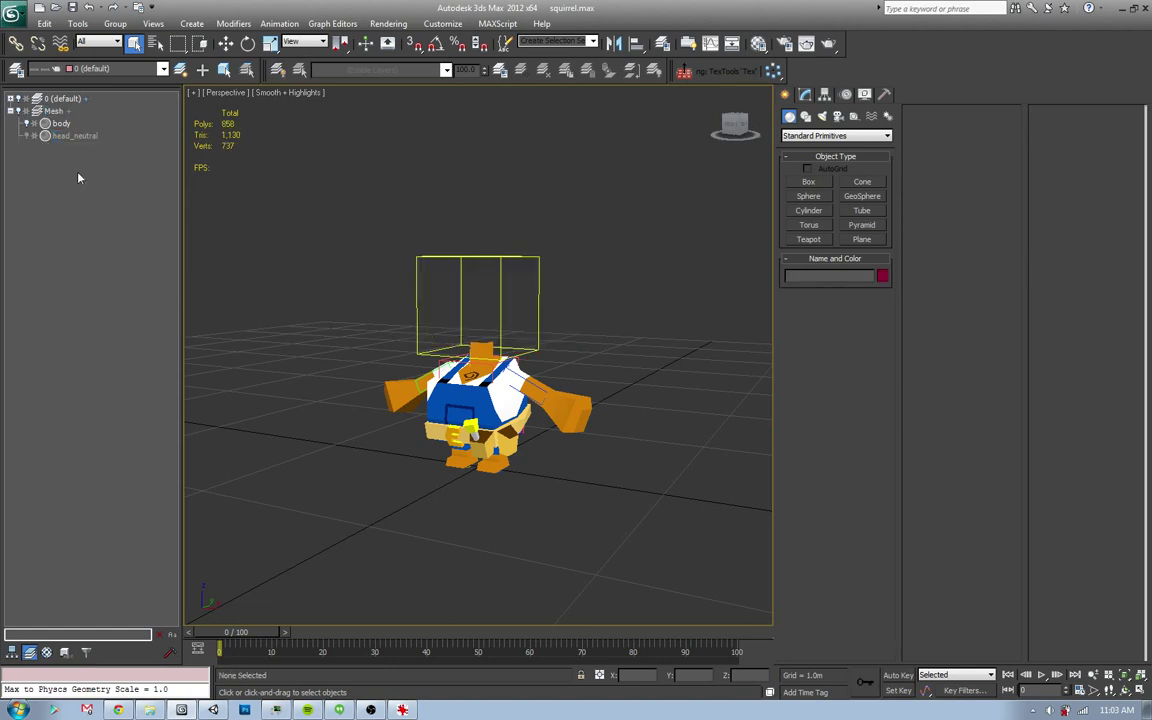
- Unhide head_neutral and delete its baboon head and hair polygons
{"action": "left_click", "coordinate": [27, 135]}
{"action": "left_click", "coordinate": [75, 135]}
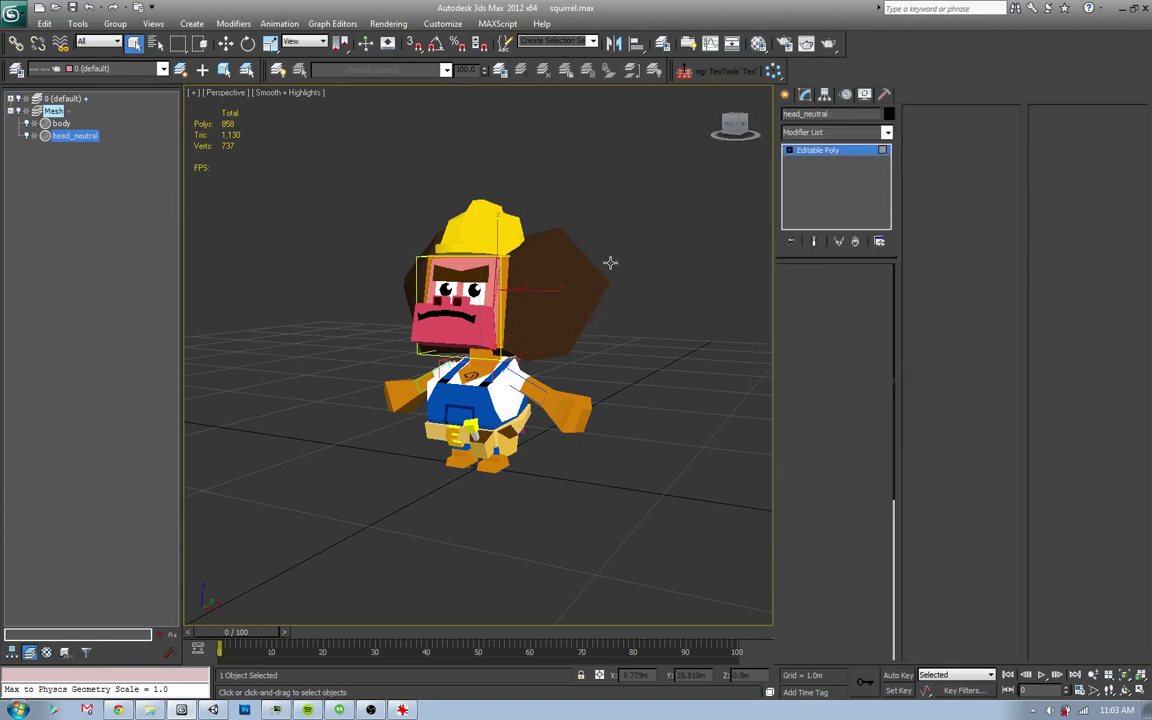
{"action": "middle_click_drag", "start_coordinate": [604, 339], "coordinate": [599, 316], "text": "alt"}
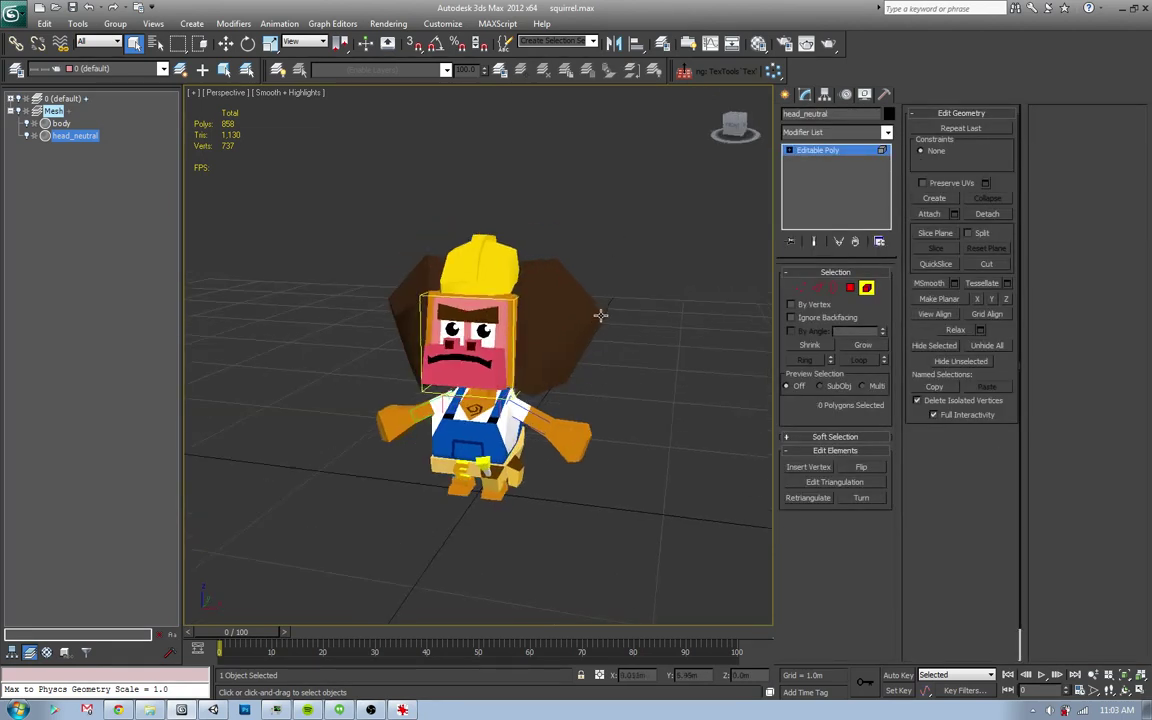
{"action": "left_click_drag", "start_coordinate": [608, 327], "coordinate": [609, 355]}
{"action": "left_click", "coordinate": [609, 355]}
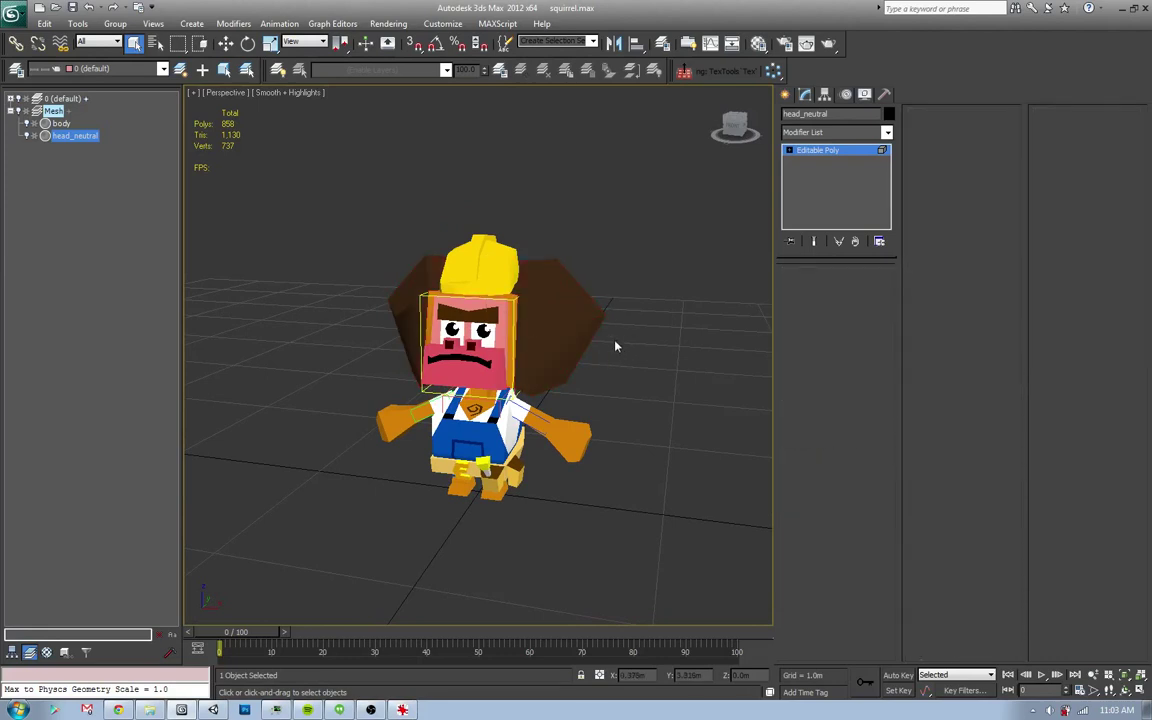
{"action": "middle_click_drag", "start_coordinate": [615, 332], "coordinate": [600, 360], "text": "alt"}
{"action": "left_click", "coordinate": [591, 391]}
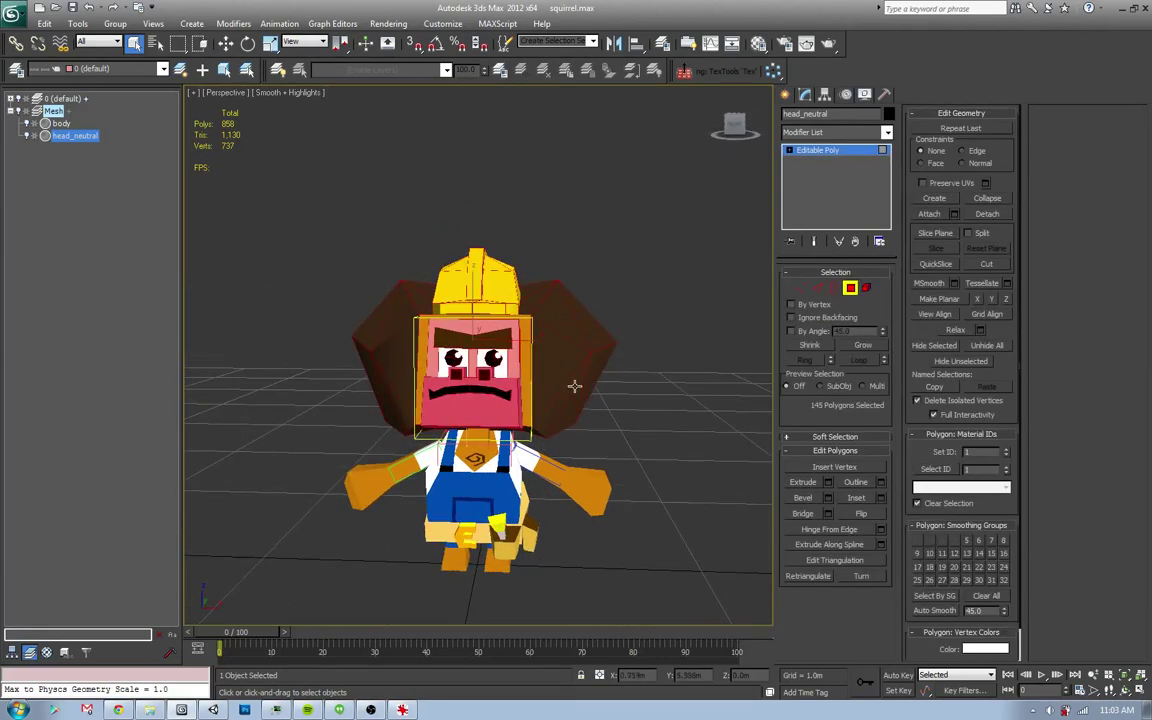
{"action": "mouse_move", "coordinate": [469, 371]}
{"action": "middle_mouse_down", "text": "alt"}
{"action": "mouse_move", "coordinate": [415, 351]}
{"action": "mouse_move", "coordinate": [424, 333]}
{"action": "mouse_move", "coordinate": [437, 408]}
{"action": "middle_mouse_up", "text": "alt"}
{"action": "key", "text": "Delete"}
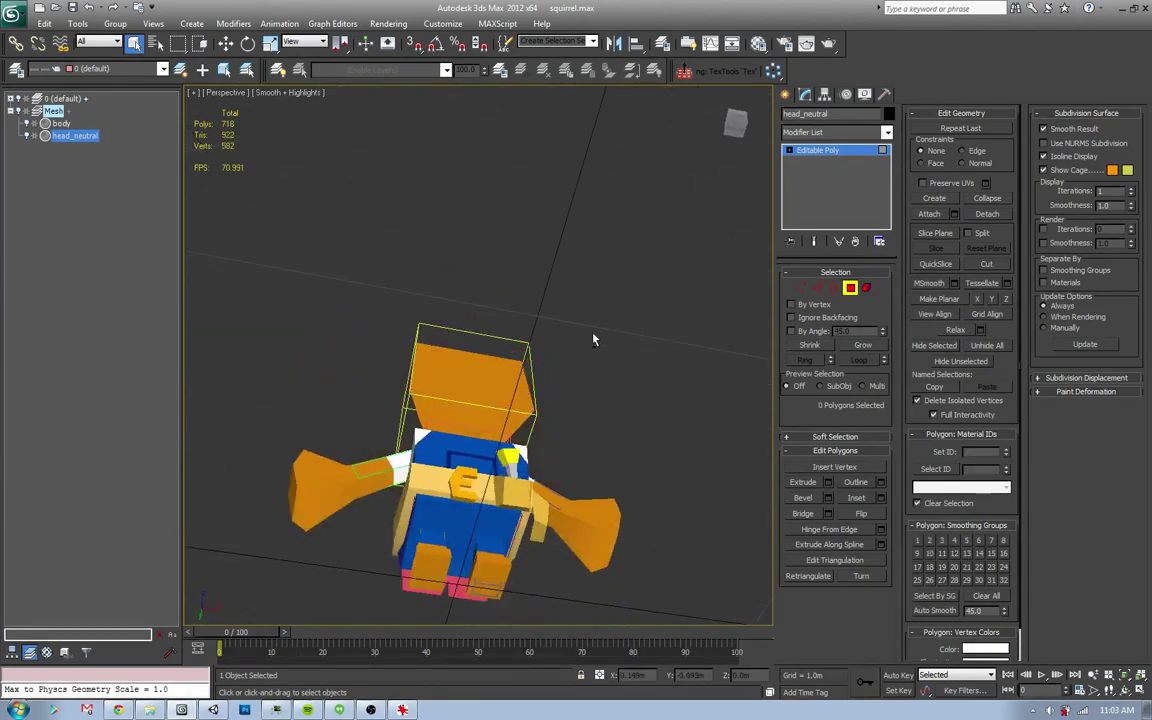
- Delete the leftover head_neutral object entirely
{"action": "mouse_move", "coordinate": [593, 340]}
{"action": "middle_mouse_down", "text": "alt"}
{"action": "mouse_move", "coordinate": [437, 386]}
{"action": "mouse_move", "coordinate": [508, 366]}
{"action": "middle_mouse_up", "text": "alt"}
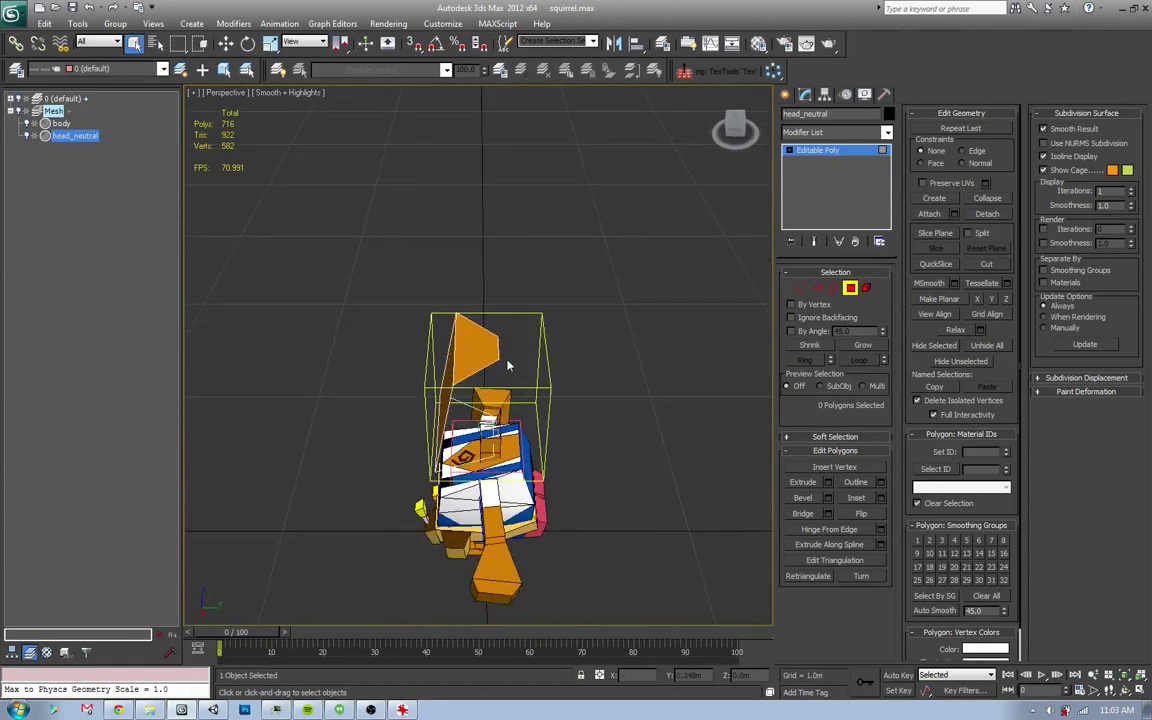
{"action": "key", "text": "F4"}
{"action": "key", "text": "5"}
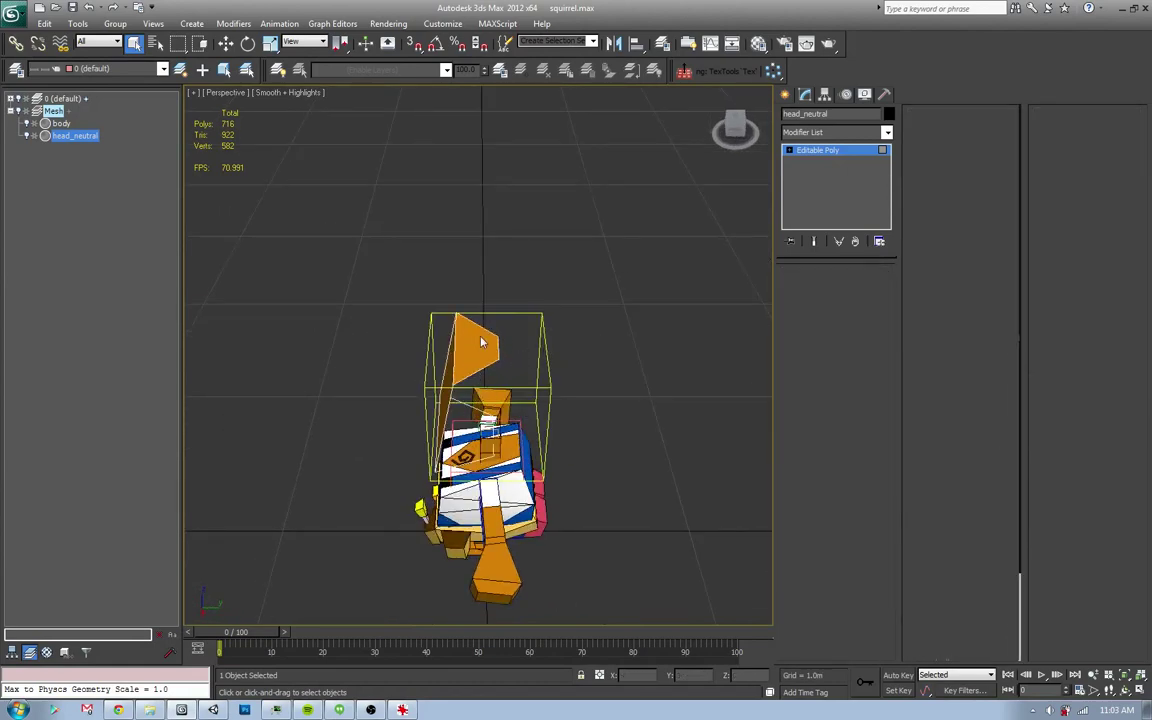
{"action": "left_click", "coordinate": [80, 135]}
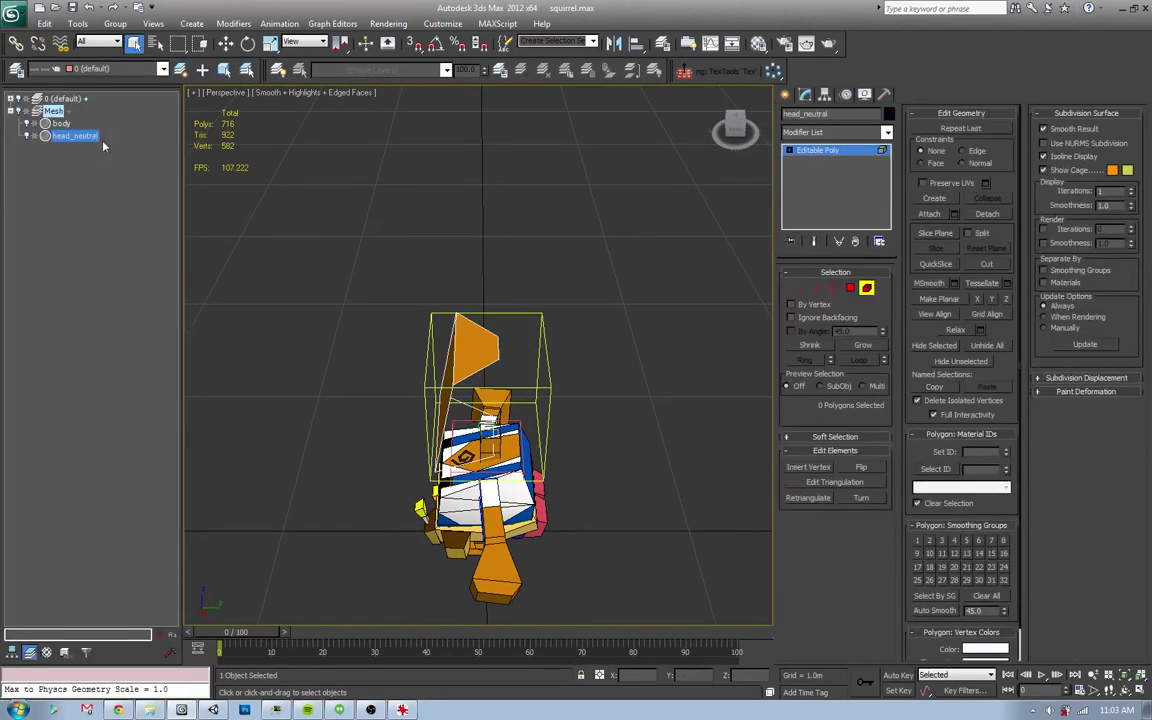
{"action": "key", "text": "ctrl+b"}
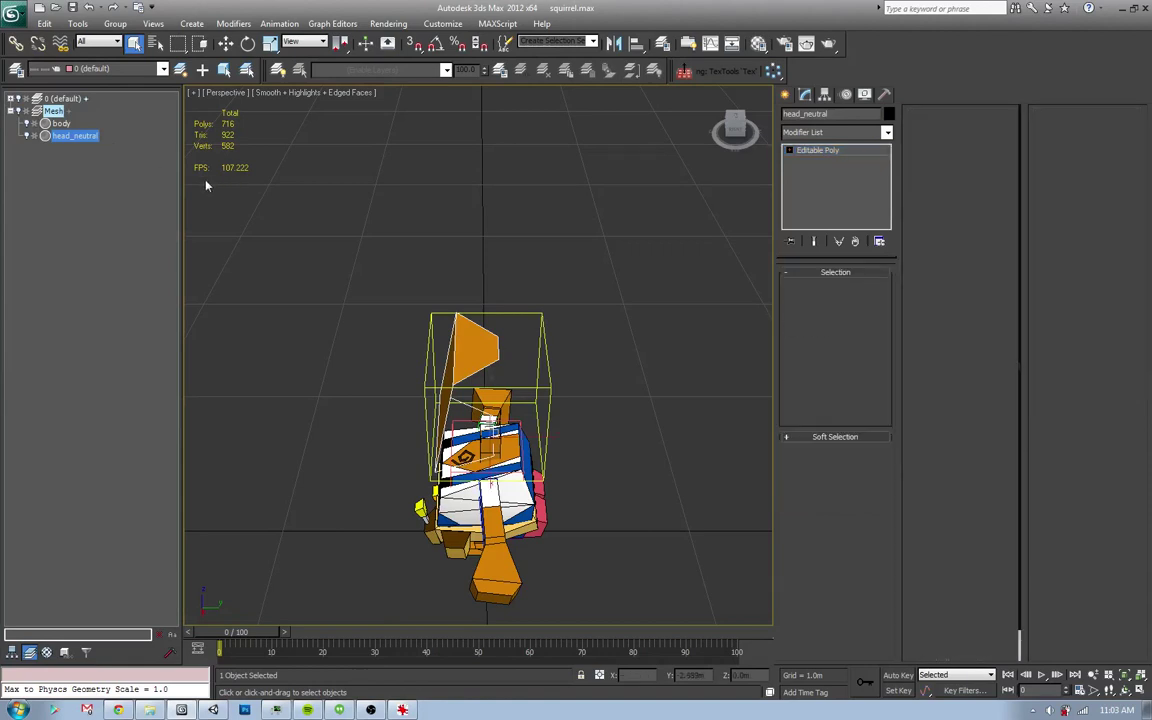
{"action": "key", "text": "Delete"}
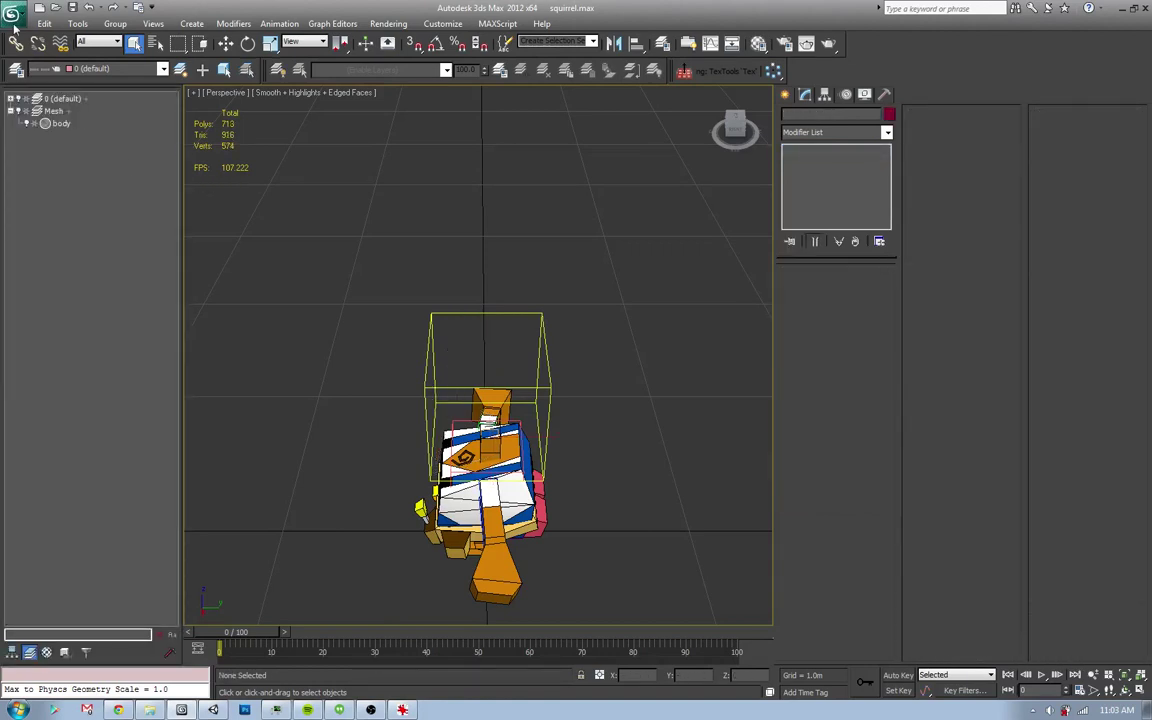
- Merge head_neutral from moose.max in the NPC characters folder, accepting its reparenting
{"action": "key", "text": "alt+f"}
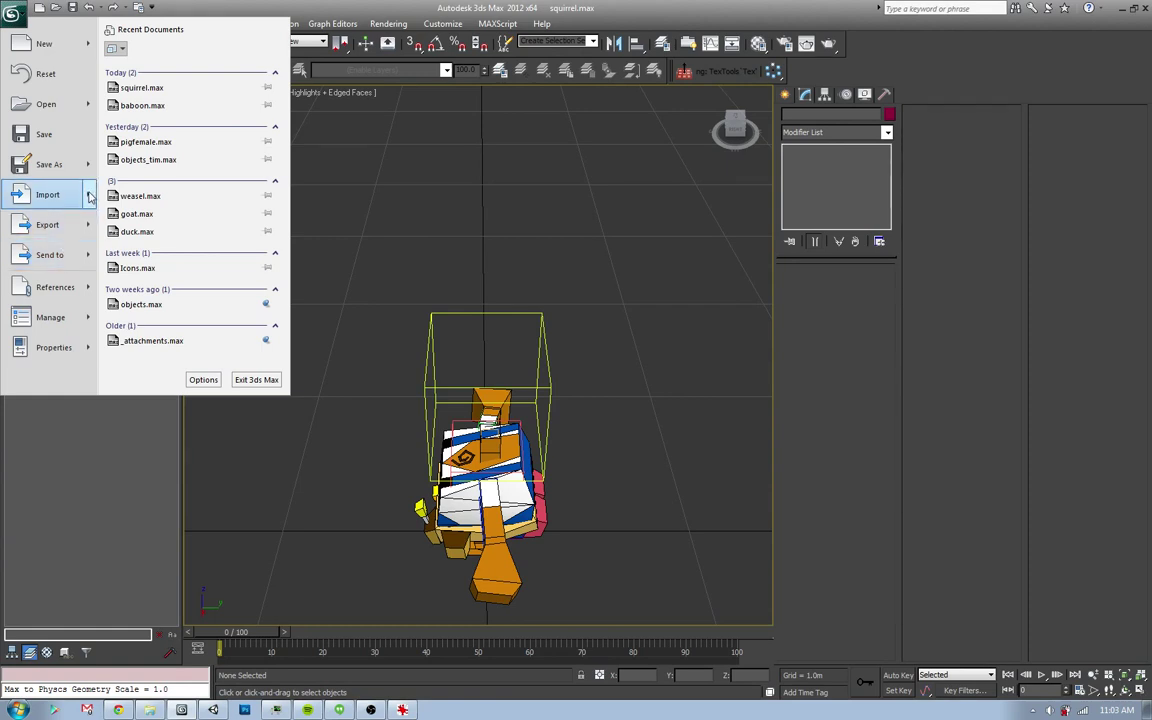
{"action": "mouse_move", "coordinate": [52, 194]}
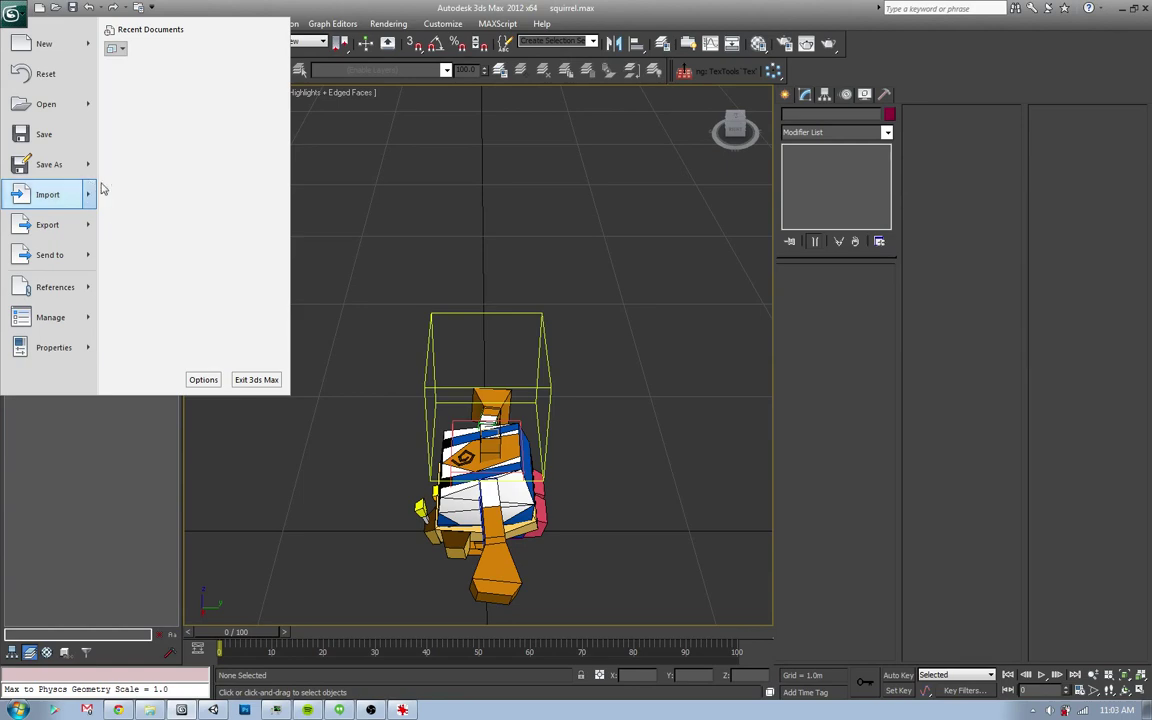
{"action": "left_click", "coordinate": [250, 128]}
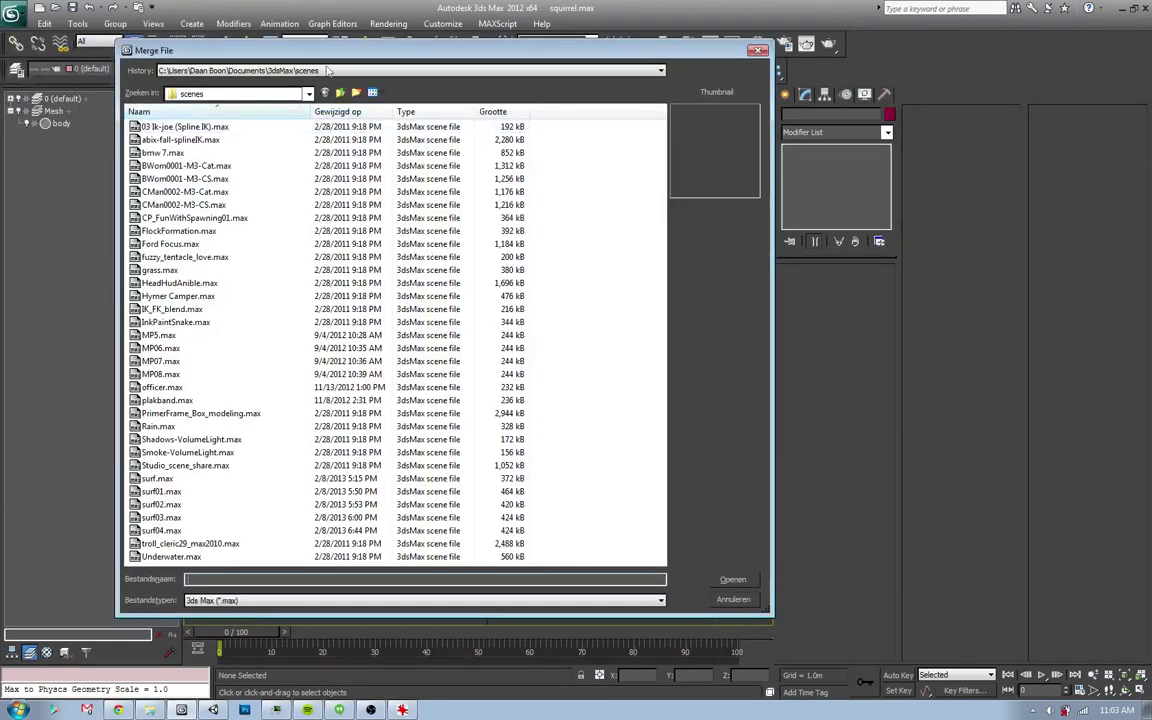
{"action": "left_click", "coordinate": [338, 72]}
{"action": "left_click", "coordinate": [308, 81]}
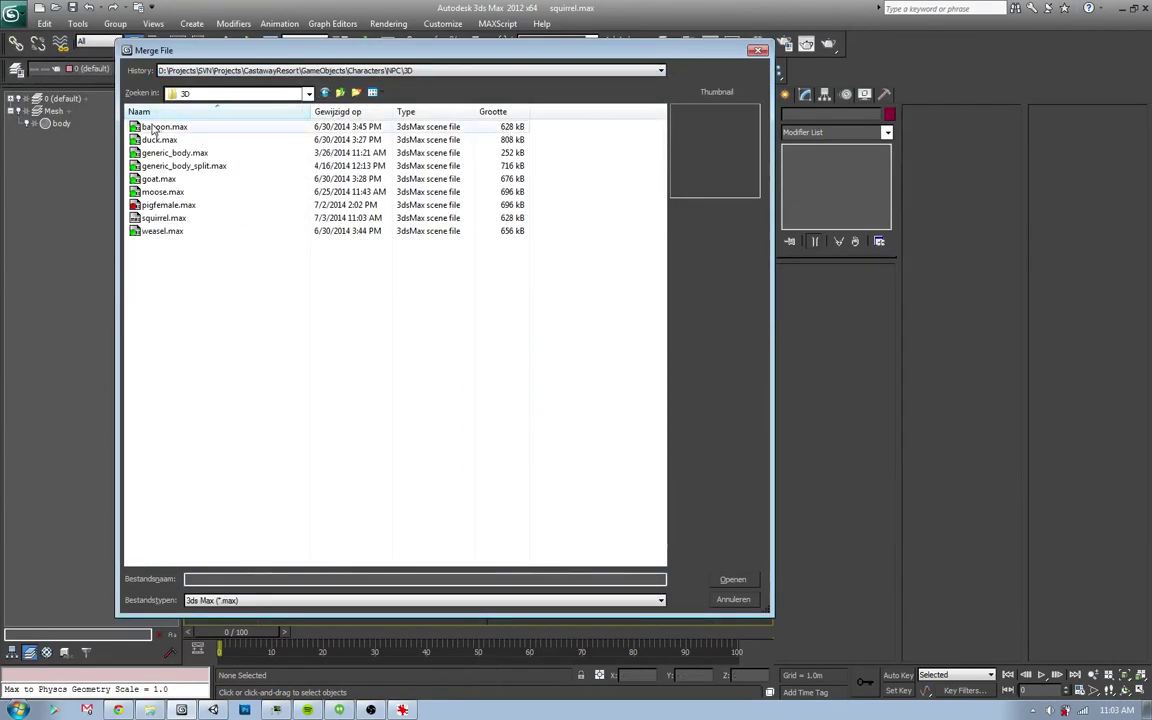
{"action": "left_click", "coordinate": [157, 192]}
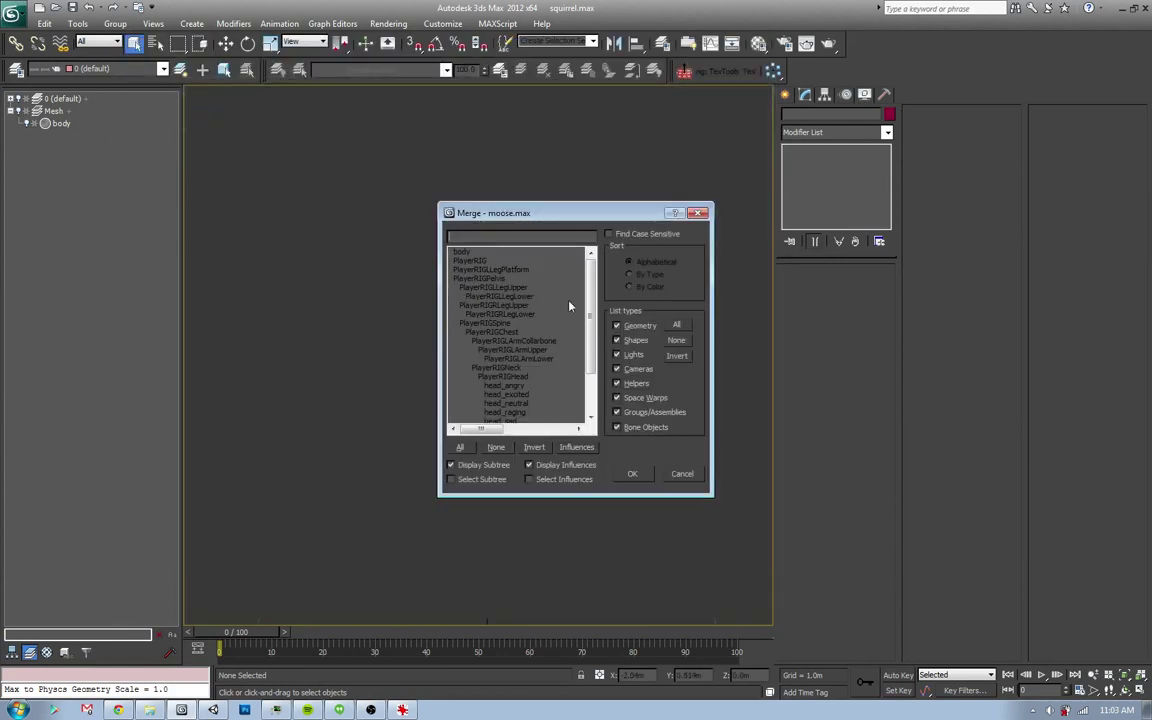
{"action": "scroll", "coordinate": [569, 306], "scroll_direction": "down", "scroll_amount": 2}
{"action": "double_click", "coordinate": [531, 352]}
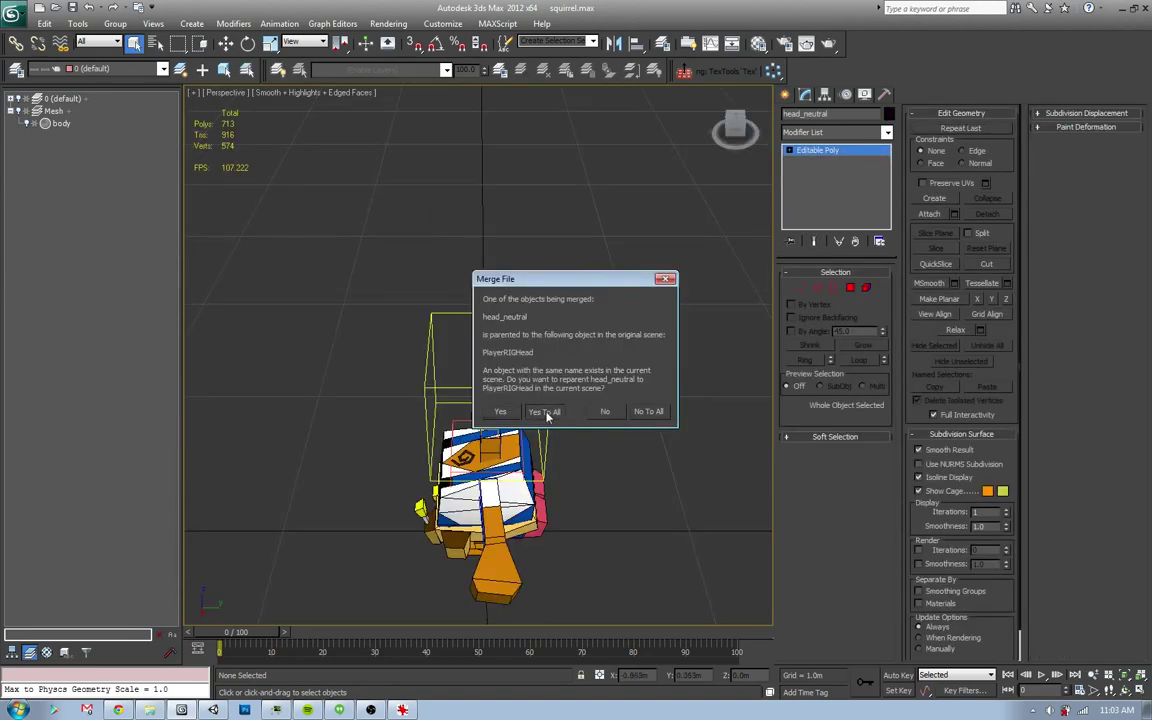
{"action": "left_click", "coordinate": [500, 411]}
- Select the moose head element, check the Harold concept image, then hide the head
{"action": "middle_click_drag", "start_coordinate": [560, 380], "coordinate": [772, 335], "text": "alt"}
{"action": "key", "text": "5"}
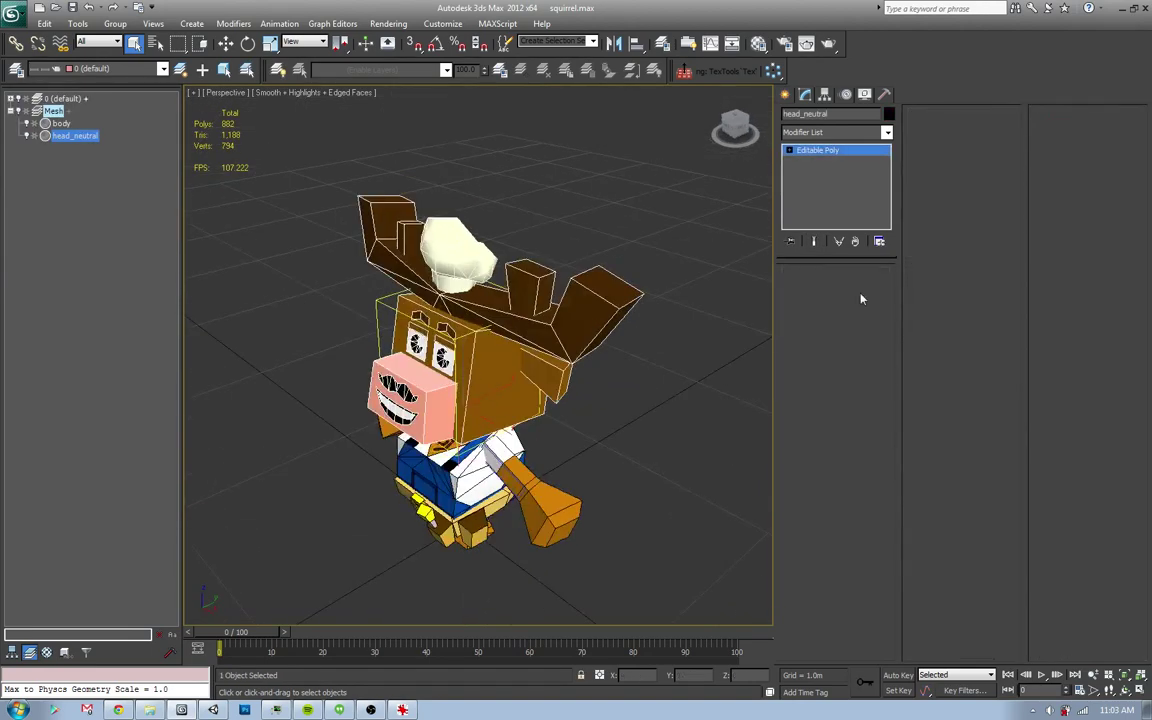
{"action": "left_click", "coordinate": [443, 344]}
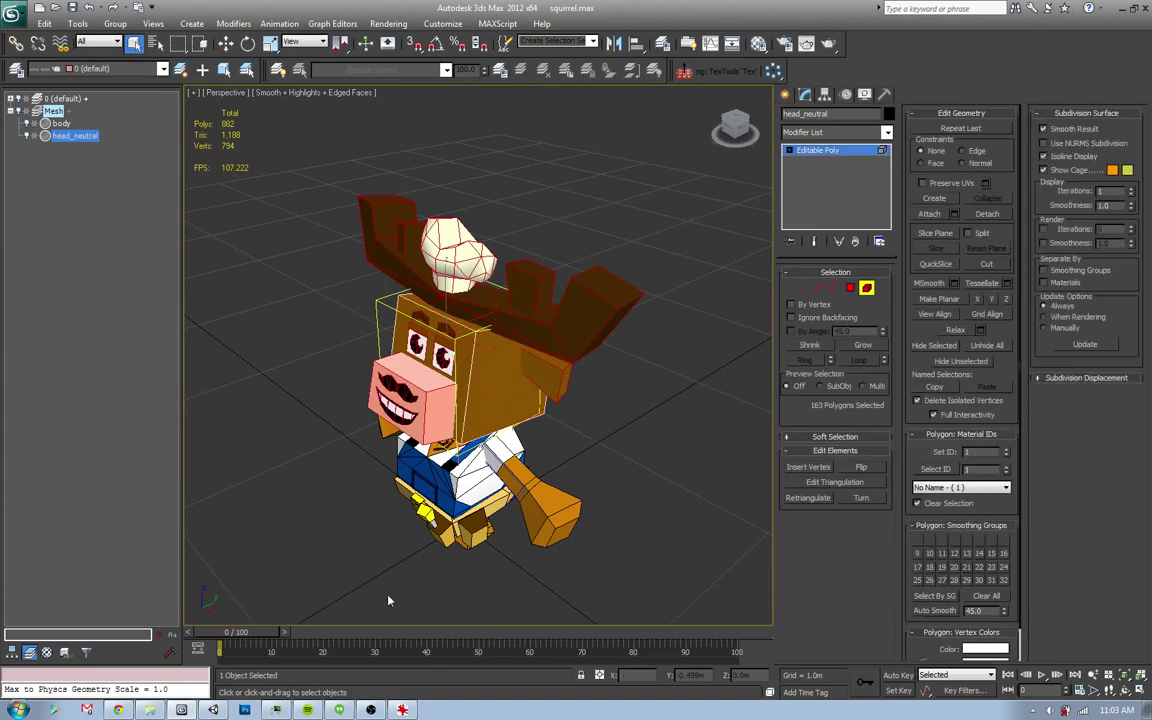
{"action": "key", "text": "alt+Tab"}
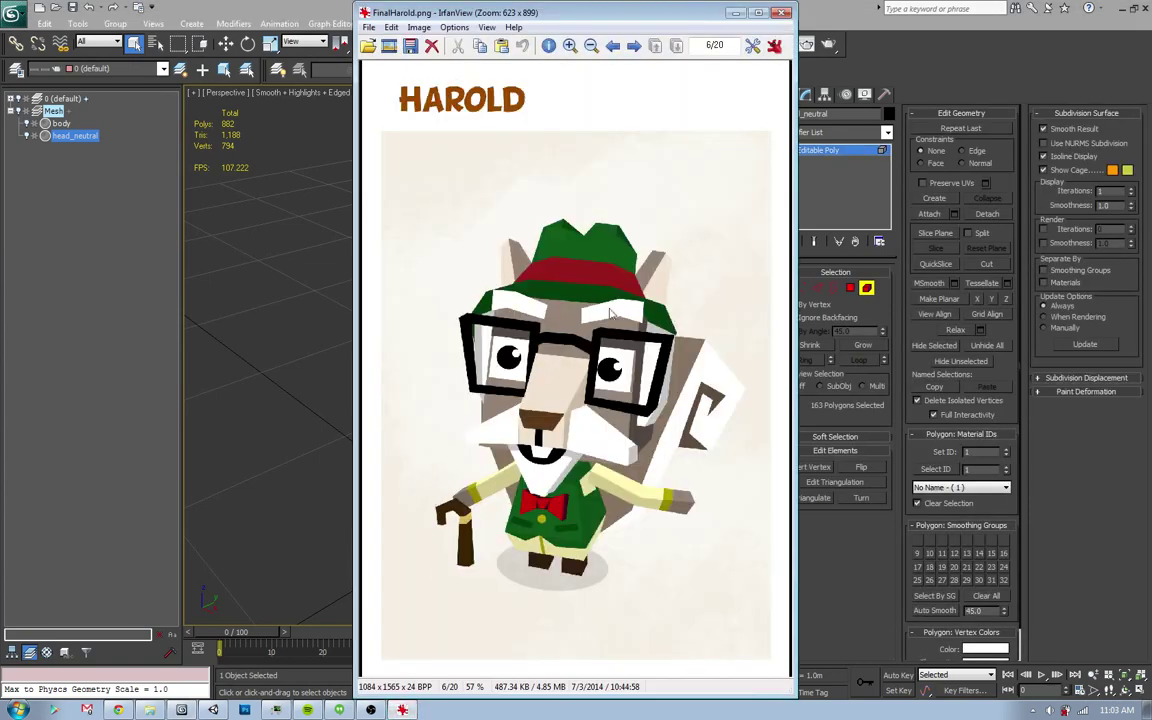
{"action": "left_click", "coordinate": [897, 59]}
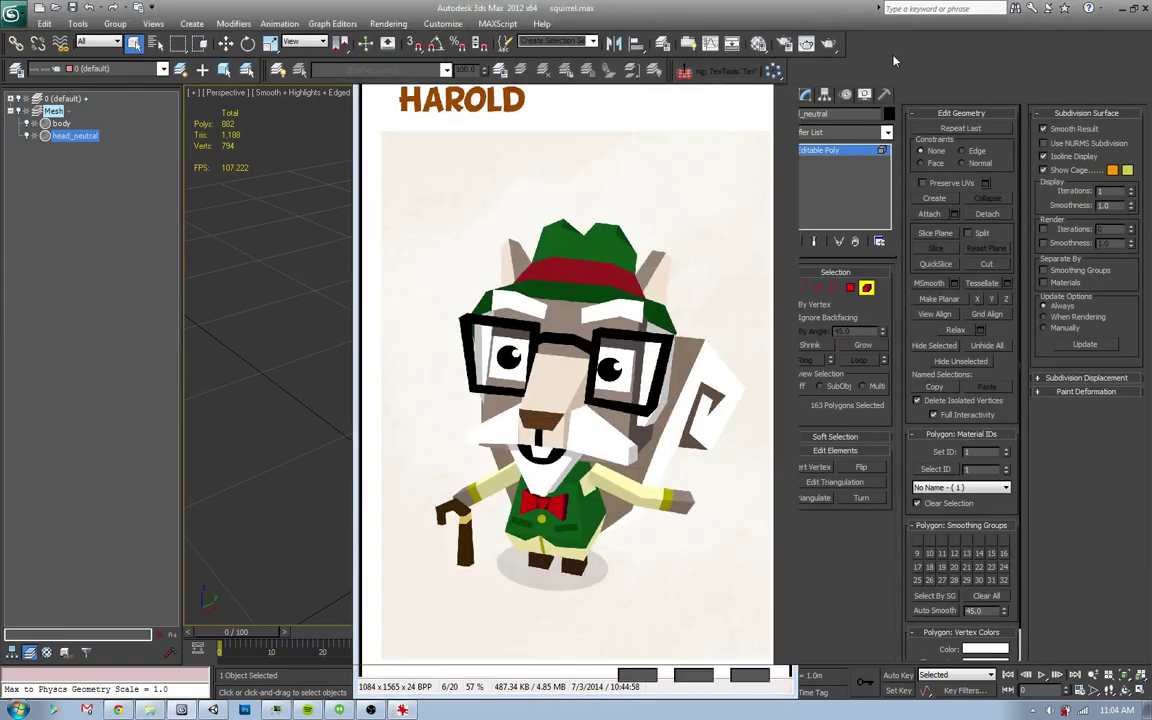
{"action": "key", "text": "alt+h"}
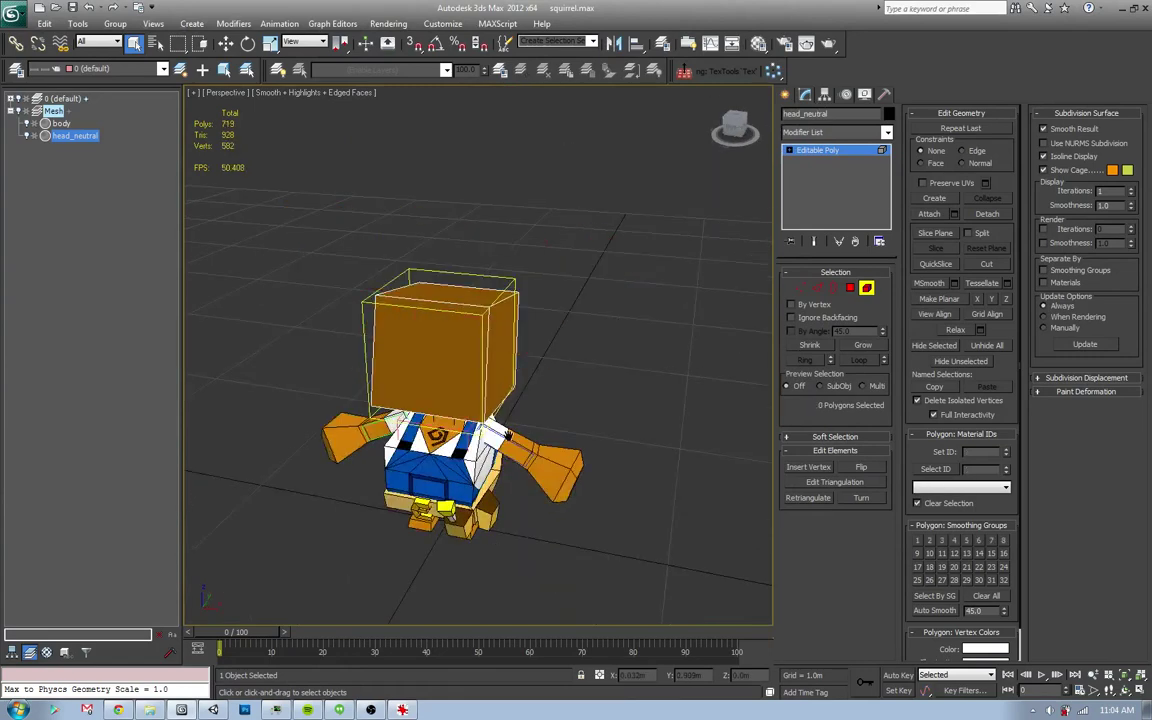
- Select the body mesh and delete its Skin modifier
{"action": "middle_click_drag", "start_coordinate": [618, 325], "coordinate": [603, 388], "text": "alt"}
{"action": "left_click", "coordinate": [866, 290]}
{"action": "middle_click_drag", "start_coordinate": [500, 380], "coordinate": [540, 370], "text": "alt"}
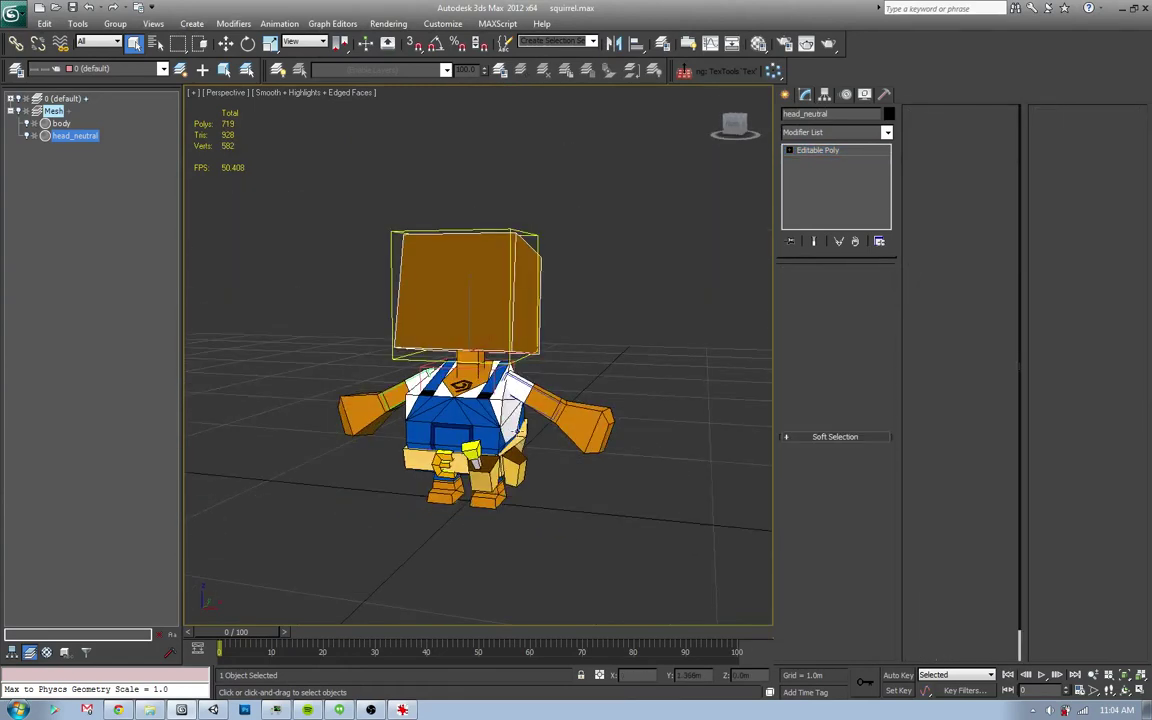
{"action": "left_click", "coordinate": [476, 213]}
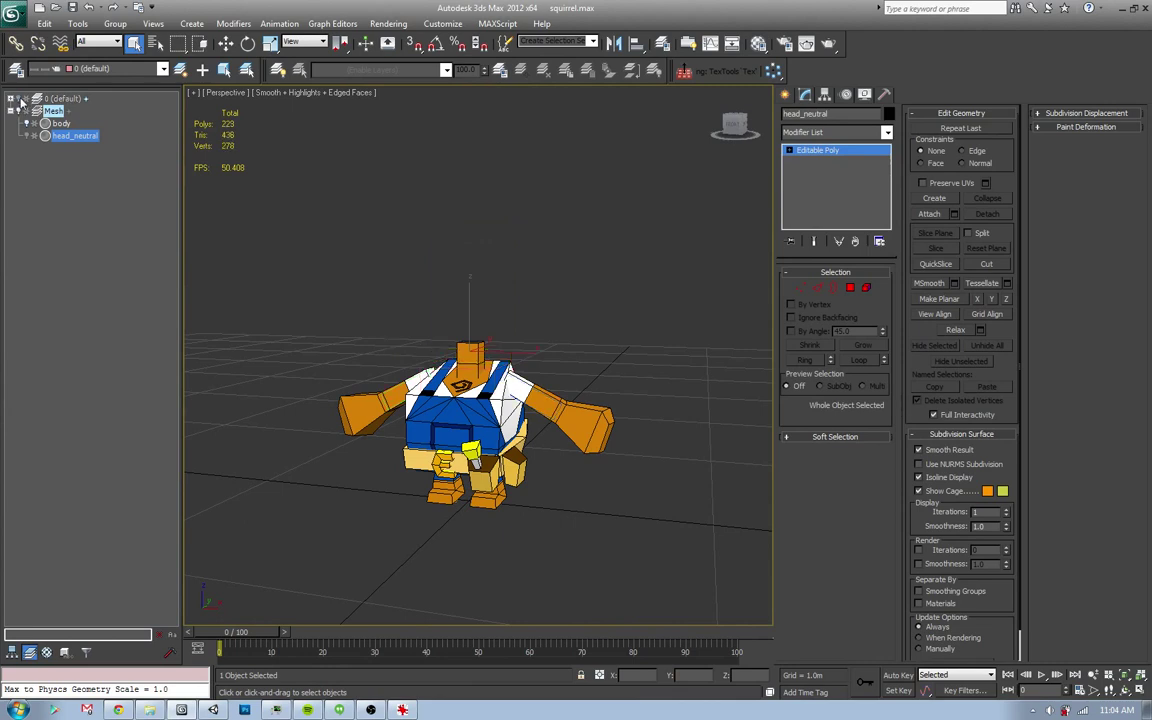
{"action": "middle_click_drag", "start_coordinate": [476, 213], "coordinate": [557, 385], "text": "alt"}
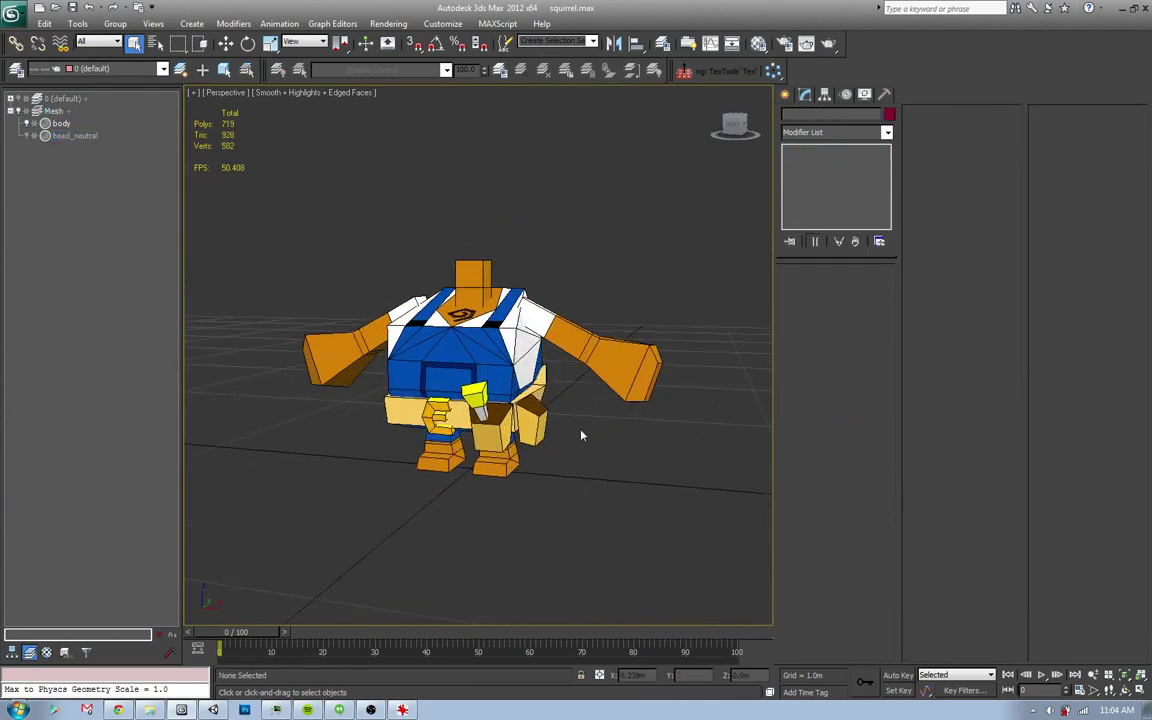
{"action": "left_click", "coordinate": [545, 410]}
{"action": "left_click", "coordinate": [869, 289]}
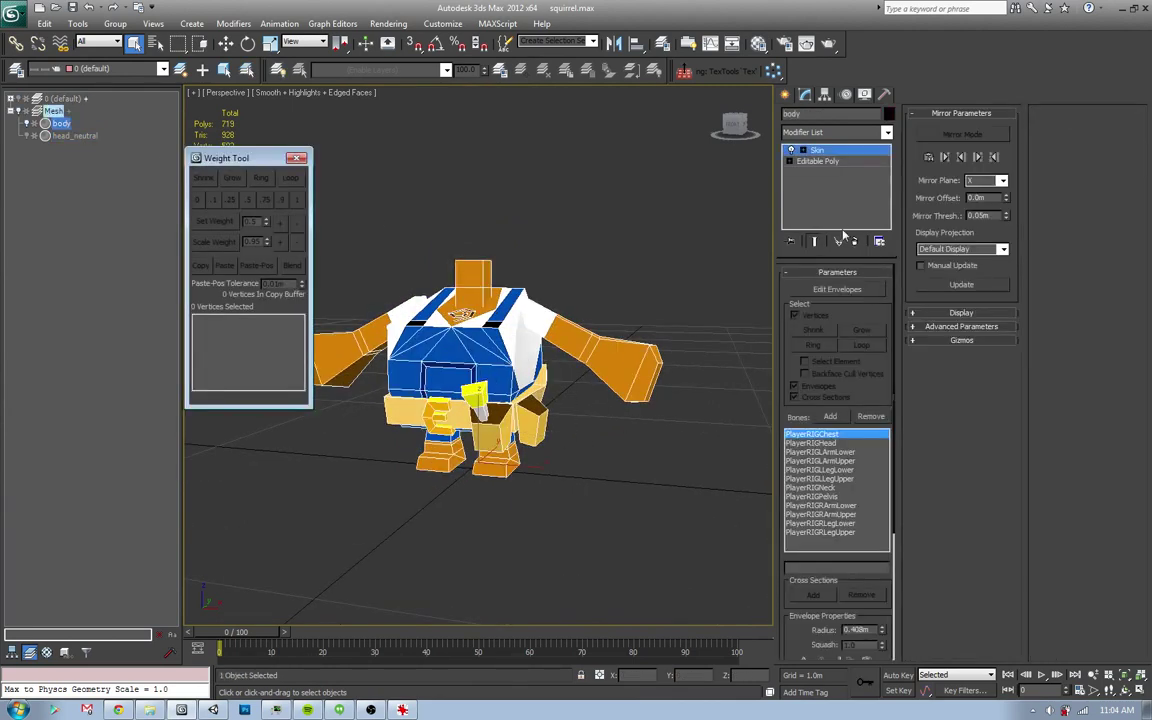
{"action": "left_click", "coordinate": [853, 241]}
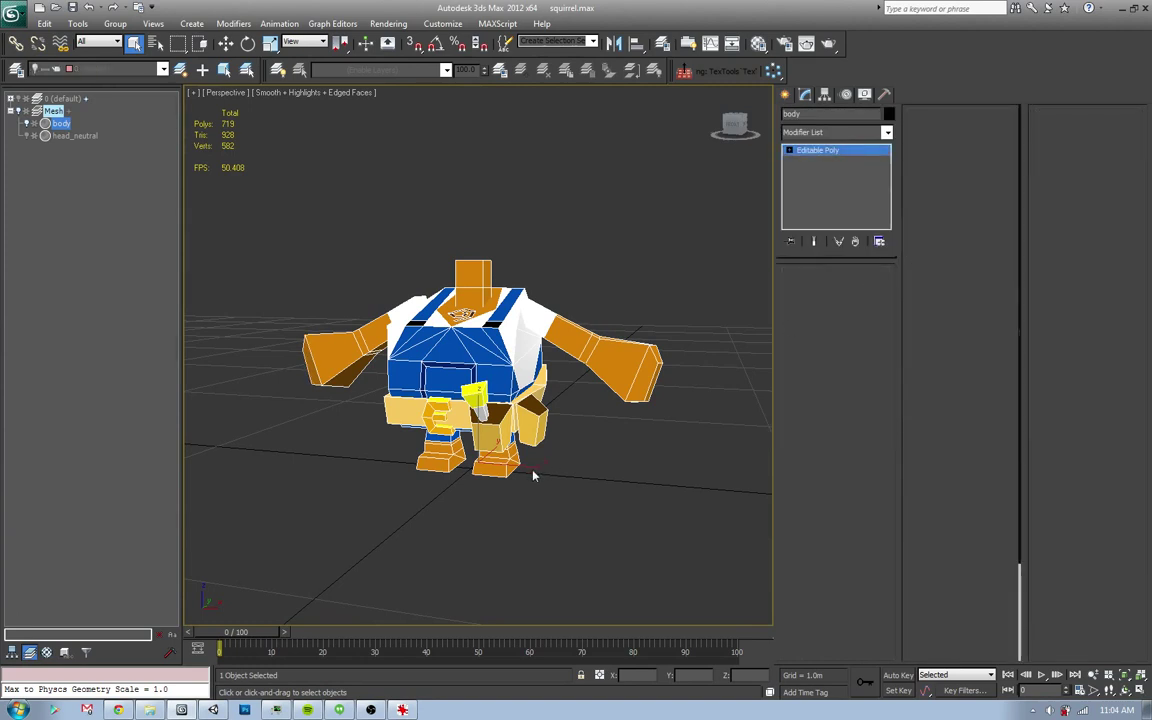
- Delete the belt polygons and the two pink hip boxes from the body
{"action": "key", "text": "4"}
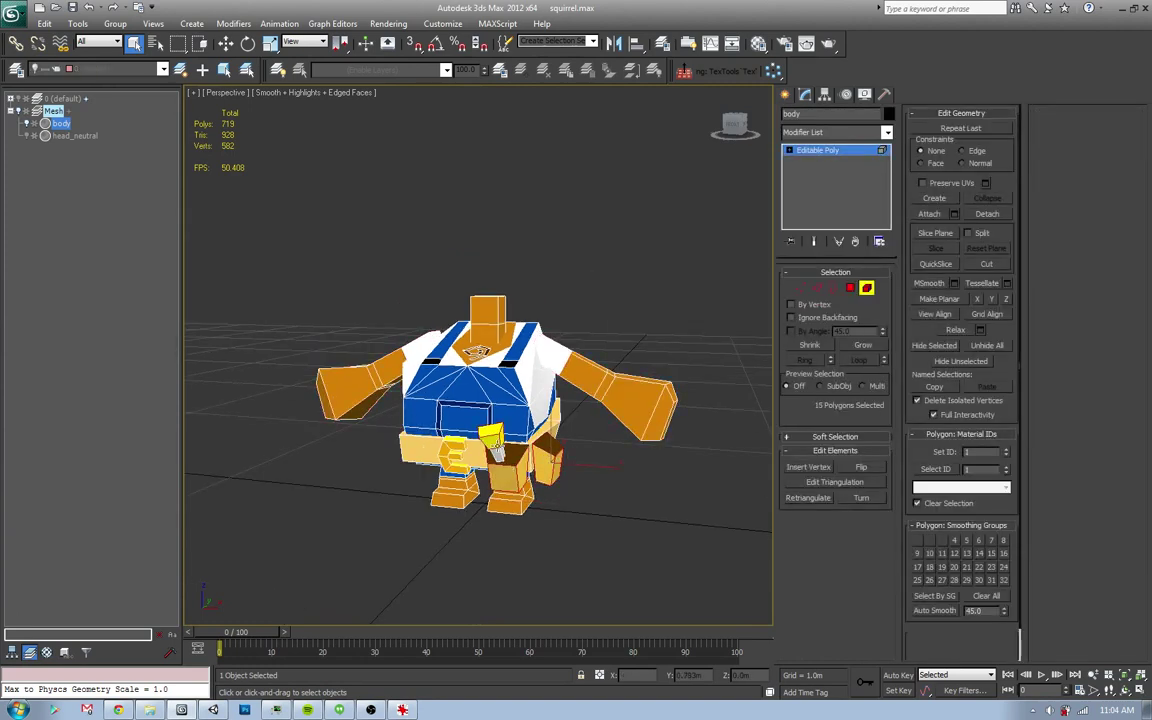
{"action": "left_click", "coordinate": [430, 412], "text": "ctrl"}
{"action": "left_click", "coordinate": [480, 395], "text": "ctrl"}
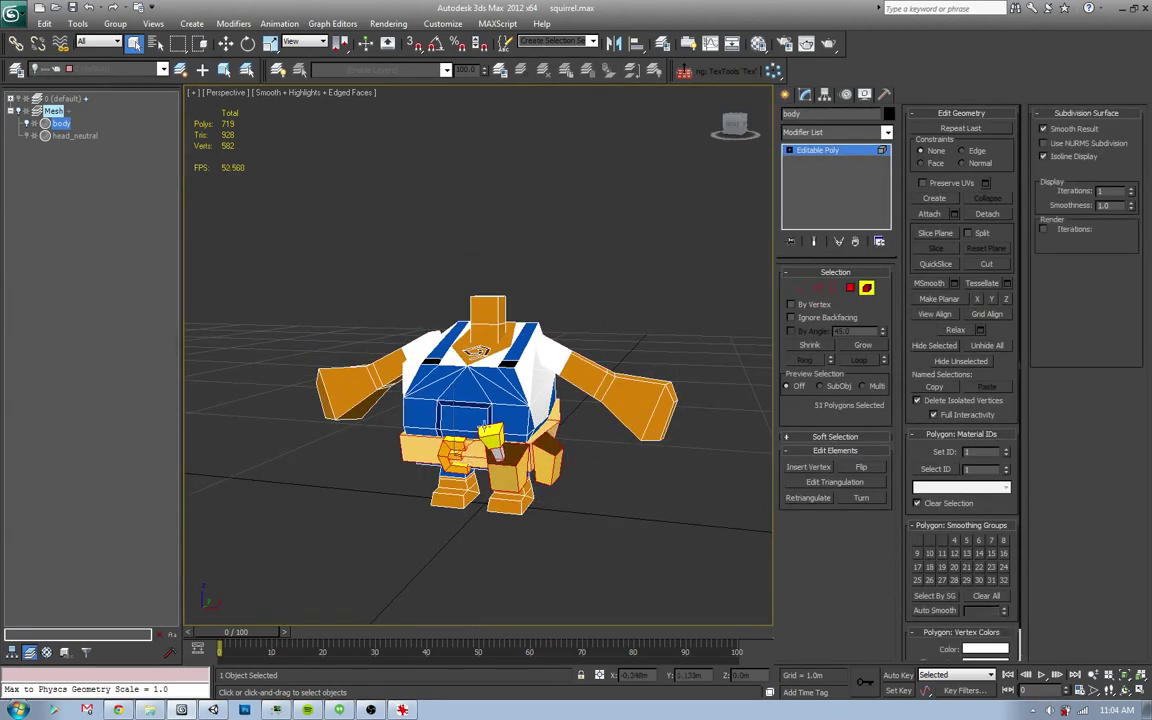
{"action": "key", "text": "Delete"}
{"action": "middle_click_drag", "start_coordinate": [513, 347], "coordinate": [521, 467], "text": "alt"}
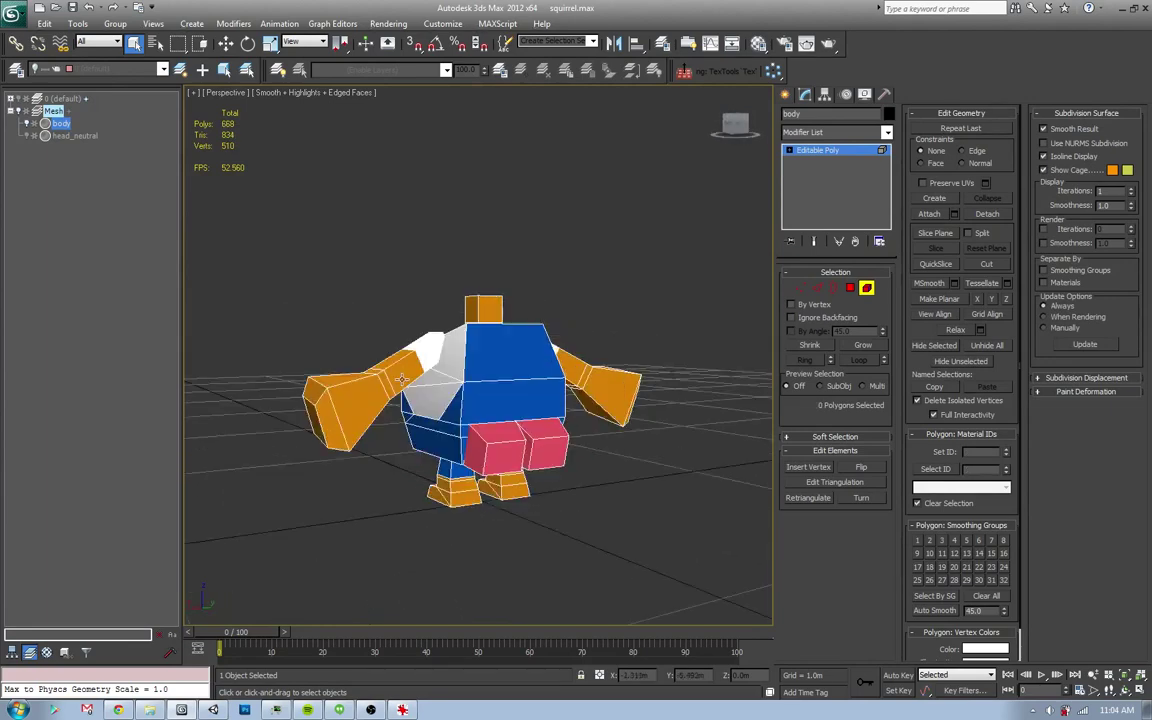
{"action": "left_click_drag", "start_coordinate": [521, 467], "coordinate": [556, 453]}
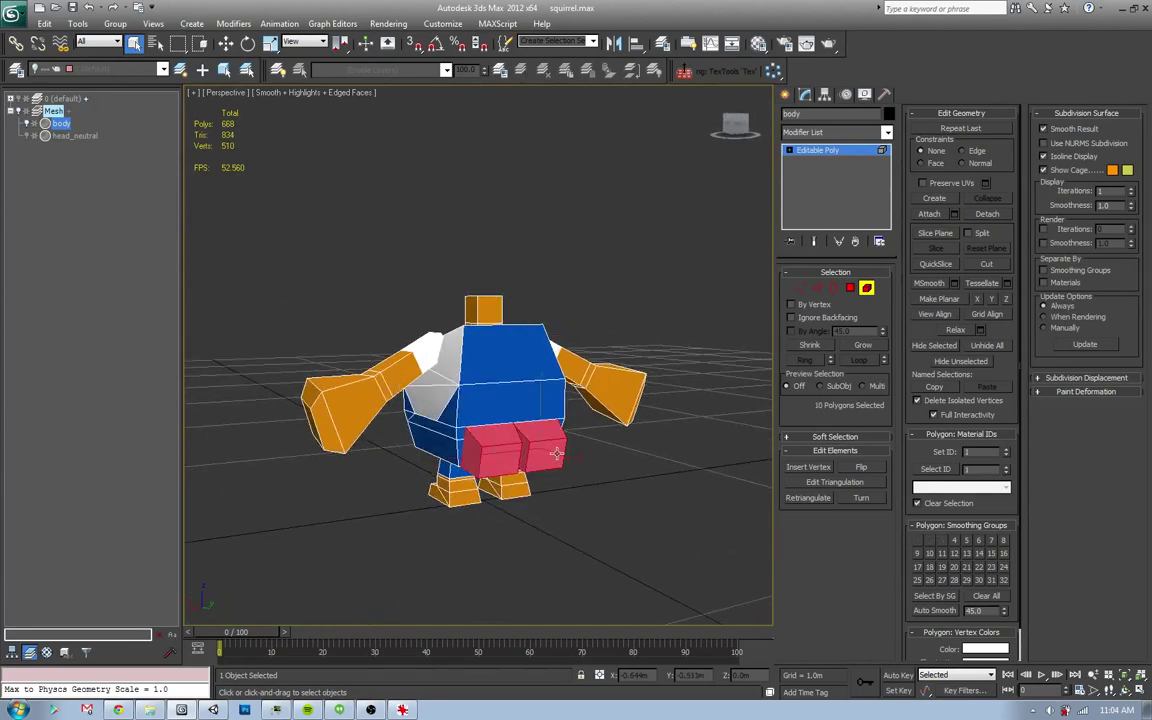
{"action": "key", "text": "Delete"}
- Remove the waist and pocket edges from the body
{"action": "key", "text": "2"}
{"action": "left_click", "coordinate": [445, 437]}
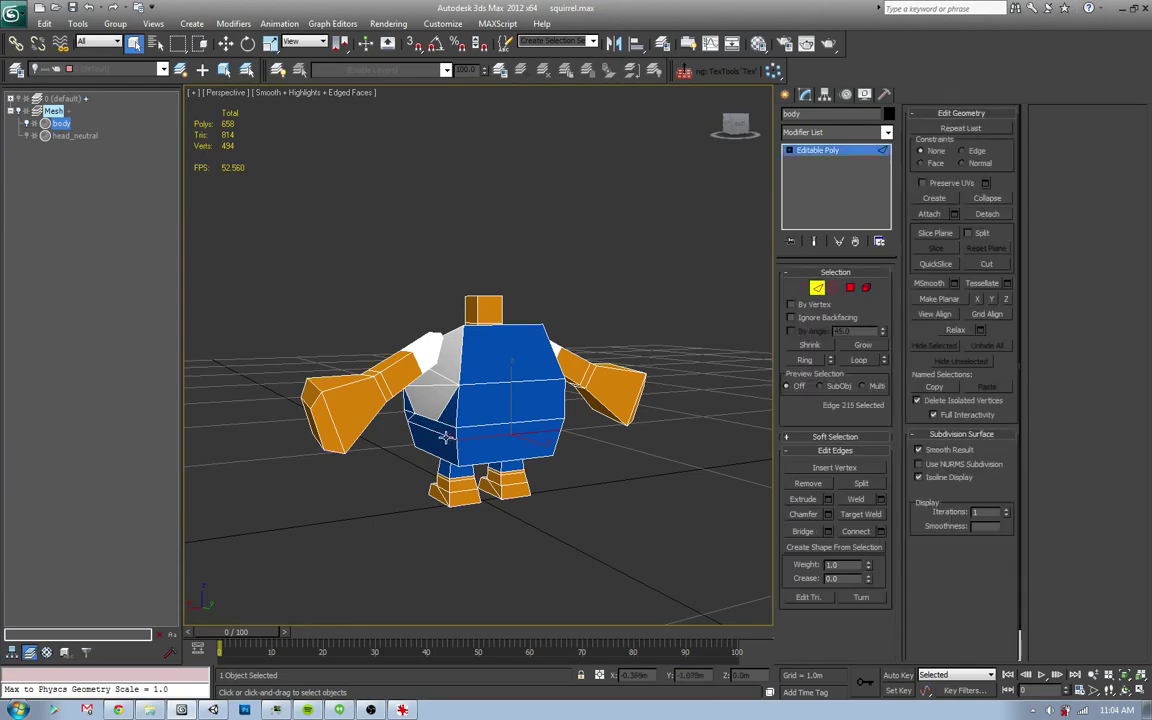
{"action": "left_click", "coordinate": [455, 434], "text": "ctrl"}
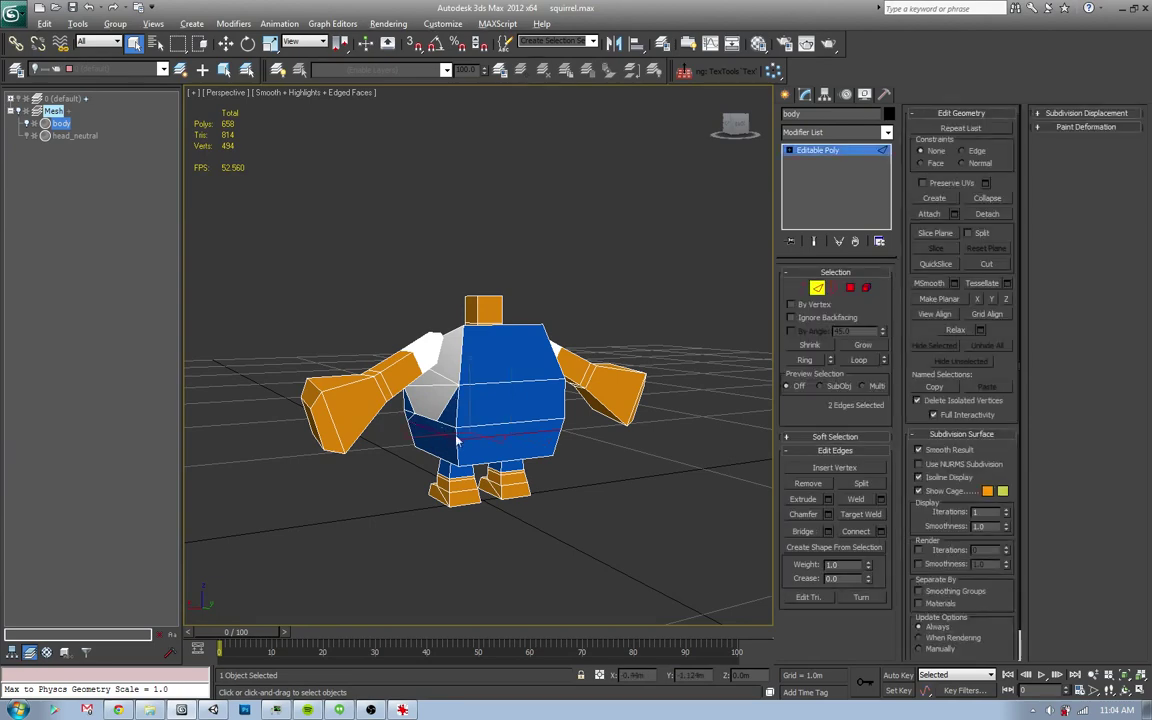
{"action": "middle_click_drag", "start_coordinate": [457, 441], "coordinate": [460, 418], "text": "alt"}
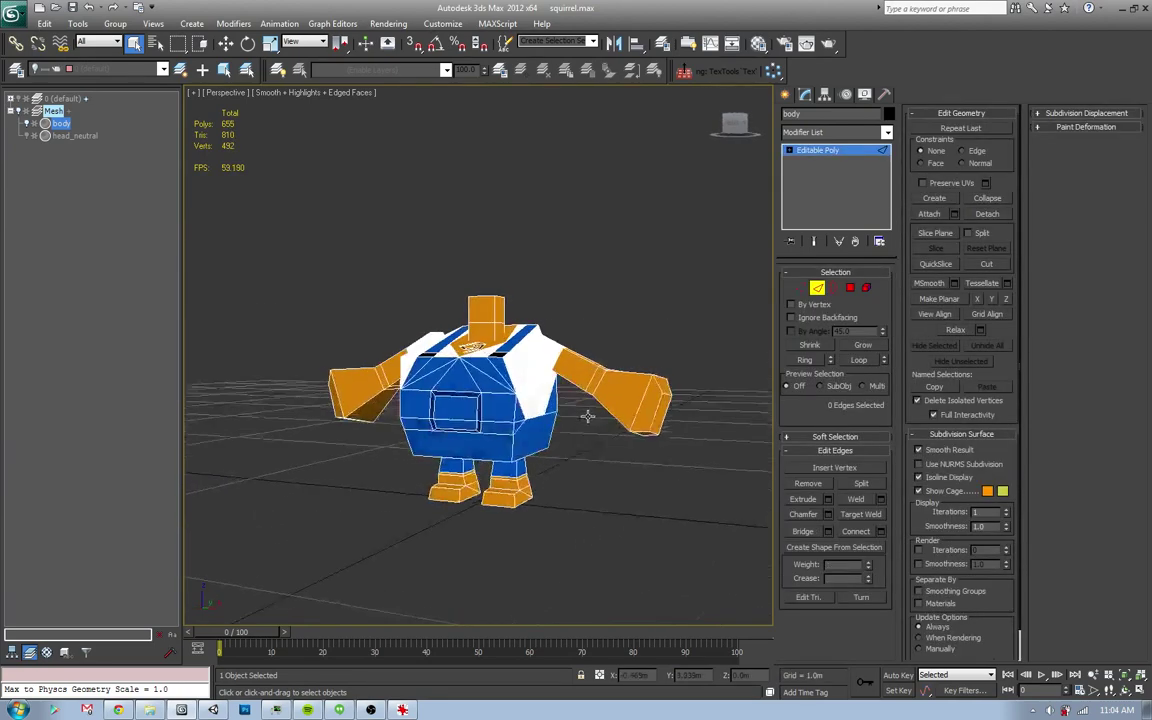
{"action": "left_click", "coordinate": [498, 402]}
{"action": "key", "text": "ctrl+BackSpace"}
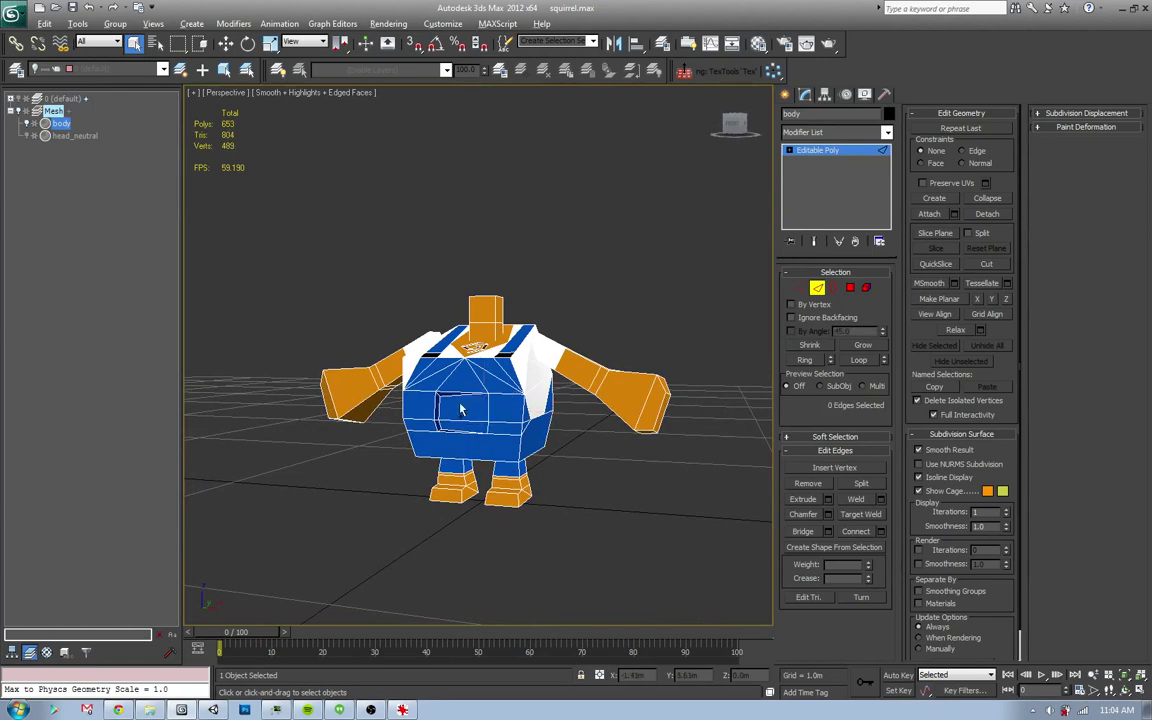
- Delete the remaining pocket edges, faces and the pocket hole border
{"action": "scroll", "coordinate": [461, 409], "scroll_direction": "up", "scroll_amount": 2}
{"action": "scroll", "coordinate": [466, 404], "scroll_direction": "up", "scroll_amount": 2}
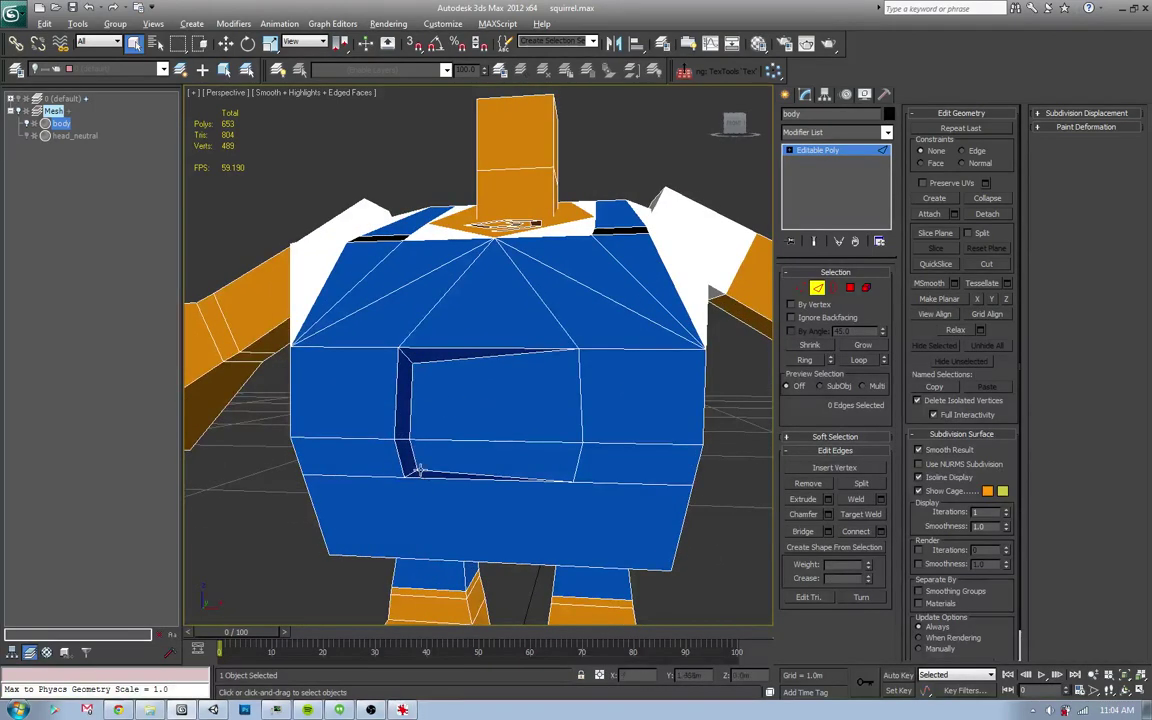
{"action": "left_click", "coordinate": [408, 425]}
{"action": "left_click", "coordinate": [436, 424], "text": "ctrl"}
{"action": "key", "text": "Delete"}
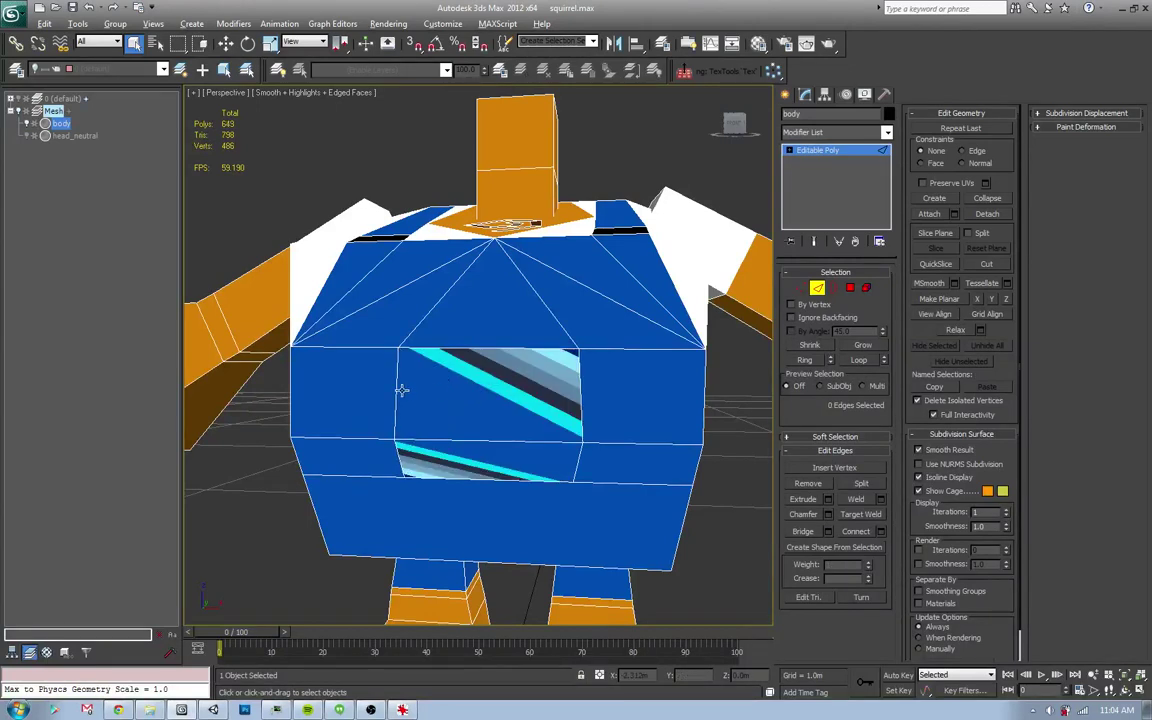
{"action": "double_click", "coordinate": [582, 398]}
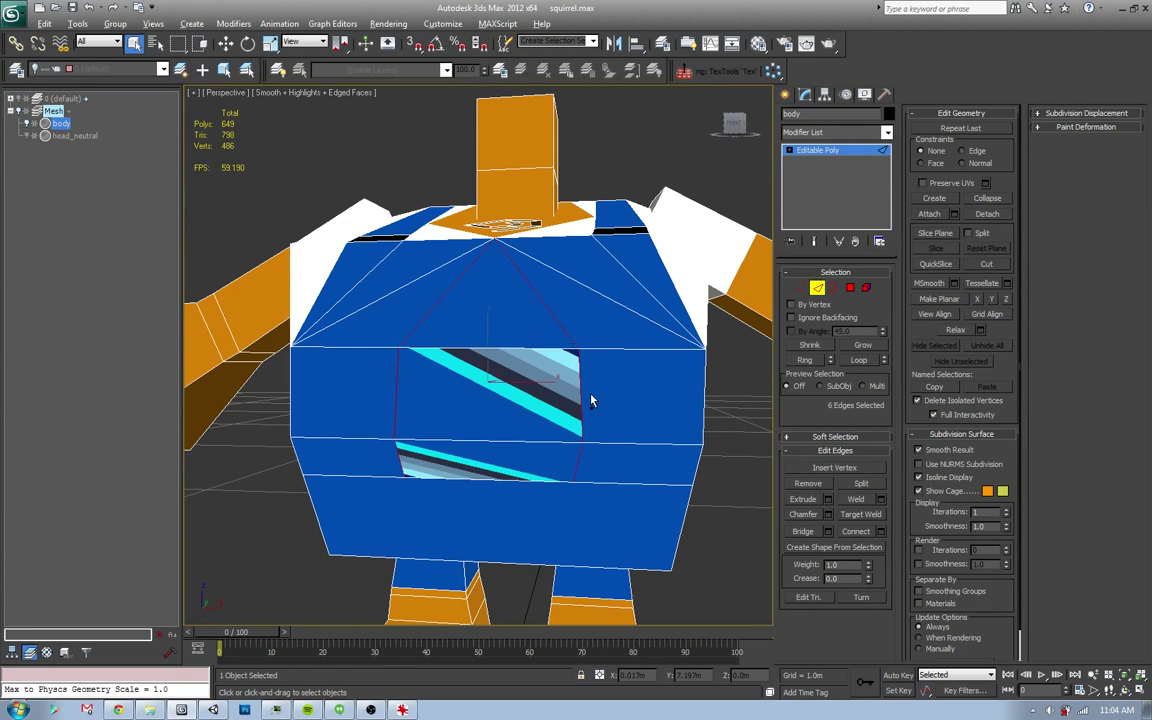
{"action": "key", "text": "Delete"}
- Delete the neck-base polygons and remove the shoulder-line edges
{"action": "middle_click_drag", "start_coordinate": [522, 321], "coordinate": [517, 292], "text": "alt"}
{"action": "key", "text": "4"}
{"action": "left_click", "coordinate": [508, 246]}
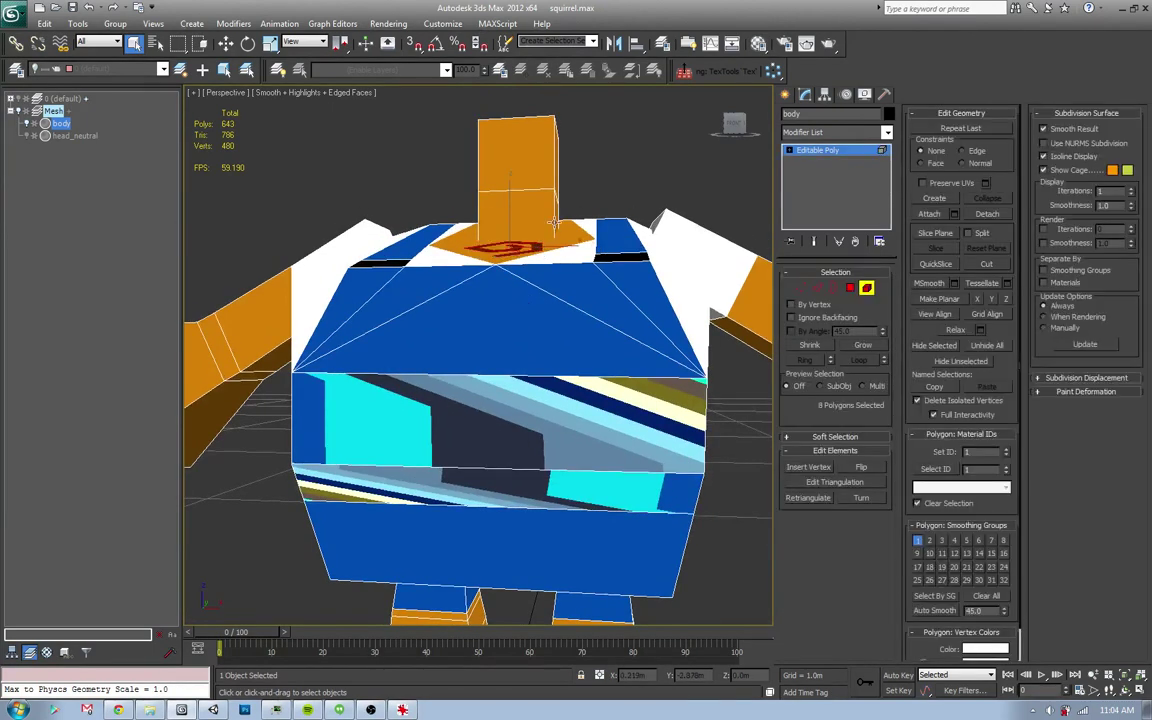
{"action": "key", "text": "Delete"}
{"action": "key", "text": "2"}
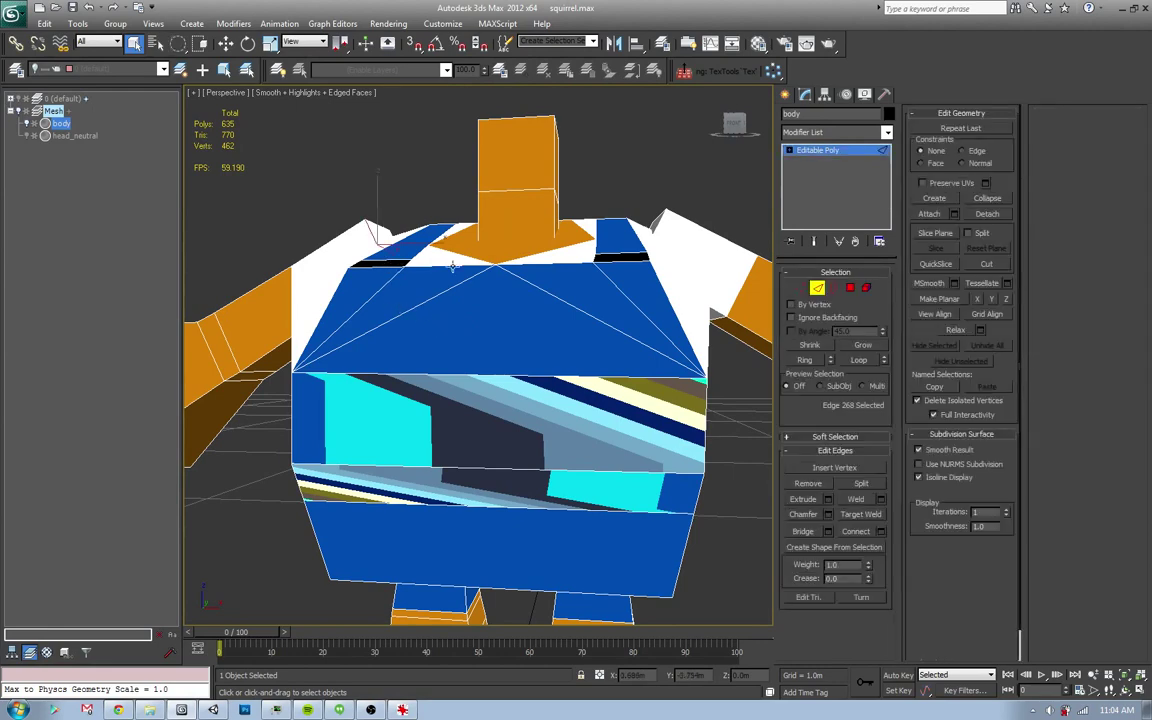
{"action": "left_click", "coordinate": [398, 262]}
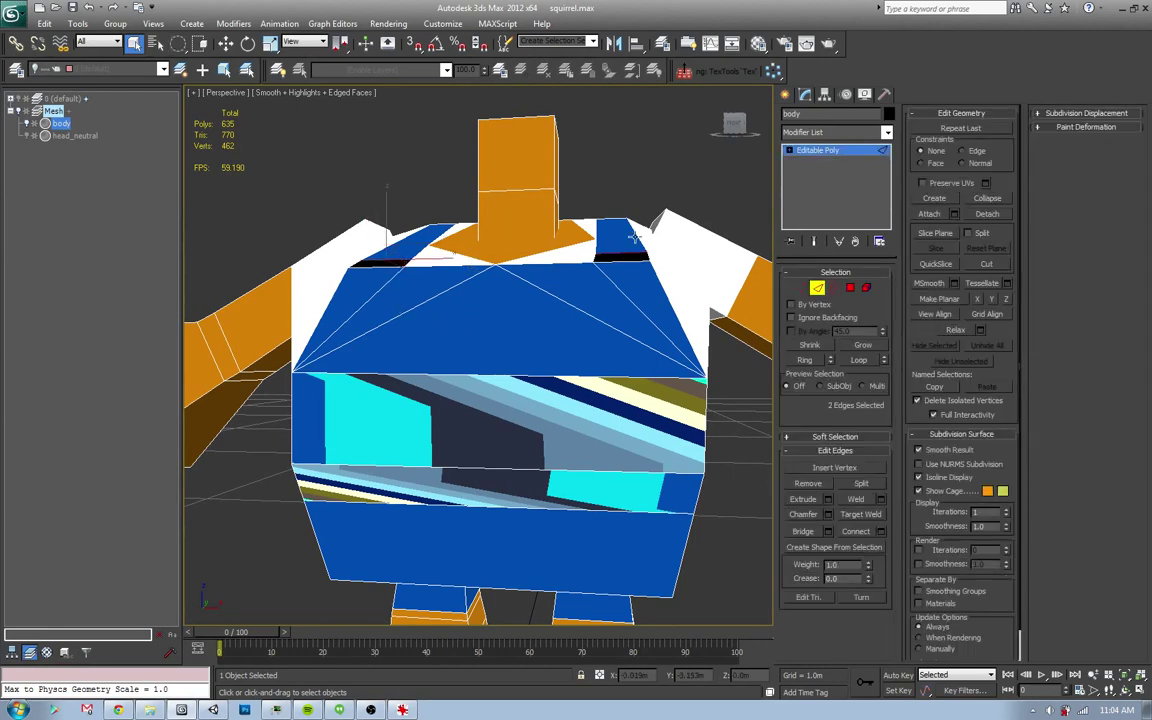
{"action": "key", "text": "ctrl+BackSpace"}
- Select the edges running along the shoulder straps
{"action": "left_click", "coordinate": [594, 249]}
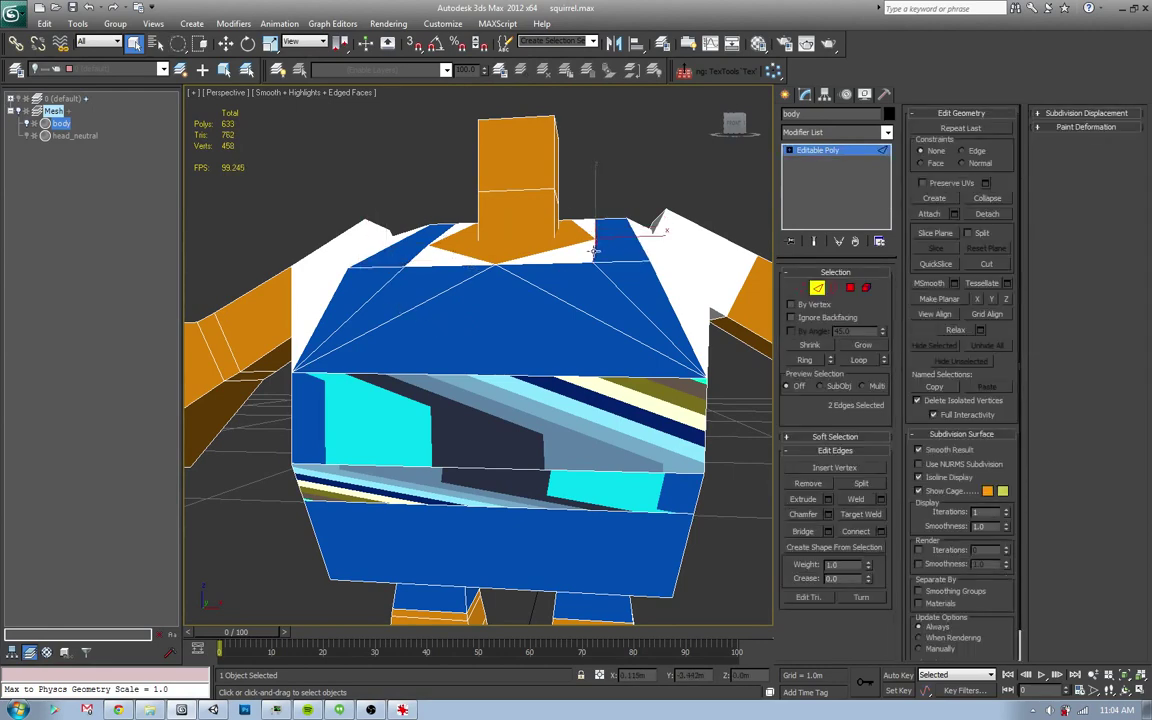
{"action": "key", "text": "4"}
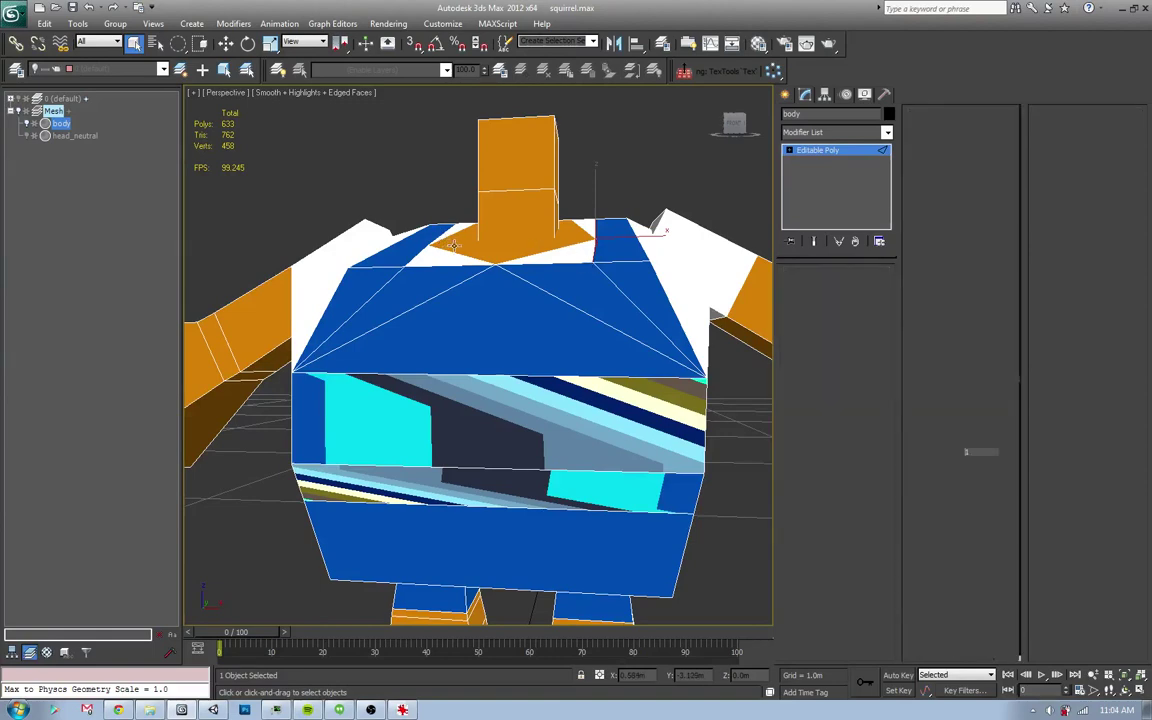
{"action": "middle_click_drag", "start_coordinate": [444, 238], "coordinate": [488, 319], "text": "alt"}
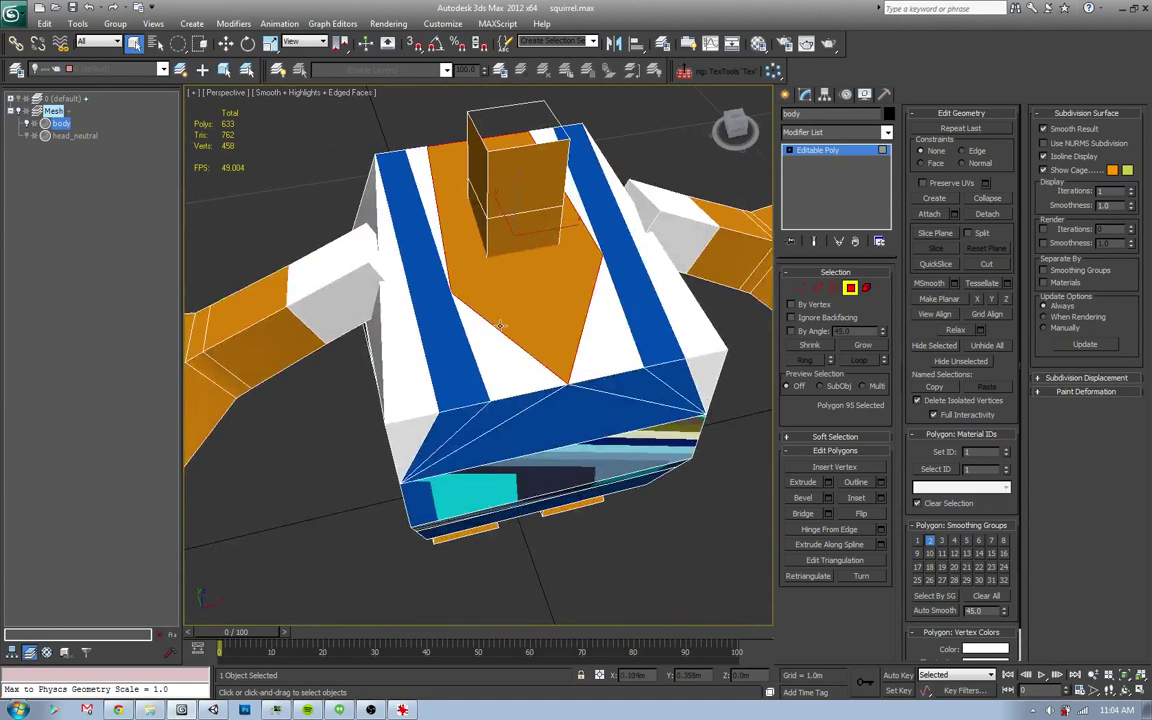
{"action": "key", "text": "1"}
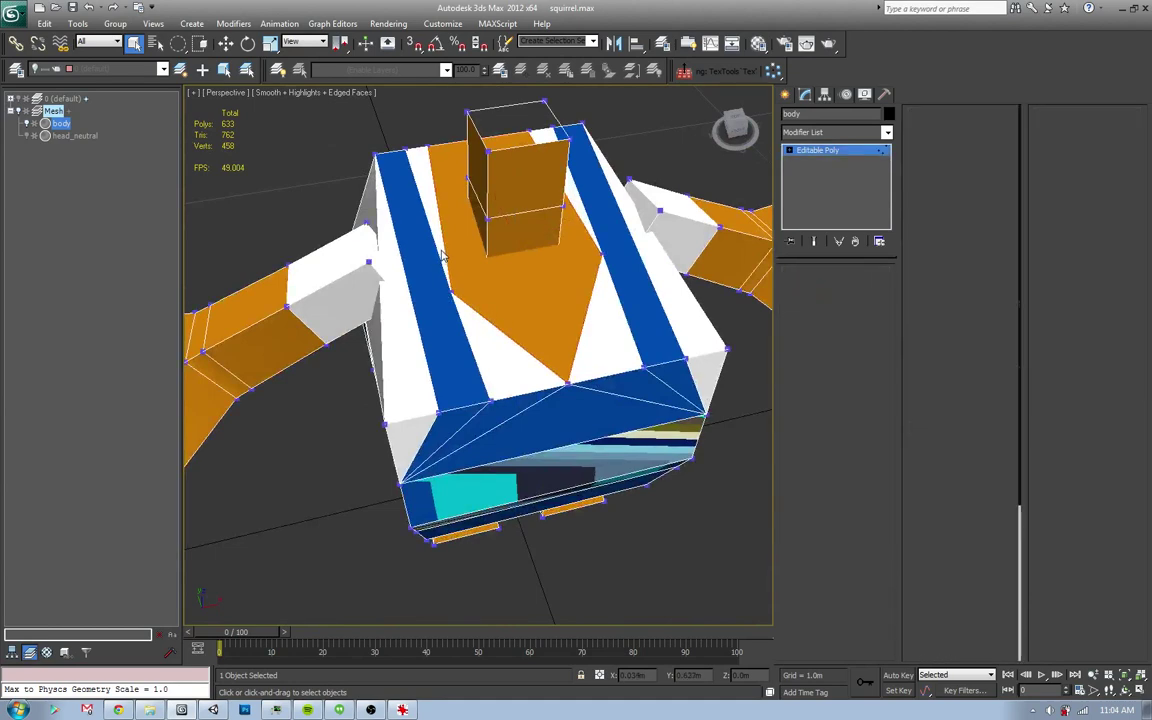
{"action": "key", "text": "2"}
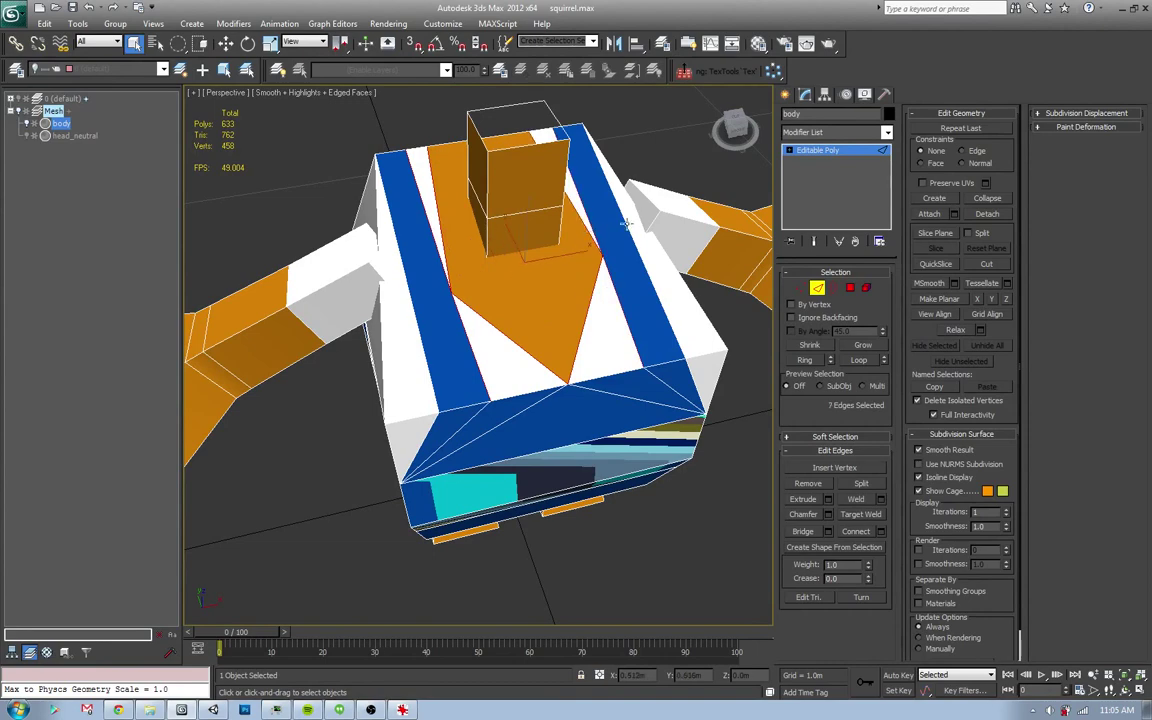
{"action": "left_click", "coordinate": [556, 267], "text": "ctrl"}
- Remove the strap edges and the diagonal edges on the blue torso top
{"action": "key", "text": "ctrl+BackSpace"}
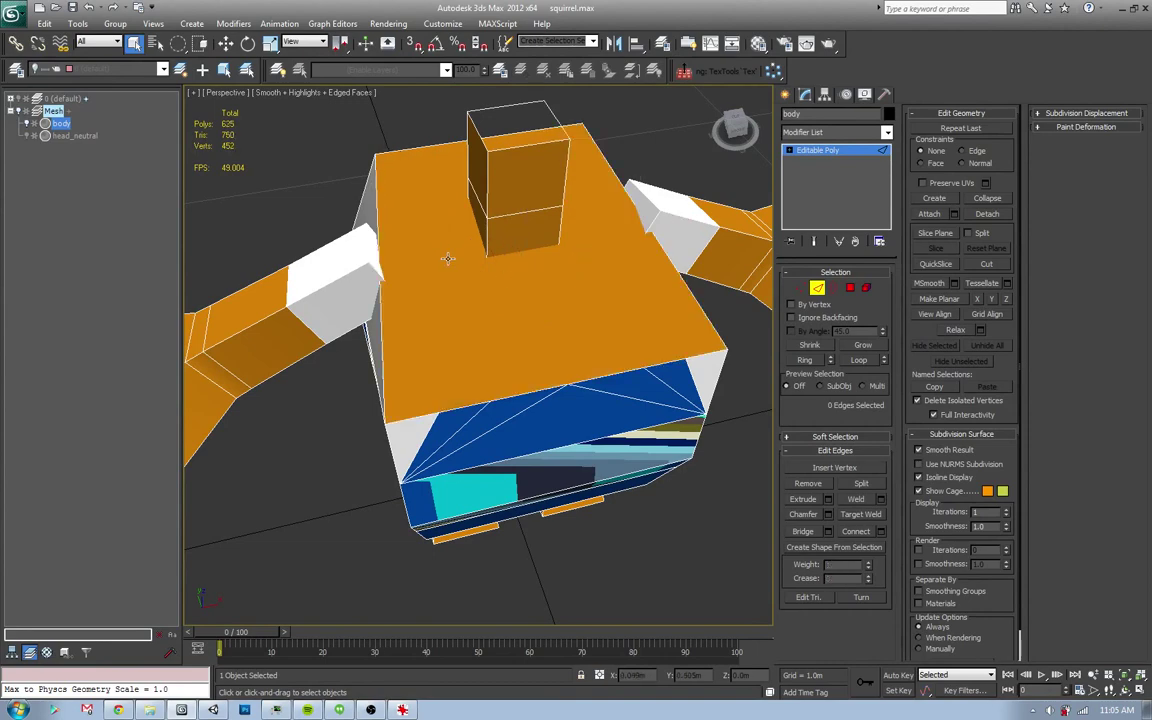
{"action": "mouse_move", "coordinate": [445, 257]}
{"action": "middle_mouse_down", "text": "alt"}
{"action": "mouse_move", "coordinate": [507, 345]}
{"action": "mouse_move", "coordinate": [392, 291]}
{"action": "middle_mouse_up", "text": "alt"}
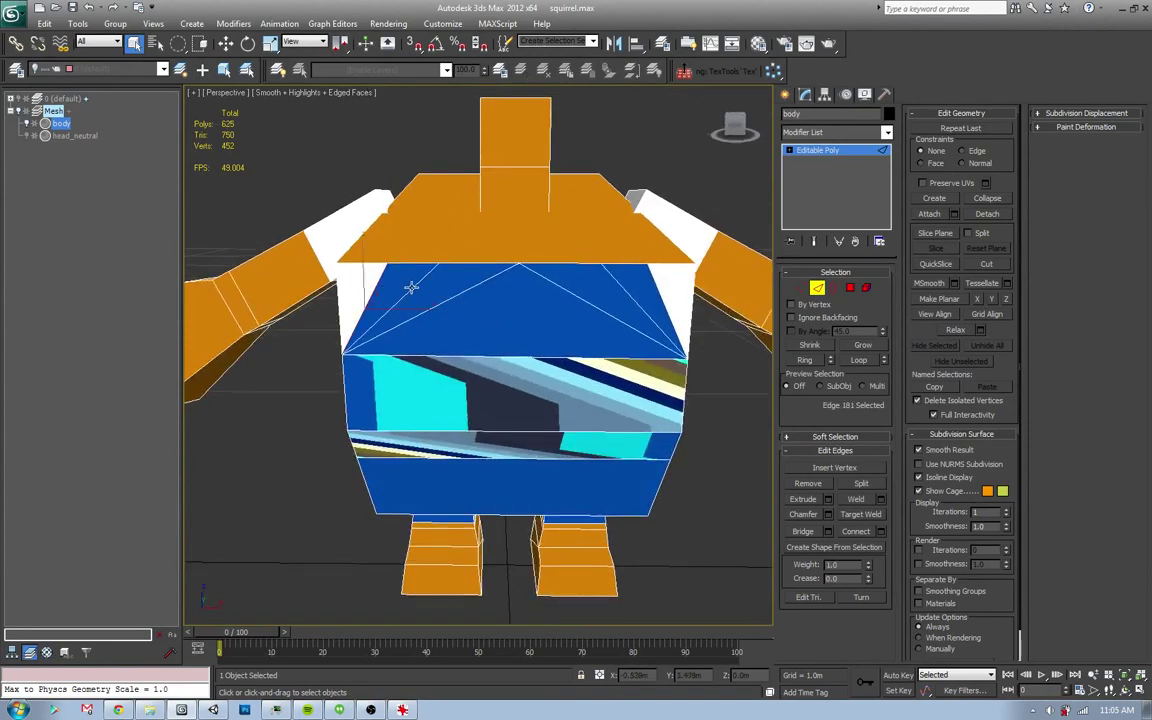
{"action": "left_click_drag", "start_coordinate": [377, 285], "coordinate": [454, 297]}
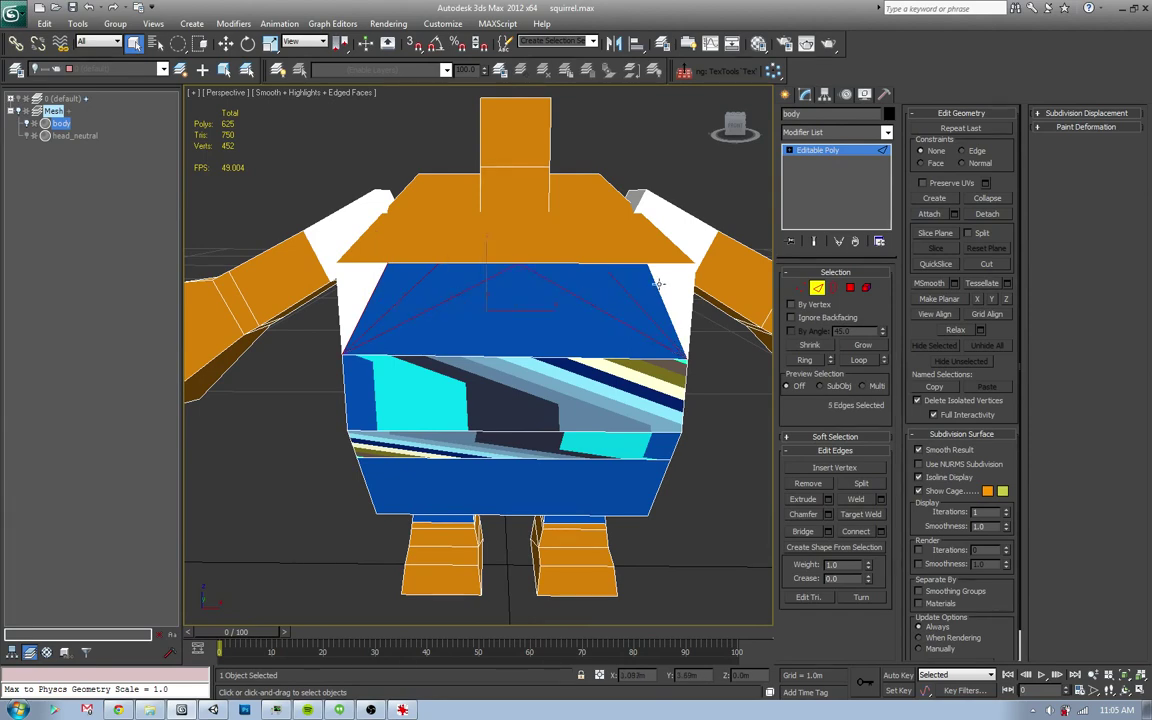
{"action": "key", "text": "ctrl+BackSpace"}
- Remove a torso edge loop and an extra edge on the torso side
{"action": "mouse_move", "coordinate": [576, 390]}
{"action": "middle_mouse_down", "text": "alt"}
{"action": "mouse_move", "coordinate": [562, 365]}
{"action": "mouse_move", "coordinate": [575, 330]}
{"action": "mouse_move", "coordinate": [622, 292]}
{"action": "middle_mouse_up", "text": "alt"}
{"action": "left_click", "coordinate": [545, 260]}
{"action": "key", "text": "ctrl+BackSpace"}
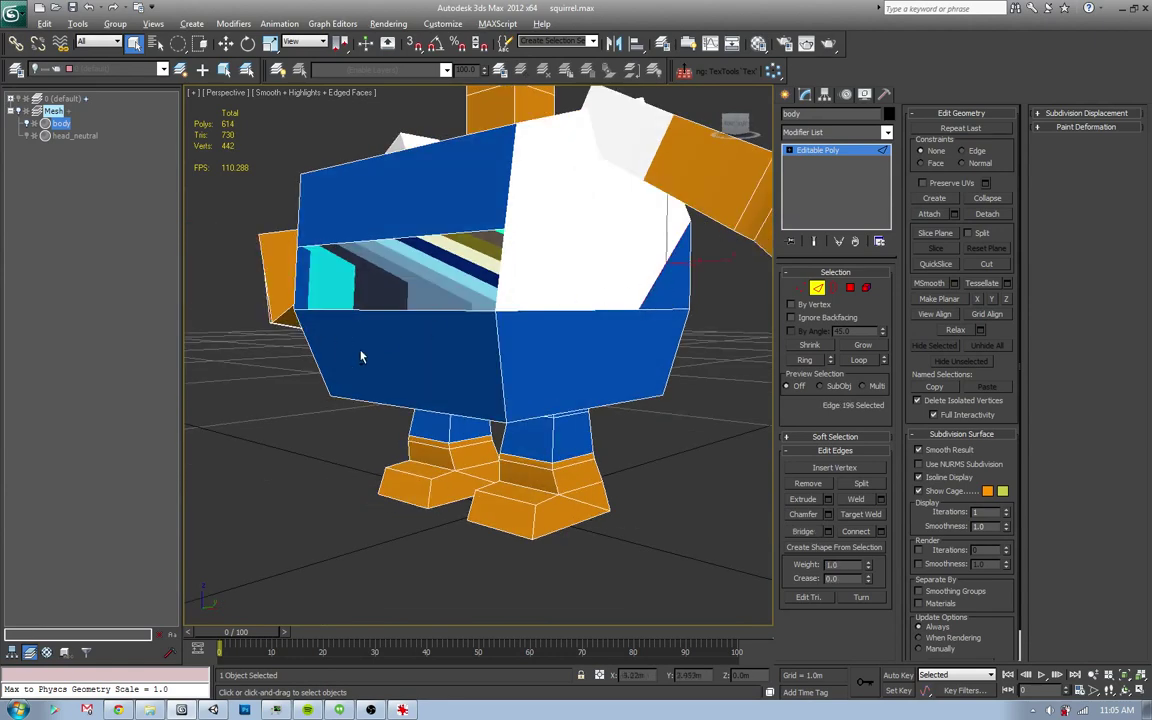
{"action": "scroll", "coordinate": [411, 311], "scroll_direction": "up", "scroll_amount": 5}
{"action": "scroll", "coordinate": [413, 301], "scroll_direction": "down", "scroll_amount": 3}
{"action": "left_click", "coordinate": [545, 230]}
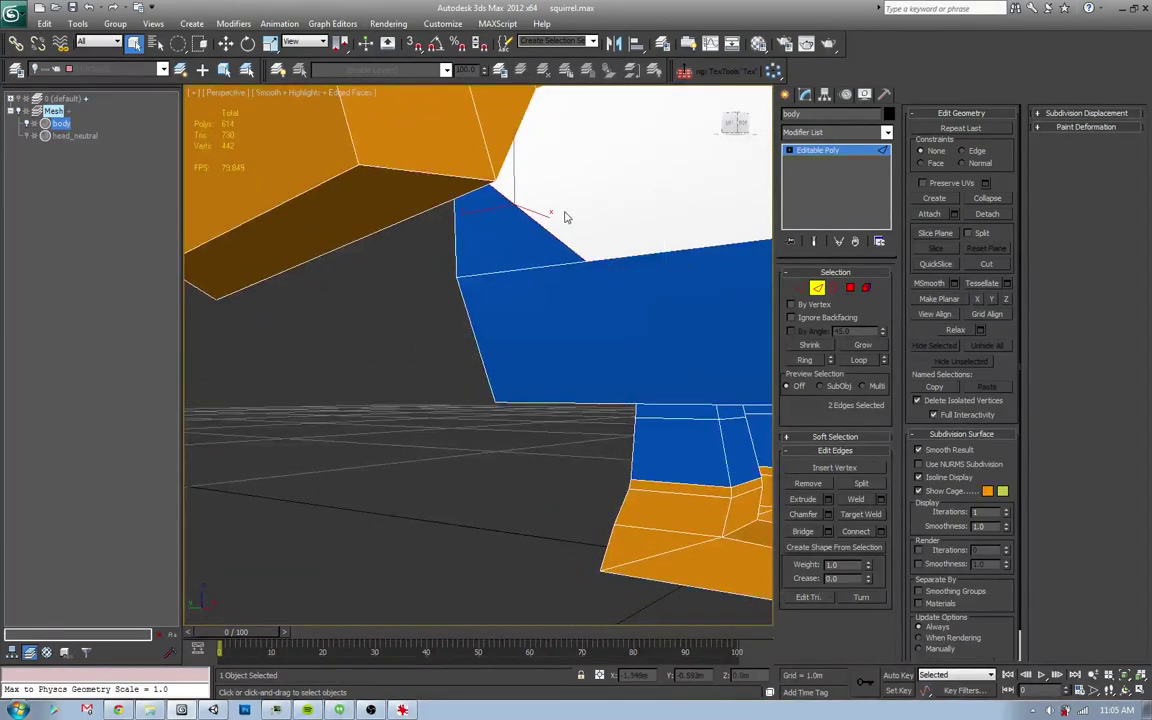
{"action": "key", "text": "ctrl+BackSpace"}
- Inspect the simplified body in wireframe, now 612 polys, then return to shaded view
{"action": "middle_click_drag", "start_coordinate": [563, 216], "coordinate": [486, 353], "text": "alt"}
{"action": "key", "text": "F3"}
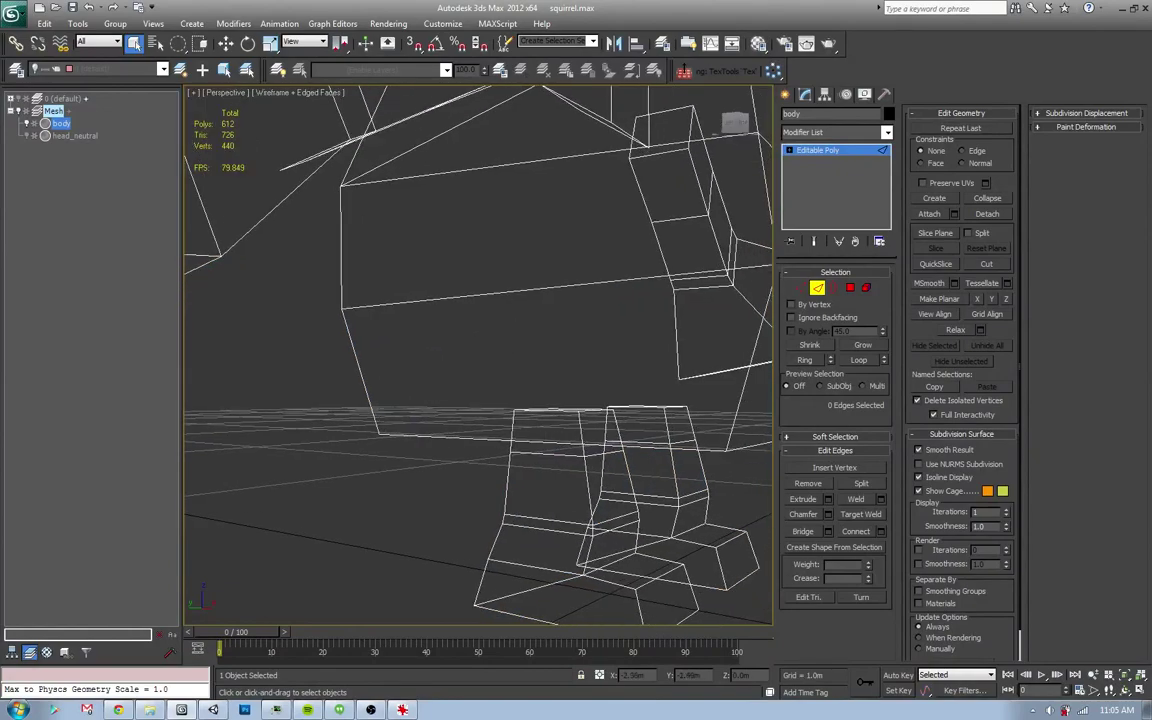
{"action": "scroll", "coordinate": [481, 363], "scroll_direction": "down", "scroll_amount": 5}
{"action": "mouse_move", "coordinate": [411, 360]}
{"action": "middle_mouse_down", "text": "alt"}
{"action": "mouse_move", "coordinate": [515, 350]}
{"action": "mouse_move", "coordinate": [478, 363]}
{"action": "mouse_move", "coordinate": [562, 366]}
{"action": "mouse_move", "coordinate": [599, 337]}
{"action": "mouse_move", "coordinate": [520, 345]}
{"action": "mouse_move", "coordinate": [540, 350]}
{"action": "mouse_move", "coordinate": [470, 375]}
{"action": "mouse_move", "coordinate": [493, 432]}
{"action": "middle_mouse_up", "text": "alt"}
{"action": "key", "text": "1"}
{"action": "key", "text": "F3"}
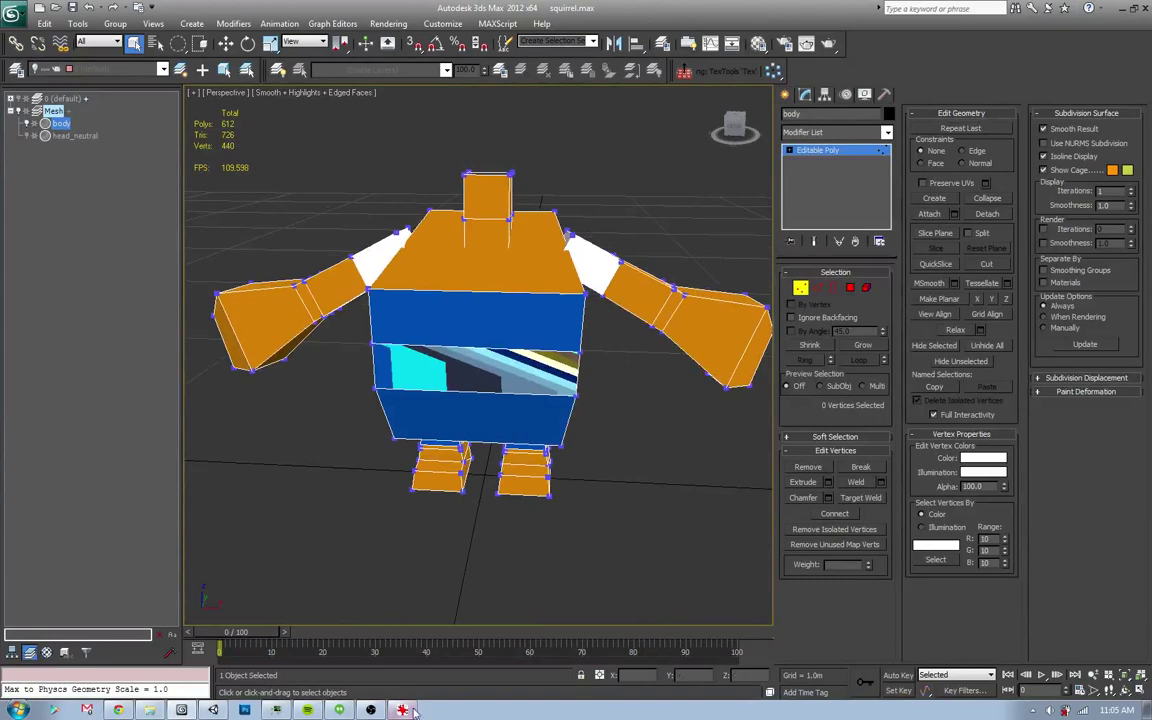
- Compare the torso against the Harold reference picture from several angles
{"action": "left_click", "coordinate": [404, 711]}
{"action": "left_click", "coordinate": [402, 711]}
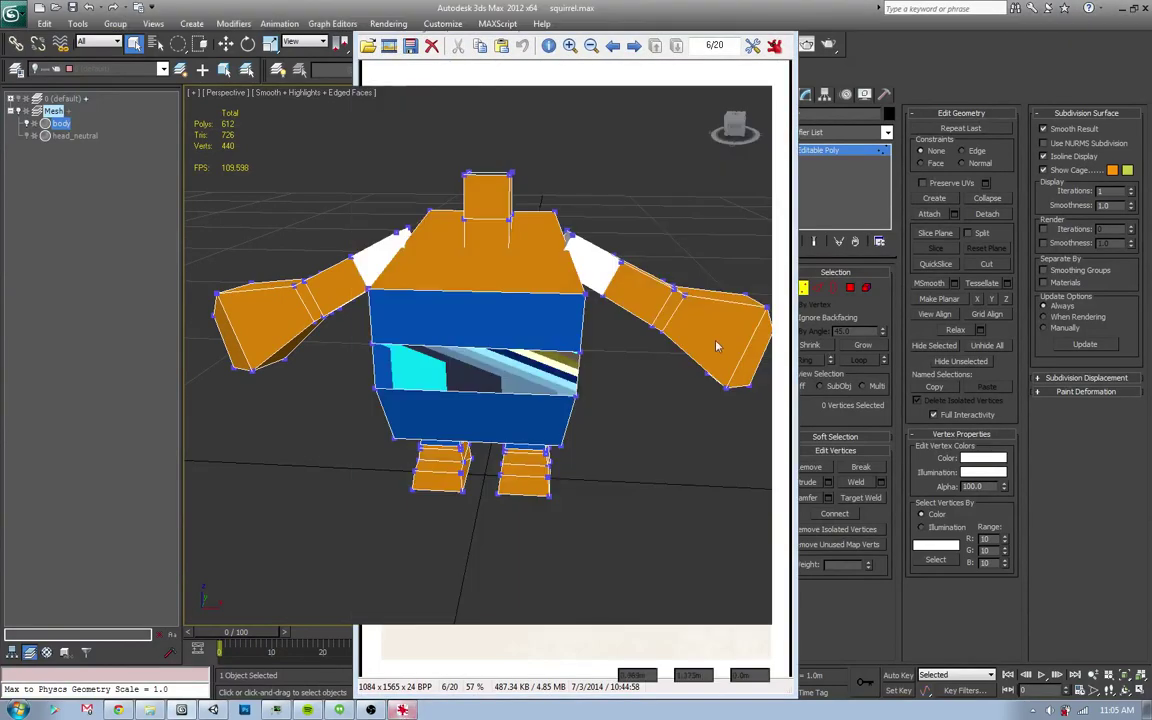
{"action": "key", "text": "2"}
{"action": "left_click", "coordinate": [478, 292]}
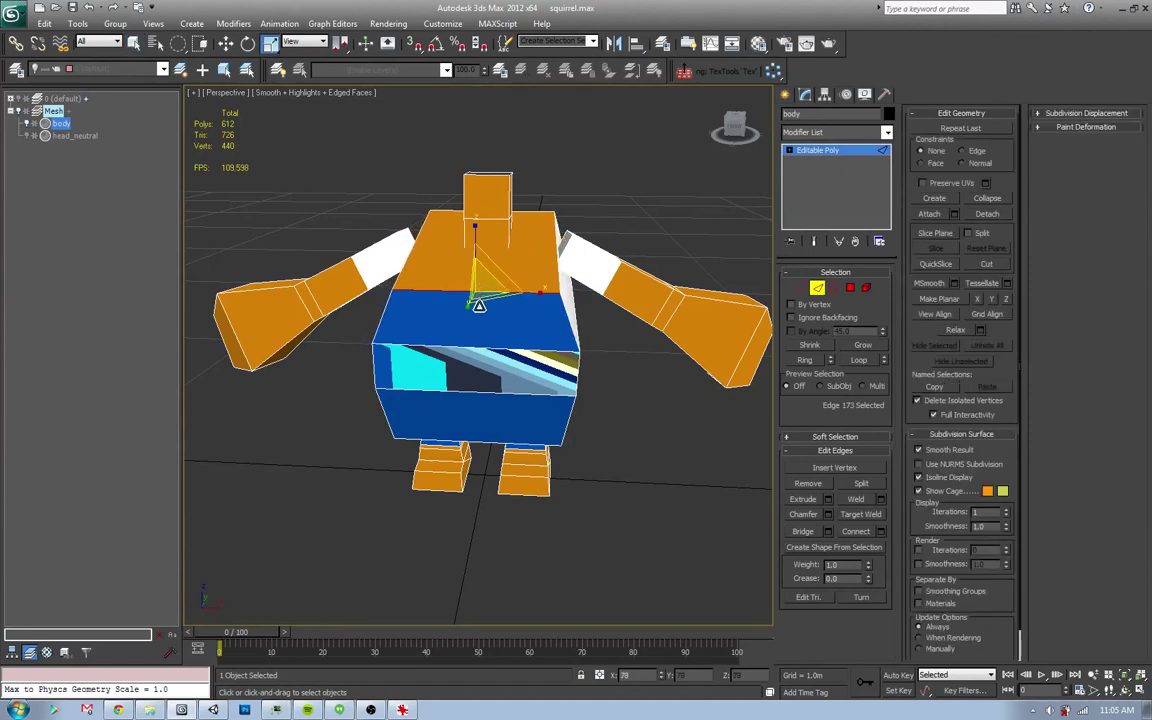
{"action": "middle_click_drag", "start_coordinate": [480, 345], "coordinate": [596, 341], "text": "alt"}
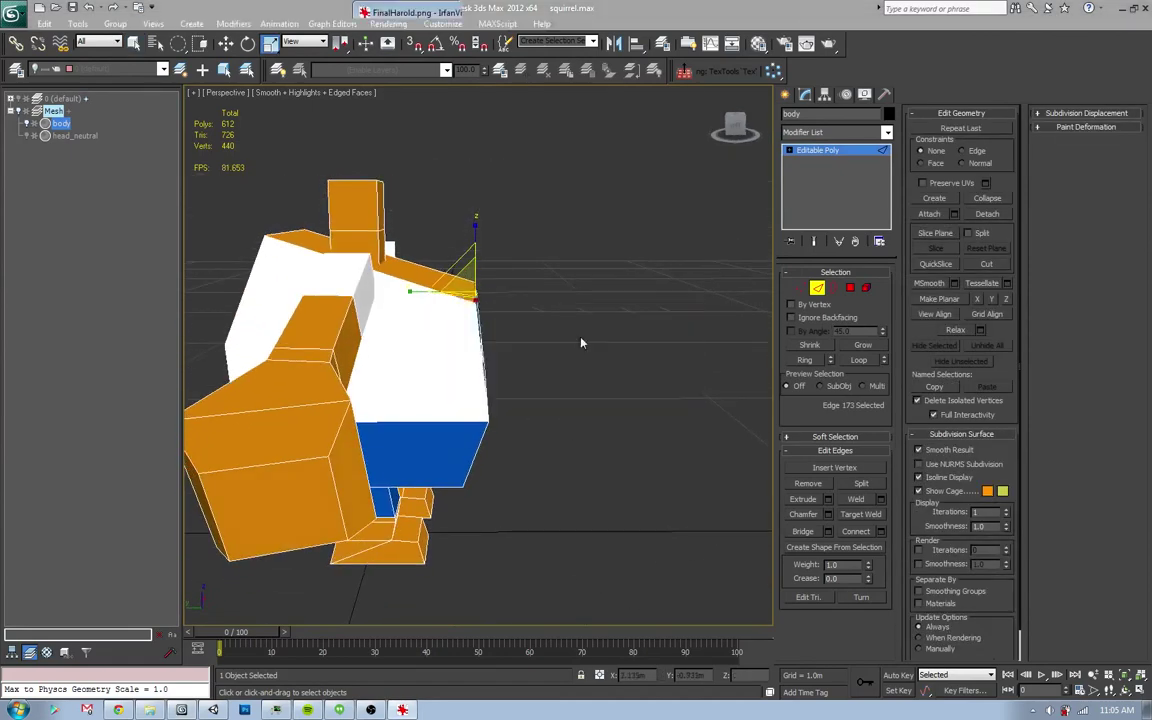
{"action": "key", "text": "alt+Tab"}
{"action": "key", "text": "alt+Tab"}
{"action": "middle_click_drag", "start_coordinate": [498, 323], "coordinate": [564, 275], "text": "alt"}
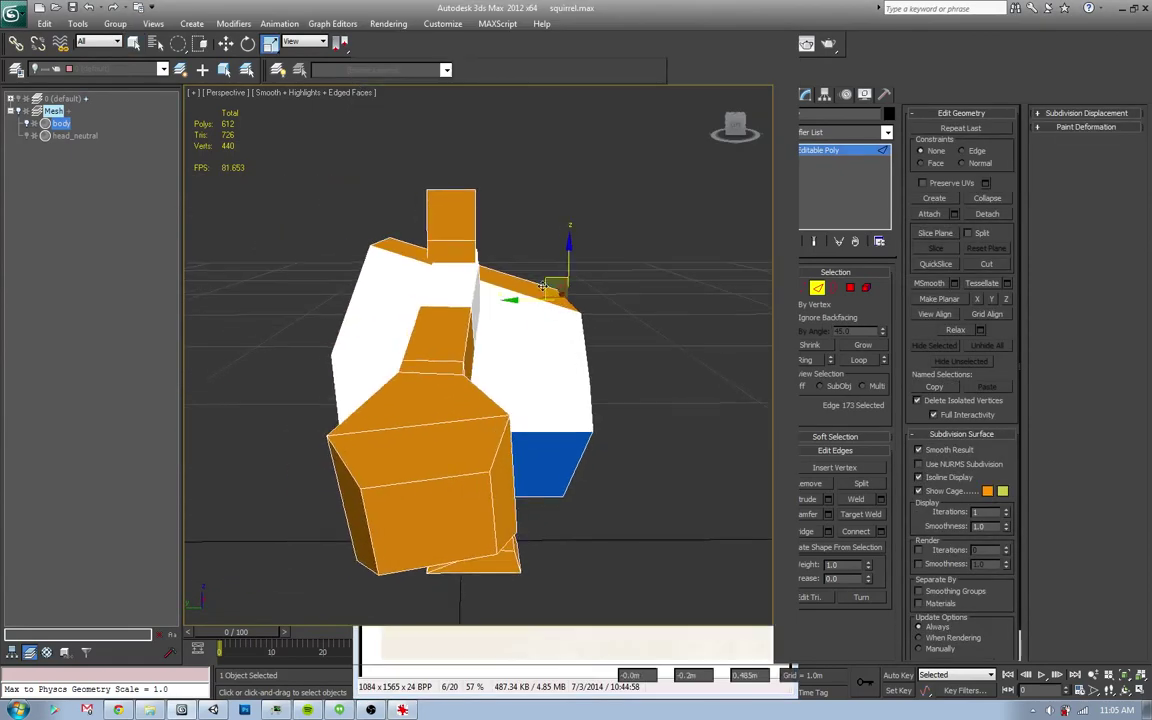
- Delete the white torso element, leaving 596 polys, and zoom to all remaining parts
{"action": "left_click", "coordinate": [864, 289]}
{"action": "left_click", "coordinate": [600, 395]}
{"action": "key", "text": "Delete"}
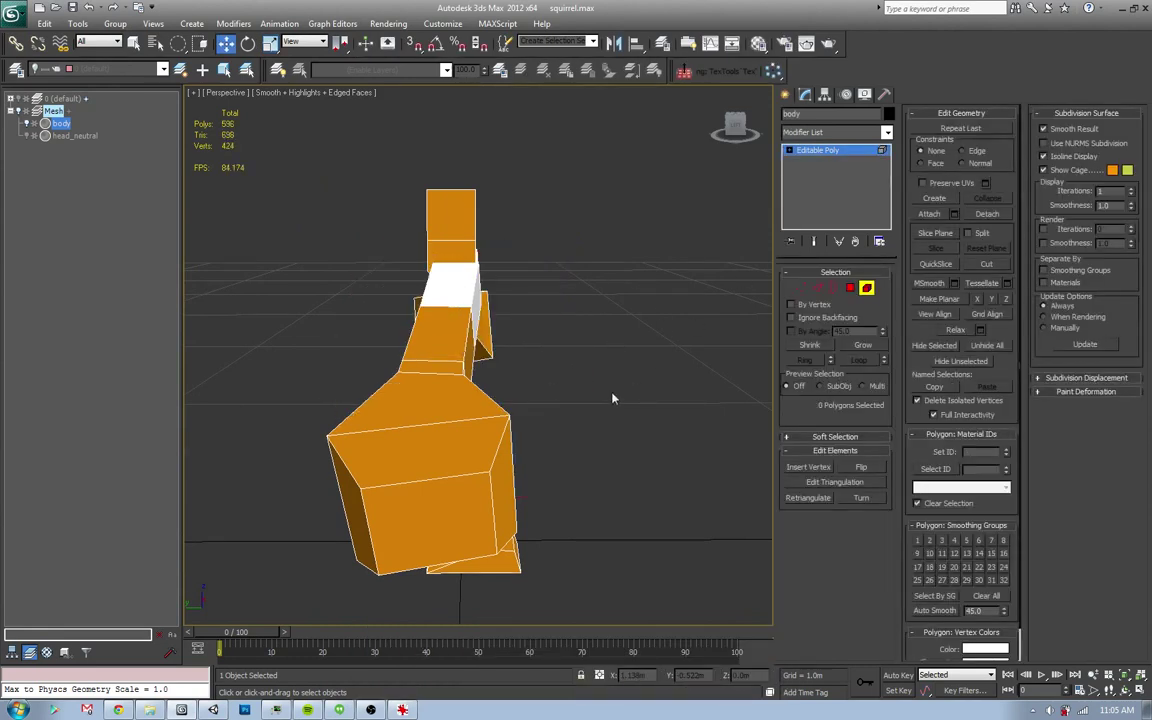
{"action": "key", "text": "q"}
{"action": "key", "text": "shift+z"}
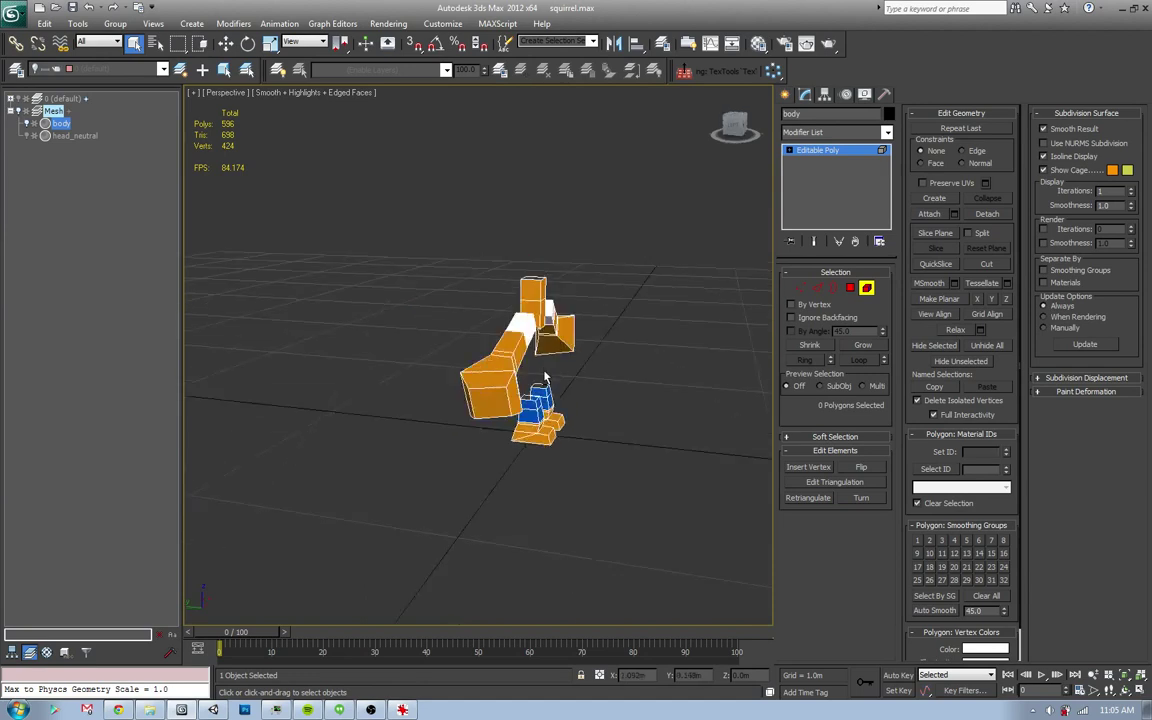
{"action": "key", "text": "shift+z"}
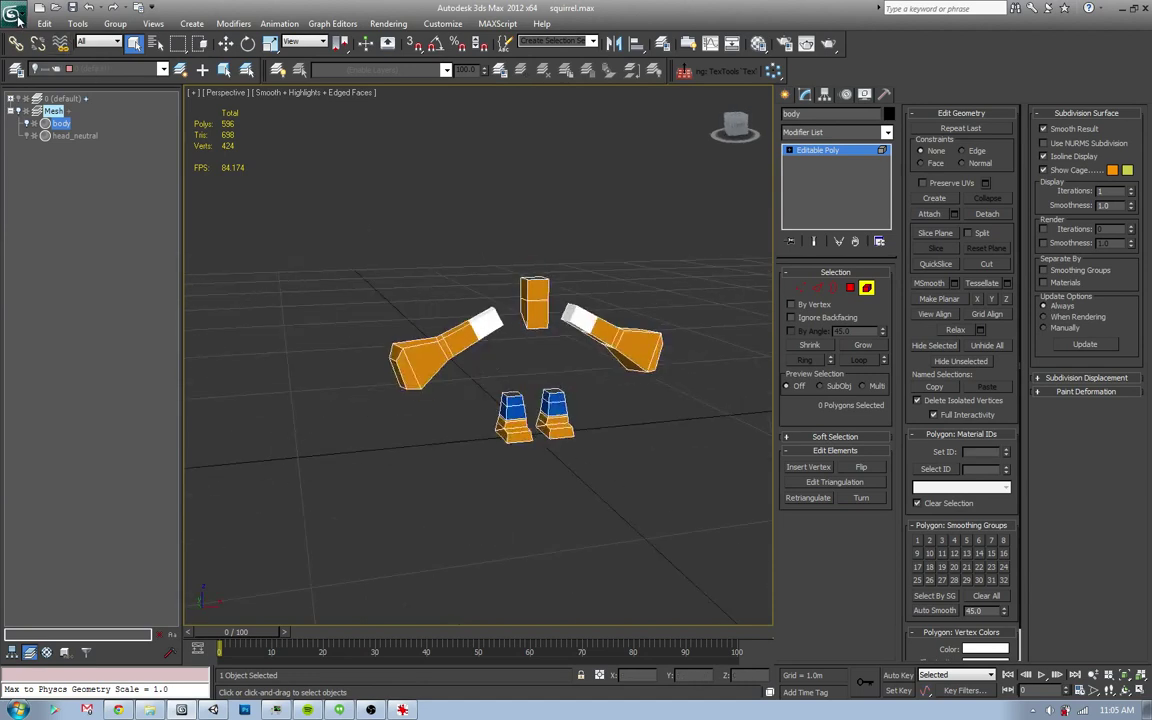
- Merge all objects from goat.max, auto-renaming the duplicate body to body001
{"action": "left_click", "coordinate": [17, 16]}
{"action": "mouse_move", "coordinate": [48, 195]}
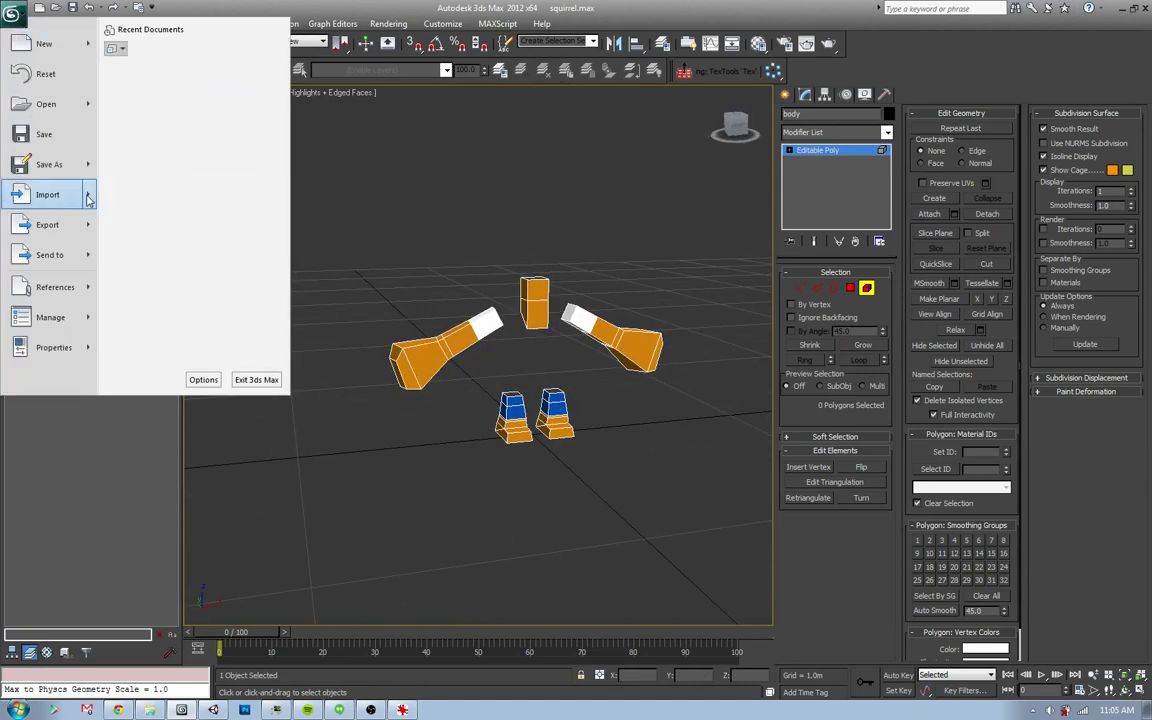
{"action": "left_click", "coordinate": [154, 108]}
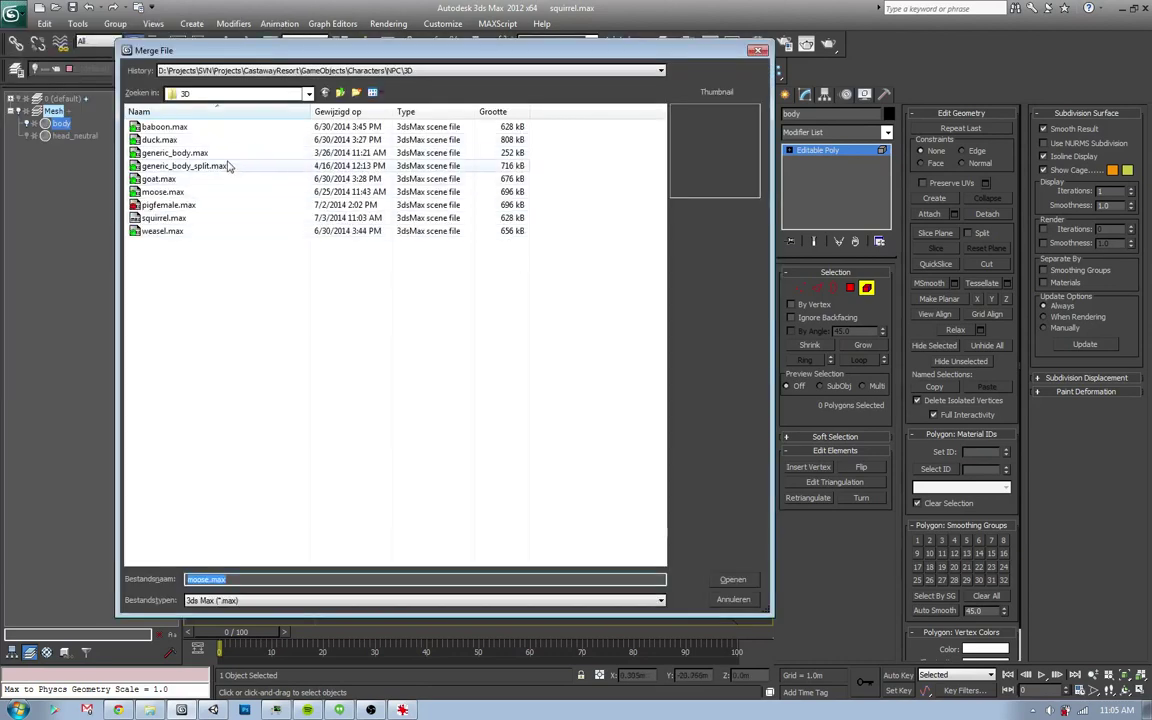
{"action": "left_click", "coordinate": [158, 233]}
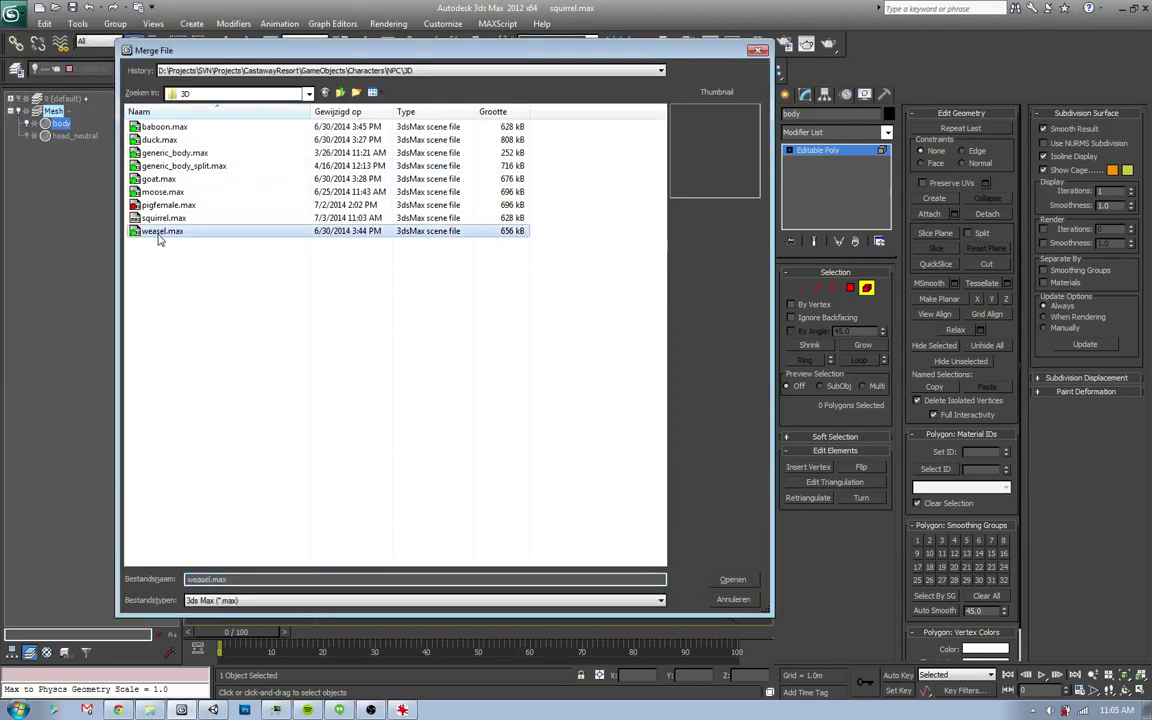
{"action": "left_click", "coordinate": [155, 180]}
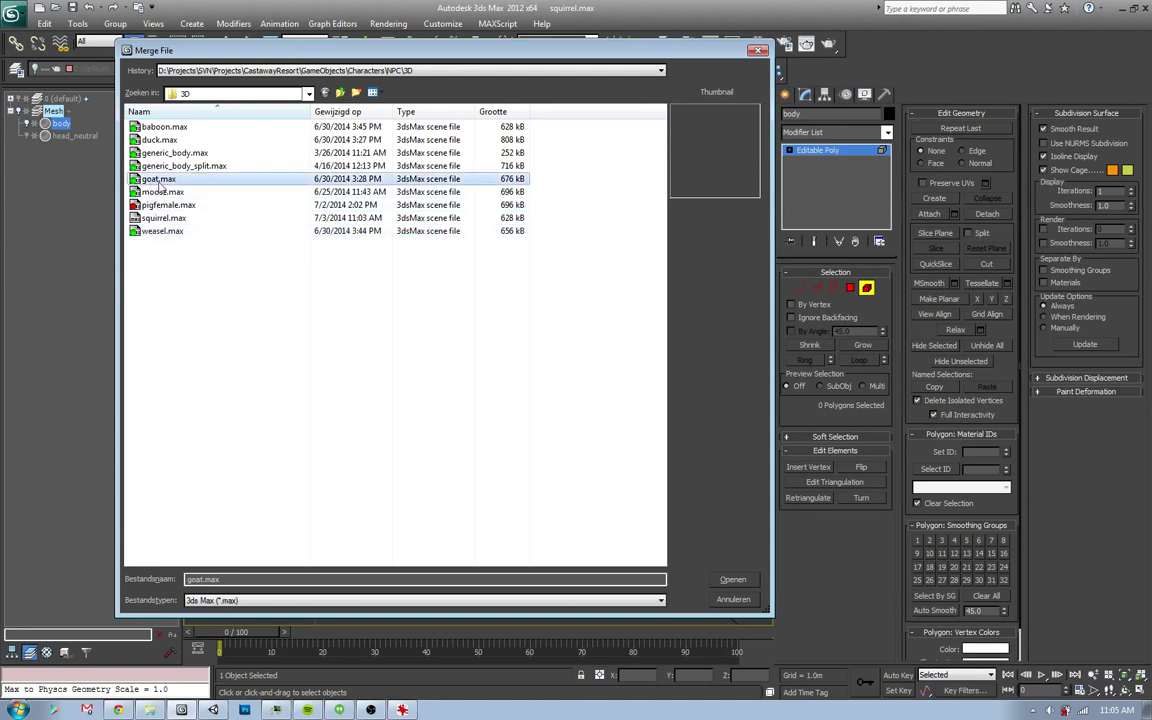
{"action": "double_click", "coordinate": [157, 180]}
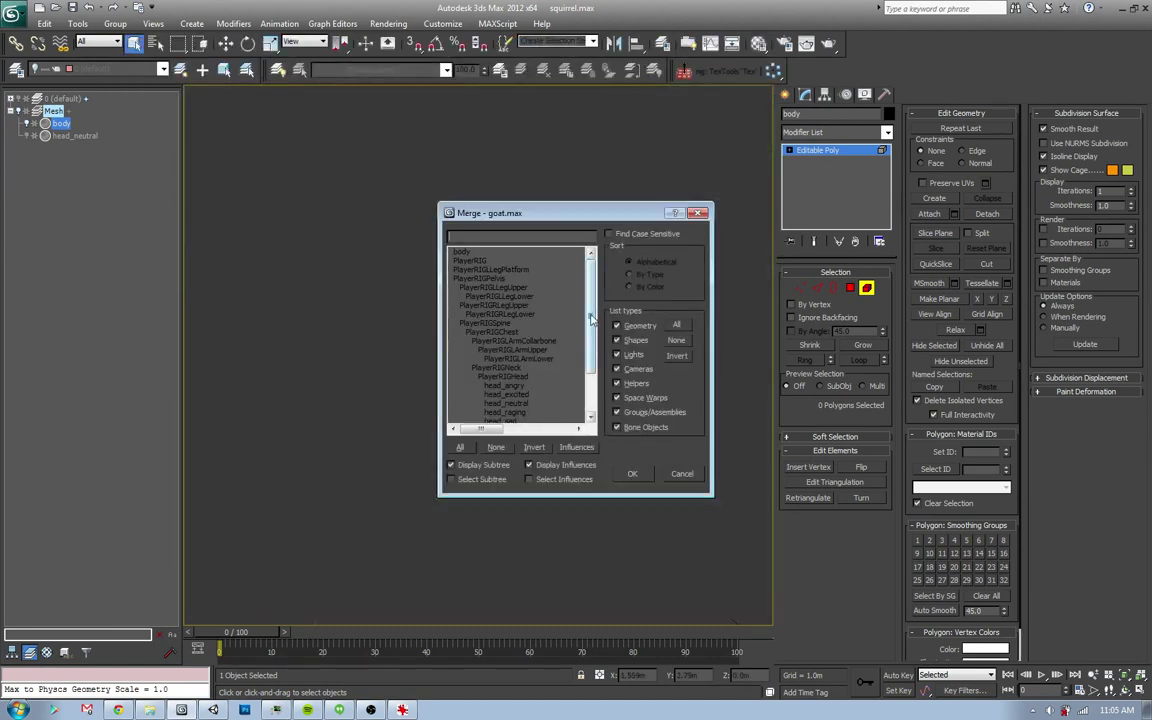
{"action": "key", "text": "ctrl+a"}
{"action": "key", "text": "Return"}
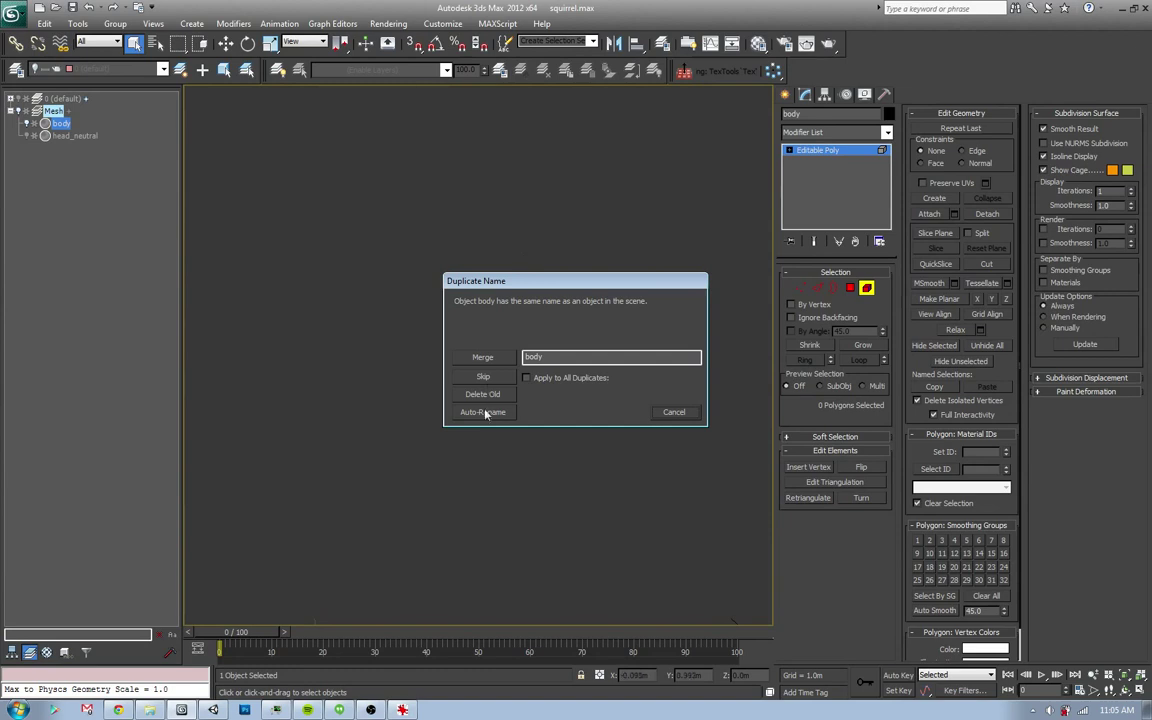
{"action": "left_click", "coordinate": [485, 412]}
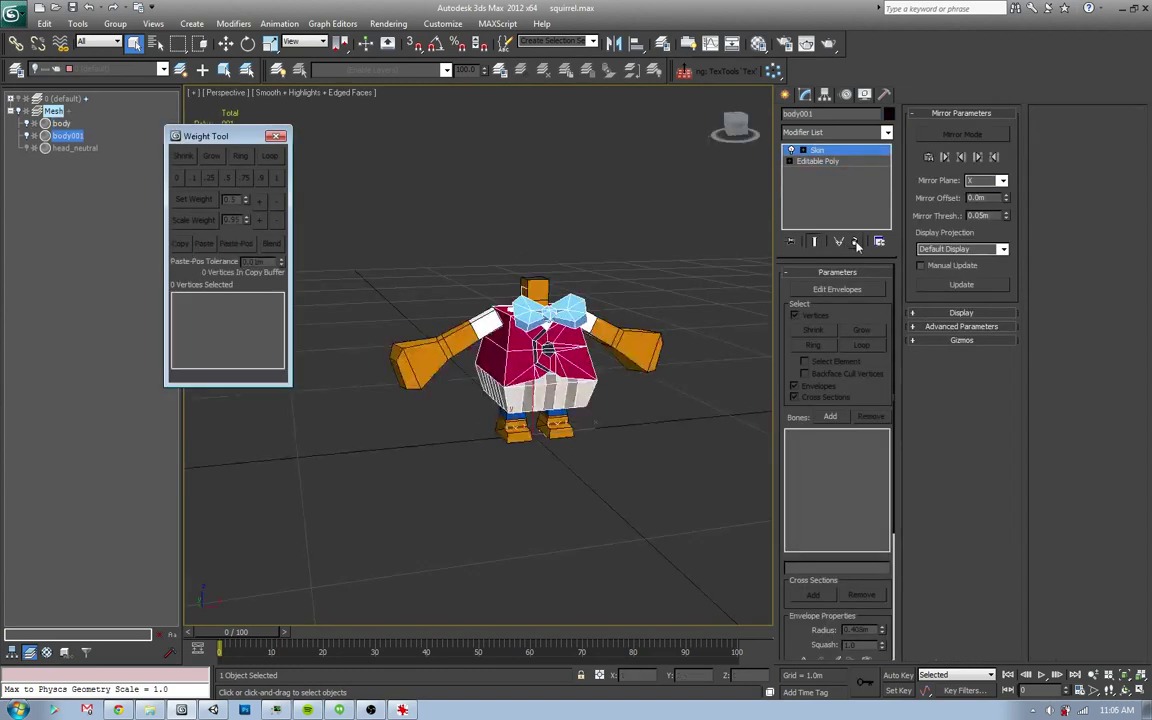
- Delete the blue bow-tie element from body001
{"action": "left_click", "coordinate": [866, 288]}
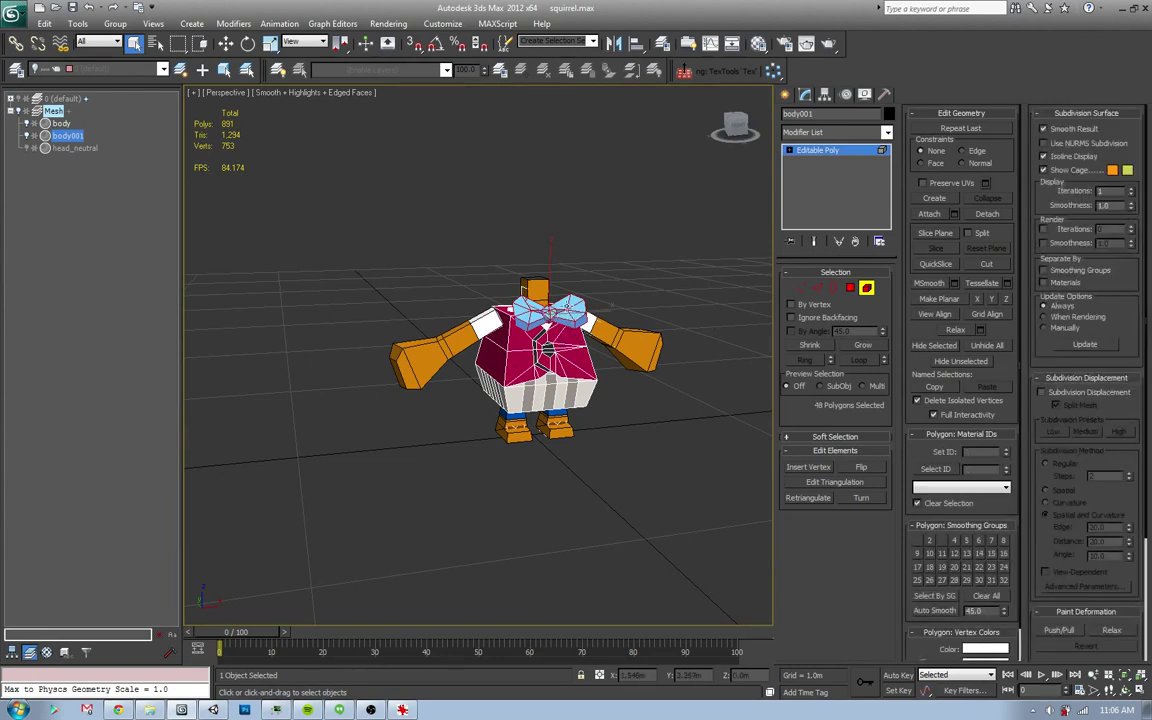
{"action": "key", "text": "Delete"}
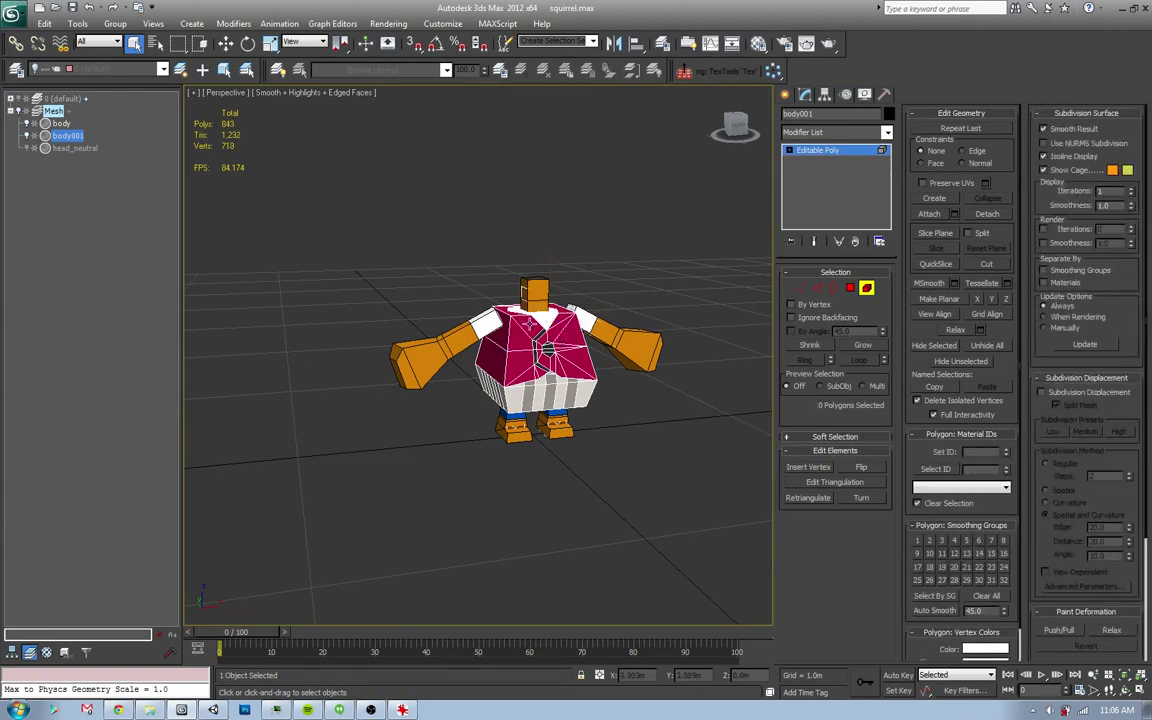
{"action": "left_click", "coordinate": [765, 270]}
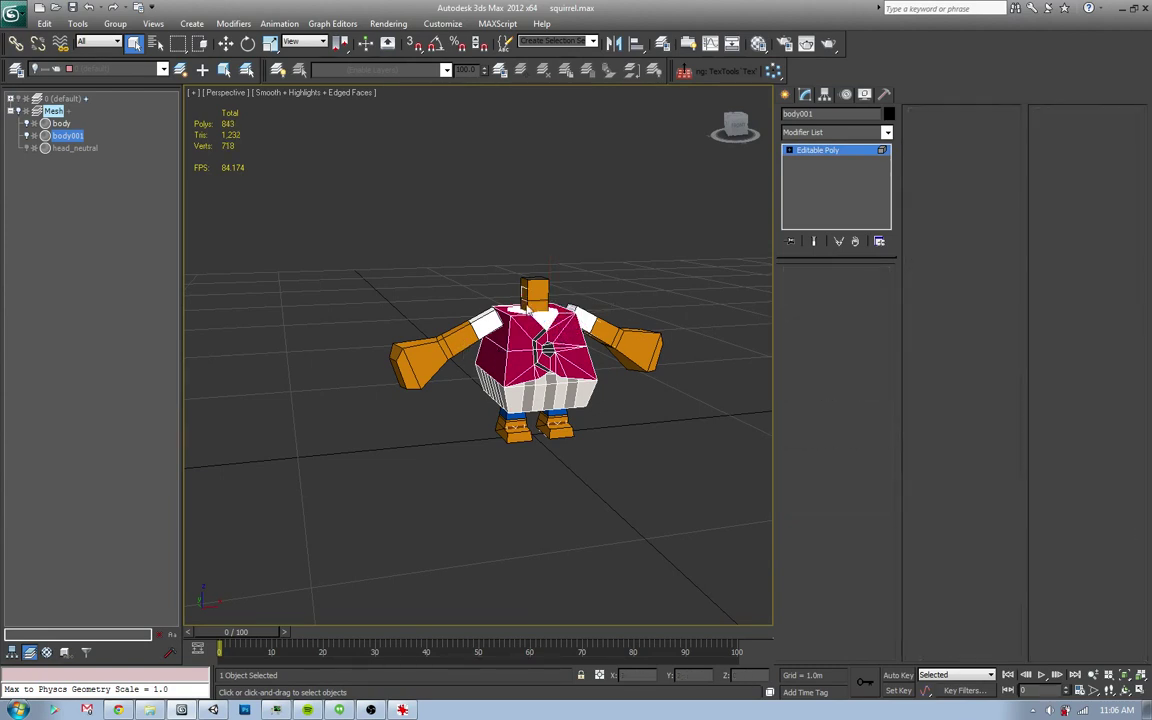
- Hide the orange body so only body001 shows, then select the original body
{"action": "left_click", "coordinate": [27, 123]}
{"action": "left_click", "coordinate": [26, 111]}
{"action": "left_click", "coordinate": [26, 111]}
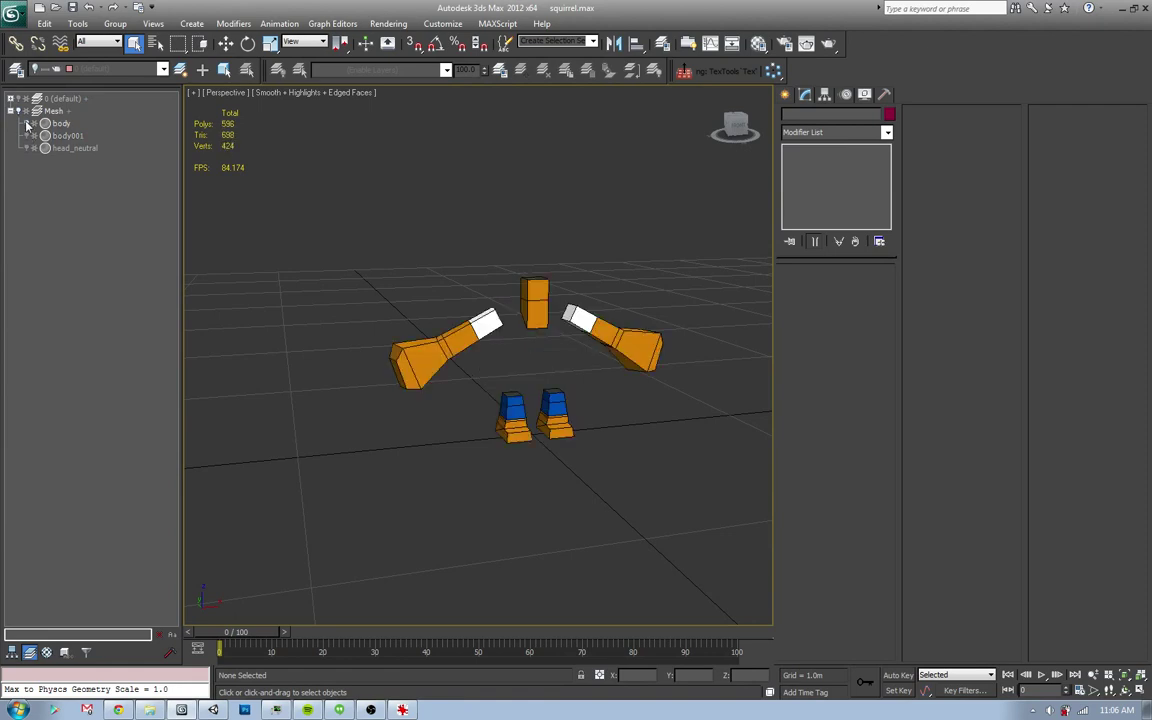
{"action": "left_click", "coordinate": [27, 136]}
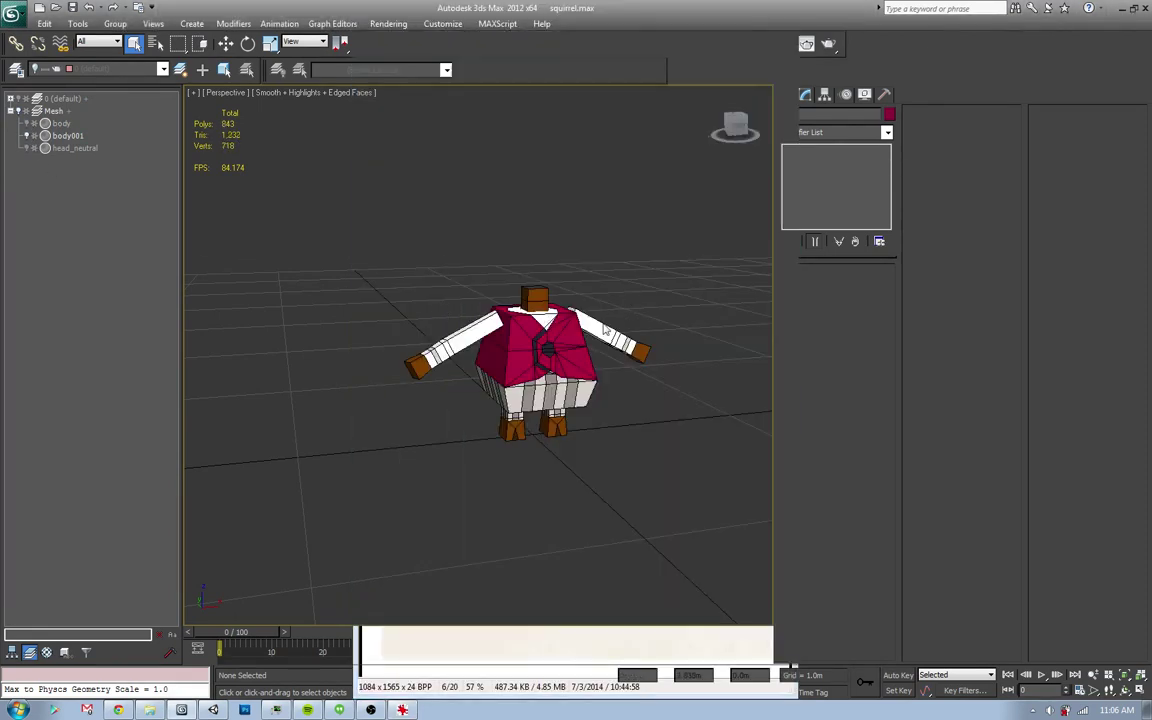
{"action": "left_click", "coordinate": [590, 368]}
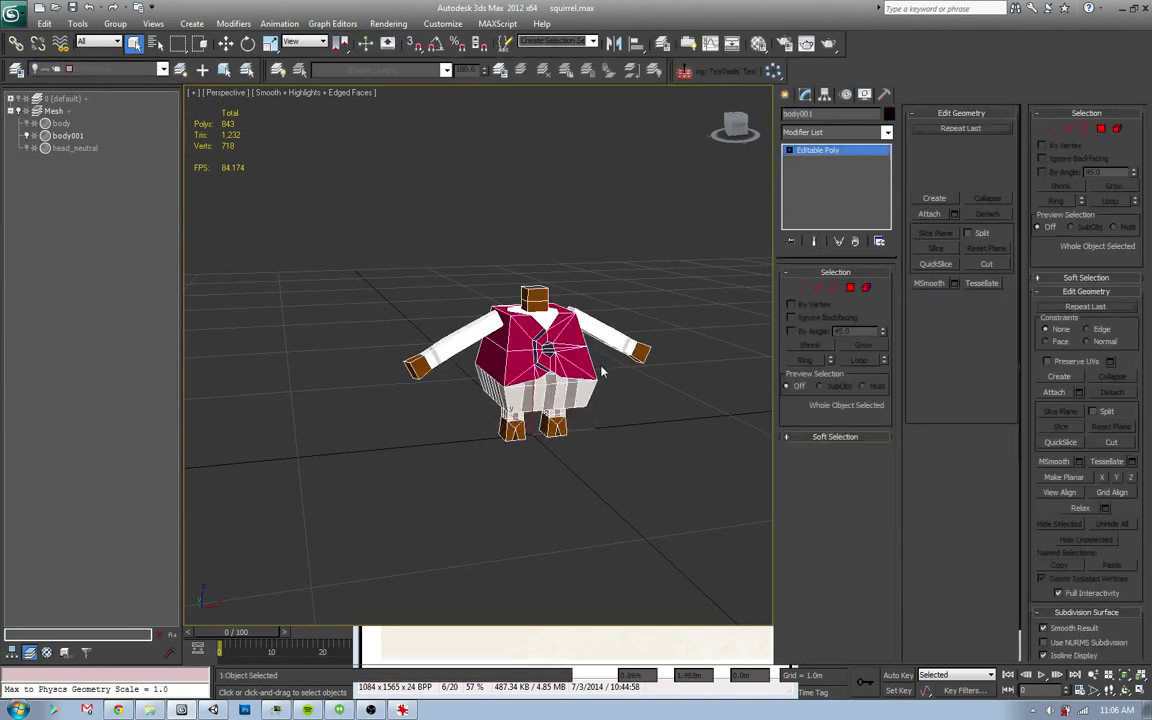
{"action": "left_click", "coordinate": [337, 288]}
{"action": "left_click", "coordinate": [35, 124]}
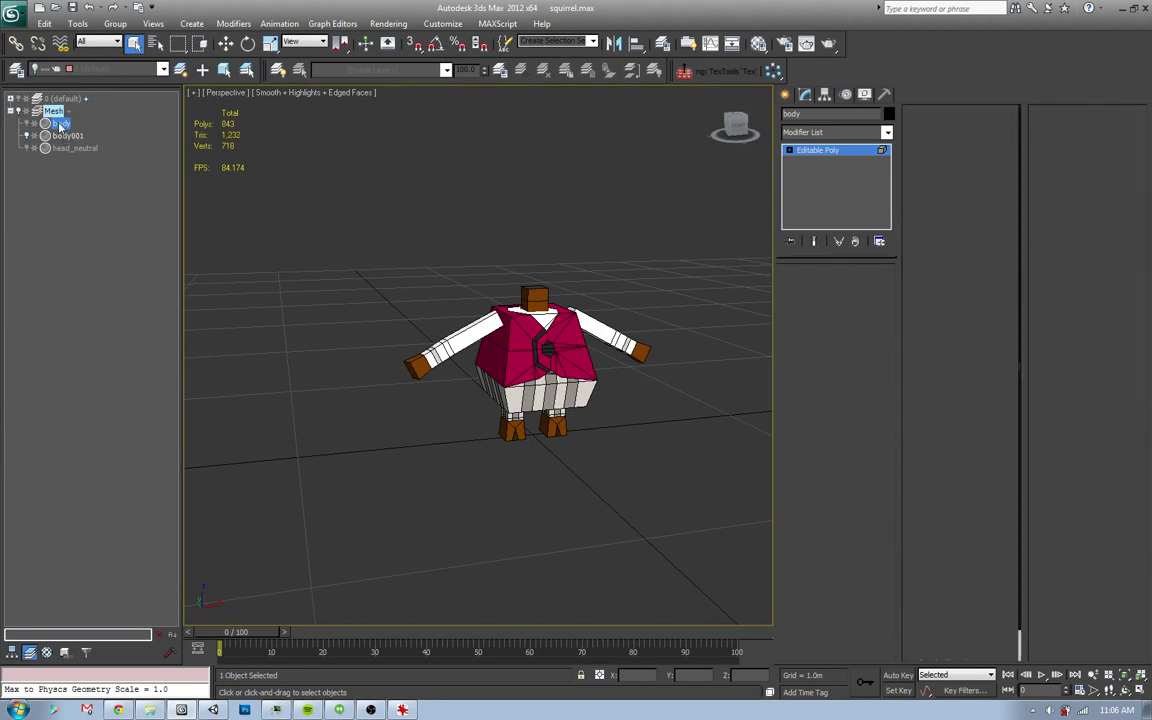
- Delete the original body object and rename the merged body001 to body
{"action": "key", "text": "Delete"}
{"action": "left_click", "coordinate": [68, 124]}
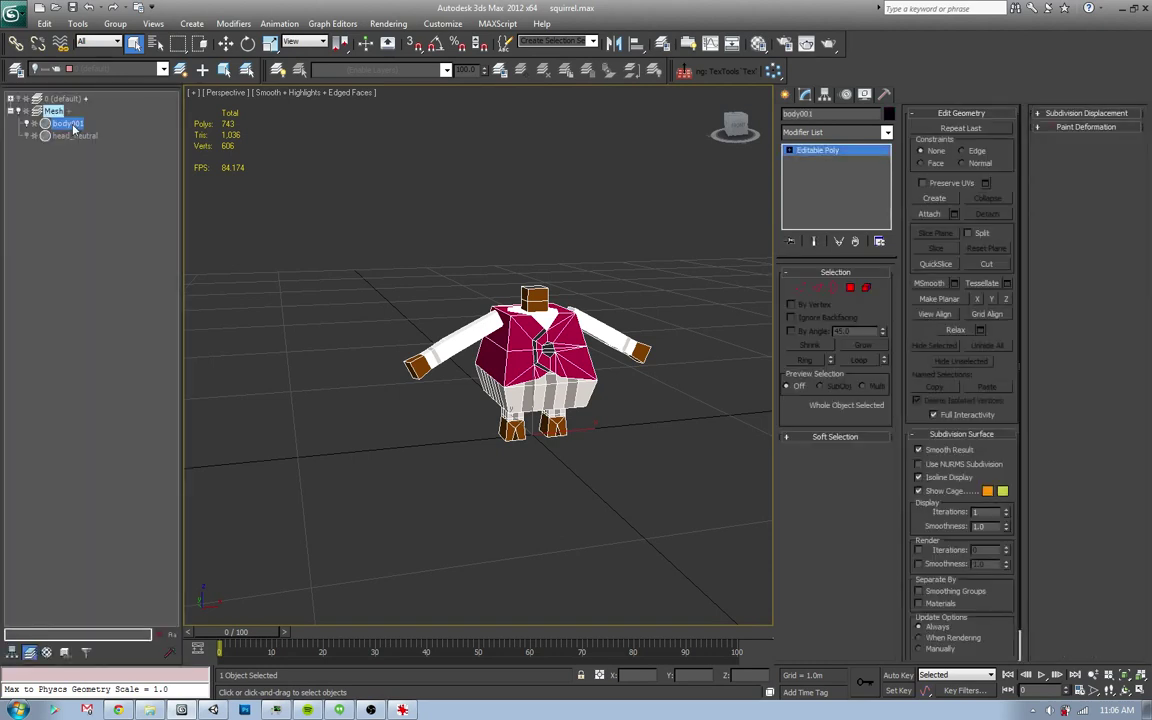
{"action": "right_click", "coordinate": [74, 129]}
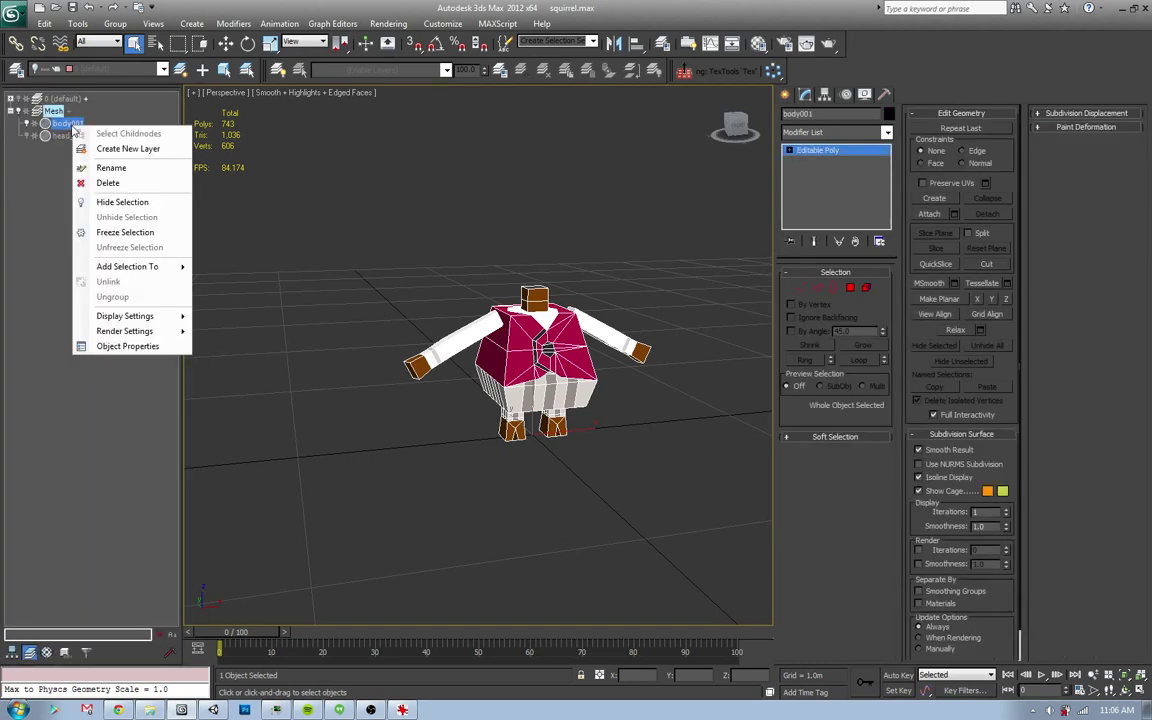
{"action": "left_click", "coordinate": [100, 157]}
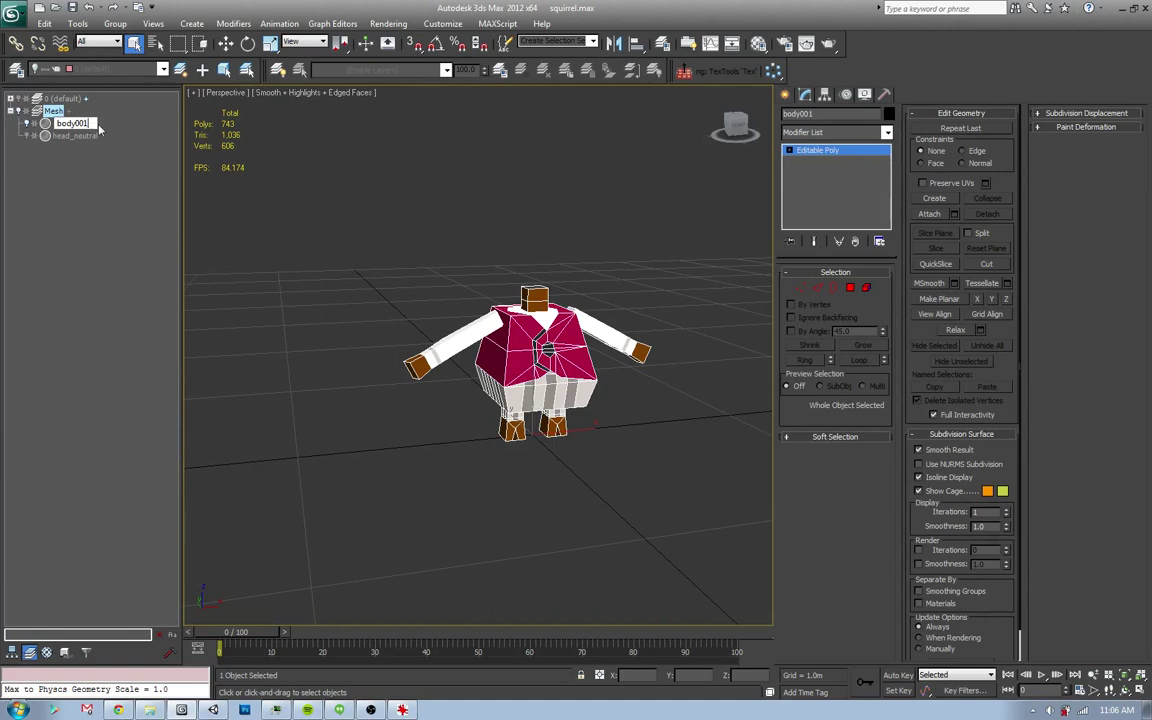
{"action": "key", "text": "BackSpace"}
{"action": "key", "text": "BackSpace"}
{"action": "key", "text": "Return"}
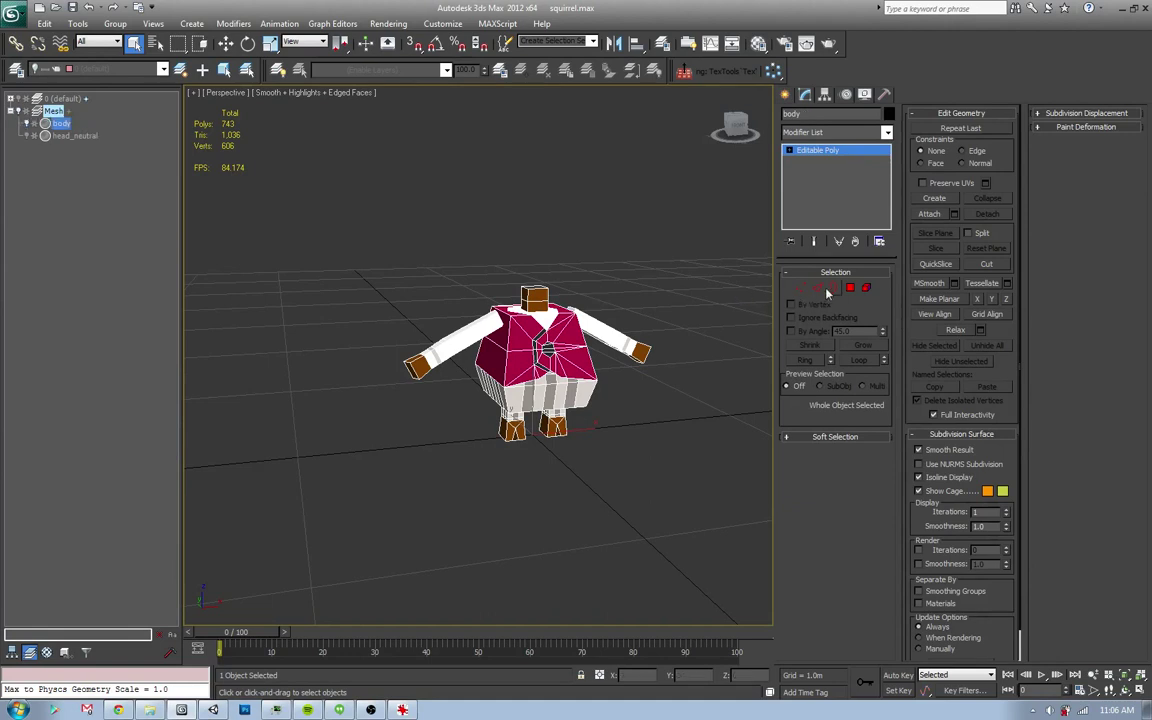
- Switch the body to Edge sub-object level and orbit to a frontal view
{"action": "left_click", "coordinate": [800, 288]}
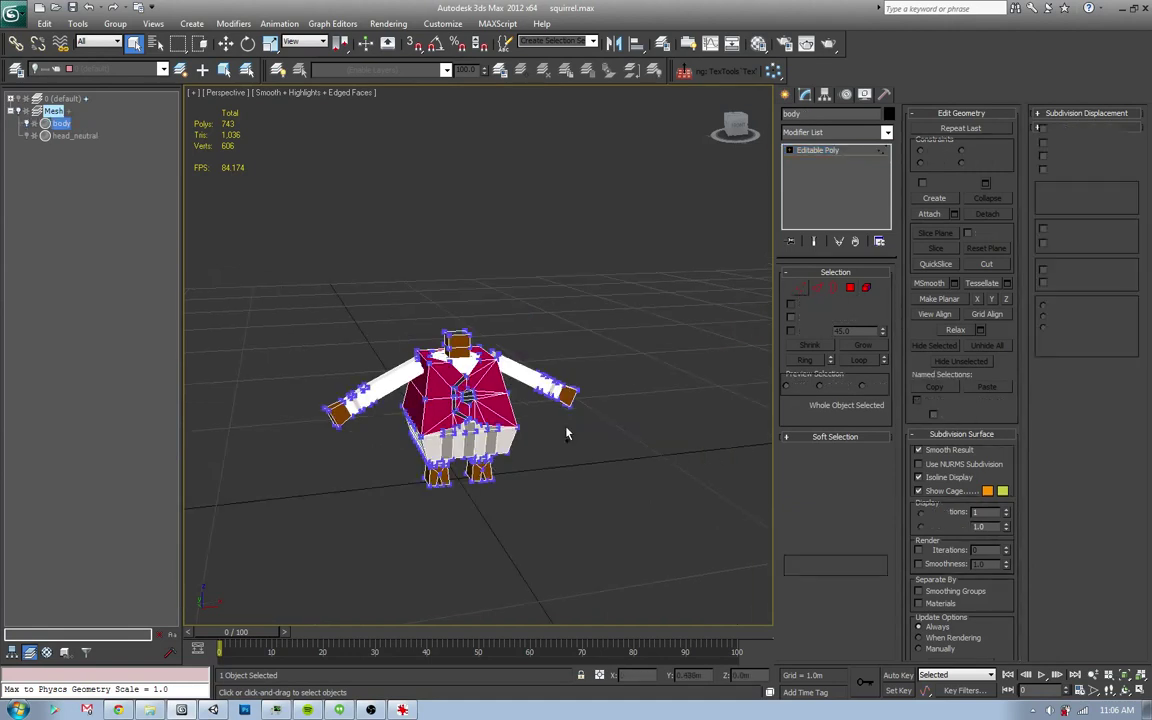
{"action": "scroll", "coordinate": [550, 420], "scroll_direction": "up", "scroll_amount": 3}
{"action": "key", "text": "2"}
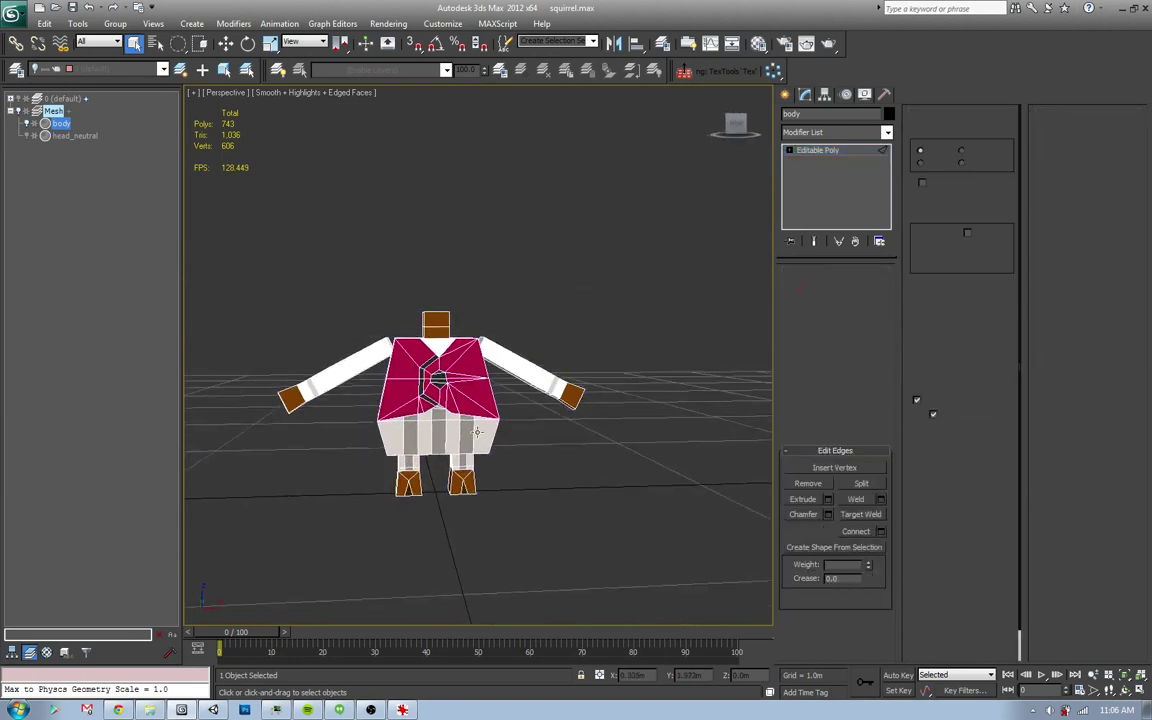
{"action": "middle_click_drag", "start_coordinate": [450, 400], "coordinate": [408, 370], "text": "alt"}
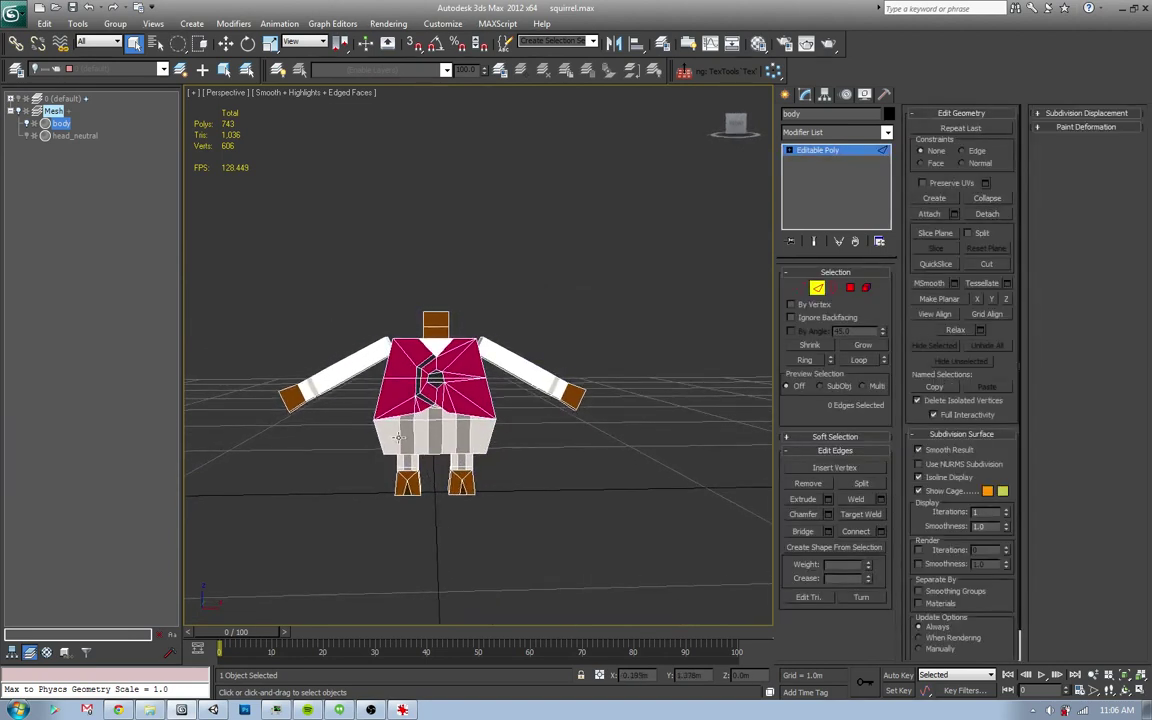
- Remove the edge loop around the character's waist in front view
{"action": "key", "text": "f"}
{"action": "scroll", "coordinate": [487, 433], "scroll_direction": "up", "scroll_amount": 5}
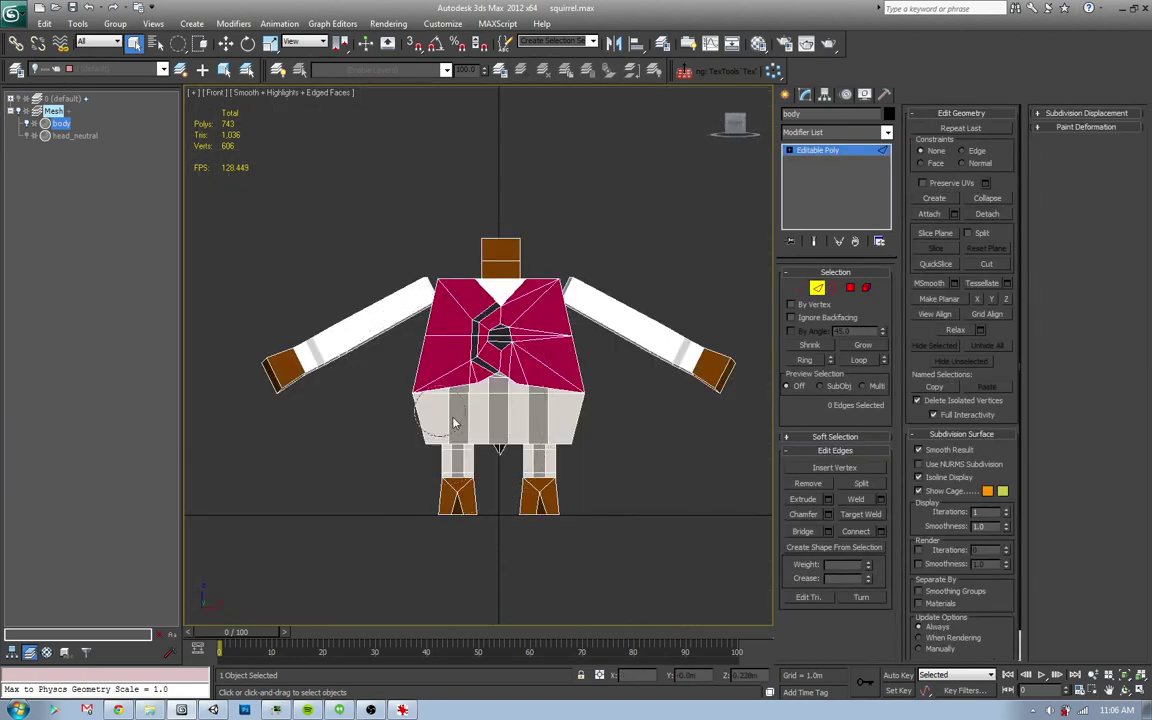
{"action": "double_click", "coordinate": [490, 420]}
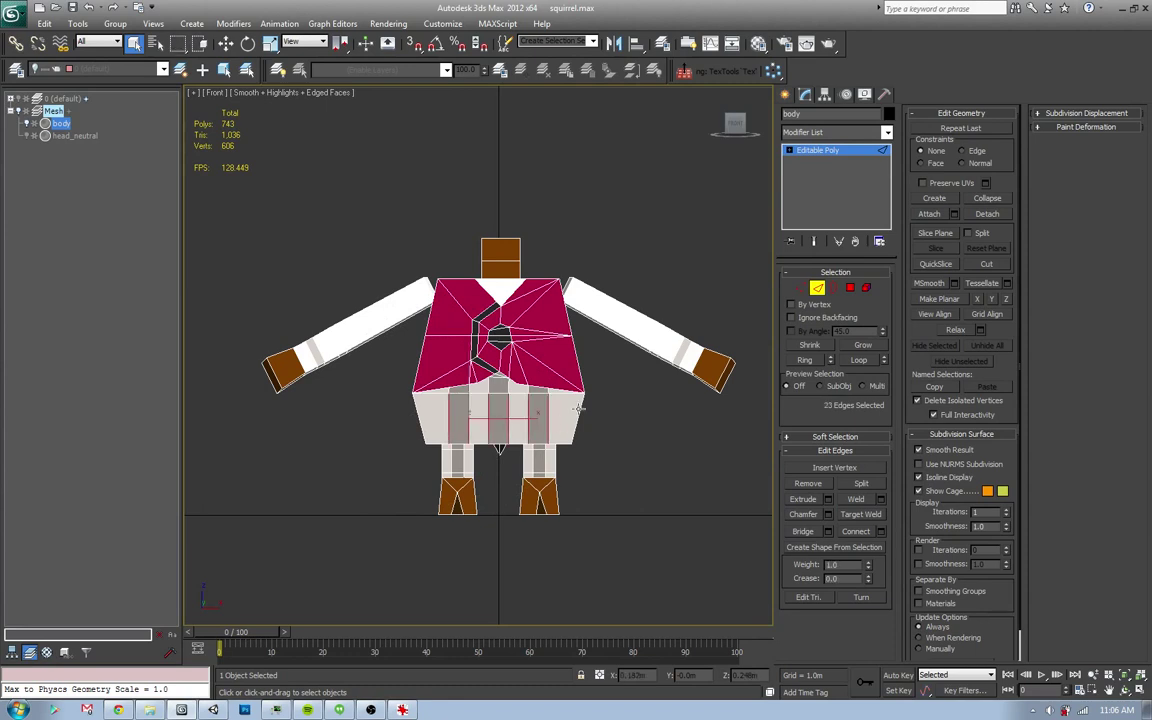
{"action": "key", "text": "l"}
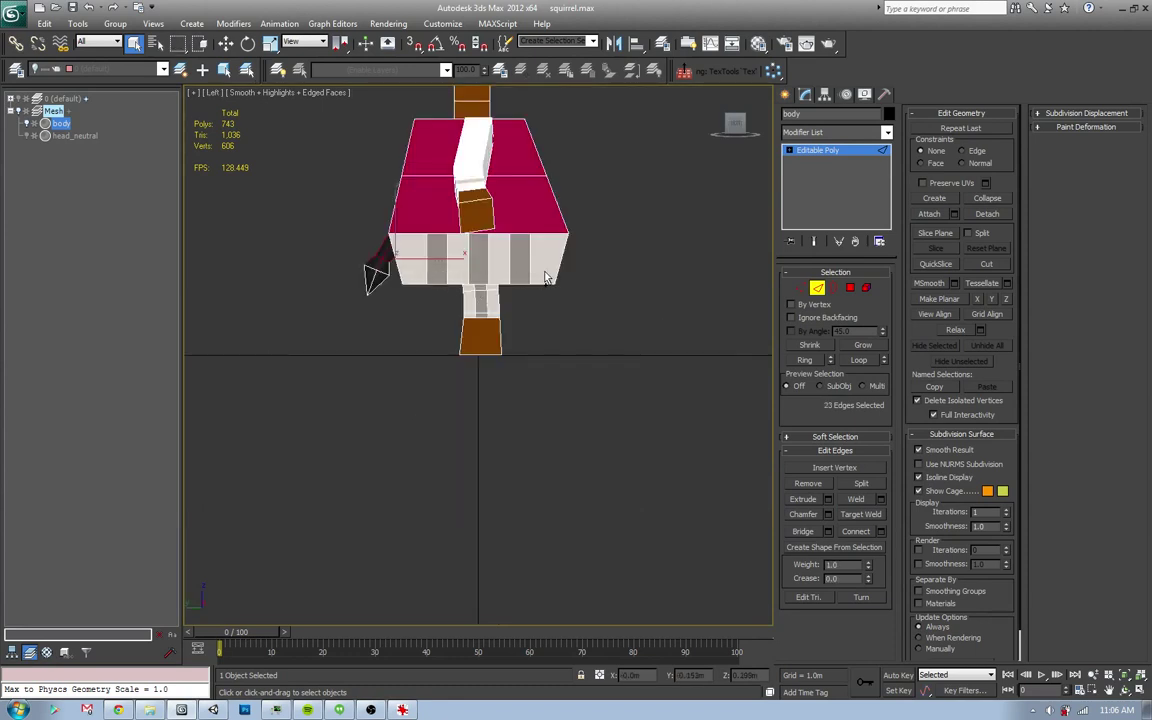
{"action": "key", "text": "ctrl+BackSpace"}
- Delete the stray triangular piece floating beside the model
{"action": "middle_click_drag", "start_coordinate": [546, 278], "coordinate": [520, 332]}
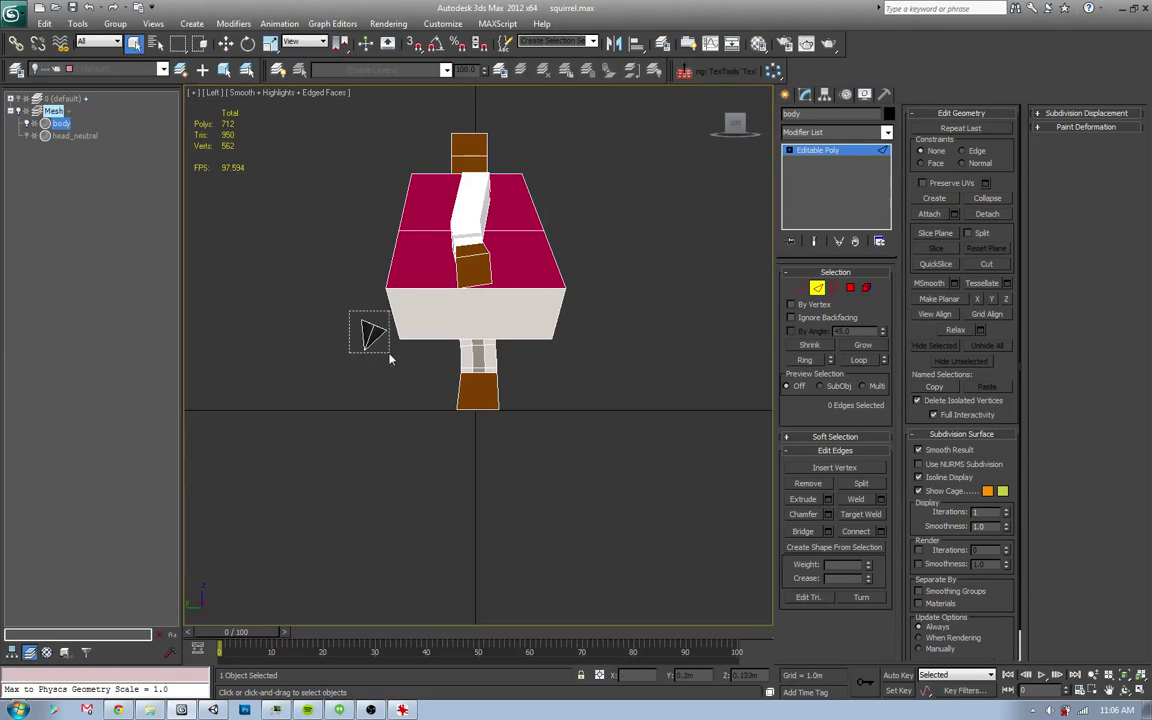
{"action": "left_click", "coordinate": [380, 345]}
{"action": "key", "text": "Delete"}
- Skip Spotify to St. Elmos Fire [Man In Motion] and minimise the player
{"action": "left_click", "coordinate": [308, 709]}
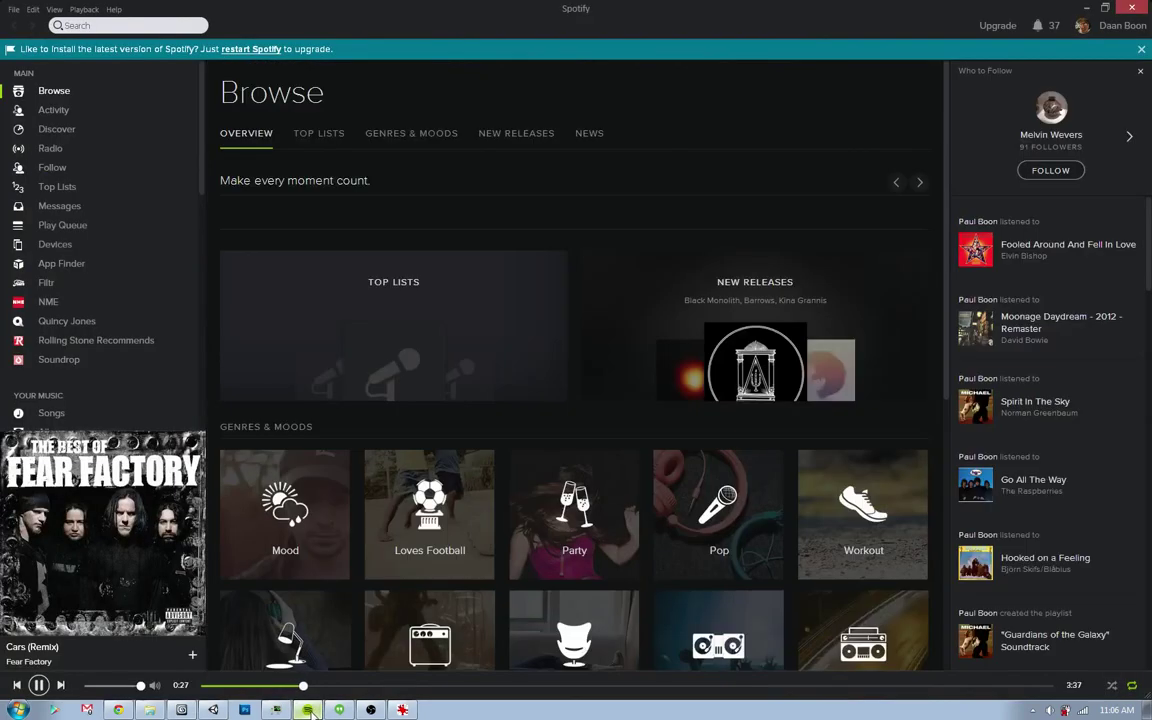
{"action": "key", "text": "ctrl+Right"}
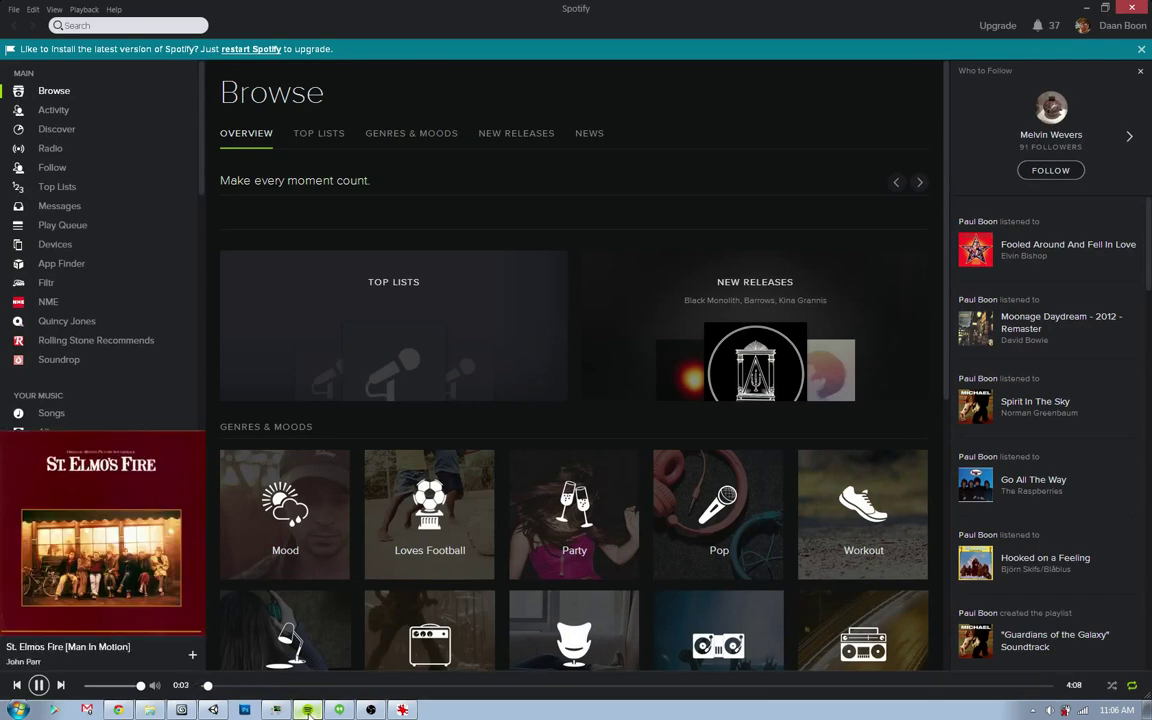
{"action": "left_click", "coordinate": [308, 709]}
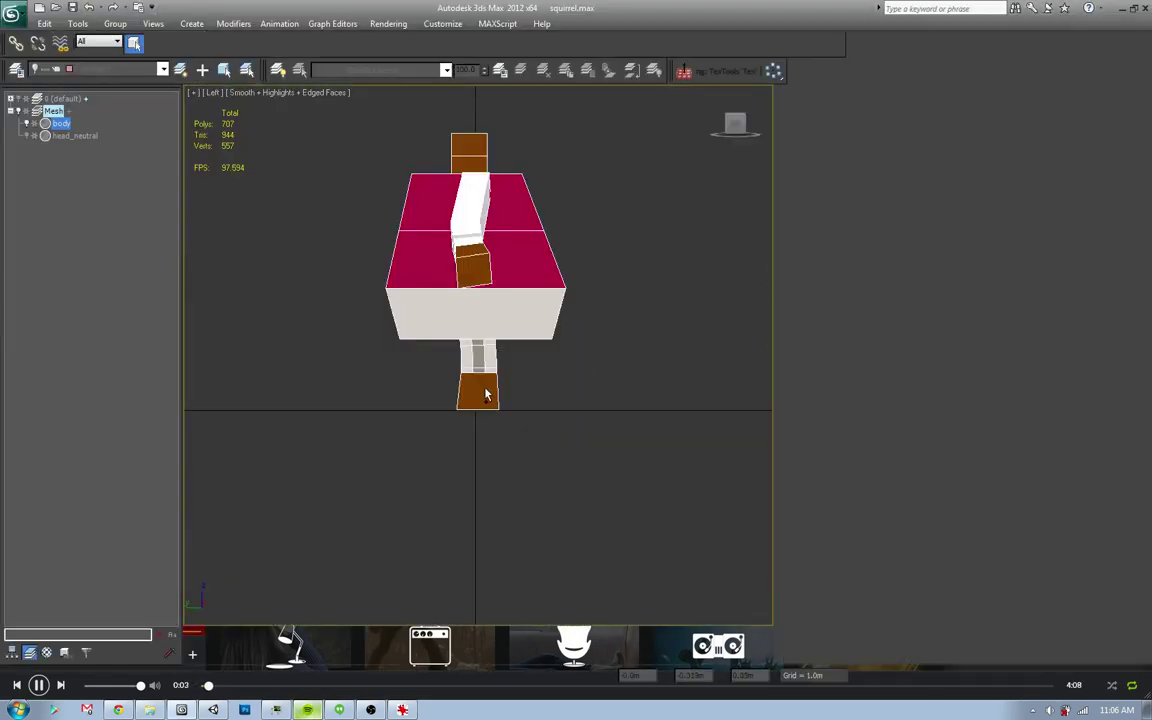
- Remove the extra edge loops running across both legs
{"action": "scroll", "coordinate": [462, 360], "scroll_direction": "up", "scroll_amount": 3}
{"action": "scroll", "coordinate": [462, 360], "scroll_direction": "up", "scroll_amount": 1}
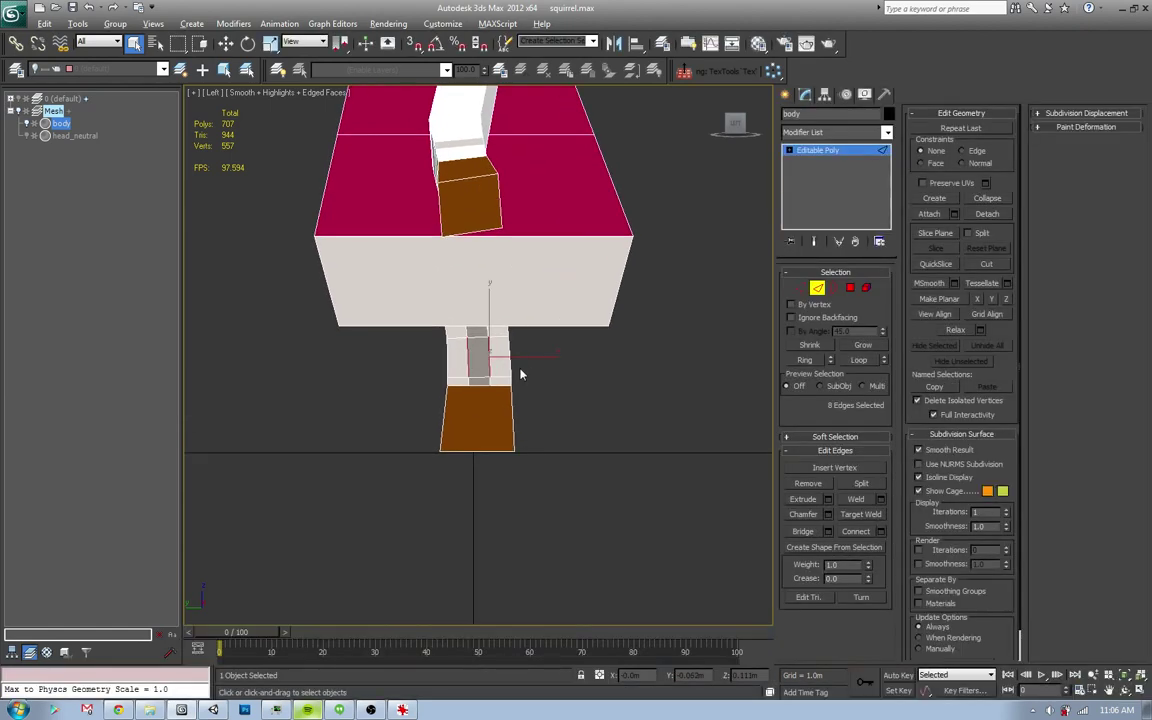
{"action": "key", "text": "ctrl+BackSpace"}
{"action": "key", "text": "f"}
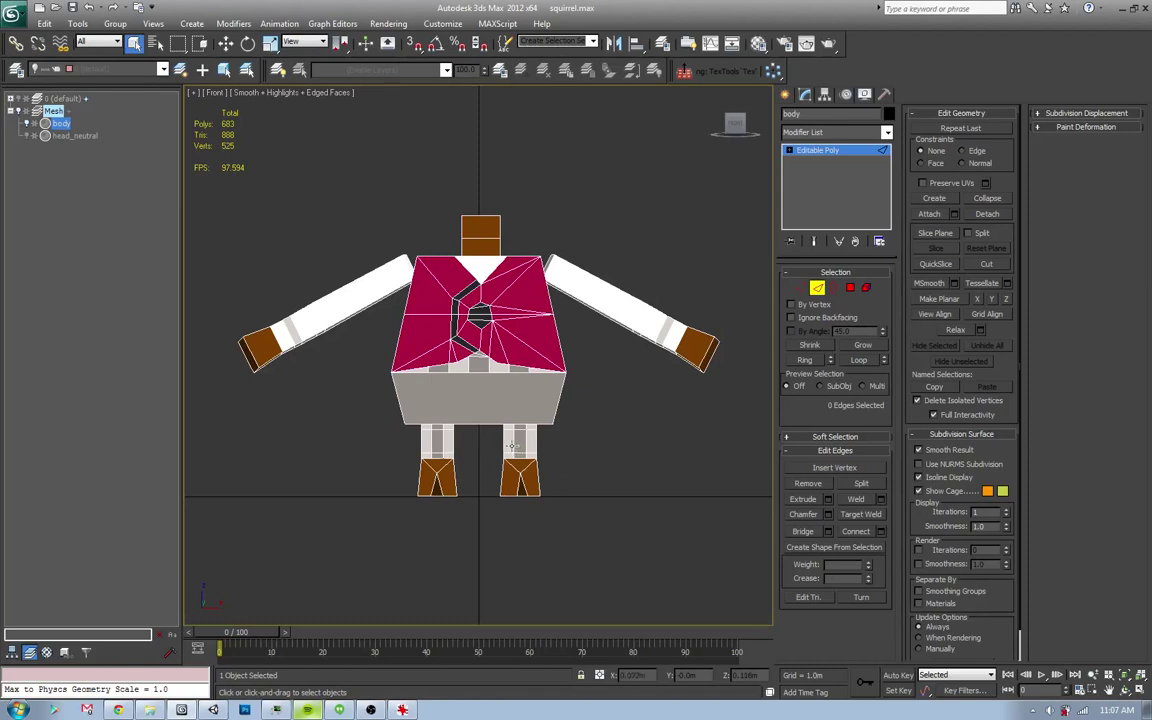
{"action": "left_click_drag", "start_coordinate": [431, 440], "coordinate": [514, 440]}
{"action": "key", "text": "ctrl+BackSpace"}
- Remove the triangulated and seam edges from the torso front, leaving 612 polys
{"action": "middle_click_drag", "start_coordinate": [448, 360], "coordinate": [450, 402]}
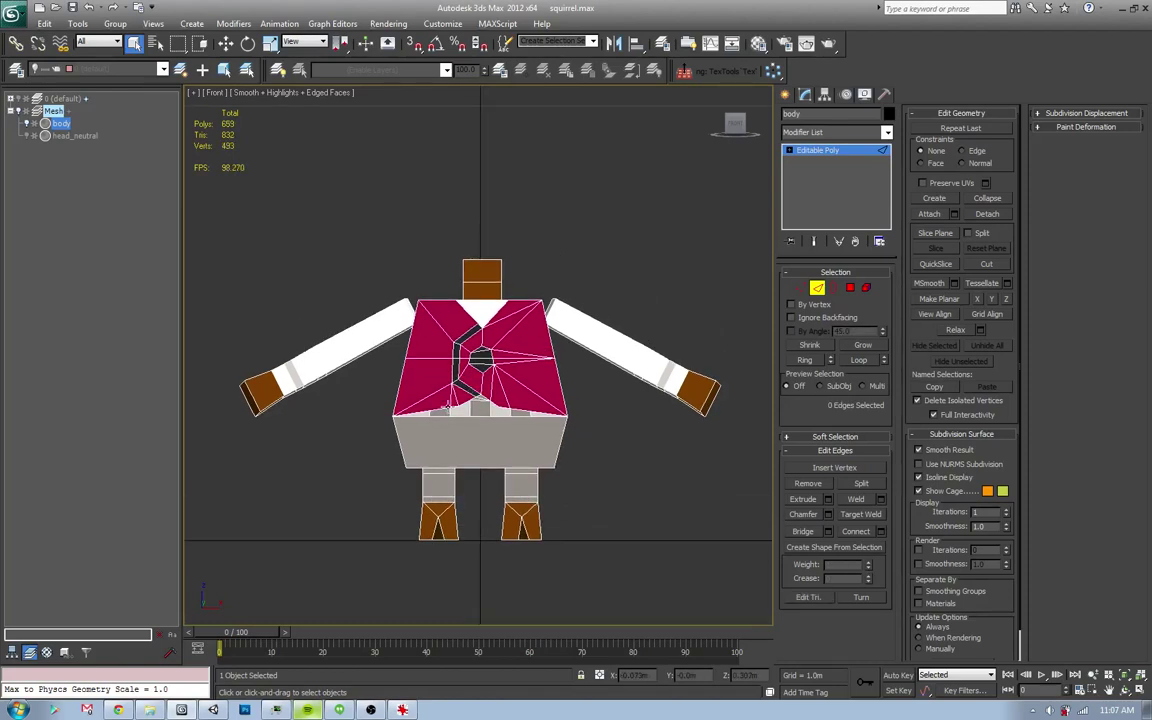
{"action": "left_click_drag", "start_coordinate": [385, 362], "coordinate": [495, 380]}
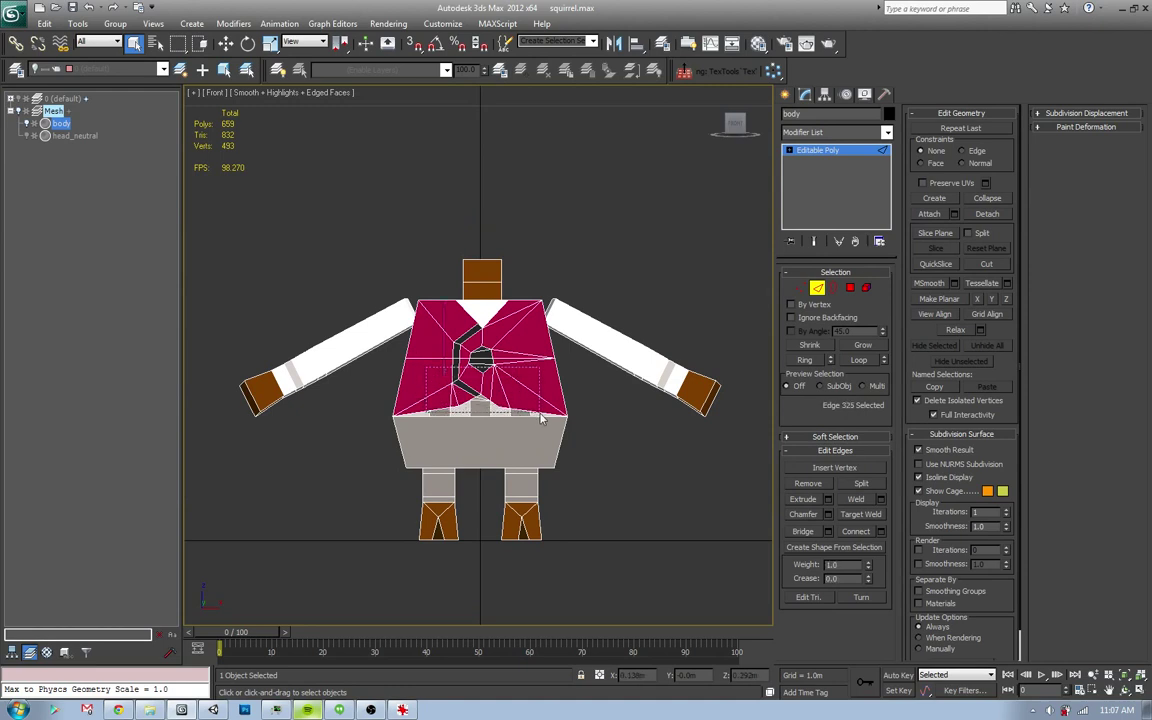
{"action": "key", "text": "ctrl+BackSpace"}
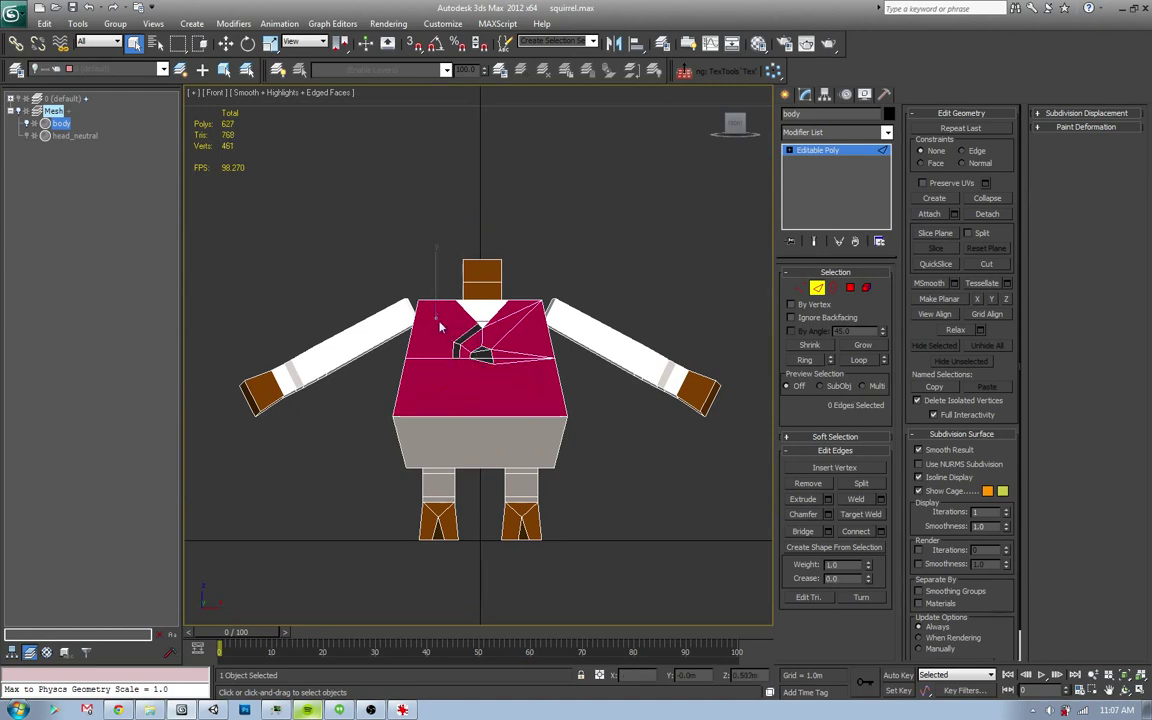
{"action": "left_click_drag", "start_coordinate": [398, 284], "coordinate": [500, 330]}
{"action": "key", "text": "ctrl+BackSpace"}
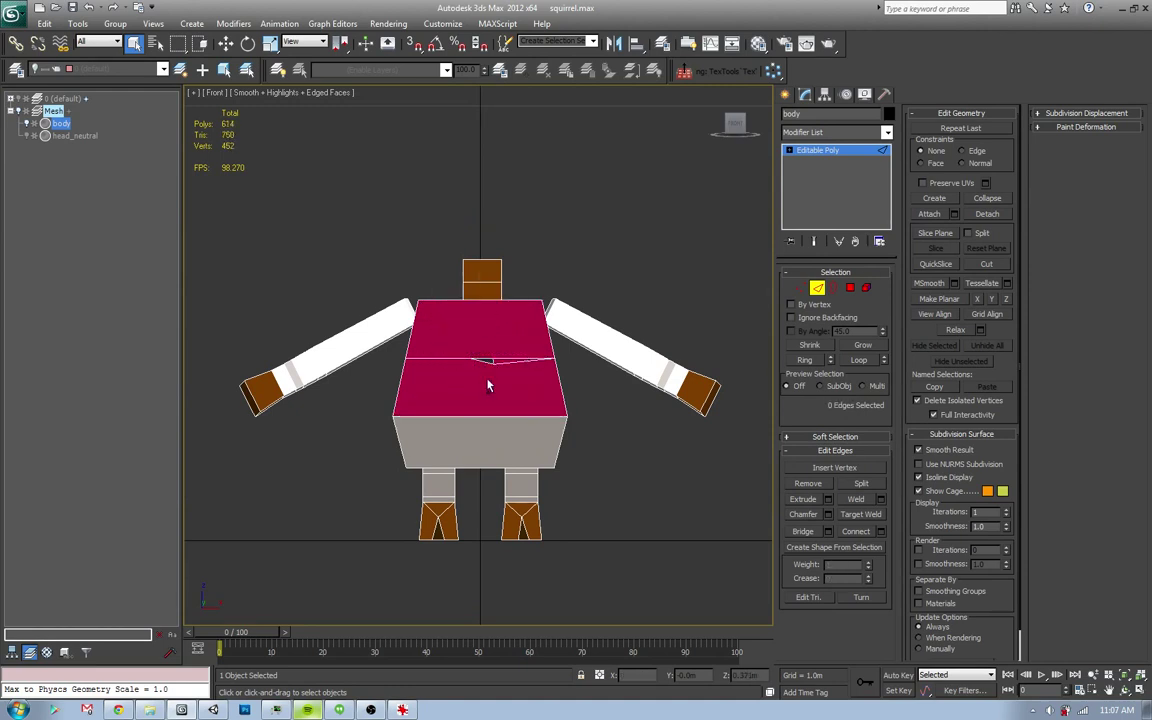
{"action": "scroll", "coordinate": [488, 386], "scroll_direction": "up", "scroll_amount": 3}
{"action": "left_click_drag", "start_coordinate": [520, 375], "coordinate": [522, 378]}
{"action": "key", "text": "ctrl+BackSpace"}
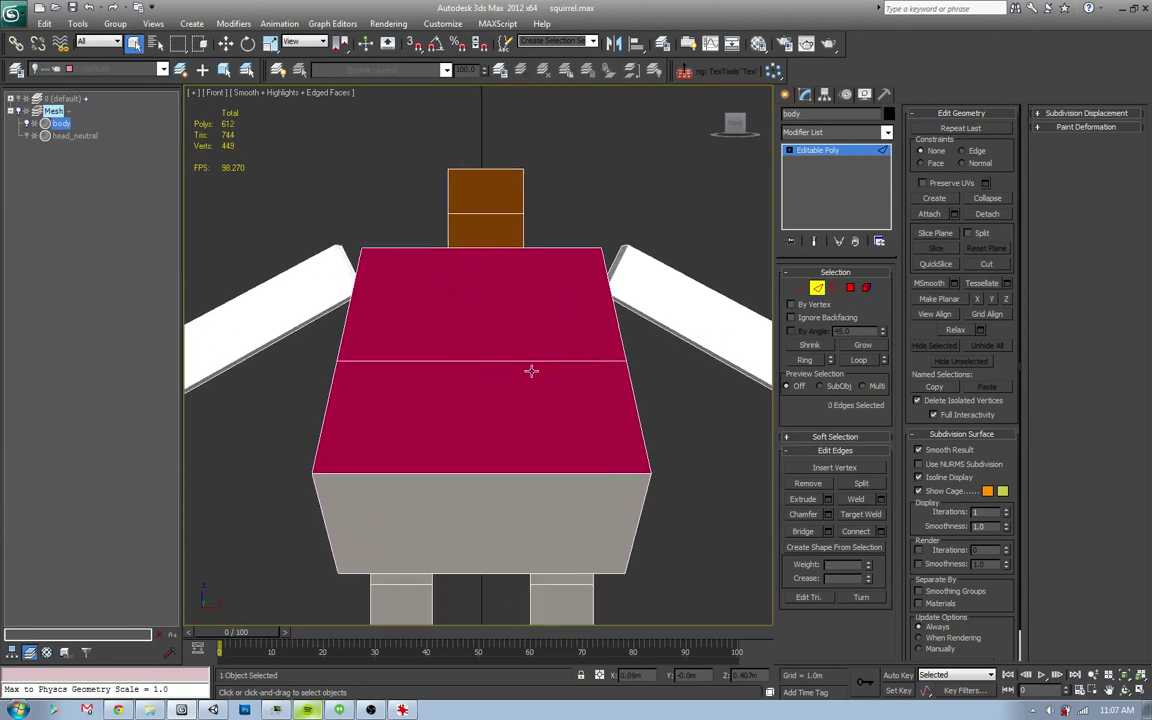
{"action": "key", "text": "1"}
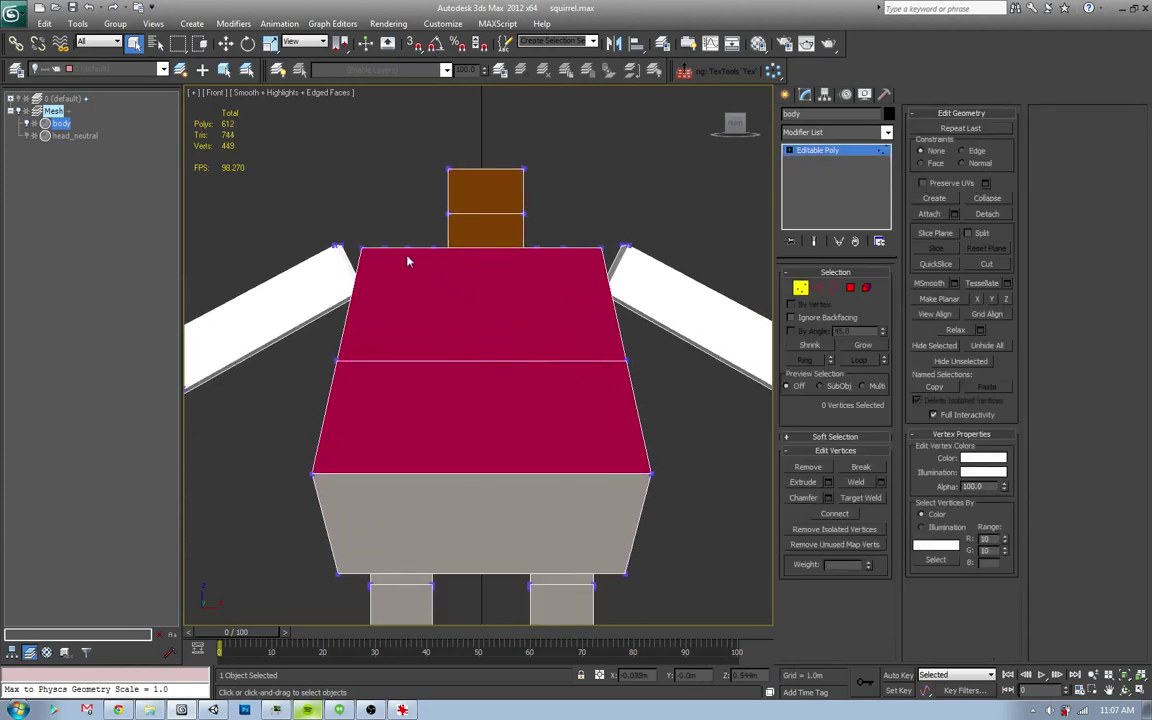
- Remove the neck hexagon and top edges so the collar top is one face (610 polys)
{"action": "mouse_move", "coordinate": [431, 339]}
{"action": "middle_mouse_down", "text": "alt"}
{"action": "mouse_move", "coordinate": [437, 324]}
{"action": "mouse_move", "coordinate": [437, 367]}
{"action": "middle_mouse_up", "text": "alt"}
{"action": "key", "text": "2"}
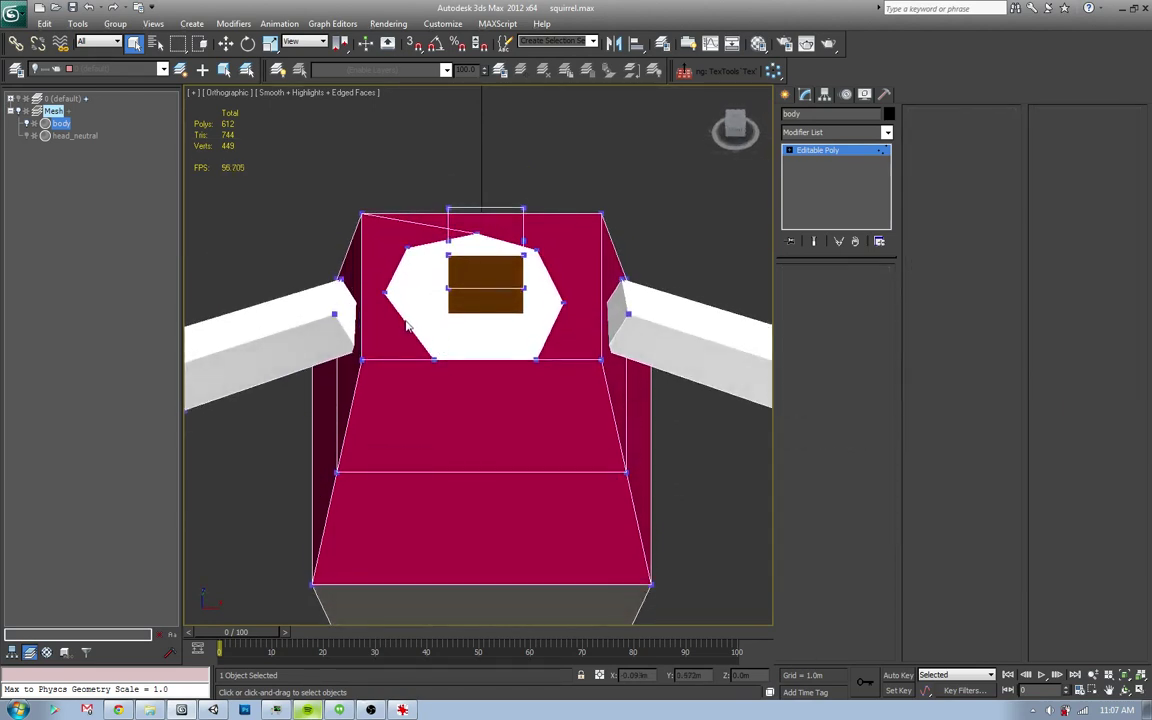
{"action": "left_click", "coordinate": [413, 321]}
{"action": "key", "text": "ctrl+BackSpace"}
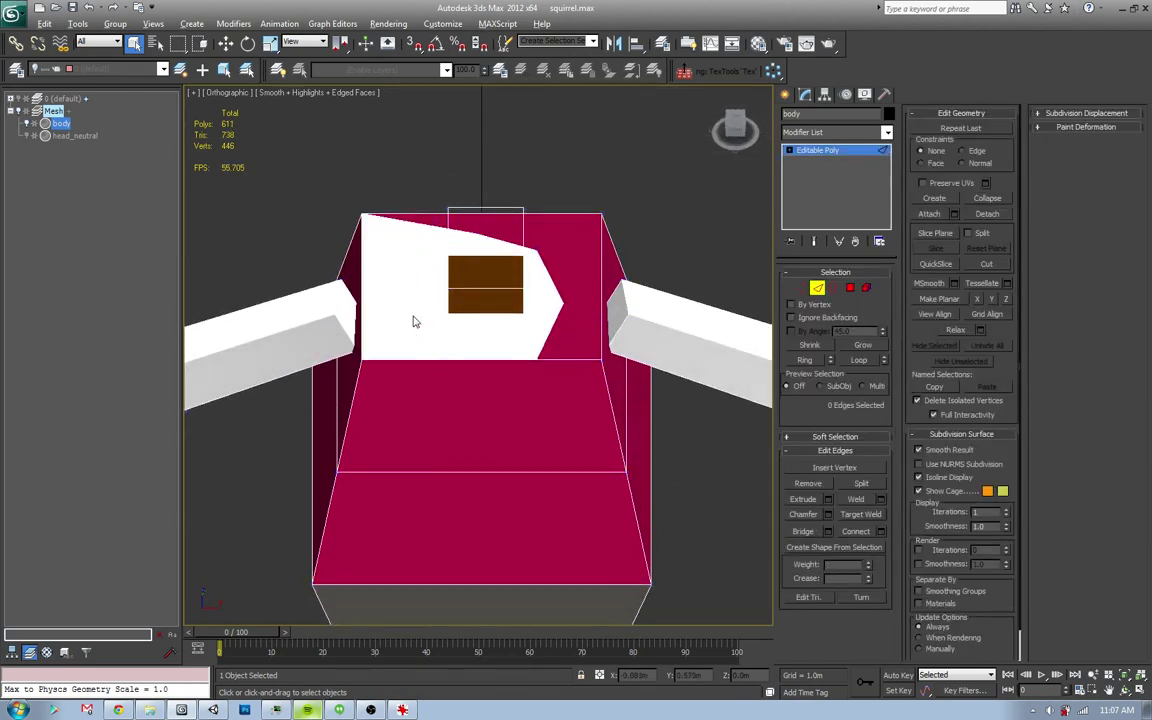
{"action": "double_click", "coordinate": [438, 226]}
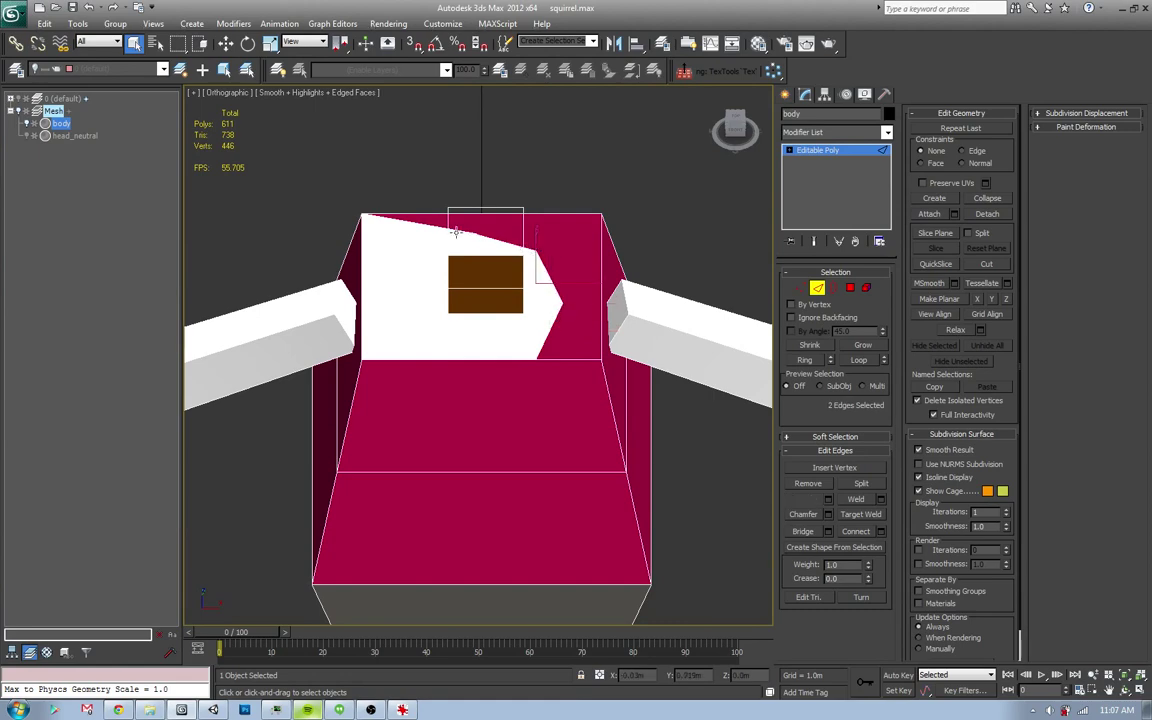
{"action": "key", "text": "ctrl+BackSpace"}
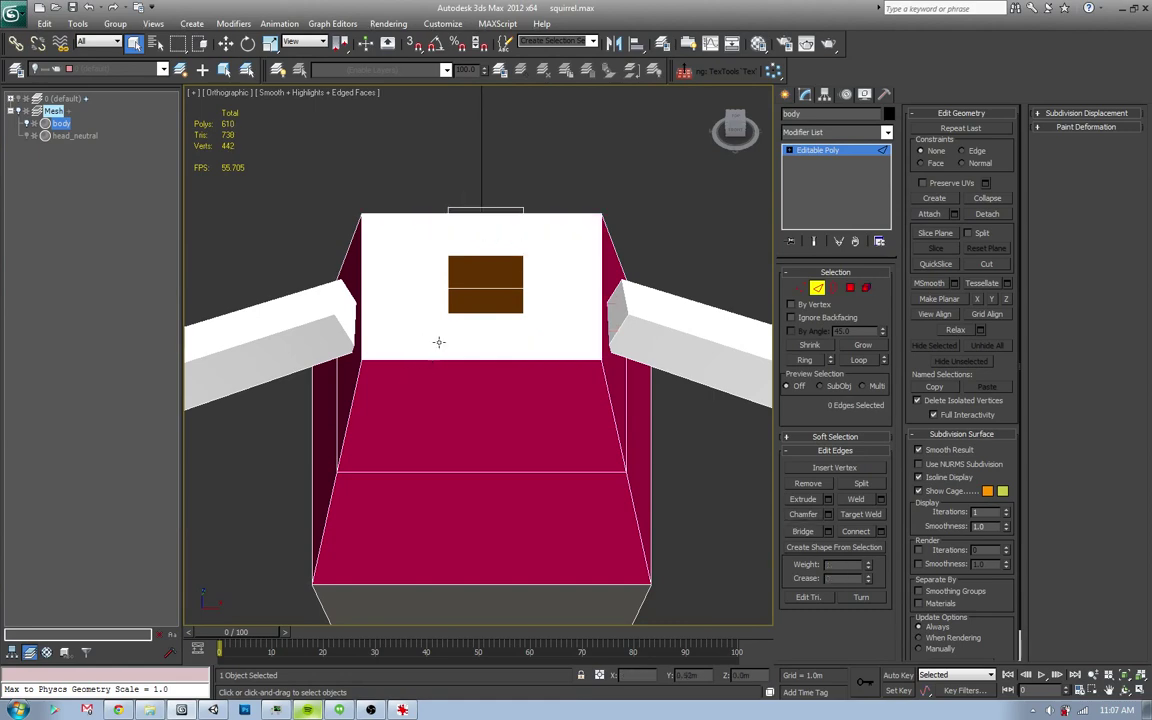
{"action": "mouse_move", "coordinate": [438, 342]}
{"action": "middle_mouse_down", "text": "alt"}
{"action": "mouse_move", "coordinate": [548, 350]}
{"action": "mouse_move", "coordinate": [535, 381]}
{"action": "middle_mouse_up", "text": "alt"}
{"action": "left_click", "coordinate": [617, 447]}
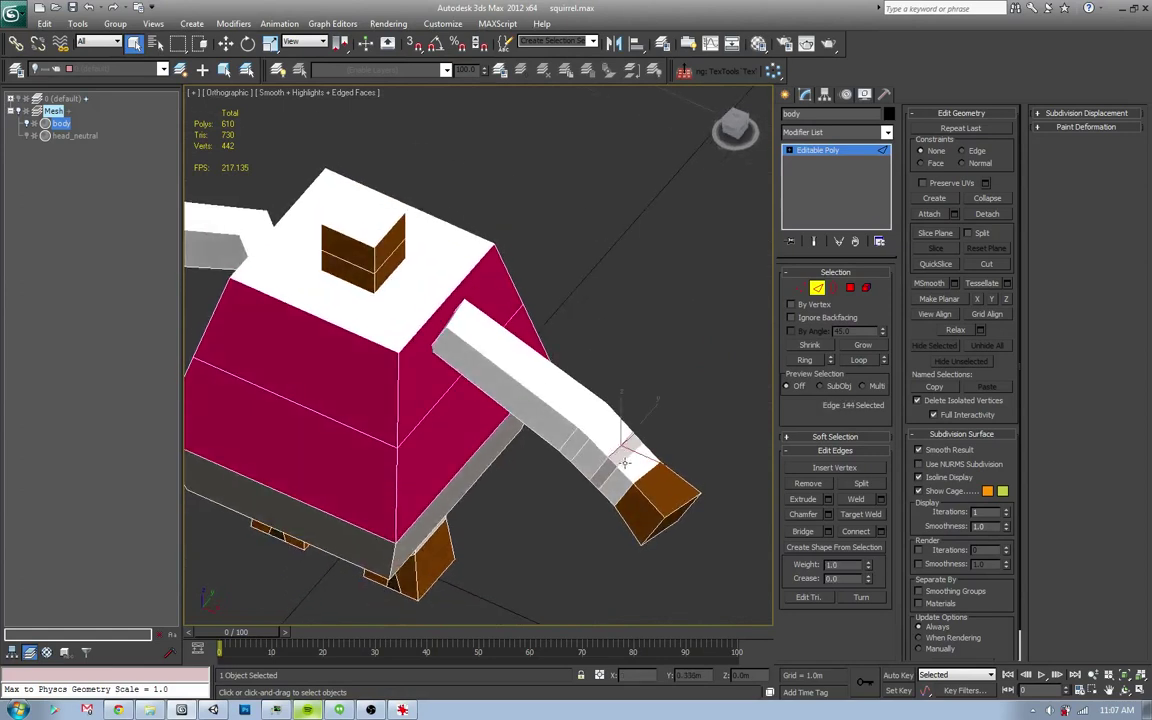
- Remove the extra edge loops from the wrist and the arm
{"action": "key", "text": "ctrl+BackSpace"}
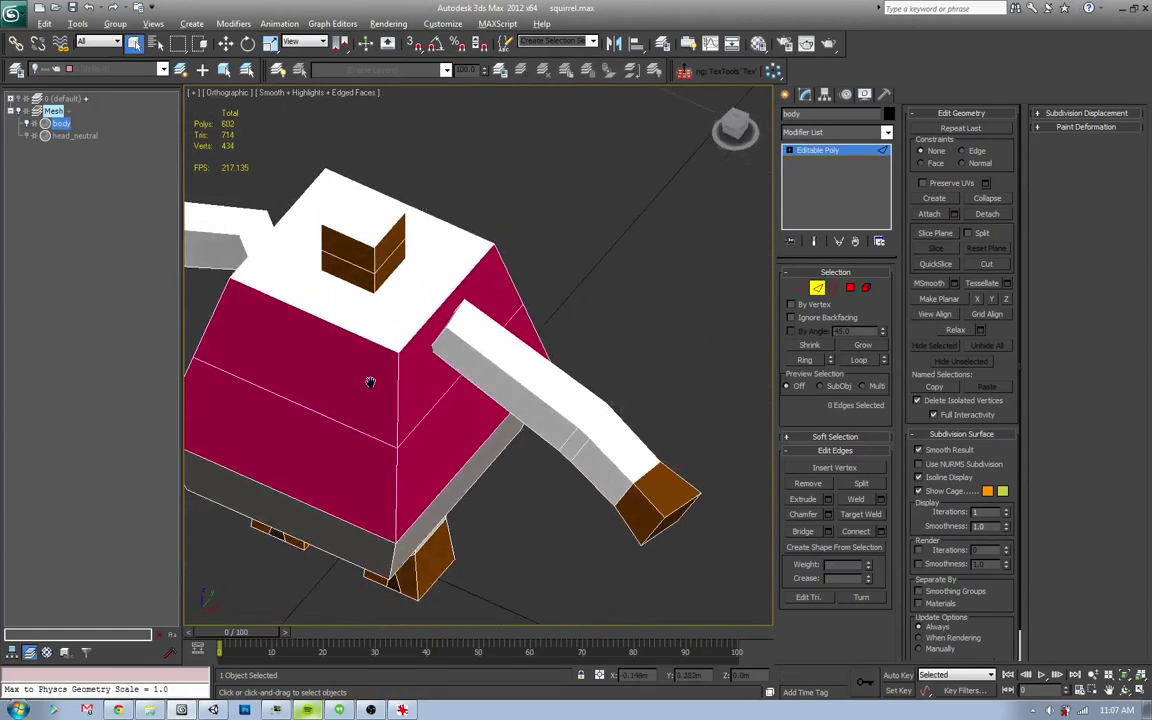
{"action": "mouse_move", "coordinate": [373, 380]}
{"action": "middle_mouse_down", "text": "alt"}
{"action": "mouse_move", "coordinate": [449, 370]}
{"action": "mouse_move", "coordinate": [467, 380]}
{"action": "middle_mouse_up", "text": "alt"}
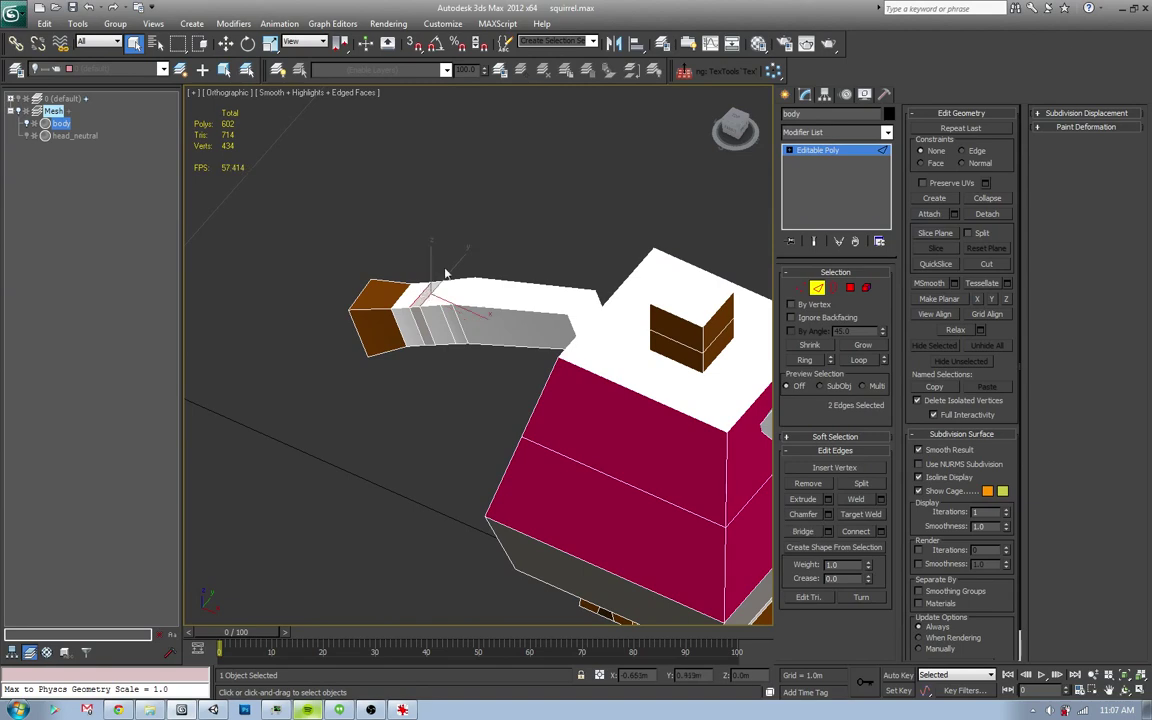
{"action": "double_click", "coordinate": [440, 283]}
{"action": "key", "text": "BackSpace"}
{"action": "mouse_move", "coordinate": [446, 272]}
{"action": "middle_mouse_down", "text": "alt"}
{"action": "mouse_move", "coordinate": [565, 378]}
{"action": "mouse_move", "coordinate": [533, 390]}
{"action": "middle_mouse_up", "text": "alt"}
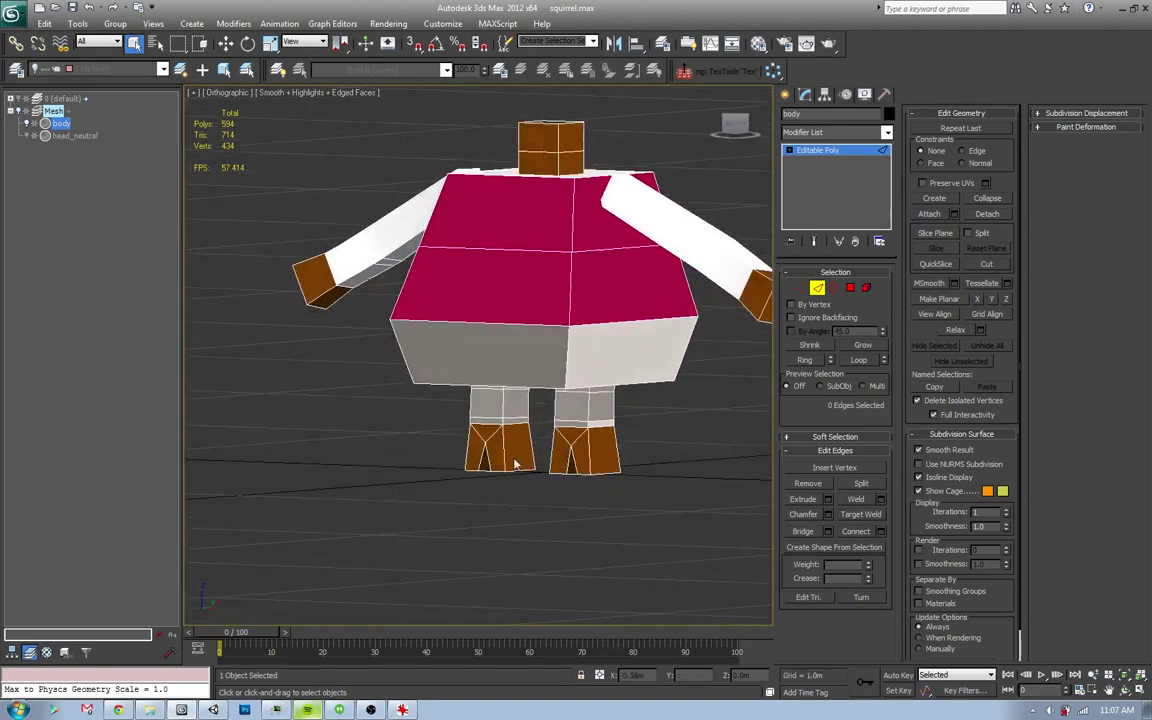
- Target Weld the surplus vertices on both feet into simpler boxes
{"action": "key", "text": "1"}
{"action": "mouse_move", "coordinate": [515, 463]}
{"action": "middle_mouse_down", "text": "alt"}
{"action": "mouse_move", "coordinate": [638, 465]}
{"action": "mouse_move", "coordinate": [658, 437]}
{"action": "middle_mouse_up", "text": "alt"}
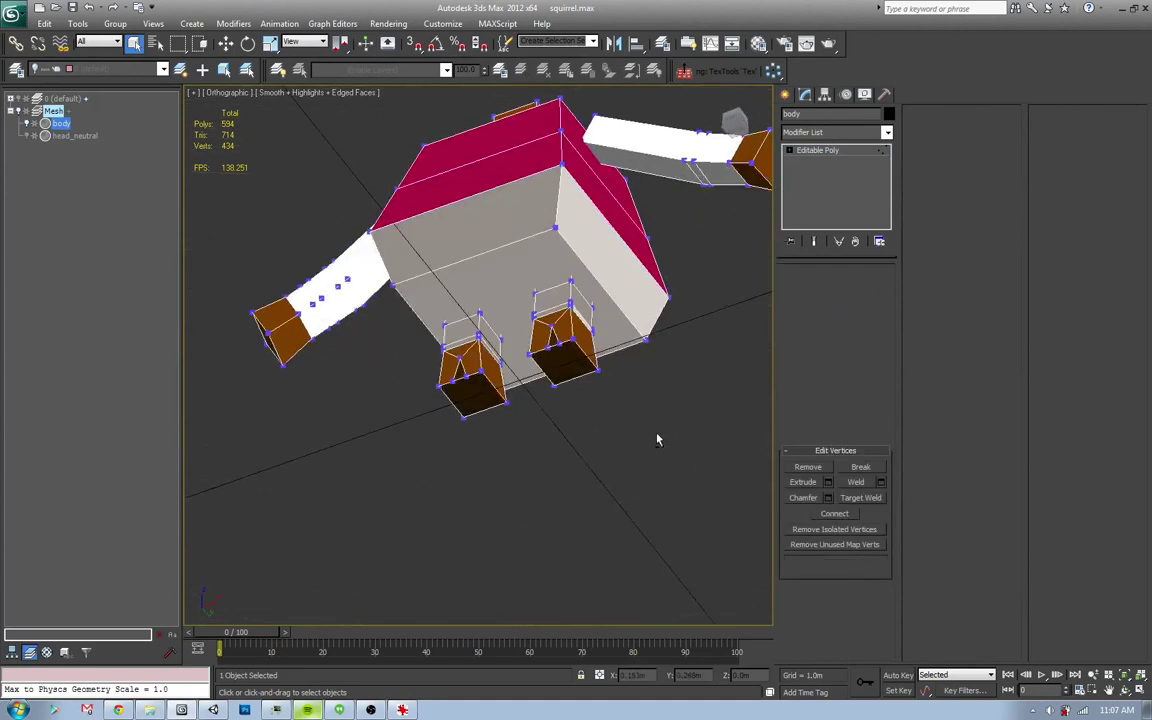
{"action": "left_click", "coordinate": [860, 498]}
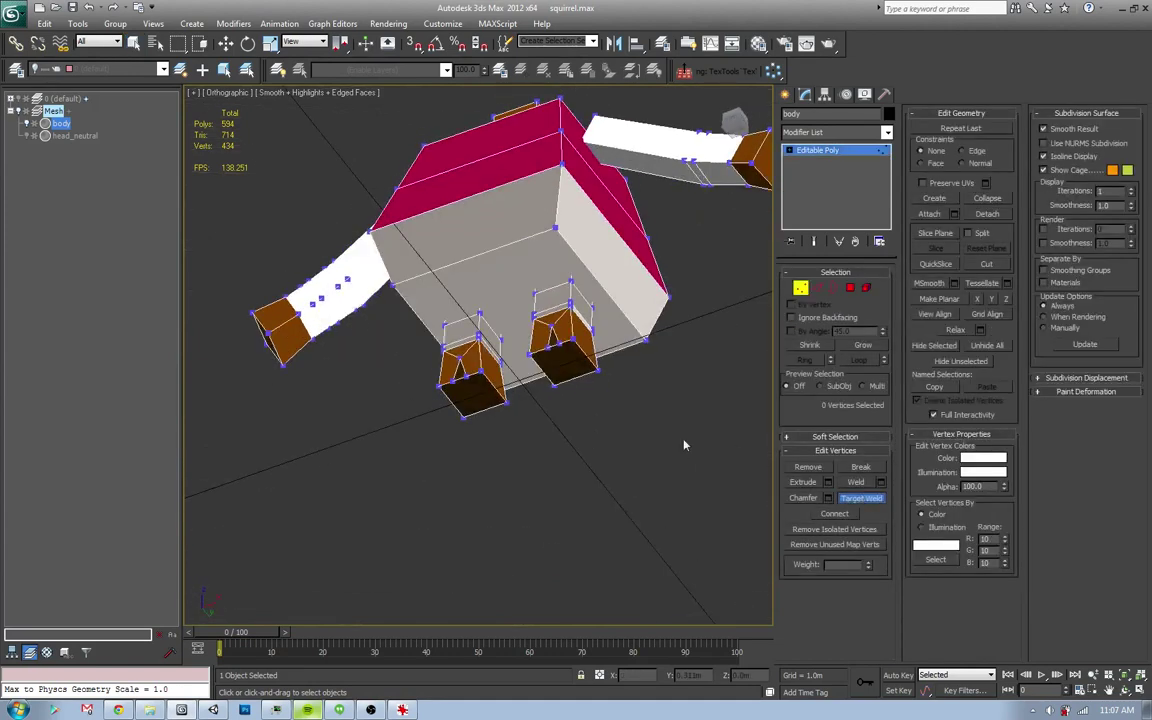
{"action": "left_click", "coordinate": [549, 355]}
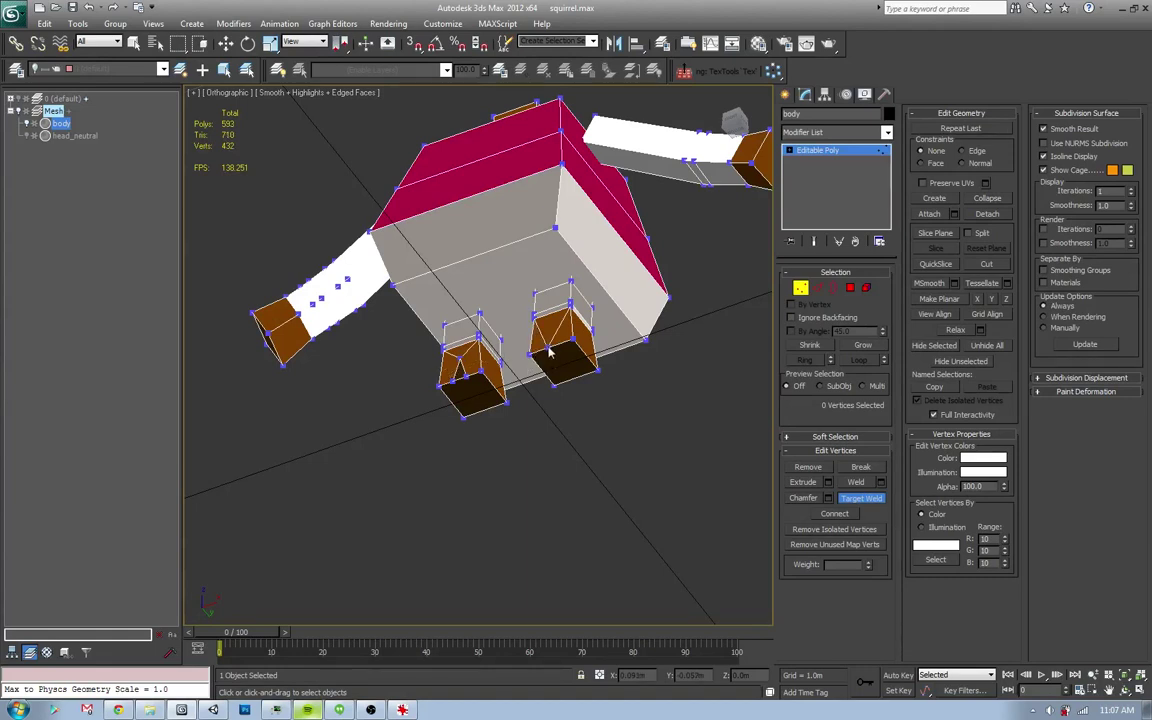
{"action": "left_click", "coordinate": [458, 369]}
{"action": "mouse_move", "coordinate": [460, 357]}
{"action": "left_mouse_down"}
{"action": "mouse_move", "coordinate": [451, 398]}
{"action": "mouse_move", "coordinate": [410, 350]}
{"action": "left_mouse_up"}
{"action": "key", "text": "w"}
- Switch to Element level and select the main body block
{"action": "middle_click_drag", "start_coordinate": [440, 355], "coordinate": [514, 408], "text": "alt"}
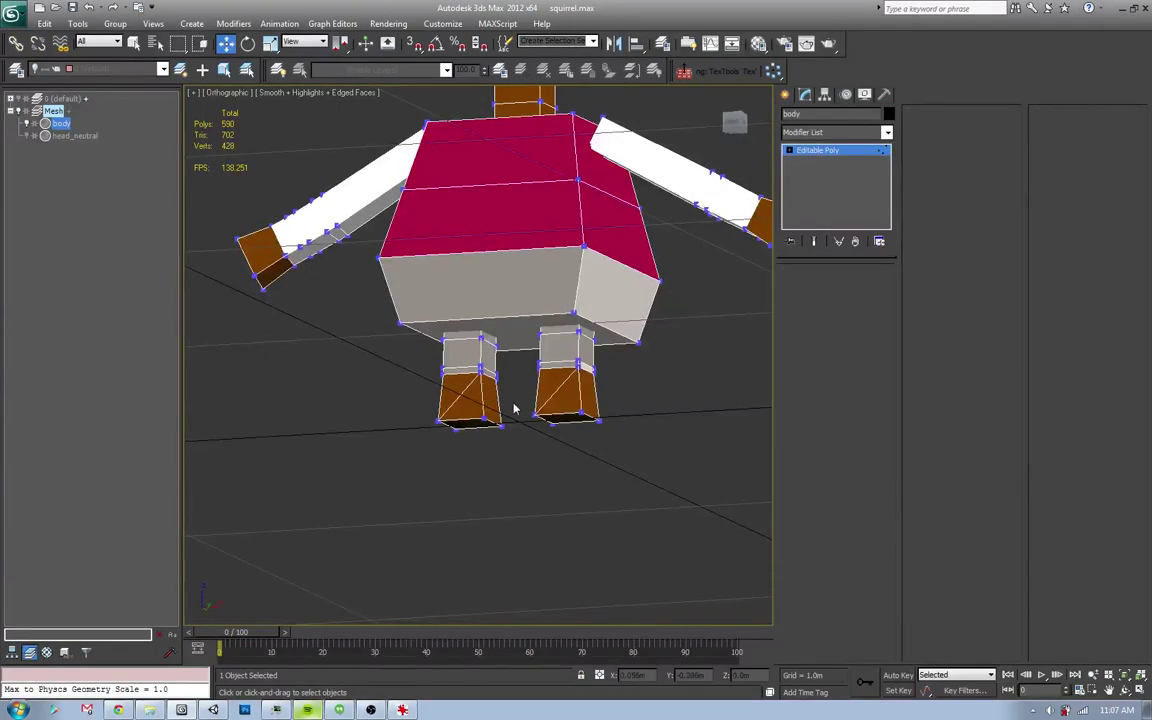
{"action": "key", "text": "2"}
{"action": "key", "text": "q"}
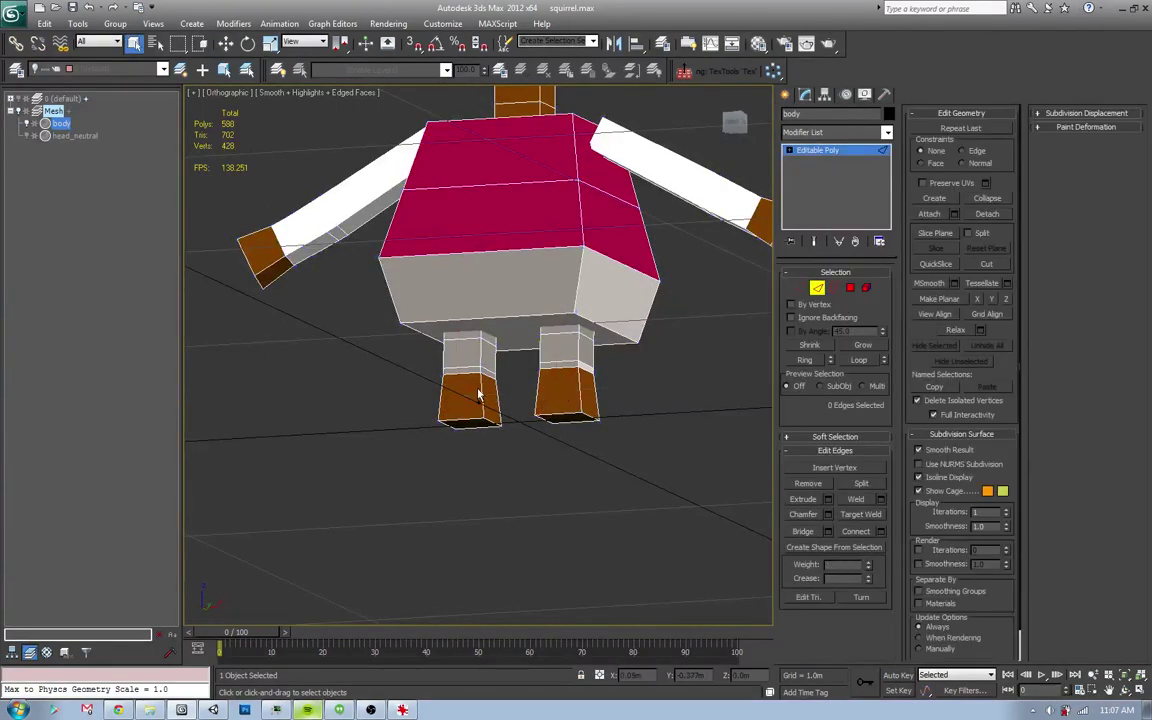
{"action": "mouse_move", "coordinate": [543, 348]}
{"action": "middle_mouse_down", "text": "alt"}
{"action": "mouse_move", "coordinate": [535, 402]}
{"action": "mouse_move", "coordinate": [645, 366]}
{"action": "middle_mouse_up", "text": "alt"}
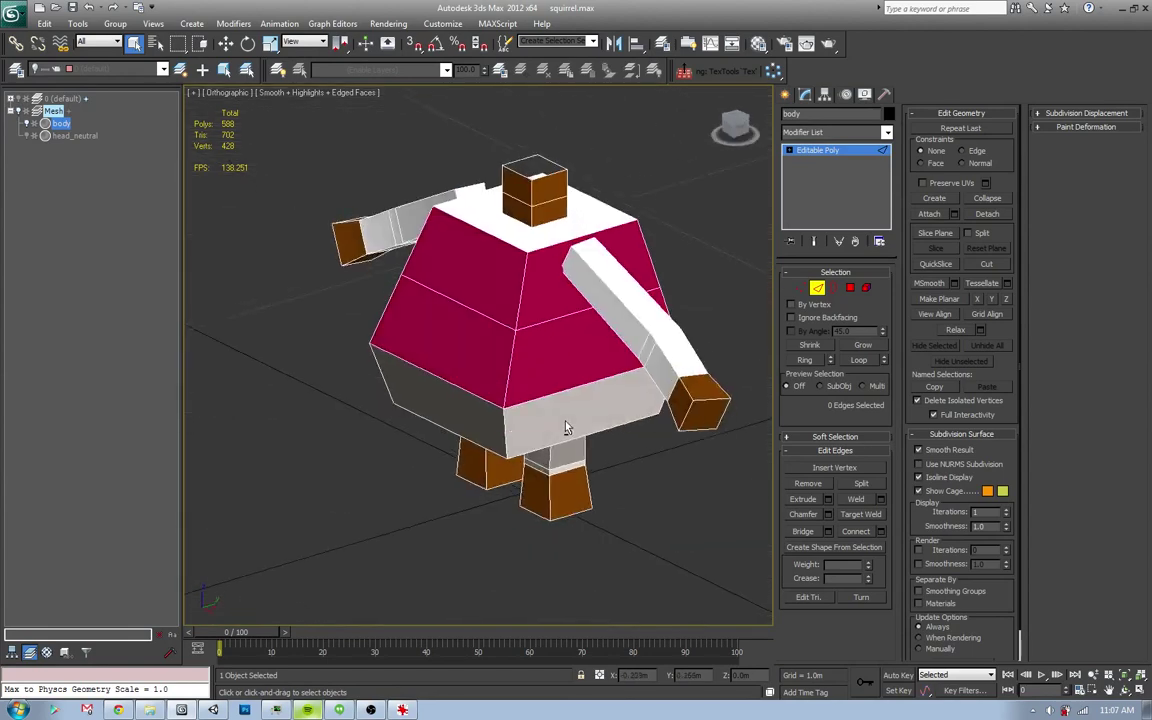
{"action": "left_click", "coordinate": [866, 288]}
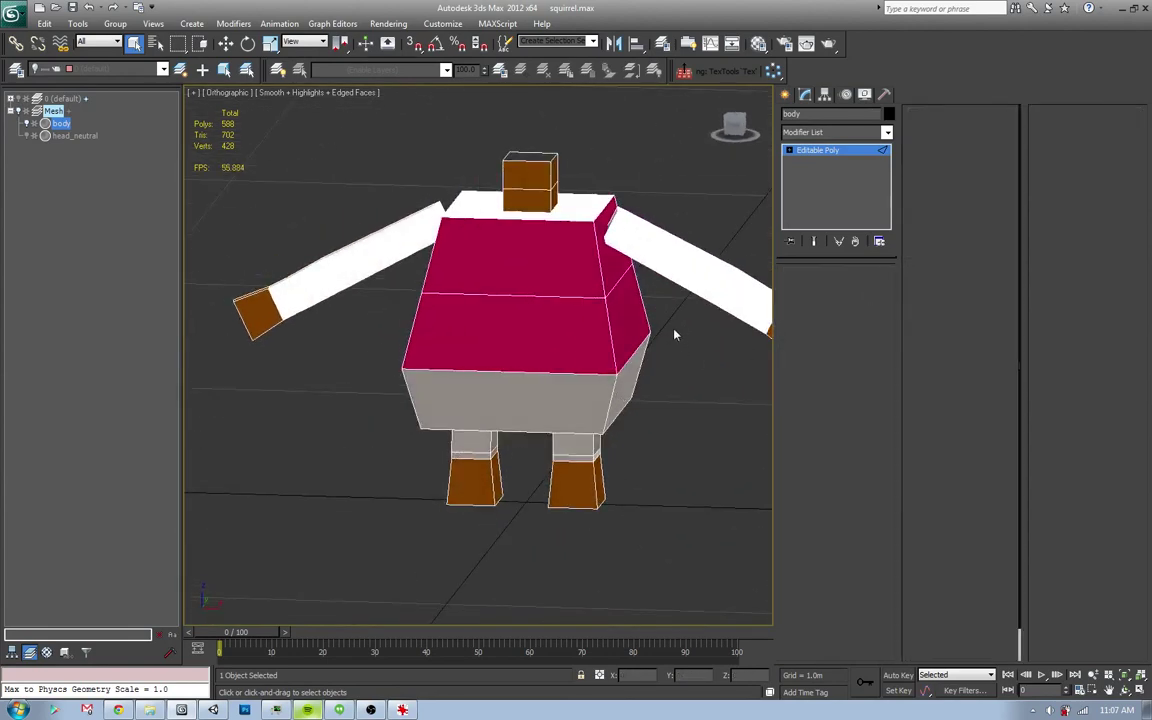
{"action": "left_click", "coordinate": [519, 391]}
- Scale the body block to 84% width and depth, then taper the lower torso
{"action": "key", "text": "w"}
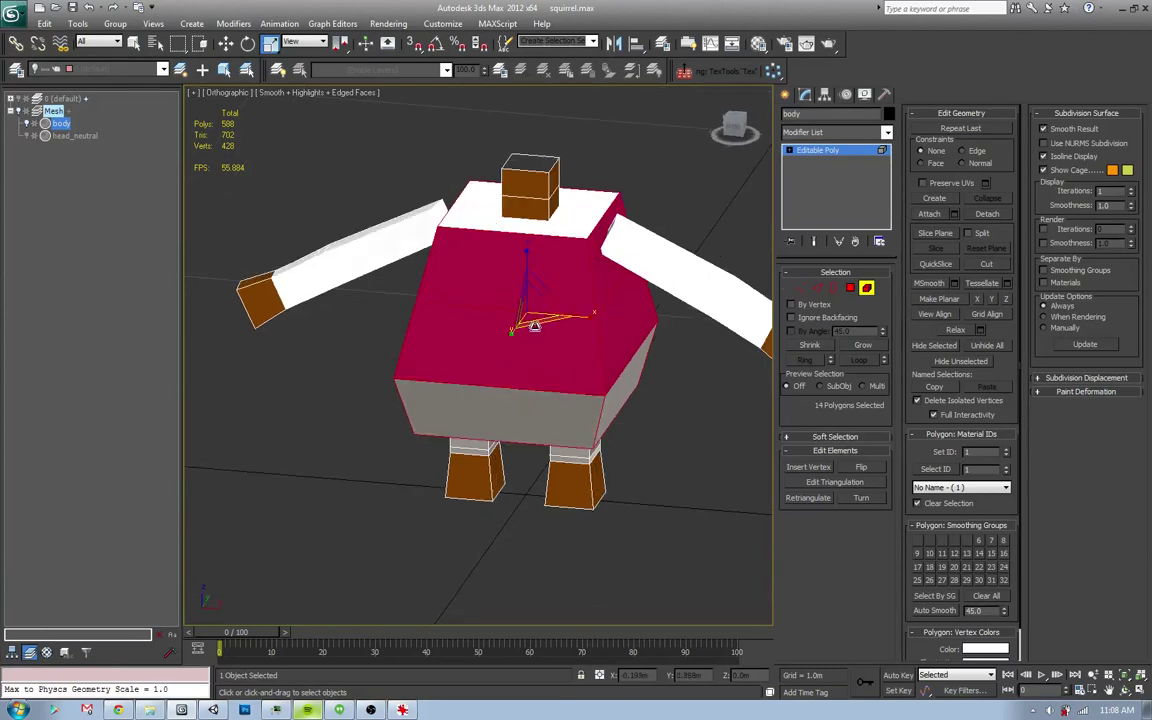
{"action": "left_click_drag", "start_coordinate": [535, 319], "coordinate": [530, 321]}
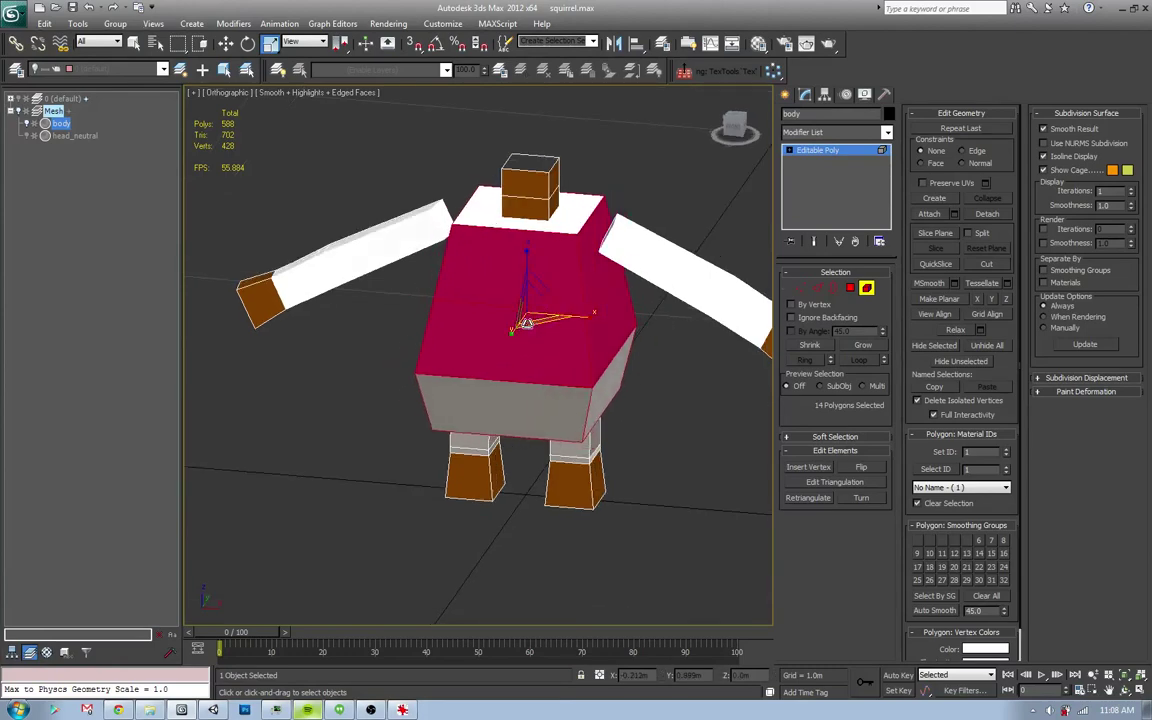
{"action": "key", "text": "alt+Tab"}
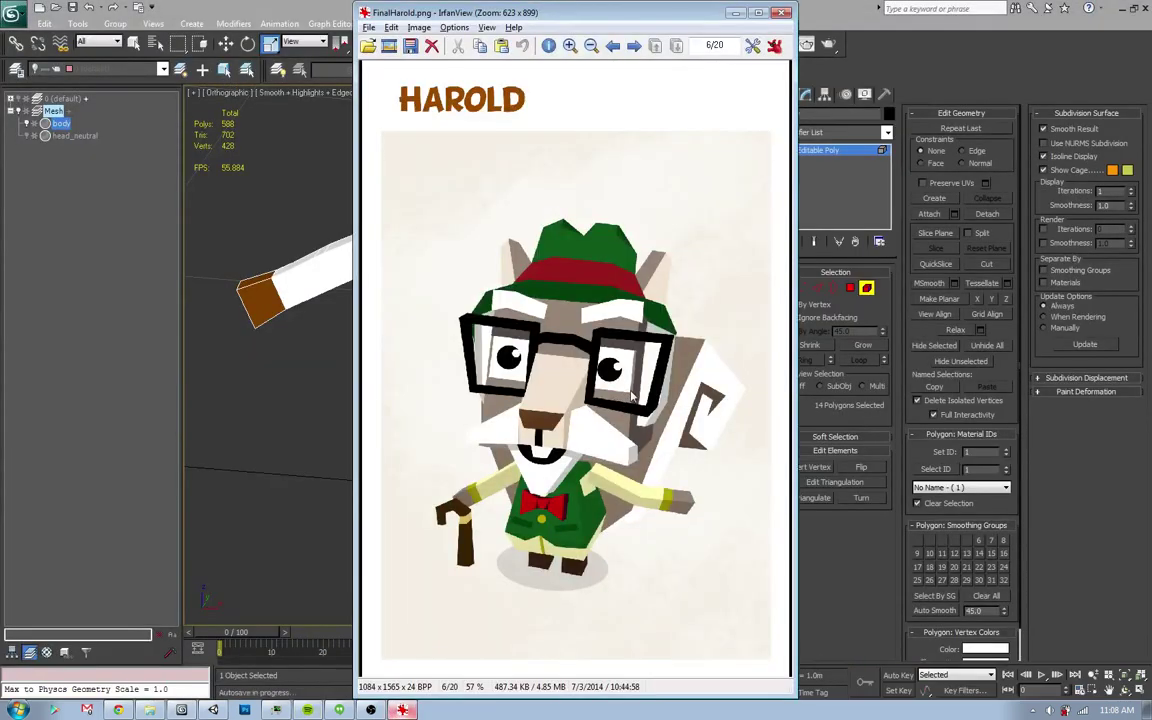
{"action": "key", "text": "alt+Tab"}
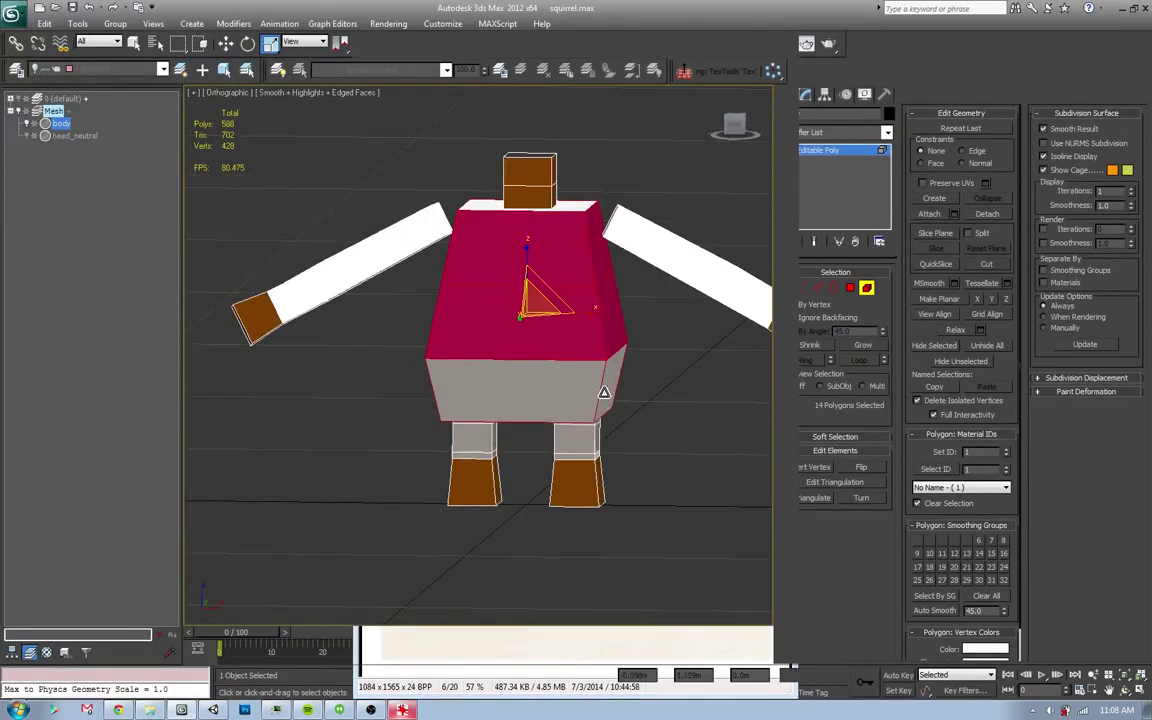
{"action": "left_click_drag", "start_coordinate": [563, 330], "coordinate": [556, 322]}
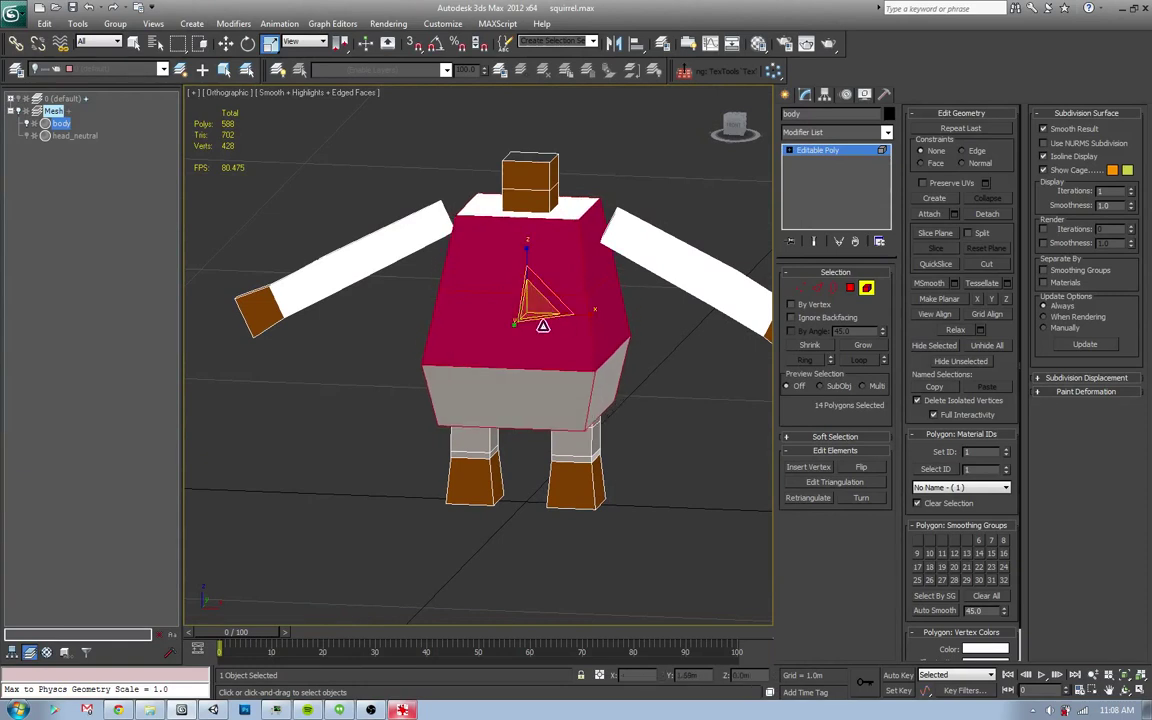
{"action": "left_click_drag", "start_coordinate": [556, 322], "coordinate": [547, 326]}
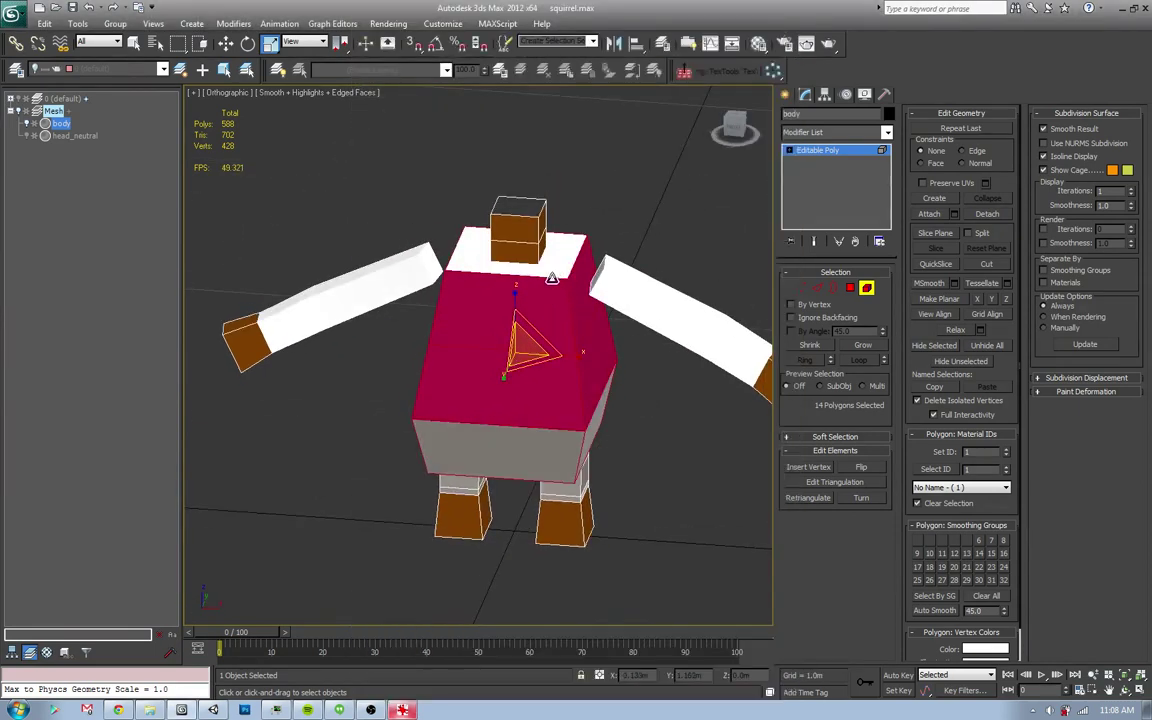
- Nudge the mid-torso vertices into place from the front view
{"action": "key", "text": "q"}
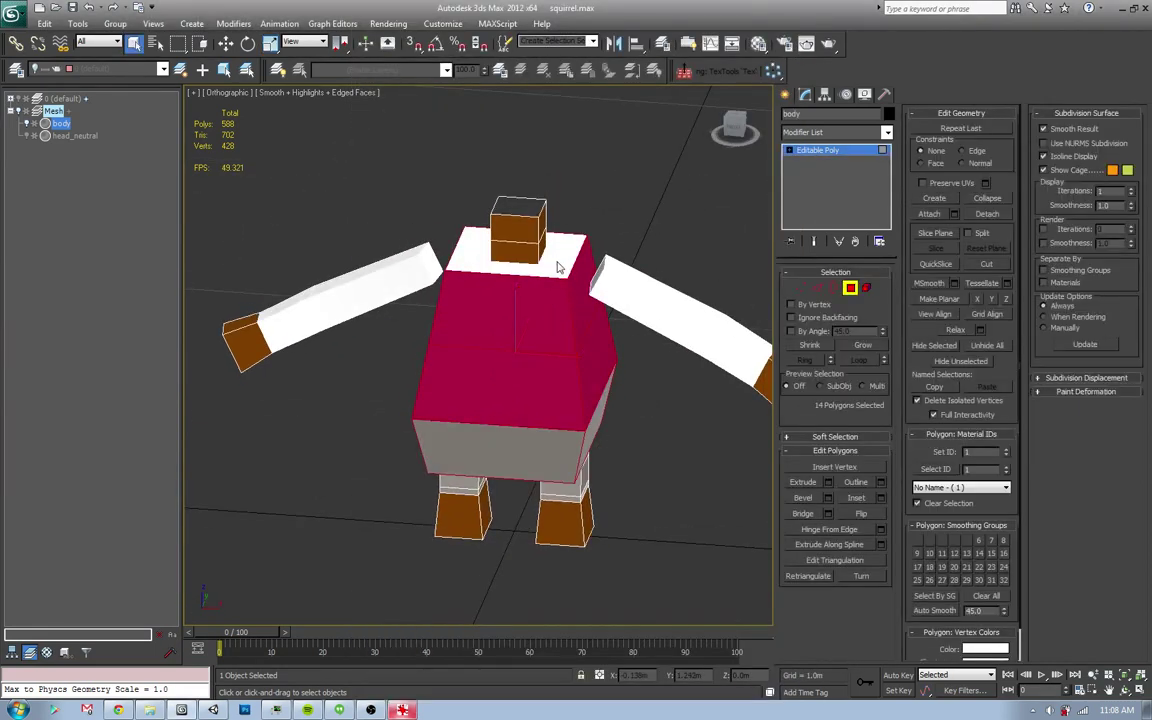
{"action": "key", "text": "ctrl+d"}
{"action": "key", "text": "w"}
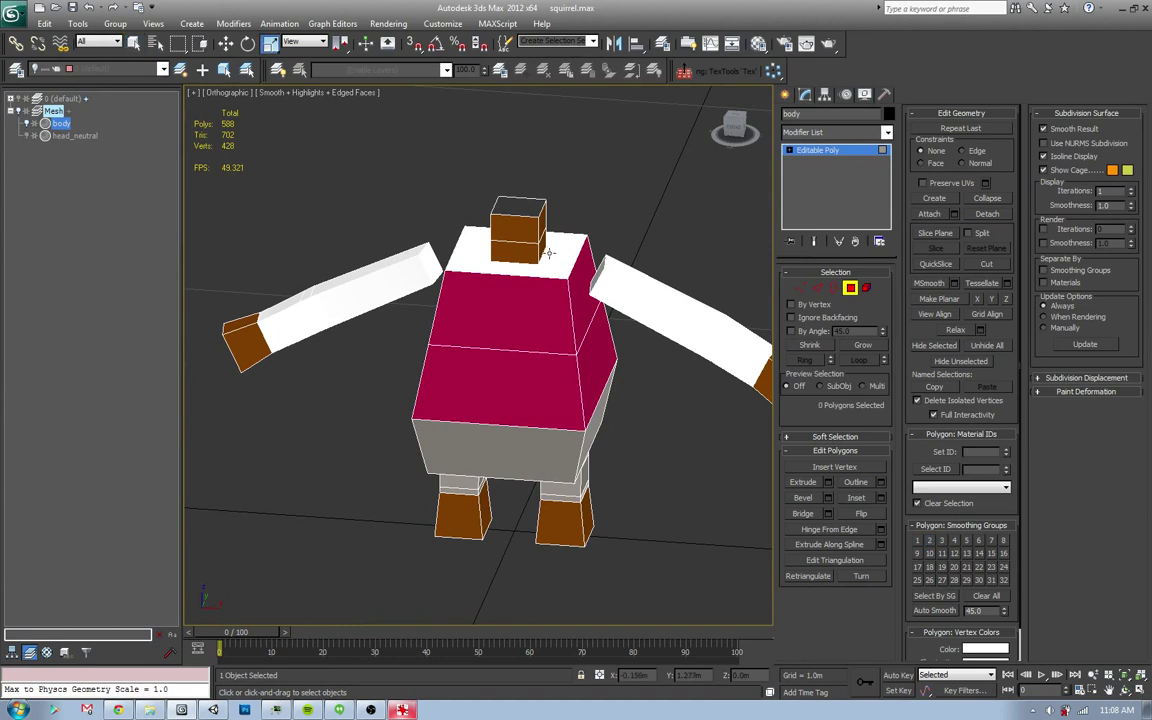
{"action": "left_click", "coordinate": [548, 253]}
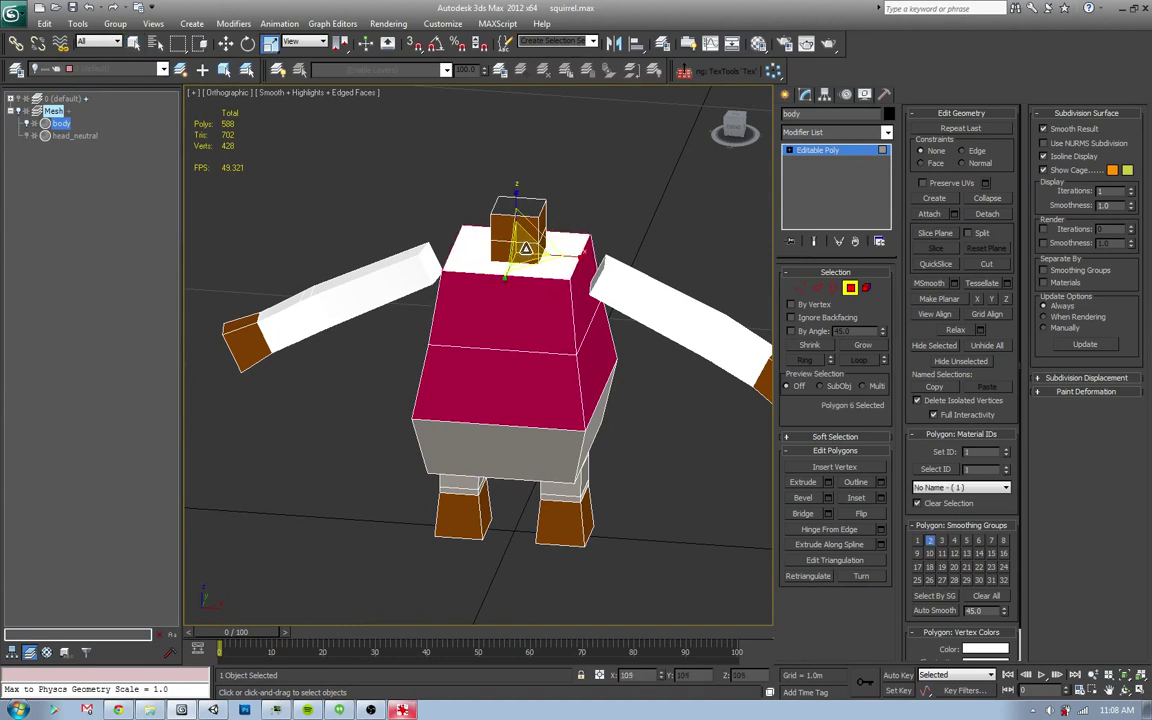
{"action": "mouse_move", "coordinate": [526, 248]}
{"action": "middle_mouse_down", "text": "alt"}
{"action": "mouse_move", "coordinate": [527, 321]}
{"action": "mouse_move", "coordinate": [463, 316]}
{"action": "middle_mouse_up", "text": "alt"}
{"action": "key", "text": "1"}
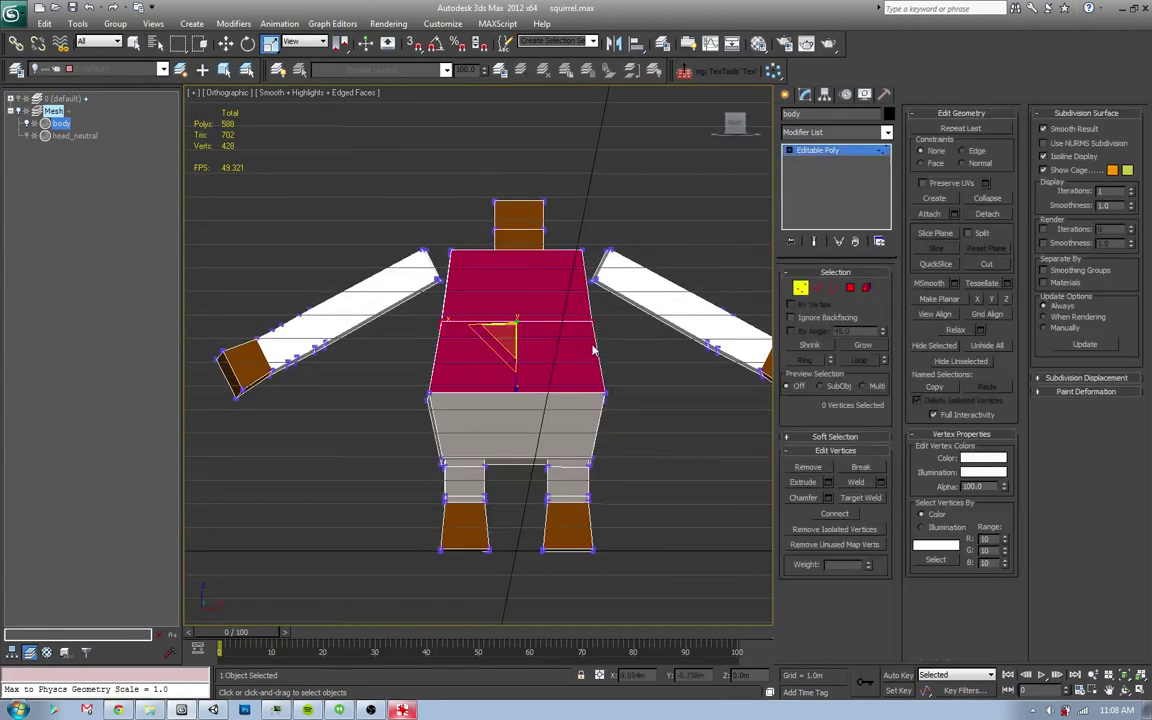
{"action": "left_click_drag", "start_coordinate": [505, 332], "coordinate": [515, 323]}
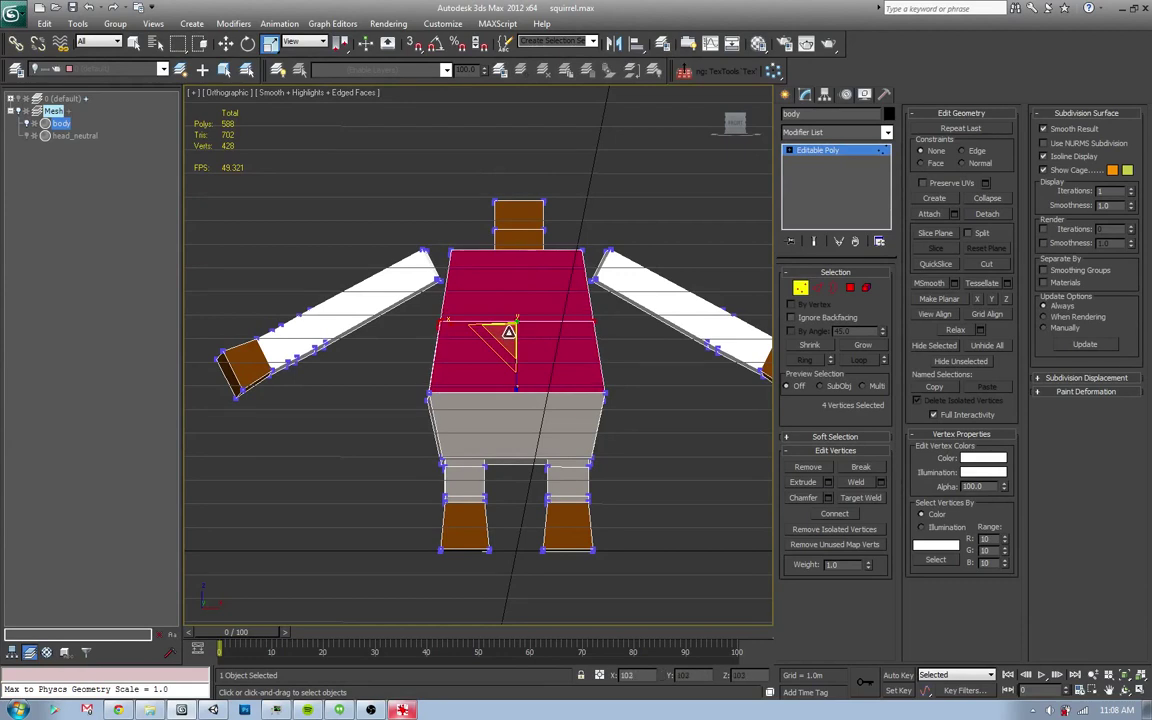
{"action": "left_click", "coordinate": [499, 418]}
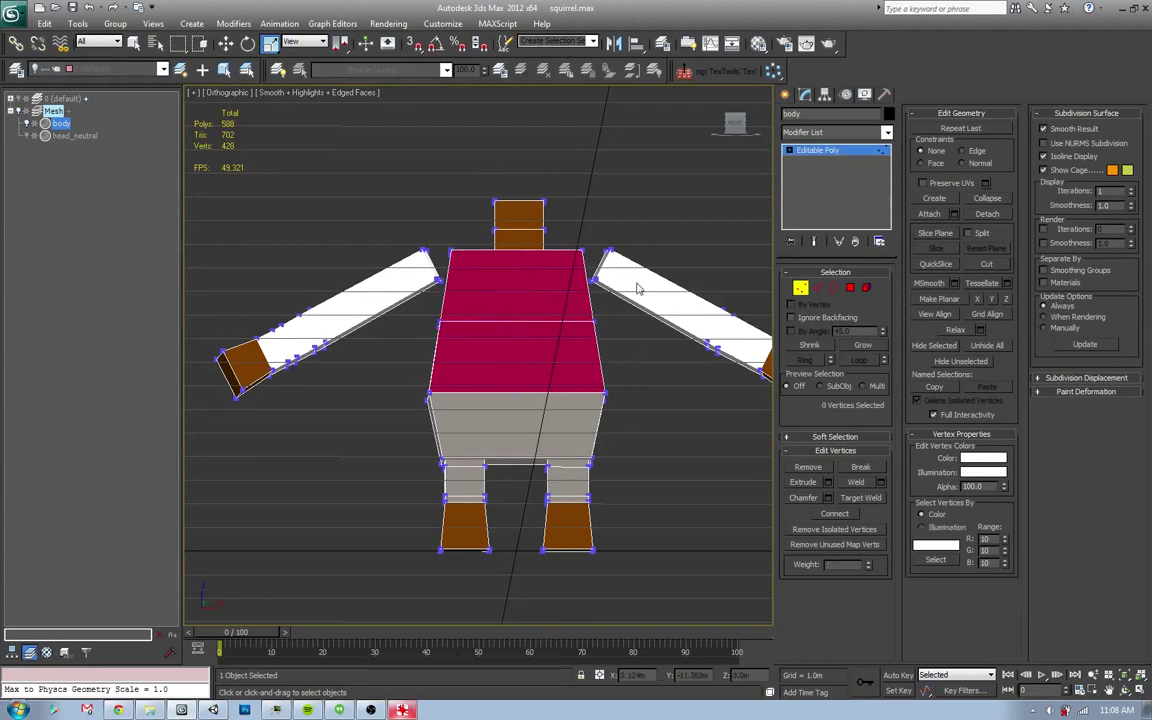
- Exit vertex editing in perspective and bring up the Harold reference image
{"action": "key", "text": "p"}
{"action": "middle_click_drag", "start_coordinate": [572, 254], "coordinate": [560, 372], "text": "alt"}
{"action": "left_click", "coordinate": [800, 288]}
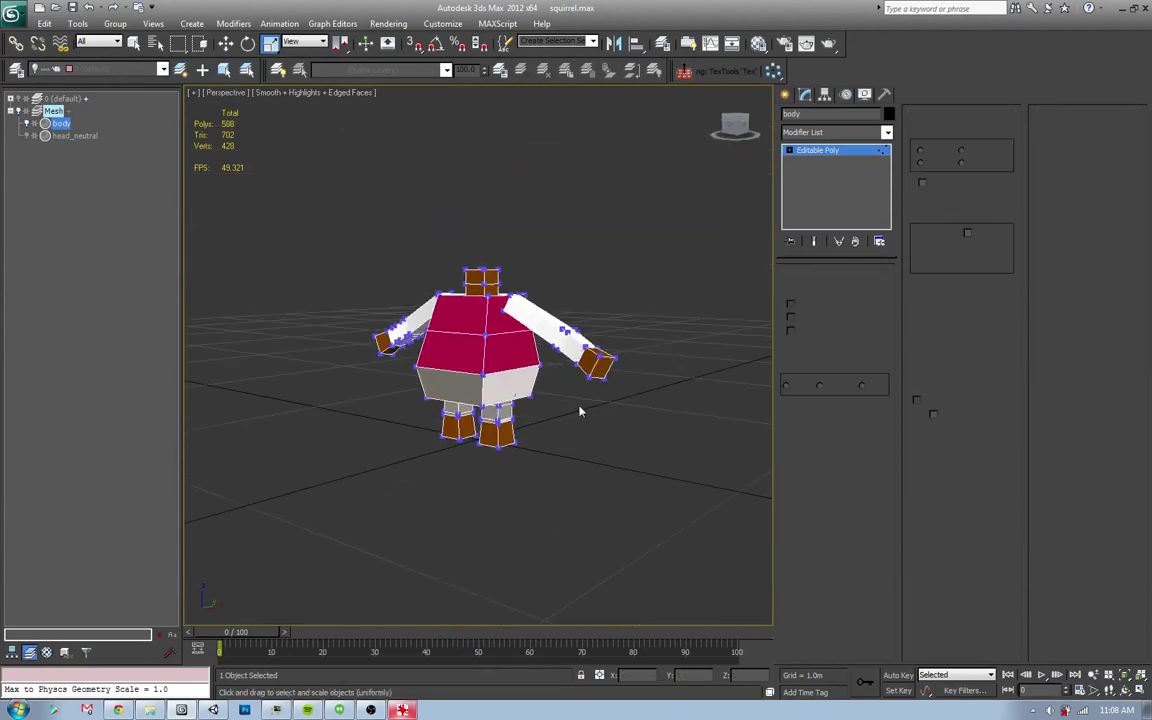
{"action": "key", "text": "w"}
{"action": "mouse_move", "coordinate": [400, 400]}
{"action": "middle_mouse_down", "text": "alt"}
{"action": "mouse_move", "coordinate": [351, 374]}
{"action": "mouse_move", "coordinate": [428, 421]}
{"action": "mouse_move", "coordinate": [386, 420]}
{"action": "mouse_move", "coordinate": [398, 469]}
{"action": "mouse_move", "coordinate": [487, 432]}
{"action": "mouse_move", "coordinate": [478, 428]}
{"action": "middle_mouse_up", "text": "alt"}
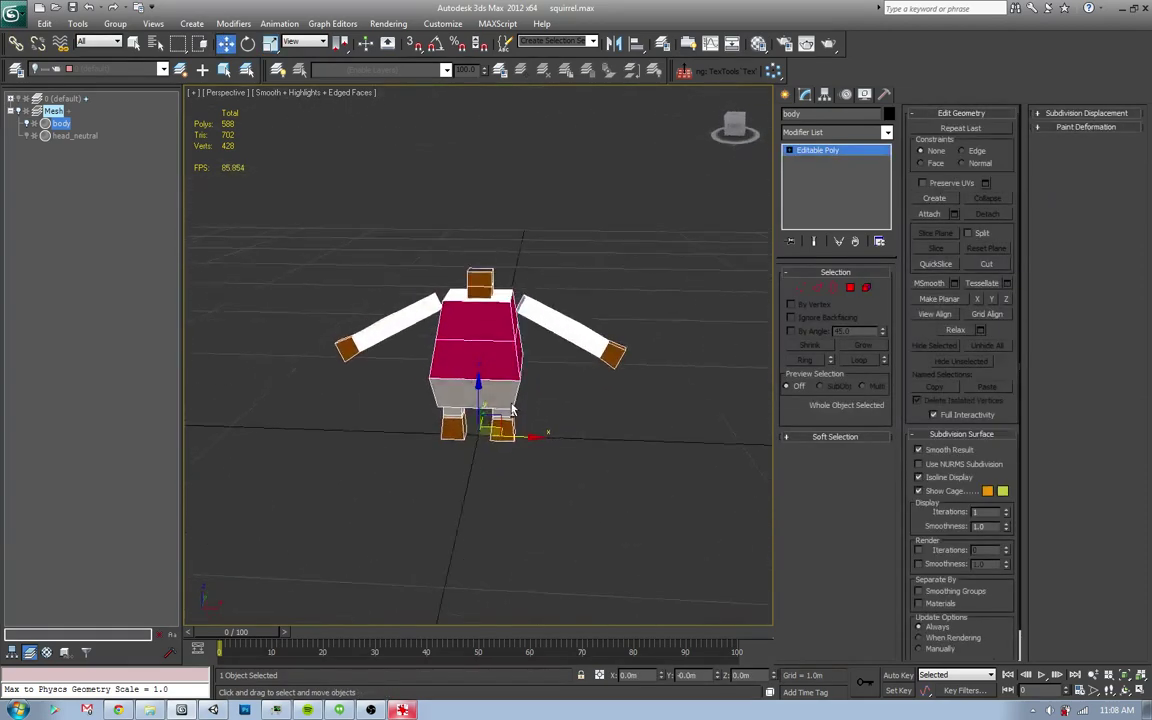
{"action": "key", "text": "alt+Tab"}
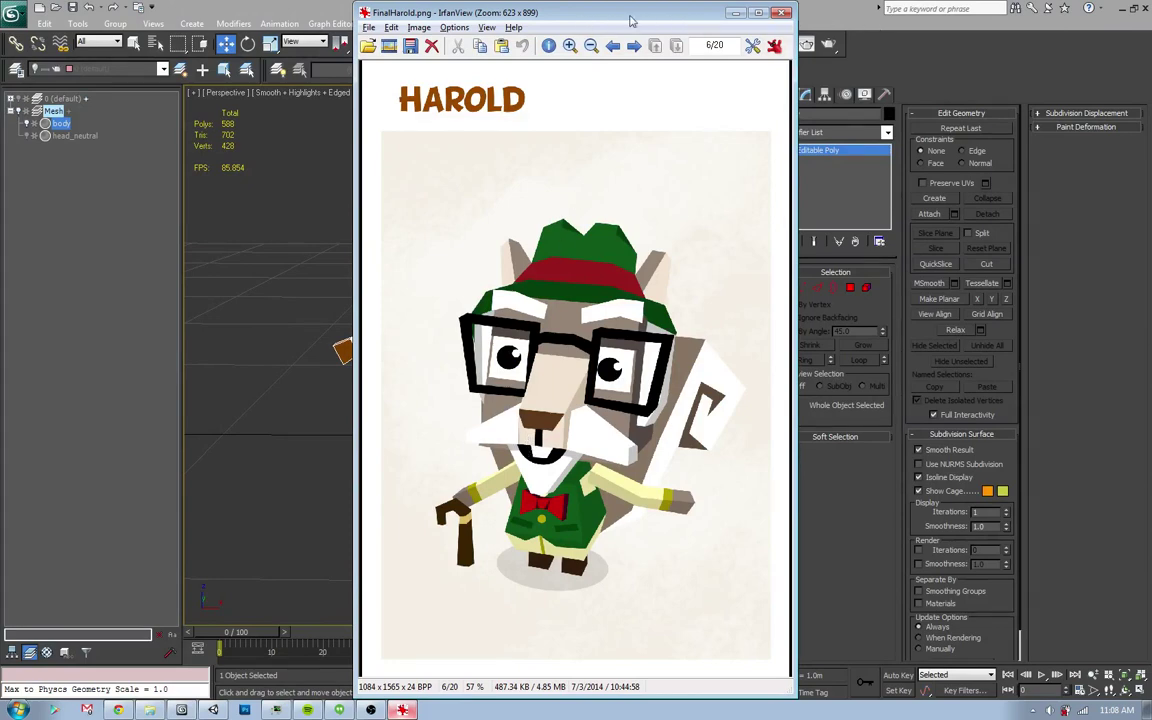
- Move the reference image aside and zoom in on the hand's vertices
{"action": "left_click_drag", "start_coordinate": [631, 20], "coordinate": [976, 23]}
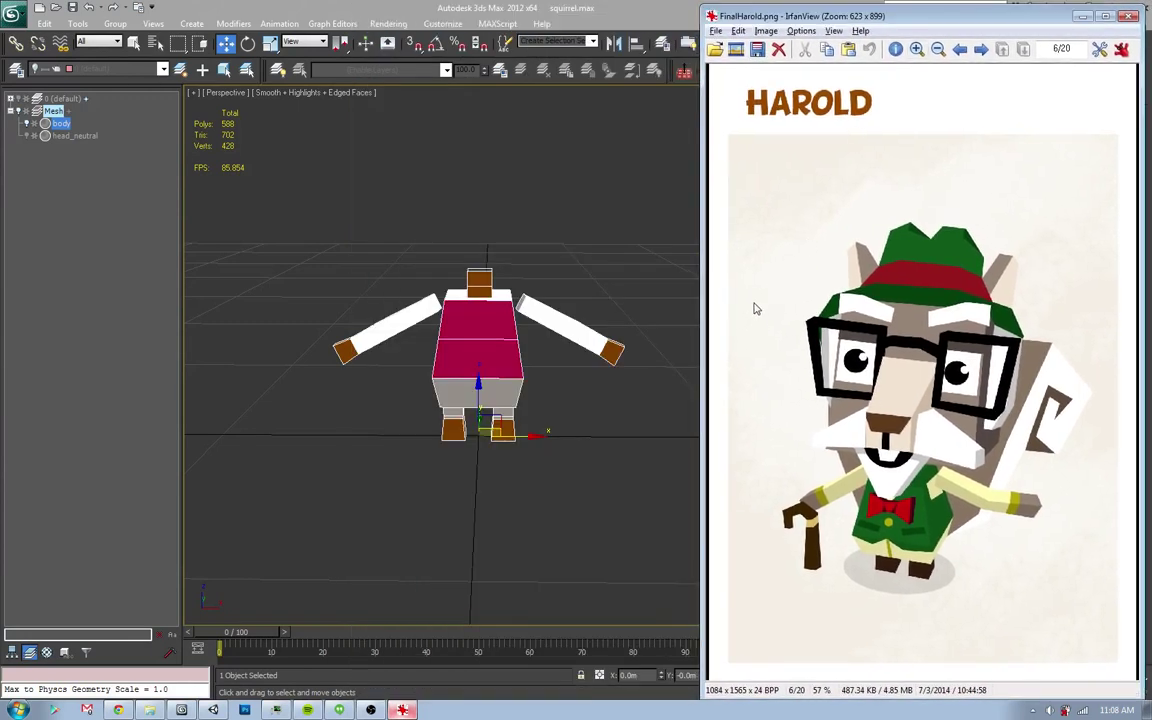
{"action": "left_click", "coordinate": [637, 287]}
{"action": "scroll", "coordinate": [528, 395], "scroll_direction": "up", "scroll_amount": 5}
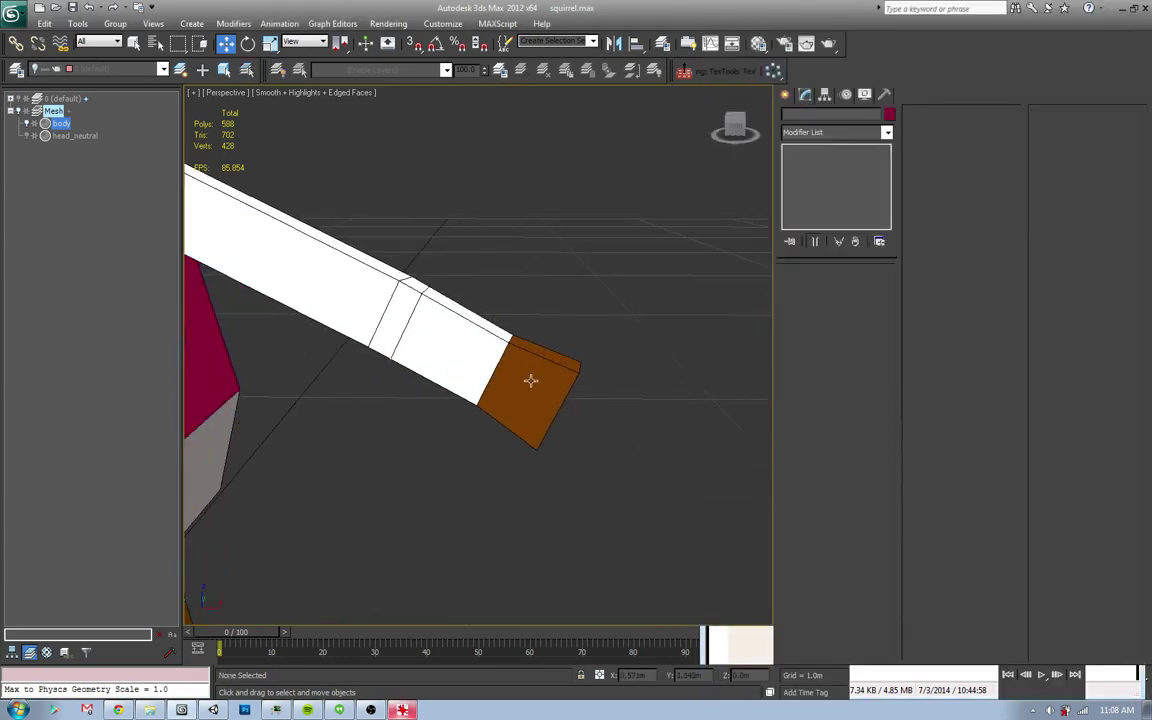
{"action": "left_click_drag", "start_coordinate": [491, 300], "coordinate": [540, 378]}
{"action": "key", "text": "1"}
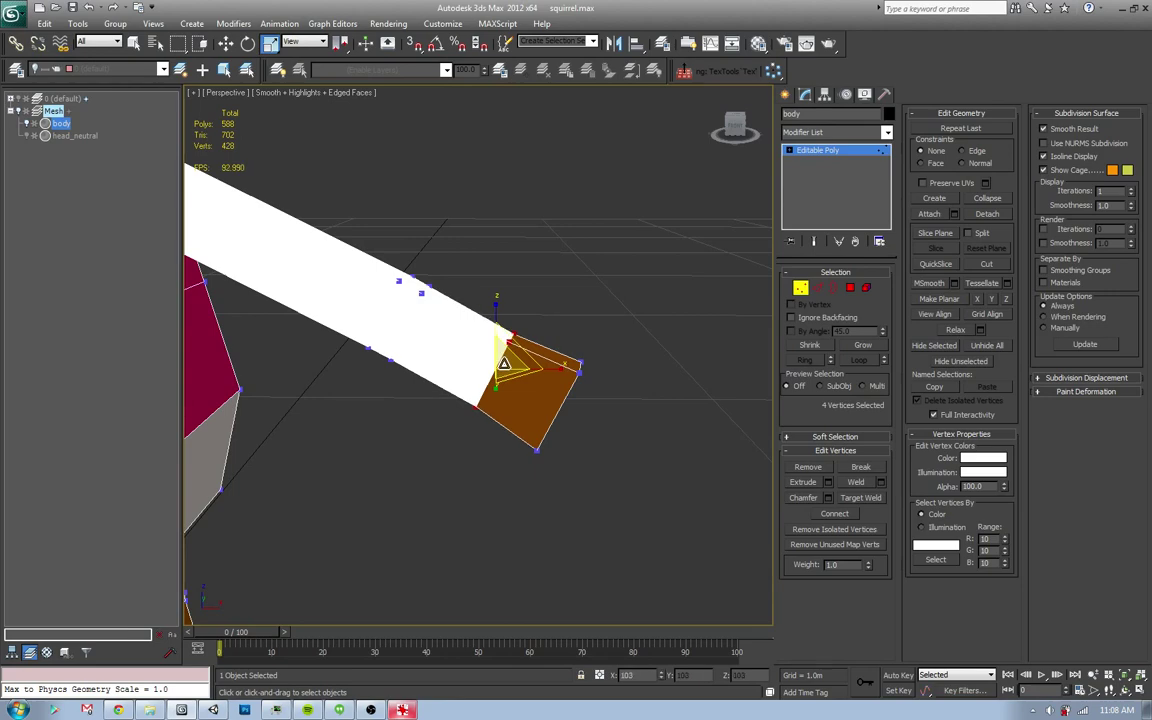
{"action": "mouse_move", "coordinate": [455, 326]}
{"action": "middle_mouse_down"}
{"action": "mouse_move", "coordinate": [595, 394]}
{"action": "mouse_move", "coordinate": [659, 300]}
{"action": "middle_mouse_up"}
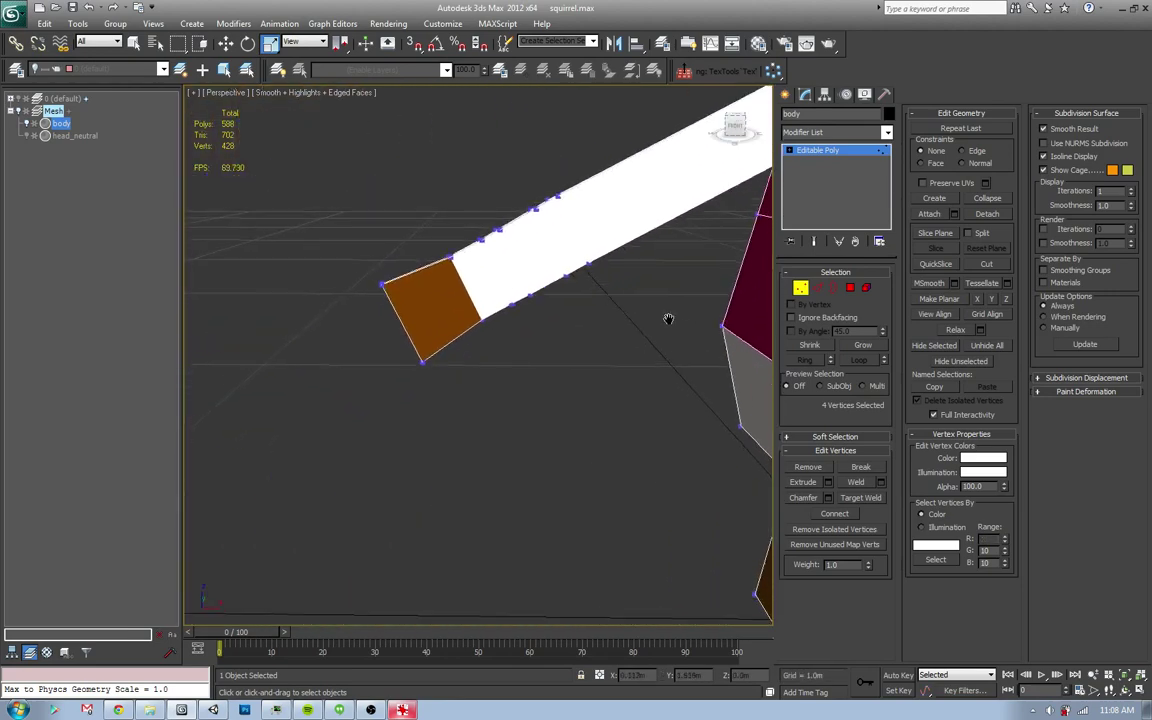
- In wireframe, select the arm's middle vertex pairs and remove that edge loop
{"action": "key", "text": "F3"}
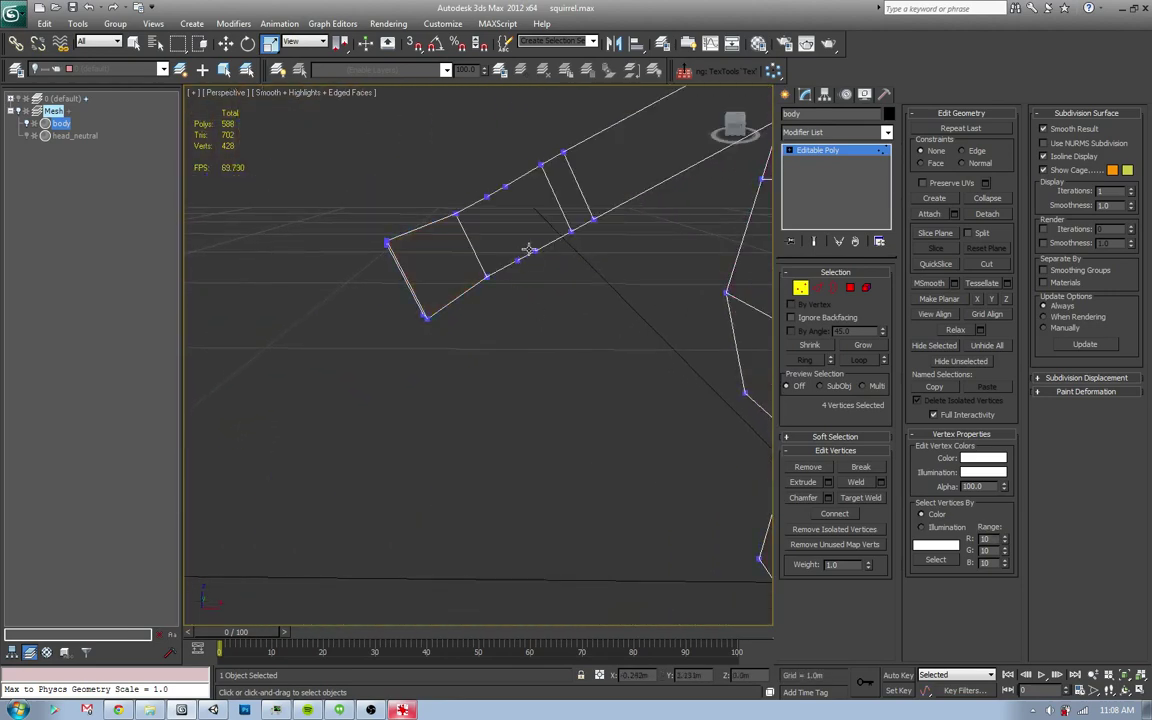
{"action": "key", "text": "q"}
{"action": "left_click_drag", "start_coordinate": [474, 172], "coordinate": [515, 205], "text": "ctrl"}
{"action": "left_click_drag", "start_coordinate": [548, 247], "coordinate": [505, 272], "text": "ctrl"}
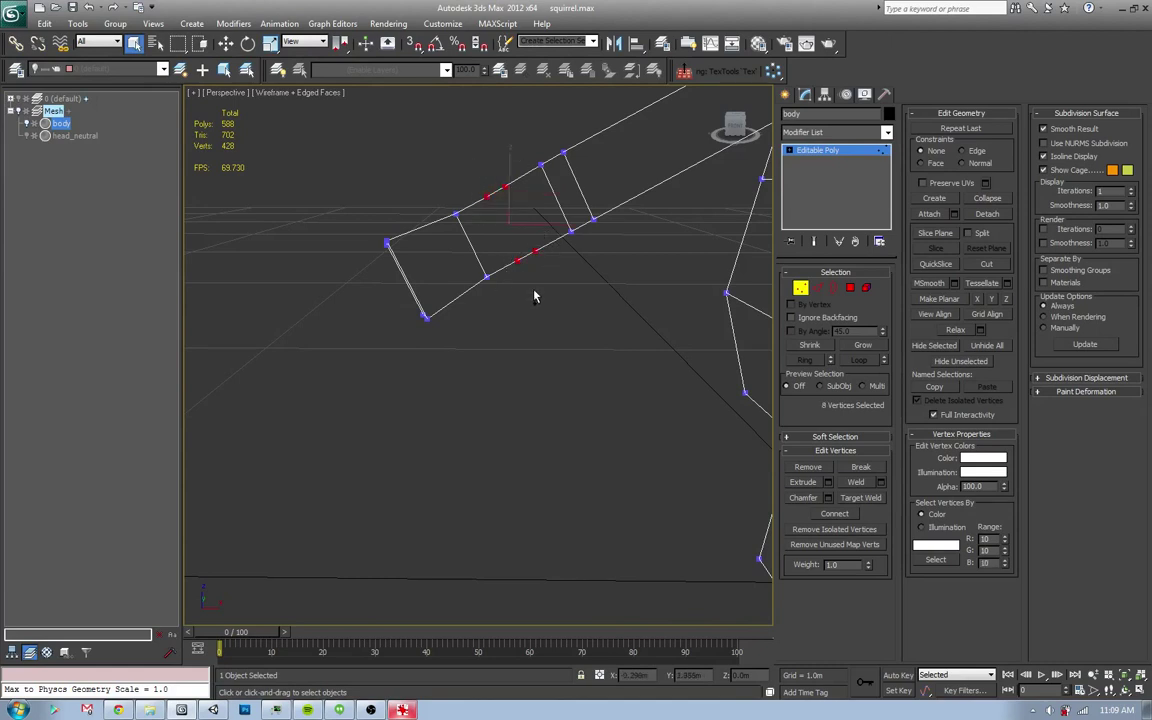
{"action": "key", "text": "2"}
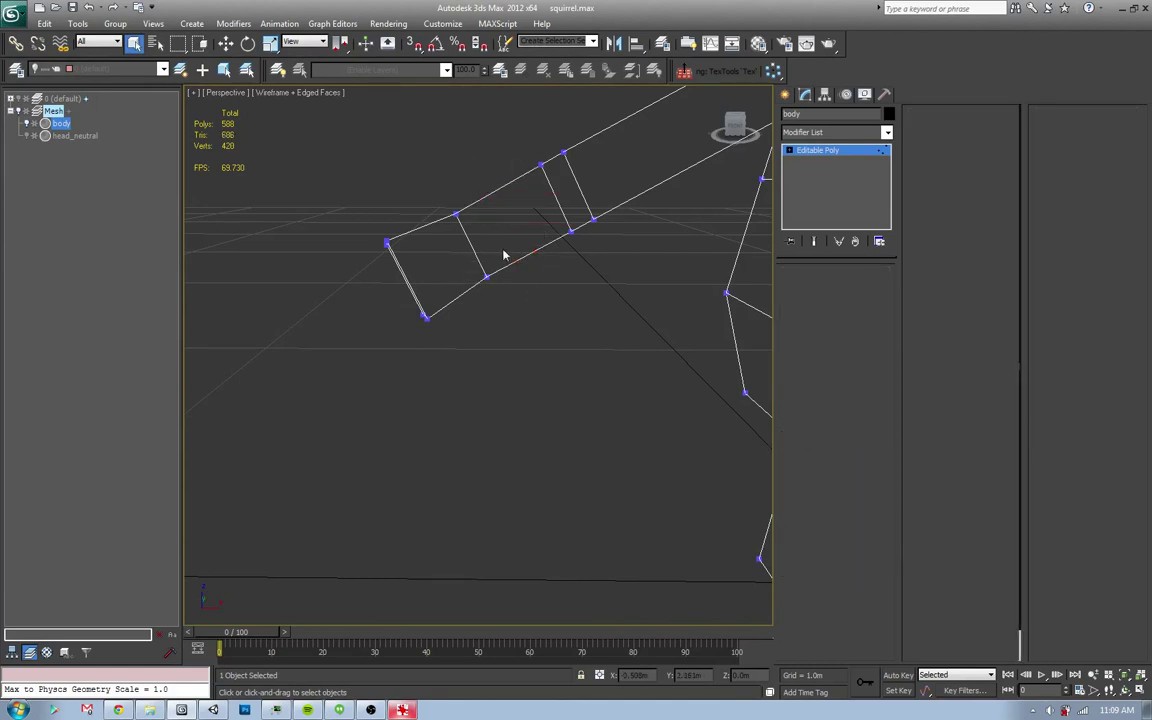
{"action": "key", "text": "ctrl+BackSpace"}
{"action": "key", "text": "ctrl+z"}
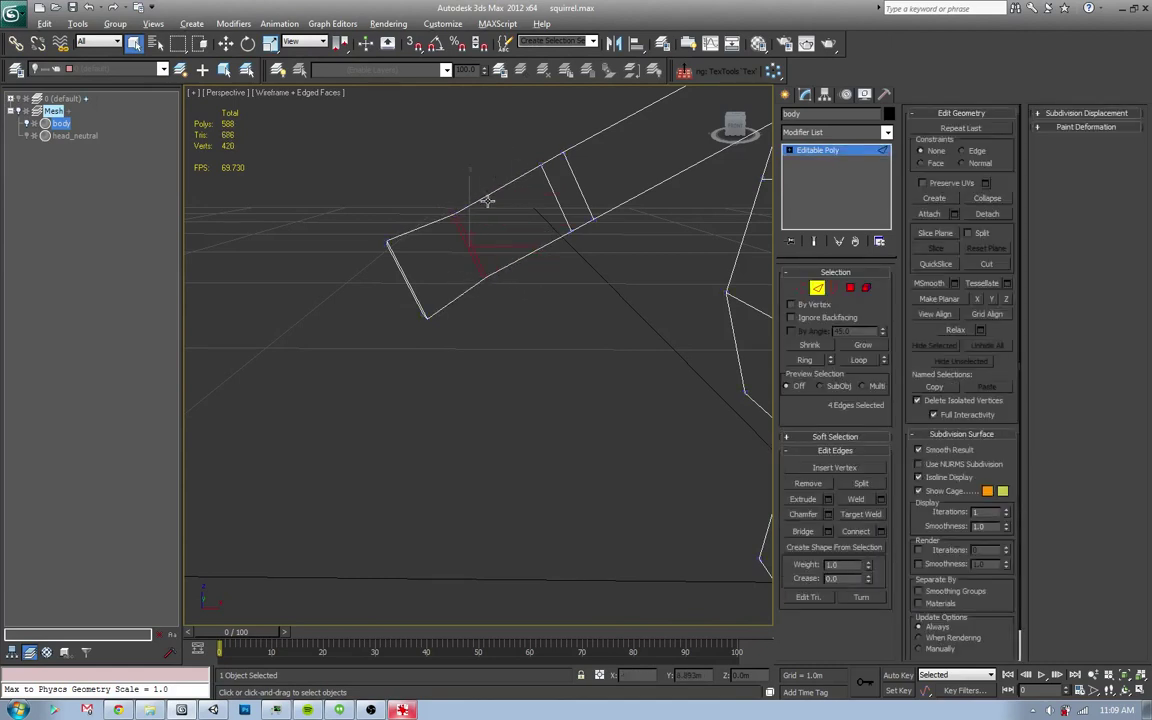
{"action": "key", "text": "r"}
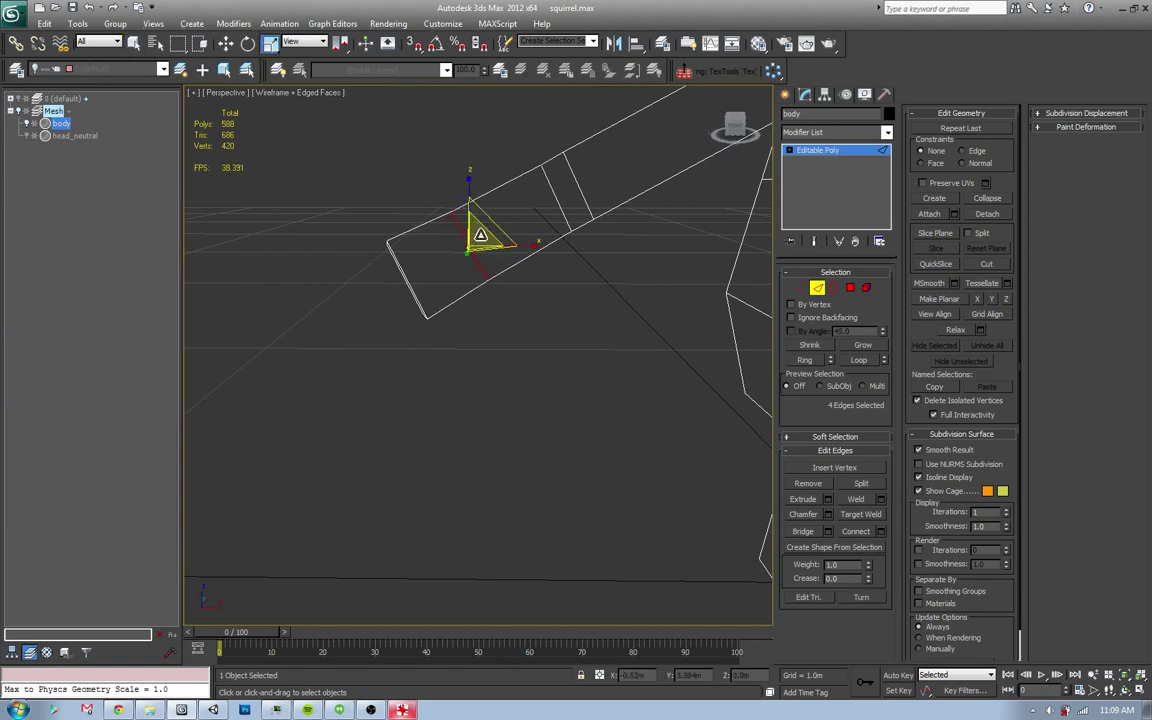
{"action": "left_click", "coordinate": [550, 313]}
- Connect a new edge loop on each arm near the hand and slide the left one
{"action": "key", "text": "z"}
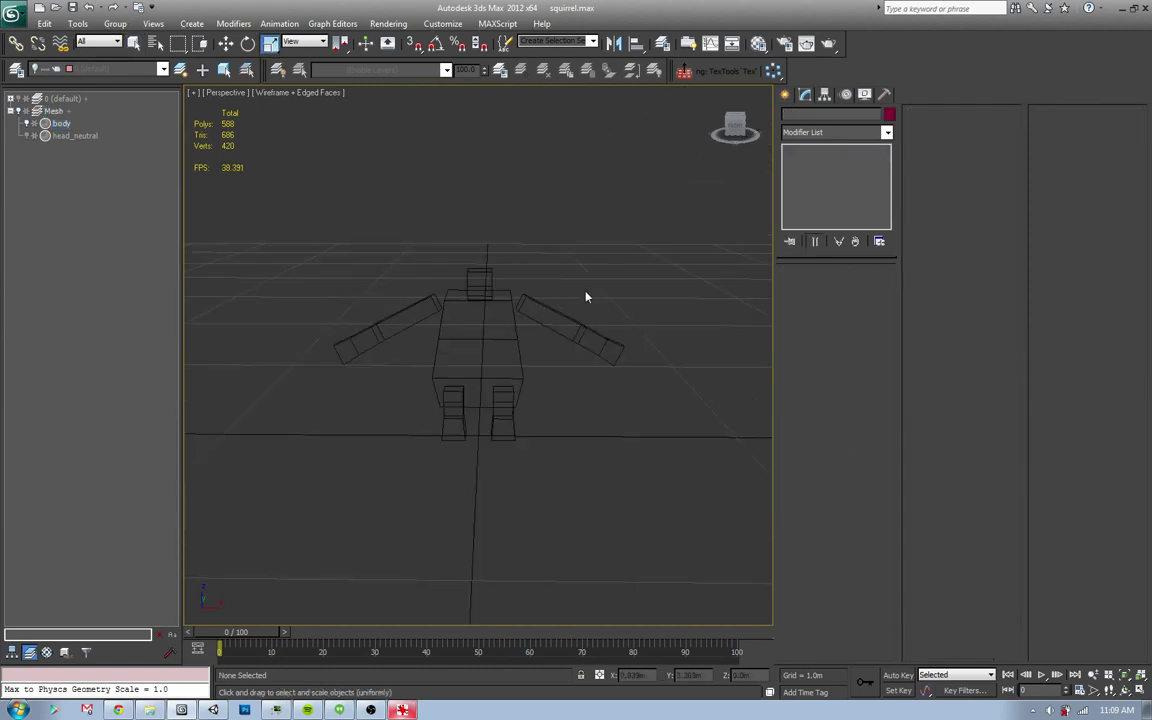
{"action": "mouse_move", "coordinate": [586, 293]}
{"action": "left_mouse_down"}
{"action": "mouse_move", "coordinate": [605, 355]}
{"action": "mouse_move", "coordinate": [602, 341]}
{"action": "left_mouse_up"}
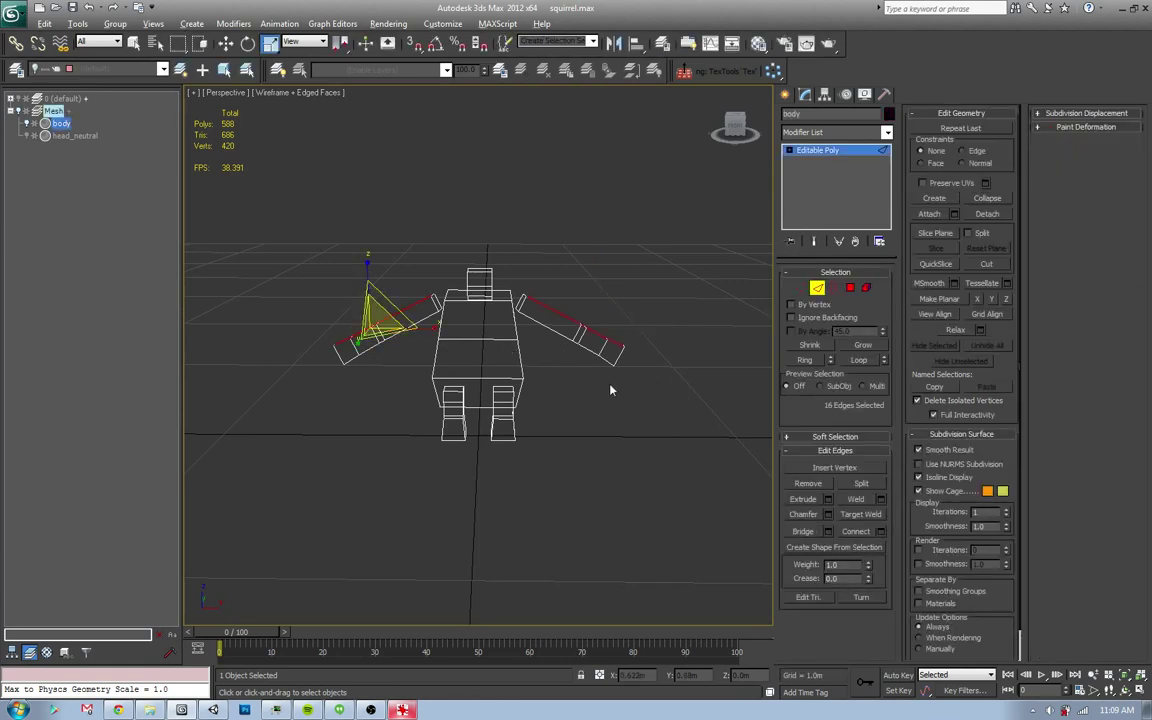
{"action": "key", "text": "ctrl+shift+e"}
{"action": "key", "text": "w"}
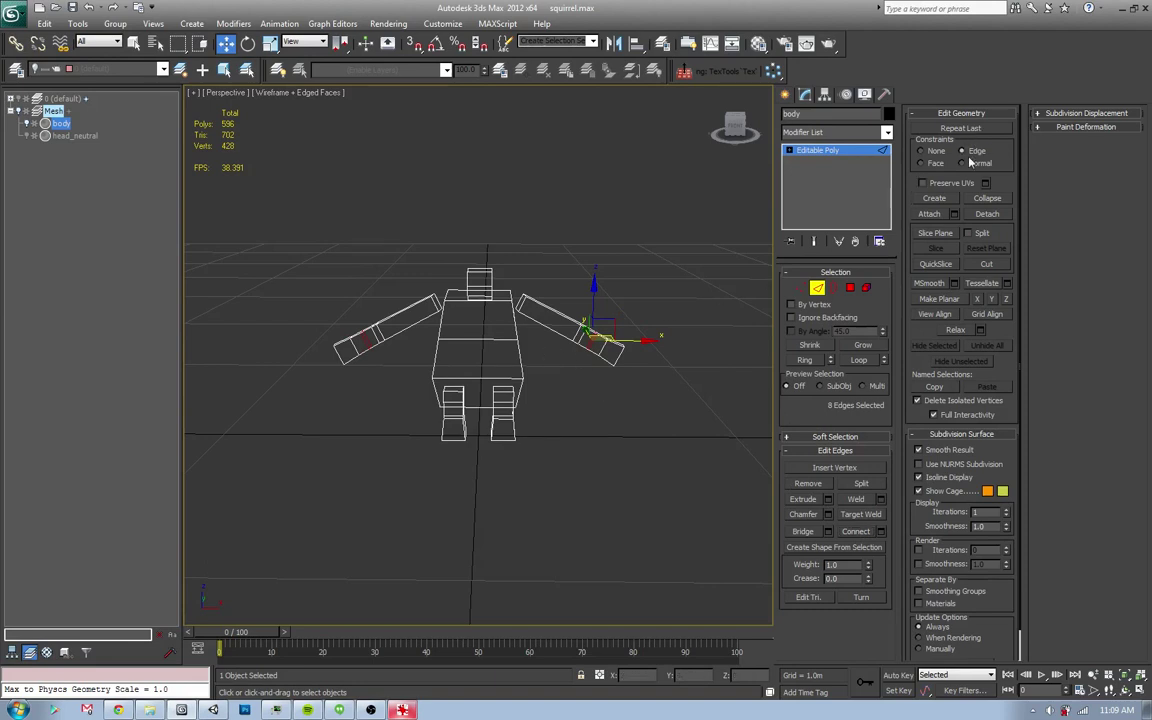
{"action": "left_click", "coordinate": [355, 366], "text": "alt"}
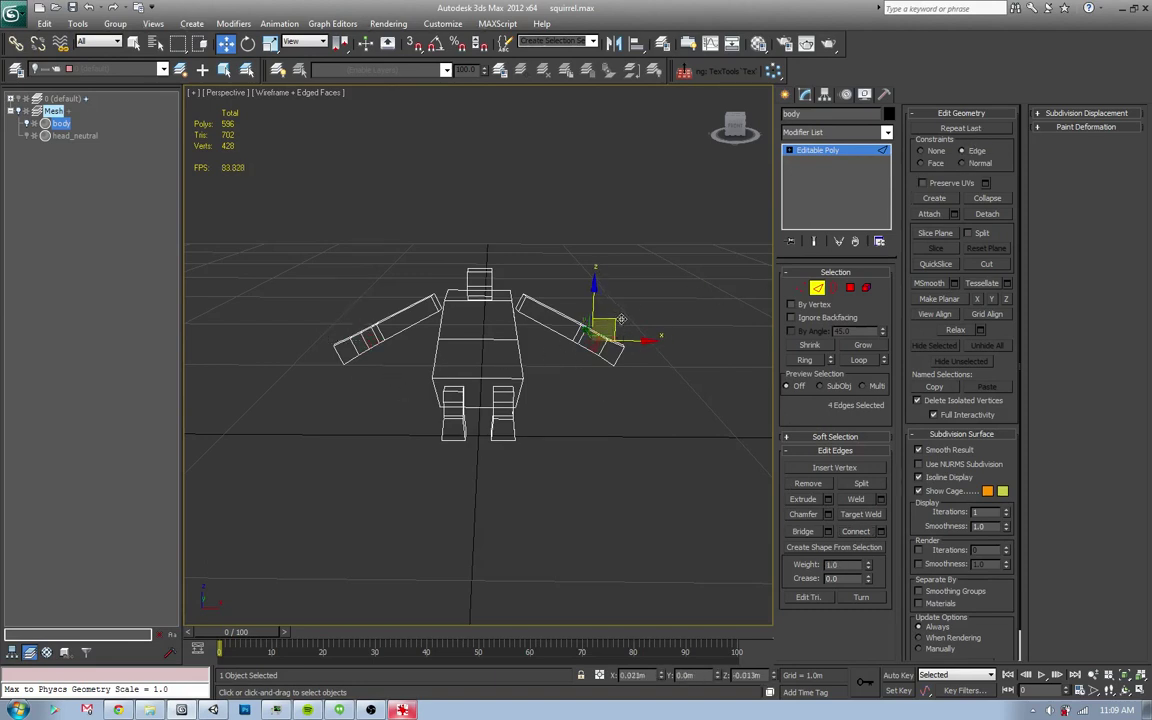
{"action": "scroll", "coordinate": [460, 310], "scroll_direction": "up", "scroll_amount": 3}
{"action": "scroll", "coordinate": [460, 310], "scroll_direction": "up", "scroll_amount": 2}
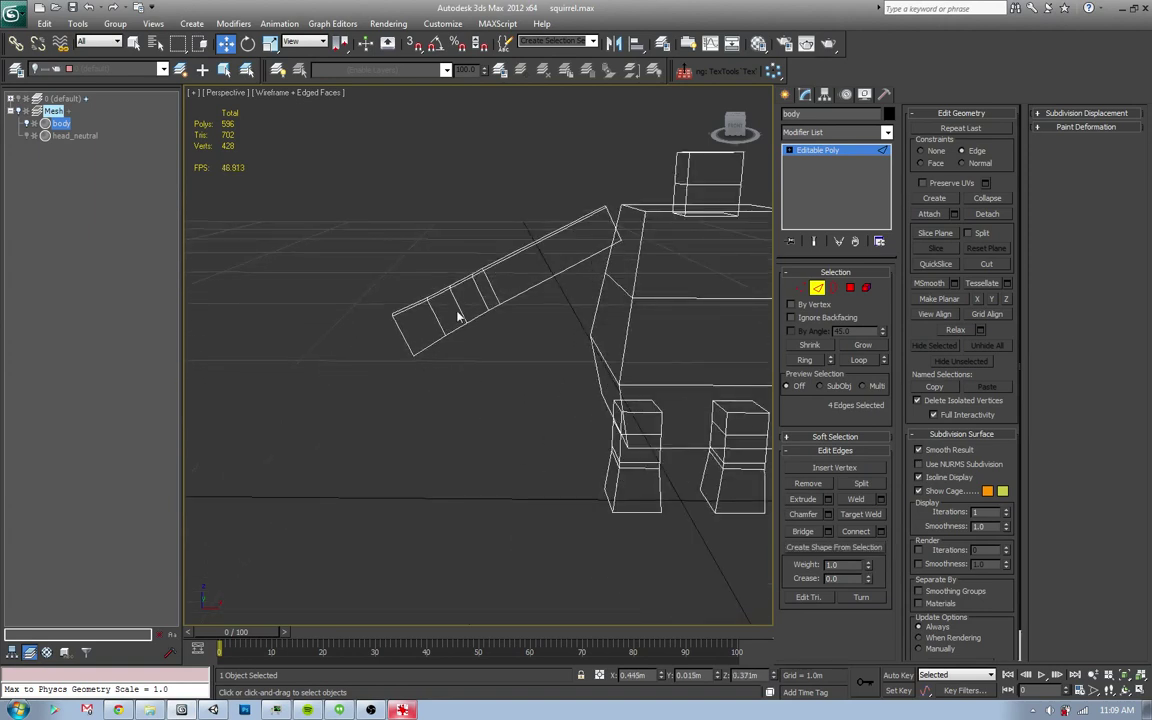
{"action": "left_click", "coordinate": [463, 314]}
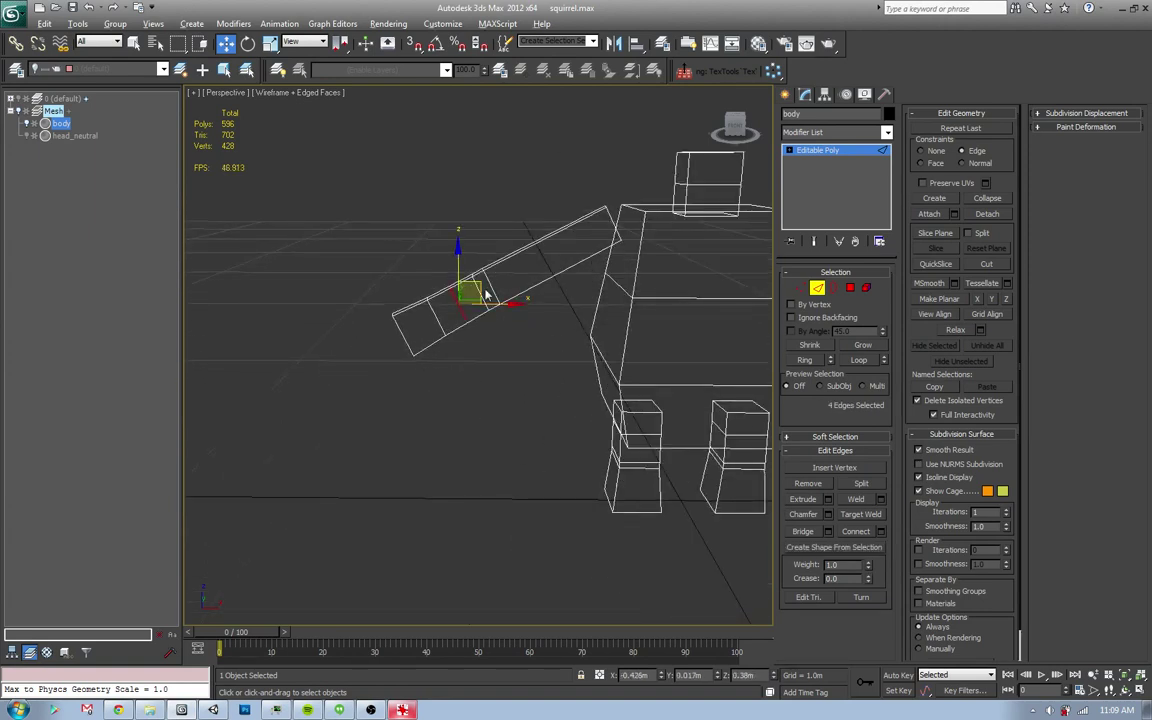
{"action": "left_click_drag", "start_coordinate": [476, 287], "coordinate": [482, 293]}
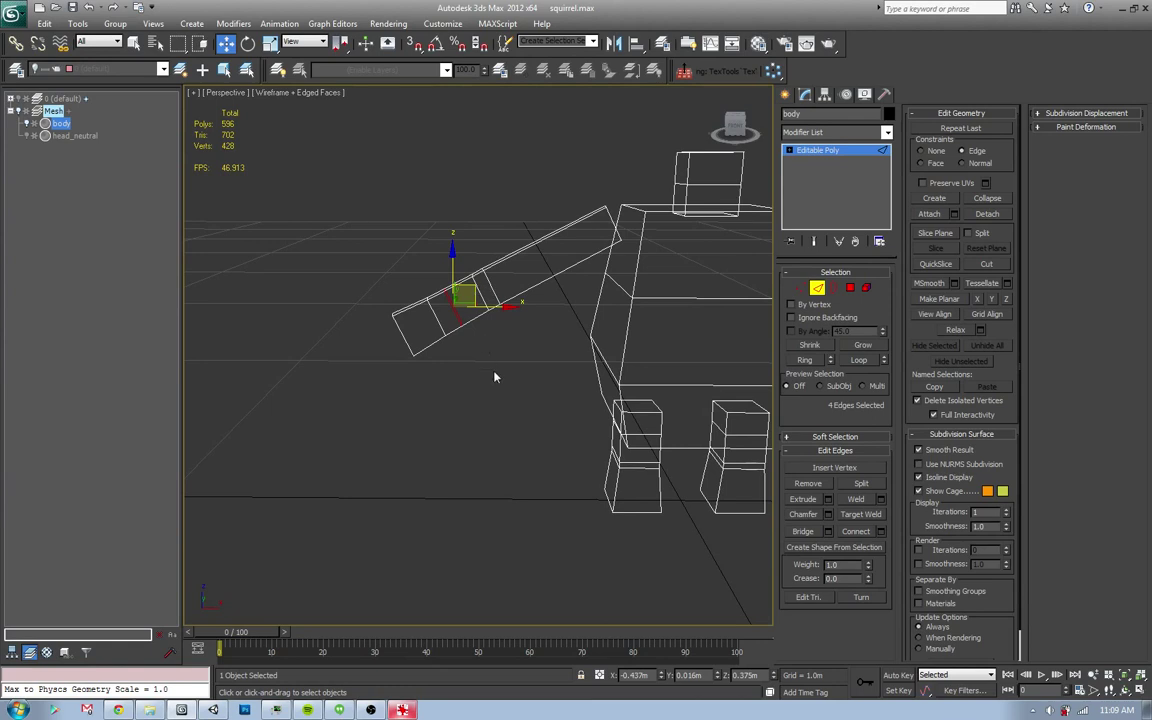
{"action": "mouse_move", "coordinate": [494, 377]}
{"action": "middle_mouse_down", "text": "alt"}
{"action": "mouse_move", "coordinate": [481, 375]}
{"action": "mouse_move", "coordinate": [517, 375]}
{"action": "mouse_move", "coordinate": [520, 318]}
{"action": "middle_mouse_up", "text": "alt"}
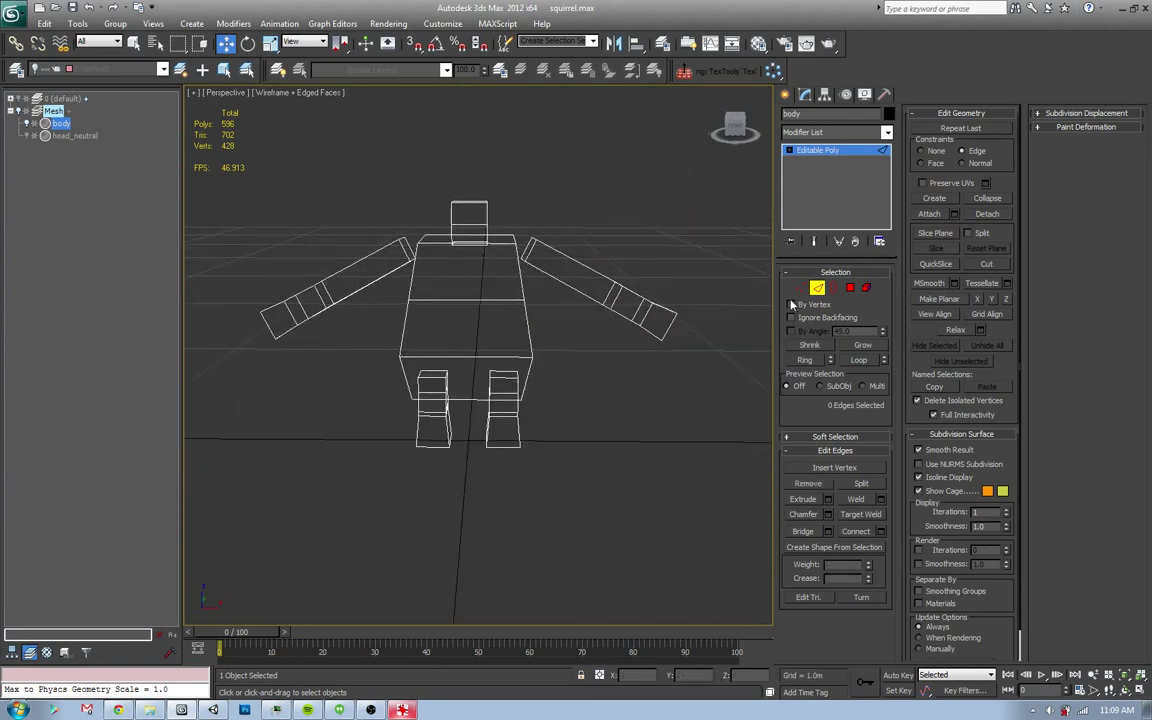
- Deselect the body and compare the 596-poly model with the Harold reference
{"action": "double_click", "coordinate": [640, 306]}
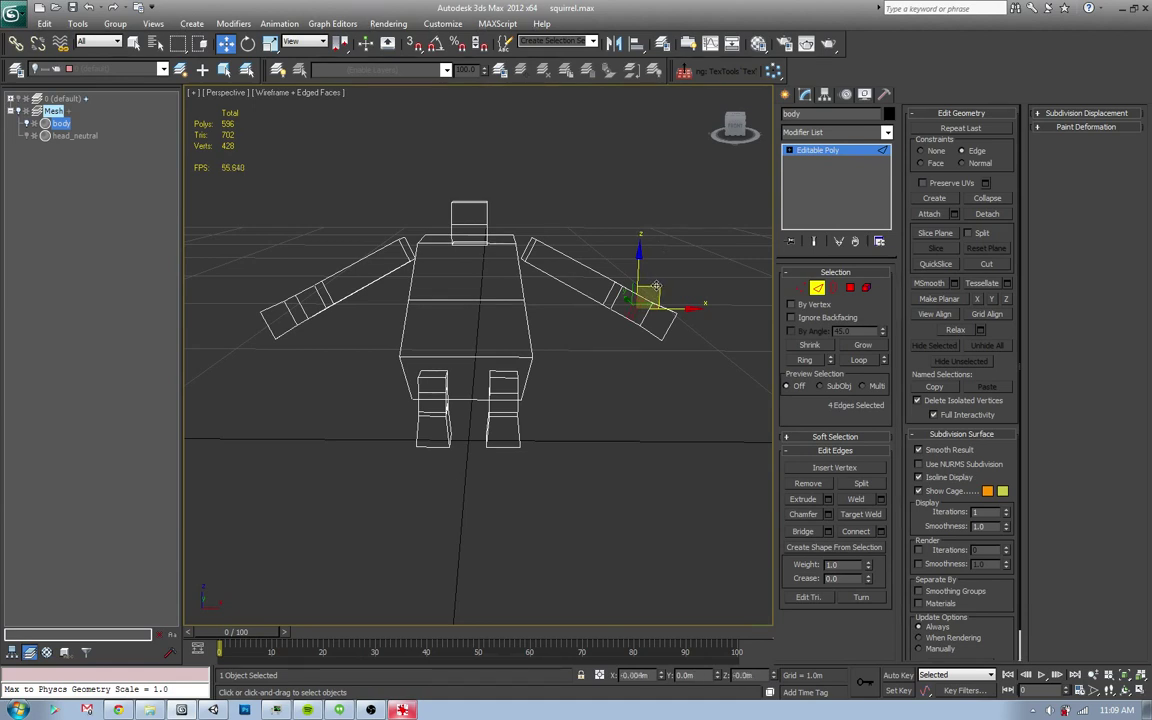
{"action": "left_click", "coordinate": [648, 300]}
{"action": "middle_click_drag", "start_coordinate": [648, 300], "coordinate": [645, 305], "text": "alt"}
{"action": "scroll", "coordinate": [640, 311], "scroll_direction": "down", "scroll_amount": 3}
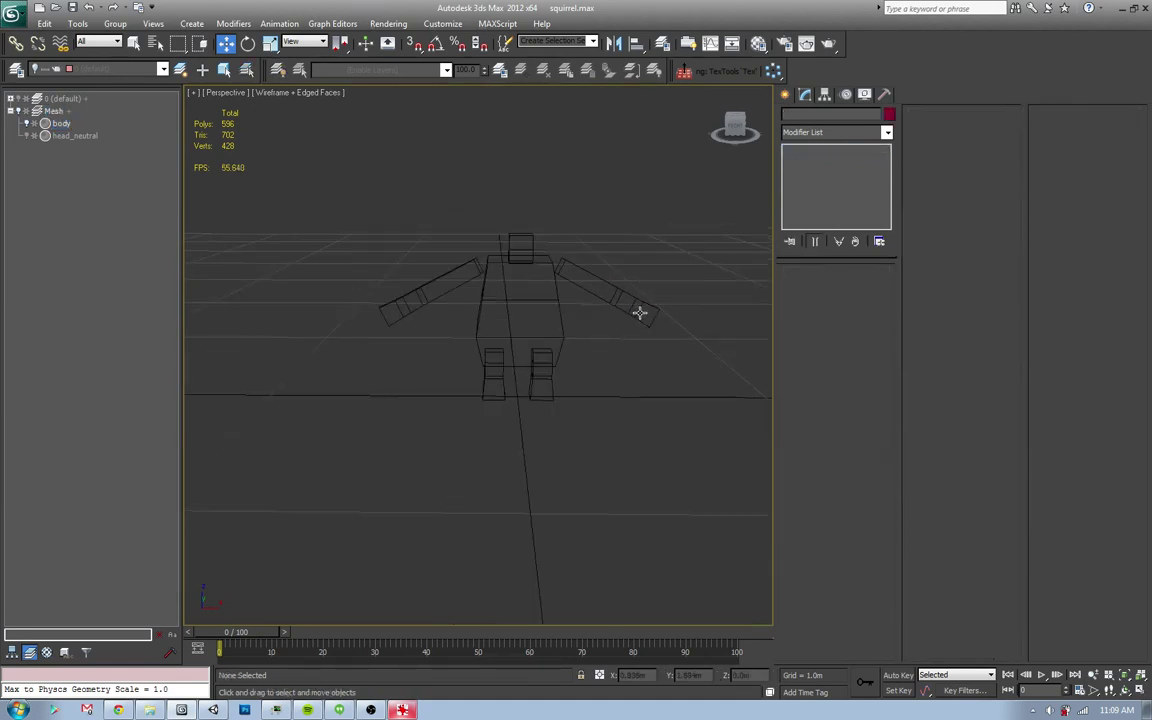
{"action": "key", "text": "alt+Tab"}
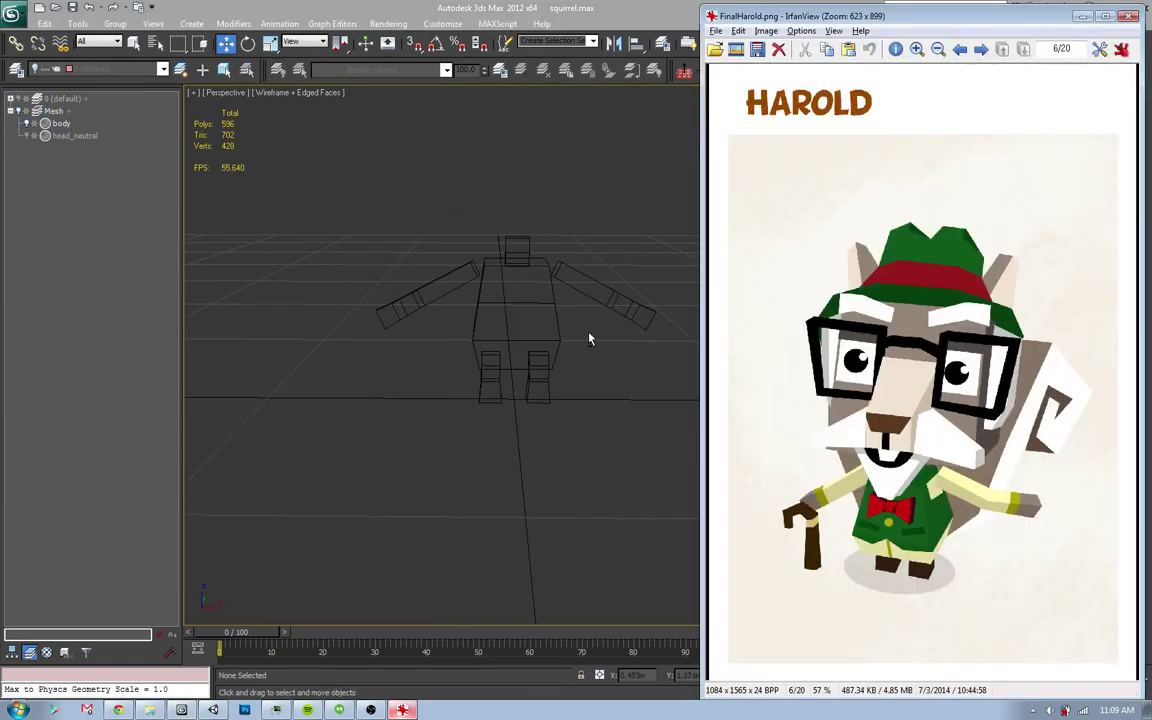
{"action": "key", "text": "alt+Tab"}
{"action": "scroll", "coordinate": [548, 368], "scroll_direction": "up", "scroll_amount": 2}
- Make Mesh the current layer and draw a flat box beside the character's head
{"action": "key", "text": "f"}
{"action": "key", "text": "z"}
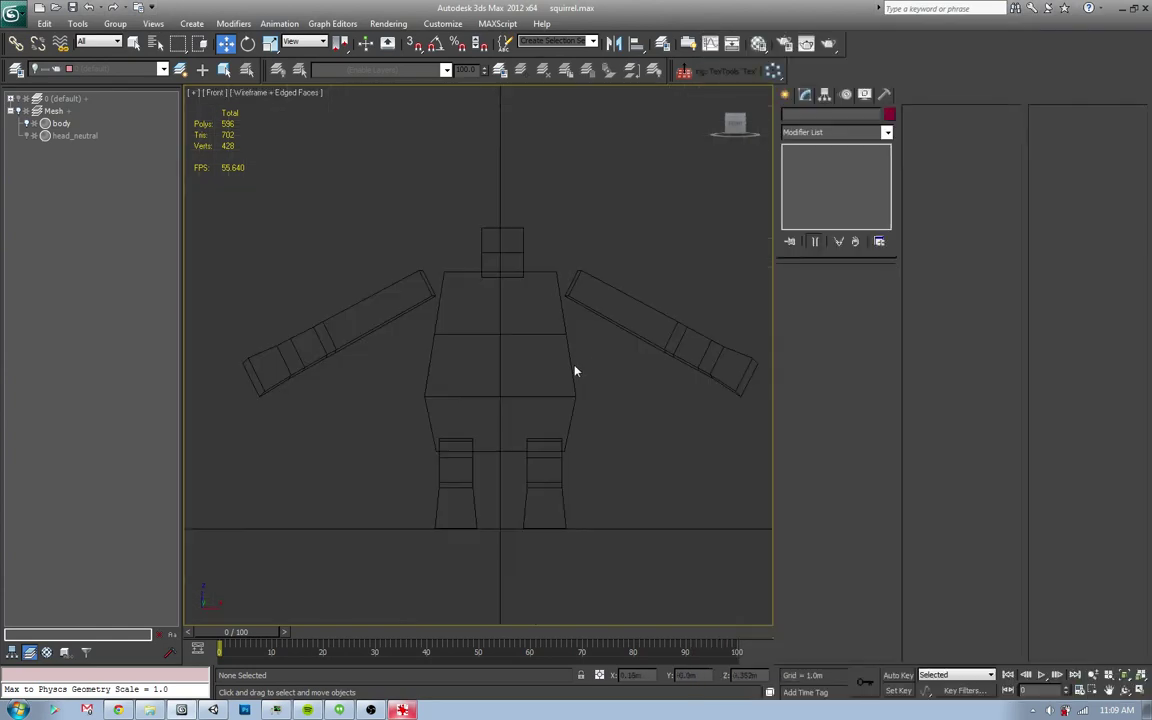
{"action": "left_click", "coordinate": [861, 240]}
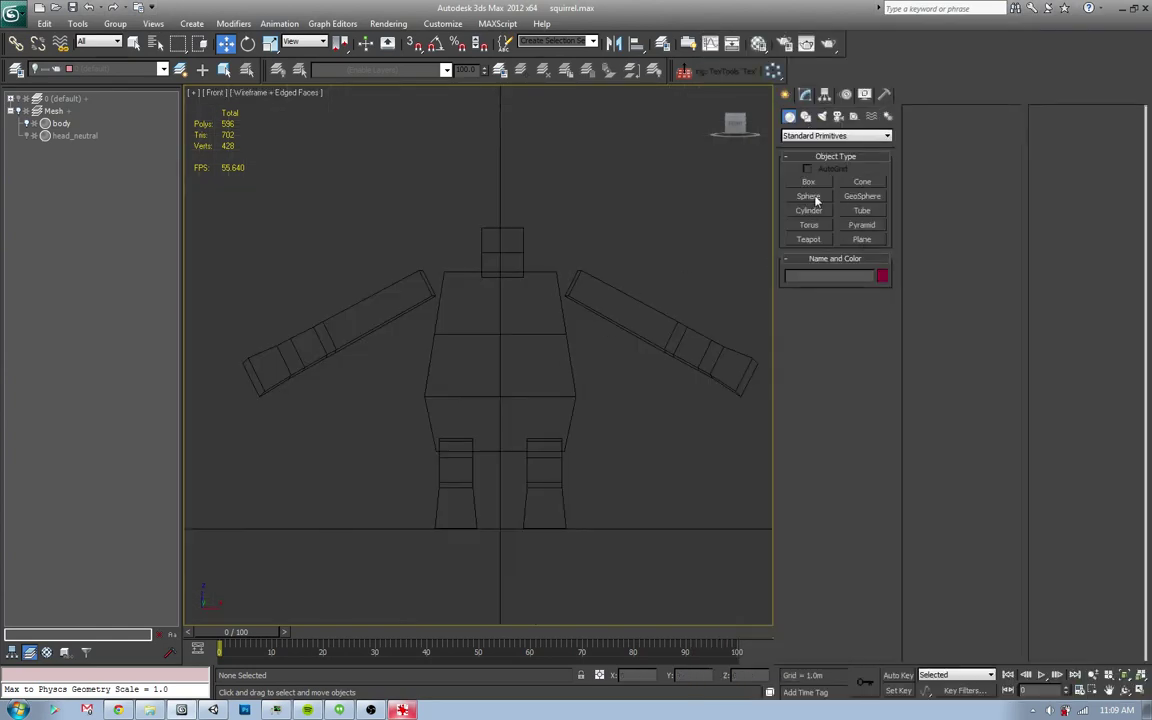
{"action": "middle_click_drag", "start_coordinate": [622, 290], "coordinate": [535, 290]}
{"action": "left_click_drag", "start_coordinate": [561, 213], "coordinate": [630, 285]}
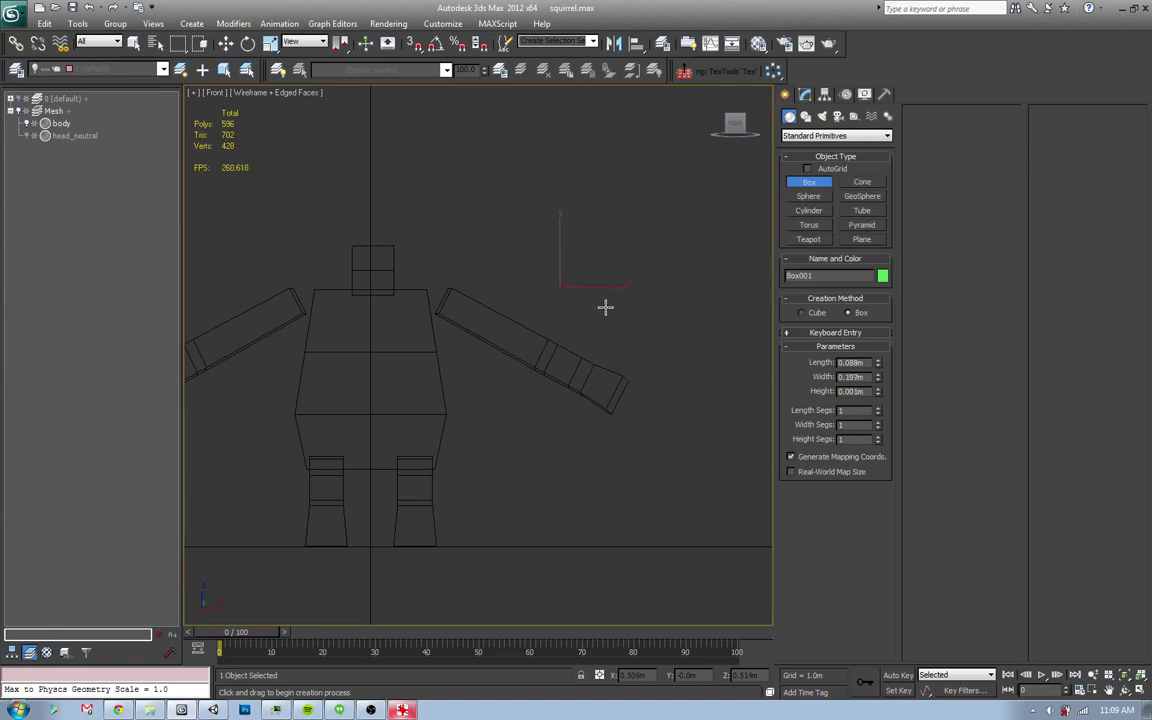
{"action": "right_click", "coordinate": [606, 303]}
{"action": "left_click", "coordinate": [163, 69]}
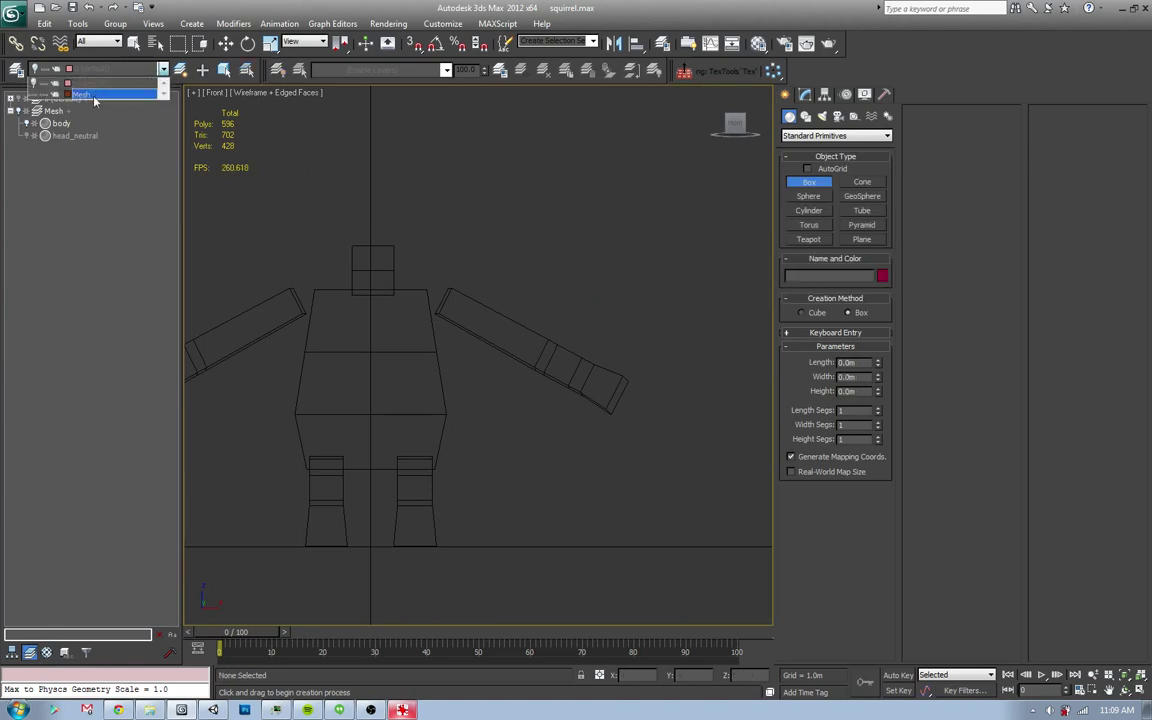
{"action": "left_click", "coordinate": [84, 86]}
{"action": "left_click_drag", "start_coordinate": [500, 249], "coordinate": [592, 289]}
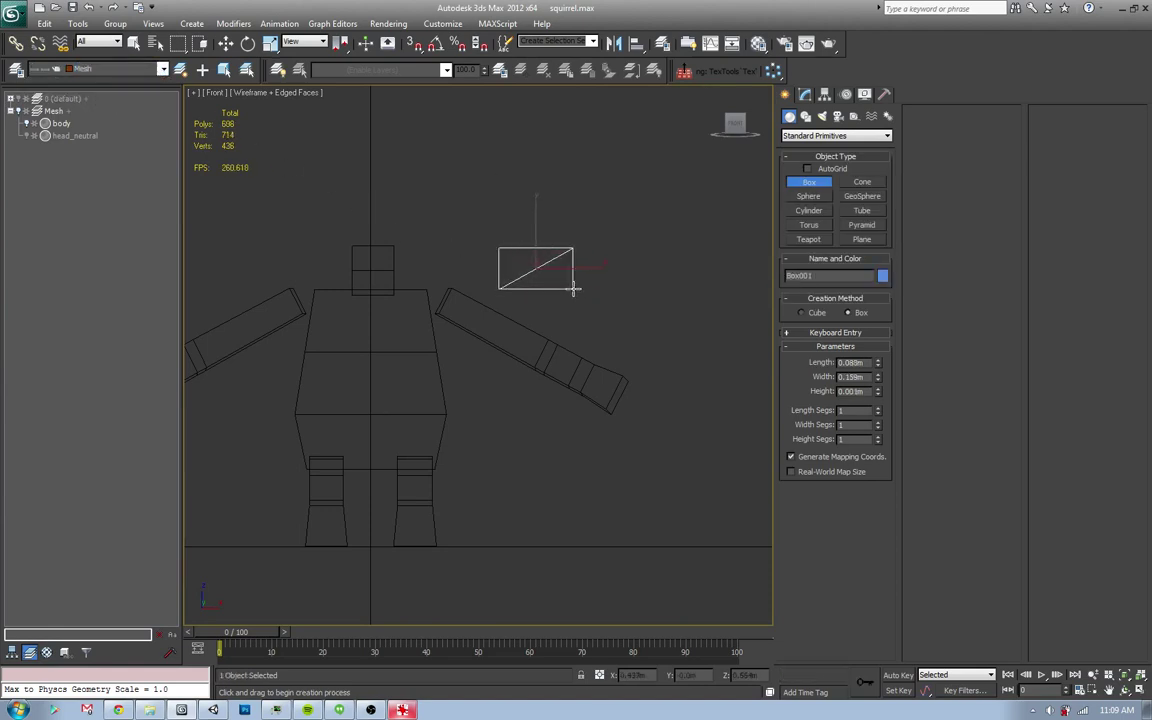
{"action": "left_click", "coordinate": [581, 237]}
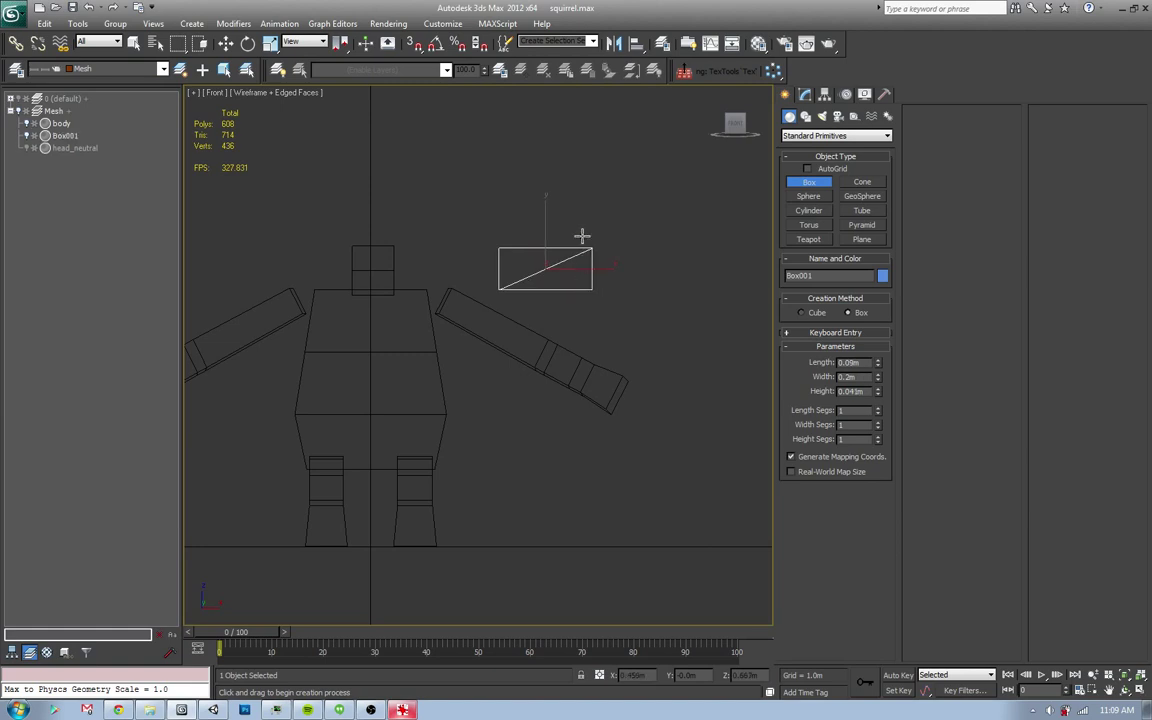
- Convert the box to Editable Poly and connect two edge loops across its lengthwise edge ring
{"action": "key", "text": "p"}
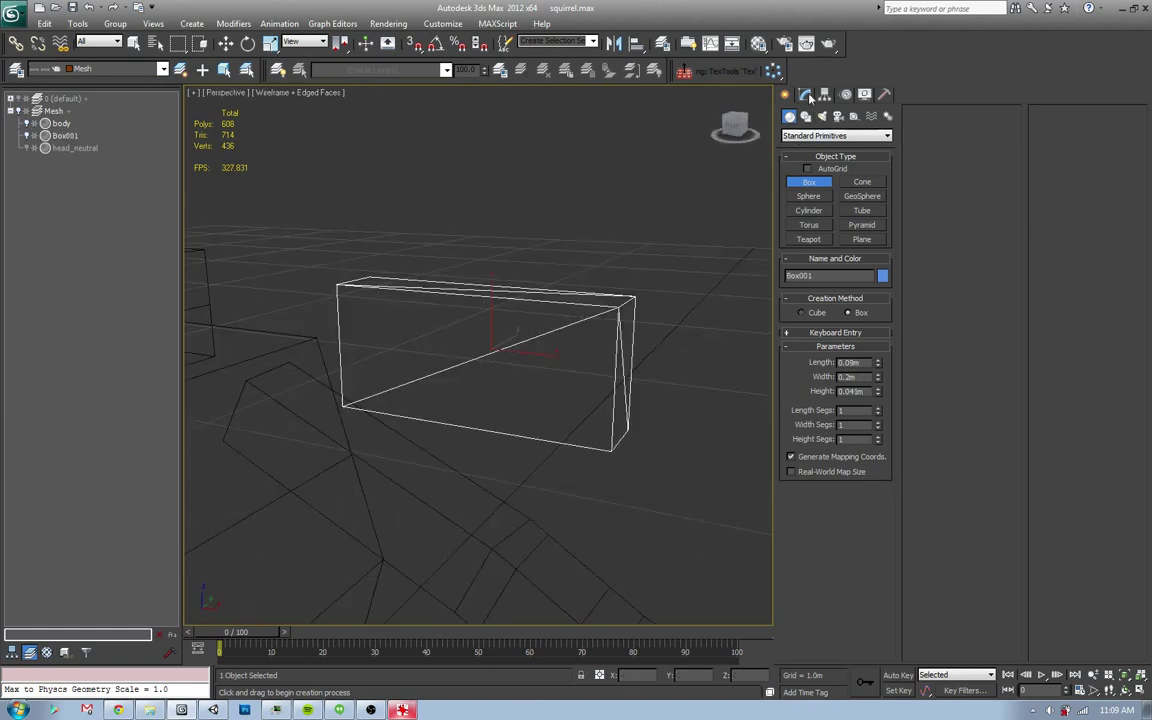
{"action": "left_click", "coordinate": [810, 97]}
{"action": "key", "text": "w"}
{"action": "mouse_move", "coordinate": [579, 368]}
{"action": "middle_mouse_down", "text": "alt"}
{"action": "mouse_move", "coordinate": [663, 302]}
{"action": "mouse_move", "coordinate": [552, 384]}
{"action": "middle_mouse_up", "text": "alt"}
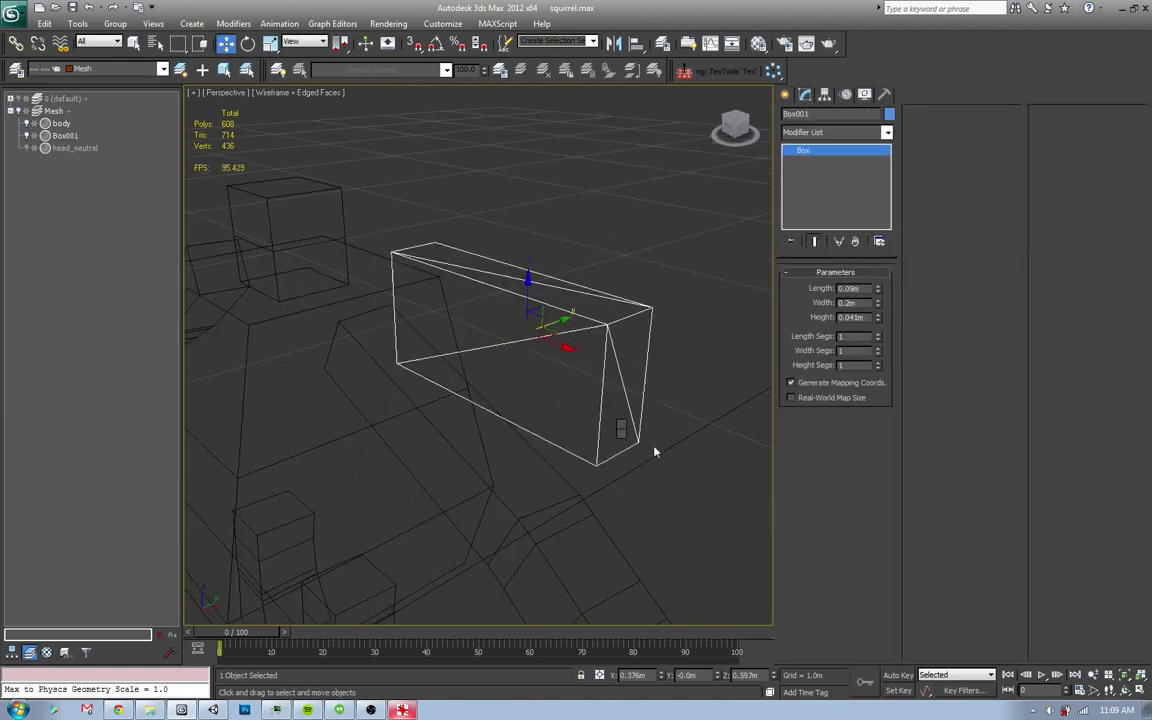
{"action": "right_click", "coordinate": [620, 330]}
{"action": "left_click", "coordinate": [725, 347]}
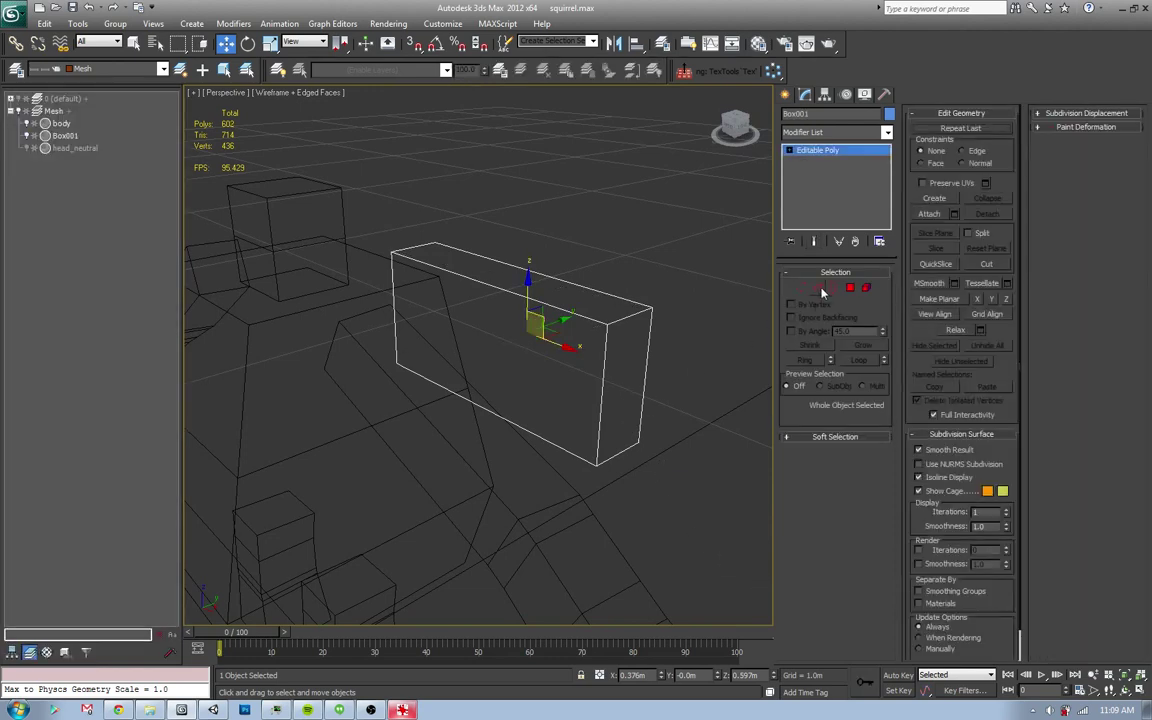
{"action": "key", "text": "2"}
{"action": "left_click", "coordinate": [530, 292]}
{"action": "key", "text": "alt+r"}
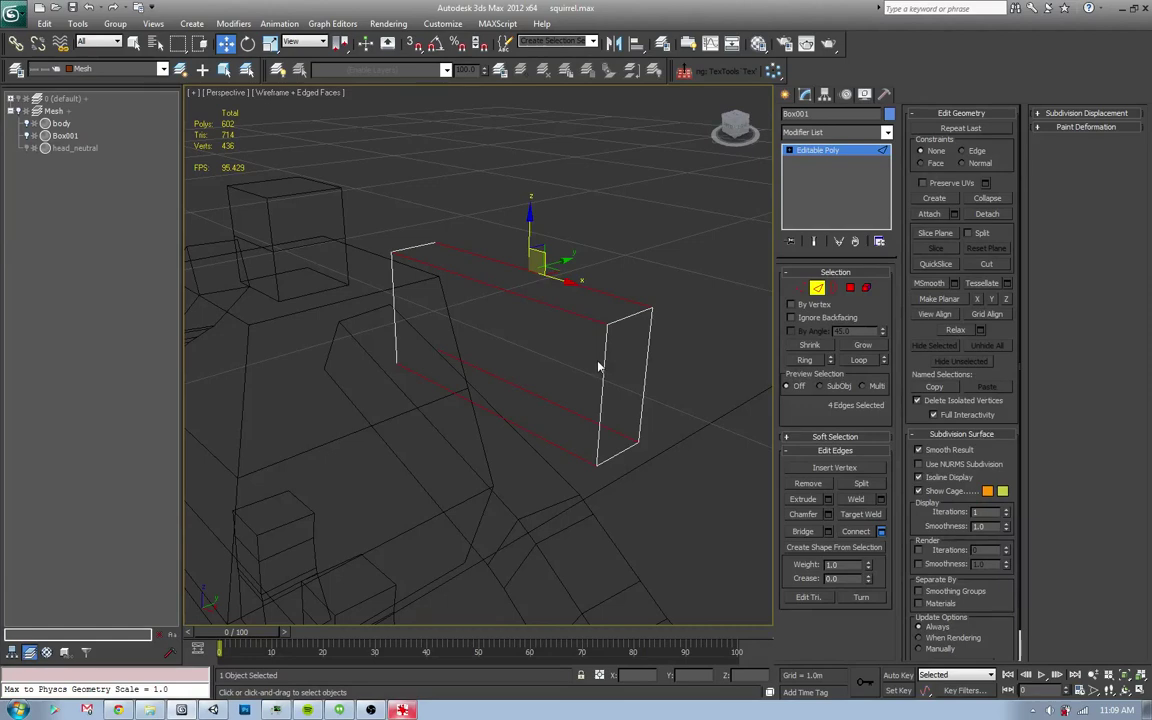
{"action": "key", "text": "ctrl+shift+e"}
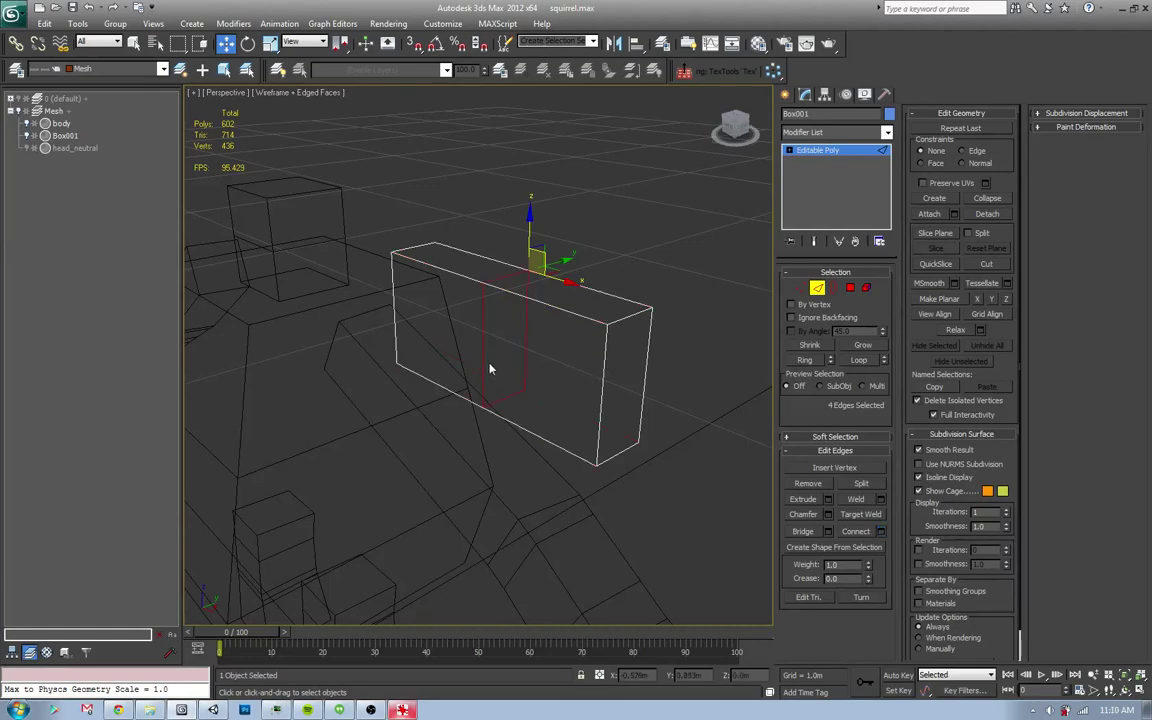
{"action": "key", "text": "ctrl+shift+e"}
- Scale the middle section's top and bottom edges inward to form the bow-tie knot
{"action": "middle_click_drag", "start_coordinate": [489, 404], "coordinate": [511, 255], "text": "alt"}
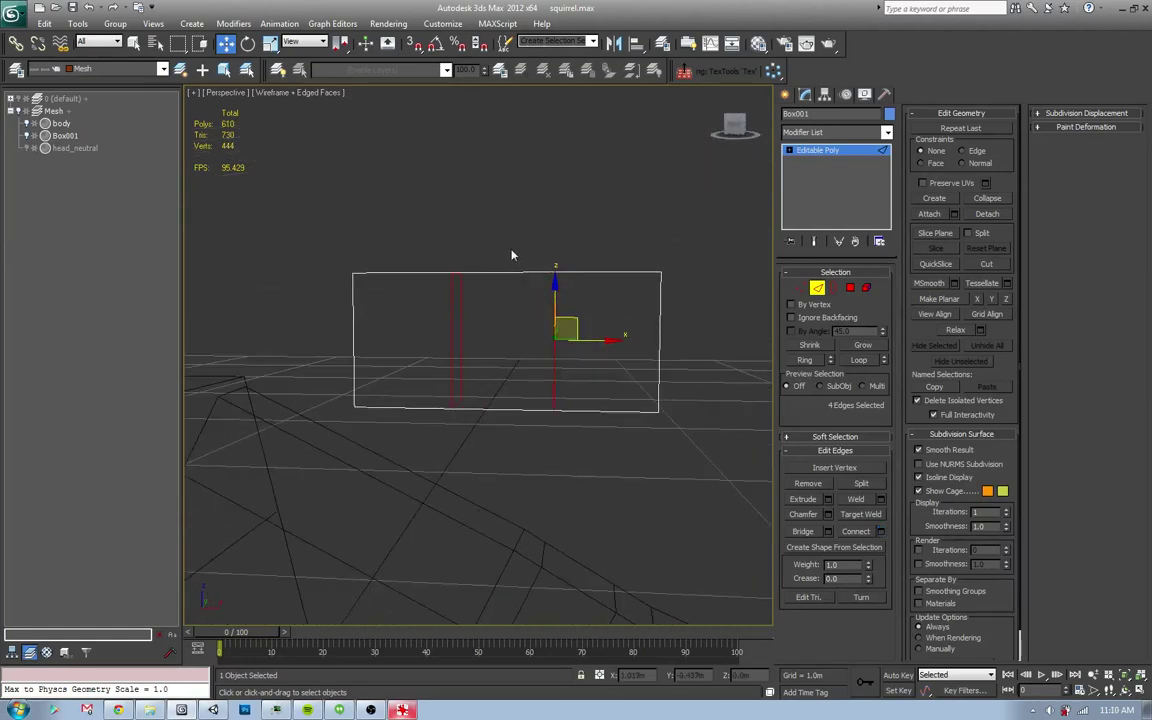
{"action": "left_click_drag", "start_coordinate": [511, 255], "coordinate": [522, 451]}
{"action": "key", "text": "r"}
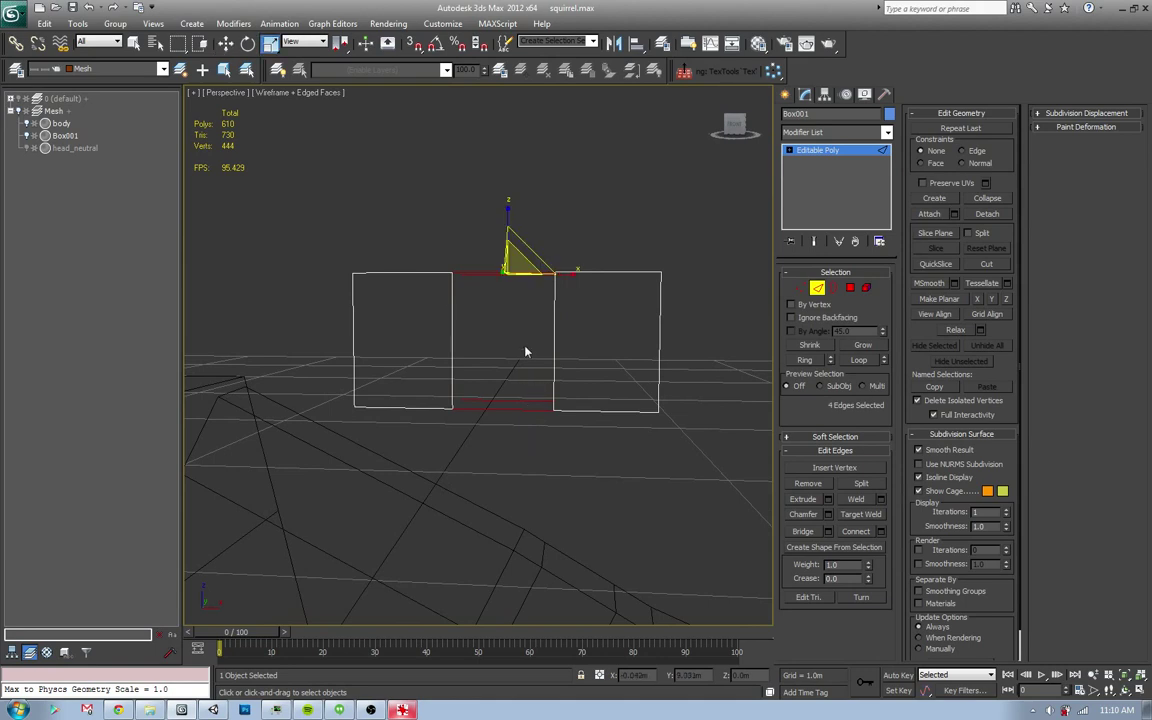
{"action": "middle_click_drag", "start_coordinate": [525, 351], "coordinate": [544, 361], "text": "alt"}
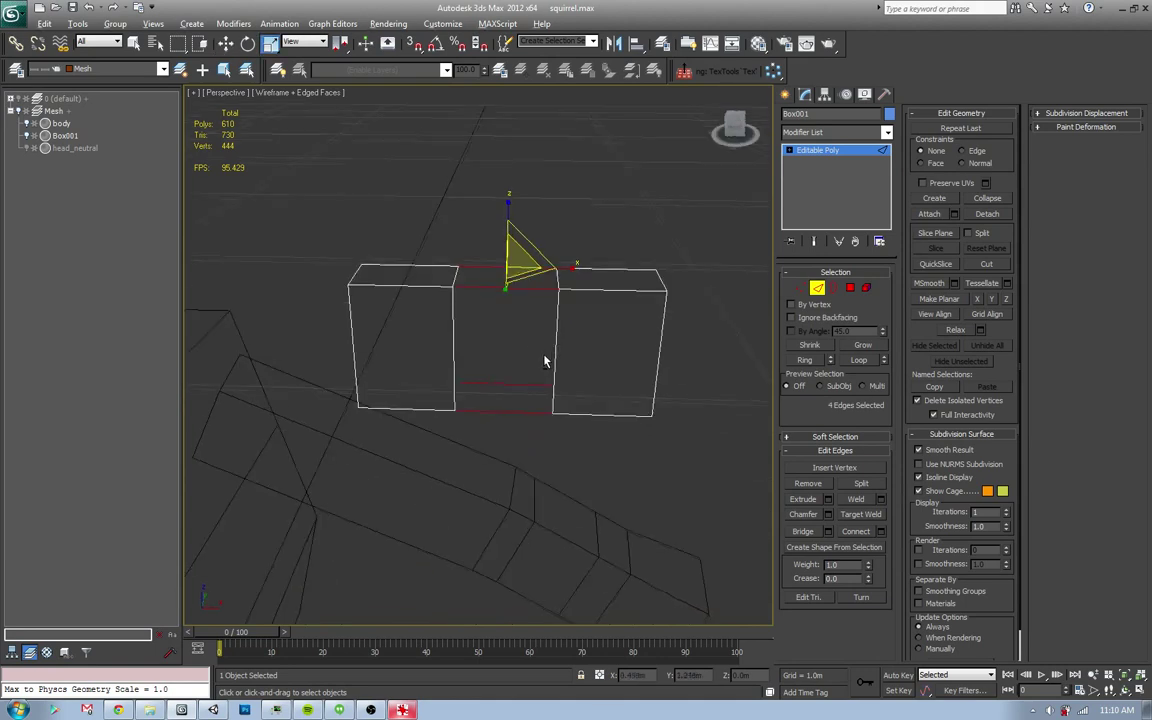
{"action": "left_click", "coordinate": [340, 47]}
{"action": "mouse_move", "coordinate": [525, 345]}
{"action": "middle_mouse_down", "text": "alt"}
{"action": "mouse_move", "coordinate": [509, 287]}
{"action": "mouse_move", "coordinate": [563, 349]}
{"action": "middle_mouse_up", "text": "alt"}
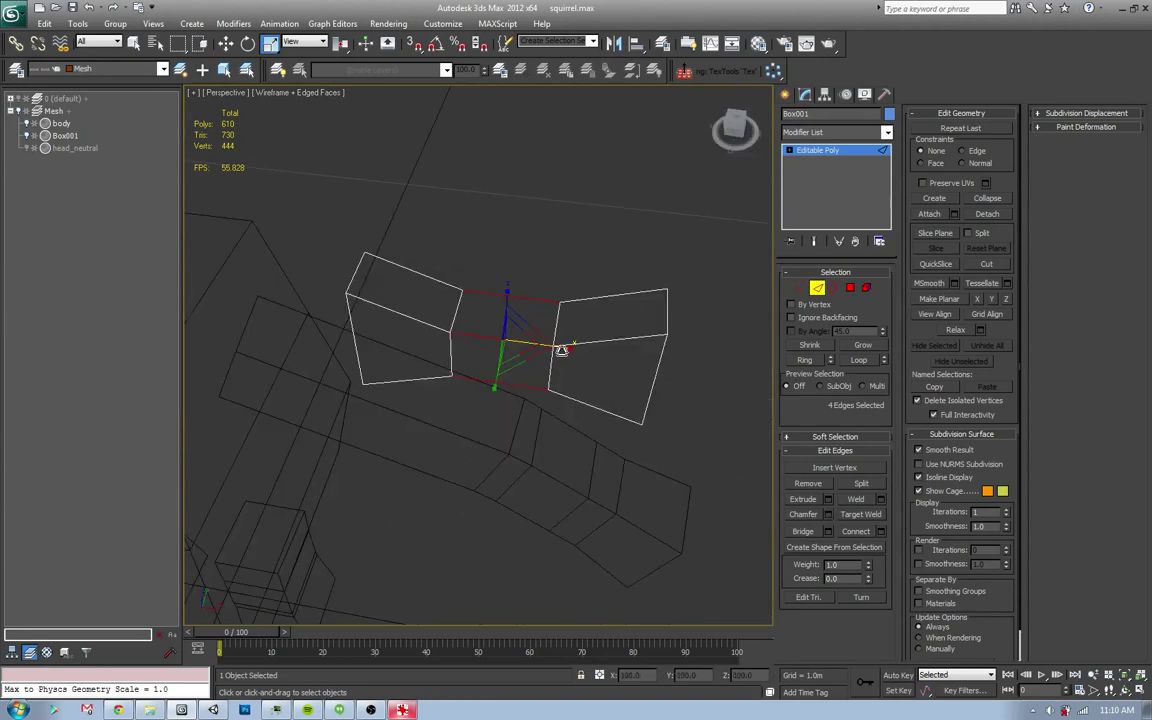
{"action": "left_click_drag", "start_coordinate": [563, 349], "coordinate": [538, 352]}
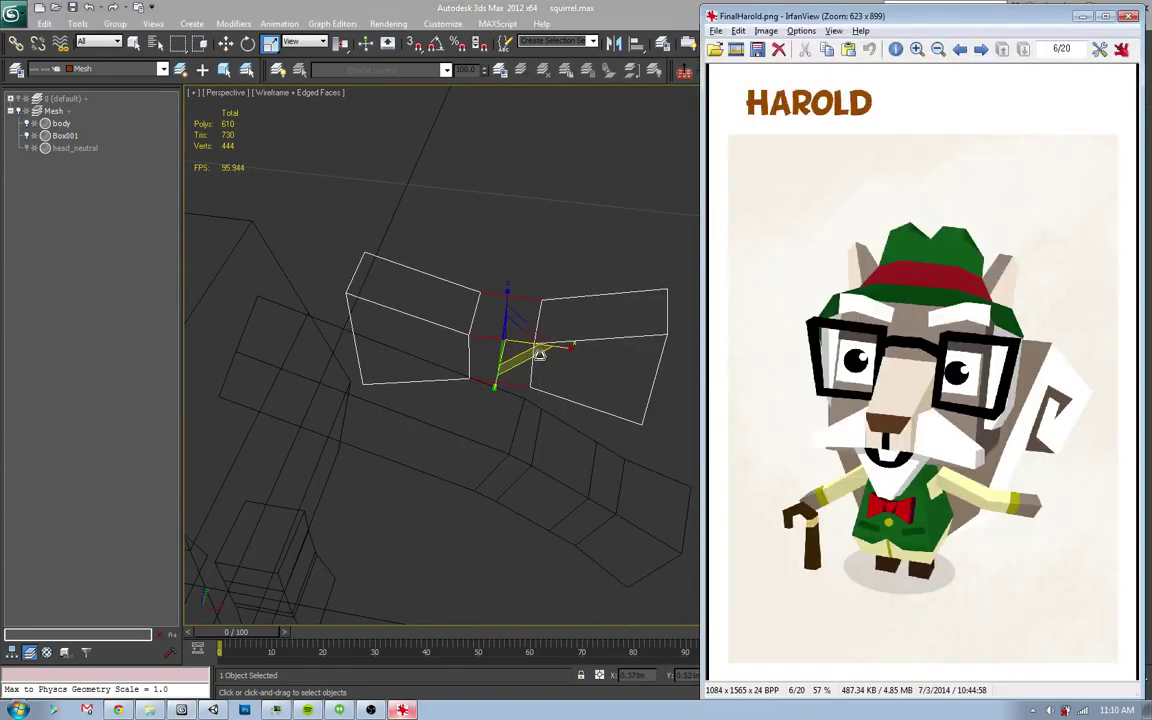
- Frame the bow tie in Front view and compare it with the Harold reference image
{"action": "key", "text": "alt+Tab"}
{"action": "key", "text": "w"}
{"action": "mouse_move", "coordinate": [538, 352]}
{"action": "middle_mouse_down", "text": "alt"}
{"action": "mouse_move", "coordinate": [508, 268]}
{"action": "mouse_move", "coordinate": [481, 257]}
{"action": "middle_mouse_up", "text": "alt"}
{"action": "key", "text": "f"}
{"action": "key", "text": "g"}
{"action": "scroll", "coordinate": [510, 355], "scroll_direction": "up", "scroll_amount": 3}
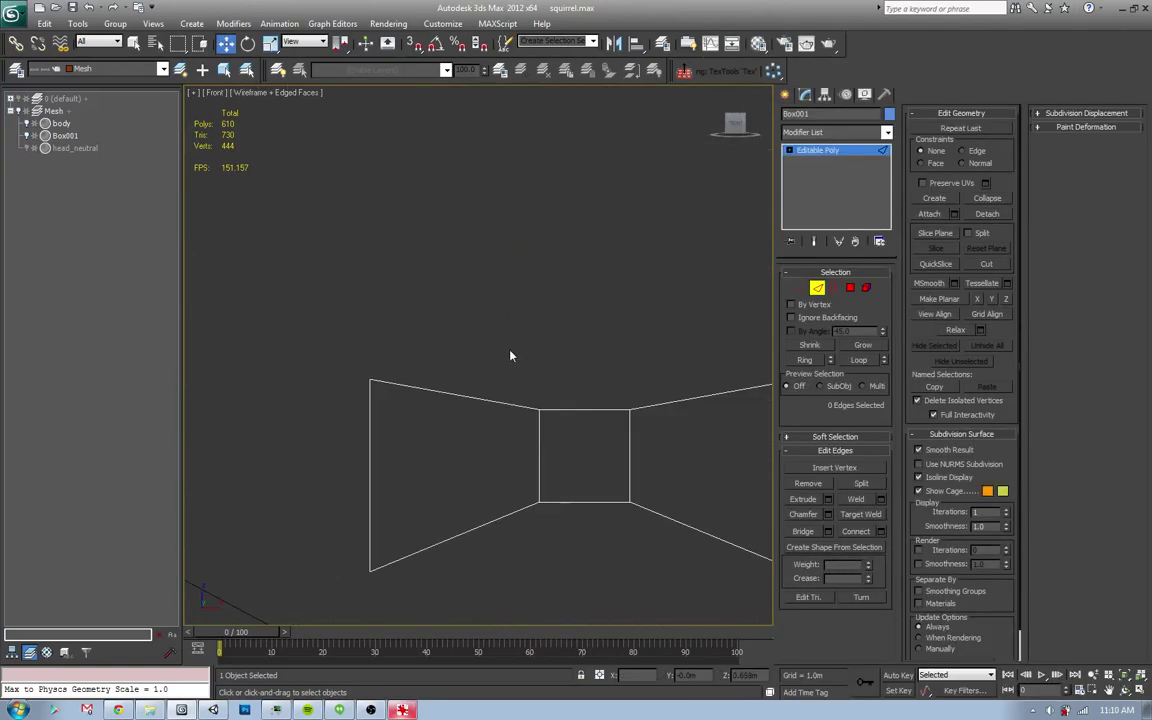
{"action": "scroll", "coordinate": [510, 355], "scroll_direction": "down", "scroll_amount": 3}
{"action": "key", "text": "alt+Tab"}
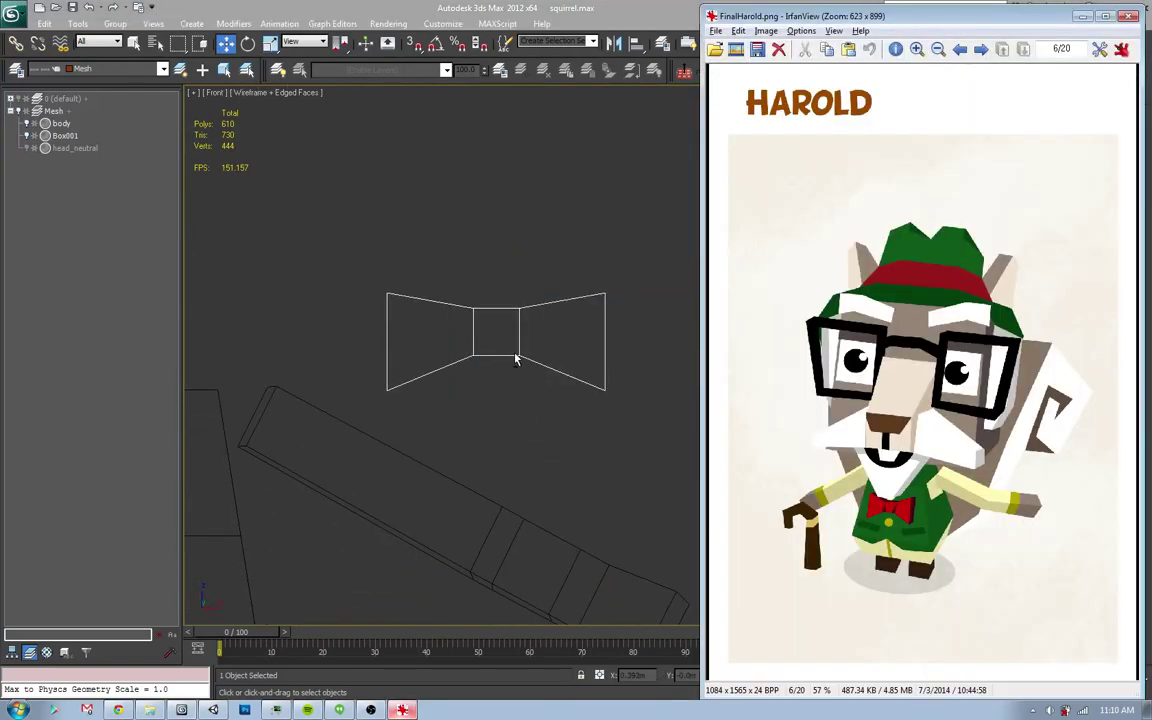
{"action": "key", "text": "alt+Tab"}
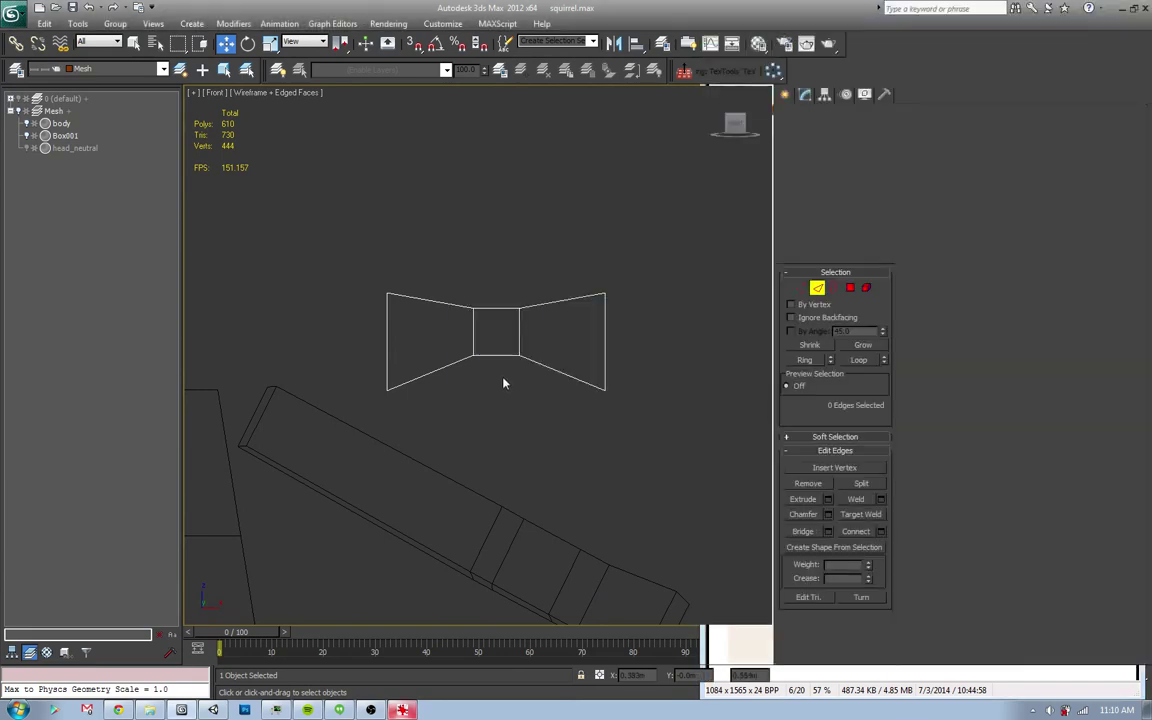
{"action": "scroll", "coordinate": [507, 343], "scroll_direction": "up", "scroll_amount": 3}
{"action": "key", "text": "alt+Tab"}
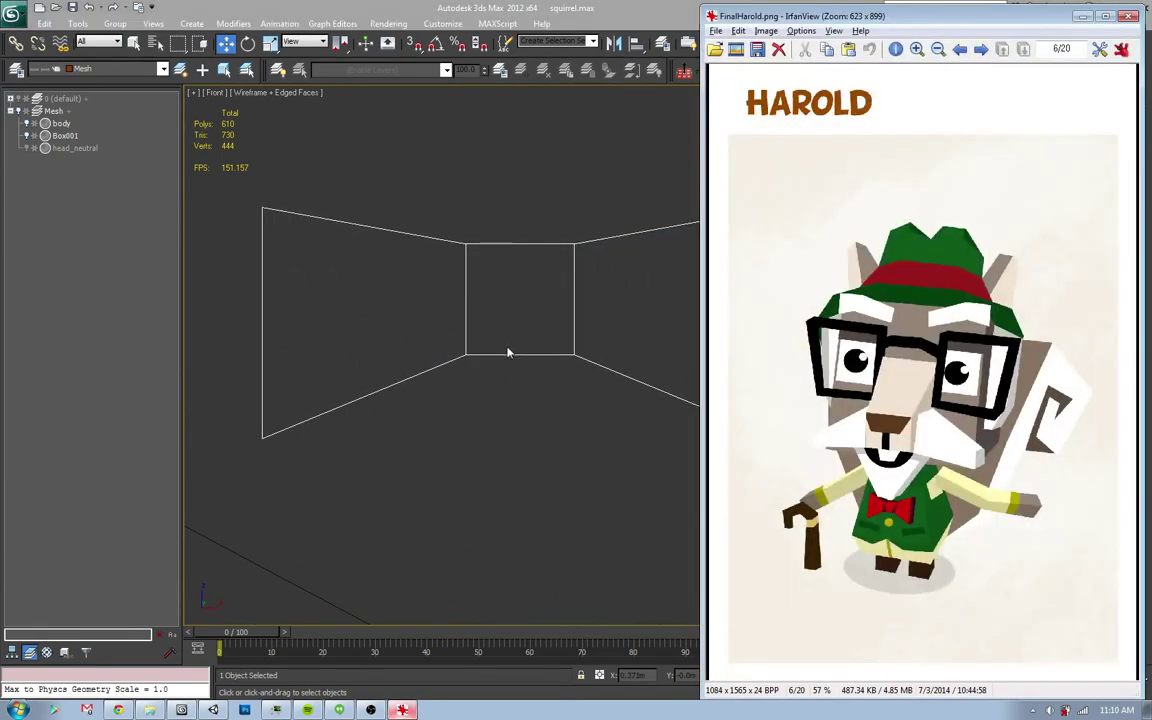
{"action": "key", "text": "alt+Tab"}
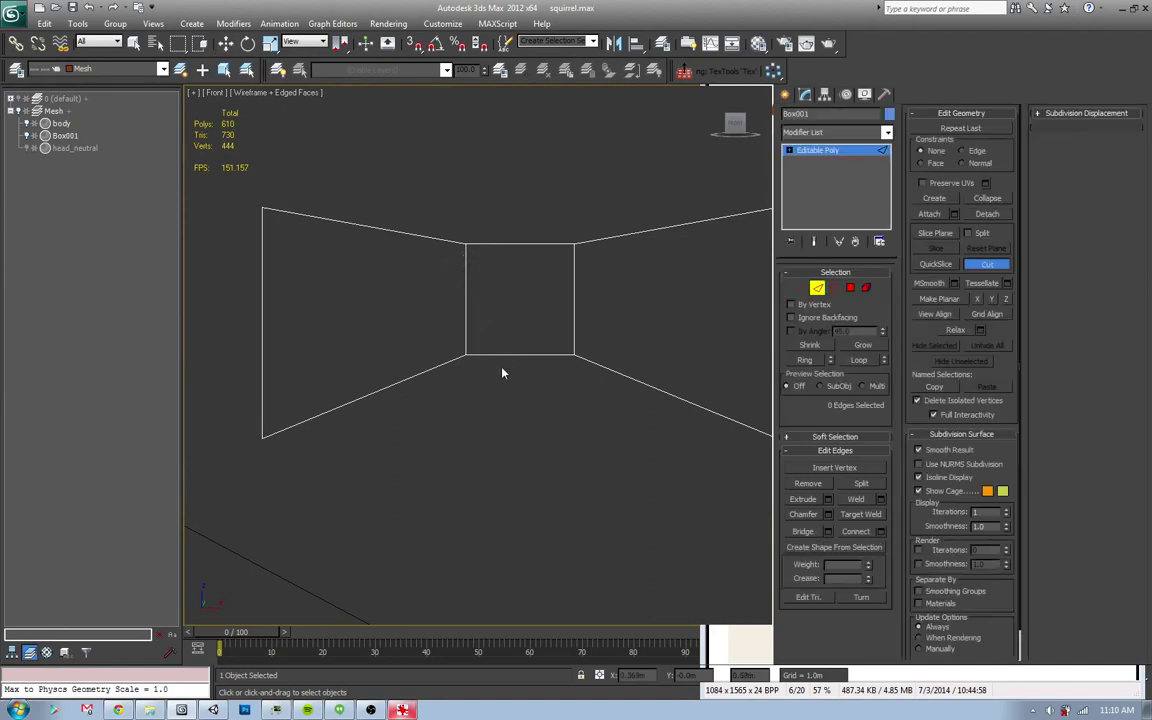
- Select the bow tie's knot edges, then undo an unwanted reshape of them
{"action": "key", "text": "r"}
{"action": "key", "text": "q"}
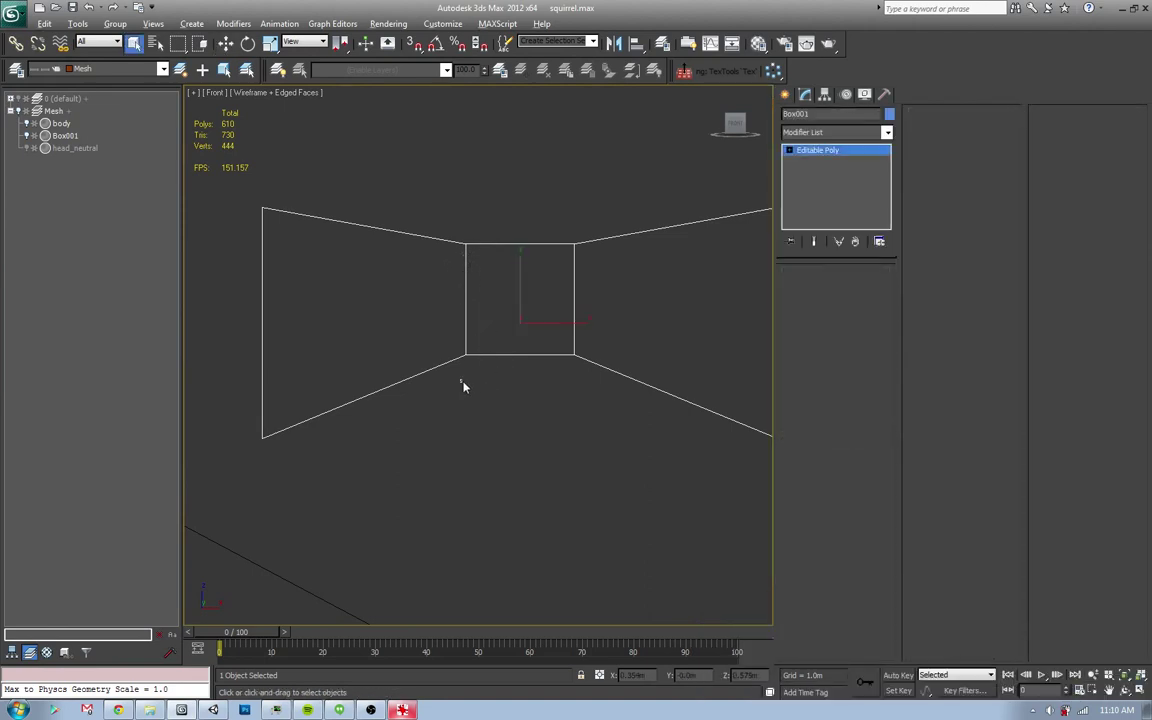
{"action": "left_click_drag", "start_coordinate": [467, 375], "coordinate": [496, 327]}
{"action": "key", "text": "2"}
{"action": "left_click_drag", "start_coordinate": [456, 372], "coordinate": [475, 345]}
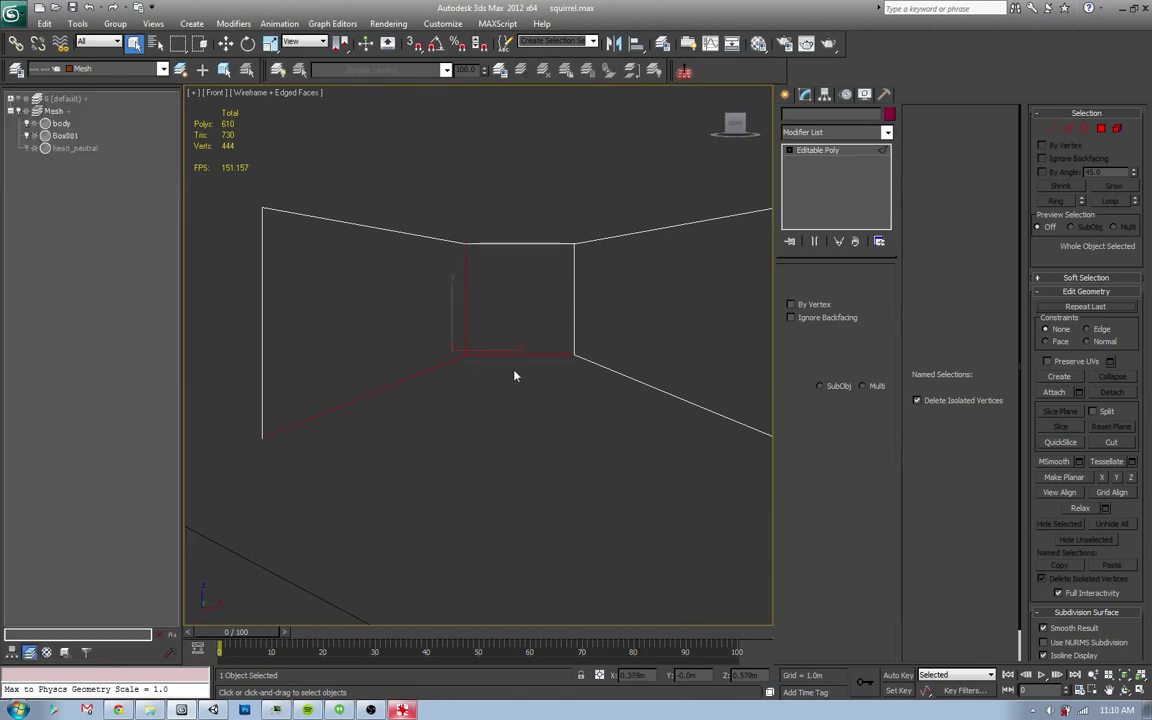
{"action": "left_click_drag", "start_coordinate": [548, 329], "coordinate": [597, 388], "text": "ctrl"}
{"action": "left_click_drag", "start_coordinate": [382, 340], "coordinate": [417, 420], "text": "alt"}
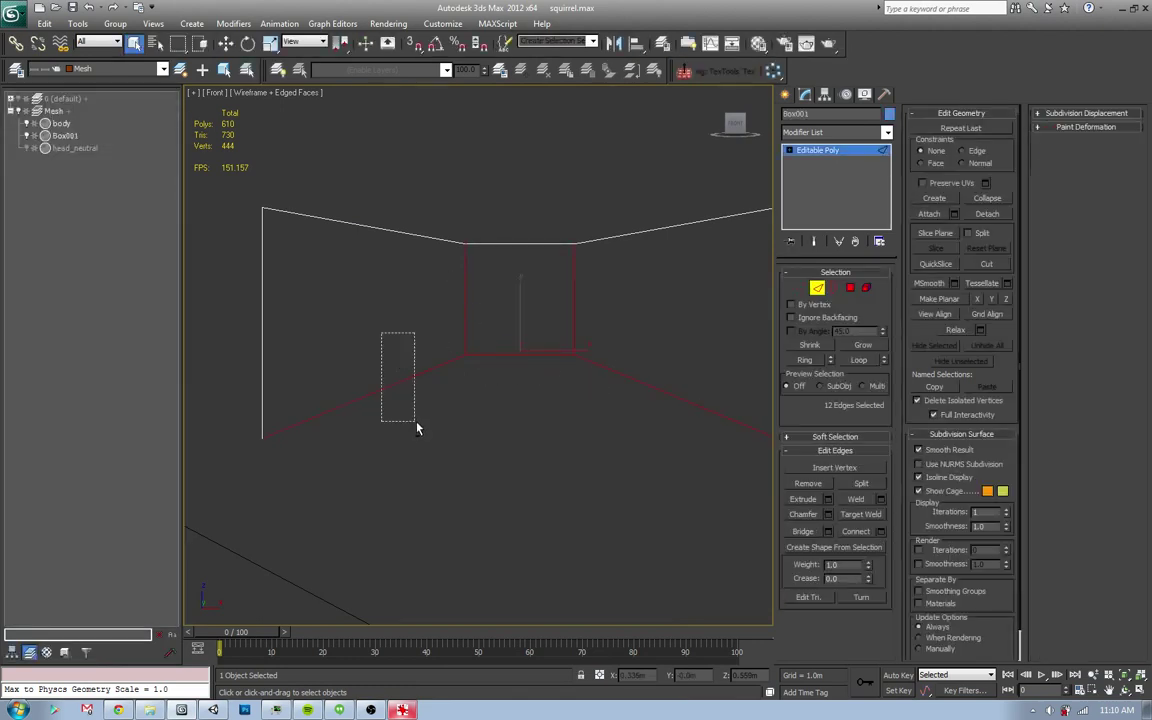
{"action": "left_click_drag", "start_coordinate": [512, 303], "coordinate": [522, 398], "text": "alt"}
{"action": "left_click_drag", "start_coordinate": [429, 290], "coordinate": [645, 329], "text": "alt"}
{"action": "left_click_drag", "start_coordinate": [541, 357], "coordinate": [605, 437], "text": "alt"}
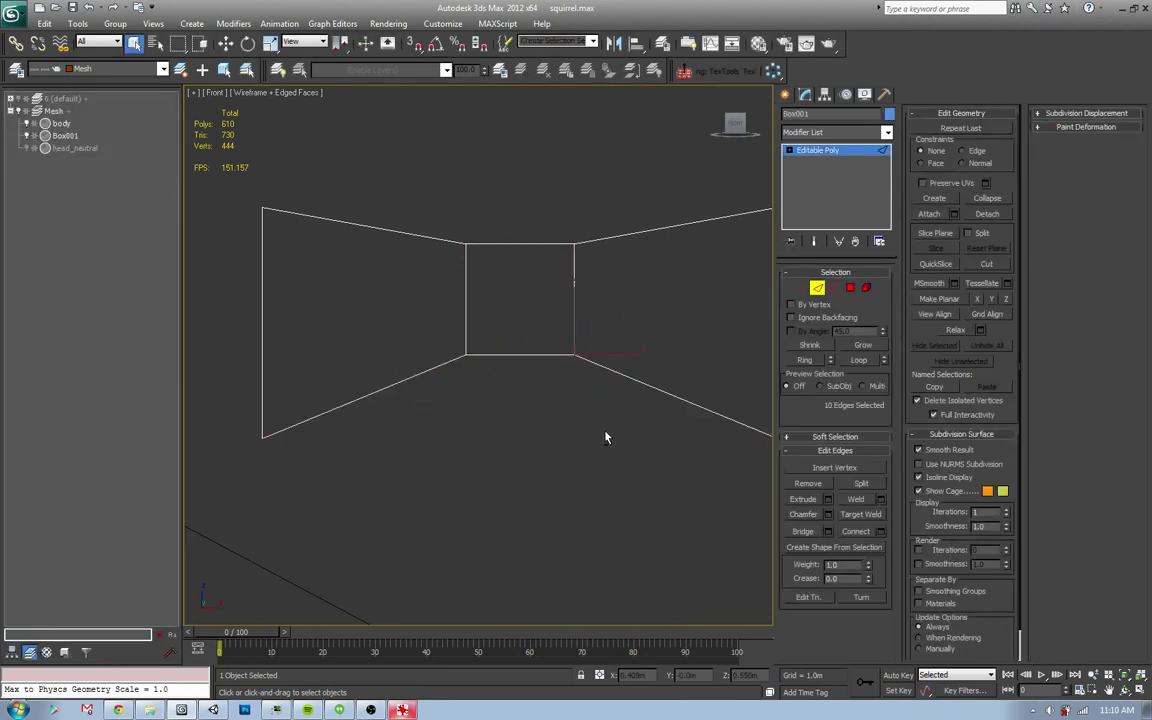
{"action": "left_click_drag", "start_coordinate": [466, 355], "coordinate": [475, 357]}
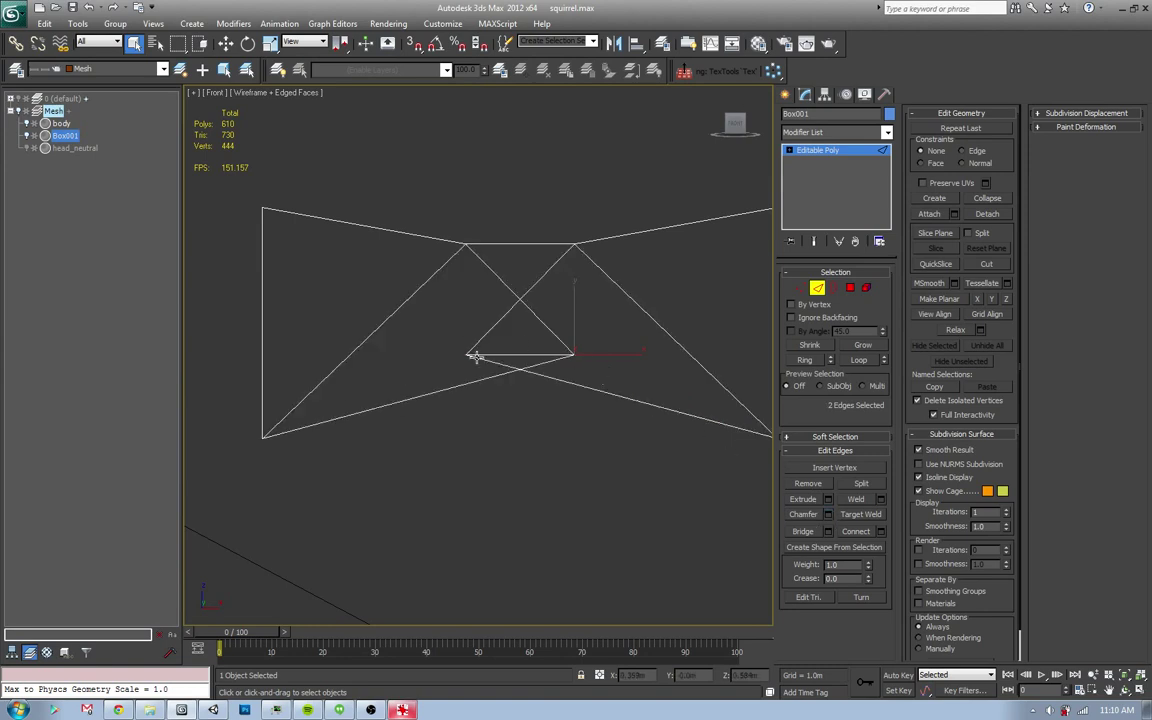
{"action": "key", "text": "ctrl+z"}
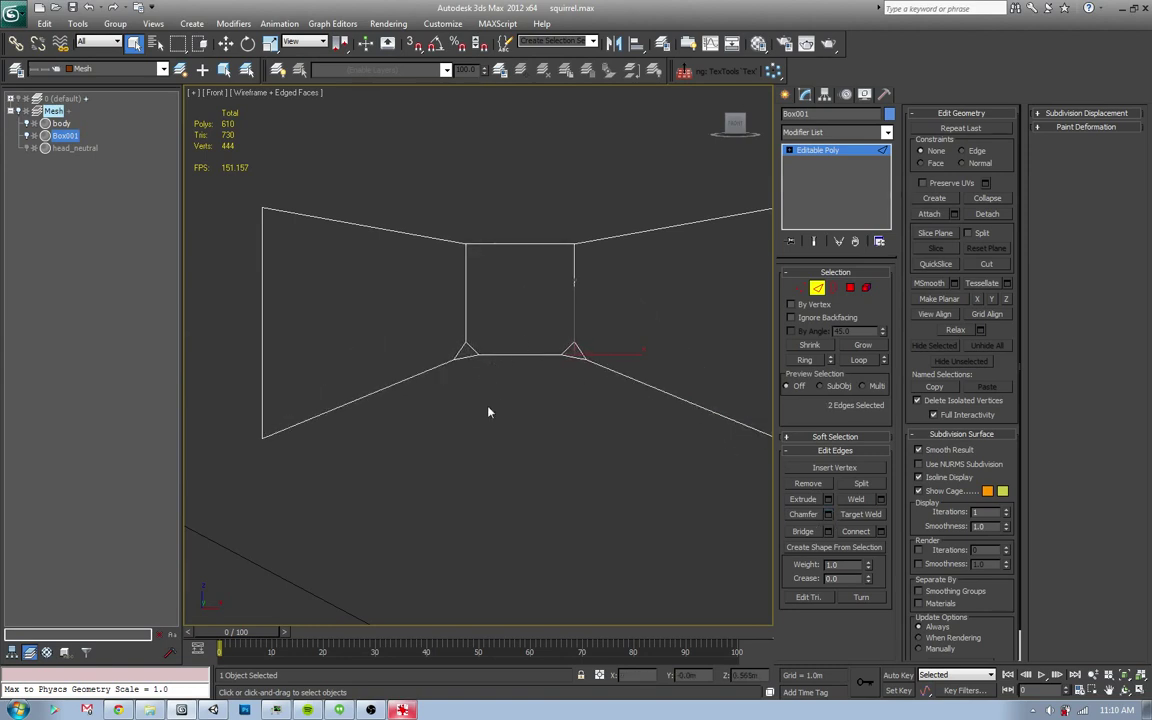
- Target Weld the four stray centre vertices onto their neighbouring vertices
{"action": "key", "text": "1"}
{"action": "left_click", "coordinate": [861, 497]}
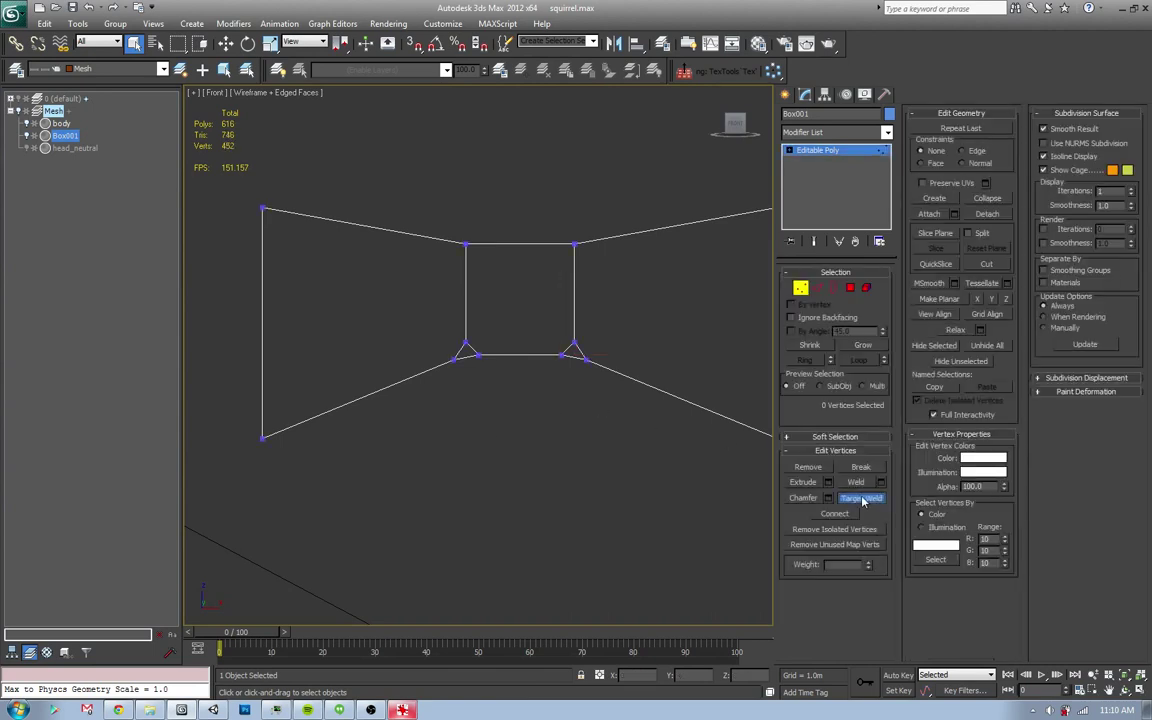
{"action": "left_click", "coordinate": [465, 244]}
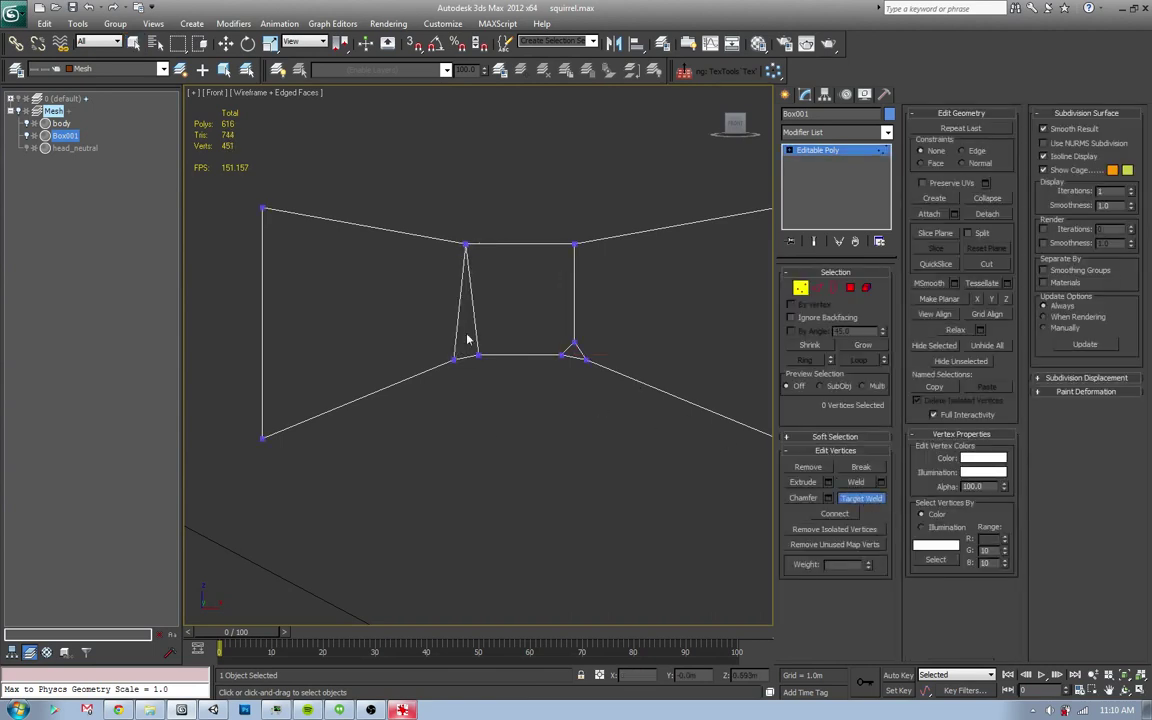
{"action": "key", "text": "w"}
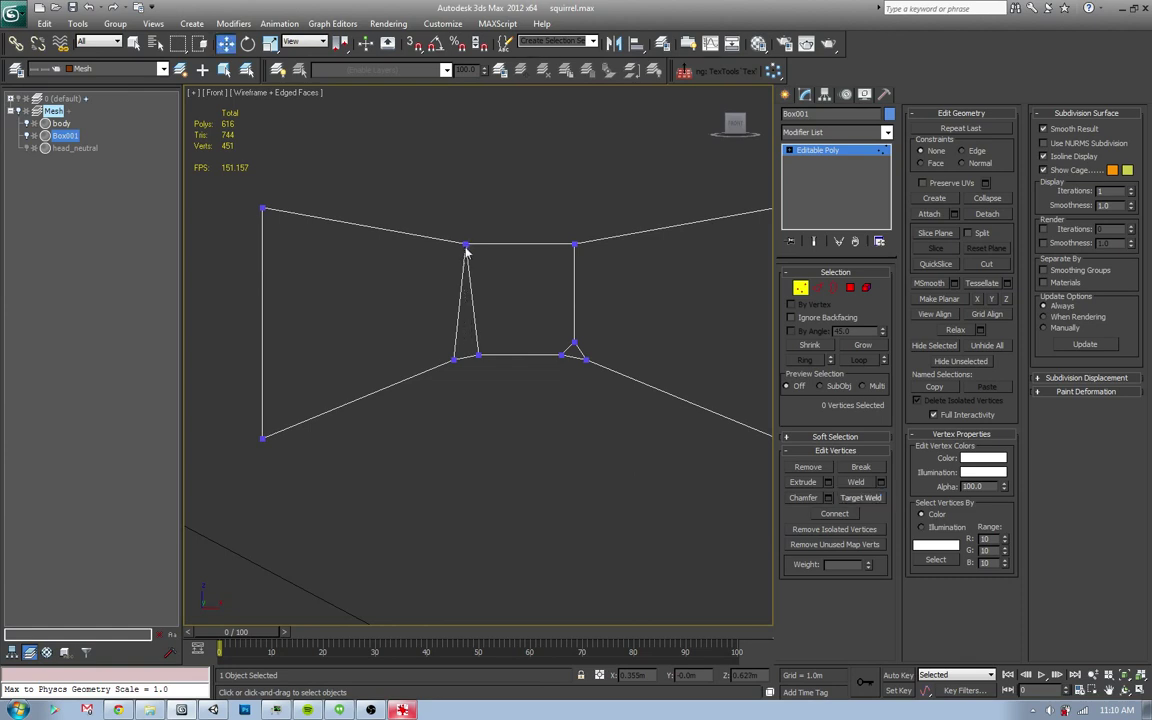
{"action": "left_click", "coordinate": [846, 498]}
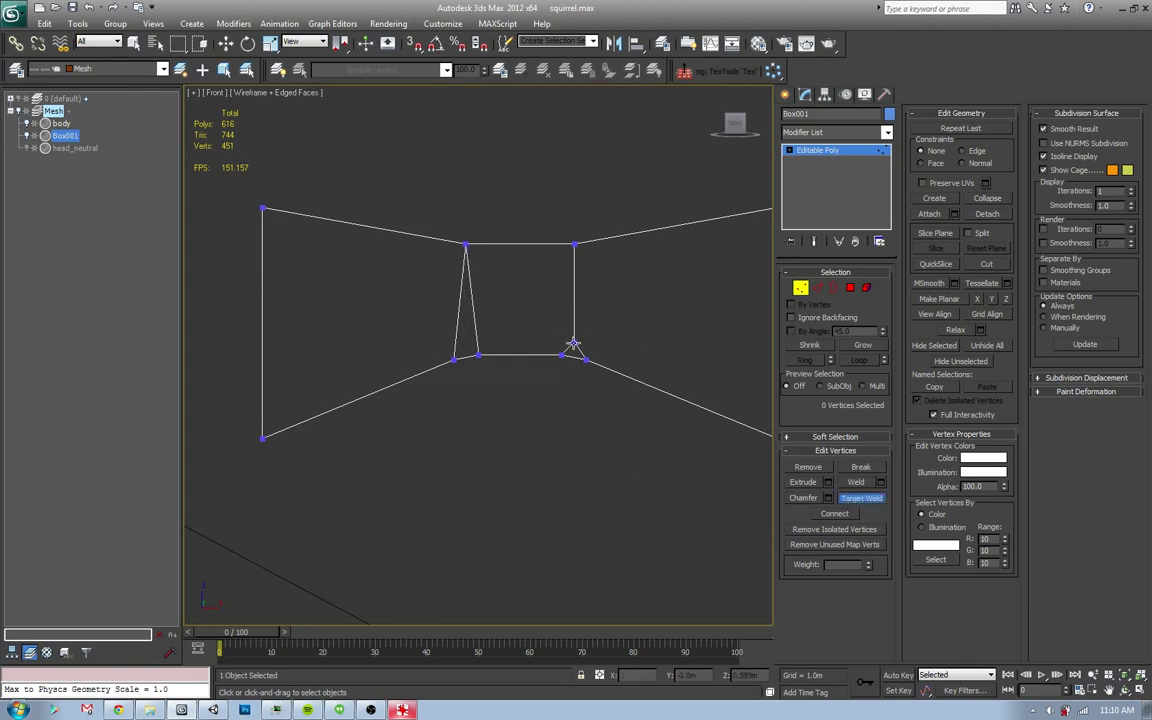
{"action": "left_click", "coordinate": [575, 244]}
{"action": "middle_click_drag", "start_coordinate": [573, 252], "coordinate": [547, 457], "text": "alt"}
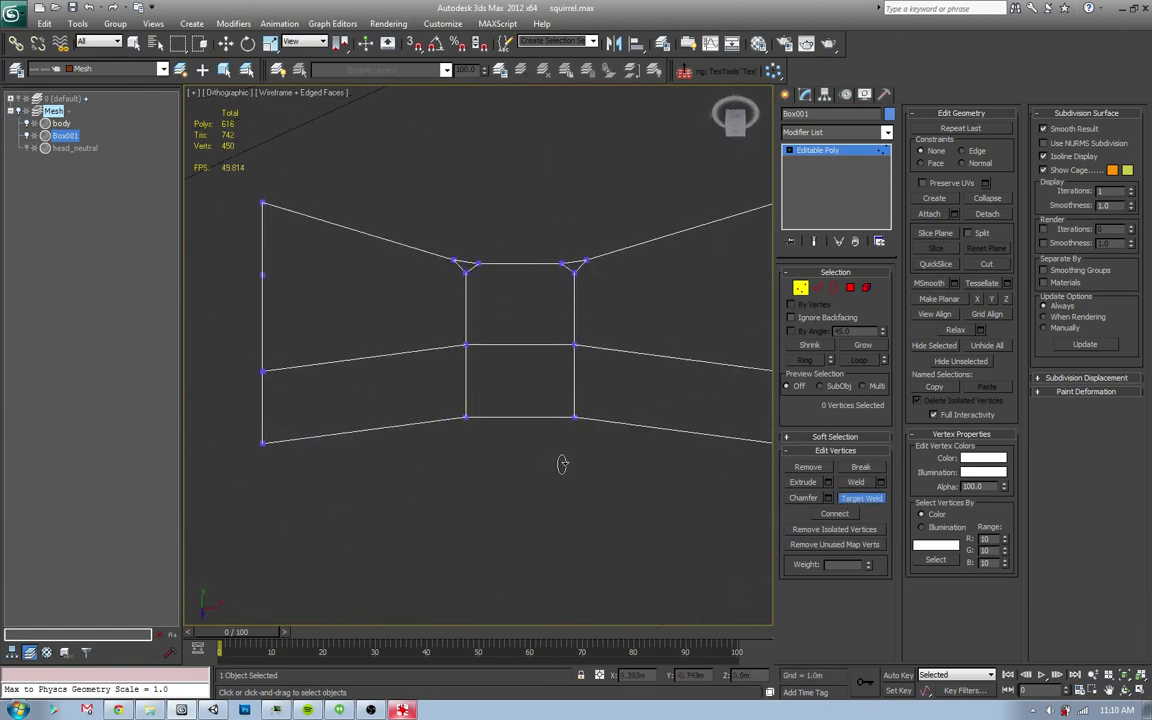
{"action": "left_click", "coordinate": [466, 381]}
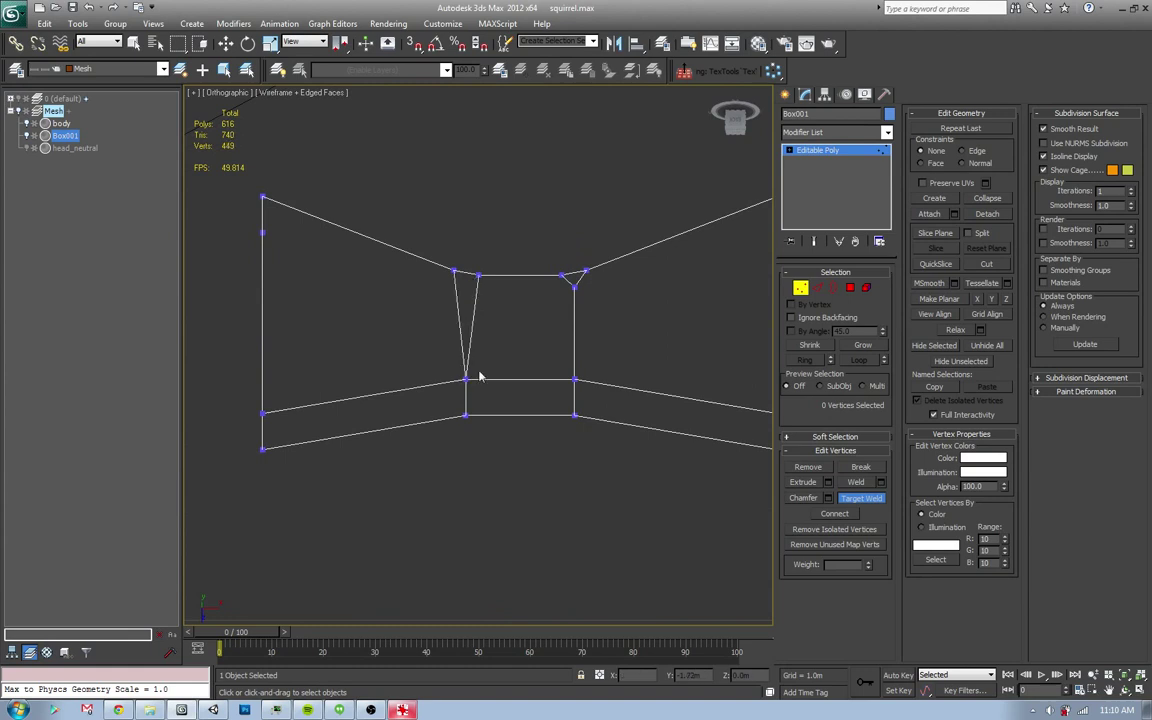
{"action": "left_click", "coordinate": [575, 380]}
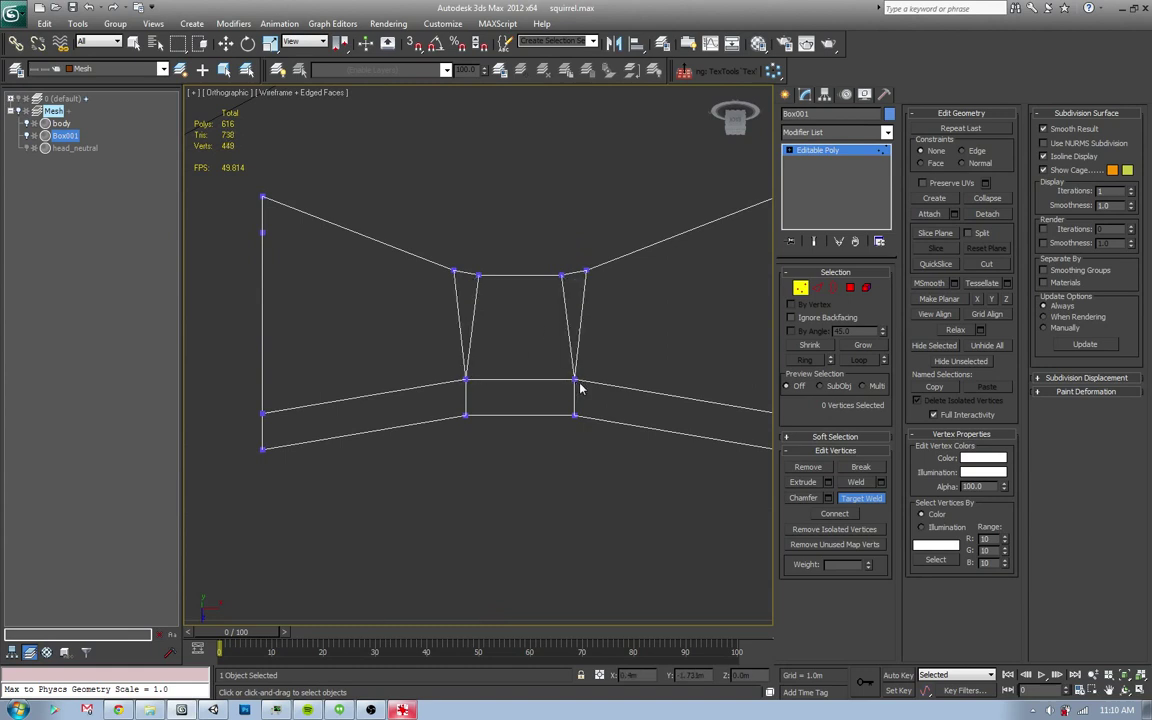
{"action": "left_click", "coordinate": [801, 289]}
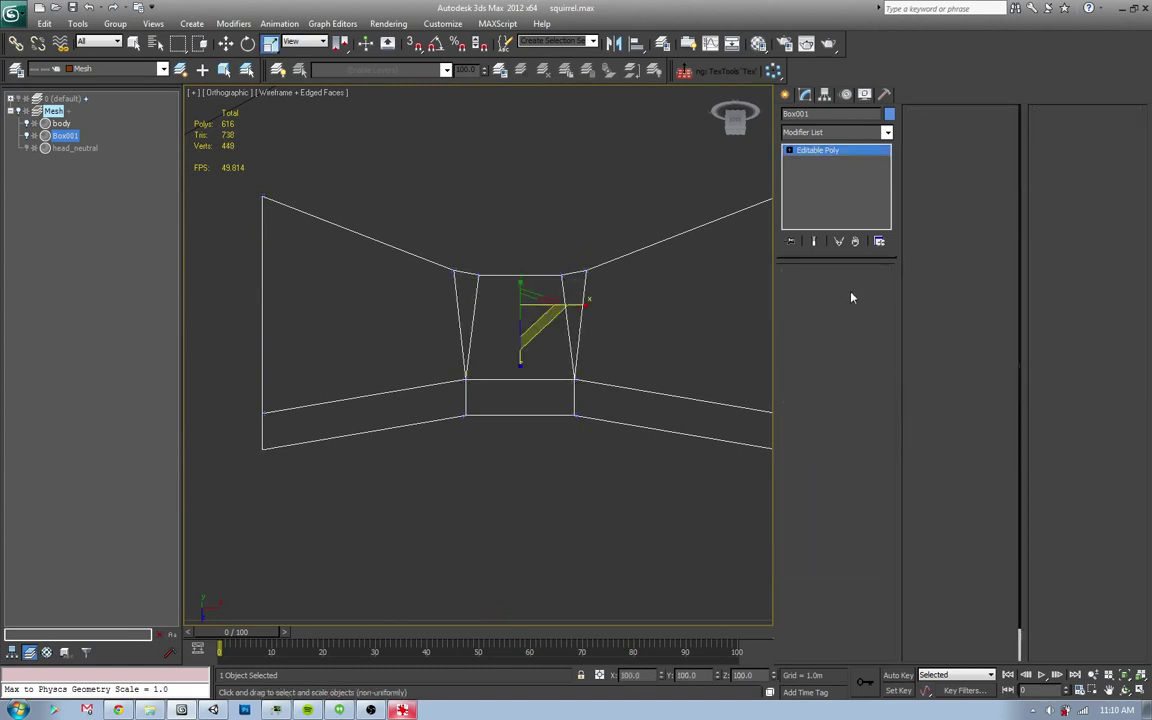
- Select the bow tie's five top faces and delete them
{"action": "key", "text": "4"}
{"action": "key", "text": "q"}
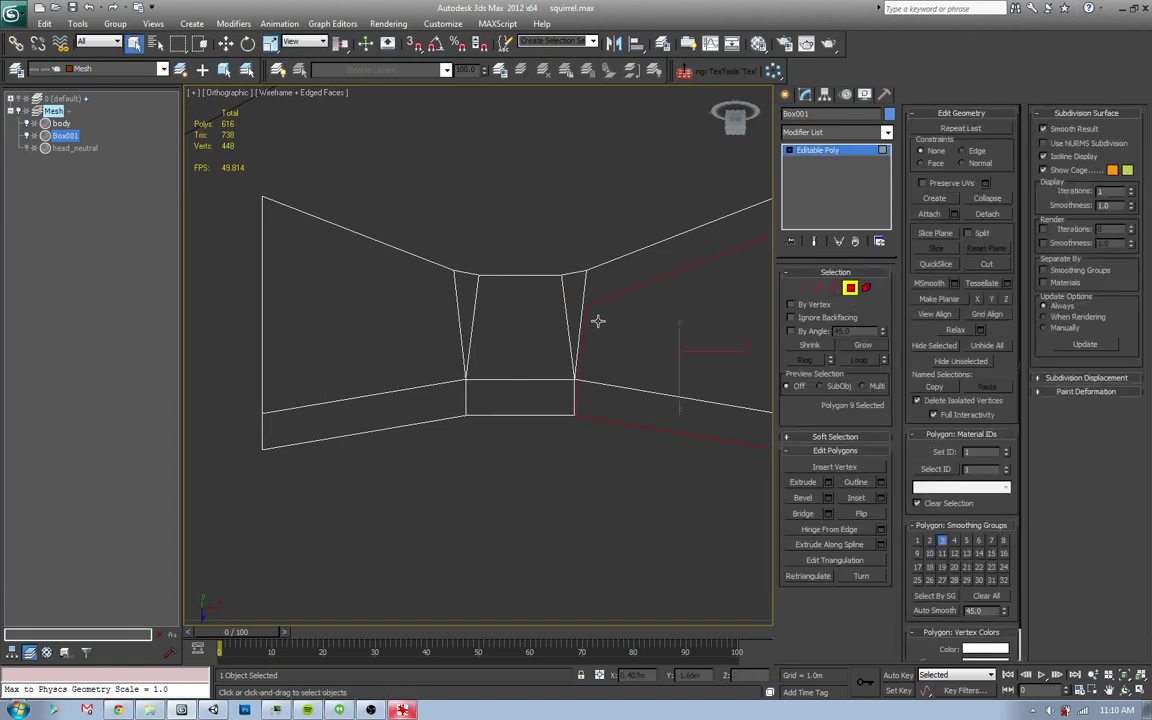
{"action": "left_click", "coordinate": [583, 277]}
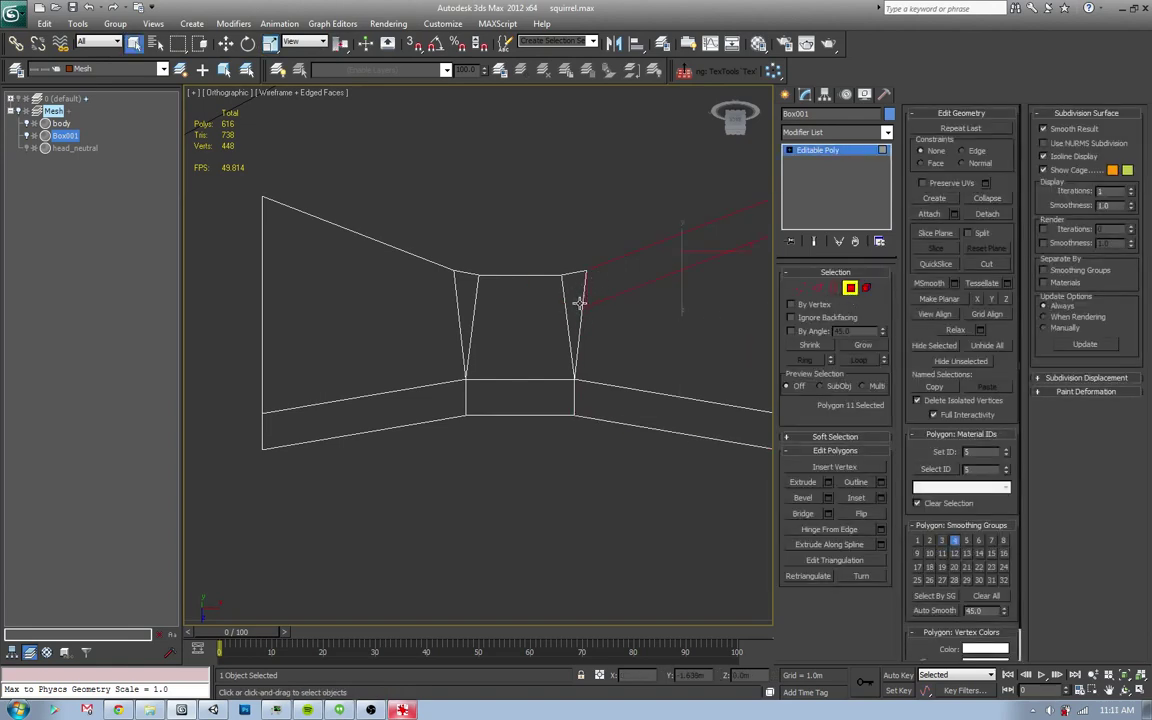
{"action": "middle_click_drag", "start_coordinate": [580, 302], "coordinate": [571, 226], "text": "alt"}
{"action": "left_click", "coordinate": [581, 275]}
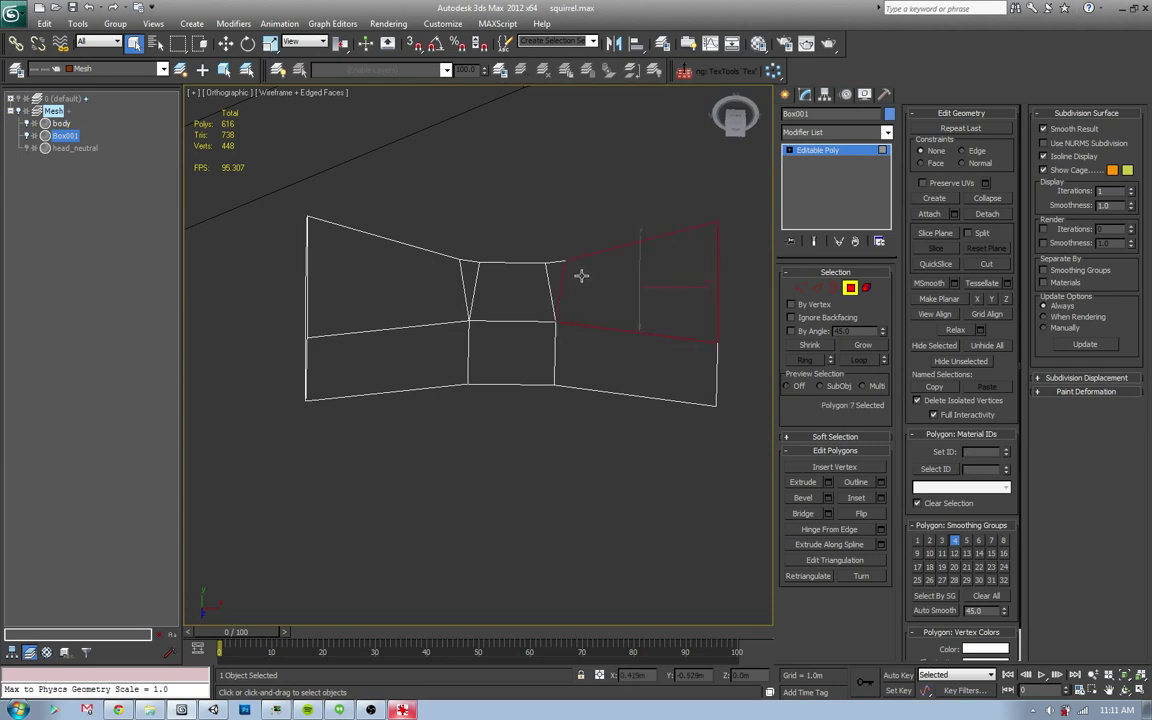
{"action": "left_click", "coordinate": [489, 273], "text": "ctrl"}
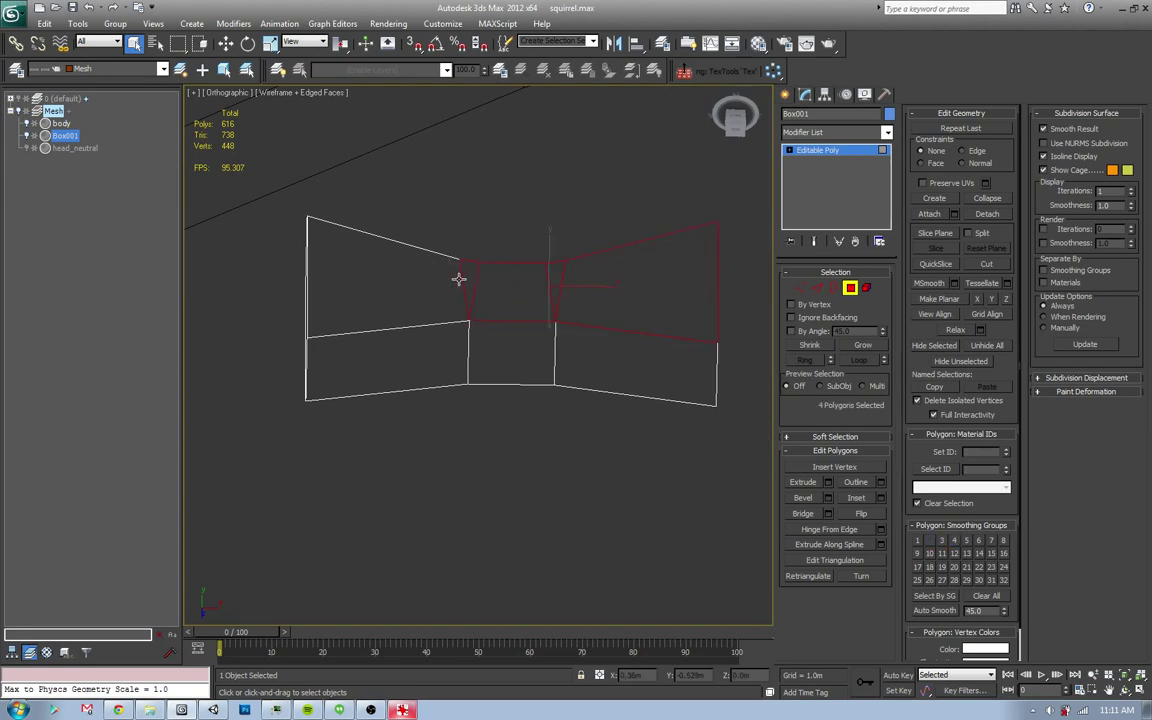
{"action": "left_click", "coordinate": [447, 275], "text": "ctrl"}
{"action": "key", "text": "Delete"}
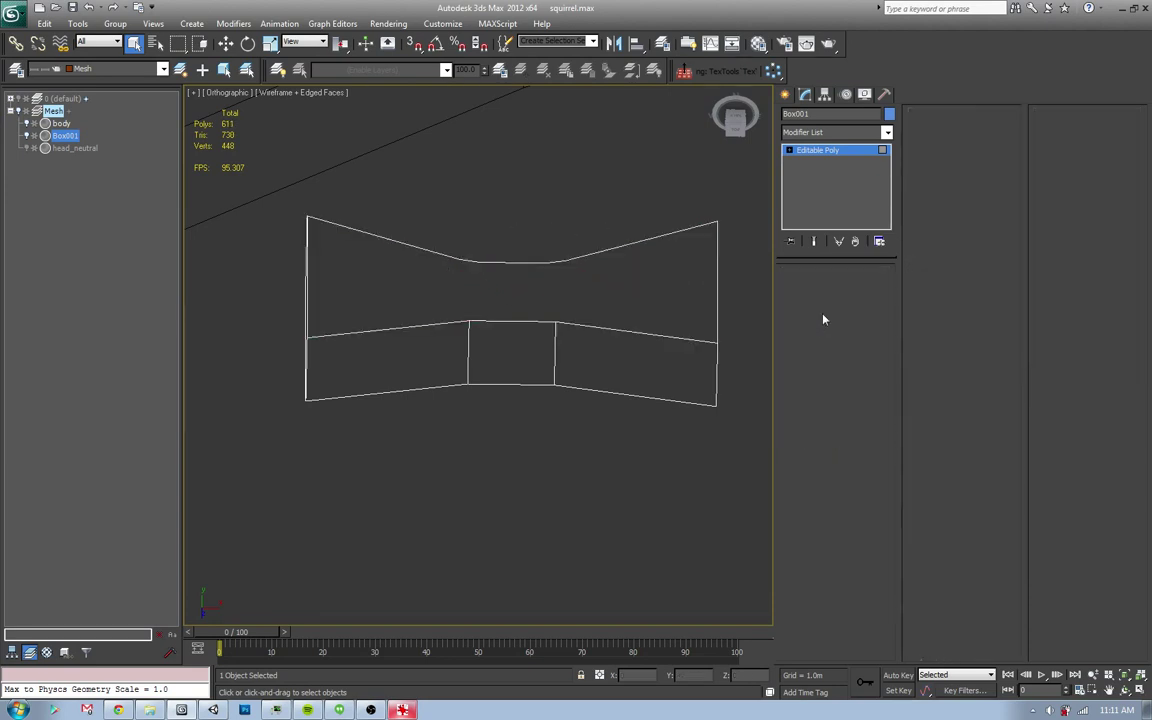
- Move the bow tie onto the squirrel's chest
{"action": "scroll", "coordinate": [480, 356], "scroll_direction": "down", "scroll_amount": 5}
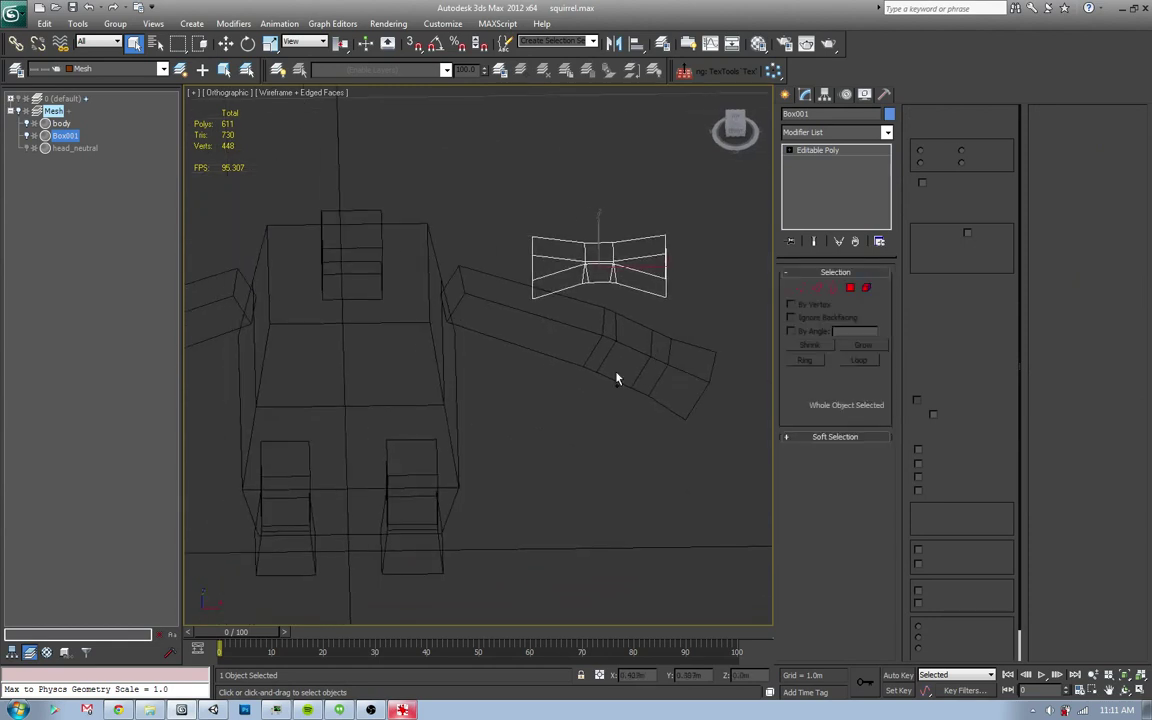
{"action": "middle_click_drag", "start_coordinate": [614, 375], "coordinate": [663, 355], "text": "alt"}
{"action": "key", "text": "w"}
{"action": "middle_click_drag", "start_coordinate": [598, 277], "coordinate": [590, 285], "text": "alt"}
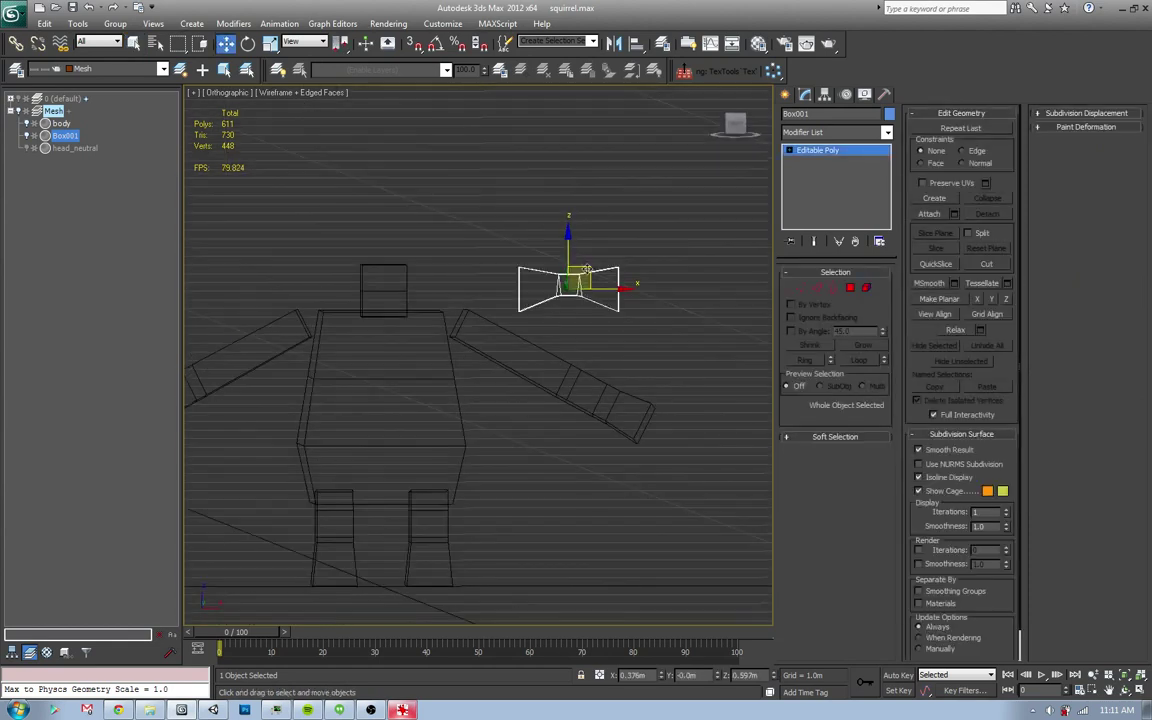
{"action": "left_click_drag", "start_coordinate": [590, 285], "coordinate": [458, 328]}
- In Left view, scale the bow tie thinner in X and tilt it about 10°, then view shaded
{"action": "mouse_move", "coordinate": [458, 328]}
{"action": "middle_mouse_down", "text": "alt"}
{"action": "mouse_move", "coordinate": [471, 386]}
{"action": "mouse_move", "coordinate": [545, 404]}
{"action": "mouse_move", "coordinate": [326, 338]}
{"action": "mouse_move", "coordinate": [350, 330]}
{"action": "middle_mouse_up", "text": "alt"}
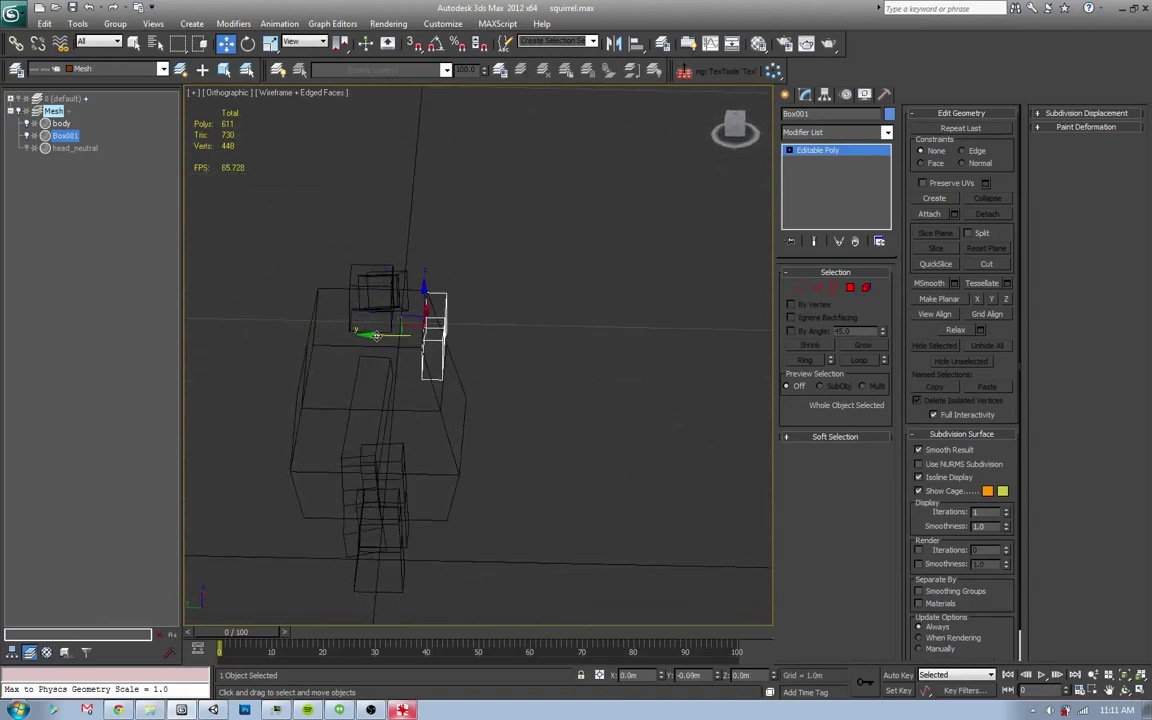
{"action": "key", "text": "l"}
{"action": "mouse_move", "coordinate": [582, 399]}
{"action": "middle_mouse_down"}
{"action": "mouse_move", "coordinate": [561, 415]}
{"action": "mouse_move", "coordinate": [566, 363]}
{"action": "middle_mouse_up"}
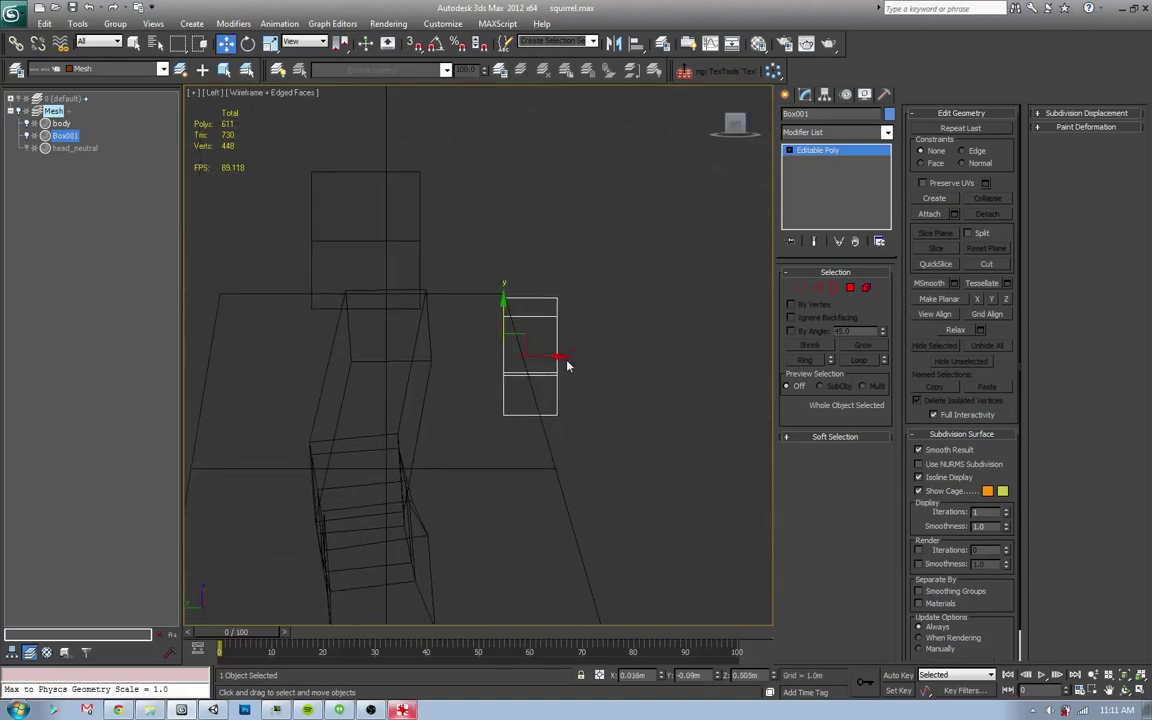
{"action": "key", "text": "r"}
{"action": "mouse_move", "coordinate": [566, 357]}
{"action": "left_mouse_down"}
{"action": "mouse_move", "coordinate": [535, 358]}
{"action": "mouse_move", "coordinate": [541, 318]}
{"action": "mouse_move", "coordinate": [544, 332]}
{"action": "left_mouse_up"}
{"action": "key", "text": "e"}
{"action": "key", "text": "w"}
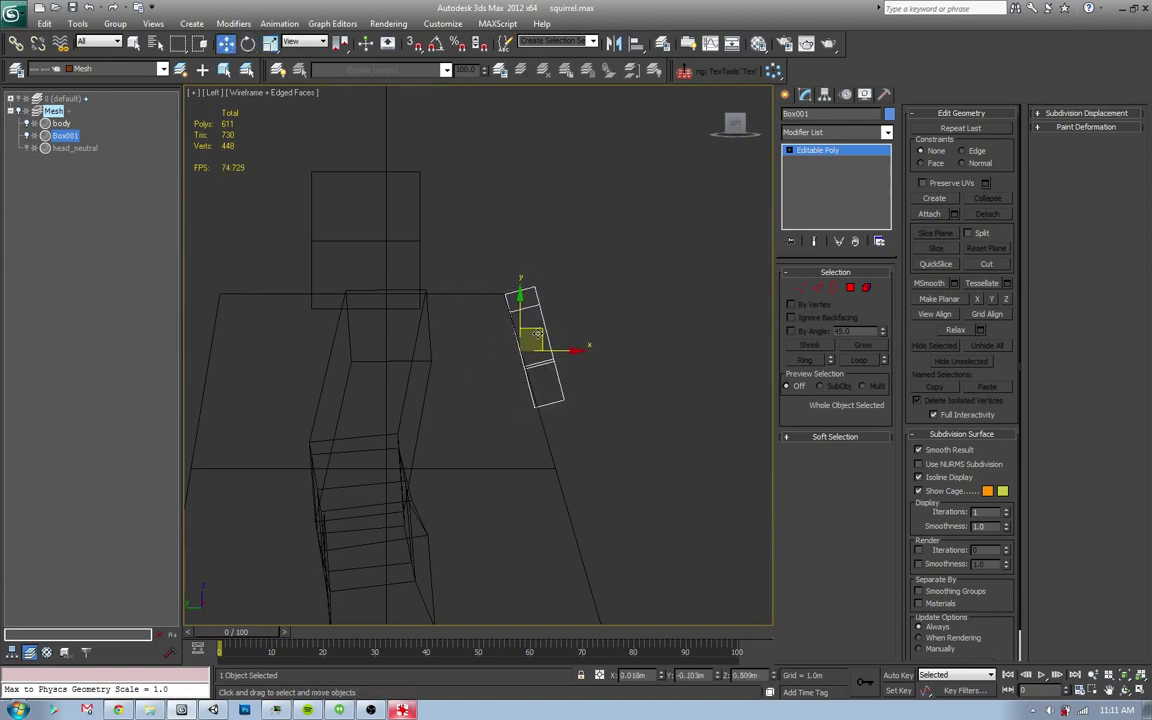
{"action": "key", "text": "e"}
{"action": "left_click_drag", "start_coordinate": [505, 290], "coordinate": [559, 323]}
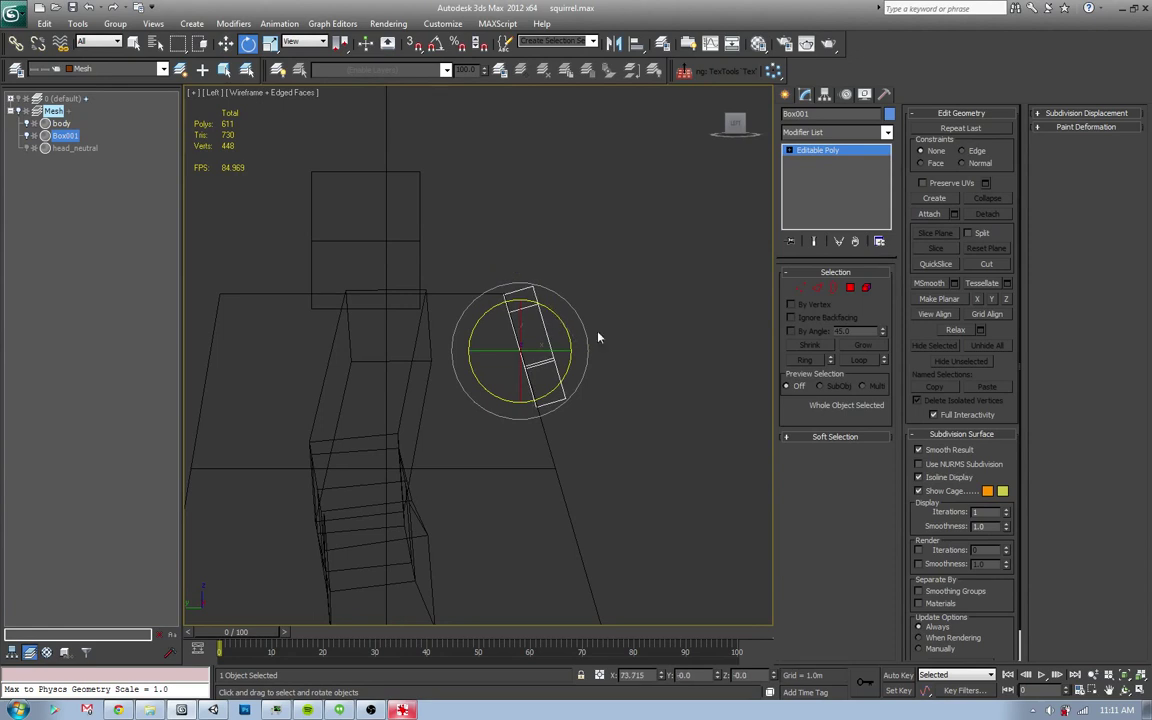
{"action": "key", "text": "p"}
{"action": "key", "text": "F3"}
{"action": "middle_click_drag", "start_coordinate": [539, 380], "coordinate": [539, 343], "text": "alt"}
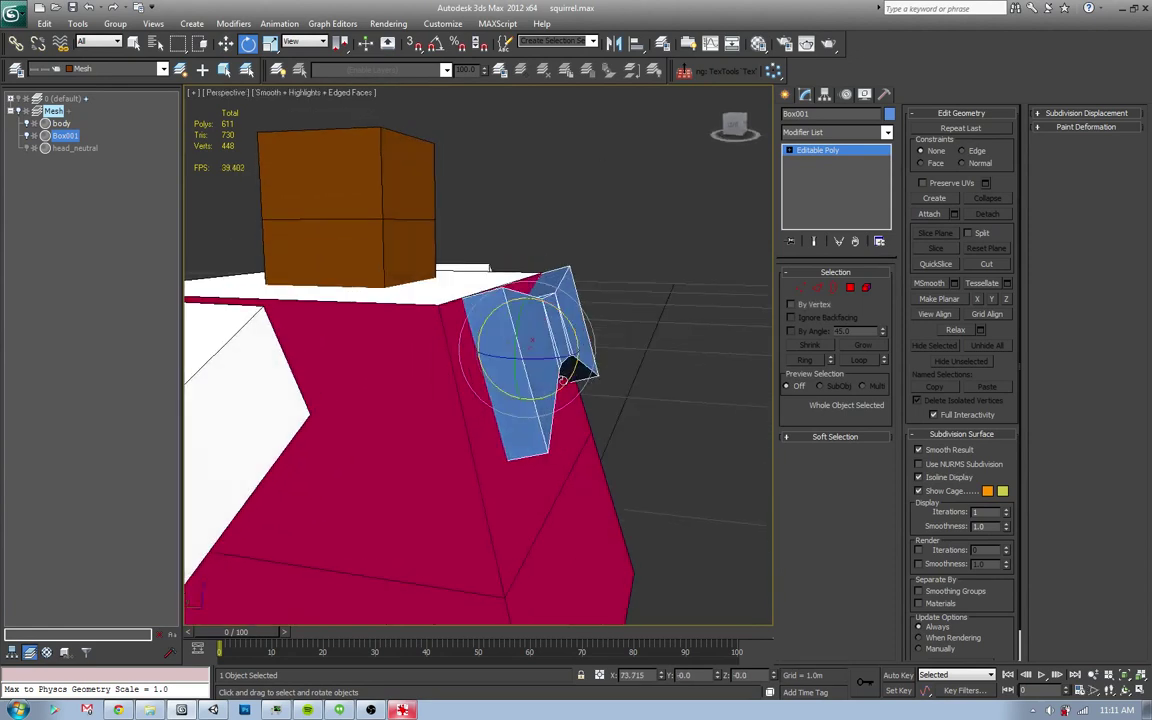
{"action": "key", "text": "4"}
{"action": "key", "text": "w"}
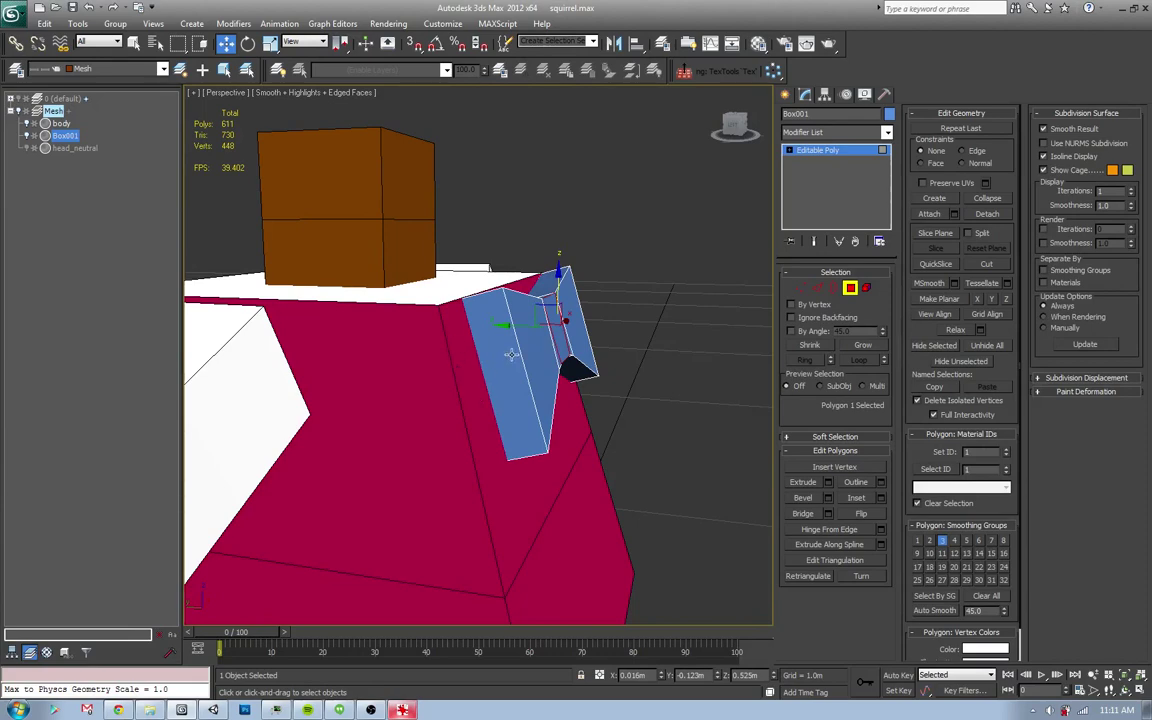
{"action": "middle_click_drag", "start_coordinate": [510, 355], "coordinate": [505, 393], "text": "alt"}
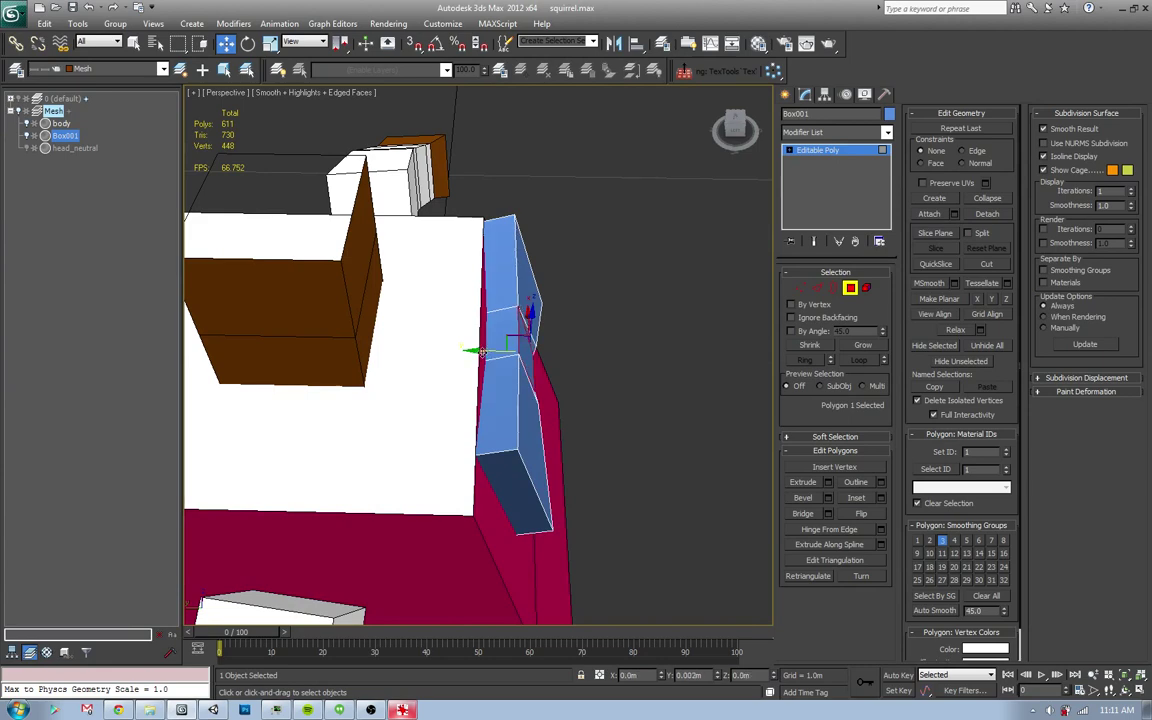
{"action": "middle_click_drag", "start_coordinate": [479, 352], "coordinate": [514, 382], "text": "alt"}
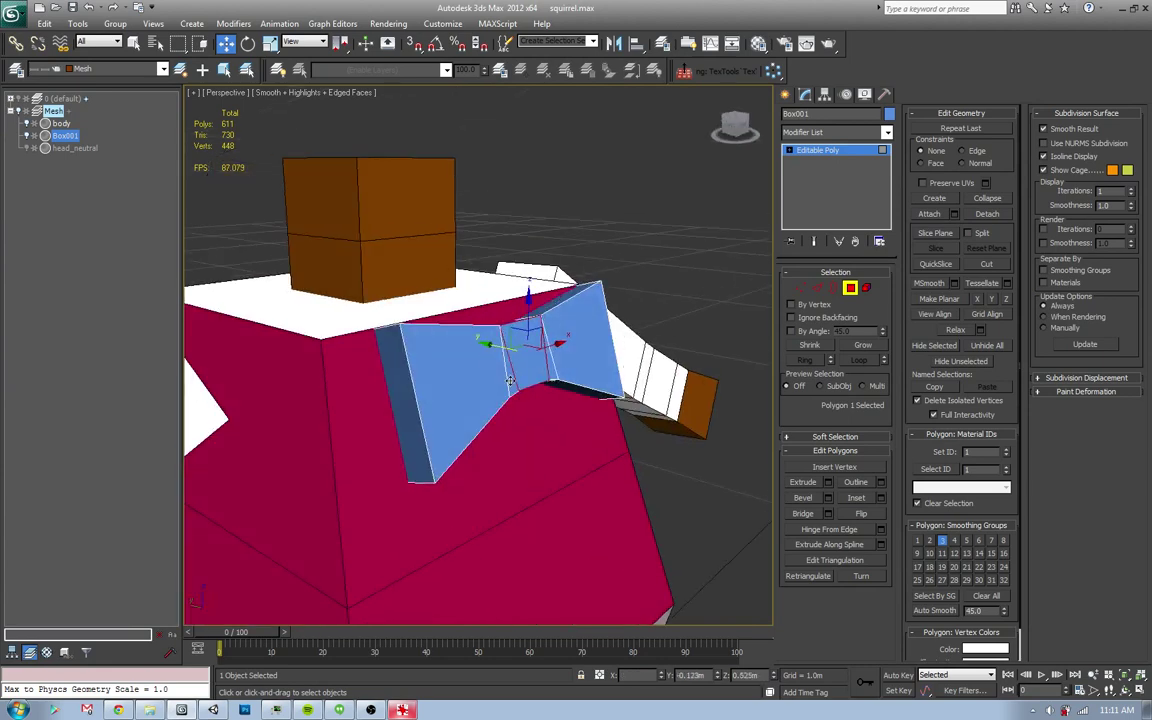
{"action": "left_click", "coordinate": [490, 345], "text": "ctrl"}
{"action": "left_click", "coordinate": [505, 325], "text": "ctrl"}
{"action": "middle_click_drag", "start_coordinate": [505, 330], "coordinate": [491, 291], "text": "alt"}
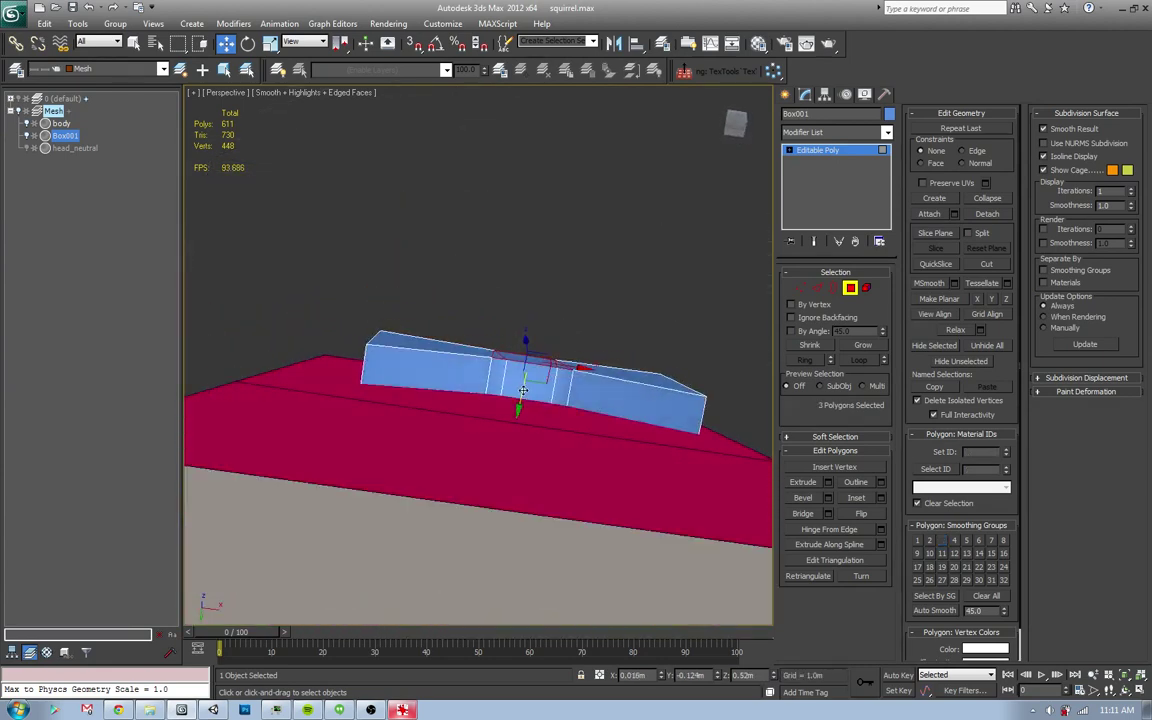
{"action": "middle_click_drag", "start_coordinate": [522, 390], "coordinate": [521, 373], "text": "alt"}
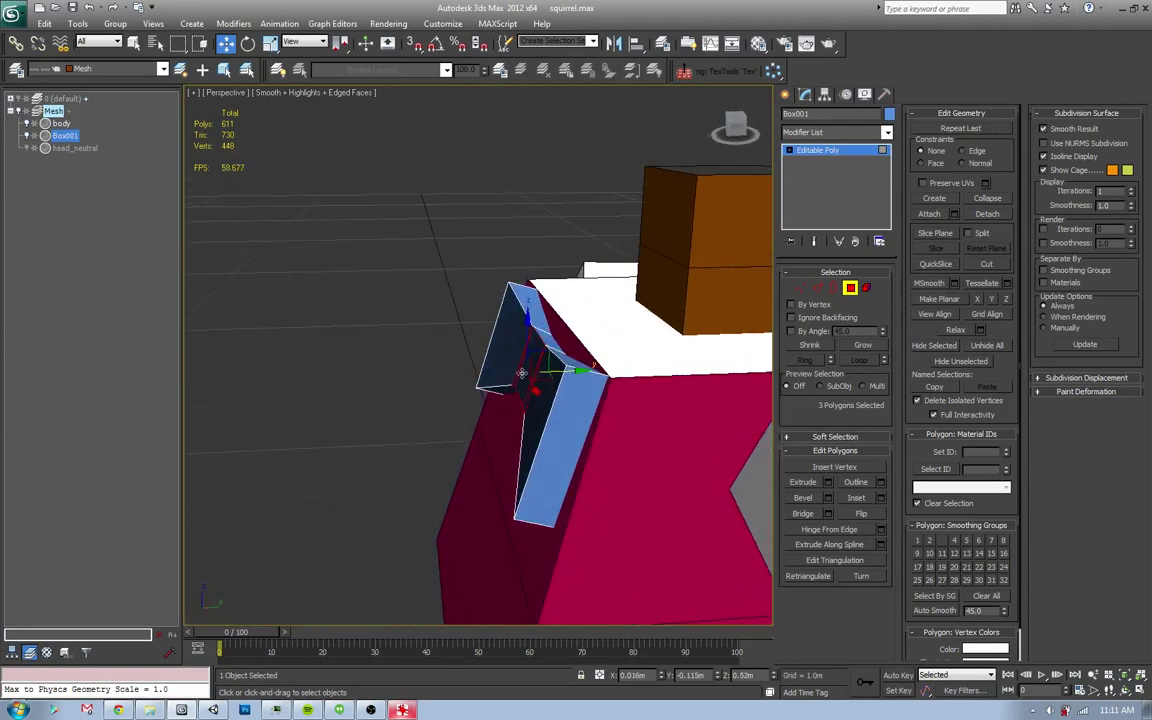
{"action": "left_click_drag", "start_coordinate": [542, 357], "coordinate": [548, 410]}
{"action": "left_click", "coordinate": [548, 392]}
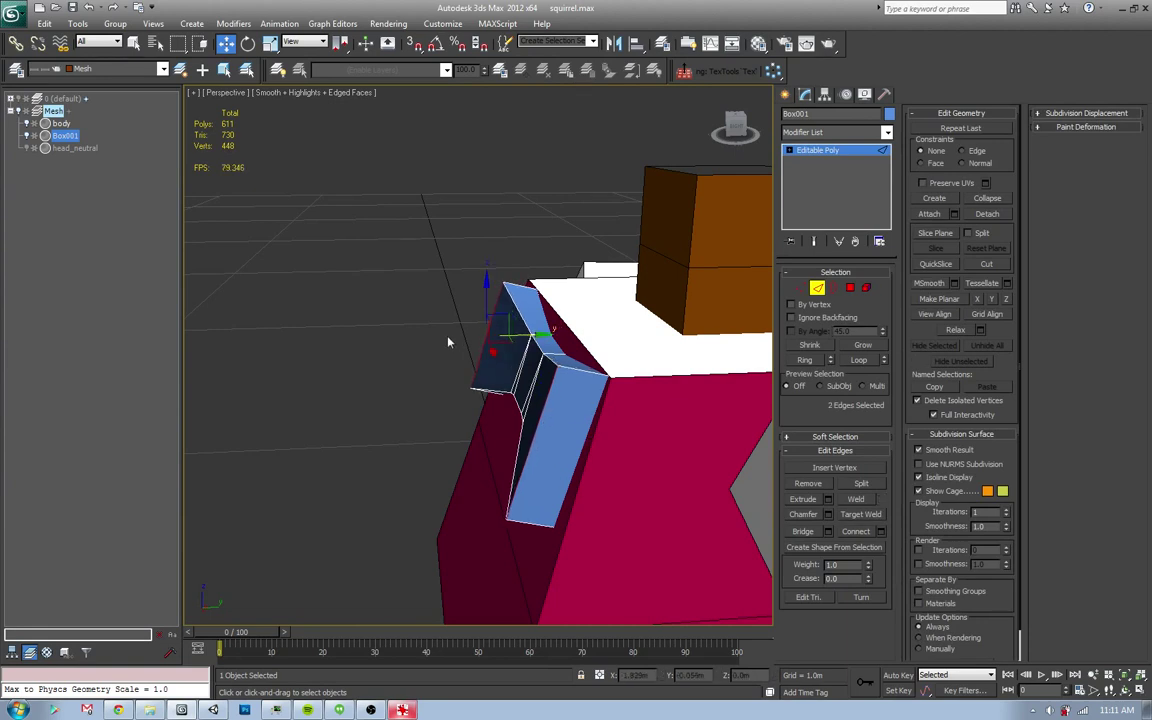
{"action": "left_click", "coordinate": [452, 343]}
{"action": "middle_click_drag", "start_coordinate": [463, 360], "coordinate": [551, 359], "text": "alt"}
{"action": "scroll", "coordinate": [528, 375], "scroll_direction": "down", "scroll_amount": 8}
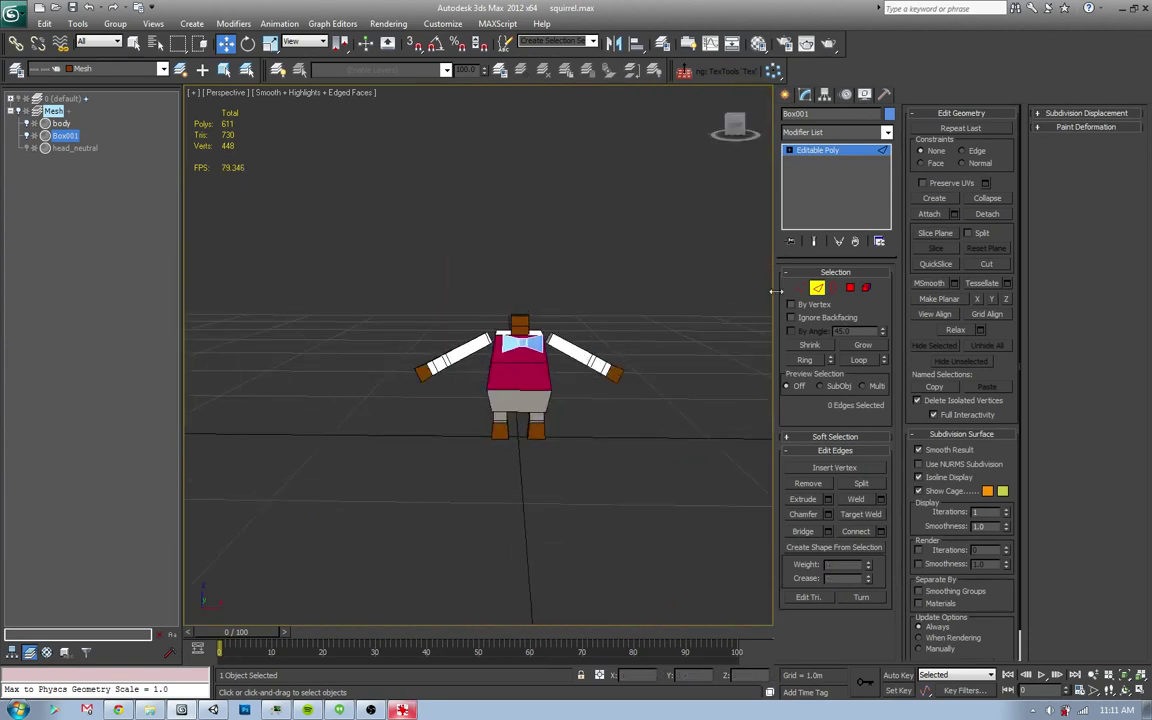
- Centre the bow tie on the body by zeroing its X position spinner
{"action": "scroll", "coordinate": [545, 375], "scroll_direction": "up", "scroll_amount": 3}
{"action": "key", "text": "f"}
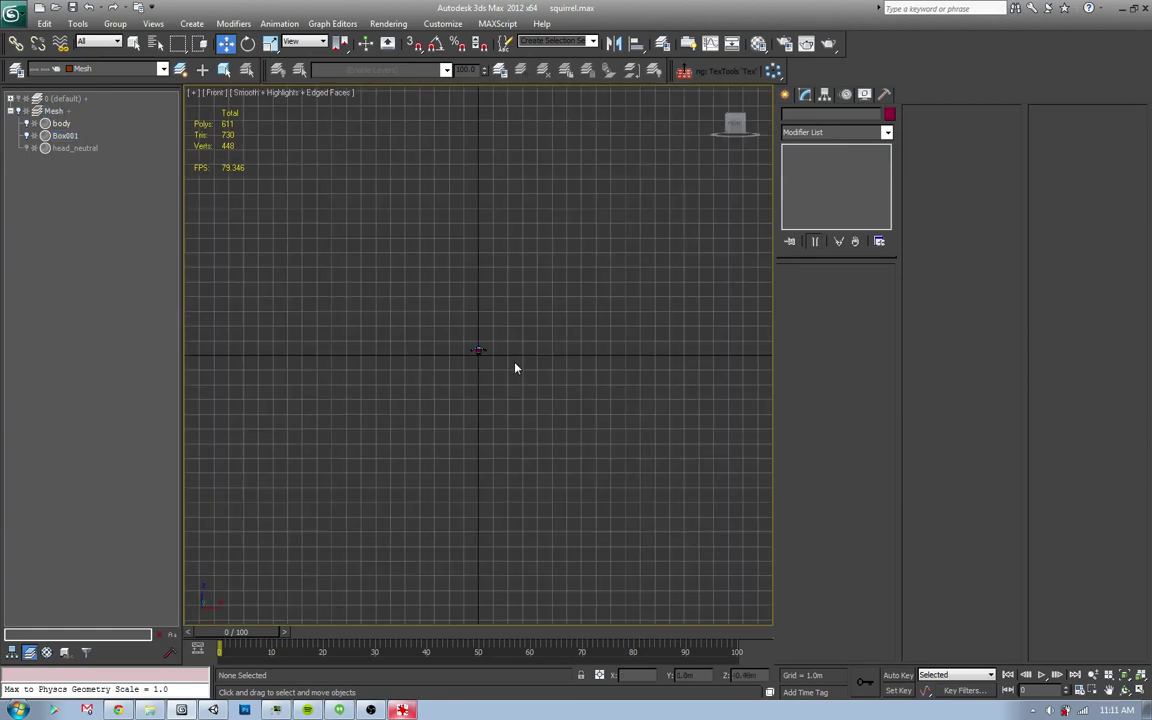
{"action": "key", "text": "z"}
{"action": "left_click", "coordinate": [530, 292]}
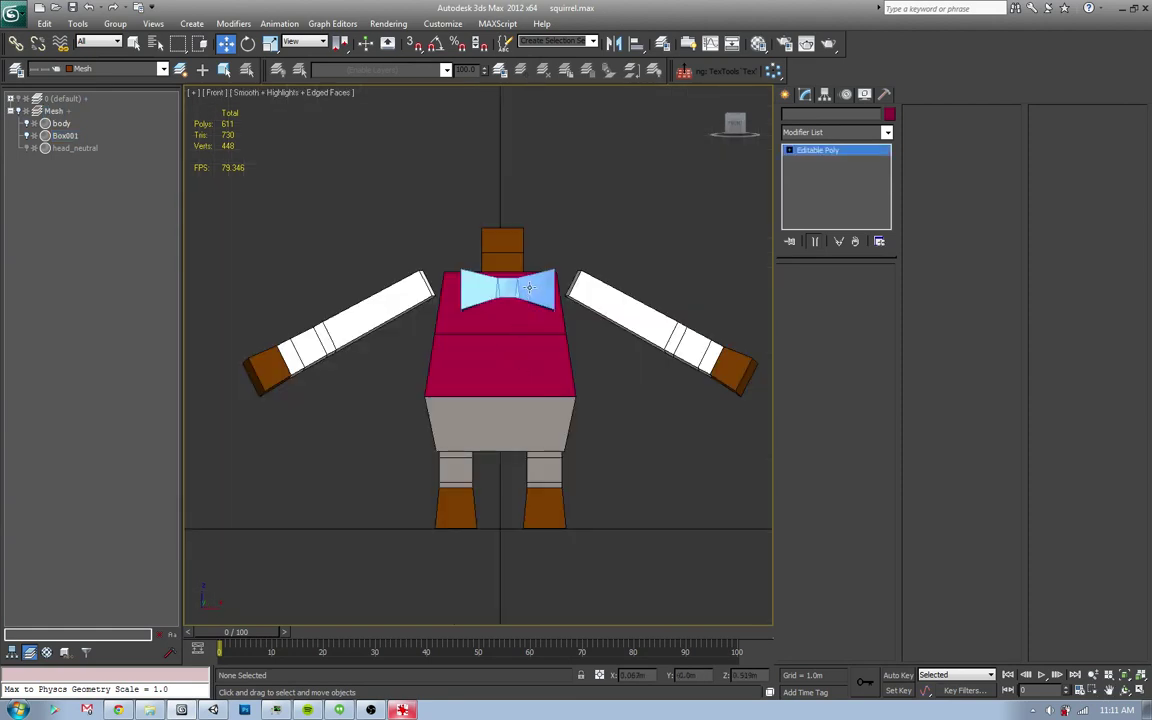
{"action": "scroll", "coordinate": [561, 395], "scroll_direction": "up", "scroll_amount": 2}
{"action": "scroll", "coordinate": [561, 395], "scroll_direction": "up", "scroll_amount": 2}
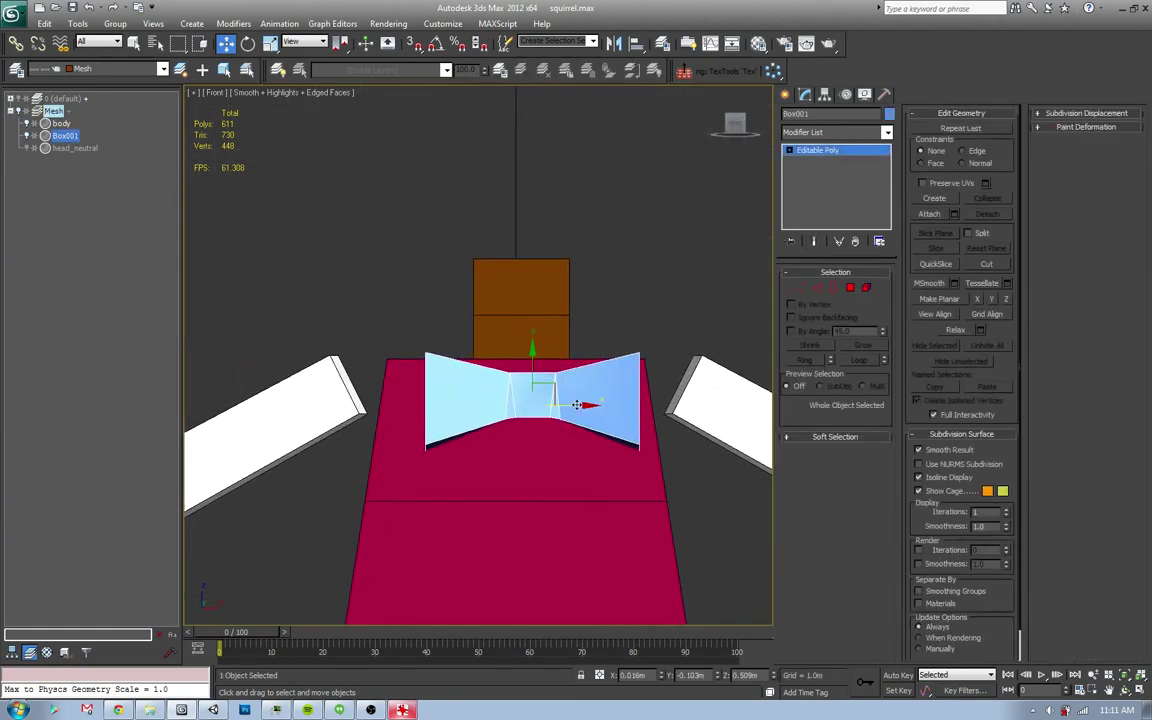
{"action": "left_click_drag", "start_coordinate": [561, 395], "coordinate": [562, 405]}
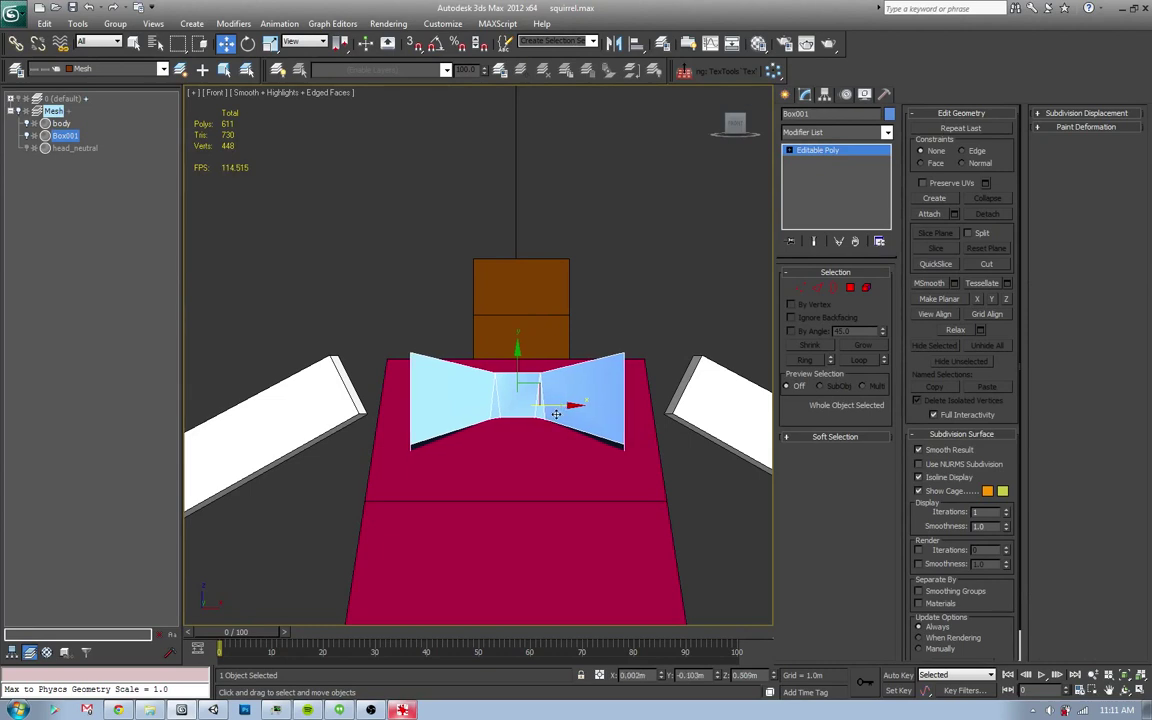
{"action": "right_click", "coordinate": [660, 676]}
{"action": "left_click", "coordinate": [658, 292]}
- Attach Box001 to the body mesh with Editable Poly Attach
{"action": "scroll", "coordinate": [571, 432], "scroll_direction": "down", "scroll_amount": 2}
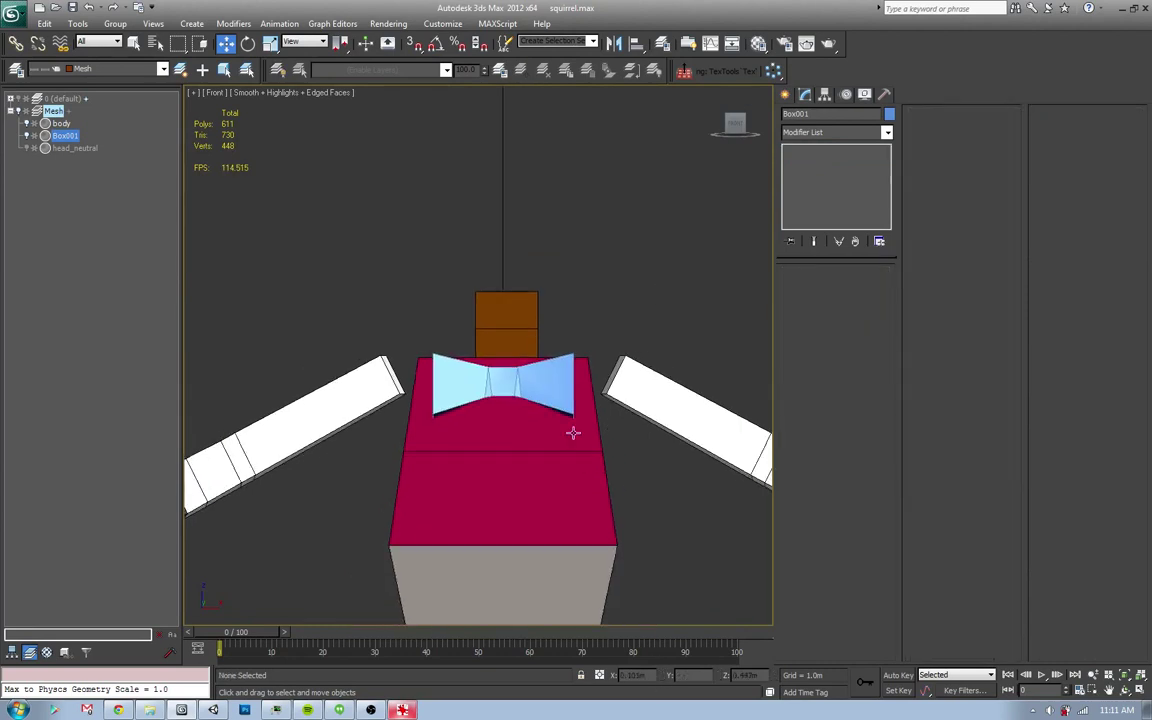
{"action": "scroll", "coordinate": [558, 362], "scroll_direction": "down", "scroll_amount": 2}
{"action": "scroll", "coordinate": [594, 401], "scroll_direction": "down", "scroll_amount": 2}
{"action": "left_click_drag", "start_coordinate": [556, 400], "coordinate": [590, 436]}
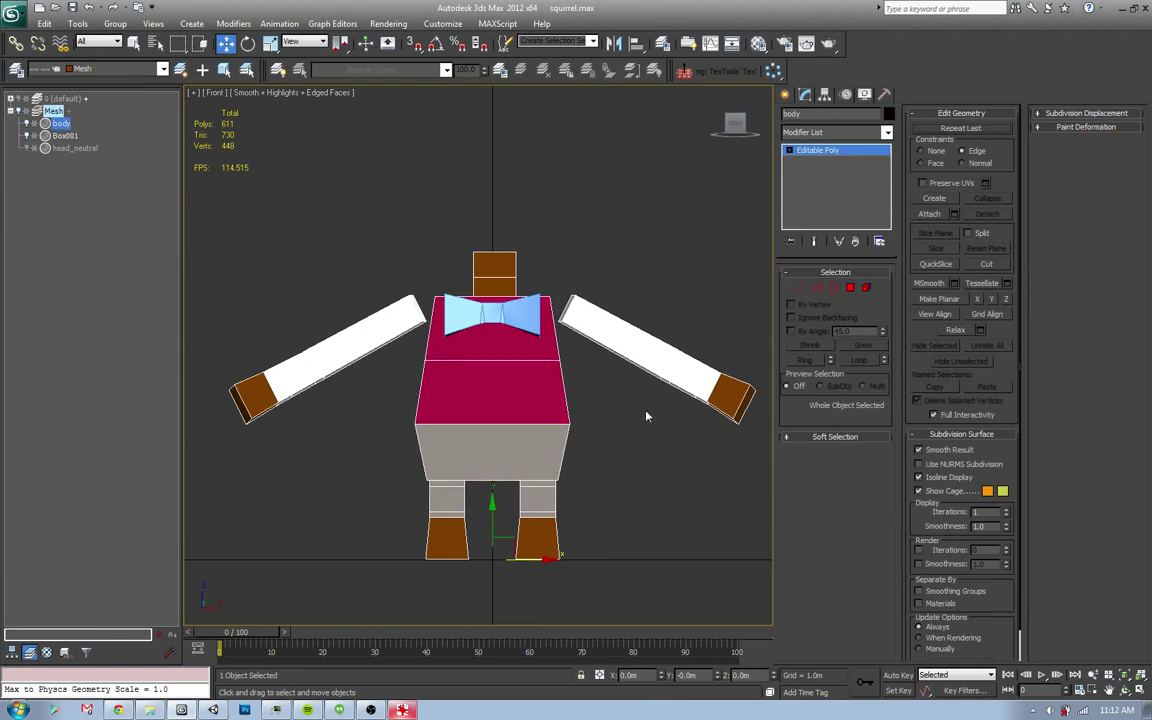
{"action": "left_click", "coordinate": [556, 420]}
{"action": "scroll", "coordinate": [556, 425], "scroll_direction": "up", "scroll_amount": 3}
{"action": "scroll", "coordinate": [556, 432], "scroll_direction": "up", "scroll_amount": 1}
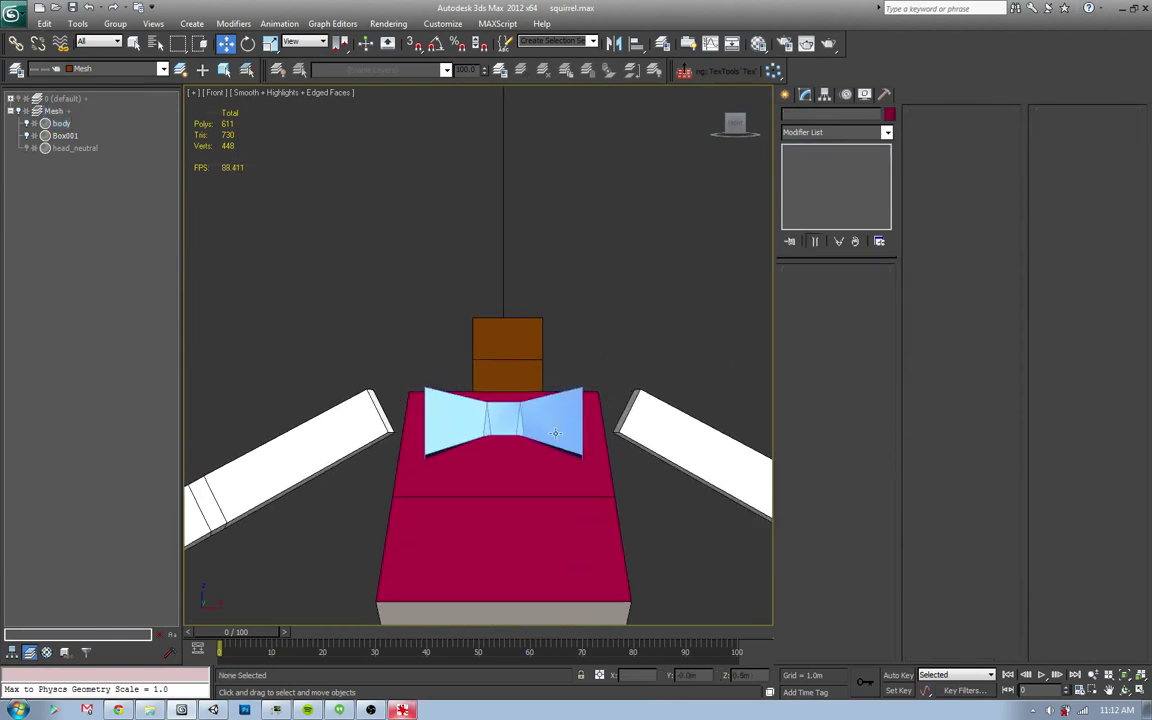
{"action": "left_click", "coordinate": [556, 432]}
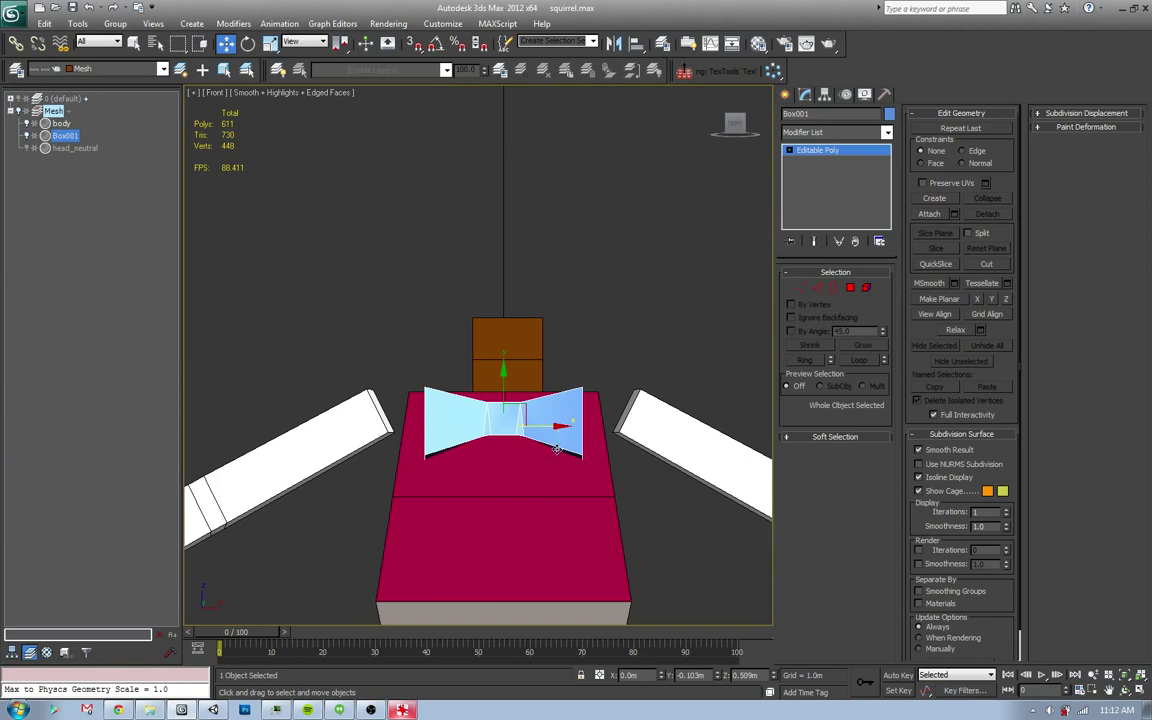
{"action": "scroll", "coordinate": [580, 430], "scroll_direction": "down", "scroll_amount": 3}
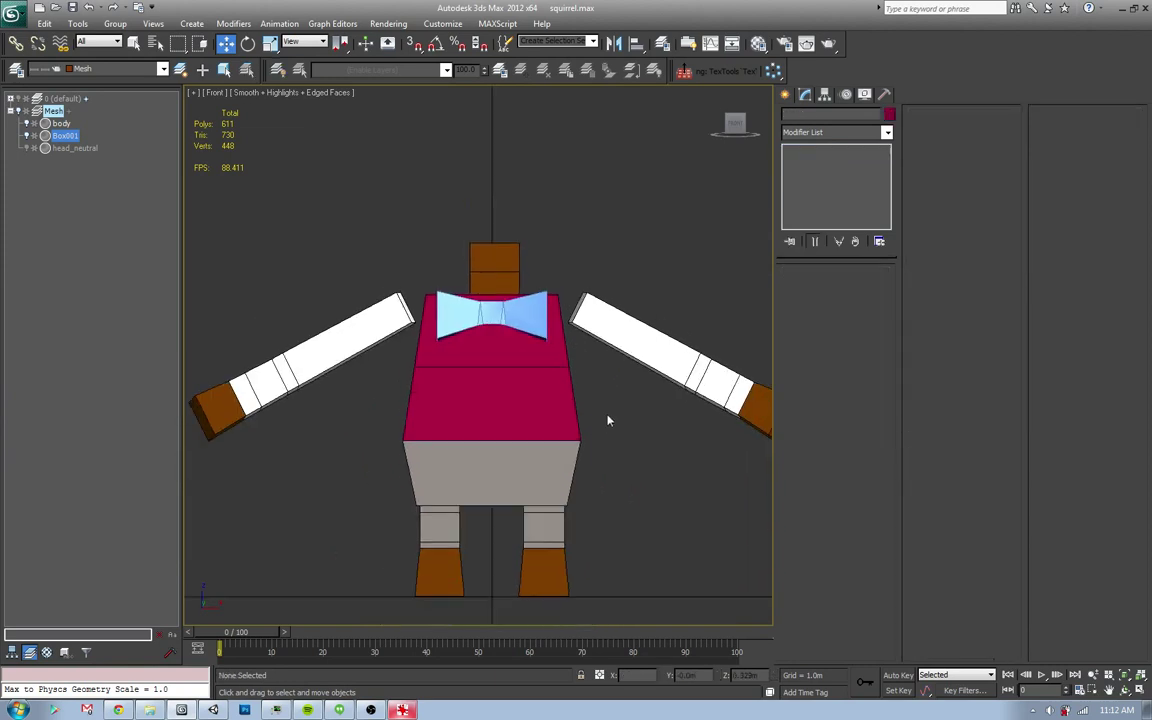
{"action": "left_click", "coordinate": [929, 214]}
{"action": "left_click", "coordinate": [488, 312]}
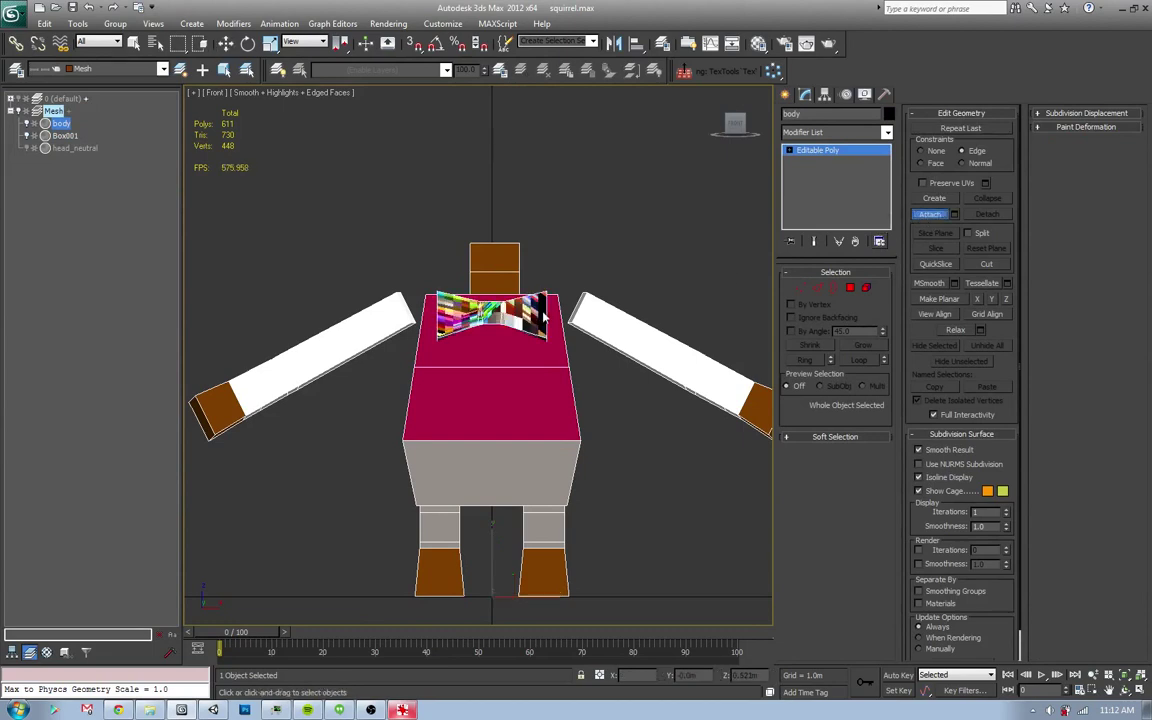
{"action": "left_click", "coordinate": [929, 214]}
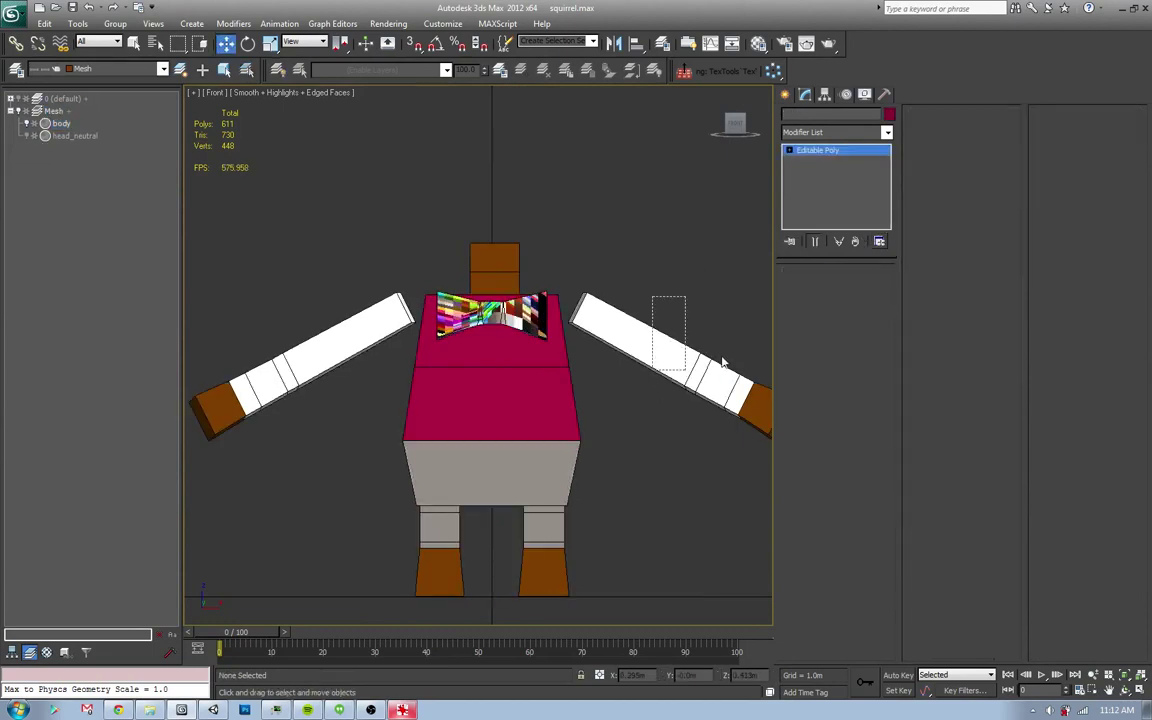
- Move the arms' shoulder-end polygons toward the neck and compare with the Harold reference
{"action": "key", "text": "4"}
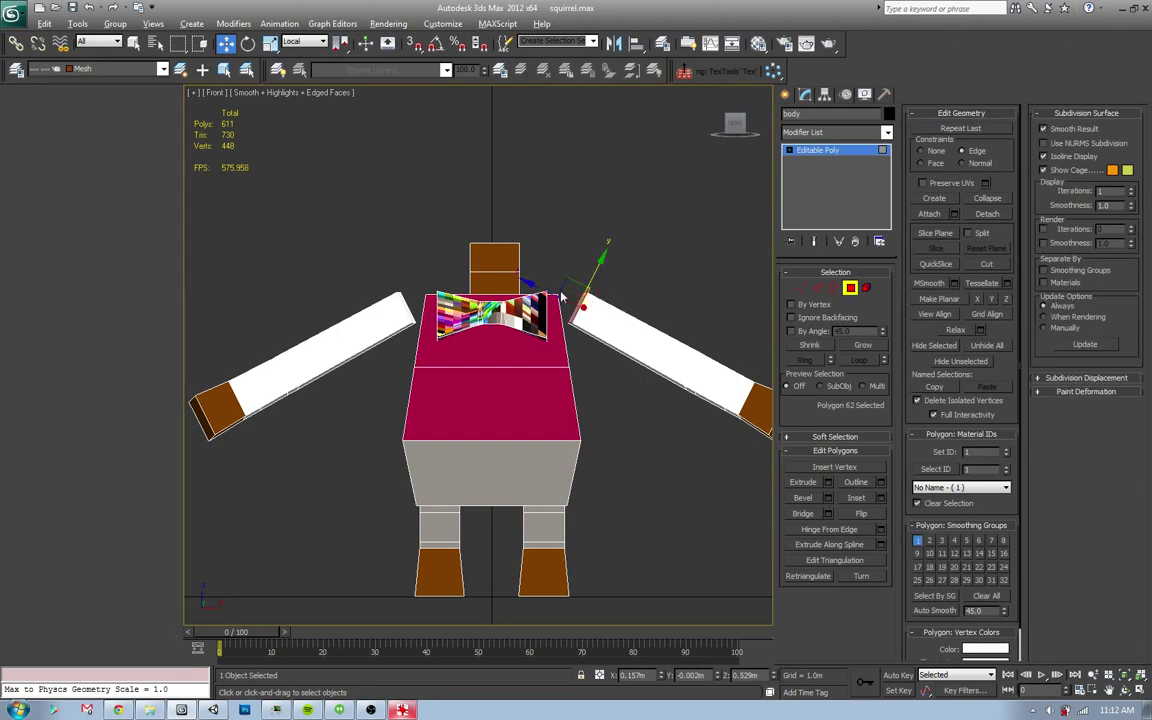
{"action": "key", "text": "h"}
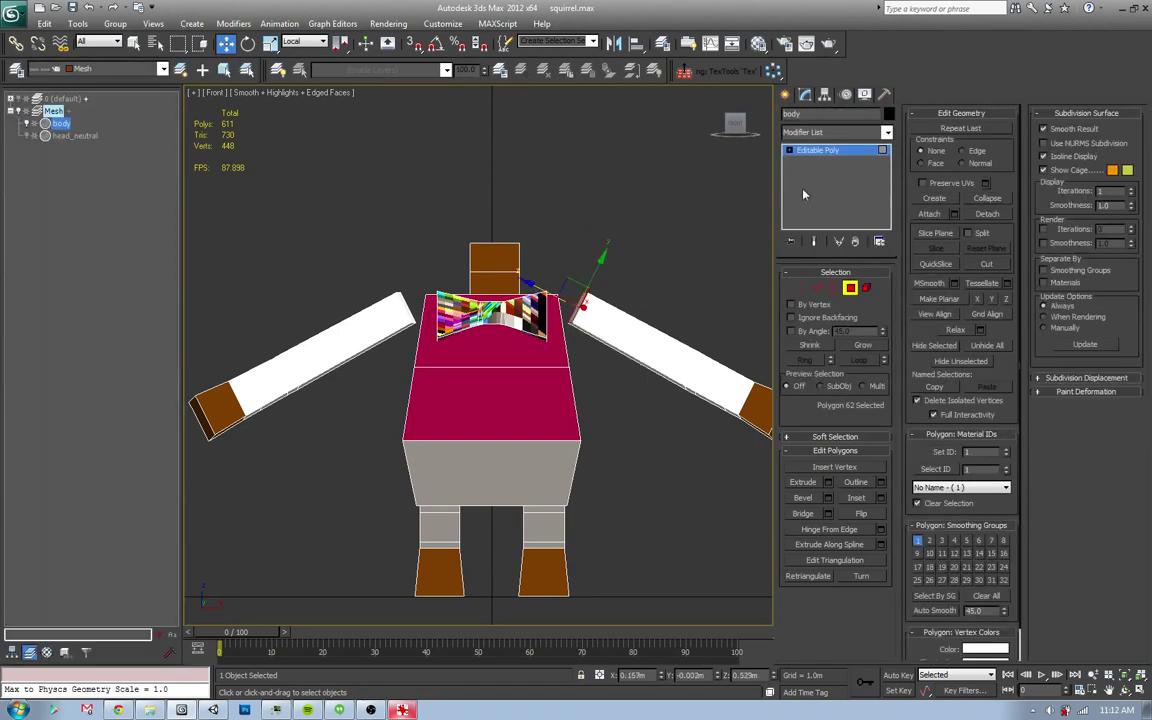
{"action": "left_click_drag", "start_coordinate": [545, 285], "coordinate": [433, 297]}
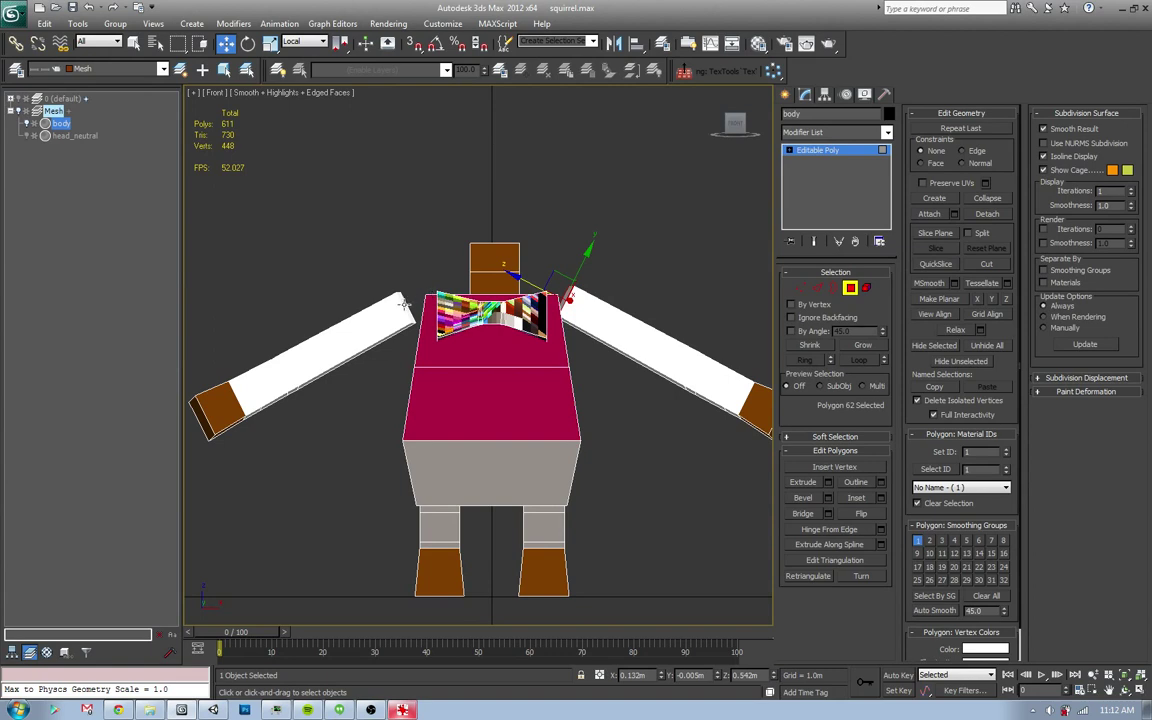
{"action": "left_click", "coordinate": [405, 303]}
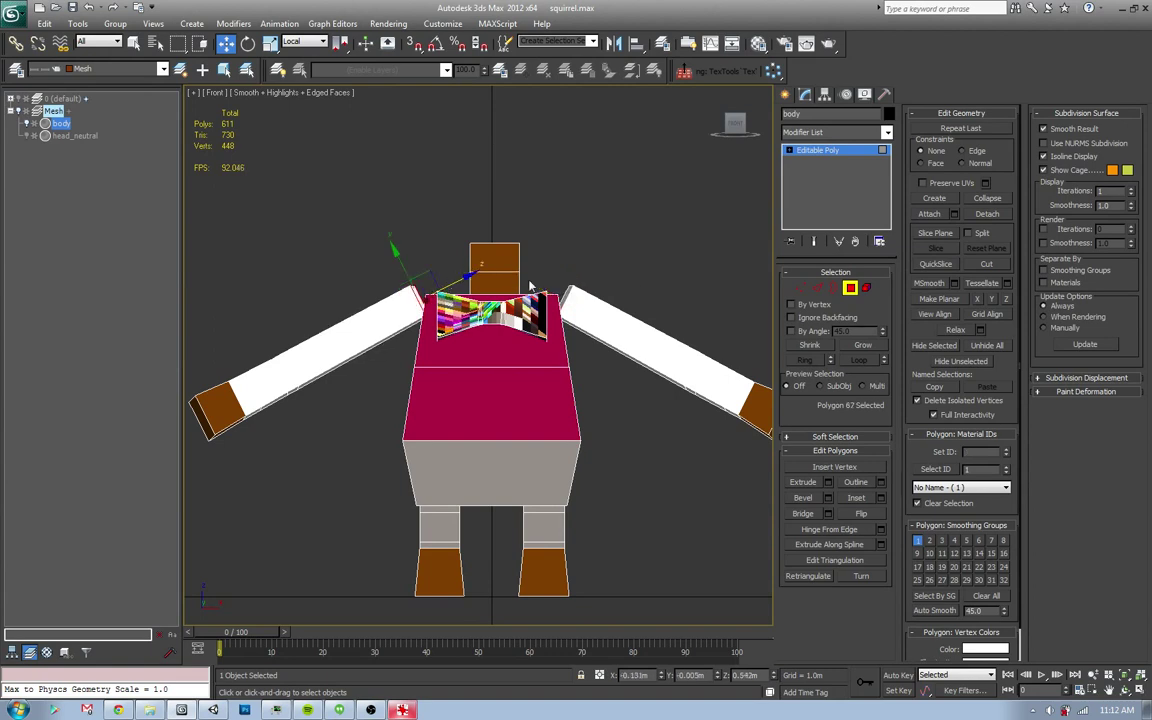
{"action": "left_click", "coordinate": [720, 323]}
{"action": "scroll", "coordinate": [610, 355], "scroll_direction": "down", "scroll_amount": 2}
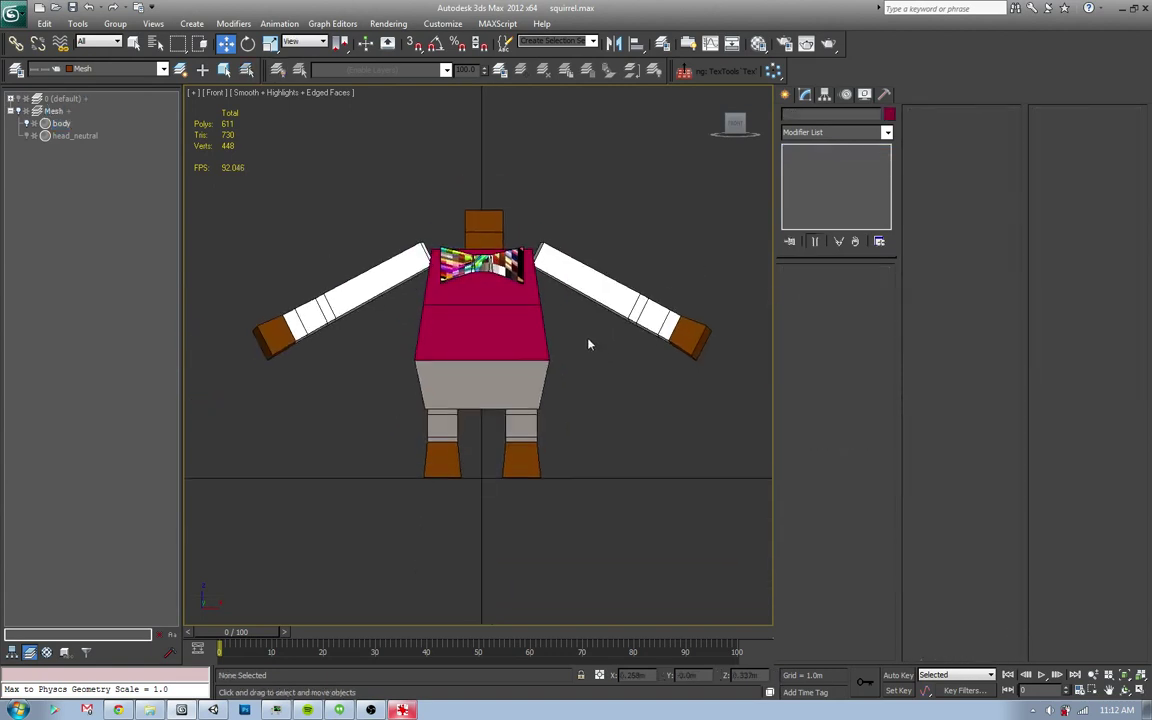
{"action": "key", "text": "p"}
{"action": "middle_click_drag", "start_coordinate": [602, 168], "coordinate": [530, 403], "text": "alt"}
{"action": "key", "text": "alt+Tab"}
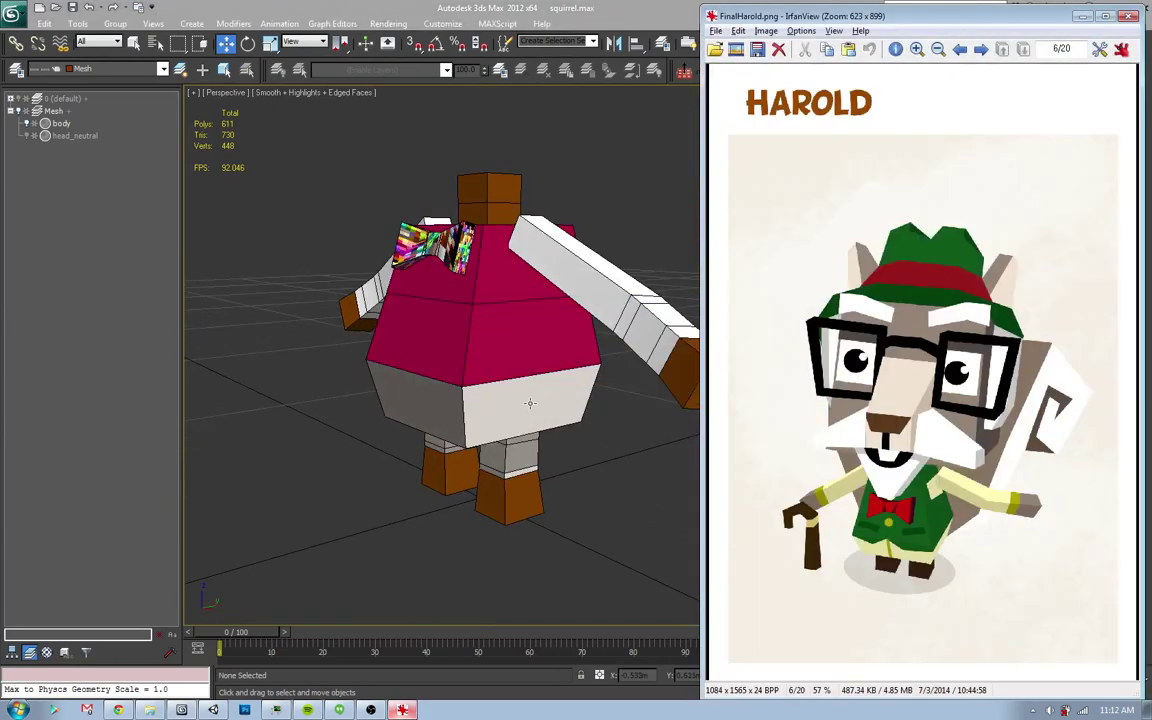
{"action": "key", "text": "alt+Tab"}
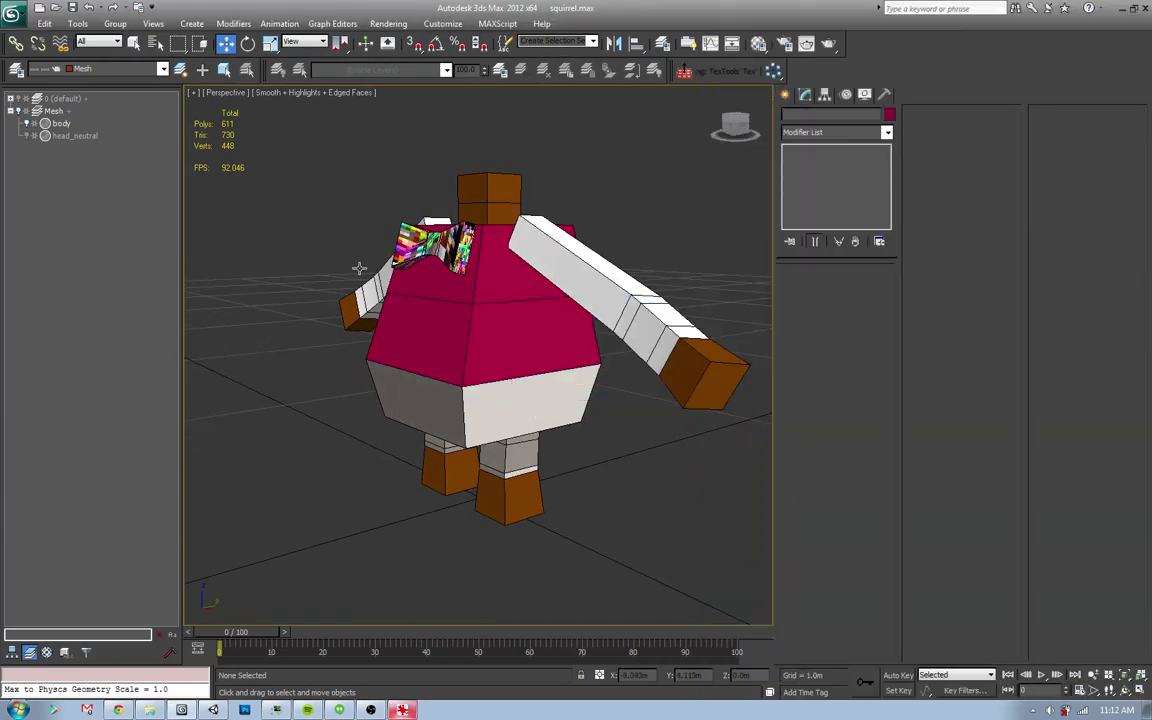
{"action": "left_click", "coordinate": [14, 14]}
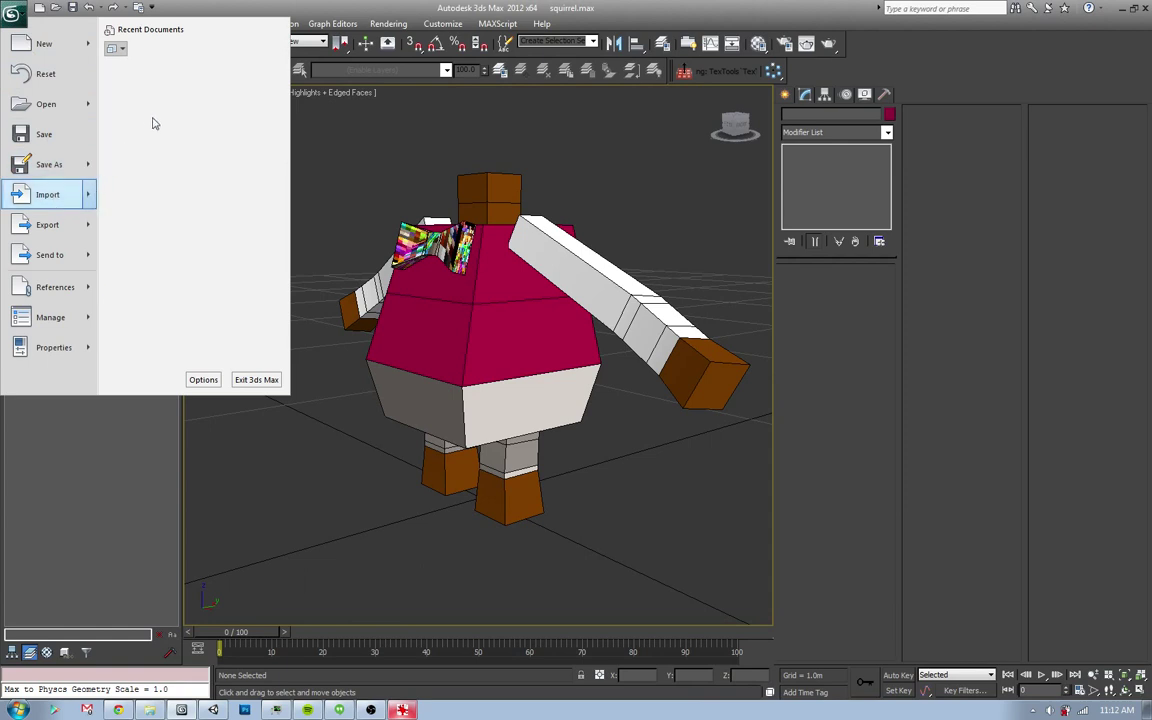
- Start a Merge and browse to the Castaway Paradise Characters\Player\3D folder
{"action": "mouse_move", "coordinate": [48, 194]}
{"action": "left_click", "coordinate": [154, 120]}
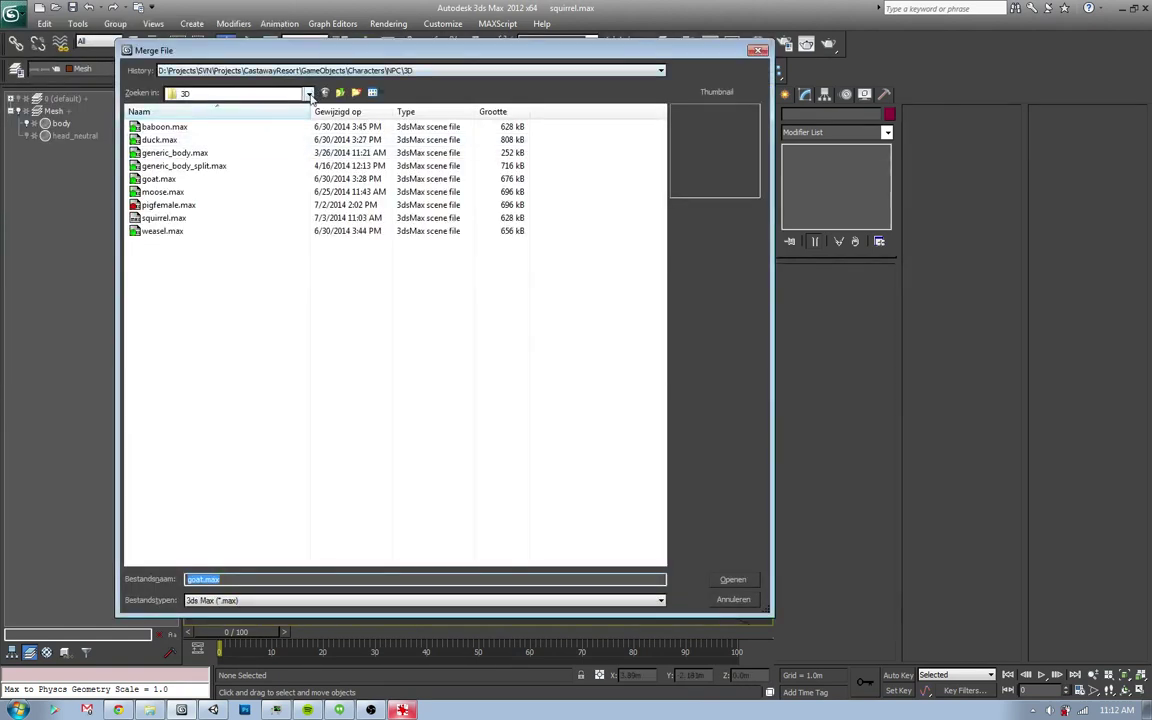
{"action": "left_click", "coordinate": [292, 99]}
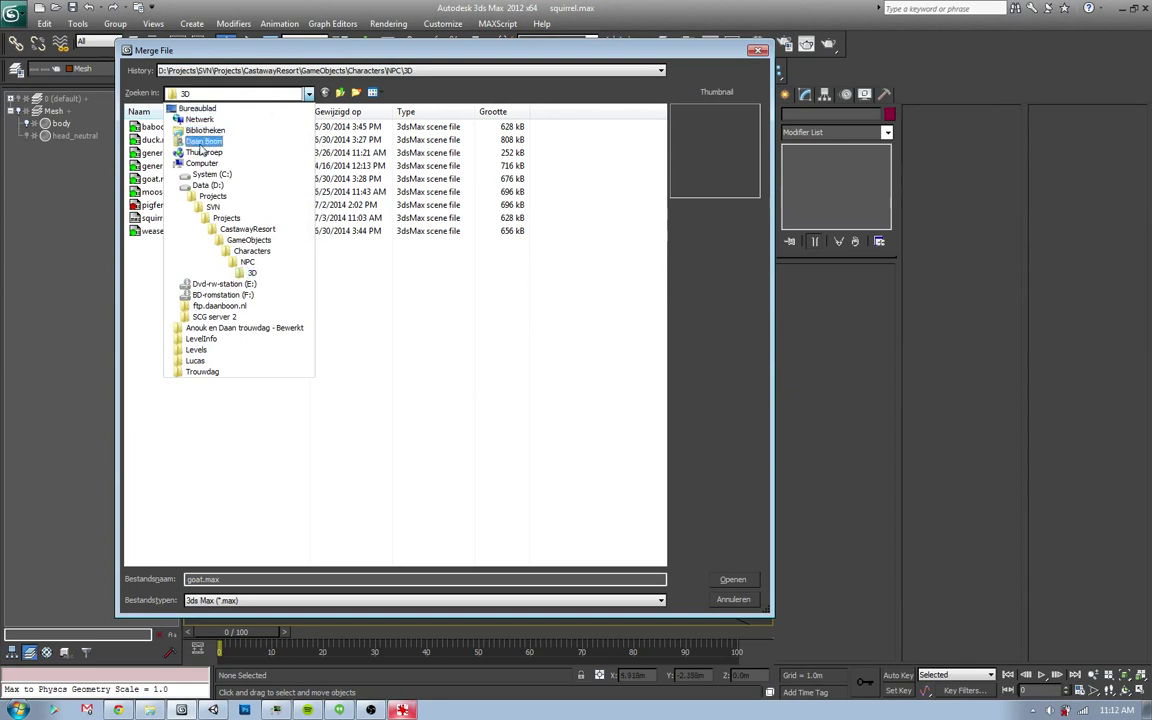
{"action": "left_click", "coordinate": [230, 219]}
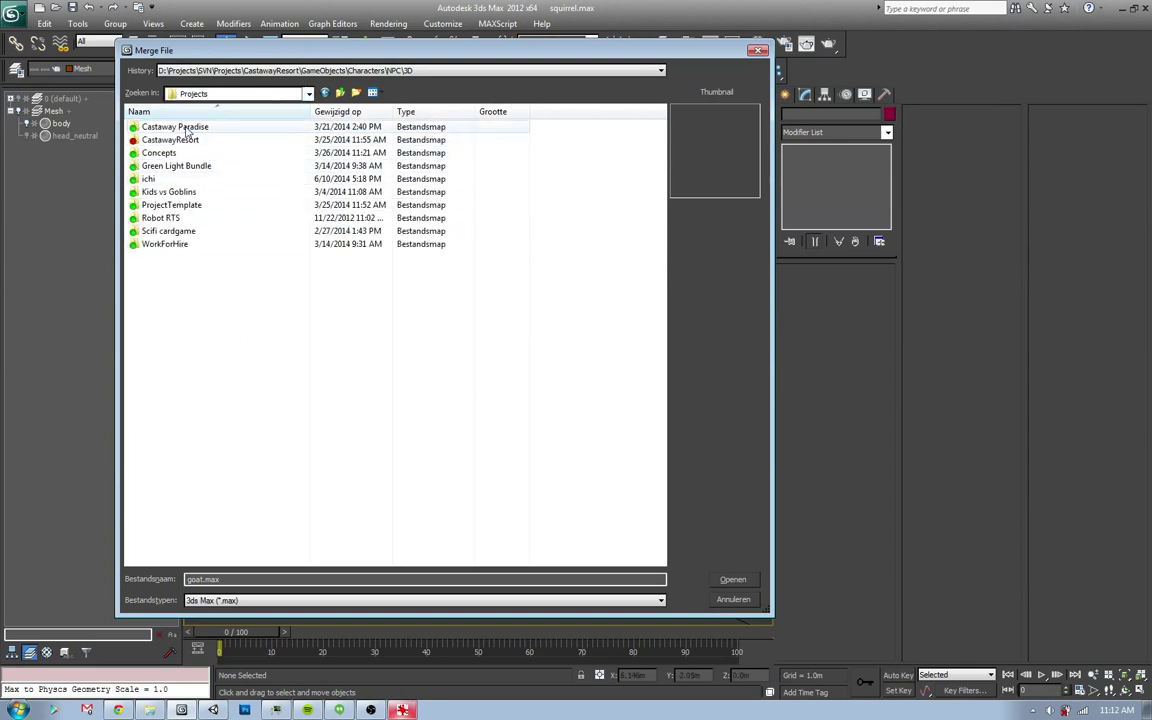
{"action": "double_click", "coordinate": [185, 129]}
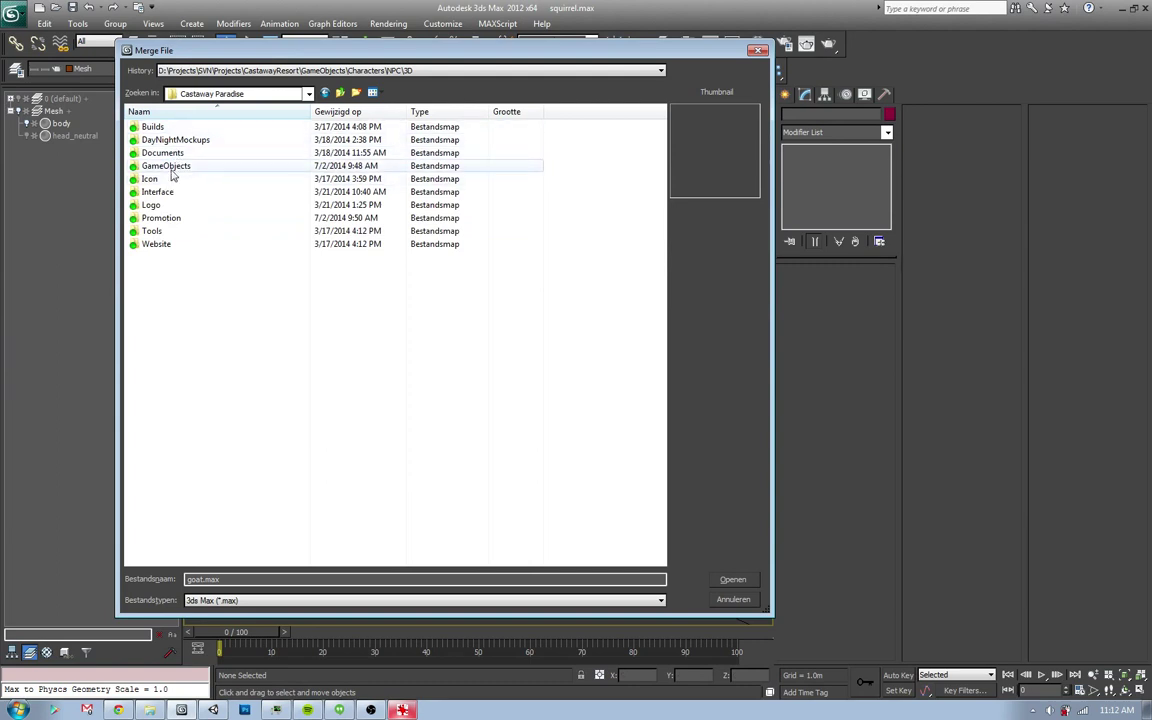
{"action": "left_click", "coordinate": [172, 172]}
{"action": "double_click", "coordinate": [168, 167]}
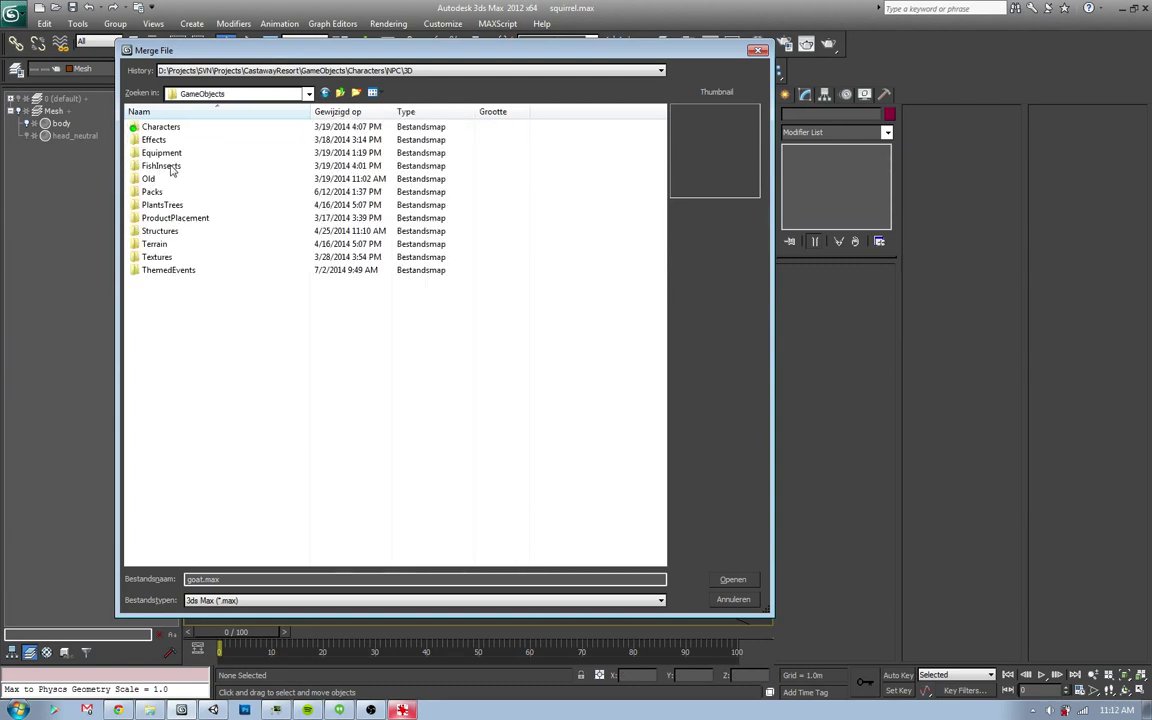
{"action": "double_click", "coordinate": [150, 127]}
{"action": "double_click", "coordinate": [140, 127]}
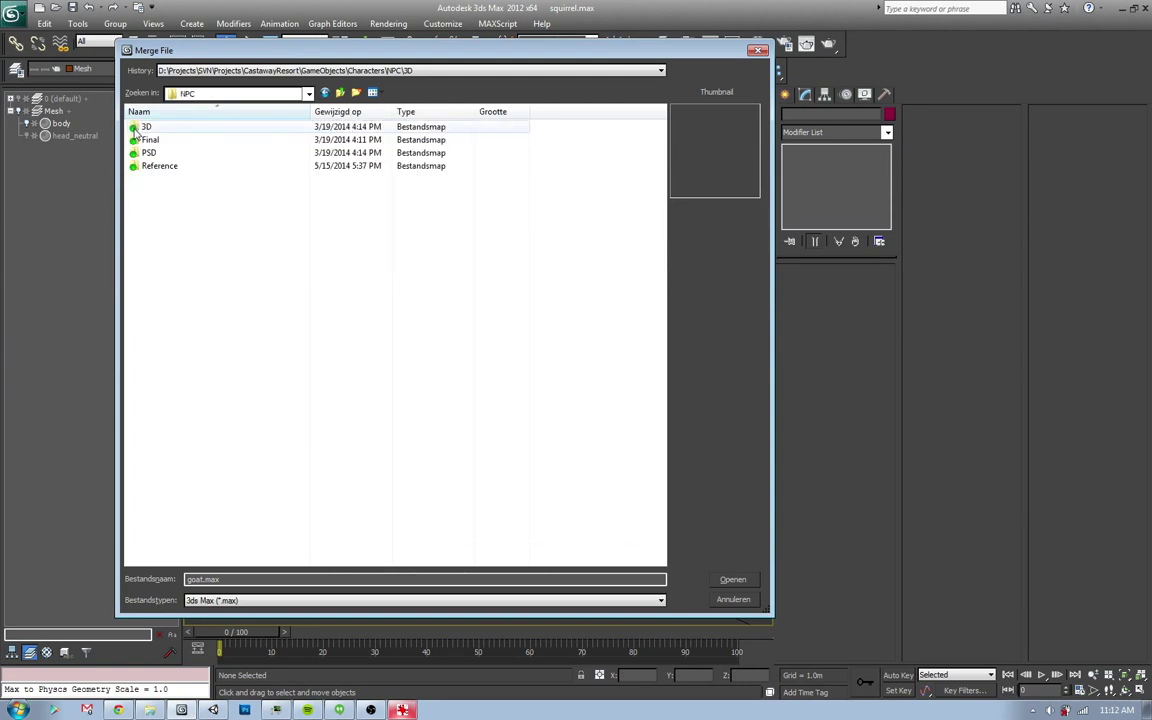
{"action": "double_click", "coordinate": [140, 127]}
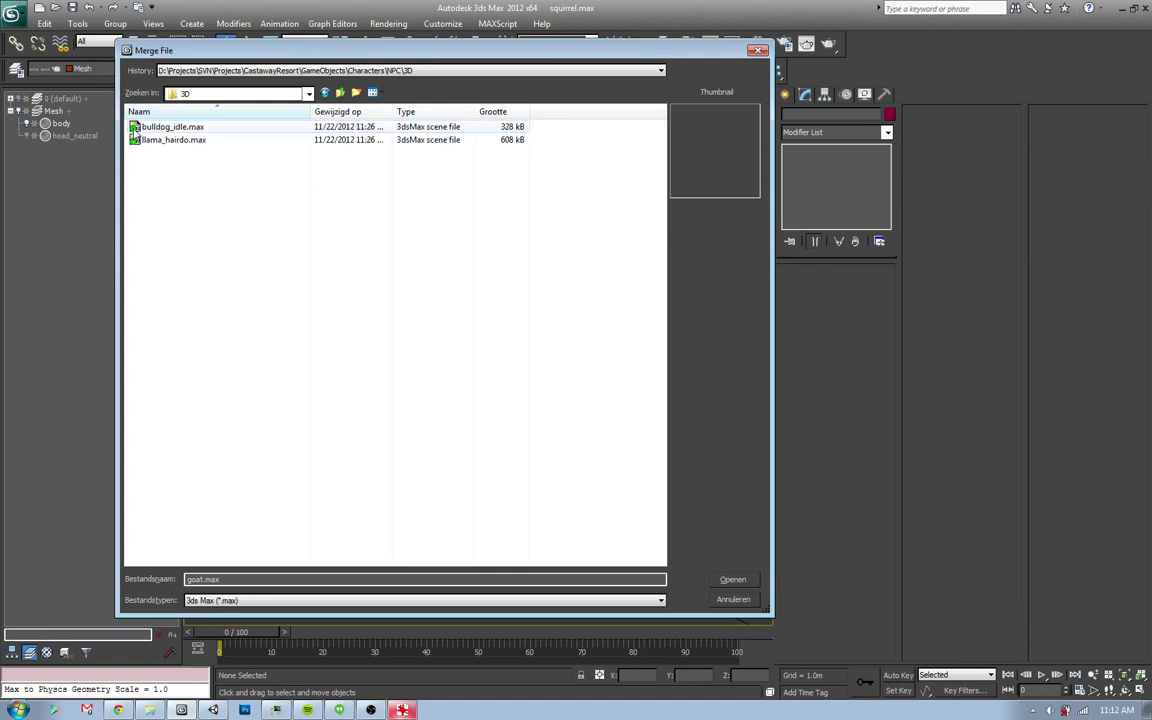
{"action": "left_click", "coordinate": [340, 92]}
{"action": "left_click", "coordinate": [340, 92]}
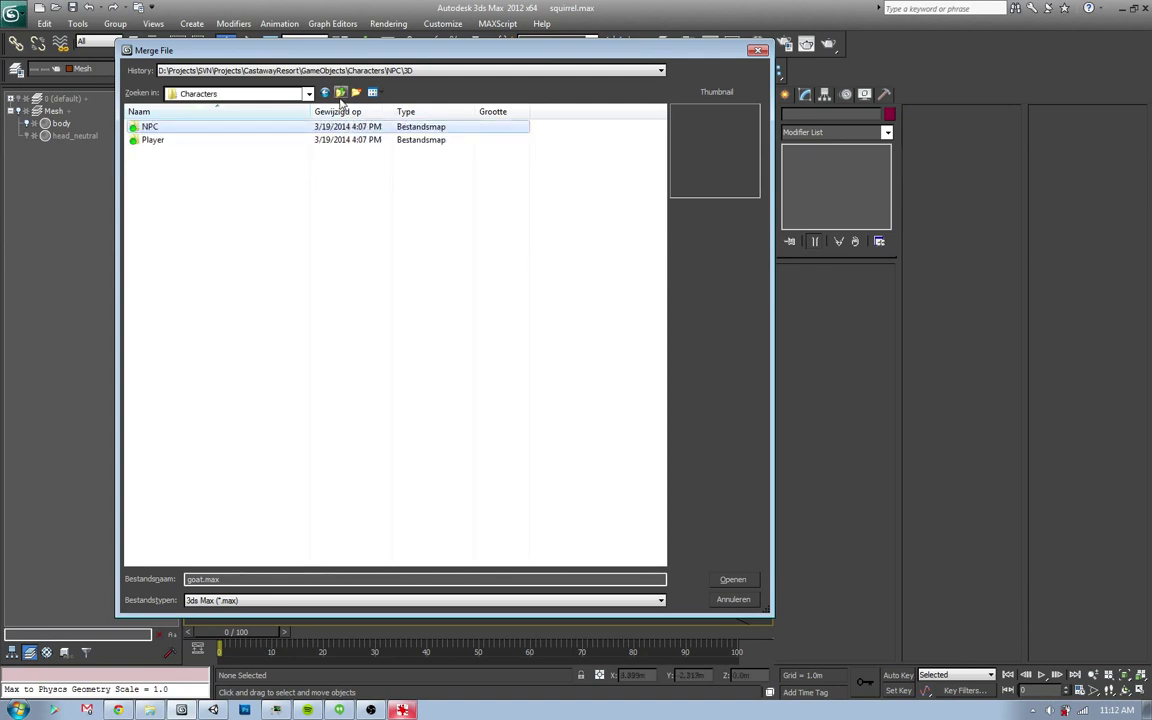
{"action": "double_click", "coordinate": [134, 141]}
{"action": "double_click", "coordinate": [136, 128]}
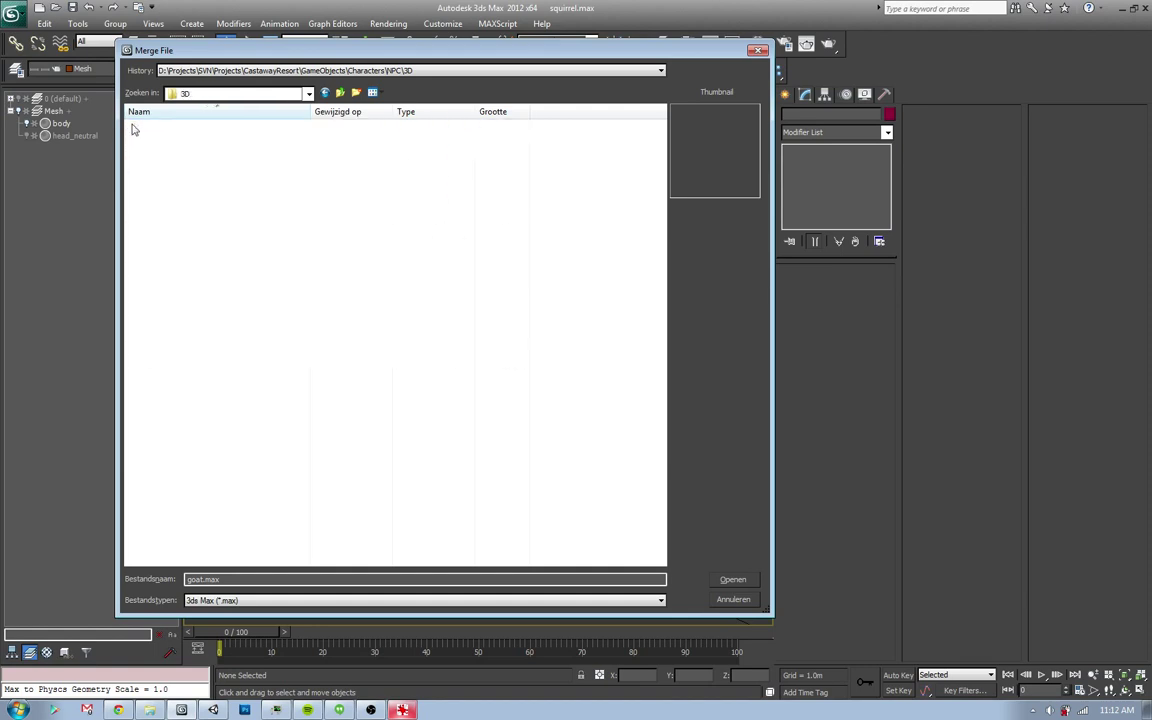
- Open player_rig.max and merge the _SQUIRREL object into the scene
{"action": "left_click", "coordinate": [160, 297]}
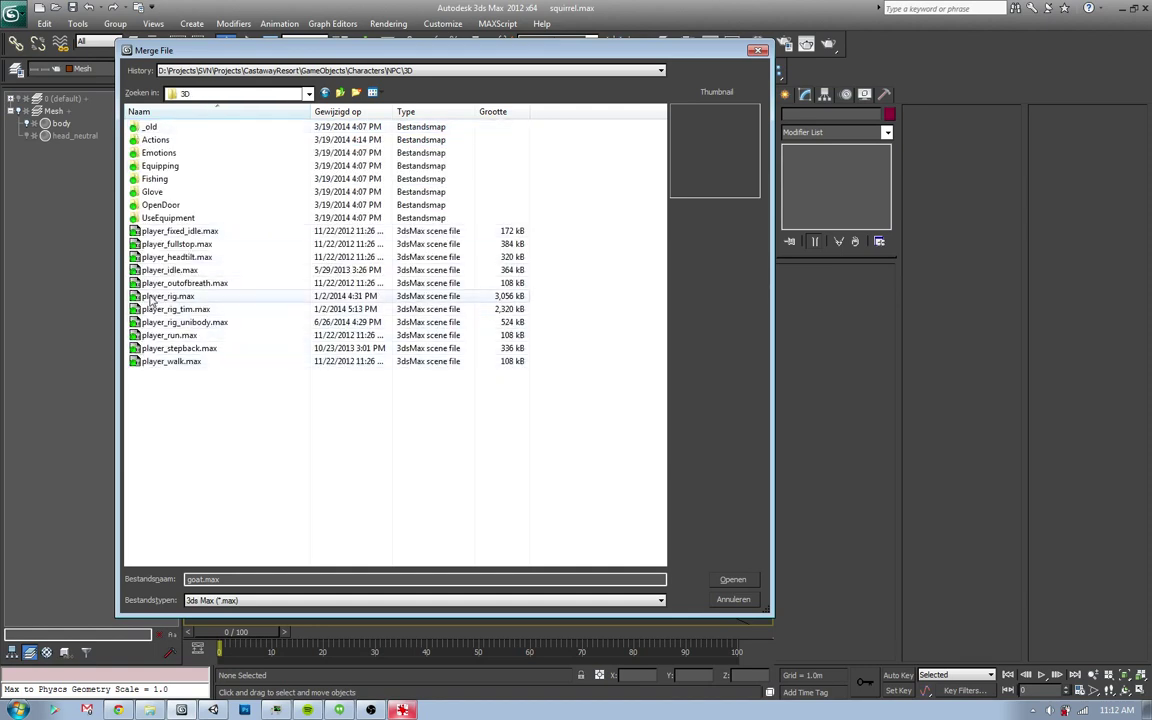
{"action": "double_click", "coordinate": [160, 297]}
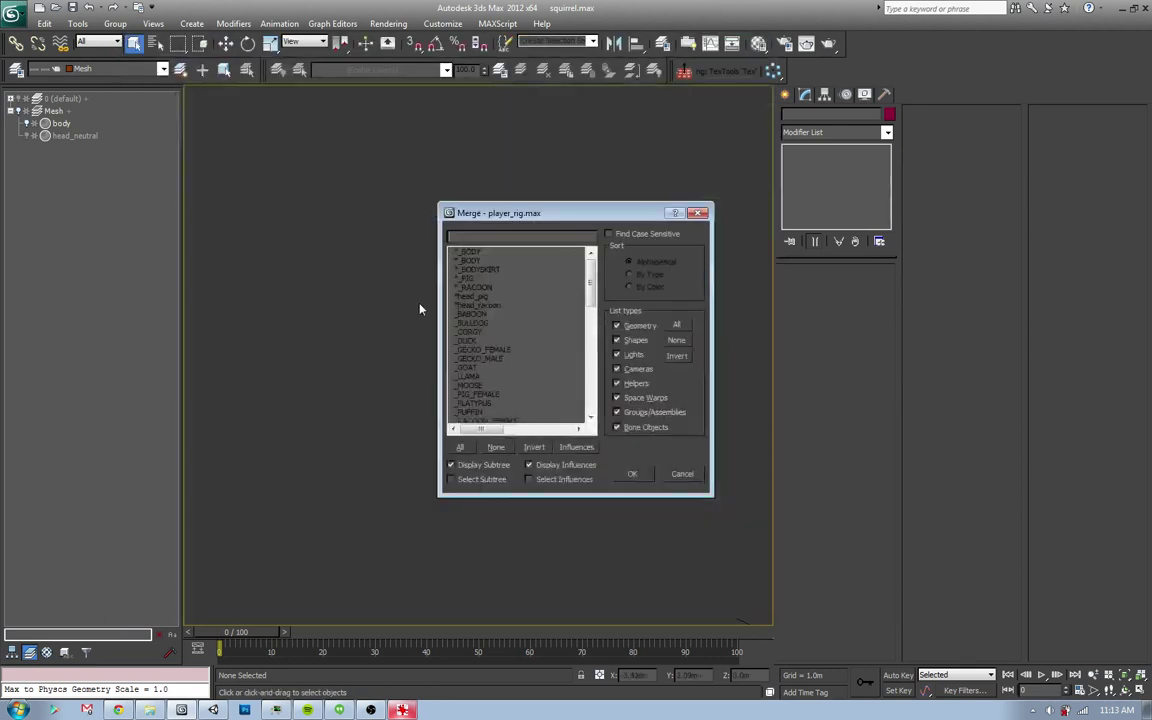
{"action": "left_click_drag", "start_coordinate": [591, 276], "coordinate": [594, 301]}
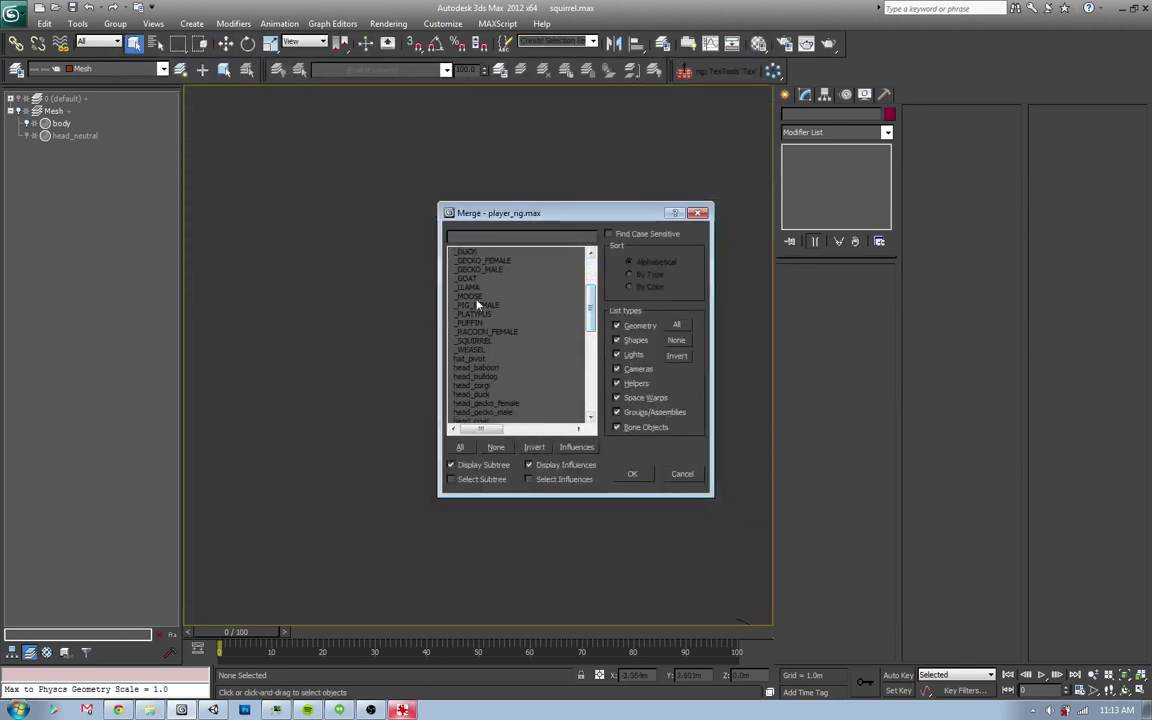
{"action": "double_click", "coordinate": [476, 341]}
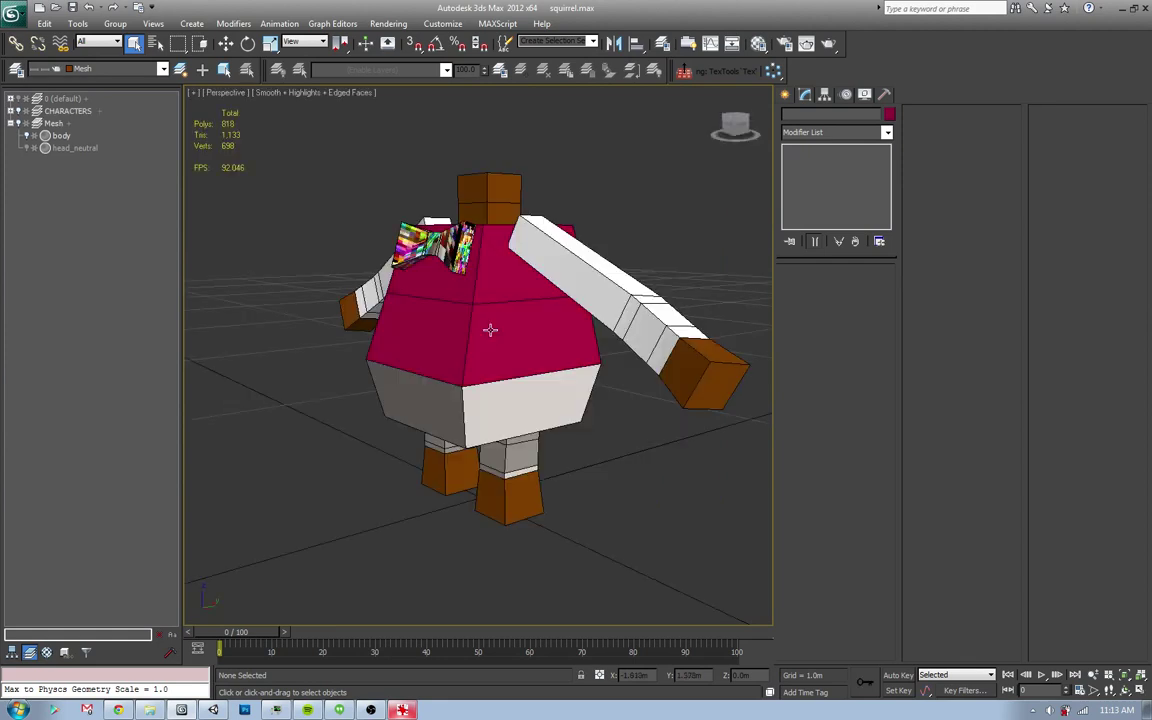
- Unhide the _SQUIRREL layer under CHARACTERS and select the squirrel character
{"action": "left_click", "coordinate": [11, 111]}
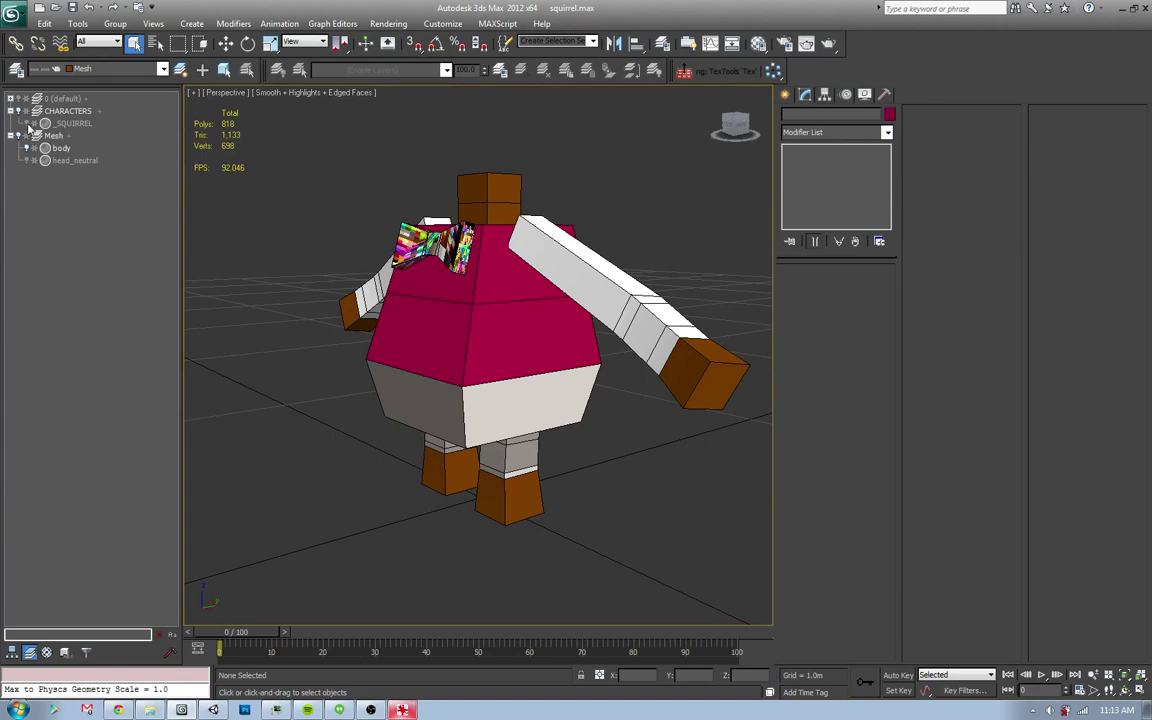
{"action": "left_click", "coordinate": [26, 123]}
{"action": "middle_click_drag", "start_coordinate": [400, 300], "coordinate": [484, 332], "text": "alt"}
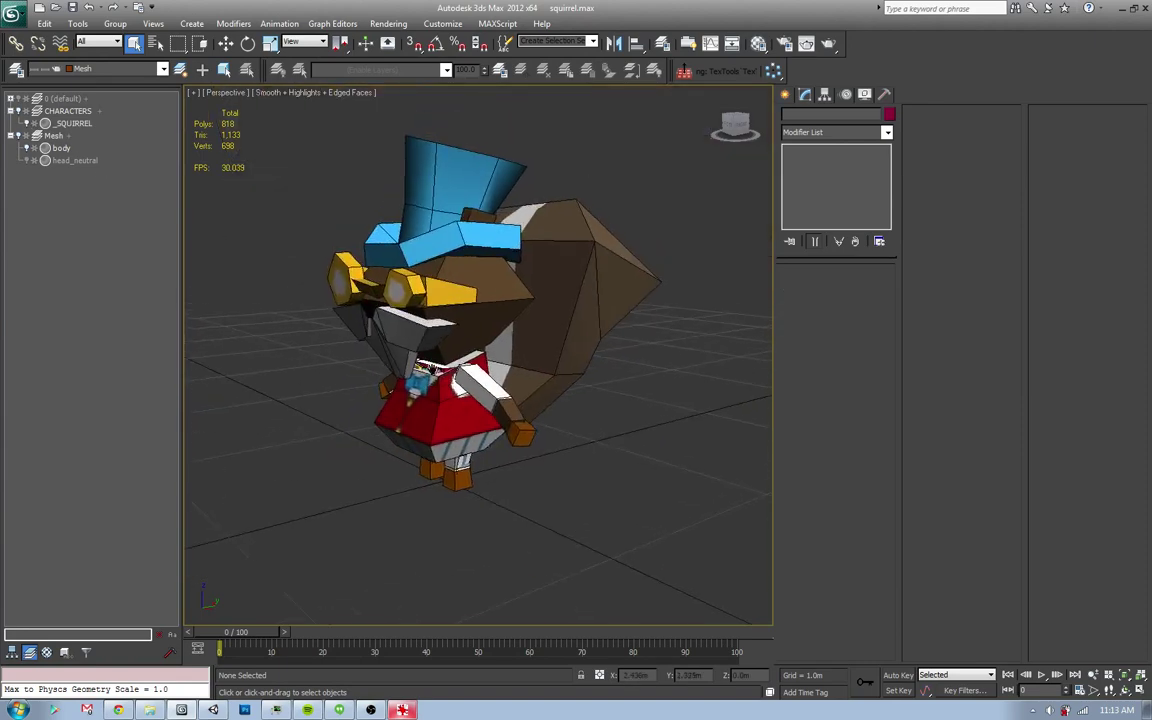
{"action": "left_click", "coordinate": [484, 332]}
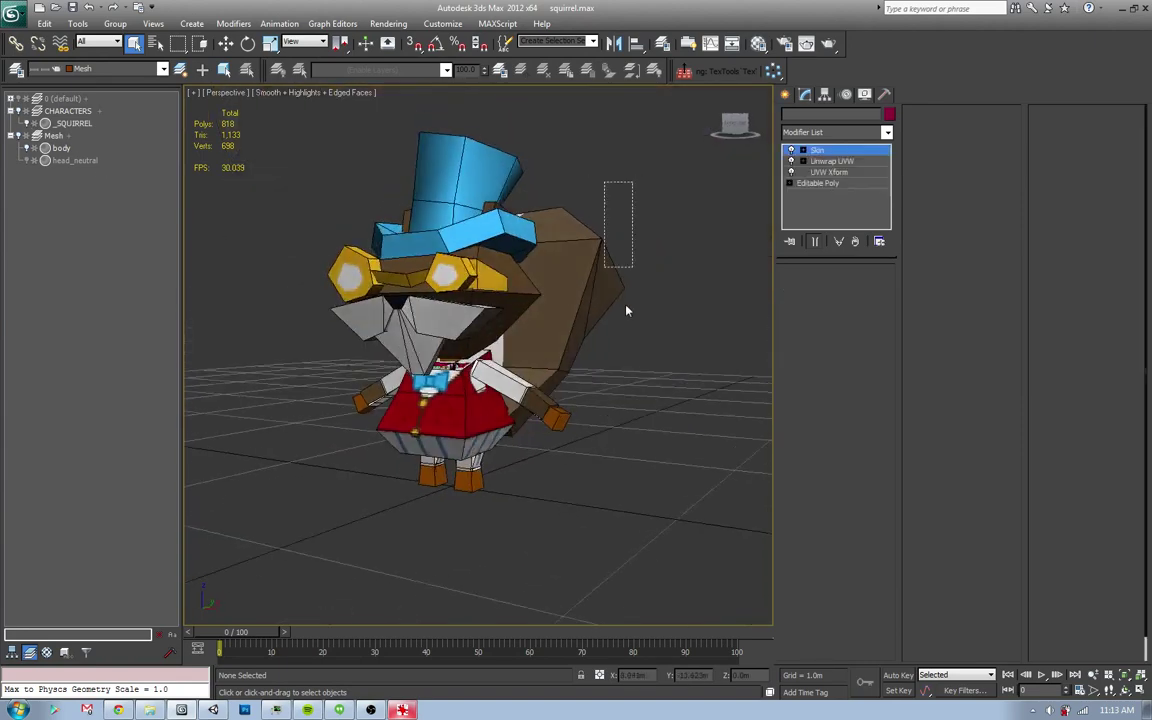
- Remove the Skin, Unwrap UVW and UVW Xform modifiers, then select the tail polygons and detach them
{"action": "left_click", "coordinate": [855, 242]}
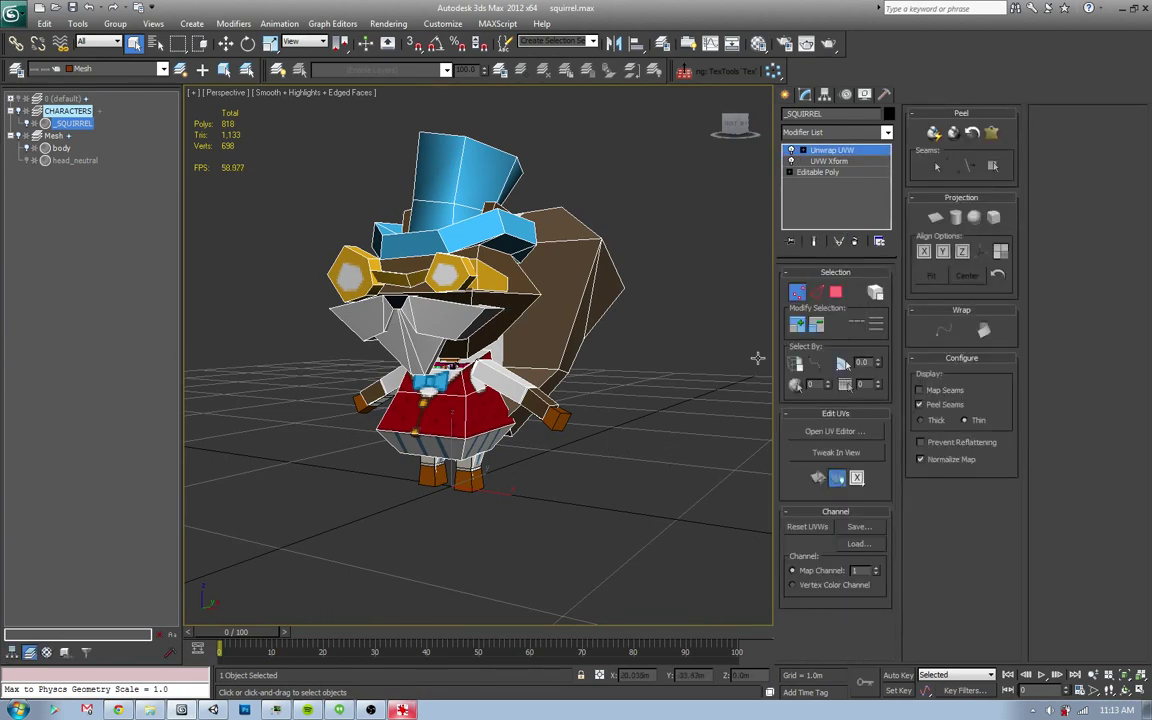
{"action": "left_click", "coordinate": [855, 242]}
{"action": "left_click", "coordinate": [855, 242]}
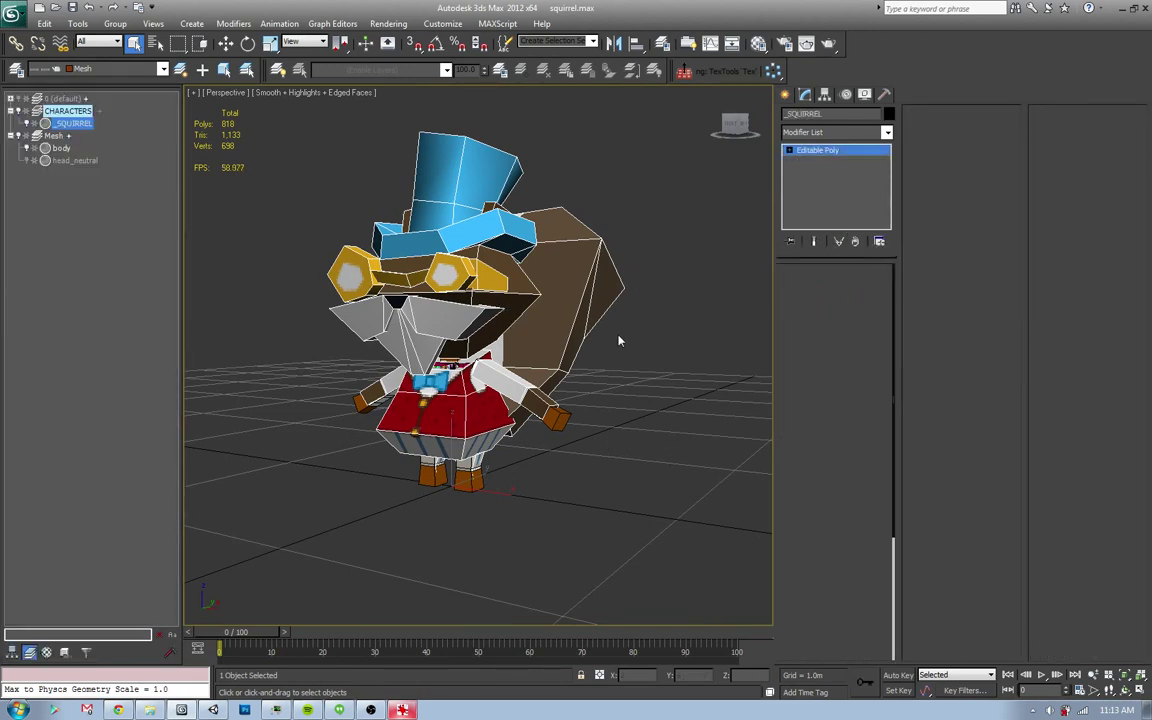
{"action": "middle_click_drag", "start_coordinate": [554, 301], "coordinate": [500, 319], "text": "alt"}
{"action": "left_click", "coordinate": [987, 214]}
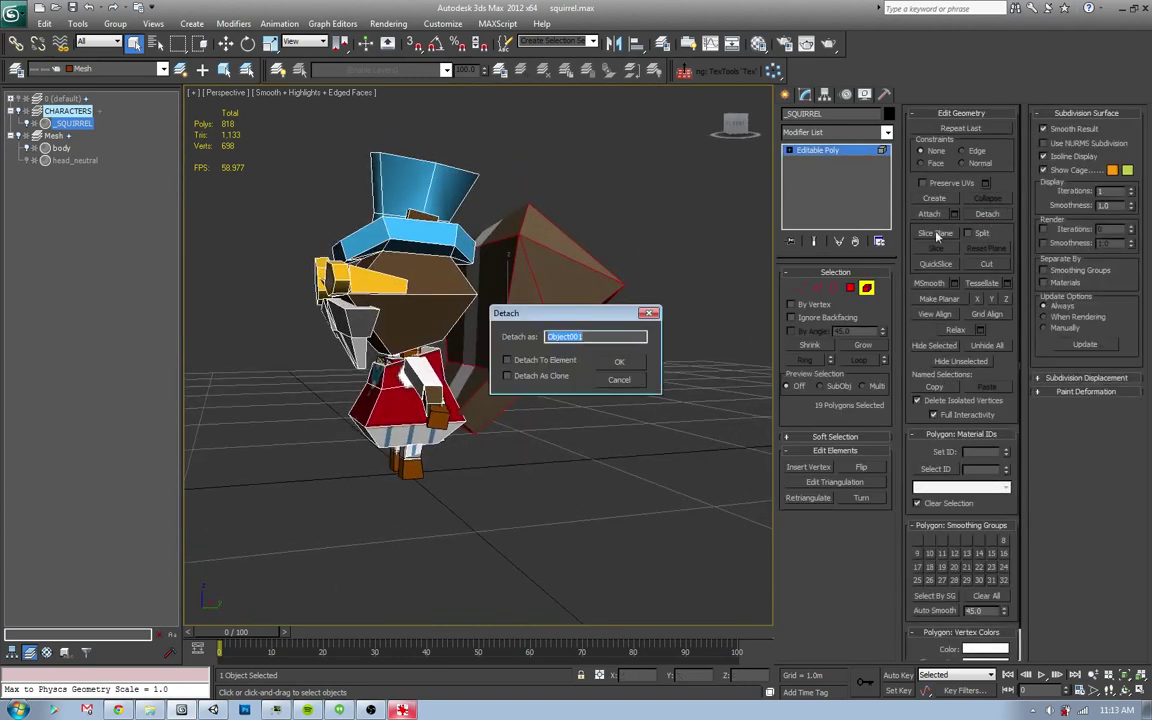
- Detach the tail as Object001 and delete the old squirrel's remaining head and body
{"action": "left_click", "coordinate": [618, 362]}
{"action": "left_click", "coordinate": [755, 264]}
{"action": "mouse_move", "coordinate": [755, 264]}
{"action": "middle_mouse_down", "text": "alt"}
{"action": "mouse_move", "coordinate": [415, 383]}
{"action": "mouse_move", "coordinate": [480, 398]}
{"action": "mouse_move", "coordinate": [633, 232]}
{"action": "middle_mouse_up", "text": "alt"}
{"action": "left_click", "coordinate": [415, 383]}
{"action": "key", "text": "Delete"}
- Select the tail and give Object001 the light material from the first Material Editor slot
{"action": "left_click_drag", "start_coordinate": [633, 232], "coordinate": [588, 354]}
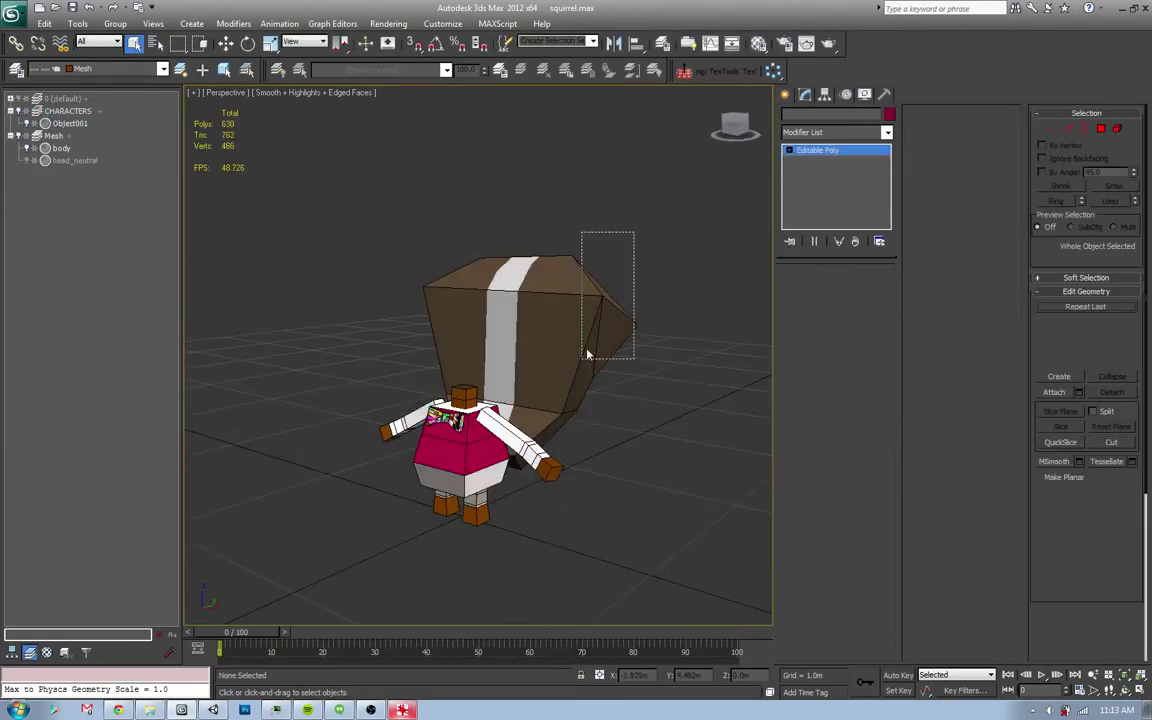
{"action": "middle_click_drag", "start_coordinate": [588, 354], "coordinate": [700, 320], "text": "alt"}
{"action": "left_click", "coordinate": [817, 288]}
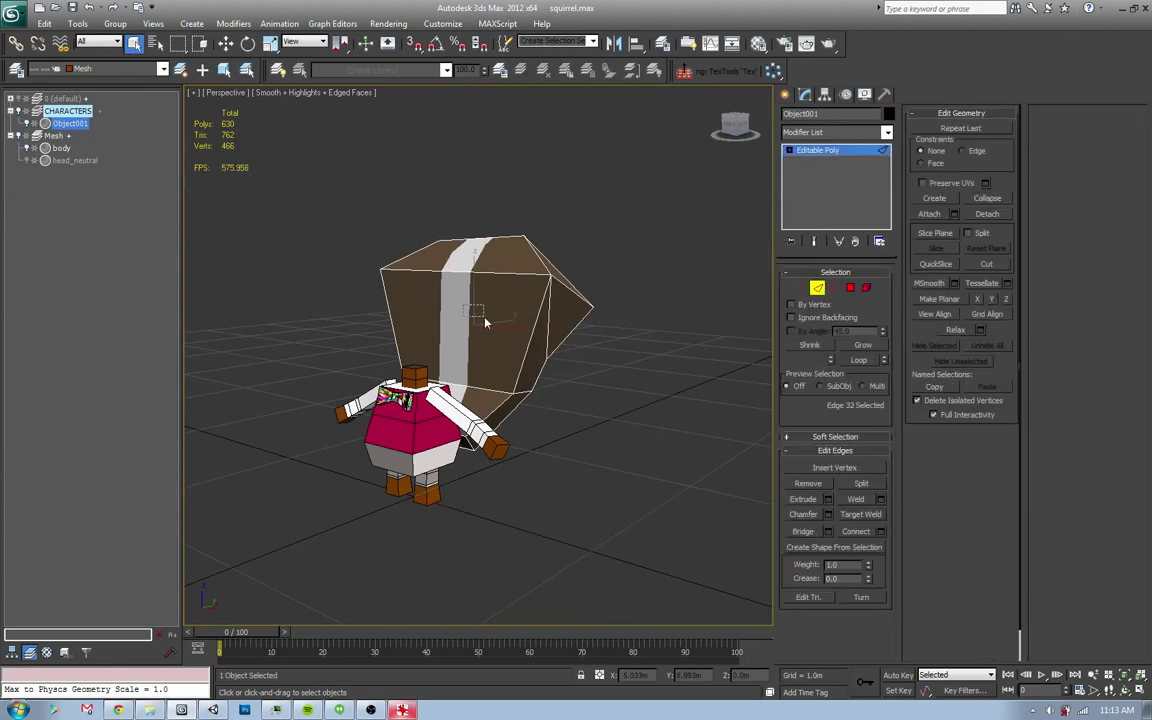
{"action": "key", "text": "2"}
{"action": "mouse_move", "coordinate": [568, 368]}
{"action": "middle_mouse_down", "text": "alt"}
{"action": "mouse_move", "coordinate": [561, 357]}
{"action": "mouse_move", "coordinate": [727, 318]}
{"action": "middle_mouse_up", "text": "alt"}
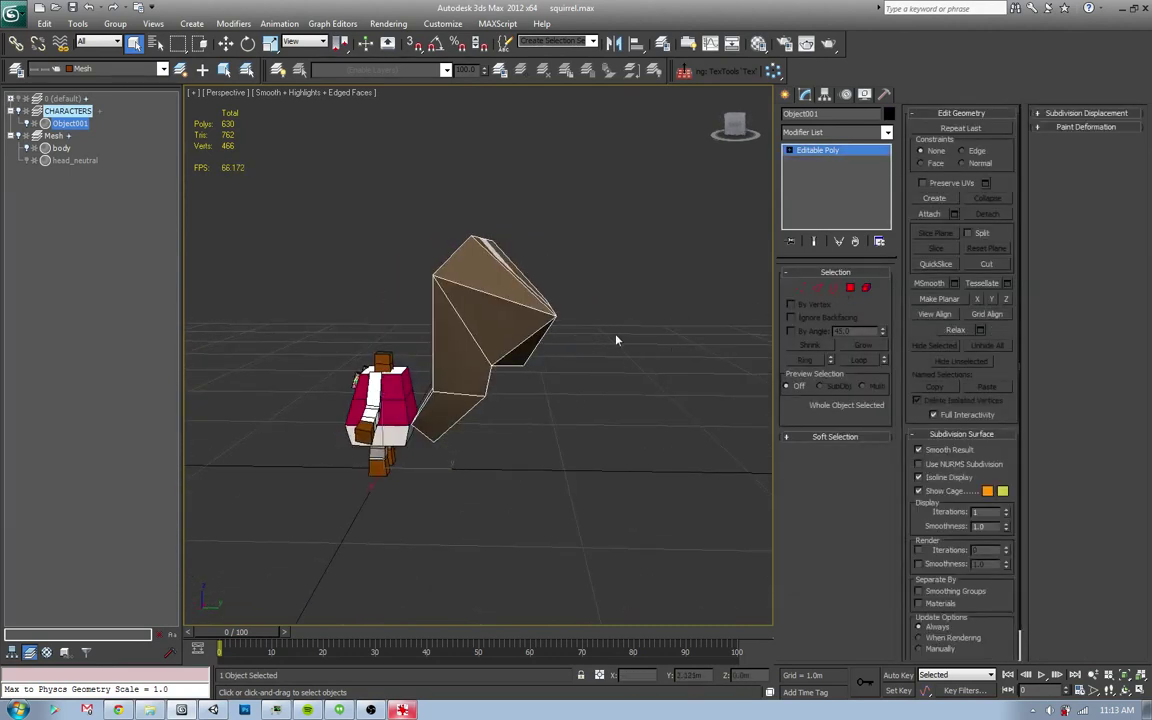
{"action": "key", "text": "m"}
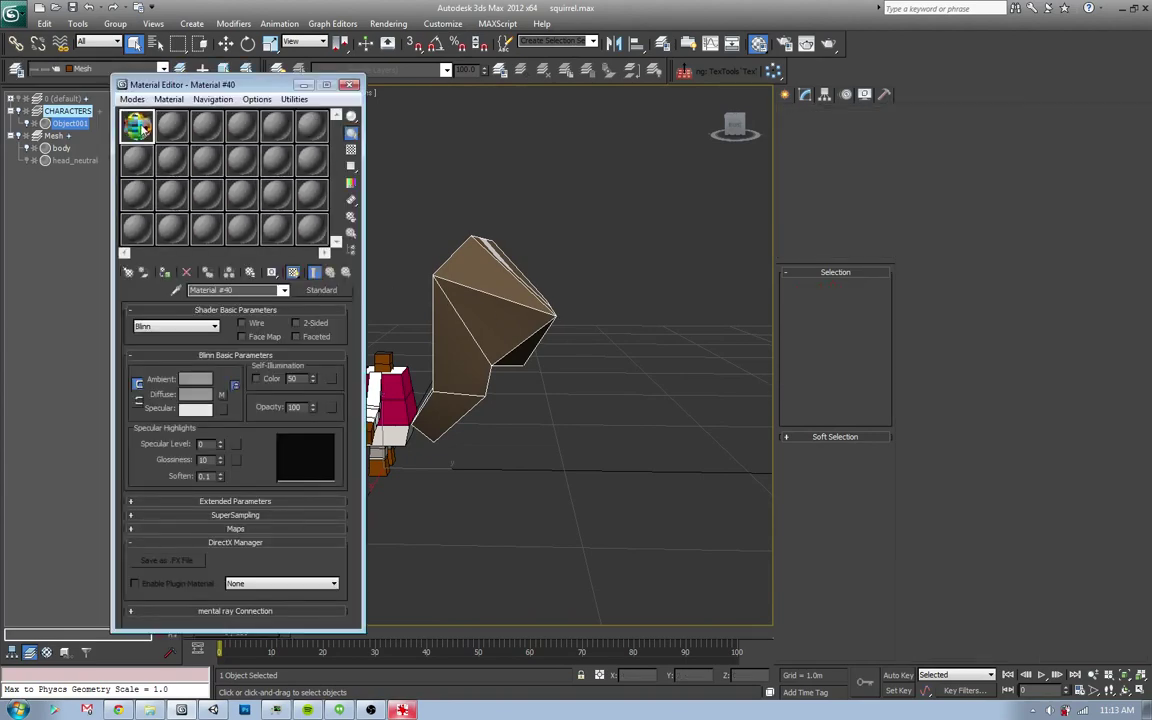
{"action": "left_click_drag", "start_coordinate": [137, 125], "coordinate": [470, 262]}
{"action": "left_click", "coordinate": [349, 85]}
{"action": "left_click", "coordinate": [463, 172]}
{"action": "mouse_move", "coordinate": [463, 172]}
{"action": "middle_mouse_down", "text": "alt"}
{"action": "mouse_move", "coordinate": [545, 391]}
{"action": "mouse_move", "coordinate": [537, 409]}
{"action": "middle_mouse_up", "text": "alt"}
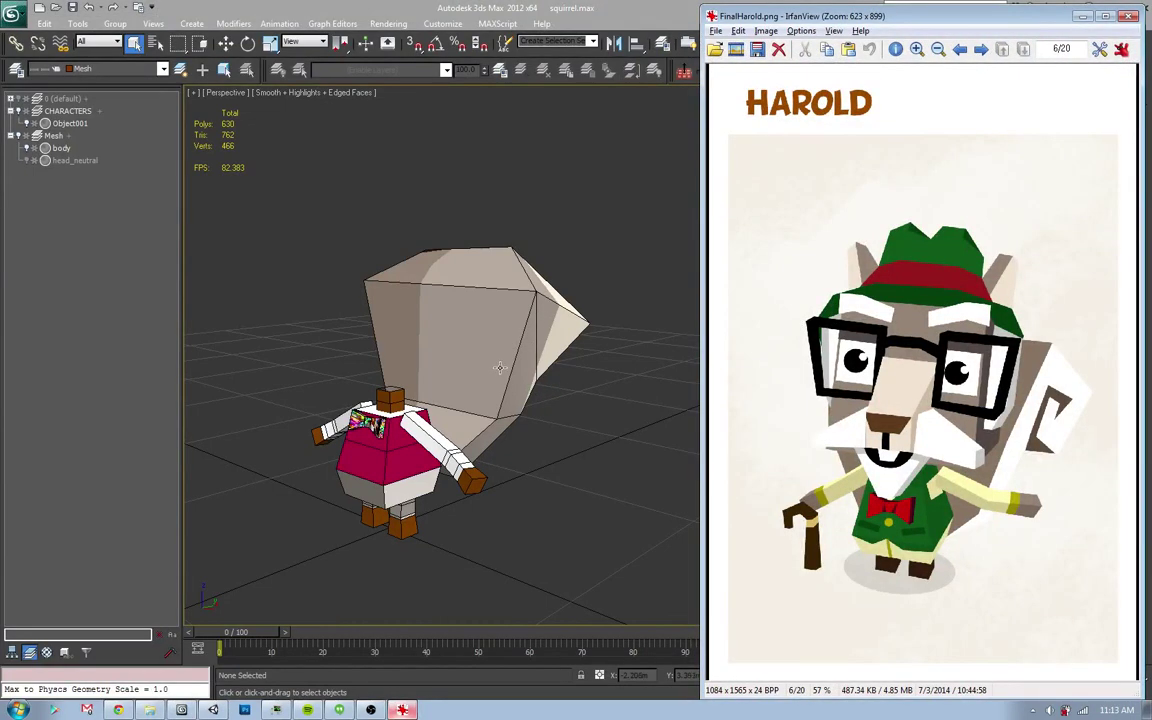
{"action": "middle_click_drag", "start_coordinate": [499, 368], "coordinate": [538, 380], "text": "alt"}
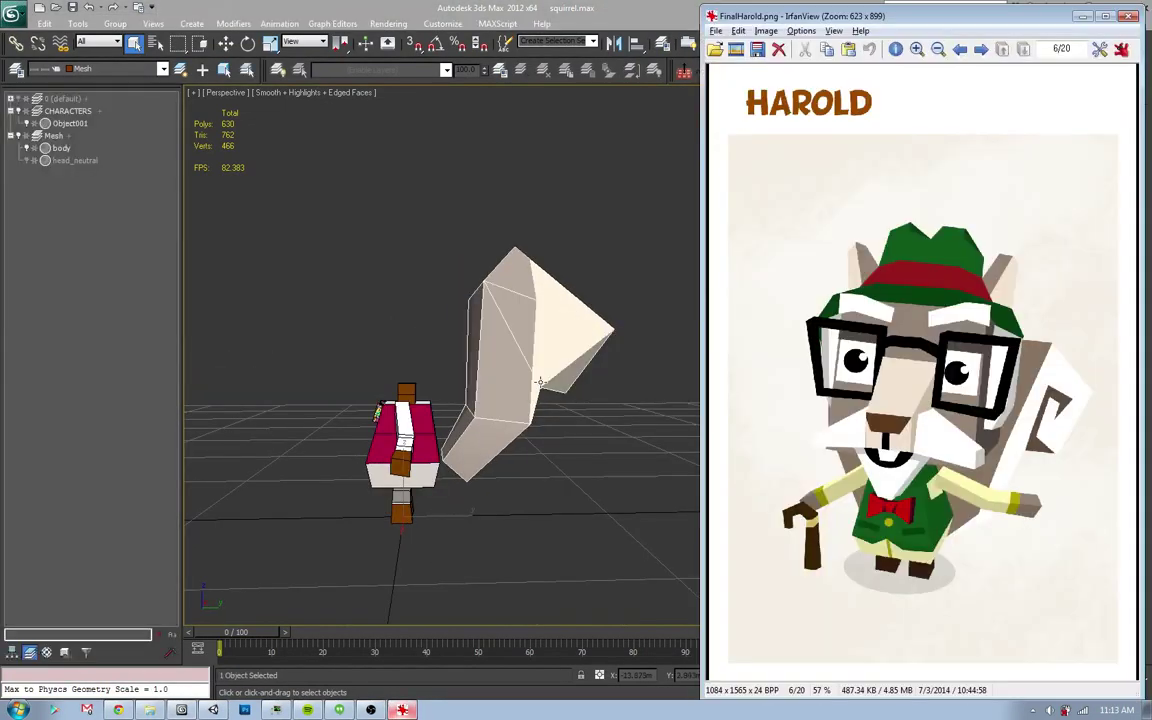
- Select Object001 and pull the tail tip's edges inward
{"action": "left_click", "coordinate": [537, 381]}
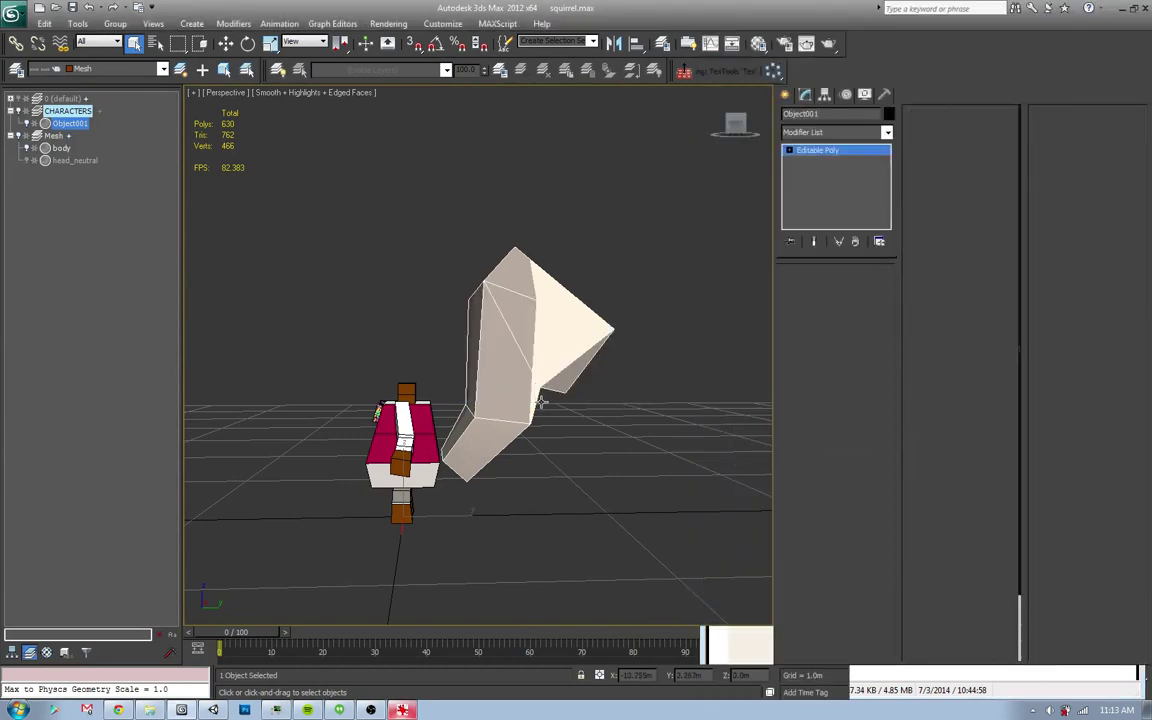
{"action": "key", "text": "1"}
{"action": "middle_click_drag", "start_coordinate": [540, 401], "coordinate": [527, 385], "text": "alt"}
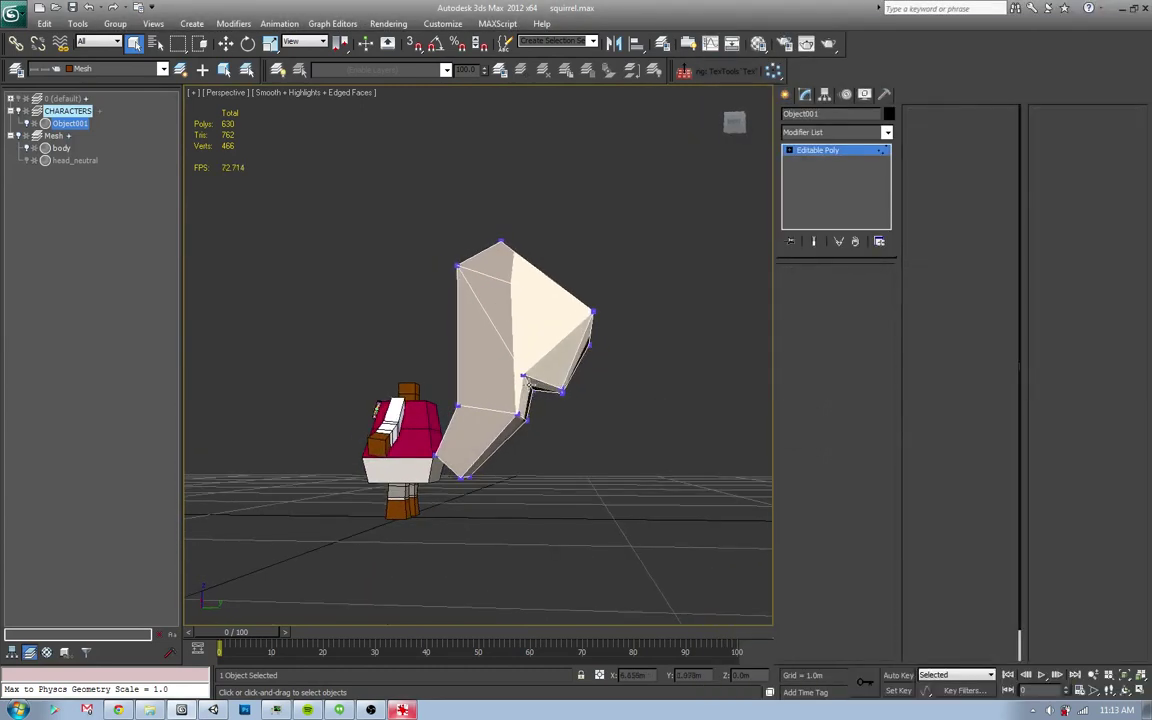
{"action": "key", "text": "2"}
{"action": "key", "text": "w"}
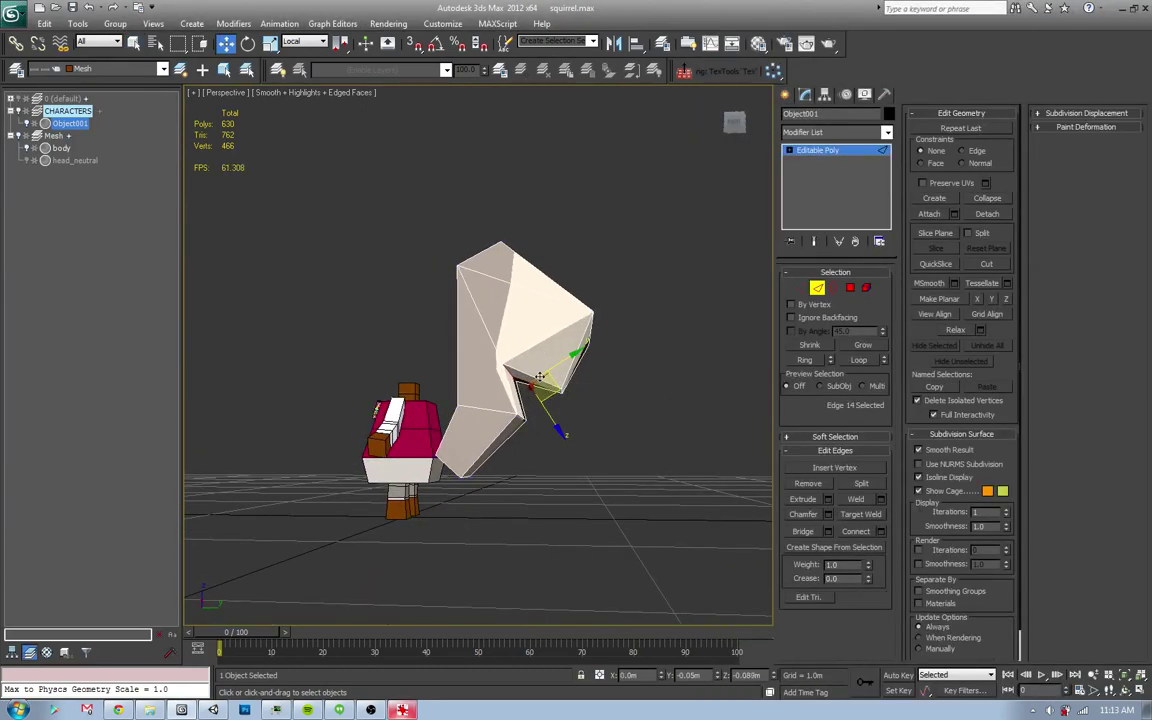
{"action": "left_click_drag", "start_coordinate": [541, 376], "coordinate": [553, 382]}
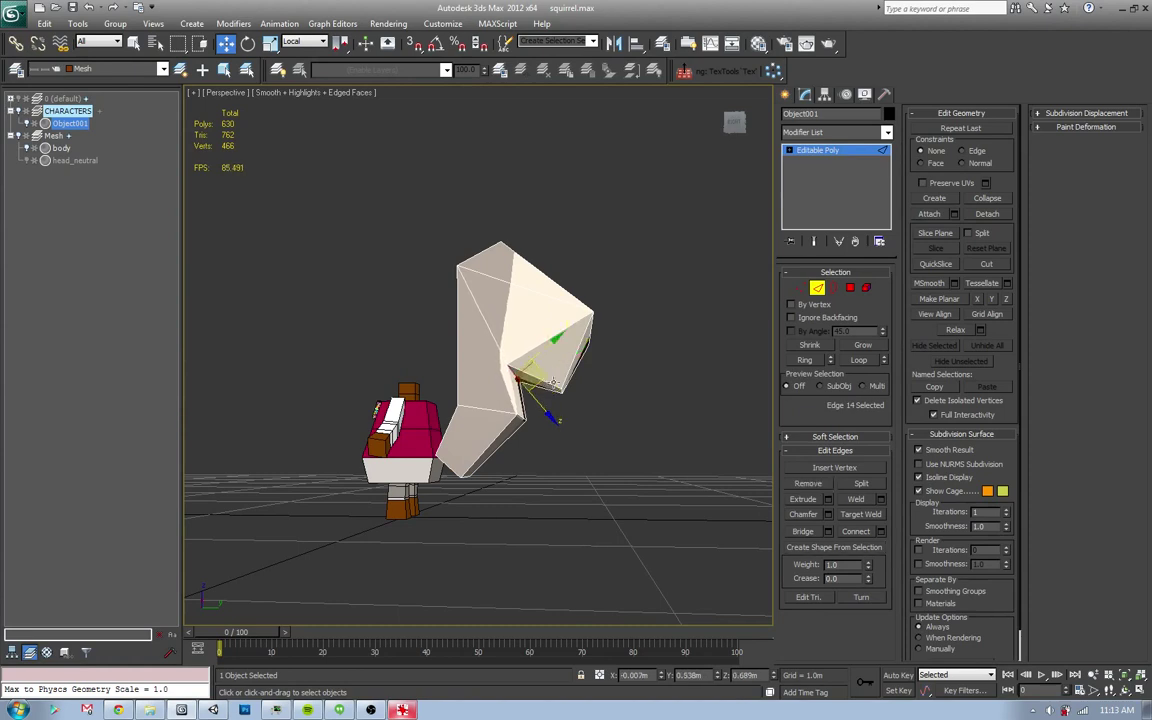
- Rotate the face at the tail's tip to angle it inward
{"action": "key", "text": "4"}
{"action": "left_click", "coordinate": [596, 354]}
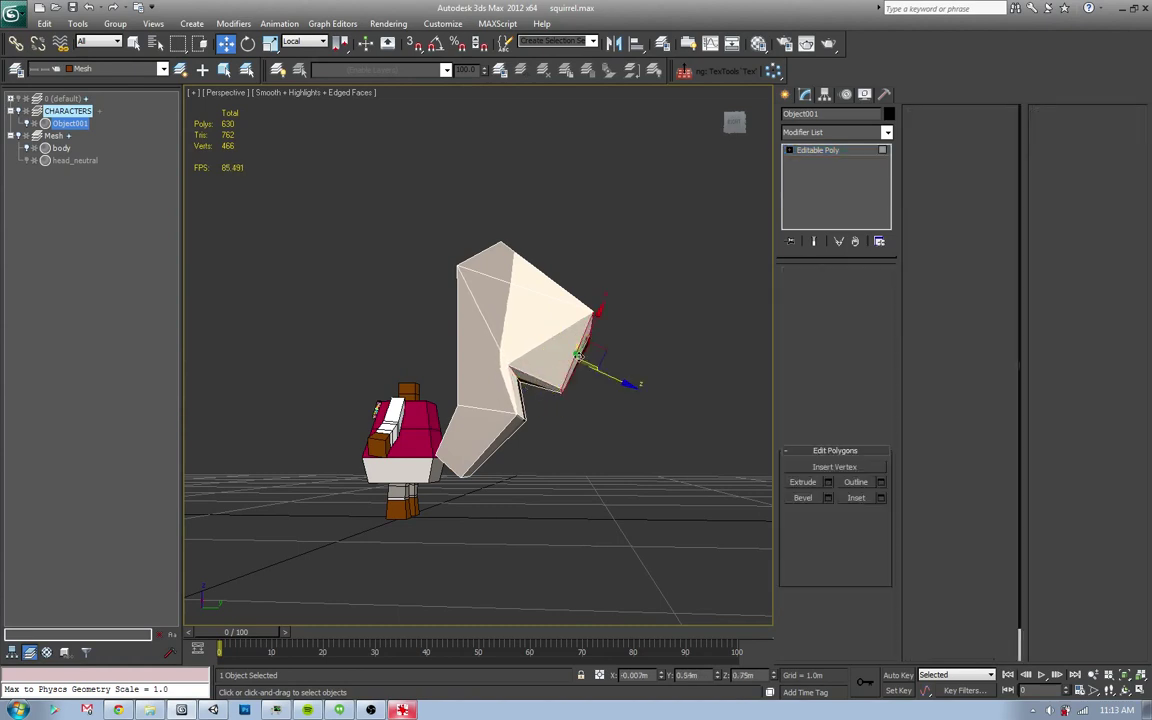
{"action": "key", "text": "e"}
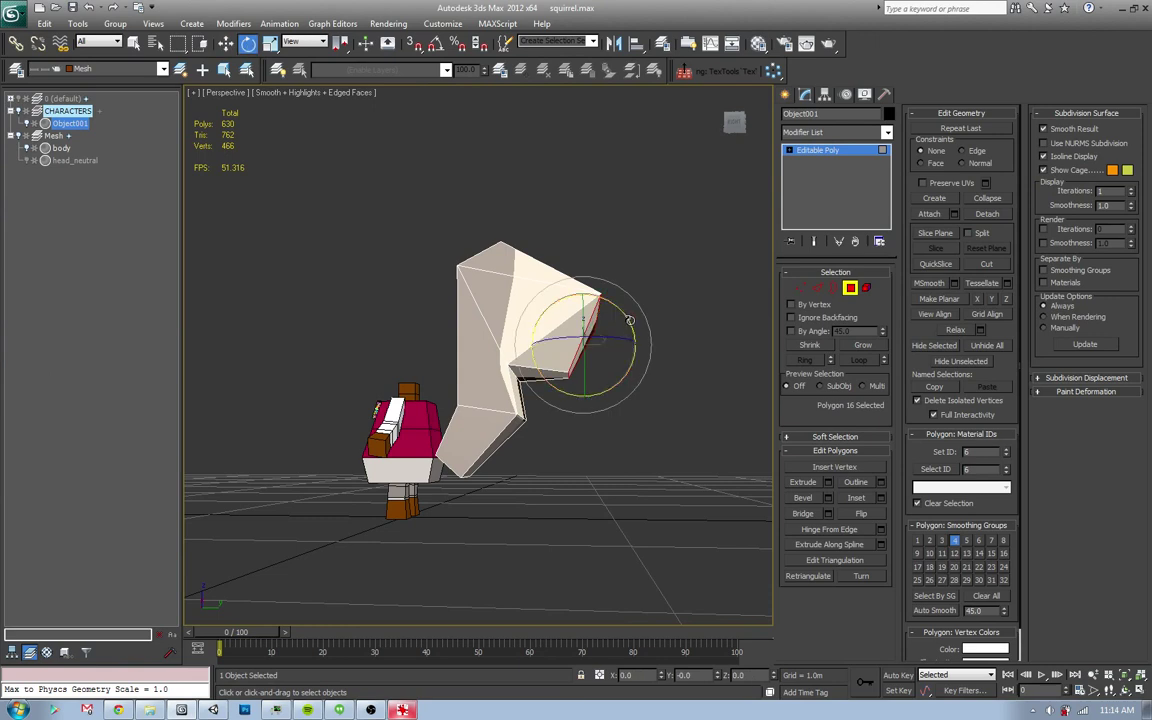
{"action": "left_click_drag", "start_coordinate": [622, 310], "coordinate": [580, 350]}
{"action": "key", "text": "w"}
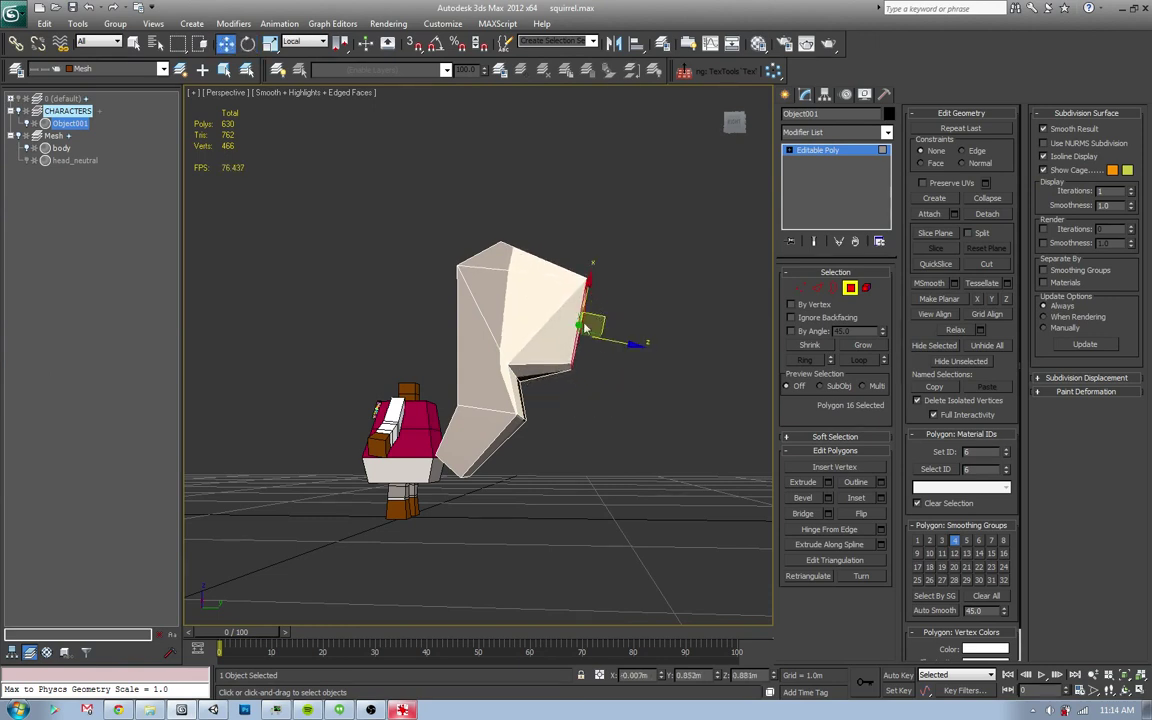
- Adjust the tail's vertices and start cutting a new edge across its upper face
{"action": "key", "text": "1"}
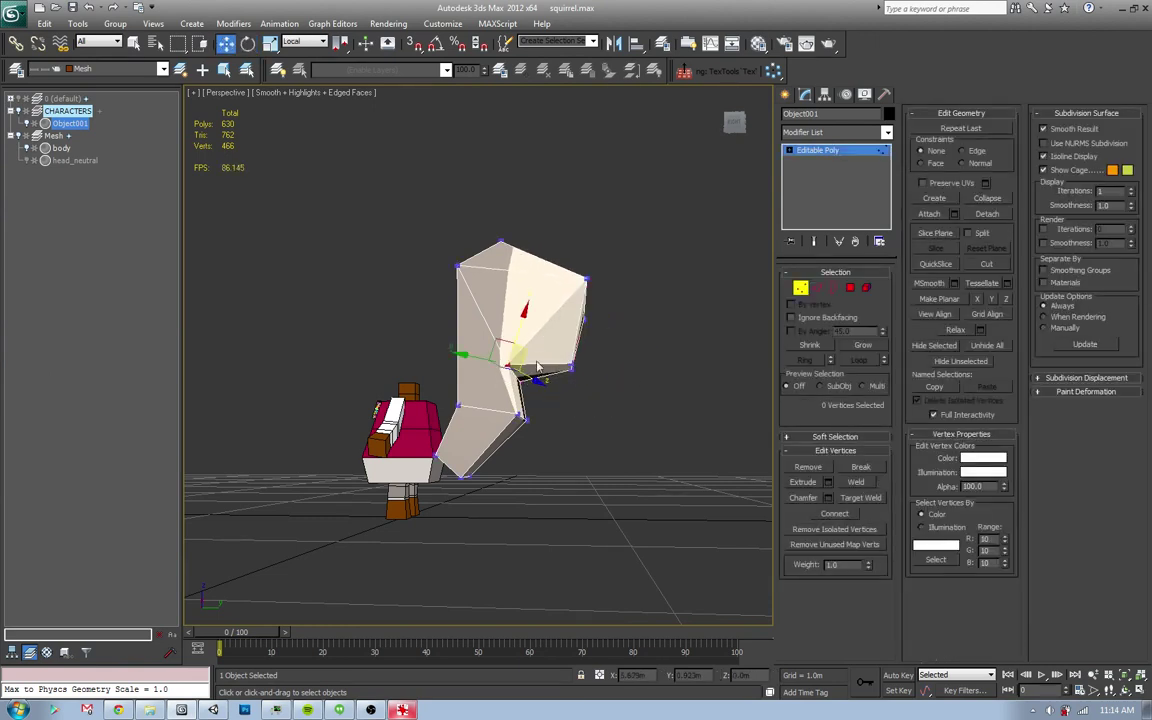
{"action": "middle_click_drag", "start_coordinate": [518, 358], "coordinate": [537, 390], "text": "alt"}
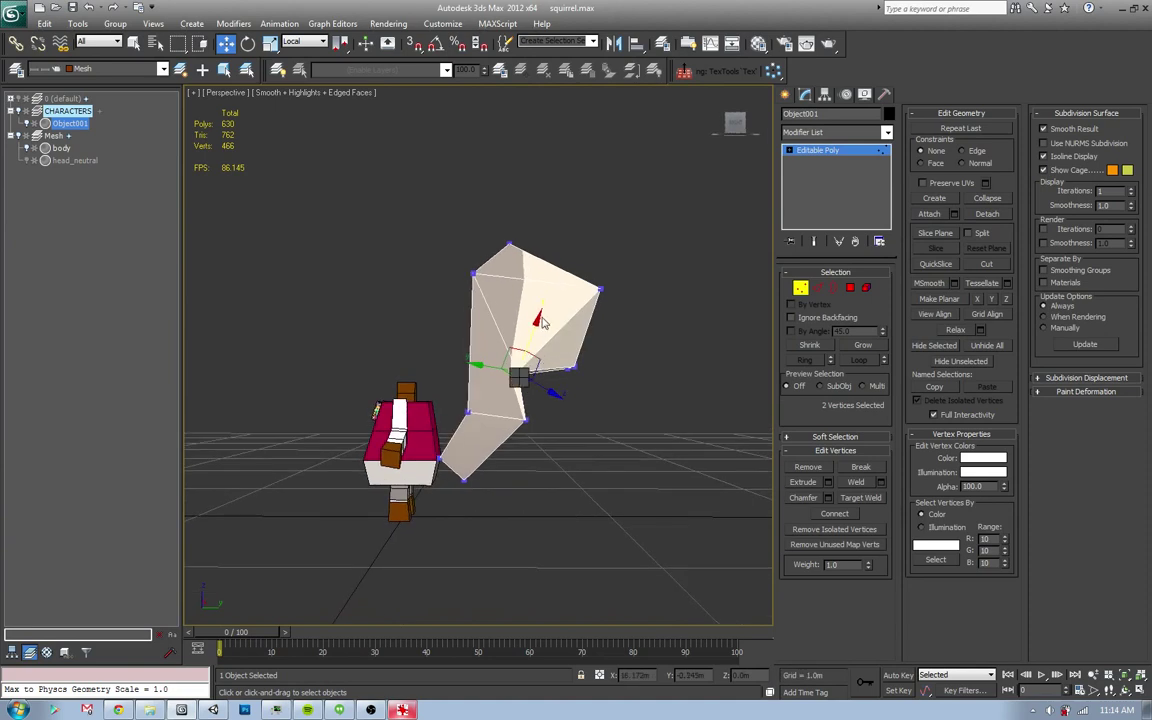
{"action": "middle_click_drag", "start_coordinate": [541, 320], "coordinate": [561, 424], "text": "alt"}
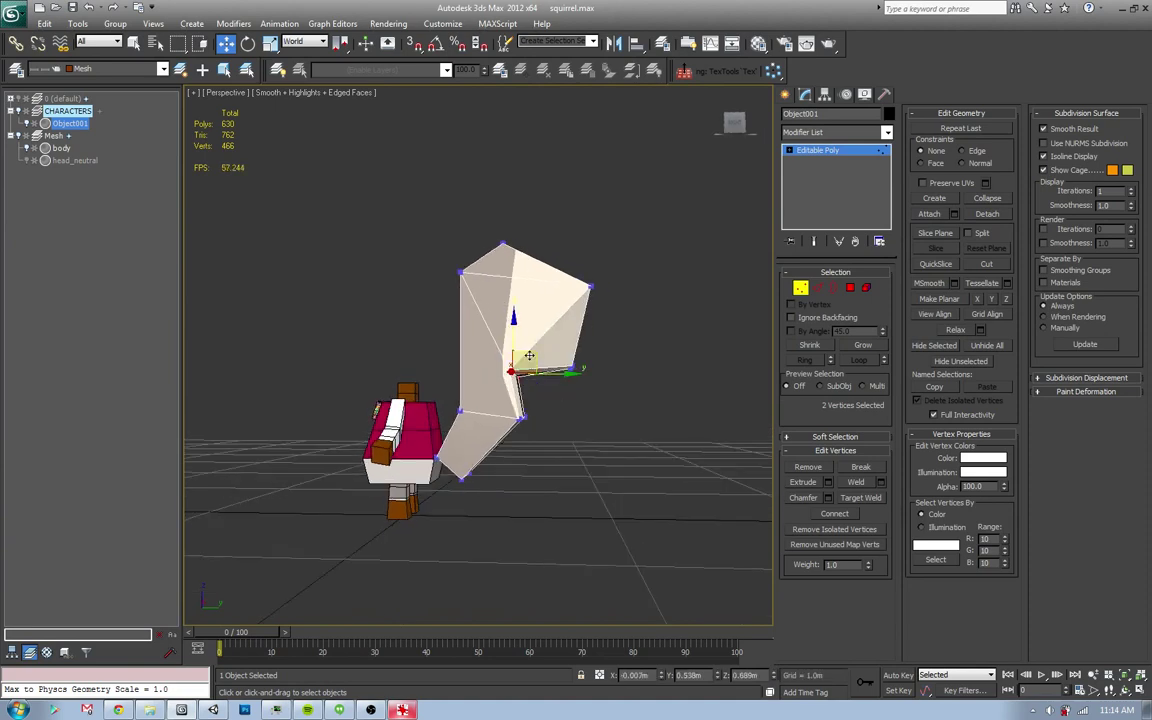
{"action": "left_click", "coordinate": [561, 424]}
{"action": "key", "text": "alt+c"}
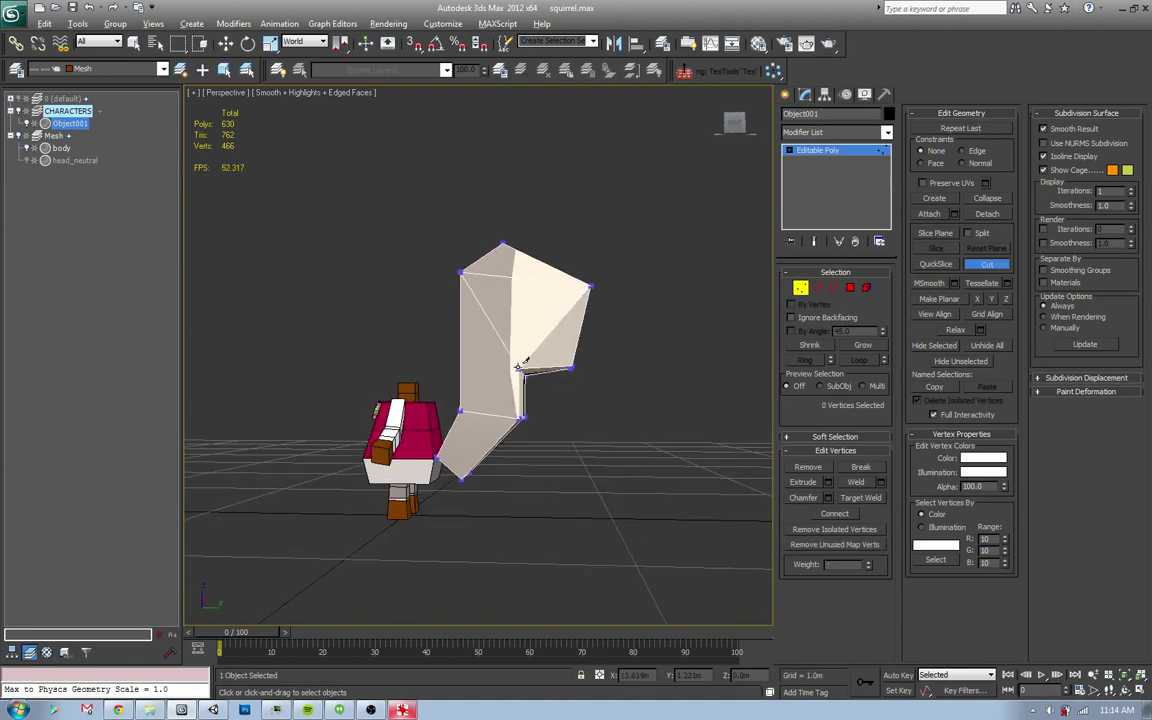
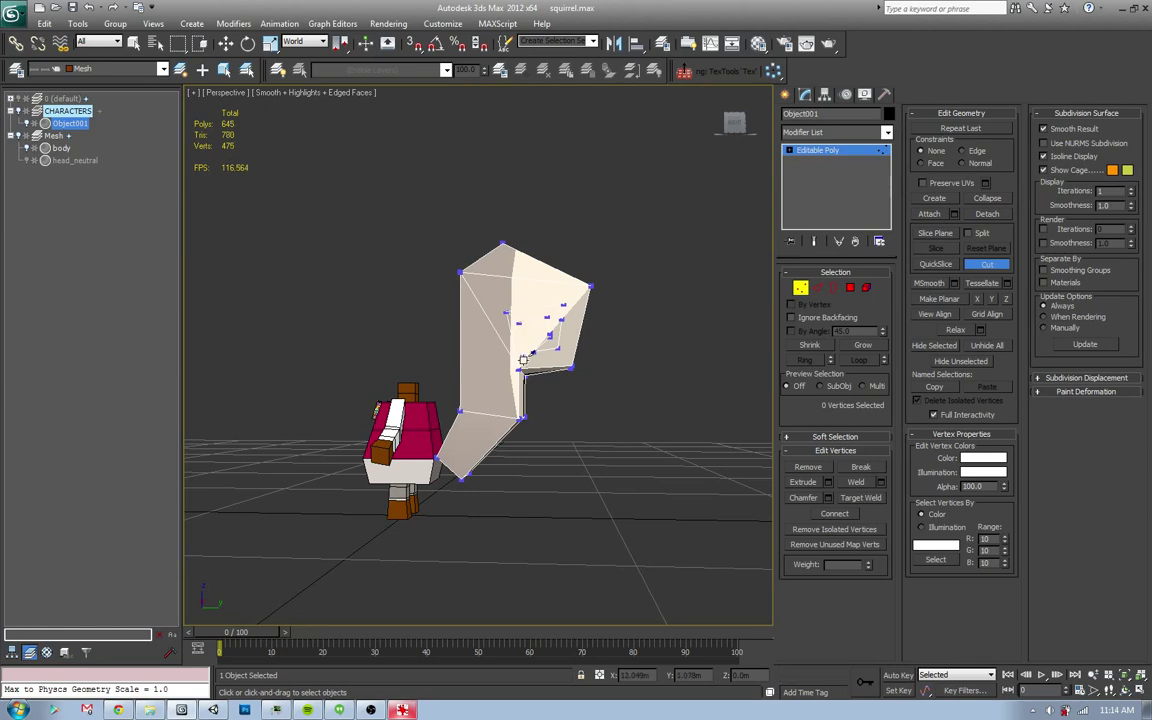
- Target Weld the three stray vertices inside the tail's curl onto one point
{"action": "key", "text": "alt+Tab"}
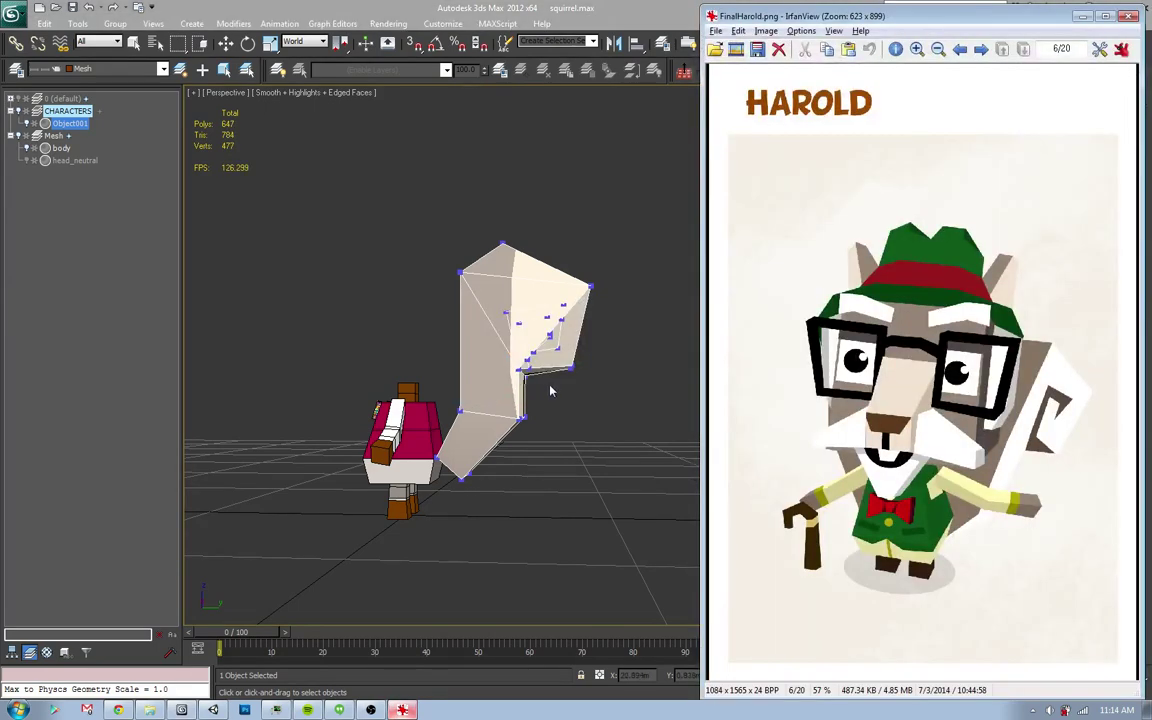
{"action": "key", "text": "alt+Tab"}
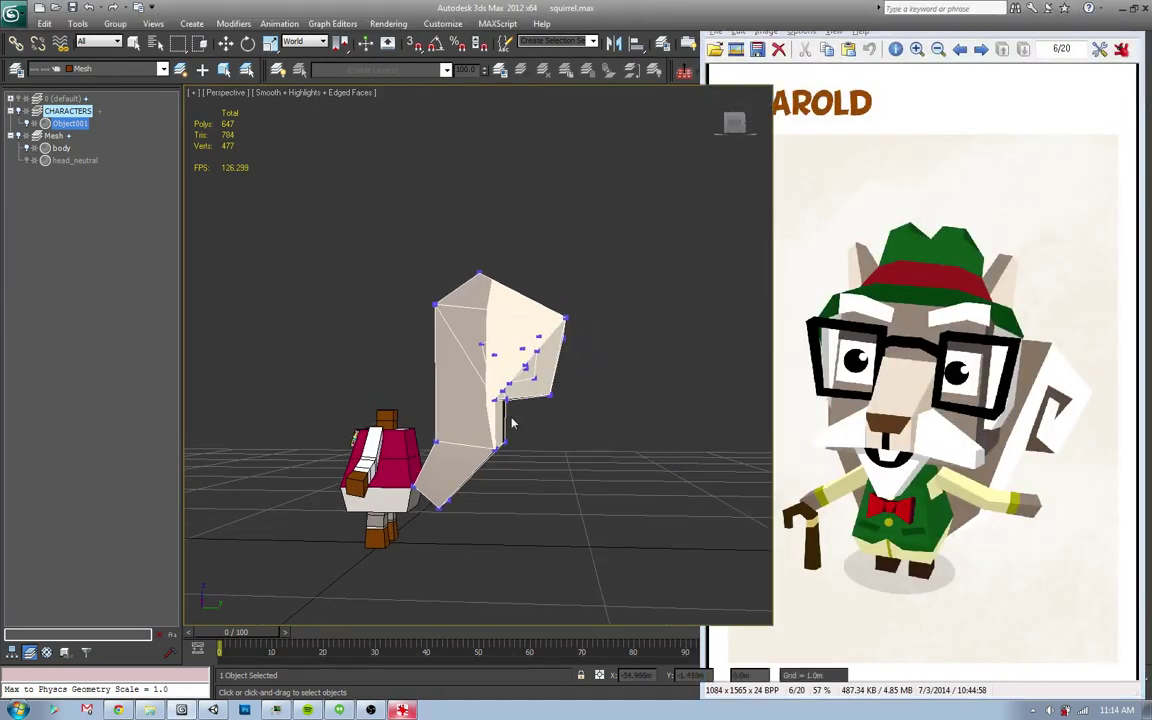
{"action": "scroll", "coordinate": [525, 360], "scroll_direction": "up", "scroll_amount": 2}
{"action": "scroll", "coordinate": [525, 360], "scroll_direction": "up", "scroll_amount": 3}
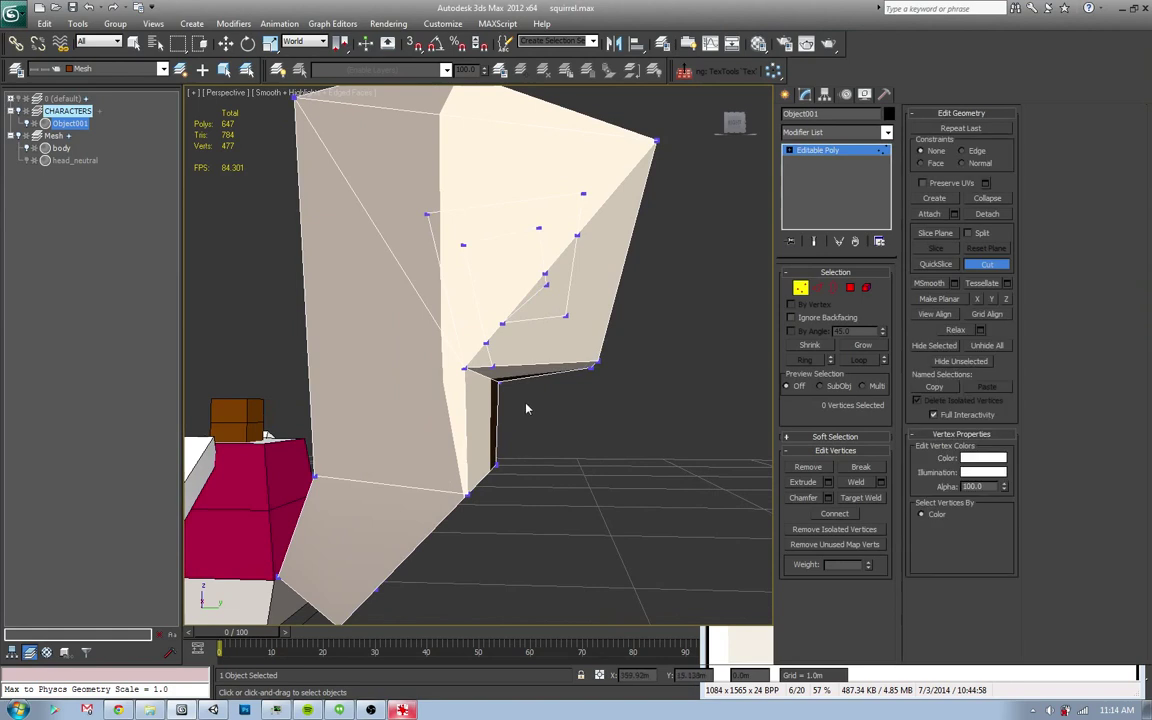
{"action": "left_click", "coordinate": [862, 498]}
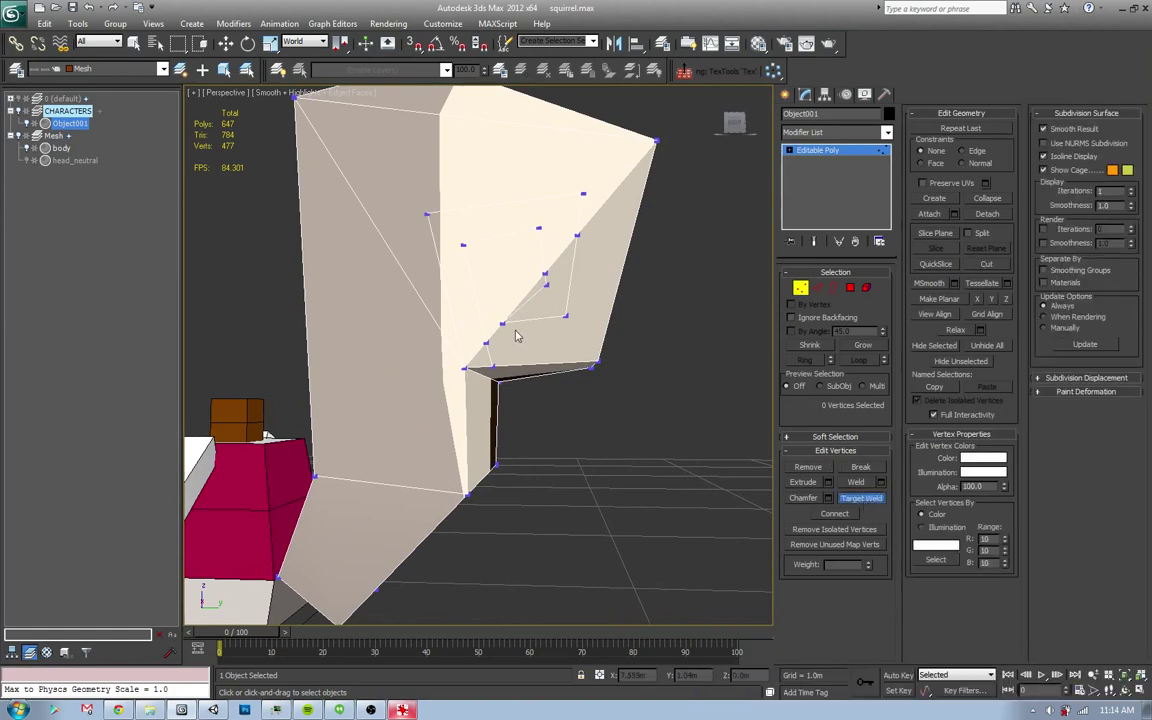
{"action": "left_click", "coordinate": [546, 284]}
{"action": "left_click", "coordinate": [565, 316]}
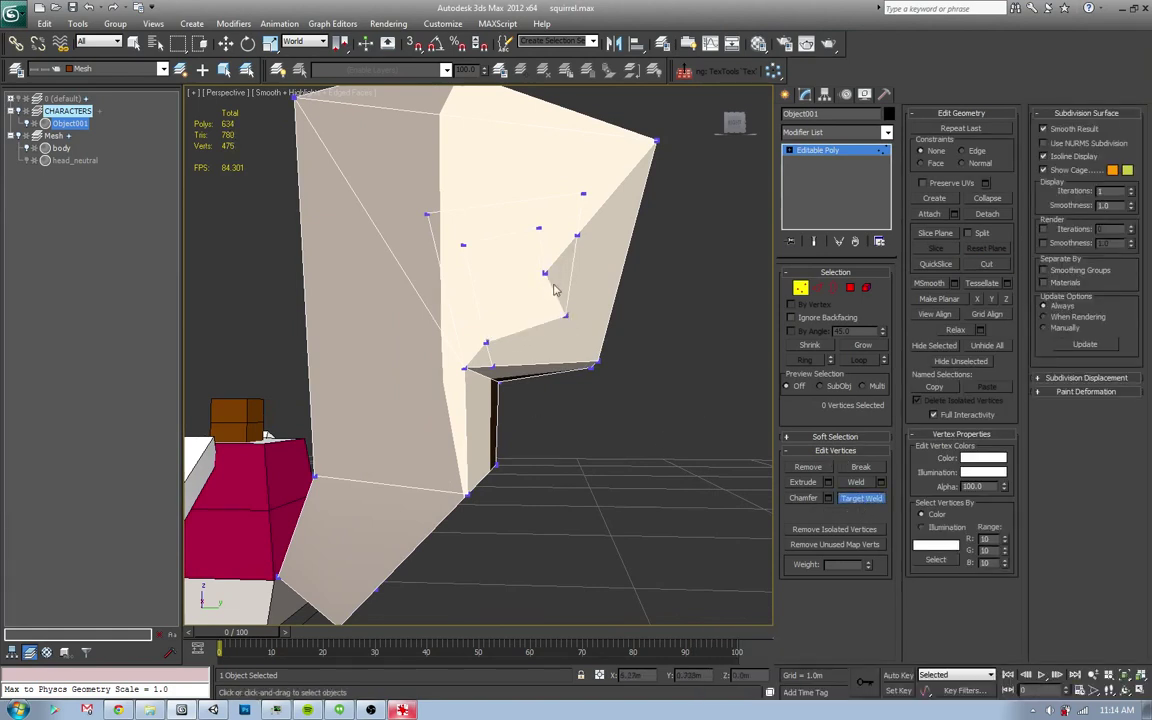
{"action": "left_click", "coordinate": [565, 316]}
- Remove the two leftover edges at the tail top and show the wireframe view
{"action": "left_click", "coordinate": [816, 289]}
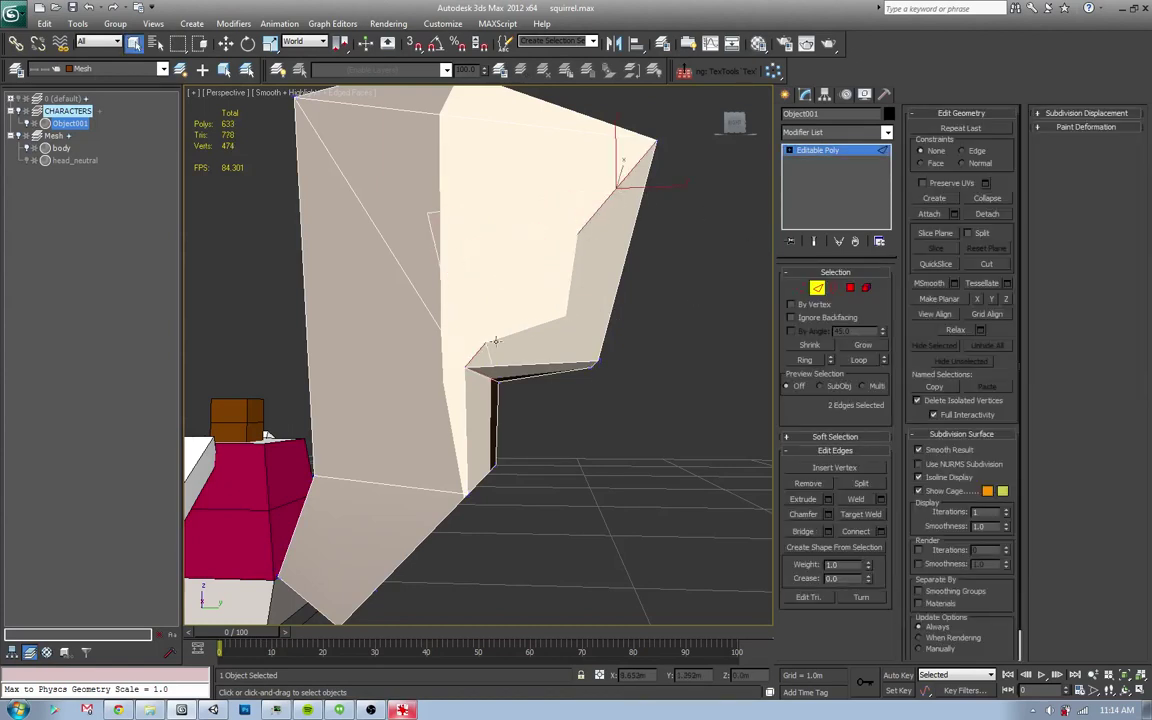
{"action": "key", "text": "ctrl+BackSpace"}
{"action": "key", "text": "F3"}
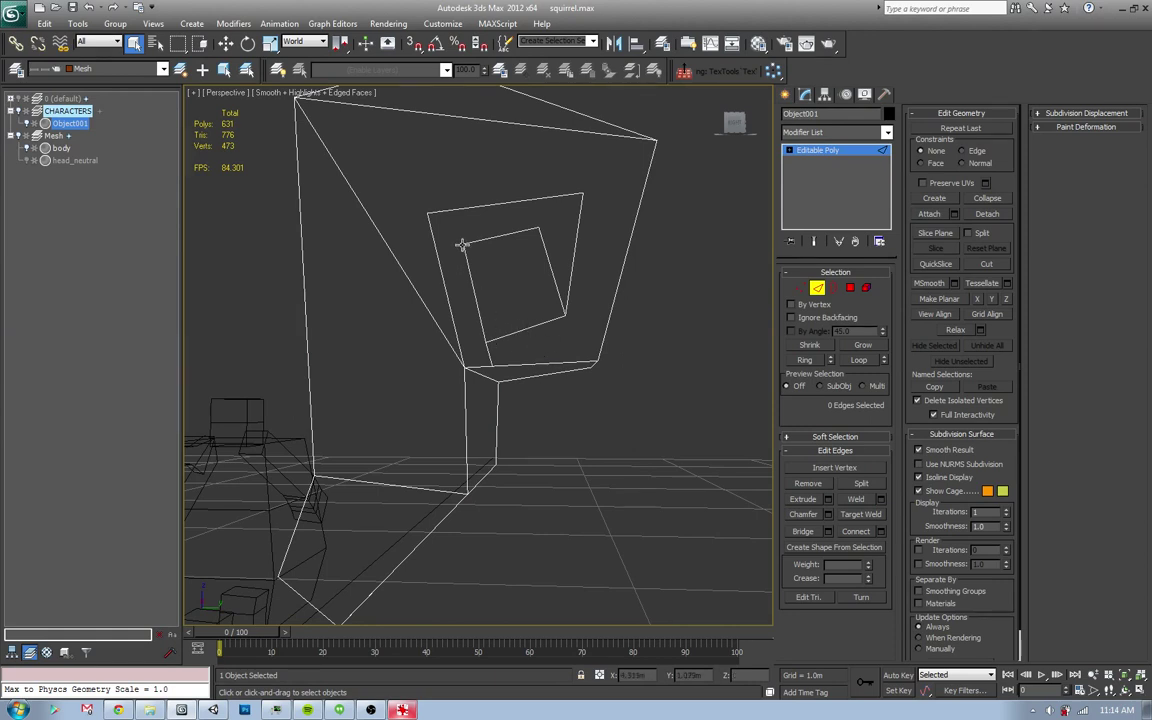
- Flatten the left-side tail cage vertices into one plane with Make Planar X
{"action": "key", "text": "1"}
{"action": "left_click_drag", "start_coordinate": [432, 238], "coordinate": [496, 286]}
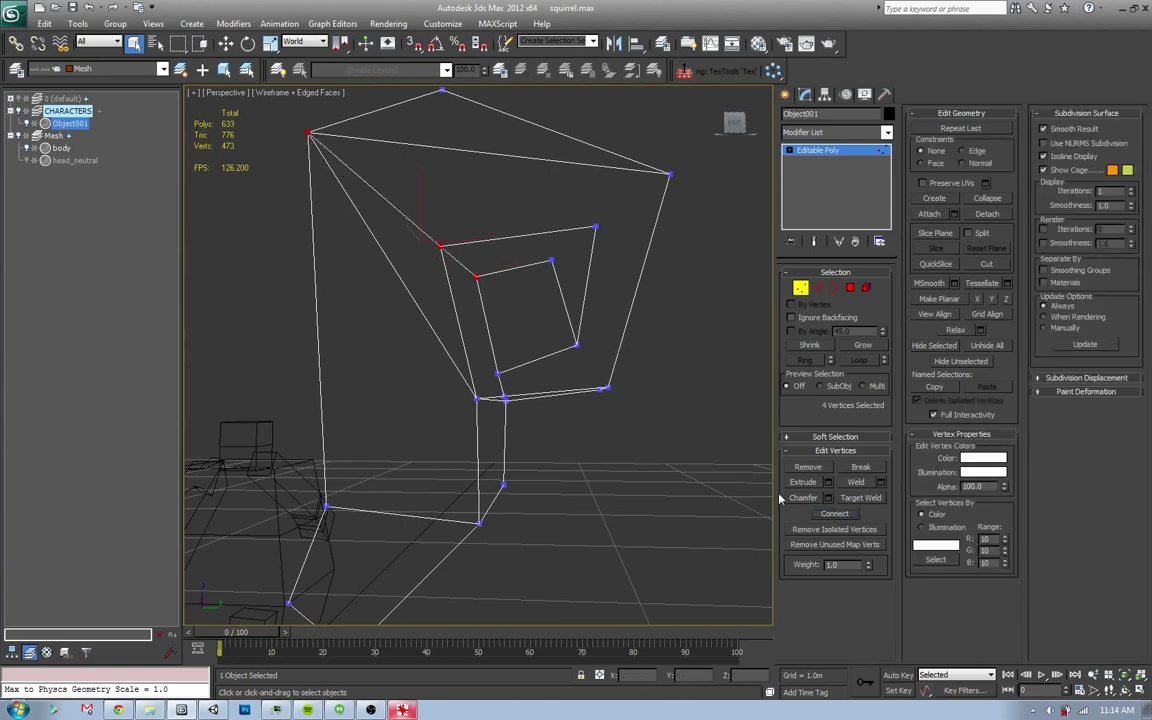
{"action": "left_click_drag", "start_coordinate": [605, 220], "coordinate": [540, 270]}
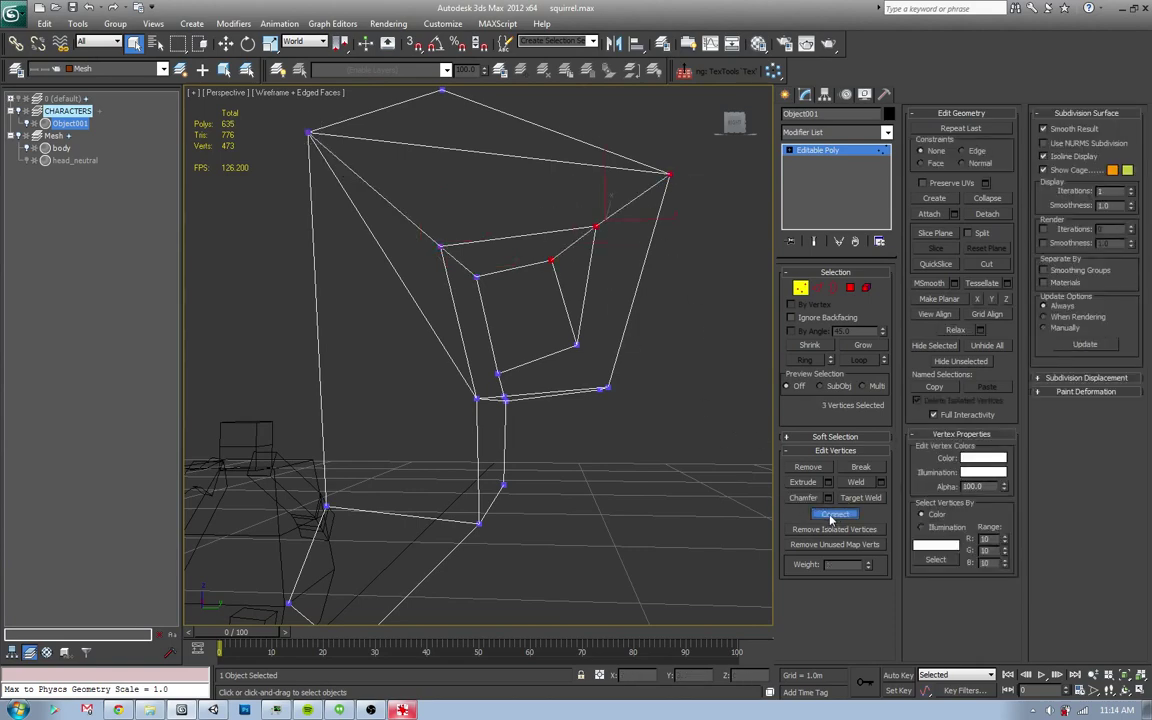
{"action": "middle_click_drag", "start_coordinate": [540, 470], "coordinate": [614, 462], "text": "alt"}
{"action": "scroll", "coordinate": [558, 434], "scroll_direction": "down", "scroll_amount": 3}
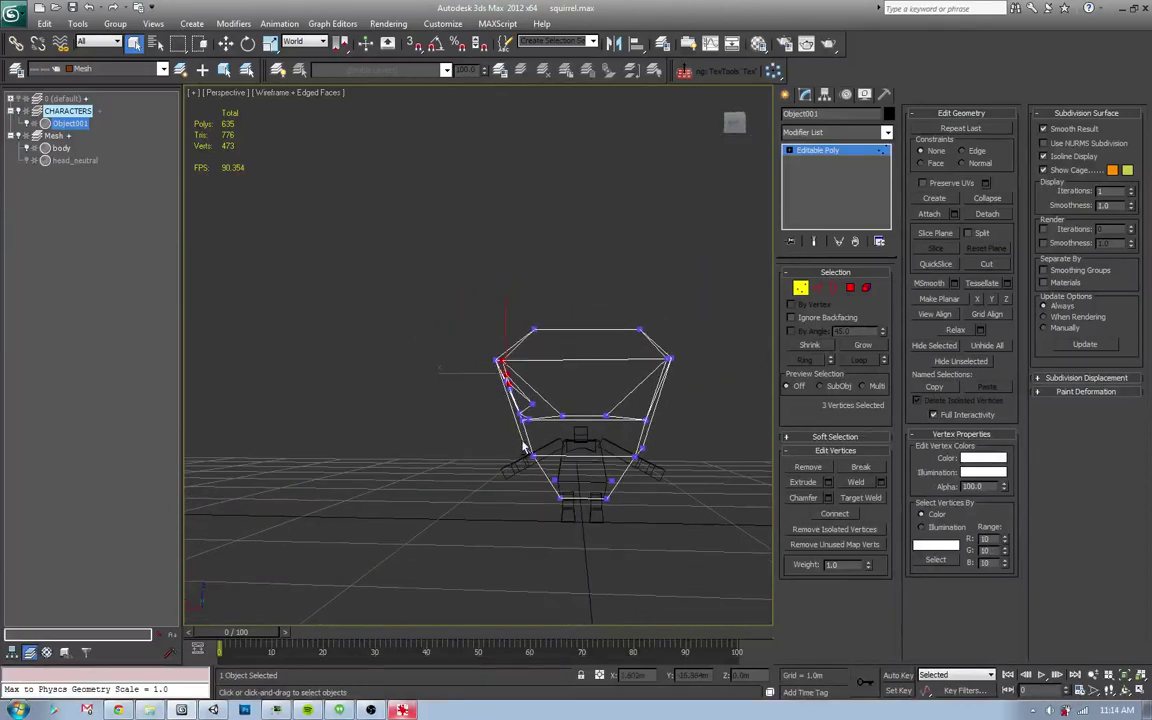
{"action": "left_click_drag", "start_coordinate": [452, 252], "coordinate": [577, 531]}
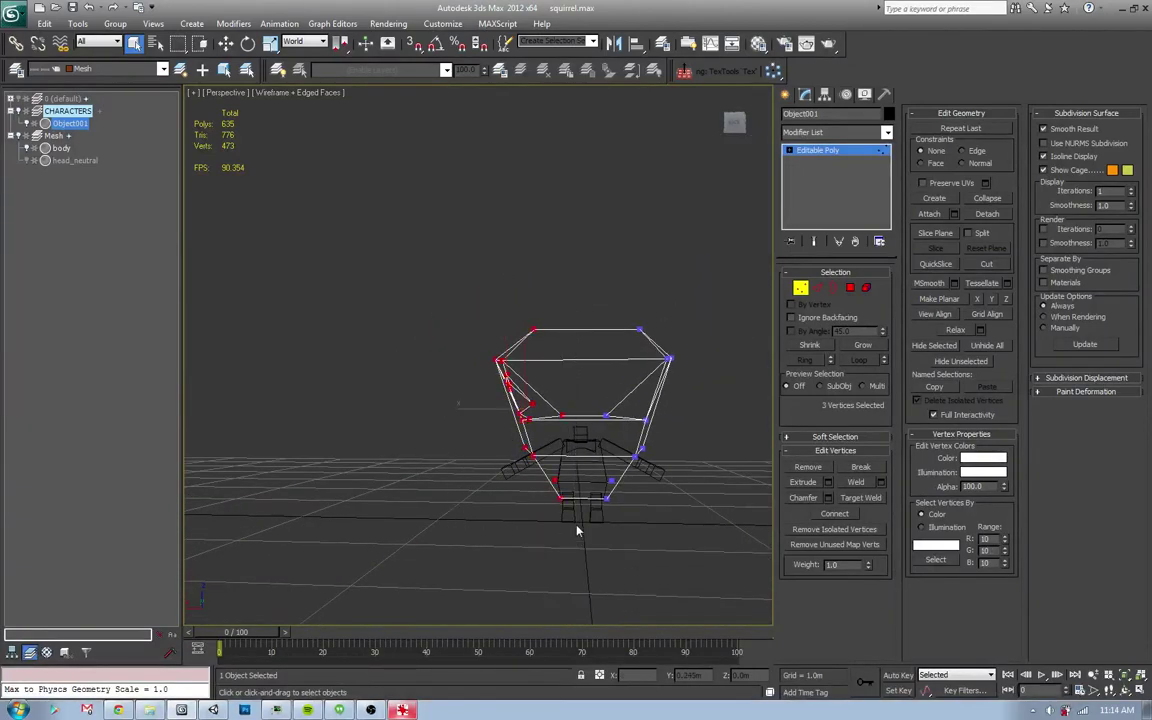
{"action": "left_click", "coordinate": [977, 300]}
- Shift the flattened vertices along X and return to shaded view
{"action": "middle_click_drag", "start_coordinate": [548, 462], "coordinate": [533, 449], "text": "alt"}
{"action": "key", "text": "w"}
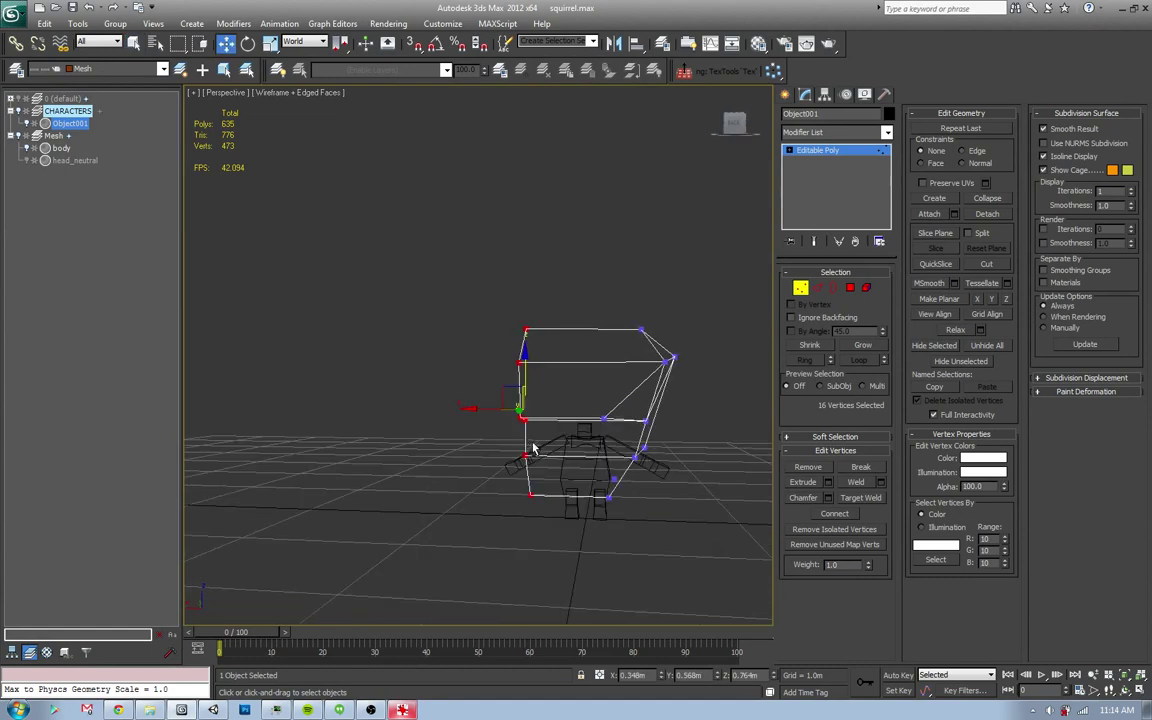
{"action": "left_click_drag", "start_coordinate": [482, 409], "coordinate": [510, 409]}
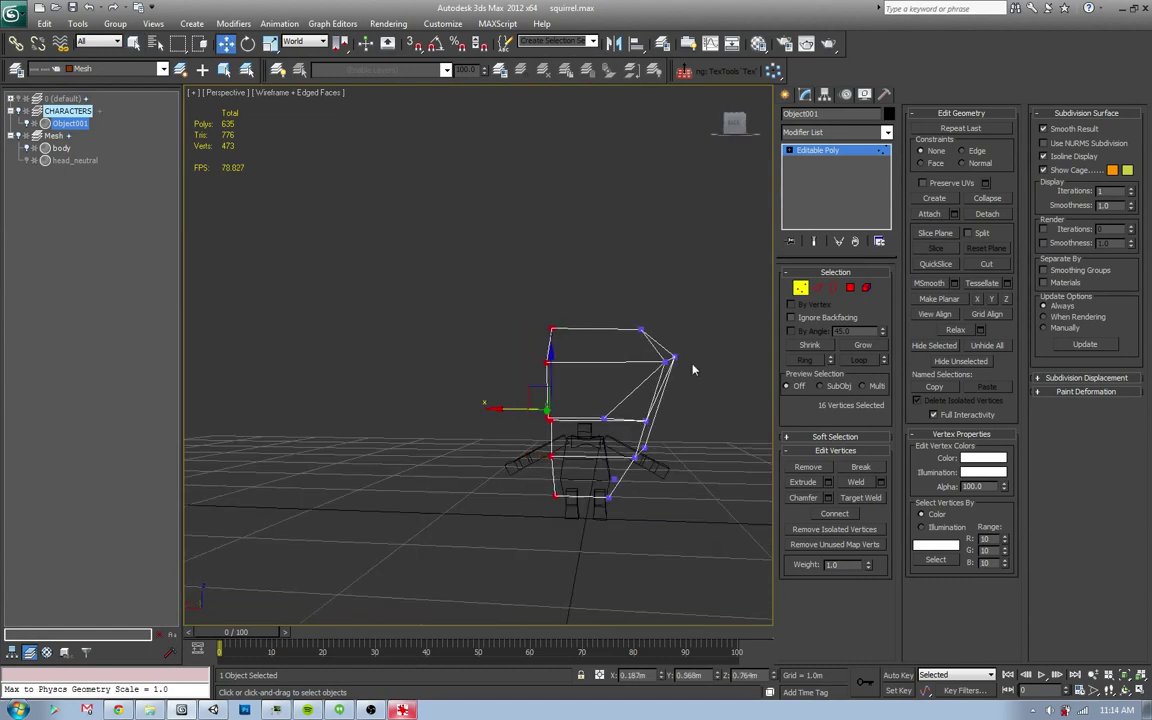
{"action": "left_click", "coordinate": [614, 535]}
{"action": "middle_click_drag", "start_coordinate": [614, 535], "coordinate": [658, 466], "text": "alt"}
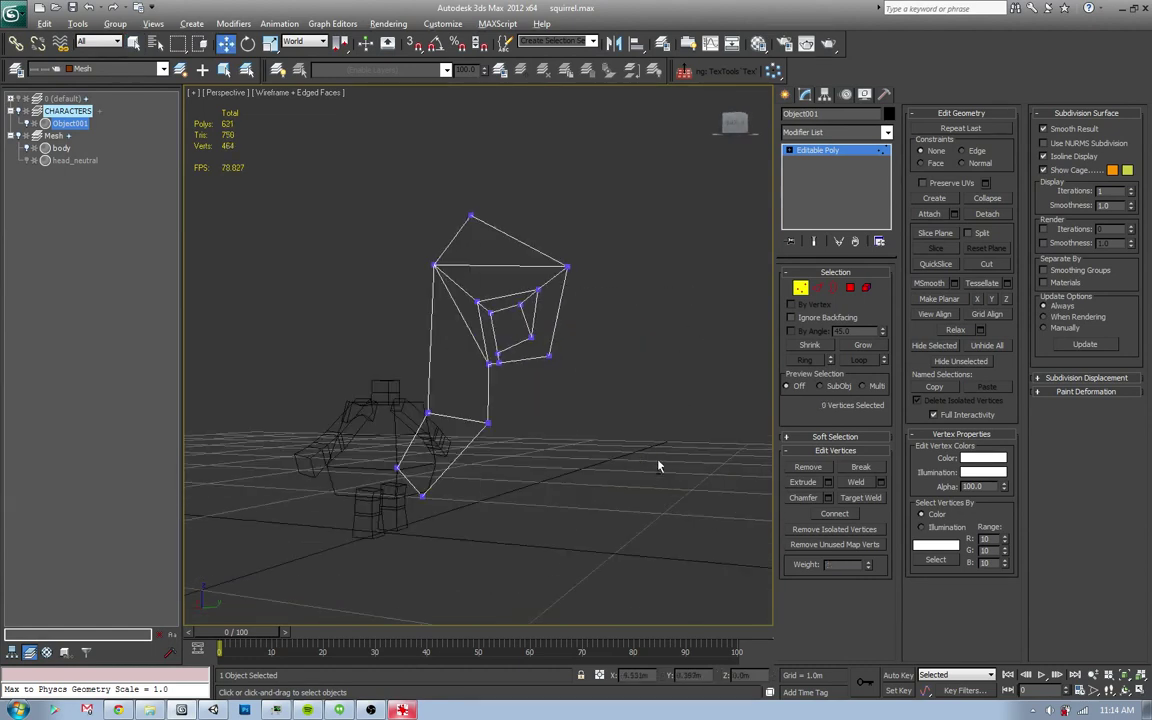
{"action": "key", "text": "F3"}
{"action": "mouse_move", "coordinate": [525, 437]}
{"action": "middle_mouse_down", "text": "alt"}
{"action": "mouse_move", "coordinate": [487, 392]}
{"action": "mouse_move", "coordinate": [492, 474]}
{"action": "mouse_move", "coordinate": [488, 465]}
{"action": "middle_mouse_up", "text": "alt"}
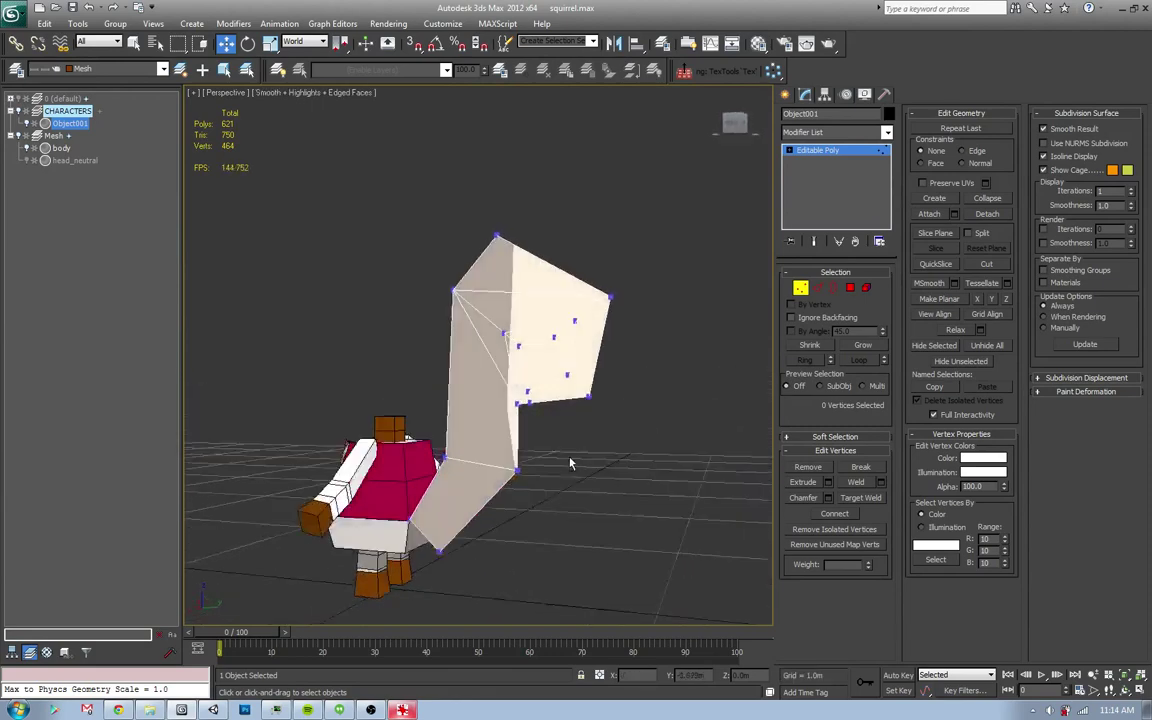
{"action": "key", "text": "alt+Tab"}
{"action": "key", "text": "alt+Tab"}
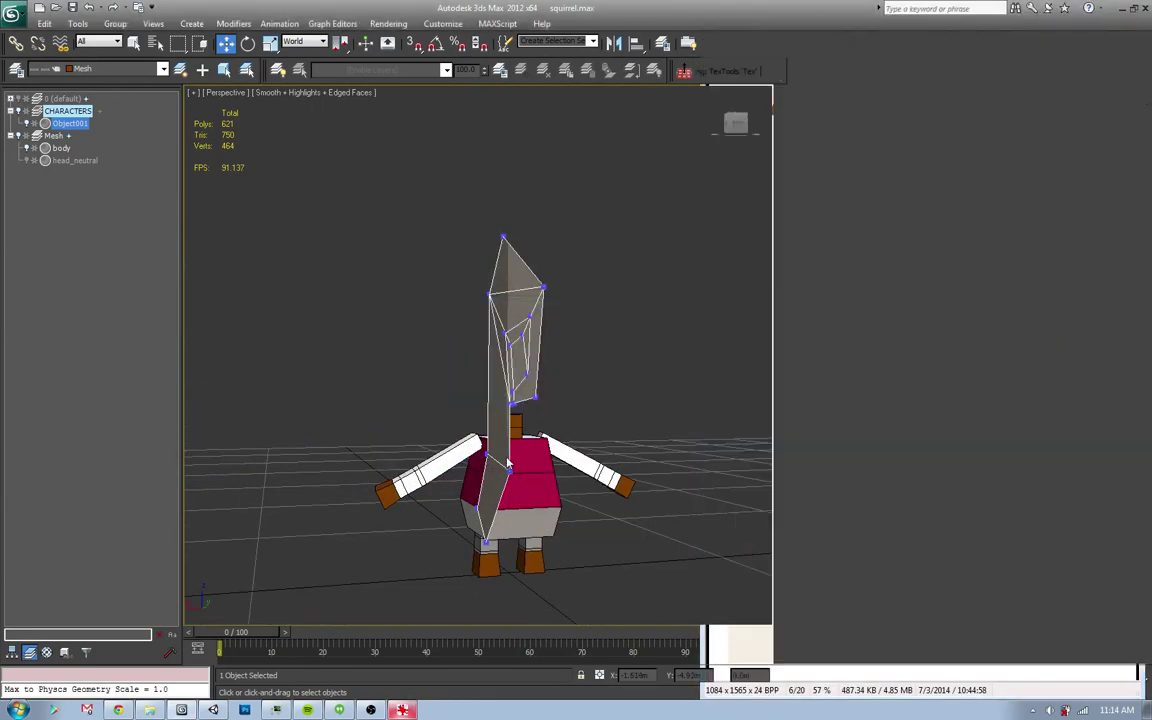
- Rotate the tail-tip vertices to tighten the curl
{"action": "mouse_move", "coordinate": [510, 464]}
{"action": "middle_mouse_down", "text": "alt"}
{"action": "mouse_move", "coordinate": [476, 411]}
{"action": "mouse_move", "coordinate": [492, 534]}
{"action": "mouse_move", "coordinate": [556, 522]}
{"action": "mouse_move", "coordinate": [567, 554]}
{"action": "mouse_move", "coordinate": [555, 540]}
{"action": "middle_mouse_up", "text": "alt"}
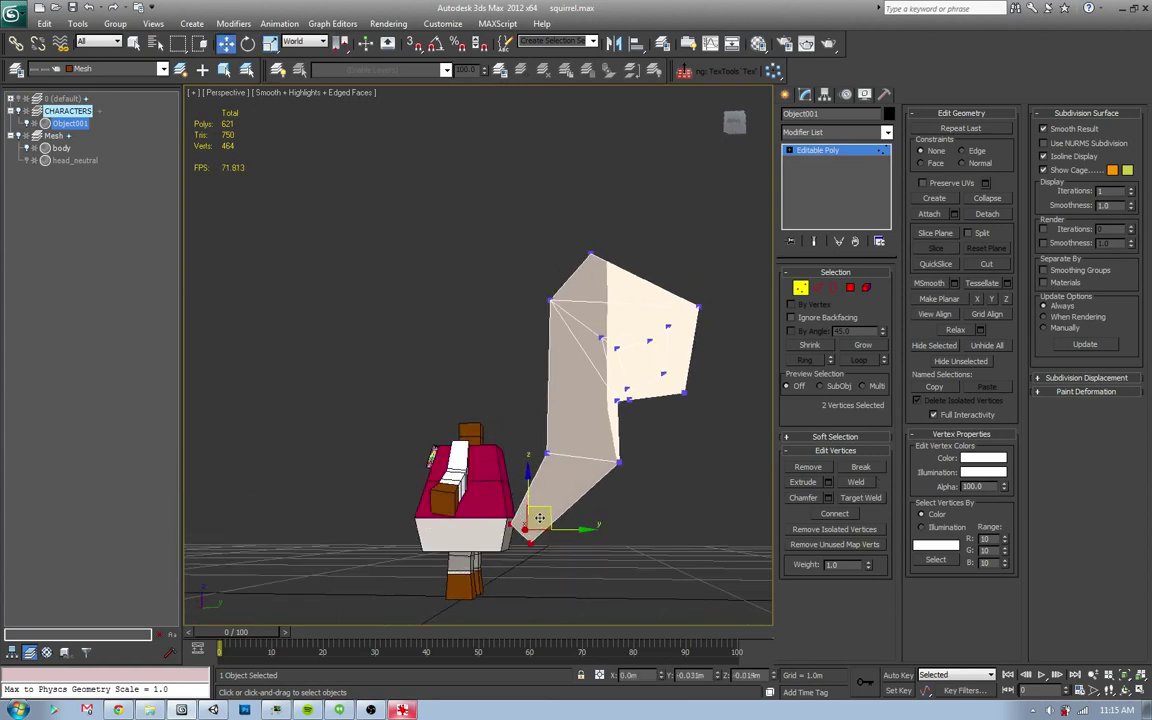
{"action": "left_click_drag", "start_coordinate": [746, 206], "coordinate": [527, 476]}
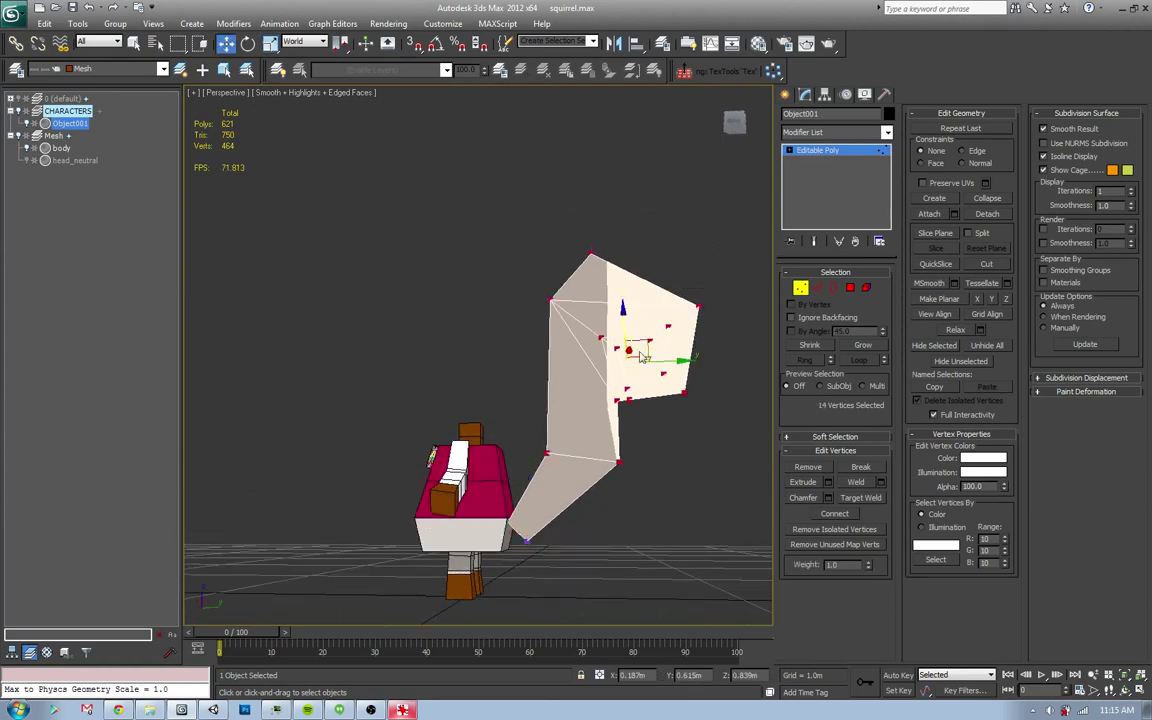
{"action": "mouse_move", "coordinate": [645, 351]}
{"action": "left_mouse_down"}
{"action": "mouse_move", "coordinate": [635, 325]}
{"action": "mouse_move", "coordinate": [661, 369]}
{"action": "mouse_move", "coordinate": [650, 380]}
{"action": "left_mouse_up"}
{"action": "key", "text": "e"}
{"action": "key", "text": "q"}
{"action": "left_click", "coordinate": [659, 438]}
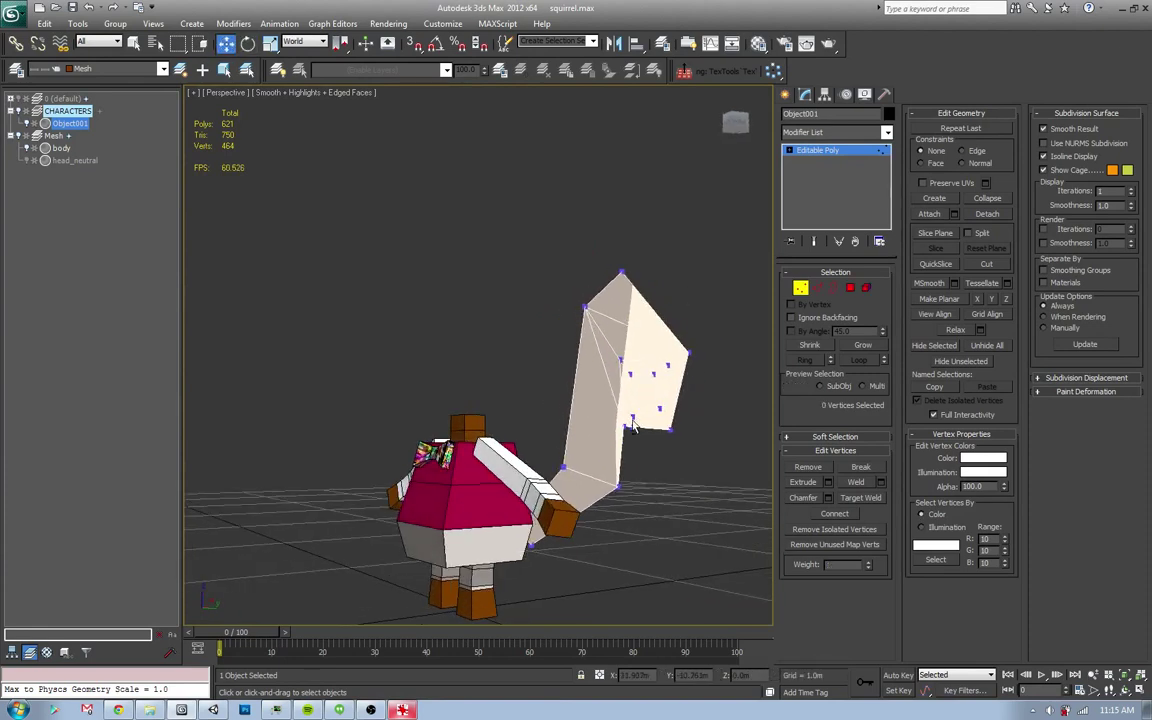
{"action": "middle_click_drag", "start_coordinate": [659, 438], "coordinate": [650, 432], "text": "alt"}
- Nudge the 14 tail-tip vertices along X
{"action": "left_click_drag", "start_coordinate": [512, 207], "coordinate": [632, 445]}
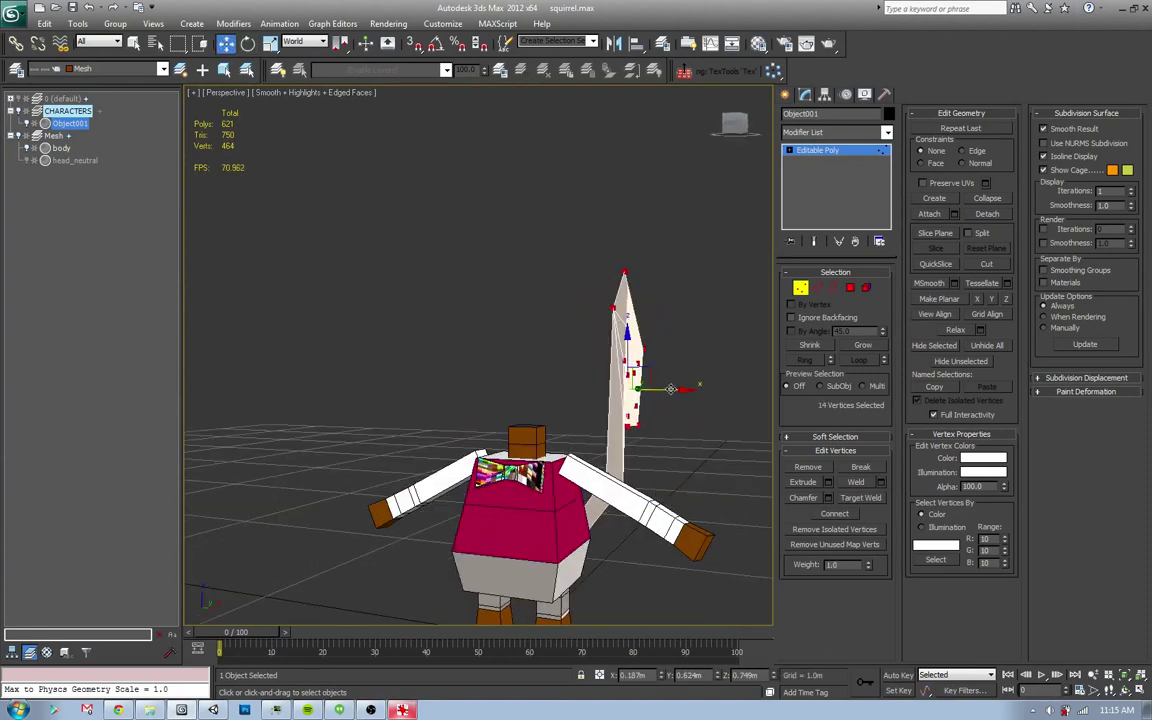
{"action": "left_click_drag", "start_coordinate": [671, 388], "coordinate": [680, 427]}
{"action": "left_click_drag", "start_coordinate": [530, 212], "coordinate": [632, 442]}
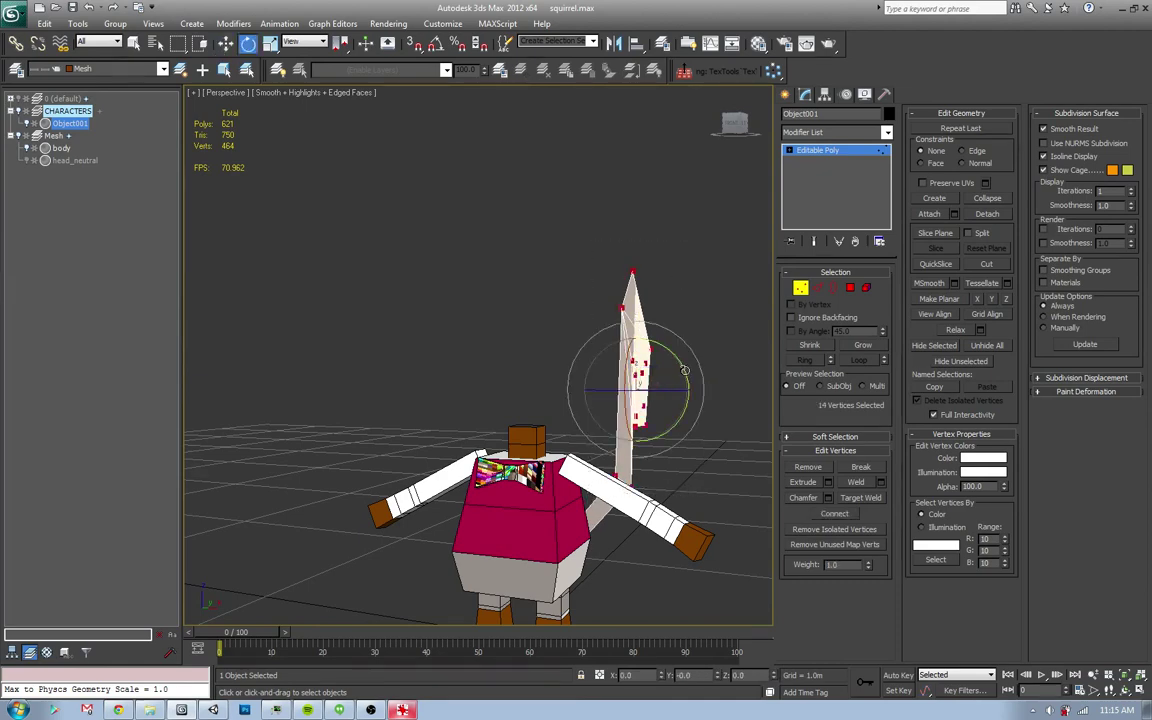
{"action": "middle_click_drag", "start_coordinate": [656, 399], "coordinate": [666, 393], "text": "alt"}
{"action": "left_click", "coordinate": [610, 419]}
{"action": "middle_click_drag", "start_coordinate": [610, 419], "coordinate": [601, 423], "text": "alt"}
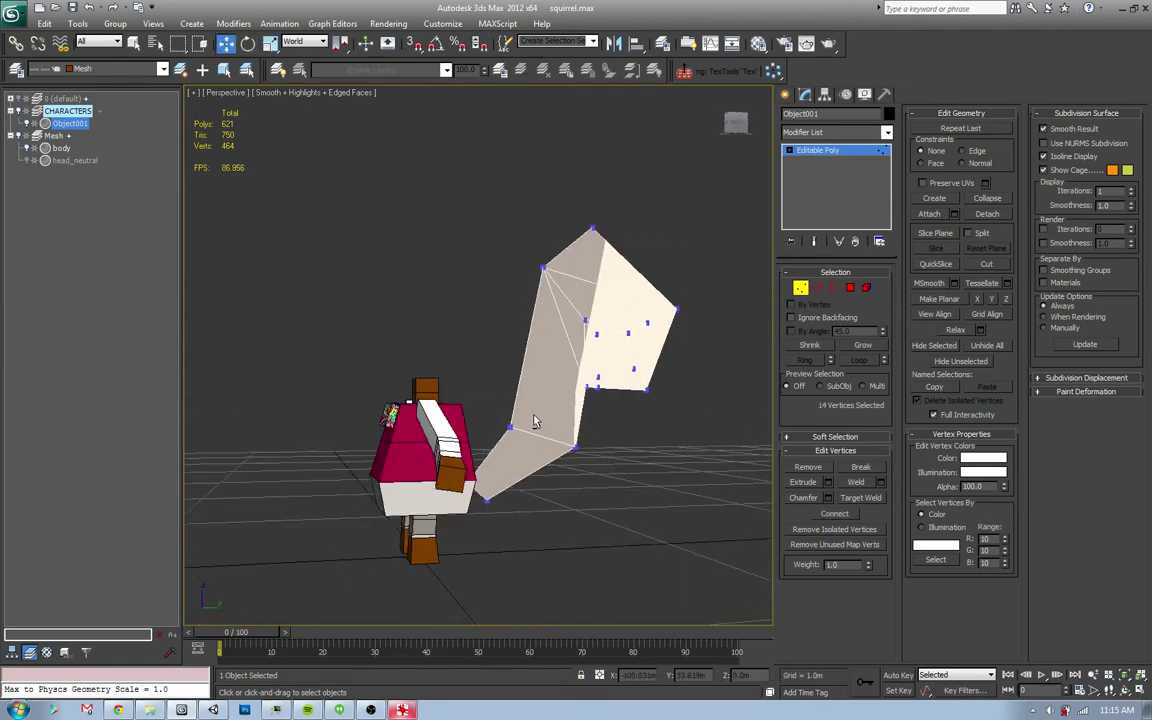
- Lower the tail's top vertex slightly, checking it against the Harold reference
{"action": "key", "text": "alt+Tab"}
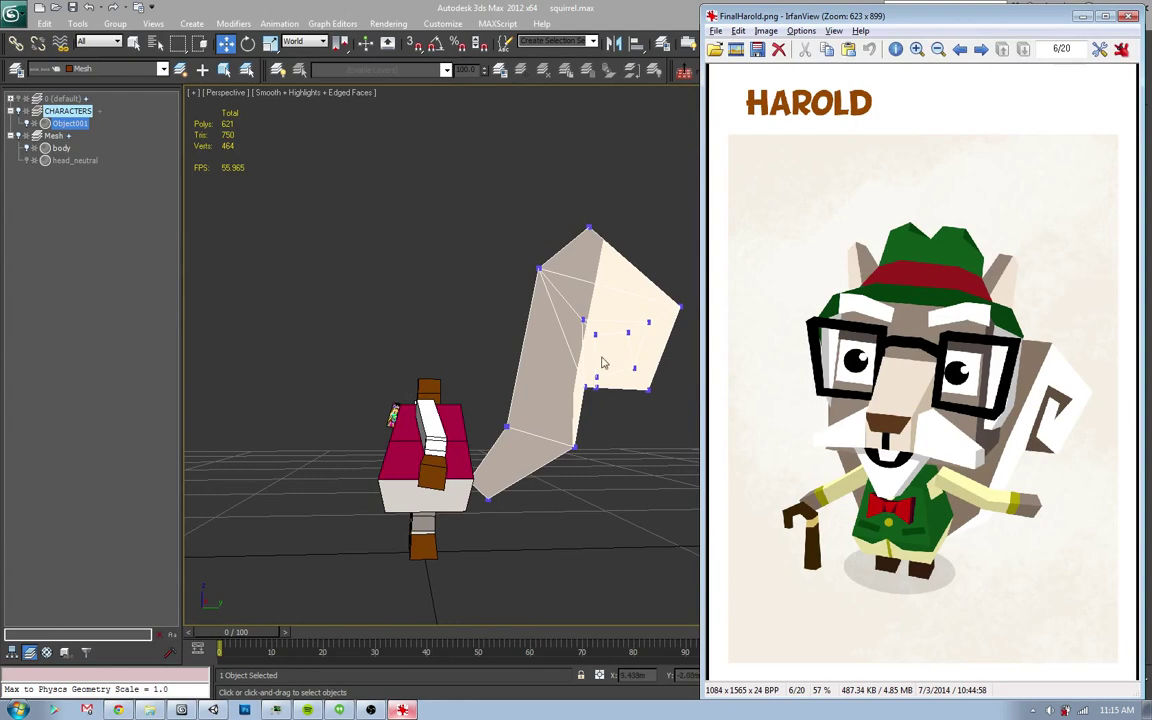
{"action": "left_click", "coordinate": [588, 232]}
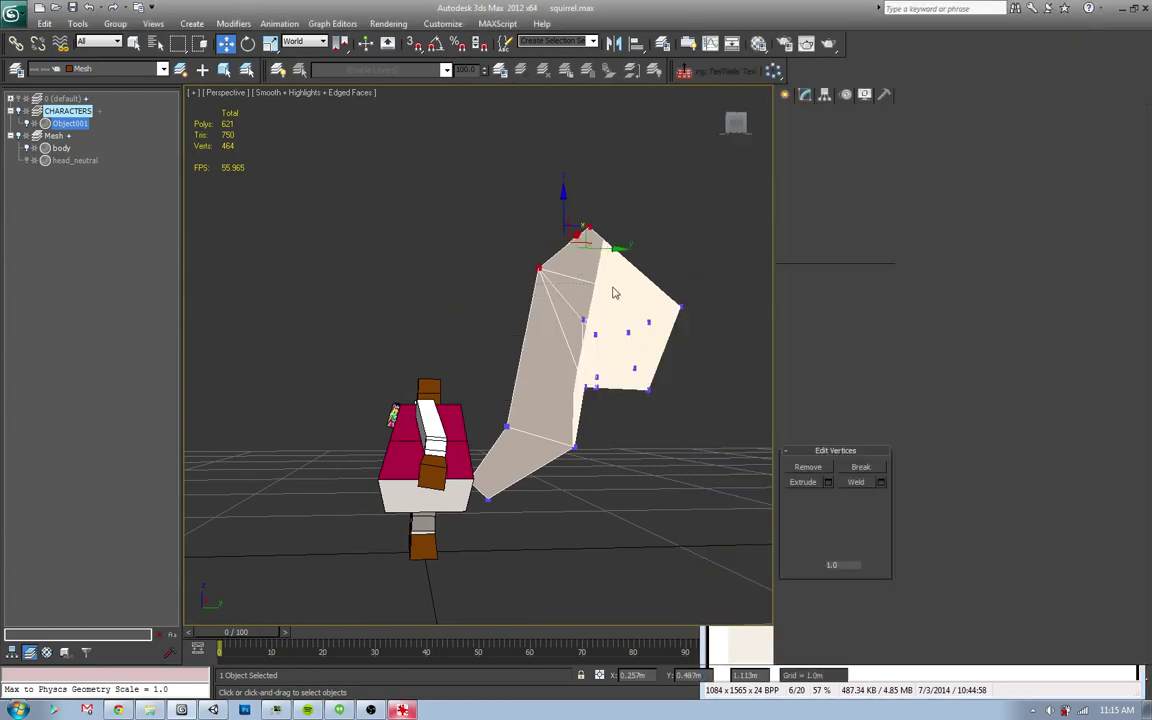
{"action": "left_click_drag", "start_coordinate": [587, 232], "coordinate": [577, 245]}
{"action": "left_click", "coordinate": [576, 205]}
{"action": "key", "text": "alt+Tab"}
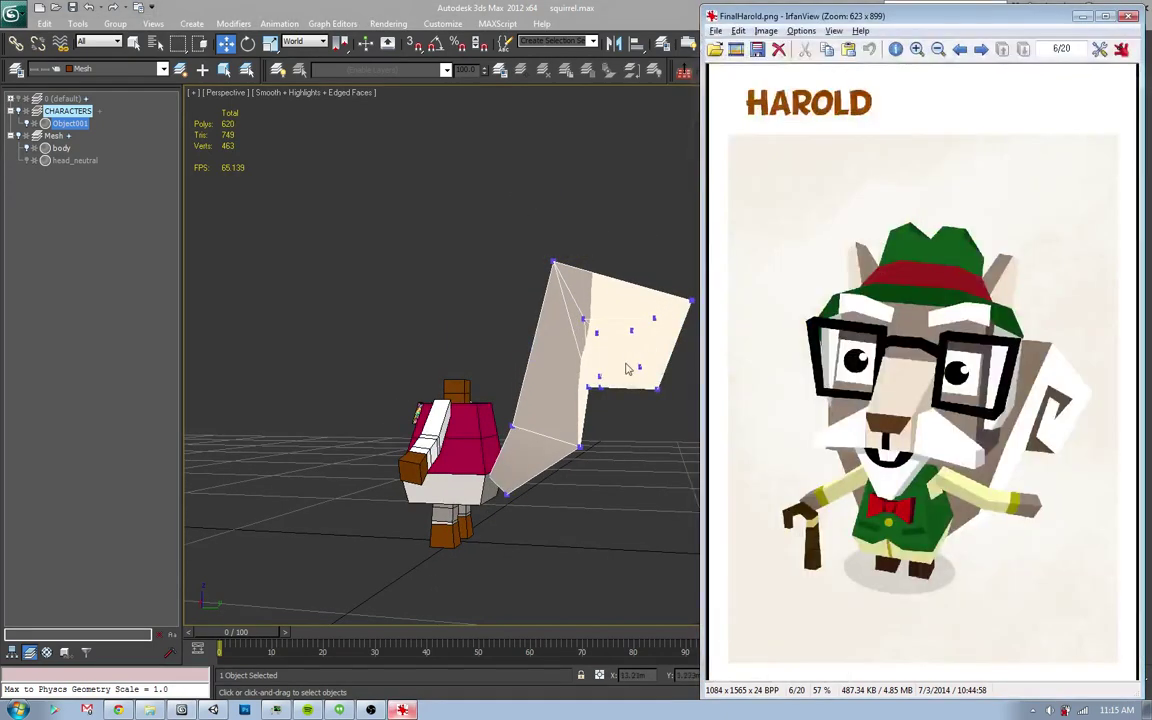
{"action": "key", "text": "alt+Tab"}
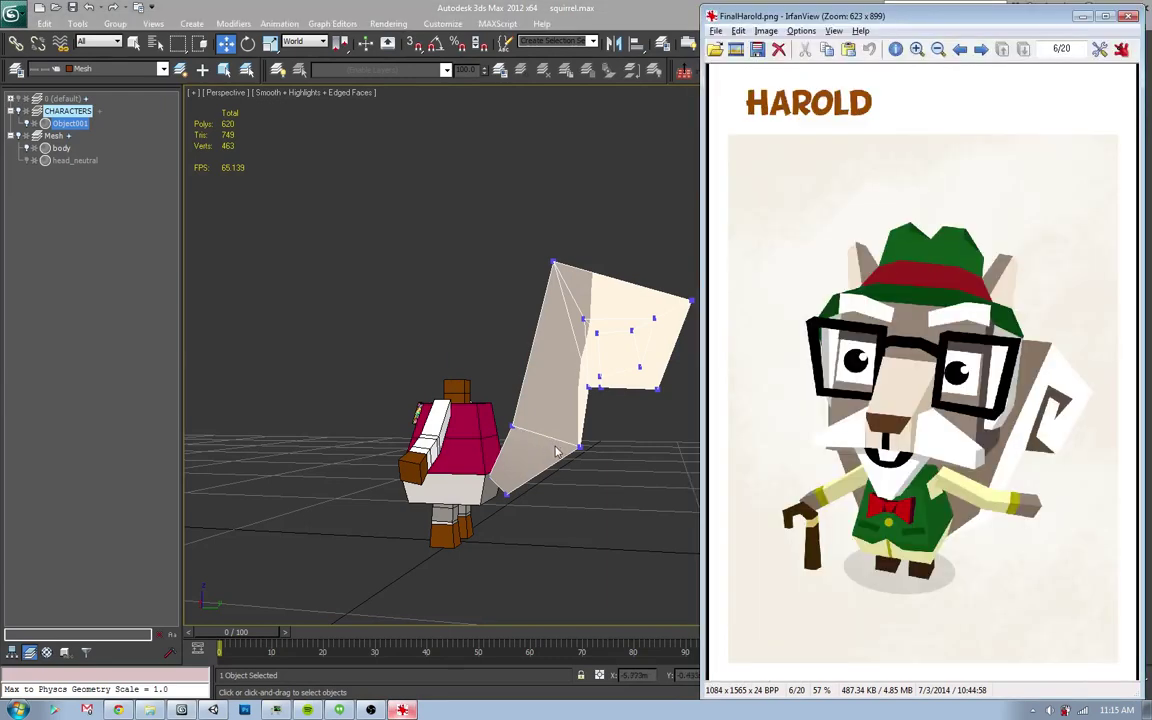
{"action": "key", "text": "alt+Tab"}
{"action": "scroll", "coordinate": [570, 410], "scroll_direction": "up", "scroll_amount": 5}
- Try moving the top-right tail vertex left, then undo the change
{"action": "scroll", "coordinate": [586, 372], "scroll_direction": "up", "scroll_amount": 2}
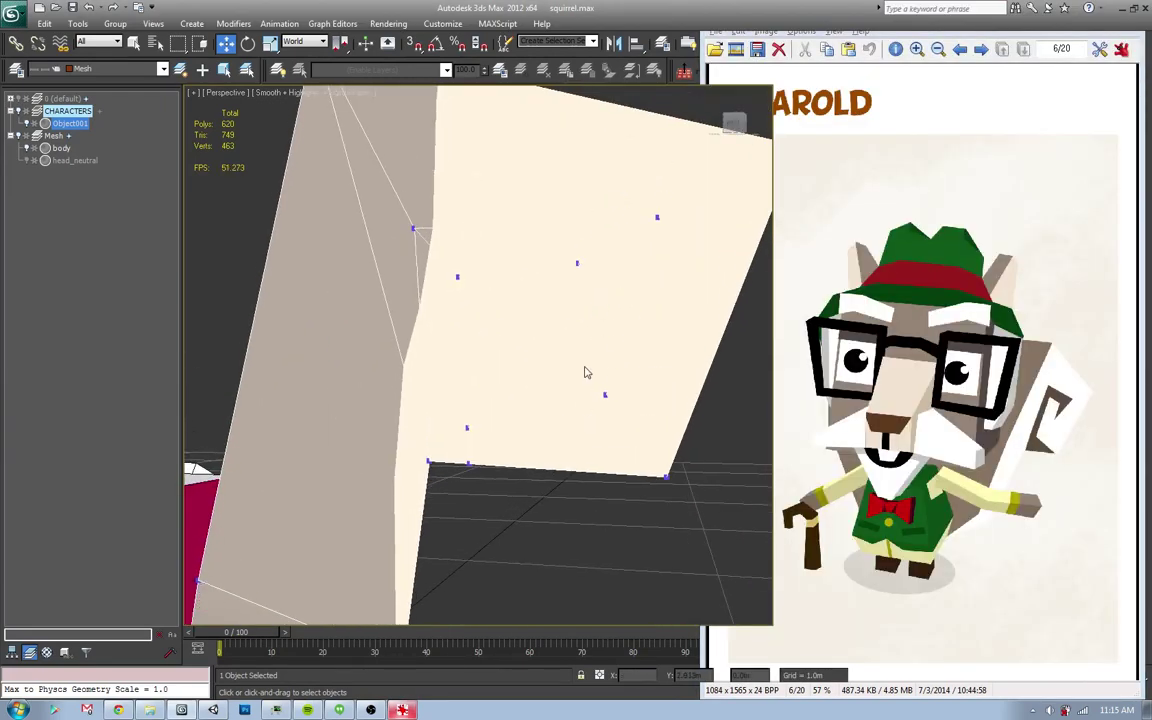
{"action": "left_click_drag", "start_coordinate": [600, 293], "coordinate": [600, 293]}
{"action": "mouse_move", "coordinate": [646, 186]}
{"action": "left_mouse_down"}
{"action": "mouse_move", "coordinate": [673, 224]}
{"action": "mouse_move", "coordinate": [620, 212]}
{"action": "left_mouse_up"}
{"action": "left_click", "coordinate": [605, 395]}
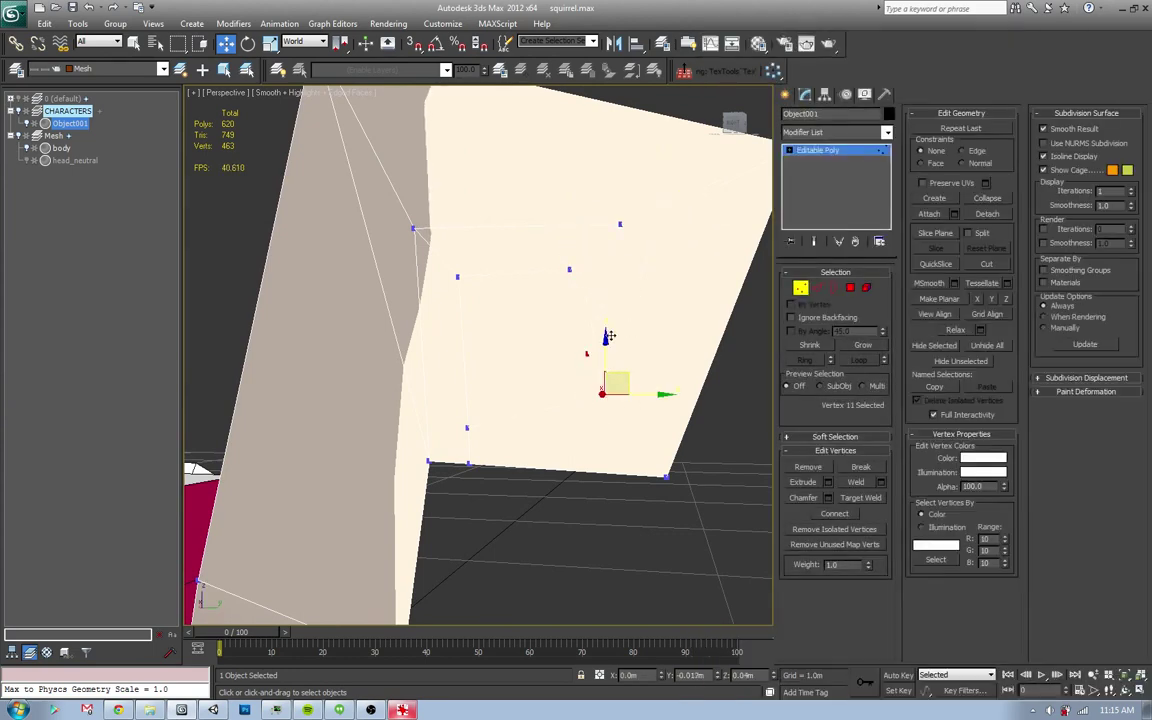
{"action": "key", "text": "ctrl+z"}
{"action": "key", "text": "ctrl+z"}
{"action": "key", "text": "ctrl+z"}
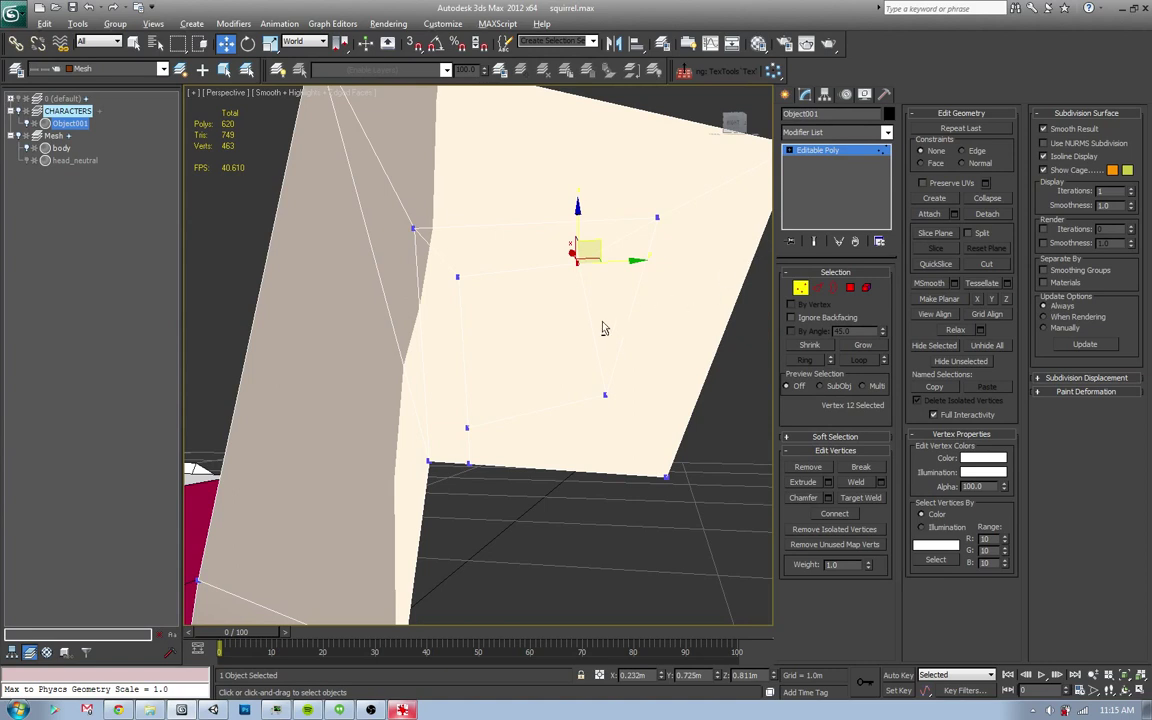
- Using Local coordinates, pull the top-right and lower tail vertices slightly inward
{"action": "key", "text": "alt+l"}
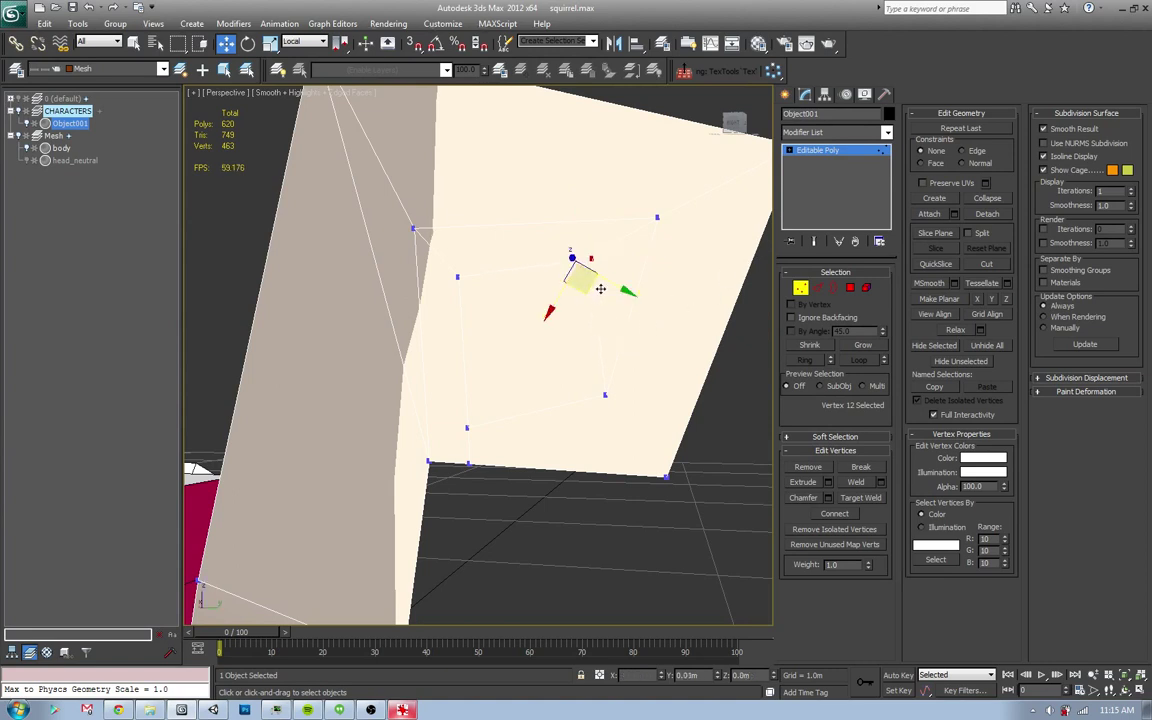
{"action": "left_click", "coordinate": [657, 214]}
{"action": "left_click_drag", "start_coordinate": [681, 231], "coordinate": [647, 239]}
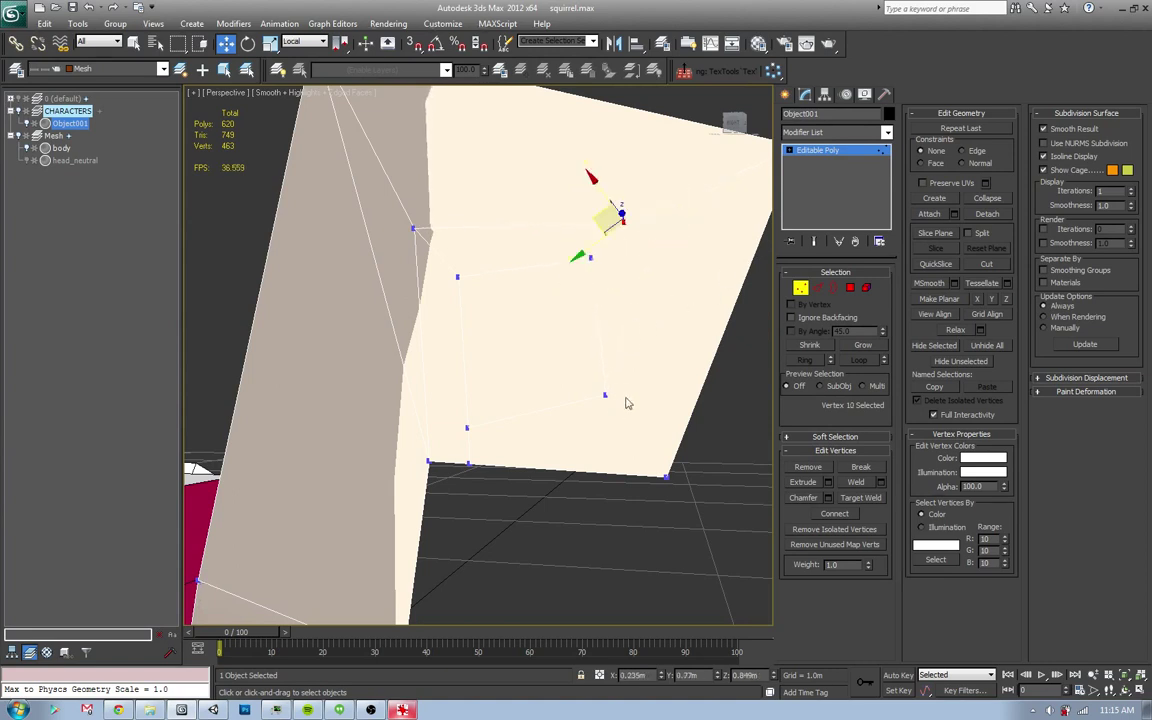
{"action": "left_click", "coordinate": [604, 396]}
{"action": "mouse_move", "coordinate": [604, 436]}
{"action": "middle_mouse_down", "text": "alt"}
{"action": "mouse_move", "coordinate": [558, 437]}
{"action": "mouse_move", "coordinate": [604, 436]}
{"action": "middle_mouse_up", "text": "alt"}
{"action": "left_click_drag", "start_coordinate": [606, 415], "coordinate": [606, 417]}
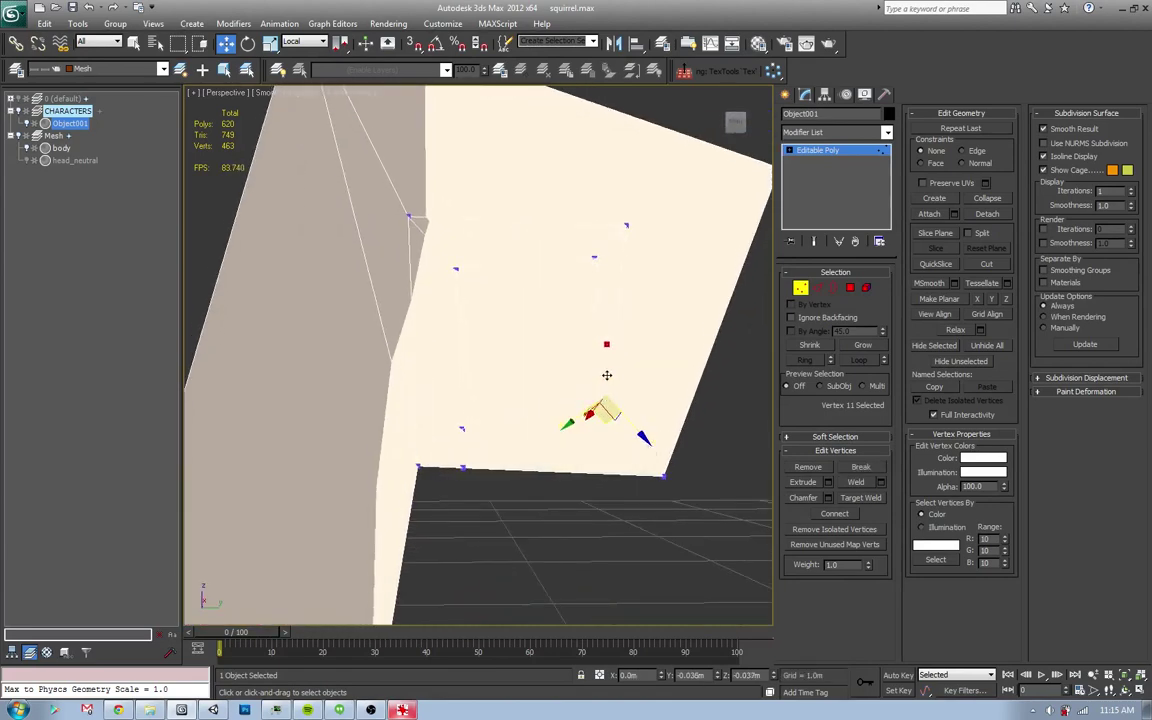
- Select the tail's open border in Border mode
{"action": "middle_click_drag", "start_coordinate": [606, 372], "coordinate": [689, 411], "text": "alt"}
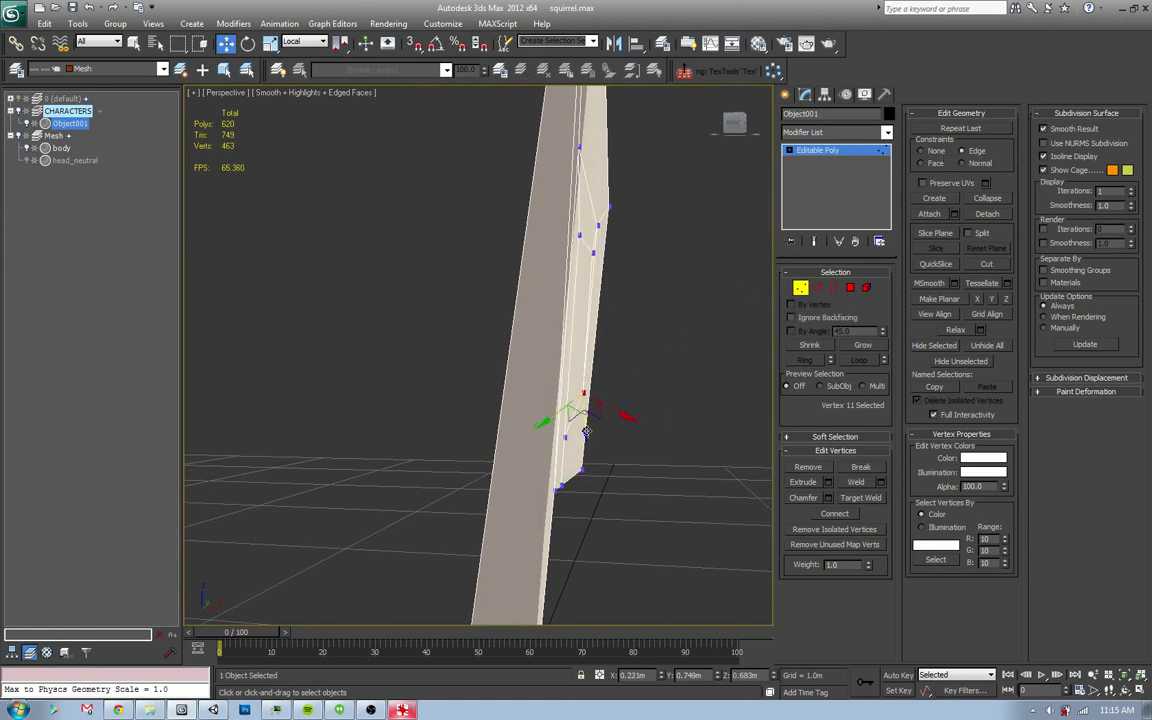
{"action": "mouse_move", "coordinate": [626, 397]}
{"action": "middle_mouse_down", "text": "alt"}
{"action": "mouse_move", "coordinate": [556, 397]}
{"action": "mouse_move", "coordinate": [570, 395]}
{"action": "middle_mouse_up", "text": "alt"}
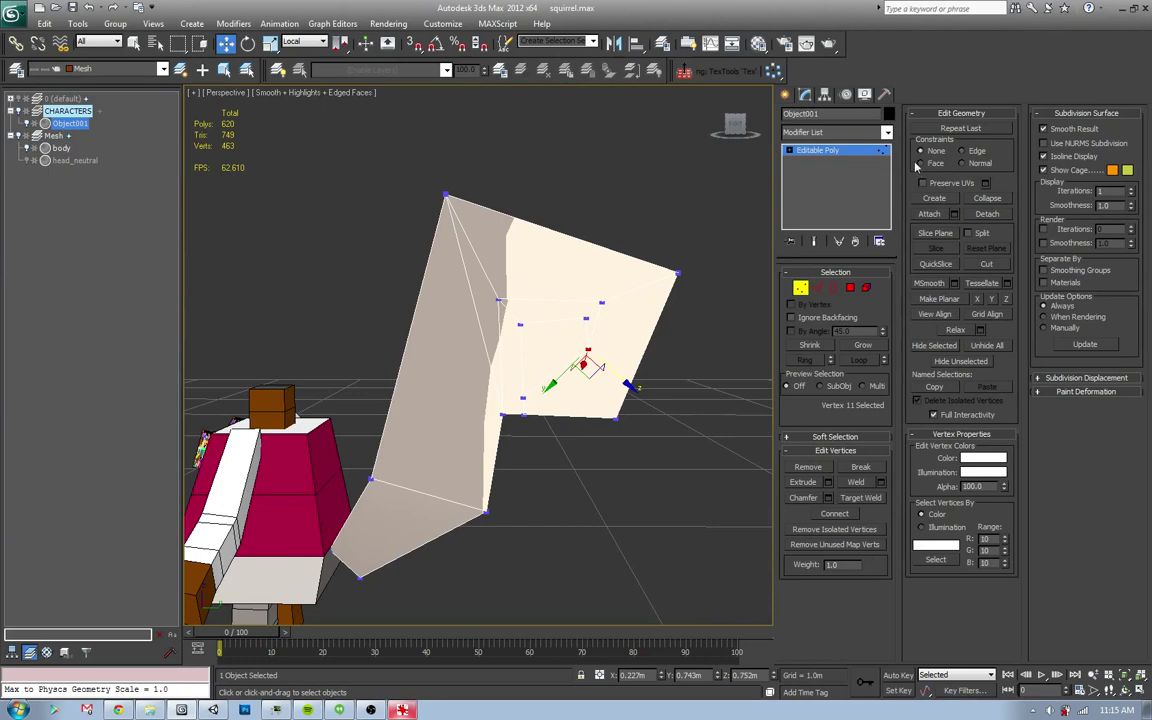
{"action": "left_click", "coordinate": [517, 333]}
{"action": "mouse_move", "coordinate": [517, 333]}
{"action": "middle_mouse_down", "text": "alt"}
{"action": "mouse_move", "coordinate": [527, 381]}
{"action": "mouse_move", "coordinate": [632, 381]}
{"action": "middle_mouse_up", "text": "alt"}
{"action": "left_click", "coordinate": [833, 288]}
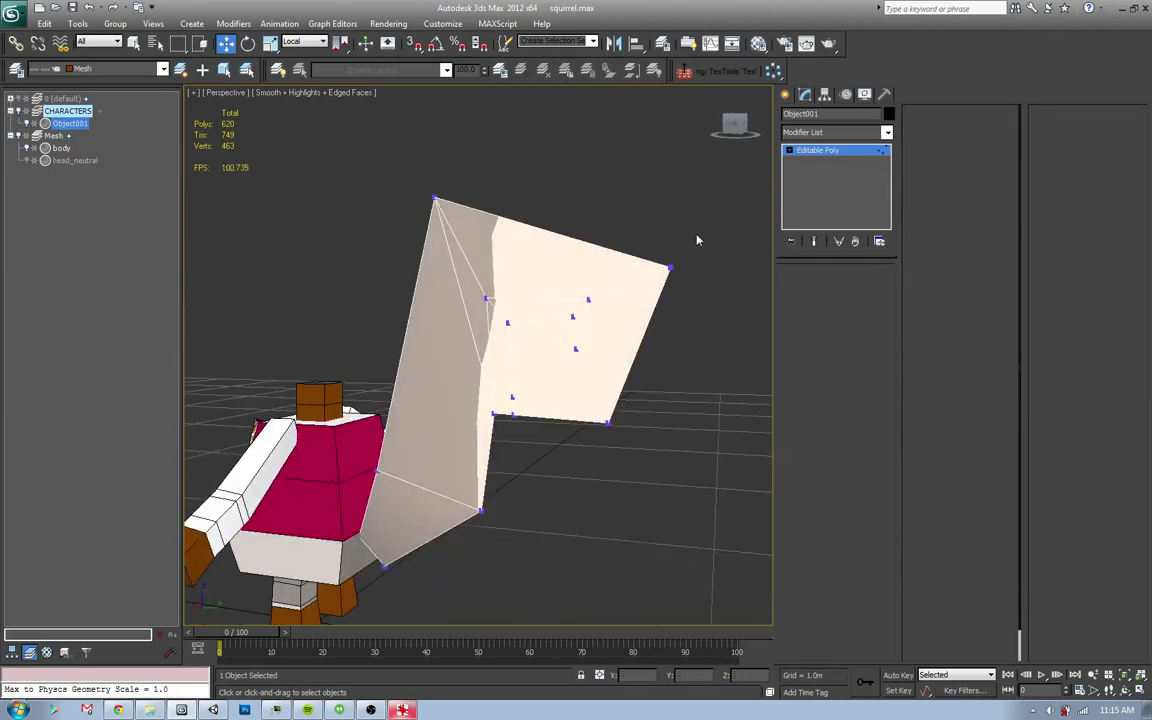
{"action": "left_click", "coordinate": [640, 330]}
{"action": "middle_click_drag", "start_coordinate": [560, 398], "coordinate": [520, 420], "text": "alt"}
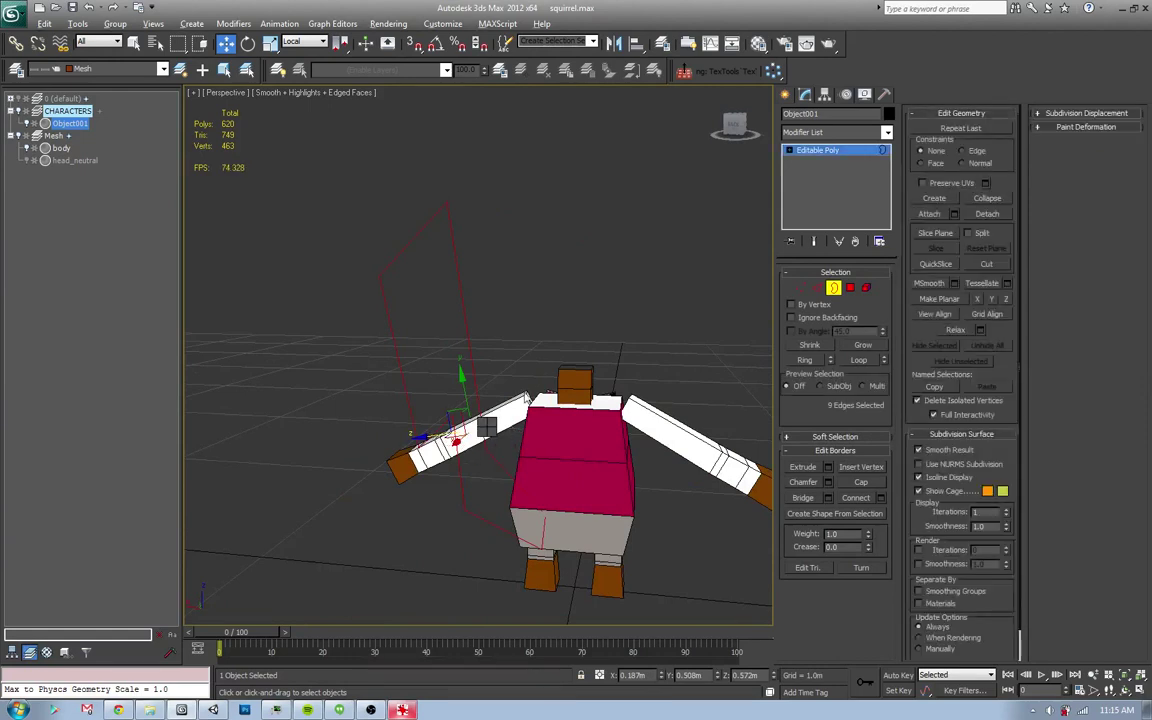
- Mirror a copy of the tail polygons across X
{"action": "middle_click_drag", "start_coordinate": [527, 376], "coordinate": [457, 409], "text": "alt"}
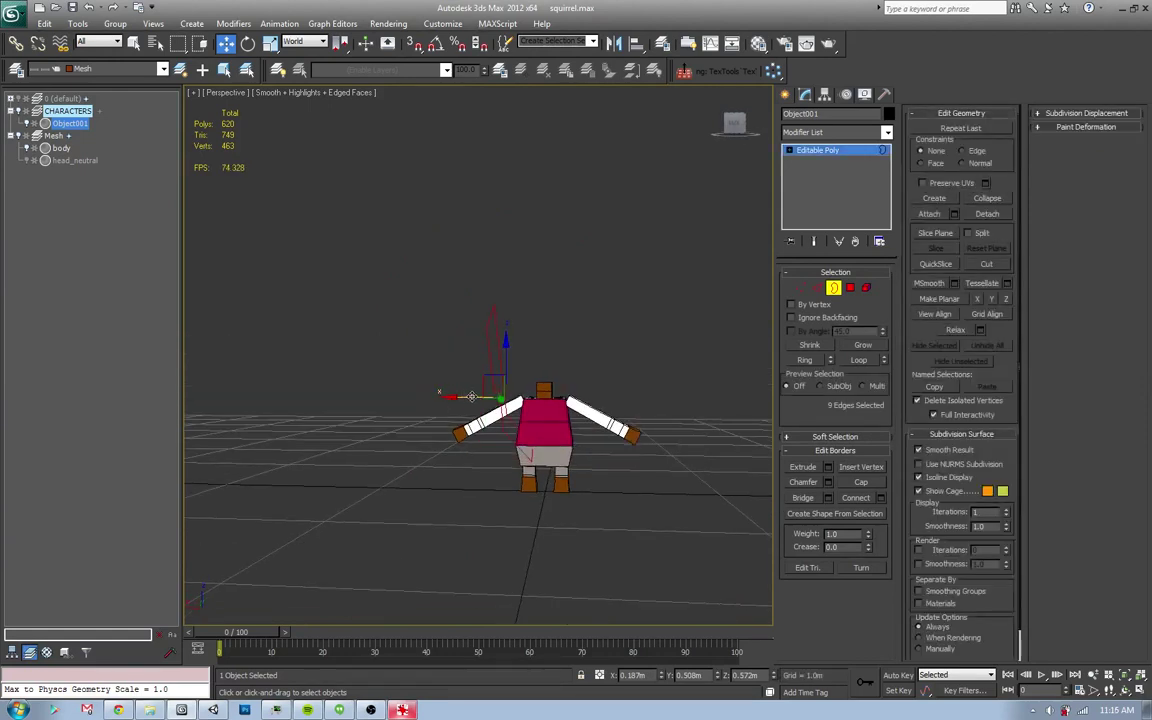
{"action": "left_click", "coordinate": [850, 288]}
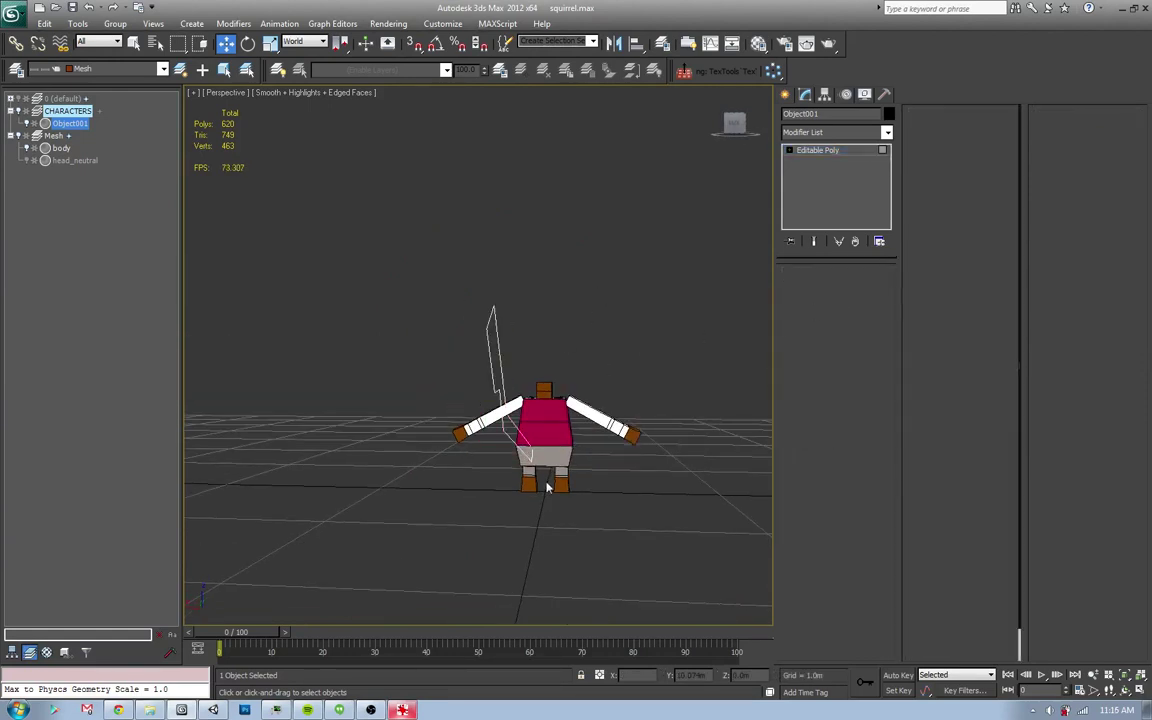
{"action": "left_click", "coordinate": [614, 43]}
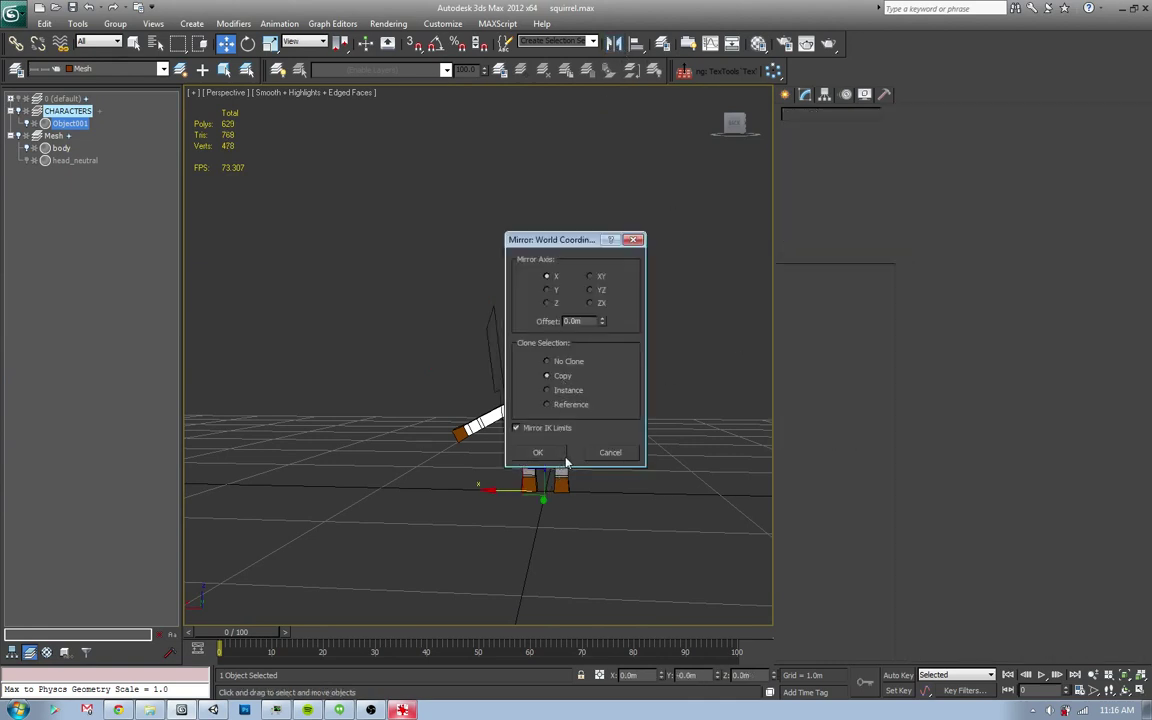
{"action": "left_click", "coordinate": [561, 455]}
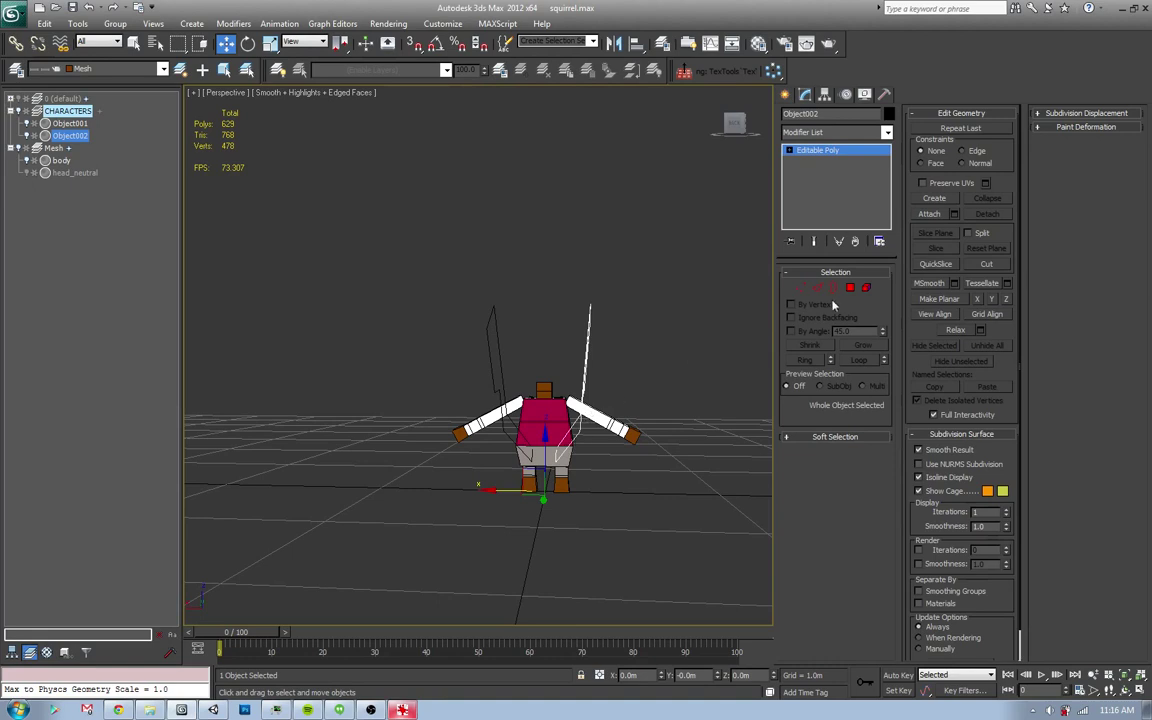
{"action": "left_click", "coordinate": [493, 319]}
{"action": "middle_click_drag", "start_coordinate": [457, 329], "coordinate": [475, 332], "text": "alt"}
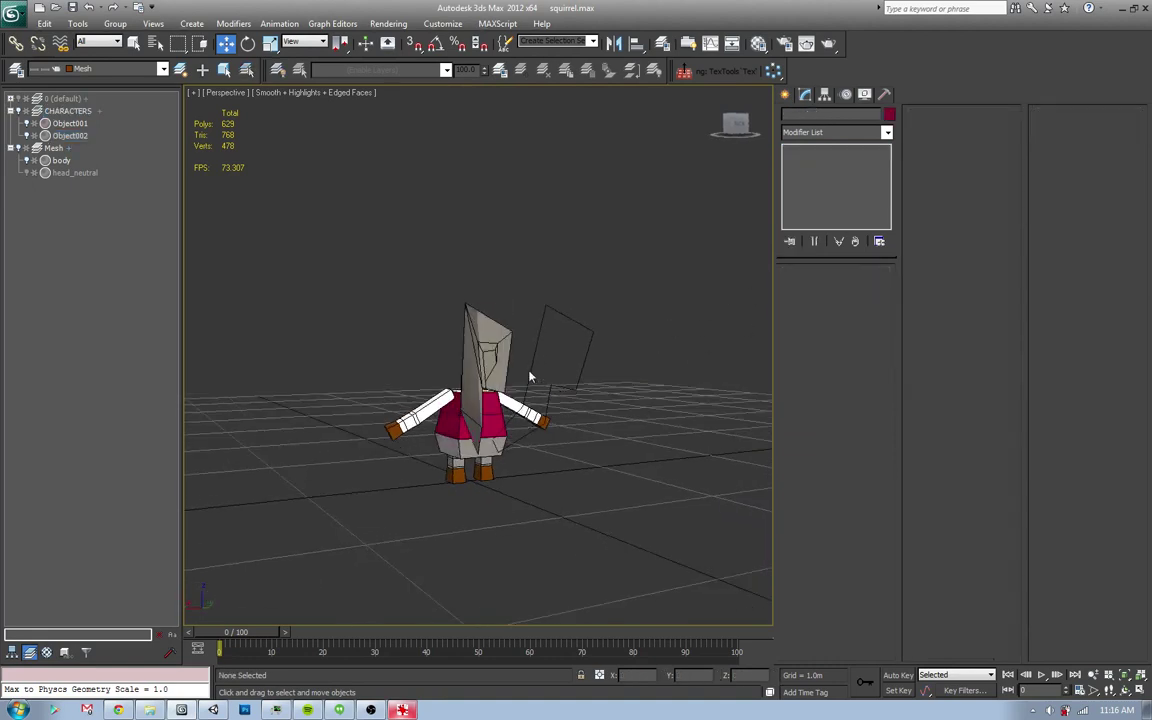
- Attach the mirrored copy Object002 to the original tail Object001
{"action": "left_click", "coordinate": [470, 300]}
{"action": "left_click", "coordinate": [590, 366]}
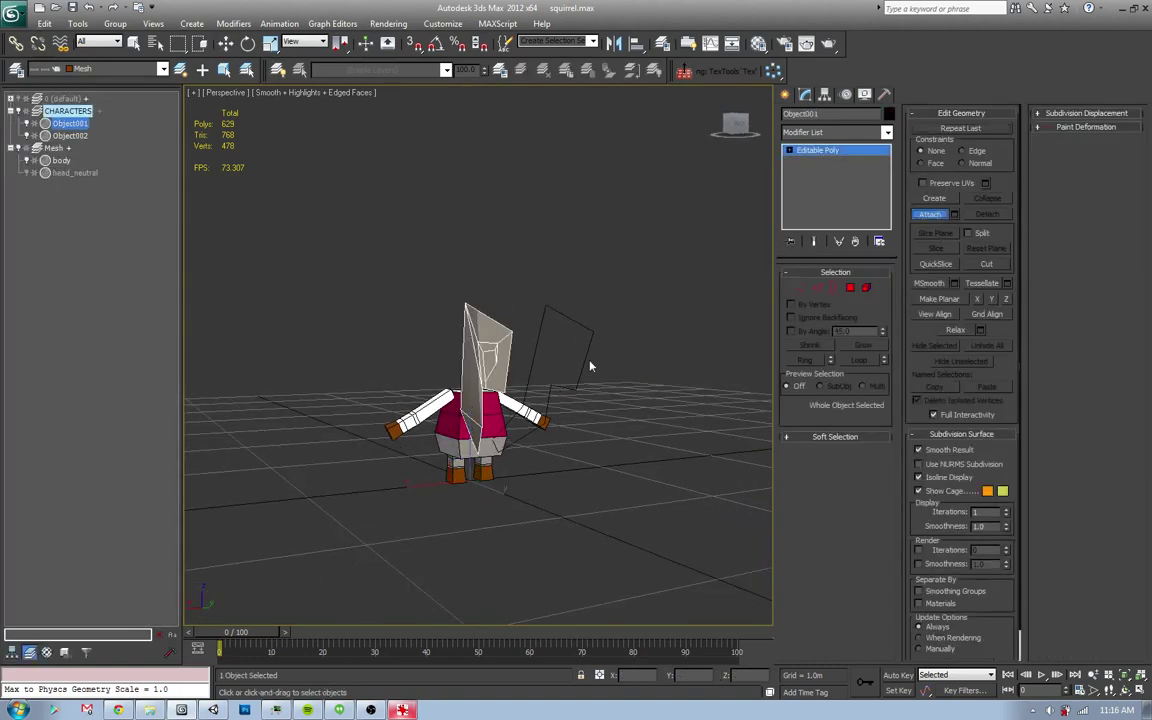
{"action": "middle_click_drag", "start_coordinate": [612, 370], "coordinate": [650, 355], "text": "alt"}
{"action": "left_click", "coordinate": [490, 330]}
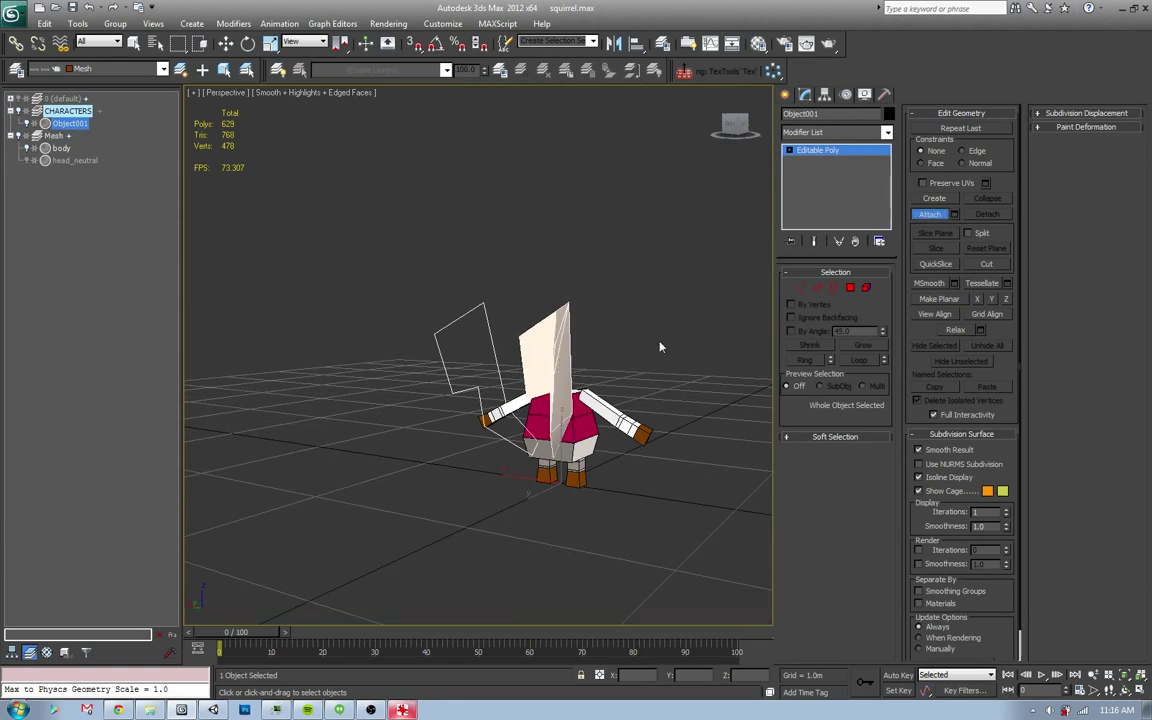
- Bridge the two open tail borders to give the tail solid thickness
{"action": "left_click", "coordinate": [834, 289]}
{"action": "left_click", "coordinate": [445, 365]}
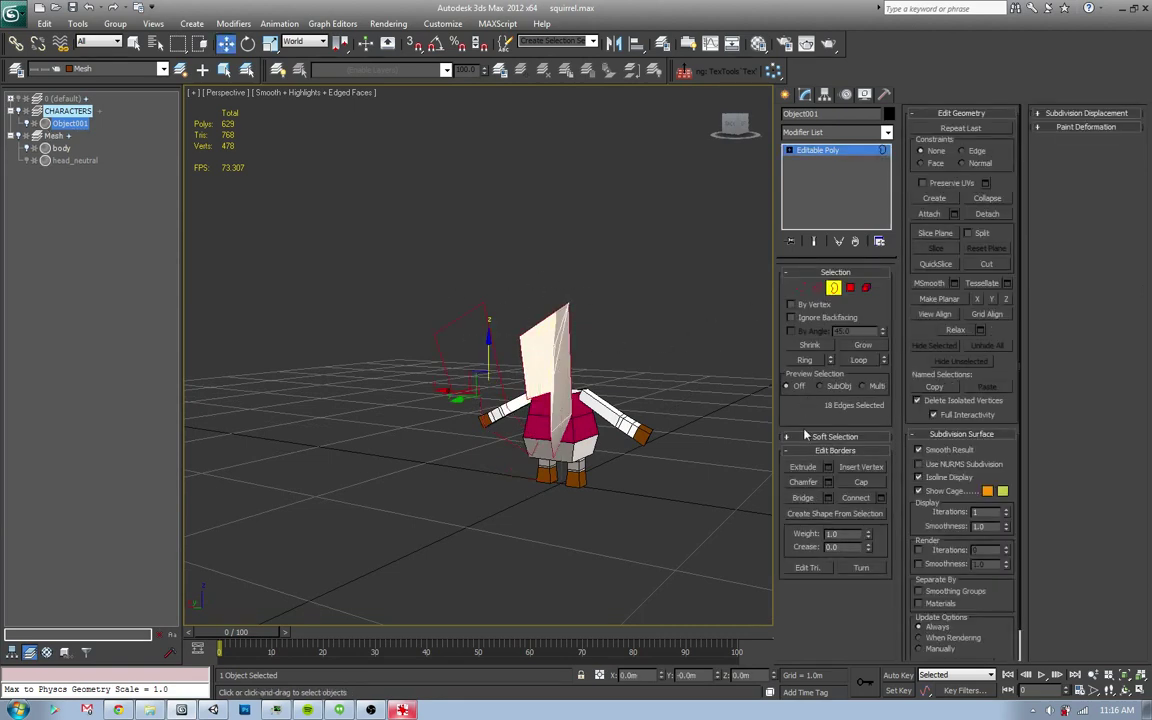
{"action": "left_click", "coordinate": [803, 500]}
{"action": "left_click", "coordinate": [834, 289]}
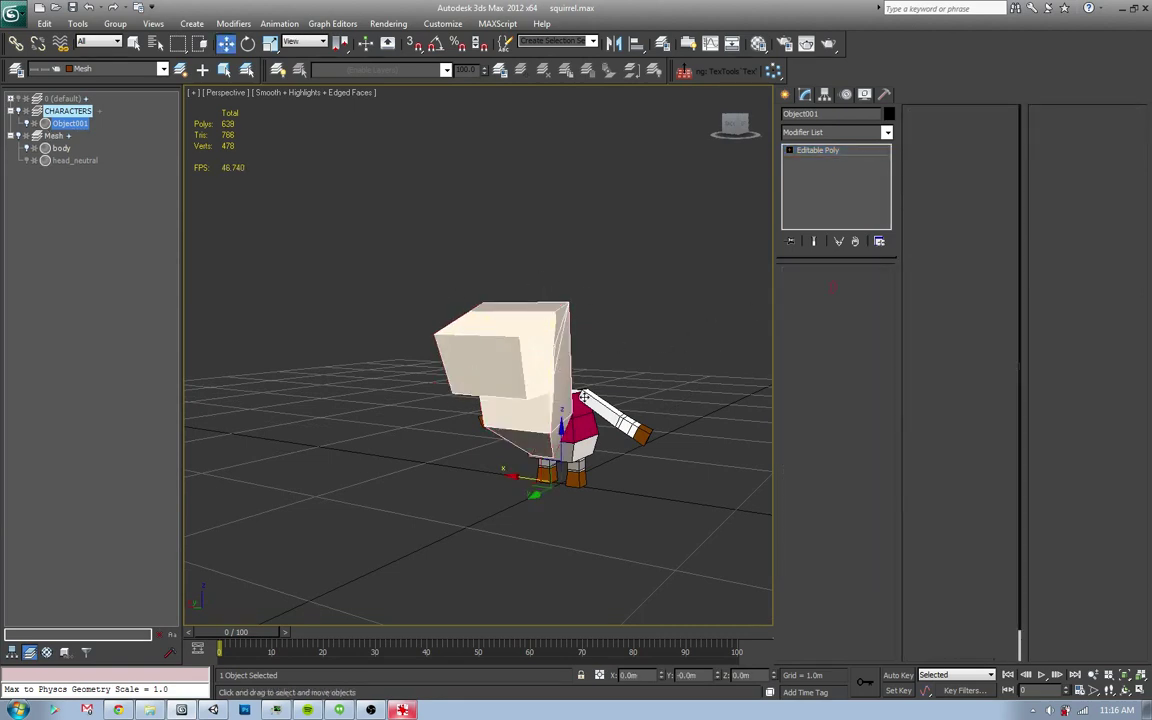
{"action": "mouse_move", "coordinate": [690, 390]}
{"action": "middle_mouse_down", "text": "alt"}
{"action": "mouse_move", "coordinate": [711, 399]}
{"action": "mouse_move", "coordinate": [700, 411]}
{"action": "middle_mouse_up", "text": "alt"}
{"action": "left_click", "coordinate": [622, 450]}
{"action": "key", "text": "alt+Tab"}
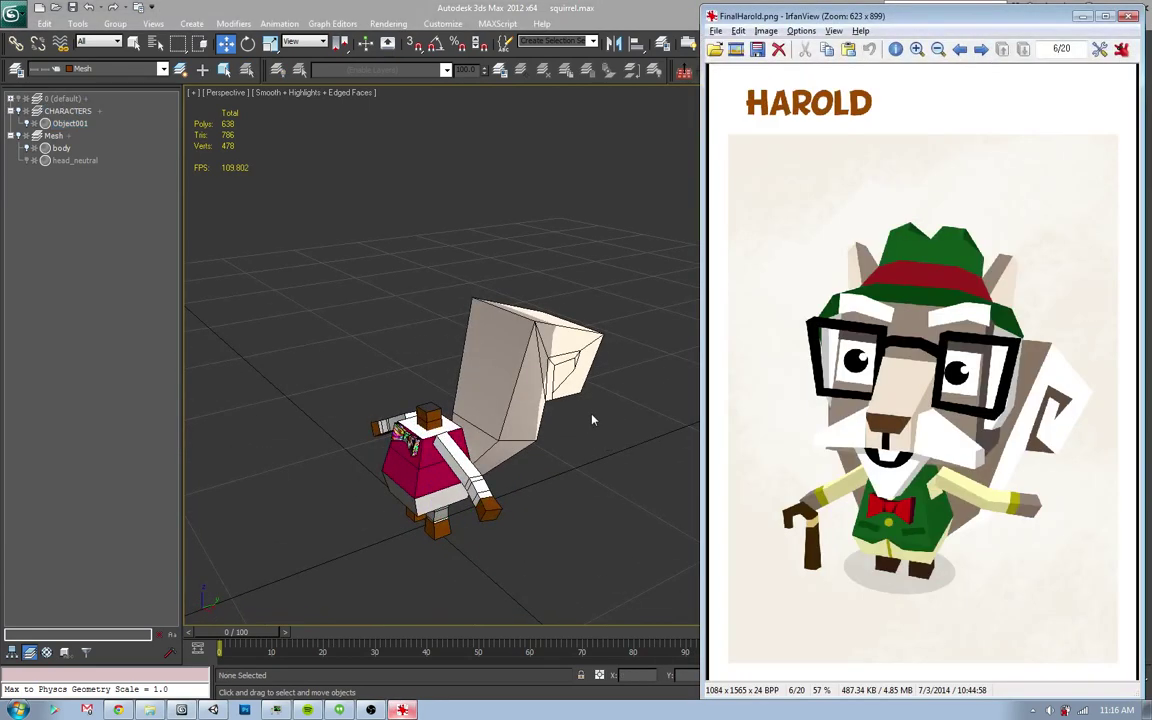
{"action": "left_click", "coordinate": [588, 447]}
{"action": "mouse_move", "coordinate": [588, 447]}
{"action": "middle_mouse_down", "text": "alt"}
{"action": "mouse_move", "coordinate": [549, 481]}
{"action": "mouse_move", "coordinate": [417, 432]}
{"action": "mouse_move", "coordinate": [509, 463]}
{"action": "mouse_move", "coordinate": [557, 457]}
{"action": "middle_mouse_up", "text": "alt"}
- Select the body and cut the vest hem edge from the torso's lower-left corner toward the middle
{"action": "key", "text": "alt+Tab"}
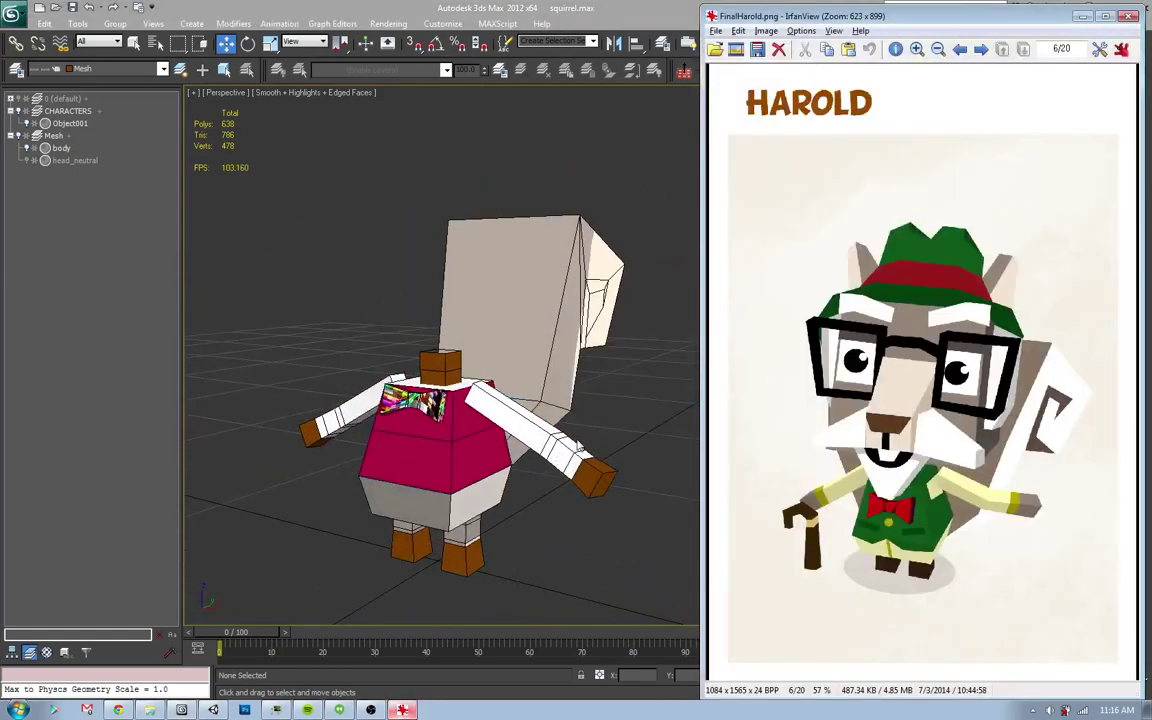
{"action": "key", "text": "alt+Tab"}
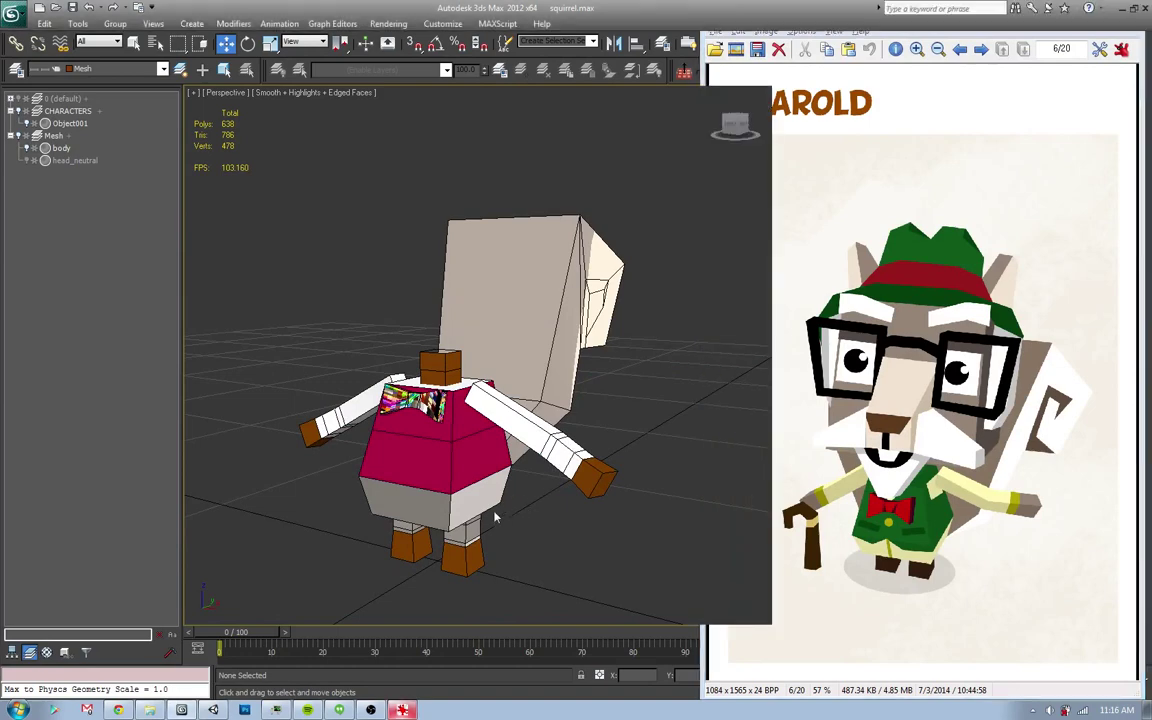
{"action": "scroll", "coordinate": [500, 420], "scroll_direction": "up", "scroll_amount": 3}
{"action": "mouse_move", "coordinate": [420, 430]}
{"action": "middle_mouse_down", "text": "alt"}
{"action": "mouse_move", "coordinate": [509, 427]}
{"action": "mouse_move", "coordinate": [484, 429]}
{"action": "middle_mouse_up", "text": "alt"}
{"action": "key", "text": "alt+Tab"}
{"action": "key", "text": "alt+Tab"}
{"action": "left_click", "coordinate": [548, 415]}
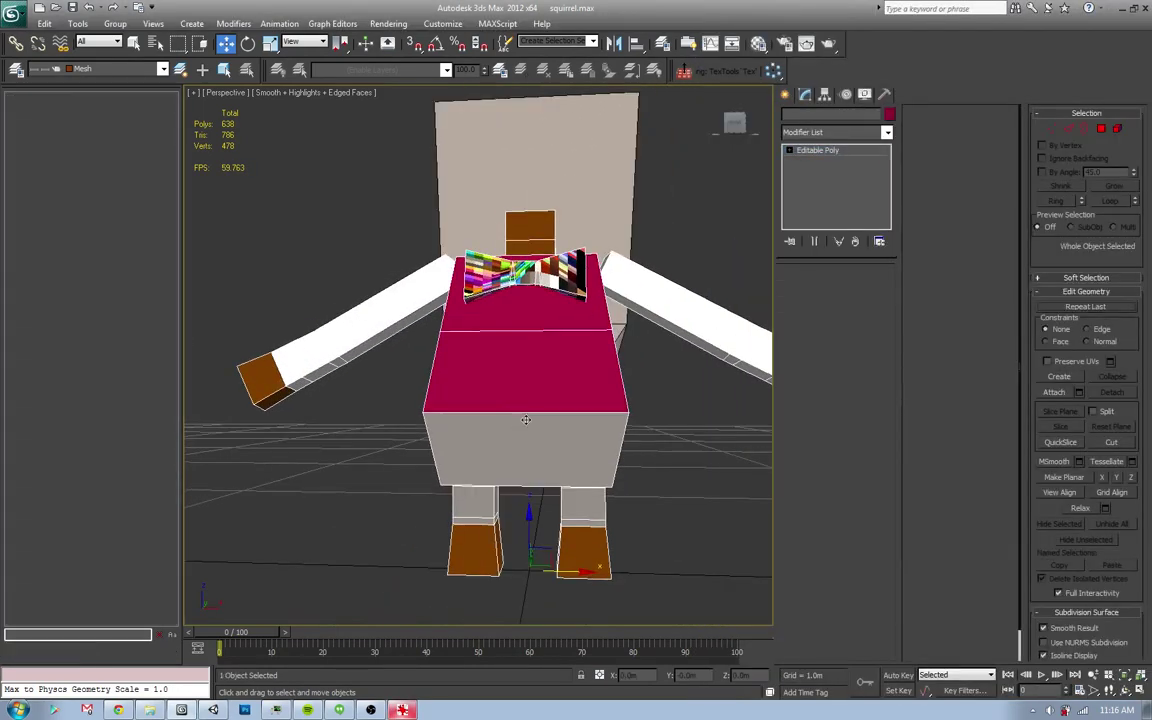
{"action": "key", "text": "alt+c"}
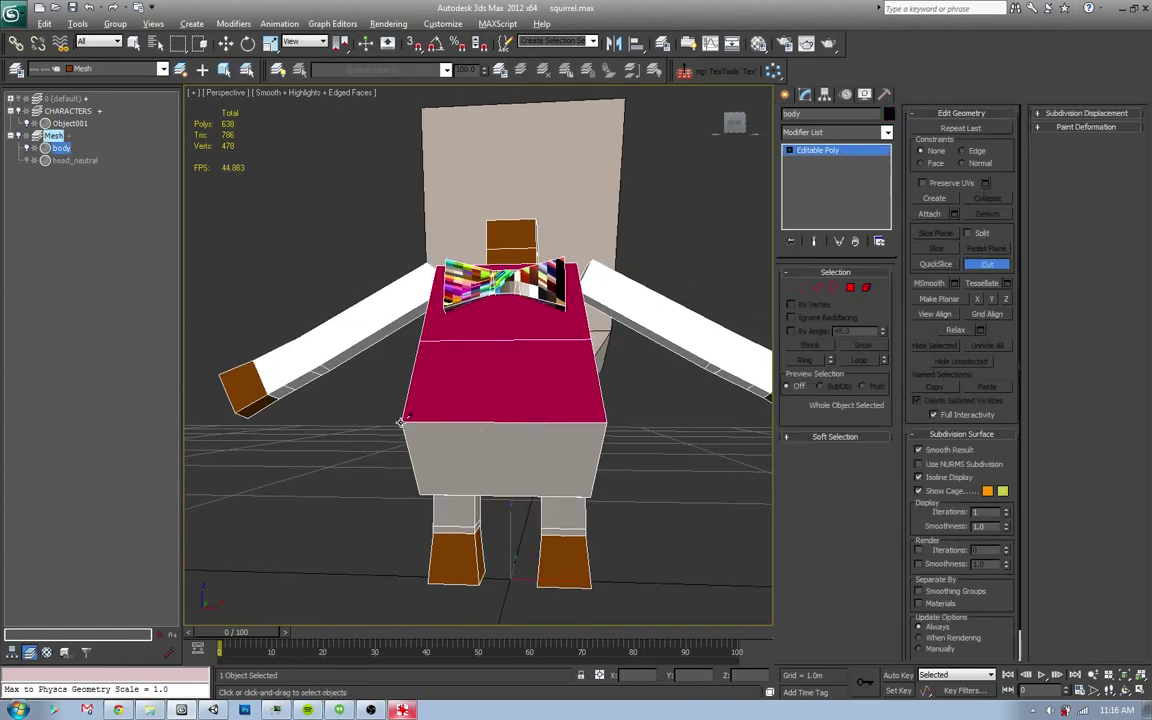
{"action": "left_click", "coordinate": [400, 422]}
{"action": "left_click", "coordinate": [463, 450]}
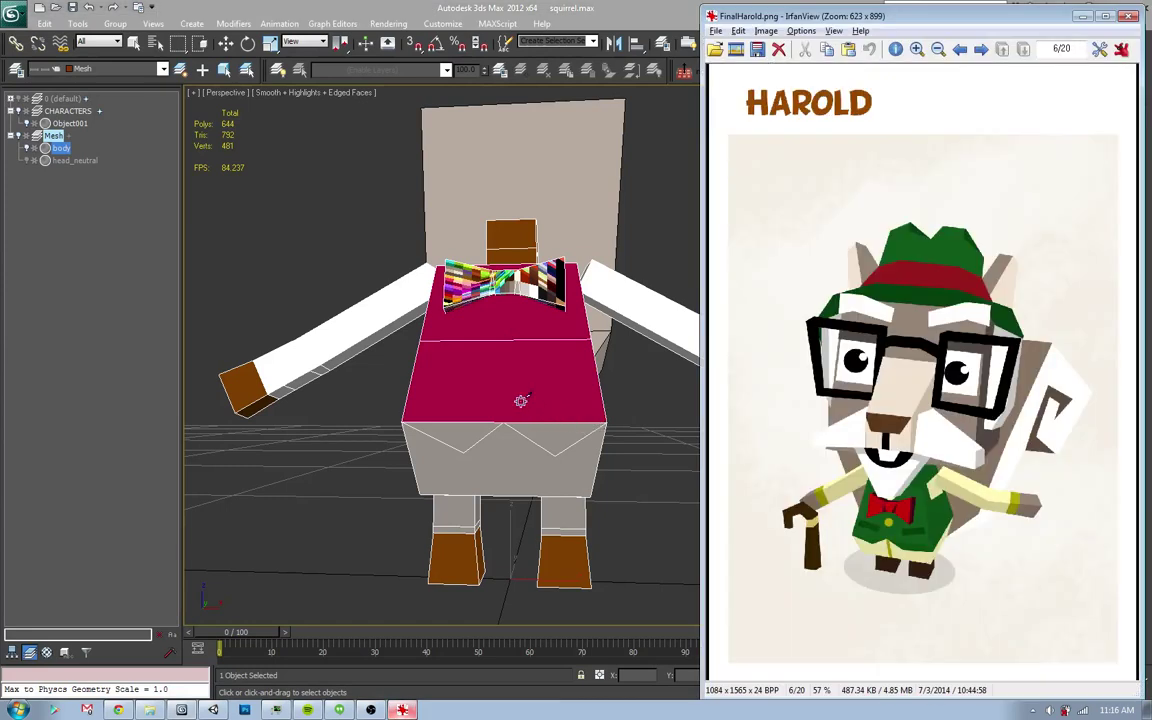
- Cut pocket outline edges across the lower-left front of the torso
{"action": "key", "text": "alt+Tab"}
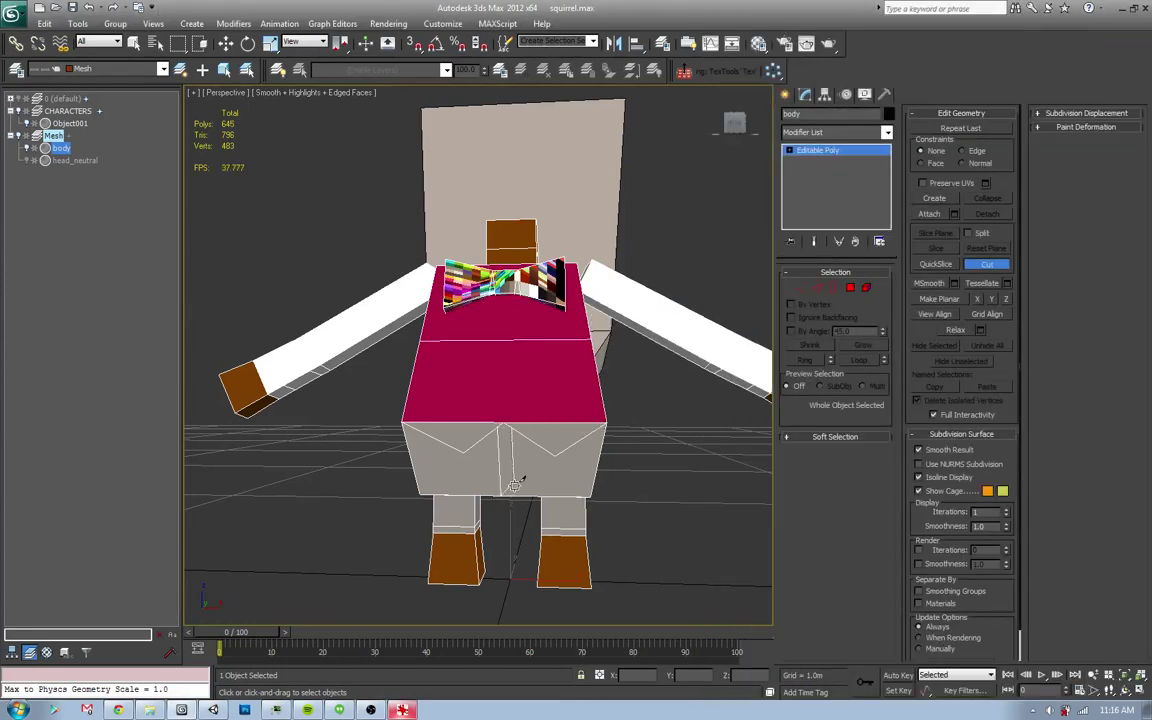
{"action": "key", "text": "alt+Tab"}
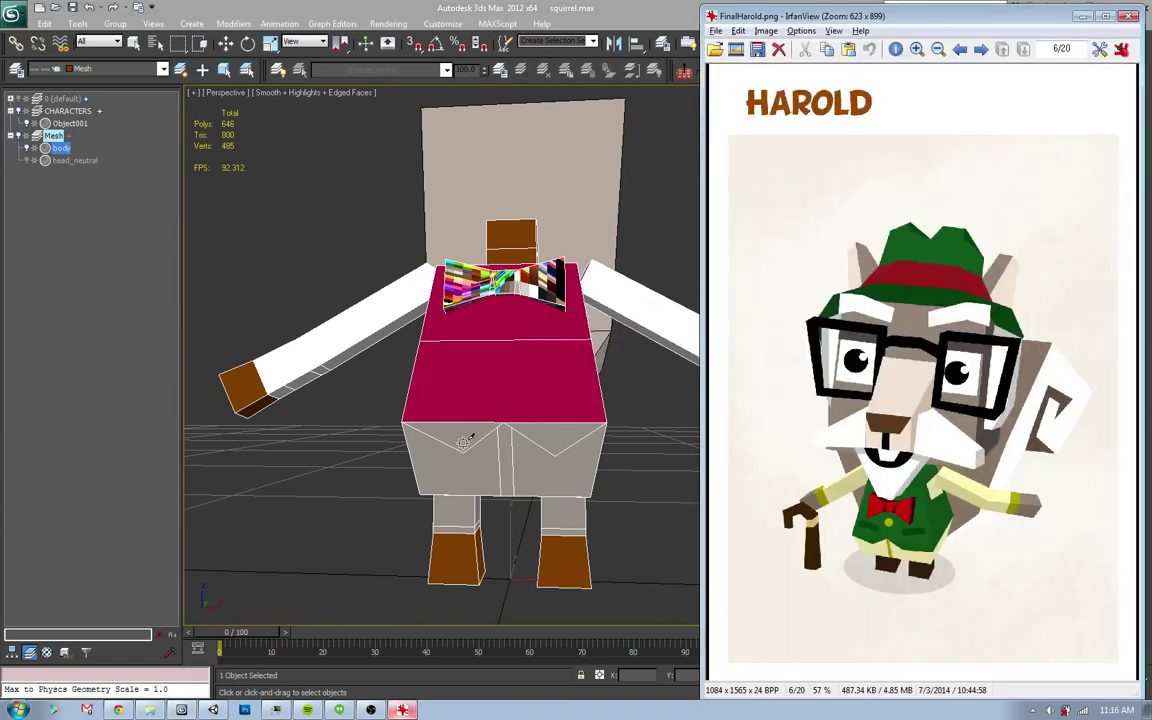
{"action": "key", "text": "alt+Tab"}
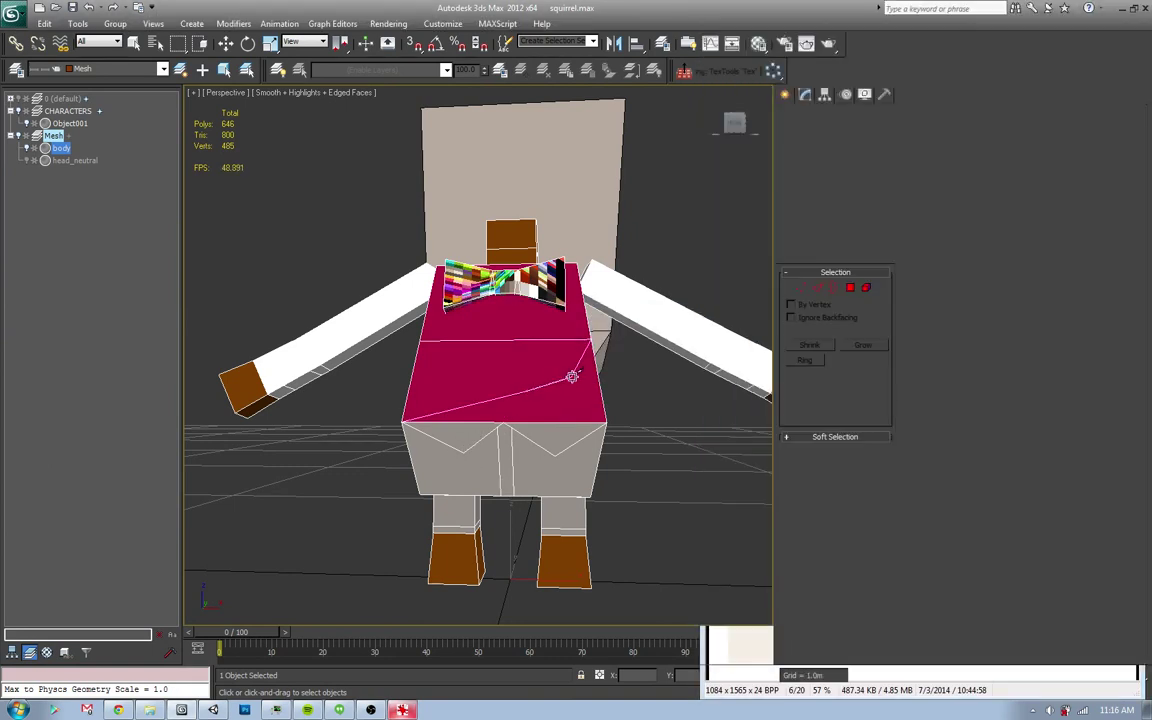
{"action": "left_click", "coordinate": [579, 376]}
{"action": "left_click", "coordinate": [530, 404]}
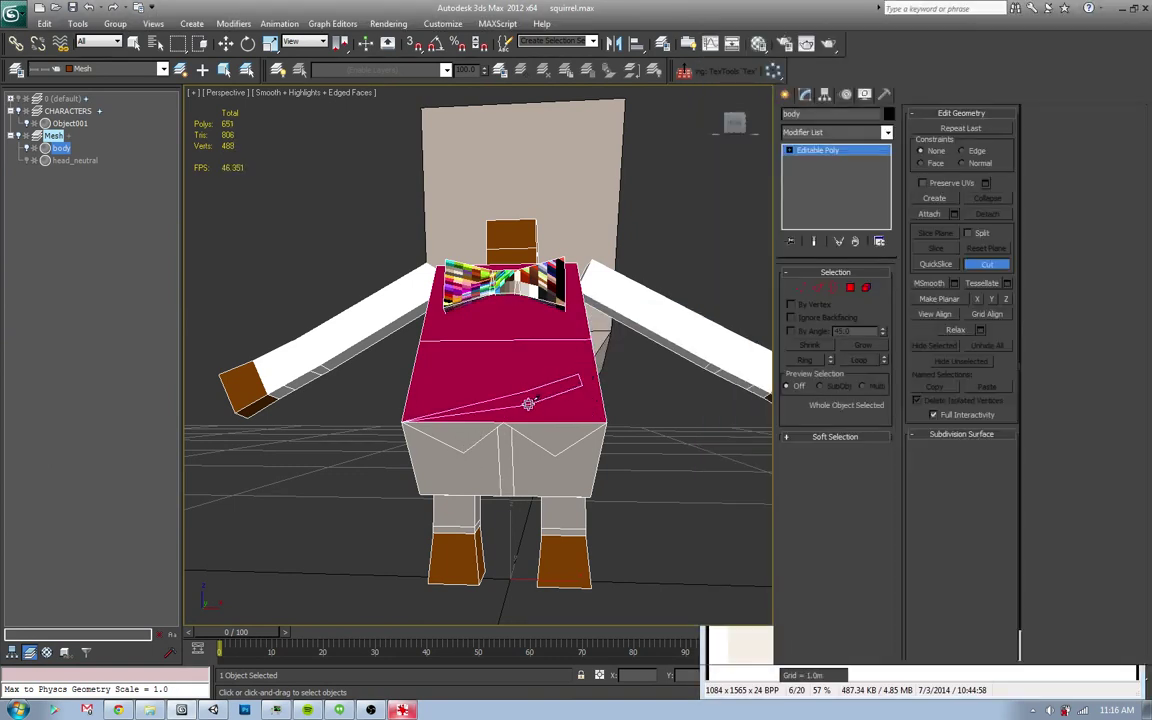
{"action": "left_click", "coordinate": [411, 399]}
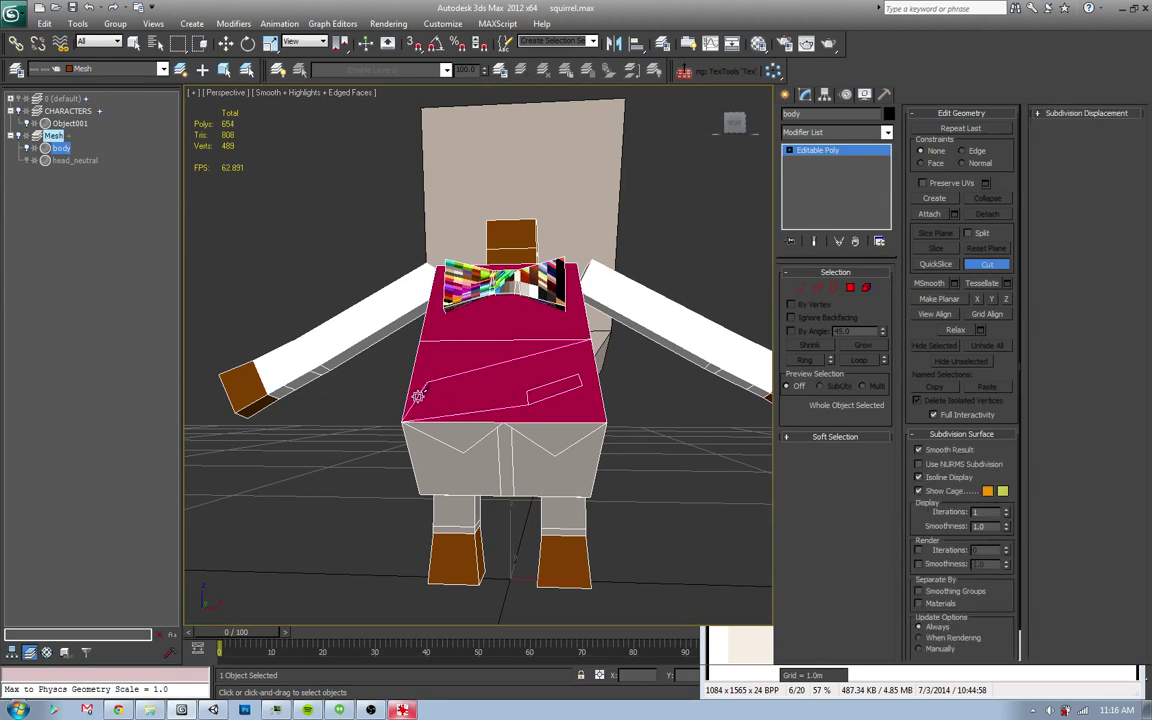
{"action": "left_click", "coordinate": [458, 406]}
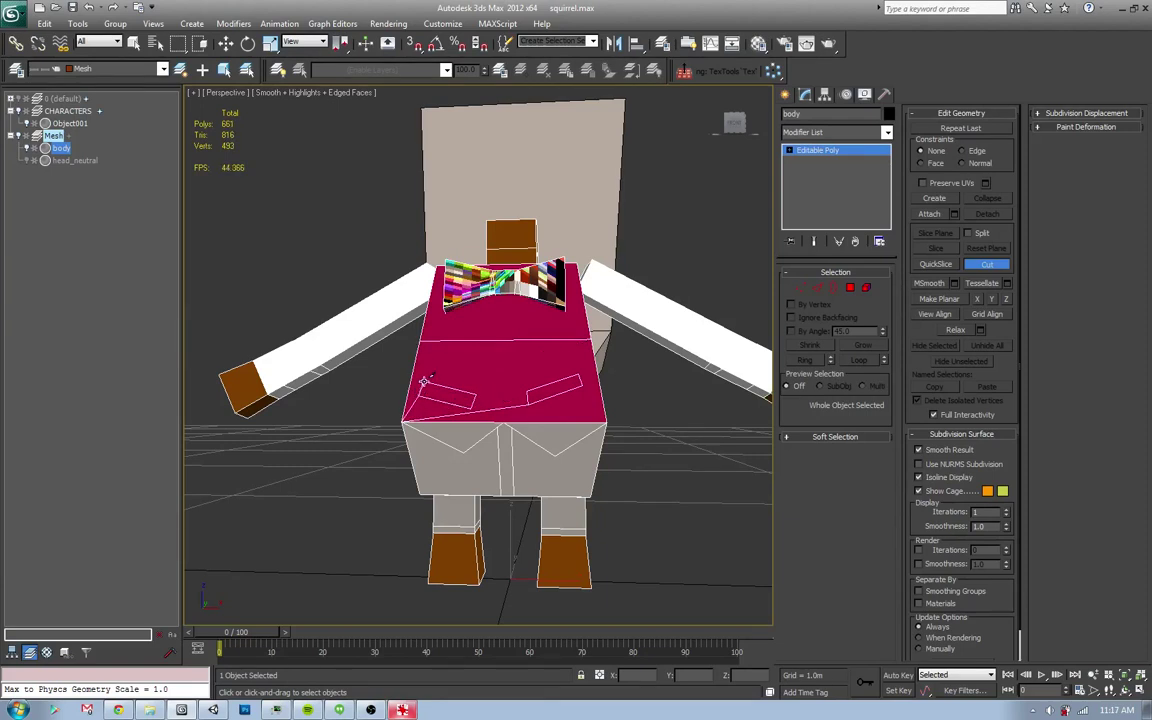
{"action": "key", "text": "alt+Tab"}
{"action": "key", "text": "alt+Tab"}
{"action": "key", "text": "alt+Tab"}
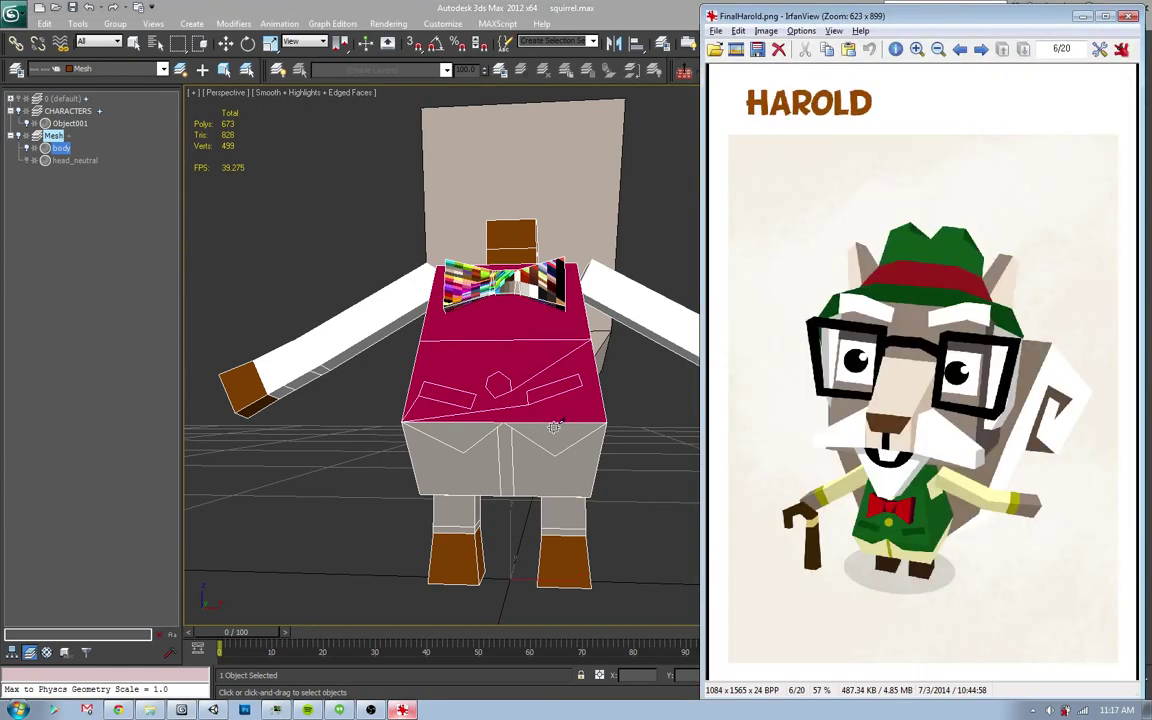
{"action": "key", "text": "alt+Tab"}
- Select the chest polygons and compare the torso with the Harold concept art
{"action": "middle_click_drag", "start_coordinate": [551, 428], "coordinate": [537, 338], "text": "alt"}
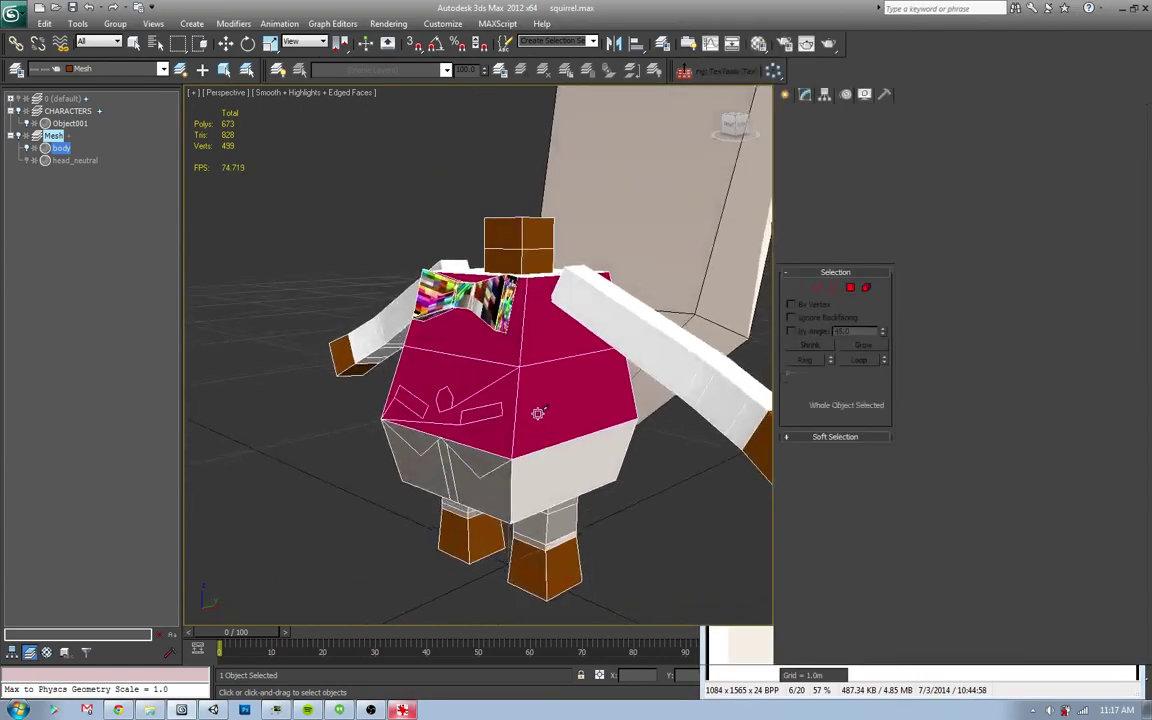
{"action": "key", "text": "4"}
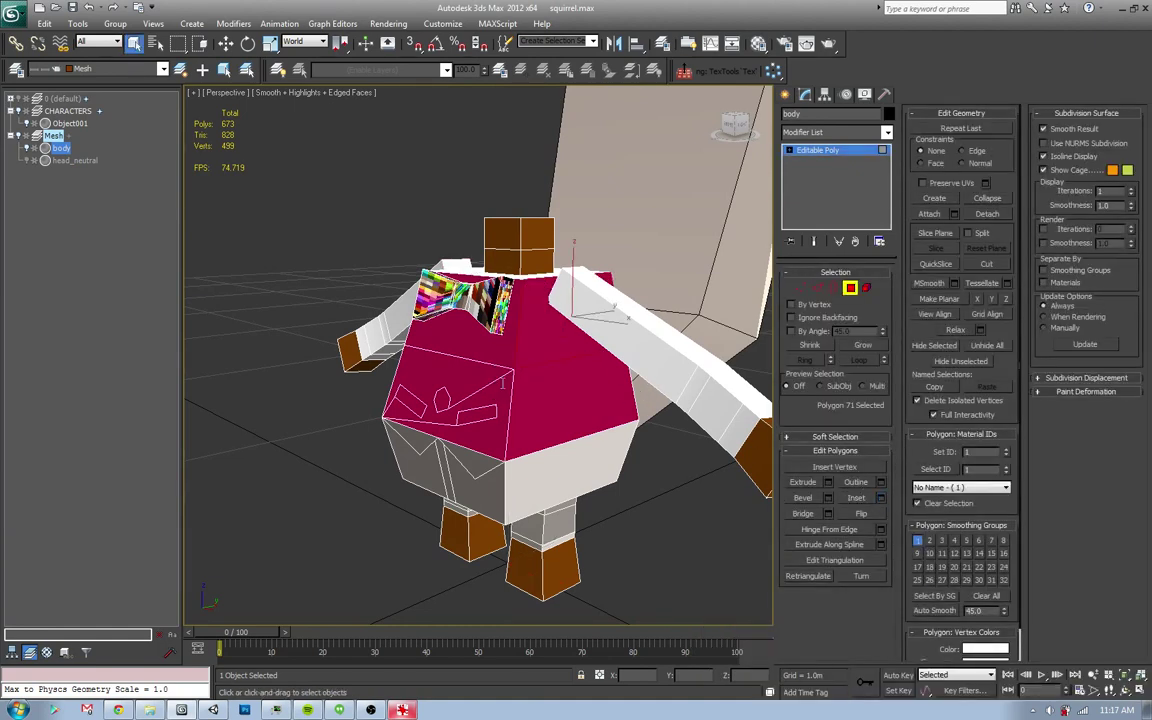
{"action": "key", "text": "r"}
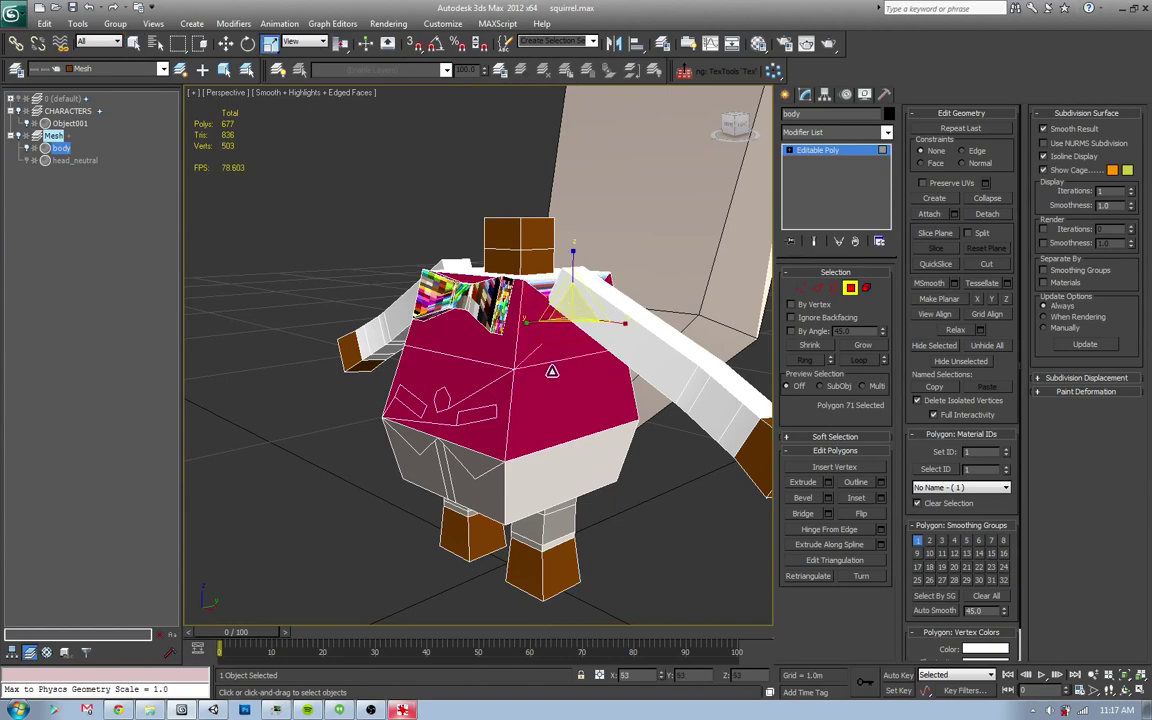
{"action": "key", "text": "w"}
{"action": "middle_click_drag", "start_coordinate": [551, 371], "coordinate": [578, 340], "text": "alt"}
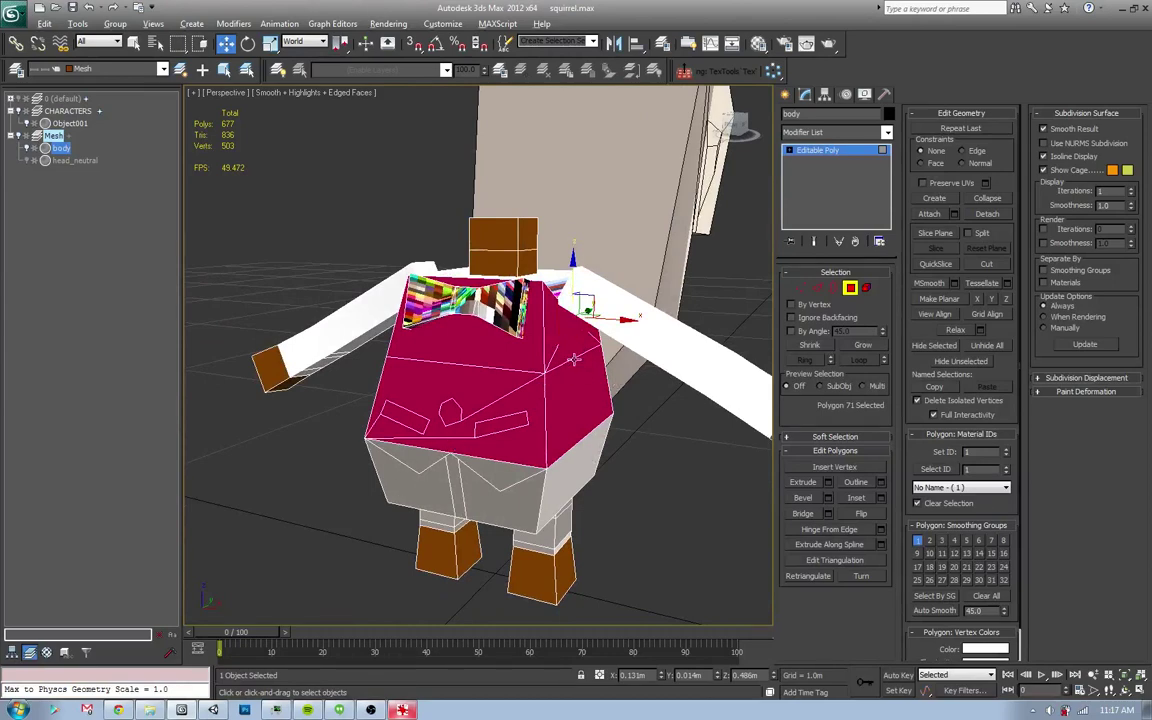
{"action": "scroll", "coordinate": [540, 330], "scroll_direction": "up", "scroll_amount": 5}
{"action": "scroll", "coordinate": [492, 314], "scroll_direction": "up", "scroll_amount": 2}
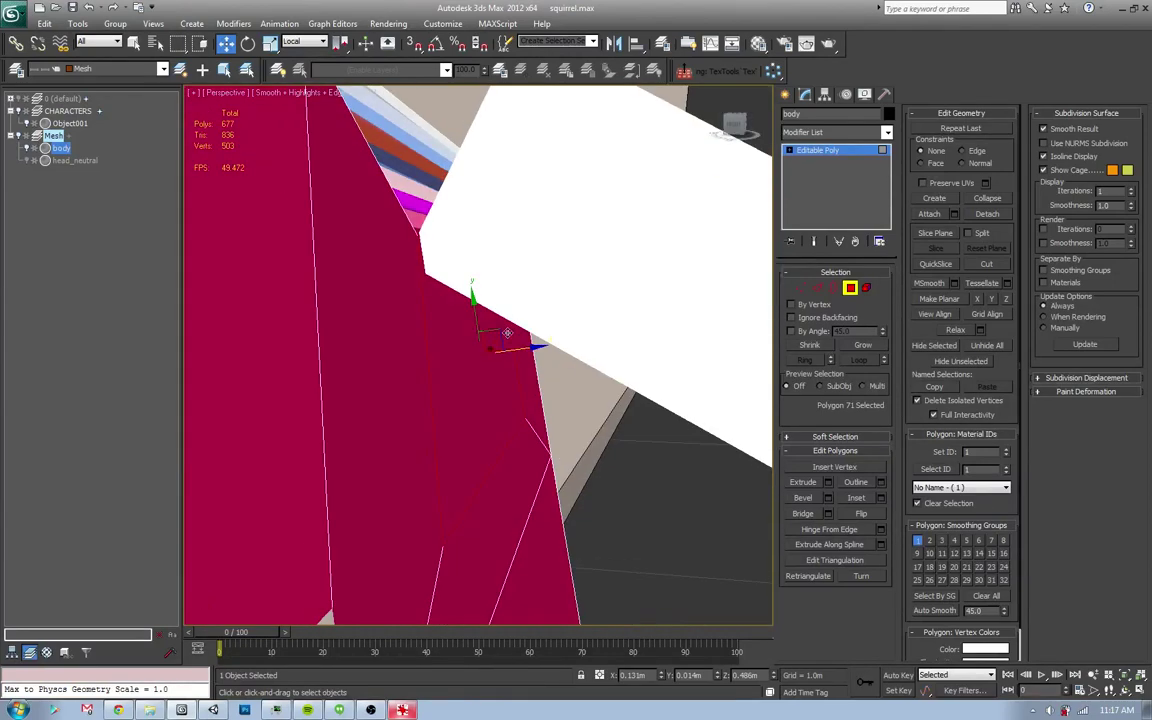
{"action": "scroll", "coordinate": [492, 314], "scroll_direction": "down", "scroll_amount": 1}
{"action": "scroll", "coordinate": [494, 310], "scroll_direction": "down", "scroll_amount": 4}
{"action": "scroll", "coordinate": [496, 305], "scroll_direction": "down", "scroll_amount": 1}
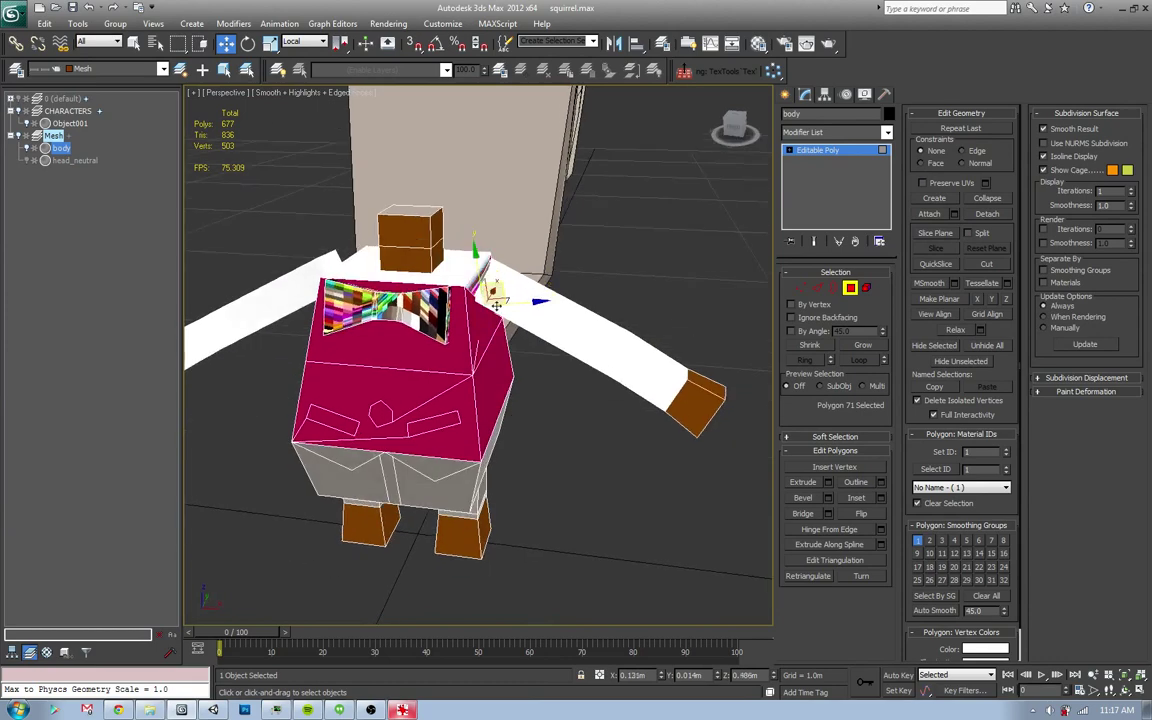
{"action": "key", "text": "alt+Tab"}
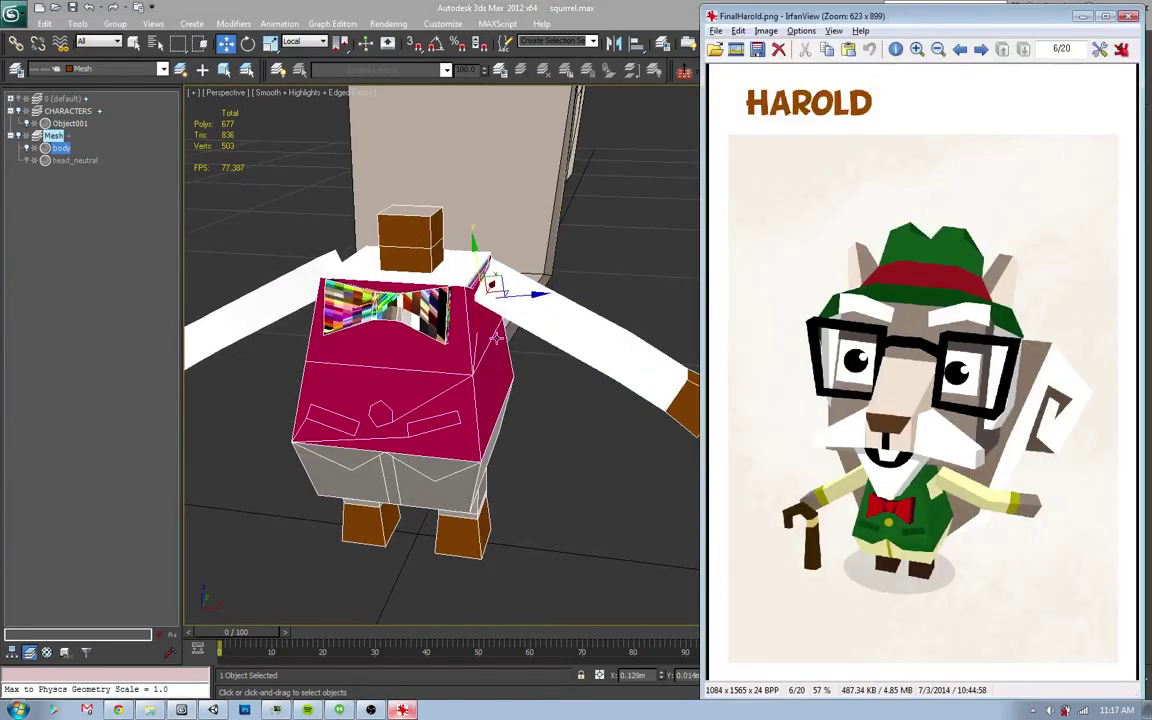
{"action": "key", "text": "alt+Tab"}
{"action": "scroll", "coordinate": [480, 334], "scroll_direction": "up", "scroll_amount": 4}
{"action": "scroll", "coordinate": [492, 334], "scroll_direction": "up", "scroll_amount": 2}
{"action": "scroll", "coordinate": [404, 341], "scroll_direction": "up", "scroll_amount": 2}
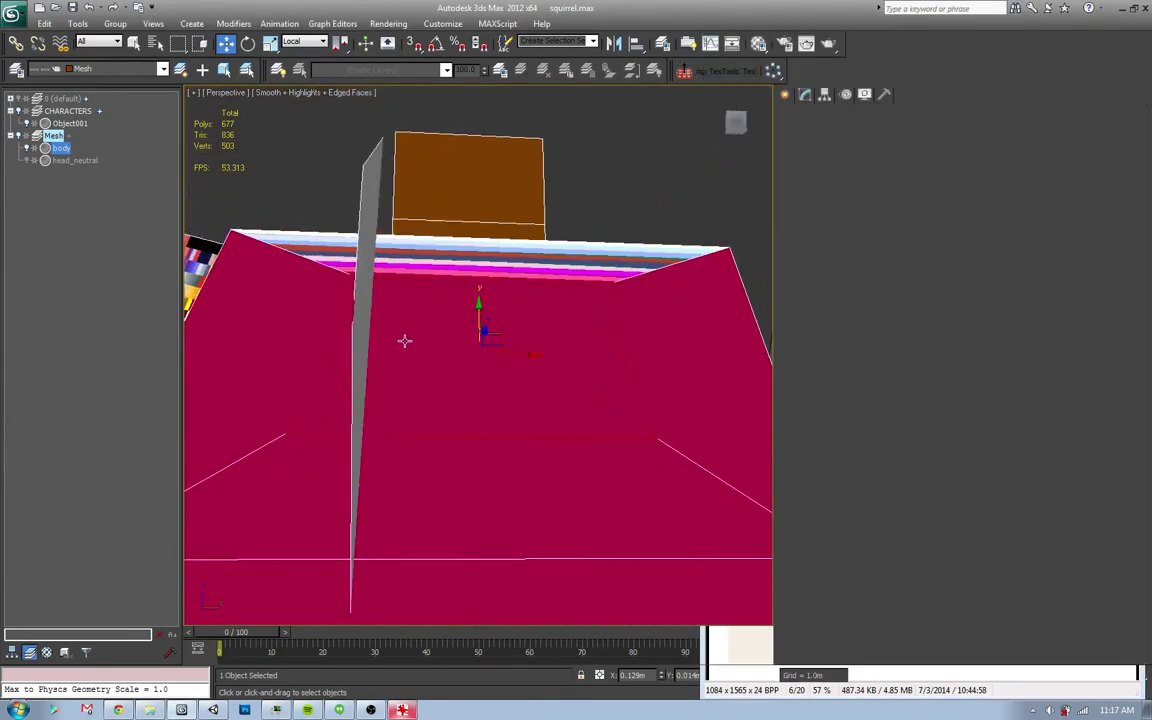
- Scale the chest panel's edge loop so its lower corners draw inward toward the centre
{"action": "key", "text": "2"}
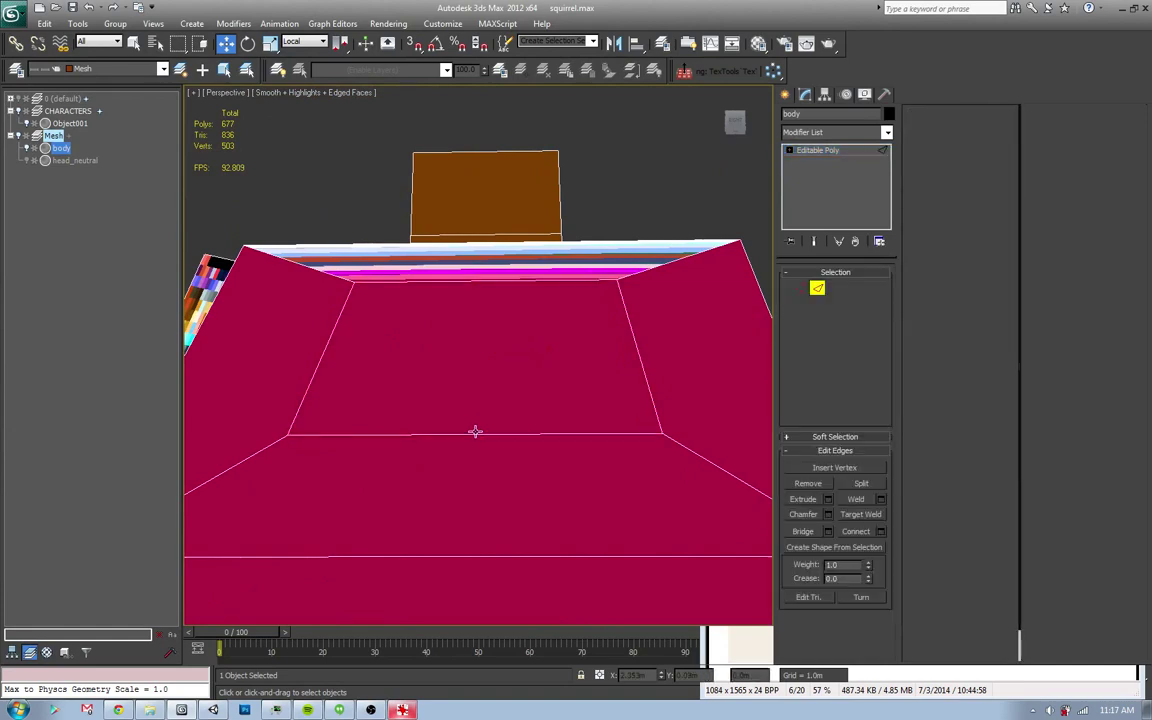
{"action": "left_click", "coordinate": [475, 432]}
{"action": "key", "text": "r"}
{"action": "left_click_drag", "start_coordinate": [481, 434], "coordinate": [478, 458]}
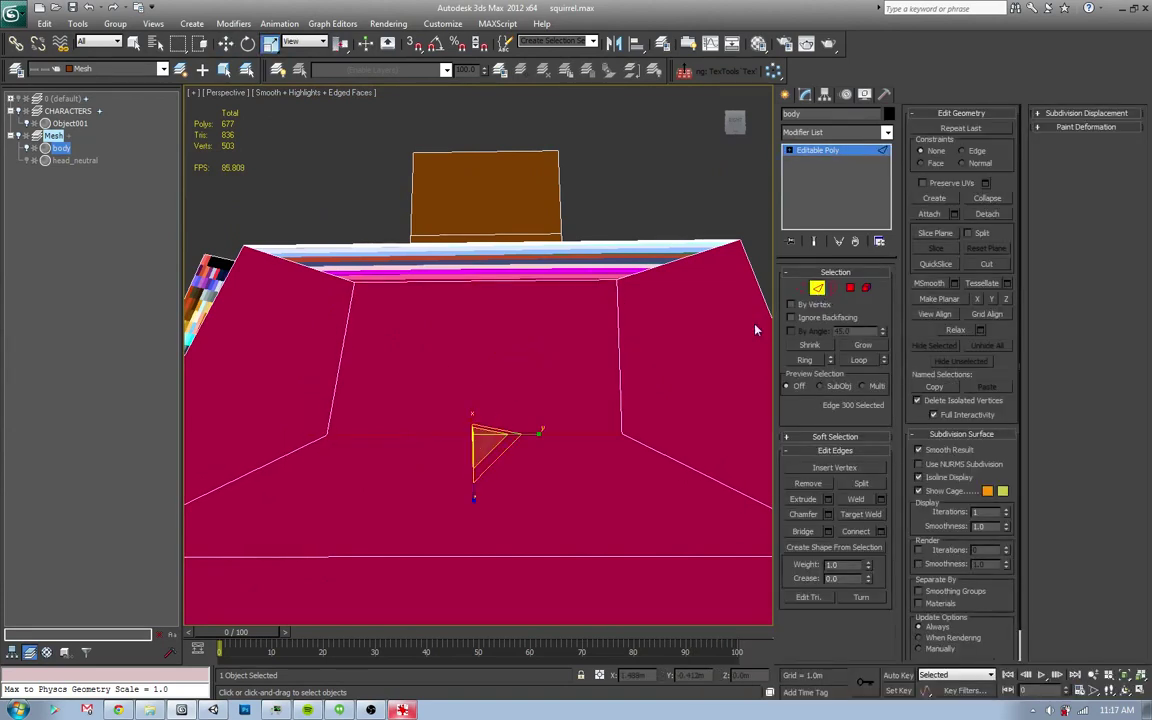
{"action": "scroll", "coordinate": [756, 330], "scroll_direction": "down", "scroll_amount": 6}
{"action": "scroll", "coordinate": [700, 350], "scroll_direction": "down", "scroll_amount": 4}
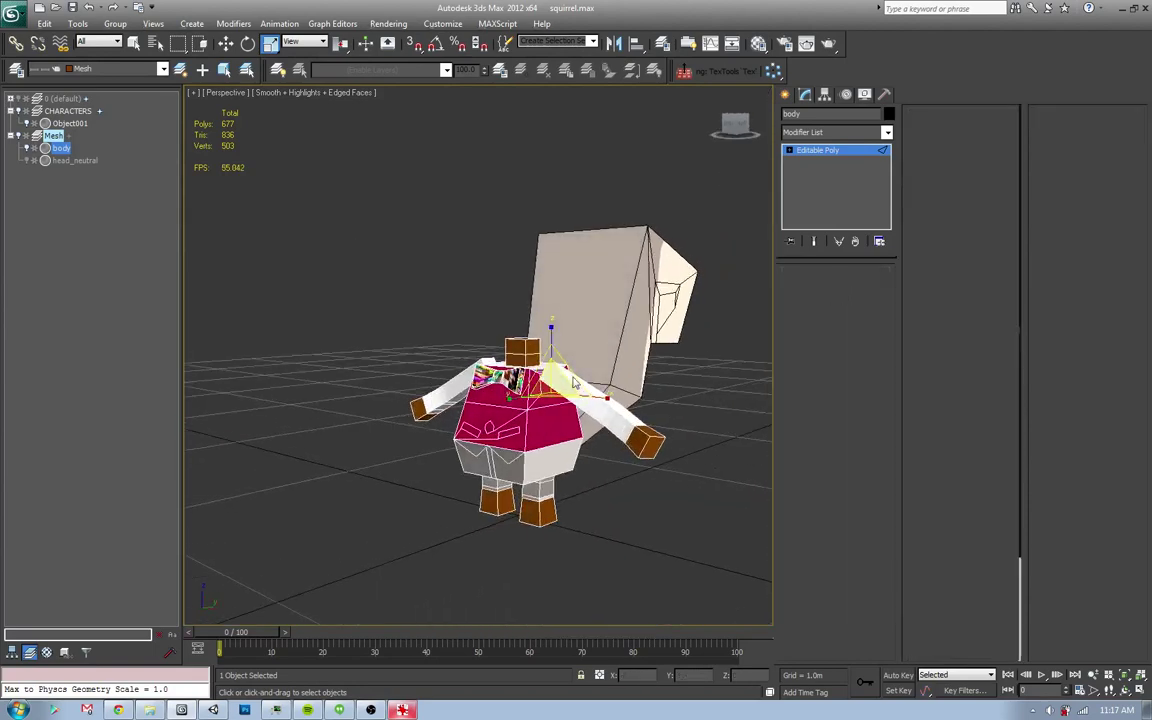
{"action": "key", "text": "4"}
{"action": "key", "text": "q"}
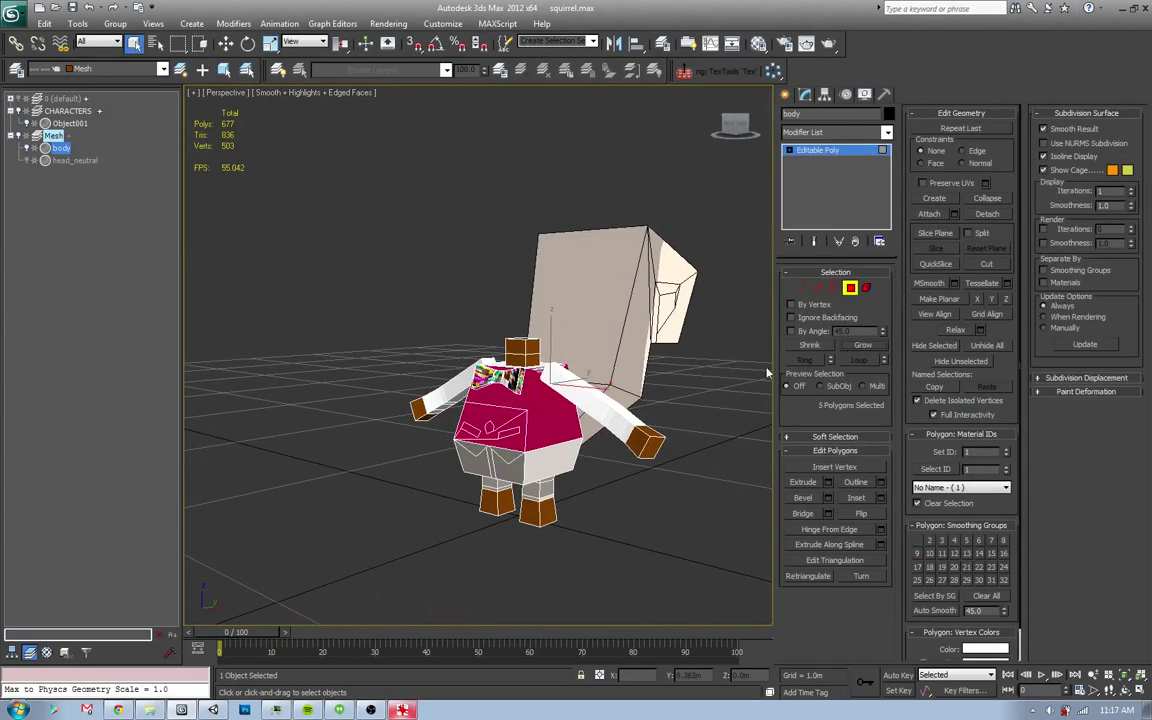
- Detach the five shoulder faces as Object002 and mirror it on X without copying
{"action": "left_click", "coordinate": [985, 216]}
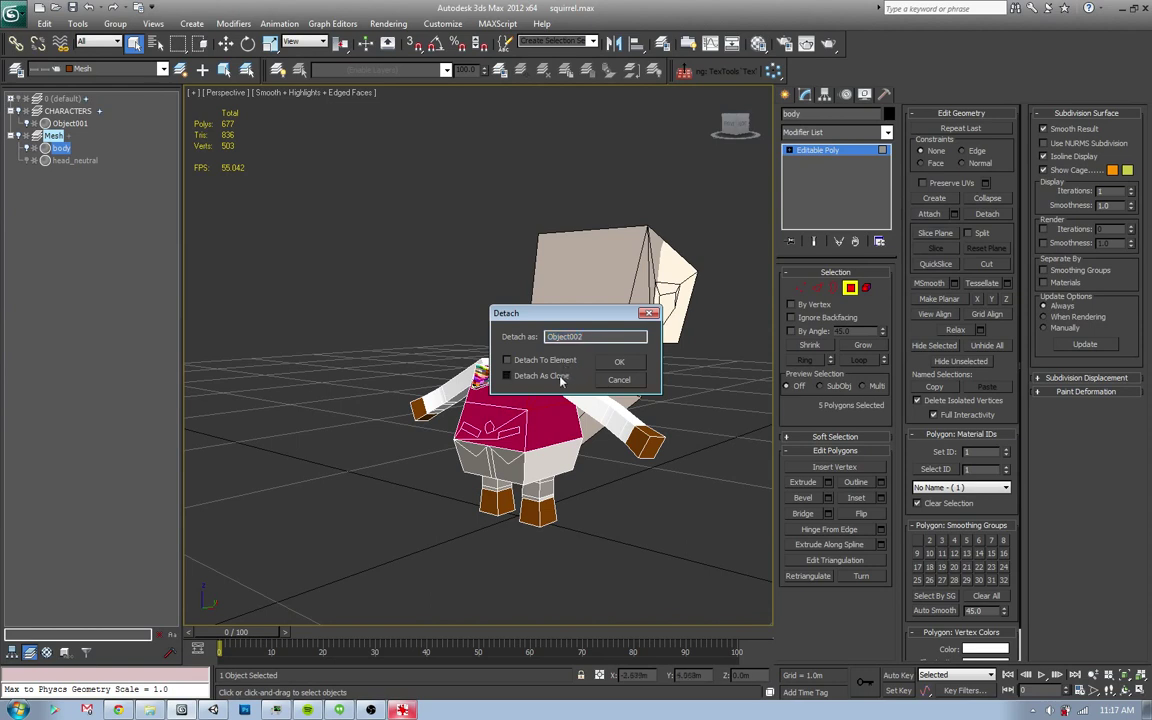
{"action": "left_click", "coordinate": [619, 361]}
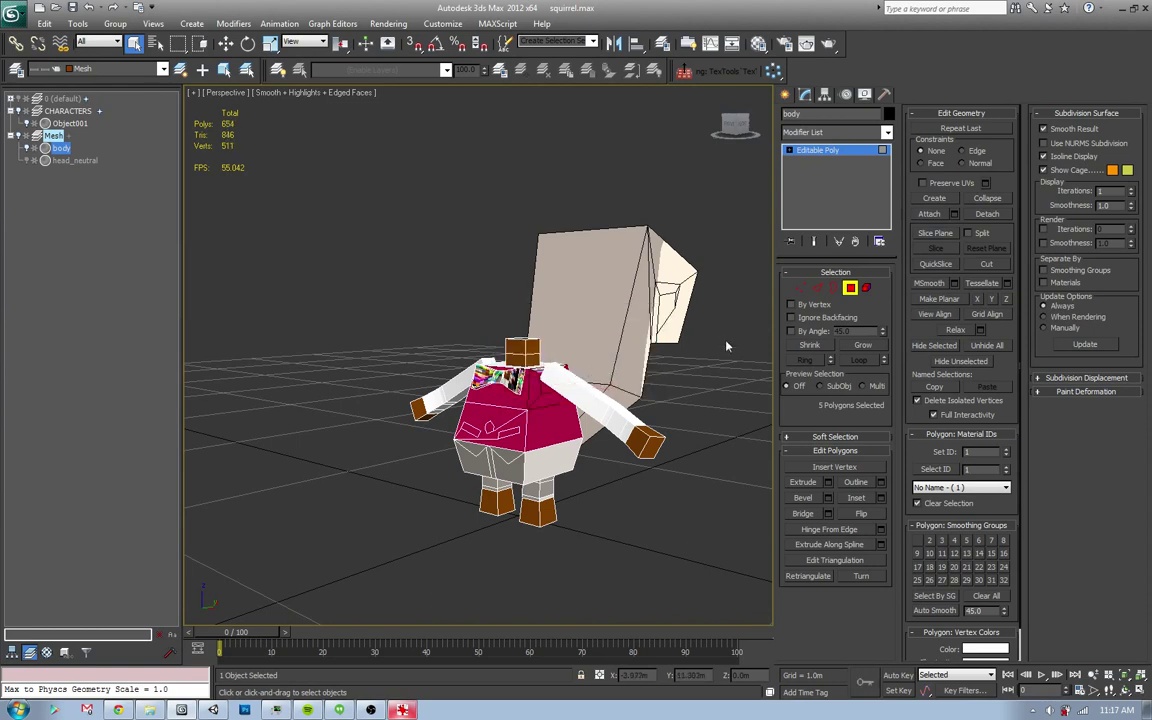
{"action": "left_click", "coordinate": [548, 396]}
{"action": "left_click", "coordinate": [614, 43]}
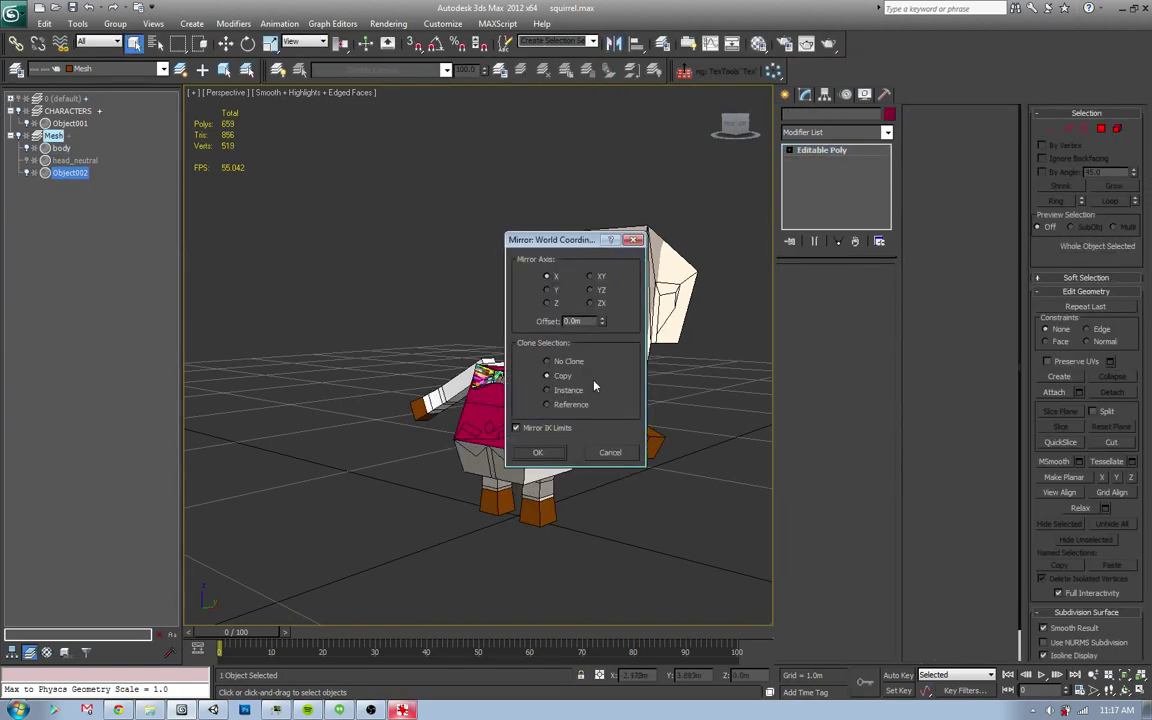
{"action": "left_click", "coordinate": [548, 361]}
{"action": "left_click", "coordinate": [537, 452]}
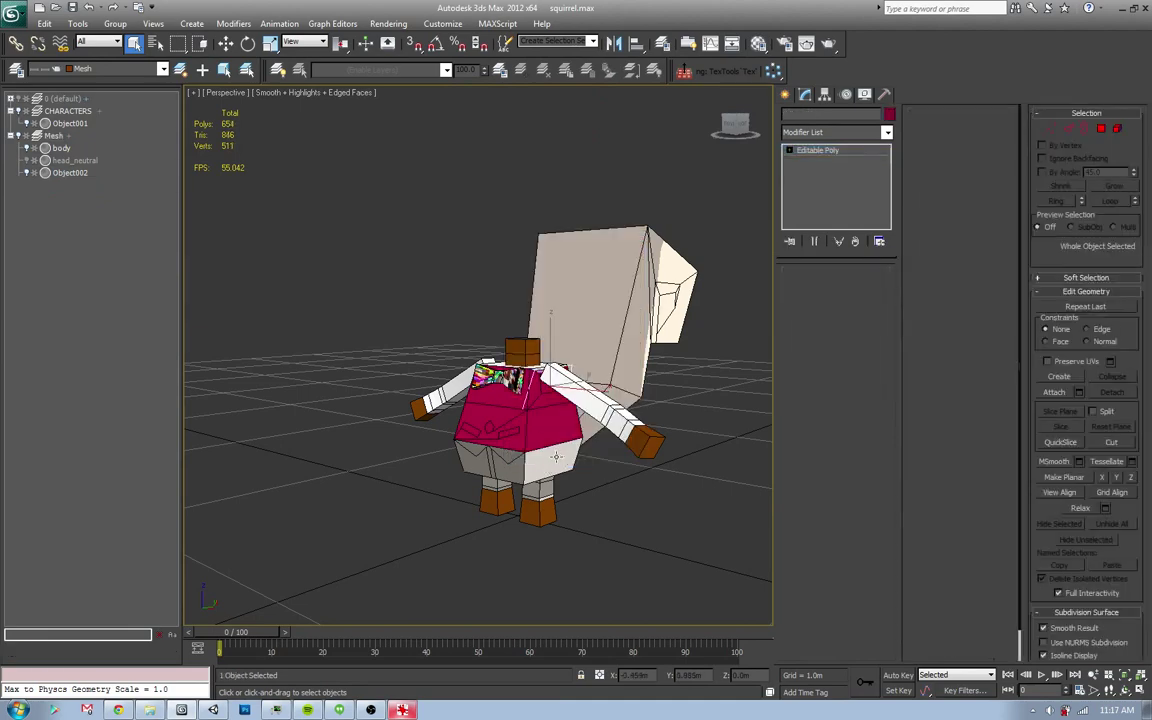
- Vertex-snap the mirrored piece across to the body's opposite side at X -0.262
{"action": "mouse_move", "coordinate": [560, 450]}
{"action": "middle_mouse_down", "text": "alt"}
{"action": "mouse_move", "coordinate": [541, 447]}
{"action": "mouse_move", "coordinate": [563, 372]}
{"action": "middle_mouse_up", "text": "alt"}
{"action": "key", "text": "w"}
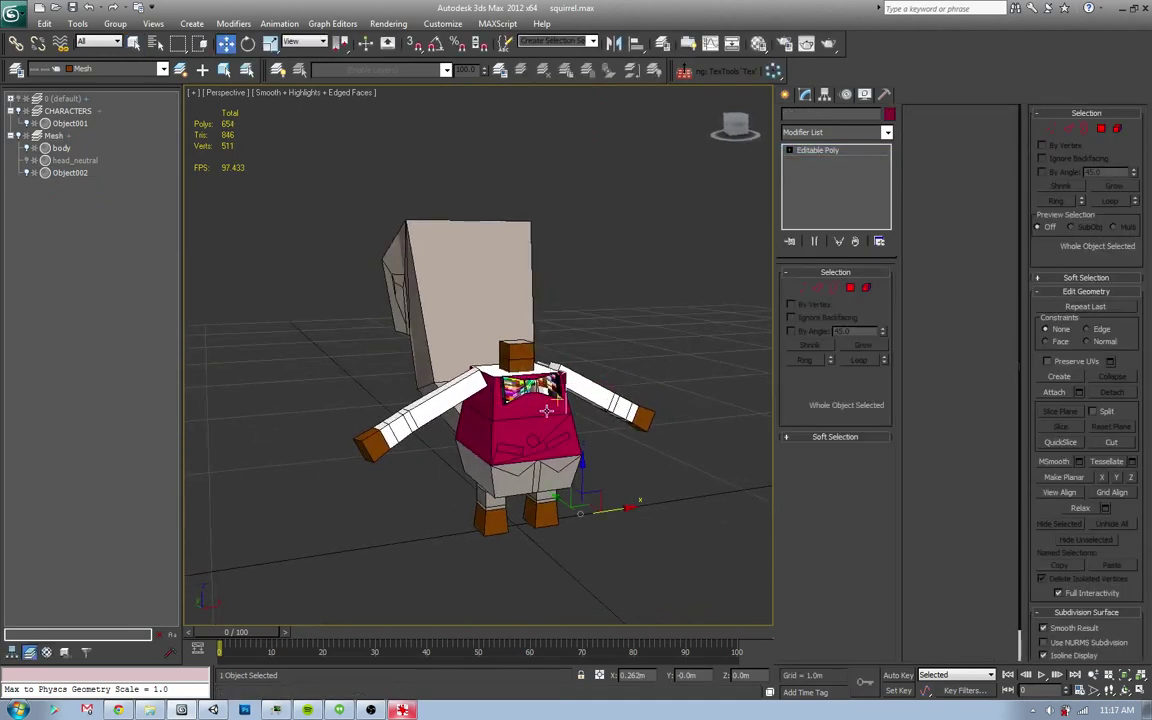
{"action": "key", "text": "s"}
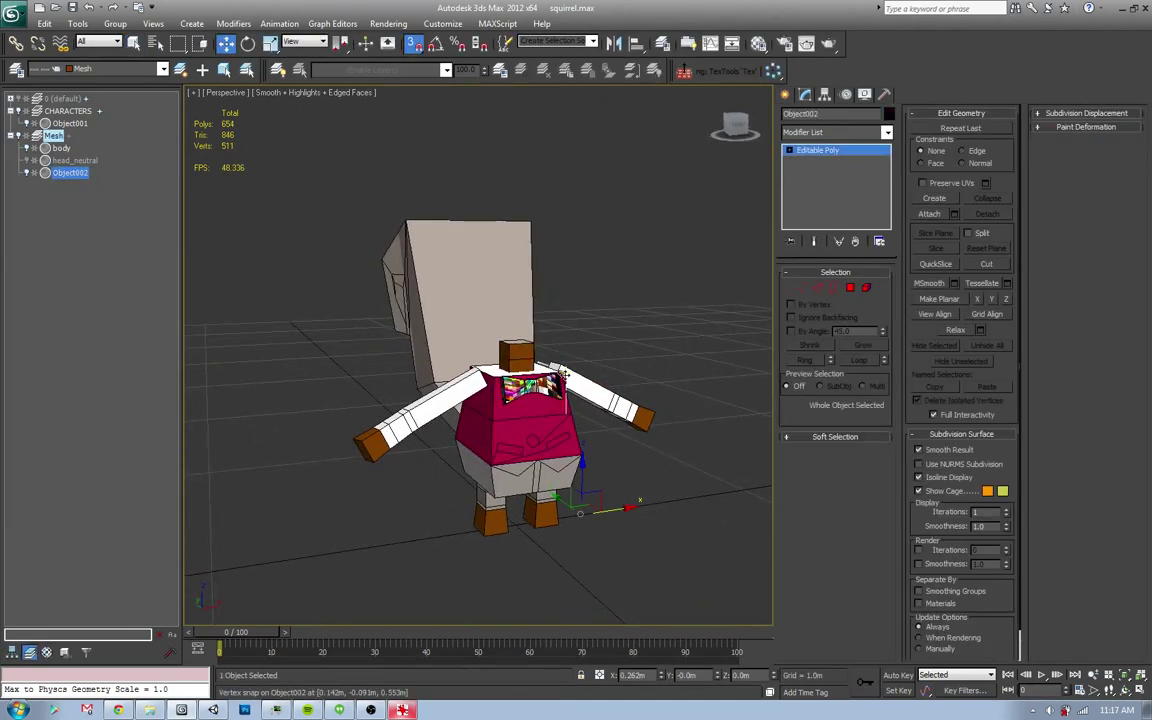
{"action": "left_click_drag", "start_coordinate": [563, 372], "coordinate": [488, 380]}
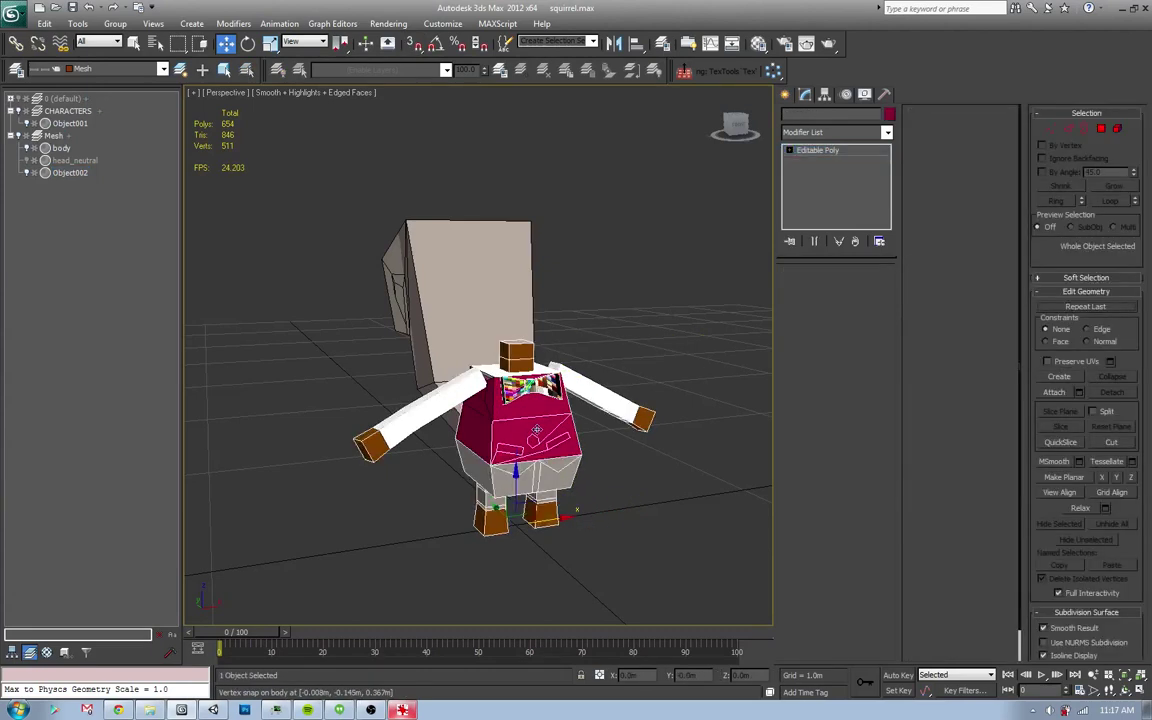
{"action": "scroll", "coordinate": [600, 375], "scroll_direction": "down", "scroll_amount": 2}
{"action": "middle_click_drag", "start_coordinate": [560, 390], "coordinate": [520, 400], "text": "alt"}
{"action": "scroll", "coordinate": [483, 419], "scroll_direction": "up", "scroll_amount": 8}
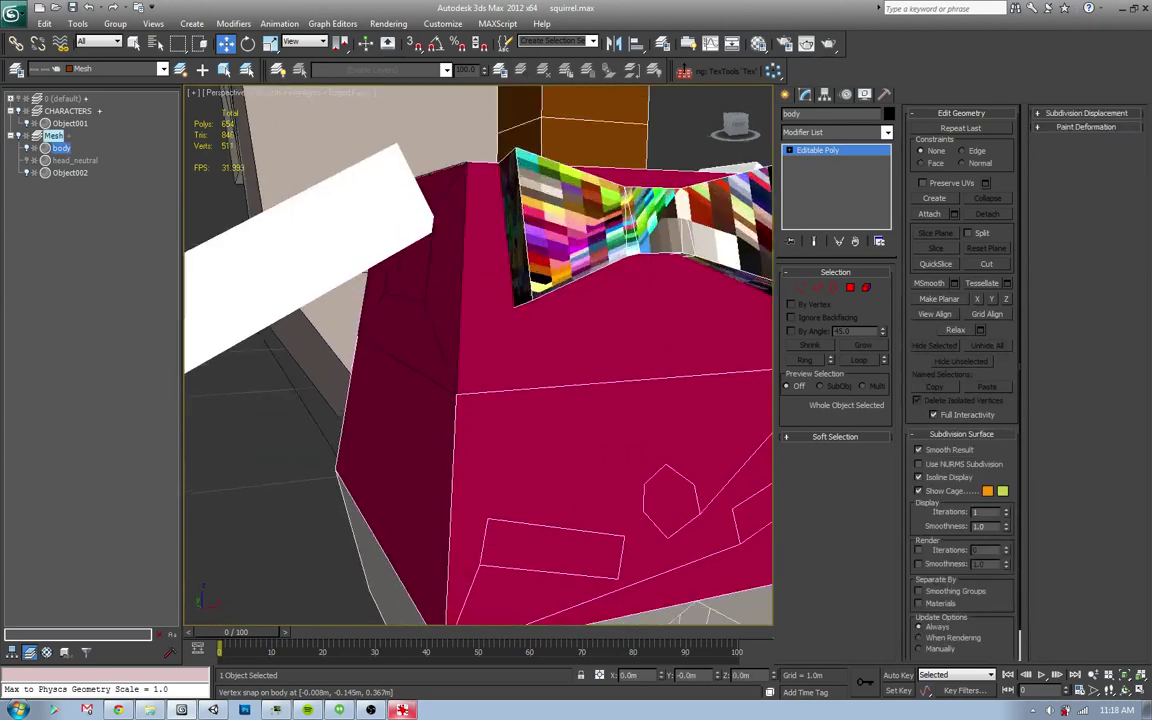
- Attach Object002 to the body mesh and return to vertex editing
{"action": "key", "text": "4"}
{"action": "key", "text": "q"}
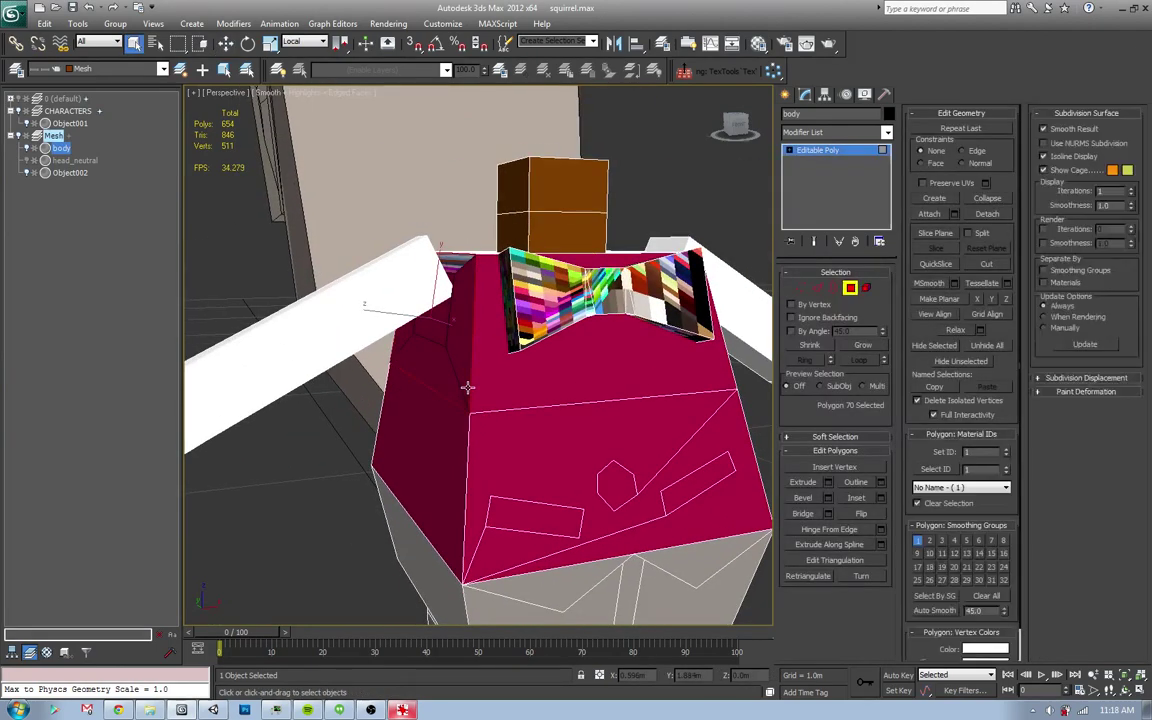
{"action": "key", "text": "r"}
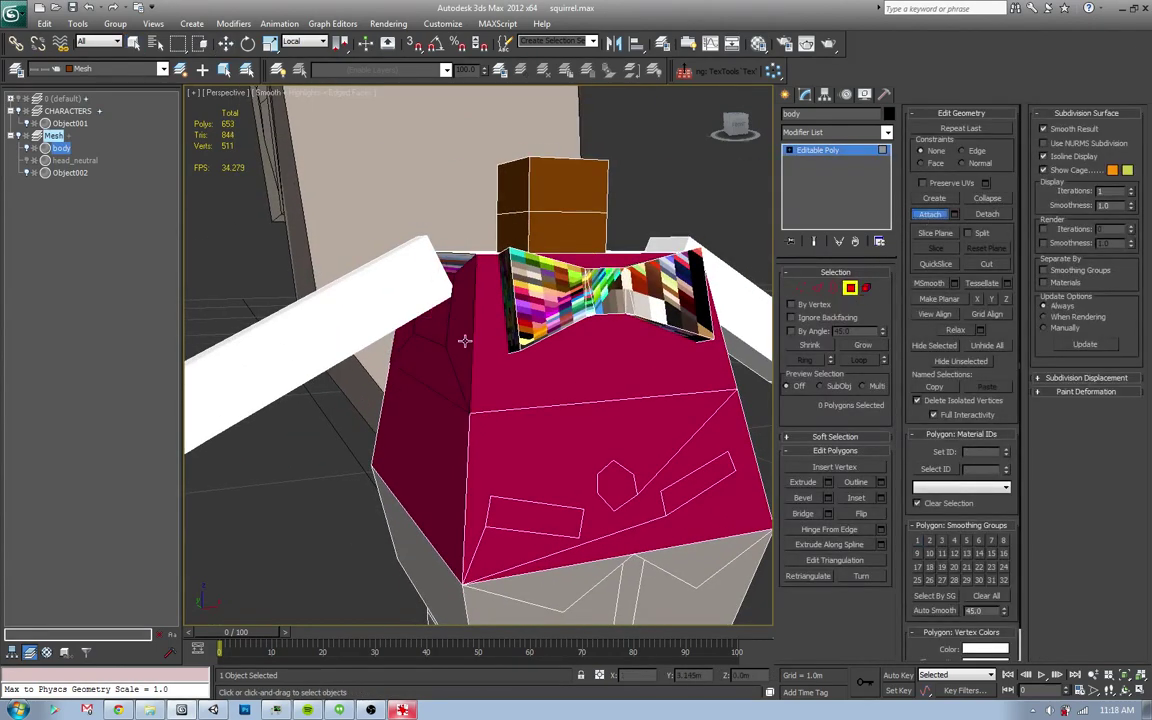
{"action": "left_click", "coordinate": [420, 290]}
{"action": "key", "text": "3"}
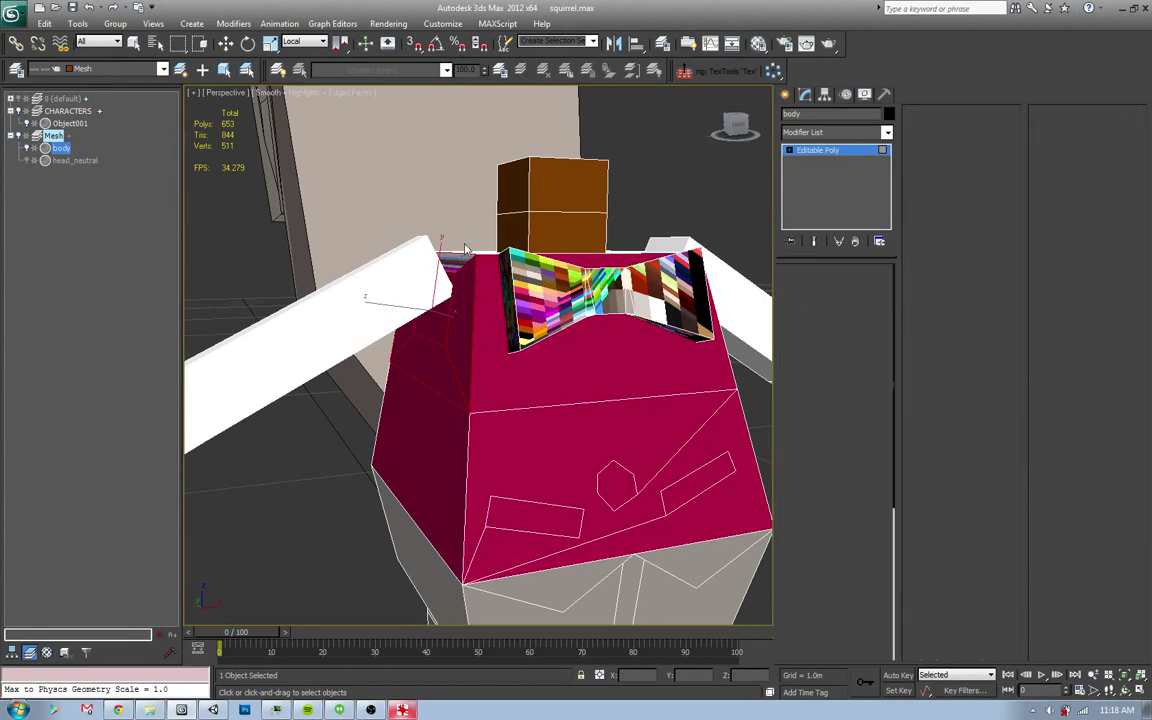
{"action": "key", "text": "1"}
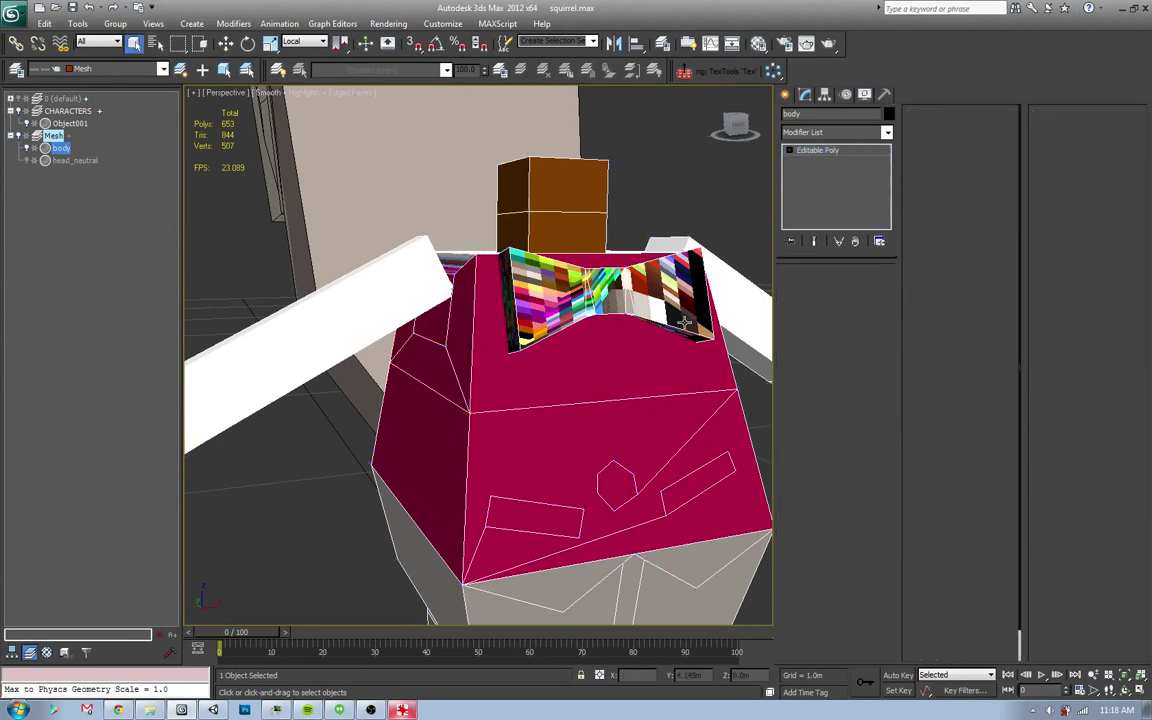
- Compare the body from above against the Harold concept art
{"action": "key", "text": "alt+Tab"}
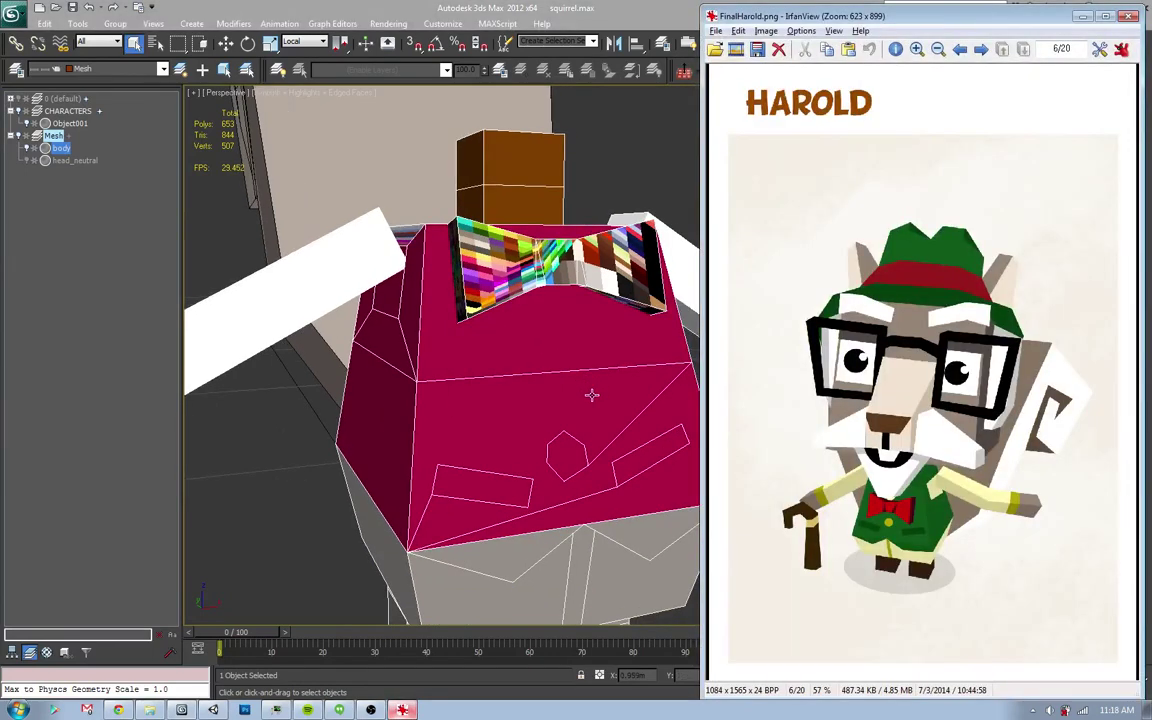
{"action": "middle_click_drag", "start_coordinate": [566, 390], "coordinate": [499, 407], "text": "alt"}
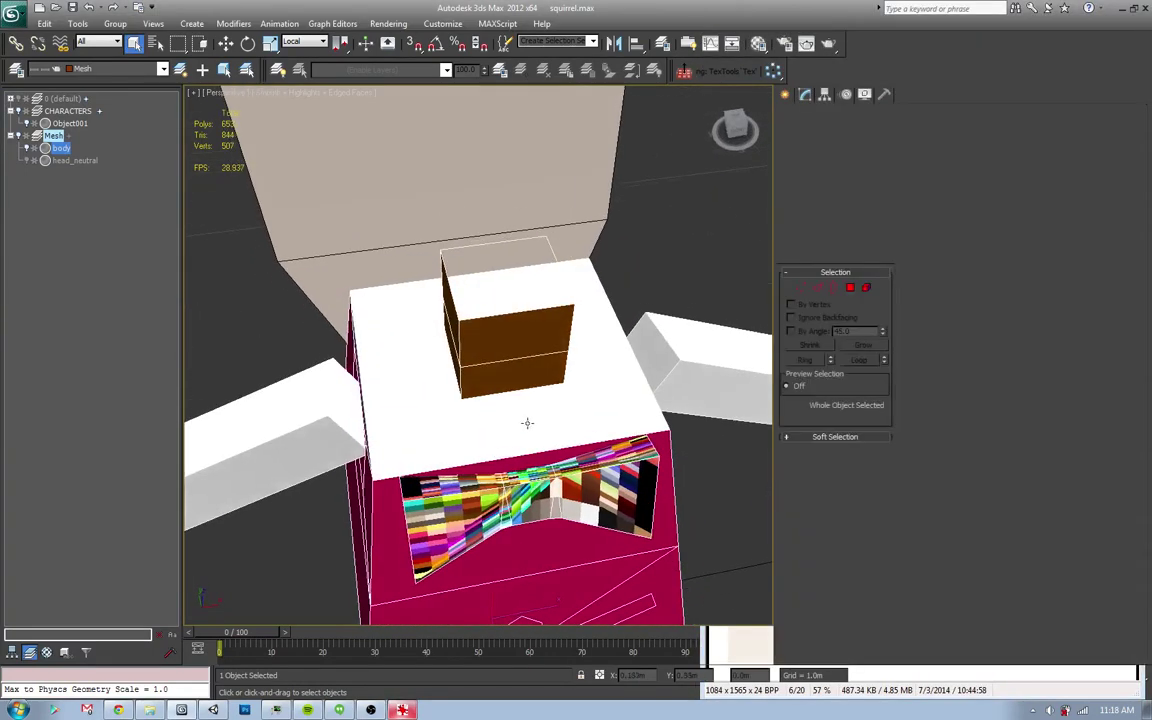
{"action": "key", "text": "alt+Tab"}
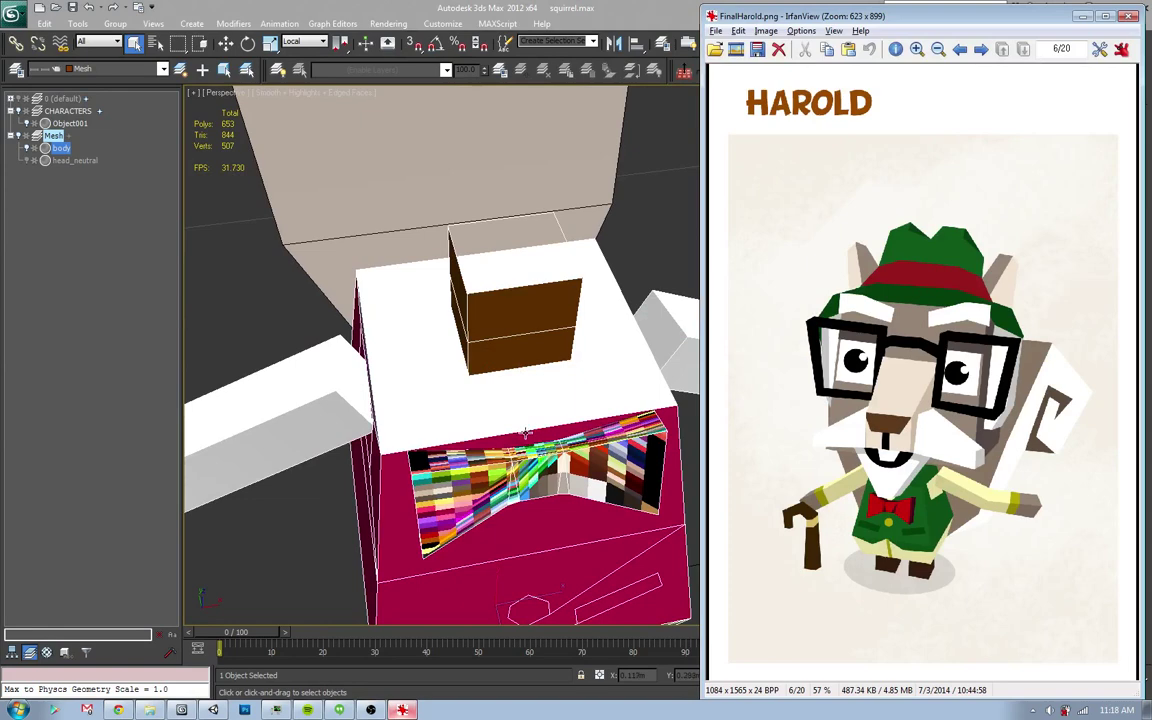
{"action": "key", "text": "alt+Tab"}
- Add an Unwrap UVW modifier to the body and open its UV editor
{"action": "middle_click_drag", "start_coordinate": [525, 436], "coordinate": [501, 425], "text": "alt"}
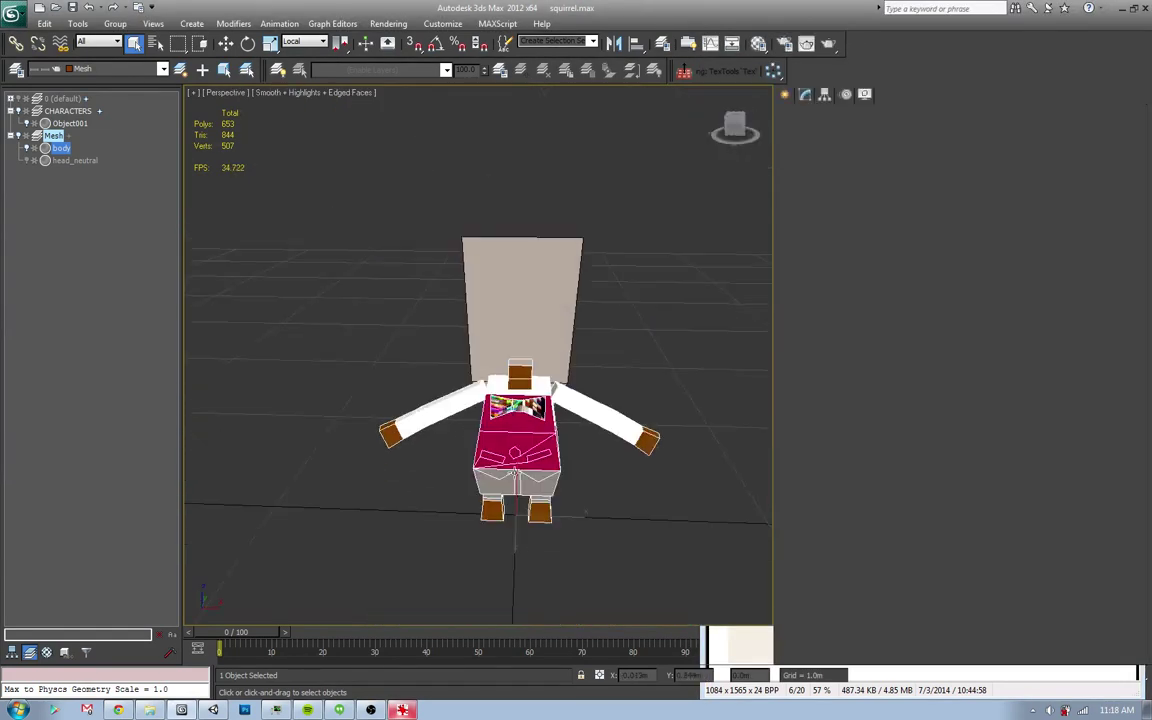
{"action": "key", "text": "alt+Tab"}
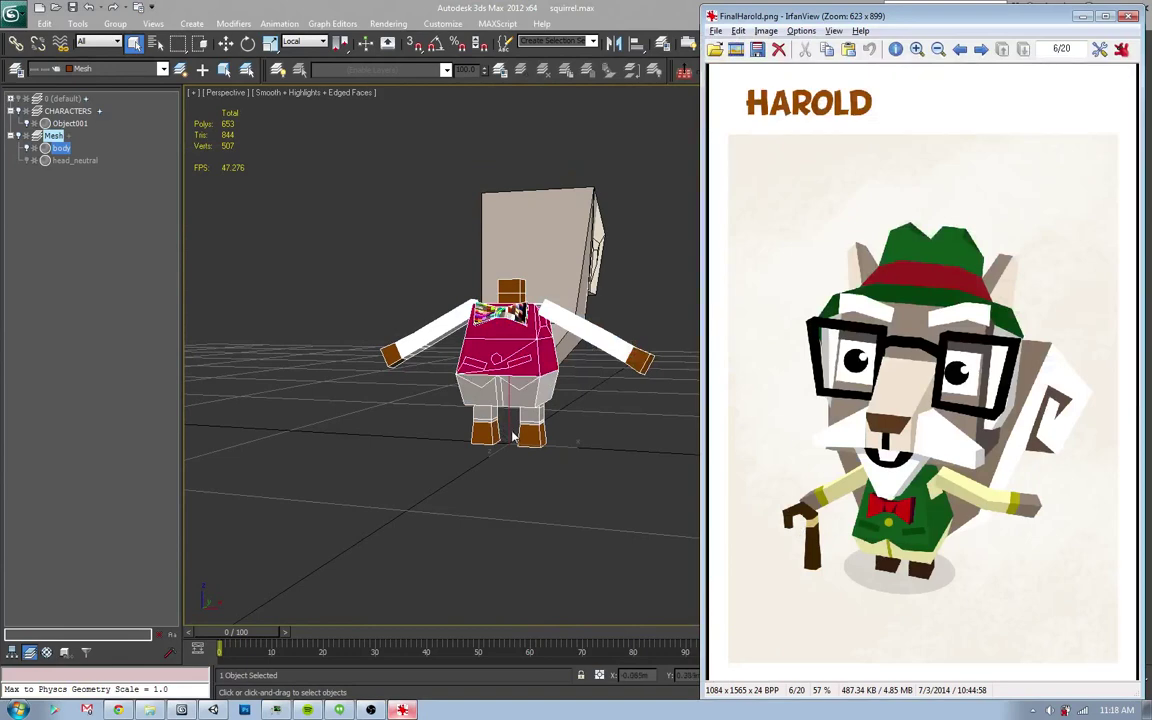
{"action": "key", "text": "alt+Tab"}
{"action": "scroll", "coordinate": [510, 436], "scroll_direction": "up", "scroll_amount": 2}
{"action": "scroll", "coordinate": [509, 436], "scroll_direction": "up", "scroll_amount": 2}
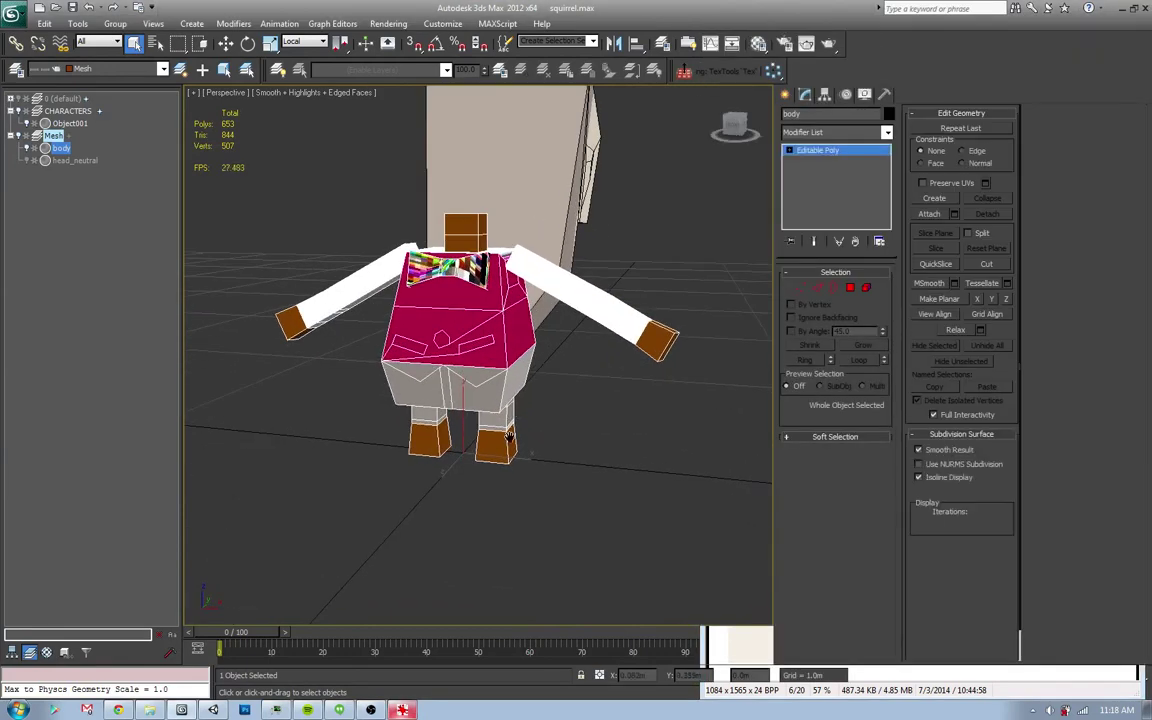
{"action": "mouse_move", "coordinate": [508, 436]}
{"action": "middle_mouse_down", "text": "alt"}
{"action": "mouse_move", "coordinate": [503, 410]}
{"action": "mouse_move", "coordinate": [688, 245]}
{"action": "middle_mouse_up", "text": "alt"}
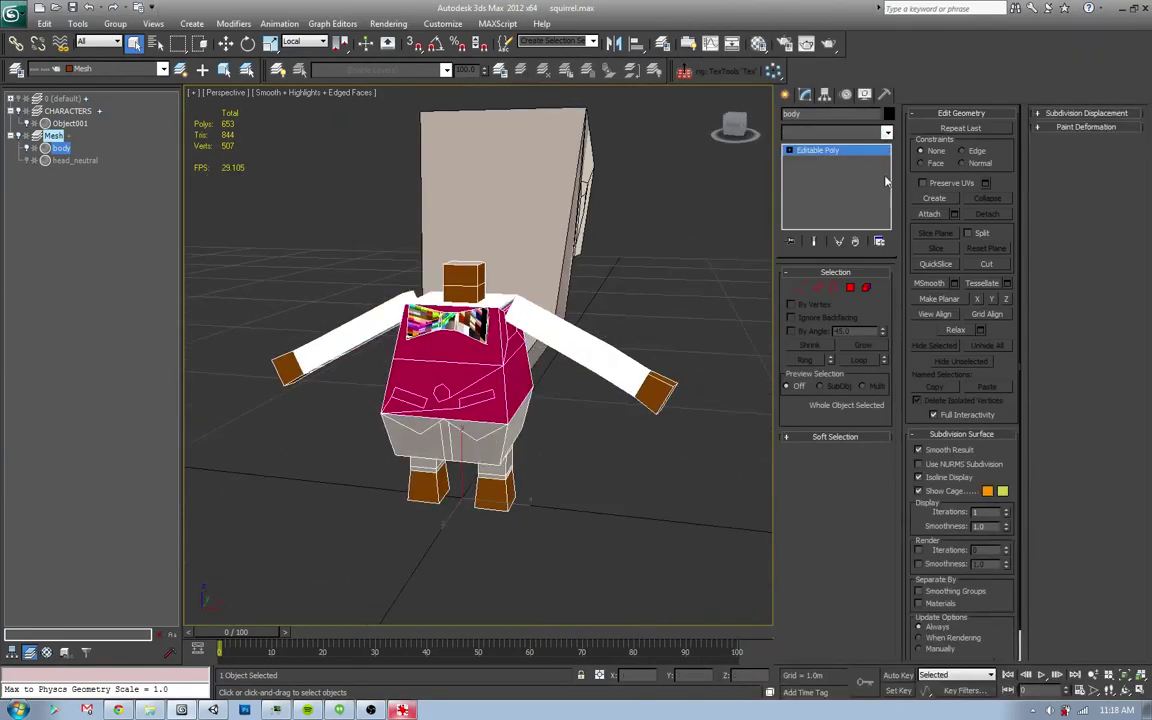
{"action": "left_click", "coordinate": [886, 132]}
{"action": "scroll", "coordinate": [812, 440], "scroll_direction": "down", "scroll_amount": 10}
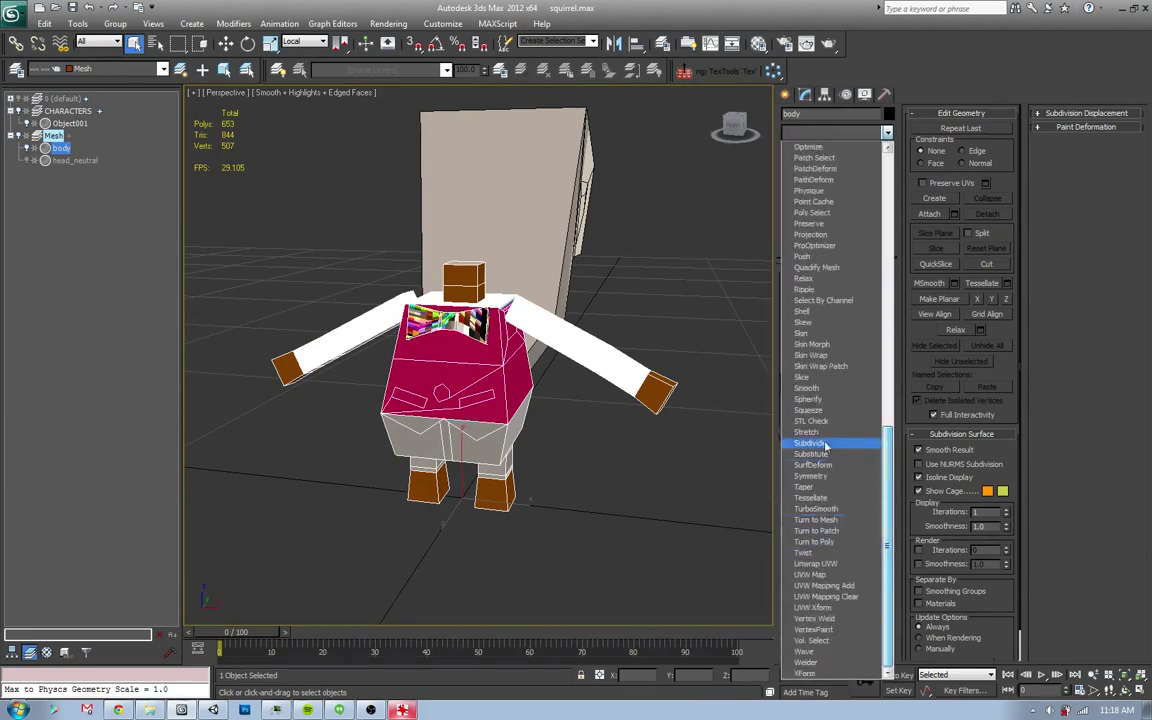
{"action": "left_click", "coordinate": [821, 565]}
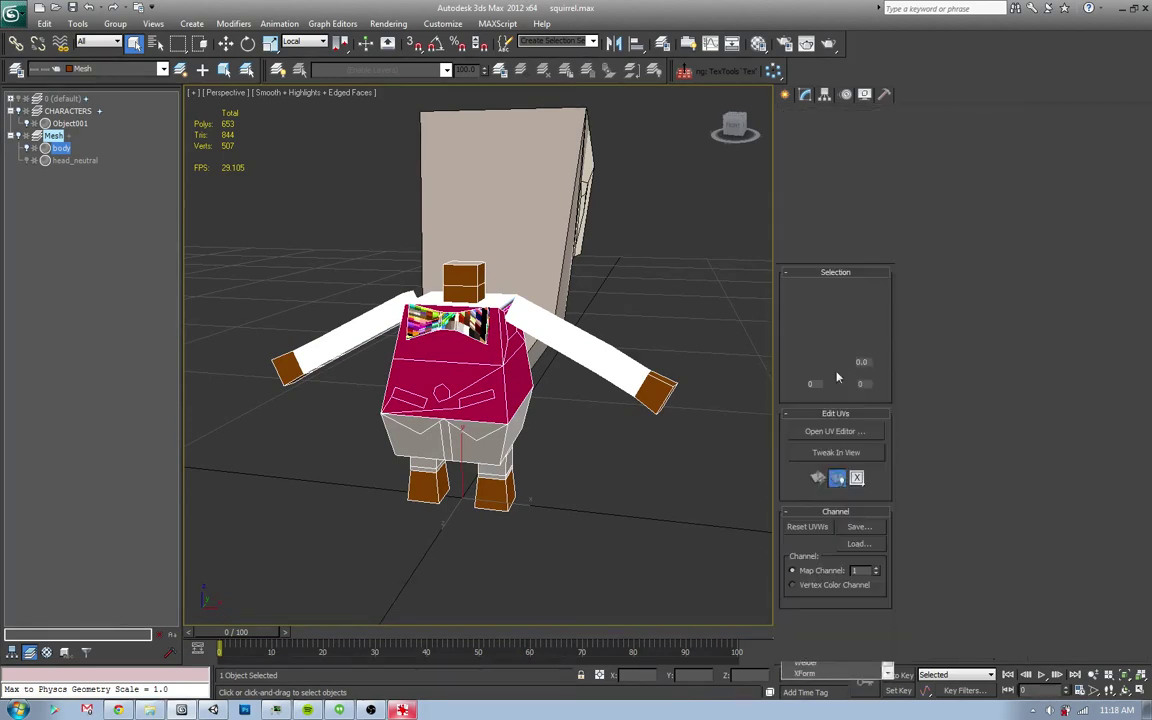
{"action": "left_click", "coordinate": [796, 426]}
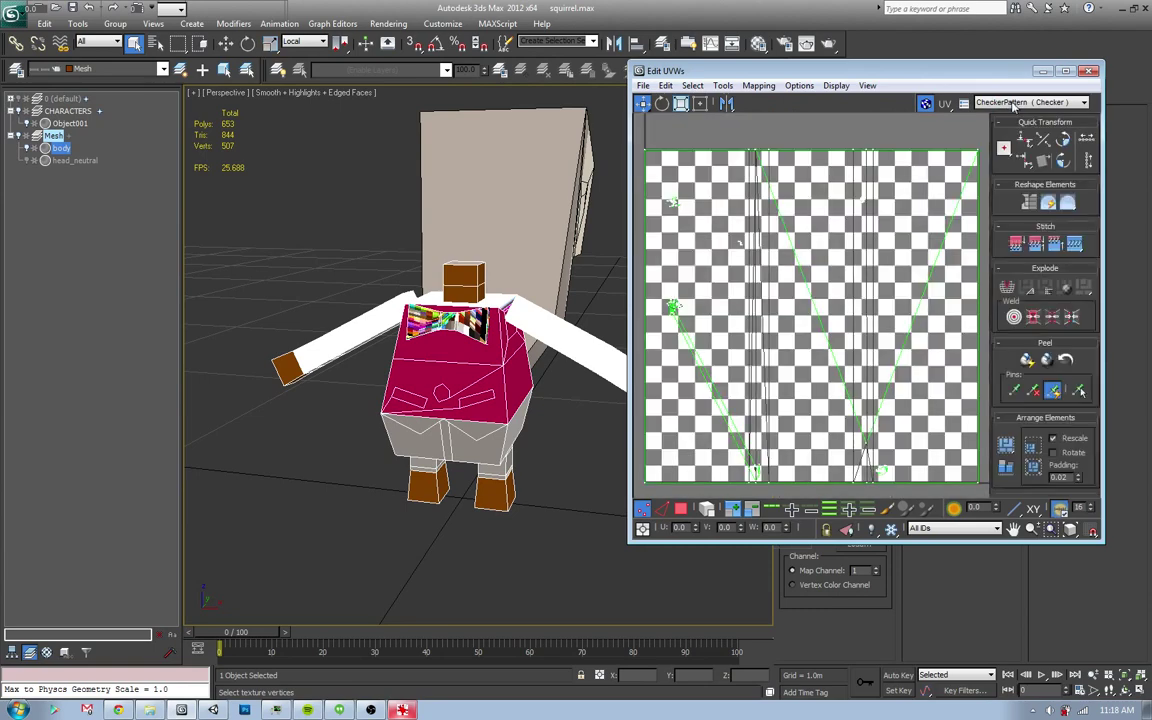
- Show Map #9 color_palette.png, shrink and move the face UVs aside, then Pack UVs
{"action": "left_click", "coordinate": [1015, 103]}
{"action": "left_click", "coordinate": [1005, 118]}
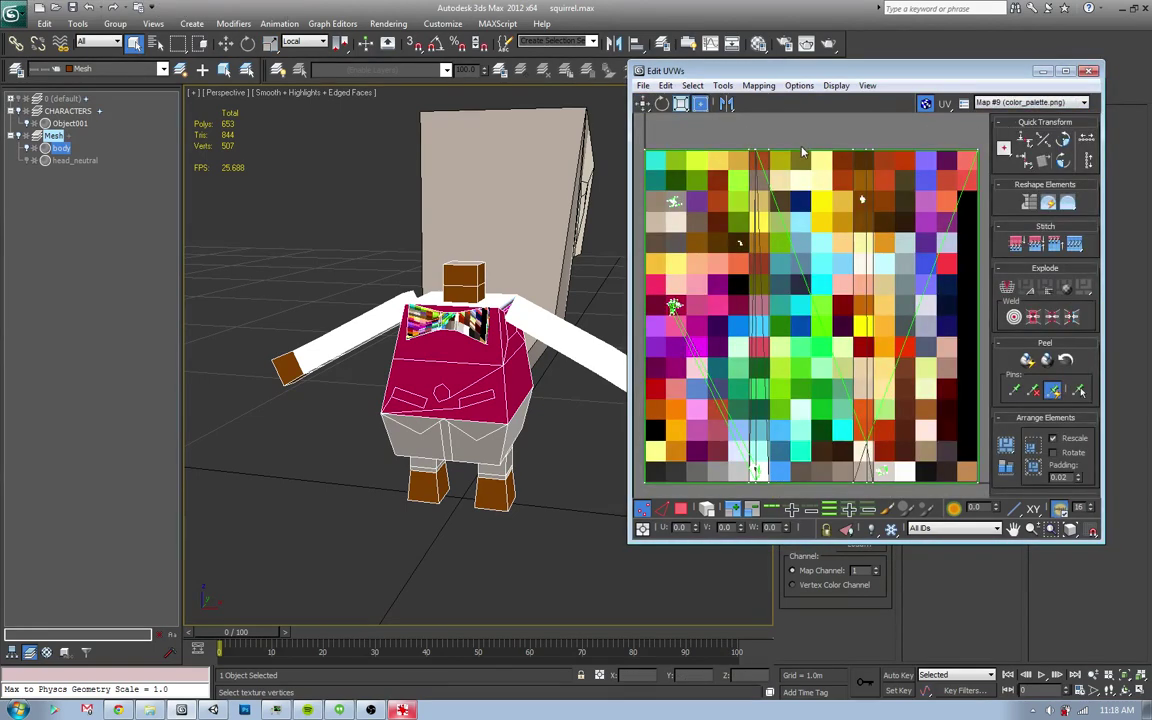
{"action": "left_click", "coordinate": [680, 510]}
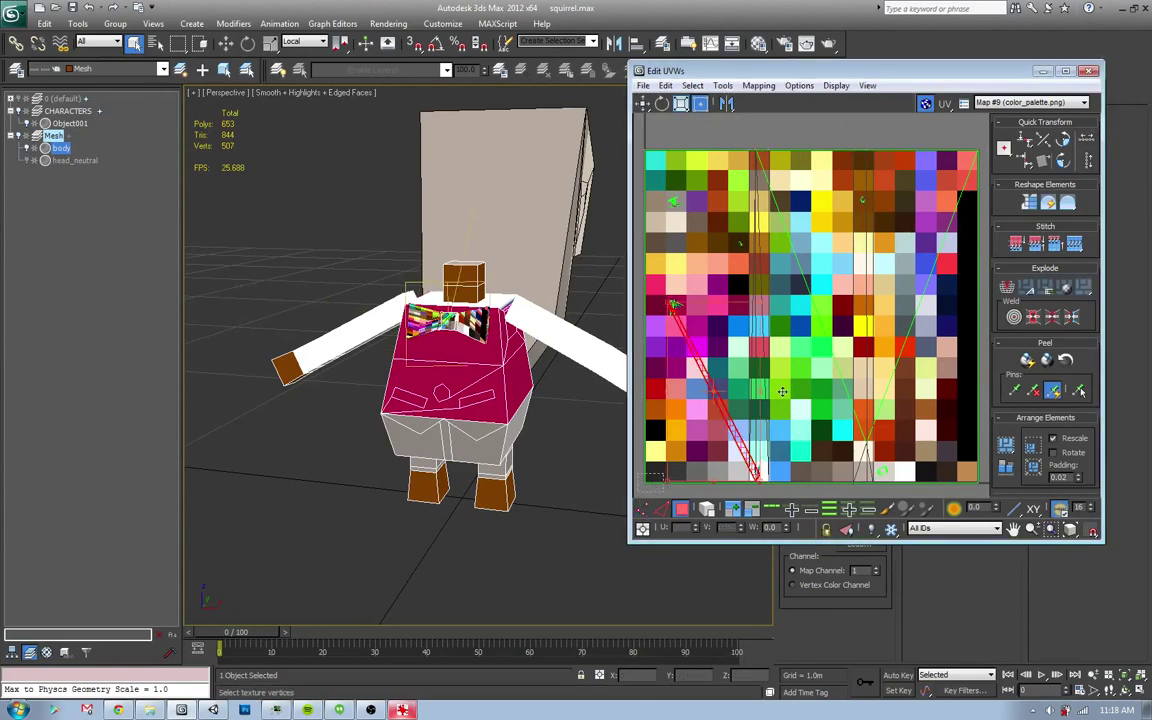
{"action": "scroll", "coordinate": [777, 370], "scroll_direction": "down", "scroll_amount": 2}
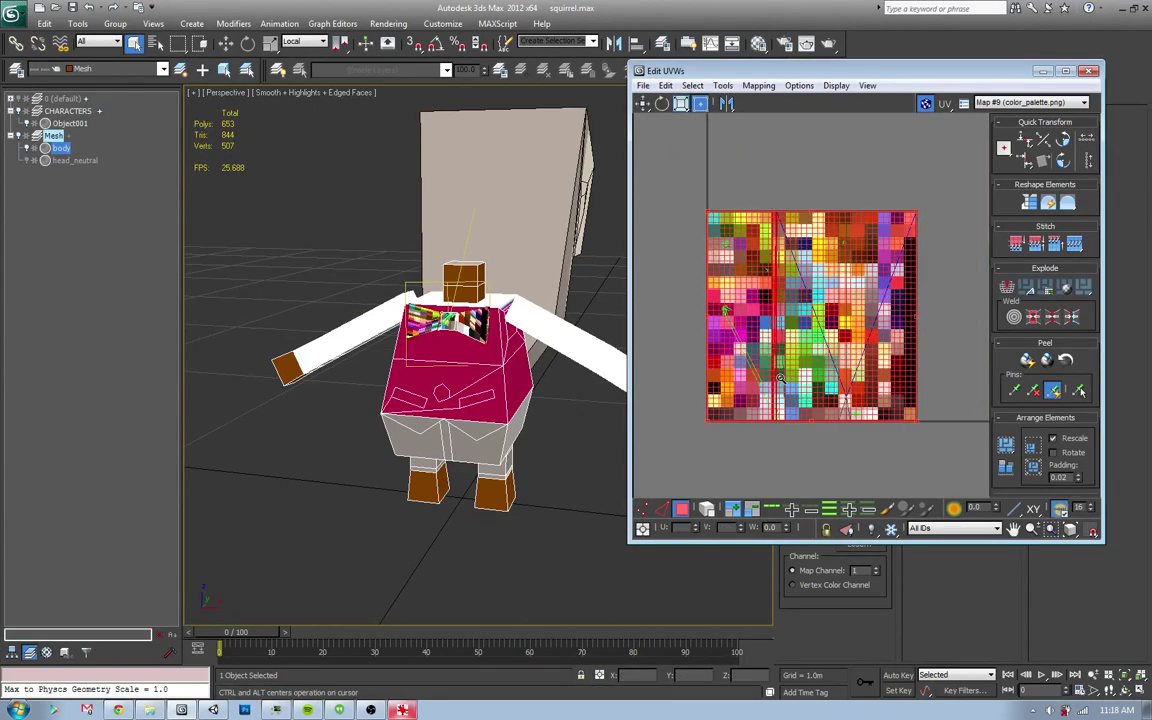
{"action": "scroll", "coordinate": [872, 244], "scroll_direction": "down", "scroll_amount": 2}
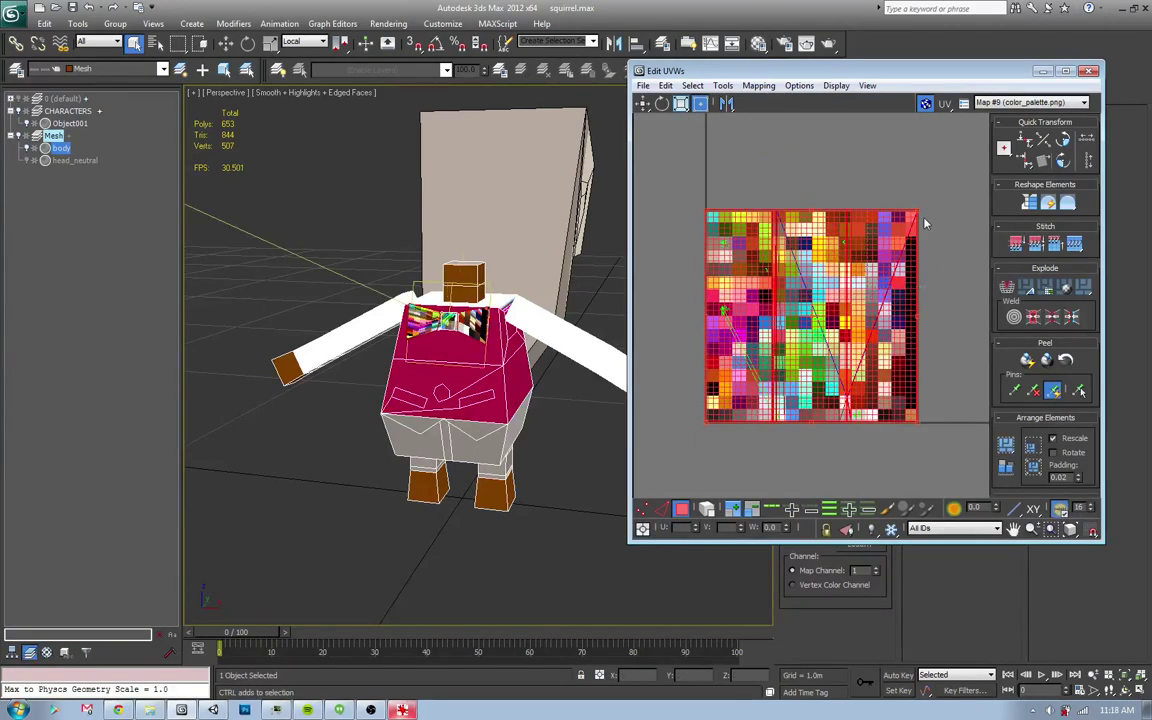
{"action": "left_click_drag", "start_coordinate": [913, 213], "coordinate": [822, 250]}
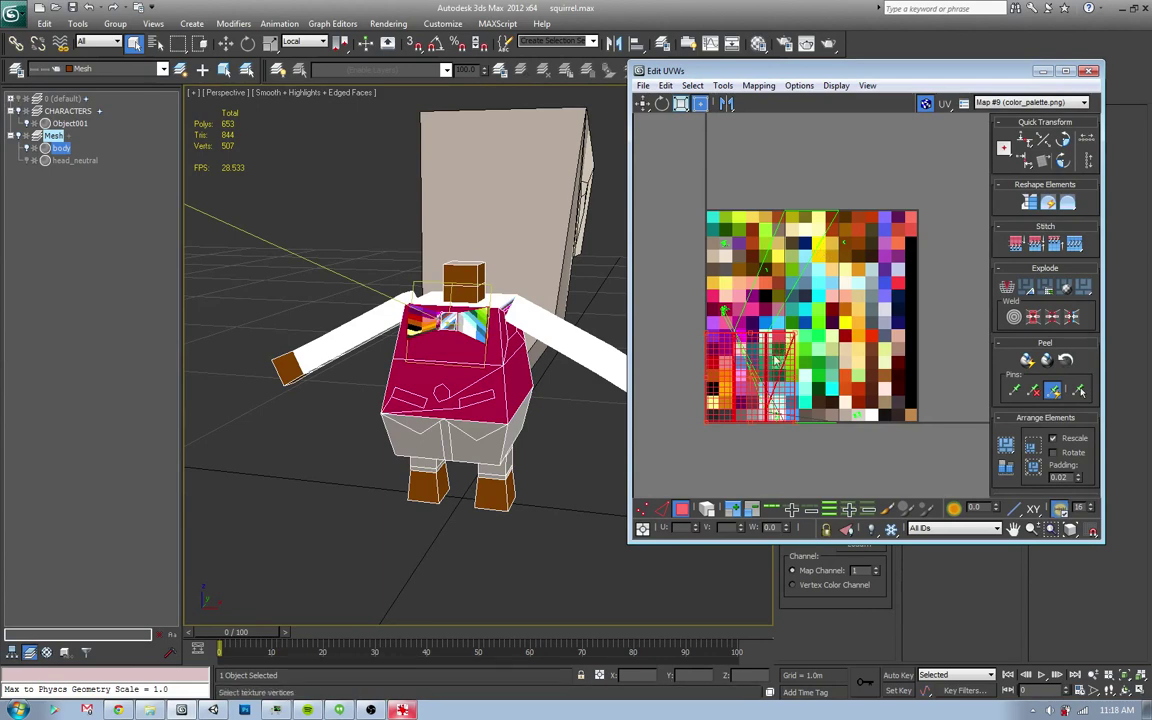
{"action": "left_click_drag", "start_coordinate": [776, 360], "coordinate": [953, 140]}
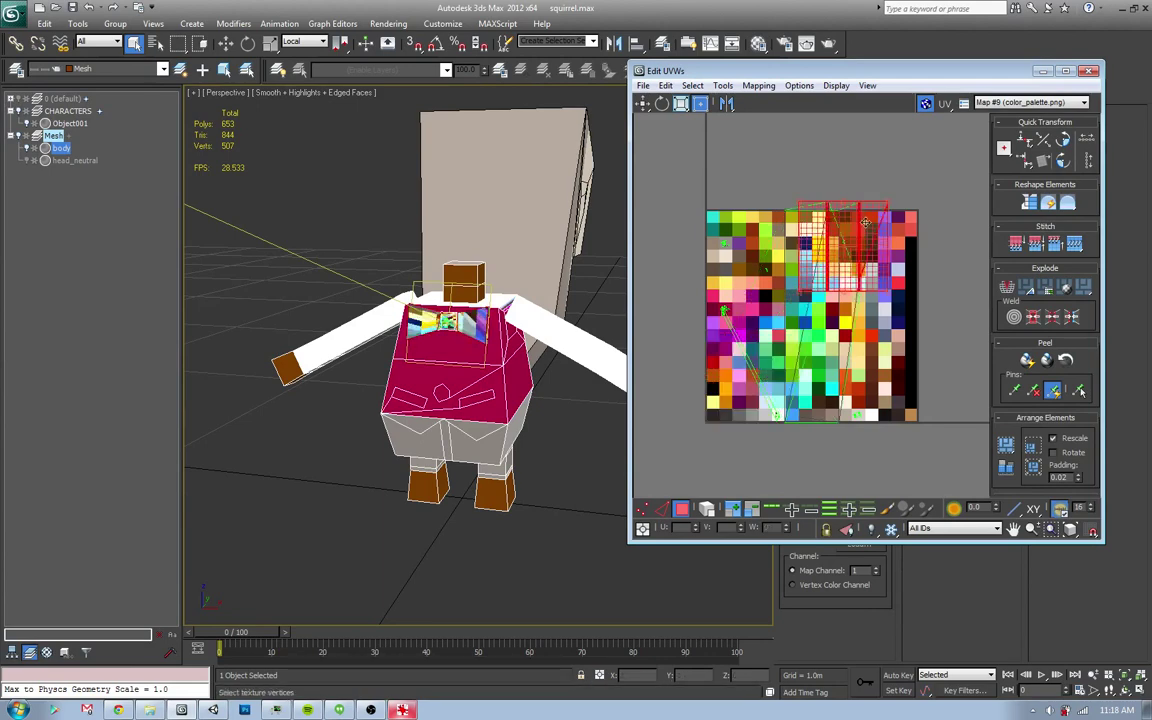
{"action": "left_click", "coordinate": [789, 440]}
{"action": "left_click", "coordinate": [1006, 446]}
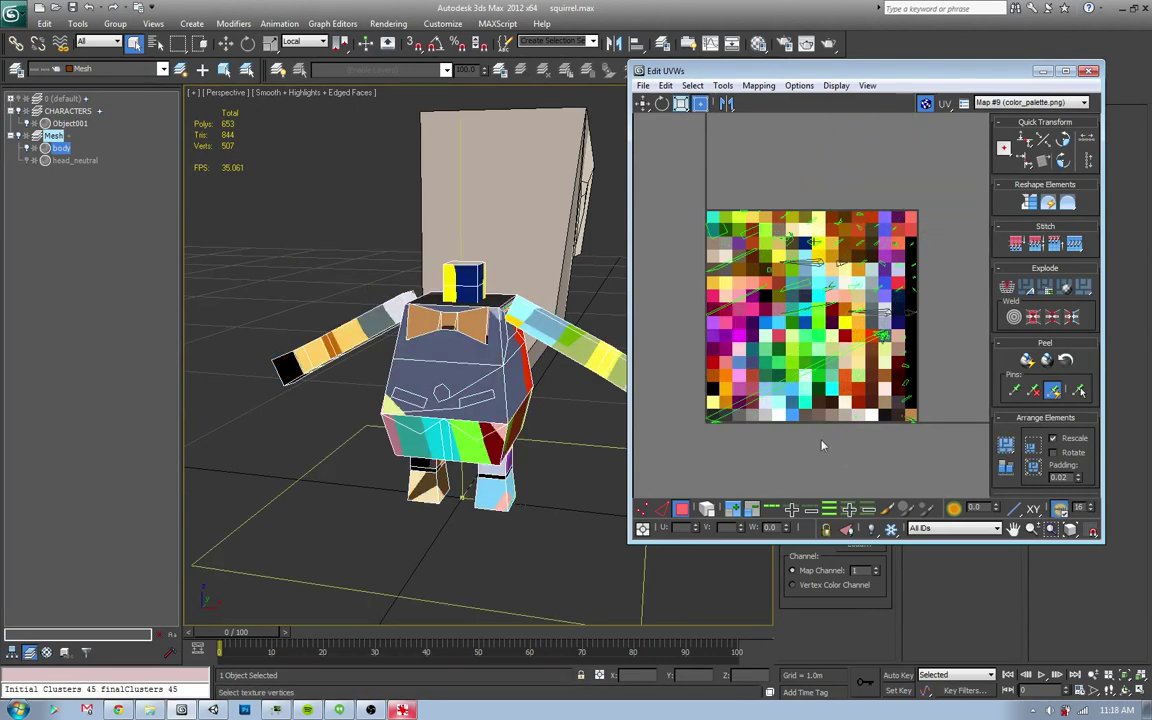
- Select all body UVs, weld them together, and shrink them into a small cluster
{"action": "key", "text": "ctrl+a"}
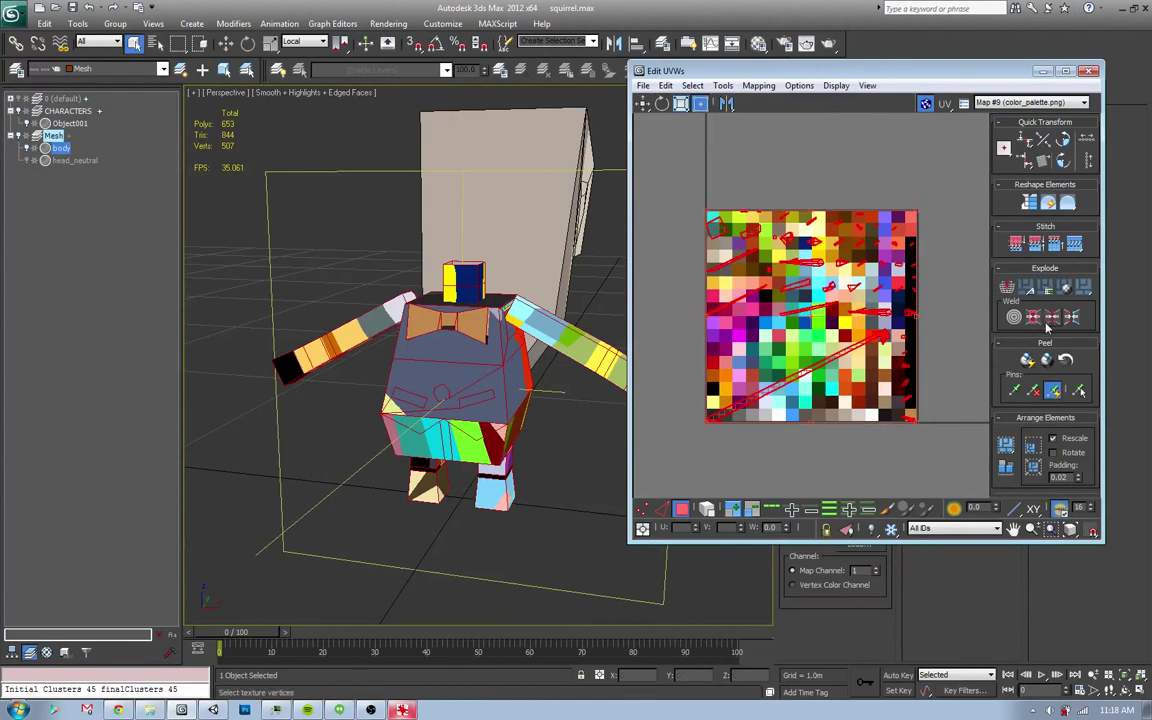
{"action": "left_click", "coordinate": [1034, 317]}
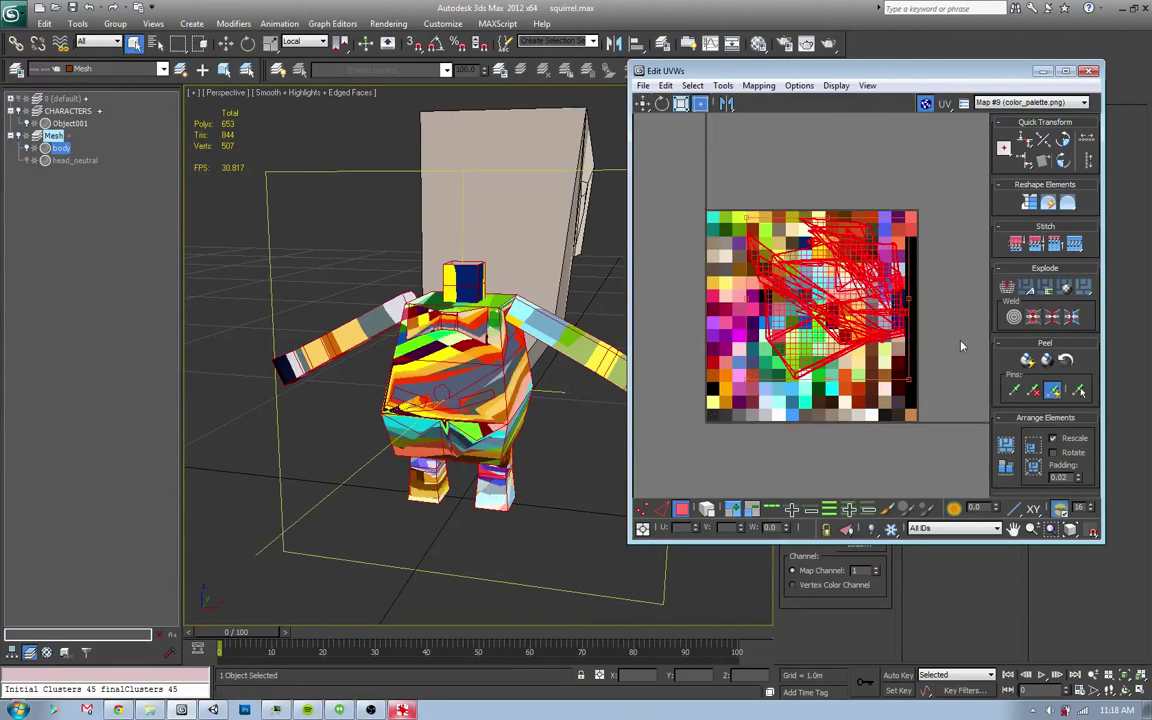
{"action": "key", "text": "ctrl+z"}
{"action": "key", "text": "ctrl+y"}
{"action": "left_click_drag", "start_coordinate": [830, 300], "coordinate": [755, 410]}
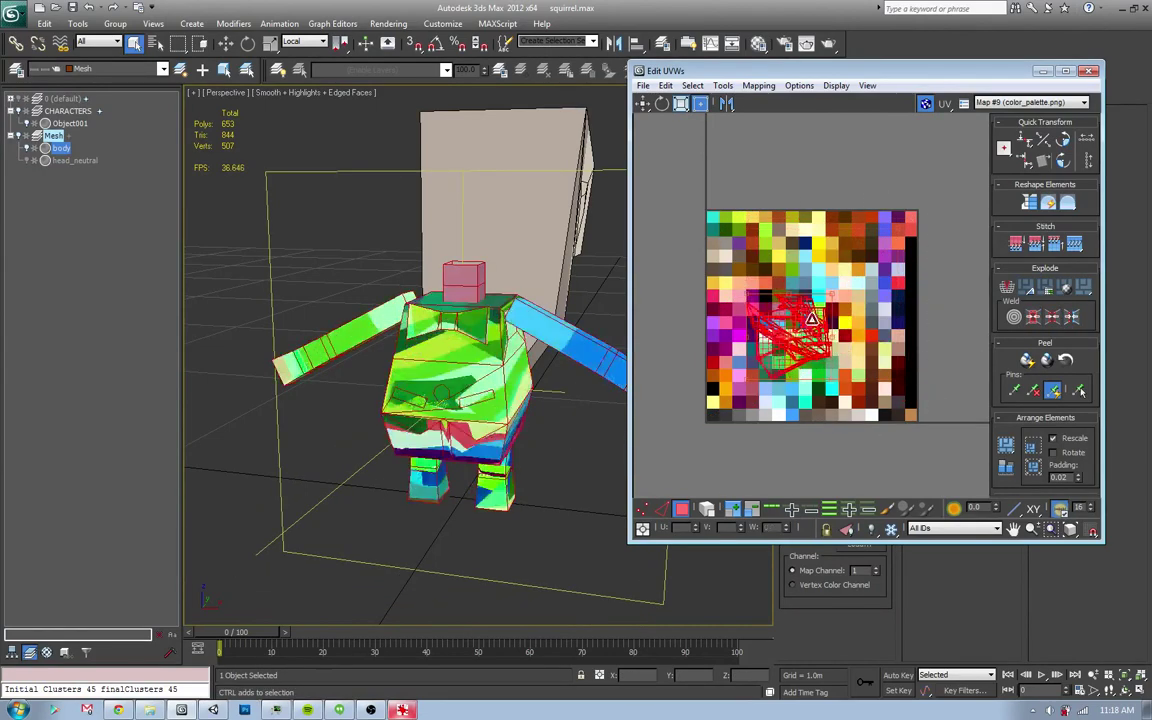
- Place the UV cluster on a green palette cell so the whole squirrel turns green
{"action": "scroll", "coordinate": [755, 410], "scroll_direction": "up", "scroll_amount": 5}
{"action": "middle_click_drag", "start_coordinate": [755, 410], "coordinate": [808, 352]}
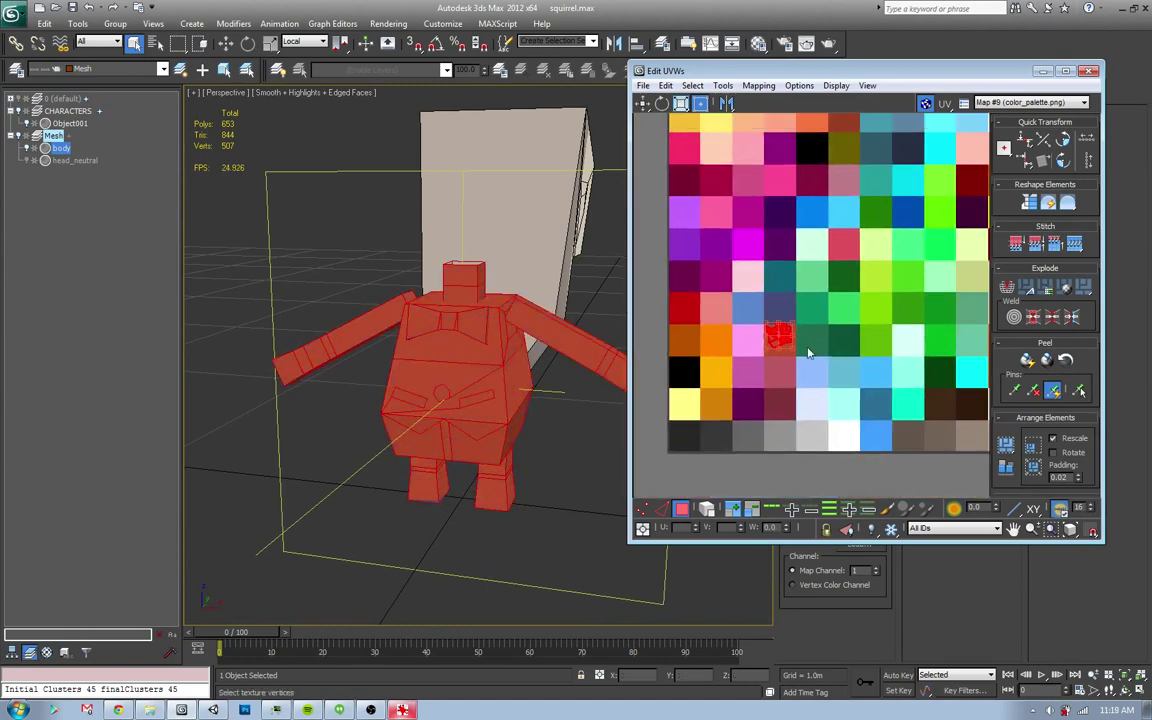
{"action": "mouse_move", "coordinate": [830, 315]}
{"action": "left_mouse_down"}
{"action": "mouse_move", "coordinate": [850, 408]}
{"action": "mouse_move", "coordinate": [913, 298]}
{"action": "mouse_move", "coordinate": [932, 309]}
{"action": "left_mouse_up"}
{"action": "key", "text": "alt+Tab"}
{"action": "key", "text": "alt+Tab"}
{"action": "key", "text": "alt+Tab"}
{"action": "key", "text": "alt+Tab"}
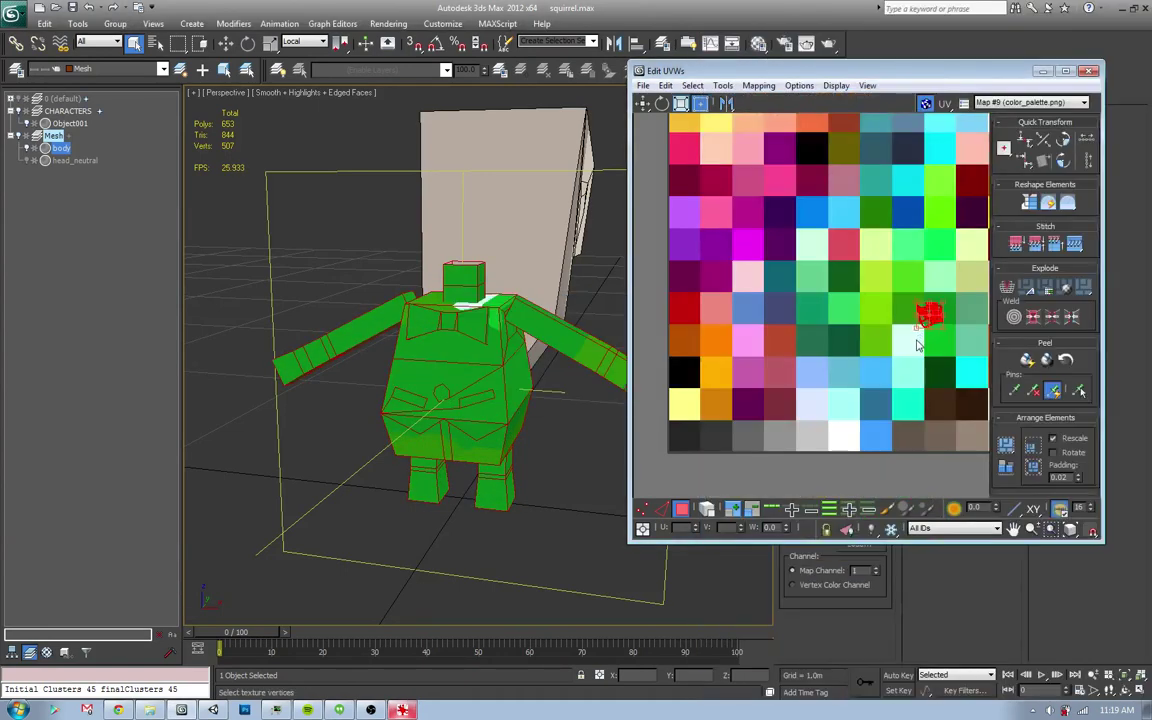
{"action": "middle_click_drag", "start_coordinate": [902, 332], "coordinate": [876, 364]}
{"action": "scroll", "coordinate": [876, 364], "scroll_direction": "up", "scroll_amount": 5}
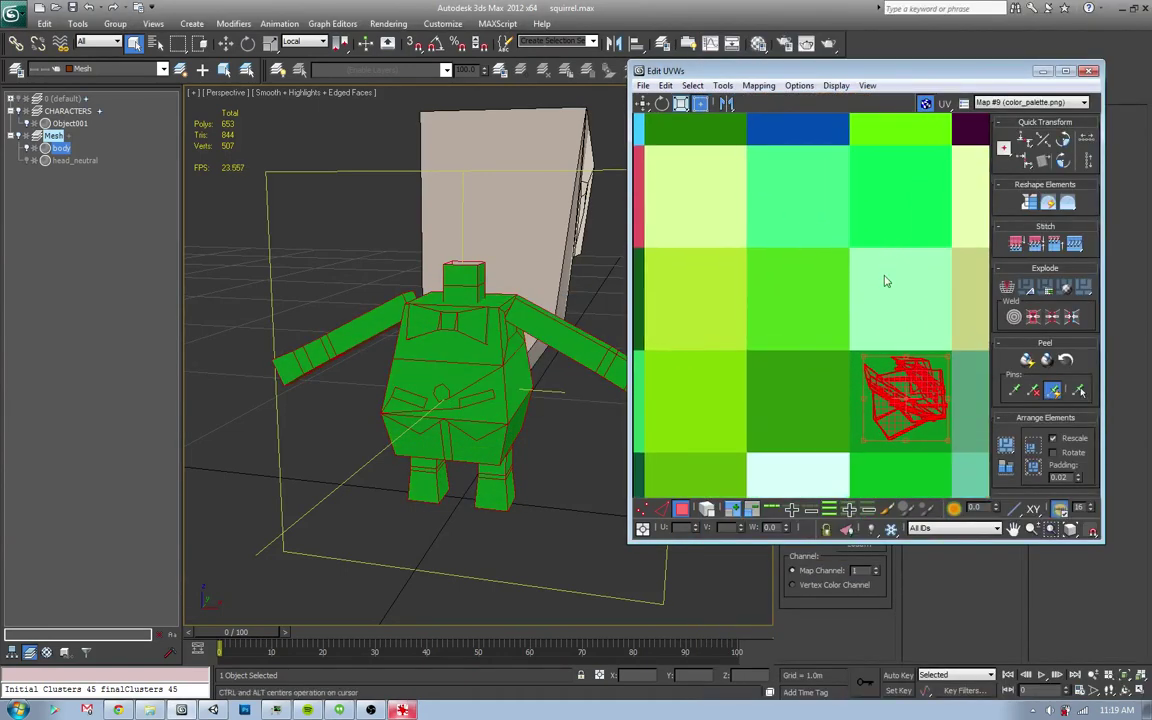
{"action": "left_click", "coordinate": [900, 340]}
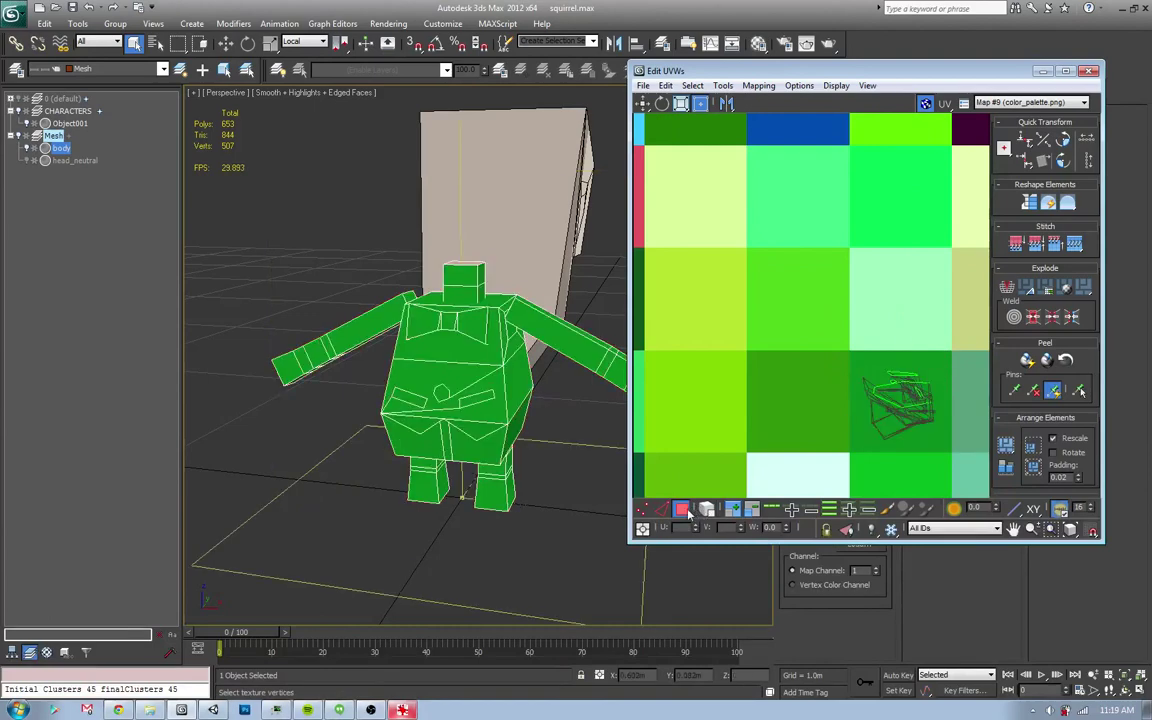
{"action": "middle_click_drag", "start_coordinate": [515, 468], "coordinate": [486, 492], "text": "alt"}
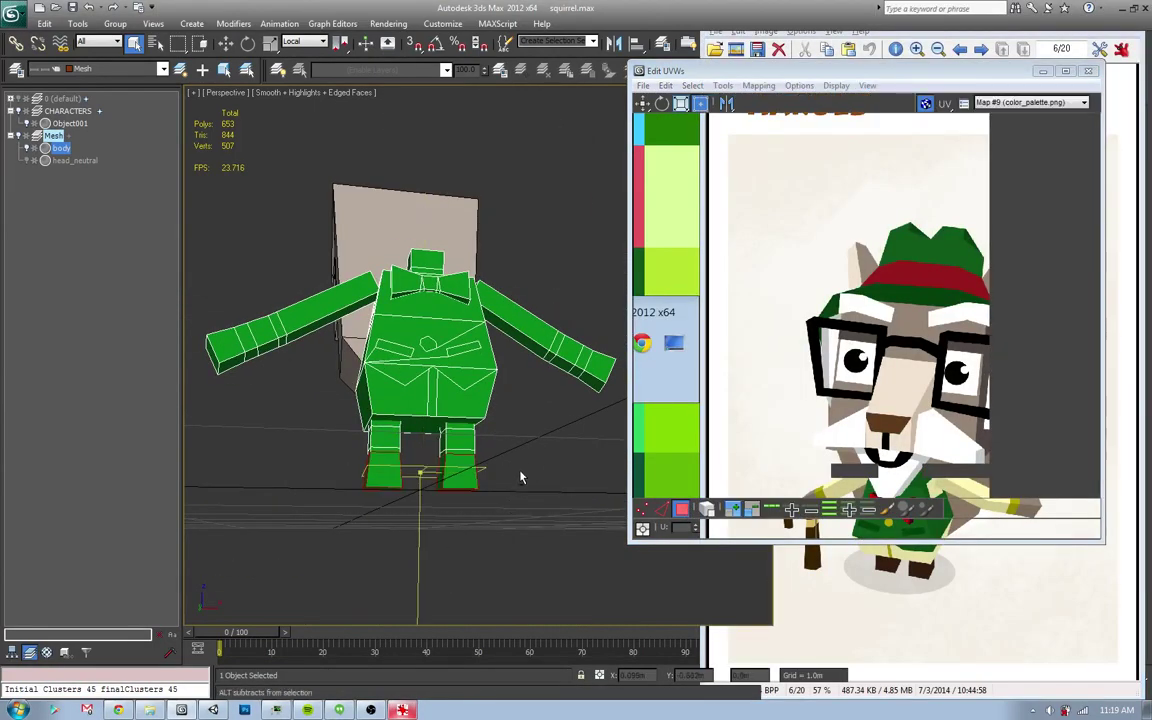
- Move the feet UVs onto a dark brown palette cell
{"action": "middle_click_drag", "start_coordinate": [467, 422], "coordinate": [550, 387], "text": "alt"}
{"action": "key", "text": "x"}
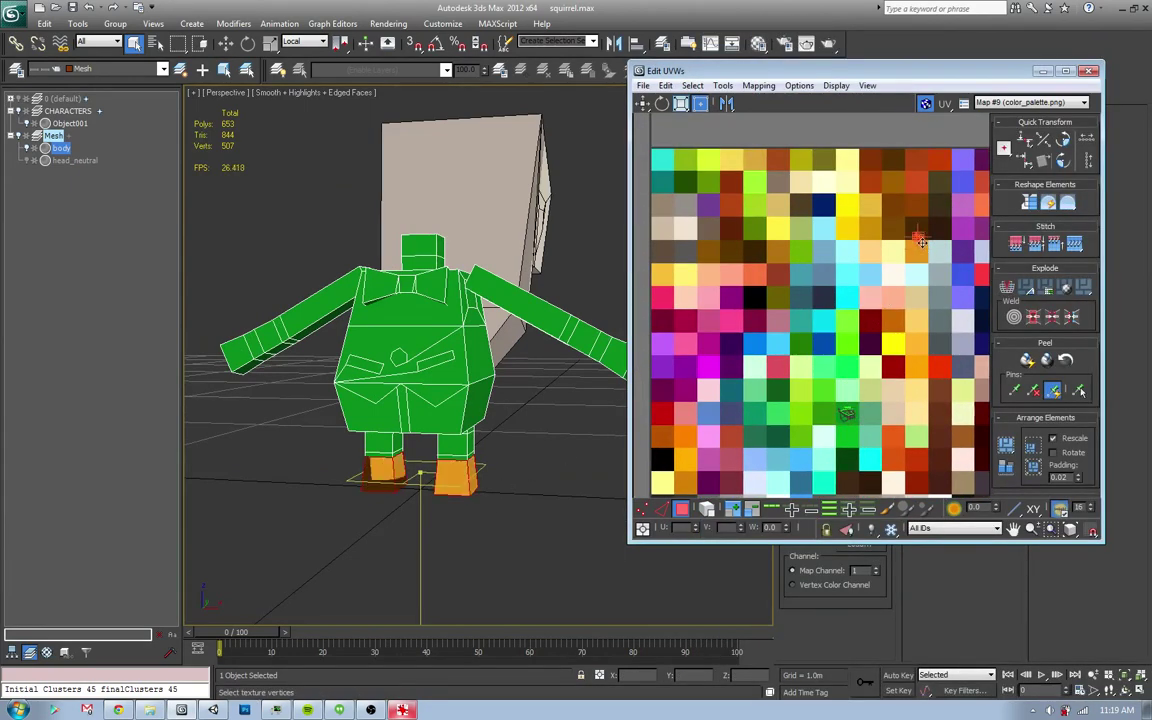
{"action": "left_click_drag", "start_coordinate": [847, 413], "coordinate": [843, 207]}
{"action": "middle_click_drag", "start_coordinate": [520, 480], "coordinate": [552, 486], "text": "alt"}
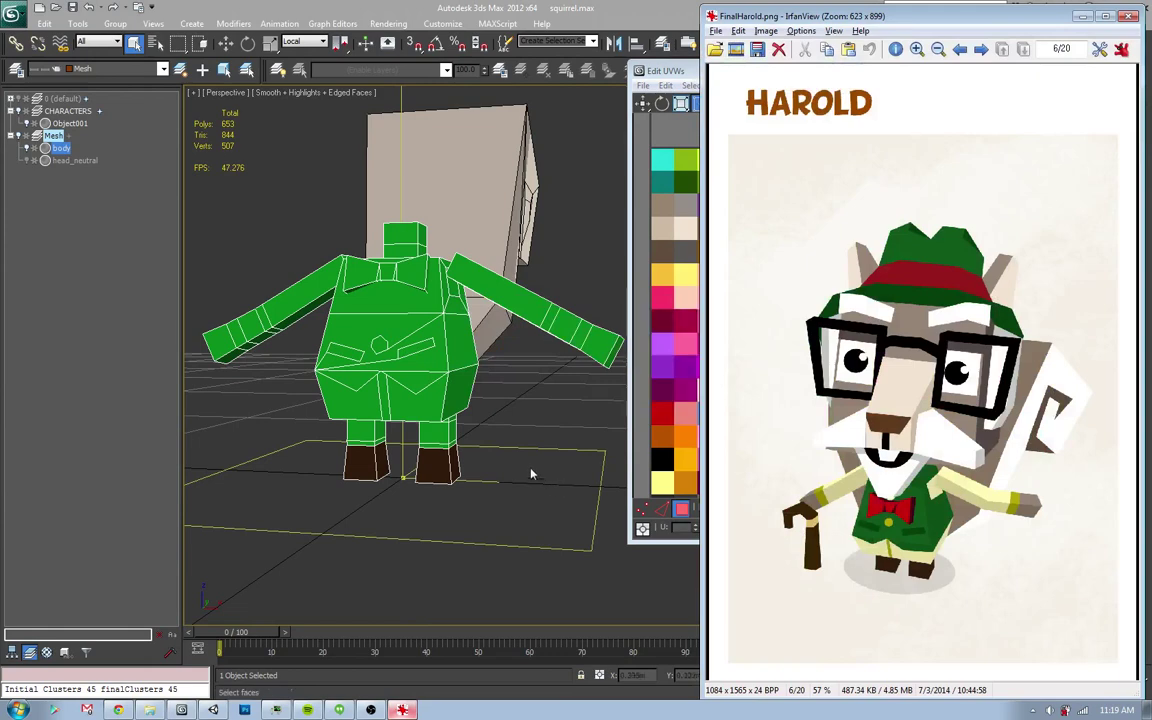
{"action": "left_click", "coordinate": [514, 455]}
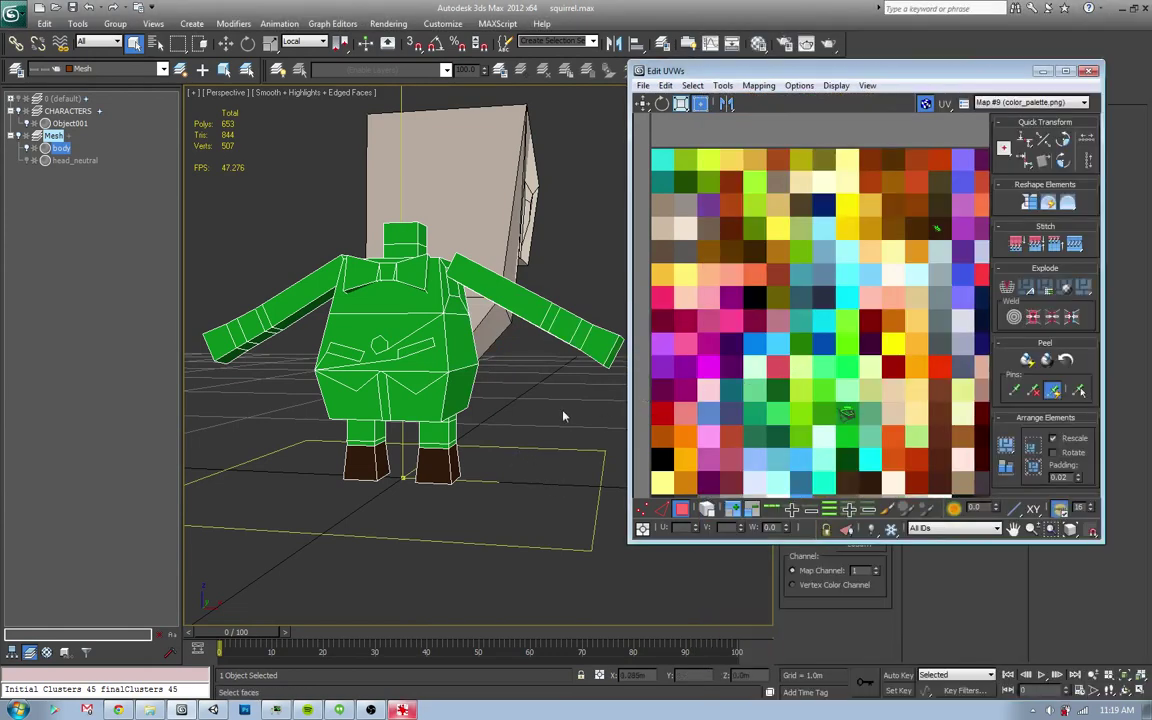
- Marquee-select the leg faces from a front view
{"action": "middle_click_drag", "start_coordinate": [506, 368], "coordinate": [396, 422], "text": "alt"}
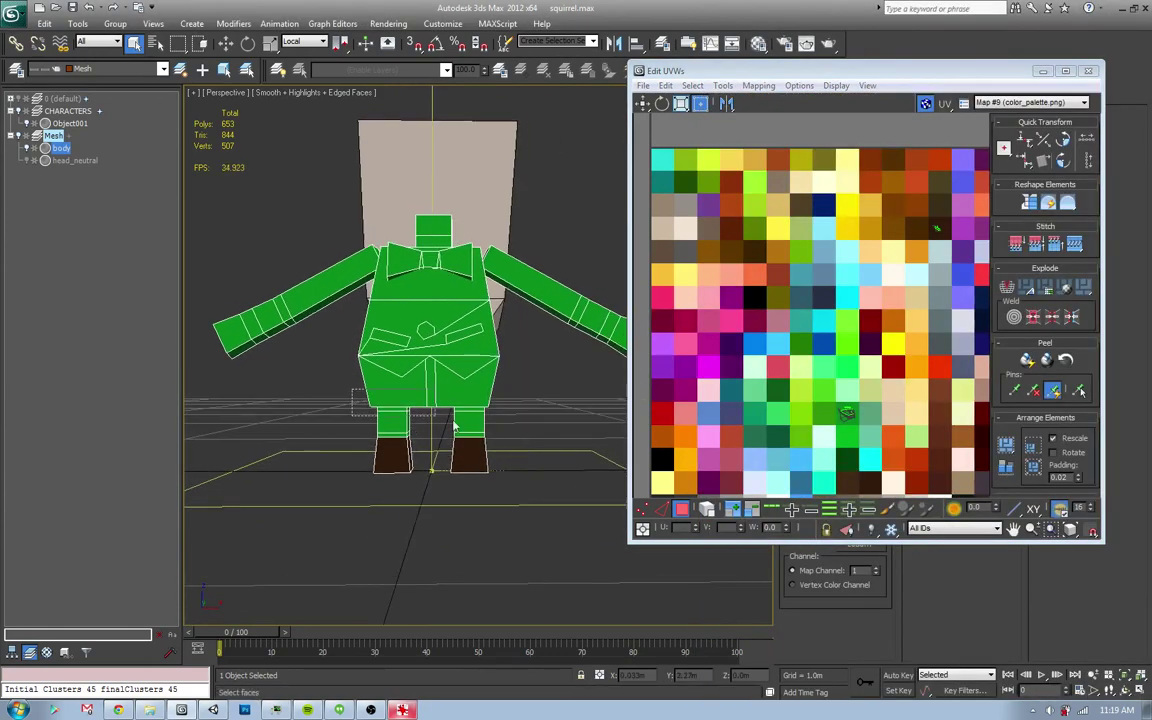
{"action": "left_click_drag", "start_coordinate": [352, 390], "coordinate": [505, 432]}
{"action": "mouse_move", "coordinate": [505, 432]}
{"action": "middle_mouse_down", "text": "alt"}
{"action": "mouse_move", "coordinate": [571, 460]}
{"action": "mouse_move", "coordinate": [363, 474]}
{"action": "middle_mouse_up", "text": "alt"}
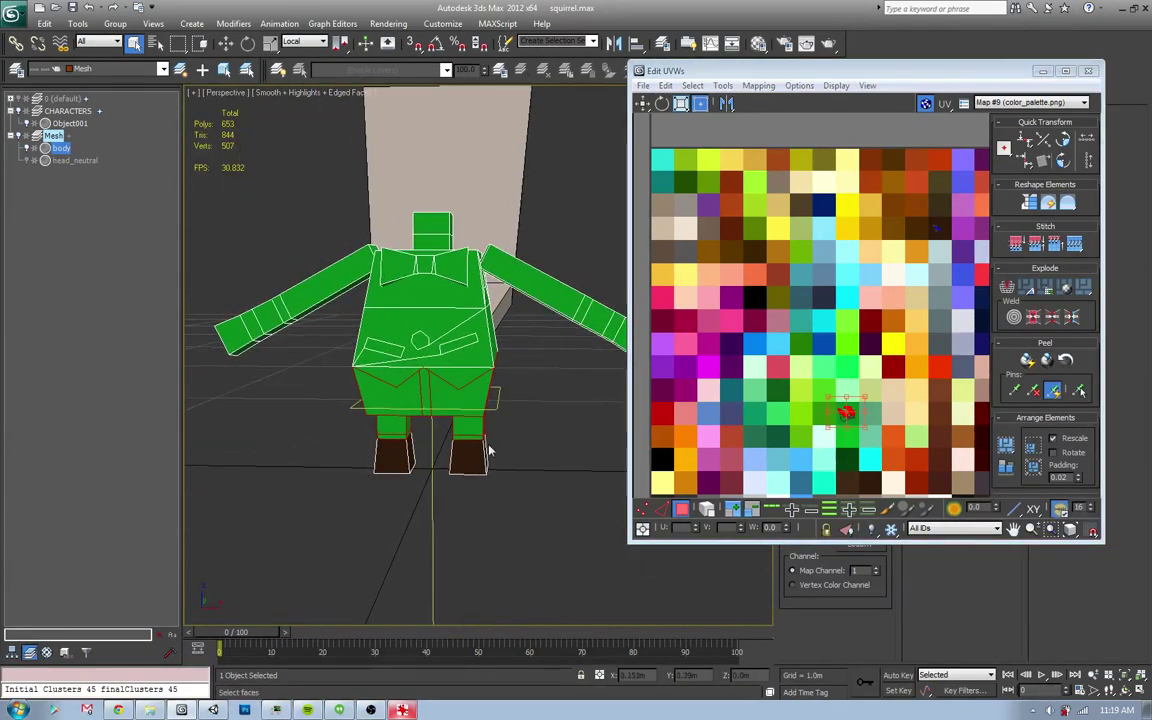
- Drag the leg and shorts UV cluster onto a pale yellow palette cell
{"action": "middle_click_drag", "start_coordinate": [520, 456], "coordinate": [501, 458], "text": "alt"}
{"action": "middle_click_drag", "start_coordinate": [798, 341], "coordinate": [820, 373]}
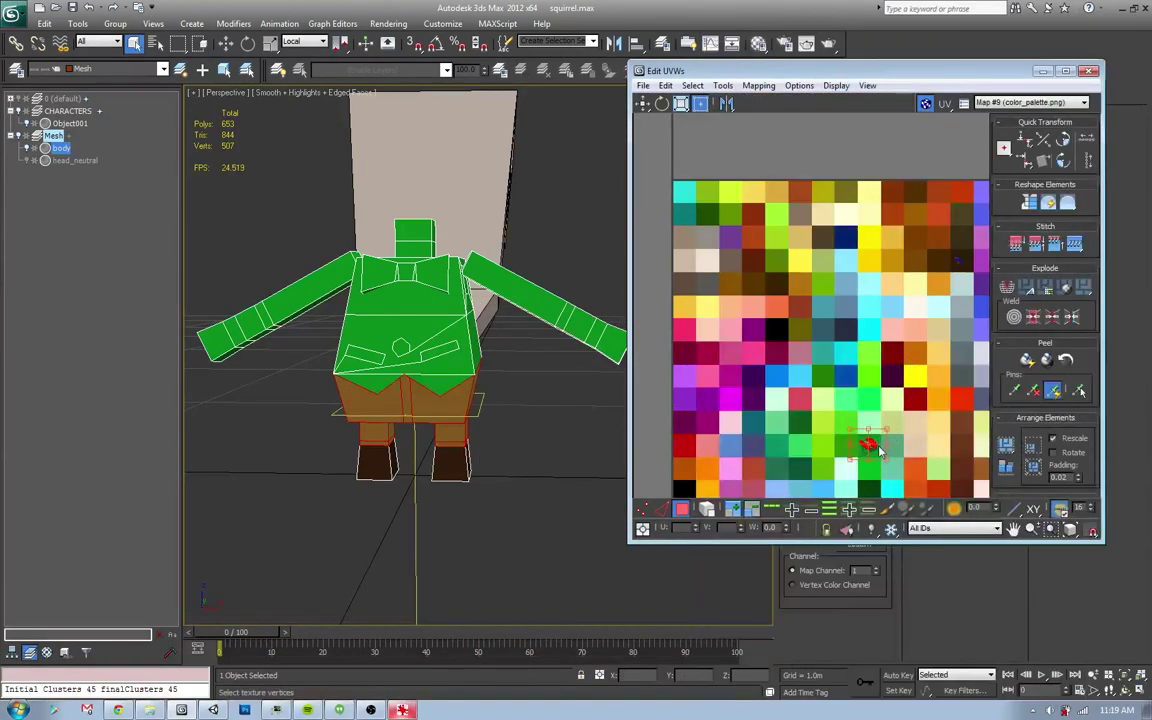
{"action": "left_click_drag", "start_coordinate": [879, 452], "coordinate": [897, 405]}
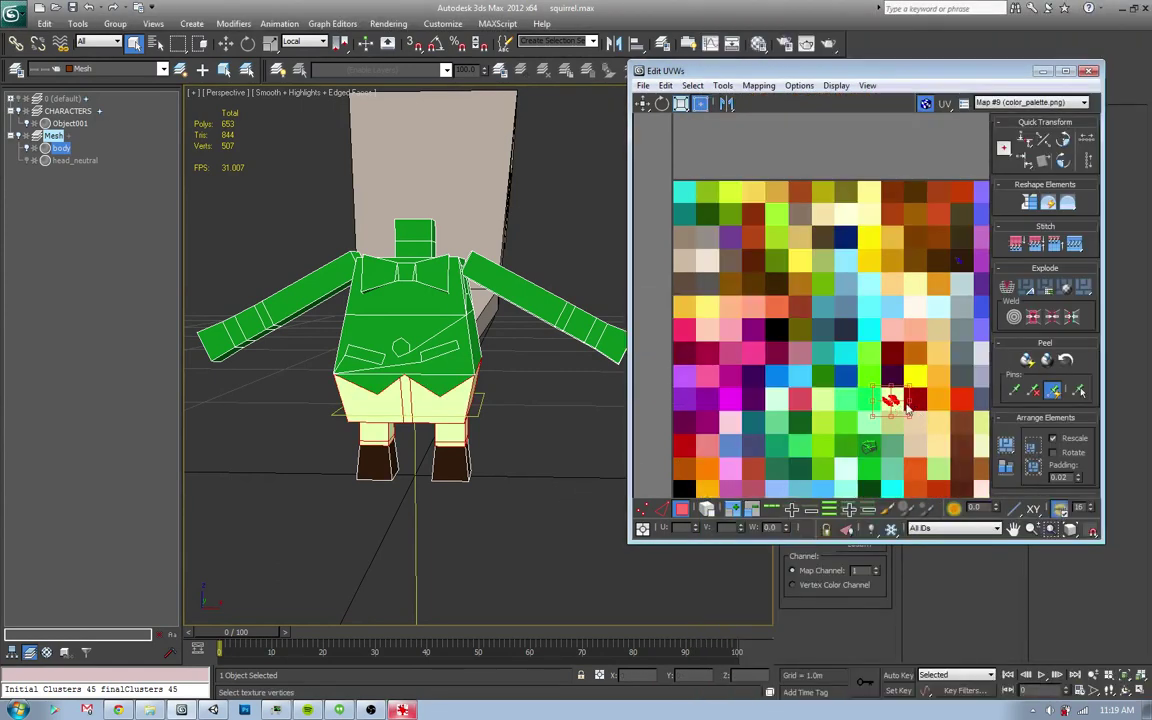
{"action": "middle_click_drag", "start_coordinate": [907, 410], "coordinate": [862, 410]}
{"action": "left_click_drag", "start_coordinate": [846, 404], "coordinate": [940, 422]}
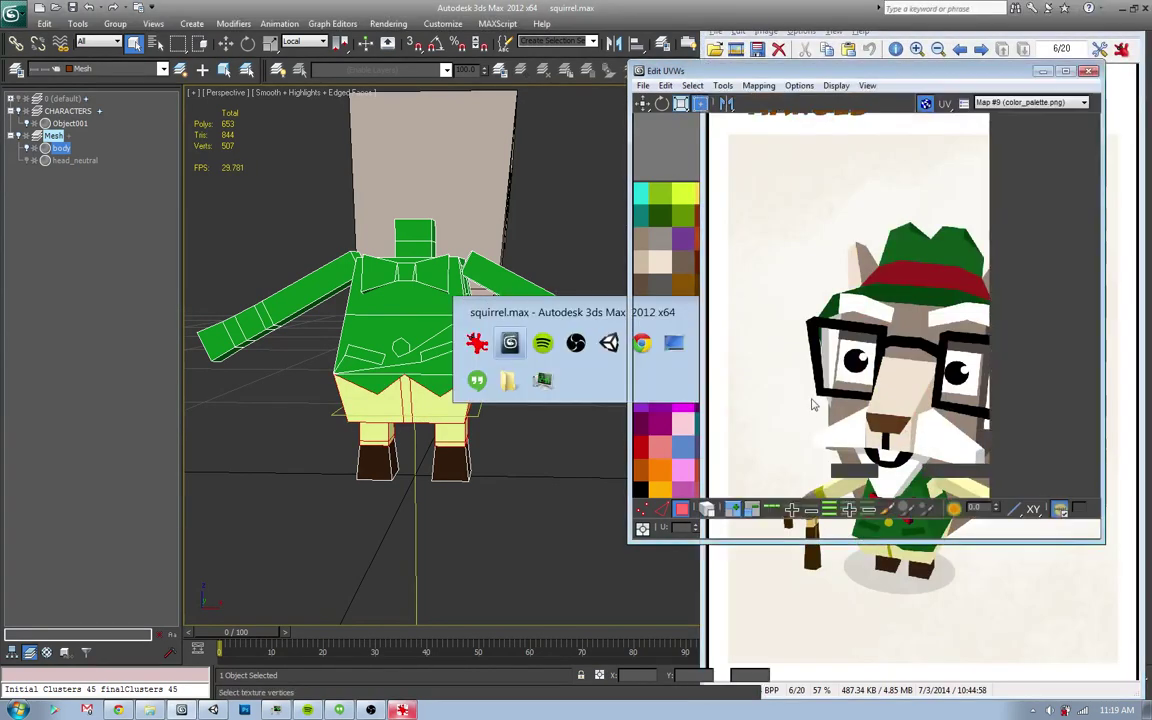
{"action": "middle_click_drag", "start_coordinate": [470, 470], "coordinate": [505, 492], "text": "alt"}
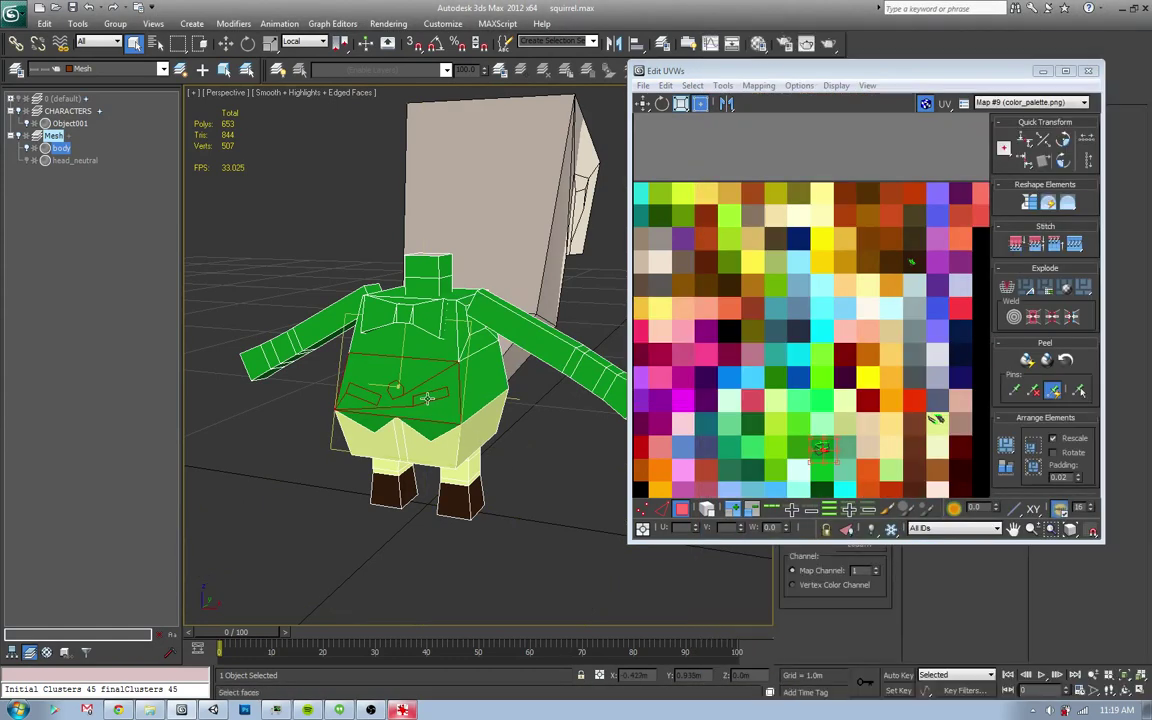
- Select a small face region on the vest front and move its UVs onto darker green
{"action": "left_click", "coordinate": [528, 453]}
{"action": "scroll", "coordinate": [713, 383], "scroll_direction": "up", "scroll_amount": 4}
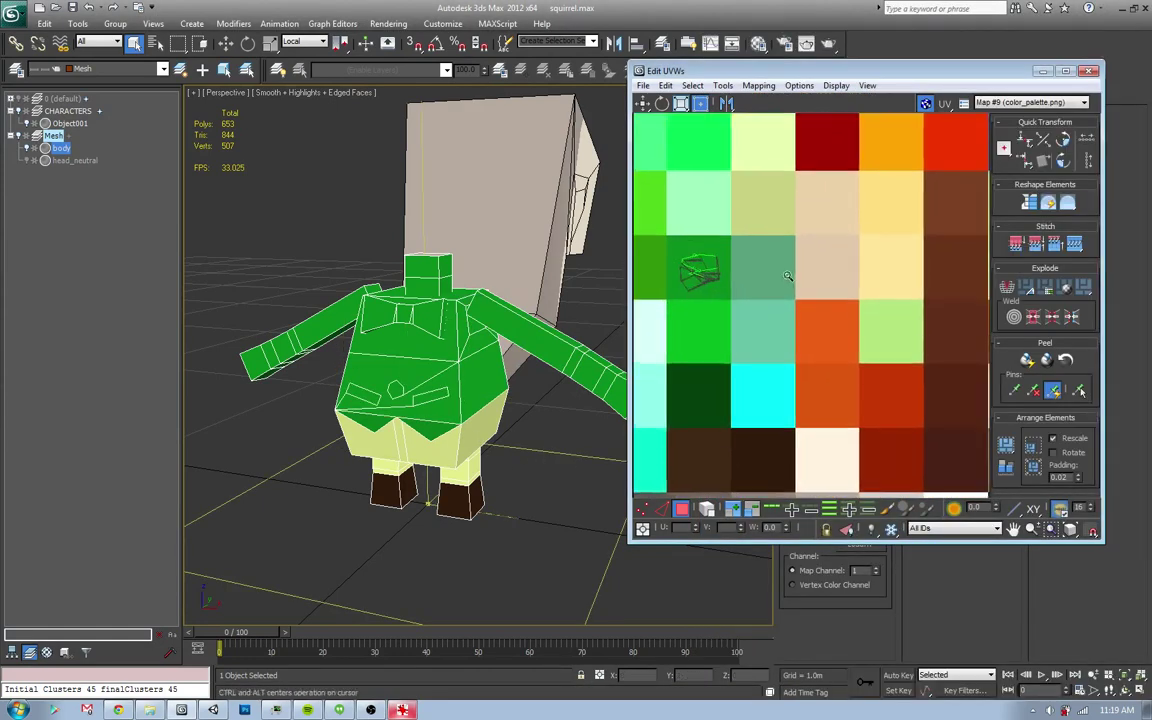
{"action": "scroll", "coordinate": [713, 383], "scroll_direction": "up", "scroll_amount": 2}
{"action": "left_click", "coordinate": [424, 398]}
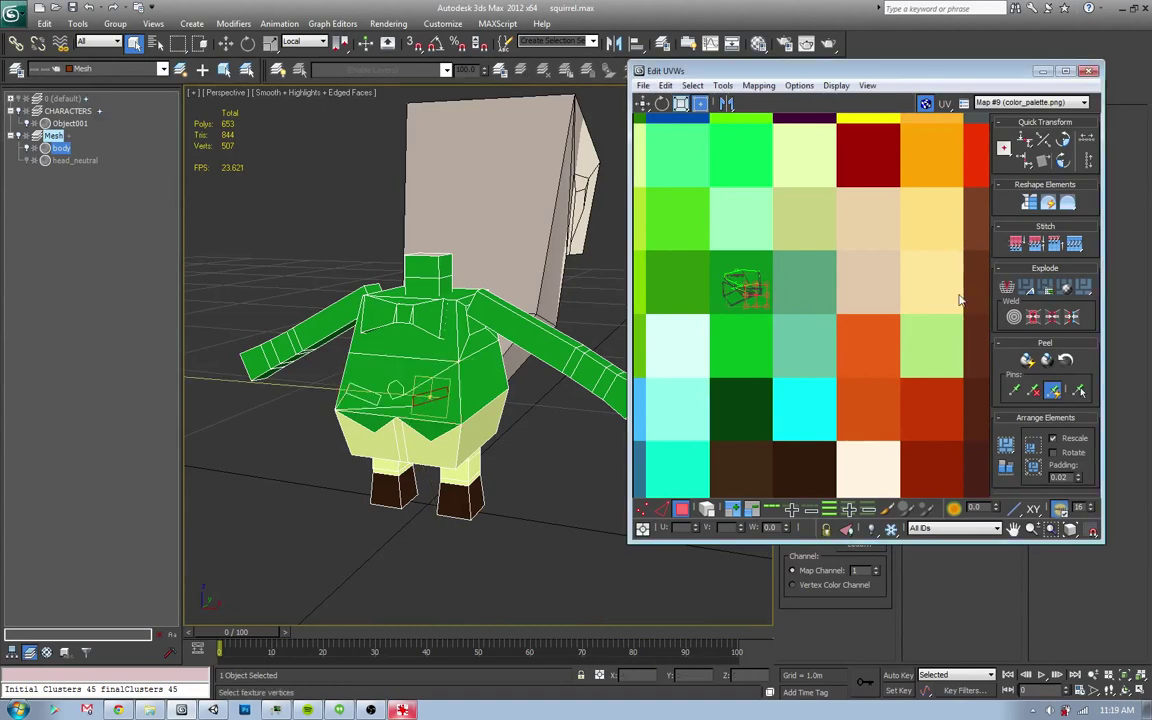
{"action": "left_click_drag", "start_coordinate": [761, 299], "coordinate": [757, 409]}
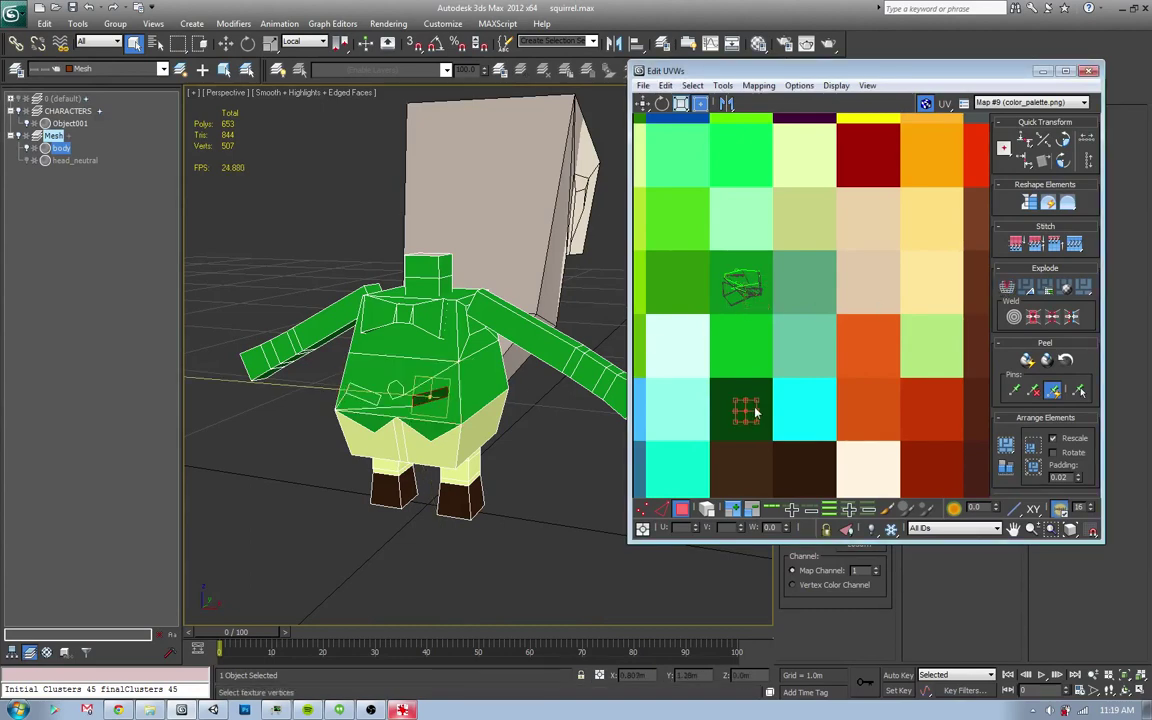
{"action": "scroll", "coordinate": [780, 405], "scroll_direction": "down", "scroll_amount": 1}
{"action": "scroll", "coordinate": [835, 396], "scroll_direction": "down", "scroll_amount": 2}
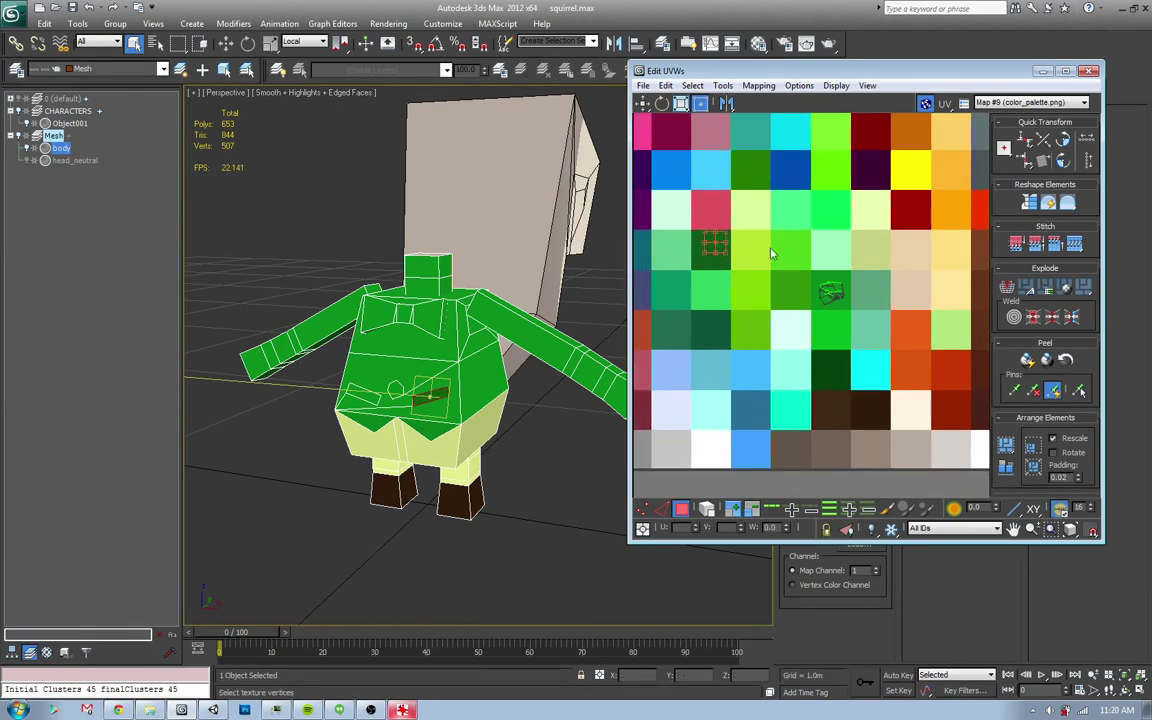
- Check the Harold reference, pan the palette, and select the button's UV vertices
{"action": "middle_click_drag", "start_coordinate": [430, 400], "coordinate": [452, 395], "text": "alt"}
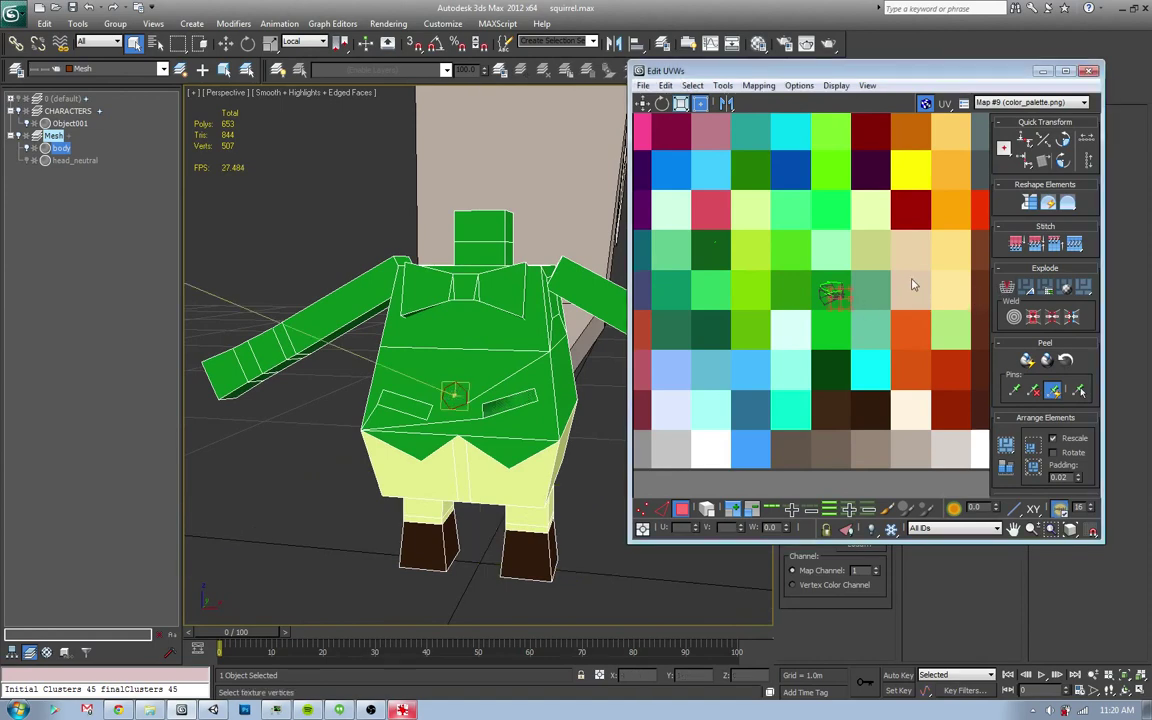
{"action": "key", "text": "alt+Tab"}
{"action": "key", "text": "alt+Tab"}
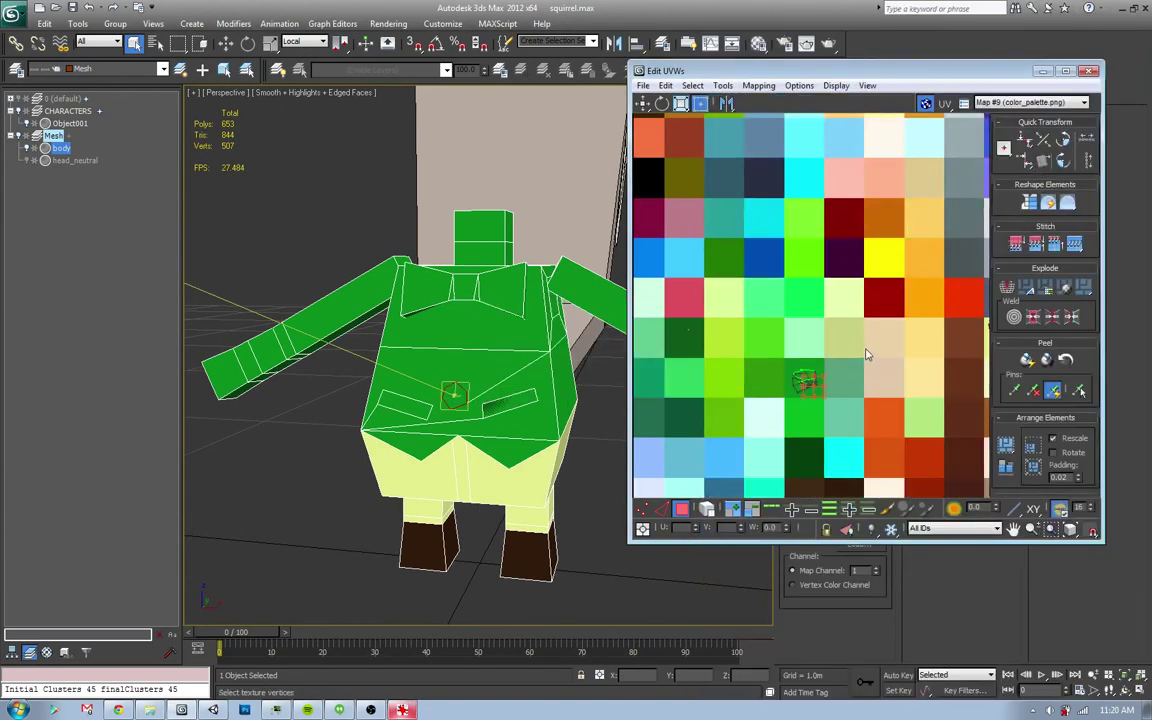
{"action": "scroll", "coordinate": [829, 378], "scroll_direction": "down", "scroll_amount": 2}
{"action": "scroll", "coordinate": [829, 378], "scroll_direction": "down", "scroll_amount": 2}
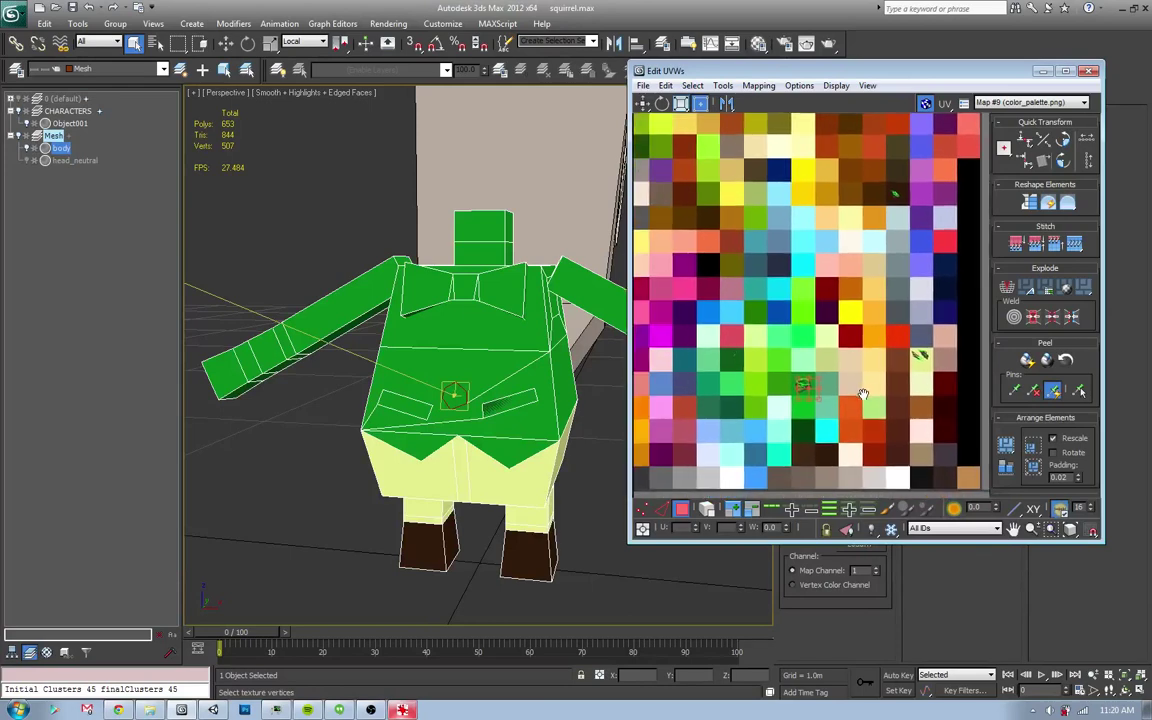
{"action": "mouse_move", "coordinate": [841, 400]}
{"action": "middle_mouse_down"}
{"action": "mouse_move", "coordinate": [880, 393]}
{"action": "mouse_move", "coordinate": [888, 407]}
{"action": "middle_mouse_up"}
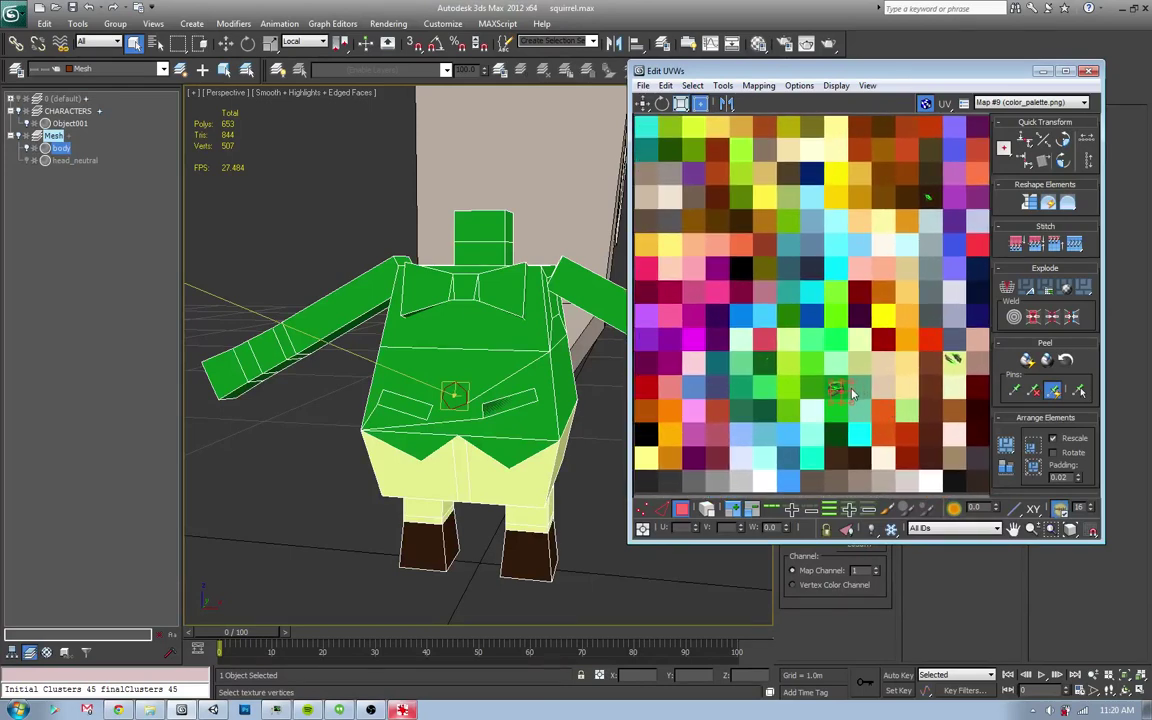
{"action": "left_click", "coordinate": [765, 196]}
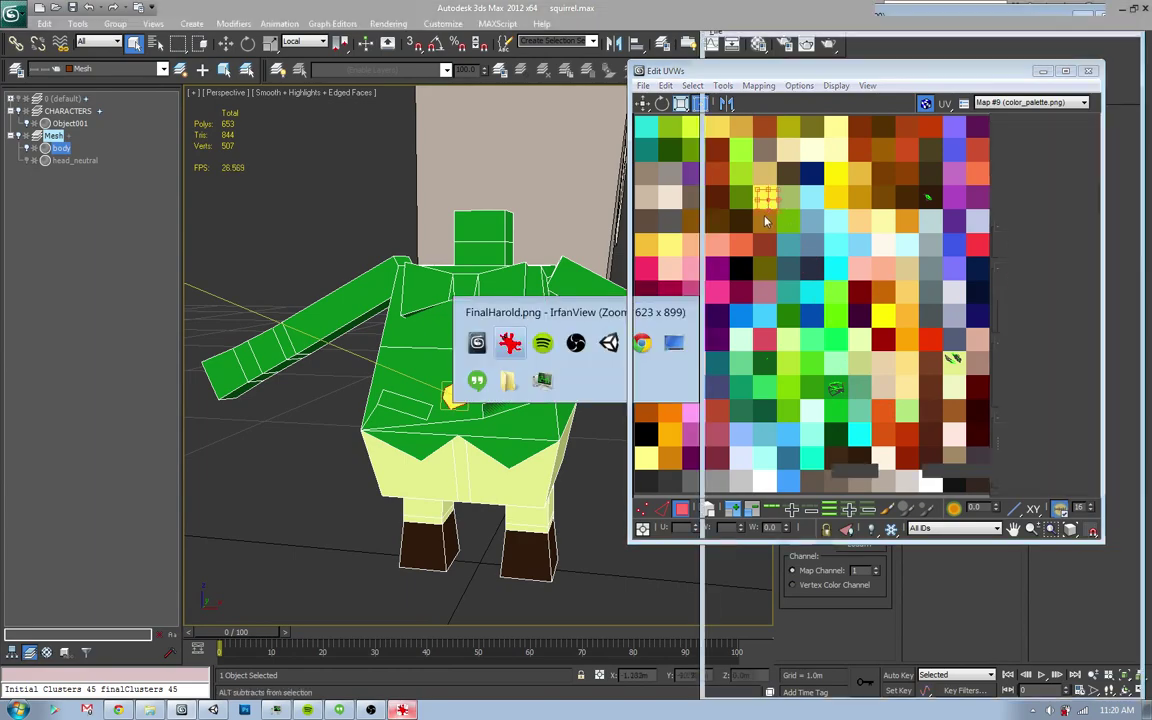
{"action": "key", "text": "alt+Tab"}
{"action": "key", "text": "alt+Tab"}
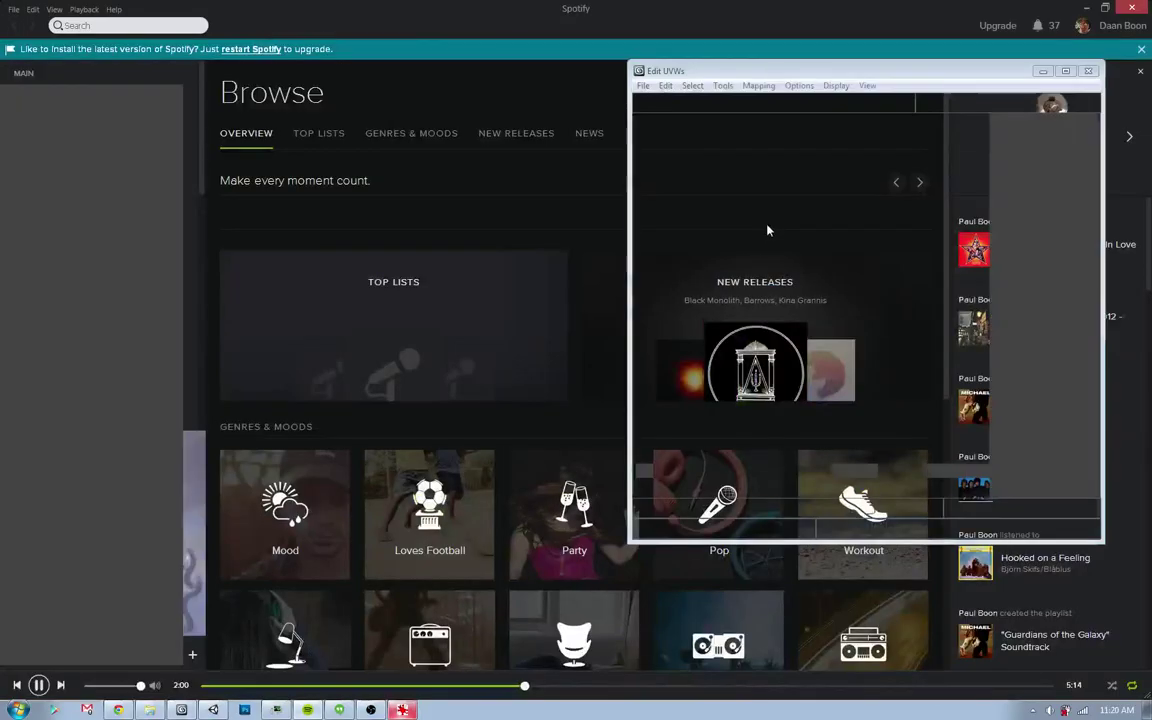
{"action": "left_click", "coordinate": [339, 710]}
{"action": "left_click", "coordinate": [401, 710]}
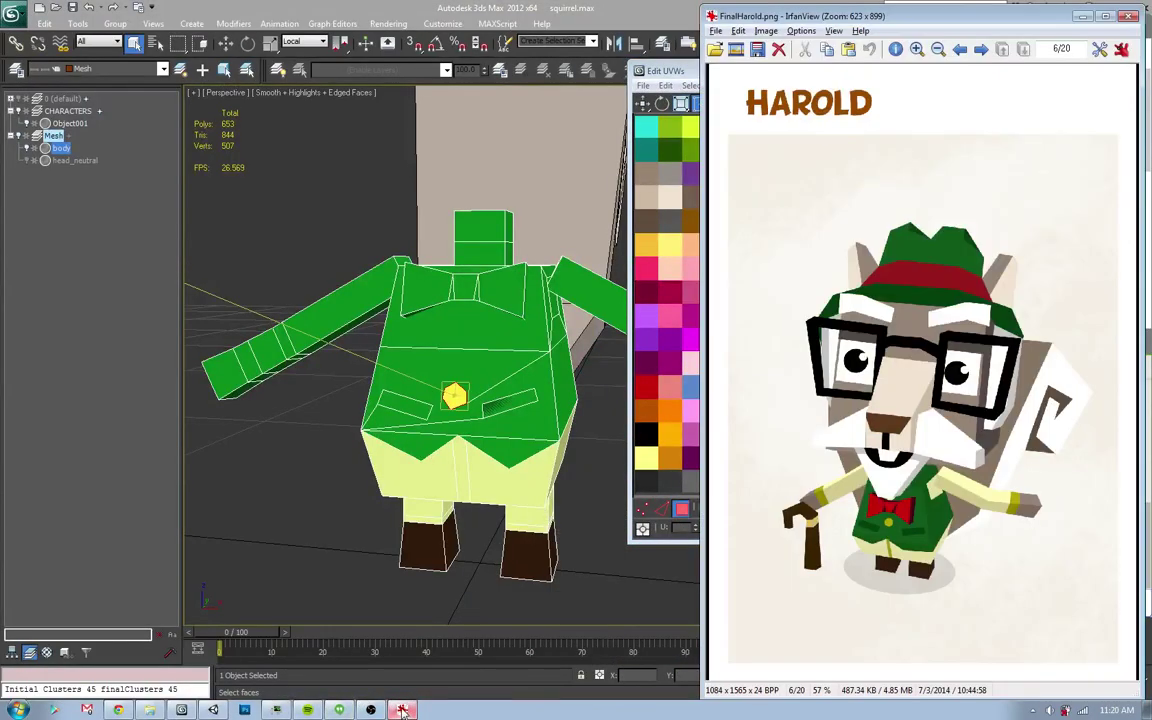
{"action": "left_click", "coordinate": [339, 710]}
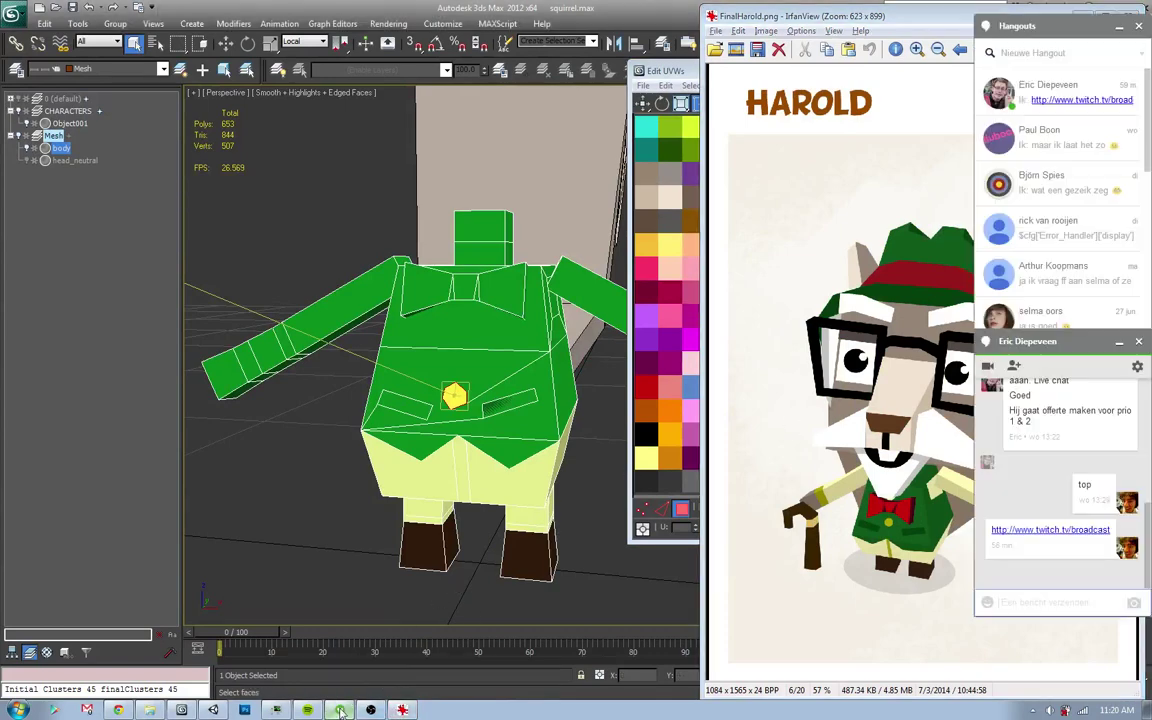
{"action": "left_click", "coordinate": [1120, 28]}
{"action": "left_click", "coordinate": [997, 184]}
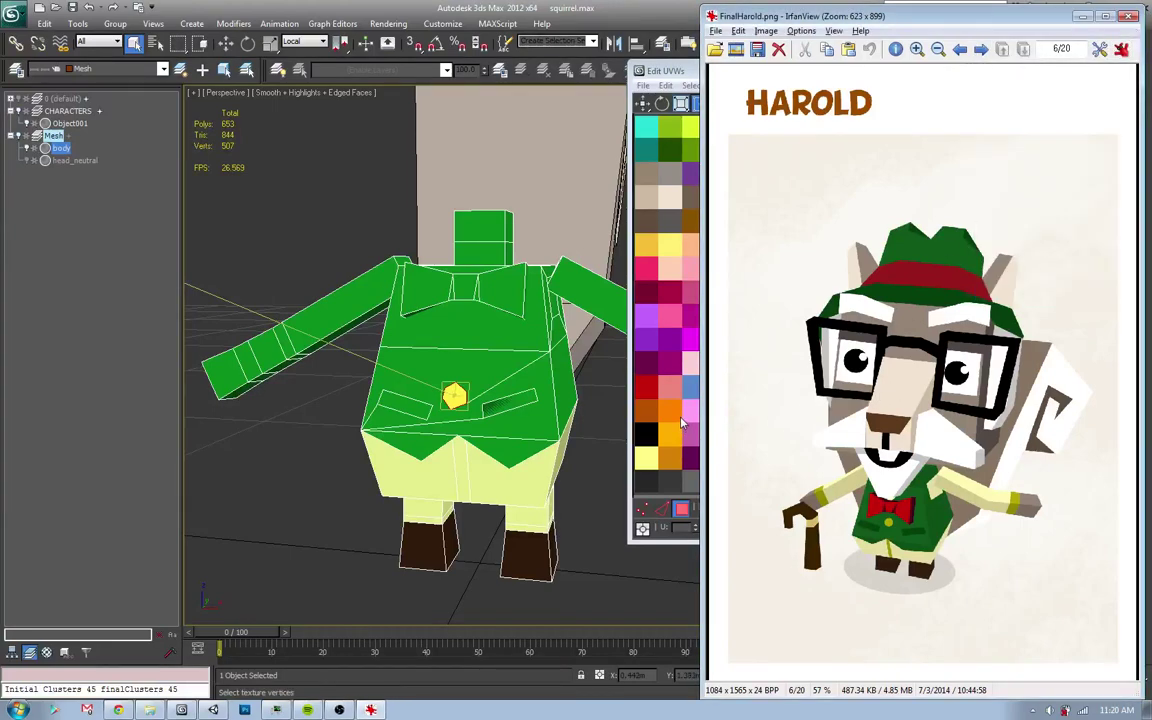
{"action": "left_click", "coordinate": [681, 423]}
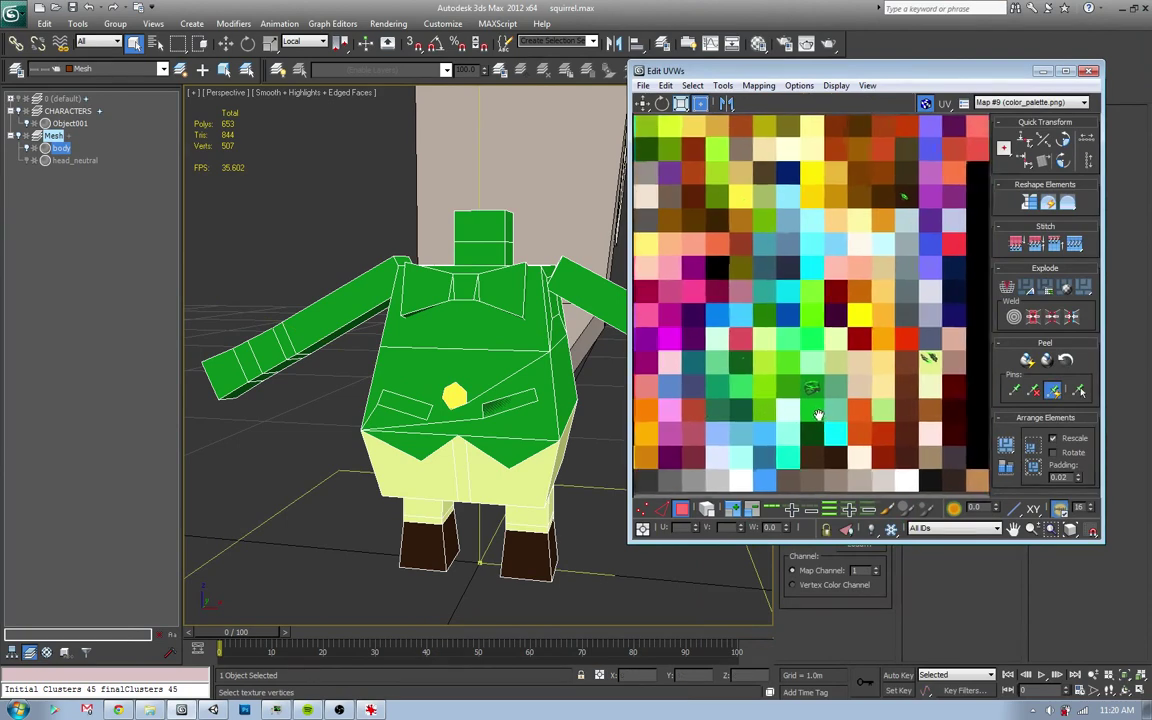
- Move the vest button's UV element onto a yellow-green palette cell
{"action": "key", "text": "alt+Tab"}
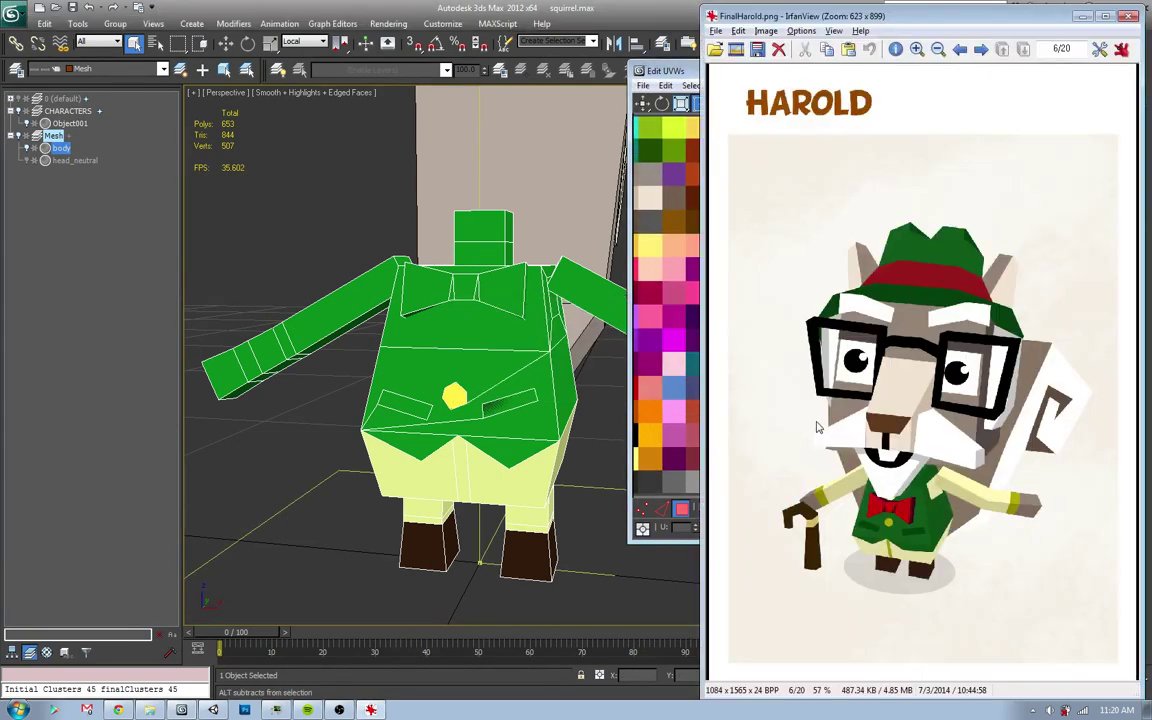
{"action": "key", "text": "alt+Tab"}
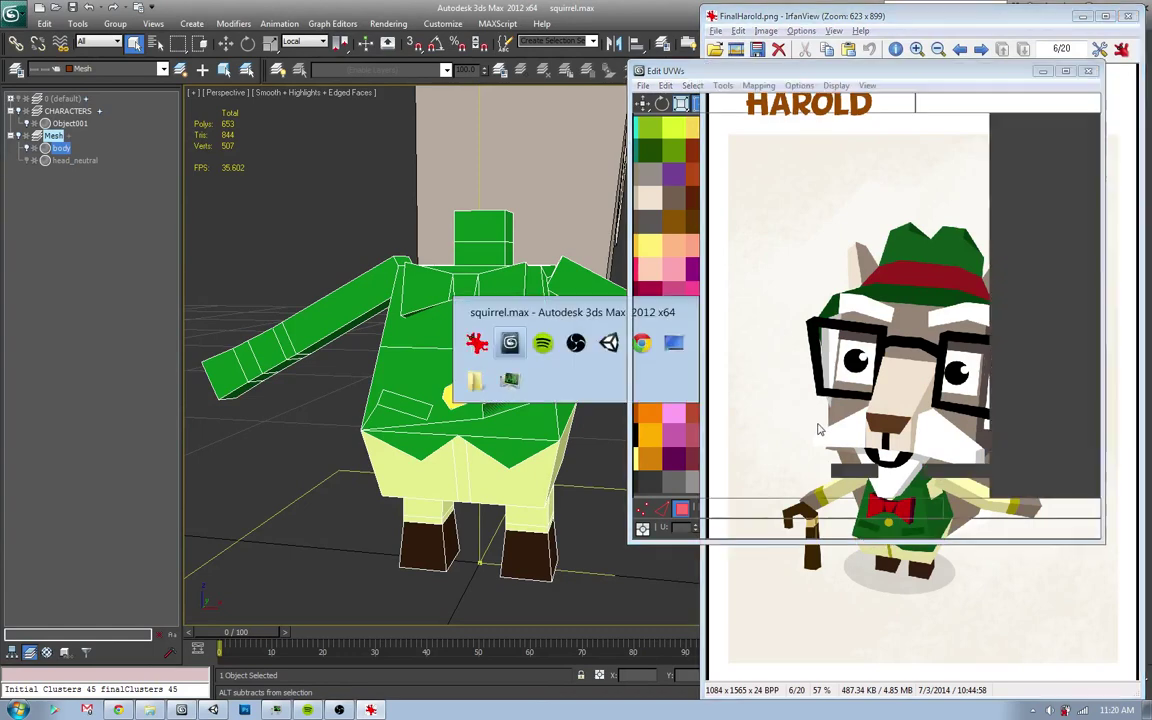
{"action": "middle_click_drag", "start_coordinate": [813, 428], "coordinate": [841, 429]}
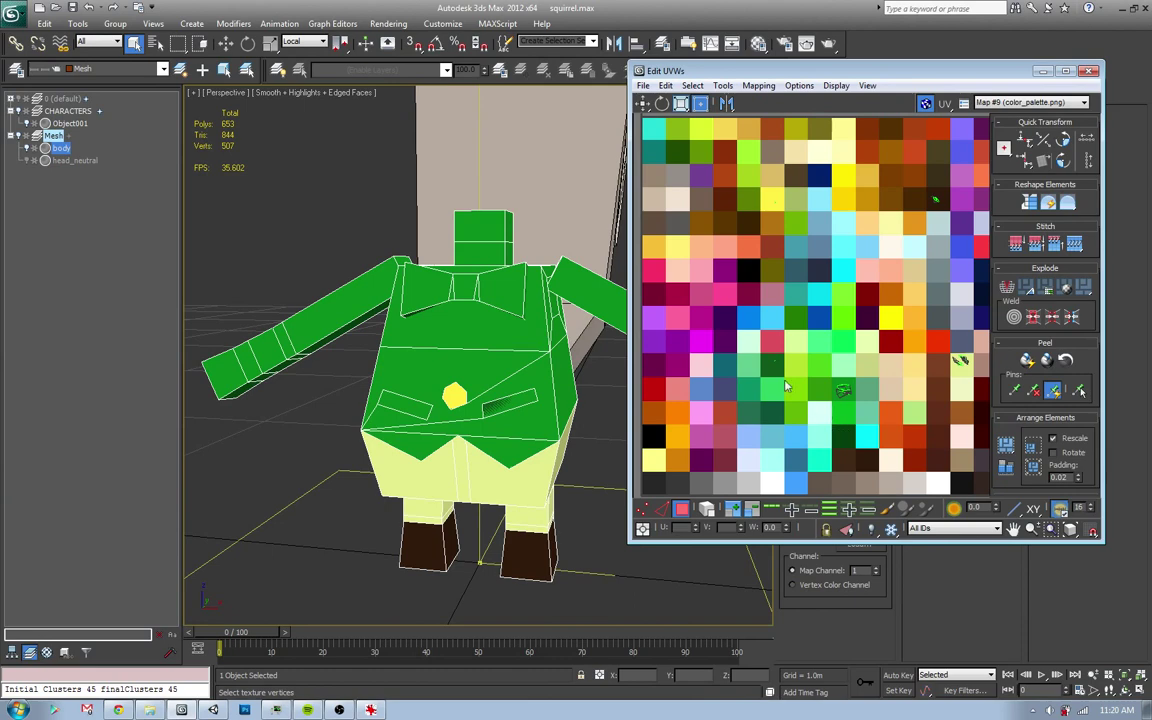
{"action": "left_click", "coordinate": [784, 369]}
{"action": "left_click", "coordinate": [604, 418]}
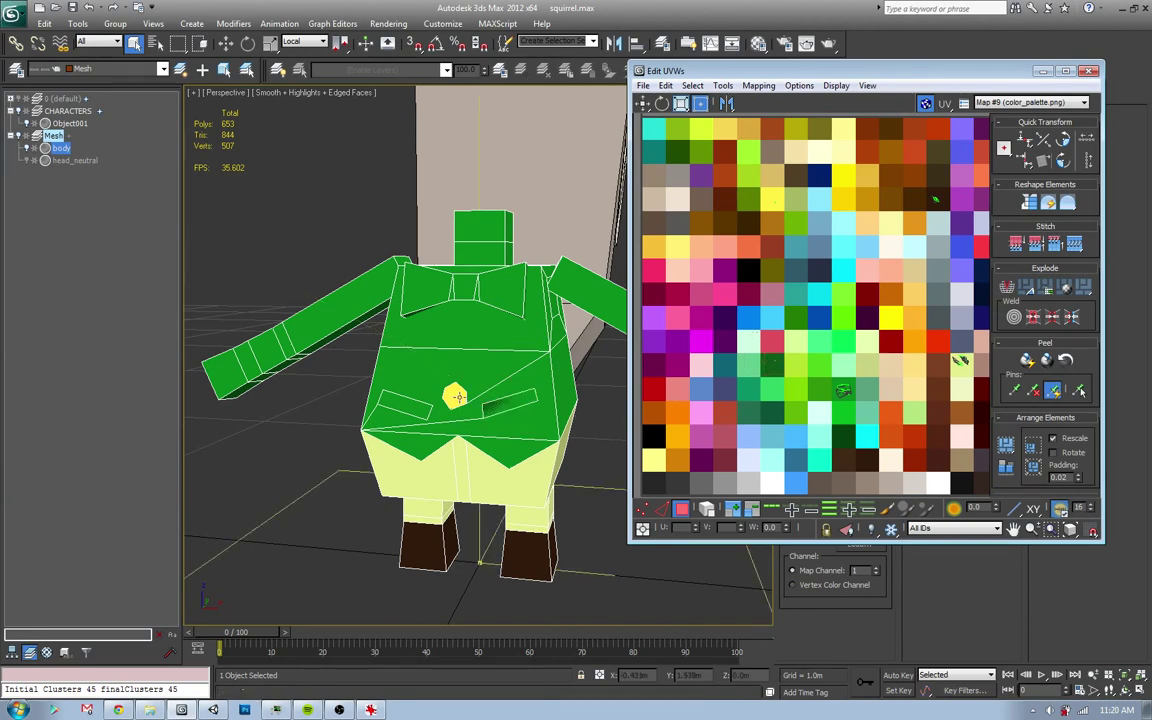
{"action": "left_click", "coordinate": [775, 200]}
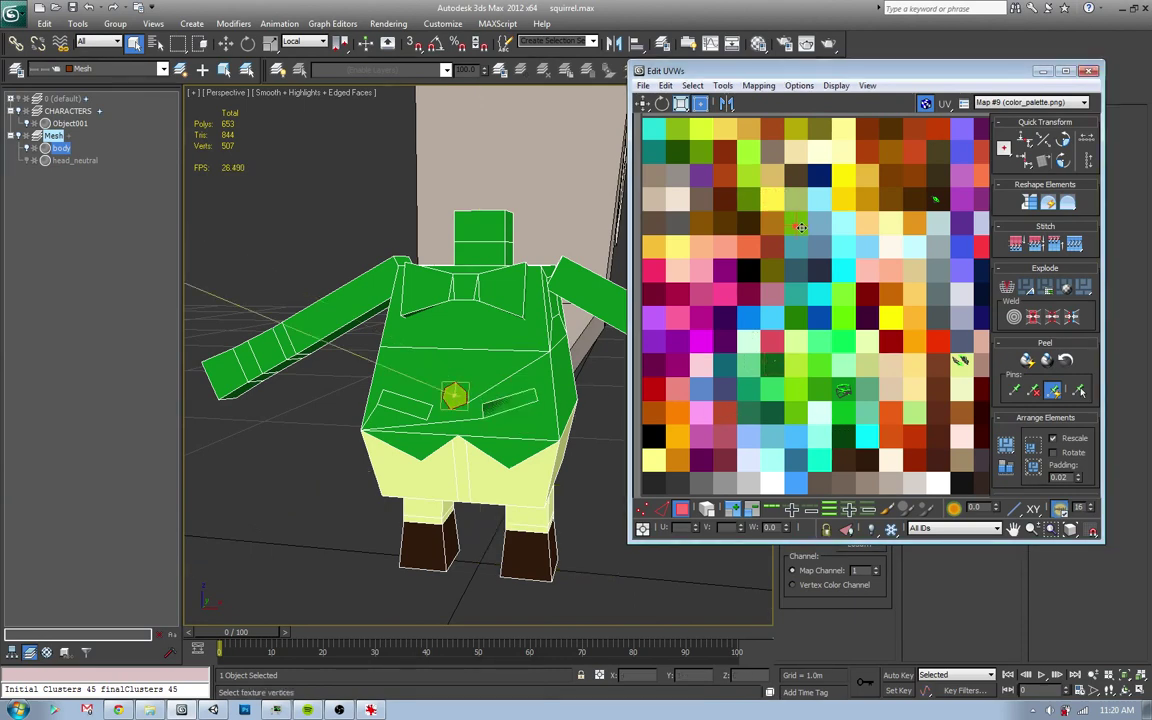
{"action": "left_click_drag", "start_coordinate": [798, 220], "coordinate": [750, 176]}
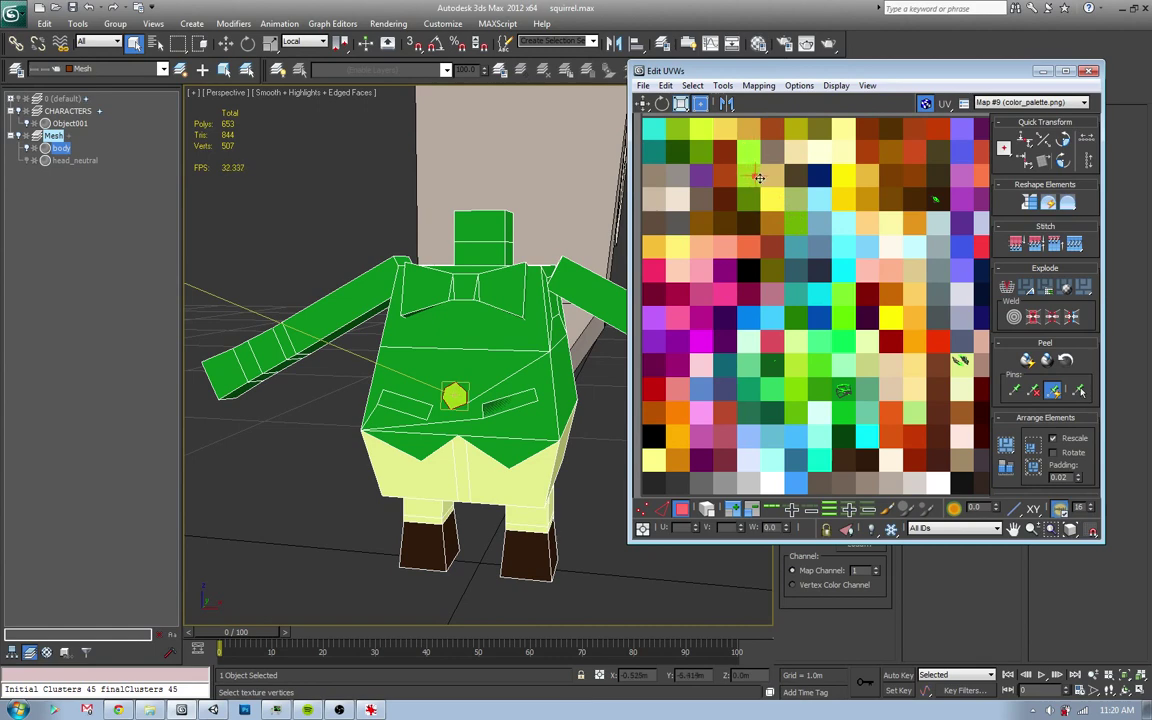
- Deselect the button and compare its new colour with the Harold reference
{"action": "key", "text": "alt+Tab"}
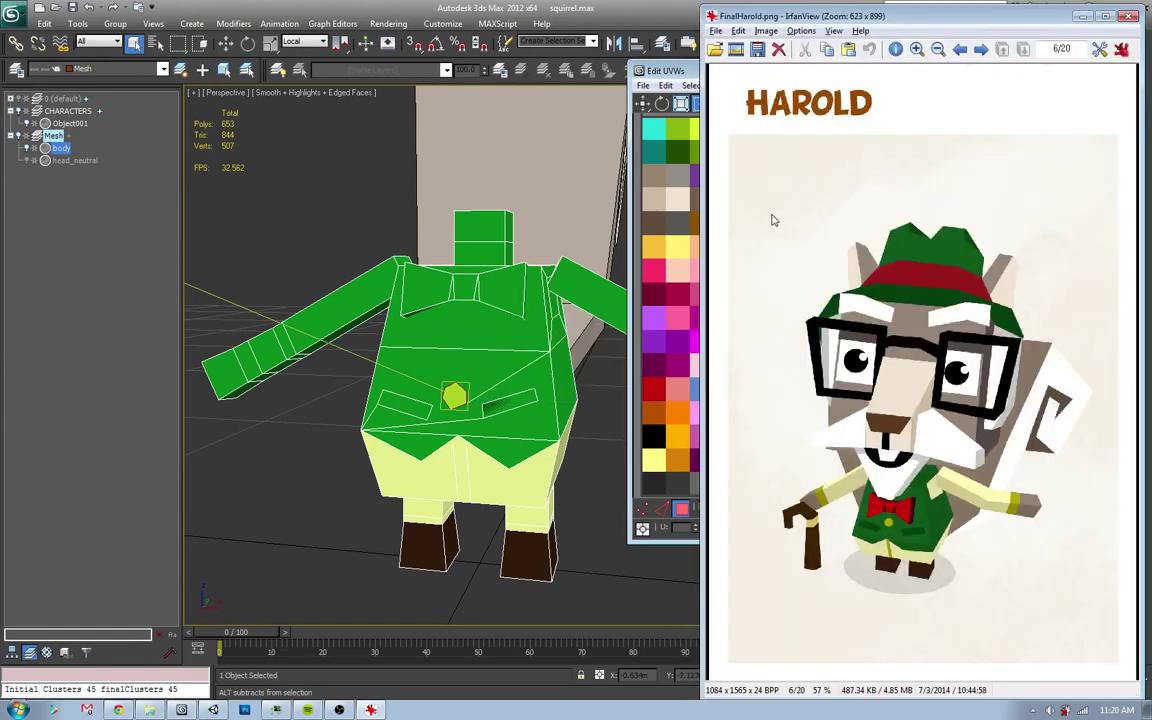
{"action": "key", "text": "alt+Tab"}
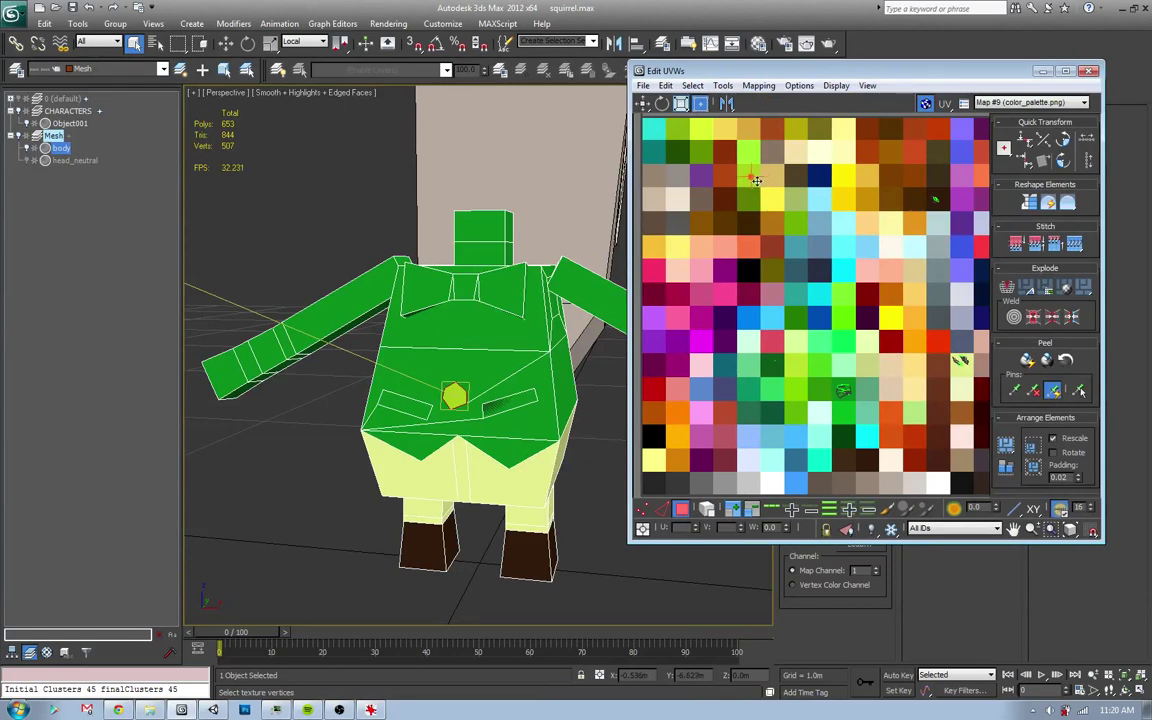
{"action": "left_click", "coordinate": [787, 233]}
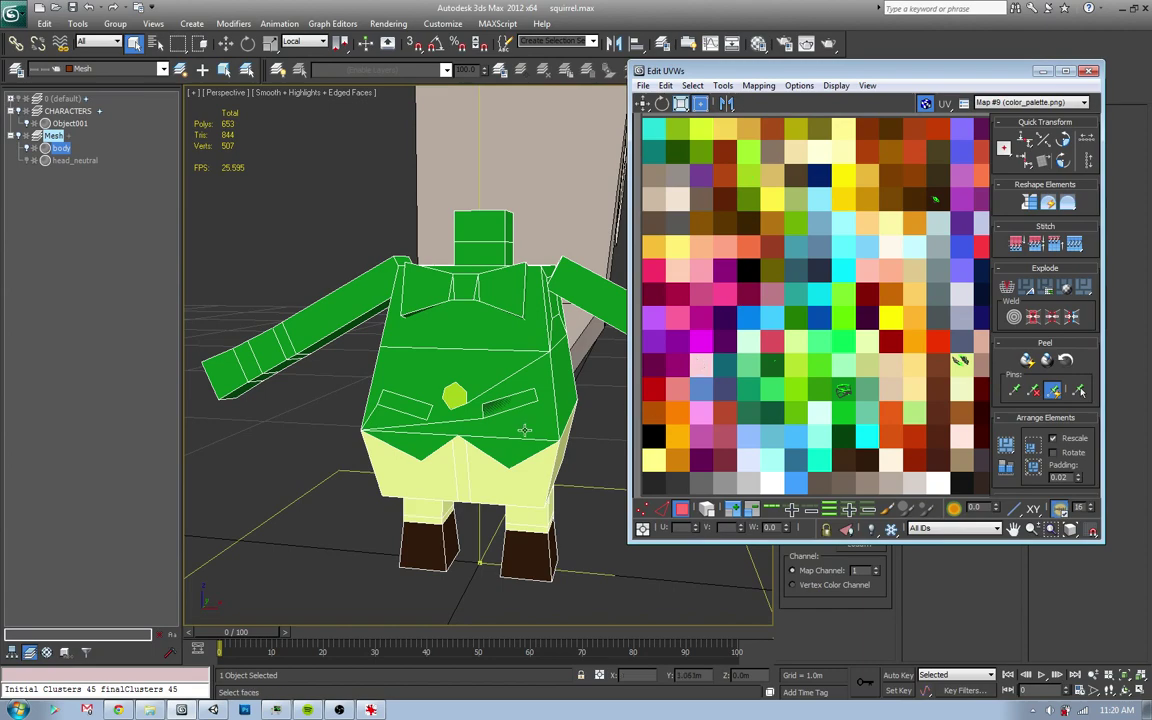
{"action": "mouse_move", "coordinate": [524, 430]}
{"action": "middle_mouse_down", "text": "alt"}
{"action": "mouse_move", "coordinate": [433, 388]}
{"action": "mouse_move", "coordinate": [491, 410]}
{"action": "middle_mouse_up", "text": "alt"}
{"action": "key", "text": "alt+Tab"}
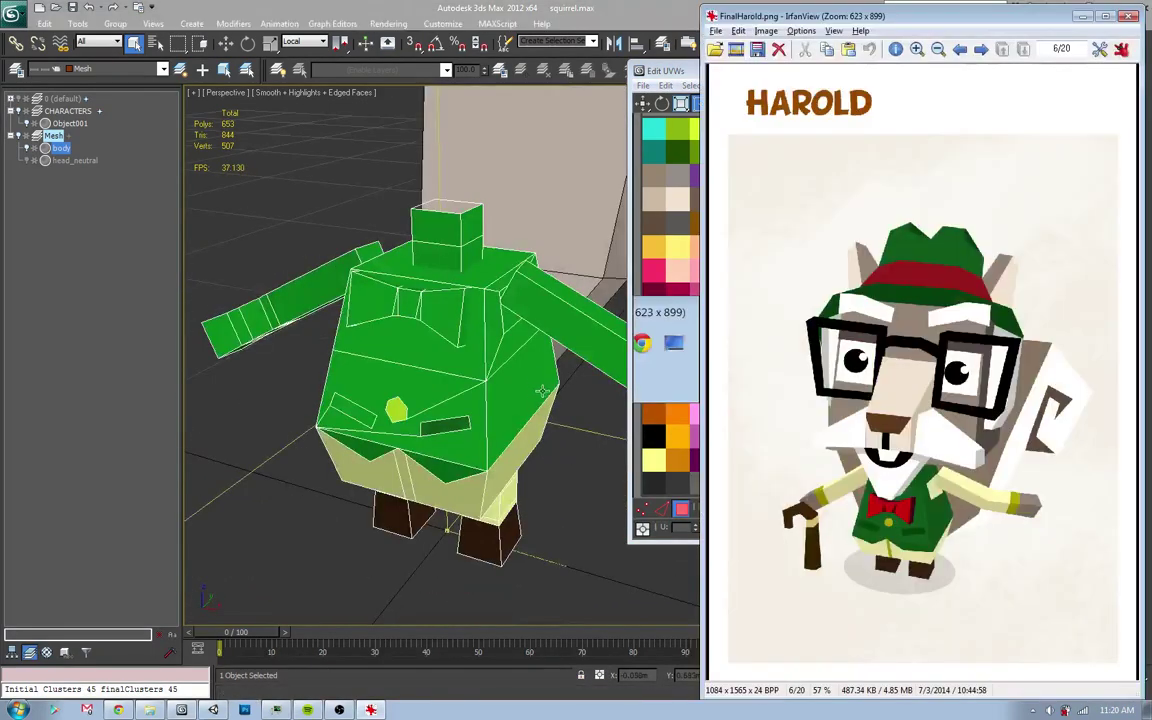
{"action": "left_click", "coordinate": [467, 313]}
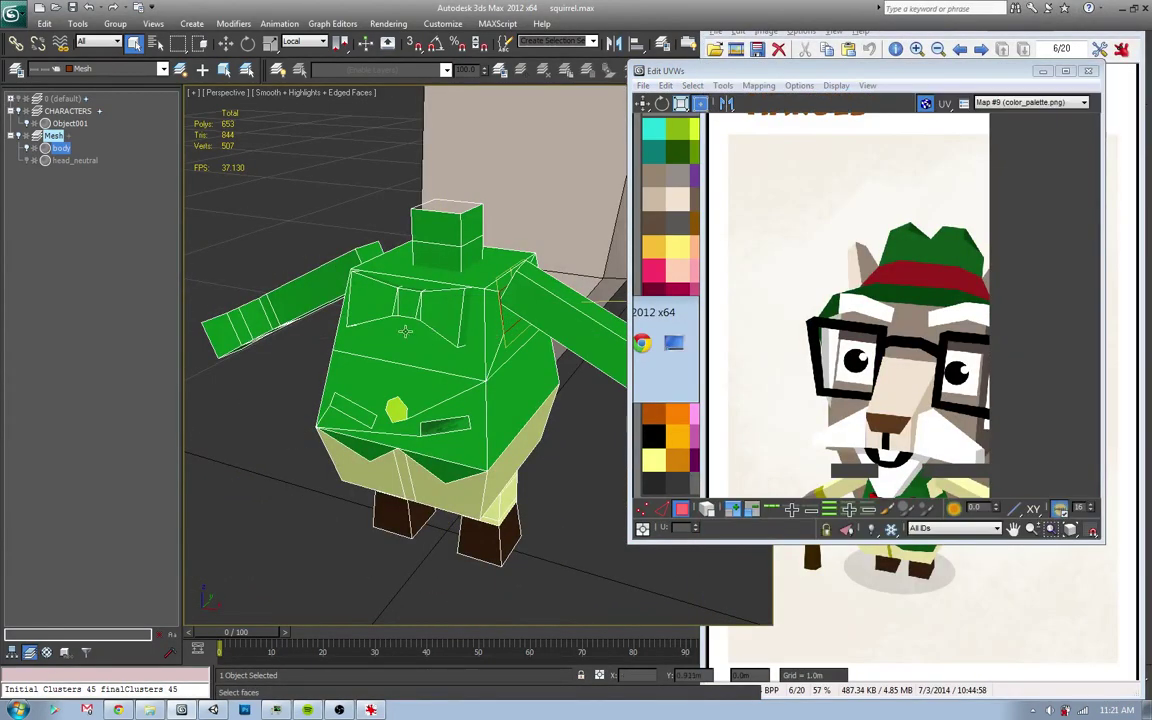
- Select the arm faces and move their UVs onto a pale yellow palette cell
{"action": "middle_click_drag", "start_coordinate": [405, 331], "coordinate": [470, 345], "text": "alt"}
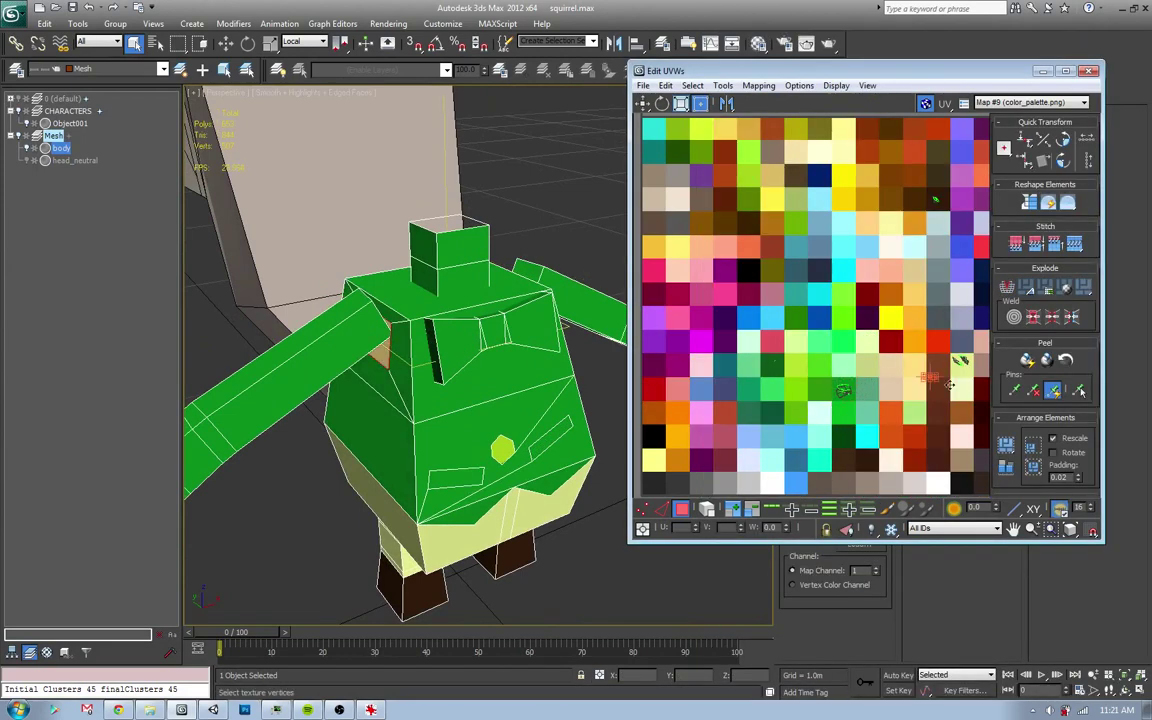
{"action": "mouse_move", "coordinate": [580, 395]}
{"action": "middle_mouse_down", "text": "alt"}
{"action": "mouse_move", "coordinate": [493, 403]}
{"action": "mouse_move", "coordinate": [446, 361]}
{"action": "mouse_move", "coordinate": [613, 295]}
{"action": "middle_mouse_up", "text": "alt"}
{"action": "left_click", "coordinate": [530, 400]}
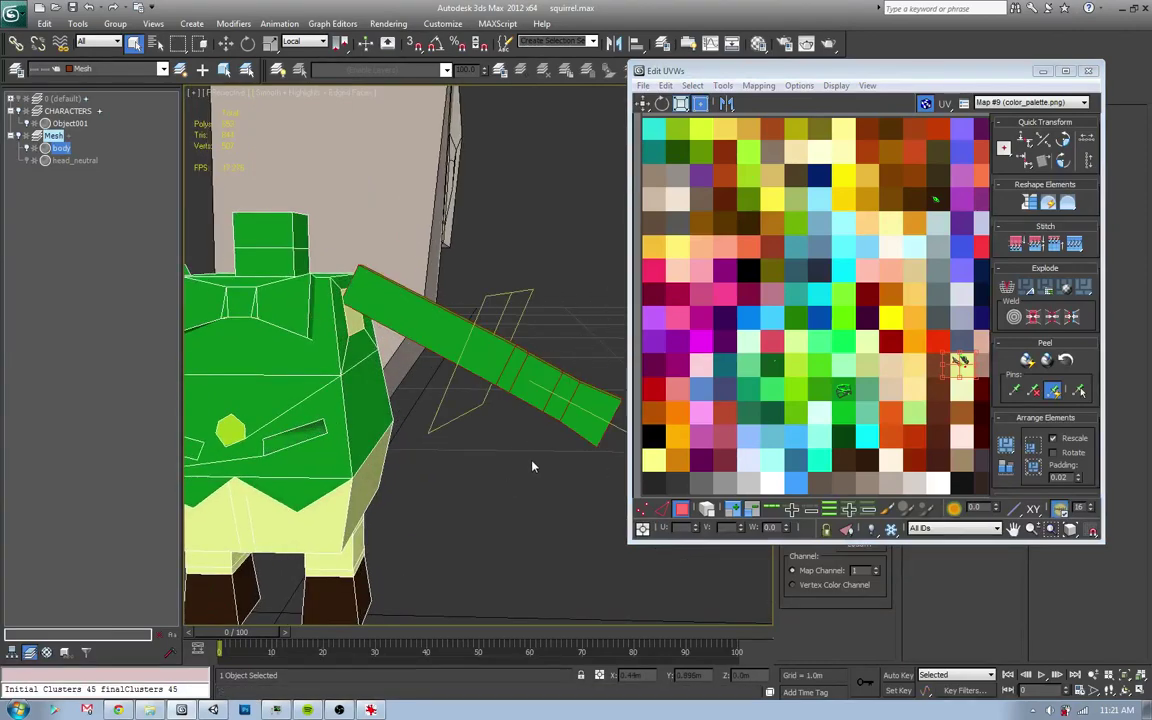
{"action": "middle_click_drag", "start_coordinate": [510, 408], "coordinate": [307, 323], "text": "alt"}
{"action": "scroll", "coordinate": [420, 380], "scroll_direction": "down", "scroll_amount": 5}
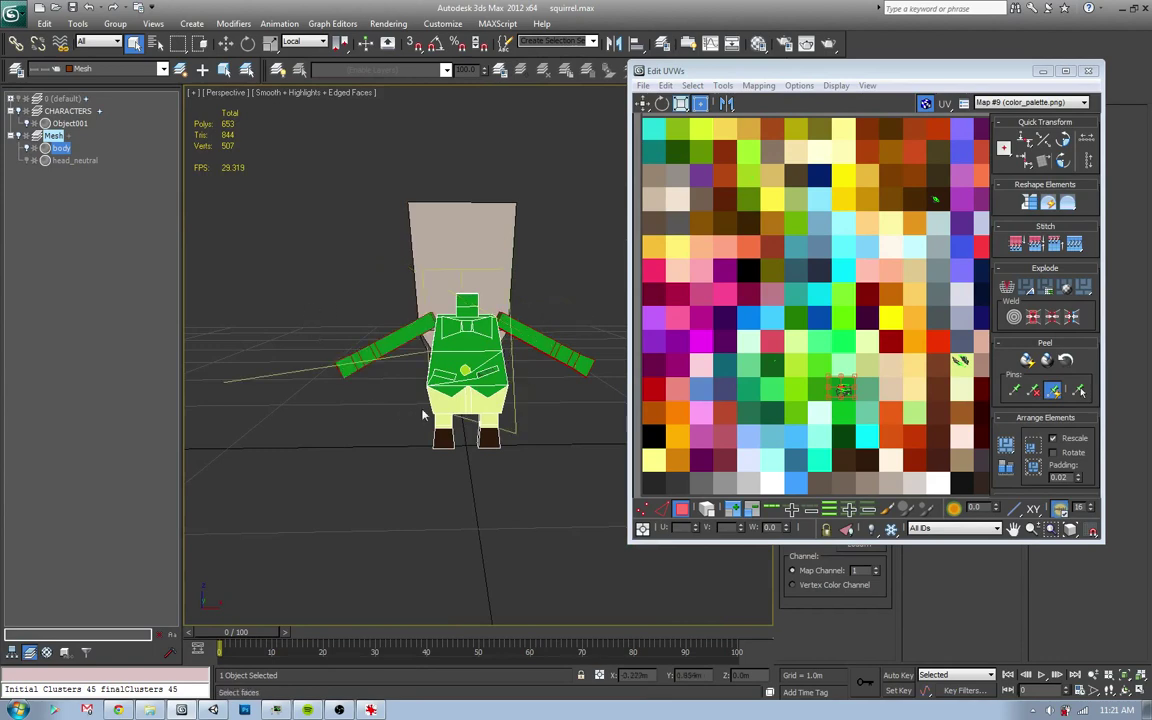
{"action": "left_click", "coordinate": [733, 509]}
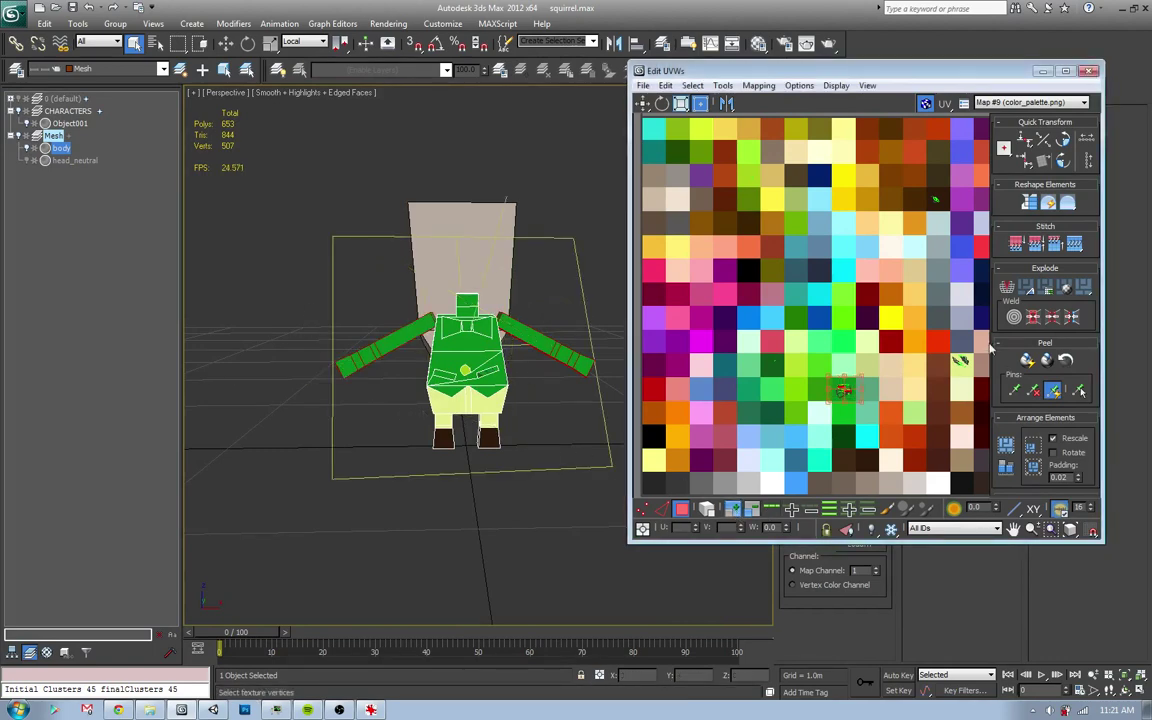
{"action": "left_click_drag", "start_coordinate": [845, 388], "coordinate": [866, 330]}
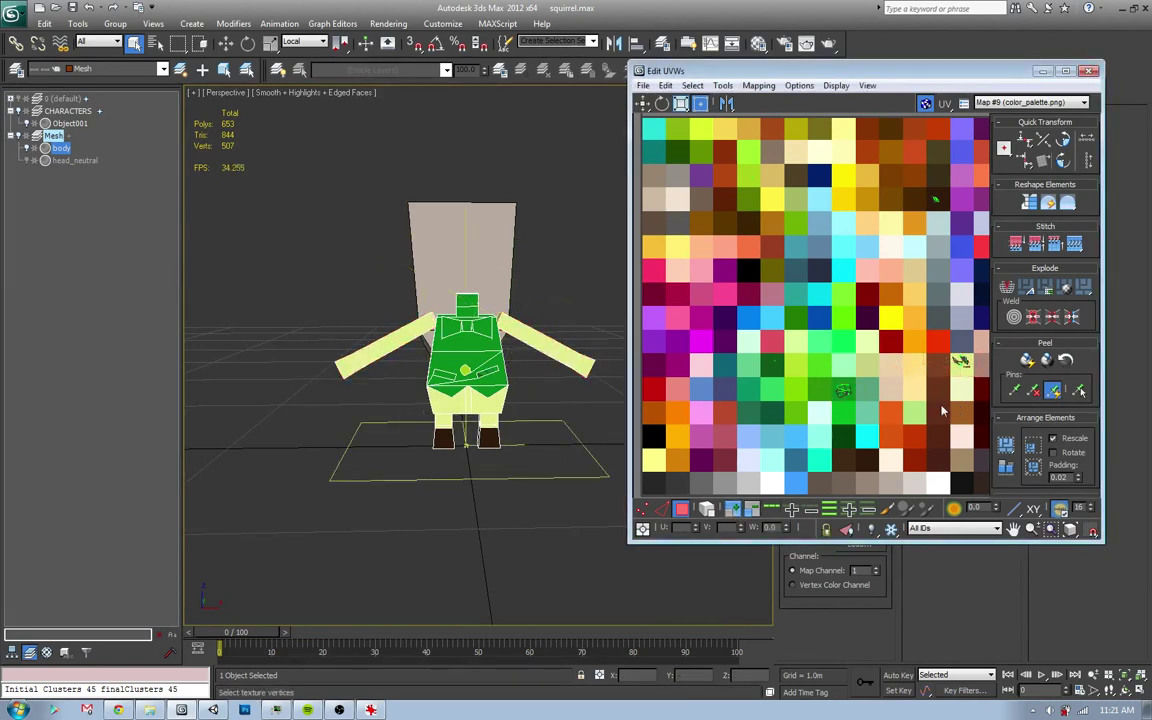
{"action": "mouse_move", "coordinate": [545, 418]}
{"action": "middle_mouse_down"}
{"action": "mouse_move", "coordinate": [485, 445]}
{"action": "mouse_move", "coordinate": [328, 403]}
{"action": "middle_mouse_up"}
{"action": "scroll", "coordinate": [520, 417], "scroll_direction": "up", "scroll_amount": 2}
- Move one arm's end face UVs onto a dark red palette cell
{"action": "left_click", "coordinate": [349, 404]}
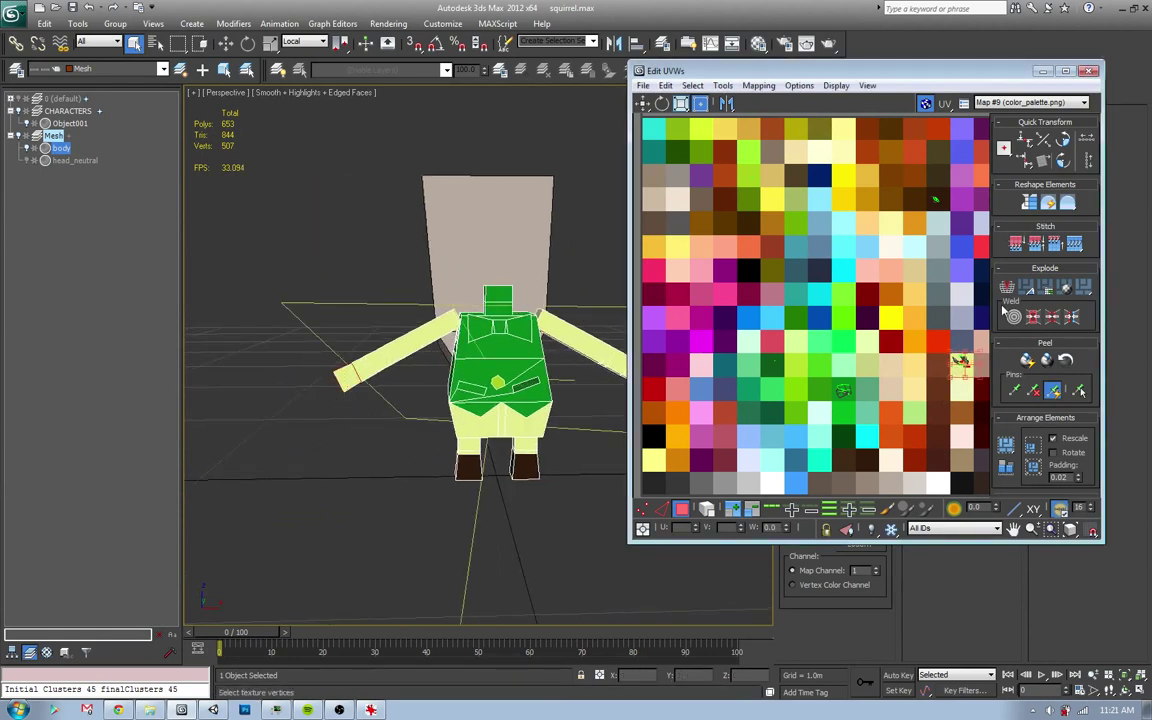
{"action": "key", "text": "alt+Tab"}
{"action": "key", "text": "alt+Tab"}
{"action": "middle_click_drag", "start_coordinate": [928, 367], "coordinate": [940, 328]}
{"action": "left_click_drag", "start_coordinate": [975, 322], "coordinate": [911, 437]}
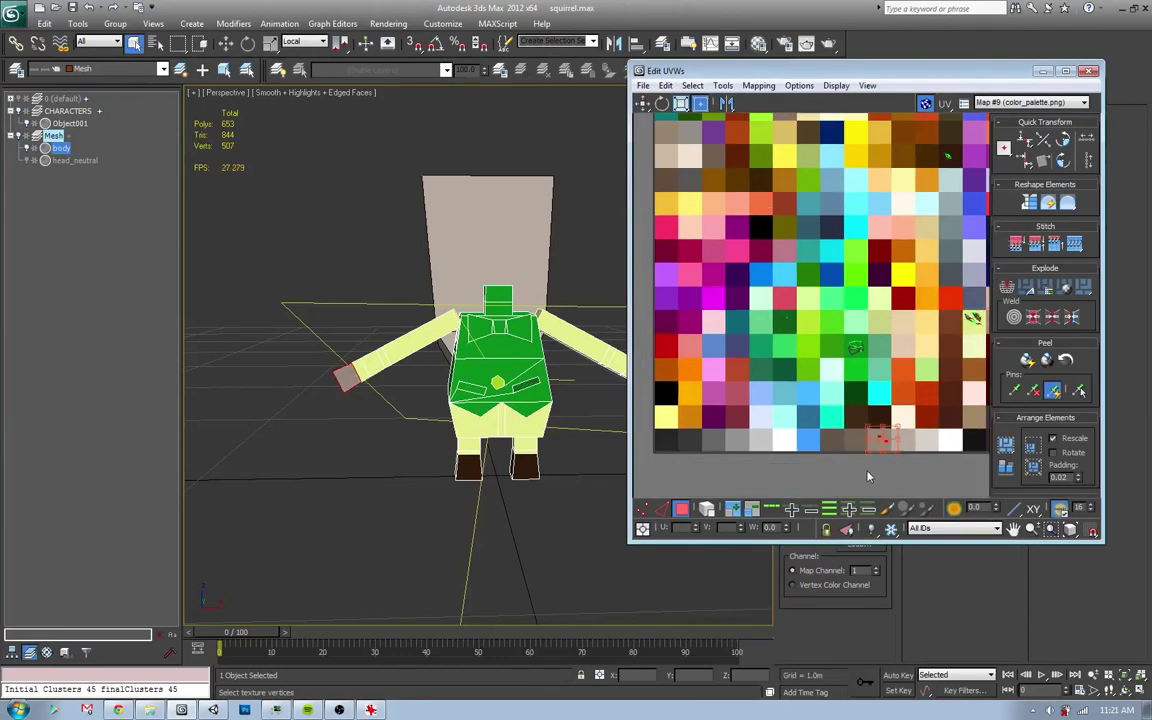
{"action": "key", "text": "alt+Tab"}
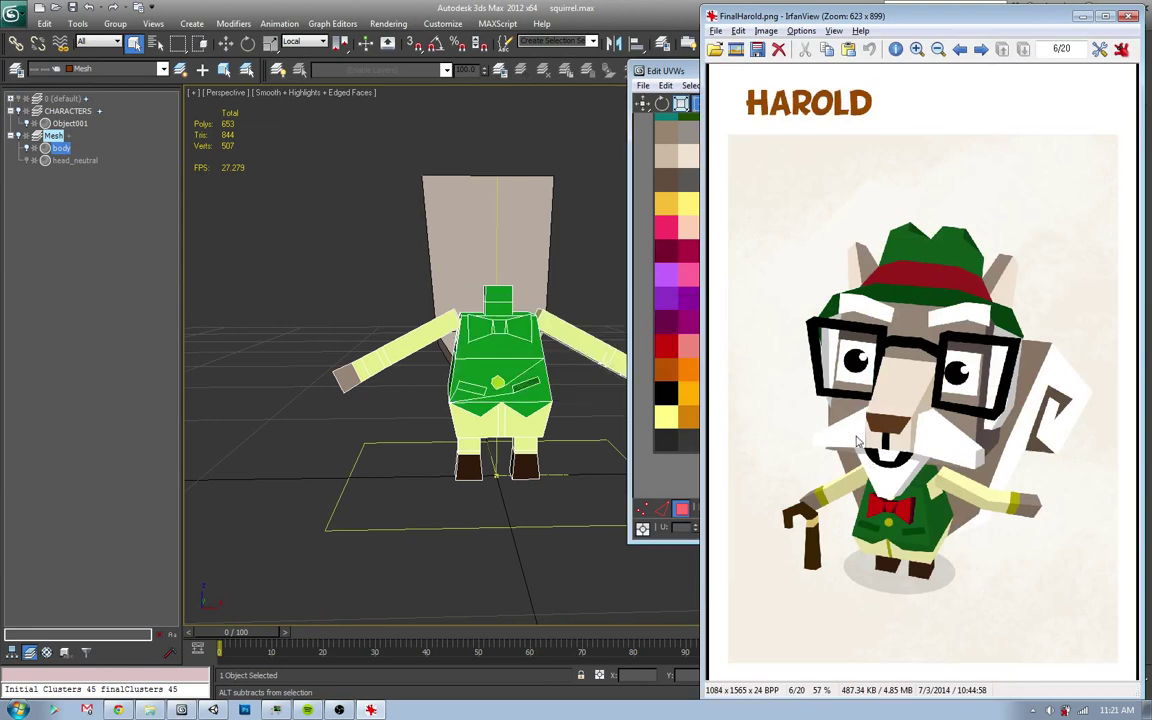
- Orbit around the squirrel, checking the cuffs against the Harold reference
{"action": "key", "text": "alt+Tab"}
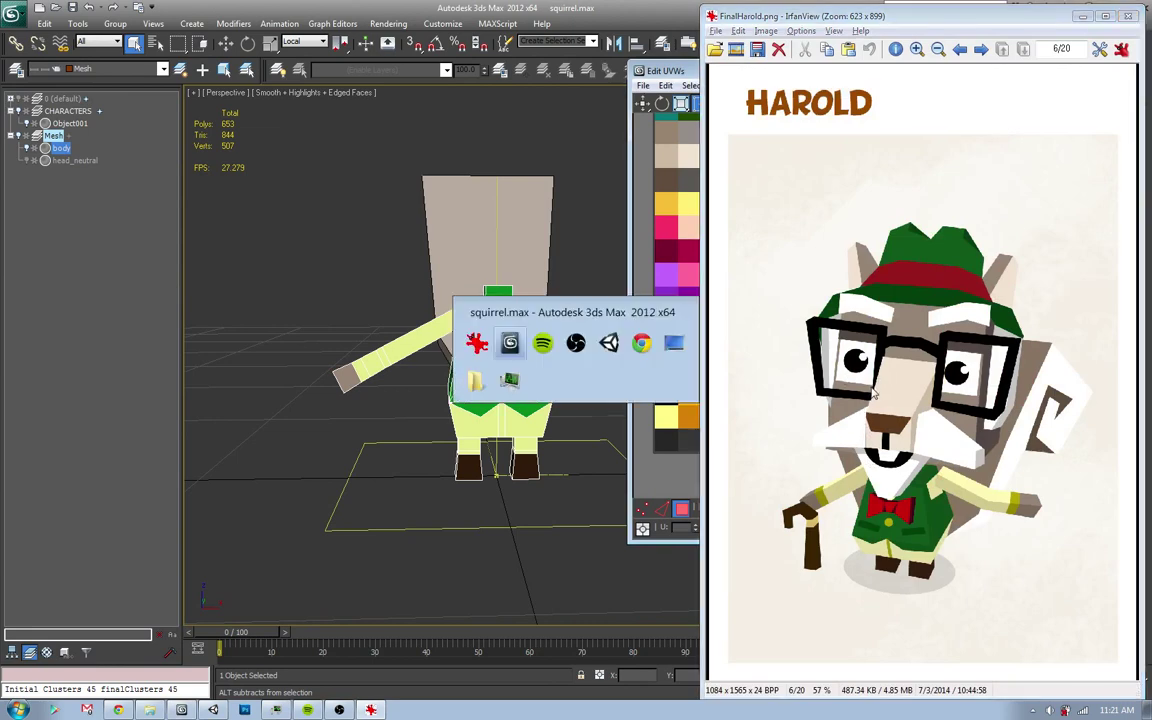
{"action": "mouse_move", "coordinate": [470, 430]}
{"action": "middle_mouse_down", "text": "alt"}
{"action": "mouse_move", "coordinate": [527, 438]}
{"action": "mouse_move", "coordinate": [490, 374]}
{"action": "mouse_move", "coordinate": [560, 376]}
{"action": "mouse_move", "coordinate": [557, 414]}
{"action": "mouse_move", "coordinate": [483, 392]}
{"action": "mouse_move", "coordinate": [512, 482]}
{"action": "middle_mouse_up", "text": "alt"}
{"action": "key", "text": "alt+Tab"}
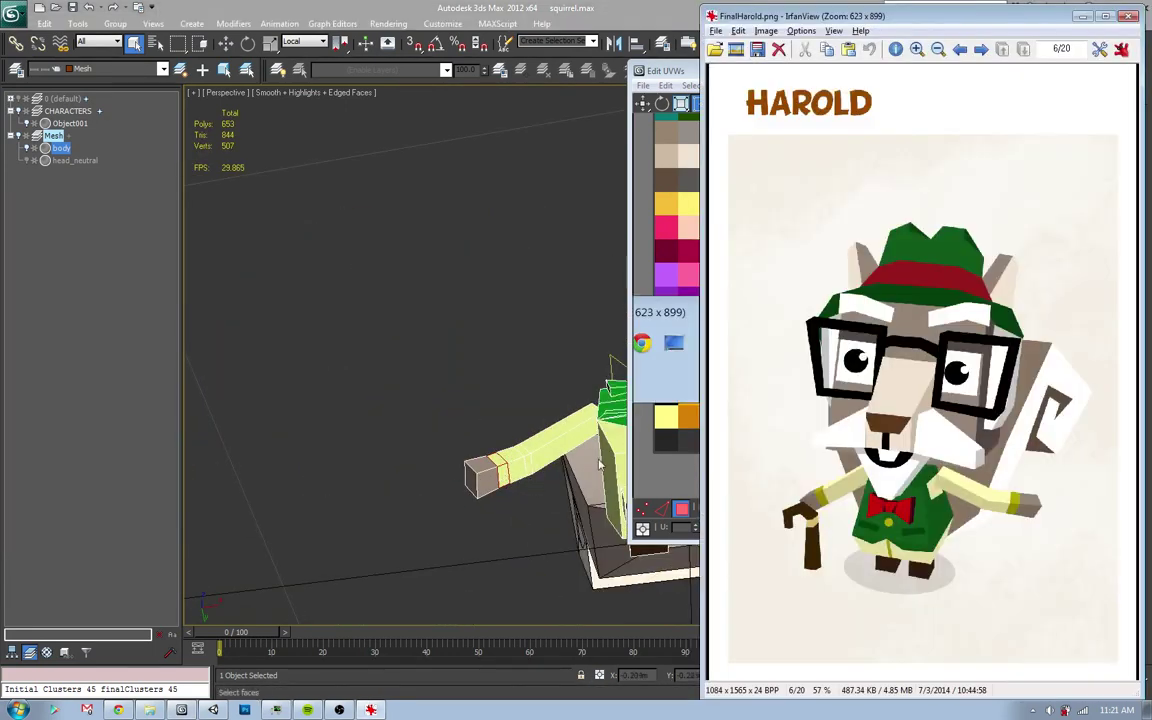
{"action": "key", "text": "alt+Tab"}
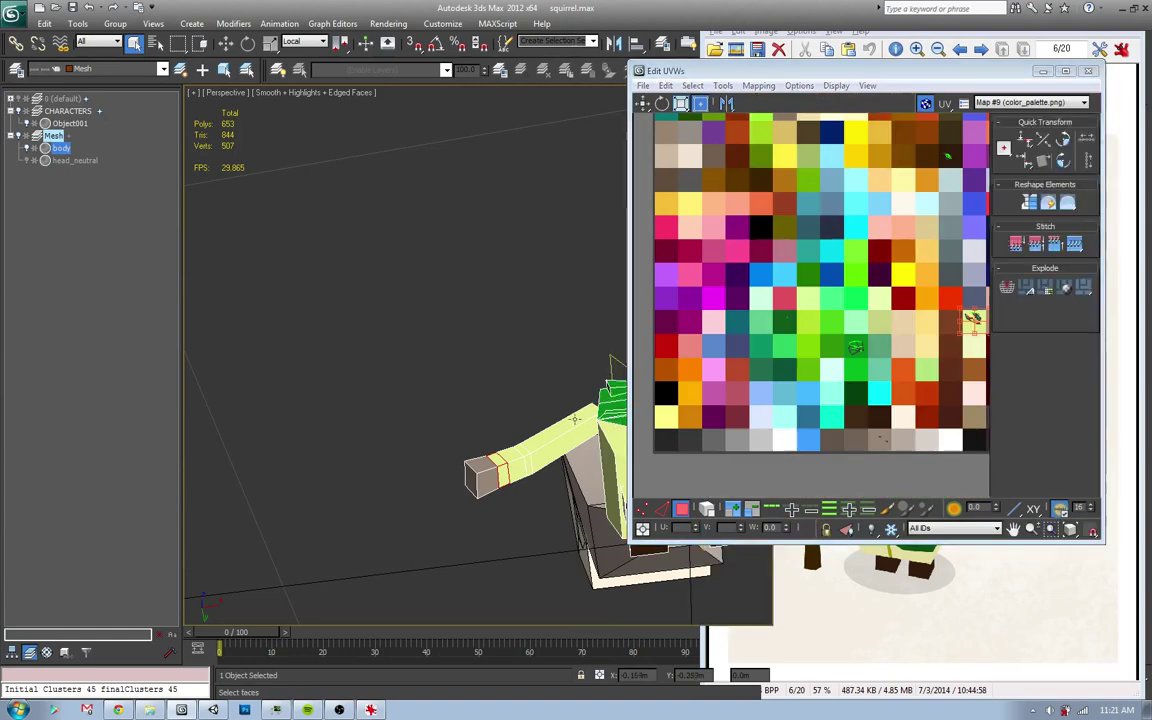
{"action": "middle_click_drag", "start_coordinate": [520, 420], "coordinate": [538, 445], "text": "alt"}
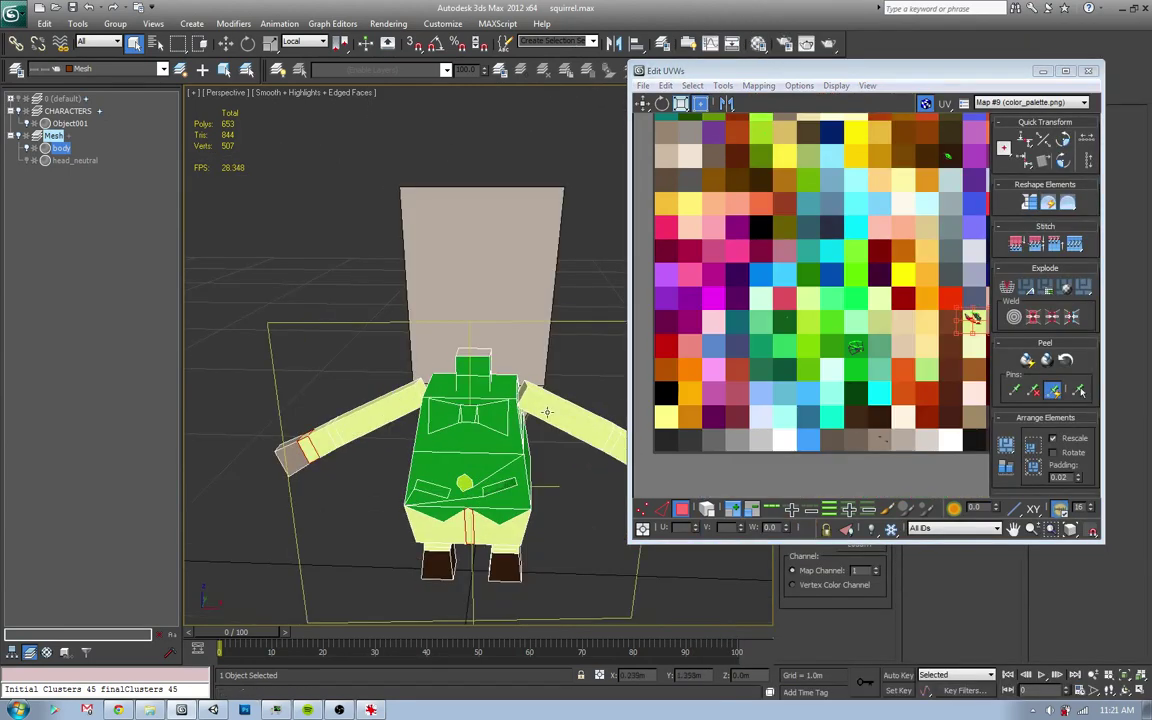
{"action": "middle_click_drag", "start_coordinate": [470, 420], "coordinate": [500, 420], "text": "alt"}
- Pan the palette and move the bow tie UVs onto a palette swatch
{"action": "middle_click_drag", "start_coordinate": [979, 328], "coordinate": [943, 356]}
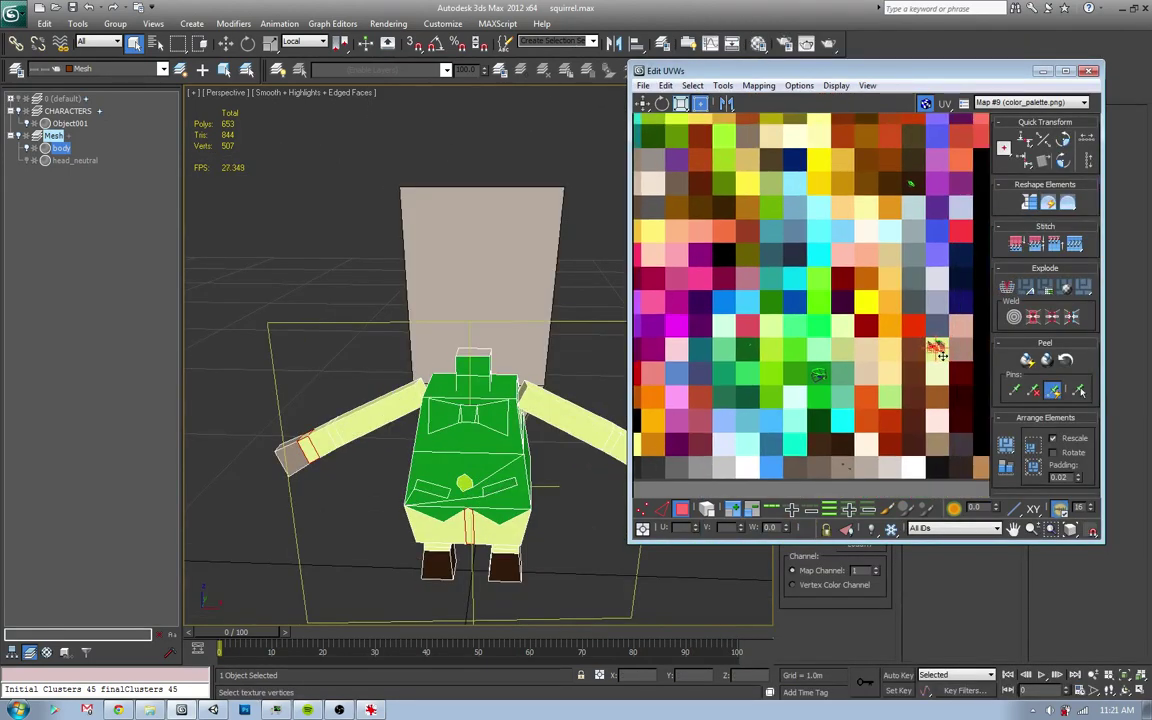
{"action": "middle_click_drag", "start_coordinate": [838, 272], "coordinate": [869, 347]}
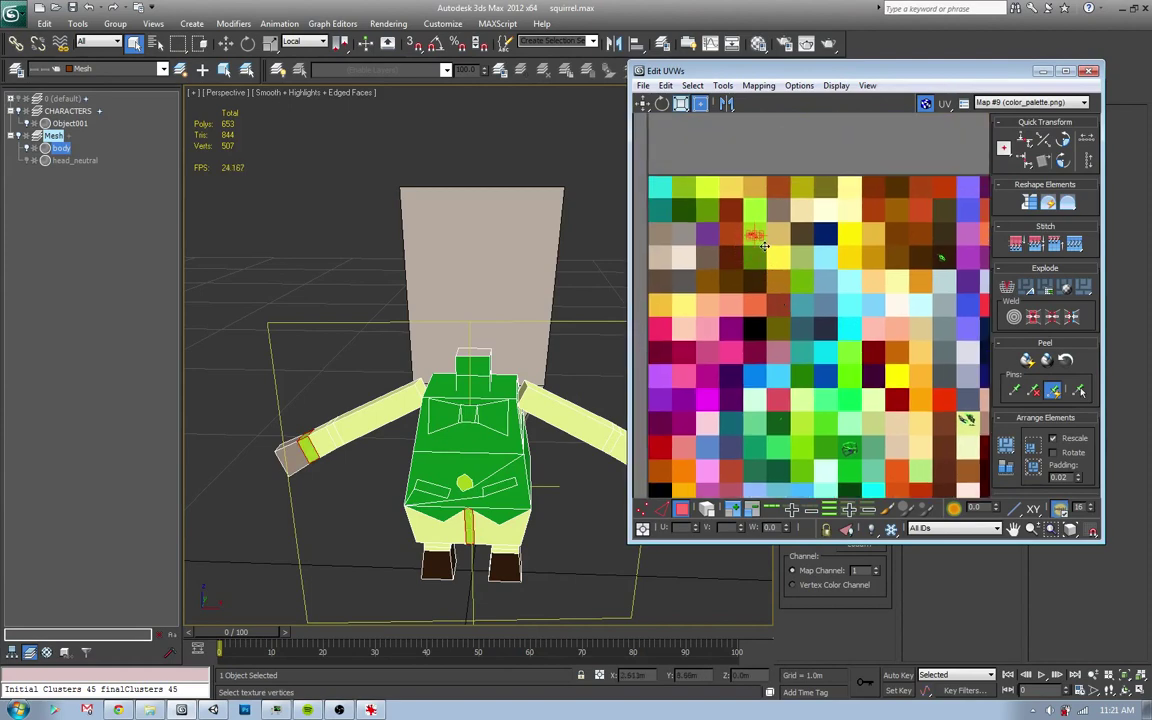
{"action": "mouse_move", "coordinate": [400, 445]}
{"action": "middle_mouse_down", "text": "alt"}
{"action": "mouse_move", "coordinate": [517, 489]}
{"action": "mouse_move", "coordinate": [474, 488]}
{"action": "mouse_move", "coordinate": [522, 509]}
{"action": "middle_mouse_up", "text": "alt"}
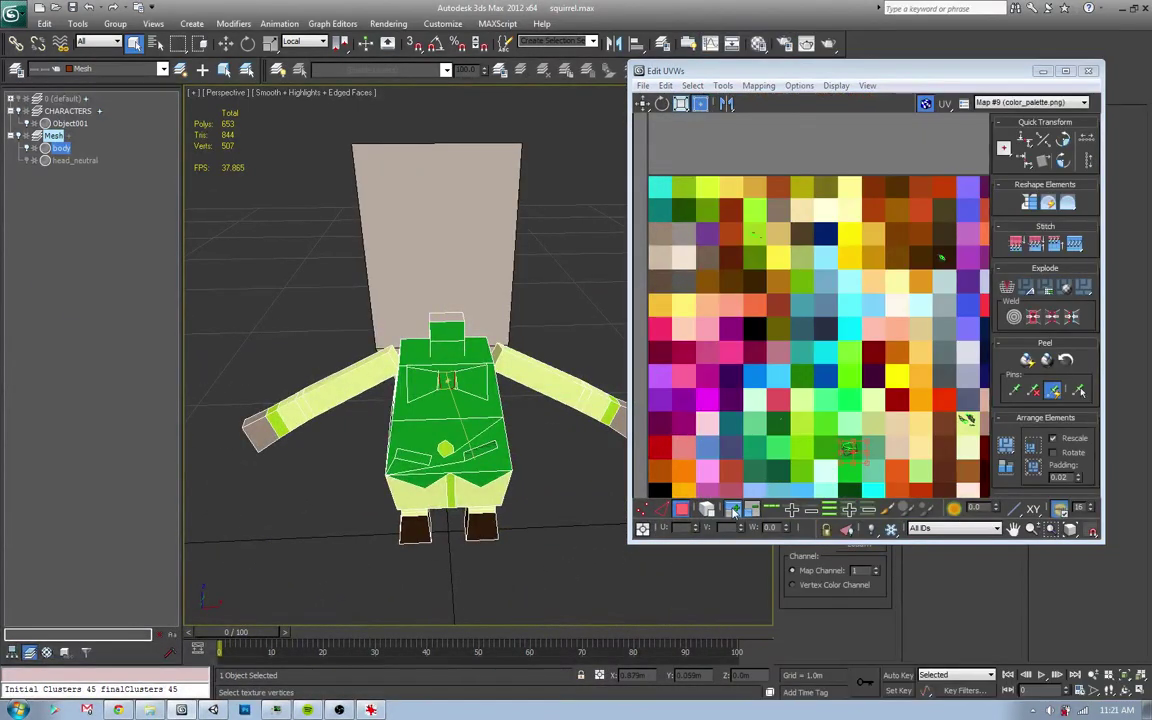
{"action": "middle_click_drag", "start_coordinate": [760, 450], "coordinate": [815, 338]}
- Place the bow tie UVs on the red swatch, trying a peach knot before reverting
{"action": "left_click_drag", "start_coordinate": [903, 338], "coordinate": [727, 348]}
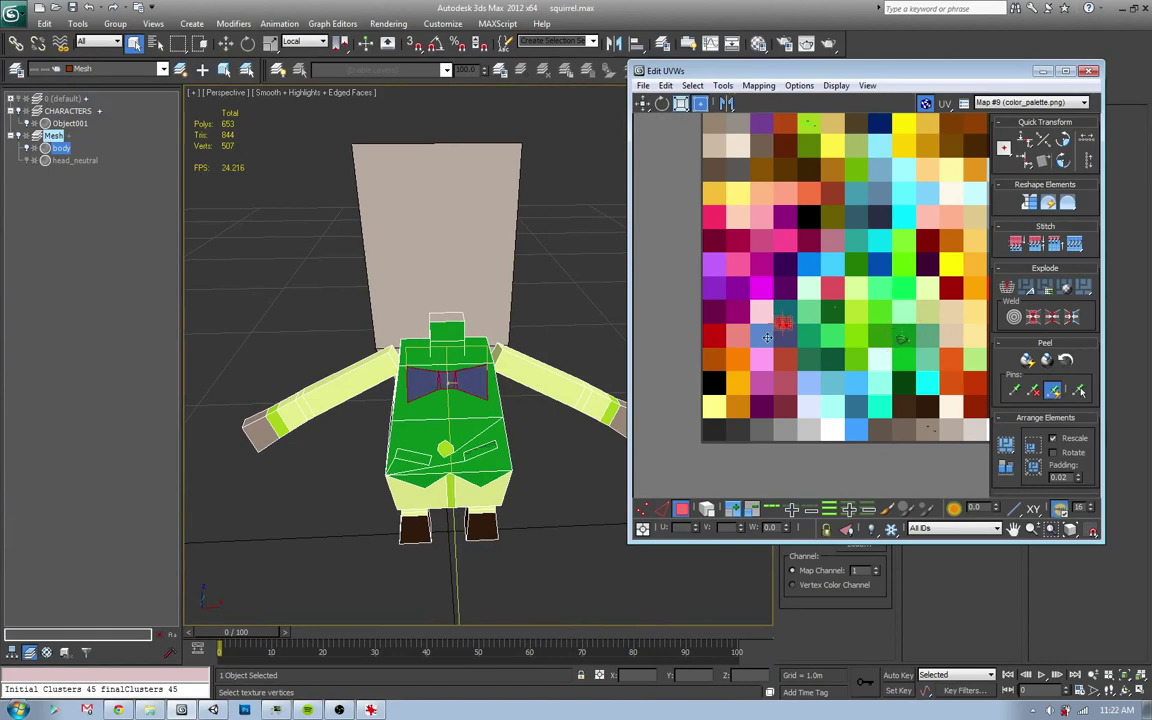
{"action": "key", "text": "alt+Tab"}
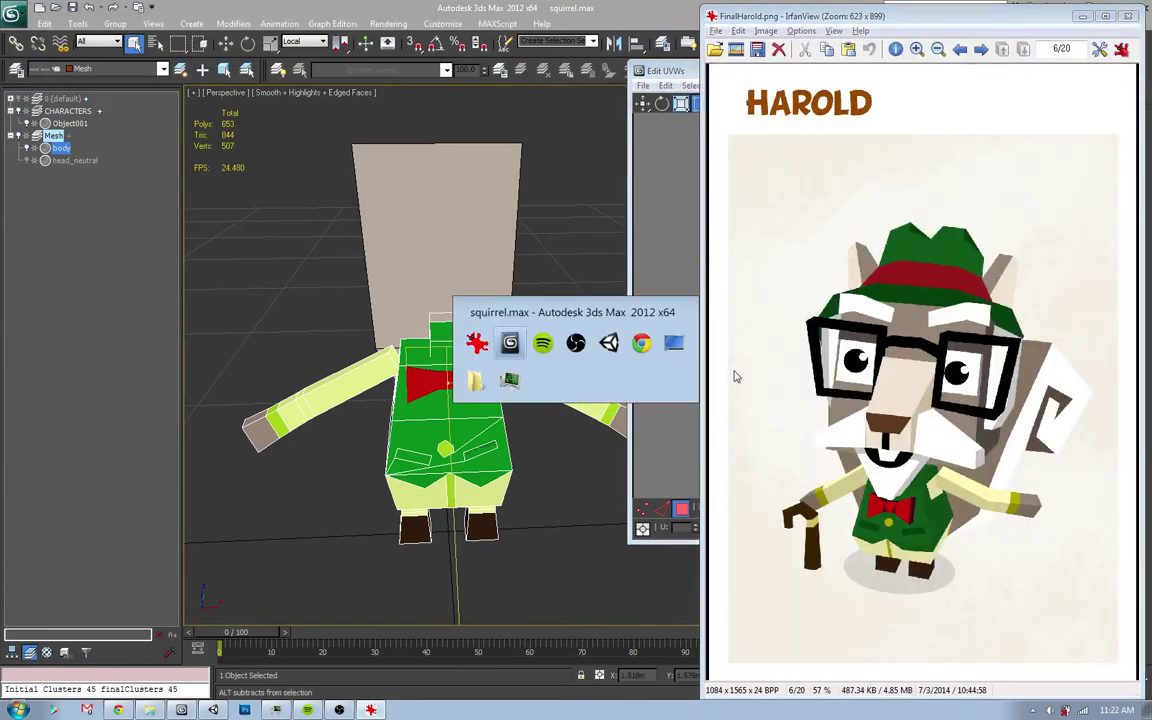
{"action": "scroll", "coordinate": [450, 320], "scroll_direction": "up", "scroll_amount": 3}
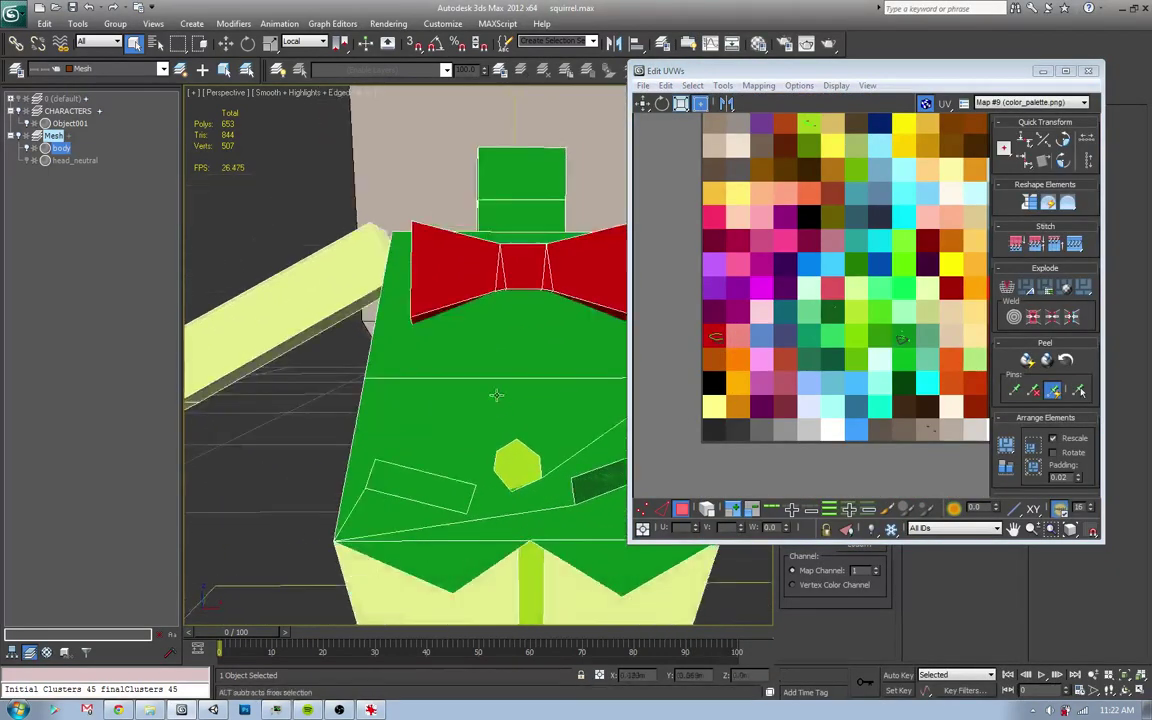
{"action": "scroll", "coordinate": [450, 320], "scroll_direction": "up", "scroll_amount": 2}
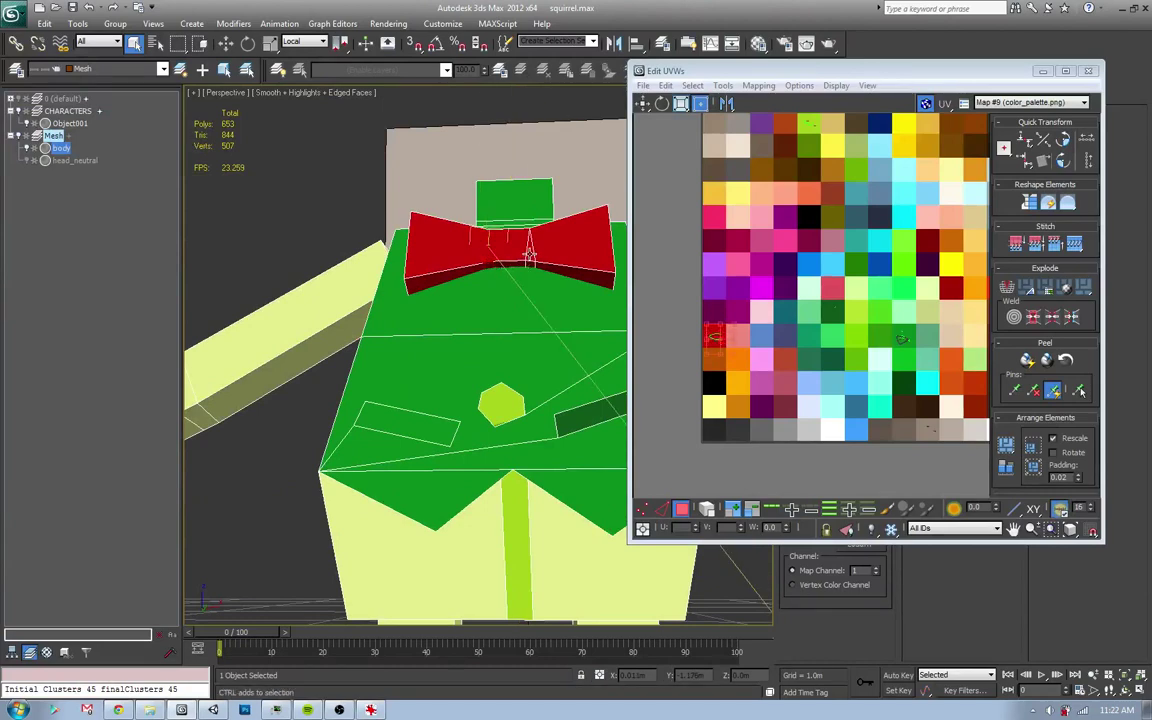
{"action": "left_click_drag", "start_coordinate": [714, 336], "coordinate": [957, 303]}
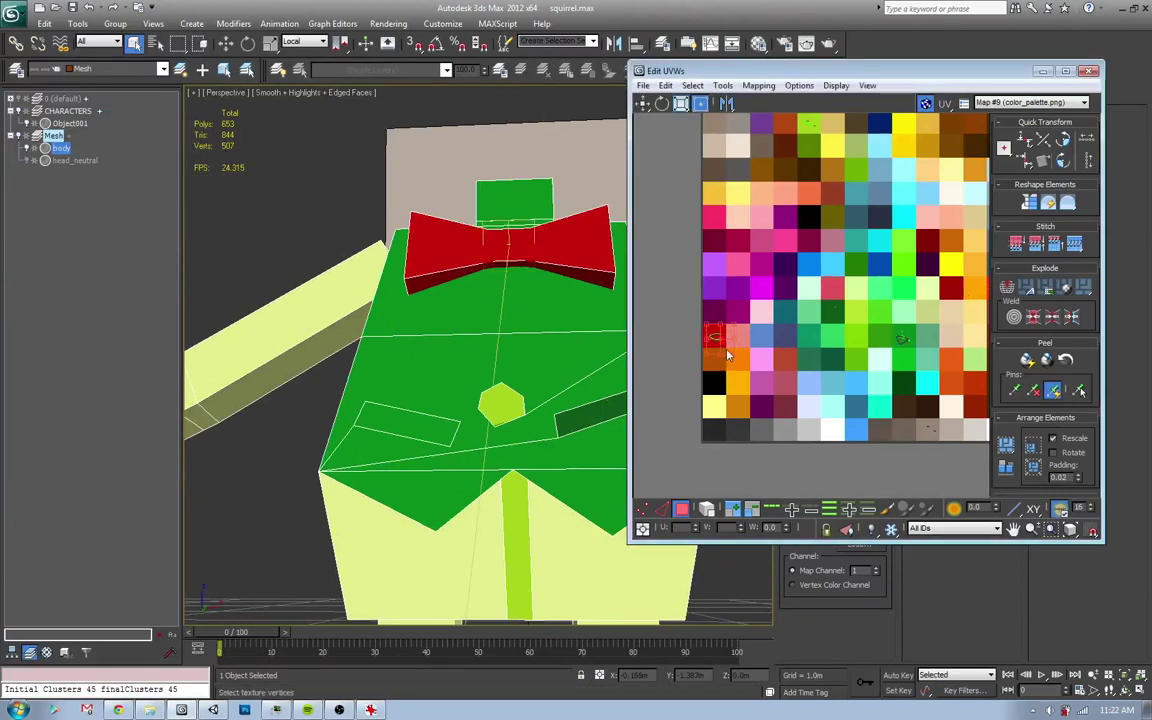
{"action": "key", "text": "shift+z"}
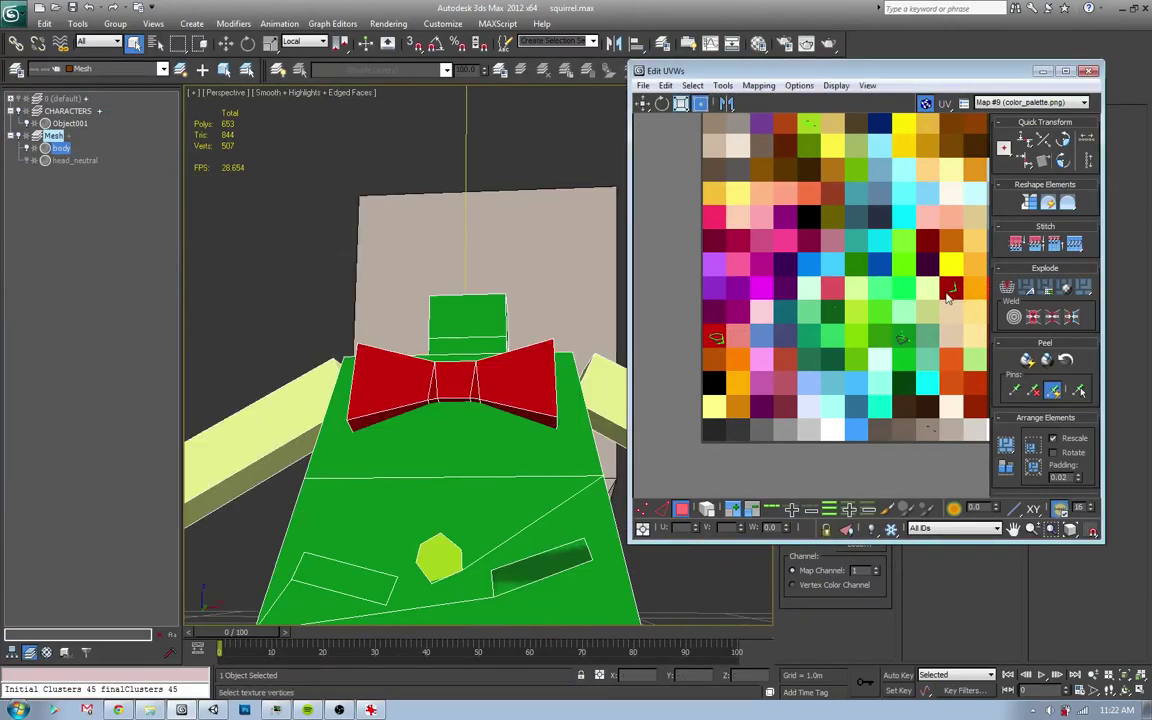
- Compare the red bow tie with the reference and orbit to view the tail
{"action": "scroll", "coordinate": [504, 465], "scroll_direction": "down", "scroll_amount": 3}
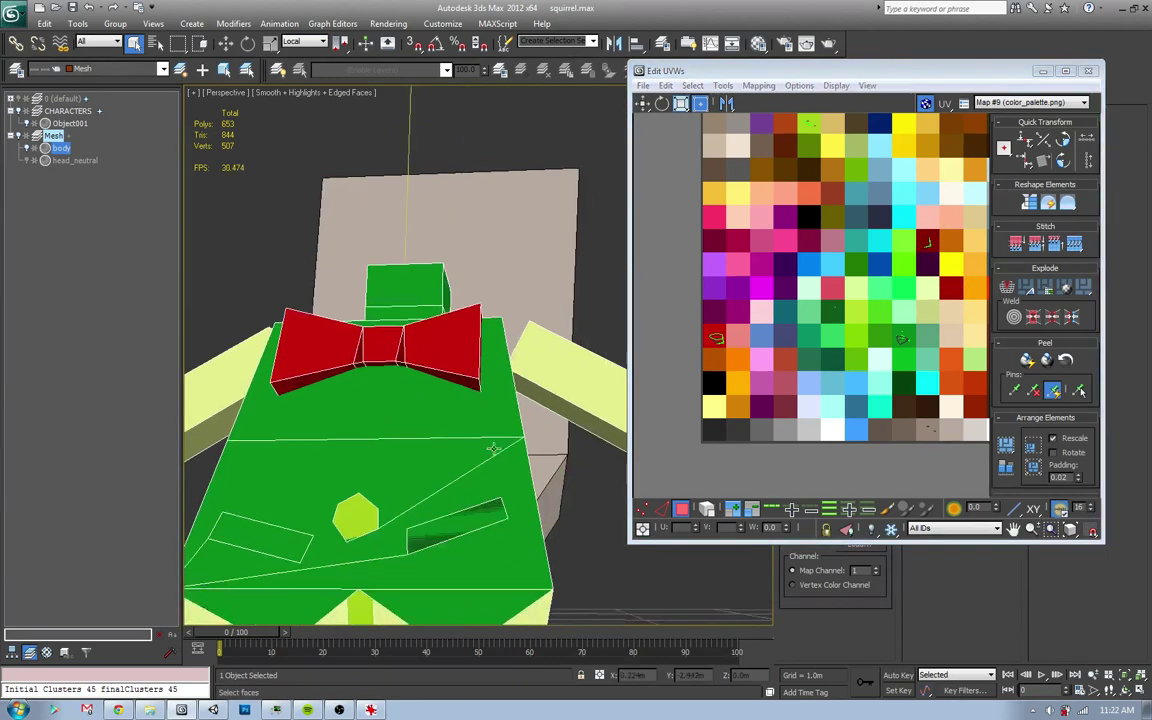
{"action": "scroll", "coordinate": [504, 465], "scroll_direction": "down", "scroll_amount": 5}
{"action": "middle_click_drag", "start_coordinate": [504, 465], "coordinate": [511, 474], "text": "alt"}
{"action": "key", "text": "alt+Tab"}
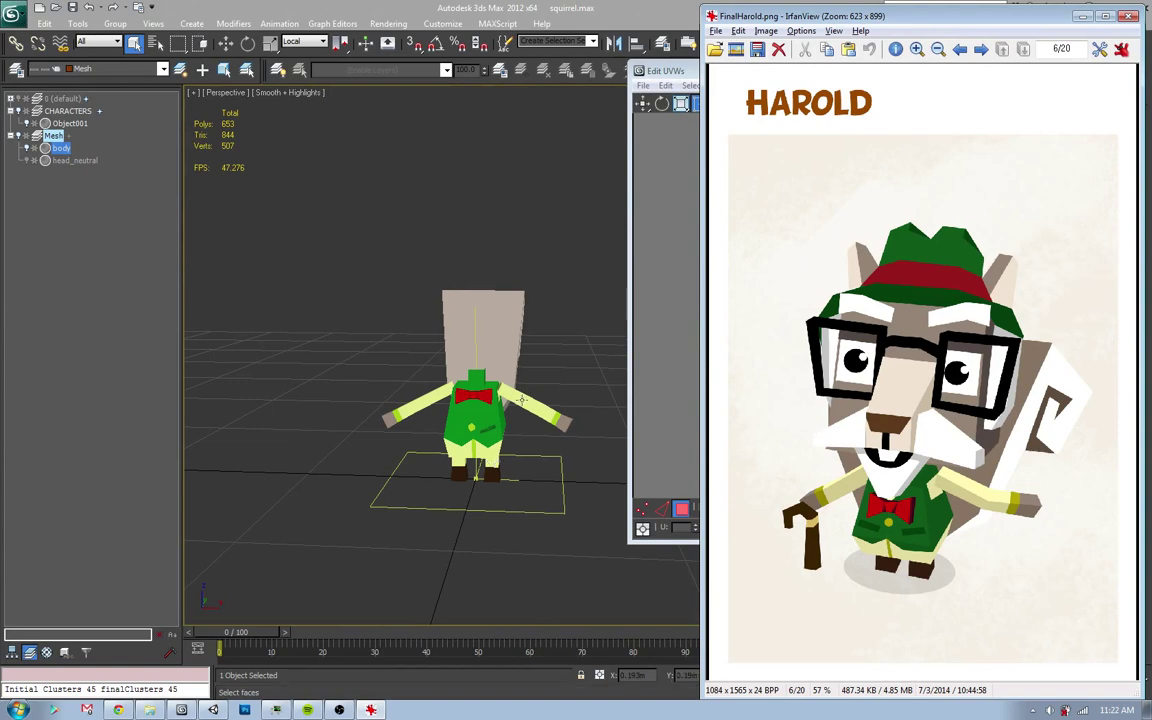
{"action": "key", "text": "alt+Tab"}
{"action": "middle_click_drag", "start_coordinate": [527, 458], "coordinate": [425, 485], "text": "alt"}
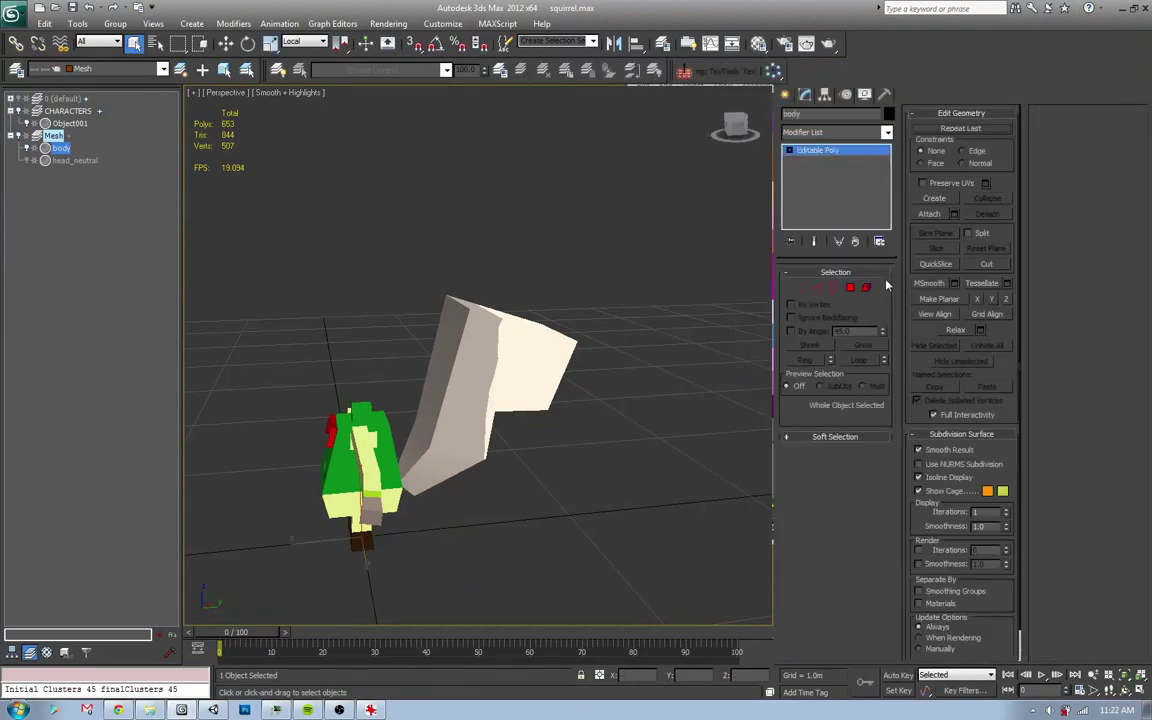
- Scale the tail object (Object001) to about 133% along X so it sits wider behind the body
{"action": "left_click", "coordinate": [535, 399]}
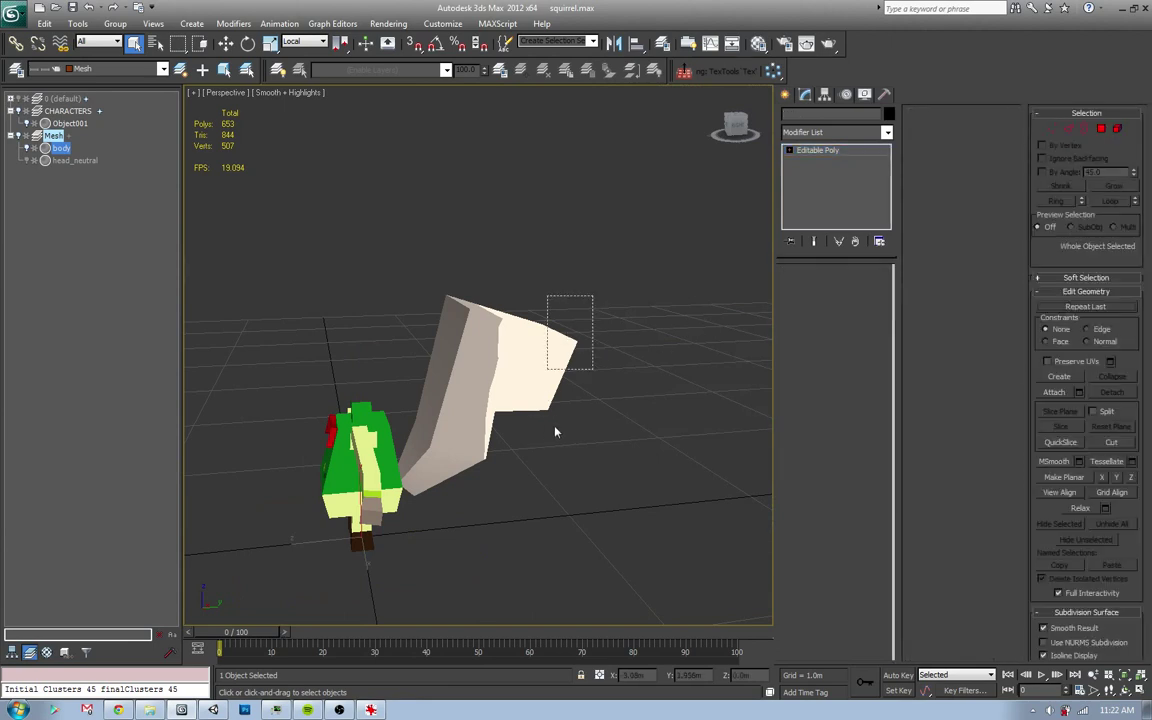
{"action": "middle_click_drag", "start_coordinate": [553, 429], "coordinate": [575, 434], "text": "alt"}
{"action": "key", "text": "r"}
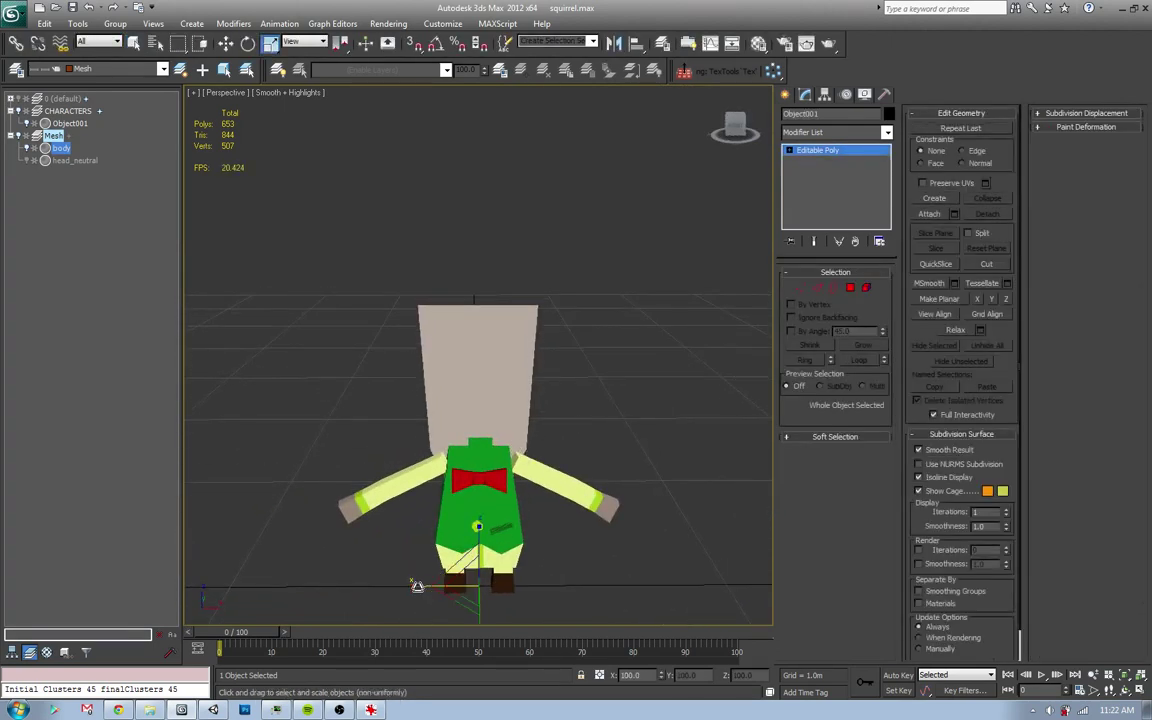
{"action": "left_click_drag", "start_coordinate": [430, 588], "coordinate": [400, 587]}
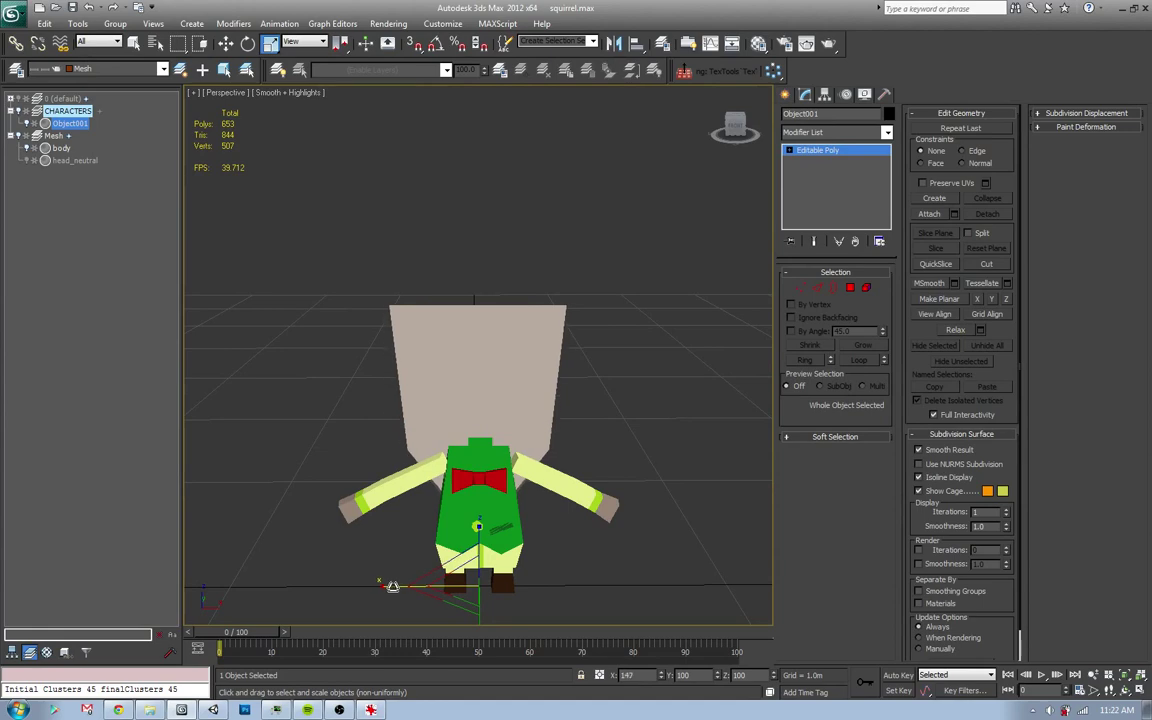
{"action": "mouse_move", "coordinate": [392, 583]}
{"action": "middle_mouse_down", "text": "alt"}
{"action": "mouse_move", "coordinate": [358, 471]}
{"action": "mouse_move", "coordinate": [319, 465]}
{"action": "mouse_move", "coordinate": [533, 452]}
{"action": "middle_mouse_up", "text": "alt"}
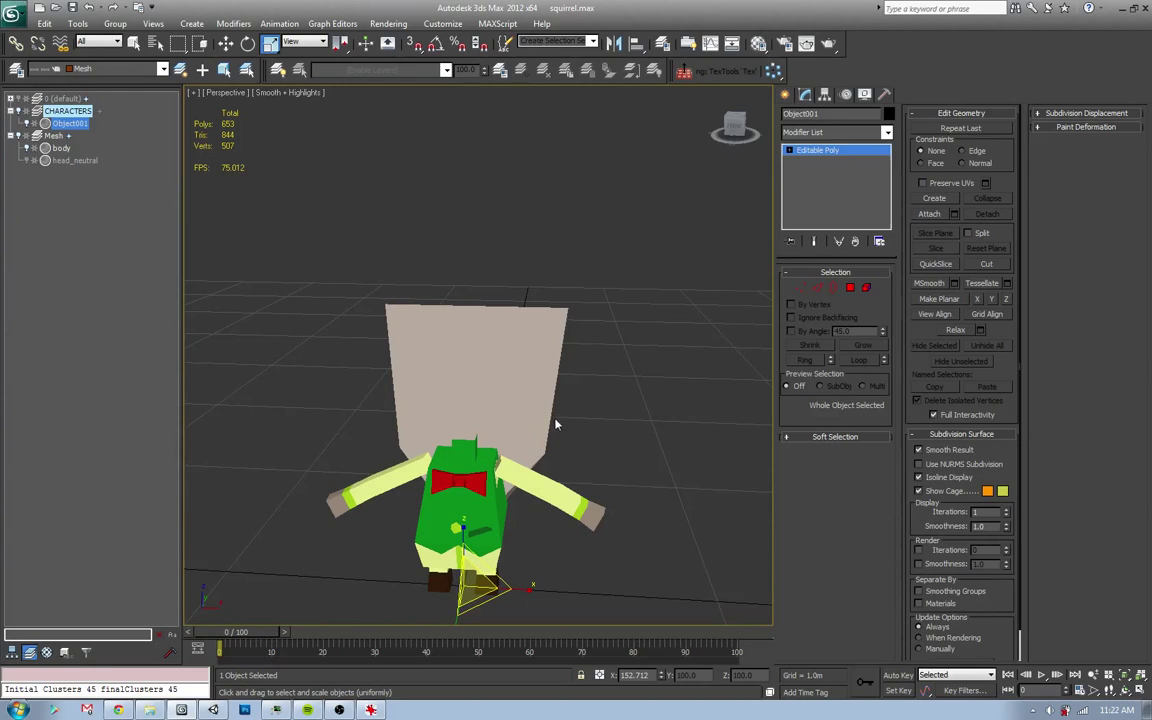
- In Front view, rotate the tail's right-edge vertices outward, then tilt them slightly back
{"action": "key", "text": "f"}
{"action": "key", "text": "1"}
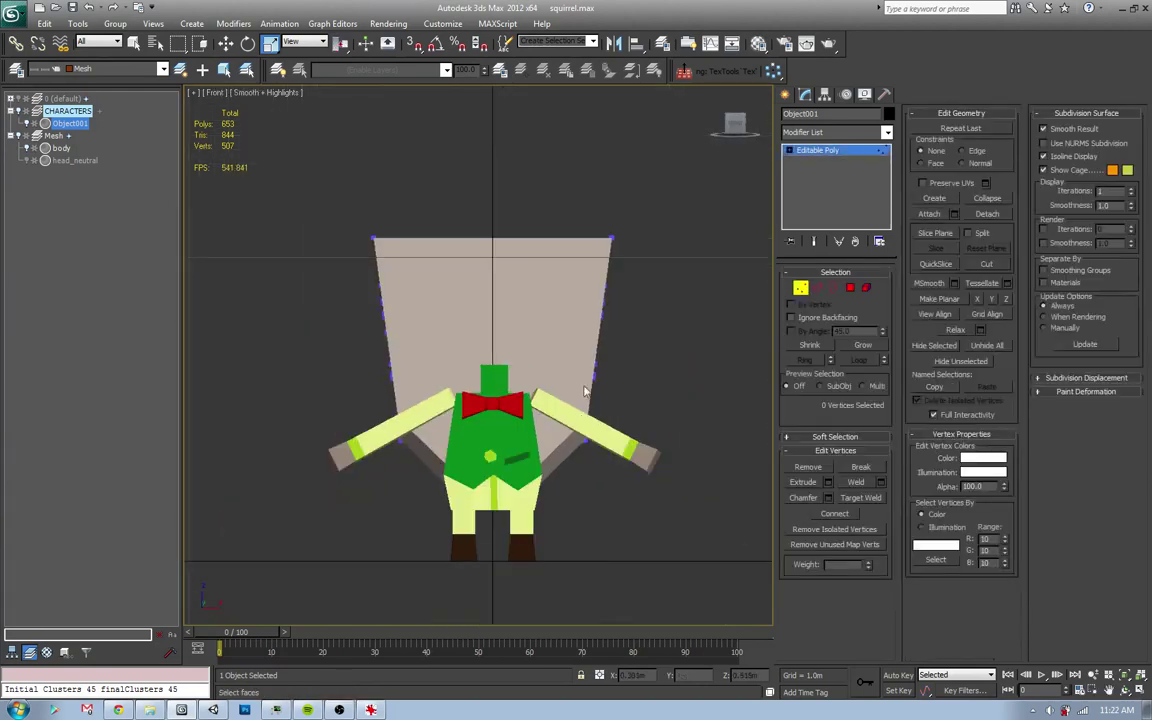
{"action": "left_click_drag", "start_coordinate": [527, 348], "coordinate": [627, 160]}
{"action": "key", "text": "e"}
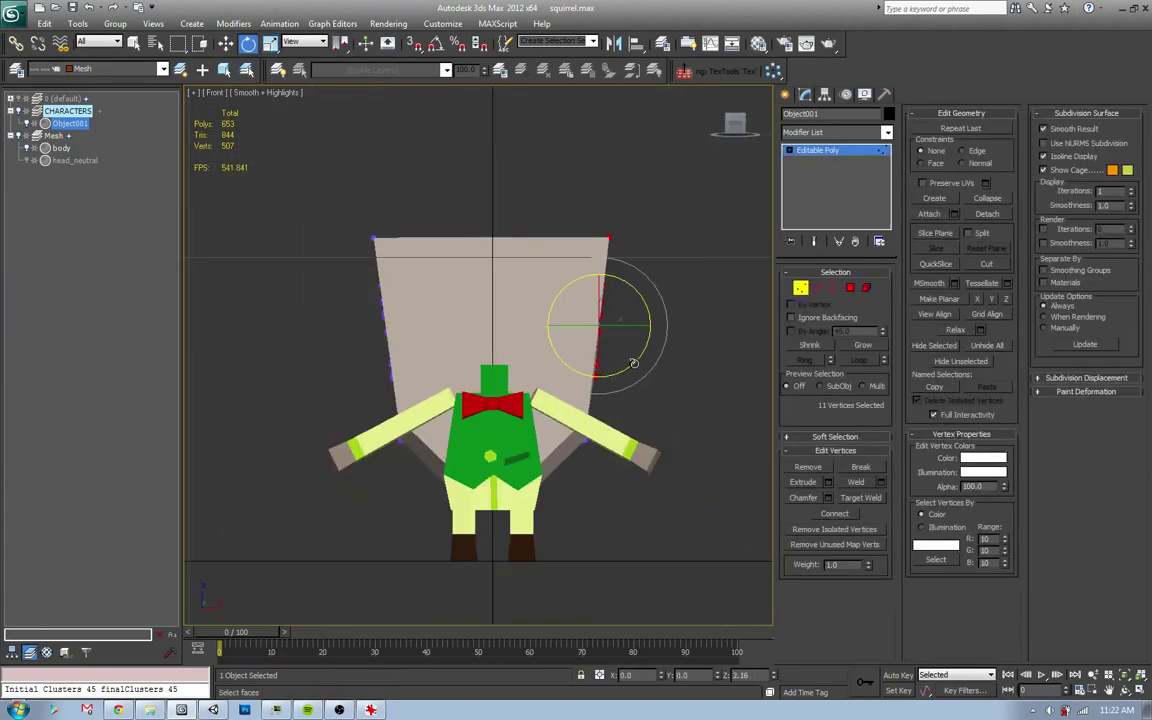
{"action": "left_click_drag", "start_coordinate": [634, 361], "coordinate": [614, 395]}
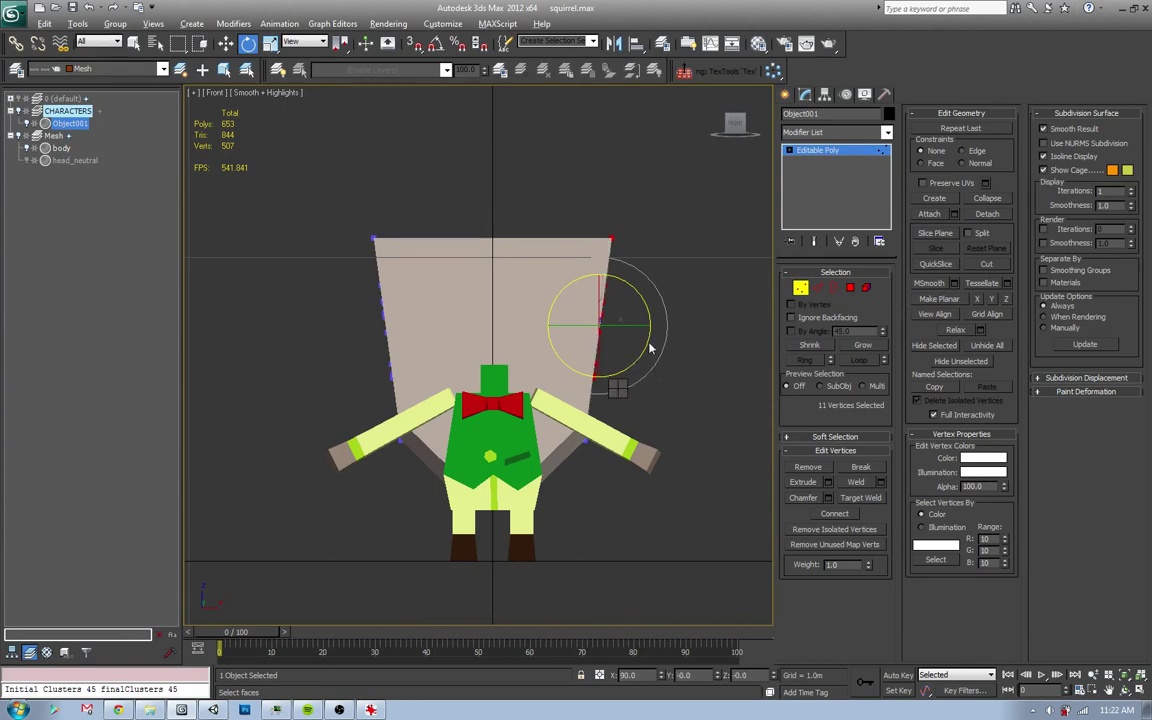
{"action": "left_click_drag", "start_coordinate": [650, 335], "coordinate": [638, 358]}
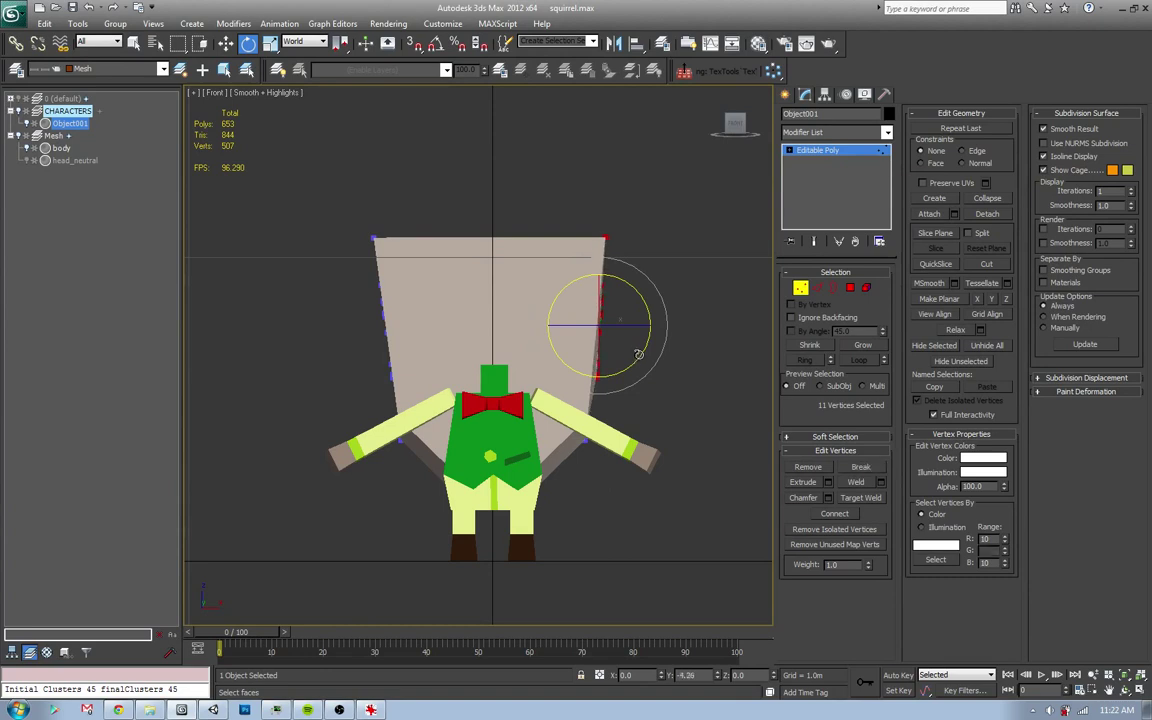
- Shift the tail's left-edge vertices slightly right along world X, then view the mesh in wireframe
{"action": "left_click_drag", "start_coordinate": [410, 371], "coordinate": [435, 366]}
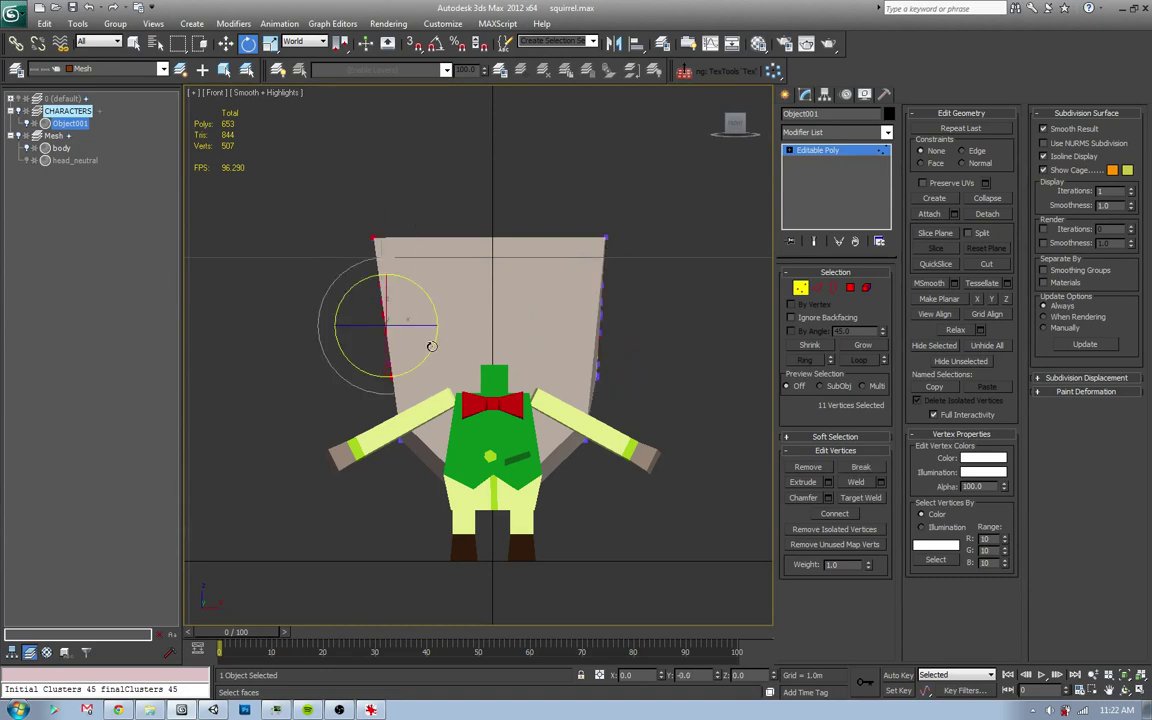
{"action": "key", "text": "w"}
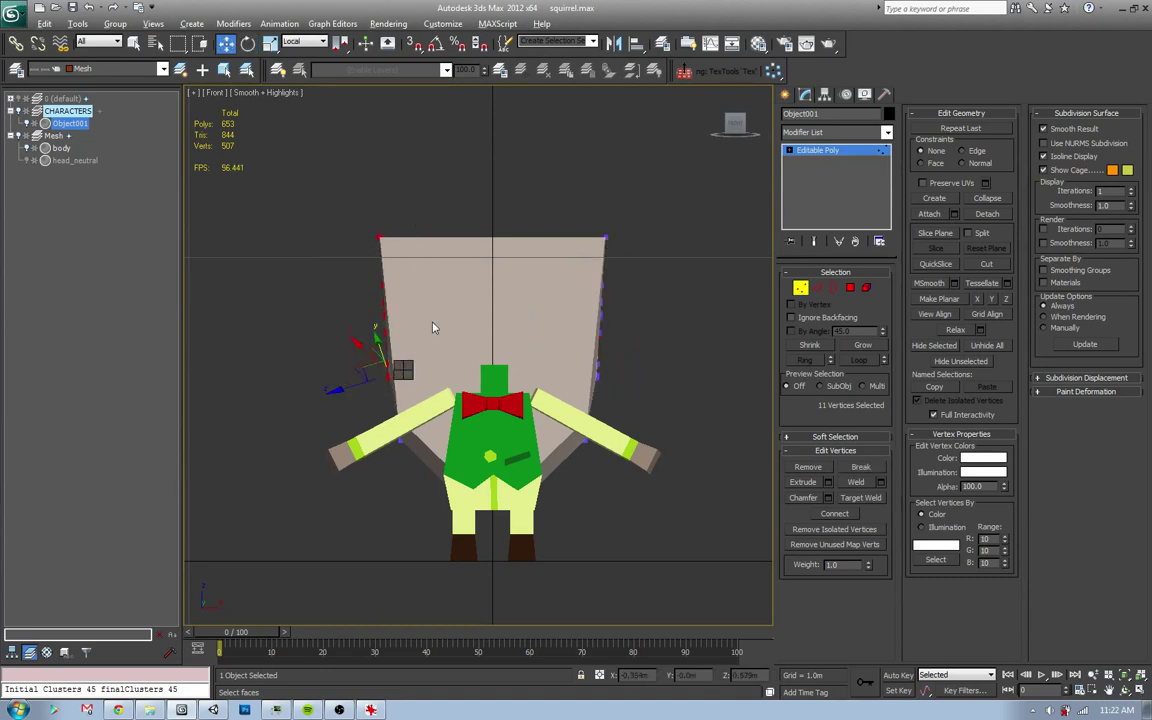
{"action": "key", "text": "w"}
{"action": "left_click_drag", "start_coordinate": [430, 327], "coordinate": [435, 325]}
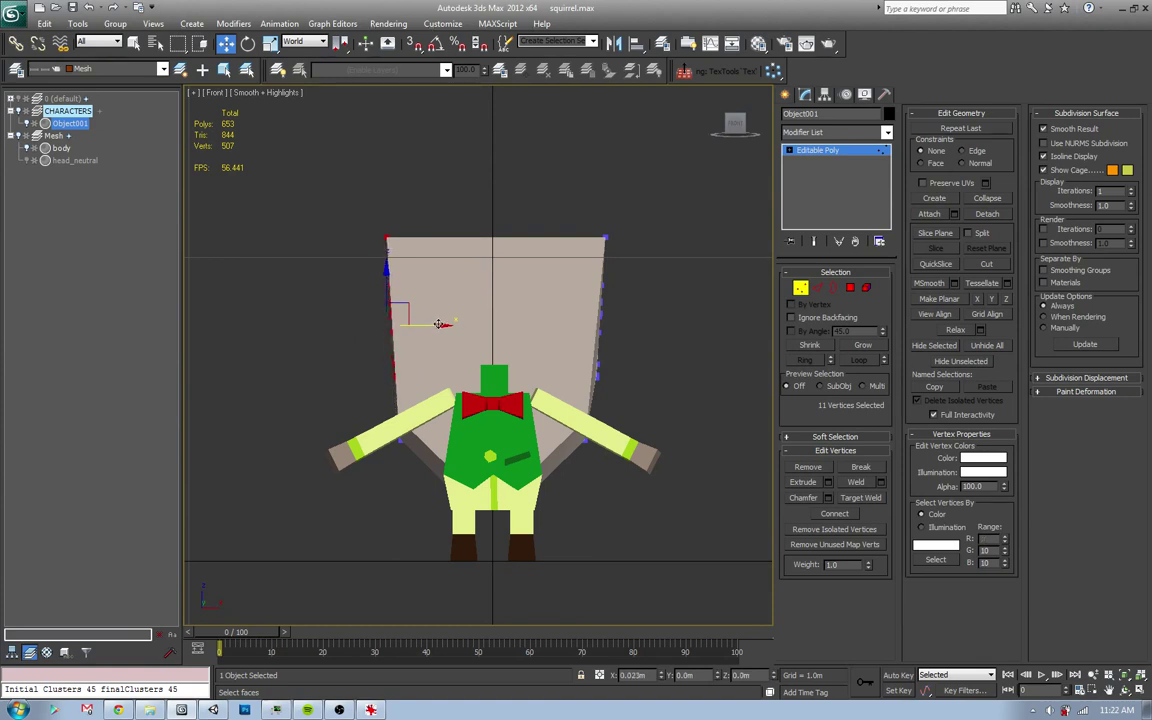
{"action": "key", "text": "F4"}
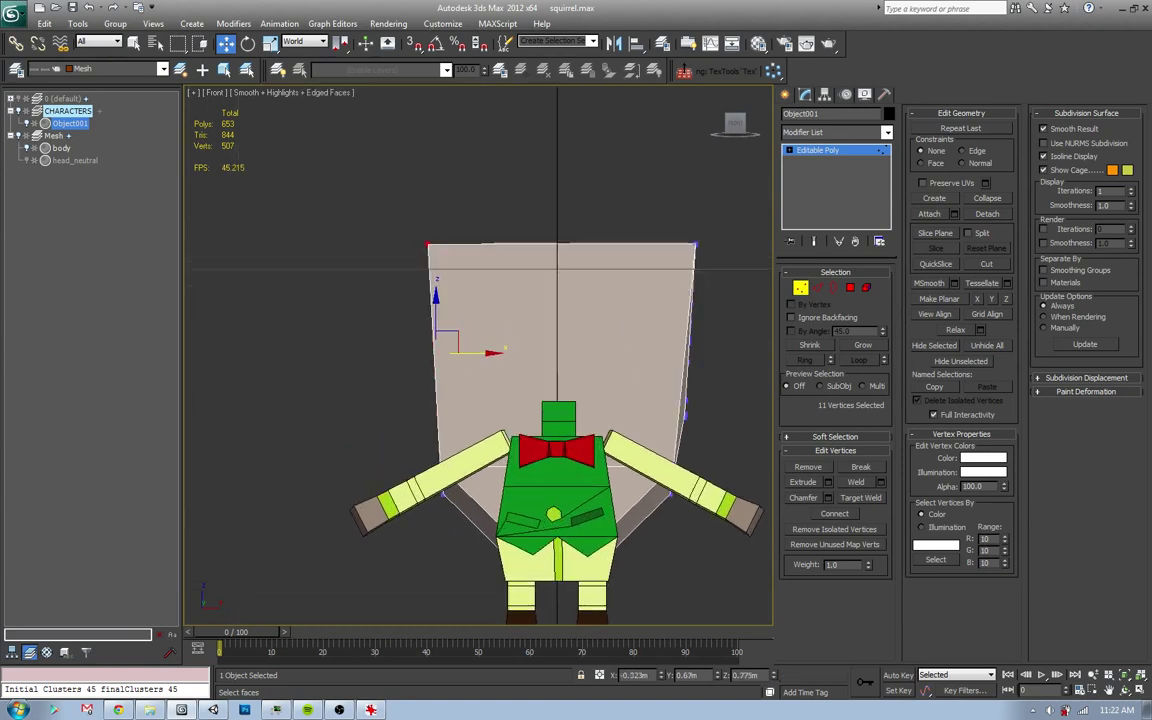
{"action": "mouse_move", "coordinate": [440, 323]}
{"action": "middle_mouse_down", "text": "alt"}
{"action": "mouse_move", "coordinate": [417, 399]}
{"action": "mouse_move", "coordinate": [418, 183]}
{"action": "middle_mouse_up", "text": "alt"}
{"action": "key", "text": "F3"}
- Nudge the tail's lower edge vertices left along X so the doubled edges start to merge
{"action": "mouse_move", "coordinate": [344, 188]}
{"action": "middle_mouse_down", "text": "alt"}
{"action": "mouse_move", "coordinate": [399, 170]}
{"action": "mouse_move", "coordinate": [392, 219]}
{"action": "middle_mouse_up", "text": "alt"}
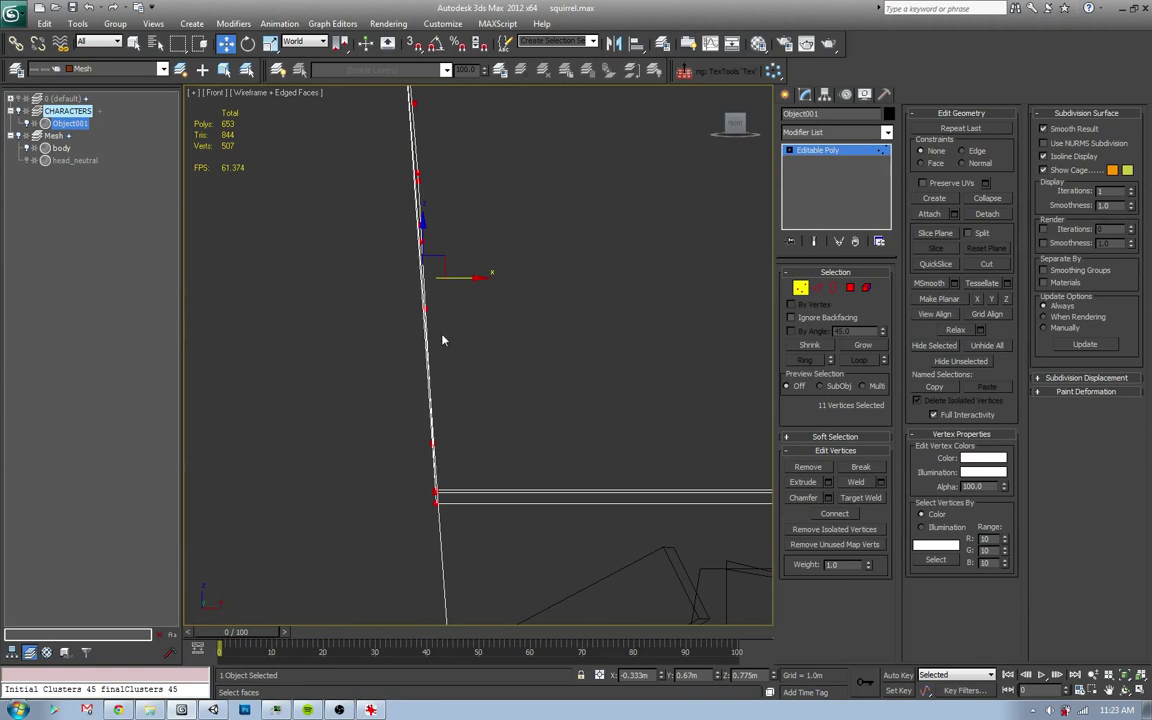
{"action": "mouse_move", "coordinate": [443, 340]}
{"action": "middle_mouse_down"}
{"action": "mouse_move", "coordinate": [470, 404]}
{"action": "mouse_move", "coordinate": [454, 430]}
{"action": "middle_mouse_up"}
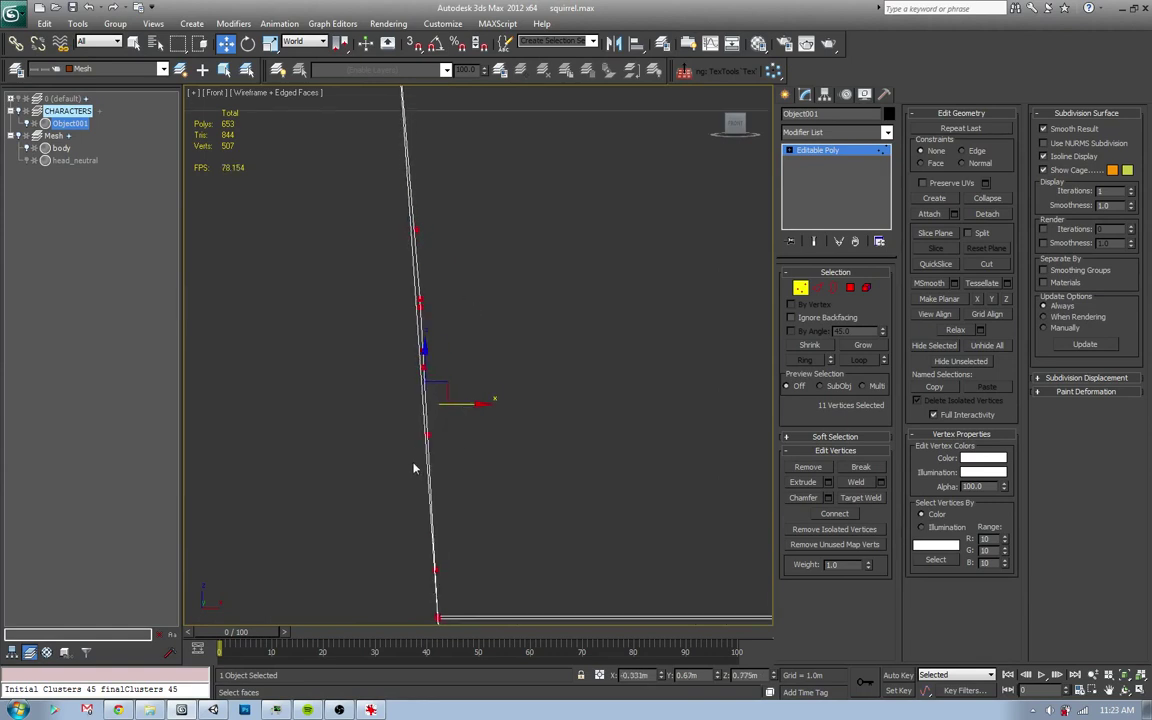
{"action": "mouse_move", "coordinate": [414, 467]}
{"action": "middle_mouse_down", "text": "alt"}
{"action": "mouse_move", "coordinate": [450, 424]}
{"action": "mouse_move", "coordinate": [390, 438]}
{"action": "middle_mouse_up", "text": "alt"}
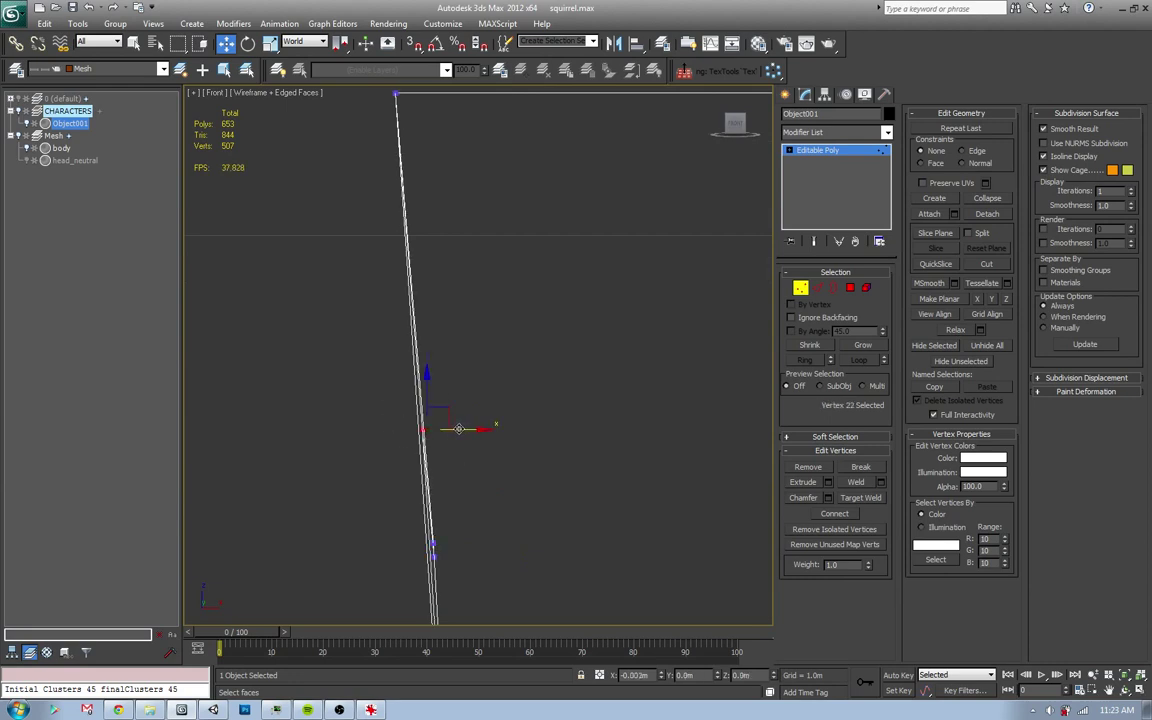
{"action": "middle_click_drag", "start_coordinate": [448, 500], "coordinate": [458, 350]}
{"action": "left_click_drag", "start_coordinate": [468, 362], "coordinate": [436, 437]}
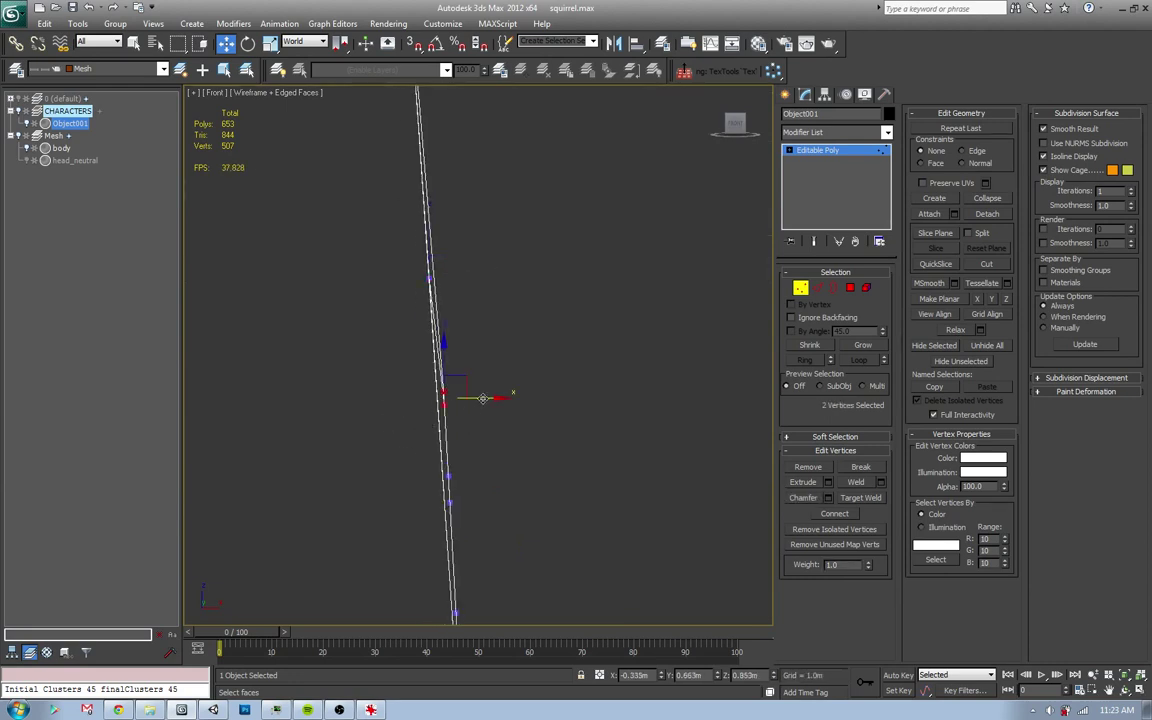
{"action": "left_click_drag", "start_coordinate": [483, 398], "coordinate": [476, 400]}
{"action": "left_click_drag", "start_coordinate": [425, 531], "coordinate": [428, 522]}
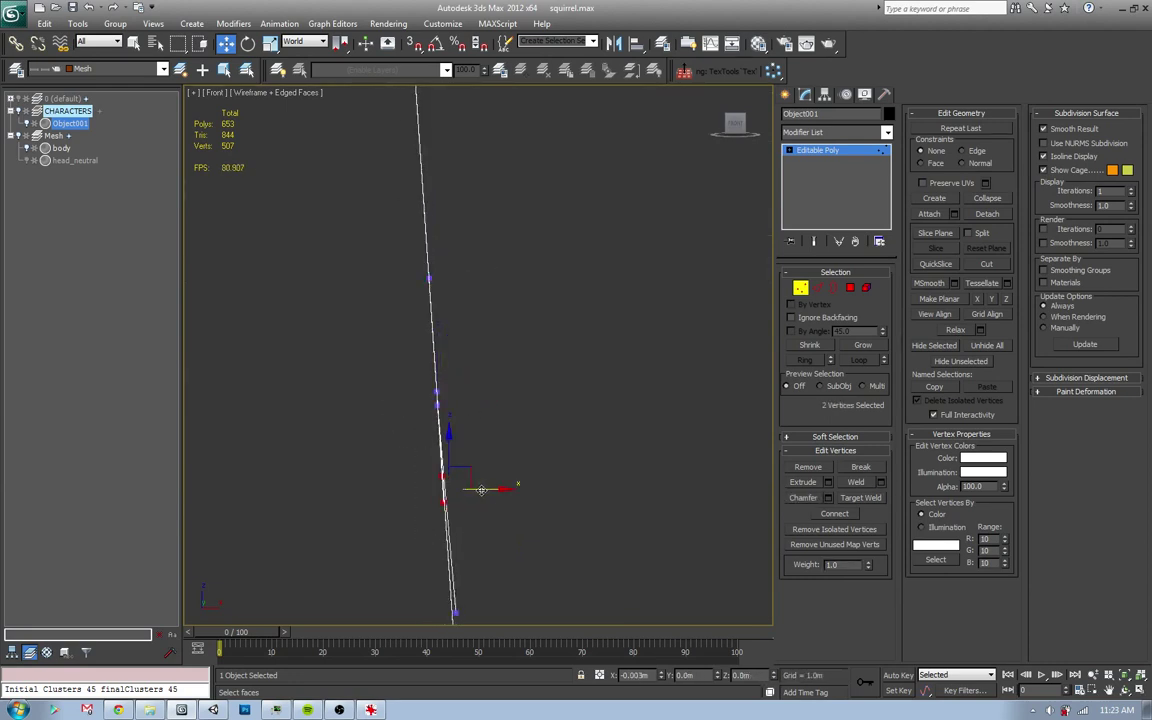
{"action": "middle_click_drag", "start_coordinate": [465, 489], "coordinate": [465, 300]}
{"action": "left_click_drag", "start_coordinate": [411, 404], "coordinate": [437, 429]}
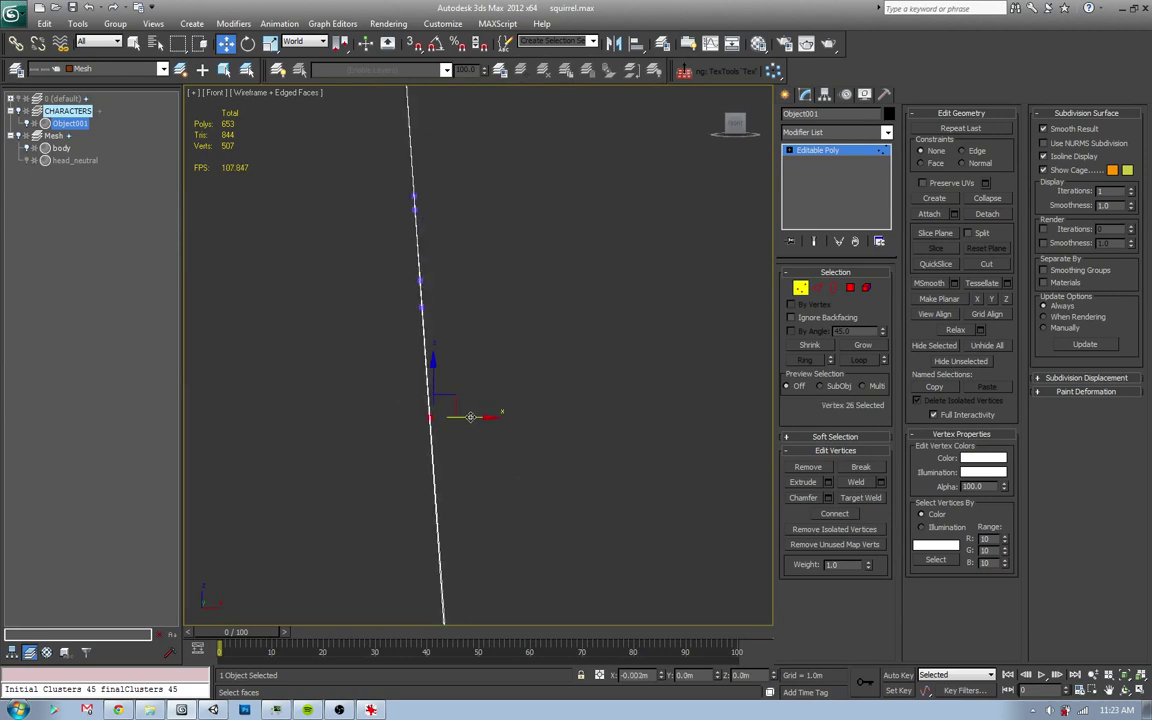
{"action": "left_click", "coordinate": [490, 390]}
- Select ten vertices along the tail edges and shift them left along X
{"action": "scroll", "coordinate": [501, 352], "scroll_direction": "down", "scroll_amount": 3}
{"action": "scroll", "coordinate": [586, 329], "scroll_direction": "up", "scroll_amount": 3}
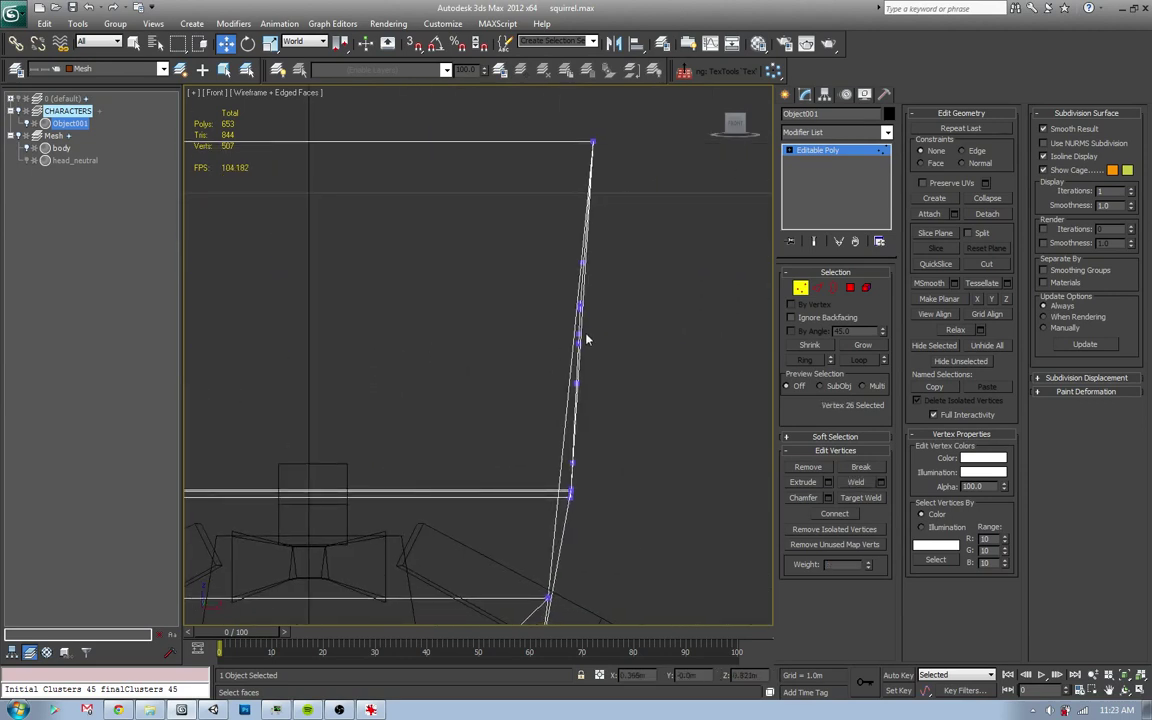
{"action": "middle_click_drag", "start_coordinate": [586, 329], "coordinate": [518, 352]}
{"action": "middle_click_drag", "start_coordinate": [456, 430], "coordinate": [548, 399]}
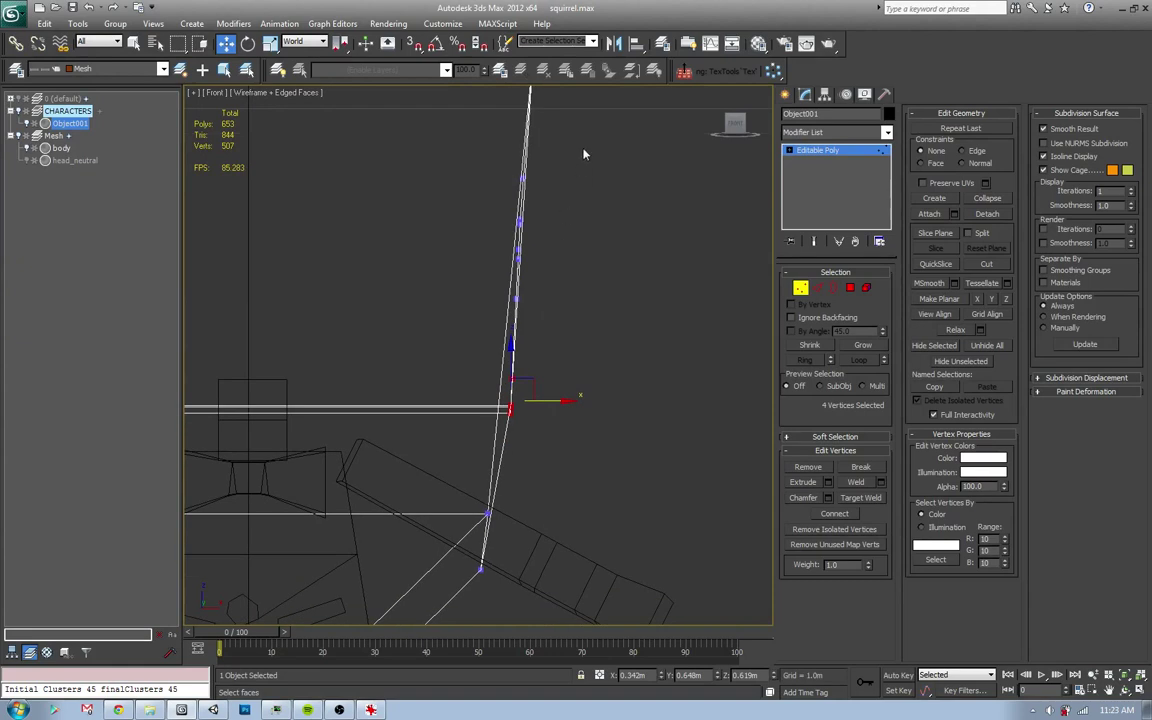
{"action": "left_click_drag", "start_coordinate": [584, 145], "coordinate": [470, 445]}
{"action": "middle_click_drag", "start_coordinate": [470, 448], "coordinate": [499, 433]}
{"action": "scroll", "coordinate": [499, 433], "scroll_direction": "down", "scroll_amount": 4}
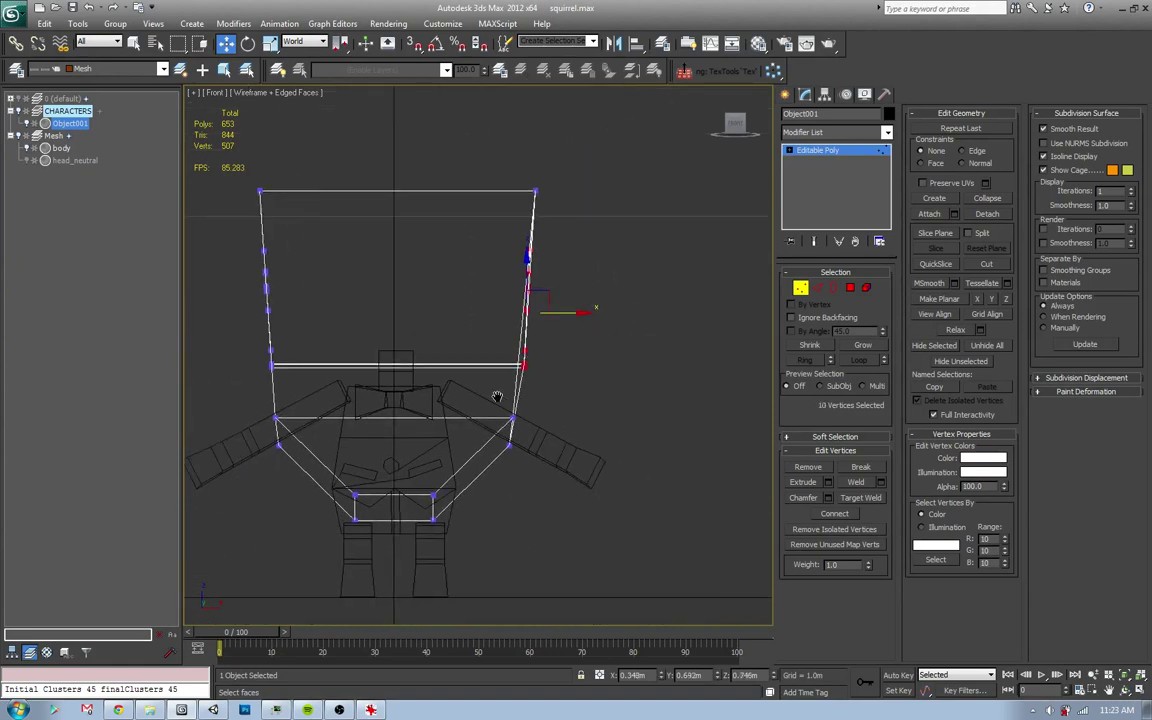
{"action": "scroll", "coordinate": [496, 393], "scroll_direction": "up", "scroll_amount": 5}
{"action": "scroll", "coordinate": [560, 243], "scroll_direction": "up", "scroll_amount": 1}
{"action": "mouse_move", "coordinate": [560, 243]}
{"action": "left_mouse_down"}
{"action": "mouse_move", "coordinate": [485, 428]}
{"action": "mouse_move", "coordinate": [526, 445]}
{"action": "mouse_move", "coordinate": [518, 457]}
{"action": "left_mouse_up"}
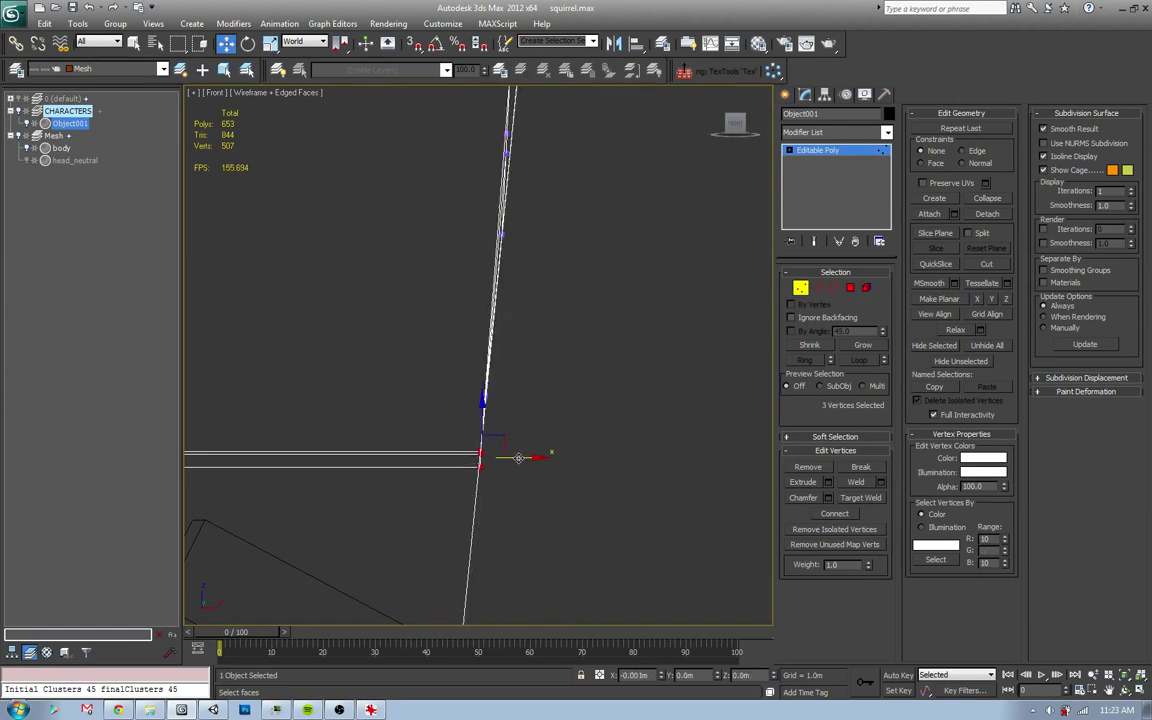
- Align the remaining edge vertices until each tail edge reads as one clean line
{"action": "middle_click_drag", "start_coordinate": [514, 319], "coordinate": [505, 455]}
{"action": "left_click_drag", "start_coordinate": [461, 369], "coordinate": [511, 421]}
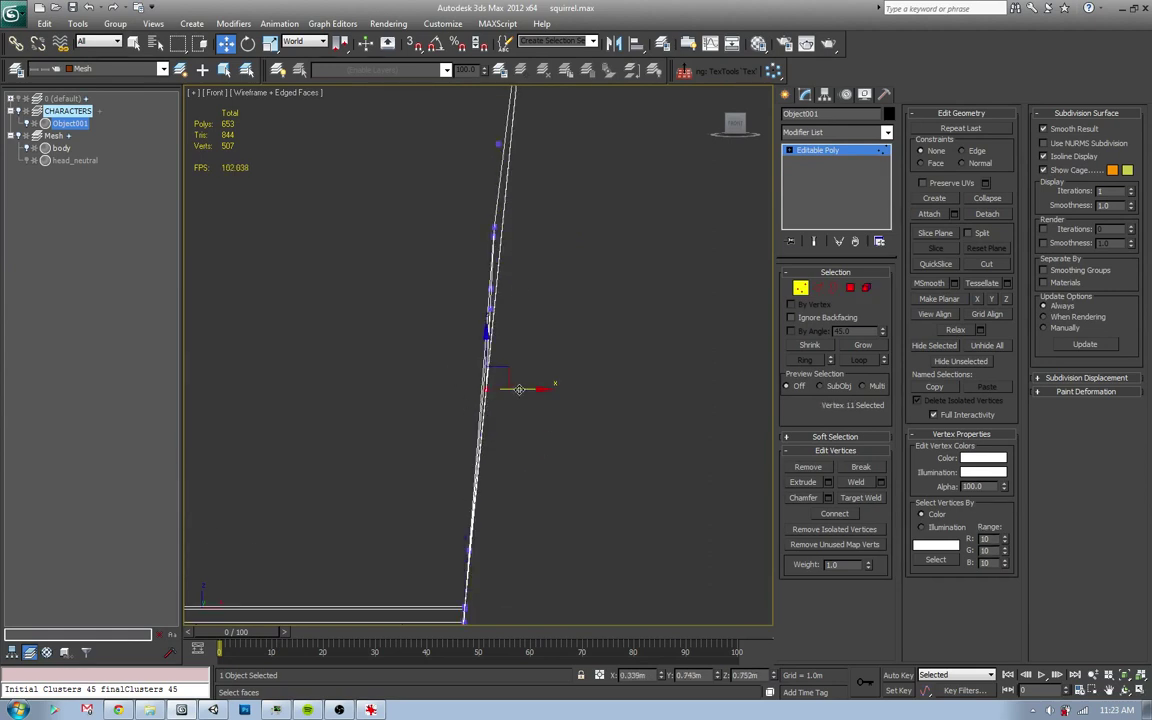
{"action": "mouse_move", "coordinate": [462, 197]}
{"action": "left_mouse_down"}
{"action": "mouse_move", "coordinate": [529, 305]}
{"action": "mouse_move", "coordinate": [540, 266]}
{"action": "left_mouse_up"}
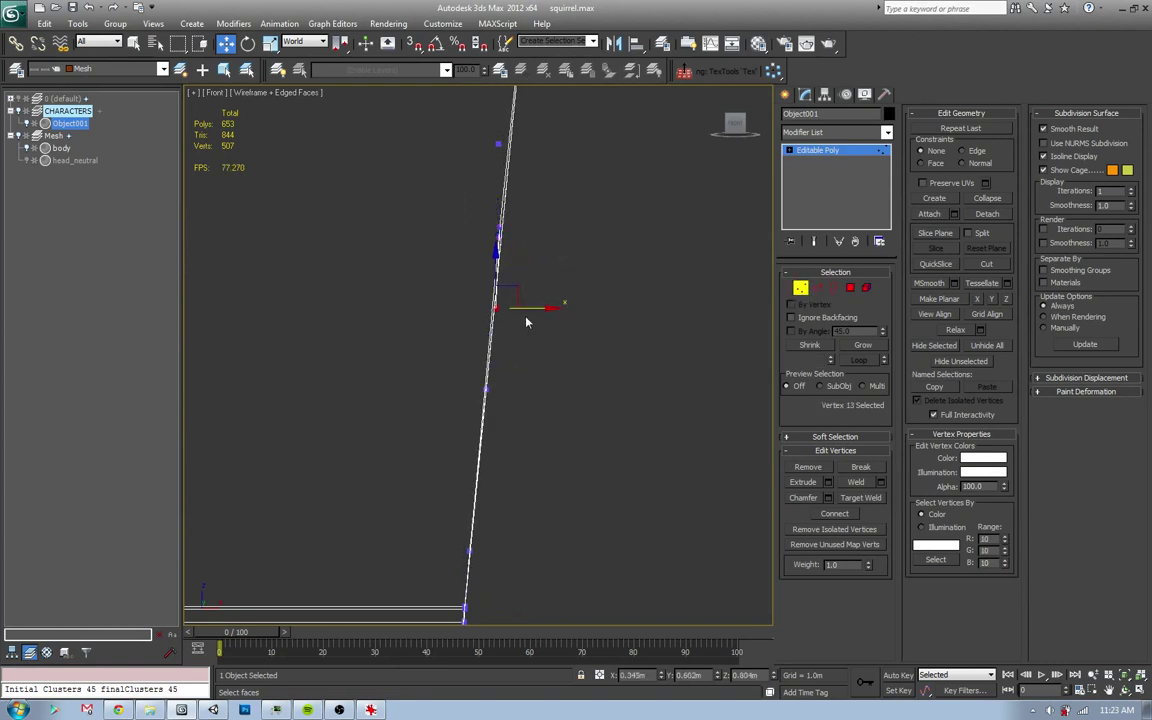
{"action": "mouse_move", "coordinate": [527, 321]}
{"action": "middle_mouse_down", "text": "alt"}
{"action": "mouse_move", "coordinate": [580, 225]}
{"action": "mouse_move", "coordinate": [462, 275]}
{"action": "middle_mouse_up", "text": "alt"}
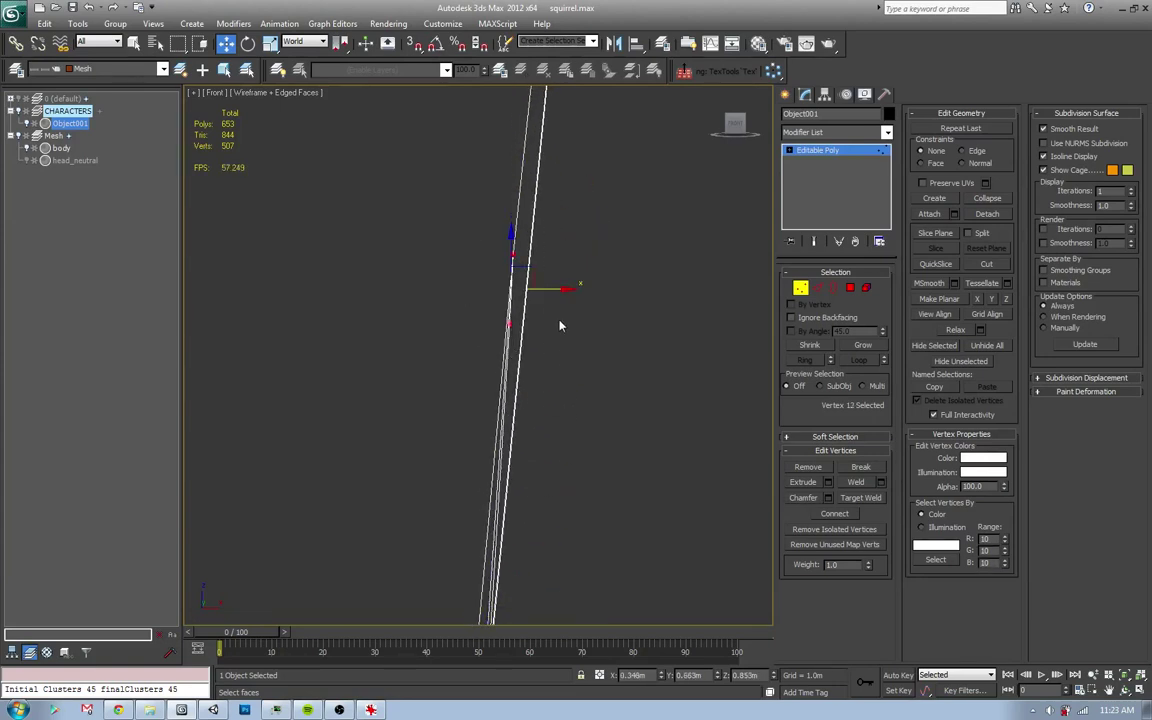
{"action": "middle_click_drag", "start_coordinate": [555, 289], "coordinate": [510, 240], "text": "alt"}
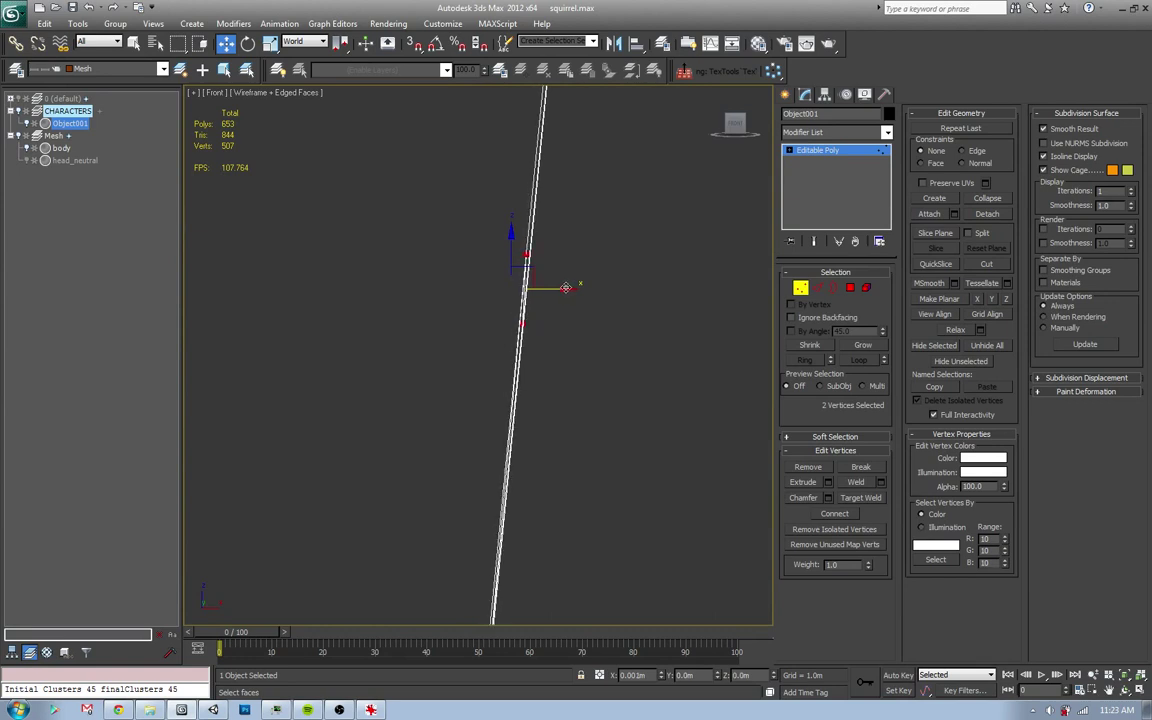
{"action": "mouse_move", "coordinate": [486, 218]}
{"action": "left_mouse_down"}
{"action": "mouse_move", "coordinate": [520, 253]}
{"action": "mouse_move", "coordinate": [566, 254]}
{"action": "left_mouse_up"}
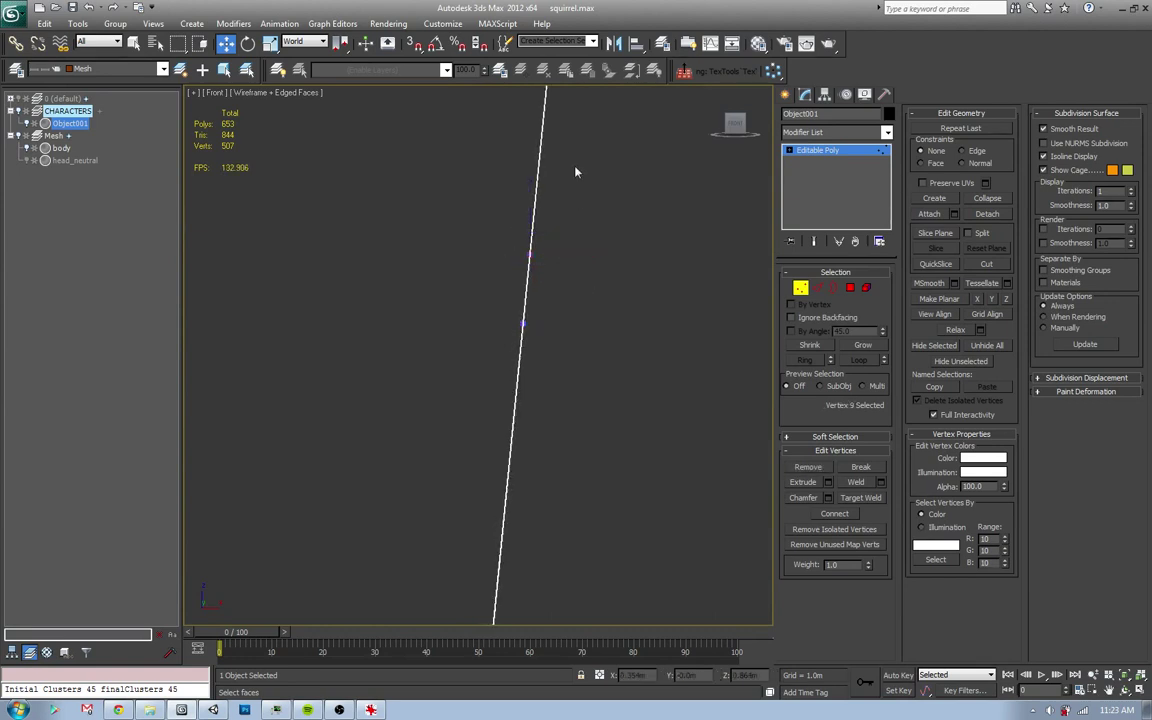
{"action": "middle_click_drag", "start_coordinate": [575, 172], "coordinate": [479, 381], "text": "alt"}
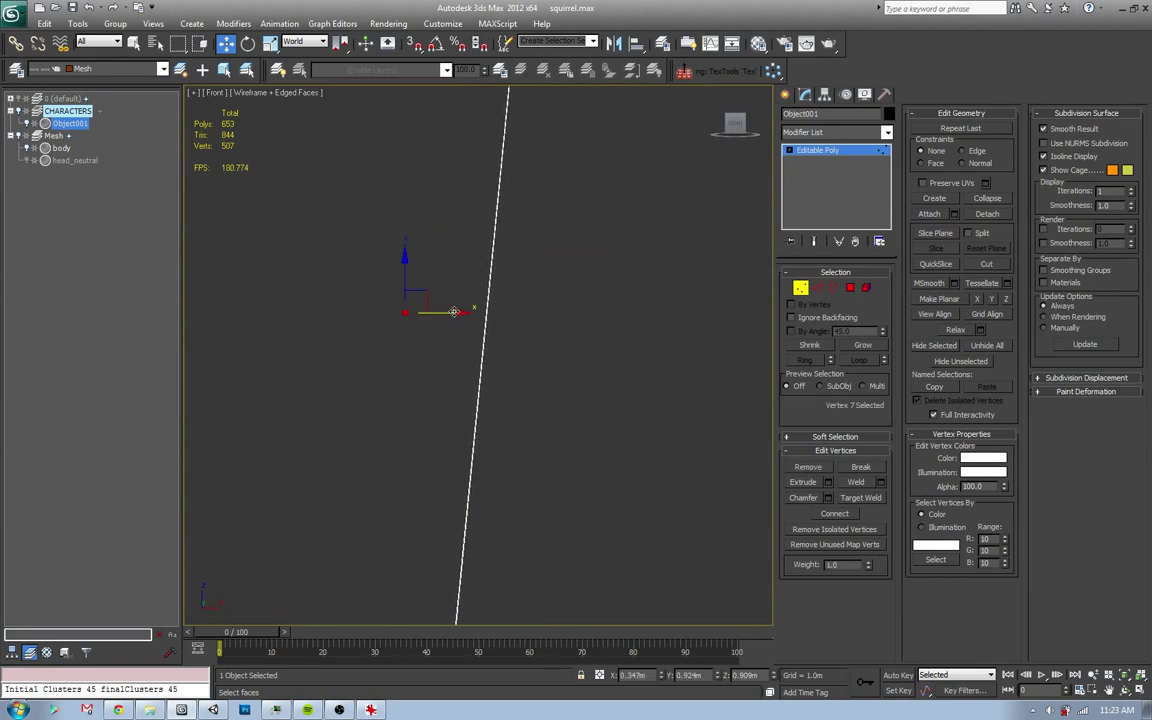
{"action": "left_click", "coordinate": [536, 321]}
{"action": "middle_click_drag", "start_coordinate": [558, 249], "coordinate": [468, 441], "text": "alt"}
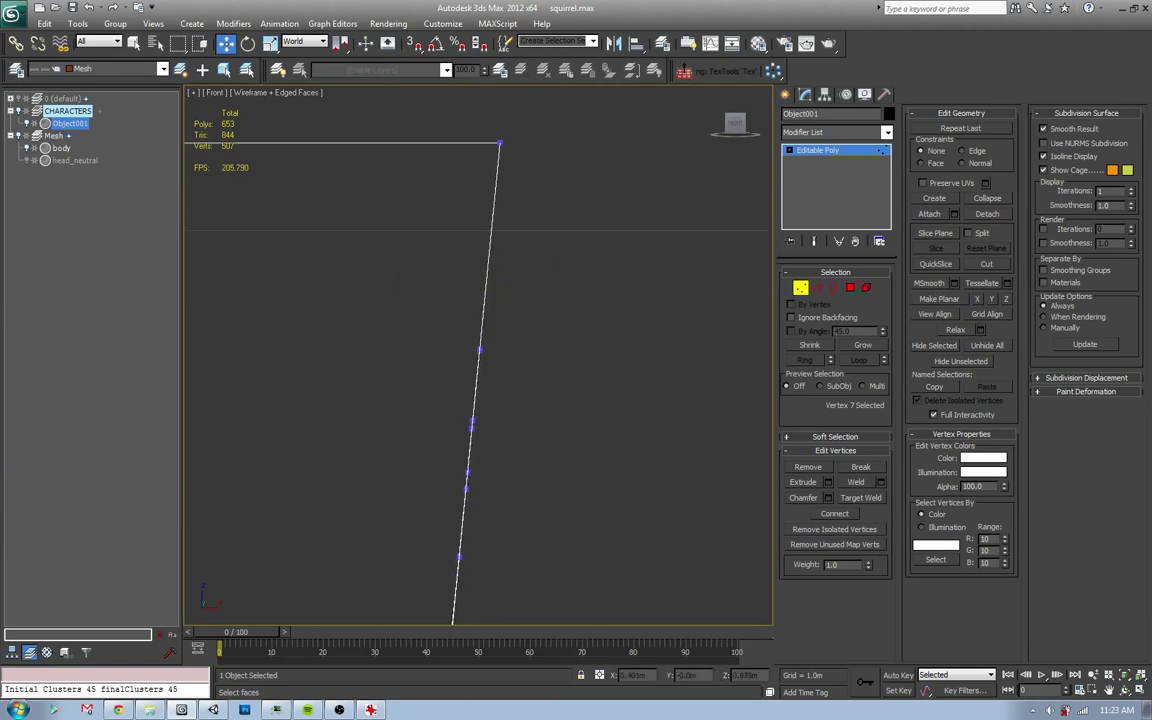
{"action": "left_click", "coordinate": [307, 710]}
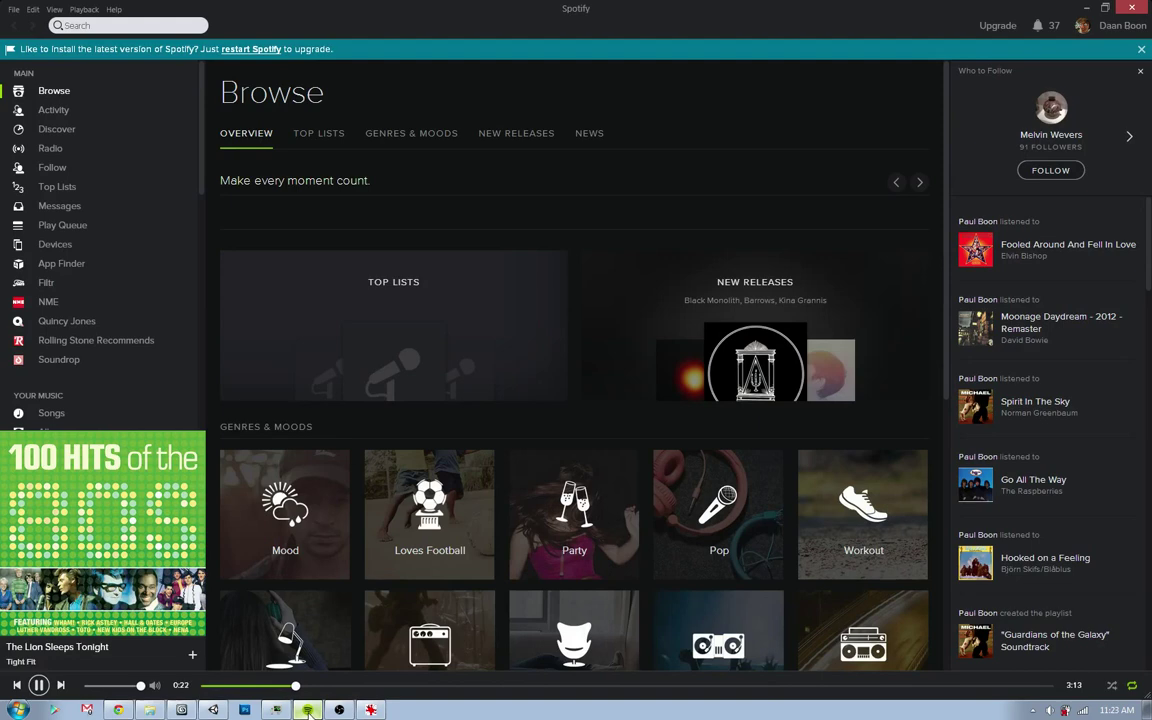
{"action": "left_click", "coordinate": [307, 710]}
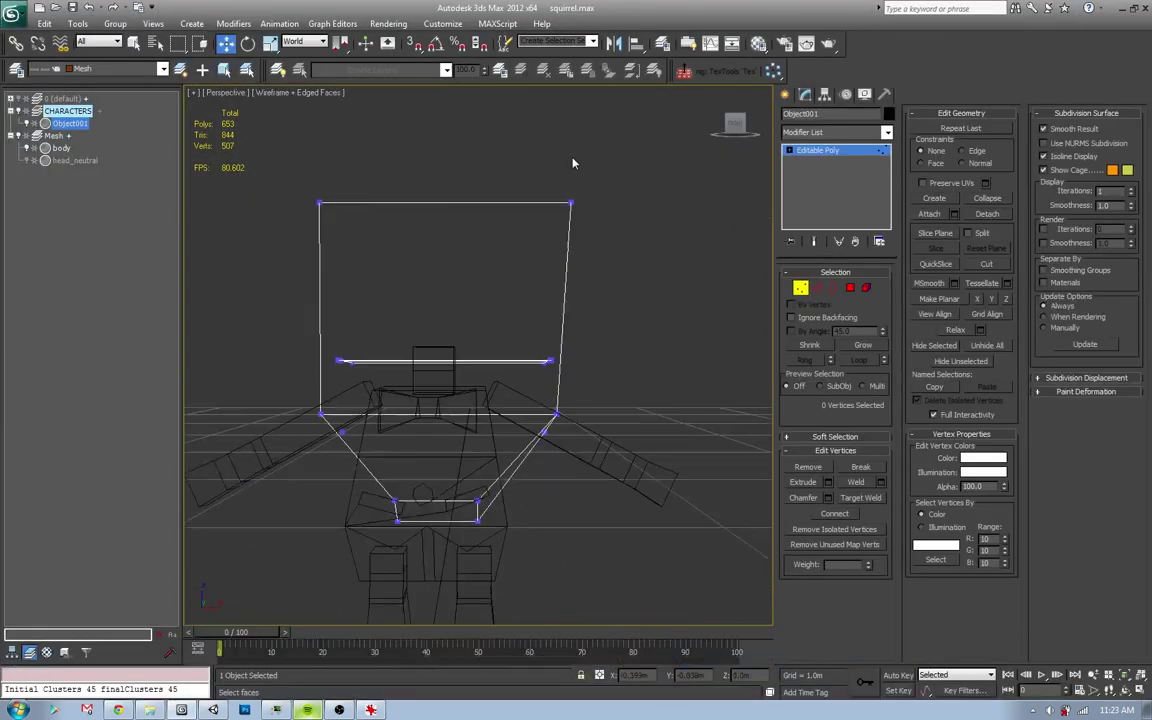
{"action": "mouse_move", "coordinate": [571, 162]}
{"action": "middle_mouse_down", "text": "alt"}
{"action": "mouse_move", "coordinate": [516, 441]}
{"action": "mouse_move", "coordinate": [743, 335]}
{"action": "middle_mouse_up", "text": "alt"}
- Add an Unwrap UVW modifier to the tail and open its UV Editor
{"action": "key", "text": "F3"}
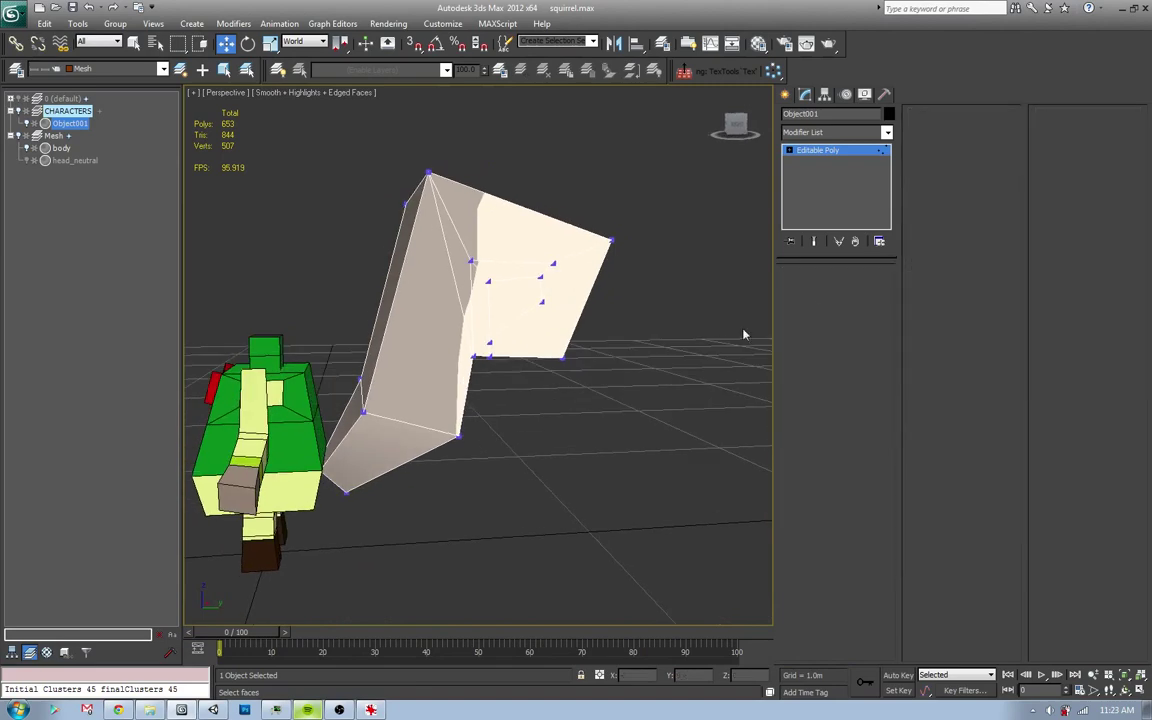
{"action": "key", "text": "4"}
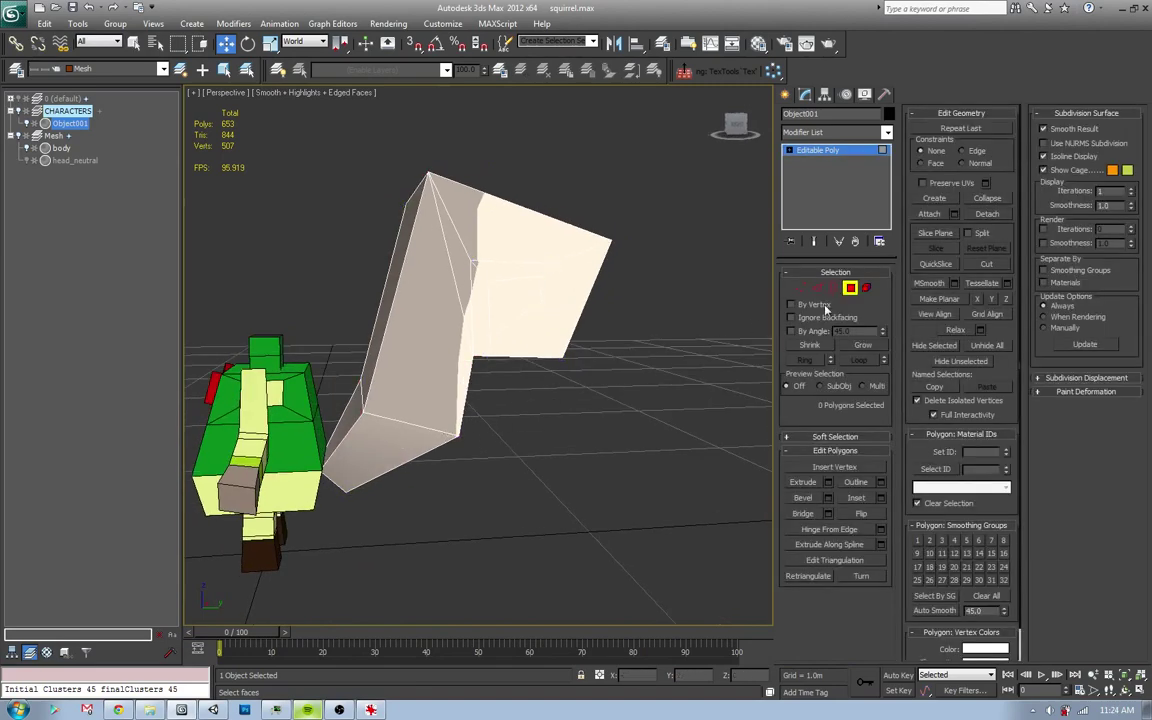
{"action": "mouse_move", "coordinate": [540, 390]}
{"action": "middle_mouse_down", "text": "alt"}
{"action": "mouse_move", "coordinate": [472, 378]}
{"action": "mouse_move", "coordinate": [519, 373]}
{"action": "mouse_move", "coordinate": [468, 311]}
{"action": "mouse_move", "coordinate": [586, 404]}
{"action": "mouse_move", "coordinate": [560, 400]}
{"action": "middle_mouse_up", "text": "alt"}
{"action": "left_click", "coordinate": [818, 150]}
{"action": "left_click", "coordinate": [887, 132]}
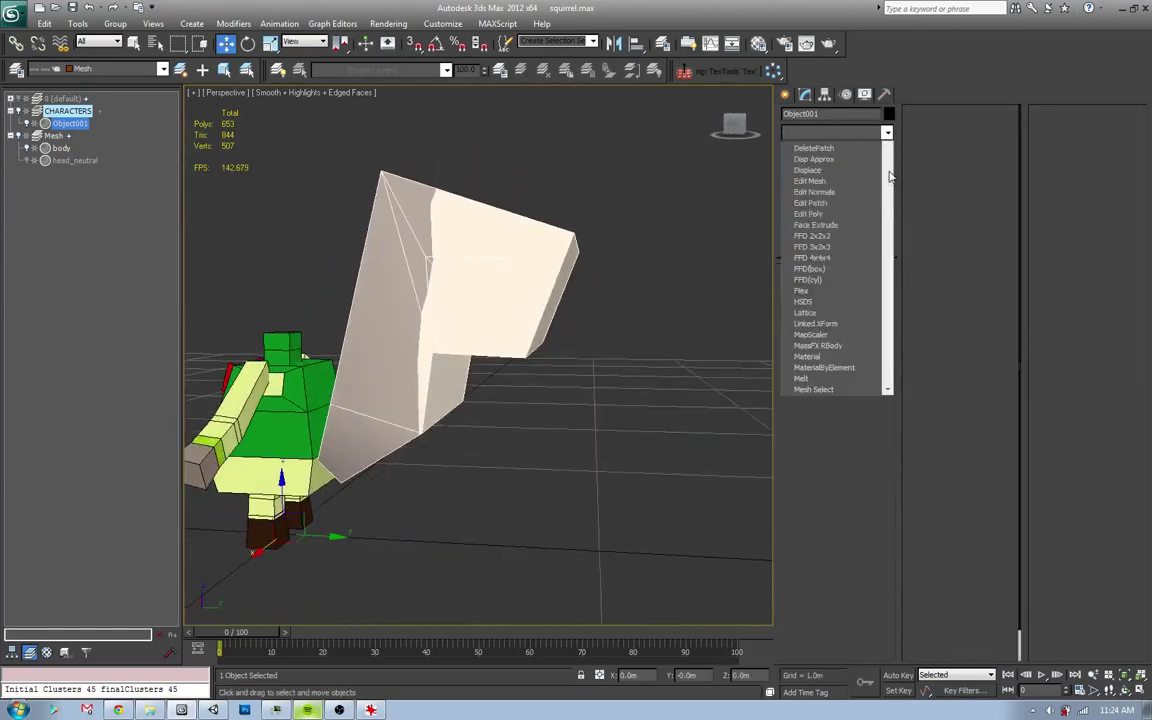
{"action": "left_click_drag", "start_coordinate": [887, 170], "coordinate": [887, 405]}
{"action": "scroll", "coordinate": [815, 553], "scroll_direction": "down", "scroll_amount": 3}
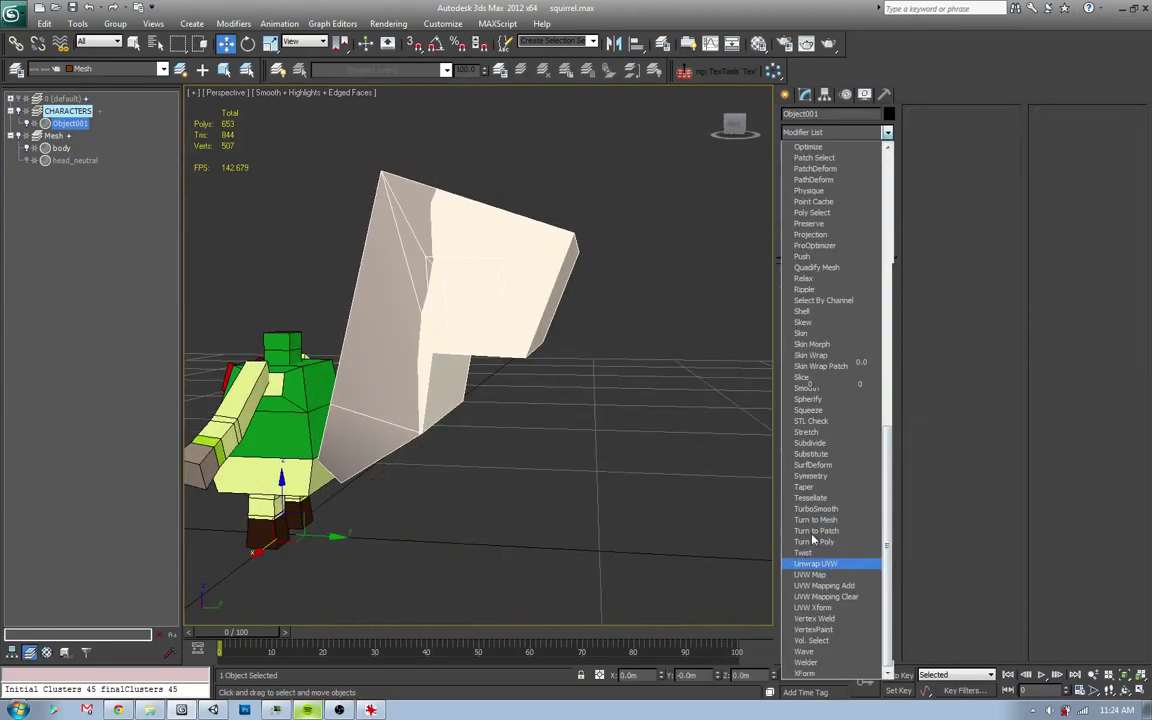
{"action": "left_click", "coordinate": [815, 553]}
{"action": "left_click", "coordinate": [830, 436]}
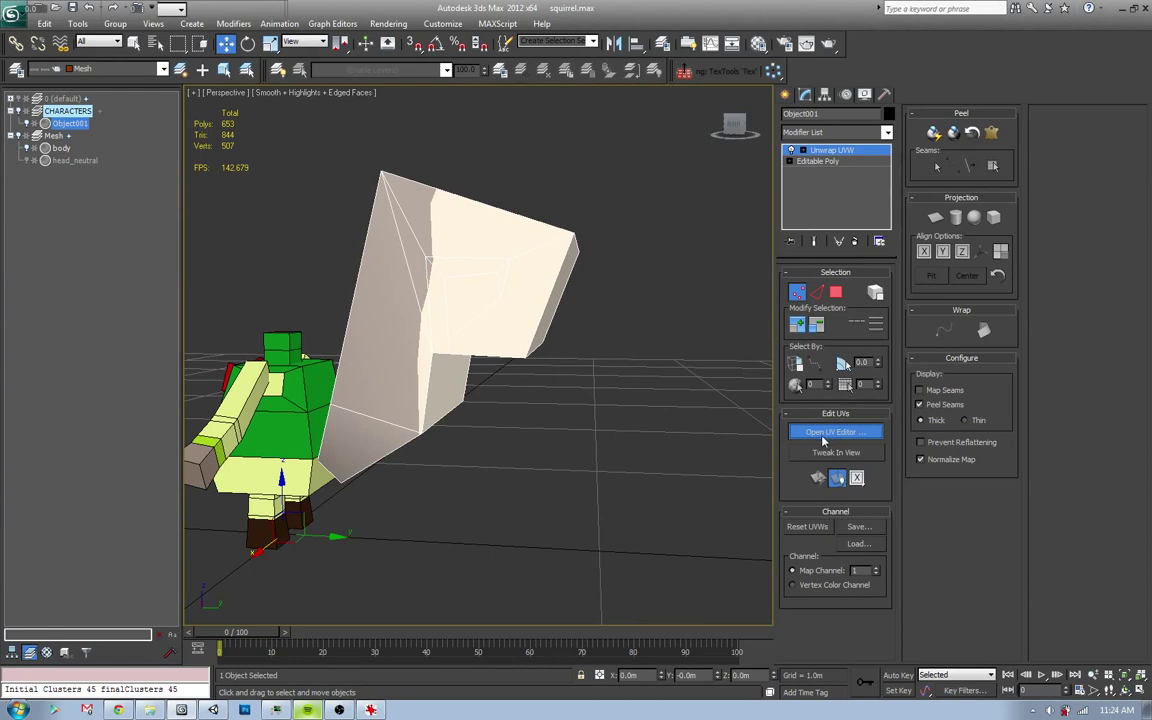
- Show color_palette.png as the UV background and select the tail's front and inner faces
{"action": "left_click", "coordinate": [1006, 104]}
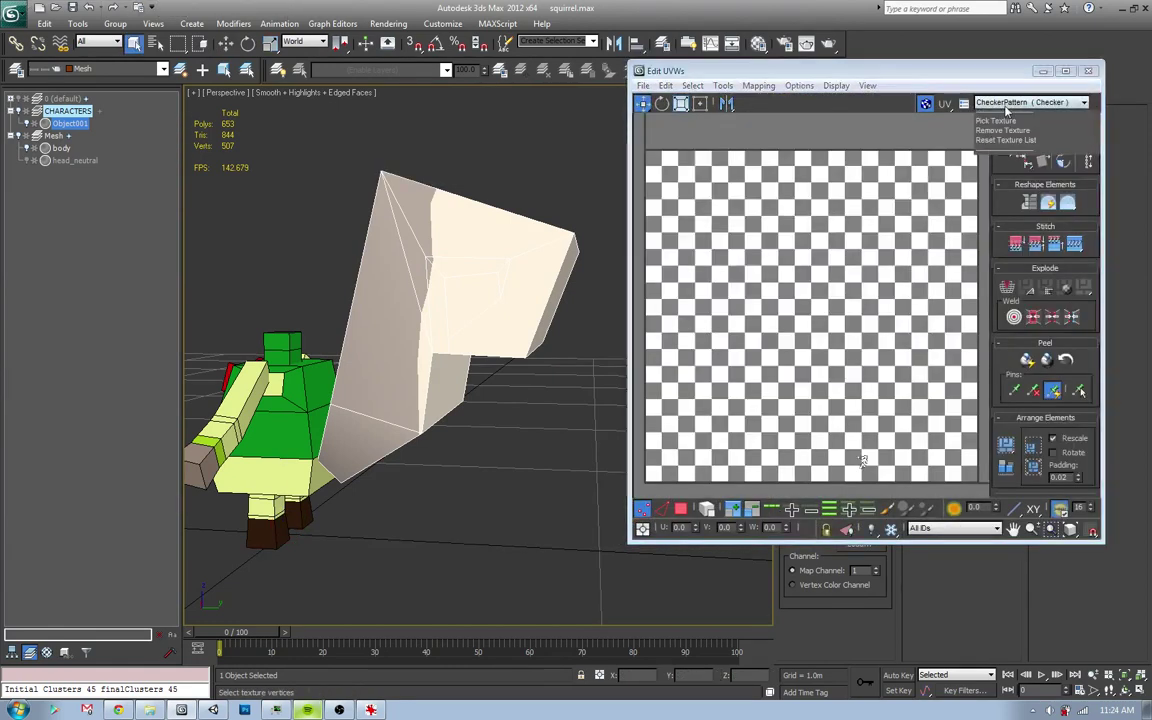
{"action": "left_click", "coordinate": [1006, 112]}
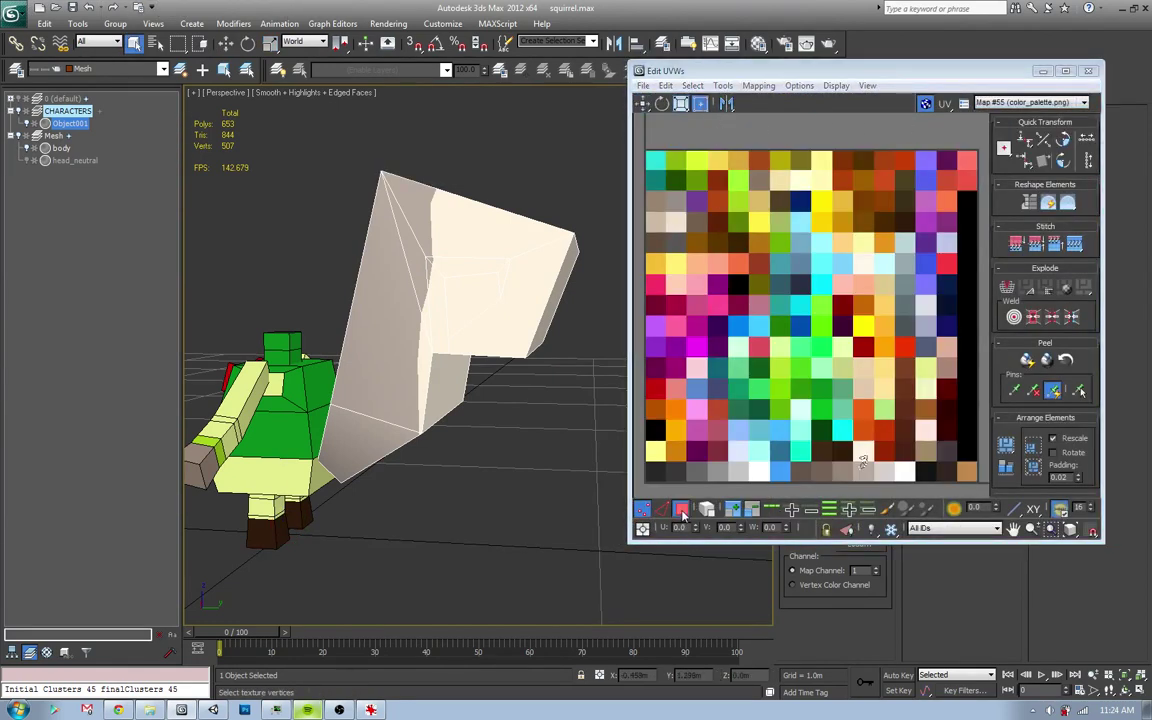
{"action": "key", "text": "3"}
{"action": "left_click", "coordinate": [396, 321]}
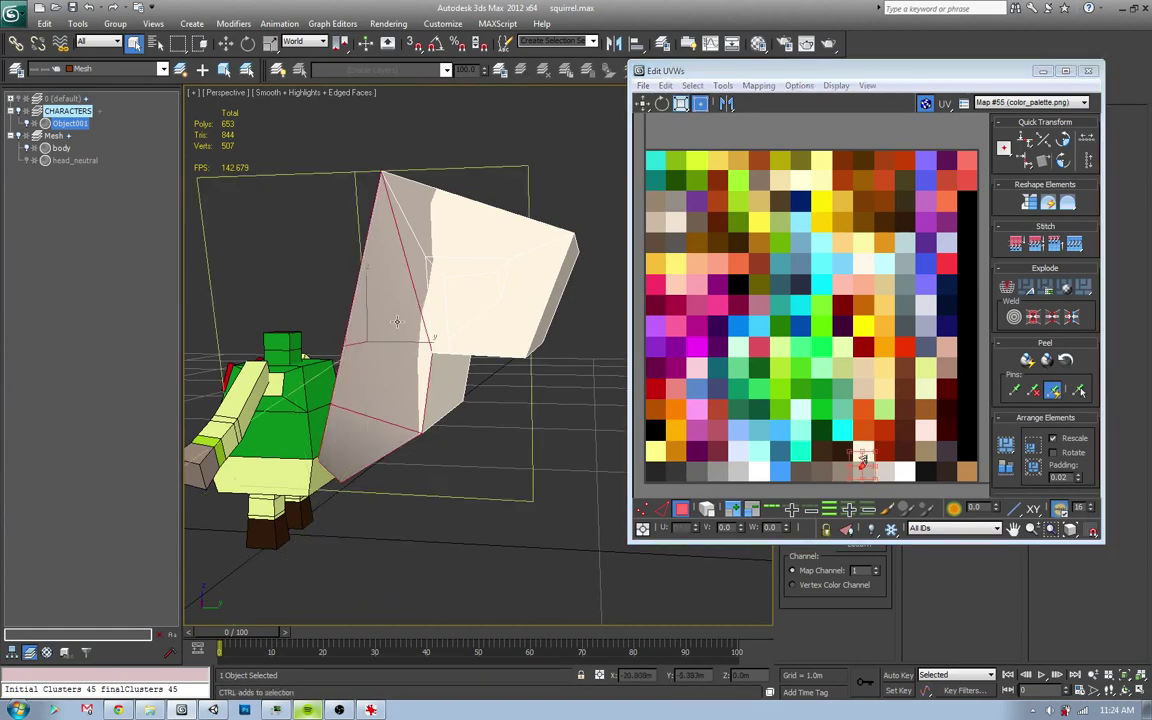
{"action": "left_click", "coordinate": [453, 343], "text": "ctrl"}
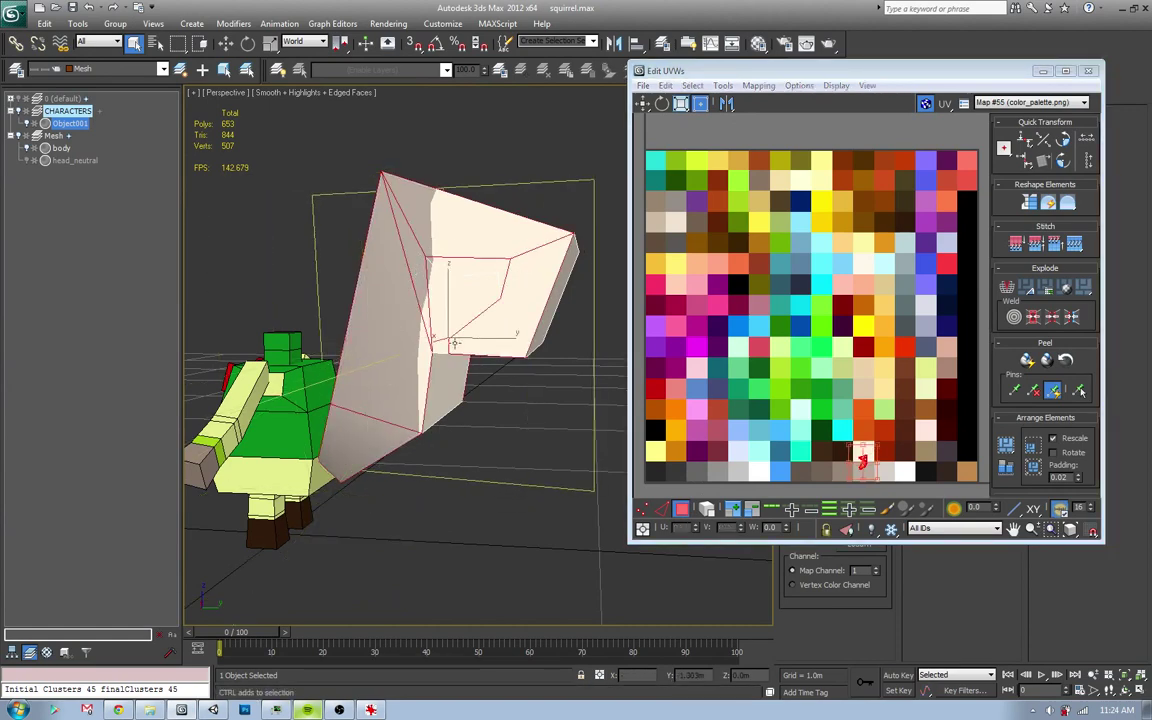
{"action": "left_click", "coordinate": [460, 300], "text": "ctrl"}
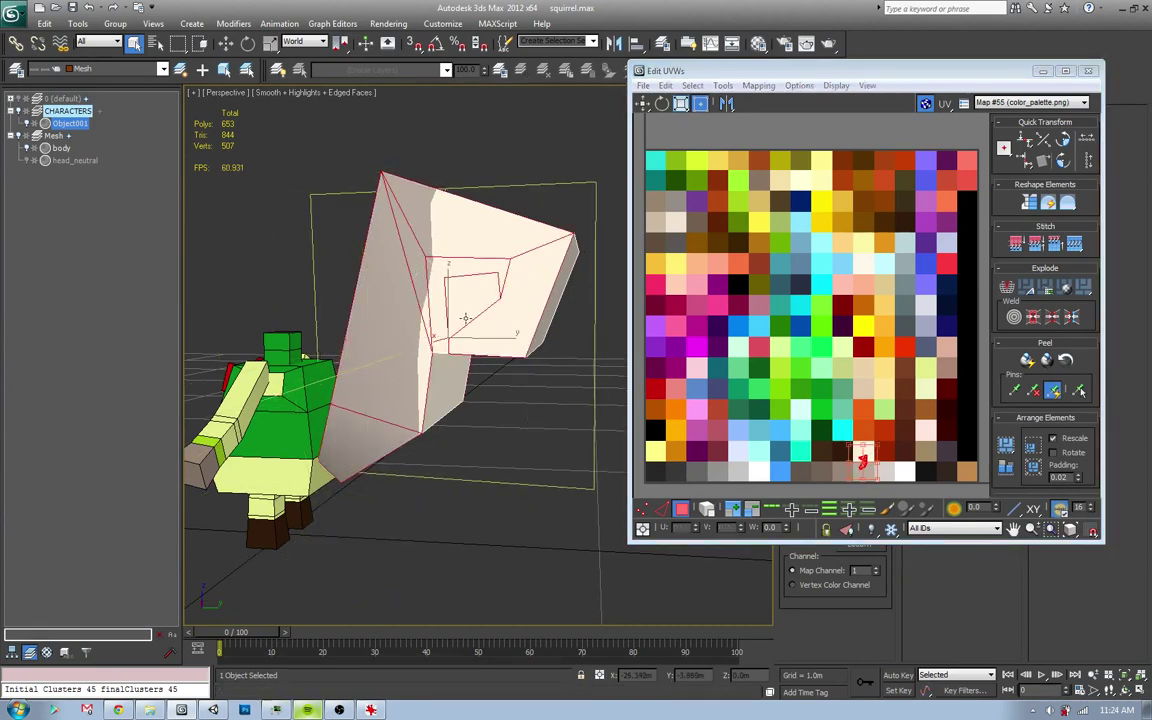
{"action": "mouse_move", "coordinate": [517, 411]}
{"action": "middle_mouse_down", "text": "alt"}
{"action": "mouse_move", "coordinate": [321, 411]}
{"action": "mouse_move", "coordinate": [446, 396]}
{"action": "middle_mouse_up", "text": "alt"}
{"action": "mouse_move", "coordinate": [531, 349]}
{"action": "middle_mouse_down", "text": "alt"}
{"action": "mouse_move", "coordinate": [476, 377]}
{"action": "mouse_move", "coordinate": [530, 413]}
{"action": "middle_mouse_up", "text": "alt"}
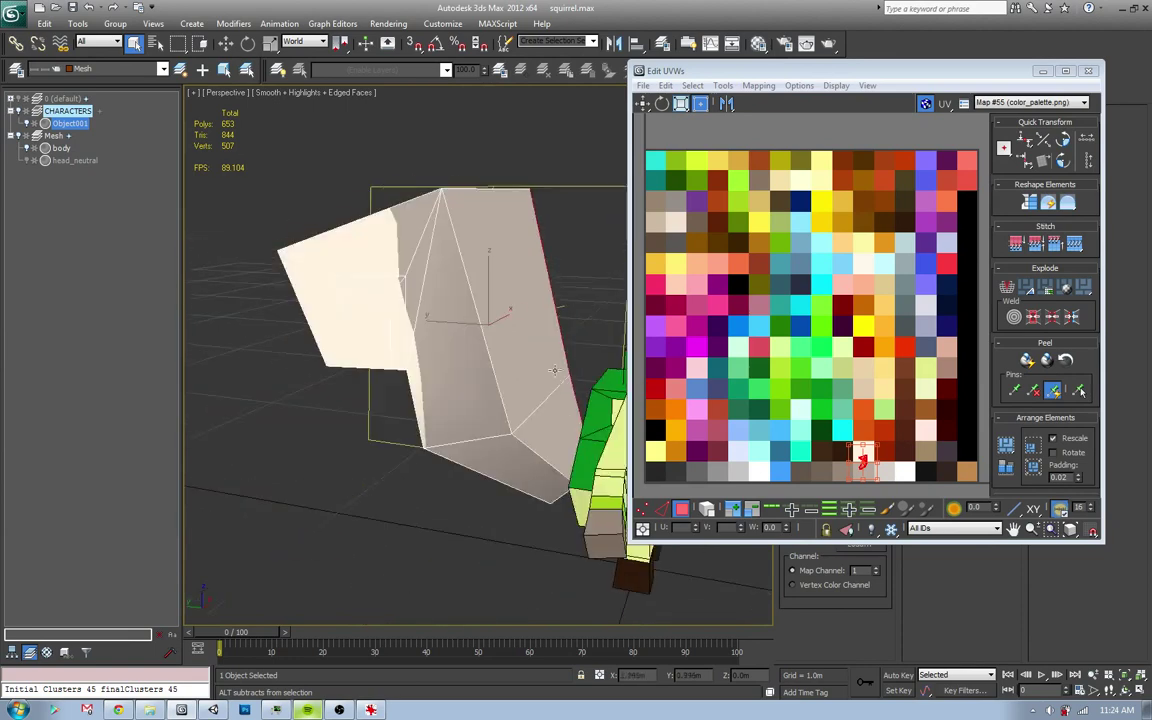
{"action": "left_click", "coordinate": [470, 342], "text": "ctrl"}
{"action": "left_click", "coordinate": [440, 255], "text": "ctrl"}
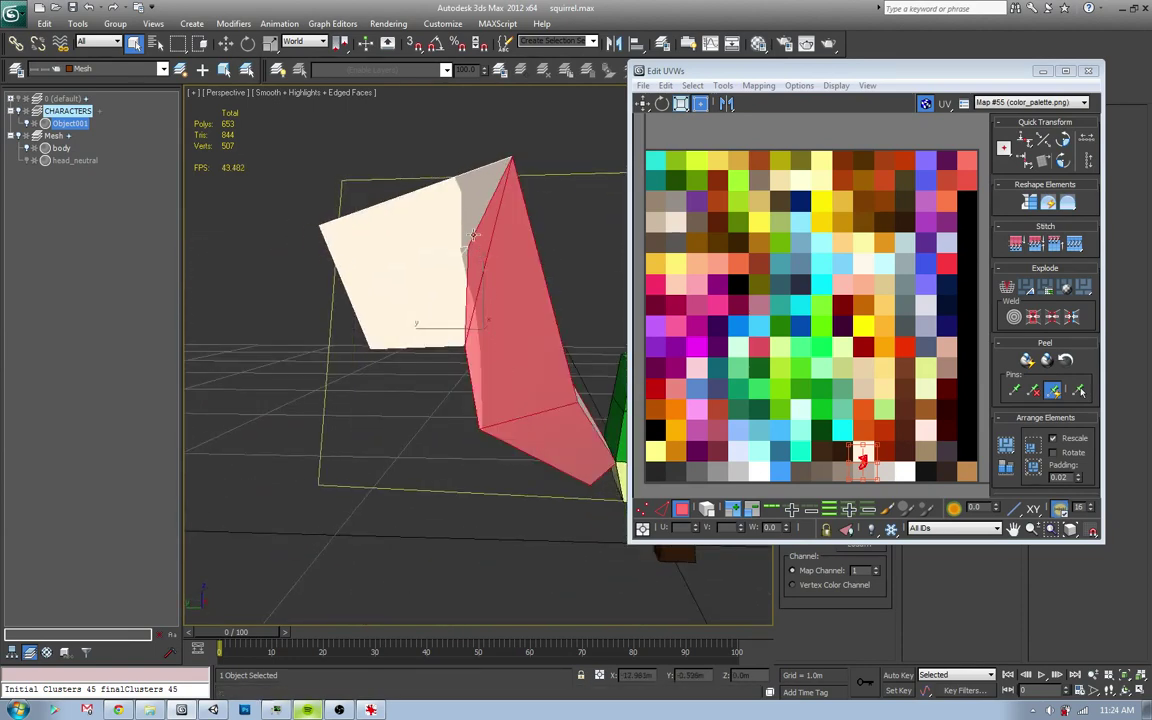
{"action": "left_click", "coordinate": [417, 200], "text": "ctrl"}
{"action": "left_click", "coordinate": [380, 275], "text": "ctrl"}
{"action": "left_click", "coordinate": [428, 310], "text": "ctrl"}
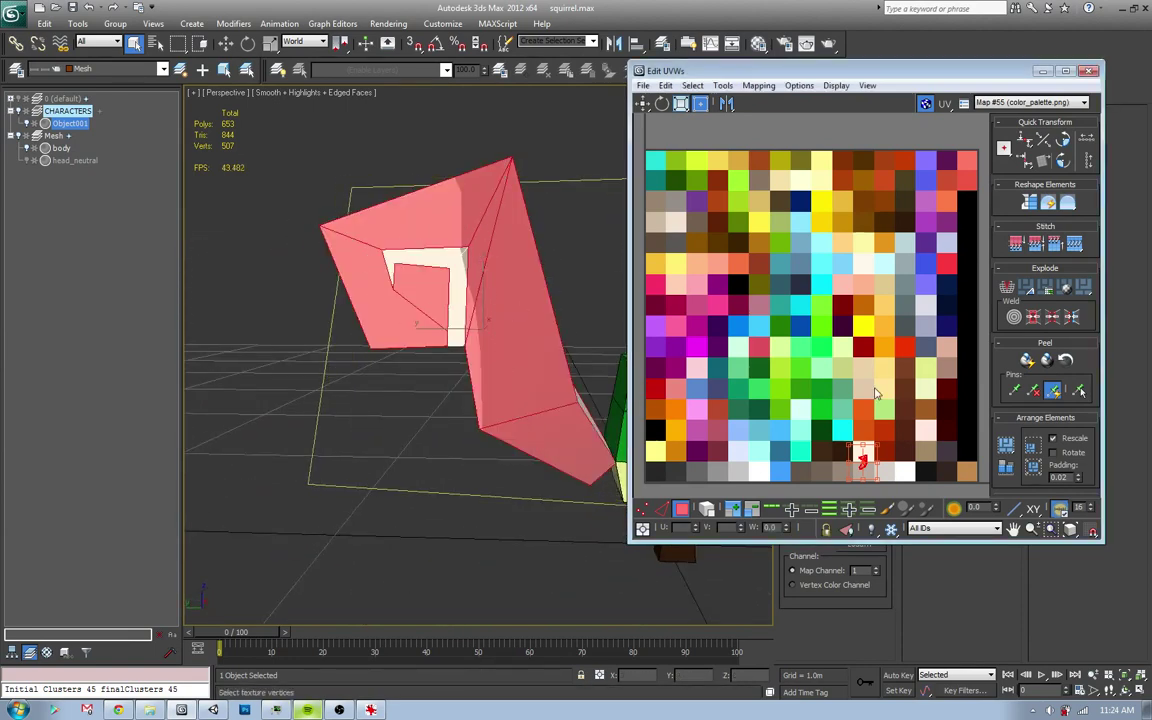
- Move one tail UV island onto the white palette tile and the other onto the grey tile
{"action": "scroll", "coordinate": [864, 423], "scroll_direction": "up", "scroll_amount": 5}
{"action": "middle_click_drag", "start_coordinate": [844, 409], "coordinate": [840, 370]}
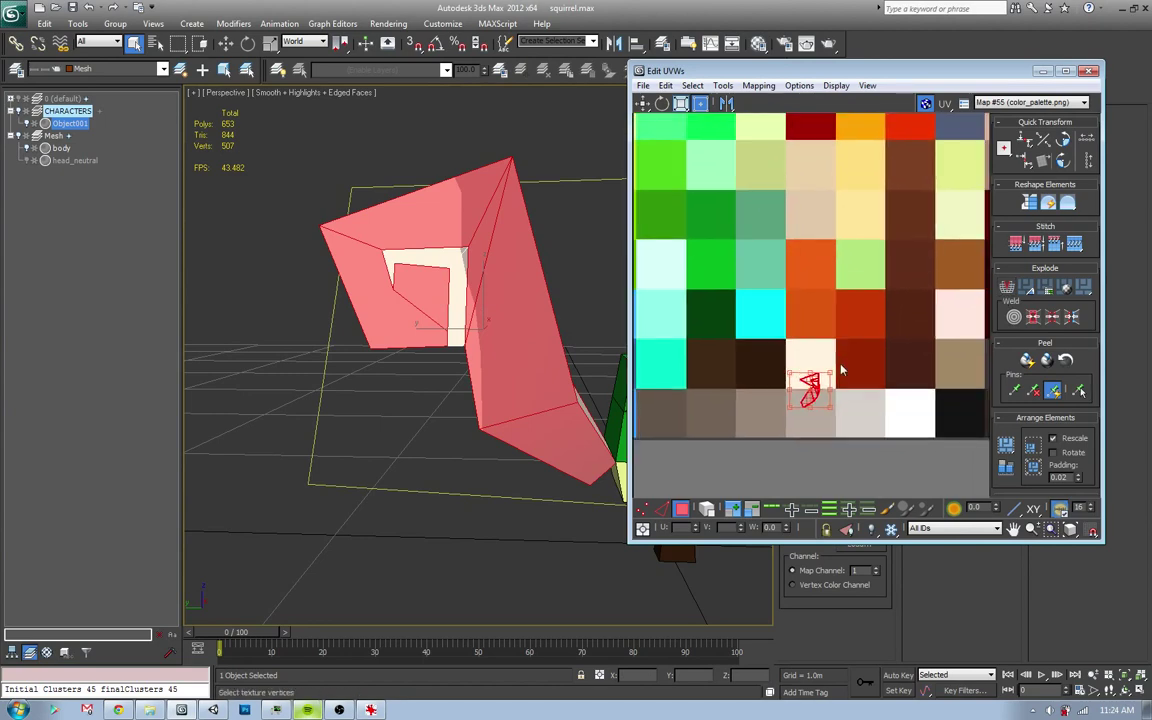
{"action": "left_click_drag", "start_coordinate": [816, 398], "coordinate": [894, 421]}
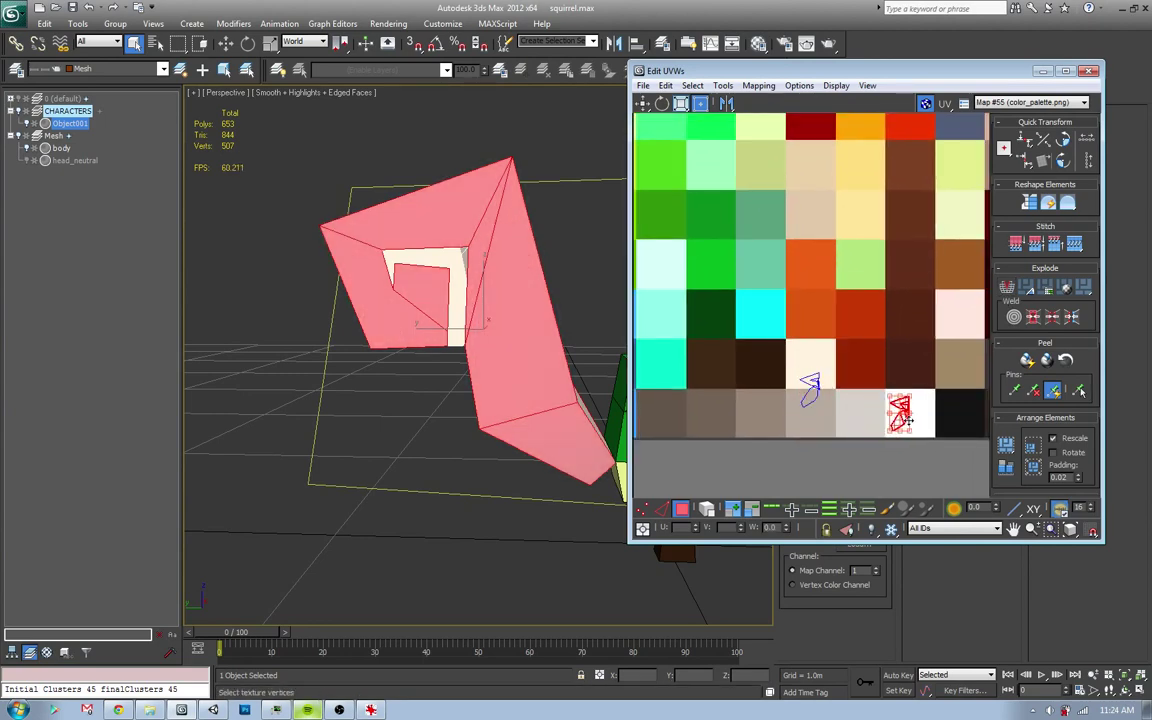
{"action": "scroll", "coordinate": [900, 330], "scroll_direction": "down", "scroll_amount": 4}
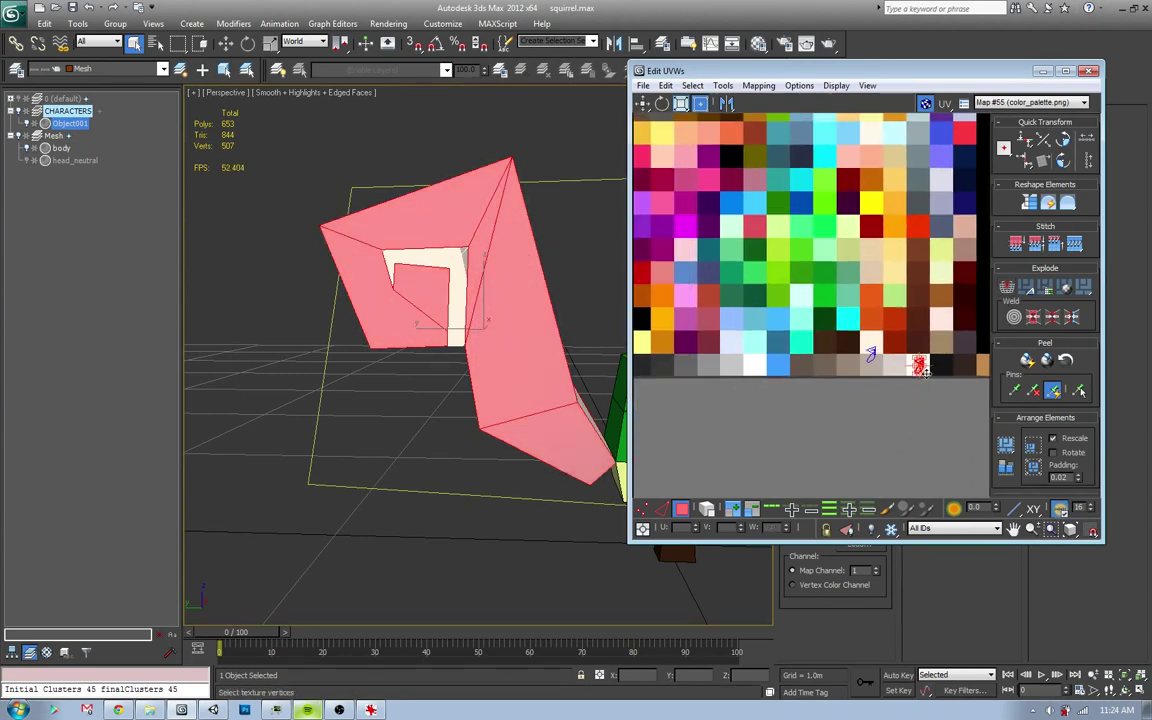
{"action": "scroll", "coordinate": [918, 401], "scroll_direction": "up", "scroll_amount": 4}
{"action": "middle_click_drag", "start_coordinate": [864, 330], "coordinate": [800, 326]}
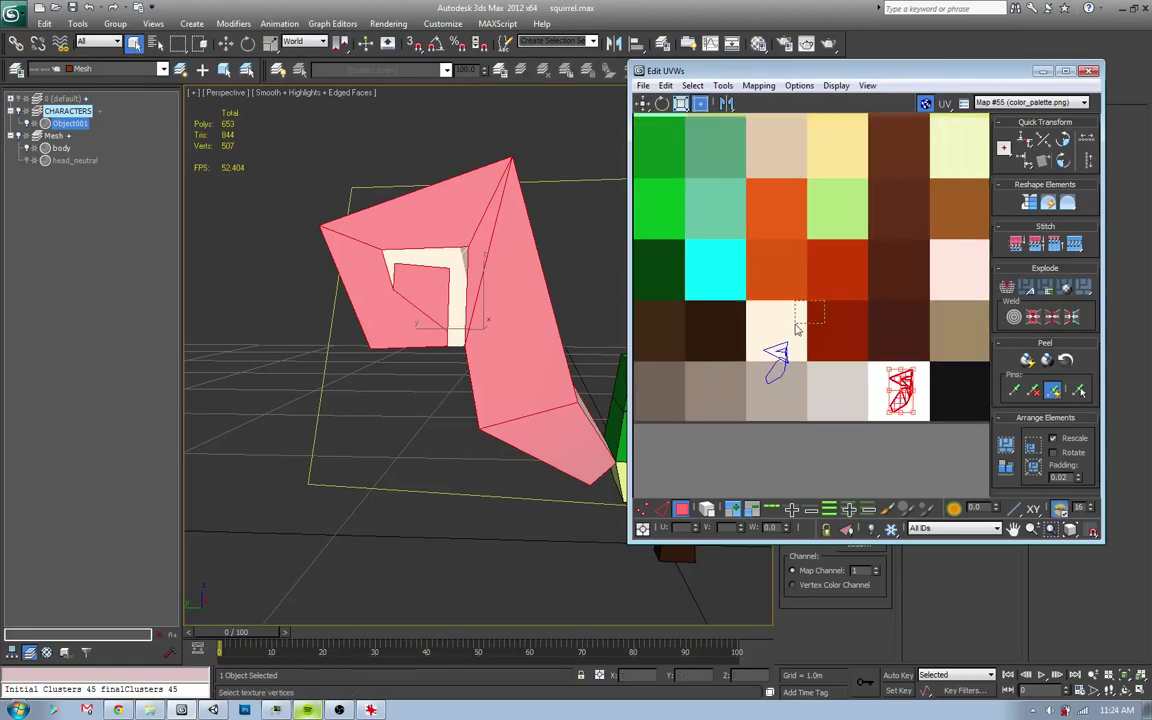
{"action": "left_click", "coordinate": [776, 386]}
{"action": "left_click", "coordinate": [900, 390]}
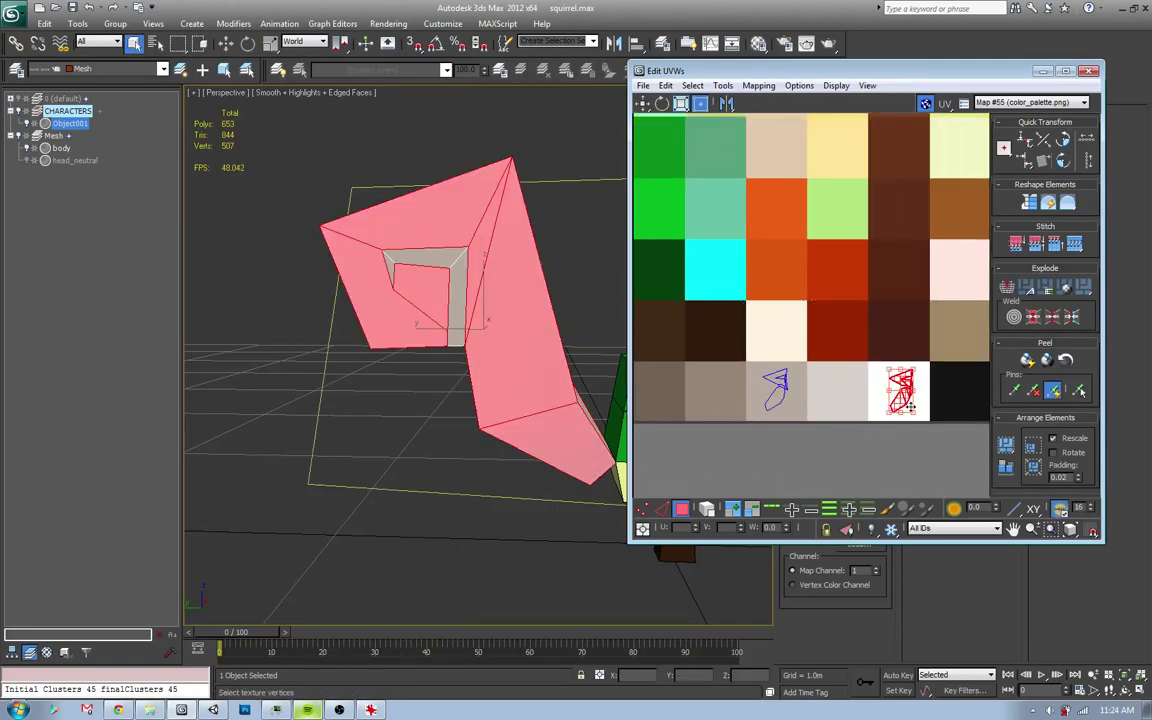
{"action": "left_click_drag", "start_coordinate": [900, 390], "coordinate": [777, 330]}
{"action": "left_click", "coordinate": [798, 393]}
- Select the tail's inner frame, side strip and top strip faces
{"action": "mouse_move", "coordinate": [372, 390]}
{"action": "middle_mouse_down", "text": "alt"}
{"action": "mouse_move", "coordinate": [544, 361]}
{"action": "mouse_move", "coordinate": [553, 441]}
{"action": "middle_mouse_up", "text": "alt"}
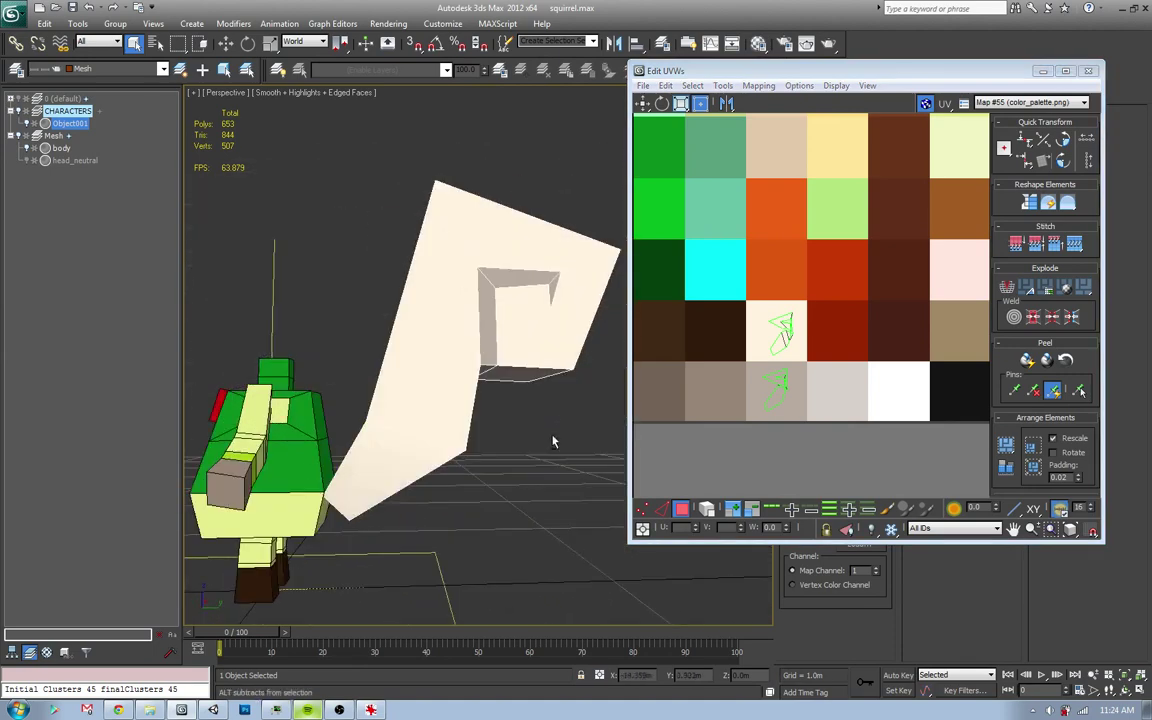
{"action": "left_click", "coordinate": [550, 286]}
{"action": "left_click", "coordinate": [520, 279], "text": "ctrl"}
{"action": "left_click", "coordinate": [484, 317], "text": "ctrl"}
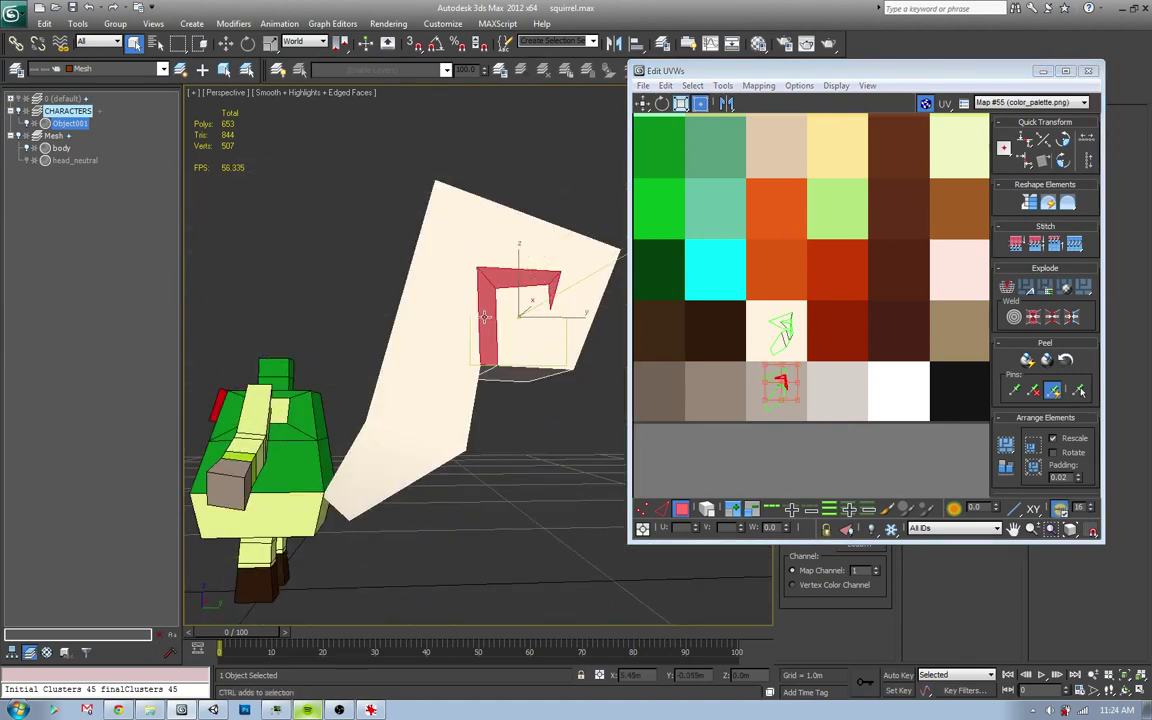
{"action": "mouse_move", "coordinate": [484, 317]}
{"action": "middle_mouse_down", "text": "alt"}
{"action": "mouse_move", "coordinate": [351, 246]}
{"action": "mouse_move", "coordinate": [536, 312]}
{"action": "mouse_move", "coordinate": [484, 240]}
{"action": "middle_mouse_up", "text": "alt"}
{"action": "left_click", "coordinate": [484, 230], "text": "ctrl"}
{"action": "left_click", "coordinate": [477, 188], "text": "ctrl"}
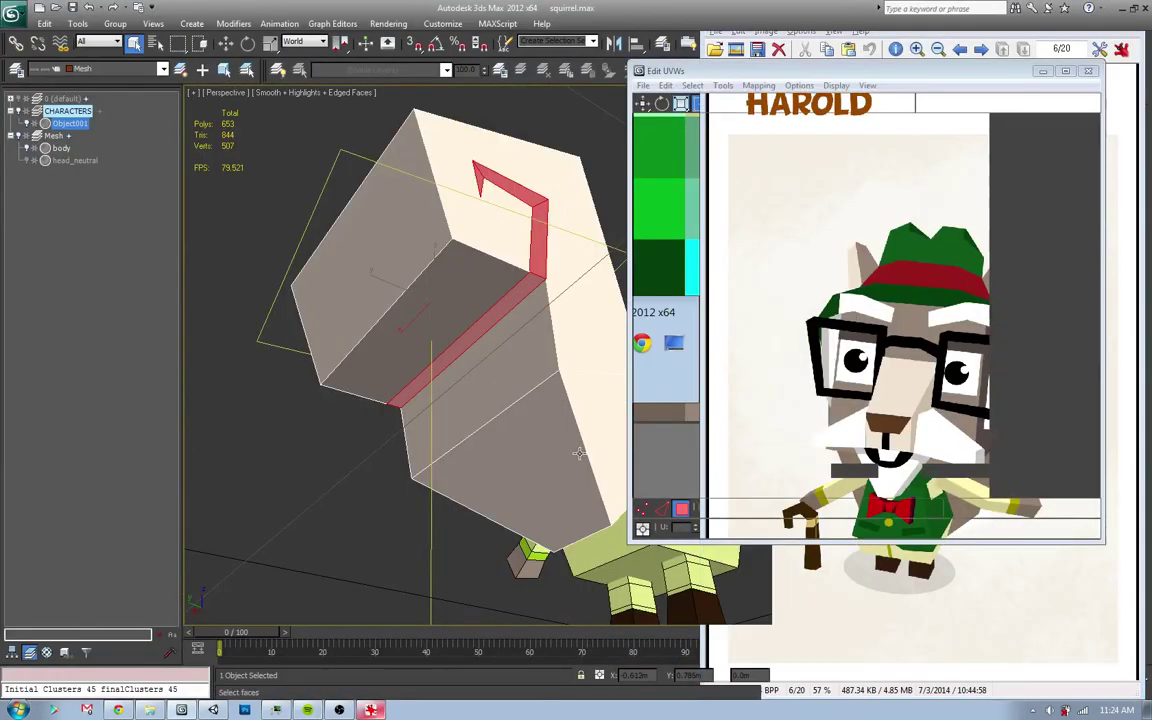
- Add the large front tail face and the faces below the red strip to the selection
{"action": "left_click", "coordinate": [465, 290], "text": "ctrl"}
{"action": "left_click", "coordinate": [450, 430], "text": "ctrl"}
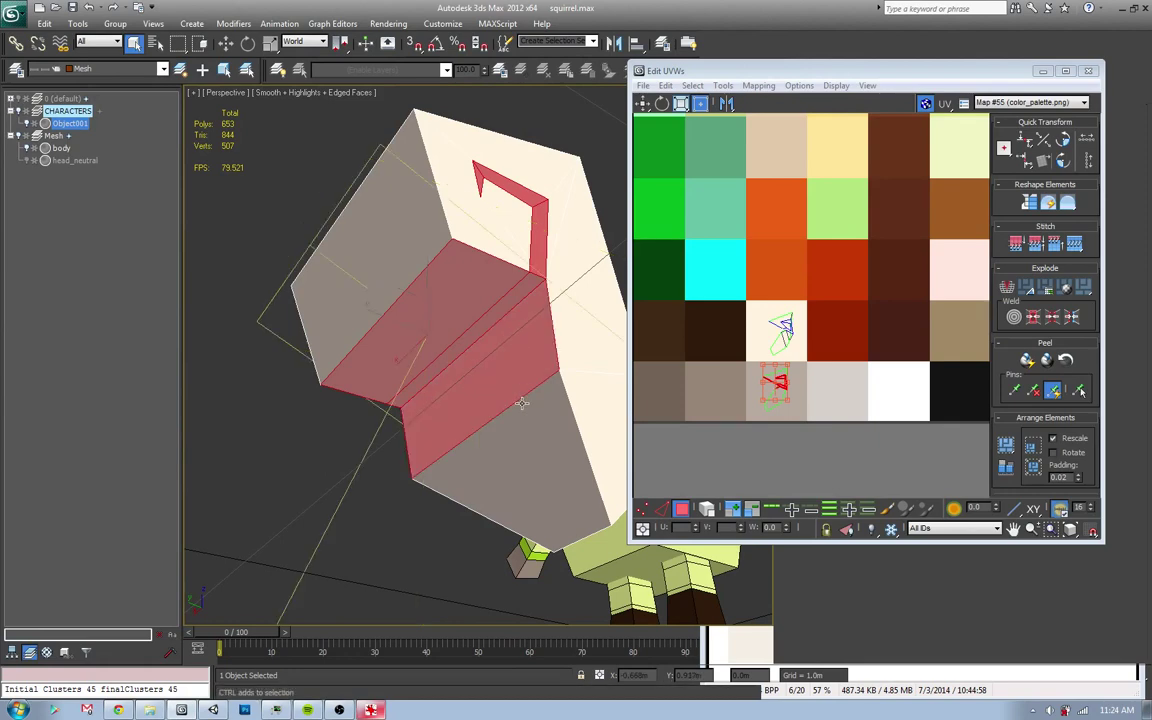
{"action": "left_click", "coordinate": [470, 470], "text": "ctrl"}
{"action": "mouse_move", "coordinate": [470, 470]}
{"action": "middle_mouse_down", "text": "alt"}
{"action": "mouse_move", "coordinate": [495, 426]}
{"action": "mouse_move", "coordinate": [338, 399]}
{"action": "mouse_move", "coordinate": [445, 368]}
{"action": "middle_mouse_up", "text": "alt"}
{"action": "scroll", "coordinate": [476, 342], "scroll_direction": "down", "scroll_amount": 5}
{"action": "scroll", "coordinate": [820, 340], "scroll_direction": "down", "scroll_amount": 3}
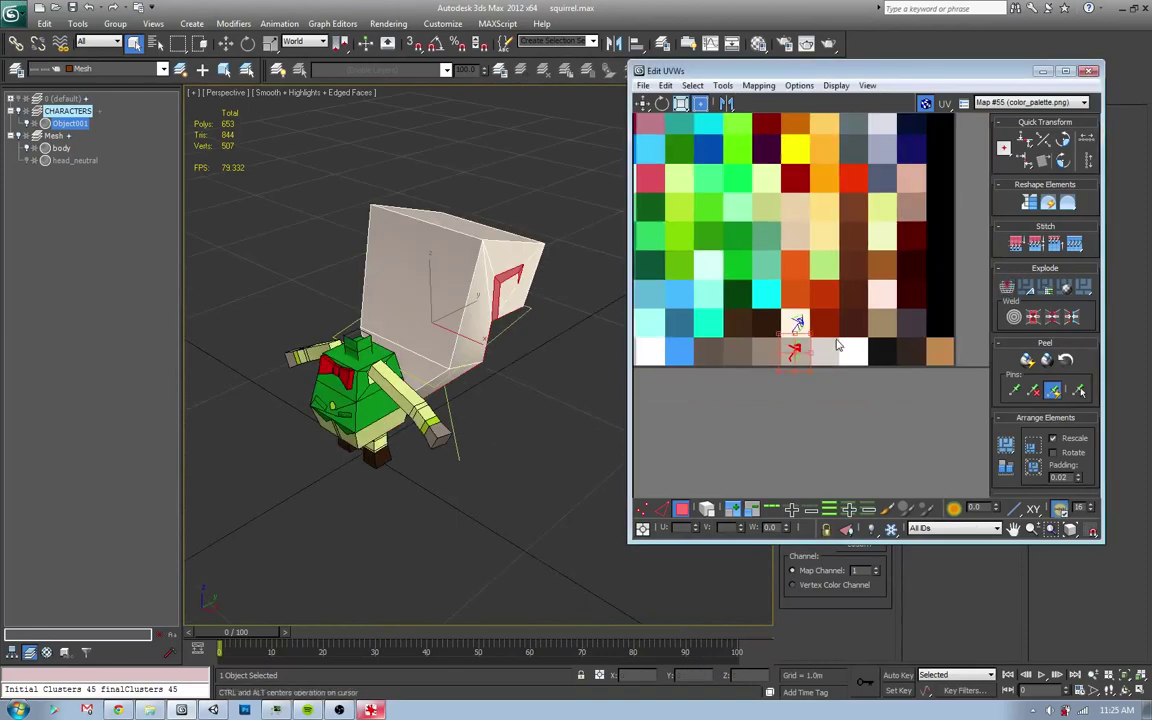
{"action": "middle_click_drag", "start_coordinate": [800, 335], "coordinate": [855, 383]}
{"action": "mouse_move", "coordinate": [470, 410]}
{"action": "middle_mouse_down", "text": "alt"}
{"action": "mouse_move", "coordinate": [432, 361]}
{"action": "mouse_move", "coordinate": [453, 370]}
{"action": "mouse_move", "coordinate": [459, 408]}
{"action": "middle_mouse_up", "text": "alt"}
- Pick the tail's inner-curl UV faces for the dark brown tile, checking the reference image
{"action": "key", "text": "alt+Tab"}
{"action": "key", "text": "alt+Tab"}
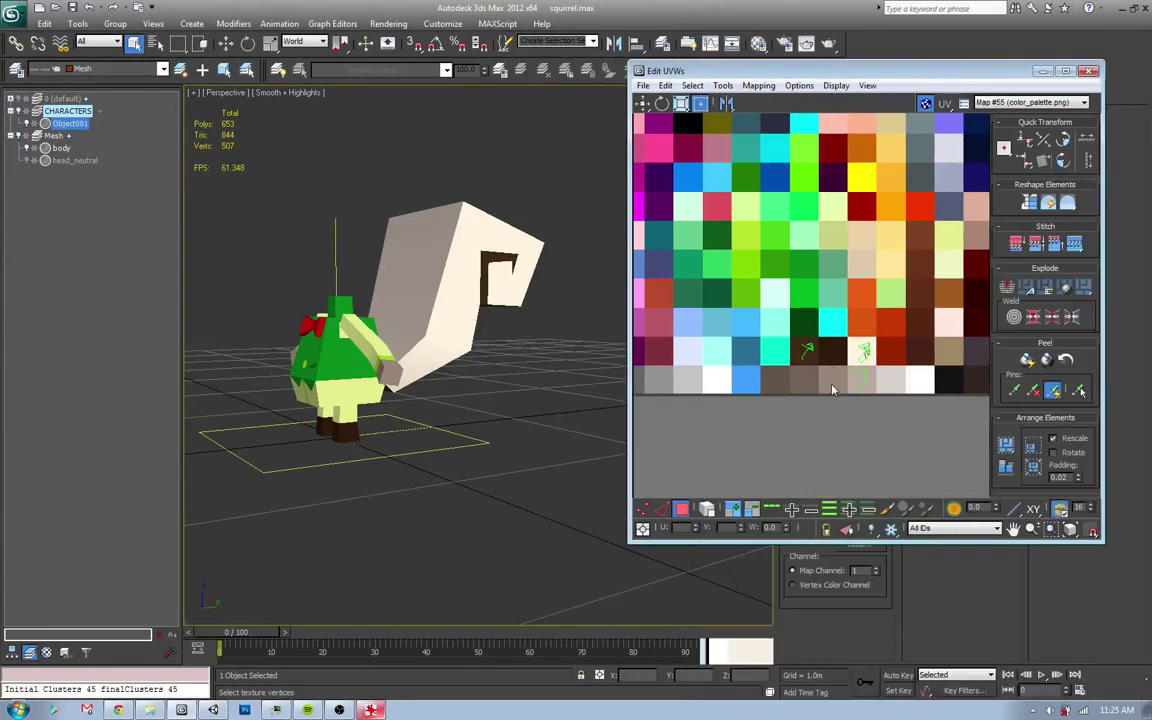
{"action": "left_click", "coordinate": [808, 350]}
{"action": "middle_click_drag", "start_coordinate": [470, 400], "coordinate": [474, 467], "text": "alt"}
{"action": "key", "text": "alt+Tab"}
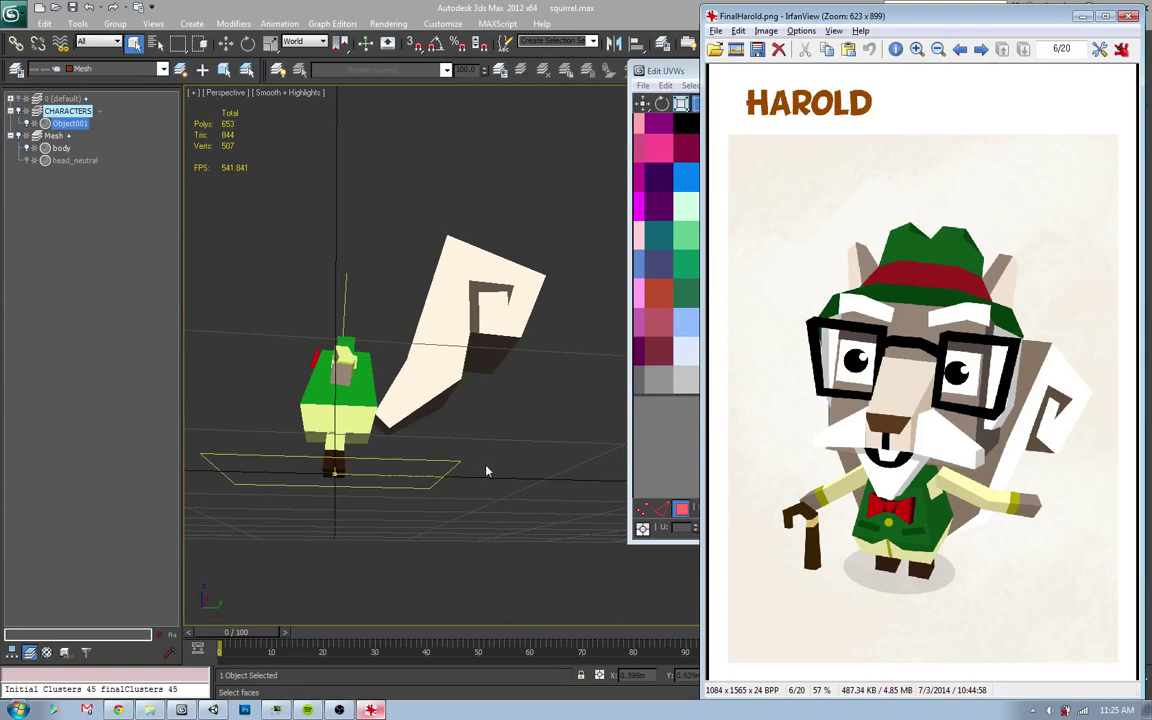
{"action": "key", "text": "alt+Tab"}
{"action": "left_click", "coordinate": [775, 378]}
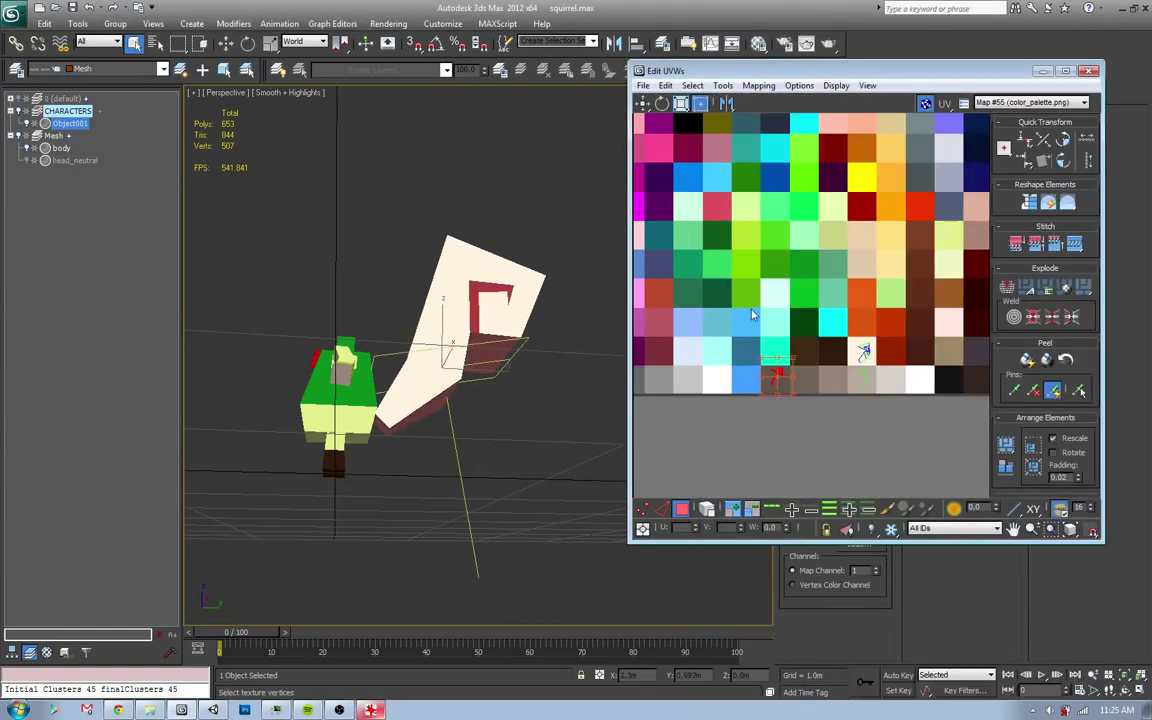
{"action": "scroll", "coordinate": [752, 316], "scroll_direction": "down", "scroll_amount": 3}
{"action": "scroll", "coordinate": [780, 340], "scroll_direction": "down", "scroll_amount": 3}
{"action": "scroll", "coordinate": [820, 390], "scroll_direction": "up", "scroll_amount": 4}
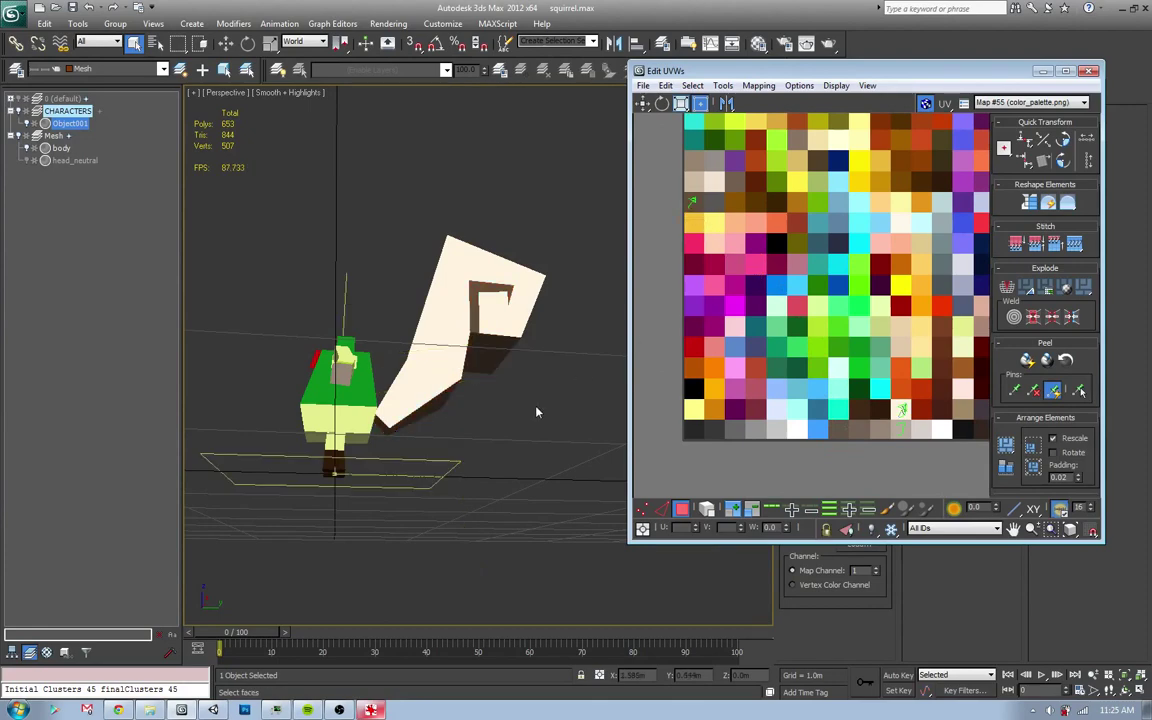
- Select the tail's UV element, clear the selection, and compare the tail with the reference image
{"action": "mouse_move", "coordinate": [537, 411]}
{"action": "middle_mouse_down", "text": "alt"}
{"action": "mouse_move", "coordinate": [508, 461]}
{"action": "mouse_move", "coordinate": [508, 445]}
{"action": "middle_mouse_up", "text": "alt"}
{"action": "key", "text": "alt+Tab"}
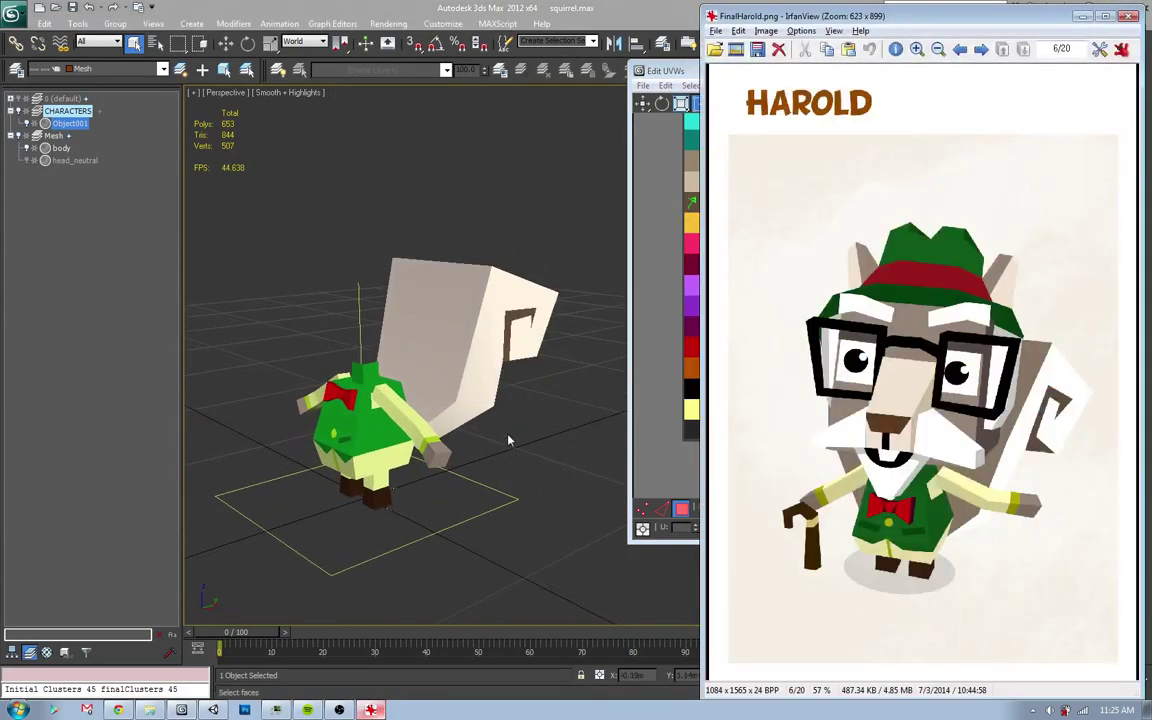
{"action": "key", "text": "alt+Tab"}
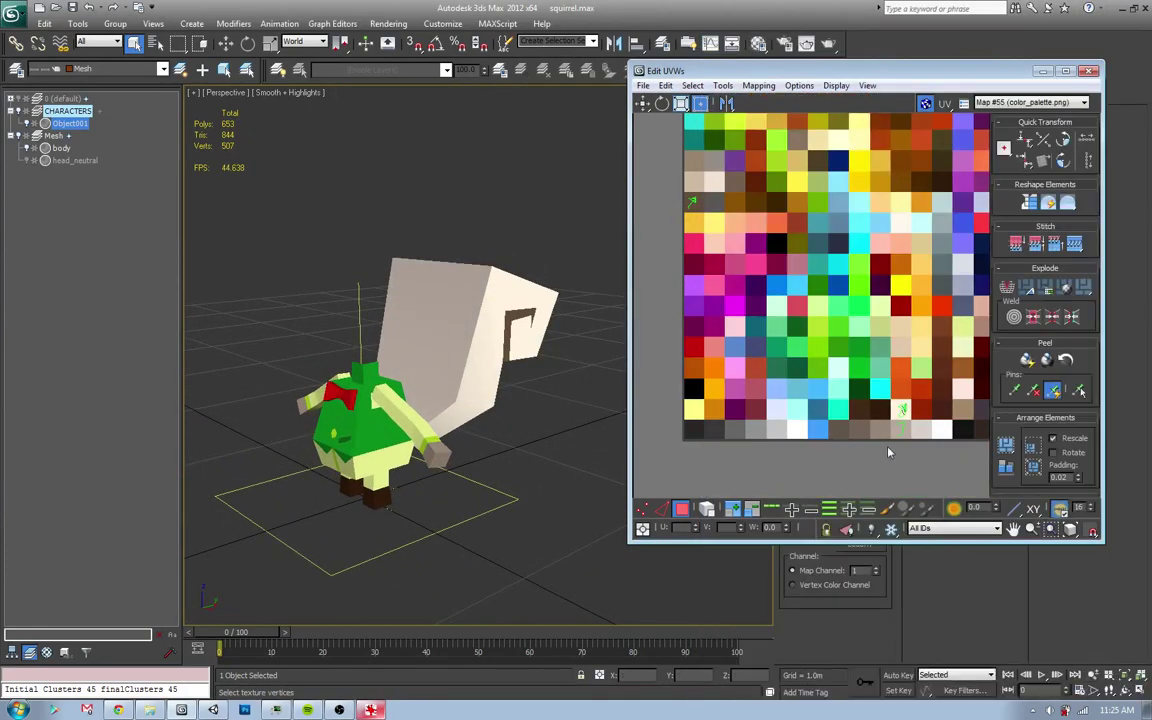
{"action": "left_click", "coordinate": [905, 430]}
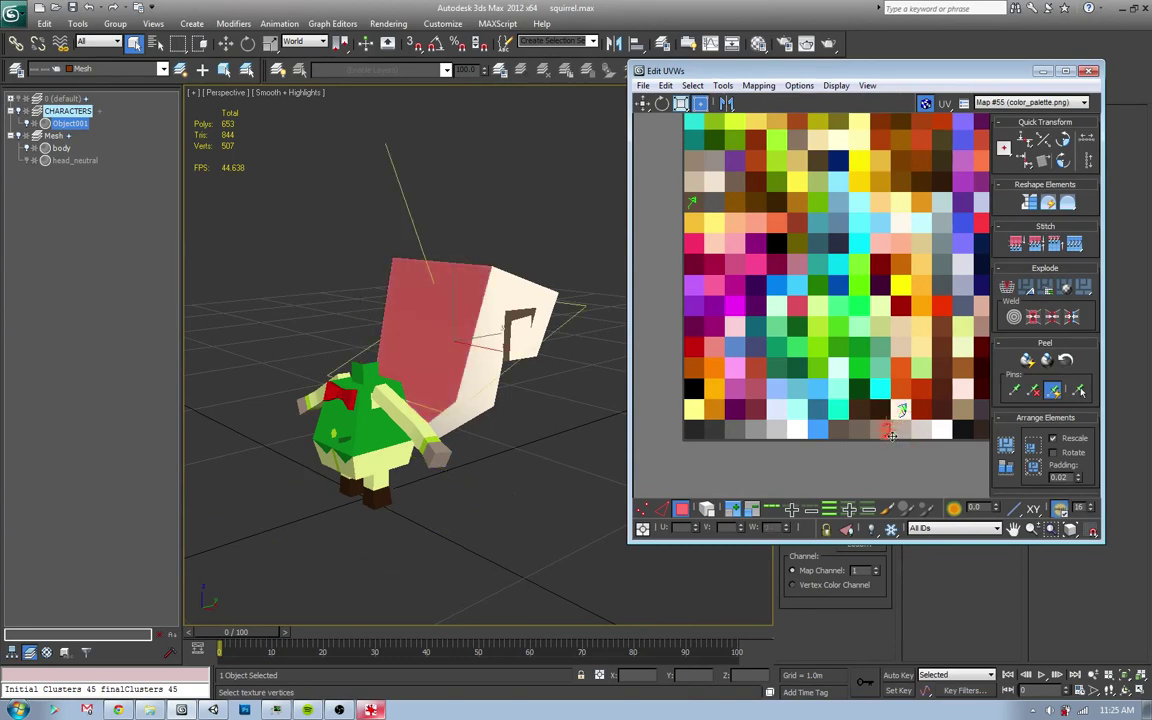
{"action": "left_click", "coordinate": [758, 413]}
{"action": "key", "text": "alt+Tab"}
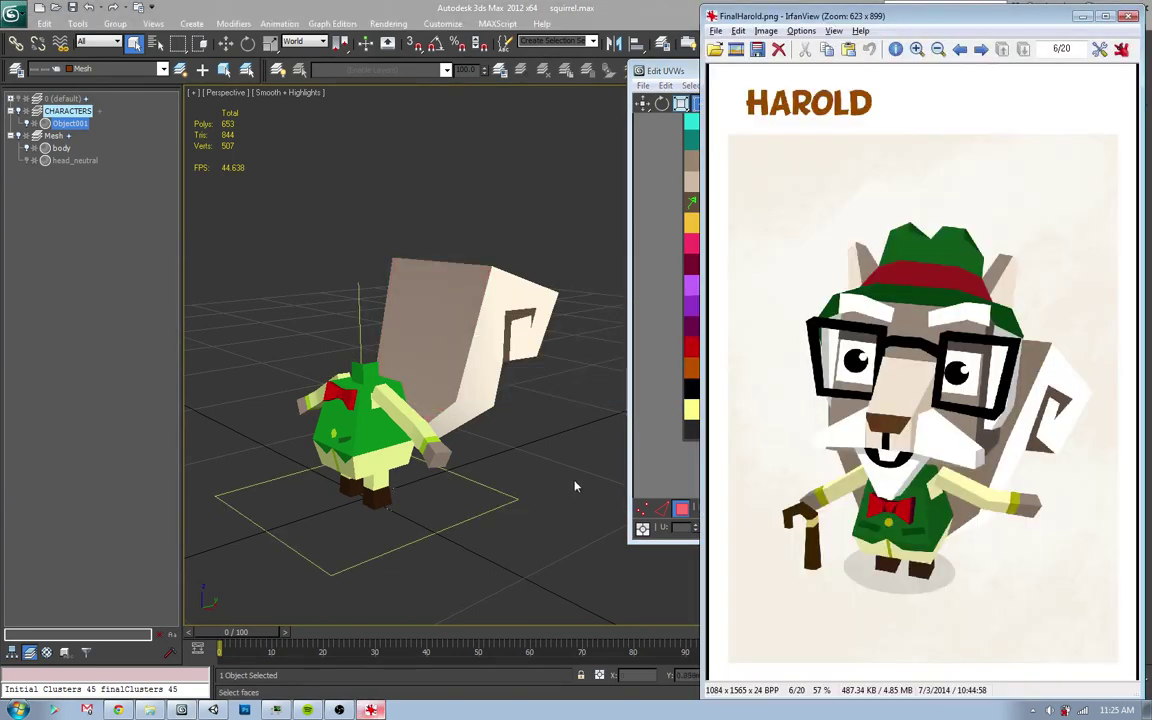
{"action": "key", "text": "alt+Tab"}
{"action": "middle_click_drag", "start_coordinate": [442, 514], "coordinate": [564, 503], "text": "alt"}
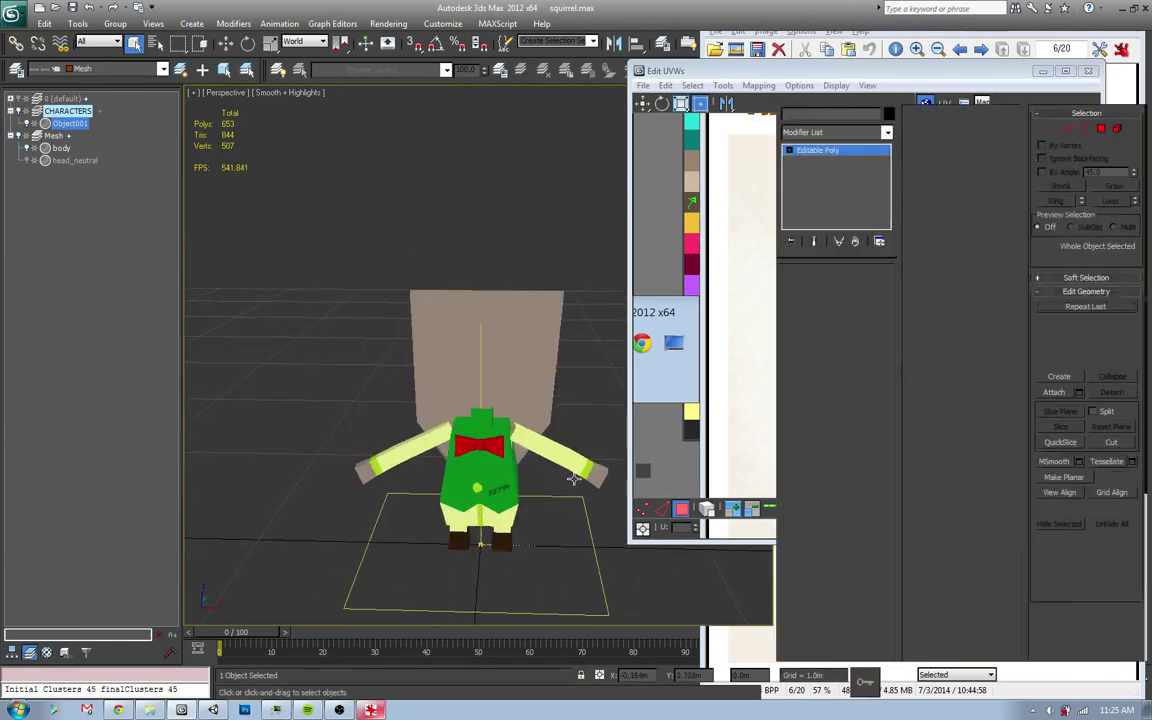
- Connect two vertices beside the vest button with a new edge
{"action": "mouse_move", "coordinate": [500, 450]}
{"action": "middle_mouse_down", "text": "alt"}
{"action": "mouse_move", "coordinate": [578, 494]}
{"action": "mouse_move", "coordinate": [518, 327]}
{"action": "mouse_move", "coordinate": [592, 352]}
{"action": "middle_mouse_up", "text": "alt"}
{"action": "key", "text": "F4"}
{"action": "scroll", "coordinate": [518, 327], "scroll_direction": "up", "scroll_amount": 5}
{"action": "key", "text": "1"}
{"action": "left_click", "coordinate": [592, 352]}
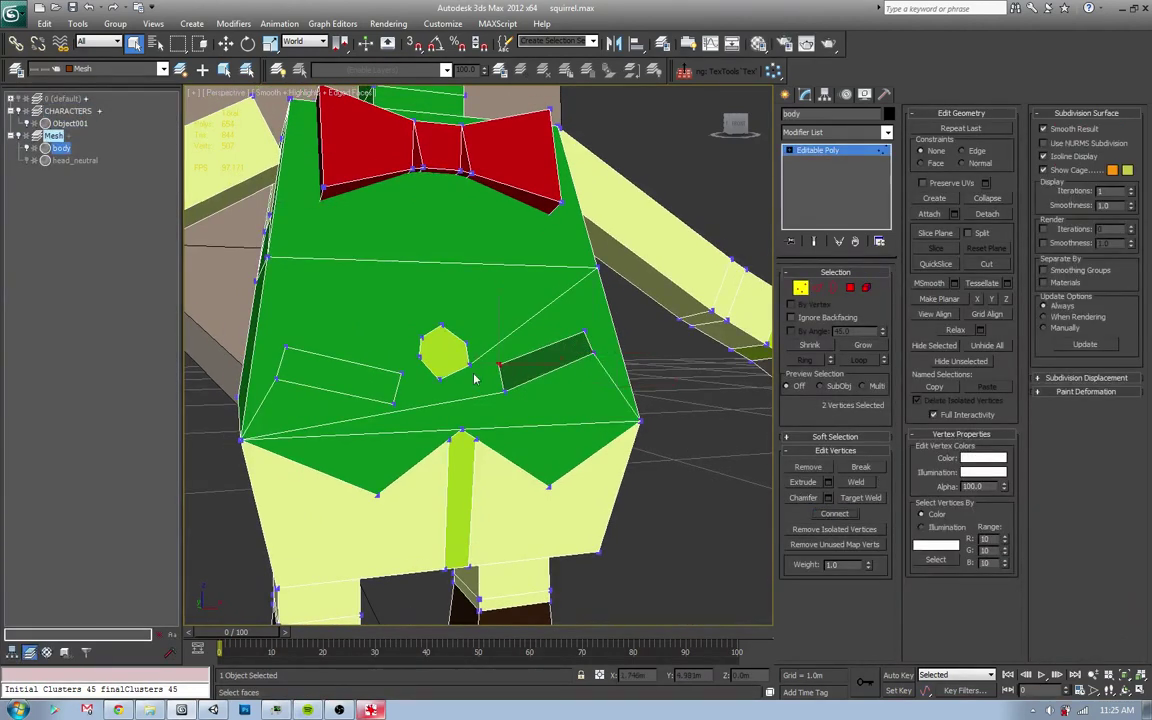
{"action": "left_click", "coordinate": [835, 514]}
{"action": "middle_click_drag", "start_coordinate": [505, 430], "coordinate": [520, 434], "text": "alt"}
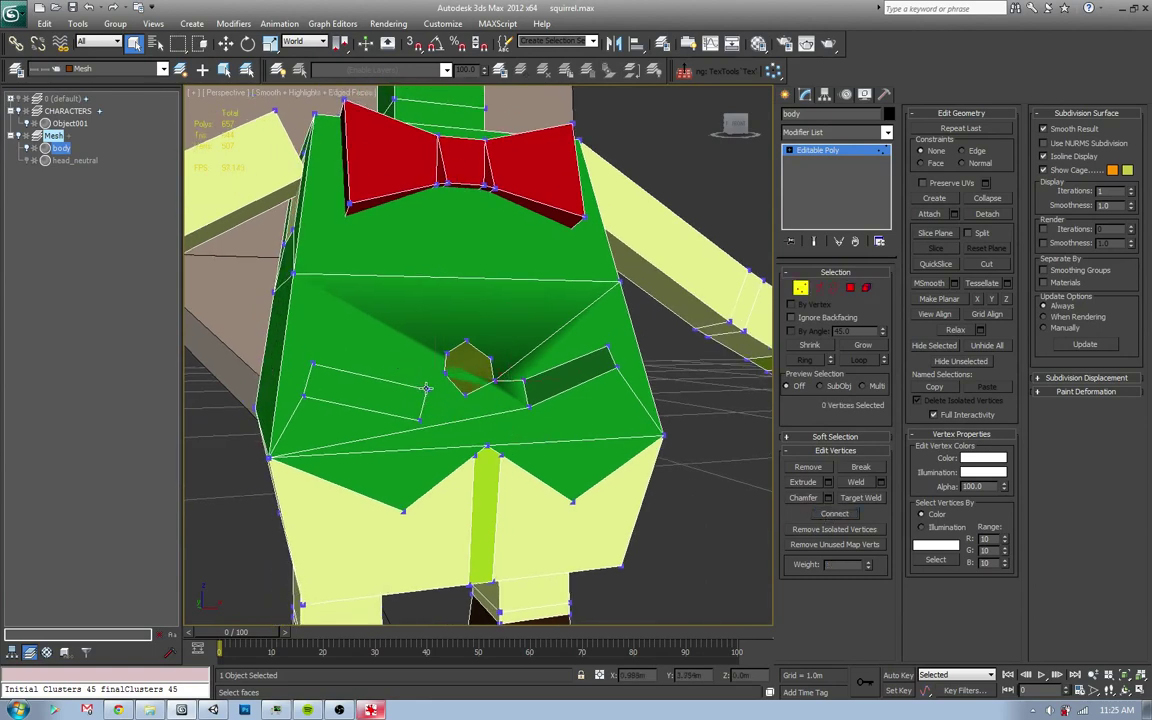
- Cut a vertex-snapped edge from the button's corner across the green vest front
{"action": "key", "text": "alt+c"}
{"action": "key", "text": "s"}
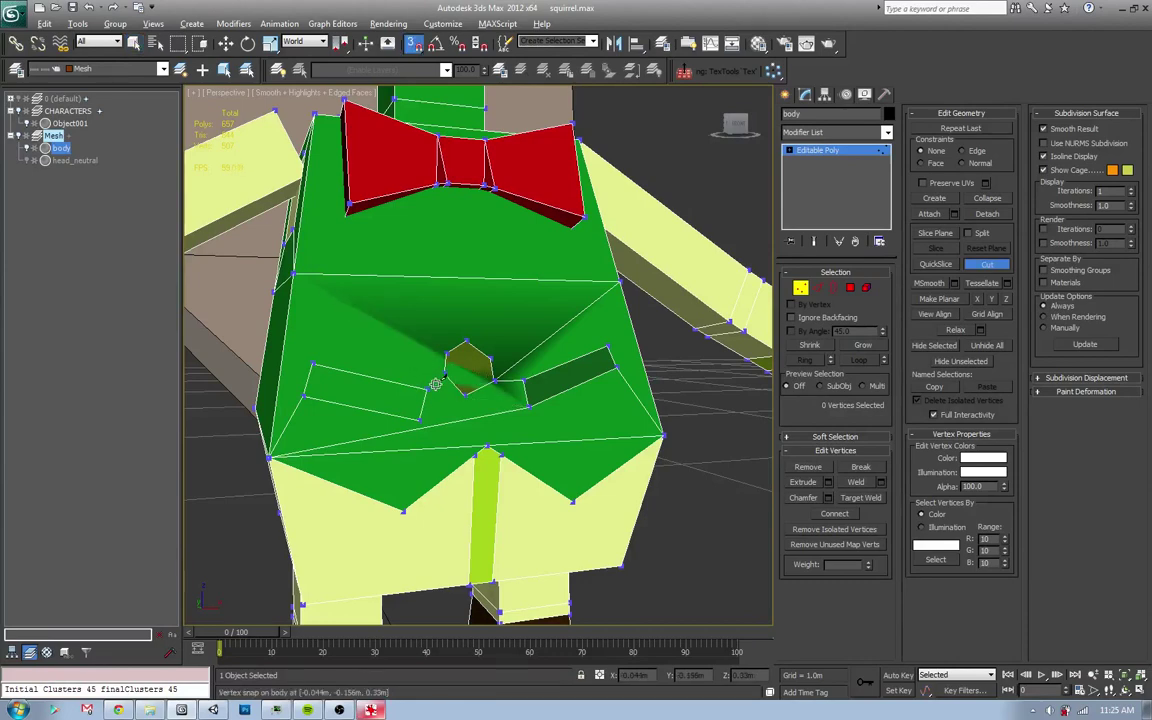
{"action": "left_click_drag", "start_coordinate": [453, 373], "coordinate": [445, 374]}
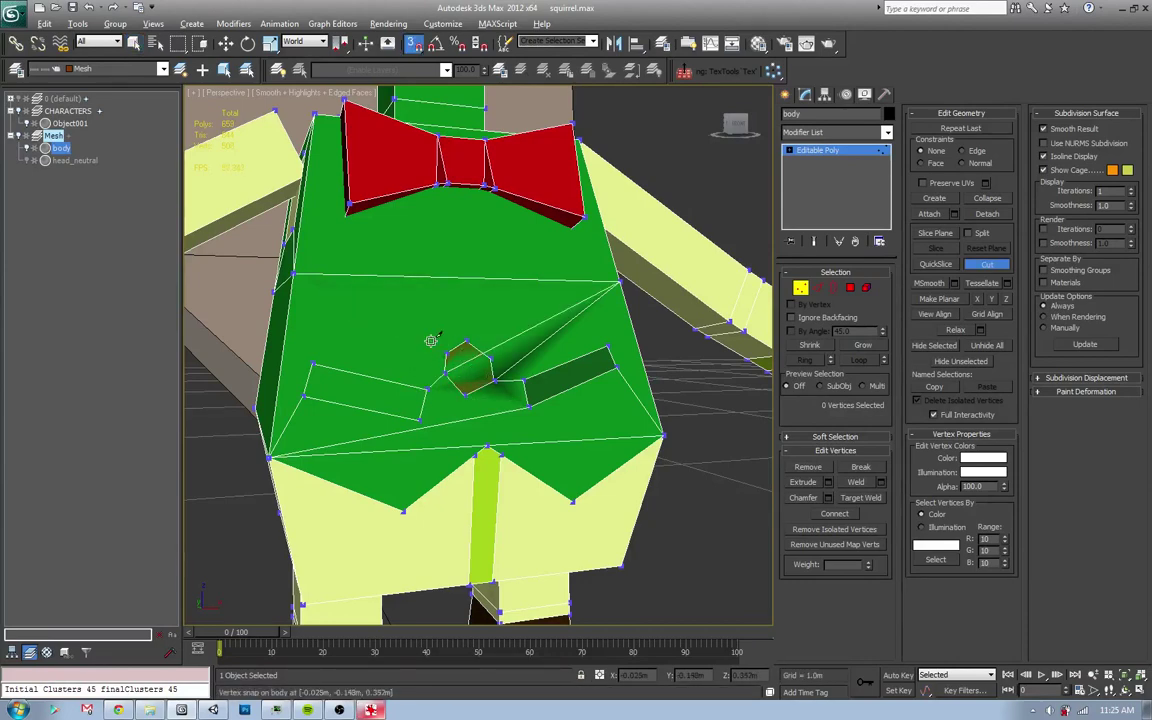
{"action": "middle_click_drag", "start_coordinate": [328, 302], "coordinate": [335, 282], "text": "alt"}
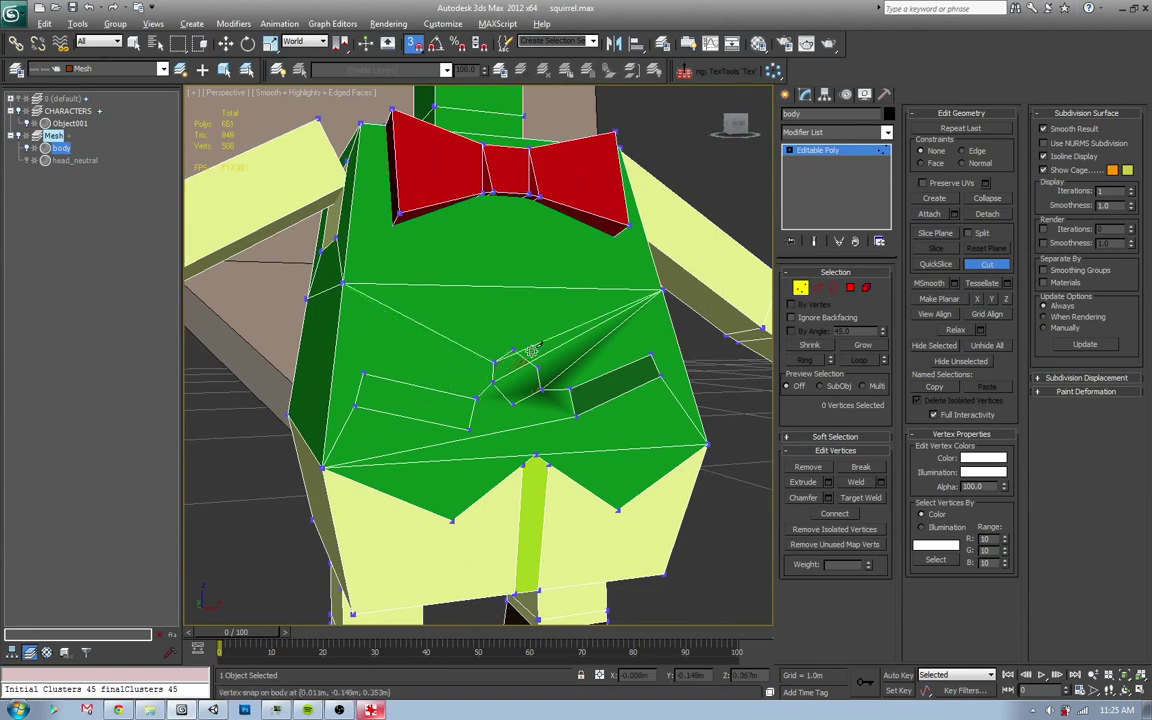
{"action": "key", "text": "2"}
{"action": "left_click", "coordinate": [508, 285]}
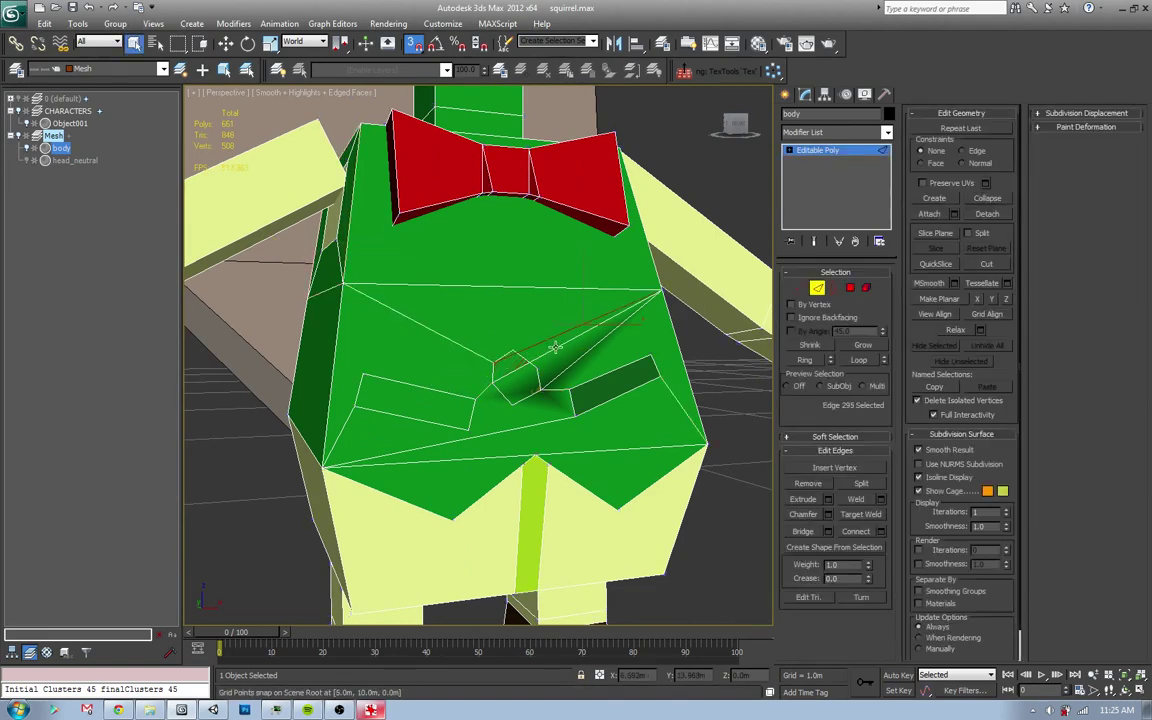
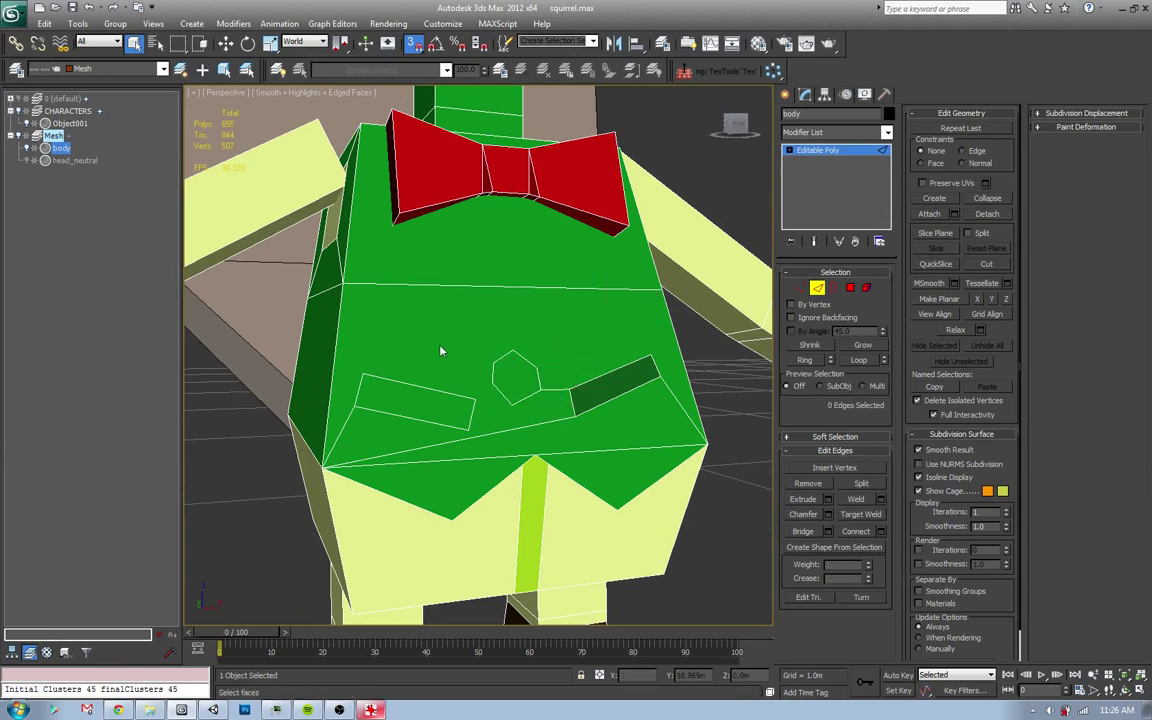
- Delete the front chest polygon of the squirrel body, opening a hole
{"action": "key", "text": "4"}
{"action": "left_click", "coordinate": [480, 367]}
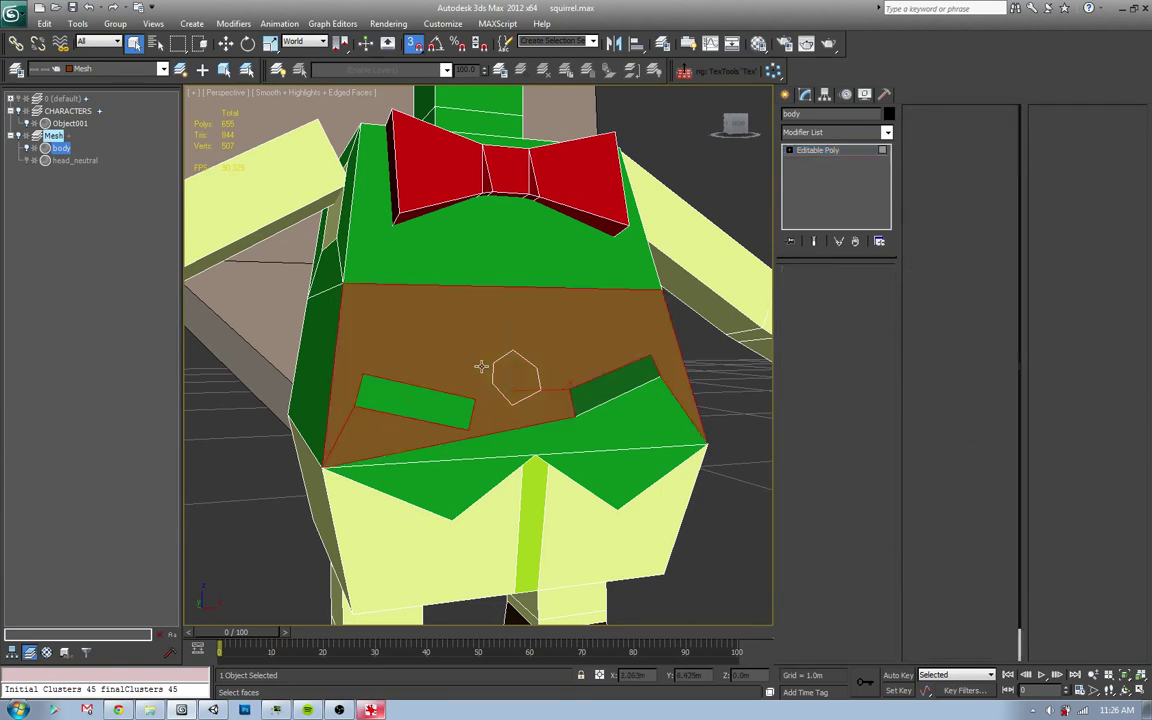
{"action": "key", "text": "Delete"}
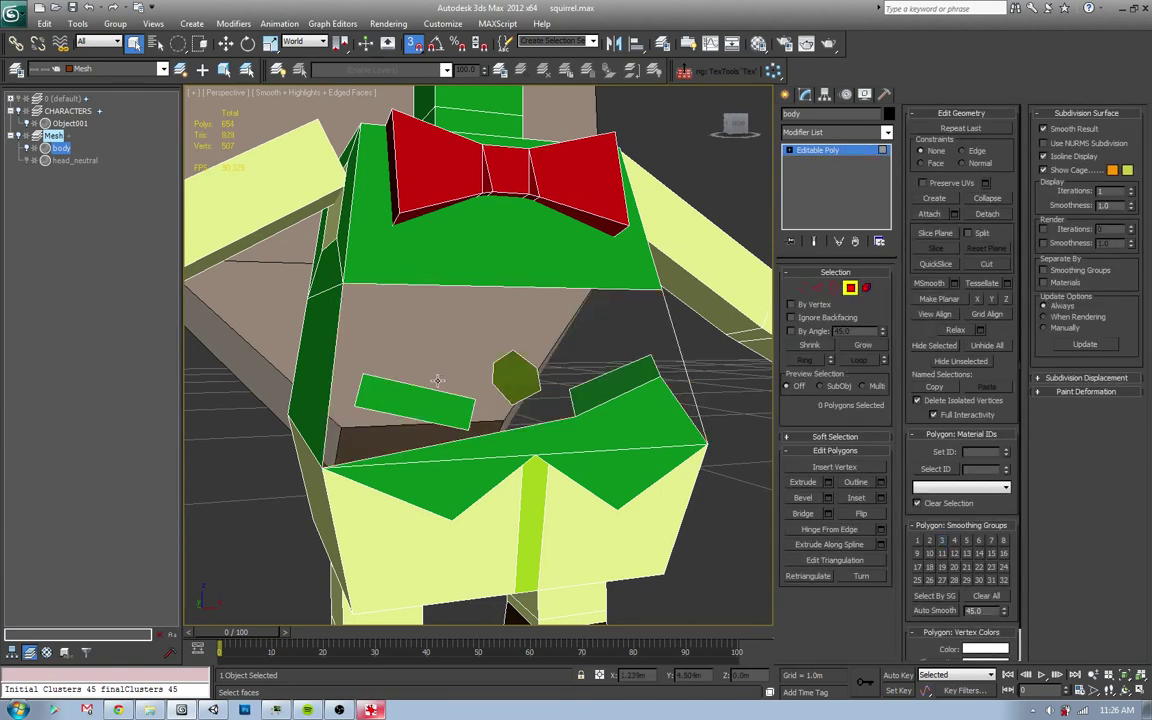
{"action": "key", "text": "2"}
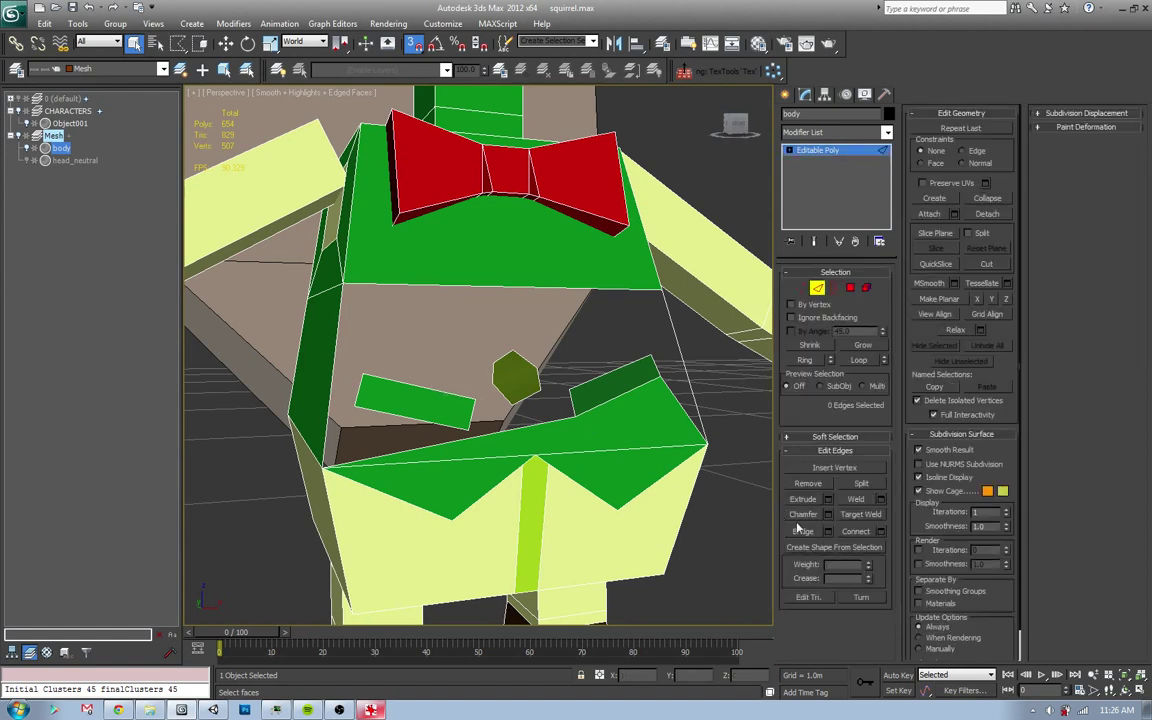
{"action": "left_click", "coordinate": [810, 531]}
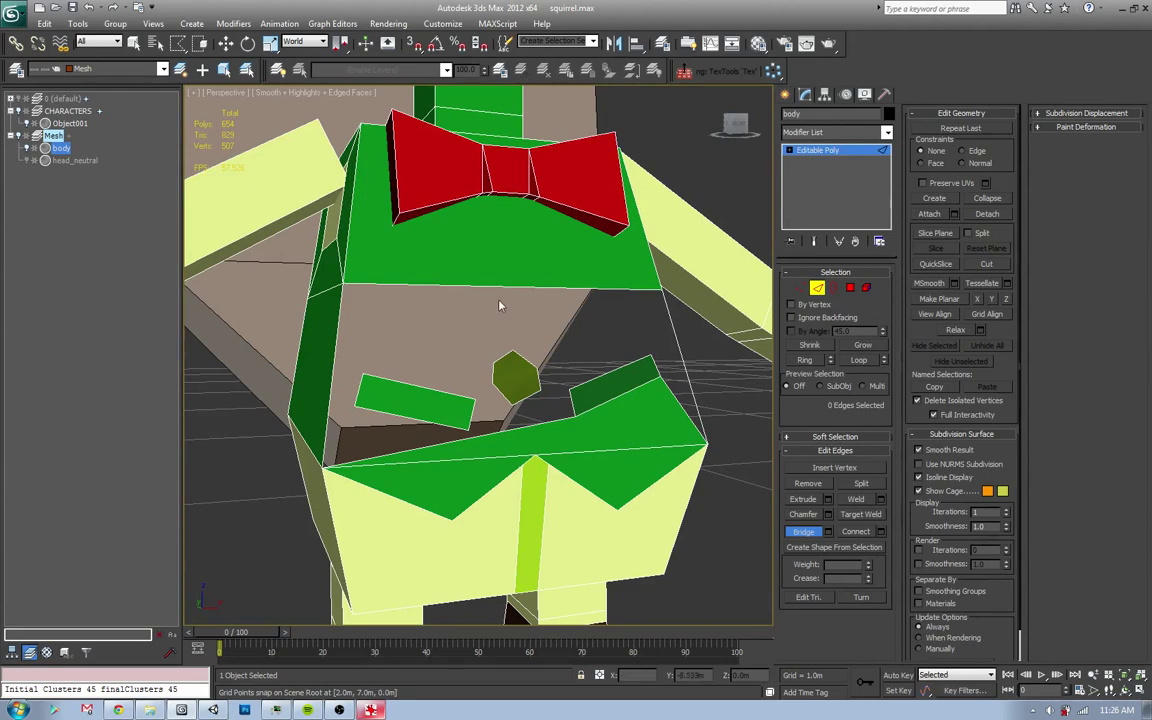
{"action": "middle_click_drag", "start_coordinate": [501, 300], "coordinate": [492, 289], "text": "alt"}
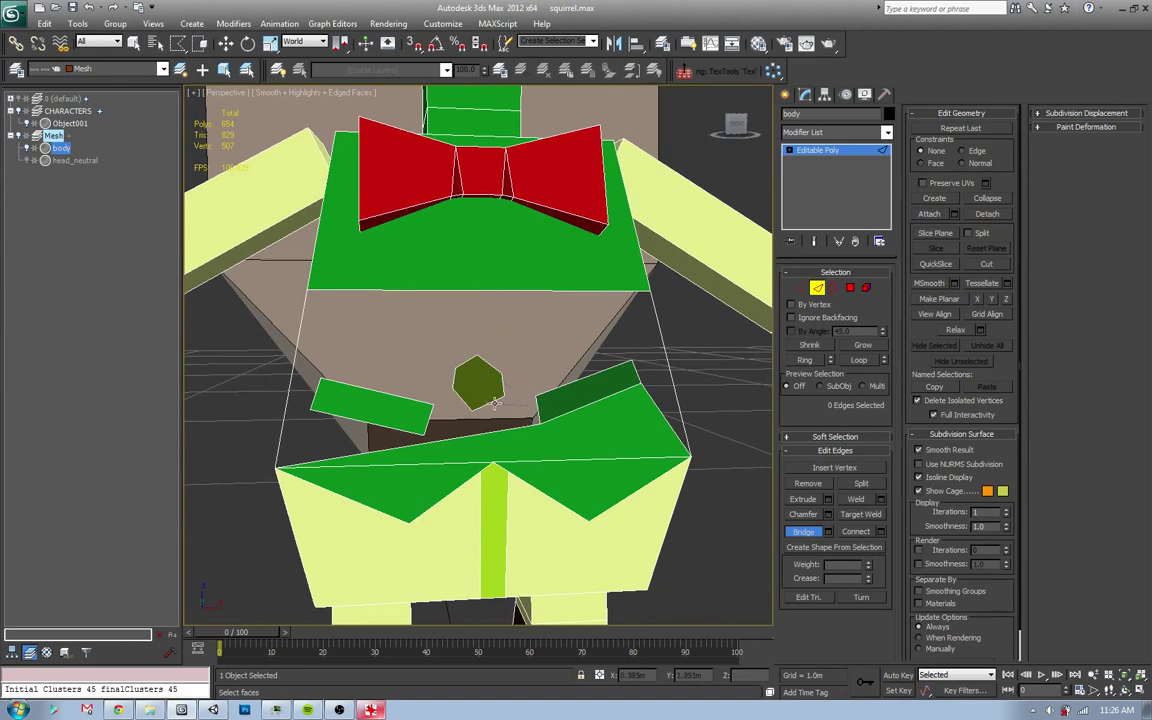
- Delete the stray polygon inside the body and the floating green face
{"action": "key", "text": "q"}
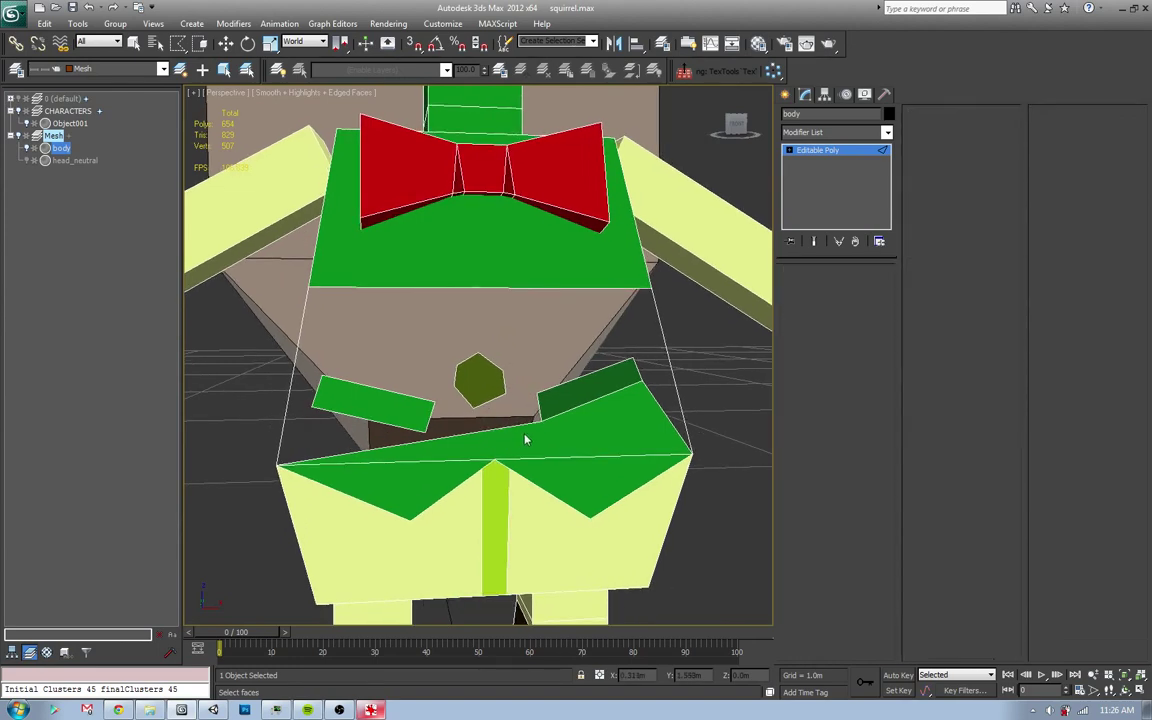
{"action": "key", "text": "4"}
{"action": "mouse_move", "coordinate": [527, 439]}
{"action": "middle_mouse_down", "text": "alt"}
{"action": "mouse_move", "coordinate": [368, 455]}
{"action": "mouse_move", "coordinate": [285, 442]}
{"action": "mouse_move", "coordinate": [496, 429]}
{"action": "middle_mouse_up", "text": "alt"}
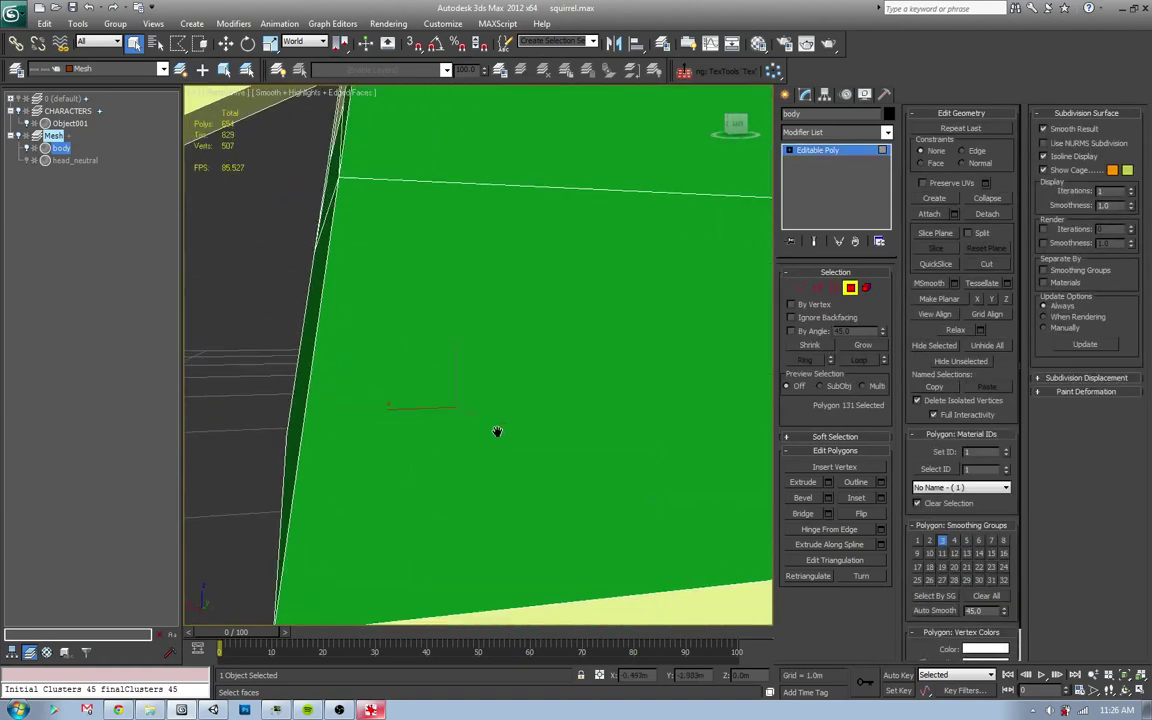
{"action": "scroll", "coordinate": [470, 452], "scroll_direction": "up", "scroll_amount": 3}
{"action": "scroll", "coordinate": [470, 452], "scroll_direction": "up", "scroll_amount": 3}
{"action": "scroll", "coordinate": [470, 452], "scroll_direction": "down", "scroll_amount": 4}
{"action": "middle_click_drag", "start_coordinate": [451, 363], "coordinate": [494, 417], "text": "alt"}
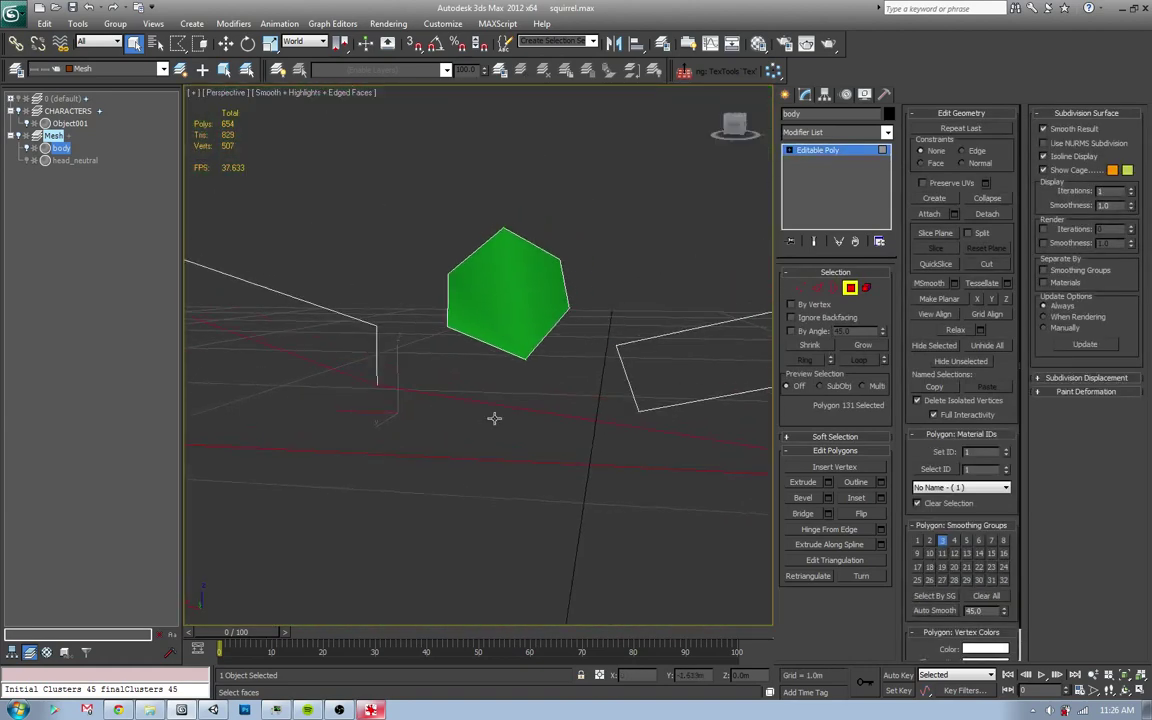
{"action": "key", "text": "Delete"}
{"action": "left_click", "coordinate": [504, 306]}
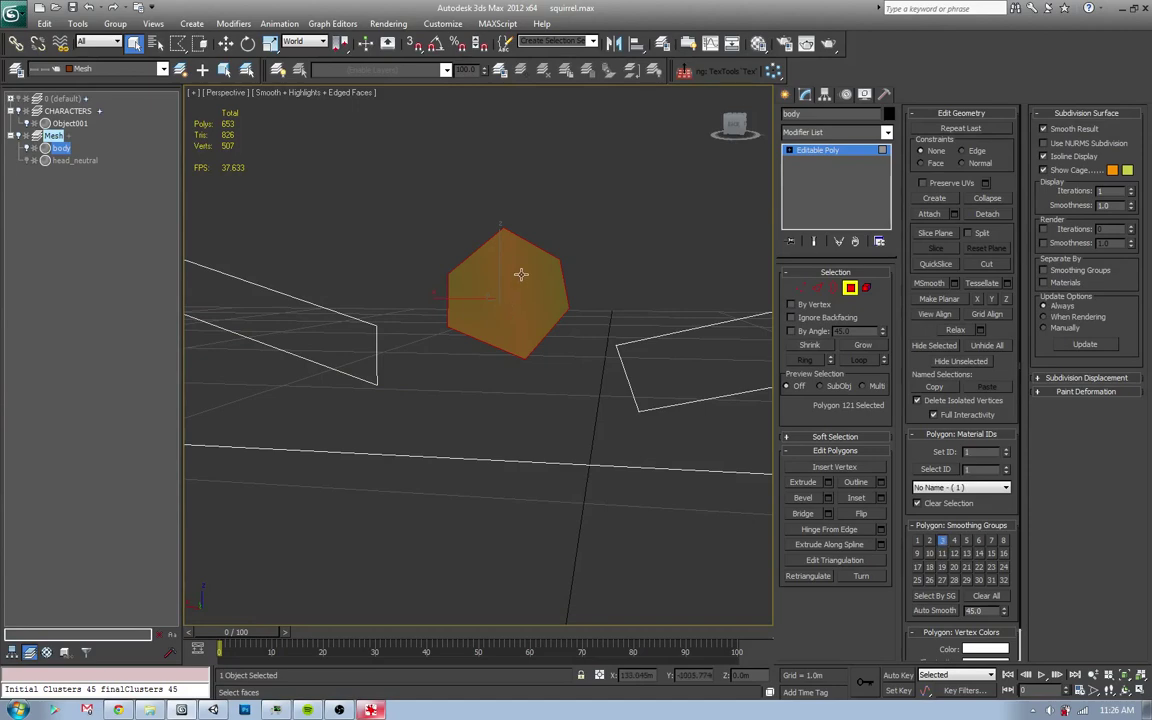
{"action": "key", "text": "Delete"}
{"action": "scroll", "coordinate": [517, 373], "scroll_direction": "down", "scroll_amount": 2}
{"action": "scroll", "coordinate": [478, 357], "scroll_direction": "down", "scroll_amount": 2}
{"action": "scroll", "coordinate": [512, 371], "scroll_direction": "down", "scroll_amount": 3}
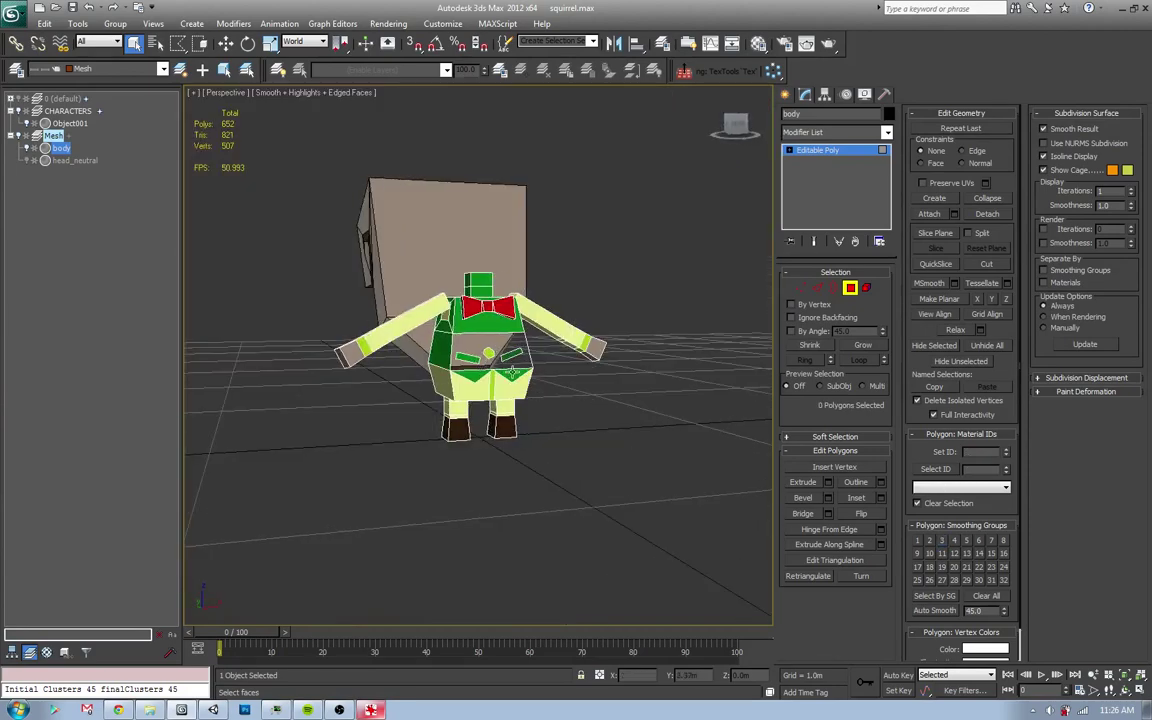
{"action": "scroll", "coordinate": [508, 374], "scroll_direction": "up", "scroll_amount": 1}
{"action": "scroll", "coordinate": [502, 377], "scroll_direction": "up", "scroll_amount": 2}
{"action": "scroll", "coordinate": [496, 381], "scroll_direction": "up", "scroll_amount": 2}
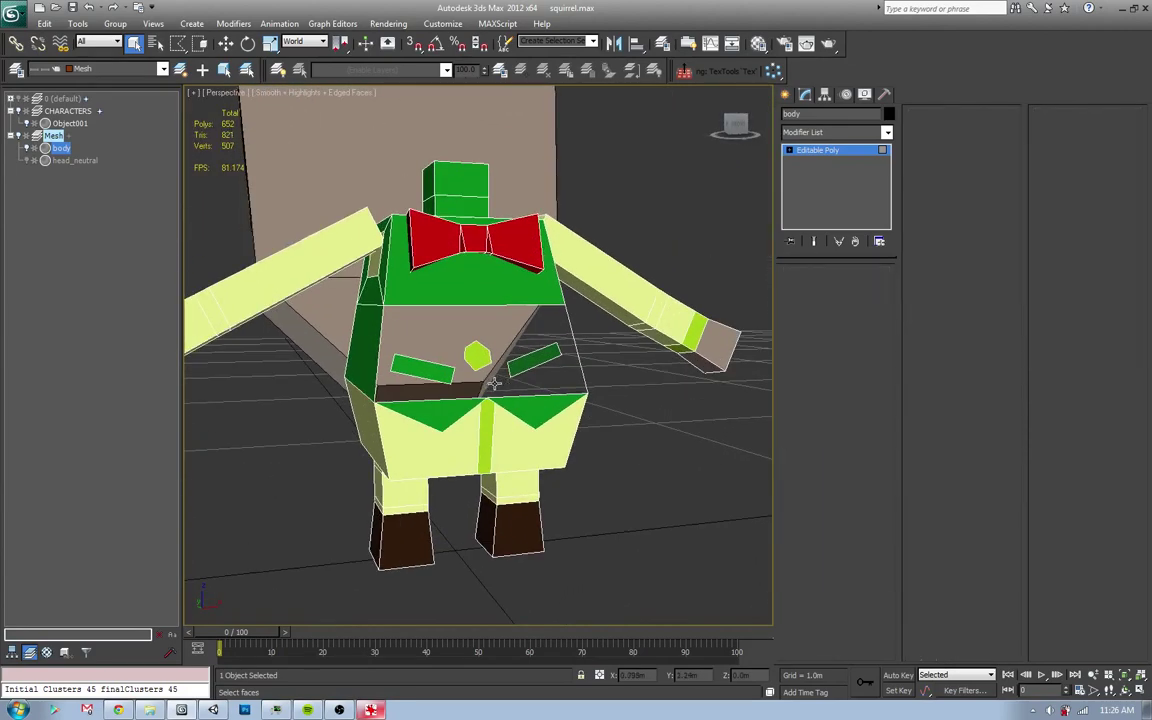
- Try capping the chest hole borders with Cap, then undo the caps
{"action": "key", "text": "3"}
{"action": "left_click", "coordinate": [473, 385]}
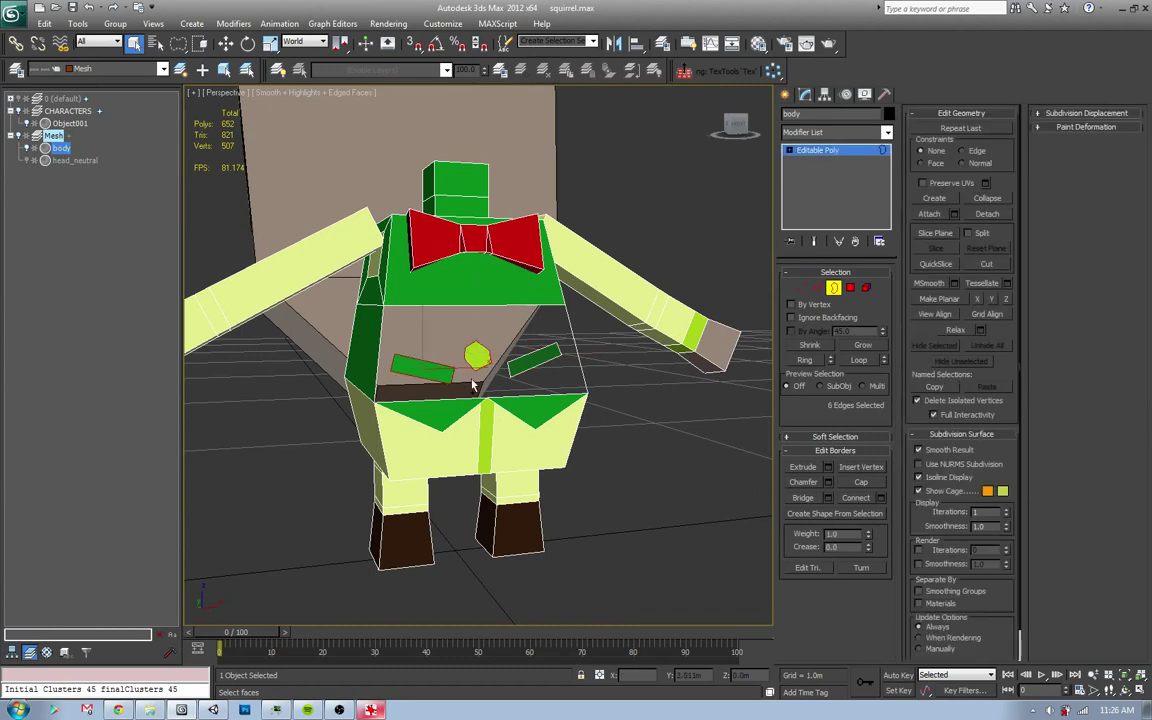
{"action": "left_click", "coordinate": [543, 400], "text": "ctrl"}
{"action": "left_click", "coordinate": [849, 486]}
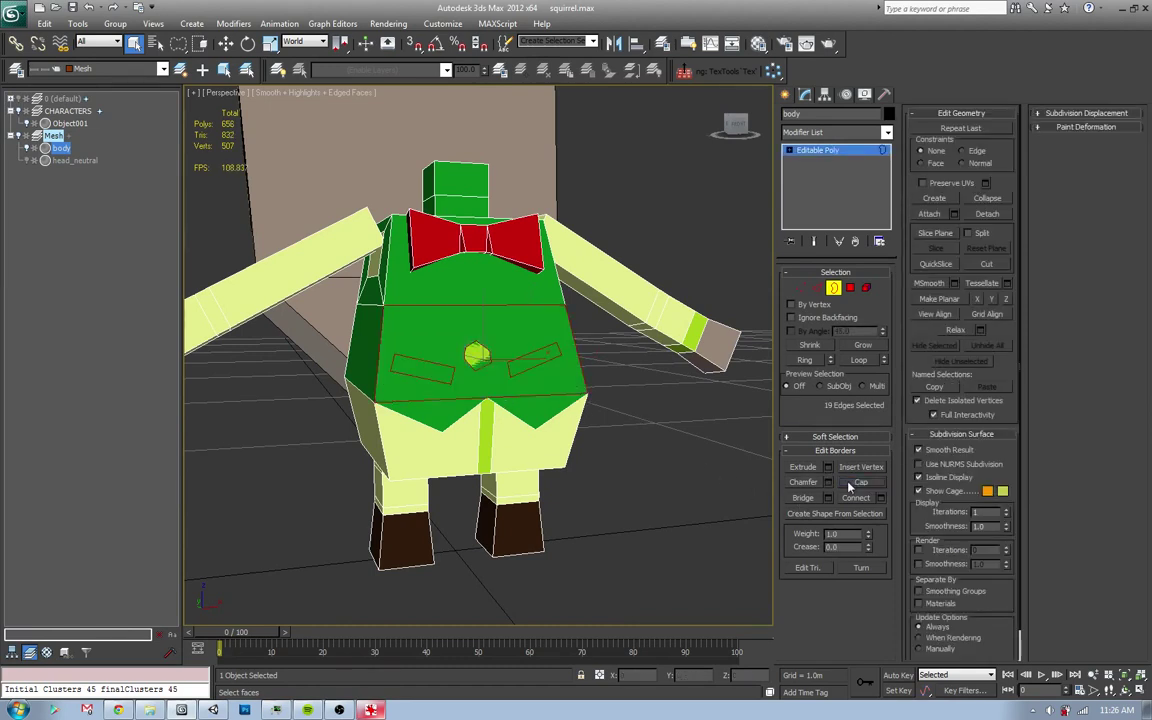
{"action": "key", "text": "ctrl+z"}
{"action": "key", "text": "2"}
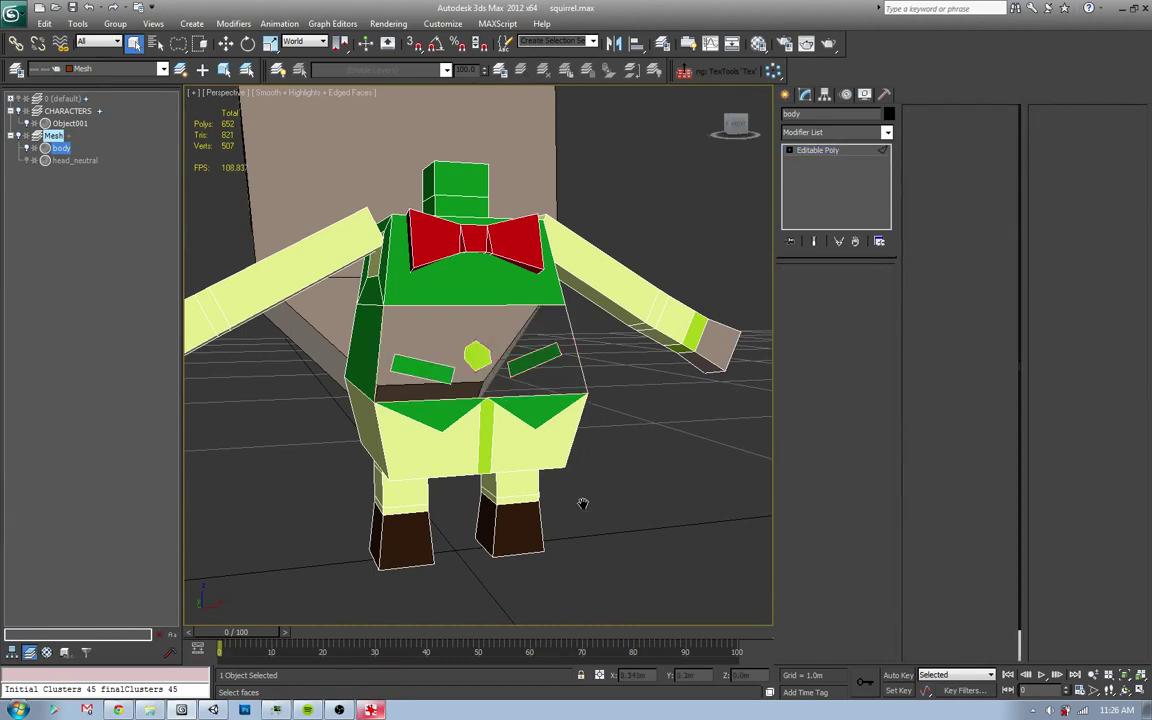
{"action": "scroll", "coordinate": [581, 432], "scroll_direction": "up", "scroll_amount": 3}
- Bridge the hexagon and green strip edges to the surrounding chest edges
{"action": "left_click", "coordinate": [806, 531]}
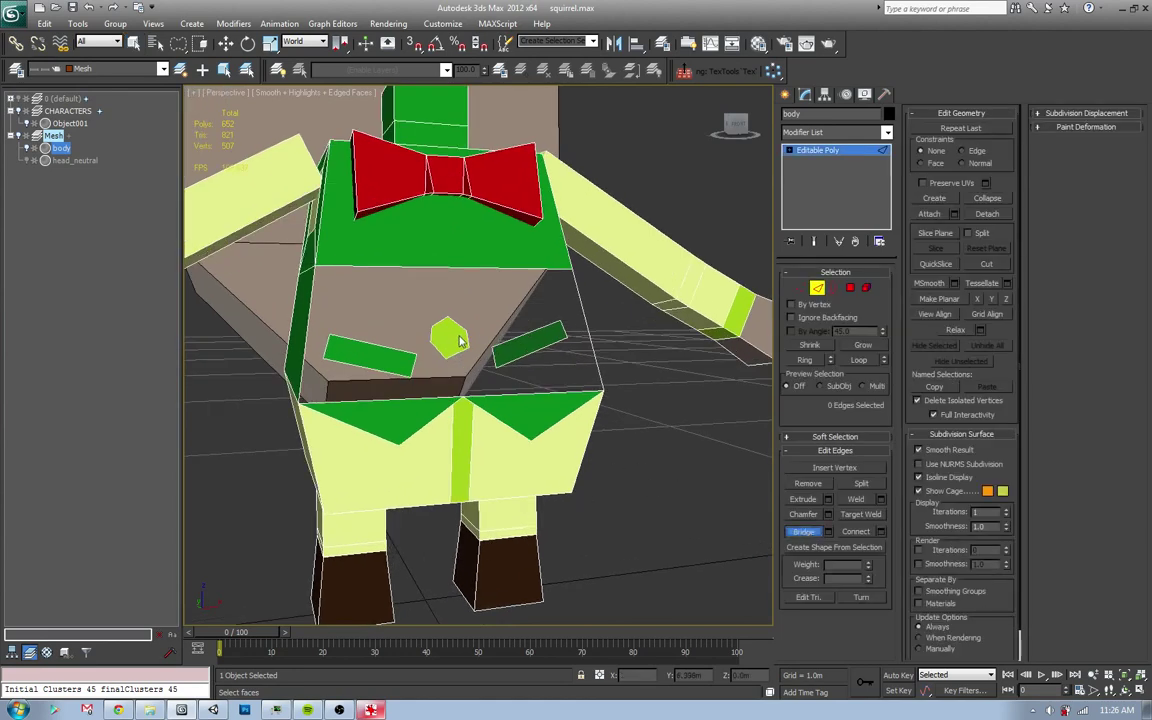
{"action": "mouse_move", "coordinate": [476, 348]}
{"action": "left_mouse_down"}
{"action": "mouse_move", "coordinate": [490, 353]}
{"action": "mouse_move", "coordinate": [424, 345]}
{"action": "left_mouse_up"}
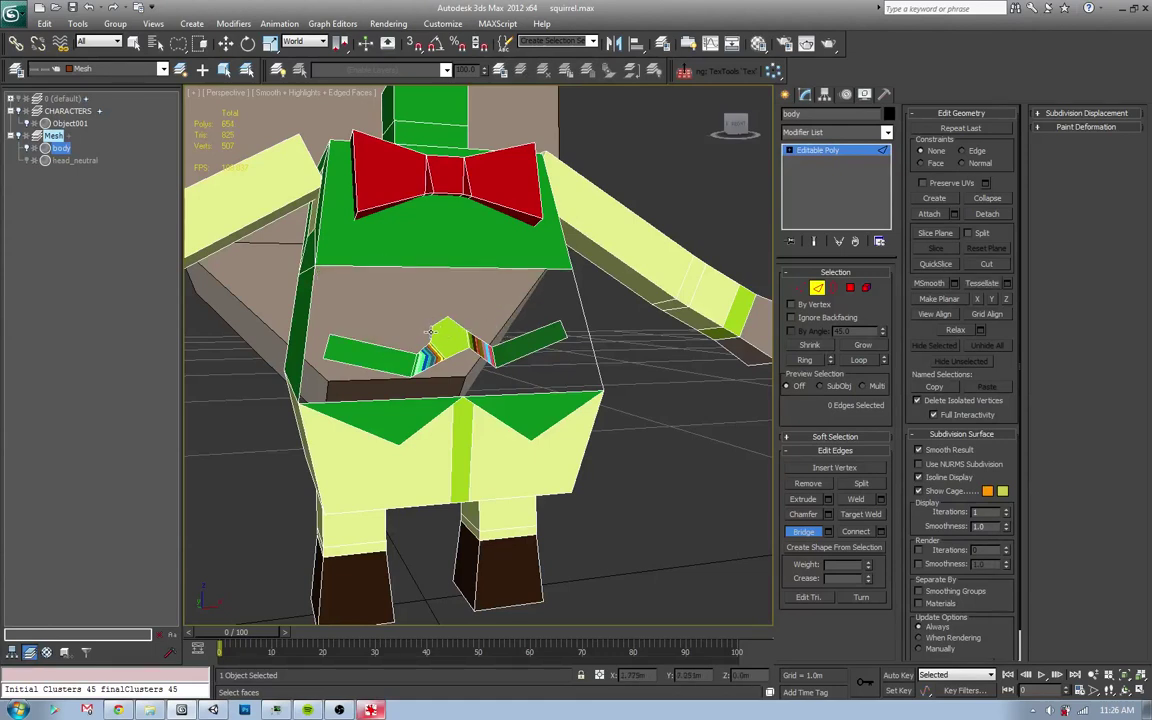
{"action": "left_click_drag", "start_coordinate": [384, 345], "coordinate": [432, 338]}
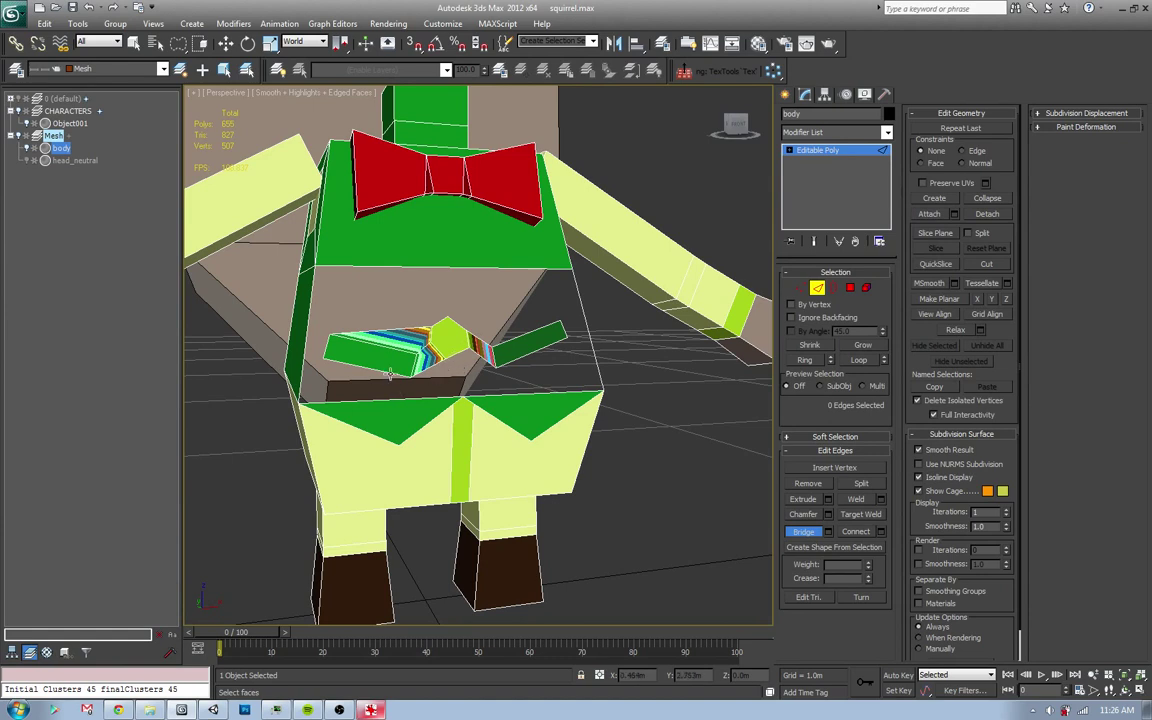
{"action": "left_click_drag", "start_coordinate": [299, 385], "coordinate": [331, 393]}
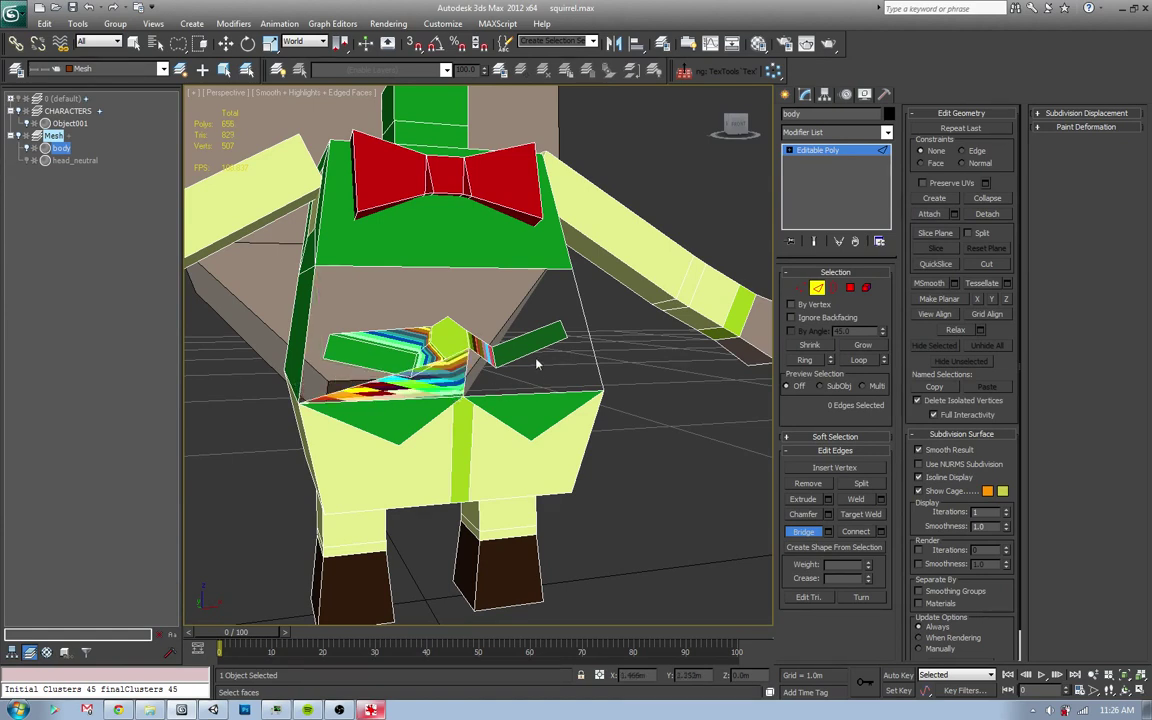
{"action": "left_click_drag", "start_coordinate": [434, 376], "coordinate": [458, 394]}
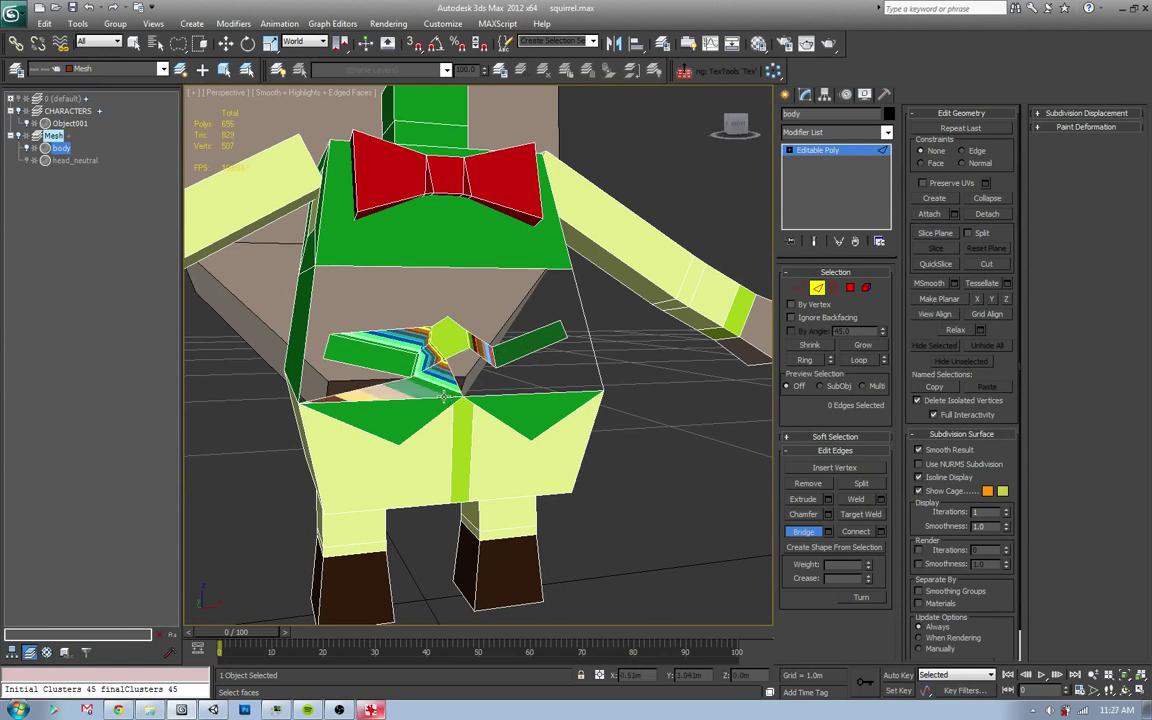
{"action": "mouse_move", "coordinate": [511, 365]}
{"action": "left_mouse_down"}
{"action": "mouse_move", "coordinate": [519, 393]}
{"action": "mouse_move", "coordinate": [416, 340]}
{"action": "left_mouse_up"}
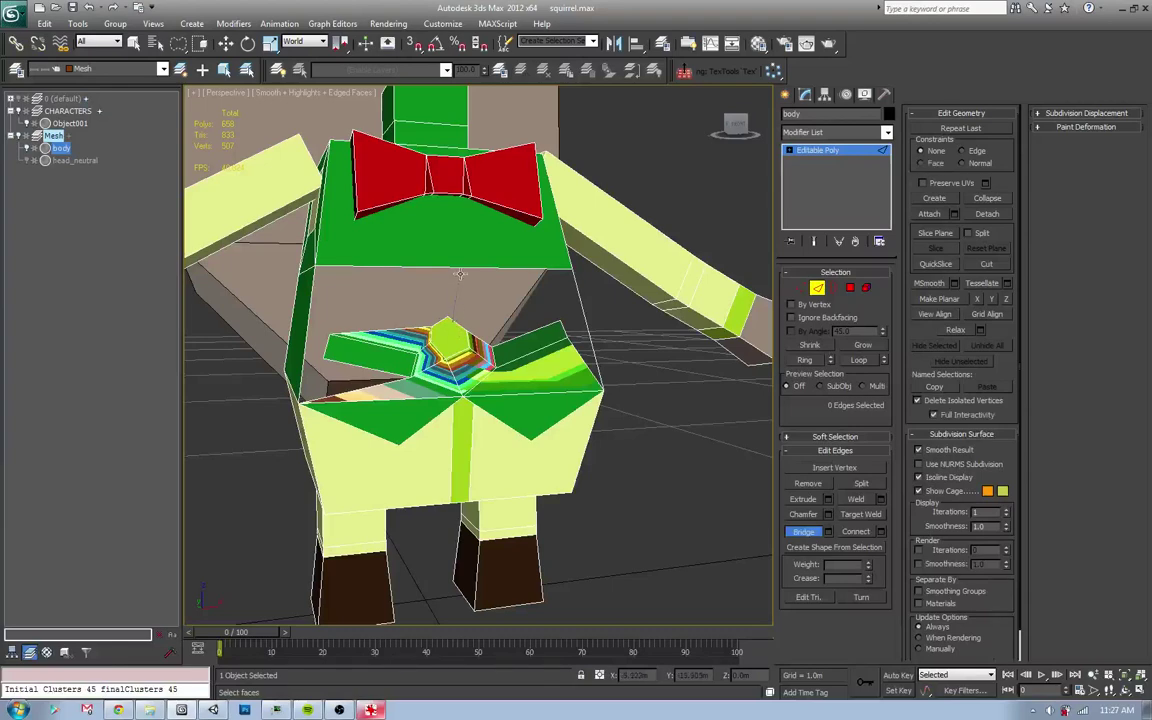
{"action": "mouse_move", "coordinate": [487, 278]}
{"action": "left_mouse_down"}
{"action": "mouse_move", "coordinate": [558, 304]}
{"action": "mouse_move", "coordinate": [511, 334]}
{"action": "left_mouse_up"}
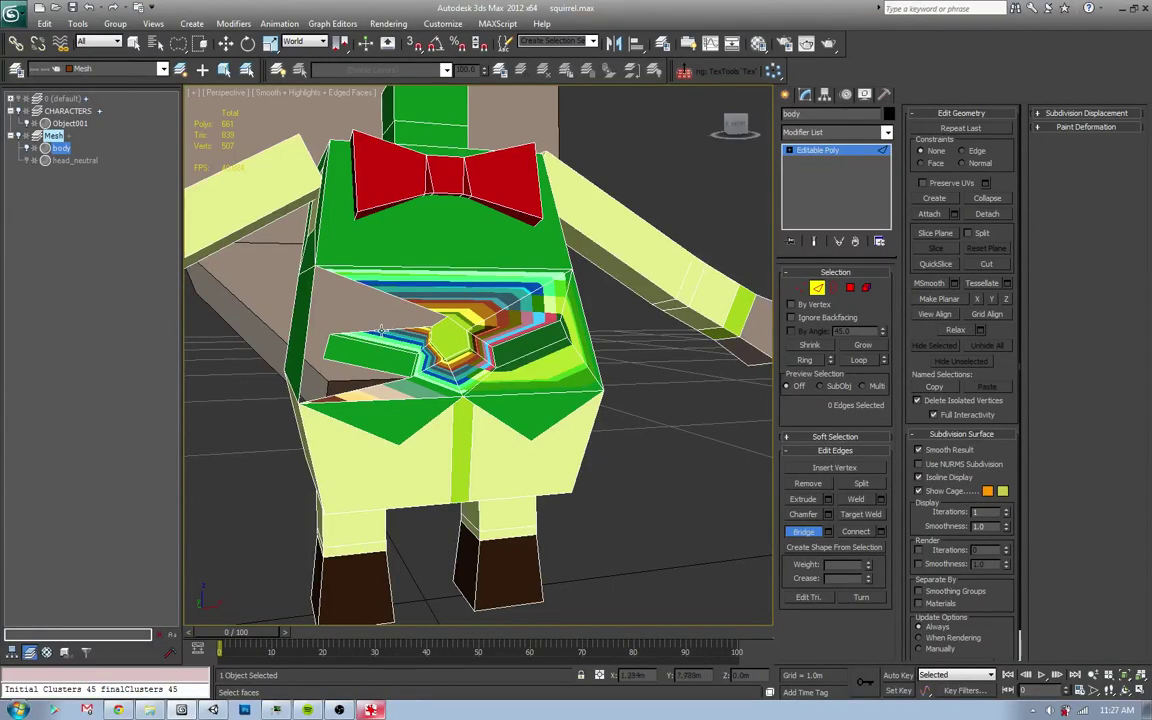
- Fill the upper-left and lower-left gaps, capping the last remaining hole
{"action": "left_click_drag", "start_coordinate": [382, 293], "coordinate": [300, 312]}
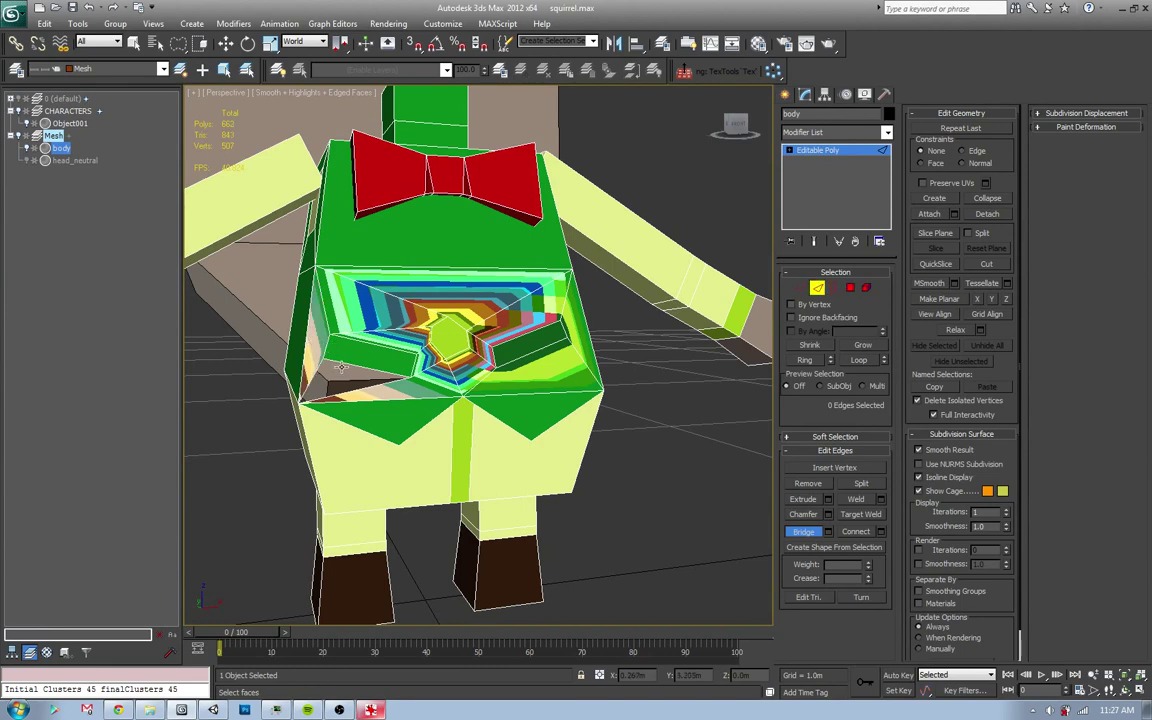
{"action": "left_click", "coordinate": [350, 370]}
{"action": "key", "text": "3"}
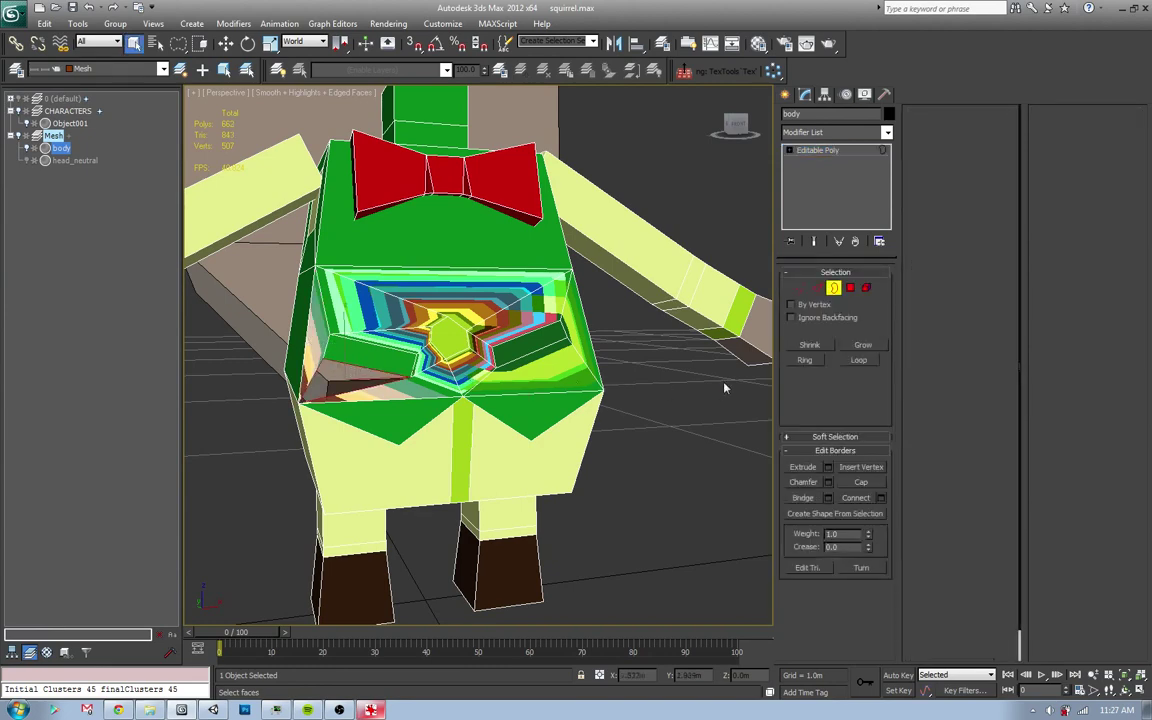
{"action": "left_click", "coordinate": [859, 482]}
{"action": "left_click", "coordinate": [851, 288]}
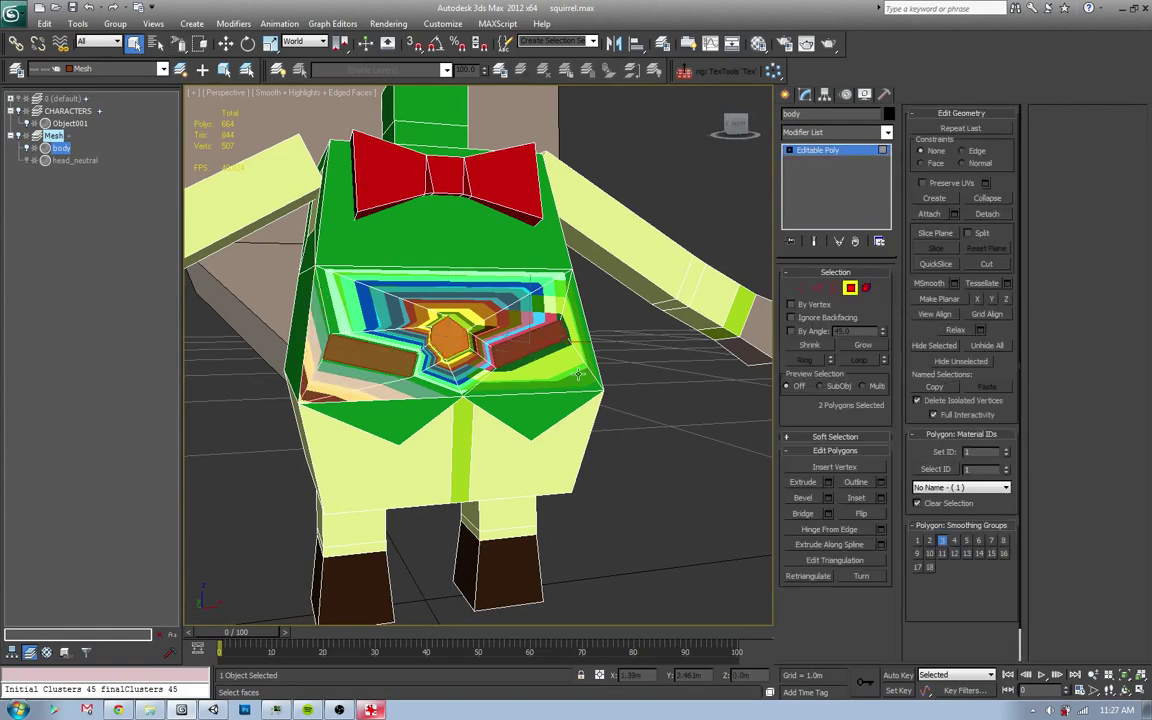
- Grow the chest face selection, add Unwrap UVW, and open the Edit UVWs editor
{"action": "key", "text": "ctrl+Page_Up"}
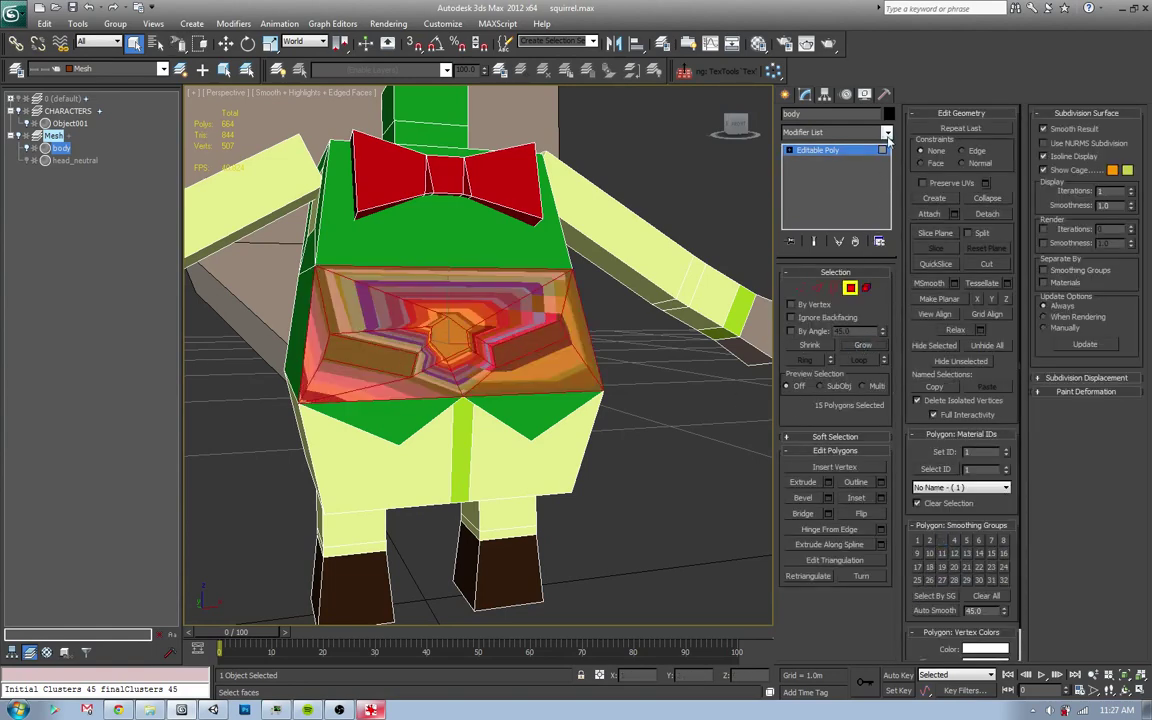
{"action": "left_click", "coordinate": [887, 133]}
{"action": "scroll", "coordinate": [810, 560], "scroll_direction": "down", "scroll_amount": 10}
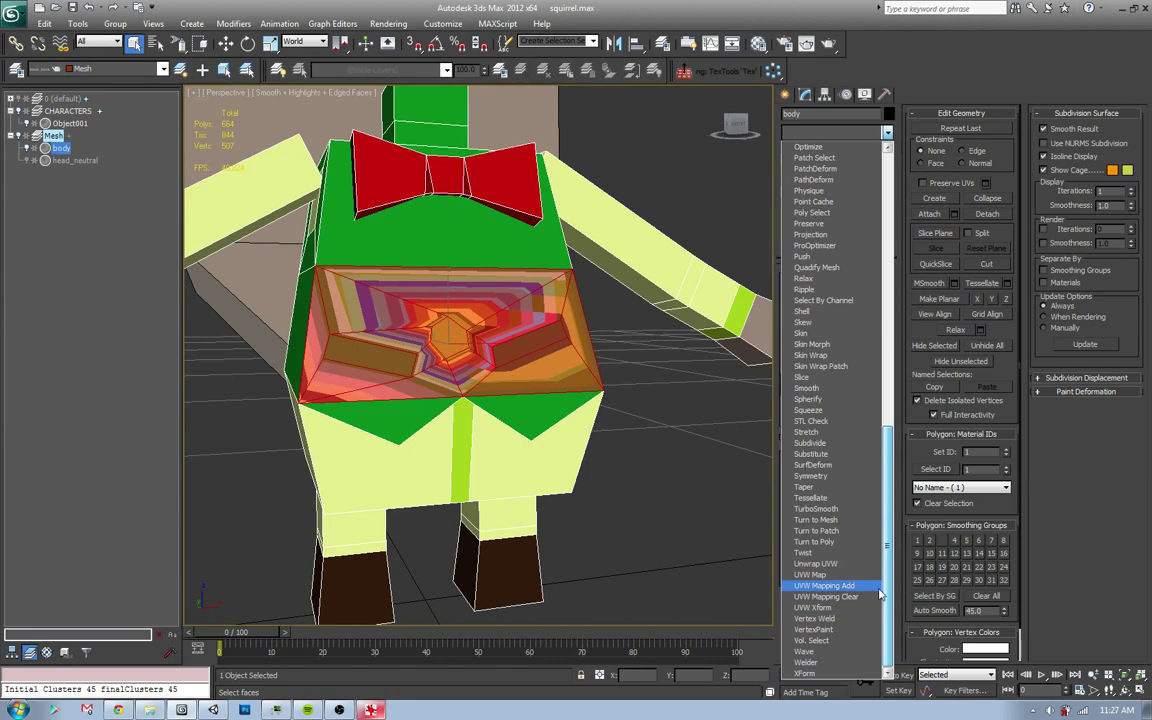
{"action": "left_click", "coordinate": [815, 563]}
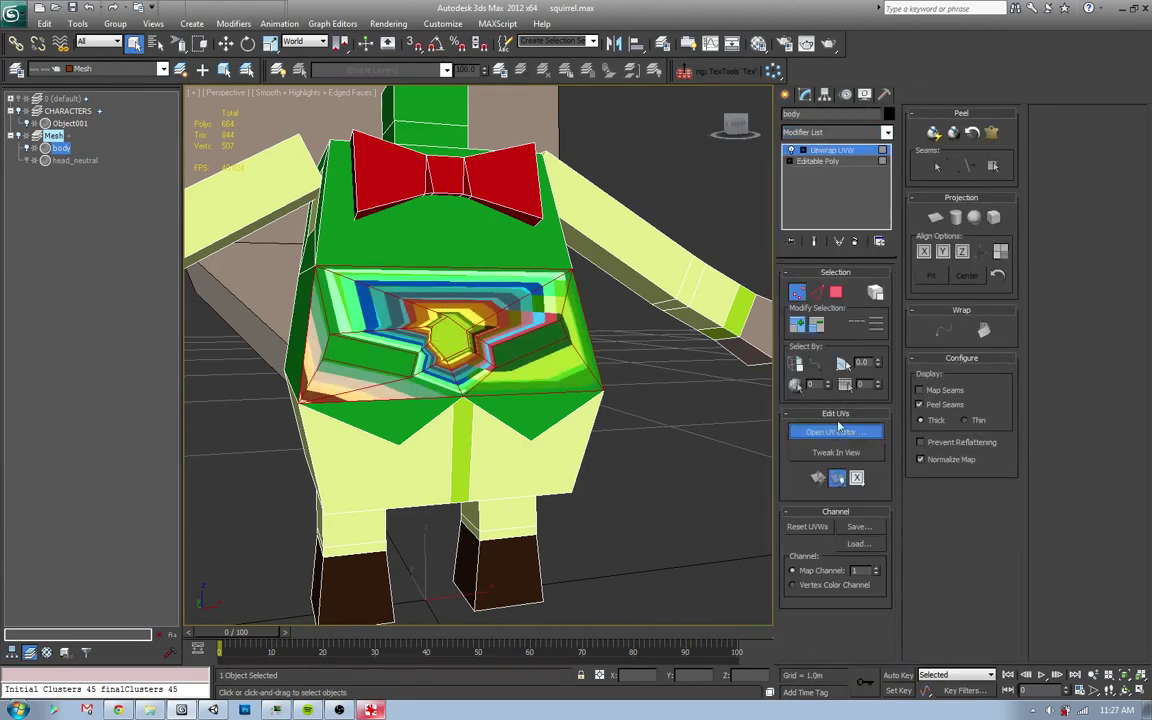
{"action": "left_click", "coordinate": [827, 433]}
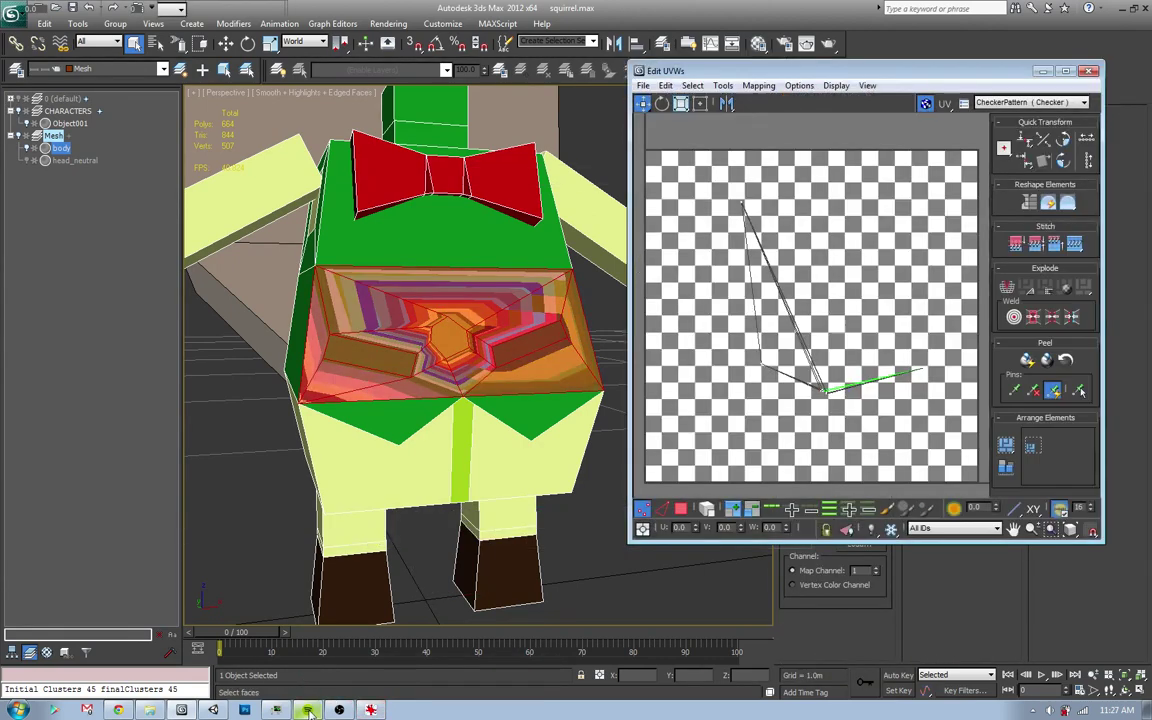
{"action": "left_click", "coordinate": [308, 710]}
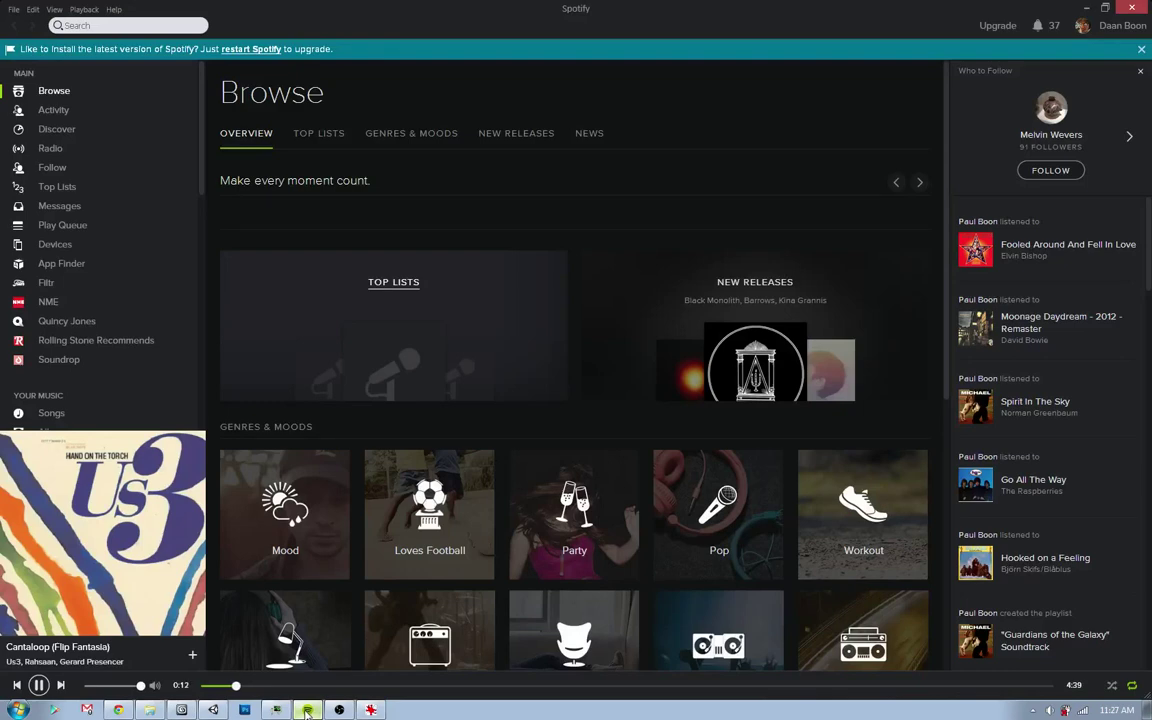
{"action": "left_click", "coordinate": [308, 710]}
- Show the colour palette texture and collapse the chest UV shell onto a palette cell
{"action": "left_click", "coordinate": [1030, 102]}
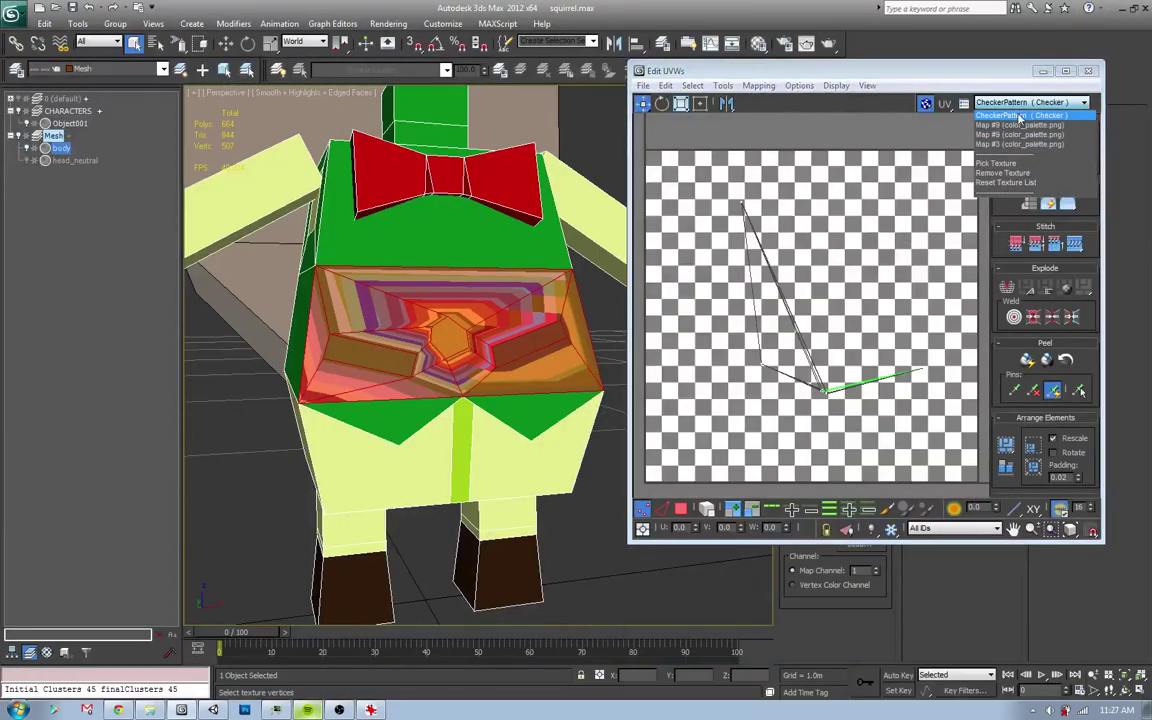
{"action": "left_click", "coordinate": [975, 131]}
{"action": "left_click", "coordinate": [700, 104]}
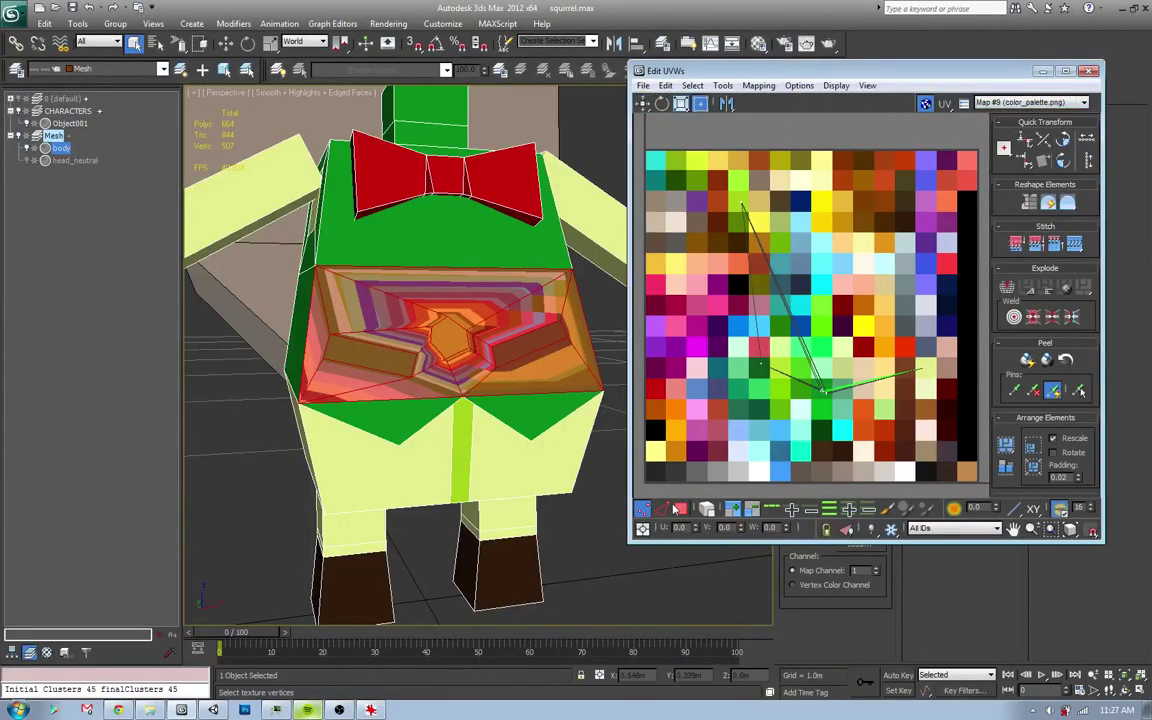
{"action": "left_click_drag", "start_coordinate": [935, 190], "coordinate": [741, 410]}
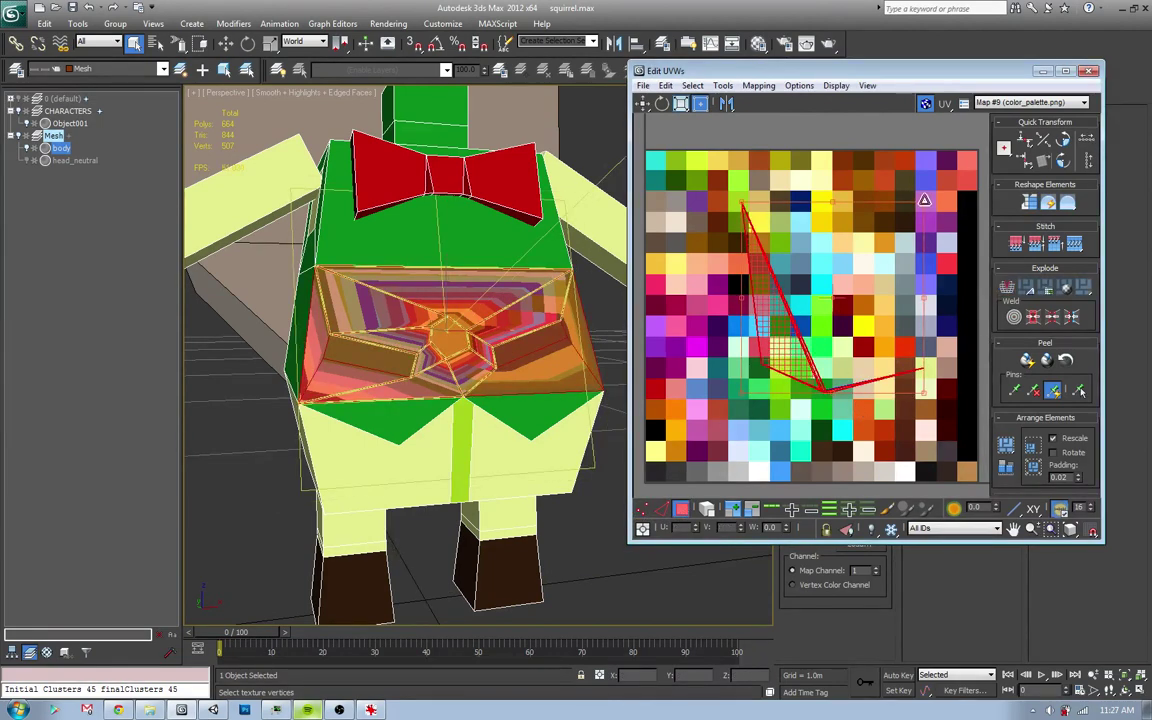
{"action": "mouse_move", "coordinate": [831, 182]}
{"action": "left_mouse_down"}
{"action": "mouse_move", "coordinate": [795, 384]}
{"action": "mouse_move", "coordinate": [940, 378]}
{"action": "left_mouse_up"}
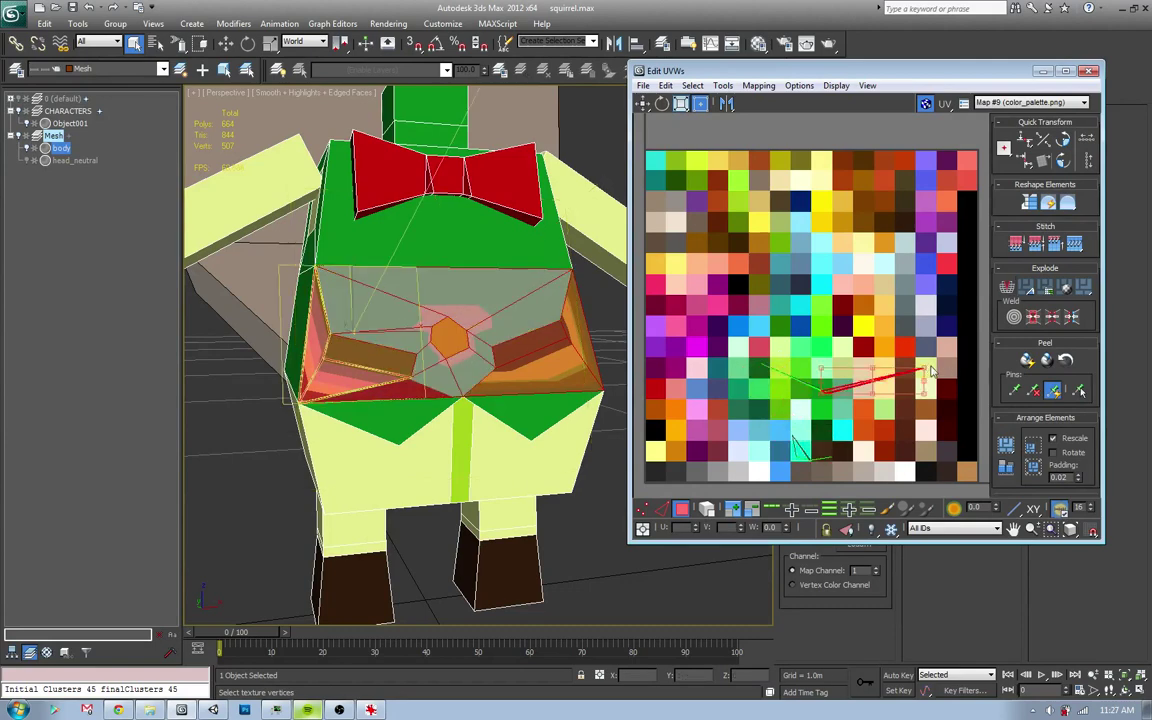
{"action": "left_click_drag", "start_coordinate": [923, 368], "coordinate": [805, 447]}
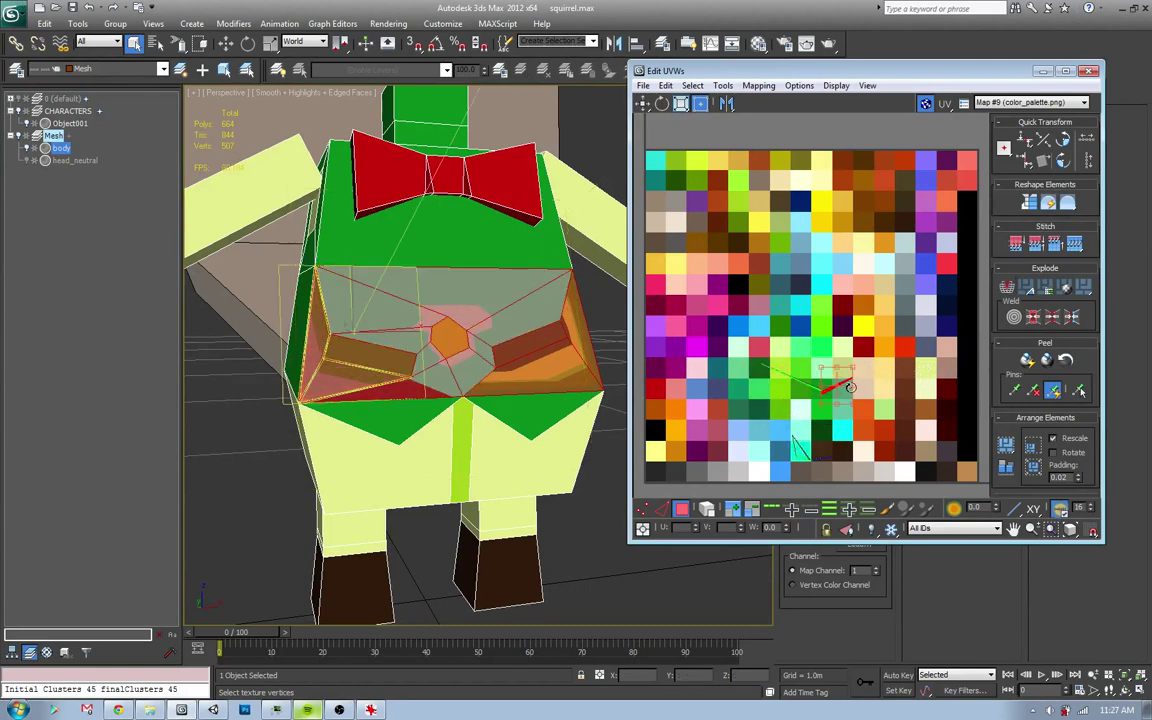
- Shrink the right chest shell and move the chest panel cluster onto a green cell
{"action": "left_click", "coordinate": [795, 381]}
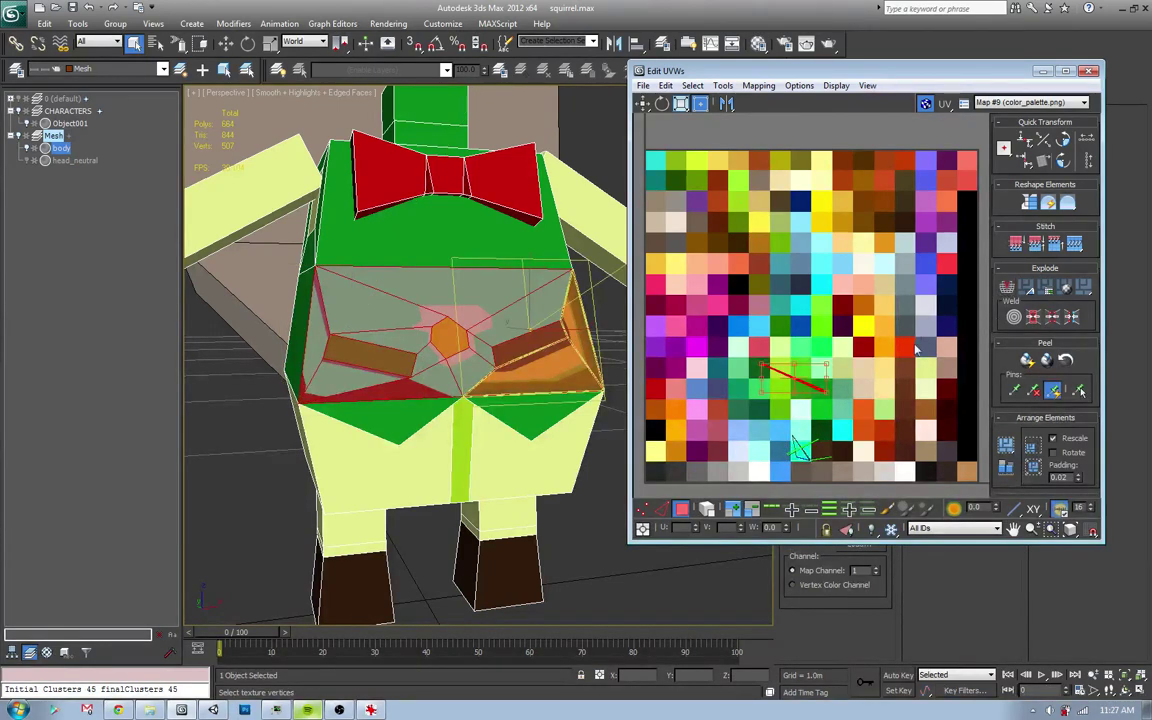
{"action": "left_click_drag", "start_coordinate": [761, 370], "coordinate": [781, 378]}
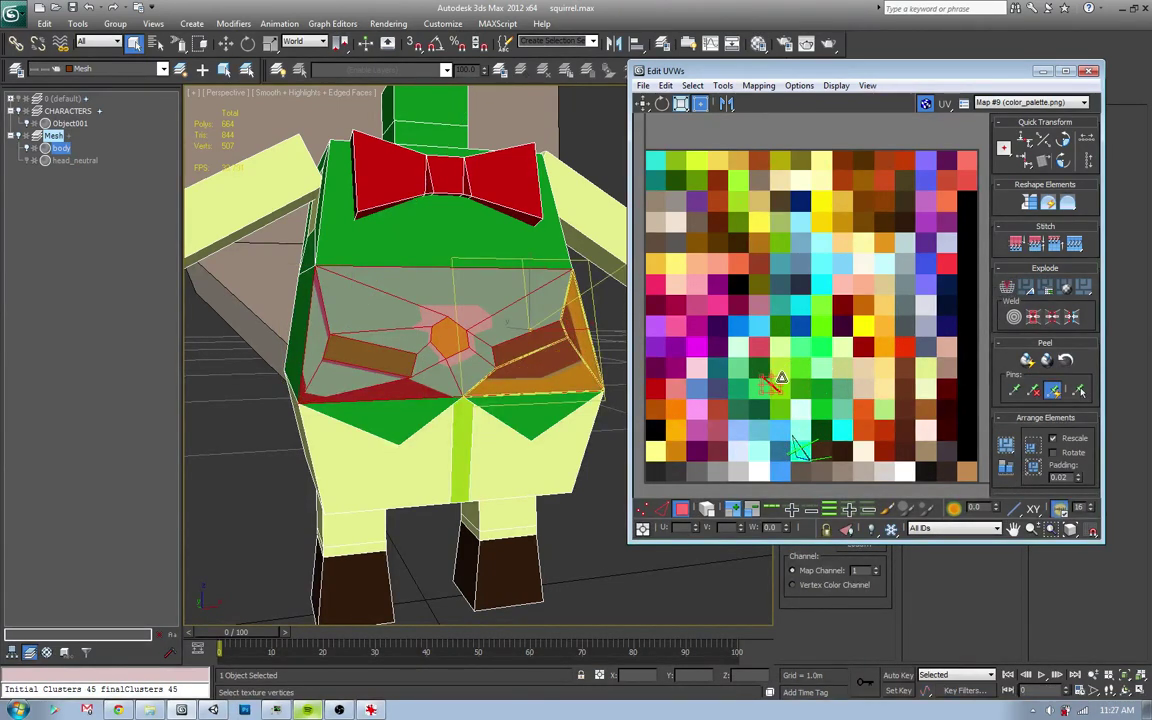
{"action": "left_click", "coordinate": [802, 447]}
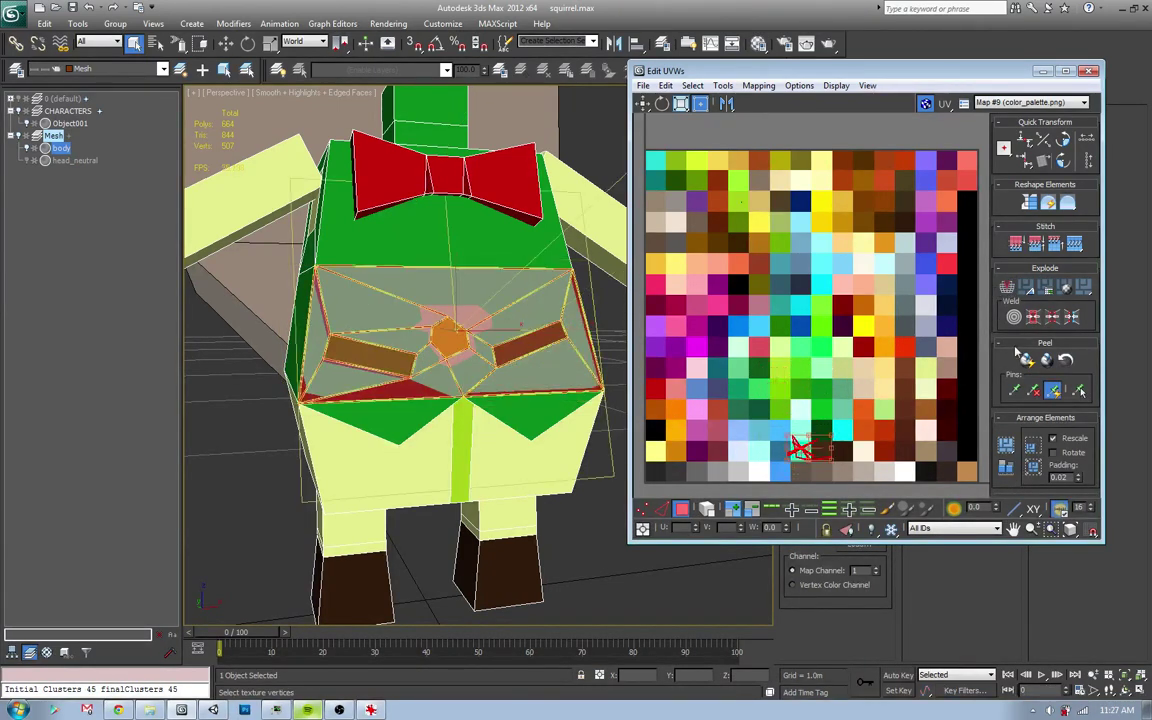
{"action": "left_click", "coordinate": [1050, 317]}
{"action": "left_click_drag", "start_coordinate": [820, 448], "coordinate": [822, 388]}
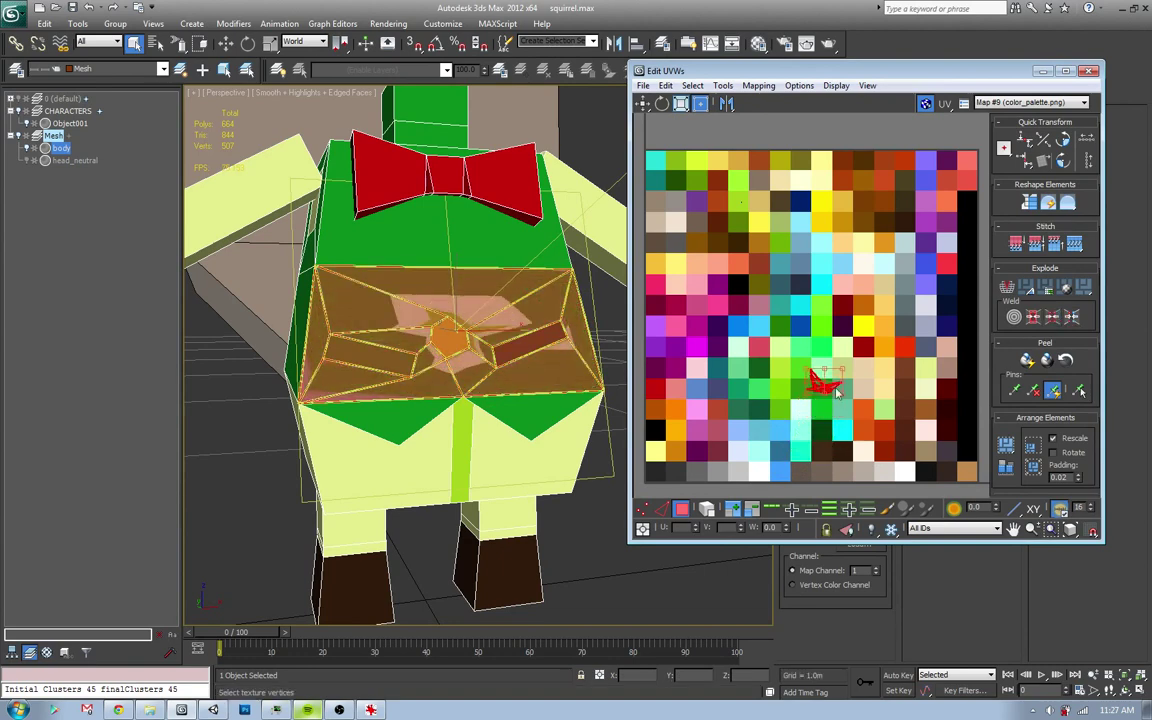
{"action": "scroll", "coordinate": [822, 388], "scroll_direction": "up", "scroll_amount": 2}
{"action": "scroll", "coordinate": [815, 390], "scroll_direction": "up", "scroll_amount": 3}
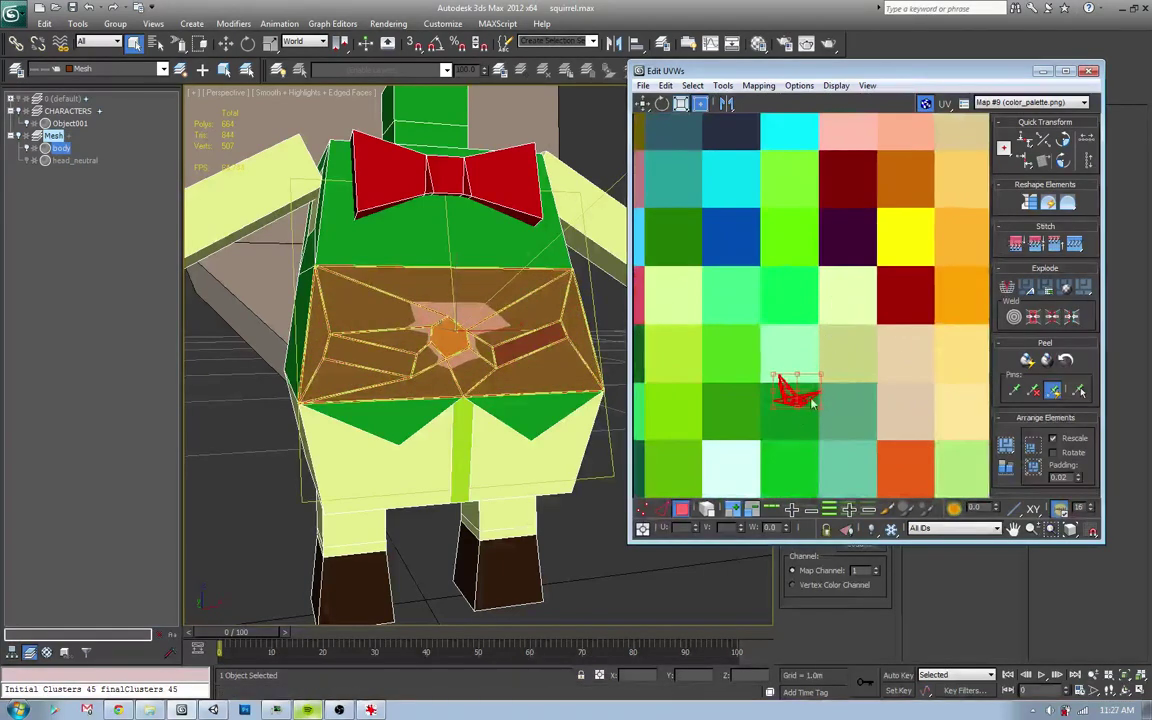
{"action": "left_click_drag", "start_coordinate": [790, 392], "coordinate": [795, 412]}
- Move the right chest rectangle's UVs onto the dark-green cell, then select the left rectangle
{"action": "left_click", "coordinate": [373, 359]}
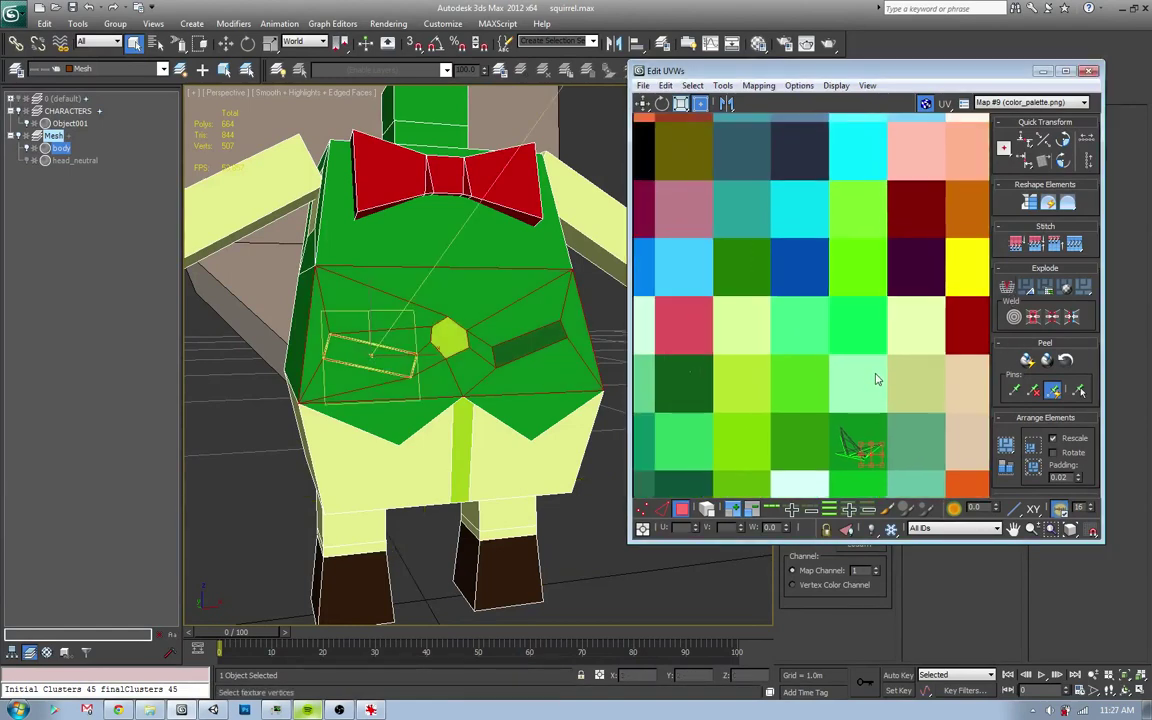
{"action": "scroll", "coordinate": [900, 350], "scroll_direction": "down", "scroll_amount": 1}
{"action": "middle_click_drag", "start_coordinate": [900, 350], "coordinate": [716, 383]}
{"action": "left_click", "coordinate": [705, 380]}
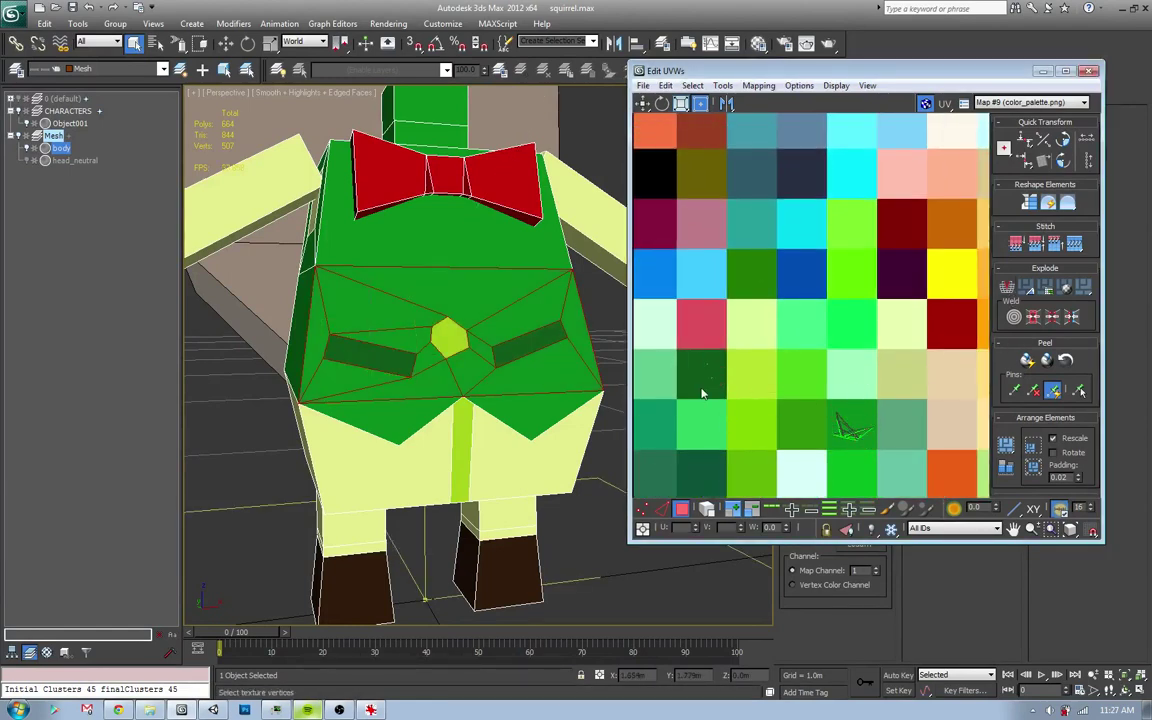
{"action": "left_click_drag", "start_coordinate": [706, 380], "coordinate": [701, 330]}
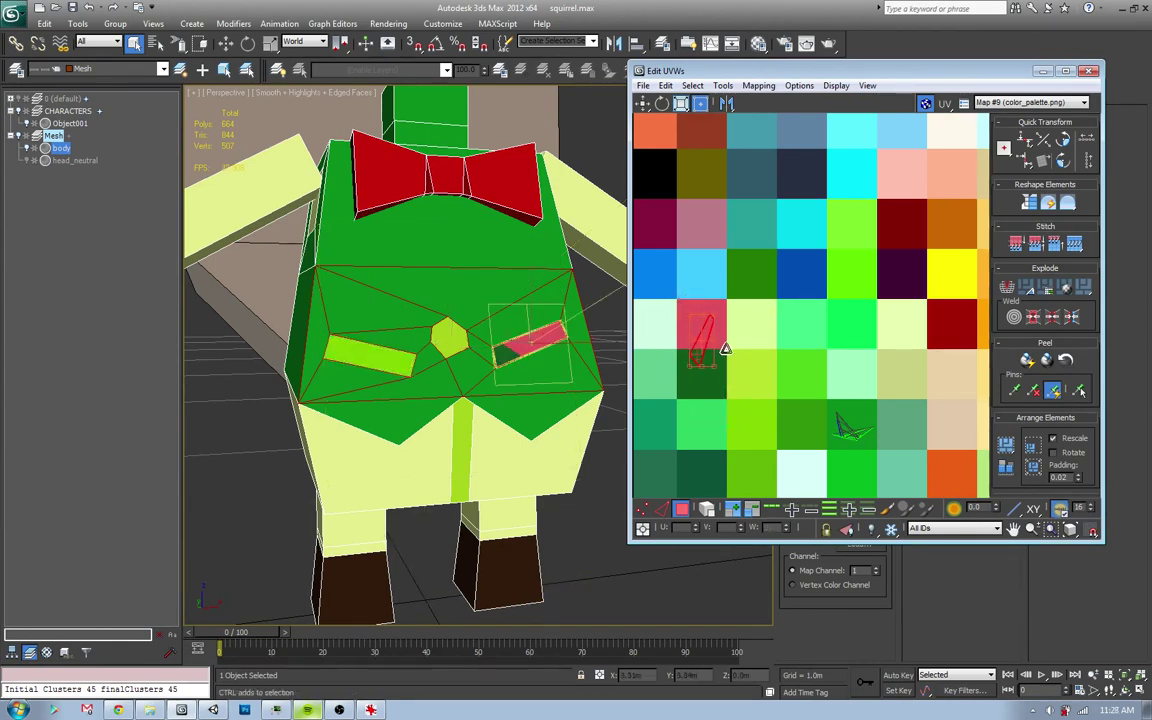
{"action": "mouse_move", "coordinate": [701, 330]}
{"action": "left_mouse_down"}
{"action": "mouse_move", "coordinate": [701, 372]}
{"action": "mouse_move", "coordinate": [731, 389]}
{"action": "mouse_move", "coordinate": [743, 339]}
{"action": "mouse_move", "coordinate": [757, 379]}
{"action": "left_mouse_up"}
{"action": "left_click", "coordinate": [658, 390]}
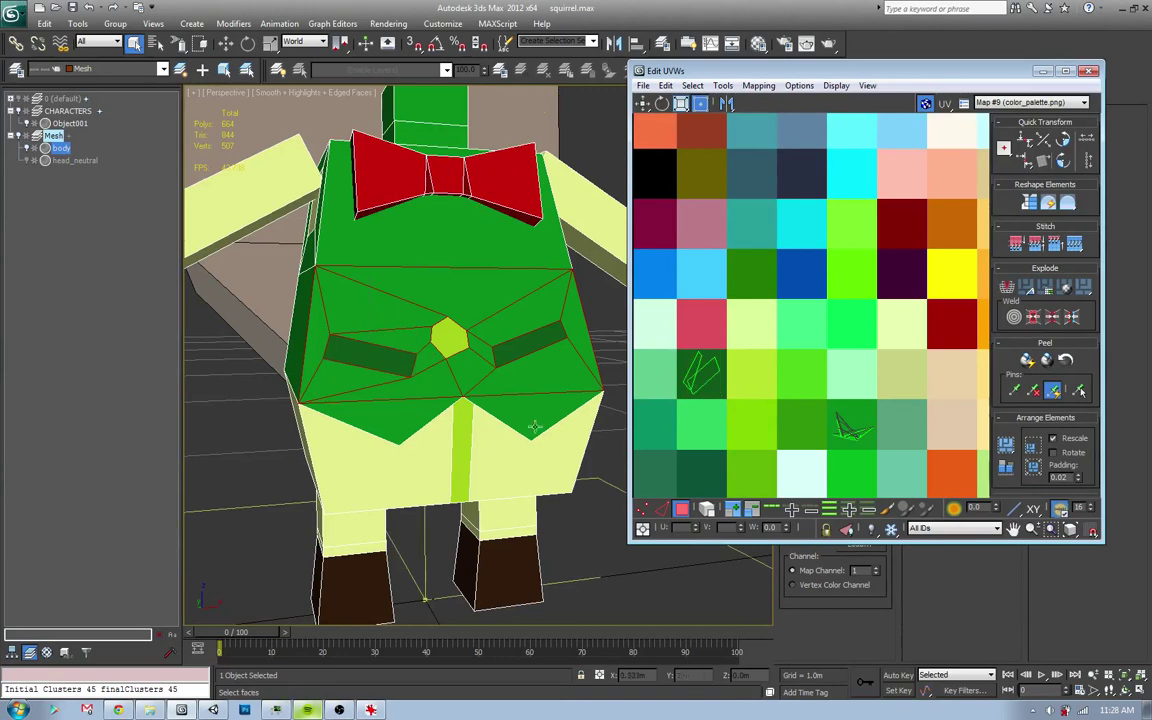
{"action": "scroll", "coordinate": [466, 368], "scroll_direction": "down", "scroll_amount": 5}
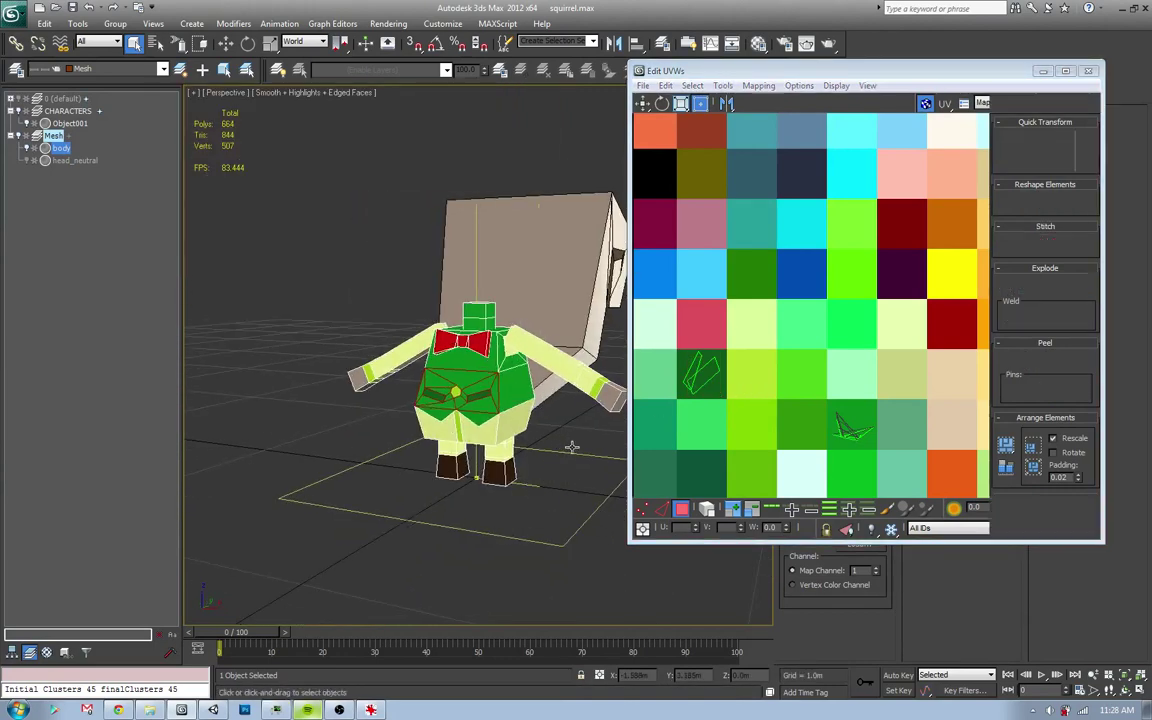
- Close the UV editor and reselect the squirrel body in Polygon mode
{"action": "left_click", "coordinate": [527, 472]}
{"action": "middle_click_drag", "start_coordinate": [527, 472], "coordinate": [480, 386], "text": "alt"}
{"action": "left_click", "coordinate": [480, 386]}
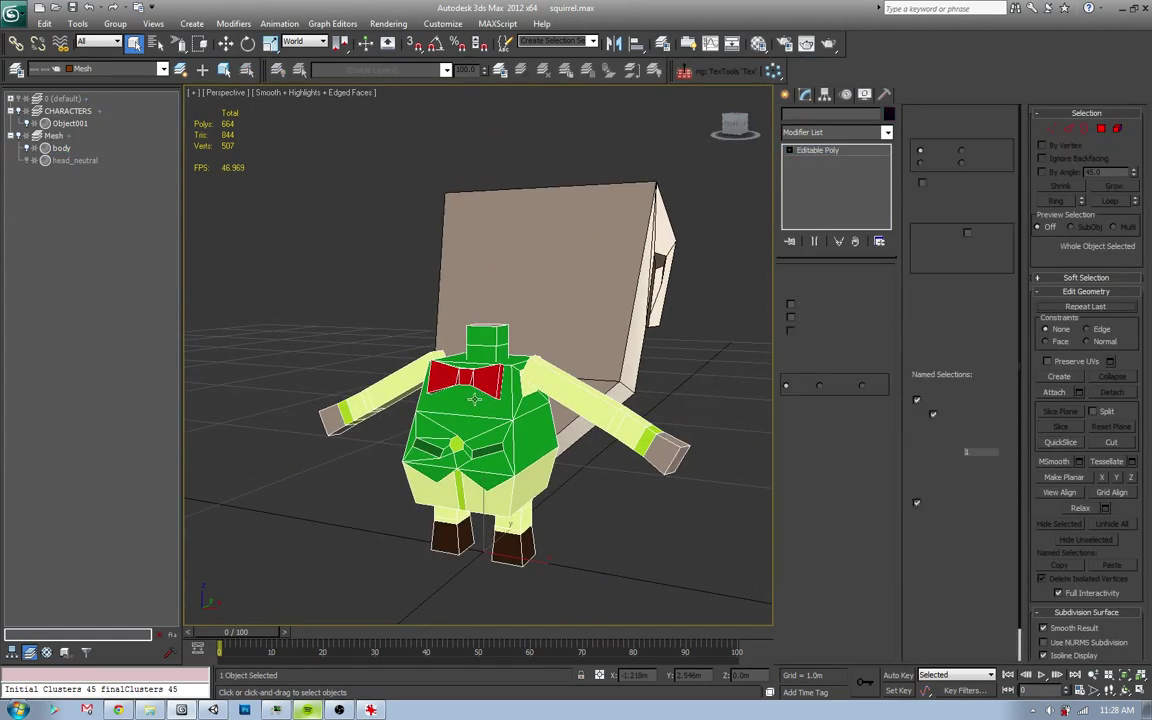
{"action": "key", "text": "4"}
{"action": "middle_click_drag", "start_coordinate": [480, 386], "coordinate": [551, 432], "text": "alt"}
{"action": "key", "text": "w"}
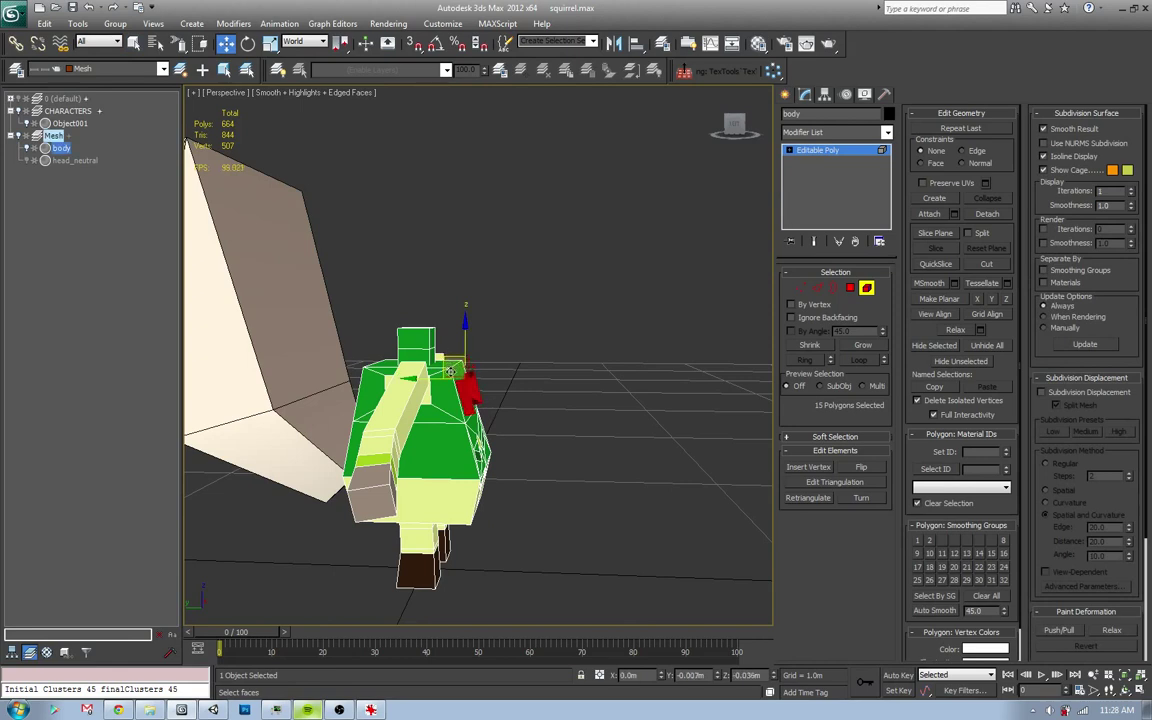
{"action": "left_click", "coordinate": [451, 372], "text": "ctrl"}
{"action": "left_click", "coordinate": [511, 383]}
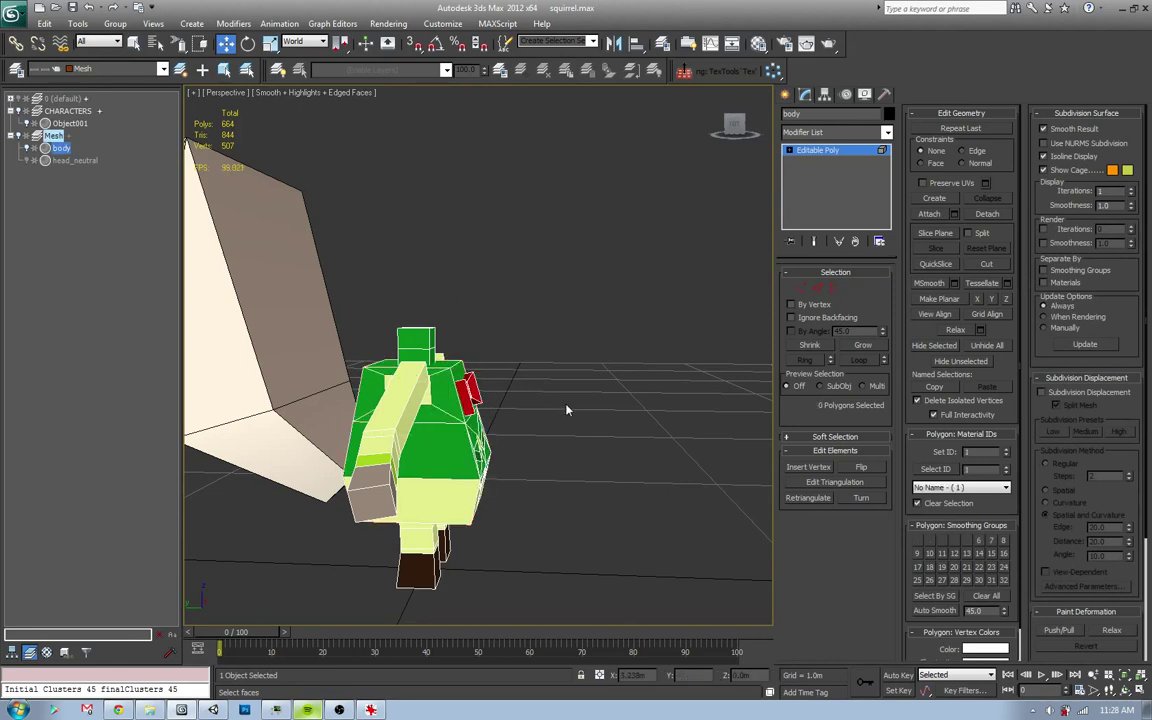
{"action": "middle_click_drag", "start_coordinate": [508, 363], "coordinate": [467, 425], "text": "alt"}
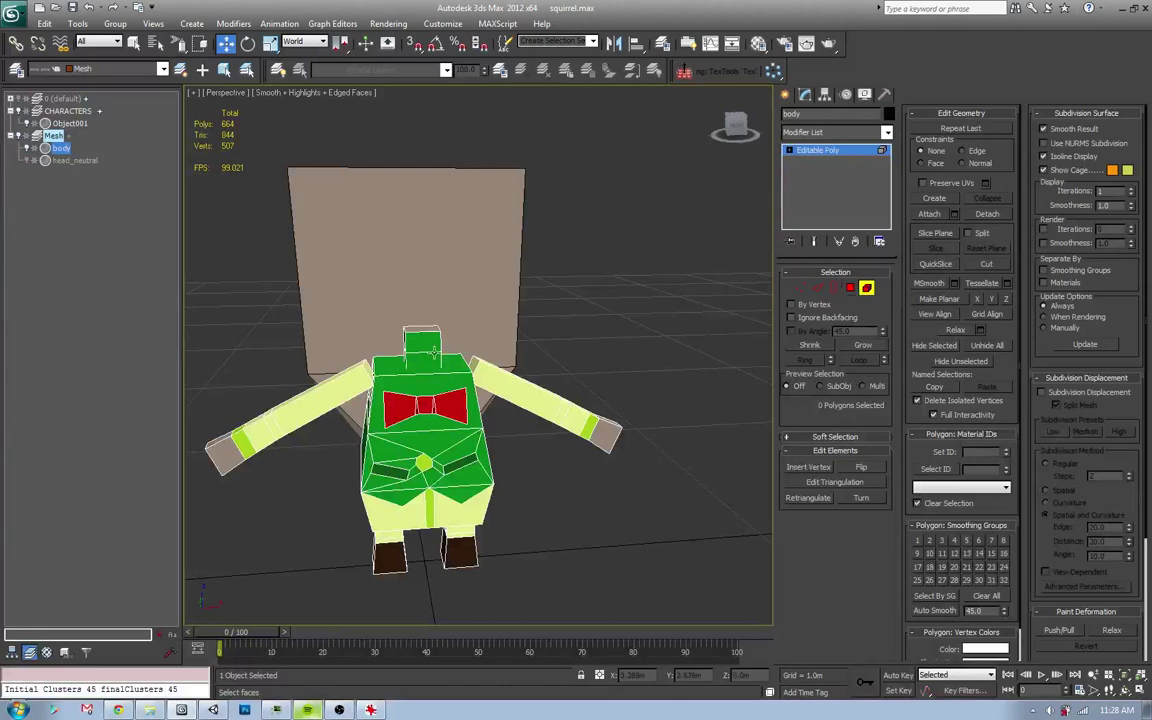
- Unwrap the top block and place its UVs on a grey cell of color_palette.png
{"action": "left_click", "coordinate": [421, 342]}
{"action": "left_click", "coordinate": [886, 132]}
{"action": "scroll", "coordinate": [835, 400], "scroll_direction": "down", "scroll_amount": 5}
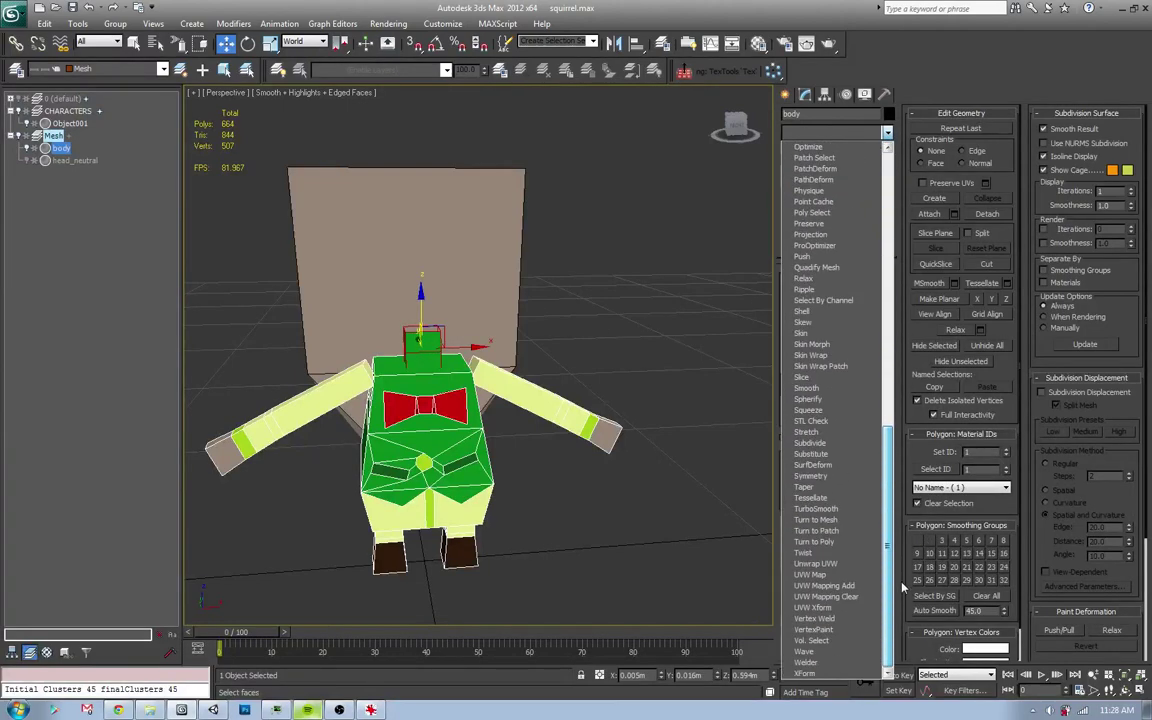
{"action": "left_click", "coordinate": [830, 630]}
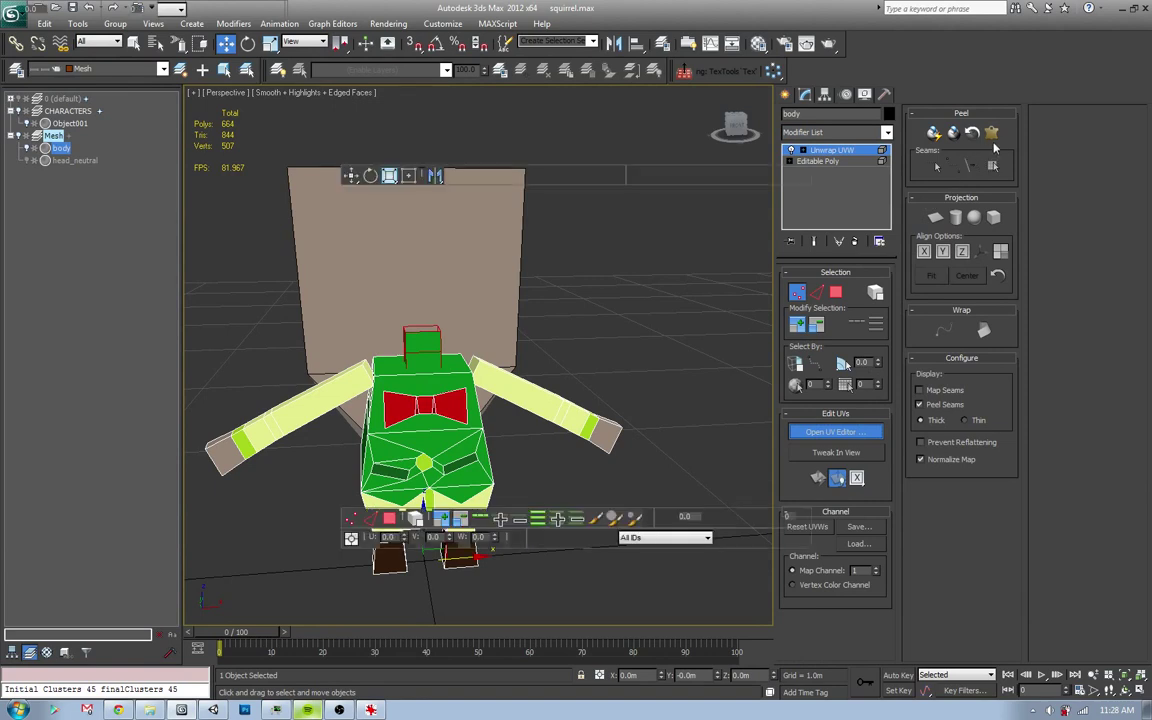
{"action": "left_click", "coordinate": [1030, 102]}
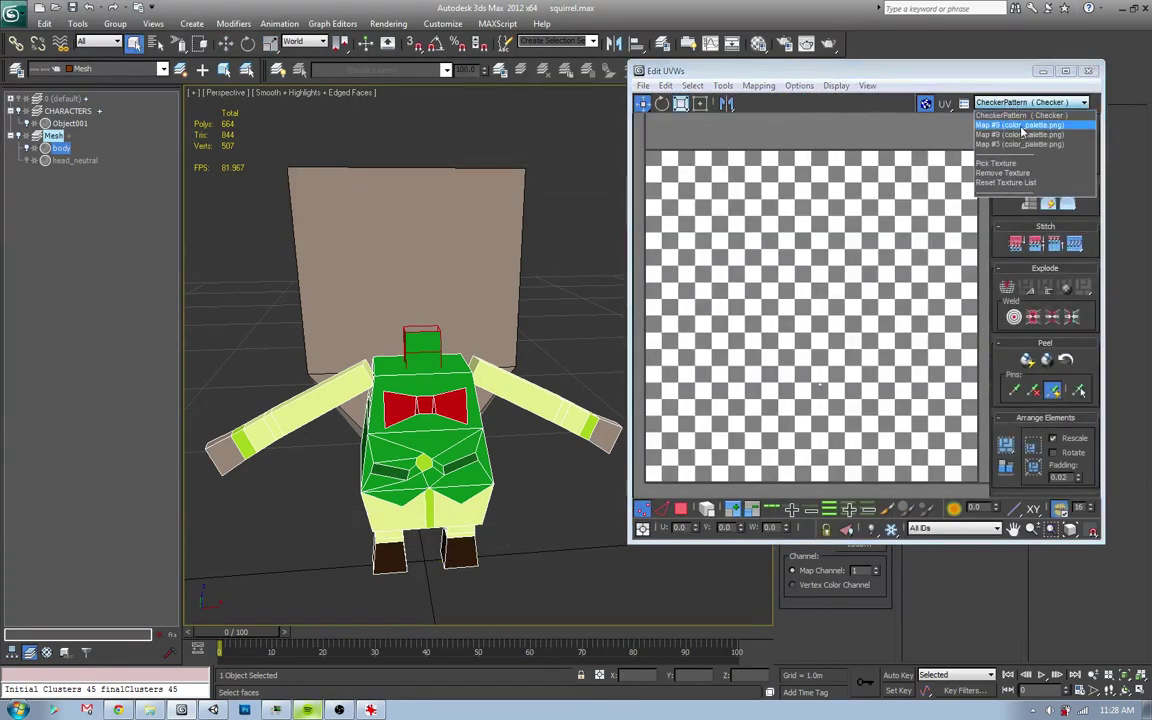
{"action": "left_click", "coordinate": [930, 116]}
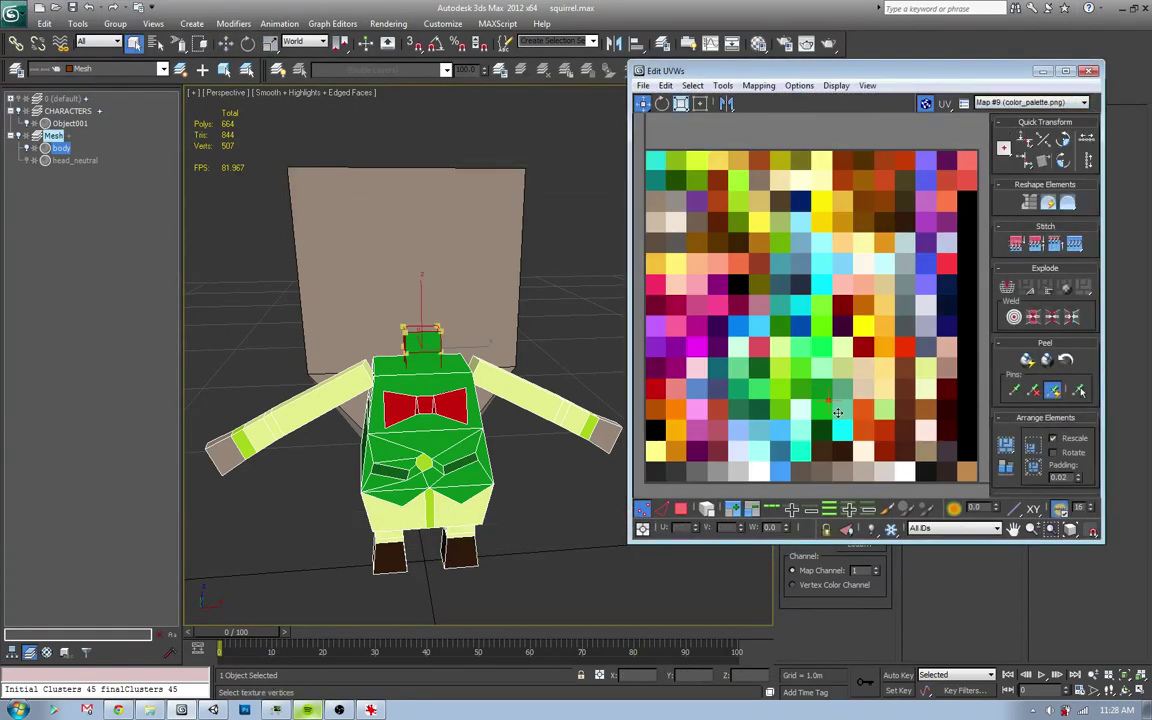
{"action": "left_click", "coordinate": [790, 422]}
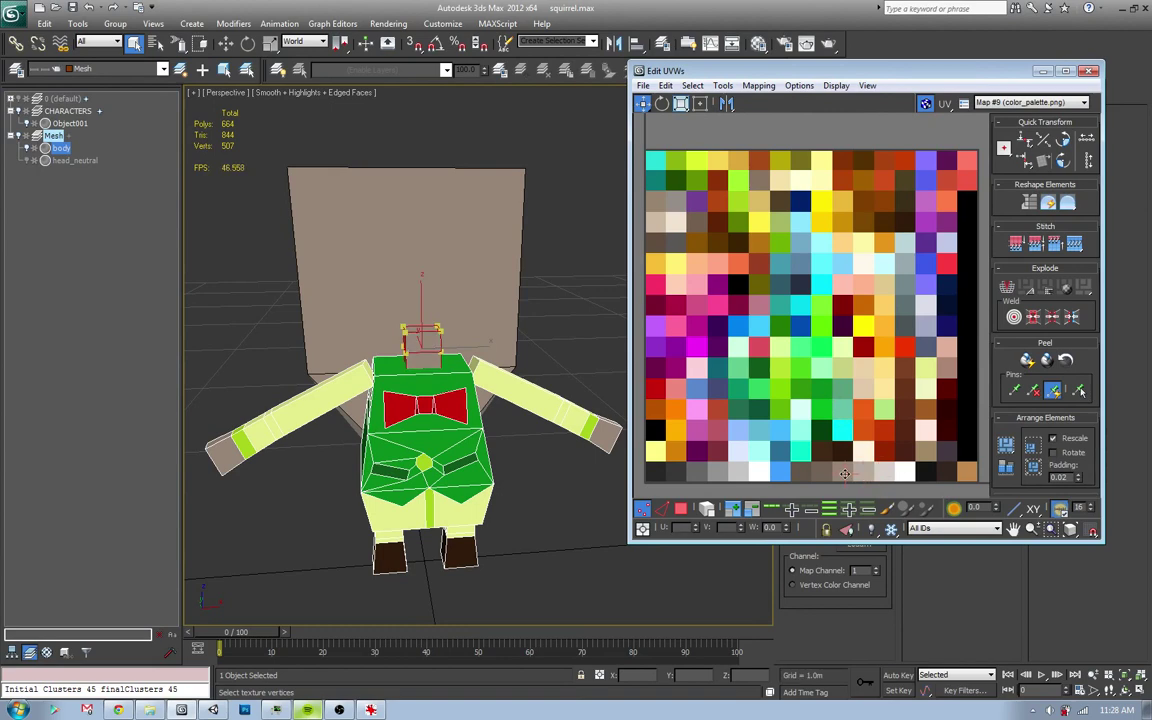
{"action": "left_click", "coordinate": [843, 474]}
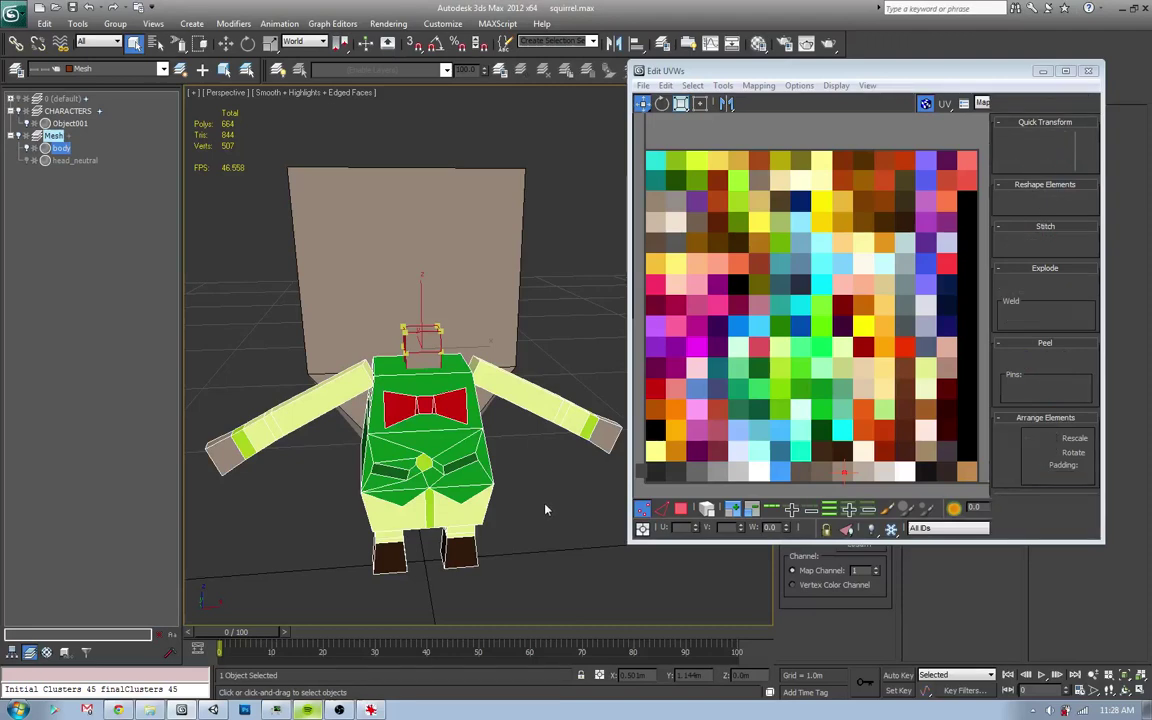
{"action": "middle_click_drag", "start_coordinate": [477, 451], "coordinate": [813, 331], "text": "alt"}
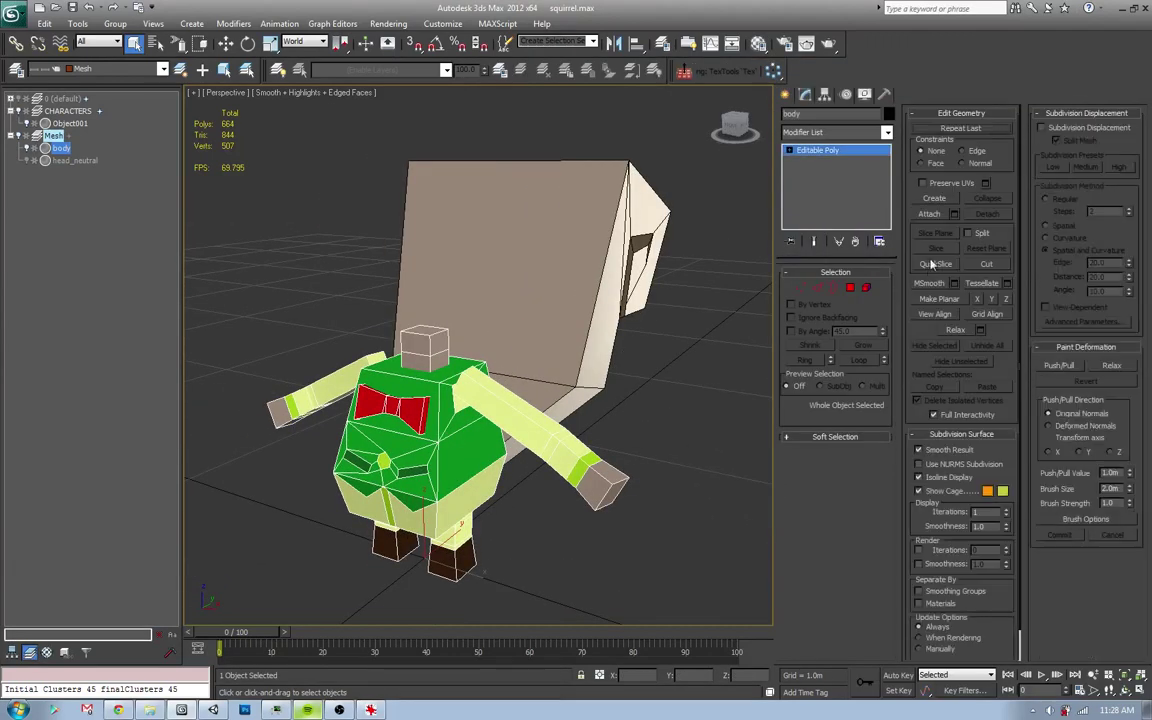
- Attach the large box to the body with matched material IDs
{"action": "left_click", "coordinate": [930, 214]}
{"action": "left_click", "coordinate": [552, 260]}
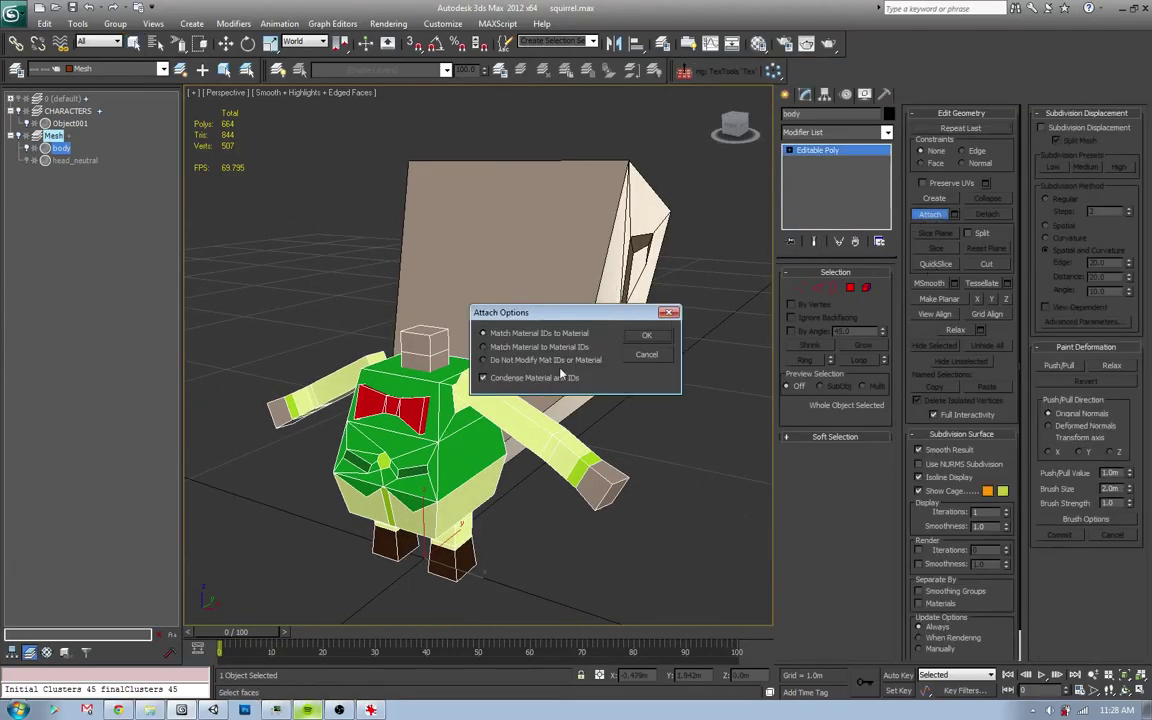
{"action": "left_click", "coordinate": [646, 335]}
{"action": "key", "text": "w"}
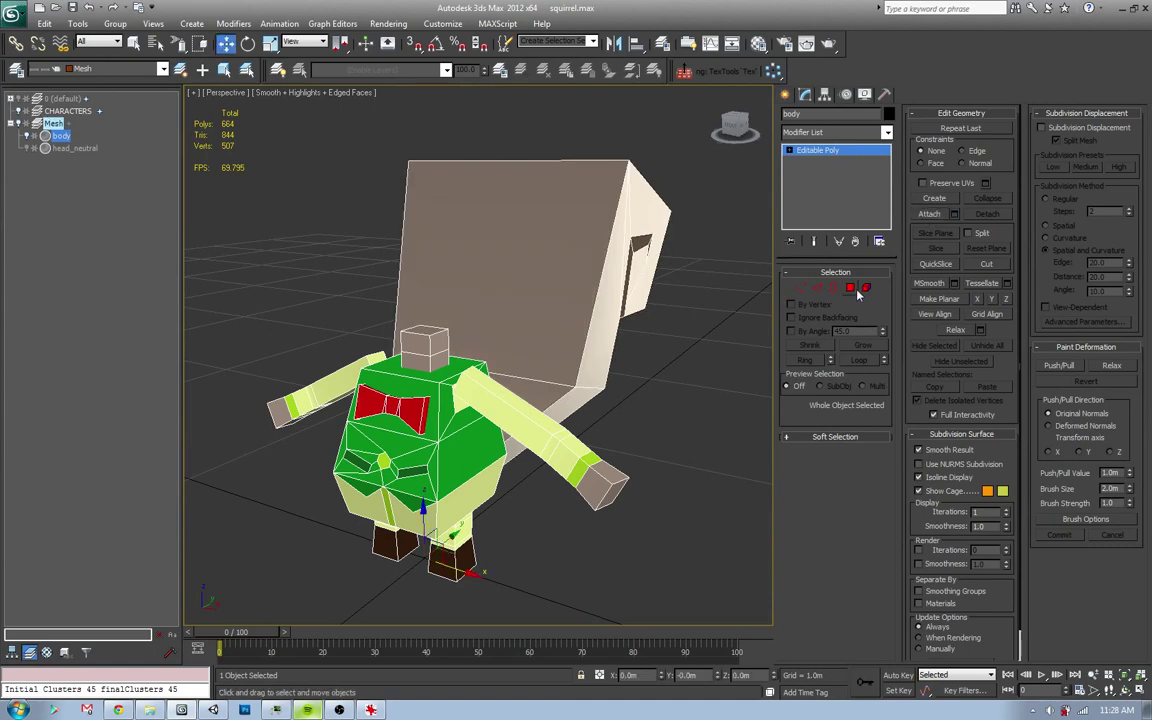
- Set every body polygon to material ID 1 and auto-smooth them
{"action": "key", "text": "4"}
{"action": "key", "text": "ctrl+a"}
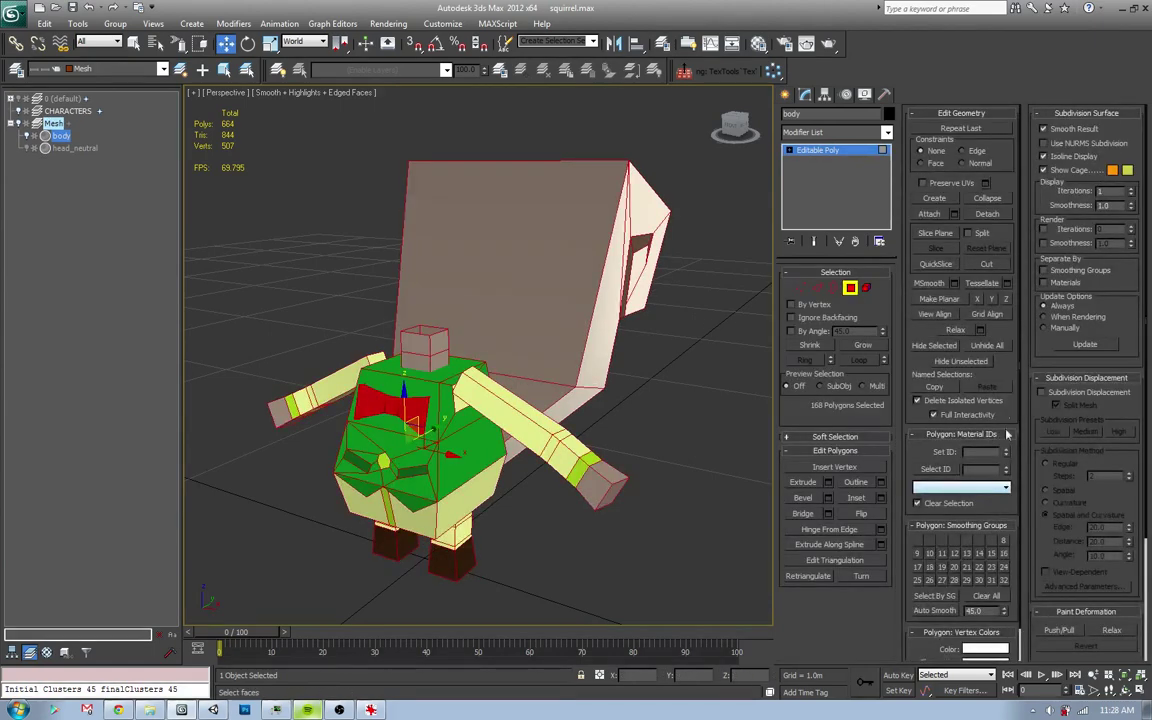
{"action": "left_click", "coordinate": [1006, 455]}
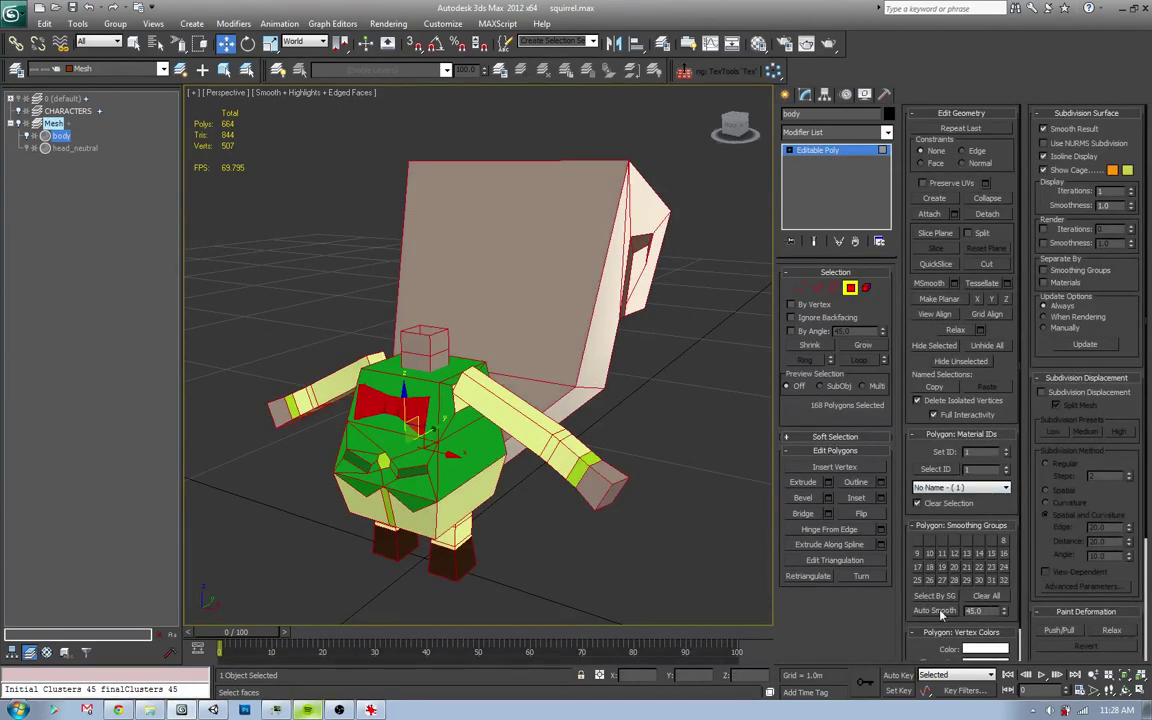
{"action": "left_click", "coordinate": [936, 611]}
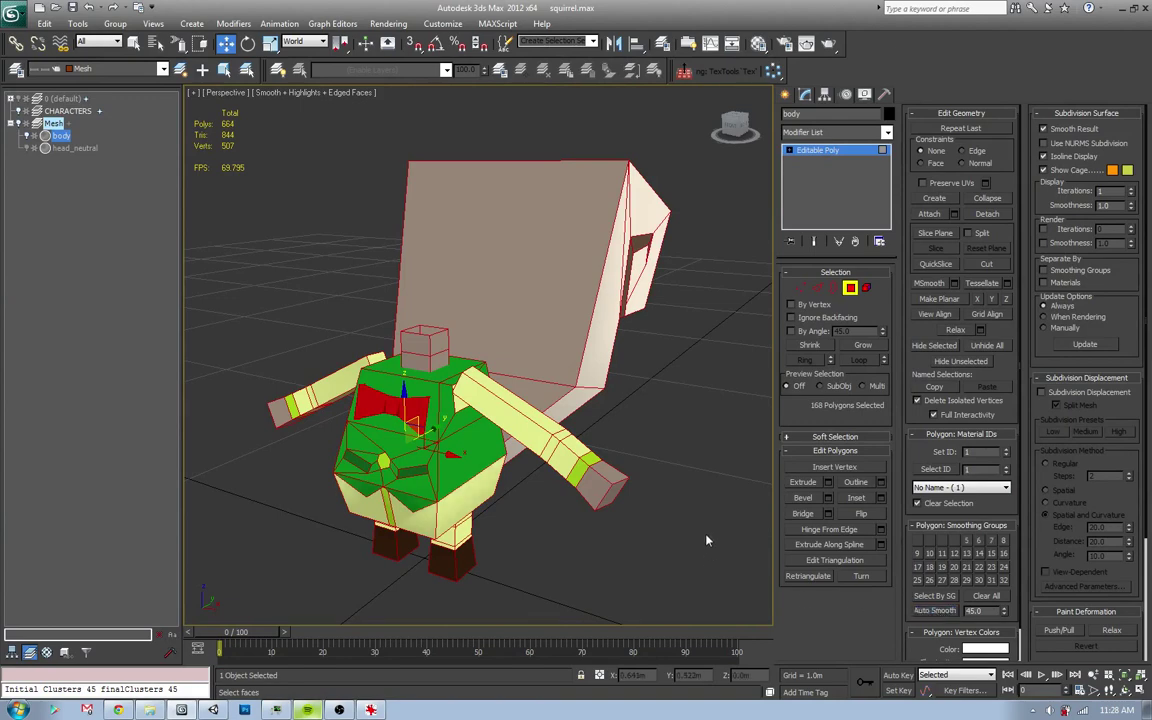
{"action": "key", "text": "1"}
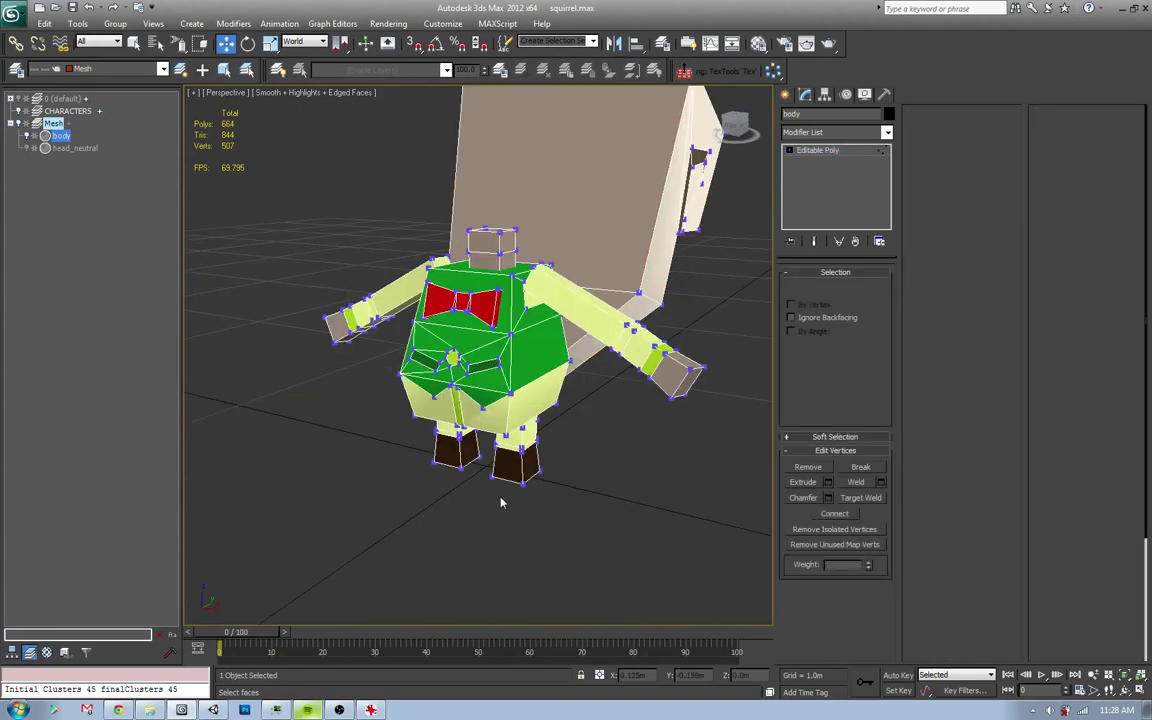
{"action": "scroll", "coordinate": [519, 476], "scroll_direction": "up", "scroll_amount": 3}
{"action": "scroll", "coordinate": [519, 476], "scroll_direction": "up", "scroll_amount": 2}
{"action": "scroll", "coordinate": [519, 476], "scroll_direction": "up", "scroll_amount": 2}
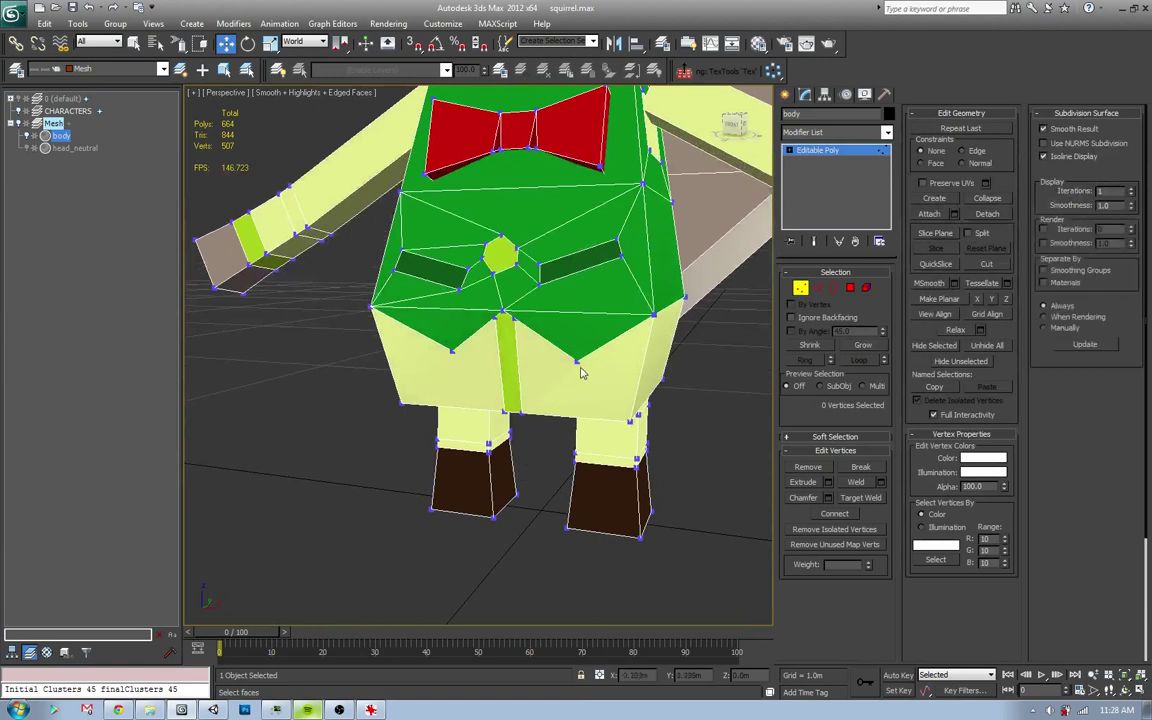
- Flip the vest's triangle diagonals and connect the hem vertices with new edges
{"action": "key", "text": "2"}
{"action": "left_click", "coordinate": [861, 597]}
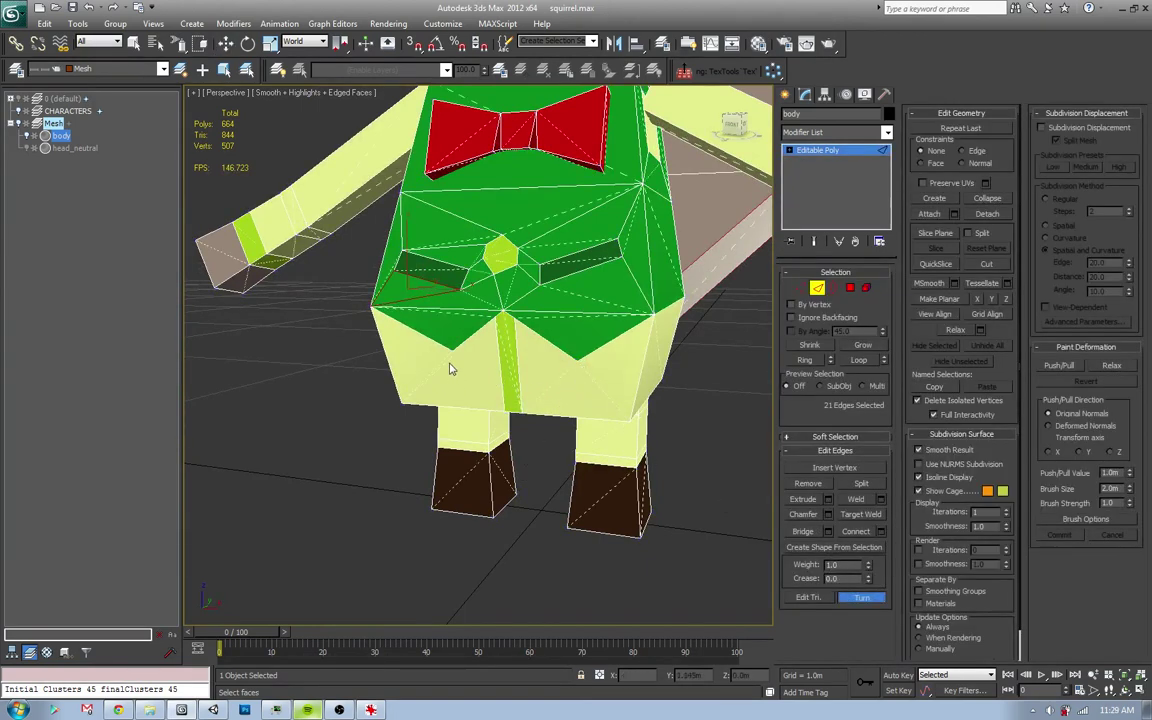
{"action": "key", "text": "1"}
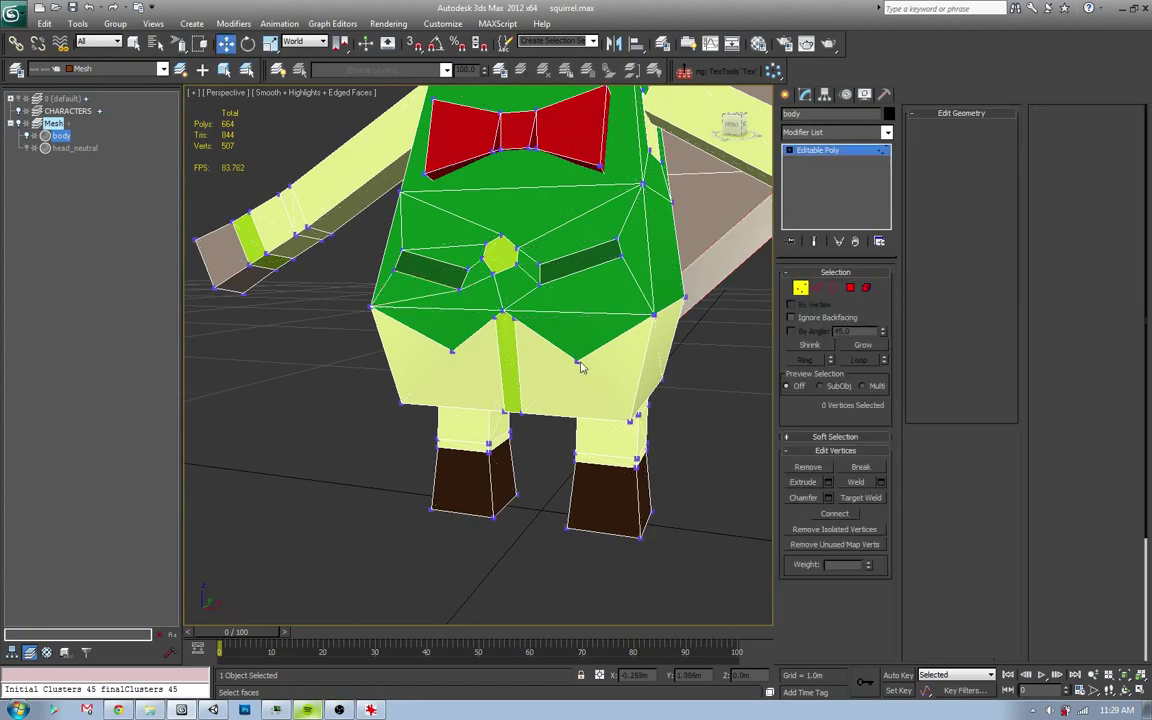
{"action": "left_click", "coordinate": [580, 365]}
{"action": "left_click", "coordinate": [518, 412], "text": "ctrl"}
{"action": "left_click", "coordinate": [630, 418], "text": "ctrl"}
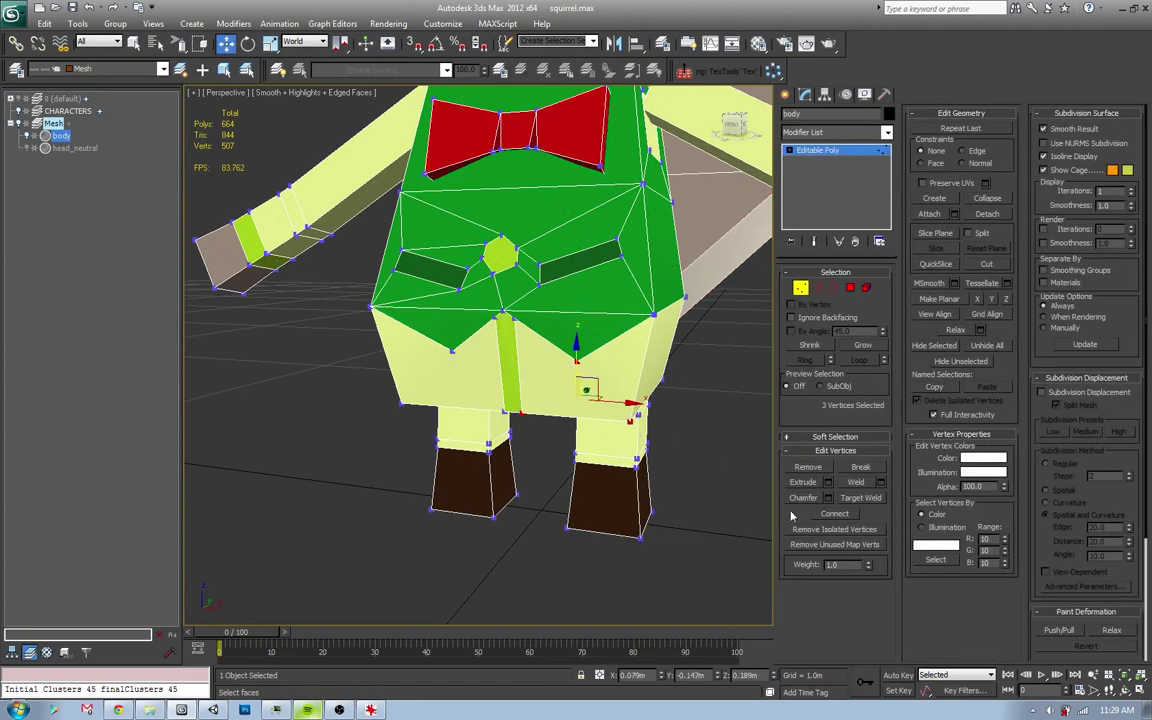
{"action": "left_click", "coordinate": [400, 403]}
{"action": "left_click", "coordinate": [451, 351], "text": "ctrl"}
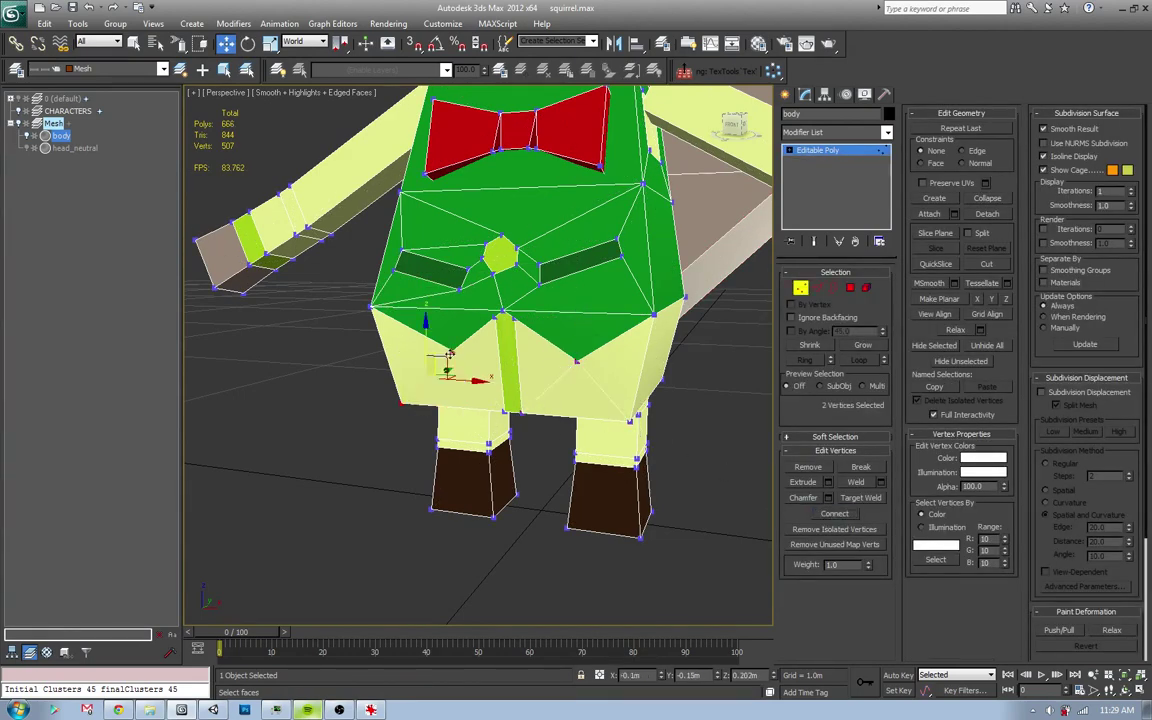
{"action": "left_click", "coordinate": [501, 409], "text": "ctrl"}
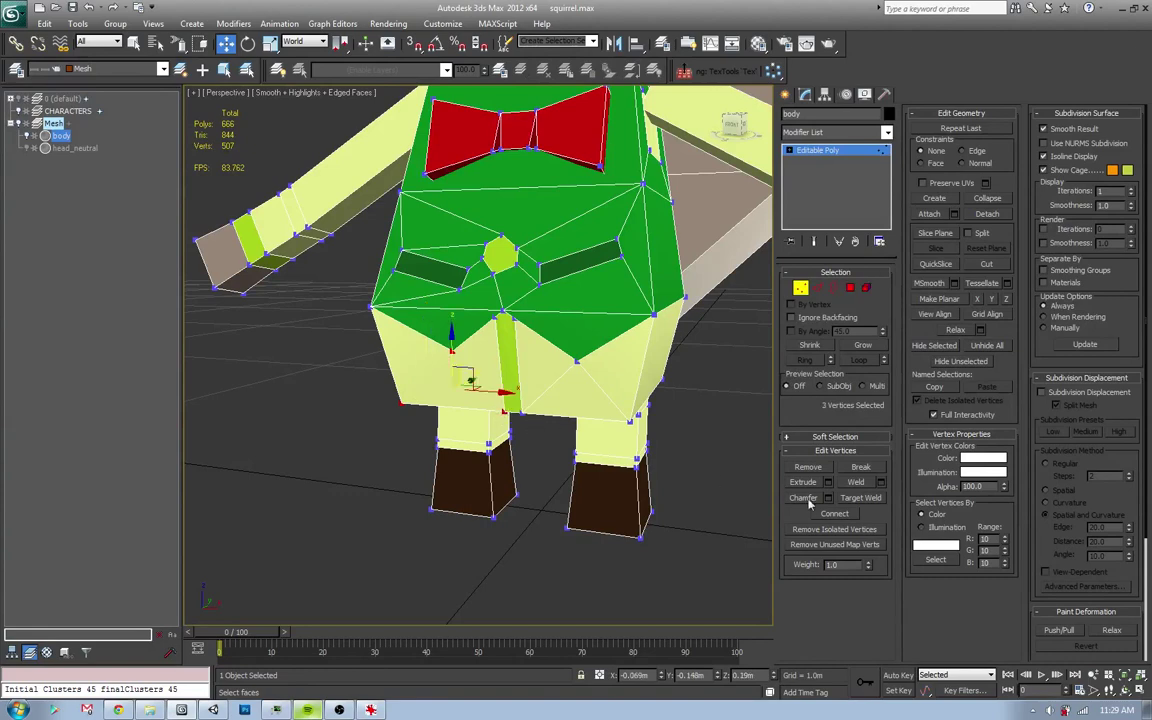
{"action": "left_click", "coordinate": [502, 328]}
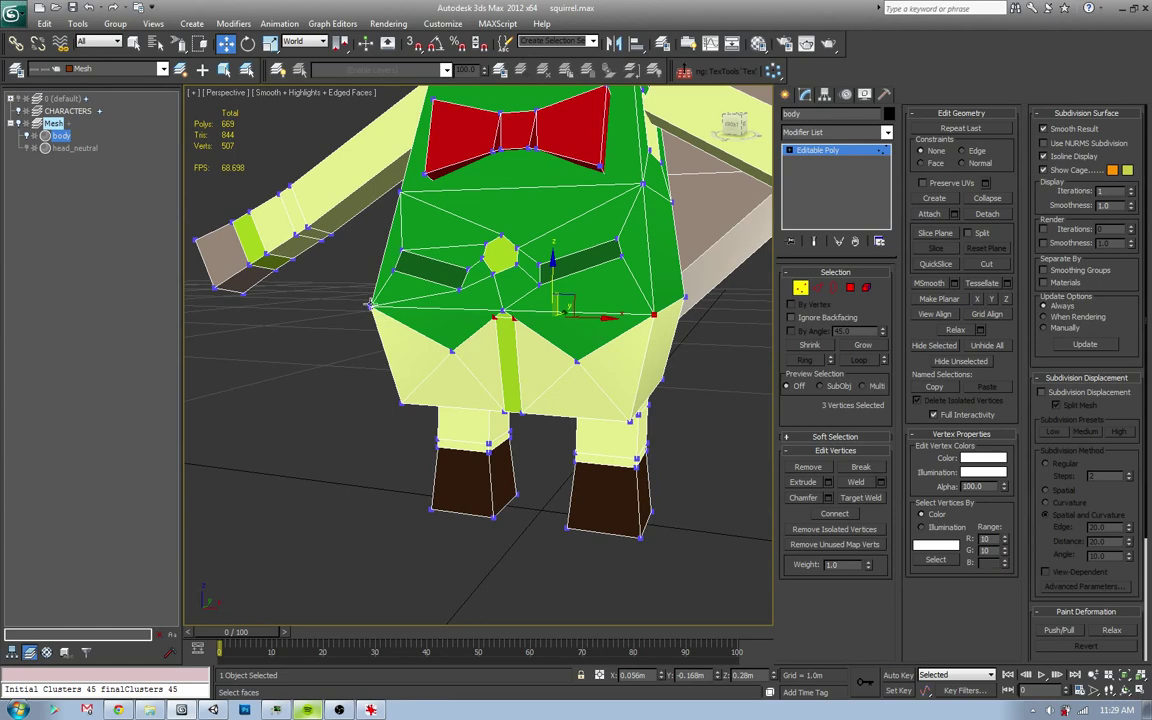
{"action": "left_click", "coordinate": [371, 302], "text": "ctrl"}
{"action": "left_click", "coordinate": [845, 516]}
- Exit vertex editing, deselect the body and switch the viewport to wireframe
{"action": "middle_click_drag", "start_coordinate": [689, 468], "coordinate": [645, 453], "text": "alt"}
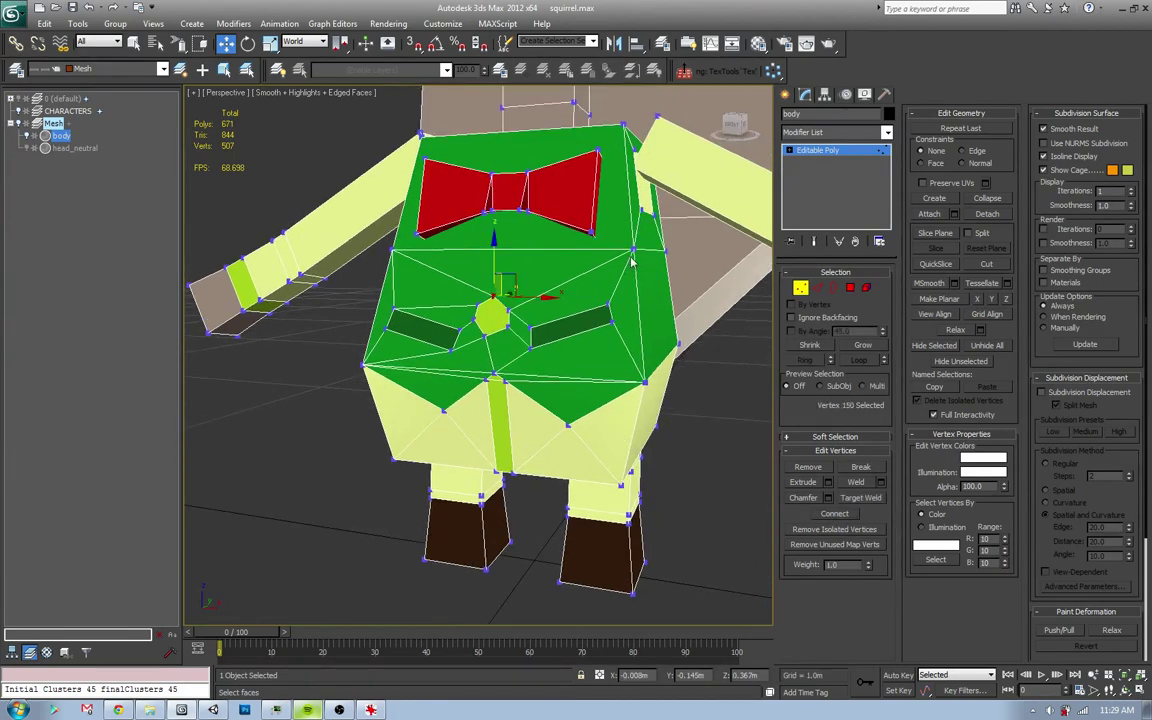
{"action": "middle_click_drag", "start_coordinate": [665, 392], "coordinate": [627, 443], "text": "alt"}
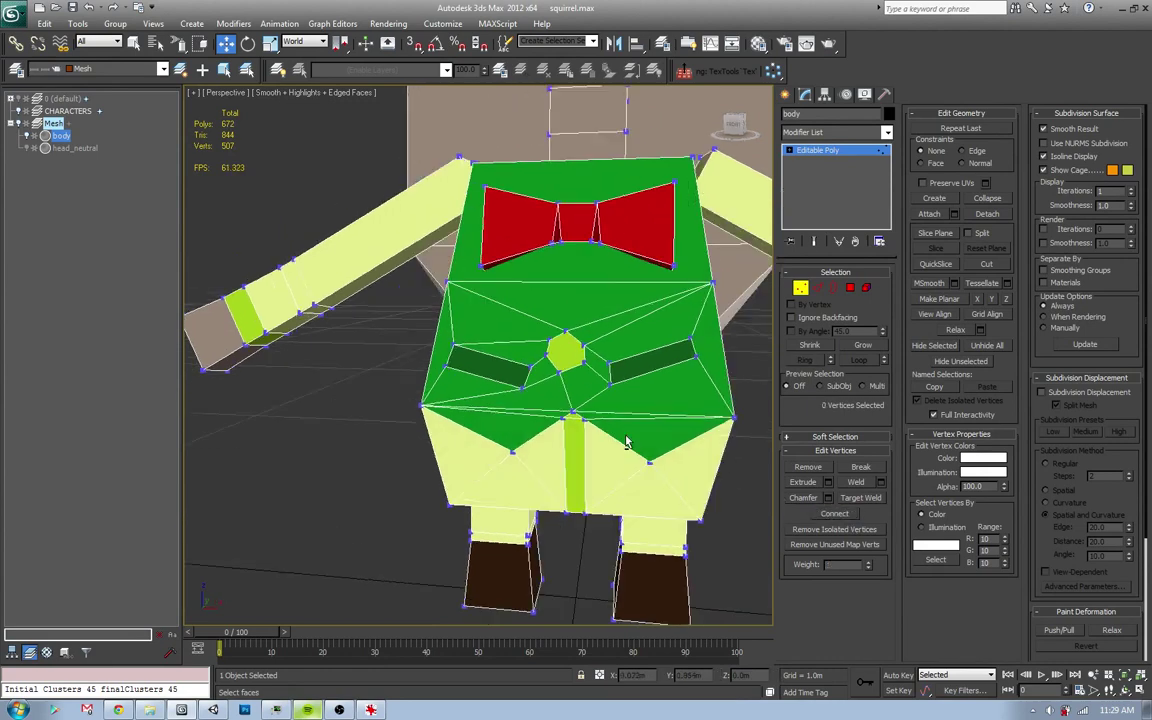
{"action": "key", "text": "q"}
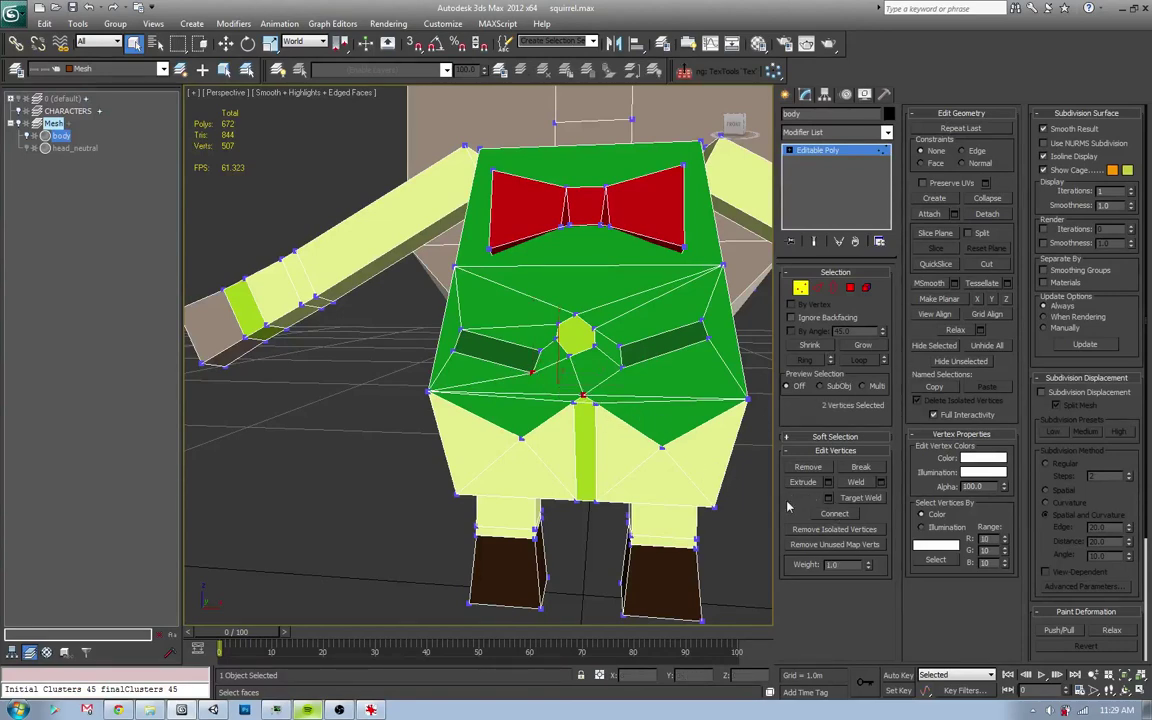
{"action": "left_click", "coordinate": [741, 476]}
{"action": "mouse_move", "coordinate": [741, 476]}
{"action": "middle_mouse_down", "text": "alt"}
{"action": "mouse_move", "coordinate": [637, 465]}
{"action": "mouse_move", "coordinate": [649, 473]}
{"action": "middle_mouse_up", "text": "alt"}
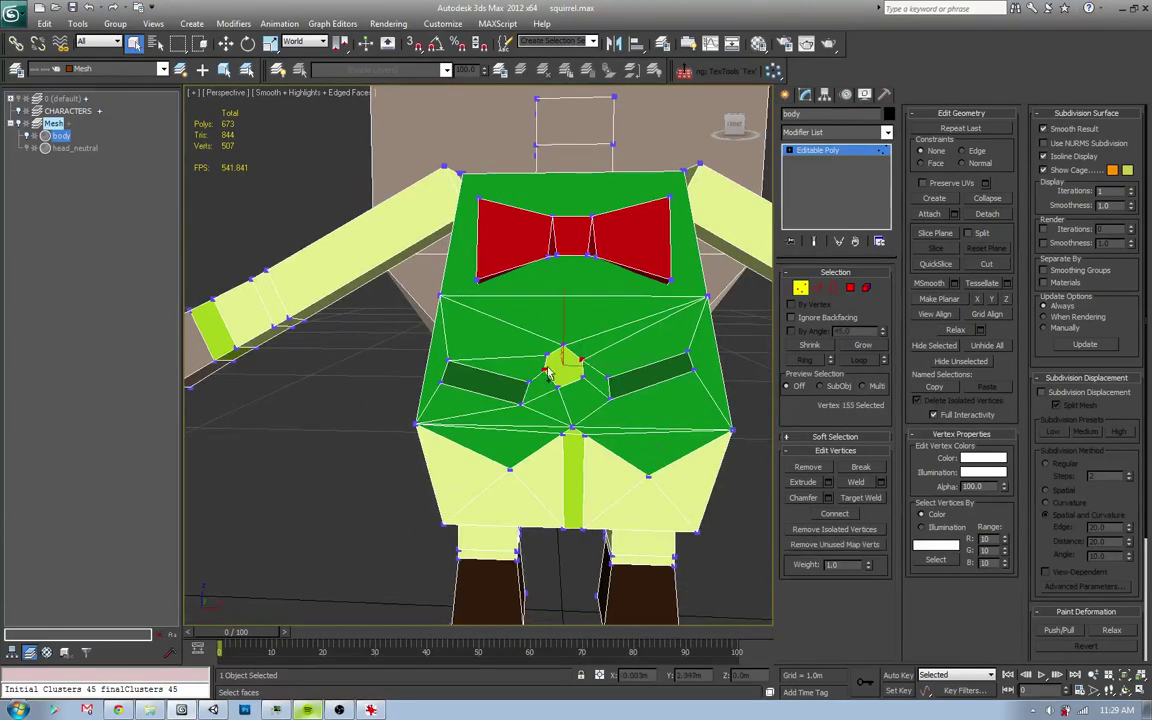
{"action": "left_click", "coordinate": [801, 288]}
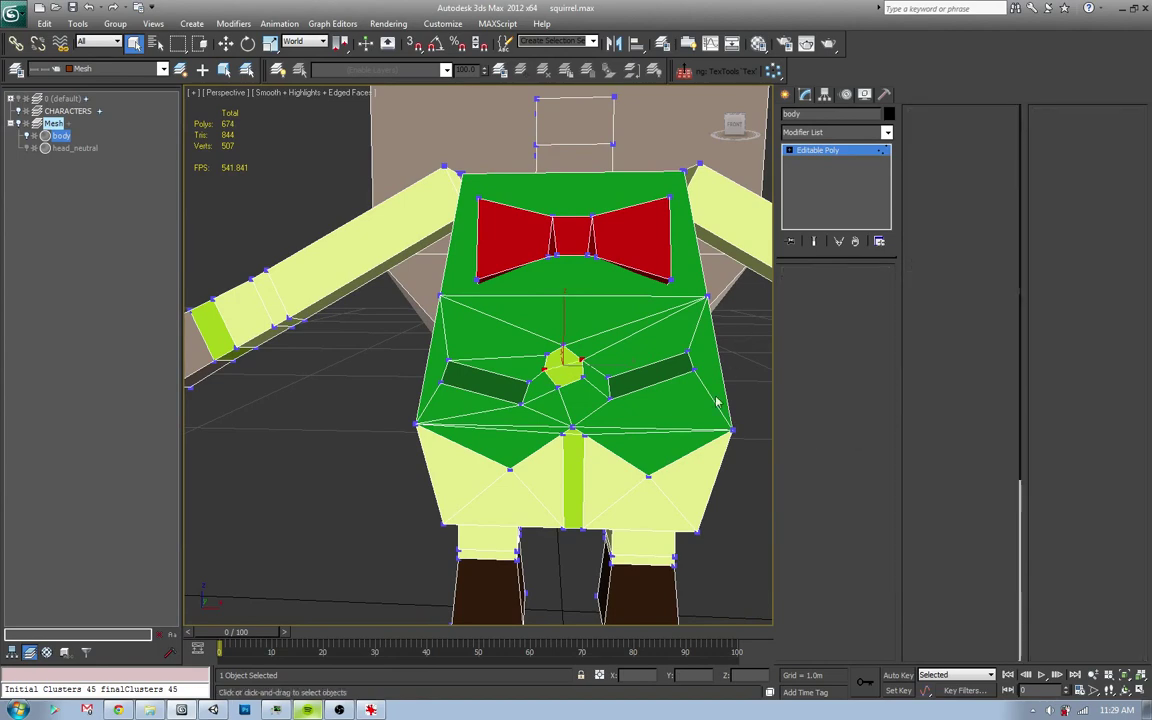
{"action": "key", "text": "ctrl+d"}
{"action": "key", "text": "F3"}
{"action": "scroll", "coordinate": [613, 440], "scroll_direction": "down", "scroll_amount": 5}
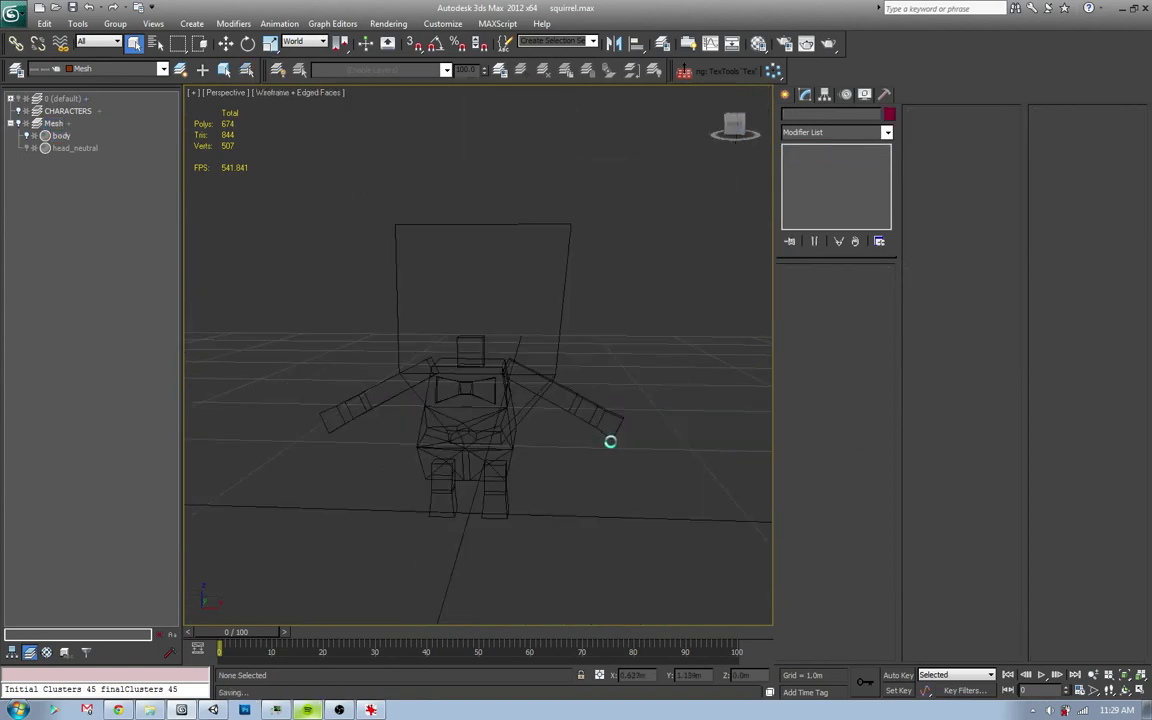
- Return to smooth shading, orbit to the front and select the body in Polygon mode
{"action": "key", "text": "F3"}
{"action": "mouse_move", "coordinate": [537, 466]}
{"action": "middle_mouse_down", "text": "alt"}
{"action": "mouse_move", "coordinate": [411, 465]}
{"action": "mouse_move", "coordinate": [715, 459]}
{"action": "mouse_move", "coordinate": [643, 478]}
{"action": "mouse_move", "coordinate": [509, 470]}
{"action": "mouse_move", "coordinate": [505, 455]}
{"action": "mouse_move", "coordinate": [626, 470]}
{"action": "mouse_move", "coordinate": [571, 476]}
{"action": "mouse_move", "coordinate": [635, 463]}
{"action": "middle_mouse_up", "text": "alt"}
{"action": "scroll", "coordinate": [600, 462], "scroll_direction": "up", "scroll_amount": 1}
{"action": "scroll", "coordinate": [498, 459], "scroll_direction": "up", "scroll_amount": 4}
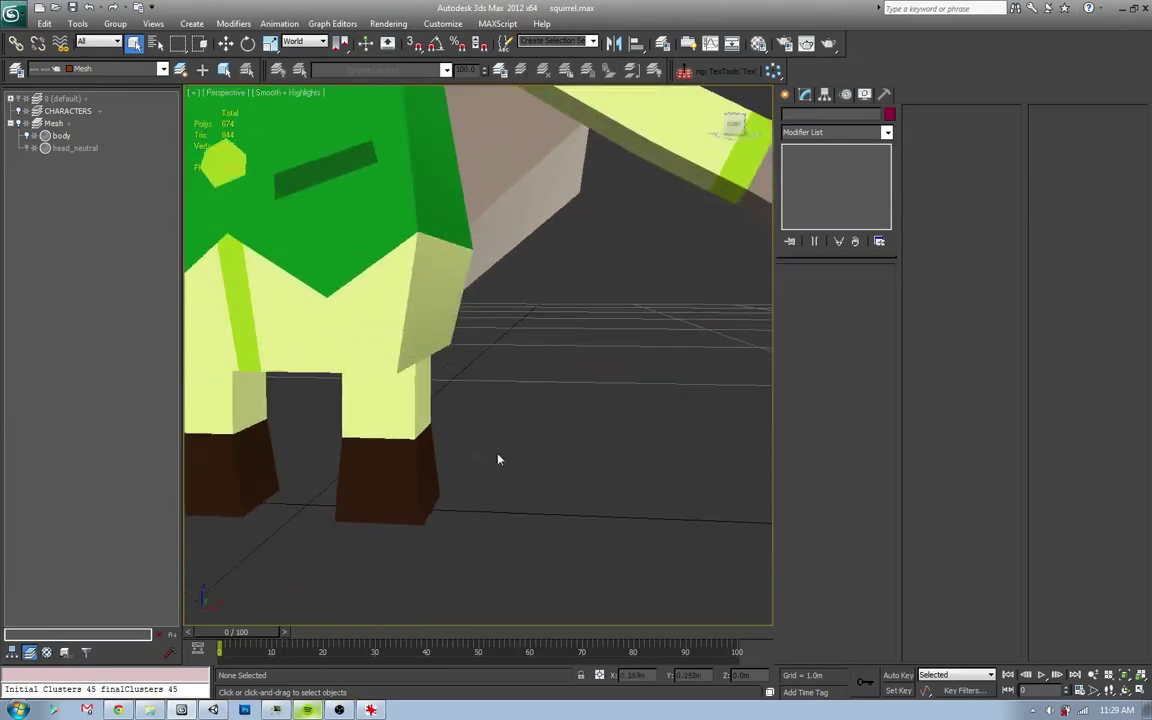
{"action": "middle_click_drag", "start_coordinate": [498, 459], "coordinate": [516, 446], "text": "alt"}
{"action": "left_click", "coordinate": [513, 438]}
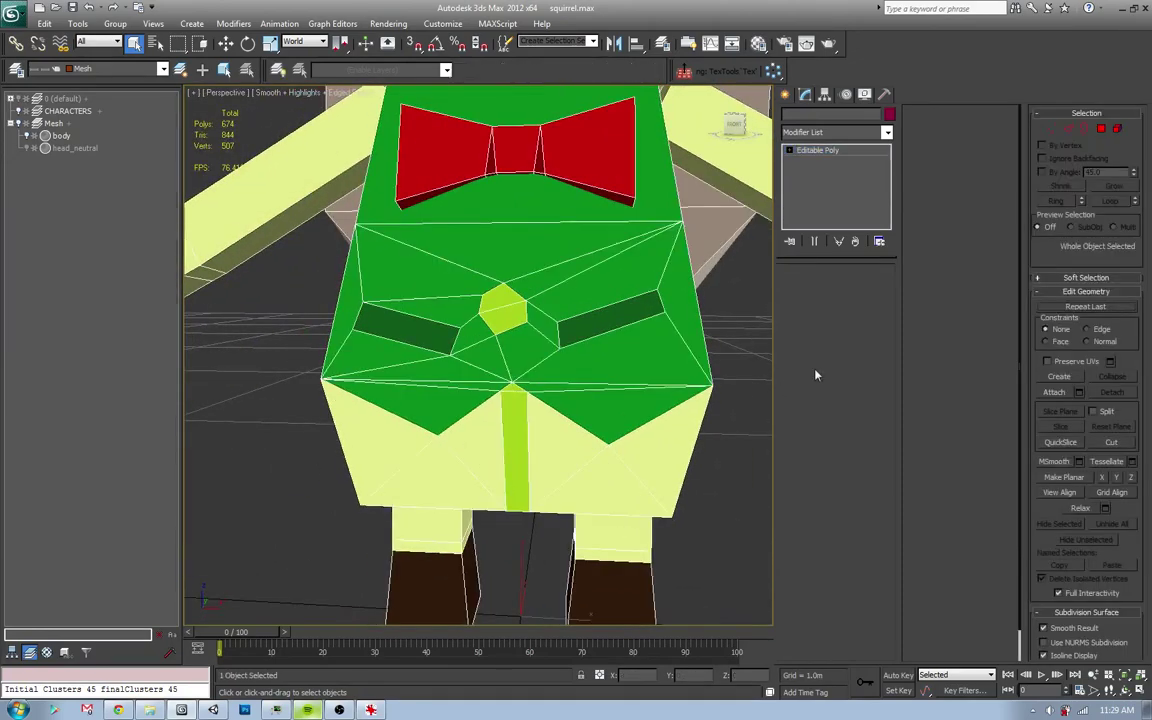
{"action": "key", "text": "4"}
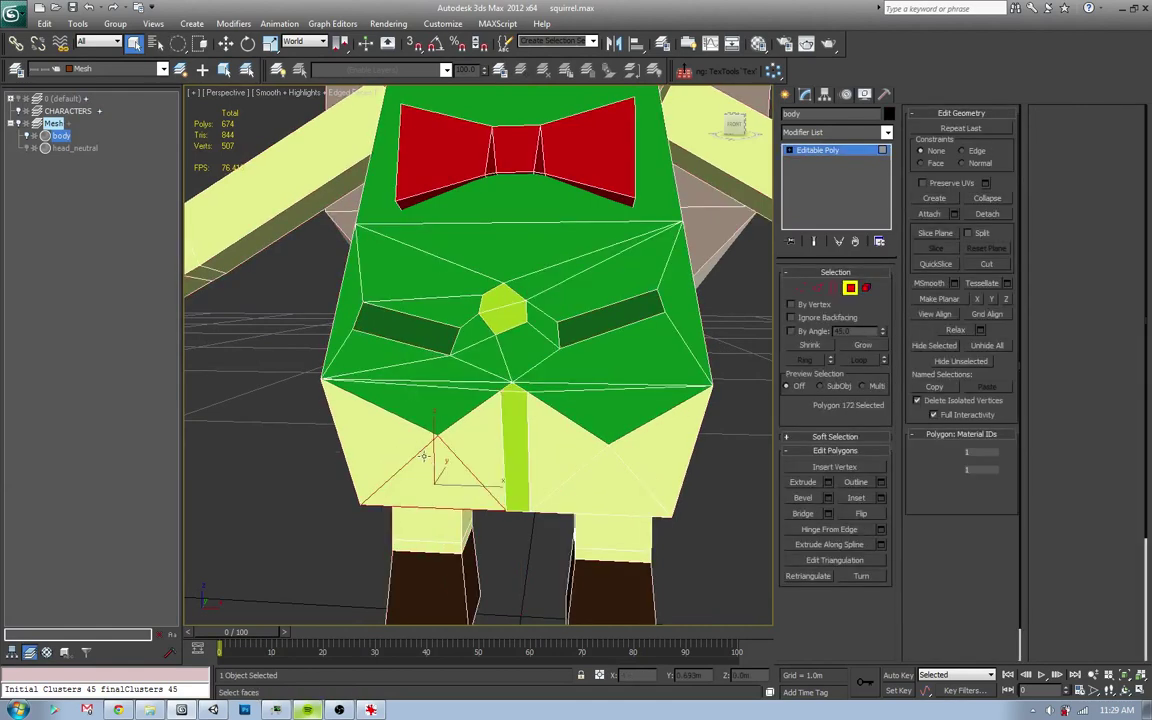
- Assign the trouser-waist faces to smoothing group 4, then deselect and orbit toward the tail
{"action": "left_click", "coordinate": [449, 442]}
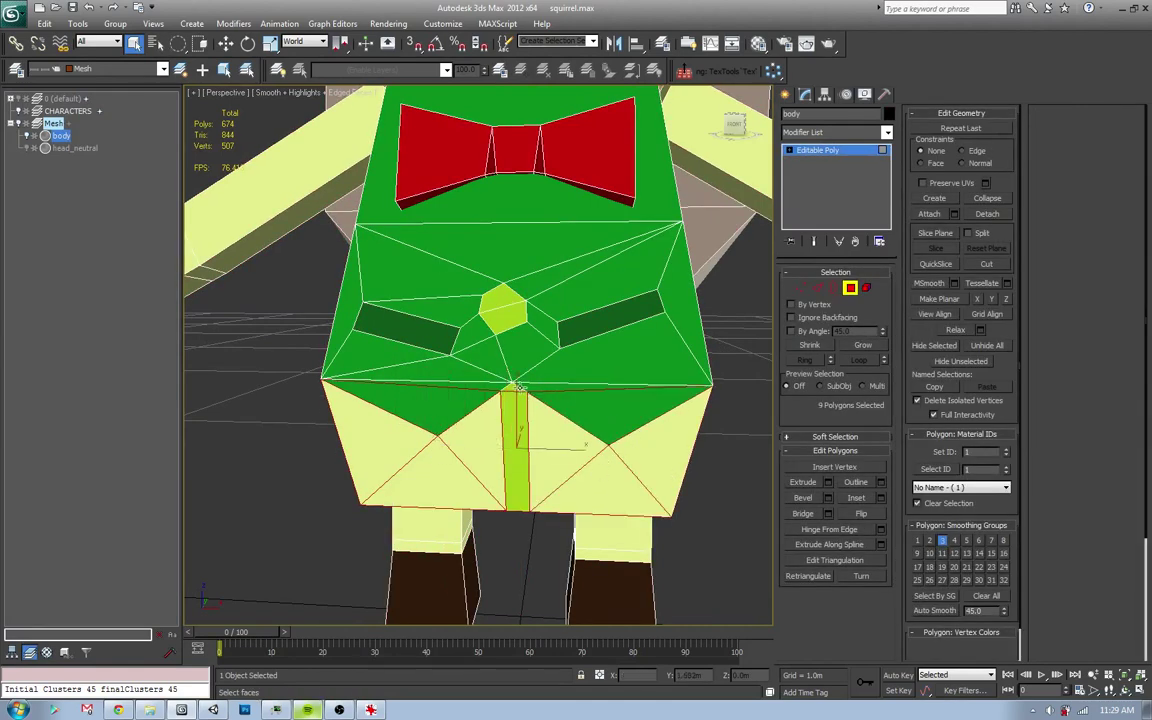
{"action": "left_click", "coordinate": [470, 370], "text": "ctrl"}
{"action": "left_click", "coordinate": [560, 370], "text": "ctrl"}
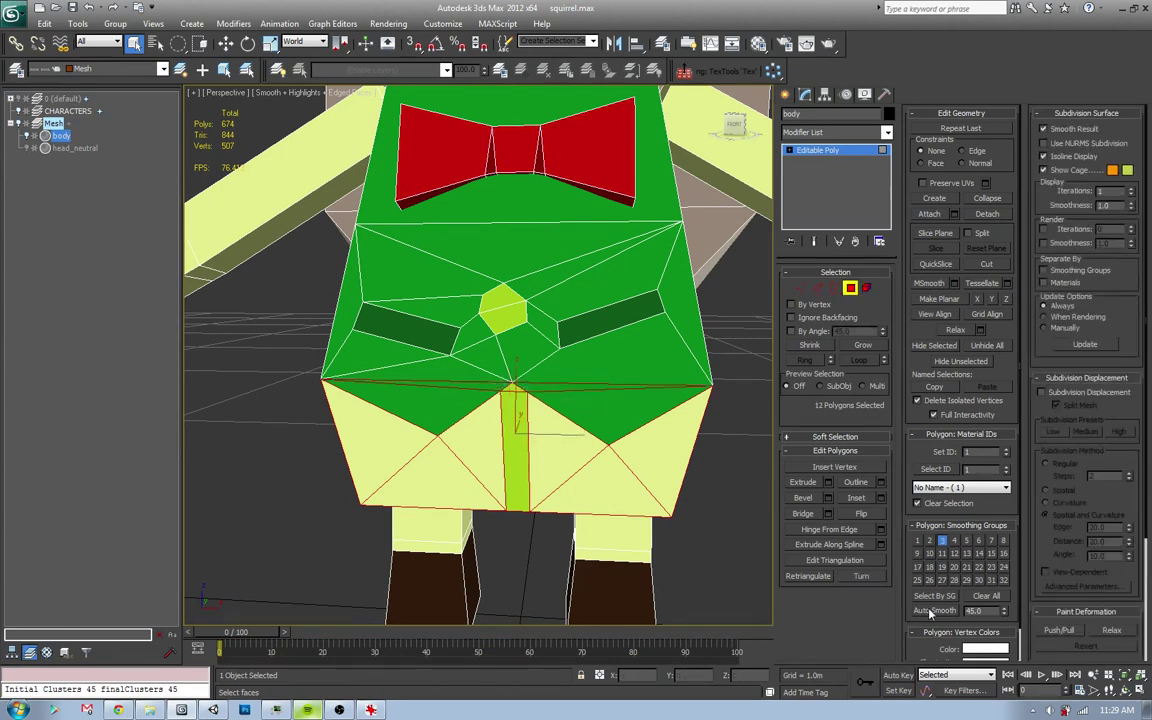
{"action": "left_click", "coordinate": [930, 613]}
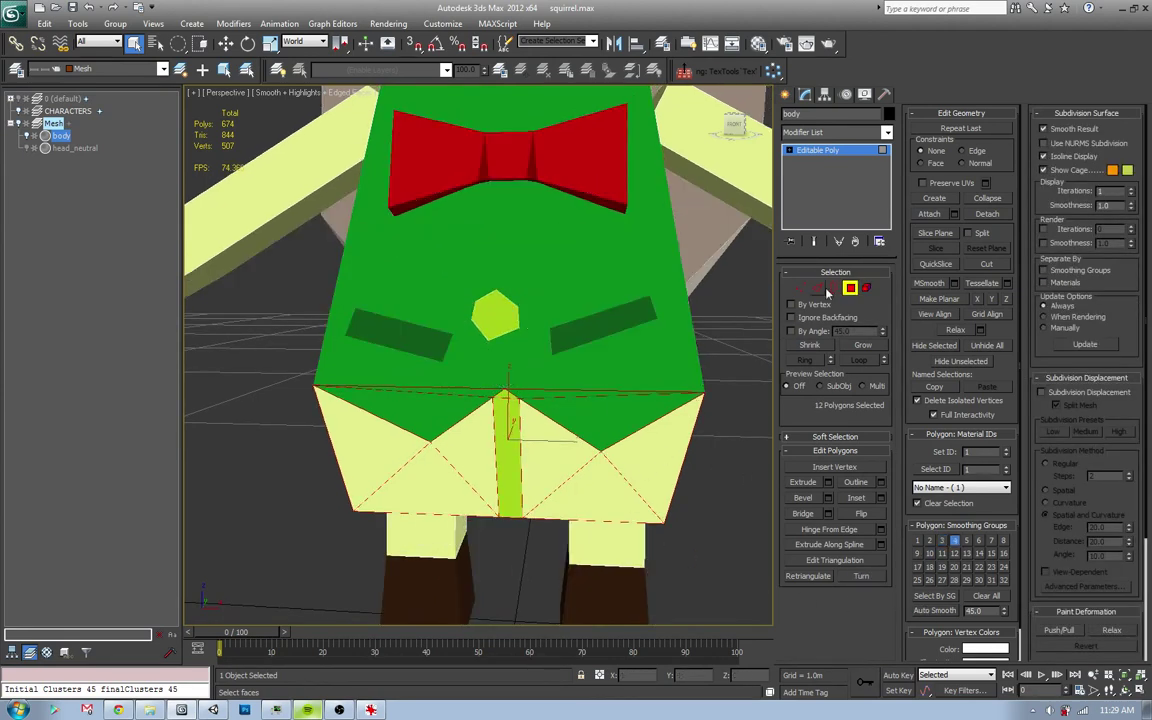
{"action": "left_click", "coordinate": [720, 452]}
{"action": "scroll", "coordinate": [643, 484], "scroll_direction": "down", "scroll_amount": 4}
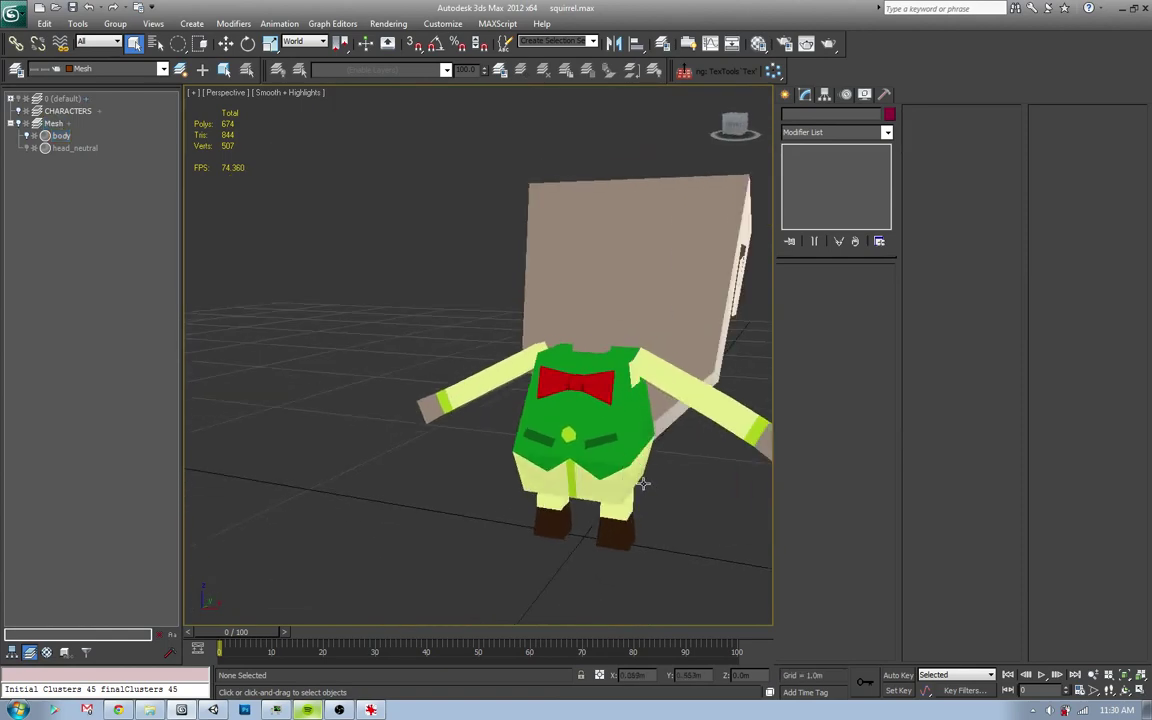
{"action": "mouse_move", "coordinate": [643, 484]}
{"action": "middle_mouse_down", "text": "alt"}
{"action": "mouse_move", "coordinate": [599, 473]}
{"action": "mouse_move", "coordinate": [572, 493]}
{"action": "mouse_move", "coordinate": [620, 476]}
{"action": "mouse_move", "coordinate": [499, 470]}
{"action": "mouse_move", "coordinate": [411, 494]}
{"action": "mouse_move", "coordinate": [442, 525]}
{"action": "mouse_move", "coordinate": [463, 527]}
{"action": "mouse_move", "coordinate": [372, 516]}
{"action": "mouse_move", "coordinate": [581, 496]}
{"action": "mouse_move", "coordinate": [504, 496]}
{"action": "mouse_move", "coordinate": [476, 476]}
{"action": "mouse_move", "coordinate": [380, 470]}
{"action": "middle_mouse_up", "text": "alt"}
- Check the Harold reference image, then orbit to a front view of the character
{"action": "key", "text": "alt+Tab"}
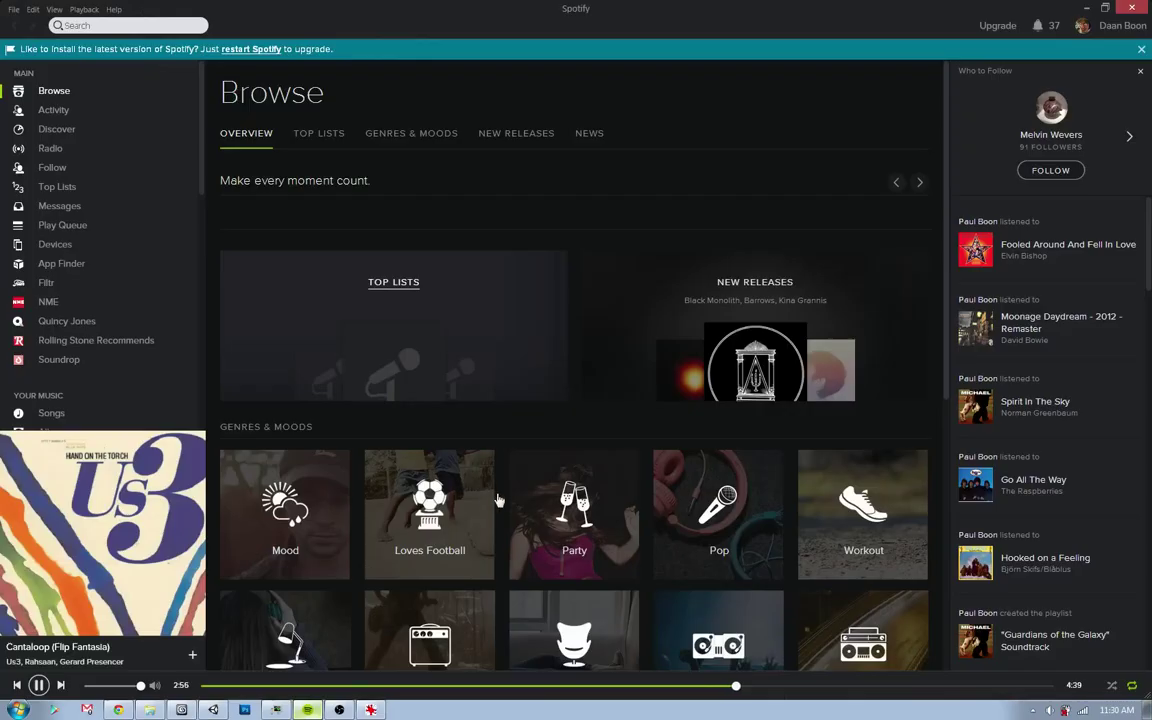
{"action": "key", "text": "alt+Tab"}
{"action": "left_click", "coordinate": [370, 709]}
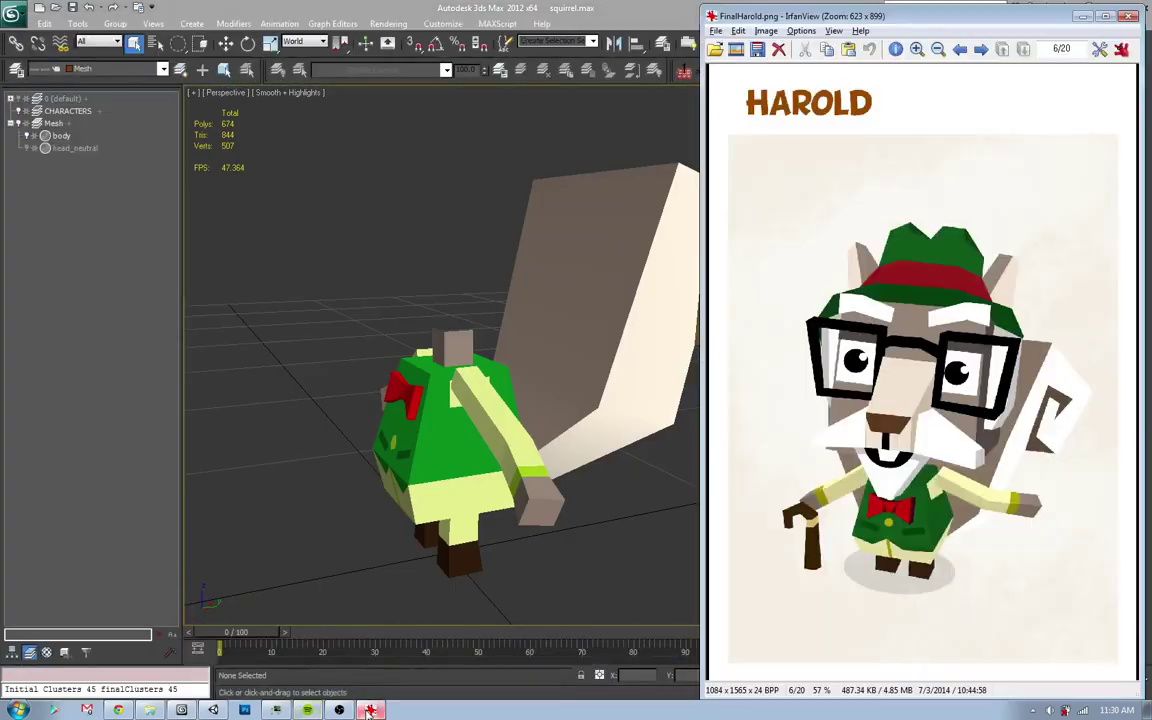
{"action": "left_click", "coordinate": [604, 525]}
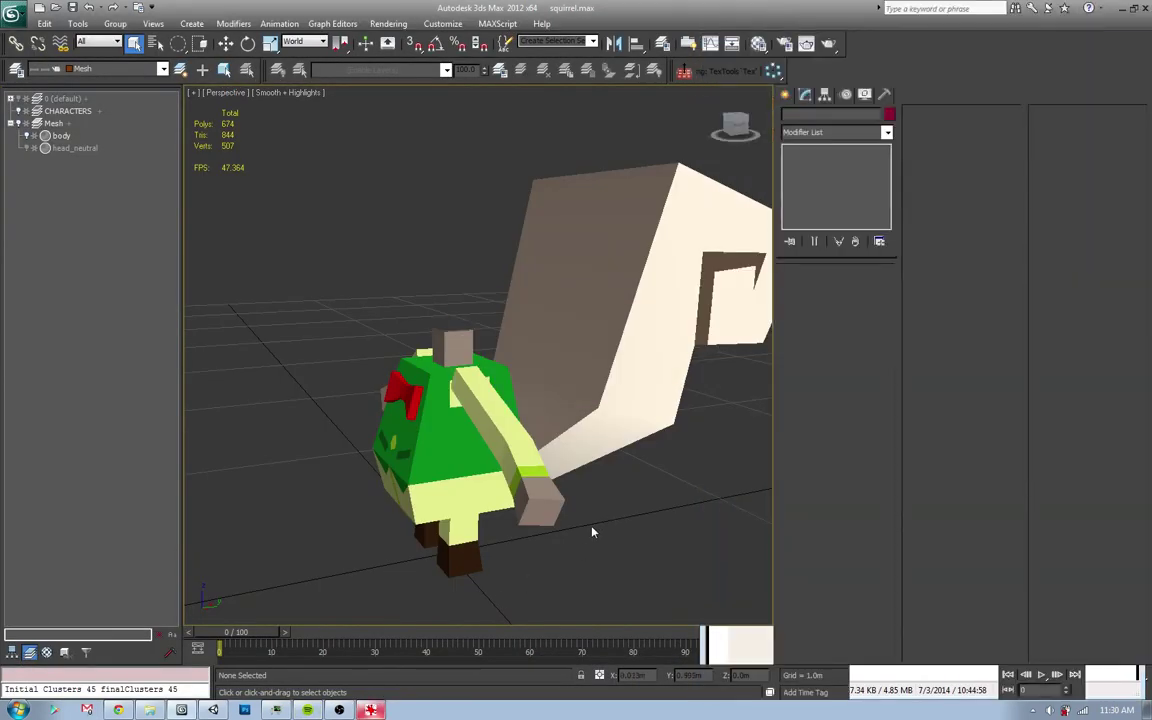
{"action": "middle_click_drag", "start_coordinate": [598, 530], "coordinate": [645, 509], "text": "alt"}
- Unfreeze the head box, hide the body, delete the CHARACTERS layer, and save squirrel.max
{"action": "left_click", "coordinate": [27, 148]}
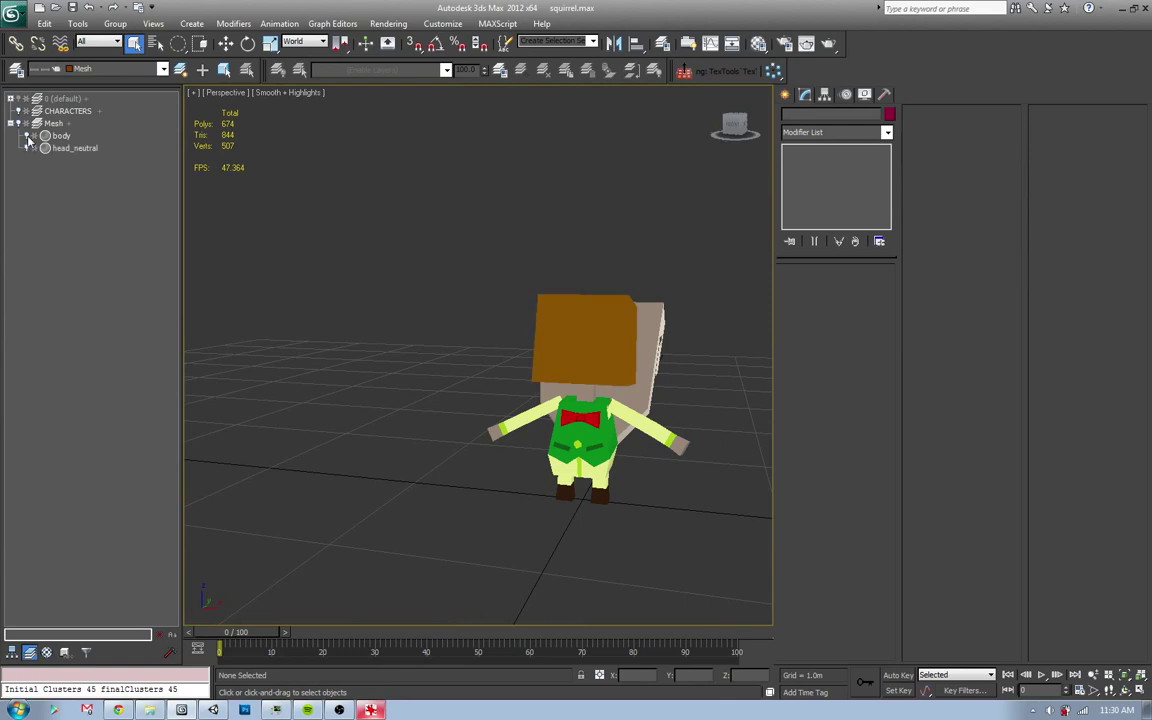
{"action": "left_click", "coordinate": [27, 135]}
{"action": "right_click", "coordinate": [68, 116]}
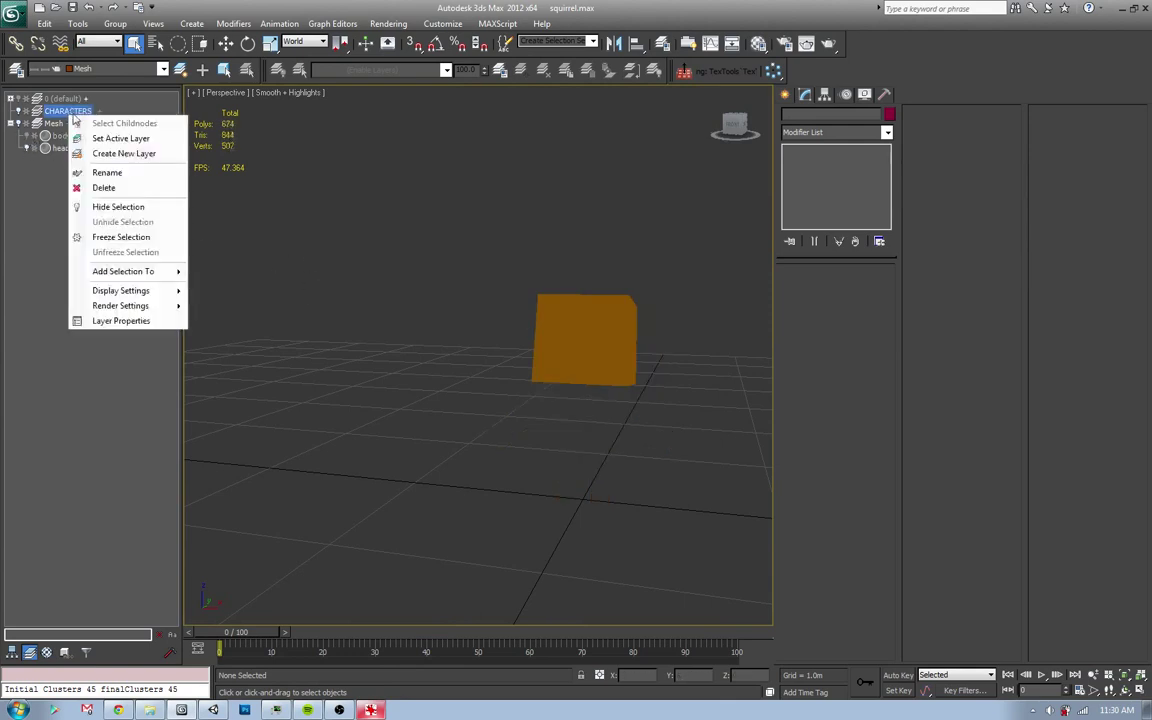
{"action": "left_click", "coordinate": [100, 187]}
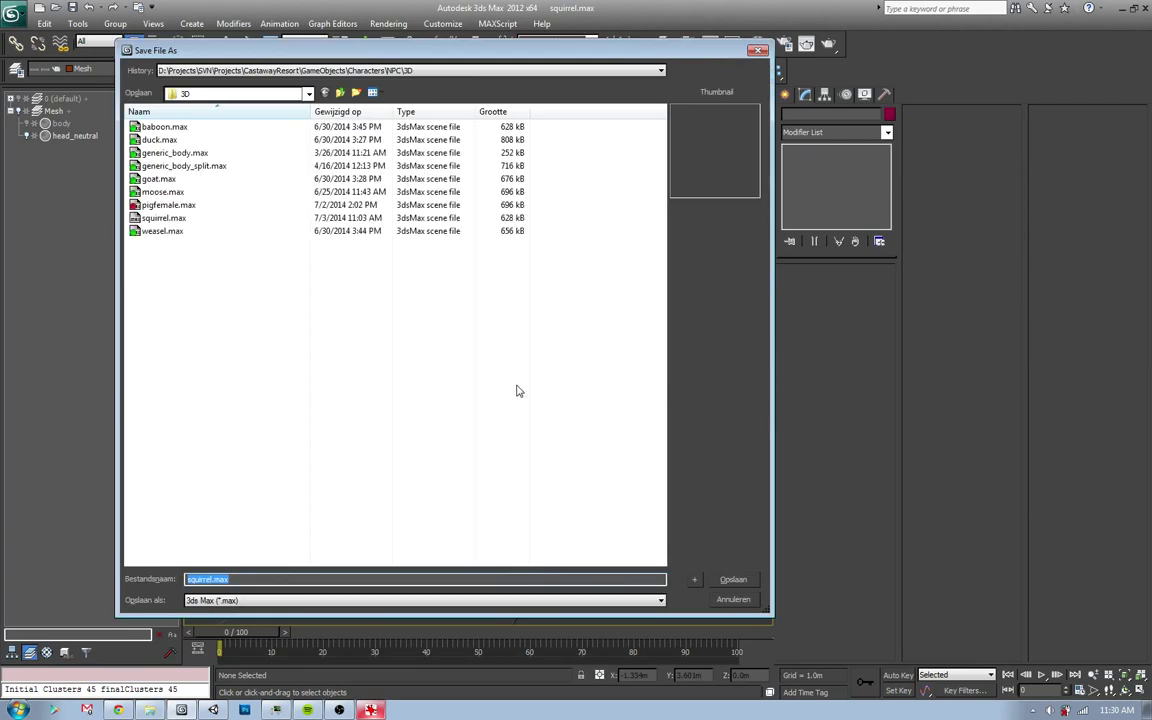
{"action": "key", "text": "Return"}
{"action": "key", "text": "Return"}
- Select the orange head box and add an Unwrap UVW modifier to it
{"action": "scroll", "coordinate": [518, 390], "scroll_direction": "up", "scroll_amount": 5}
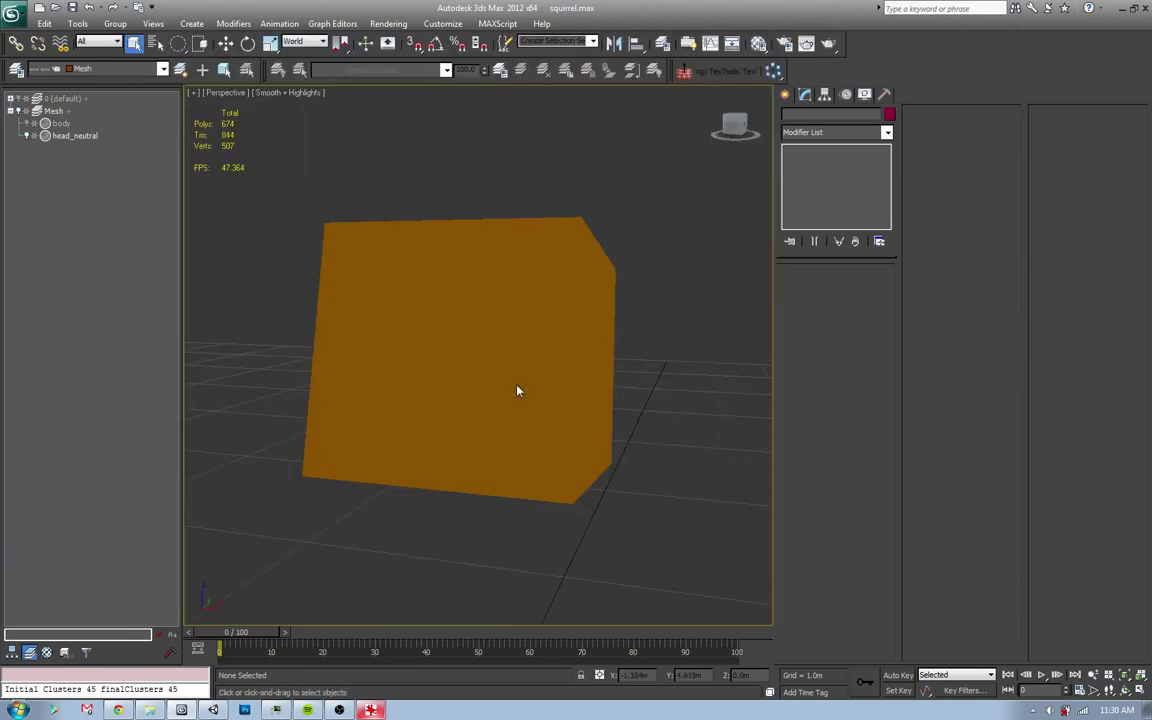
{"action": "left_click", "coordinate": [591, 432]}
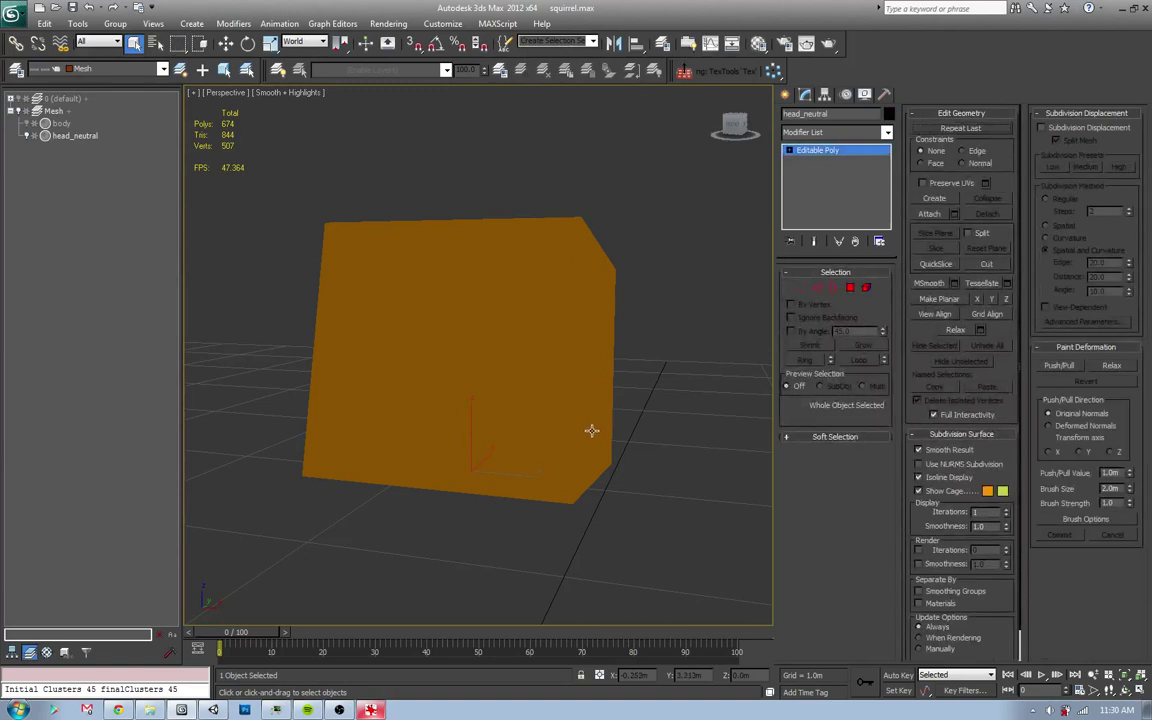
{"action": "key", "text": "w"}
{"action": "middle_click_drag", "start_coordinate": [591, 431], "coordinate": [518, 512], "text": "alt"}
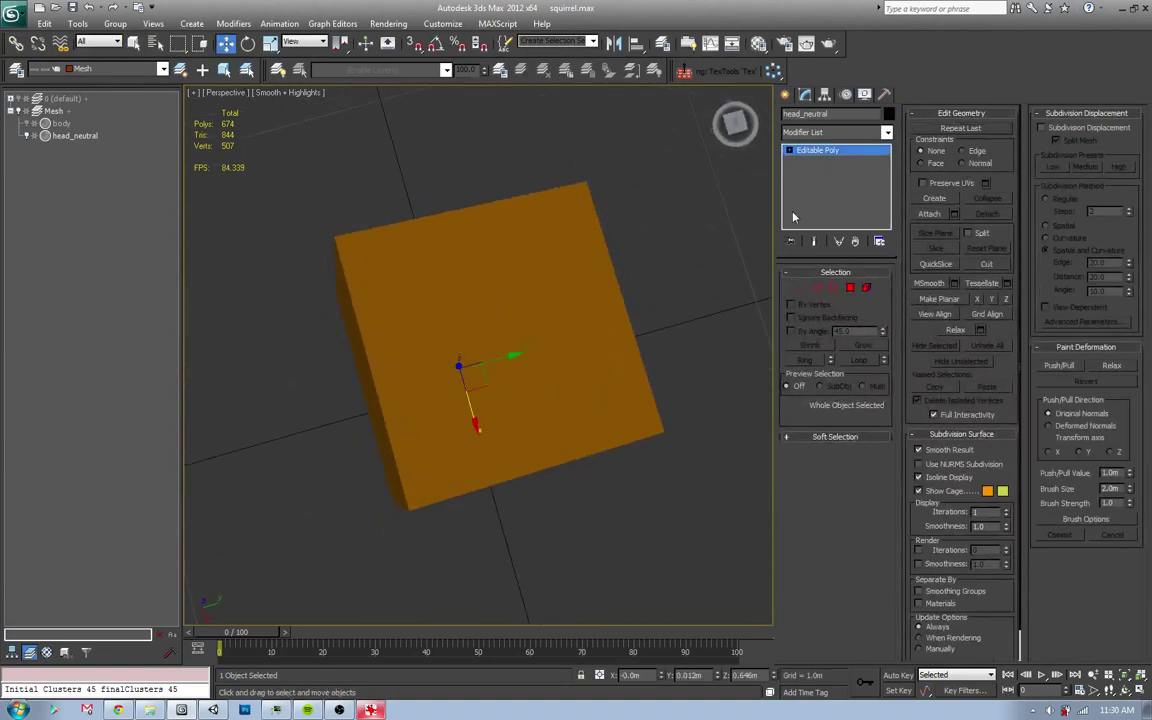
{"action": "left_click", "coordinate": [886, 133]}
{"action": "scroll", "coordinate": [800, 470], "scroll_direction": "down", "scroll_amount": 10}
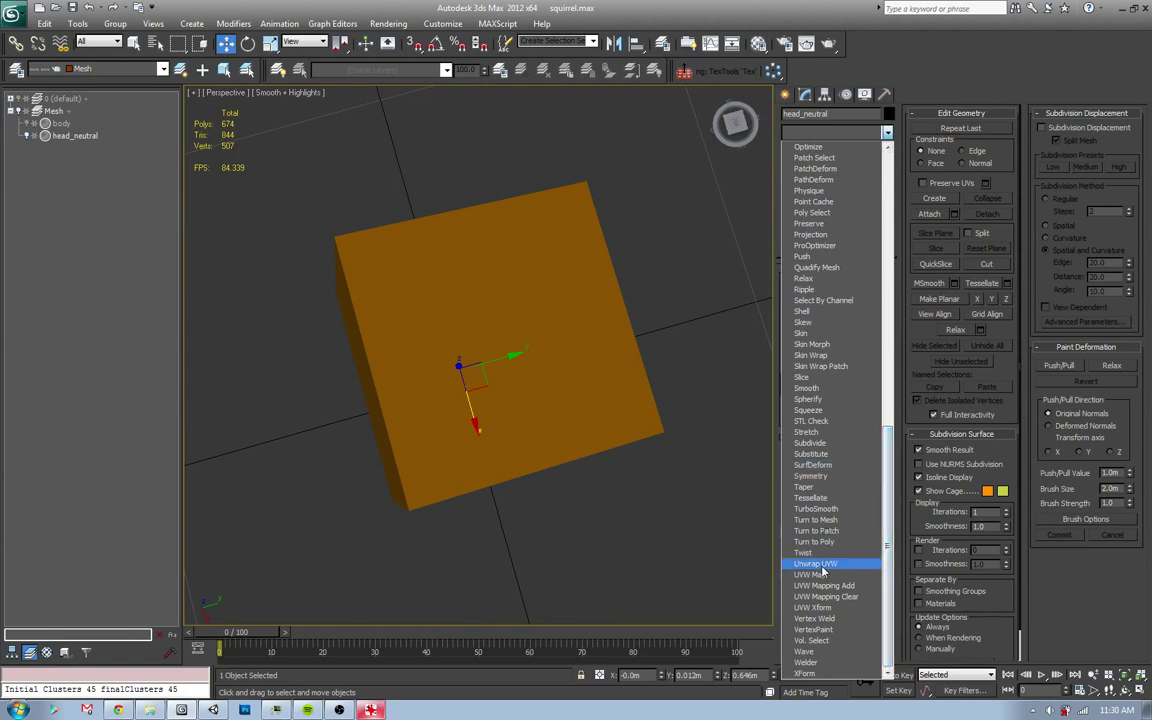
{"action": "key", "text": "Return"}
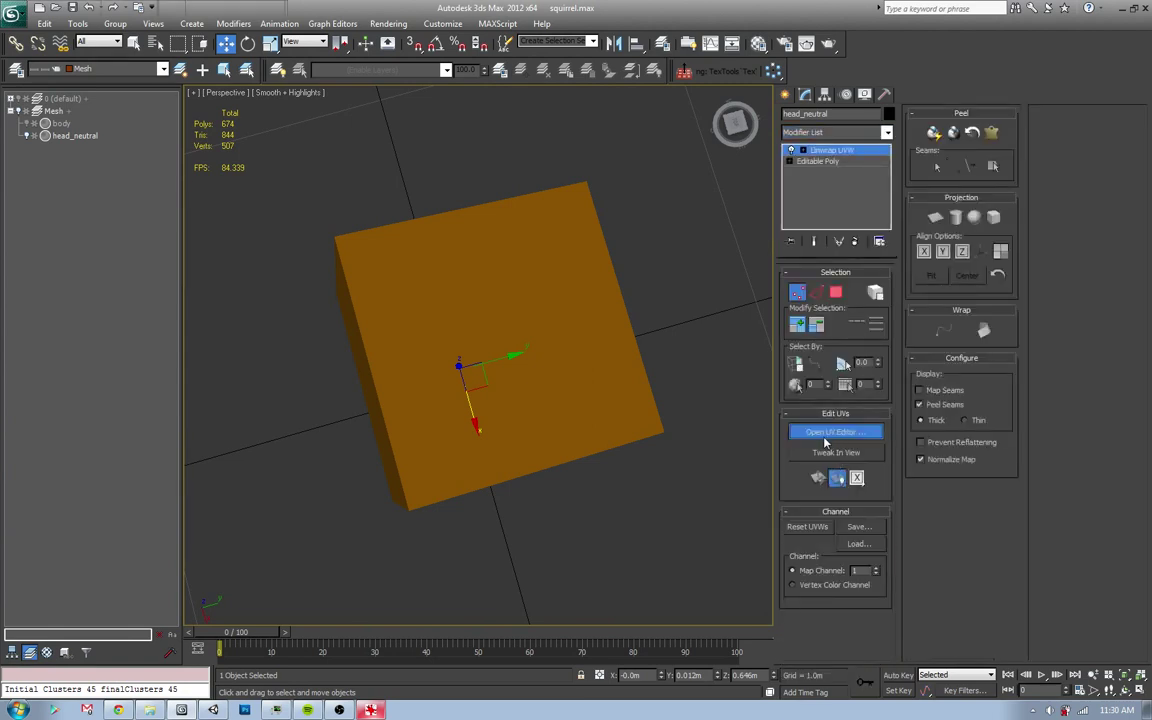
- Show color_palette.png behind the UVs and move the cube's UVs onto a grey-beige swatch
{"action": "left_click", "coordinate": [819, 438]}
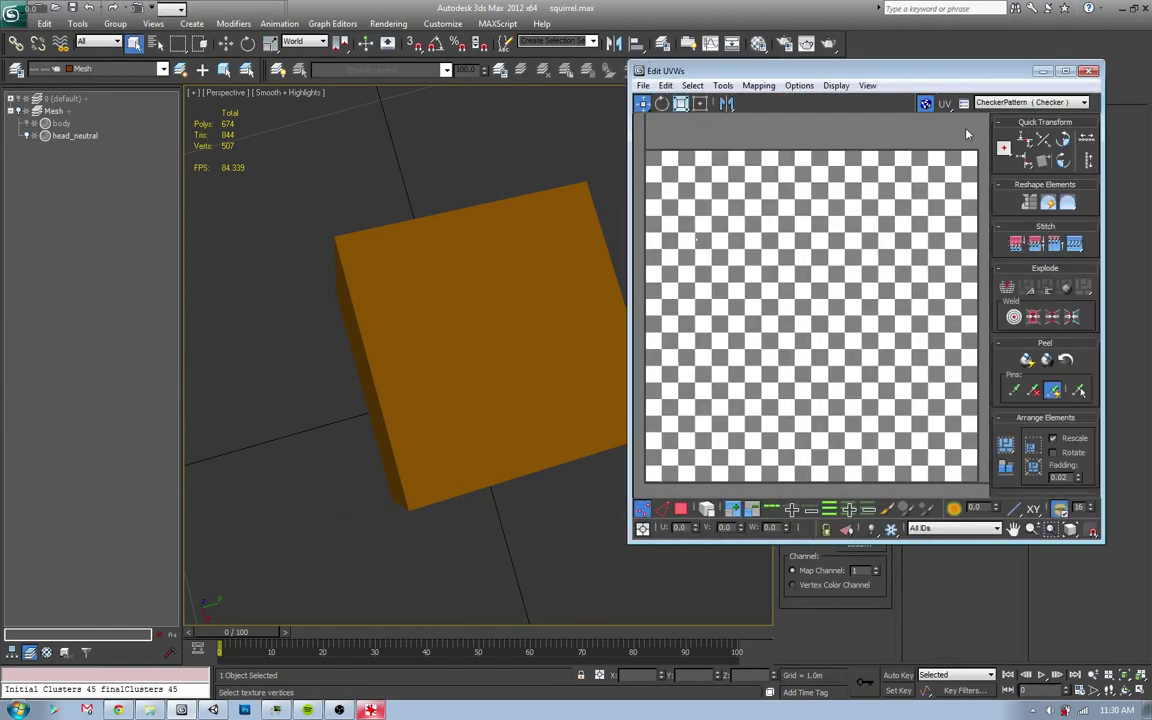
{"action": "left_click", "coordinate": [1003, 104]}
{"action": "left_click", "coordinate": [940, 140]}
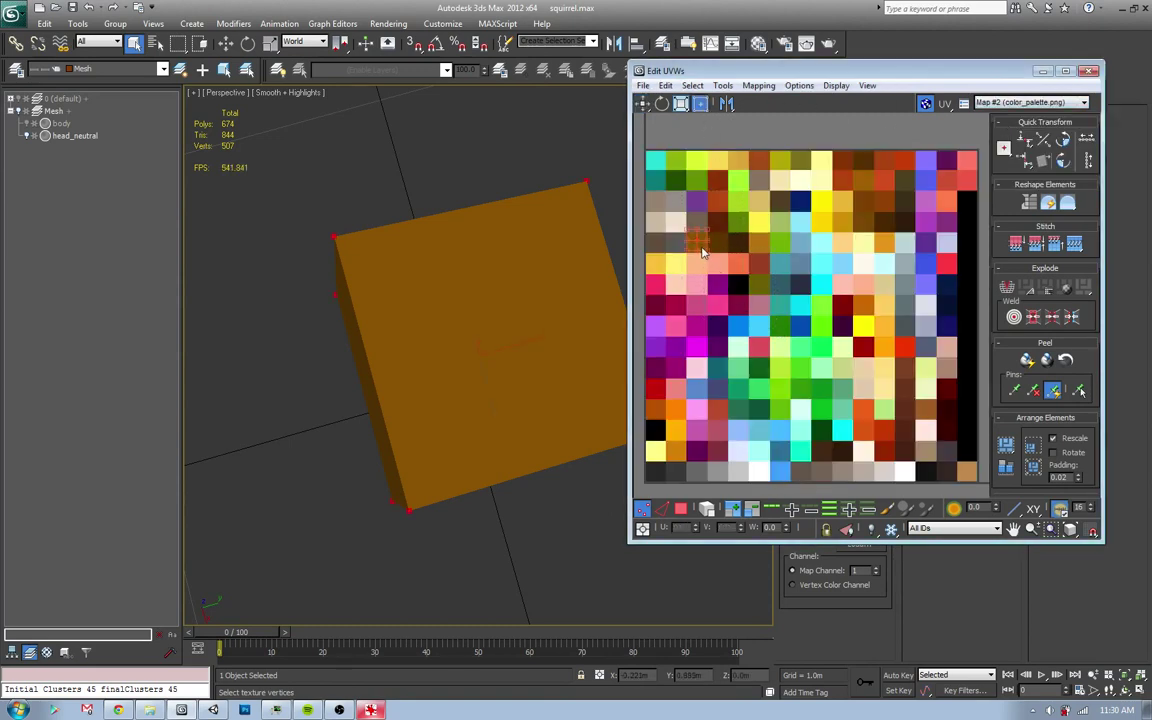
{"action": "left_click_drag", "start_coordinate": [703, 253], "coordinate": [845, 476]}
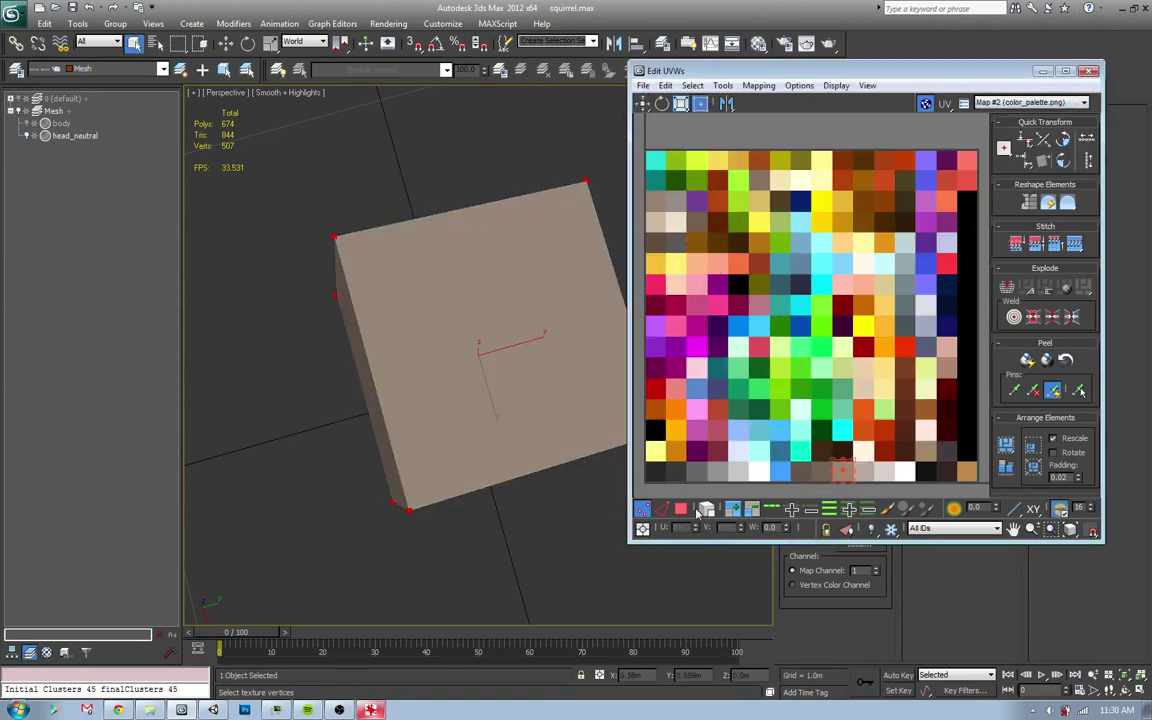
{"action": "middle_click_drag", "start_coordinate": [703, 512], "coordinate": [527, 481], "text": "alt"}
- Compare the recoloured head with the Harold reference, then deselect it
{"action": "key", "text": "alt+Tab"}
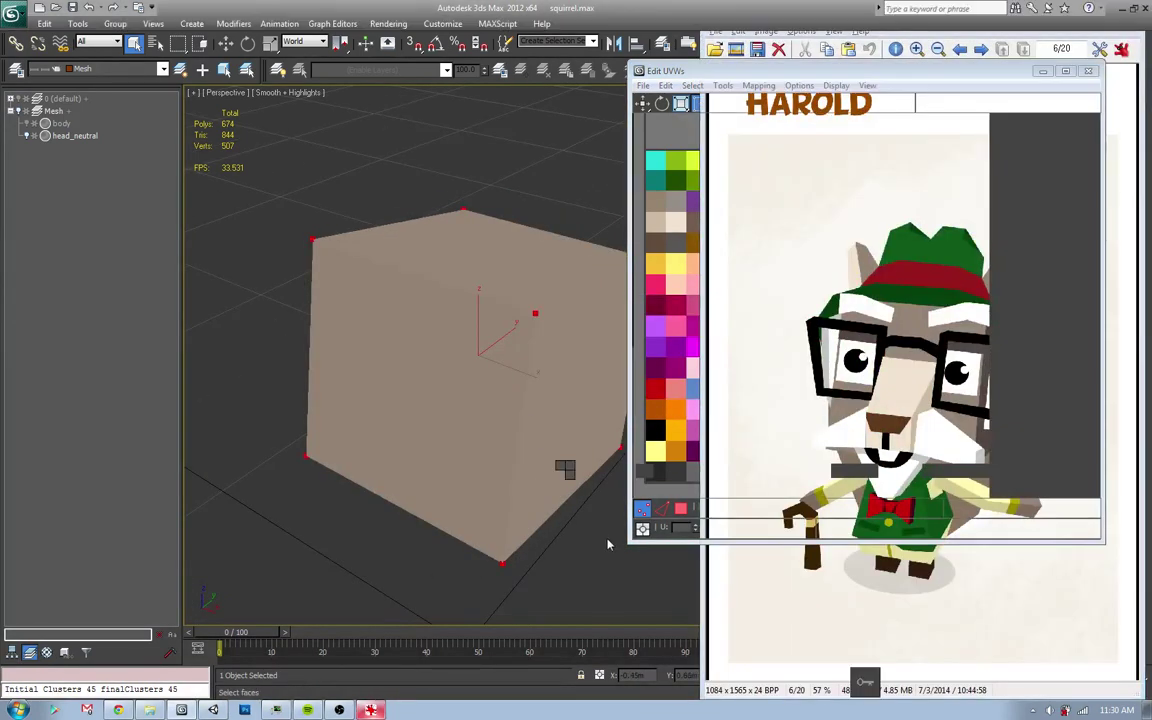
{"action": "key", "text": "alt+Tab"}
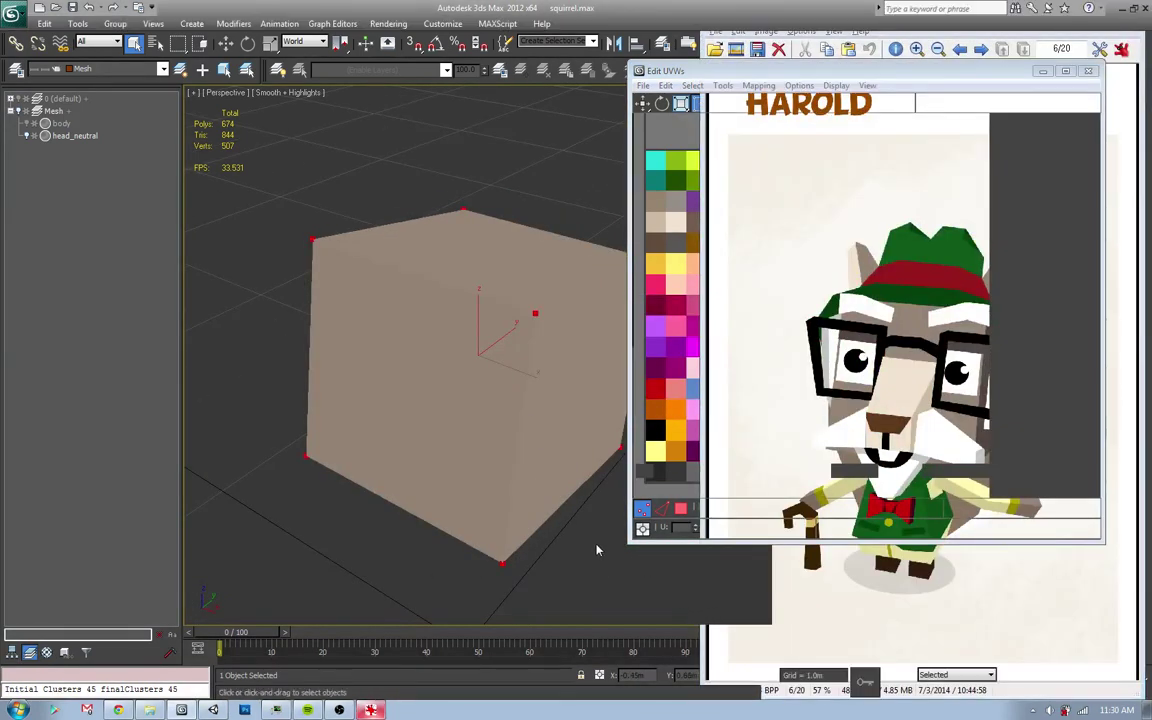
{"action": "left_click", "coordinate": [528, 480]}
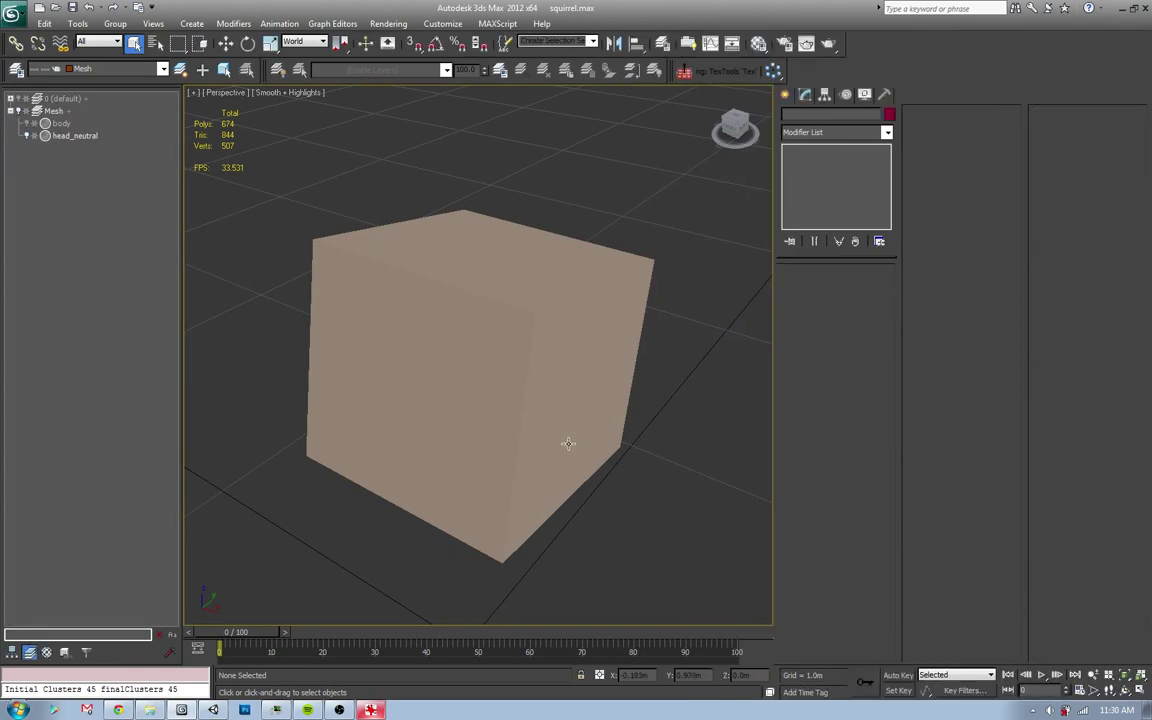
{"action": "scroll", "coordinate": [567, 443], "scroll_direction": "down", "scroll_amount": 5}
- Select all of head_neutral's polygons and clone them as a copy inside the same mesh
{"action": "middle_click_drag", "start_coordinate": [548, 463], "coordinate": [598, 368], "text": "alt"}
{"action": "left_click_drag", "start_coordinate": [628, 418], "coordinate": [605, 420]}
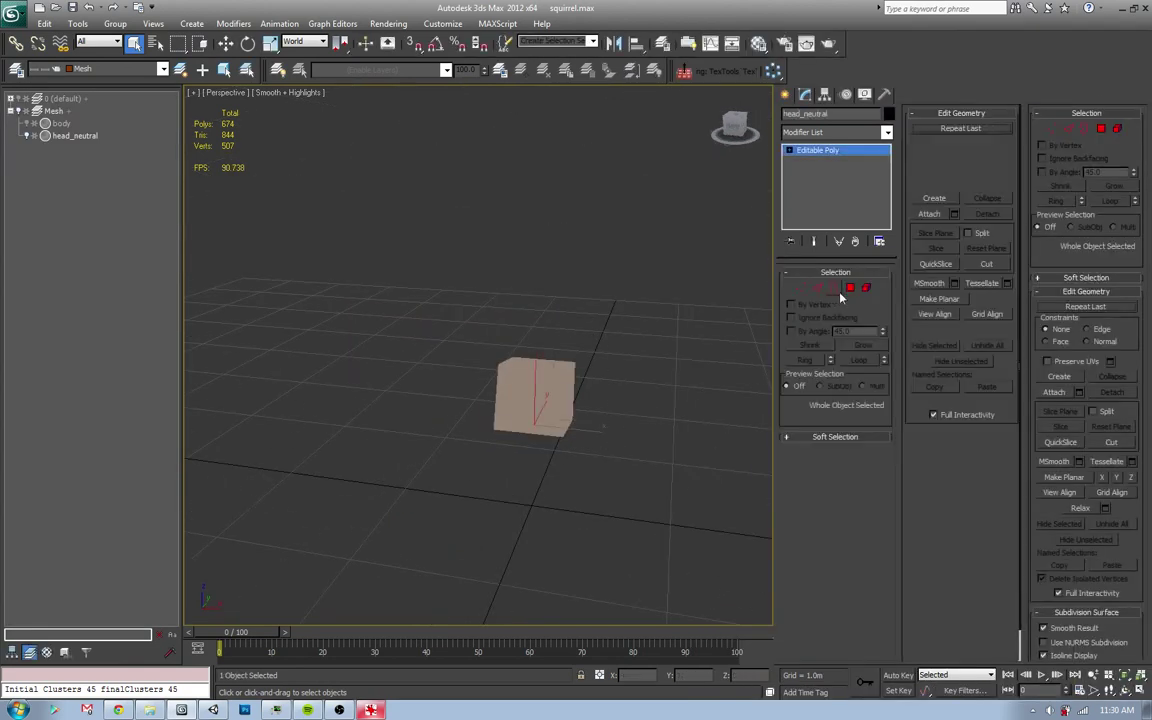
{"action": "key", "text": "4"}
{"action": "key", "text": "l"}
{"action": "key", "text": "z"}
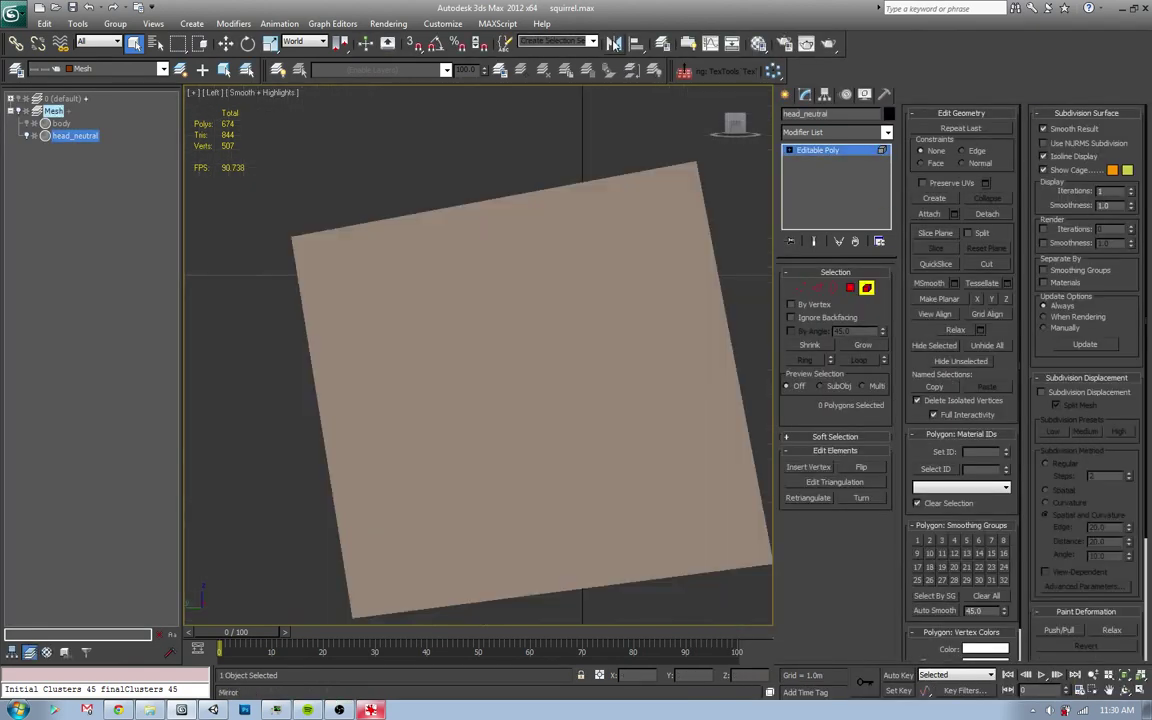
{"action": "scroll", "coordinate": [560, 420], "scroll_direction": "down", "scroll_amount": 3}
{"action": "key", "text": "ctrl+a"}
{"action": "key", "text": "w"}
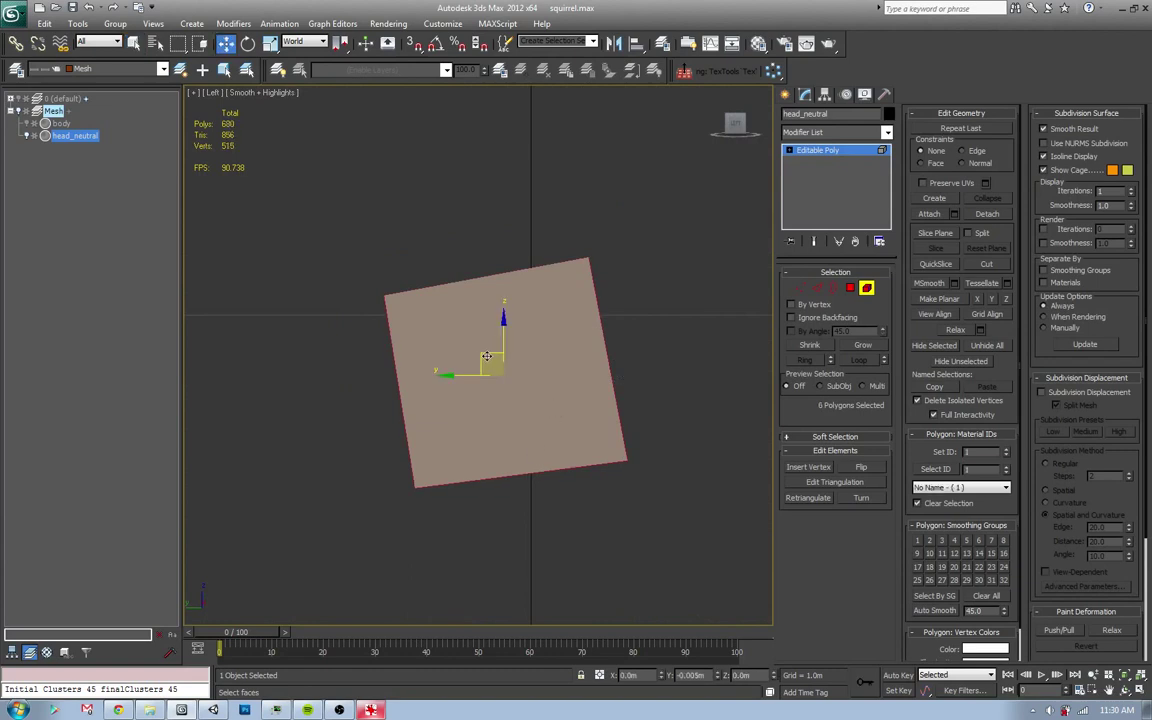
{"action": "left_click_drag", "start_coordinate": [486, 357], "coordinate": [683, 332], "text": "shift"}
{"action": "left_click", "coordinate": [638, 429]}
- Move the copy beside the block and scale it down into a small box
{"action": "middle_click_drag", "start_coordinate": [710, 381], "coordinate": [546, 402]}
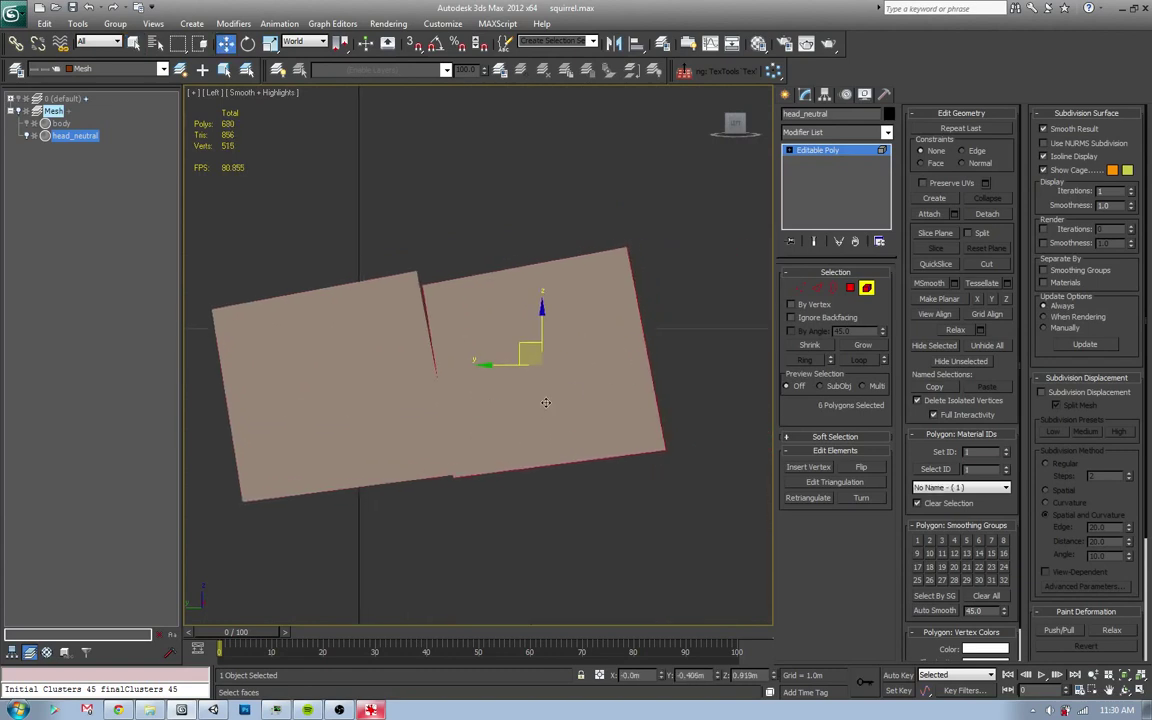
{"action": "key", "text": "r"}
{"action": "left_click_drag", "start_coordinate": [551, 357], "coordinate": [497, 490]}
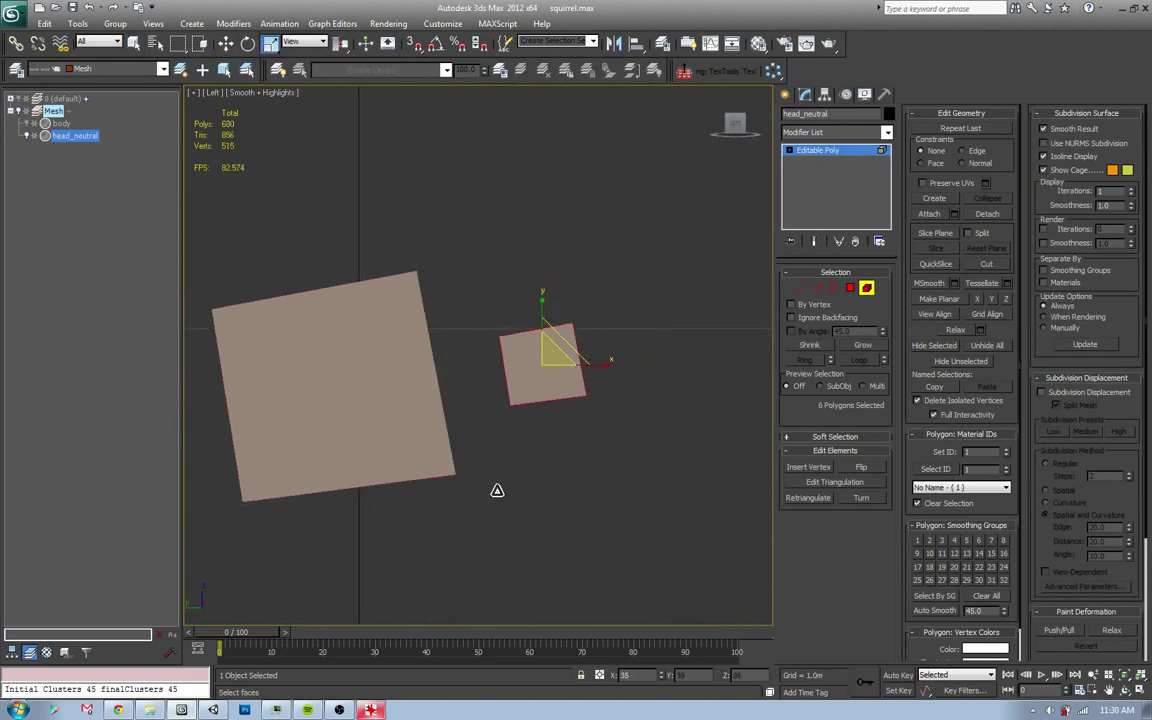
{"action": "key", "text": "w"}
{"action": "key", "text": "q"}
{"action": "key", "text": "4"}
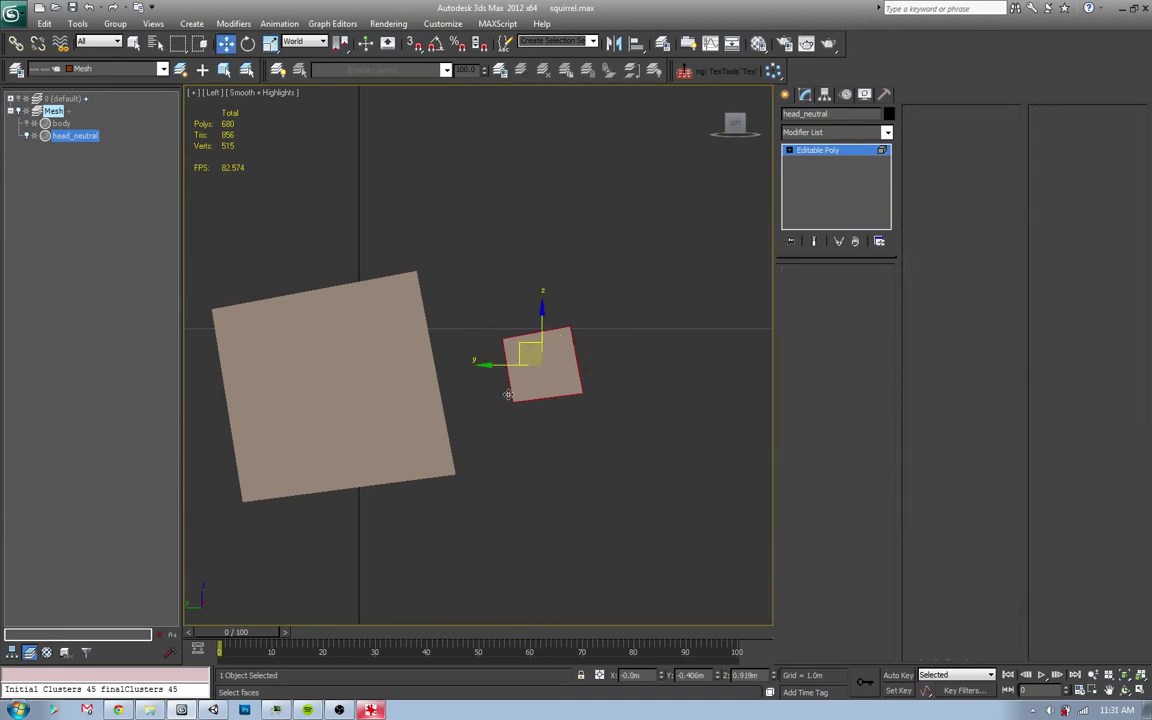
{"action": "left_click", "coordinate": [496, 399]}
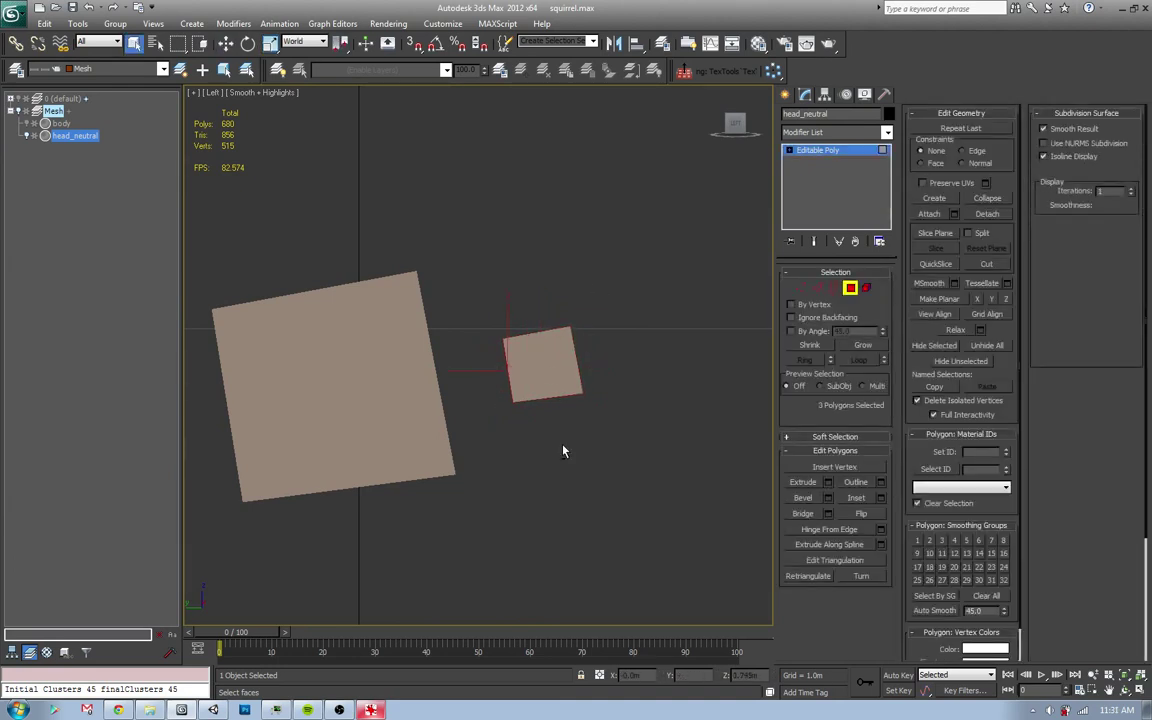
{"action": "left_click", "coordinate": [848, 289]}
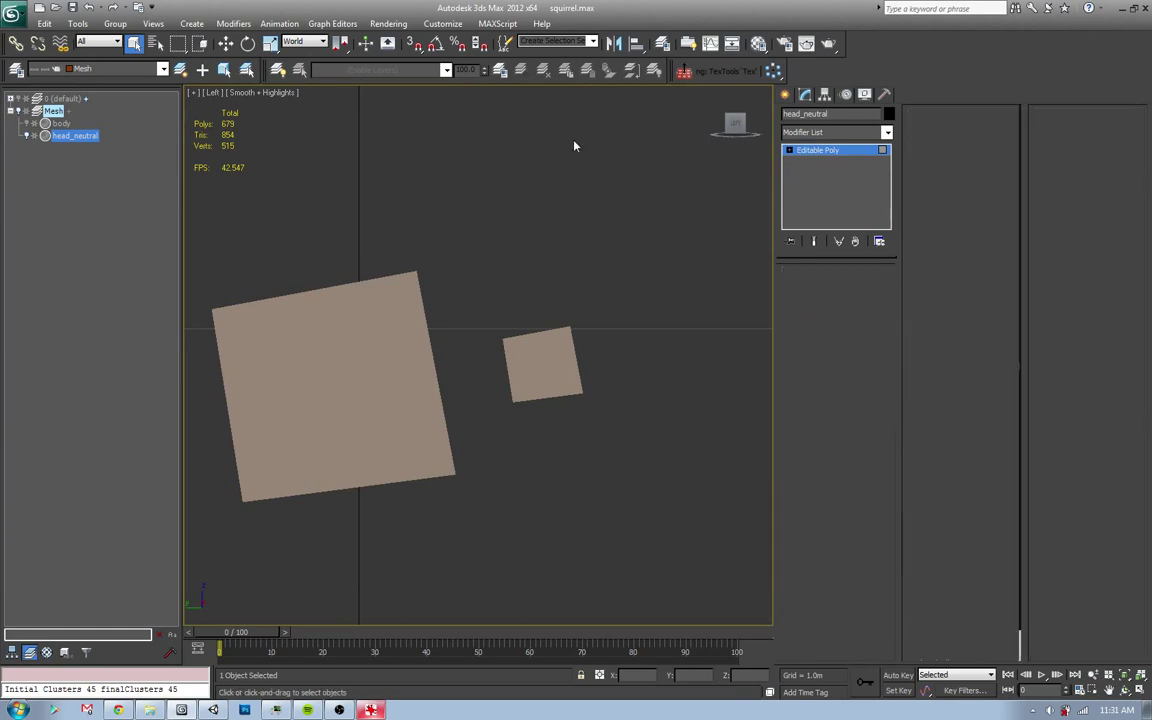
{"action": "key", "text": "p"}
{"action": "mouse_move", "coordinate": [516, 125]}
{"action": "middle_mouse_down", "text": "alt"}
{"action": "mouse_move", "coordinate": [488, 421]}
{"action": "mouse_move", "coordinate": [395, 431]}
{"action": "mouse_move", "coordinate": [527, 440]}
{"action": "mouse_move", "coordinate": [507, 453]}
{"action": "middle_mouse_up", "text": "alt"}
- Push the small box's front face back to shorten it
{"action": "key", "text": "alt+Tab"}
{"action": "key", "text": "alt+Tab"}
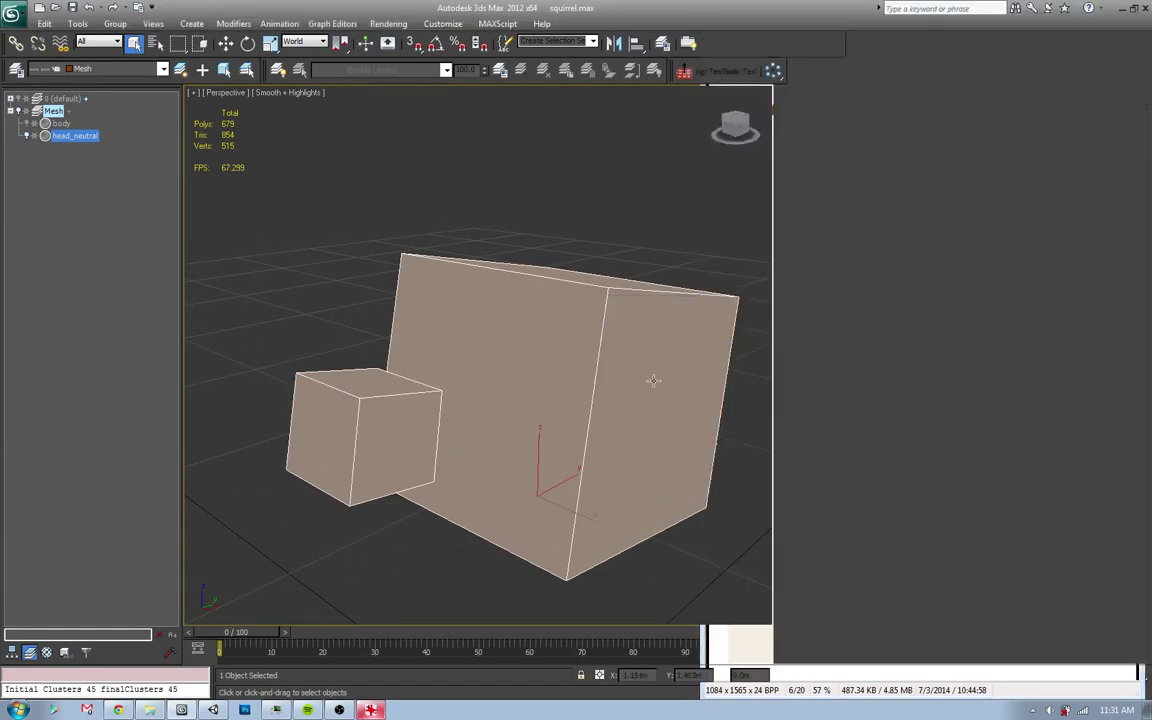
{"action": "key", "text": "4"}
{"action": "left_click", "coordinate": [322, 442]}
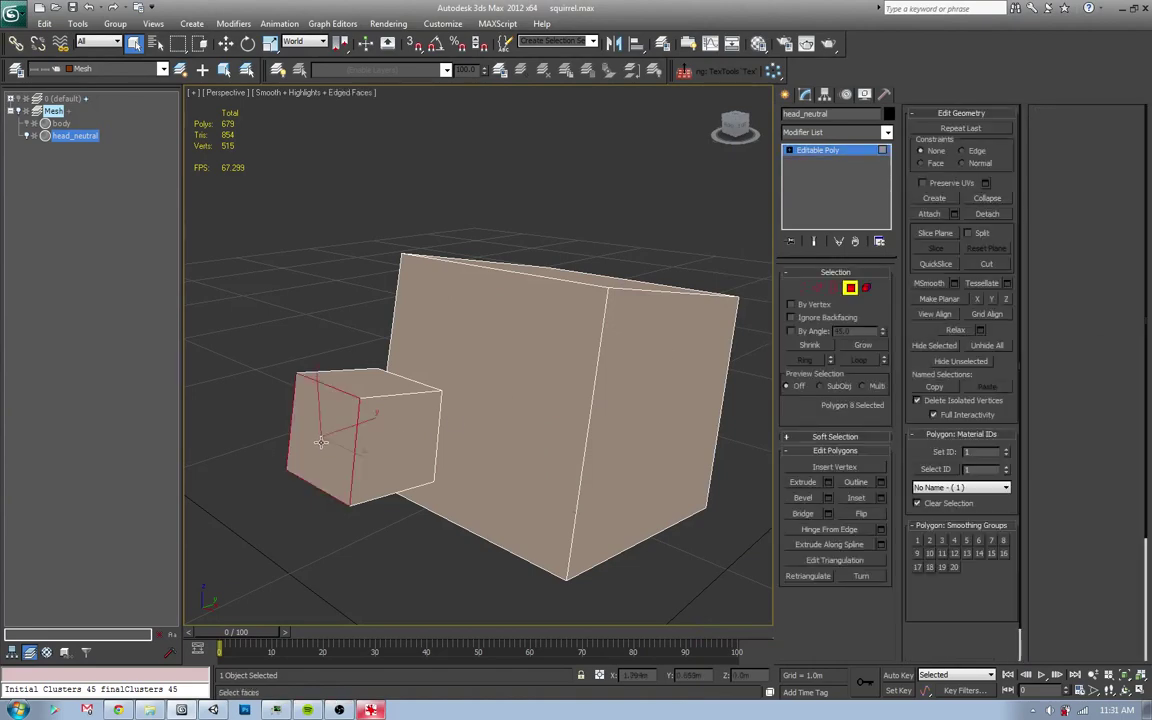
{"action": "key", "text": "w"}
{"action": "left_click_drag", "start_coordinate": [318, 434], "coordinate": [314, 447]}
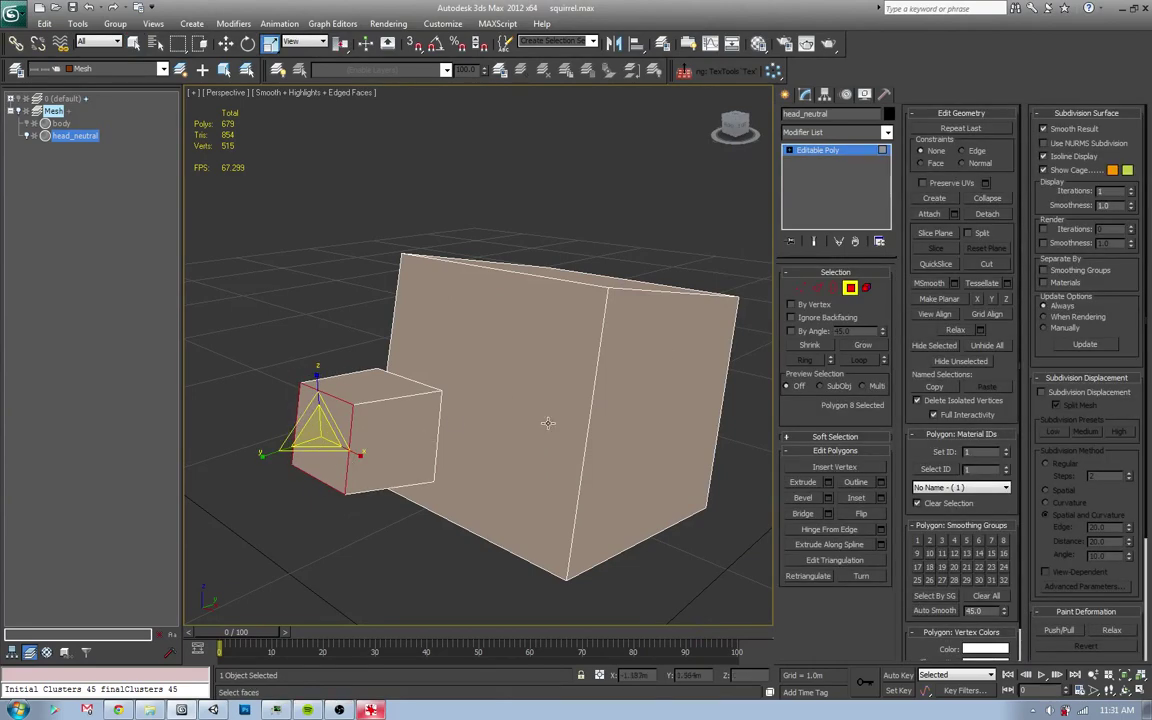
- In Left view, move the whole small box left into the large block
{"action": "key", "text": "l"}
{"action": "scroll", "coordinate": [612, 367], "scroll_direction": "up", "scroll_amount": 5}
{"action": "scroll", "coordinate": [612, 367], "scroll_direction": "down", "scroll_amount": 3}
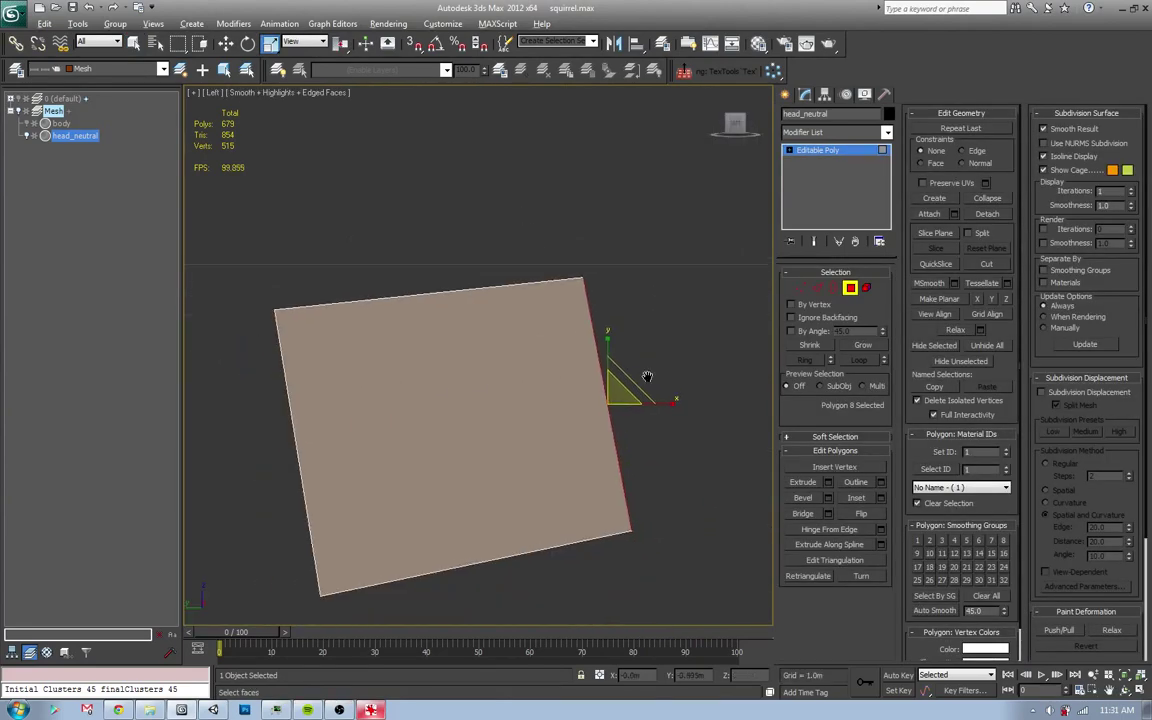
{"action": "left_click", "coordinate": [866, 289]}
{"action": "scroll", "coordinate": [571, 411], "scroll_direction": "down", "scroll_amount": 3}
{"action": "scroll", "coordinate": [571, 411], "scroll_direction": "down", "scroll_amount": 3}
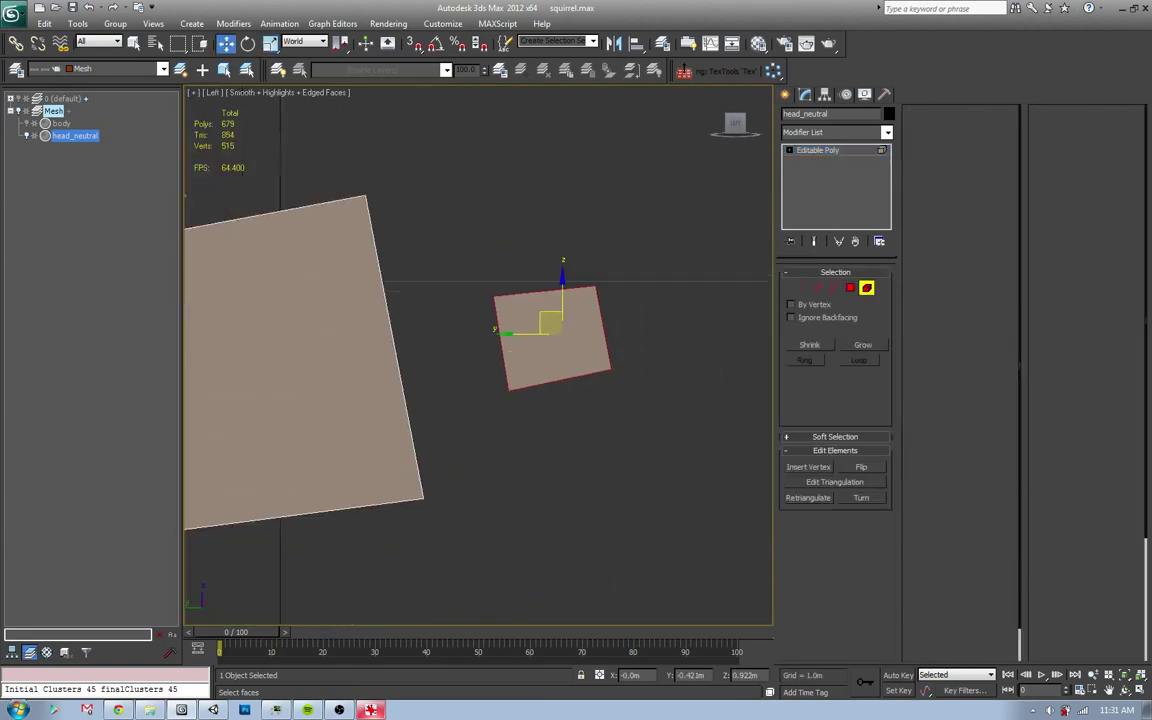
{"action": "key", "text": "alt+Tab"}
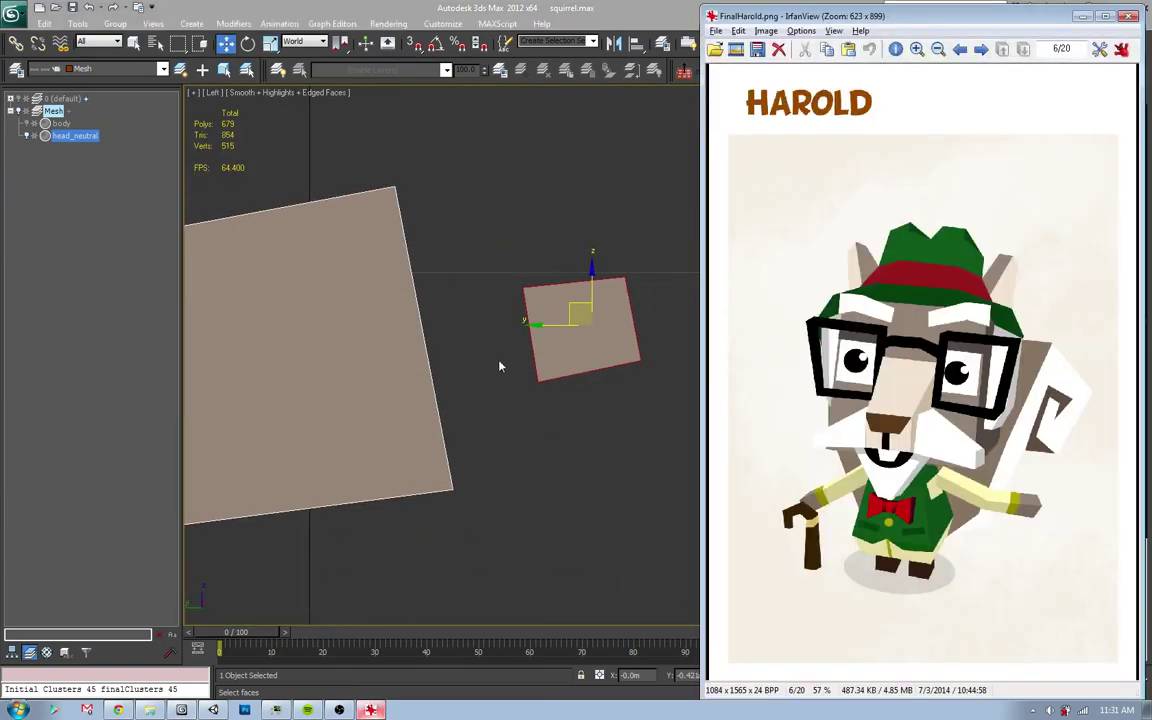
{"action": "key", "text": "alt+Tab"}
{"action": "left_click_drag", "start_coordinate": [572, 306], "coordinate": [467, 320]}
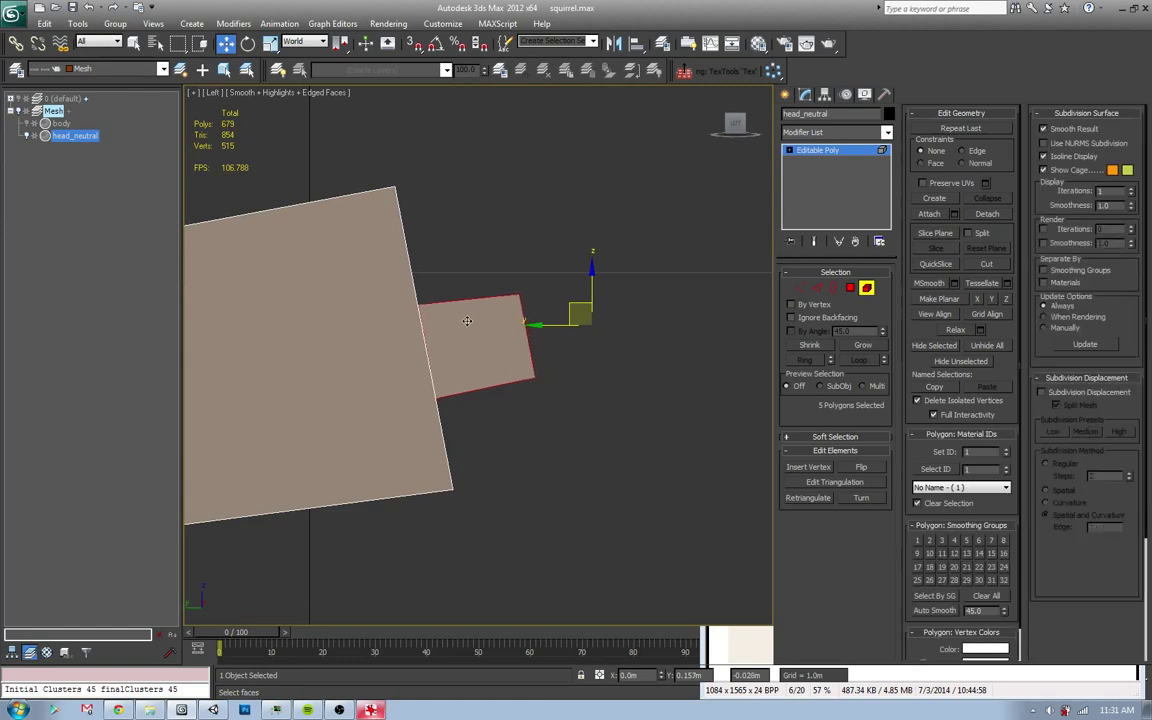
- In wireframe, drag the small box's vertices to taper it into a snout
{"action": "key", "text": "F3"}
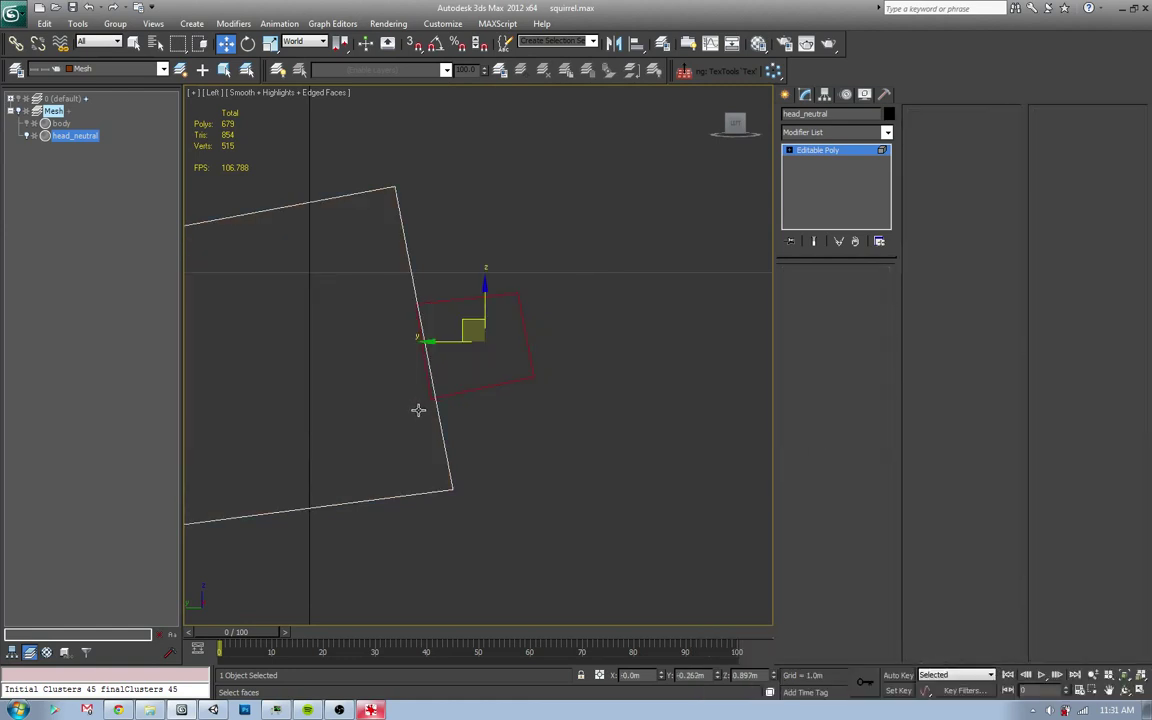
{"action": "key", "text": "1"}
{"action": "left_click", "coordinate": [417, 390]}
{"action": "left_click_drag", "start_coordinate": [417, 390], "coordinate": [435, 408]}
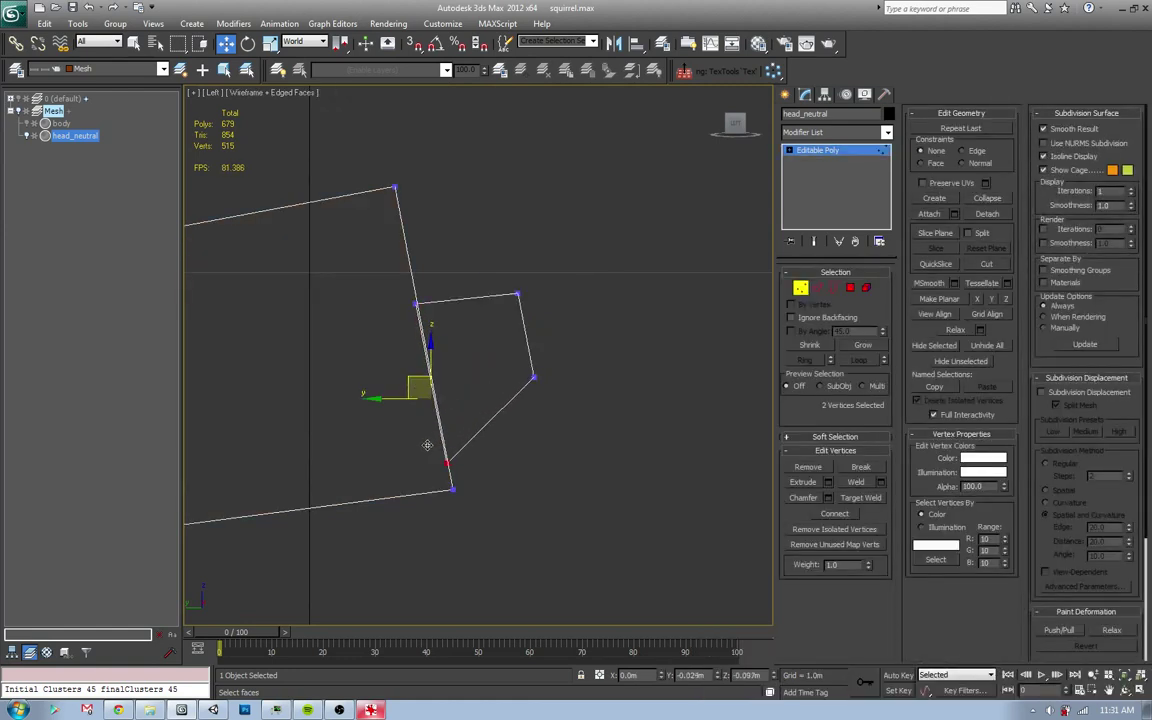
{"action": "left_click_drag", "start_coordinate": [548, 265], "coordinate": [565, 400]}
{"action": "left_click_drag", "start_coordinate": [512, 330], "coordinate": [522, 385]}
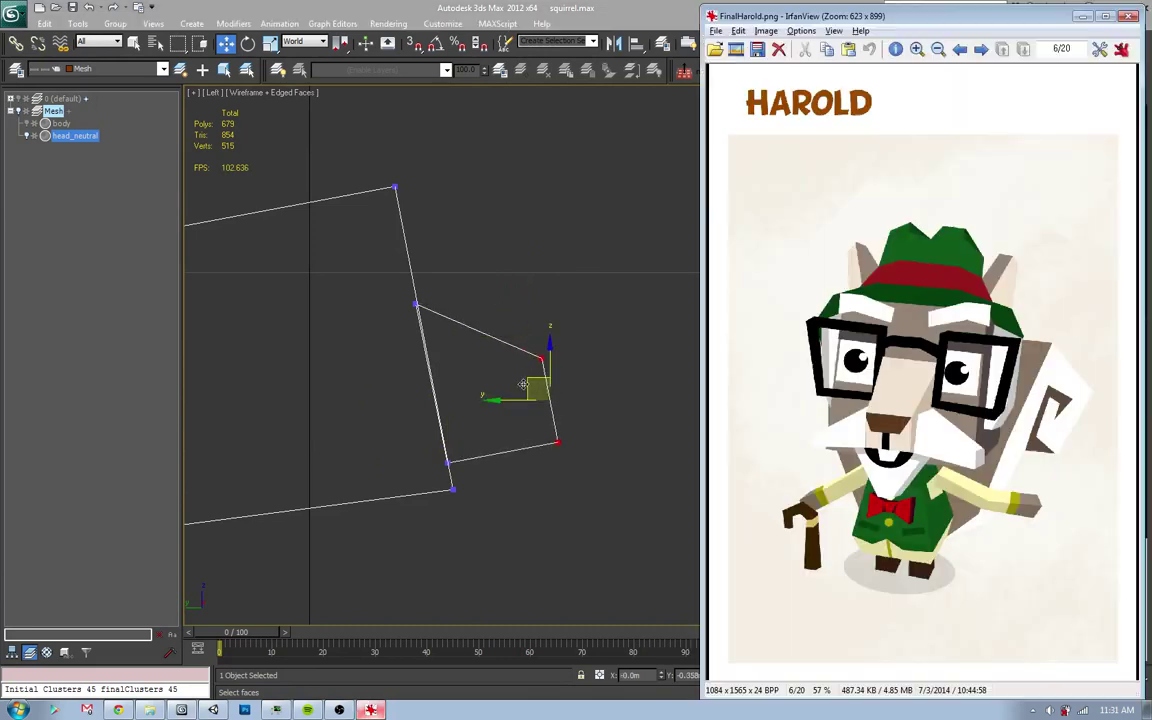
{"action": "left_click", "coordinate": [516, 380]}
{"action": "left_click_drag", "start_coordinate": [589, 419], "coordinate": [535, 391]}
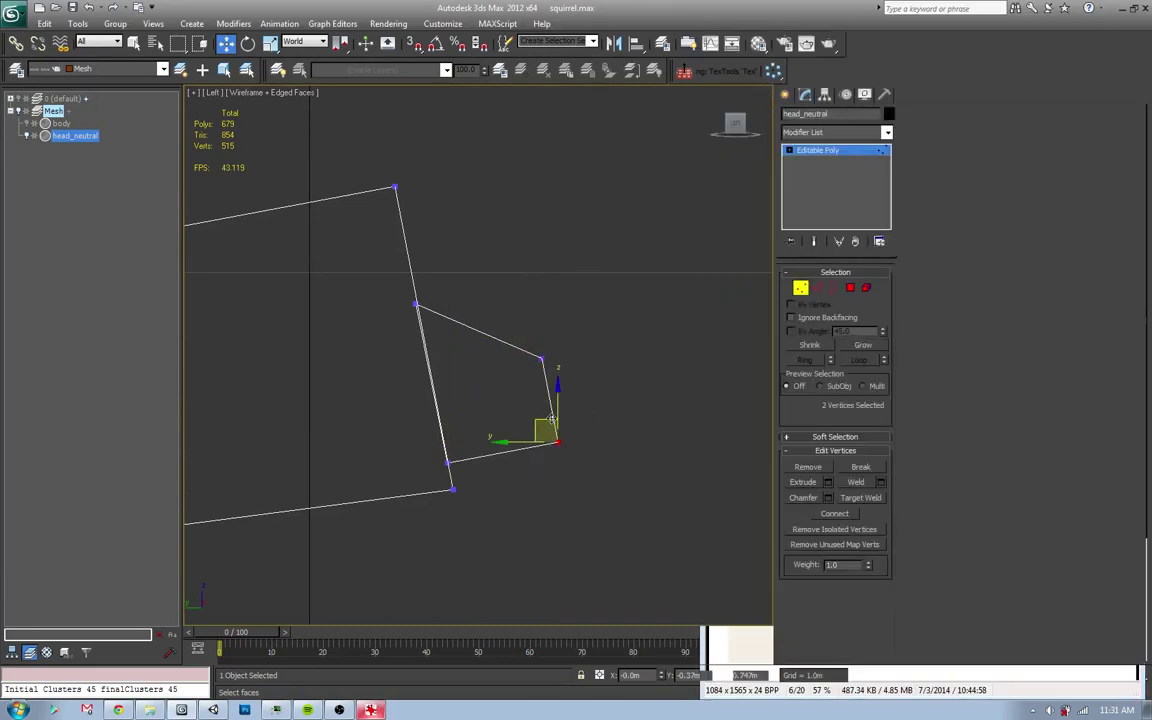
{"action": "mouse_move", "coordinate": [425, 445]}
{"action": "left_mouse_down"}
{"action": "mouse_move", "coordinate": [477, 463]}
{"action": "mouse_move", "coordinate": [427, 414]}
{"action": "left_mouse_up"}
{"action": "left_click_drag", "start_coordinate": [578, 303], "coordinate": [540, 430], "text": "ctrl"}
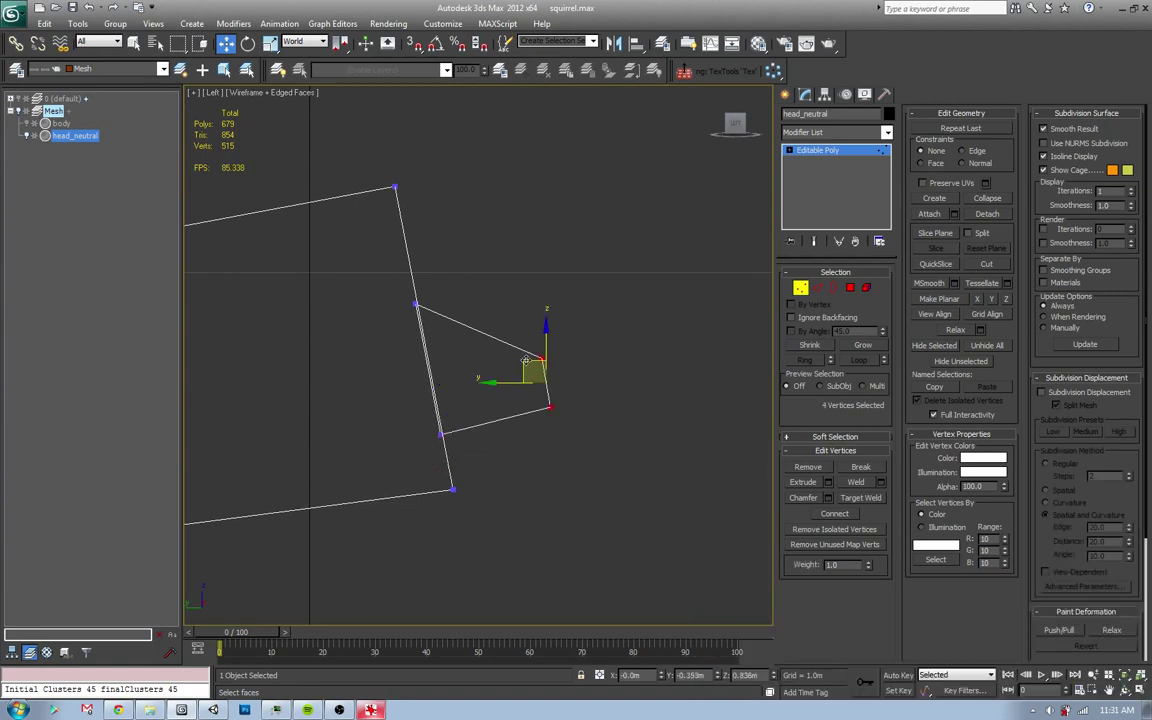
- Nudge the snout vertices against the reference, then return to a shaded Front view
{"action": "key", "text": "alt+Tab"}
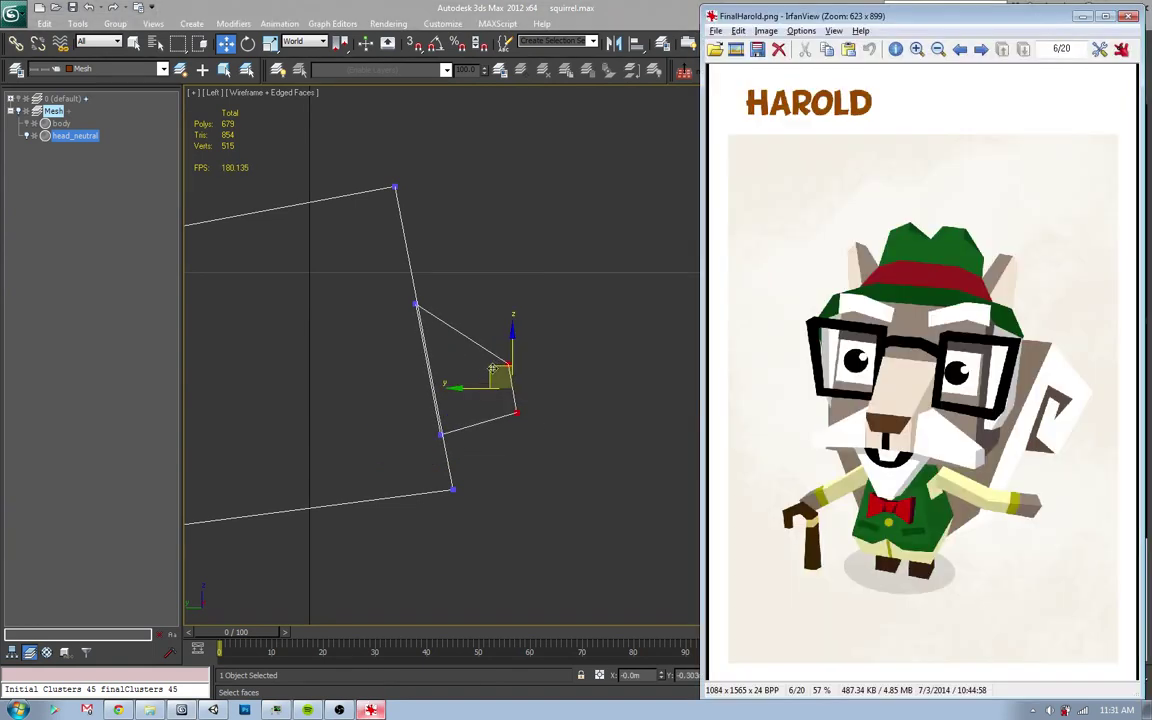
{"action": "left_click_drag", "start_coordinate": [492, 369], "coordinate": [521, 360]}
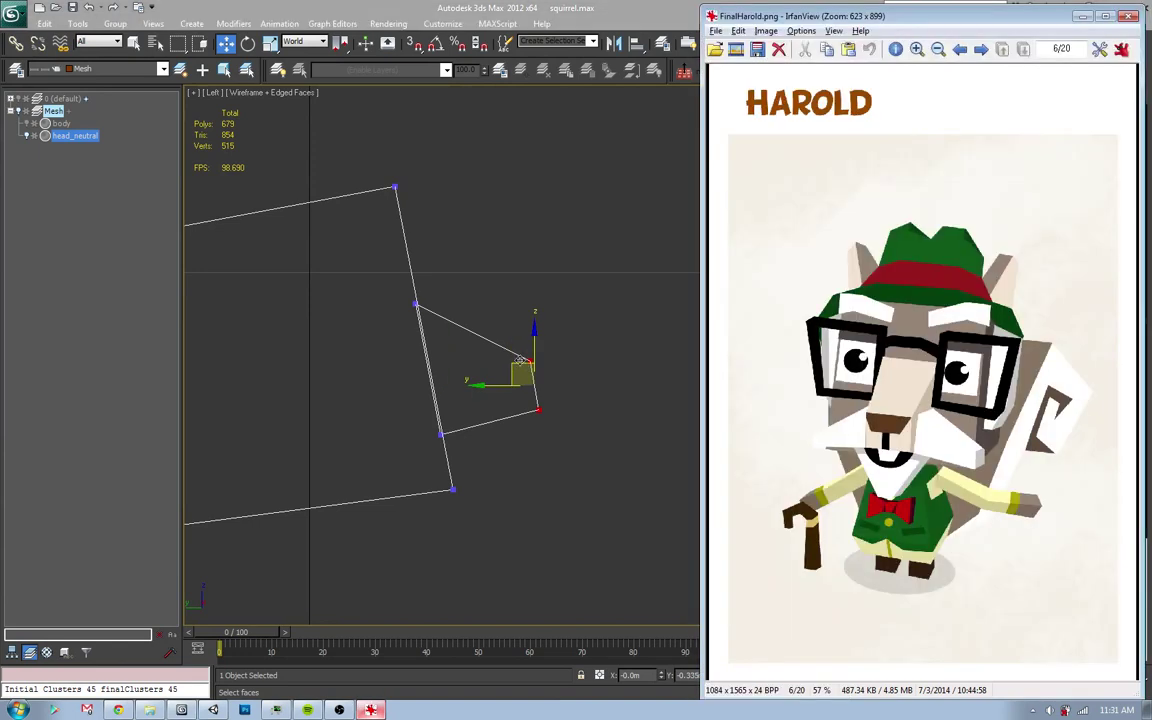
{"action": "key", "text": "alt+Tab"}
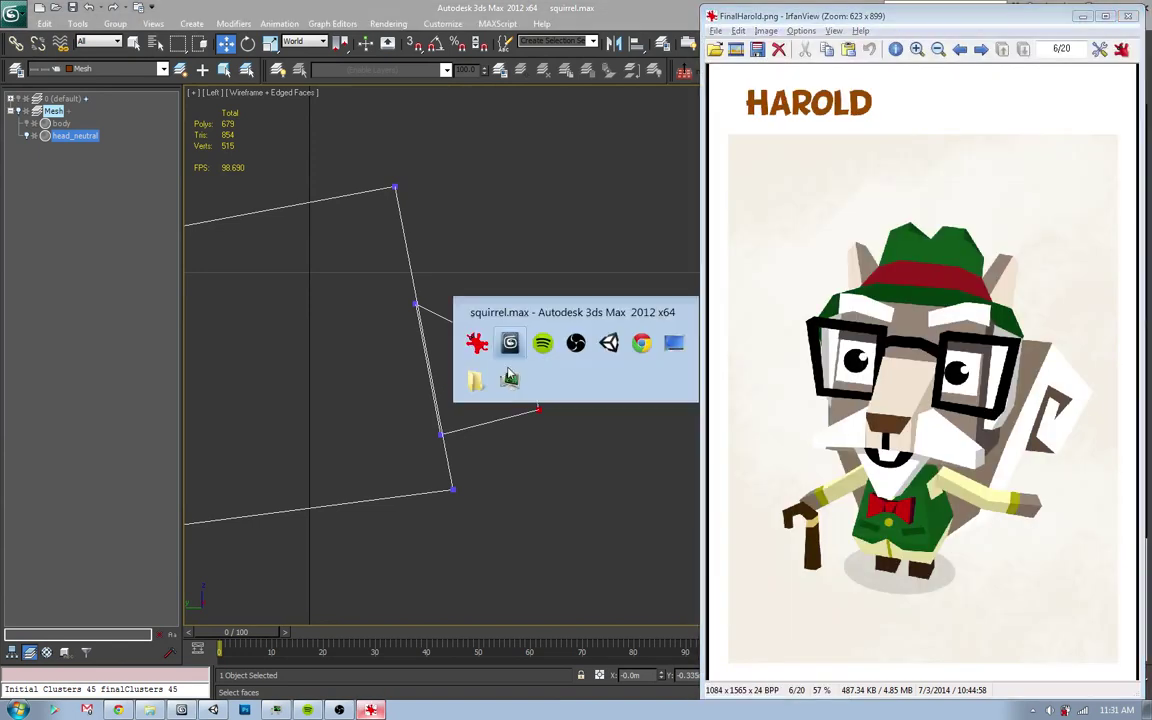
{"action": "mouse_move", "coordinate": [375, 282]}
{"action": "left_mouse_down", "text": "ctrl"}
{"action": "mouse_move", "coordinate": [480, 348]}
{"action": "mouse_move", "coordinate": [471, 398]}
{"action": "left_mouse_up", "text": "ctrl"}
{"action": "key", "text": "alt+Tab"}
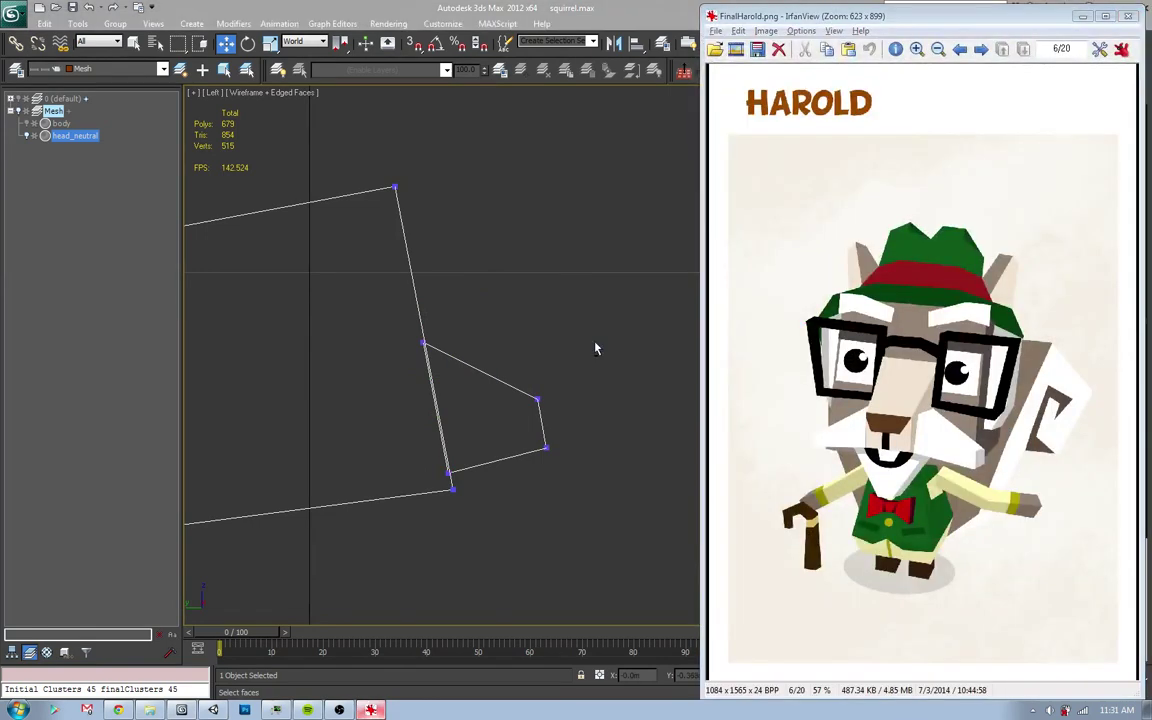
{"action": "key", "text": "alt+Tab"}
{"action": "key", "text": "f"}
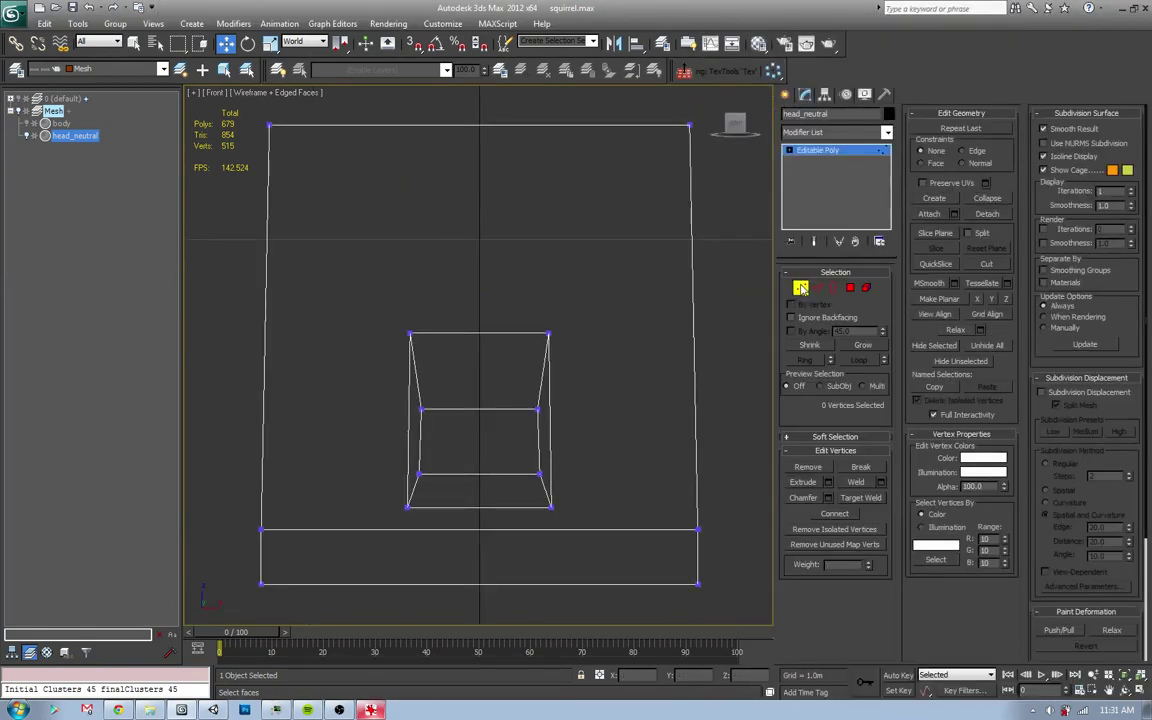
{"action": "left_click", "coordinate": [594, 391]}
{"action": "key", "text": "F3"}
{"action": "scroll", "coordinate": [690, 368], "scroll_direction": "down", "scroll_amount": 2}
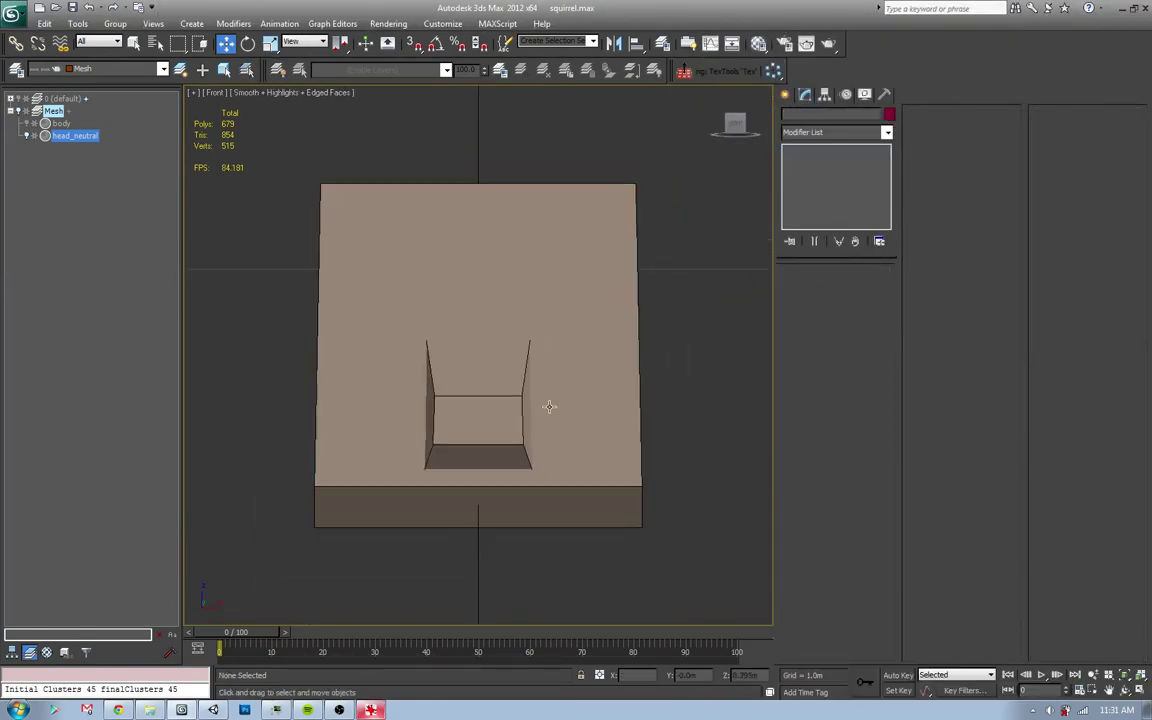
{"action": "key", "text": "alt+Tab"}
{"action": "key", "text": "alt+Tab"}
- Stretch the head's jaw wedge-tip faces taller and shift them up and forward
{"action": "left_click", "coordinate": [497, 404]}
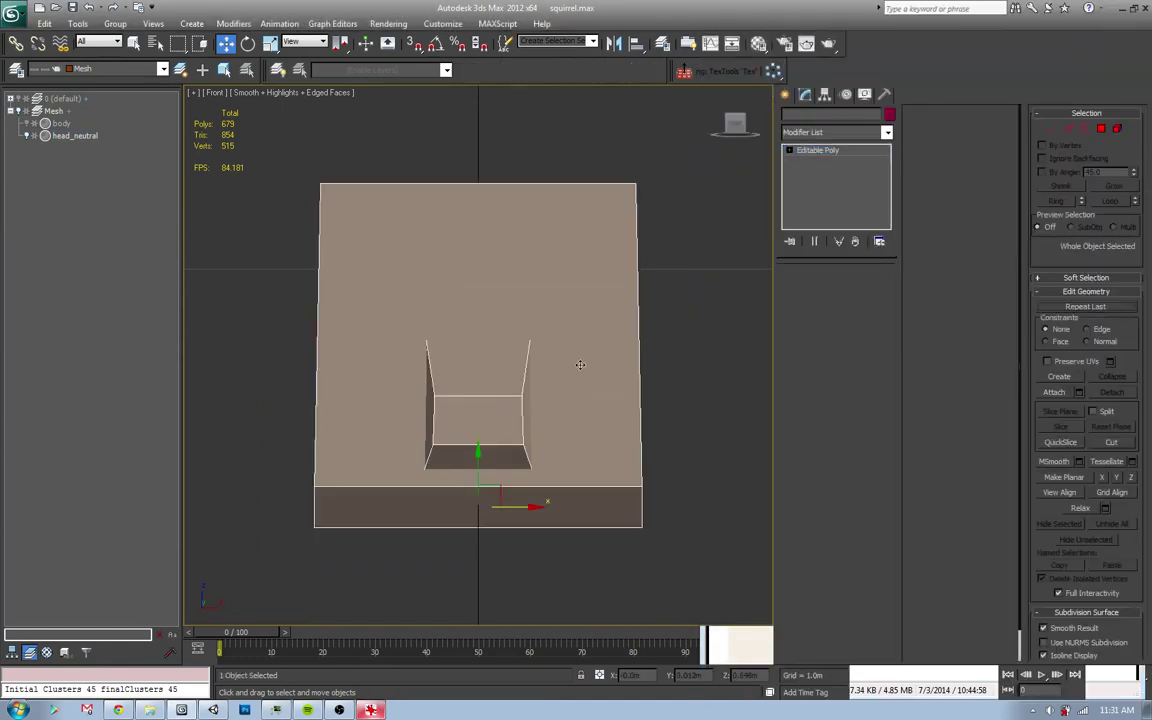
{"action": "key", "text": "l"}
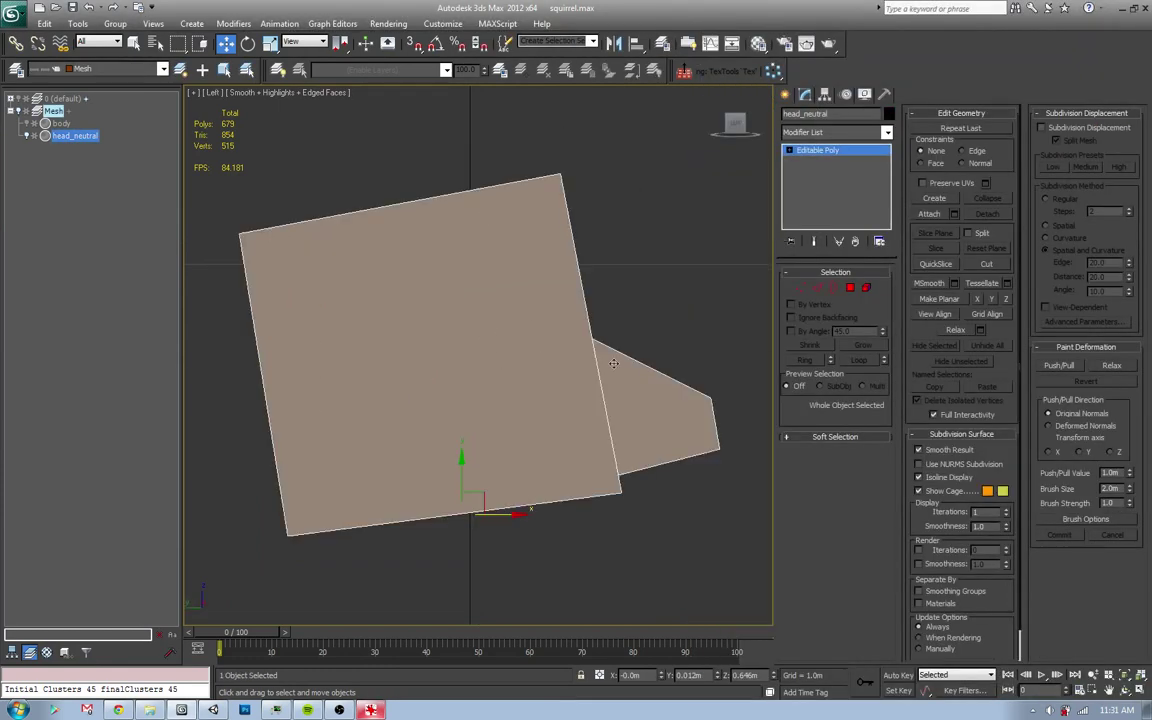
{"action": "left_click", "coordinate": [867, 289]}
{"action": "left_click", "coordinate": [655, 398]}
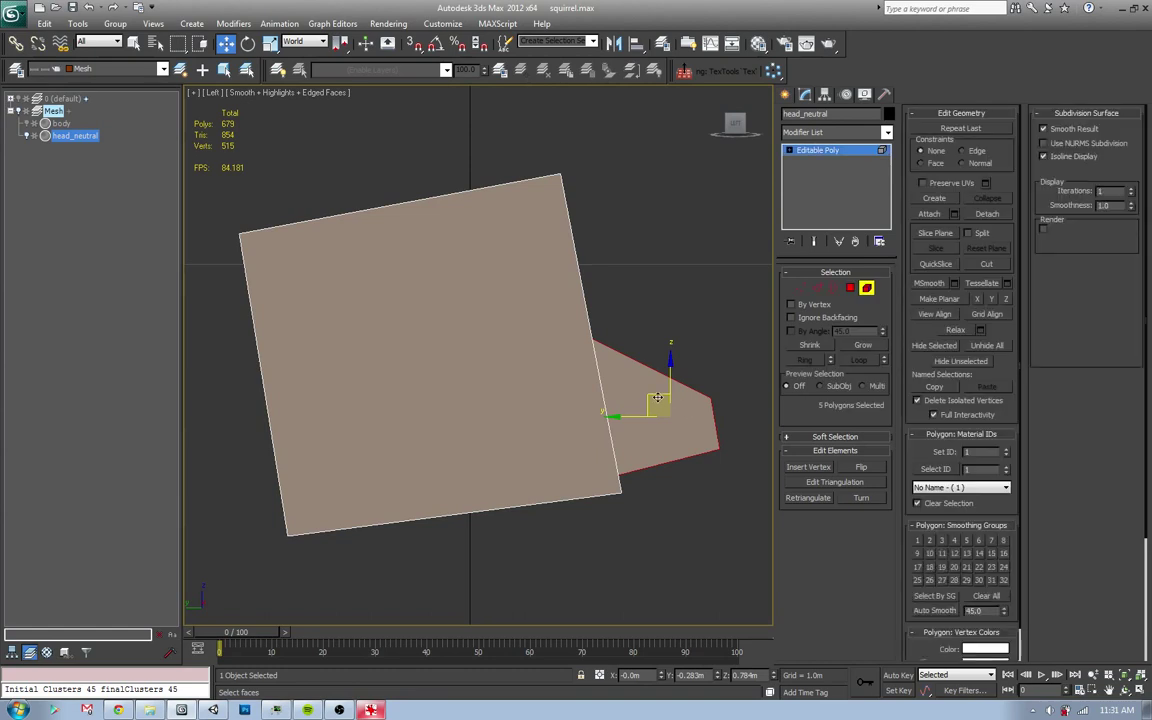
{"action": "key", "text": "alt+v"}
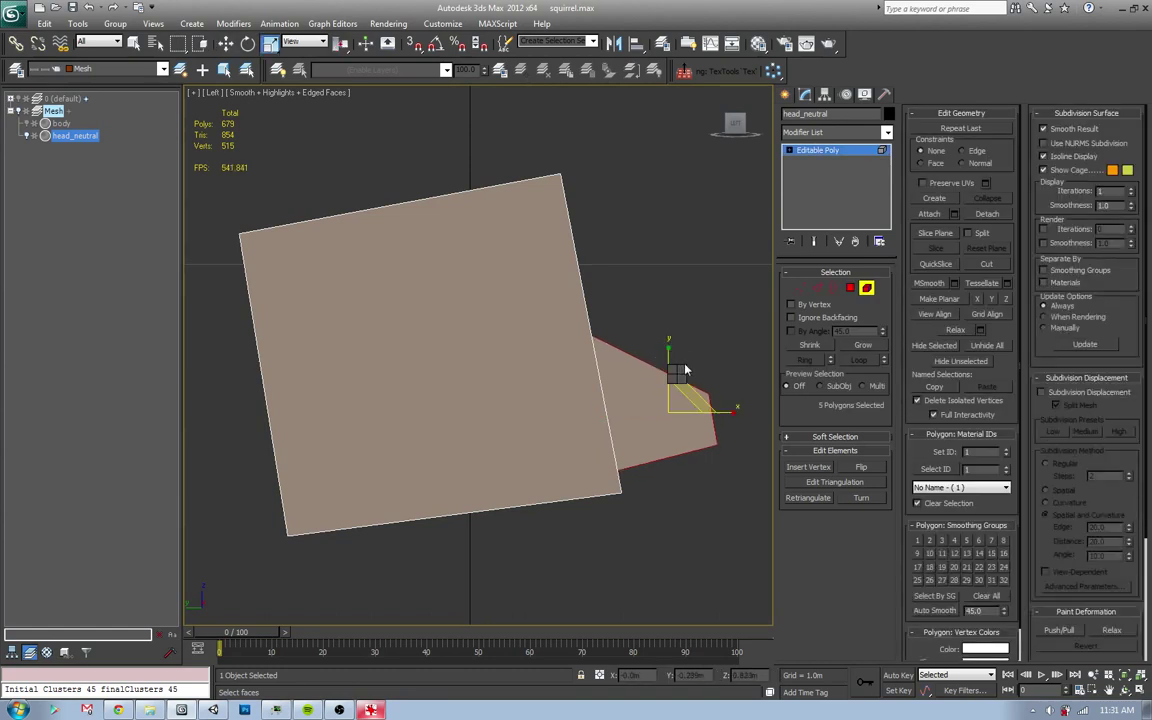
{"action": "left_click_drag", "start_coordinate": [655, 352], "coordinate": [653, 342]}
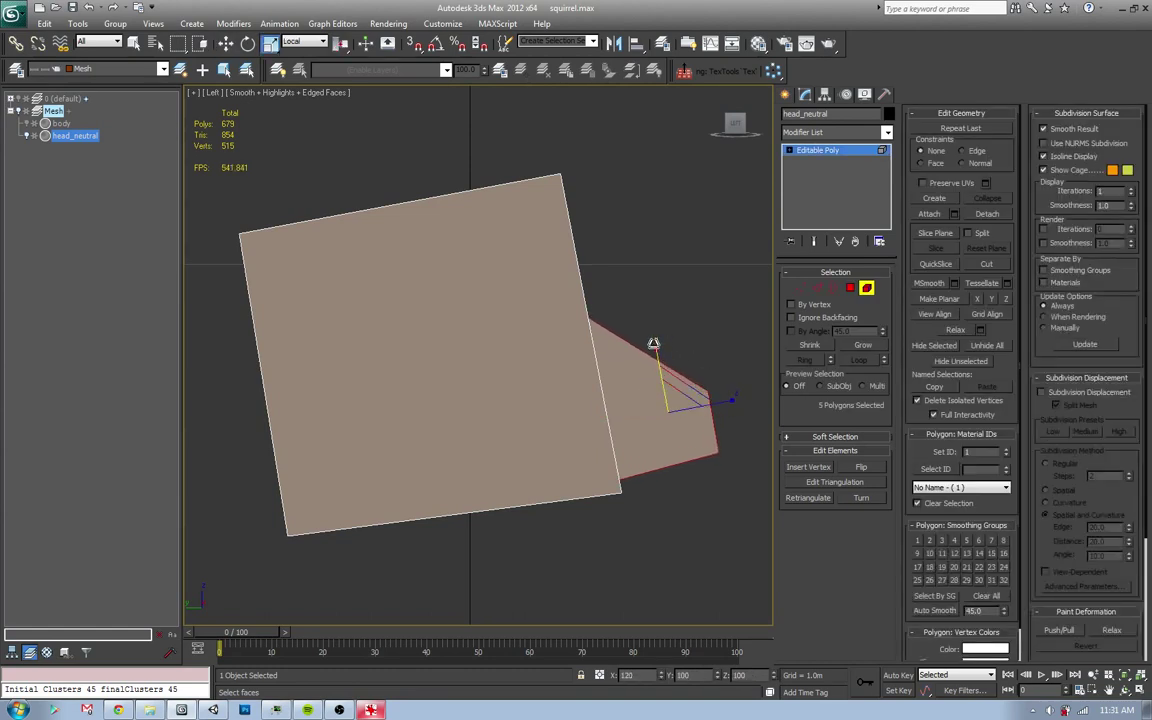
{"action": "key", "text": "w"}
{"action": "left_click_drag", "start_coordinate": [651, 388], "coordinate": [681, 363]}
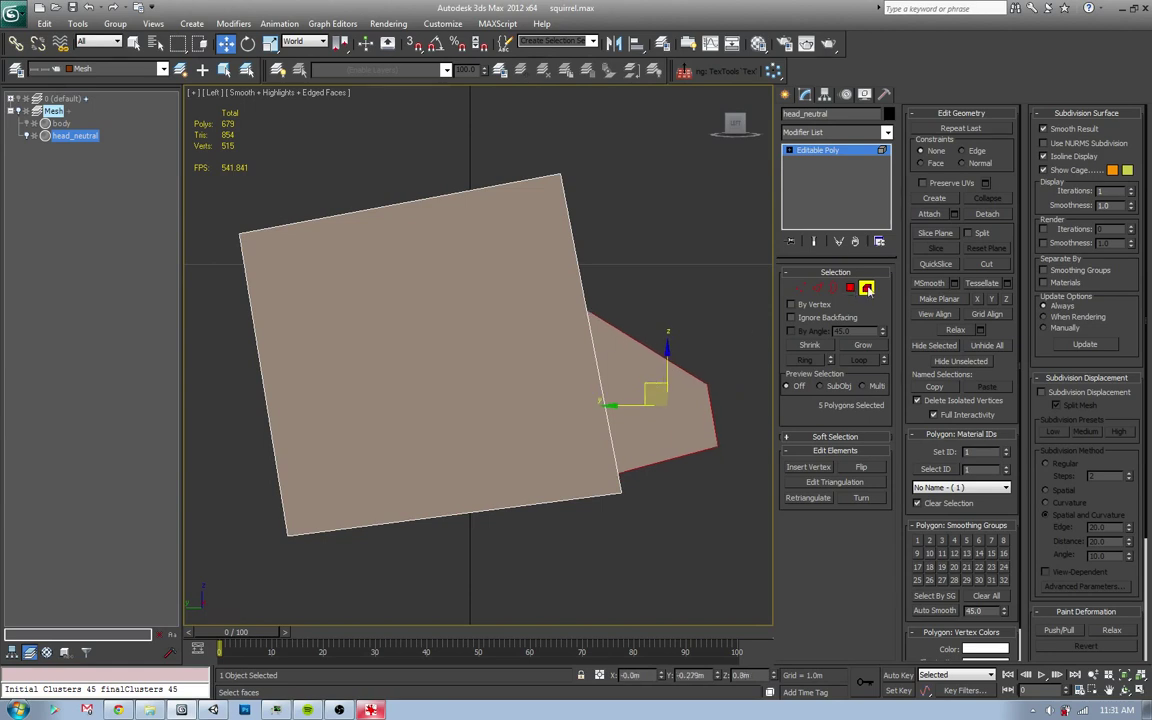
{"action": "left_click", "coordinate": [618, 297]}
- Draw a rectangle spline beside the head in Front view
{"action": "key", "text": "f"}
{"action": "left_click", "coordinate": [785, 96]}
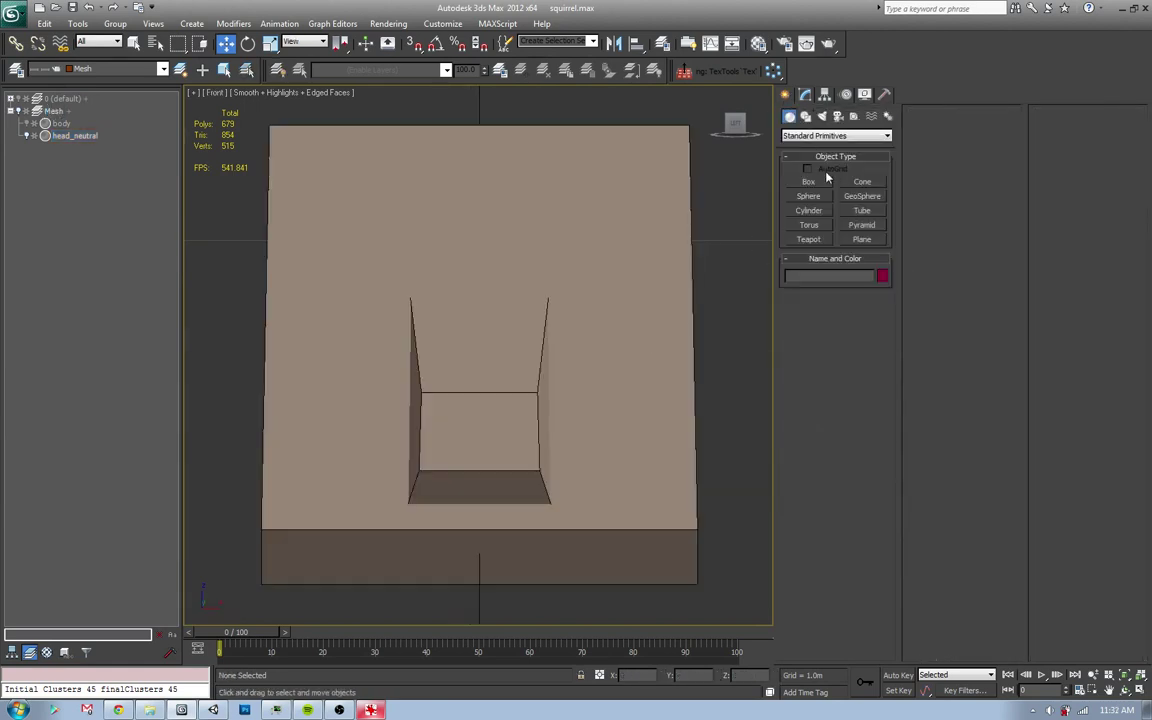
{"action": "left_click", "coordinate": [808, 117]}
{"action": "left_click", "coordinate": [857, 193]}
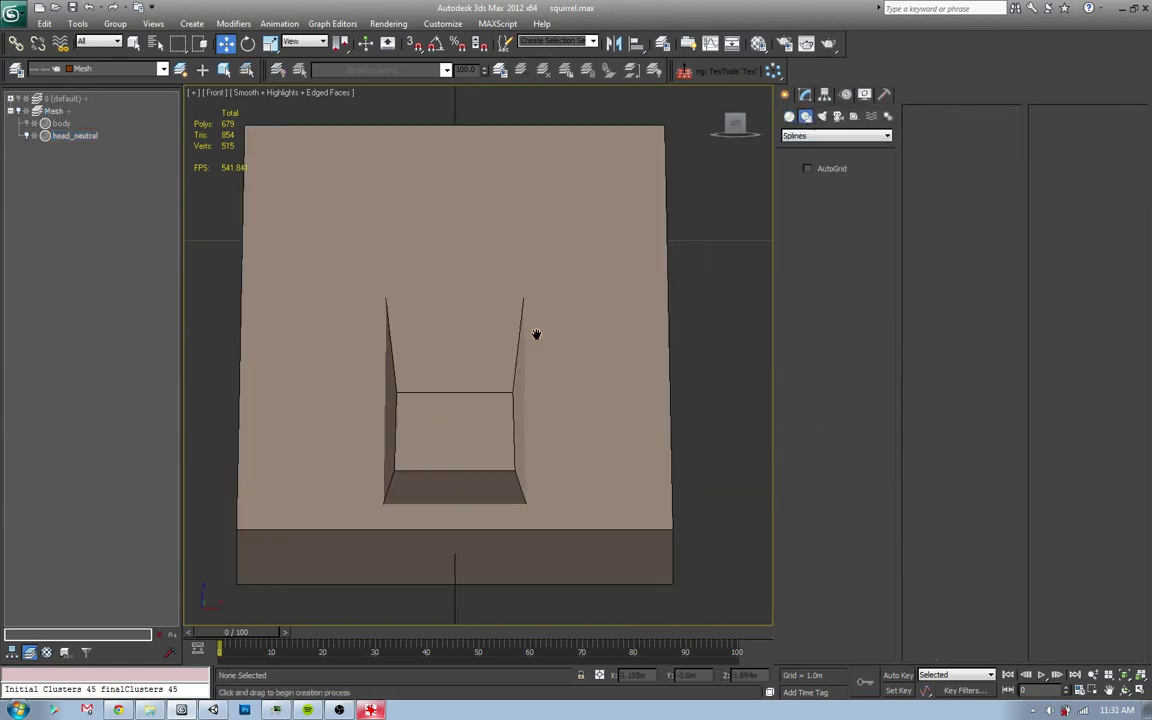
{"action": "scroll", "coordinate": [560, 350], "scroll_direction": "down", "scroll_amount": 3}
{"action": "key", "text": "alt+Tab"}
{"action": "key", "text": "alt+Tab"}
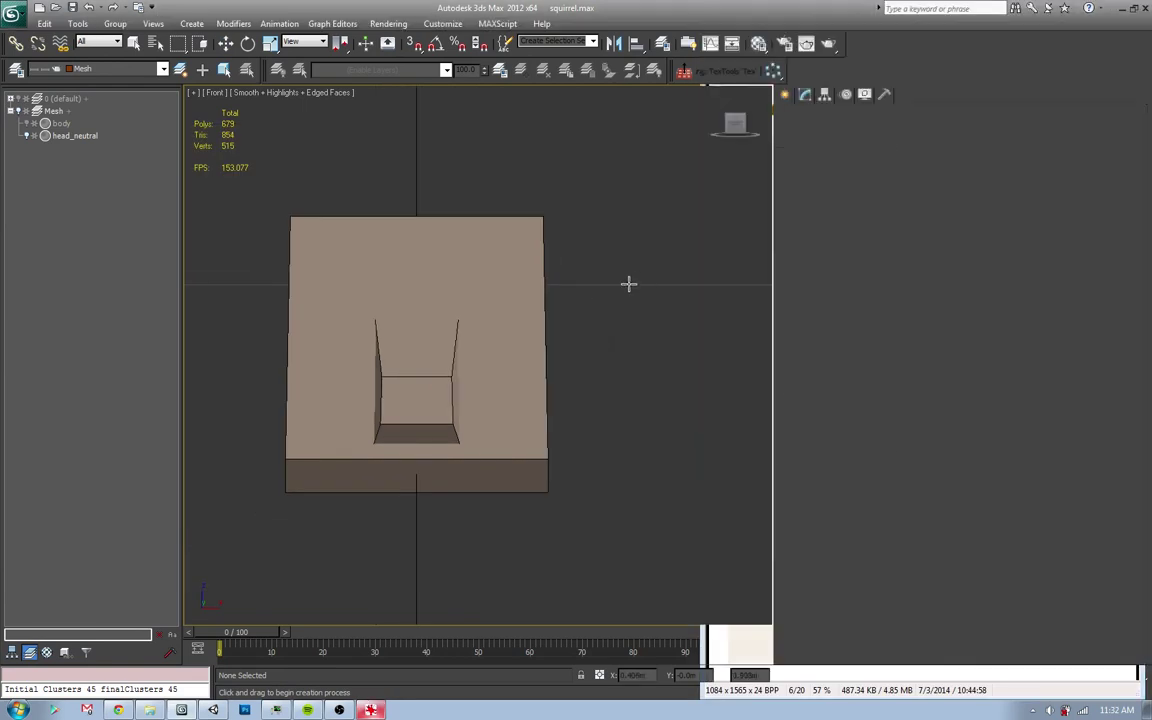
{"action": "left_click_drag", "start_coordinate": [584, 280], "coordinate": [684, 362]}
{"action": "key", "text": "w"}
{"action": "middle_click_drag", "start_coordinate": [663, 376], "coordinate": [565, 393]}
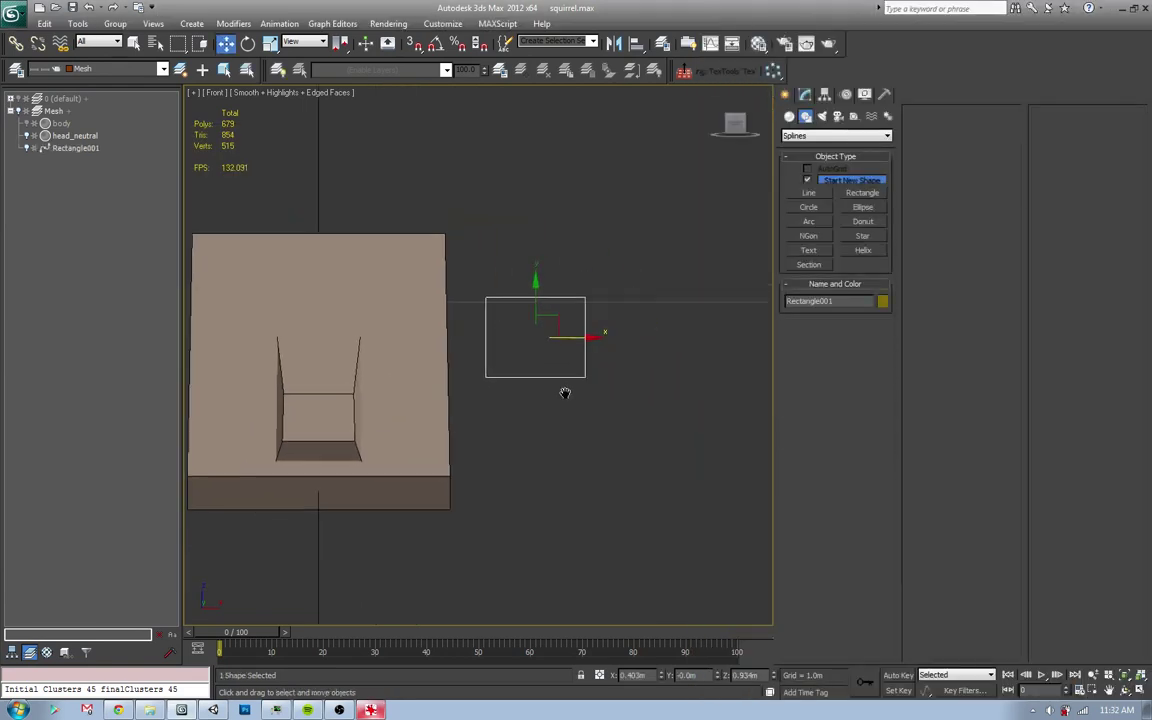
- Render the rectangle in viewport with 4 sides, 45° angle, ~0.03m thickness, then convert to Editable Spline
{"action": "left_click", "coordinate": [805, 94]}
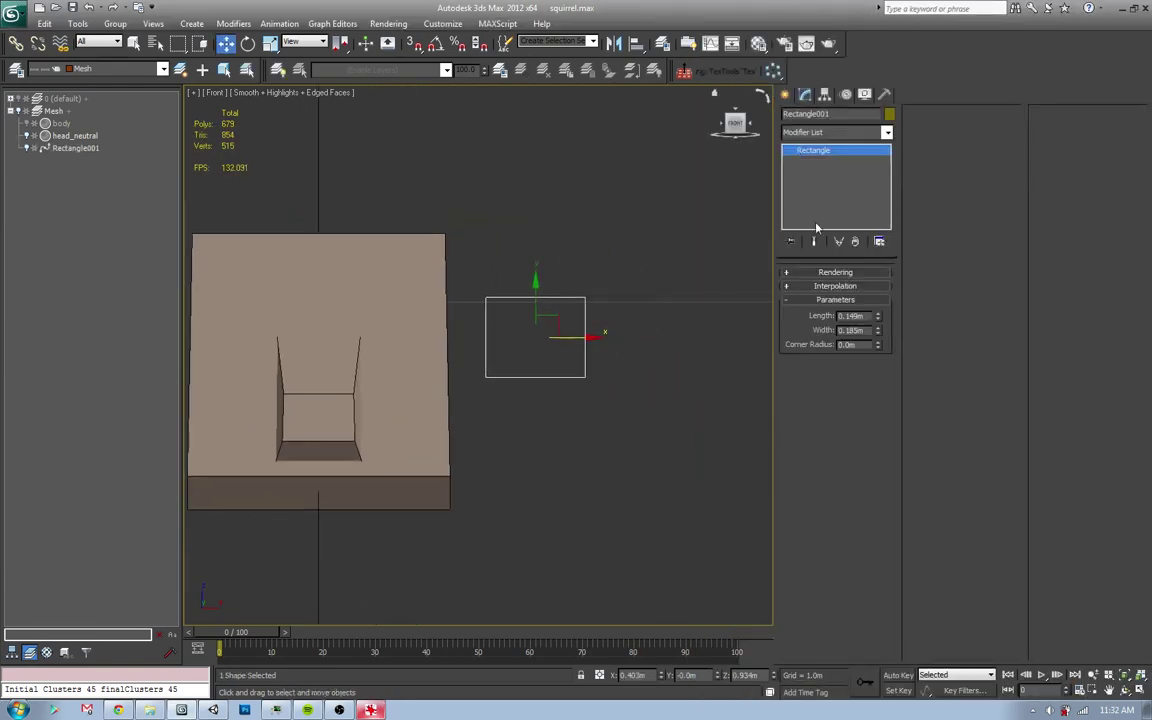
{"action": "left_click", "coordinate": [836, 286]}
{"action": "left_click", "coordinate": [838, 272]}
{"action": "left_click", "coordinate": [789, 295]}
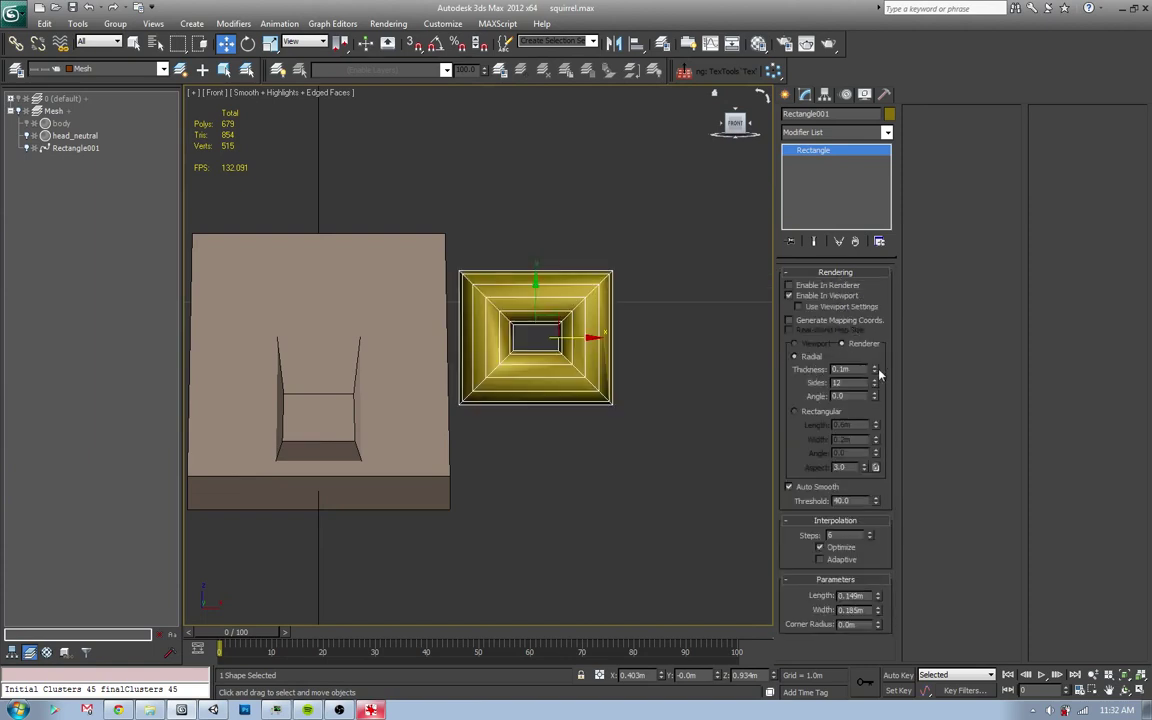
{"action": "left_click", "coordinate": [875, 386]}
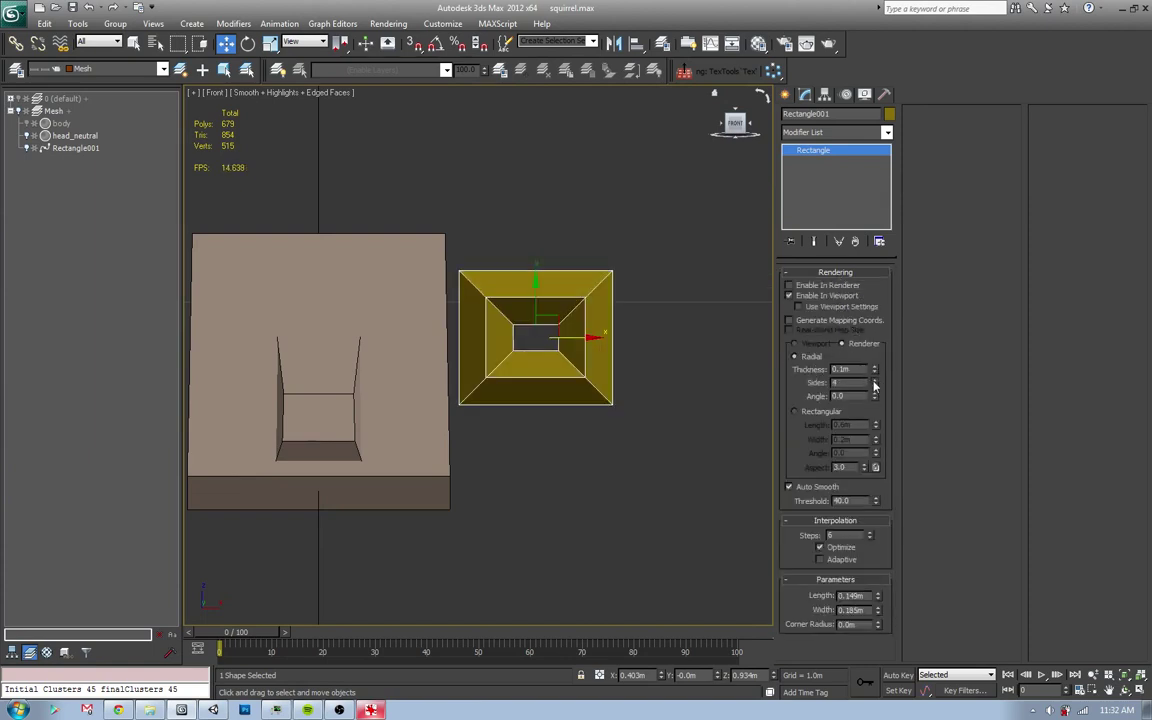
{"action": "type", "text": "45"}
{"action": "key", "text": "Return"}
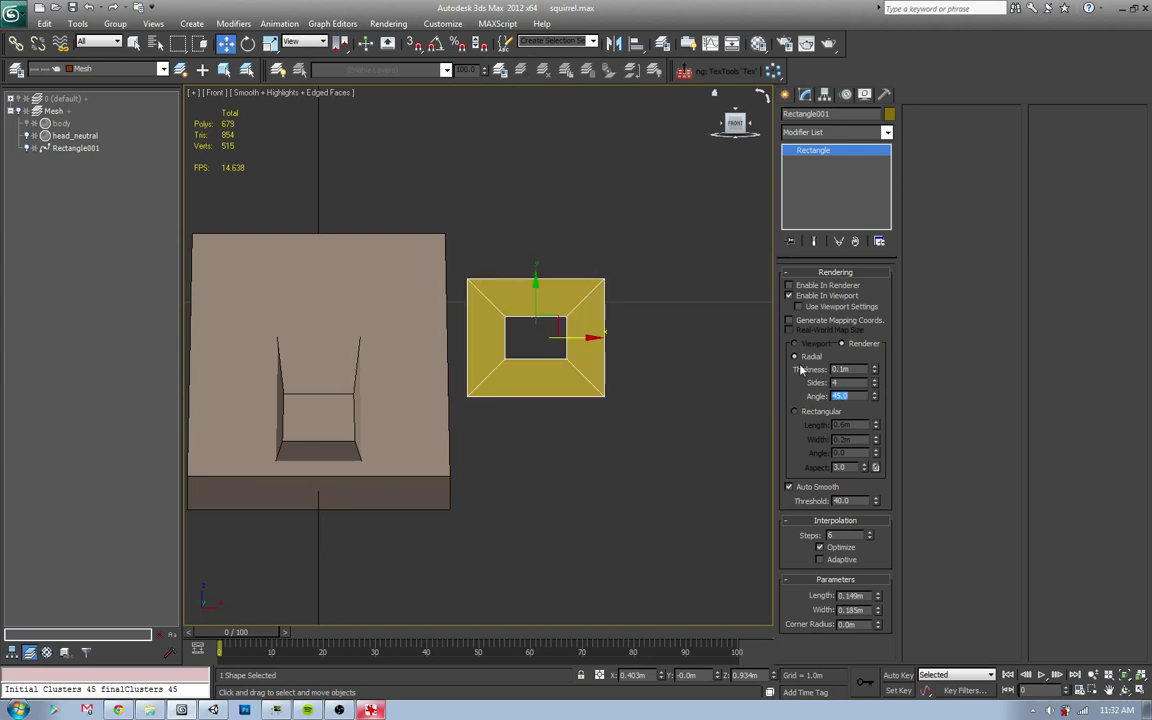
{"action": "left_click_drag", "start_coordinate": [875, 370], "coordinate": [880, 415]}
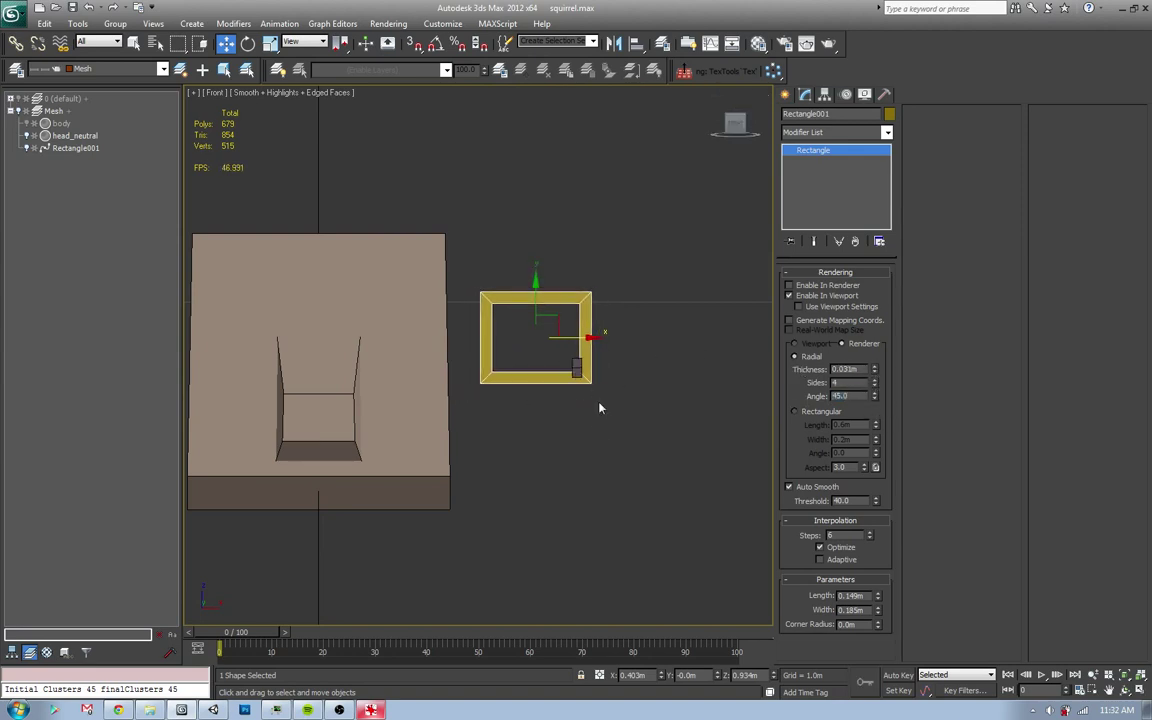
{"action": "key", "text": "ctrl+e"}
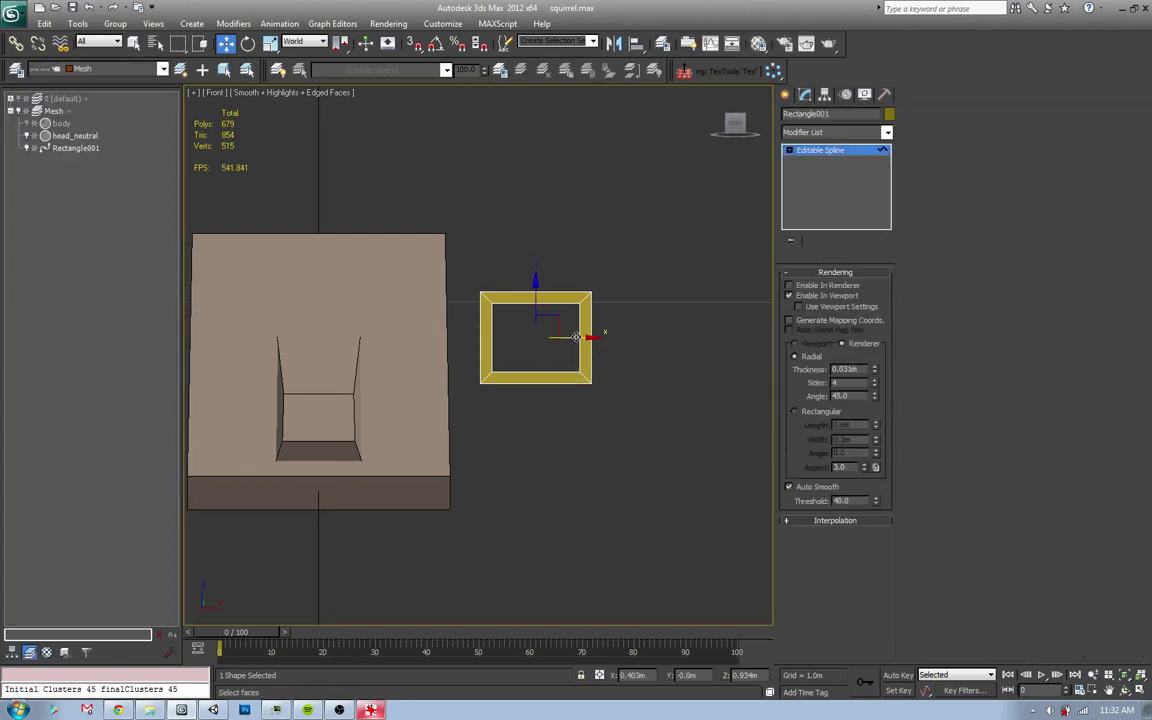
- Copy the frame to its right and slide both frames onto the head's face
{"action": "left_click_drag", "start_coordinate": [590, 390], "coordinate": [741, 390], "text": "shift"}
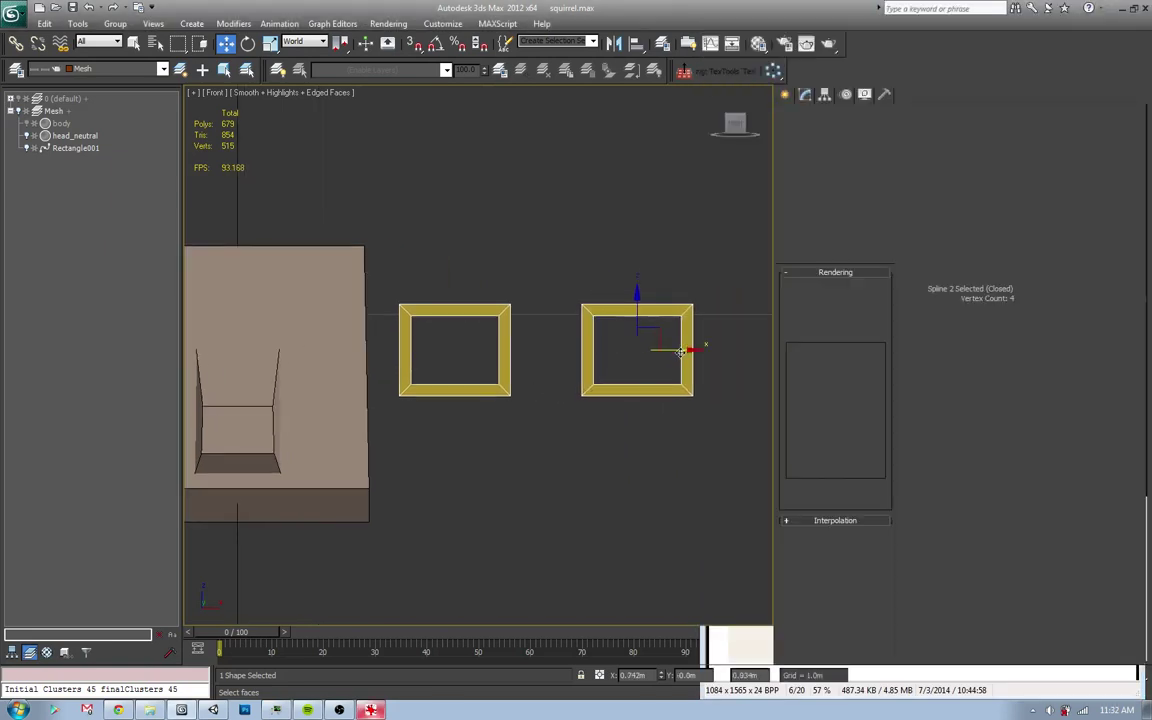
{"action": "key", "text": "3"}
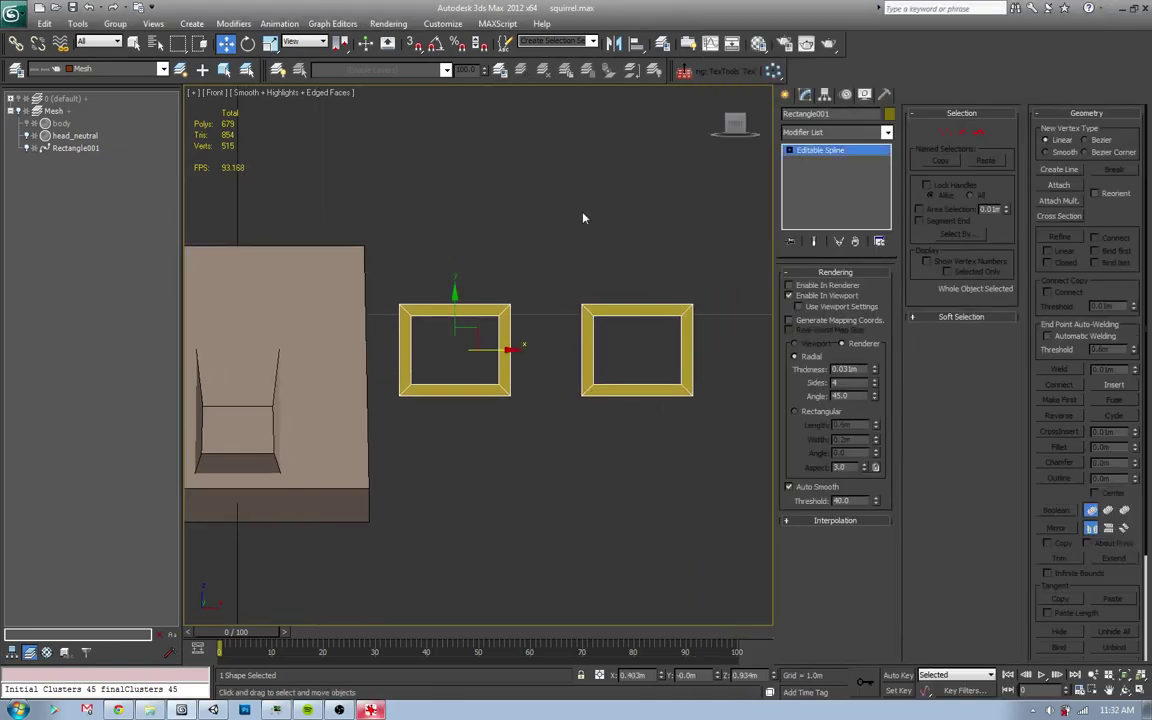
{"action": "key", "text": "l"}
{"action": "mouse_move", "coordinate": [497, 316]}
{"action": "left_mouse_down"}
{"action": "mouse_move", "coordinate": [577, 302]}
{"action": "mouse_move", "coordinate": [584, 340]}
{"action": "left_mouse_up"}
{"action": "key", "text": "f"}
{"action": "key", "text": "z"}
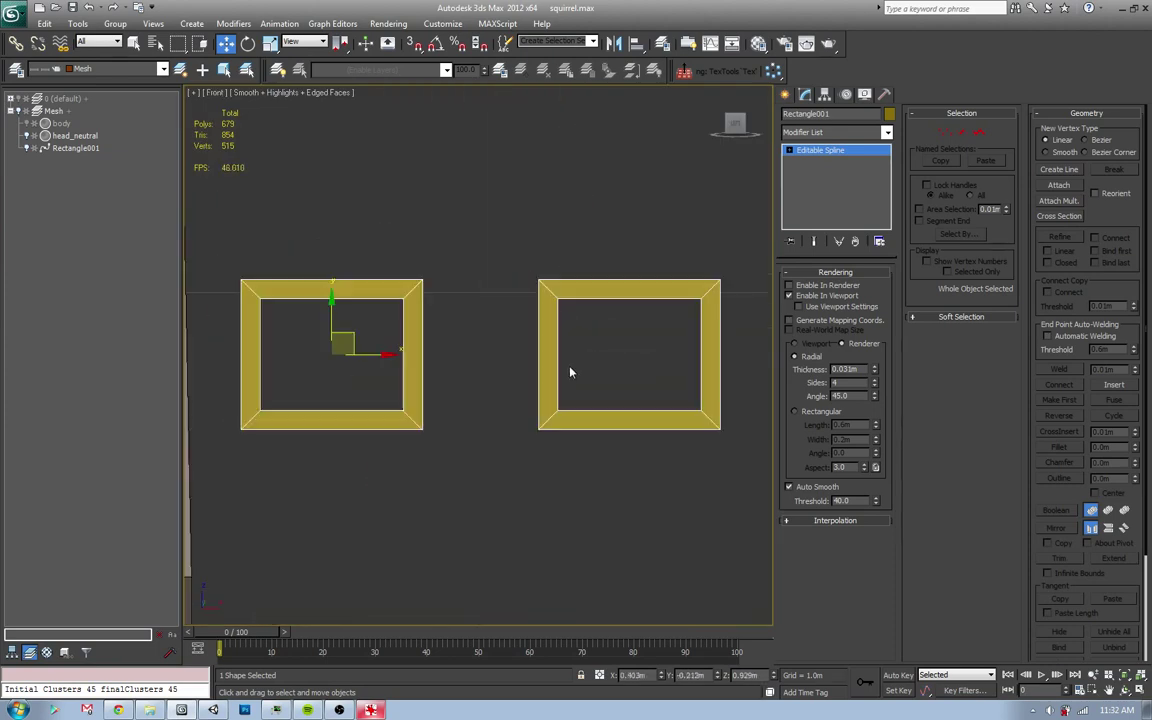
{"action": "scroll", "coordinate": [512, 328], "scroll_direction": "down", "scroll_amount": 3}
{"action": "scroll", "coordinate": [520, 325], "scroll_direction": "down", "scroll_amount": 3}
{"action": "left_click_drag", "start_coordinate": [563, 343], "coordinate": [440, 343]}
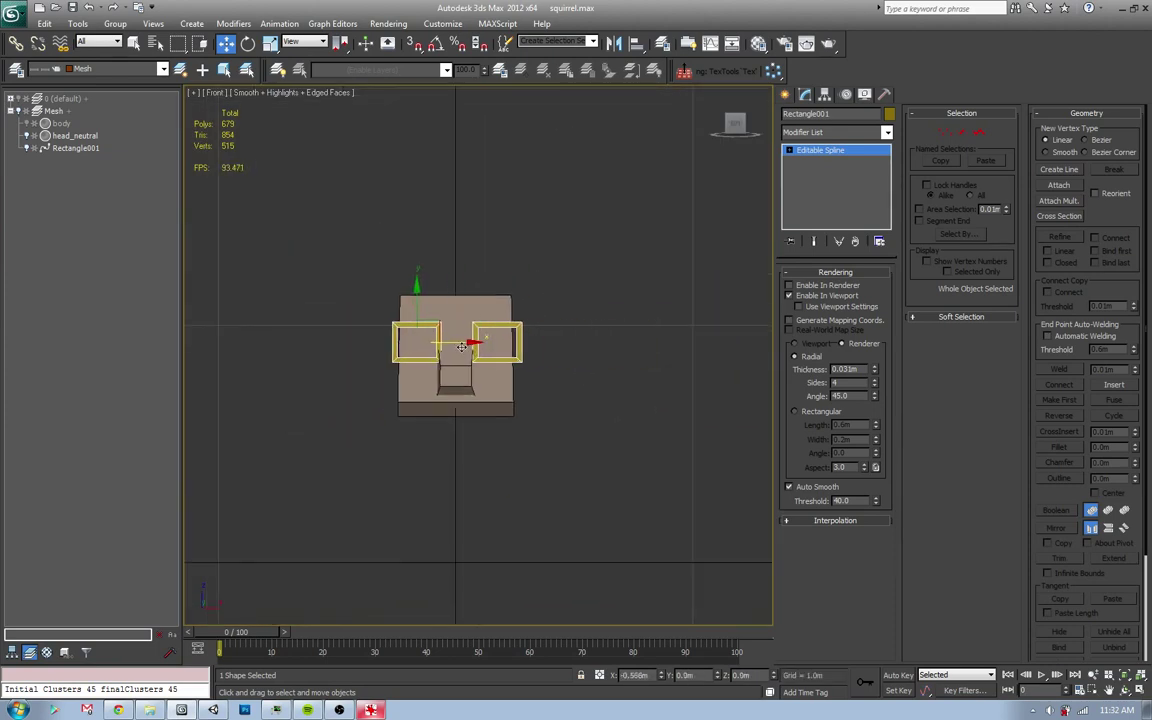
{"action": "scroll", "coordinate": [490, 408], "scroll_direction": "up", "scroll_amount": 5}
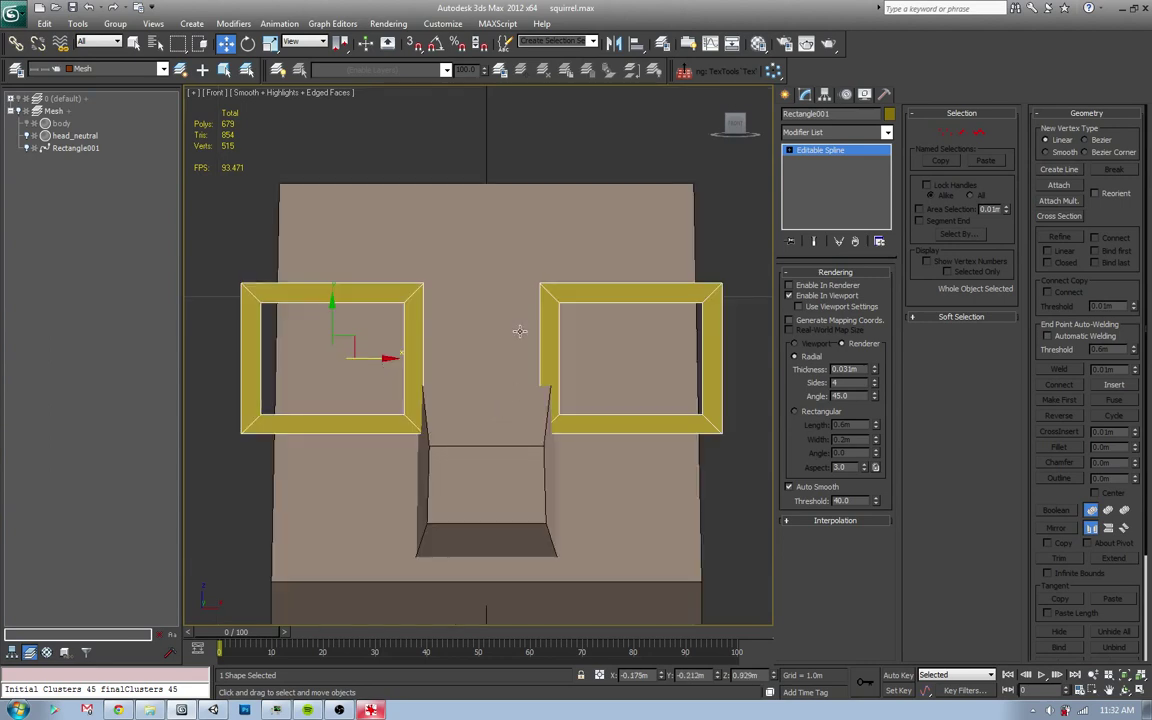
- Tilt the glasses frames about 12 degrees in Left view, then reselect them in Front view
{"action": "key", "text": "l"}
{"action": "key", "text": "z"}
{"action": "key", "text": "e"}
{"action": "mouse_move", "coordinate": [503, 305]}
{"action": "left_mouse_down"}
{"action": "mouse_move", "coordinate": [514, 310]}
{"action": "mouse_move", "coordinate": [465, 286]}
{"action": "mouse_move", "coordinate": [505, 280]}
{"action": "mouse_move", "coordinate": [500, 301]}
{"action": "left_mouse_up"}
{"action": "key", "text": "w"}
{"action": "key", "text": "e"}
{"action": "key", "text": "w"}
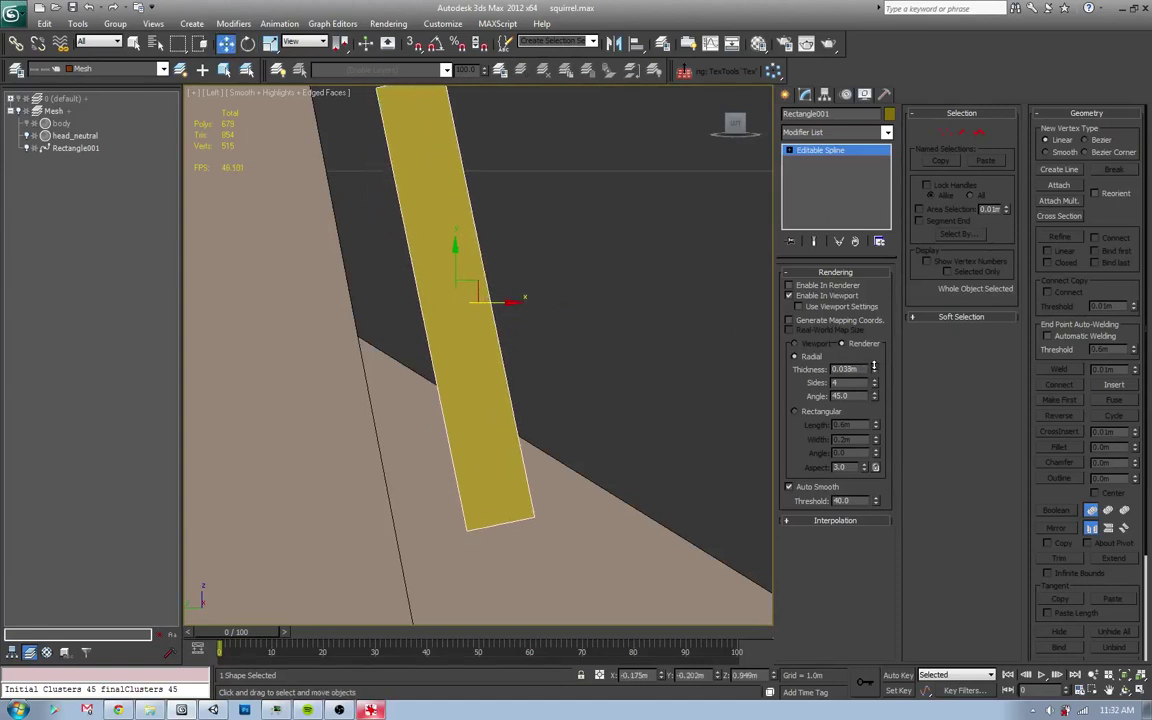
{"action": "left_click", "coordinate": [650, 340]}
{"action": "key", "text": "f"}
{"action": "left_click", "coordinate": [537, 316]}
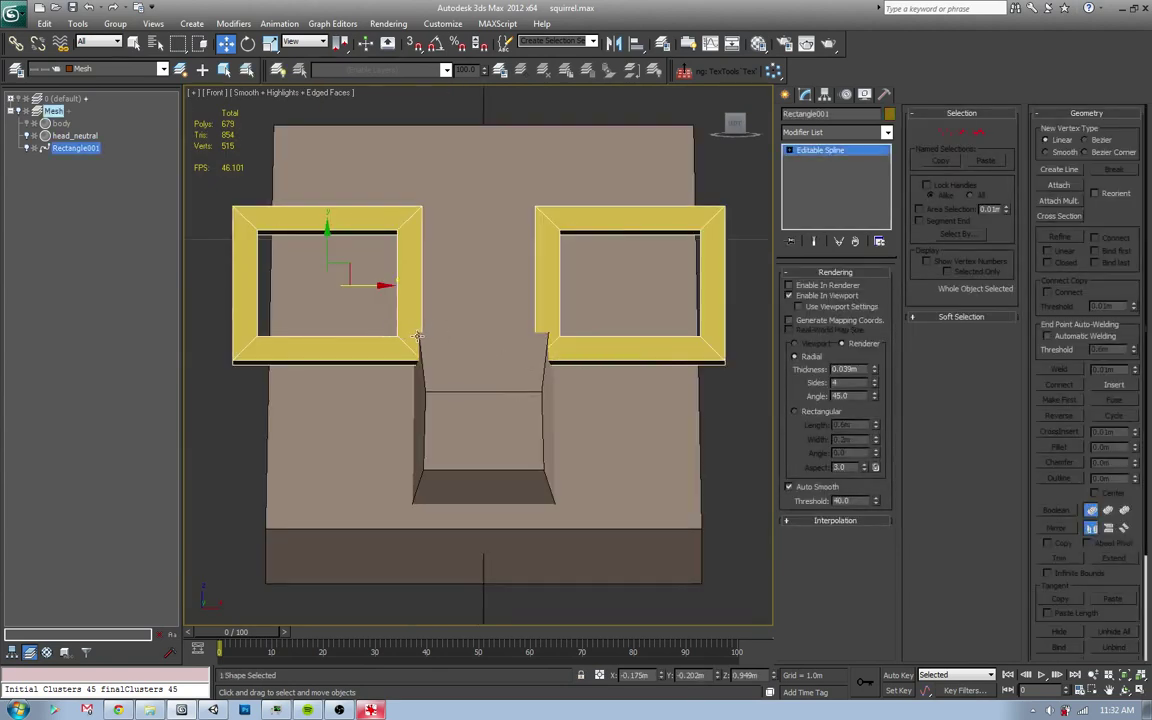
- Nudge the left and right yellow glasses frames slightly outward
{"action": "key", "text": "3"}
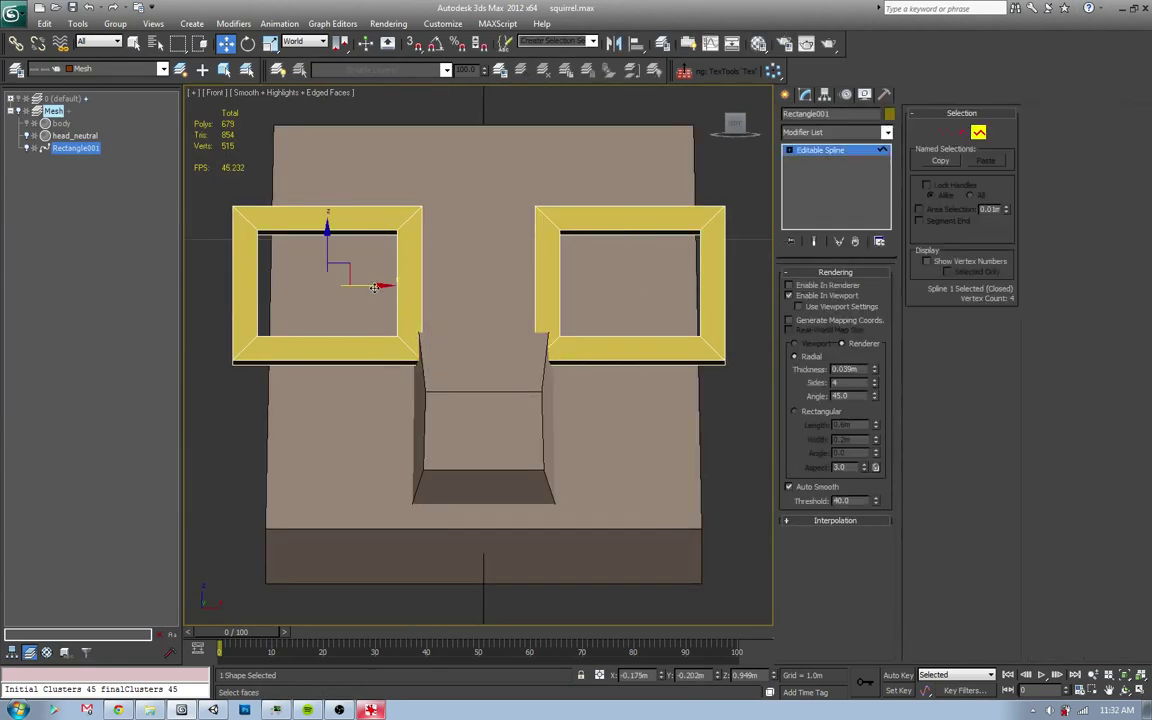
{"action": "left_click_drag", "start_coordinate": [373, 289], "coordinate": [363, 289]}
{"action": "left_click", "coordinate": [700, 285]}
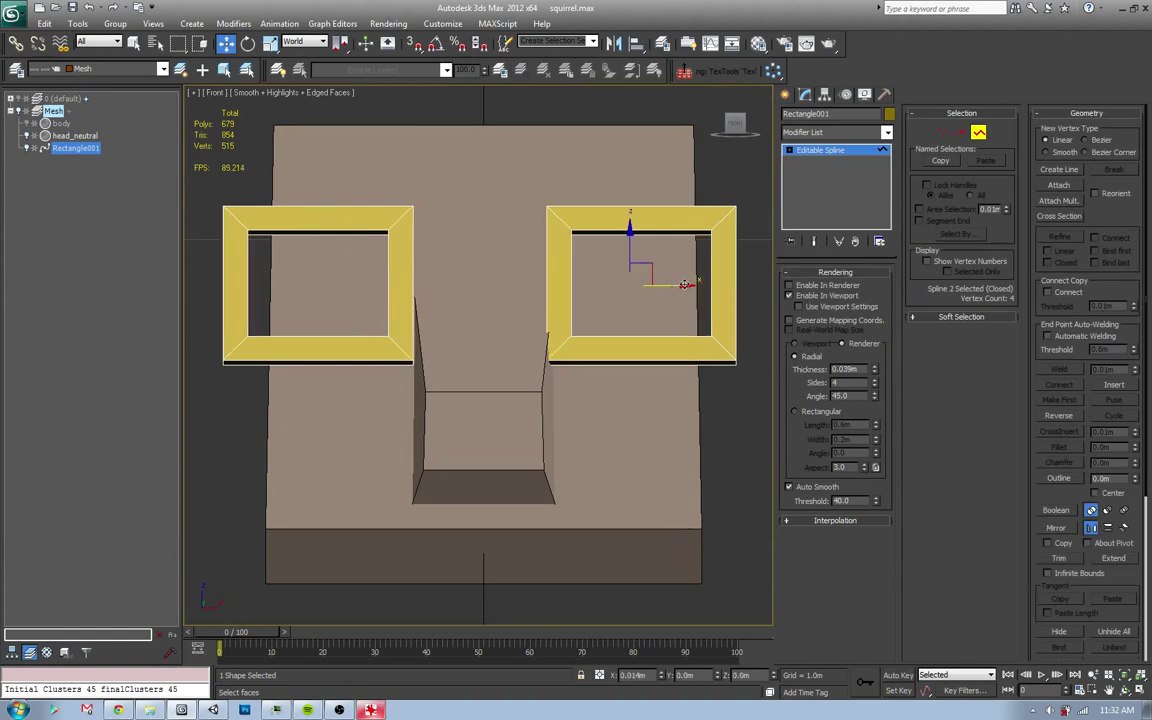
{"action": "left_click_drag", "start_coordinate": [670, 285], "coordinate": [686, 285]}
- Slant the right frame: raise its top outer corner outward and pull its lower outer corner inward
{"action": "key", "text": "alt+Tab"}
{"action": "key", "text": "alt+Tab"}
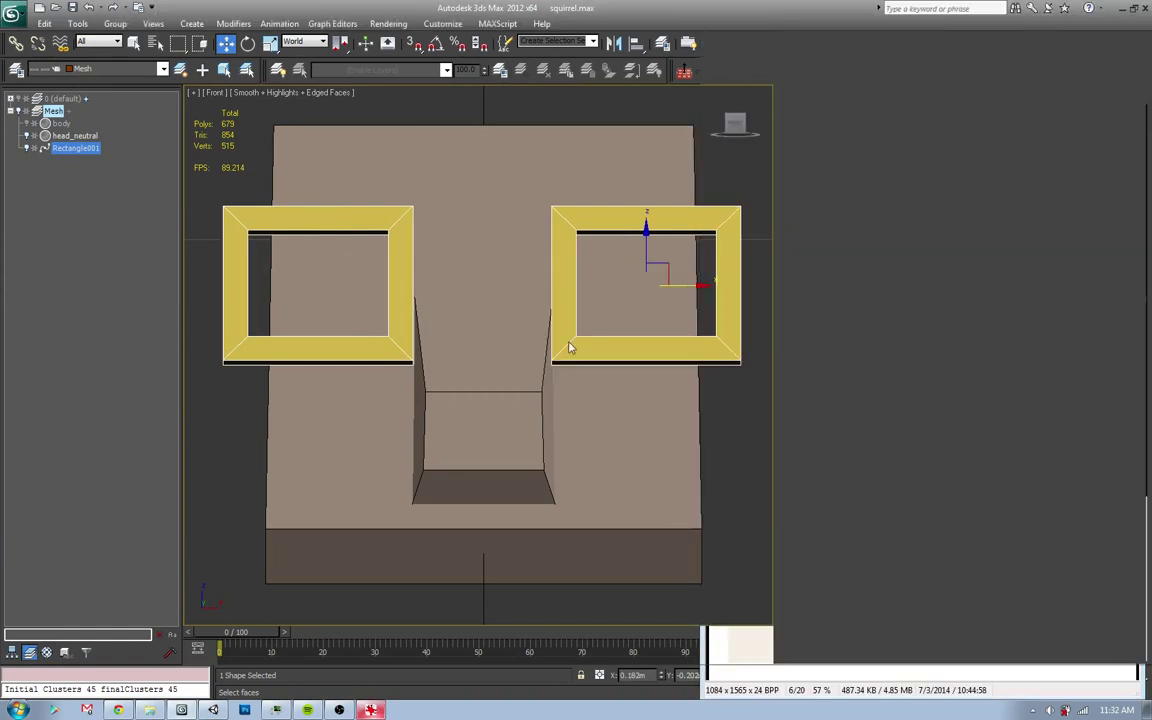
{"action": "key", "text": "1"}
{"action": "left_click_drag", "start_coordinate": [711, 203], "coordinate": [643, 318]}
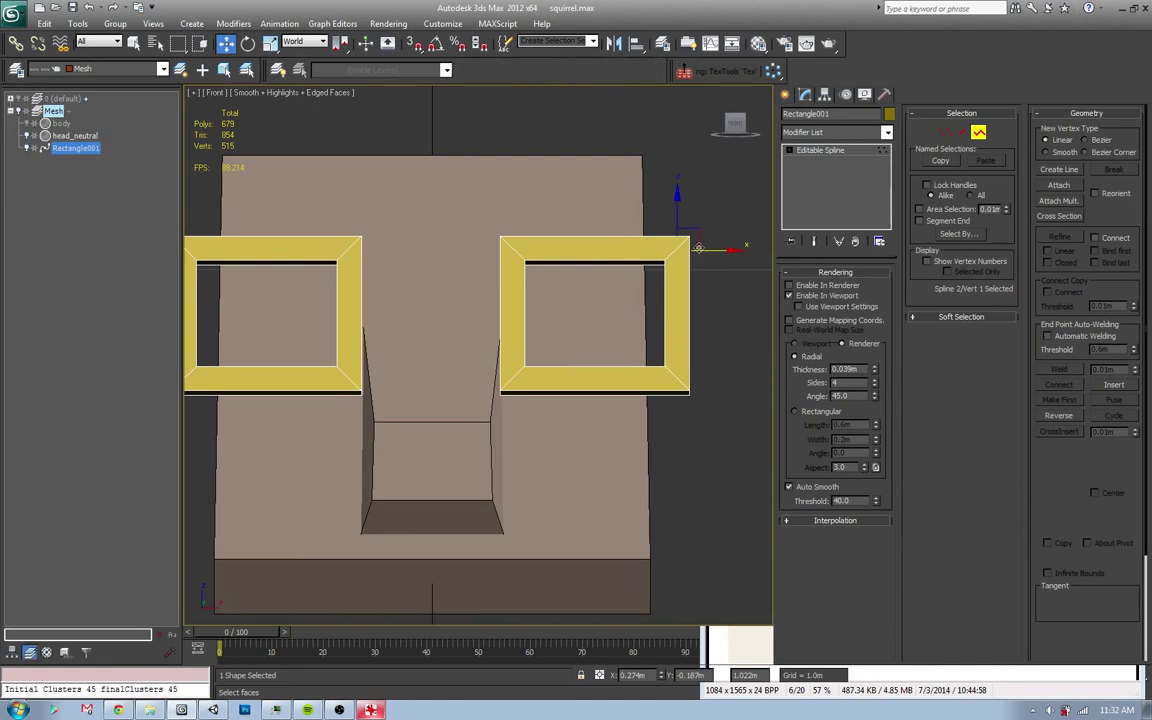
{"action": "left_click_drag", "start_coordinate": [689, 238], "coordinate": [703, 228]}
{"action": "left_click", "coordinate": [694, 362]}
{"action": "left_click_drag", "start_coordinate": [694, 362], "coordinate": [672, 356]}
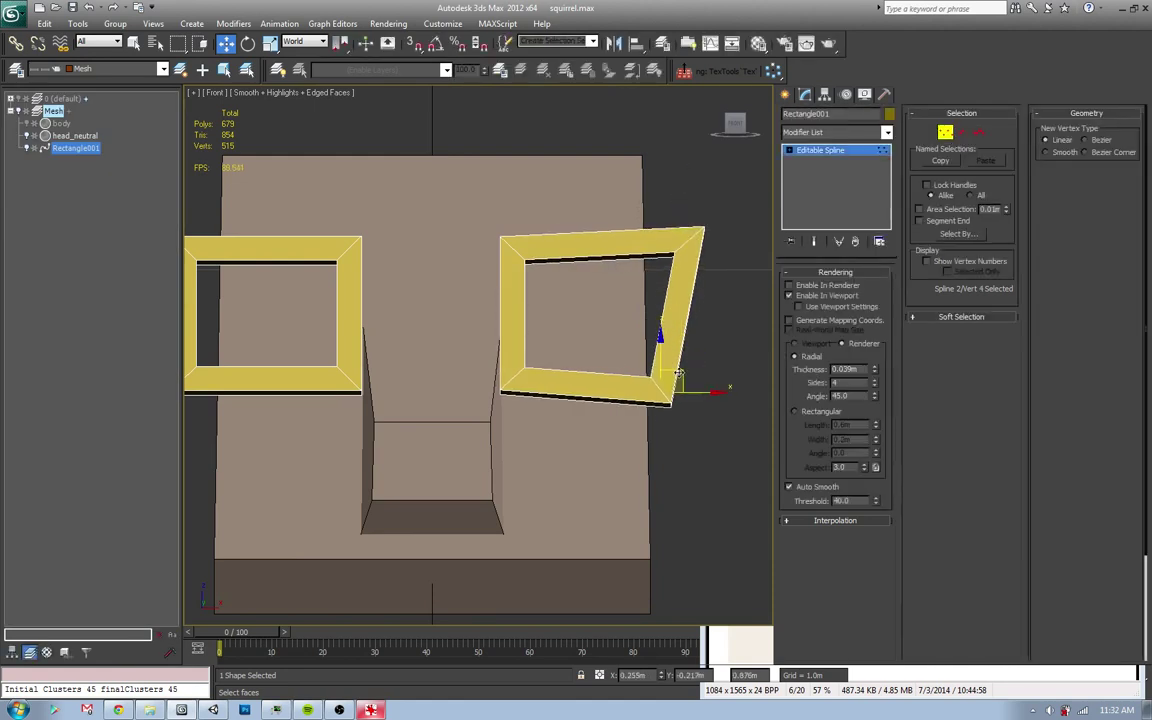
- Slant the left frame: raise its top outer corner outward and move its bottom corner down and in
{"action": "middle_click_drag", "start_coordinate": [600, 350], "coordinate": [637, 366]}
{"action": "scroll", "coordinate": [422, 337], "scroll_direction": "down", "scroll_amount": 2}
{"action": "left_click", "coordinate": [277, 283]}
{"action": "left_click_drag", "start_coordinate": [295, 268], "coordinate": [288, 260]}
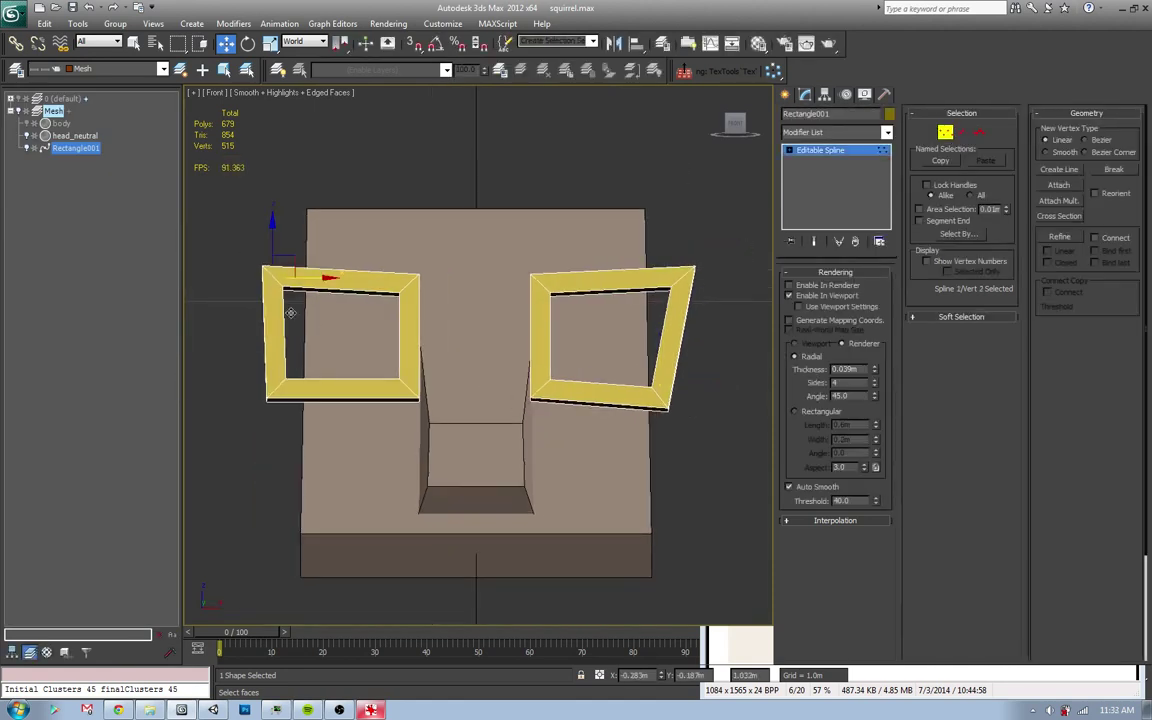
{"action": "left_click", "coordinate": [277, 390]}
{"action": "left_click_drag", "start_coordinate": [297, 367], "coordinate": [318, 385]}
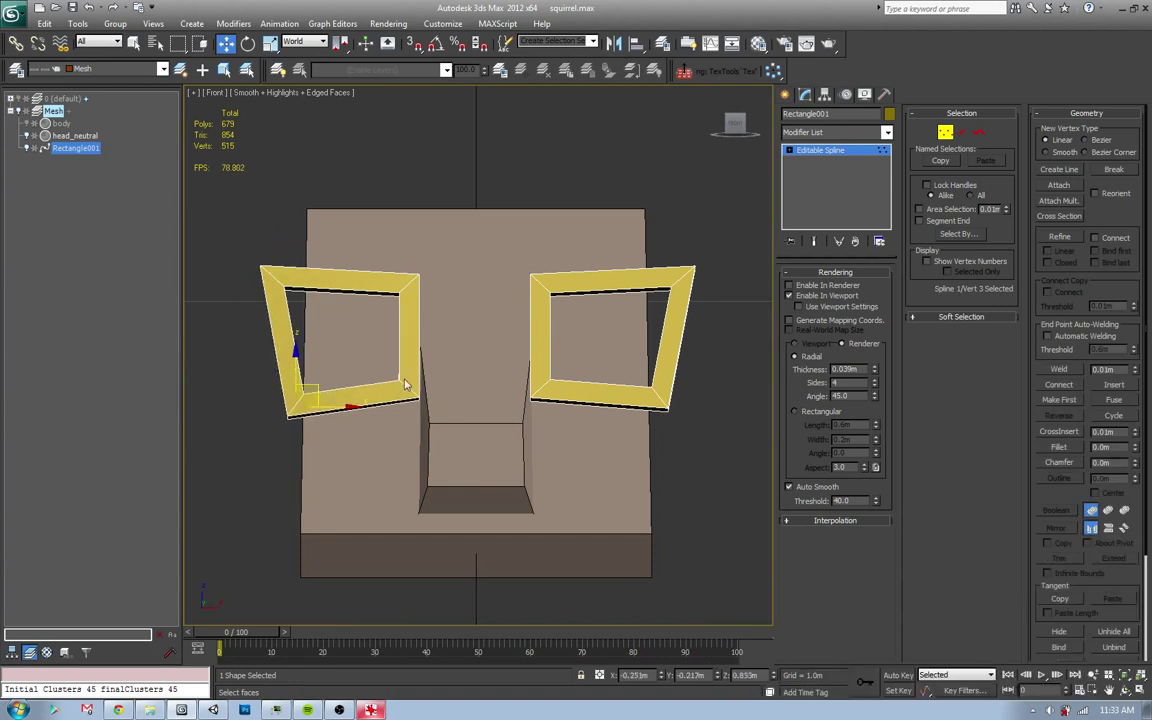
- Pick the right frame's lower-left corner and compare both frames with the Harold reference
{"action": "key", "text": "ctrl+a"}
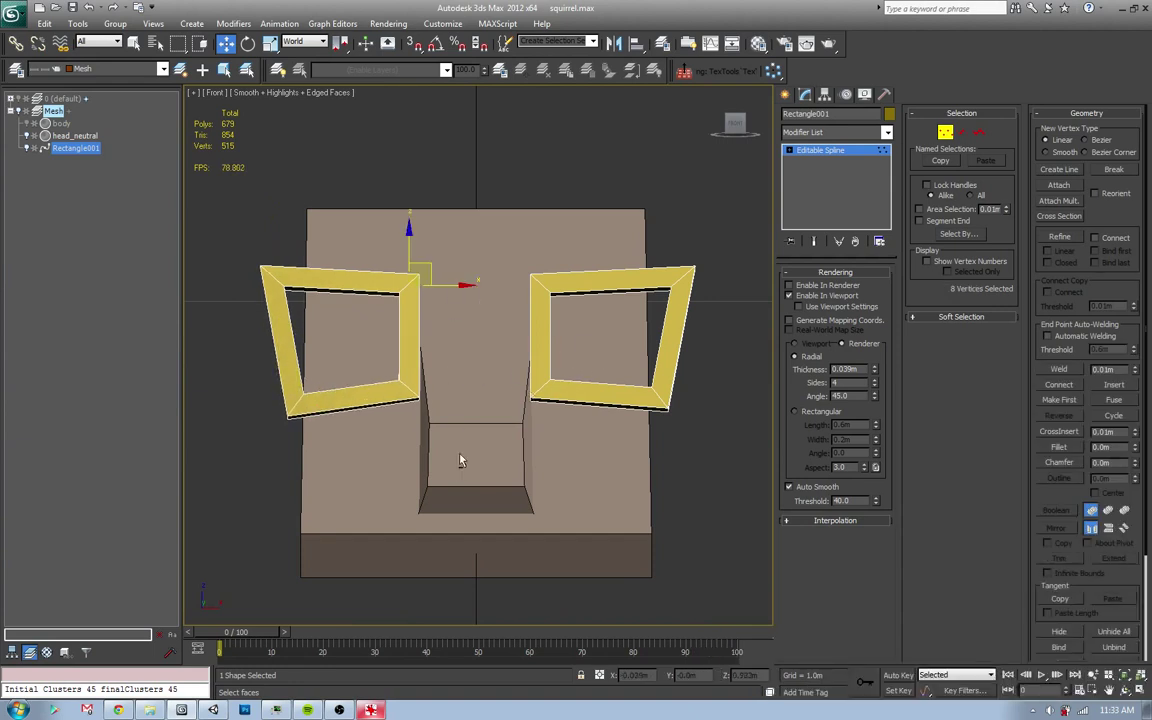
{"action": "left_click", "coordinate": [434, 285]}
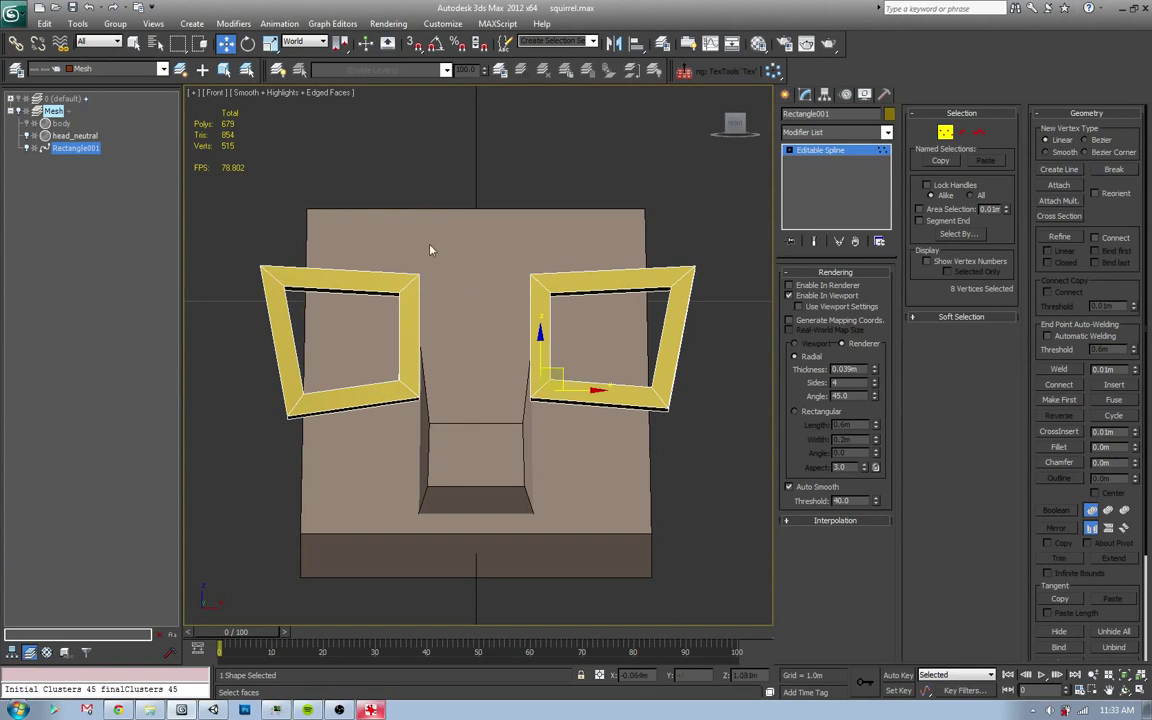
{"action": "key", "text": "alt+Tab"}
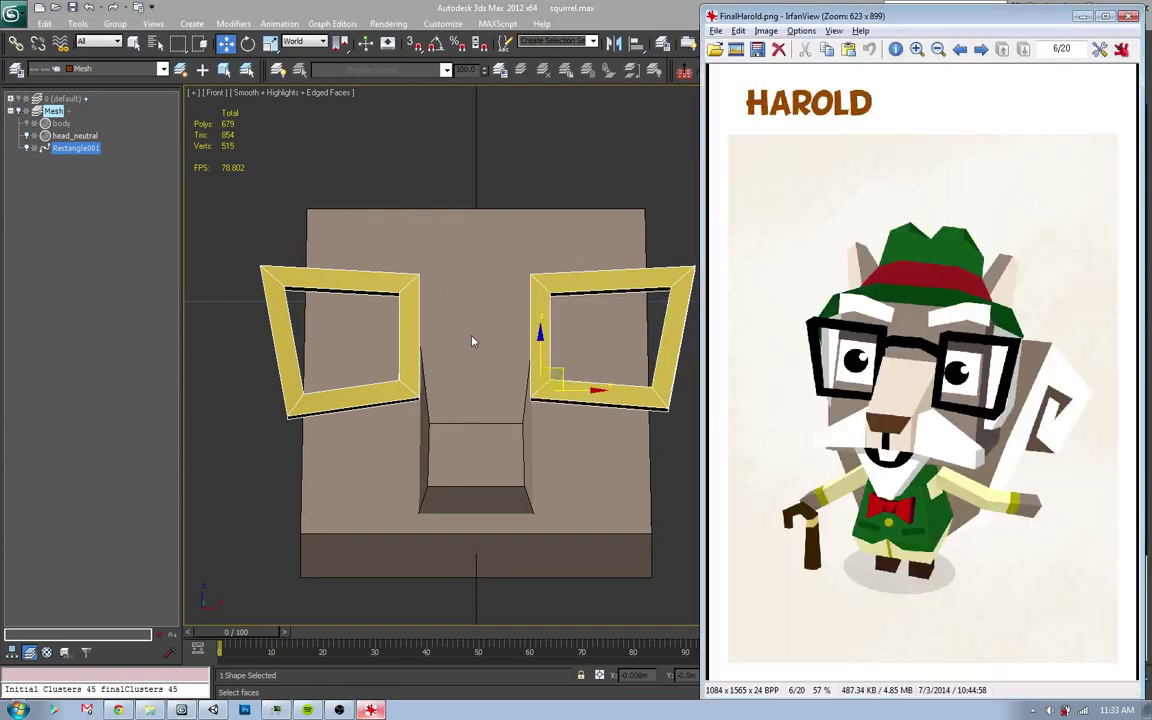
{"action": "key", "text": "alt+Tab"}
- Copy the right frame's top segment across as a bridge, refine it, and arch its middle points upward
{"action": "left_click", "coordinate": [630, 277]}
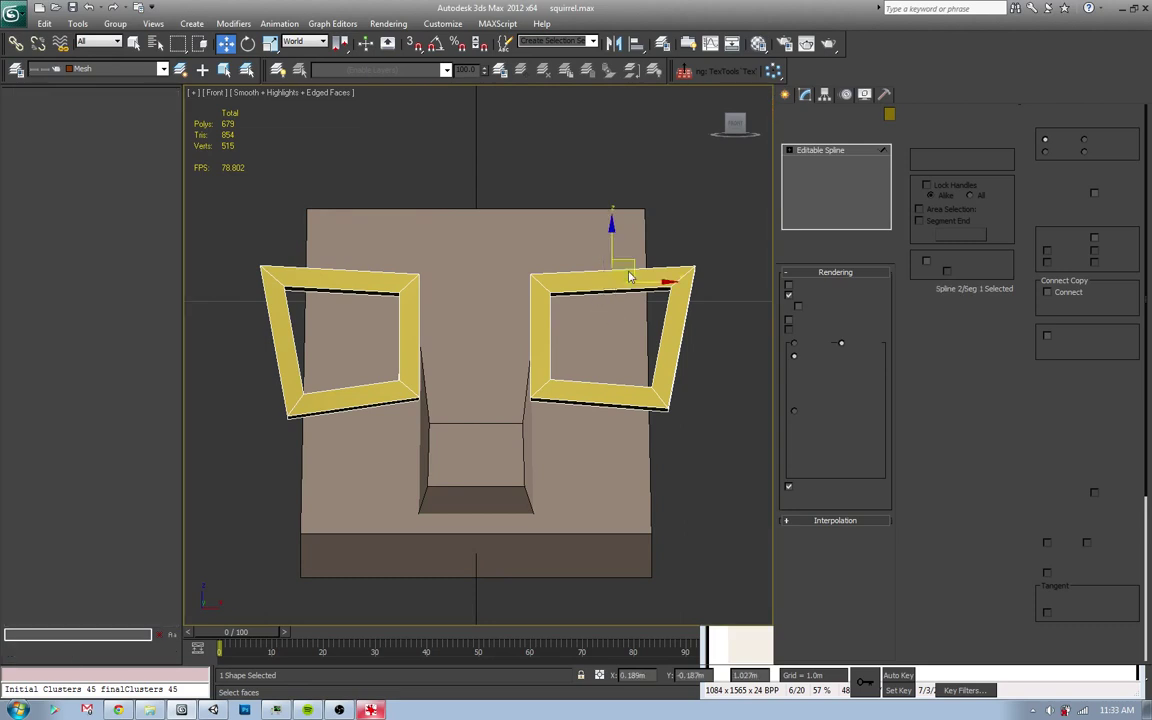
{"action": "left_click_drag", "start_coordinate": [630, 277], "coordinate": [518, 313], "text": "shift"}
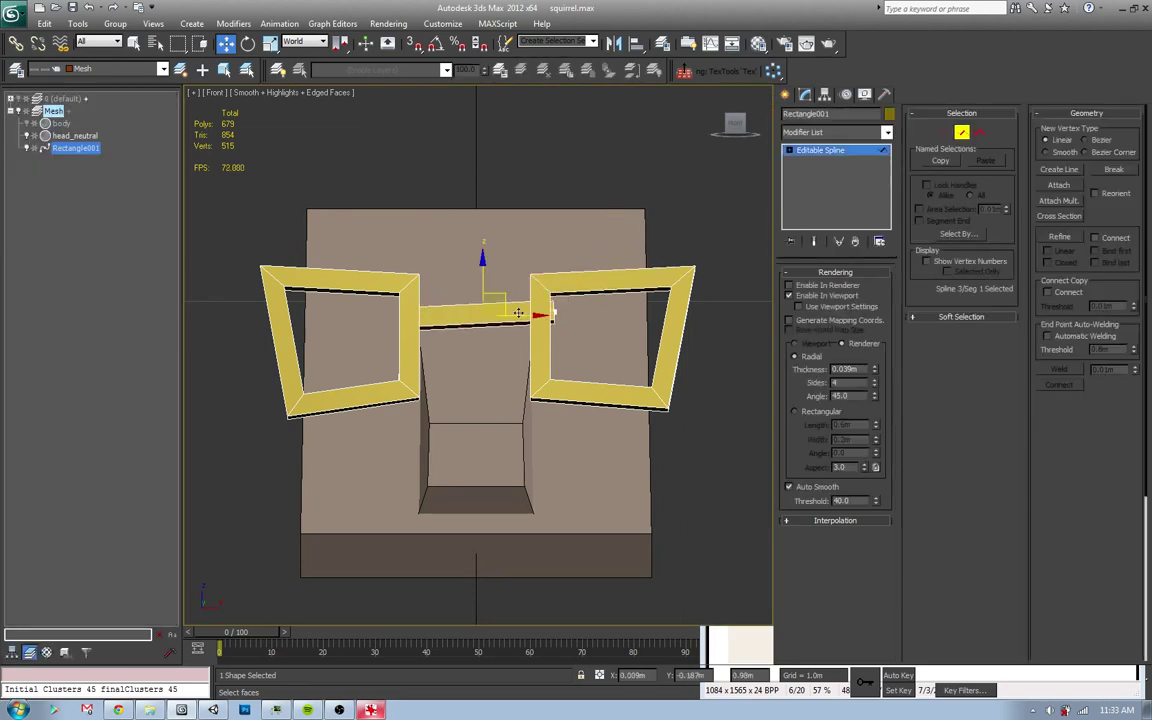
{"action": "key", "text": "1"}
{"action": "left_click", "coordinate": [549, 316]}
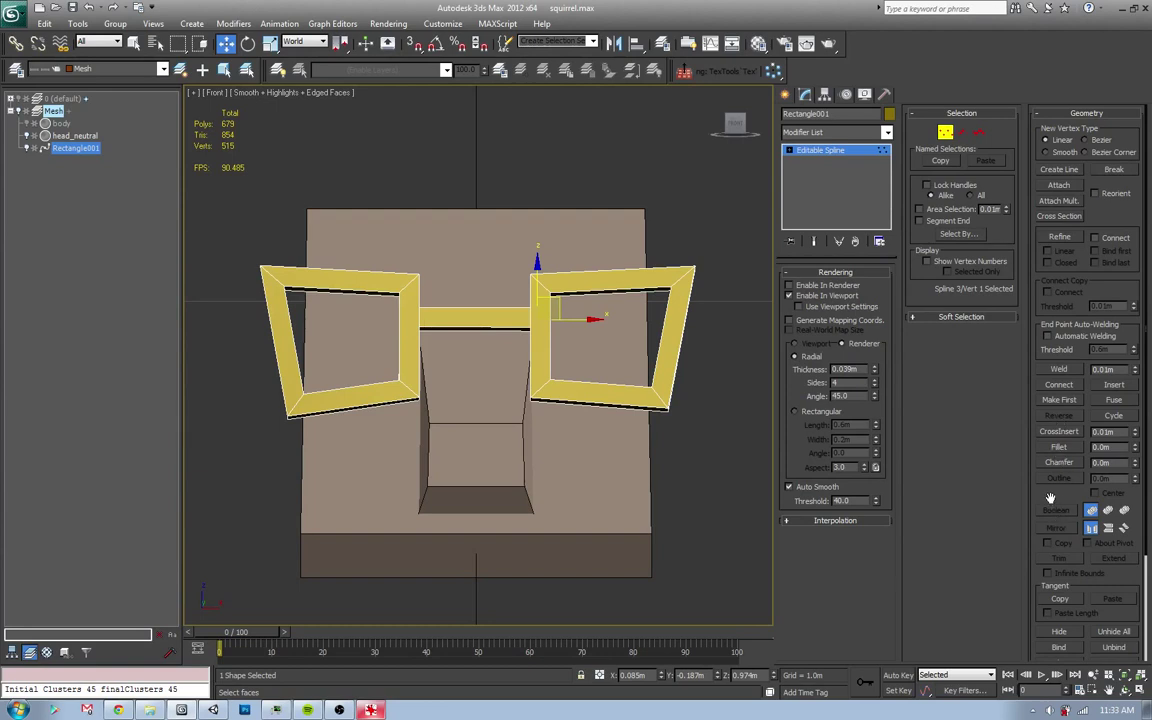
{"action": "left_click", "coordinate": [1058, 238]}
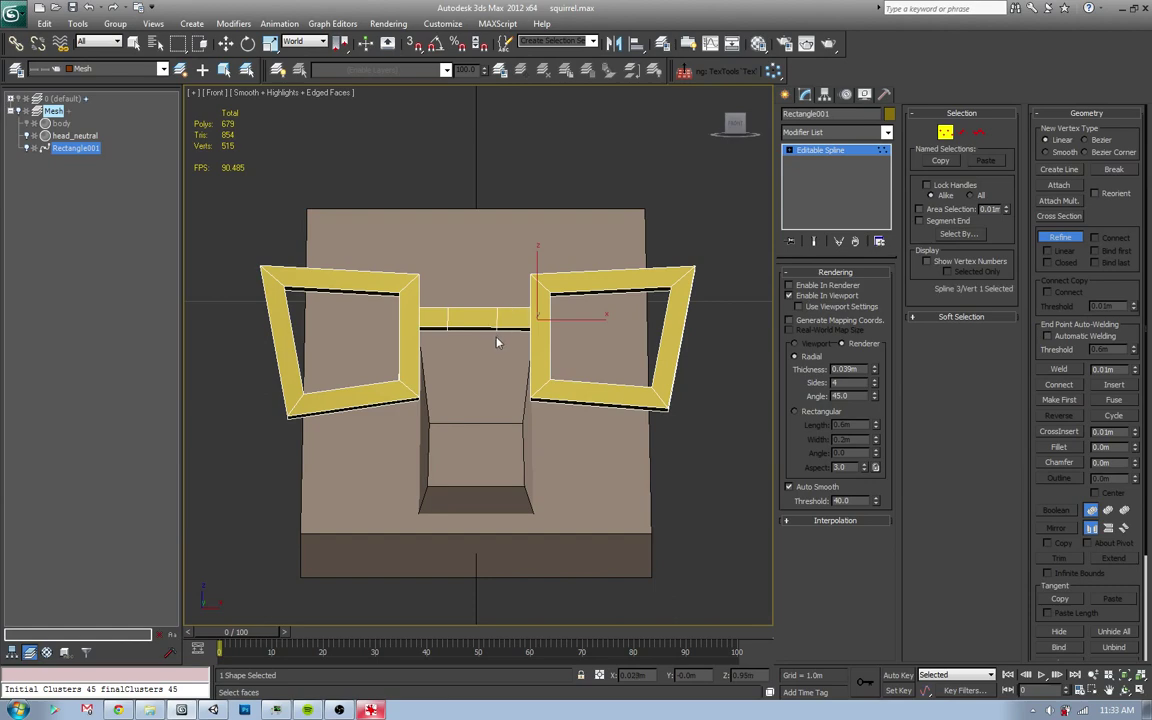
{"action": "key", "text": "alt+Tab"}
{"action": "key", "text": "alt+Tab"}
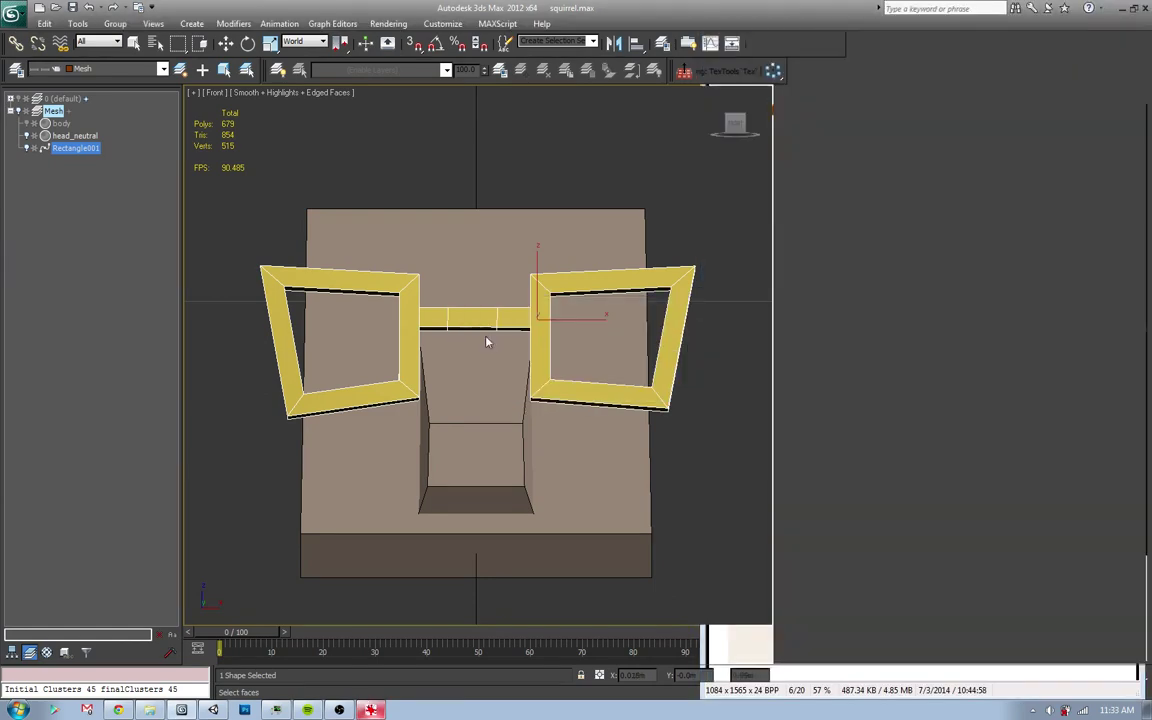
{"action": "key", "text": "w"}
{"action": "mouse_move", "coordinate": [483, 337]}
{"action": "left_mouse_down"}
{"action": "mouse_move", "coordinate": [515, 300]}
{"action": "mouse_move", "coordinate": [490, 290]}
{"action": "mouse_move", "coordinate": [494, 270]}
{"action": "left_mouse_up"}
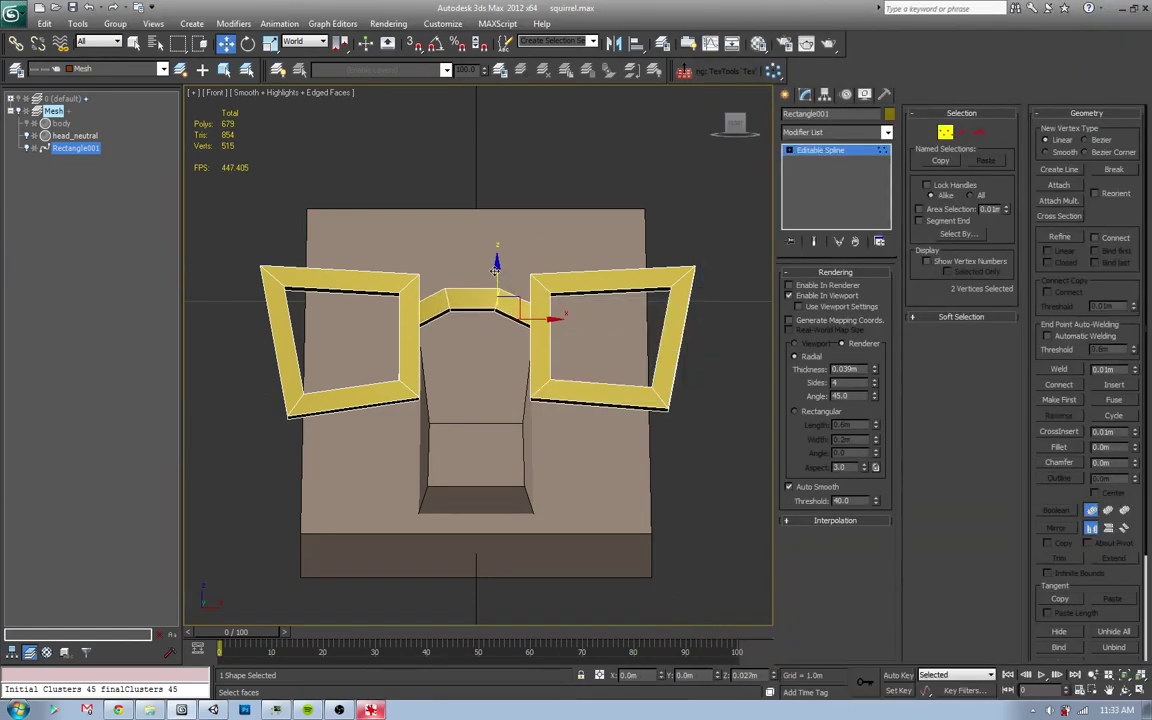
- Pull both lenses' bottom corner vertices down to make the lenses taller
{"action": "key", "text": "alt+Tab"}
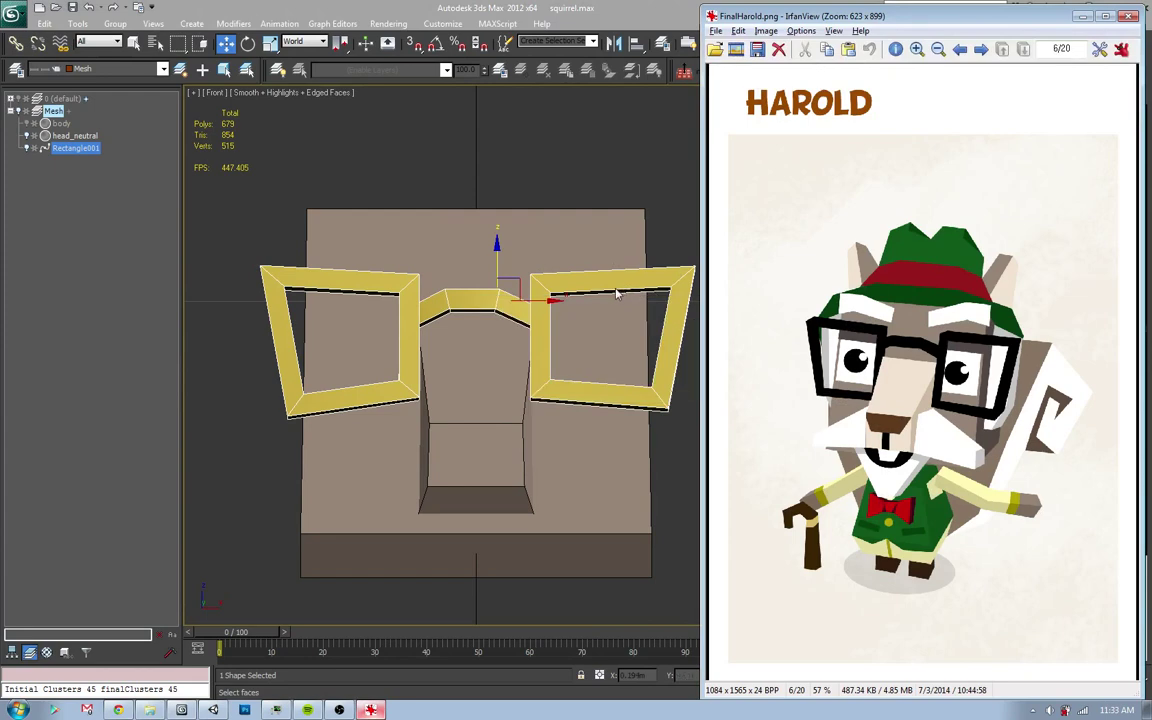
{"action": "key", "text": "alt+Tab"}
{"action": "key", "text": "alt+Tab"}
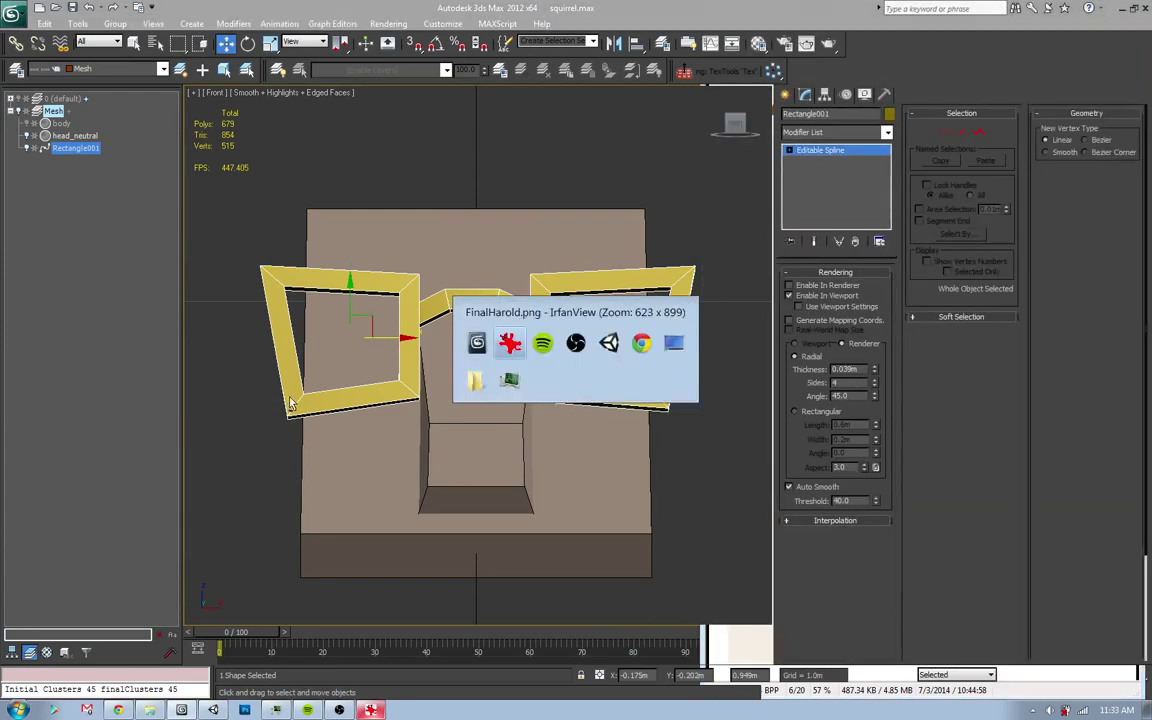
{"action": "key", "text": "alt+Tab"}
{"action": "left_click", "coordinate": [549, 359], "text": "ctrl"}
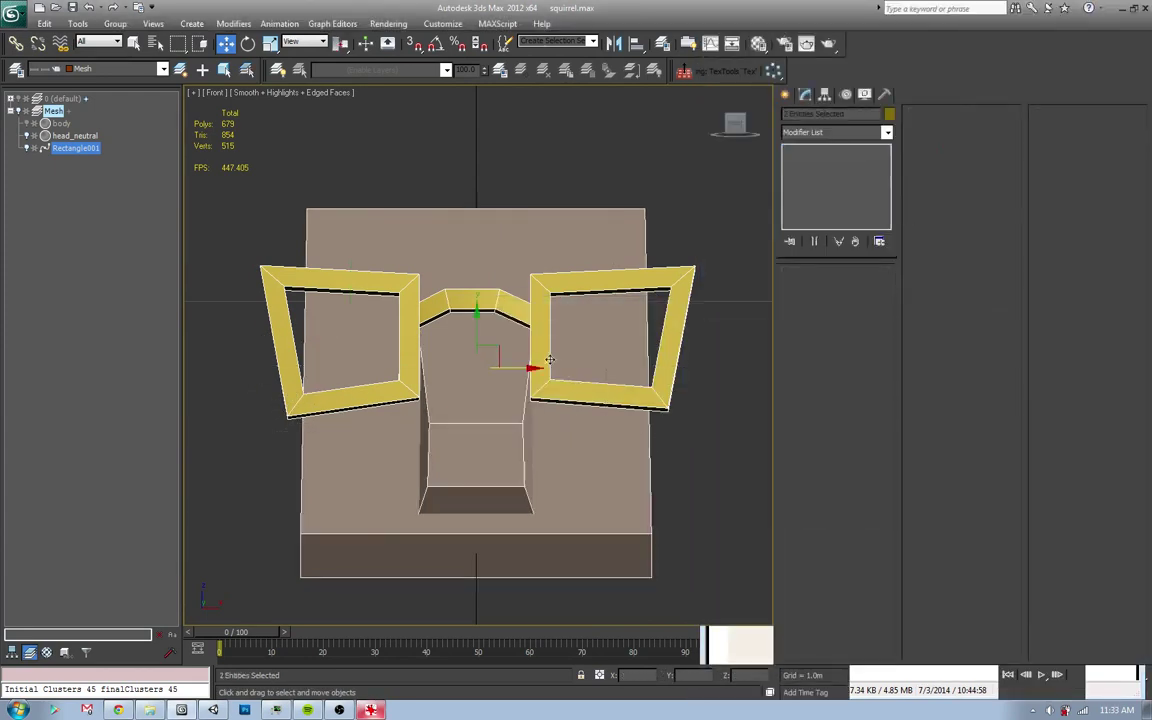
{"action": "left_click_drag", "start_coordinate": [710, 240], "coordinate": [663, 321]}
{"action": "key", "text": "1"}
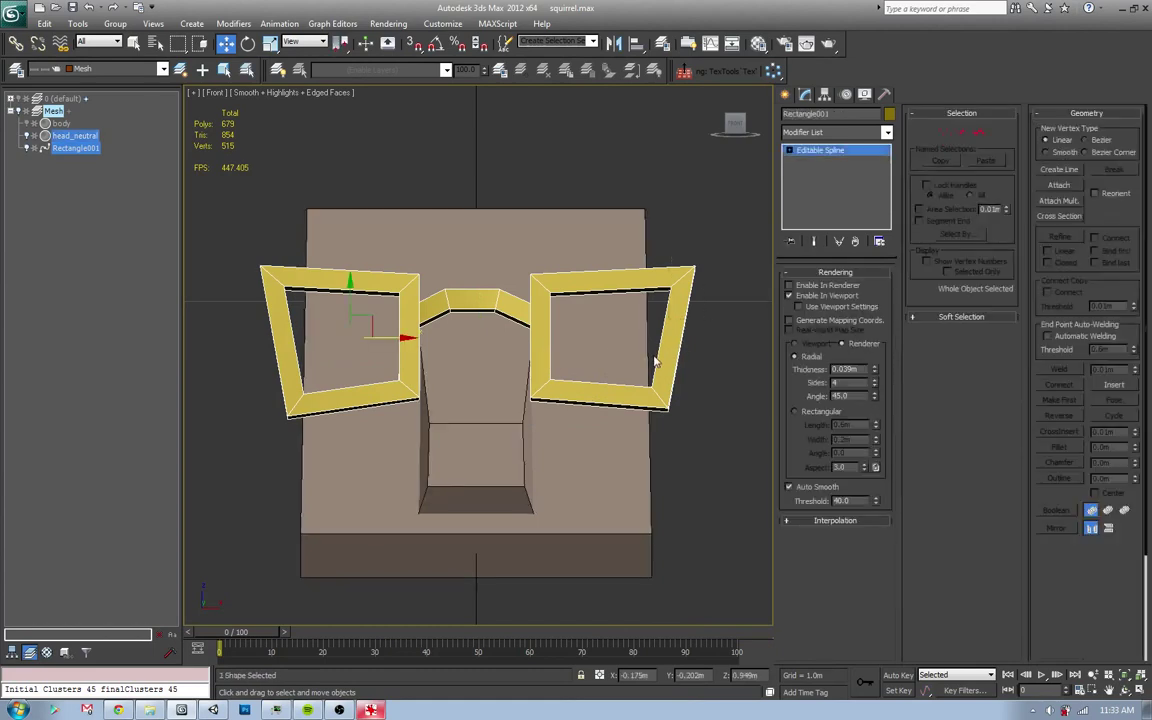
{"action": "left_click_drag", "start_coordinate": [290, 365], "coordinate": [730, 458]}
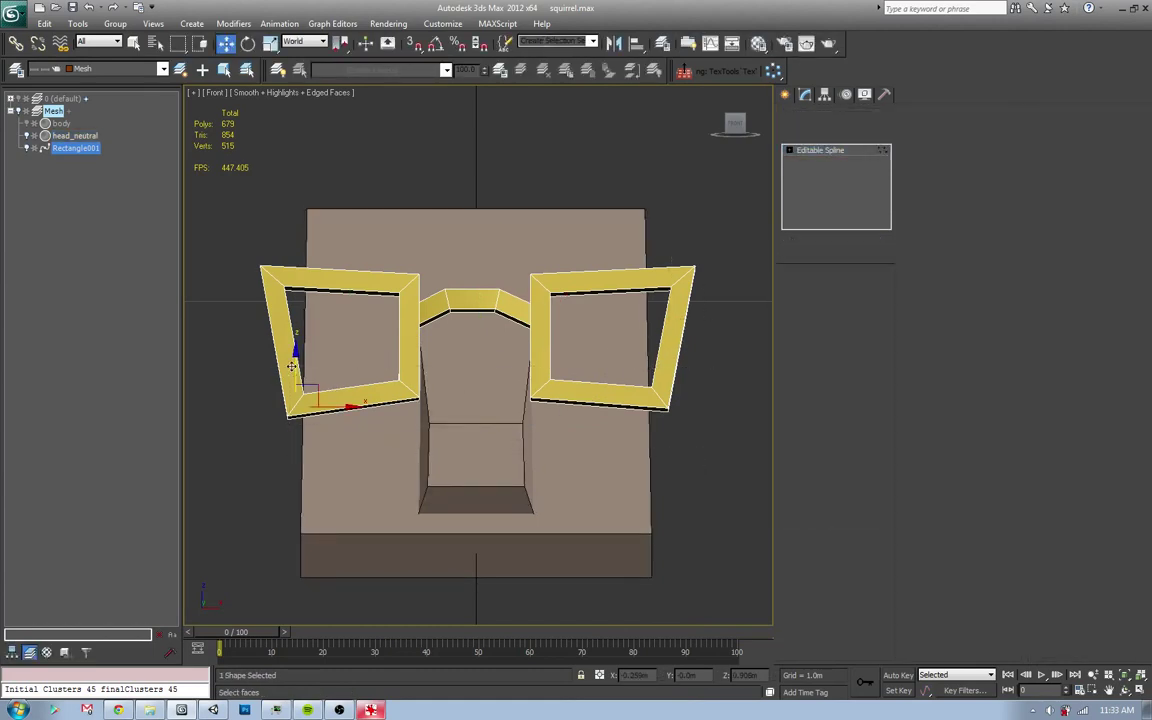
{"action": "left_click_drag", "start_coordinate": [297, 362], "coordinate": [297, 385]}
- Flare both lenses' top outer corners slightly outward
{"action": "mouse_move", "coordinate": [210, 220]}
{"action": "left_mouse_down"}
{"action": "mouse_move", "coordinate": [310, 300]}
{"action": "mouse_move", "coordinate": [312, 289]}
{"action": "left_mouse_up"}
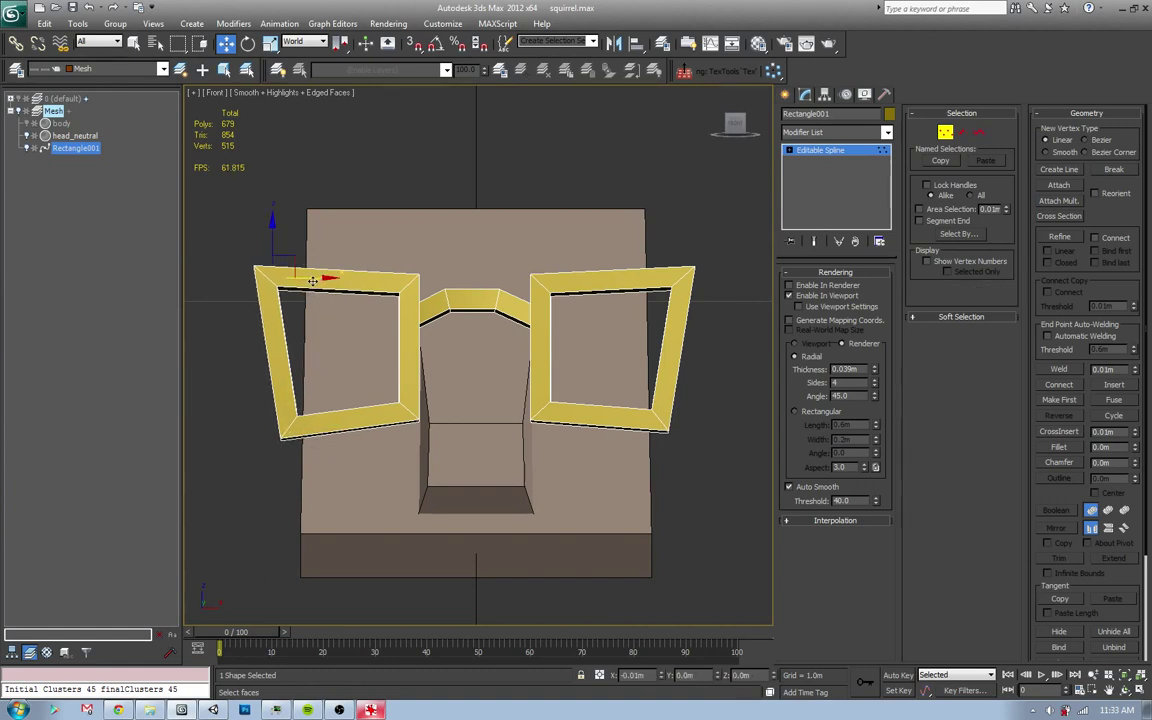
{"action": "left_click_drag", "start_coordinate": [572, 215], "coordinate": [724, 349]}
{"action": "left_click_drag", "start_coordinate": [724, 280], "coordinate": [732, 280]}
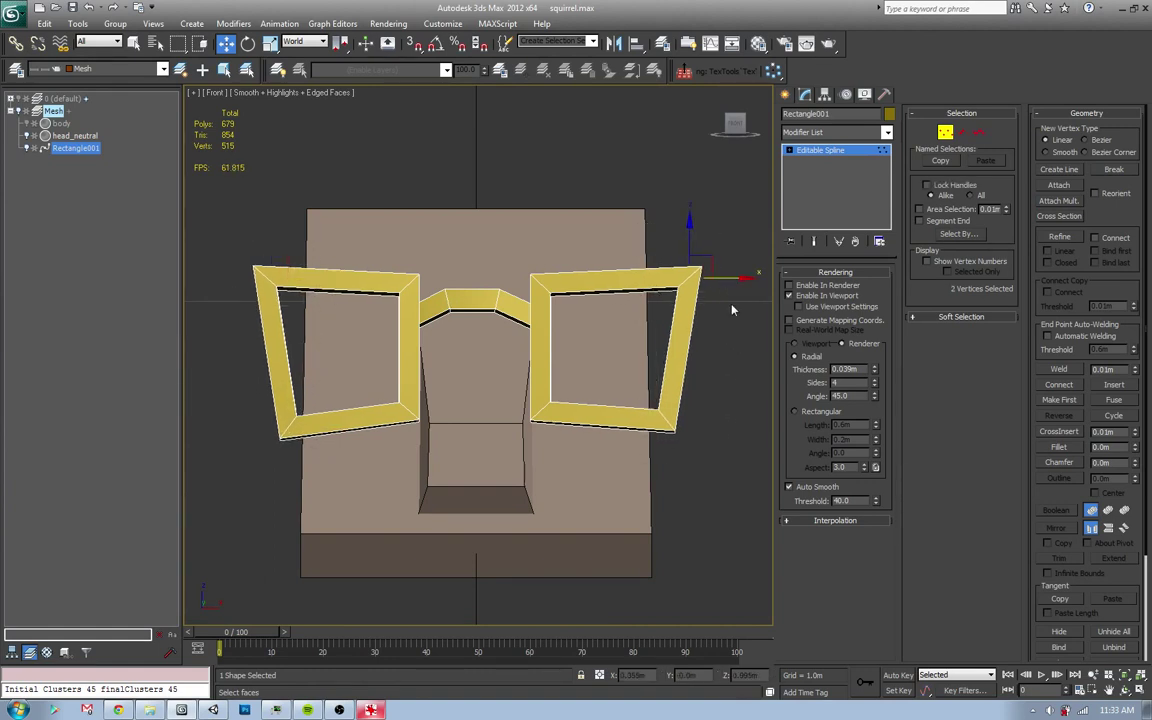
{"action": "left_click", "coordinate": [648, 303]}
{"action": "key", "text": "alt+Tab"}
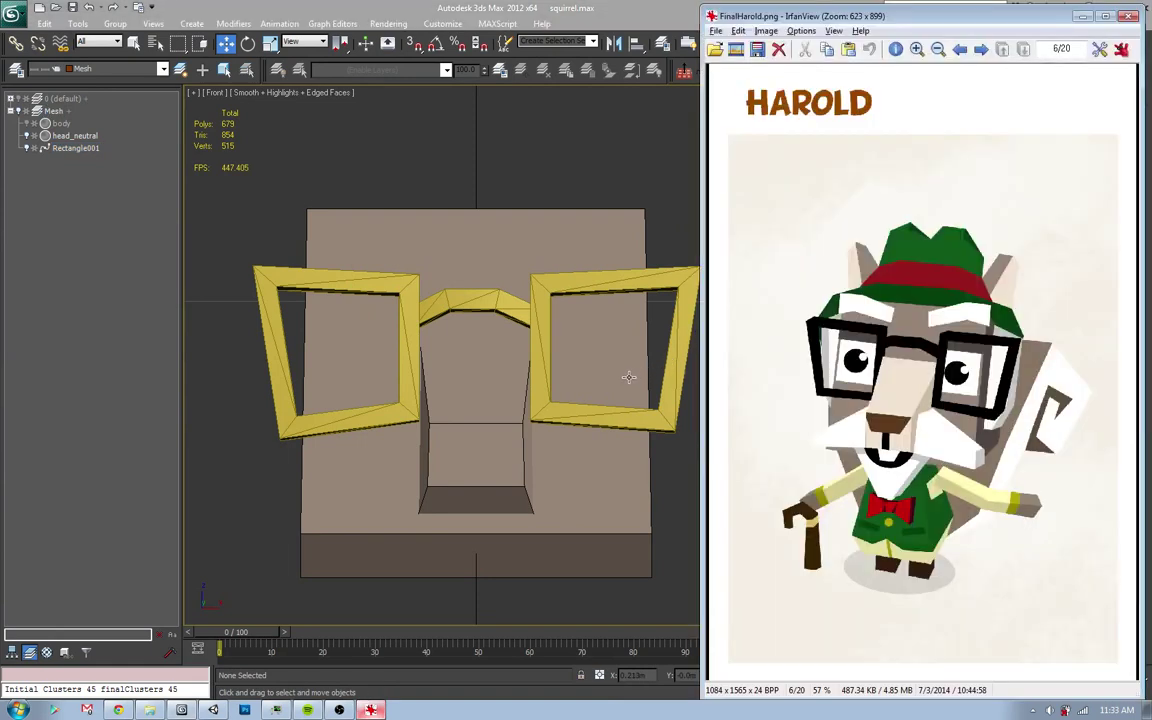
- Lower head_neutral's snout-recess bottom edge and scale it narrower to about 92%
{"action": "left_click", "coordinate": [489, 470]}
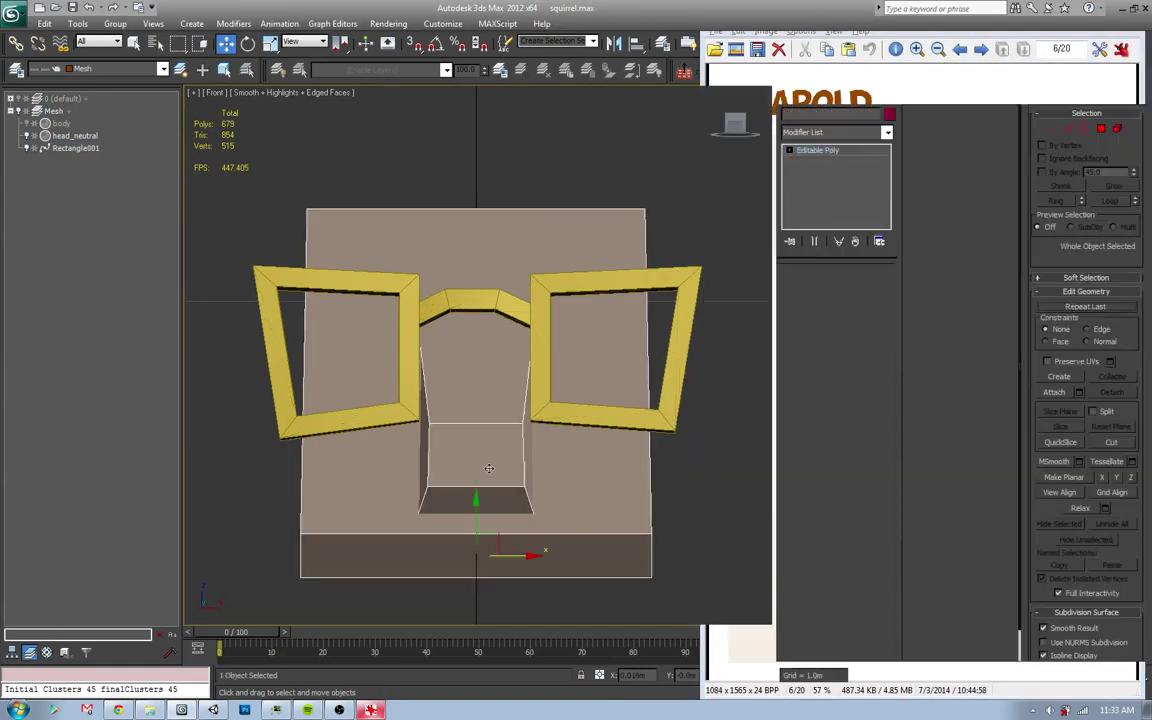
{"action": "key", "text": "alt+Tab"}
{"action": "key", "text": "alt+Tab"}
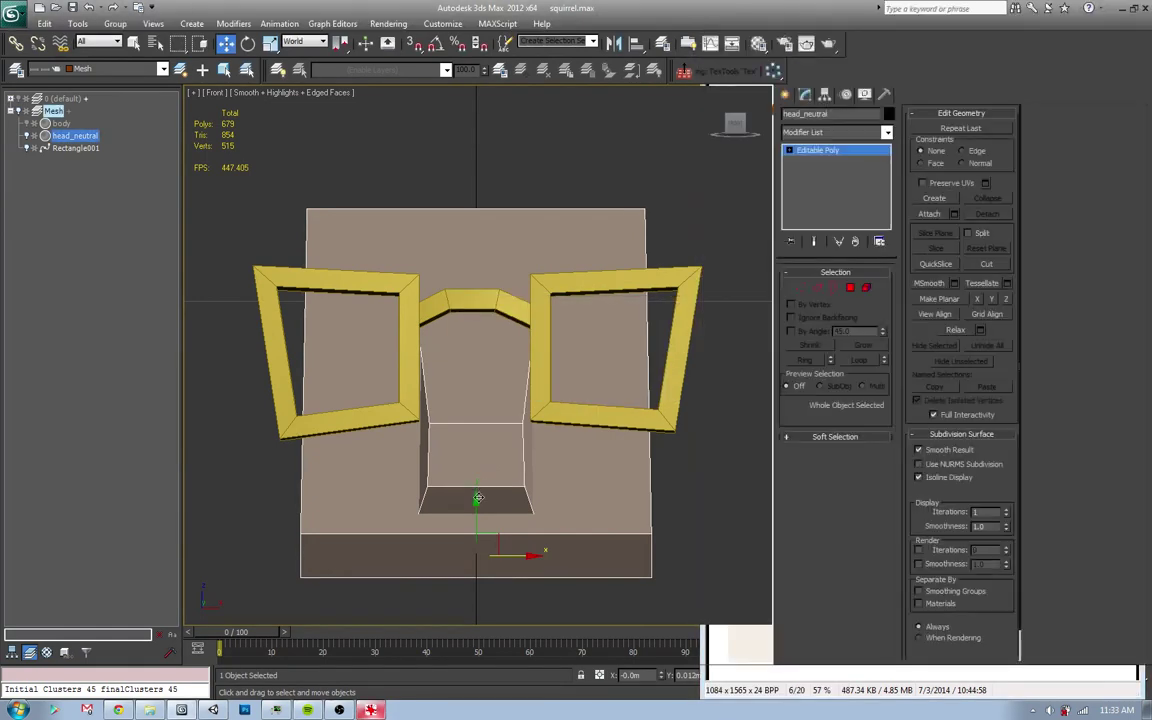
{"action": "key", "text": "2"}
{"action": "left_click", "coordinate": [481, 487]}
{"action": "left_click_drag", "start_coordinate": [481, 487], "coordinate": [481, 500]}
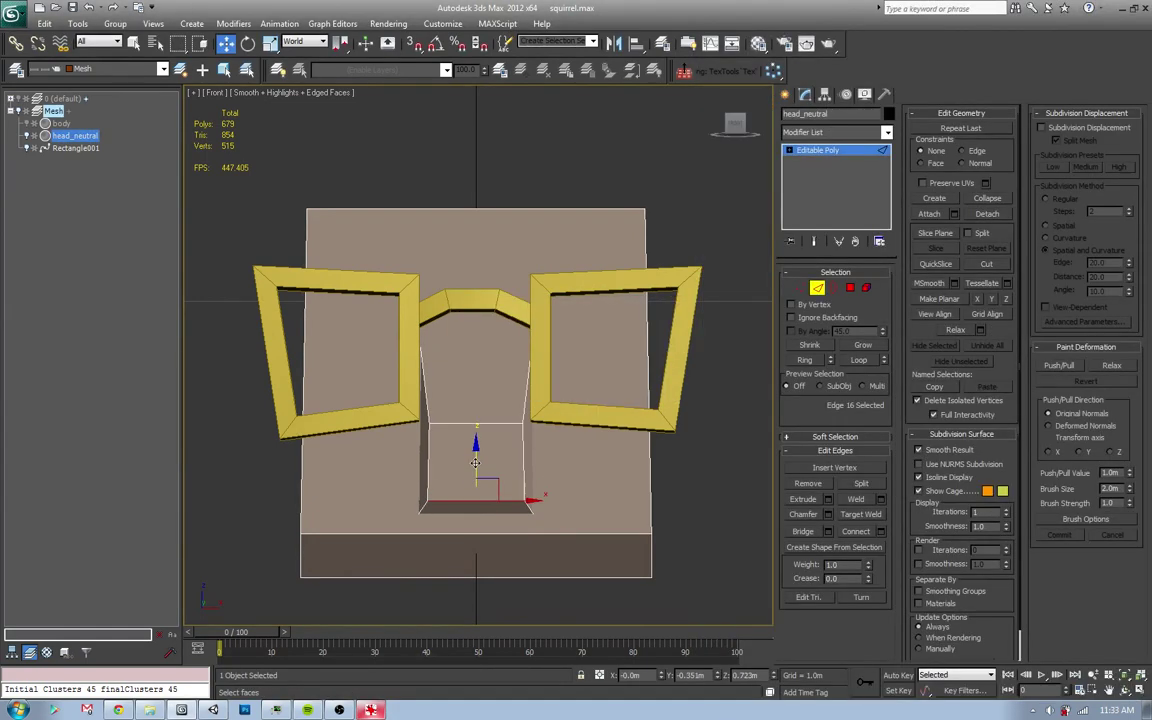
{"action": "key", "text": "alt+Tab"}
{"action": "key", "text": "alt+Tab"}
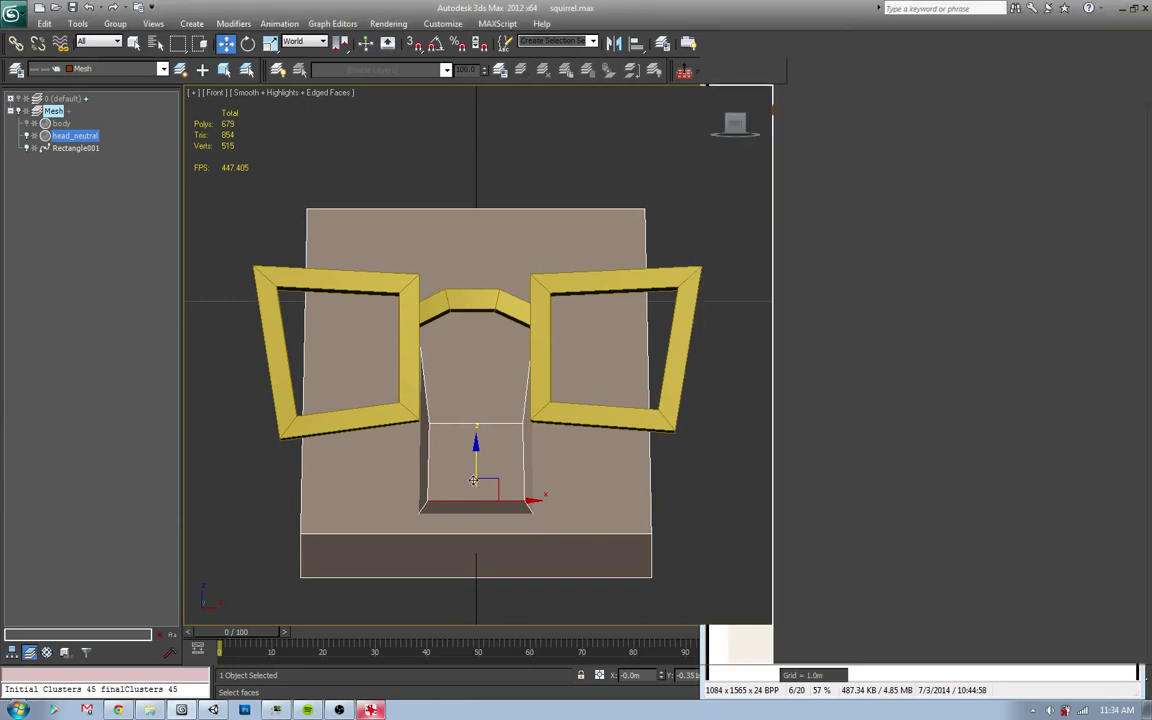
{"action": "key", "text": "r"}
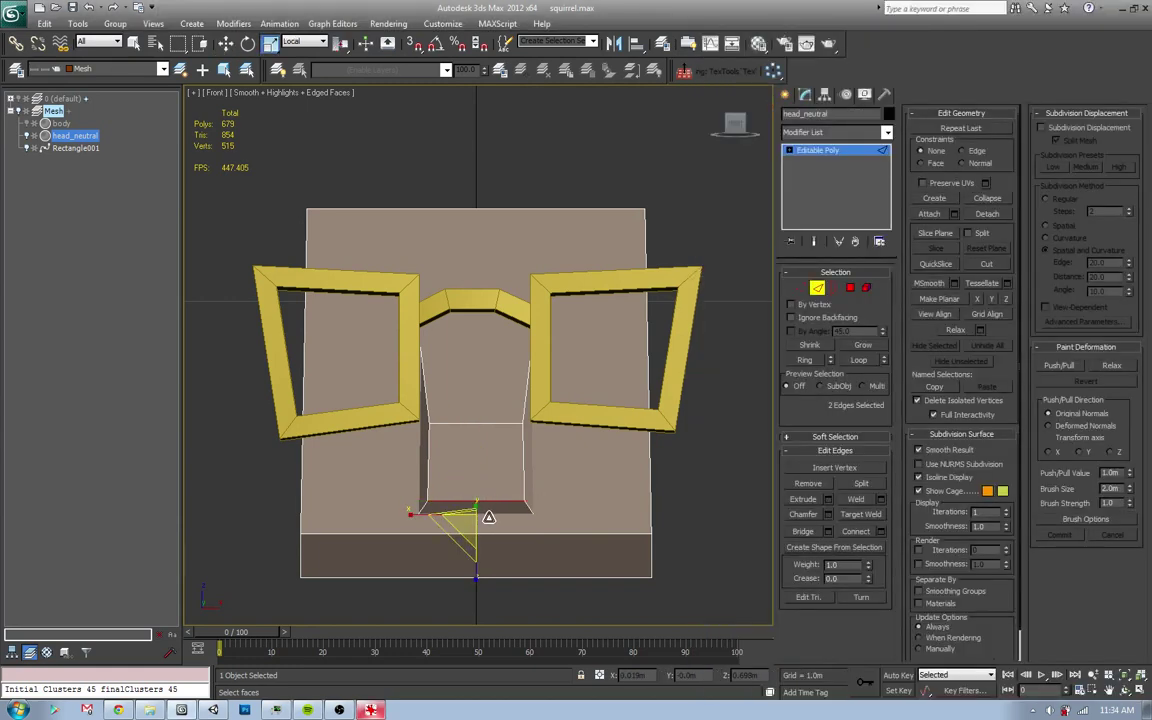
{"action": "left_click_drag", "start_coordinate": [448, 492], "coordinate": [414, 512]}
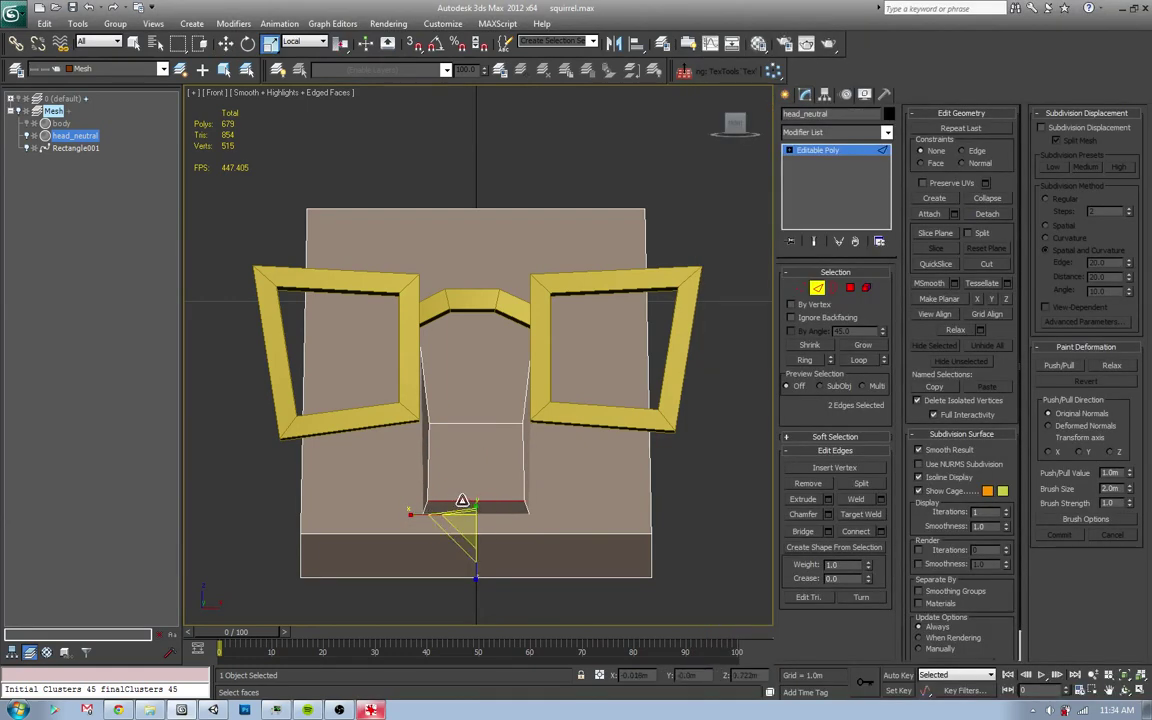
{"action": "left_click", "coordinate": [427, 499]}
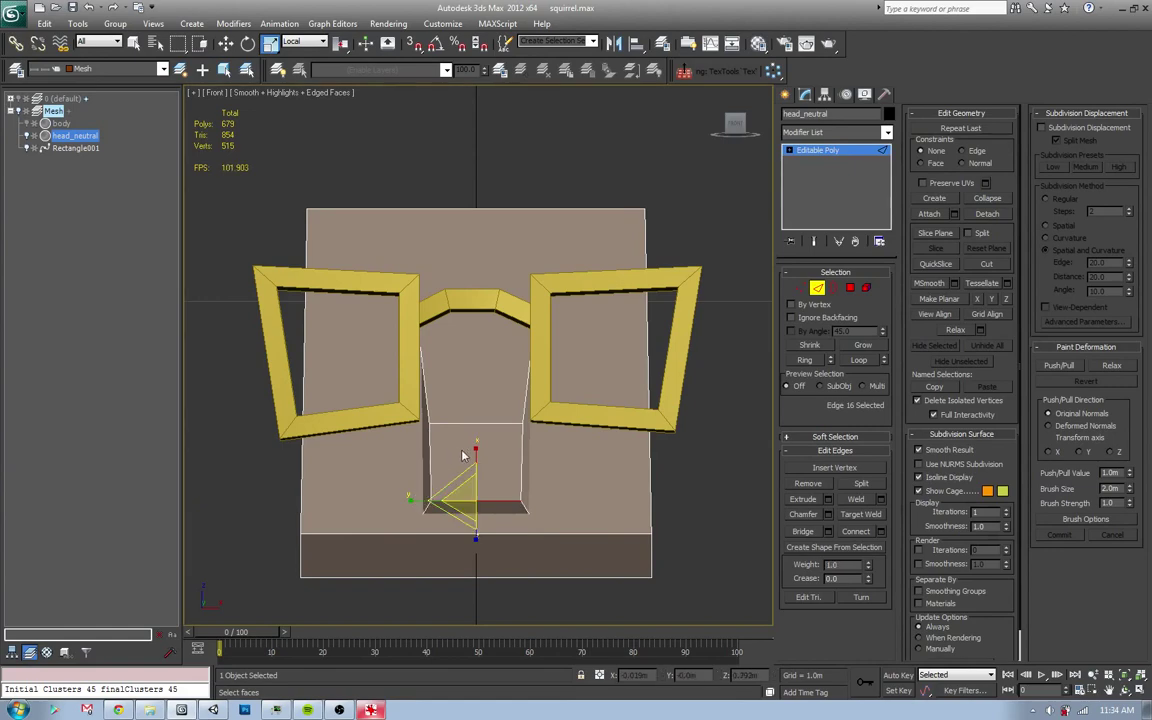
{"action": "key", "text": "alt+Tab"}
{"action": "key", "text": "alt+Tab"}
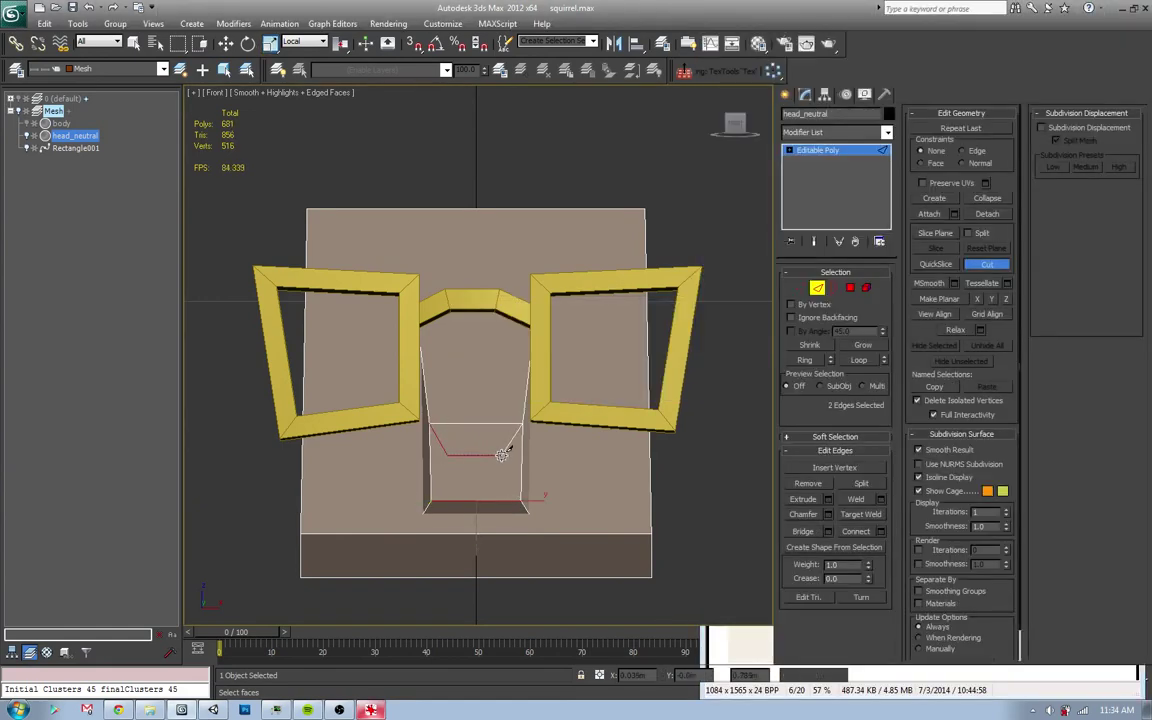
- Cut two vertical edges inside the snout recess down to its bottom edge
{"action": "key", "text": "alt+Tab"}
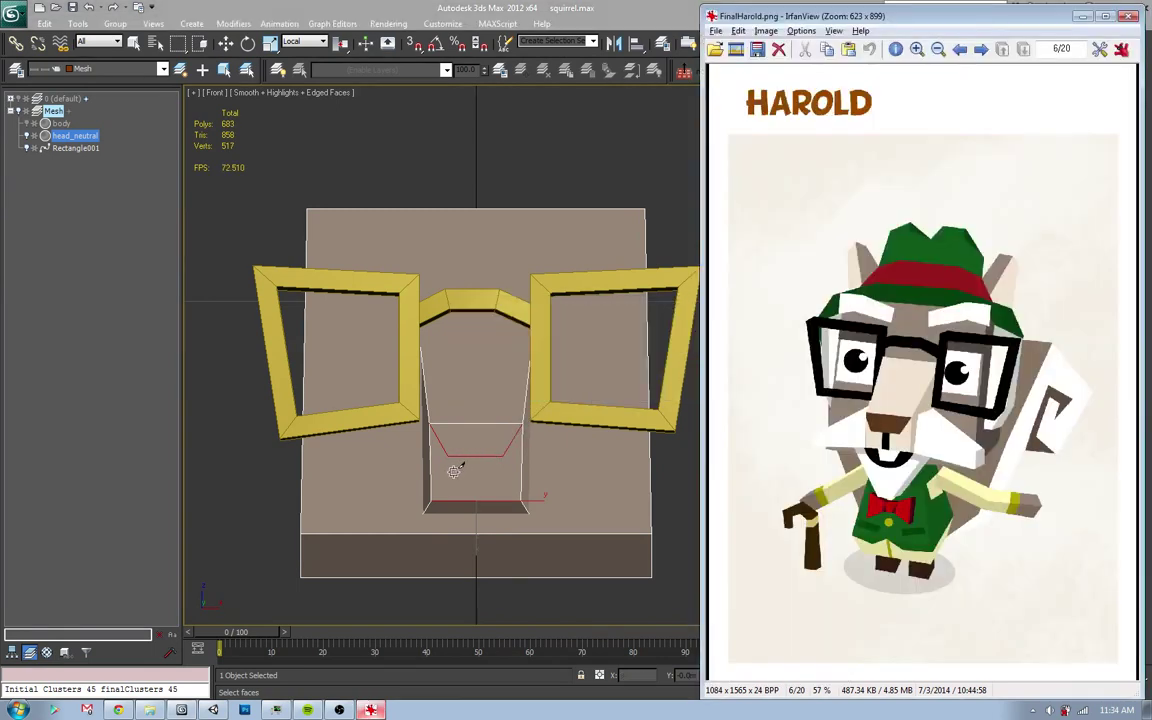
{"action": "key", "text": "alt+Tab"}
{"action": "left_click", "coordinate": [466, 455]}
{"action": "left_click", "coordinate": [467, 500]}
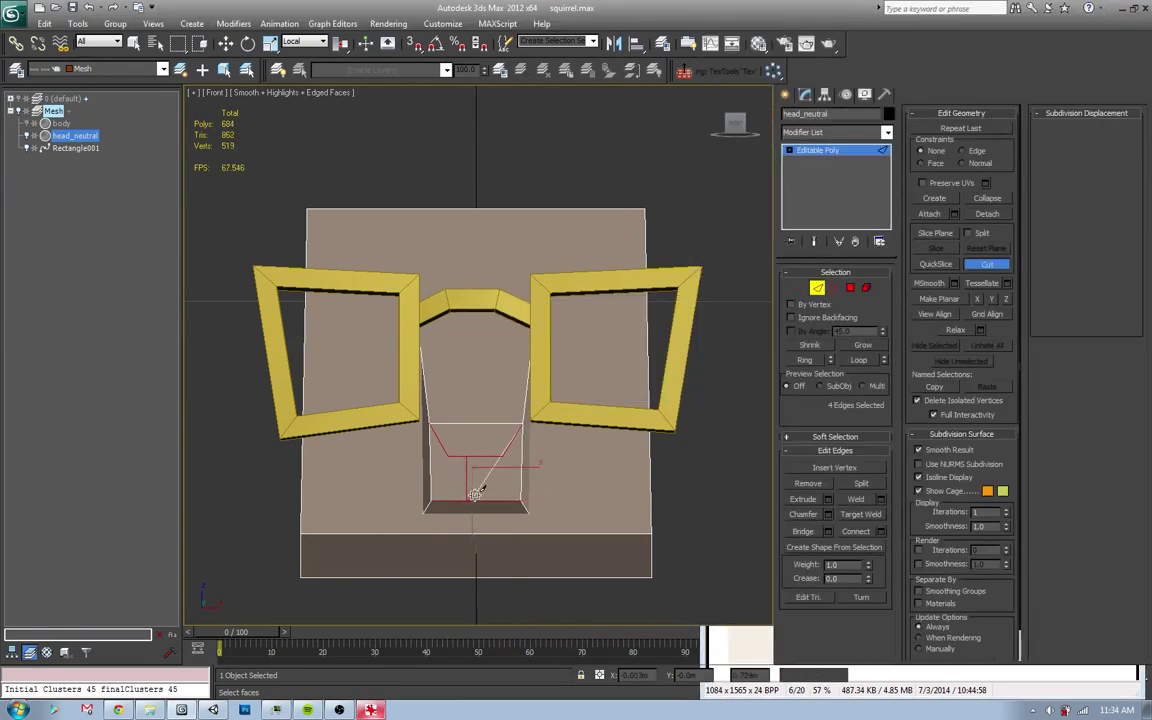
{"action": "left_click", "coordinate": [487, 501]}
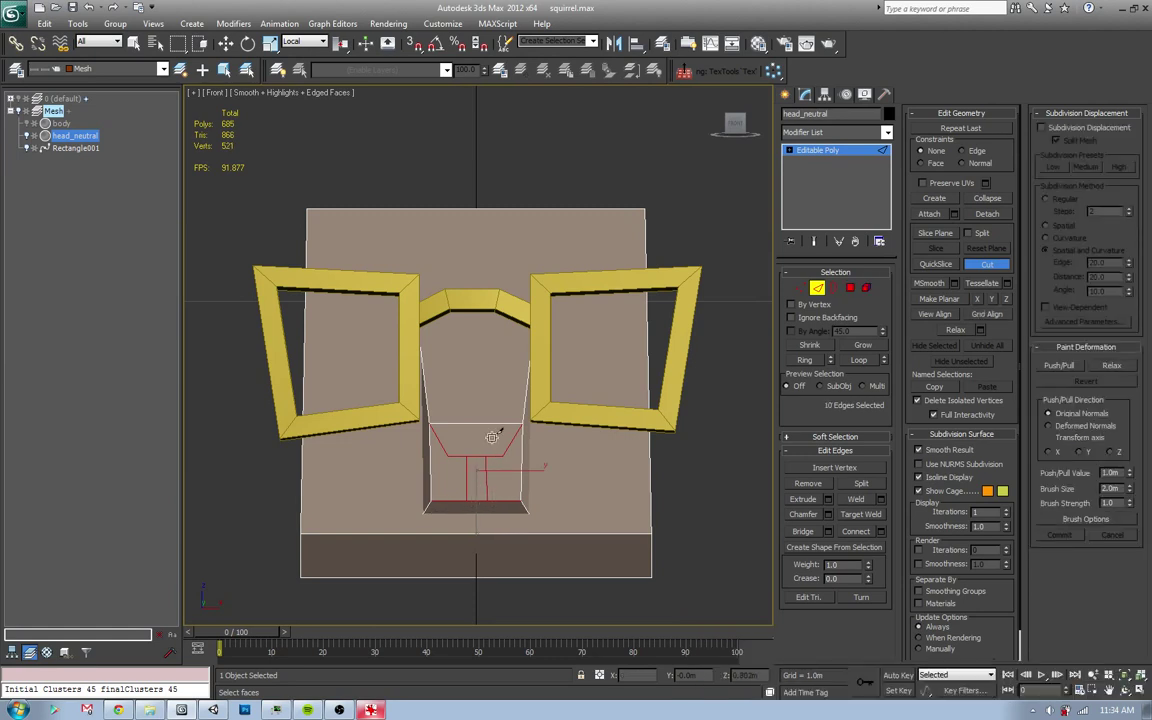
- Move the selected snout vertices down along the profile in the side view
{"action": "key", "text": "1"}
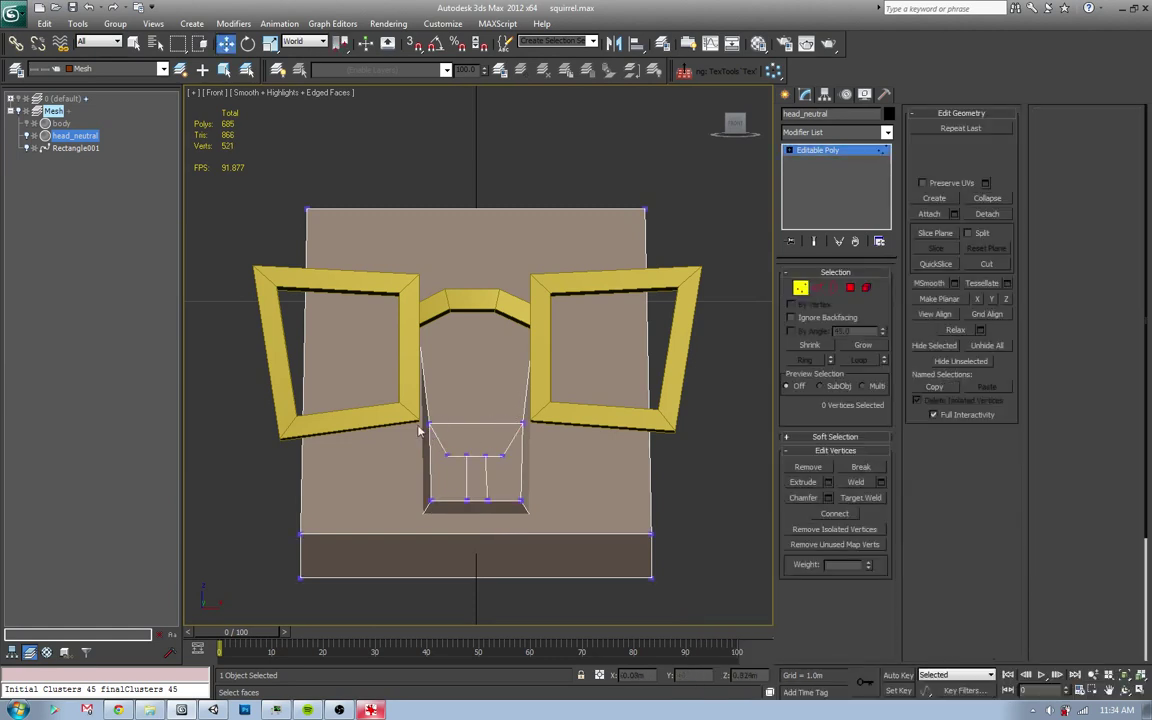
{"action": "key", "text": "w"}
{"action": "key", "text": "l"}
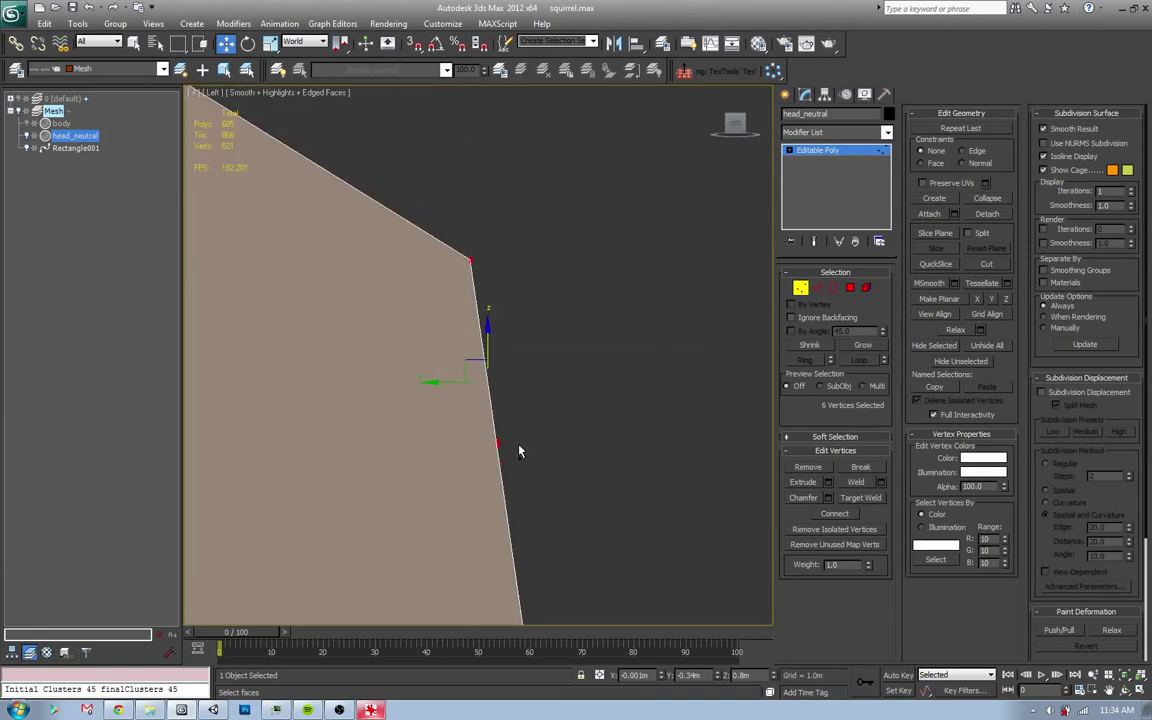
{"action": "scroll", "coordinate": [466, 399], "scroll_direction": "down", "scroll_amount": 3}
{"action": "left_click_drag", "start_coordinate": [473, 357], "coordinate": [468, 392]}
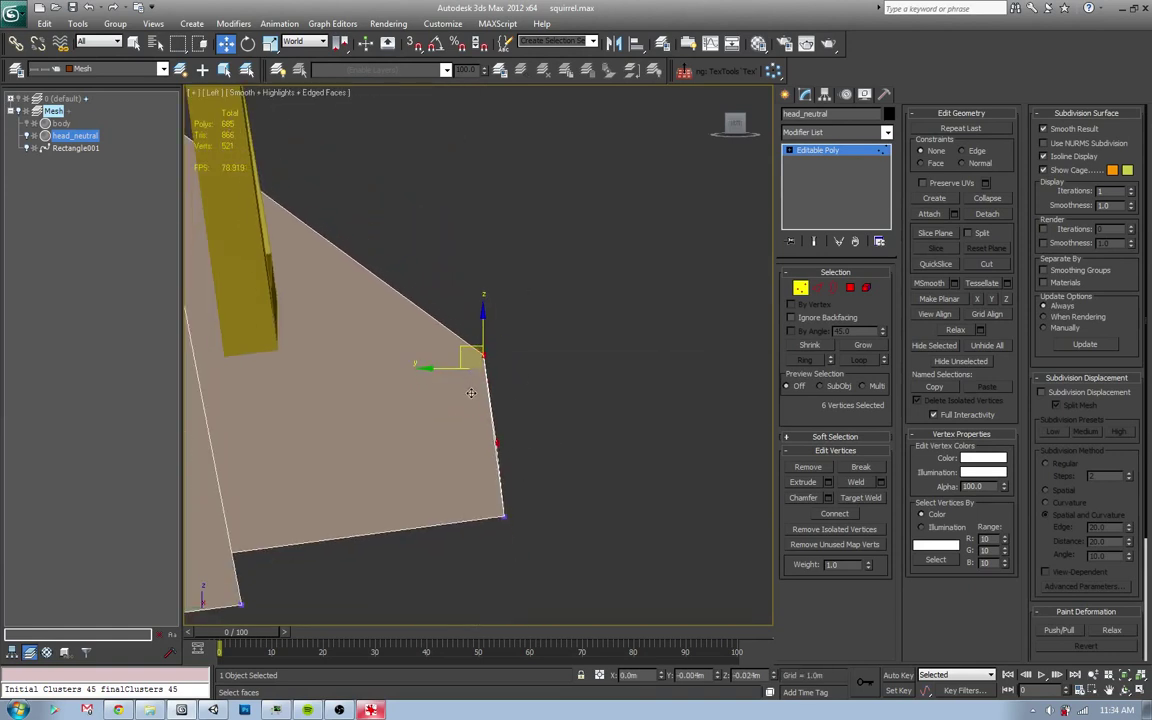
{"action": "left_click", "coordinate": [540, 113]}
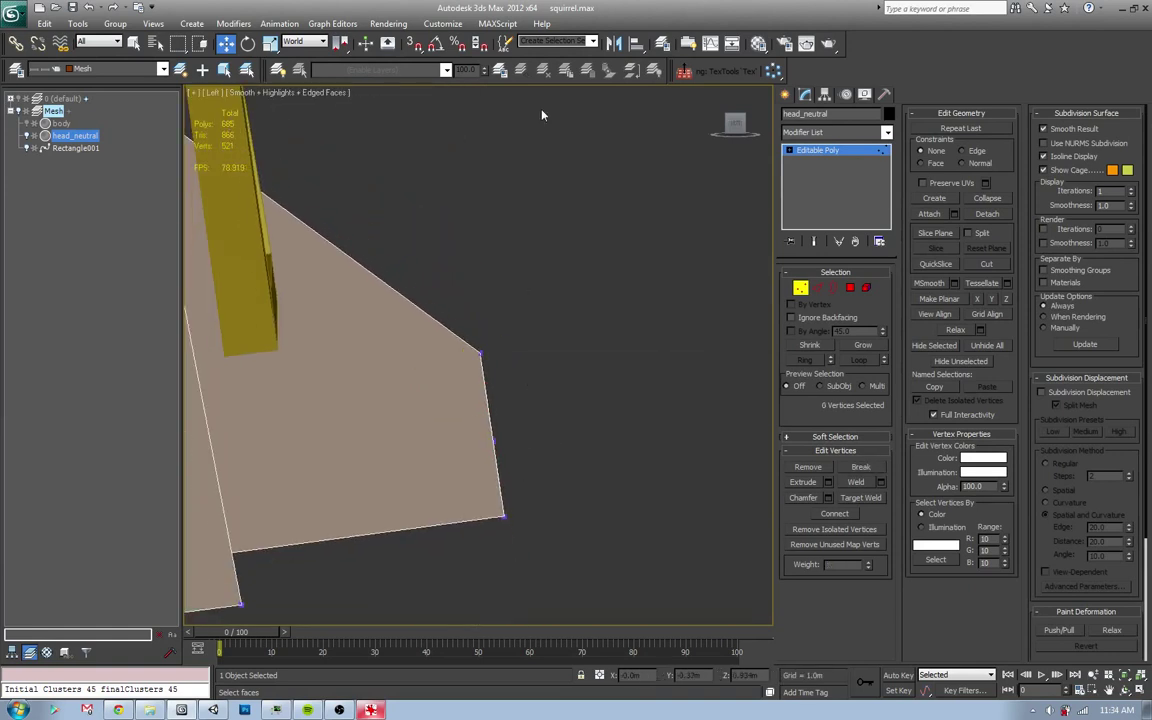
- Connect pairs of snout vertices in the front view to add two edges across the tooth panel
{"action": "key", "text": "f"}
{"action": "middle_click_drag", "start_coordinate": [503, 445], "coordinate": [481, 428], "text": "alt"}
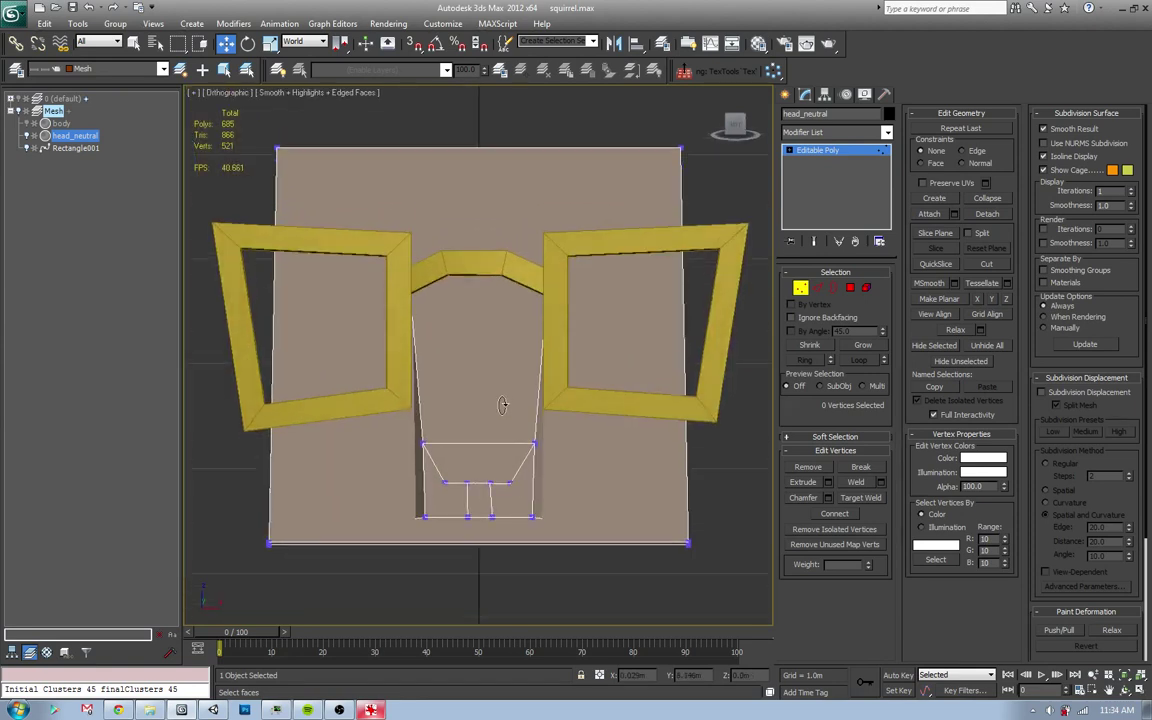
{"action": "left_click_drag", "start_coordinate": [478, 435], "coordinate": [499, 497]}
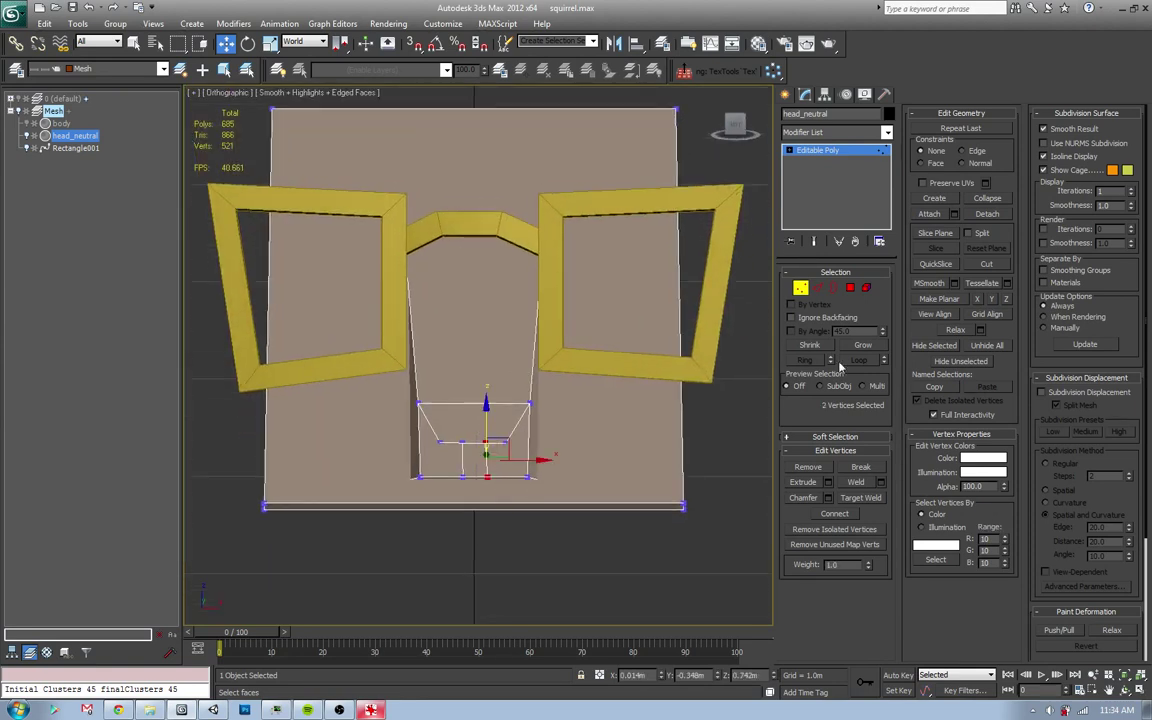
{"action": "left_click_drag", "start_coordinate": [452, 432], "coordinate": [470, 500]}
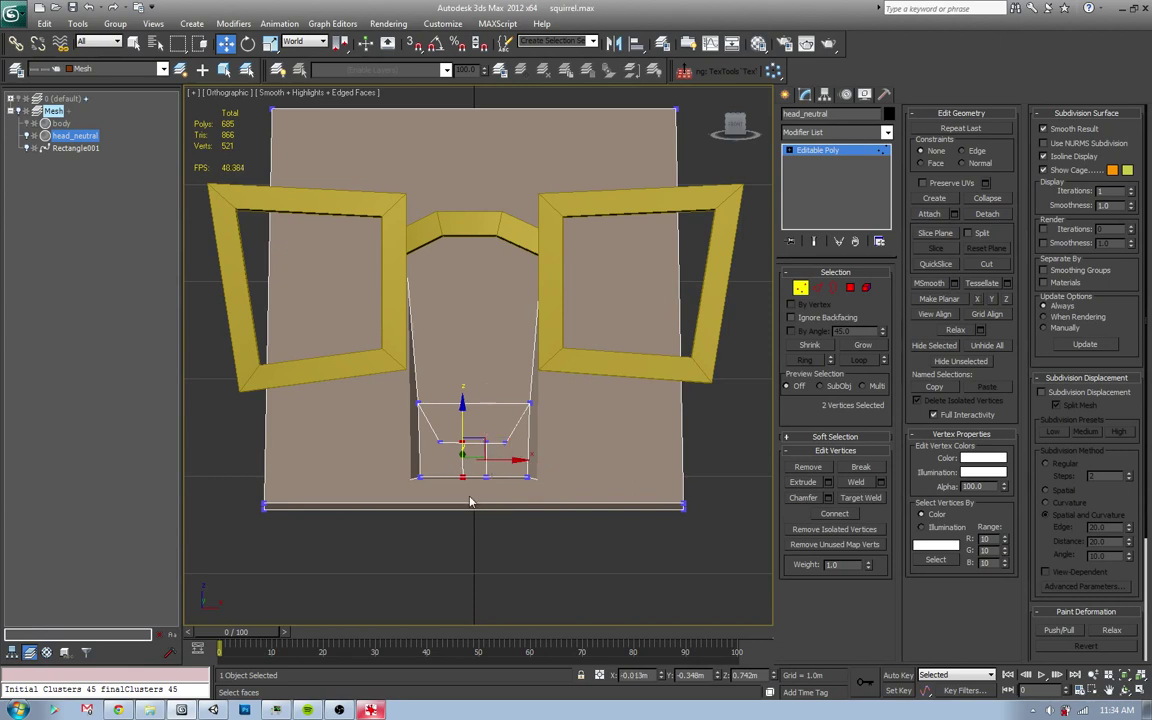
{"action": "left_click_drag", "start_coordinate": [405, 393], "coordinate": [448, 485]}
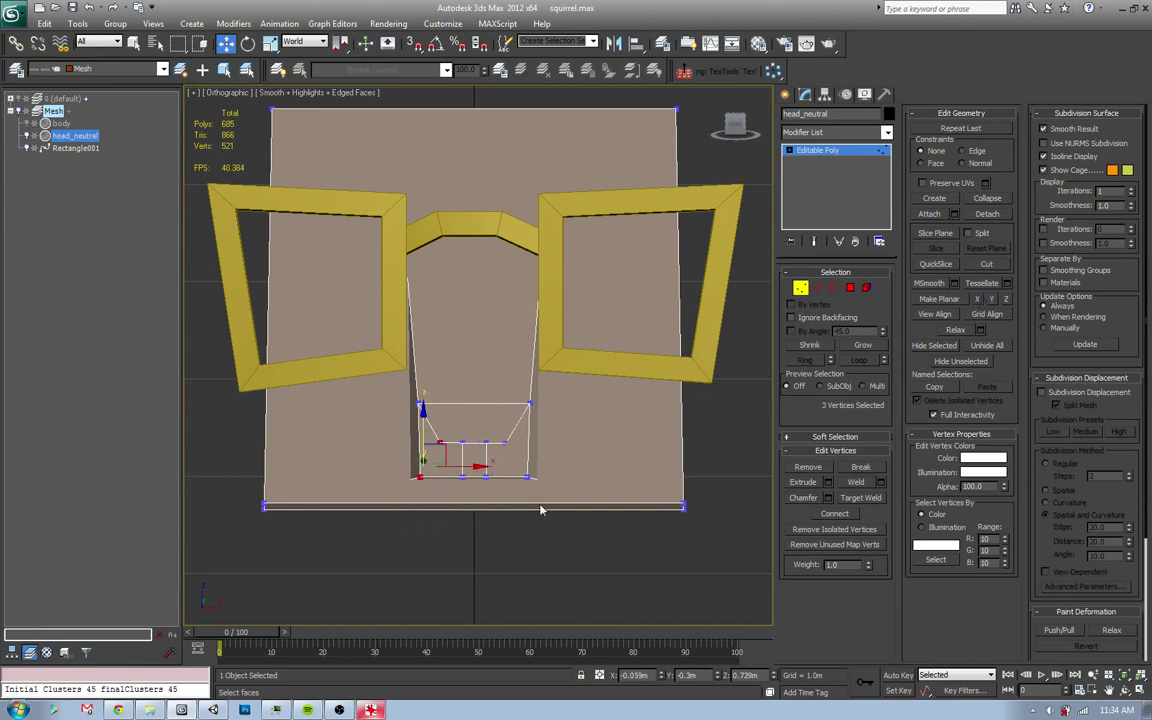
{"action": "left_click_drag", "start_coordinate": [505, 390], "coordinate": [617, 508]}
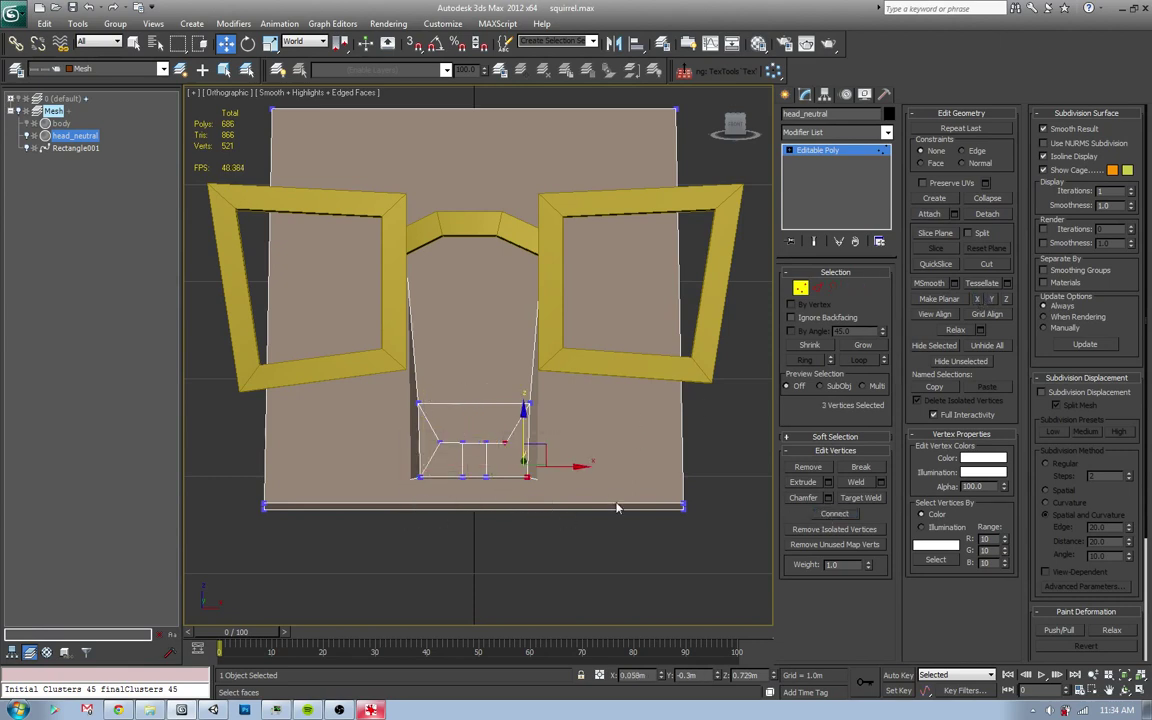
{"action": "left_click", "coordinate": [847, 516]}
{"action": "key", "text": "alt+Tab"}
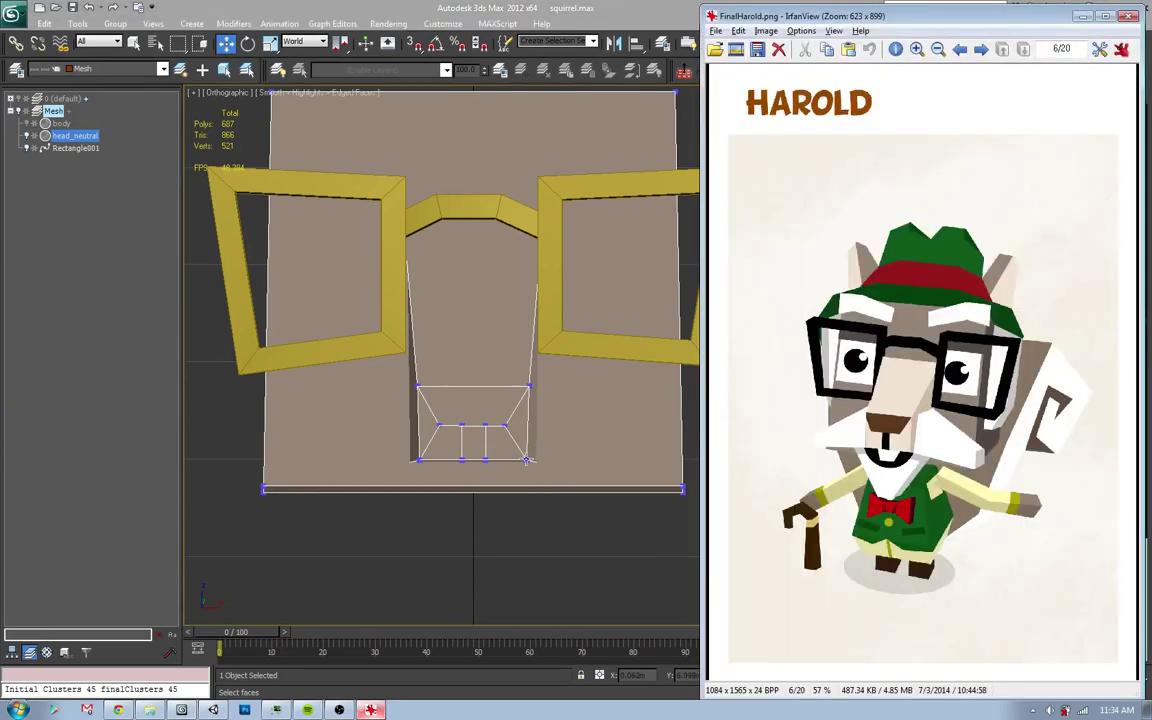
{"action": "key", "text": "alt+Tab"}
{"action": "key", "text": "alt+Tab"}
{"action": "key", "text": "alt+Tab"}
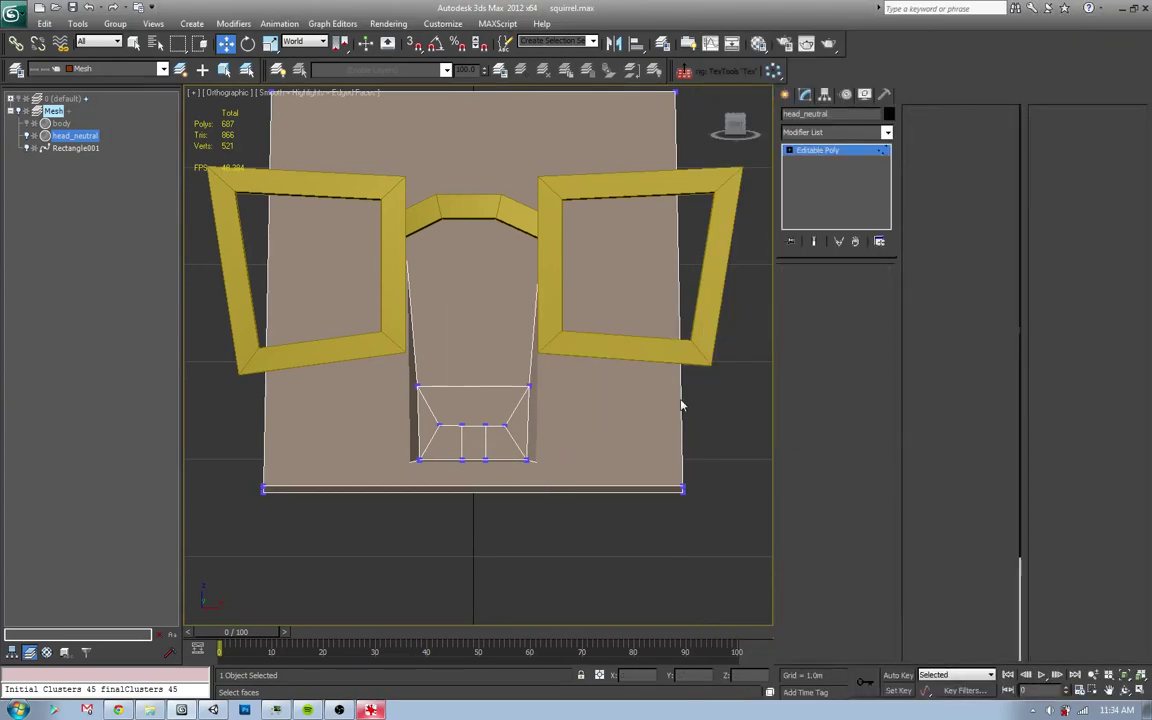
- Clone a head polygon downward as a separate face for the jaw
{"action": "key", "text": "4"}
{"action": "key", "text": "l"}
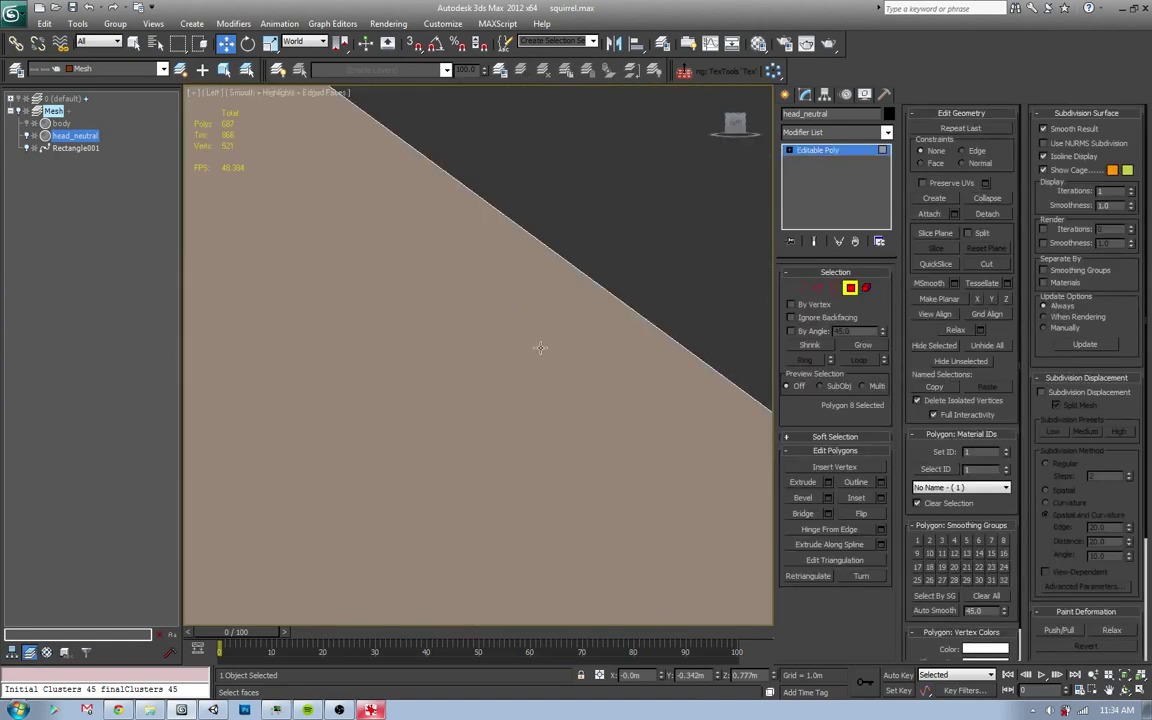
{"action": "key", "text": "z"}
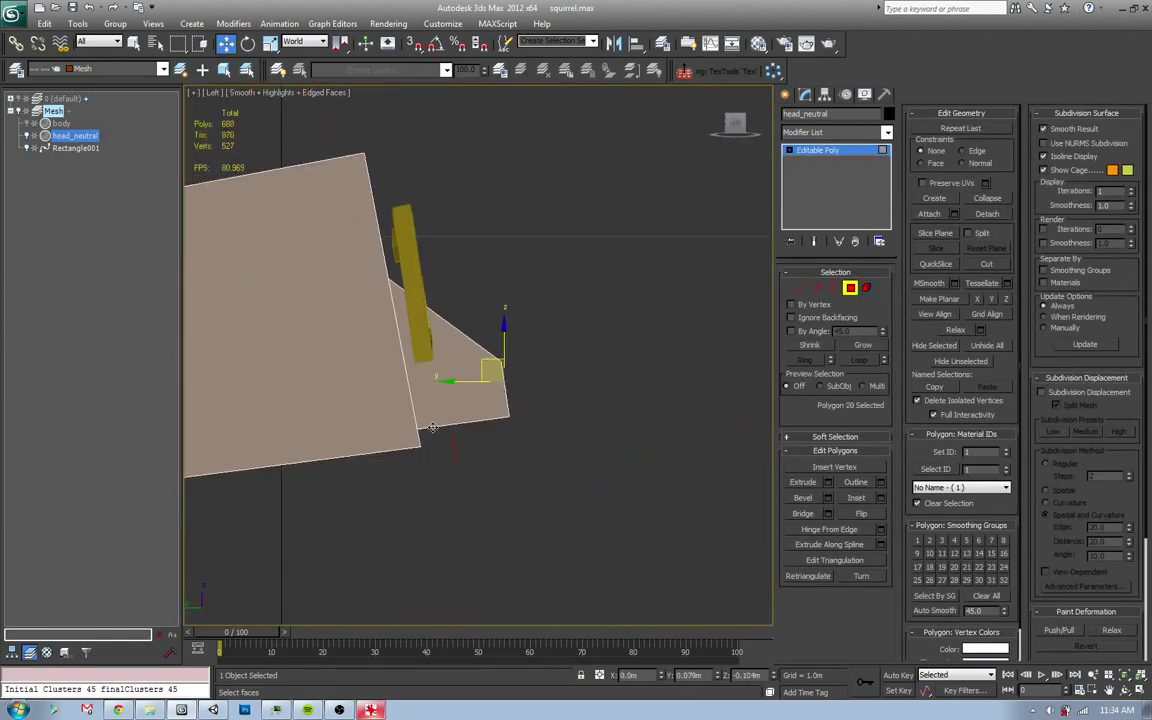
{"action": "left_click_drag", "start_coordinate": [490, 372], "coordinate": [437, 428], "text": "shift"}
{"action": "left_click", "coordinate": [640, 357]}
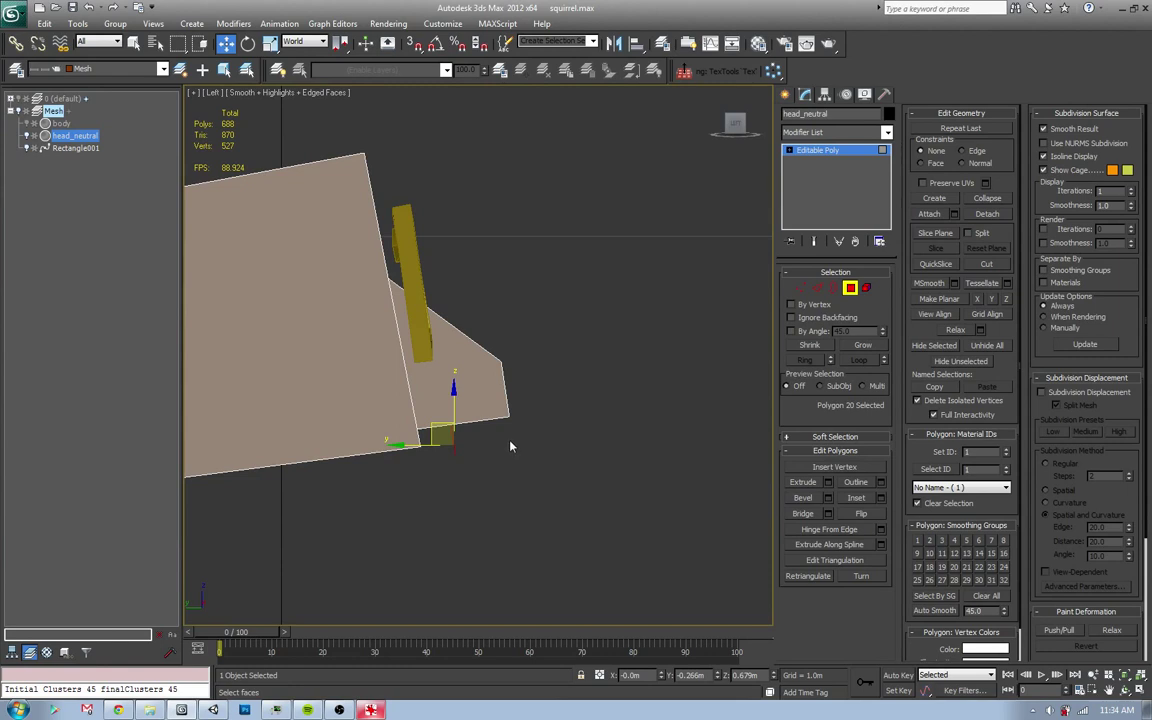
- Scale the cloned face into a wide trapezoid in the front view
{"action": "key", "text": "f"}
{"action": "key", "text": "z"}
{"action": "scroll", "coordinate": [478, 390], "scroll_direction": "down", "scroll_amount": 2}
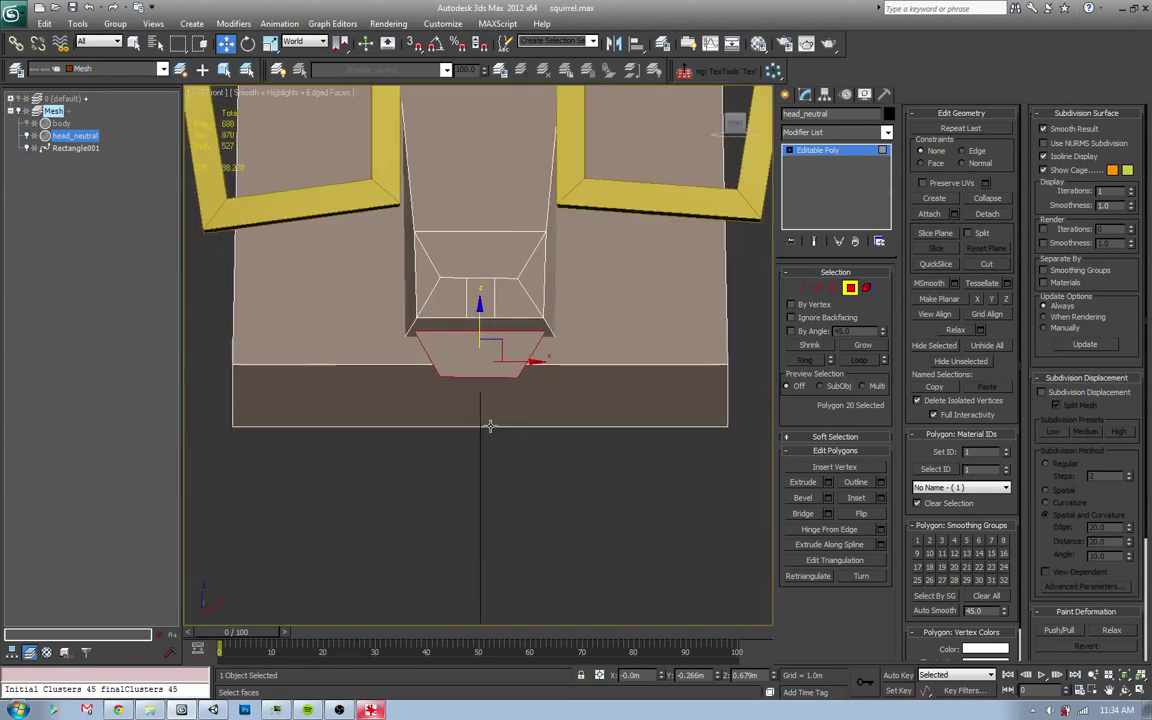
{"action": "key", "text": "r"}
{"action": "left_click_drag", "start_coordinate": [470, 380], "coordinate": [479, 340]}
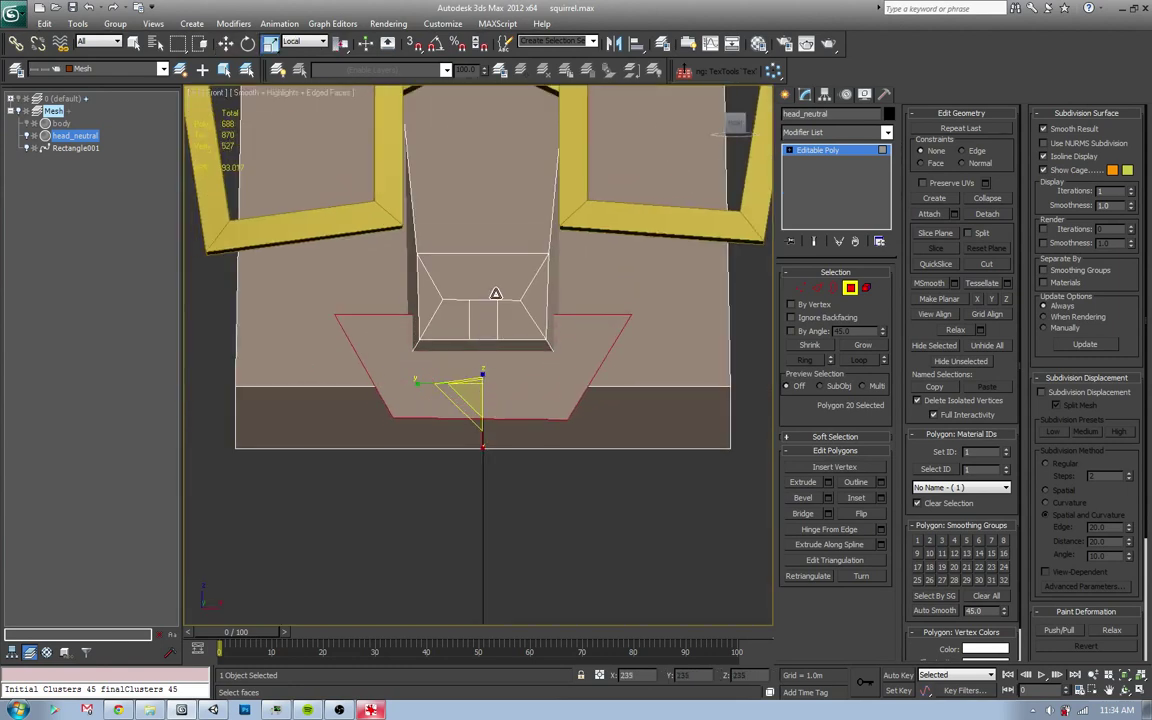
{"action": "key", "text": "alt+Tab"}
{"action": "left_click", "coordinate": [480, 340]}
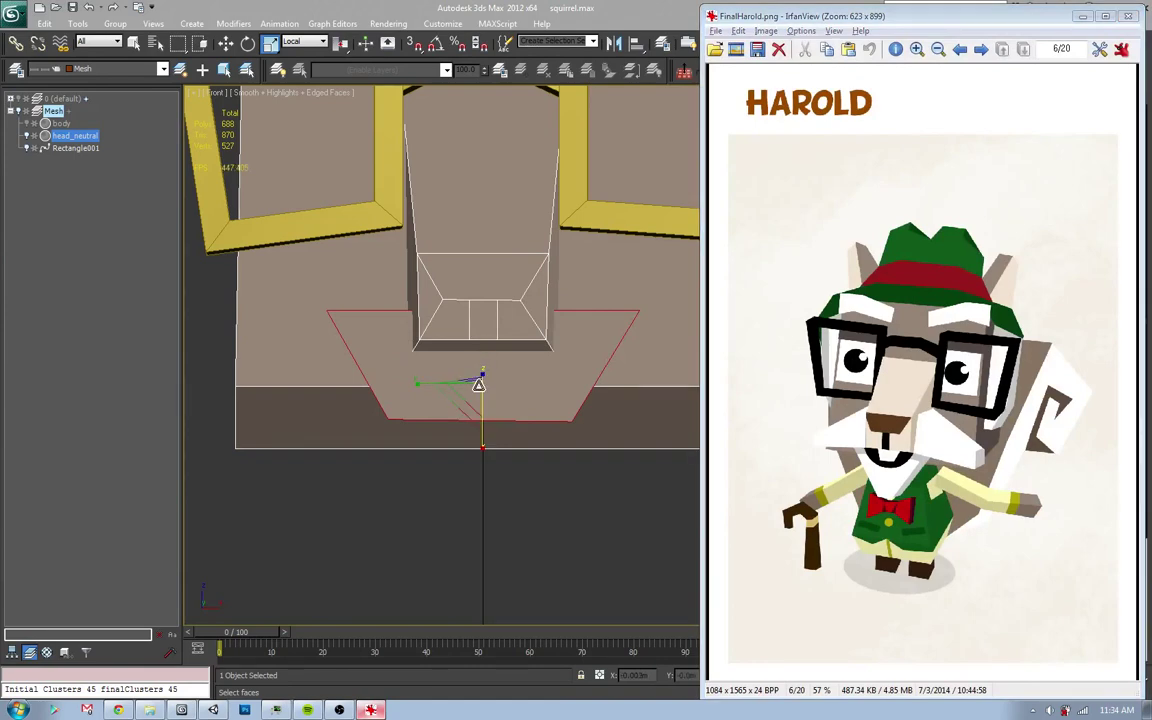
- Move the trapezoid jaw face down below the head
{"action": "left_click", "coordinate": [478, 437]}
{"action": "key", "text": "w"}
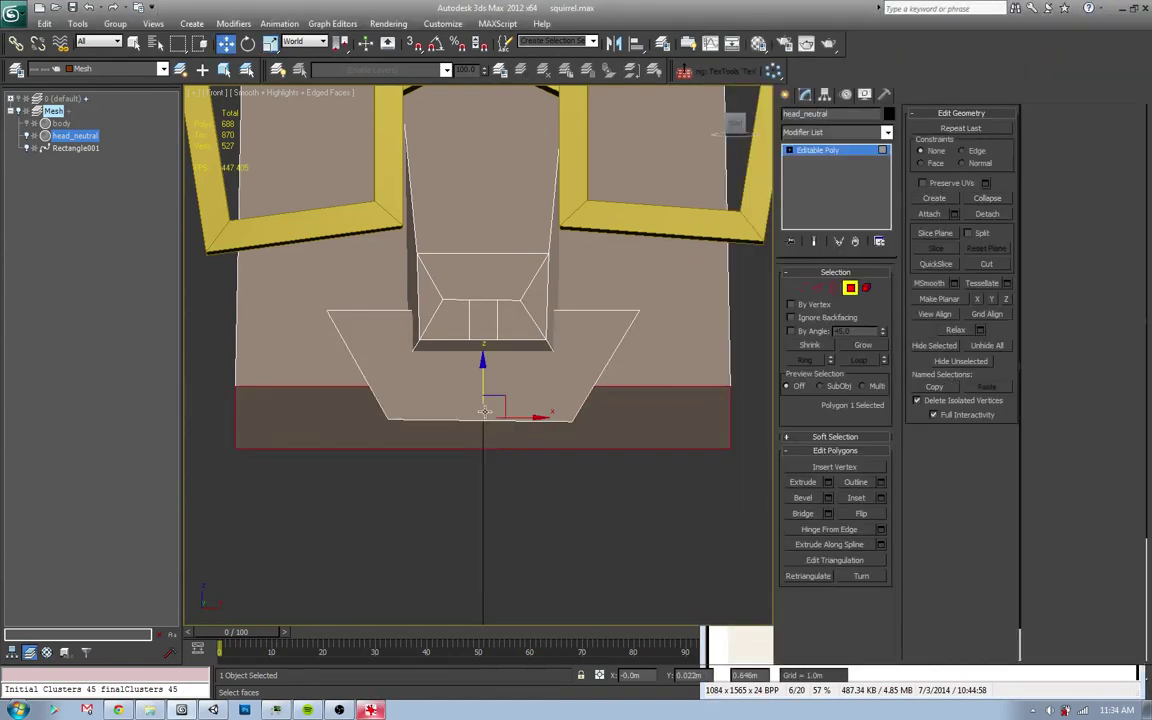
{"action": "left_click", "coordinate": [481, 362]}
{"action": "key", "text": "w"}
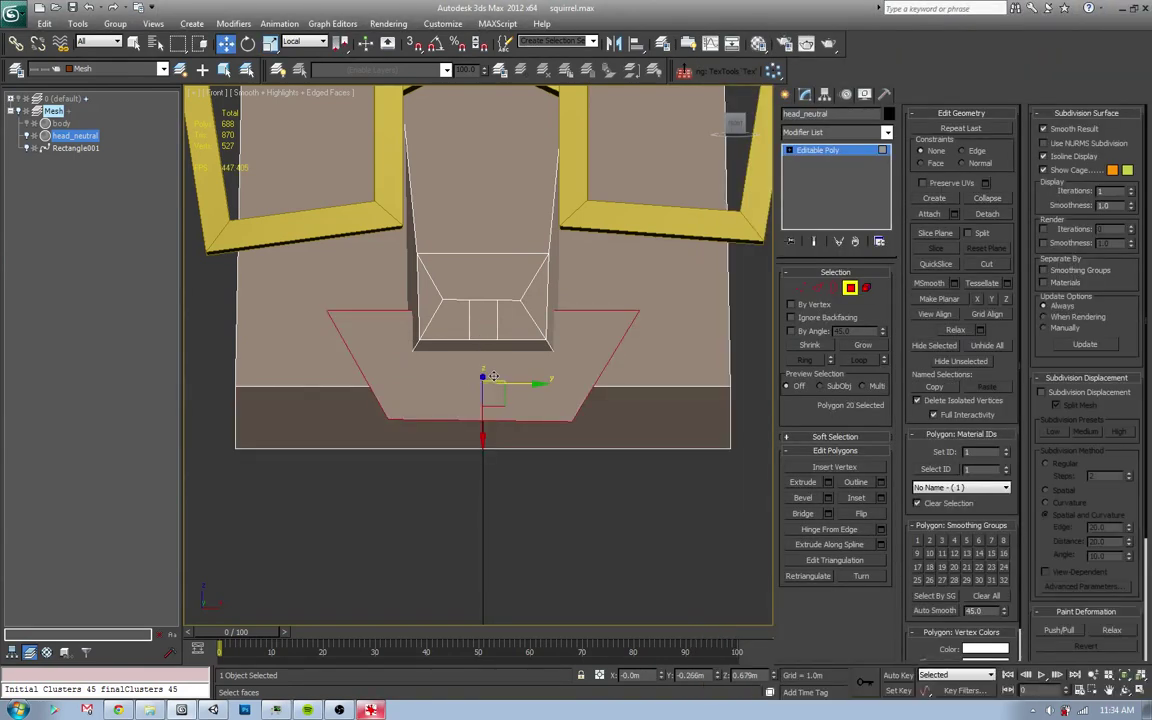
{"action": "left_click_drag", "start_coordinate": [483, 428], "coordinate": [483, 470]}
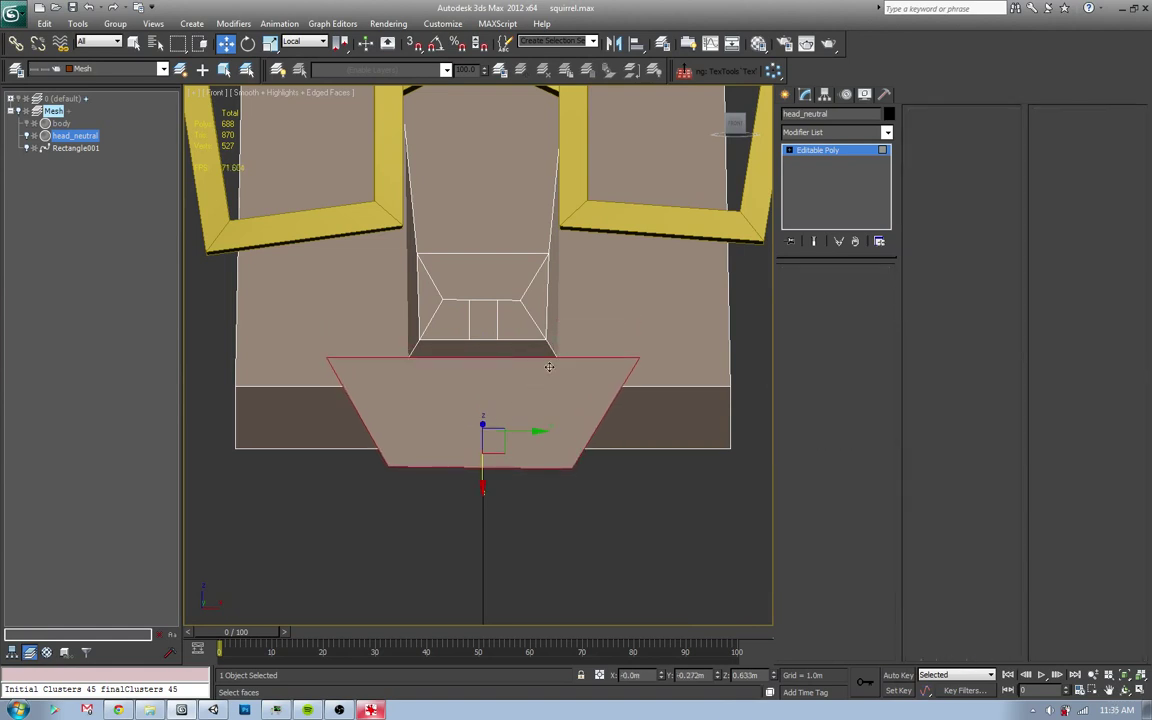
{"action": "left_click", "coordinate": [492, 322]}
- Select the jaw's top and bottom edges and remove the two middle bottom vertices
{"action": "key", "text": "2"}
{"action": "left_click", "coordinate": [570, 358]}
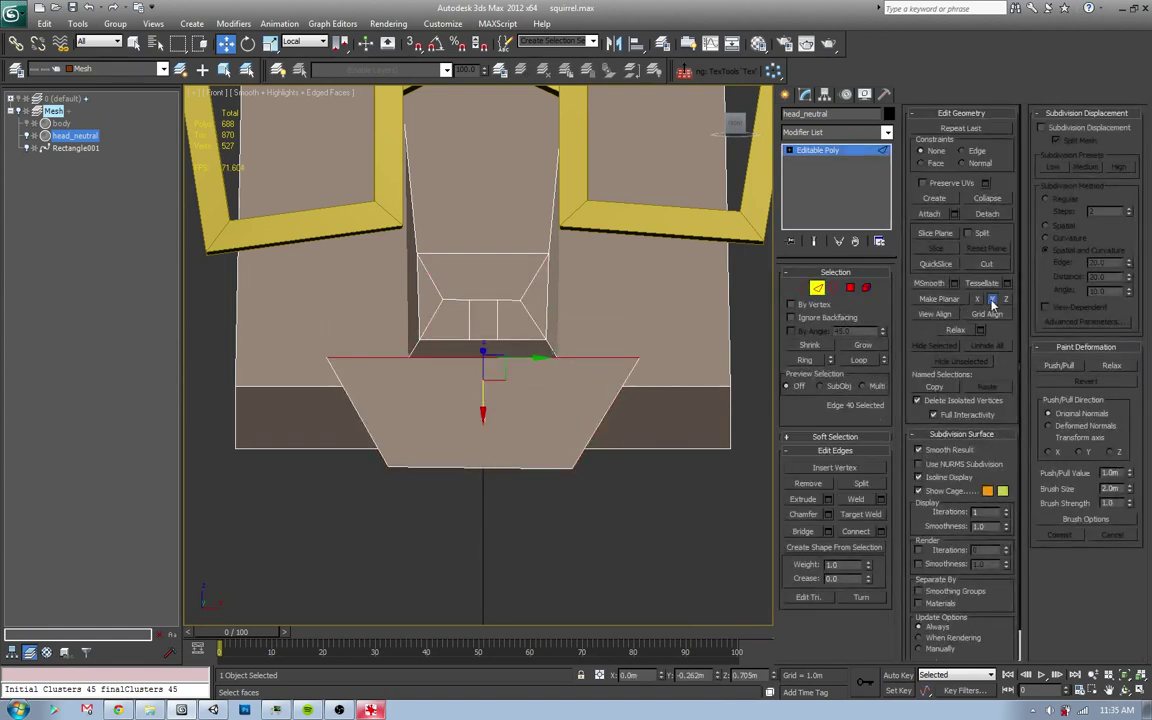
{"action": "left_click", "coordinate": [533, 468]}
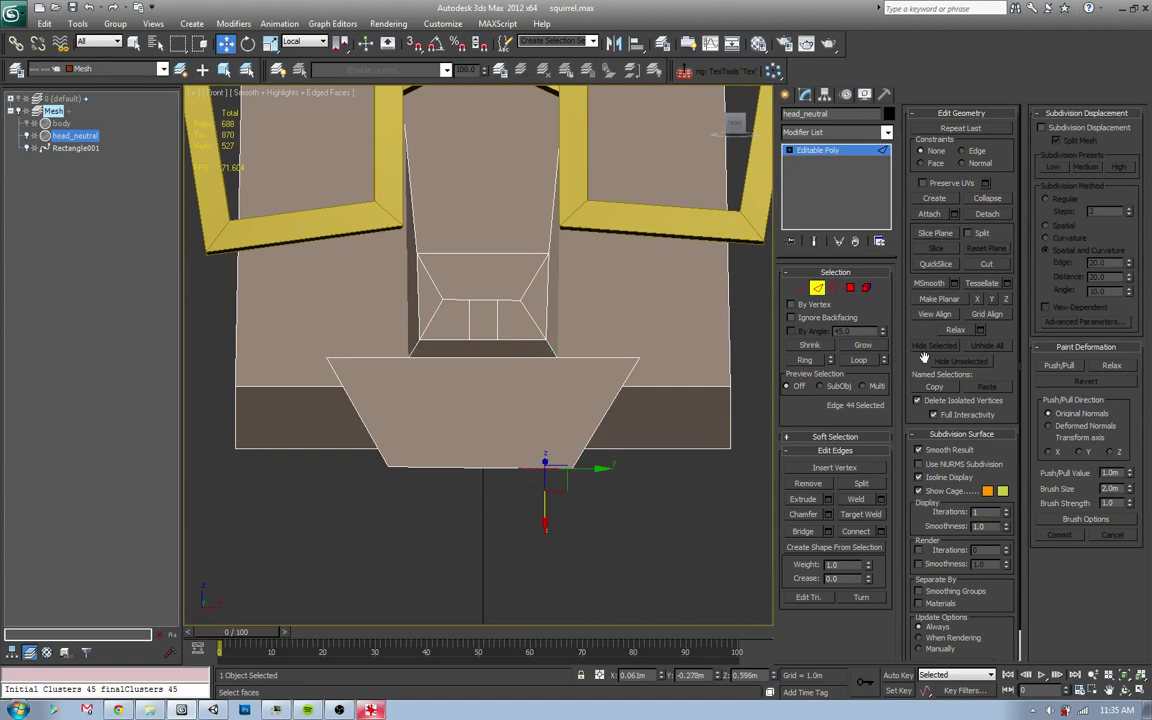
{"action": "key", "text": "alt+Tab"}
{"action": "key", "text": "alt+Tab"}
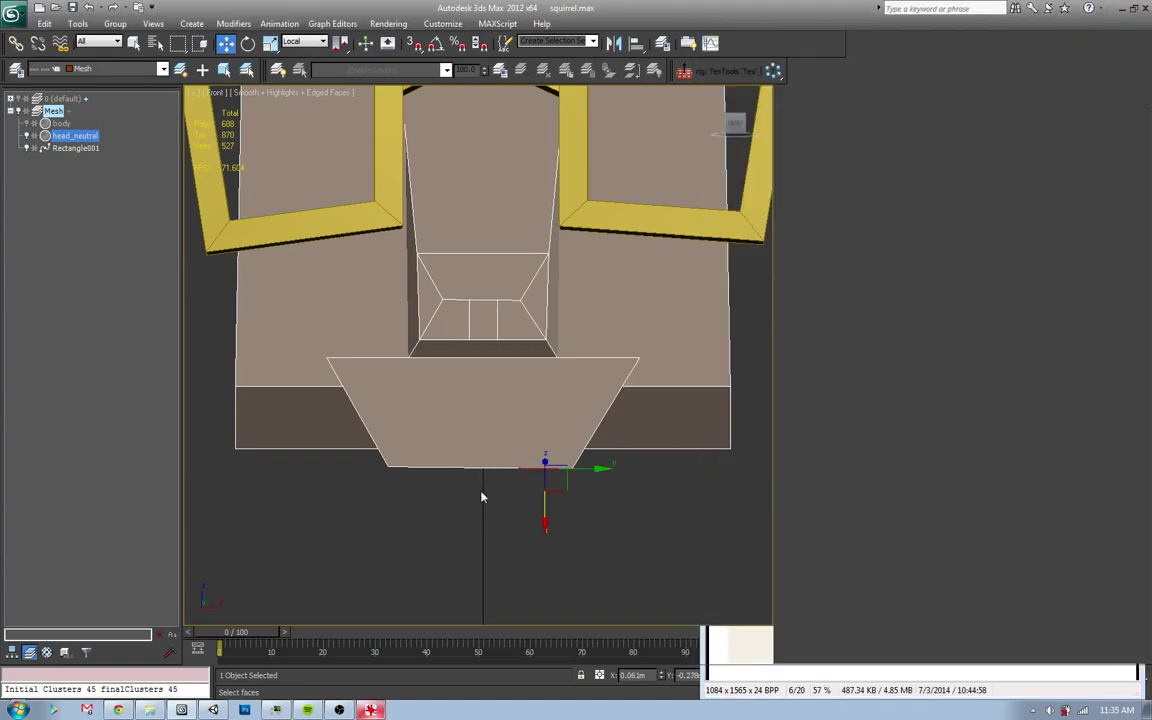
{"action": "key", "text": "F3"}
{"action": "left_click", "coordinate": [476, 489]}
{"action": "key", "text": "F1"}
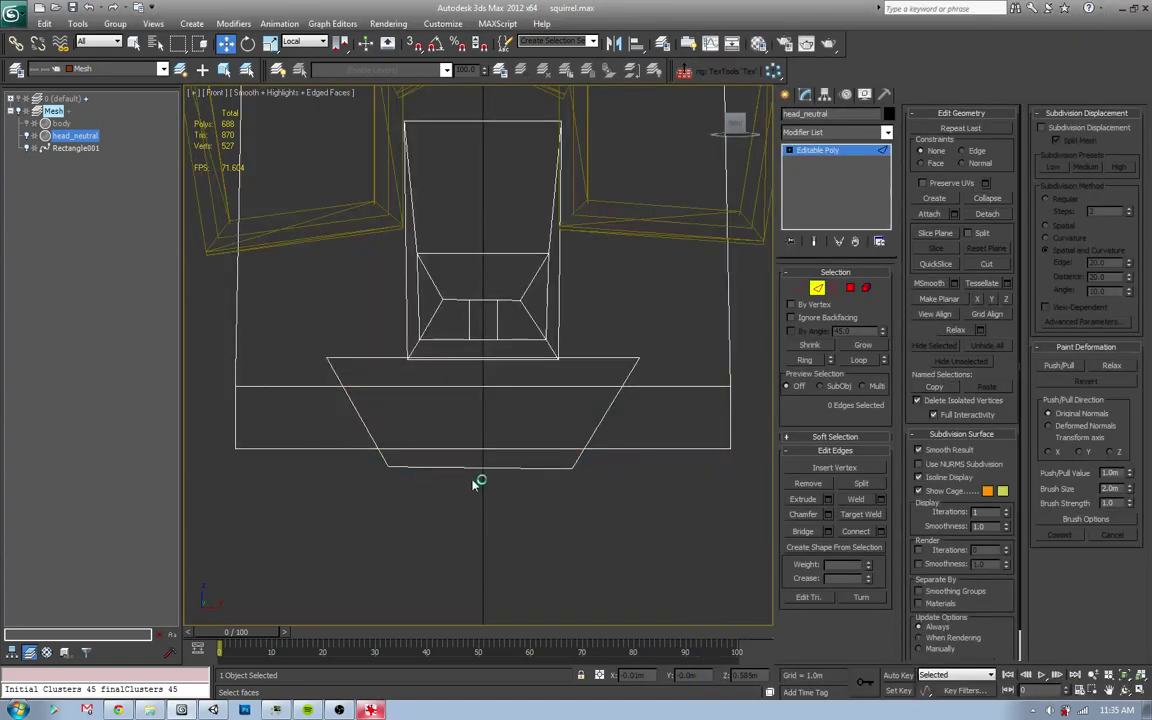
{"action": "key", "text": "alt+Tab"}
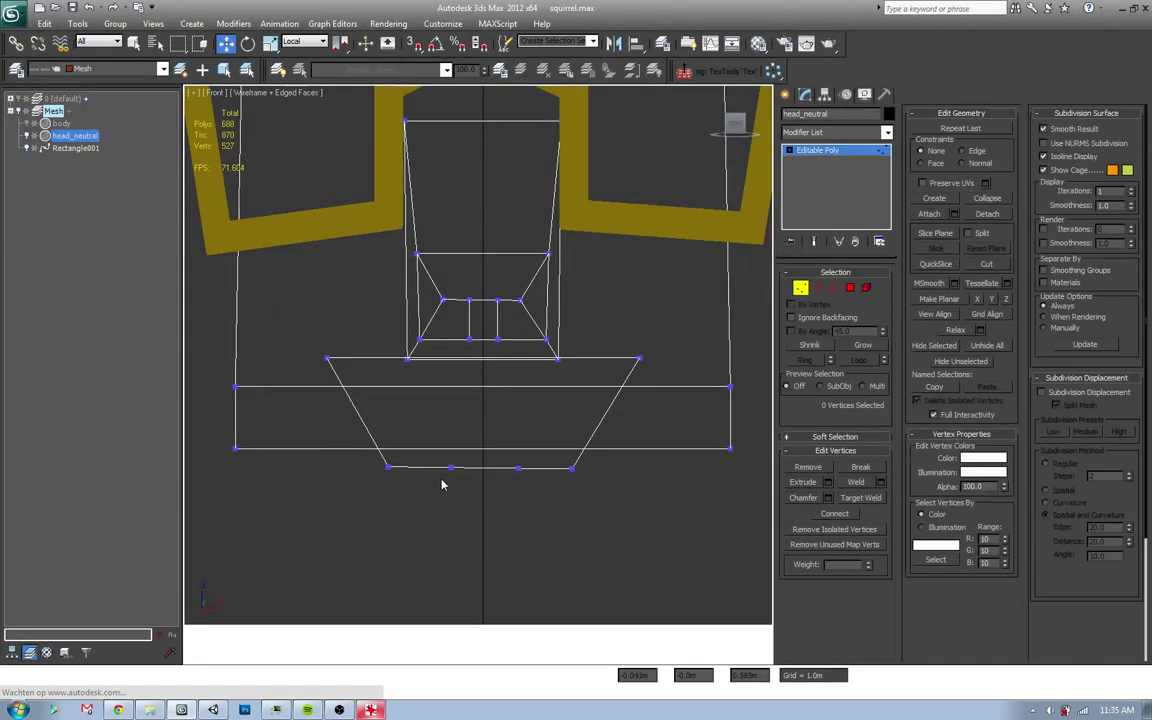
{"action": "key", "text": "BackSpace"}
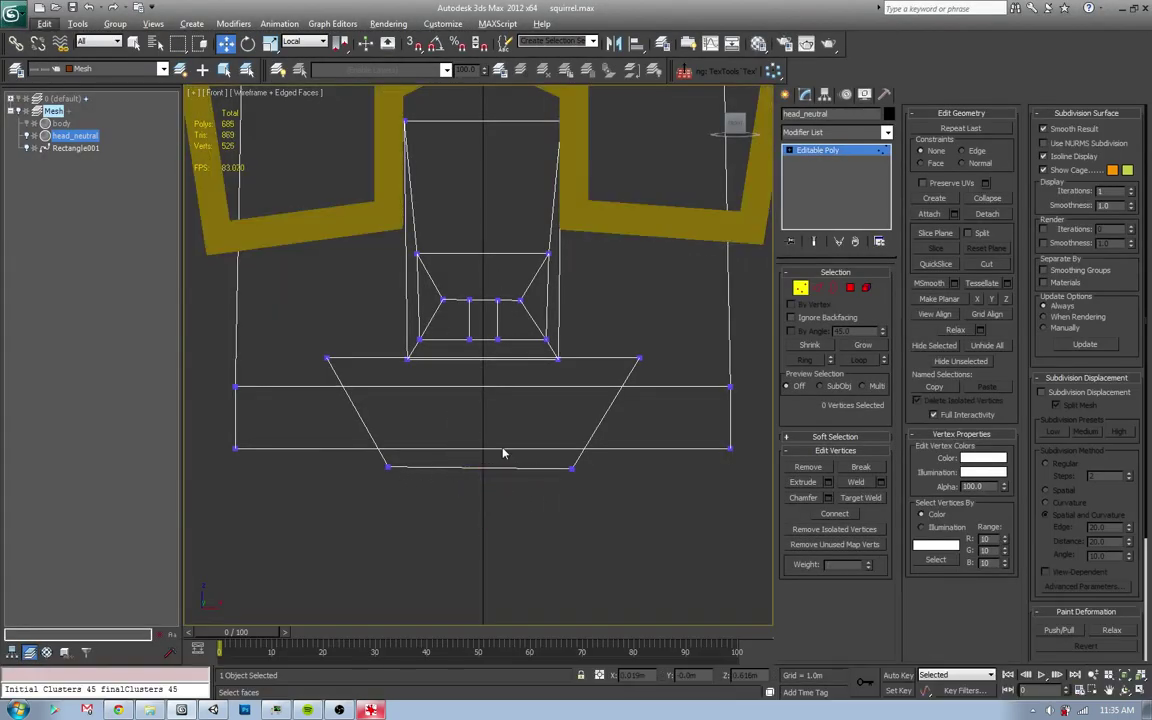
- Move the jaw's lower-left and lower-right corners in toward the centre
{"action": "left_click", "coordinate": [389, 466]}
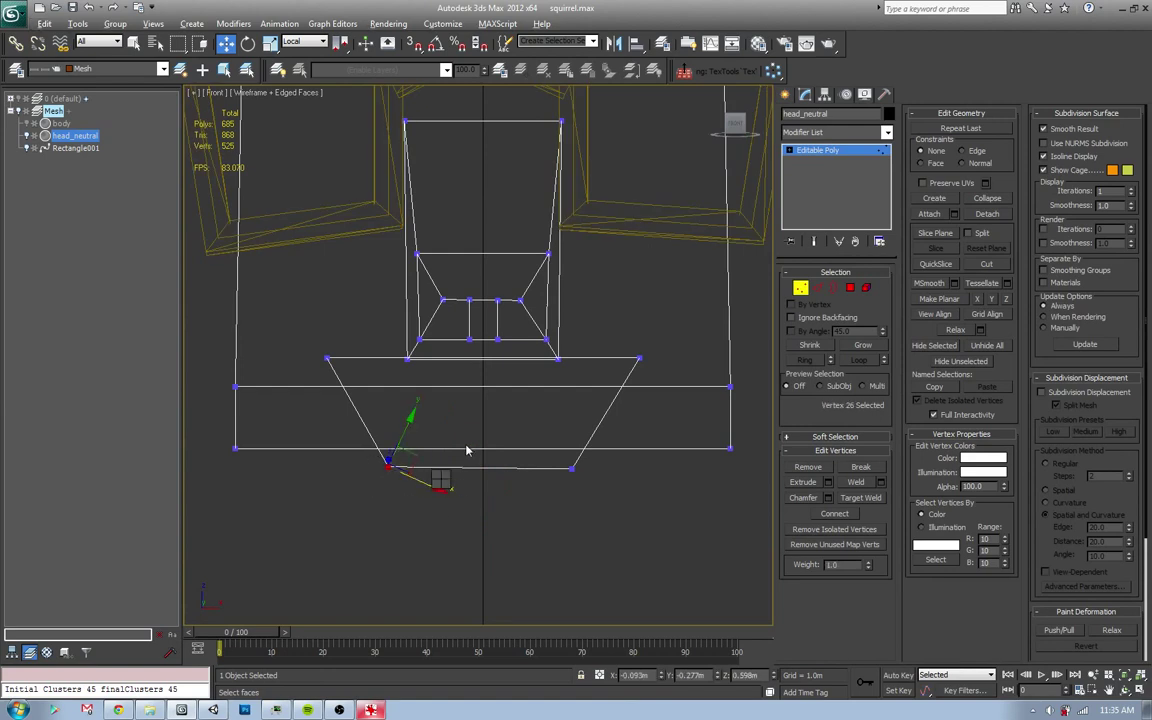
{"action": "left_click_drag", "start_coordinate": [440, 480], "coordinate": [503, 493]}
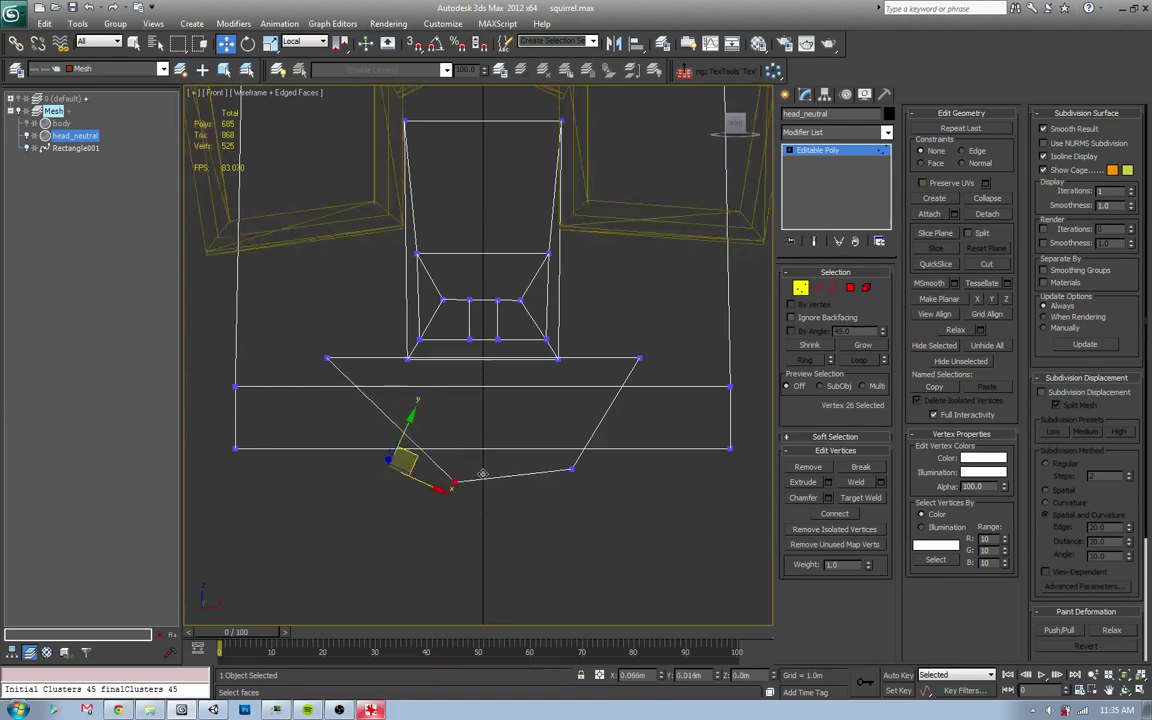
{"action": "left_click", "coordinate": [571, 466]}
{"action": "left_click_drag", "start_coordinate": [580, 447], "coordinate": [530, 457]}
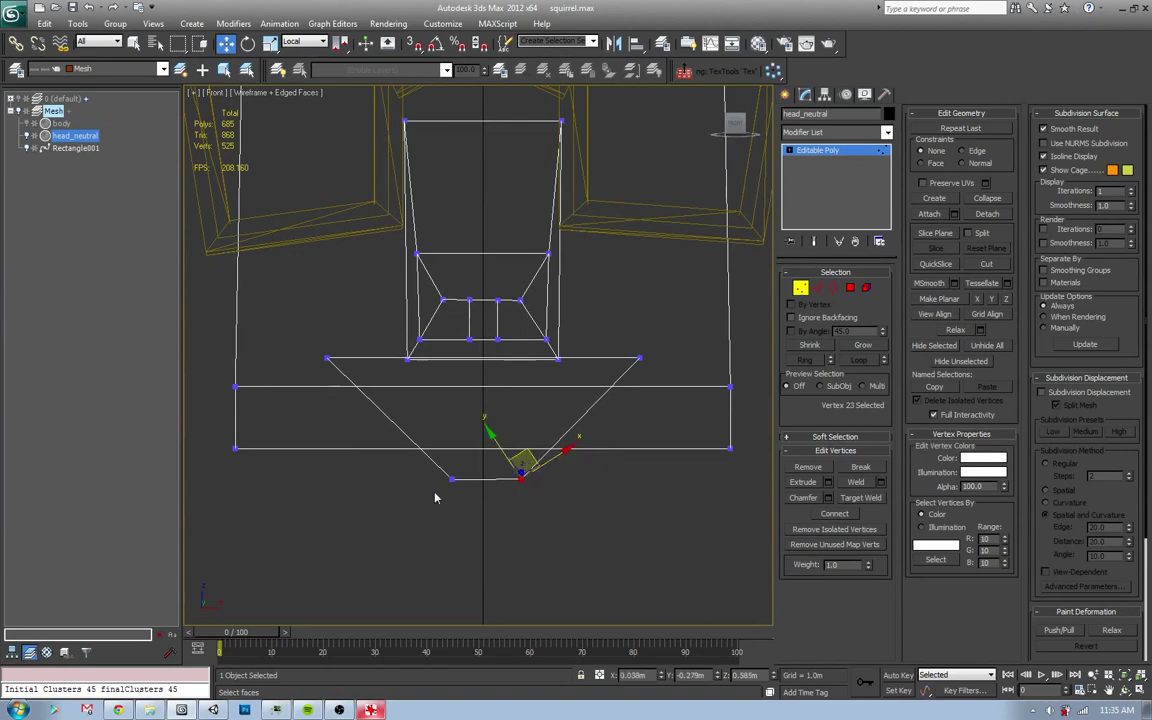
{"action": "left_click", "coordinate": [452, 479], "text": "ctrl"}
{"action": "scroll", "coordinate": [450, 415], "scroll_direction": "down", "scroll_amount": 3}
{"action": "left_click", "coordinate": [478, 422]}
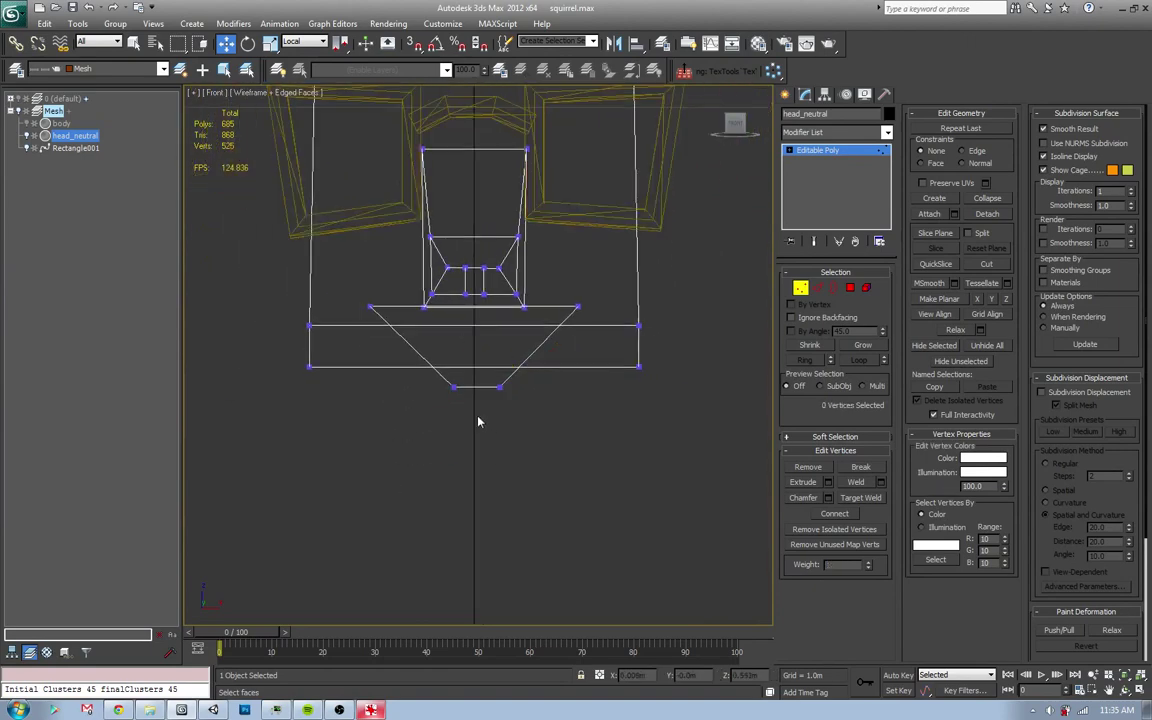
- Pull the two bottom jaw vertices far down into a narrow point
{"action": "mouse_move", "coordinate": [470, 419]}
{"action": "middle_mouse_down", "text": "alt"}
{"action": "mouse_move", "coordinate": [470, 452]}
{"action": "mouse_move", "coordinate": [464, 386]}
{"action": "mouse_move", "coordinate": [463, 403]}
{"action": "middle_mouse_up", "text": "alt"}
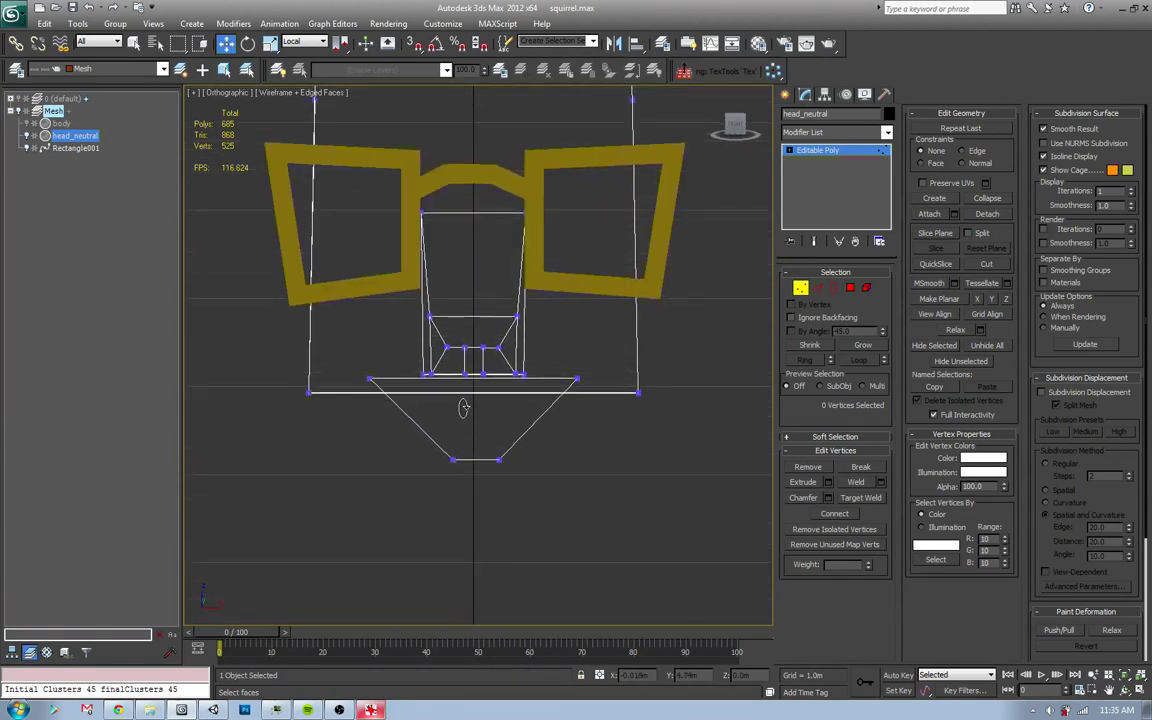
{"action": "left_click_drag", "start_coordinate": [440, 445], "coordinate": [508, 470]}
{"action": "key", "text": "w"}
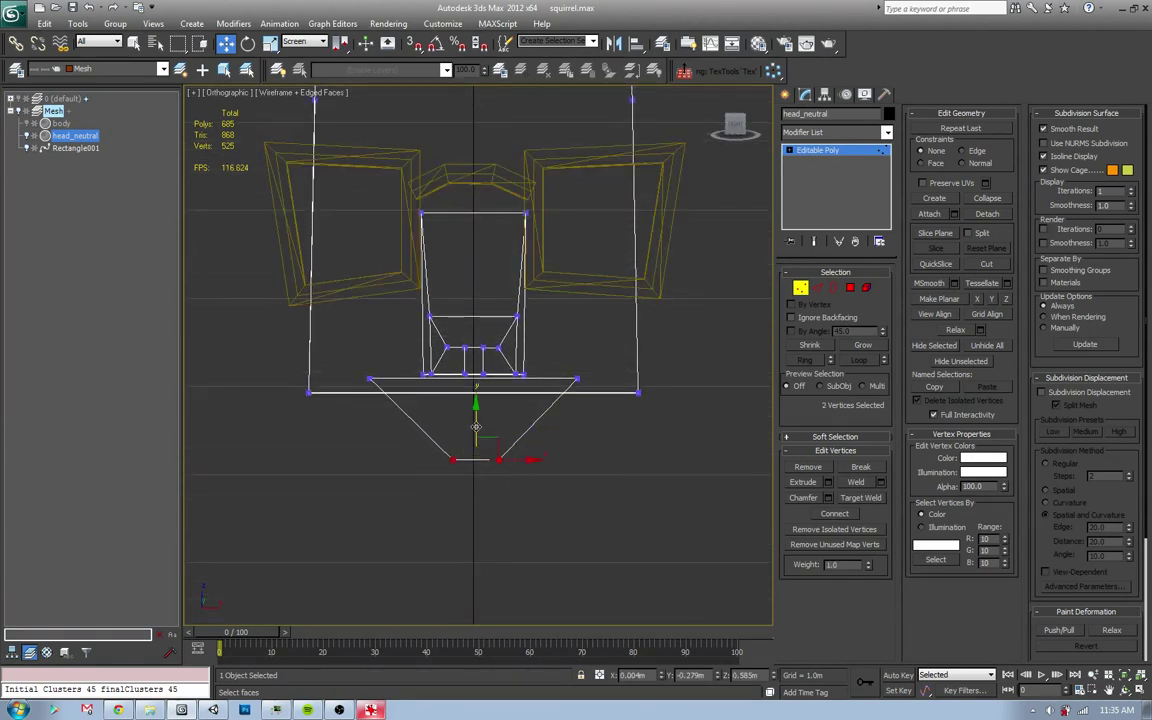
{"action": "mouse_move", "coordinate": [476, 418]}
{"action": "left_mouse_down"}
{"action": "mouse_move", "coordinate": [480, 508]}
{"action": "mouse_move", "coordinate": [483, 494]}
{"action": "left_mouse_up"}
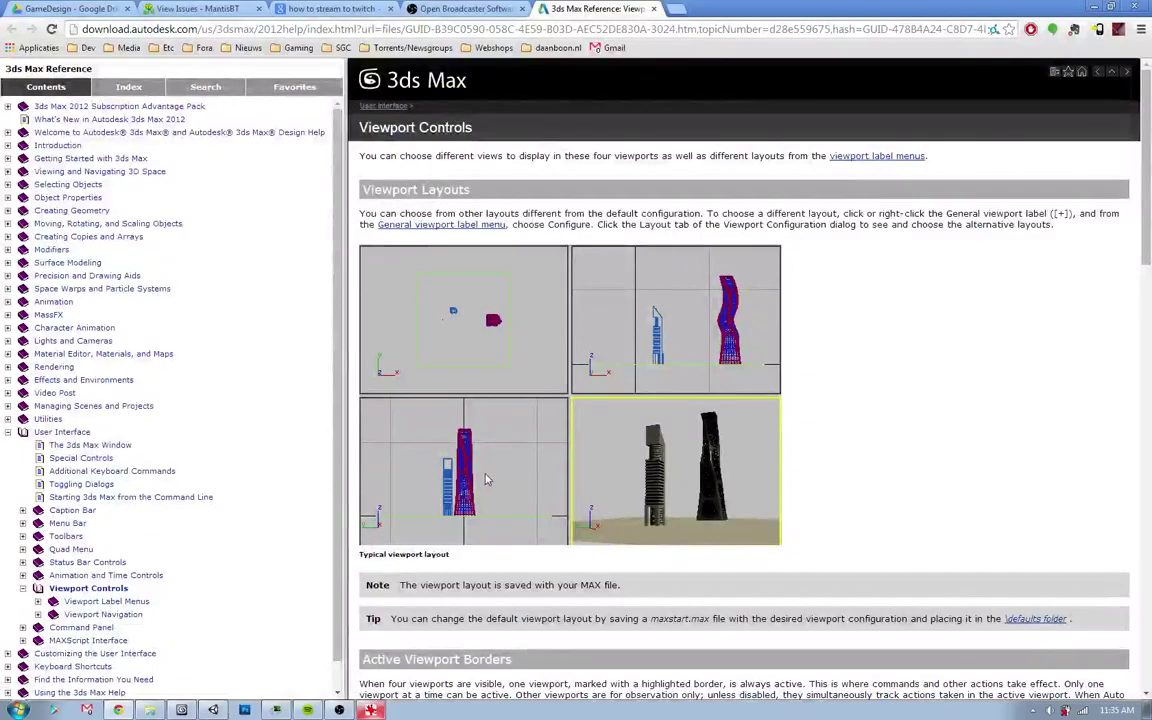
{"action": "left_click", "coordinate": [526, 9]}
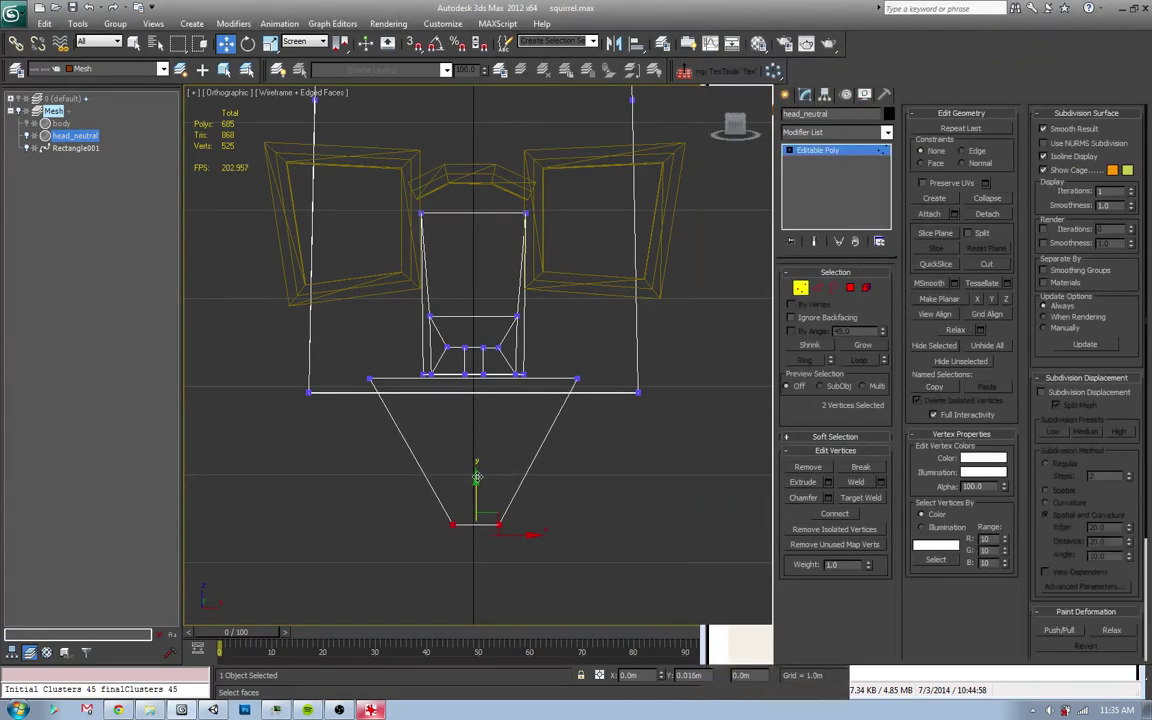
- Raise the jaw tip slightly and view the head smooth-shaded in perspective
{"action": "left_click_drag", "start_coordinate": [474, 487], "coordinate": [477, 470]}
{"action": "left_click", "coordinate": [576, 432]}
{"action": "key", "text": "p"}
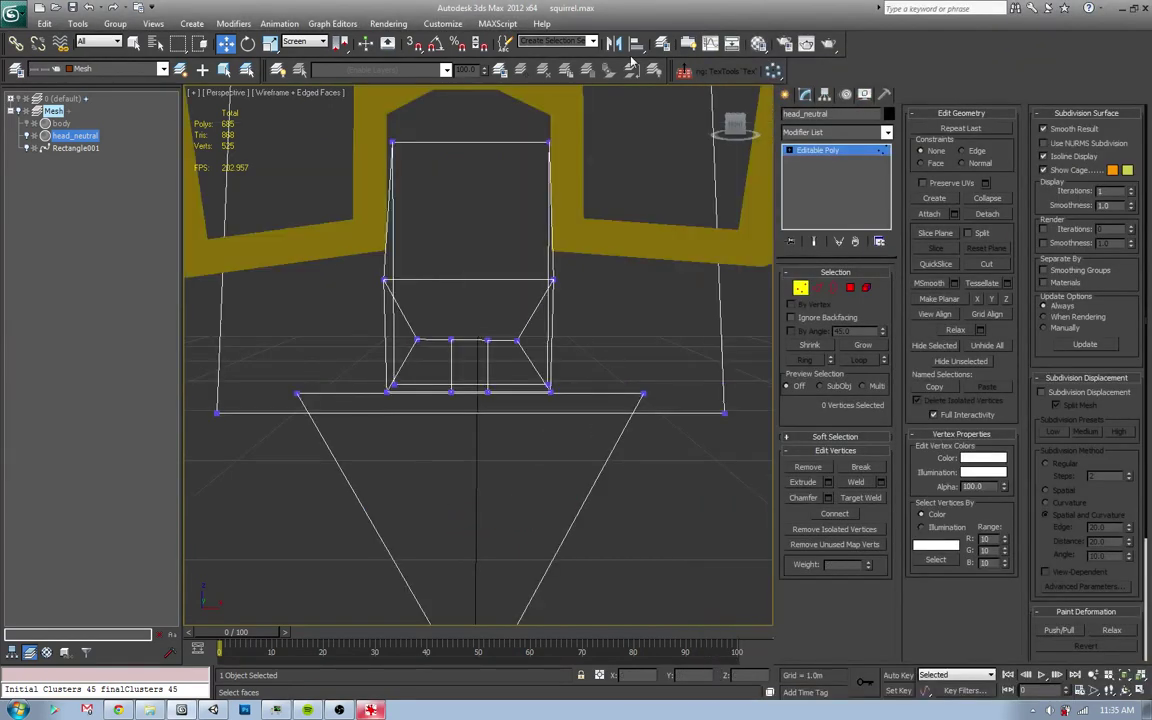
{"action": "key", "text": "F3"}
{"action": "middle_click_drag", "start_coordinate": [507, 388], "coordinate": [462, 408], "text": "alt"}
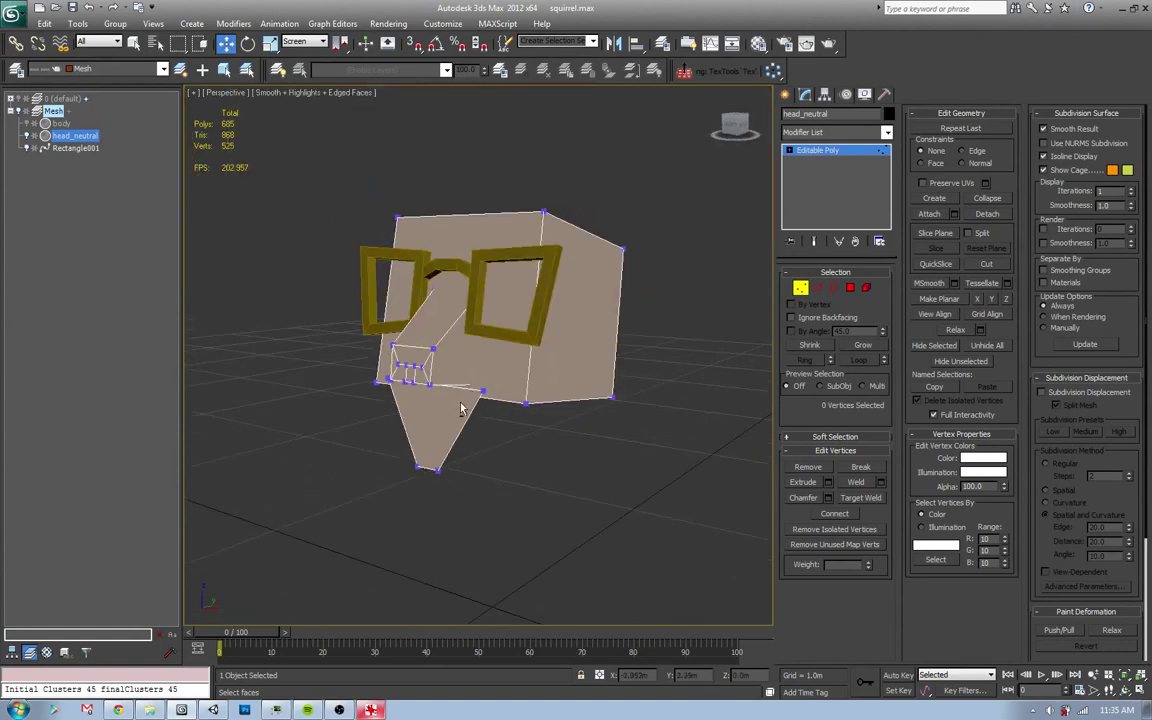
- Nudge the jaw's four-edge open border slightly along X
{"action": "left_click", "coordinate": [834, 289]}
{"action": "left_click", "coordinate": [428, 484]}
{"action": "mouse_move", "coordinate": [436, 481]}
{"action": "middle_mouse_down", "text": "alt"}
{"action": "mouse_move", "coordinate": [391, 471]}
{"action": "mouse_move", "coordinate": [451, 408]}
{"action": "middle_mouse_up", "text": "alt"}
{"action": "left_click_drag", "start_coordinate": [464, 410], "coordinate": [507, 425]}
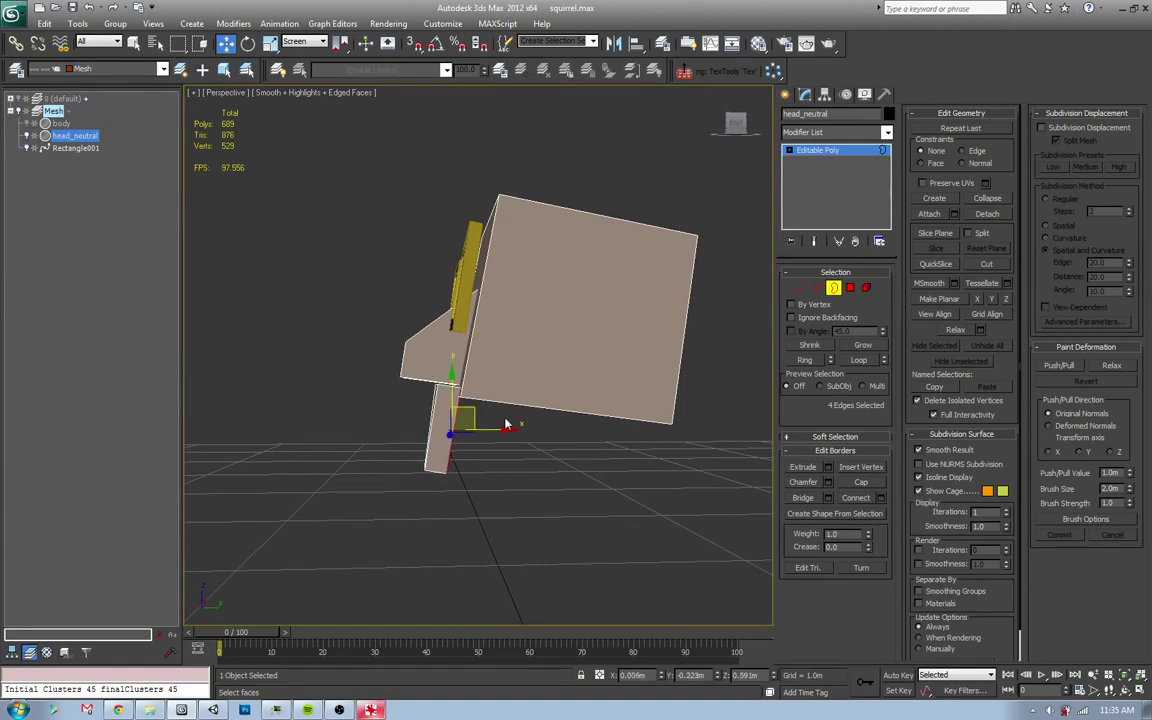
{"action": "mouse_move", "coordinate": [768, 440]}
{"action": "middle_mouse_down", "text": "alt"}
{"action": "mouse_move", "coordinate": [463, 436]}
{"action": "mouse_move", "coordinate": [522, 449]}
{"action": "mouse_move", "coordinate": [553, 512]}
{"action": "middle_mouse_up", "text": "alt"}
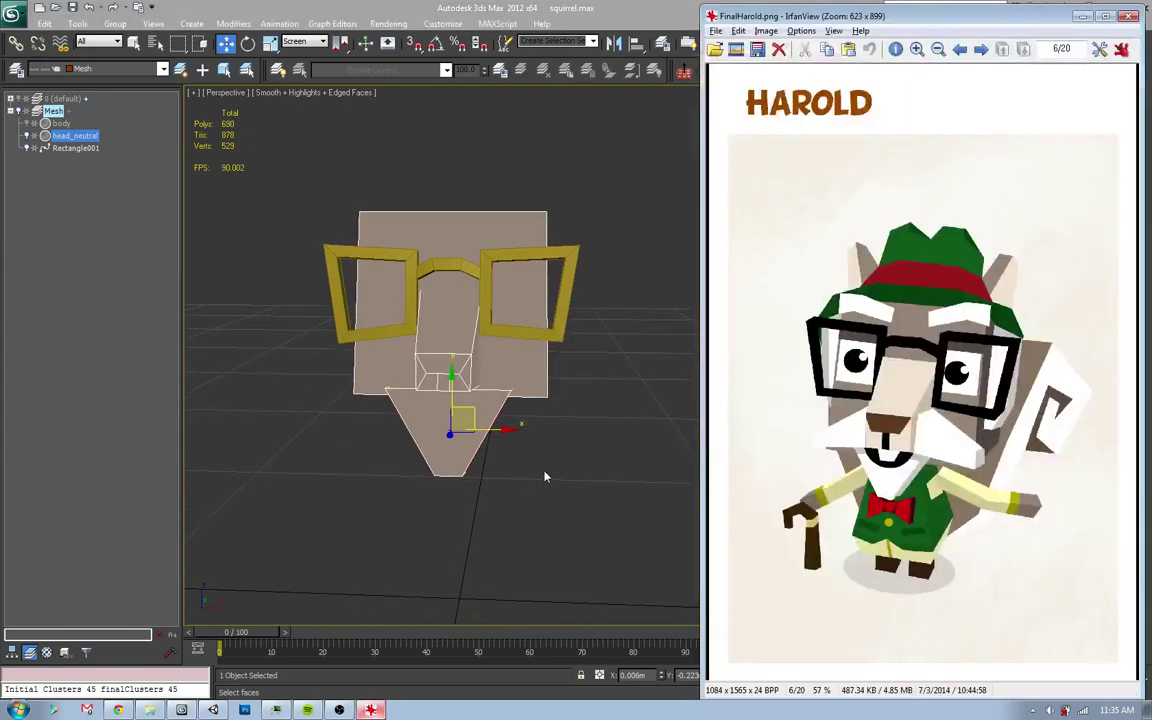
{"action": "left_click", "coordinate": [545, 476]}
- Clone the chin polygons with a Shift-rotate and move the copy aside from the jaw
{"action": "key", "text": "2"}
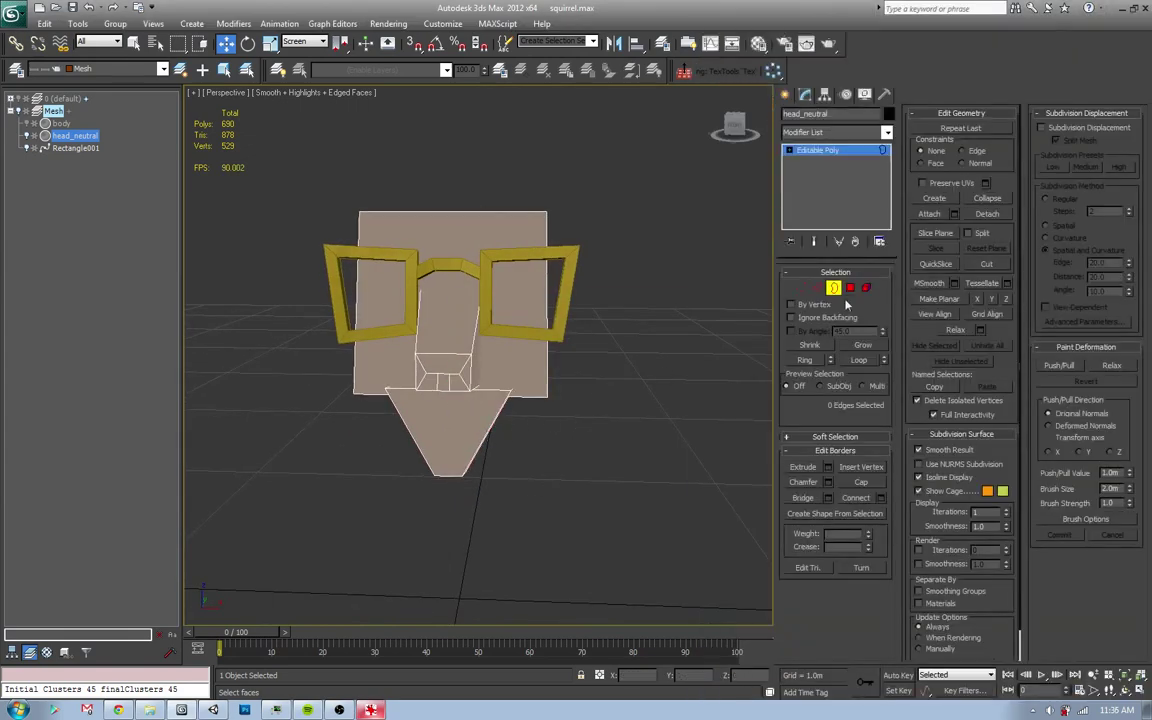
{"action": "key", "text": "4"}
{"action": "key", "text": "e"}
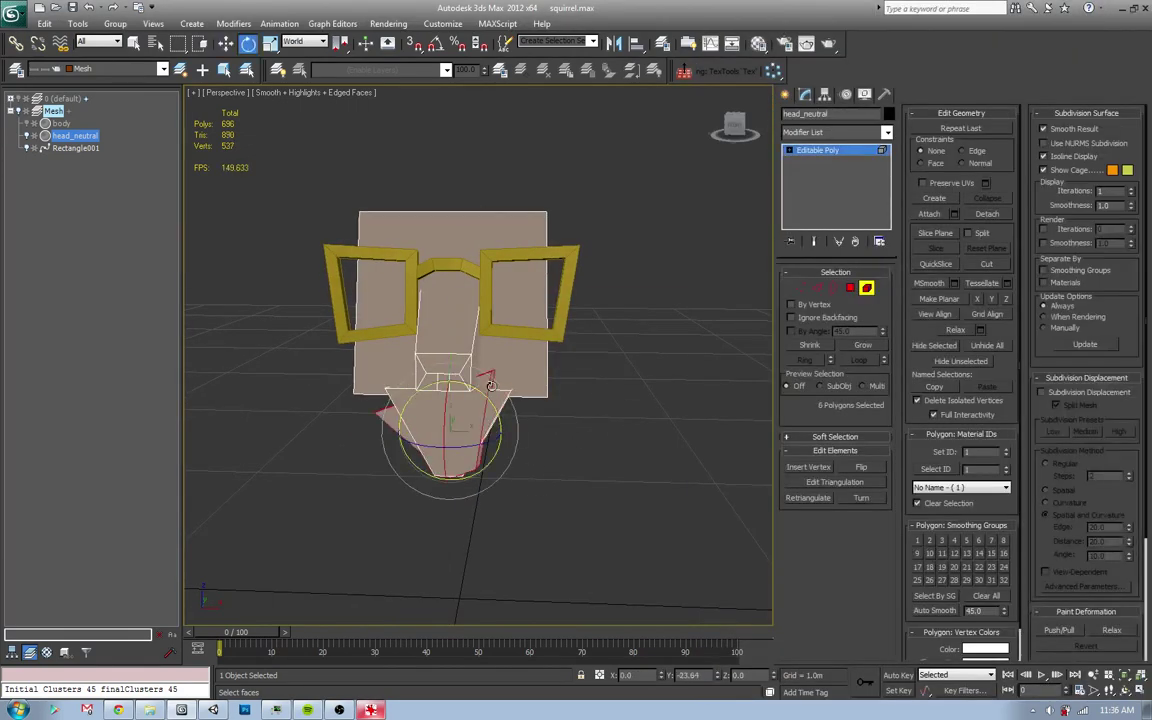
{"action": "left_click_drag", "start_coordinate": [491, 385], "coordinate": [491, 360], "text": "shift"}
{"action": "left_click", "coordinate": [640, 360]}
{"action": "key", "text": "w"}
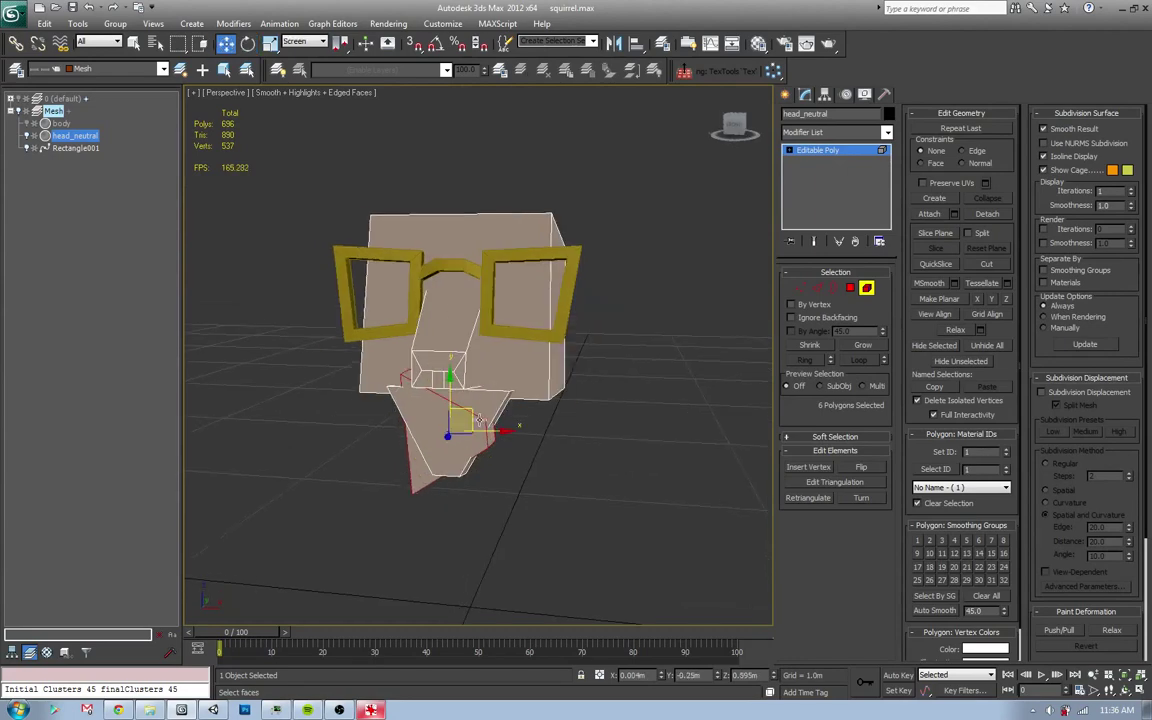
{"action": "left_click_drag", "start_coordinate": [450, 410], "coordinate": [527, 386]}
{"action": "mouse_move", "coordinate": [527, 386]}
{"action": "middle_mouse_down", "text": "alt"}
{"action": "mouse_move", "coordinate": [545, 407]}
{"action": "mouse_move", "coordinate": [470, 373]}
{"action": "middle_mouse_up", "text": "alt"}
{"action": "key", "text": "z"}
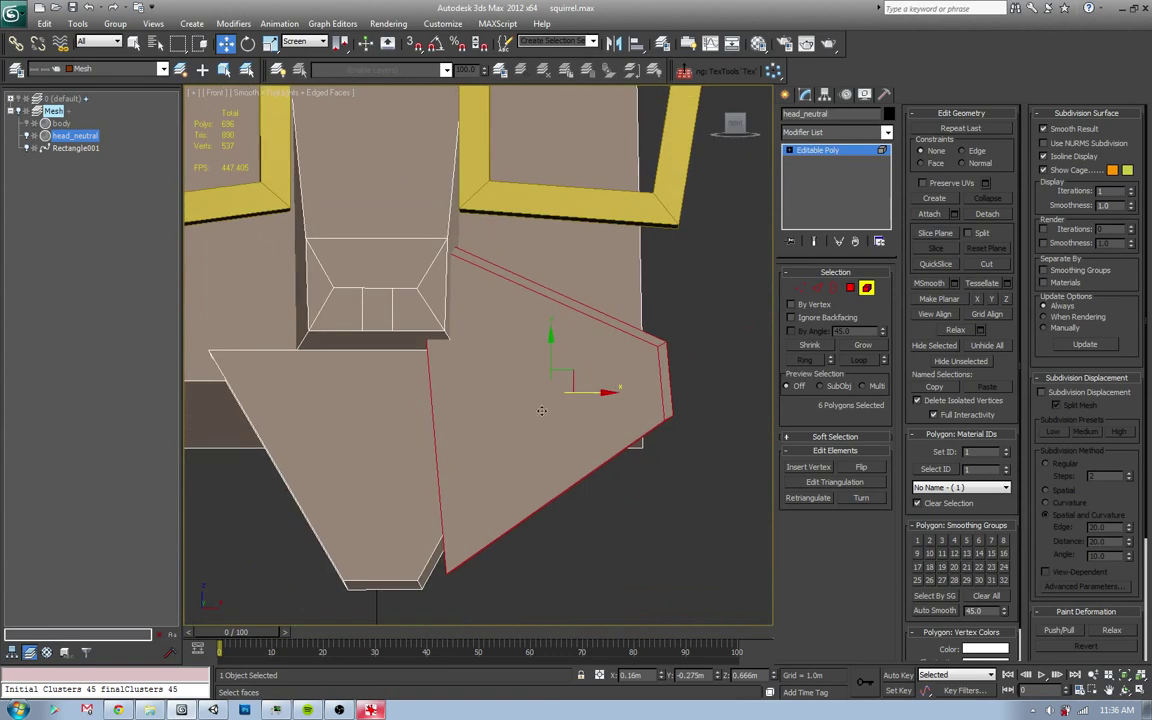
- Tilt the copied flap outward about -7° in the right side view
{"action": "key", "text": "e"}
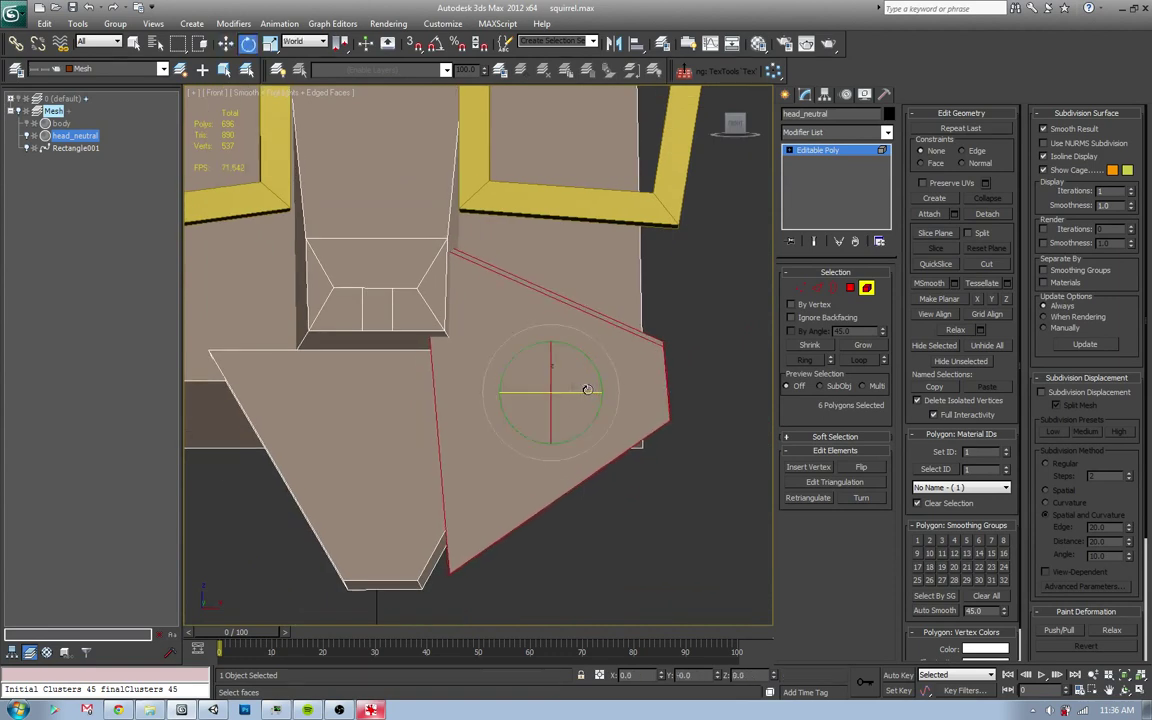
{"action": "left_click_drag", "start_coordinate": [550, 395], "coordinate": [550, 372]}
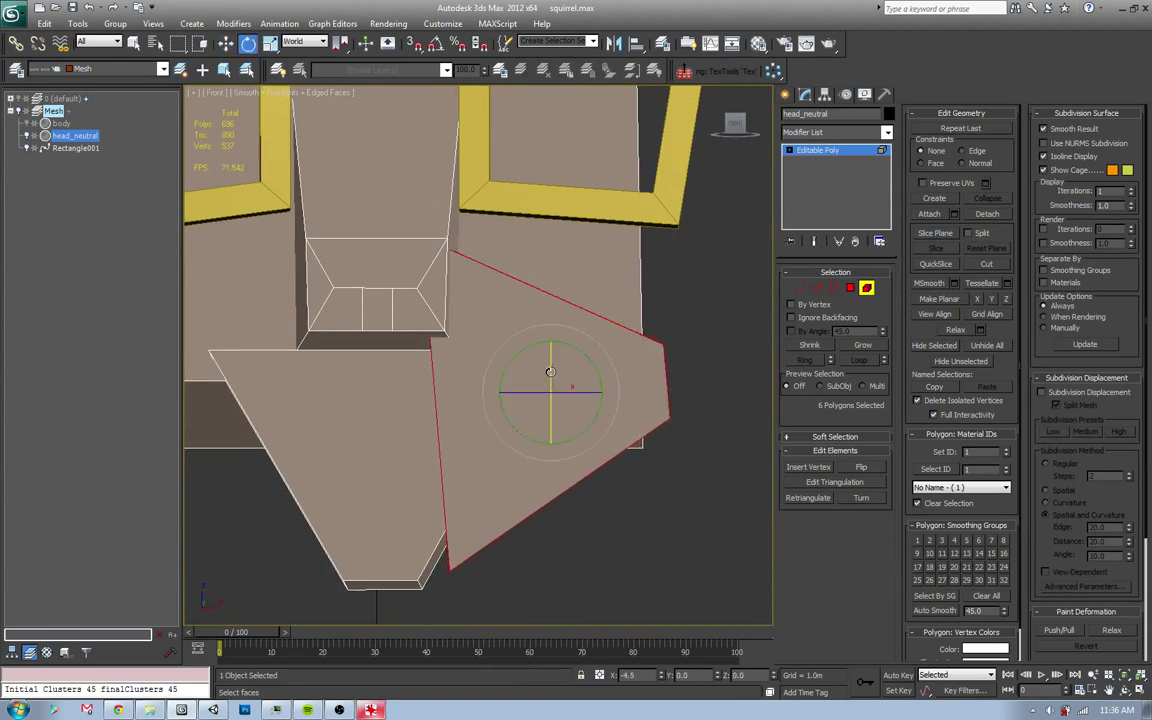
{"action": "key", "text": "l"}
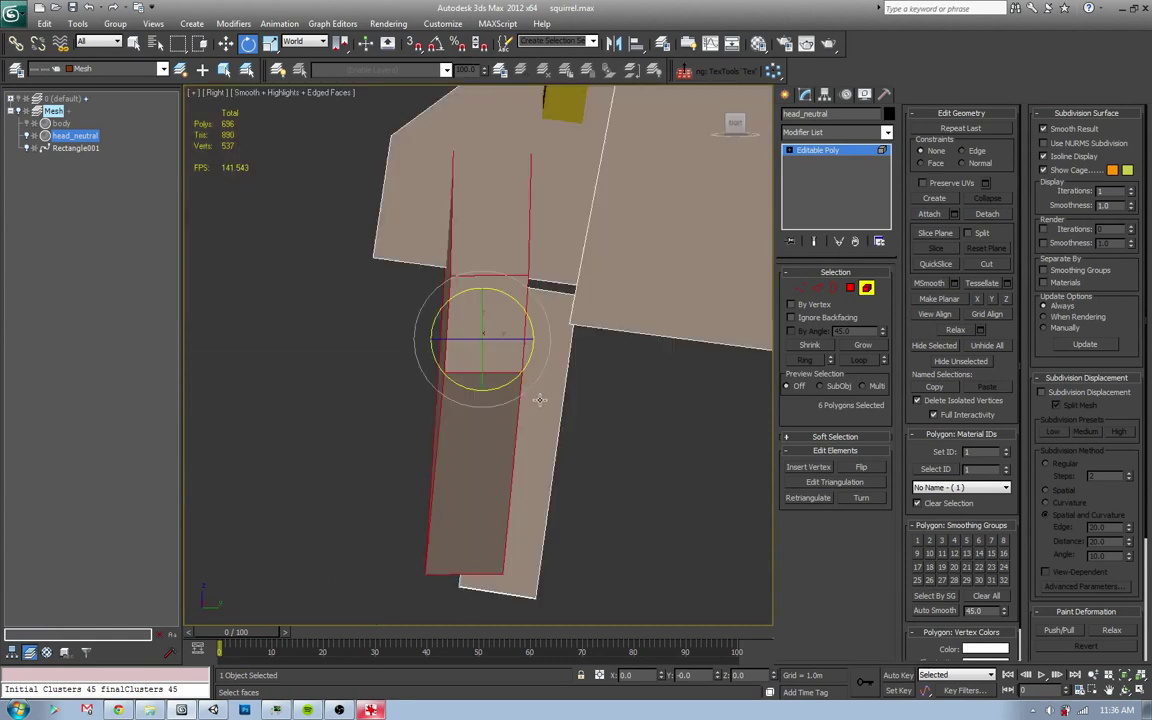
{"action": "left_click_drag", "start_coordinate": [522, 318], "coordinate": [523, 330]}
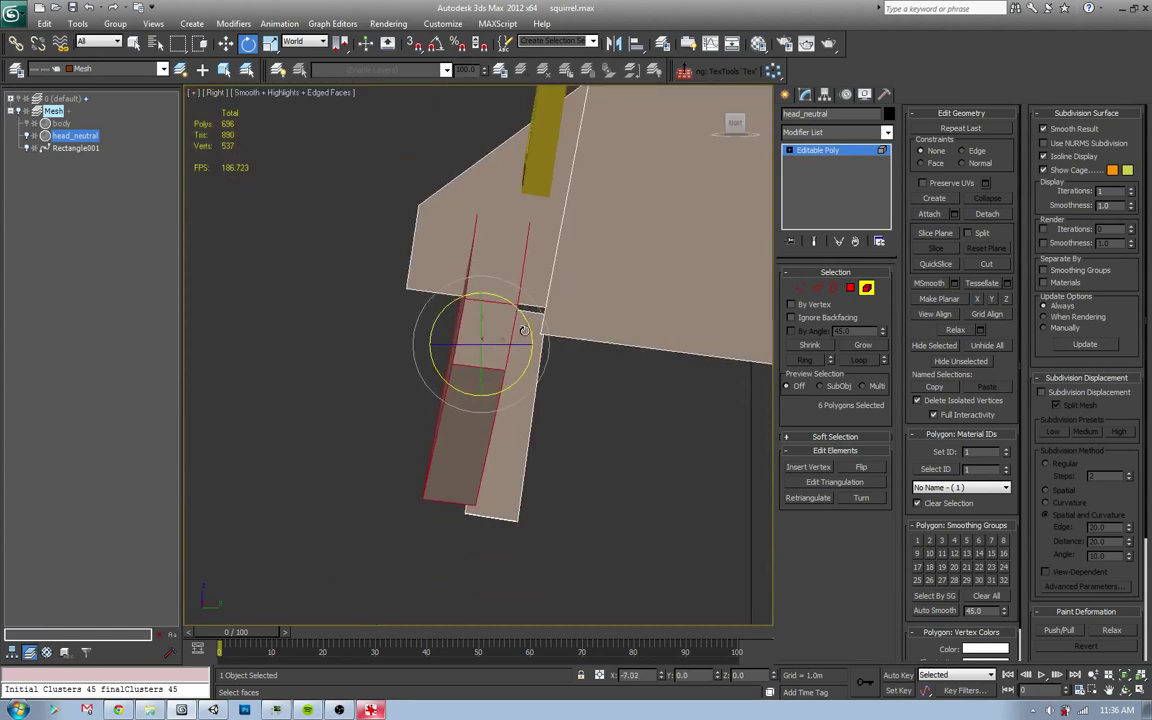
{"action": "key", "text": "r"}
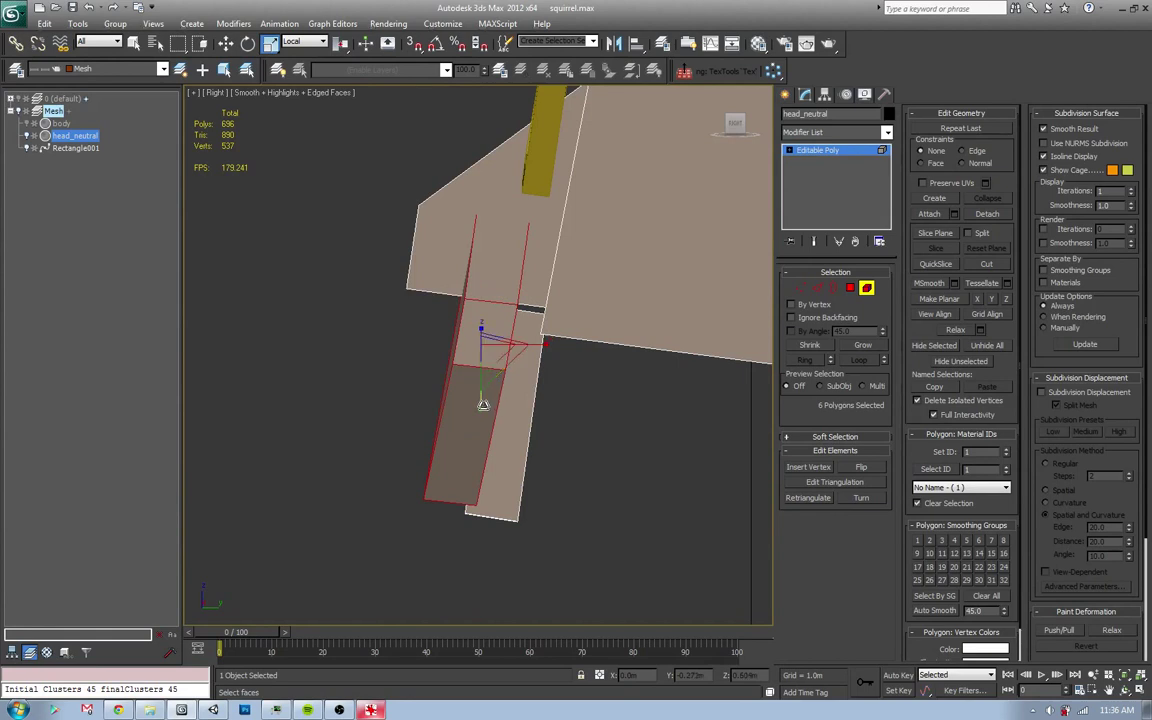
- Raise the carved snout's lower inner-box edge (Edge 56) in the Right view
{"action": "key", "text": "2"}
{"action": "left_click", "coordinate": [442, 502]}
{"action": "key", "text": "w"}
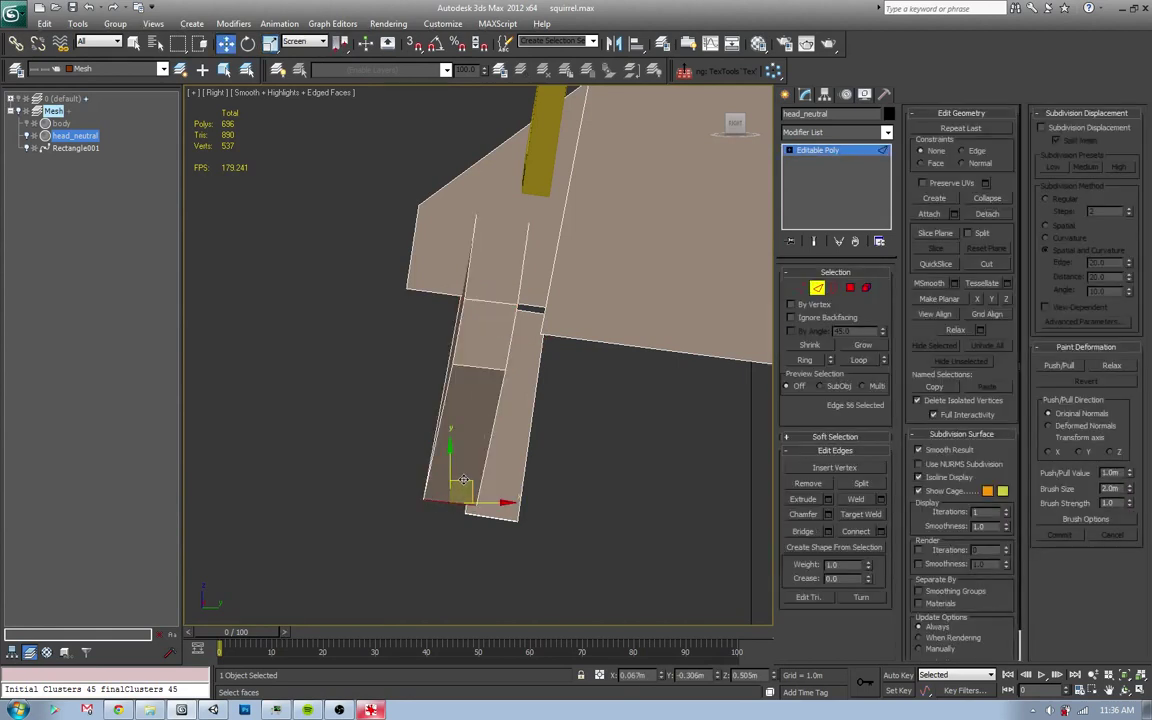
{"action": "left_click_drag", "start_coordinate": [485, 360], "coordinate": [496, 377]}
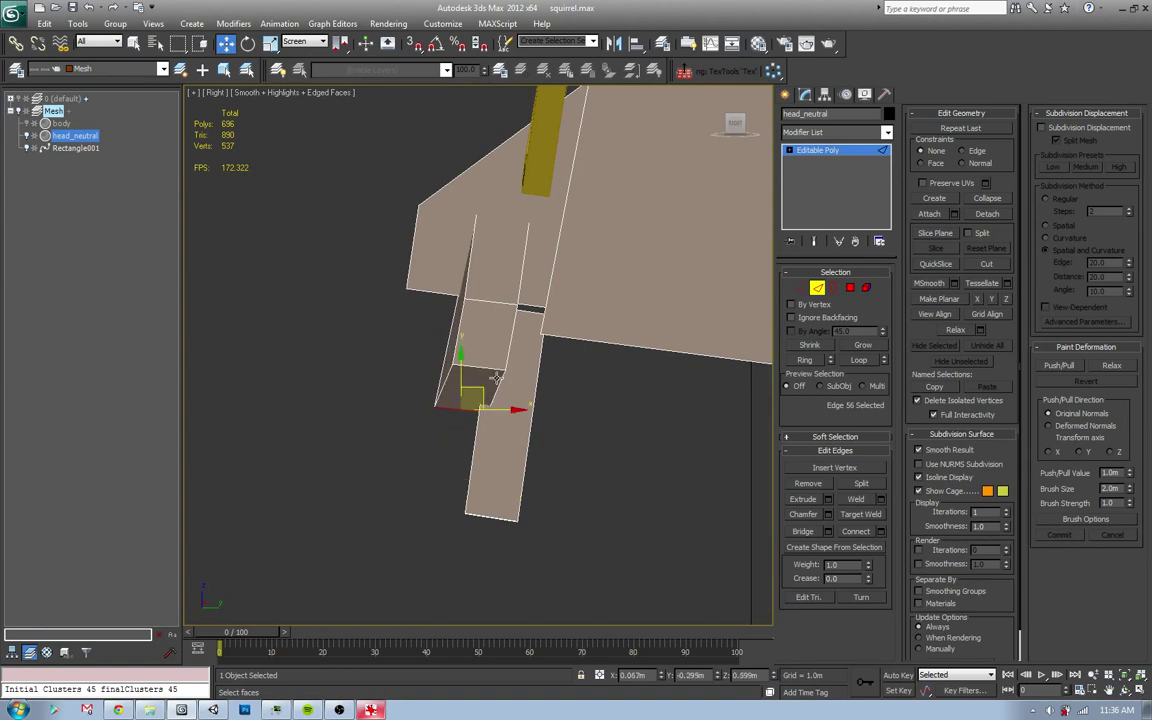
{"action": "key", "text": "F3"}
{"action": "left_click", "coordinate": [503, 207]}
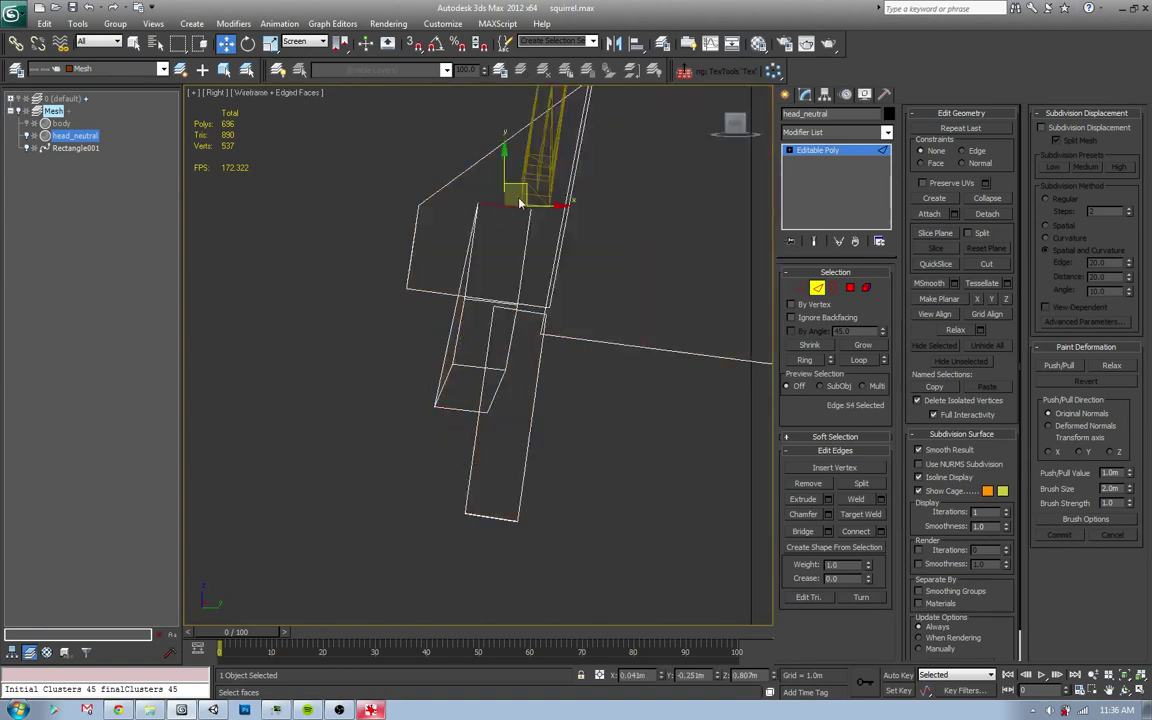
{"action": "left_click", "coordinate": [492, 282]}
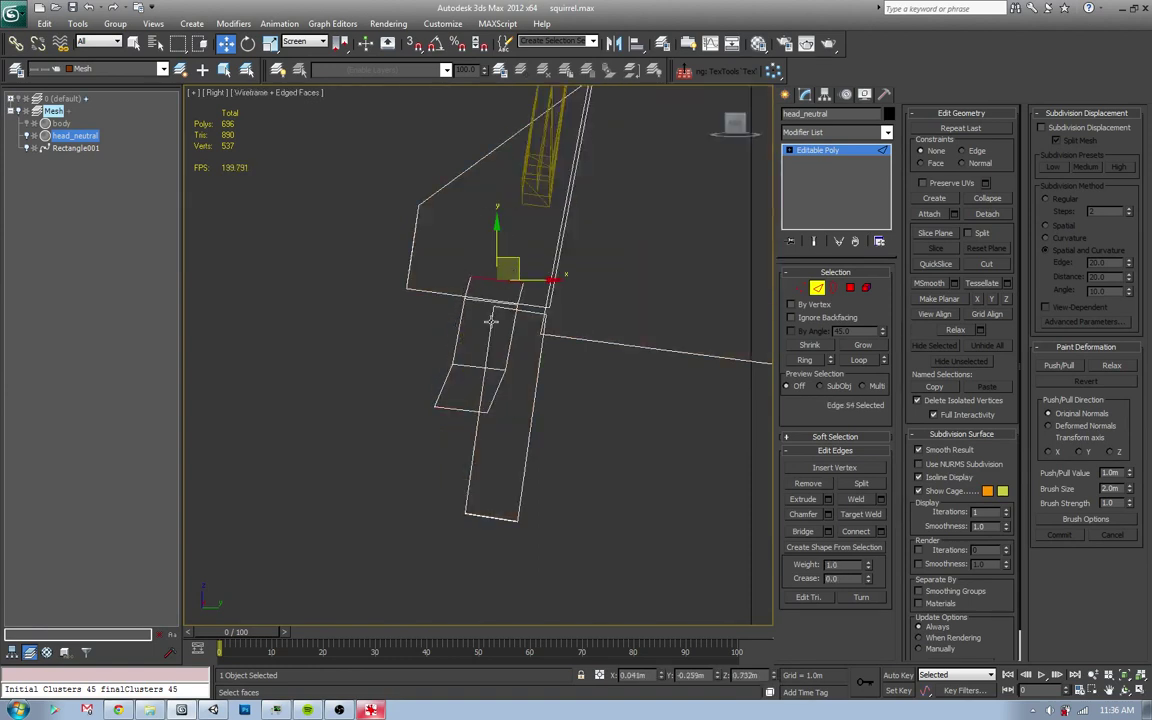
{"action": "left_click", "coordinate": [460, 408]}
{"action": "left_click_drag", "start_coordinate": [483, 392], "coordinate": [514, 258]}
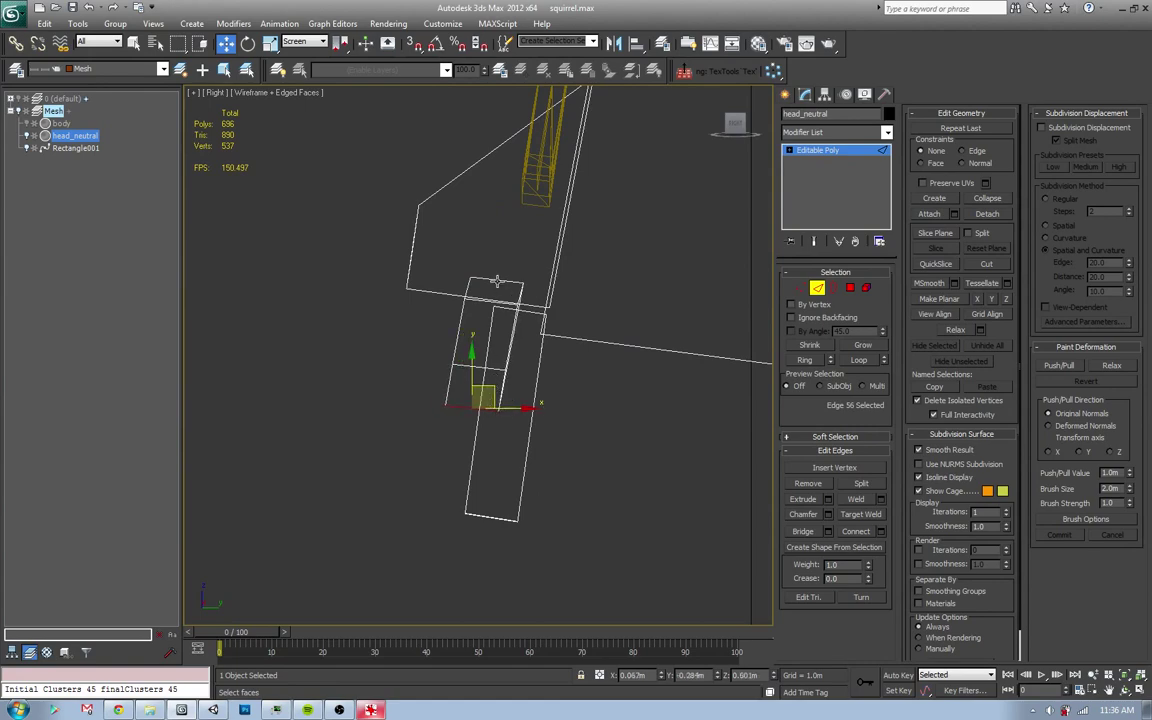
{"action": "key", "text": "F3"}
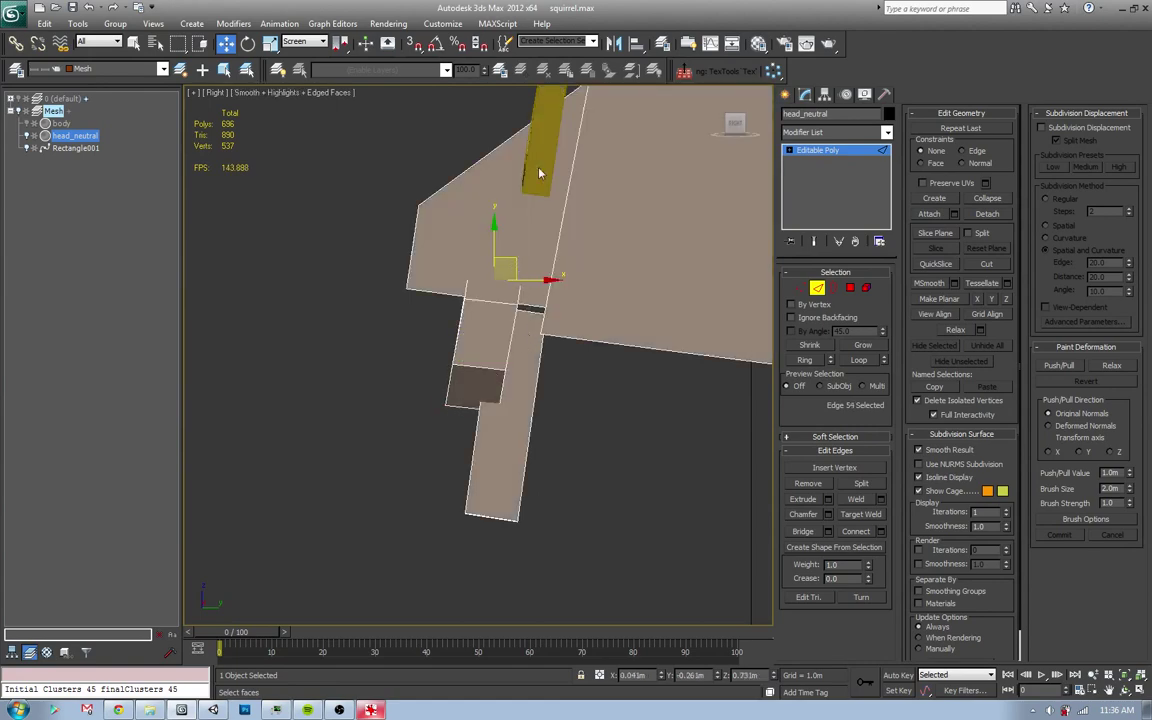
- Lift the six-face cheek flap up beside the snout, beneath the right lens
{"action": "key", "text": "p"}
{"action": "middle_click_drag", "start_coordinate": [540, 172], "coordinate": [600, 380], "text": "alt"}
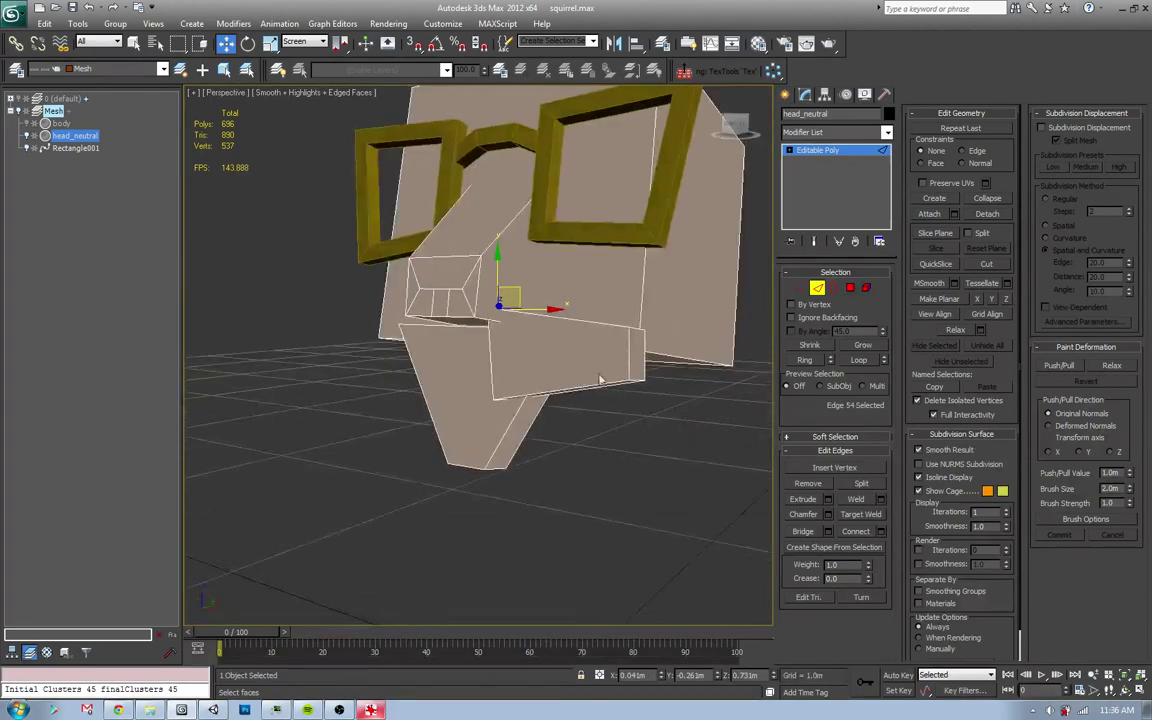
{"action": "left_click", "coordinate": [866, 288]}
{"action": "key", "text": "e"}
{"action": "middle_click_drag", "start_coordinate": [560, 330], "coordinate": [608, 339], "text": "alt"}
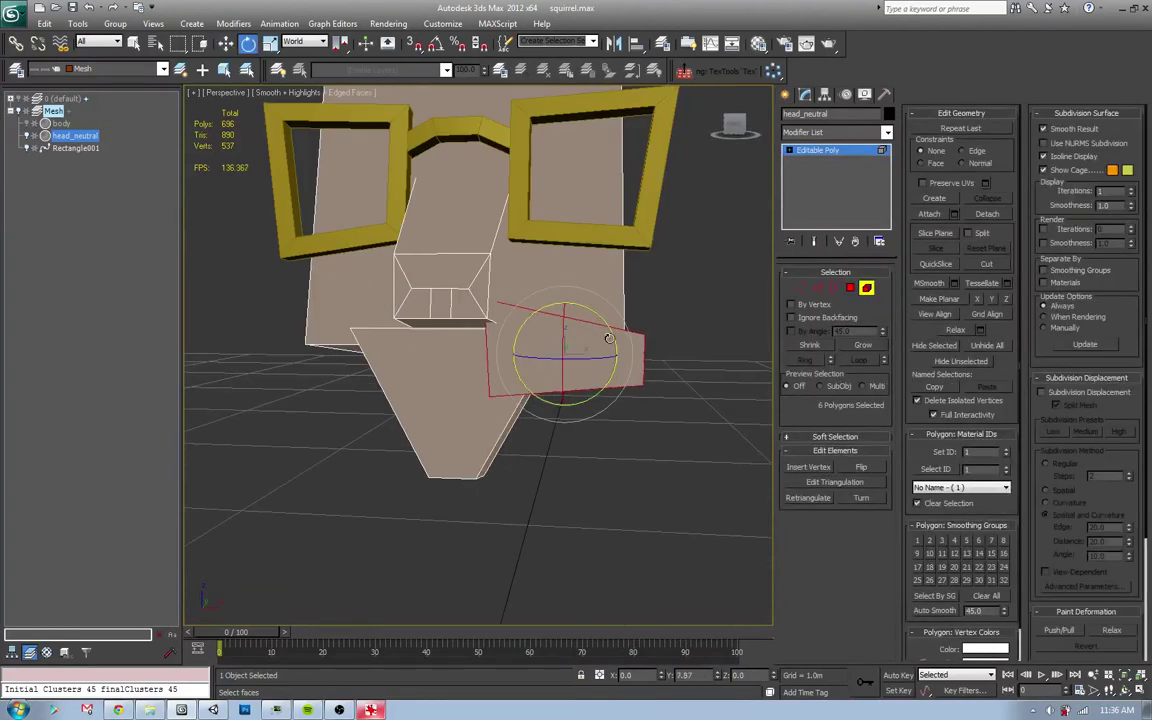
{"action": "key", "text": "w"}
{"action": "left_click_drag", "start_coordinate": [585, 341], "coordinate": [592, 278]}
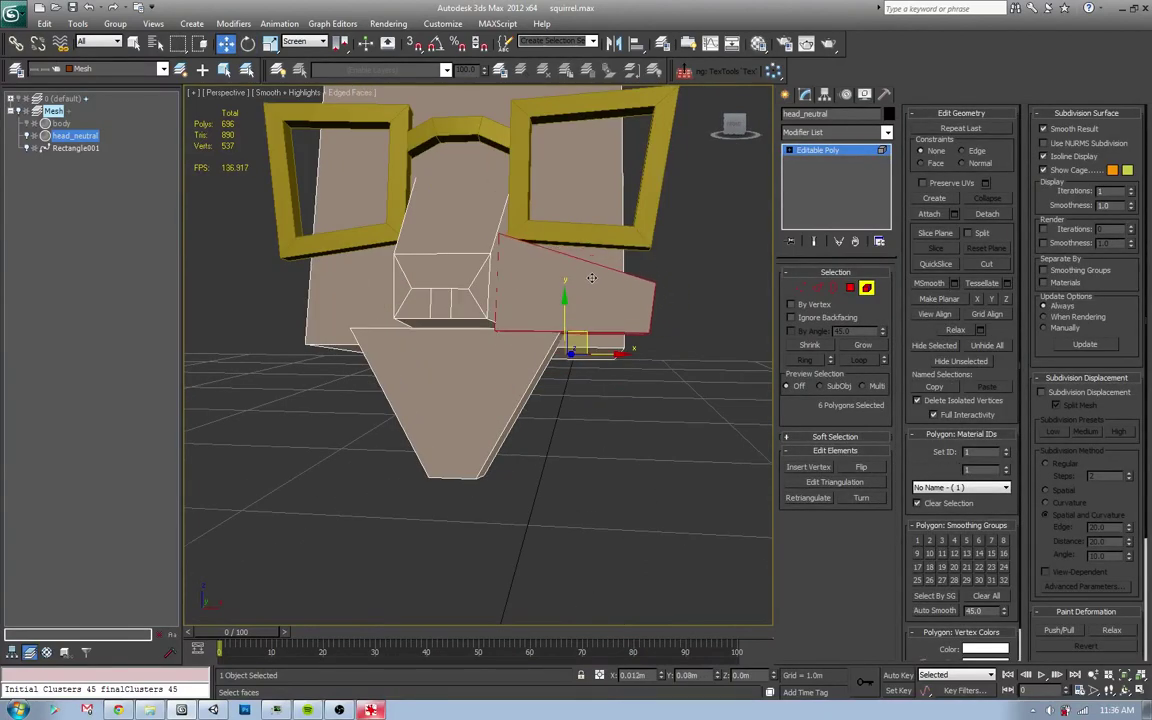
{"action": "key", "text": "alt+Tab"}
{"action": "middle_click_drag", "start_coordinate": [592, 278], "coordinate": [497, 360], "text": "alt"}
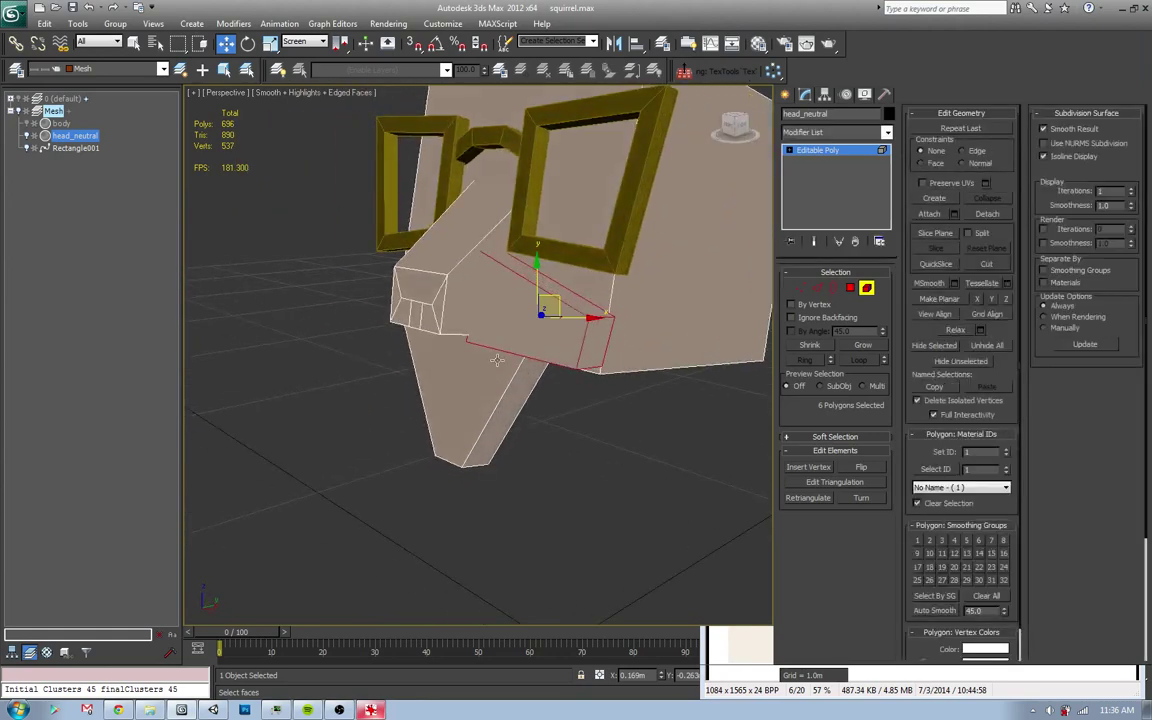
{"action": "key", "text": "F3"}
{"action": "key", "text": "2"}
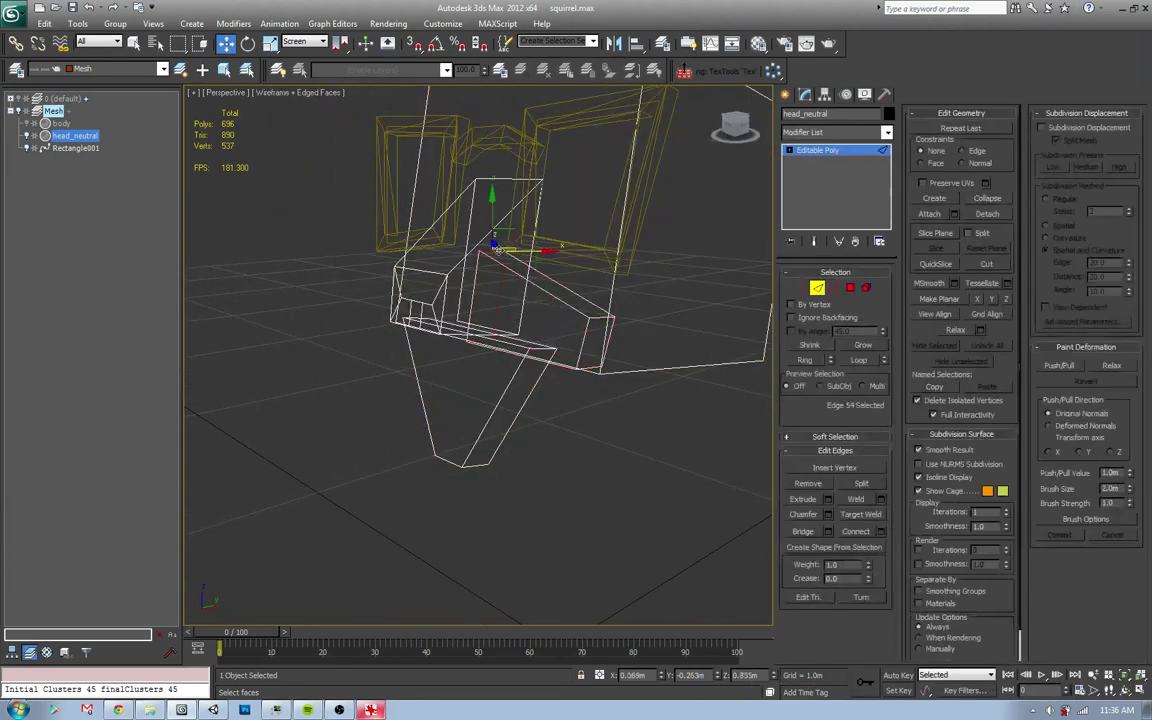
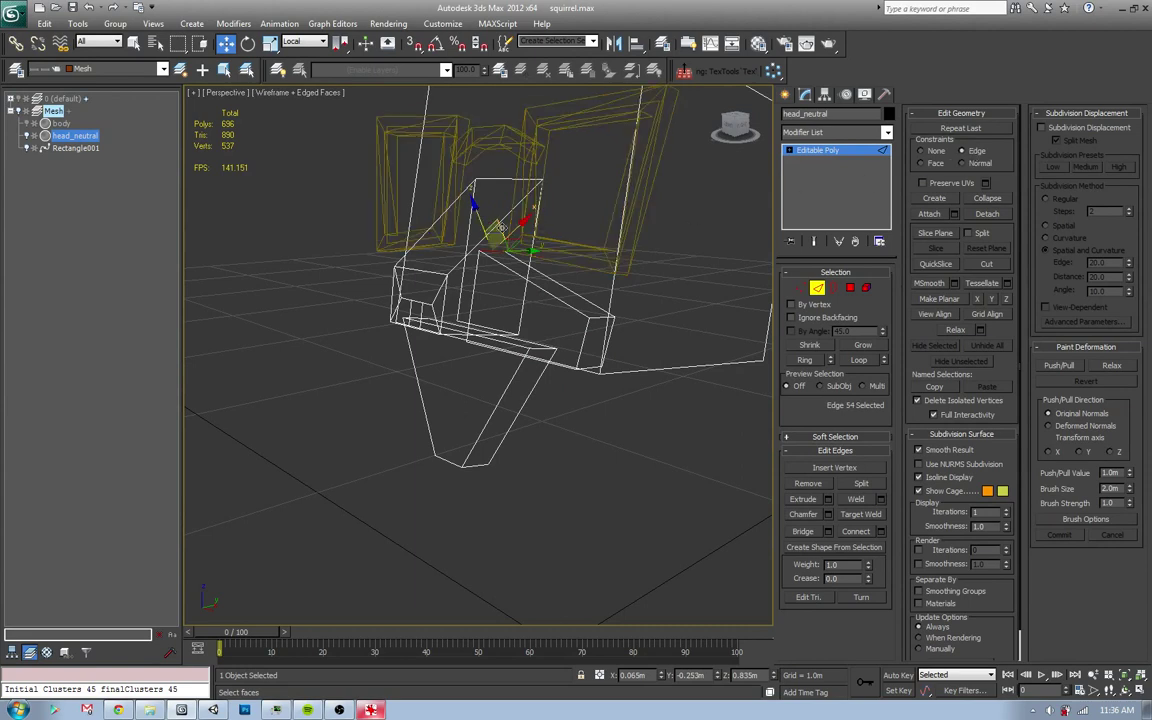
- Inspect the nose edges, faces and vertices of head_neutral in wireframe from a frontal angle
{"action": "left_click", "coordinate": [598, 316]}
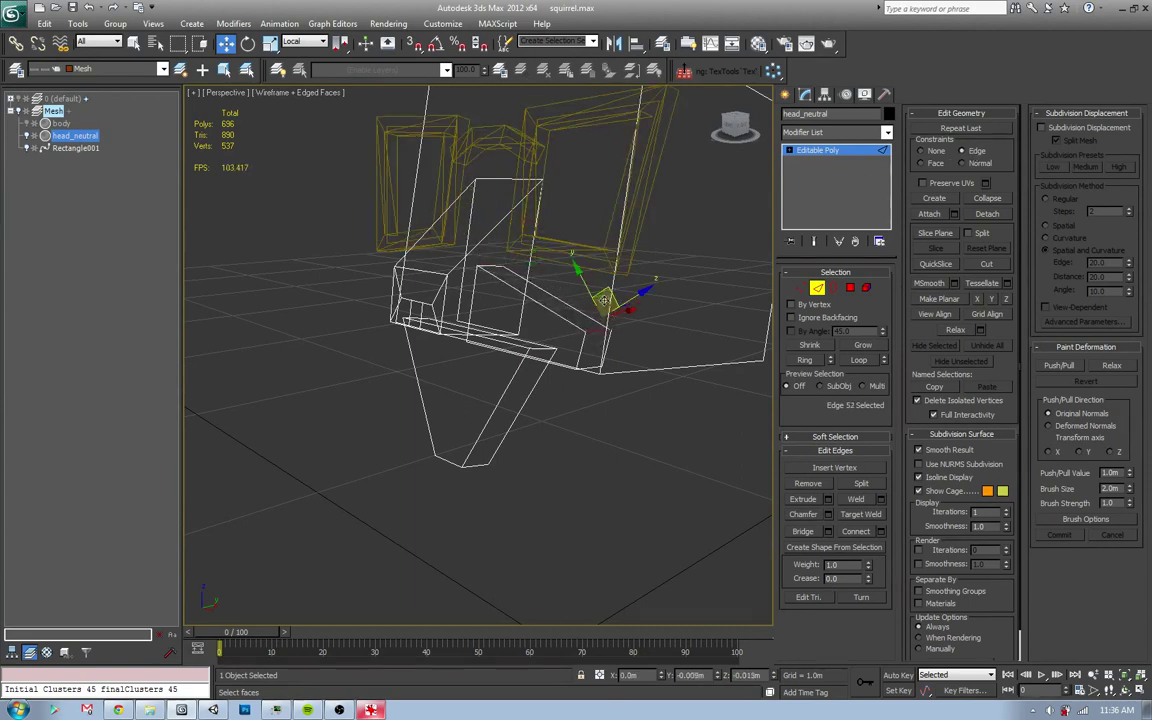
{"action": "key", "text": "4"}
{"action": "left_click", "coordinate": [593, 356]}
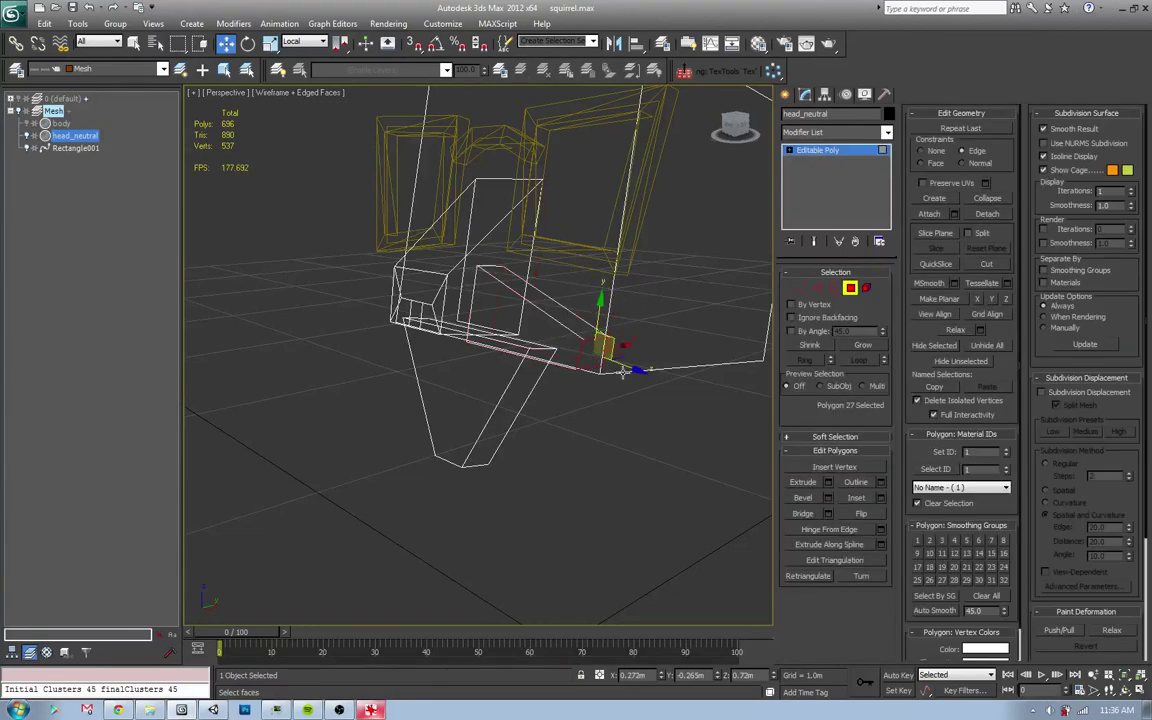
{"action": "mouse_move", "coordinate": [593, 356]}
{"action": "middle_mouse_down", "text": "alt"}
{"action": "mouse_move", "coordinate": [613, 385]}
{"action": "mouse_move", "coordinate": [724, 362]}
{"action": "middle_mouse_up", "text": "alt"}
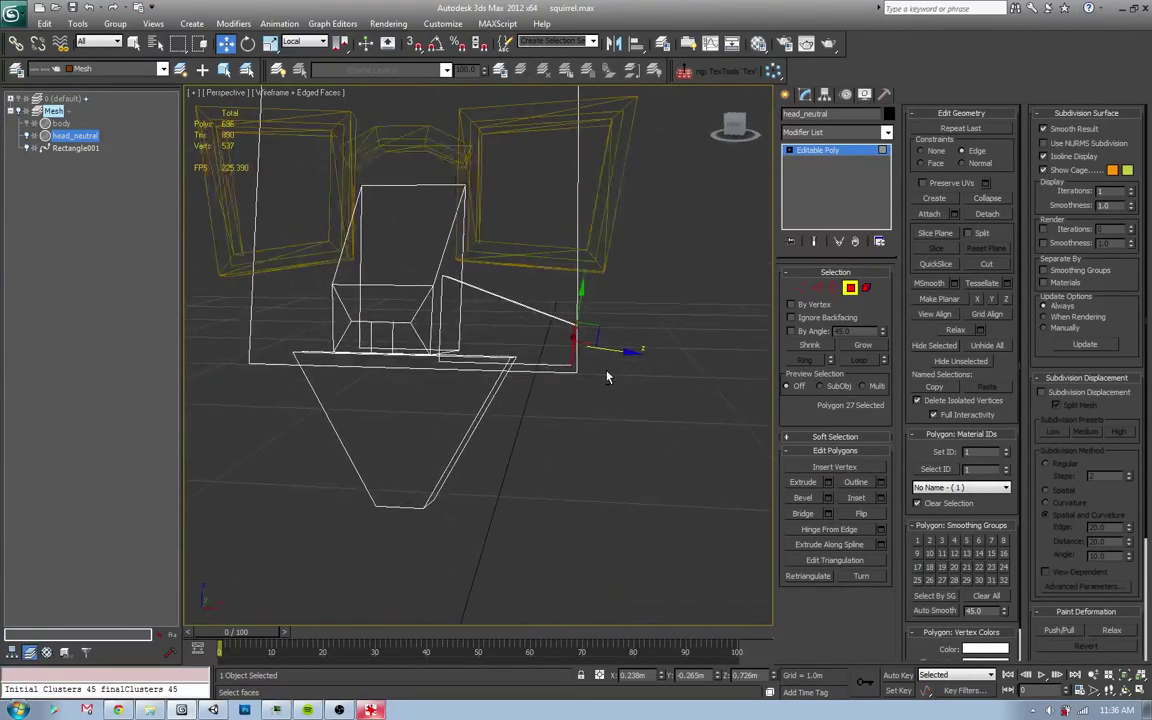
{"action": "key", "text": "1"}
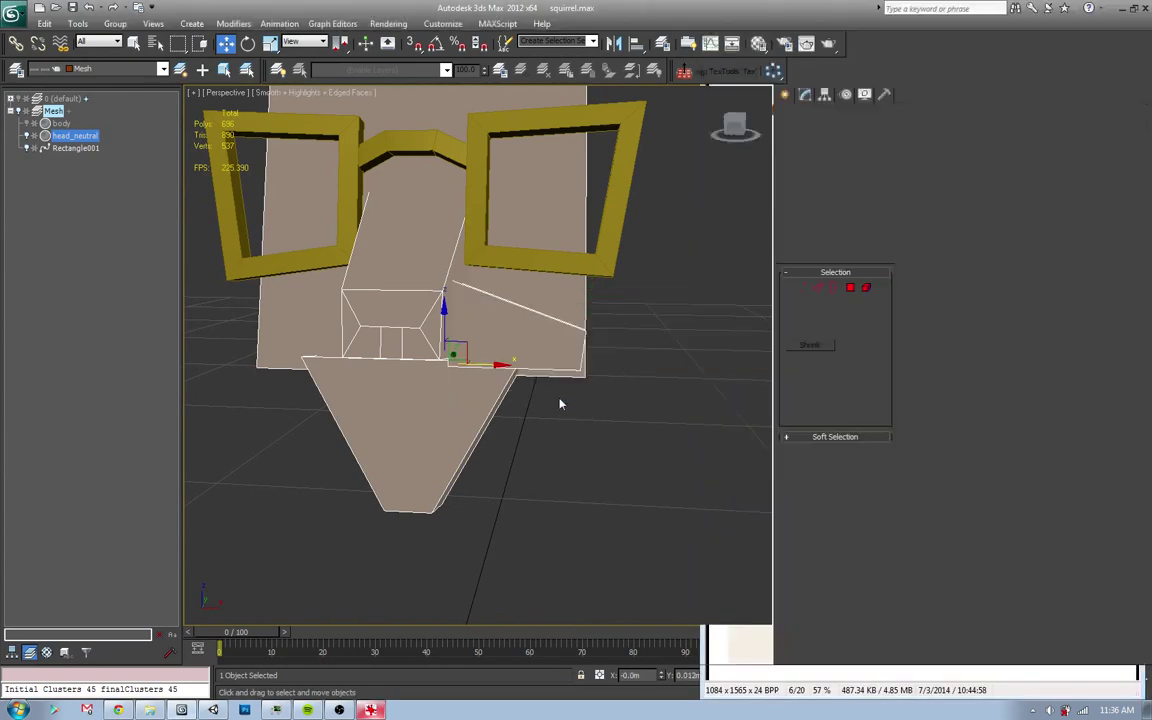
{"action": "mouse_move", "coordinate": [558, 401]}
{"action": "middle_mouse_down"}
{"action": "mouse_move", "coordinate": [495, 408]}
{"action": "mouse_move", "coordinate": [452, 353]}
{"action": "mouse_move", "coordinate": [497, 328]}
{"action": "middle_mouse_up"}
{"action": "left_click", "coordinate": [516, 334]}
{"action": "key", "text": "F3"}
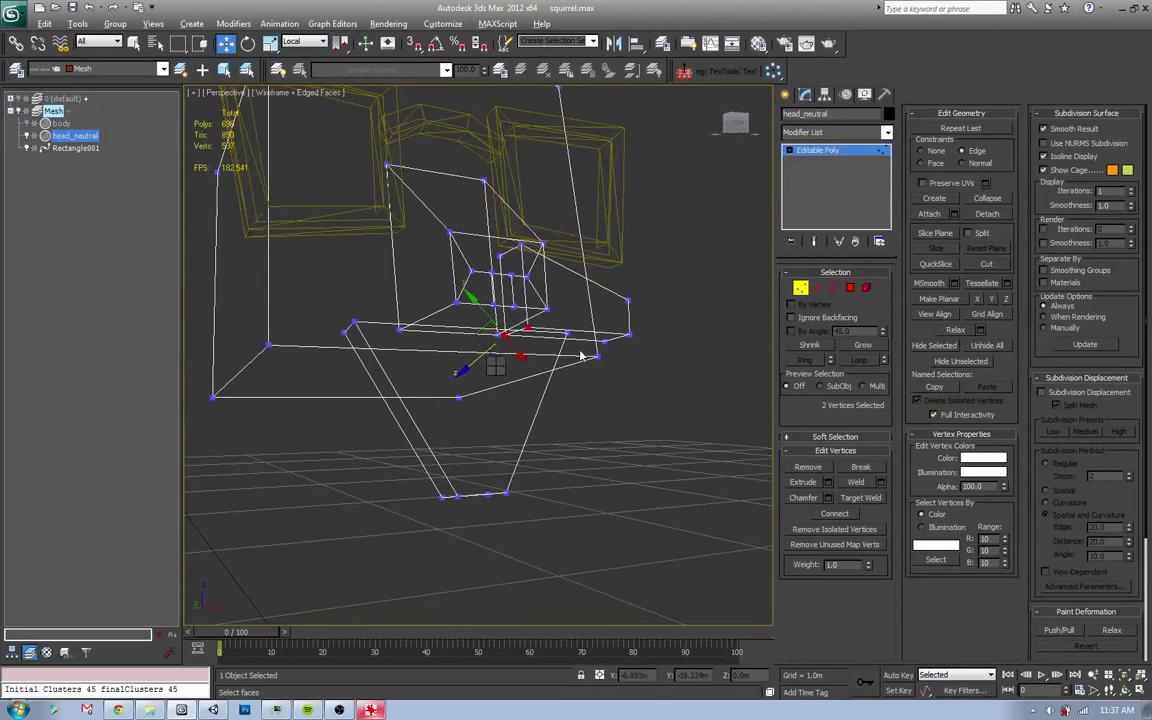
{"action": "key", "text": "2"}
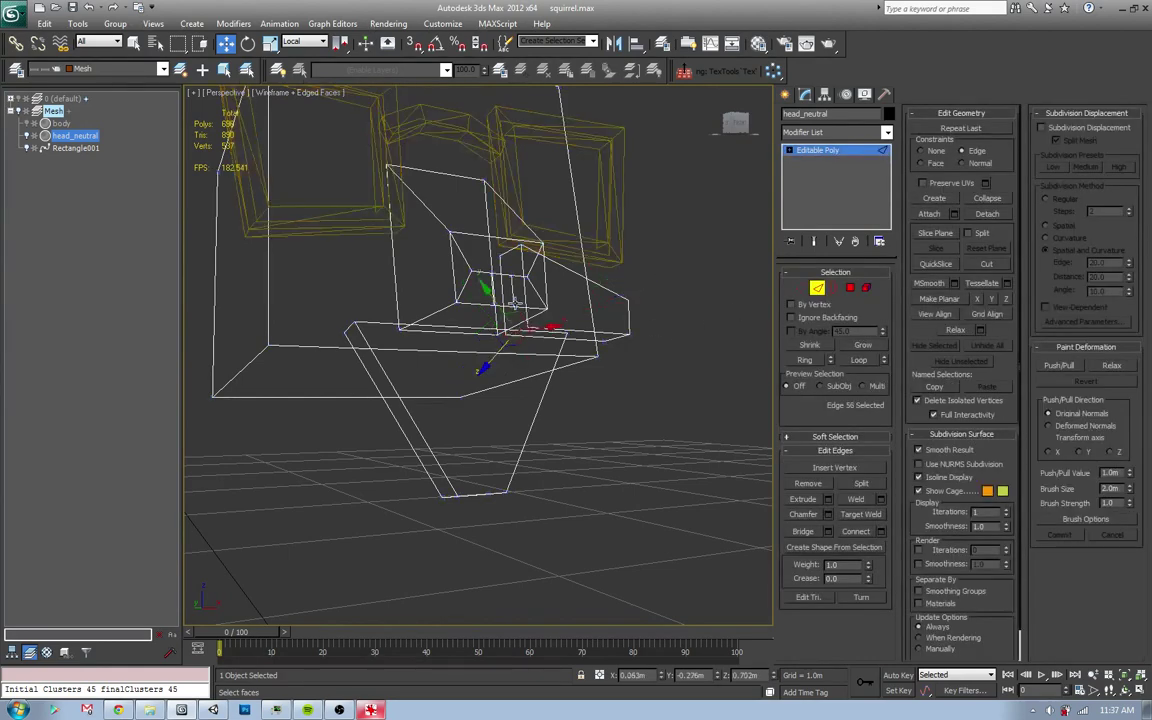
{"action": "middle_click_drag", "start_coordinate": [513, 301], "coordinate": [486, 374], "text": "alt"}
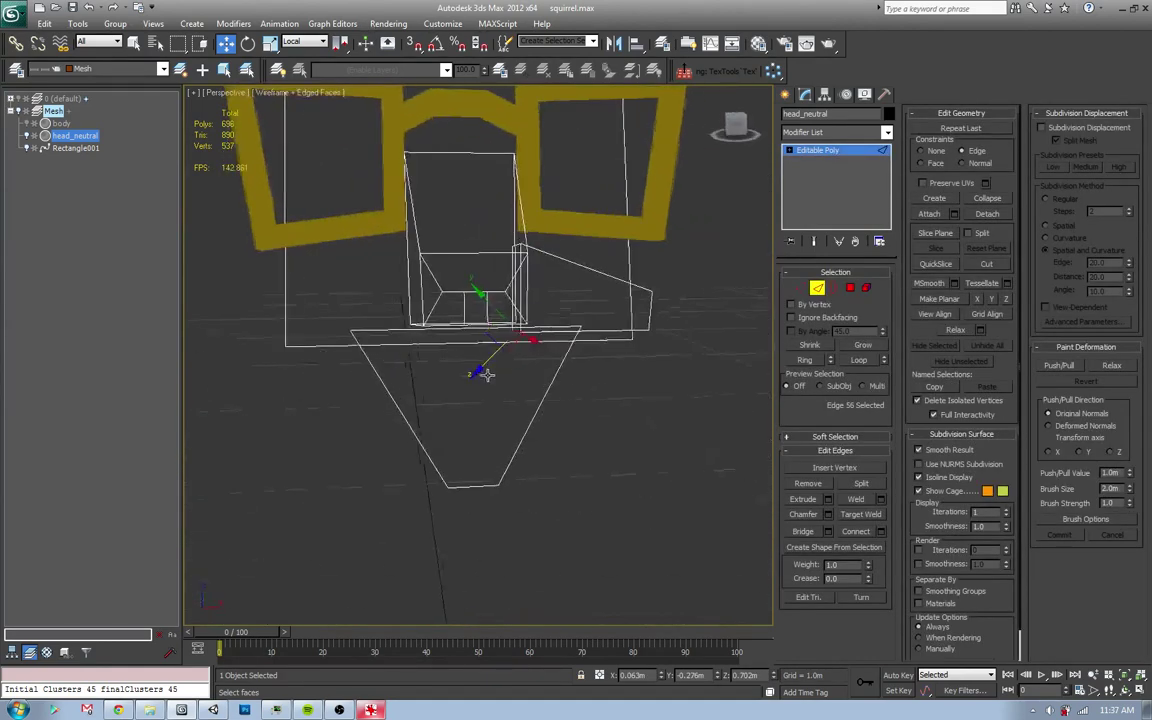
{"action": "left_click_drag", "start_coordinate": [488, 328], "coordinate": [487, 327]}
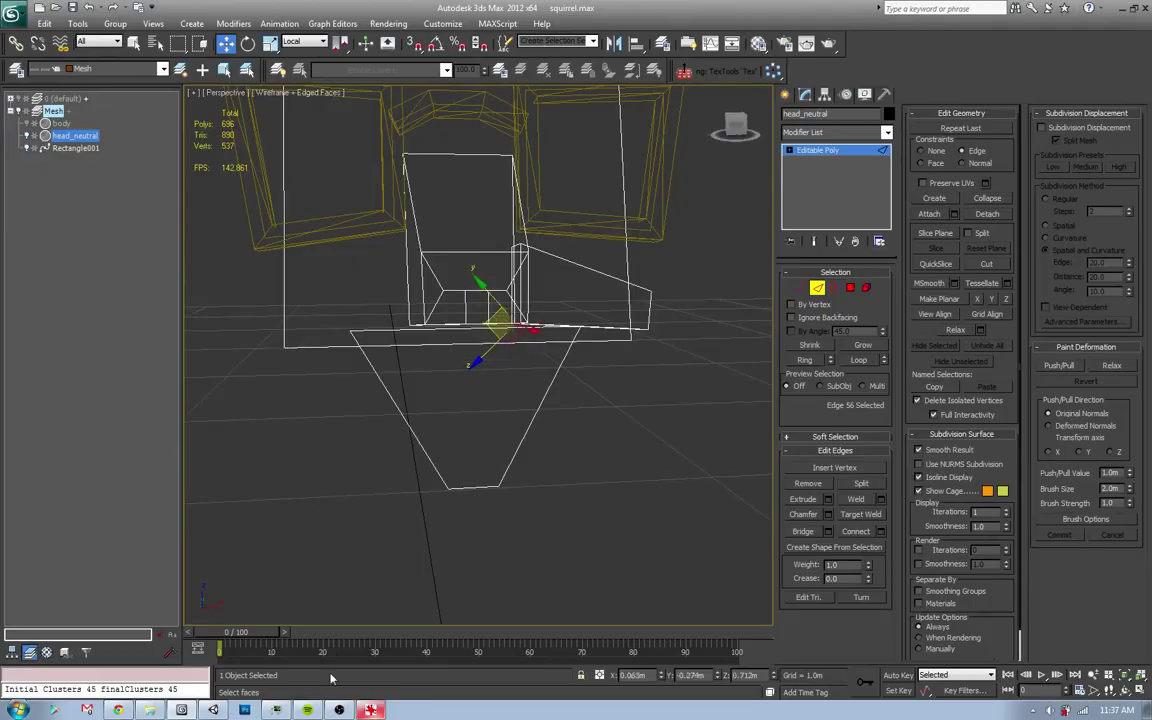
{"action": "left_click", "coordinate": [307, 710]}
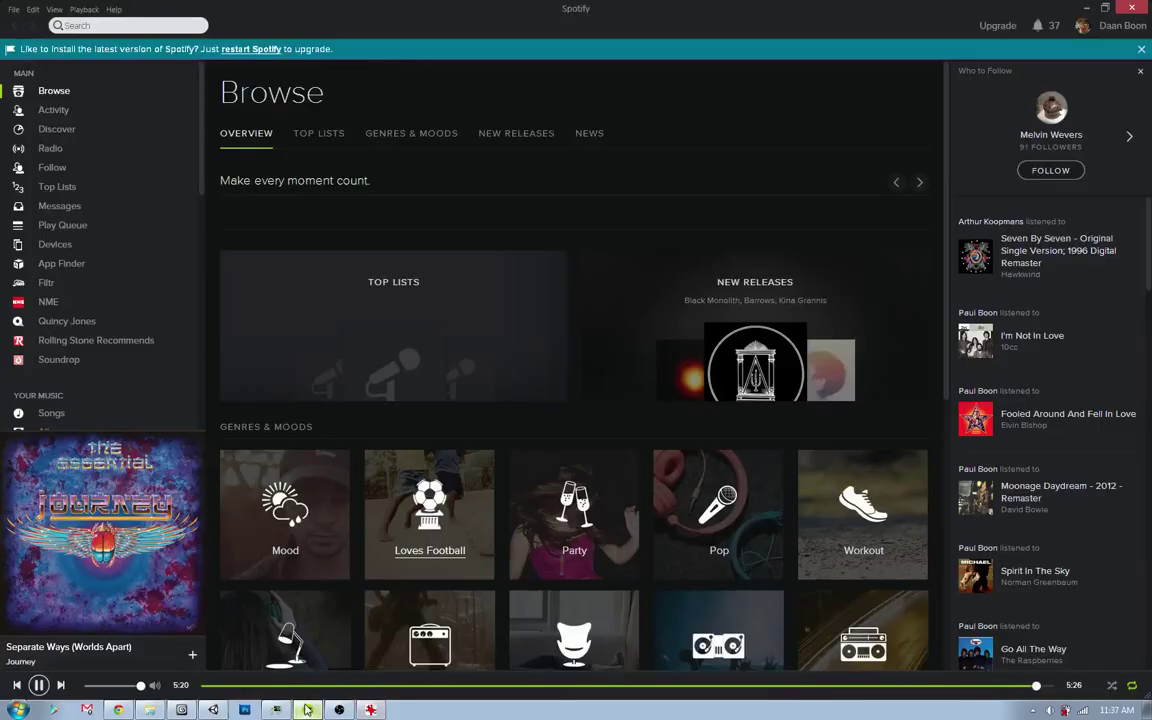
{"action": "left_click", "coordinate": [307, 710]}
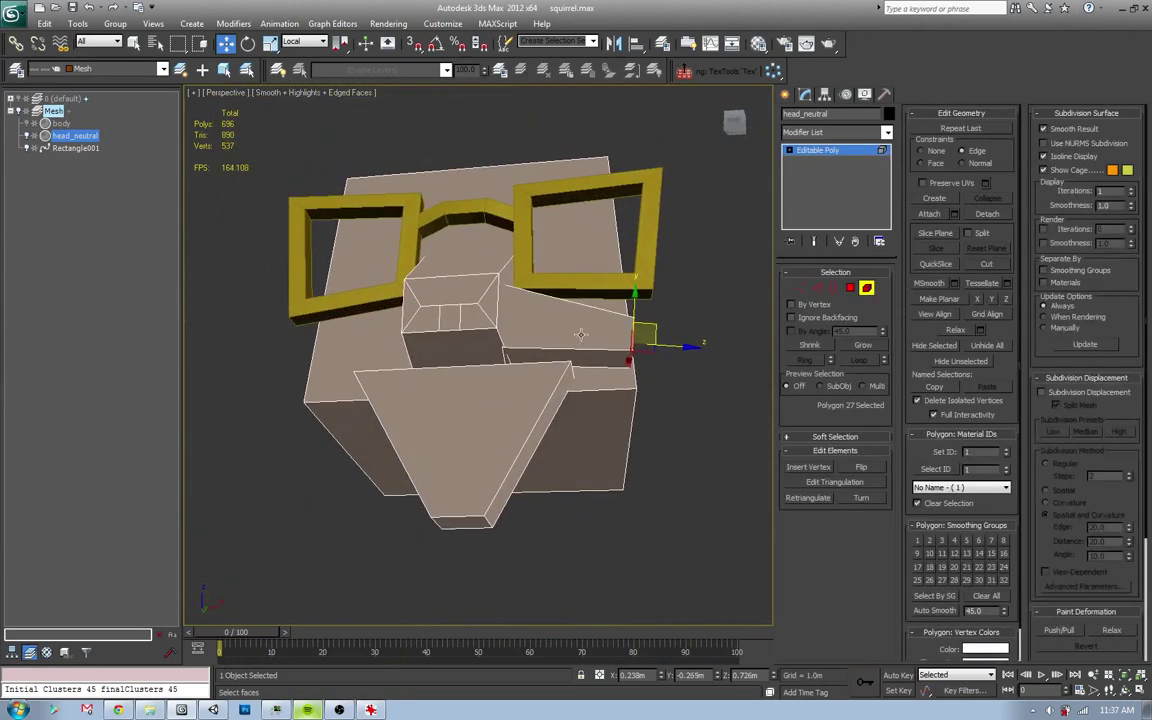
- Move the triangular chin face back up in Polygon mode
{"action": "middle_click_drag", "start_coordinate": [568, 354], "coordinate": [549, 371], "text": "alt"}
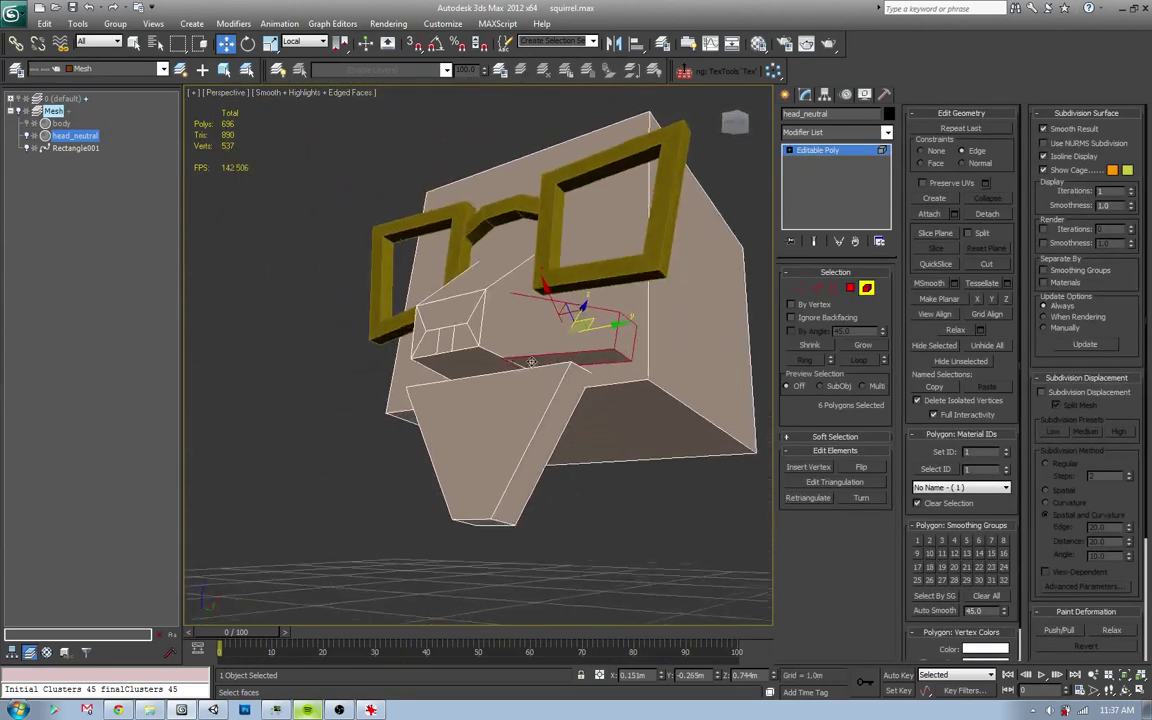
{"action": "key", "text": "2"}
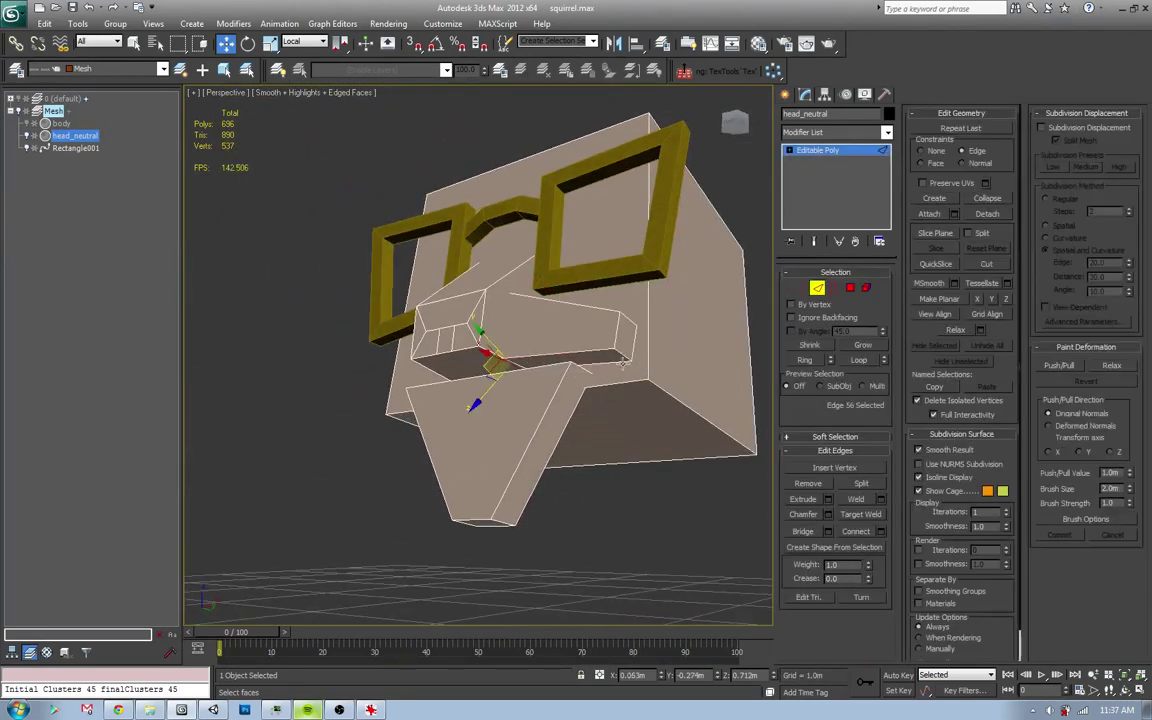
{"action": "middle_click_drag", "start_coordinate": [549, 371], "coordinate": [660, 422], "text": "alt"}
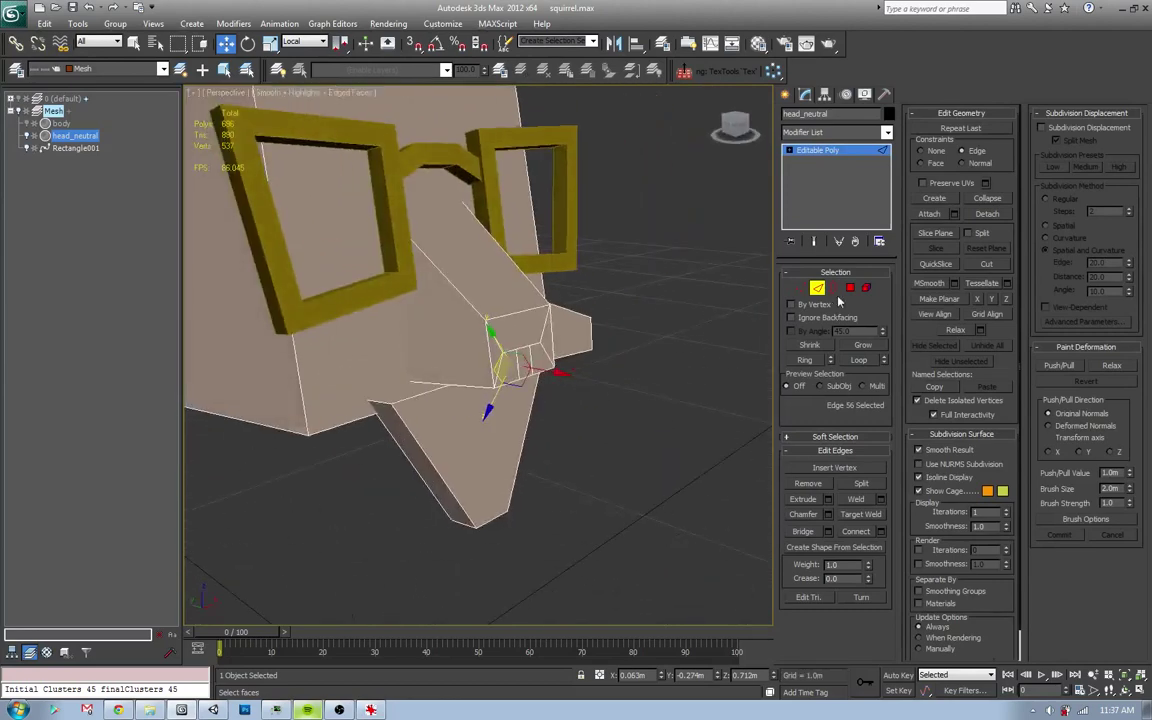
{"action": "left_click", "coordinate": [849, 288]}
{"action": "middle_click_drag", "start_coordinate": [405, 320], "coordinate": [463, 345], "text": "alt"}
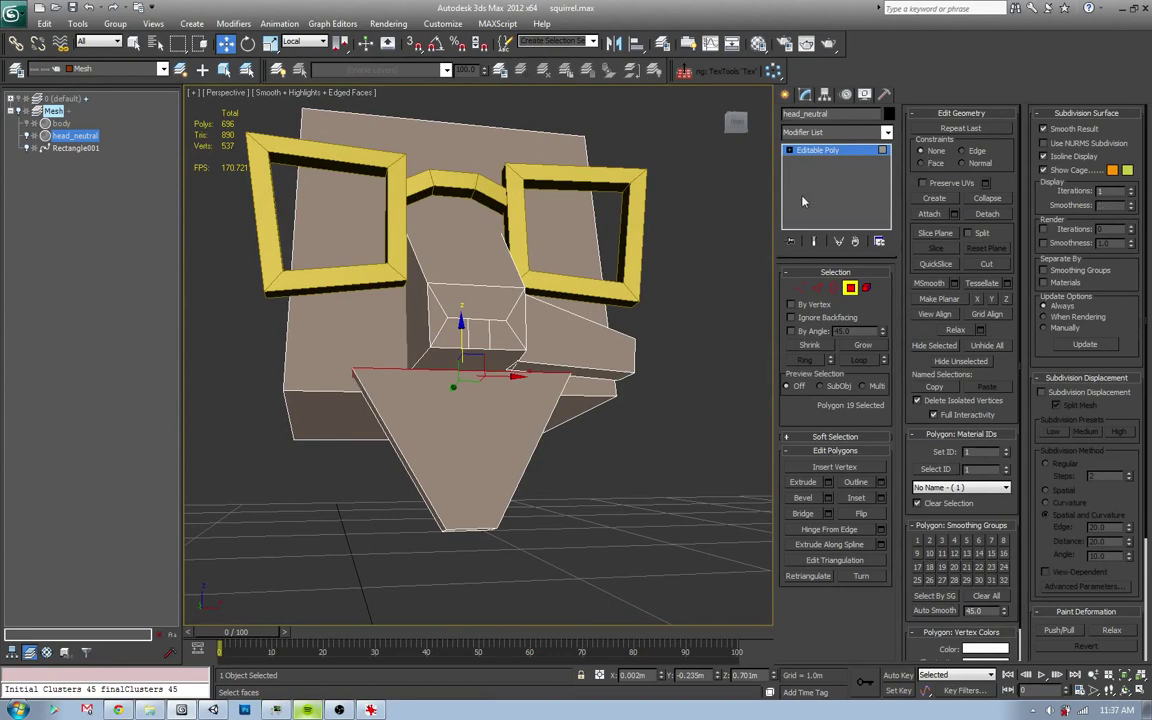
{"action": "left_click_drag", "start_coordinate": [459, 342], "coordinate": [461, 334]}
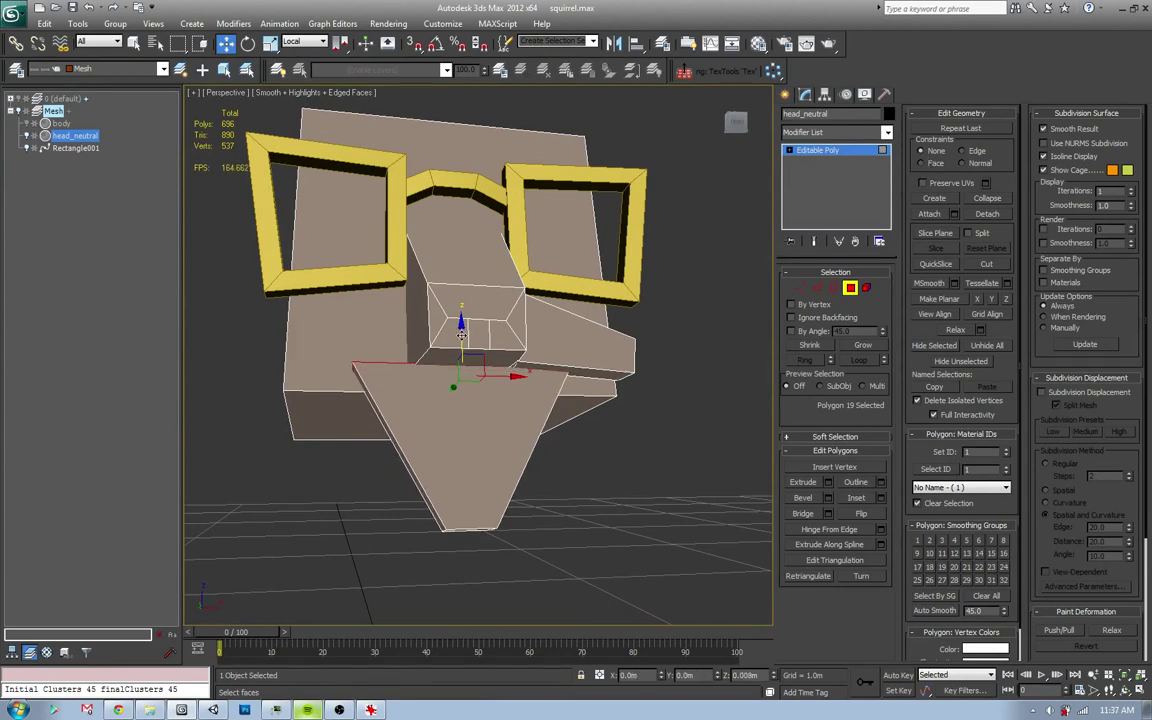
{"action": "scroll", "coordinate": [461, 336], "scroll_direction": "up", "scroll_amount": 2}
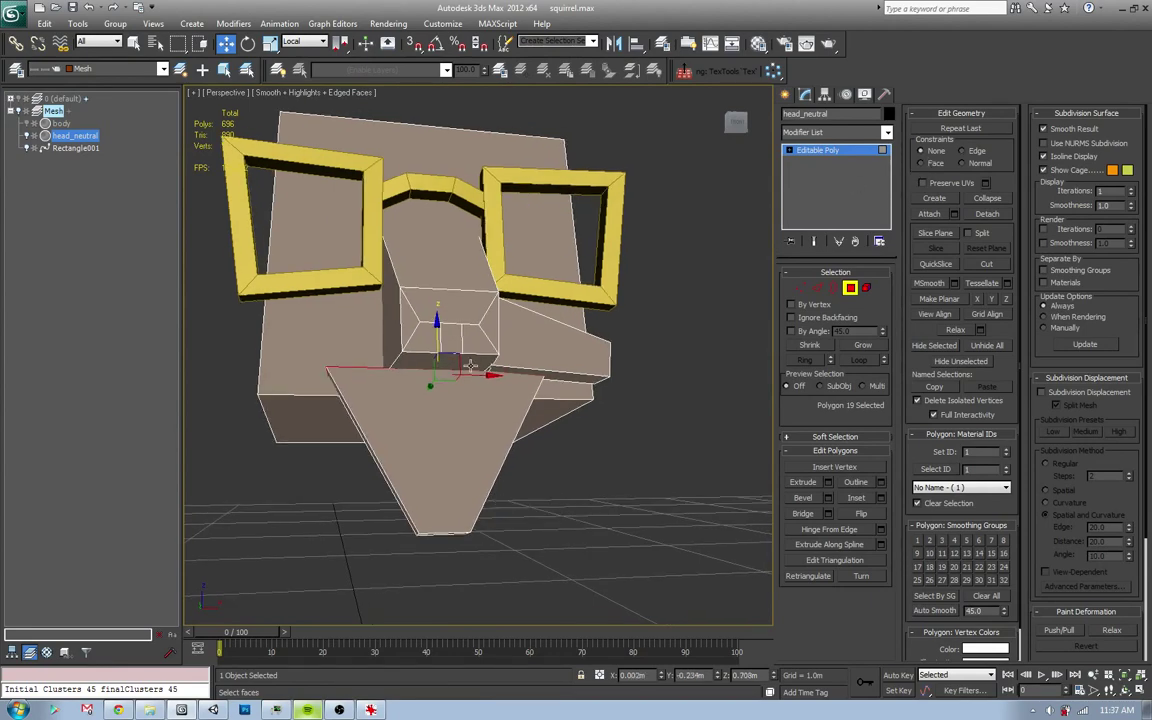
{"action": "scroll", "coordinate": [475, 340], "scroll_direction": "up", "scroll_amount": 3}
{"action": "scroll", "coordinate": [490, 344], "scroll_direction": "up", "scroll_amount": 3}
{"action": "scroll", "coordinate": [506, 348], "scroll_direction": "up", "scroll_amount": 1}
- Delete the two stray faces inside the nose, leaving 694 polygons, and return to shaded view
{"action": "key", "text": "F3"}
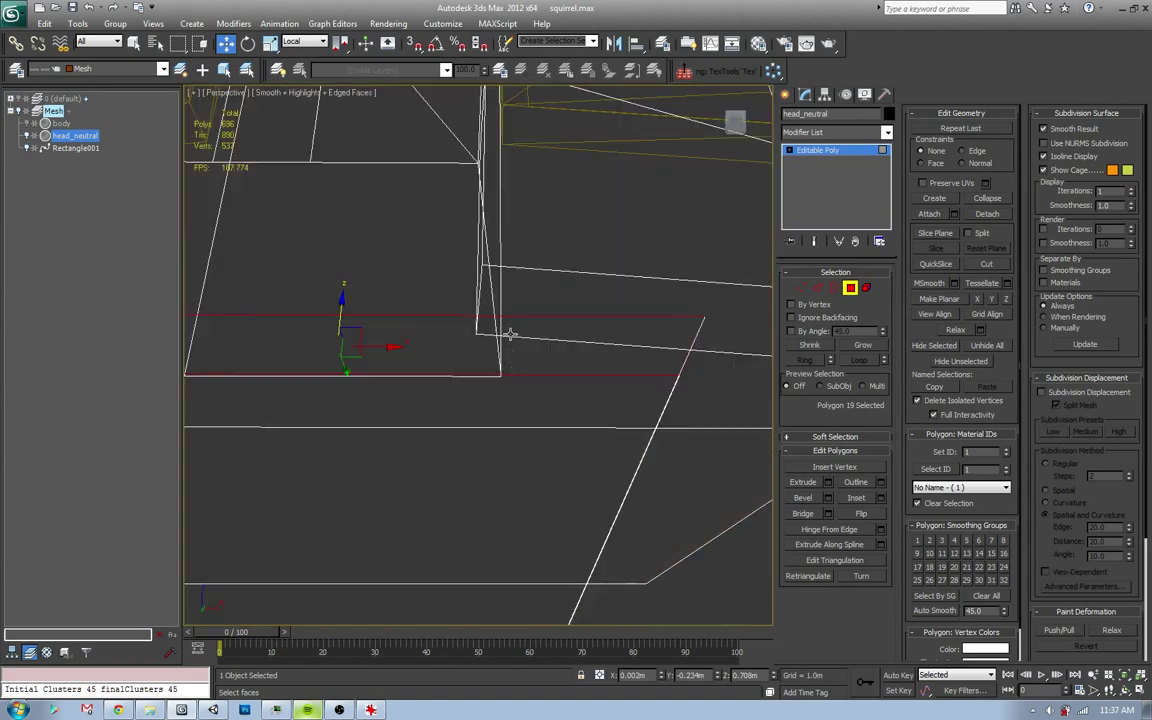
{"action": "mouse_move", "coordinate": [509, 334]}
{"action": "middle_mouse_down", "text": "alt"}
{"action": "mouse_move", "coordinate": [501, 360]}
{"action": "mouse_move", "coordinate": [625, 373]}
{"action": "mouse_move", "coordinate": [473, 391]}
{"action": "middle_mouse_up", "text": "alt"}
{"action": "key", "text": "q"}
{"action": "left_click", "coordinate": [476, 390]}
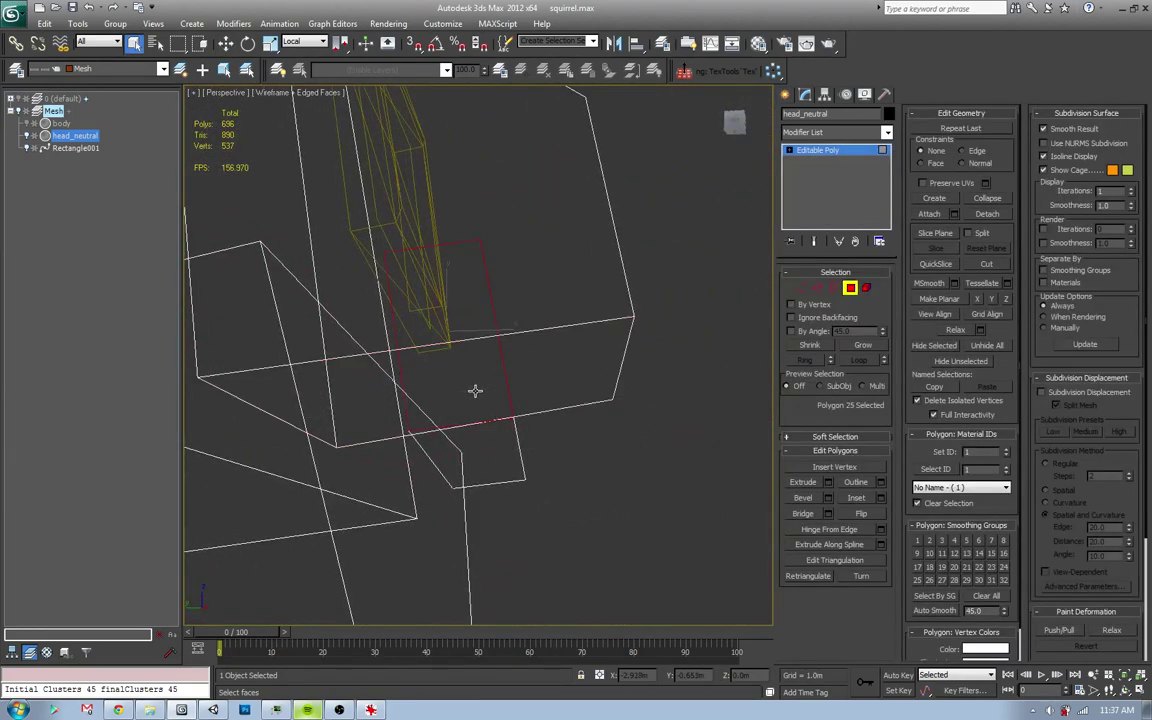
{"action": "left_click", "coordinate": [507, 317]}
{"action": "mouse_move", "coordinate": [425, 375]}
{"action": "middle_mouse_down", "text": "alt"}
{"action": "mouse_move", "coordinate": [411, 391]}
{"action": "mouse_move", "coordinate": [463, 393]}
{"action": "mouse_move", "coordinate": [425, 381]}
{"action": "middle_mouse_up", "text": "alt"}
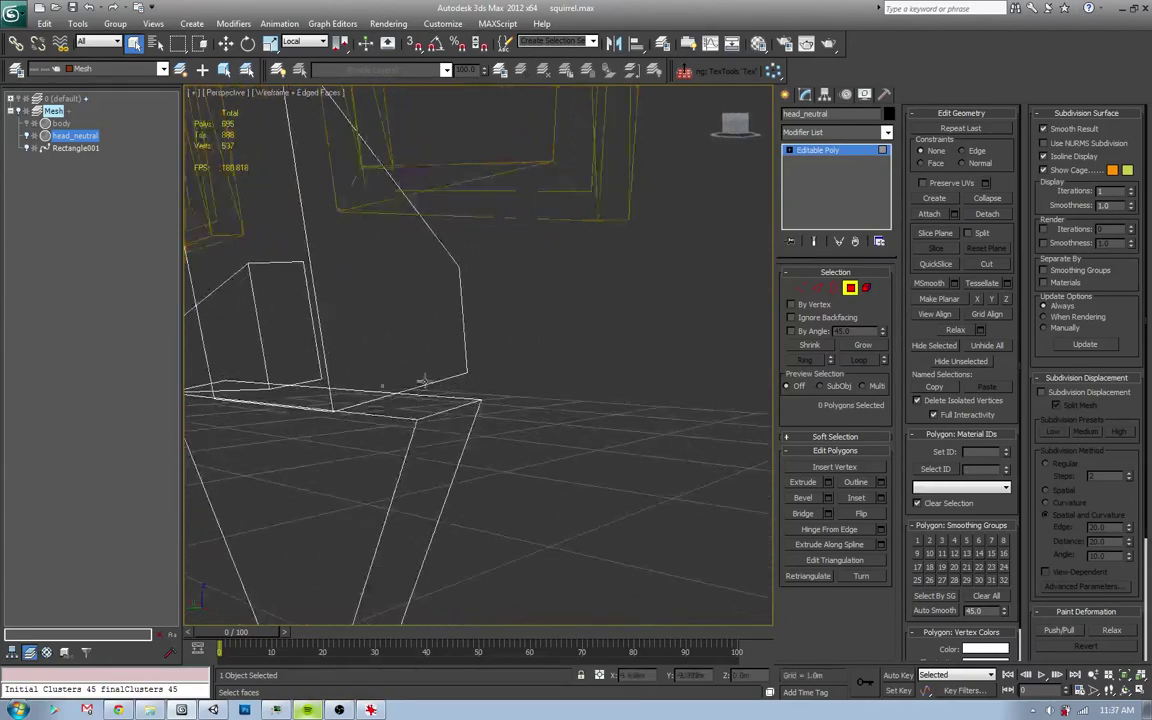
{"action": "left_click", "coordinate": [254, 357]}
{"action": "left_click", "coordinate": [272, 339]}
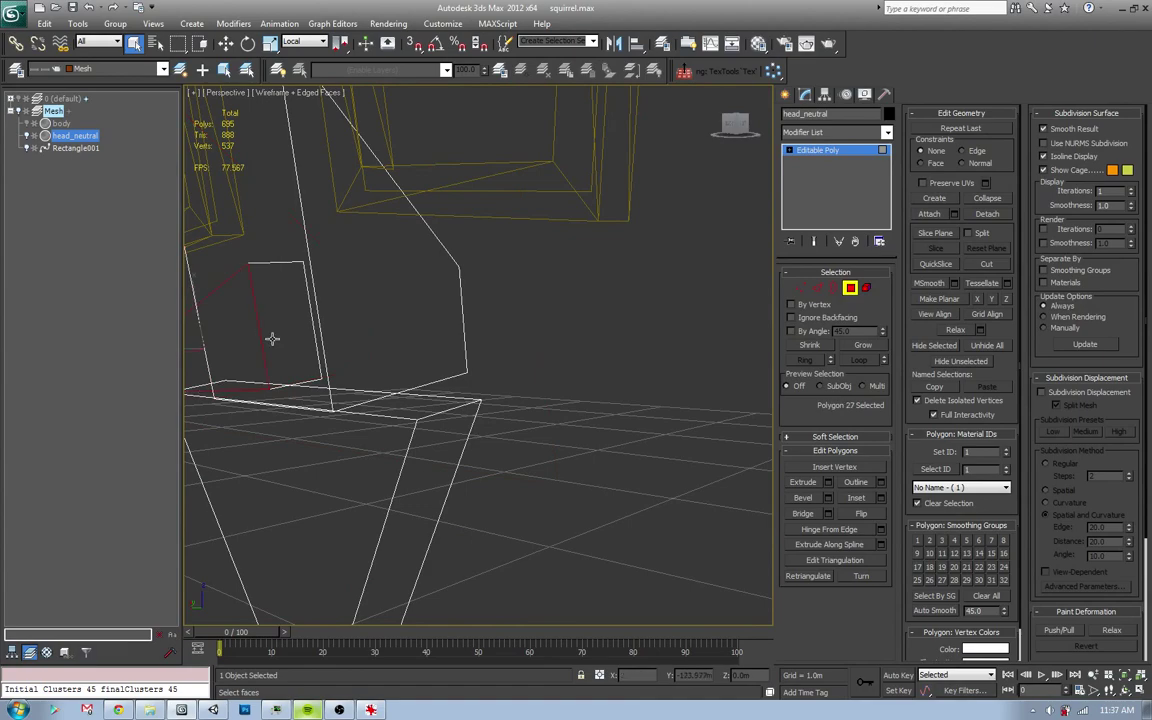
{"action": "key", "text": "Delete"}
{"action": "mouse_move", "coordinate": [320, 285]}
{"action": "middle_mouse_down", "text": "alt"}
{"action": "mouse_move", "coordinate": [509, 393]}
{"action": "mouse_move", "coordinate": [404, 411]}
{"action": "mouse_move", "coordinate": [401, 402]}
{"action": "mouse_move", "coordinate": [446, 420]}
{"action": "mouse_move", "coordinate": [452, 436]}
{"action": "mouse_move", "coordinate": [506, 451]}
{"action": "mouse_move", "coordinate": [527, 378]}
{"action": "middle_mouse_up", "text": "alt"}
{"action": "key", "text": "F3"}
{"action": "scroll", "coordinate": [440, 408], "scroll_direction": "down", "scroll_amount": 5}
{"action": "scroll", "coordinate": [470, 432], "scroll_direction": "up", "scroll_amount": 3}
{"action": "scroll", "coordinate": [470, 432], "scroll_direction": "up", "scroll_amount": 3}
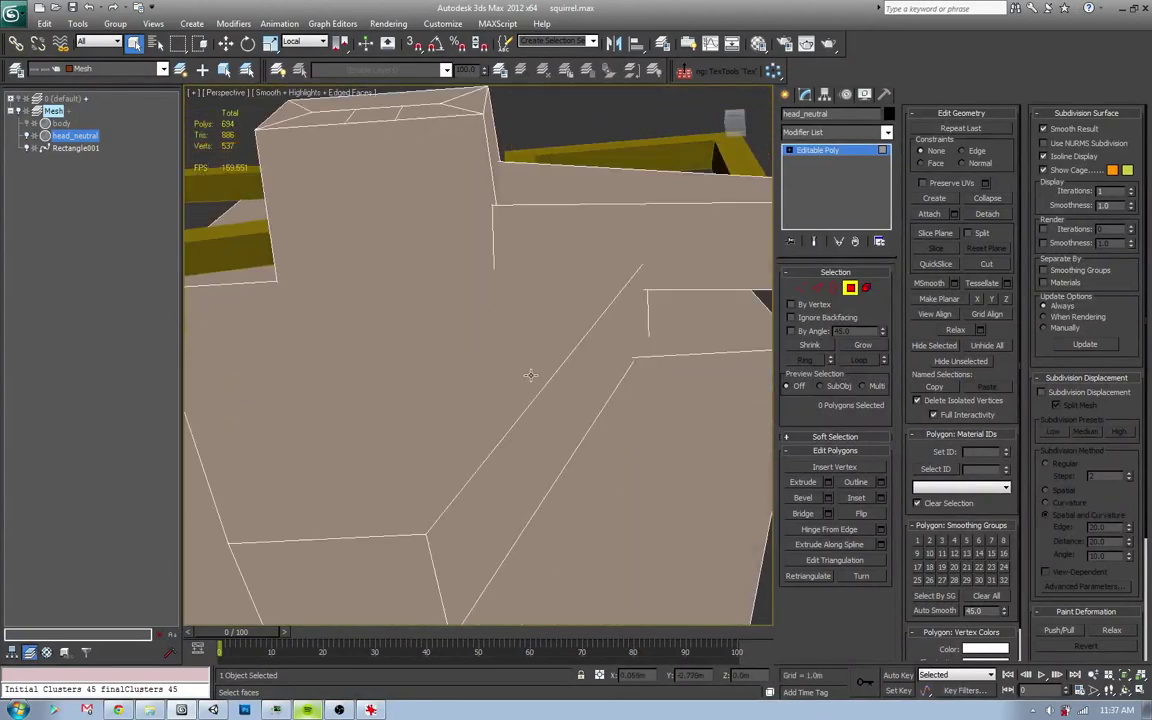
- Pull the nose vertex down and to the right in wireframe Vertex mode
{"action": "key", "text": "F3"}
{"action": "key", "text": "1"}
{"action": "key", "text": "w"}
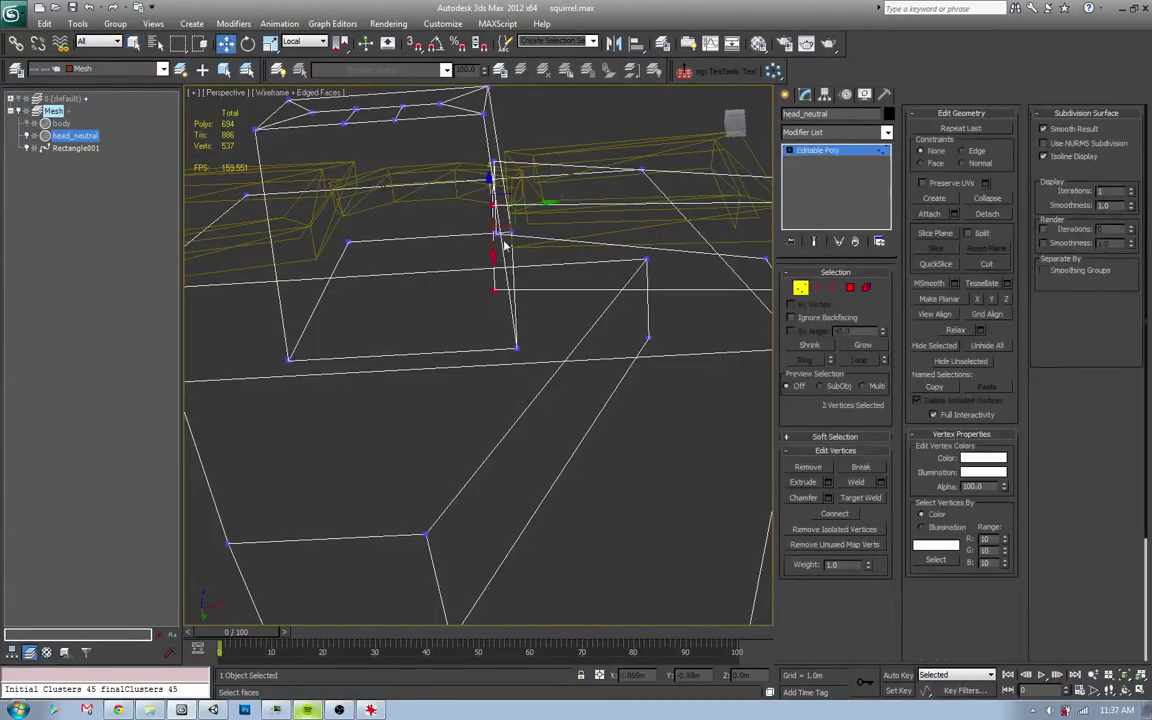
{"action": "mouse_move", "coordinate": [537, 401]}
{"action": "middle_mouse_down", "text": "alt"}
{"action": "mouse_move", "coordinate": [466, 290]}
{"action": "mouse_move", "coordinate": [441, 341]}
{"action": "middle_mouse_up", "text": "alt"}
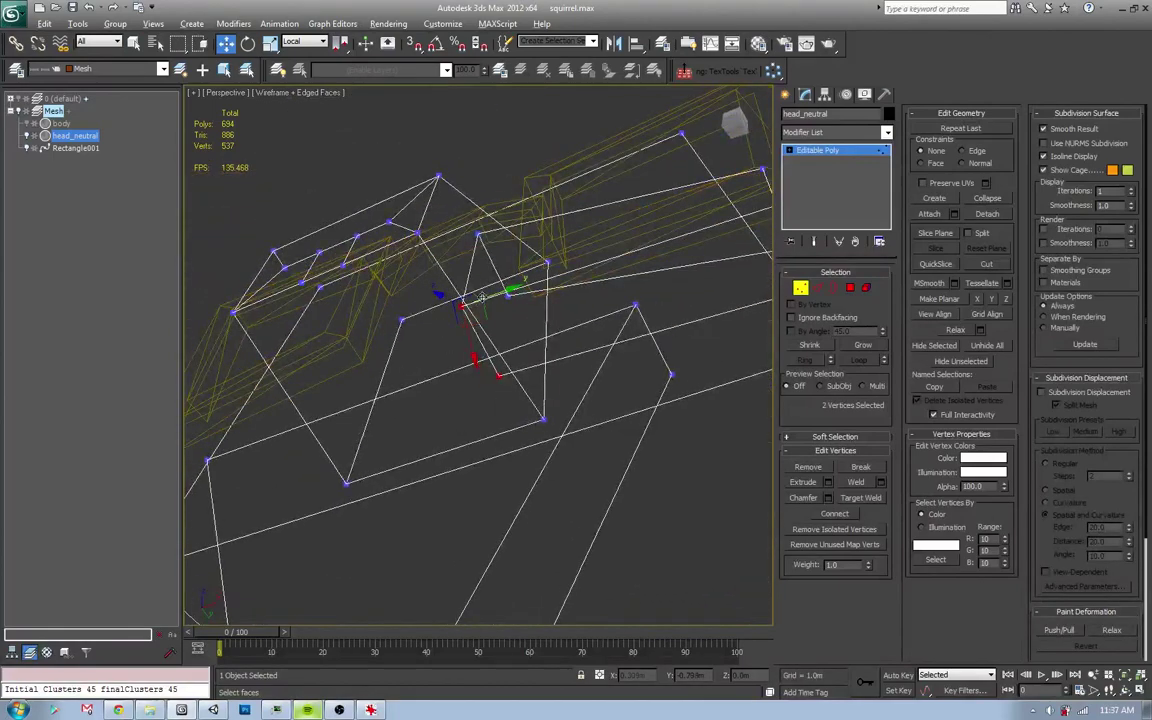
{"action": "mouse_move", "coordinate": [481, 297]}
{"action": "middle_mouse_down", "text": "alt"}
{"action": "mouse_move", "coordinate": [450, 395]}
{"action": "mouse_move", "coordinate": [445, 250]}
{"action": "mouse_move", "coordinate": [447, 372]}
{"action": "middle_mouse_up", "text": "alt"}
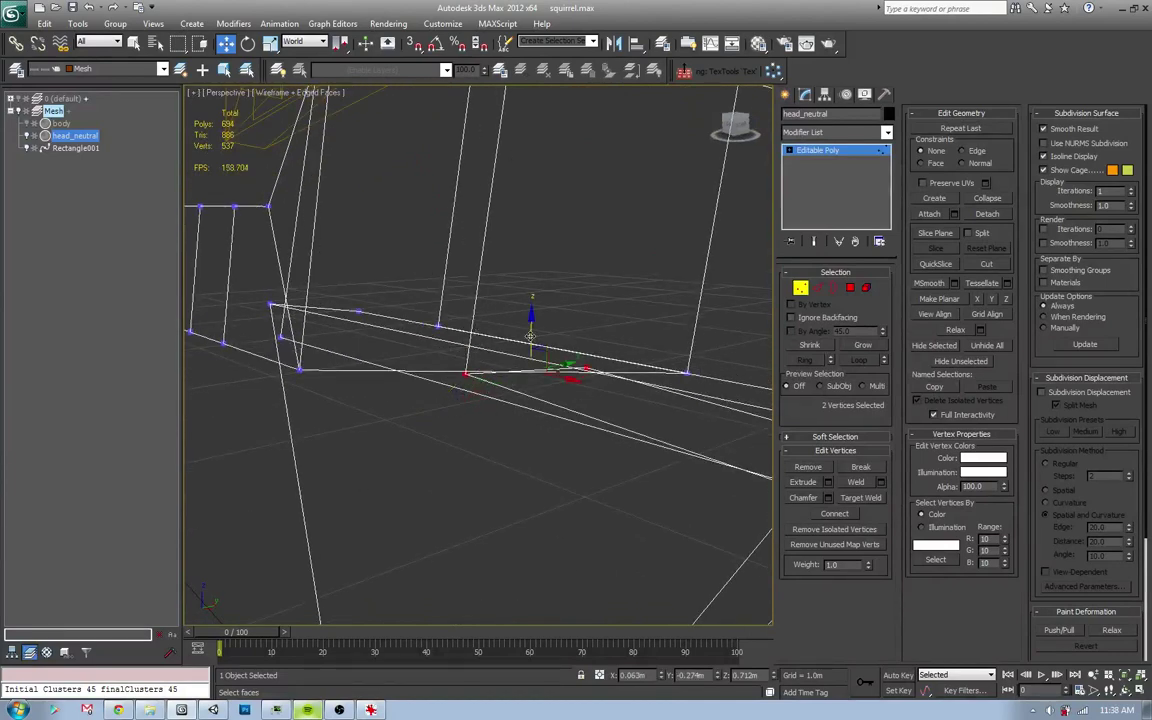
{"action": "left_click", "coordinate": [537, 346]}
{"action": "mouse_move", "coordinate": [537, 346]}
{"action": "middle_mouse_down", "text": "alt"}
{"action": "mouse_move", "coordinate": [486, 389]}
{"action": "mouse_move", "coordinate": [553, 366]}
{"action": "middle_mouse_up", "text": "alt"}
{"action": "left_click_drag", "start_coordinate": [600, 410], "coordinate": [606, 429]}
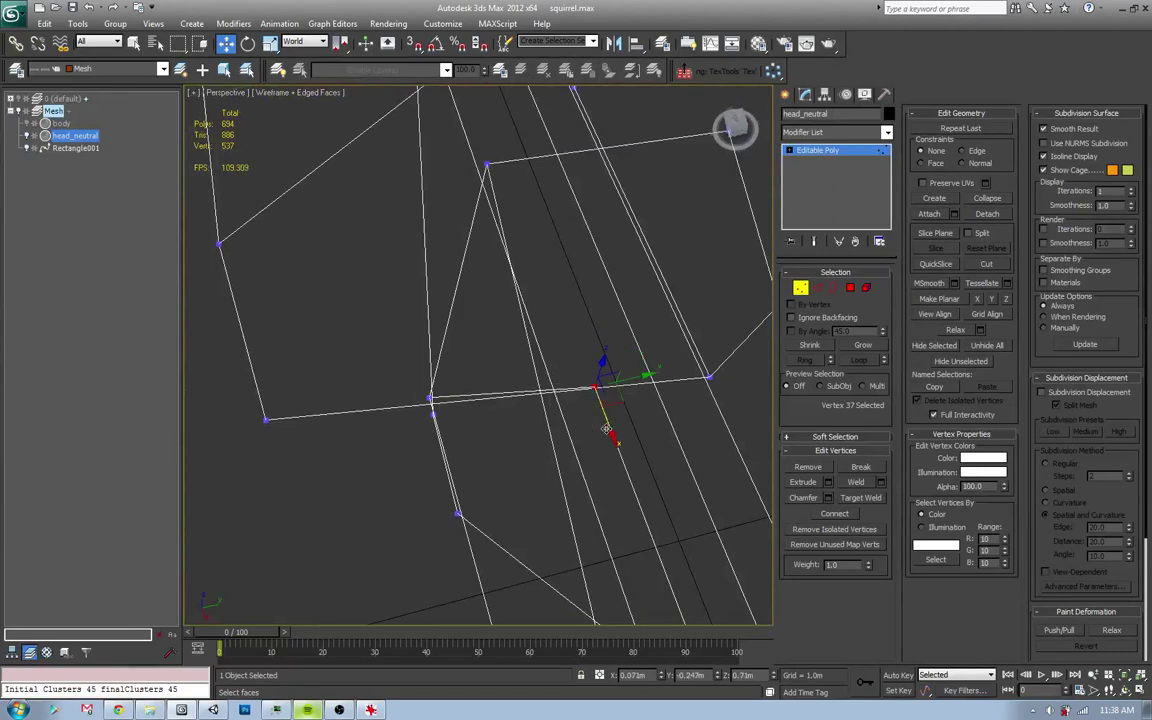
{"action": "left_click", "coordinate": [430, 397]}
{"action": "mouse_move", "coordinate": [430, 397]}
{"action": "middle_mouse_down", "text": "alt"}
{"action": "mouse_move", "coordinate": [470, 419]}
{"action": "mouse_move", "coordinate": [405, 395]}
{"action": "middle_mouse_up", "text": "alt"}
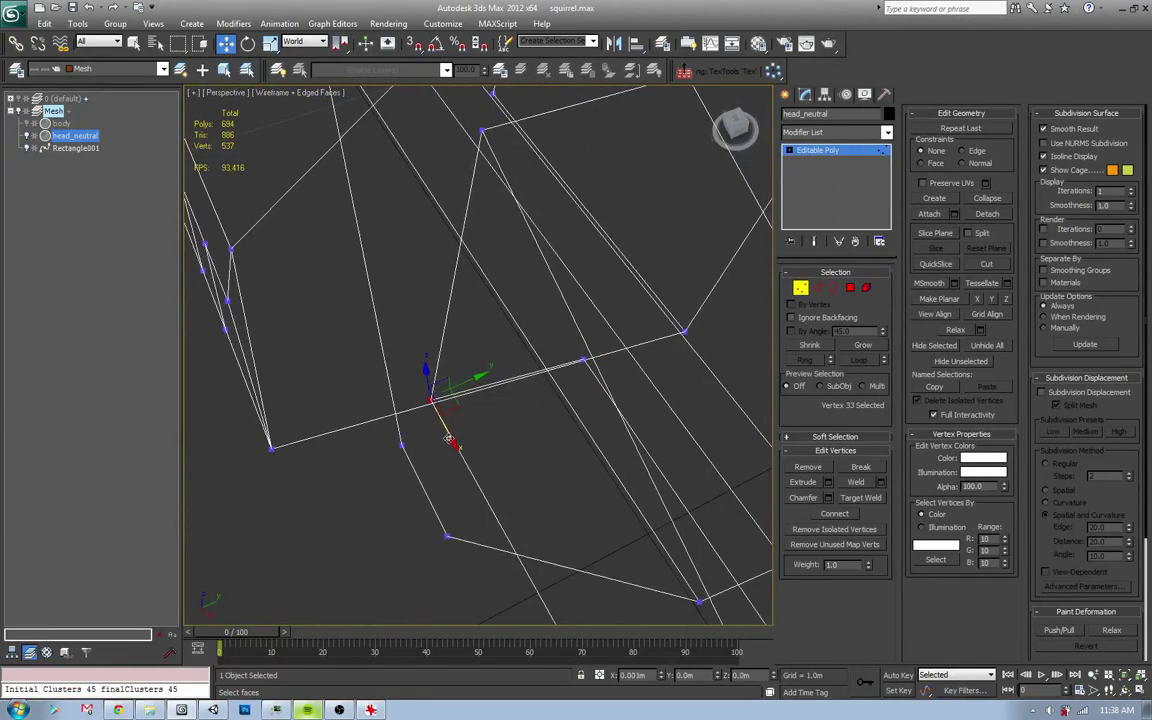
- Skip to the next song in the music player and come back to the scene
{"action": "left_click", "coordinate": [308, 710]}
{"action": "key", "text": "ctrl+Right"}
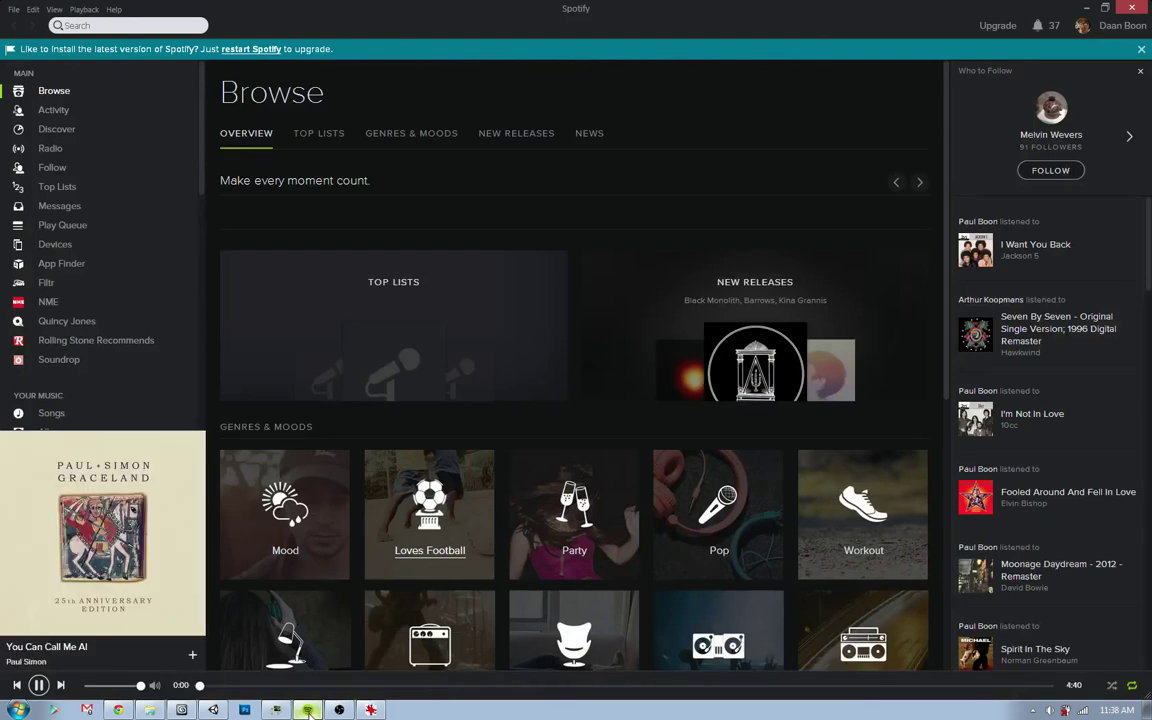
{"action": "left_click", "coordinate": [310, 711]}
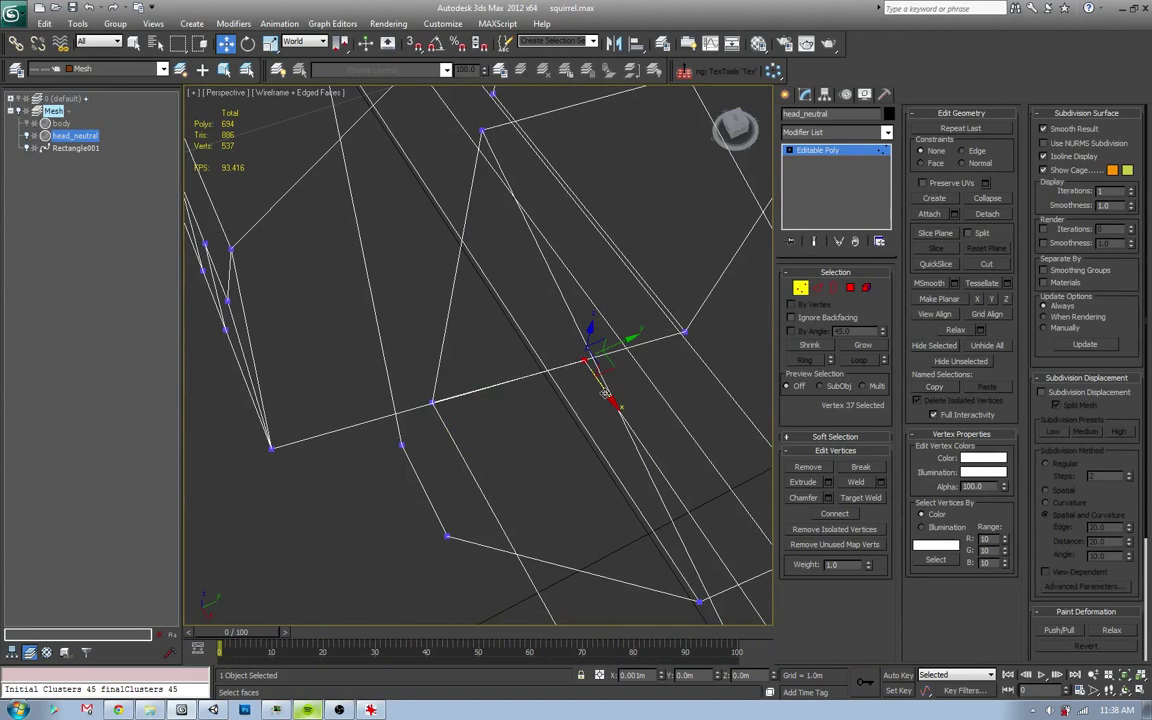
- Nudge the neighbouring nose vertex slightly along X, then clear the selection
{"action": "left_click", "coordinate": [432, 402]}
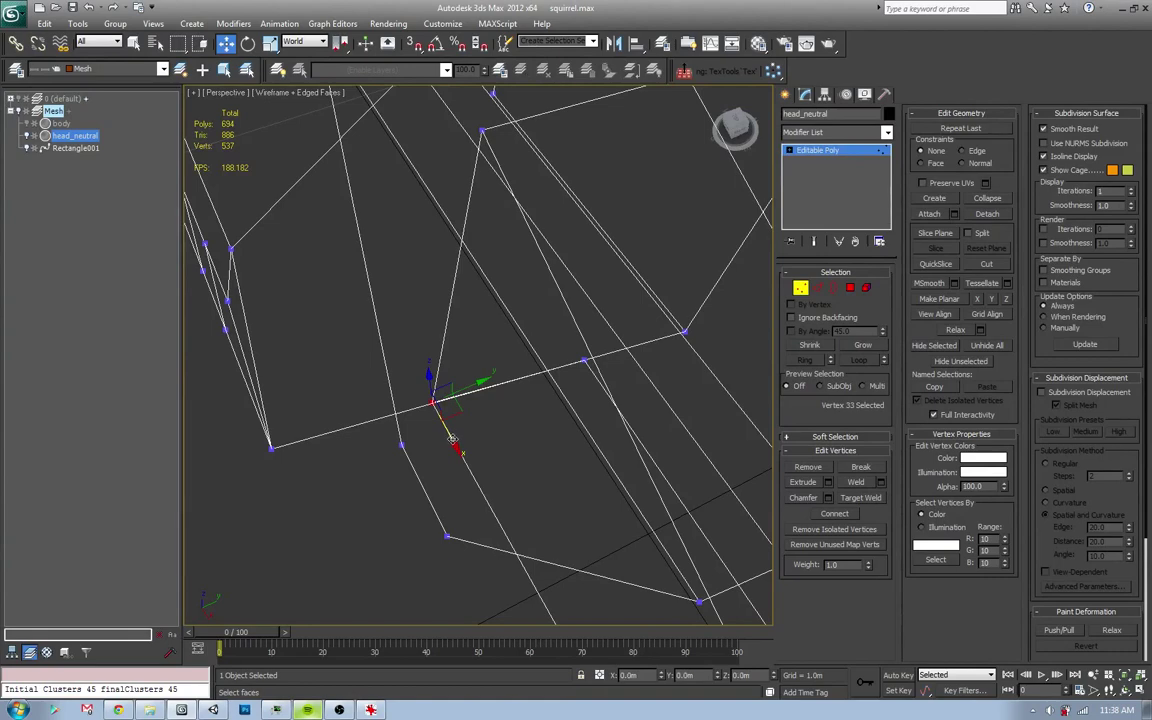
{"action": "left_click_drag", "start_coordinate": [452, 438], "coordinate": [452, 439]}
{"action": "left_click", "coordinate": [468, 444]}
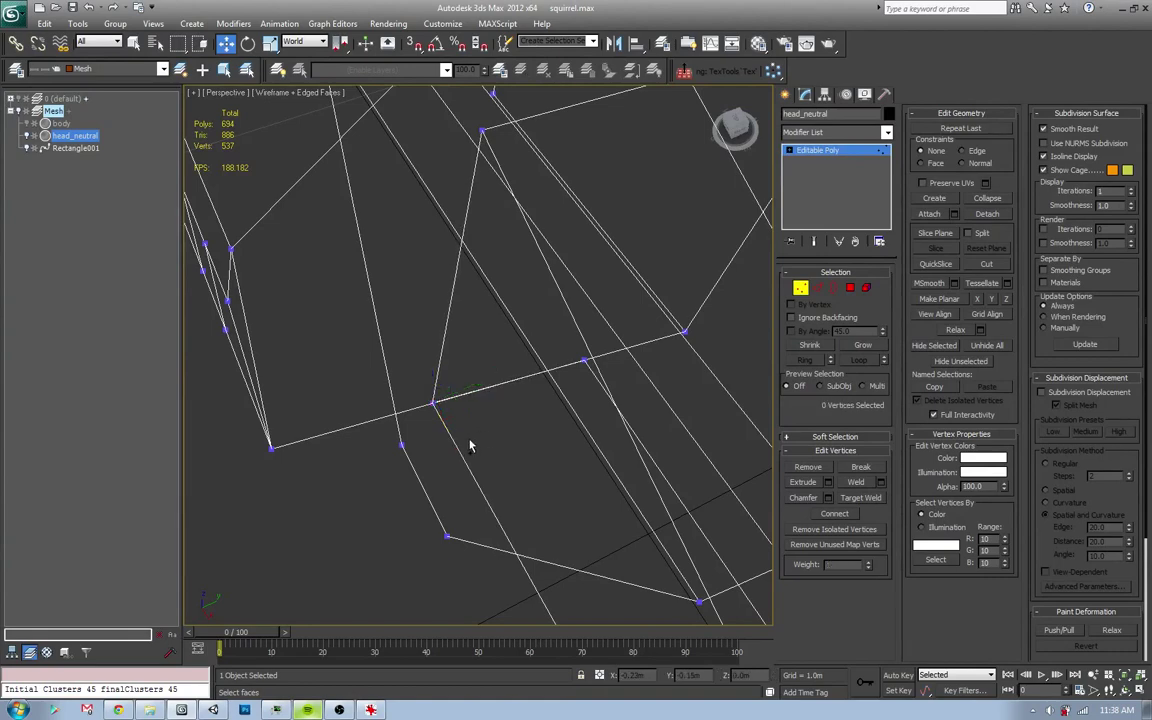
{"action": "scroll", "coordinate": [465, 400], "scroll_direction": "down", "scroll_amount": 8}
{"action": "scroll", "coordinate": [465, 405], "scroll_direction": "down", "scroll_amount": 3}
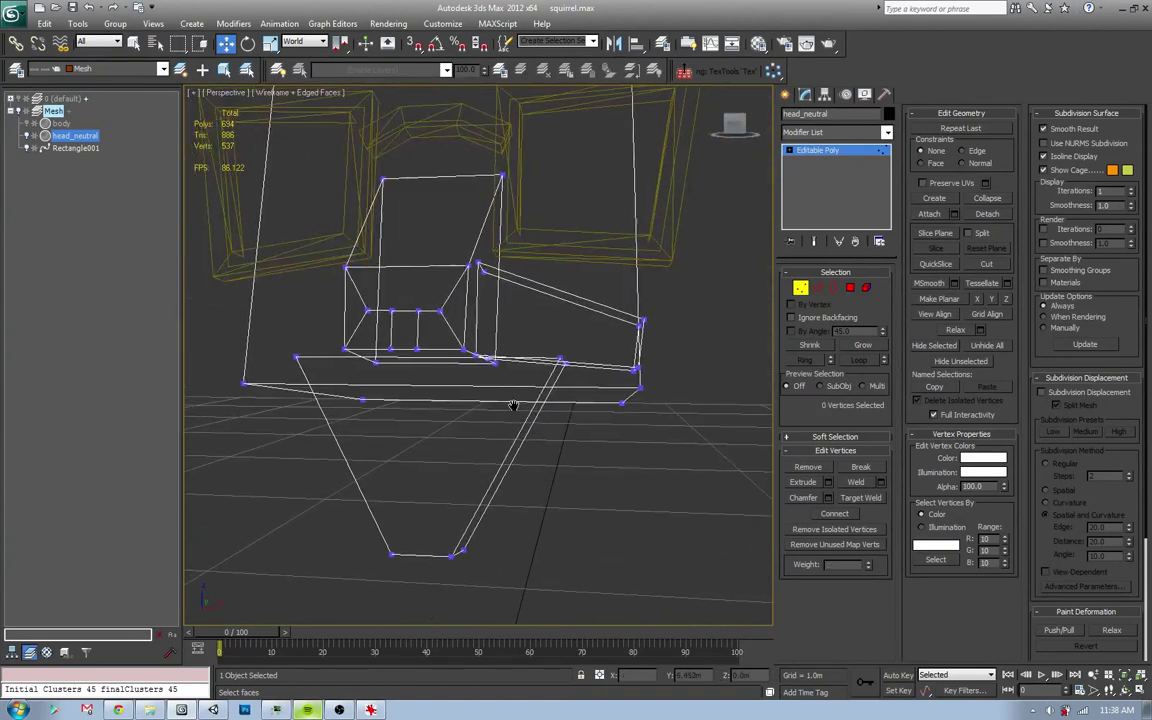
- Move the sliver's corner vertex under the snout to close the thin face
{"action": "key", "text": "F3"}
{"action": "mouse_move", "coordinate": [527, 442]}
{"action": "middle_mouse_down", "text": "alt"}
{"action": "mouse_move", "coordinate": [483, 419]}
{"action": "mouse_move", "coordinate": [499, 404]}
{"action": "mouse_move", "coordinate": [458, 430]}
{"action": "mouse_move", "coordinate": [536, 452]}
{"action": "mouse_move", "coordinate": [483, 458]}
{"action": "mouse_move", "coordinate": [447, 427]}
{"action": "middle_mouse_up", "text": "alt"}
{"action": "scroll", "coordinate": [536, 452], "scroll_direction": "up", "scroll_amount": 5}
{"action": "scroll", "coordinate": [475, 455], "scroll_direction": "up", "scroll_amount": 3}
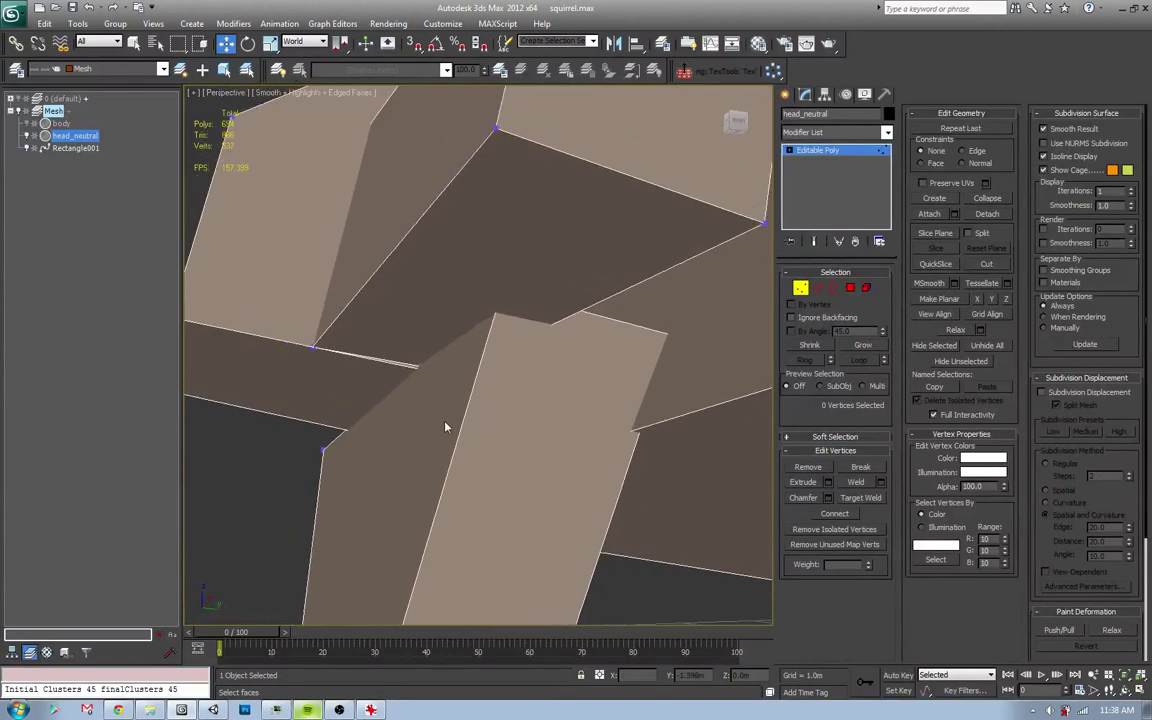
{"action": "key", "text": "F3"}
{"action": "left_click", "coordinate": [462, 360]}
{"action": "key", "text": "F3"}
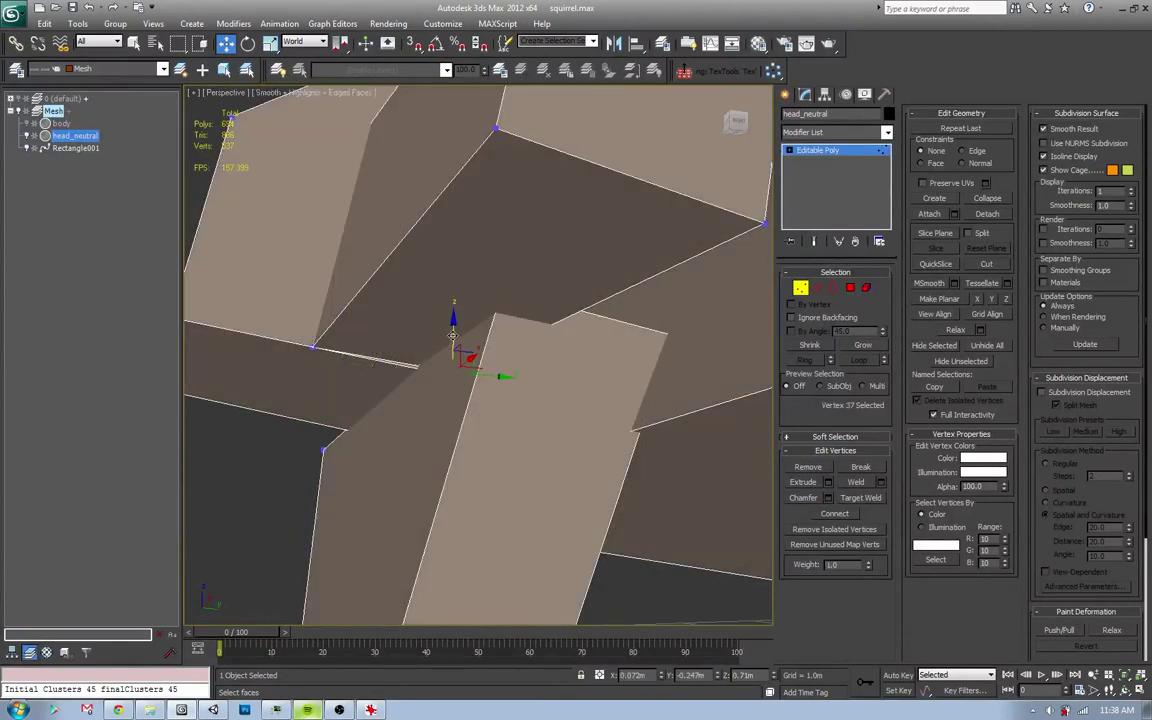
{"action": "left_click_drag", "start_coordinate": [453, 336], "coordinate": [450, 343]}
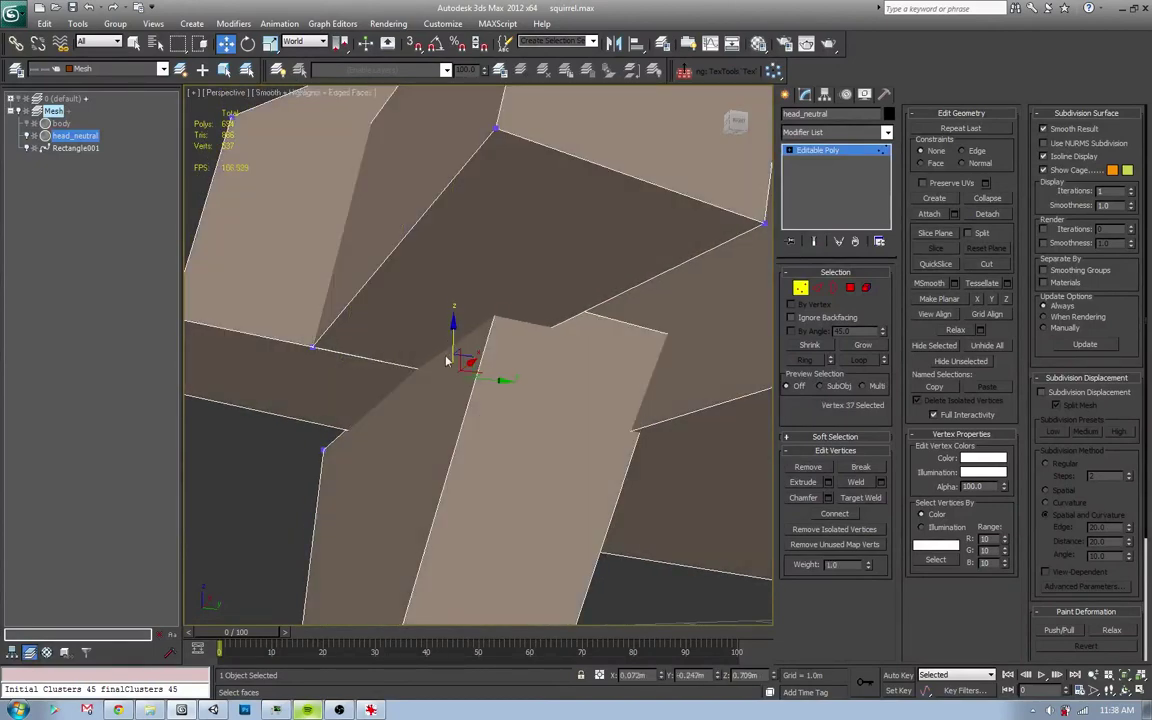
{"action": "left_click", "coordinate": [310, 345]}
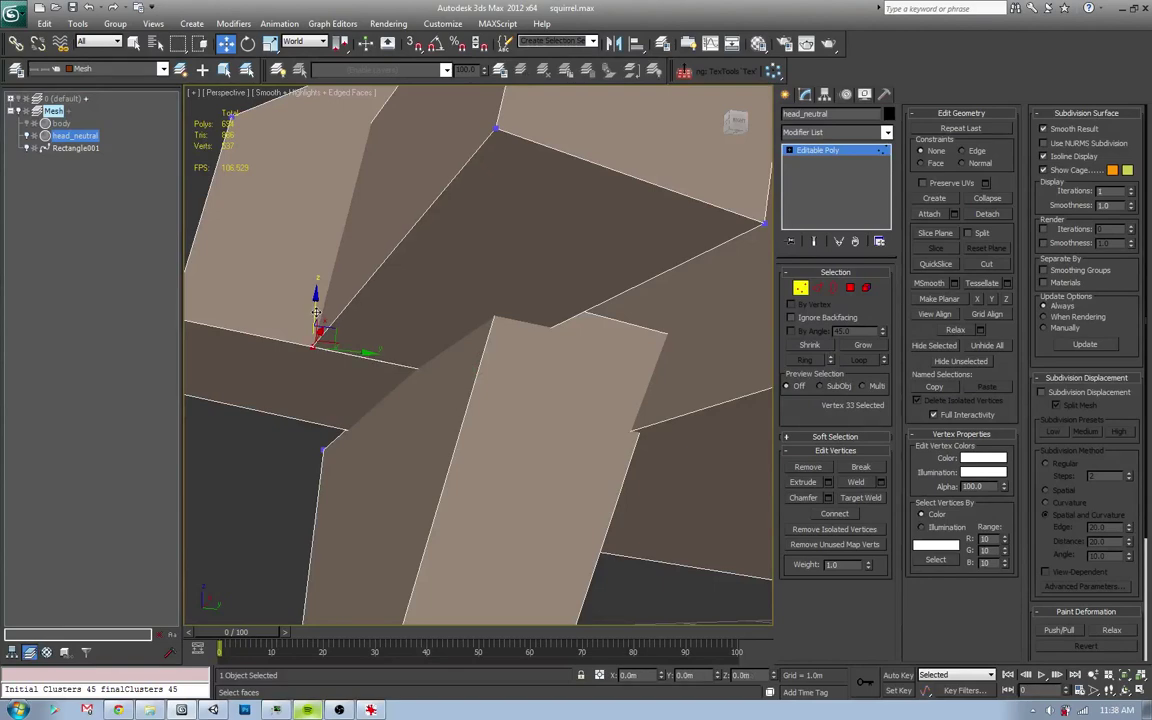
{"action": "left_click", "coordinate": [364, 320]}
{"action": "scroll", "coordinate": [403, 321], "scroll_direction": "down", "scroll_amount": 5}
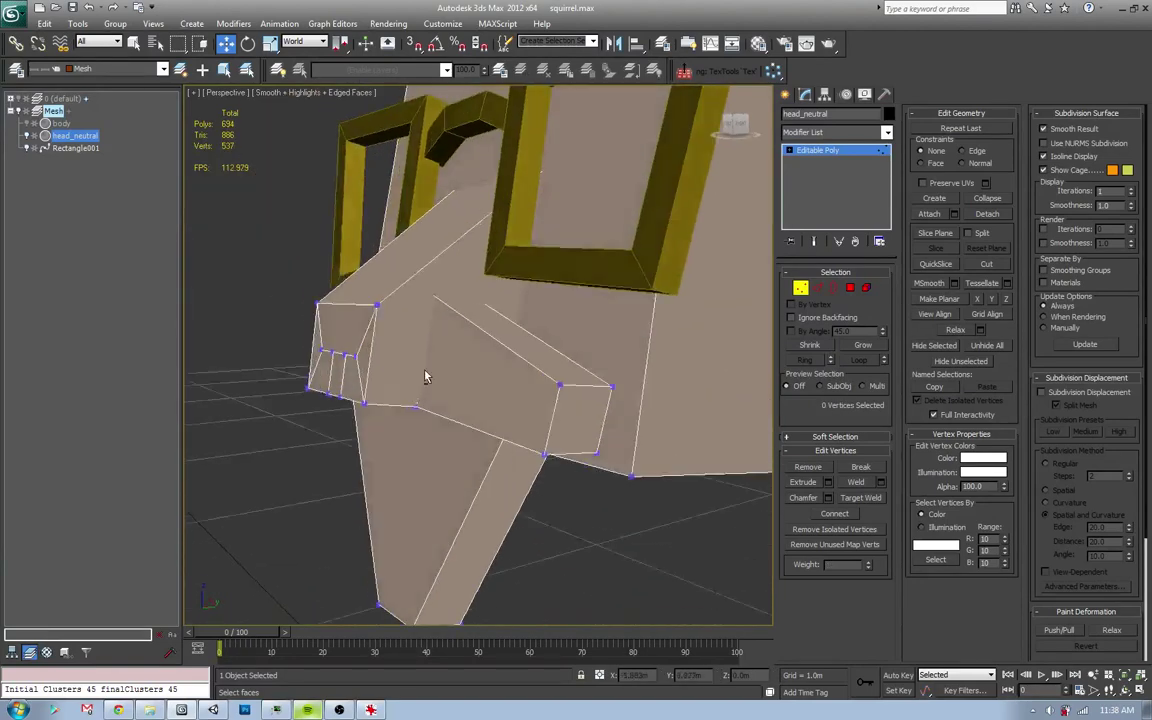
{"action": "mouse_move", "coordinate": [424, 380]}
{"action": "middle_mouse_down", "text": "alt"}
{"action": "mouse_move", "coordinate": [522, 380]}
{"action": "mouse_move", "coordinate": [545, 395]}
{"action": "middle_mouse_up", "text": "alt"}
{"action": "scroll", "coordinate": [520, 390], "scroll_direction": "down", "scroll_amount": 2}
- Compare the head against the Harold reference image, then face the head front-on
{"action": "key", "text": "alt+Tab"}
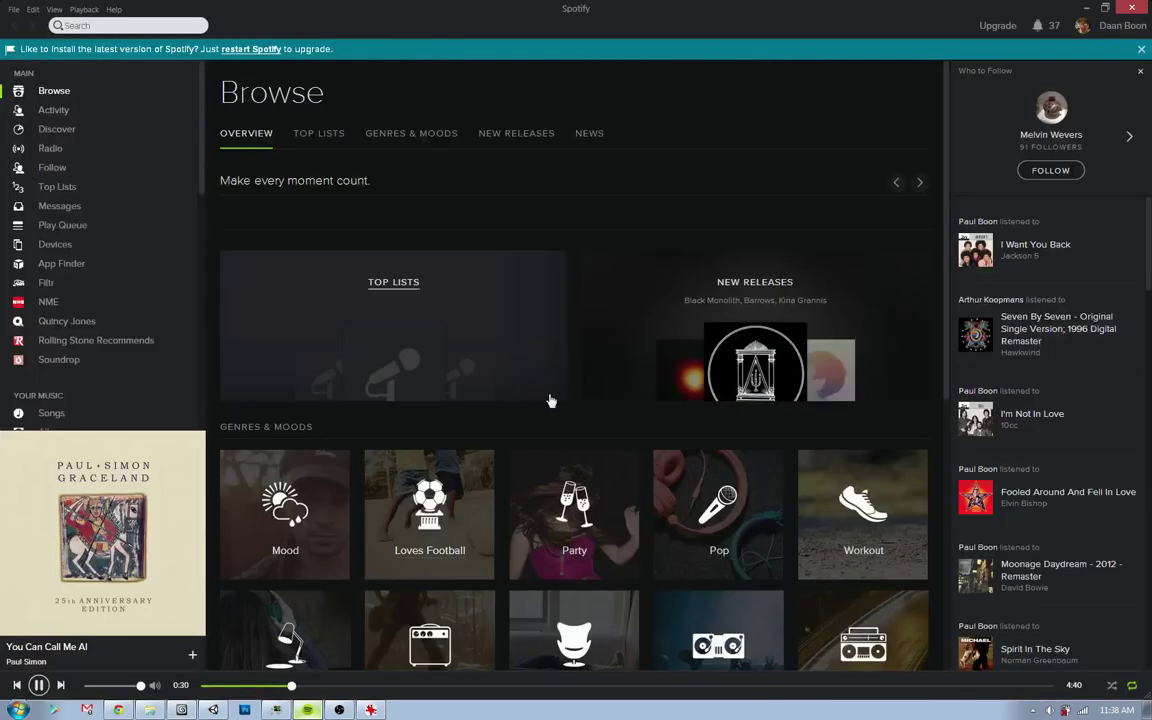
{"action": "key", "text": "alt+Tab"}
{"action": "left_click", "coordinate": [372, 709]}
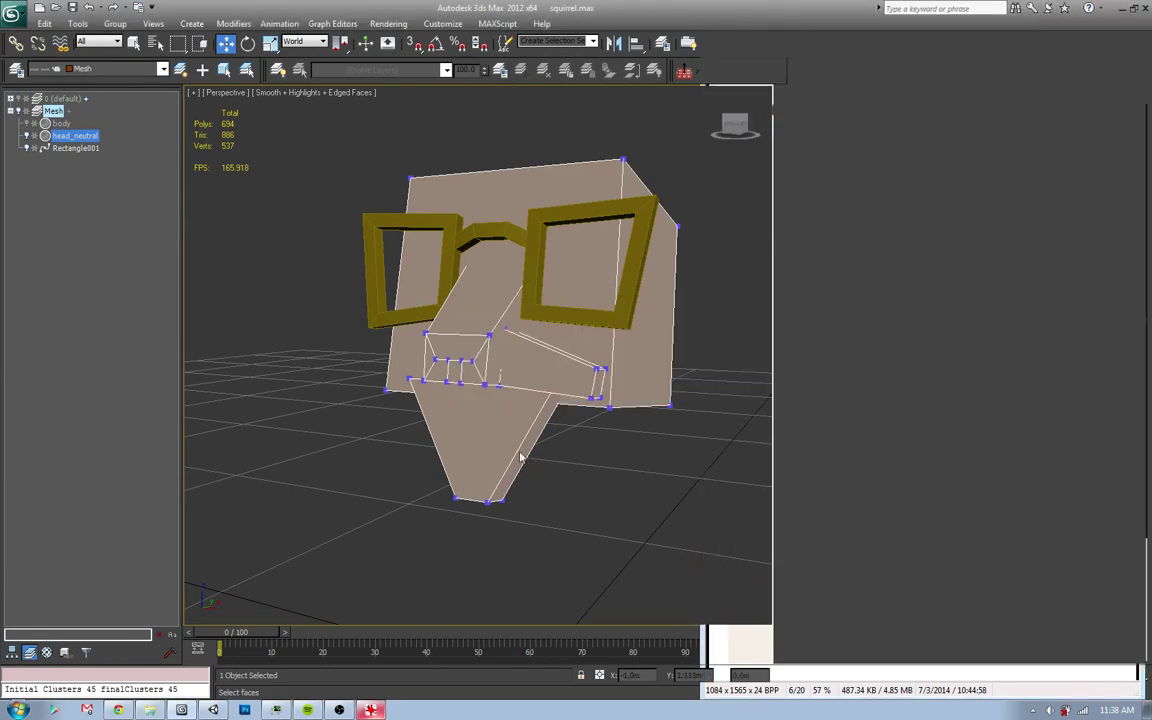
{"action": "middle_click_drag", "start_coordinate": [476, 418], "coordinate": [479, 388], "text": "alt"}
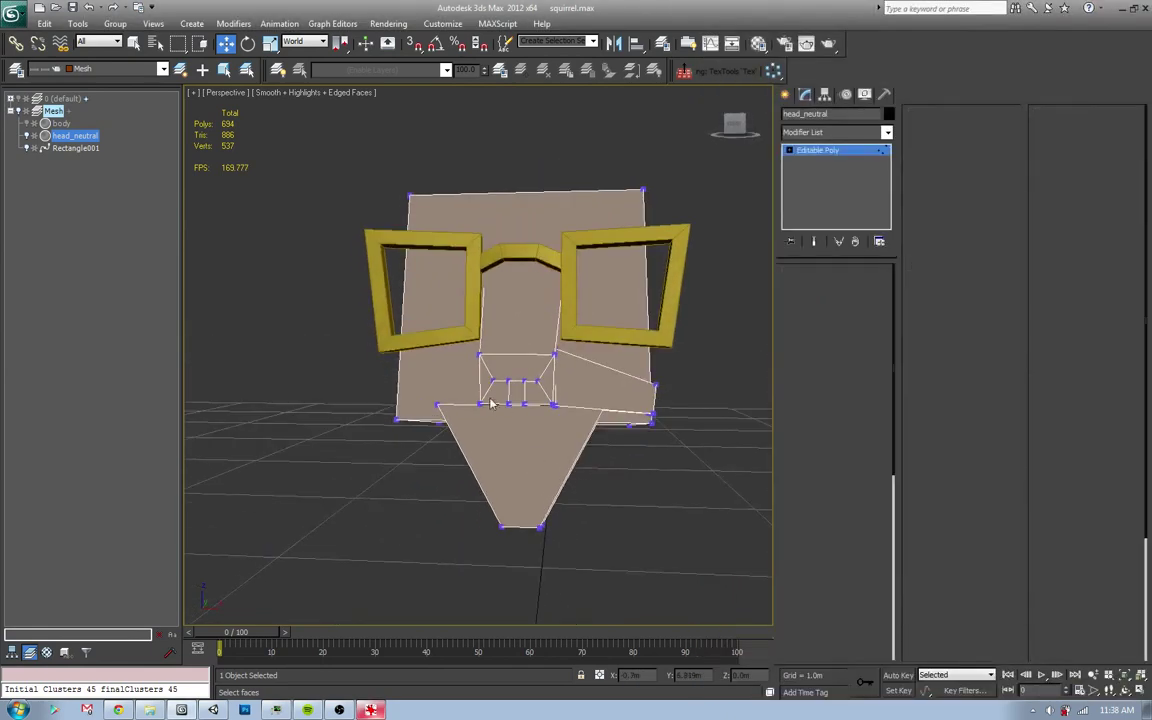
- Select the snout's side flap polygons and shift the snout edge slightly left
{"action": "key", "text": "4"}
{"action": "key", "text": "q"}
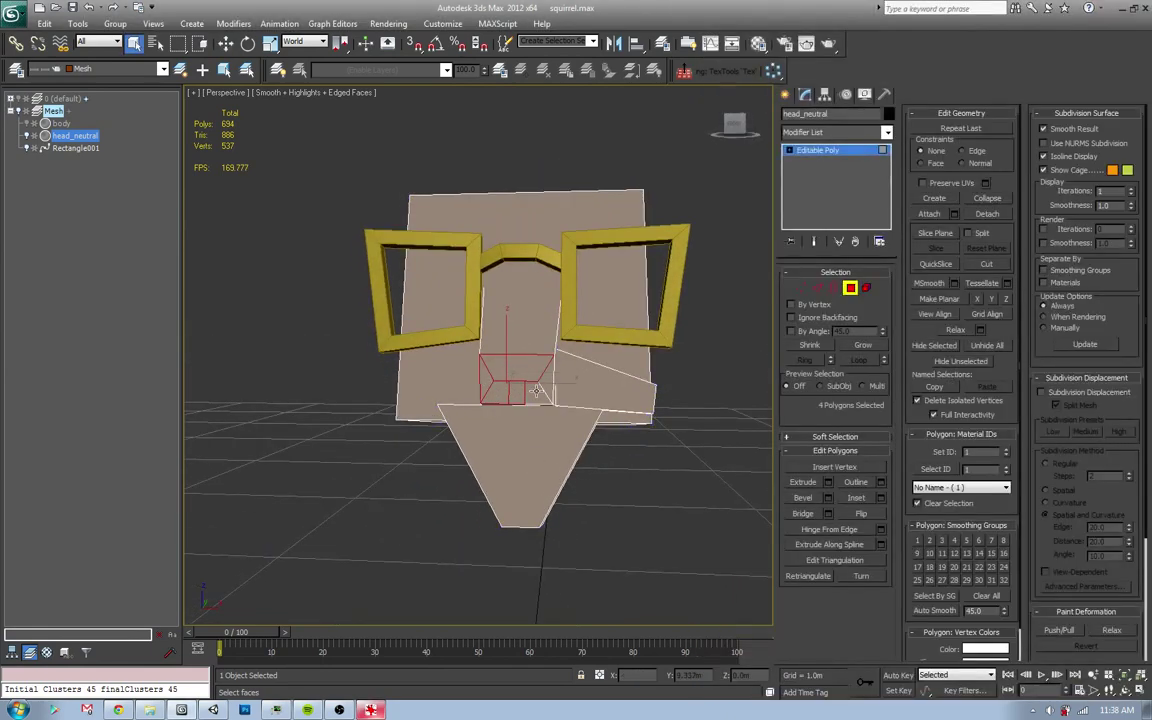
{"action": "left_click", "coordinate": [482, 352], "text": "ctrl"}
{"action": "key", "text": "w"}
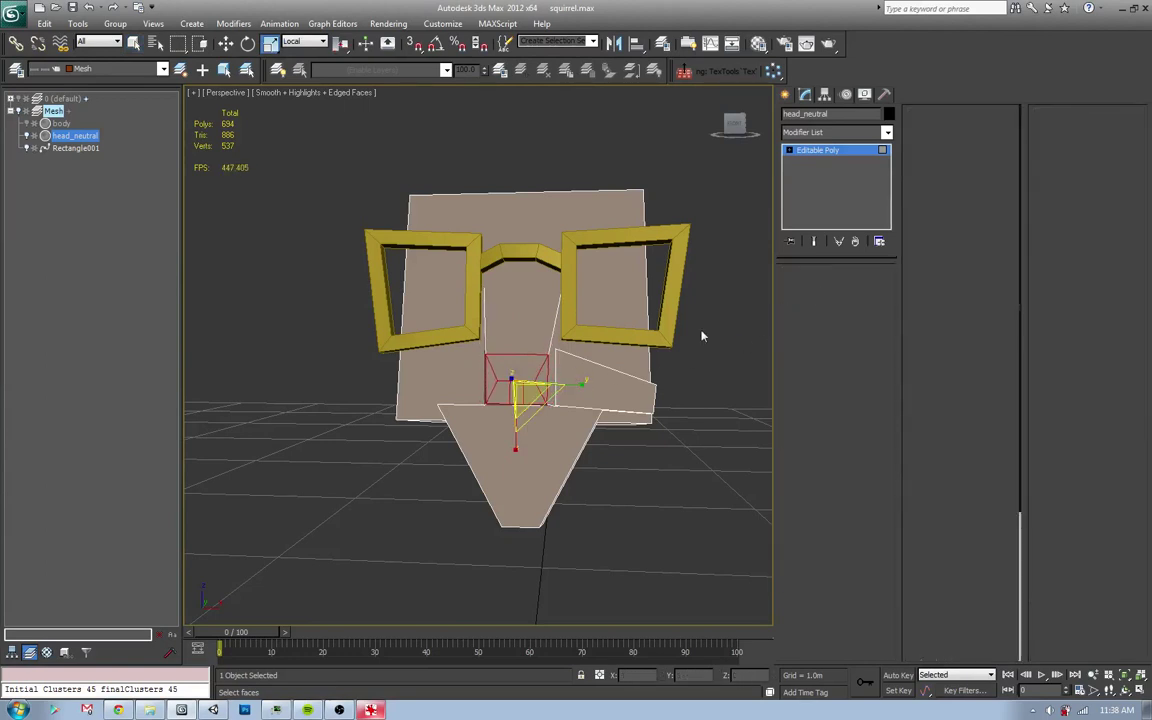
{"action": "key", "text": "2"}
{"action": "left_click_drag", "start_coordinate": [605, 376], "coordinate": [601, 376]}
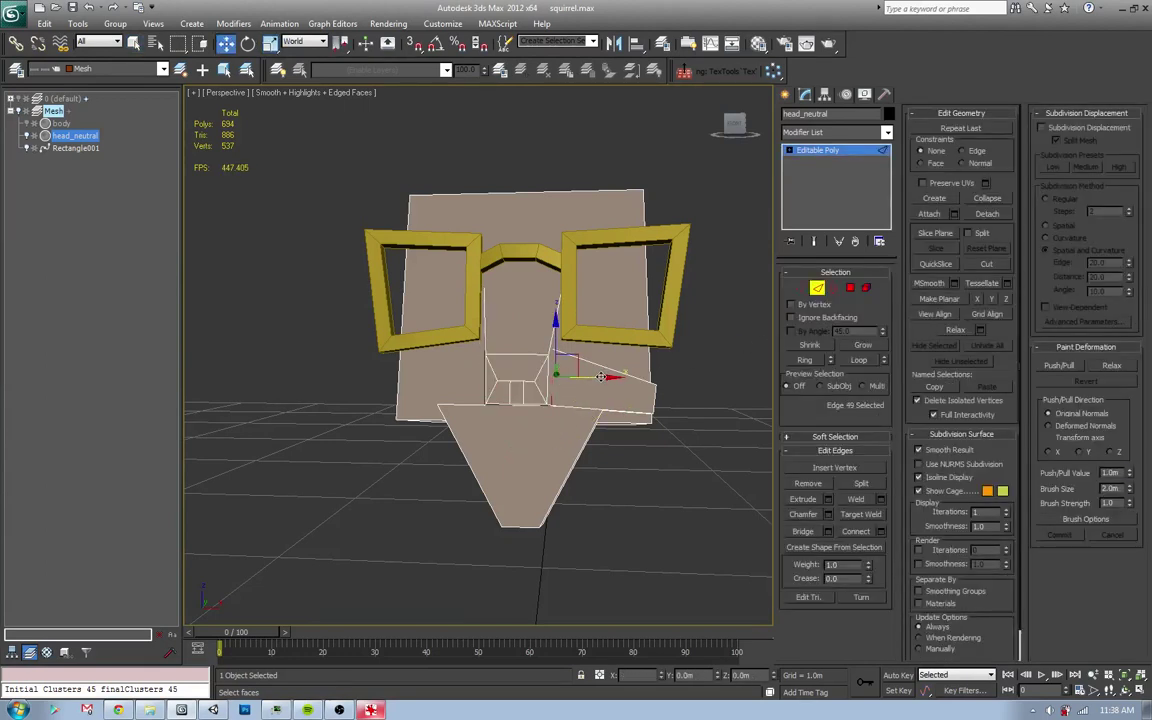
{"action": "left_click", "coordinate": [866, 289]}
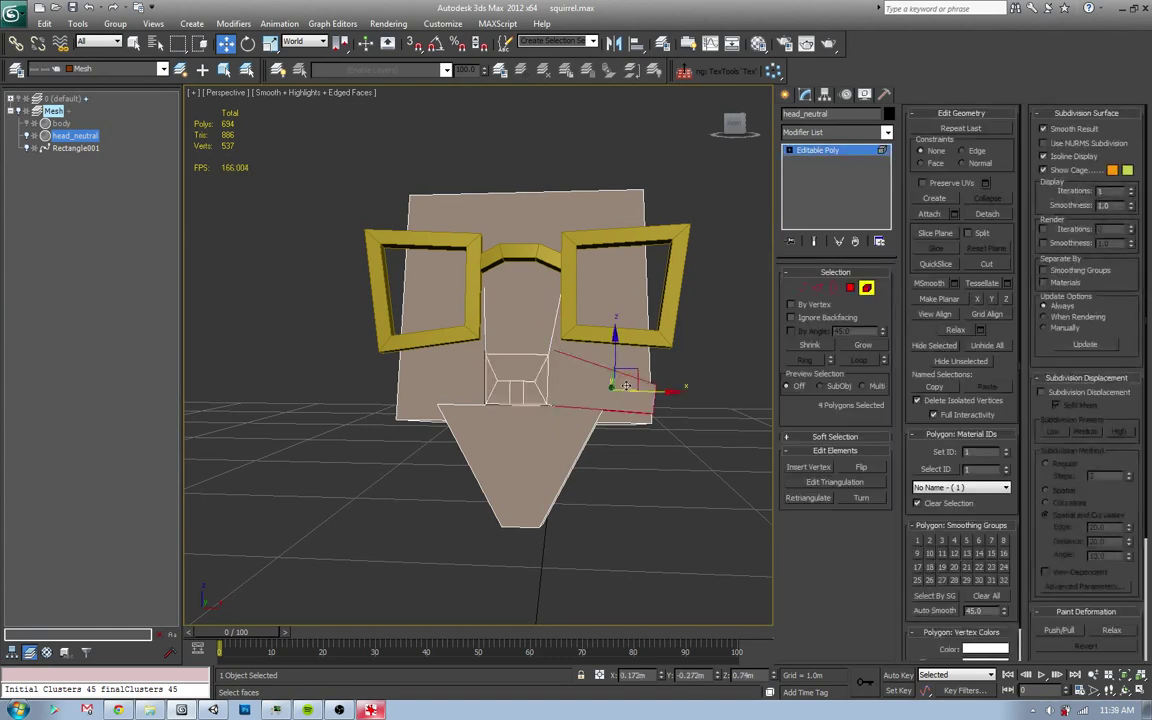
- Detach the flap polygons as a clone, creating Object001
{"action": "left_click", "coordinate": [614, 43]}
{"action": "left_click", "coordinate": [609, 453]}
{"action": "left_click", "coordinate": [988, 216]}
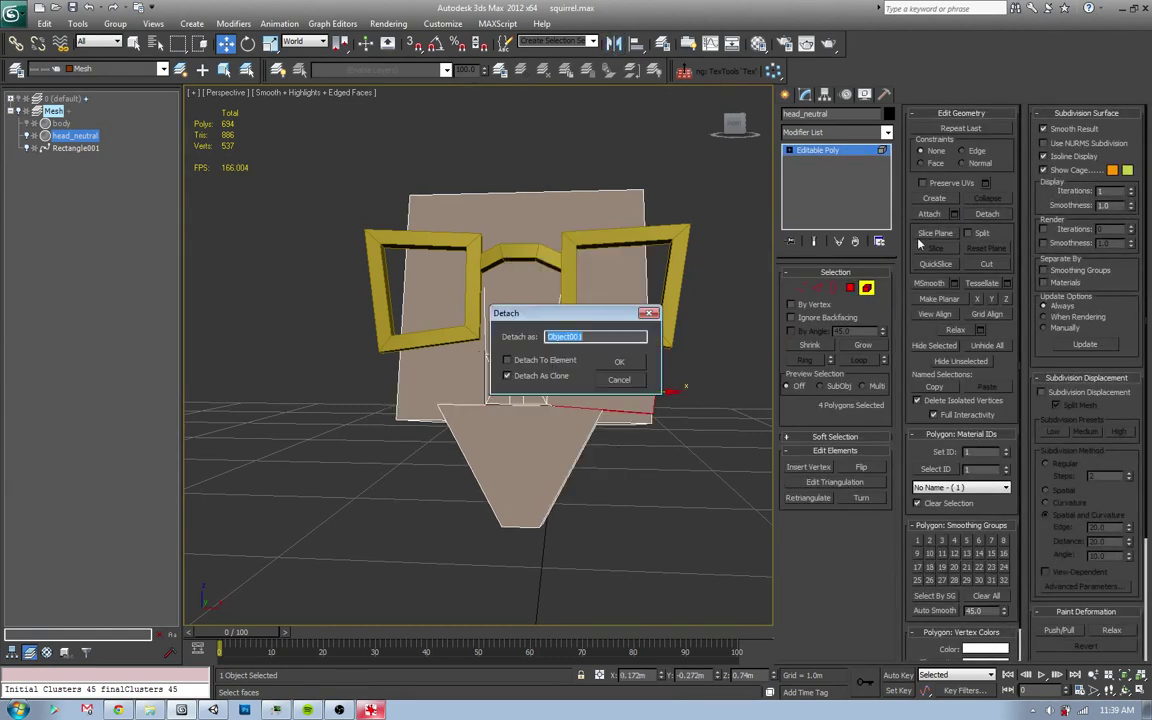
{"action": "left_click", "coordinate": [612, 363]}
- Mirror Object001 across X with No Clone and begin attaching it to head_neutral
{"action": "left_click", "coordinate": [648, 381]}
{"action": "left_click", "coordinate": [648, 381]}
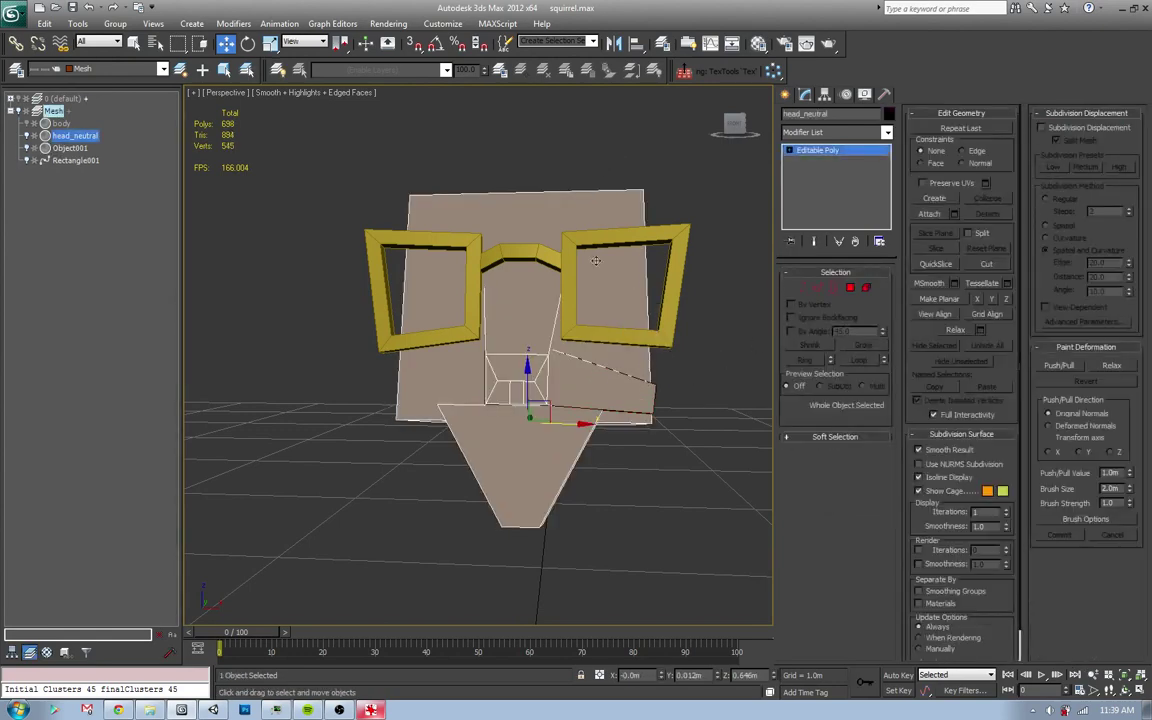
{"action": "left_click", "coordinate": [588, 367]}
{"action": "left_click", "coordinate": [613, 43]}
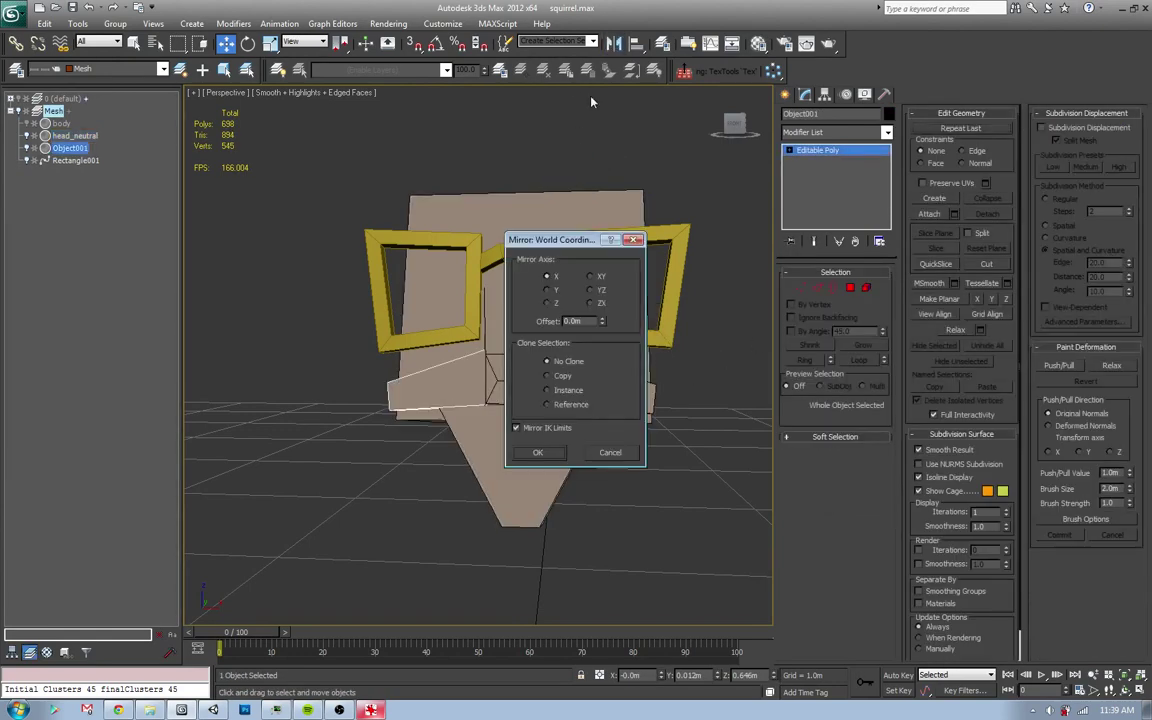
{"action": "left_click", "coordinate": [538, 453]}
{"action": "left_click", "coordinate": [663, 427]}
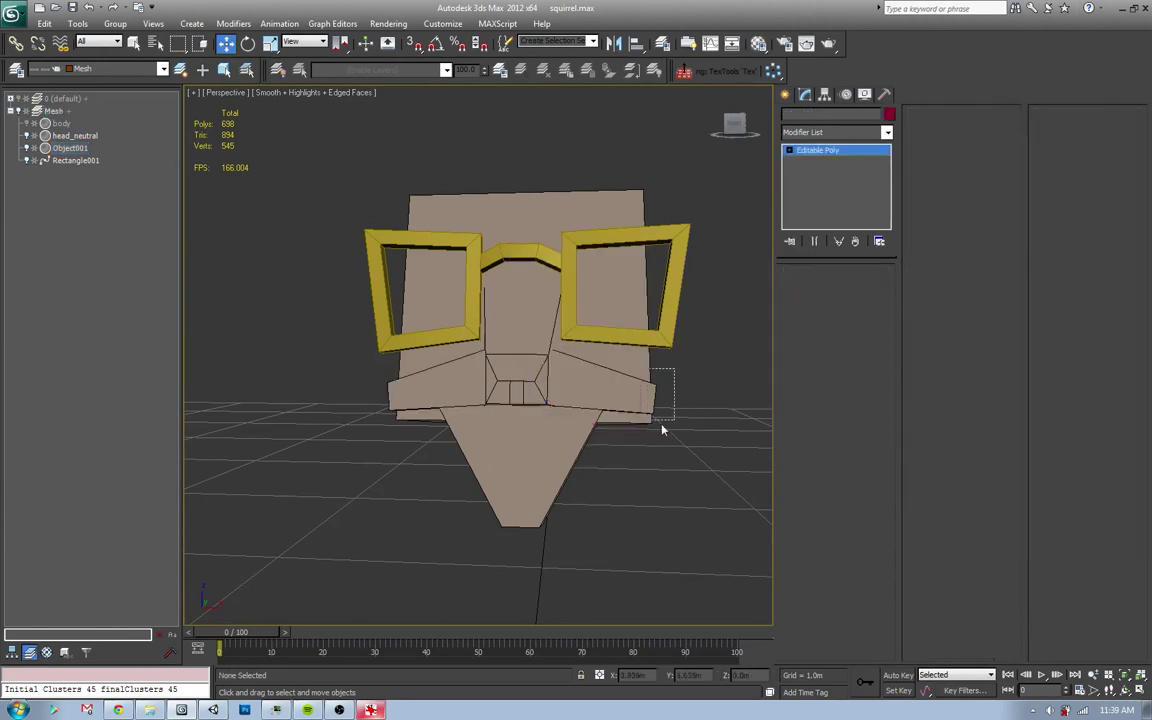
{"action": "left_click", "coordinate": [560, 470]}
{"action": "left_click", "coordinate": [929, 214]}
- Attach the mirrored Object001 flap to head_neutral, bringing it to 698 polygons
{"action": "left_click", "coordinate": [469, 379]}
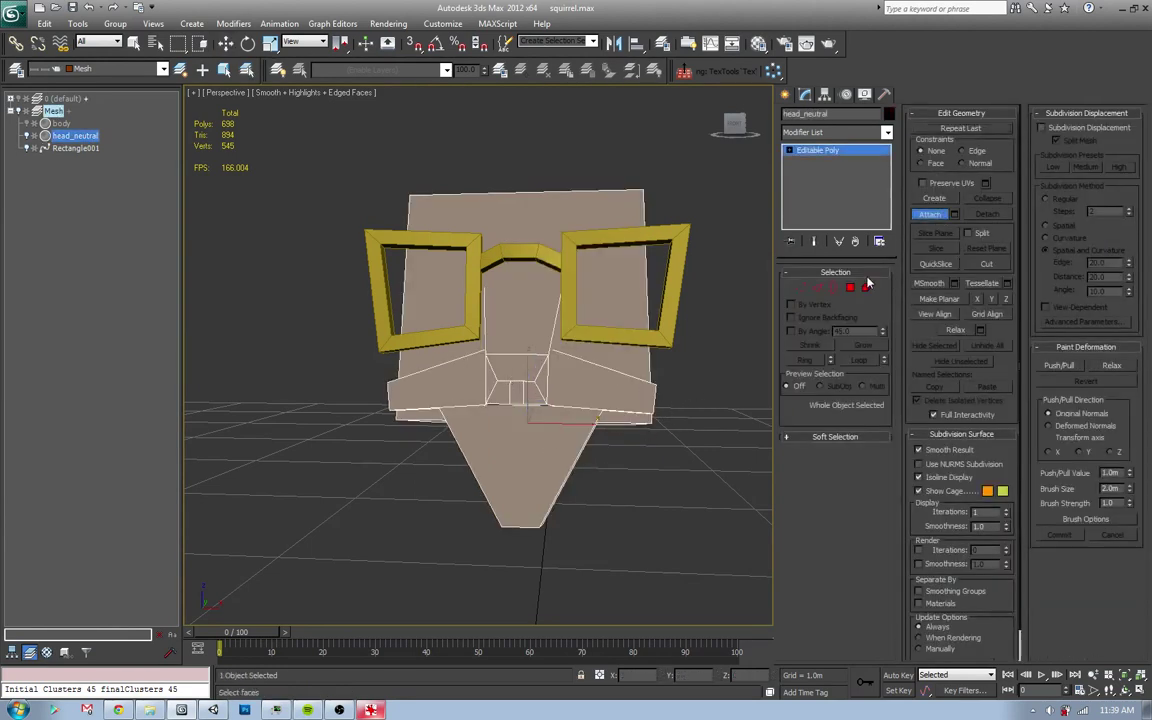
{"action": "key", "text": "w"}
{"action": "left_click", "coordinate": [704, 329]}
{"action": "middle_click_drag", "start_coordinate": [704, 329], "coordinate": [556, 404], "text": "alt"}
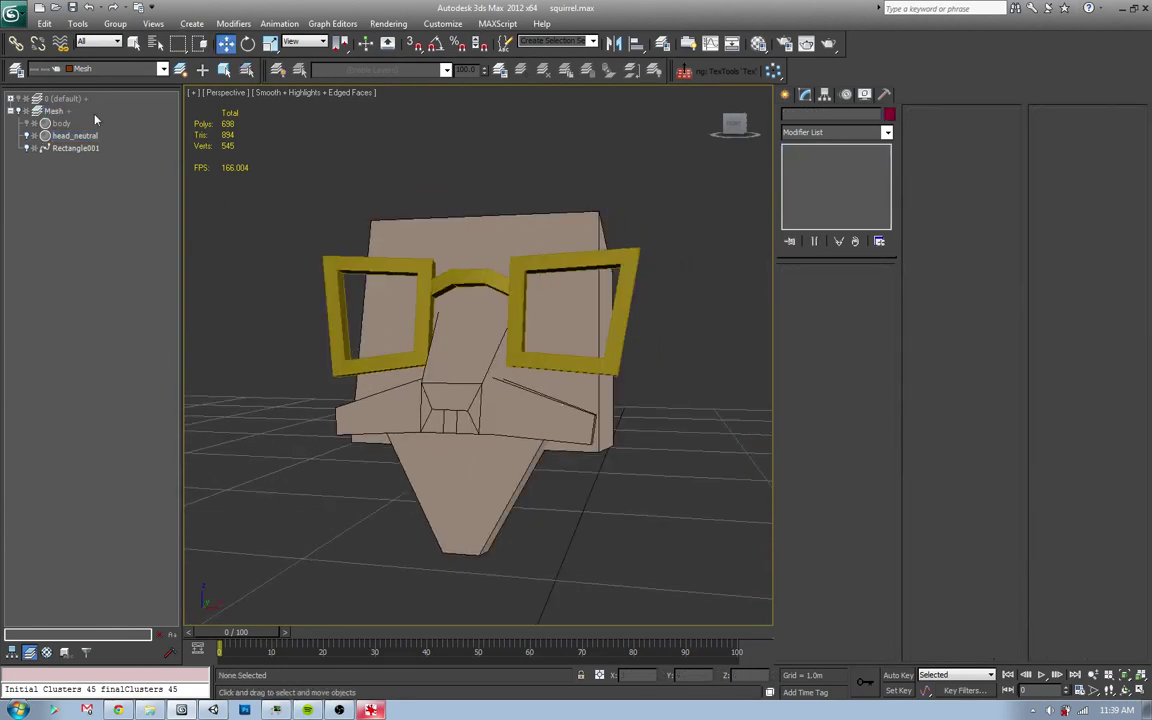
- Attach the Rectangle001 glasses to head_neutral, bringing it to 745 polygons
{"action": "left_click", "coordinate": [75, 148]}
{"action": "middle_click_drag", "start_coordinate": [480, 340], "coordinate": [519, 316], "text": "alt"}
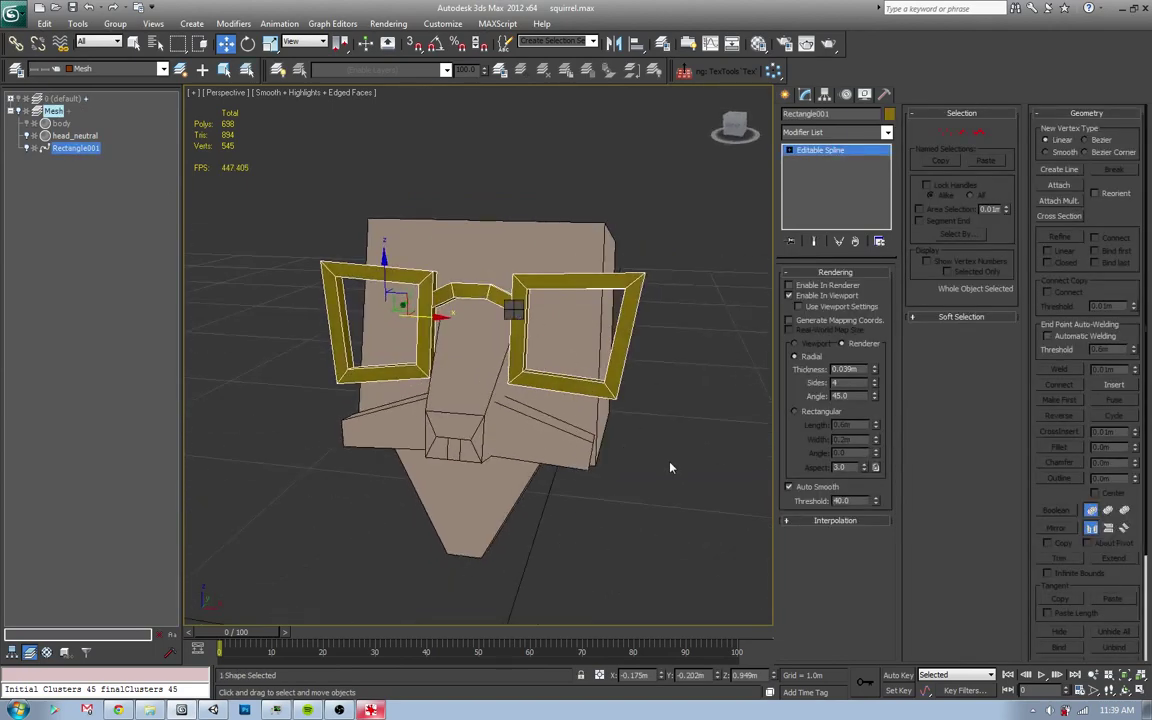
{"action": "left_click", "coordinate": [562, 395]}
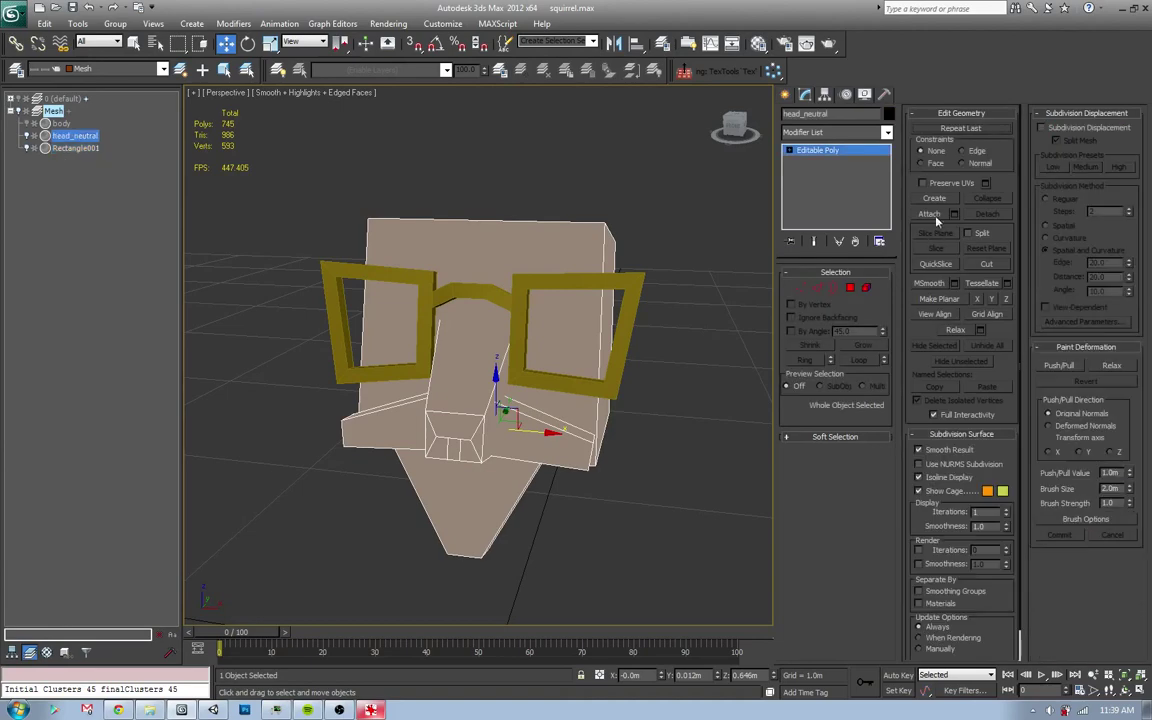
{"action": "left_click", "coordinate": [930, 214]}
{"action": "left_click", "coordinate": [570, 275]}
{"action": "left_click", "coordinate": [648, 267]}
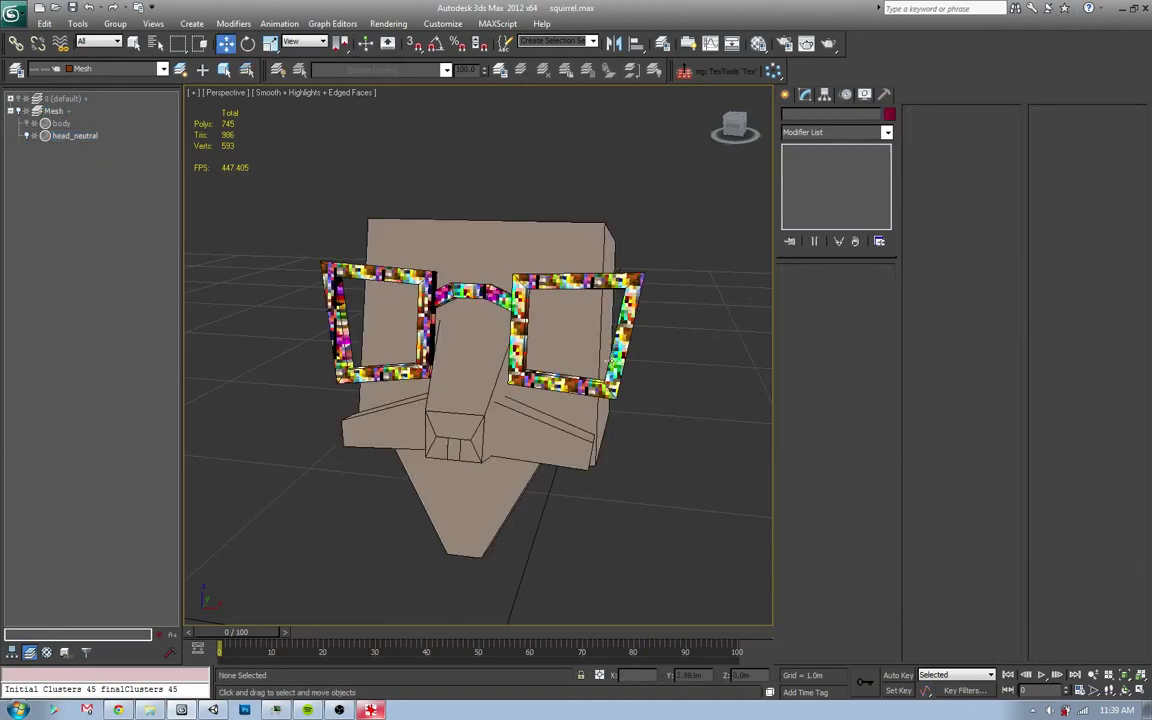
{"action": "middle_click_drag", "start_coordinate": [648, 267], "coordinate": [226, 208], "text": "alt"}
{"action": "left_click", "coordinate": [14, 18]}
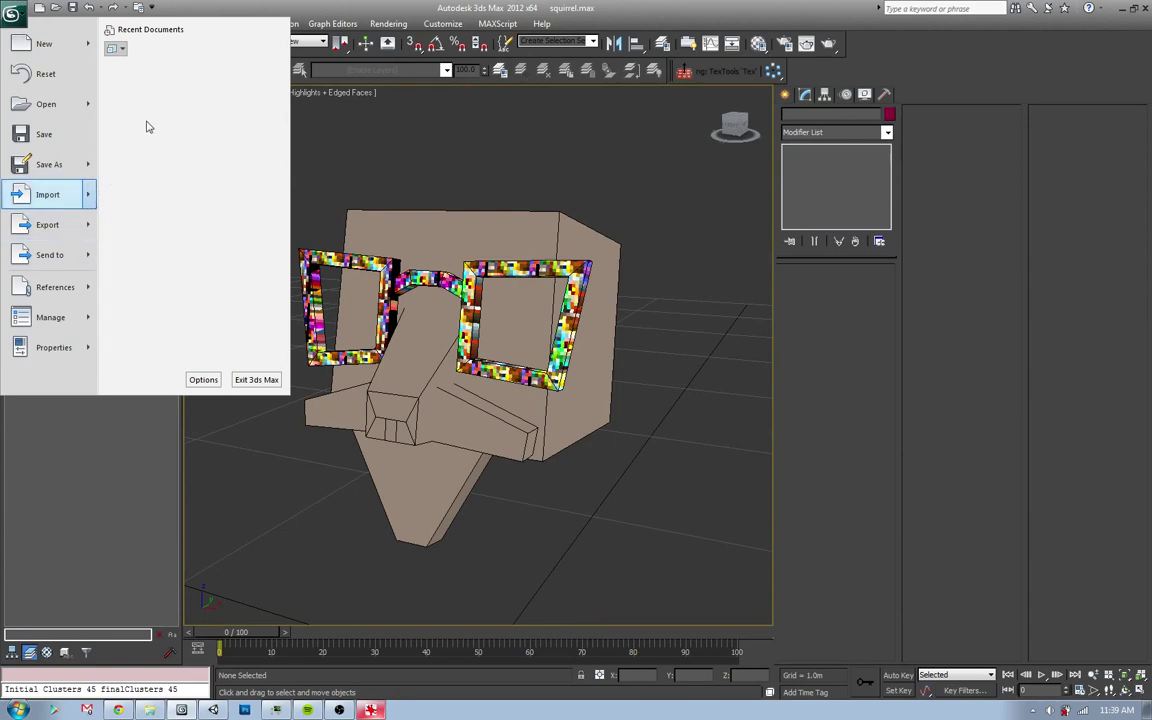
- Open moose.max from the NPC 3D folder for merging
{"action": "key", "text": "alt+Tab"}
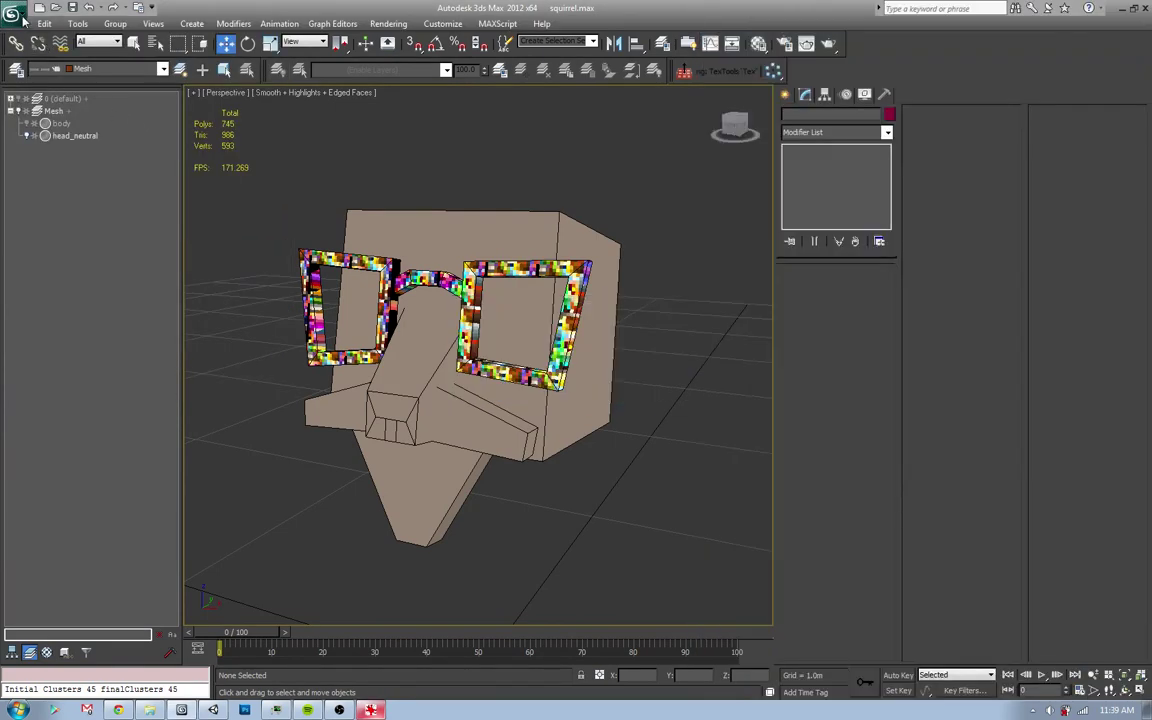
{"action": "left_click", "coordinate": [14, 18]}
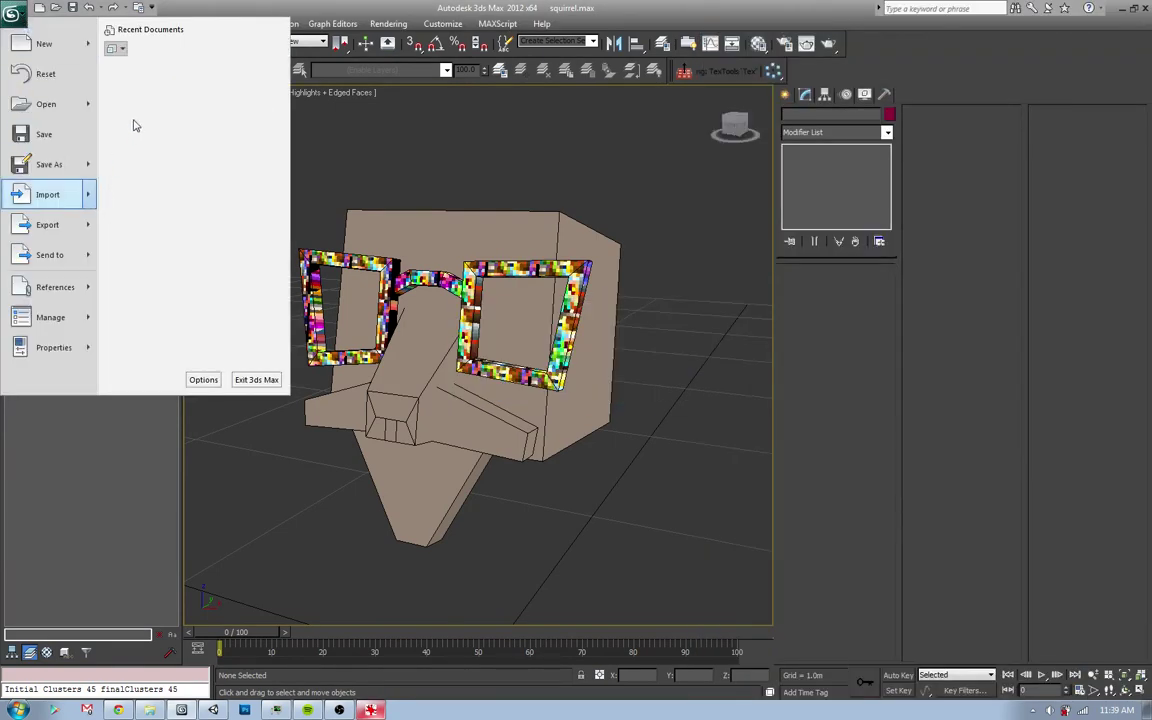
{"action": "left_click", "coordinate": [136, 125]}
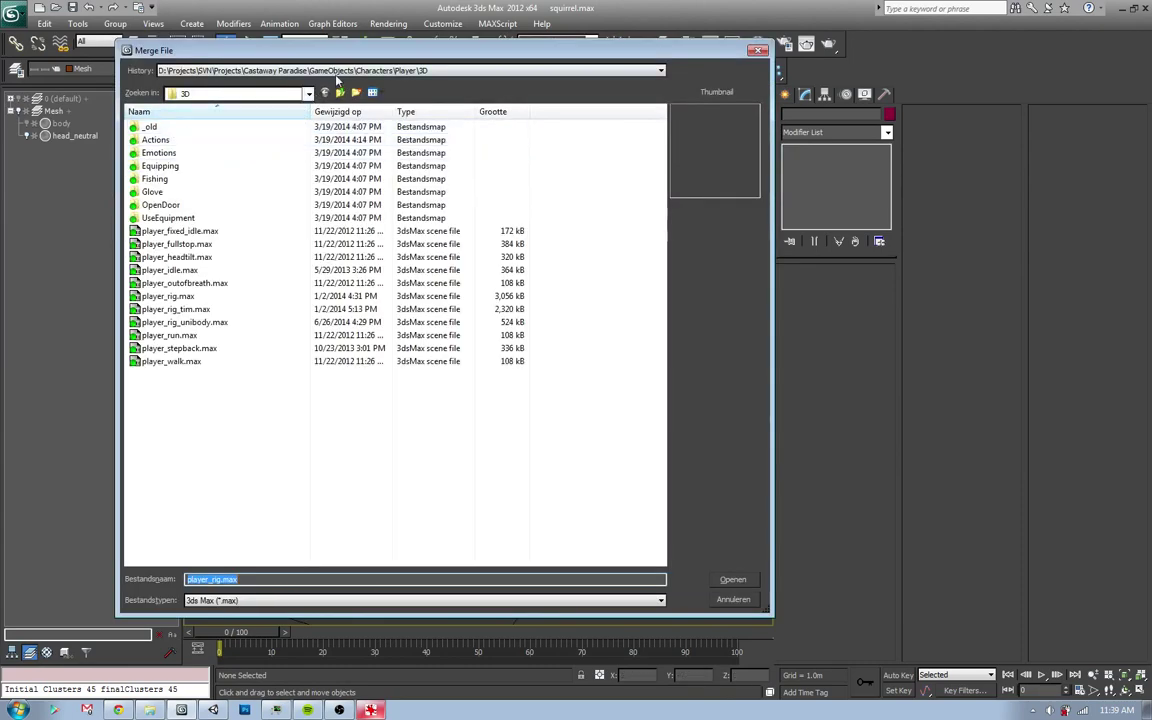
{"action": "left_click", "coordinate": [338, 72]}
{"action": "left_click", "coordinate": [338, 85]}
{"action": "left_click", "coordinate": [165, 192]}
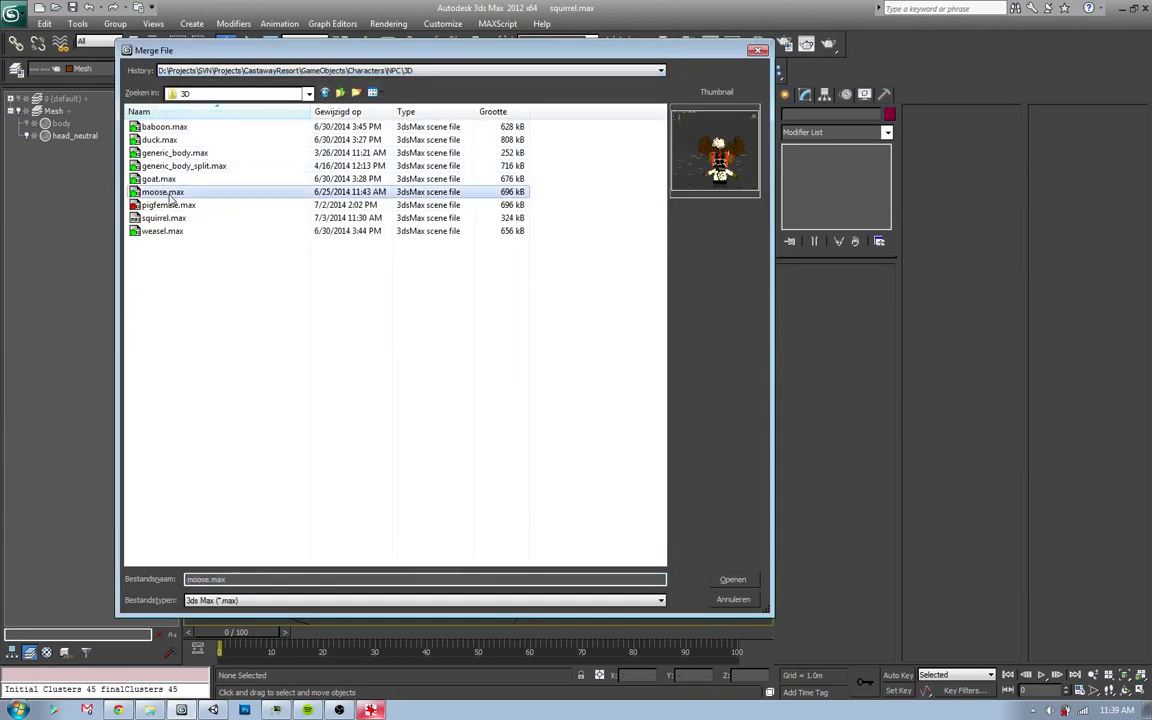
{"action": "double_click", "coordinate": [165, 192]}
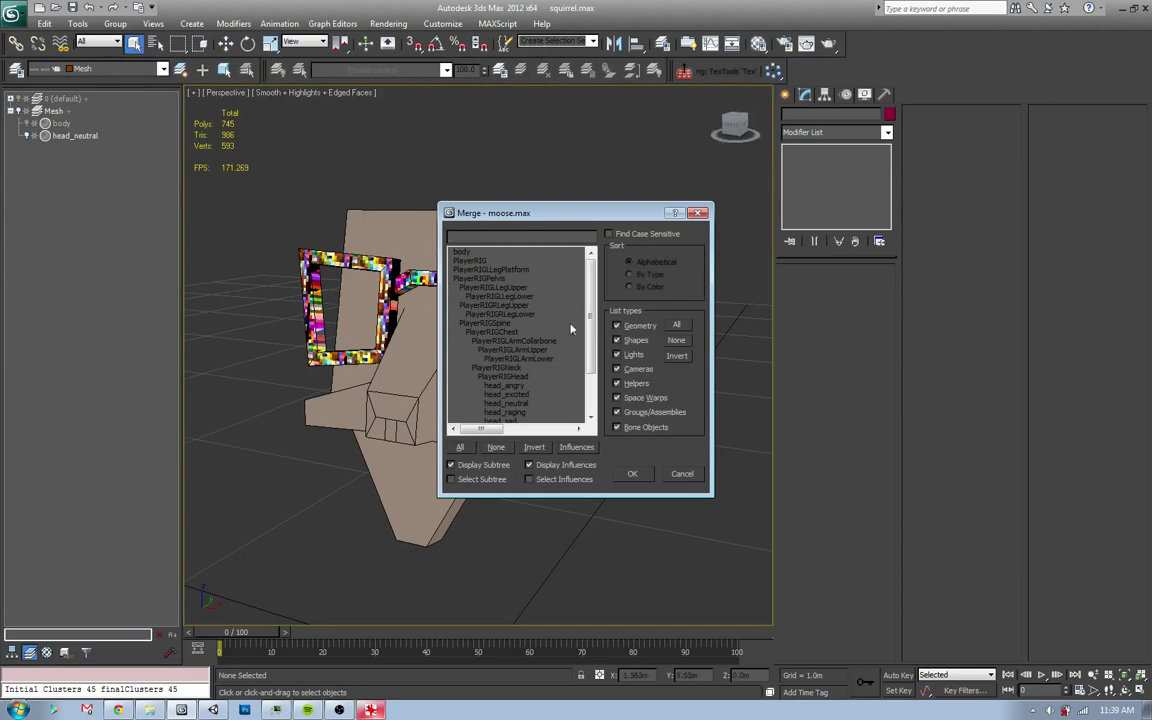
- Merge its head_neutral as head_neutral001 and resolve the duplicate material names
{"action": "scroll", "coordinate": [560, 330], "scroll_direction": "down", "scroll_amount": 2}
{"action": "left_click", "coordinate": [505, 349]}
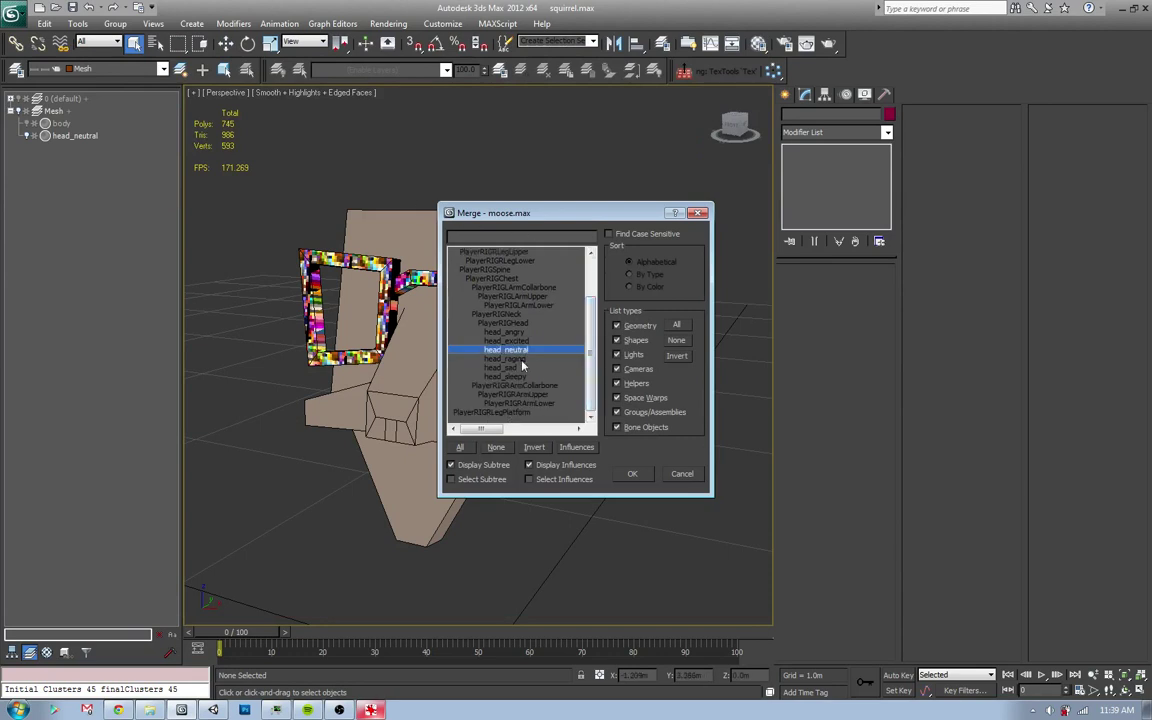
{"action": "left_click", "coordinate": [628, 474]}
{"action": "left_click", "coordinate": [494, 416]}
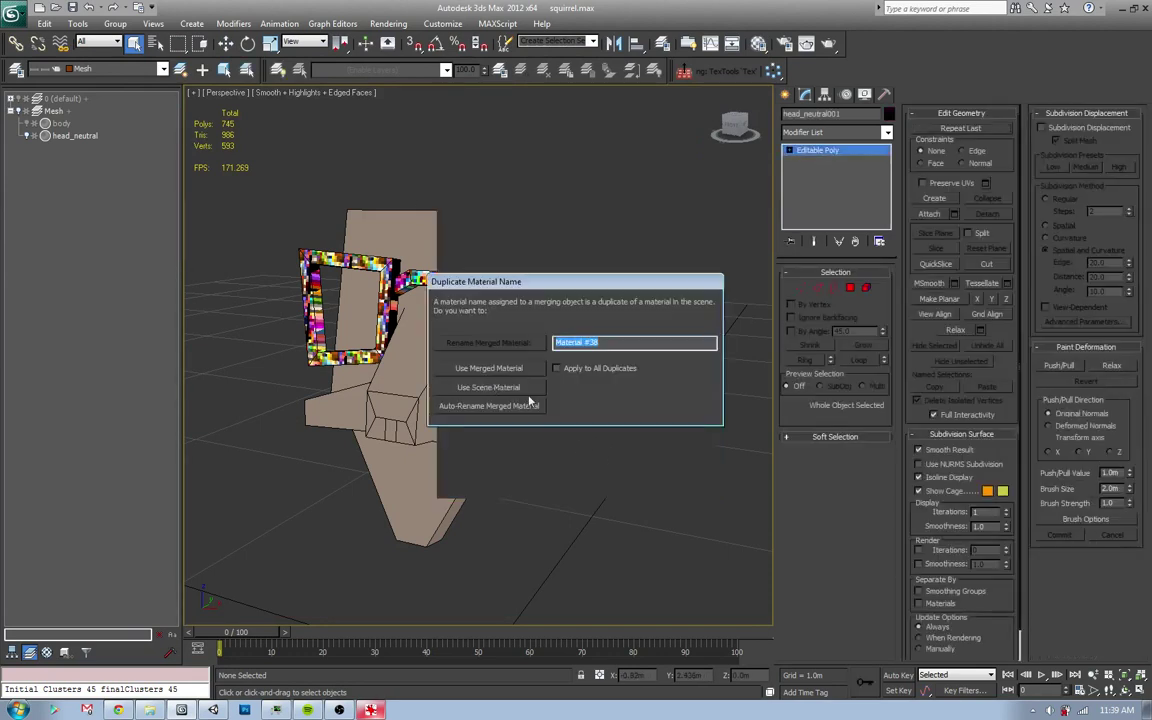
{"action": "left_click", "coordinate": [518, 393]}
{"action": "left_click", "coordinate": [538, 480]}
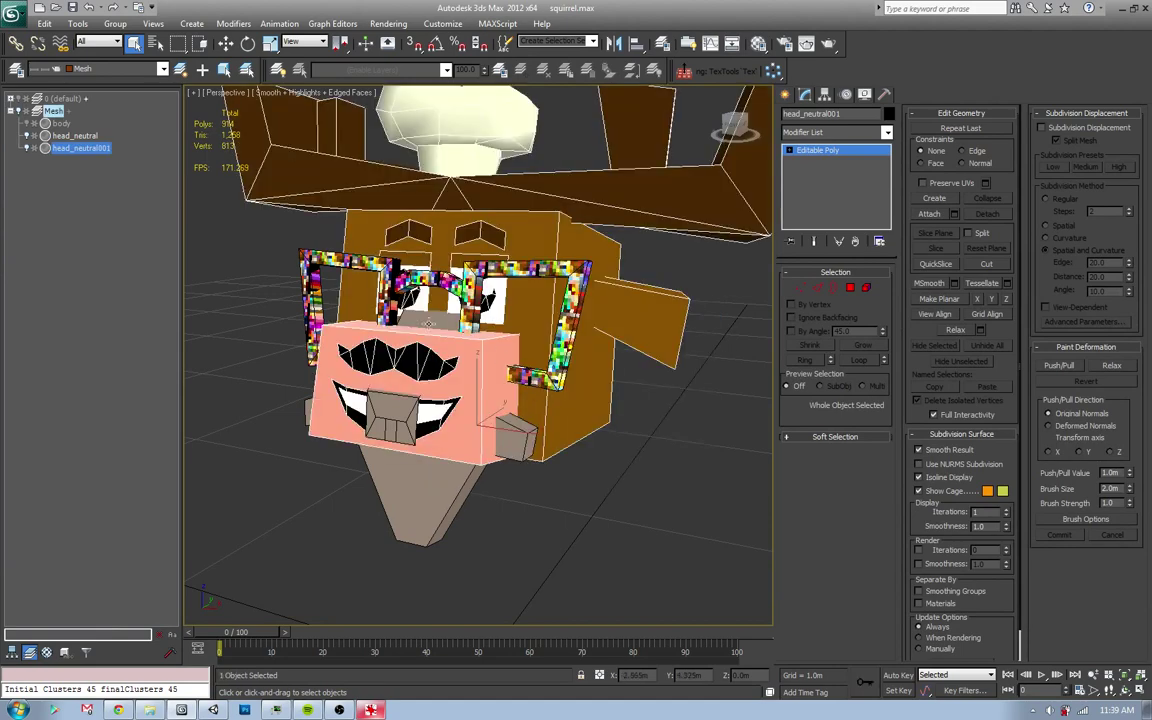
- Delete the hat, hair and muzzle polygons from head_neutral001, leaving 785 polygons
{"action": "left_click", "coordinate": [866, 289]}
{"action": "key", "text": "ctrl+a"}
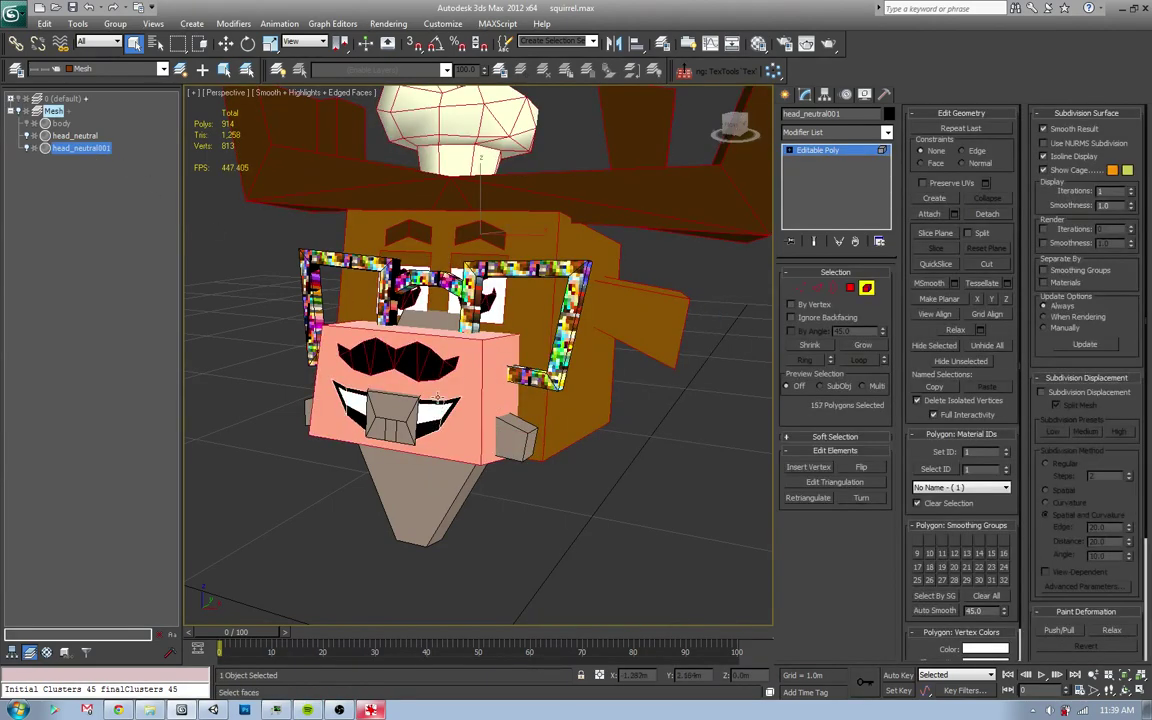
{"action": "middle_click_drag", "start_coordinate": [427, 320], "coordinate": [421, 296], "text": "alt"}
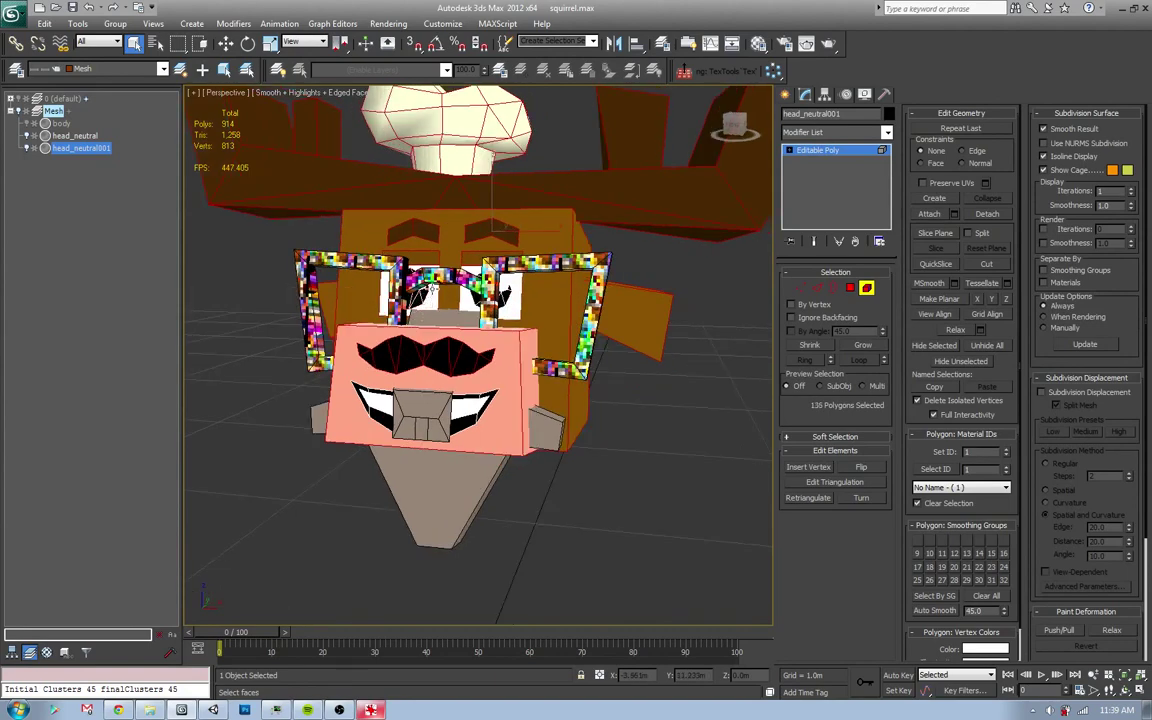
{"action": "left_click", "coordinate": [484, 229], "text": "alt"}
{"action": "key", "text": "alt+Tab"}
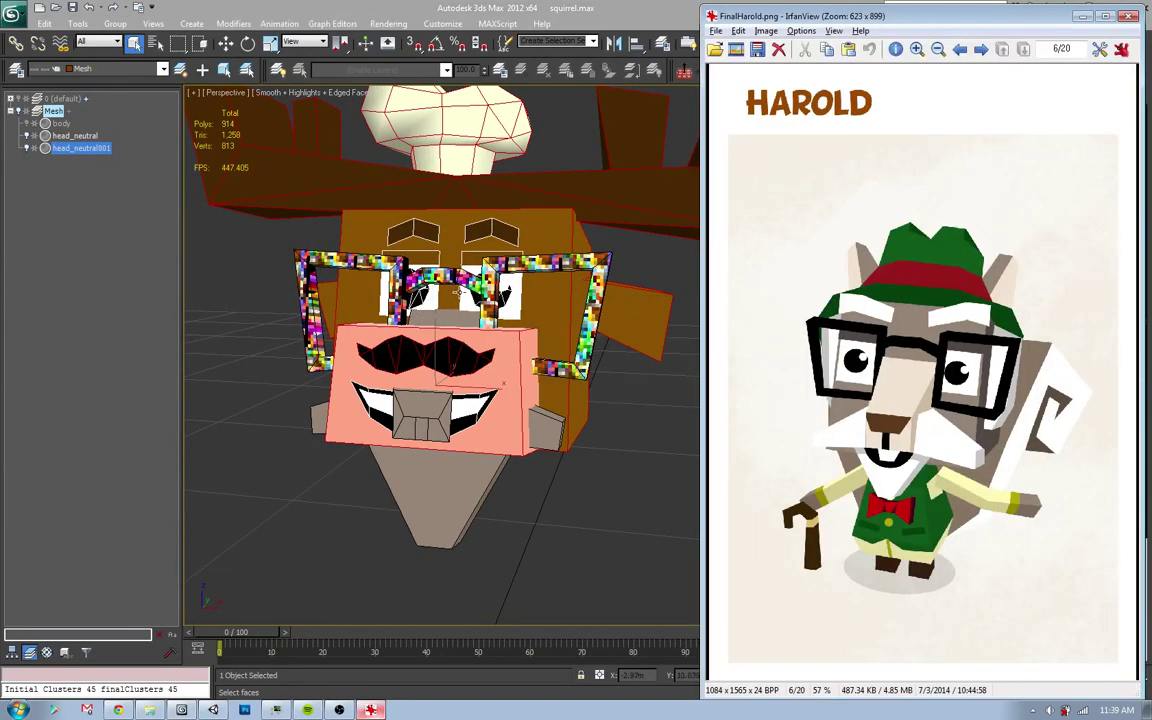
{"action": "key", "text": "alt+Tab"}
{"action": "key", "text": "alt+Tab"}
{"action": "key", "text": "alt+Tab"}
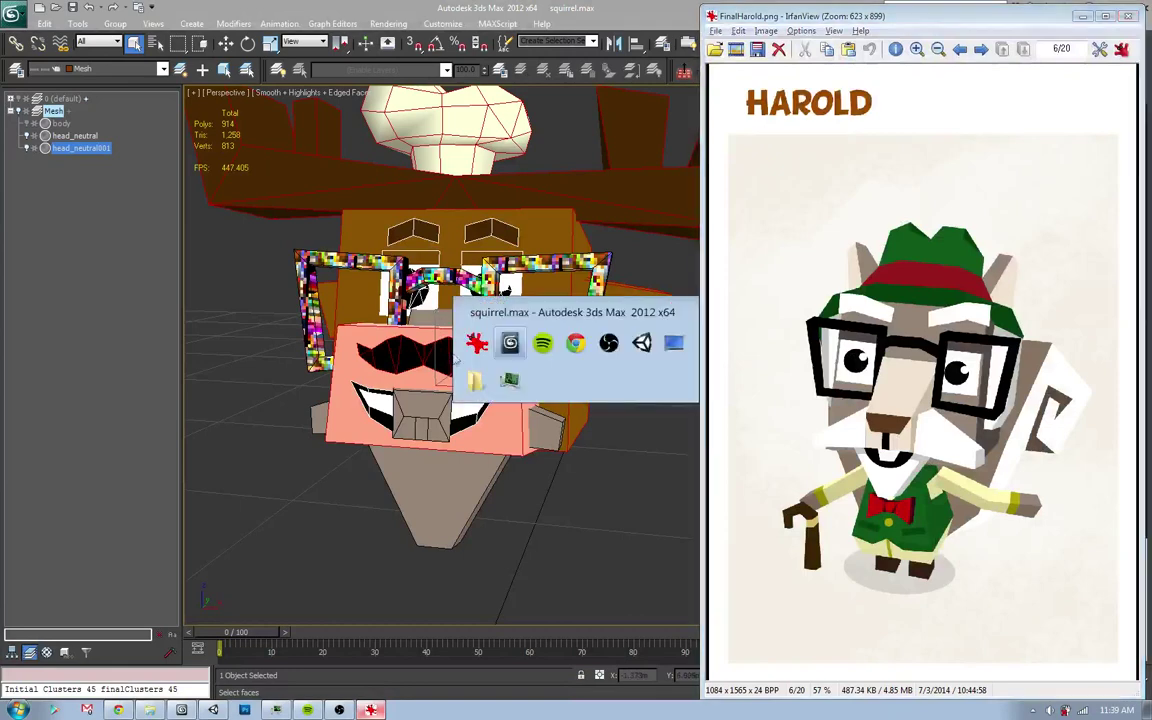
{"action": "key", "text": "Delete"}
{"action": "key", "text": "alt+Tab"}
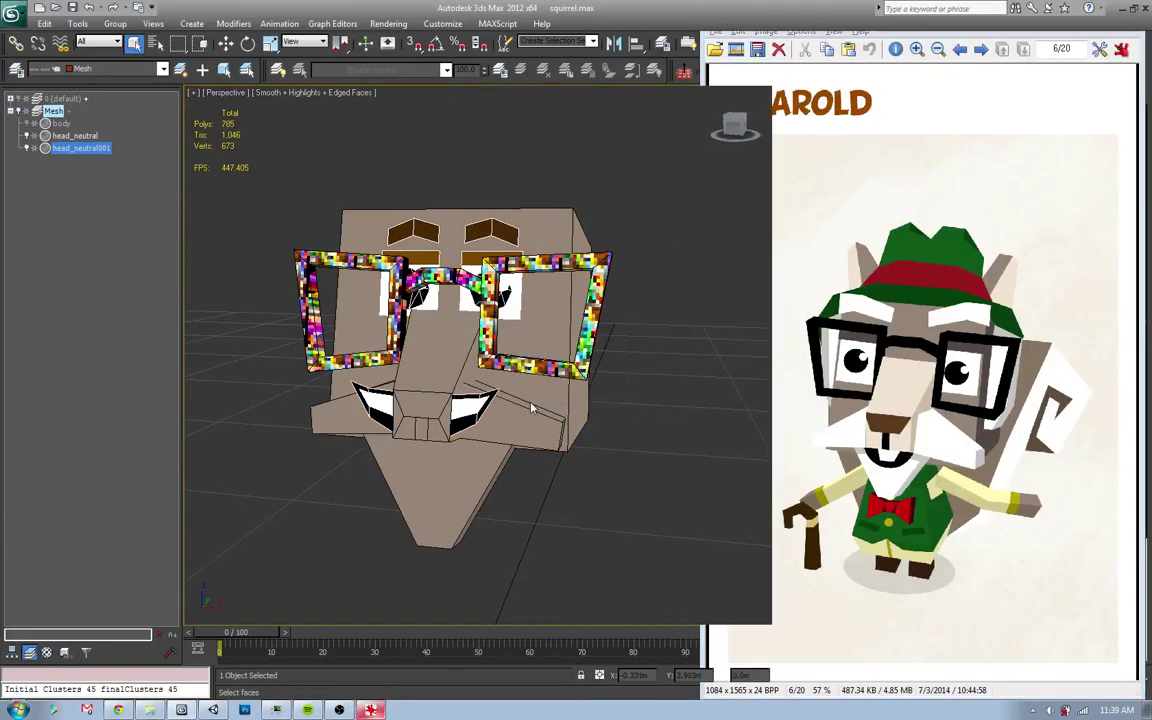
{"action": "key", "text": "alt+Tab"}
{"action": "left_click", "coordinate": [866, 289]}
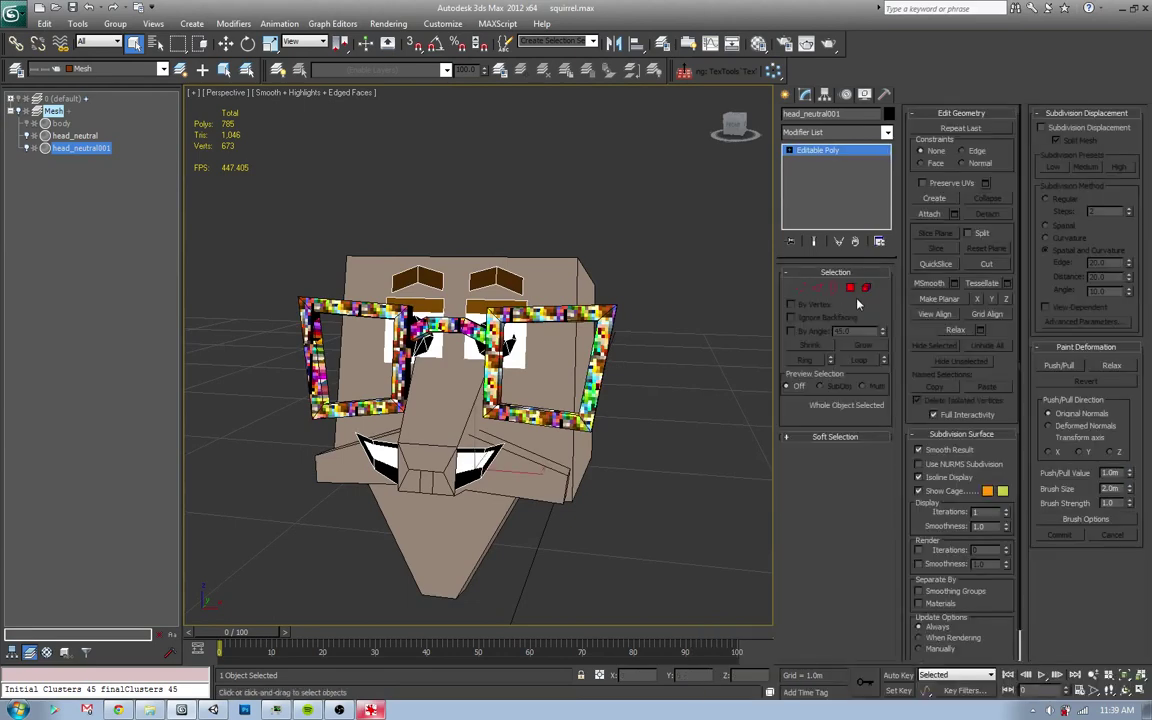
- Move and scale both eyes with their brows into the glasses lenses using Local coordinates
{"action": "key", "text": "f"}
{"action": "left_click", "coordinate": [866, 289]}
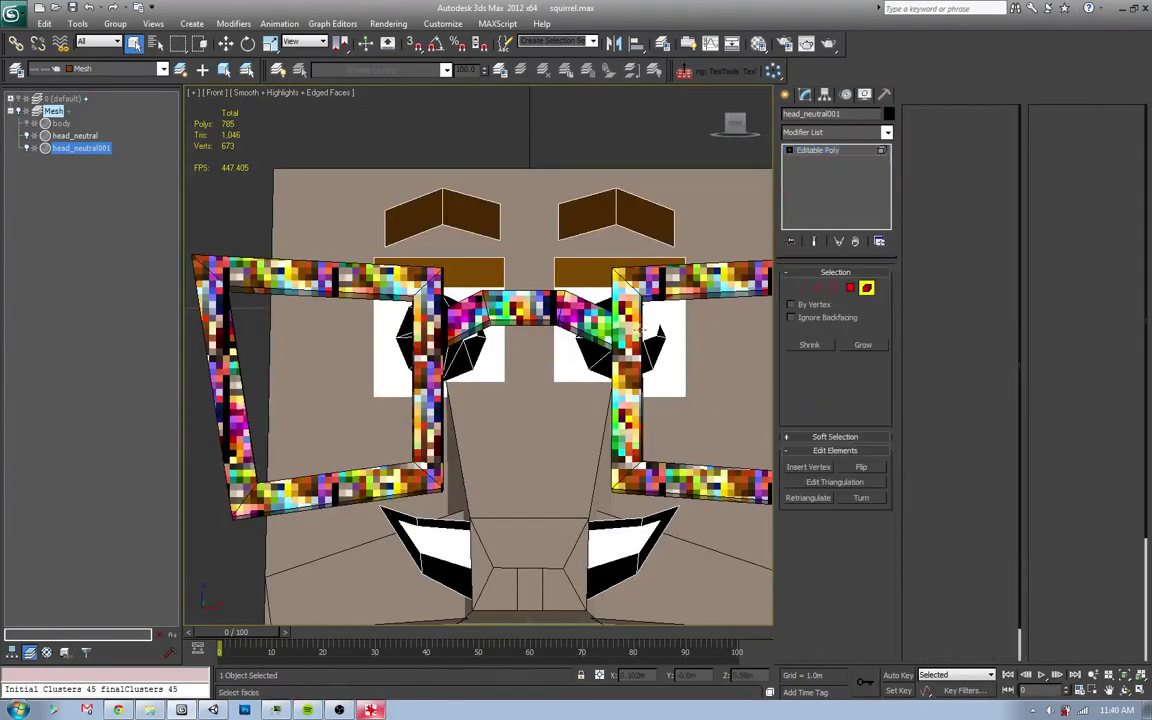
{"action": "left_click", "coordinate": [600, 244], "text": "ctrl"}
{"action": "key", "text": "w"}
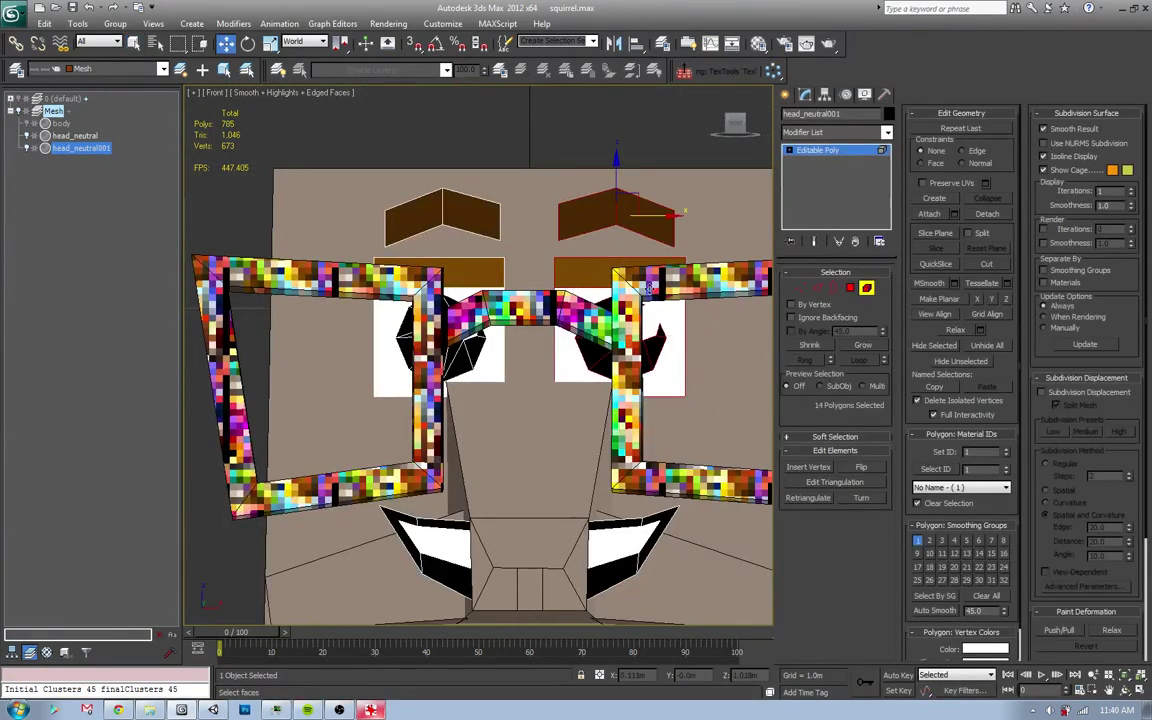
{"action": "scroll", "coordinate": [565, 326], "scroll_direction": "down", "scroll_amount": 3}
{"action": "key", "text": "alt+l"}
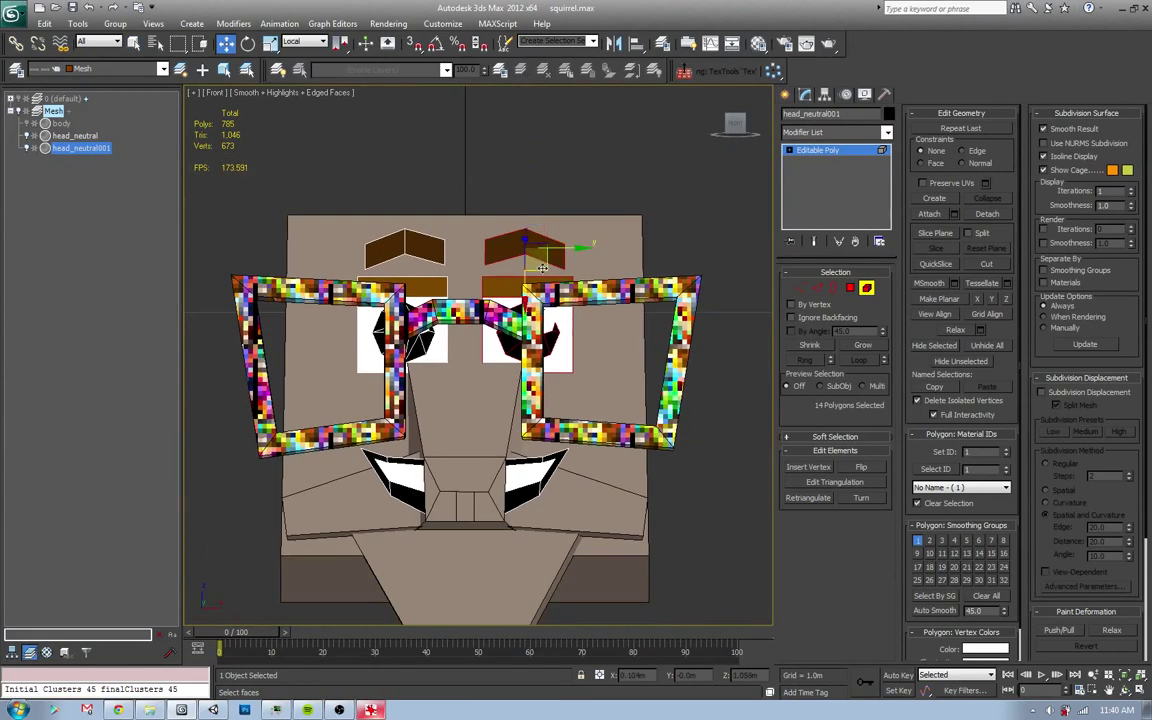
{"action": "left_click_drag", "start_coordinate": [541, 268], "coordinate": [431, 258]}
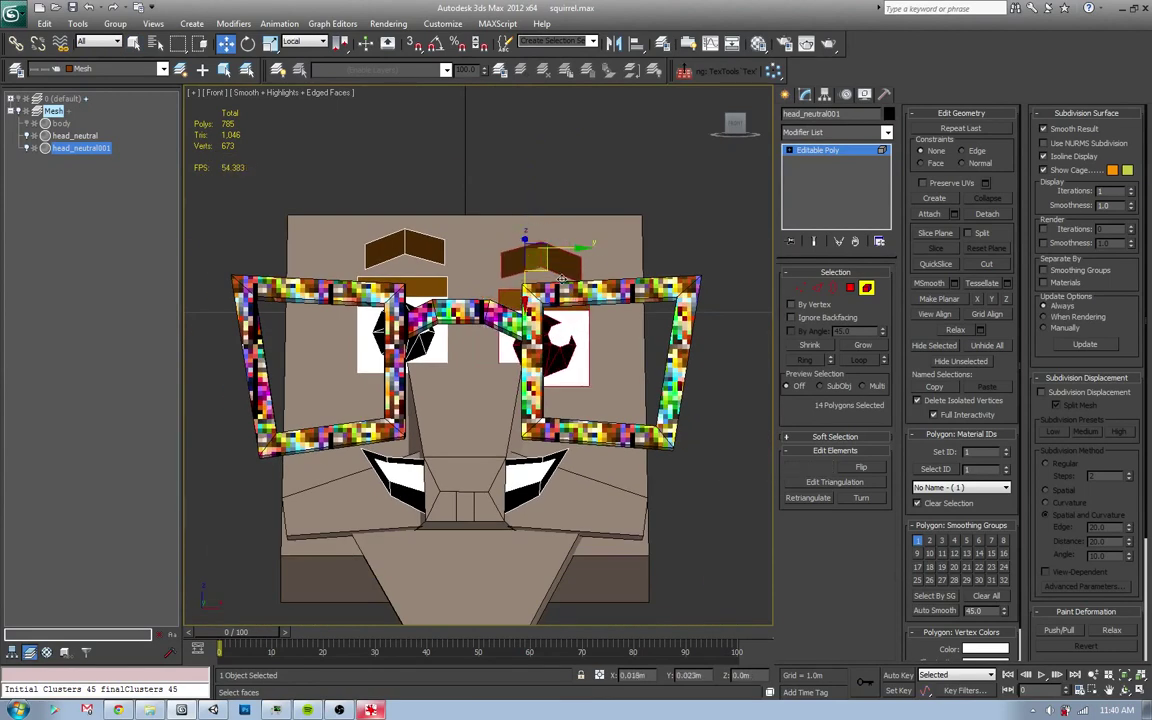
{"action": "left_click", "coordinate": [431, 258]}
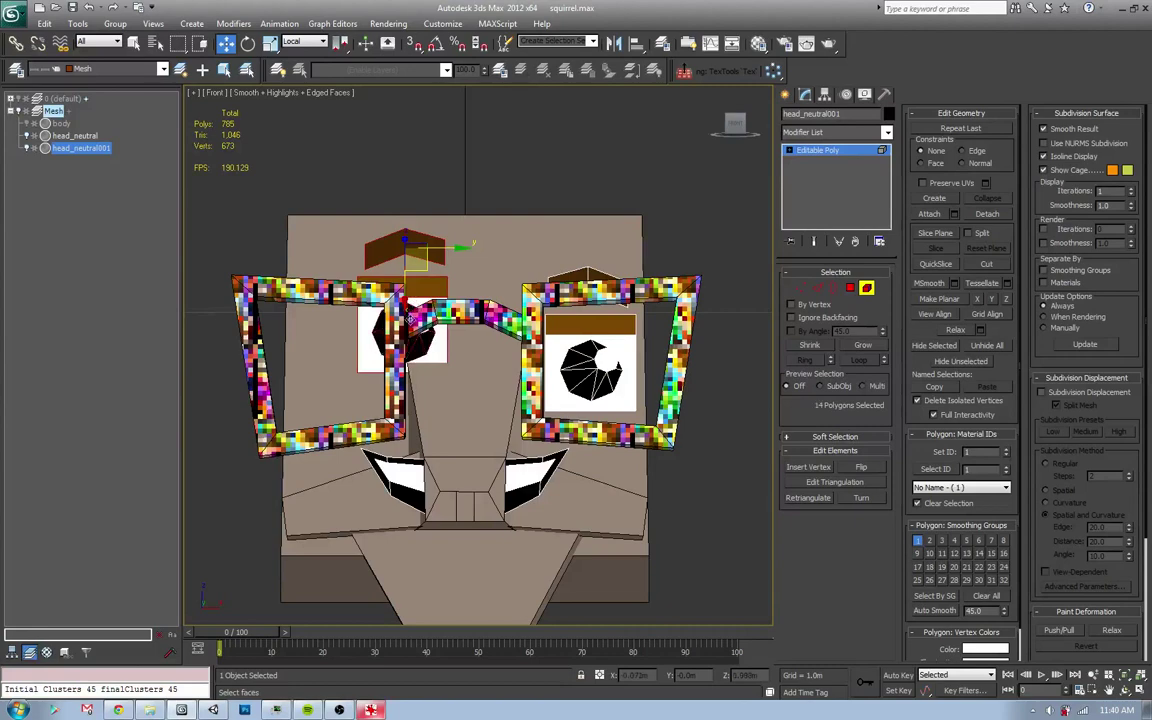
{"action": "left_click_drag", "start_coordinate": [425, 268], "coordinate": [359, 310]}
- Lower the mouth beneath the nose and select its remaining half
{"action": "left_click", "coordinate": [519, 487]}
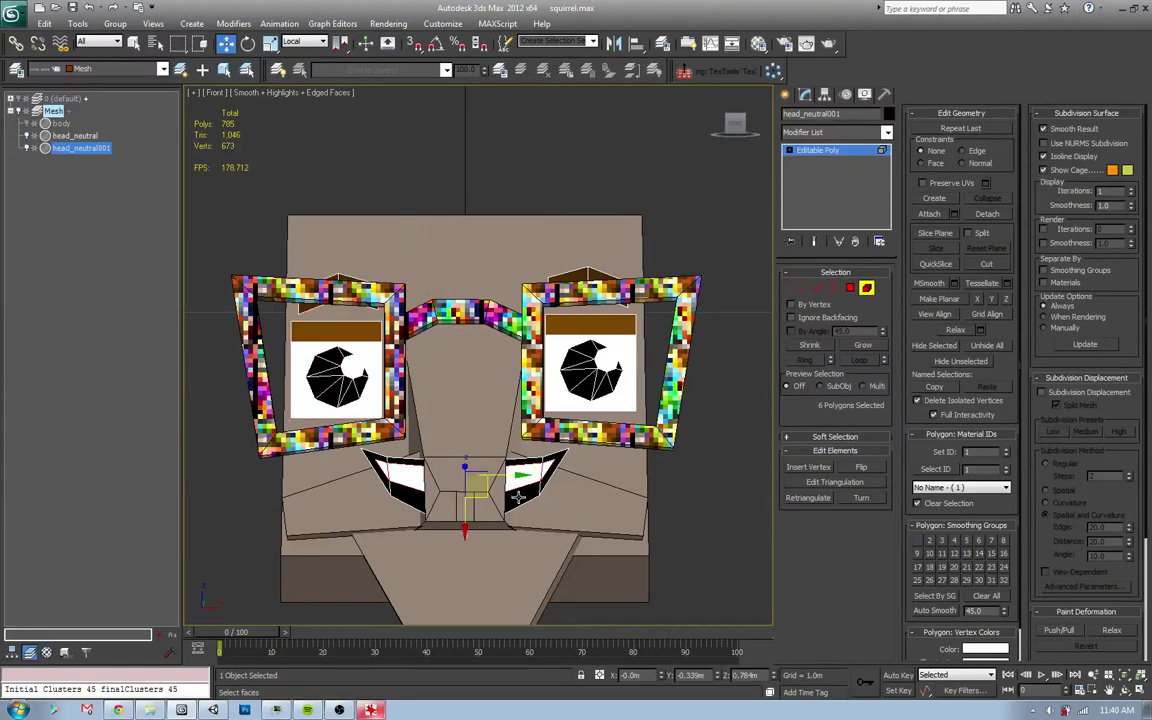
{"action": "middle_click_drag", "start_coordinate": [475, 606], "coordinate": [471, 496]}
{"action": "left_click", "coordinate": [471, 496]}
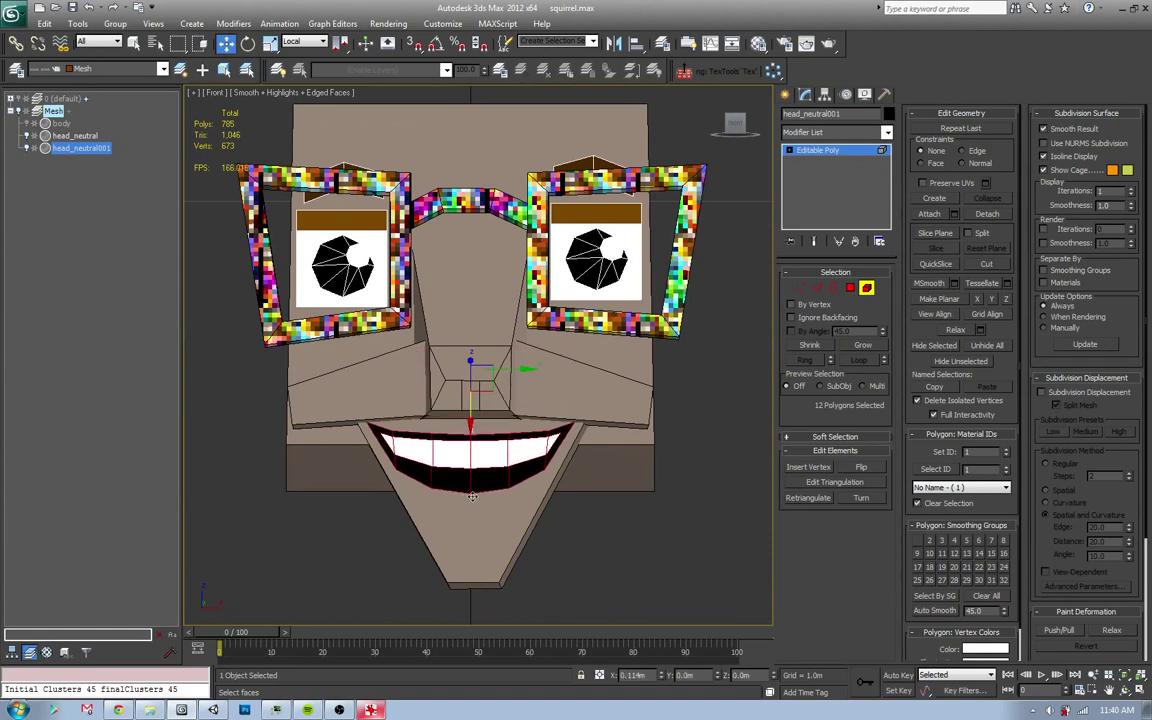
- Check the Harold reference, then delete the top-centre vertex of the mouth
{"action": "key", "text": "alt+Tab"}
{"action": "key", "text": "alt+Tab"}
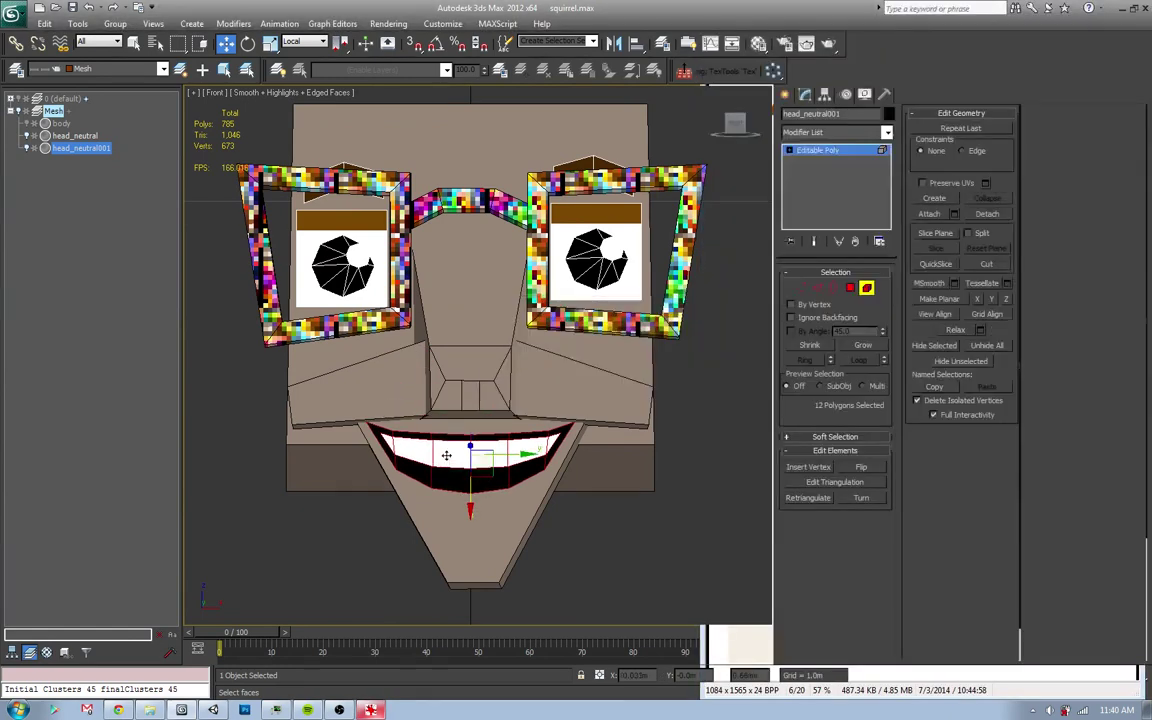
{"action": "key", "text": "2"}
{"action": "key", "text": "q"}
{"action": "left_click", "coordinate": [433, 440]}
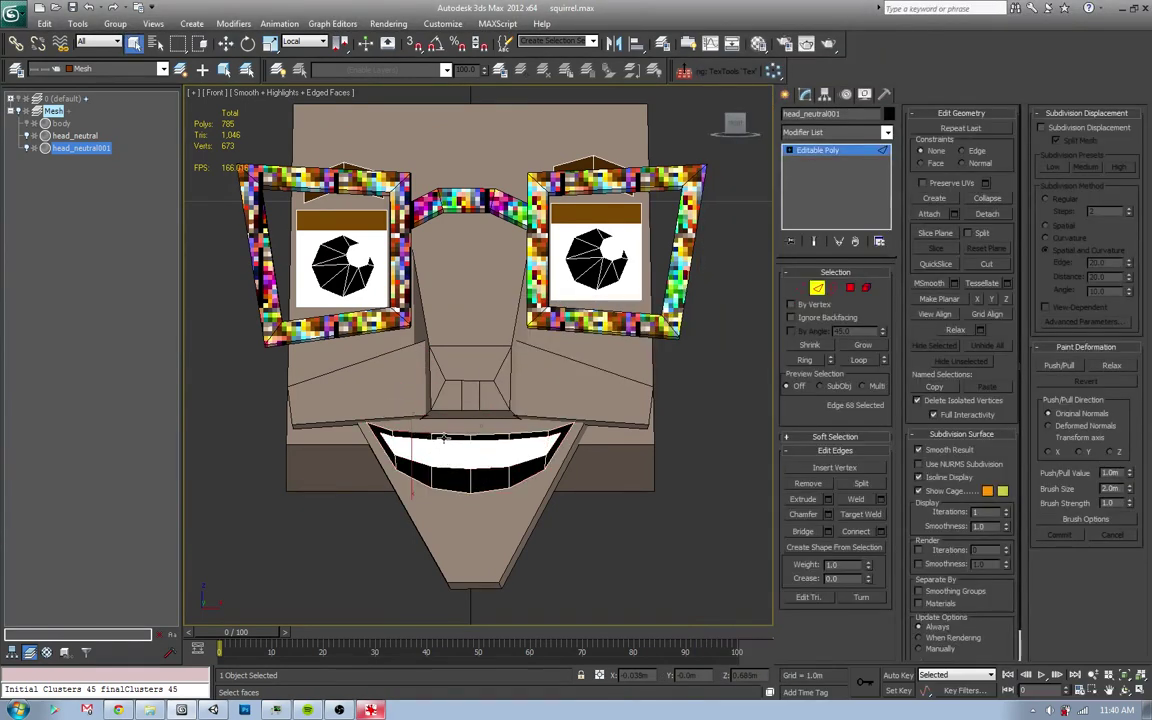
{"action": "left_click", "coordinate": [488, 434], "text": "ctrl"}
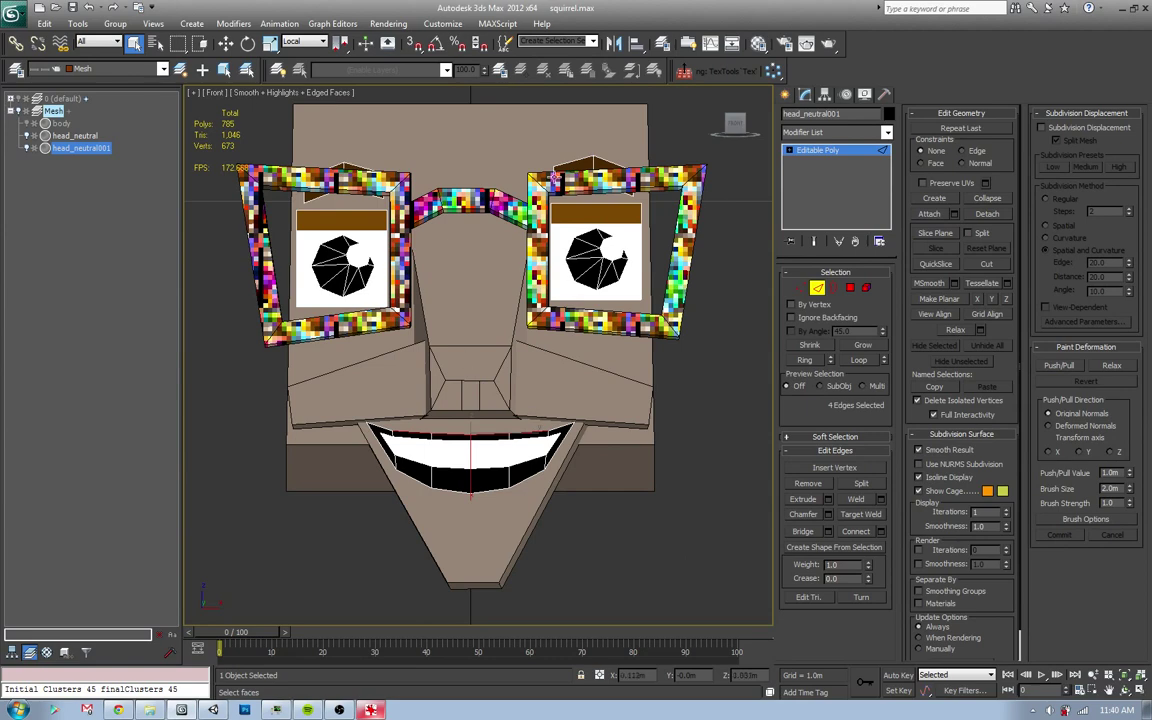
{"action": "middle_click_drag", "start_coordinate": [440, 452], "coordinate": [432, 435]}
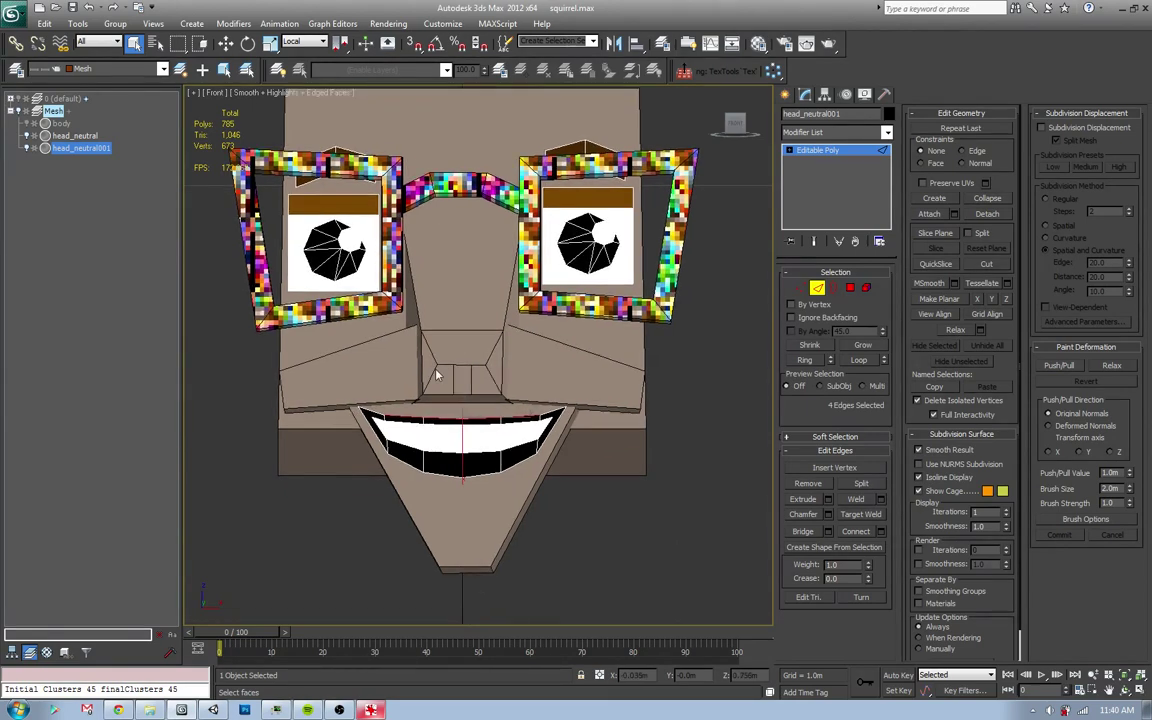
{"action": "left_click", "coordinate": [441, 422]}
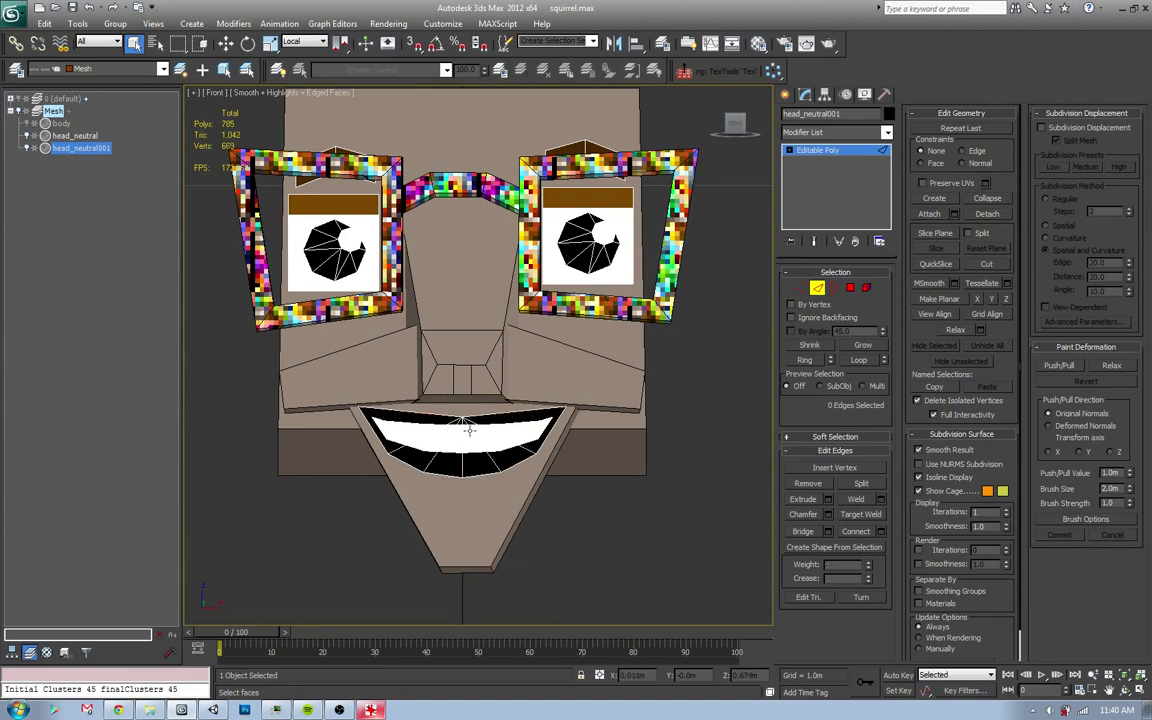
{"action": "key", "text": "1"}
{"action": "key", "text": "BackSpace"}
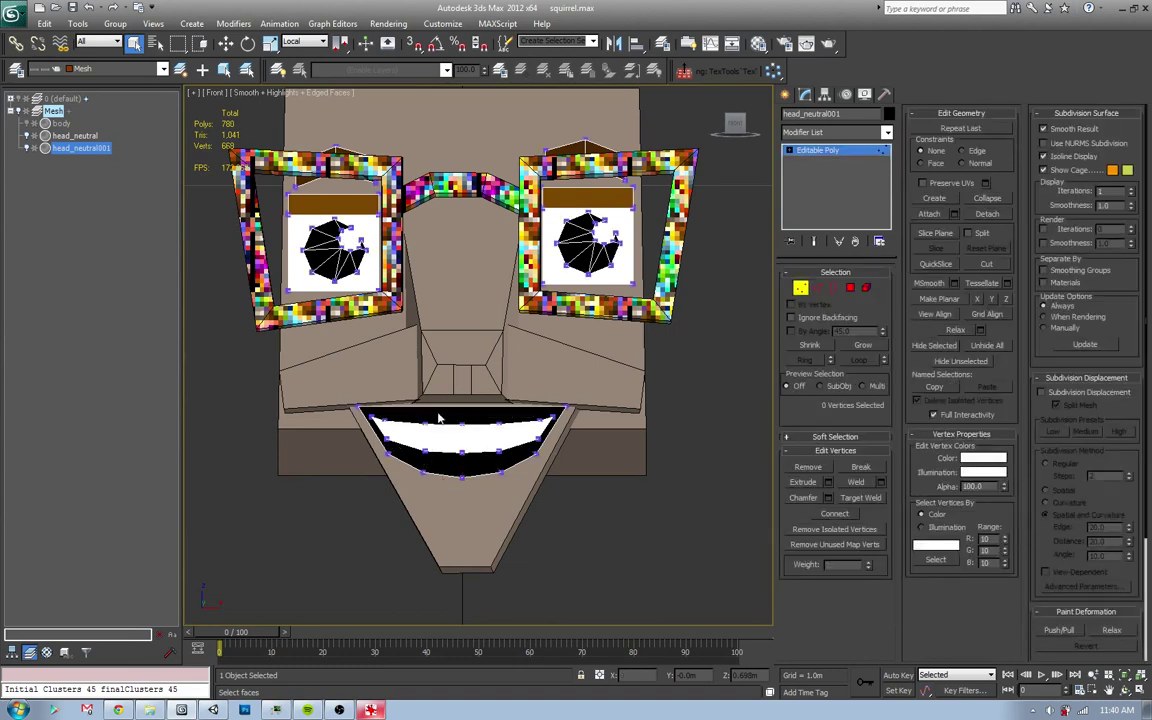
- Remove the top-lip edge loop from the mouth
{"action": "key", "text": "4"}
{"action": "left_click", "coordinate": [455, 418]}
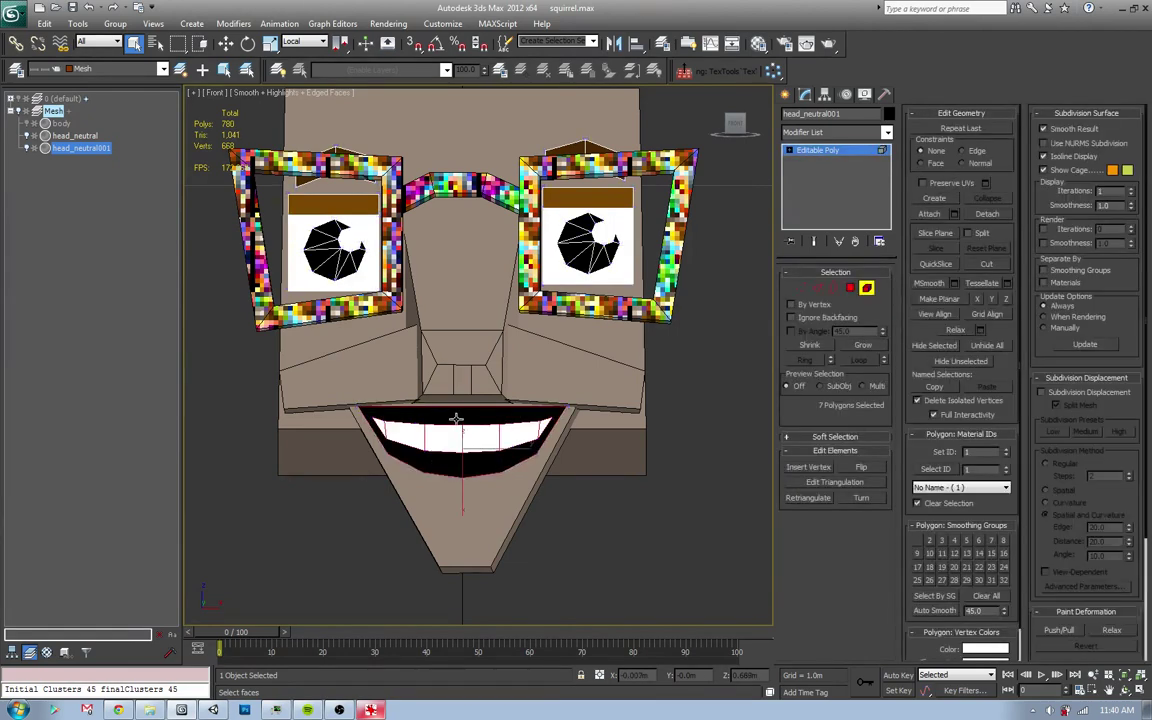
{"action": "key", "text": "2"}
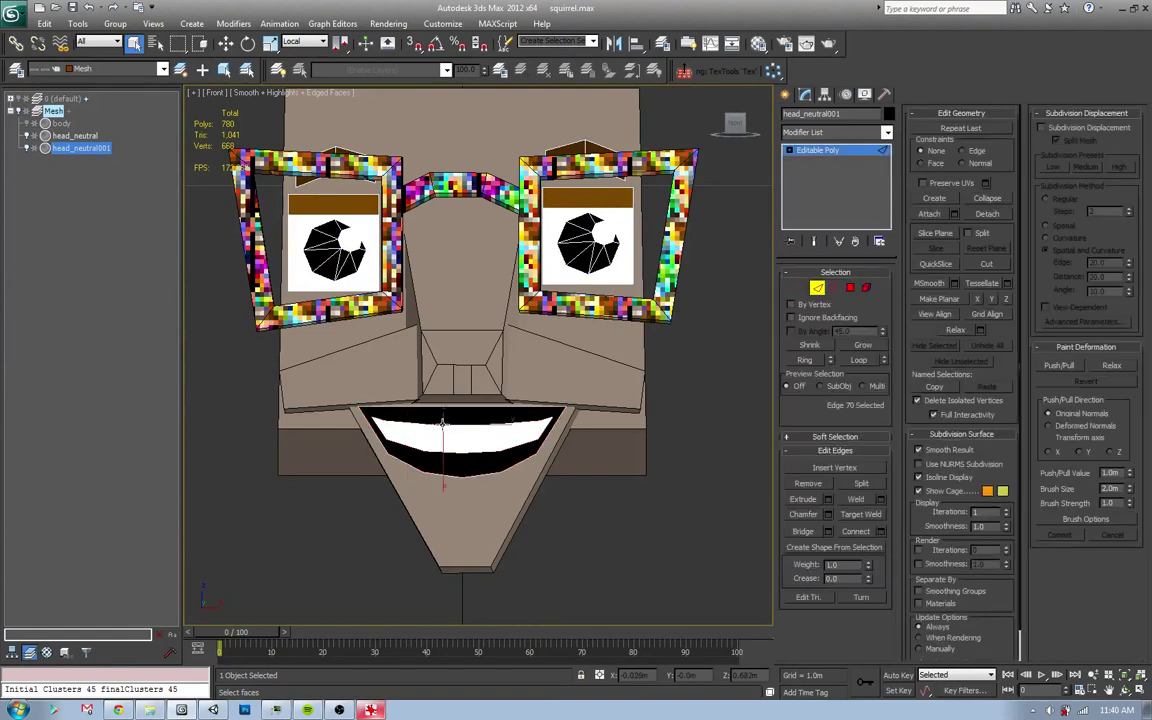
{"action": "double_click", "coordinate": [445, 405]}
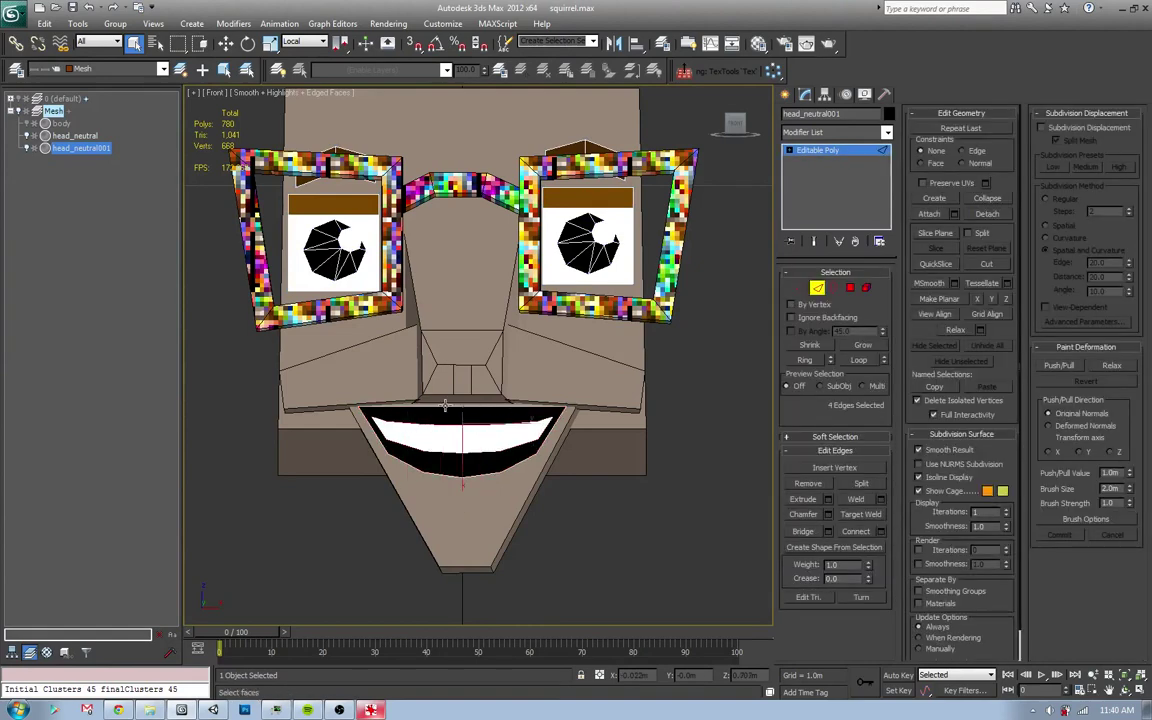
{"action": "key", "text": "ctrl+BackSpace"}
{"action": "key", "text": "1"}
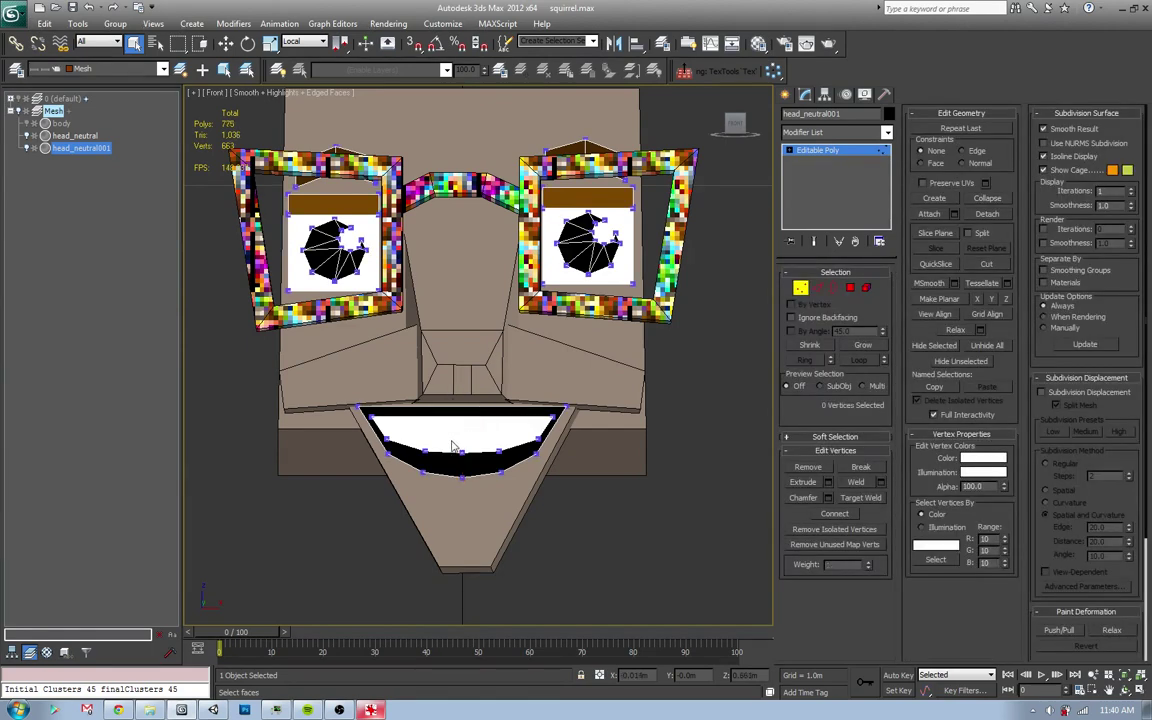
{"action": "key", "text": "4"}
- Scale the mouth polygons narrower and raise their lower edge toward the nose
{"action": "left_click", "coordinate": [462, 461]}
{"action": "key", "text": "alt+Tab"}
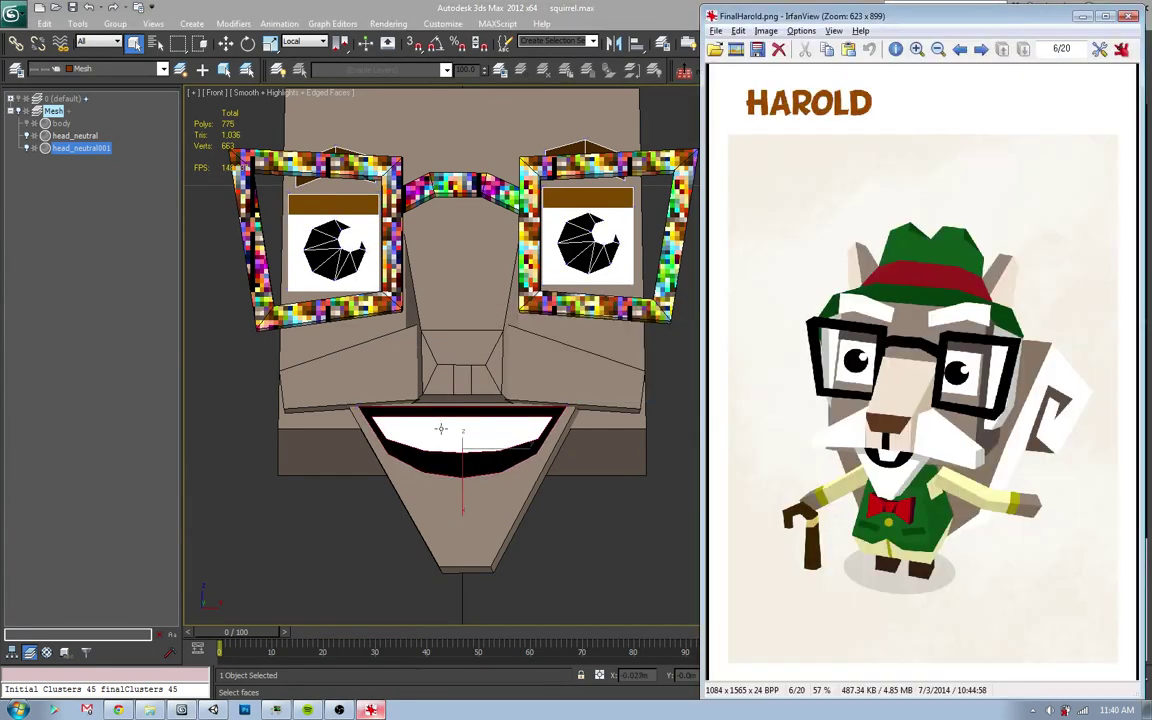
{"action": "key", "text": "alt+Tab"}
{"action": "key", "text": "r"}
{"action": "mouse_move", "coordinate": [520, 437]}
{"action": "left_mouse_down"}
{"action": "mouse_move", "coordinate": [490, 438]}
{"action": "mouse_move", "coordinate": [459, 495]}
{"action": "left_mouse_up"}
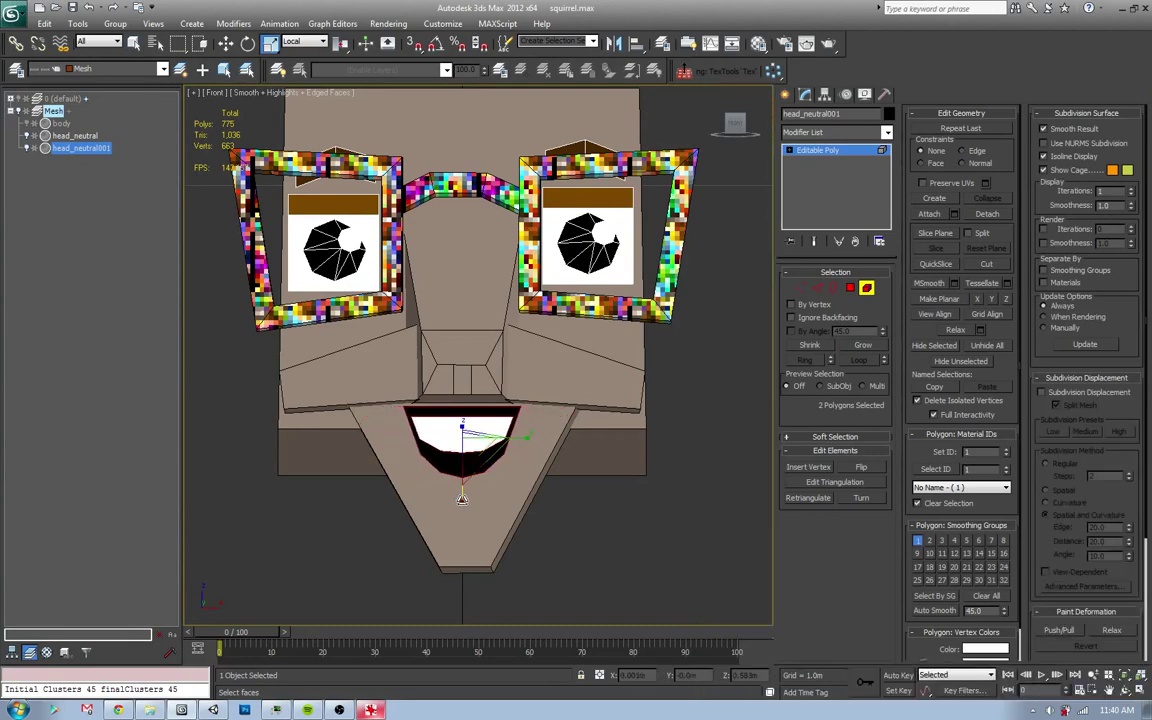
{"action": "key", "text": "w"}
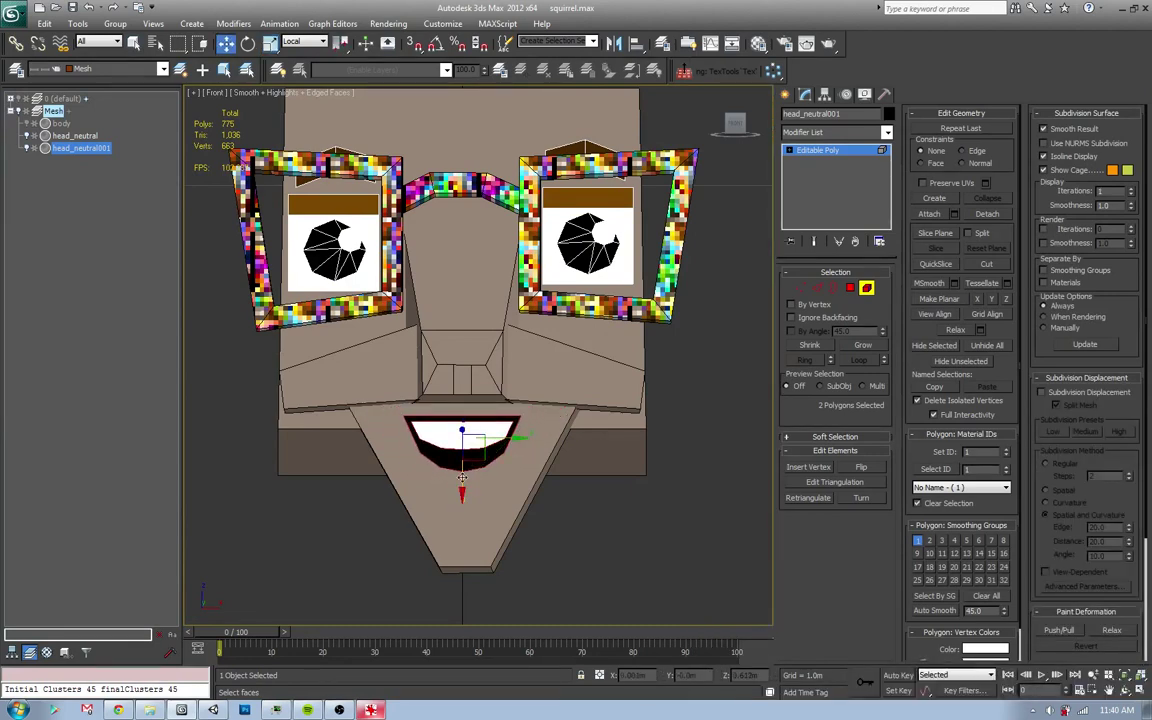
{"action": "left_click_drag", "start_coordinate": [462, 500], "coordinate": [460, 468]}
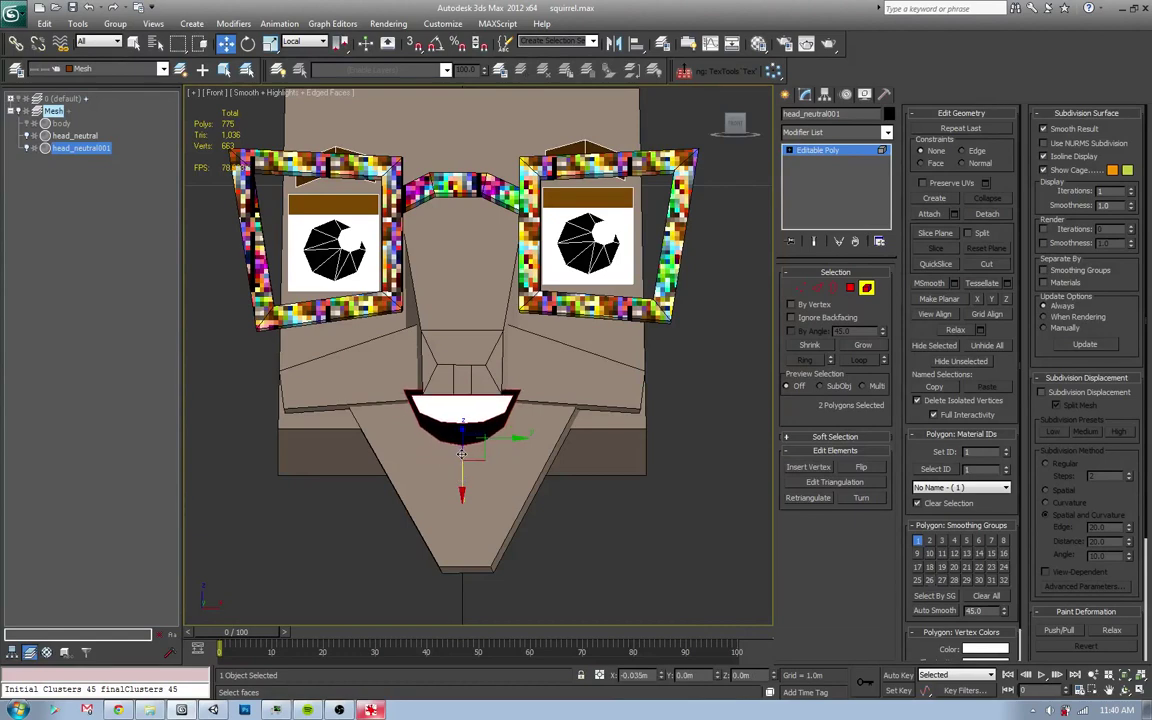
{"action": "key", "text": "p"}
{"action": "scroll", "coordinate": [460, 468], "scroll_direction": "up", "scroll_amount": 5}
- Move the lower mouth polygons up and inward against the snout
{"action": "mouse_move", "coordinate": [460, 468]}
{"action": "middle_mouse_down", "text": "alt"}
{"action": "mouse_move", "coordinate": [486, 375]}
{"action": "mouse_move", "coordinate": [654, 381]}
{"action": "middle_mouse_up", "text": "alt"}
{"action": "middle_click_drag", "start_coordinate": [725, 373], "coordinate": [545, 403], "text": "alt"}
{"action": "left_click", "coordinate": [542, 406]}
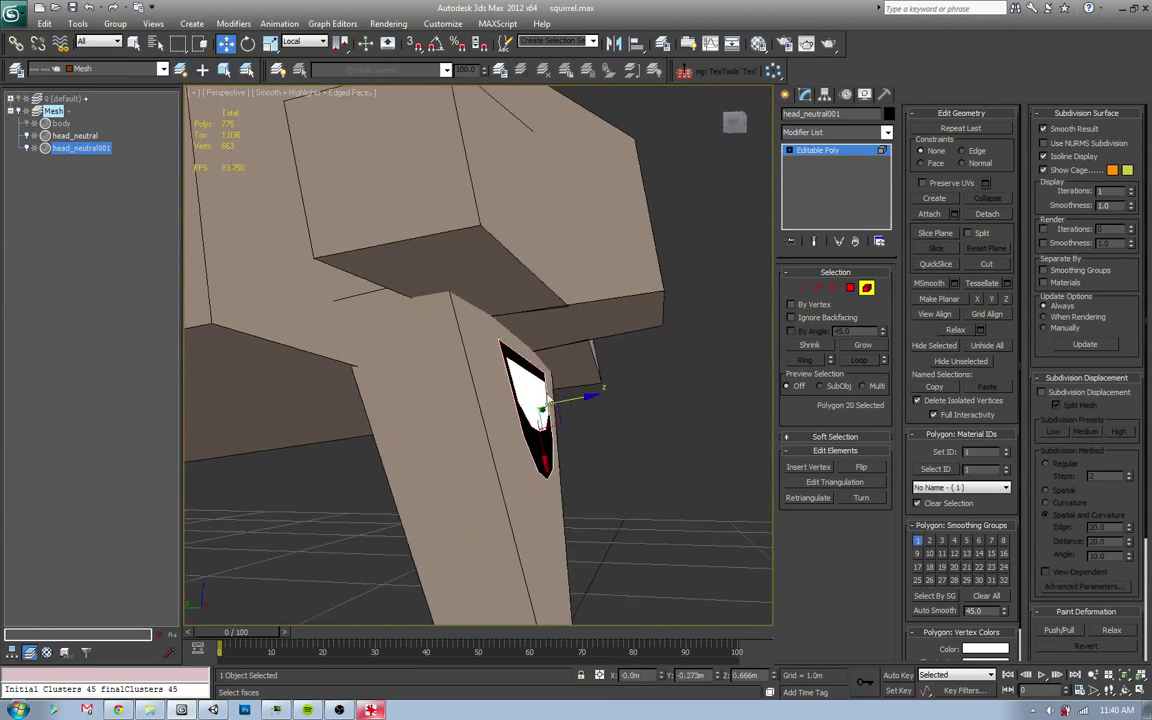
{"action": "left_click", "coordinate": [558, 444], "text": "ctrl"}
{"action": "left_click_drag", "start_coordinate": [558, 444], "coordinate": [549, 425]}
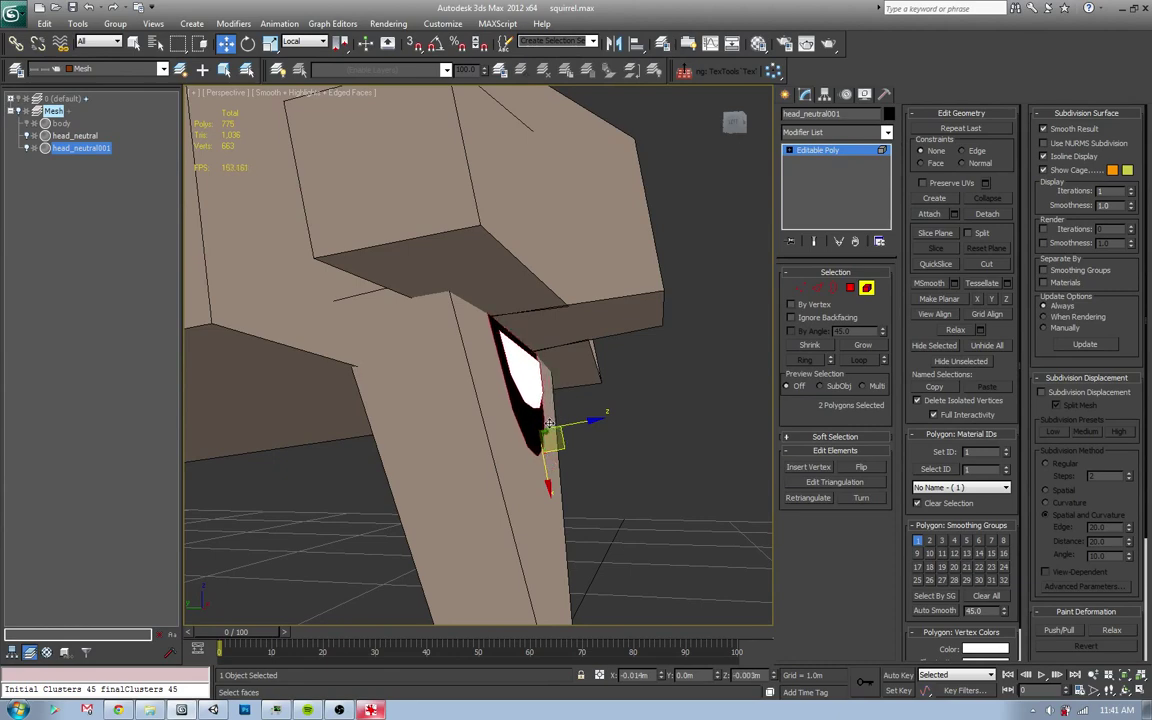
{"action": "left_click", "coordinate": [609, 450]}
- Compare with the reference and remove the extra edges inside the mouth
{"action": "middle_click_drag", "start_coordinate": [609, 450], "coordinate": [478, 475], "text": "alt"}
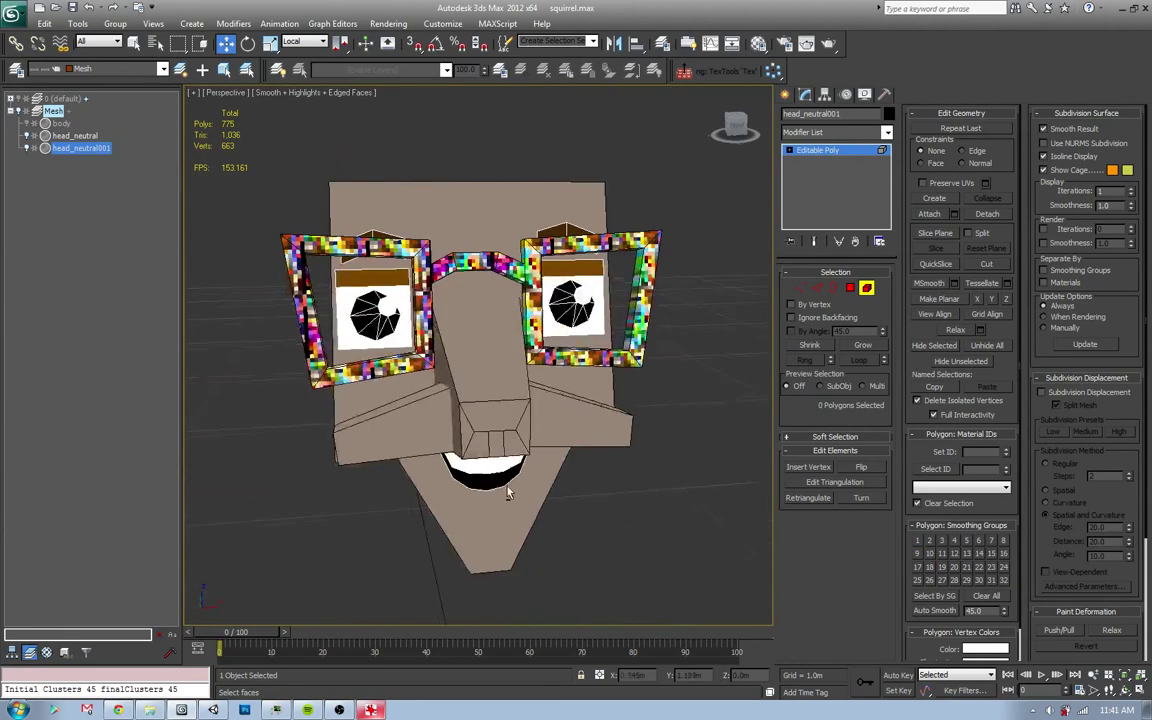
{"action": "key", "text": "alt+Tab"}
{"action": "left_click", "coordinate": [474, 453]}
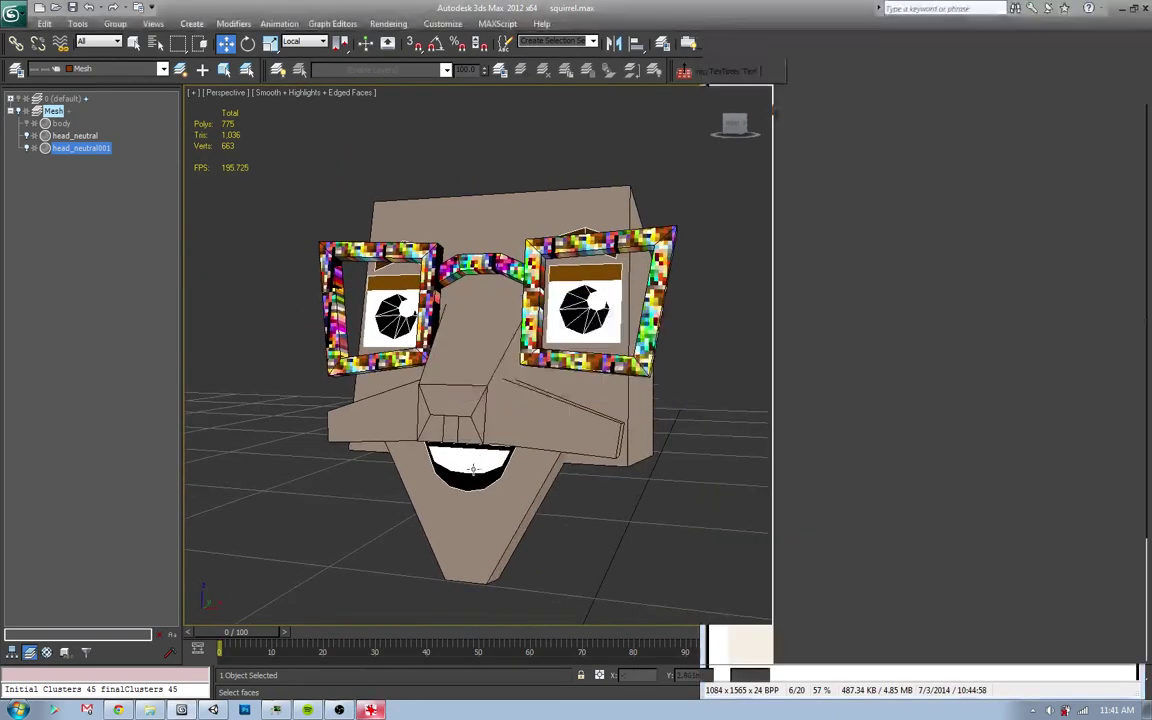
{"action": "key", "text": "z"}
{"action": "key", "text": "alt+Tab"}
{"action": "key", "text": "alt+Tab"}
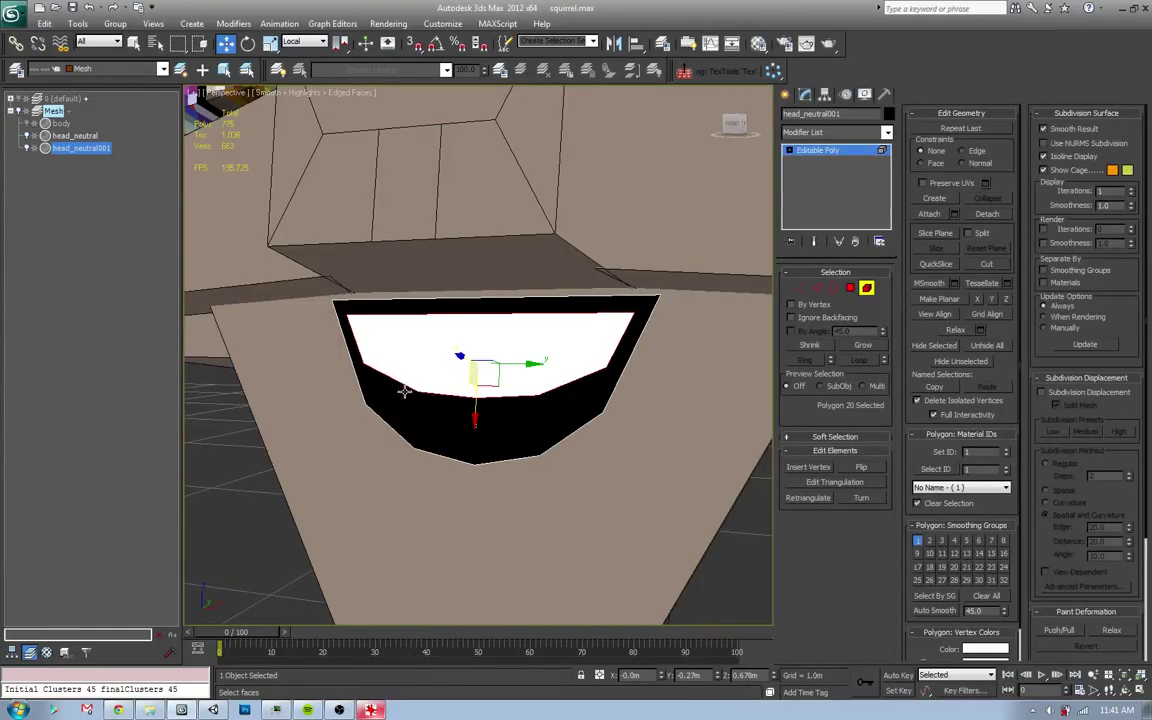
{"action": "key", "text": "2"}
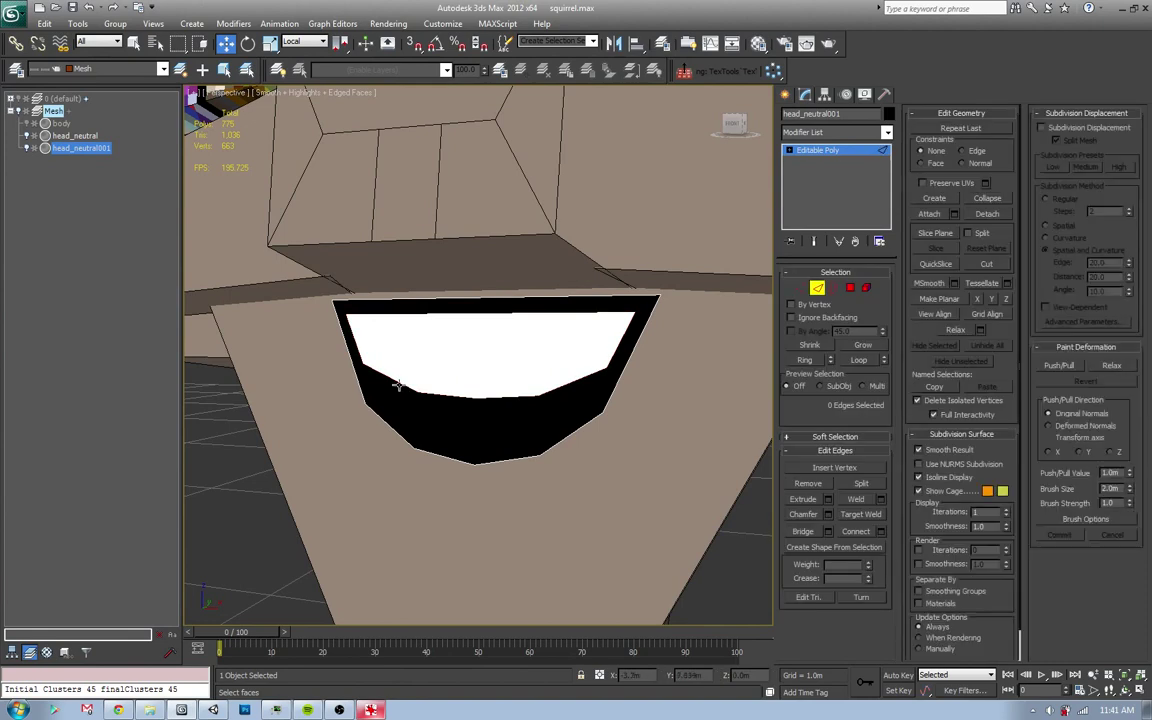
{"action": "left_click", "coordinate": [487, 398]}
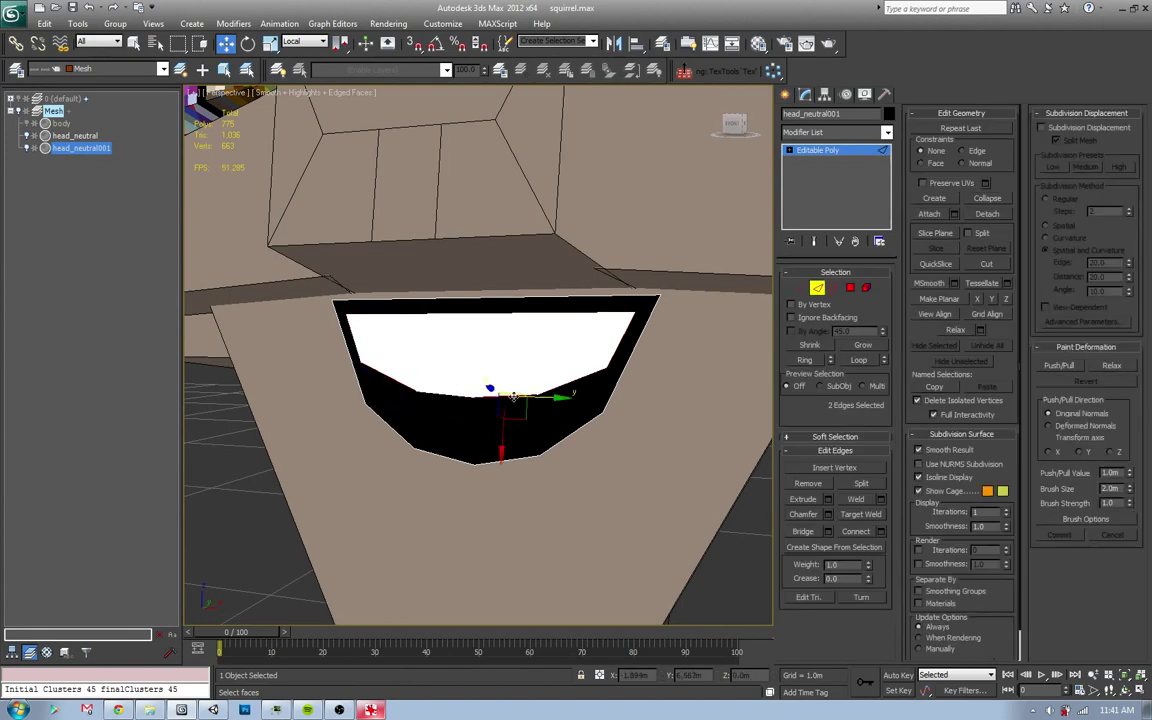
{"action": "key", "text": "ctrl+BackSpace"}
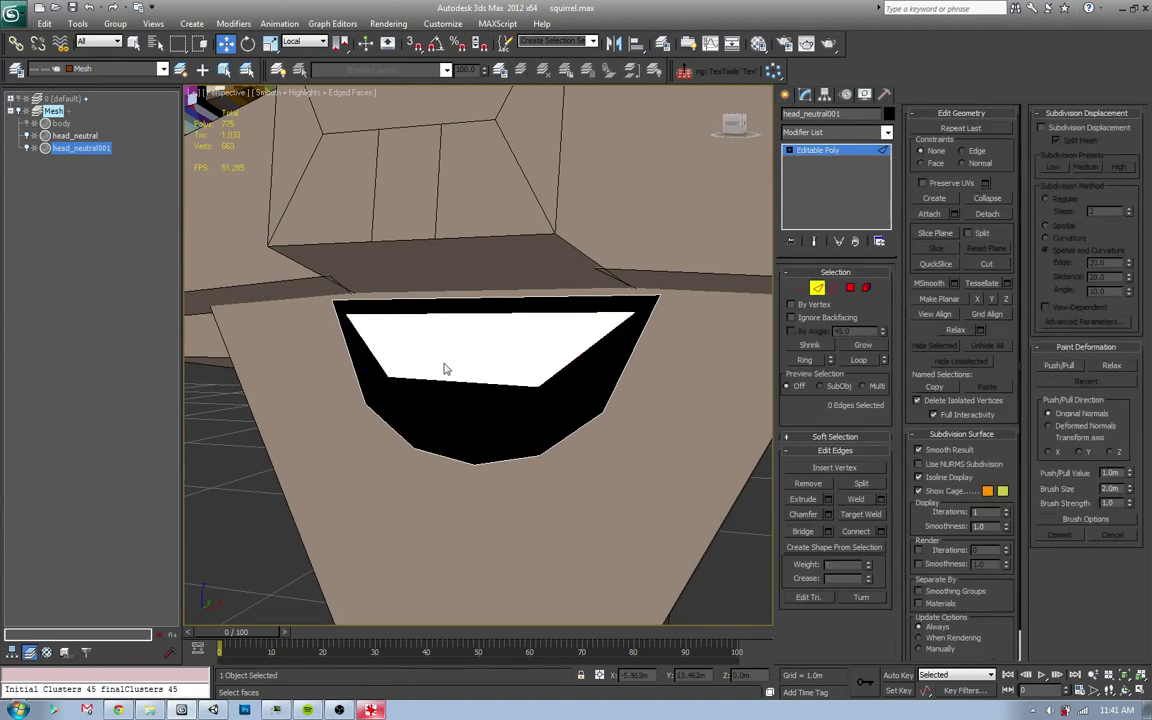
- Shrink the white teeth polygon and straighten its left and right edges upright
{"action": "key", "text": "4"}
{"action": "left_click", "coordinate": [445, 369]}
{"action": "middle_click_drag", "start_coordinate": [445, 369], "coordinate": [480, 355], "text": "alt"}
{"action": "key", "text": "r"}
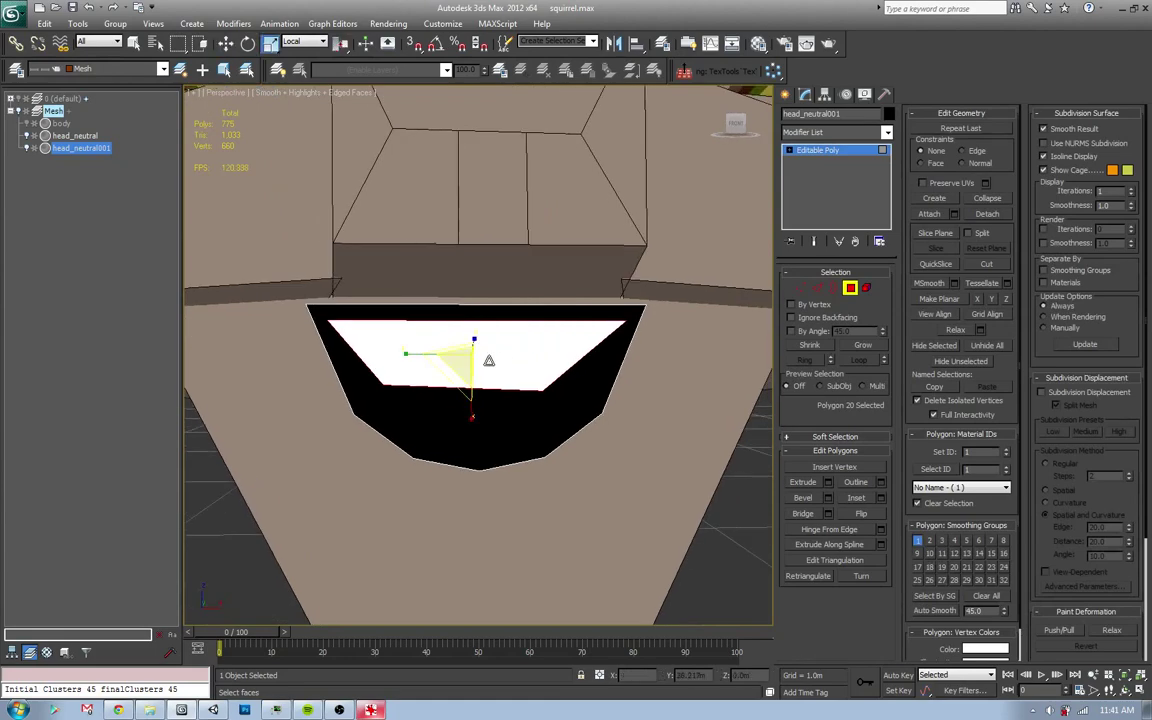
{"action": "mouse_move", "coordinate": [489, 360]}
{"action": "left_mouse_down"}
{"action": "mouse_move", "coordinate": [400, 362]}
{"action": "mouse_move", "coordinate": [380, 350]}
{"action": "left_mouse_up"}
{"action": "key", "text": "2"}
{"action": "left_click", "coordinate": [400, 362]}
{"action": "left_click", "coordinate": [545, 356]}
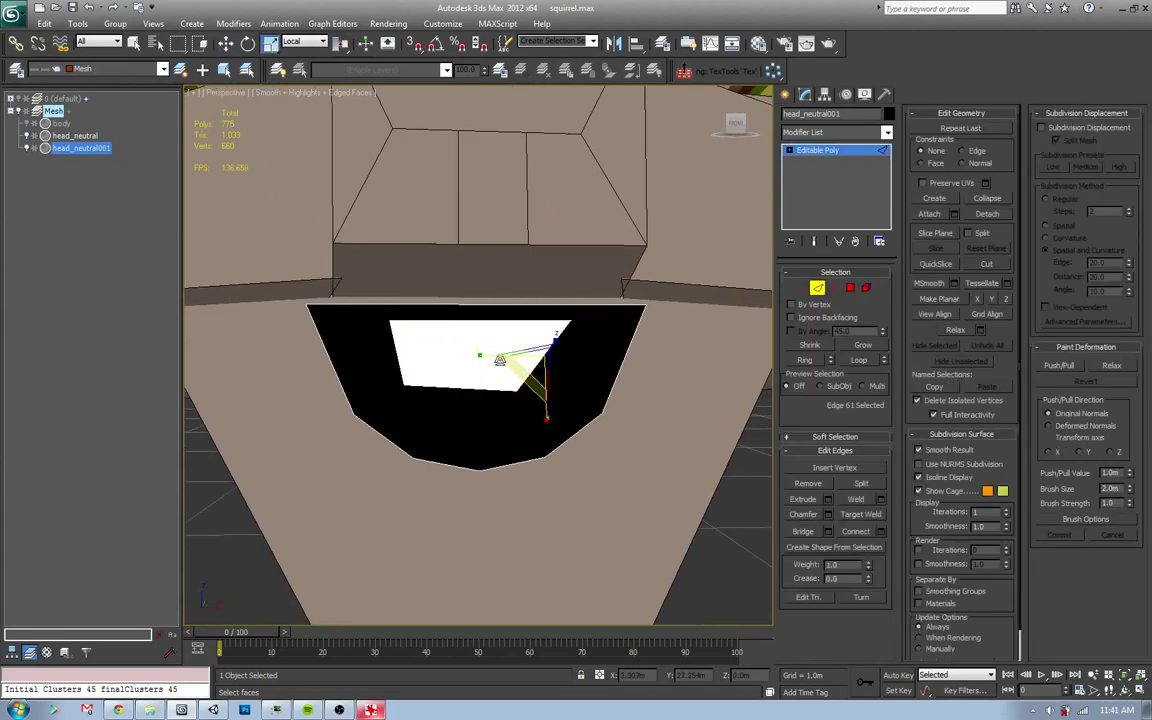
{"action": "left_click_drag", "start_coordinate": [499, 360], "coordinate": [536, 315]}
{"action": "left_click", "coordinate": [478, 388]}
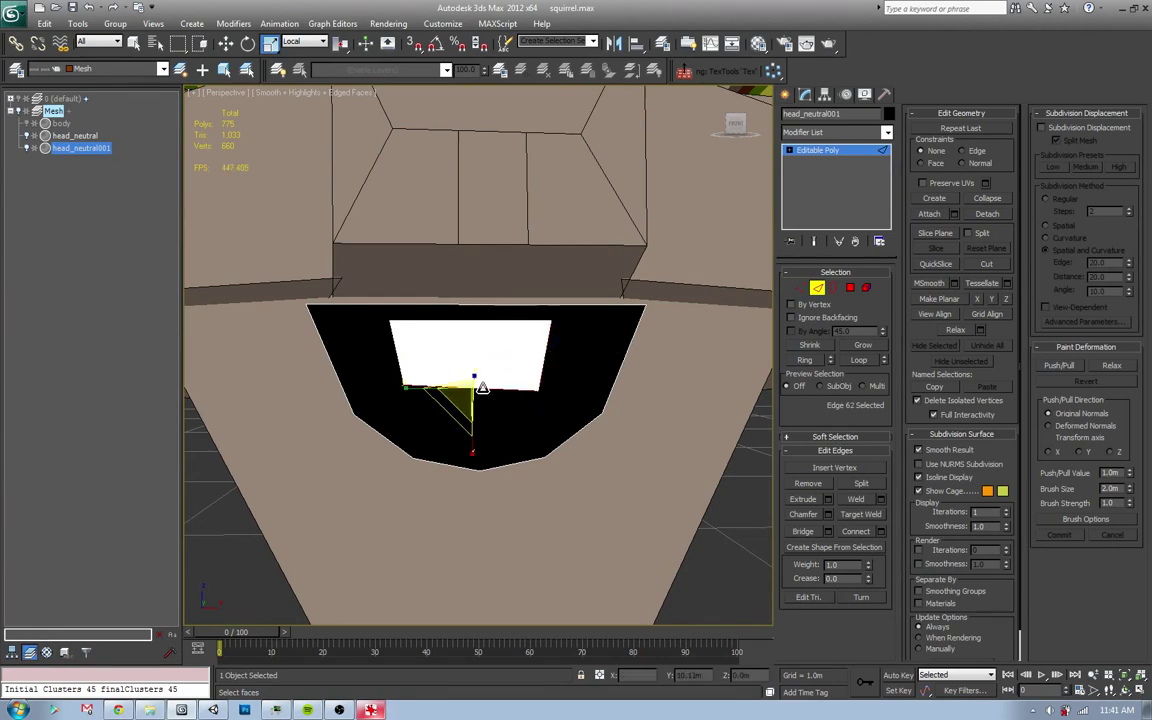
- Return to polygon mode, zoom onto the mouth to check it, and deselect
{"action": "key", "text": "4"}
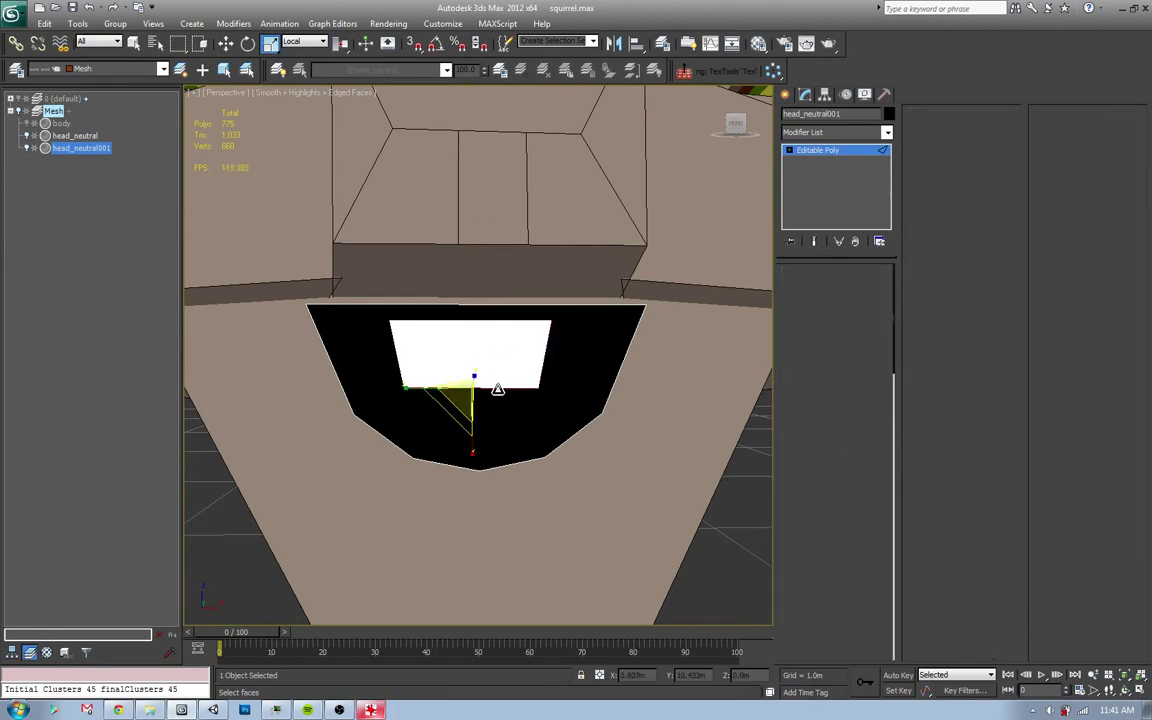
{"action": "key", "text": "w"}
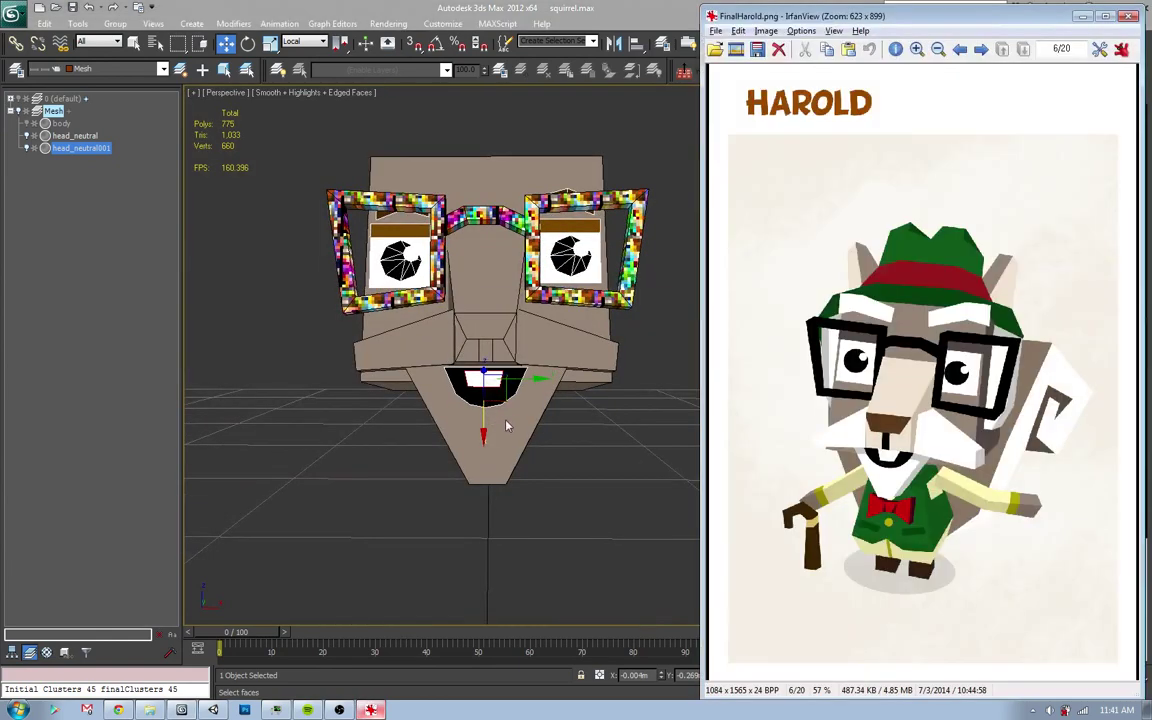
{"action": "left_click", "coordinate": [507, 426]}
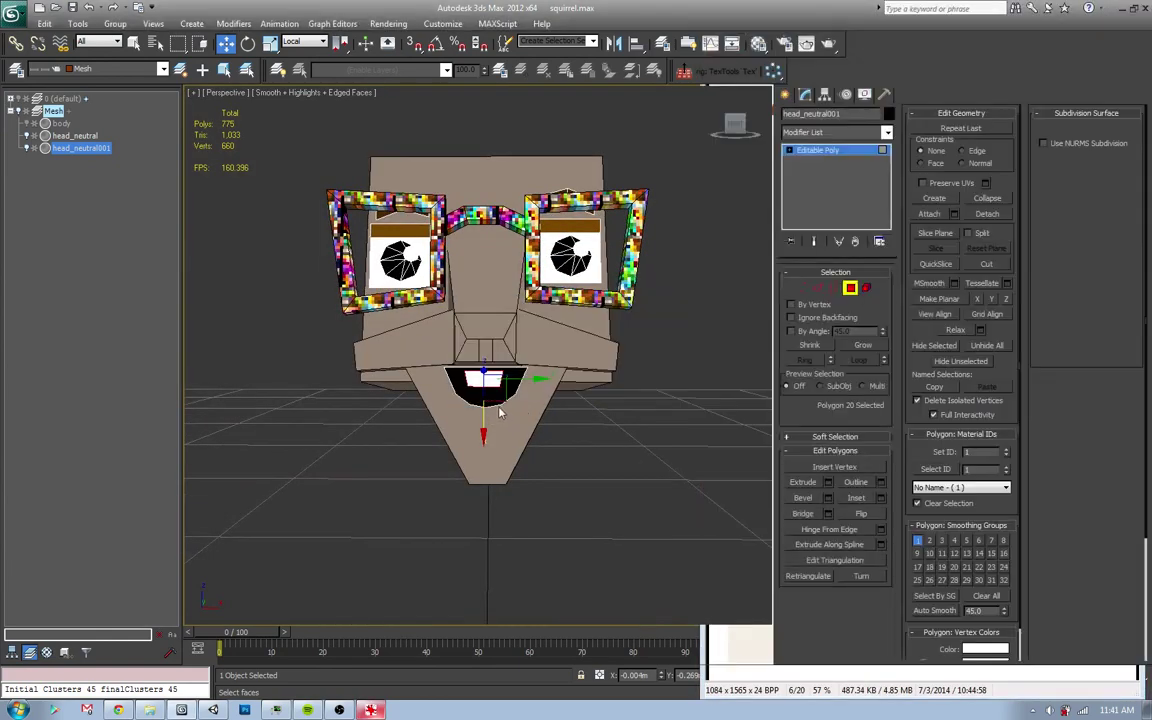
{"action": "key", "text": "z"}
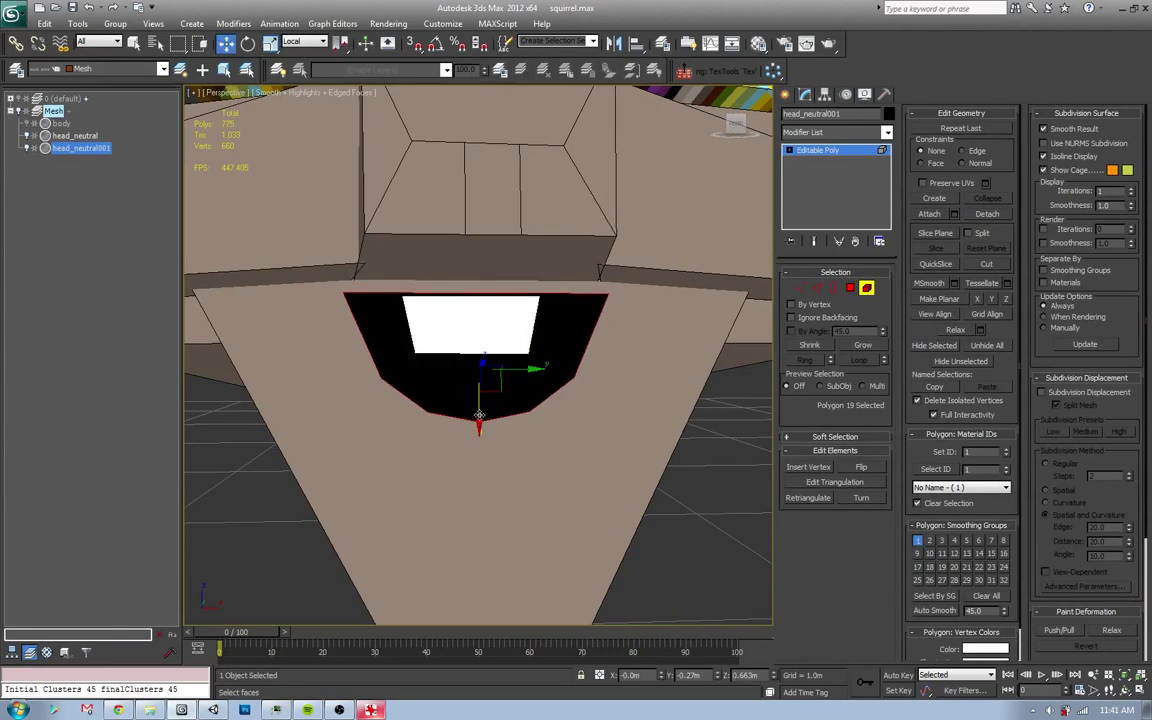
{"action": "left_click", "coordinate": [701, 452]}
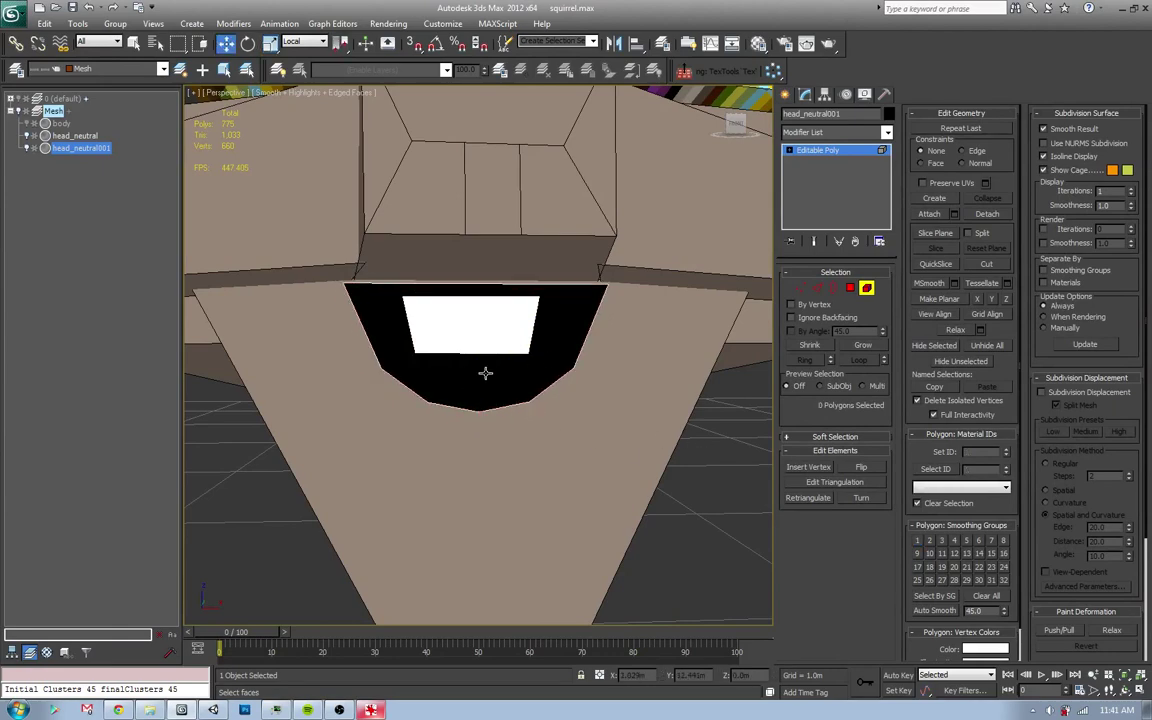
- Select the mouth outline and bottom vertices, undo a trial move, and use world axes
{"action": "key", "text": "1"}
{"action": "left_click", "coordinate": [380, 370]}
{"action": "left_click", "coordinate": [574, 370], "text": "ctrl"}
{"action": "scroll", "coordinate": [547, 404], "scroll_direction": "down", "scroll_amount": 3}
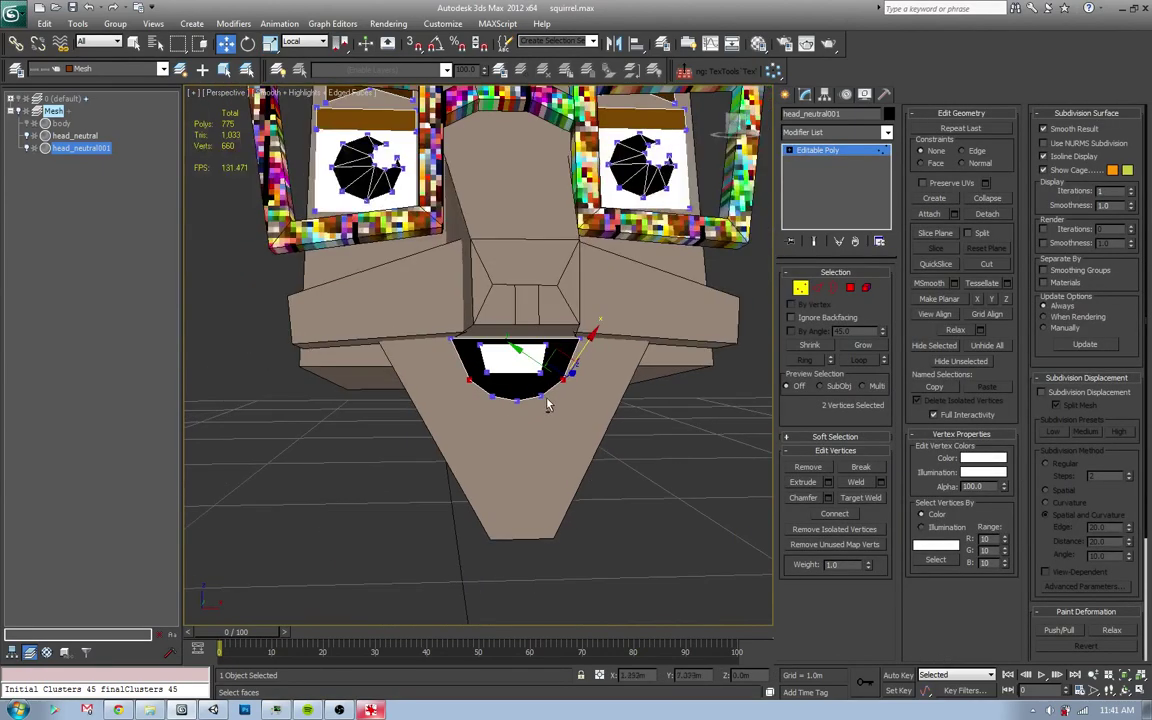
{"action": "left_click", "coordinate": [491, 397], "text": "ctrl"}
{"action": "left_click", "coordinate": [517, 399], "text": "ctrl"}
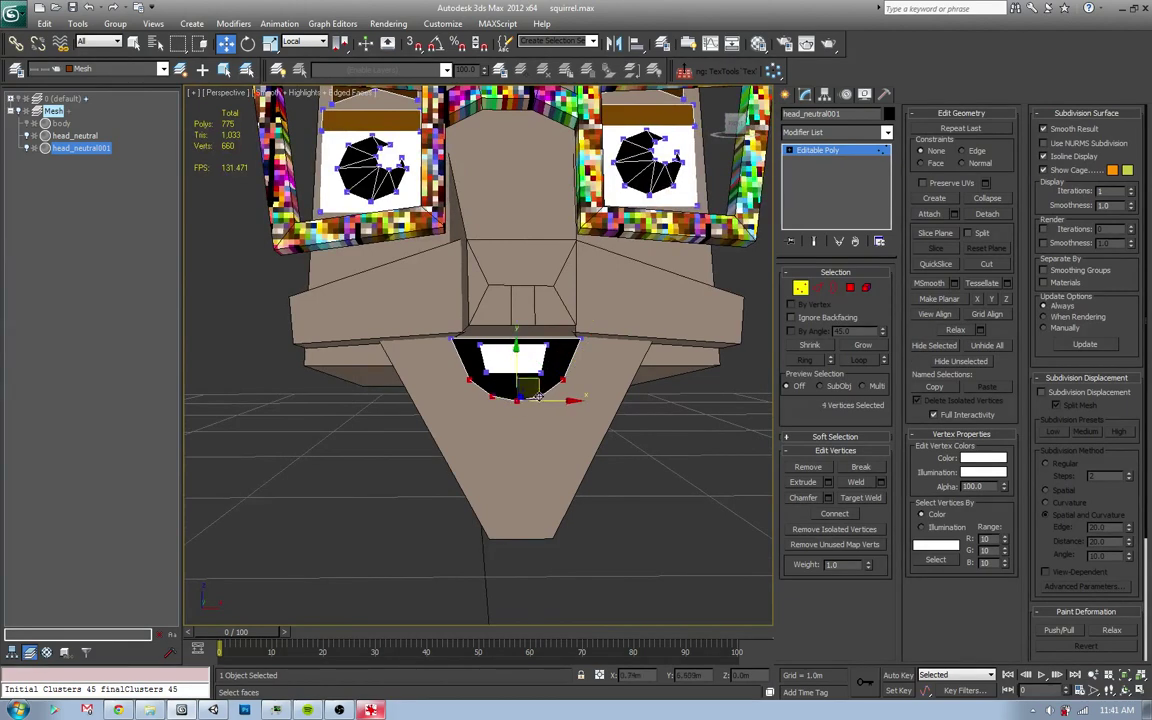
{"action": "left_click", "coordinate": [540, 396], "text": "ctrl"}
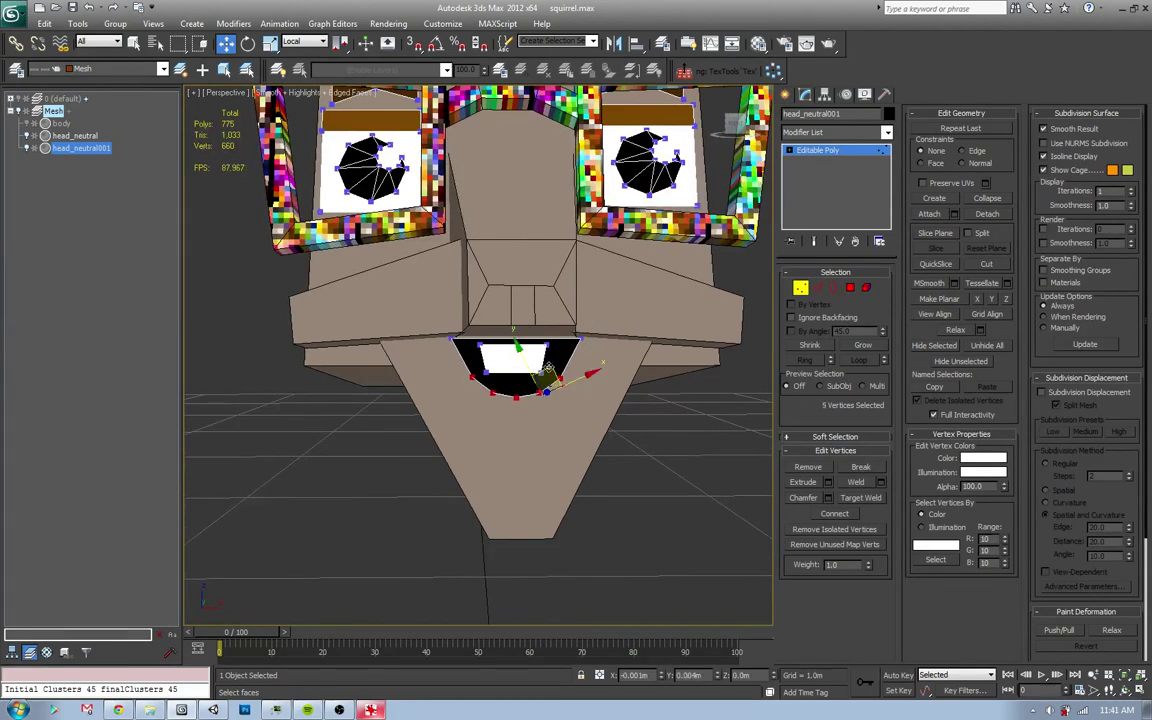
{"action": "left_click_drag", "start_coordinate": [548, 374], "coordinate": [552, 381]}
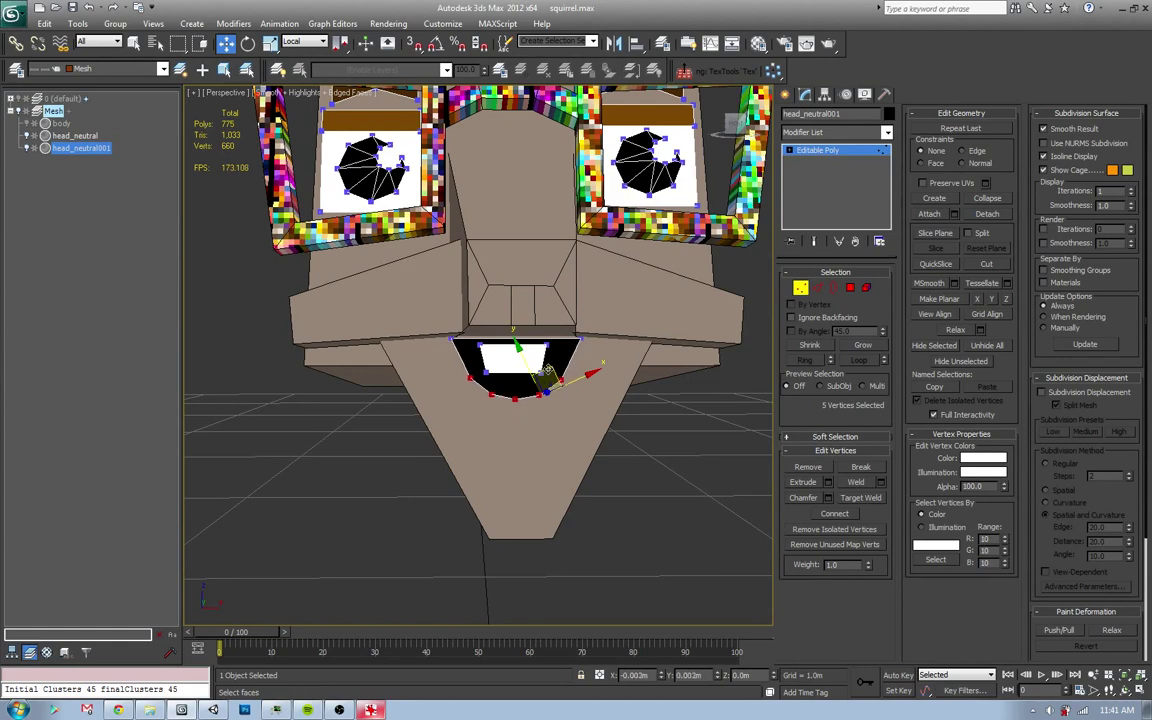
{"action": "key", "text": "ctrl+z"}
{"action": "key", "text": "alt+w"}
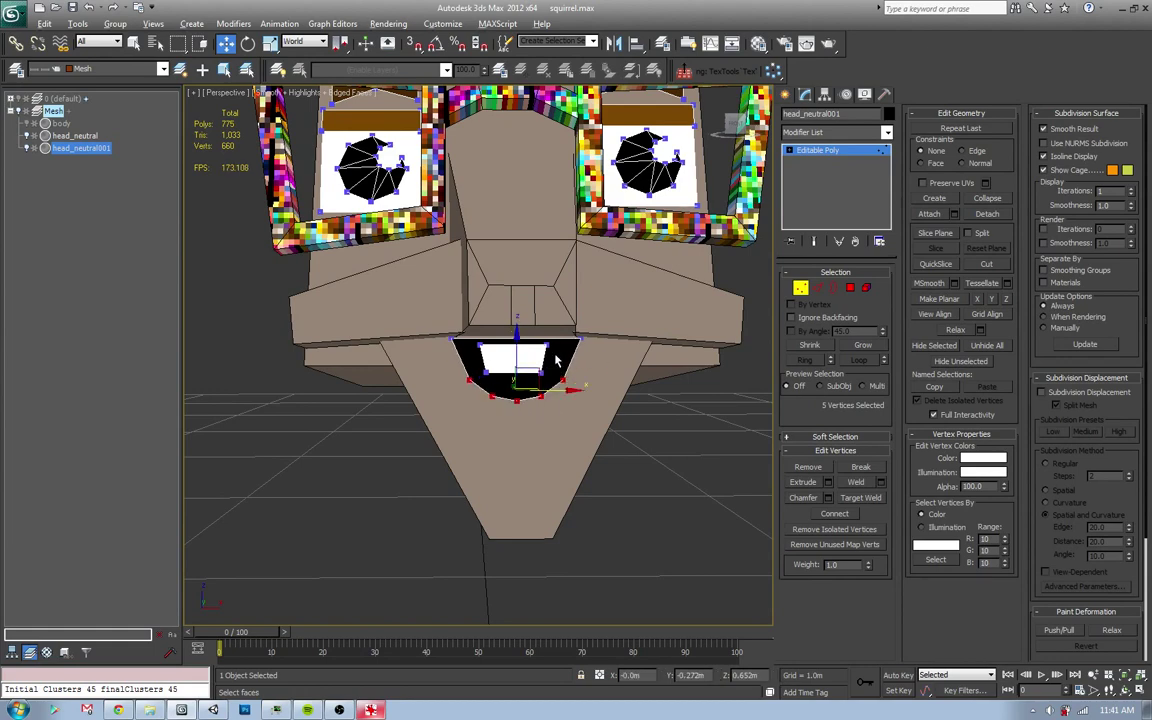
- Nudge two mouth vertices upward, then resize the mouth polygons
{"action": "mouse_move", "coordinate": [521, 393]}
{"action": "middle_mouse_down", "text": "alt"}
{"action": "mouse_move", "coordinate": [612, 404]}
{"action": "mouse_move", "coordinate": [500, 372]}
{"action": "mouse_move", "coordinate": [442, 406]}
{"action": "middle_mouse_up", "text": "alt"}
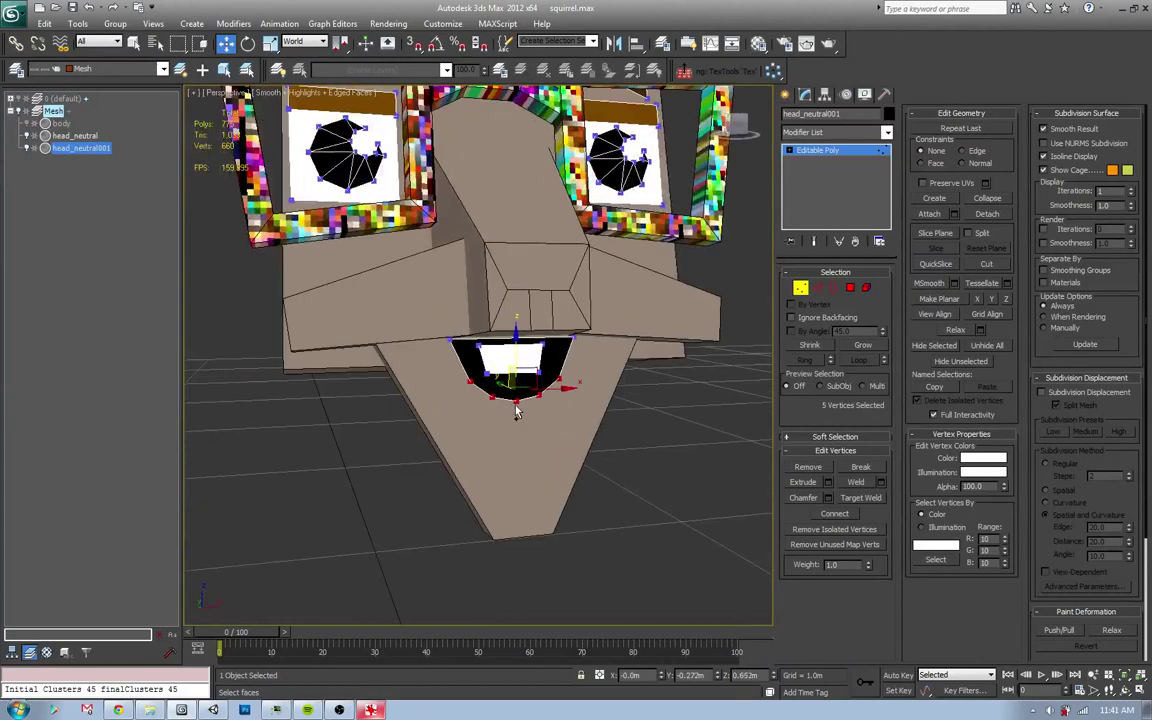
{"action": "middle_click_drag", "start_coordinate": [527, 412], "coordinate": [519, 435], "text": "alt"}
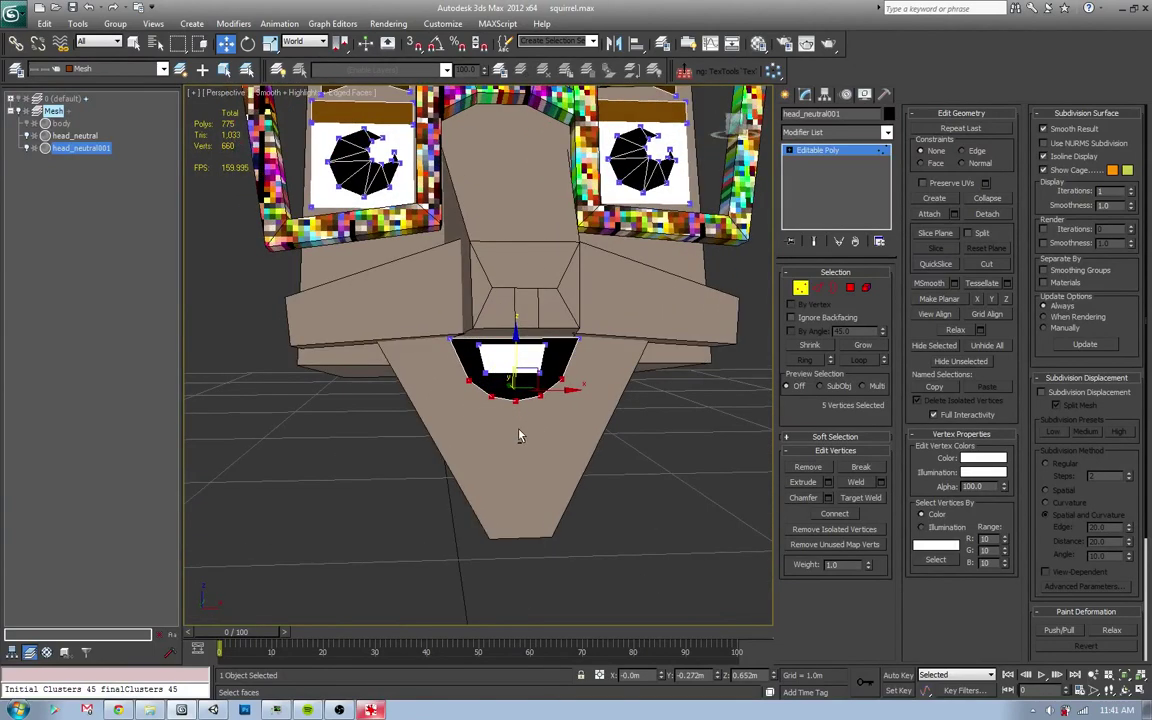
{"action": "left_click_drag", "start_coordinate": [460, 410], "coordinate": [585, 388], "text": "alt"}
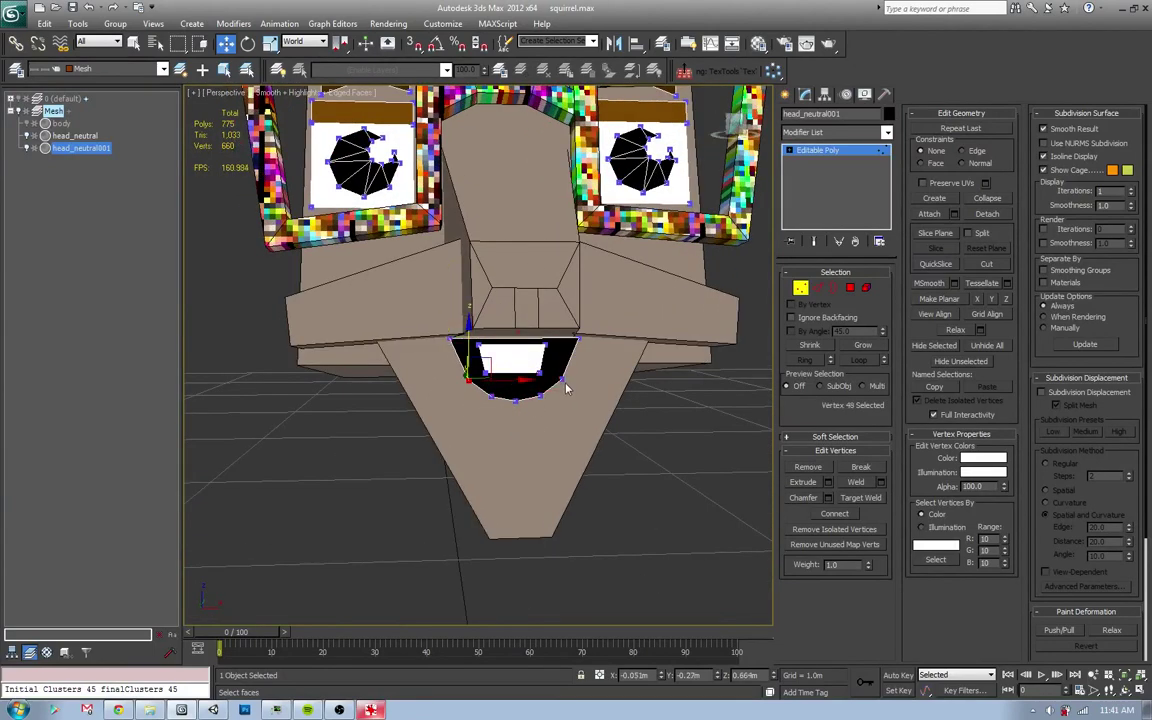
{"action": "left_click_drag", "start_coordinate": [515, 341], "coordinate": [540, 397]}
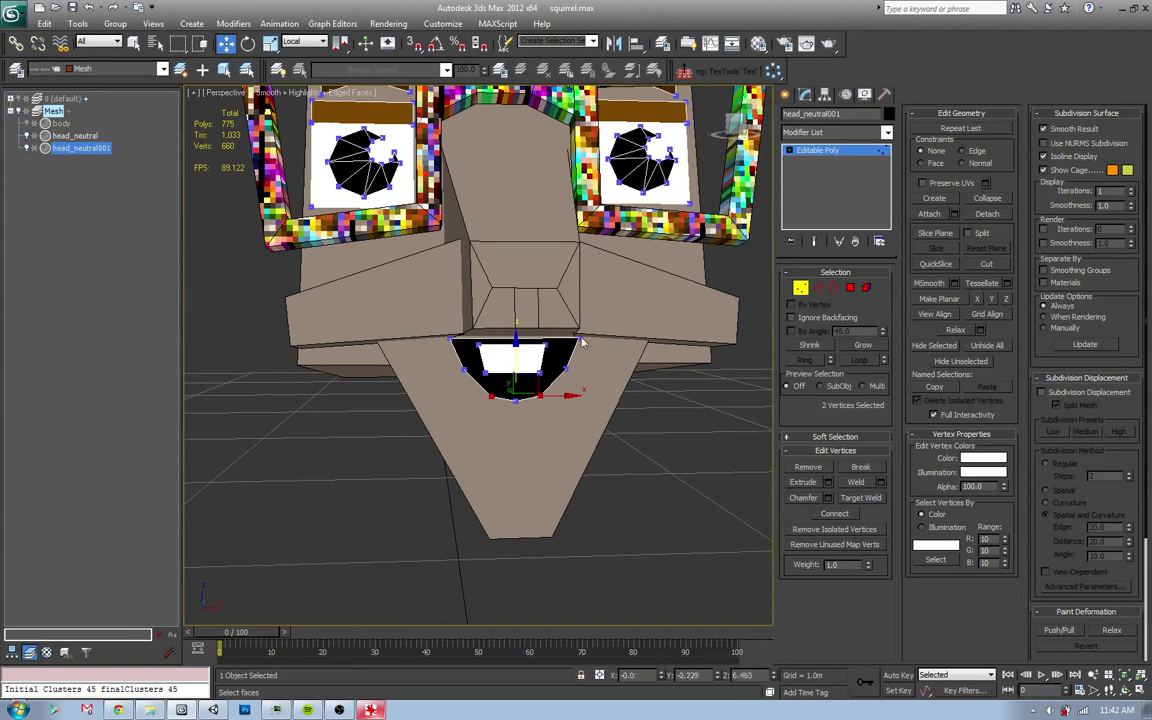
{"action": "key", "text": "r"}
{"action": "key", "text": "w"}
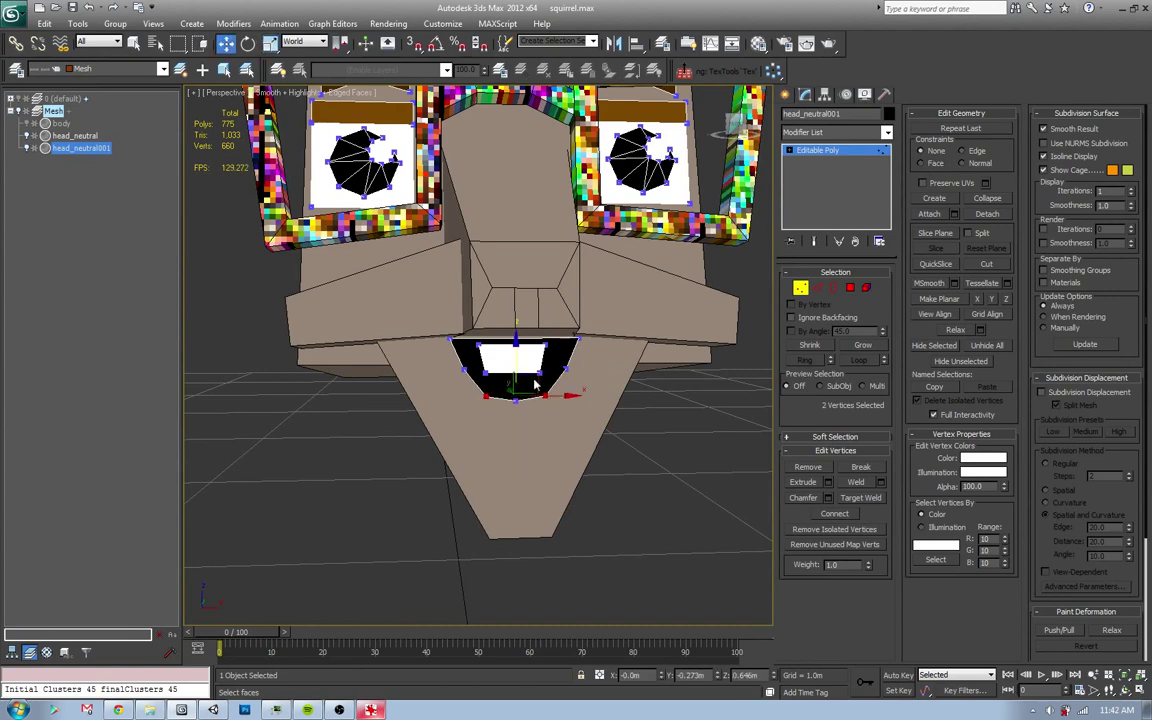
{"action": "middle_click_drag", "start_coordinate": [508, 395], "coordinate": [515, 360], "text": "alt"}
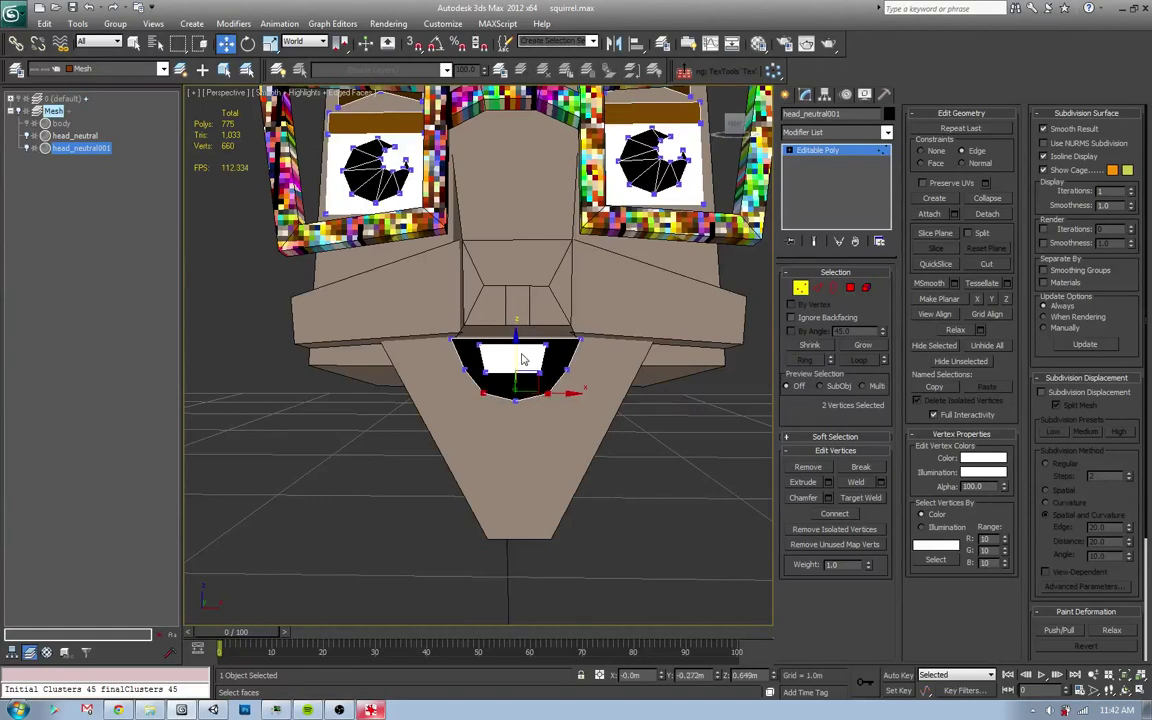
{"action": "key", "text": "4"}
{"action": "key", "text": "r"}
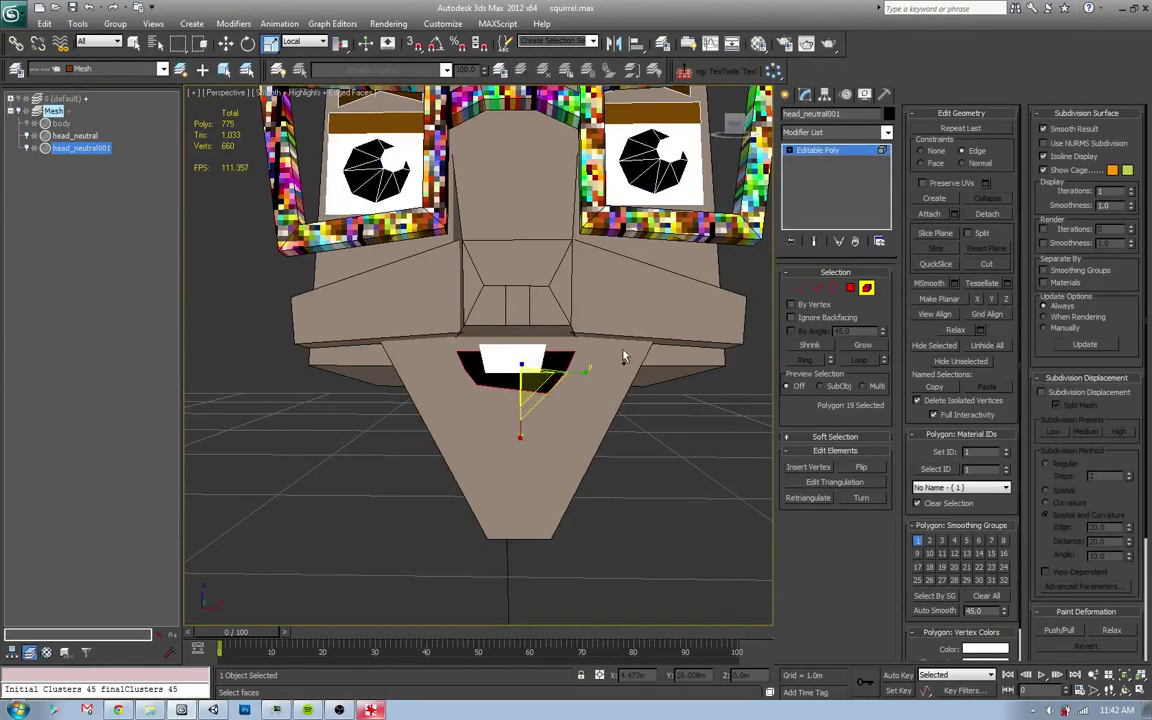
{"action": "left_click_drag", "start_coordinate": [515, 430], "coordinate": [567, 372]}
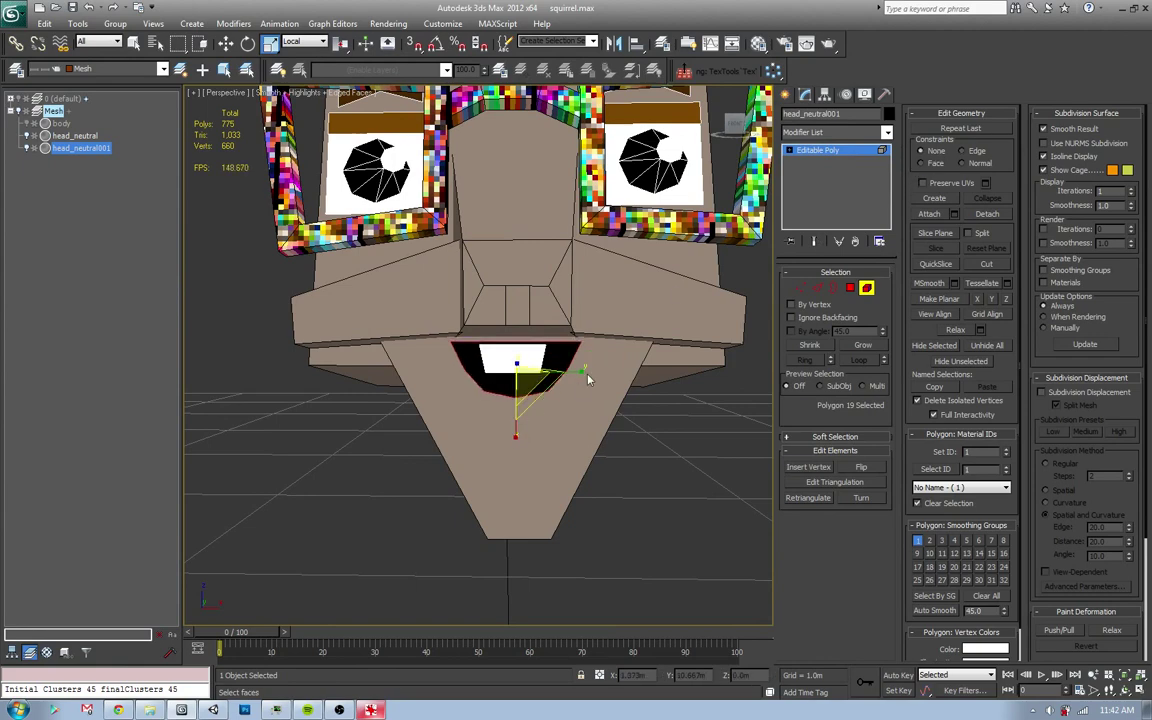
- Orbit out to a level three-quarter view of the finished head beside the reference
{"action": "key", "text": "w"}
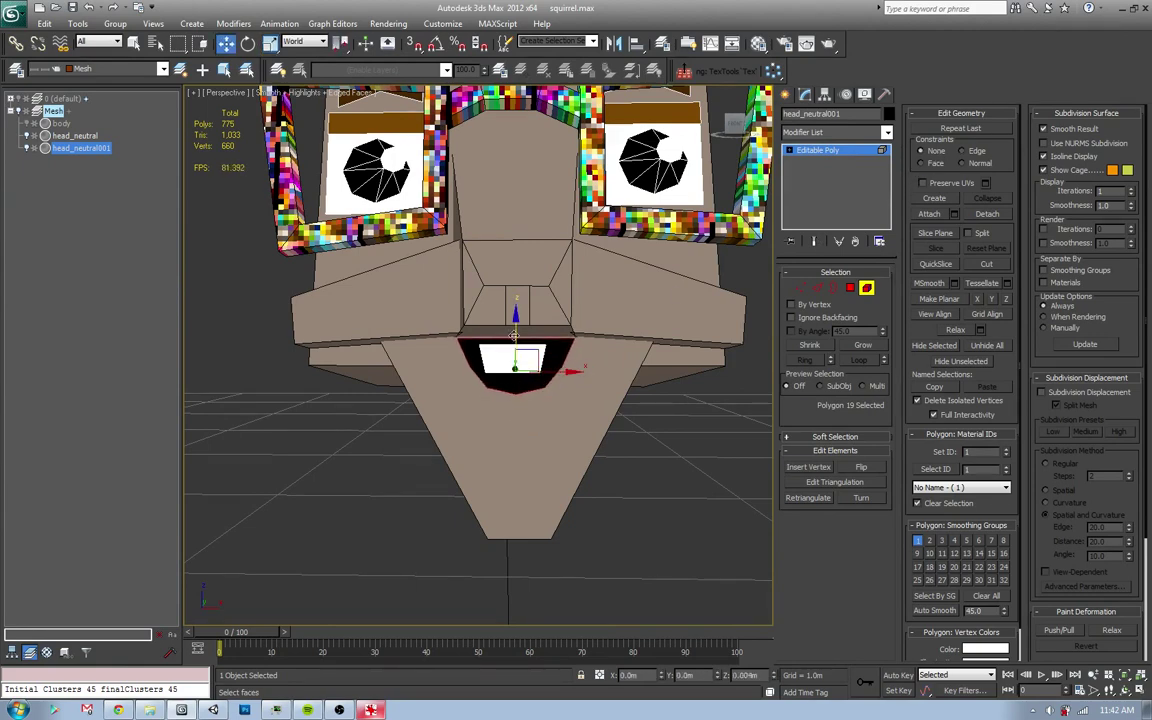
{"action": "middle_click_drag", "start_coordinate": [512, 343], "coordinate": [615, 418], "text": "alt"}
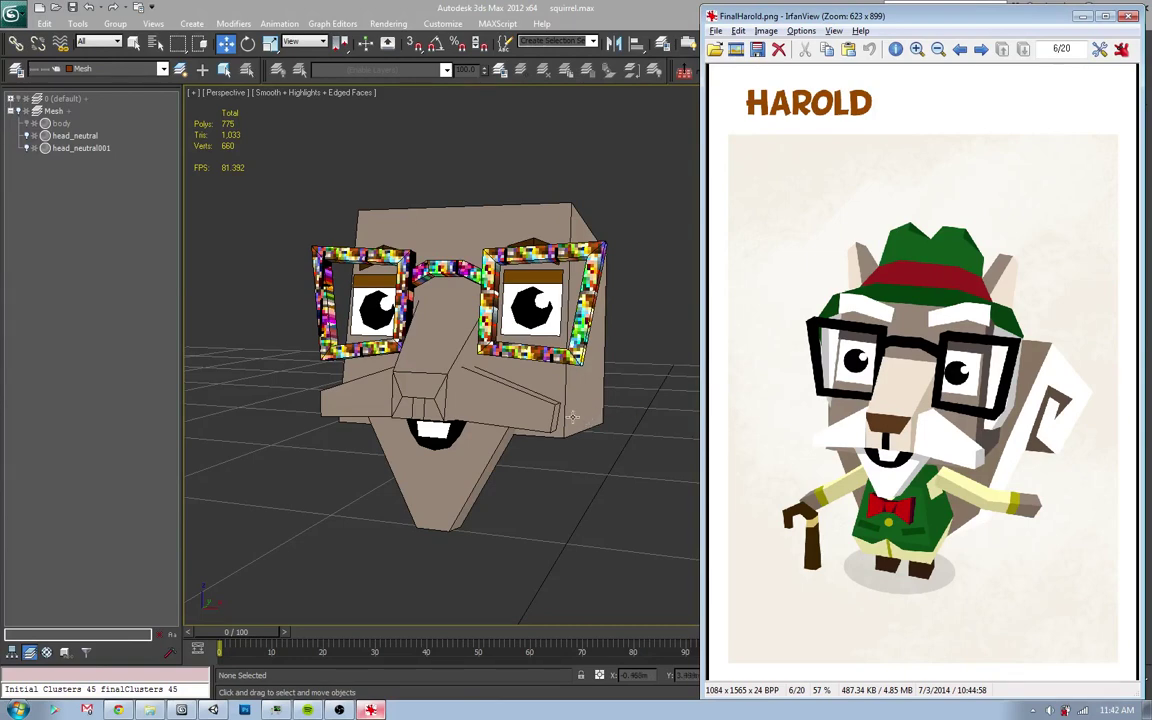
{"action": "left_click", "coordinate": [521, 412]}
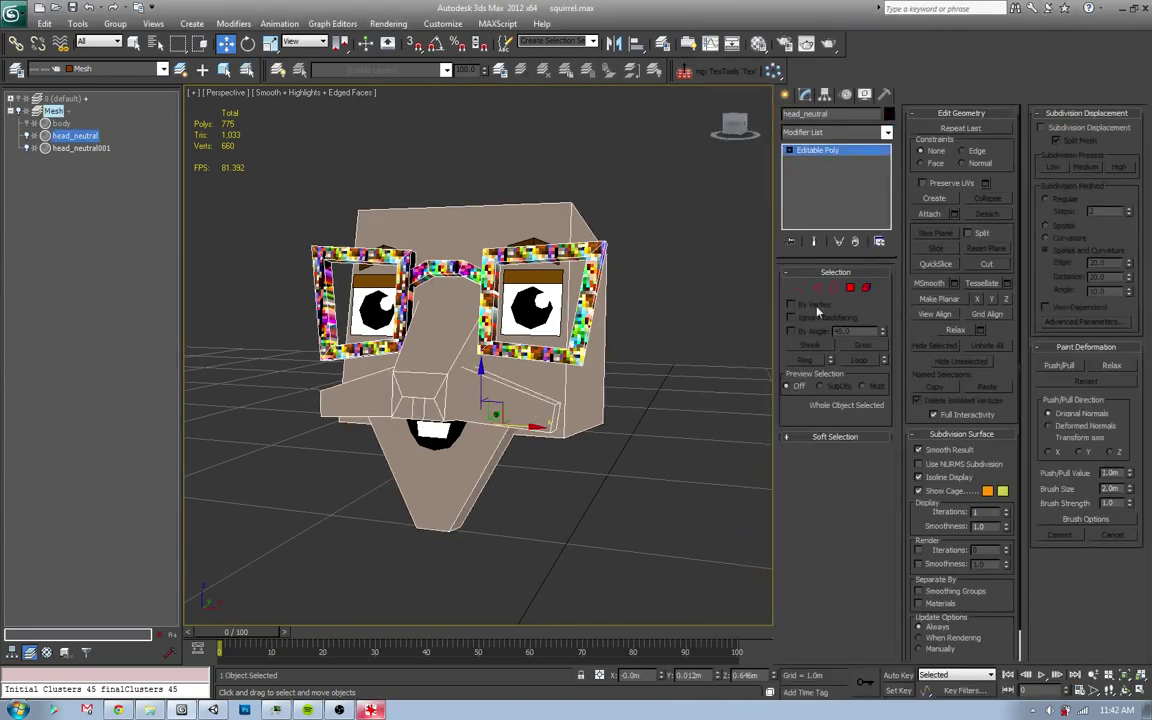
- Select the cheek-flap polygons and push one cheek-tip polygon further left
{"action": "left_click", "coordinate": [548, 427]}
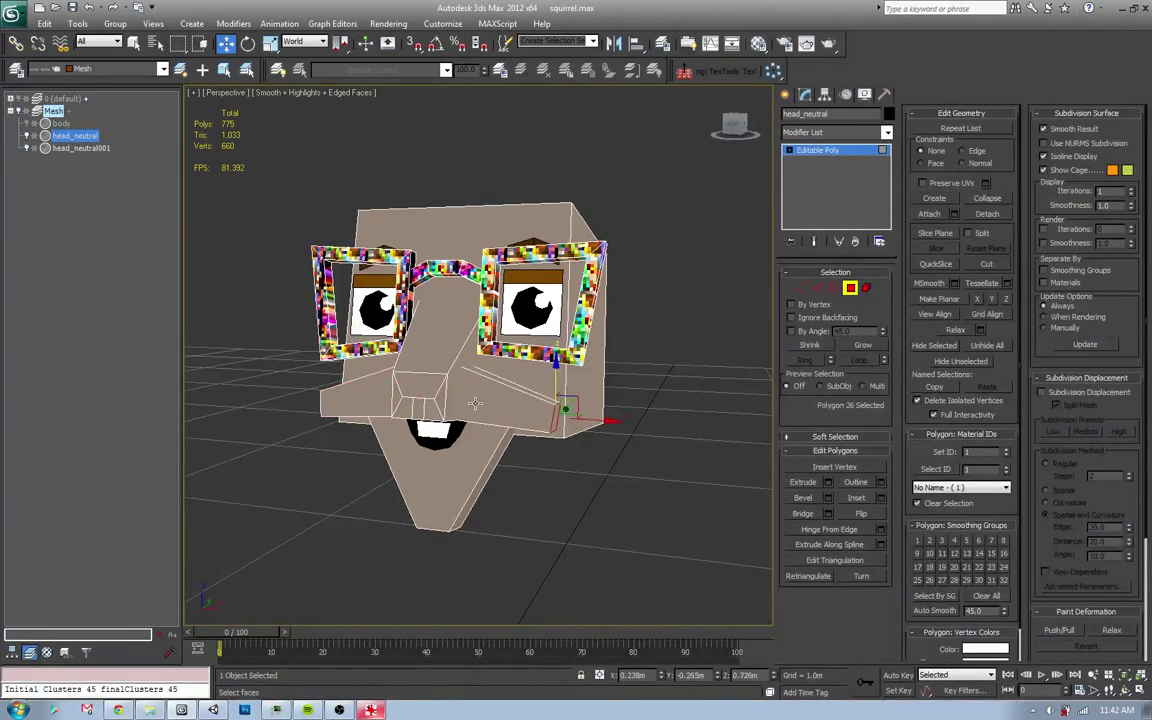
{"action": "left_click", "coordinate": [372, 400], "text": "ctrl"}
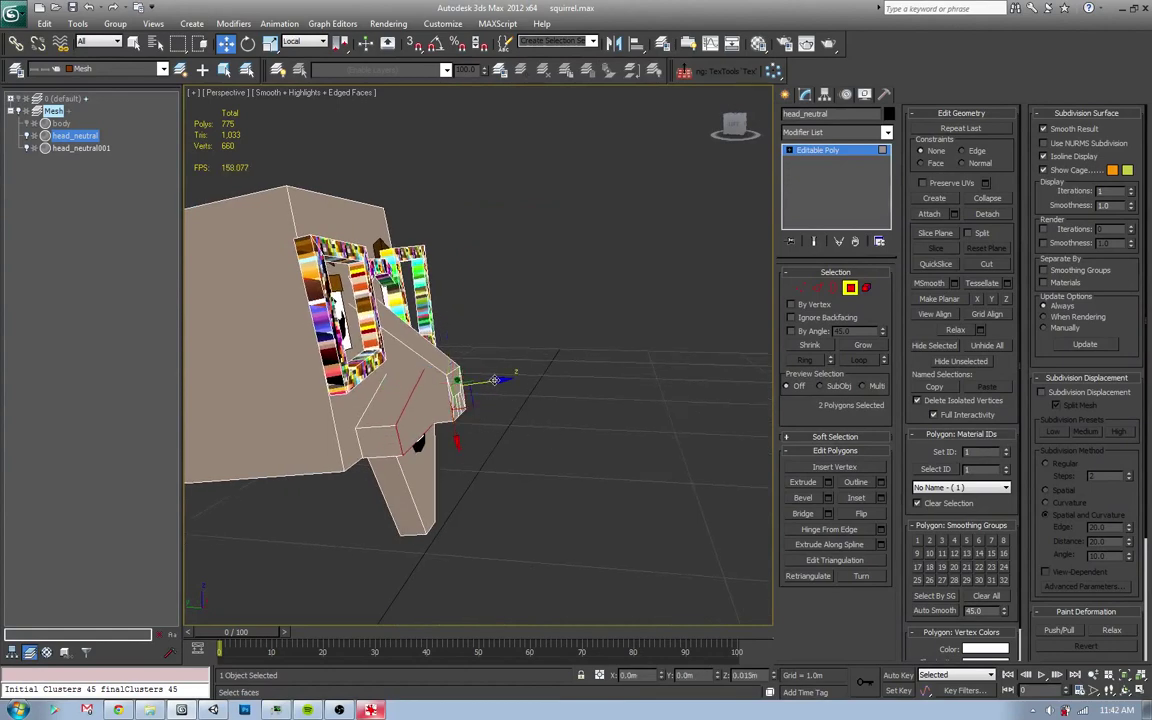
{"action": "left_click", "coordinate": [380, 437]}
{"action": "middle_click_drag", "start_coordinate": [380, 437], "coordinate": [349, 424], "text": "alt"}
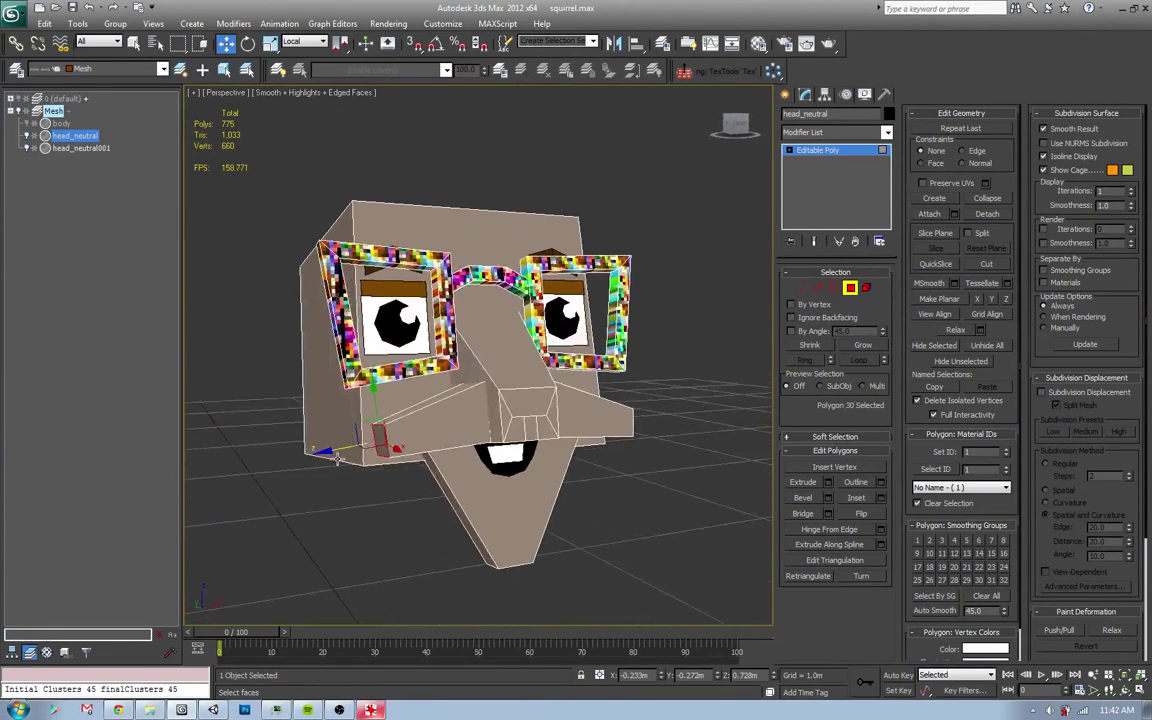
{"action": "left_click_drag", "start_coordinate": [337, 458], "coordinate": [346, 461]}
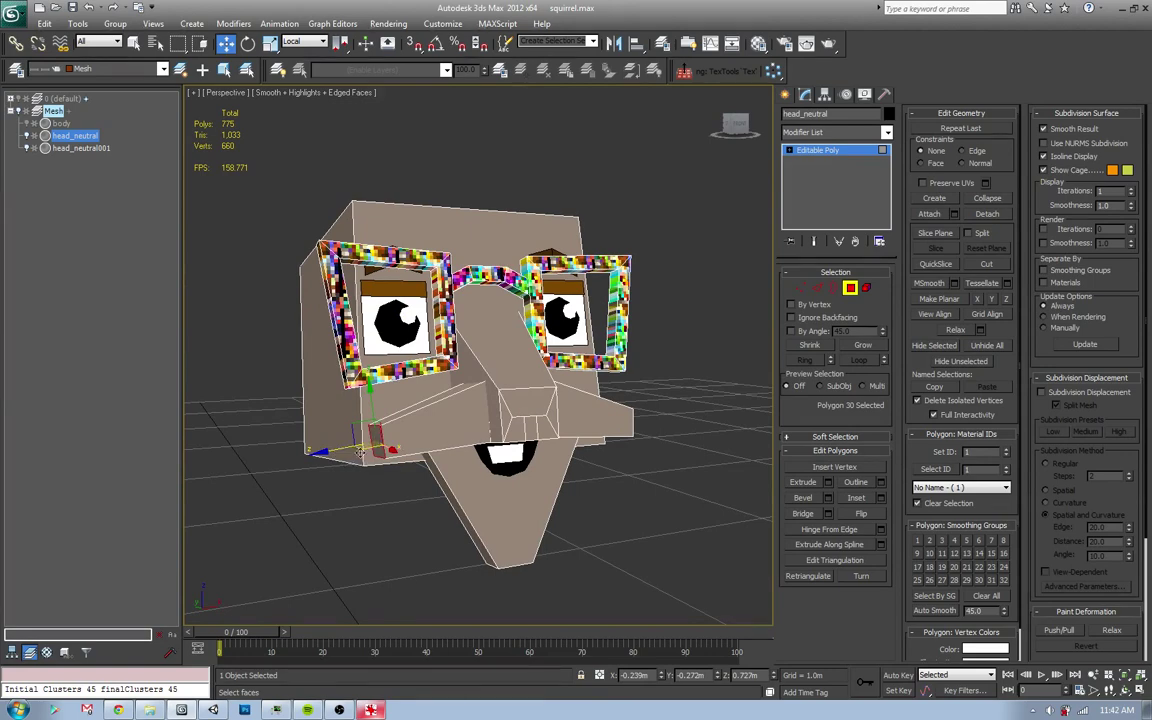
{"action": "left_click_drag", "start_coordinate": [360, 452], "coordinate": [300, 418]}
- Select the opposite cheek-tip polygon and compare the head against the reference image
{"action": "middle_click_drag", "start_coordinate": [538, 390], "coordinate": [533, 460], "text": "alt"}
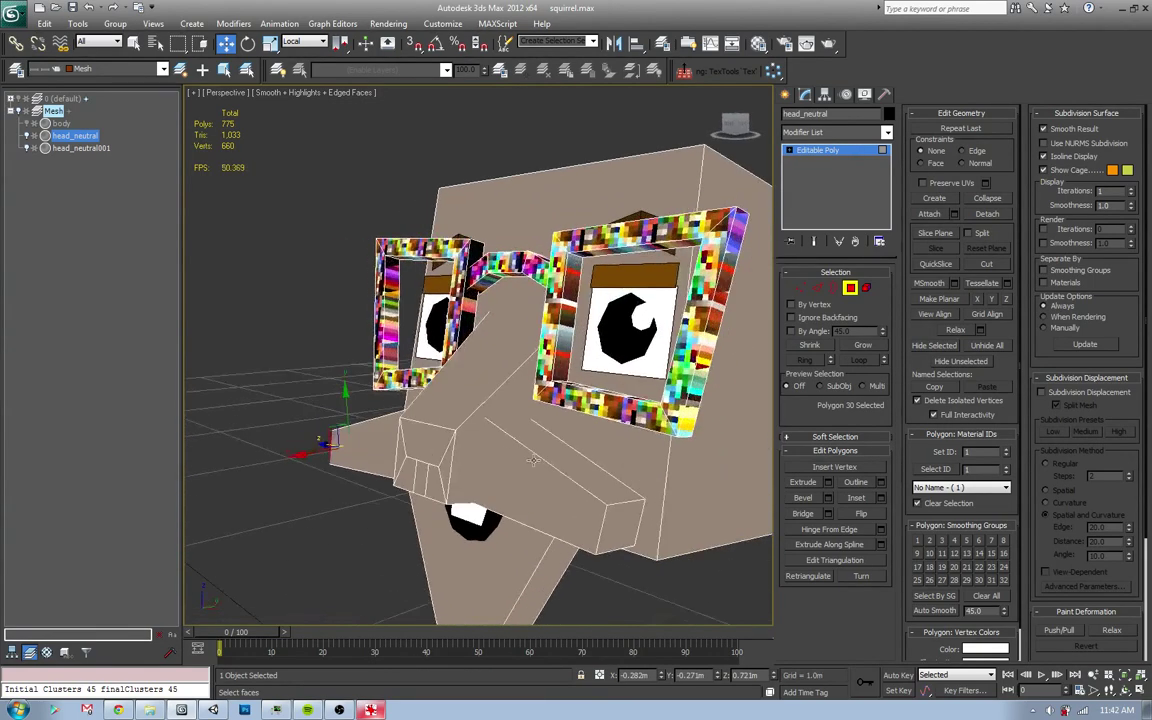
{"action": "left_click", "coordinate": [621, 531]}
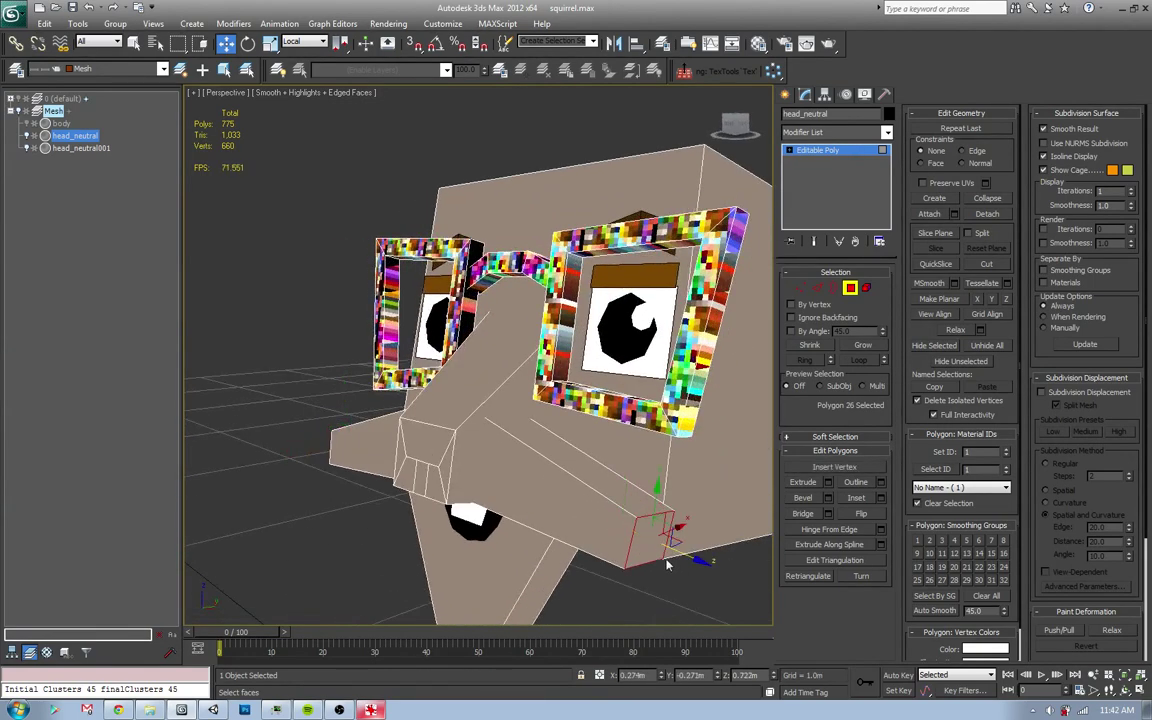
{"action": "scroll", "coordinate": [665, 545], "scroll_direction": "down", "scroll_amount": 3}
{"action": "key", "text": "alt+Tab"}
{"action": "mouse_move", "coordinate": [670, 545]}
{"action": "middle_mouse_down", "text": "alt"}
{"action": "mouse_move", "coordinate": [667, 526]}
{"action": "mouse_move", "coordinate": [640, 520]}
{"action": "middle_mouse_up", "text": "alt"}
{"action": "key", "text": "alt+Tab"}
{"action": "scroll", "coordinate": [665, 518], "scroll_direction": "up", "scroll_amount": 3}
{"action": "scroll", "coordinate": [640, 500], "scroll_direction": "up", "scroll_amount": 2}
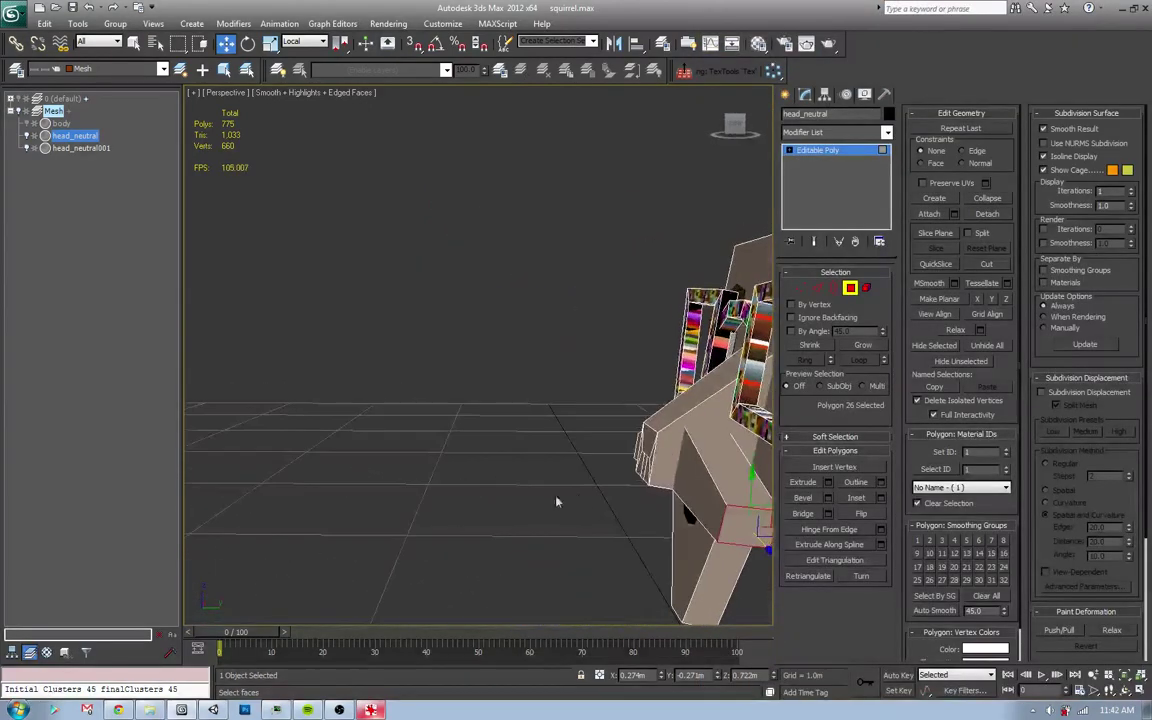
{"action": "mouse_move", "coordinate": [600, 480]}
{"action": "middle_mouse_down", "text": "alt"}
{"action": "mouse_move", "coordinate": [543, 459]}
{"action": "mouse_move", "coordinate": [634, 455]}
{"action": "mouse_move", "coordinate": [459, 474]}
{"action": "middle_mouse_up", "text": "alt"}
- Select the box-shaped cheek element and slide it along the side of the head
{"action": "key", "text": "5"}
{"action": "left_click", "coordinate": [541, 461]}
{"action": "left_click", "coordinate": [459, 474]}
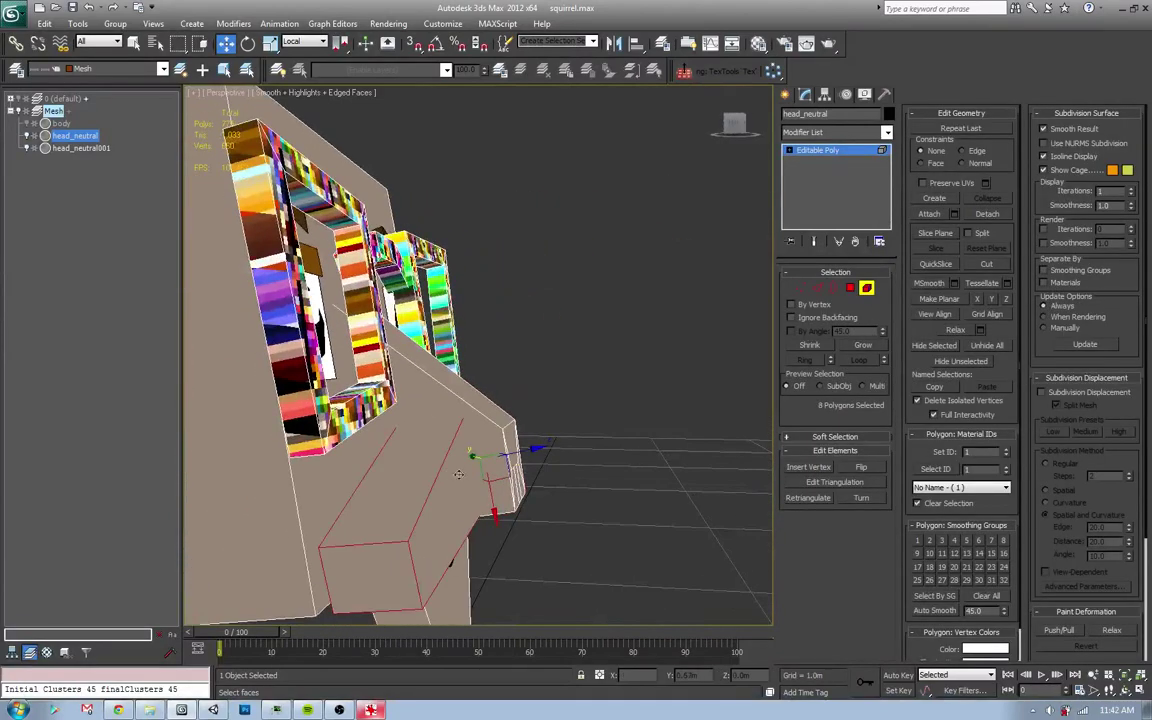
{"action": "middle_click_drag", "start_coordinate": [546, 423], "coordinate": [497, 421], "text": "alt"}
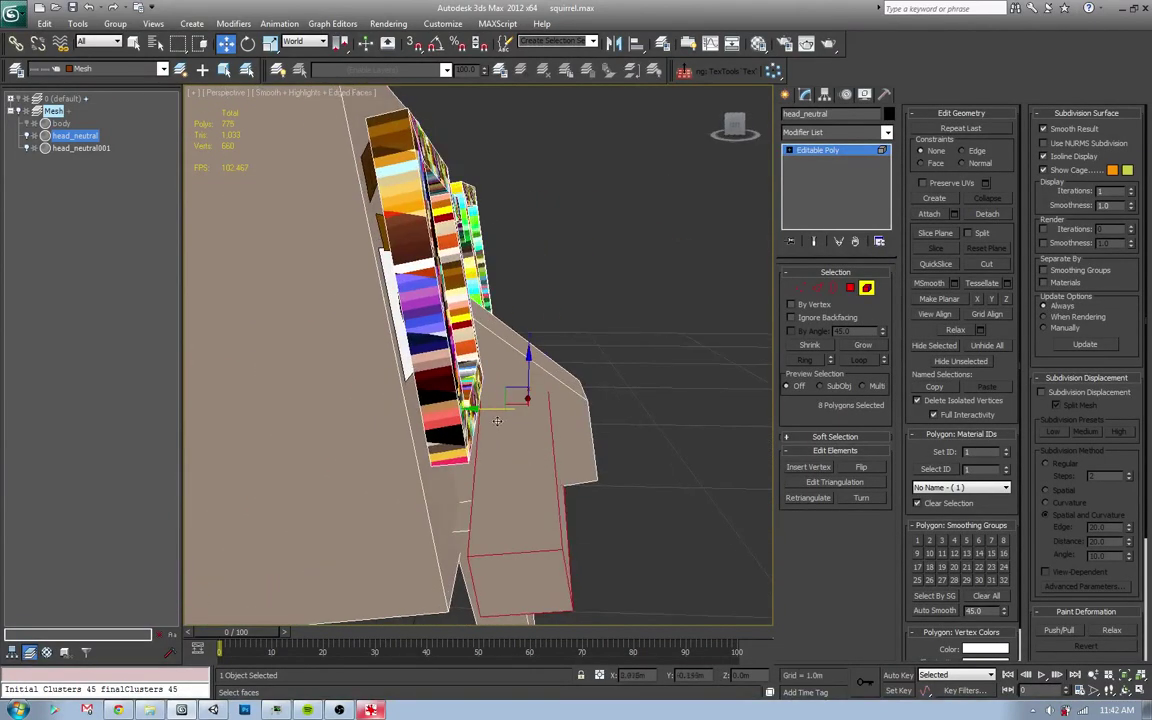
{"action": "left_click_drag", "start_coordinate": [490, 405], "coordinate": [457, 409]}
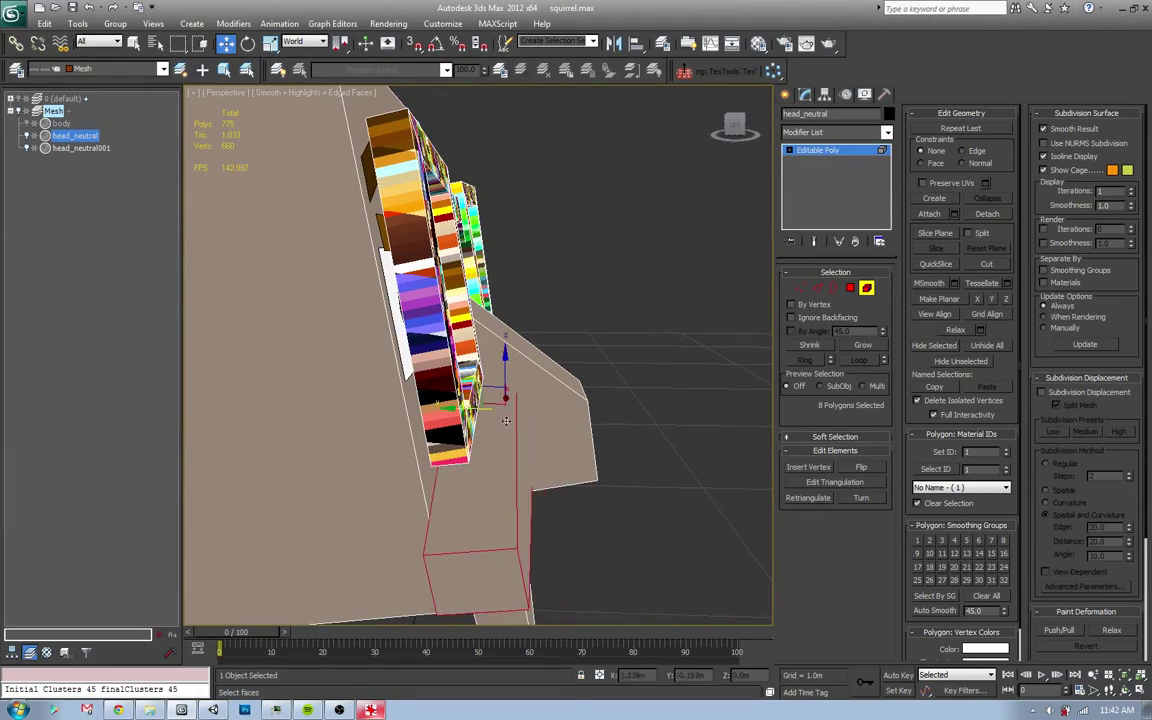
{"action": "mouse_move", "coordinate": [457, 409]}
{"action": "middle_mouse_down", "text": "alt"}
{"action": "mouse_move", "coordinate": [479, 426]}
{"action": "mouse_move", "coordinate": [450, 406]}
{"action": "middle_mouse_up", "text": "alt"}
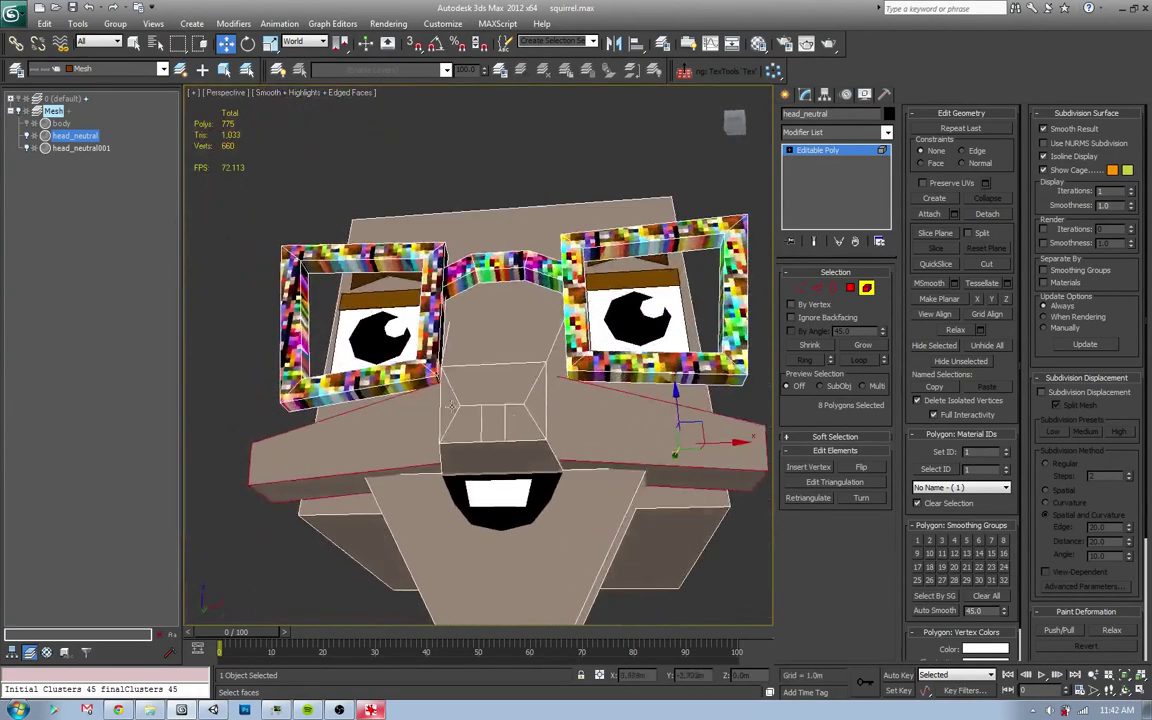
{"action": "left_click_drag", "start_coordinate": [676, 405], "coordinate": [676, 409]}
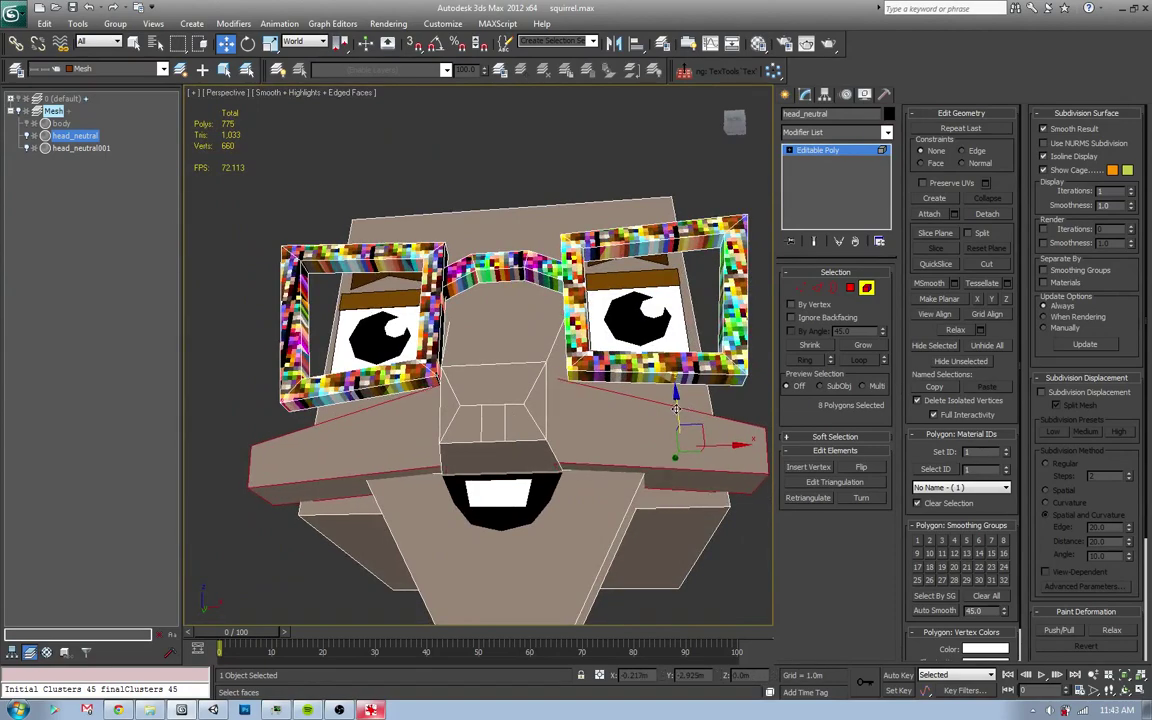
{"action": "middle_click_drag", "start_coordinate": [586, 481], "coordinate": [503, 482], "text": "alt"}
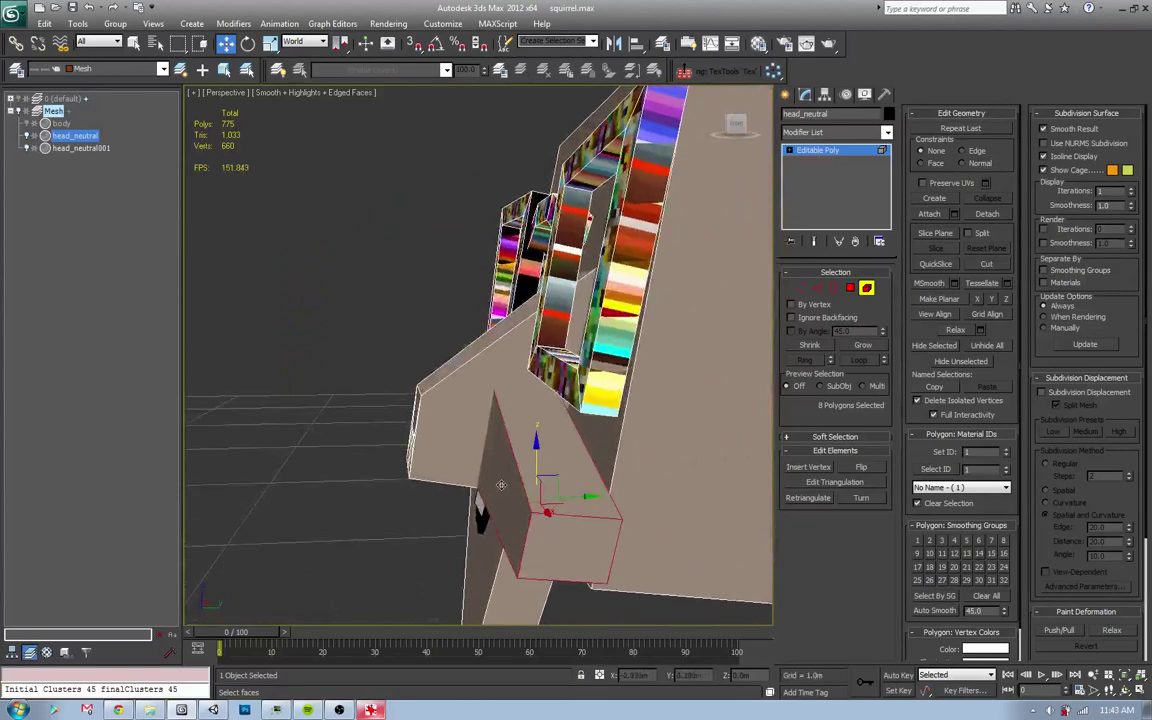
{"action": "key", "text": "alt+Tab"}
{"action": "key", "text": "alt+Tab"}
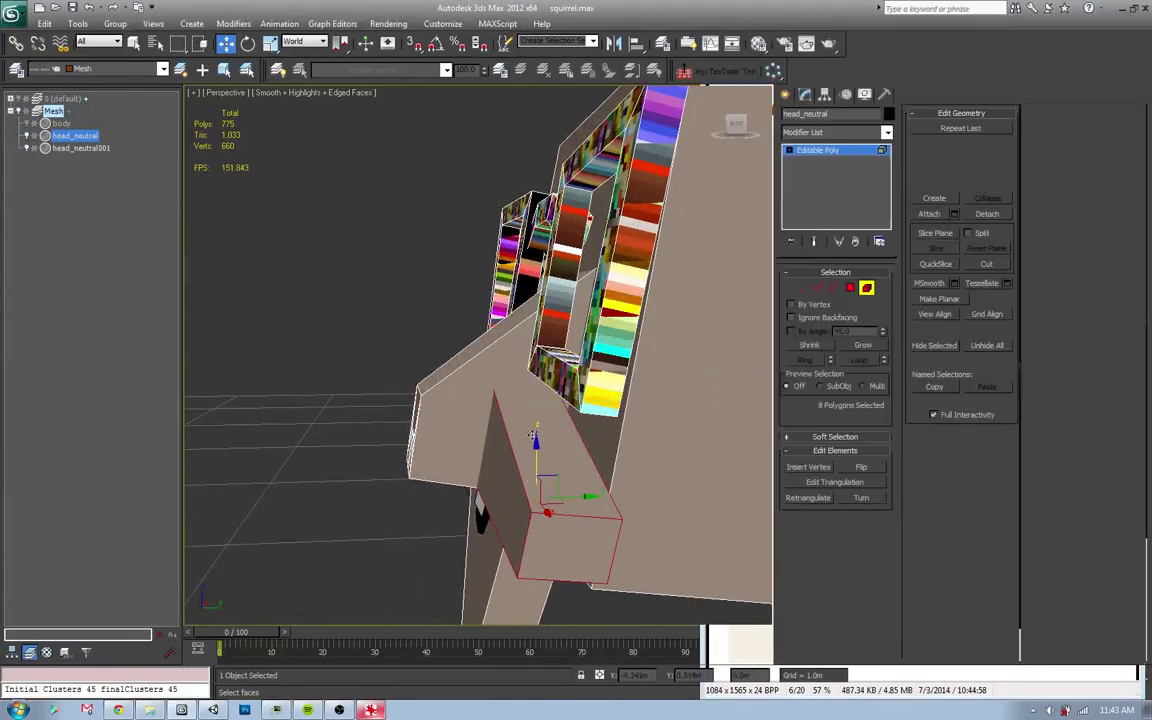
- Adjust the pair of cheek edges in wireframe, then return to a shaded front view
{"action": "key", "text": "2"}
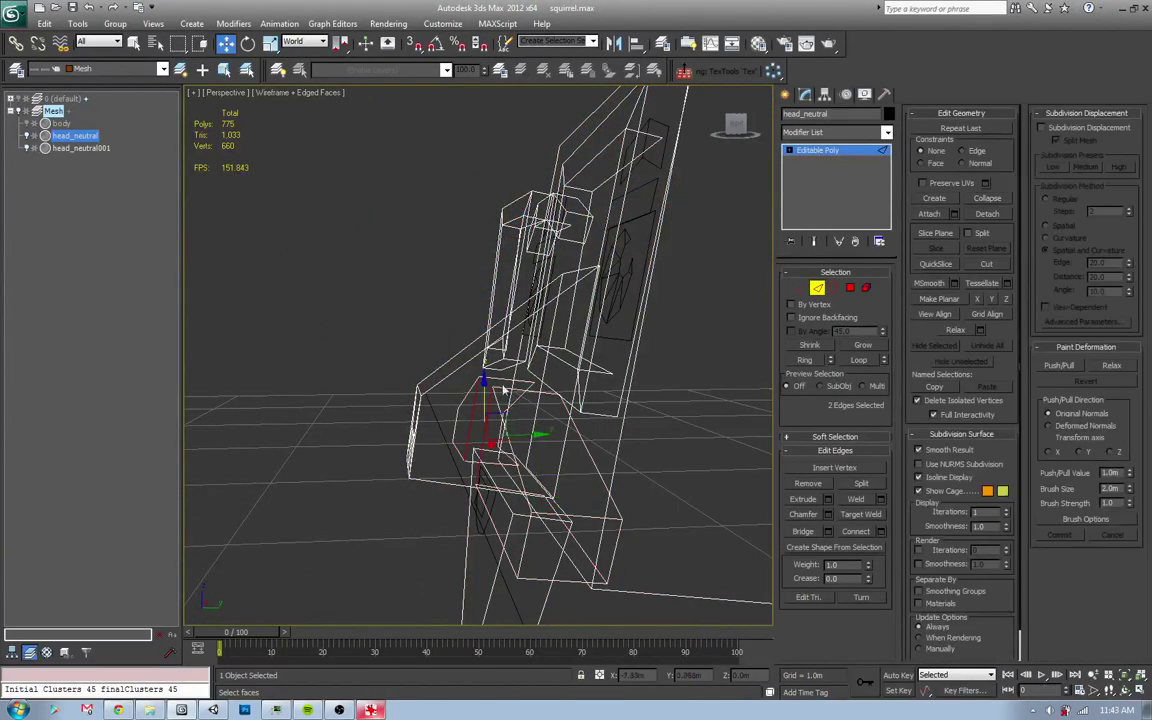
{"action": "left_click", "coordinate": [470, 380]}
{"action": "left_click", "coordinate": [540, 383], "text": "ctrl"}
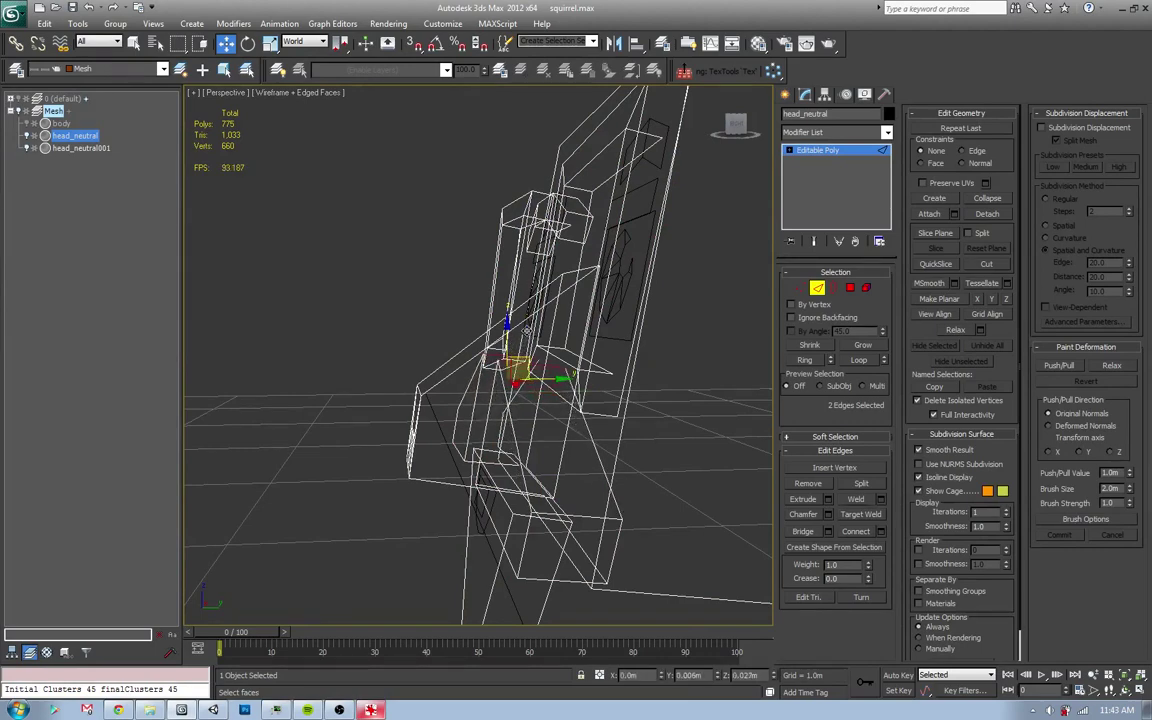
{"action": "key", "text": "F3"}
{"action": "left_click", "coordinate": [377, 304]}
{"action": "mouse_move", "coordinate": [377, 304]}
{"action": "middle_mouse_down", "text": "alt"}
{"action": "mouse_move", "coordinate": [540, 453]}
{"action": "mouse_move", "coordinate": [609, 422]}
{"action": "middle_mouse_up", "text": "alt"}
- Check the head against FinalHarold.png, then switch back to 3ds Max
{"action": "key", "text": "alt+Tab"}
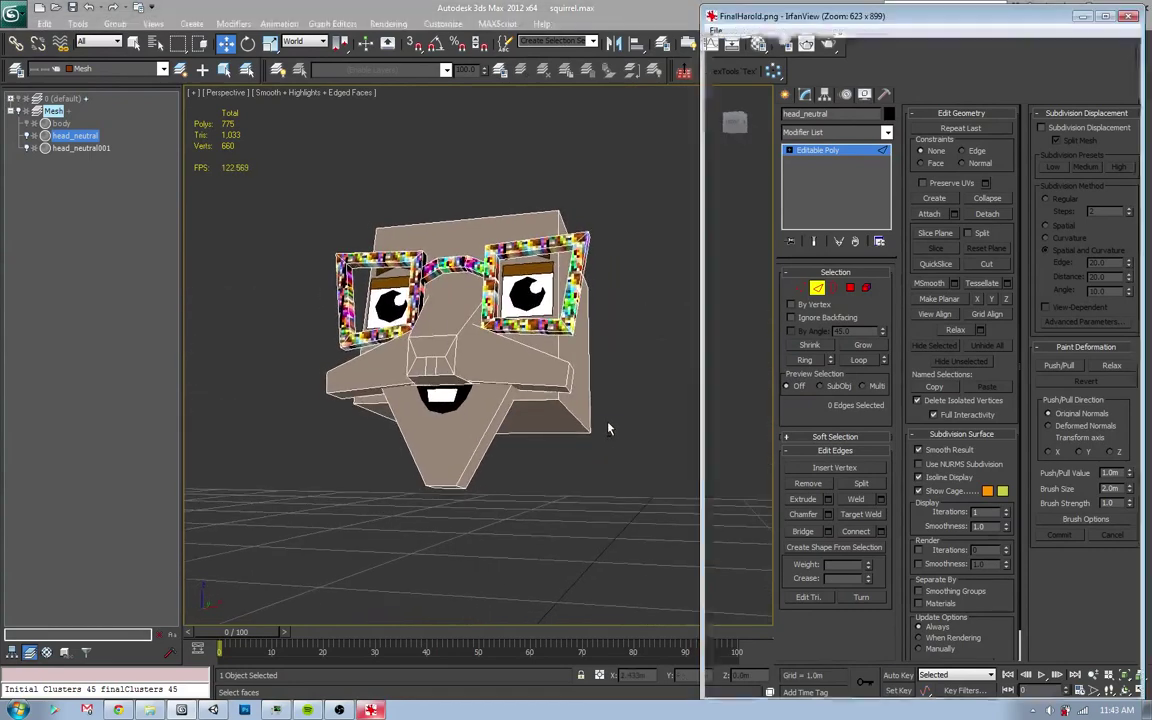
{"action": "key", "text": "alt+Tab"}
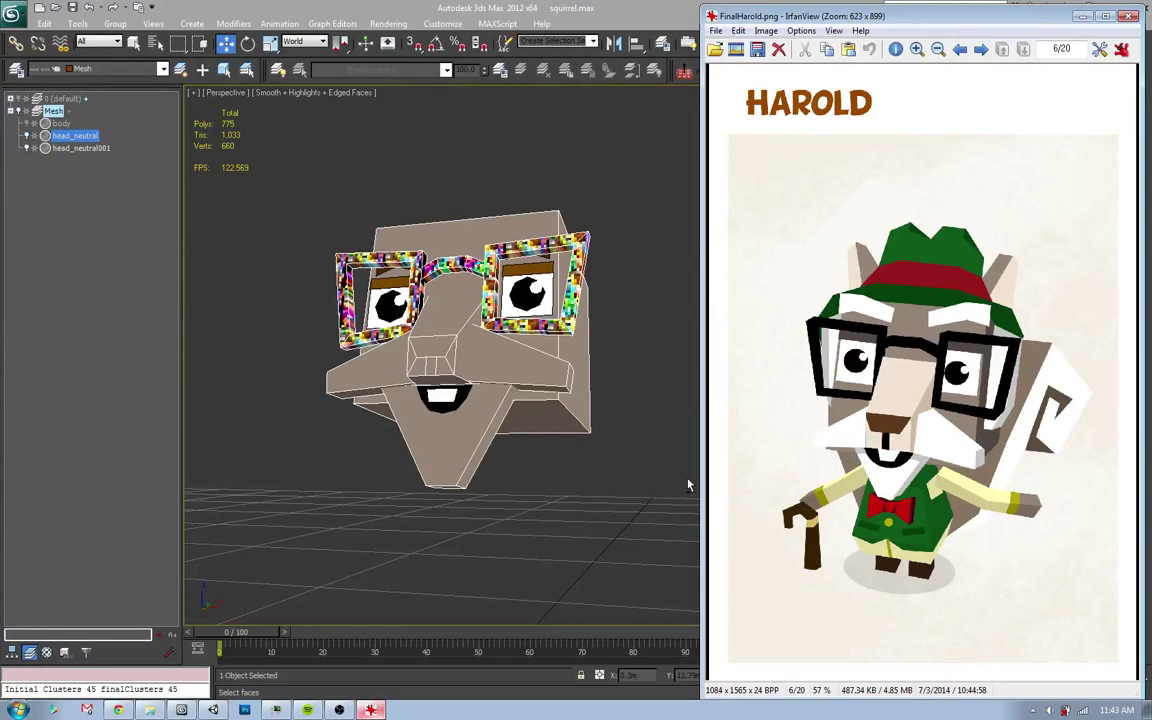
{"action": "key", "text": "alt+Tab"}
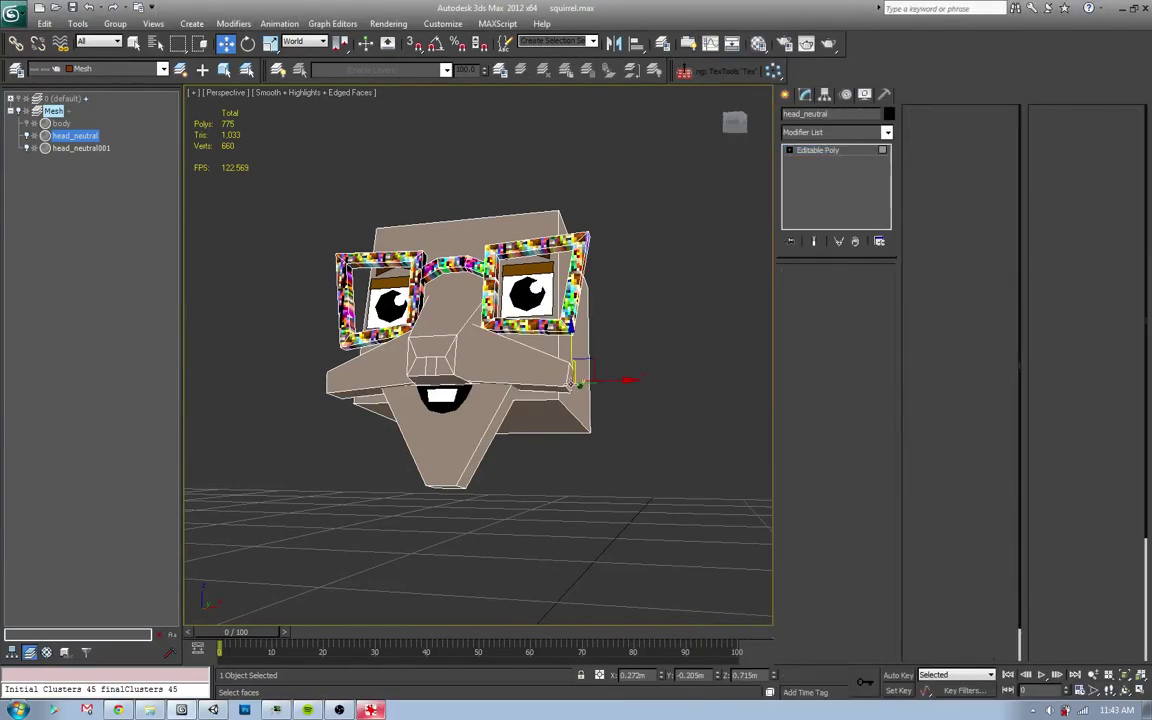
- Leave polygon sub-object mode so head_neutral is edited as a whole object
{"action": "mouse_move", "coordinate": [575, 383]}
{"action": "middle_mouse_down", "text": "alt"}
{"action": "mouse_move", "coordinate": [299, 348]}
{"action": "mouse_move", "coordinate": [573, 313]}
{"action": "mouse_move", "coordinate": [580, 405]}
{"action": "mouse_move", "coordinate": [629, 316]}
{"action": "mouse_move", "coordinate": [668, 377]}
{"action": "middle_mouse_up", "text": "alt"}
{"action": "left_click", "coordinate": [849, 288]}
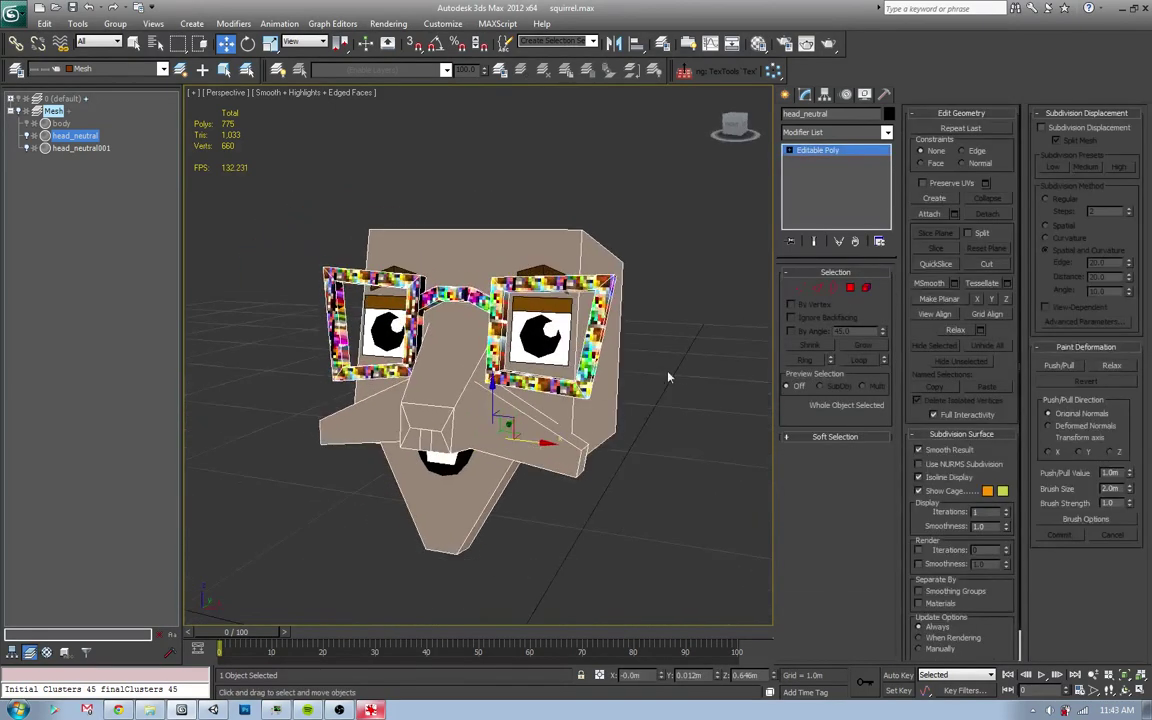
{"action": "left_click", "coordinate": [886, 132]}
{"action": "scroll", "coordinate": [835, 400], "scroll_direction": "down", "scroll_amount": 10}
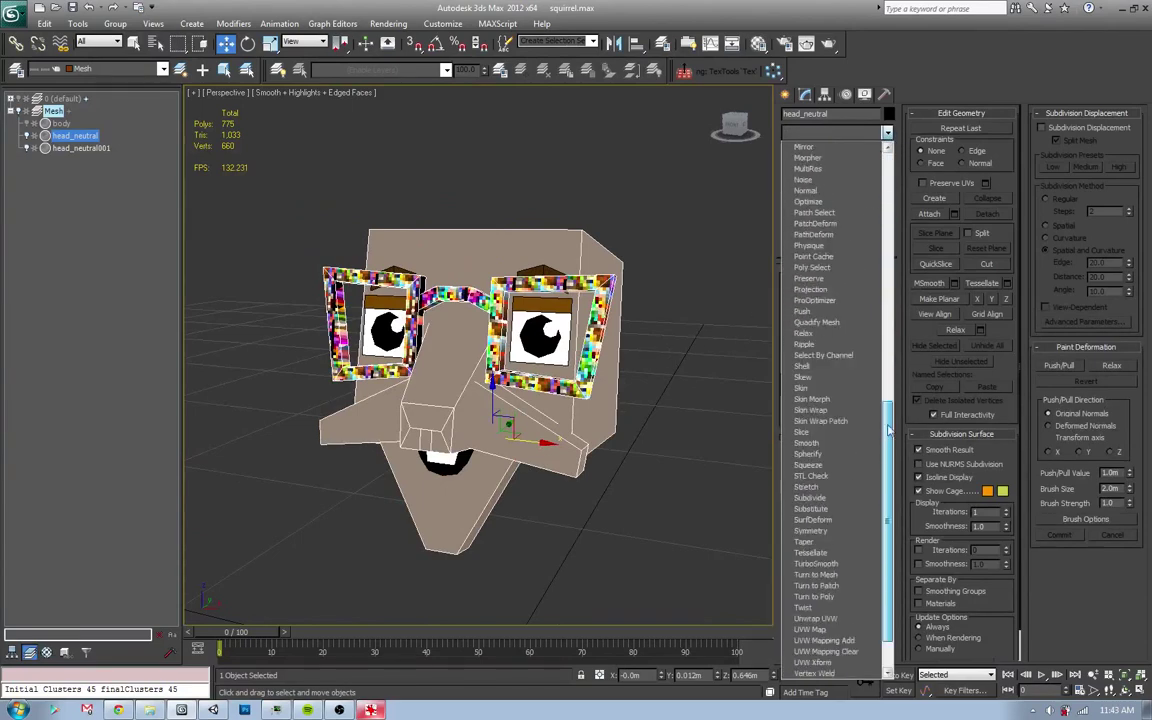
{"action": "left_click", "coordinate": [616, 458]}
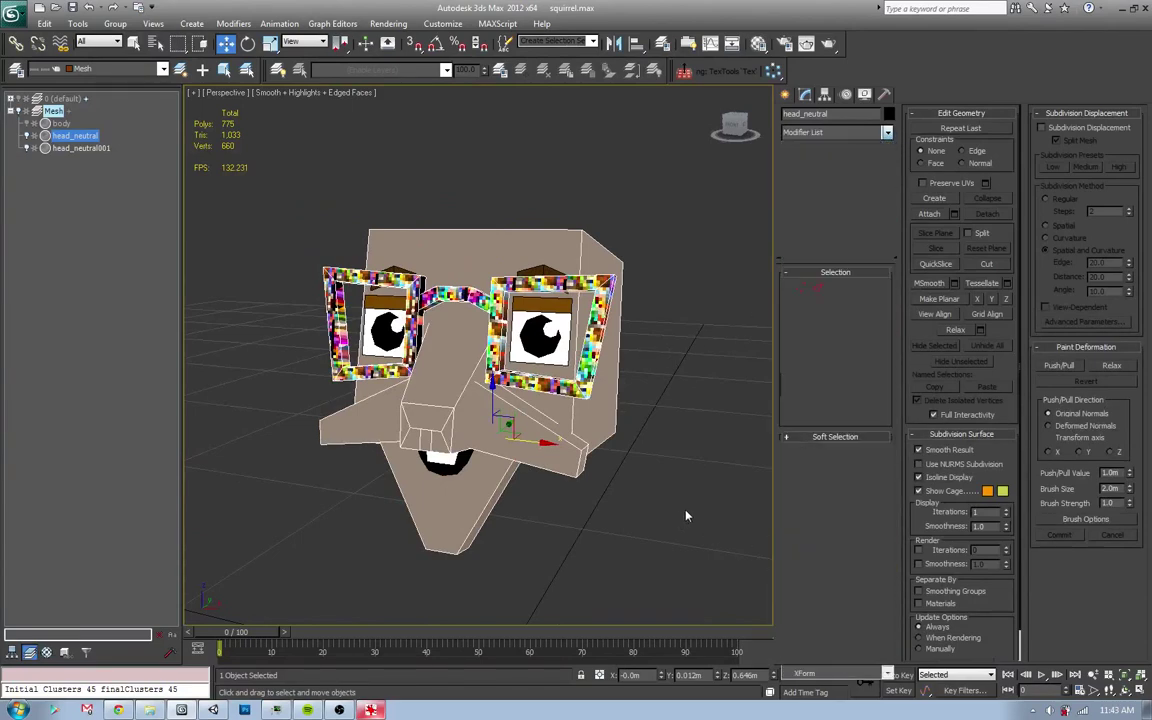
- Attach head_neutral001 into head_neutral and pick Unwrap UVW from the Modifier List
{"action": "left_click", "coordinate": [929, 214]}
{"action": "left_click", "coordinate": [565, 325]}
{"action": "left_click", "coordinate": [929, 214]}
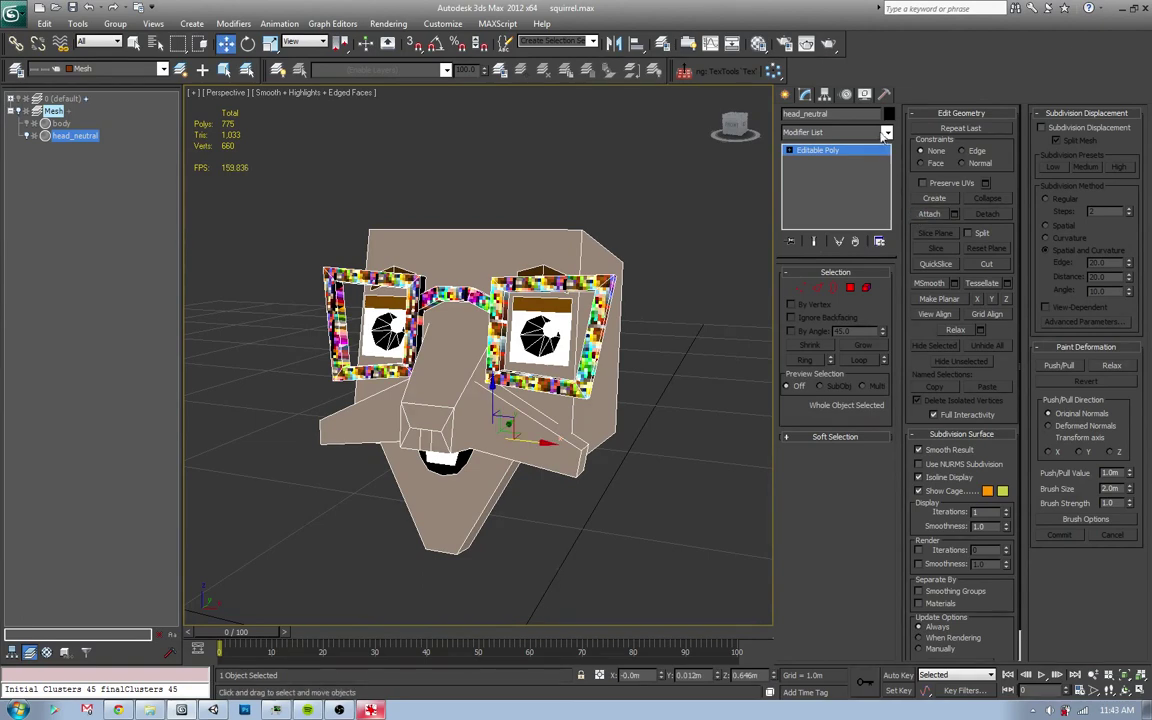
{"action": "left_click", "coordinate": [886, 132]}
{"action": "scroll", "coordinate": [835, 400], "scroll_direction": "down", "scroll_amount": 10}
- Add Unwrap UVW to the head and show color_palette.png behind the UVs in the UV editor
{"action": "left_click", "coordinate": [825, 565]}
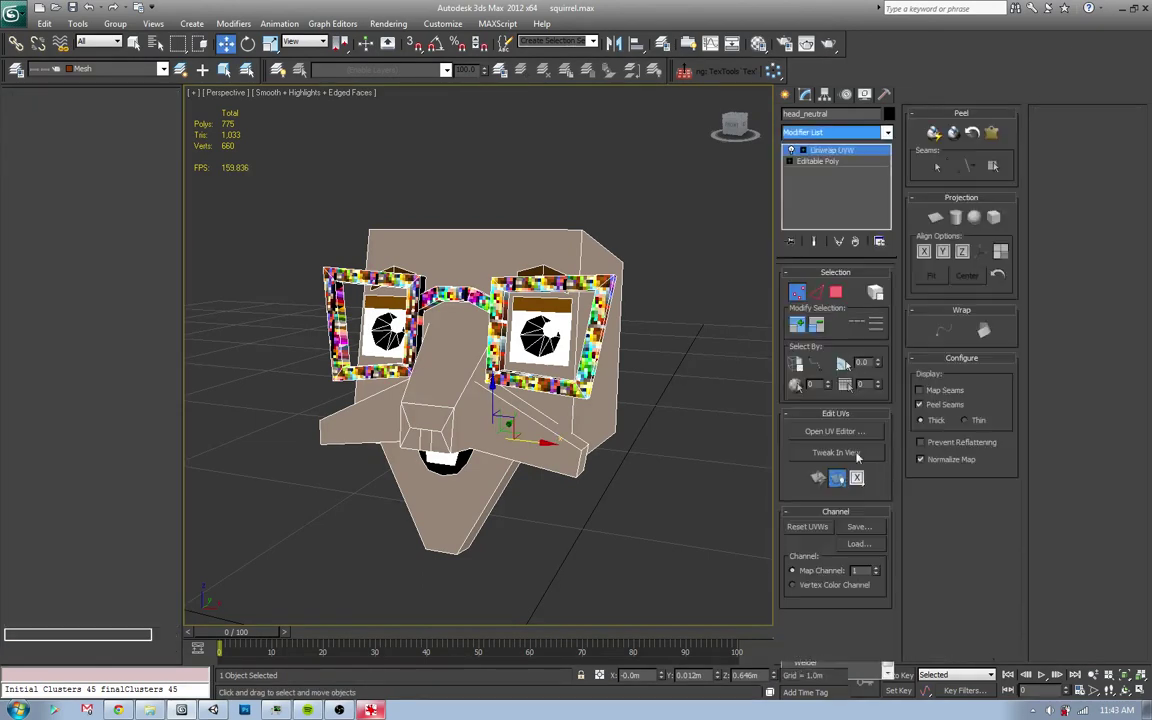
{"action": "left_click", "coordinate": [835, 431]}
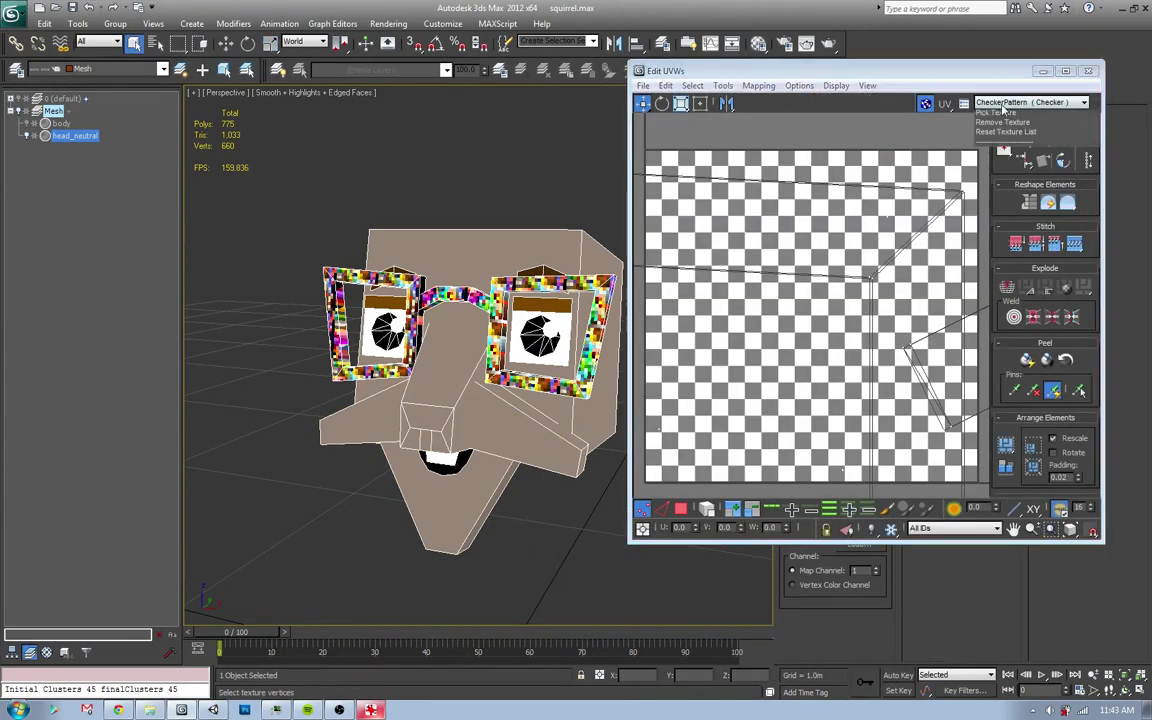
{"action": "left_click", "coordinate": [1030, 102]}
{"action": "left_click", "coordinate": [1030, 130]}
{"action": "scroll", "coordinate": [764, 287], "scroll_direction": "down", "scroll_amount": 3}
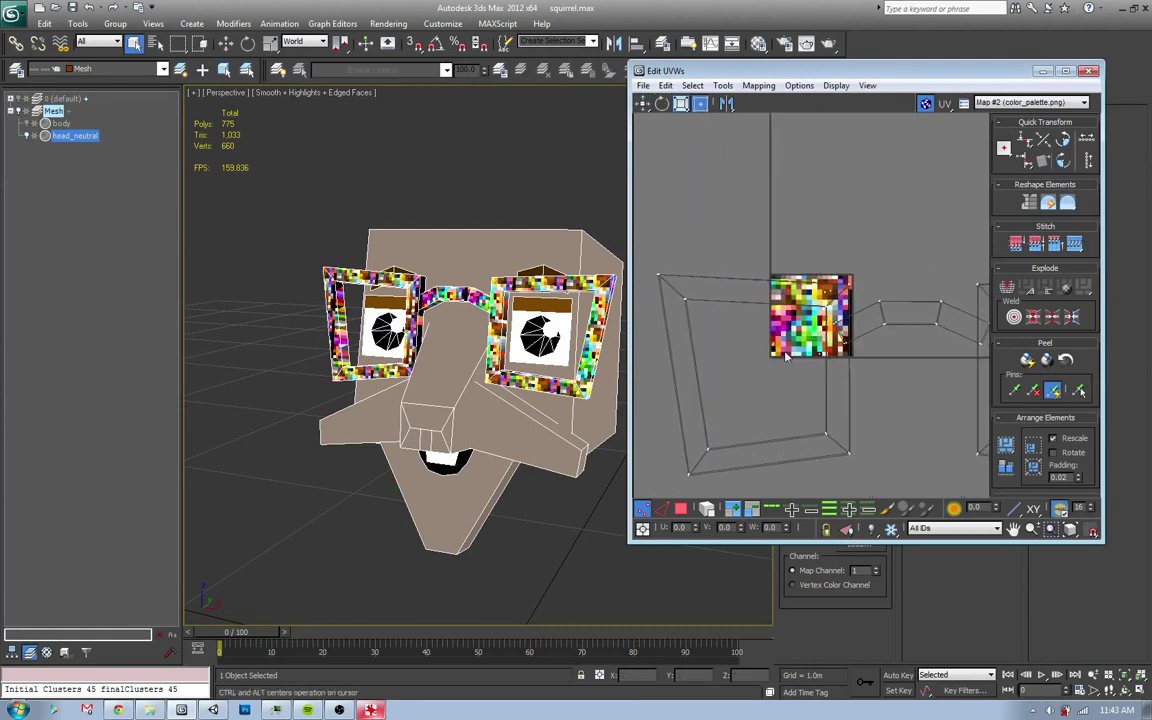
{"action": "scroll", "coordinate": [764, 287], "scroll_direction": "down", "scroll_amount": 3}
- Select the left frame, right frame and bridge UVs of the glasses and shrink them toward the palette
{"action": "key", "text": "3"}
{"action": "left_click_drag", "start_coordinate": [651, 336], "coordinate": [795, 431]}
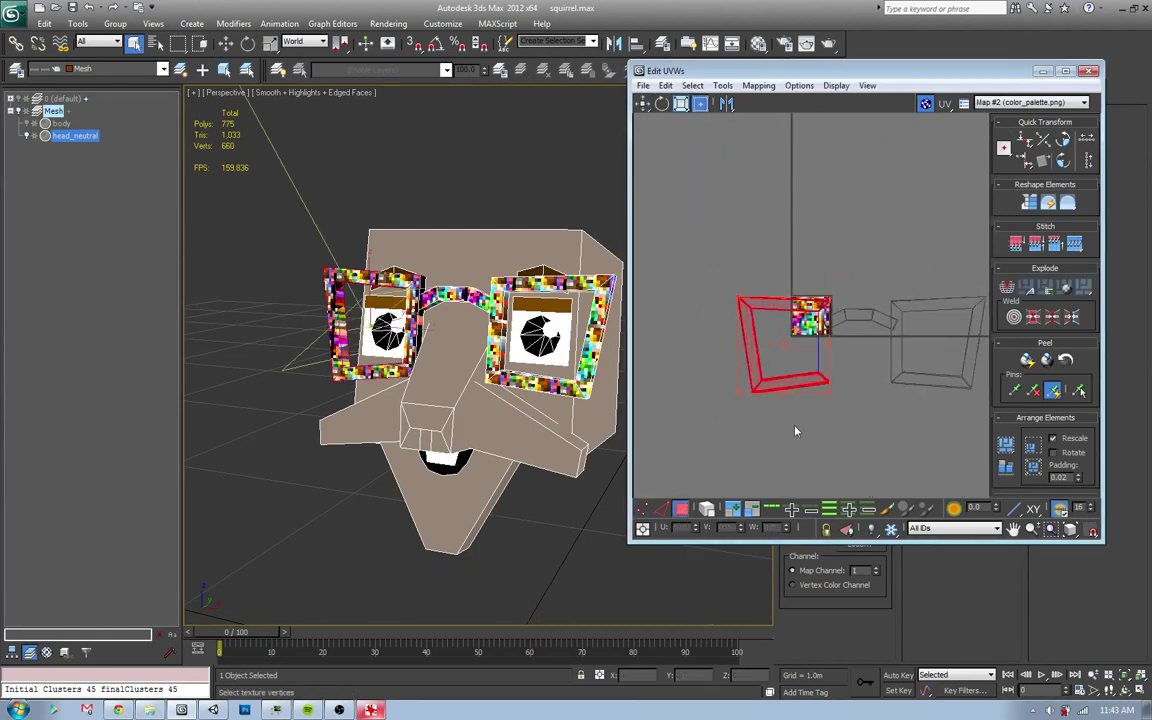
{"action": "left_click", "coordinate": [895, 350], "text": "ctrl"}
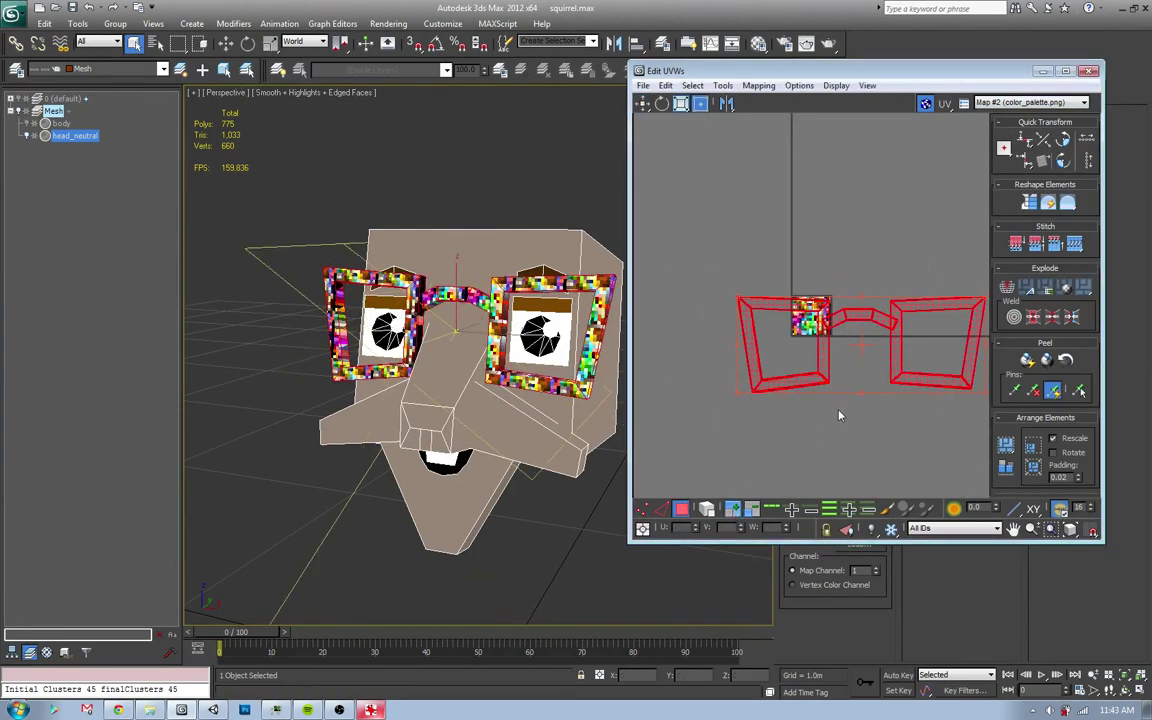
{"action": "middle_click_drag", "start_coordinate": [988, 312], "coordinate": [968, 310]}
{"action": "left_click_drag", "start_coordinate": [968, 310], "coordinate": [745, 395]}
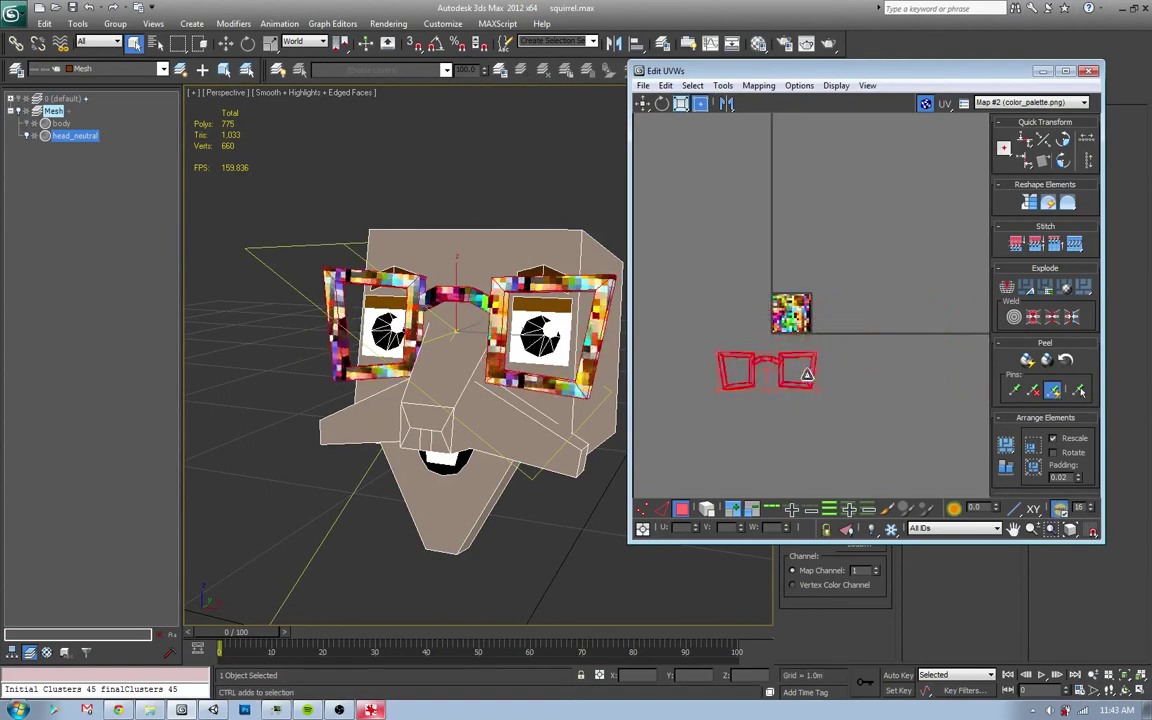
{"action": "scroll", "coordinate": [720, 413], "scroll_direction": "up", "scroll_amount": 3}
{"action": "left_click_drag", "start_coordinate": [666, 458], "coordinate": [755, 360]}
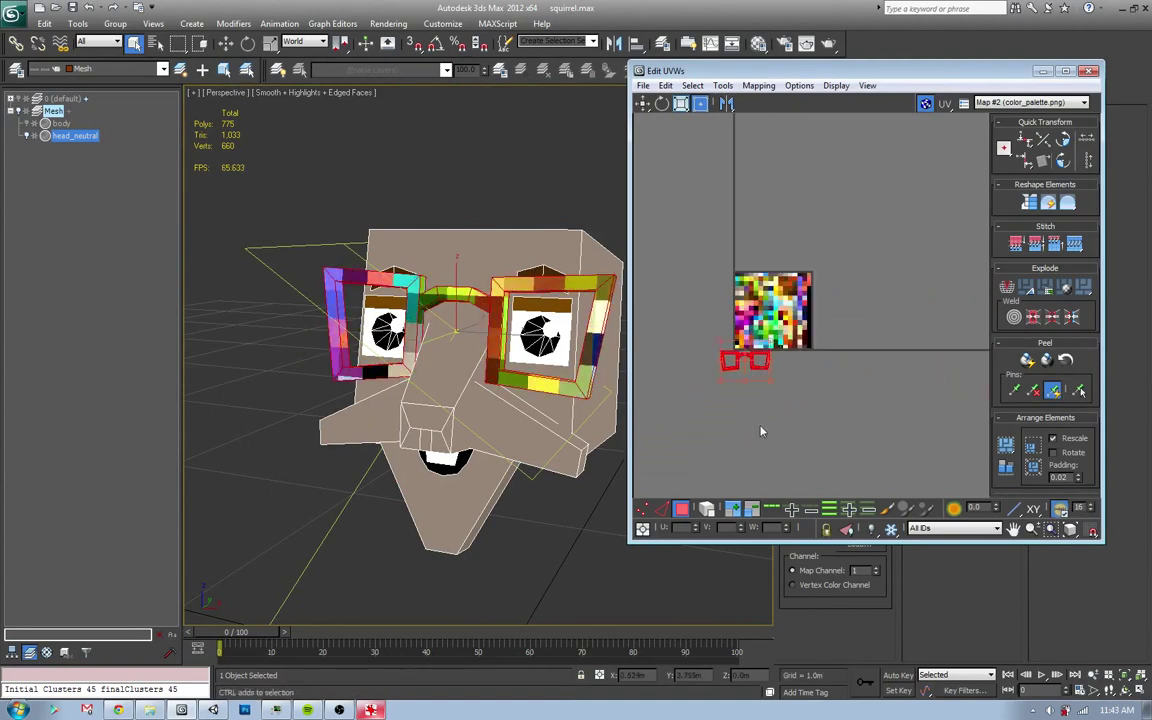
- Fit the glasses UVs inside the black palette cell, then deselect them
{"action": "scroll", "coordinate": [755, 360], "scroll_direction": "up", "scroll_amount": 5}
{"action": "mouse_move", "coordinate": [838, 442]}
{"action": "left_mouse_down"}
{"action": "mouse_move", "coordinate": [674, 411]}
{"action": "mouse_move", "coordinate": [660, 395]}
{"action": "left_mouse_up"}
{"action": "scroll", "coordinate": [700, 450], "scroll_direction": "up", "scroll_amount": 3}
{"action": "scroll", "coordinate": [713, 484], "scroll_direction": "up", "scroll_amount": 2}
{"action": "left_click_drag", "start_coordinate": [713, 484], "coordinate": [880, 290]}
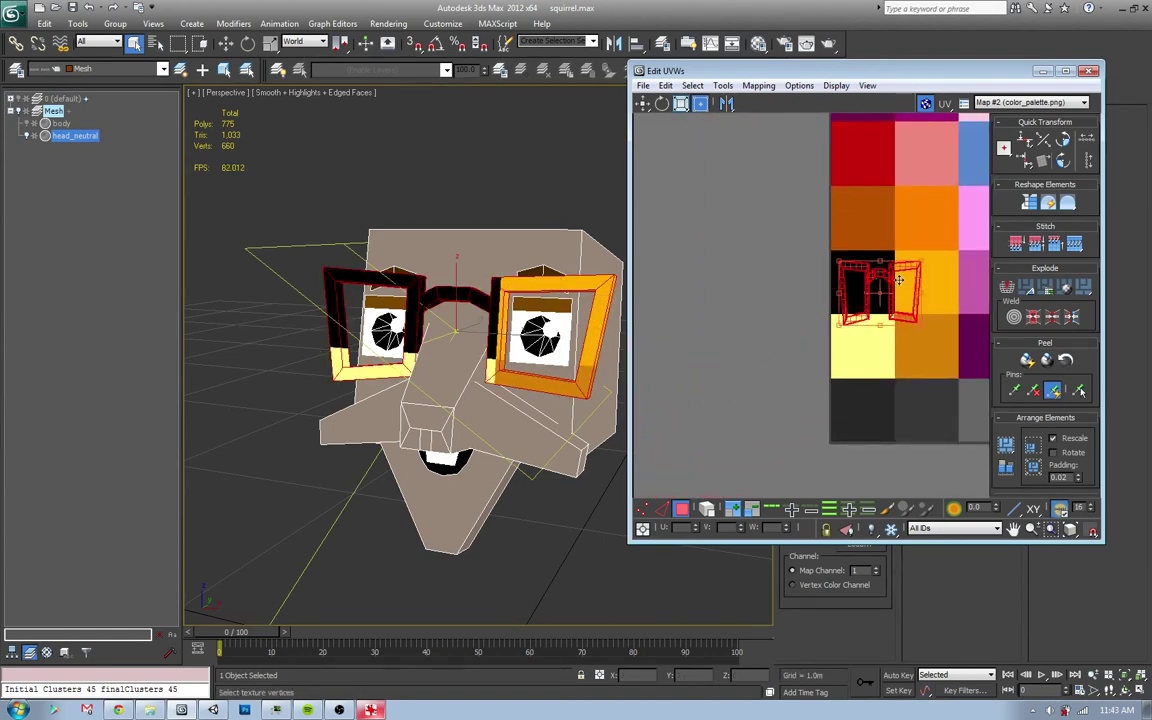
{"action": "scroll", "coordinate": [811, 310], "scroll_direction": "up", "scroll_amount": 3}
{"action": "left_click_drag", "start_coordinate": [800, 341], "coordinate": [700, 440]}
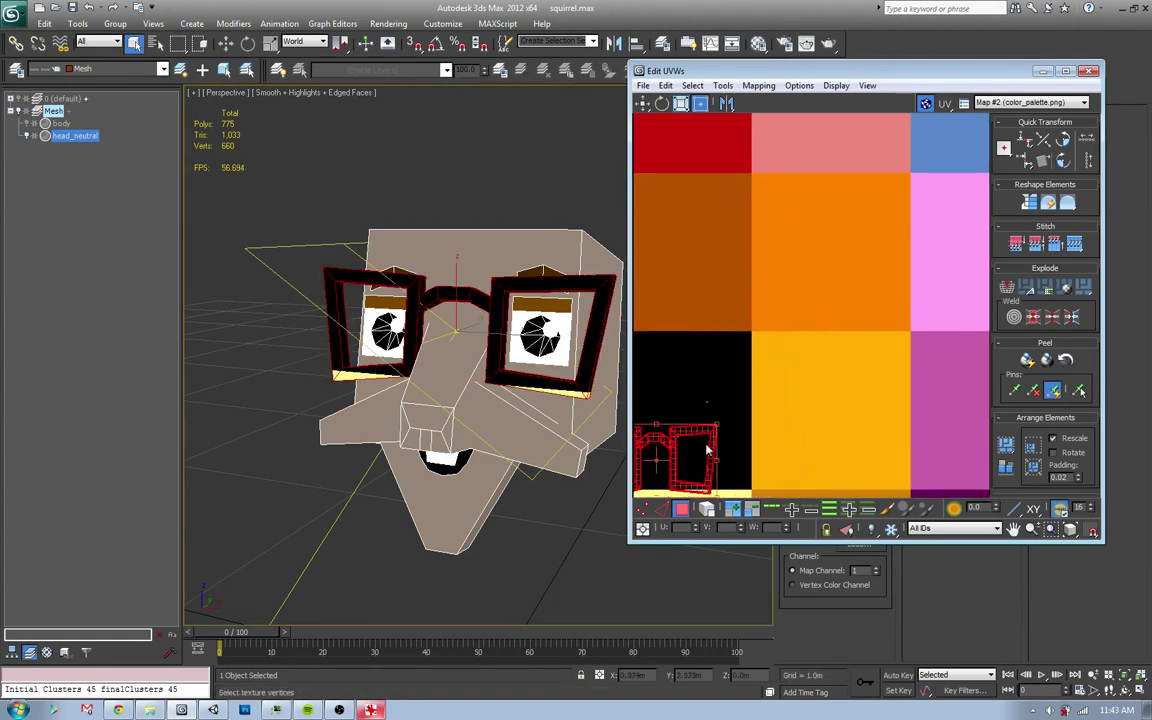
{"action": "scroll", "coordinate": [700, 440], "scroll_direction": "up", "scroll_amount": 2}
{"action": "left_click_drag", "start_coordinate": [756, 400], "coordinate": [786, 340]}
{"action": "left_click", "coordinate": [786, 356]}
- Select the head block and lower jaw faces of the squirrel
{"action": "scroll", "coordinate": [786, 356], "scroll_direction": "down", "scroll_amount": 3}
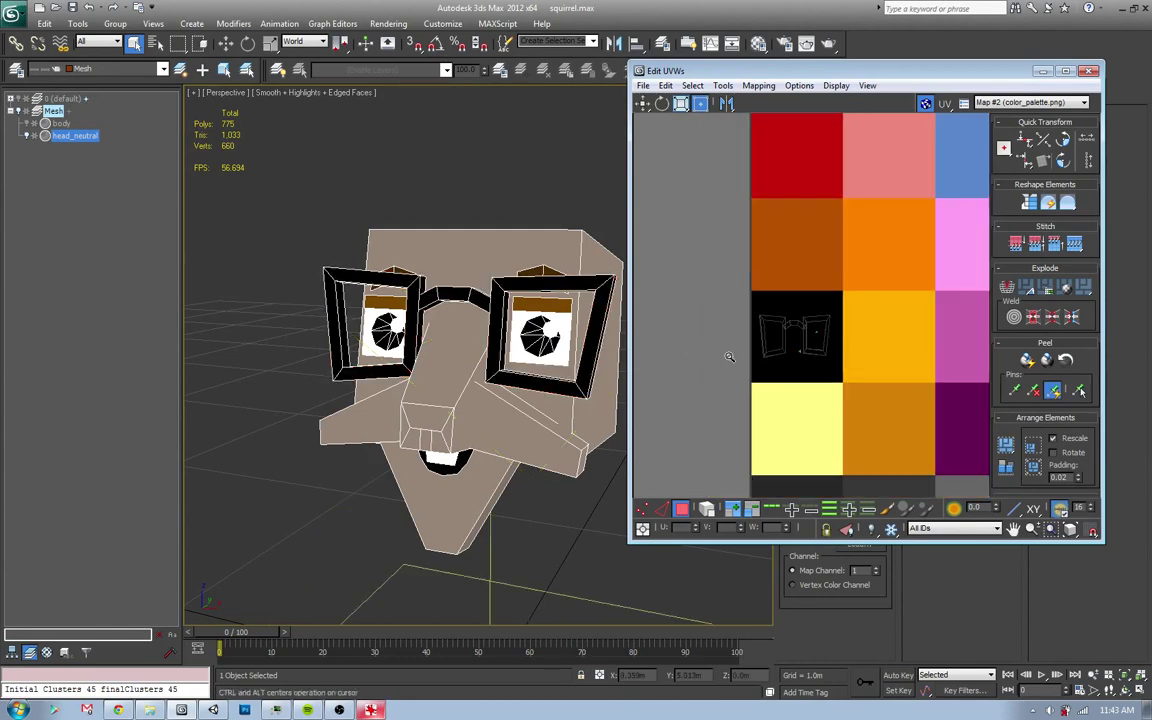
{"action": "scroll", "coordinate": [786, 356], "scroll_direction": "down", "scroll_amount": 2}
{"action": "middle_click_drag", "start_coordinate": [450, 420], "coordinate": [400, 443], "text": "alt"}
{"action": "left_click", "coordinate": [400, 451]}
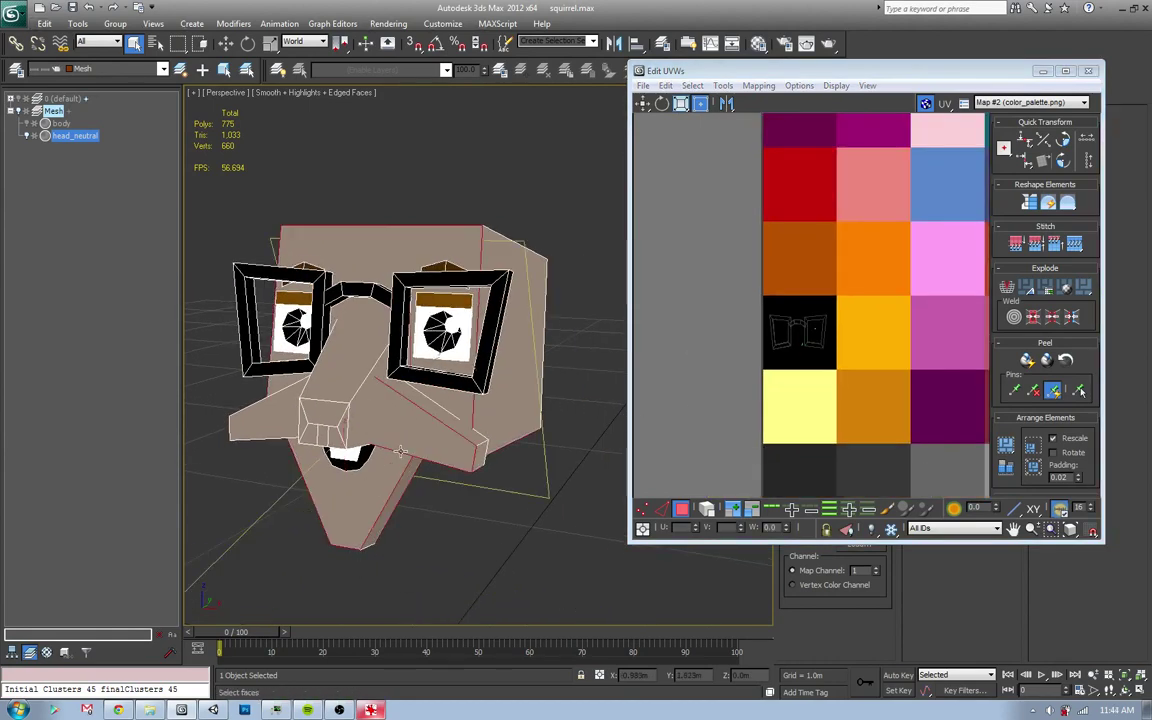
{"action": "left_click", "coordinate": [331, 507], "text": "ctrl"}
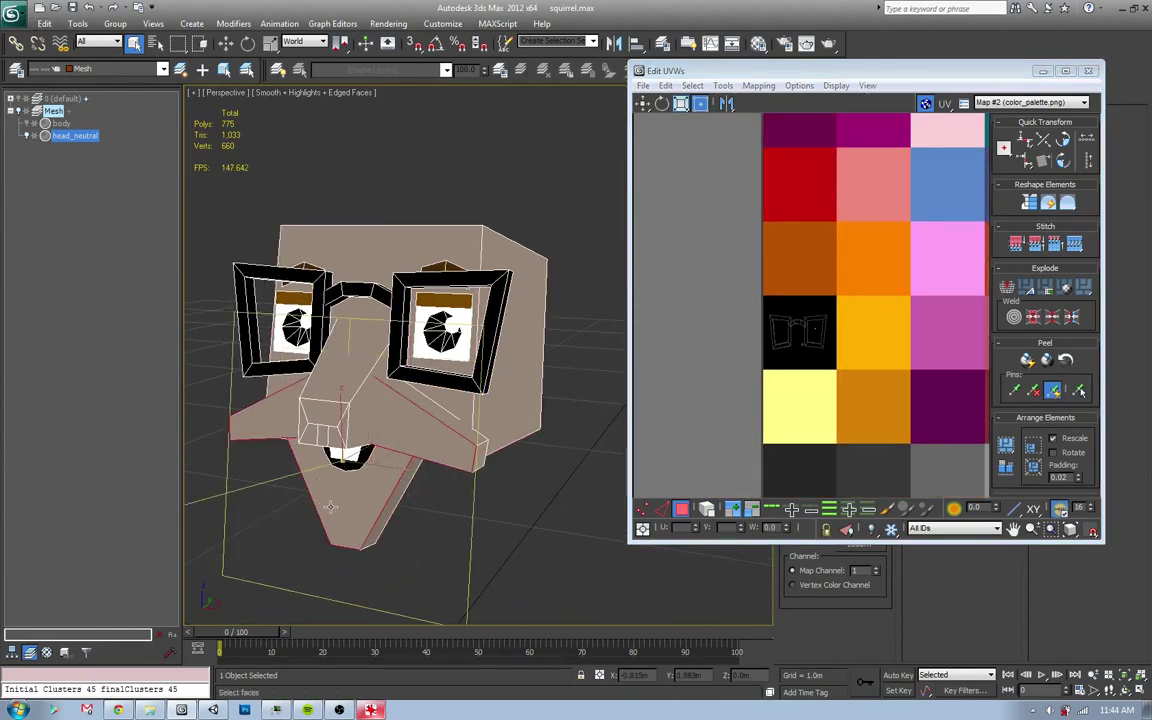
{"action": "left_click", "coordinate": [308, 711]}
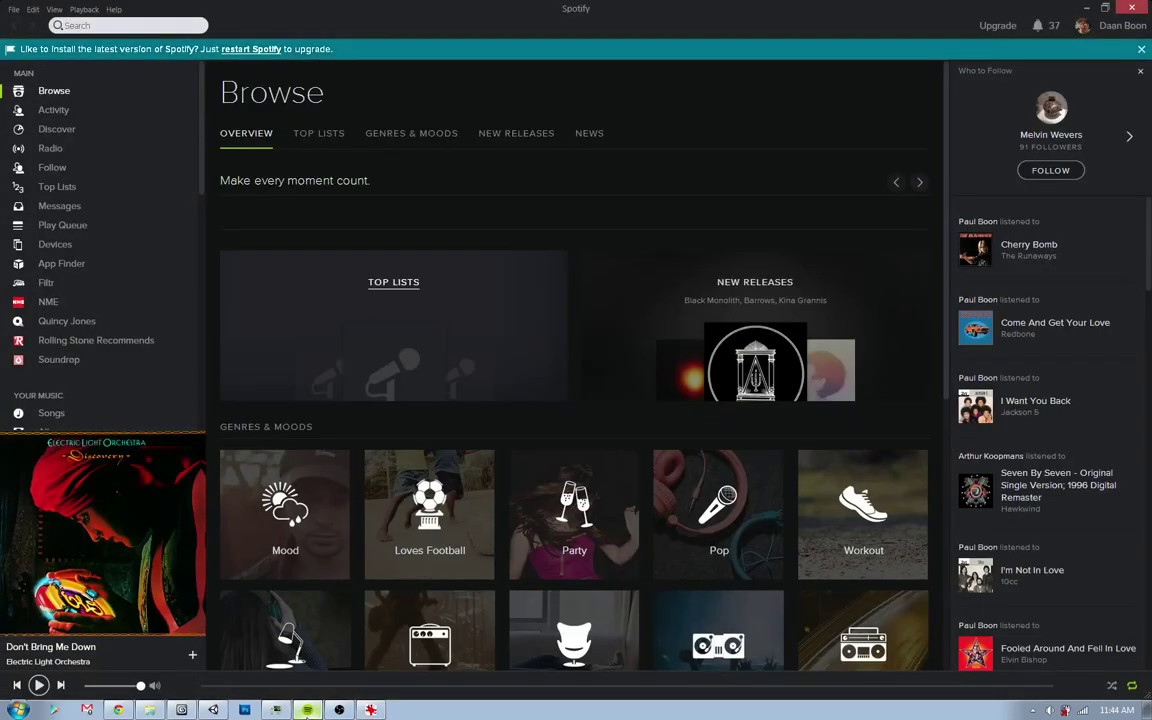
- Skip two tracks in Spotify to The Way It Is by Bruce Hornsby and the Range, then return to 3ds Max
{"action": "key", "text": "ctrl+Right"}
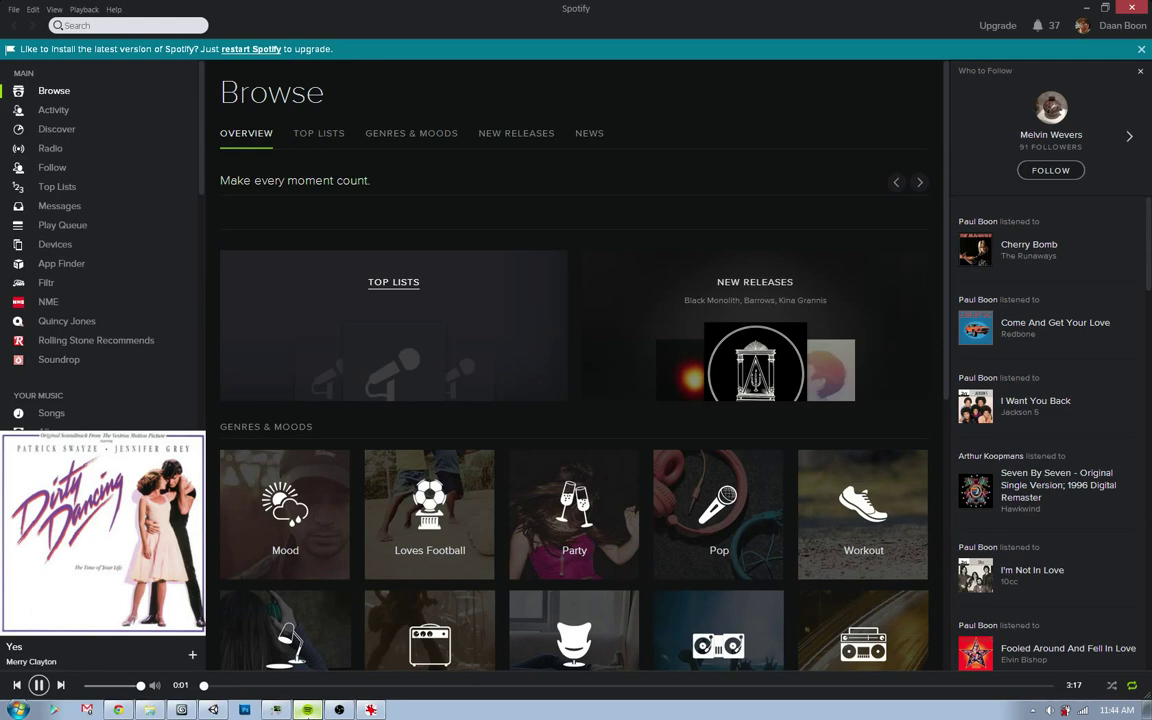
{"action": "key", "text": "ctrl+Right"}
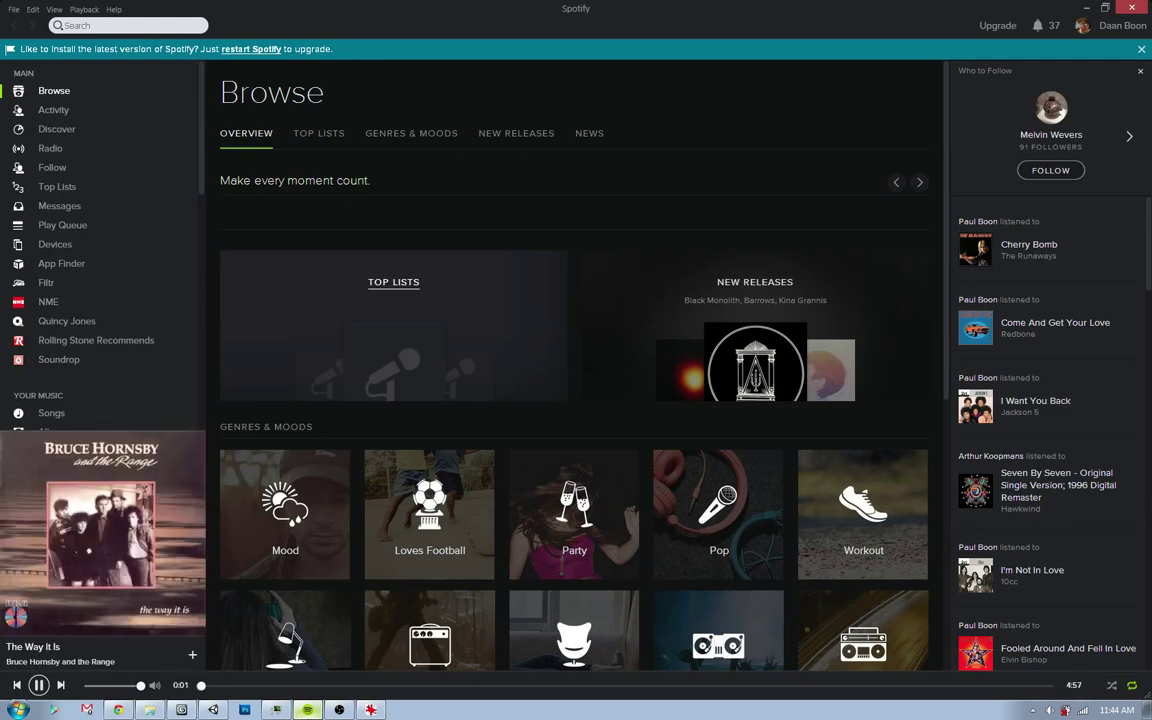
{"action": "key", "text": "alt+Tab"}
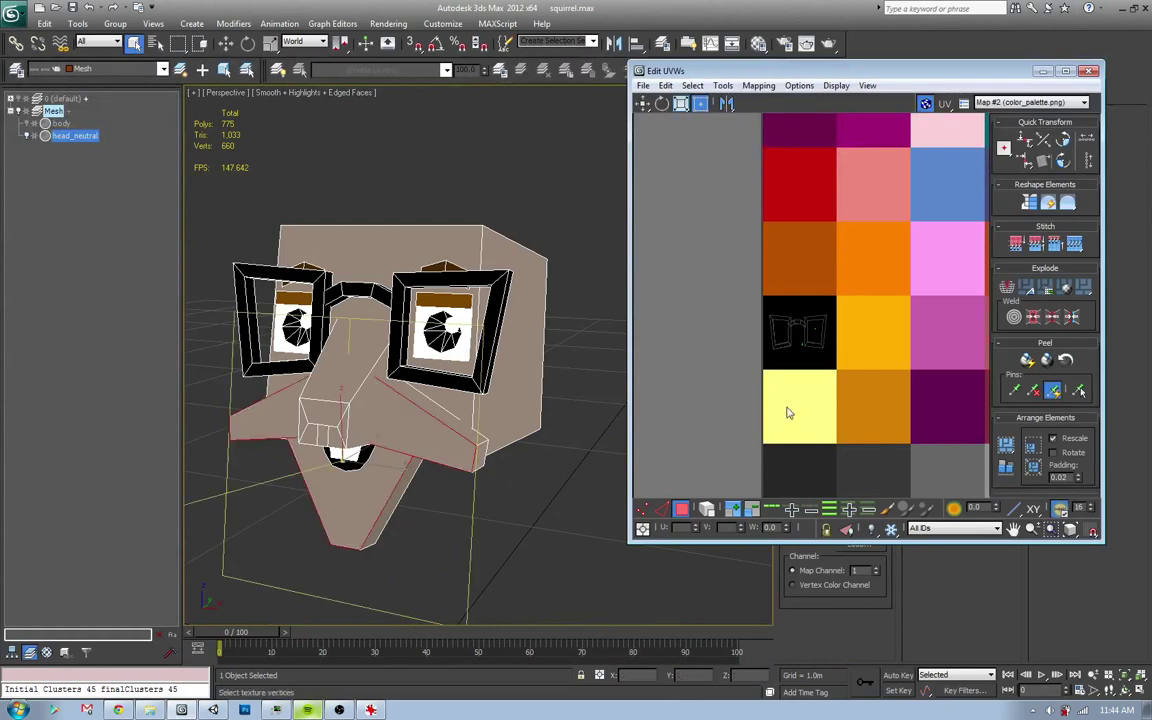
- Move the cheek and jaw UVs onto a pale cream palette tile, checking the Harold reference
{"action": "scroll", "coordinate": [800, 400], "scroll_direction": "down", "scroll_amount": 2}
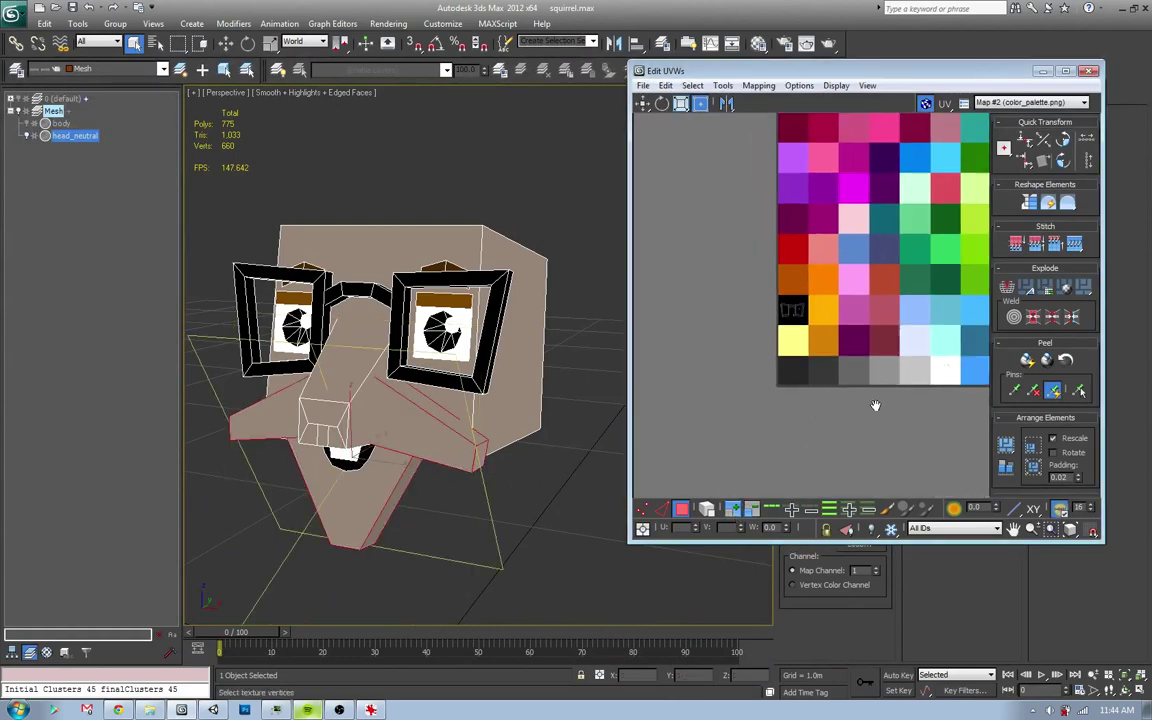
{"action": "scroll", "coordinate": [807, 391], "scroll_direction": "down", "scroll_amount": 3}
{"action": "scroll", "coordinate": [805, 362], "scroll_direction": "up", "scroll_amount": 2}
{"action": "scroll", "coordinate": [766, 362], "scroll_direction": "up", "scroll_amount": 2}
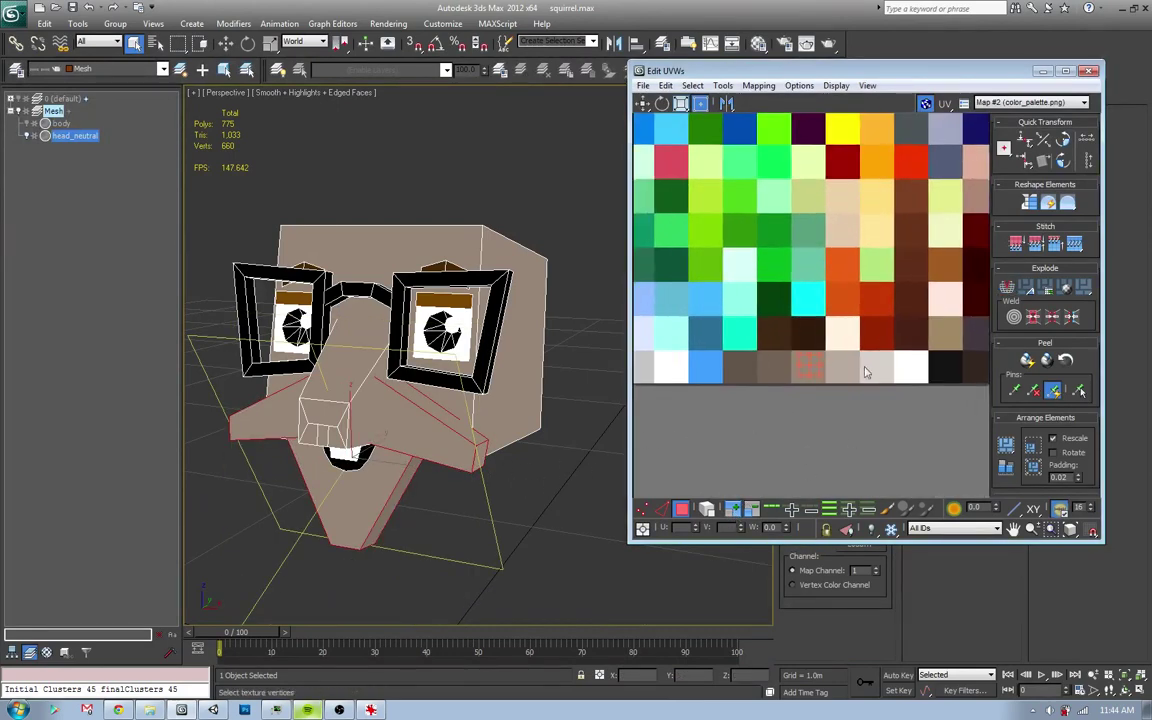
{"action": "left_click_drag", "start_coordinate": [762, 351], "coordinate": [788, 314]}
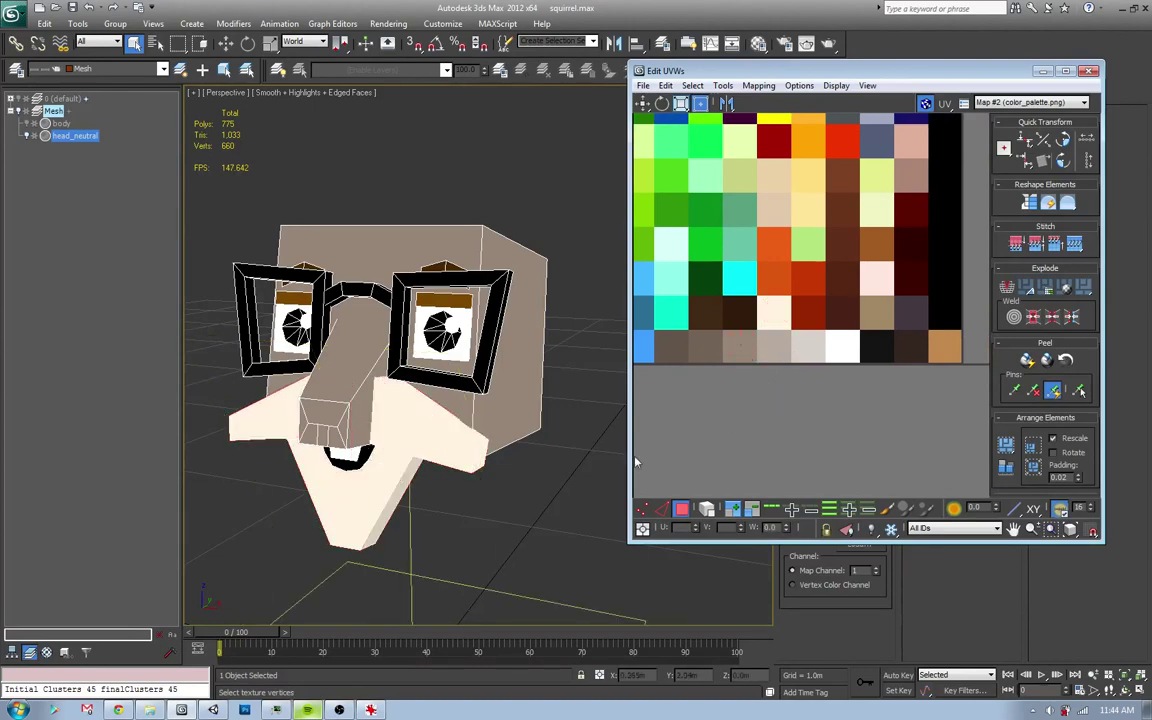
{"action": "key", "text": "alt+Tab"}
{"action": "key", "text": "alt+Tab"}
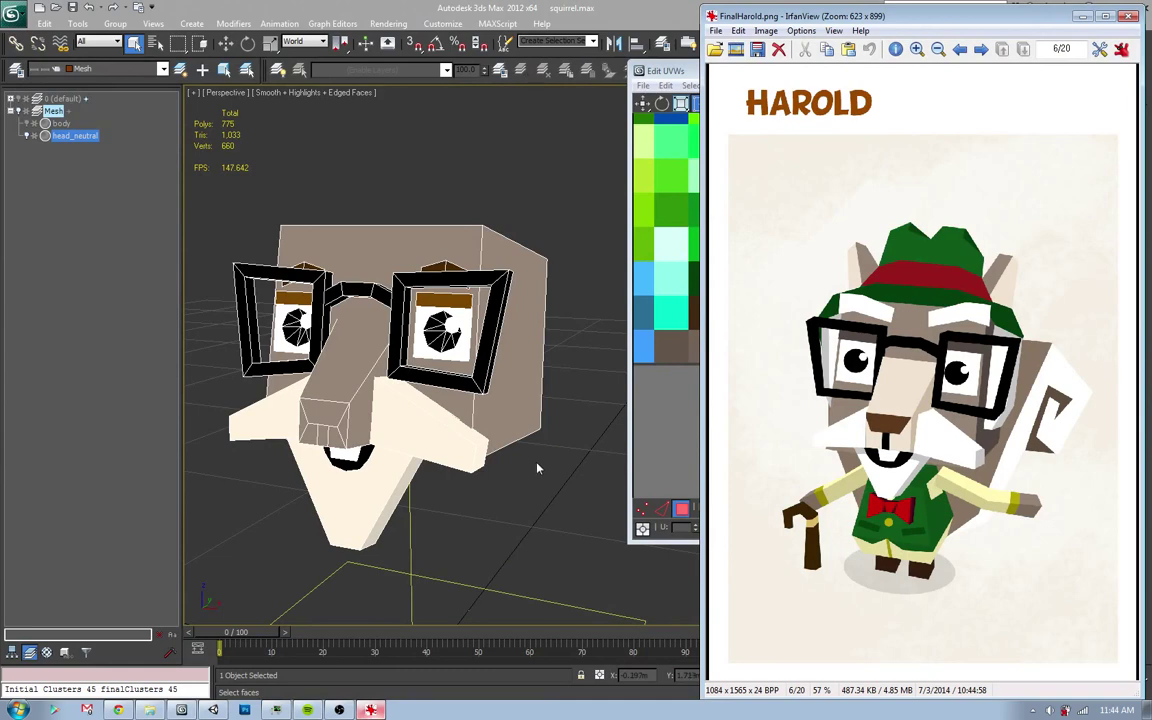
{"action": "key", "text": "alt+Tab"}
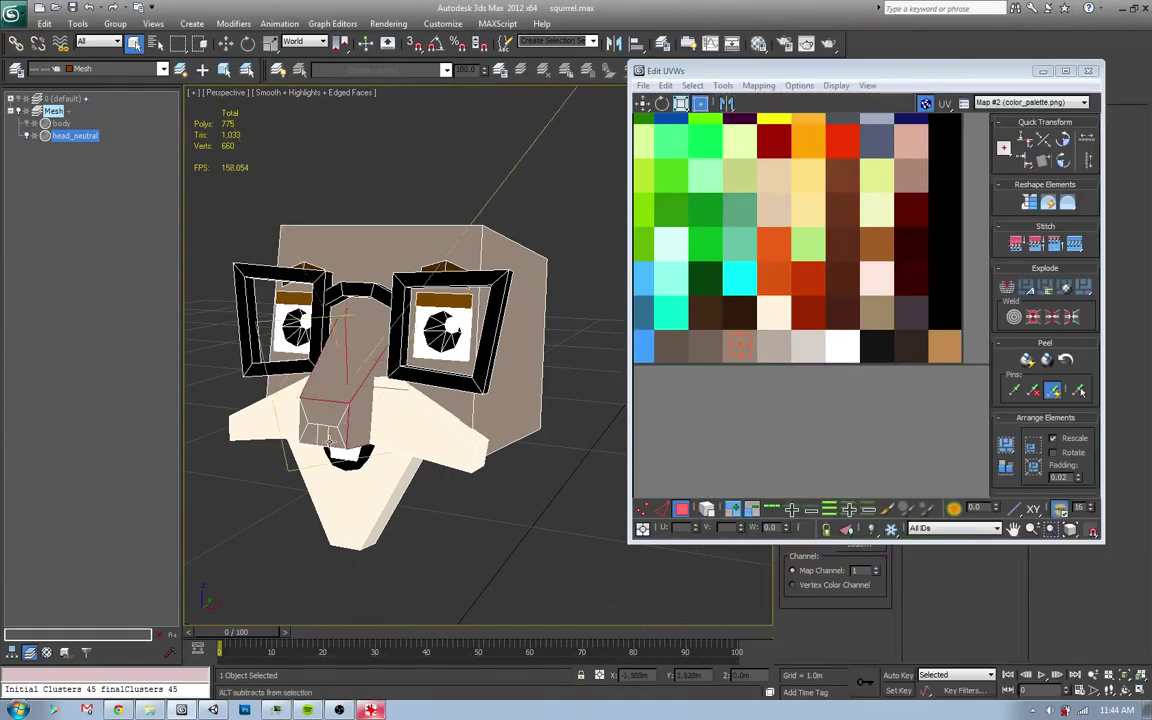
- Move the snout UVs to a lighter tan palette tile, then select the nose tip face
{"action": "middle_click_drag", "start_coordinate": [349, 393], "coordinate": [363, 427], "text": "alt"}
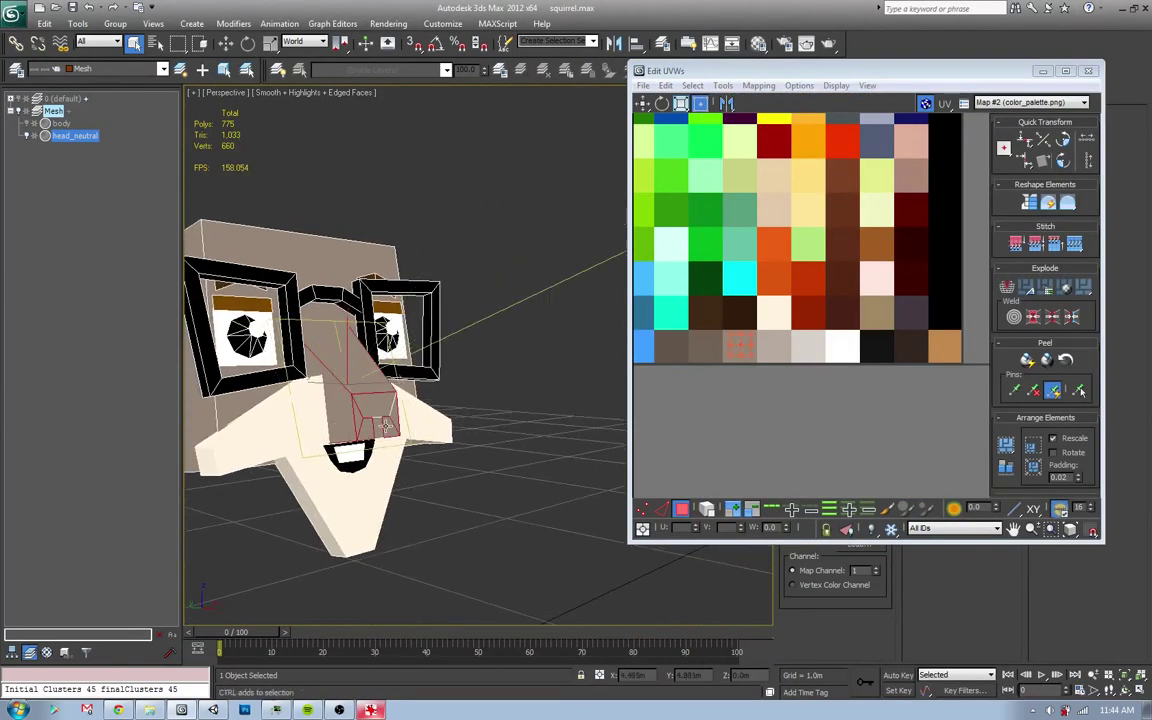
{"action": "mouse_move", "coordinate": [386, 470]}
{"action": "middle_mouse_down", "text": "alt"}
{"action": "mouse_move", "coordinate": [433, 432]}
{"action": "mouse_move", "coordinate": [848, 362]}
{"action": "middle_mouse_up", "text": "alt"}
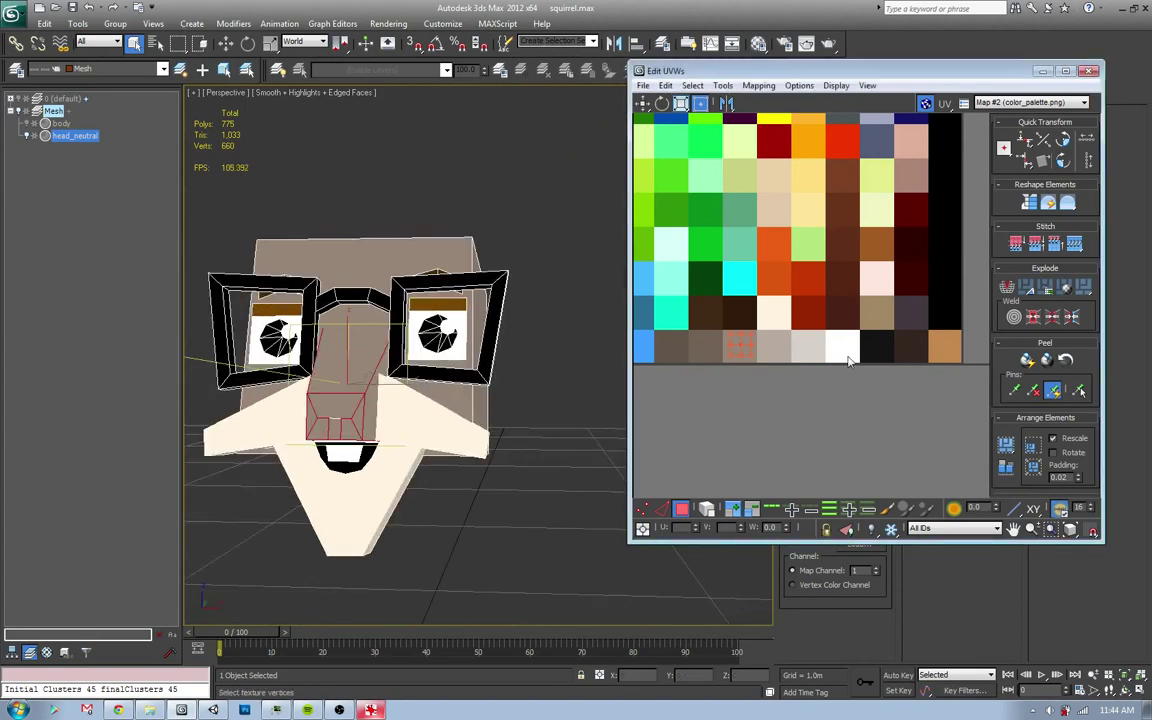
{"action": "mouse_move", "coordinate": [767, 351]}
{"action": "left_mouse_down"}
{"action": "mouse_move", "coordinate": [826, 360]}
{"action": "mouse_move", "coordinate": [805, 342]}
{"action": "mouse_move", "coordinate": [797, 252]}
{"action": "mouse_move", "coordinate": [778, 208]}
{"action": "left_mouse_up"}
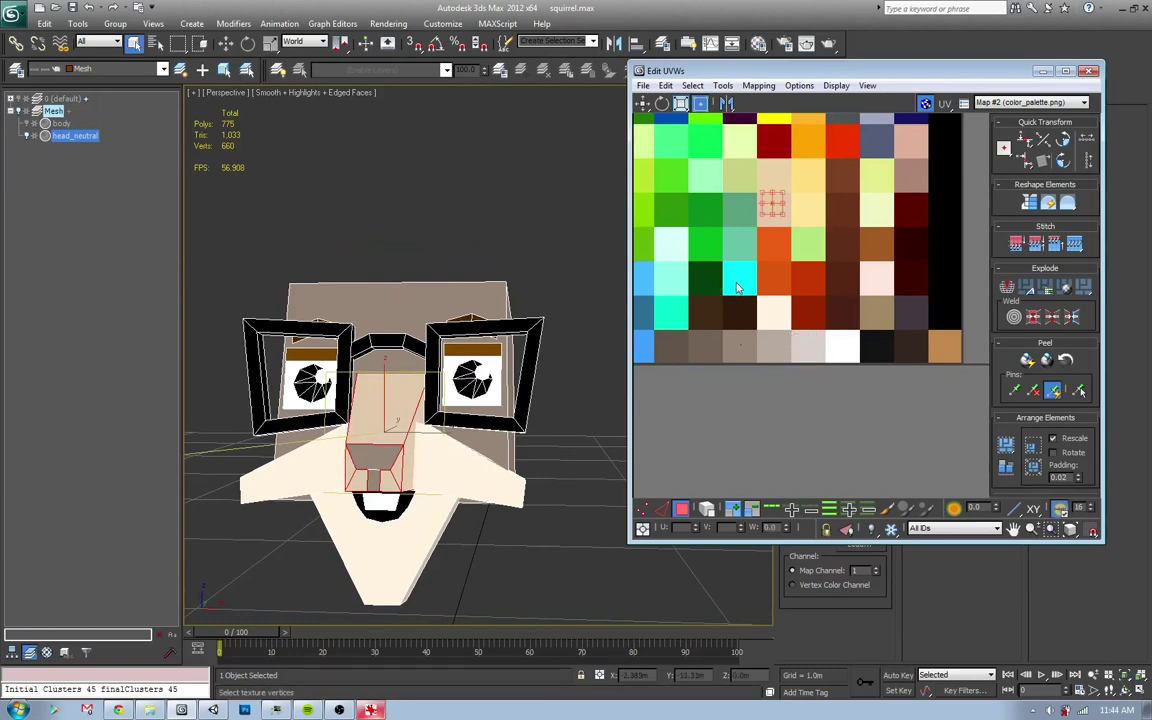
{"action": "key", "text": "alt+Tab"}
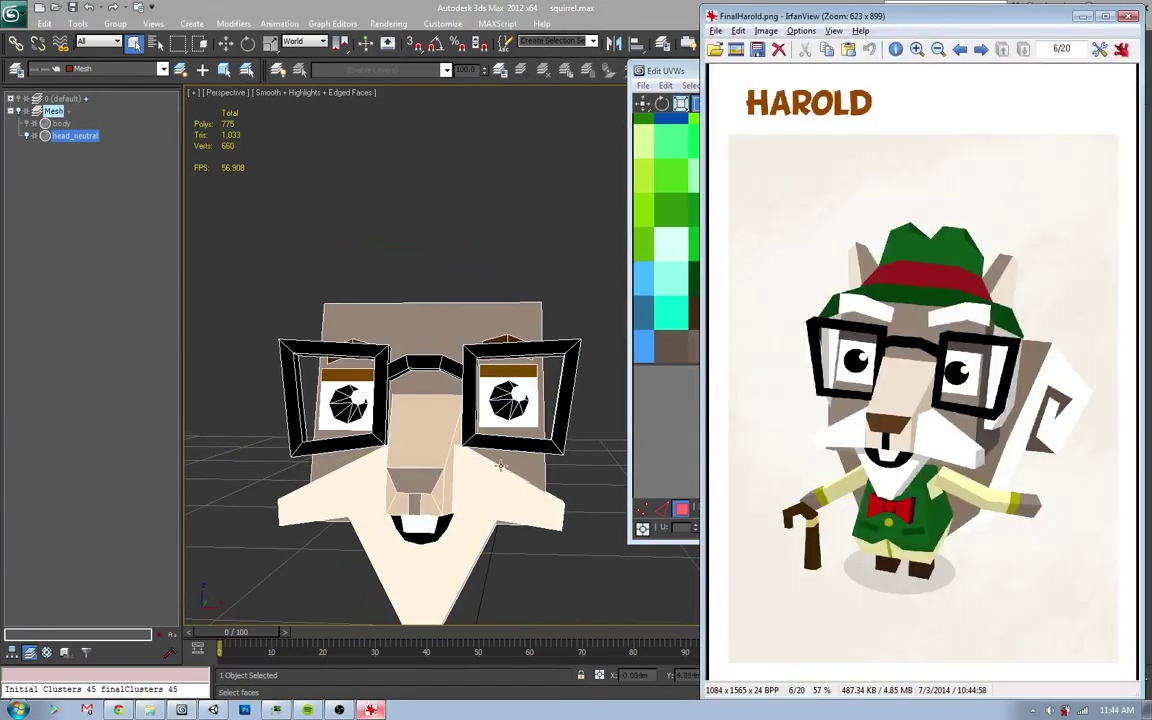
{"action": "key", "text": "alt+Tab"}
{"action": "key", "text": "alt+Tab"}
{"action": "key", "text": "alt+Tab"}
{"action": "left_click", "coordinate": [418, 505]}
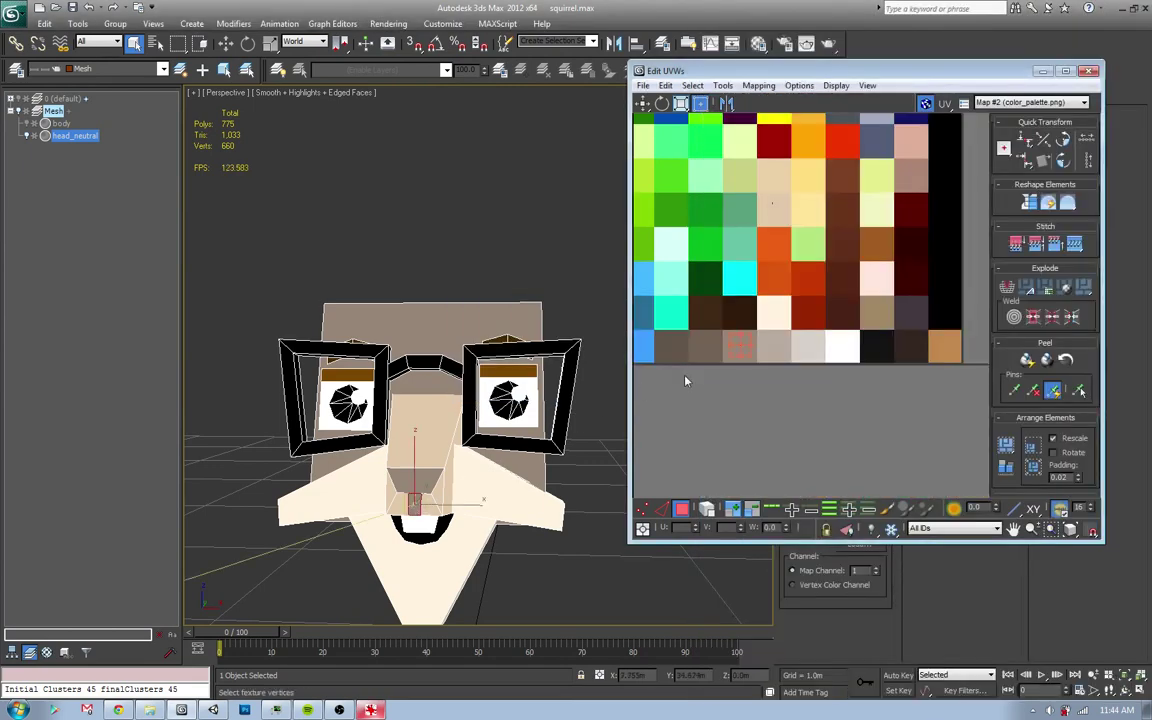
- Reselect the nose face UVs in the UV editor
{"action": "scroll", "coordinate": [900, 330], "scroll_direction": "down", "scroll_amount": 1}
{"action": "scroll", "coordinate": [905, 350], "scroll_direction": "down", "scroll_amount": 1}
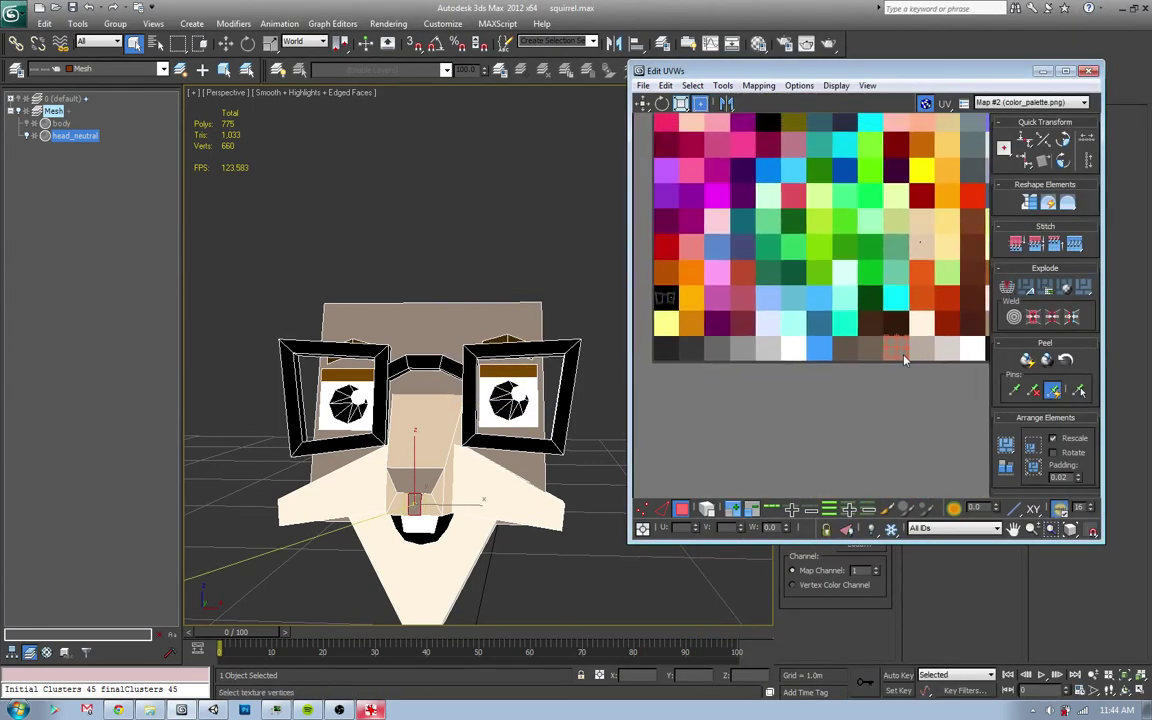
{"action": "left_click", "coordinate": [670, 403]}
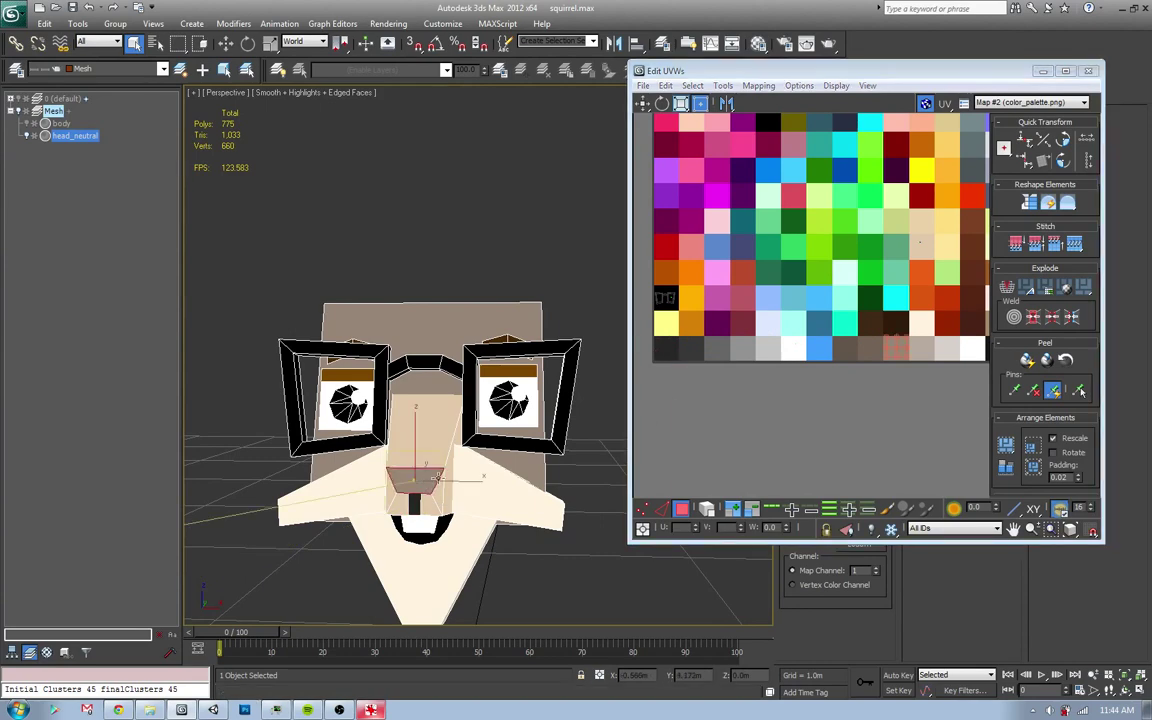
{"action": "middle_click_drag", "start_coordinate": [912, 340], "coordinate": [842, 327]}
{"action": "left_click", "coordinate": [828, 354]}
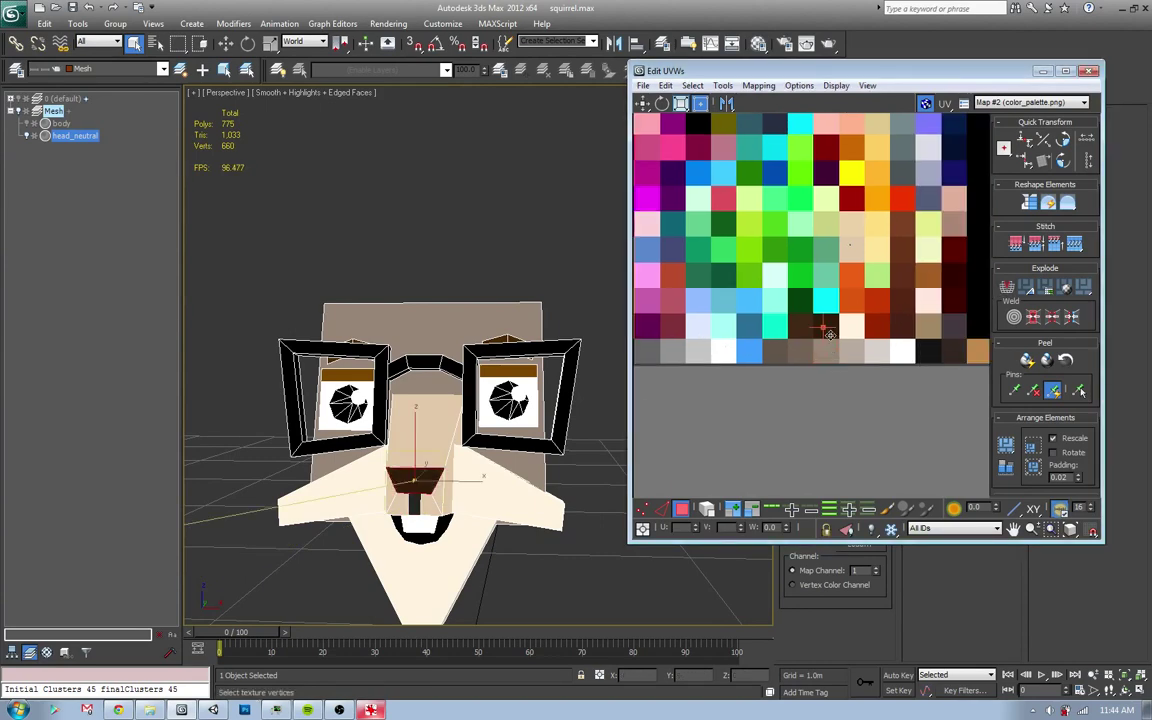
{"action": "key", "text": "alt+Tab"}
{"action": "key", "text": "alt+Tab"}
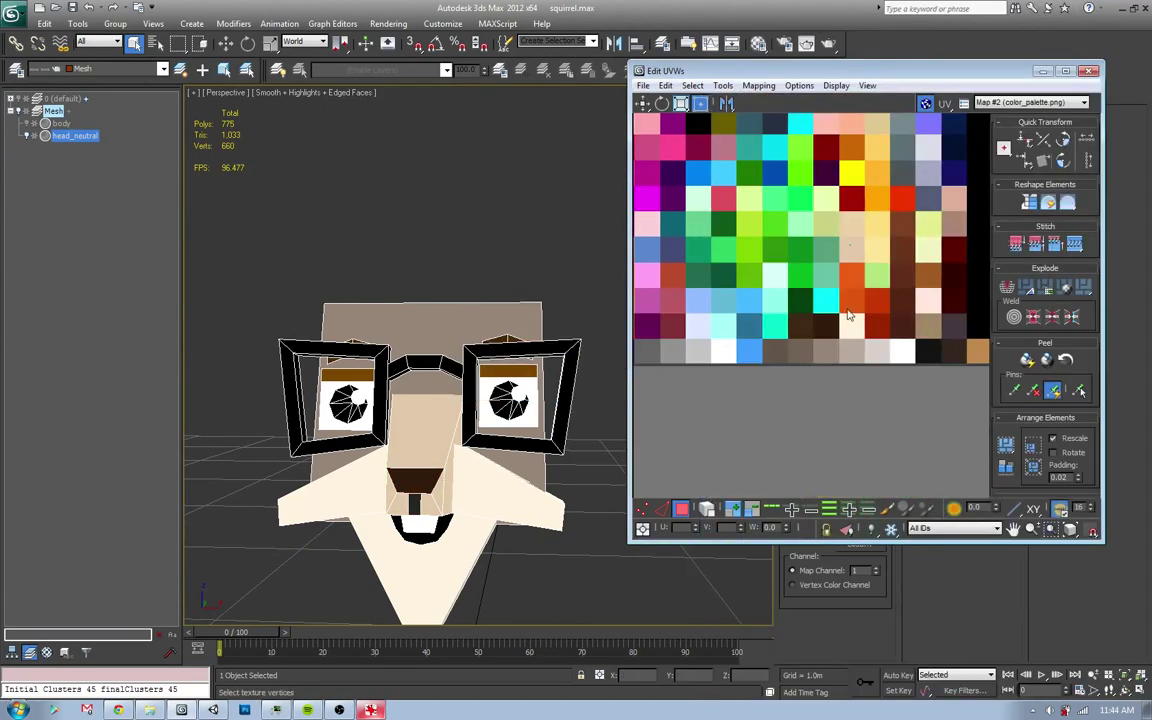
- Try the nose UVs on several brown palette cells, comparing each against the Harold reference
{"action": "left_click_drag", "start_coordinate": [822, 332], "coordinate": [807, 345]}
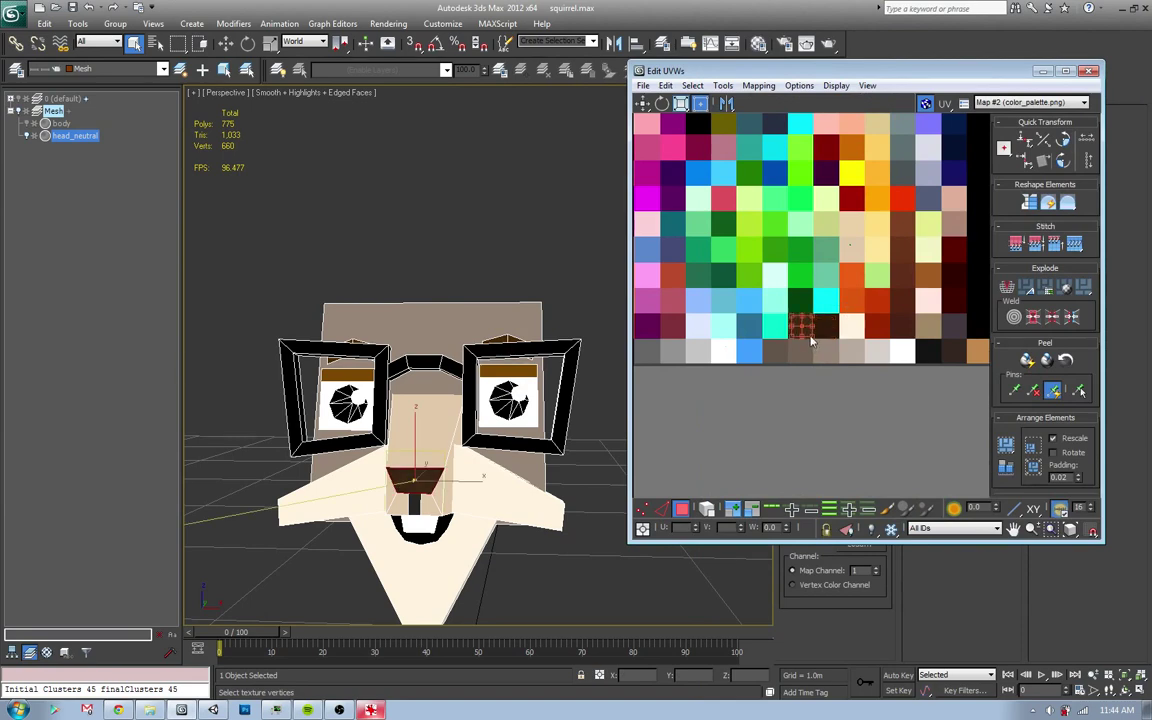
{"action": "middle_click_drag", "start_coordinate": [828, 135], "coordinate": [813, 420]}
{"action": "left_click_drag", "start_coordinate": [828, 385], "coordinate": [857, 265]}
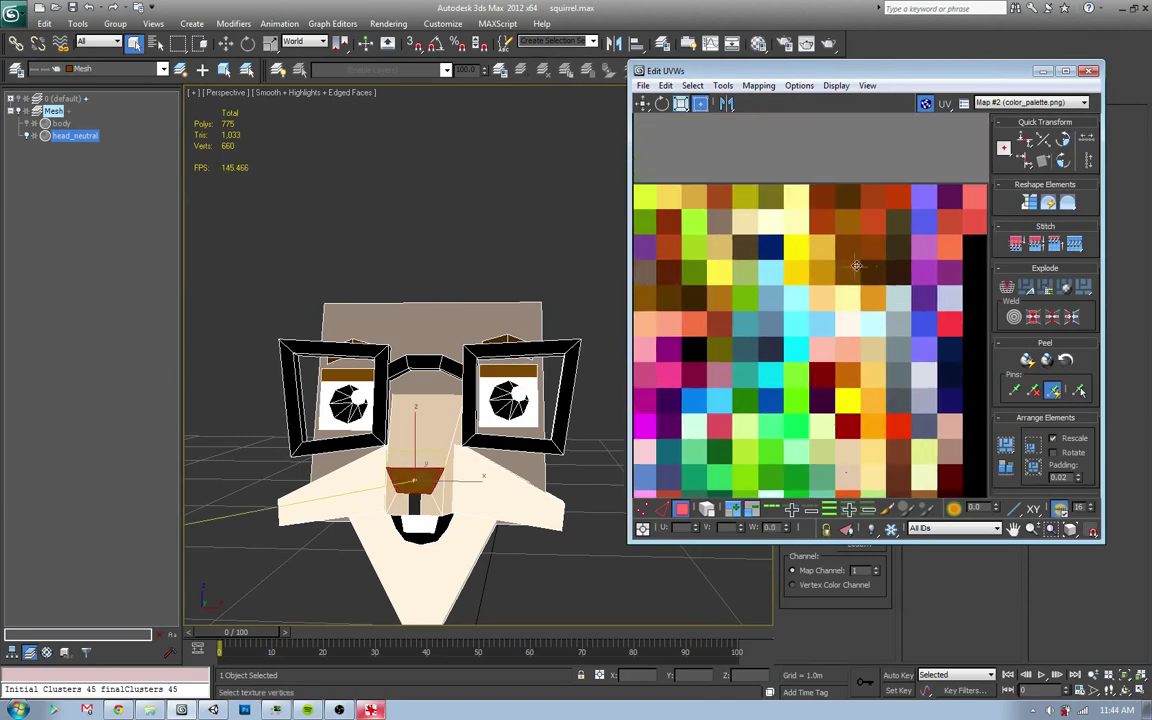
{"action": "key", "text": "alt+Tab"}
{"action": "key", "text": "alt+Tab"}
{"action": "left_click_drag", "start_coordinate": [855, 283], "coordinate": [885, 277]}
{"action": "key", "text": "alt+Tab"}
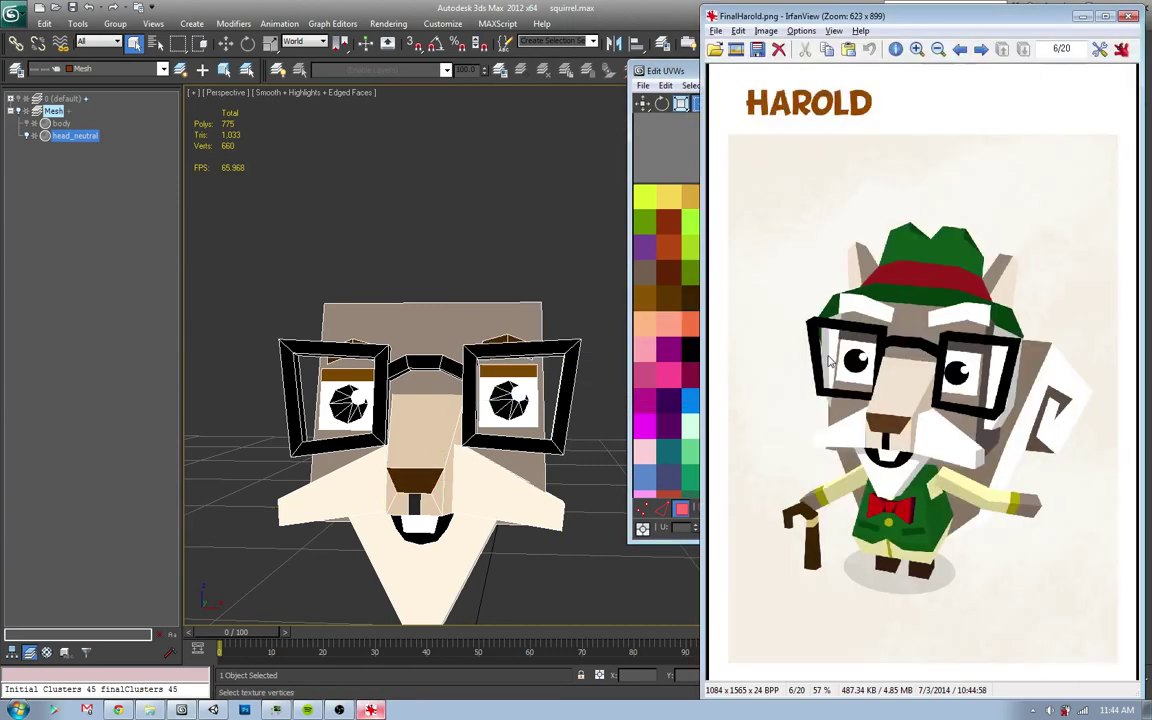
{"action": "key", "text": "alt+Tab"}
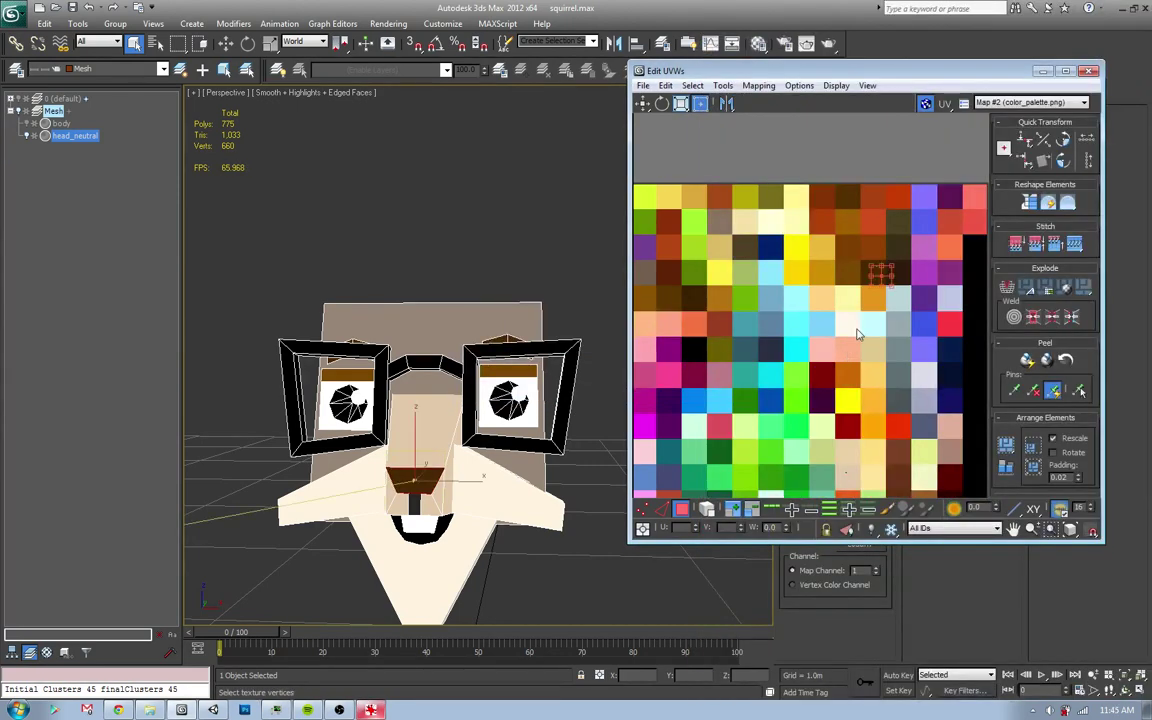
{"action": "left_click_drag", "start_coordinate": [886, 280], "coordinate": [704, 298]}
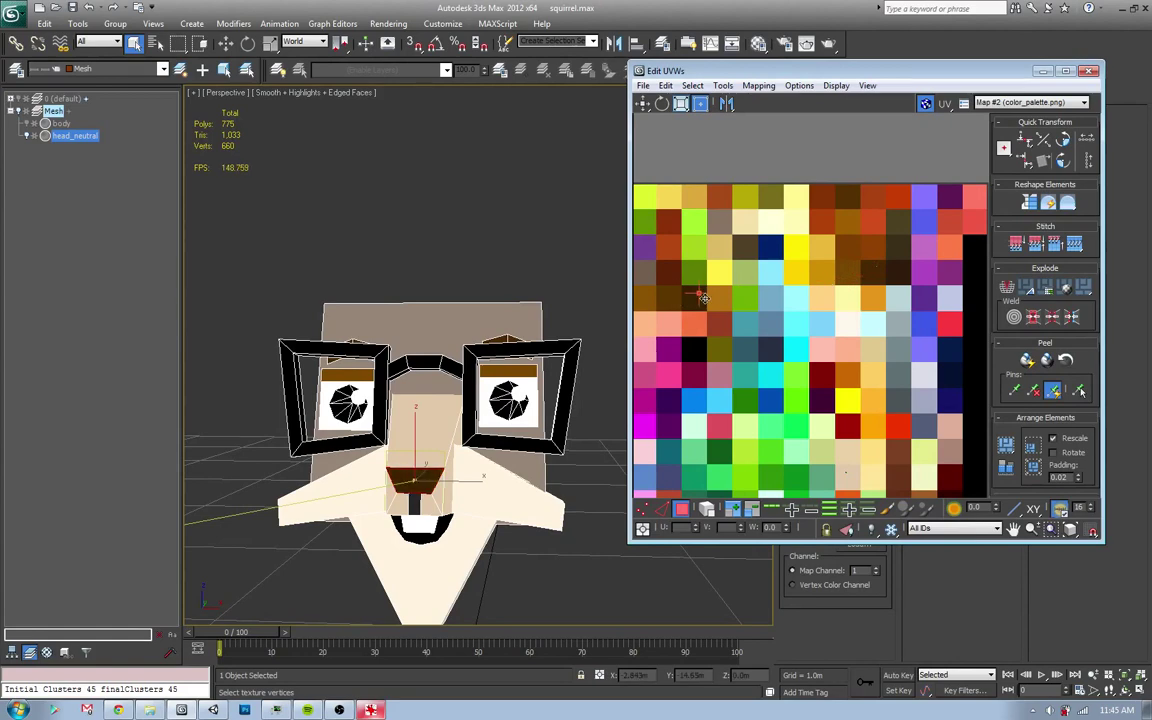
{"action": "key", "text": "alt+Tab"}
{"action": "key", "text": "alt+Tab"}
{"action": "key", "text": "alt+Tab"}
{"action": "key", "text": "alt+Tab"}
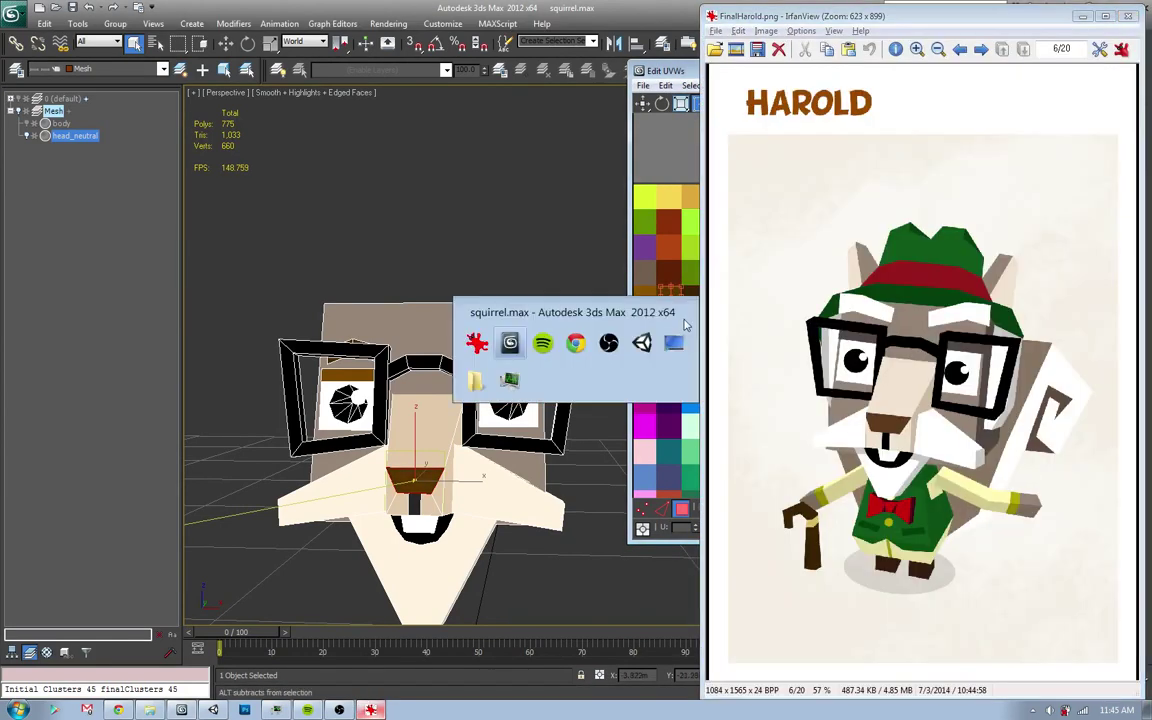
{"action": "middle_click_drag", "start_coordinate": [420, 420], "coordinate": [494, 379], "text": "alt"}
{"action": "key", "text": "alt+Tab"}
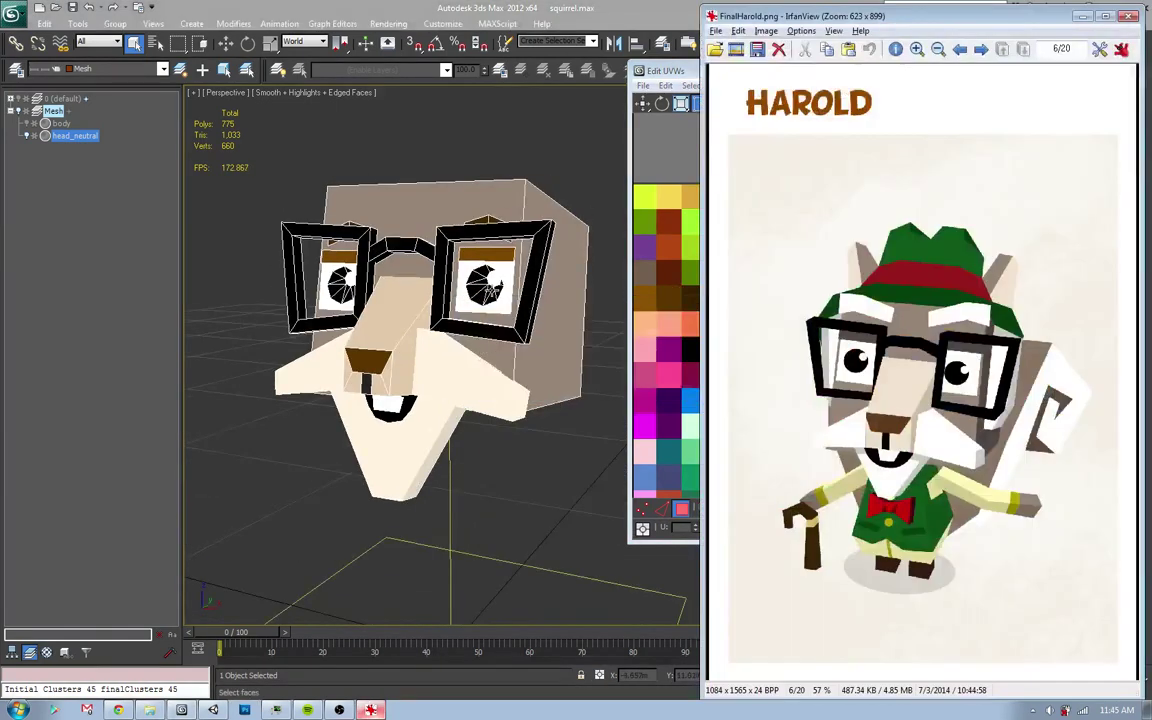
{"action": "key", "text": "alt+Tab"}
- Select the glasses-bridge polygon and move its UVs to the top-left palette cell
{"action": "left_click", "coordinate": [428, 253]}
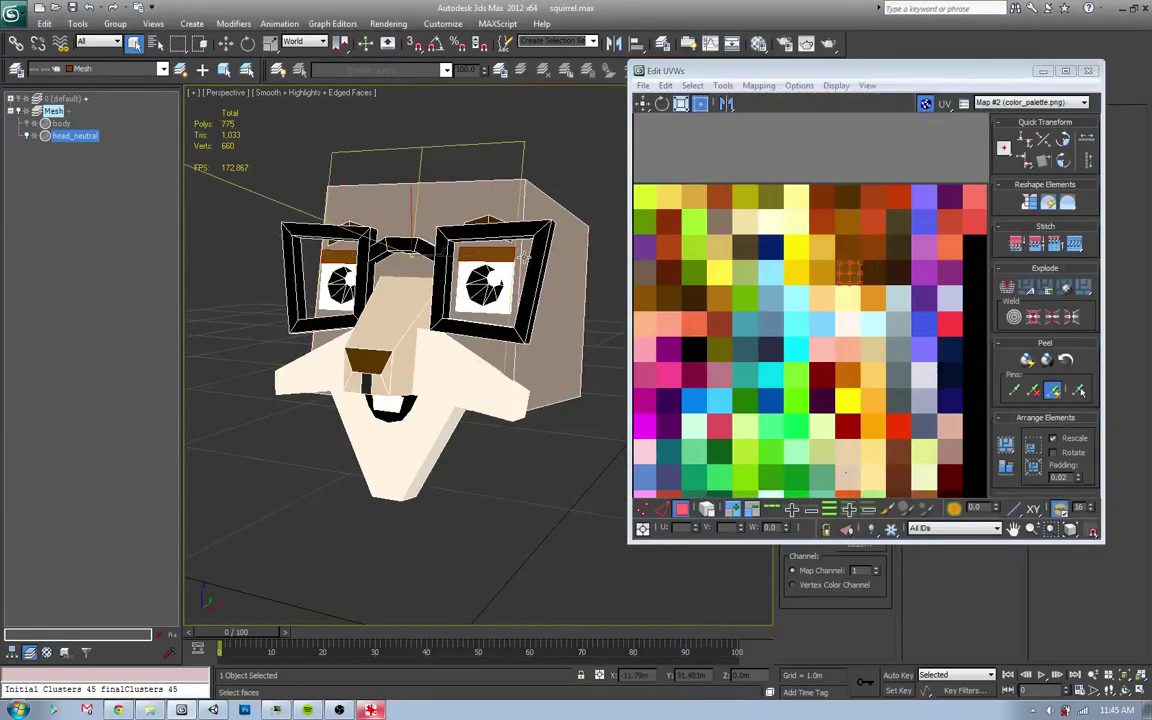
{"action": "middle_click_drag", "start_coordinate": [788, 415], "coordinate": [810, 272]}
{"action": "left_click_drag", "start_coordinate": [878, 143], "coordinate": [802, 431]}
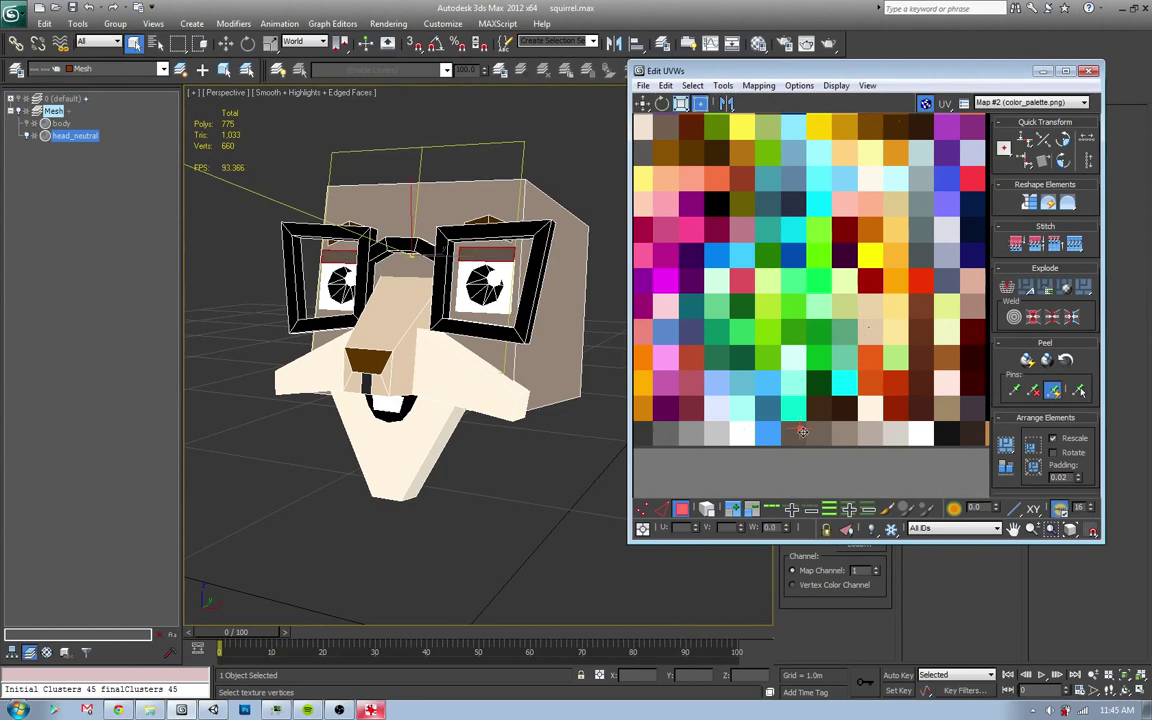
{"action": "key", "text": "alt+Tab"}
{"action": "key", "text": "alt+Tab"}
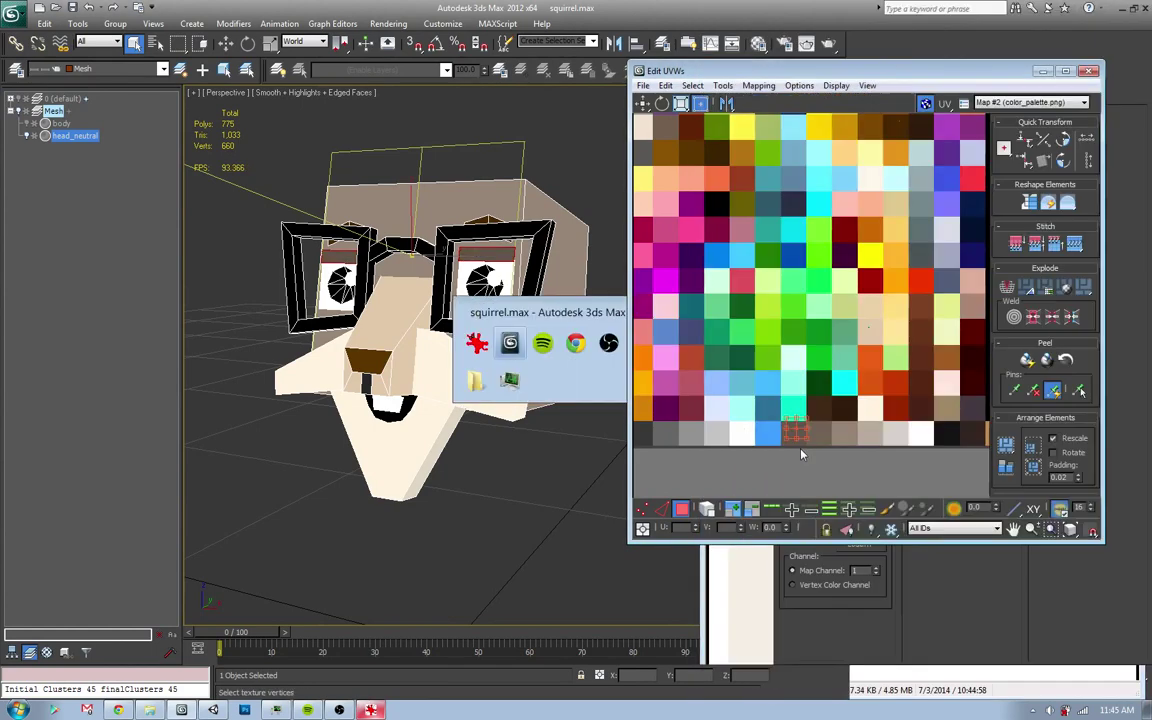
{"action": "left_click_drag", "start_coordinate": [857, 425], "coordinate": [711, 136]}
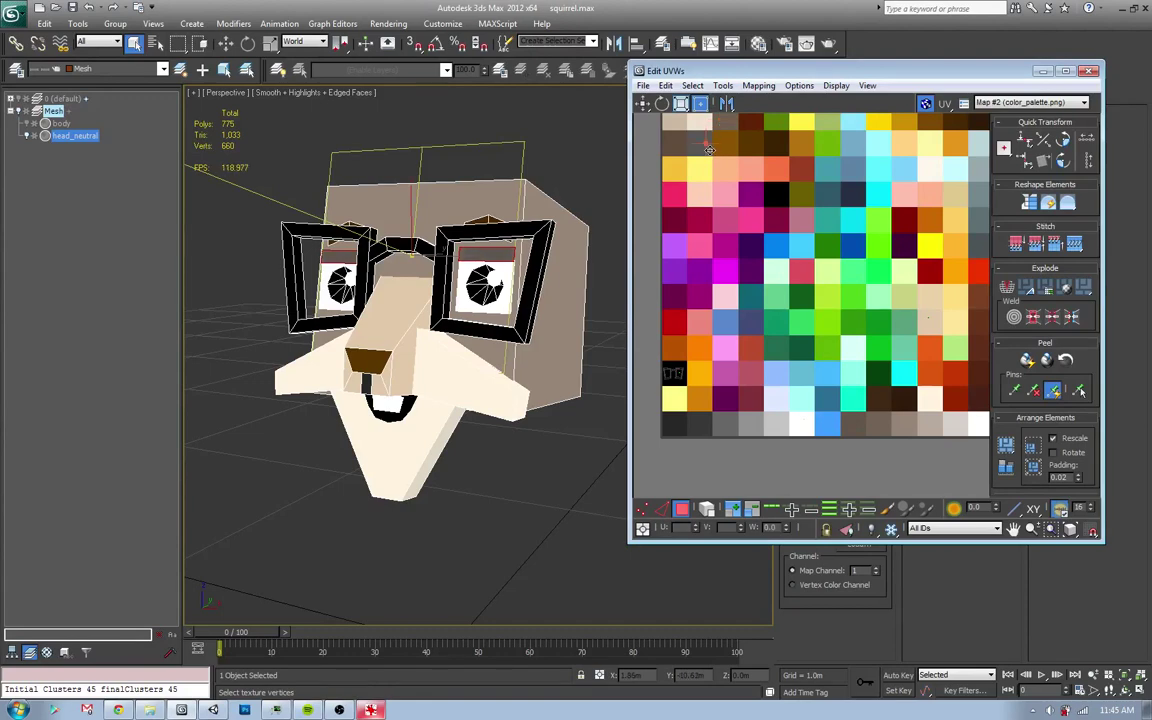
{"action": "key", "text": "alt+Tab"}
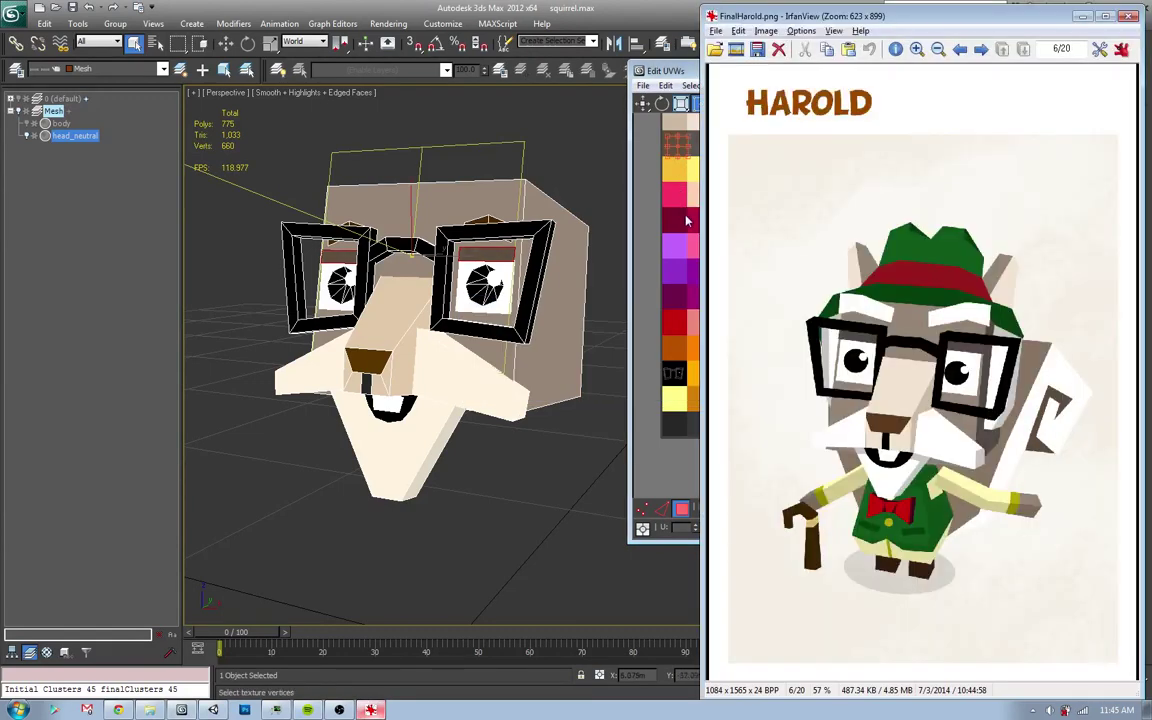
{"action": "key", "text": "alt+Tab"}
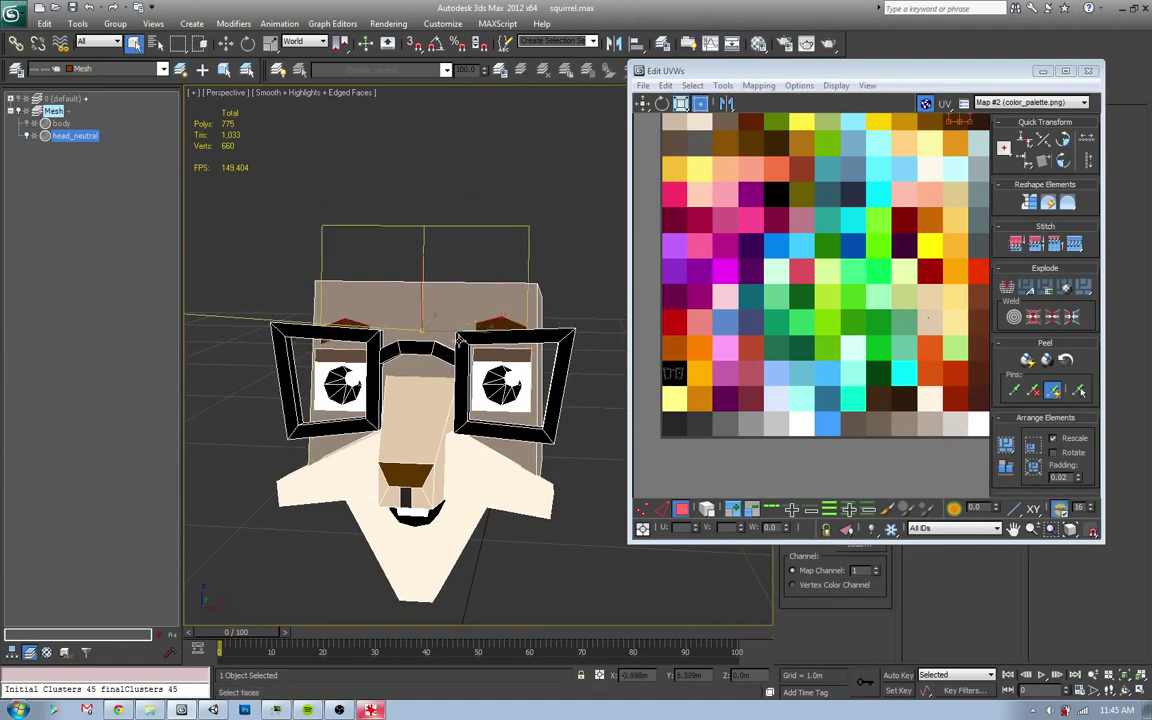
- Move the eyebrow UVs onto the light left-edge palette cell
{"action": "scroll", "coordinate": [797, 318], "scroll_direction": "up", "scroll_amount": 2}
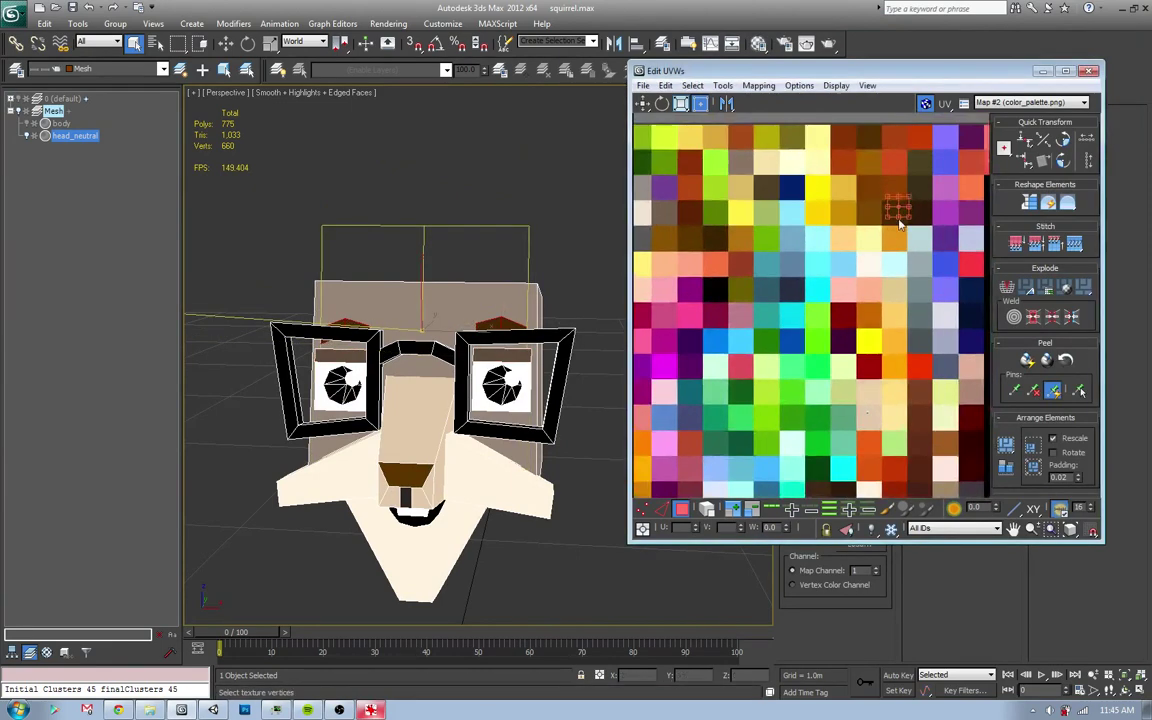
{"action": "left_click_drag", "start_coordinate": [867, 213], "coordinate": [643, 215]}
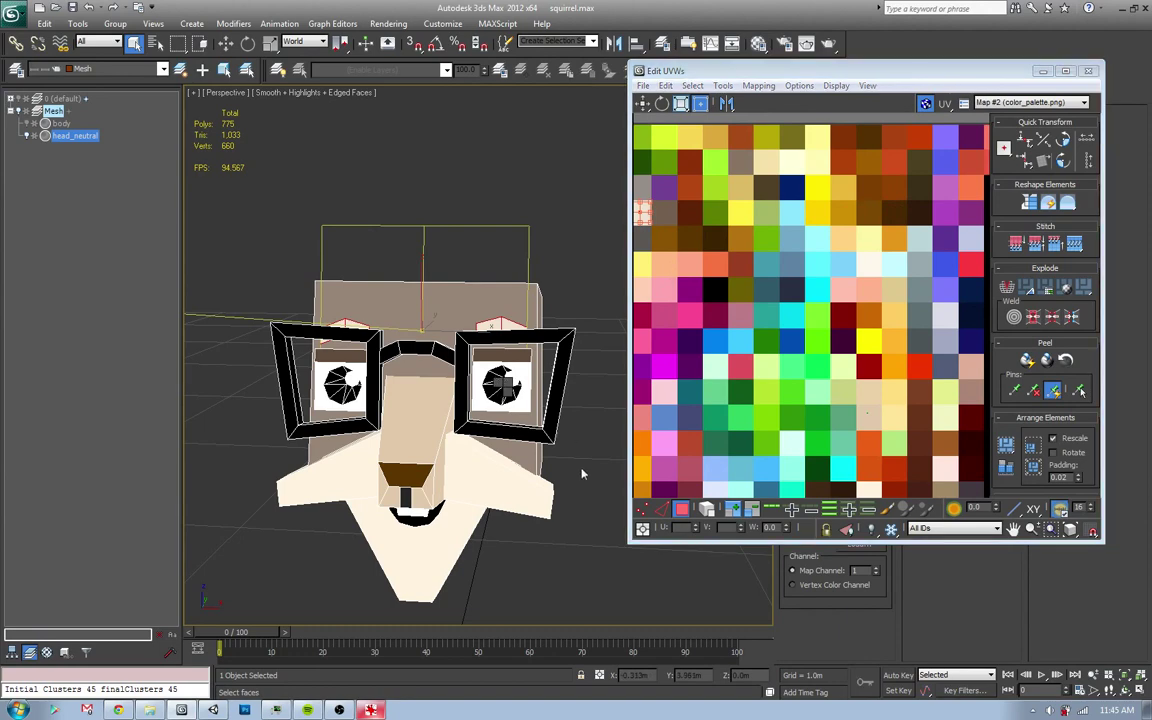
{"action": "right_click", "coordinate": [450, 348]}
- Collapse the head to an Editable Poly, then scale up the polygons at the top of the right eye
{"action": "left_click", "coordinate": [510, 352]}
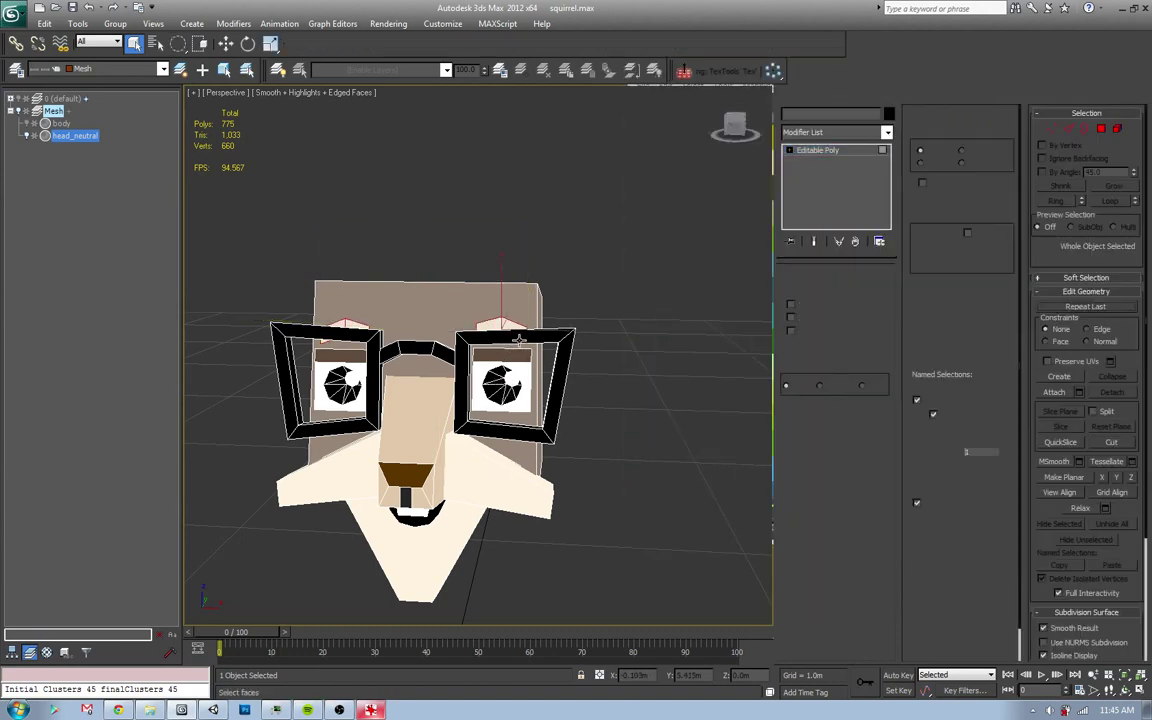
{"action": "key", "text": "r"}
{"action": "scroll", "coordinate": [387, 369], "scroll_direction": "up", "scroll_amount": 2}
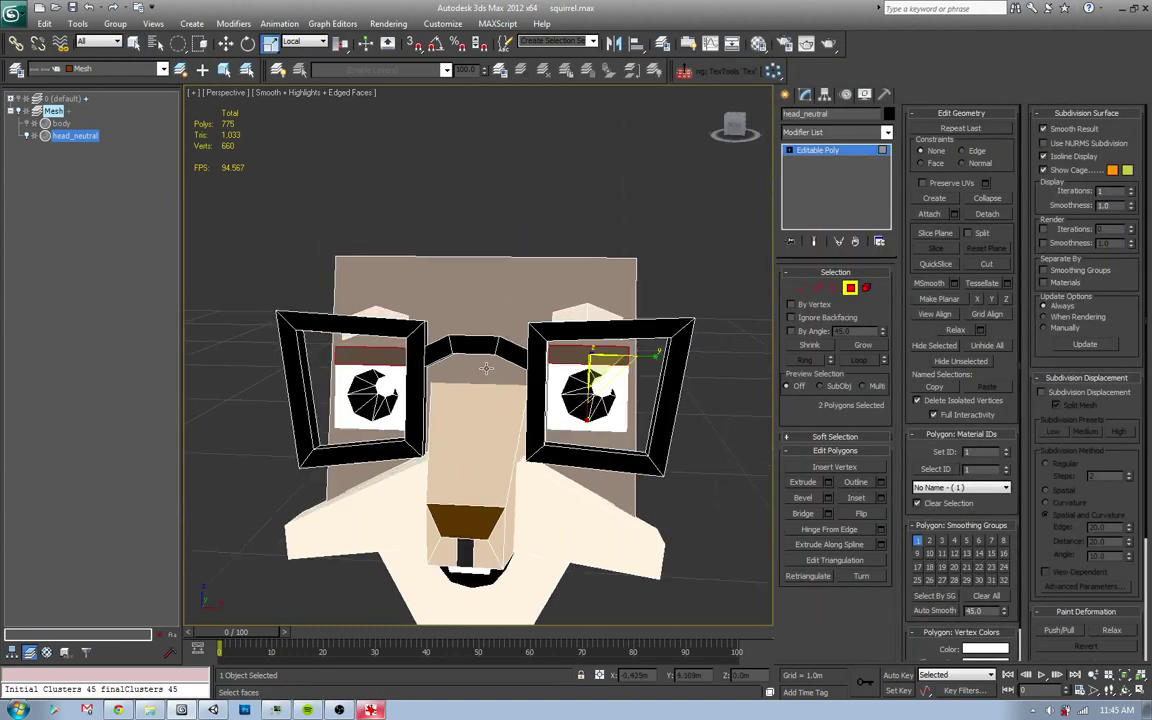
{"action": "middle_click_drag", "start_coordinate": [387, 369], "coordinate": [575, 424], "text": "alt"}
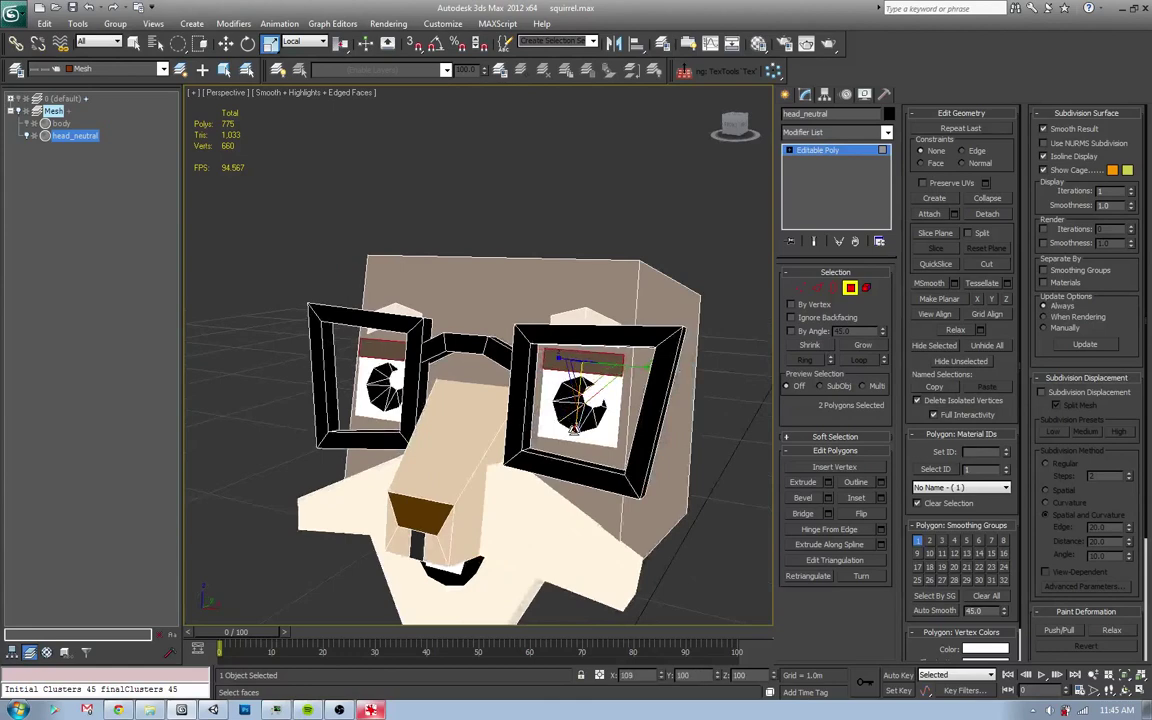
{"action": "left_click", "coordinate": [575, 308]}
- Select the whole eyebrow element on the forehead in Element mode
{"action": "key", "text": "w"}
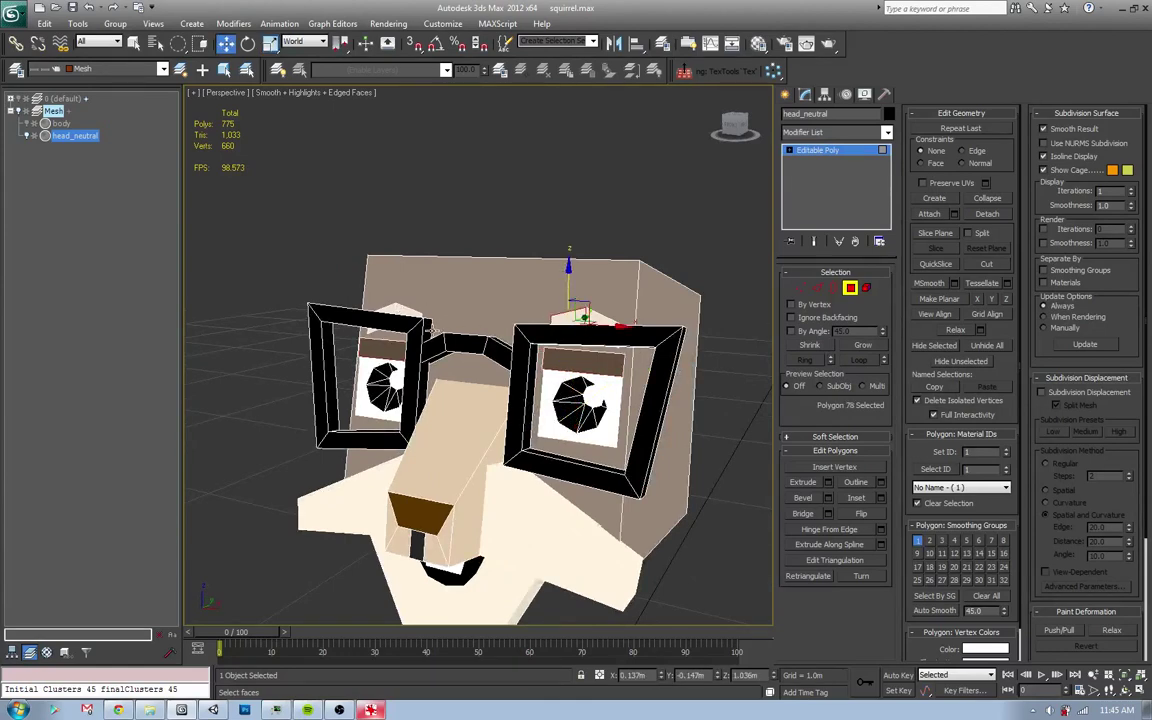
{"action": "key", "text": "5"}
{"action": "left_click", "coordinate": [590, 316]}
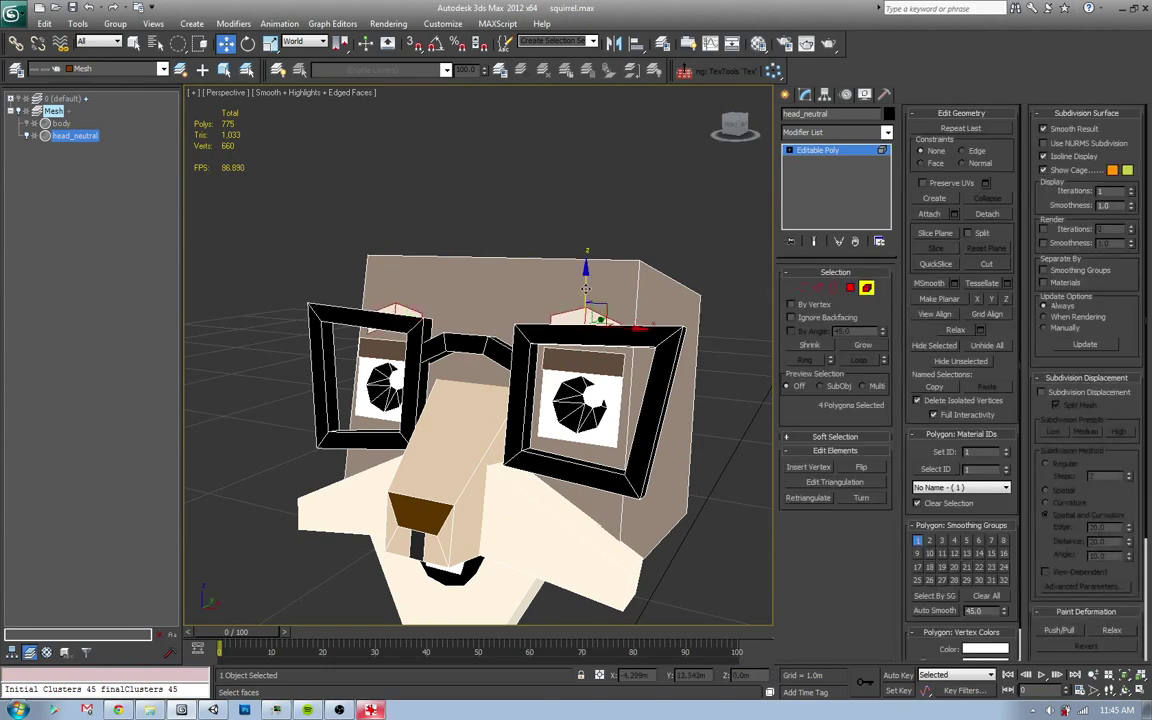
{"action": "mouse_move", "coordinate": [585, 290]}
{"action": "middle_mouse_down", "text": "alt"}
{"action": "mouse_move", "coordinate": [492, 337]}
{"action": "mouse_move", "coordinate": [592, 337]}
{"action": "middle_mouse_up", "text": "alt"}
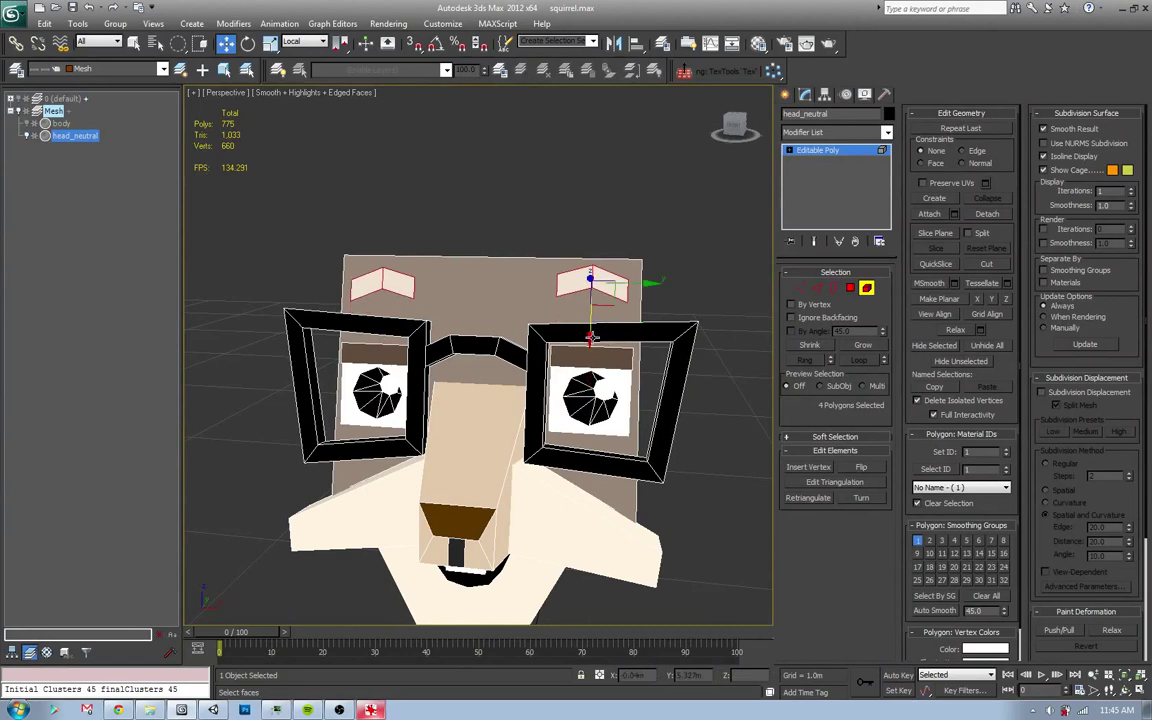
{"action": "key", "text": "alt+Tab"}
{"action": "key", "text": "alt+Tab"}
- In Vertex mode, nudge the right eyebrow's vertices down and right to match the Harold reference
{"action": "key", "text": "1"}
{"action": "middle_click_drag", "start_coordinate": [617, 329], "coordinate": [607, 345], "text": "alt"}
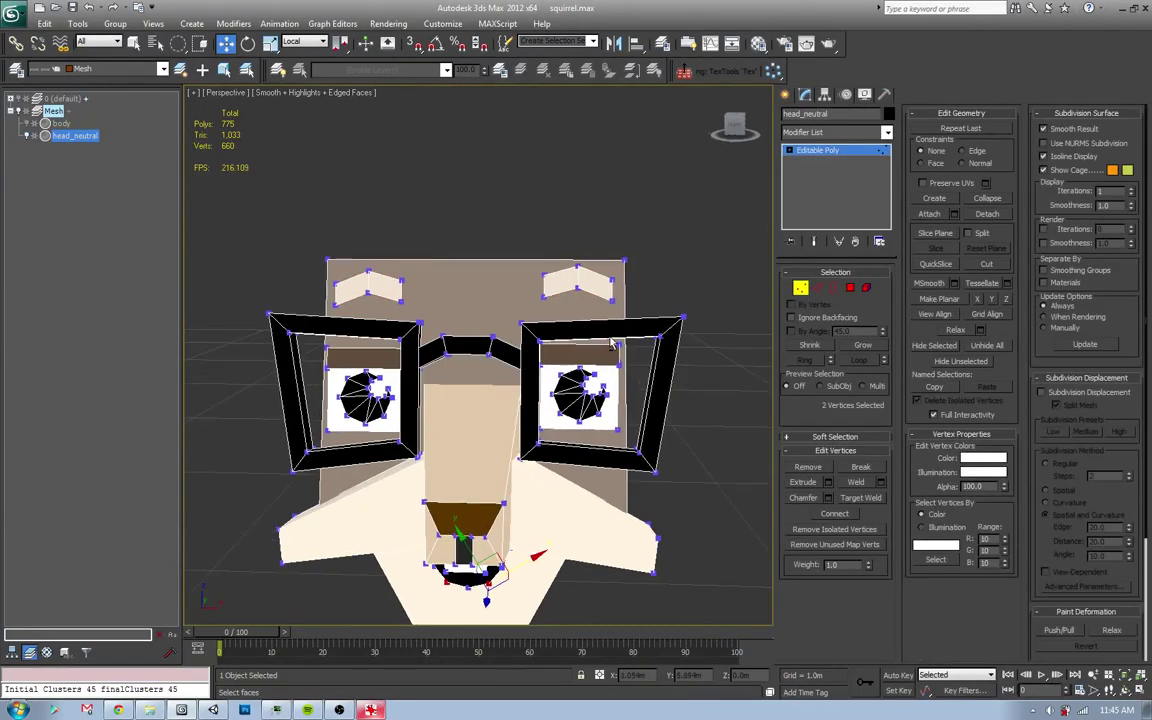
{"action": "key", "text": "alt+Tab"}
{"action": "key", "text": "alt+Tab"}
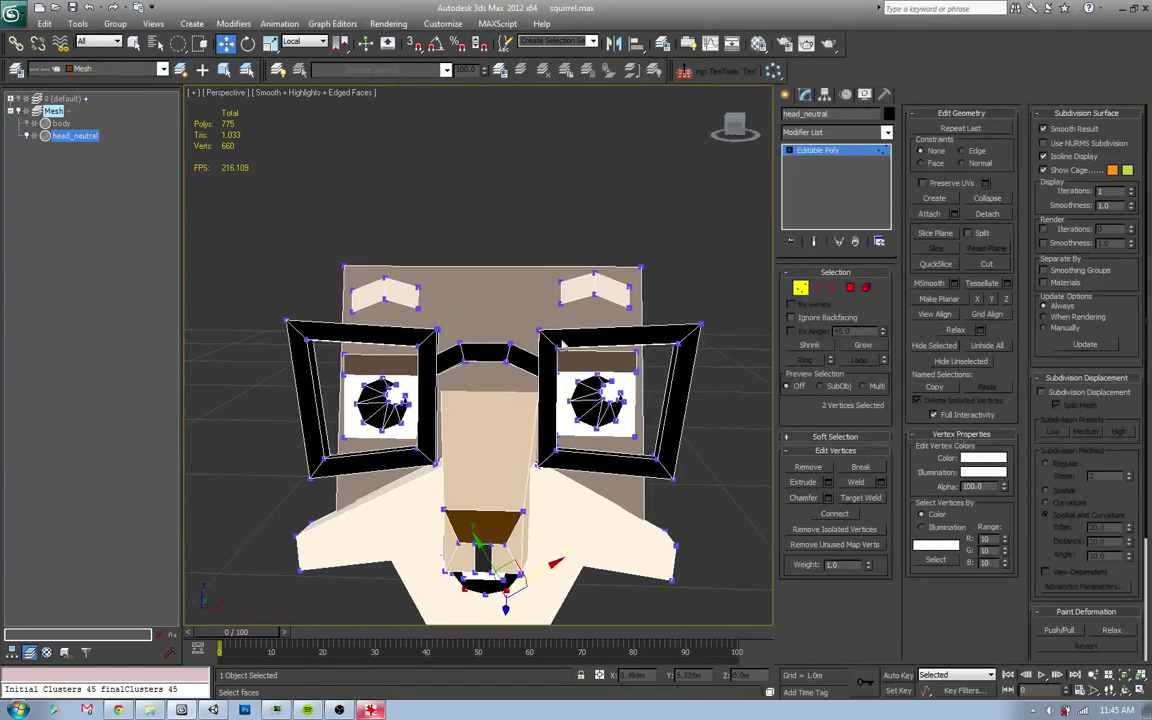
{"action": "left_click", "coordinate": [561, 306]}
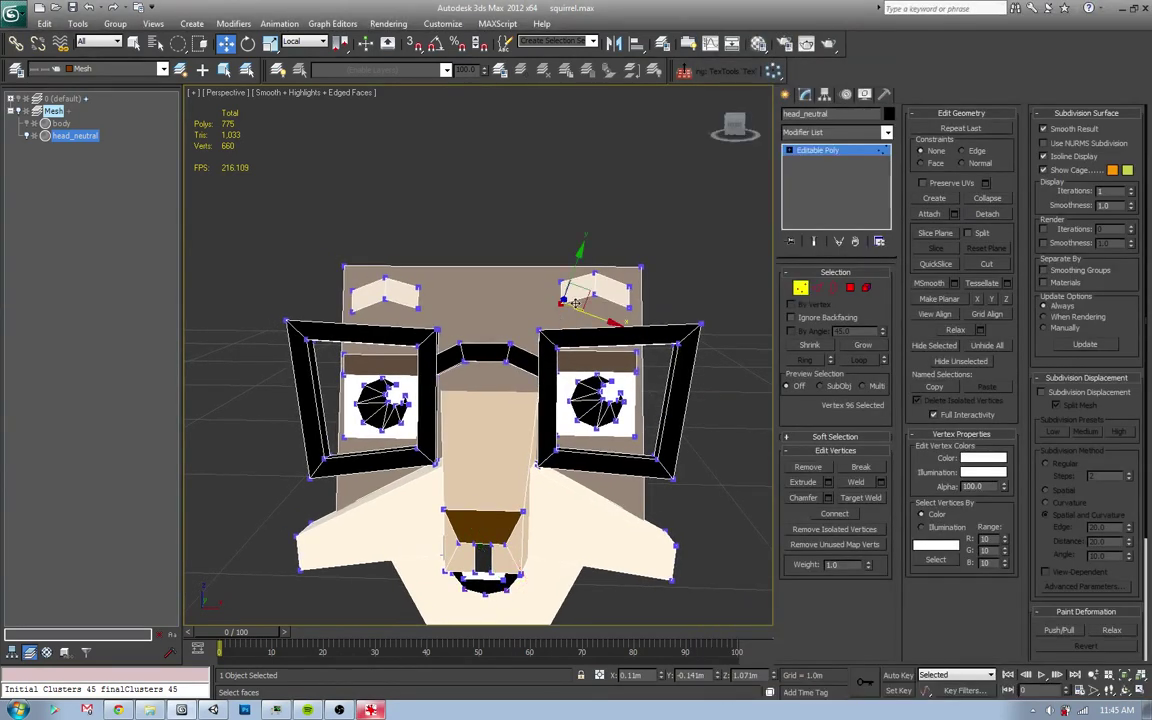
{"action": "key", "text": "alt+Tab"}
{"action": "key", "text": "alt+Tab"}
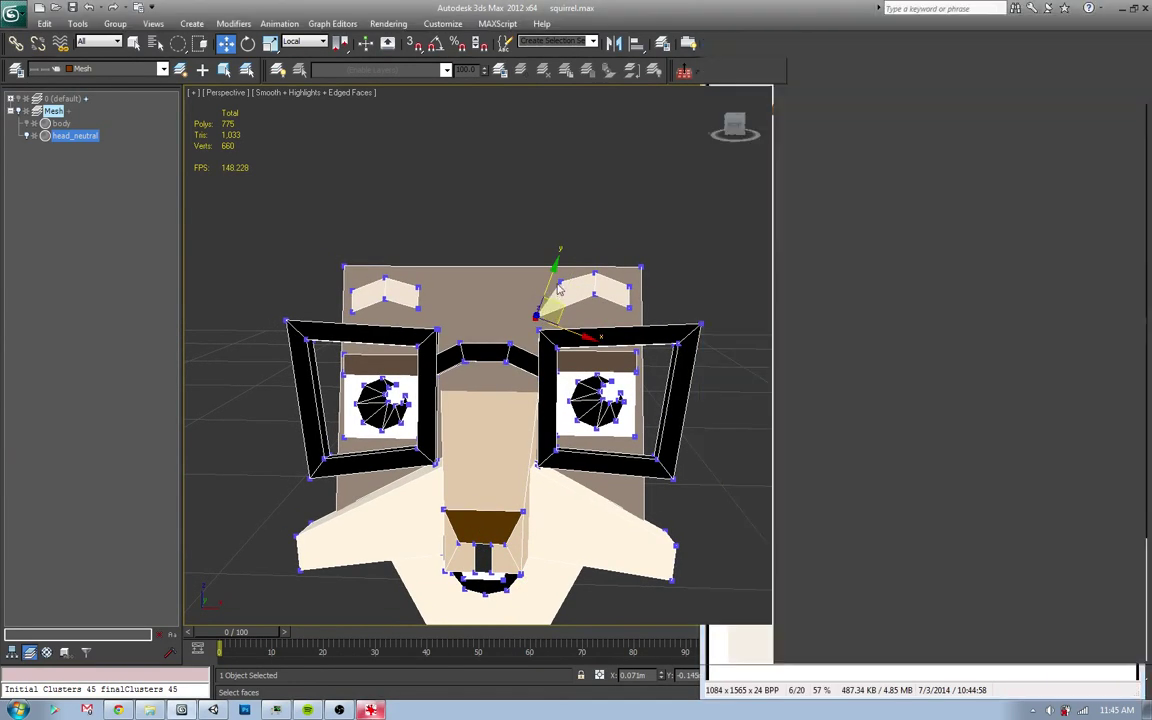
{"action": "left_click", "coordinate": [534, 324]}
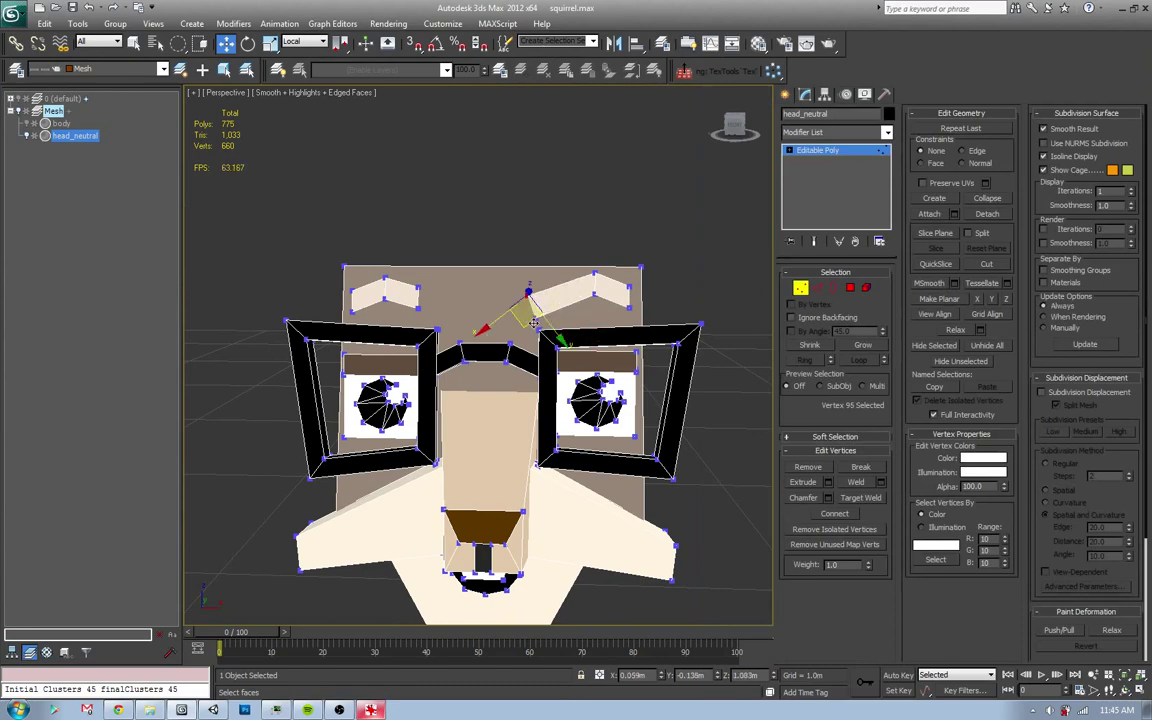
{"action": "key", "text": "alt+Tab"}
{"action": "key", "text": "alt+Tab"}
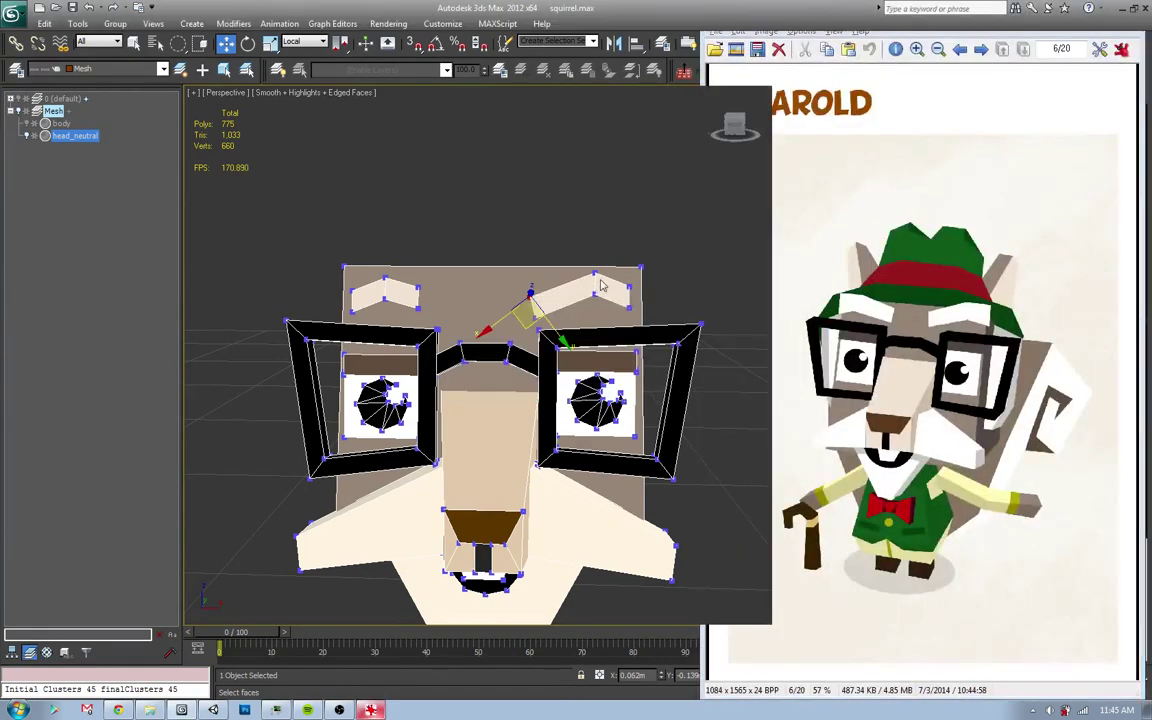
{"action": "left_click", "coordinate": [595, 275]}
{"action": "left_click", "coordinate": [598, 290]}
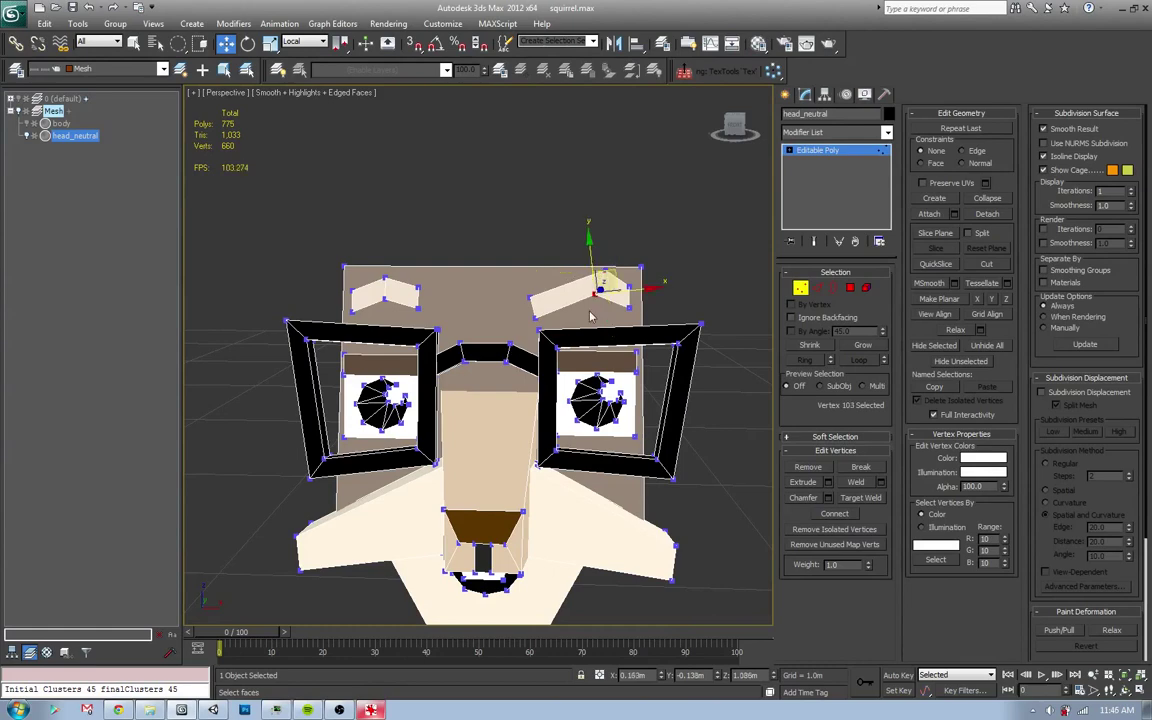
{"action": "left_click_drag", "start_coordinate": [610, 275], "coordinate": [640, 290]}
{"action": "key", "text": "alt+Tab"}
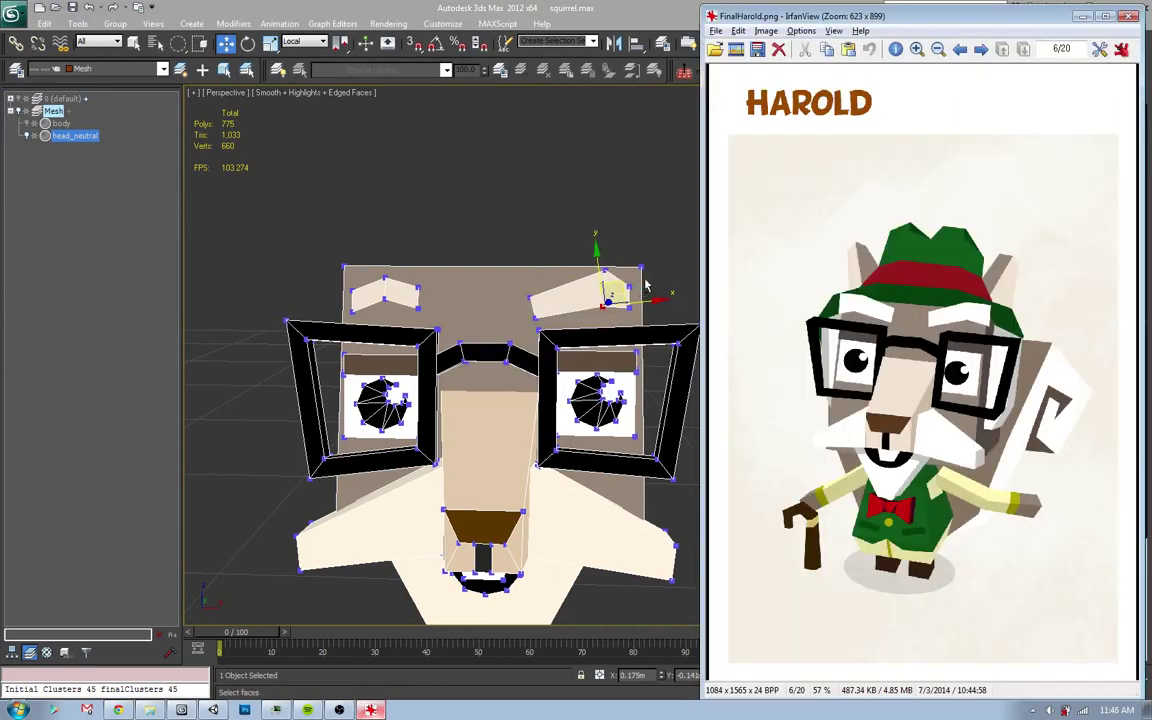
{"action": "key", "text": "alt+Tab"}
- Nudge the eyebrow's lower outer corner vertex down and right
{"action": "left_click", "coordinate": [640, 270]}
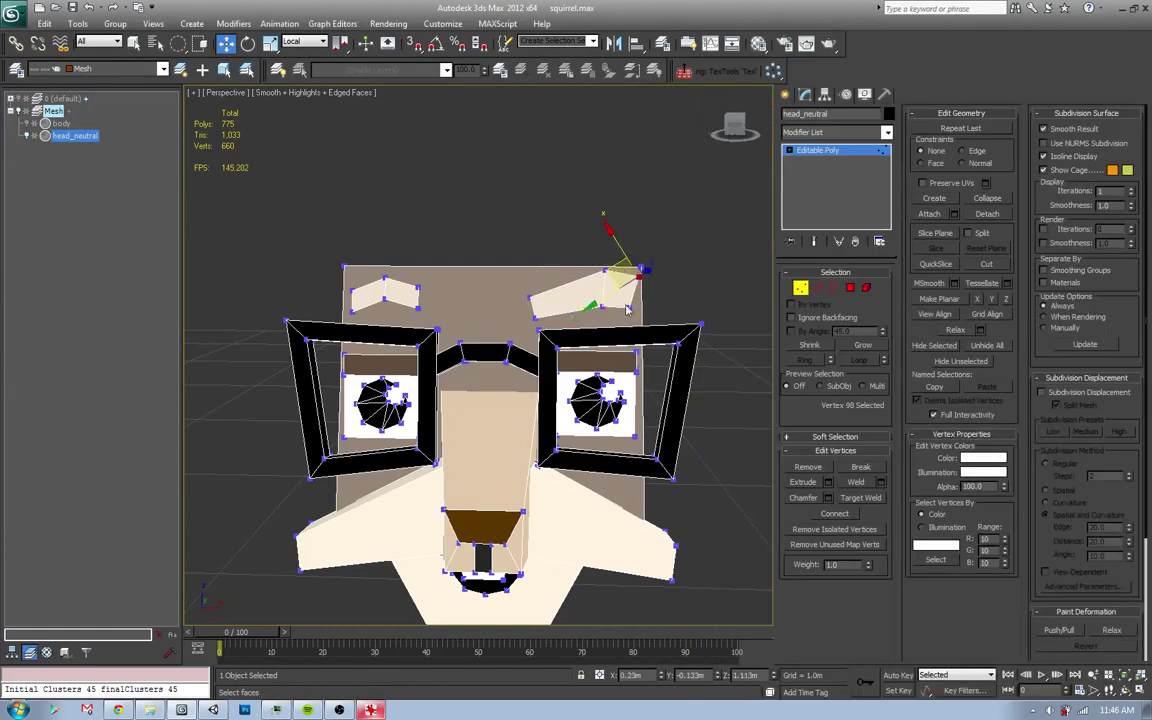
{"action": "left_click", "coordinate": [628, 307]}
{"action": "left_click_drag", "start_coordinate": [632, 283], "coordinate": [639, 290]}
{"action": "key", "text": "alt+Tab"}
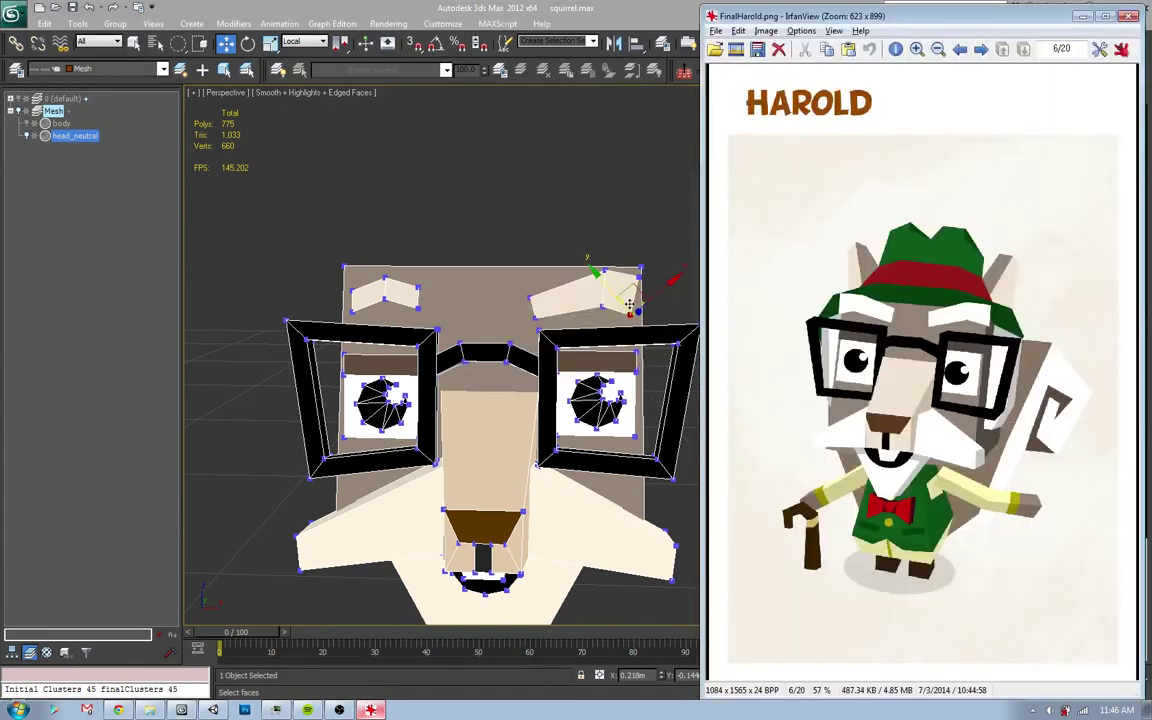
{"action": "key", "text": "alt+Tab"}
- Shift the eyebrow's top corner vertex slightly right and compare the brow with the reference
{"action": "left_click", "coordinate": [640, 268]}
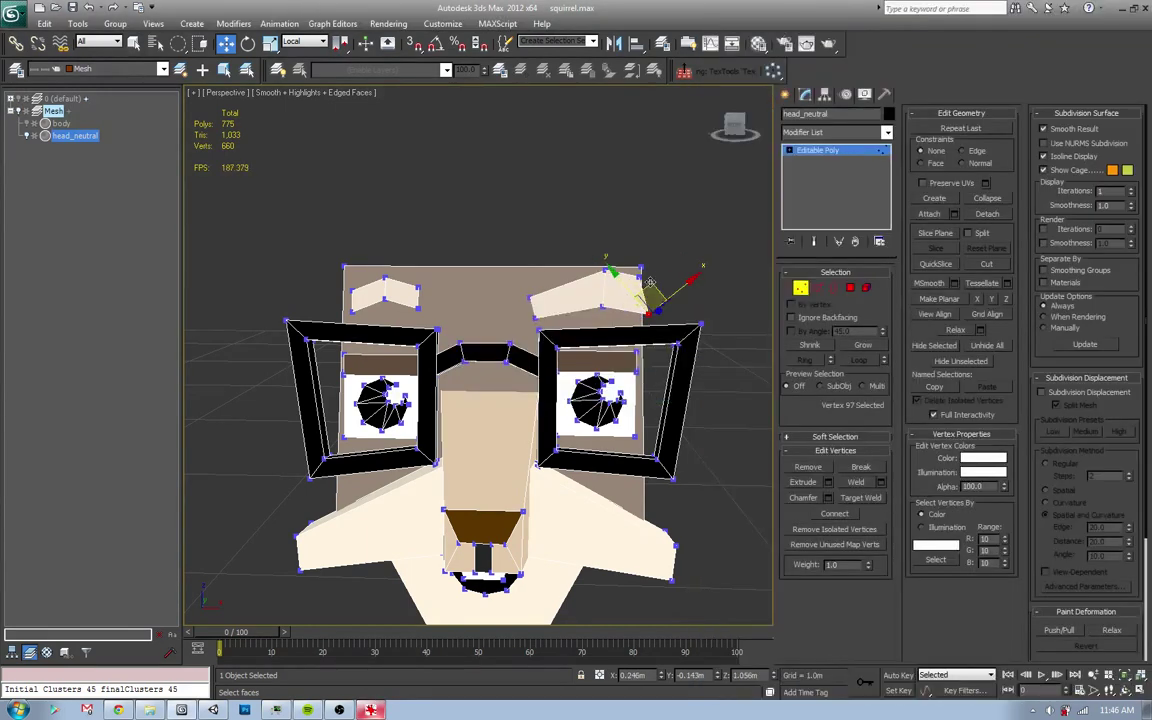
{"action": "middle_click_drag", "start_coordinate": [640, 270], "coordinate": [606, 272], "text": "alt"}
{"action": "left_click_drag", "start_coordinate": [606, 272], "coordinate": [620, 276]}
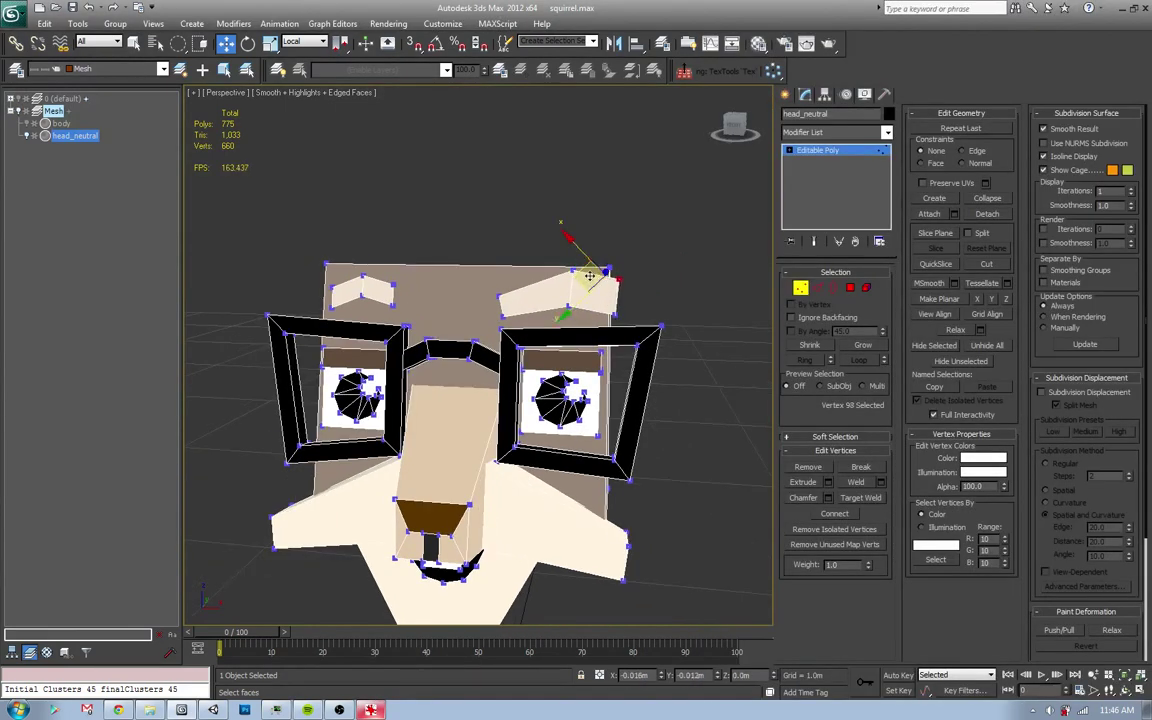
{"action": "key", "text": "alt+Tab"}
{"action": "key", "text": "alt+Tab"}
{"action": "middle_click_drag", "start_coordinate": [572, 305], "coordinate": [543, 312], "text": "alt"}
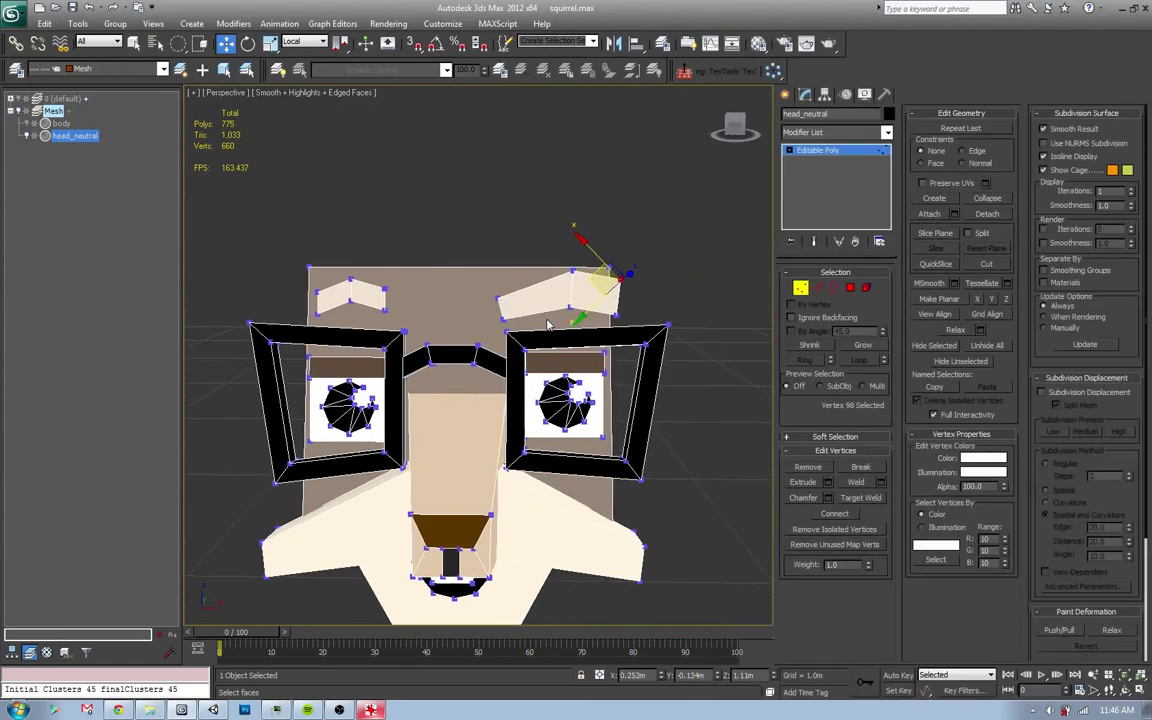
{"action": "key", "text": "alt+Tab"}
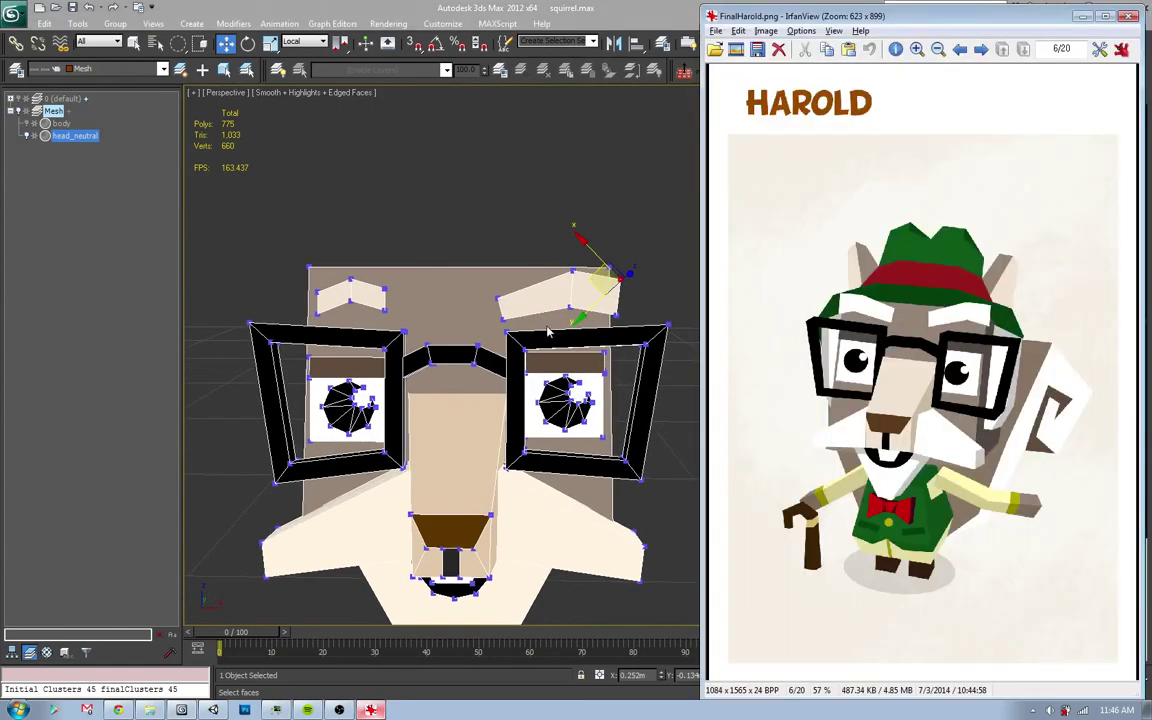
{"action": "key", "text": "alt+Tab"}
{"action": "middle_click_drag", "start_coordinate": [510, 355], "coordinate": [515, 366]}
{"action": "key", "text": "alt+Tab"}
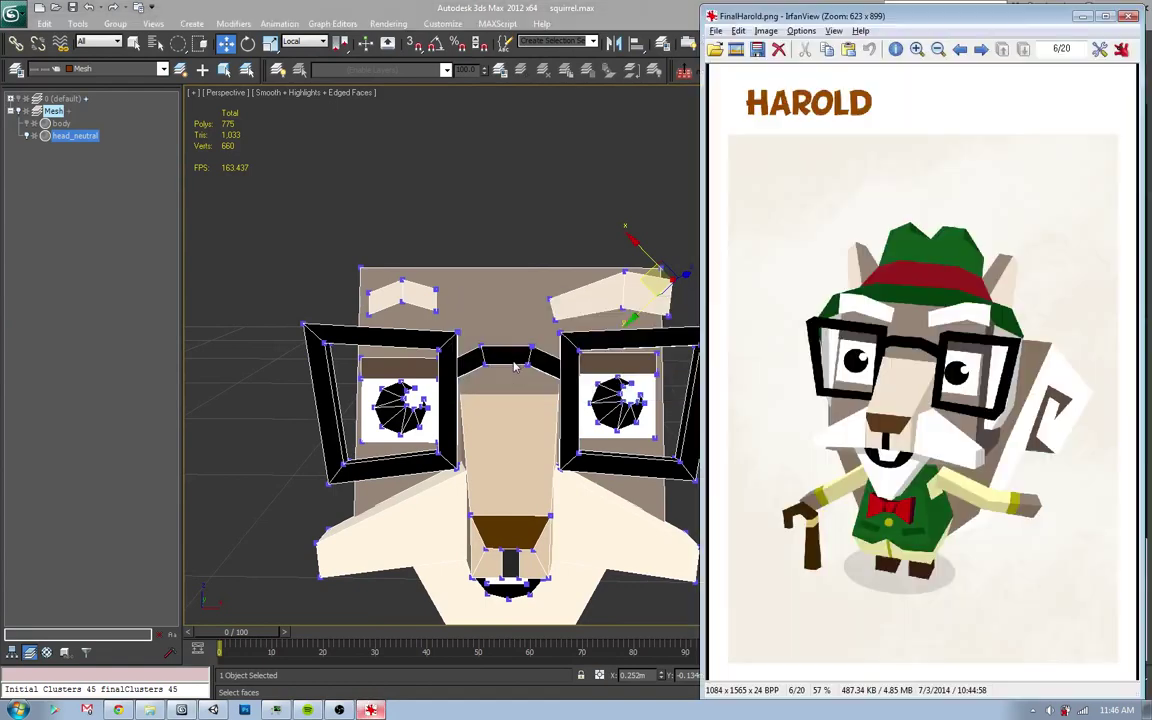
{"action": "key", "text": "alt+Tab"}
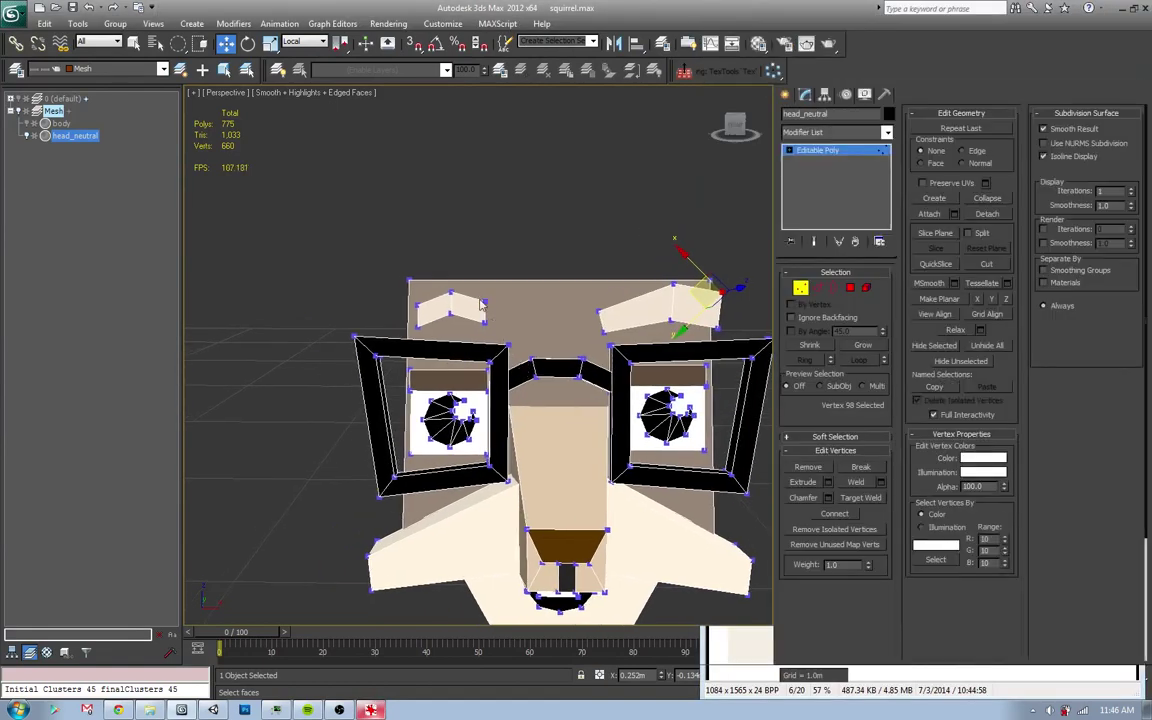
- Delete the left eyebrow element from the head
{"action": "key", "text": "5"}
{"action": "left_click", "coordinate": [447, 306]}
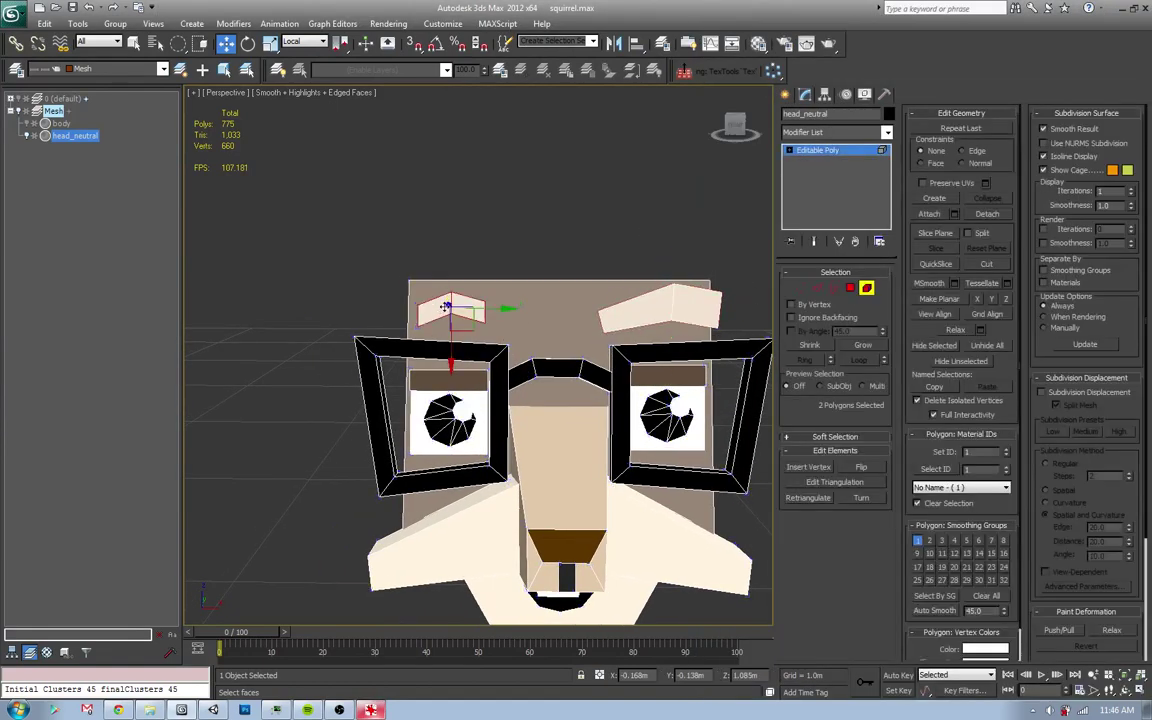
{"action": "key", "text": "Delete"}
- Detach a clone of the right eyebrow as Object001 and mirror it on X
{"action": "left_click", "coordinate": [659, 303]}
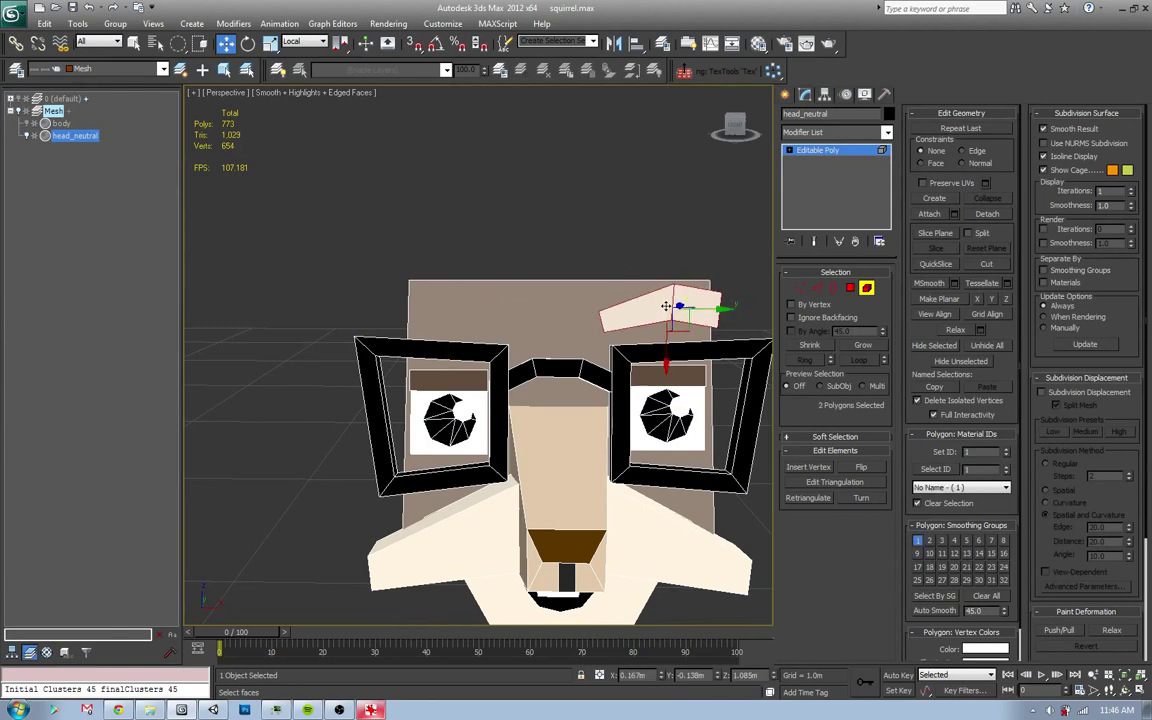
{"action": "left_click", "coordinate": [987, 214]}
{"action": "key", "text": "Return"}
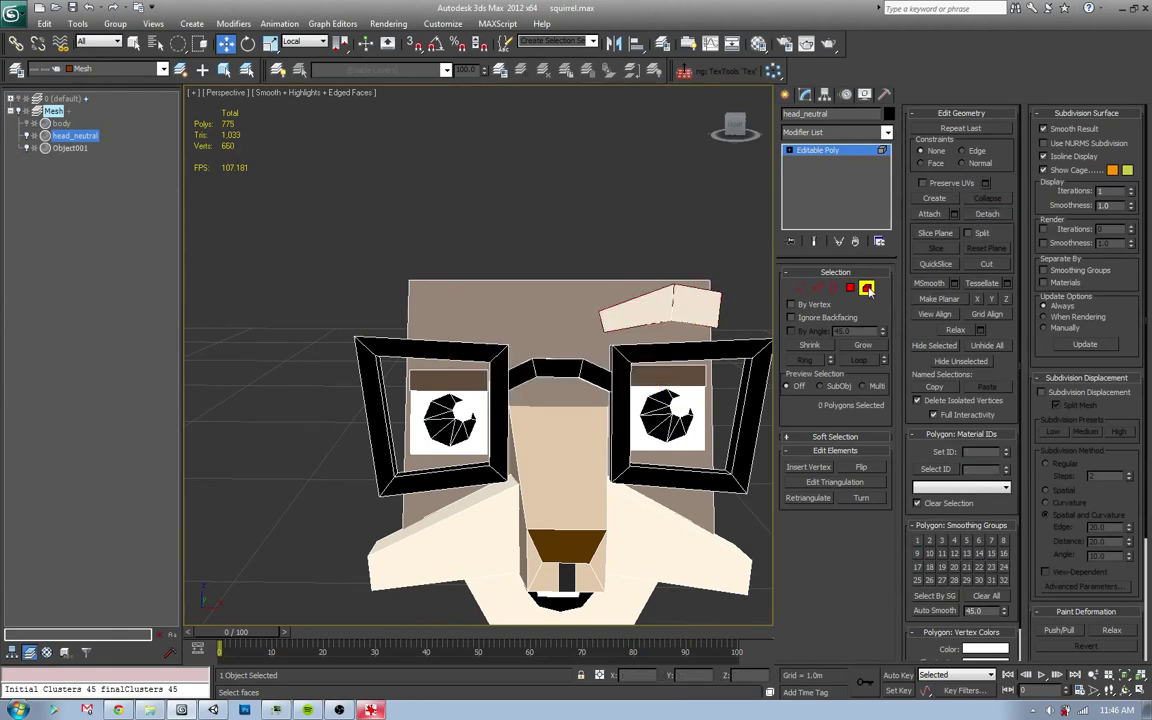
{"action": "left_click", "coordinate": [712, 313]}
{"action": "left_click", "coordinate": [712, 313]}
{"action": "left_click", "coordinate": [632, 74]}
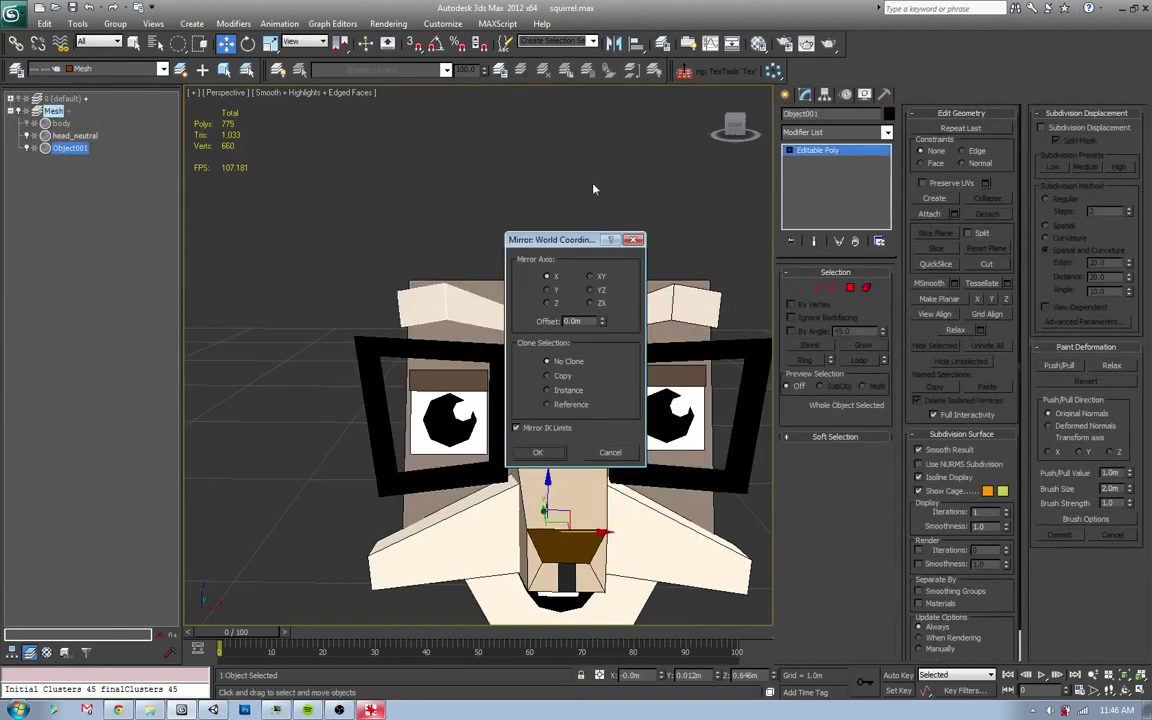
{"action": "left_click", "coordinate": [538, 452]}
- Attach the mirrored eyebrow to head_neutral and orbit to review both brows
{"action": "left_click", "coordinate": [560, 300]}
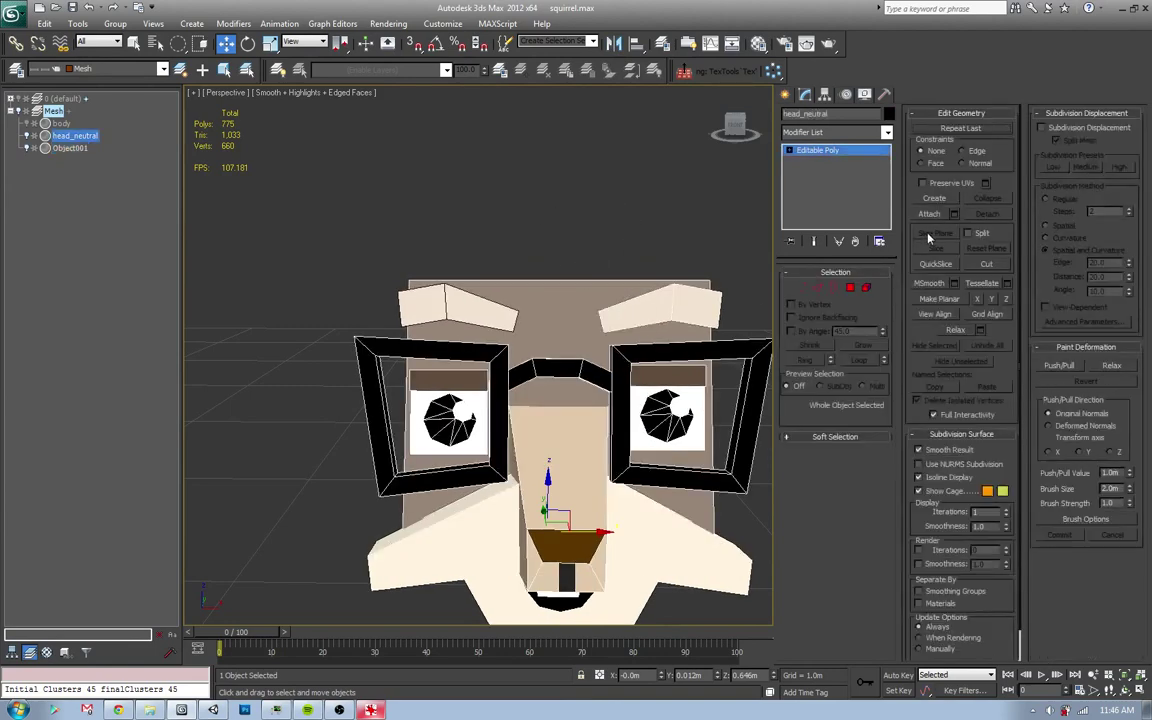
{"action": "left_click", "coordinate": [930, 214]}
{"action": "left_click", "coordinate": [490, 306]}
{"action": "key", "text": "w"}
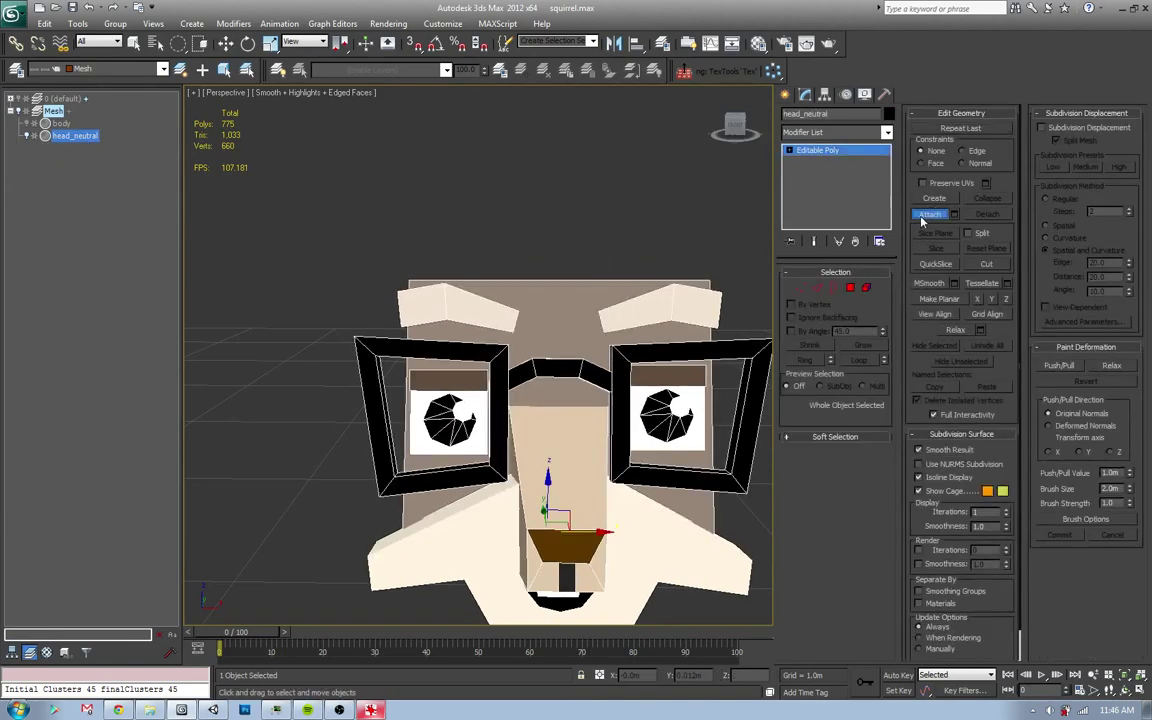
{"action": "left_click", "coordinate": [676, 279]}
{"action": "middle_click_drag", "start_coordinate": [676, 279], "coordinate": [640, 320], "text": "alt"}
{"action": "middle_click_drag", "start_coordinate": [620, 362], "coordinate": [540, 385], "text": "alt"}
{"action": "key", "text": "alt+Tab"}
{"action": "key", "text": "alt+Tab"}
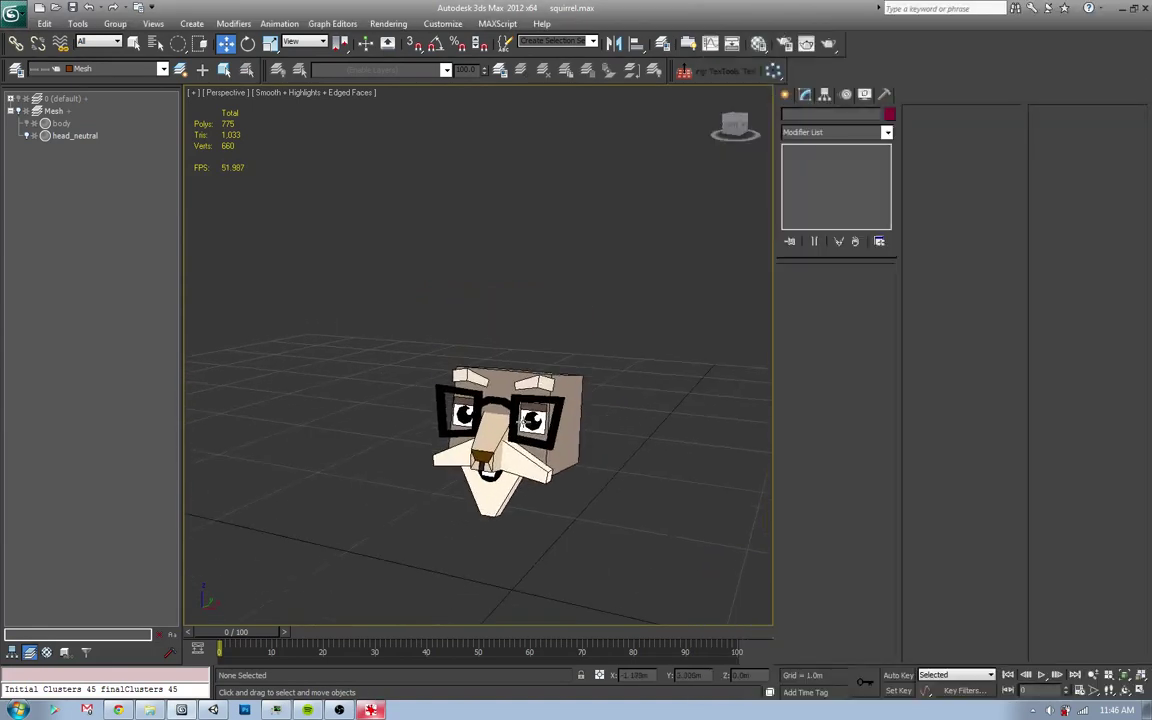
{"action": "scroll", "coordinate": [538, 364], "scroll_direction": "up", "scroll_amount": 6}
{"action": "scroll", "coordinate": [526, 347], "scroll_direction": "down", "scroll_amount": 6}
{"action": "middle_click_drag", "start_coordinate": [526, 347], "coordinate": [526, 378], "text": "alt"}
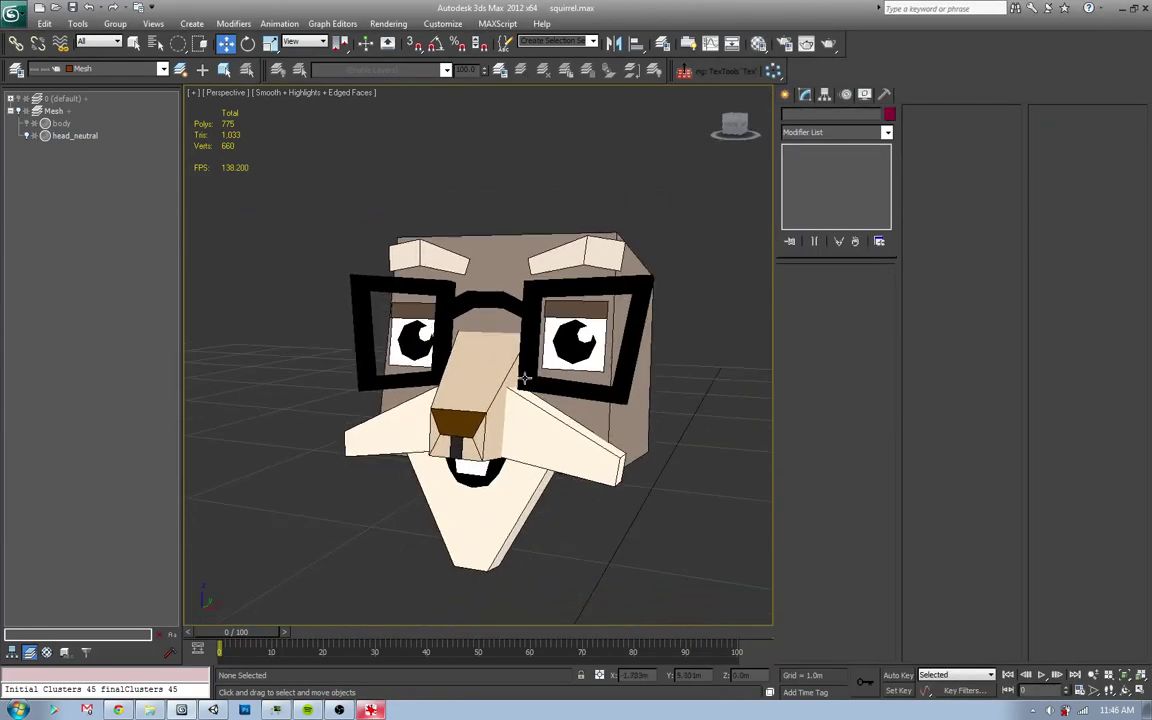
{"action": "key", "text": "alt+Tab"}
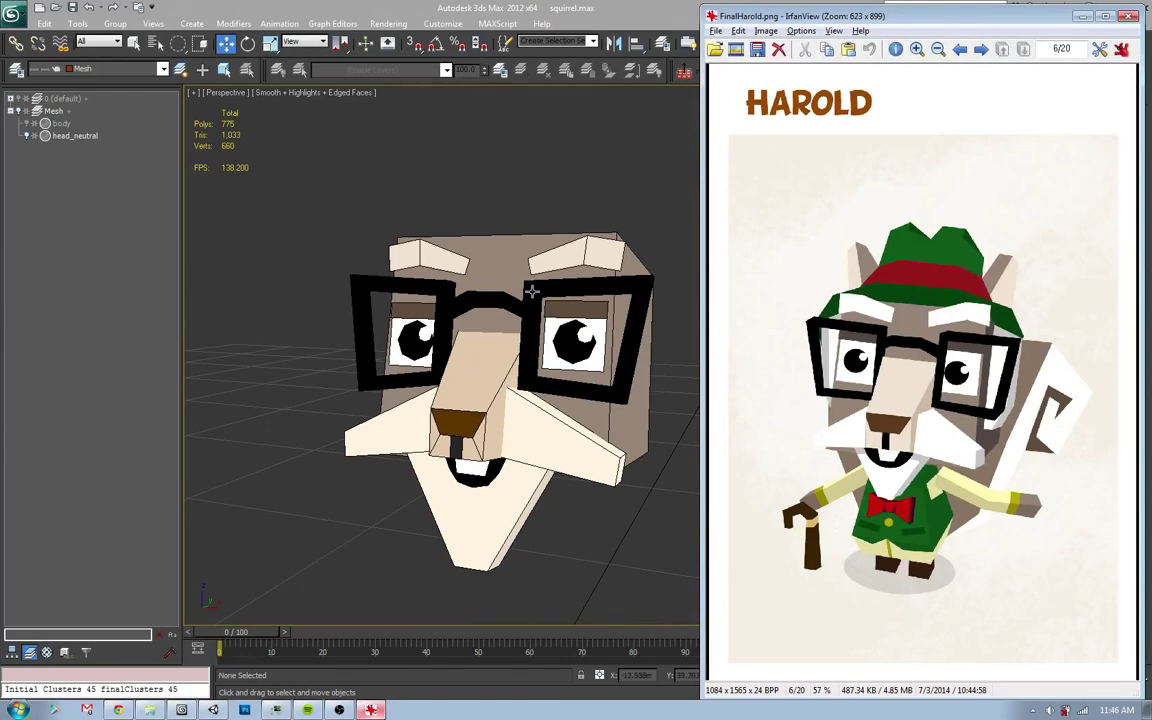
{"action": "key", "text": "alt+Tab"}
{"action": "left_click", "coordinate": [550, 280]}
- Select both eyebrow elements and add Unwrap UVW to them
{"action": "key", "text": "4"}
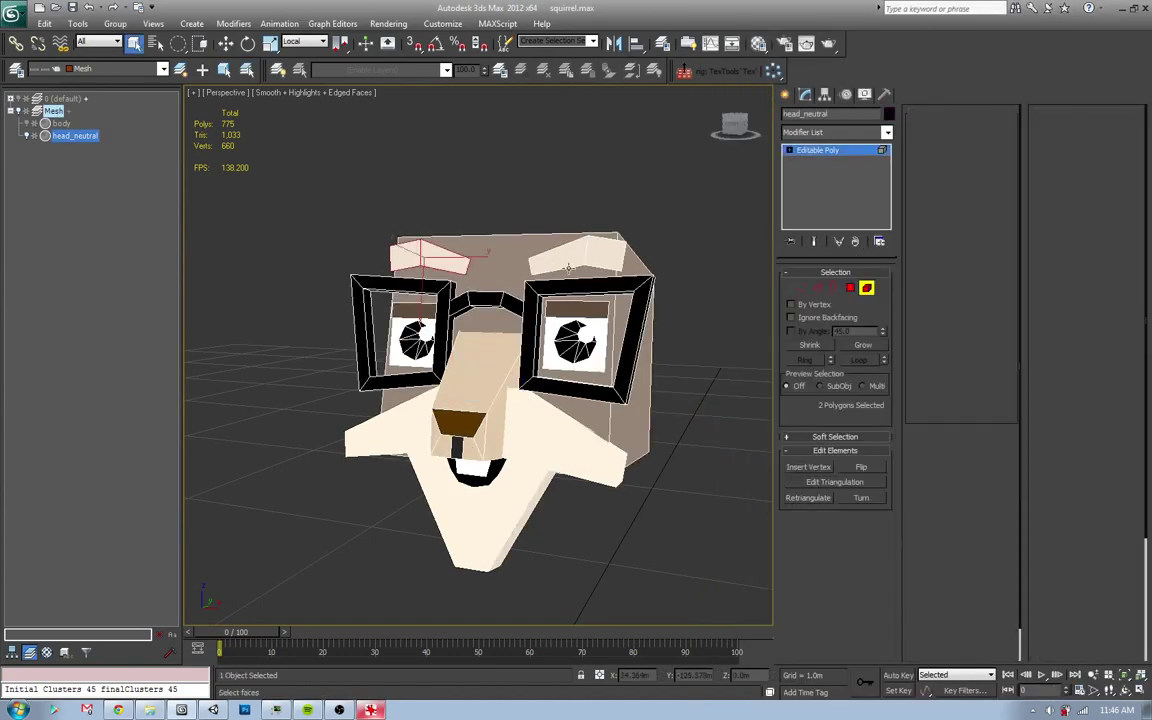
{"action": "left_click", "coordinate": [568, 262], "text": "ctrl"}
{"action": "left_click", "coordinate": [886, 132]}
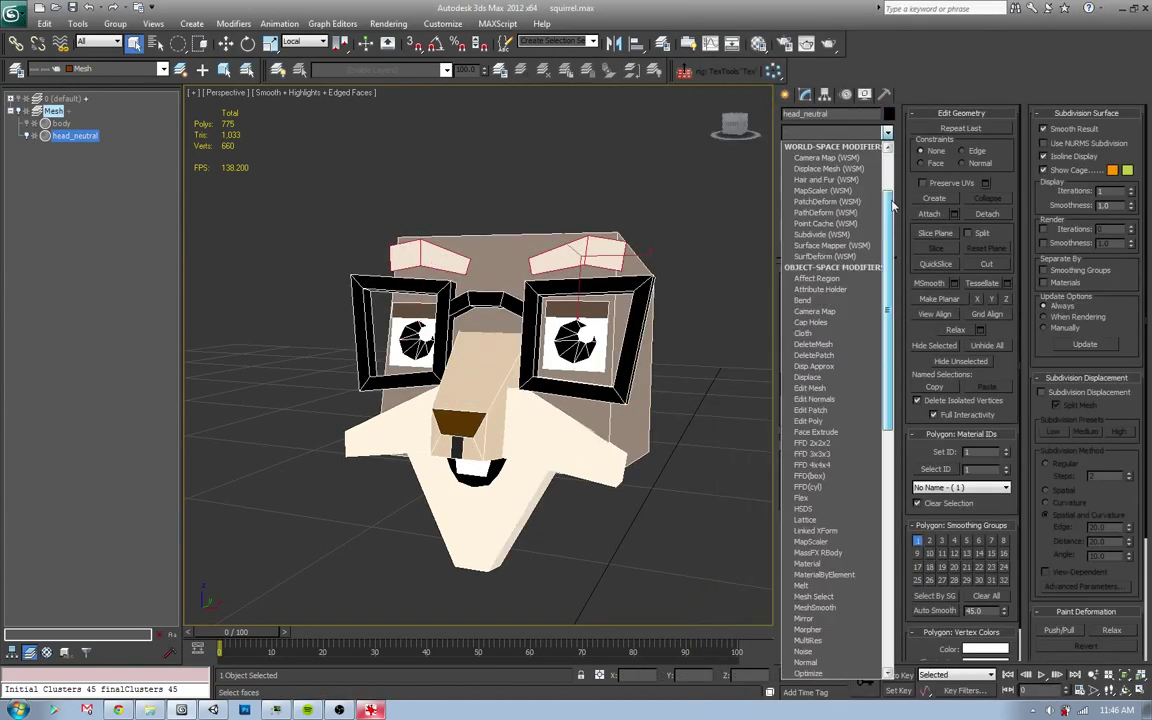
{"action": "scroll", "coordinate": [830, 450], "scroll_direction": "down", "scroll_amount": 5}
{"action": "left_click", "coordinate": [830, 553]}
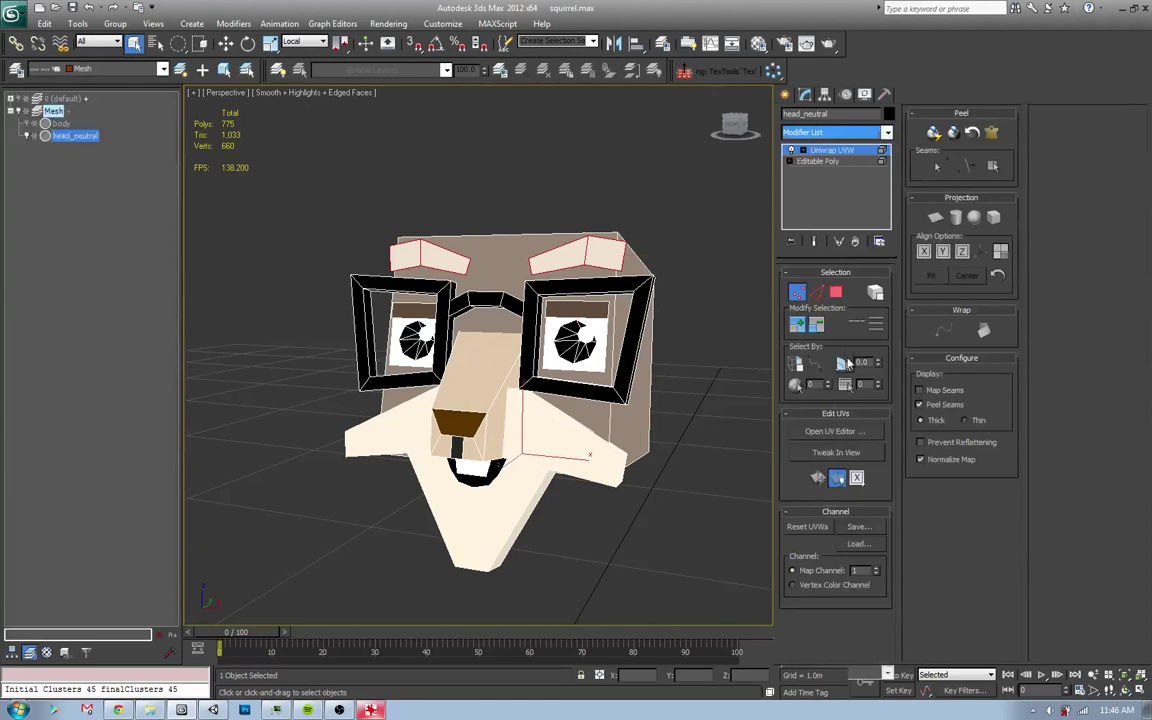
{"action": "left_click", "coordinate": [836, 431]}
- Move the eyebrow UVs onto a white square of color_palette.png and close the UV editor
{"action": "left_click", "coordinate": [1030, 102]}
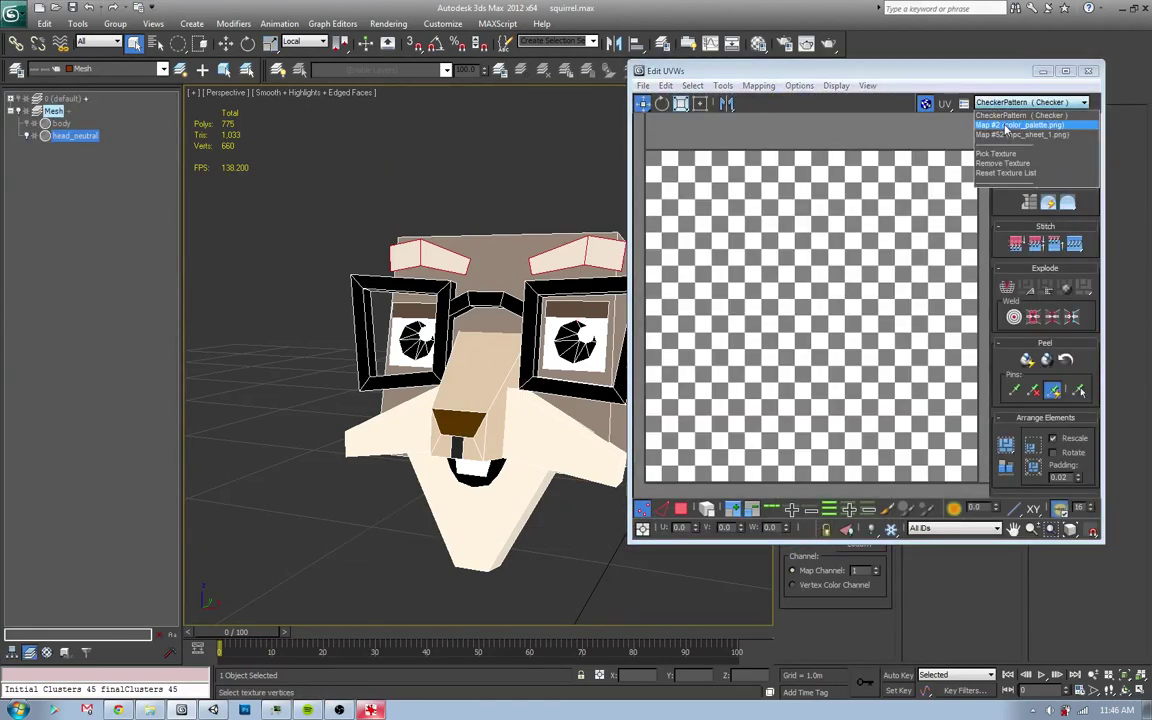
{"action": "left_click", "coordinate": [1025, 118]}
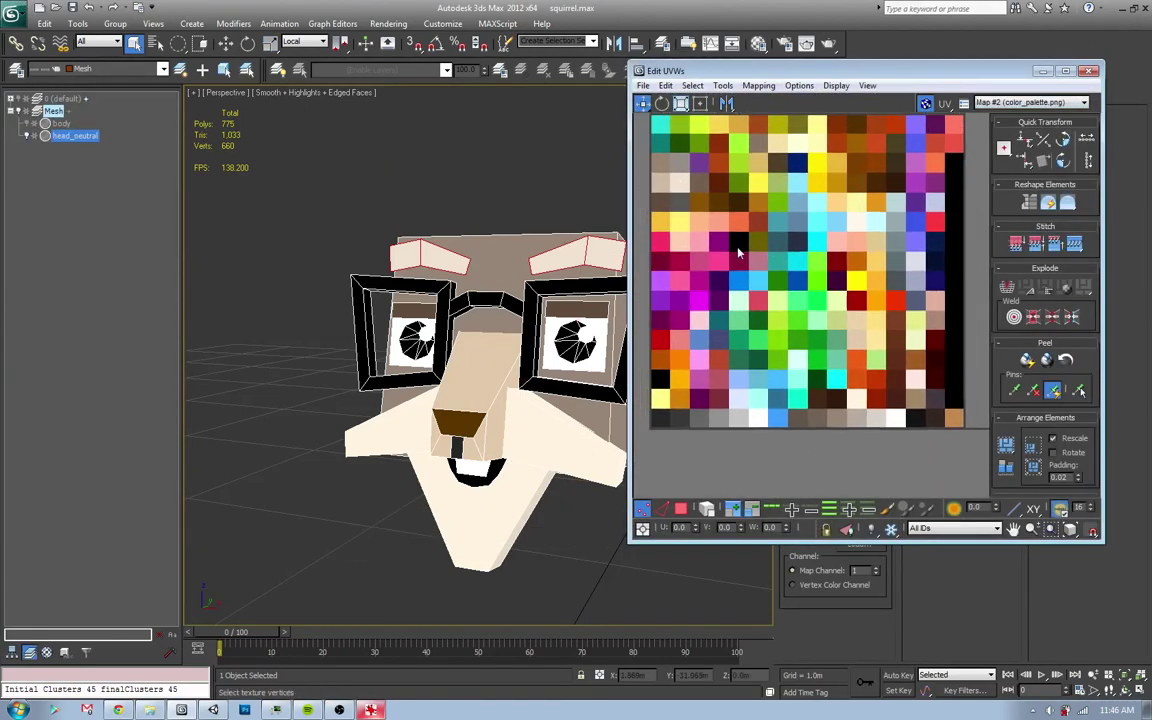
{"action": "left_click", "coordinate": [683, 207]}
{"action": "mouse_move", "coordinate": [683, 186]}
{"action": "left_mouse_down"}
{"action": "mouse_move", "coordinate": [895, 421]}
{"action": "mouse_move", "coordinate": [858, 400]}
{"action": "mouse_move", "coordinate": [895, 420]}
{"action": "left_mouse_up"}
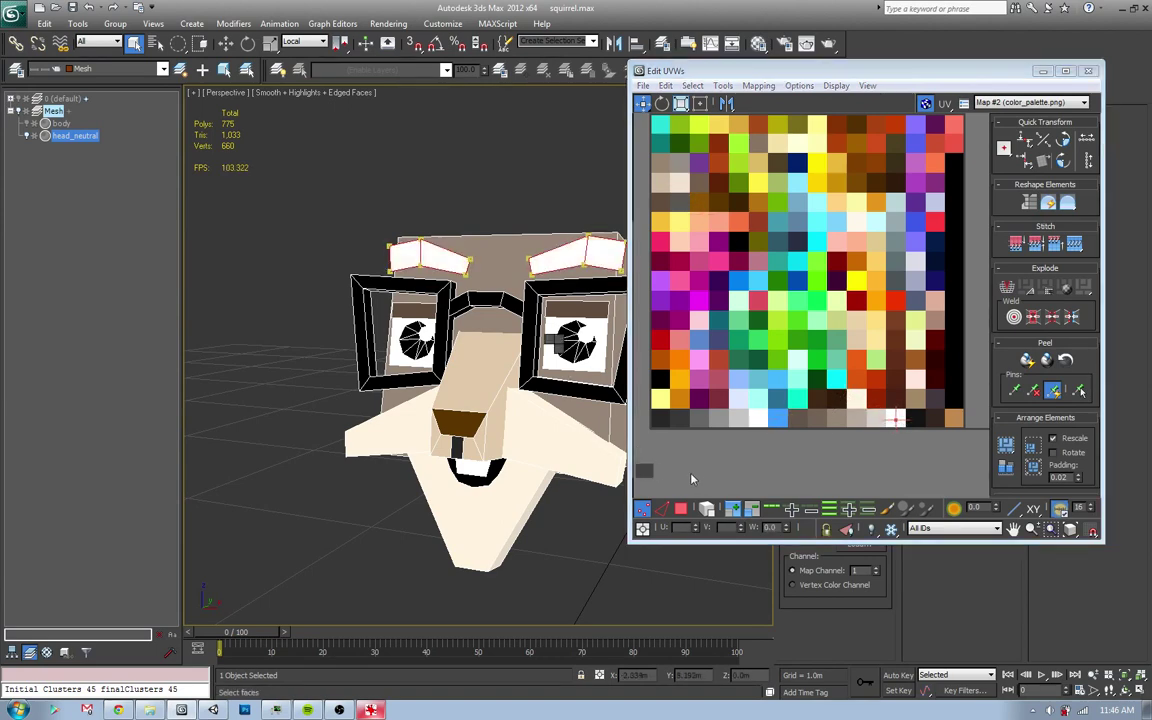
{"action": "left_click", "coordinate": [576, 525]}
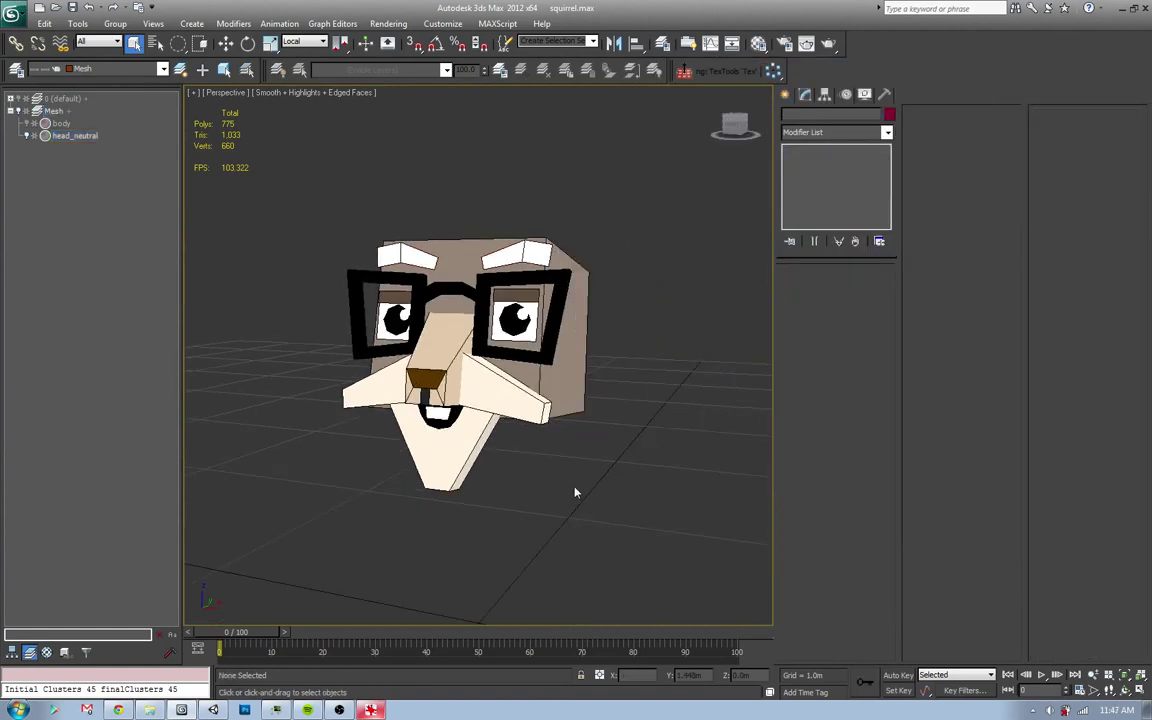
- Turn off Edged Faces, unhide the body and compare the full squirrel against the Harold reference
{"action": "key", "text": "F4"}
{"action": "scroll", "coordinate": [576, 463], "scroll_direction": "down", "scroll_amount": 3}
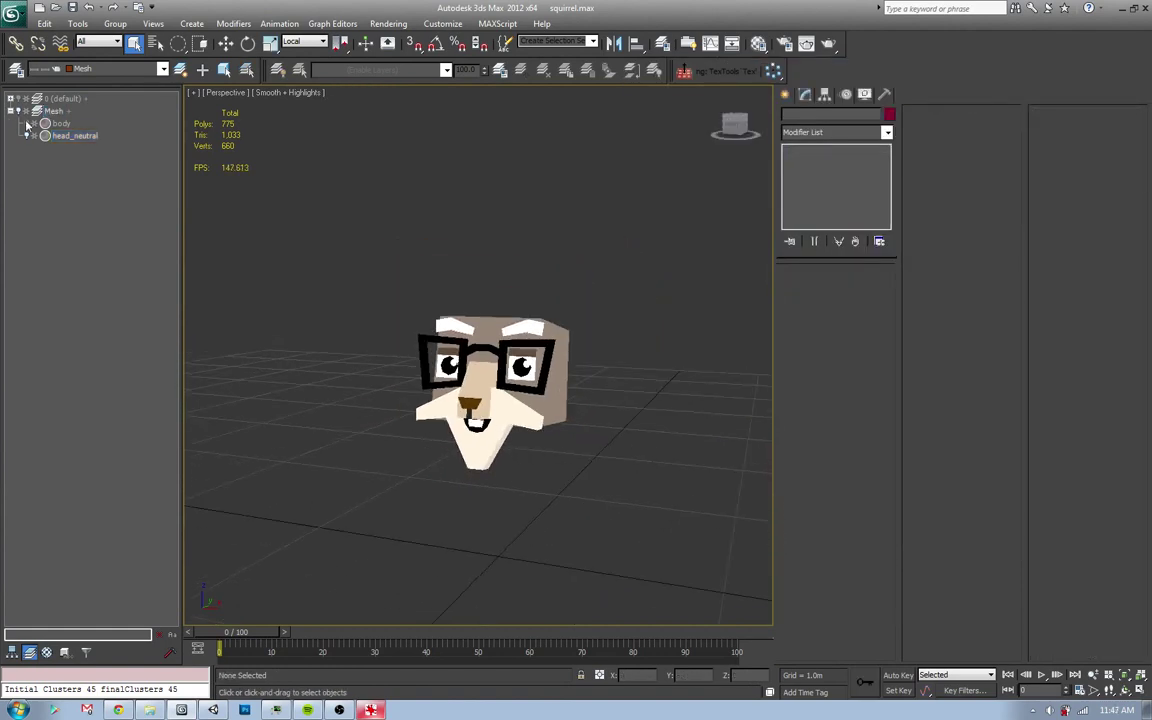
{"action": "left_click", "coordinate": [27, 123]}
{"action": "middle_click_drag", "start_coordinate": [240, 151], "coordinate": [449, 343], "text": "alt"}
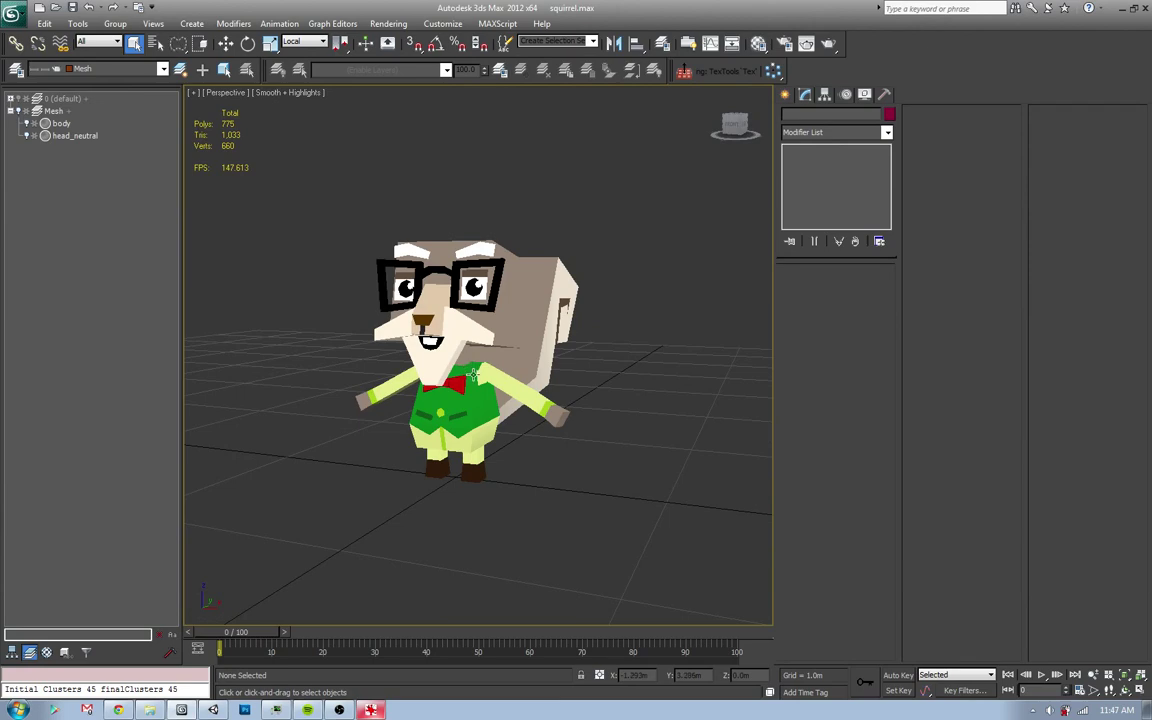
{"action": "middle_click_drag", "start_coordinate": [466, 388], "coordinate": [460, 422], "text": "alt"}
{"action": "key", "text": "alt+Tab"}
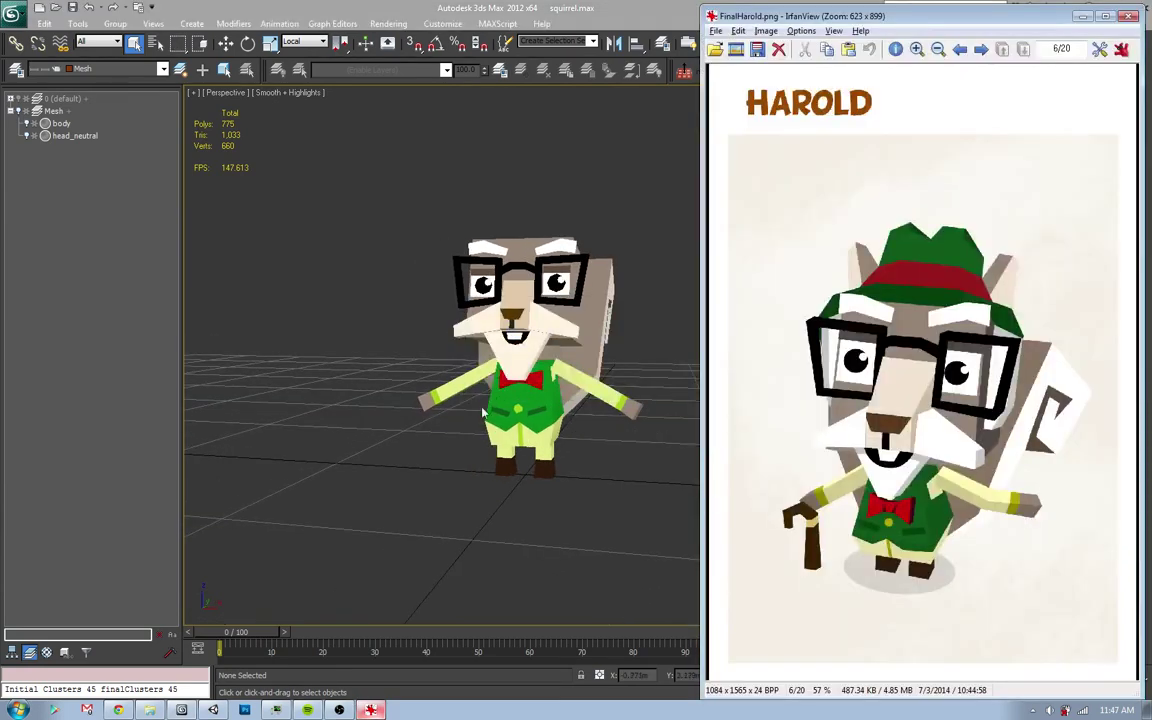
{"action": "left_click", "coordinate": [500, 386]}
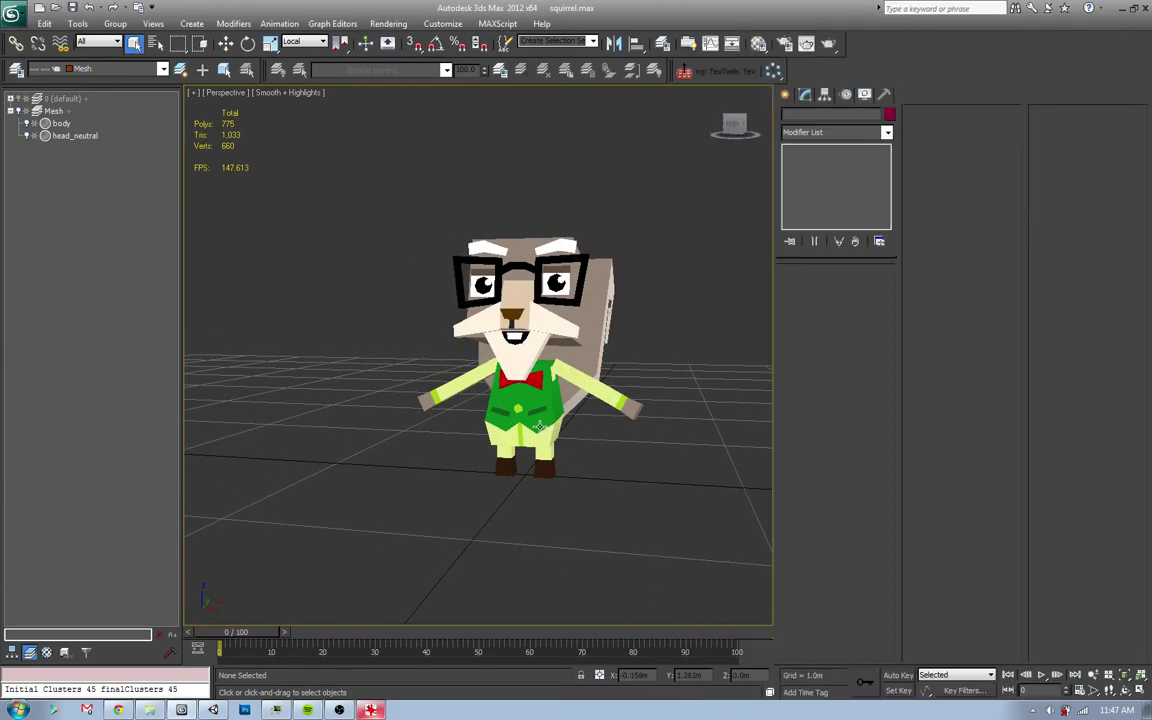
- Select the green vest element, frame it with Z, and set up scaling with a pivot-centre option
{"action": "left_click", "coordinate": [866, 288]}
{"action": "left_click", "coordinate": [478, 428]}
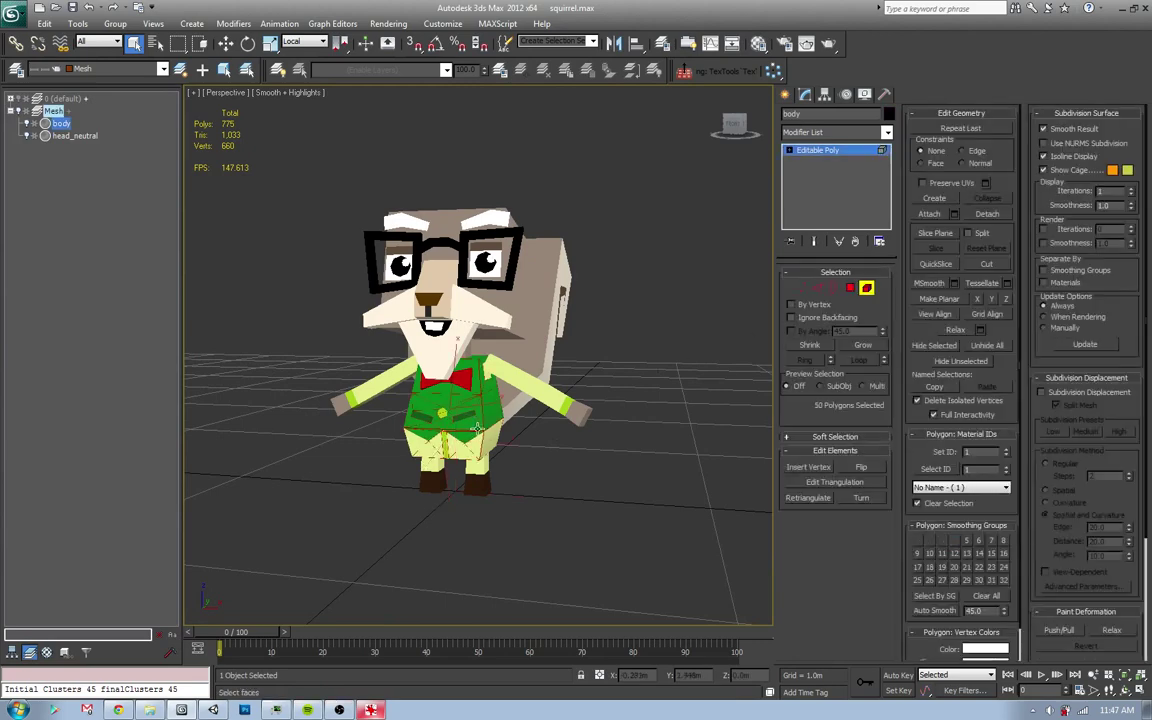
{"action": "middle_click_drag", "start_coordinate": [488, 433], "coordinate": [500, 455], "text": "alt"}
{"action": "key", "text": "w"}
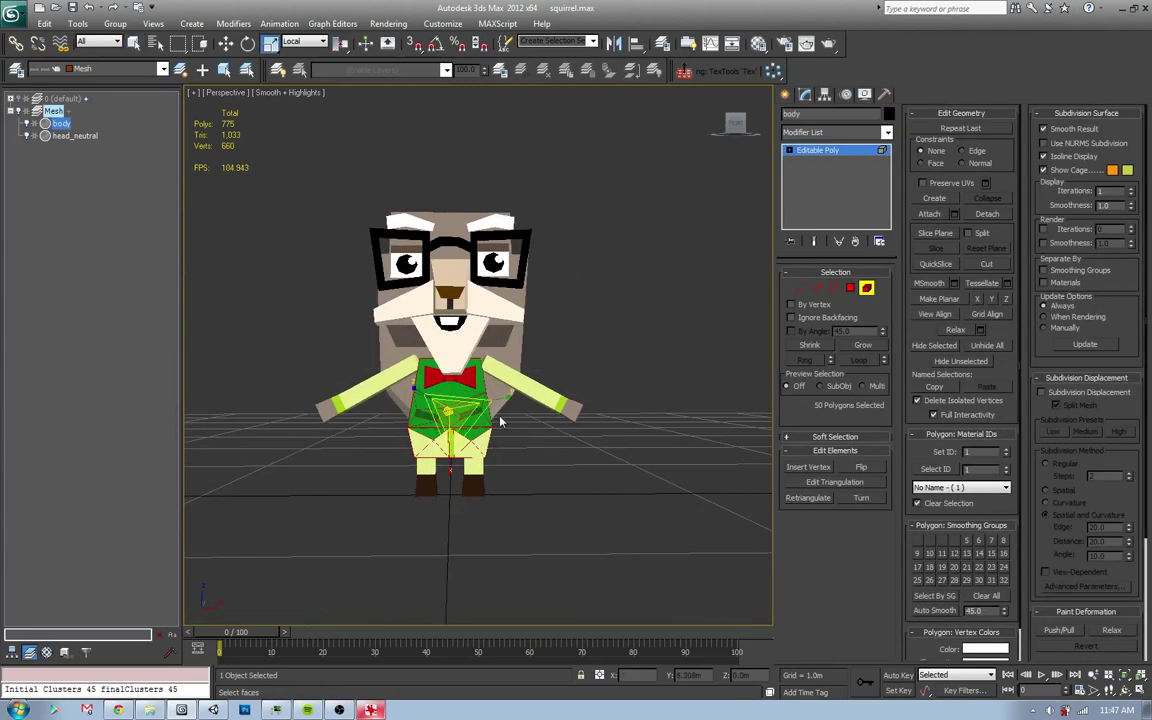
{"action": "key", "text": "z"}
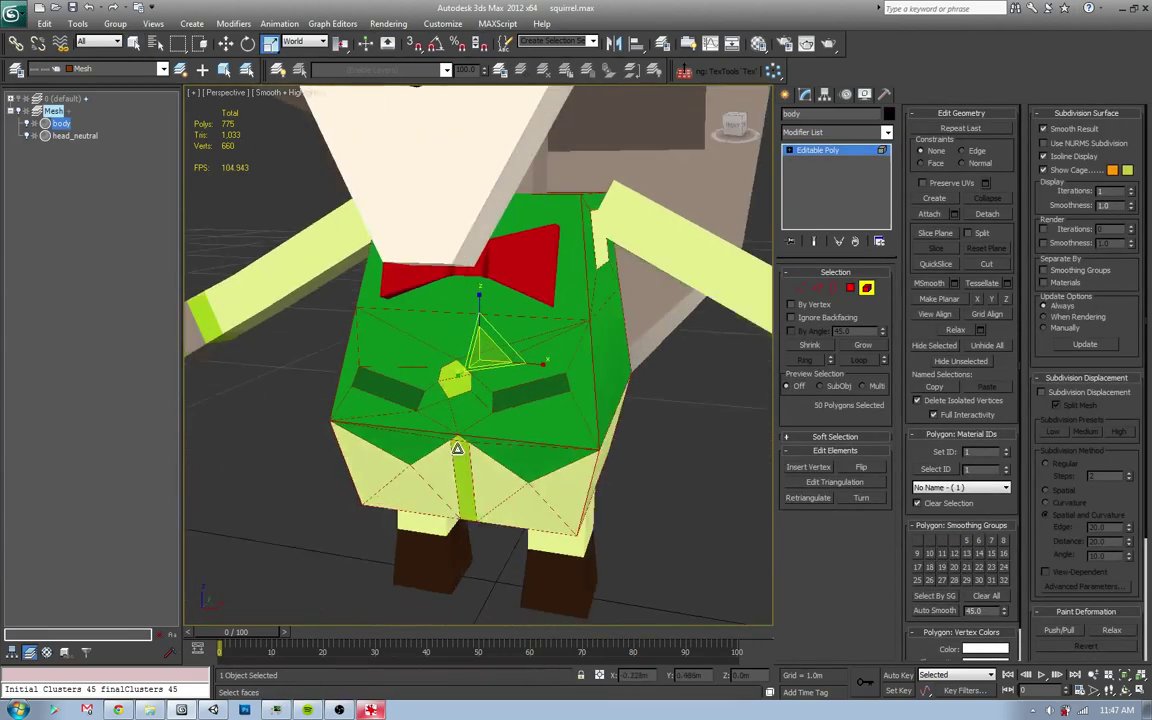
{"action": "left_click", "coordinate": [340, 45]}
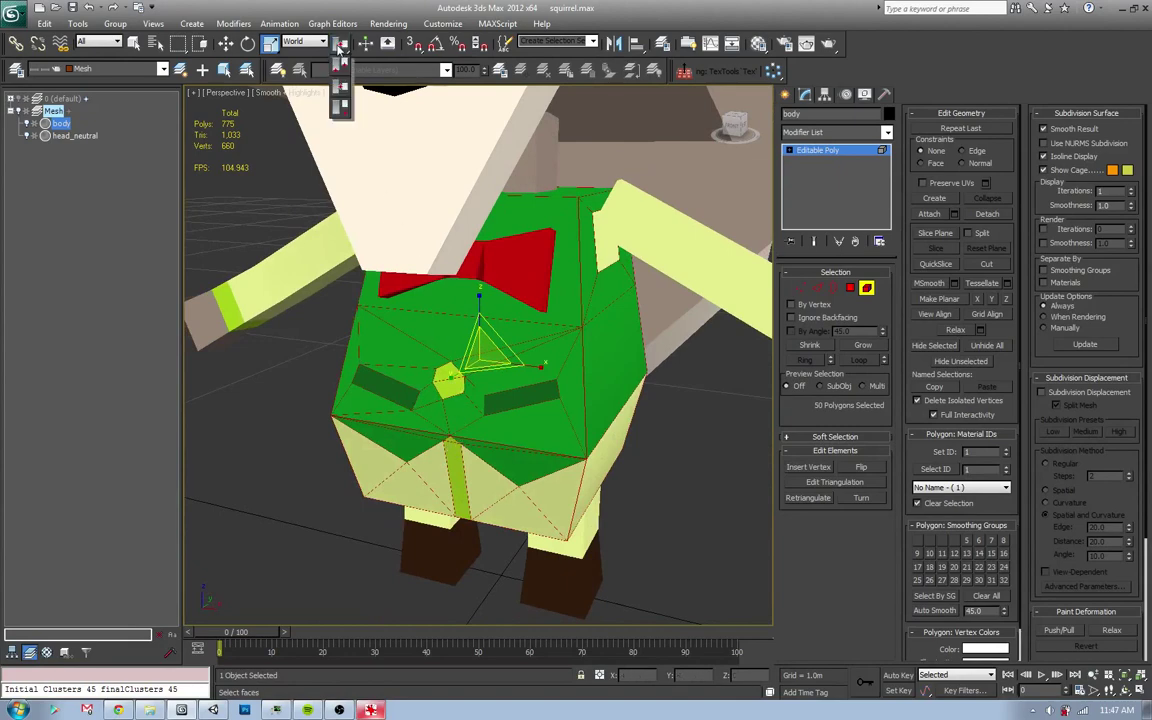
{"action": "left_click_drag", "start_coordinate": [270, 43], "coordinate": [270, 66]}
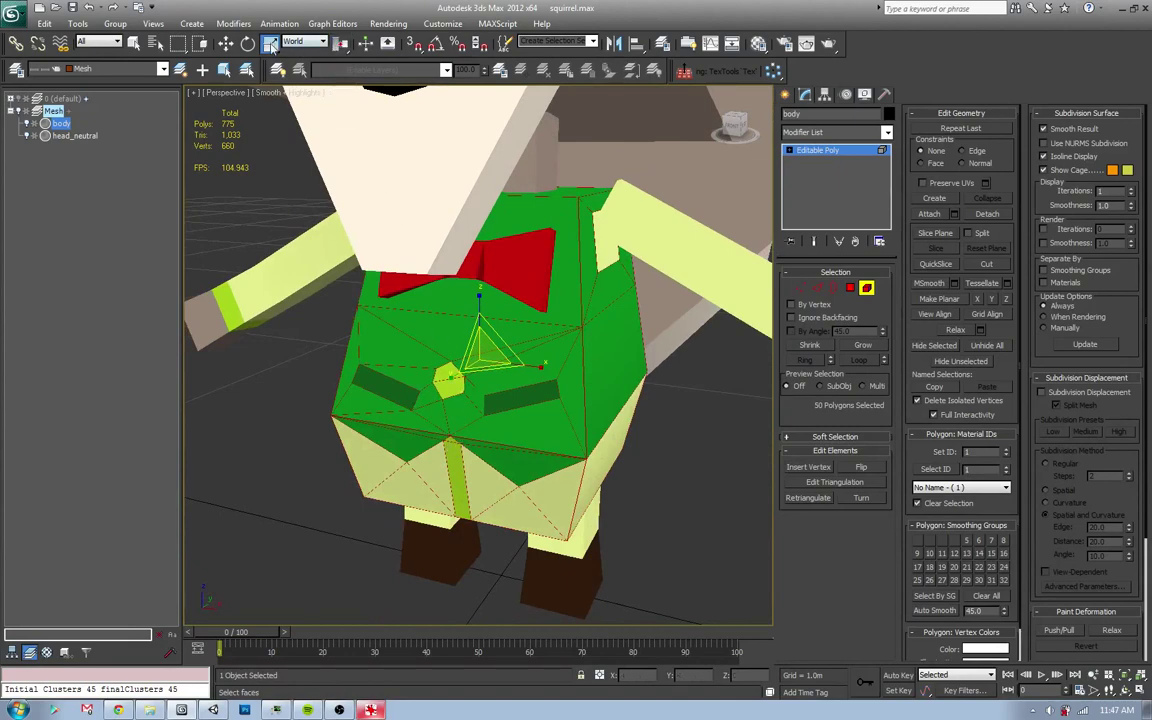
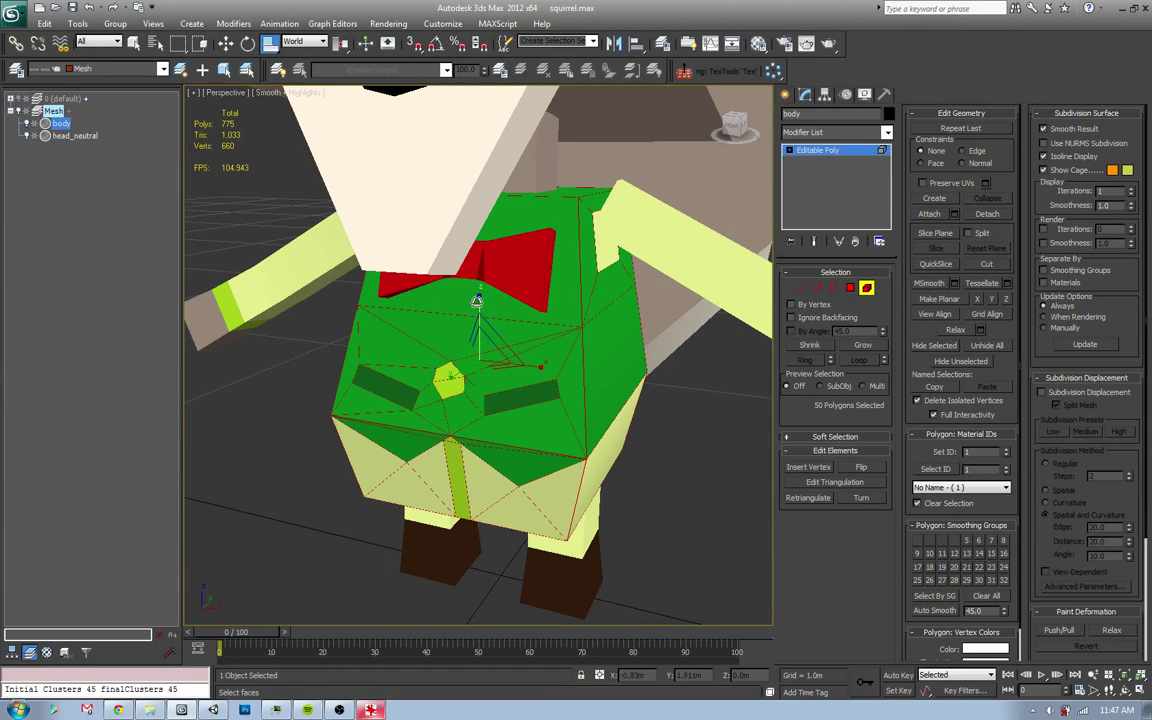
- Widen the green vest's front polygons with a 110% uniform scale
{"action": "mouse_move", "coordinate": [480, 335]}
{"action": "left_mouse_down"}
{"action": "mouse_move", "coordinate": [491, 355]}
{"action": "mouse_move", "coordinate": [478, 364]}
{"action": "mouse_move", "coordinate": [533, 368]}
{"action": "left_mouse_up"}
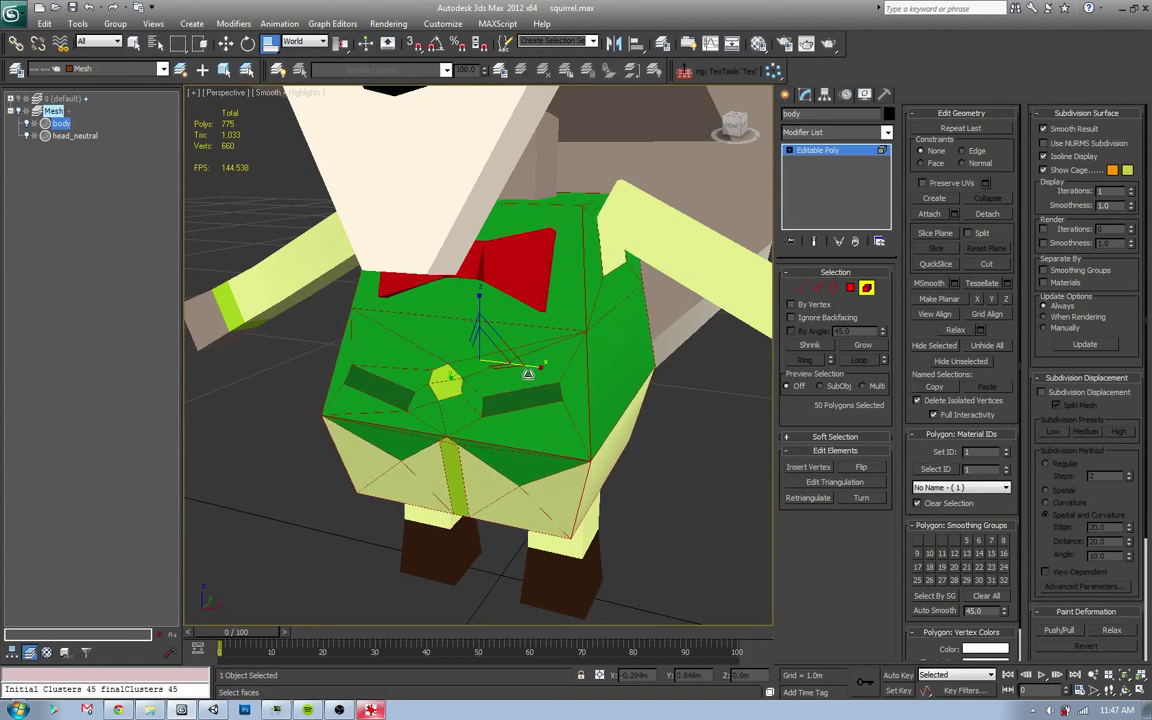
{"action": "key", "text": "4"}
{"action": "key", "text": "ctrl+d"}
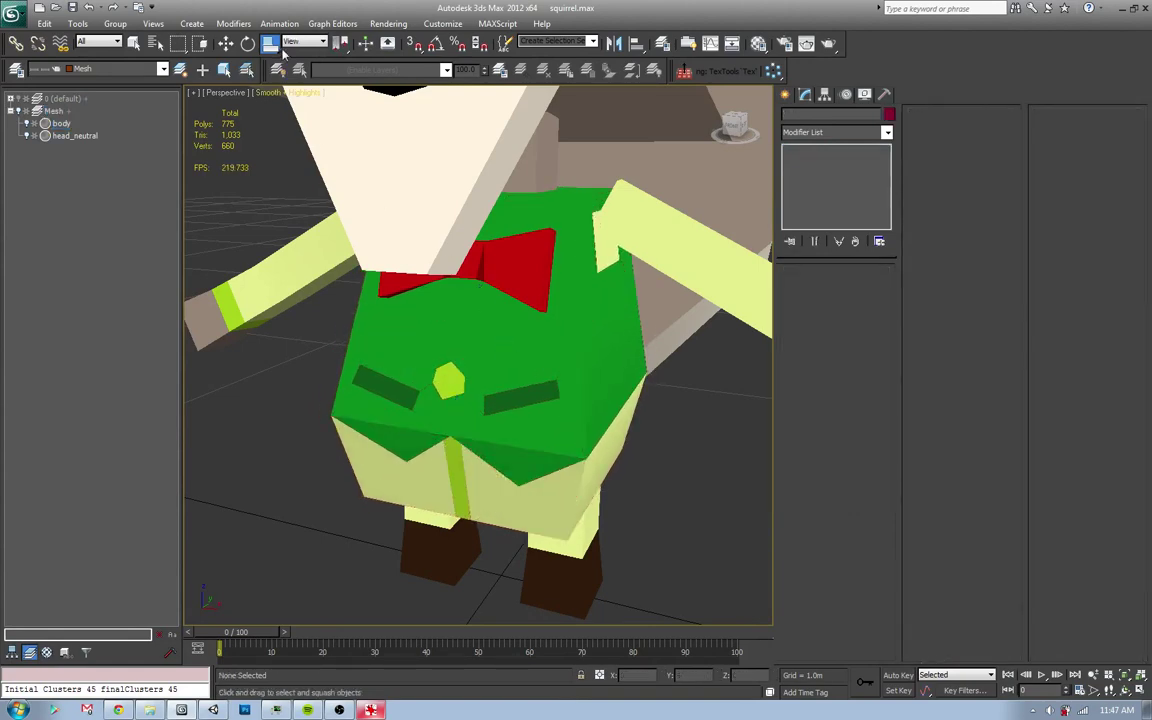
{"action": "left_click", "coordinate": [270, 43]}
{"action": "left_click", "coordinate": [531, 362]}
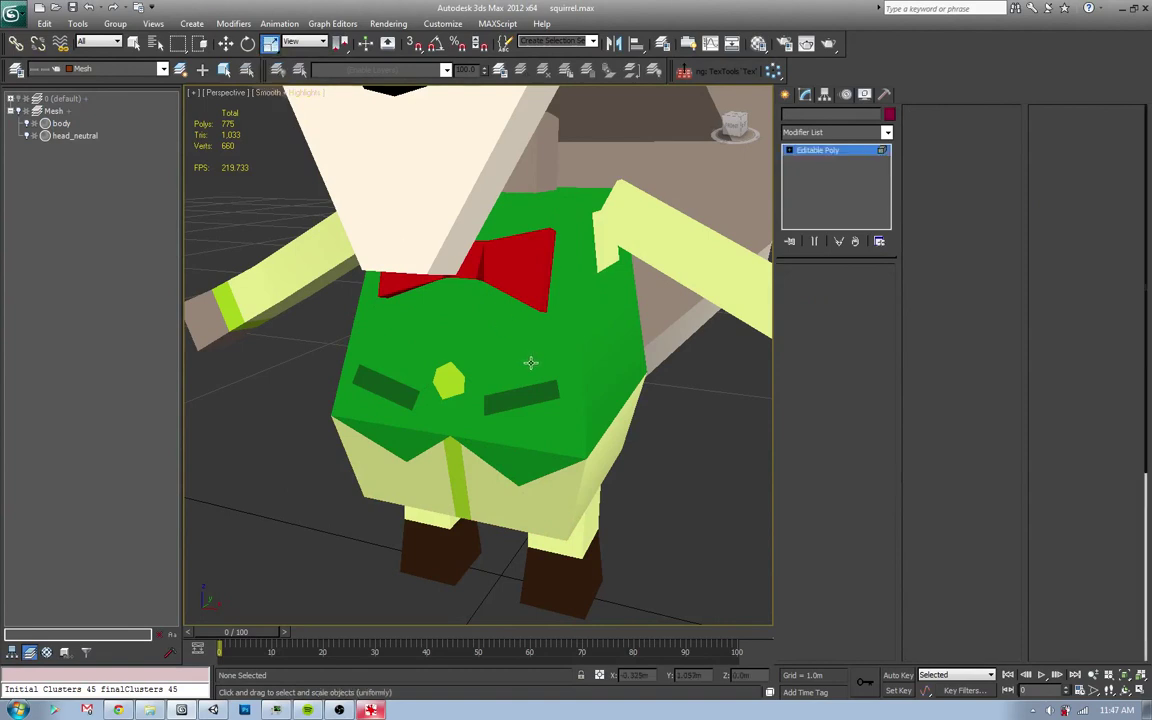
{"action": "left_click", "coordinate": [598, 389], "text": "ctrl"}
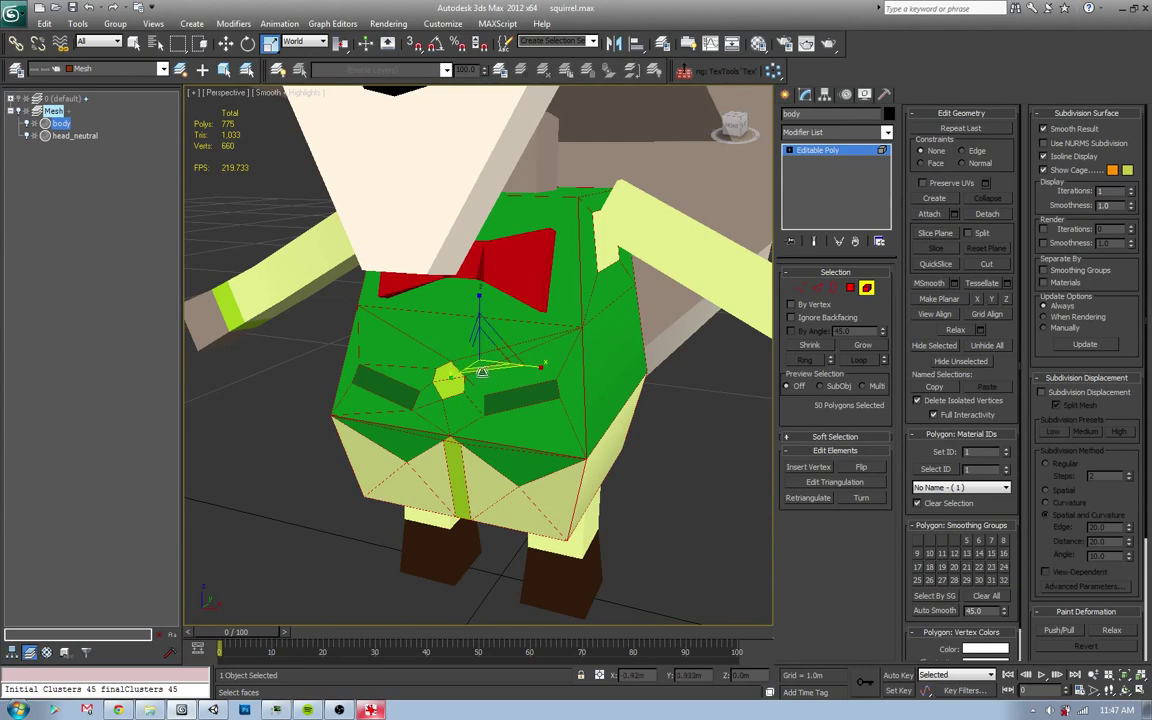
{"action": "left_click_drag", "start_coordinate": [484, 352], "coordinate": [482, 370]}
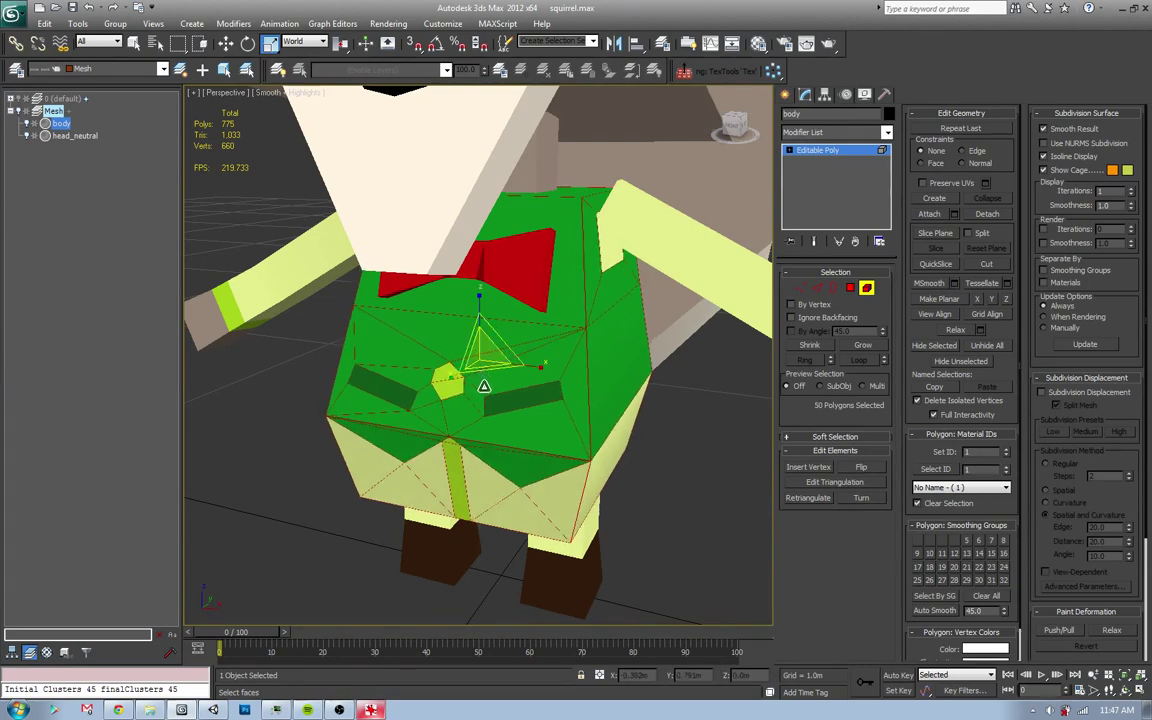
- Compare the widened vest against the Harold reference image
{"action": "key", "text": "alt+Tab"}
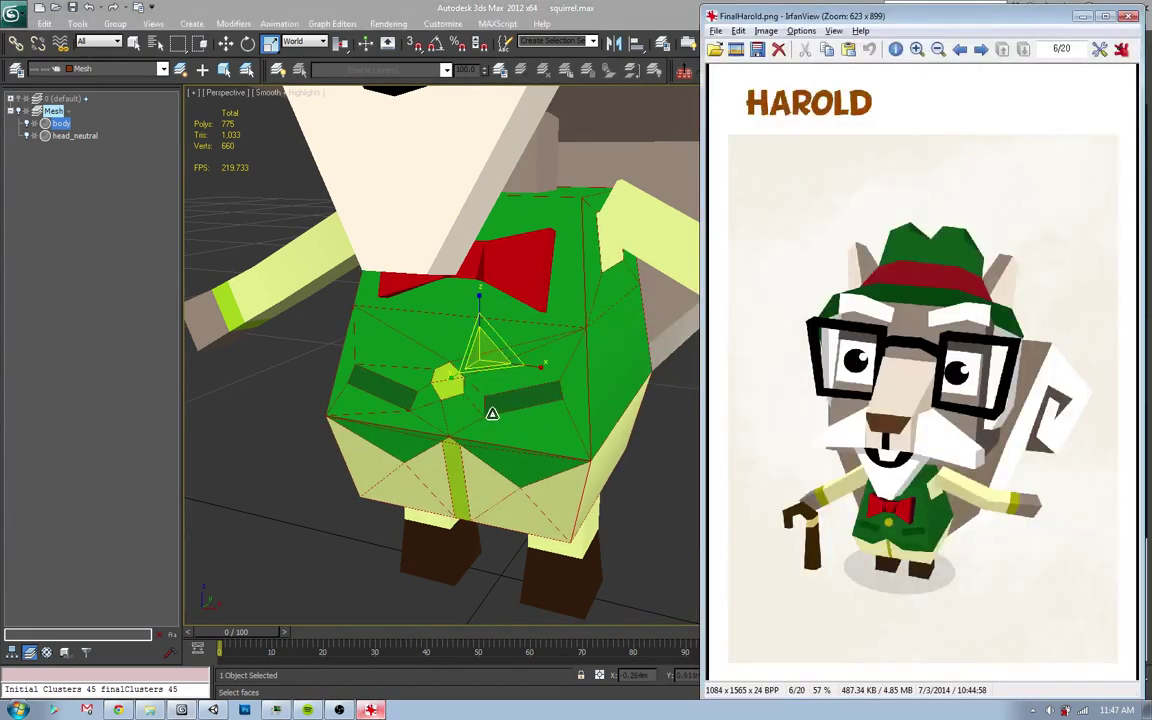
{"action": "key", "text": "alt+Tab"}
{"action": "scroll", "coordinate": [494, 422], "scroll_direction": "down", "scroll_amount": 10}
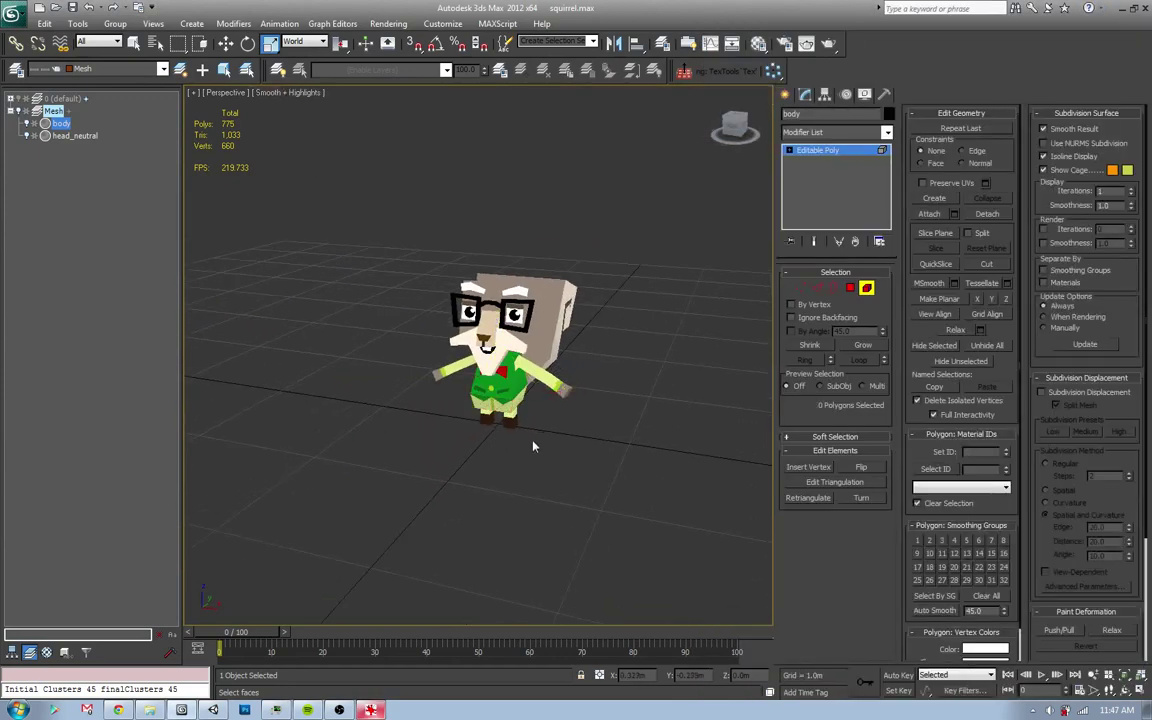
{"action": "key", "text": "alt+Tab"}
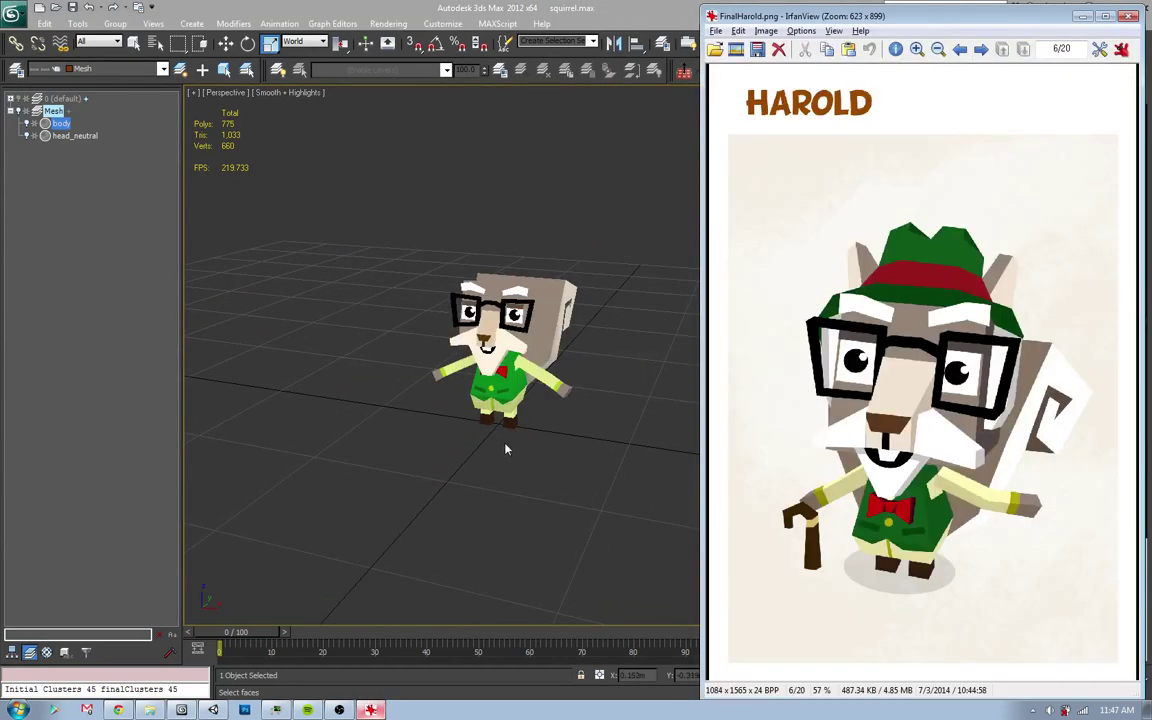
{"action": "key", "text": "alt+Tab"}
{"action": "middle_click_drag", "start_coordinate": [505, 452], "coordinate": [502, 455], "text": "alt"}
{"action": "key", "text": "alt+Tab"}
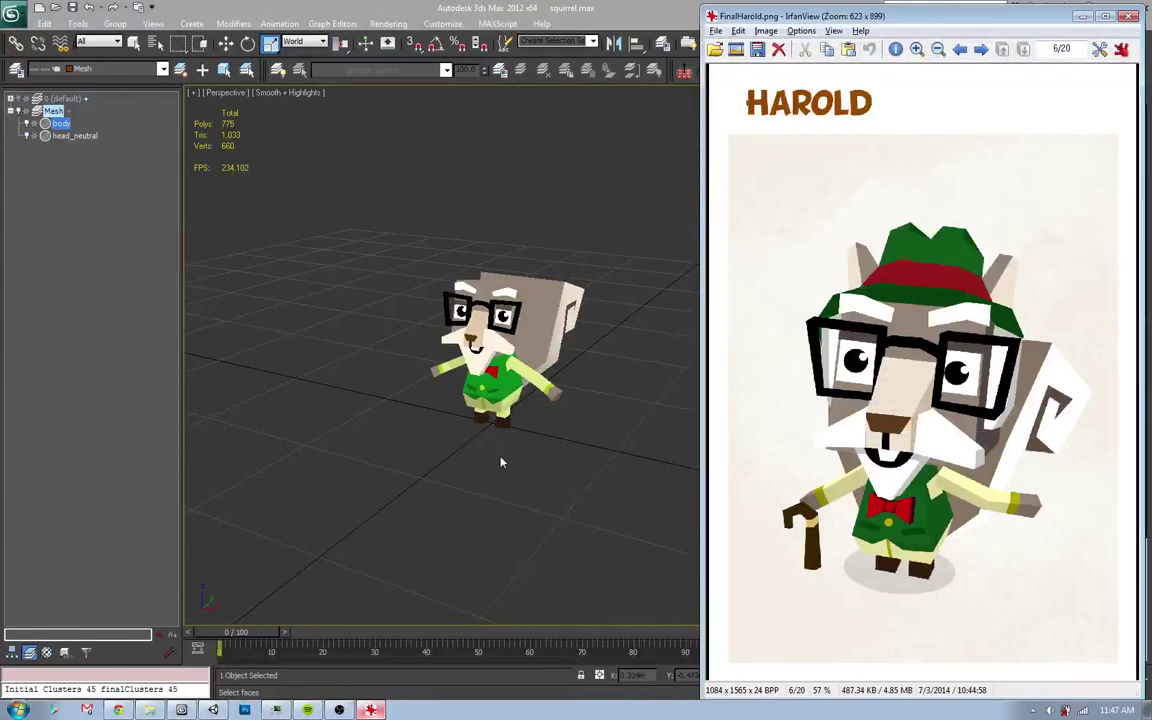
{"action": "key", "text": "alt+Tab"}
- From the front view, select the two mouth polygons on head_neutral
{"action": "key", "text": "f"}
{"action": "scroll", "coordinate": [490, 268], "scroll_direction": "up", "scroll_amount": 5}
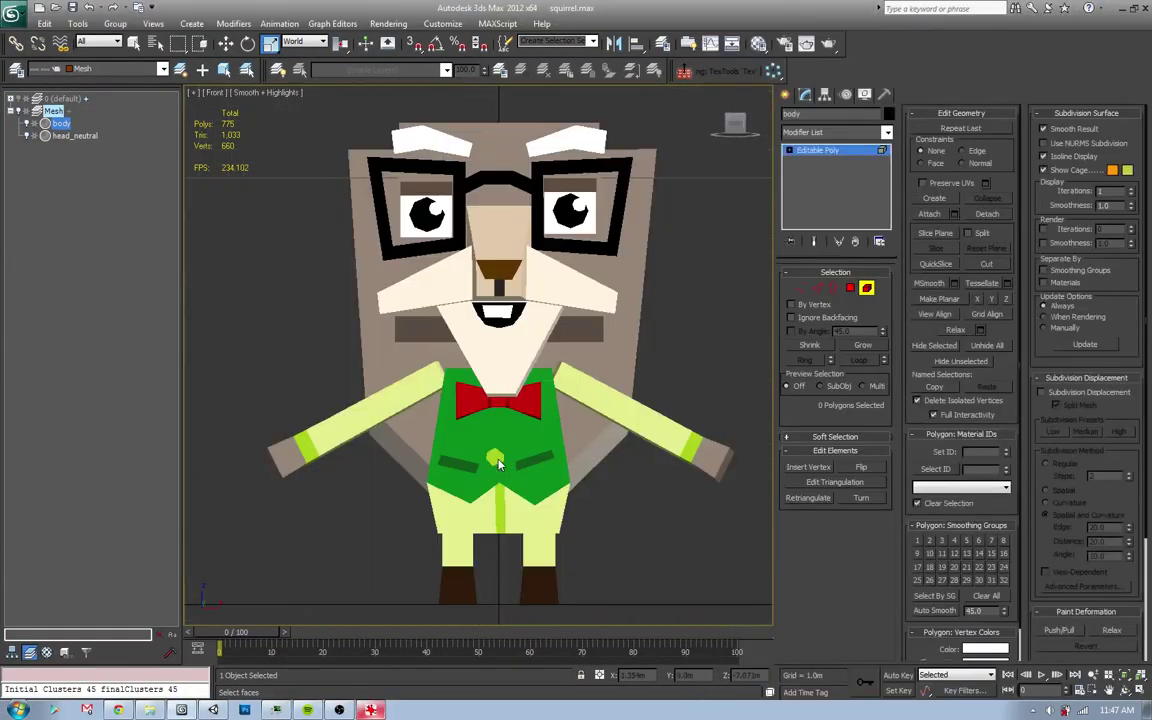
{"action": "scroll", "coordinate": [490, 268], "scroll_direction": "up", "scroll_amount": 2}
{"action": "scroll", "coordinate": [490, 268], "scroll_direction": "up", "scroll_amount": 3}
{"action": "left_click", "coordinate": [510, 281]}
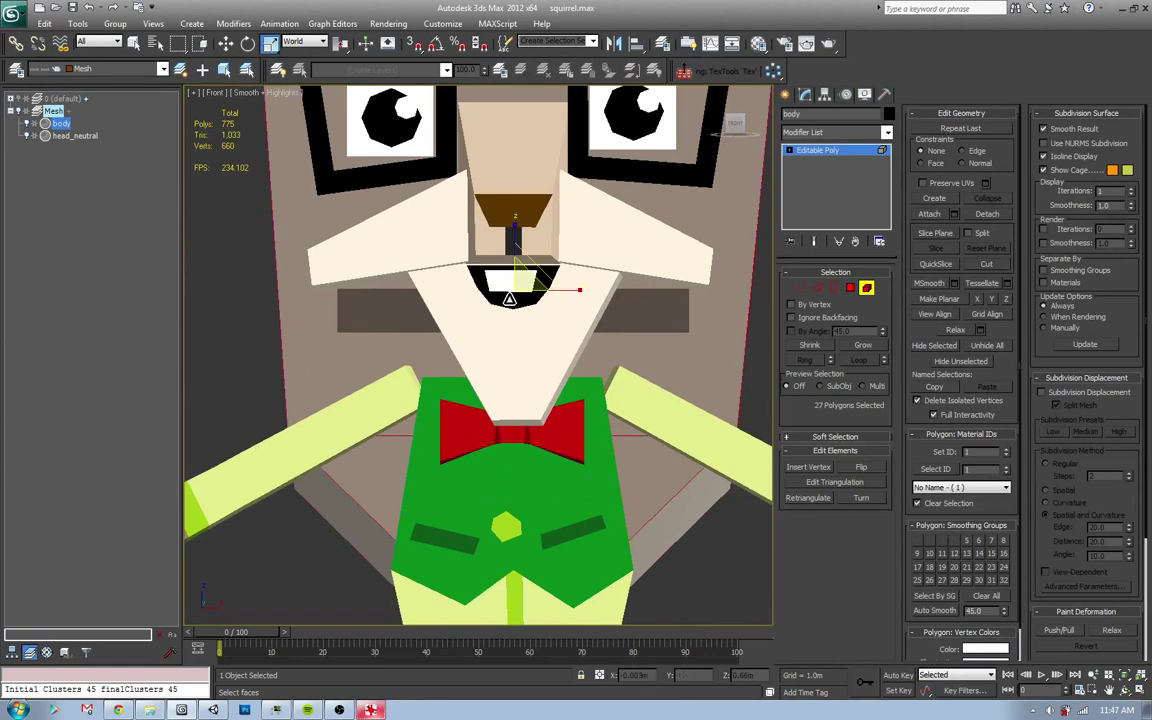
{"action": "left_click", "coordinate": [866, 289]}
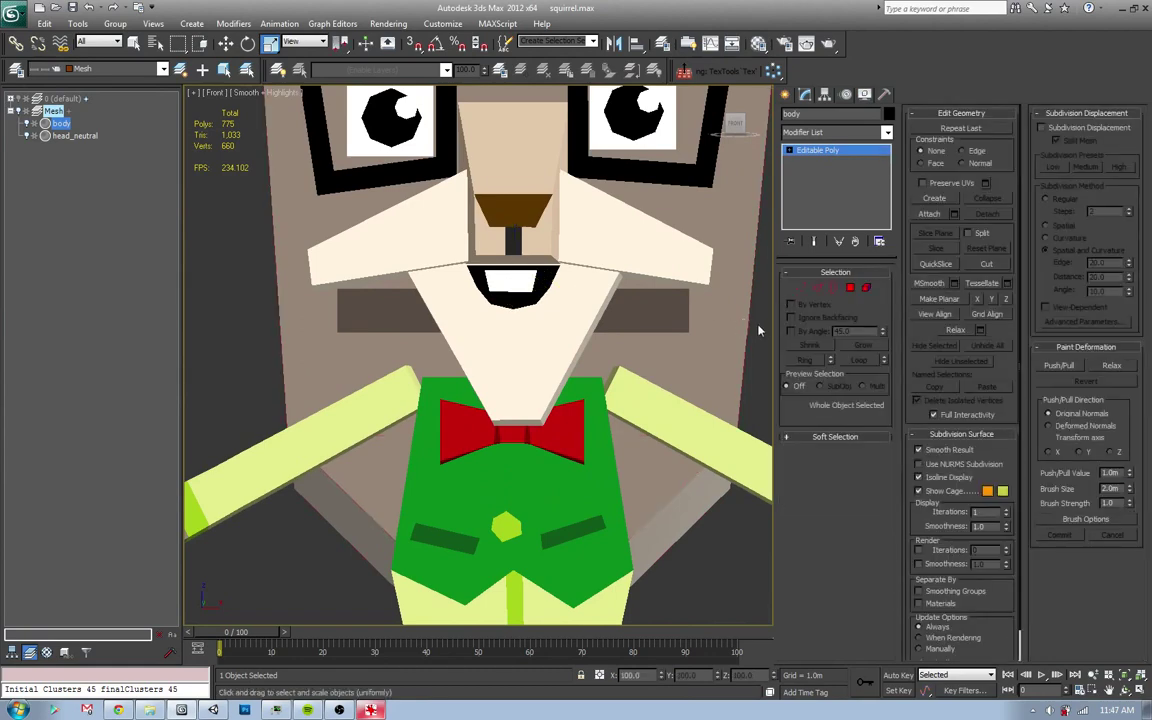
{"action": "left_click", "coordinate": [510, 285]}
{"action": "key", "text": "5"}
{"action": "left_click", "coordinate": [510, 285]}
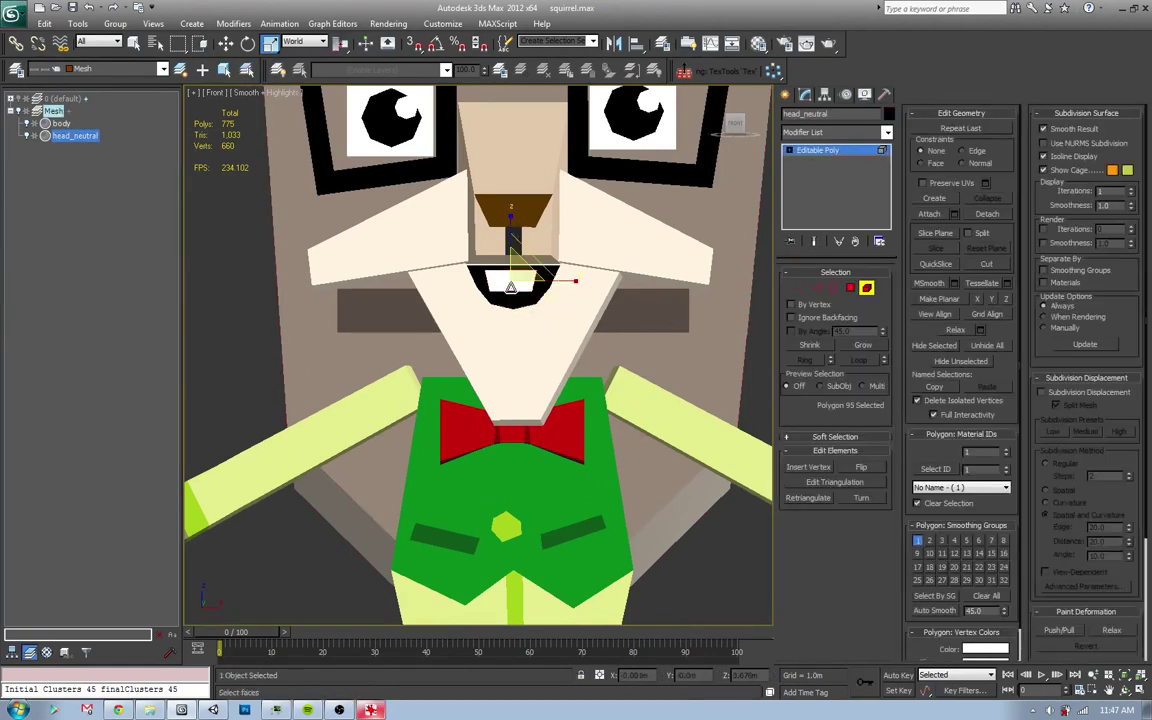
{"action": "left_click", "coordinate": [515, 301], "text": "ctrl"}
- Try moving the mouth polygons along local axes, then undo to keep the original mouth
{"action": "key", "text": "alt+l"}
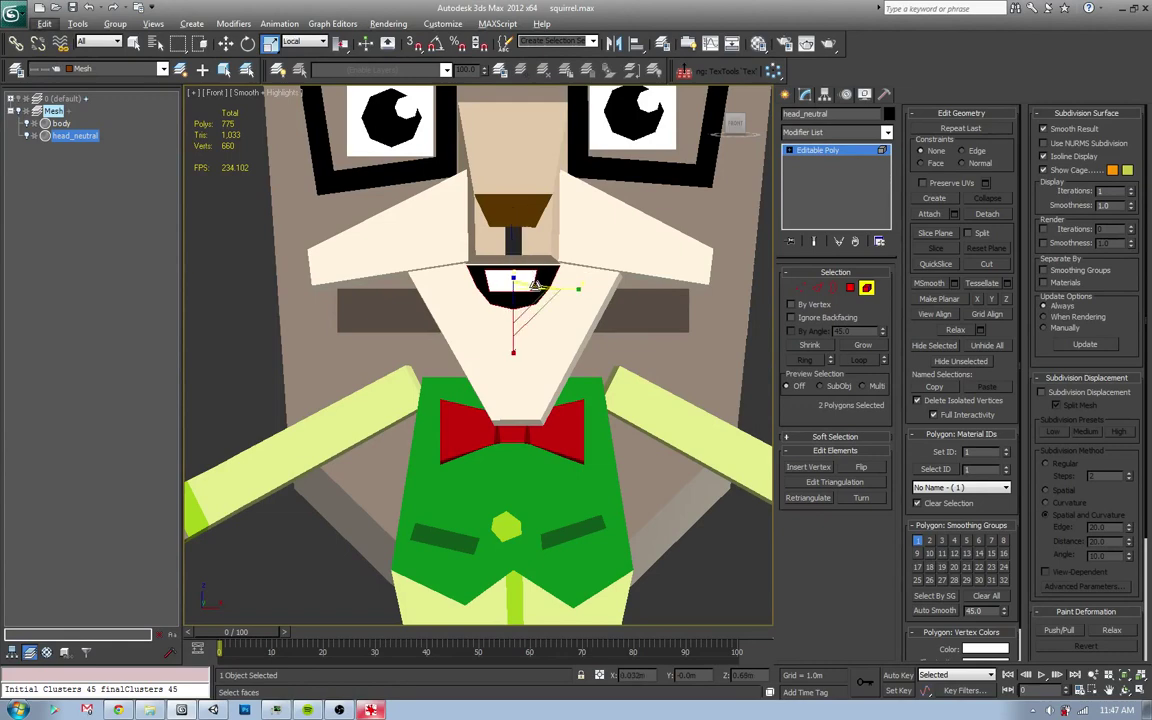
{"action": "key", "text": "w"}
{"action": "left_click_drag", "start_coordinate": [527, 290], "coordinate": [513, 337]}
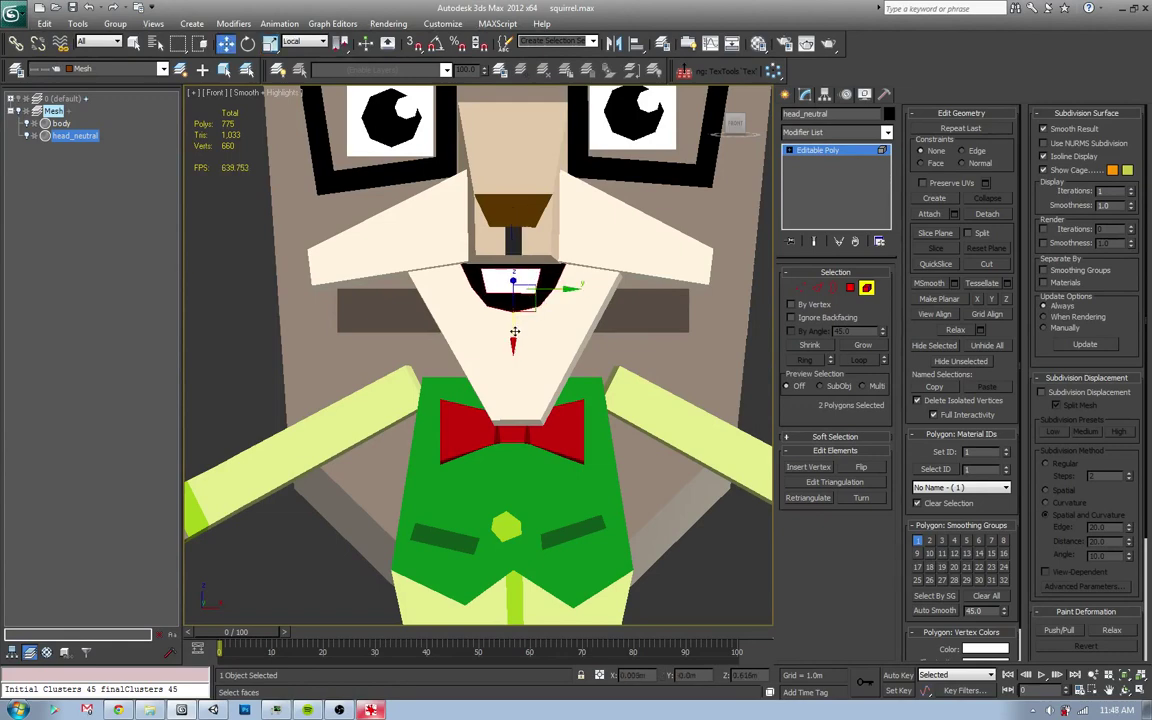
{"action": "key", "text": "ctrl+z"}
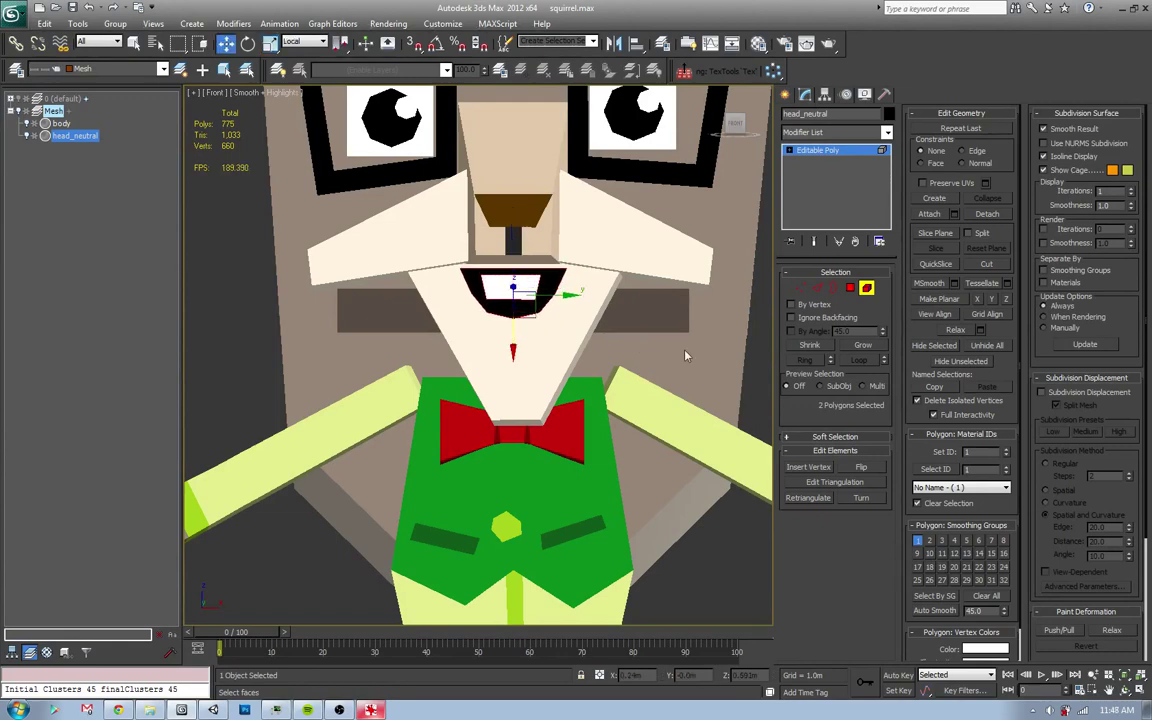
{"action": "key", "text": "ctrl+z"}
- In perspective view, compare the mouth with the Harold reference, leaving nothing selected
{"action": "key", "text": "p"}
{"action": "key", "text": "alt+Tab"}
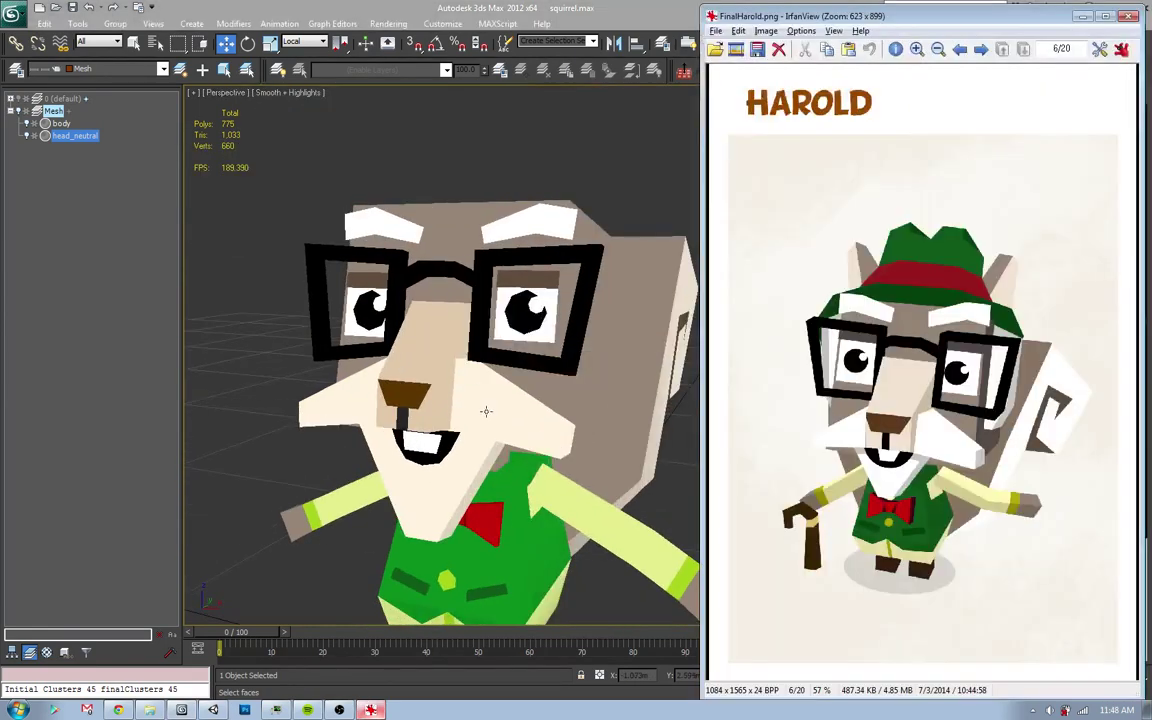
{"action": "key", "text": "alt+Tab"}
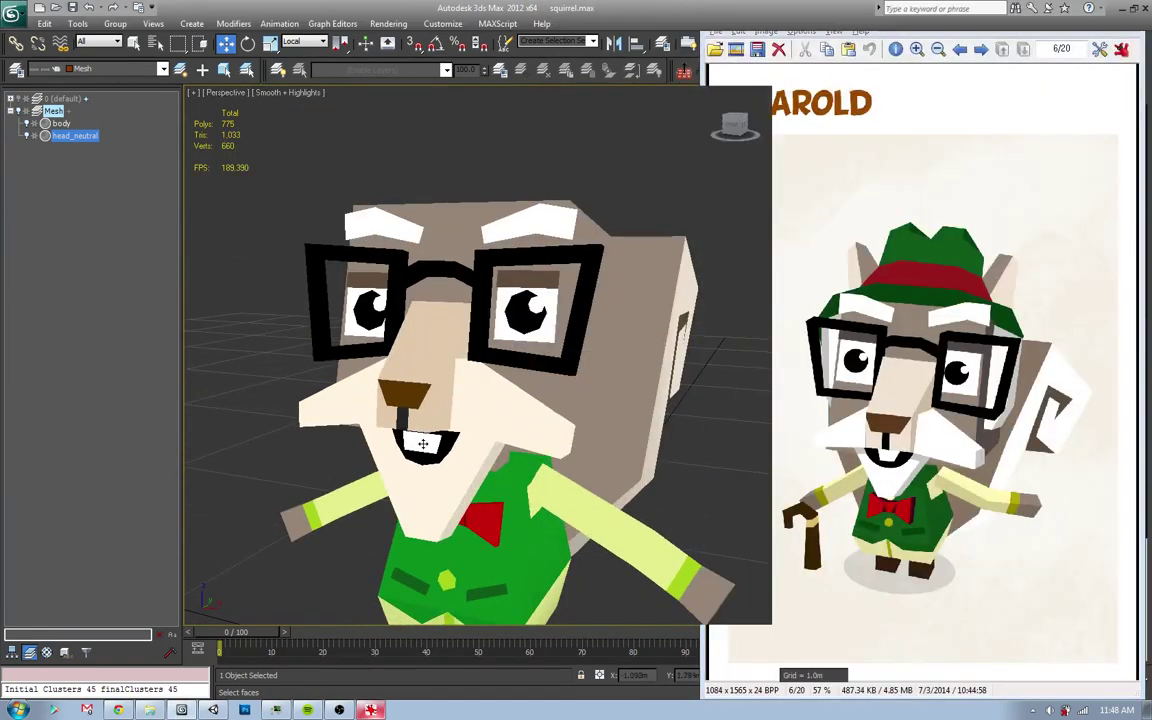
{"action": "left_click", "coordinate": [420, 465]}
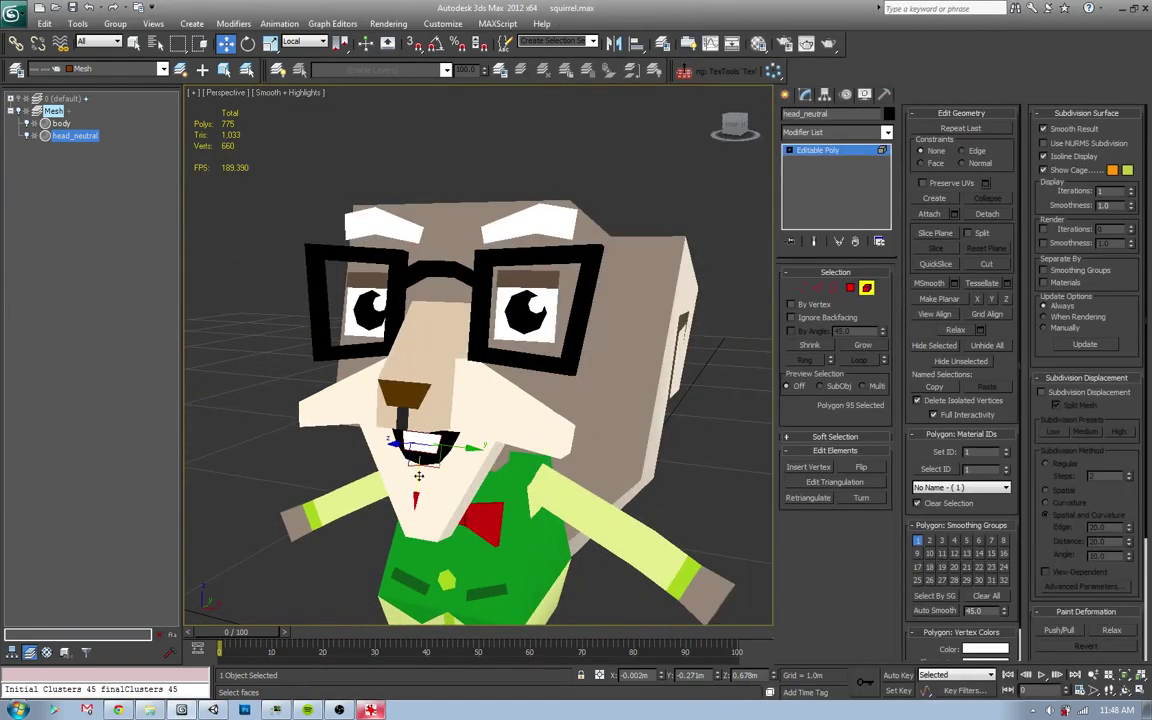
{"action": "left_click", "coordinate": [684, 428]}
{"action": "scroll", "coordinate": [526, 393], "scroll_direction": "down", "scroll_amount": 4}
{"action": "key", "text": "alt+Tab"}
{"action": "key", "text": "alt+Tab"}
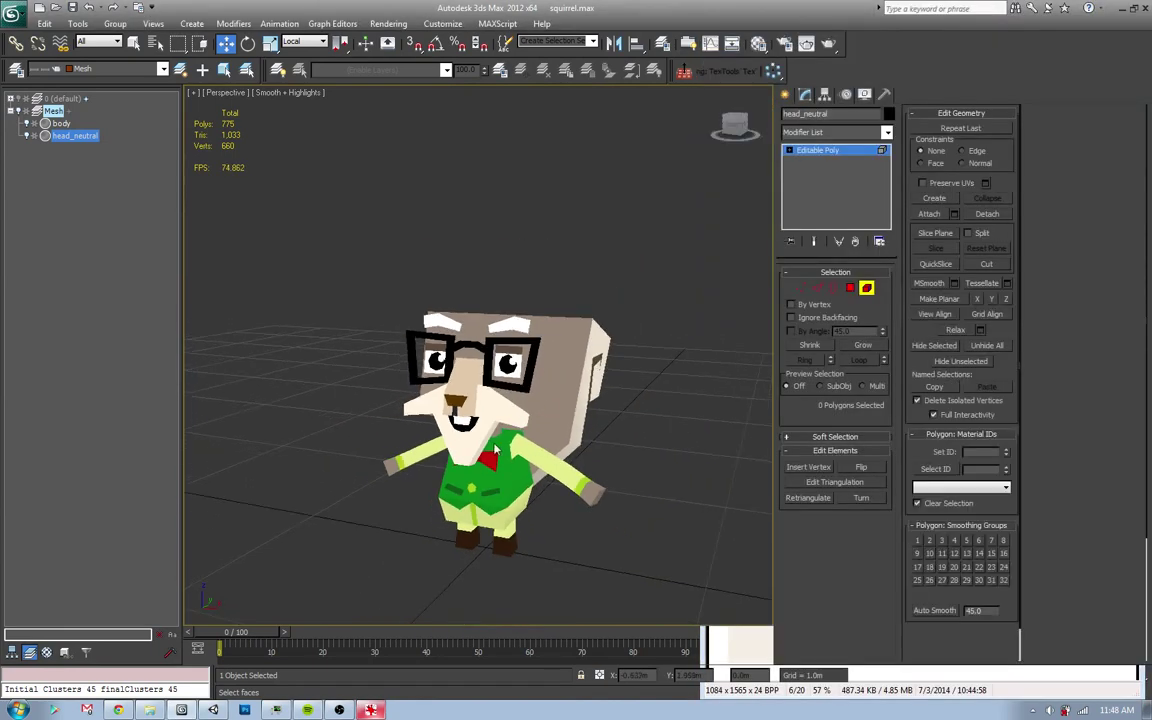
{"action": "key", "text": "alt+Tab"}
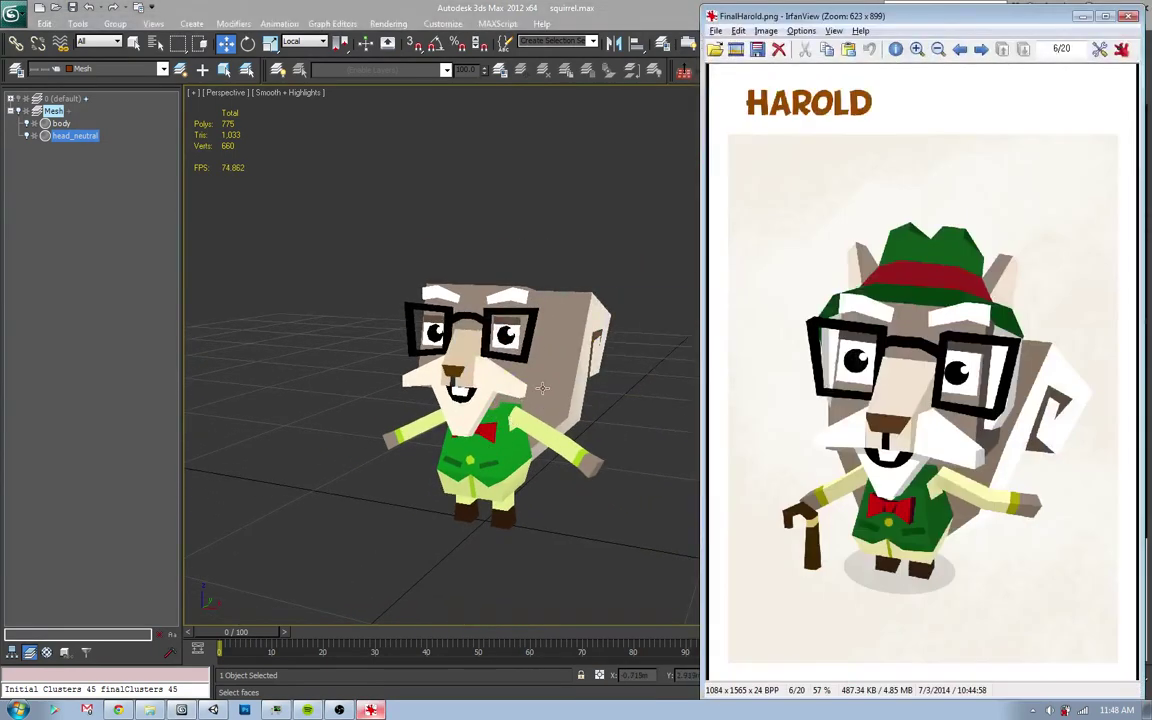
- Deselect the head and open the Material Editor
{"action": "left_click", "coordinate": [700, 264]}
{"action": "left_click", "coordinate": [631, 283]}
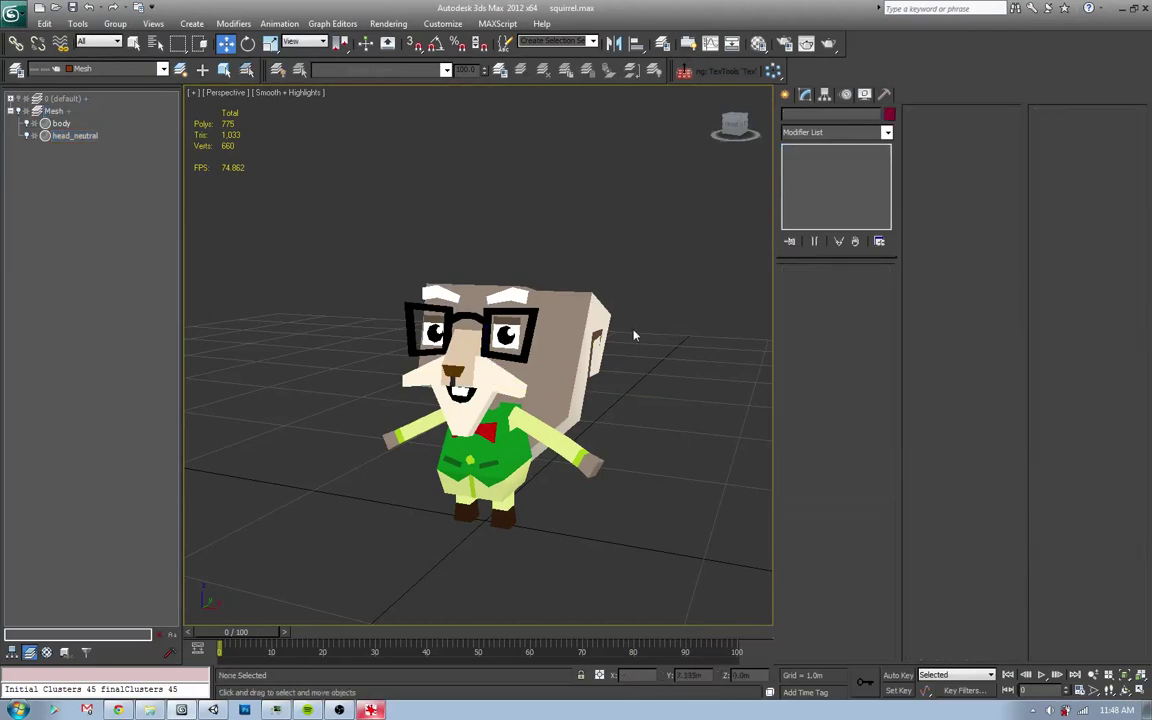
{"action": "key", "text": "m"}
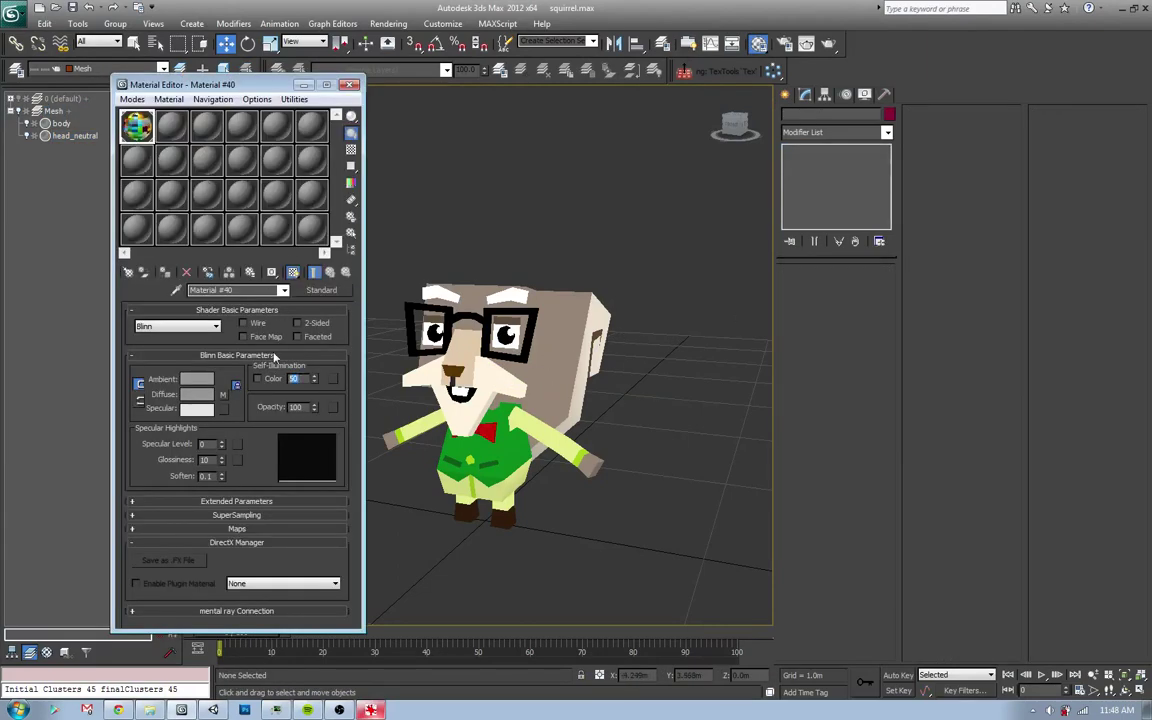
- Close the Material Editor and orbit to a three-quarter view of the vest
{"action": "left_click", "coordinate": [349, 85]}
{"action": "mouse_move", "coordinate": [372, 346]}
{"action": "middle_mouse_down", "text": "alt"}
{"action": "mouse_move", "coordinate": [399, 347]}
{"action": "mouse_move", "coordinate": [309, 352]}
{"action": "mouse_move", "coordinate": [390, 382]}
{"action": "mouse_move", "coordinate": [405, 363]}
{"action": "mouse_move", "coordinate": [344, 293]}
{"action": "mouse_move", "coordinate": [326, 303]}
{"action": "mouse_move", "coordinate": [380, 346]}
{"action": "mouse_move", "coordinate": [339, 302]}
{"action": "mouse_move", "coordinate": [199, 295]}
{"action": "mouse_move", "coordinate": [230, 300]}
{"action": "middle_mouse_up", "text": "alt"}
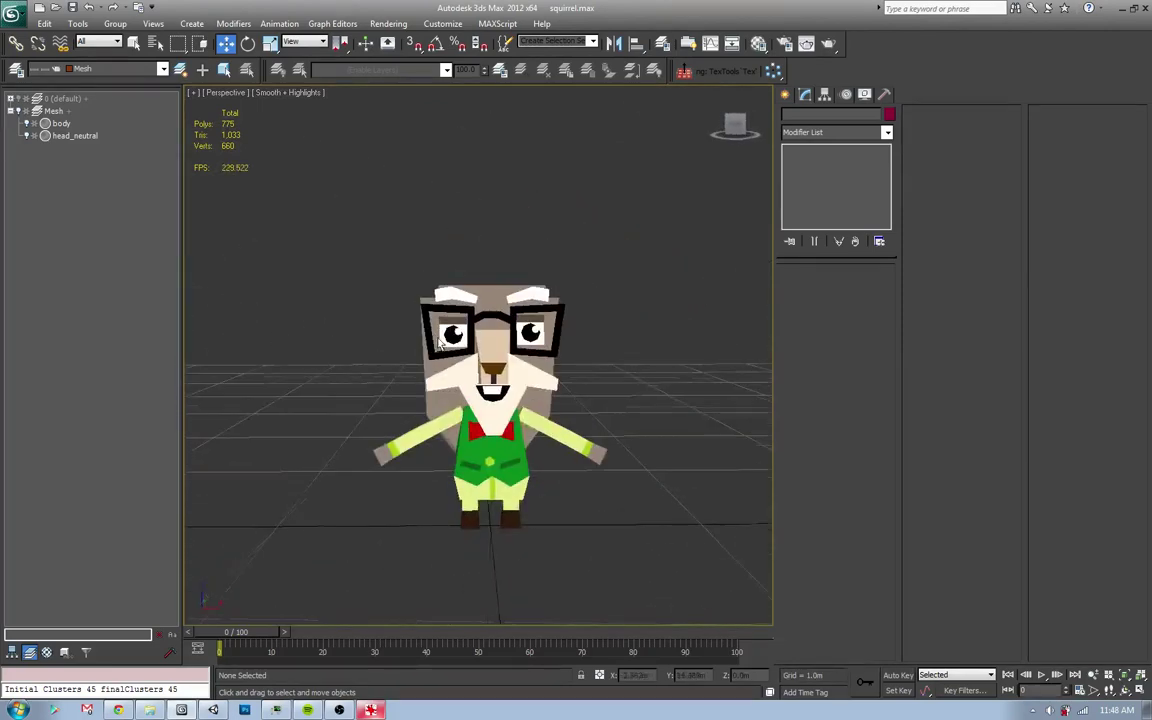
{"action": "scroll", "coordinate": [490, 330], "scroll_direction": "up", "scroll_amount": 1}
{"action": "scroll", "coordinate": [490, 330], "scroll_direction": "up", "scroll_amount": 5}
{"action": "middle_click_drag", "start_coordinate": [433, 377], "coordinate": [450, 386], "text": "alt"}
- Inspect the body's lower trouser faces by selecting and growing polygons, then clear them
{"action": "left_click", "coordinate": [497, 383]}
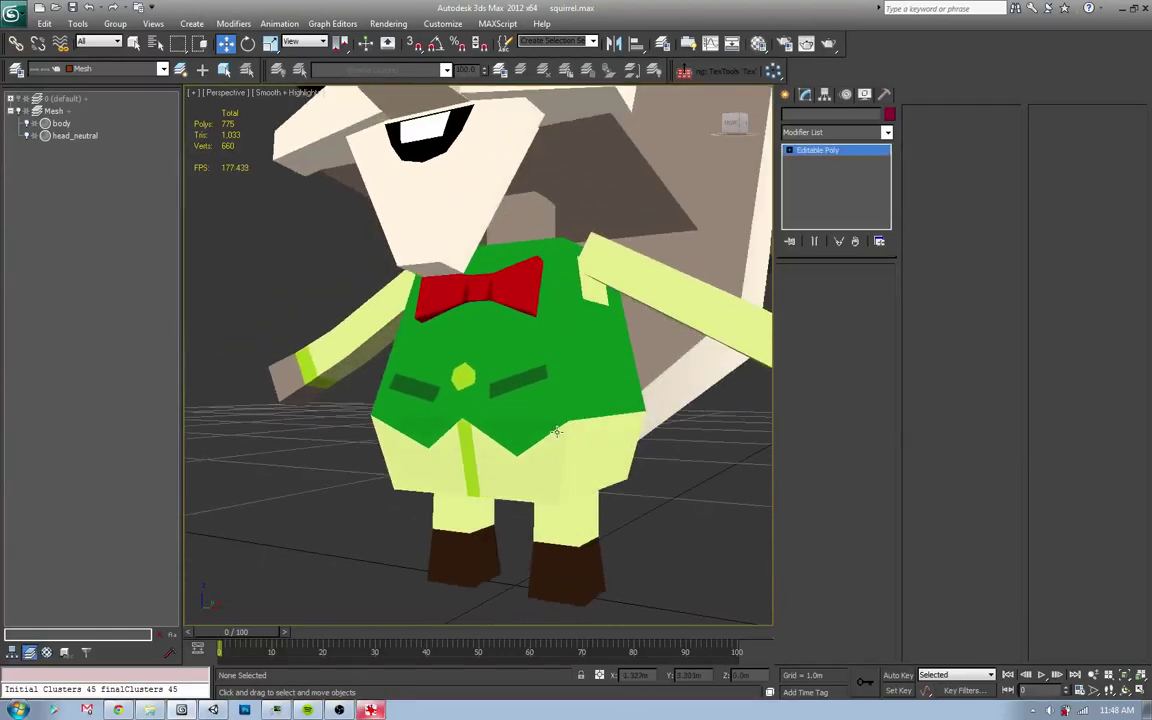
{"action": "key", "text": "4"}
{"action": "left_click", "coordinate": [612, 440]}
{"action": "middle_click_drag", "start_coordinate": [612, 440], "coordinate": [740, 500], "text": "alt"}
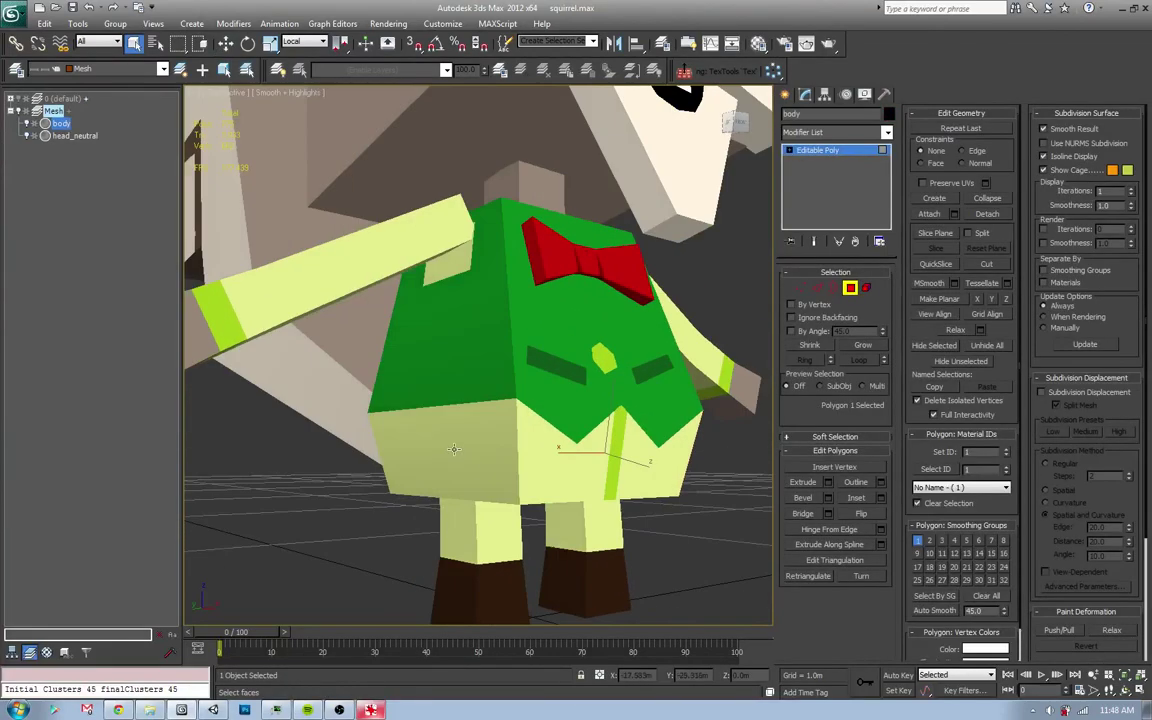
{"action": "key", "text": "ctrl+Page_Up"}
{"action": "left_click", "coordinate": [609, 468]}
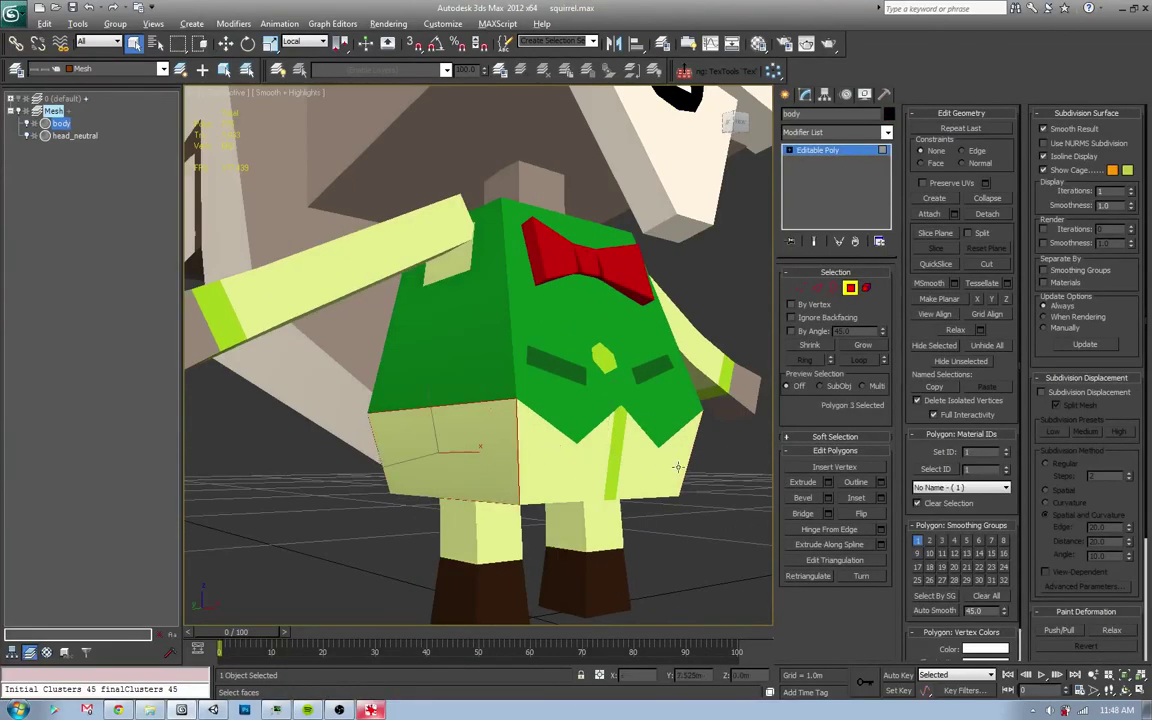
{"action": "middle_click_drag", "start_coordinate": [609, 468], "coordinate": [612, 468], "text": "alt"}
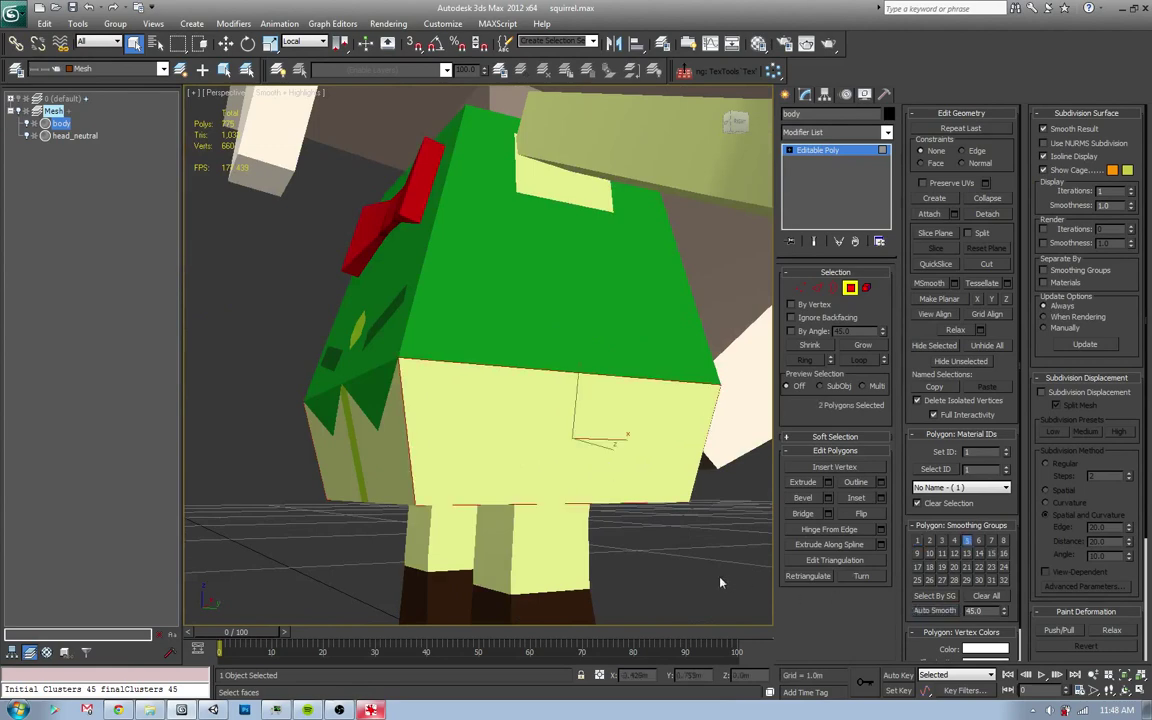
{"action": "left_click", "coordinate": [647, 518]}
{"action": "mouse_move", "coordinate": [647, 518]}
{"action": "middle_mouse_down", "text": "alt"}
{"action": "mouse_move", "coordinate": [551, 468]}
{"action": "mouse_move", "coordinate": [516, 519]}
{"action": "mouse_move", "coordinate": [442, 496]}
{"action": "mouse_move", "coordinate": [545, 494]}
{"action": "mouse_move", "coordinate": [380, 548]}
{"action": "mouse_move", "coordinate": [362, 492]}
{"action": "mouse_move", "coordinate": [465, 417]}
{"action": "middle_mouse_up", "text": "alt"}
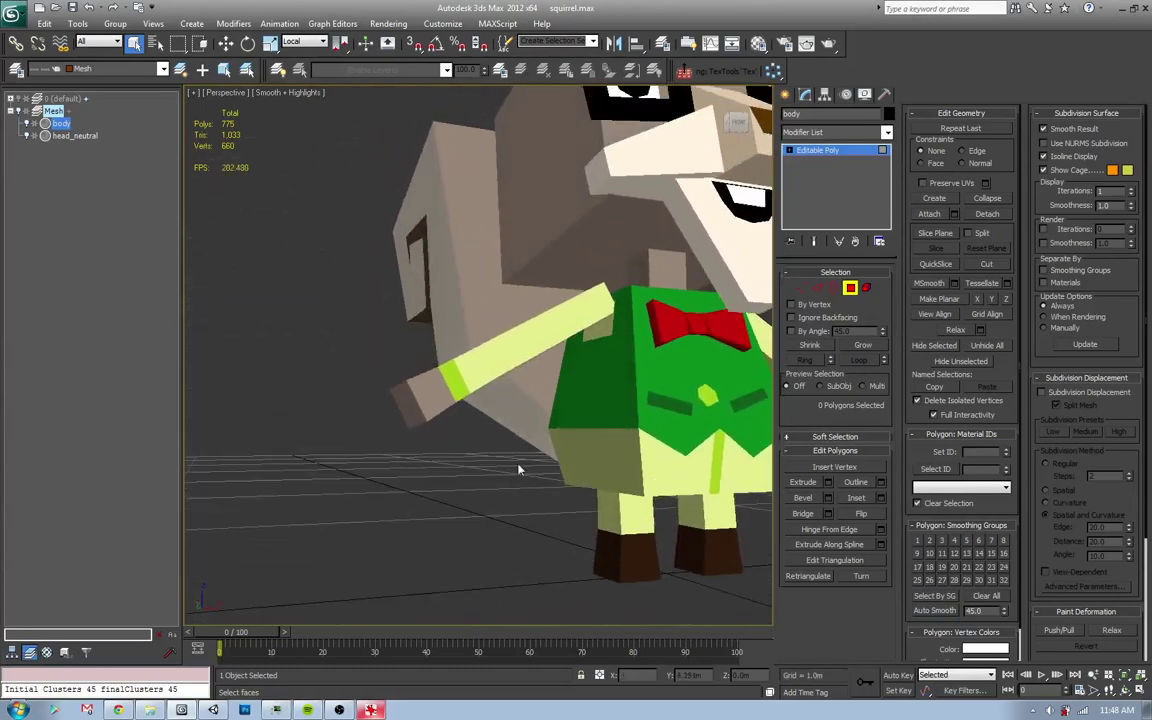
- Check the green vest faces, then exit polygon mode and deselect the body
{"action": "left_click", "coordinate": [601, 423]}
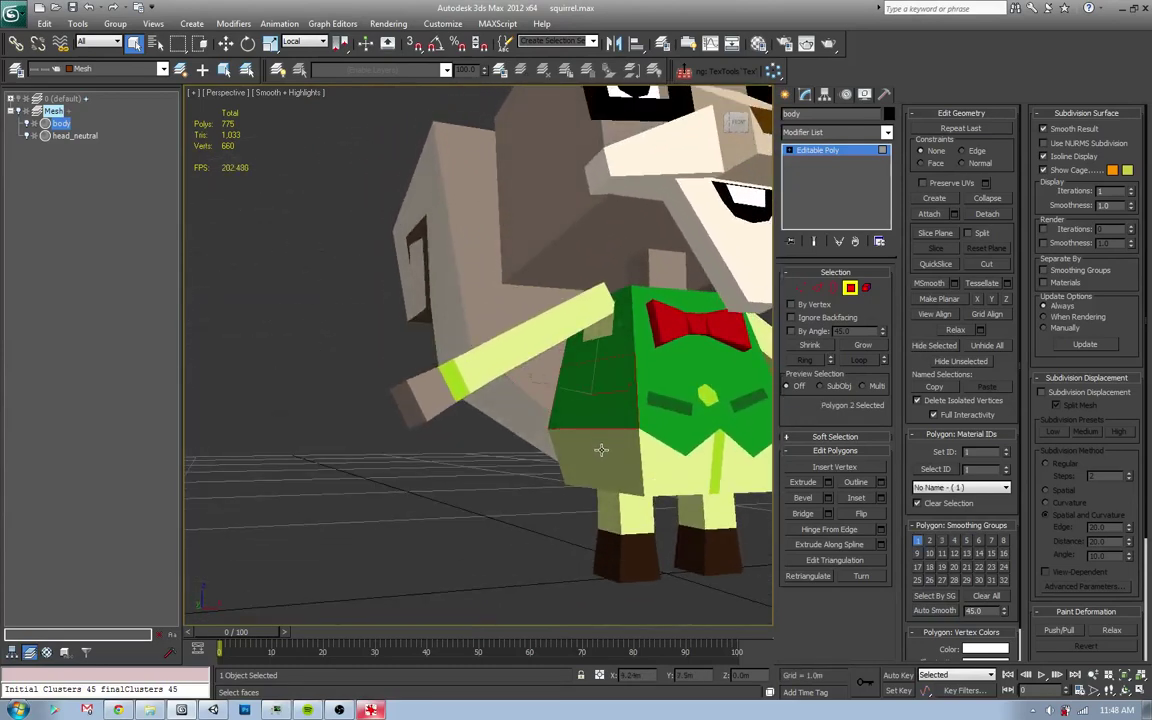
{"action": "left_click", "coordinate": [600, 359]}
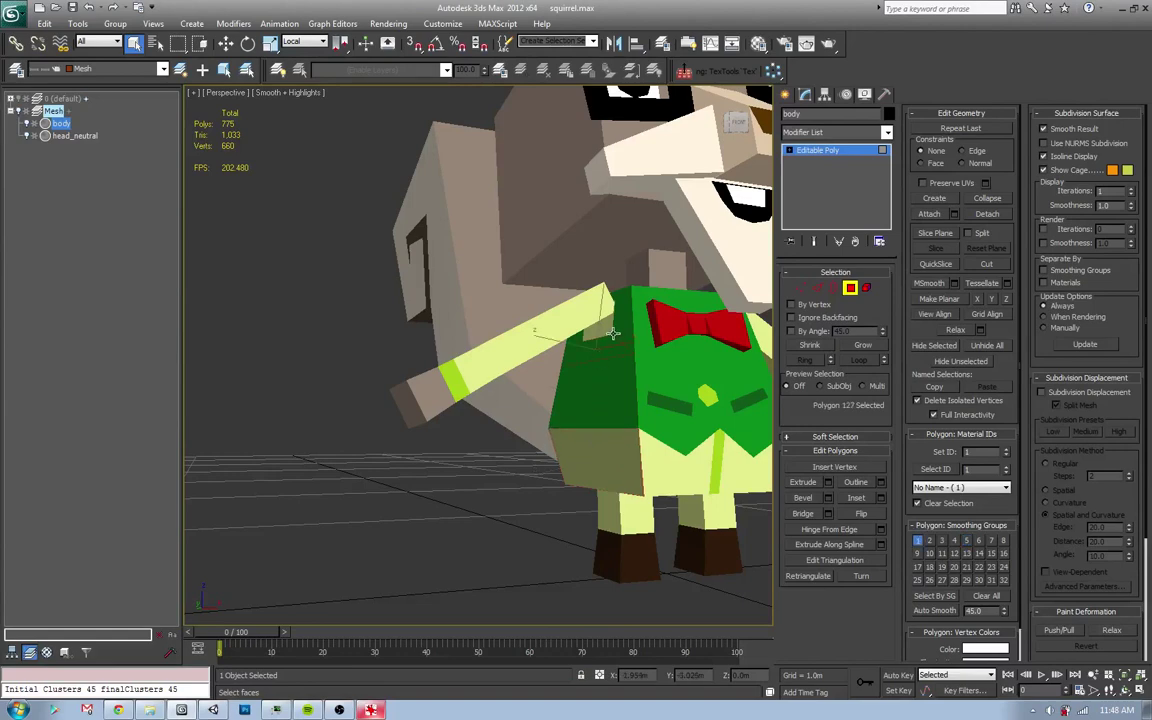
{"action": "left_click", "coordinate": [491, 469]}
{"action": "key", "text": "z"}
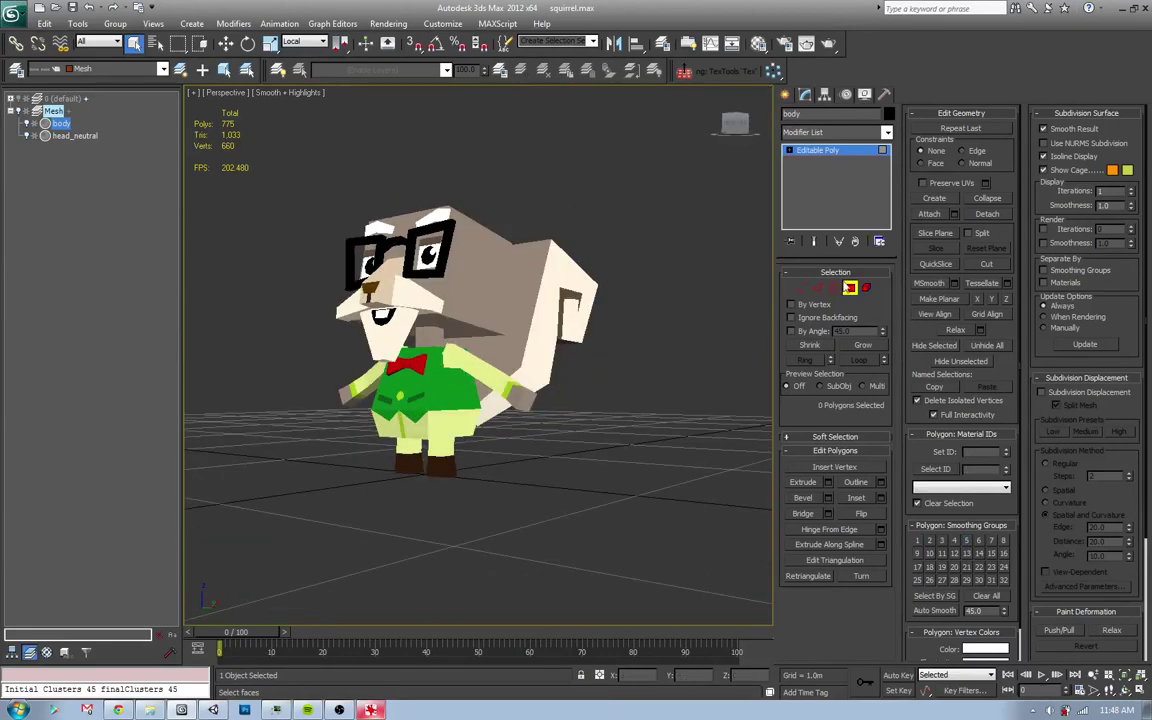
{"action": "key", "text": "4"}
{"action": "left_click", "coordinate": [648, 391]}
{"action": "middle_click_drag", "start_coordinate": [586, 437], "coordinate": [599, 463], "text": "alt"}
- Compare with the HAROLD reference, then select the head in wireframe view
{"action": "key", "text": "alt+Tab"}
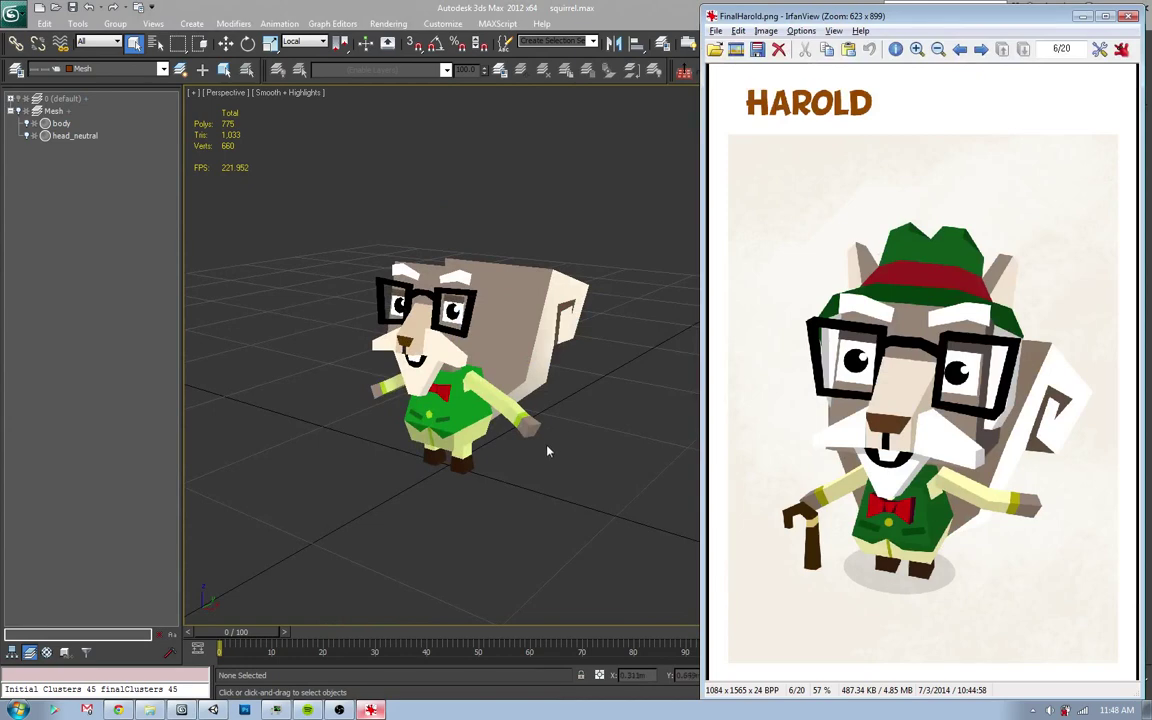
{"action": "key", "text": "alt+Tab"}
{"action": "middle_click_drag", "start_coordinate": [547, 455], "coordinate": [552, 389], "text": "alt"}
{"action": "scroll", "coordinate": [552, 389], "scroll_direction": "up", "scroll_amount": 3}
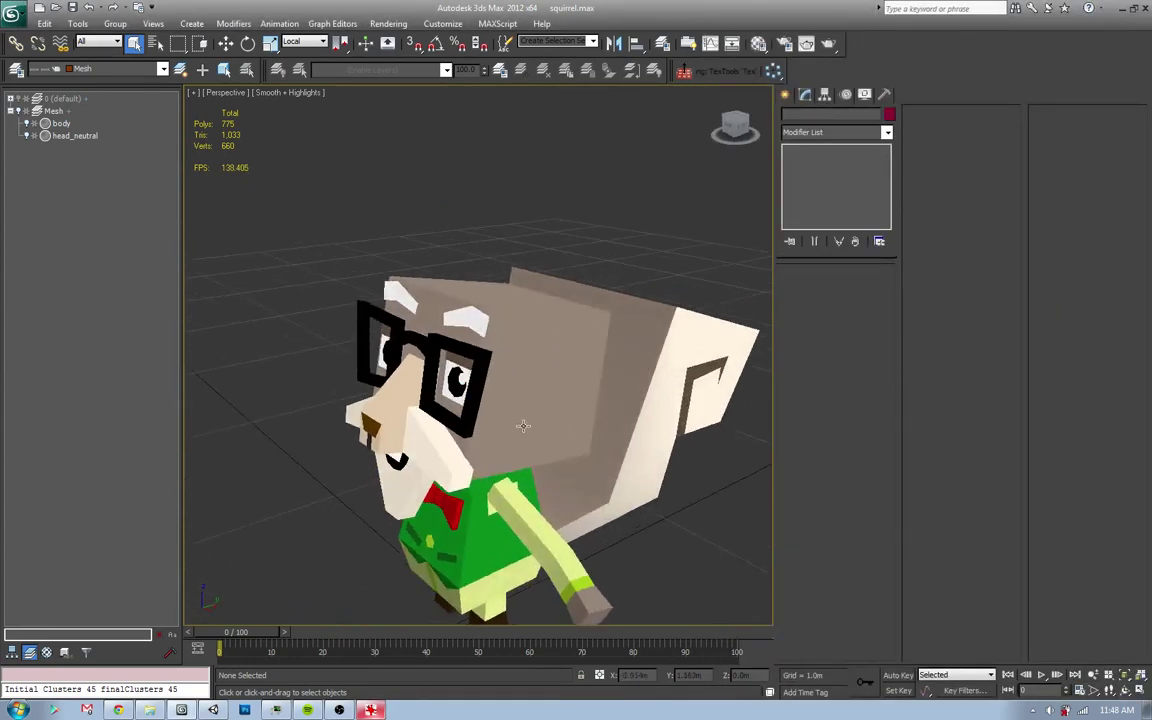
{"action": "key", "text": "F3"}
{"action": "left_click", "coordinate": [541, 310]}
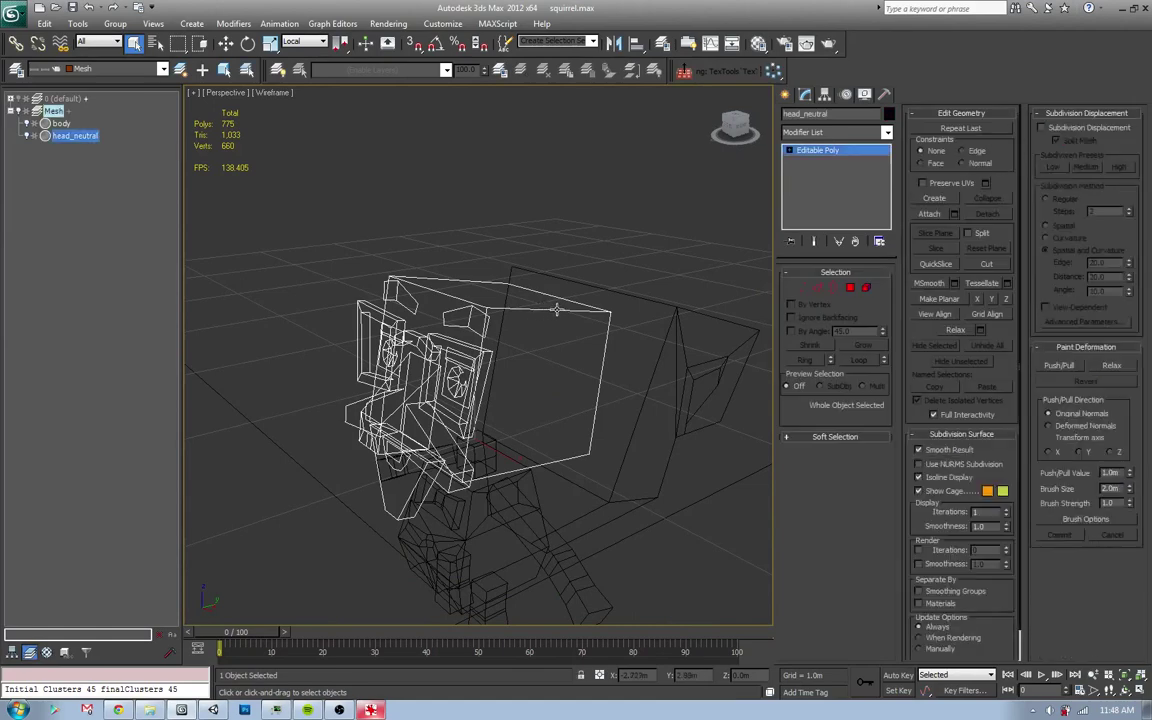
- Detach the head's top faces as a separate piece named Object001
{"action": "key", "text": "F3"}
{"action": "key", "text": "4"}
{"action": "key", "text": "z"}
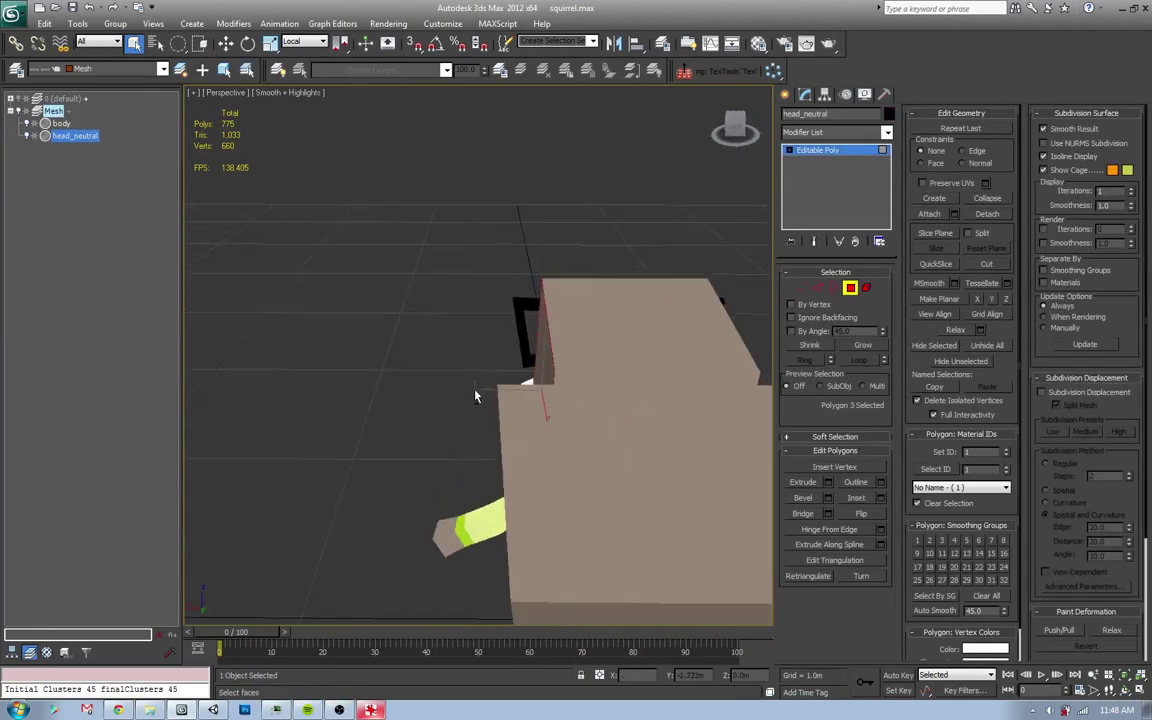
{"action": "mouse_move", "coordinate": [694, 378]}
{"action": "middle_mouse_down", "text": "alt"}
{"action": "mouse_move", "coordinate": [581, 398]}
{"action": "mouse_move", "coordinate": [584, 413]}
{"action": "middle_mouse_up", "text": "alt"}
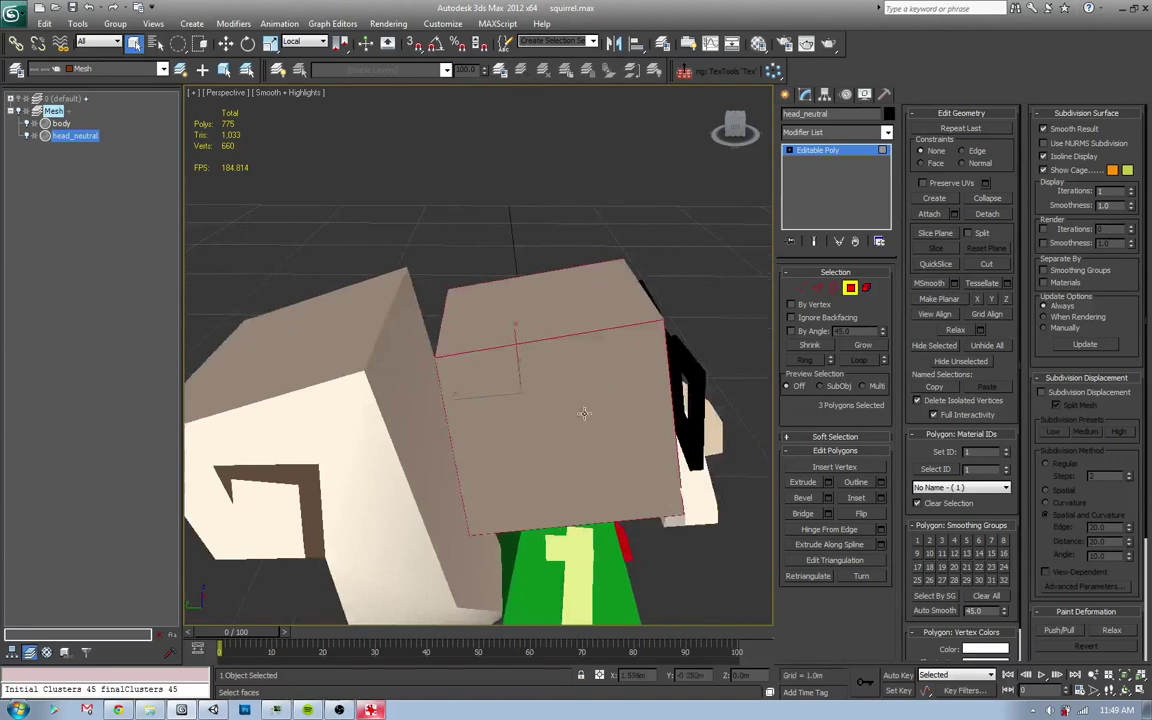
{"action": "left_click", "coordinate": [990, 215]}
{"action": "left_click", "coordinate": [614, 367]}
- Add a Push modifier to Object001 and inflate it to 0.06m
{"action": "key", "text": "4"}
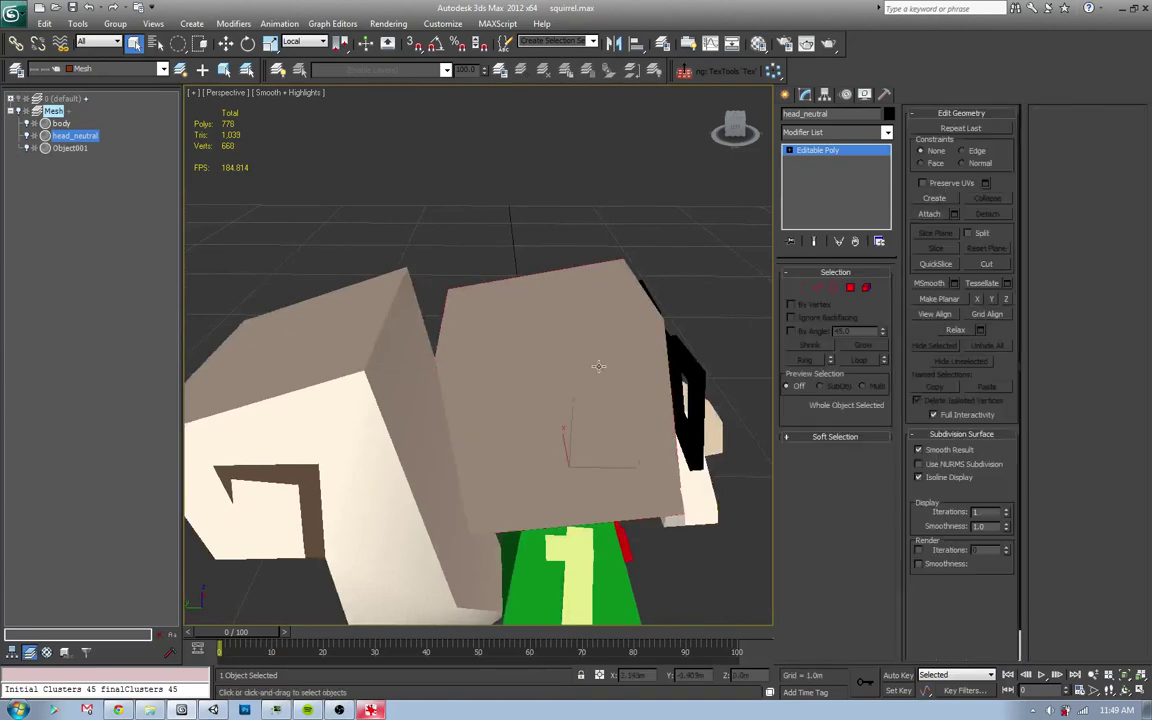
{"action": "middle_click_drag", "start_coordinate": [597, 365], "coordinate": [560, 398], "text": "alt"}
{"action": "left_click", "coordinate": [564, 399]}
{"action": "left_click", "coordinate": [886, 132]}
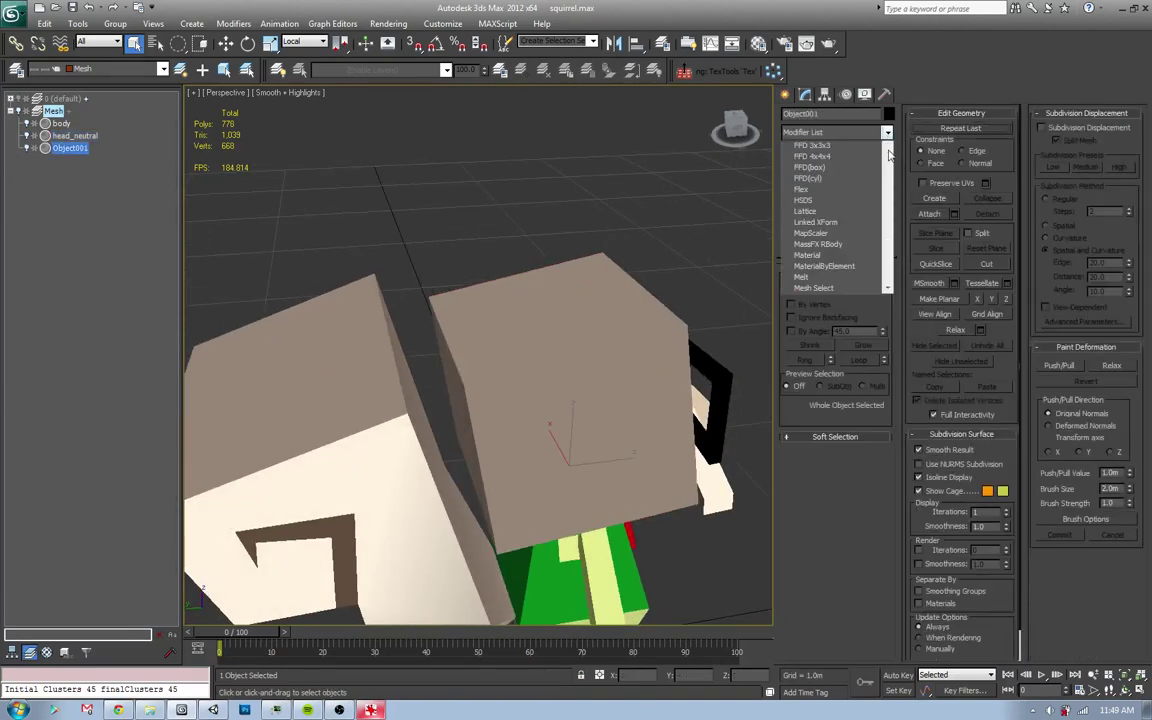
{"action": "scroll", "coordinate": [893, 361], "scroll_direction": "down", "scroll_amount": 5}
{"action": "scroll", "coordinate": [860, 370], "scroll_direction": "down", "scroll_amount": 3}
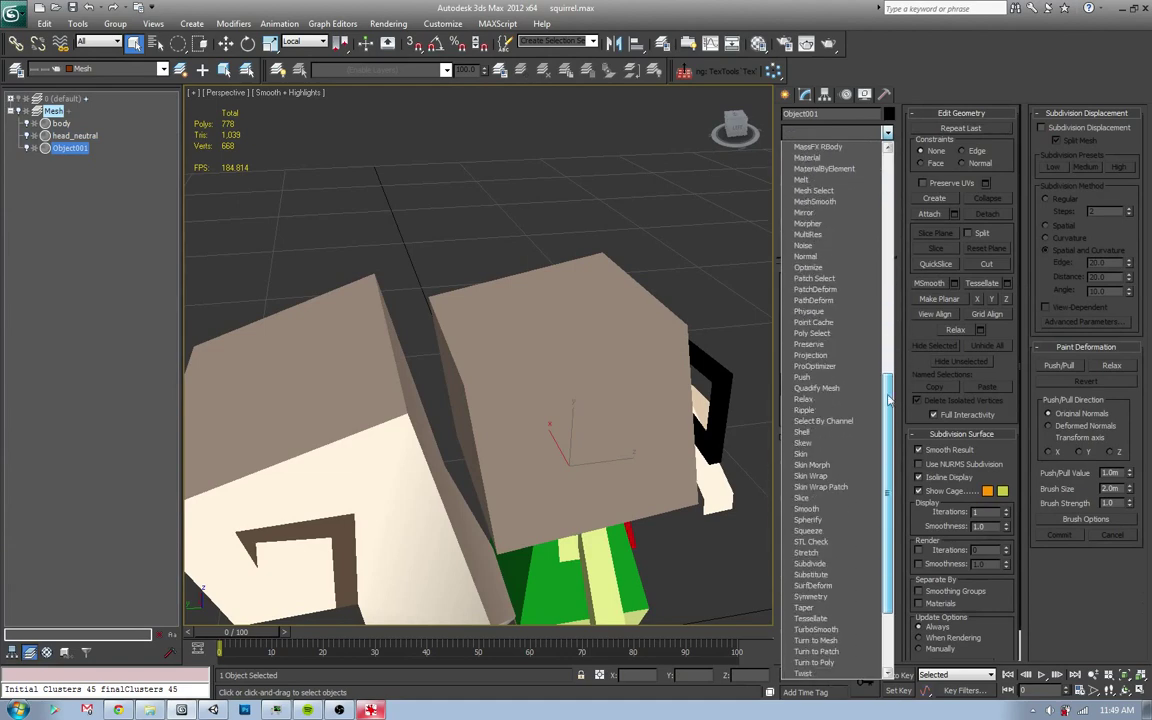
{"action": "left_click", "coordinate": [803, 388]}
{"action": "key", "text": "F4"}
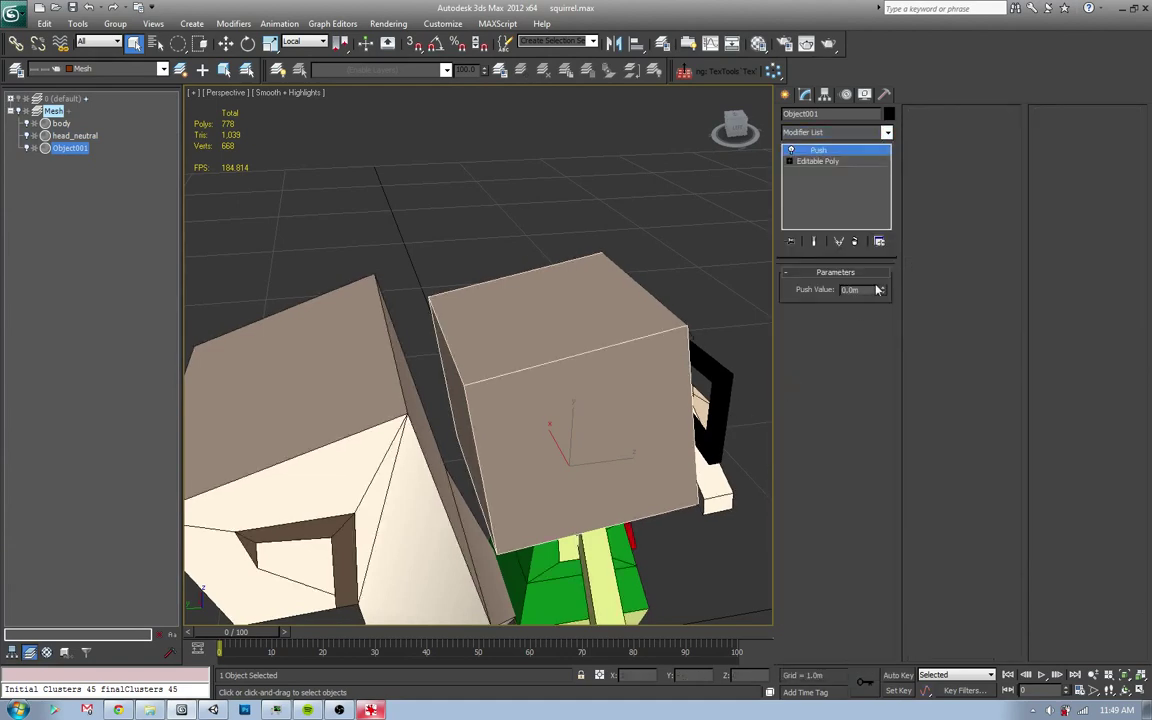
{"action": "left_click_drag", "start_coordinate": [879, 289], "coordinate": [881, 282]}
{"action": "left_click_drag", "start_coordinate": [878, 260], "coordinate": [878, 245]}
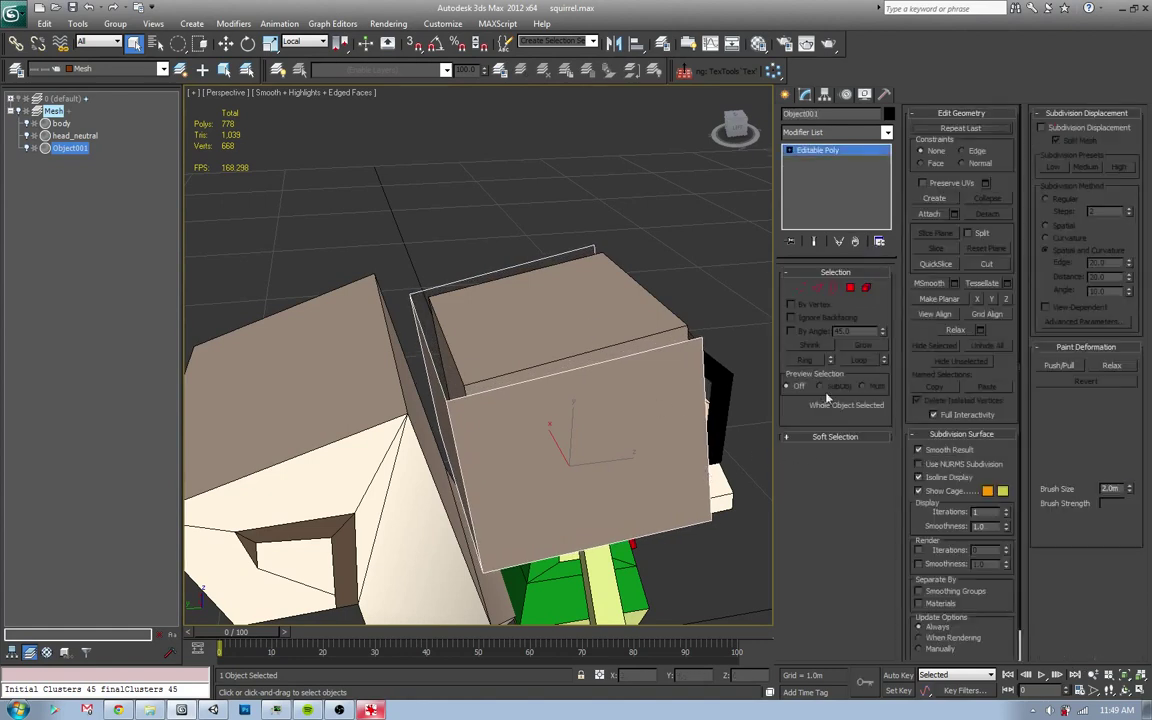
- Select the piece's edge loop and move it up to extend the piece
{"action": "key", "text": "2"}
{"action": "double_click", "coordinate": [705, 400]}
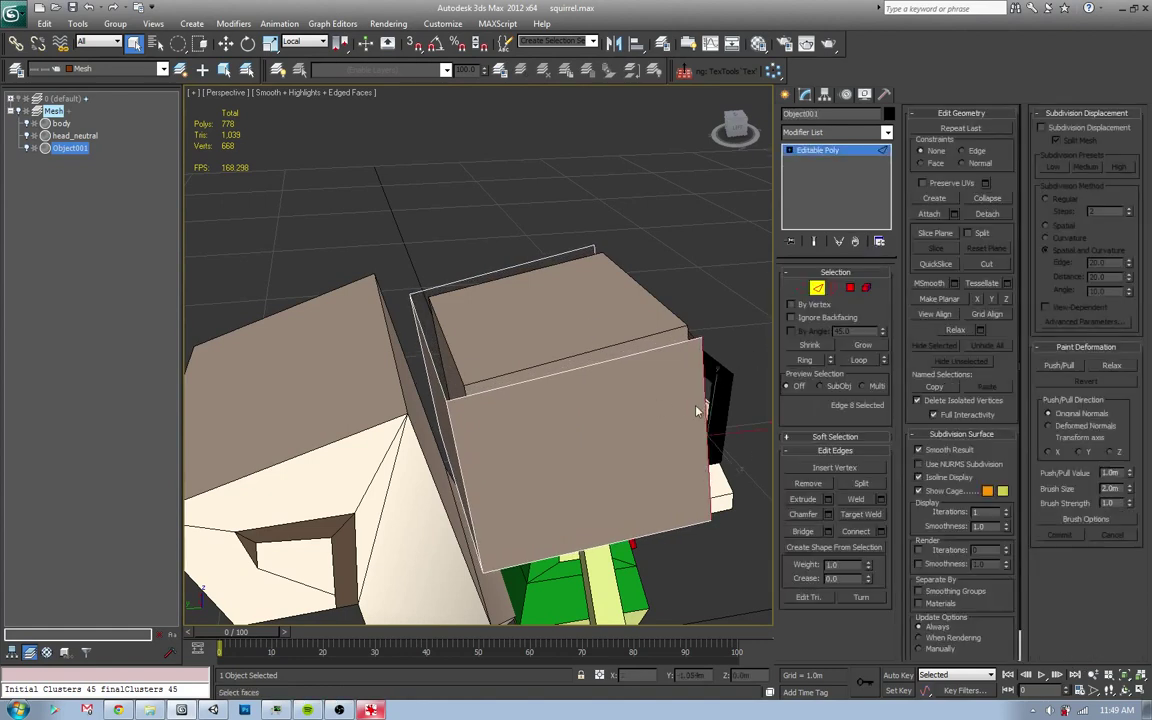
{"action": "mouse_move", "coordinate": [581, 551]}
{"action": "middle_mouse_down", "text": "alt"}
{"action": "mouse_move", "coordinate": [520, 496]}
{"action": "mouse_move", "coordinate": [420, 494]}
{"action": "mouse_move", "coordinate": [527, 492]}
{"action": "middle_mouse_up", "text": "alt"}
{"action": "key", "text": "w"}
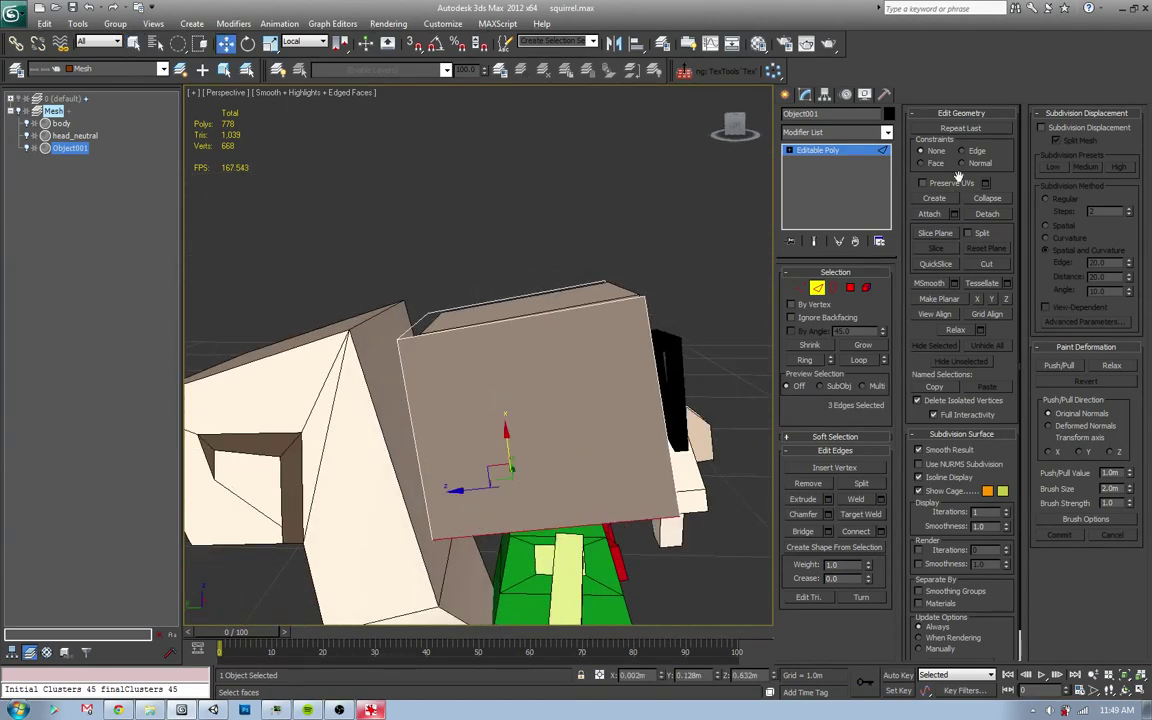
{"action": "left_click_drag", "start_coordinate": [505, 445], "coordinate": [497, 407]}
- Check the HAROLD reference and try moving the piece's top edges, undoing the last move
{"action": "key", "text": "alt+Tab"}
{"action": "key", "text": "alt+Tab"}
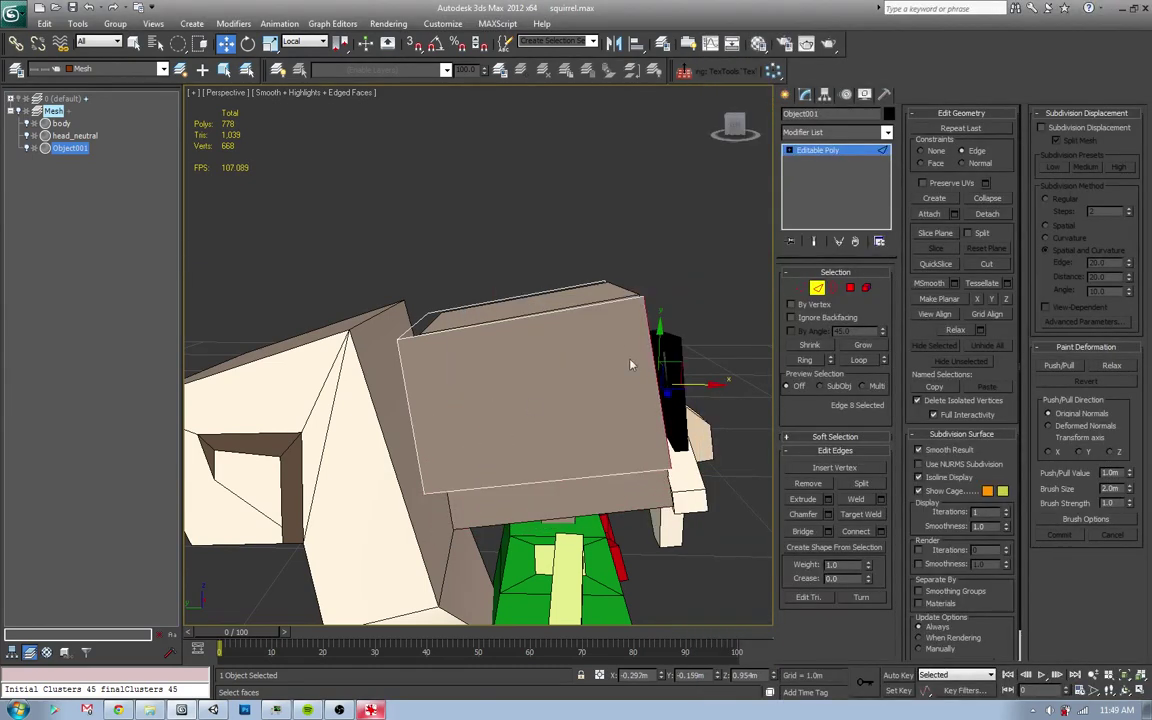
{"action": "left_click", "coordinate": [660, 370]}
{"action": "middle_click_drag", "start_coordinate": [640, 400], "coordinate": [643, 405], "text": "alt"}
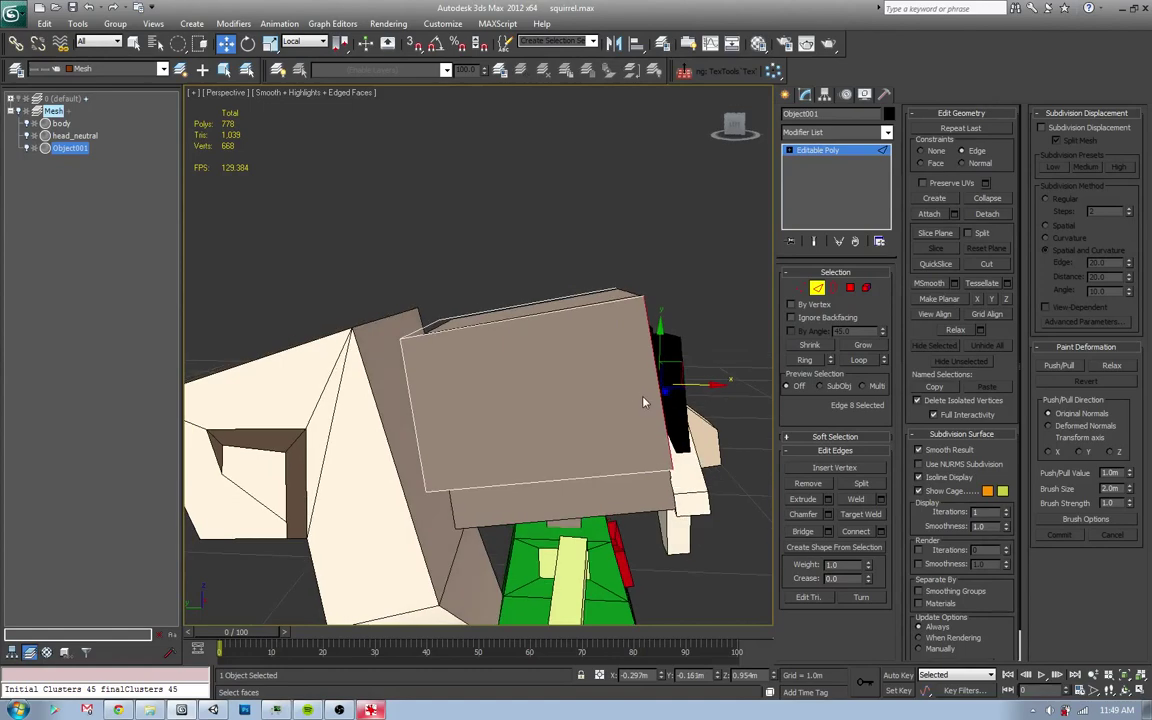
{"action": "key", "text": "q"}
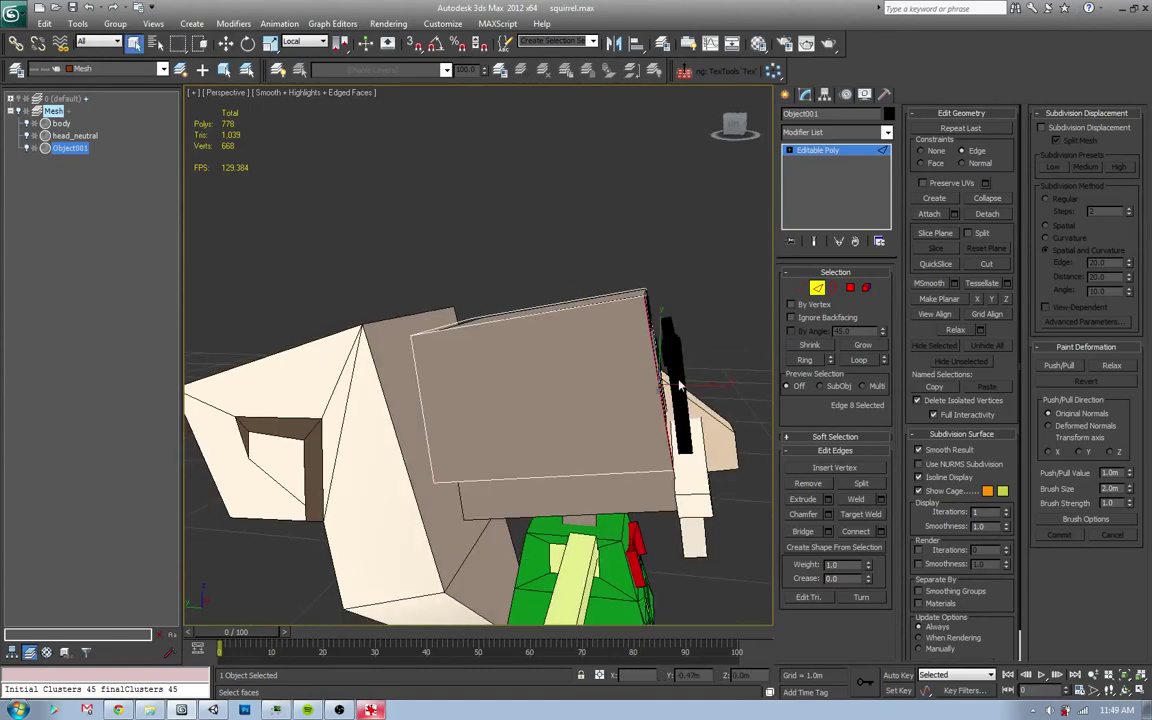
{"action": "key", "text": "w"}
{"action": "middle_click_drag", "start_coordinate": [640, 410], "coordinate": [631, 403], "text": "alt"}
{"action": "left_click_drag", "start_coordinate": [607, 353], "coordinate": [630, 334]}
{"action": "key", "text": "ctrl+z"}
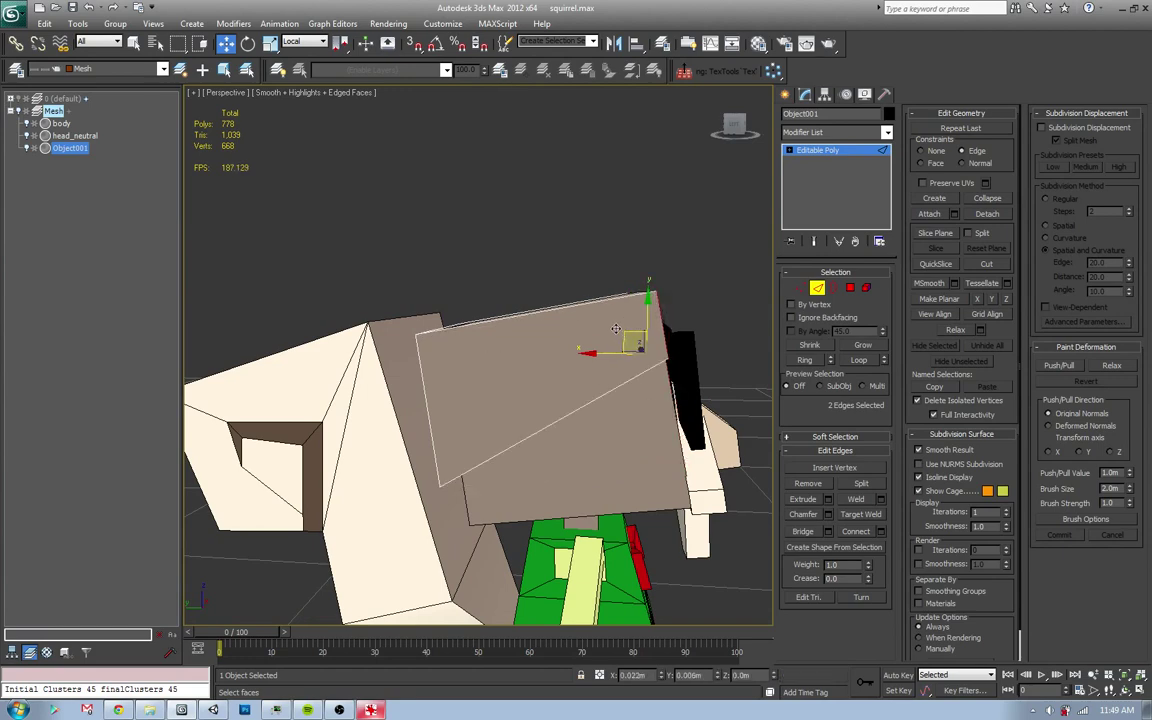
- Remove the diagonal edge from the front face and shift its right vertical edge right
{"action": "middle_click_drag", "start_coordinate": [633, 339], "coordinate": [659, 366], "text": "alt"}
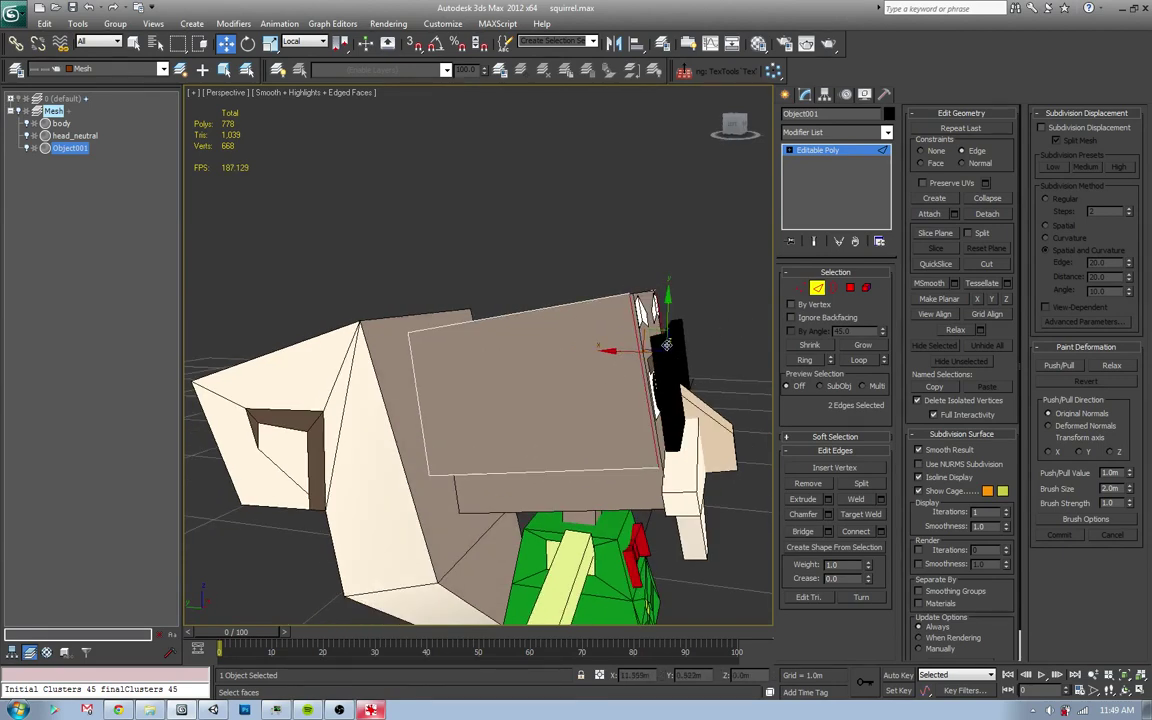
{"action": "left_click", "coordinate": [590, 345]}
{"action": "mouse_move", "coordinate": [590, 345]}
{"action": "middle_mouse_down", "text": "alt"}
{"action": "mouse_move", "coordinate": [567, 380]}
{"action": "mouse_move", "coordinate": [432, 378]}
{"action": "middle_mouse_up", "text": "alt"}
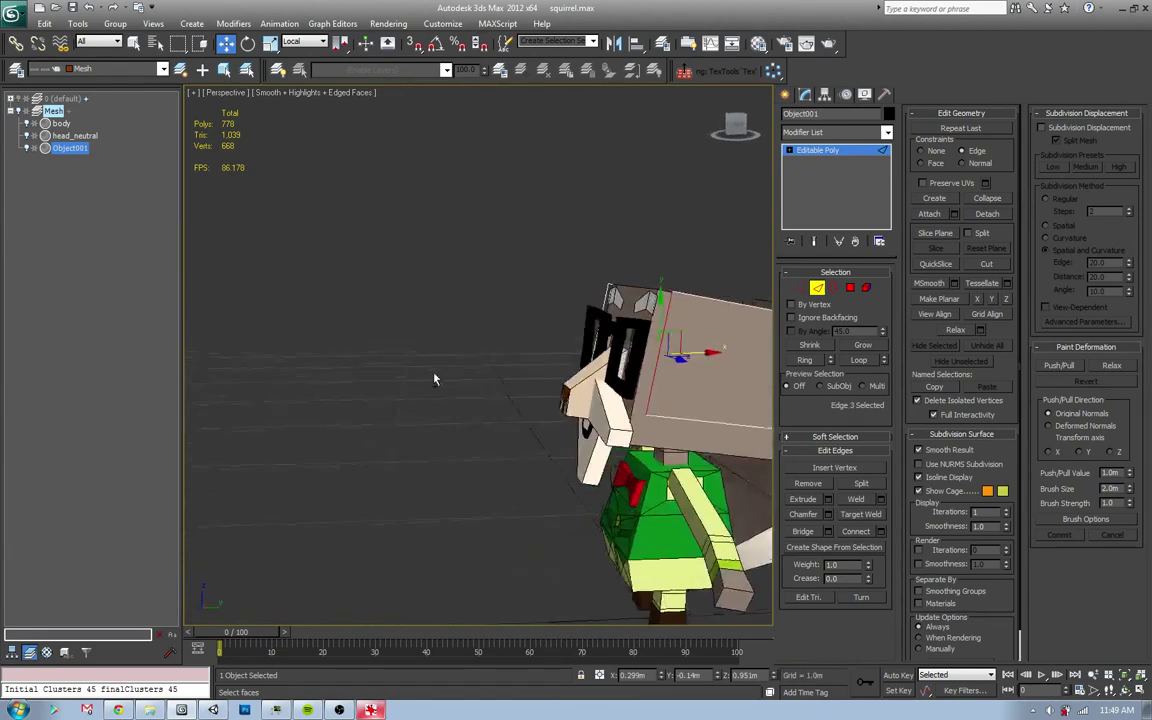
{"action": "key", "text": "alt+Tab"}
{"action": "key", "text": "alt+Tab"}
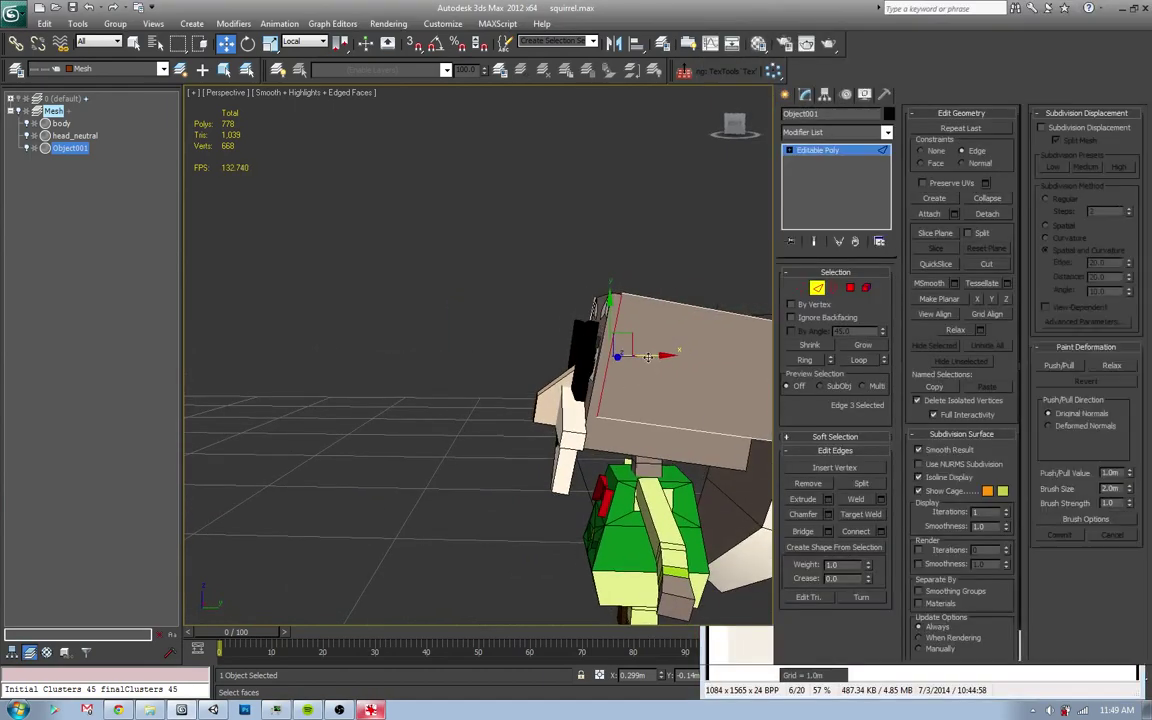
{"action": "middle_click_drag", "start_coordinate": [365, 452], "coordinate": [674, 375], "text": "alt"}
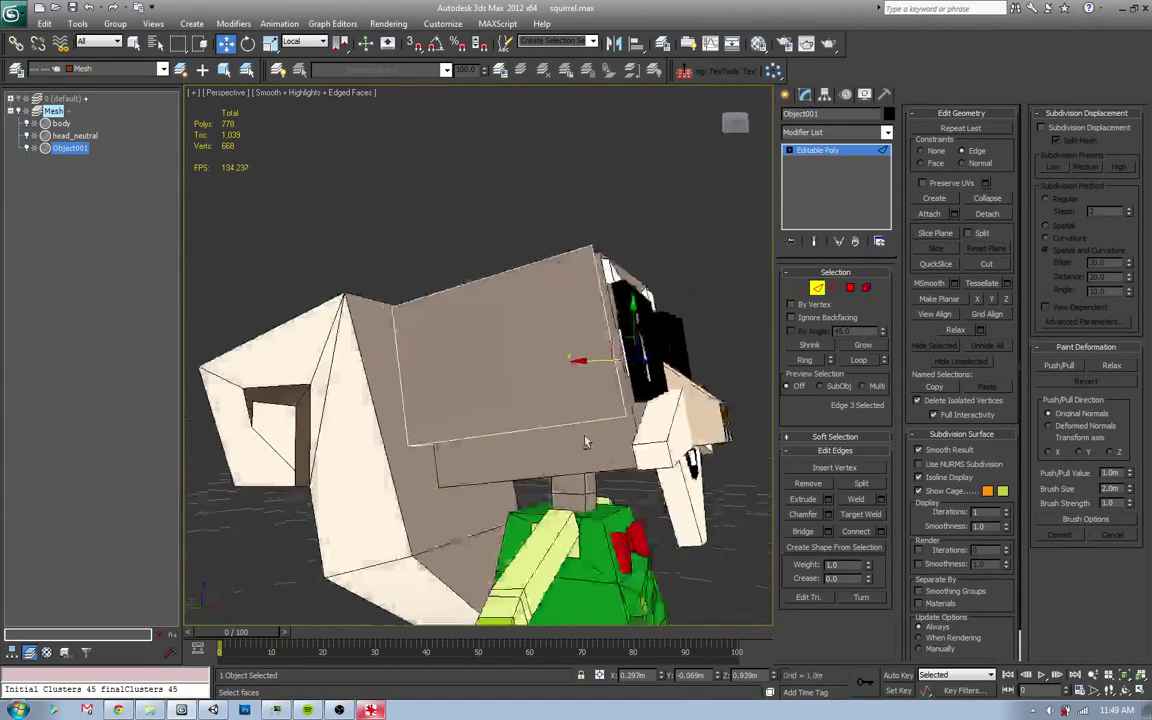
{"action": "key", "text": "BackSpace"}
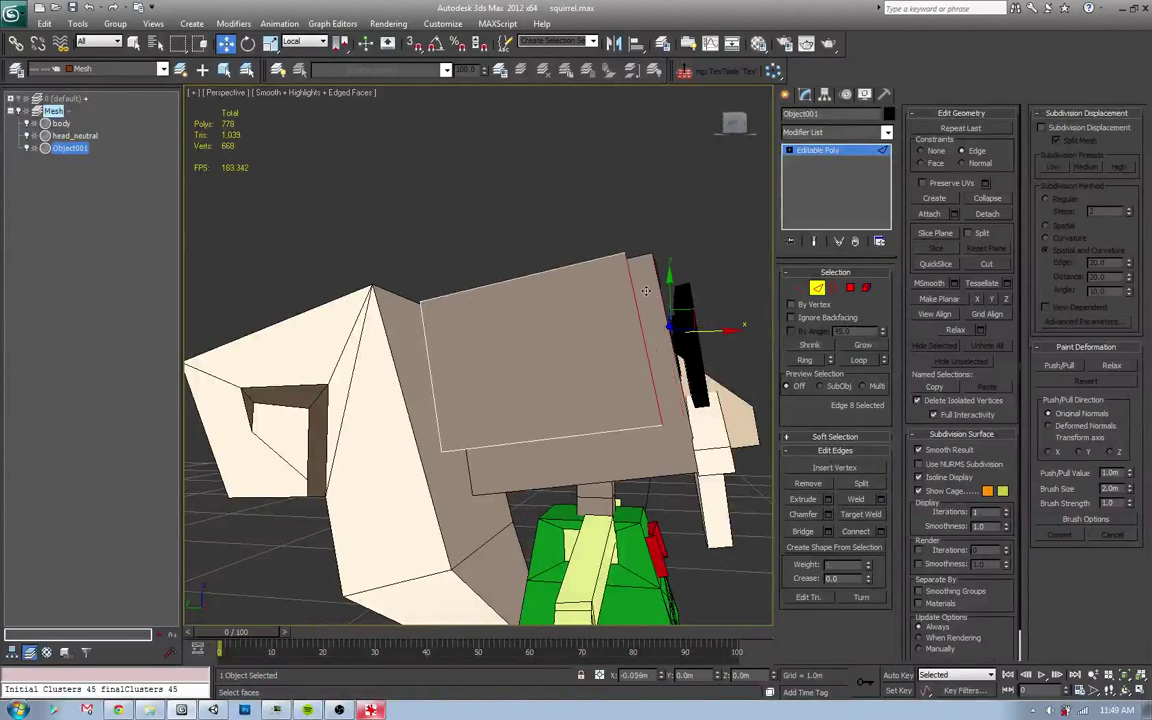
{"action": "left_click", "coordinate": [630, 289]}
{"action": "left_click_drag", "start_coordinate": [675, 316], "coordinate": [658, 308]}
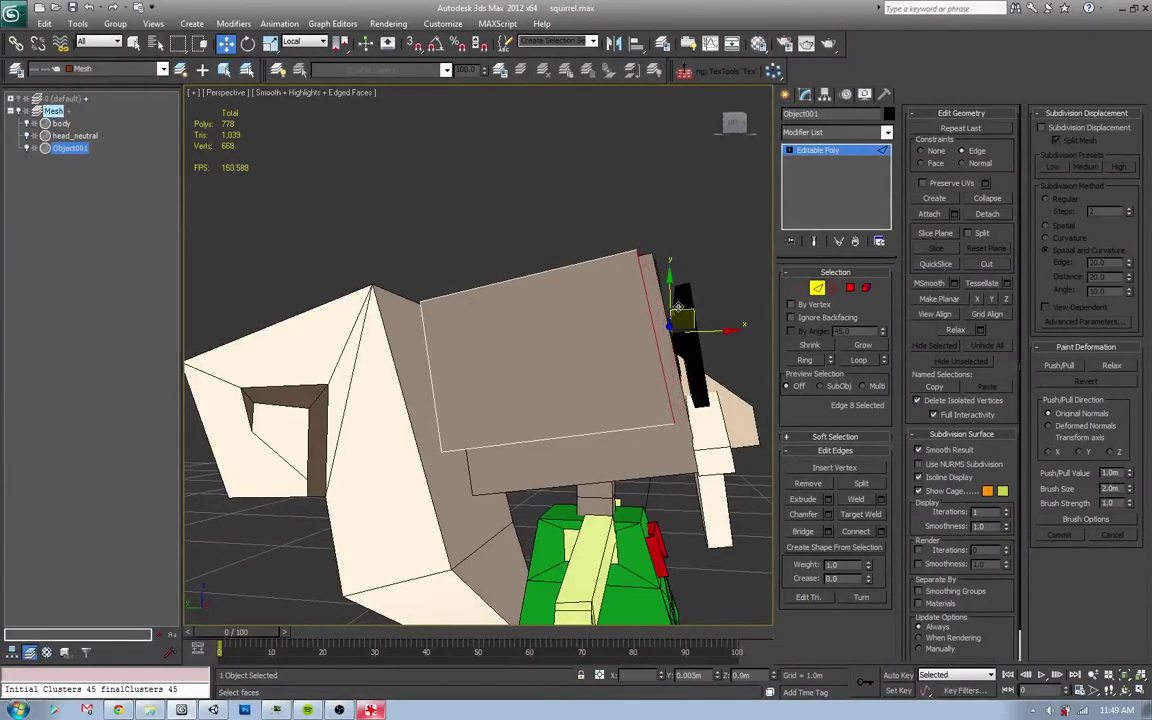
- Connect the front face's border edges with a new horizontal edge placed lower down
{"action": "mouse_move", "coordinate": [658, 308]}
{"action": "middle_mouse_down", "text": "alt"}
{"action": "mouse_move", "coordinate": [648, 330]}
{"action": "mouse_move", "coordinate": [661, 342]}
{"action": "mouse_move", "coordinate": [487, 423]}
{"action": "mouse_move", "coordinate": [527, 411]}
{"action": "middle_mouse_up", "text": "alt"}
{"action": "key", "text": "alt+Tab"}
{"action": "key", "text": "alt+Tab"}
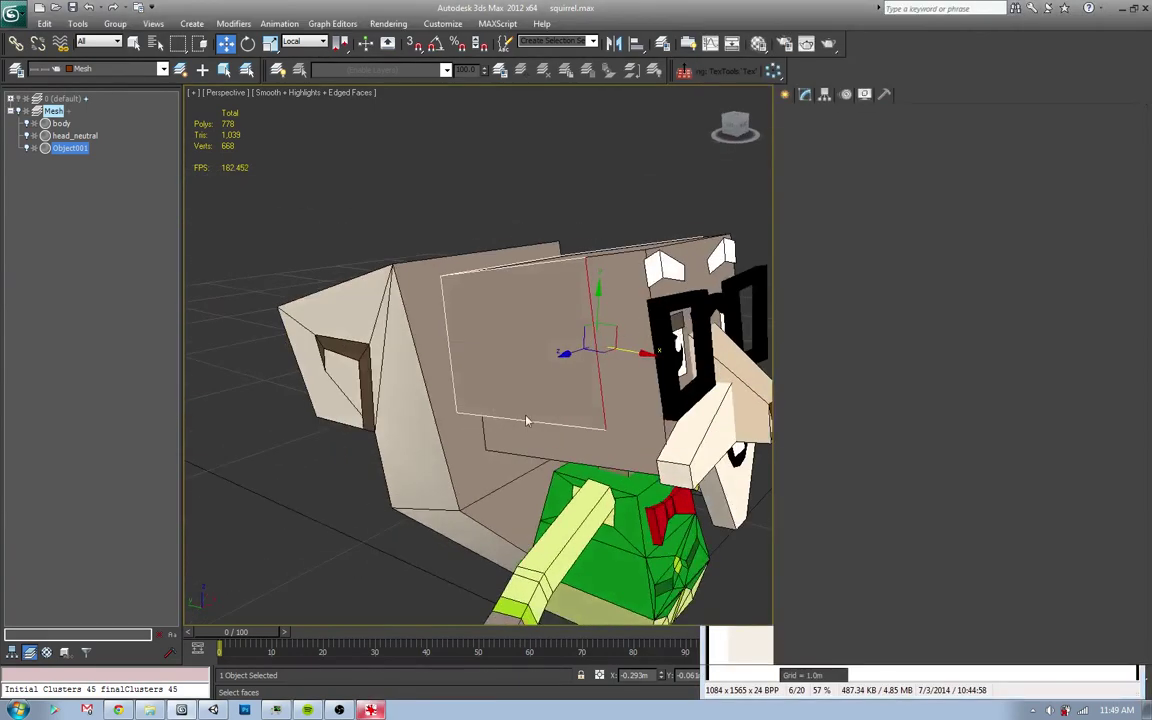
{"action": "double_click", "coordinate": [545, 426]}
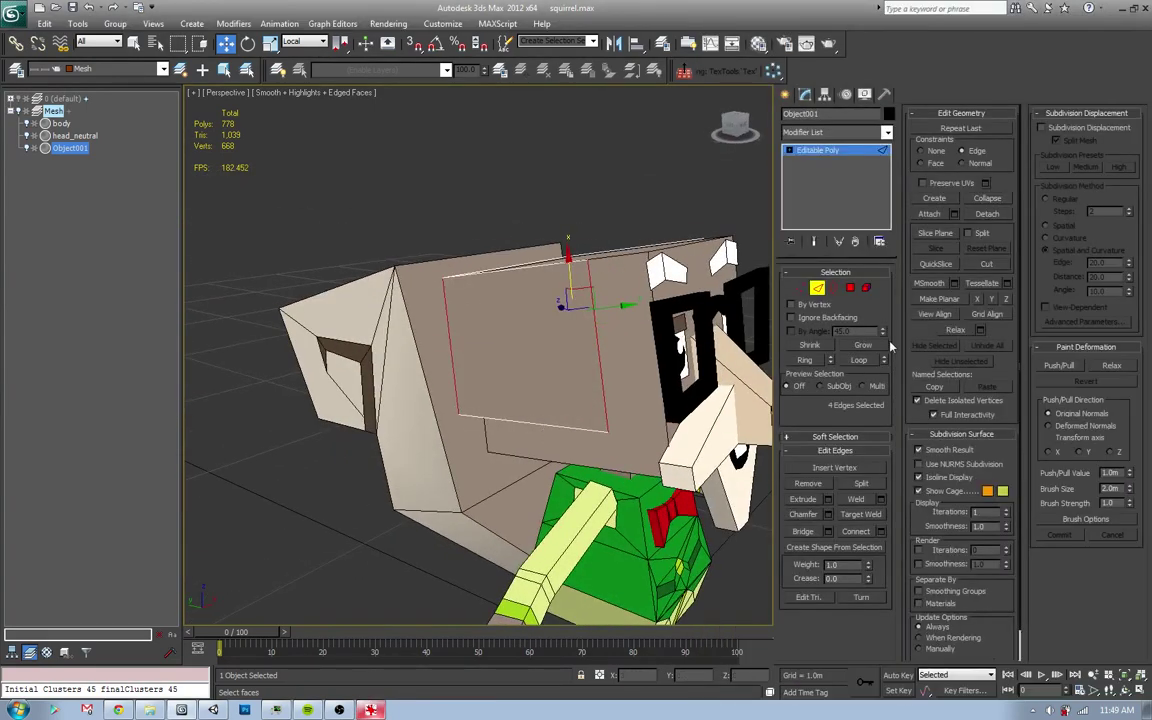
{"action": "left_click", "coordinate": [857, 532]}
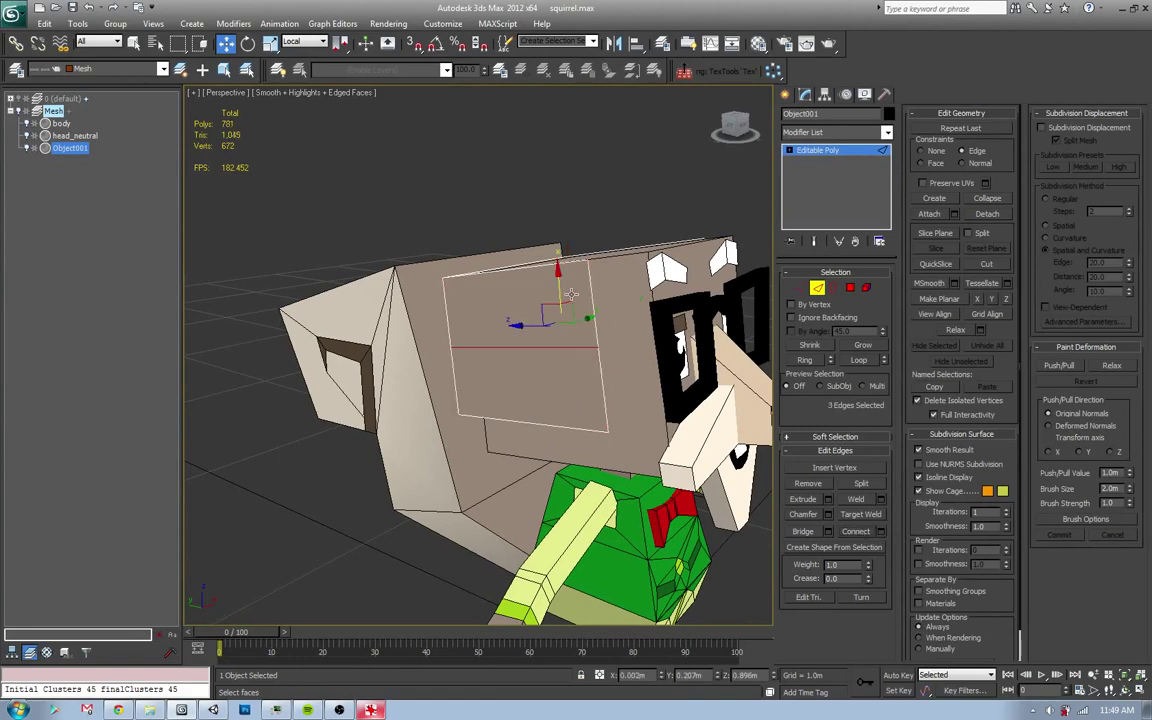
{"action": "left_click_drag", "start_coordinate": [557, 288], "coordinate": [568, 352]}
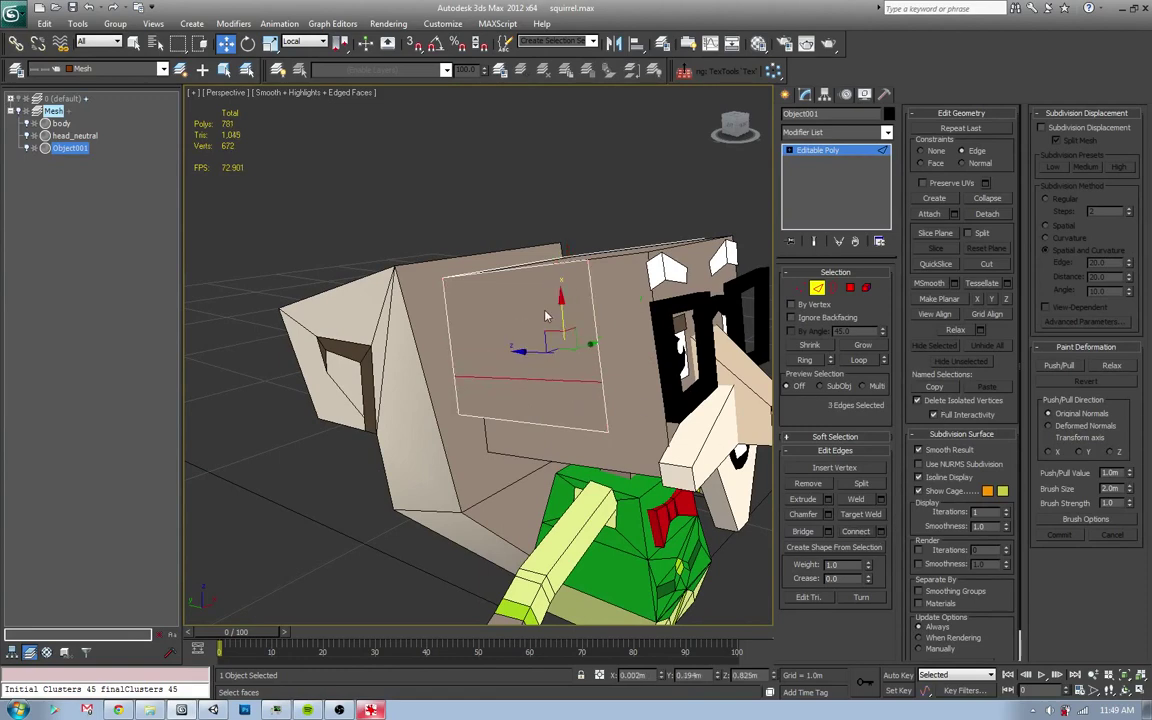
- Scale the new edge wider across the back panel and nudge it slightly lower
{"action": "key", "text": "r"}
{"action": "left_click", "coordinate": [921, 150]}
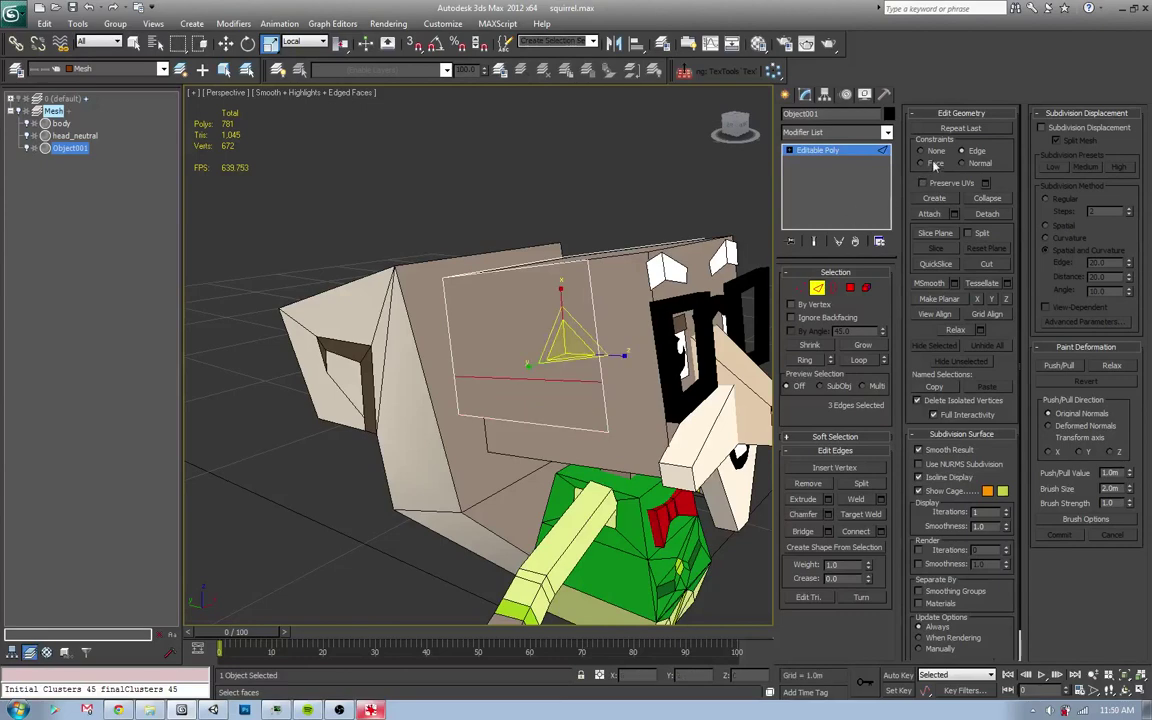
{"action": "left_click_drag", "start_coordinate": [590, 350], "coordinate": [559, 349]}
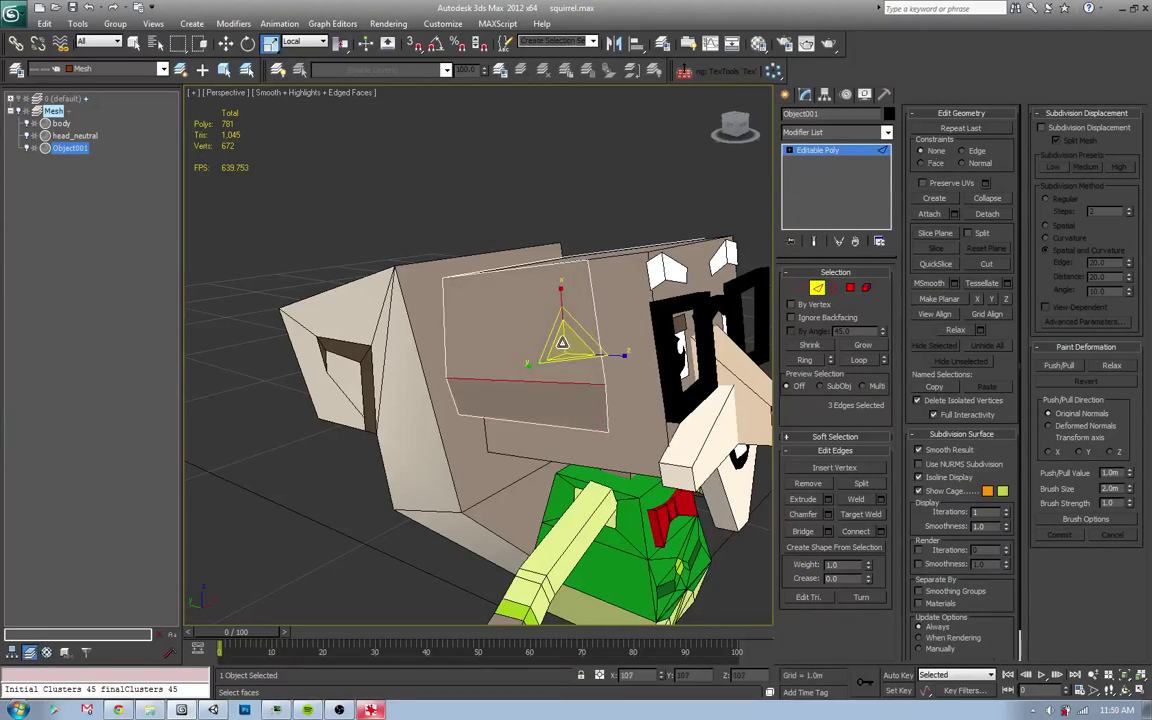
{"action": "middle_click_drag", "start_coordinate": [556, 378], "coordinate": [601, 376], "text": "alt"}
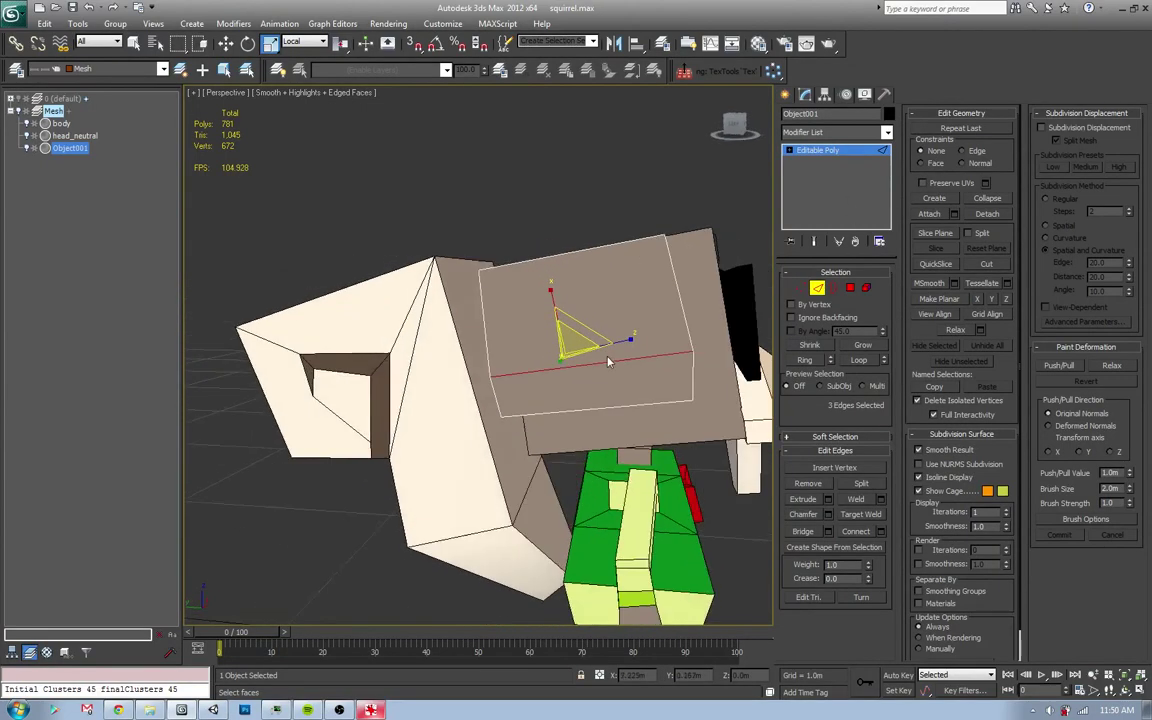
{"action": "key", "text": "w"}
{"action": "left_click_drag", "start_coordinate": [527, 362], "coordinate": [522, 364]}
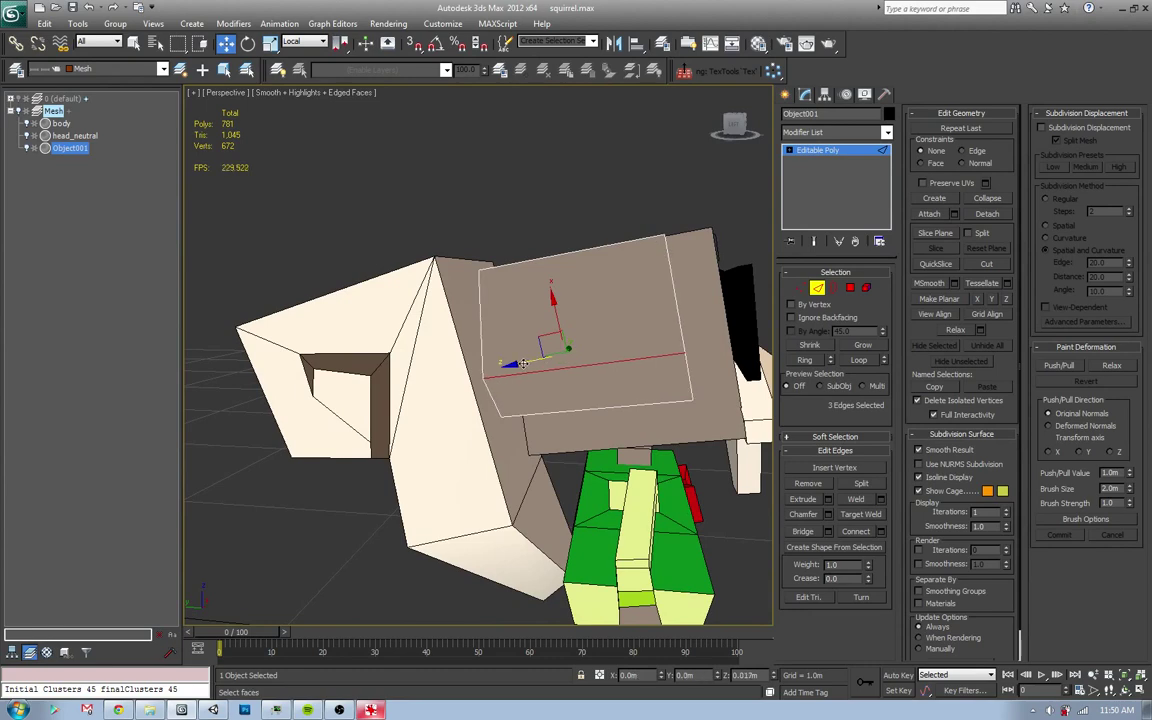
- Tweak vertices on the head piece from front and back views
{"action": "key", "text": "1"}
{"action": "left_click", "coordinate": [634, 267]}
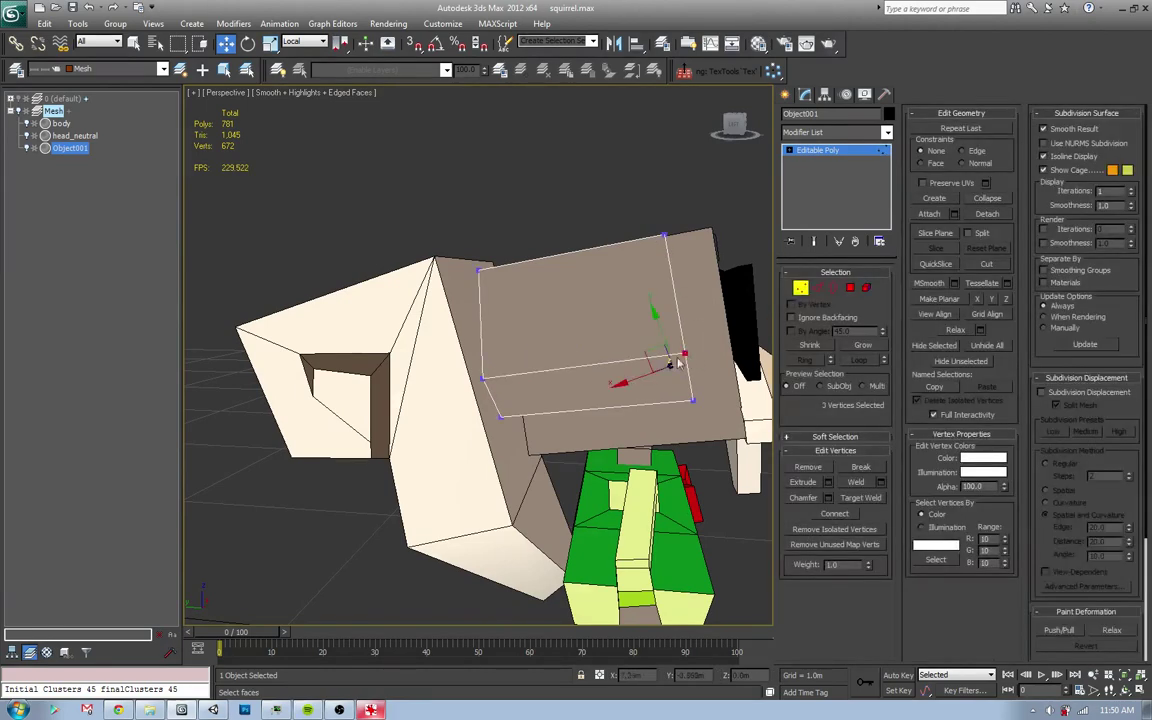
{"action": "mouse_move", "coordinate": [634, 300]}
{"action": "middle_mouse_down", "text": "alt"}
{"action": "mouse_move", "coordinate": [558, 367]}
{"action": "mouse_move", "coordinate": [590, 380]}
{"action": "mouse_move", "coordinate": [552, 410]}
{"action": "mouse_move", "coordinate": [651, 404]}
{"action": "mouse_move", "coordinate": [334, 406]}
{"action": "mouse_move", "coordinate": [352, 378]}
{"action": "middle_mouse_up", "text": "alt"}
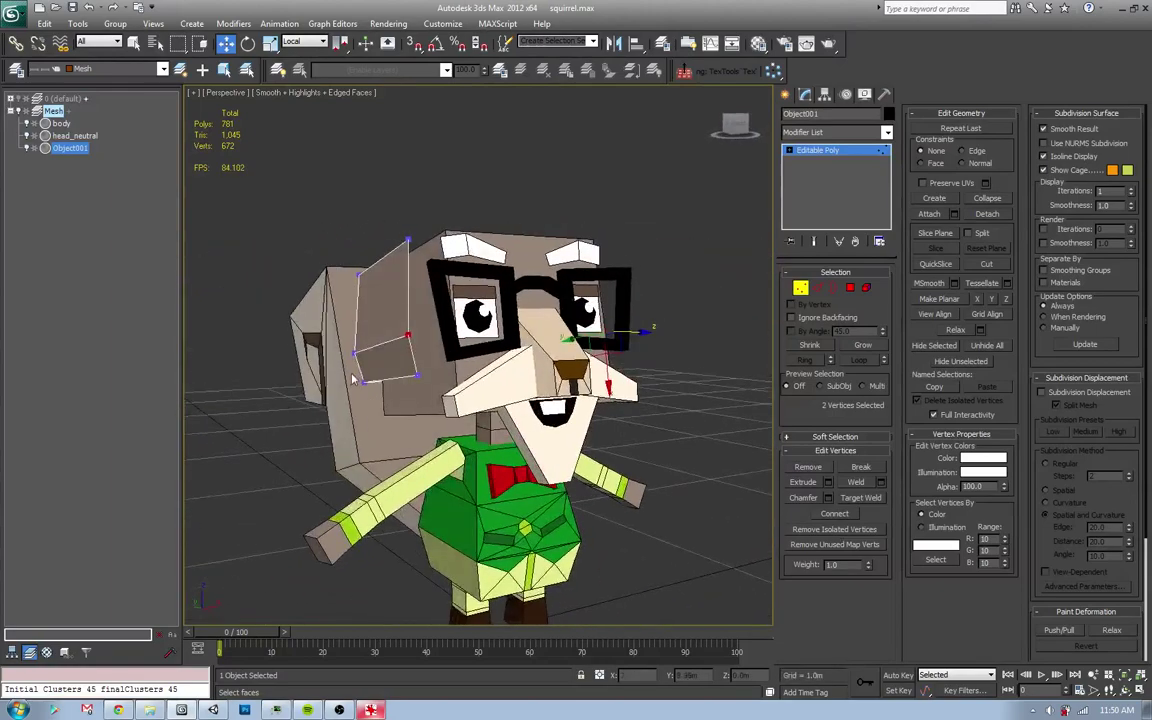
{"action": "left_click", "coordinate": [320, 340], "text": "ctrl"}
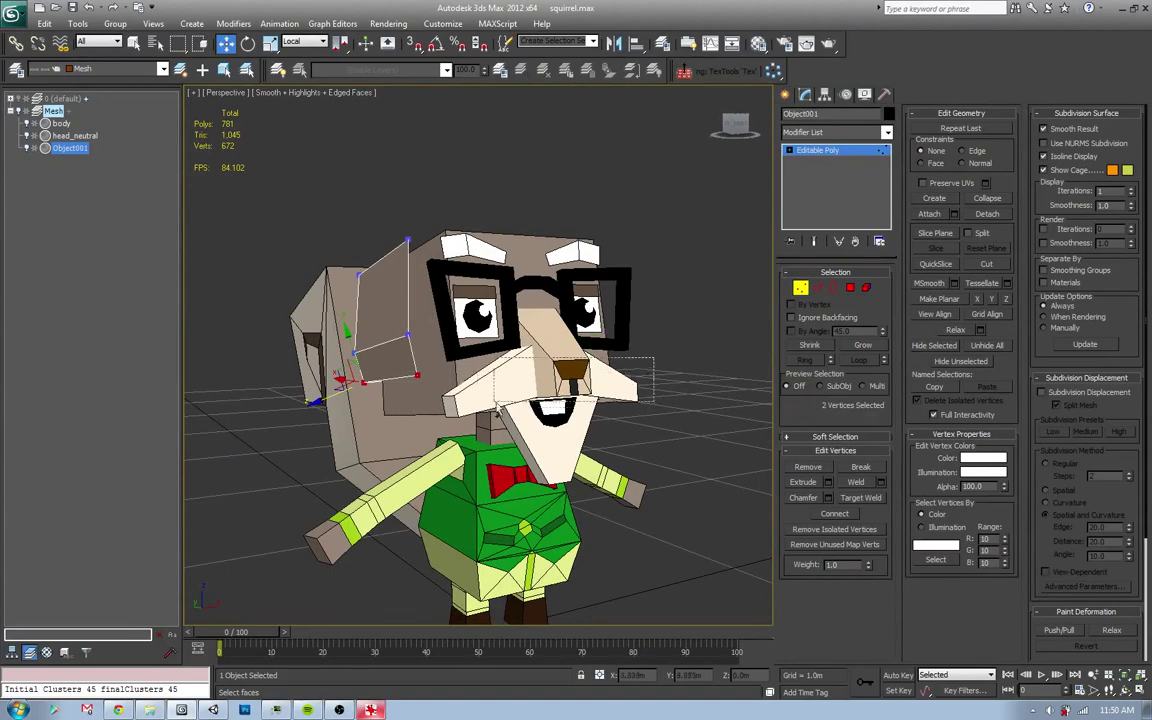
{"action": "mouse_move", "coordinate": [320, 340]}
{"action": "middle_mouse_down", "text": "alt"}
{"action": "mouse_move", "coordinate": [440, 398]}
{"action": "mouse_move", "coordinate": [470, 377]}
{"action": "mouse_move", "coordinate": [465, 368]}
{"action": "mouse_move", "coordinate": [530, 415]}
{"action": "middle_mouse_up", "text": "alt"}
{"action": "left_click", "coordinate": [558, 393]}
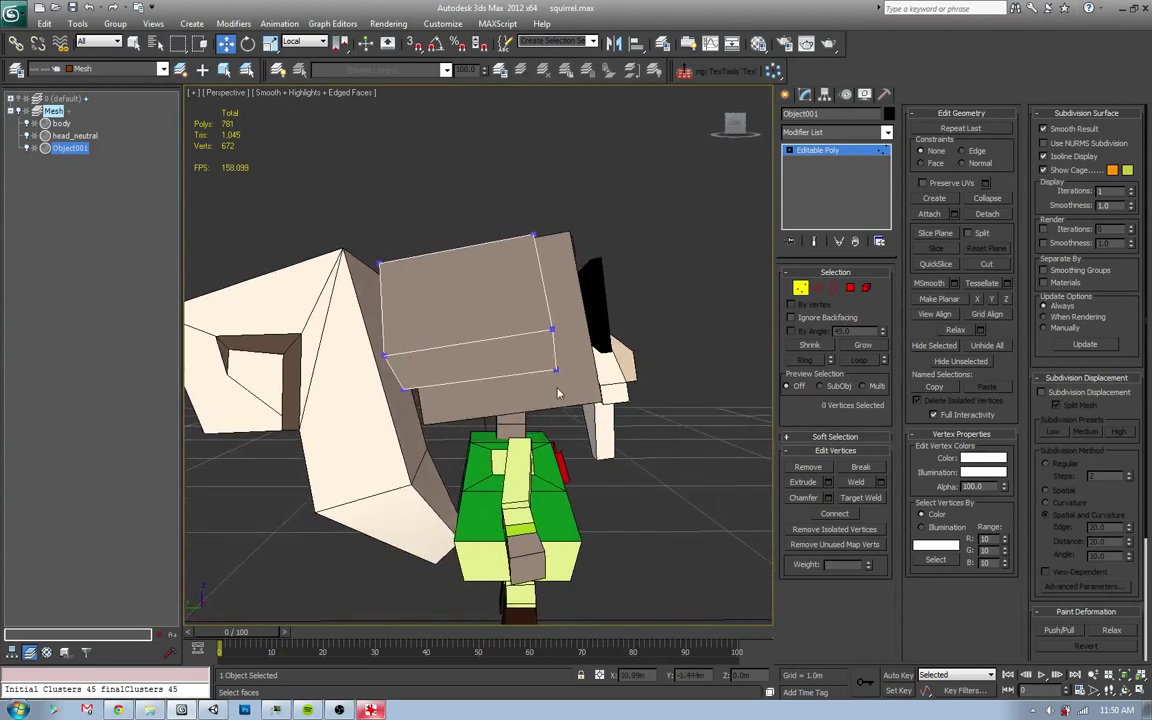
- Bridge four pairs of border edges to fill the head piece's gaps with new polygons
{"action": "left_click", "coordinate": [817, 288]}
{"action": "middle_click_drag", "start_coordinate": [728, 321], "coordinate": [600, 300], "text": "alt"}
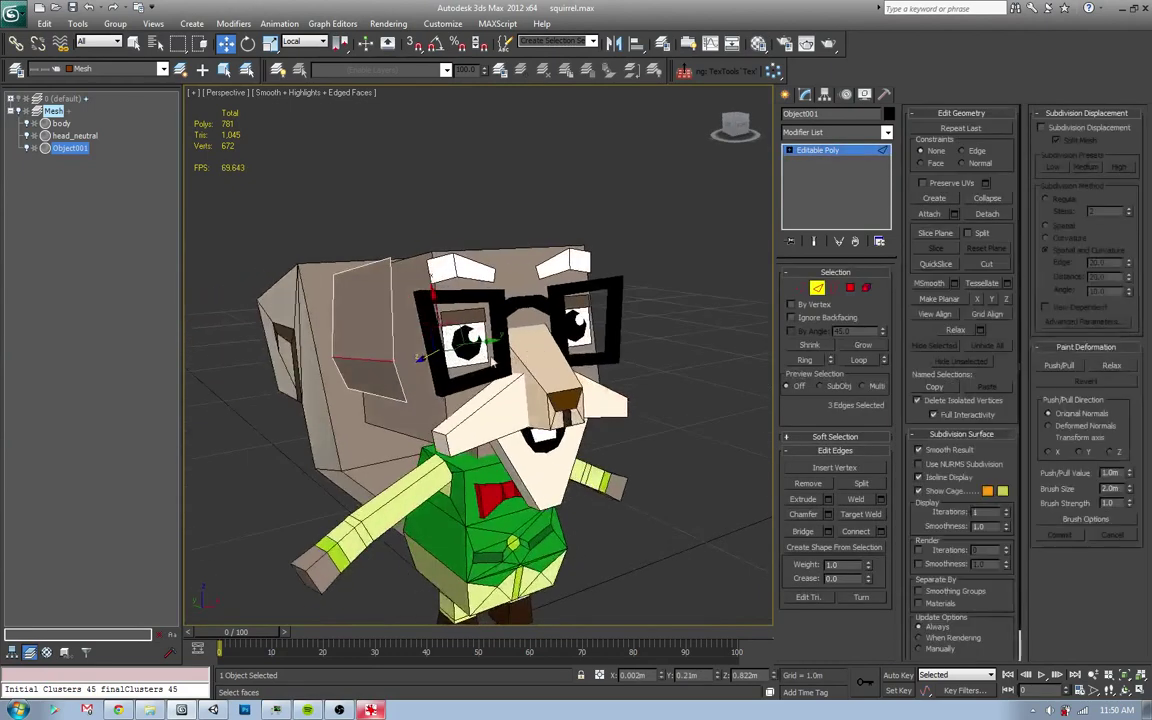
{"action": "left_click", "coordinate": [721, 396]}
{"action": "left_click", "coordinate": [803, 531]}
{"action": "middle_click_drag", "start_coordinate": [580, 400], "coordinate": [497, 405], "text": "alt"}
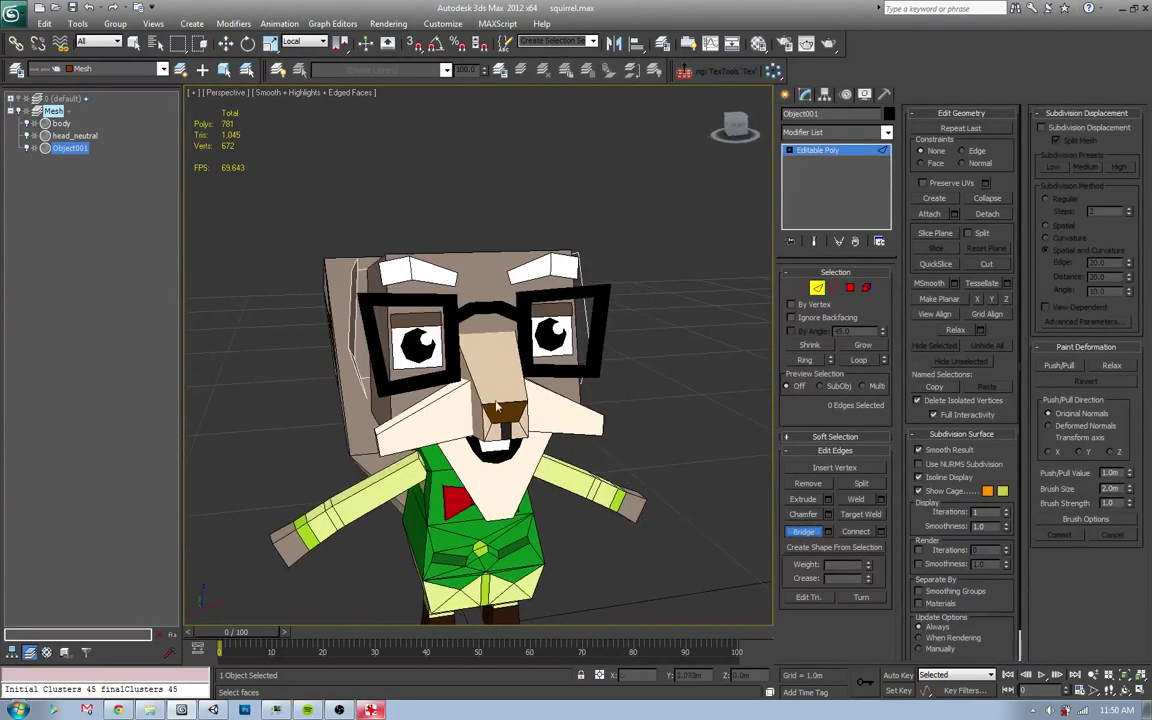
{"action": "left_click", "coordinate": [587, 350]}
{"action": "left_click", "coordinate": [516, 288]}
{"action": "left_click", "coordinate": [330, 255]}
{"action": "mouse_move", "coordinate": [330, 255]}
{"action": "middle_mouse_down", "text": "alt"}
{"action": "mouse_move", "coordinate": [380, 270]}
{"action": "mouse_move", "coordinate": [404, 309]}
{"action": "middle_mouse_up", "text": "alt"}
{"action": "left_click", "coordinate": [378, 285]}
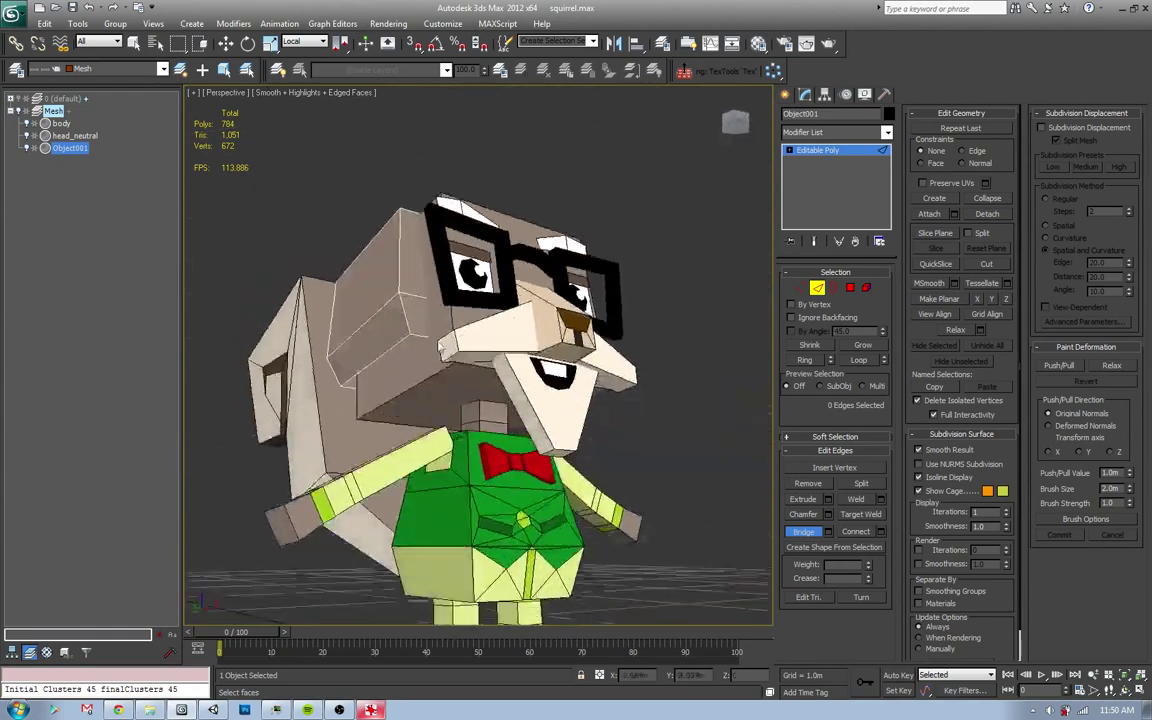
{"action": "left_click", "coordinate": [344, 374]}
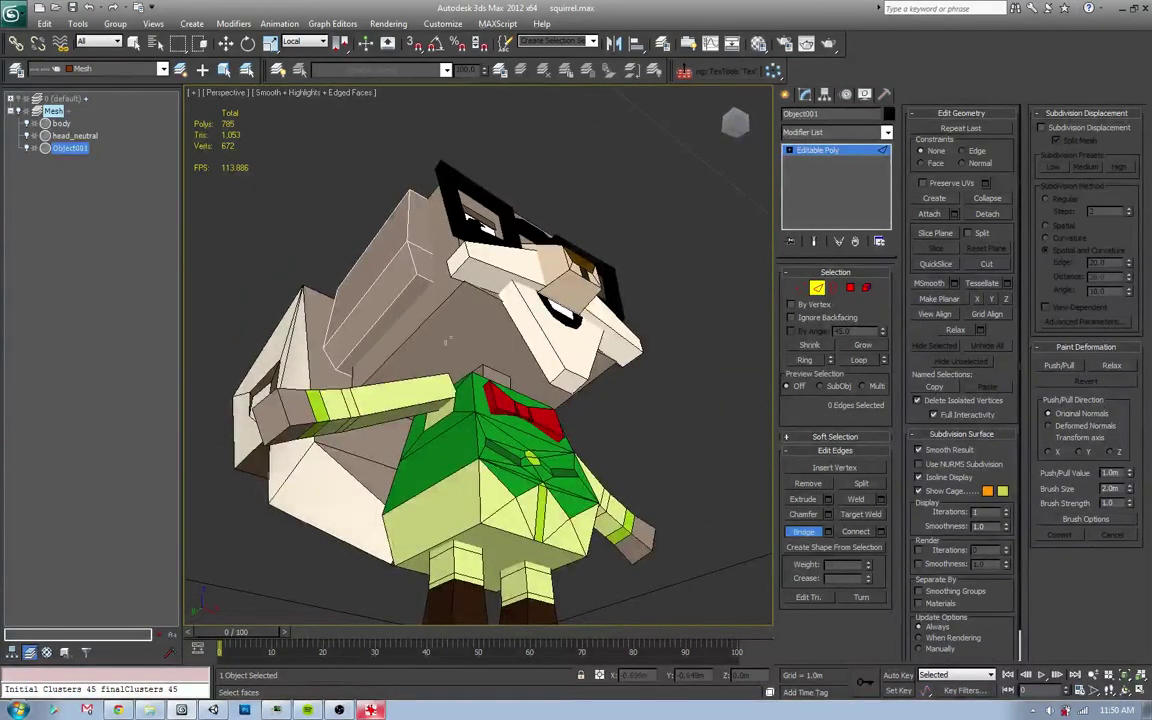
{"action": "middle_click_drag", "start_coordinate": [344, 374], "coordinate": [420, 380], "text": "alt"}
- Compare the filled head piece against the HAROLD reference from several angles
{"action": "key", "text": "w"}
{"action": "mouse_move", "coordinate": [500, 400]}
{"action": "middle_mouse_down", "text": "alt"}
{"action": "mouse_move", "coordinate": [550, 410]}
{"action": "mouse_move", "coordinate": [565, 400]}
{"action": "middle_mouse_up", "text": "alt"}
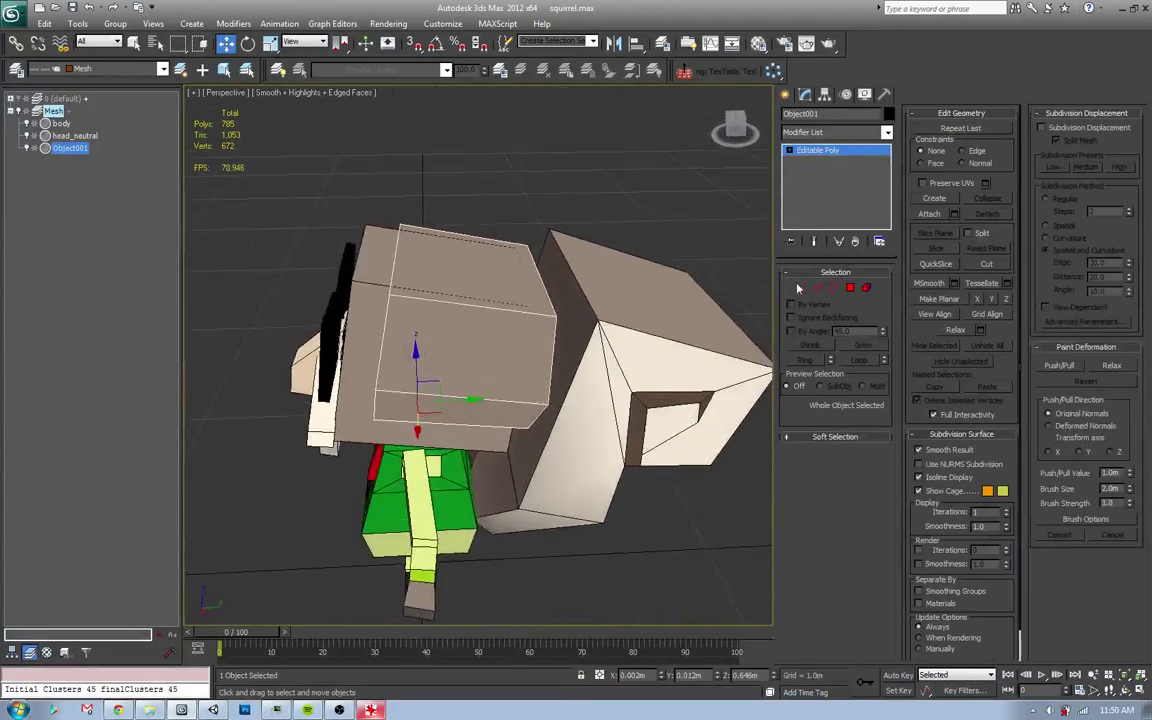
{"action": "key", "text": "alt+Tab"}
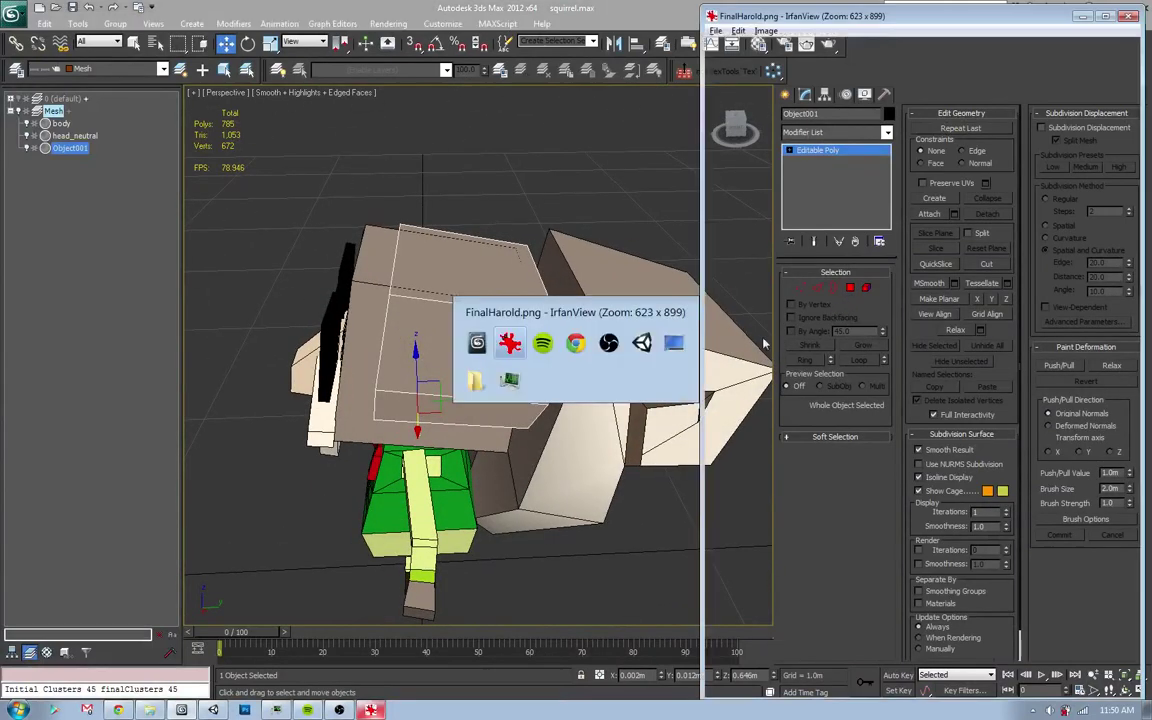
{"action": "key", "text": "alt+Tab"}
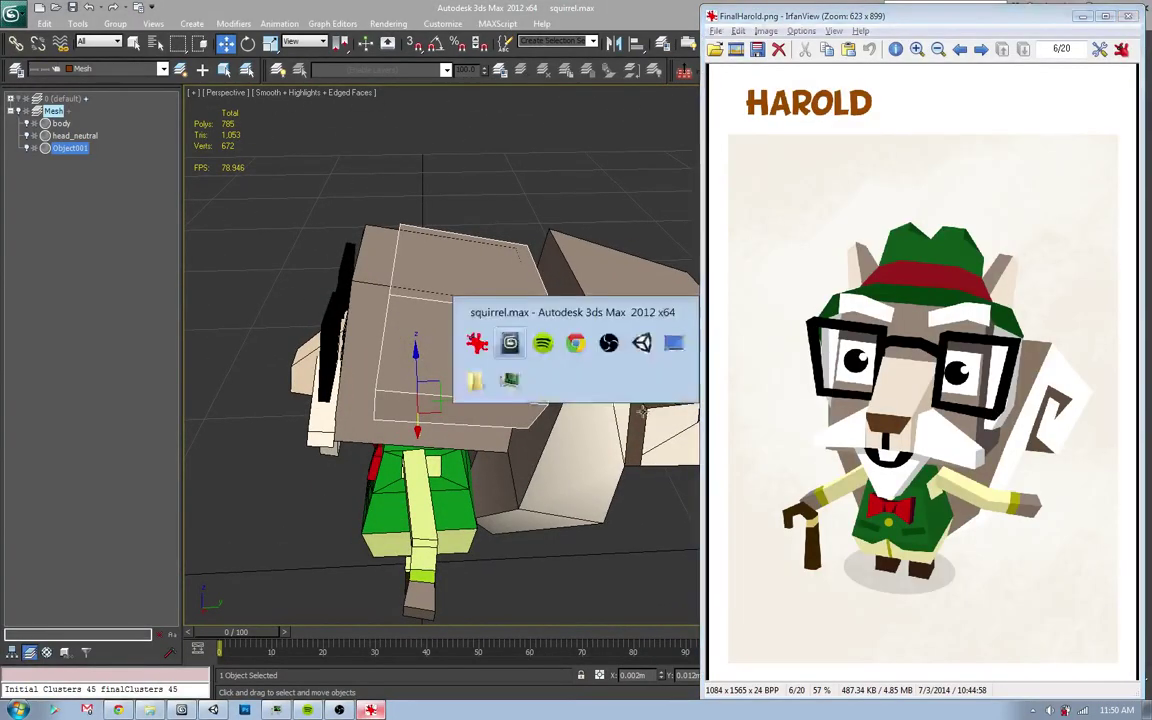
{"action": "middle_click_drag", "start_coordinate": [650, 420], "coordinate": [697, 485], "text": "alt"}
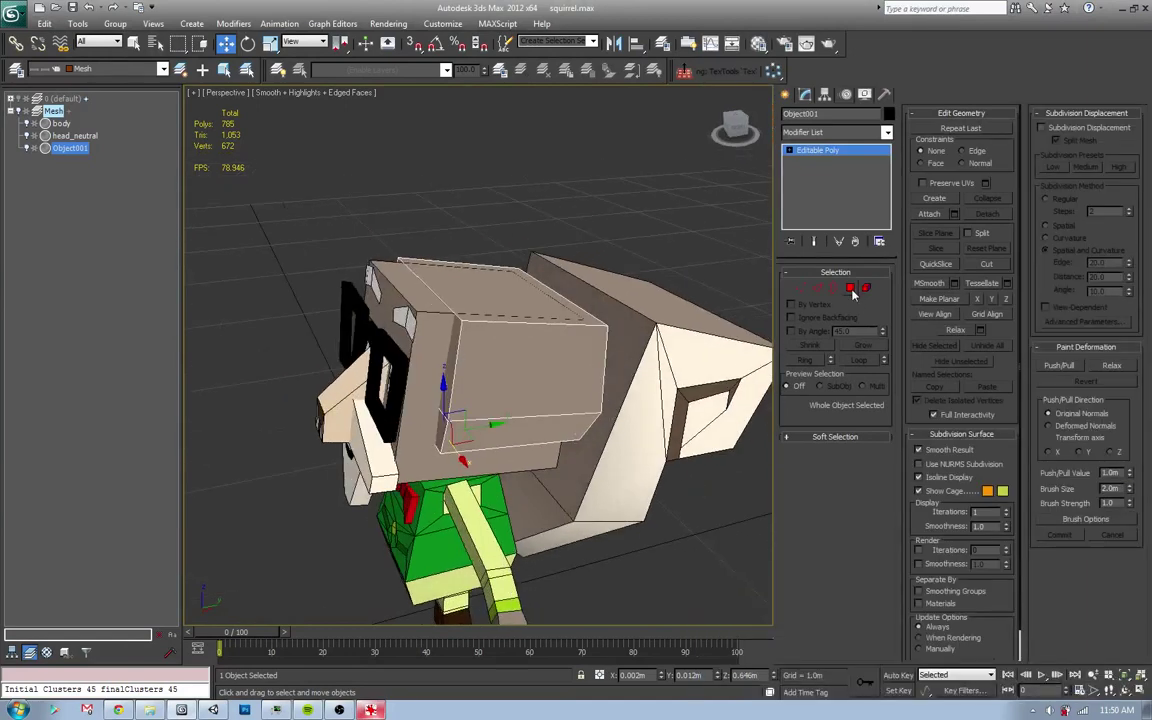
- Select the whole head block element in Polygon mode
{"action": "key", "text": "4"}
{"action": "left_click", "coordinate": [508, 268]}
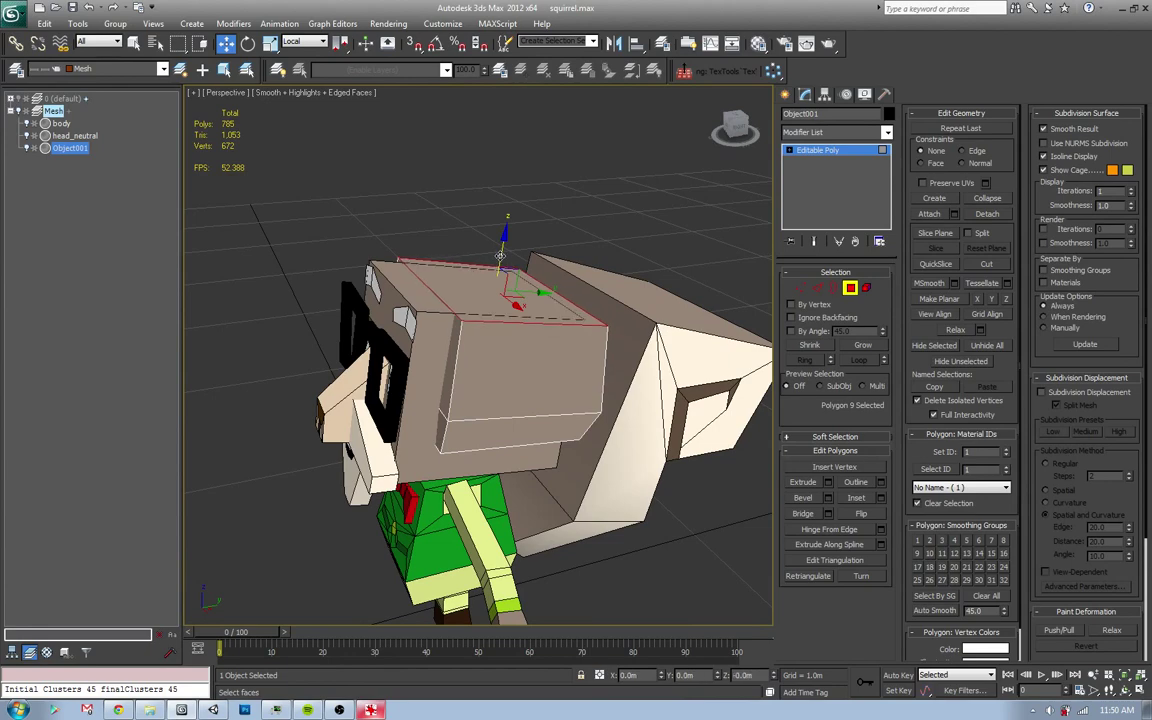
{"action": "left_click", "coordinate": [540, 236]}
{"action": "left_click", "coordinate": [475, 282]}
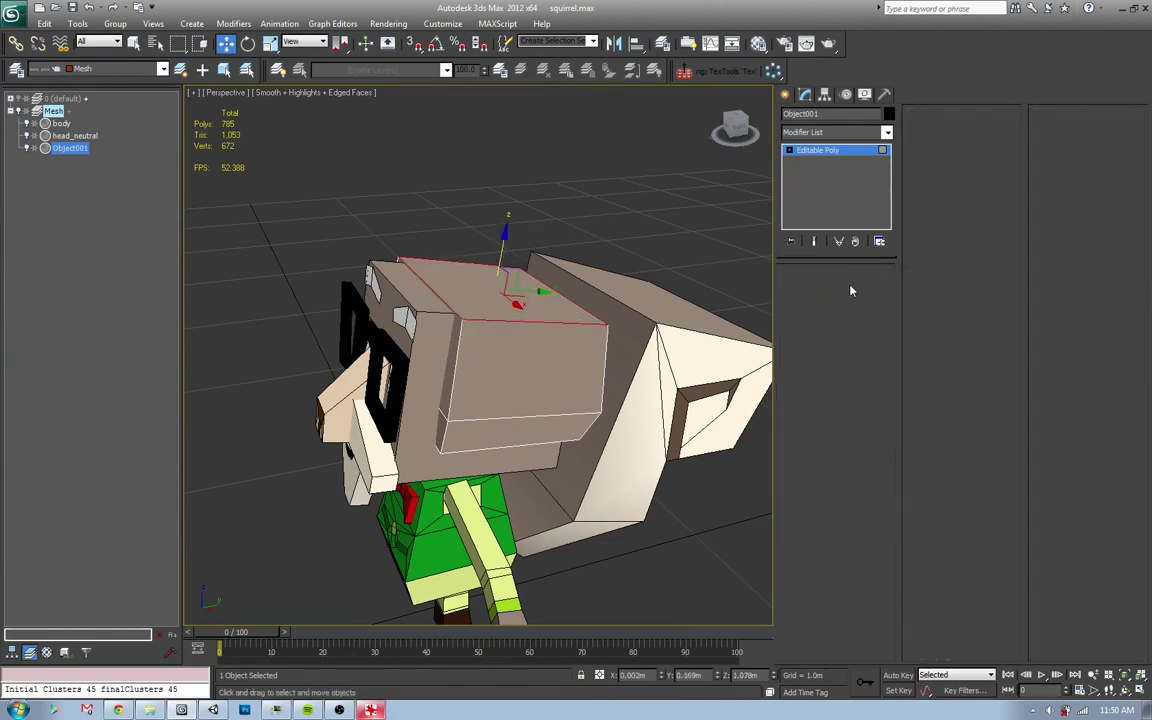
{"action": "left_click", "coordinate": [697, 254]}
{"action": "middle_click_drag", "start_coordinate": [697, 254], "coordinate": [547, 366], "text": "alt"}
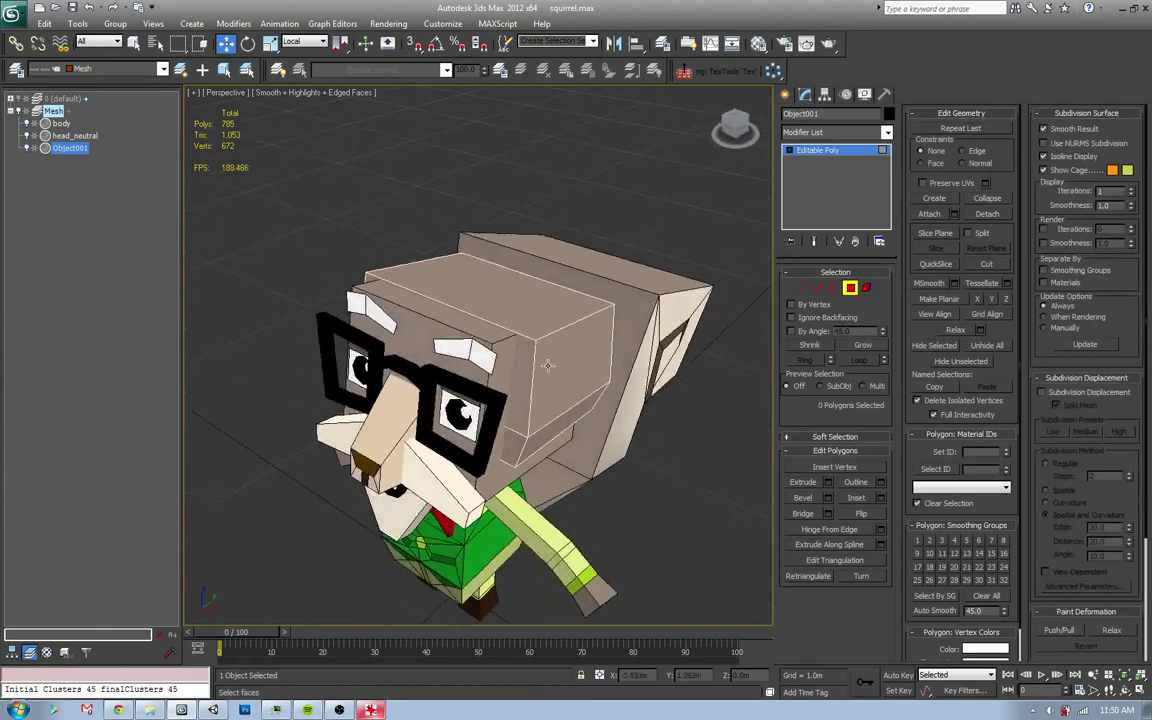
{"action": "left_click", "coordinate": [866, 288]}
- Add an Unwrap UVW modifier and view the head block's UVs over the color_palette texture
{"action": "left_click", "coordinate": [886, 132]}
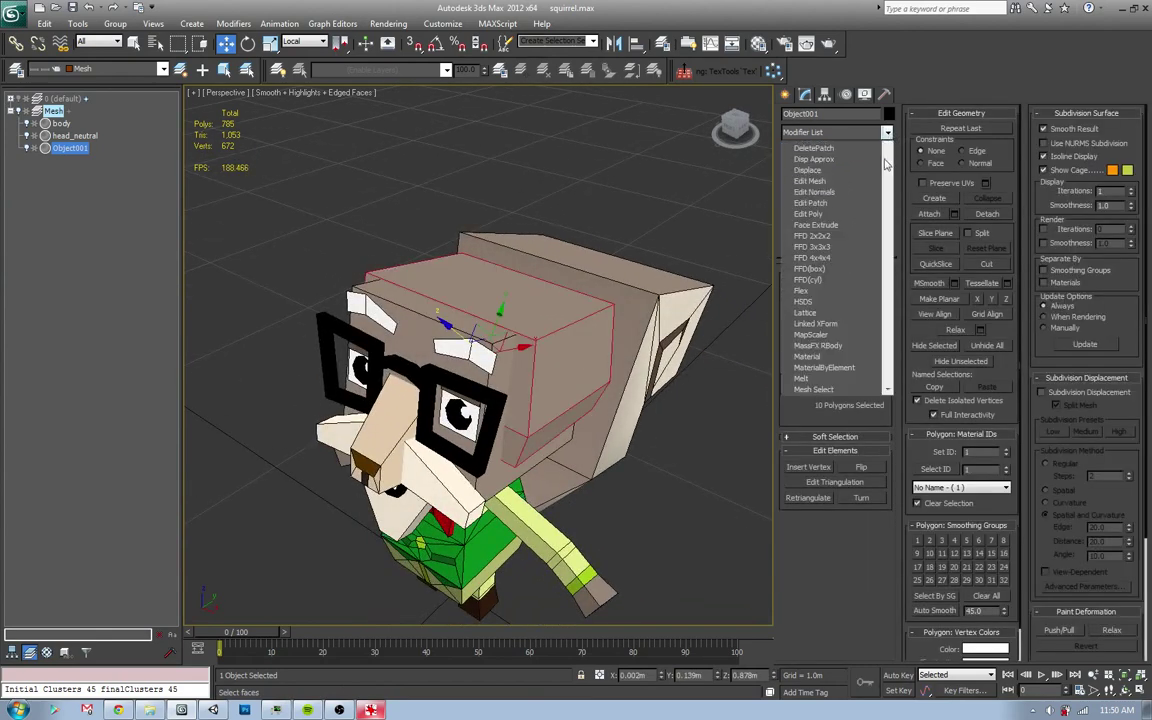
{"action": "scroll", "coordinate": [835, 400], "scroll_direction": "down", "scroll_amount": 10}
{"action": "left_click", "coordinate": [834, 564]}
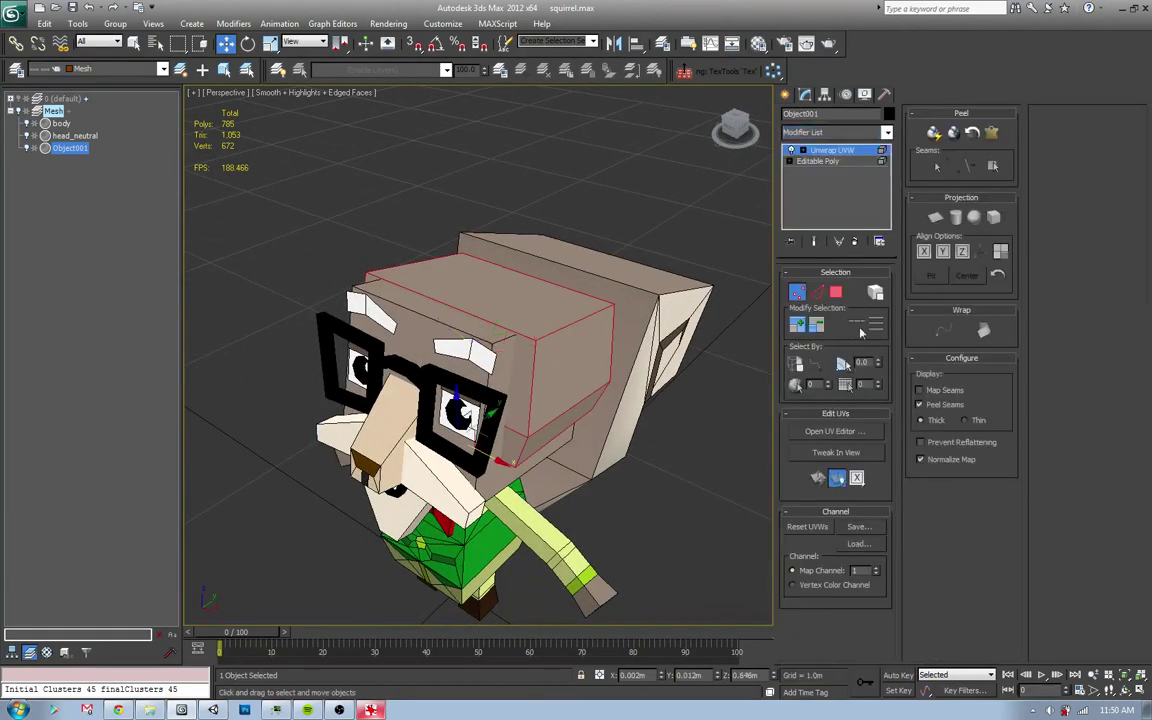
{"action": "left_click", "coordinate": [832, 431]}
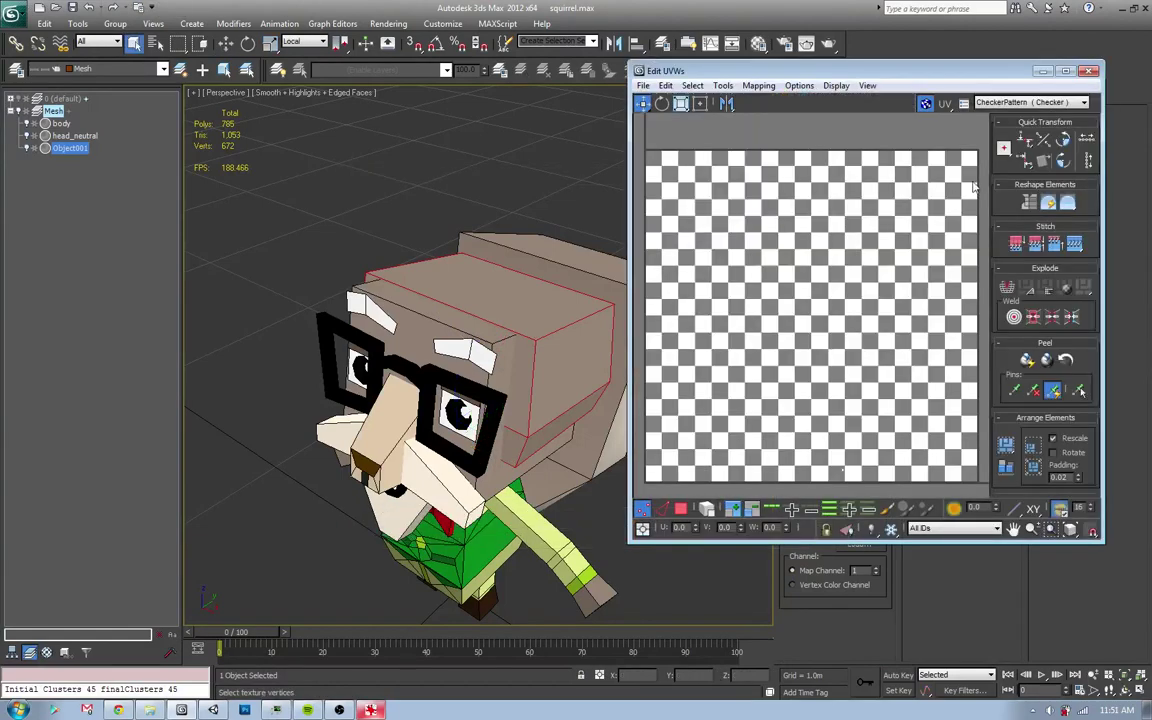
{"action": "left_click", "coordinate": [1030, 102]}
{"action": "left_click", "coordinate": [1020, 122]}
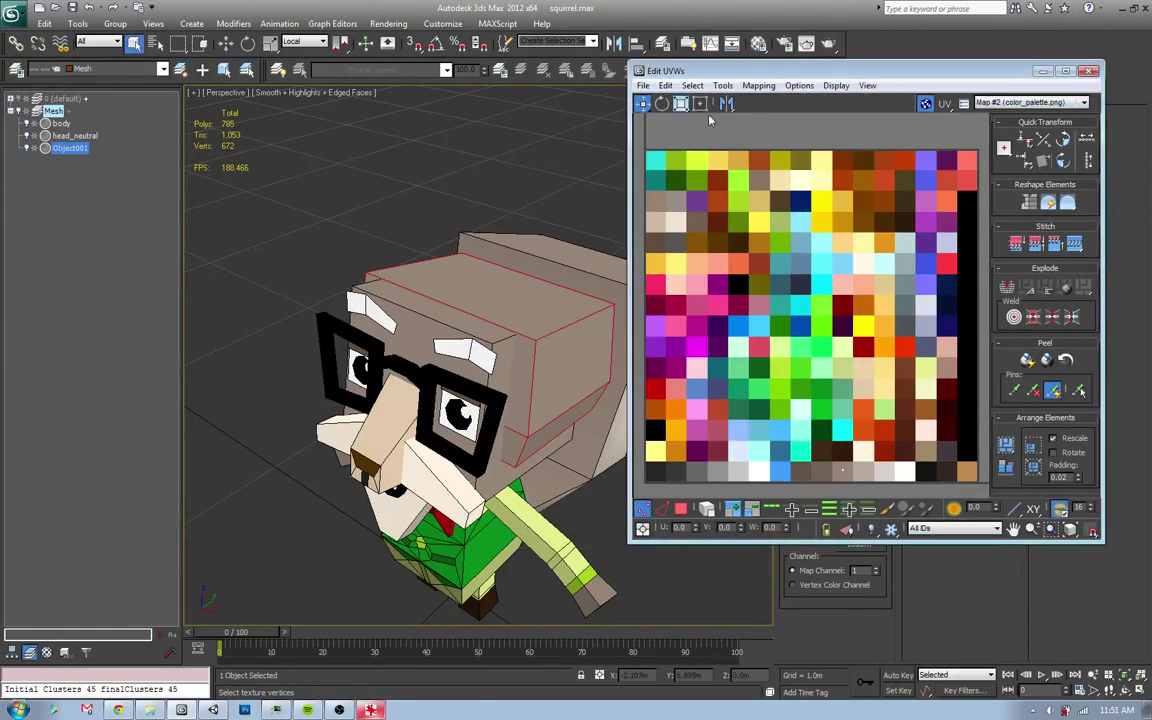
{"action": "mouse_move", "coordinate": [858, 455]}
{"action": "left_mouse_down"}
{"action": "mouse_move", "coordinate": [843, 478]}
{"action": "mouse_move", "coordinate": [909, 487]}
{"action": "left_mouse_up"}
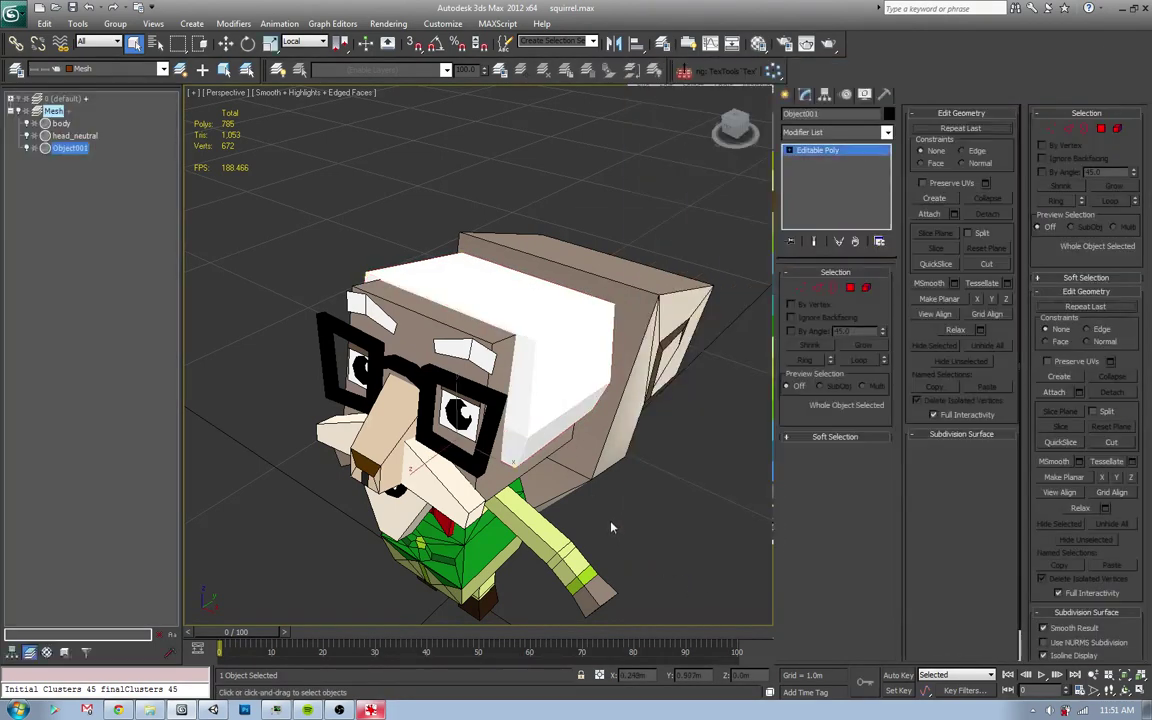
- Deselect the head and compare the front of the squirrel with the HAROLD reference
{"action": "left_click", "coordinate": [612, 527]}
{"action": "middle_click_drag", "start_coordinate": [520, 476], "coordinate": [600, 470], "text": "alt"}
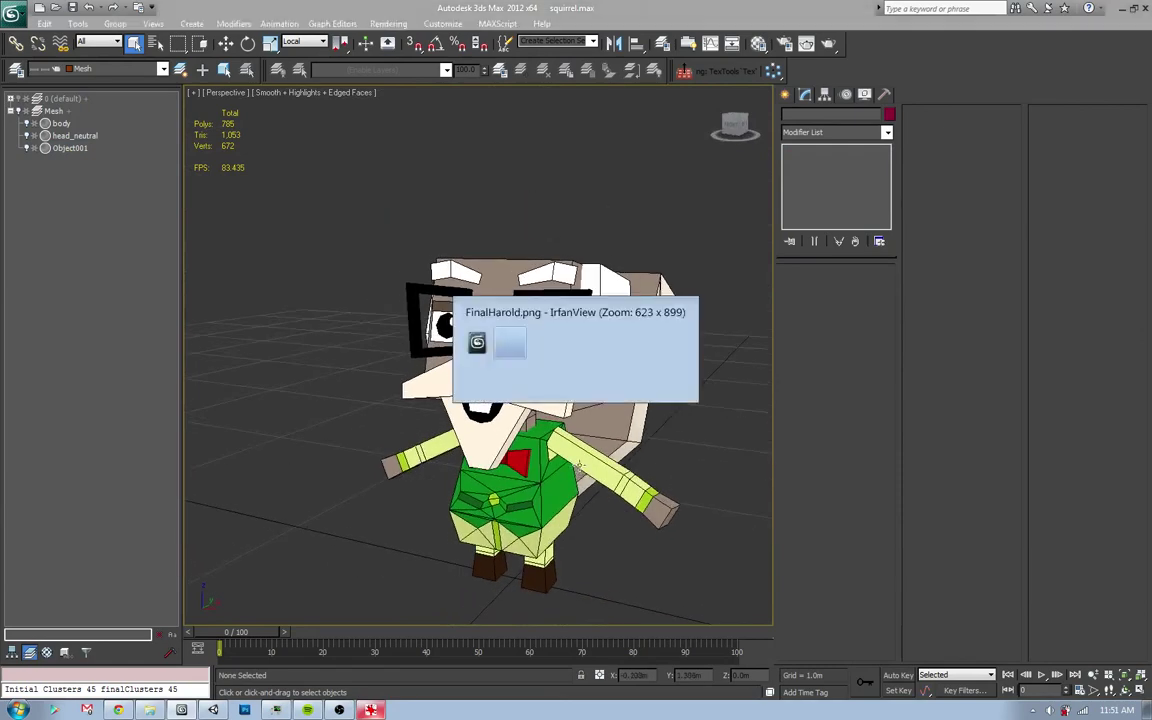
{"action": "key", "text": "alt+Tab"}
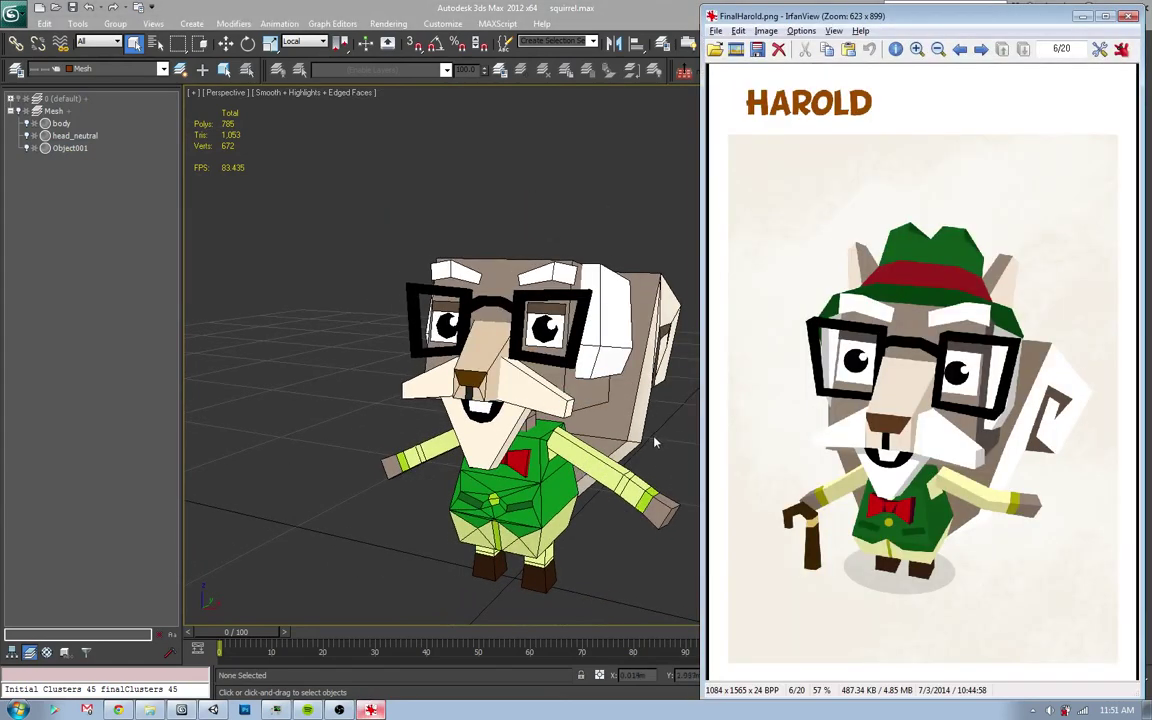
{"action": "key", "text": "alt+Tab"}
- Select head_neutral and inspect it from several angles against the HAROLD reference
{"action": "left_click", "coordinate": [435, 397]}
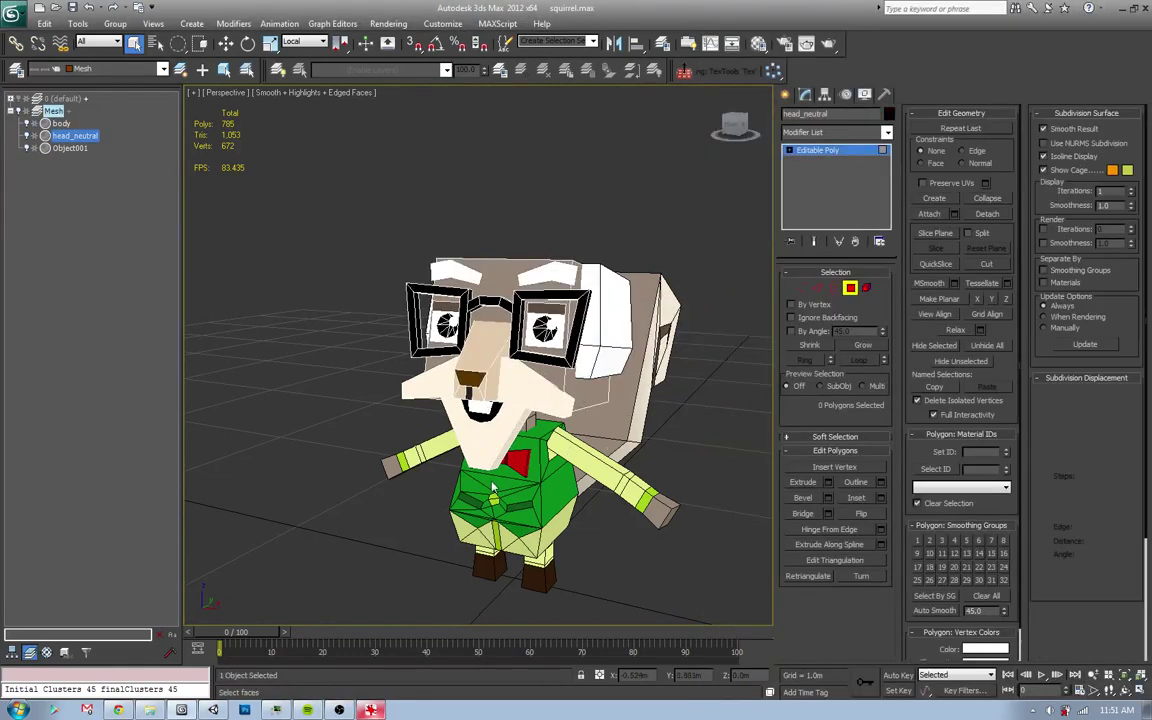
{"action": "left_click", "coordinate": [492, 485]}
{"action": "key", "text": "w"}
{"action": "middle_click_drag", "start_coordinate": [492, 485], "coordinate": [432, 425], "text": "alt"}
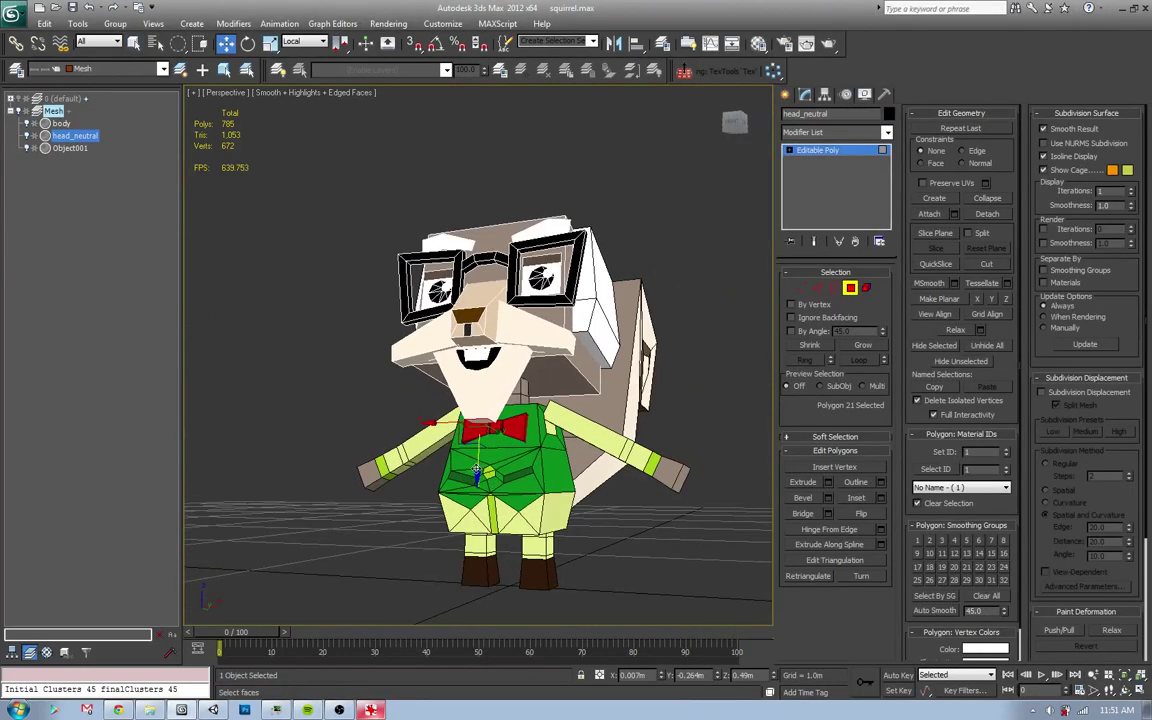
{"action": "left_click", "coordinate": [432, 403]}
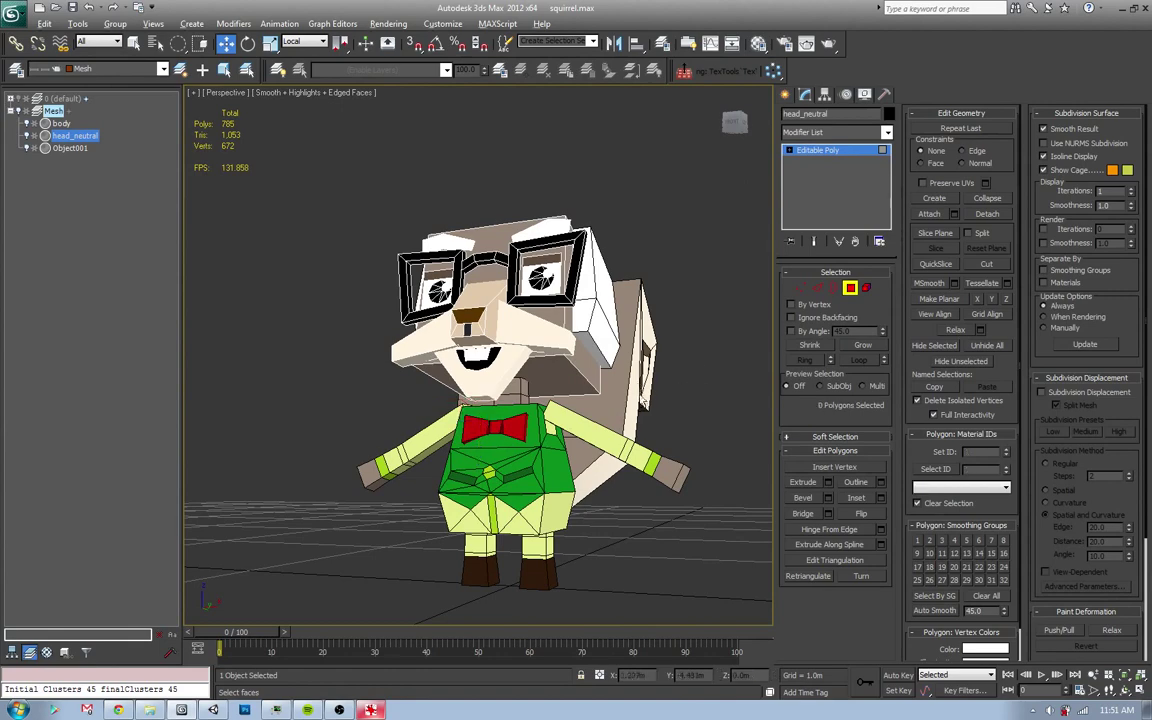
{"action": "key", "text": "alt+Tab"}
{"action": "key", "text": "alt+Tab"}
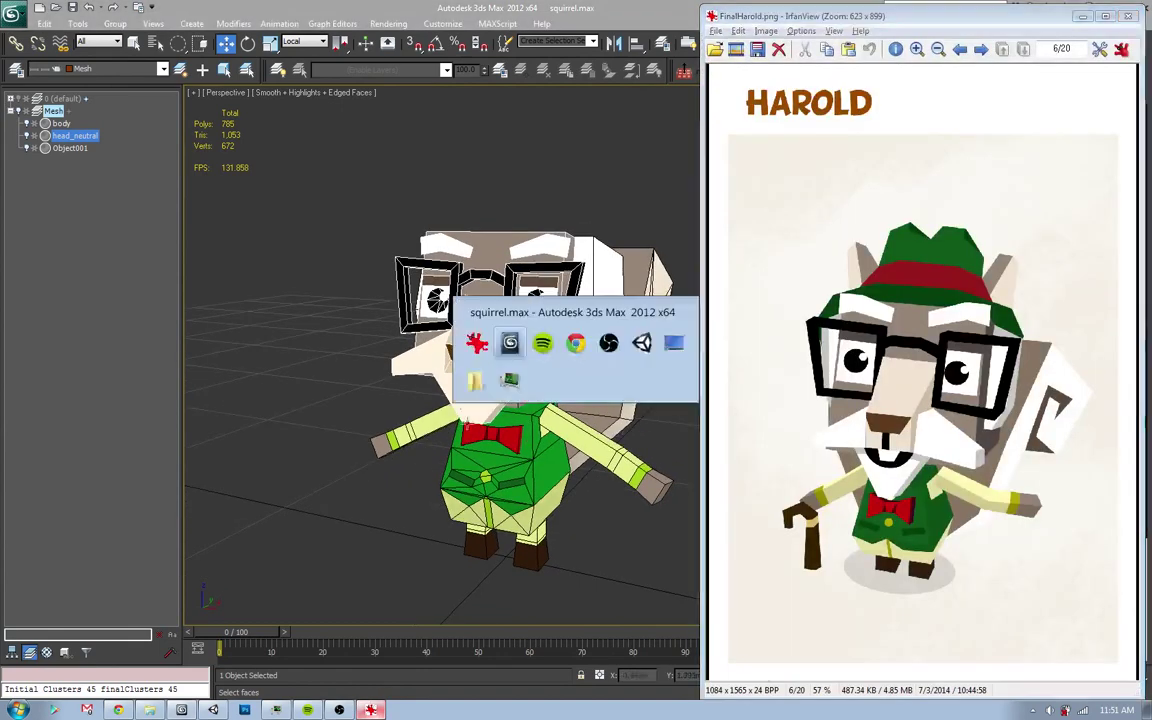
{"action": "middle_click_drag", "start_coordinate": [470, 357], "coordinate": [425, 357], "text": "alt"}
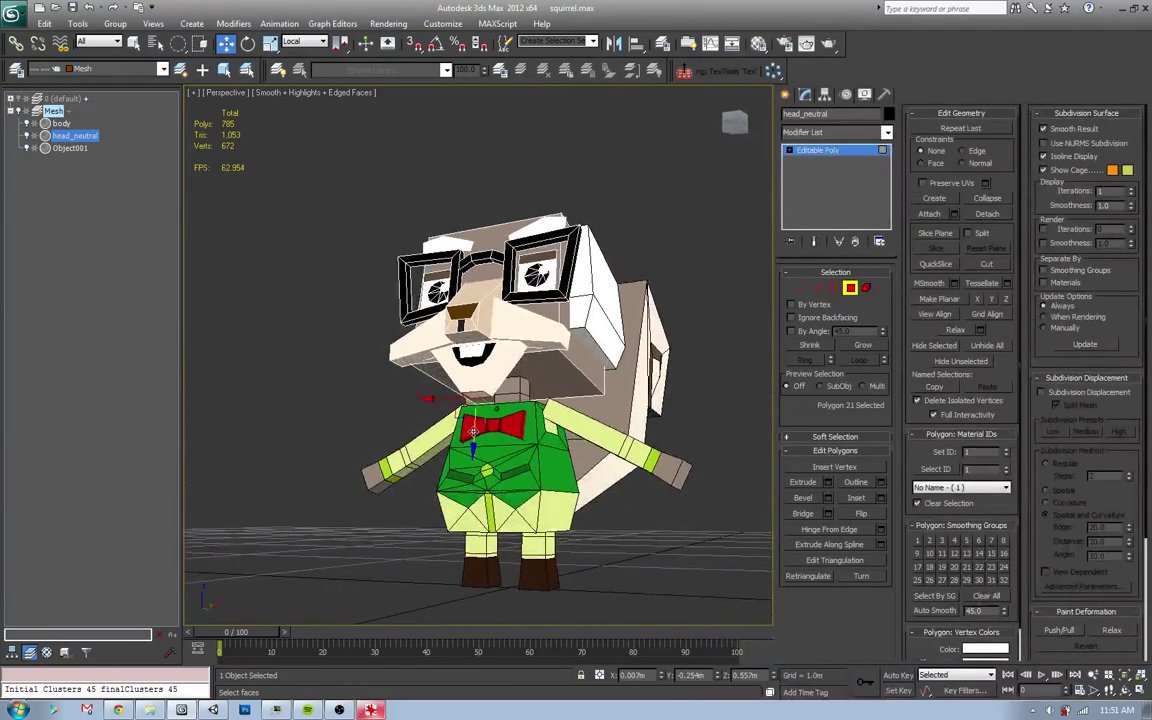
{"action": "left_click", "coordinate": [626, 353]}
{"action": "middle_click_drag", "start_coordinate": [626, 353], "coordinate": [566, 430], "text": "alt"}
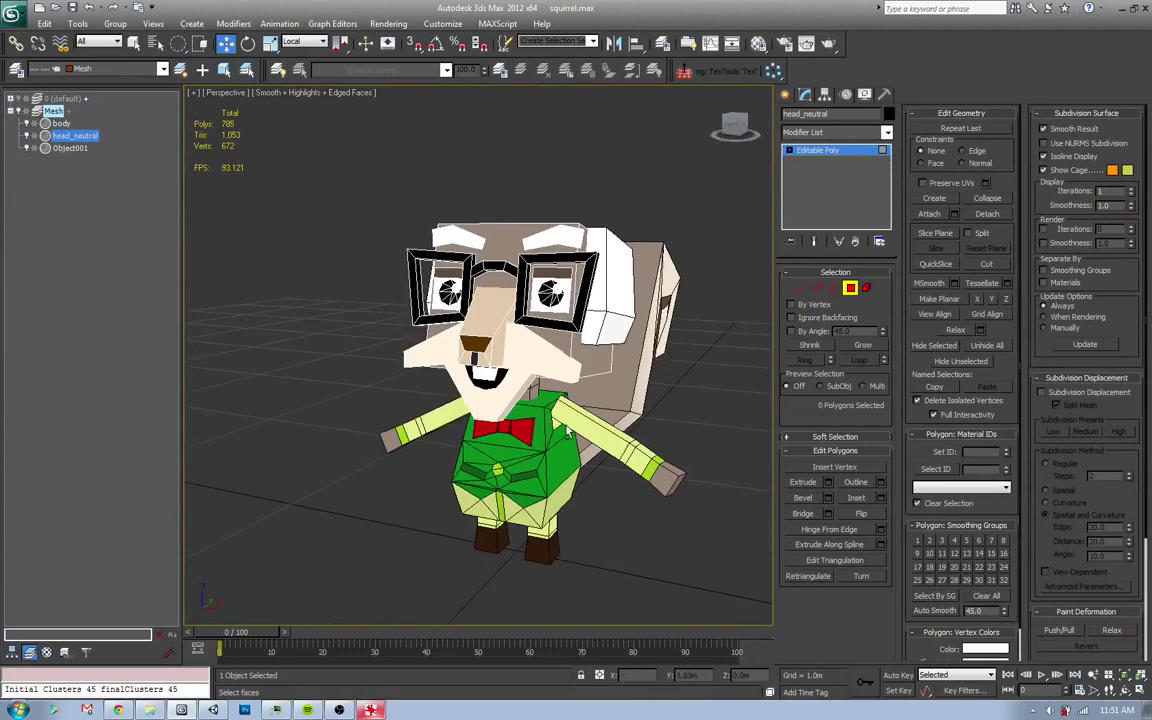
- Attach Object001 to head_neutral, then review the merged head against the HAROLD reference
{"action": "left_click", "coordinate": [850, 288]}
{"action": "left_click", "coordinate": [929, 214]}
{"action": "left_click", "coordinate": [655, 250]}
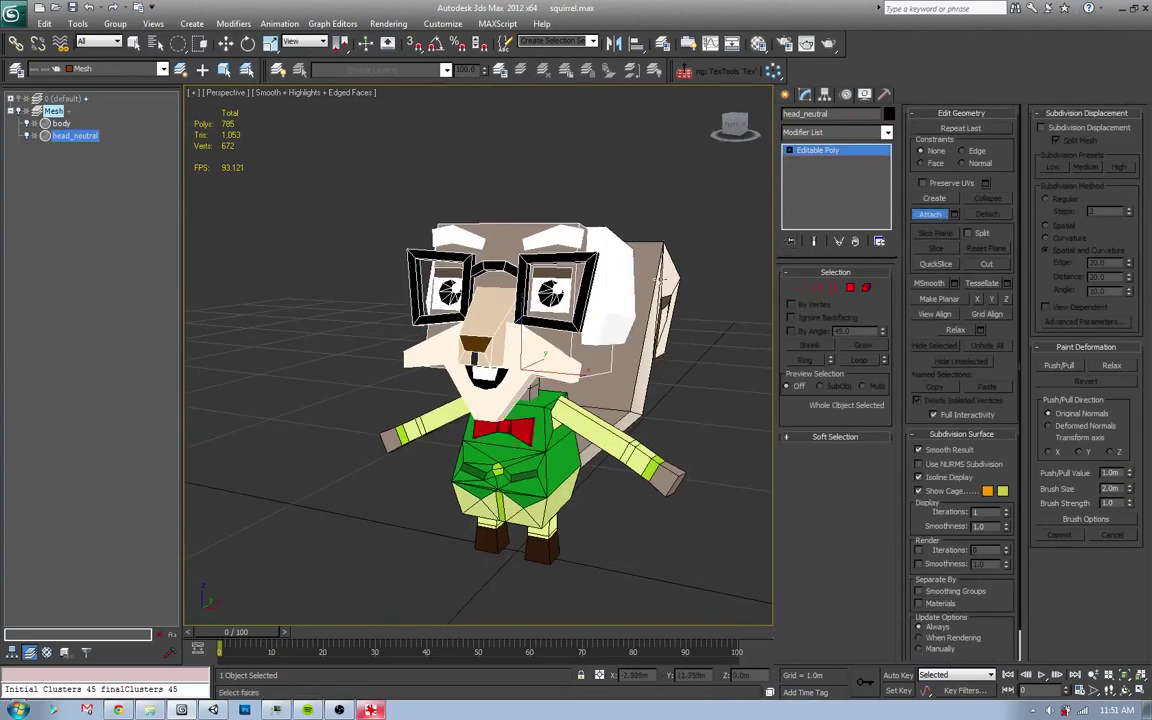
{"action": "middle_click_drag", "start_coordinate": [610, 330], "coordinate": [578, 356], "text": "alt"}
{"action": "left_click", "coordinate": [660, 430]}
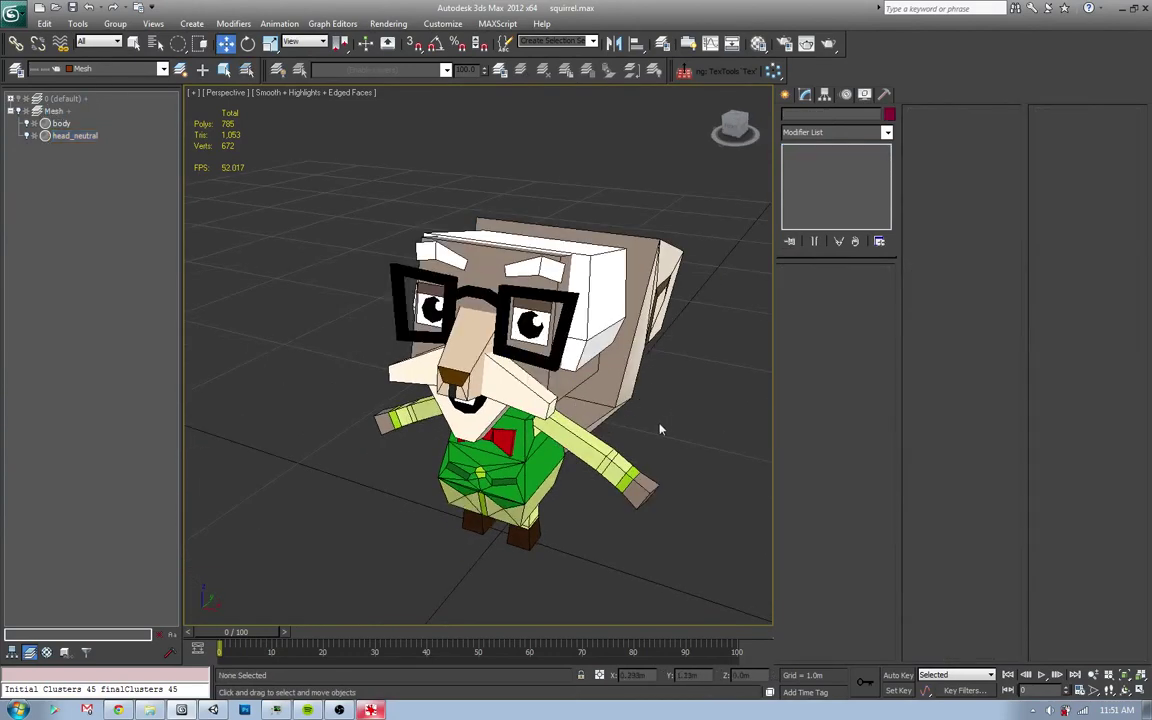
{"action": "middle_click_drag", "start_coordinate": [560, 421], "coordinate": [568, 428], "text": "alt"}
{"action": "key", "text": "alt+Tab"}
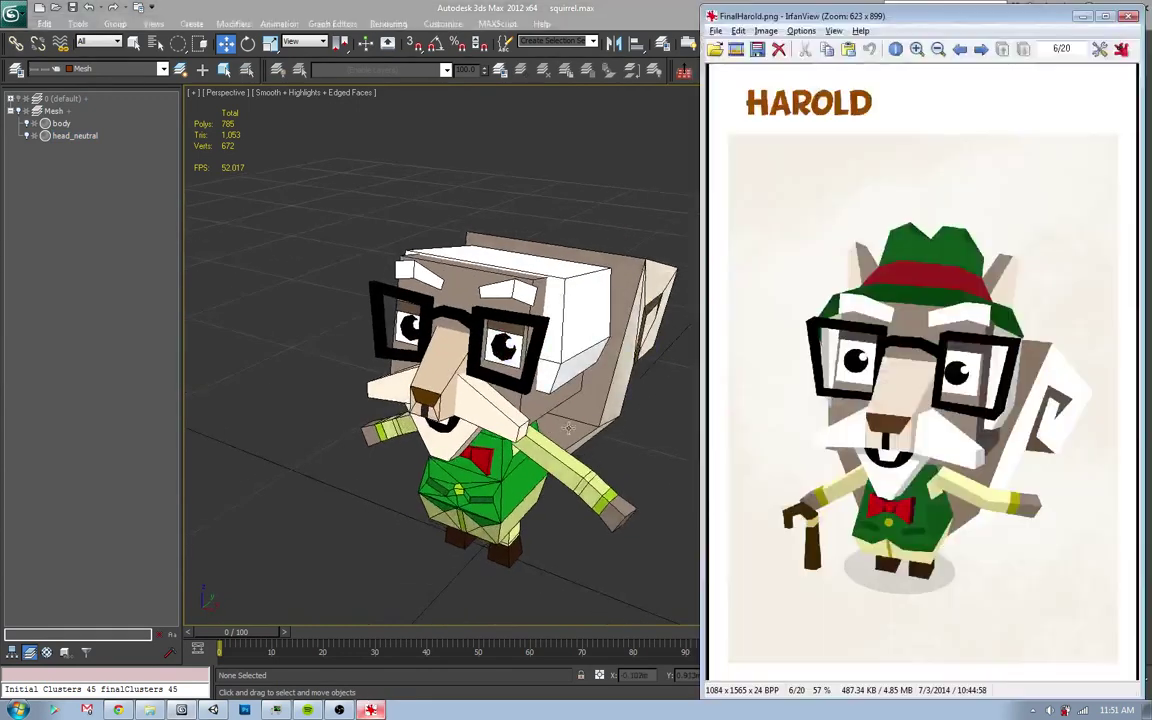
{"action": "key", "text": "alt+Tab"}
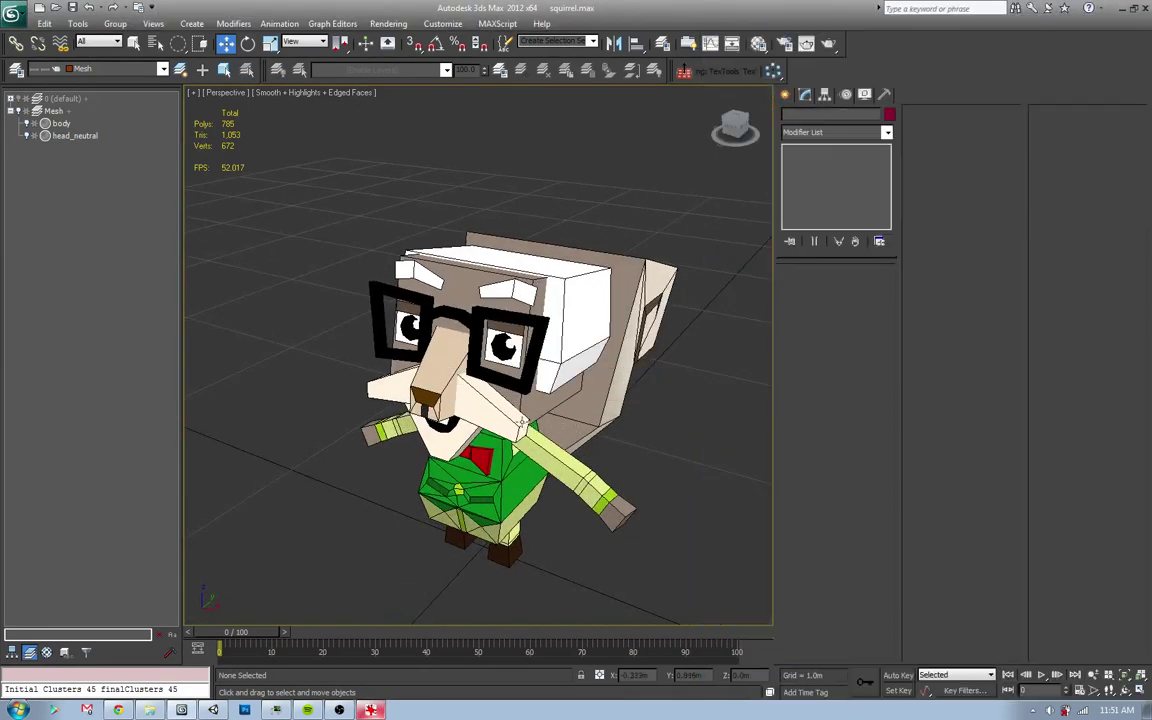
{"action": "mouse_move", "coordinate": [566, 431]}
{"action": "middle_mouse_down", "text": "alt"}
{"action": "mouse_move", "coordinate": [528, 428]}
{"action": "mouse_move", "coordinate": [566, 302]}
{"action": "middle_mouse_up", "text": "alt"}
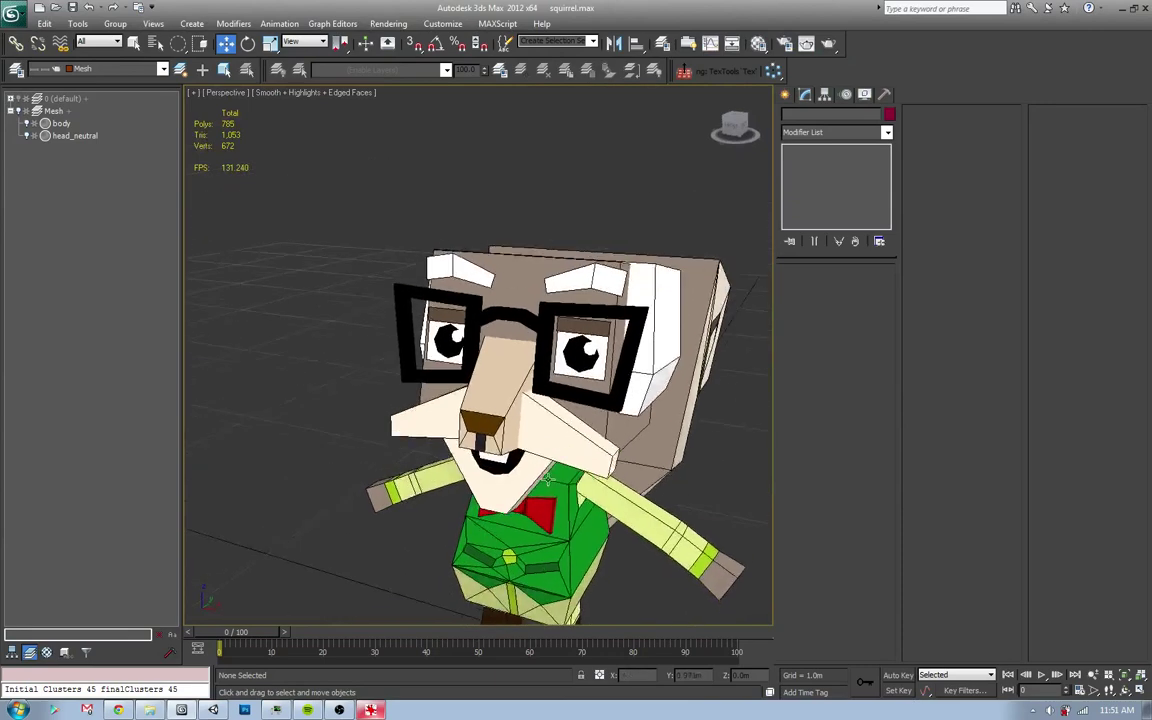
{"action": "left_click", "coordinate": [572, 304]}
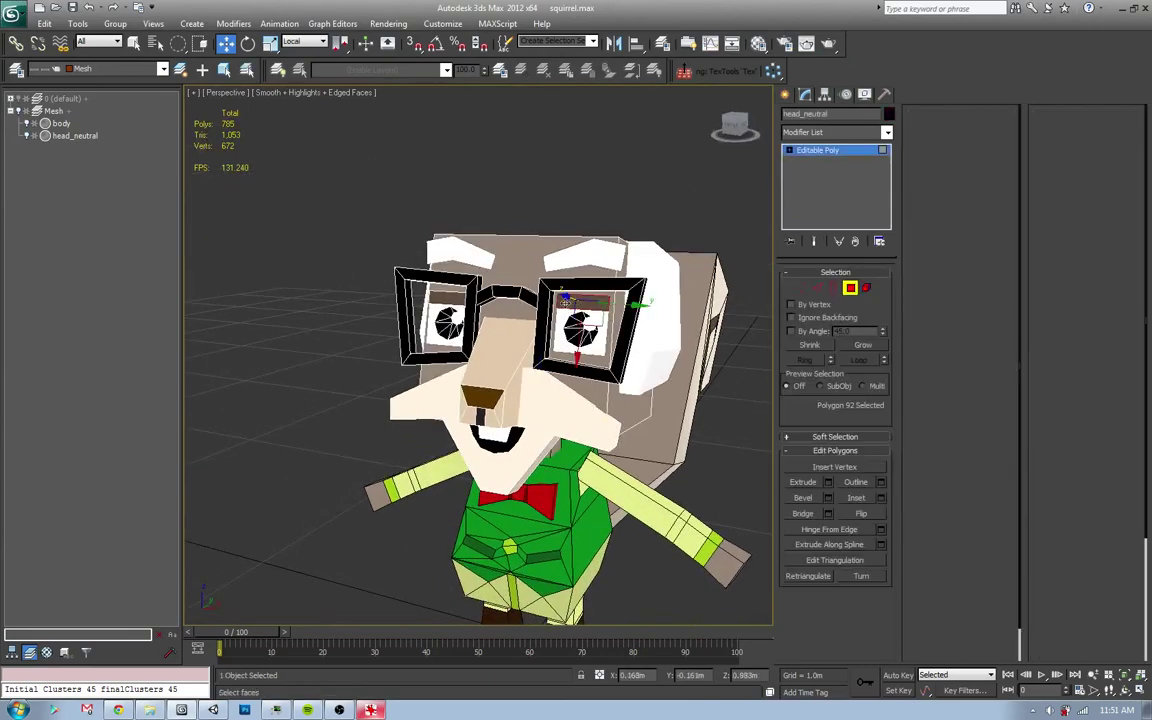
- Nudge the glasses polygons, then lift one eyelid edge in each lens upward
{"action": "key", "text": "4"}
{"action": "left_click_drag", "start_coordinate": [446, 352], "coordinate": [445, 353]}
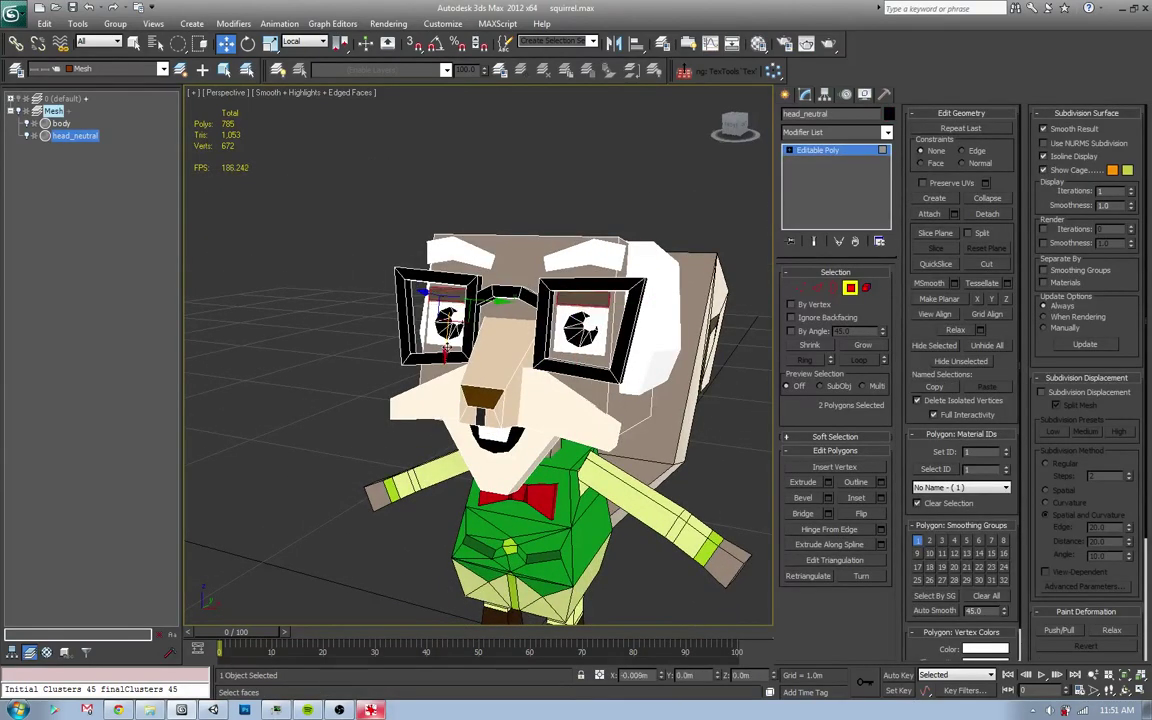
{"action": "key", "text": "2"}
{"action": "left_click", "coordinate": [567, 307]}
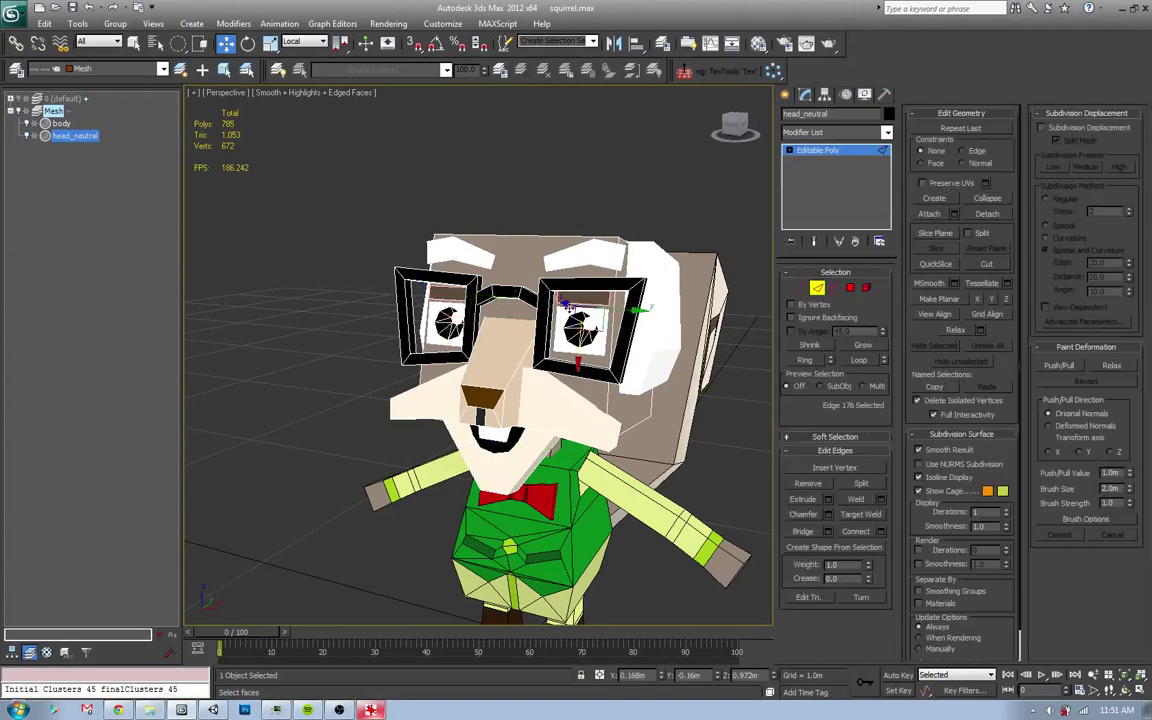
{"action": "left_click", "coordinate": [597, 323], "text": "ctrl"}
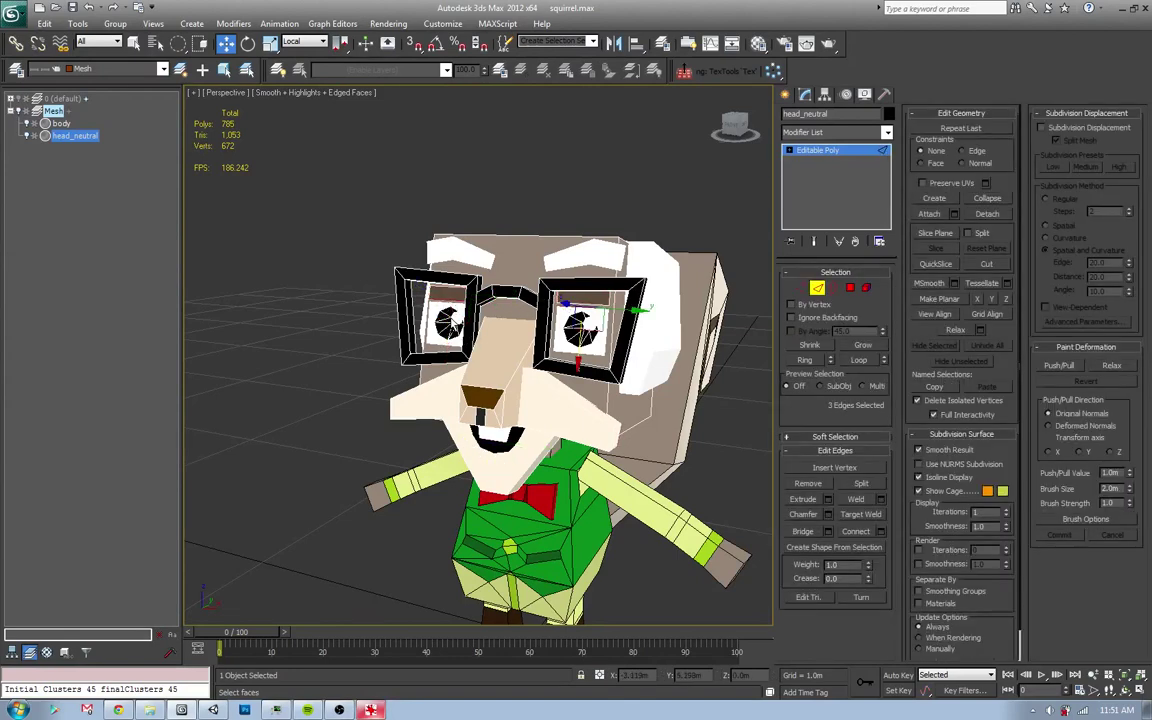
{"action": "left_click_drag", "start_coordinate": [578, 330], "coordinate": [452, 325]}
- Zoom in to check the eyelids, then exit Edge level and deselect the head
{"action": "scroll", "coordinate": [400, 292], "scroll_direction": "up", "scroll_amount": 2}
{"action": "scroll", "coordinate": [400, 292], "scroll_direction": "up", "scroll_amount": 2}
{"action": "scroll", "coordinate": [400, 292], "scroll_direction": "up", "scroll_amount": 3}
{"action": "scroll", "coordinate": [400, 292], "scroll_direction": "up", "scroll_amount": 5}
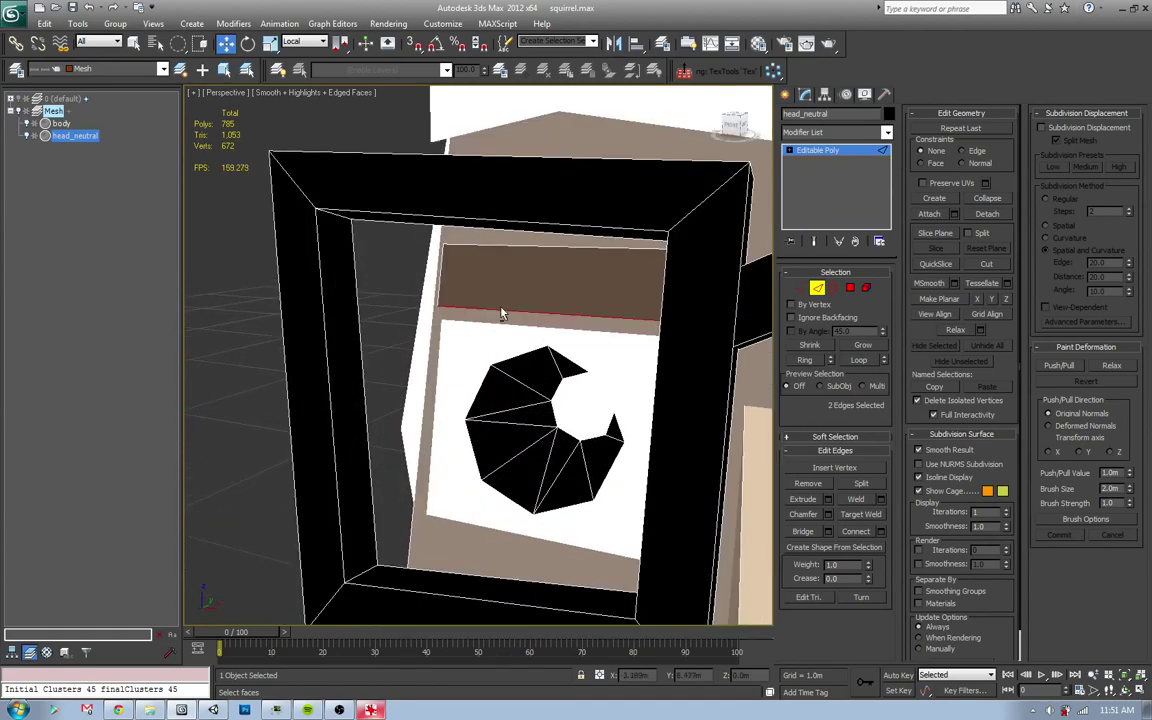
{"action": "scroll", "coordinate": [501, 329], "scroll_direction": "down", "scroll_amount": 10}
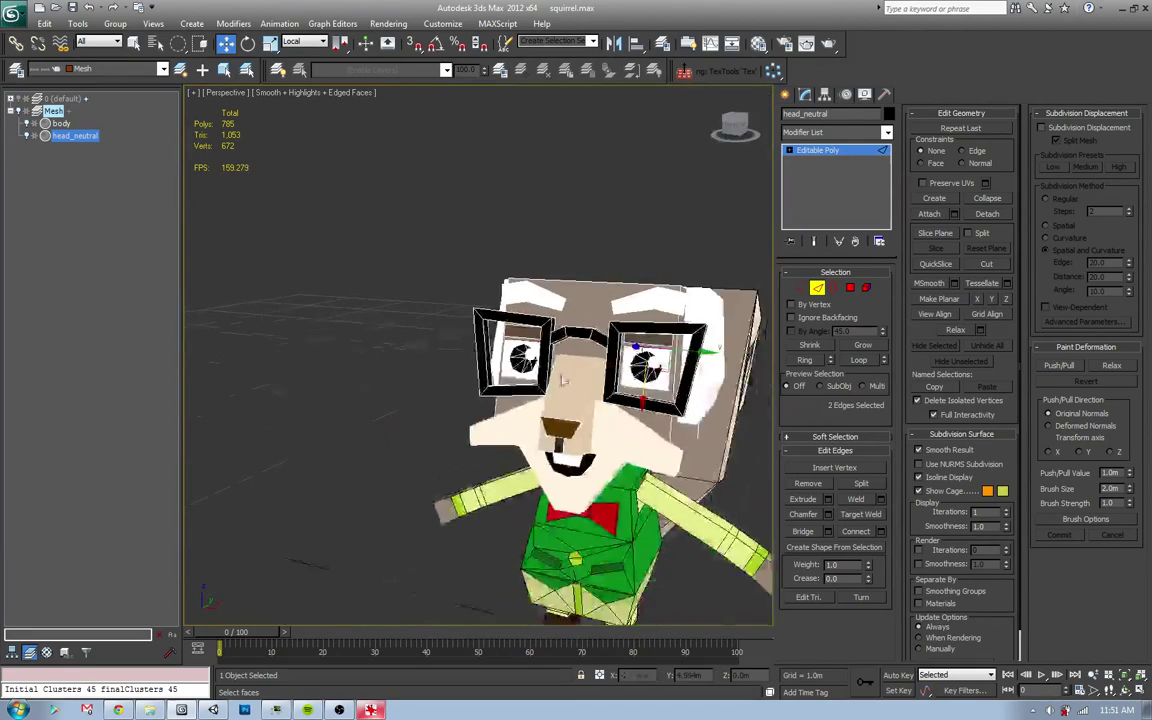
{"action": "scroll", "coordinate": [563, 380], "scroll_direction": "up", "scroll_amount": 2}
{"action": "scroll", "coordinate": [507, 366], "scroll_direction": "up", "scroll_amount": 5}
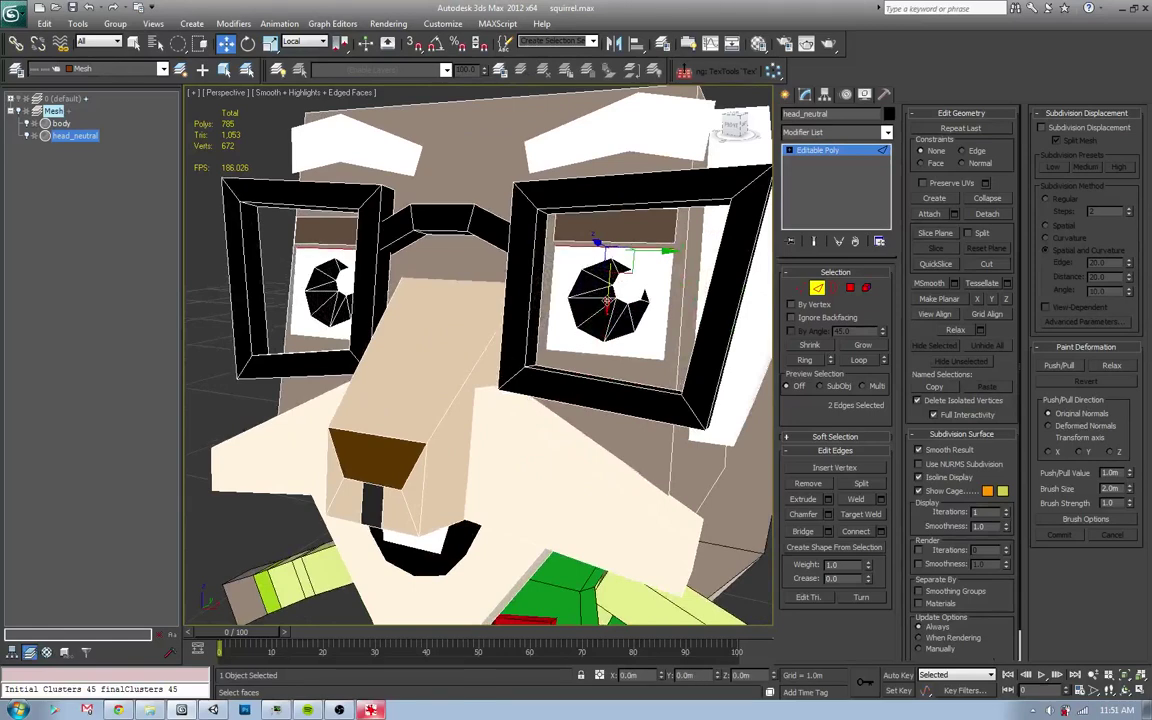
{"action": "key", "text": "2"}
{"action": "scroll", "coordinate": [590, 322], "scroll_direction": "down", "scroll_amount": 10}
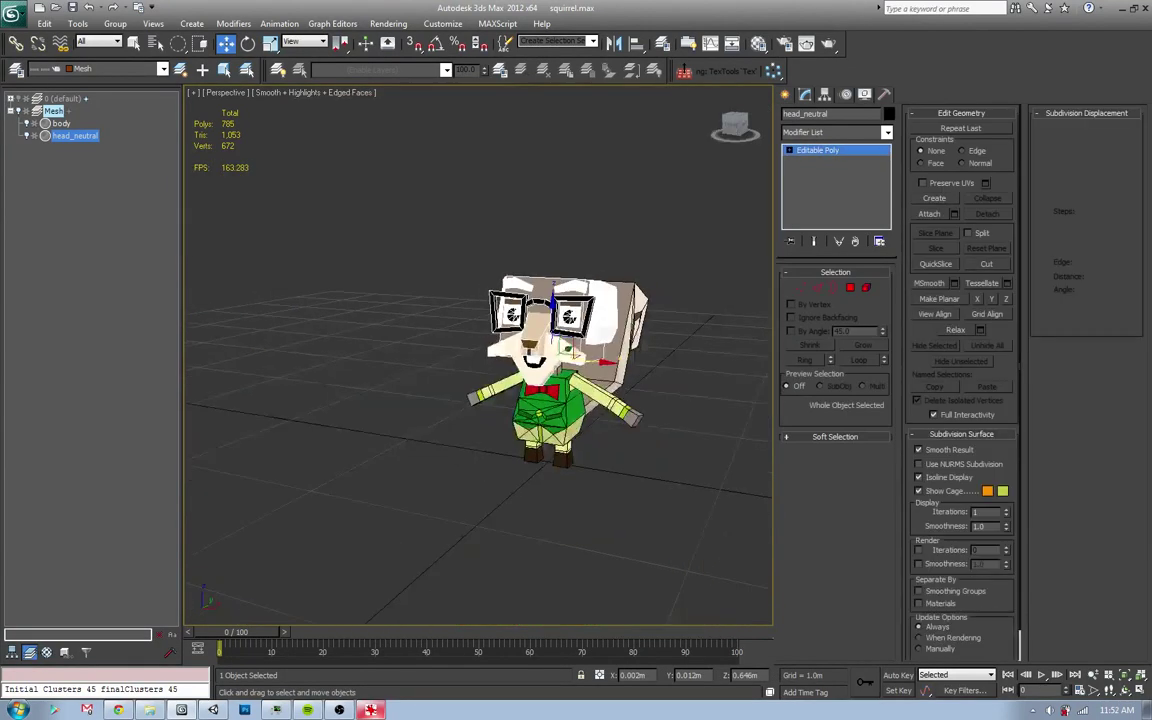
{"action": "key", "text": "ctrl+d"}
{"action": "mouse_move", "coordinate": [577, 327]}
{"action": "middle_mouse_down", "text": "alt"}
{"action": "mouse_move", "coordinate": [600, 330]}
{"action": "mouse_move", "coordinate": [650, 396]}
{"action": "middle_mouse_up", "text": "alt"}
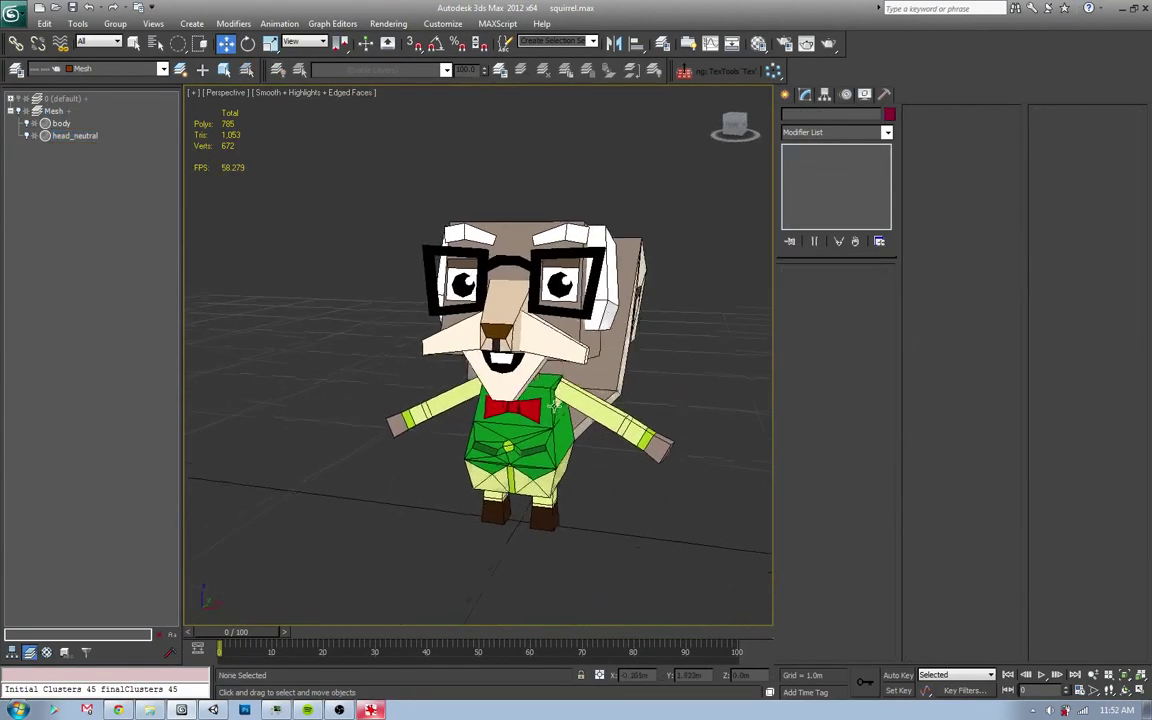
{"action": "key", "text": "alt+Tab"}
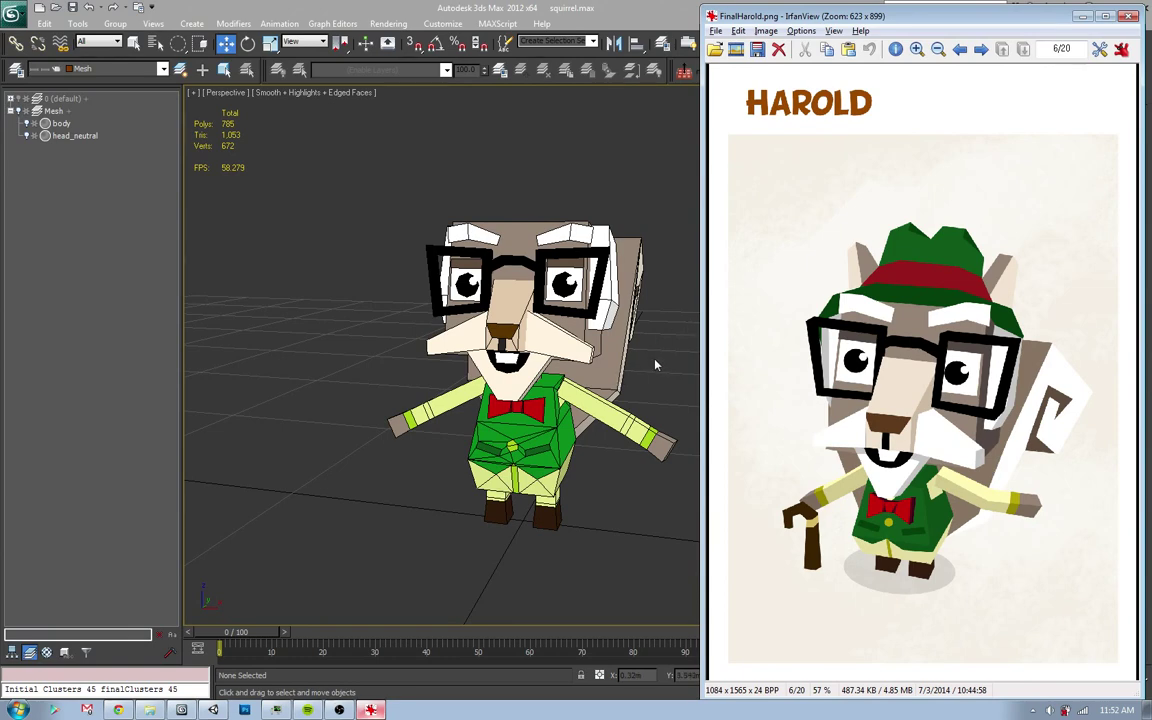
{"action": "left_click", "coordinate": [655, 365]}
{"action": "scroll", "coordinate": [518, 349], "scroll_direction": "up", "scroll_amount": 3}
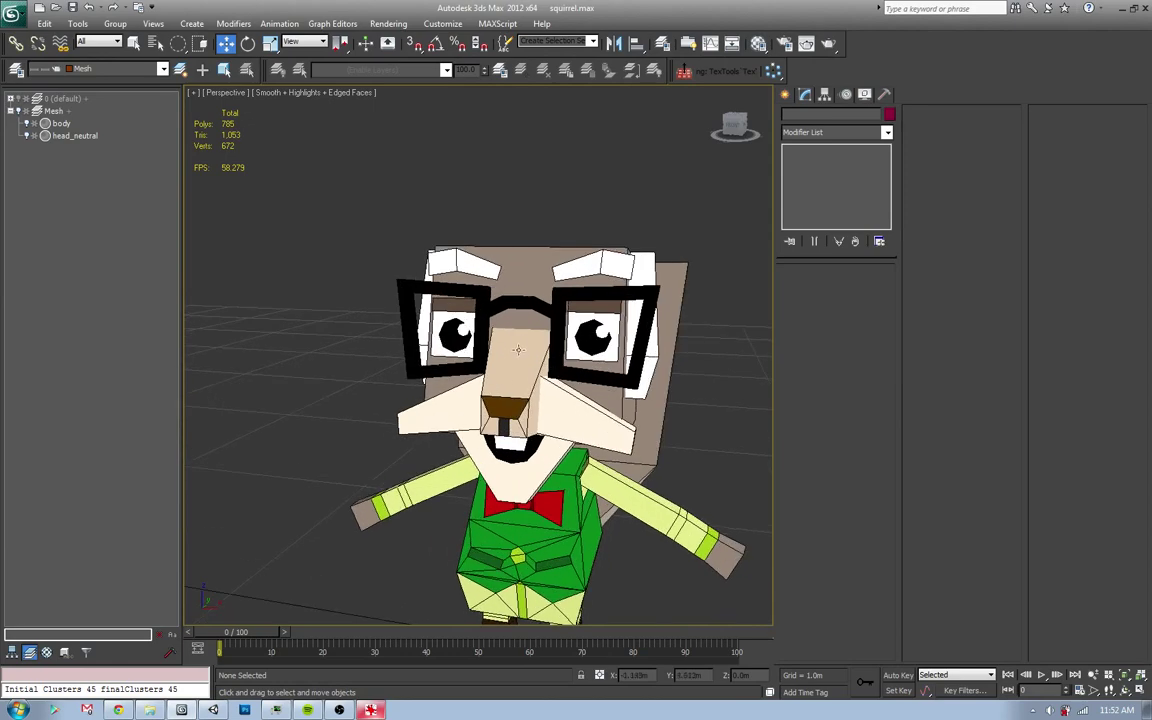
- Select head_neutral and zoom in on the head in a wireframe Left view
{"action": "left_click", "coordinate": [519, 346]}
{"action": "key", "text": "F3"}
{"action": "key", "text": "2"}
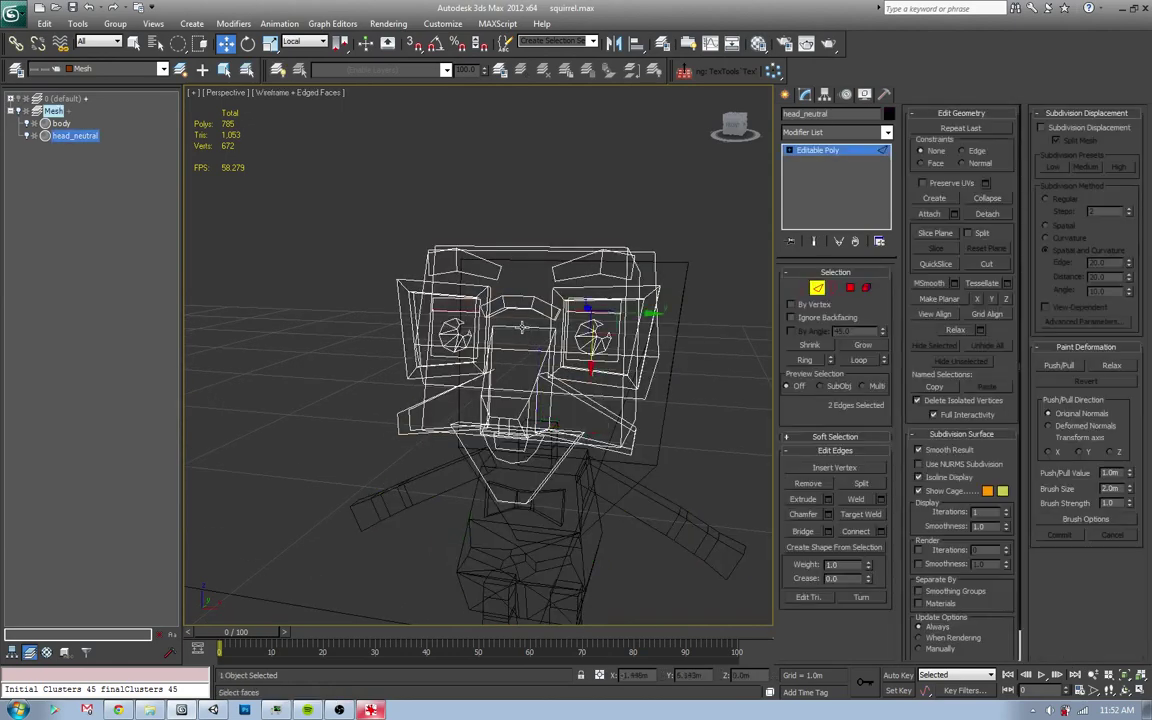
{"action": "key", "text": "F3"}
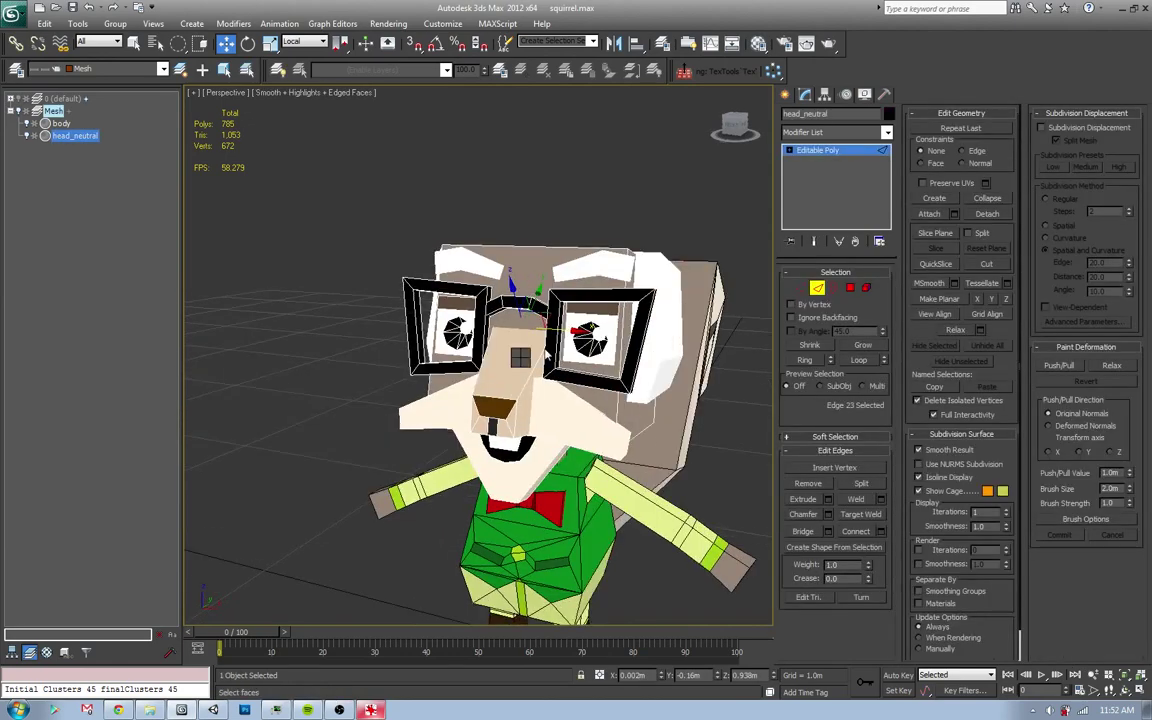
{"action": "middle_click_drag", "start_coordinate": [547, 343], "coordinate": [551, 265], "text": "alt"}
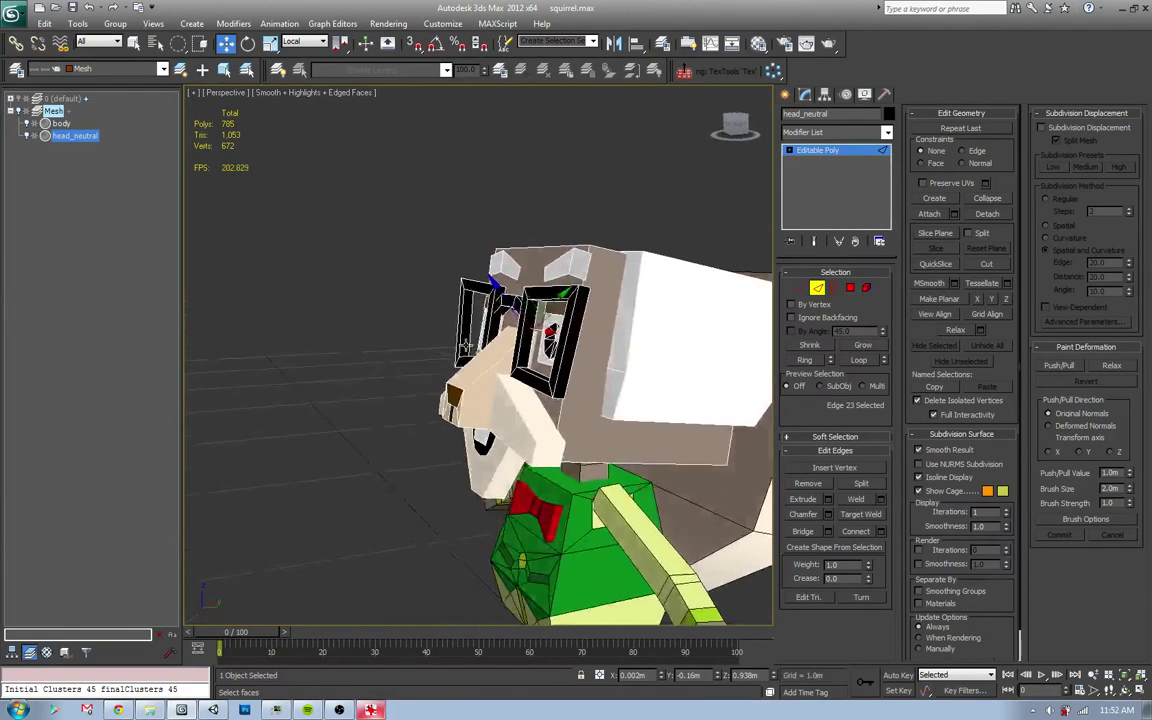
{"action": "key", "text": "l"}
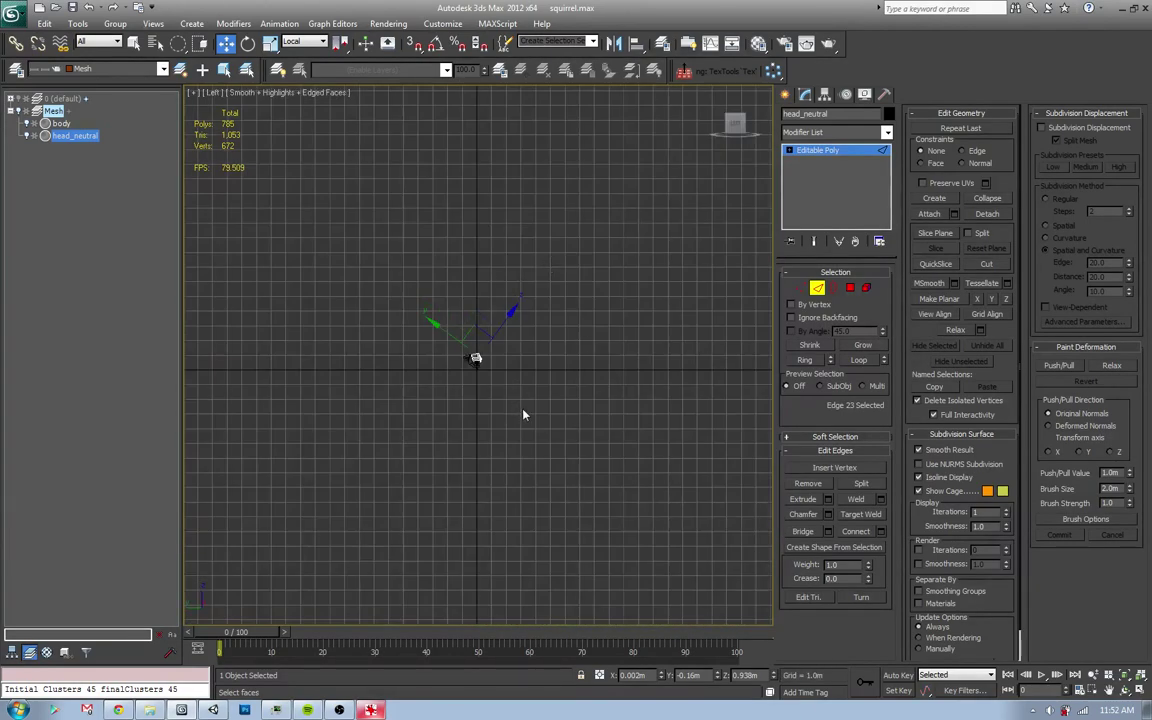
{"action": "key", "text": "F3"}
{"action": "scroll", "coordinate": [520, 430], "scroll_direction": "up", "scroll_amount": 10}
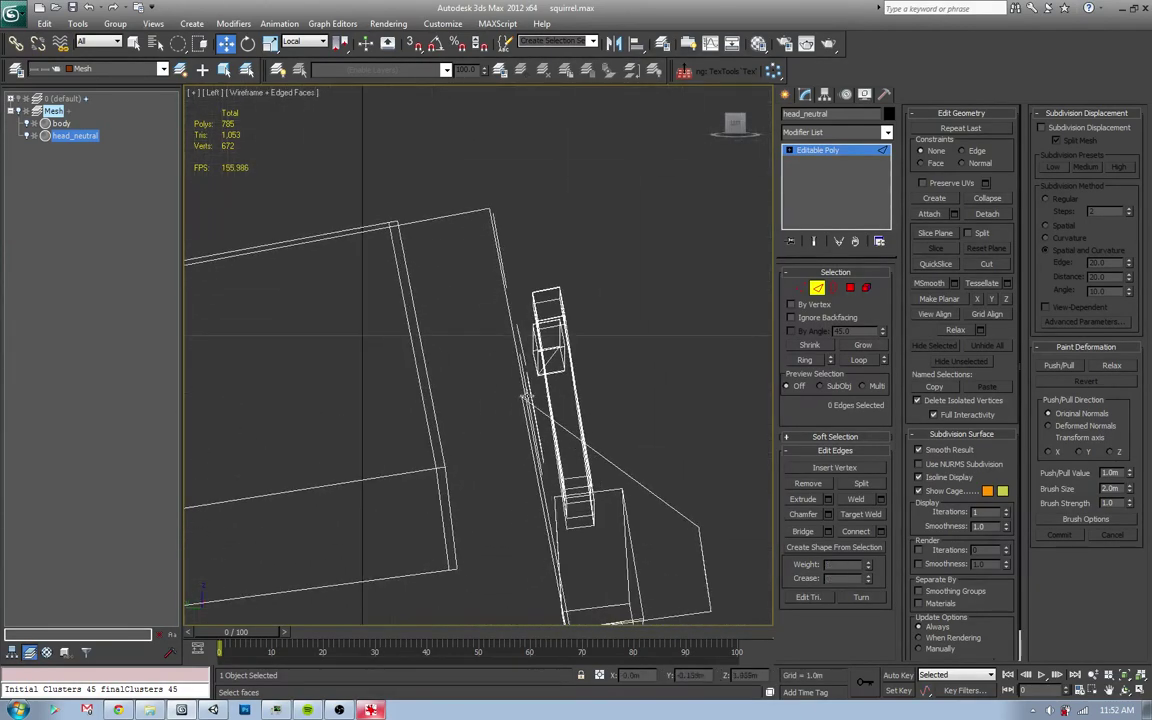
{"action": "scroll", "coordinate": [533, 424], "scroll_direction": "up", "scroll_amount": 3}
- Move the two vertices beside the glasses frame slightly upward
{"action": "key", "text": "1"}
{"action": "left_click", "coordinate": [597, 471]}
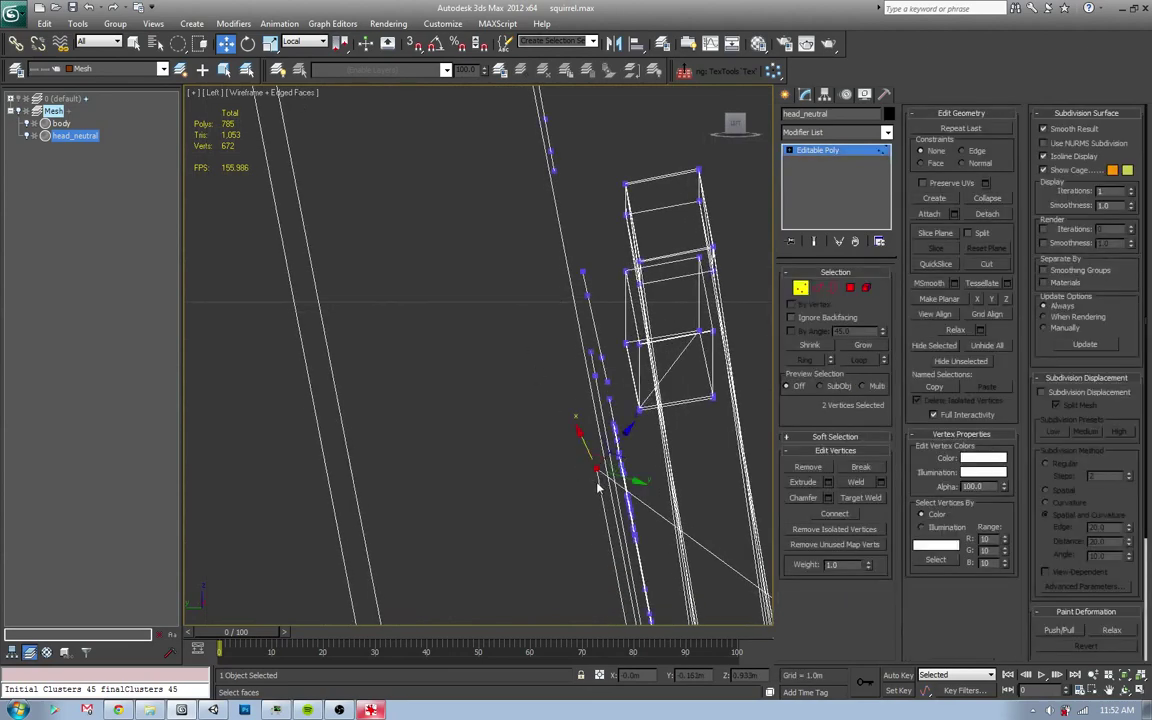
{"action": "scroll", "coordinate": [522, 378], "scroll_direction": "down", "scroll_amount": 2}
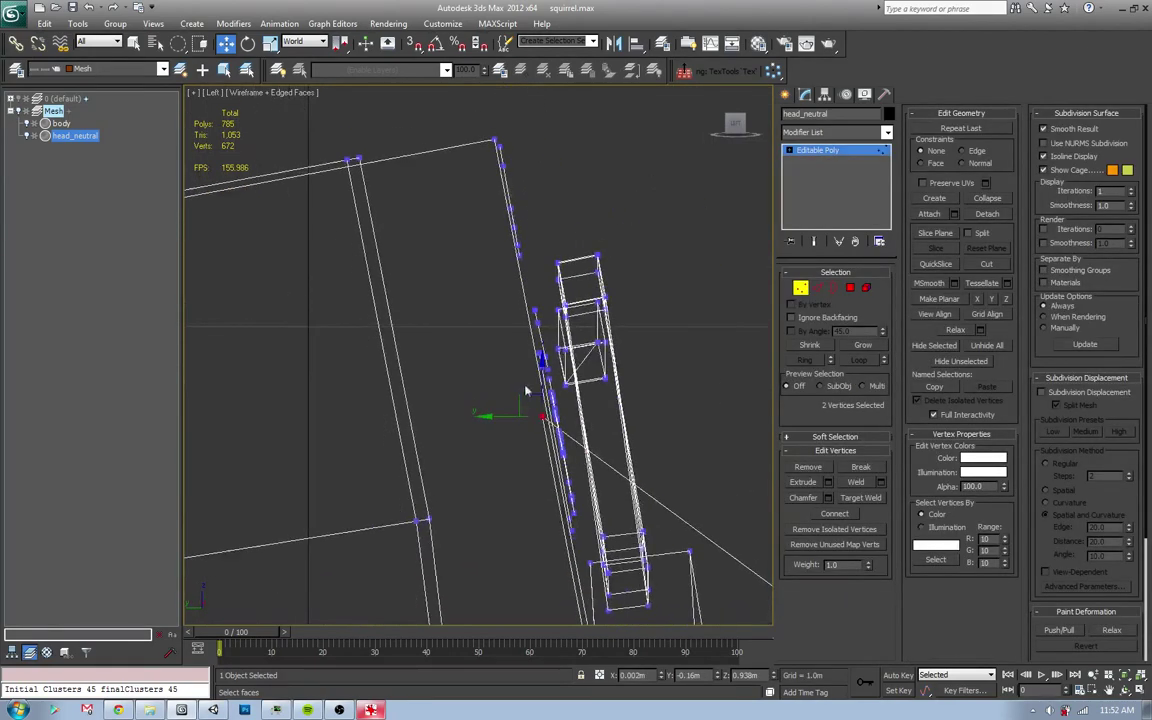
{"action": "left_click_drag", "start_coordinate": [519, 390], "coordinate": [508, 329]}
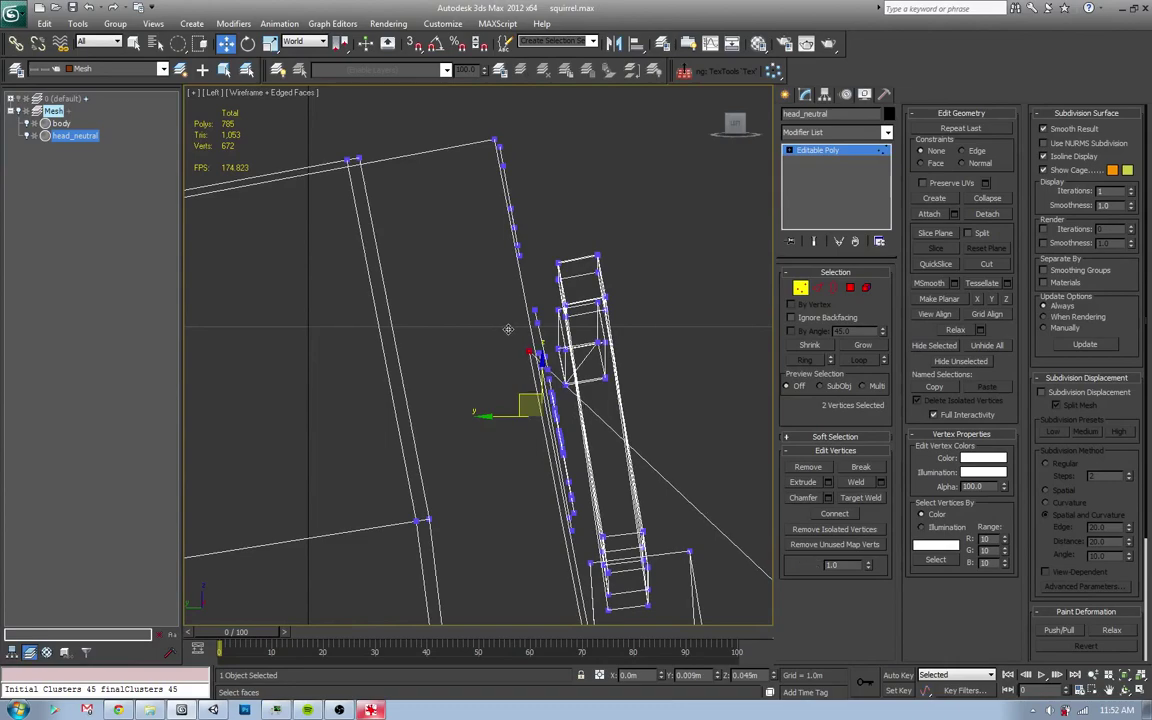
{"action": "left_click", "coordinate": [577, 245]}
- Return to a shaded Perspective view, check the head, and bring up the HAROLD reference
{"action": "key", "text": "p"}
{"action": "key", "text": "F3"}
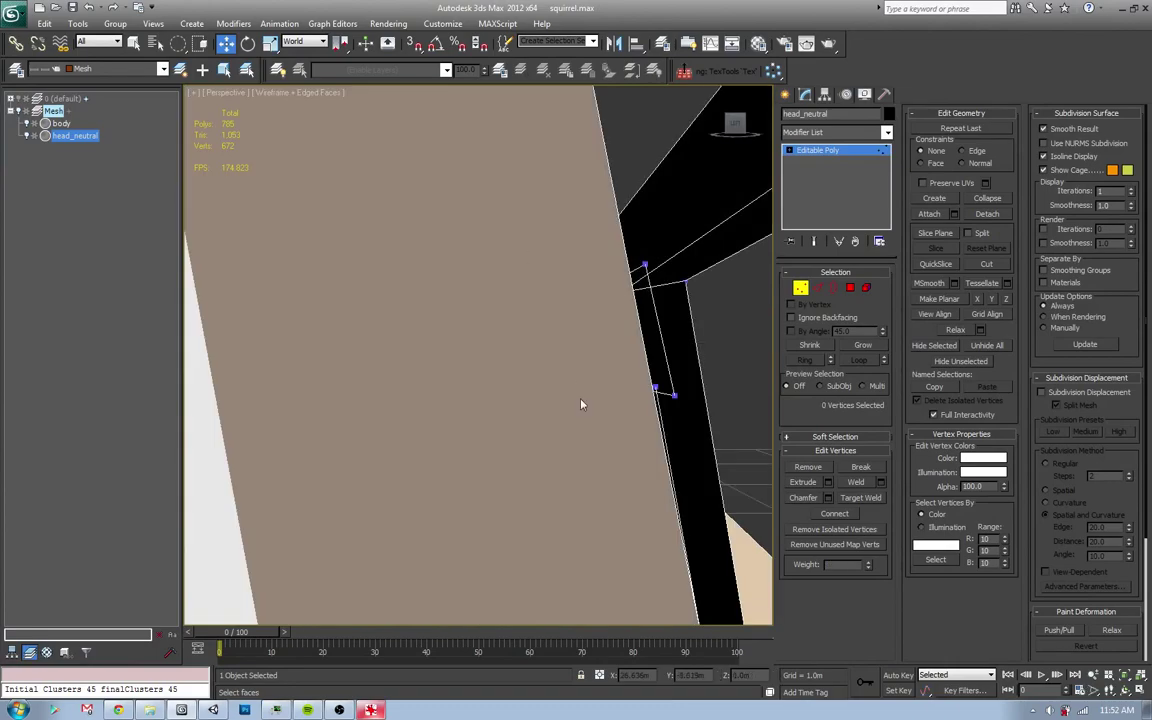
{"action": "key", "text": "z"}
{"action": "middle_click_drag", "start_coordinate": [540, 463], "coordinate": [702, 384], "text": "alt"}
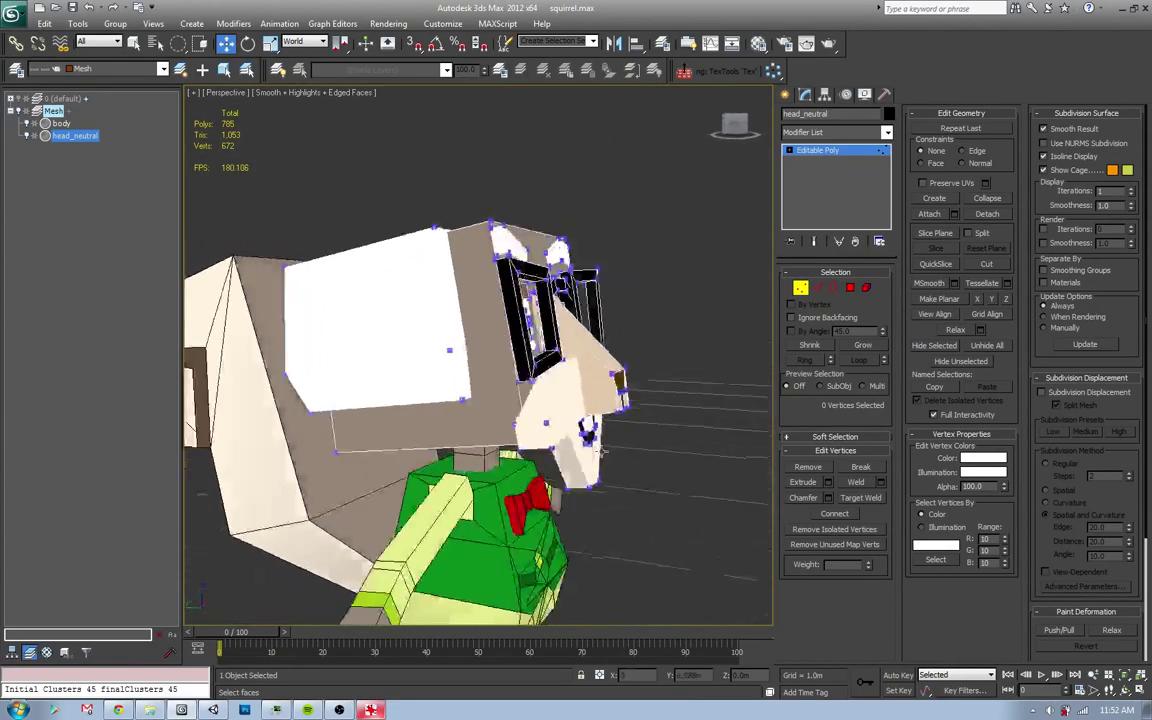
{"action": "left_click", "coordinate": [676, 352]}
{"action": "mouse_move", "coordinate": [676, 352]}
{"action": "middle_mouse_down", "text": "alt"}
{"action": "mouse_move", "coordinate": [550, 428]}
{"action": "mouse_move", "coordinate": [557, 434]}
{"action": "middle_mouse_up", "text": "alt"}
{"action": "key", "text": "alt+Tab"}
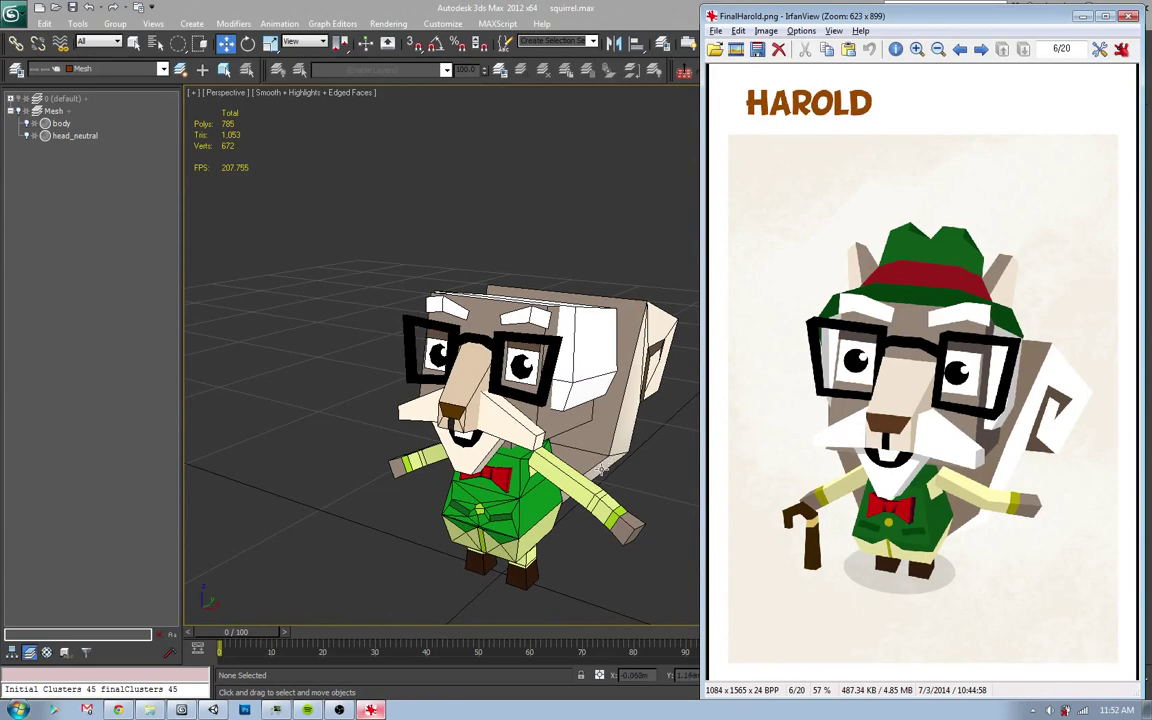
- Create a flat Standard Primitives cylinder beside the squirrel, 0.155m high
{"action": "key", "text": "alt+Tab"}
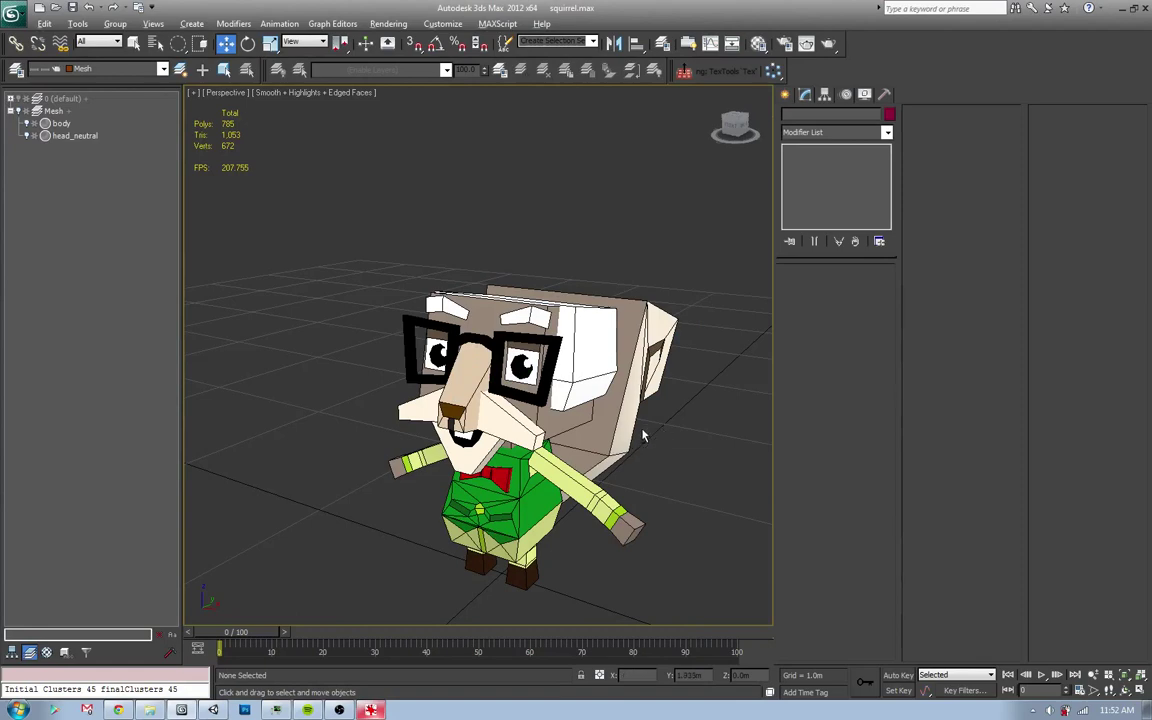
{"action": "middle_click_drag", "start_coordinate": [644, 435], "coordinate": [650, 480], "text": "alt"}
{"action": "left_click", "coordinate": [785, 94]}
{"action": "left_click", "coordinate": [789, 116]}
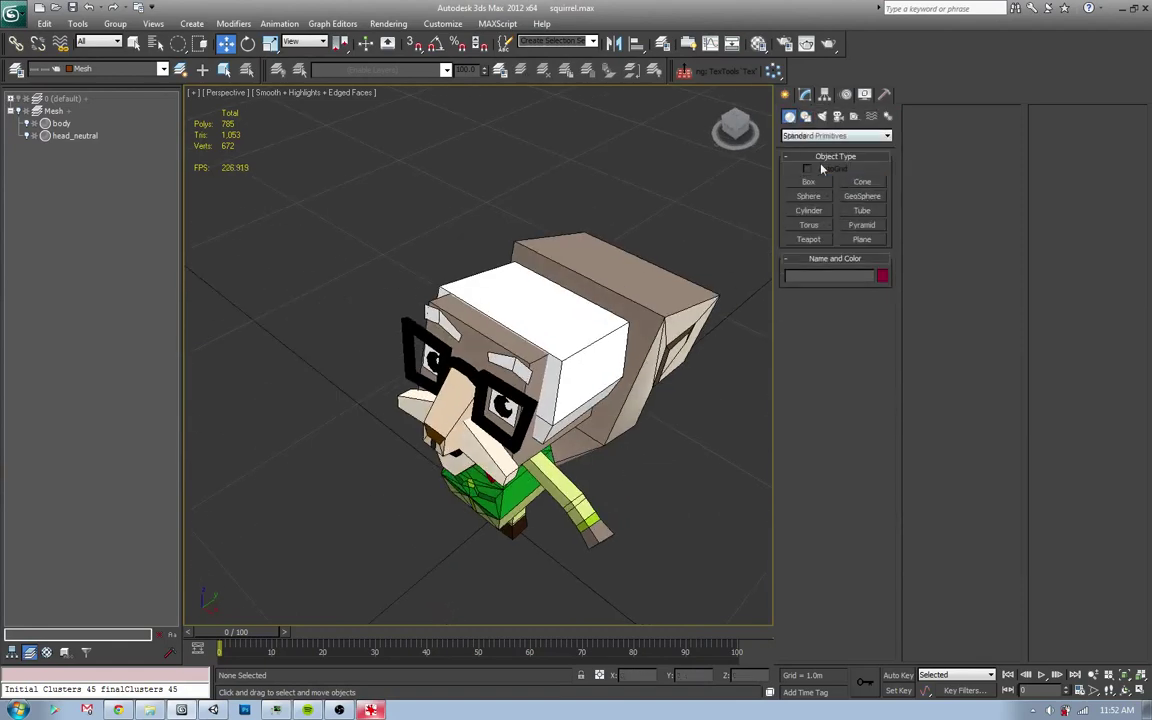
{"action": "left_click", "coordinate": [809, 210]}
{"action": "middle_click_drag", "start_coordinate": [640, 430], "coordinate": [537, 461], "text": "alt"}
{"action": "left_click_drag", "start_coordinate": [537, 461], "coordinate": [594, 516]}
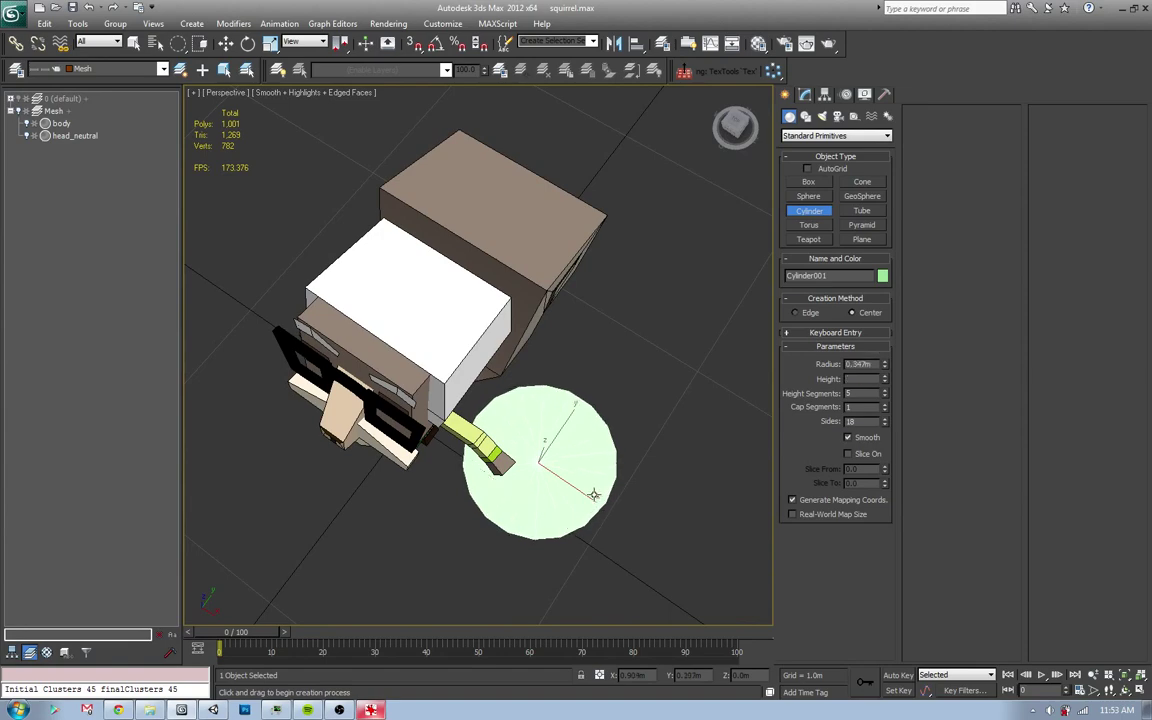
{"action": "left_click", "coordinate": [586, 485]}
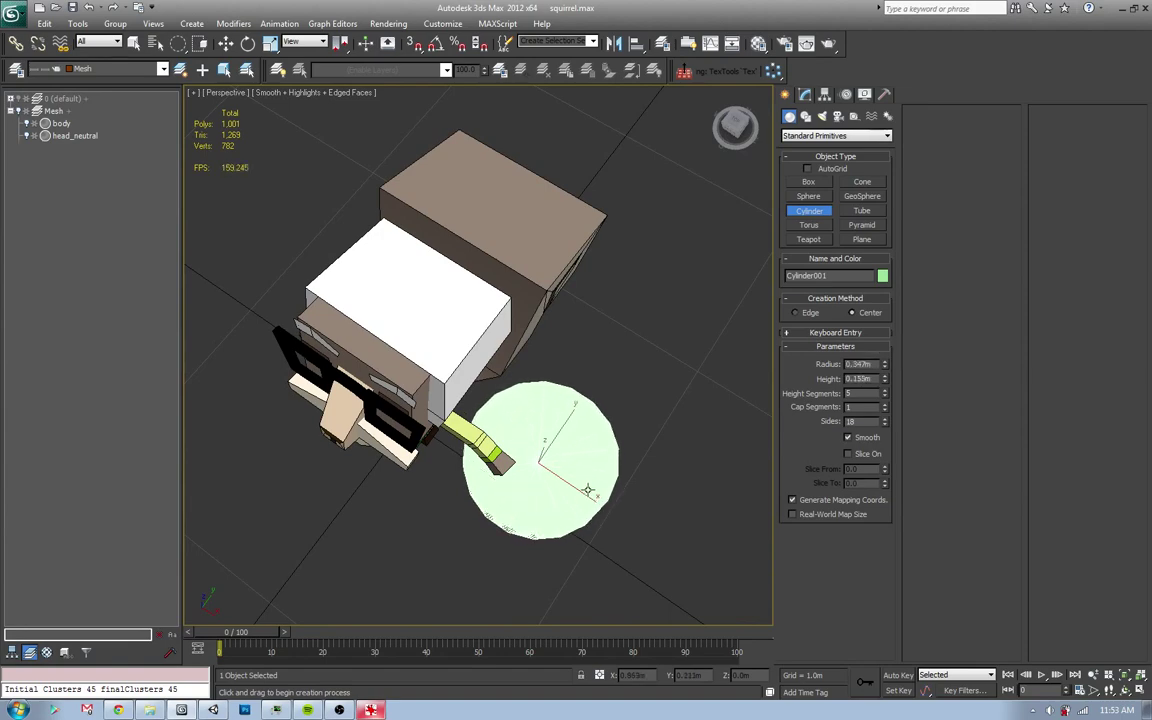
{"action": "key", "text": "w"}
{"action": "middle_click_drag", "start_coordinate": [586, 485], "coordinate": [581, 440], "text": "alt"}
- Set the cylinder to 1 height segment and 8 sides
{"action": "left_click", "coordinate": [805, 94]}
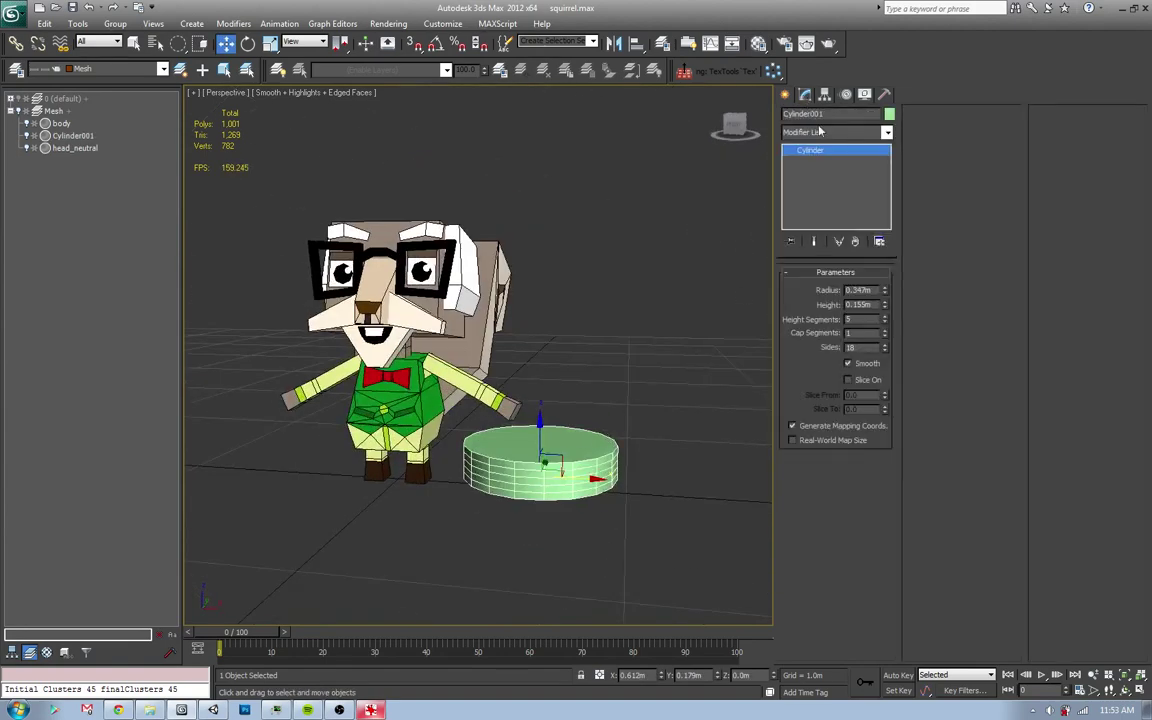
{"action": "right_click", "coordinate": [884, 319]}
{"action": "key", "text": "alt+Tab"}
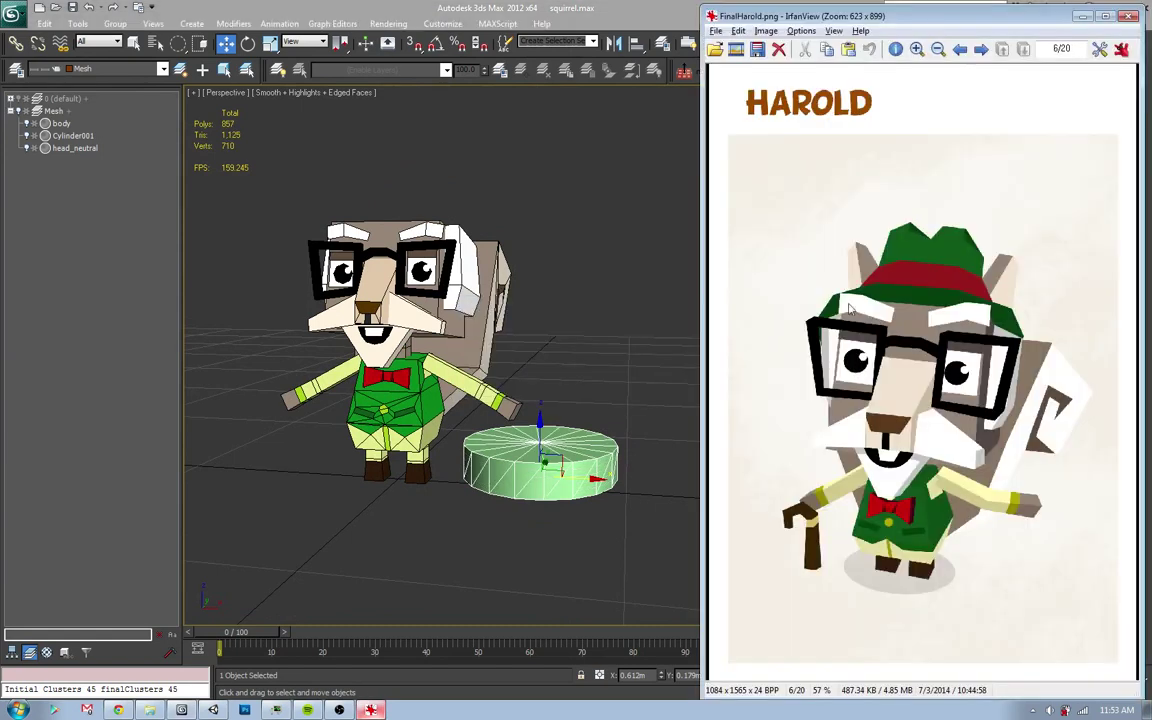
{"action": "key", "text": "alt+Tab"}
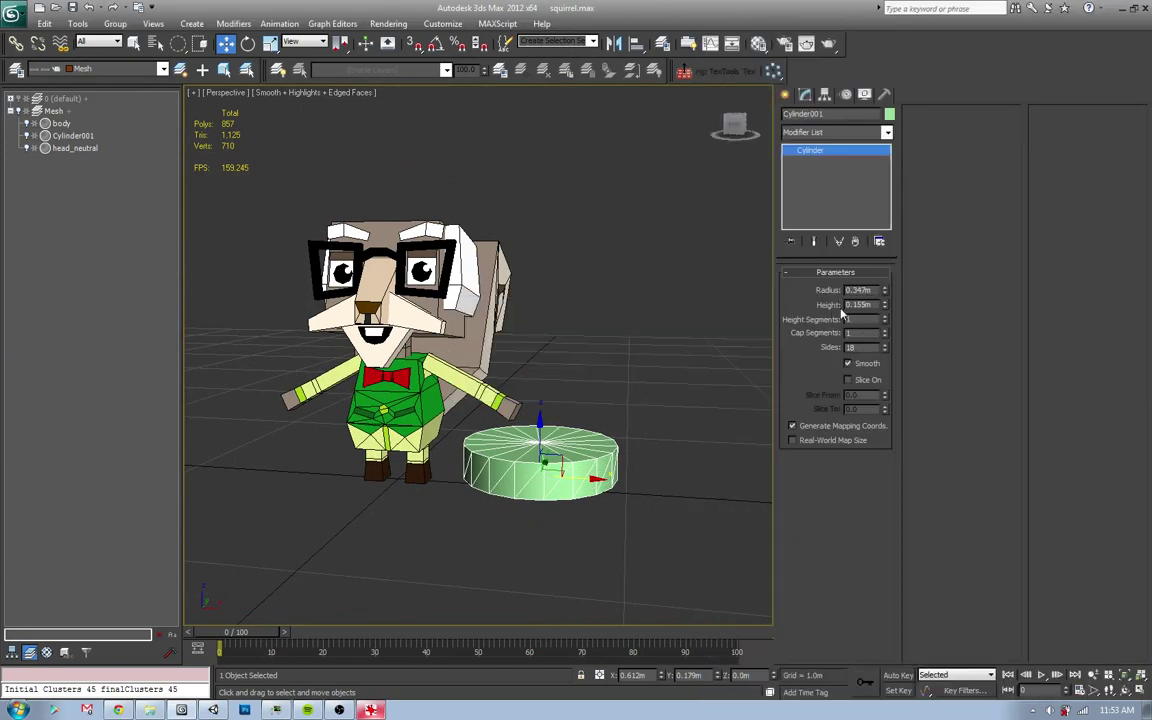
{"action": "type", "text": "8"}
{"action": "key", "text": "Return"}
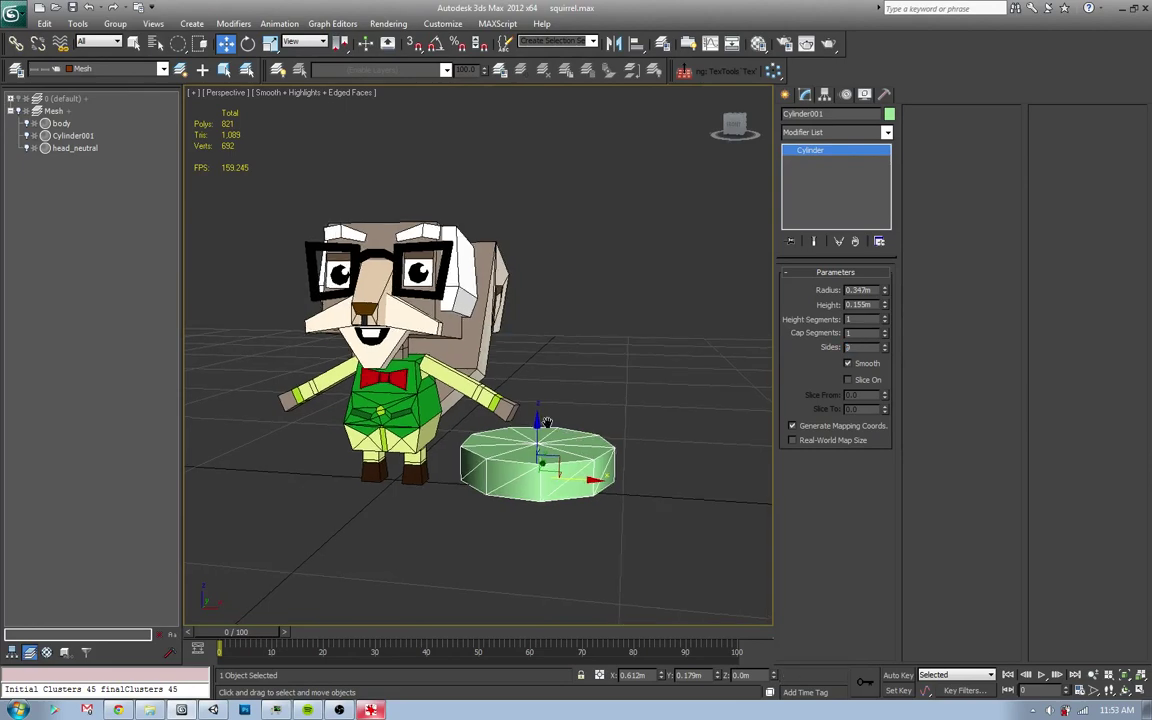
{"action": "middle_click_drag", "start_coordinate": [540, 330], "coordinate": [547, 410], "text": "alt"}
{"action": "key", "text": "q"}
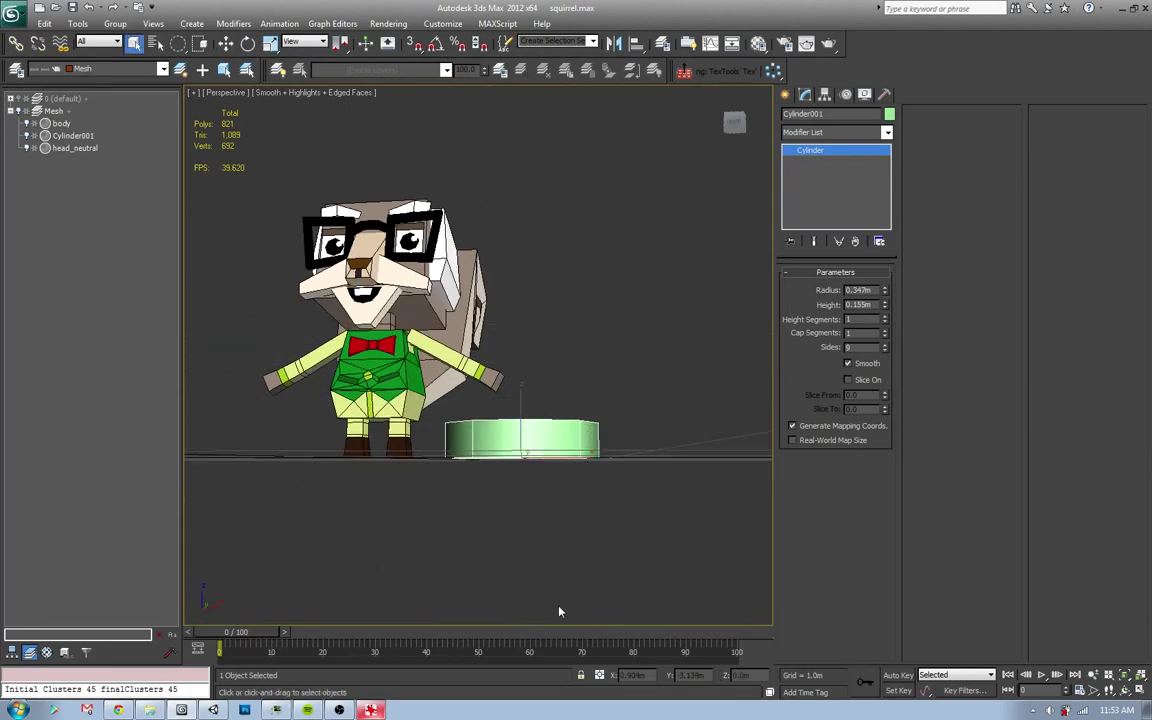
{"action": "key", "text": "e"}
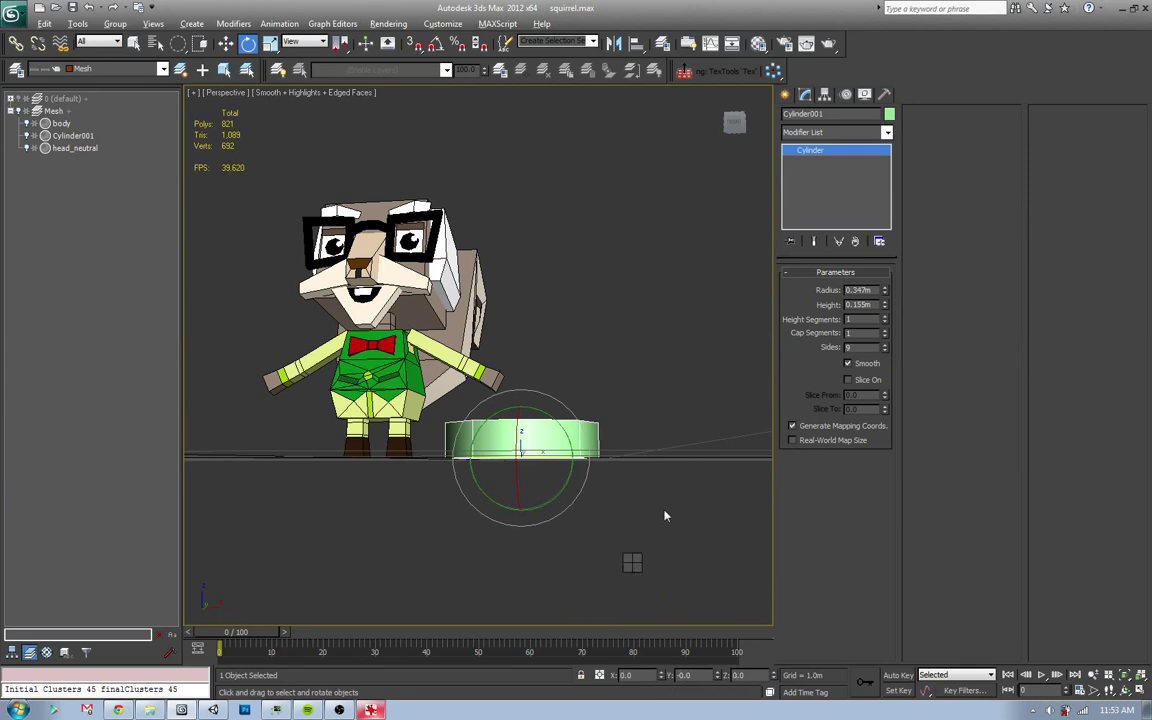
- Lift the cylinder onto the squirrel's head and tilt it to follow the head in Left view
{"action": "key", "text": "w"}
{"action": "middle_click_drag", "start_coordinate": [657, 662], "coordinate": [545, 440], "text": "alt"}
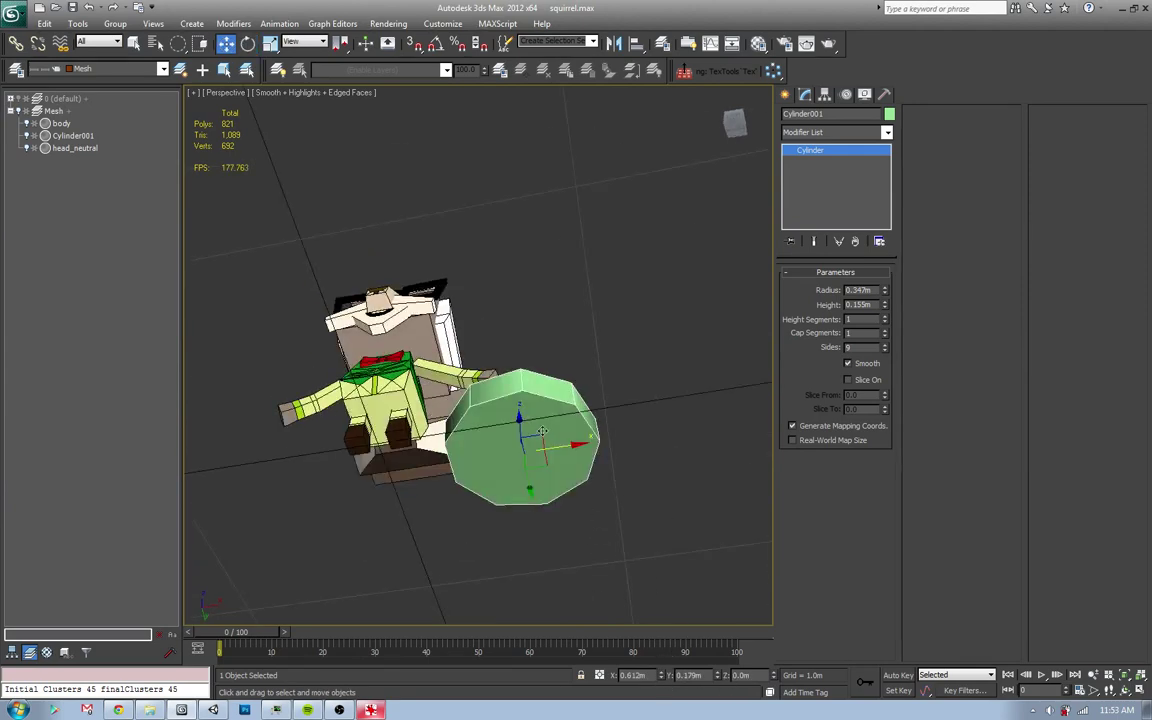
{"action": "mouse_move", "coordinate": [540, 435]}
{"action": "left_mouse_down"}
{"action": "mouse_move", "coordinate": [588, 272]}
{"action": "mouse_move", "coordinate": [415, 205]}
{"action": "left_mouse_up"}
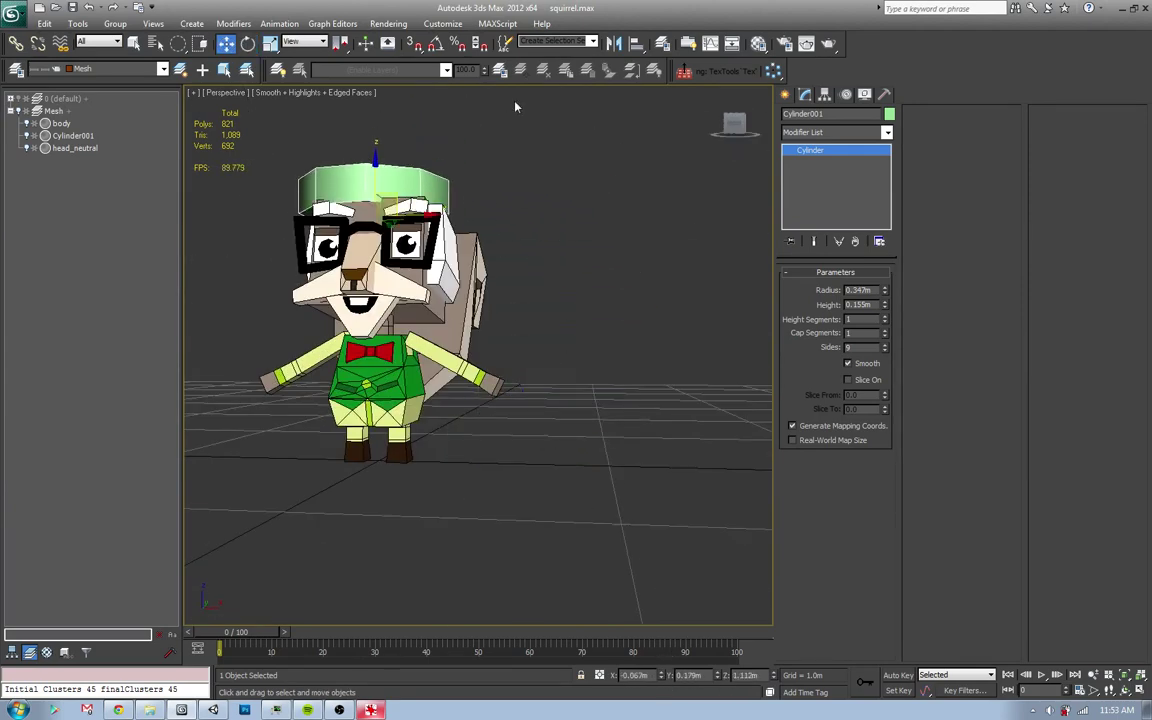
{"action": "key", "text": "l"}
{"action": "key", "text": "z"}
{"action": "scroll", "coordinate": [522, 406], "scroll_direction": "down", "scroll_amount": 3}
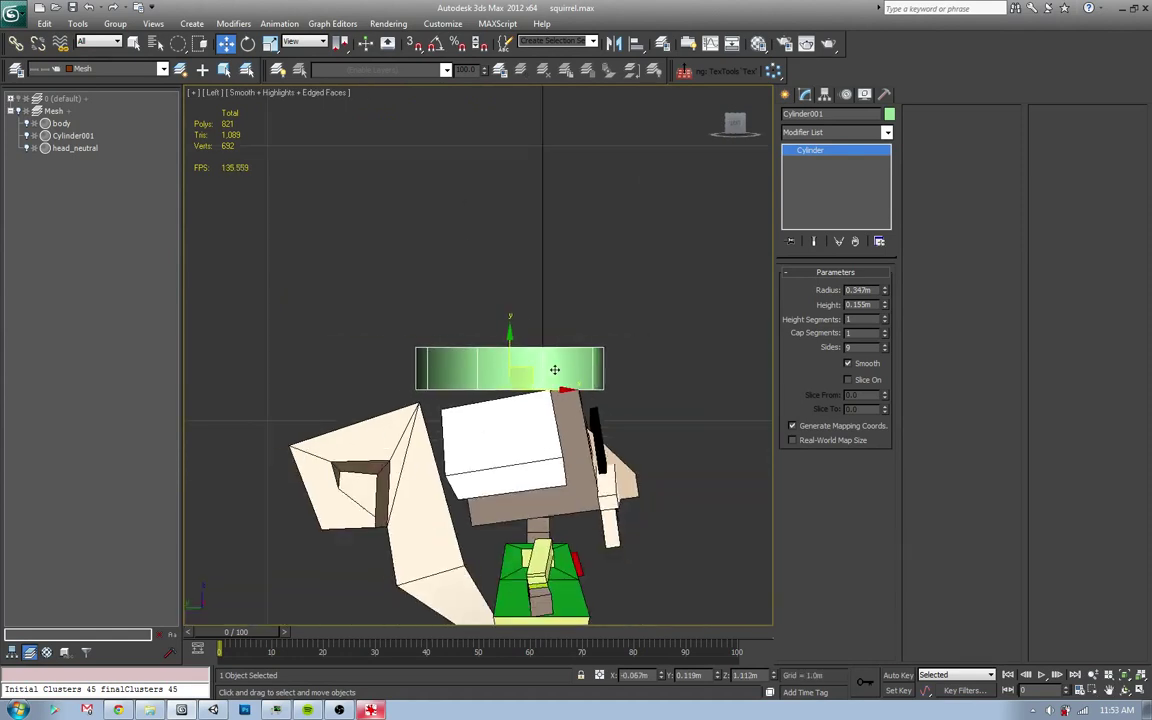
{"action": "key", "text": "e"}
{"action": "left_click_drag", "start_coordinate": [554, 370], "coordinate": [494, 395]}
{"action": "key", "text": "w"}
{"action": "scroll", "coordinate": [546, 372], "scroll_direction": "up", "scroll_amount": 5}
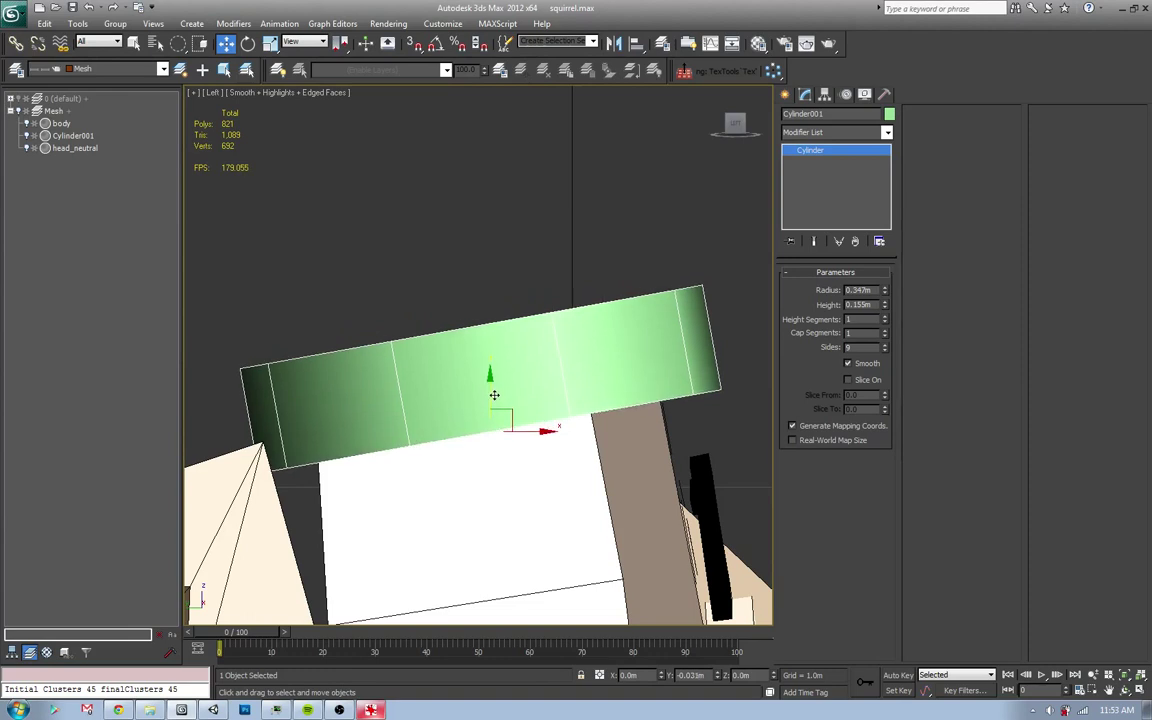
- In Front view, centre the cylinder at X 0 and tilt it slightly sideways
{"action": "key", "text": "f"}
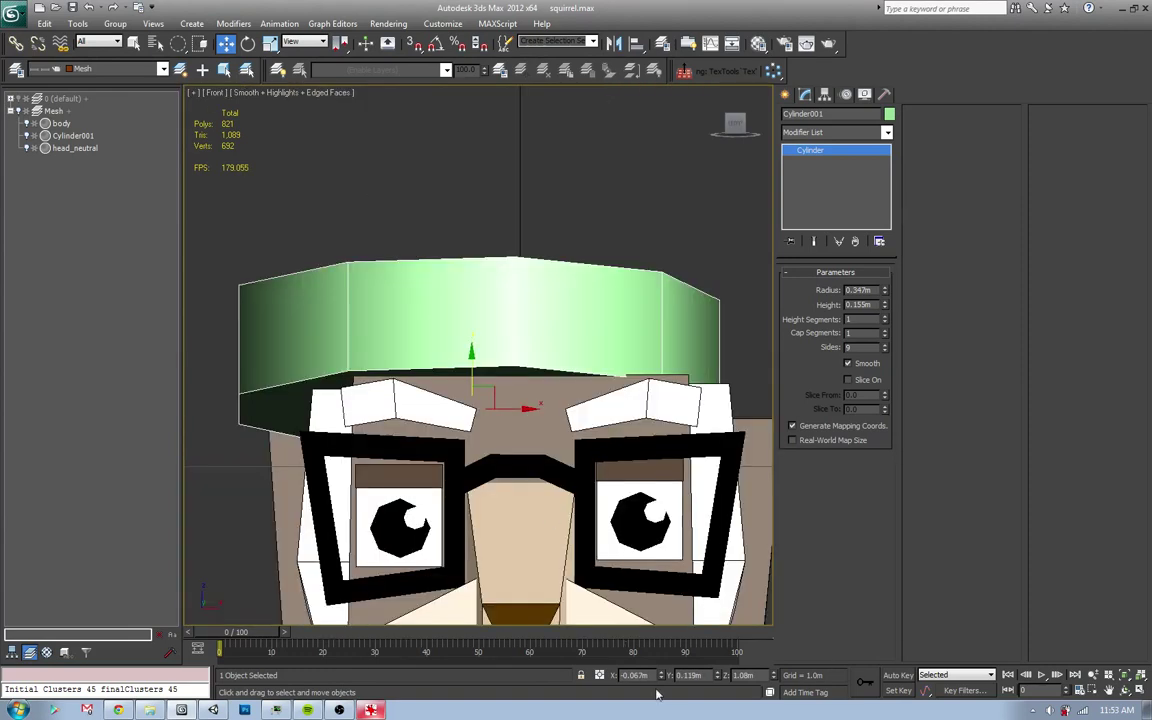
{"action": "right_click", "coordinate": [660, 677]}
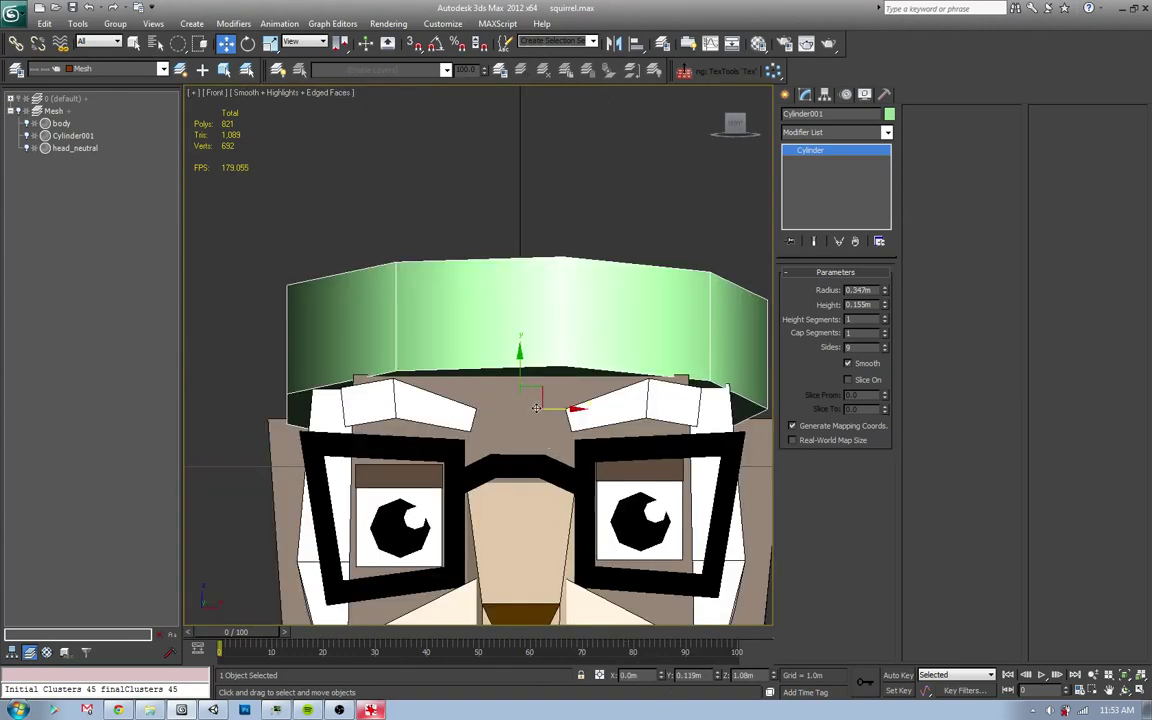
{"action": "key", "text": "e"}
{"action": "left_click_drag", "start_coordinate": [532, 404], "coordinate": [549, 413]}
{"action": "key", "text": "alt+Tab"}
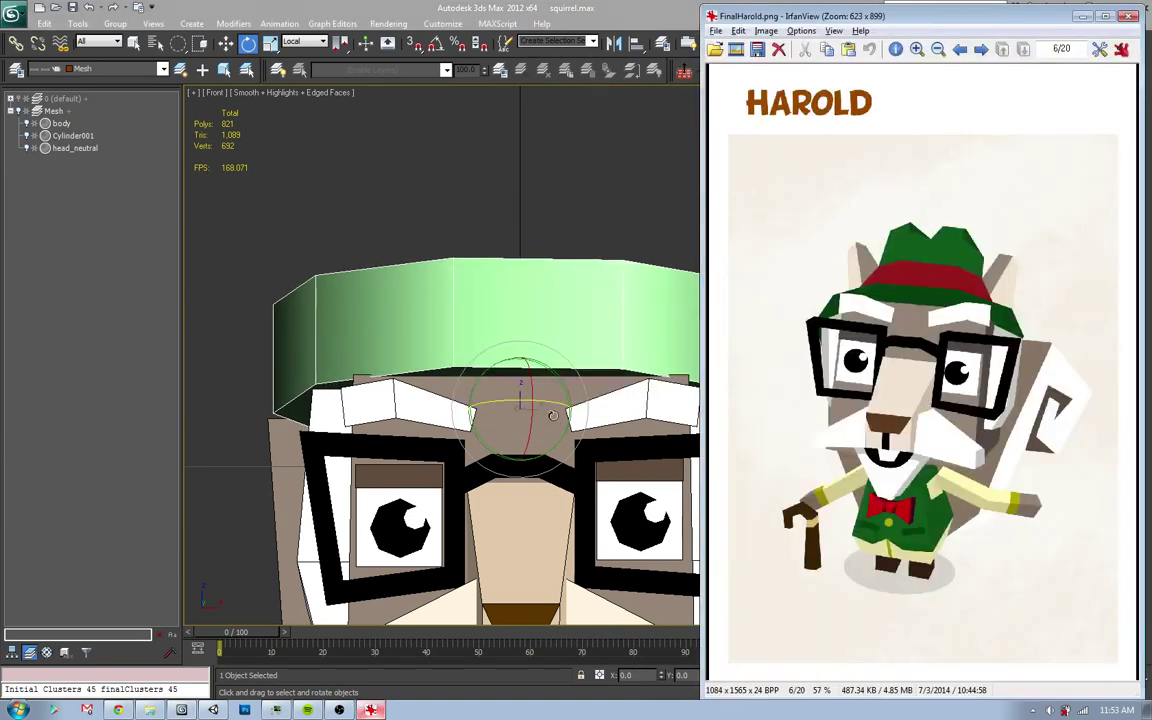
{"action": "key", "text": "alt+Tab"}
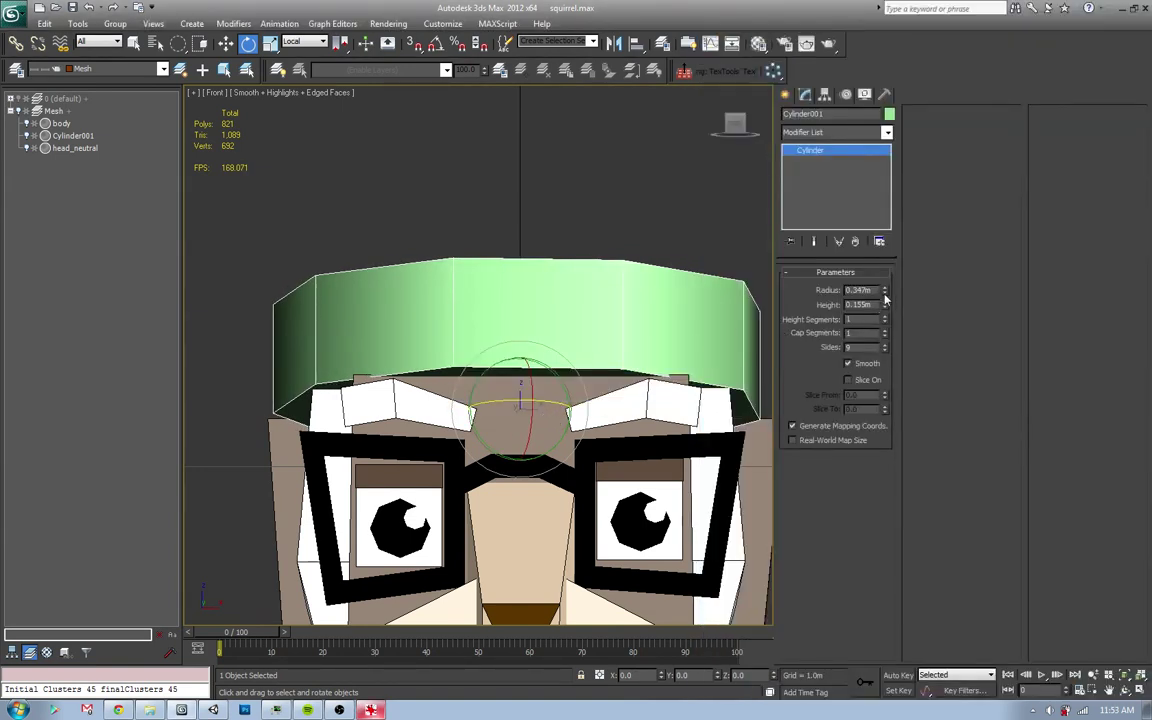
- Set the cylinder radius to 0.389m and convert it to Editable Poly
{"action": "mouse_move", "coordinate": [884, 291]}
{"action": "left_mouse_down"}
{"action": "mouse_move", "coordinate": [882, 282]}
{"action": "mouse_move", "coordinate": [882, 292]}
{"action": "left_mouse_up"}
{"action": "middle_click_drag", "start_coordinate": [593, 416], "coordinate": [573, 420]}
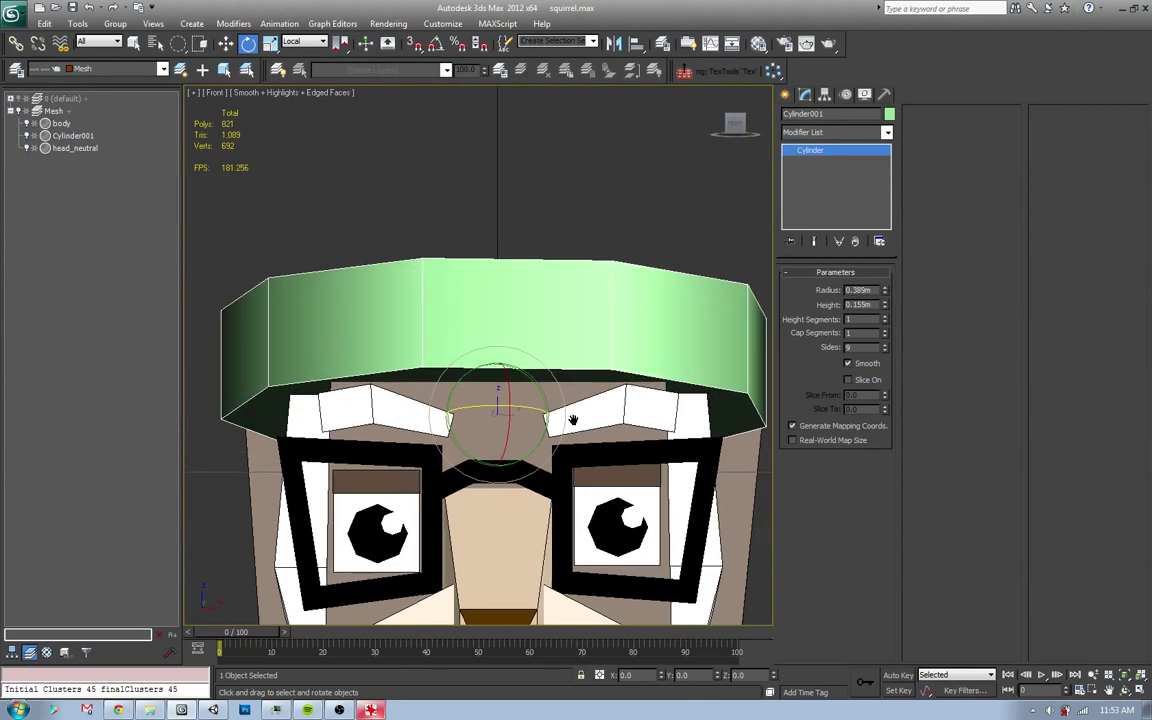
{"action": "key", "text": "p"}
{"action": "middle_click_drag", "start_coordinate": [589, 290], "coordinate": [619, 480], "text": "alt"}
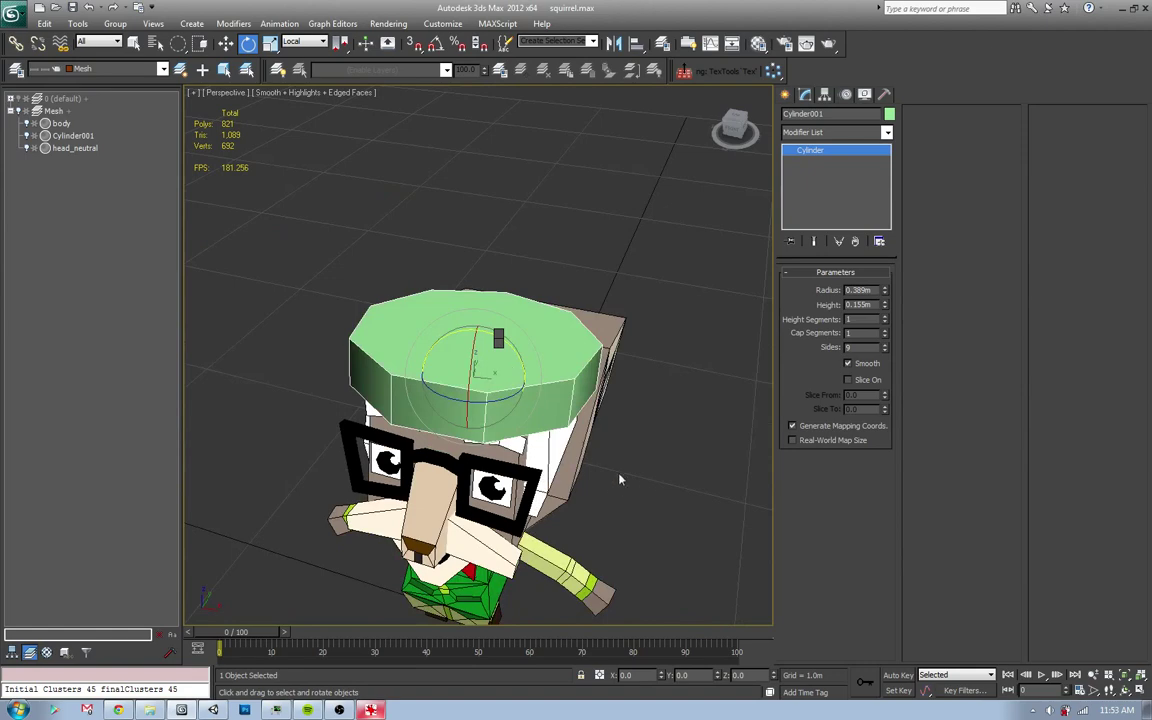
{"action": "right_click", "coordinate": [619, 480]}
{"action": "left_click", "coordinate": [745, 395]}
{"action": "left_click", "coordinate": [850, 288]}
- Scale down the cylinder's top polygon and lower it so the brim flares
{"action": "left_click", "coordinate": [492, 351]}
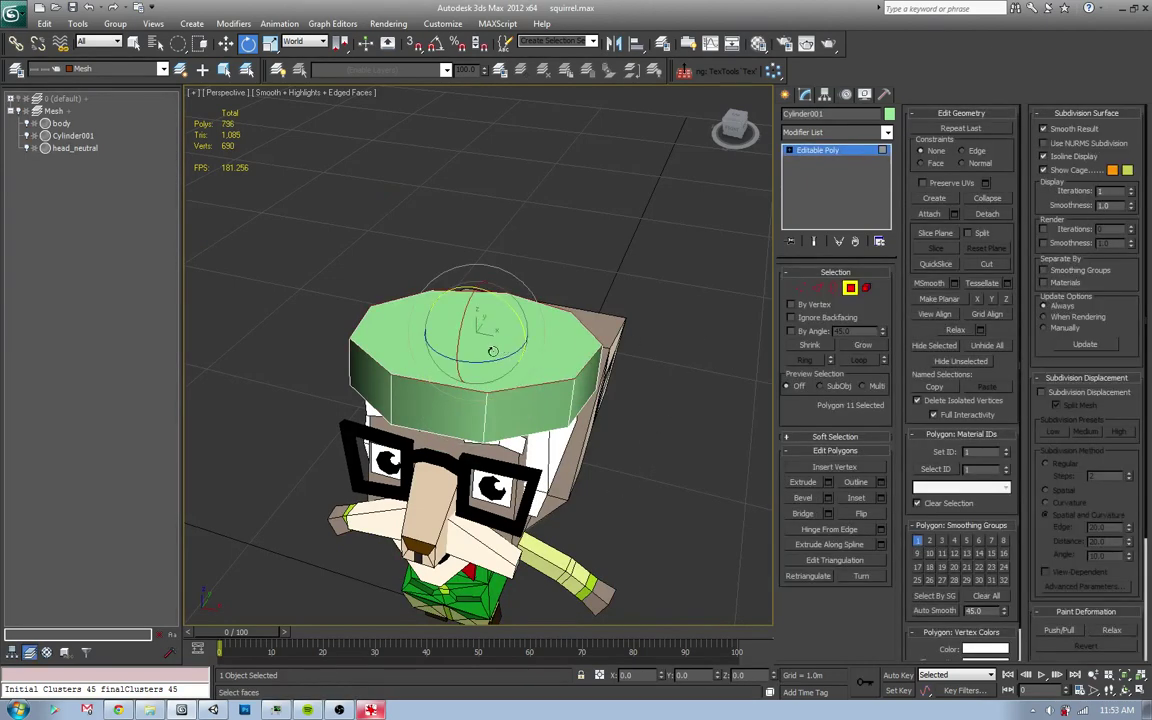
{"action": "key", "text": "r"}
{"action": "left_click_drag", "start_coordinate": [481, 335], "coordinate": [481, 364]}
{"action": "key", "text": "alt+Tab"}
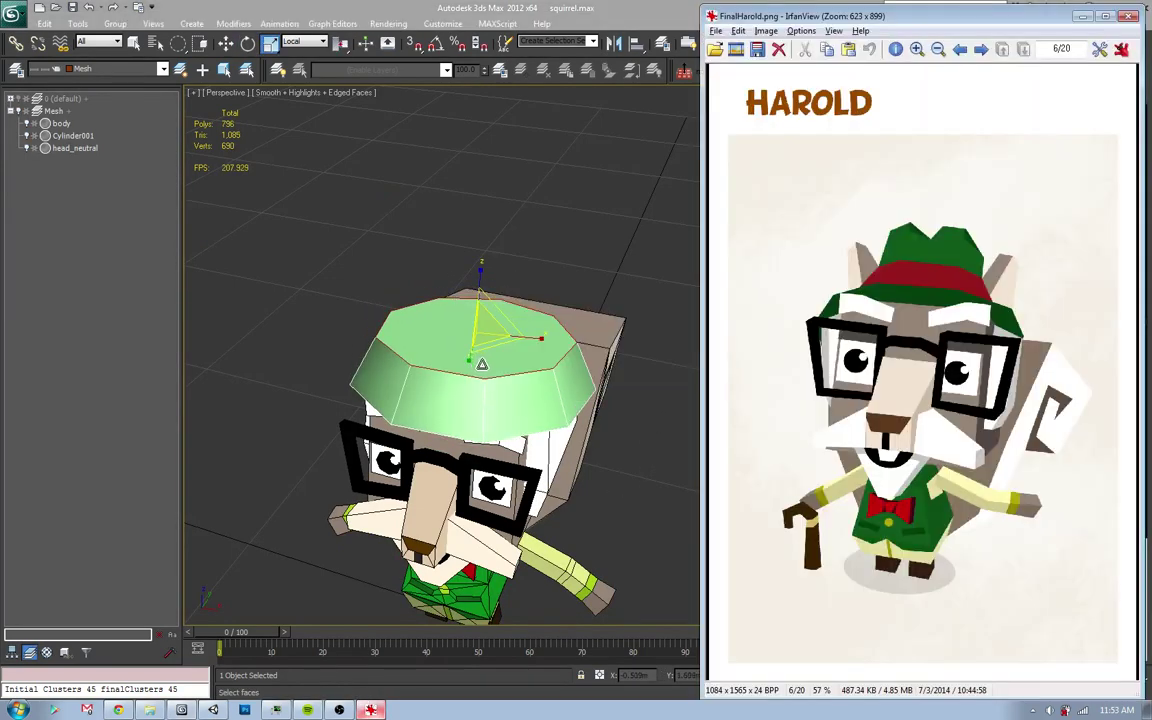
{"action": "key", "text": "alt+Tab"}
{"action": "key", "text": "w"}
{"action": "middle_click_drag", "start_coordinate": [481, 364], "coordinate": [505, 356], "text": "alt"}
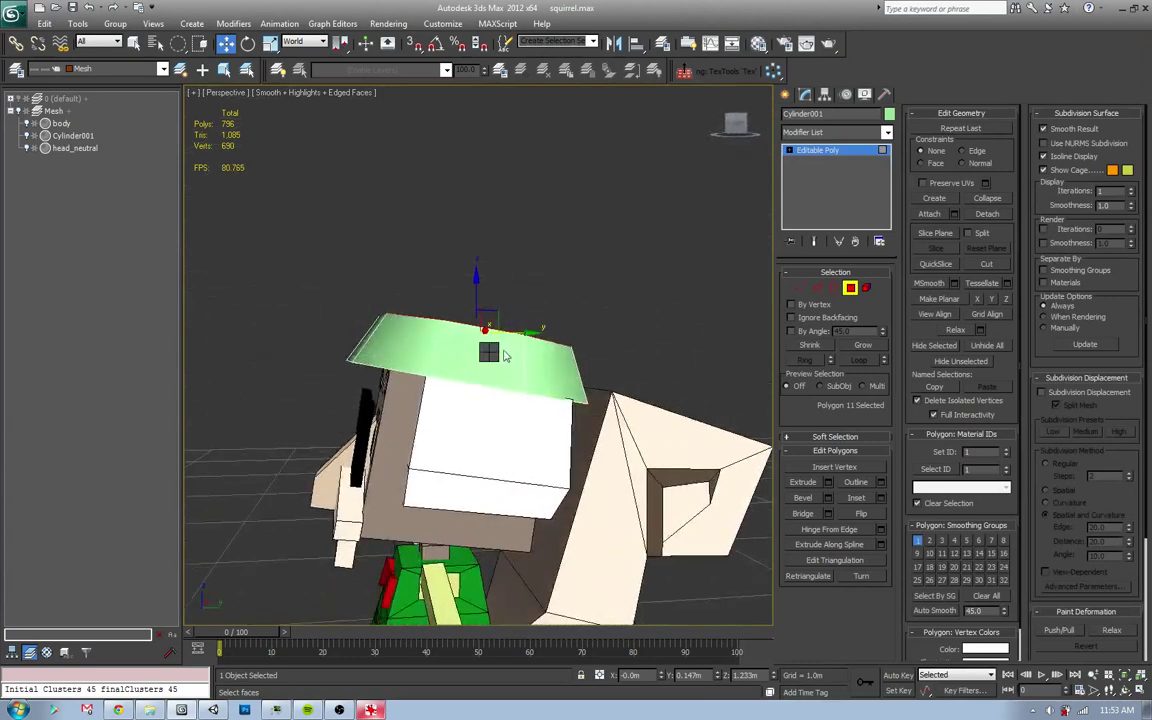
{"action": "left_click_drag", "start_coordinate": [480, 315], "coordinate": [489, 344]}
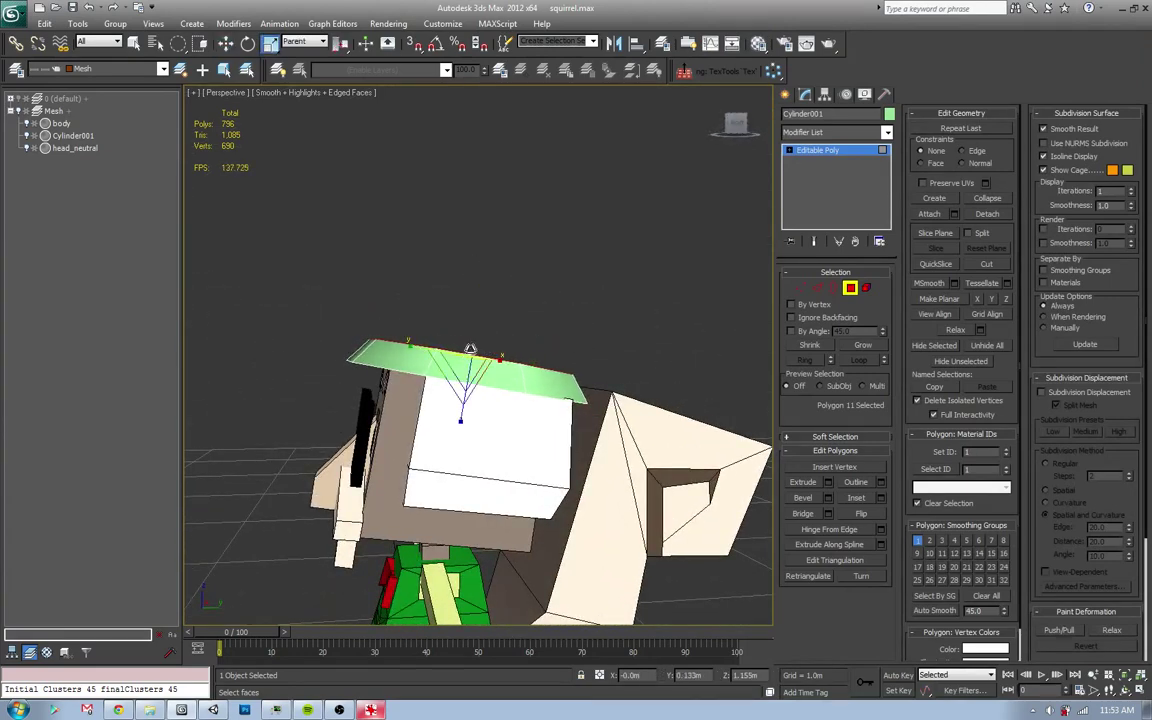
{"action": "left_click_drag", "start_coordinate": [480, 320], "coordinate": [484, 326]}
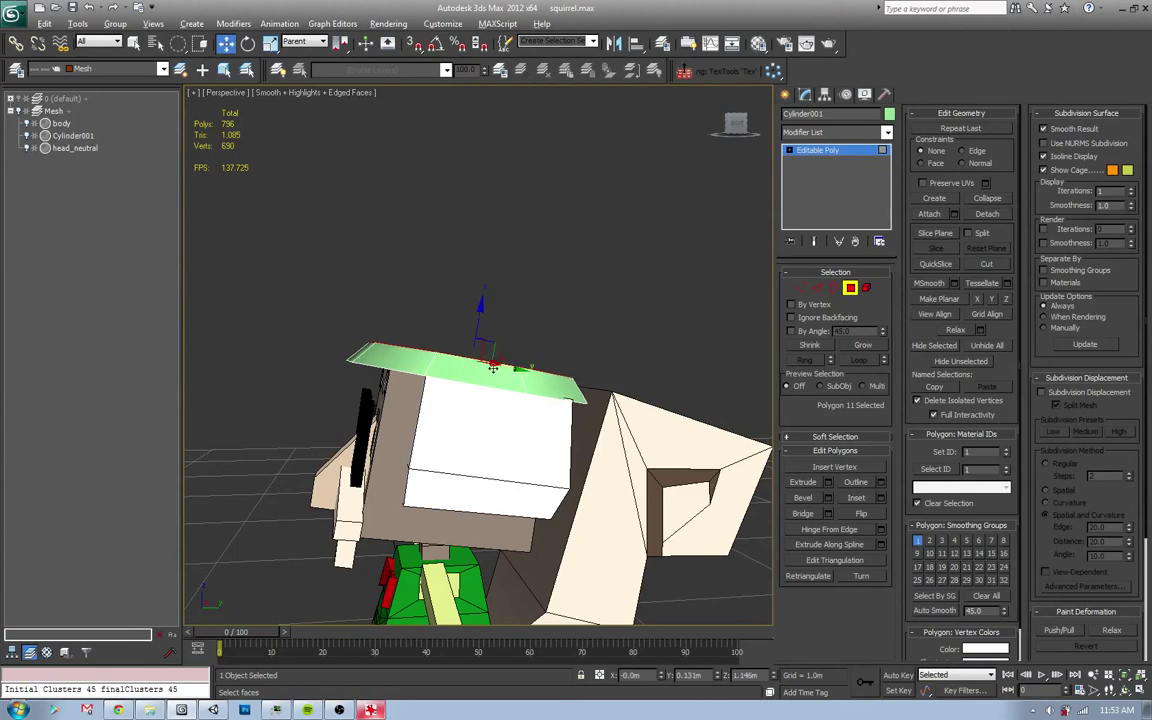
- Extrude the top face twice to raise the hat's tall crown
{"action": "middle_click_drag", "start_coordinate": [493, 368], "coordinate": [741, 342], "text": "alt"}
{"action": "left_click", "coordinate": [803, 482]}
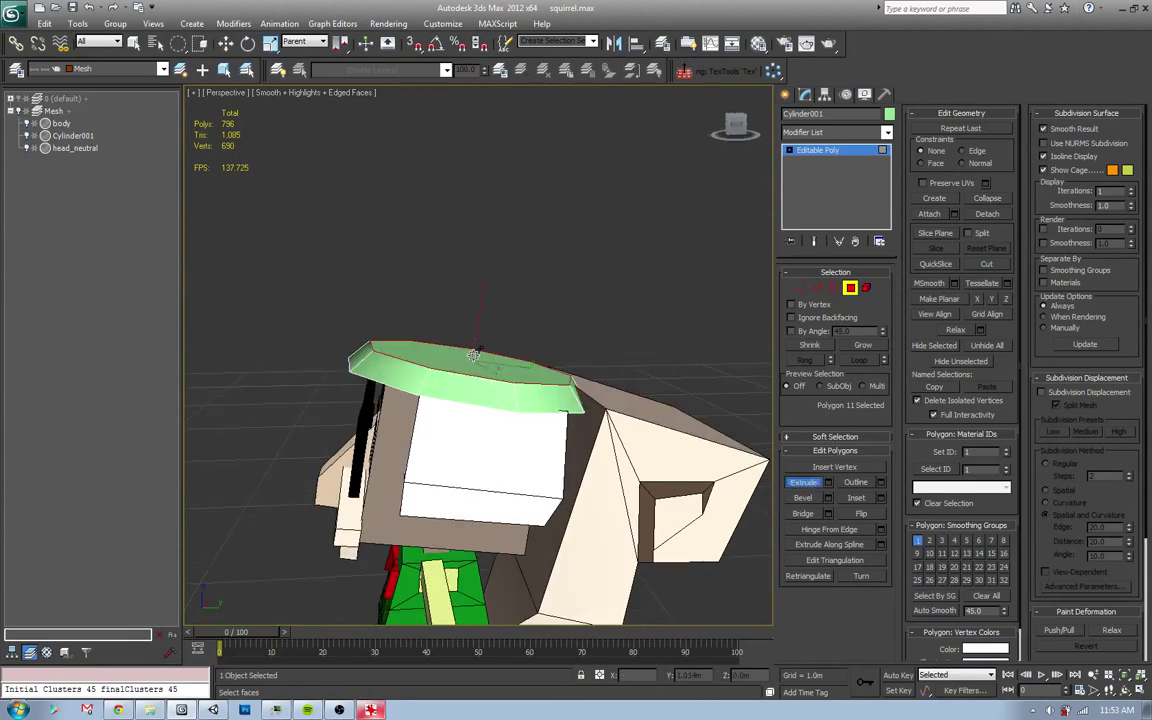
{"action": "left_click_drag", "start_coordinate": [482, 368], "coordinate": [478, 362]}
{"action": "right_click", "coordinate": [478, 362]}
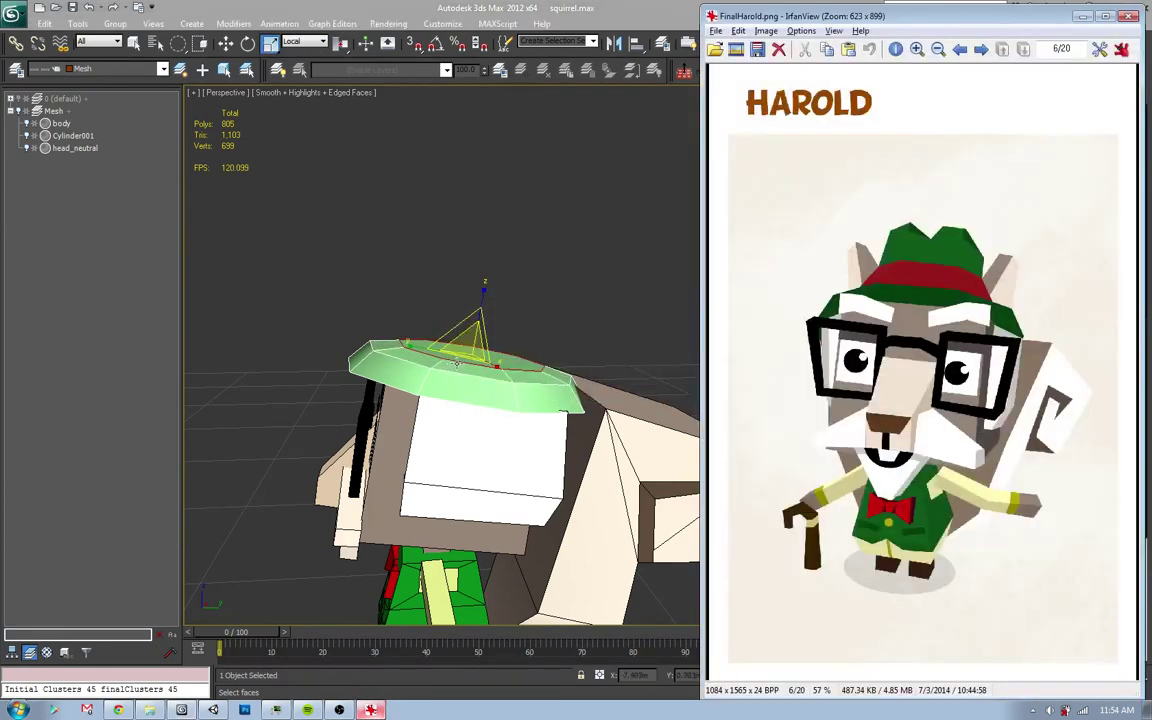
{"action": "left_click", "coordinate": [457, 362]}
{"action": "scroll", "coordinate": [457, 362], "scroll_direction": "up", "scroll_amount": 3}
{"action": "key", "text": "w"}
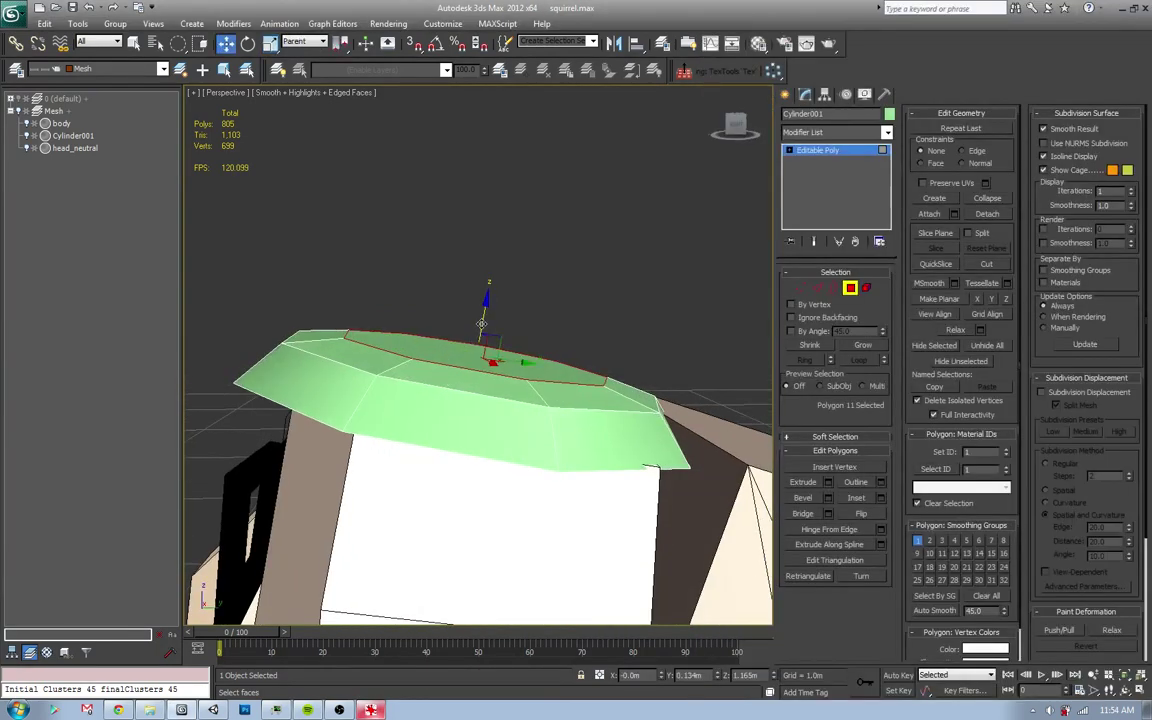
{"action": "left_click_drag", "start_coordinate": [481, 323], "coordinate": [481, 313]}
{"action": "key", "text": "shift+e"}
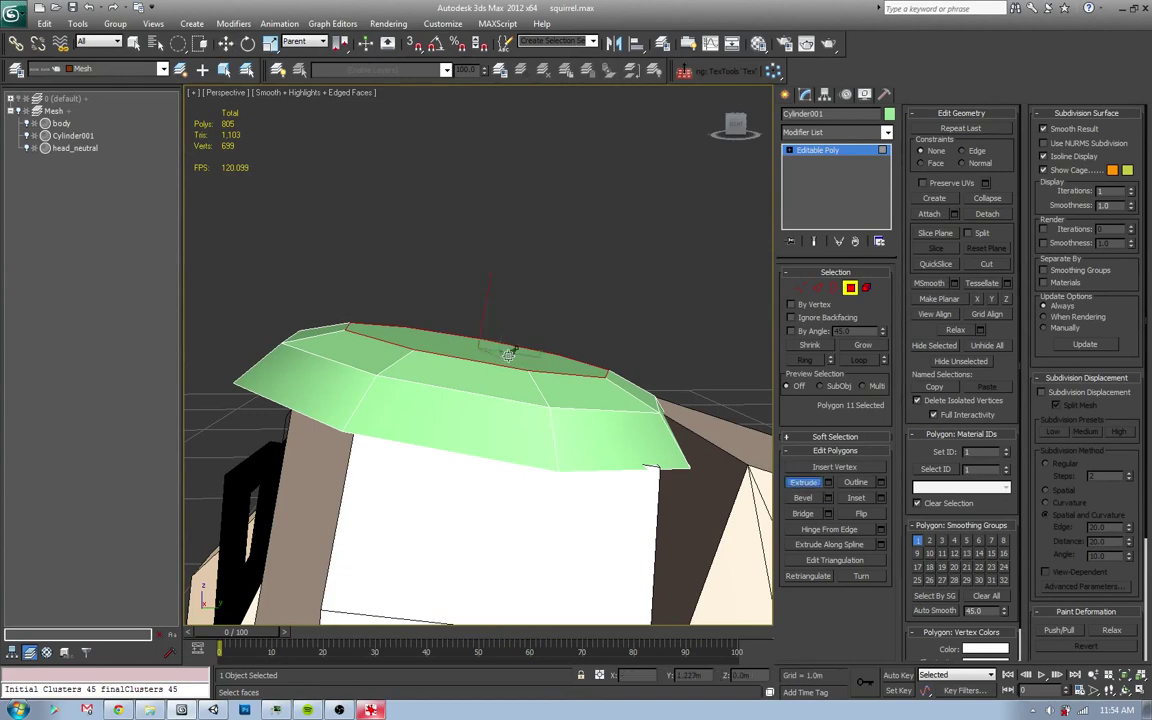
{"action": "left_click_drag", "start_coordinate": [508, 355], "coordinate": [506, 320]}
{"action": "middle_click_drag", "start_coordinate": [506, 320], "coordinate": [575, 401], "text": "alt"}
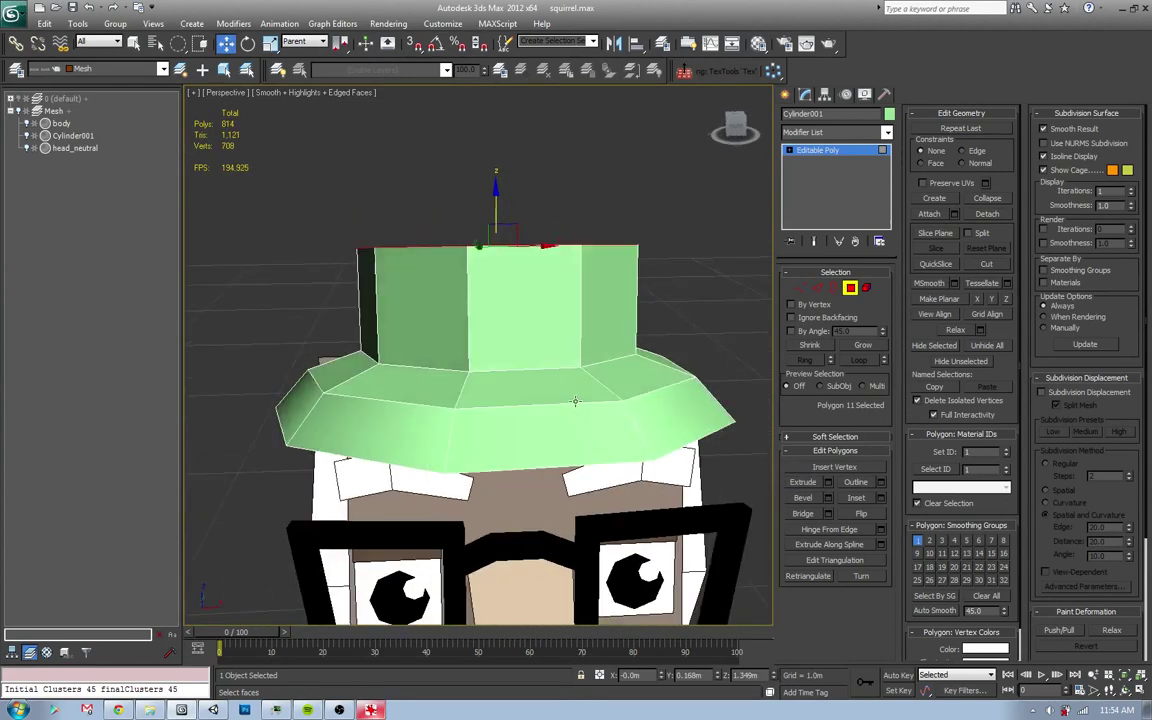
{"action": "key", "text": "alt+Tab"}
{"action": "key", "text": "alt+Tab"}
- Select the crown's middle edge loop and scale it down to narrow the crown
{"action": "middle_click_drag", "start_coordinate": [541, 349], "coordinate": [508, 383], "text": "alt"}
{"action": "key", "text": "alt+Tab"}
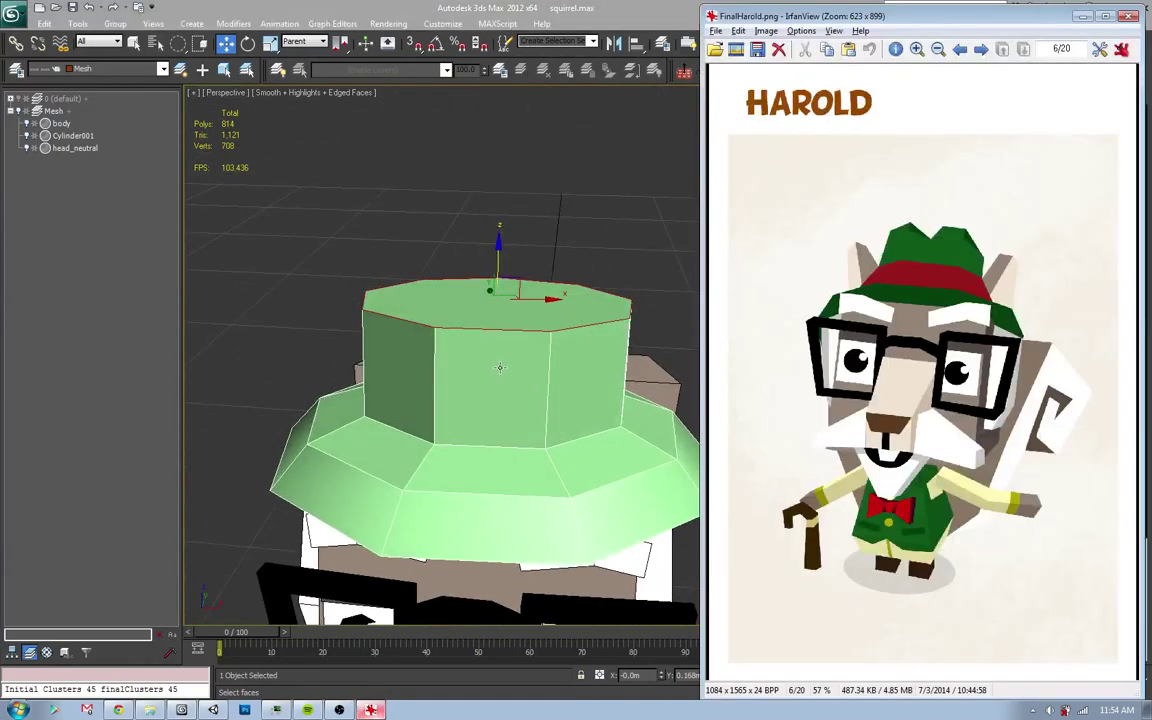
{"action": "key", "text": "alt+Tab"}
{"action": "key", "text": "2"}
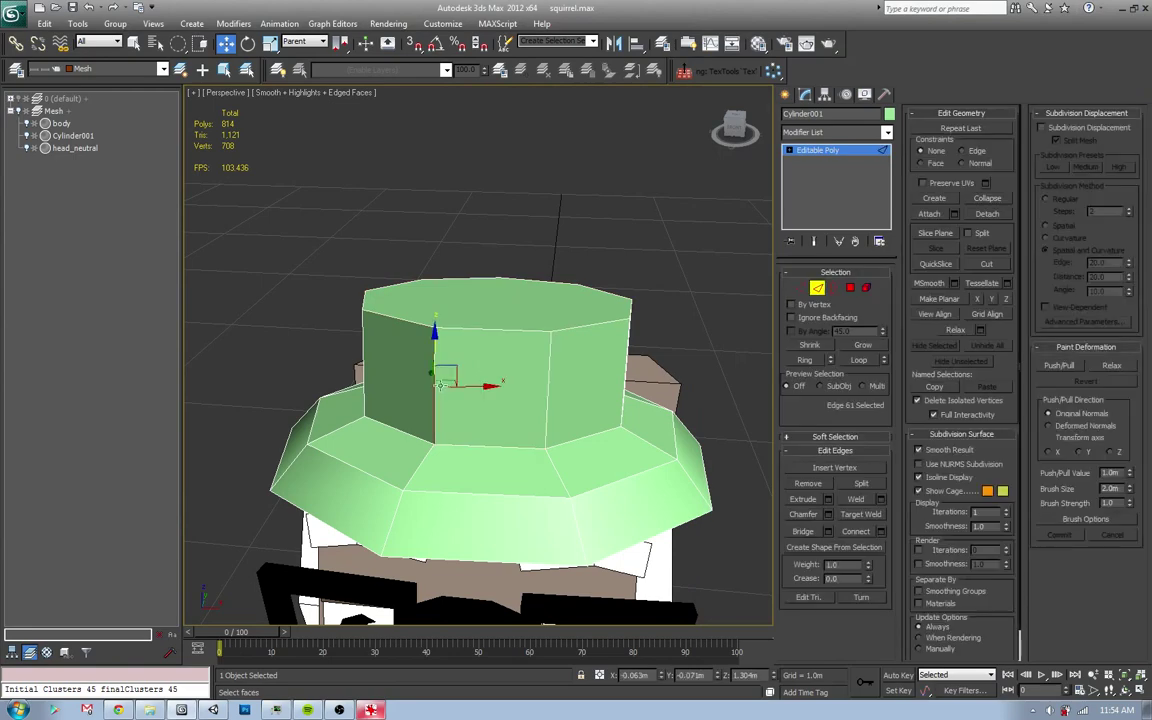
{"action": "left_click", "coordinate": [855, 530]}
{"action": "middle_click_drag", "start_coordinate": [550, 408], "coordinate": [604, 442], "text": "alt"}
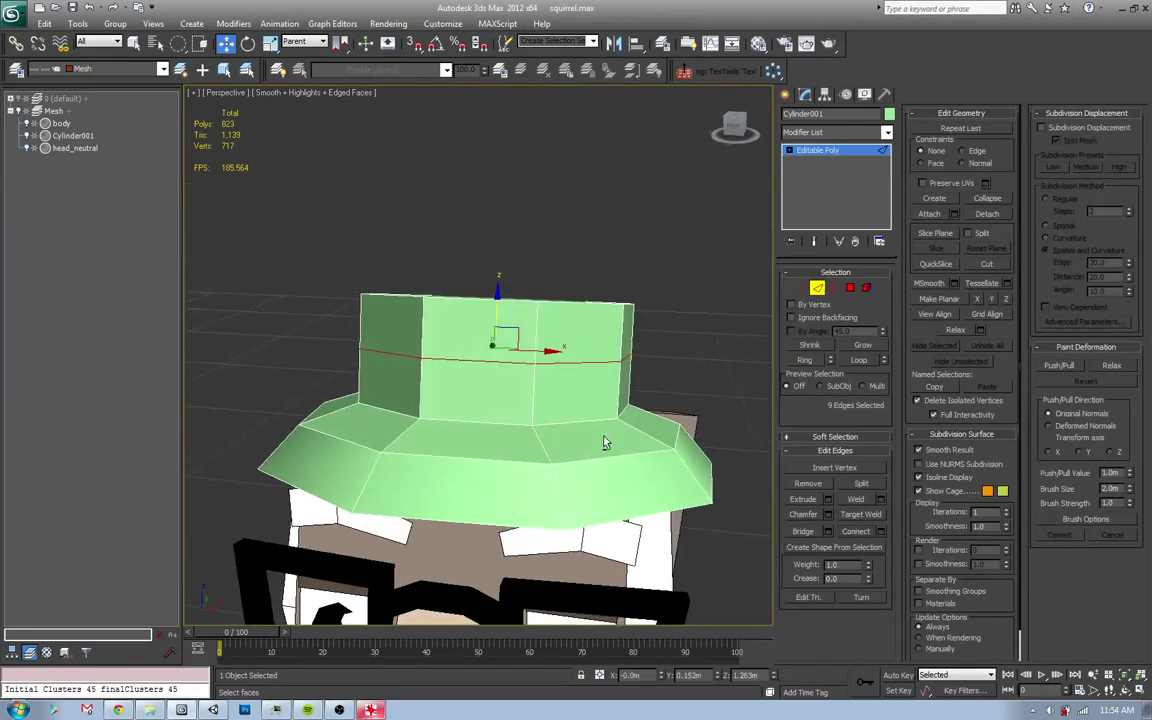
{"action": "key", "text": "r"}
{"action": "key", "text": "alt+Tab"}
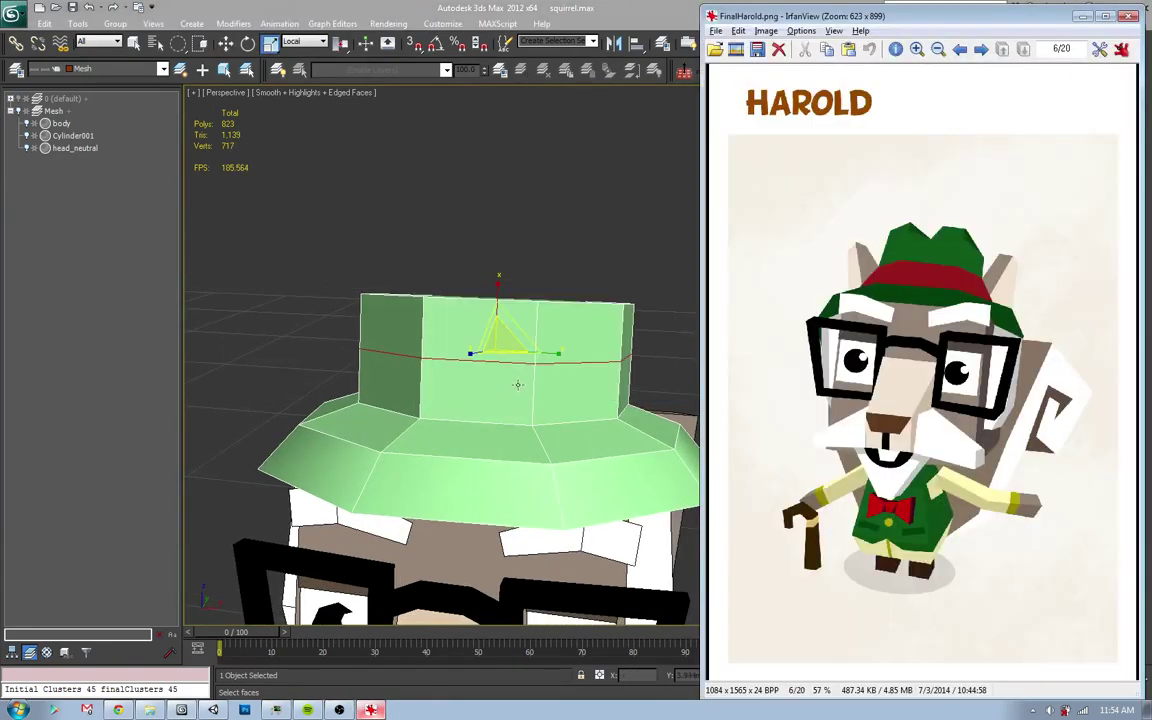
{"action": "key", "text": "alt+Tab"}
{"action": "middle_click_drag", "start_coordinate": [518, 385], "coordinate": [507, 393], "text": "alt"}
{"action": "left_click_drag", "start_coordinate": [497, 345], "coordinate": [470, 360]}
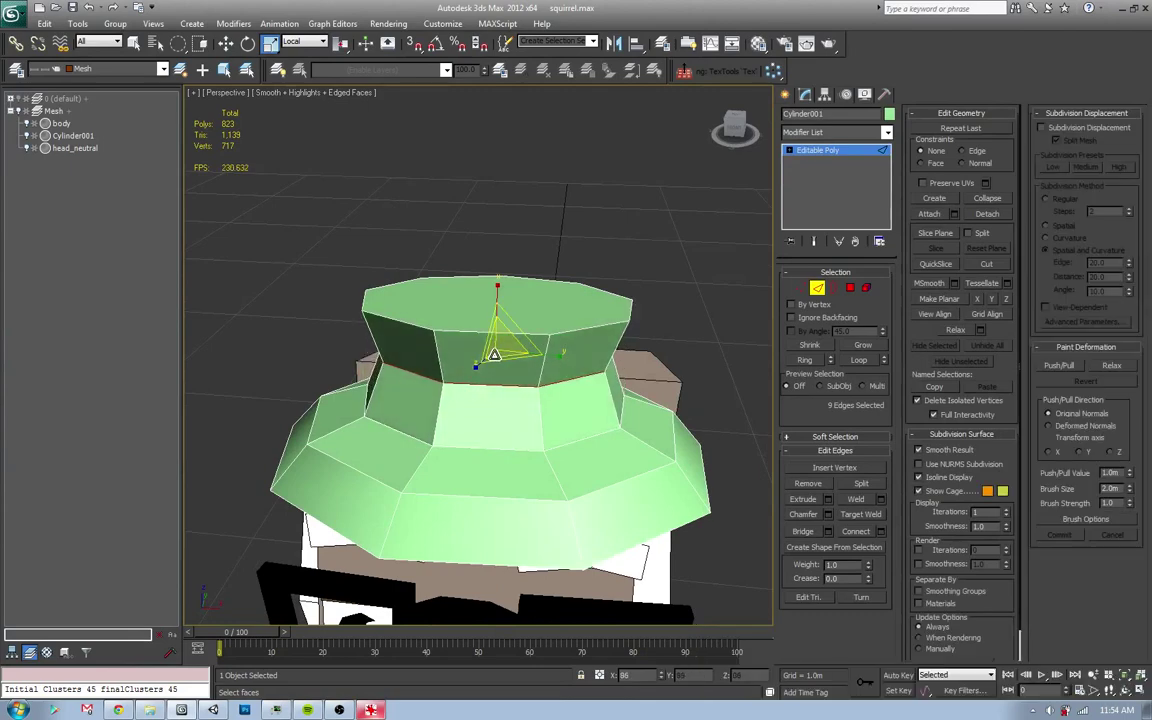
- Shrink the hat's top cap polygon to taper the crown
{"action": "key", "text": "4"}
{"action": "left_click", "coordinate": [497, 300]}
{"action": "left_click_drag", "start_coordinate": [497, 304], "coordinate": [482, 308]}
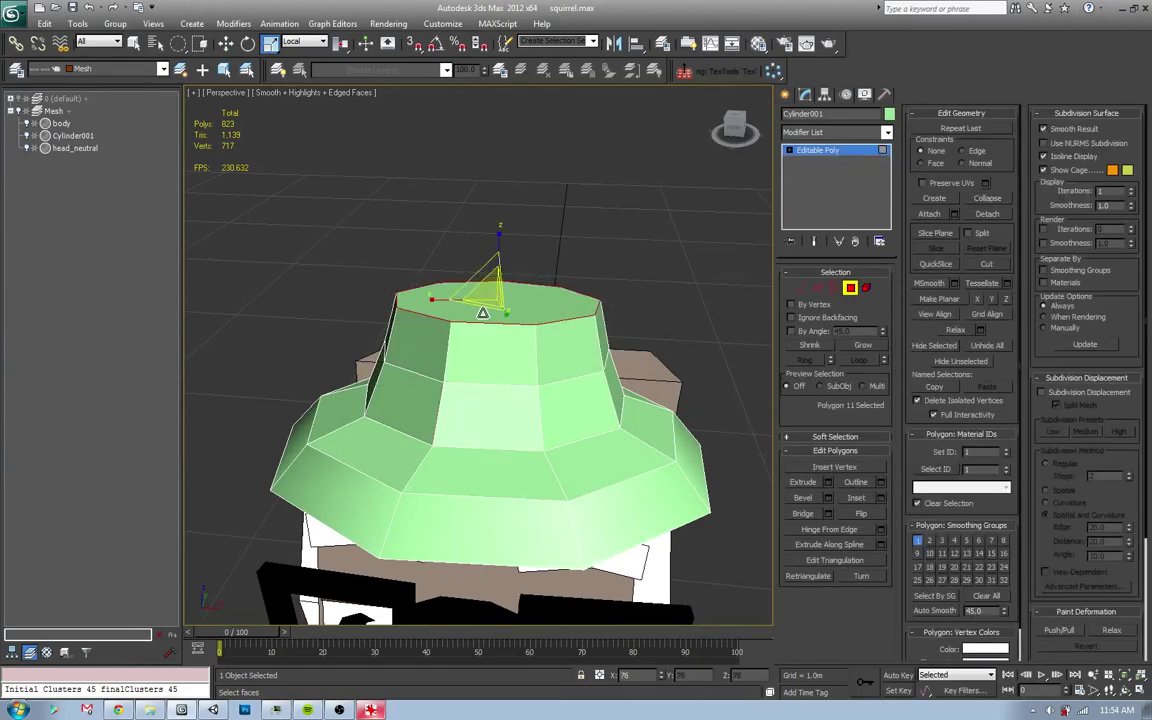
- Cut new edges across the hat's top cap
{"action": "key", "text": "2"}
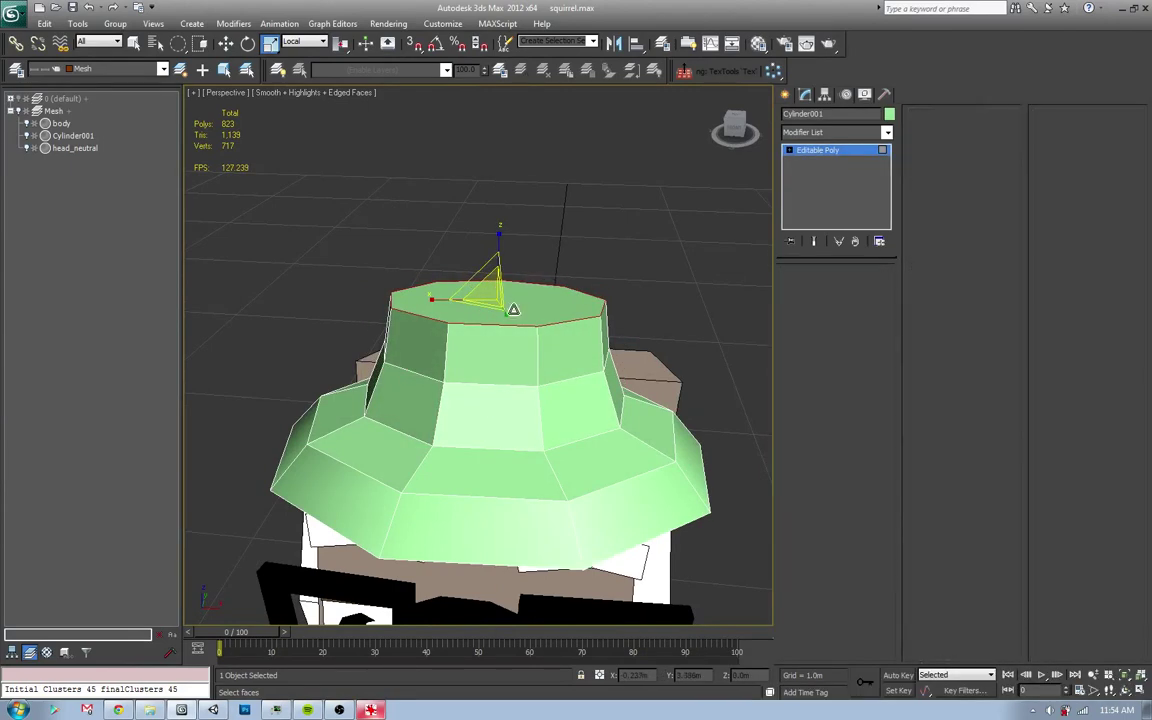
{"action": "double_click", "coordinate": [495, 370]}
{"action": "left_click", "coordinate": [507, 328]}
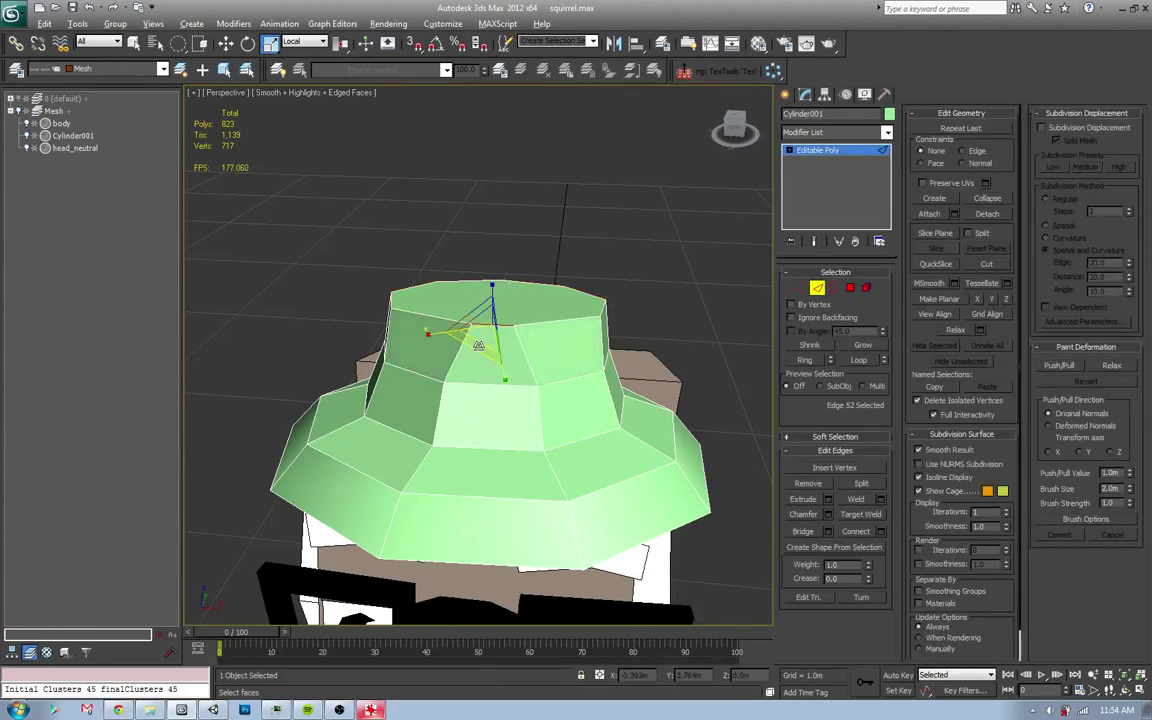
{"action": "key", "text": "alt+c"}
{"action": "left_click", "coordinate": [471, 325]}
{"action": "left_click", "coordinate": [506, 316]}
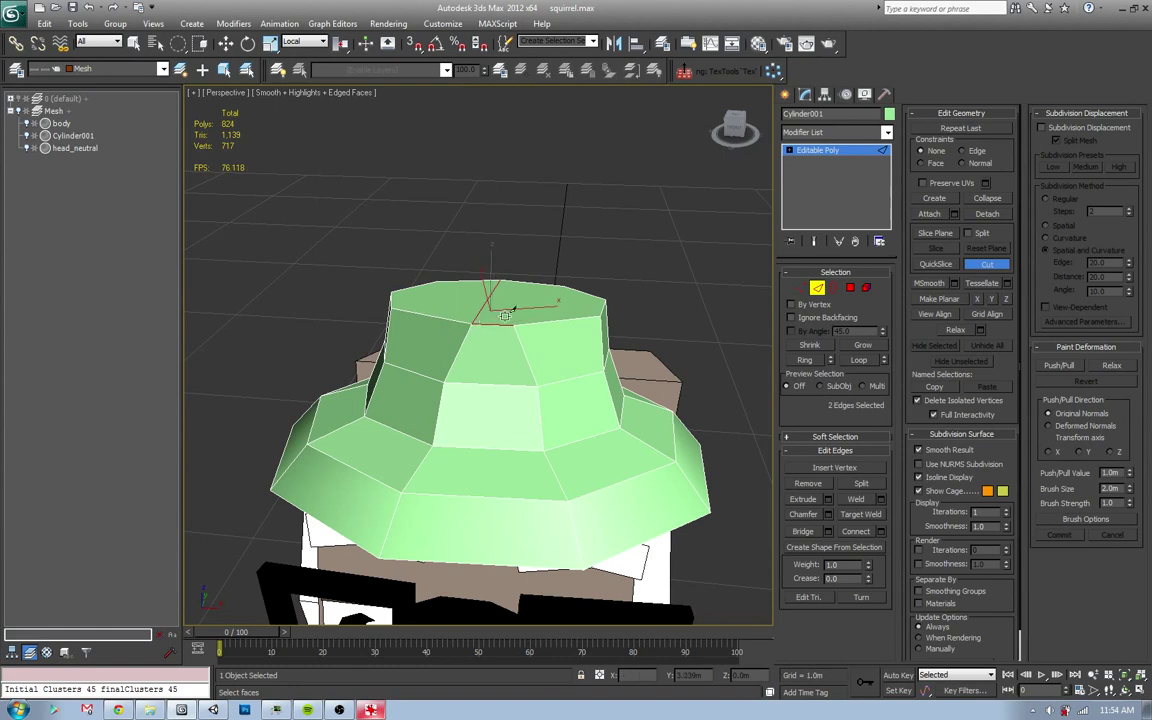
{"action": "left_click", "coordinate": [497, 283]}
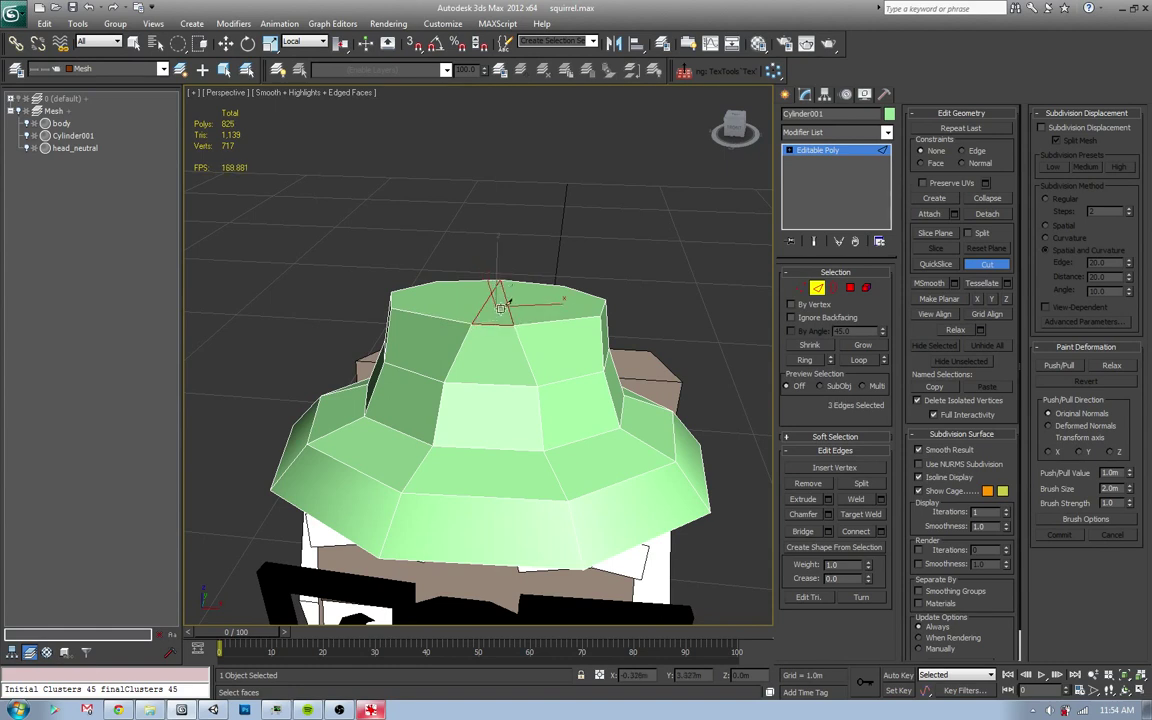
- Undo the last cut and bevel one half of the top cap into a small bump
{"action": "key", "text": "2"}
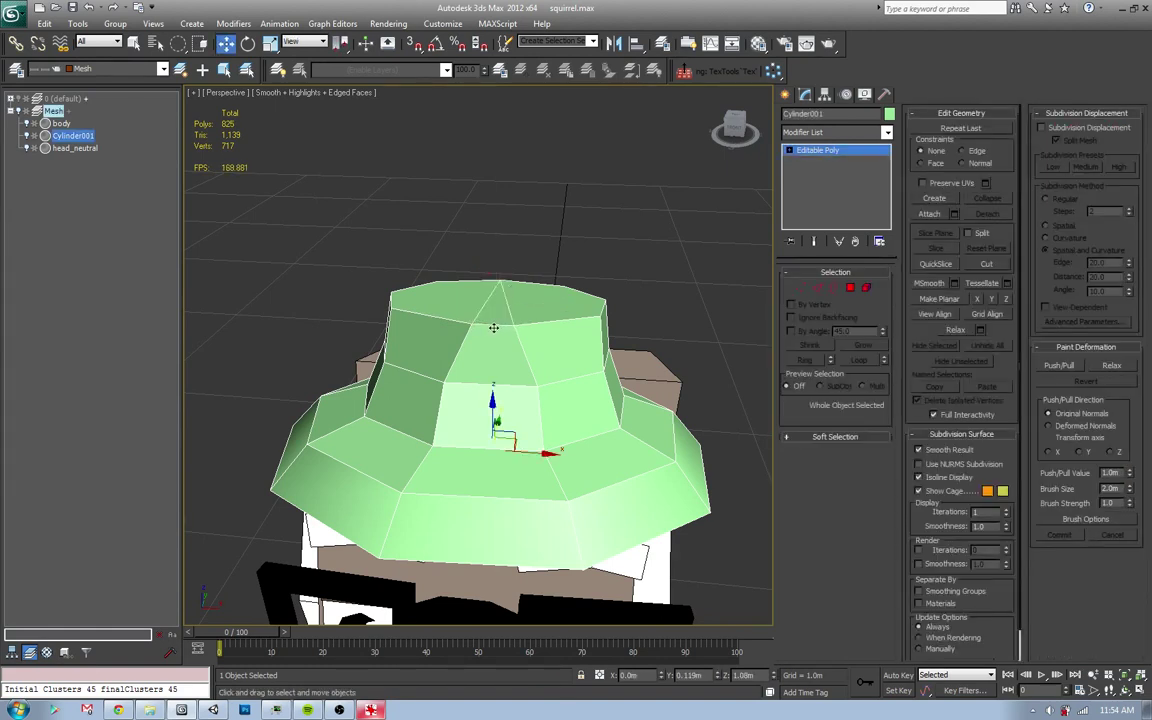
{"action": "key", "text": "ctrl+z"}
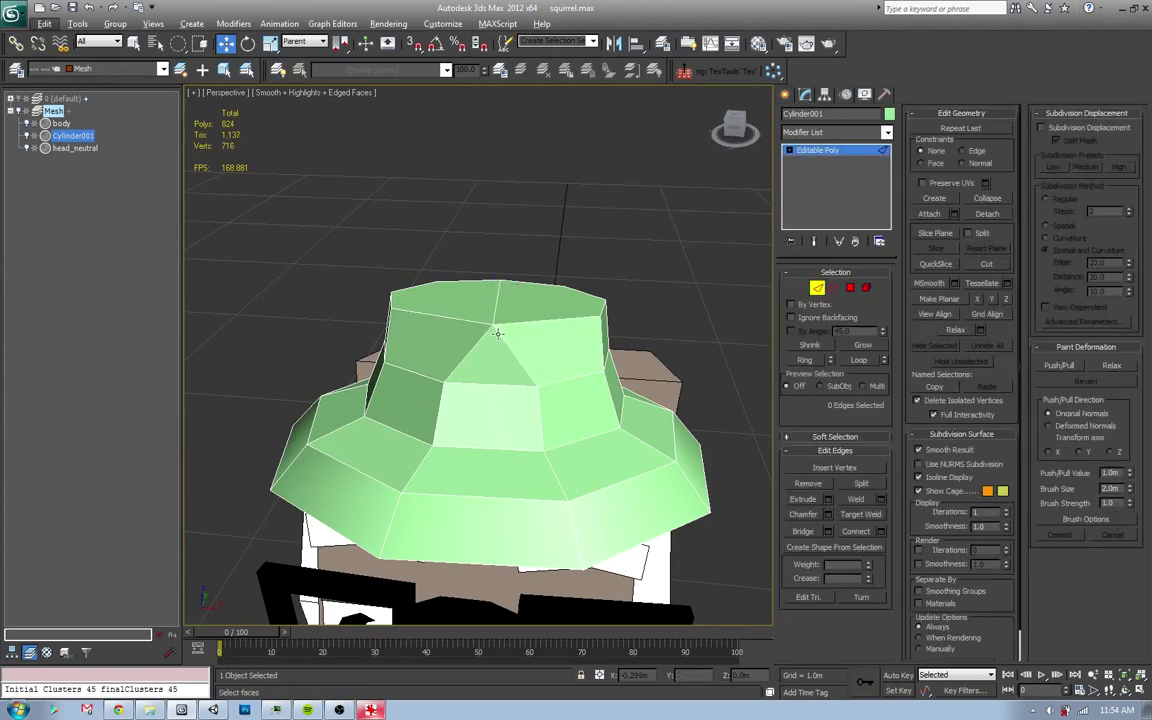
{"action": "key", "text": "4"}
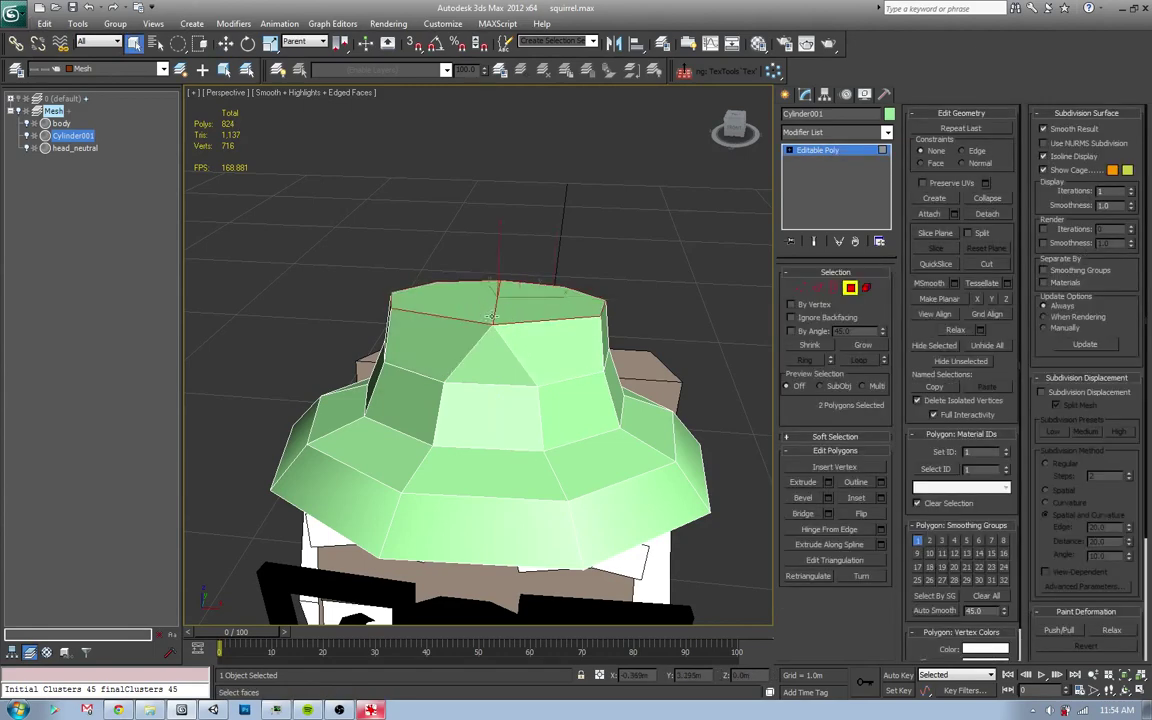
{"action": "left_click", "coordinate": [531, 310]}
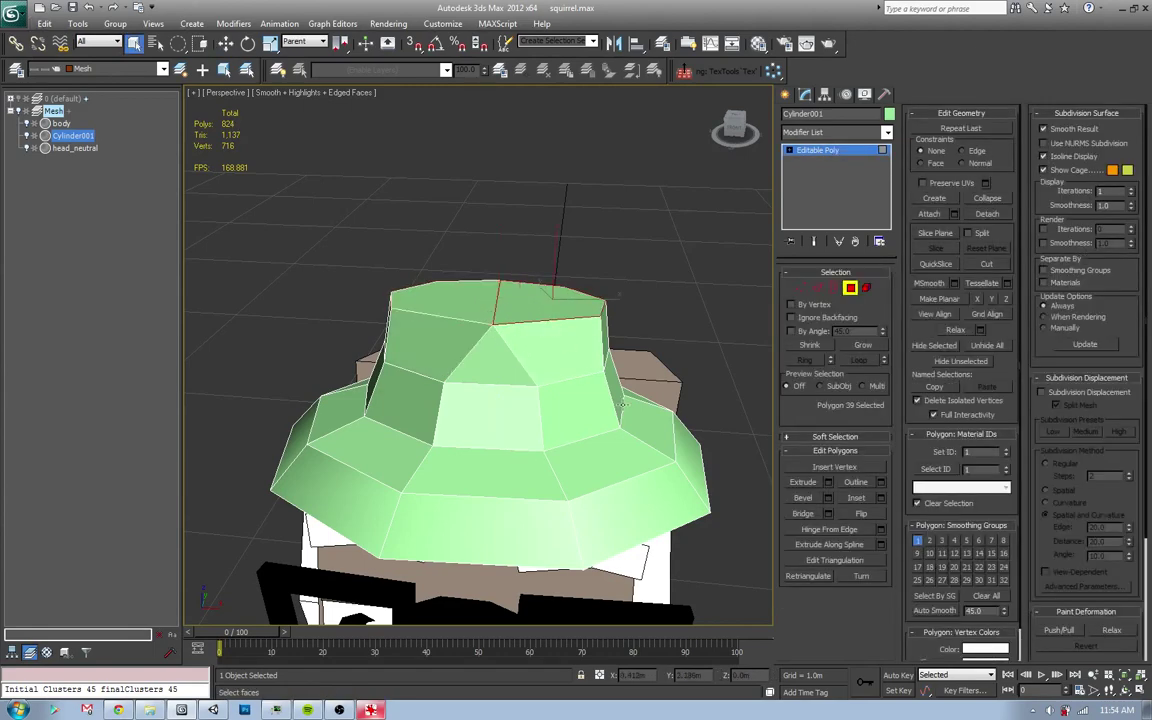
{"action": "left_click", "coordinate": [827, 498]}
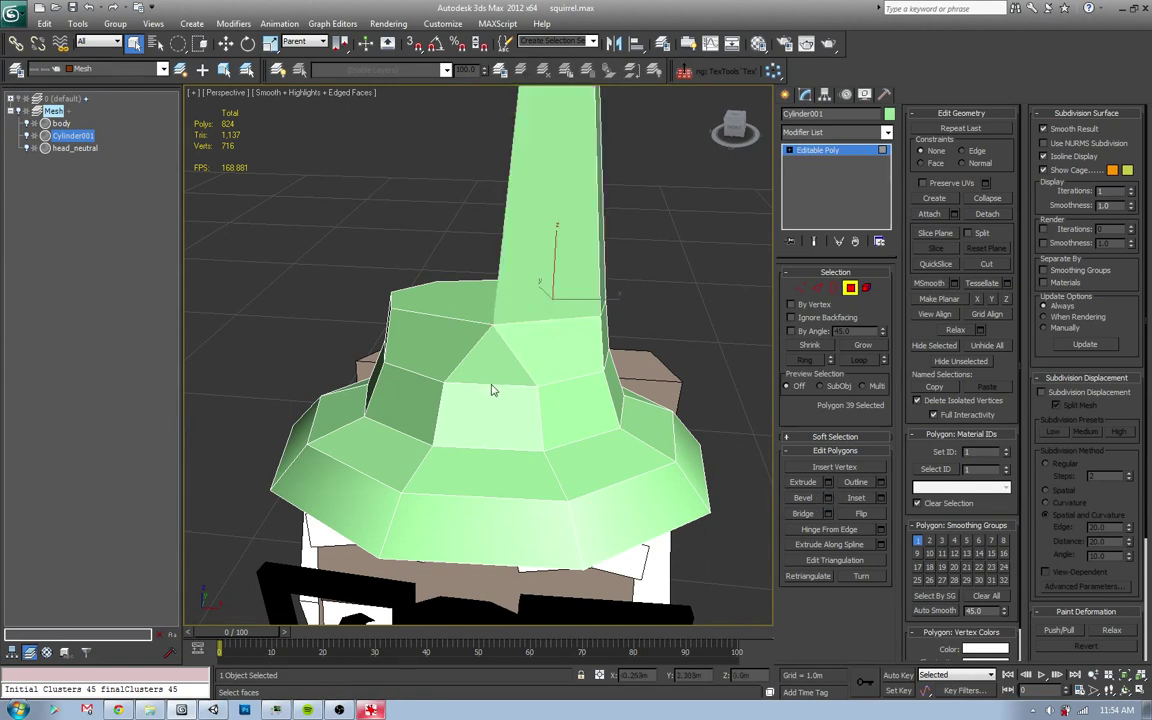
{"action": "key", "text": "ctrl+z"}
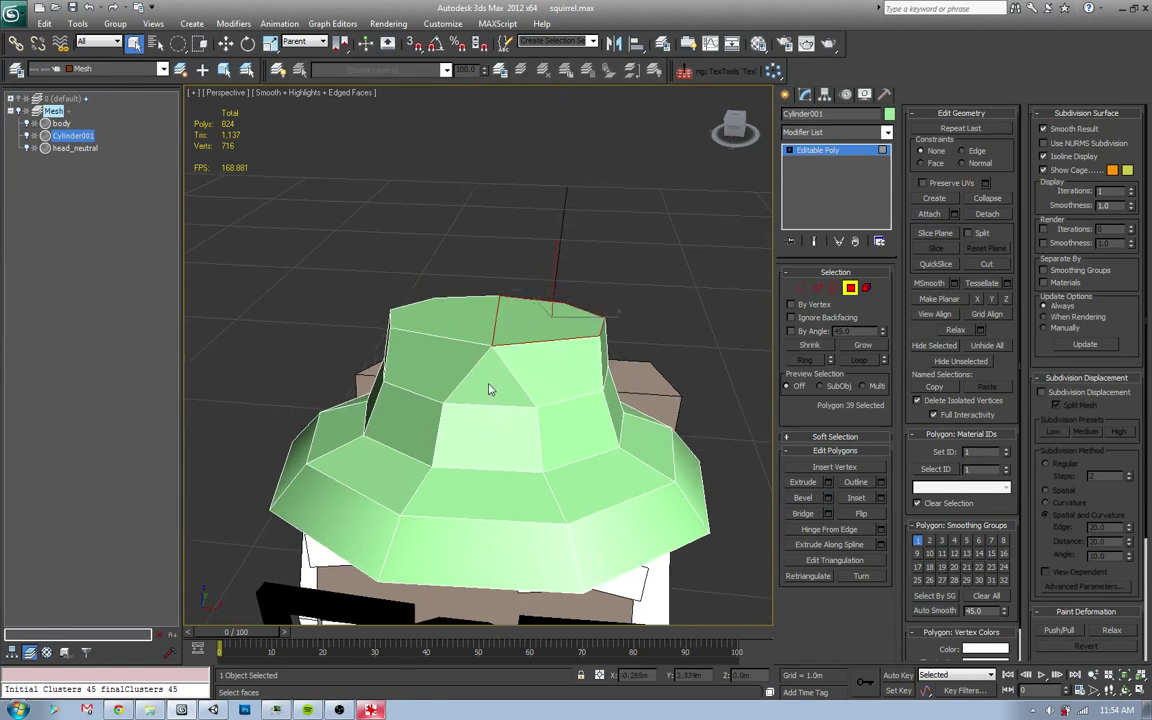
{"action": "left_click_drag", "start_coordinate": [490, 390], "coordinate": [485, 401]}
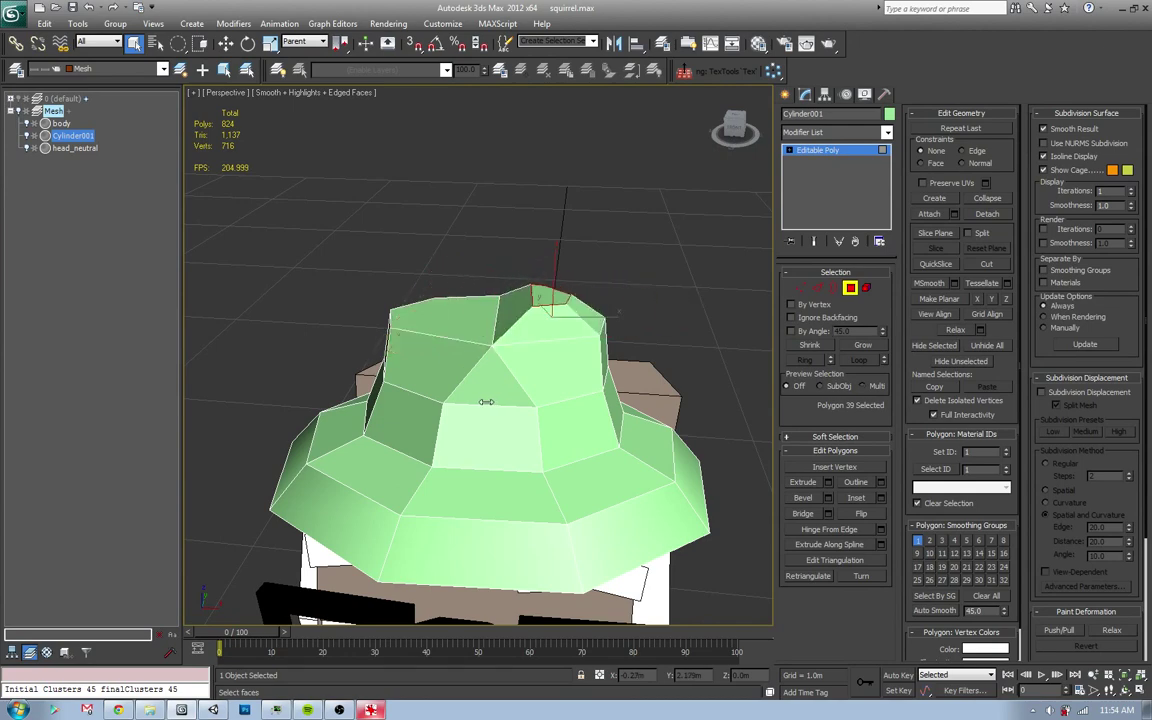
- Bevel the other top-cap half upward and collapse the left bump's top face to a point
{"action": "left_click", "coordinate": [465, 333]}
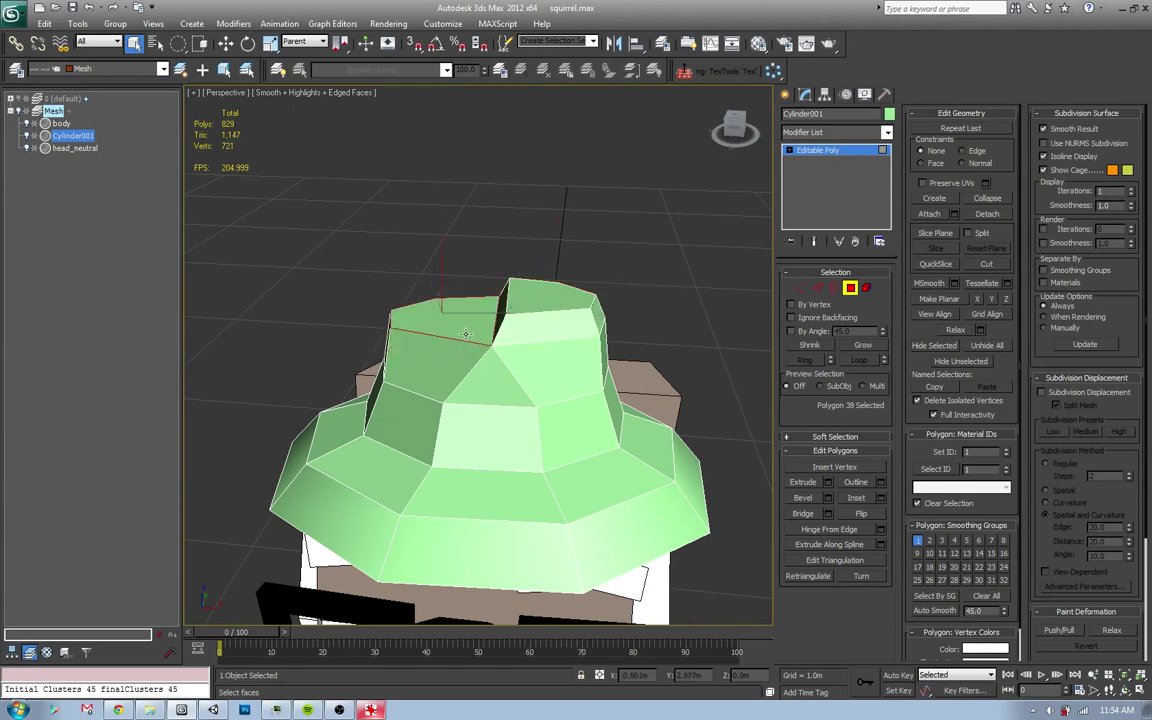
{"action": "left_click", "coordinate": [828, 498]}
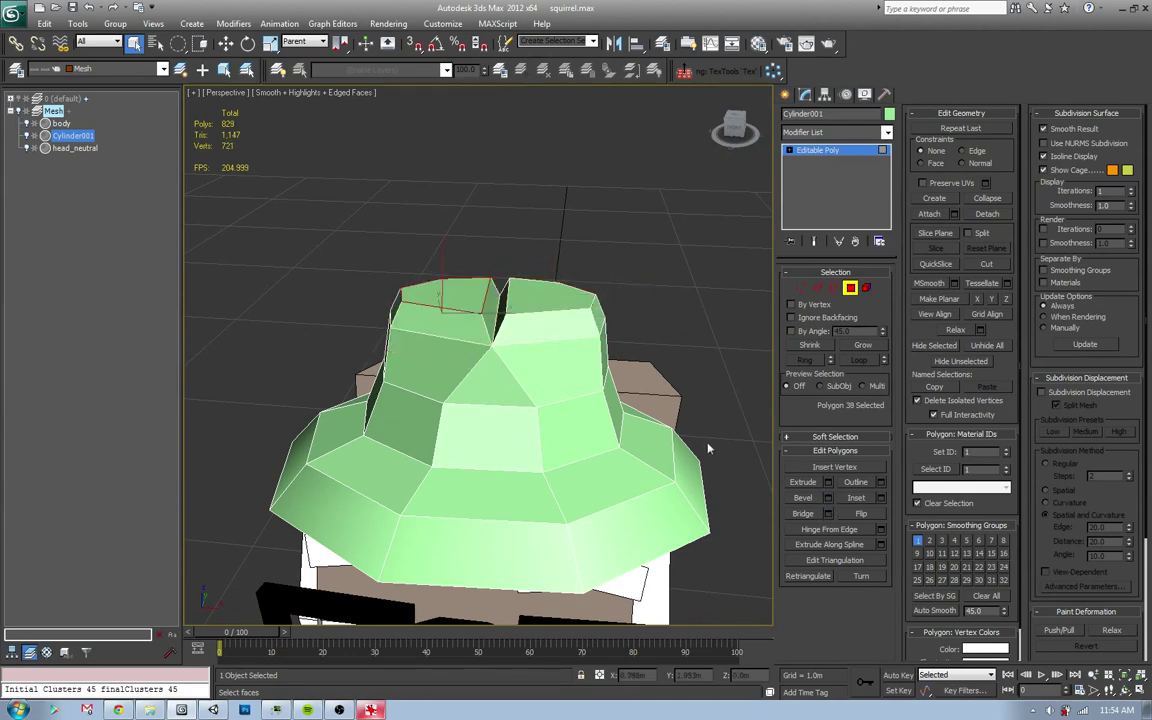
{"action": "left_click_drag", "start_coordinate": [496, 419], "coordinate": [470, 371]}
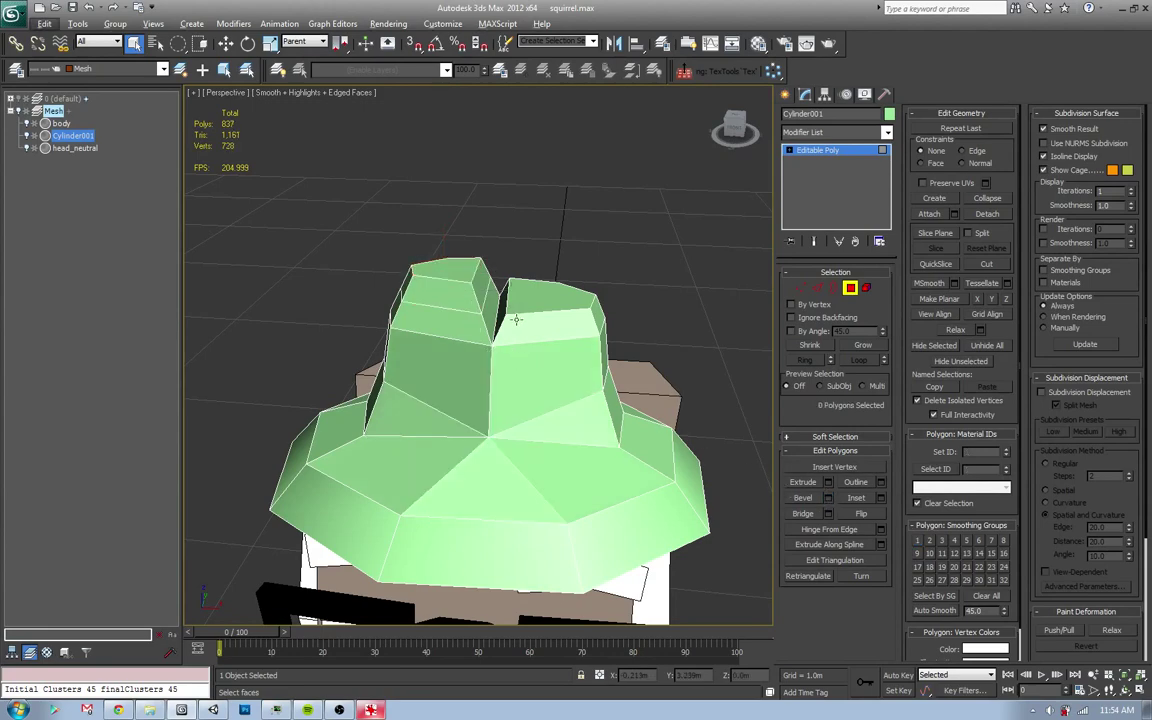
{"action": "left_click", "coordinate": [455, 272]}
{"action": "key", "text": "ctrl+alt+c"}
- Lift the right bump's top face and collapse it into a peak
{"action": "left_click", "coordinate": [567, 316]}
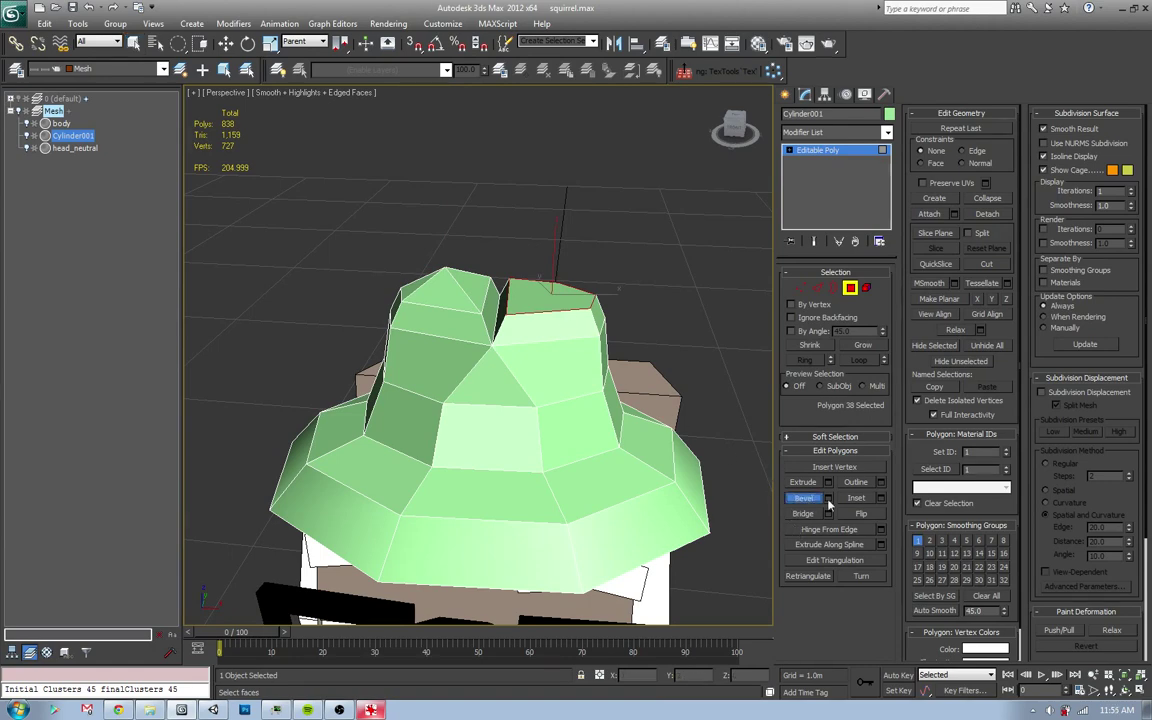
{"action": "left_click_drag", "start_coordinate": [730, 452], "coordinate": [687, 425]}
{"action": "key", "text": "ctrl+alt+c"}
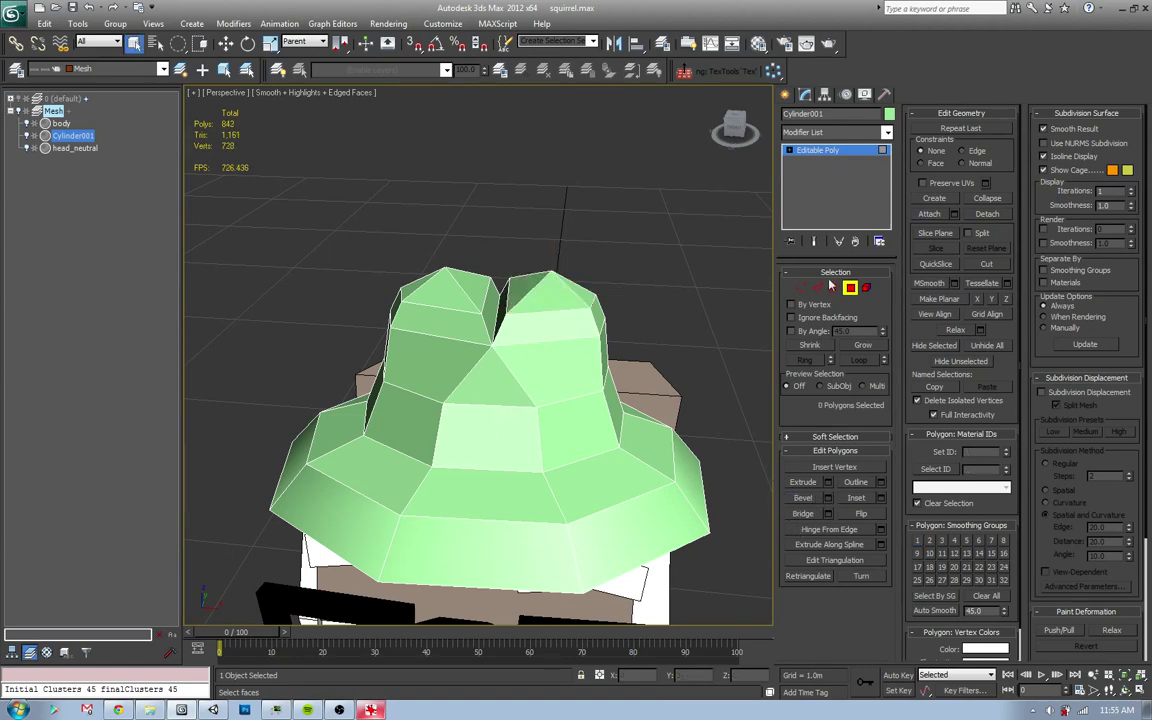
{"action": "key", "text": "1"}
{"action": "mouse_move", "coordinate": [670, 292]}
{"action": "middle_mouse_down", "text": "alt"}
{"action": "mouse_move", "coordinate": [527, 404]}
{"action": "mouse_move", "coordinate": [514, 386]}
{"action": "mouse_move", "coordinate": [587, 368]}
{"action": "mouse_move", "coordinate": [576, 407]}
{"action": "middle_mouse_up", "text": "alt"}
{"action": "key", "text": "alt+Tab"}
{"action": "key", "text": "alt+Tab"}
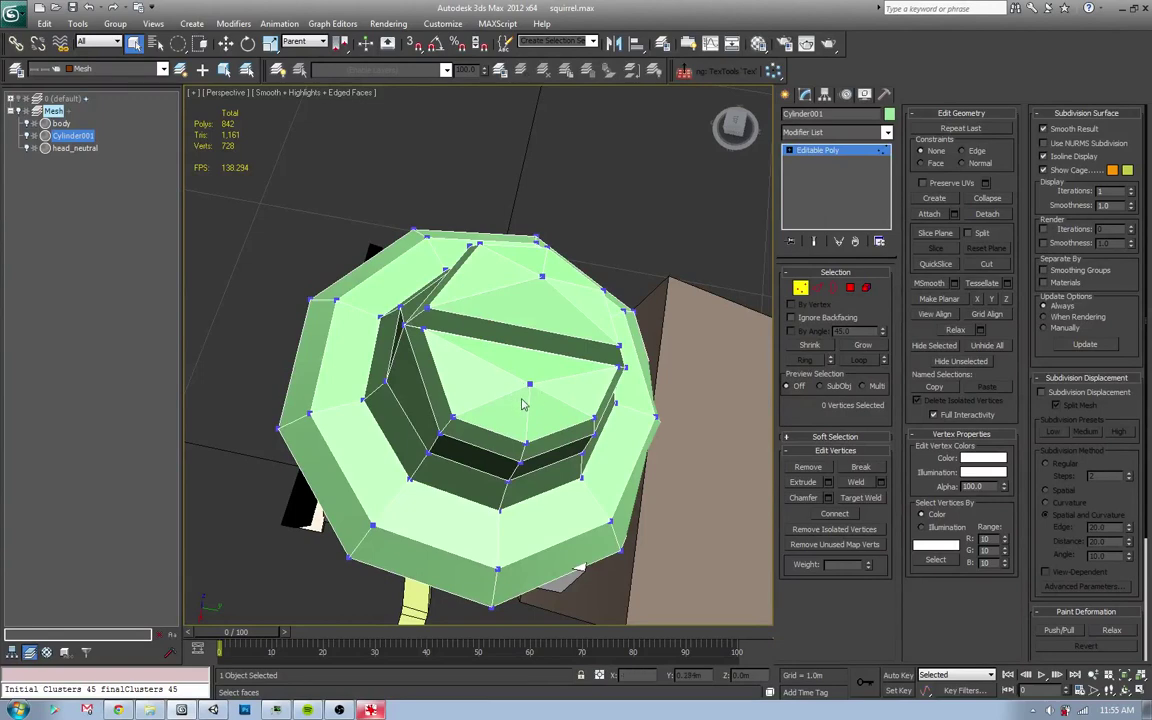
- Delete the top cap's centre vertex and add new edges across the cap
{"action": "left_click", "coordinate": [529, 385]}
{"action": "key", "text": "BackSpace"}
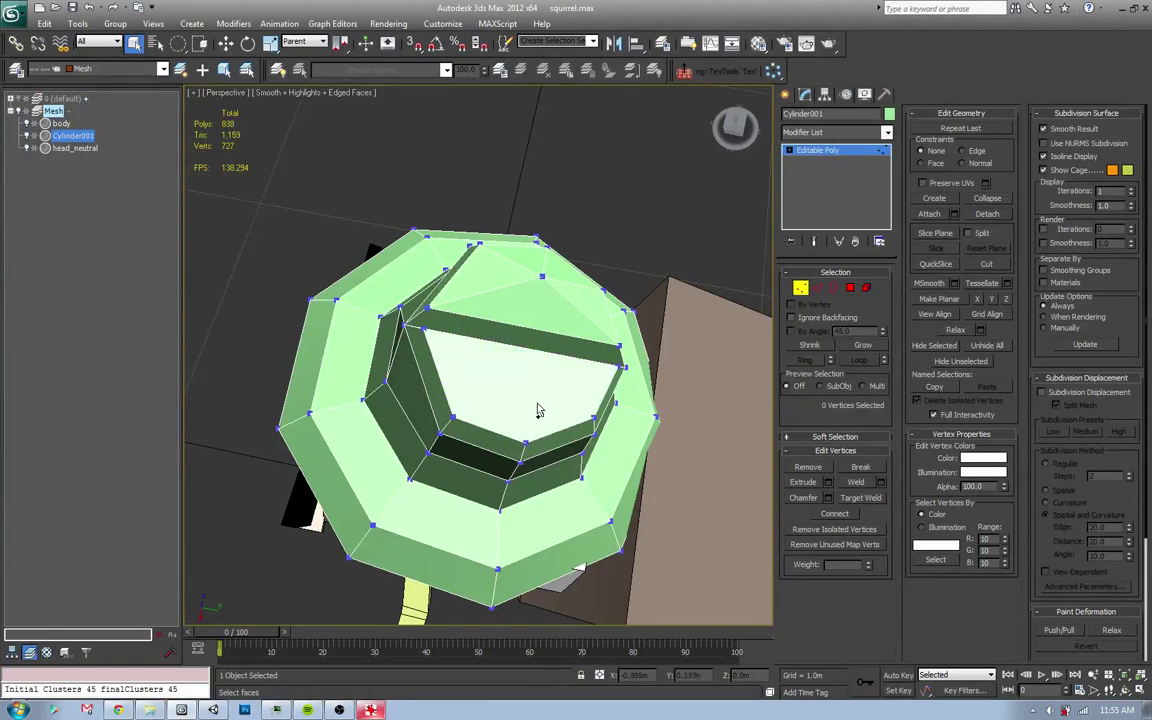
{"action": "left_click", "coordinate": [656, 362]}
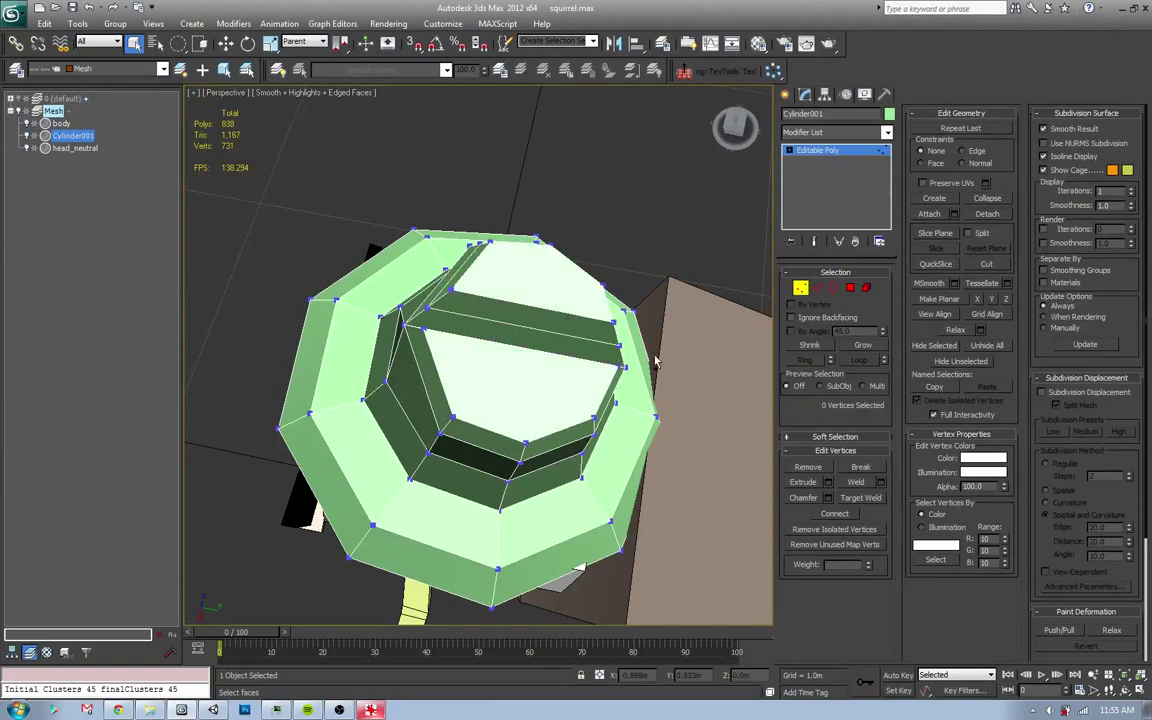
{"action": "middle_click_drag", "start_coordinate": [633, 387], "coordinate": [576, 337], "text": "alt"}
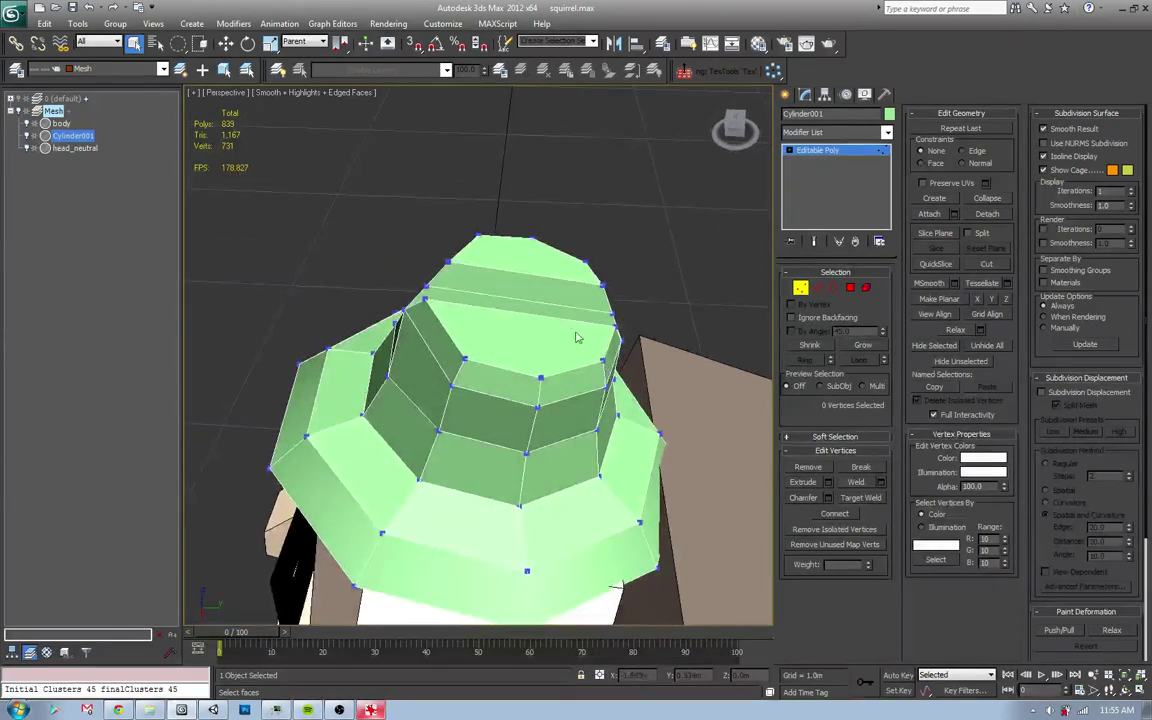
- Collapse the hat's two top polygons into points
{"action": "key", "text": "4"}
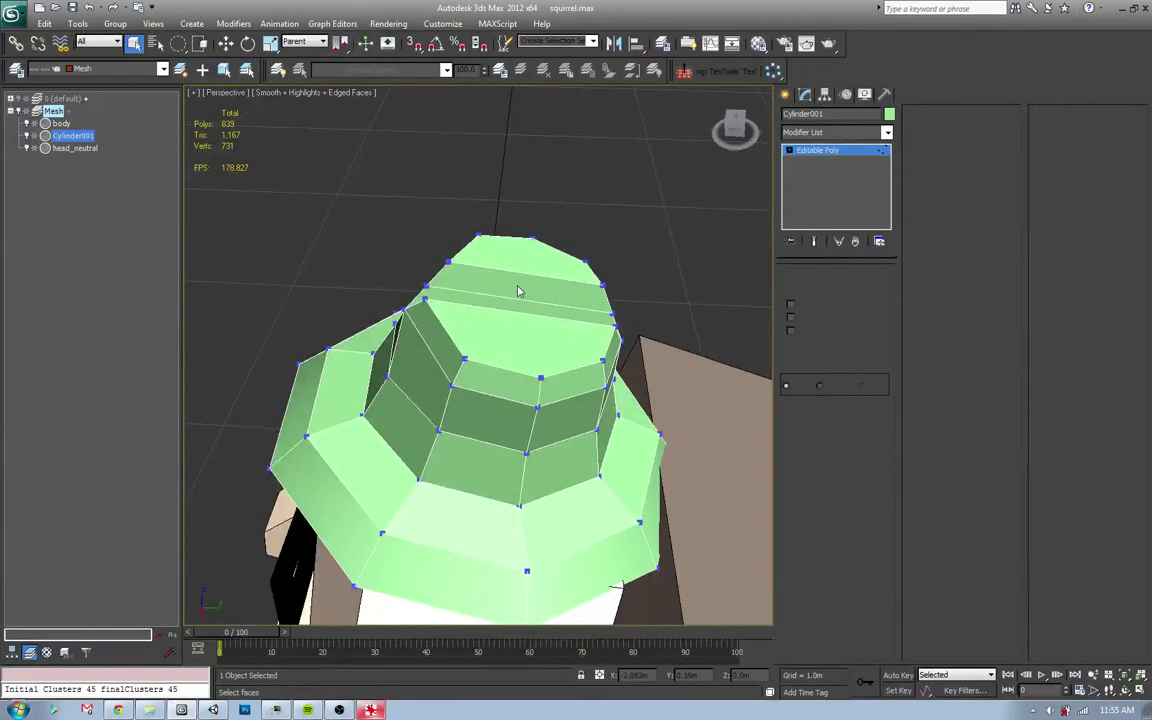
{"action": "left_click", "coordinate": [513, 320]}
{"action": "key", "text": "w"}
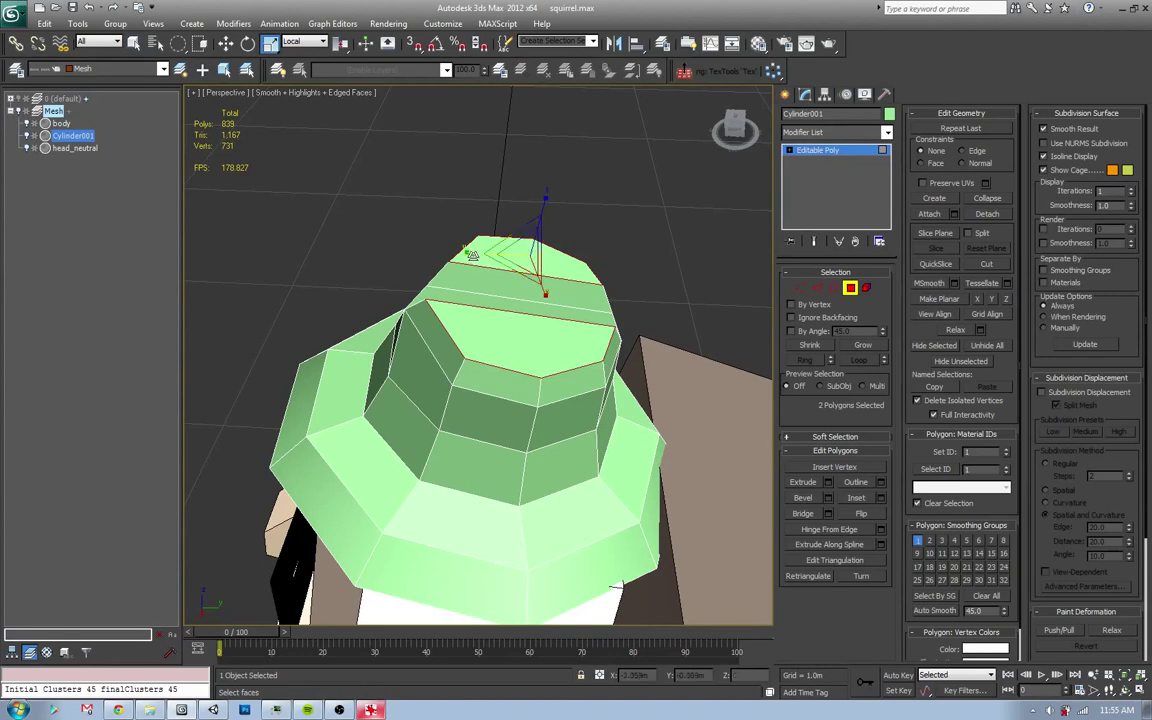
{"action": "left_click_drag", "start_coordinate": [510, 321], "coordinate": [509, 307]}
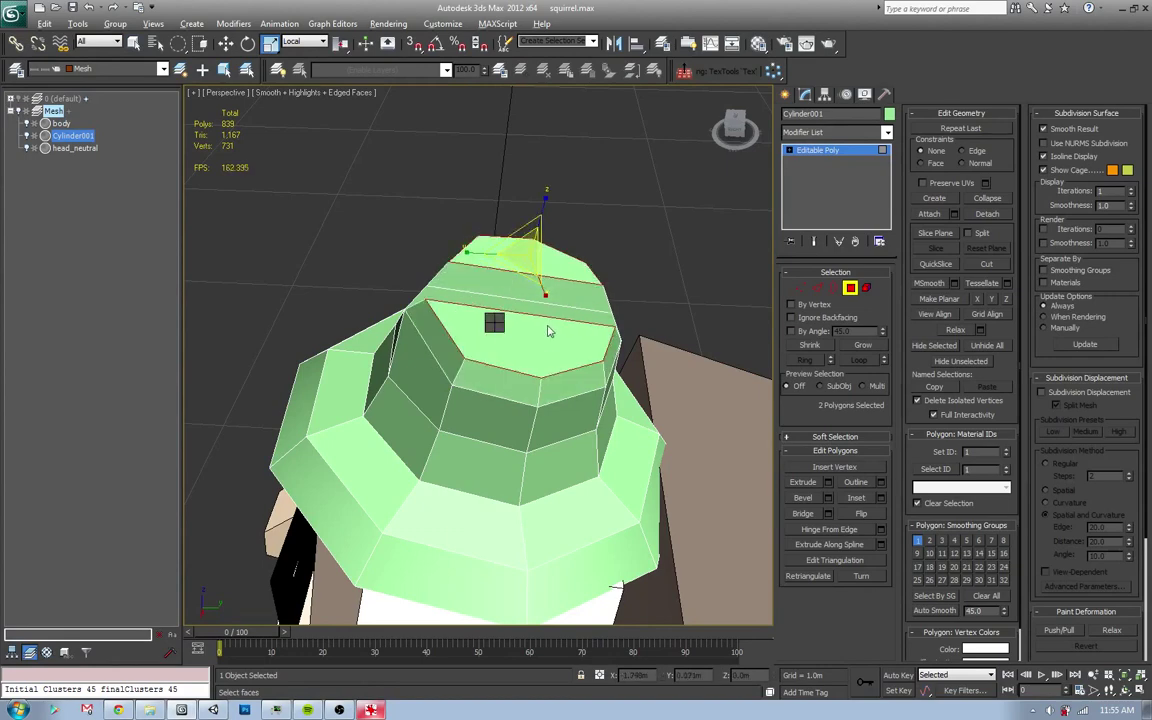
{"action": "mouse_move", "coordinate": [480, 264]}
{"action": "middle_mouse_down", "text": "alt"}
{"action": "mouse_move", "coordinate": [381, 335]}
{"action": "mouse_move", "coordinate": [404, 368]}
{"action": "mouse_move", "coordinate": [426, 366]}
{"action": "mouse_move", "coordinate": [404, 346]}
{"action": "mouse_move", "coordinate": [411, 316]}
{"action": "middle_mouse_up", "text": "alt"}
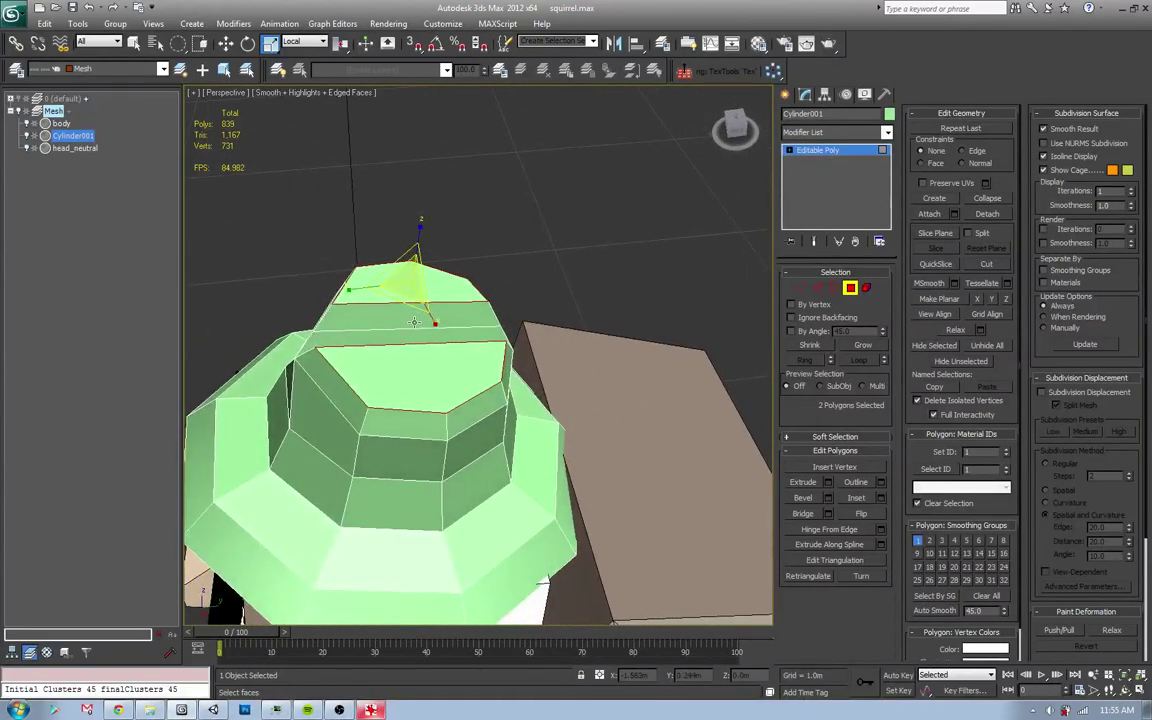
{"action": "key", "text": "ctrl+alt+c"}
- Delete the cone's apex vertex to flatten the top
{"action": "key", "text": "1"}
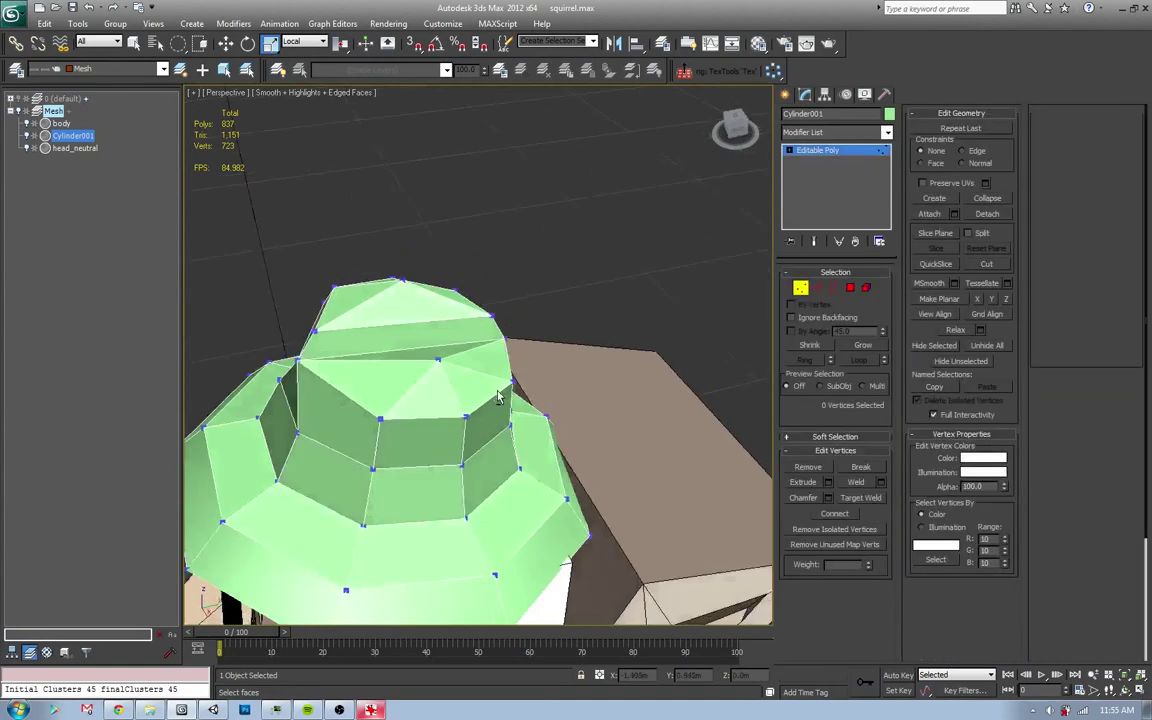
{"action": "mouse_move", "coordinate": [560, 330]}
{"action": "middle_mouse_down", "text": "alt"}
{"action": "mouse_move", "coordinate": [520, 325]}
{"action": "mouse_move", "coordinate": [563, 373]}
{"action": "mouse_move", "coordinate": [575, 367]}
{"action": "middle_mouse_up", "text": "alt"}
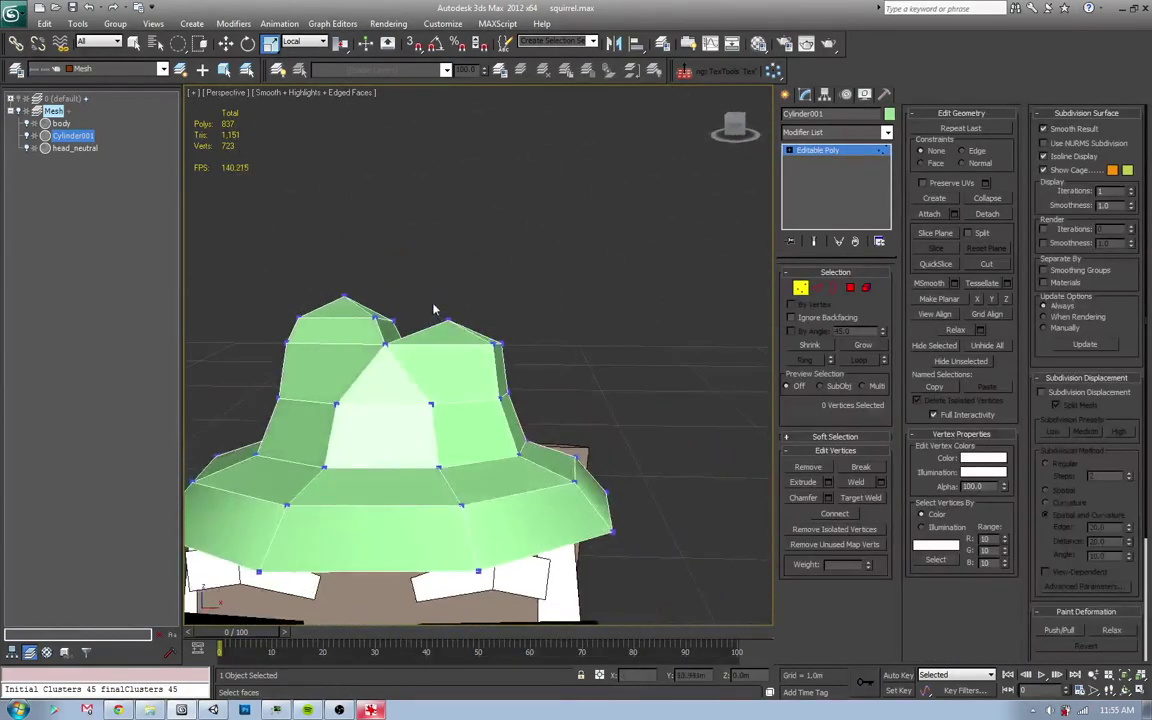
{"action": "left_click", "coordinate": [344, 298]}
{"action": "left_click", "coordinate": [460, 305]}
{"action": "left_click", "coordinate": [450, 327]}
{"action": "key", "text": "BackSpace"}
- Extrude the flat top face upward to raise the crown
{"action": "key", "text": "4"}
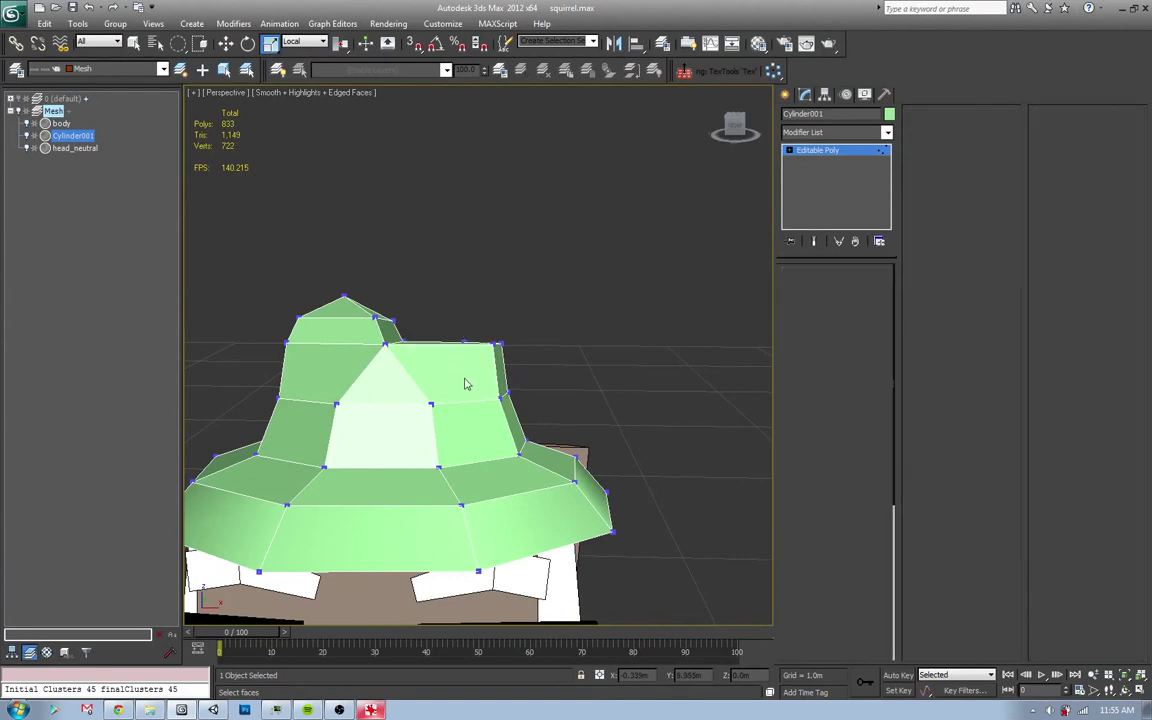
{"action": "left_click", "coordinate": [440, 344]}
{"action": "key", "text": "z"}
{"action": "middle_click_drag", "start_coordinate": [449, 367], "coordinate": [480, 380], "text": "alt"}
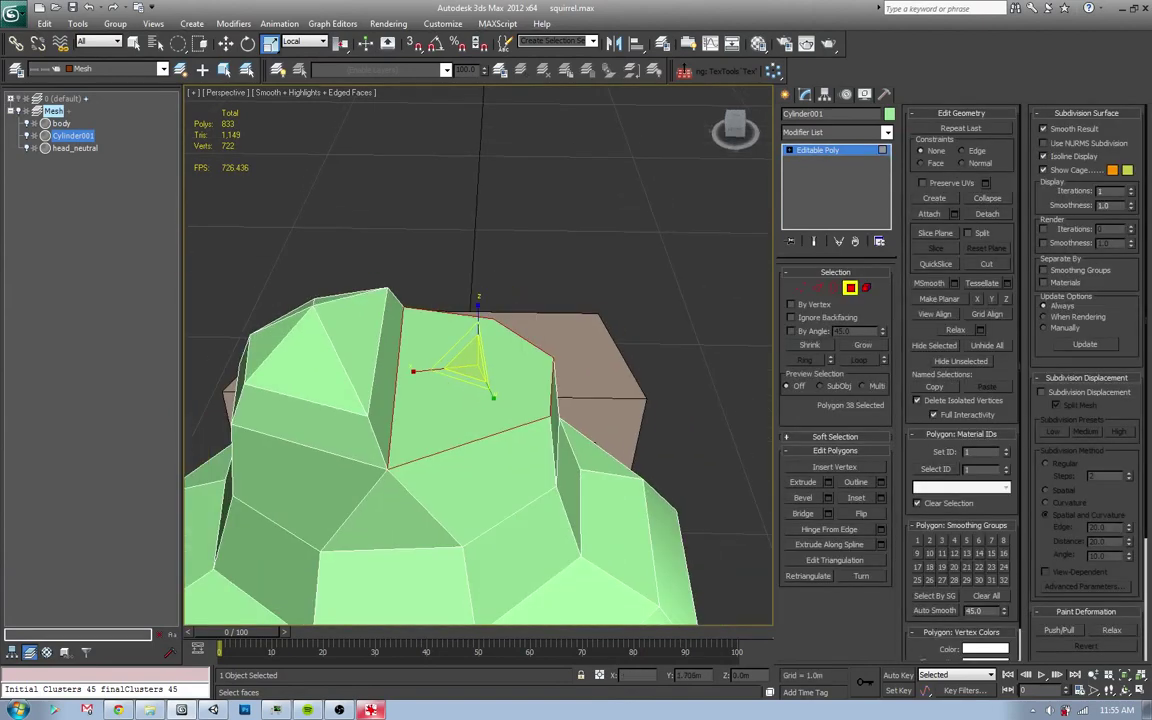
{"action": "left_click_drag", "start_coordinate": [745, 446], "coordinate": [588, 446]}
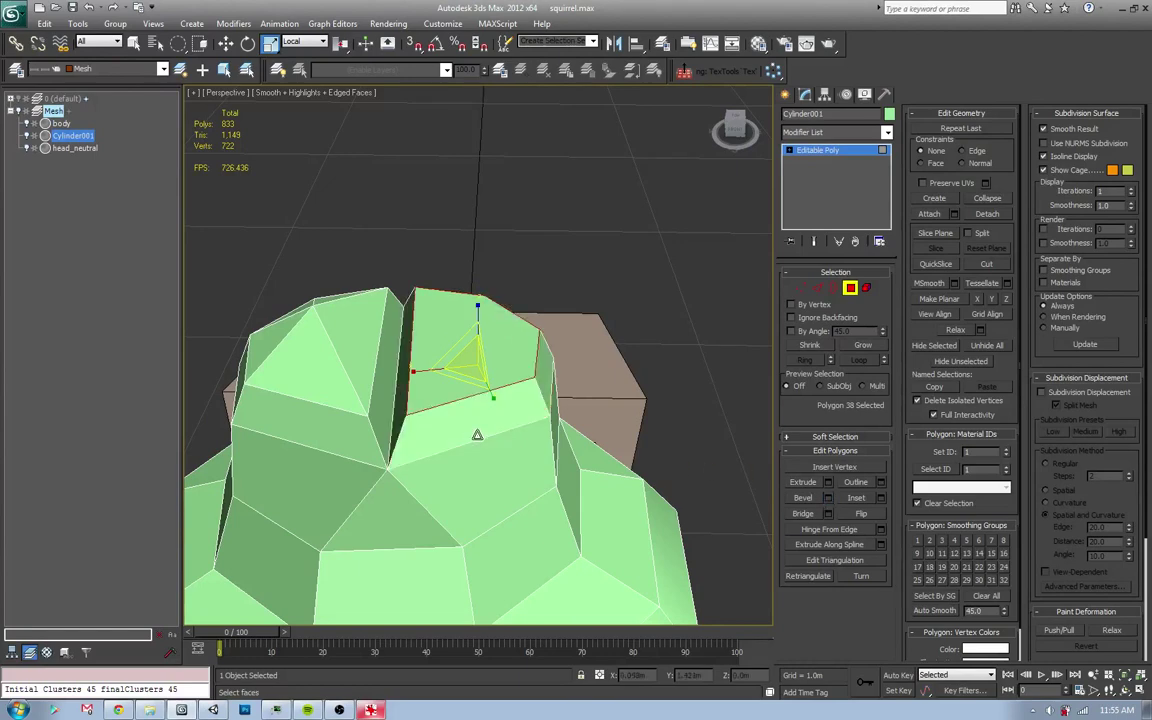
{"action": "left_click_drag", "start_coordinate": [477, 435], "coordinate": [491, 428]}
{"action": "left_click_drag", "start_coordinate": [814, 500], "coordinate": [762, 482]}
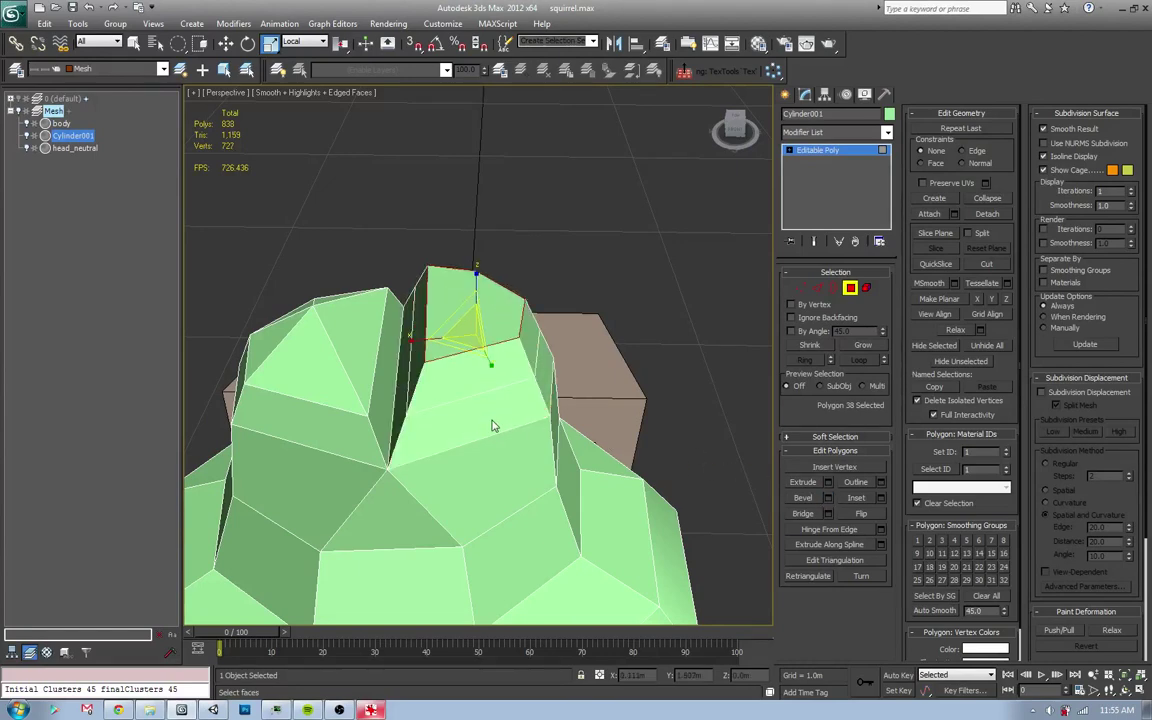
{"action": "mouse_move", "coordinate": [491, 426]}
{"action": "middle_mouse_down", "text": "alt"}
{"action": "mouse_move", "coordinate": [378, 442]}
{"action": "mouse_move", "coordinate": [388, 490]}
{"action": "mouse_move", "coordinate": [368, 507]}
{"action": "mouse_move", "coordinate": [360, 411]}
{"action": "mouse_move", "coordinate": [577, 383]}
{"action": "middle_mouse_up", "text": "alt"}
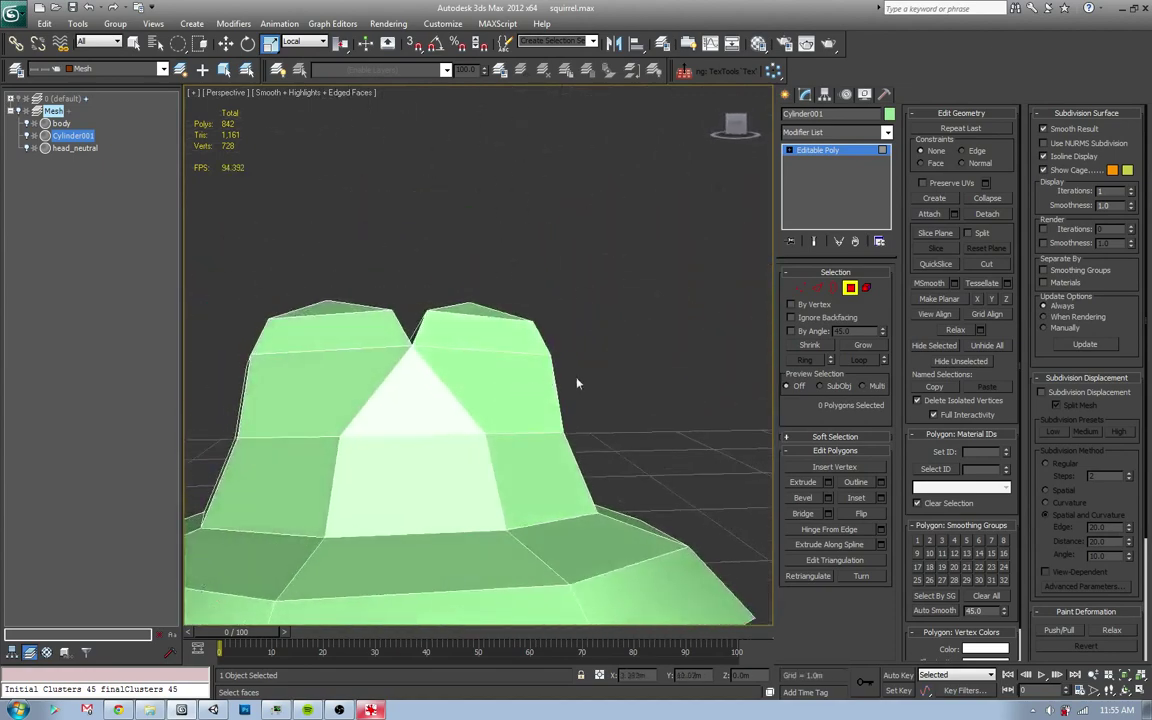
- Apply Auto Smooth to all the hat's polygons and compare with the HAROLD reference
{"action": "left_click", "coordinate": [763, 258]}
{"action": "key", "text": "ctrl+a"}
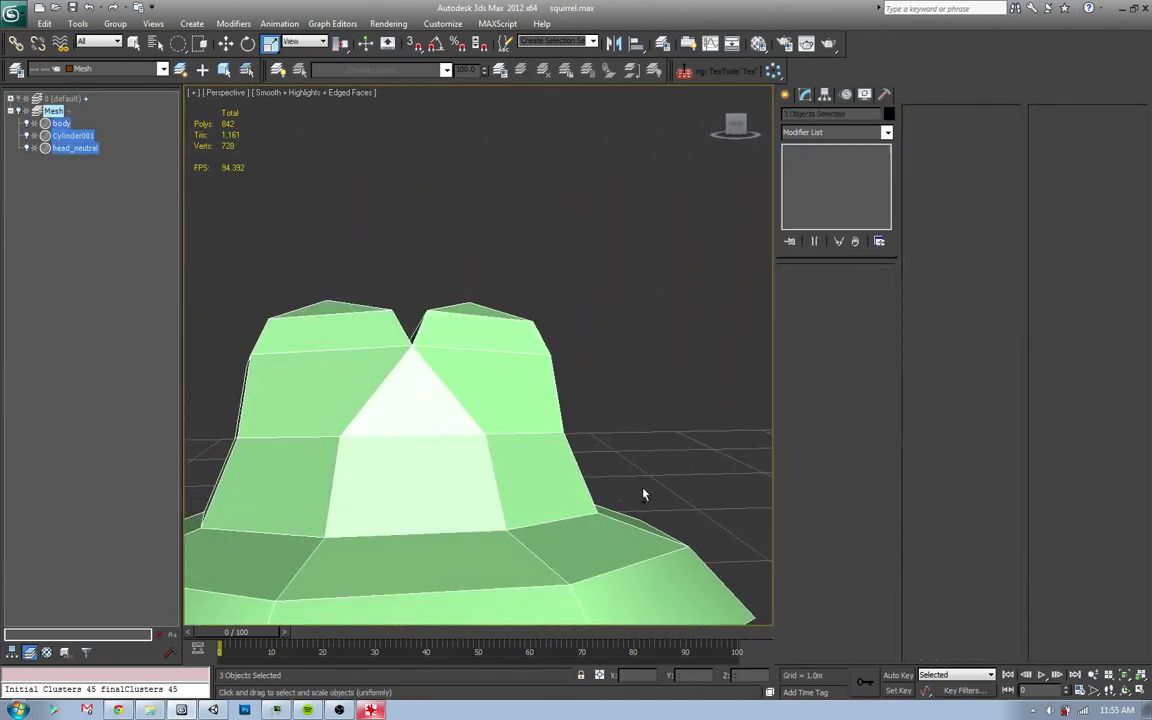
{"action": "mouse_move", "coordinate": [578, 438]}
{"action": "middle_mouse_down", "text": "alt"}
{"action": "mouse_move", "coordinate": [622, 416]}
{"action": "mouse_move", "coordinate": [601, 392]}
{"action": "middle_mouse_up", "text": "alt"}
{"action": "left_click", "coordinate": [578, 405]}
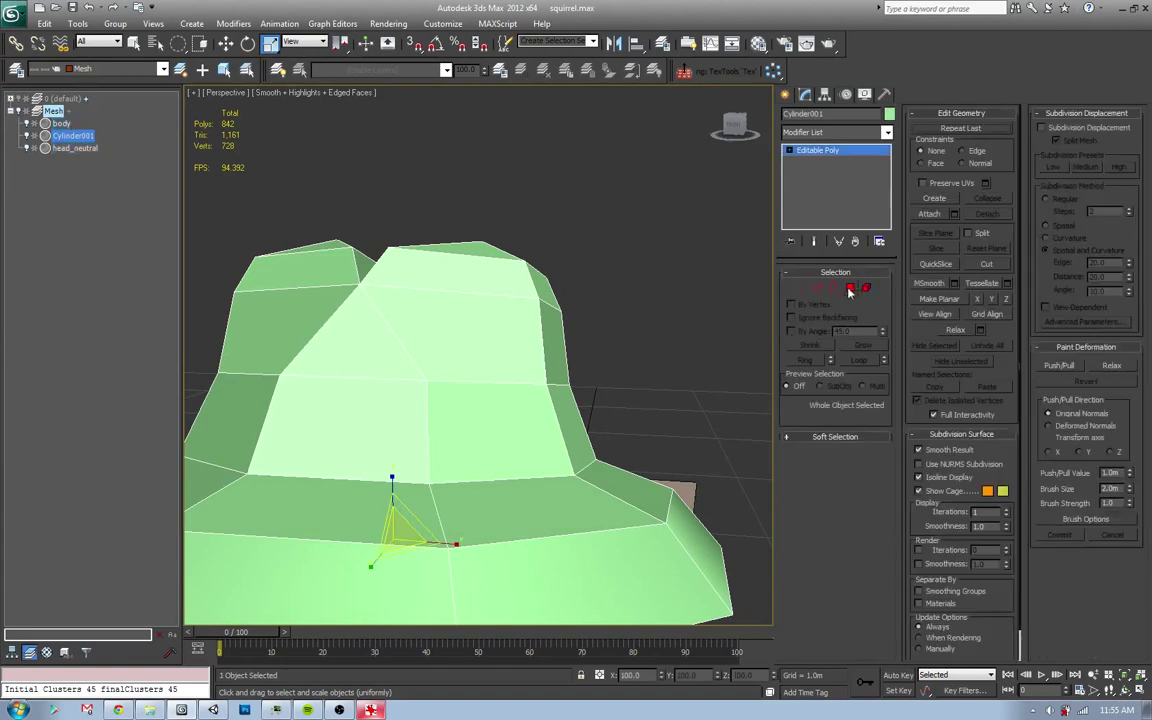
{"action": "scroll", "coordinate": [641, 394], "scroll_direction": "down", "scroll_amount": 2}
{"action": "scroll", "coordinate": [641, 394], "scroll_direction": "down", "scroll_amount": 4}
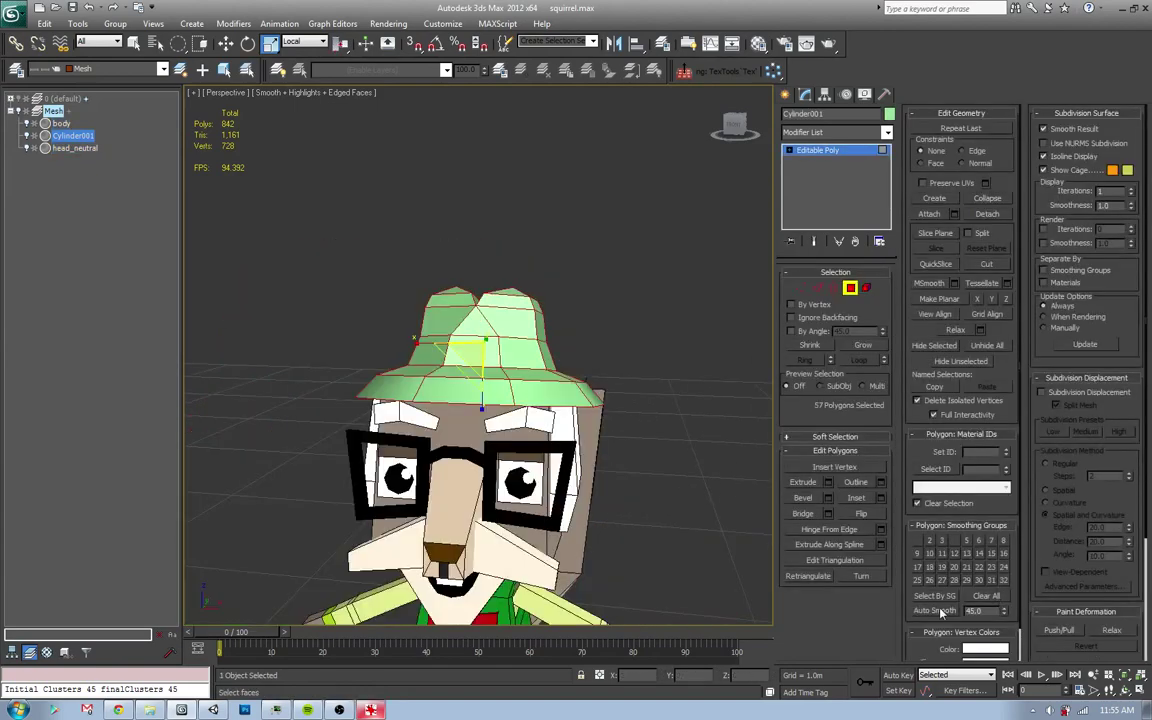
{"action": "left_click", "coordinate": [937, 611]}
{"action": "left_click", "coordinate": [690, 430]}
{"action": "mouse_move", "coordinate": [690, 430]}
{"action": "middle_mouse_down", "text": "alt"}
{"action": "mouse_move", "coordinate": [530, 427]}
{"action": "mouse_move", "coordinate": [550, 423]}
{"action": "middle_mouse_up", "text": "alt"}
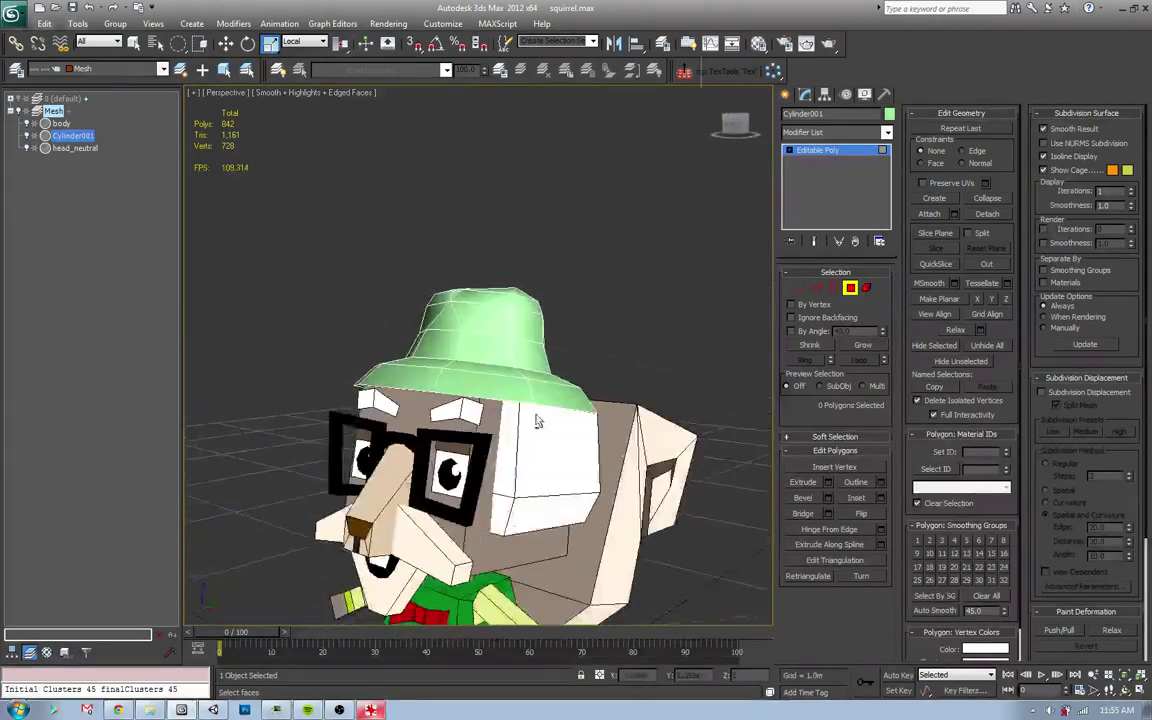
{"action": "key", "text": "alt+Tab"}
{"action": "key", "text": "alt+Tab"}
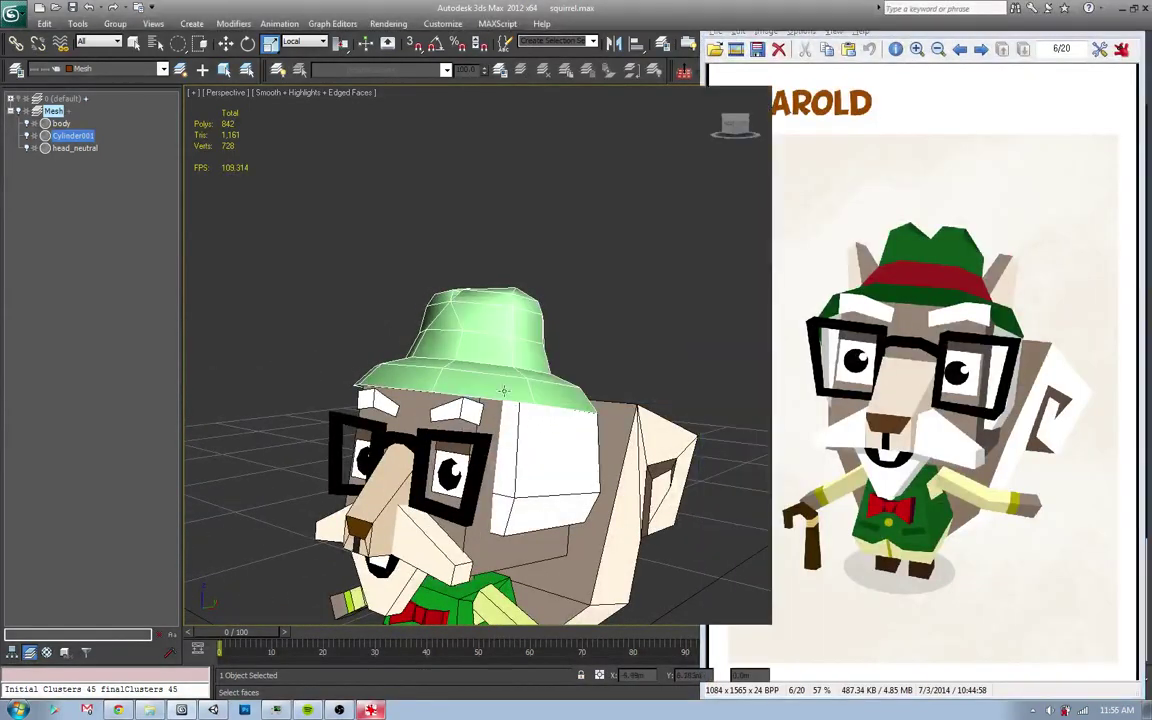
- Raise the hat's two top vertices to make the crown taller
{"action": "key", "text": "1"}
{"action": "middle_click_drag", "start_coordinate": [495, 327], "coordinate": [437, 279], "text": "alt"}
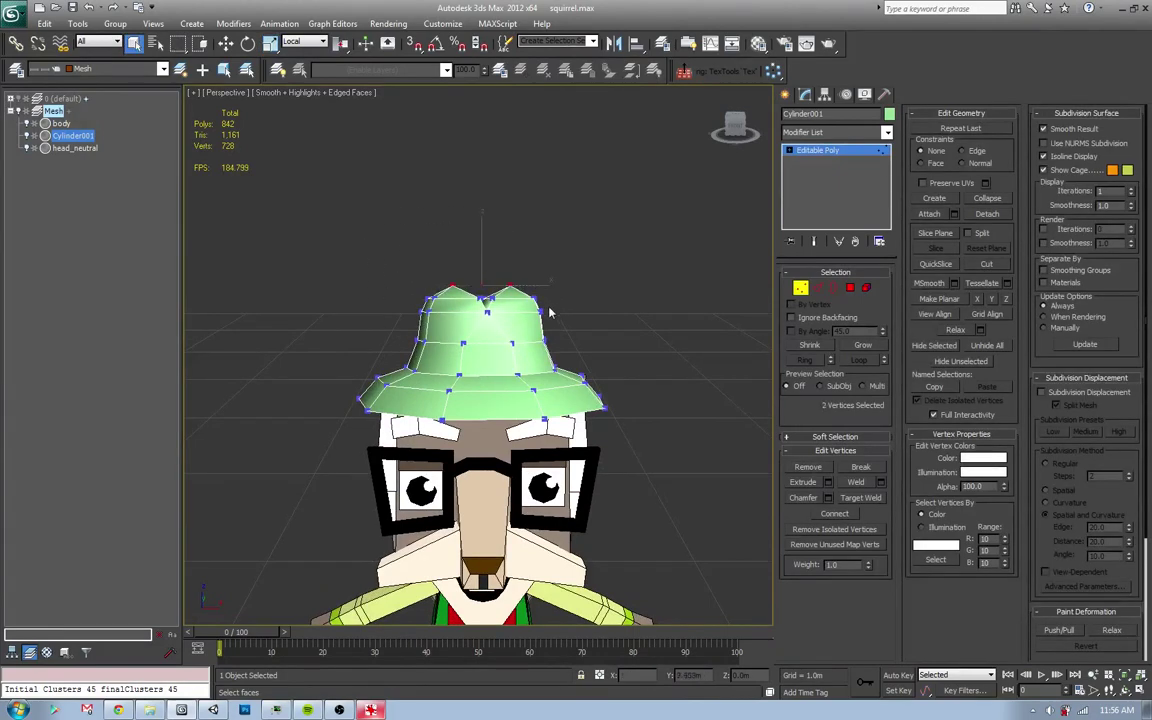
{"action": "key", "text": "z"}
{"action": "mouse_move", "coordinate": [652, 437]}
{"action": "middle_mouse_down", "text": "alt"}
{"action": "mouse_move", "coordinate": [530, 453]}
{"action": "mouse_move", "coordinate": [510, 437]}
{"action": "middle_mouse_up", "text": "alt"}
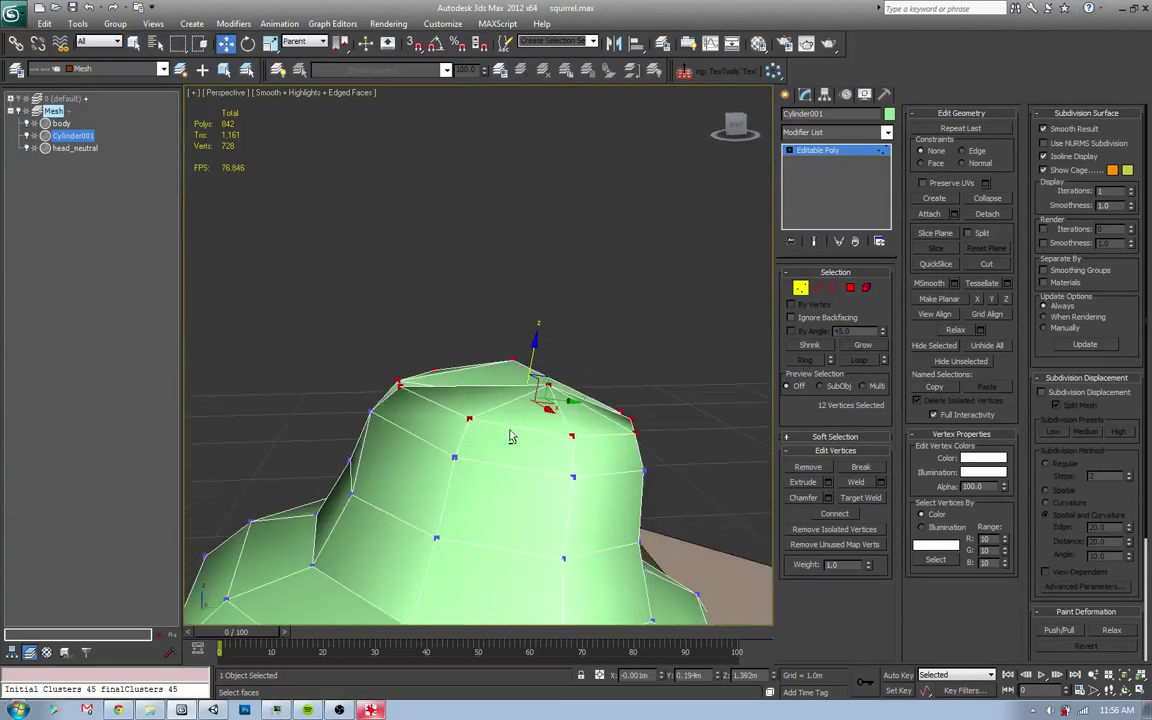
{"action": "left_click_drag", "start_coordinate": [530, 357], "coordinate": [528, 337]}
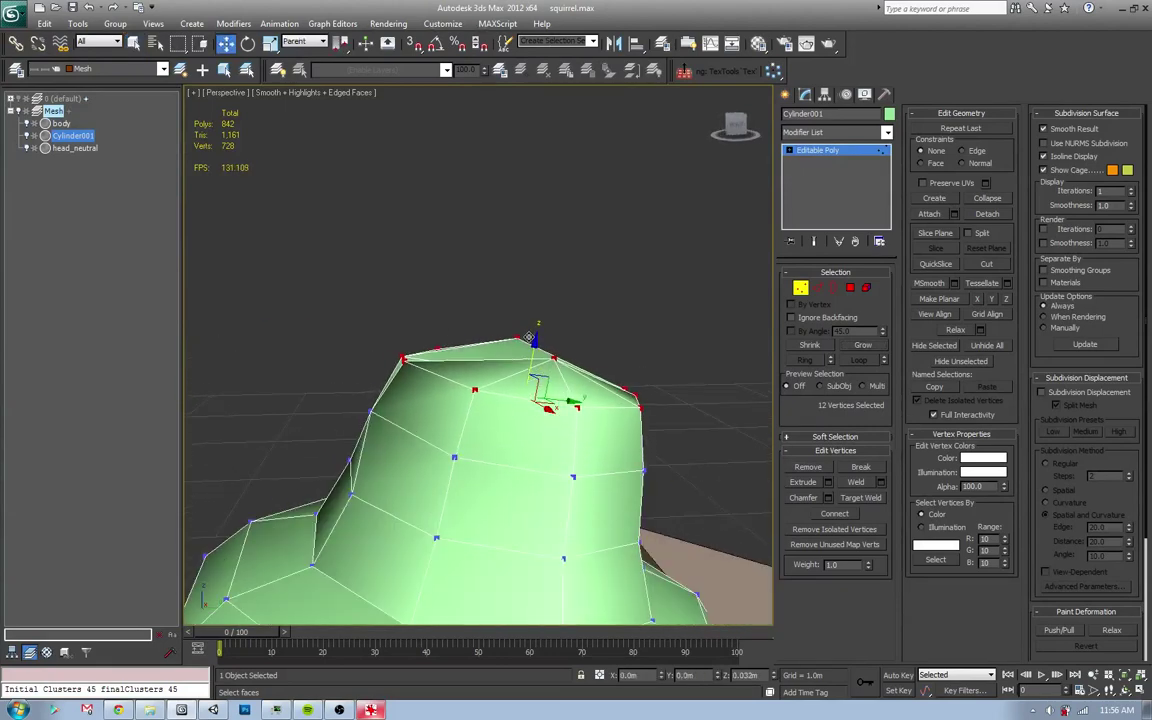
{"action": "middle_click_drag", "start_coordinate": [528, 337], "coordinate": [405, 341], "text": "alt"}
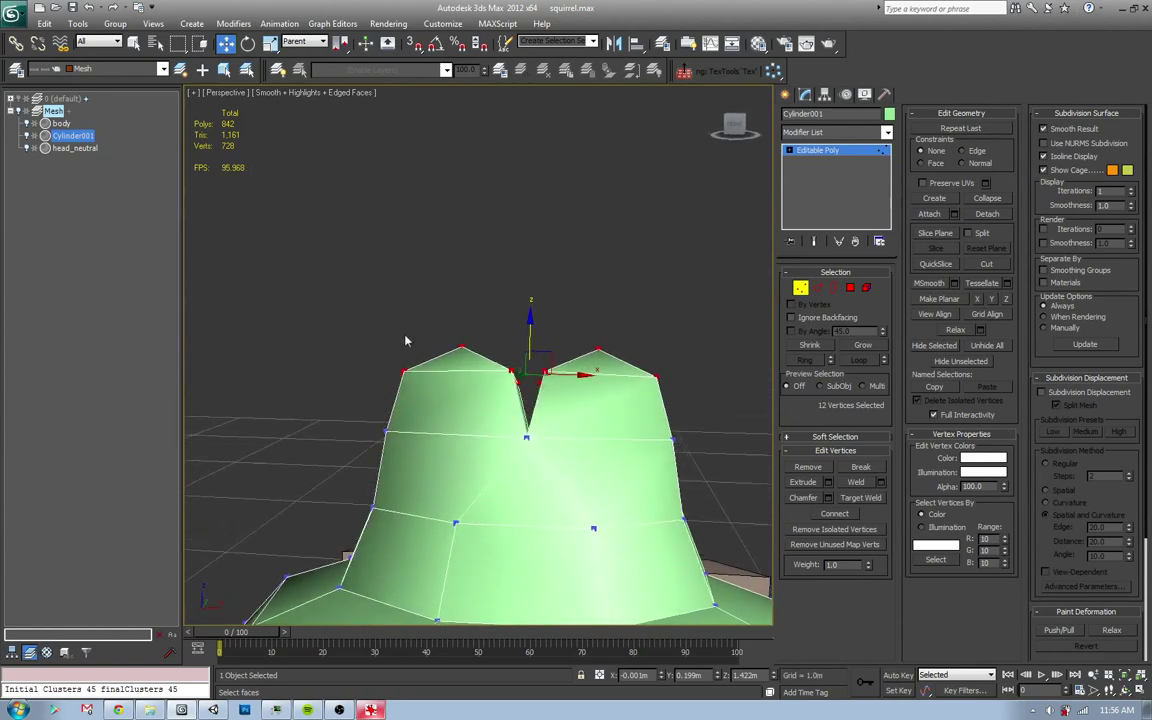
{"action": "key", "text": "r"}
{"action": "mouse_move", "coordinate": [515, 413]}
{"action": "middle_mouse_down", "text": "alt"}
{"action": "mouse_move", "coordinate": [504, 432]}
{"action": "mouse_move", "coordinate": [545, 406]}
{"action": "mouse_move", "coordinate": [535, 365]}
{"action": "middle_mouse_up", "text": "alt"}
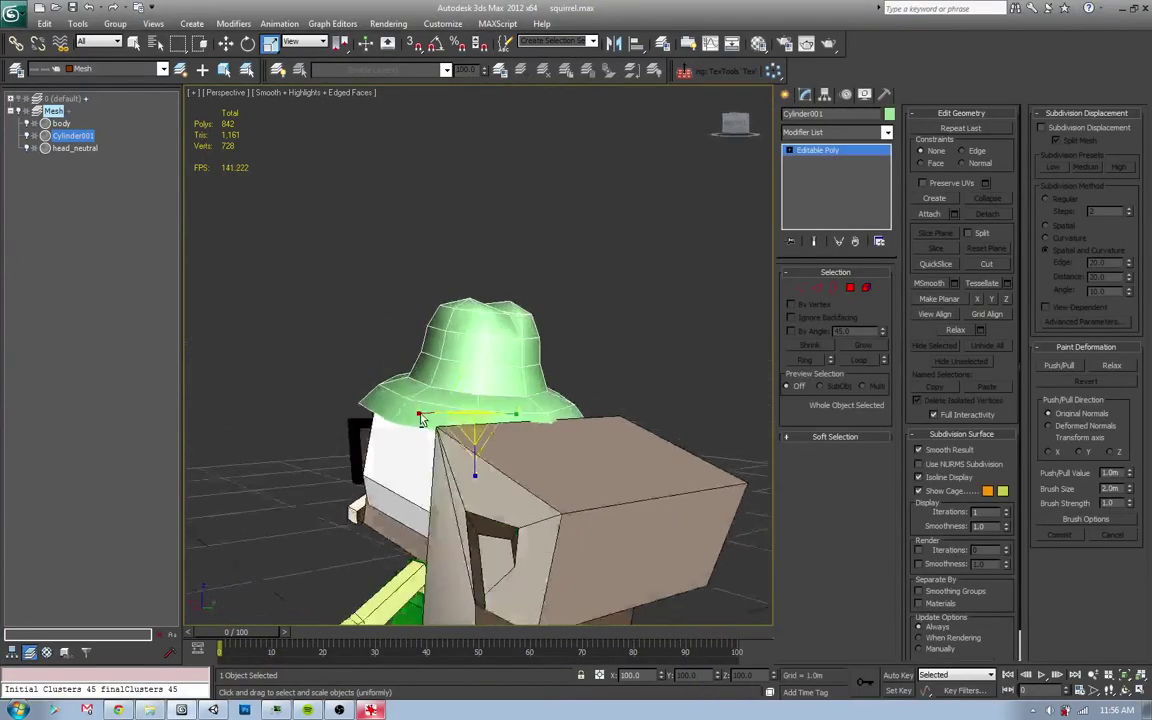
- Box-select the hat's upper vertices and raise them slightly to match the reference
{"action": "key", "text": "alt+Tab"}
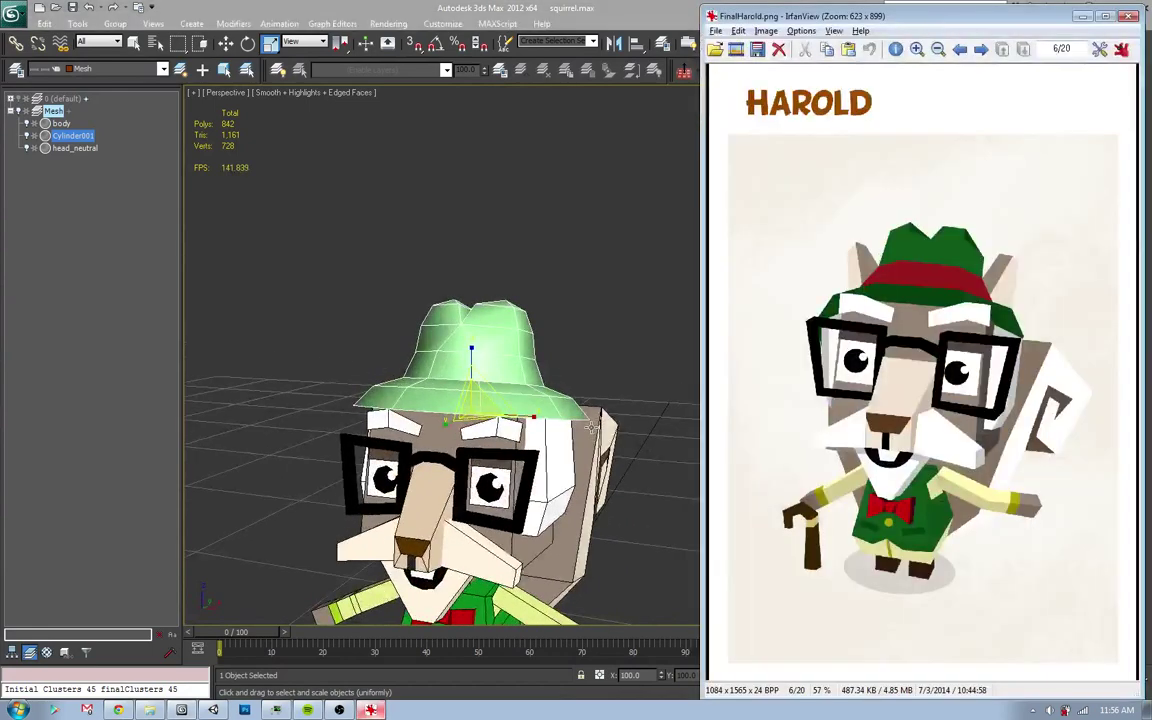
{"action": "key", "text": "alt+Tab"}
{"action": "key", "text": "1"}
{"action": "middle_click_drag", "start_coordinate": [548, 401], "coordinate": [549, 400], "text": "alt"}
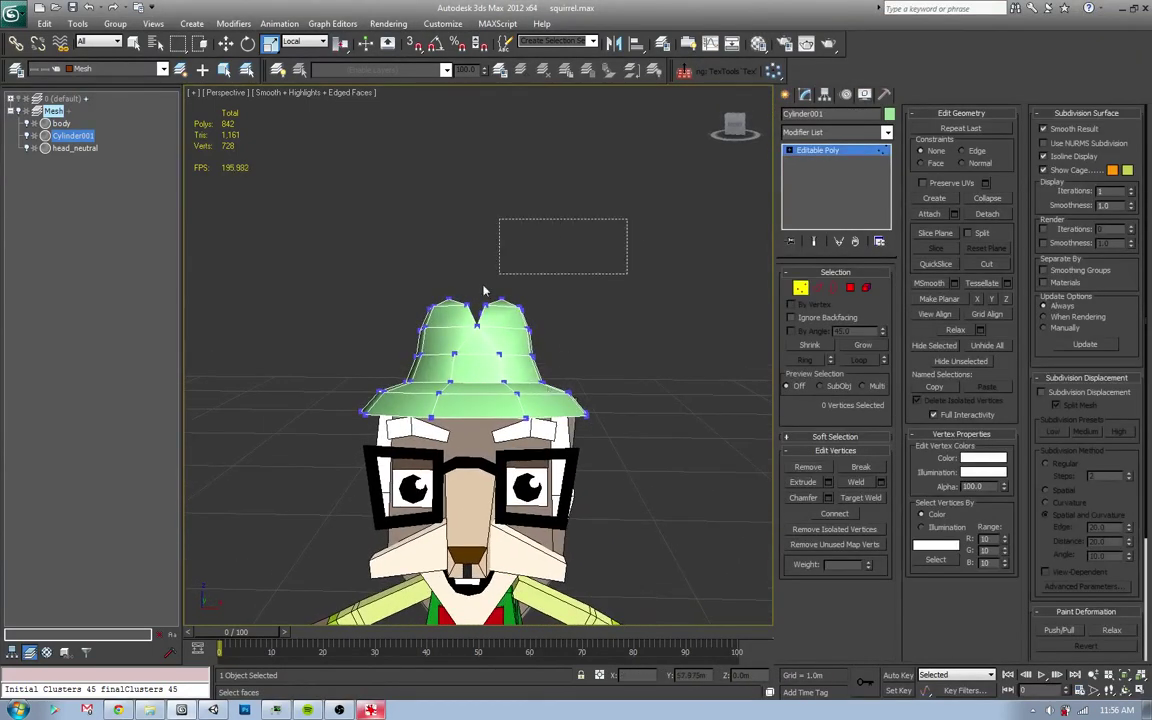
{"action": "left_click_drag", "start_coordinate": [483, 290], "coordinate": [340, 408]}
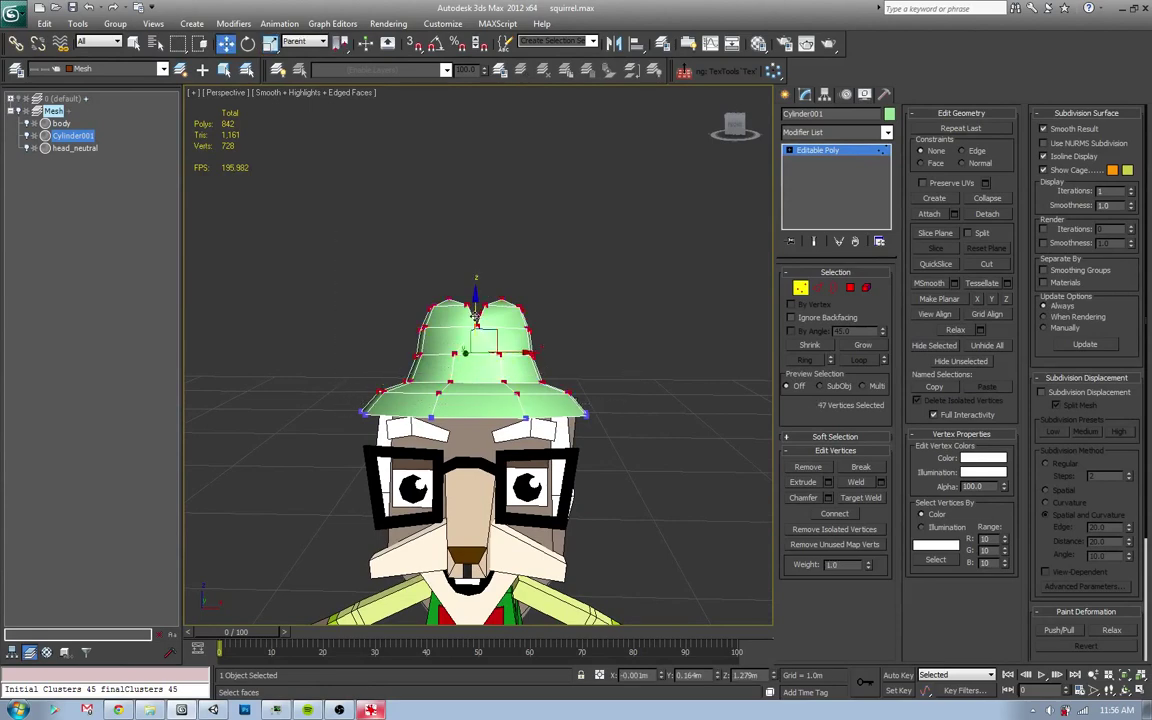
{"action": "mouse_move", "coordinate": [476, 313]}
{"action": "left_mouse_down"}
{"action": "mouse_move", "coordinate": [435, 321]}
{"action": "mouse_move", "coordinate": [492, 319]}
{"action": "left_mouse_up"}
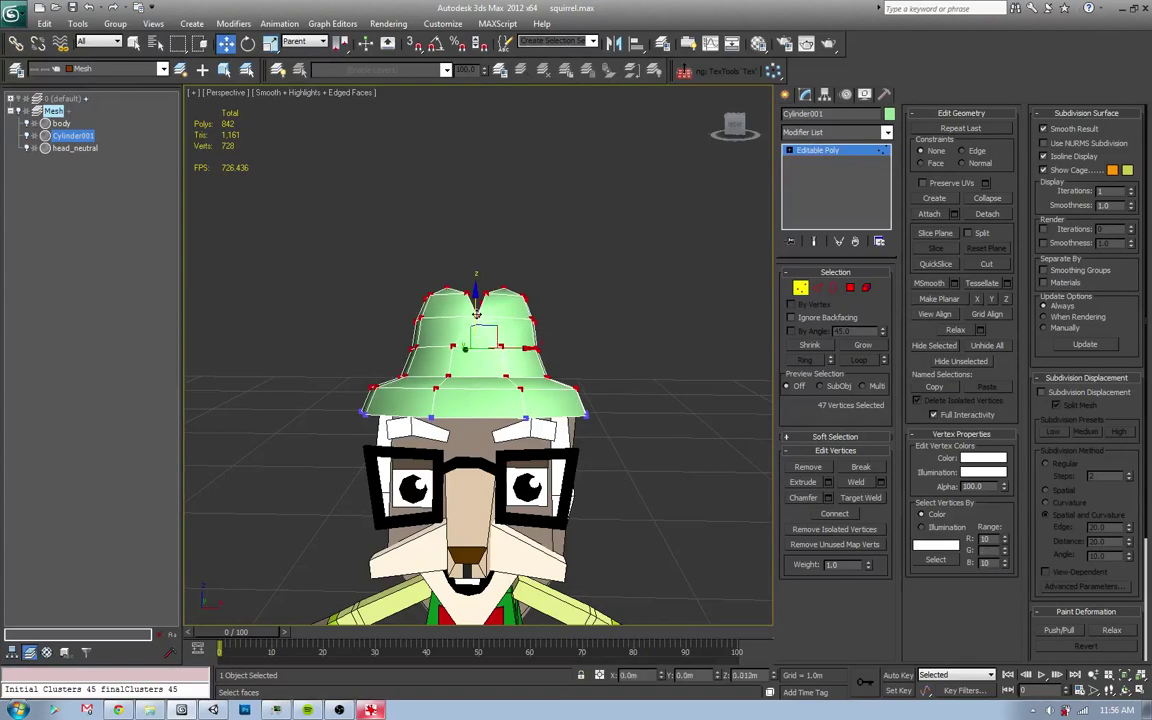
- Select a crown-base face, check the reference, then deselect and hide edge lines
{"action": "left_click", "coordinate": [850, 287]}
{"action": "left_click", "coordinate": [540, 402]}
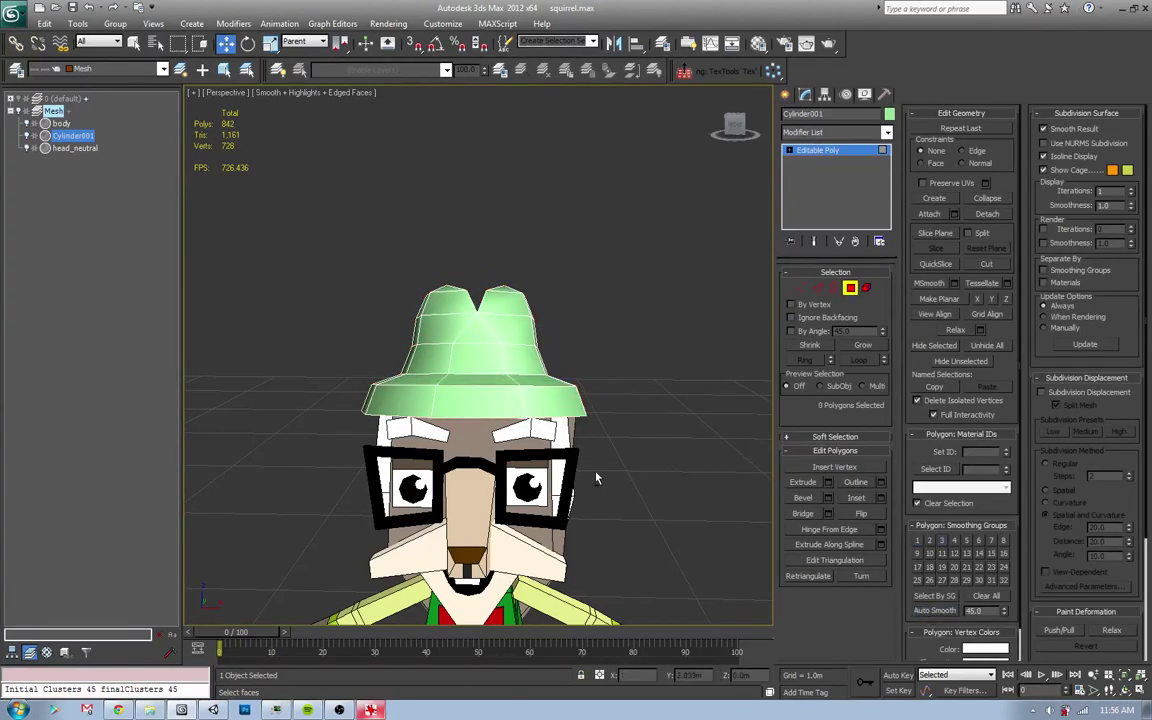
{"action": "mouse_move", "coordinate": [596, 478]}
{"action": "middle_mouse_down", "text": "alt"}
{"action": "mouse_move", "coordinate": [452, 463]}
{"action": "mouse_move", "coordinate": [514, 437]}
{"action": "middle_mouse_up", "text": "alt"}
{"action": "key", "text": "alt+Tab"}
{"action": "key", "text": "q"}
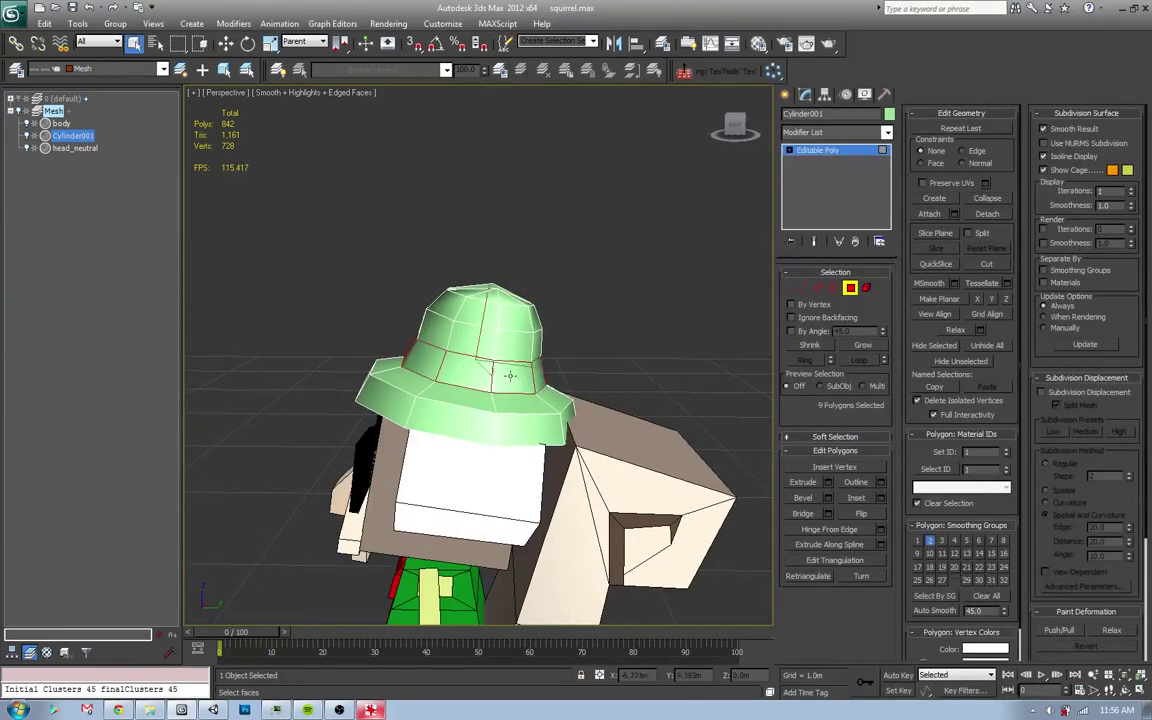
{"action": "left_click", "coordinate": [712, 324]}
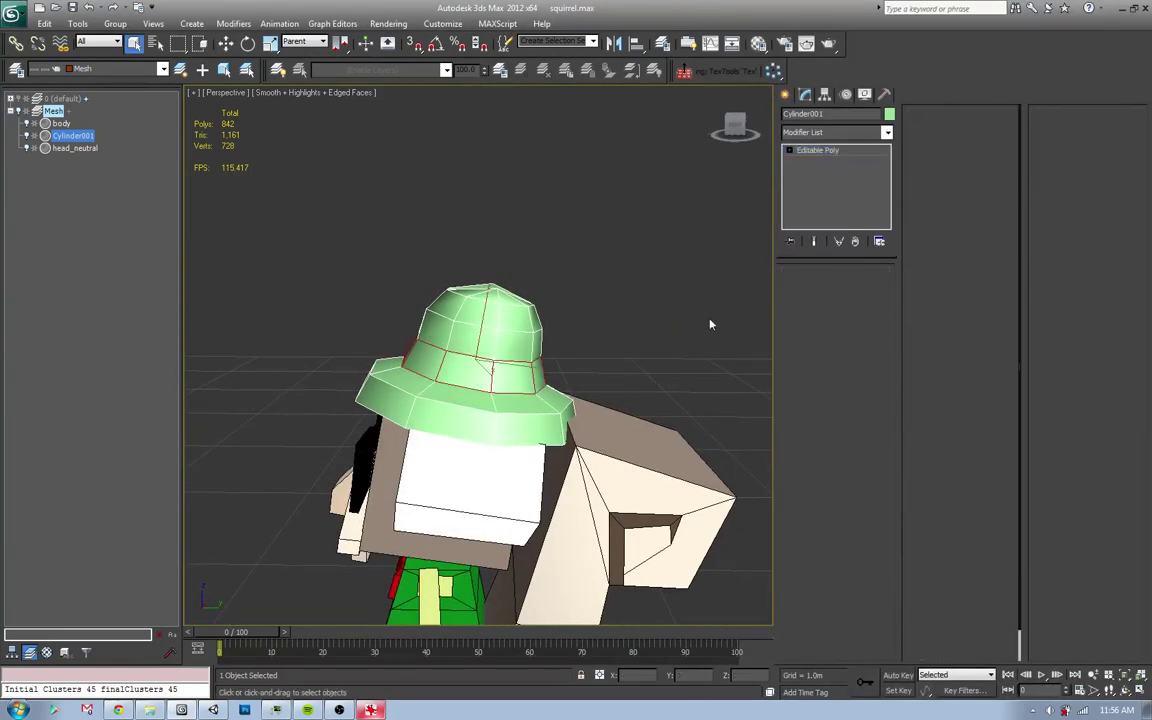
{"action": "mouse_move", "coordinate": [712, 324]}
{"action": "middle_mouse_down", "text": "alt"}
{"action": "mouse_move", "coordinate": [531, 400]}
{"action": "mouse_move", "coordinate": [590, 425]}
{"action": "mouse_move", "coordinate": [480, 435]}
{"action": "middle_mouse_up", "text": "alt"}
{"action": "key", "text": "F4"}
- Select the hat and inspect it from several angles with edge display toggled
{"action": "scroll", "coordinate": [480, 435], "scroll_direction": "up", "scroll_amount": 3}
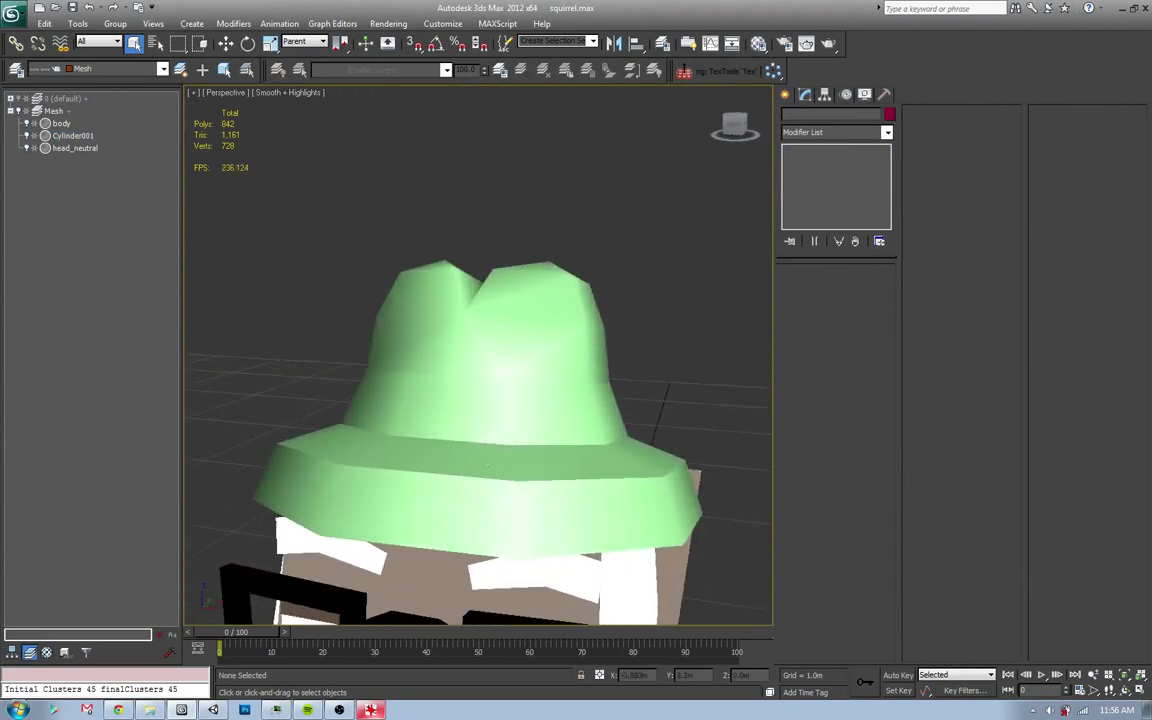
{"action": "left_click", "coordinate": [509, 424]}
{"action": "key", "text": "2"}
{"action": "key", "text": "F4"}
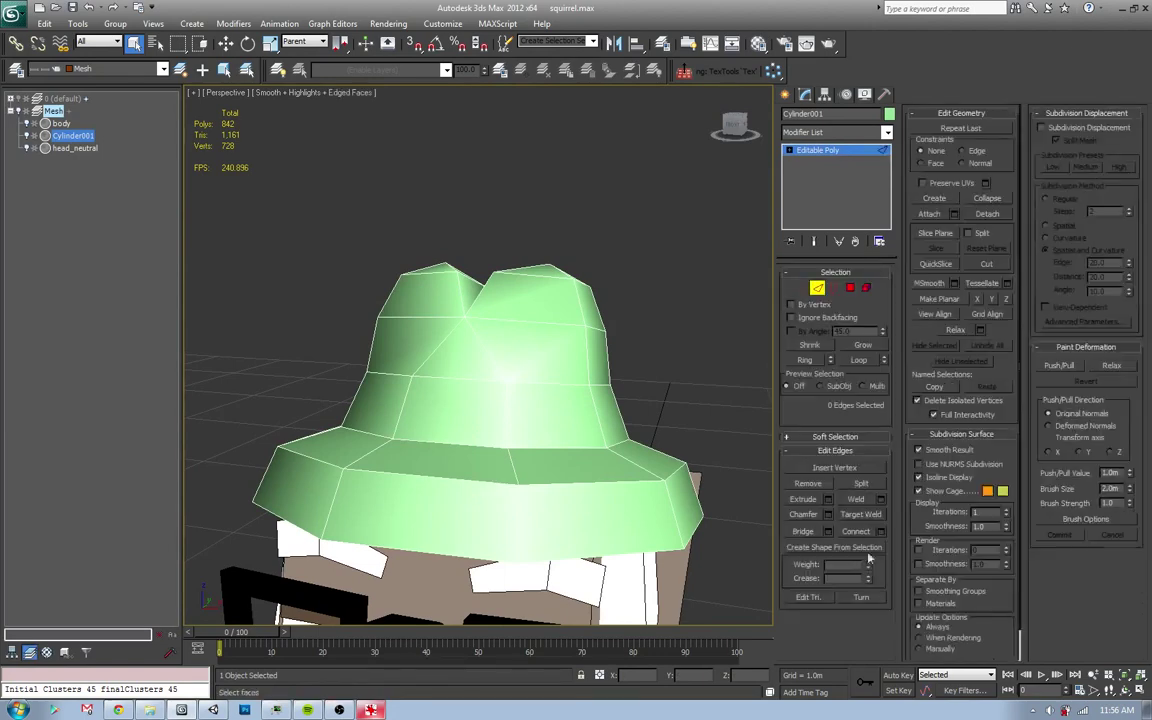
{"action": "mouse_move", "coordinate": [440, 352]}
{"action": "middle_mouse_down", "text": "alt"}
{"action": "mouse_move", "coordinate": [427, 405]}
{"action": "mouse_move", "coordinate": [511, 401]}
{"action": "middle_mouse_up", "text": "alt"}
{"action": "mouse_move", "coordinate": [508, 451]}
{"action": "middle_mouse_down", "text": "alt"}
{"action": "mouse_move", "coordinate": [480, 410]}
{"action": "mouse_move", "coordinate": [543, 391]}
{"action": "middle_mouse_up", "text": "alt"}
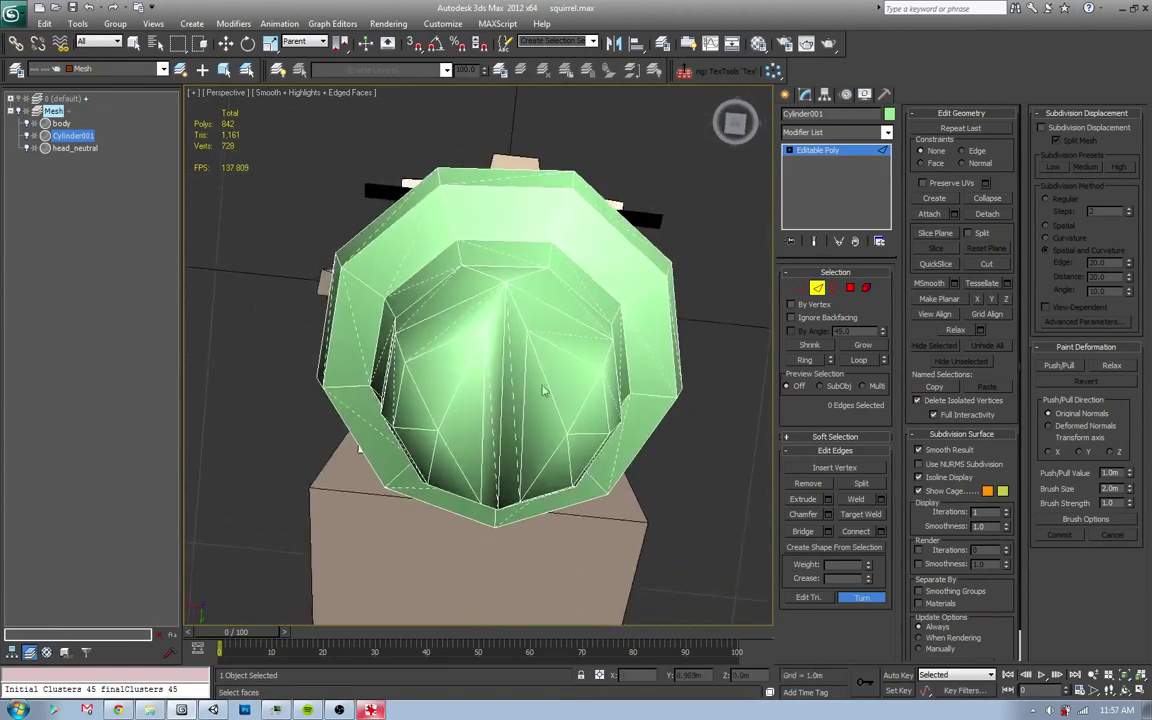
{"action": "mouse_move", "coordinate": [461, 323]}
{"action": "middle_mouse_down", "text": "alt"}
{"action": "mouse_move", "coordinate": [491, 396]}
{"action": "mouse_move", "coordinate": [445, 316]}
{"action": "mouse_move", "coordinate": [540, 400]}
{"action": "mouse_move", "coordinate": [527, 370]}
{"action": "mouse_move", "coordinate": [553, 329]}
{"action": "mouse_move", "coordinate": [545, 300]}
{"action": "mouse_move", "coordinate": [513, 407]}
{"action": "mouse_move", "coordinate": [471, 399]}
{"action": "mouse_move", "coordinate": [530, 335]}
{"action": "mouse_move", "coordinate": [507, 378]}
{"action": "mouse_move", "coordinate": [579, 360]}
{"action": "mouse_move", "coordinate": [519, 401]}
{"action": "mouse_move", "coordinate": [456, 369]}
{"action": "mouse_move", "coordinate": [501, 411]}
{"action": "mouse_move", "coordinate": [506, 365]}
{"action": "mouse_move", "coordinate": [478, 388]}
{"action": "mouse_move", "coordinate": [494, 396]}
{"action": "mouse_move", "coordinate": [500, 360]}
{"action": "mouse_move", "coordinate": [512, 380]}
{"action": "mouse_move", "coordinate": [437, 415]}
{"action": "middle_mouse_up", "text": "alt"}
{"action": "key", "text": "F4"}
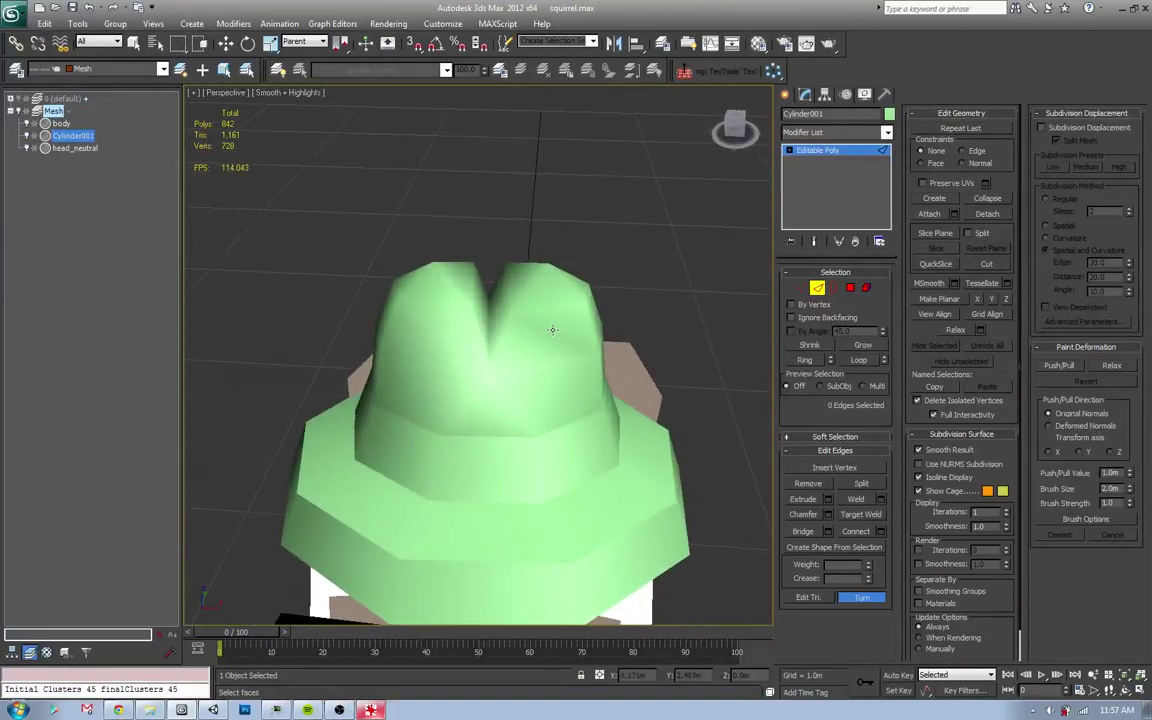
{"action": "mouse_move", "coordinate": [560, 350]}
{"action": "middle_mouse_down", "text": "alt"}
{"action": "mouse_move", "coordinate": [486, 363]}
{"action": "mouse_move", "coordinate": [458, 342]}
{"action": "mouse_move", "coordinate": [486, 373]}
{"action": "mouse_move", "coordinate": [465, 363]}
{"action": "mouse_move", "coordinate": [470, 380]}
{"action": "mouse_move", "coordinate": [506, 406]}
{"action": "mouse_move", "coordinate": [478, 419]}
{"action": "mouse_move", "coordinate": [458, 386]}
{"action": "mouse_move", "coordinate": [361, 391]}
{"action": "mouse_move", "coordinate": [404, 391]}
{"action": "mouse_move", "coordinate": [417, 458]}
{"action": "mouse_move", "coordinate": [476, 408]}
{"action": "middle_mouse_up", "text": "alt"}
{"action": "key", "text": "F4"}
- Exit edge editing and frame the hat in the Left and Top views
{"action": "left_click", "coordinate": [817, 288]}
{"action": "key", "text": "w"}
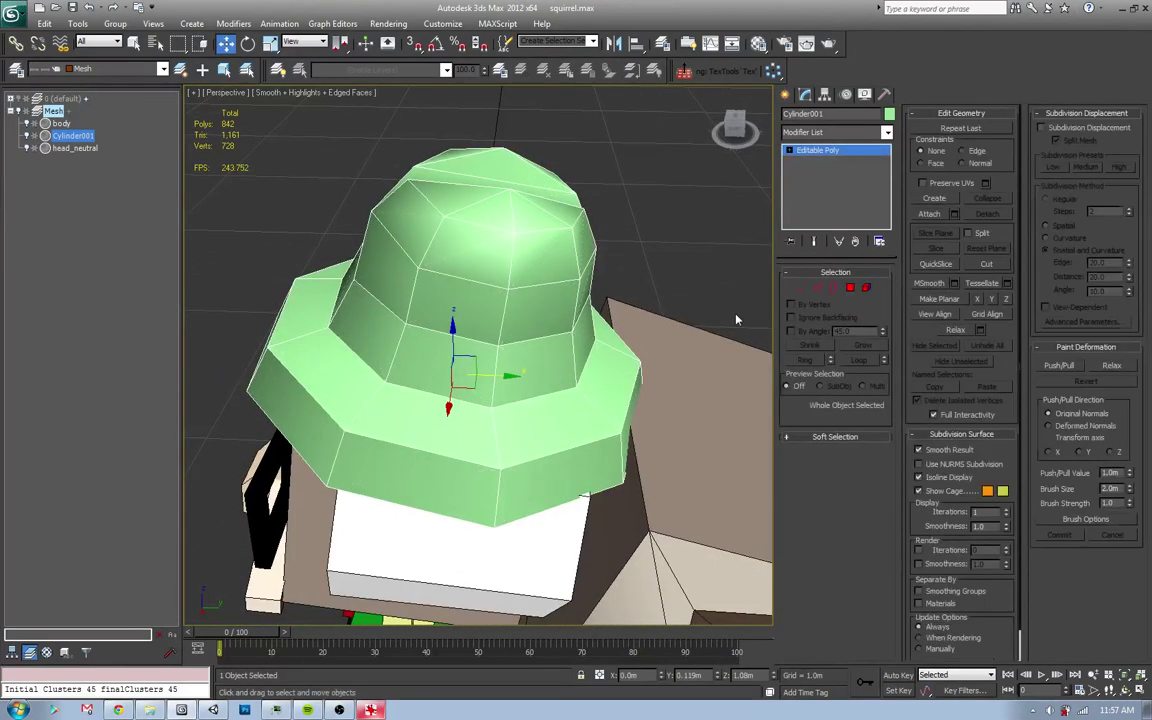
{"action": "key", "text": "l"}
{"action": "key", "text": "F3"}
{"action": "middle_click_drag", "start_coordinate": [529, 427], "coordinate": [535, 395]}
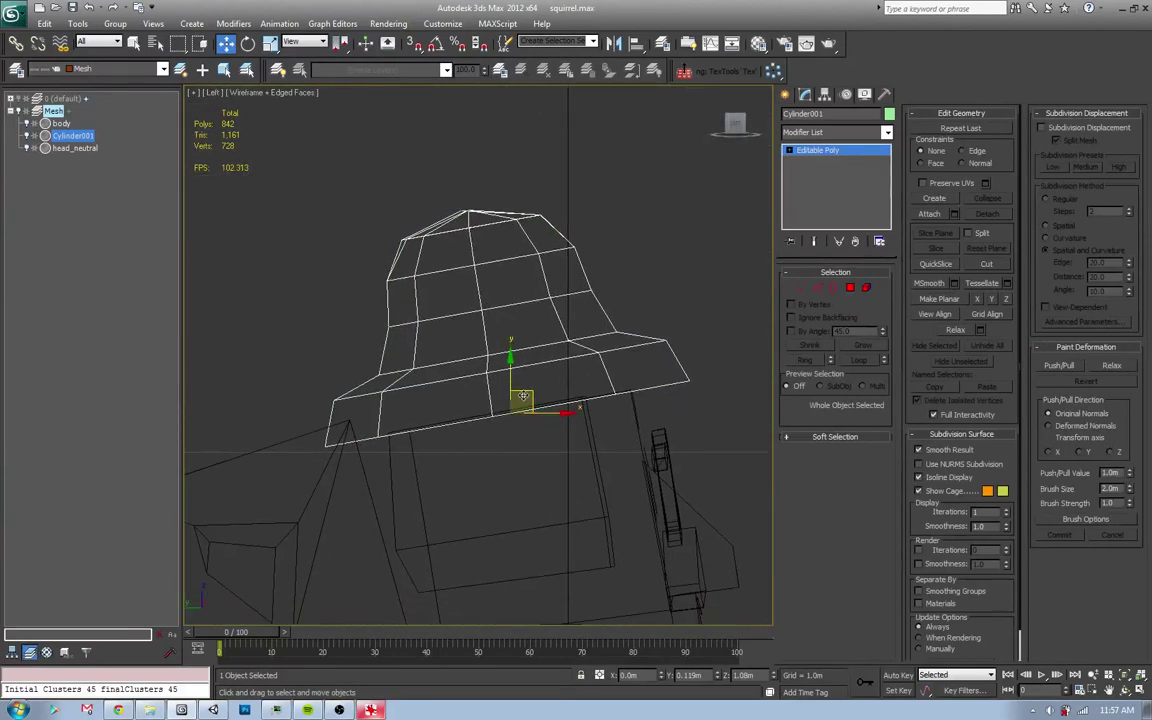
{"action": "key", "text": "t"}
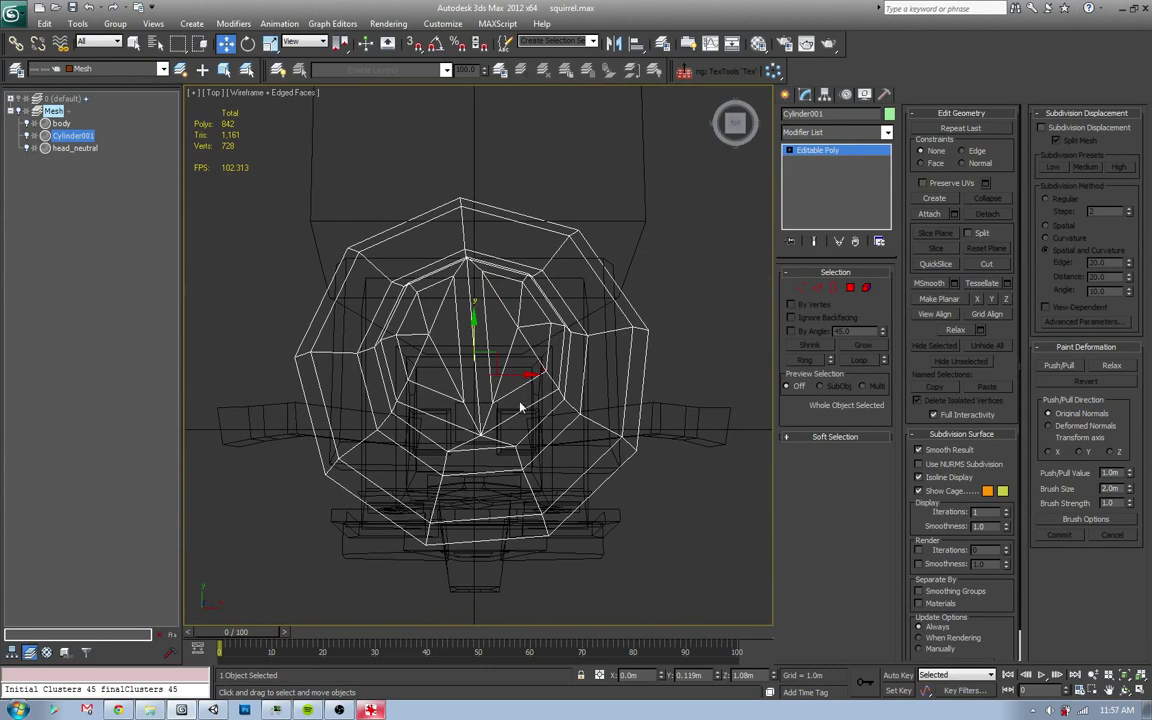
{"action": "key", "text": "F3"}
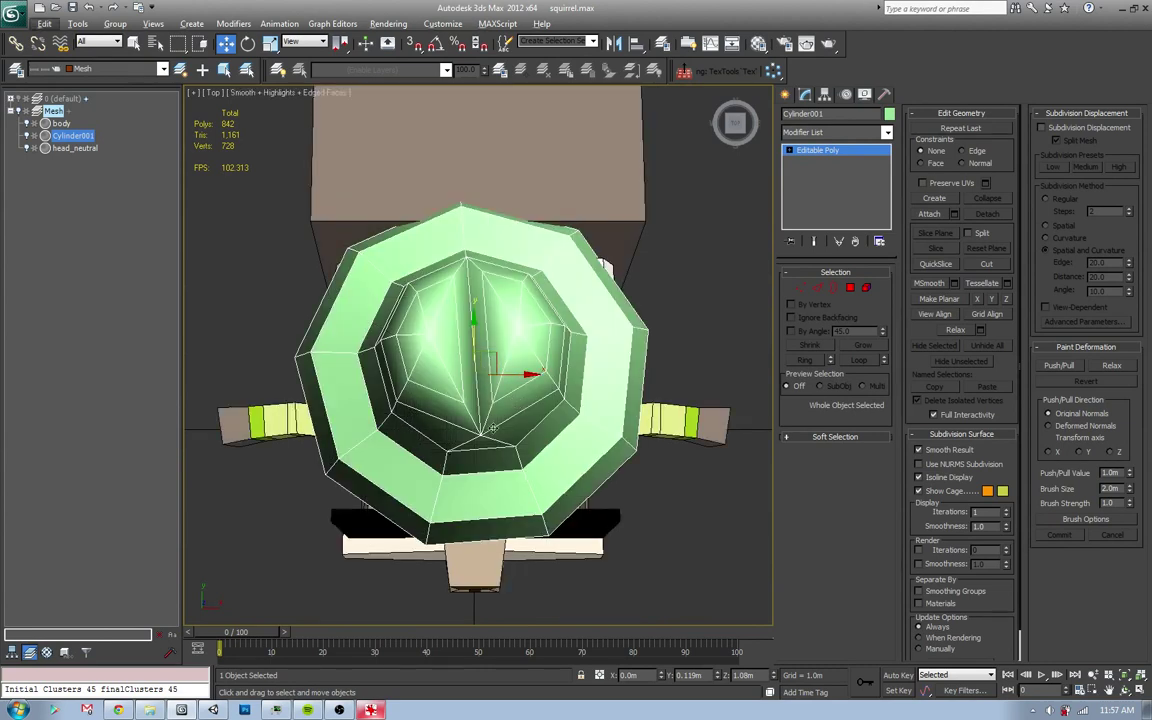
- Rotate the hat about -4.93 degrees and shift it toward the back of the head
{"action": "key", "text": "e"}
{"action": "left_click_drag", "start_coordinate": [507, 410], "coordinate": [500, 418]}
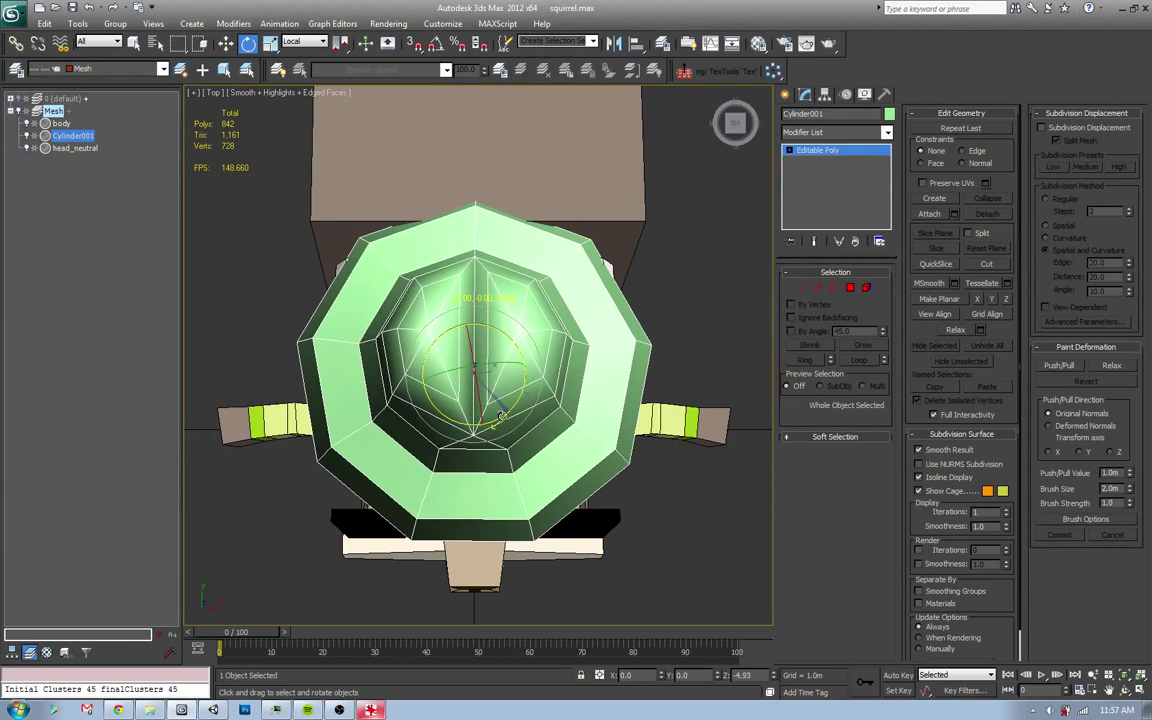
{"action": "key", "text": "w"}
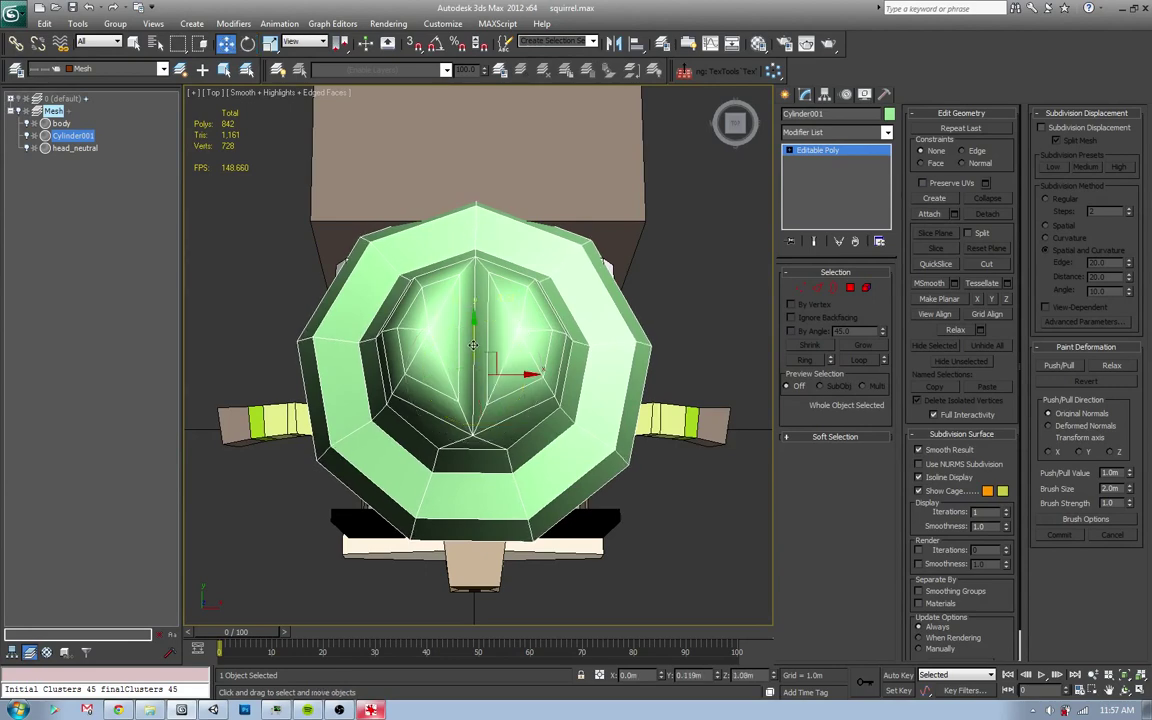
{"action": "mouse_move", "coordinate": [473, 345]}
{"action": "left_mouse_down"}
{"action": "mouse_move", "coordinate": [463, 295]}
{"action": "mouse_move", "coordinate": [470, 335]}
{"action": "left_mouse_up"}
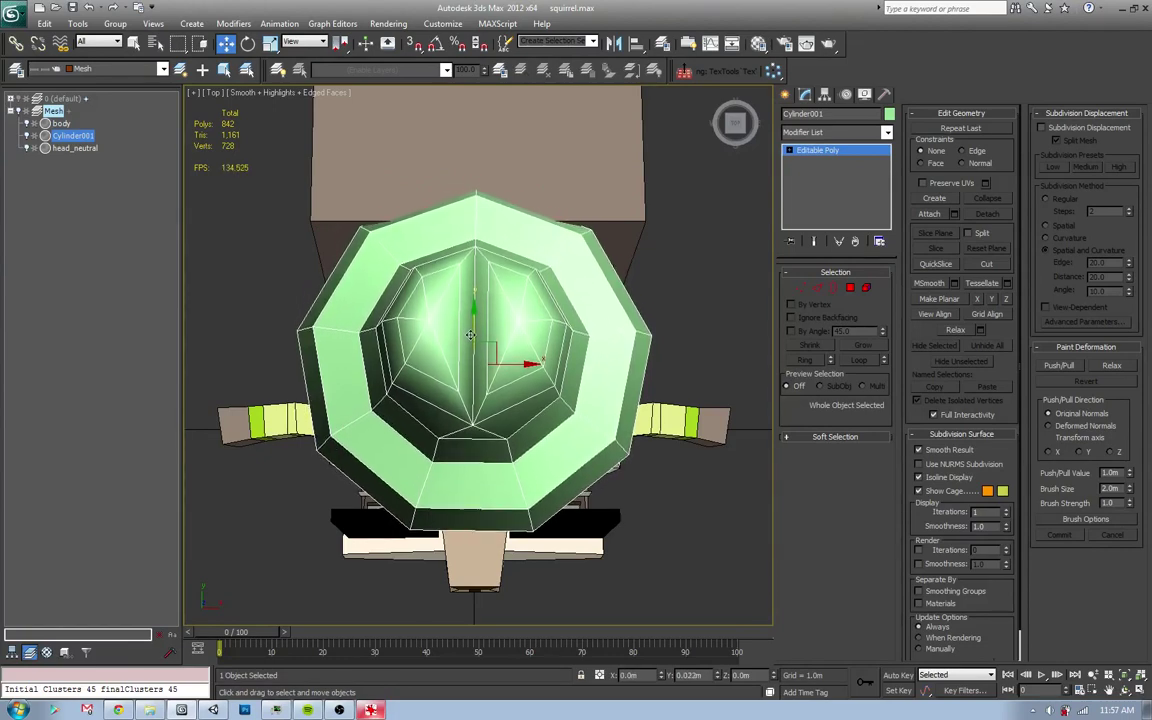
{"action": "left_click", "coordinate": [637, 118]}
- Attach the hat to the head_neutral mesh and select the hat element's faces
{"action": "scroll", "coordinate": [637, 118], "scroll_direction": "down", "scroll_amount": 5}
{"action": "key", "text": "p"}
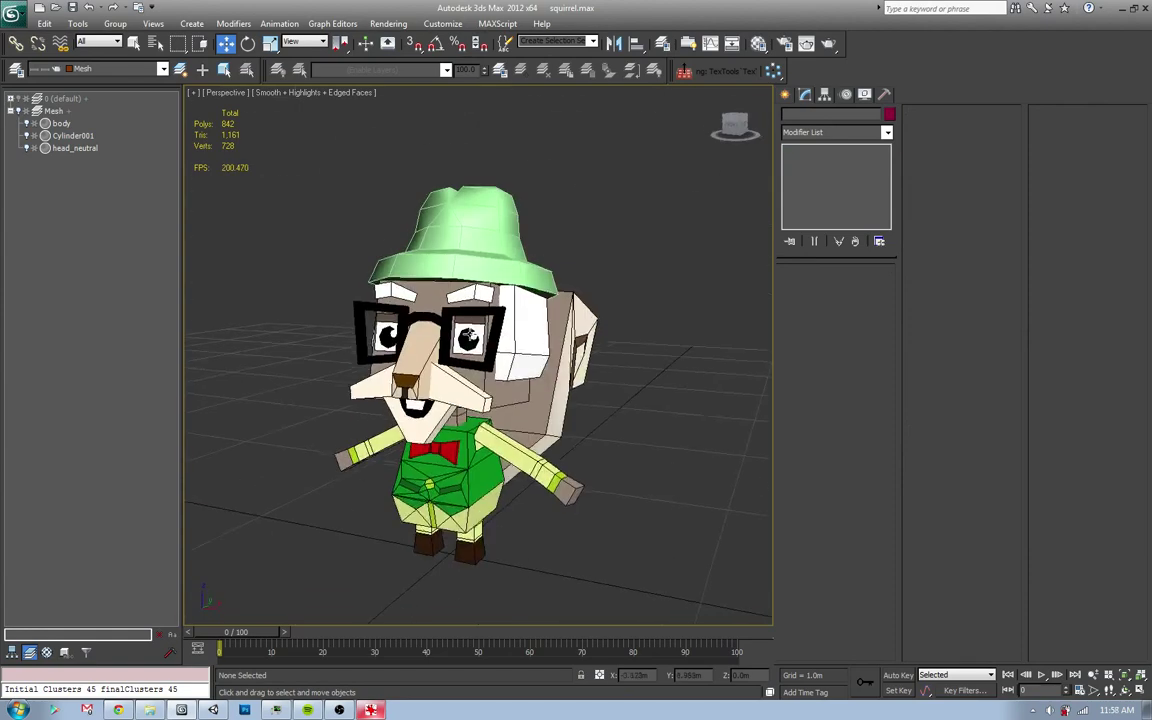
{"action": "left_click", "coordinate": [476, 340]}
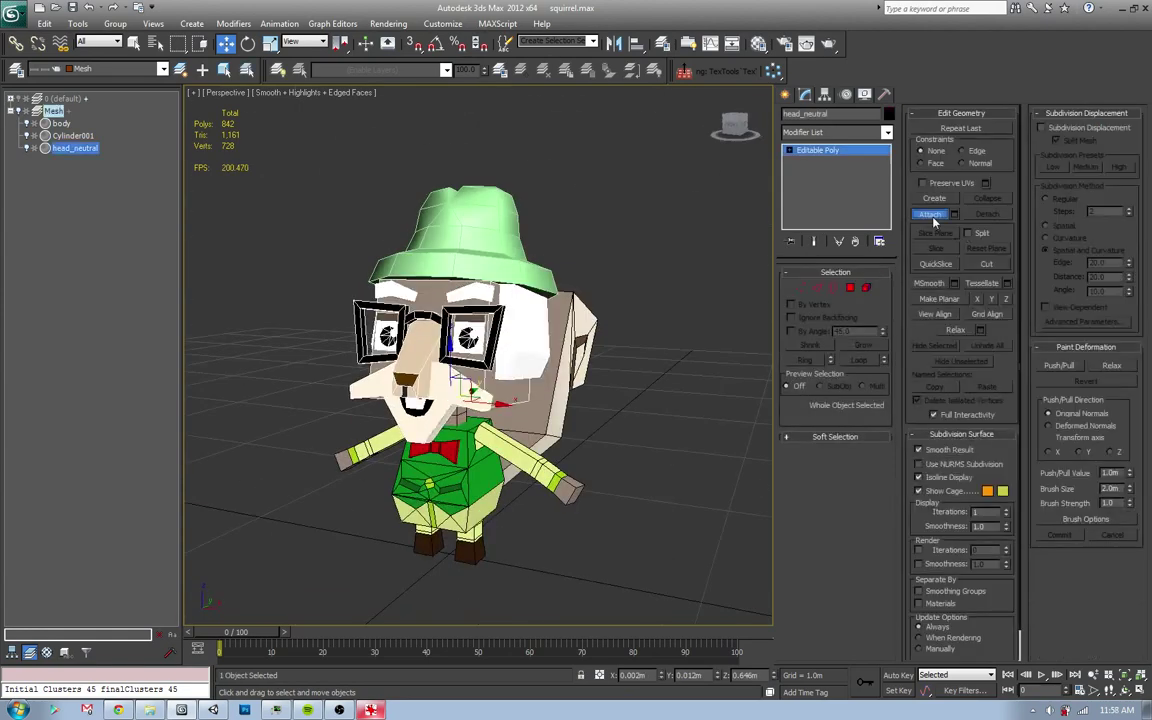
{"action": "left_click", "coordinate": [508, 248]}
{"action": "key", "text": "5"}
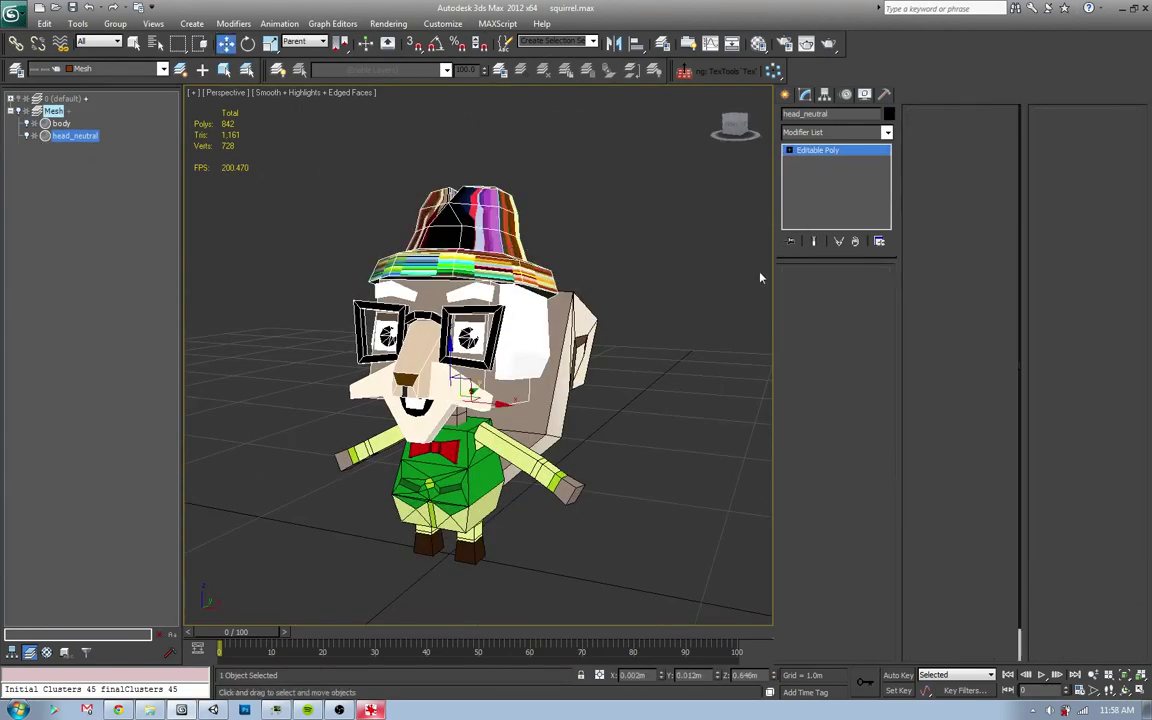
{"action": "left_click", "coordinate": [505, 250]}
- Add Unwrap UVW to the hat faces and project their UVs over the color_palette.png texture
{"action": "left_click", "coordinate": [886, 132]}
{"action": "scroll", "coordinate": [838, 450], "scroll_direction": "down", "scroll_amount": 10}
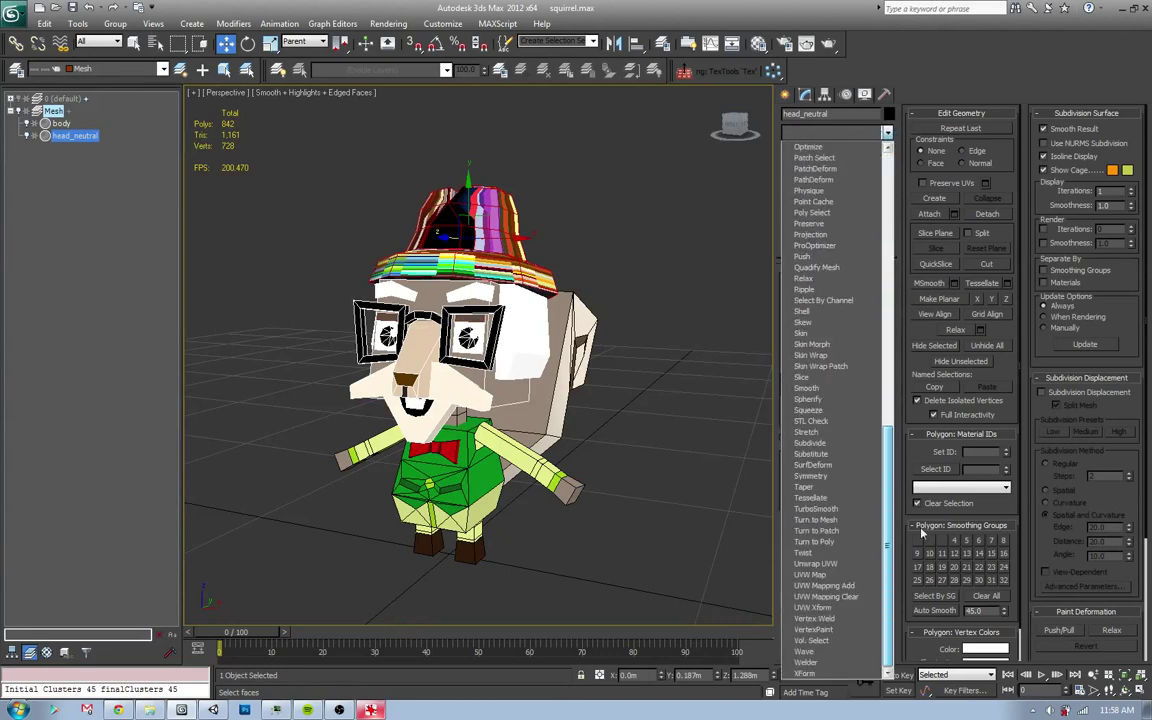
{"action": "left_click", "coordinate": [830, 566]}
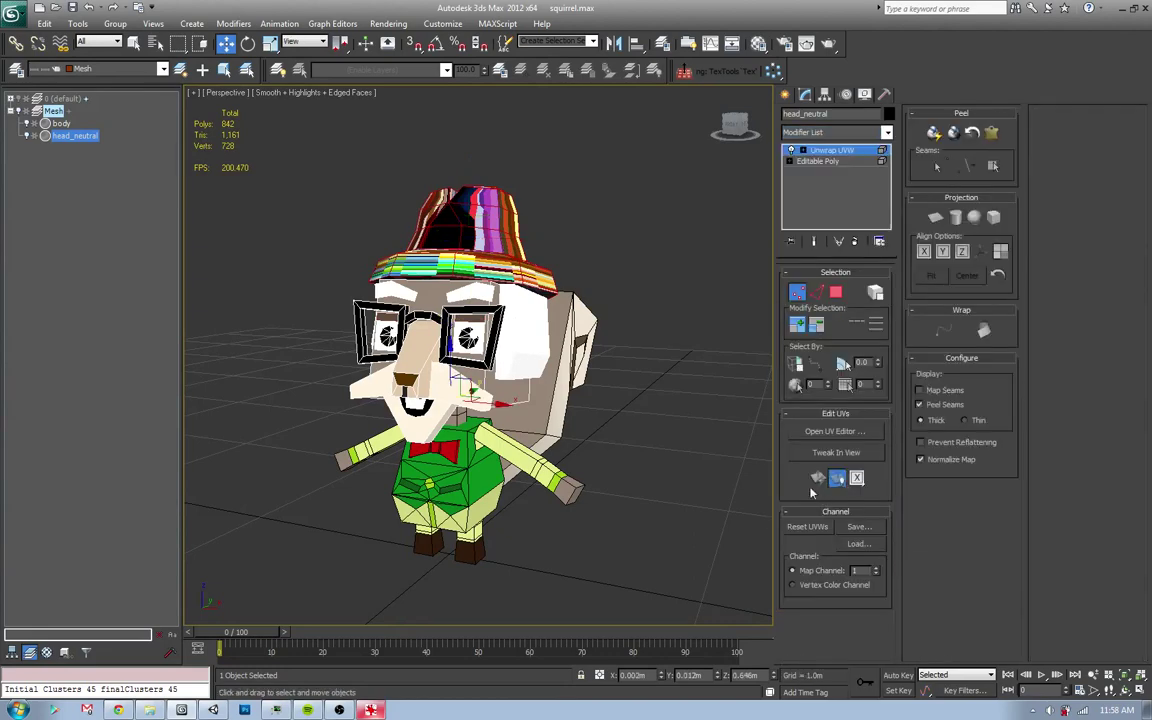
{"action": "left_click", "coordinate": [827, 437]}
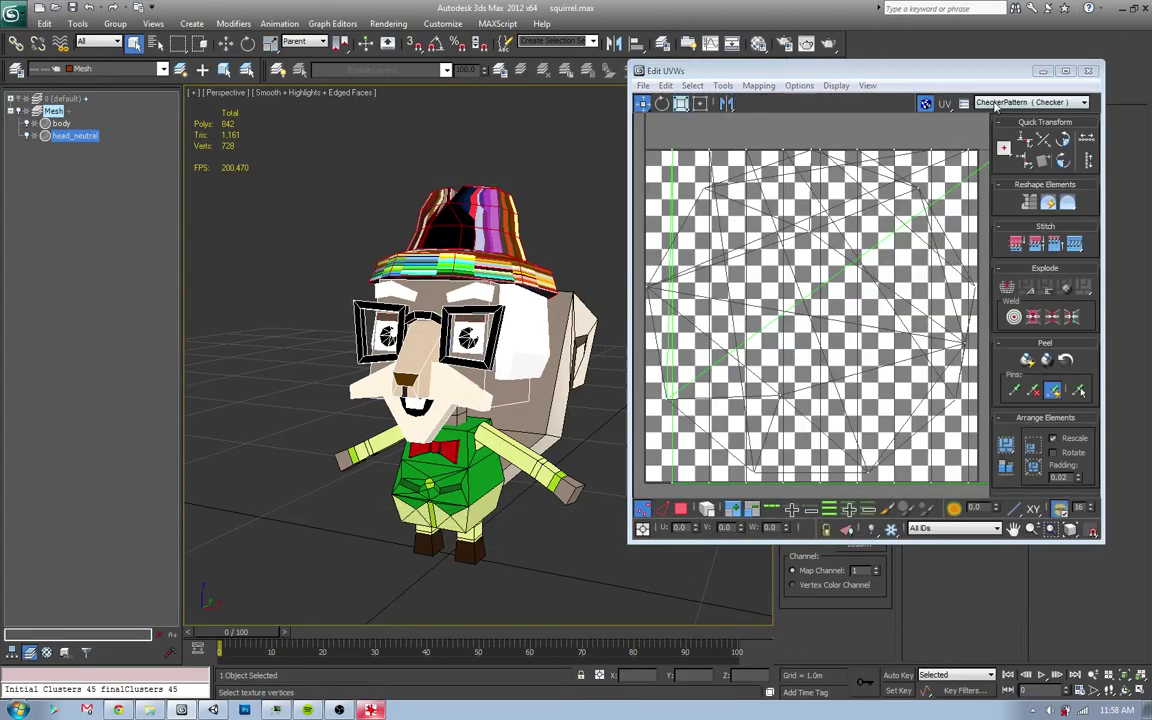
{"action": "left_click", "coordinate": [1030, 102]}
{"action": "left_click", "coordinate": [990, 122]}
{"action": "scroll", "coordinate": [910, 219], "scroll_direction": "down", "scroll_amount": 5}
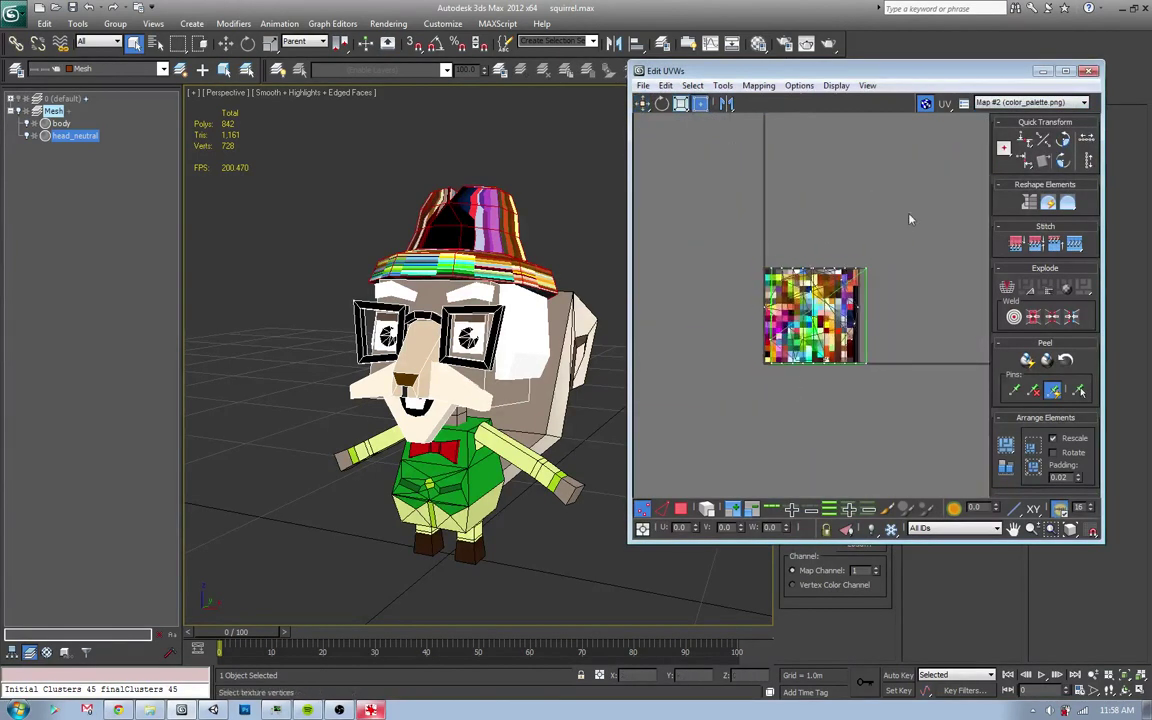
{"action": "left_click", "coordinate": [1050, 317]}
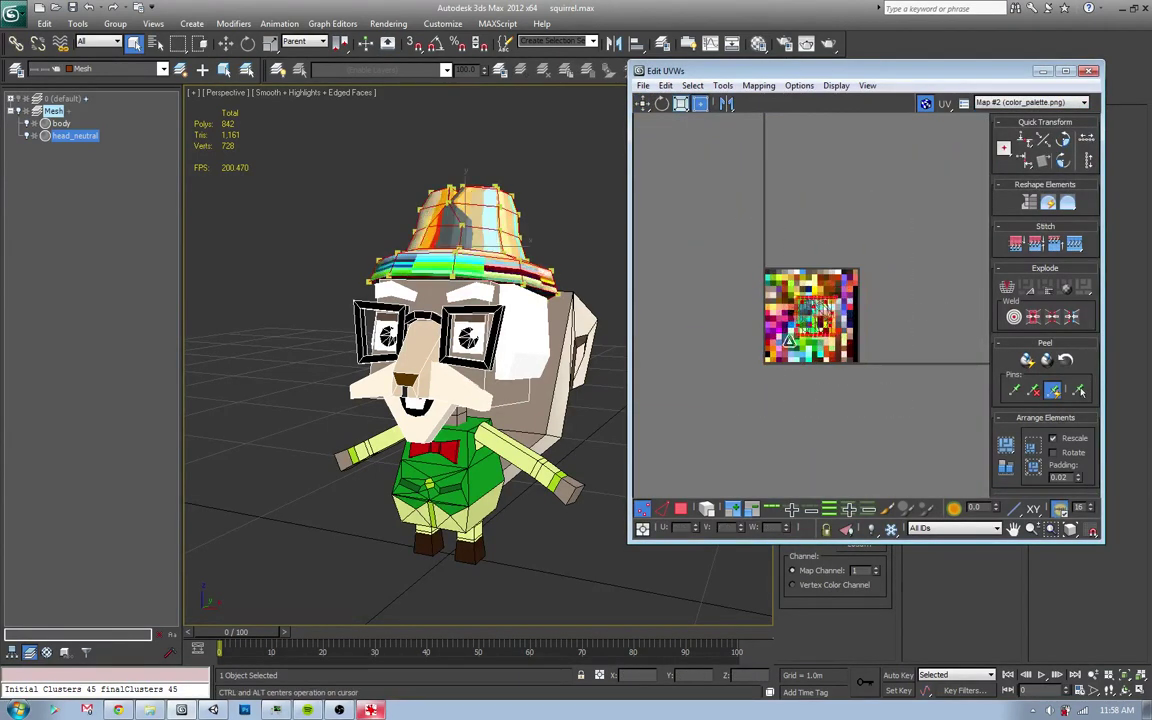
- Check the HAROLD reference and move the hat's UVs onto the dark green palette cell
{"action": "key", "text": "alt+Tab"}
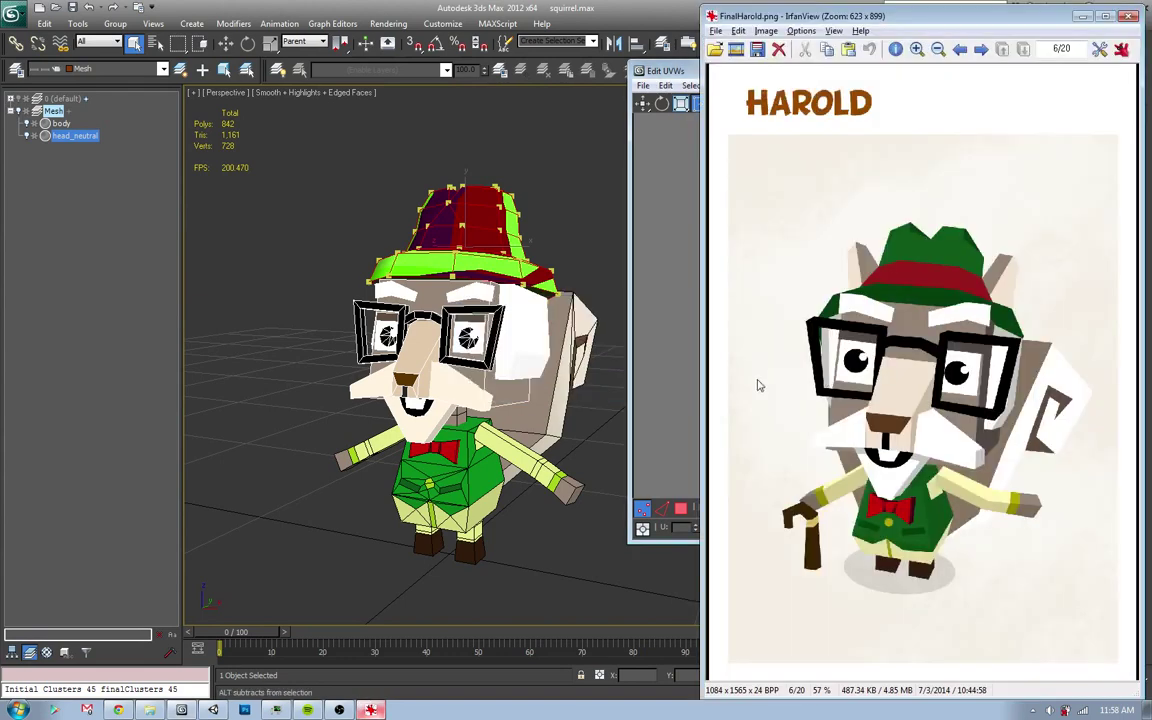
{"action": "key", "text": "Escape"}
{"action": "scroll", "coordinate": [779, 398], "scroll_direction": "up", "scroll_amount": 5}
{"action": "scroll", "coordinate": [779, 398], "scroll_direction": "up", "scroll_amount": 3}
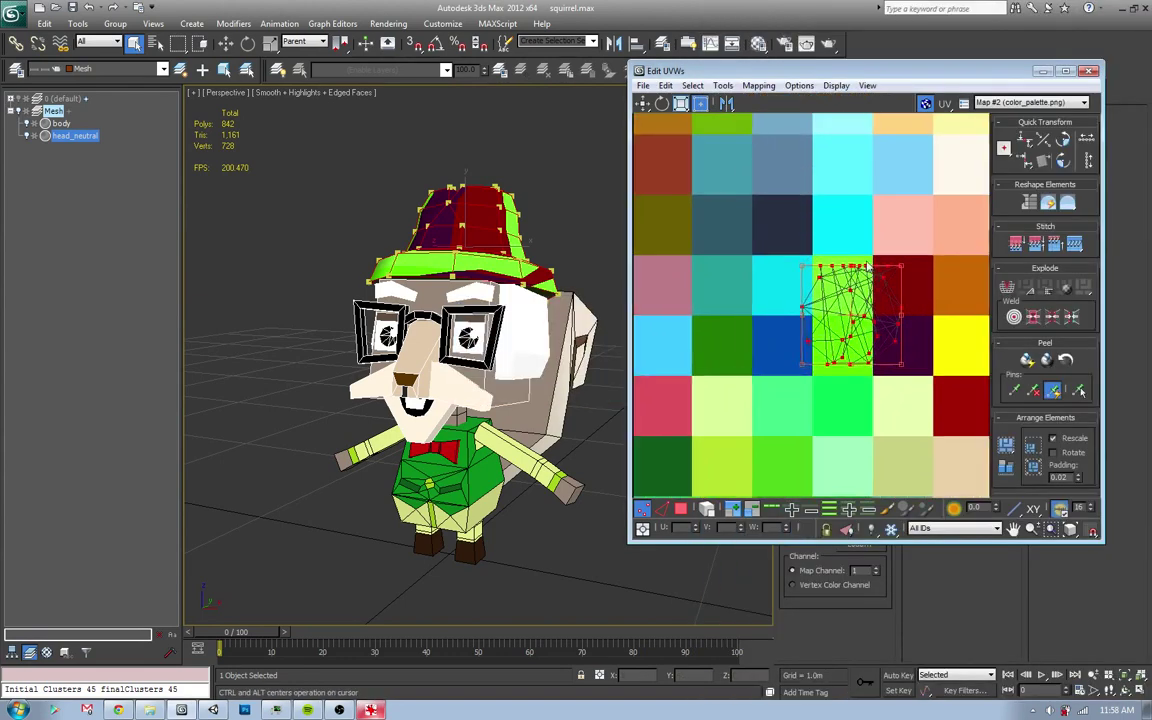
{"action": "left_click_drag", "start_coordinate": [903, 277], "coordinate": [704, 456]}
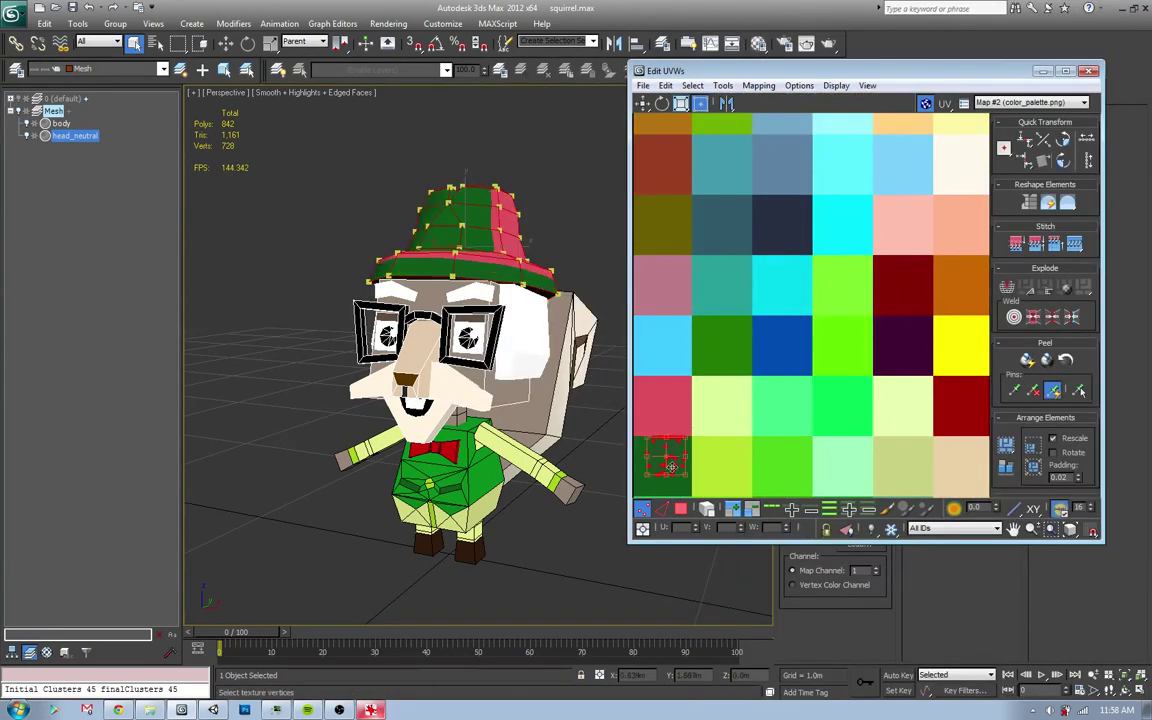
- Select the hat band faces and move their UVs onto a red palette cell
{"action": "left_click", "coordinate": [681, 508]}
{"action": "key", "text": "z"}
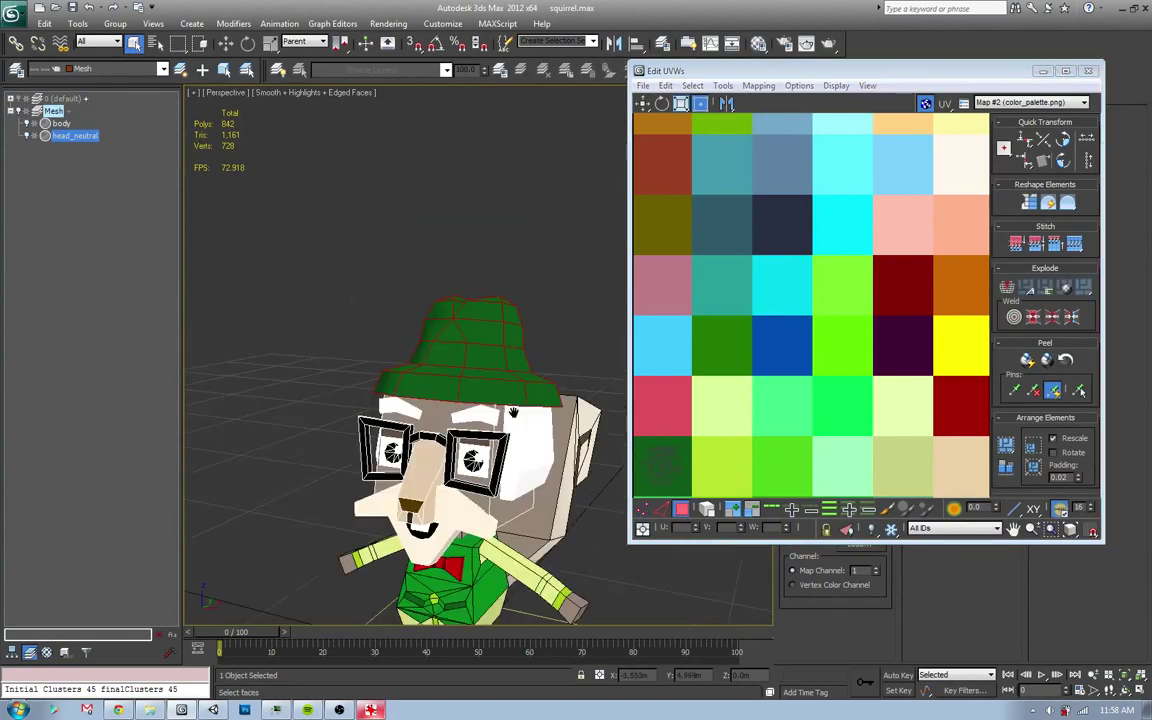
{"action": "middle_click_drag", "start_coordinate": [516, 363], "coordinate": [530, 368], "text": "alt"}
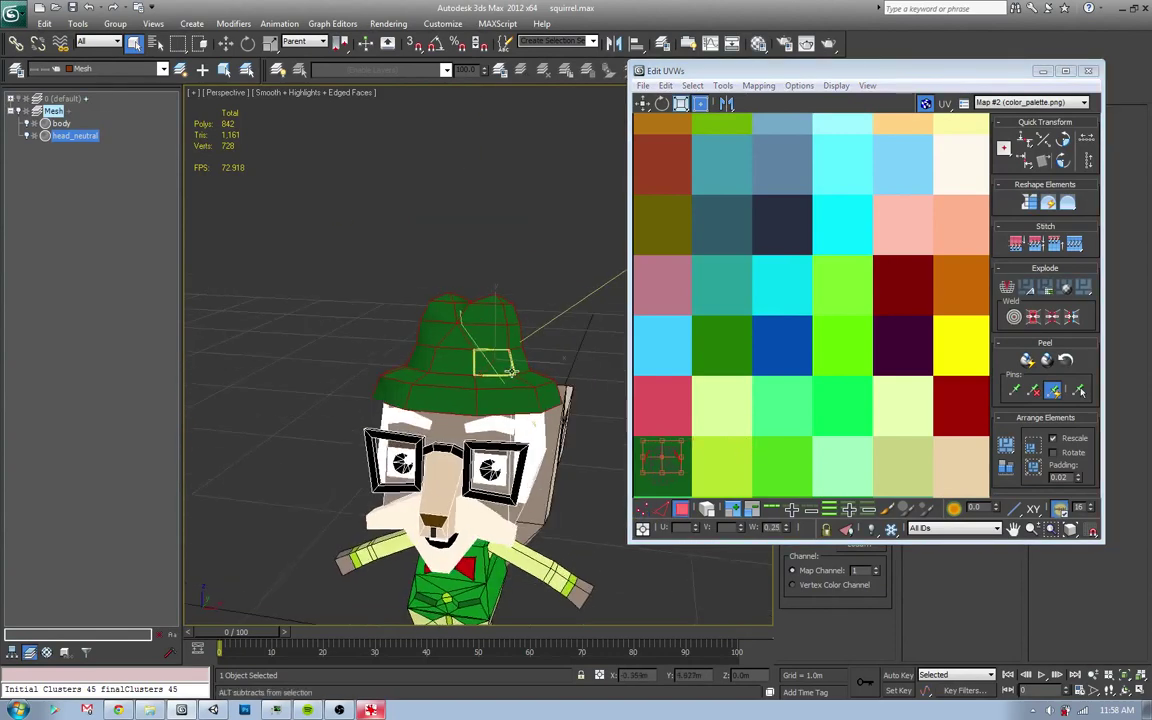
{"action": "left_click_drag", "start_coordinate": [538, 352], "coordinate": [412, 362]}
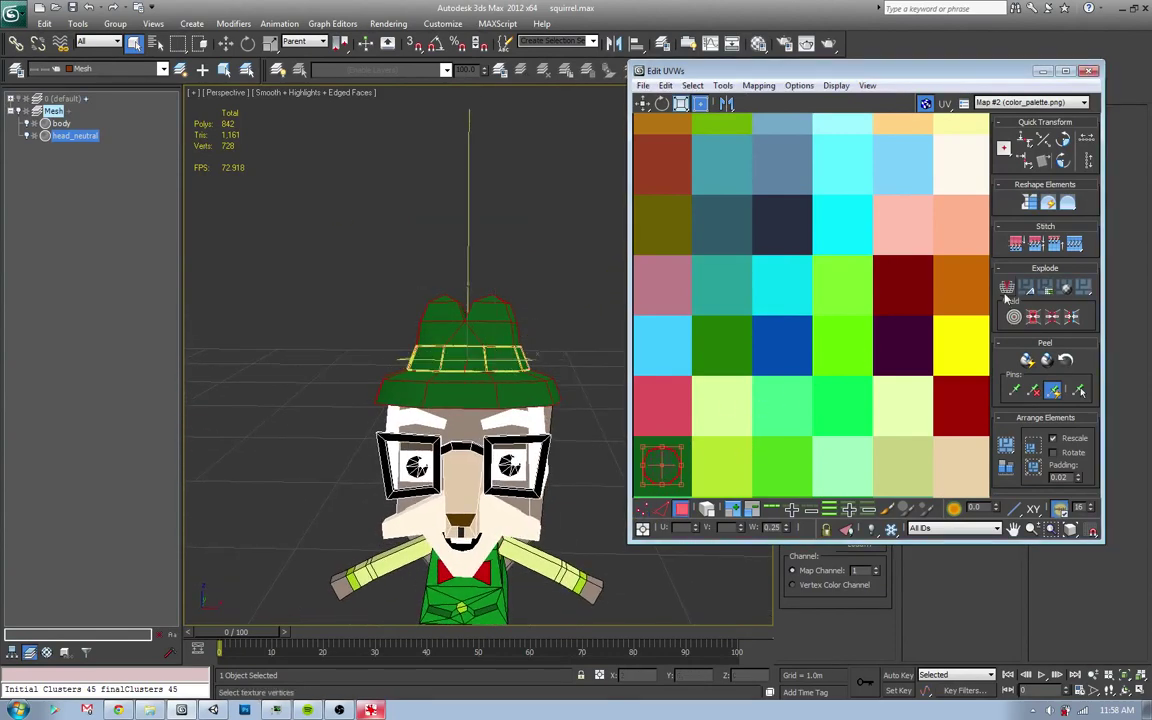
{"action": "scroll", "coordinate": [934, 277], "scroll_direction": "down", "scroll_amount": 3}
{"action": "left_click_drag", "start_coordinate": [808, 362], "coordinate": [673, 400]}
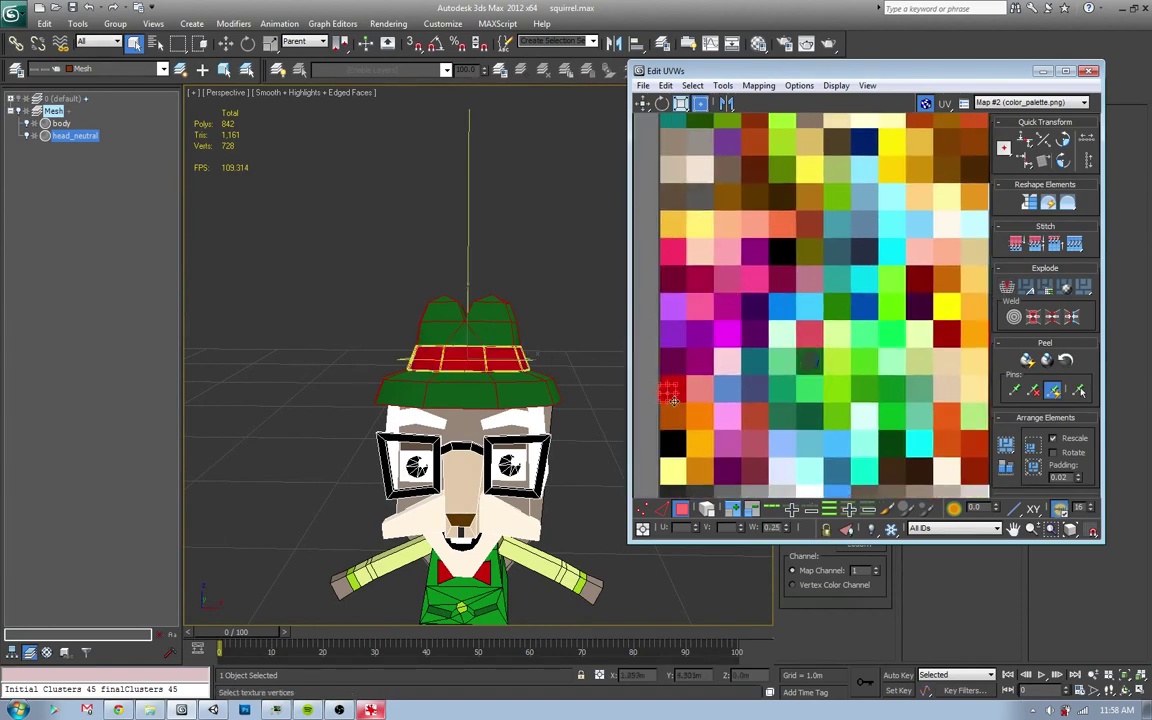
- Shift the hat band UVs to the dark maroon cell and check the hat from several angles
{"action": "middle_click_drag", "start_coordinate": [533, 434], "coordinate": [512, 440], "text": "alt"}
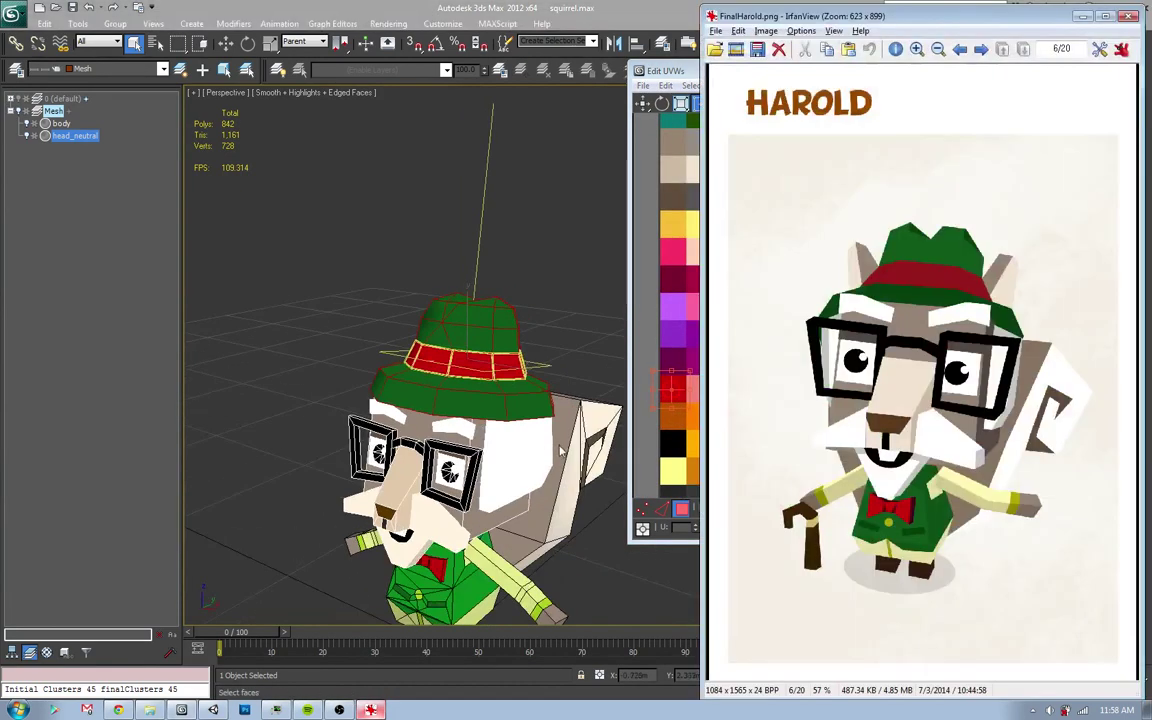
{"action": "left_click_drag", "start_coordinate": [692, 391], "coordinate": [920, 291]}
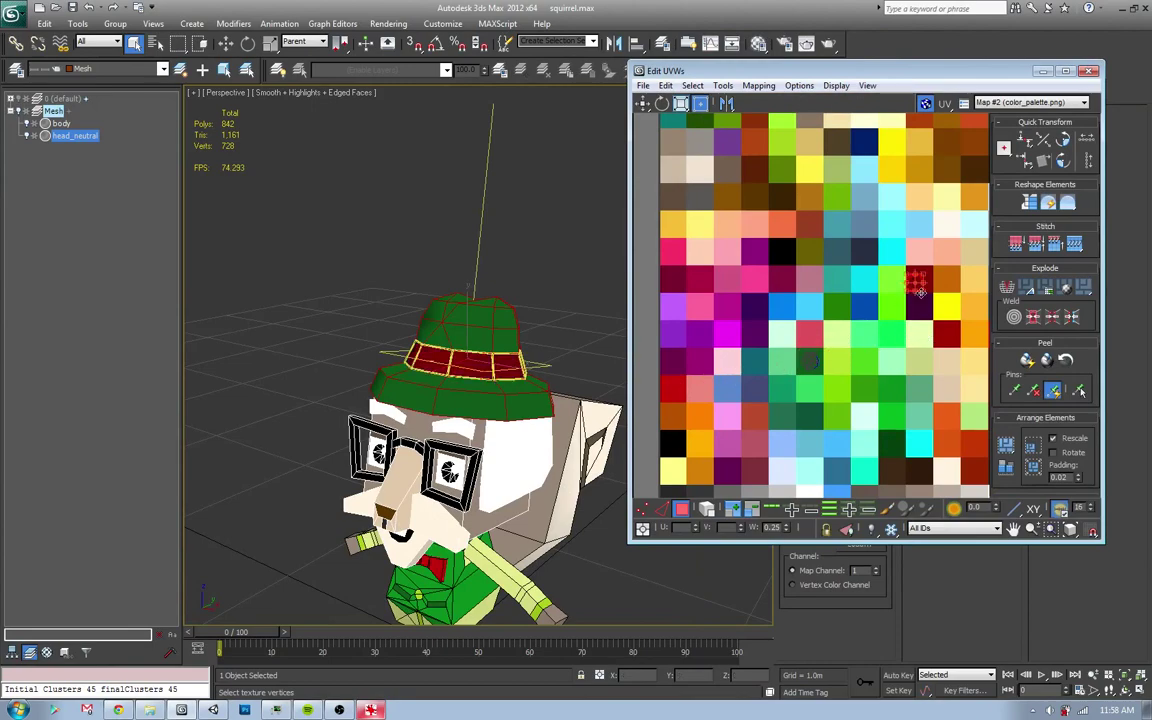
{"action": "middle_click_drag", "start_coordinate": [514, 476], "coordinate": [538, 481], "text": "alt"}
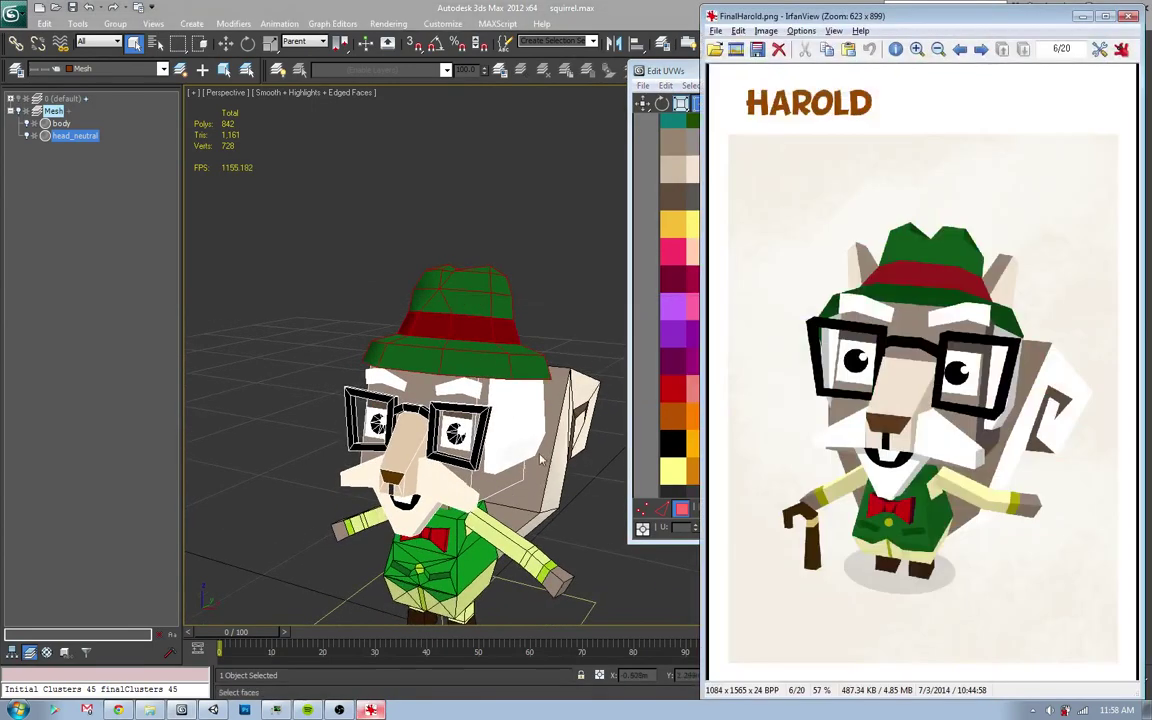
{"action": "scroll", "coordinate": [533, 472], "scroll_direction": "up", "scroll_amount": 5}
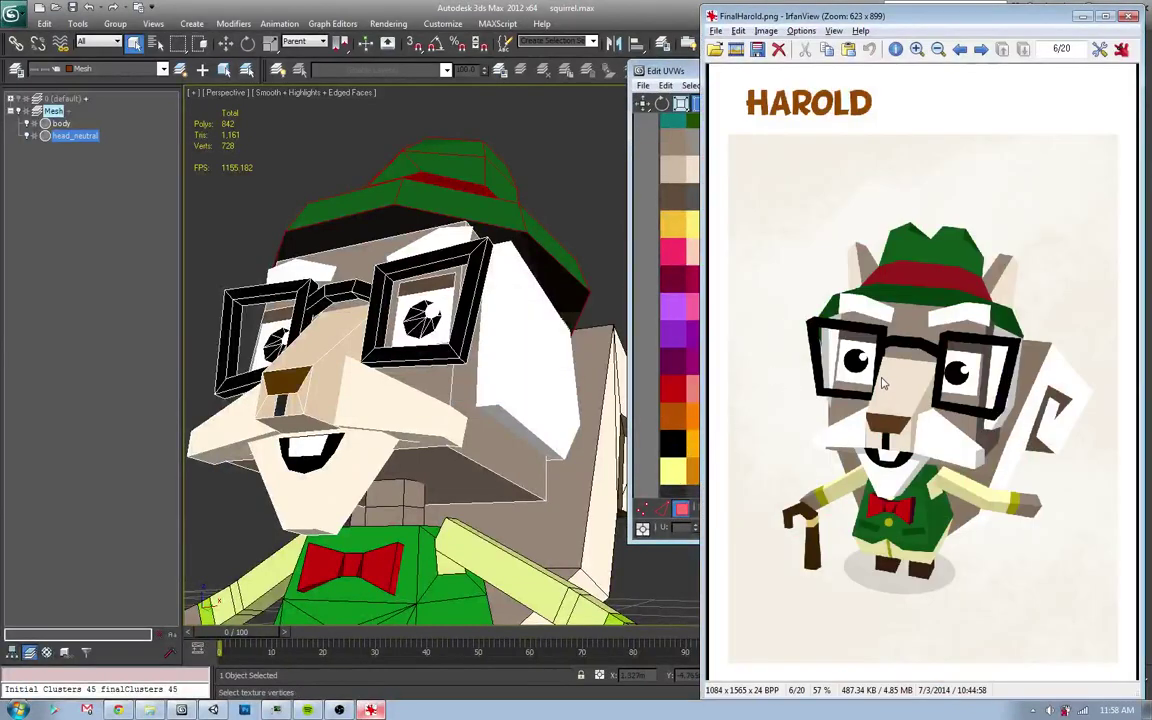
{"action": "middle_click_drag", "start_coordinate": [480, 400], "coordinate": [508, 397], "text": "alt"}
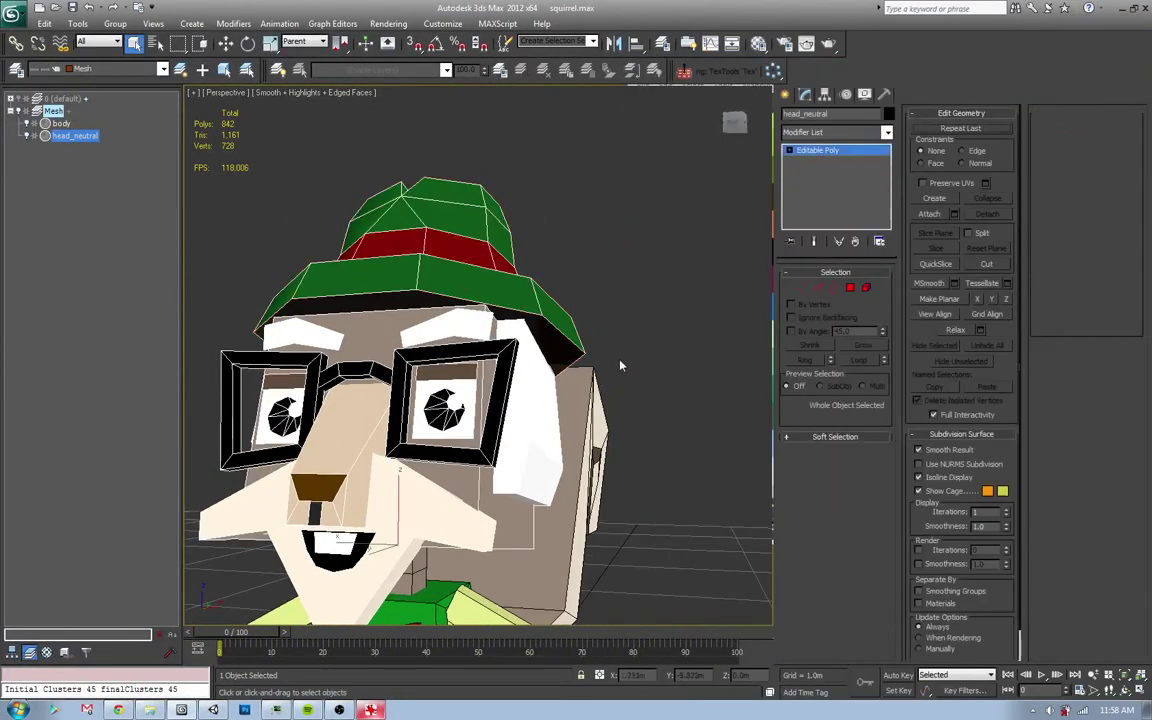
- Turn off edged faces, compare the squirrel against the HAROLD reference, then display it as wireframe
{"action": "key", "text": "F4"}
{"action": "mouse_move", "coordinate": [599, 401]}
{"action": "middle_mouse_down", "text": "alt"}
{"action": "mouse_move", "coordinate": [481, 406]}
{"action": "mouse_move", "coordinate": [411, 452]}
{"action": "mouse_move", "coordinate": [557, 410]}
{"action": "mouse_move", "coordinate": [500, 400]}
{"action": "mouse_move", "coordinate": [446, 322]}
{"action": "mouse_move", "coordinate": [588, 431]}
{"action": "mouse_move", "coordinate": [569, 370]}
{"action": "mouse_move", "coordinate": [563, 416]}
{"action": "mouse_move", "coordinate": [748, 404]}
{"action": "mouse_move", "coordinate": [527, 424]}
{"action": "mouse_move", "coordinate": [607, 419]}
{"action": "mouse_move", "coordinate": [600, 437]}
{"action": "middle_mouse_up", "text": "alt"}
{"action": "key", "text": "alt+Tab"}
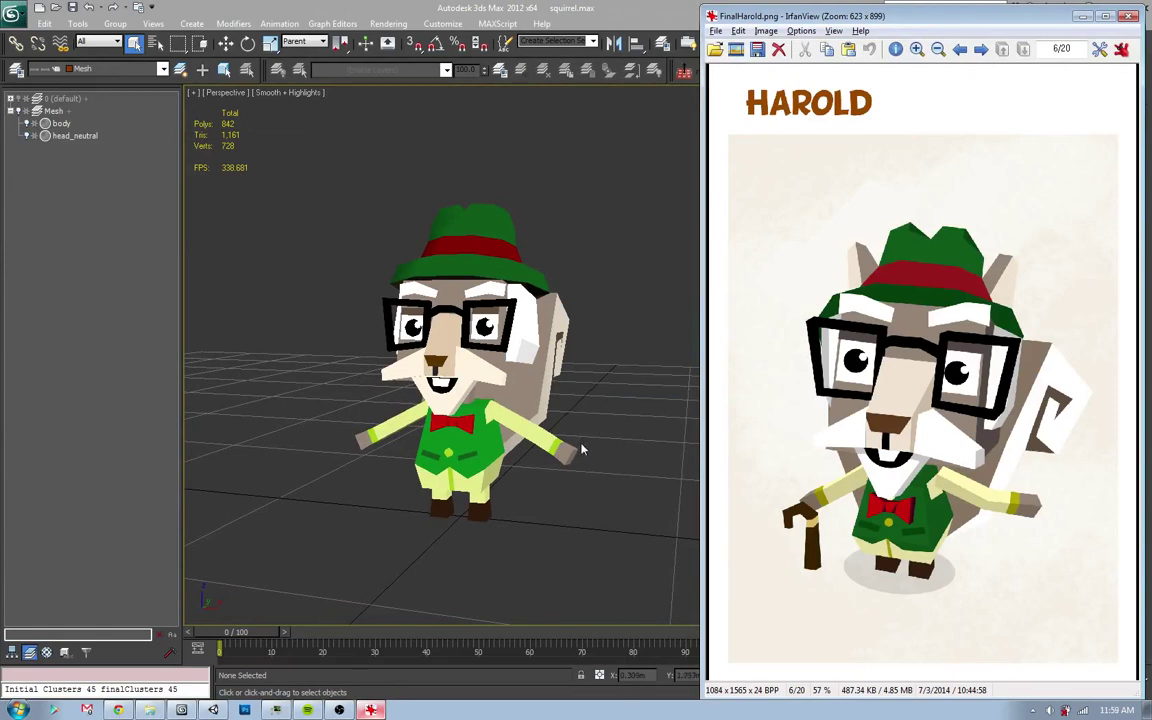
{"action": "key", "text": "alt+Tab"}
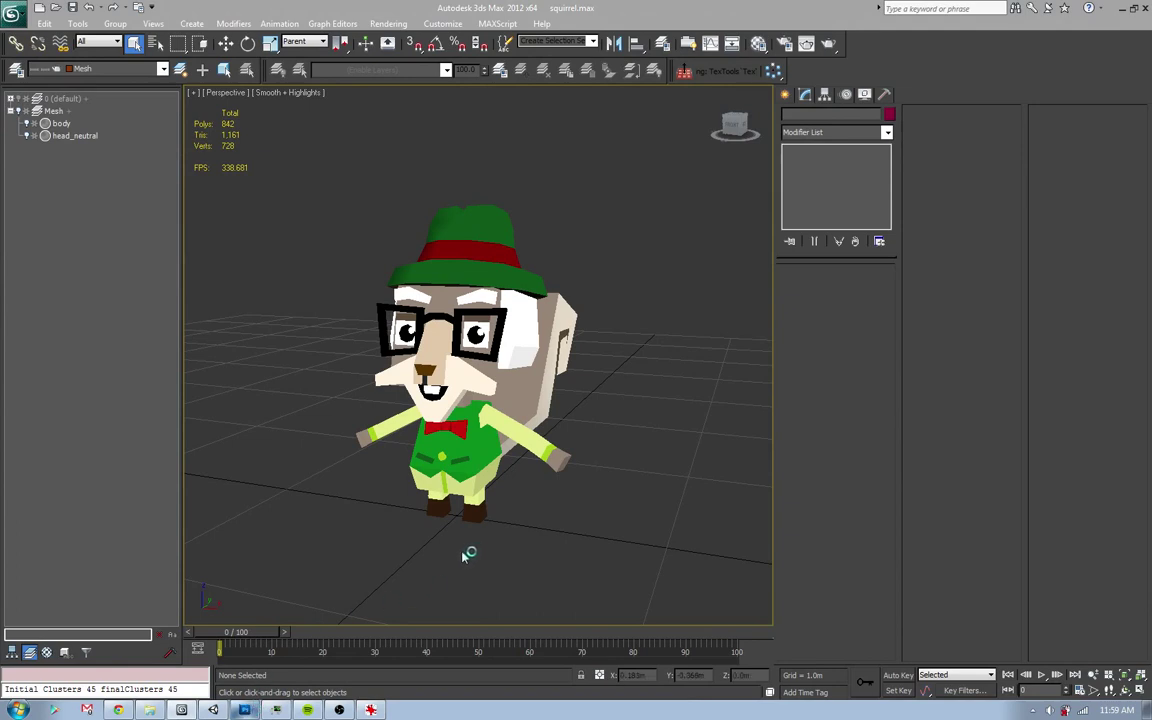
{"action": "key", "text": "alt+Tab"}
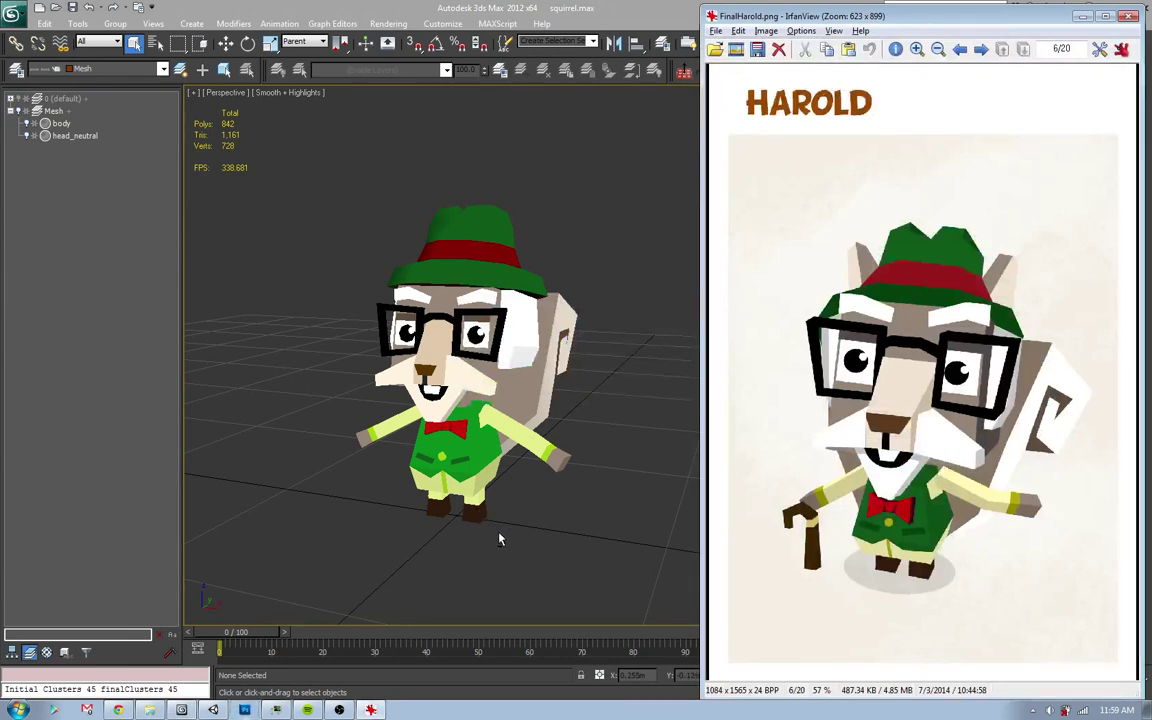
{"action": "mouse_move", "coordinate": [500, 538]}
{"action": "middle_mouse_down", "text": "alt"}
{"action": "mouse_move", "coordinate": [398, 522]}
{"action": "mouse_move", "coordinate": [410, 530]}
{"action": "middle_mouse_up", "text": "alt"}
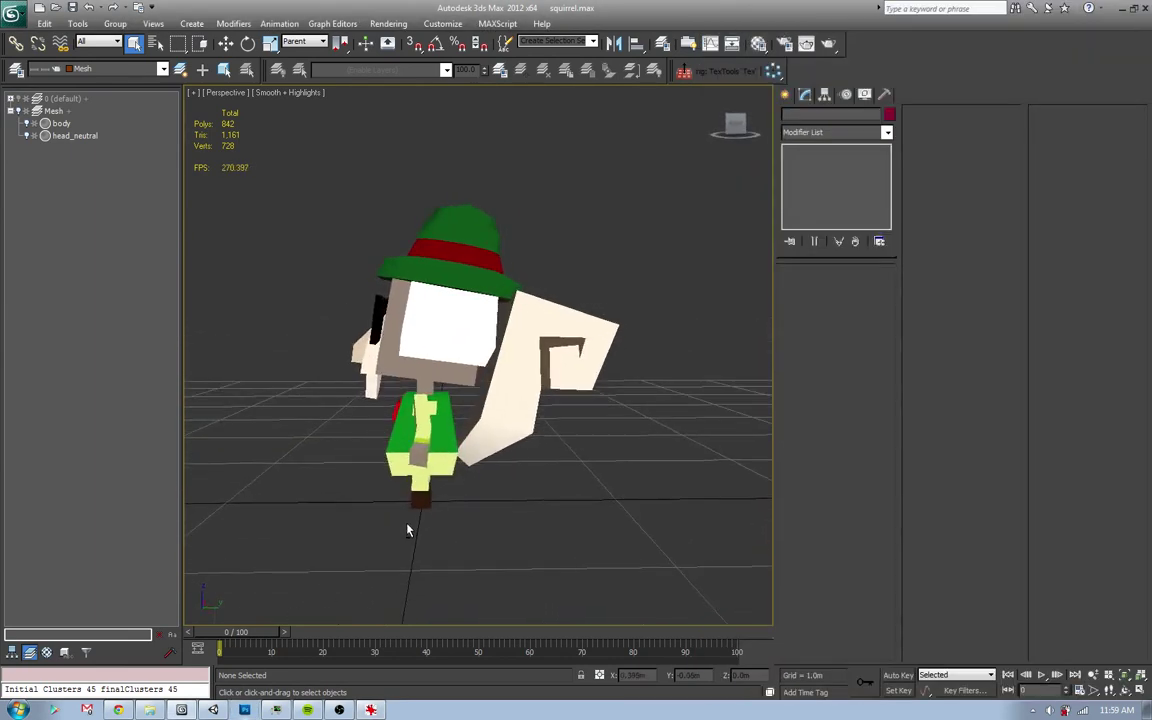
{"action": "key", "text": "F3"}
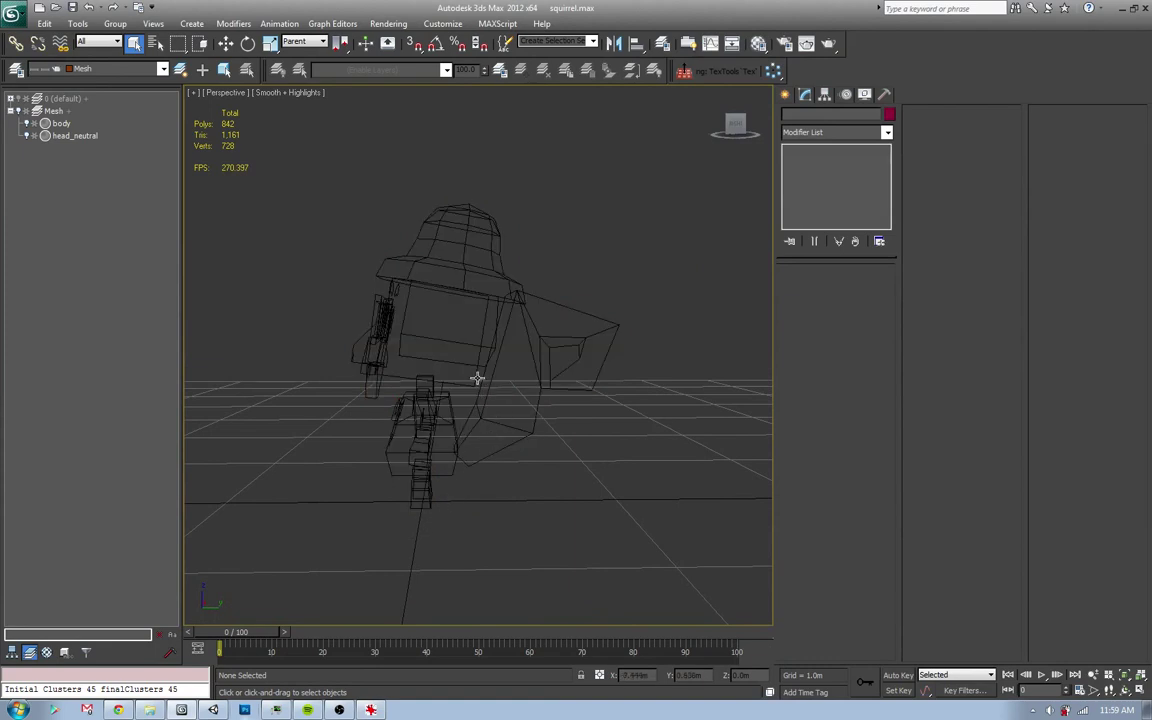
- Select and inspect vertices on the side of the head mesh, then restore shaded display
{"action": "left_click", "coordinate": [477, 378]}
{"action": "key", "text": "1"}
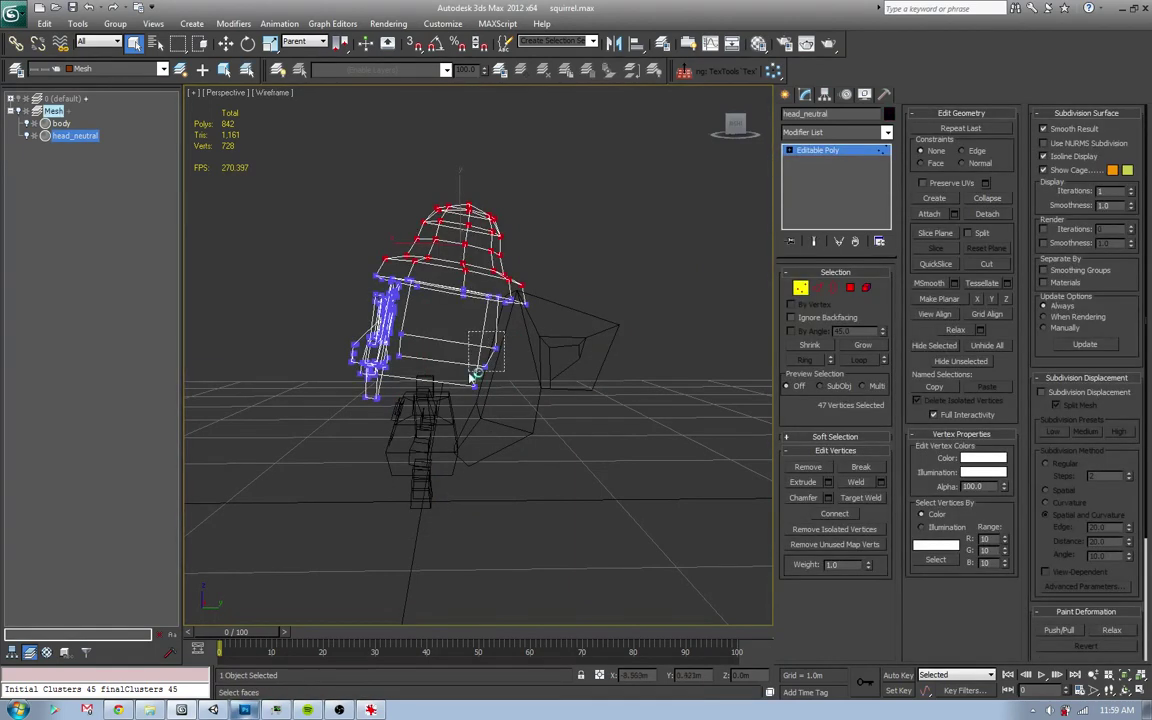
{"action": "left_click_drag", "start_coordinate": [472, 376], "coordinate": [470, 372]}
{"action": "middle_click_drag", "start_coordinate": [470, 372], "coordinate": [485, 402], "text": "alt"}
{"action": "key", "text": "w"}
{"action": "left_click", "coordinate": [472, 381], "text": "alt"}
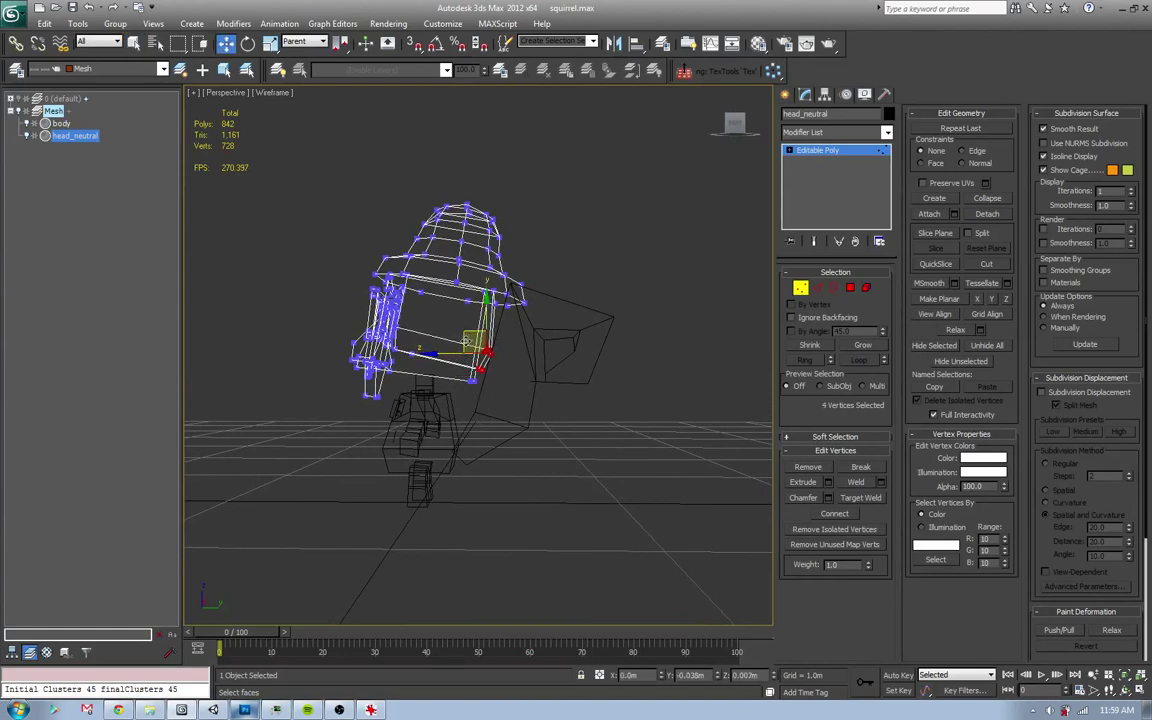
{"action": "left_click", "coordinate": [532, 334]}
{"action": "key", "text": "F3"}
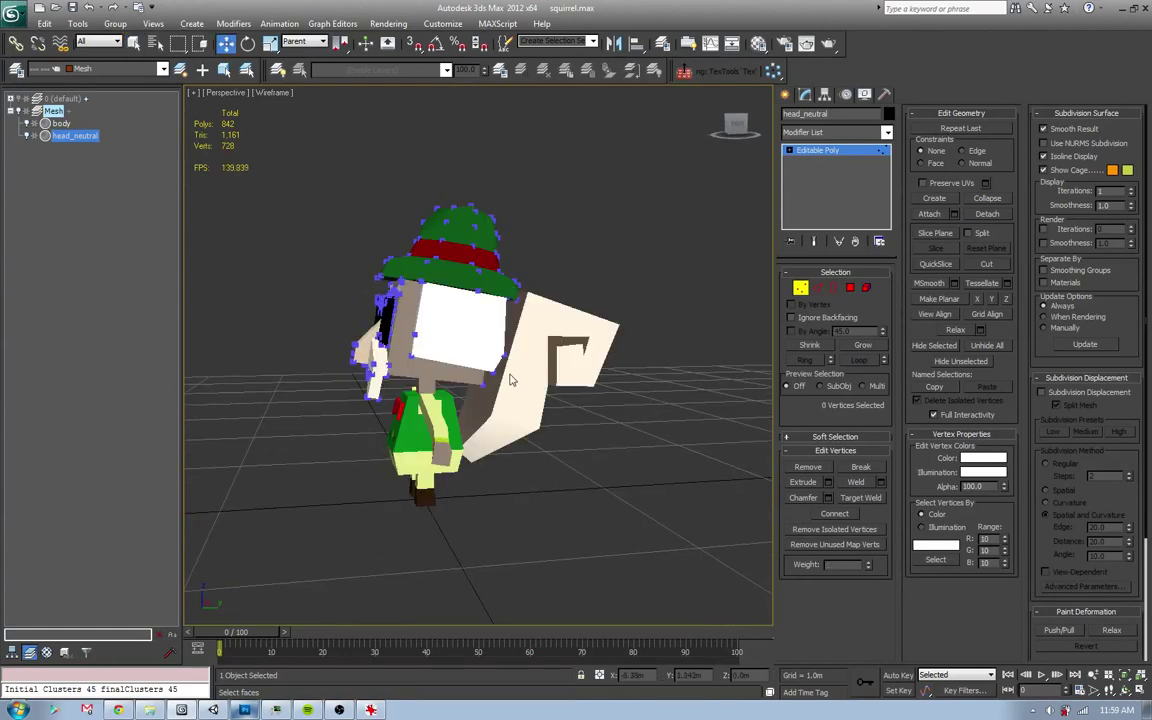
- Orbit around the head and select its whole head element at polygon level
{"action": "scroll", "coordinate": [510, 398], "scroll_direction": "up", "scroll_amount": 3}
{"action": "mouse_move", "coordinate": [508, 327]}
{"action": "middle_mouse_down", "text": "alt"}
{"action": "mouse_move", "coordinate": [455, 290]}
{"action": "mouse_move", "coordinate": [542, 328]}
{"action": "mouse_move", "coordinate": [589, 365]}
{"action": "mouse_move", "coordinate": [404, 360]}
{"action": "mouse_move", "coordinate": [505, 308]}
{"action": "middle_mouse_up", "text": "alt"}
{"action": "left_click", "coordinate": [455, 290]}
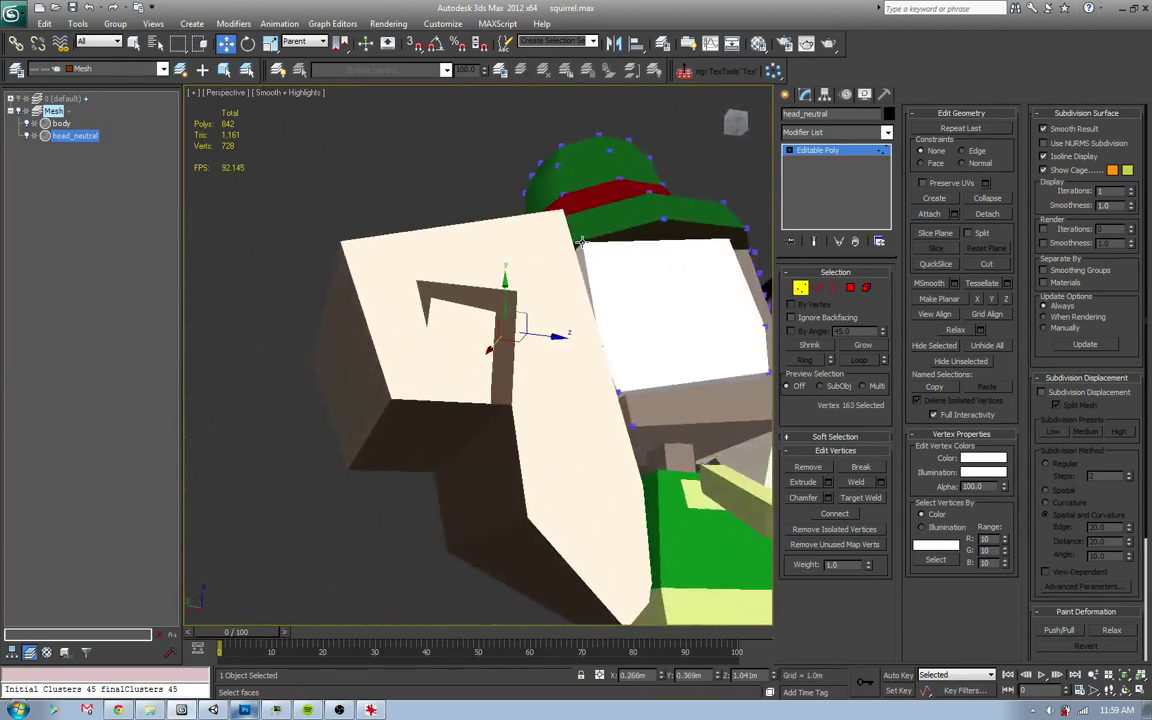
{"action": "middle_click_drag", "start_coordinate": [582, 242], "coordinate": [545, 243], "text": "alt"}
{"action": "left_click", "coordinate": [545, 243]}
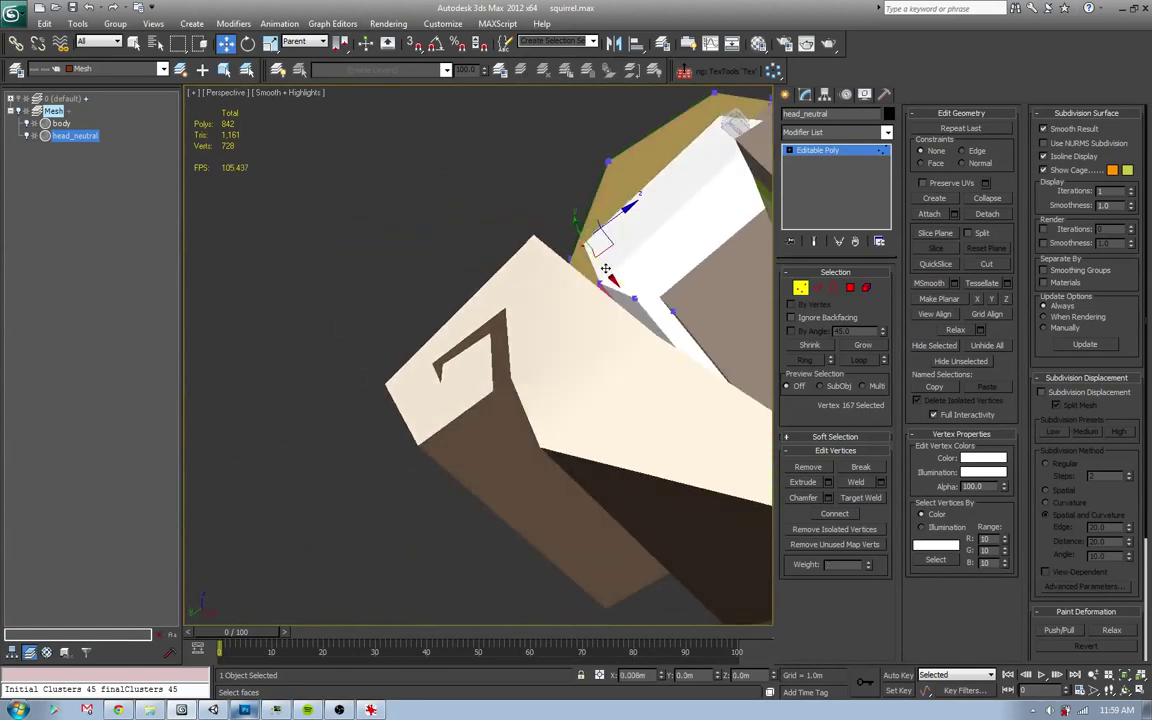
{"action": "left_click", "coordinate": [801, 288]}
{"action": "left_click", "coordinate": [850, 288]}
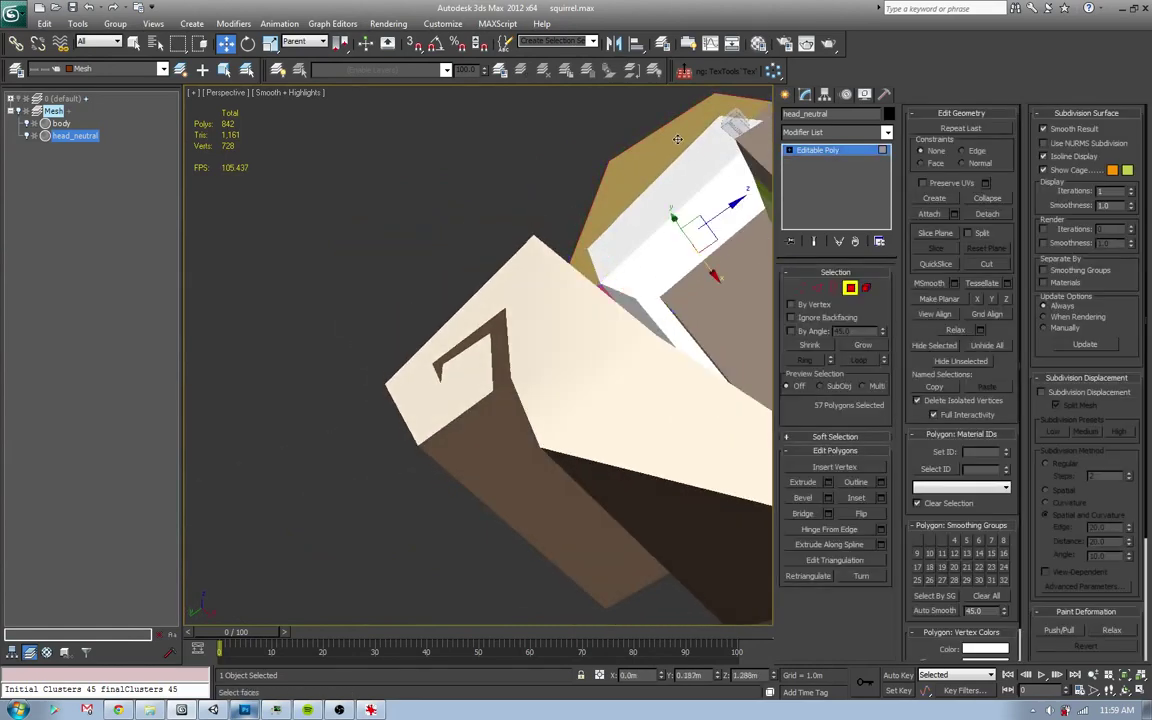
{"action": "left_click", "coordinate": [836, 132]}
{"action": "left_click", "coordinate": [836, 132]}
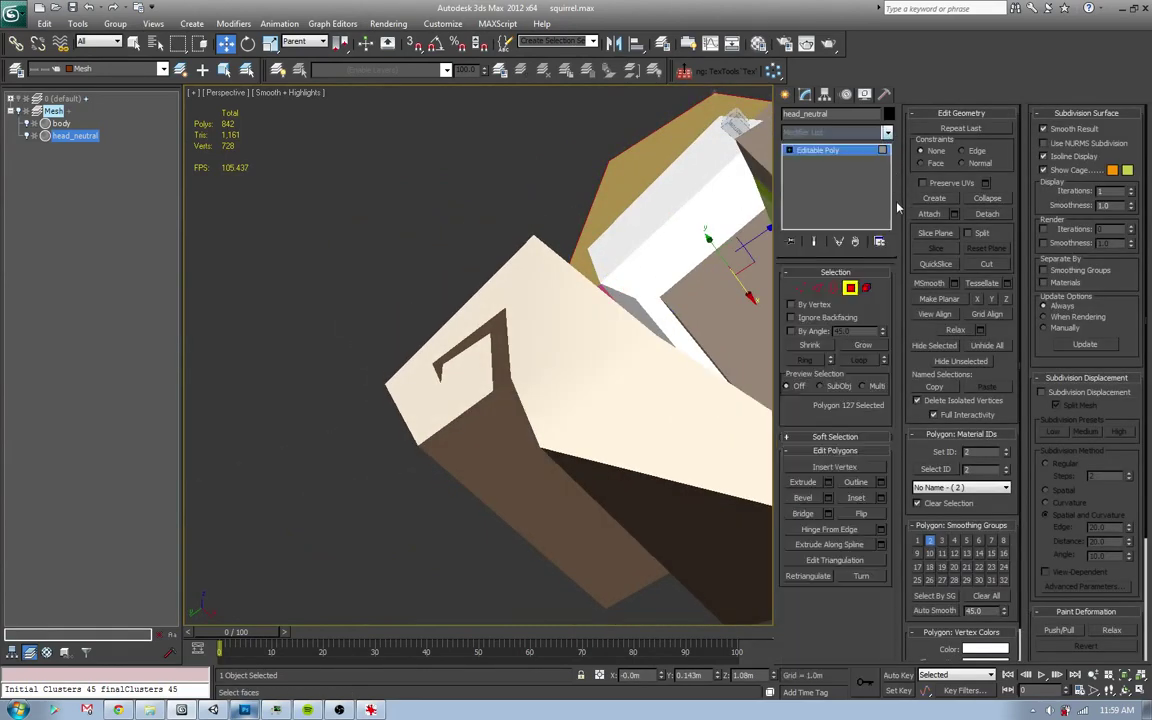
{"action": "left_click", "coordinate": [866, 288]}
- Add Unwrap UVW to the head, view its UVs over color_palette.png, then switch to Spotify
{"action": "left_click", "coordinate": [886, 132]}
{"action": "scroll", "coordinate": [893, 390], "scroll_direction": "down", "scroll_amount": 5}
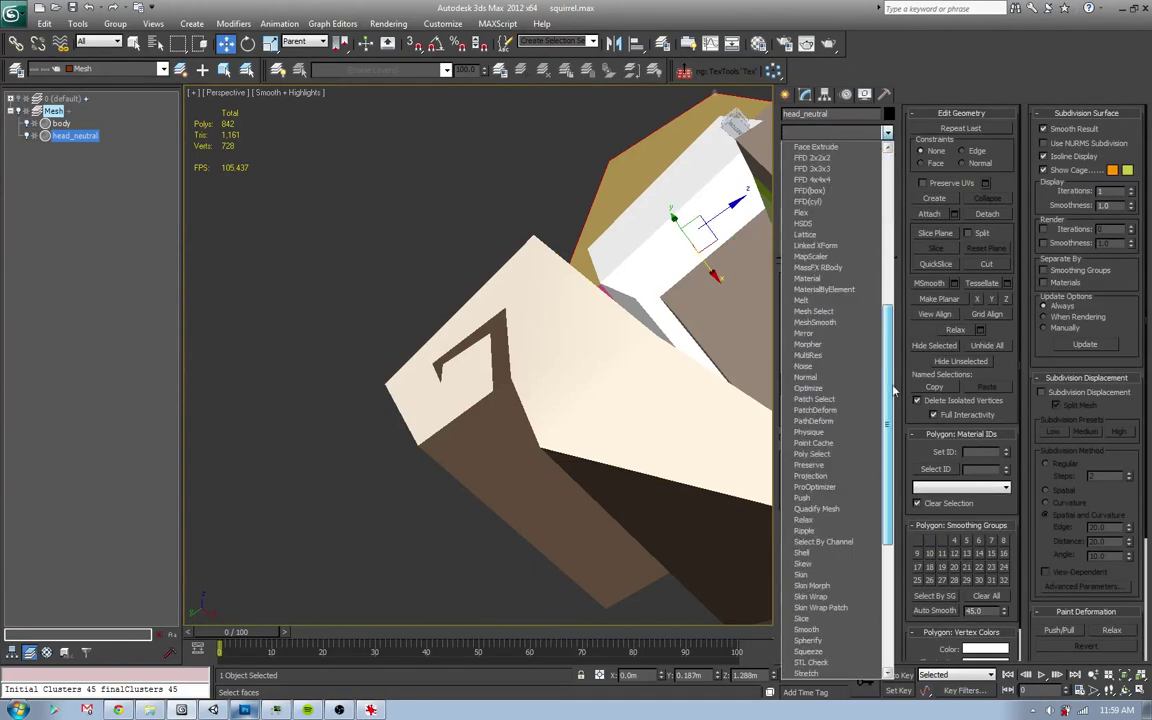
{"action": "scroll", "coordinate": [893, 390], "scroll_direction": "down", "scroll_amount": 5}
{"action": "left_click", "coordinate": [830, 628]}
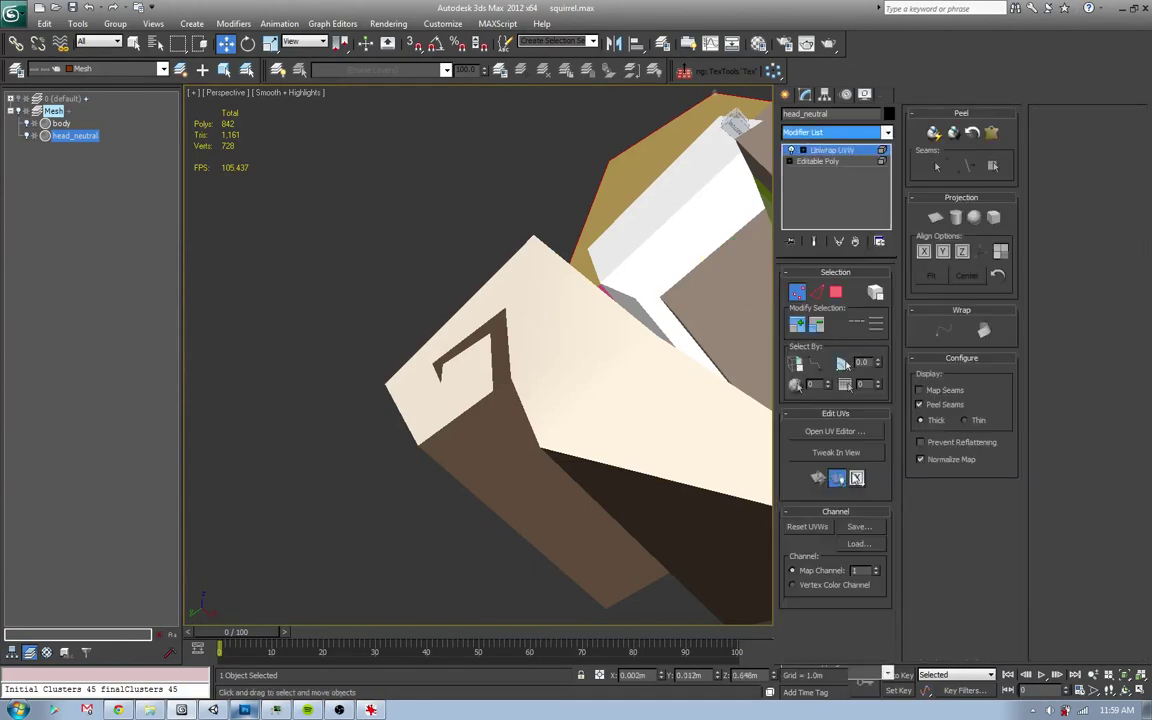
{"action": "left_click", "coordinate": [833, 431]}
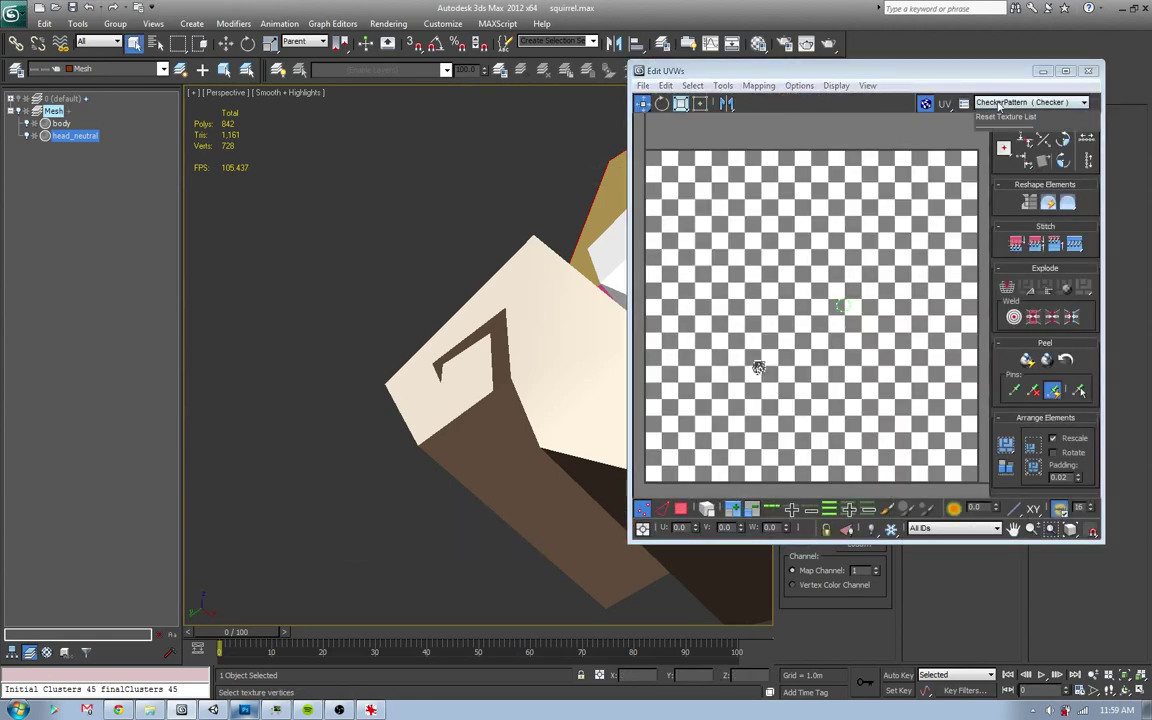
{"action": "left_click", "coordinate": [1003, 116]}
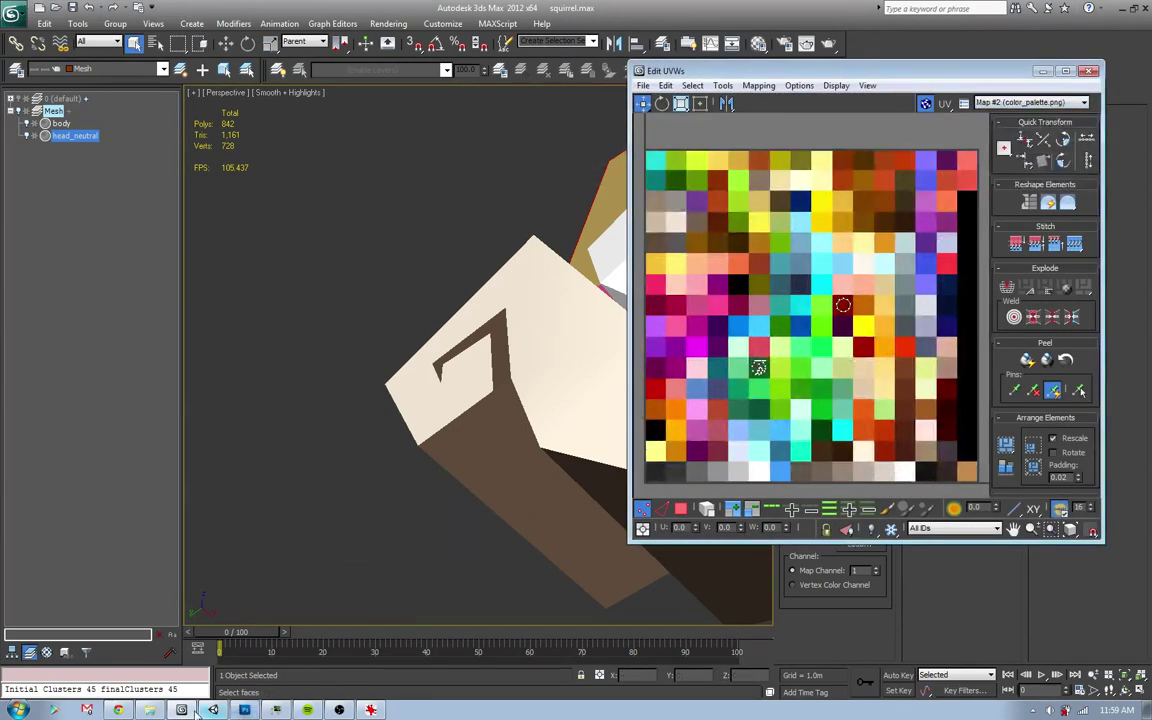
{"action": "left_click", "coordinate": [307, 709]}
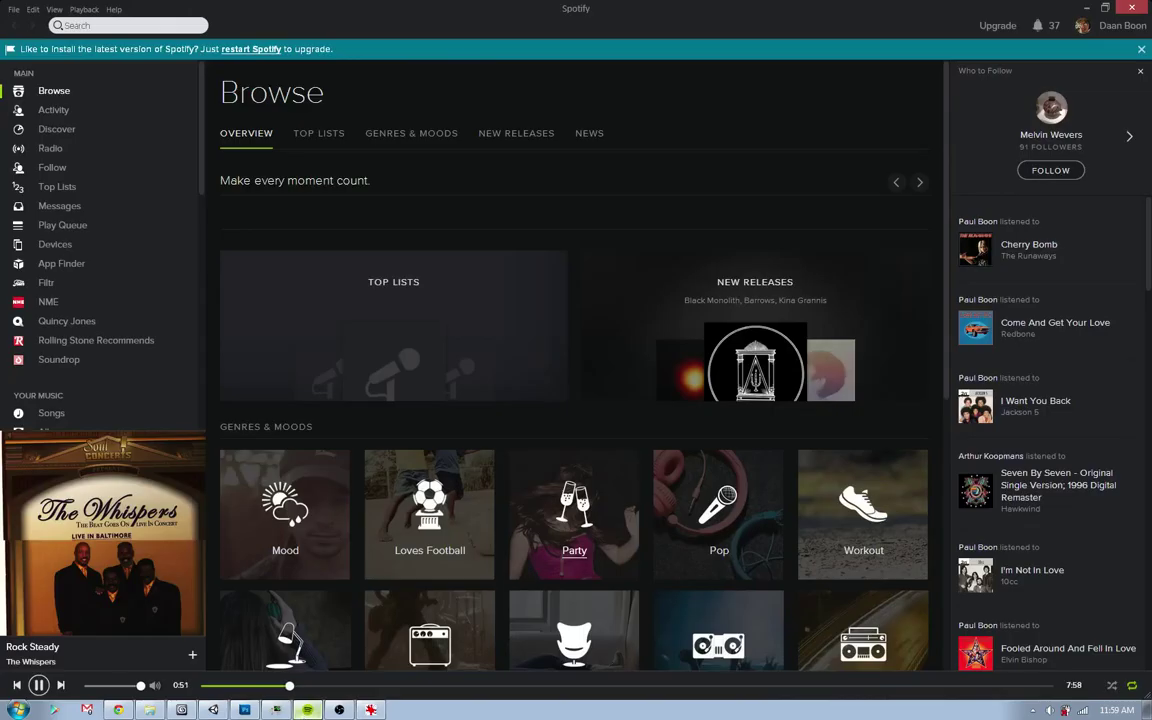
- Skip three tracks ahead to Rock the Casbah, then return to 3ds Max
{"action": "key", "text": "ctrl+Right"}
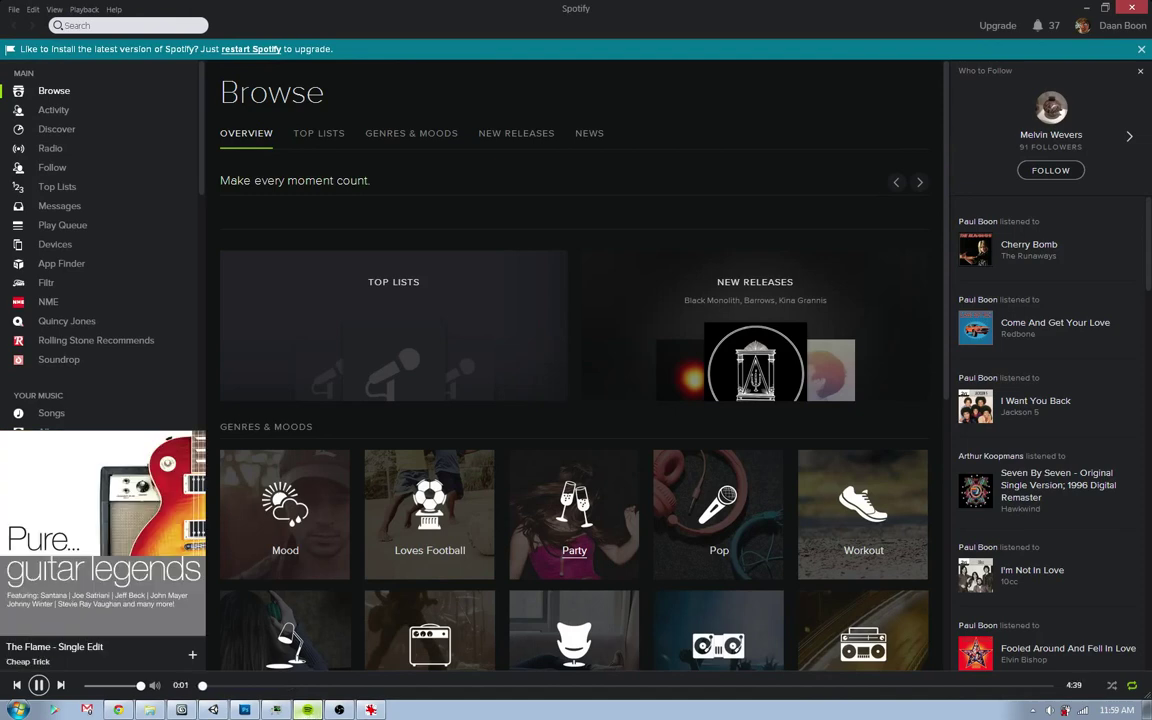
{"action": "key", "text": "ctrl+Right"}
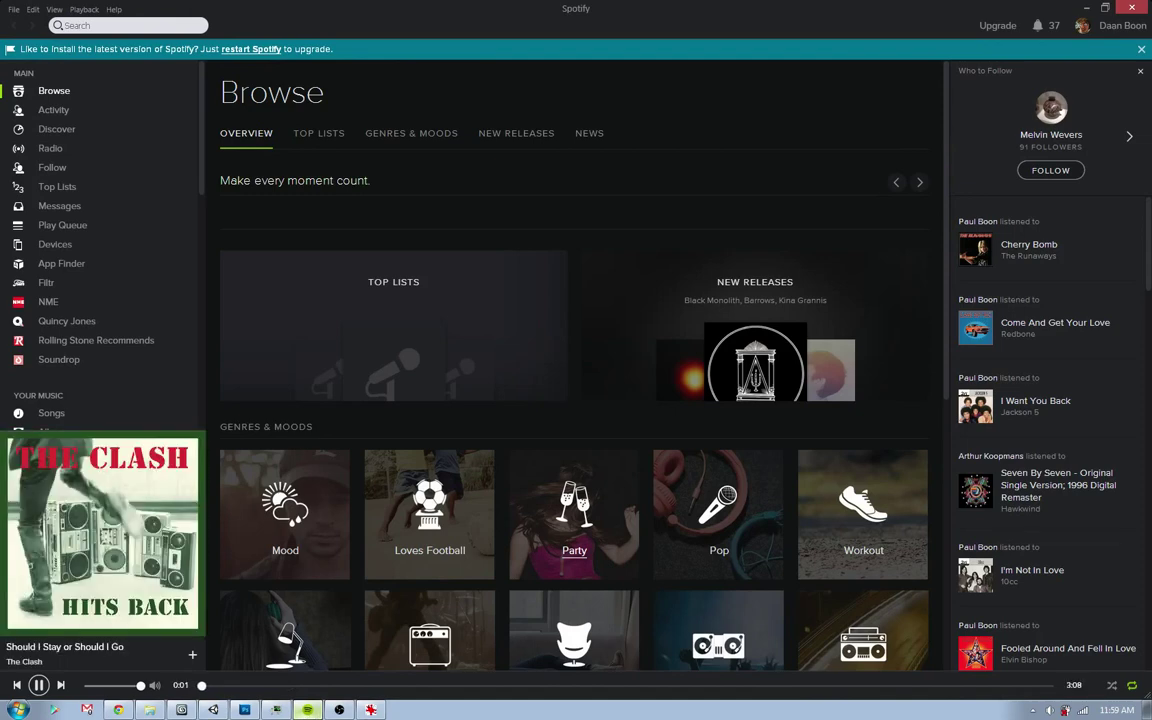
{"action": "key", "text": "ctrl+Right"}
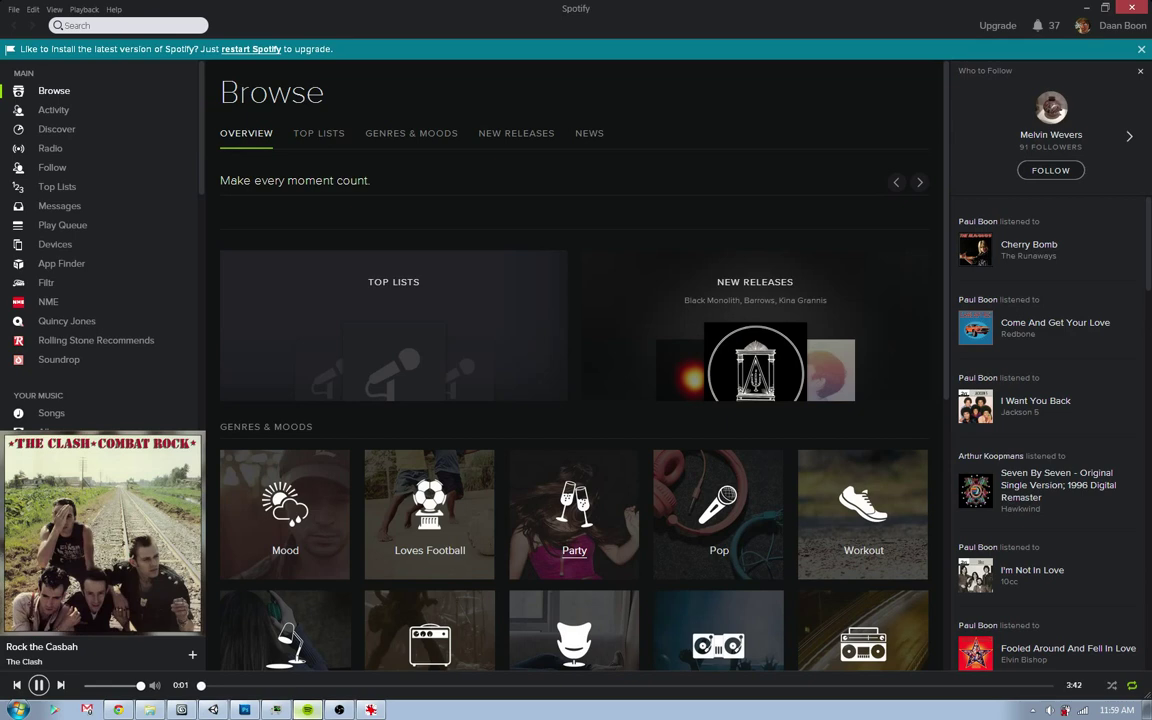
{"action": "key", "text": "alt+Tab"}
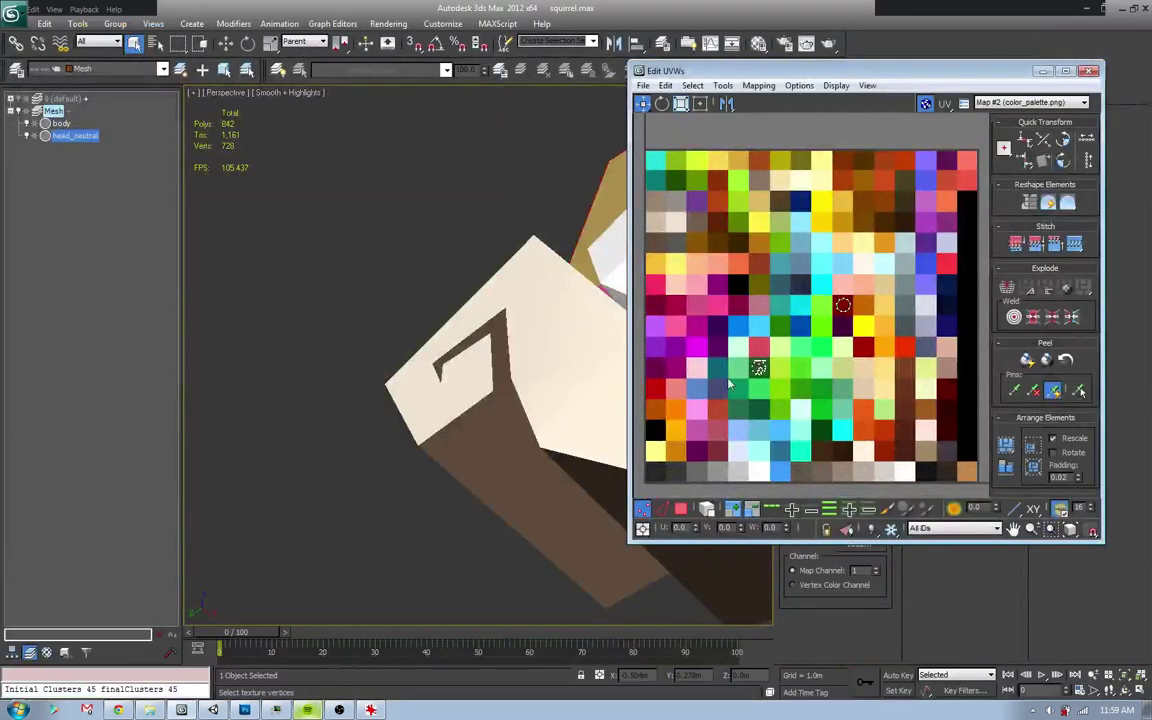
- Select the head's UV faces, orbit to check them, then clear the UV selection
{"action": "left_click", "coordinate": [684, 509]}
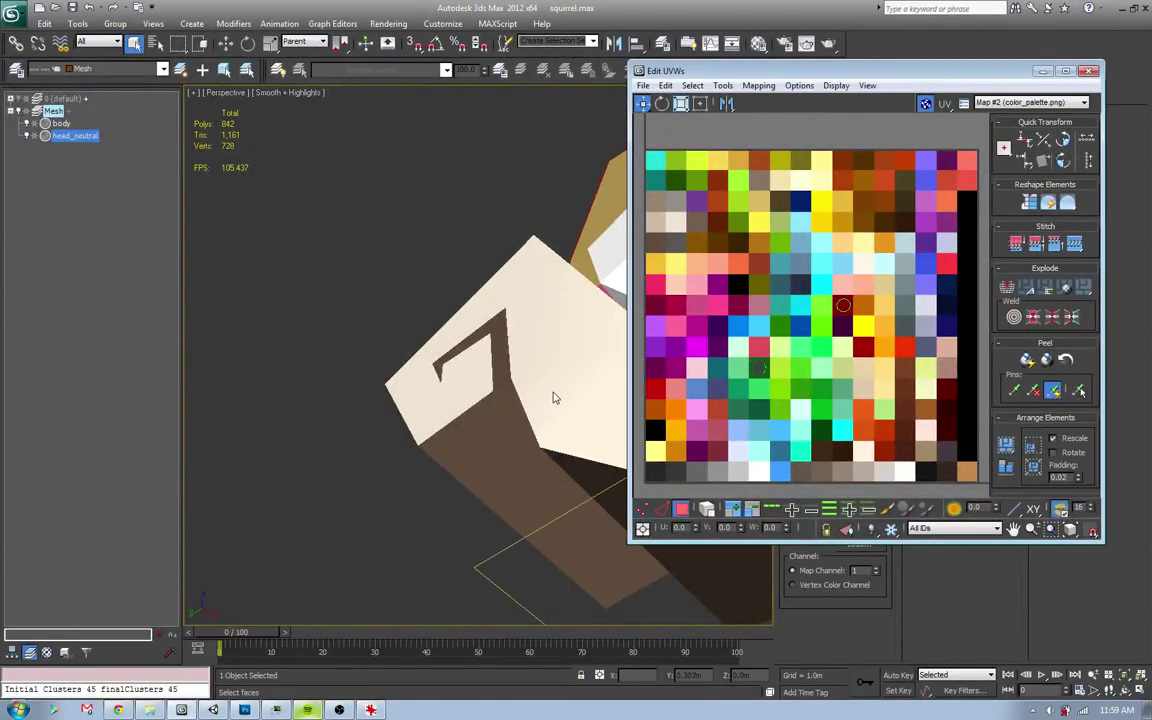
{"action": "mouse_move", "coordinate": [553, 399]}
{"action": "middle_mouse_down", "text": "alt"}
{"action": "mouse_move", "coordinate": [540, 419]}
{"action": "mouse_move", "coordinate": [503, 413]}
{"action": "mouse_move", "coordinate": [455, 355]}
{"action": "middle_mouse_up", "text": "alt"}
{"action": "key", "text": "1"}
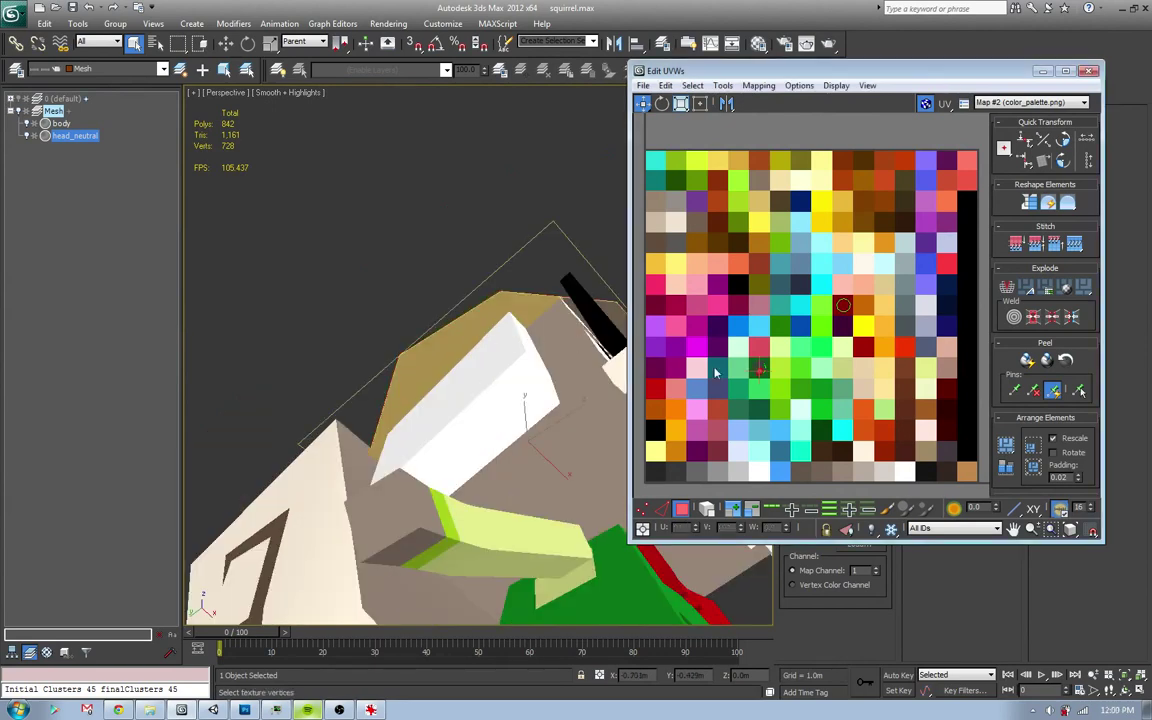
{"action": "middle_click_drag", "start_coordinate": [581, 361], "coordinate": [492, 350], "text": "alt"}
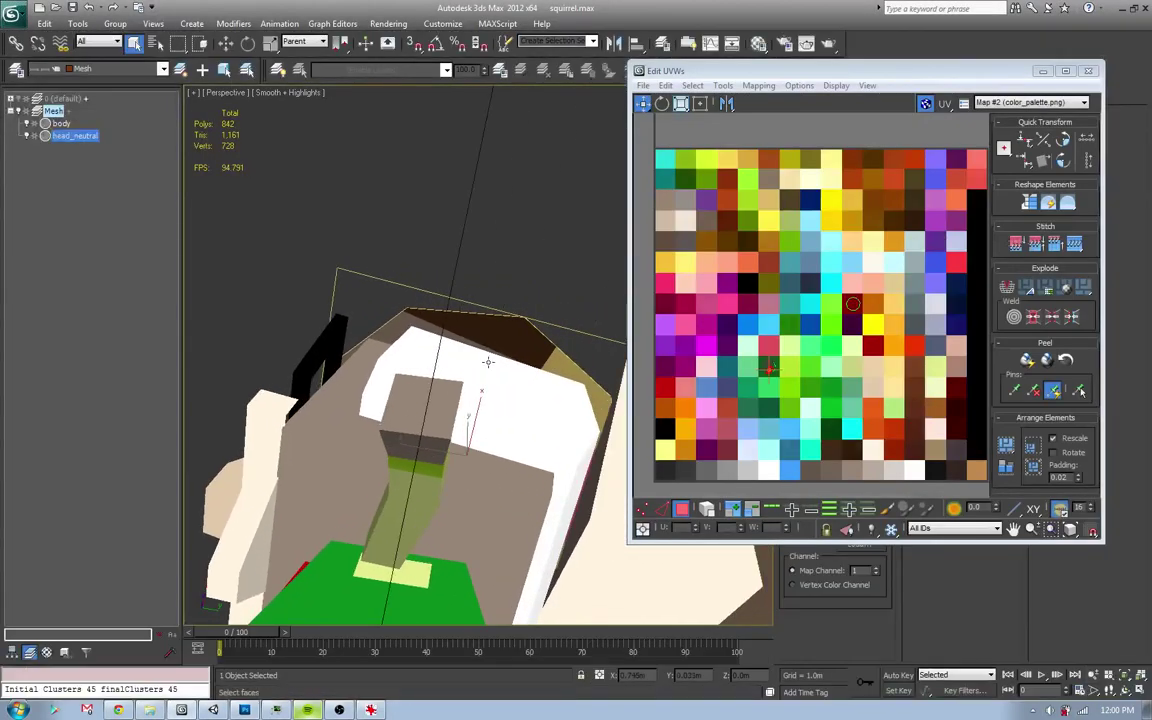
{"action": "middle_click_drag", "start_coordinate": [488, 362], "coordinate": [506, 408], "text": "alt"}
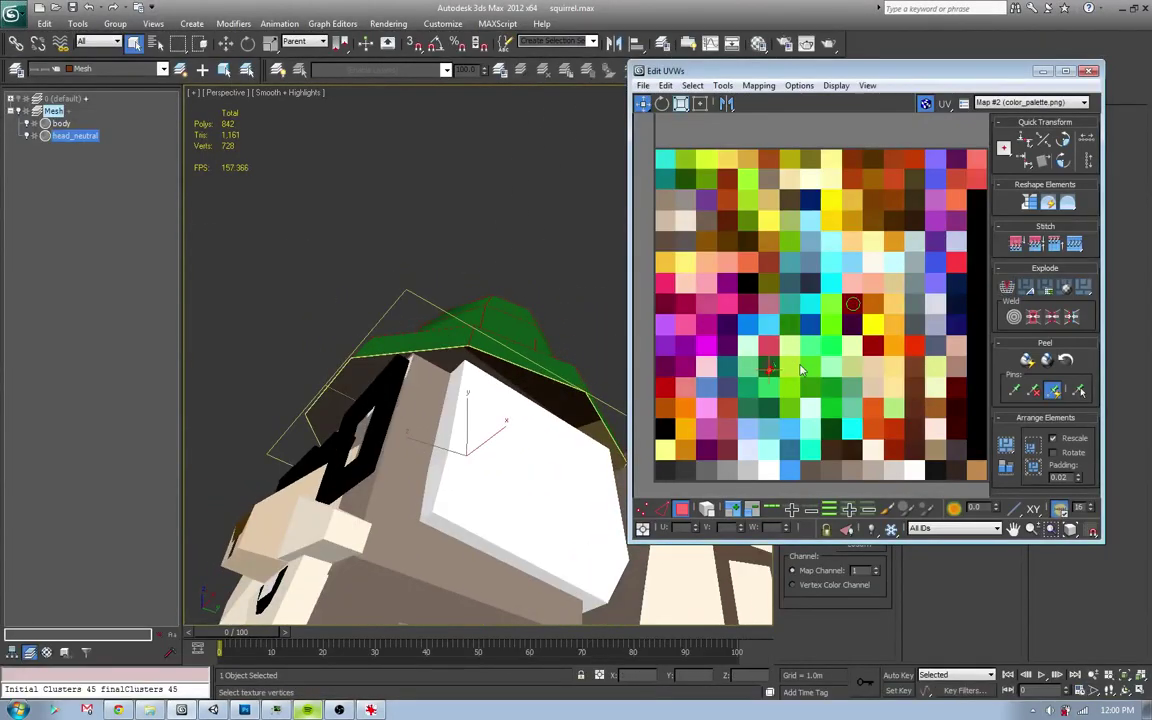
{"action": "left_click", "coordinate": [705, 338]}
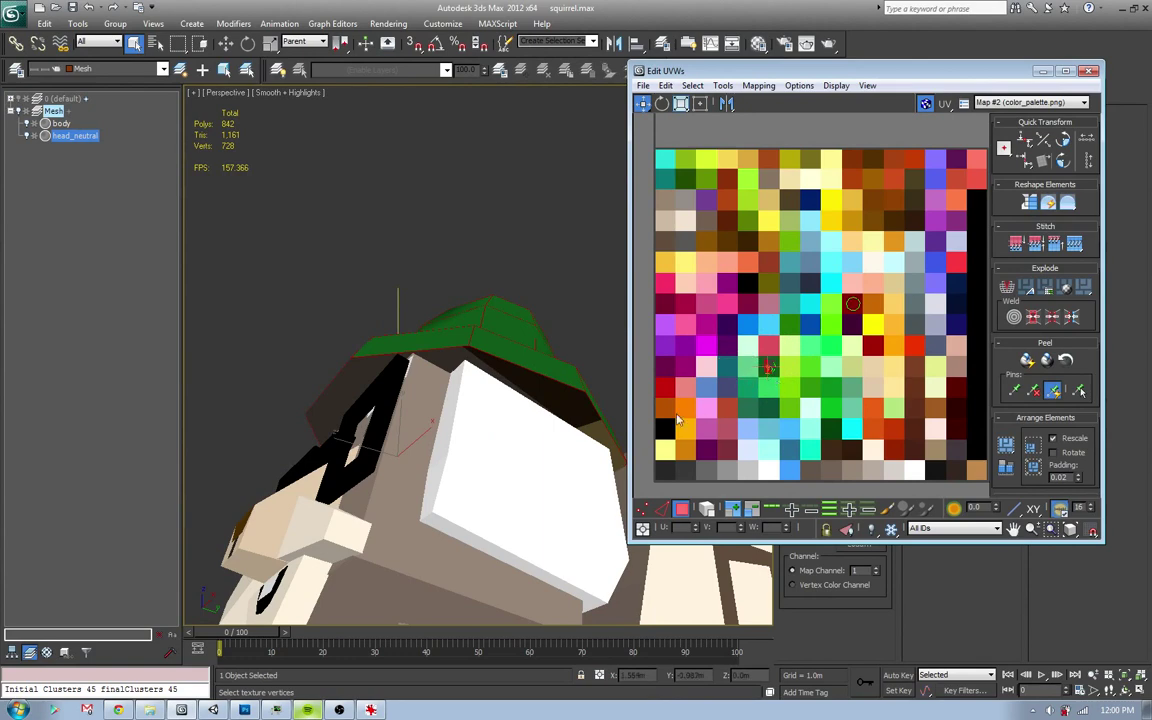
- Close the UV editor, delete the Unwrap UVW modifier, review the whole squirrel, then bring up Photoshop
{"action": "left_click", "coordinate": [1090, 71]}
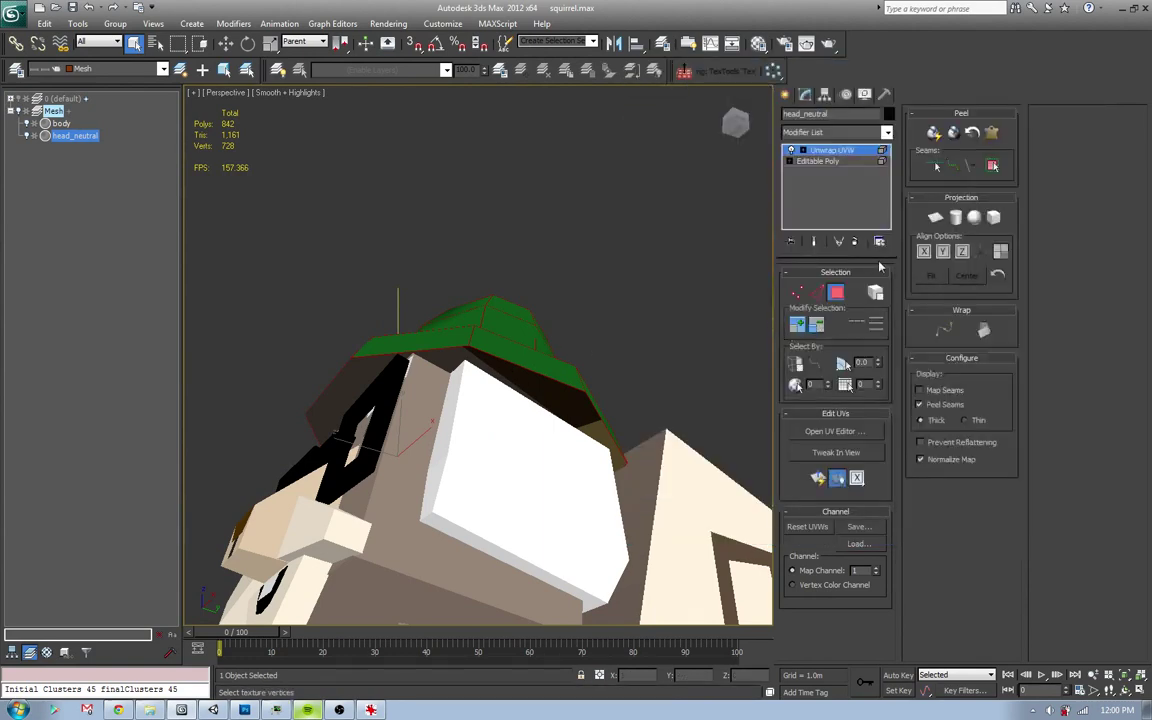
{"action": "left_click", "coordinate": [879, 241]}
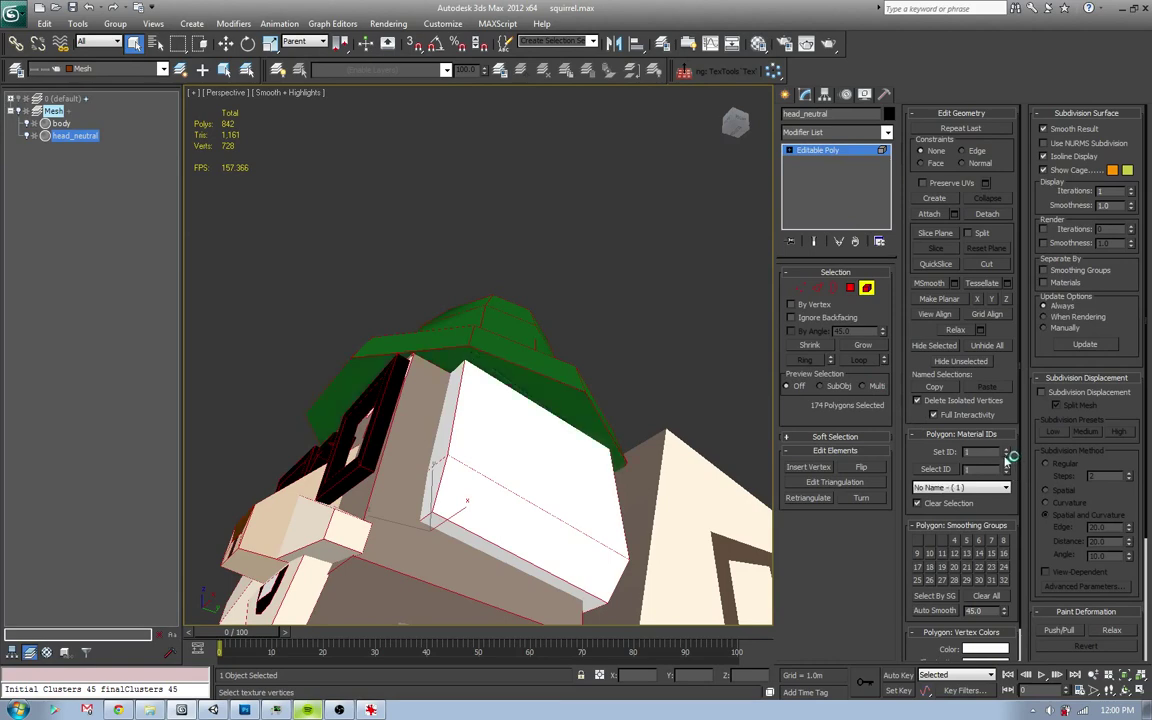
{"action": "middle_click_drag", "start_coordinate": [740, 470], "coordinate": [578, 432], "text": "alt"}
{"action": "scroll", "coordinate": [584, 519], "scroll_direction": "down", "scroll_amount": 5}
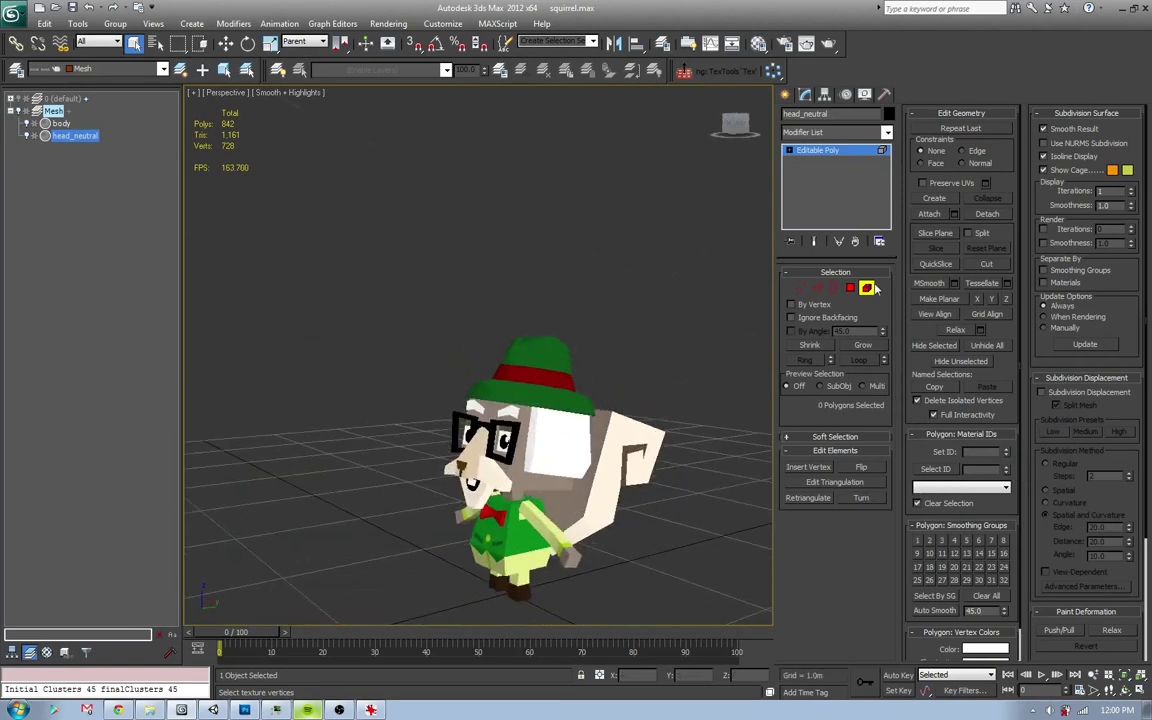
{"action": "left_click", "coordinate": [588, 354]}
{"action": "mouse_move", "coordinate": [588, 354]}
{"action": "middle_mouse_down", "text": "alt"}
{"action": "mouse_move", "coordinate": [493, 462]}
{"action": "mouse_move", "coordinate": [590, 471]}
{"action": "middle_mouse_up", "text": "alt"}
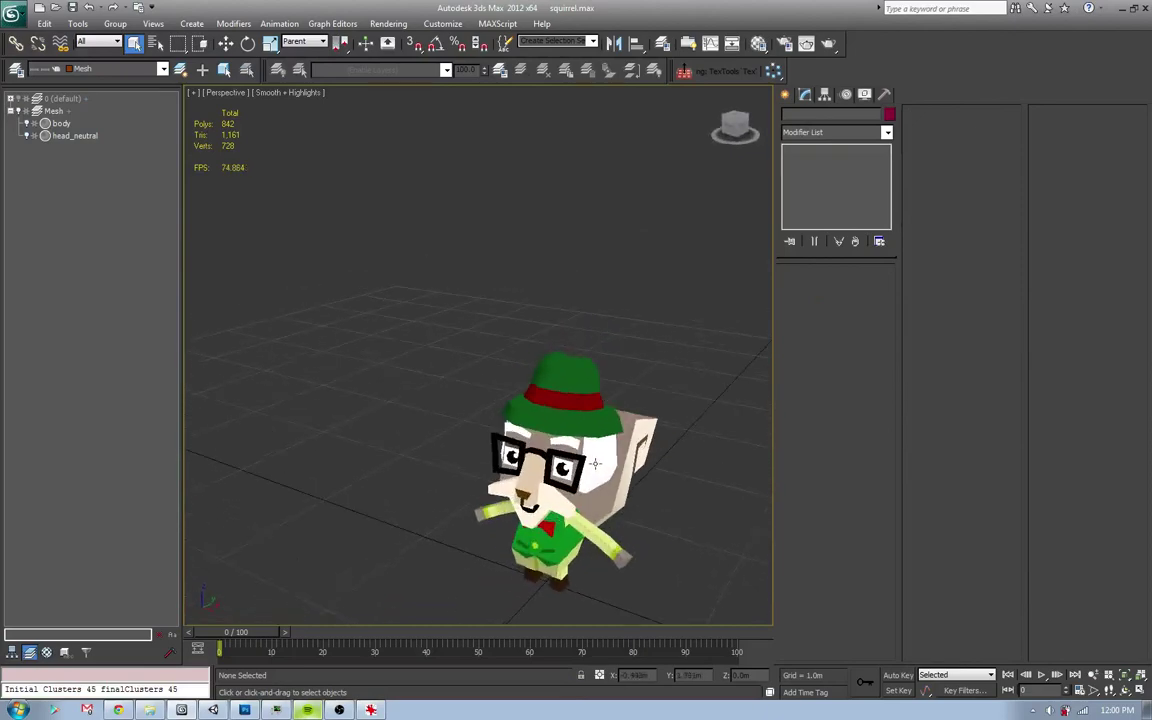
{"action": "middle_click_drag", "start_coordinate": [590, 471], "coordinate": [538, 477], "text": "alt"}
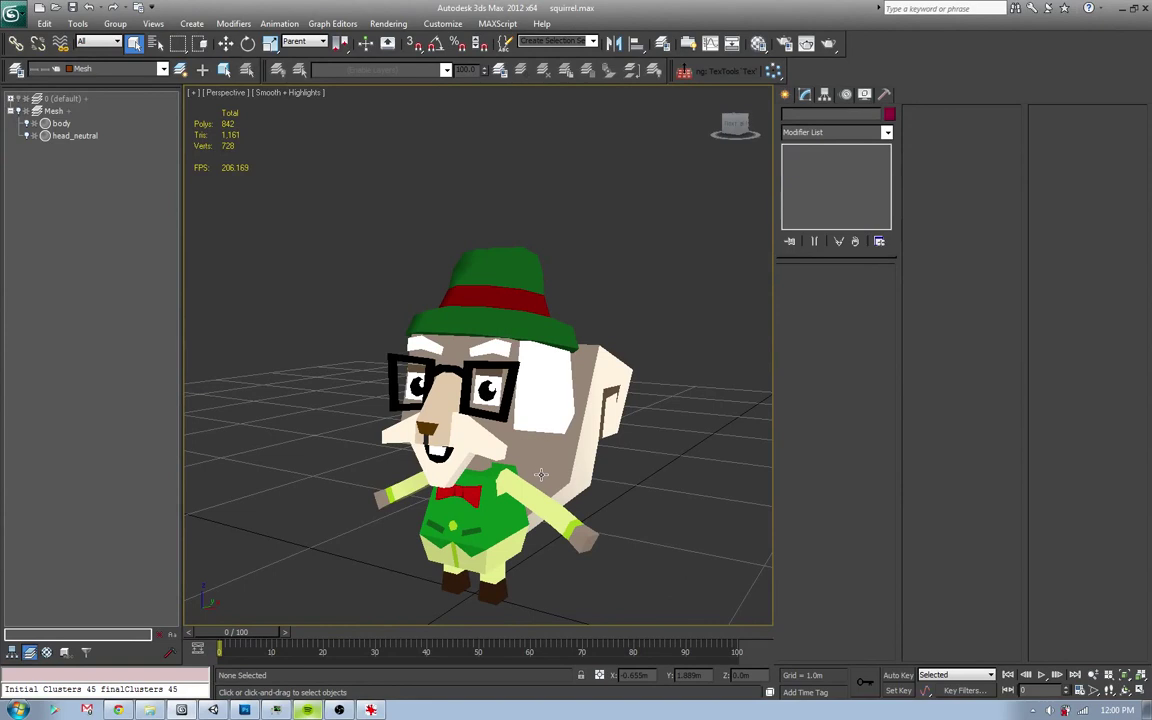
{"action": "left_click", "coordinate": [246, 709]}
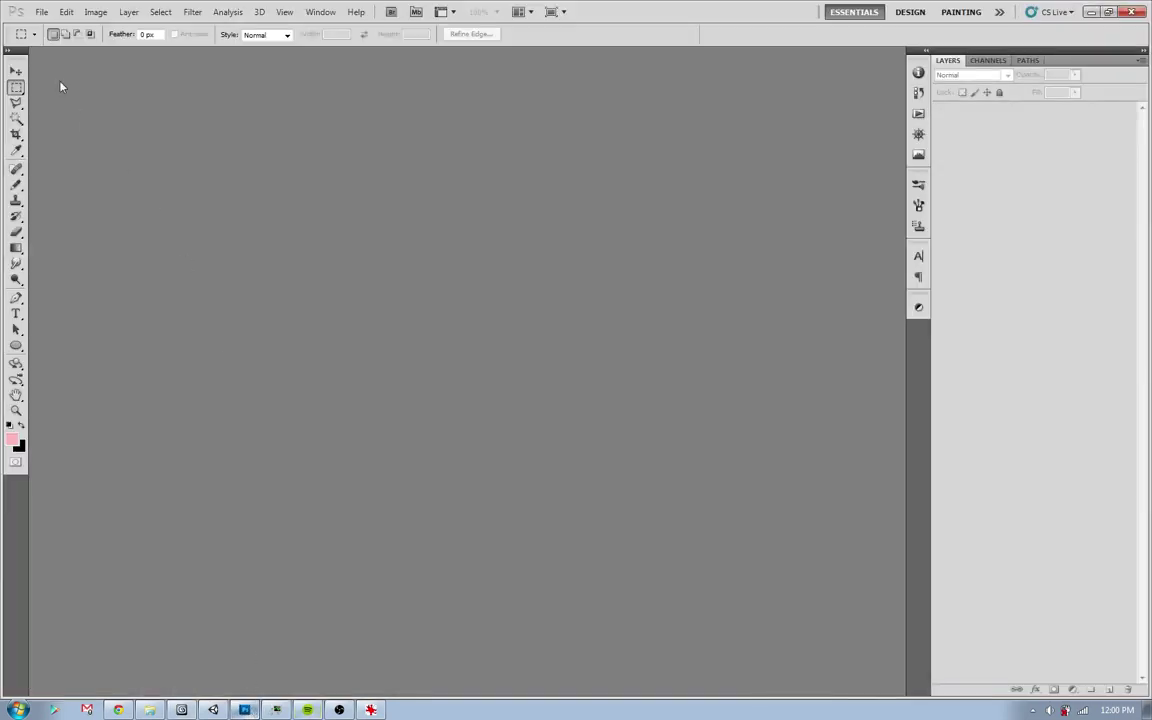
{"action": "left_click", "coordinate": [42, 12]}
{"action": "mouse_move", "coordinate": [68, 105]}
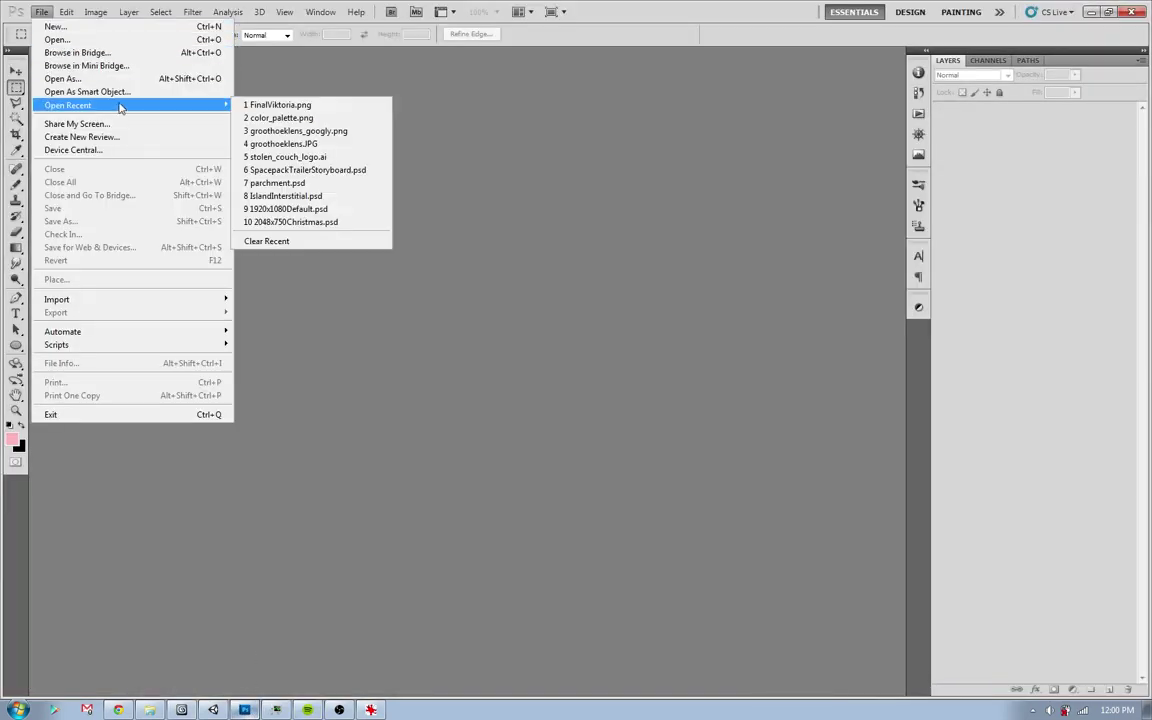
{"action": "left_click", "coordinate": [248, 117]}
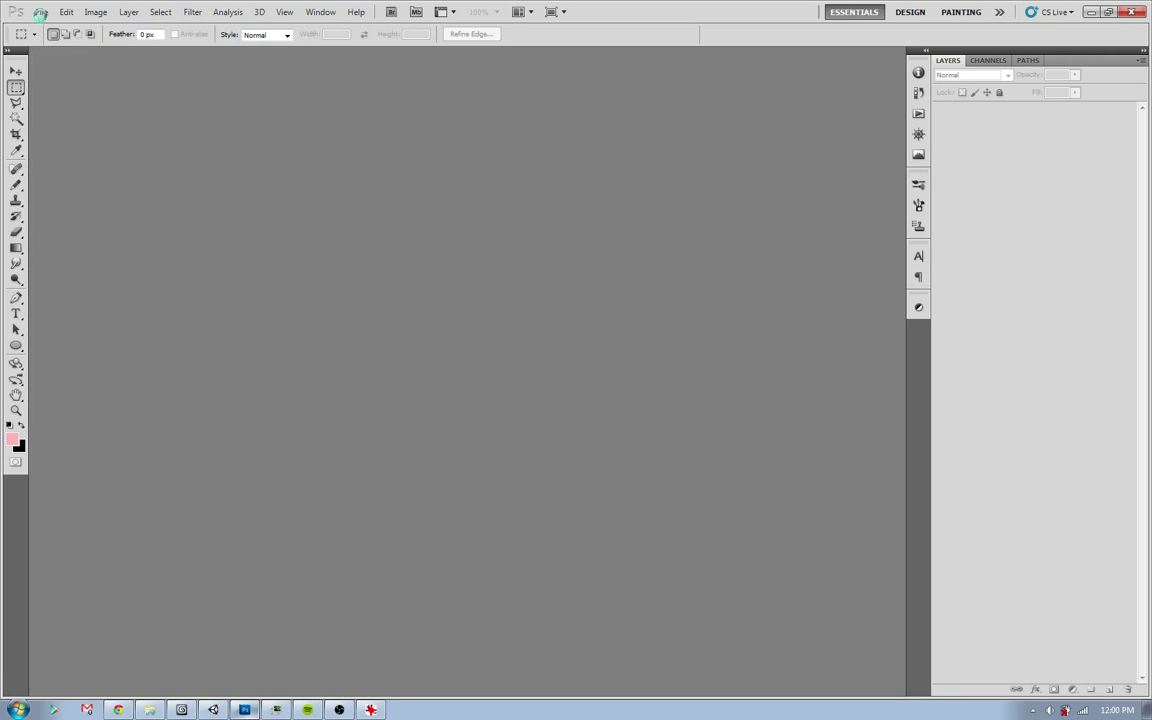
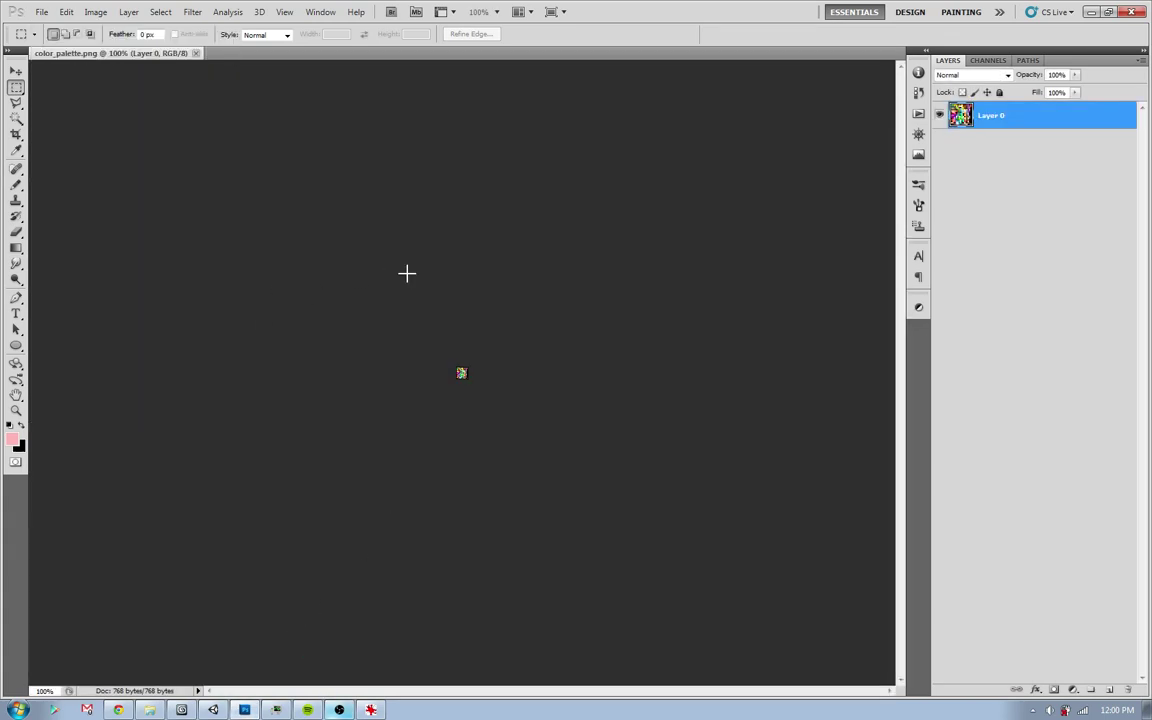
- Enlarge the palette view, open FinalHarold.png and switch to the Pencil tool
{"action": "key", "text": "ctrl+0"}
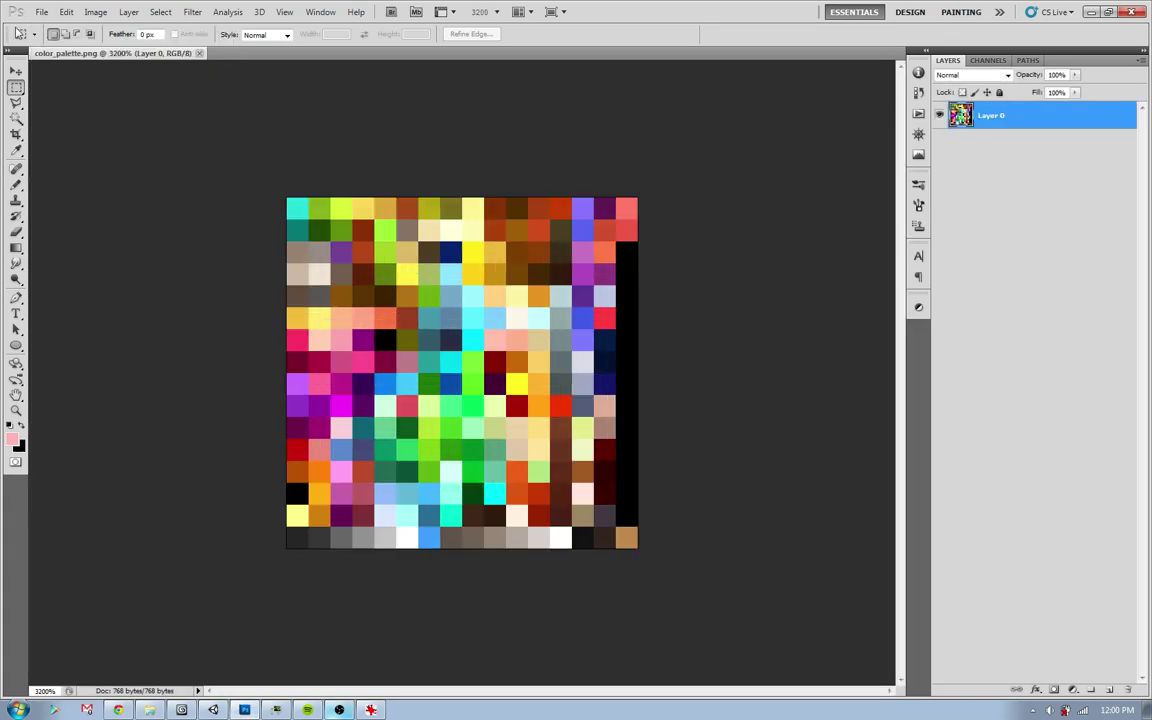
{"action": "left_click", "coordinate": [42, 11]}
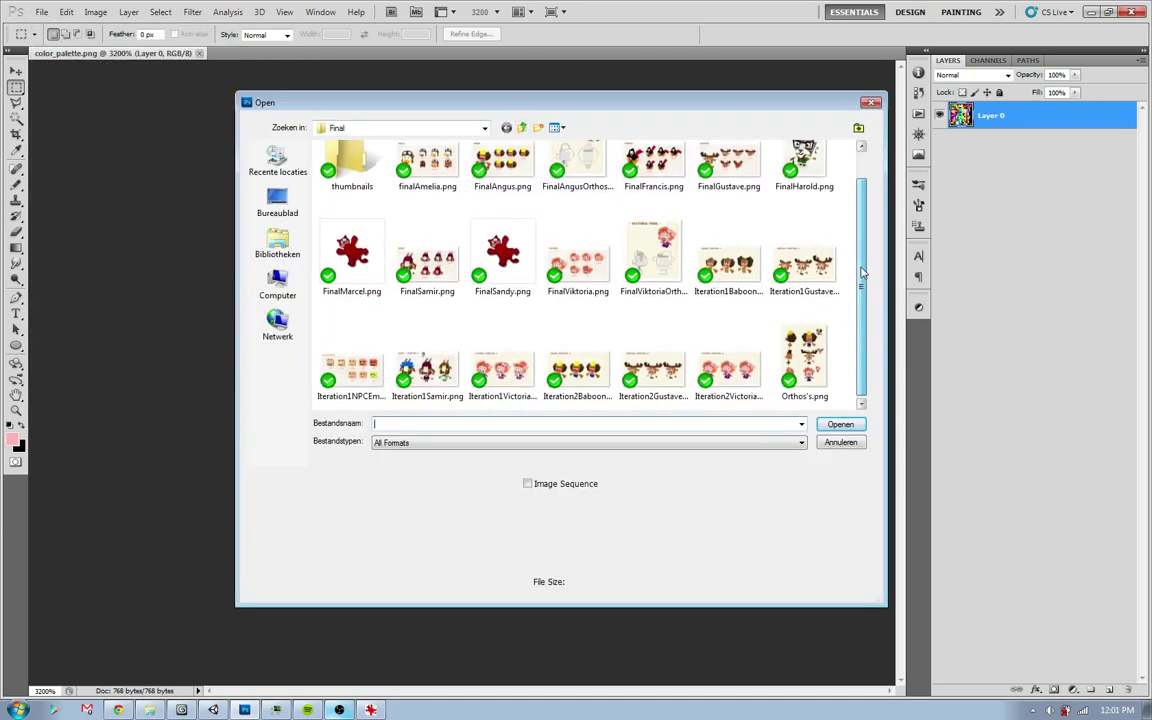
{"action": "double_click", "coordinate": [820, 205]}
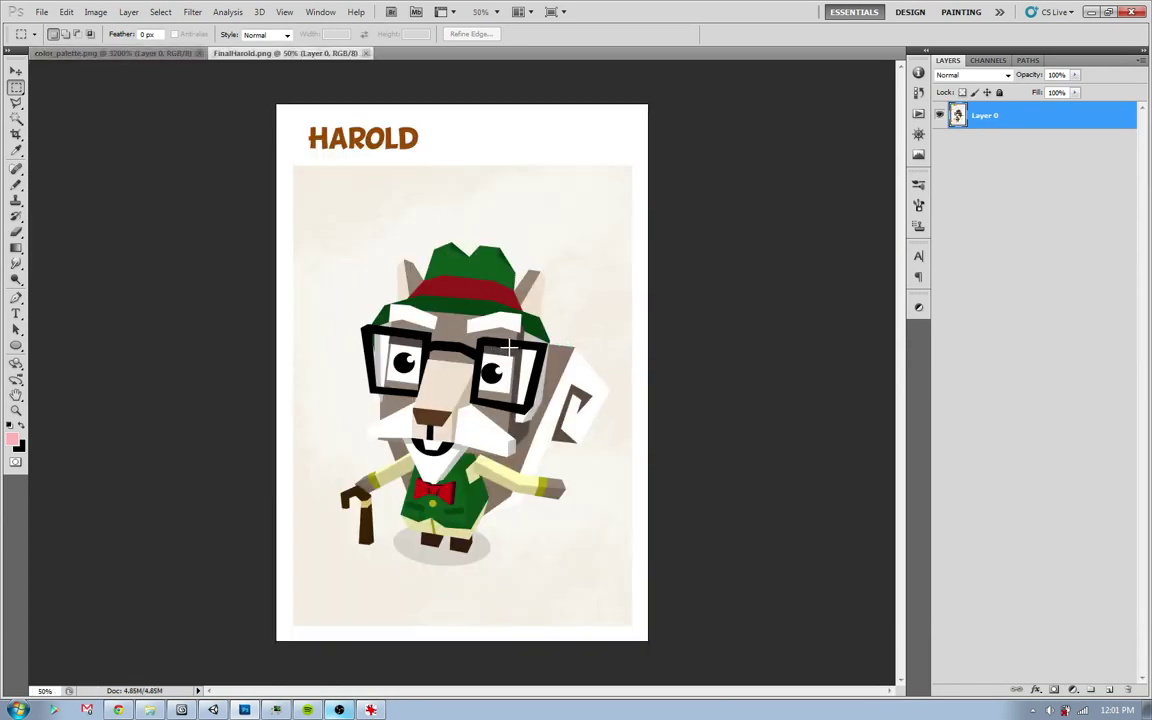
{"action": "key", "text": "b"}
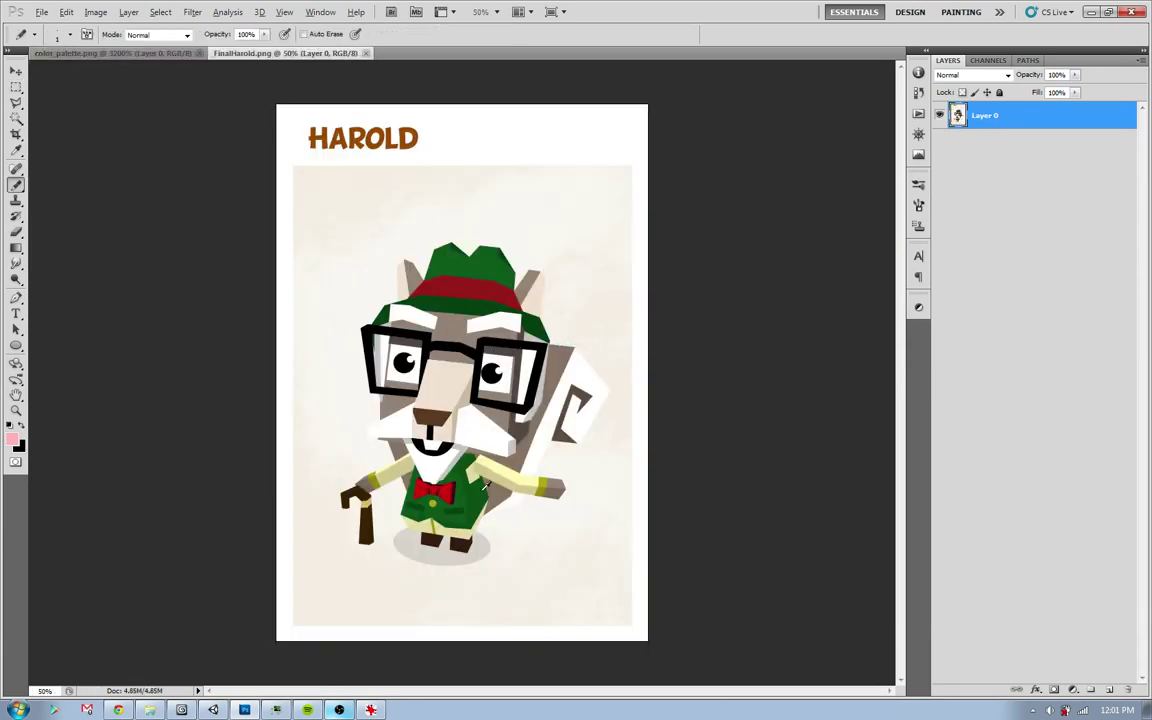
- Paint the cyan, dark brown and dark green palette cells olive, undoing one stray cell
{"action": "left_click", "coordinate": [145, 50]}
{"action": "left_click", "coordinate": [472, 317]}
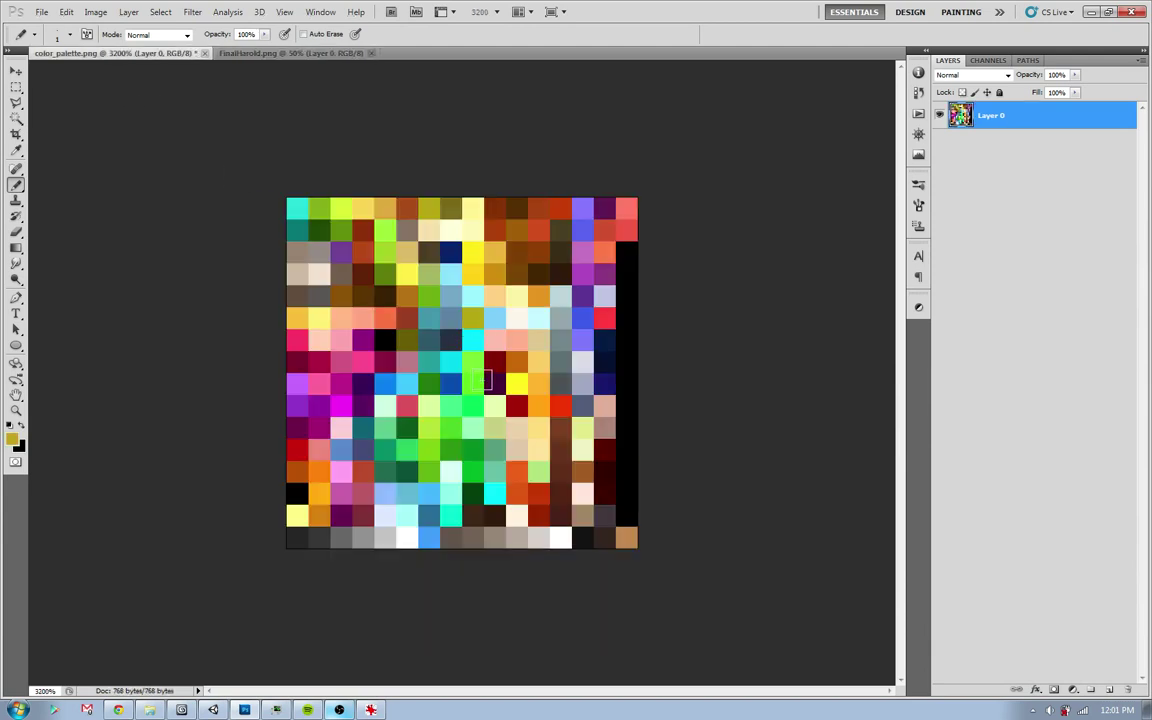
{"action": "left_click", "coordinate": [429, 317]}
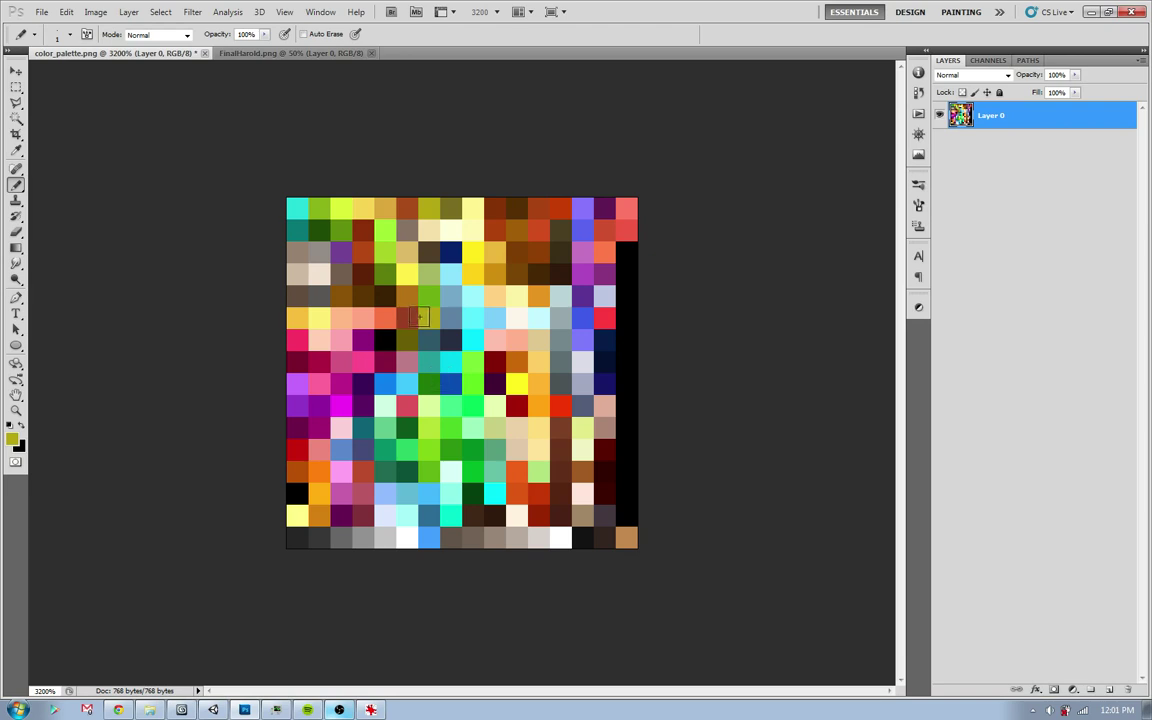
{"action": "key", "text": "ctrl+z"}
{"action": "left_click", "coordinate": [363, 295]}
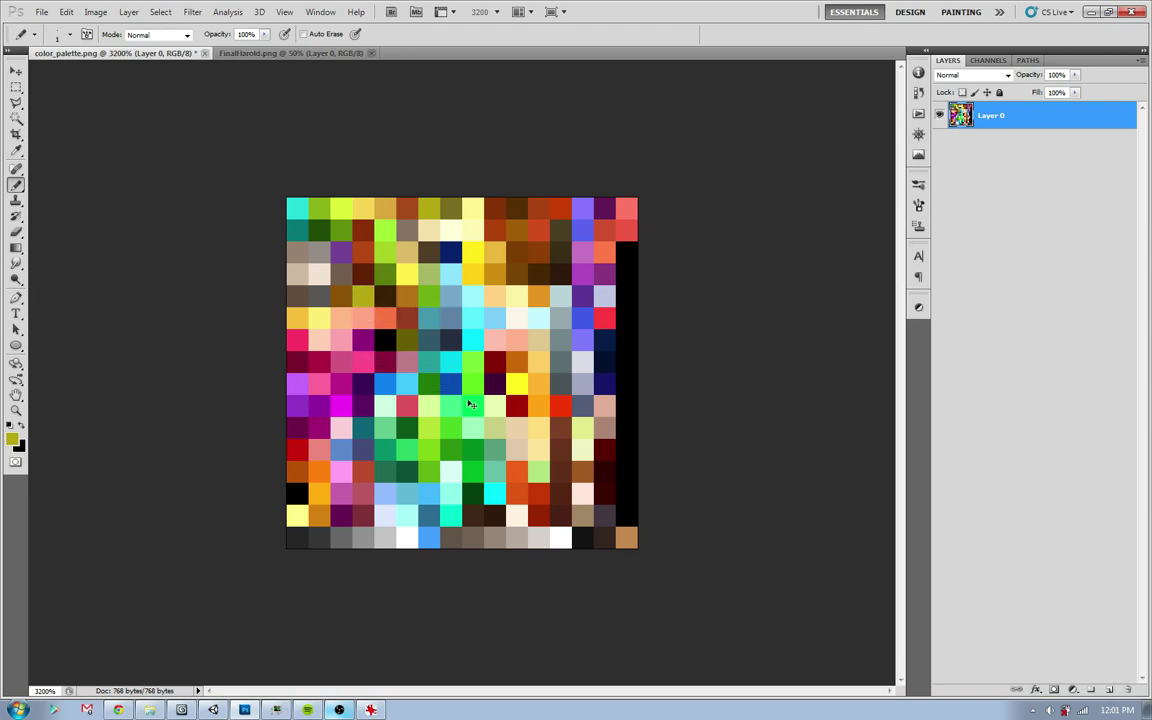
{"action": "left_click", "coordinate": [407, 427]}
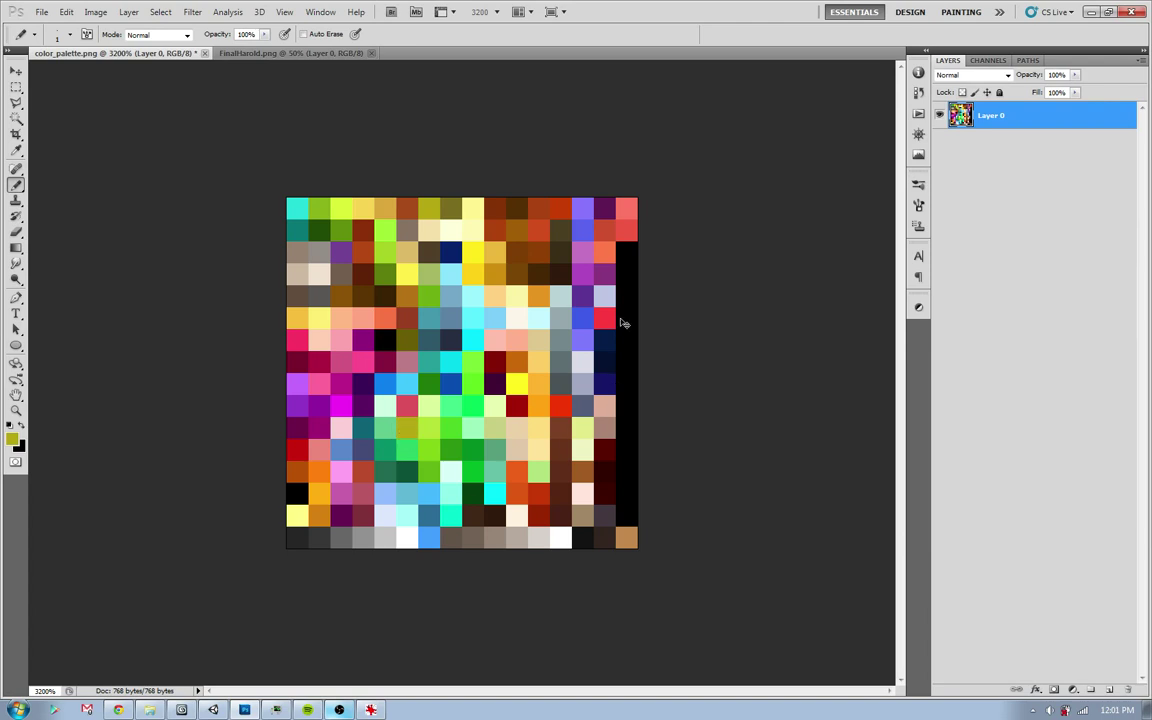
- Sample Harold's pale arm colour, paint two palette cells with it, and save color_palette.png
{"action": "left_click", "coordinate": [285, 52]}
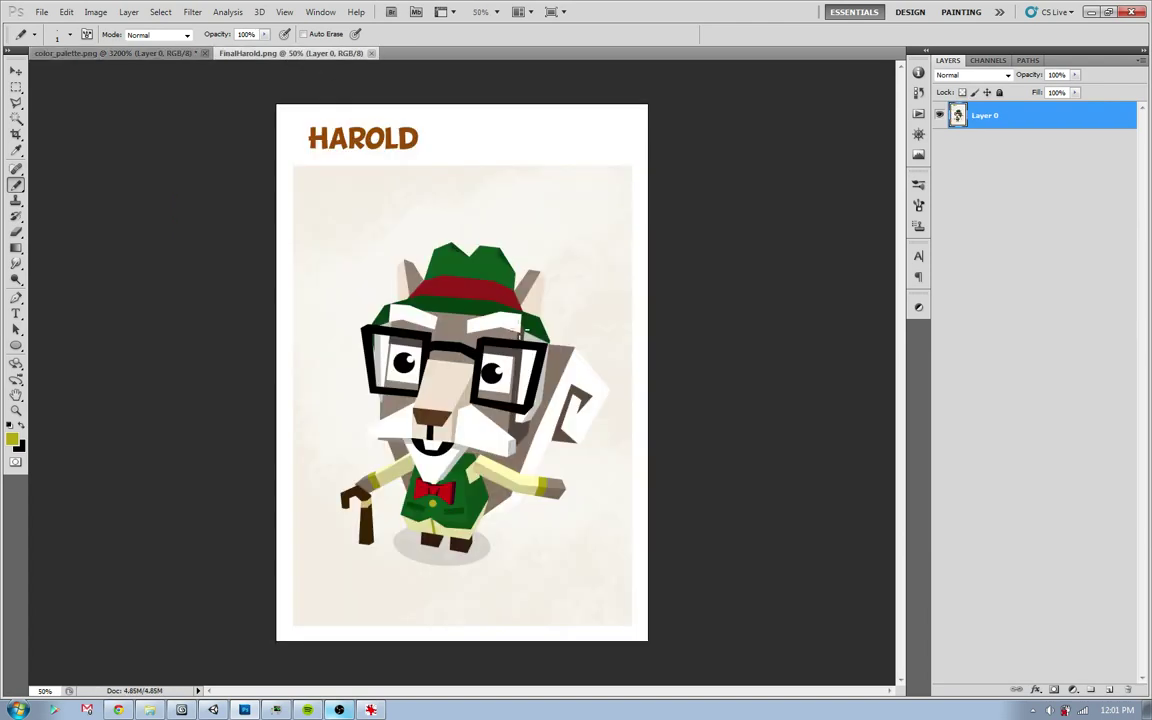
{"action": "left_click", "coordinate": [507, 471], "text": "alt"}
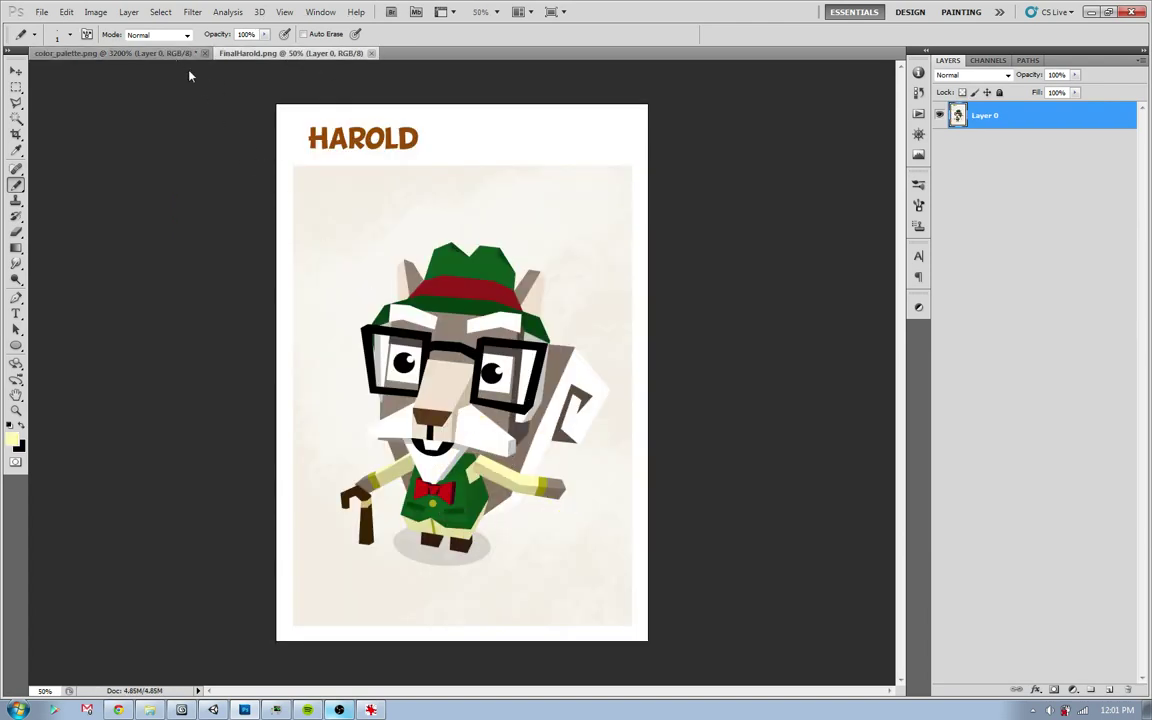
{"action": "left_click", "coordinate": [160, 53]}
{"action": "left_click", "coordinate": [495, 296]}
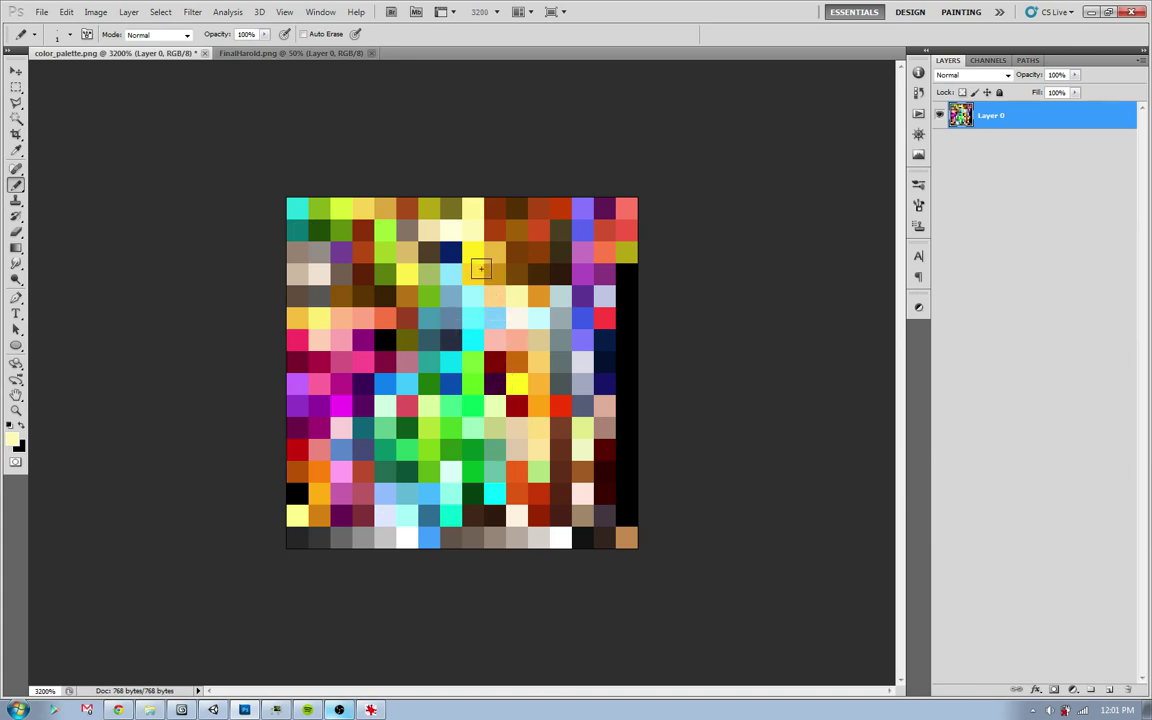
{"action": "left_click", "coordinate": [495, 230]}
{"action": "key", "text": "ctrl+s"}
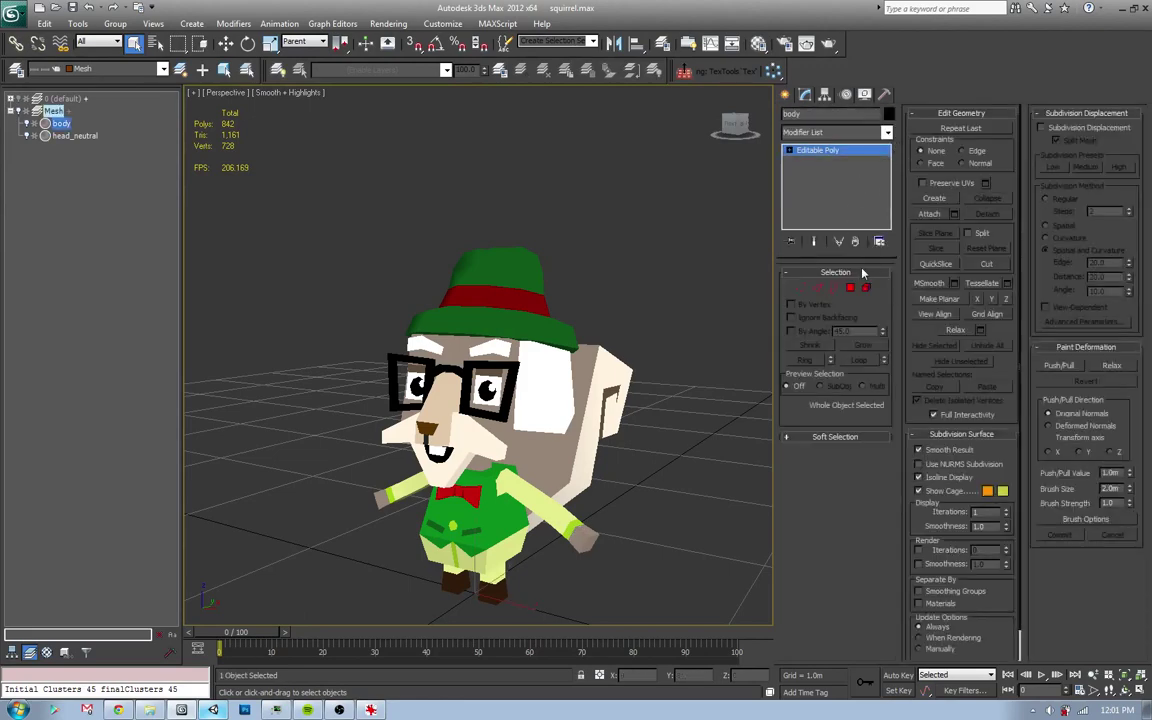
- Add an Unwrap UVW modifier to the body and show color_palette.png in the UV Editor
{"action": "left_click", "coordinate": [886, 132]}
{"action": "scroll", "coordinate": [822, 450], "scroll_direction": "down", "scroll_amount": 10}
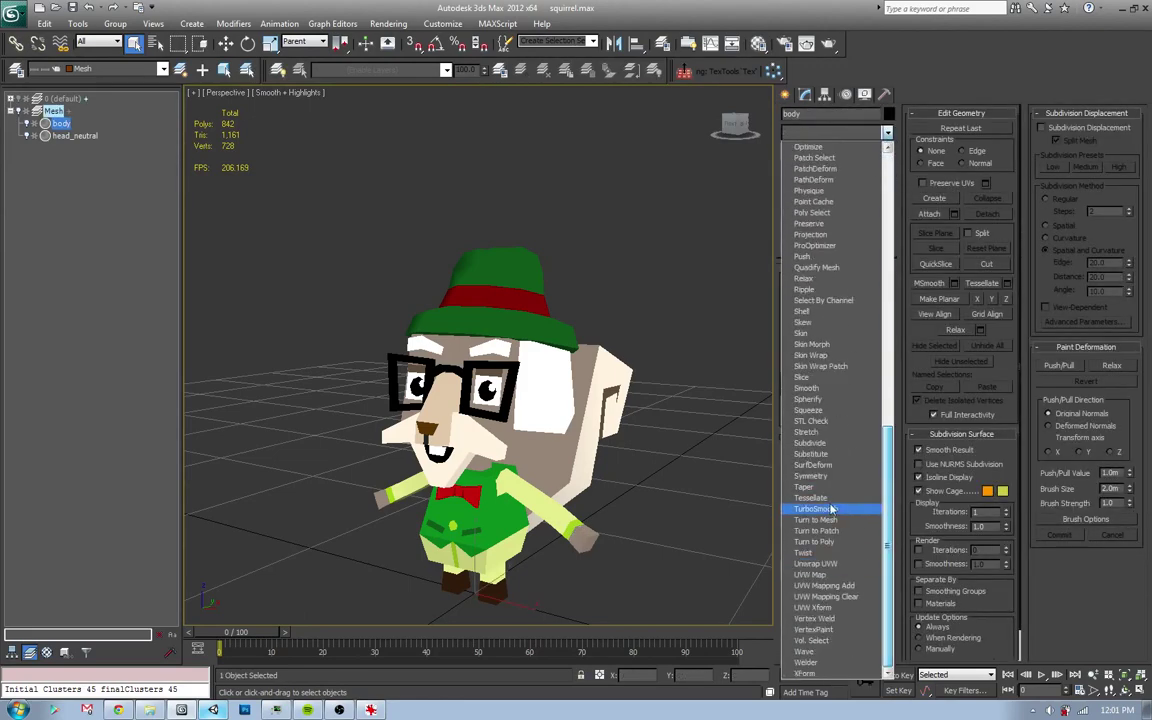
{"action": "left_click", "coordinate": [822, 564]}
{"action": "left_click", "coordinate": [818, 390]}
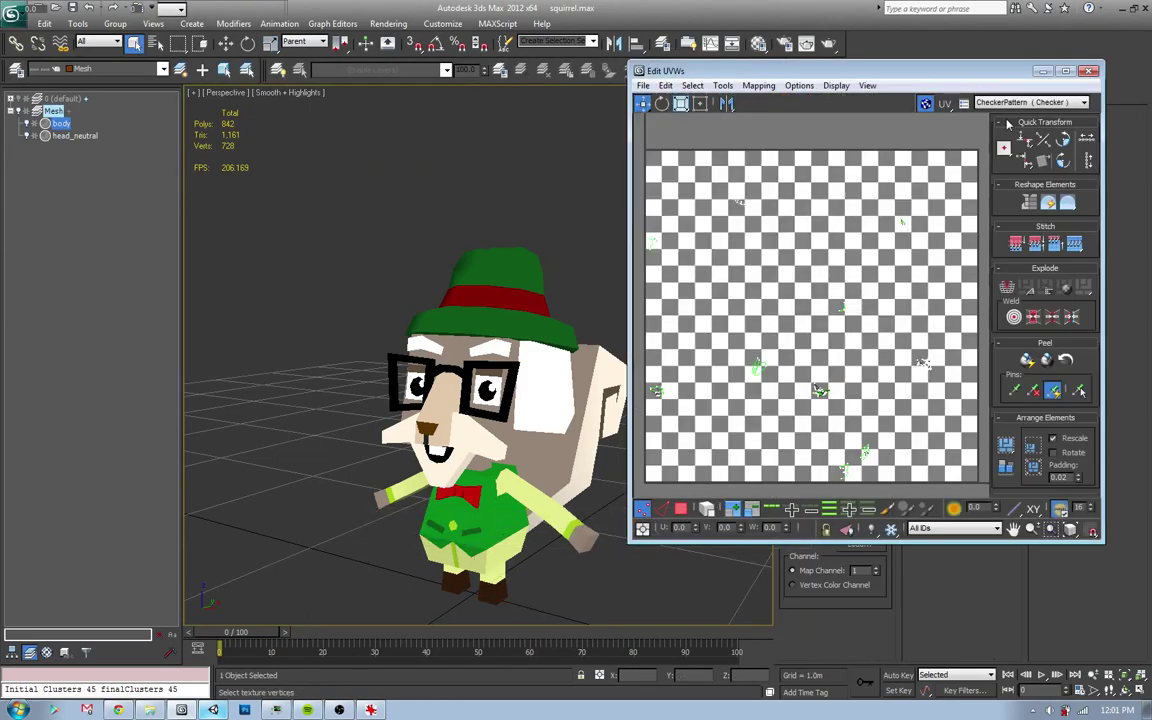
{"action": "left_click", "coordinate": [1030, 102]}
{"action": "left_click", "coordinate": [1020, 126]}
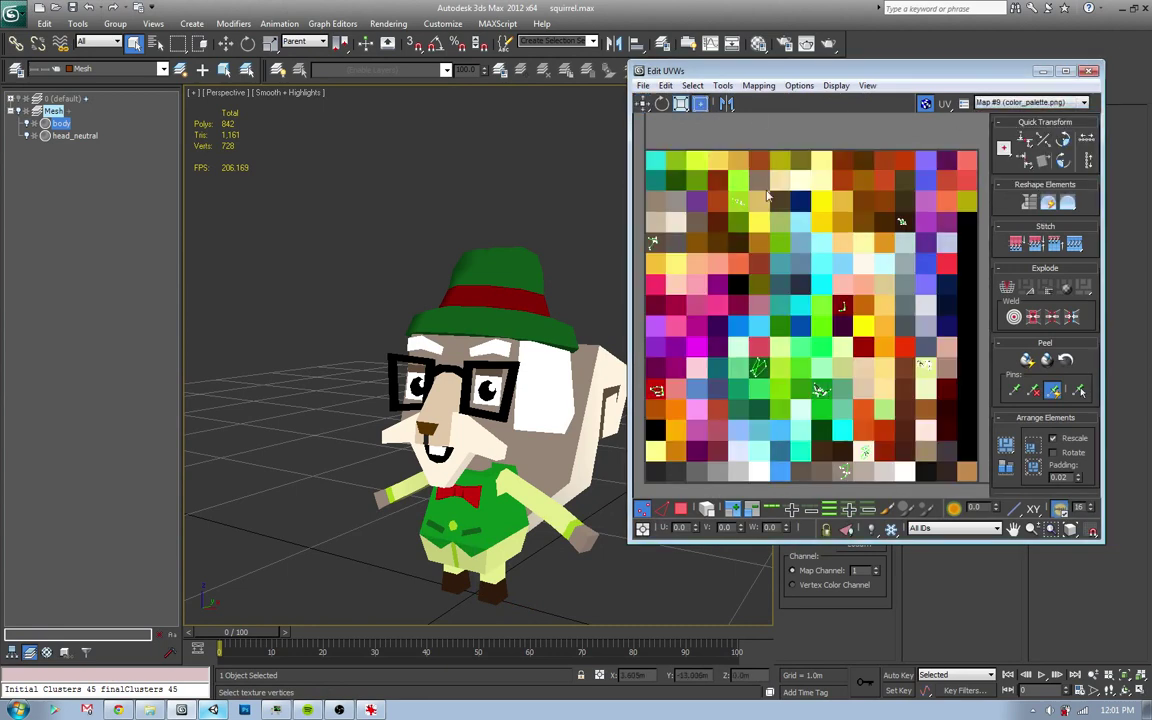
- Move the arm UV faces onto the pale yellow and olive palette cells
{"action": "left_click", "coordinate": [681, 509]}
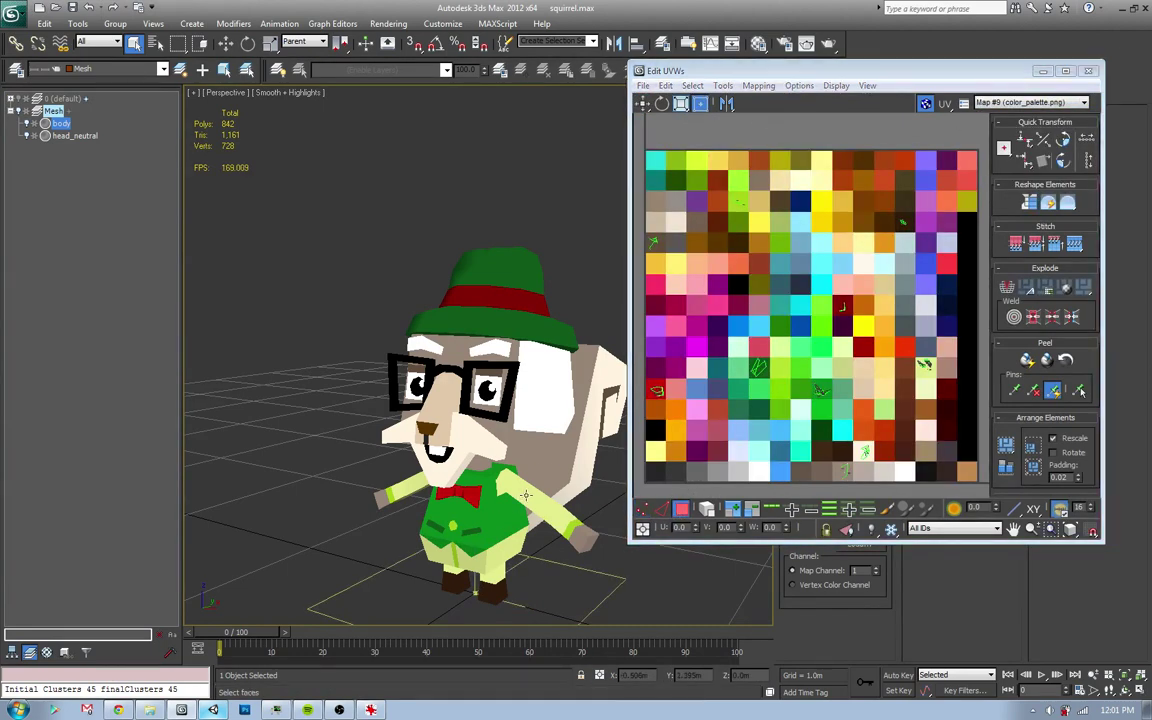
{"action": "left_click", "coordinate": [467, 452]}
{"action": "left_click_drag", "start_coordinate": [925, 365], "coordinate": [826, 190]}
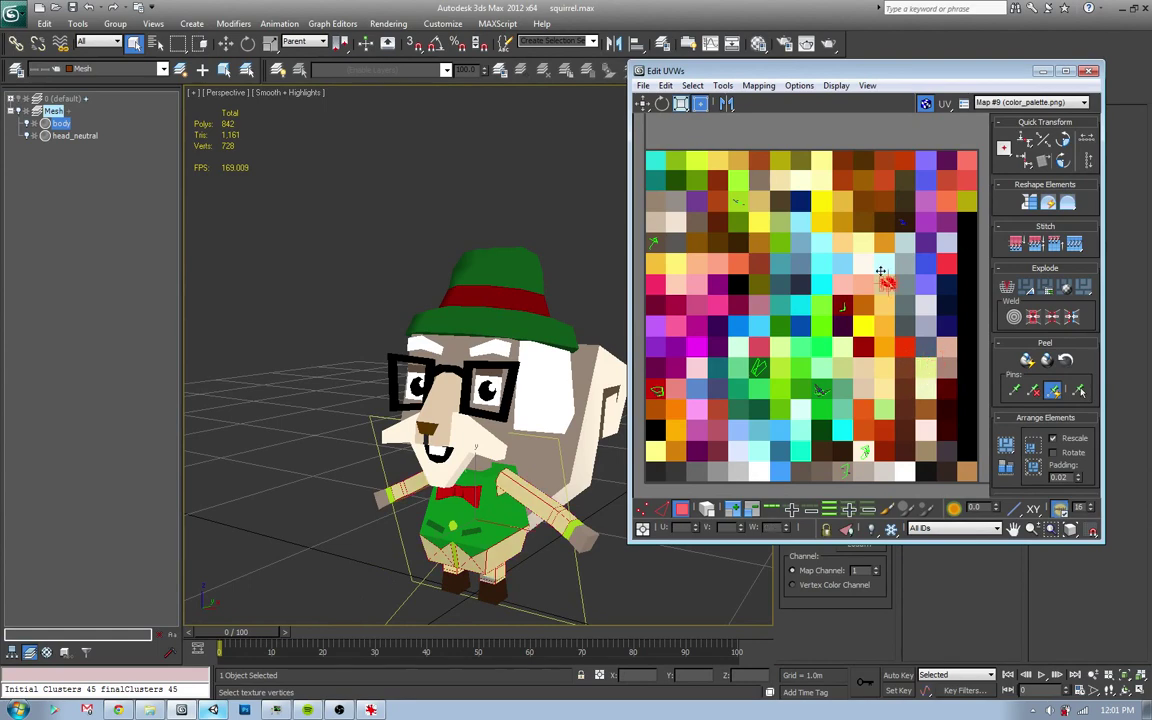
{"action": "middle_click_drag", "start_coordinate": [500, 490], "coordinate": [565, 497], "text": "alt"}
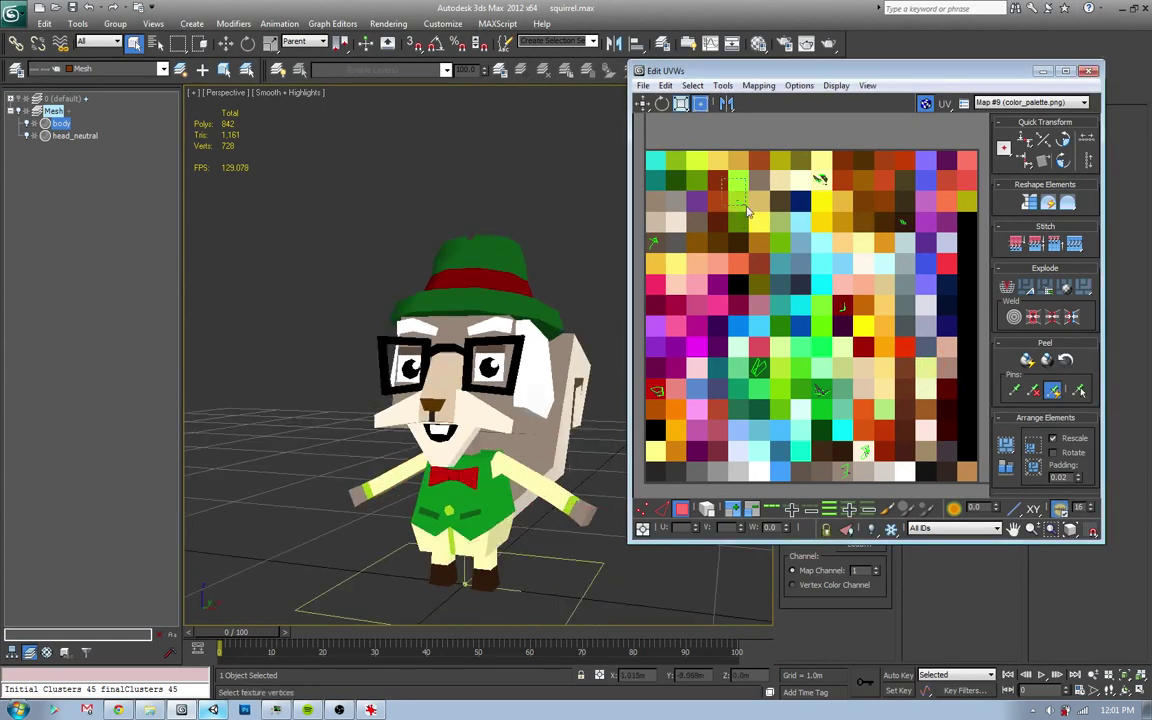
{"action": "left_click", "coordinate": [751, 207]}
{"action": "left_click_drag", "start_coordinate": [753, 207], "coordinate": [966, 202]}
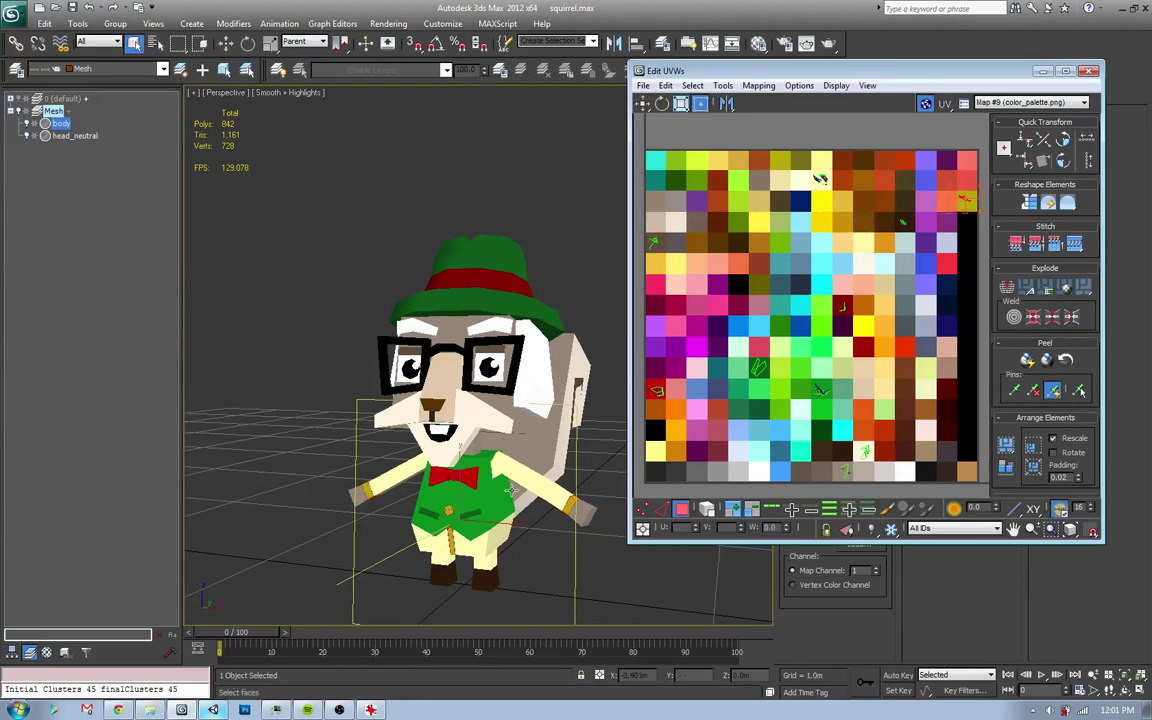
{"action": "left_click", "coordinate": [589, 543]}
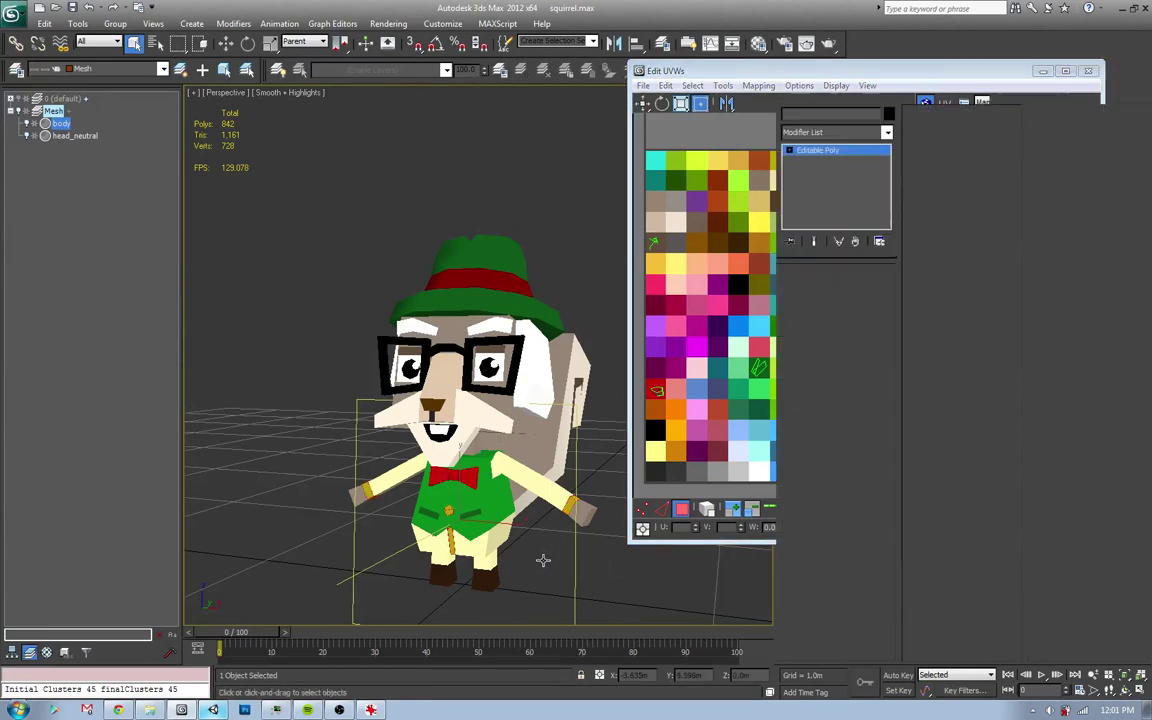
{"action": "mouse_move", "coordinate": [543, 507]}
{"action": "middle_mouse_down", "text": "alt"}
{"action": "mouse_move", "coordinate": [557, 551]}
{"action": "mouse_move", "coordinate": [563, 535]}
{"action": "middle_mouse_up", "text": "alt"}
- Switch between Front and Left views while selecting, then deselecting, the body mesh
{"action": "key", "text": "f"}
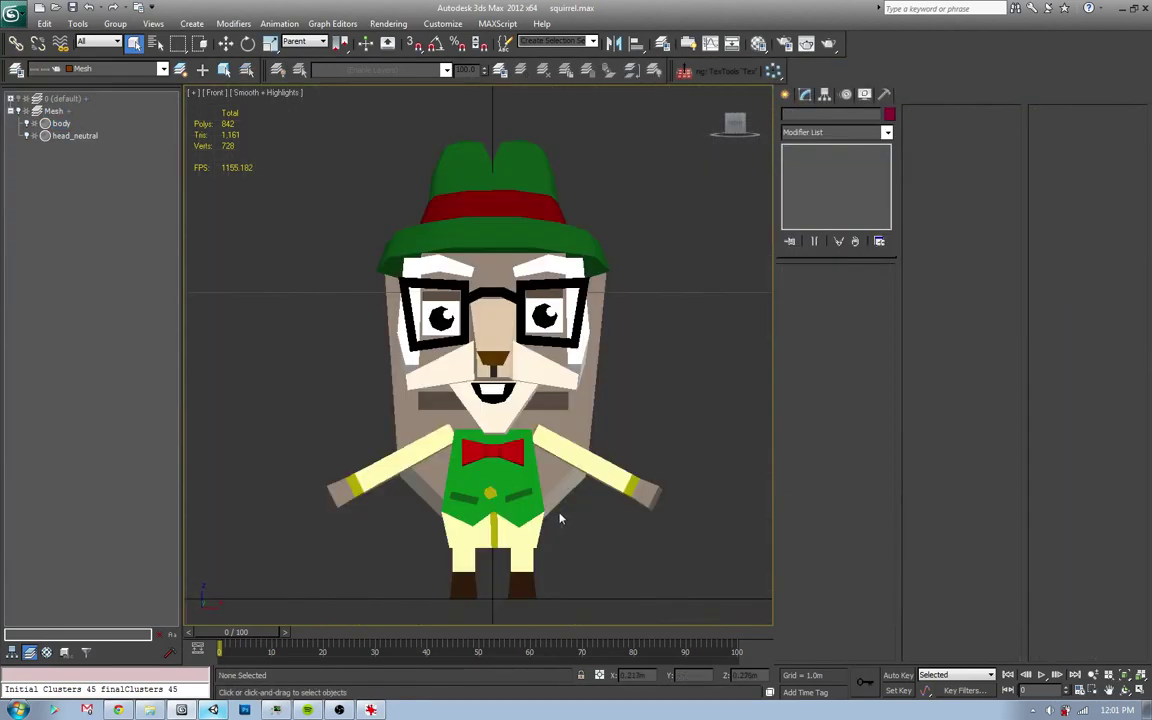
{"action": "key", "text": "l"}
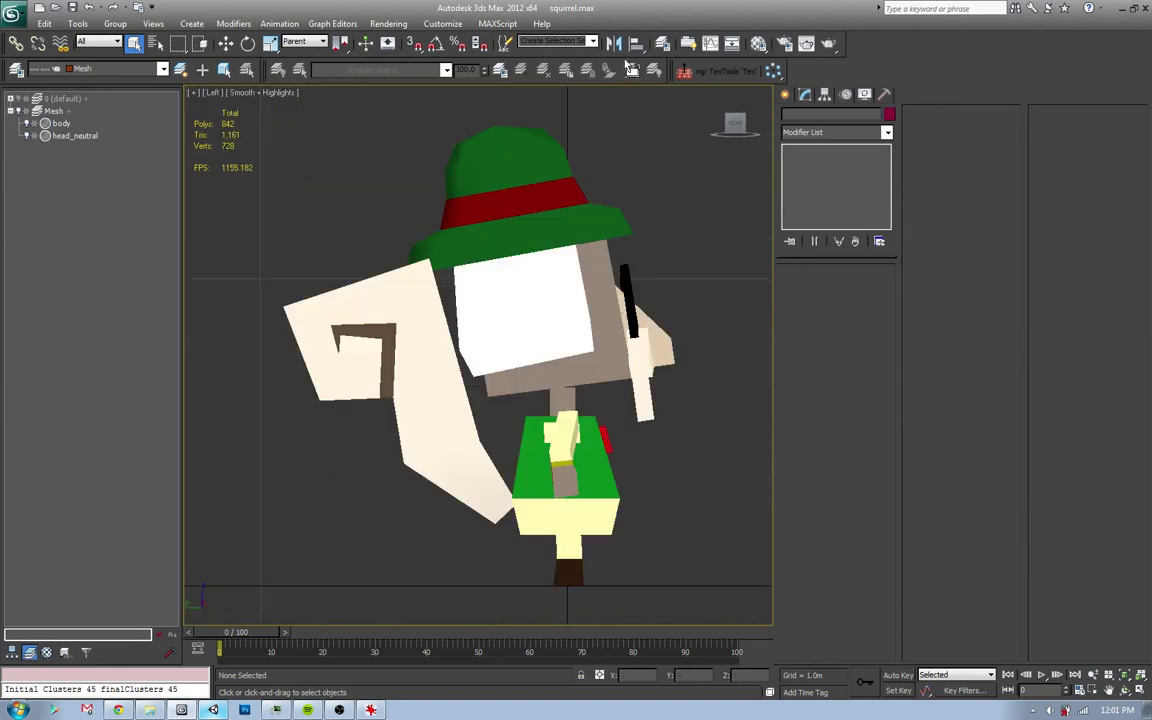
{"action": "left_click", "coordinate": [593, 410]}
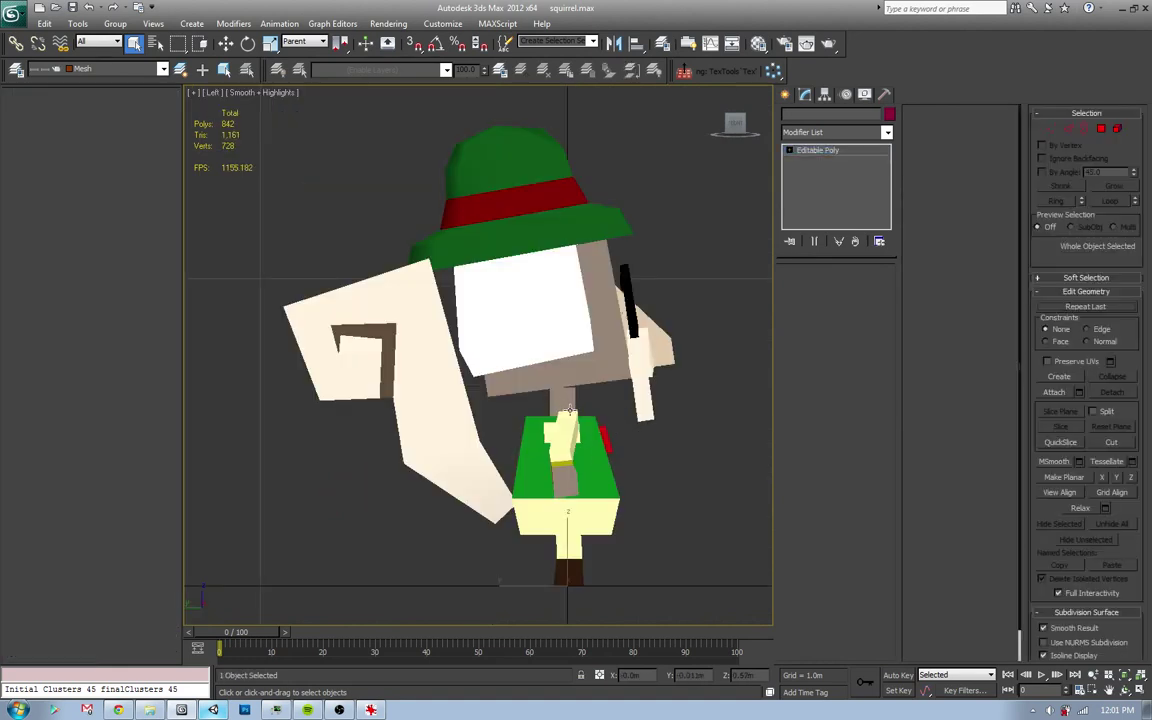
{"action": "key", "text": "3"}
{"action": "key", "text": "w"}
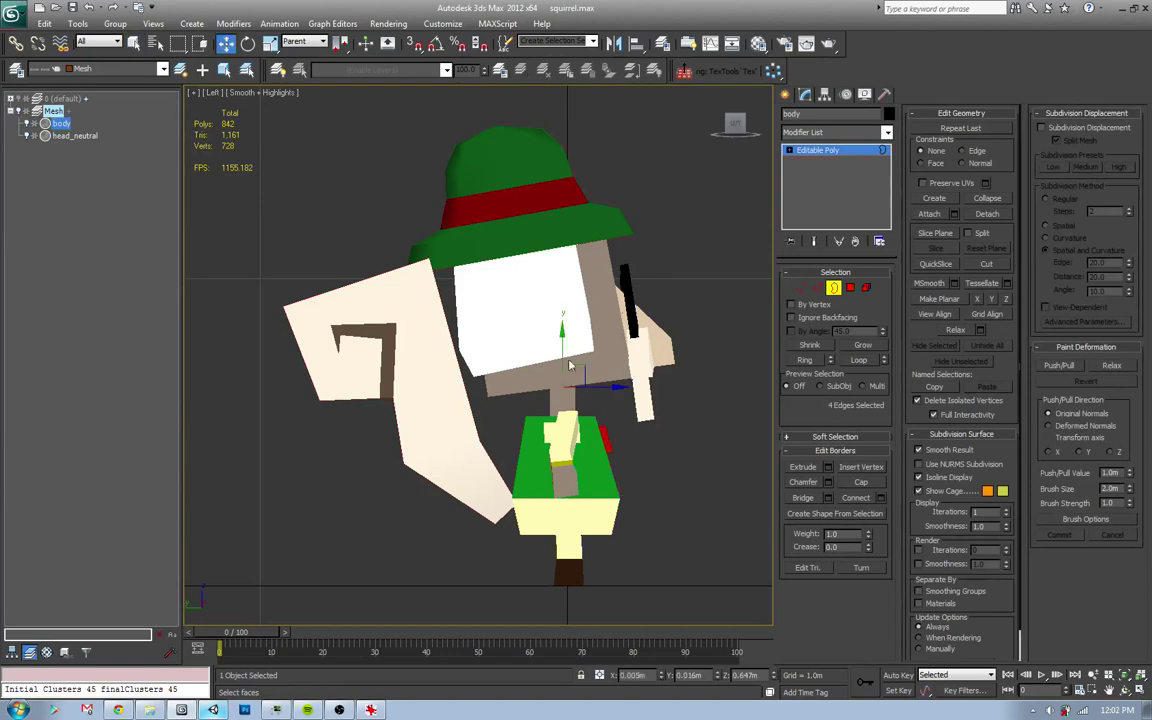
{"action": "left_click", "coordinate": [830, 289]}
{"action": "left_click", "coordinate": [642, 465]}
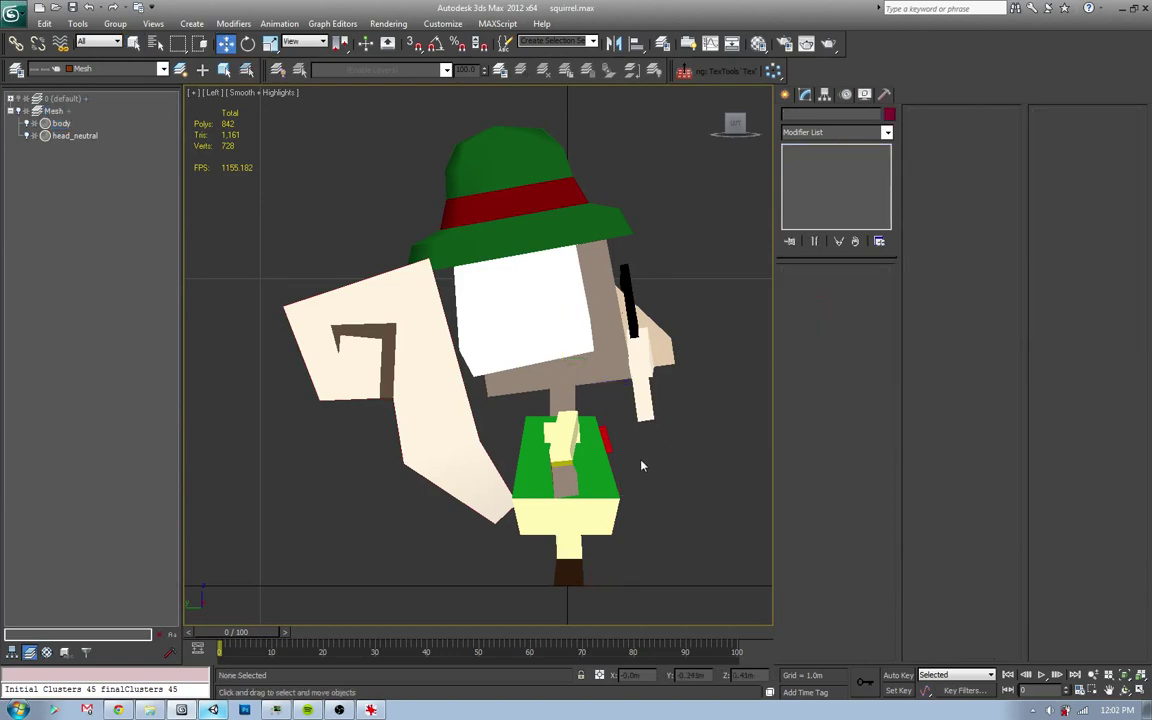
- In the Front view, select the squirrel's body and scroll its Modifier List
{"action": "key", "text": "f"}
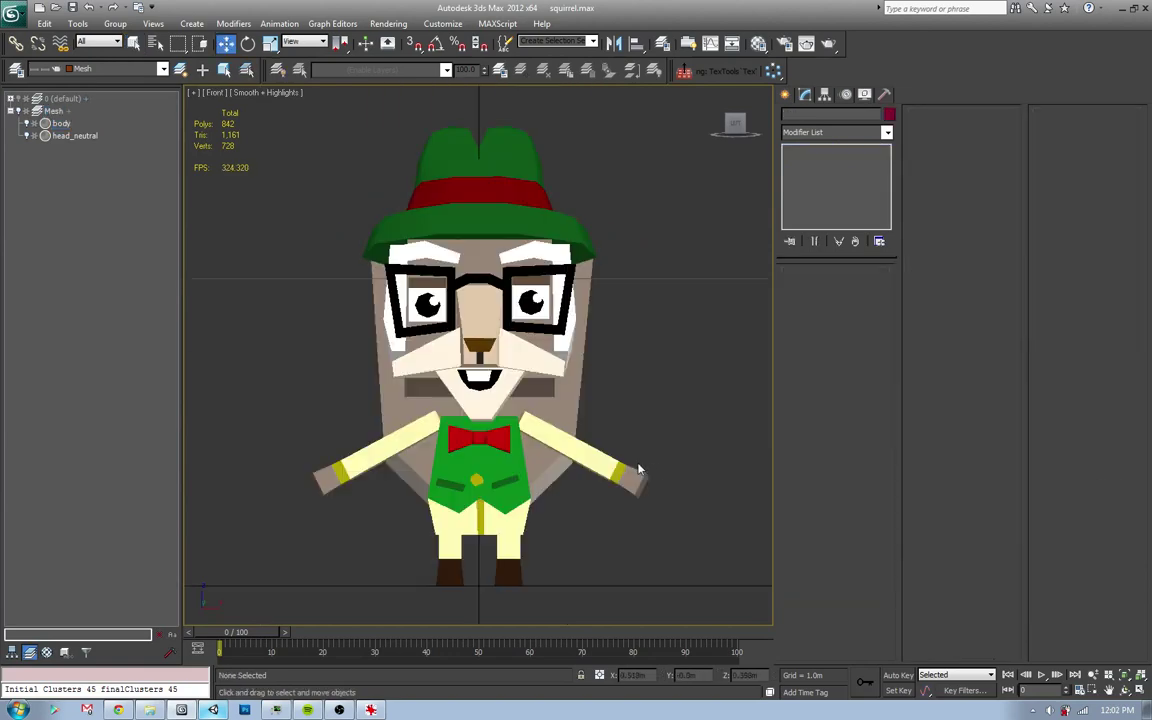
{"action": "left_click", "coordinate": [570, 452]}
{"action": "left_click", "coordinate": [886, 132]}
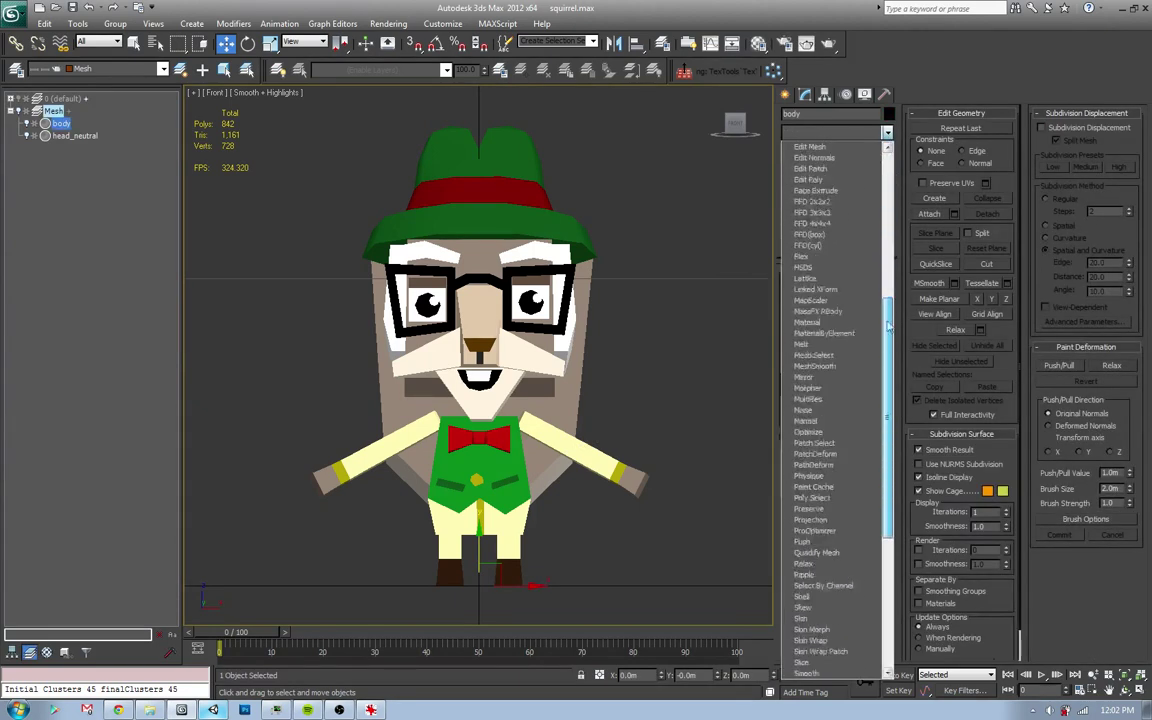
{"action": "scroll", "coordinate": [903, 480], "scroll_direction": "down", "scroll_amount": 10}
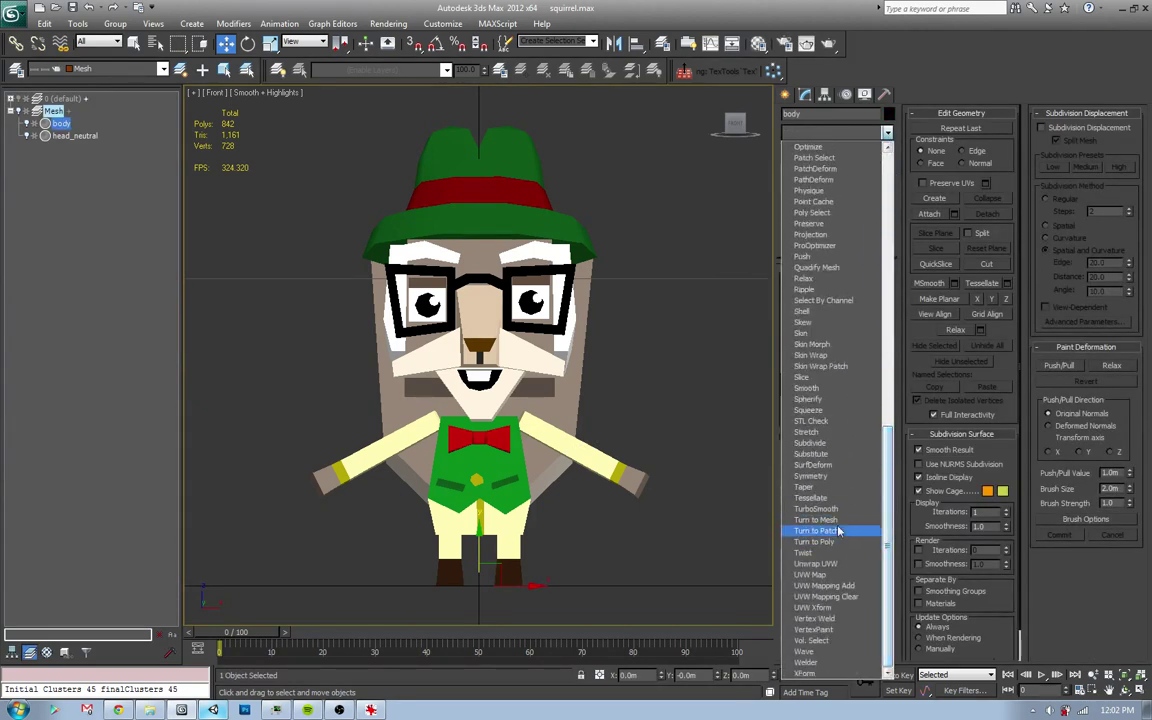
- Add a Skin modifier to the body, toggle its display and advanced rollouts, and start Bones Add
{"action": "left_click", "coordinate": [803, 333]}
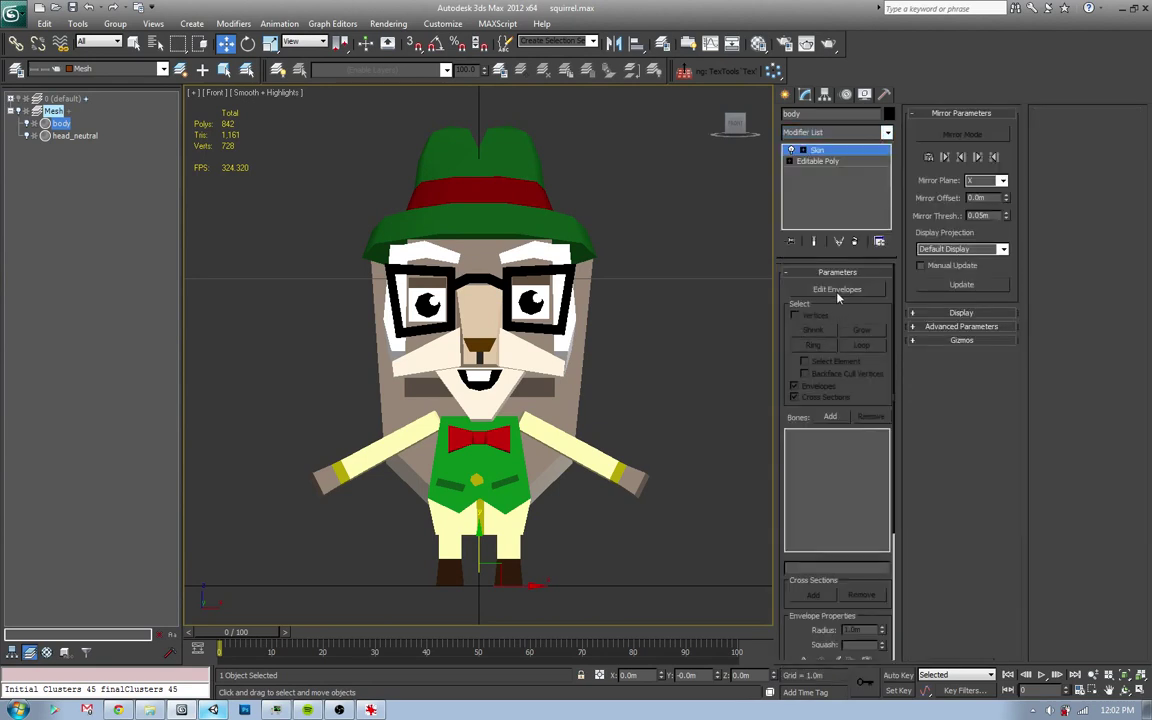
{"action": "left_click", "coordinate": [985, 315]}
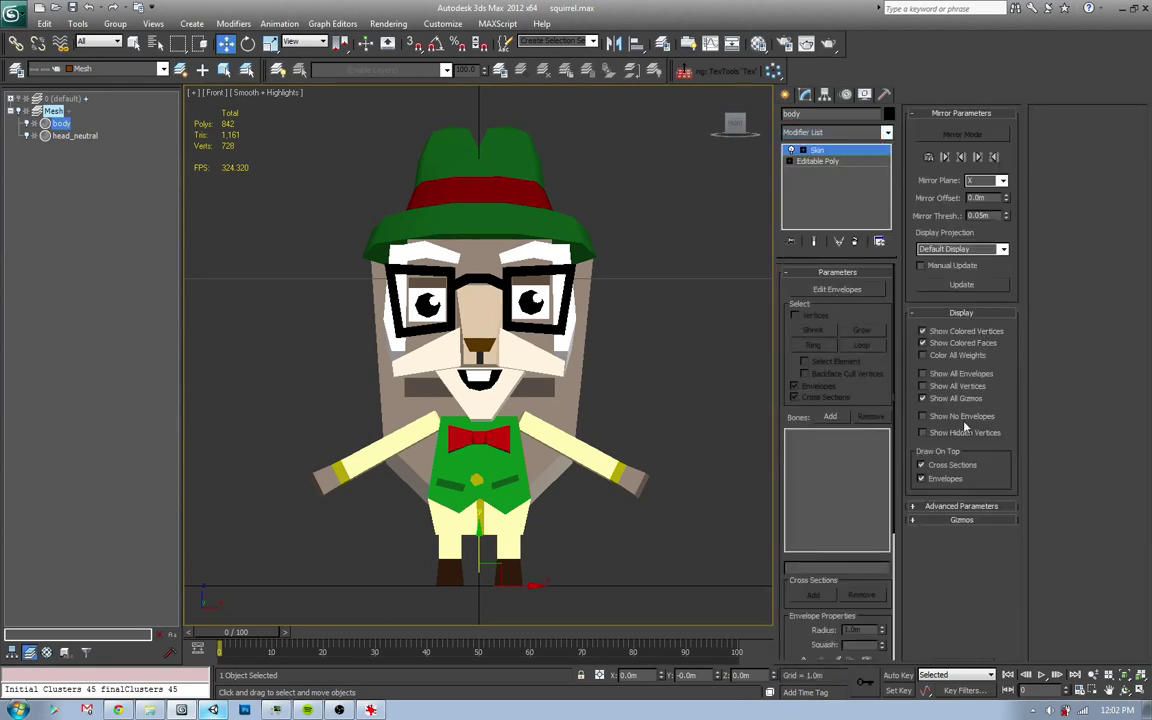
{"action": "left_click", "coordinate": [961, 312]}
{"action": "left_click", "coordinate": [961, 339]}
{"action": "left_click", "coordinate": [961, 339]}
{"action": "left_click", "coordinate": [961, 326]}
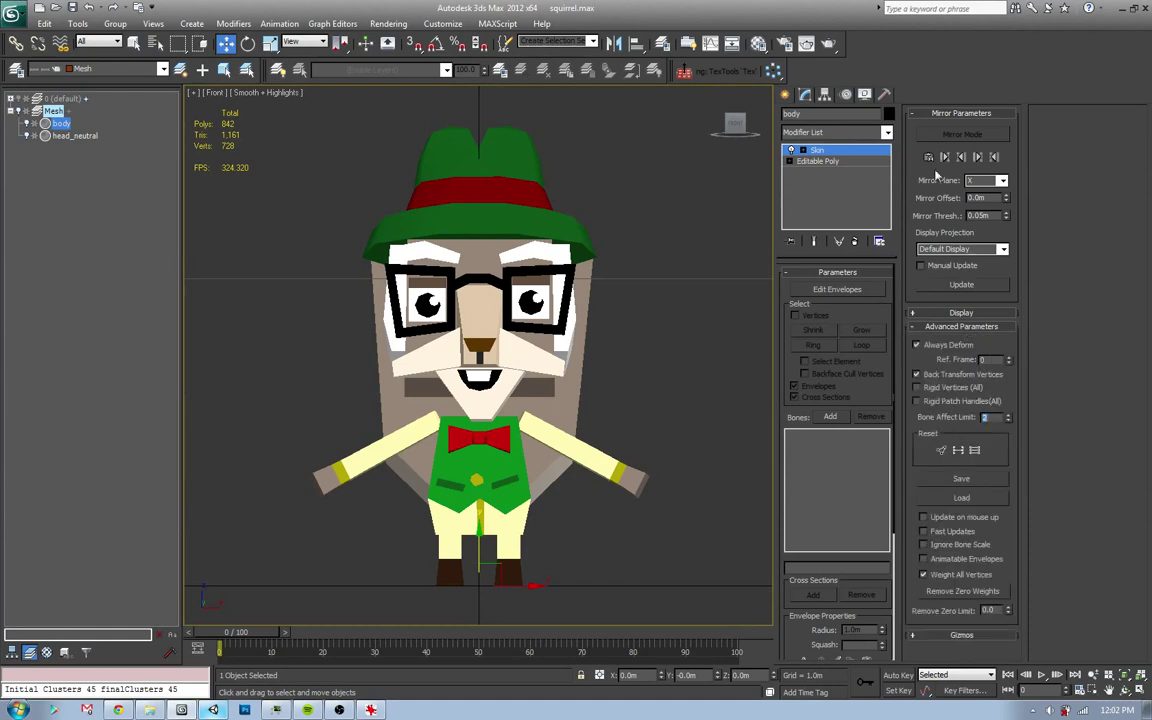
{"action": "left_click", "coordinate": [961, 327]}
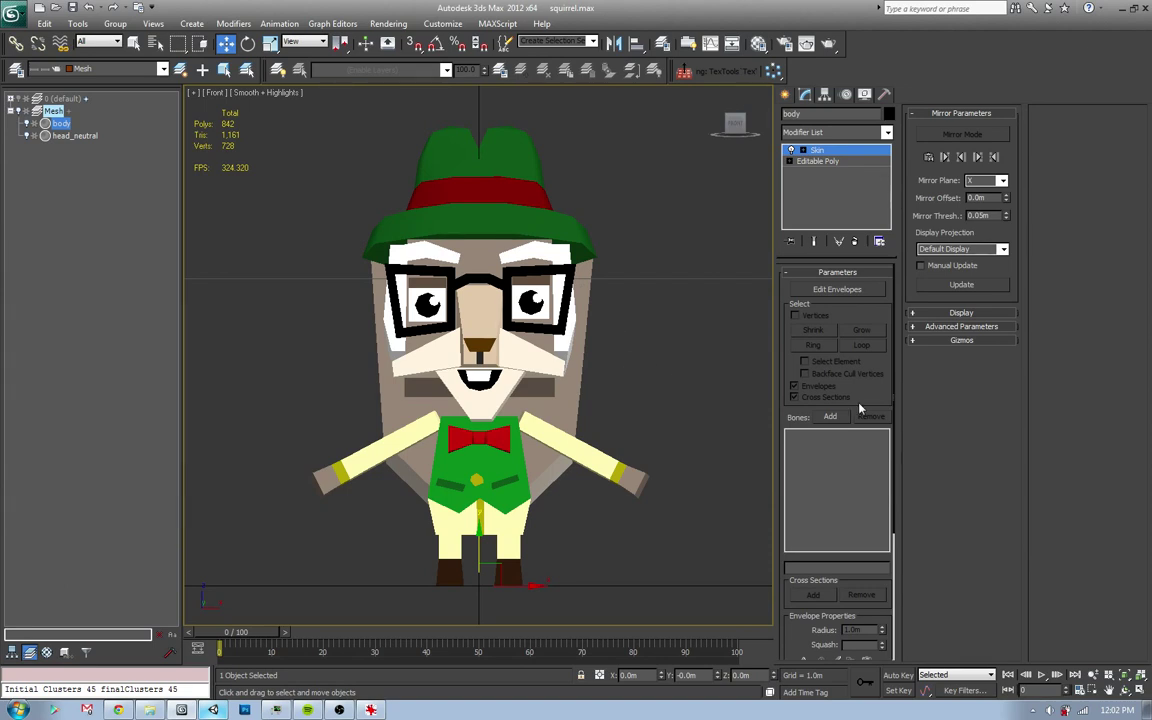
{"action": "left_click", "coordinate": [830, 417]}
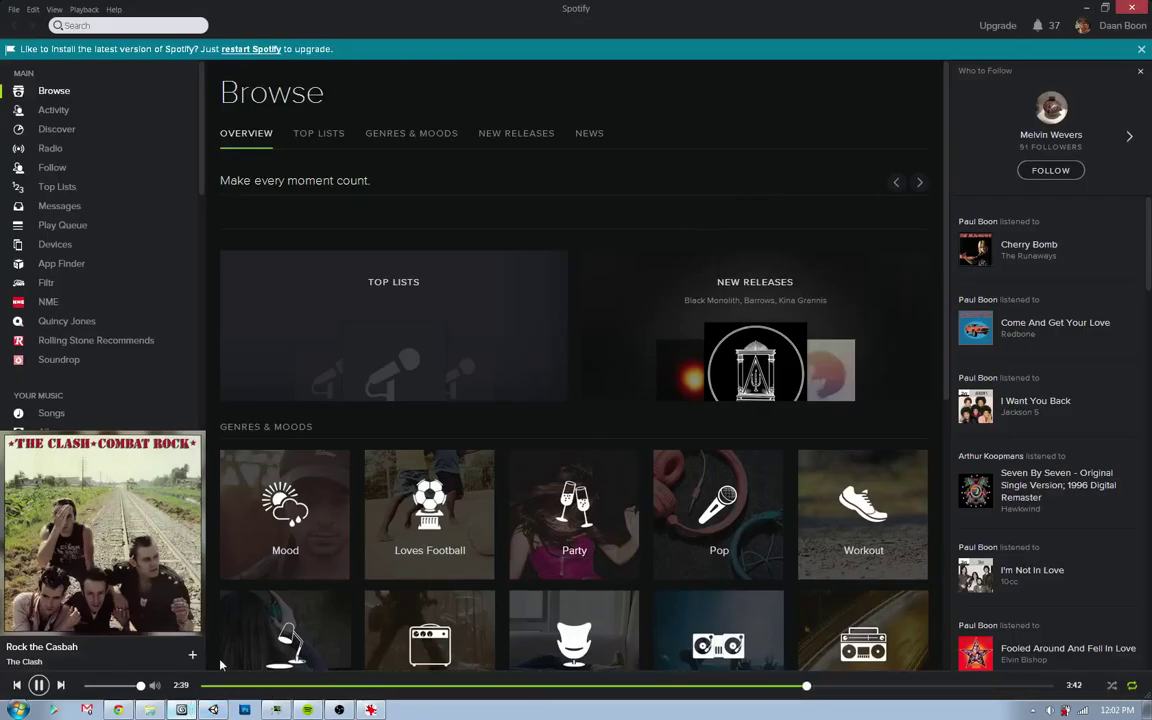
- Minimize Spotify and the FinalHarold.png viewer, return to 3ds Max, and cancel Select Bones
{"action": "left_click", "coordinate": [1088, 12]}
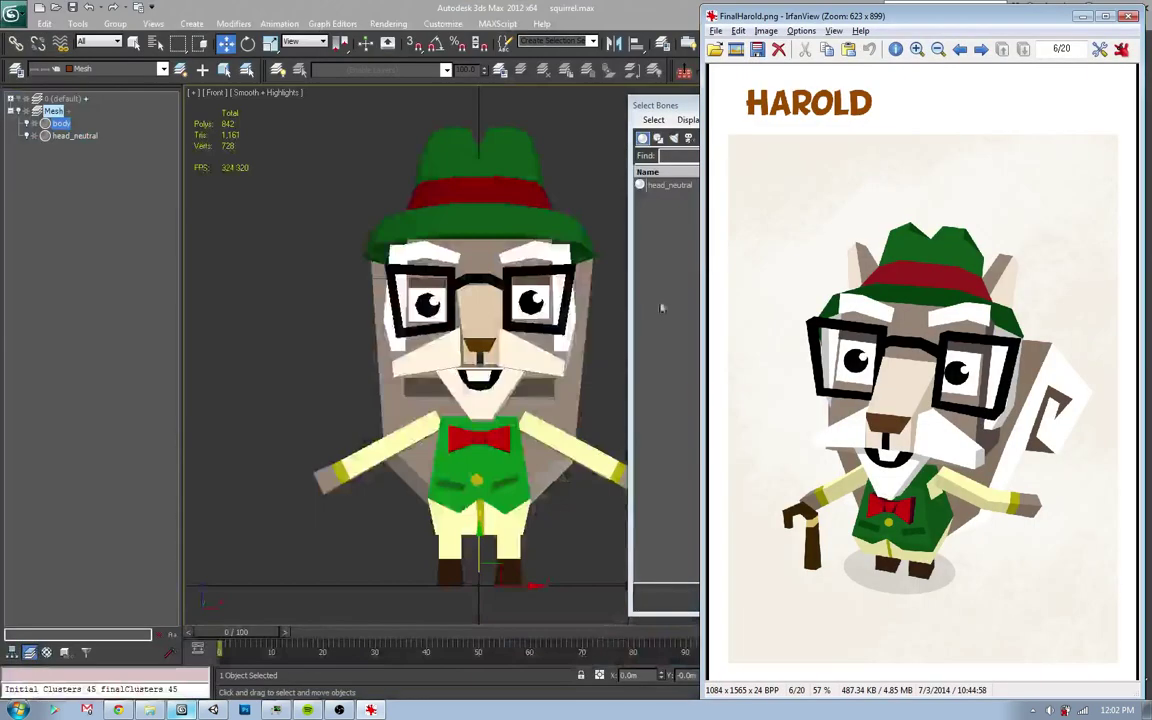
{"action": "left_click", "coordinate": [1083, 17]}
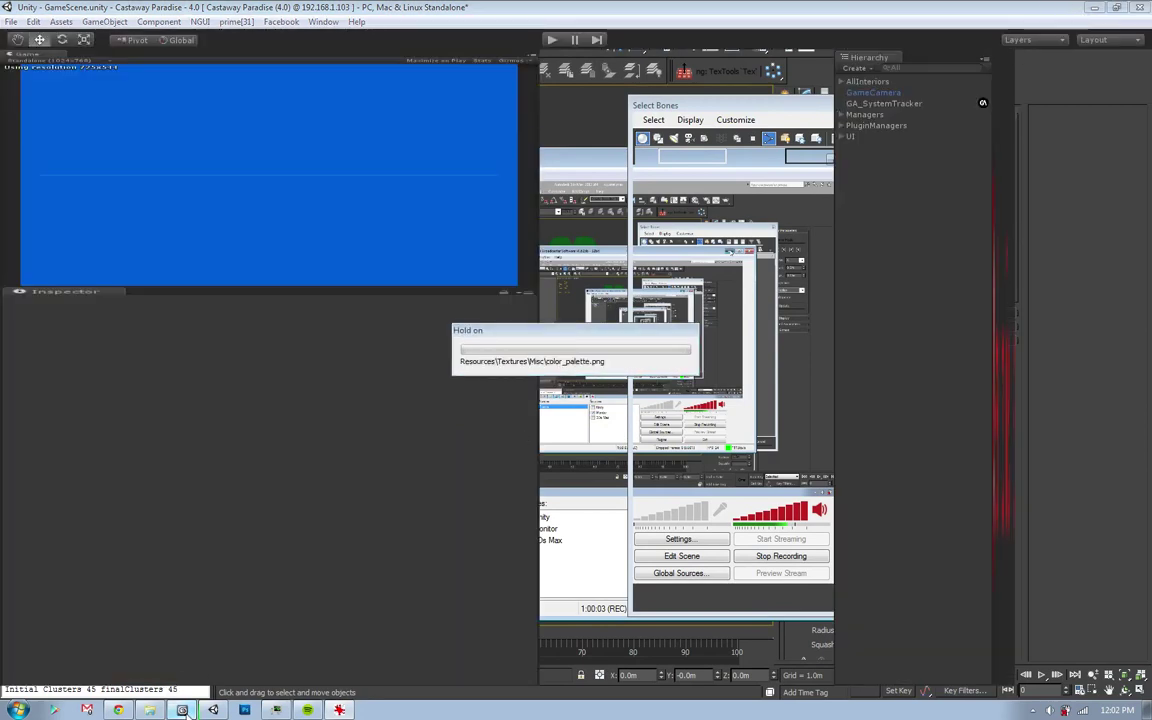
{"action": "left_click", "coordinate": [244, 709]}
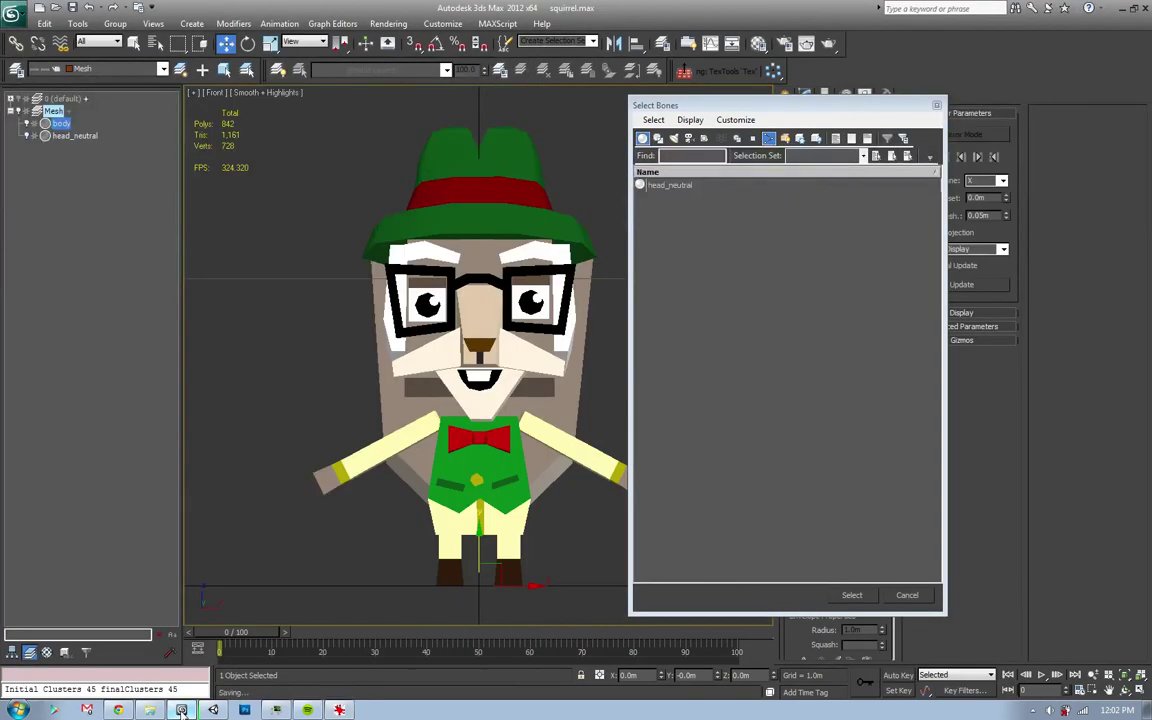
{"action": "left_click", "coordinate": [907, 595]}
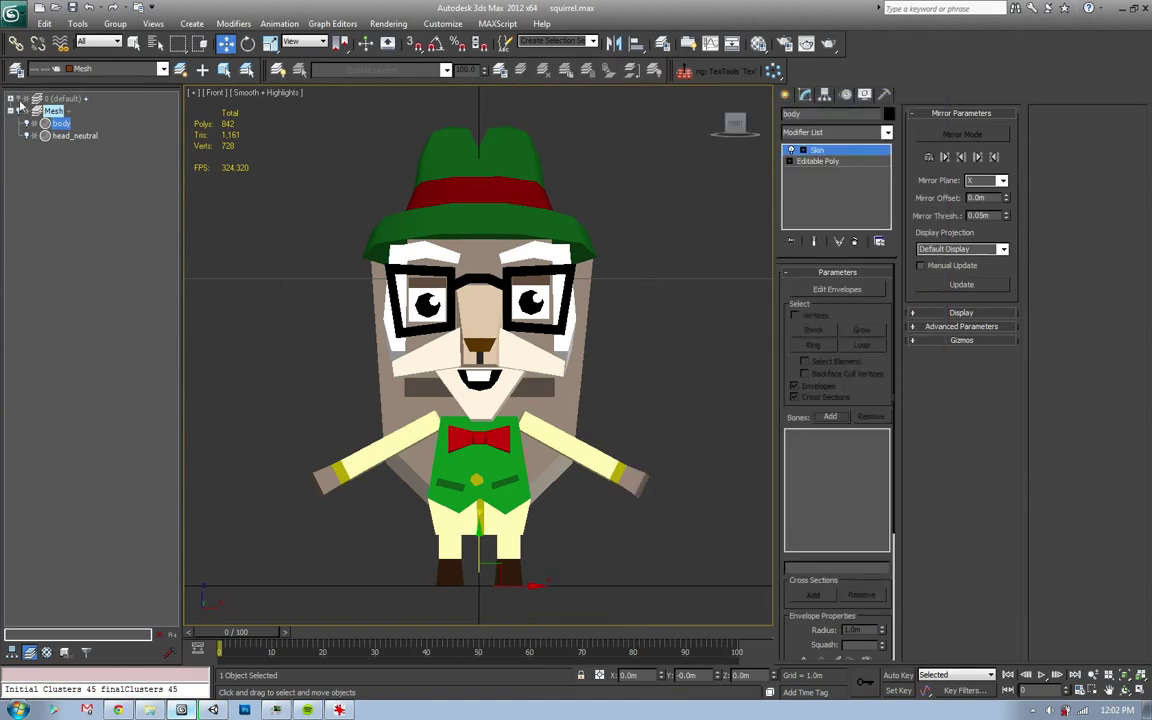
- With Edit Envelopes on, add all the PlayerRIG bones to the body's Skin
{"action": "left_click", "coordinate": [820, 290]}
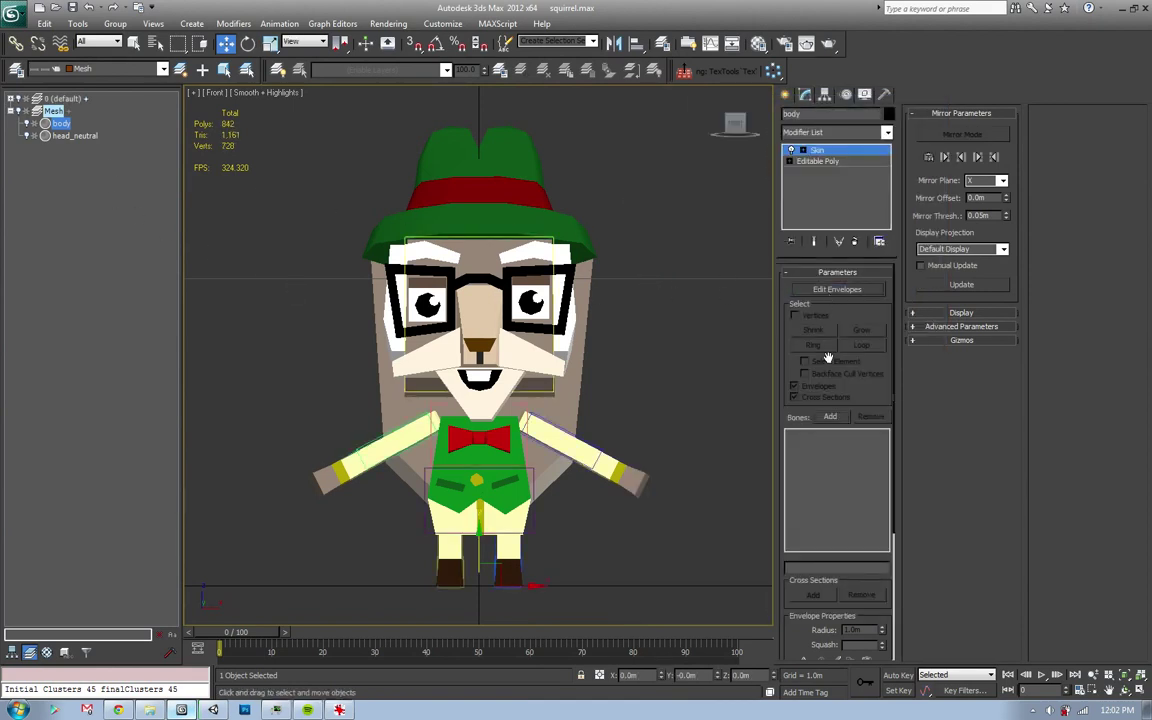
{"action": "left_click", "coordinate": [829, 417]}
{"action": "key", "text": "ctrl+a"}
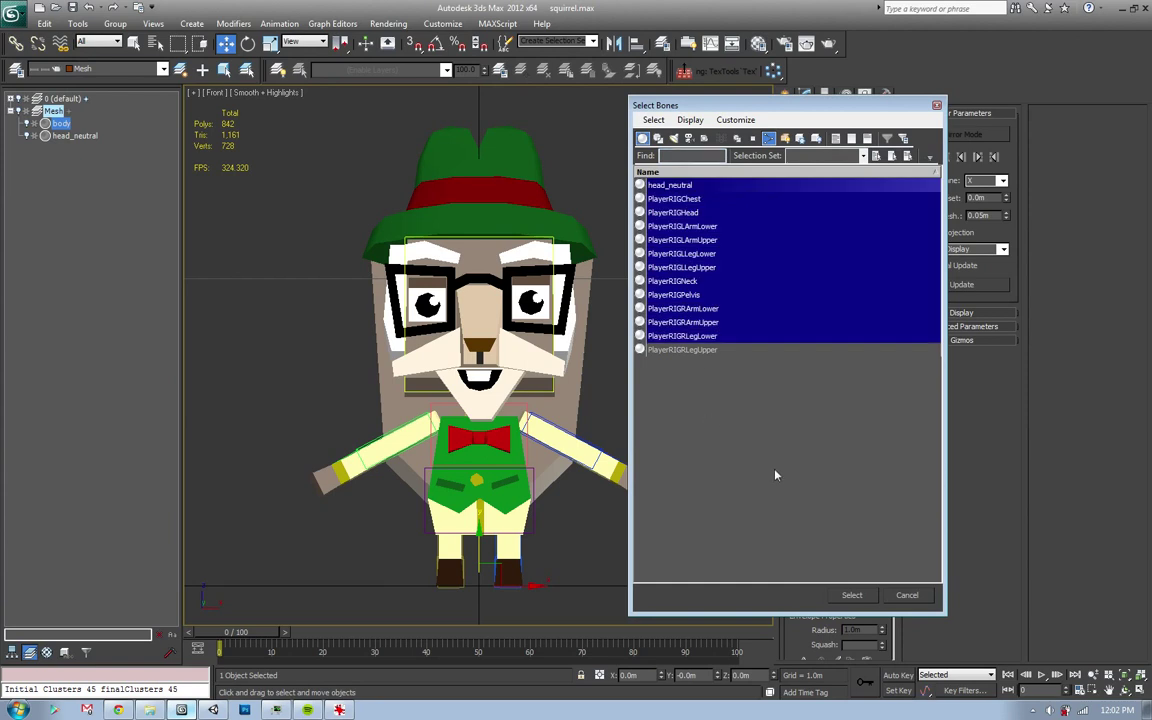
{"action": "left_click_drag", "start_coordinate": [694, 346], "coordinate": [775, 383]}
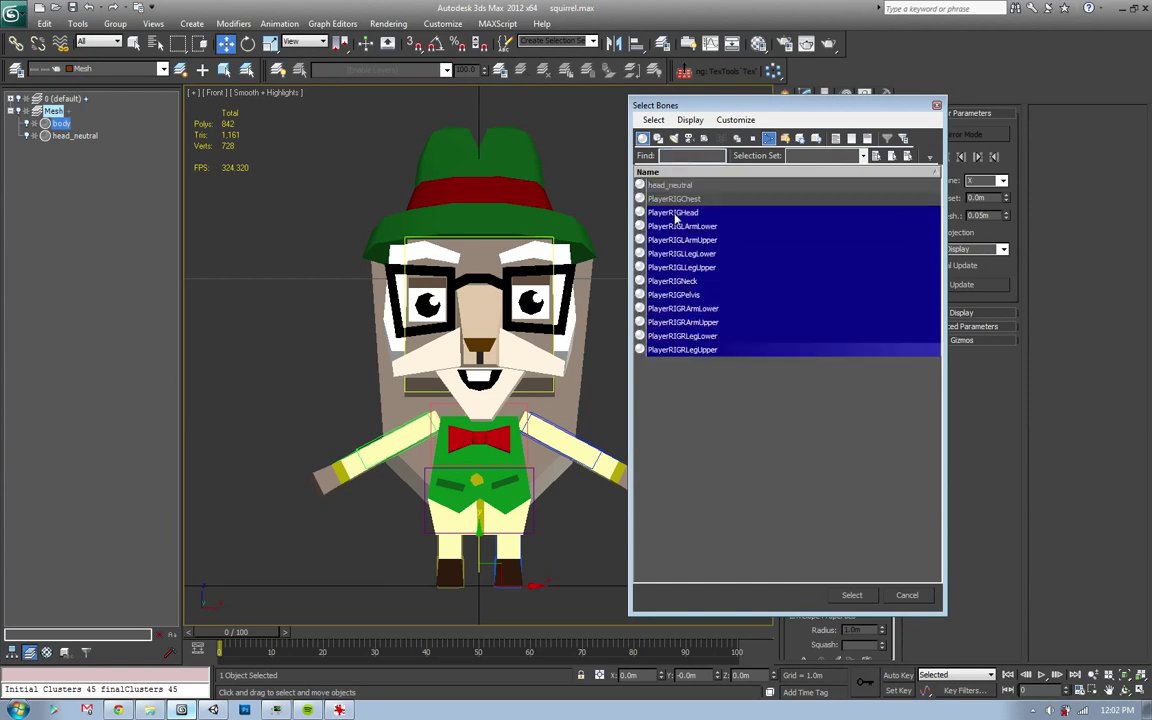
{"action": "left_click", "coordinate": [850, 594]}
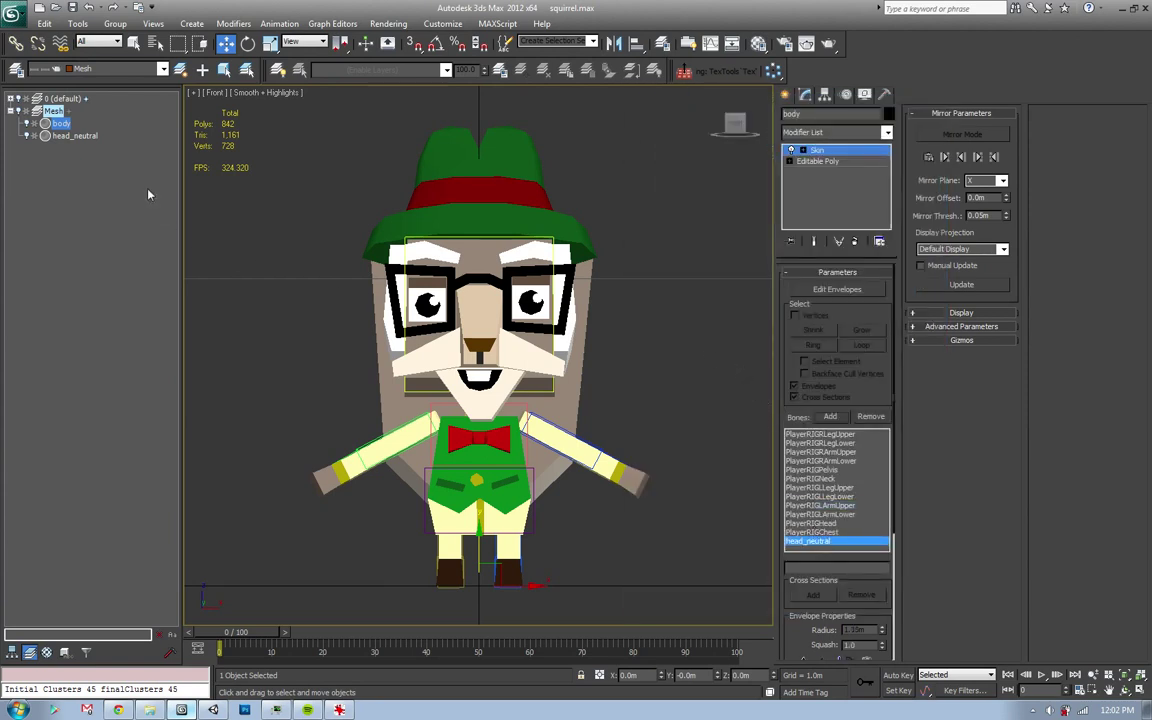
- Hide head_neutral, re-enable Edit Envelopes, show edged faces, and open the Weight Tool
{"action": "left_click", "coordinate": [21, 98]}
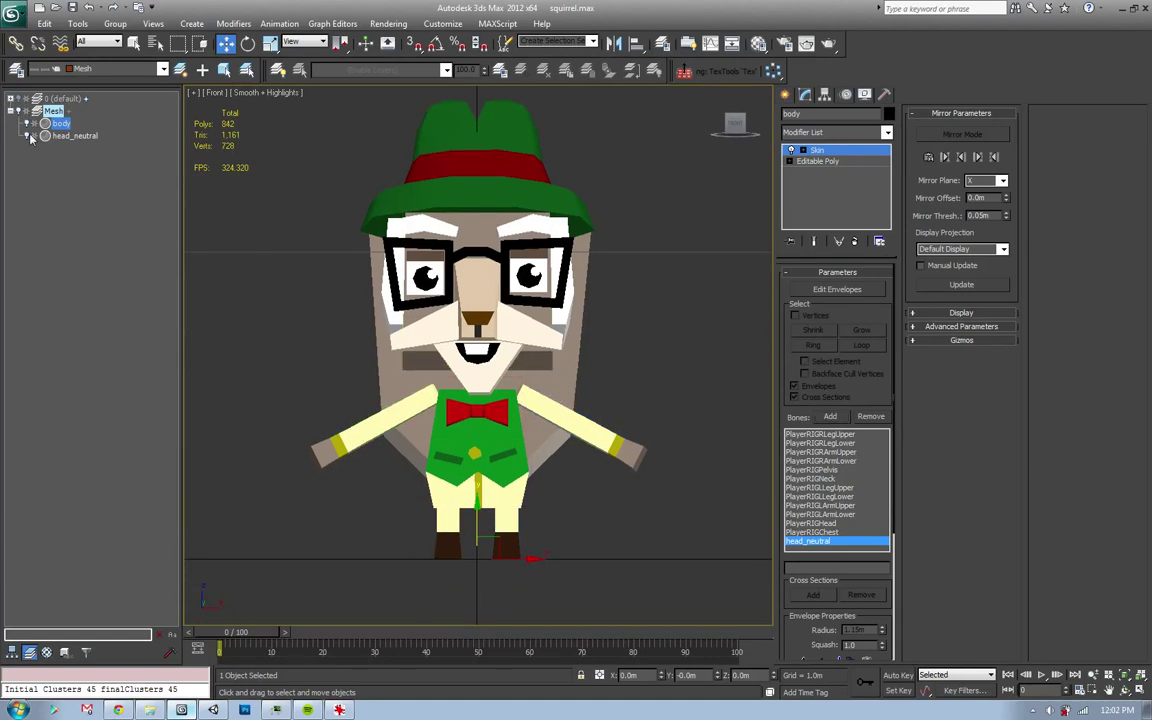
{"action": "left_click", "coordinate": [29, 135]}
{"action": "left_click", "coordinate": [837, 289]}
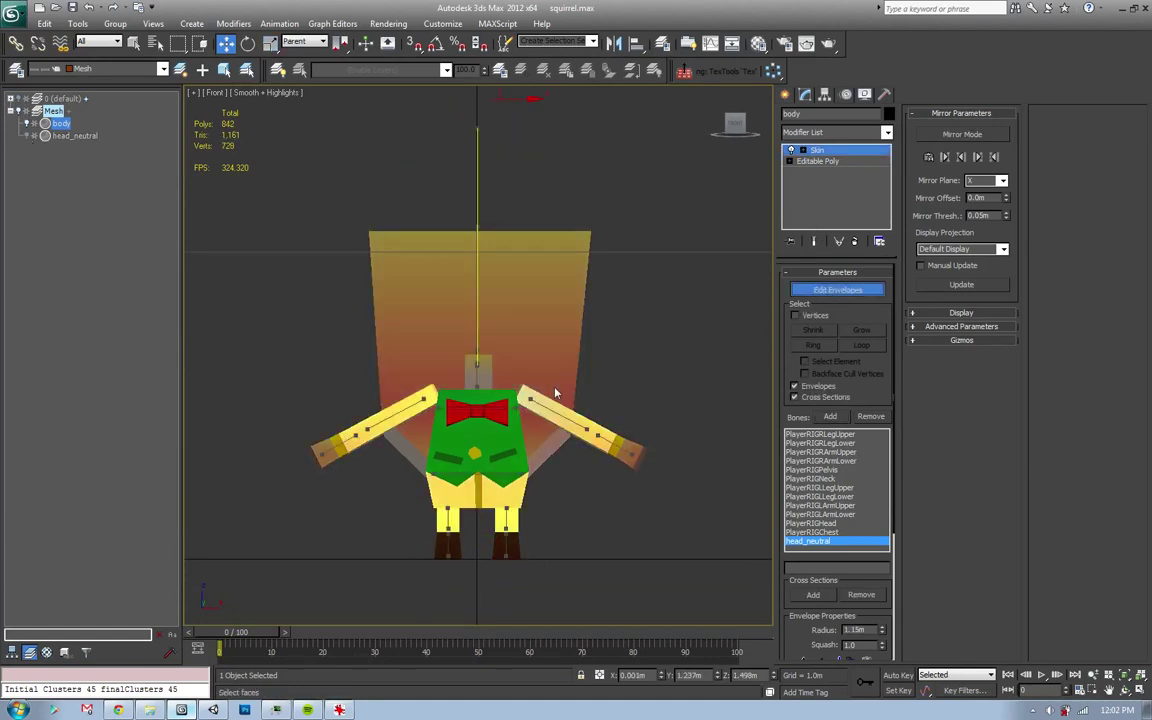
{"action": "middle_click_drag", "start_coordinate": [566, 290], "coordinate": [566, 353]}
{"action": "scroll", "coordinate": [558, 335], "scroll_direction": "up", "scroll_amount": 2}
{"action": "scroll", "coordinate": [548, 380], "scroll_direction": "up", "scroll_amount": 2}
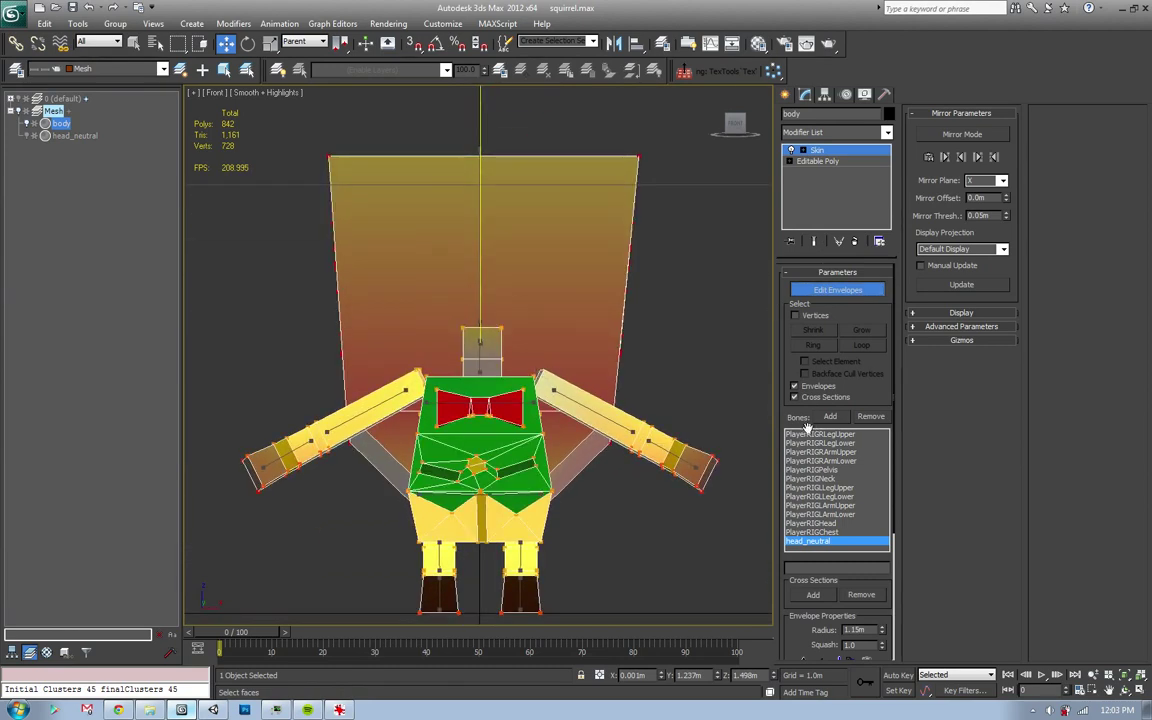
{"action": "key", "text": "F4"}
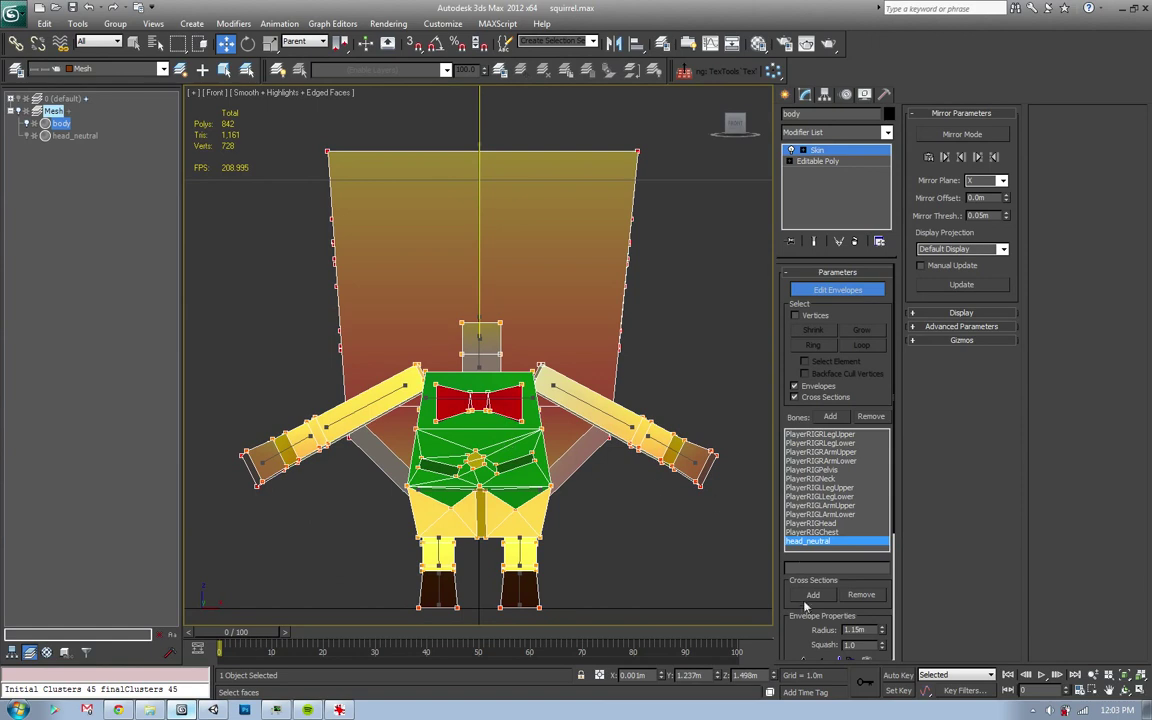
{"action": "left_click_drag", "start_coordinate": [805, 605], "coordinate": [769, 316]}
{"action": "left_click", "coordinate": [798, 596]}
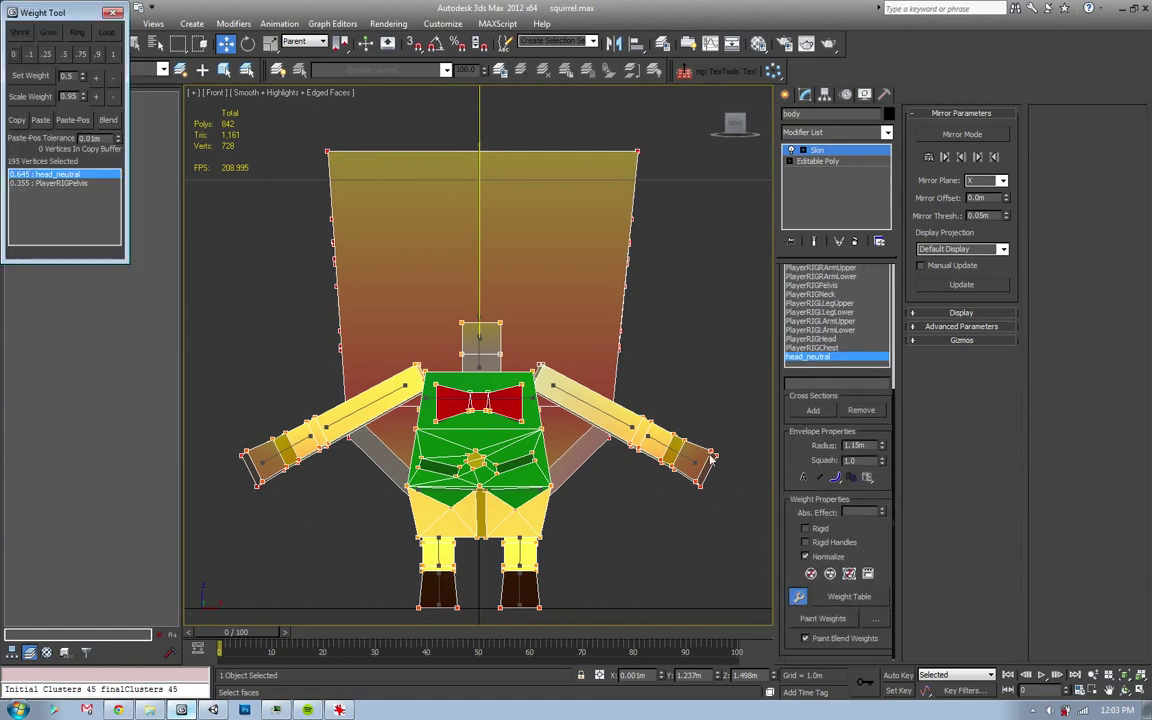
- Set head_neutral's weight to 0 on the selected vertices and remove PlayerRIGHead's influence from the tail
{"action": "left_click", "coordinate": [15, 55]}
{"action": "left_click", "coordinate": [434, 338]}
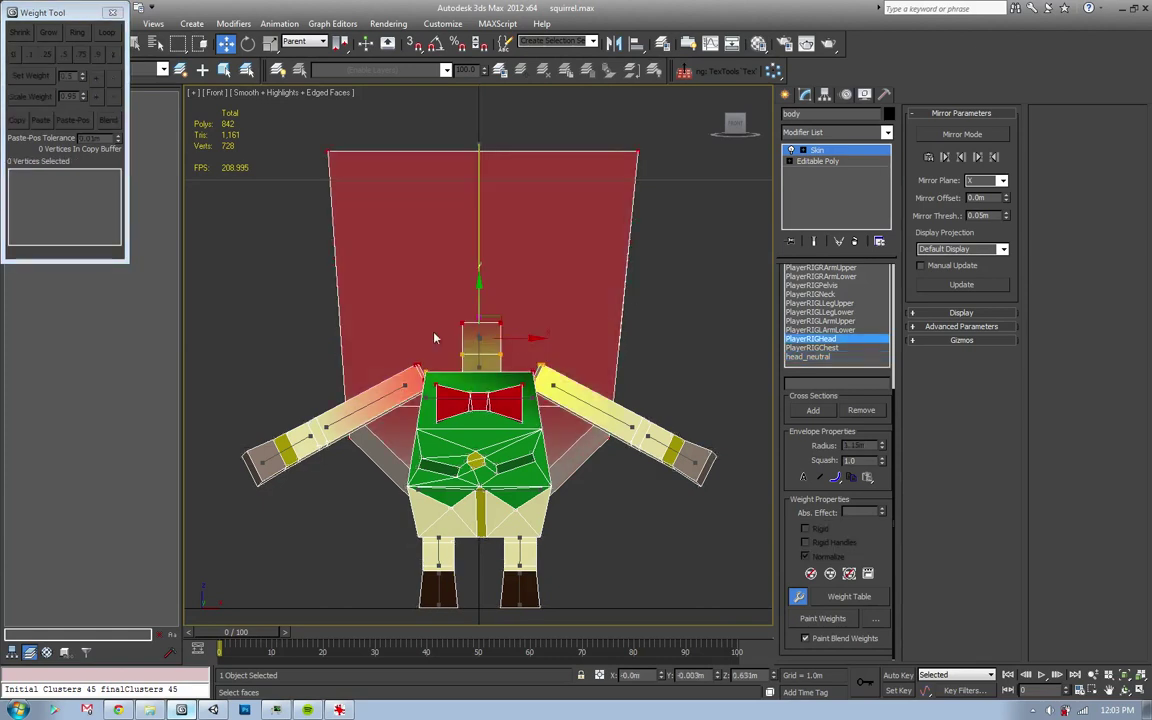
{"action": "left_click", "coordinate": [629, 315]}
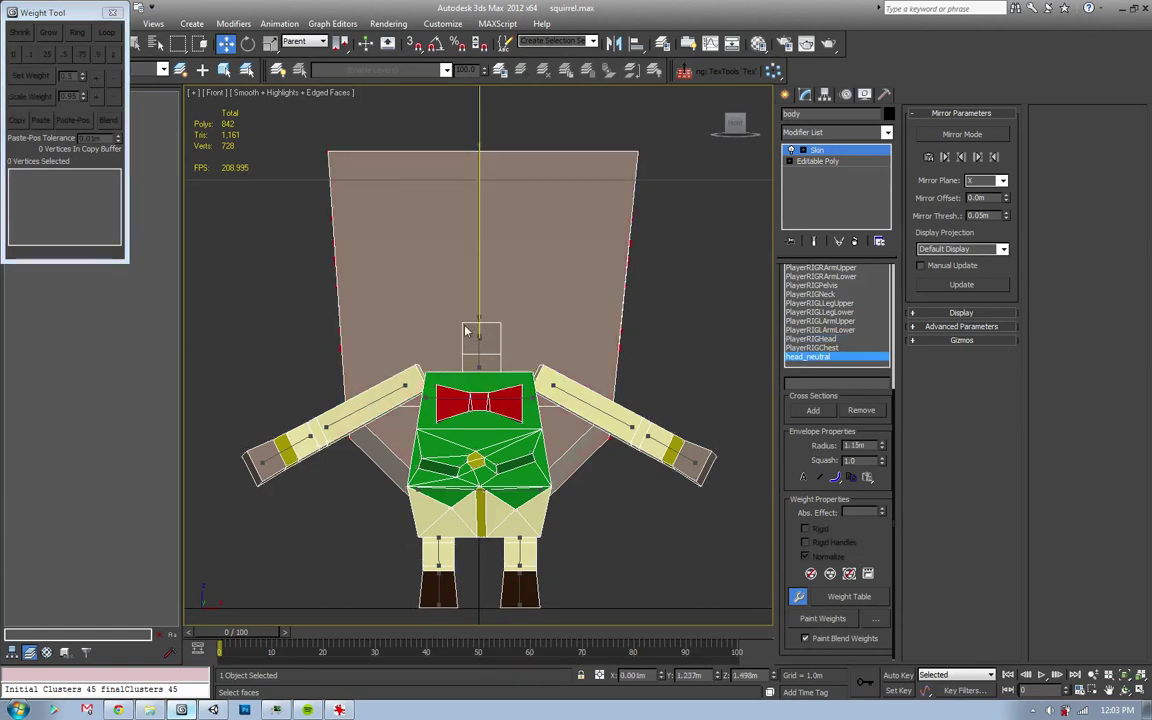
{"action": "left_click", "coordinate": [480, 228]}
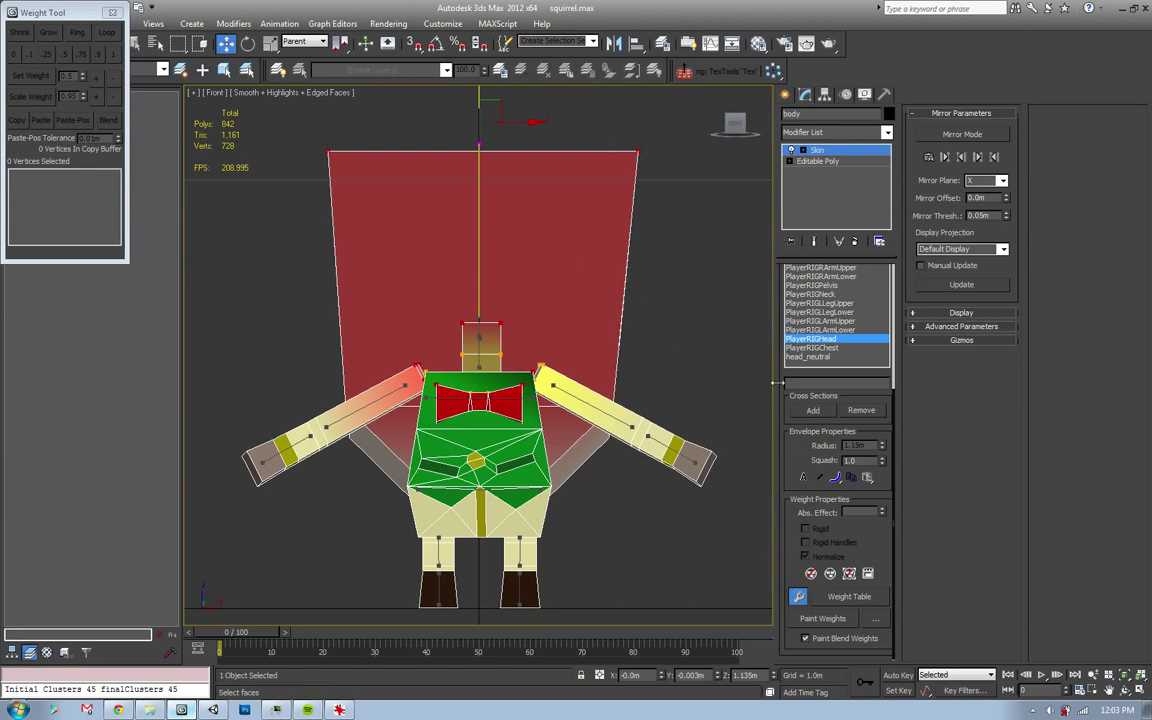
{"action": "scroll", "coordinate": [776, 383], "scroll_direction": "up", "scroll_amount": 5}
{"action": "left_click", "coordinate": [810, 318]}
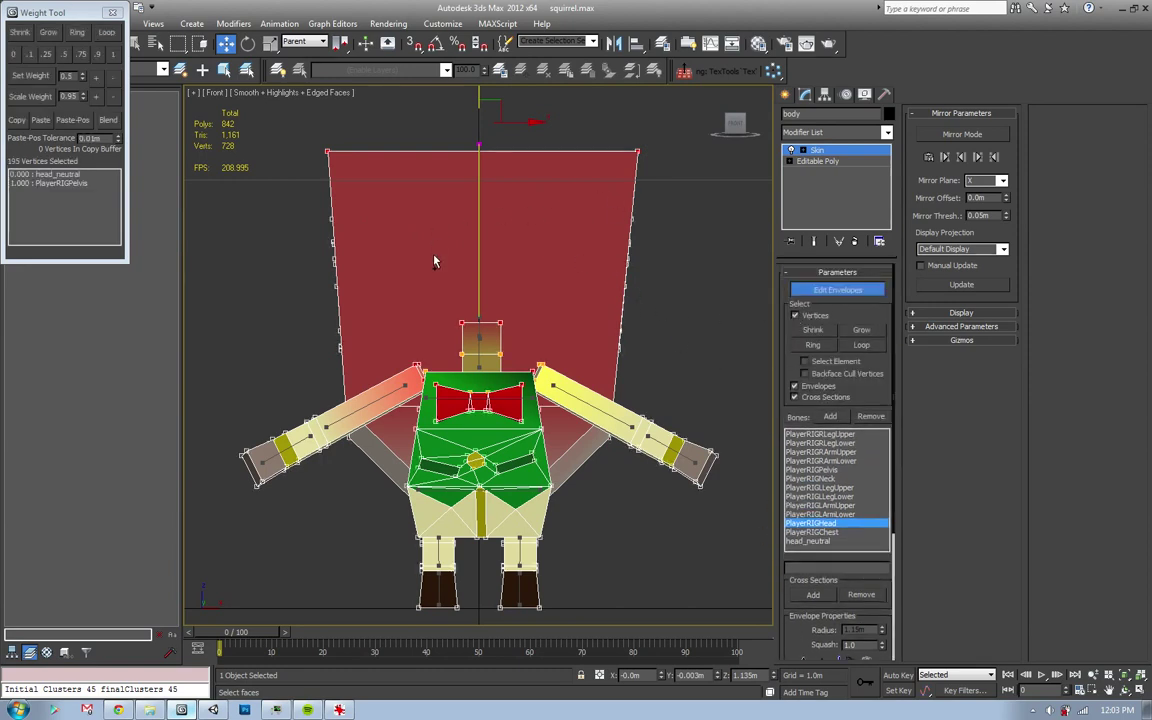
{"action": "left_click_drag", "start_coordinate": [435, 280], "coordinate": [455, 327], "text": "alt"}
{"action": "left_click", "coordinate": [15, 52]}
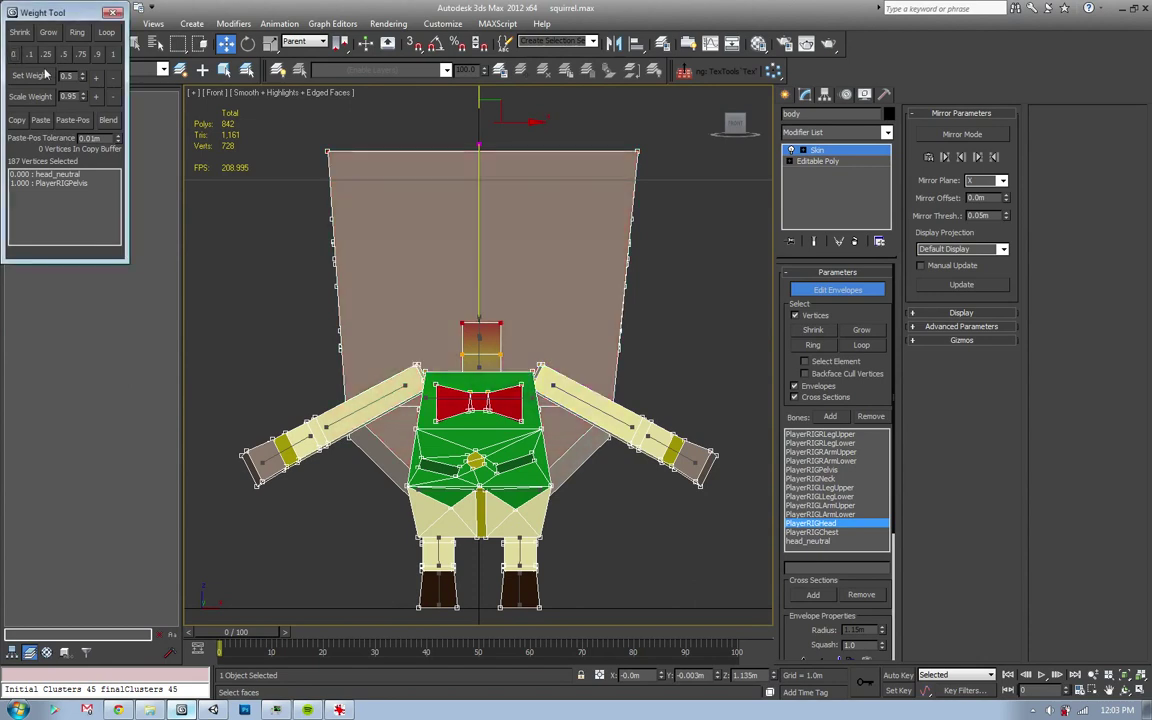
{"action": "left_click", "coordinate": [384, 280]}
{"action": "scroll", "coordinate": [479, 347], "scroll_direction": "up", "scroll_amount": 2}
{"action": "scroll", "coordinate": [479, 347], "scroll_direction": "up", "scroll_amount": 3}
- In wireframe, select the neck vertices, test a 0.5 weight split, undo it, and grow the selection
{"action": "key", "text": "F3"}
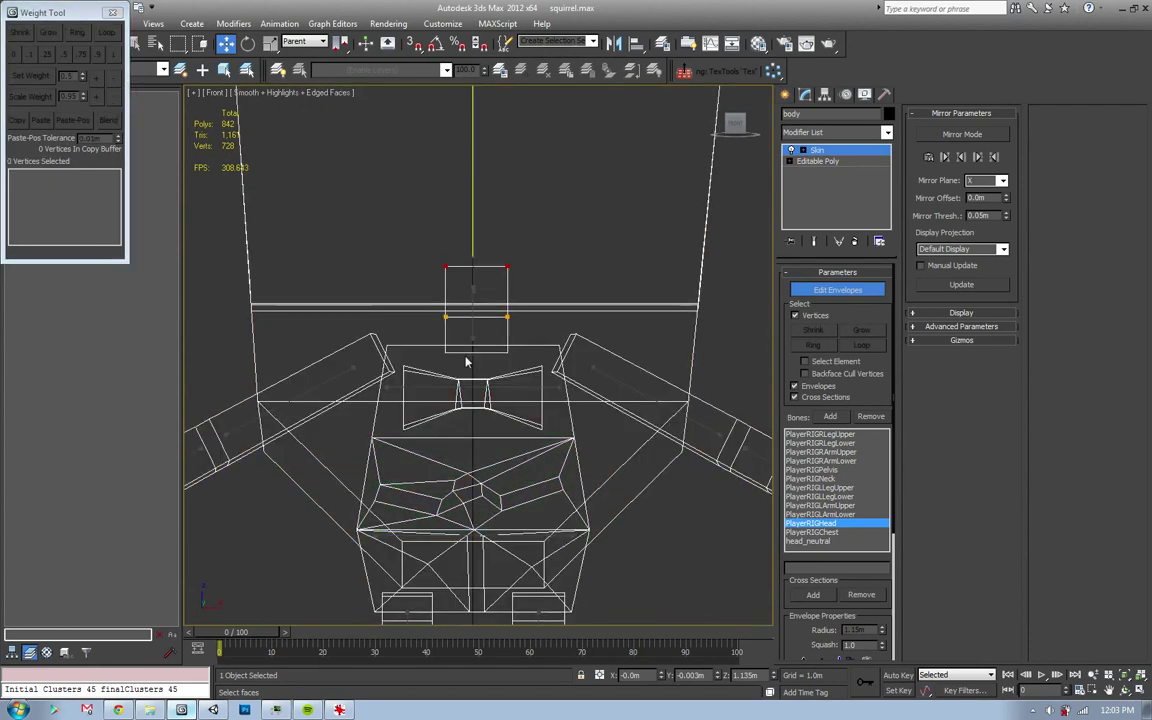
{"action": "left_click_drag", "start_coordinate": [432, 316], "coordinate": [447, 337]}
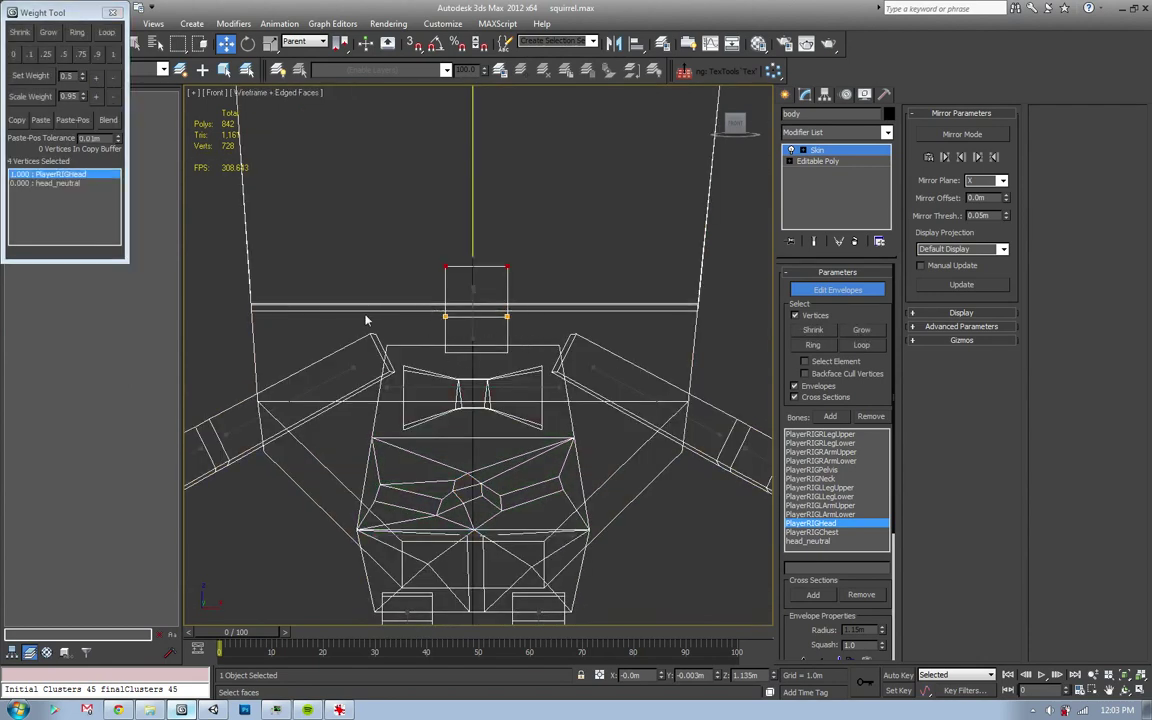
{"action": "left_click", "coordinate": [65, 55]}
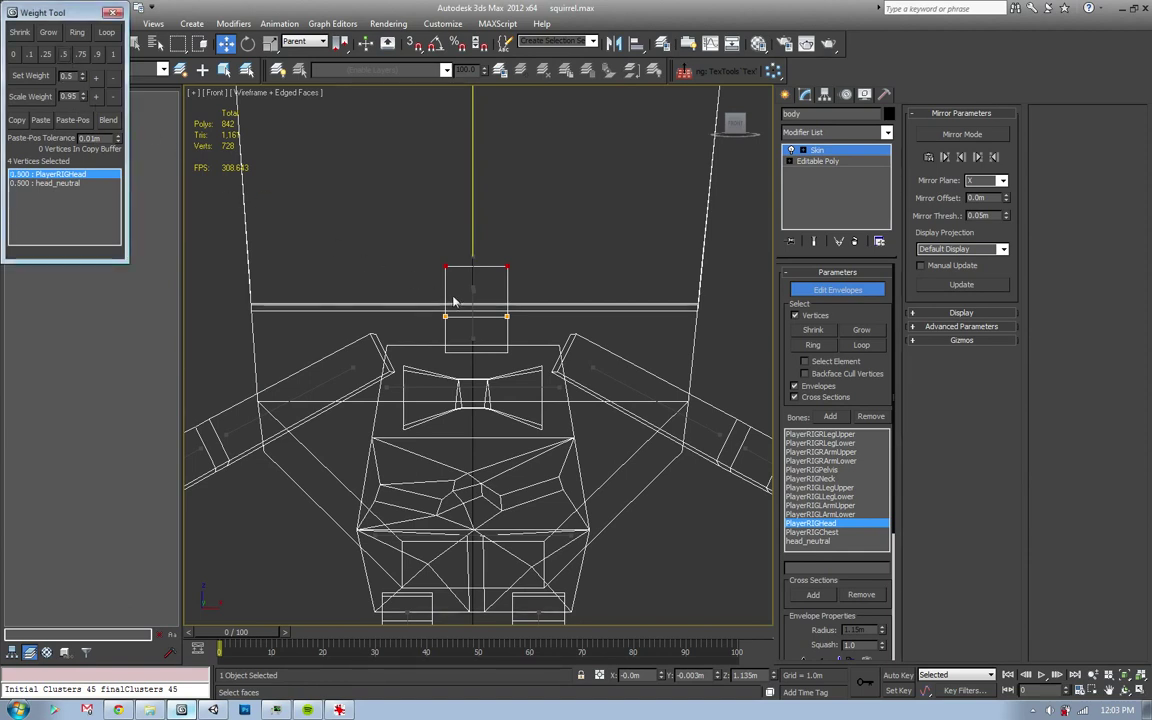
{"action": "key", "text": "ctrl+z"}
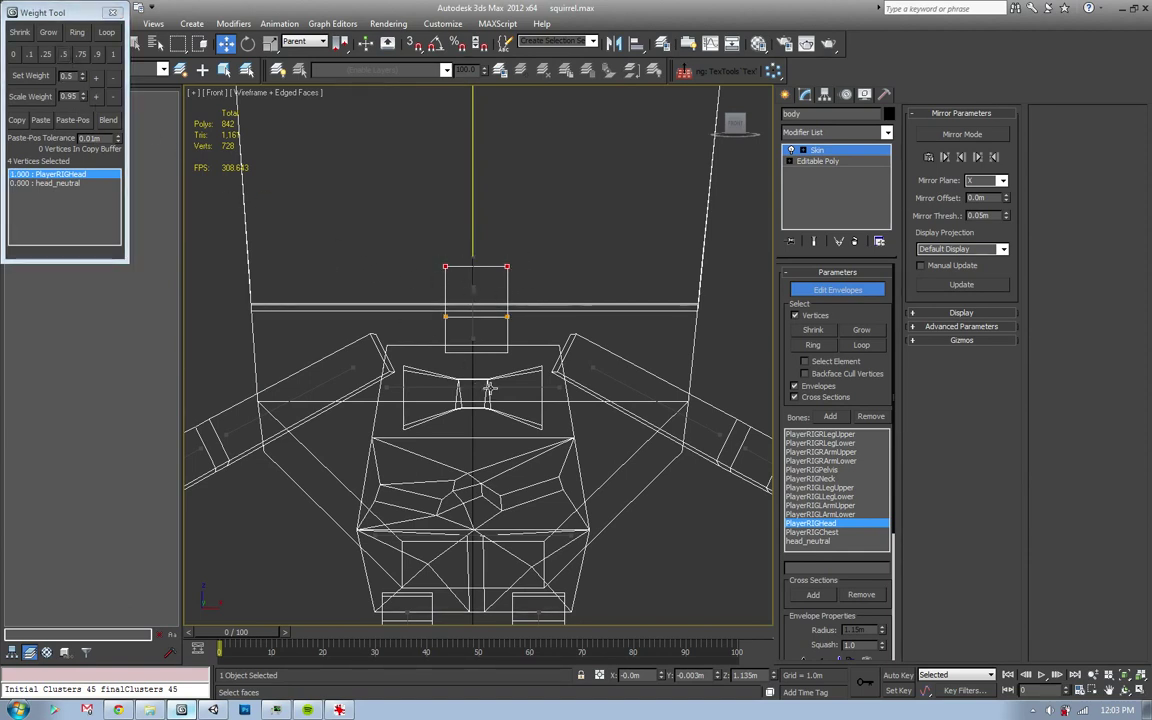
{"action": "left_click", "coordinate": [446, 347]}
{"action": "key", "text": "ctrl+y"}
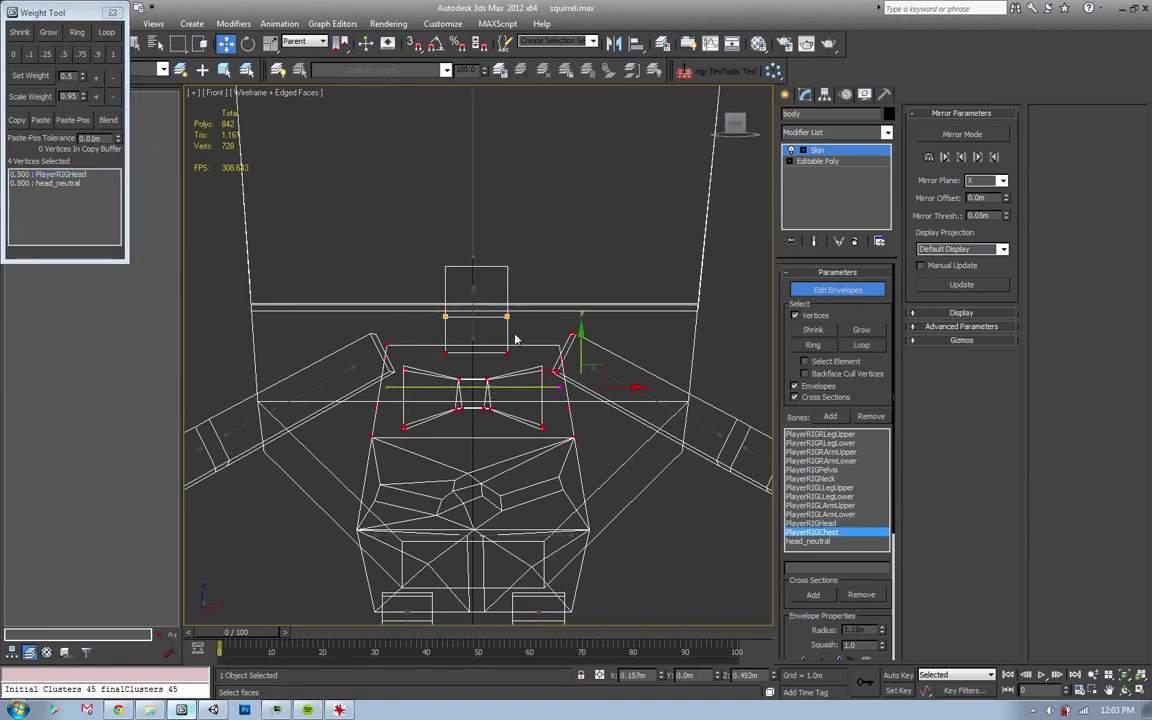
{"action": "key", "text": "ctrl+z"}
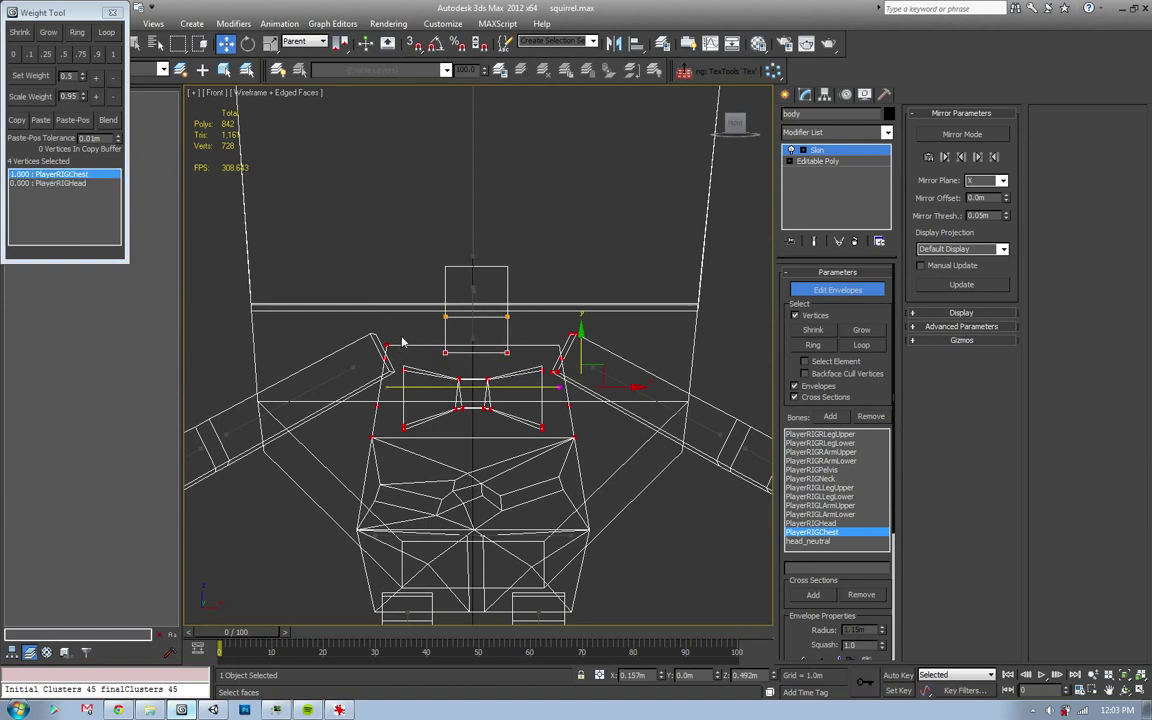
{"action": "left_click", "coordinate": [514, 348]}
{"action": "left_click", "coordinate": [44, 32]}
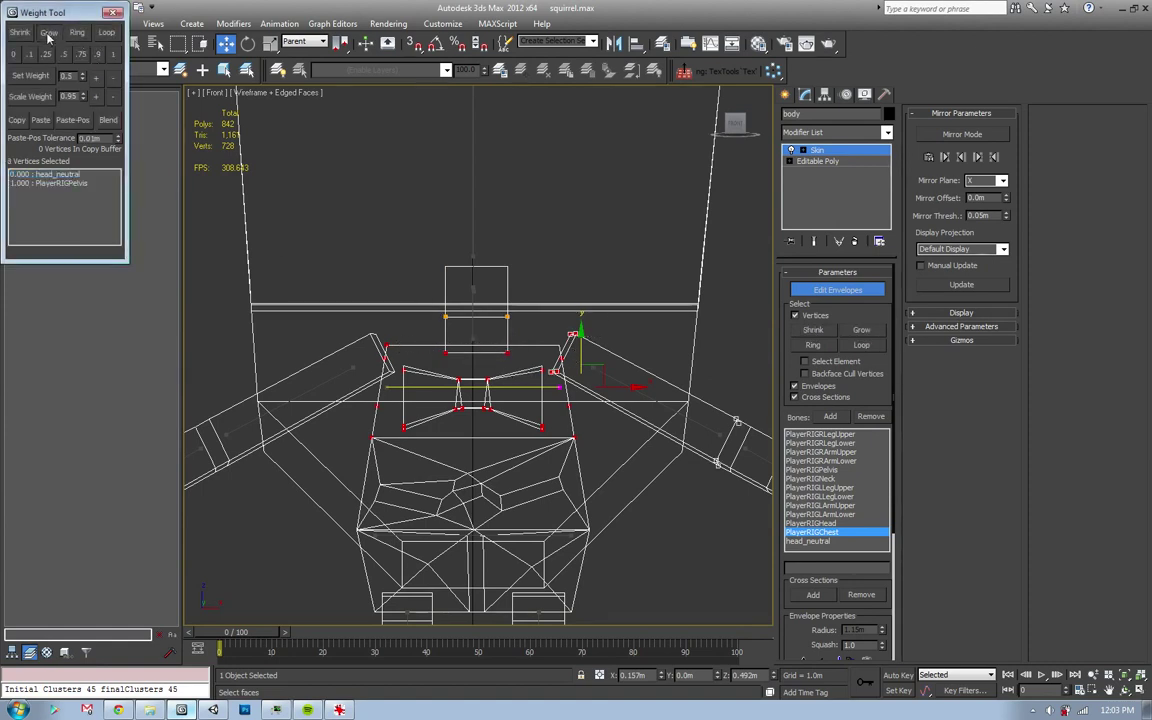
{"action": "scroll", "coordinate": [404, 358], "scroll_direction": "down", "scroll_amount": 3}
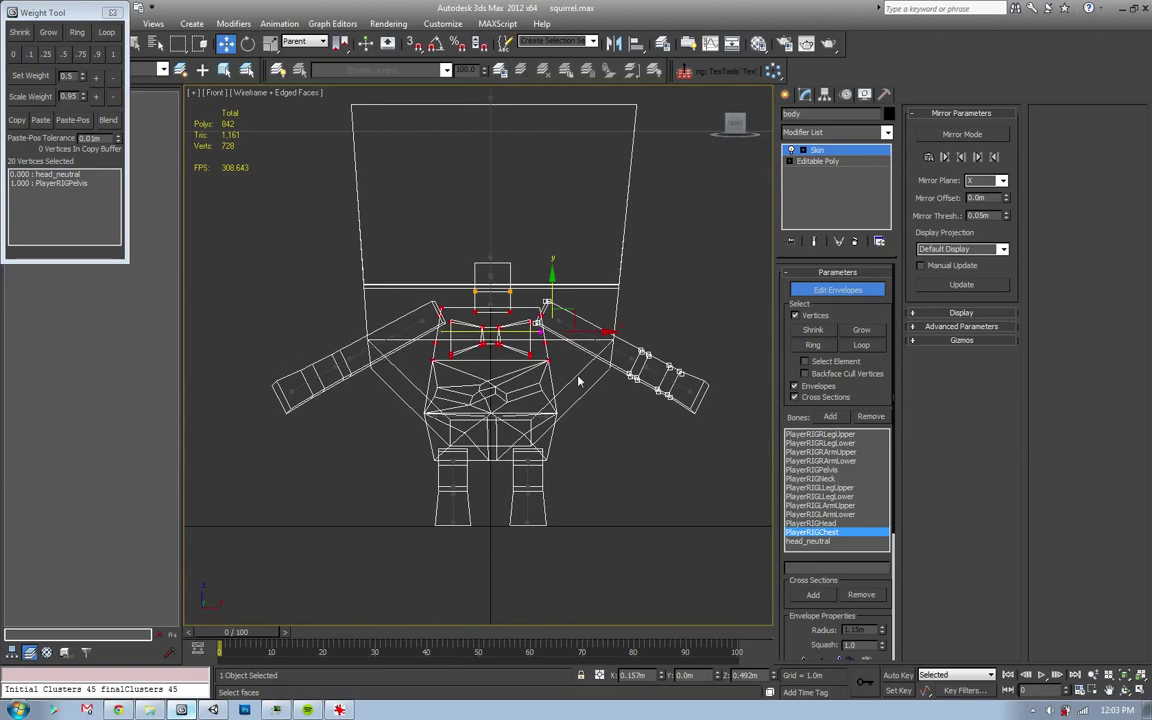
{"action": "scroll", "coordinate": [515, 380], "scroll_direction": "up", "scroll_amount": 1}
- Give the left shoulder and upper-arm vertices weight 1 on PlayerRIGLArmUpper, then select the left forearm for PlayerRIGLArmLower
{"action": "scroll", "coordinate": [510, 380], "scroll_direction": "up", "scroll_amount": 2}
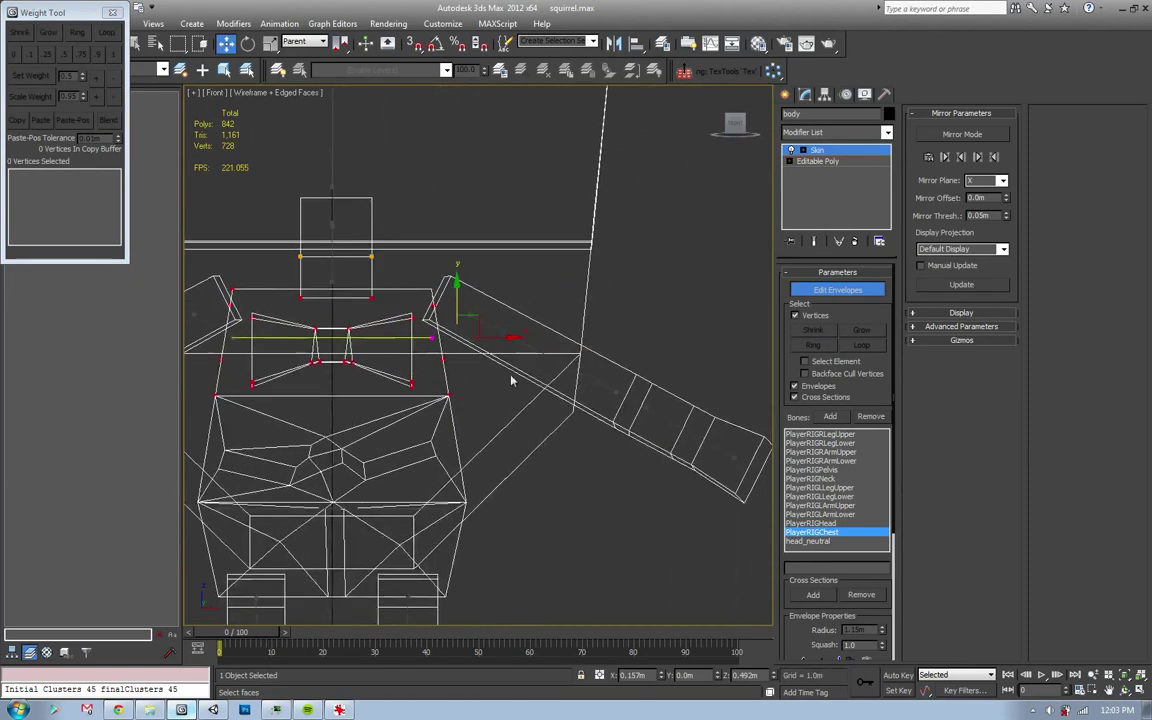
{"action": "scroll", "coordinate": [510, 380], "scroll_direction": "up", "scroll_amount": 2}
{"action": "left_click", "coordinate": [470, 295]}
{"action": "left_click_drag", "start_coordinate": [422, 238], "coordinate": [446, 258]}
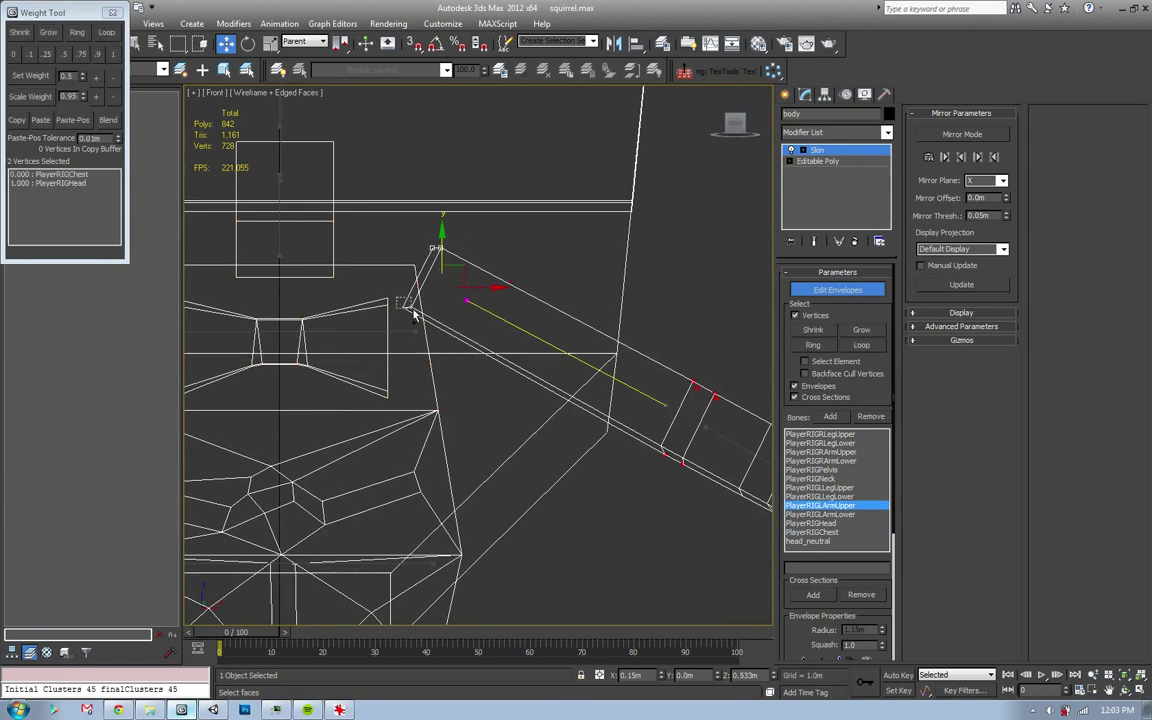
{"action": "left_click_drag", "start_coordinate": [684, 374], "coordinate": [700, 398]}
{"action": "left_click", "coordinate": [652, 443]}
{"action": "middle_click_drag", "start_coordinate": [570, 382], "coordinate": [472, 318]}
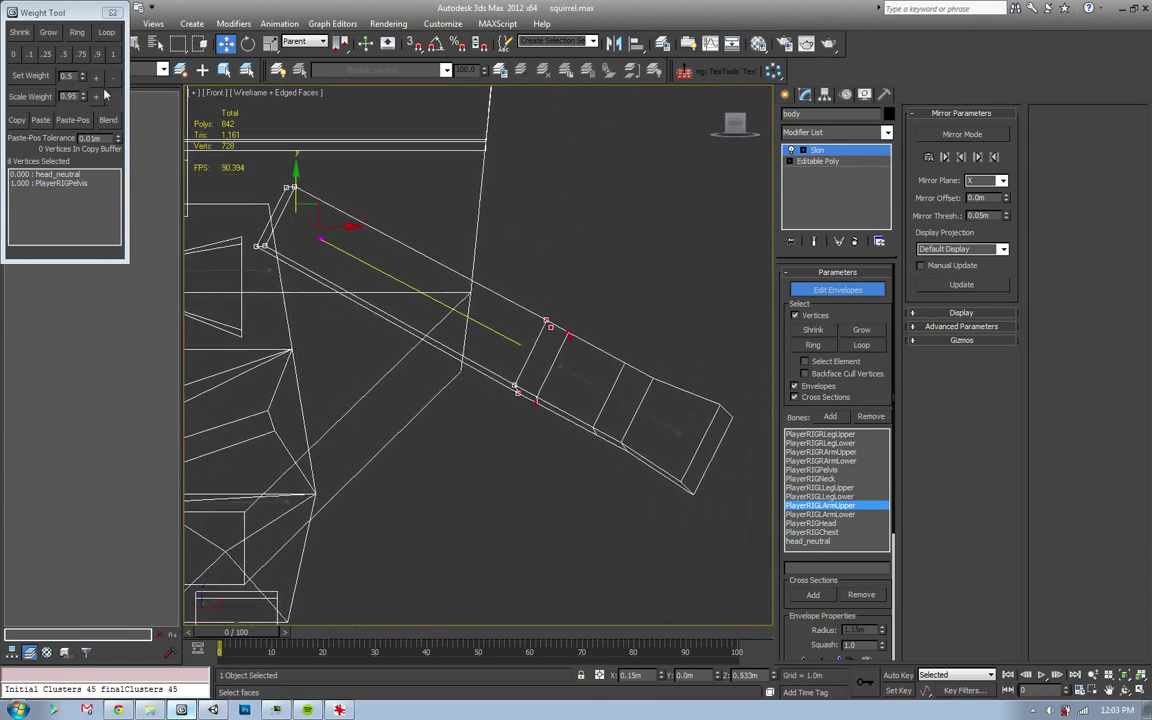
{"action": "left_click", "coordinate": [111, 55]}
{"action": "left_click", "coordinate": [585, 353]}
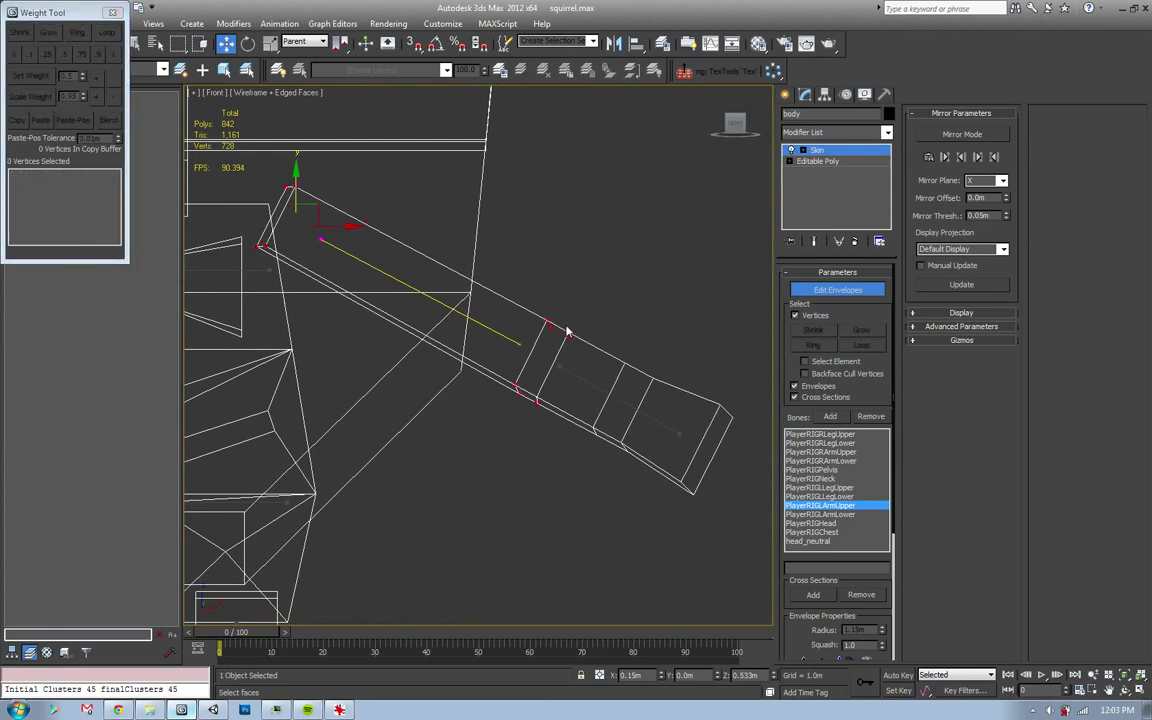
{"action": "left_click_drag", "start_coordinate": [566, 332], "coordinate": [615, 386]}
{"action": "left_click", "coordinate": [605, 343]}
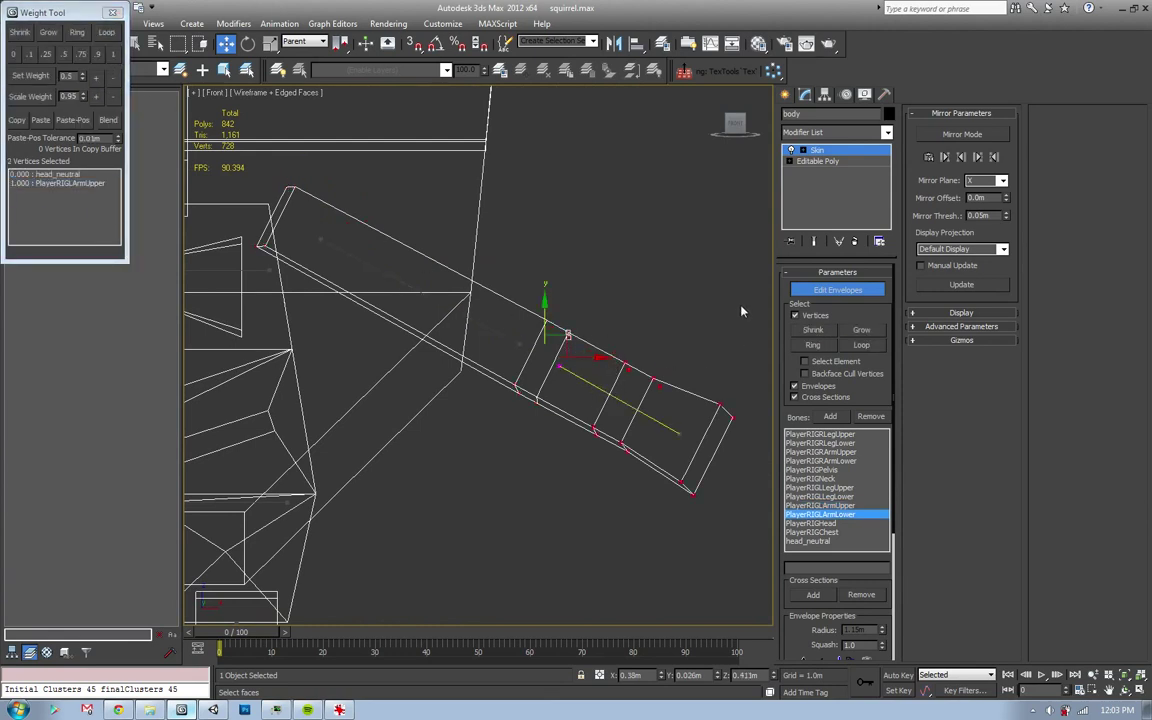
{"action": "left_click_drag", "start_coordinate": [741, 311], "coordinate": [530, 492]}
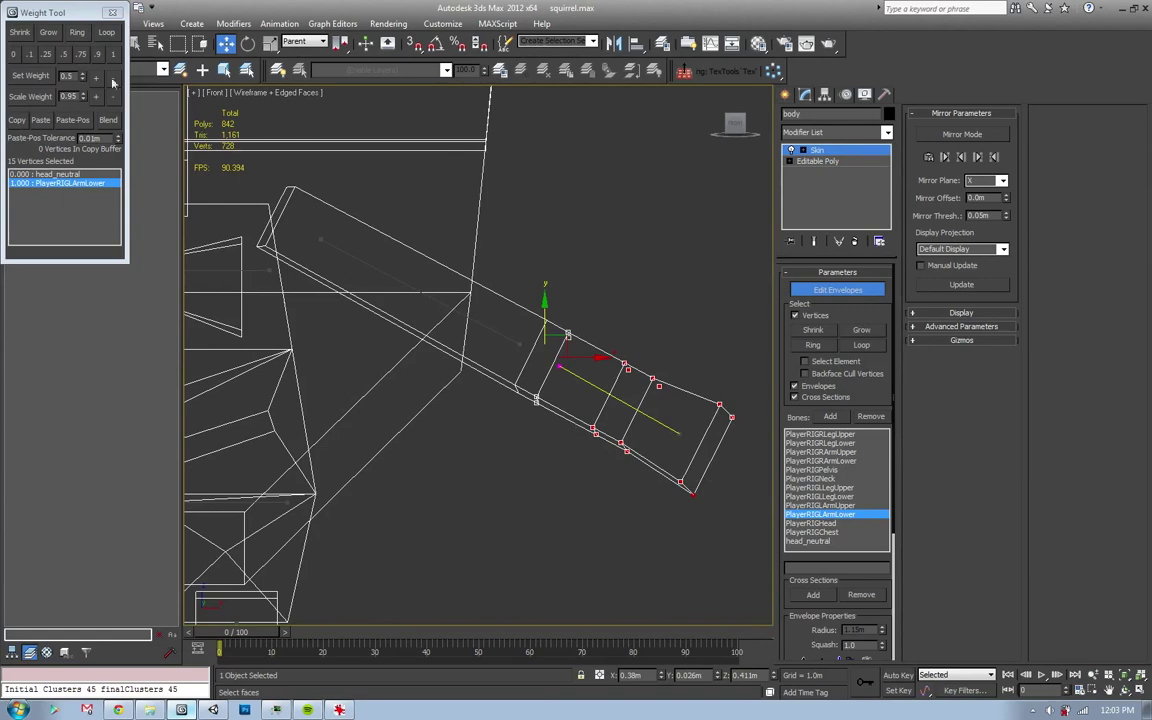
{"action": "scroll", "coordinate": [542, 283], "scroll_direction": "down", "scroll_amount": 3}
{"action": "scroll", "coordinate": [477, 274], "scroll_direction": "up", "scroll_amount": 3}
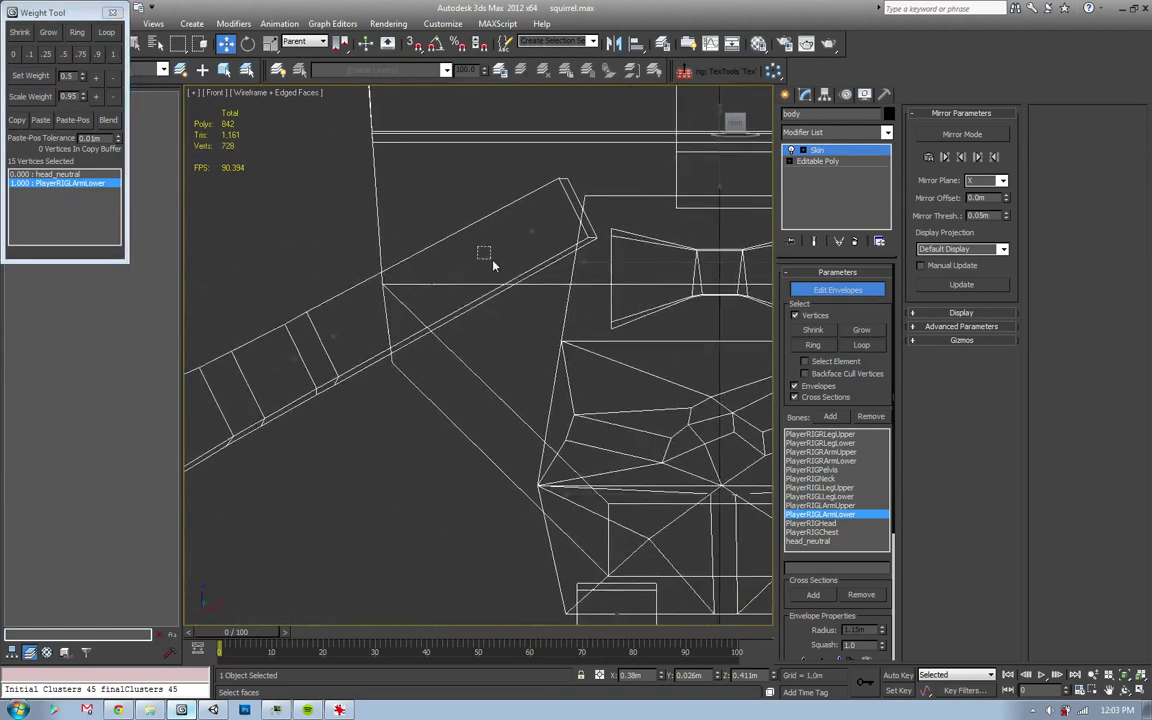
- Give the right upper-arm vertices weight 1 on PlayerRIGRArmUpper and select the right forearm vertices
{"action": "left_click", "coordinate": [562, 180]}
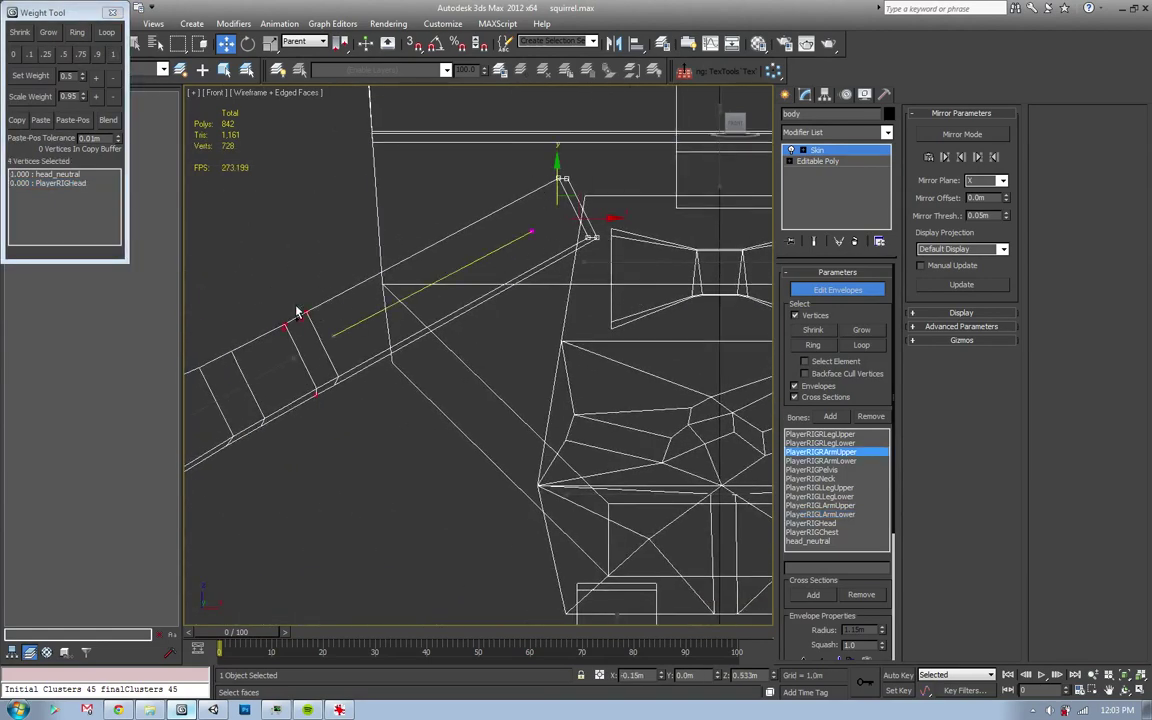
{"action": "left_click", "coordinate": [302, 313], "text": "ctrl"}
{"action": "left_click", "coordinate": [336, 380], "text": "ctrl"}
{"action": "left_click", "coordinate": [114, 55]}
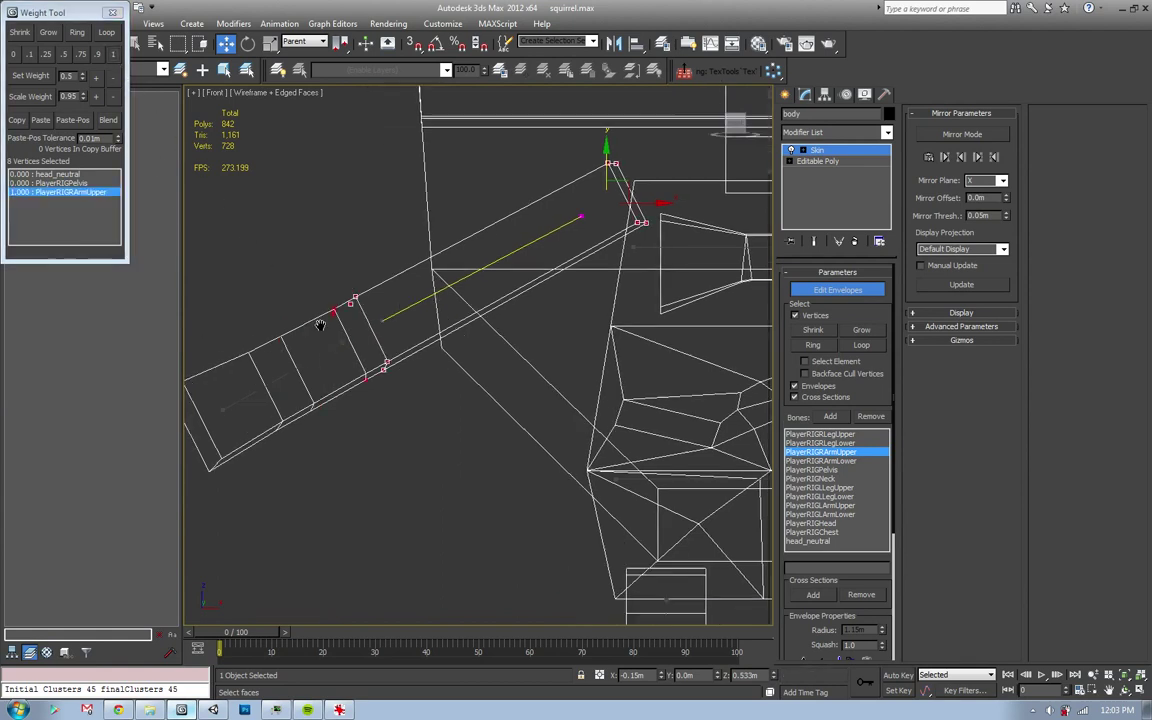
{"action": "middle_click_drag", "start_coordinate": [330, 380], "coordinate": [480, 330]}
{"action": "left_click_drag", "start_coordinate": [238, 287], "coordinate": [367, 434]}
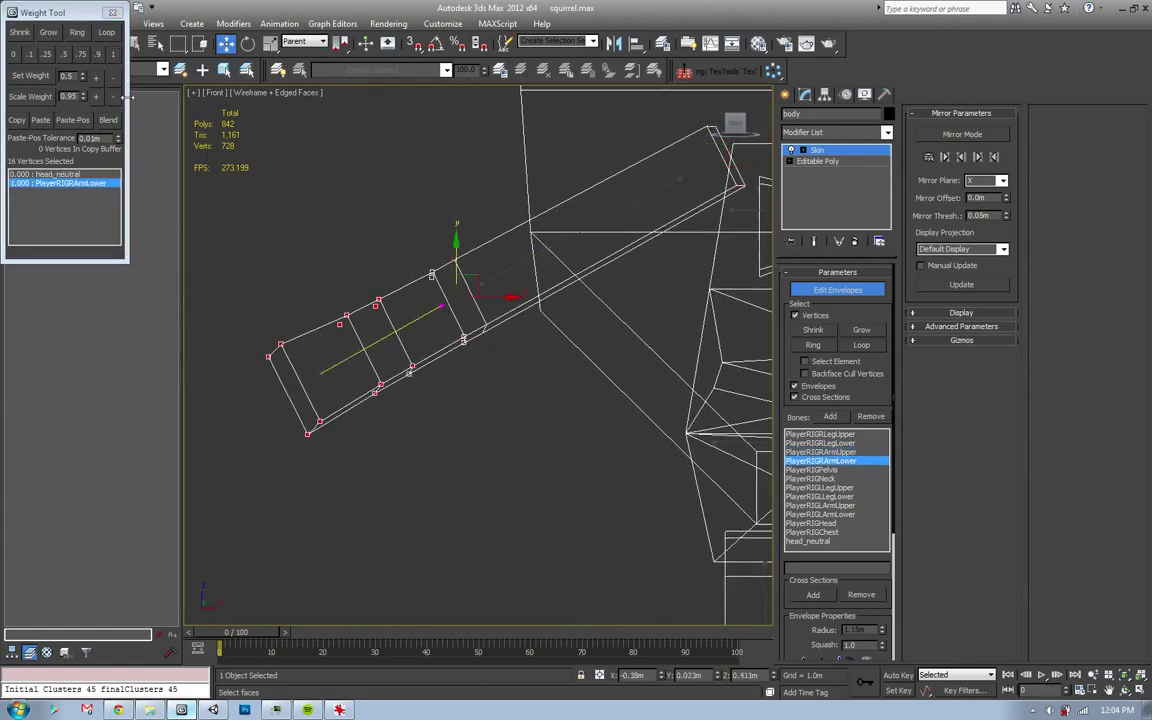
{"action": "left_click", "coordinate": [553, 232]}
- In the Left view, box-select the tail vertices and give them weight 1 on PlayerRIGPelvis
{"action": "key", "text": "z"}
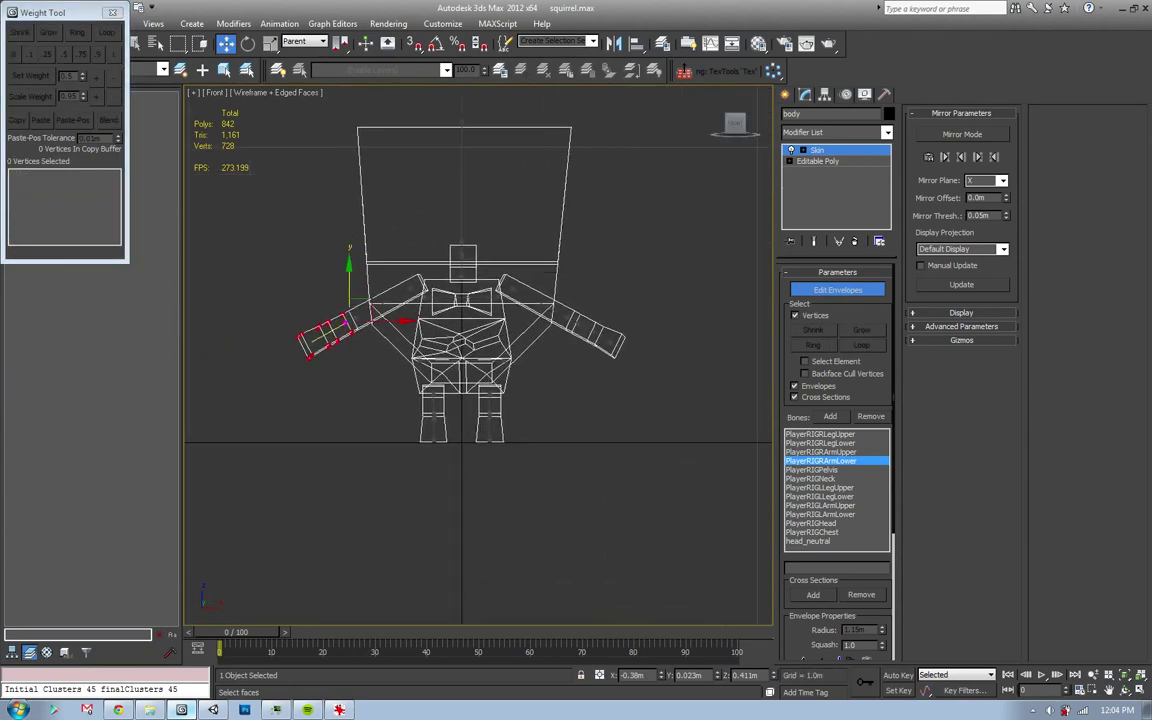
{"action": "scroll", "coordinate": [519, 170], "scroll_direction": "up", "scroll_amount": 3}
{"action": "key", "text": "l"}
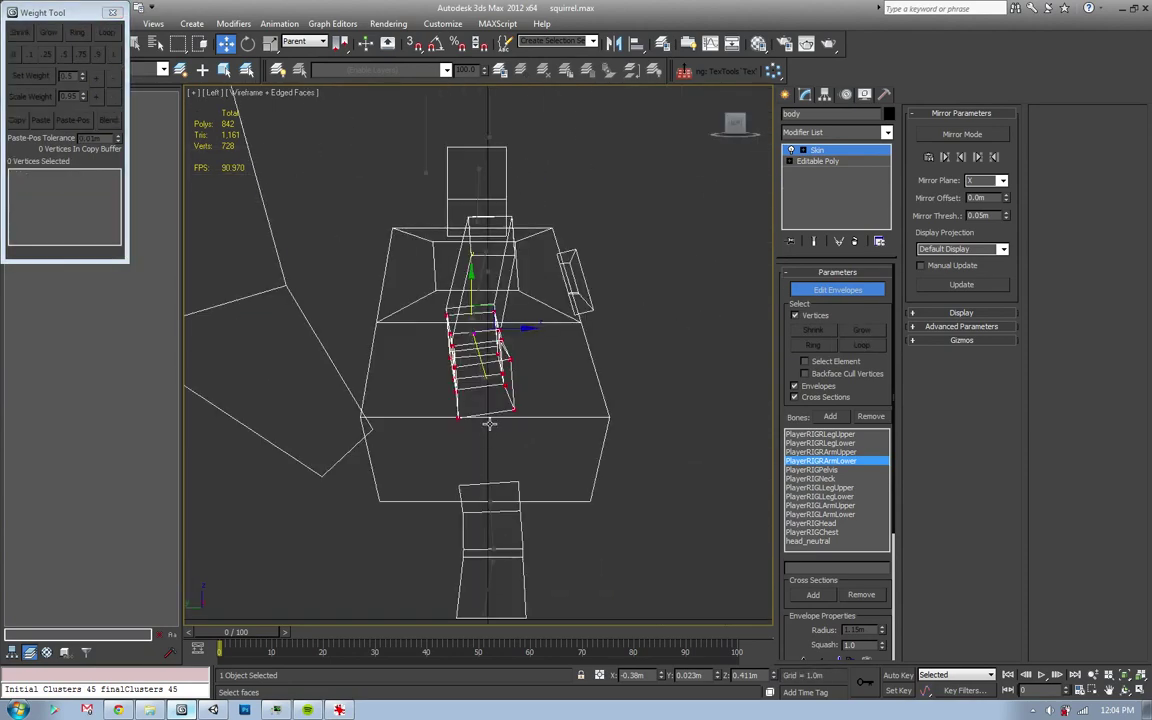
{"action": "left_click", "coordinate": [490, 424]}
{"action": "scroll", "coordinate": [476, 483], "scroll_direction": "down", "scroll_amount": 3}
{"action": "middle_click_drag", "start_coordinate": [306, 226], "coordinate": [470, 154]}
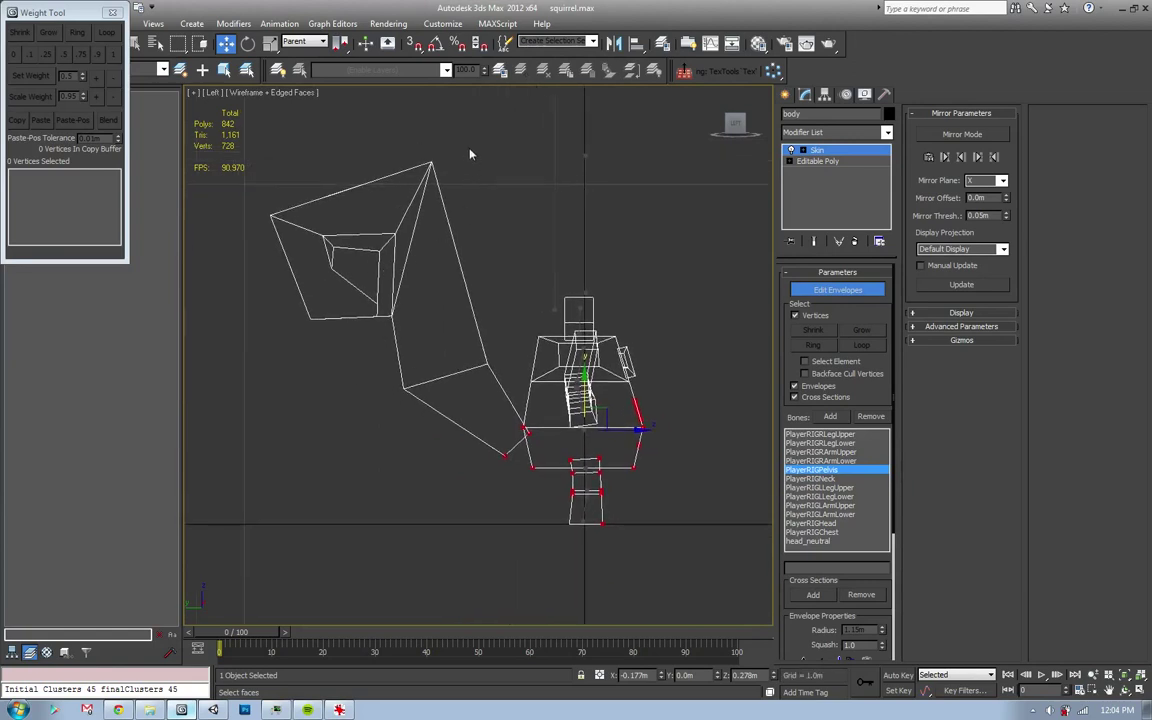
{"action": "left_click_drag", "start_coordinate": [470, 154], "coordinate": [235, 355]}
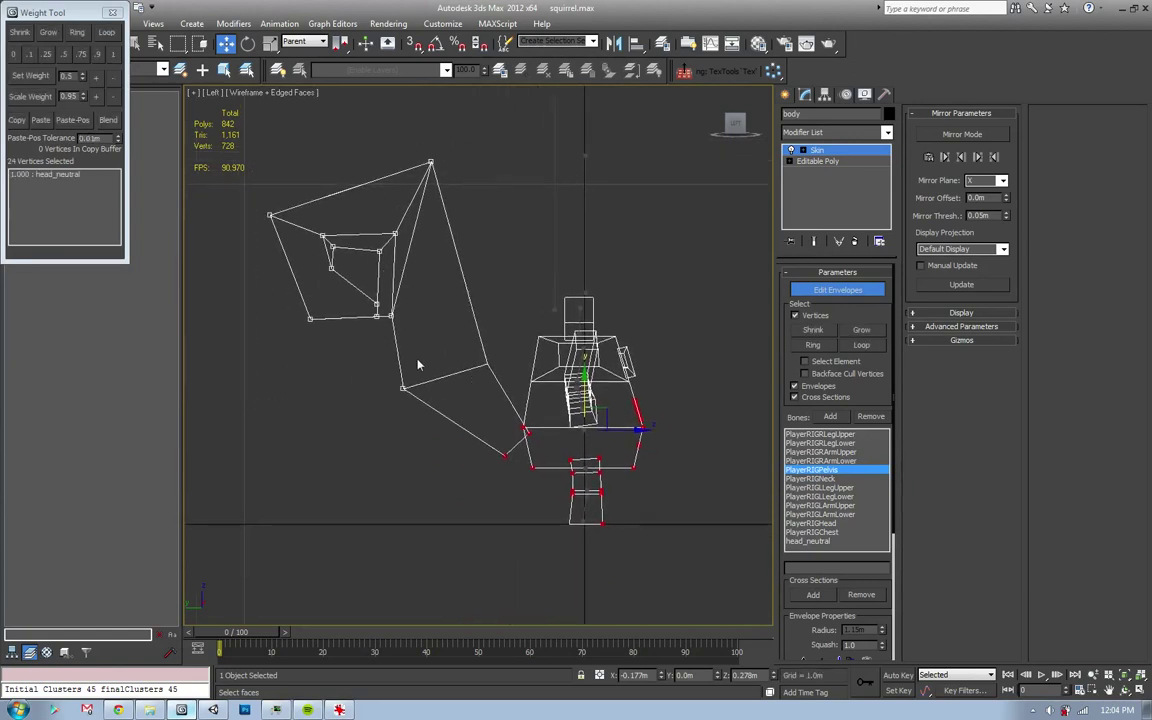
{"action": "left_click", "coordinate": [505, 452]}
{"action": "scroll", "coordinate": [490, 430], "scroll_direction": "up", "scroll_amount": 5}
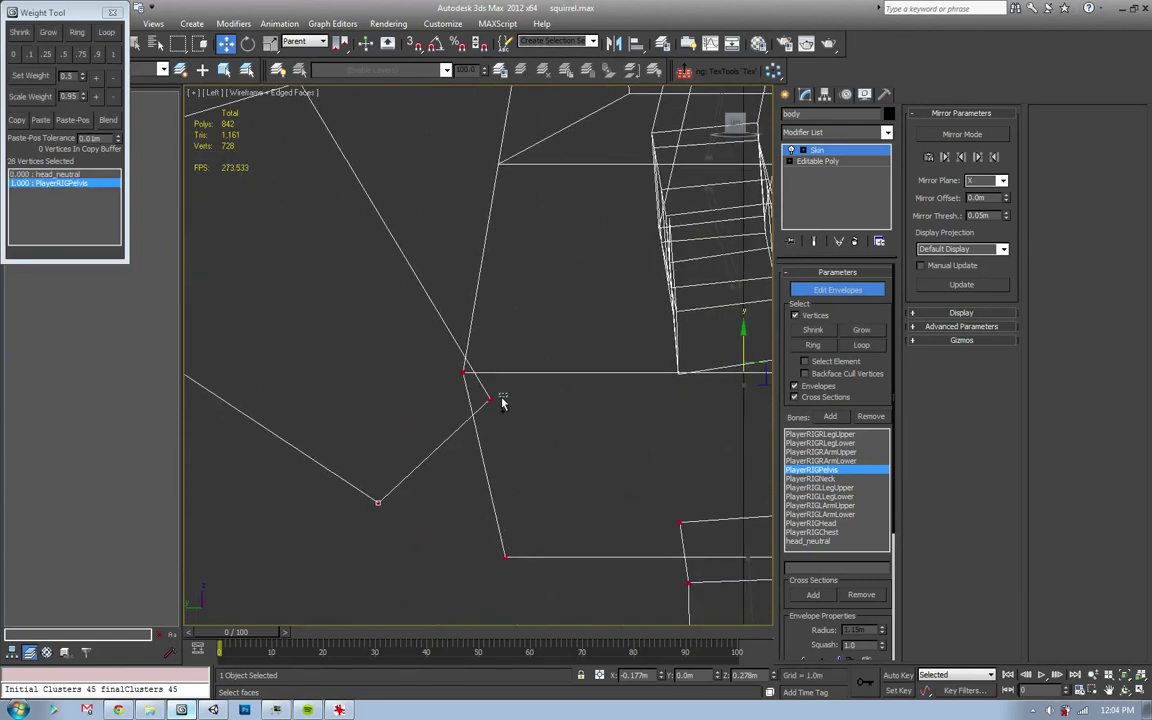
- Clear the selection, then select the leg vertices and pick the PlayerRIGRLegUpper envelope
{"action": "left_click", "coordinate": [307, 710]}
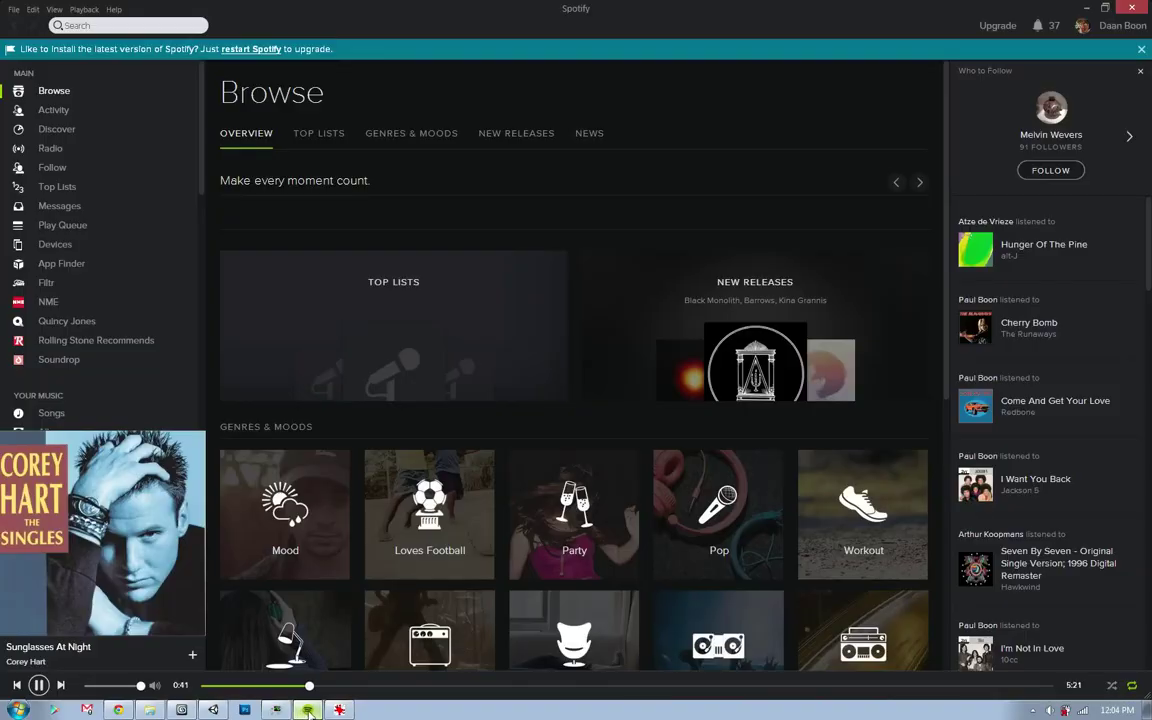
{"action": "left_click", "coordinate": [307, 710]}
{"action": "left_click", "coordinate": [504, 321]}
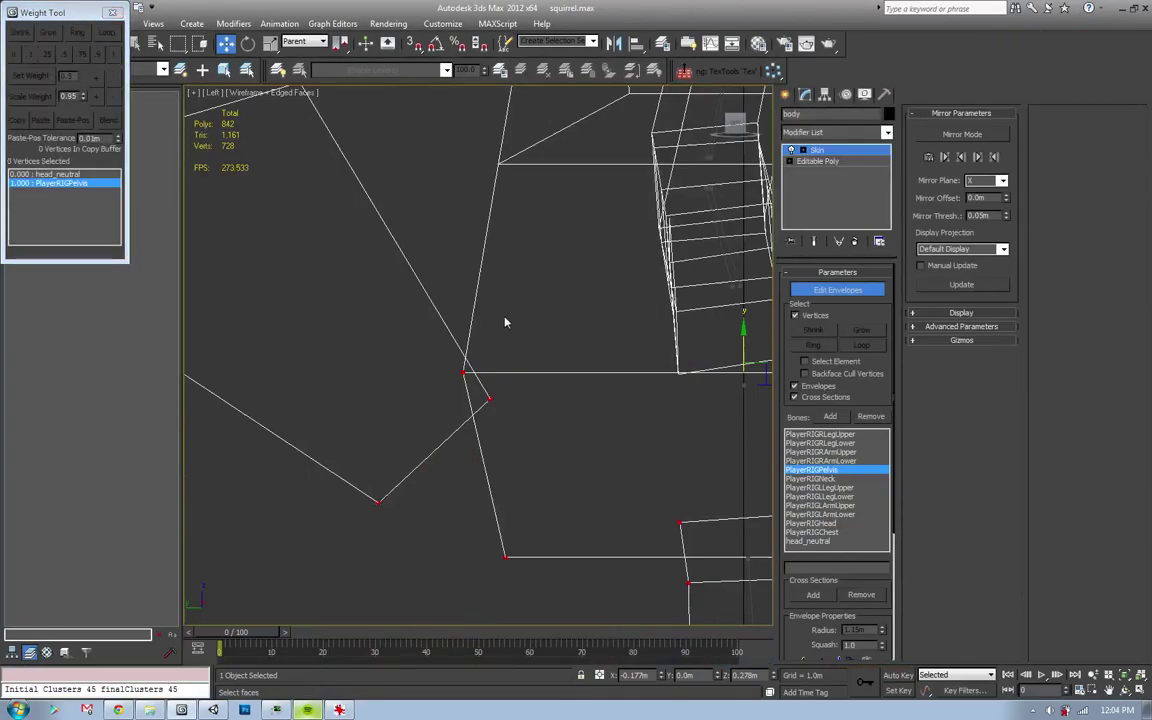
{"action": "scroll", "coordinate": [495, 370], "scroll_direction": "down", "scroll_amount": 3}
{"action": "scroll", "coordinate": [491, 395], "scroll_direction": "down", "scroll_amount": 3}
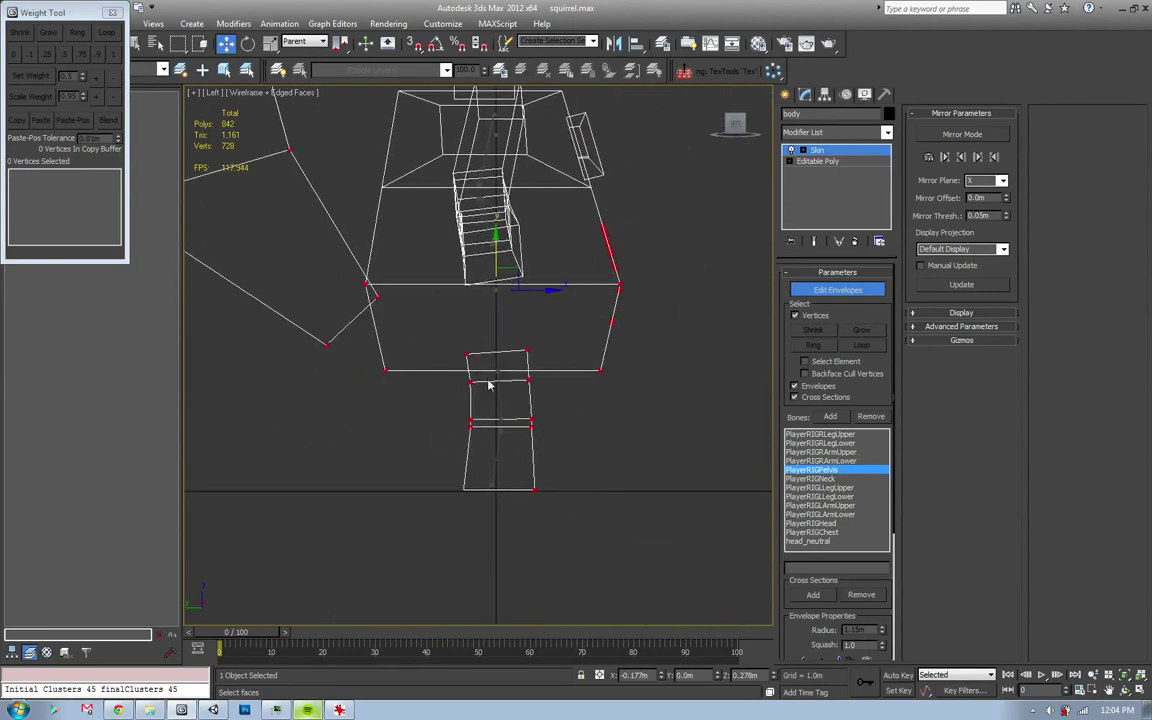
{"action": "left_click_drag", "start_coordinate": [402, 337], "coordinate": [536, 494]}
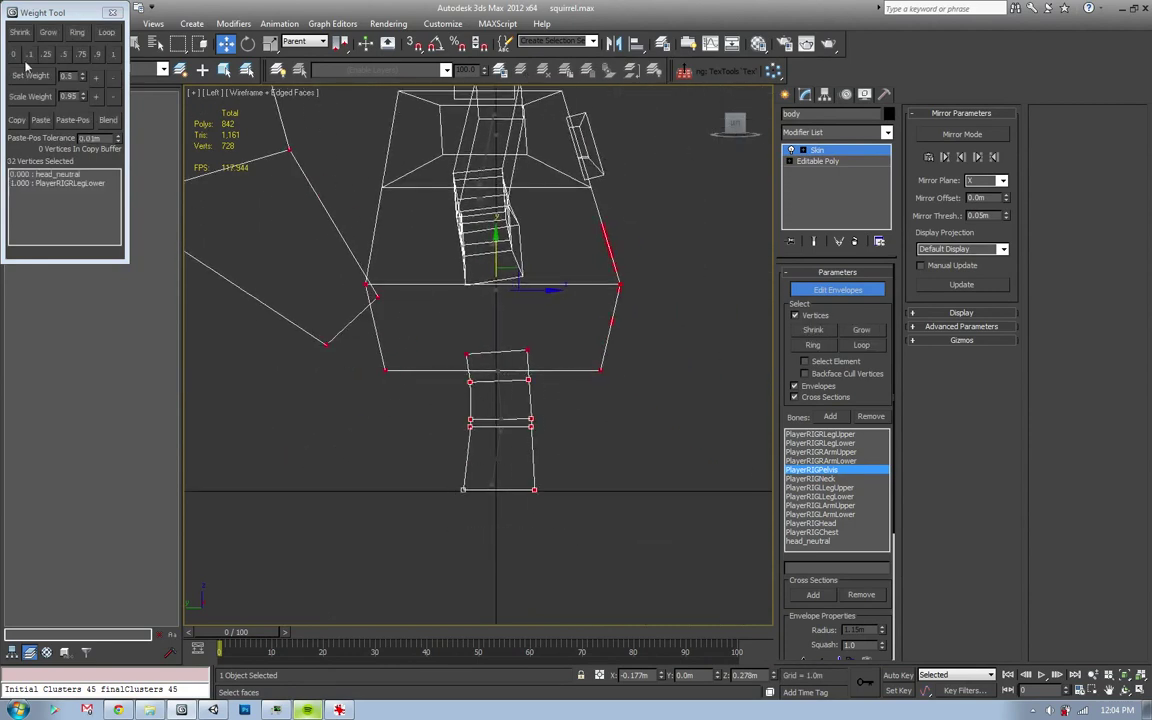
{"action": "left_click", "coordinate": [403, 411]}
- In the Front view, weight the right leg's vertex loops to the PlayerRIG right upper- and lower-leg bones
{"action": "scroll", "coordinate": [493, 401], "scroll_direction": "up", "scroll_amount": 2}
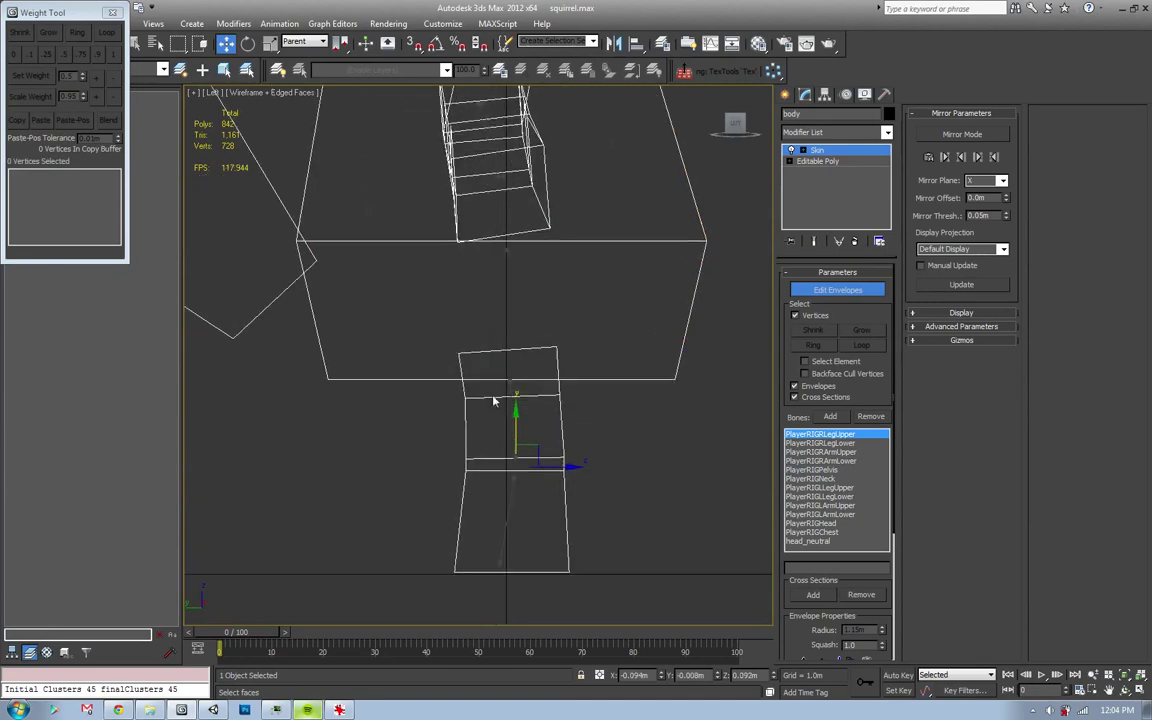
{"action": "left_click_drag", "start_coordinate": [455, 388], "coordinate": [585, 453]}
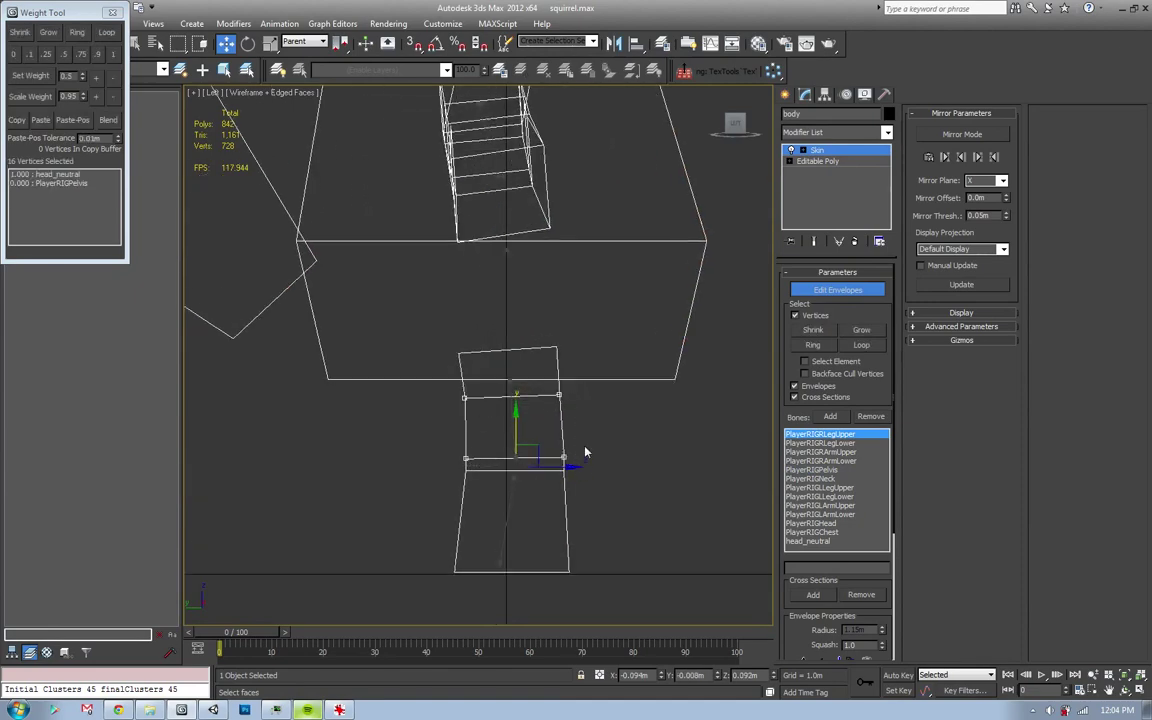
{"action": "key", "text": "f"}
{"action": "scroll", "coordinate": [586, 445], "scroll_direction": "down", "scroll_amount": 3}
{"action": "left_click", "coordinate": [490, 400]}
{"action": "scroll", "coordinate": [436, 325], "scroll_direction": "up", "scroll_amount": 4}
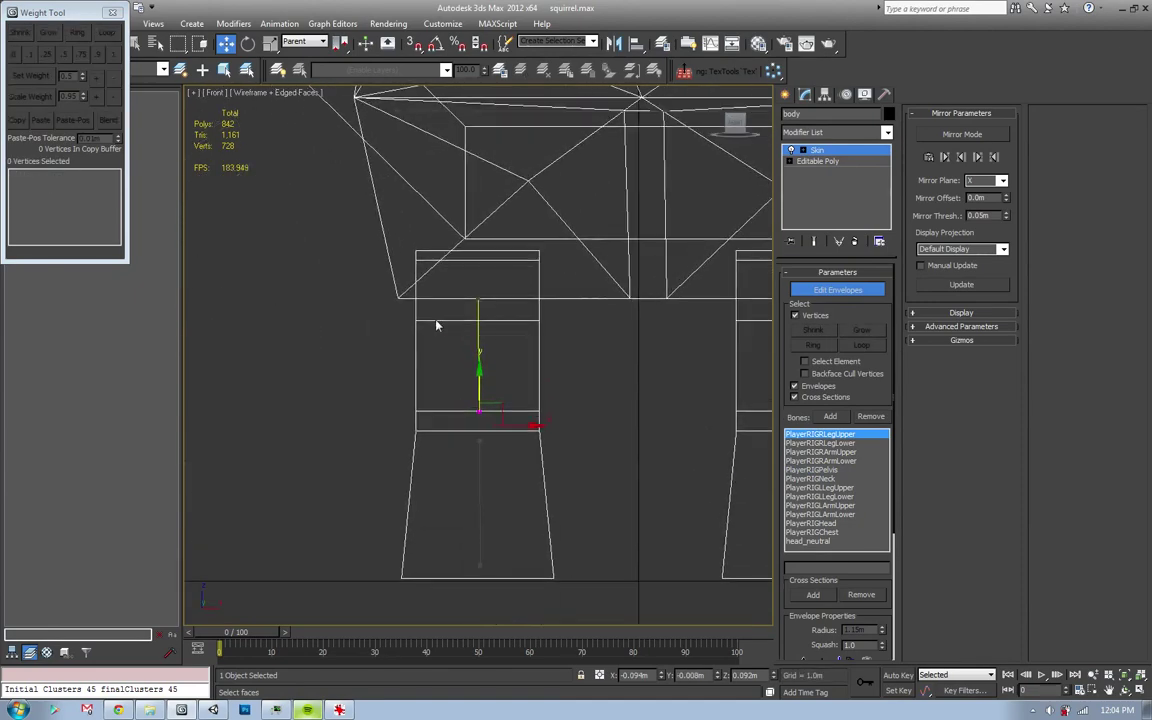
{"action": "left_click_drag", "start_coordinate": [395, 300], "coordinate": [548, 424]}
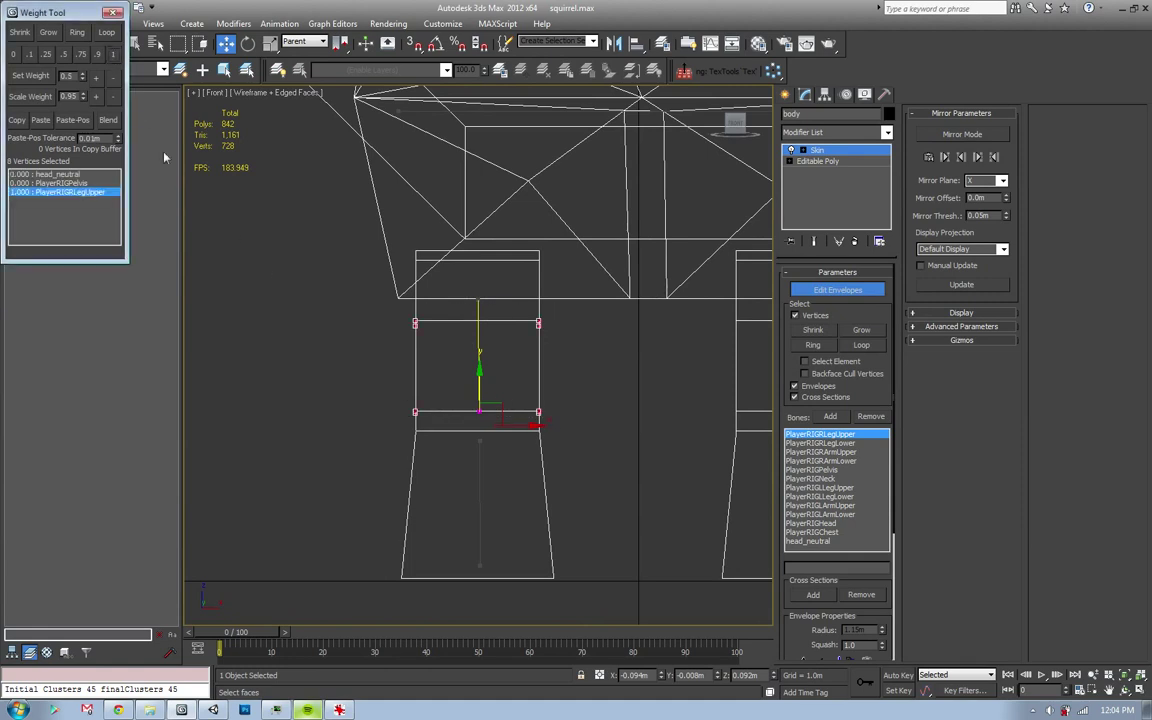
{"action": "left_click", "coordinate": [470, 500]}
{"action": "left_click_drag", "start_coordinate": [373, 605], "coordinate": [586, 425]}
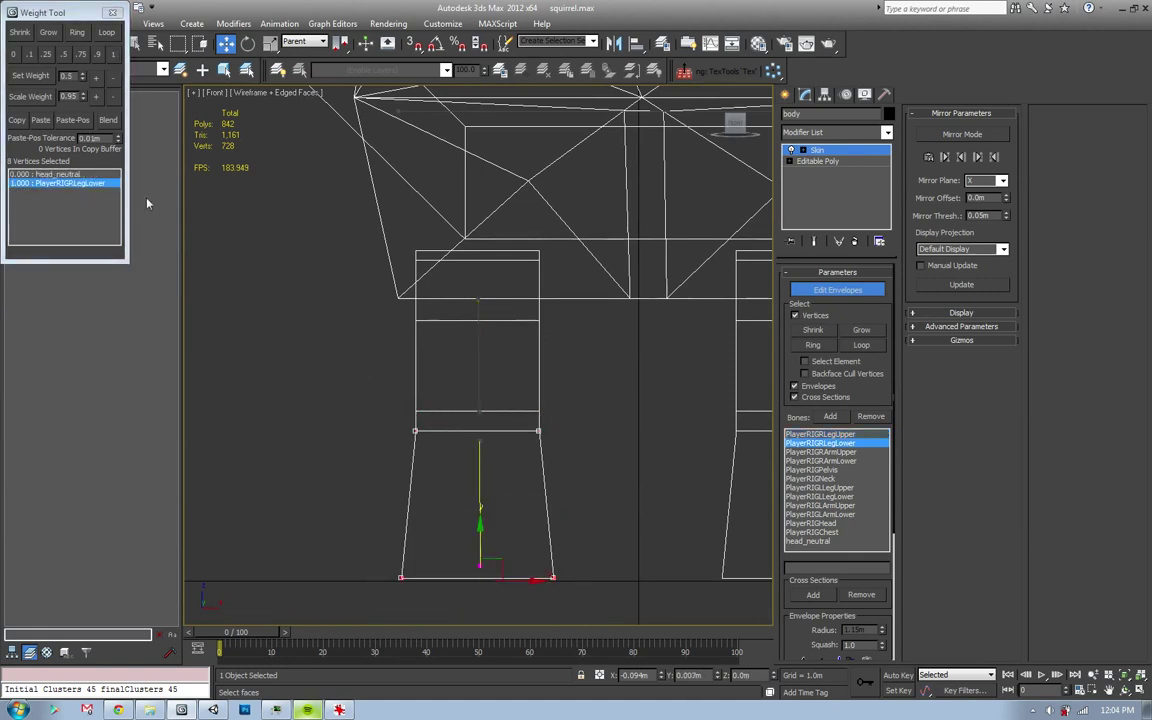
- Weight the left leg's vertices 1.0 to PlayerRIGLLegUpper and PlayerRIGLLegLower
{"action": "middle_click_drag", "start_coordinate": [300, 400], "coordinate": [337, 352]}
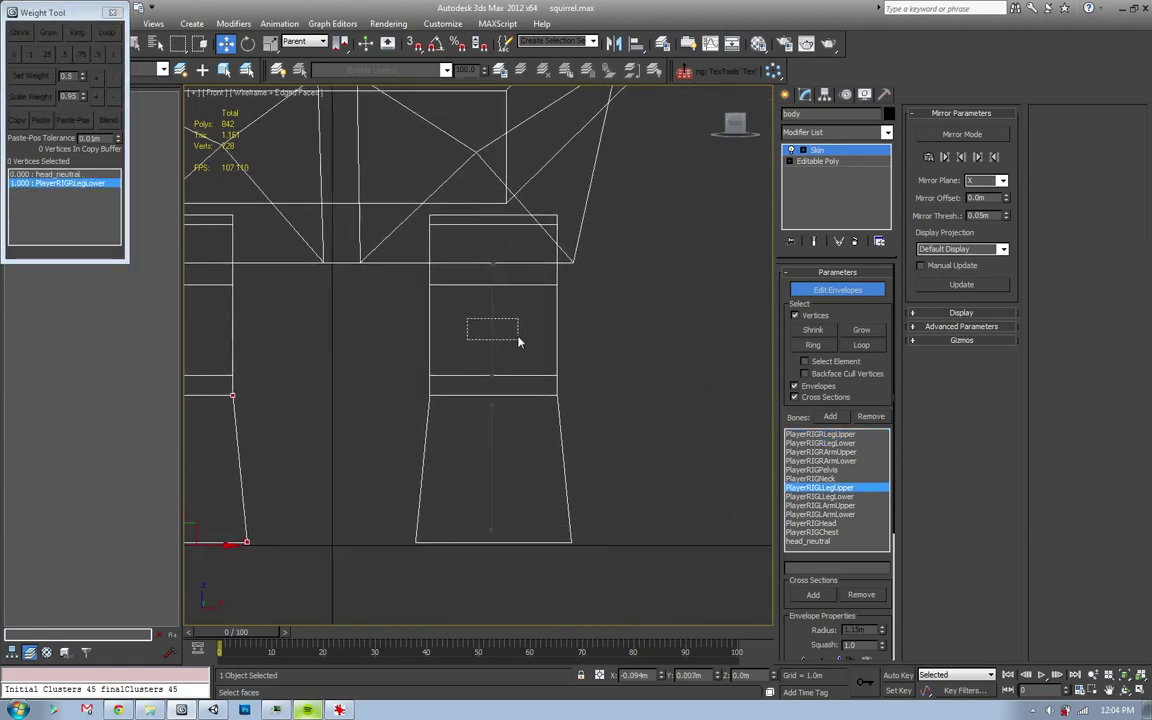
{"action": "mouse_move", "coordinate": [416, 278]}
{"action": "left_mouse_down"}
{"action": "mouse_move", "coordinate": [465, 300]}
{"action": "mouse_move", "coordinate": [560, 382]}
{"action": "left_mouse_up"}
{"action": "left_click", "coordinate": [114, 56]}
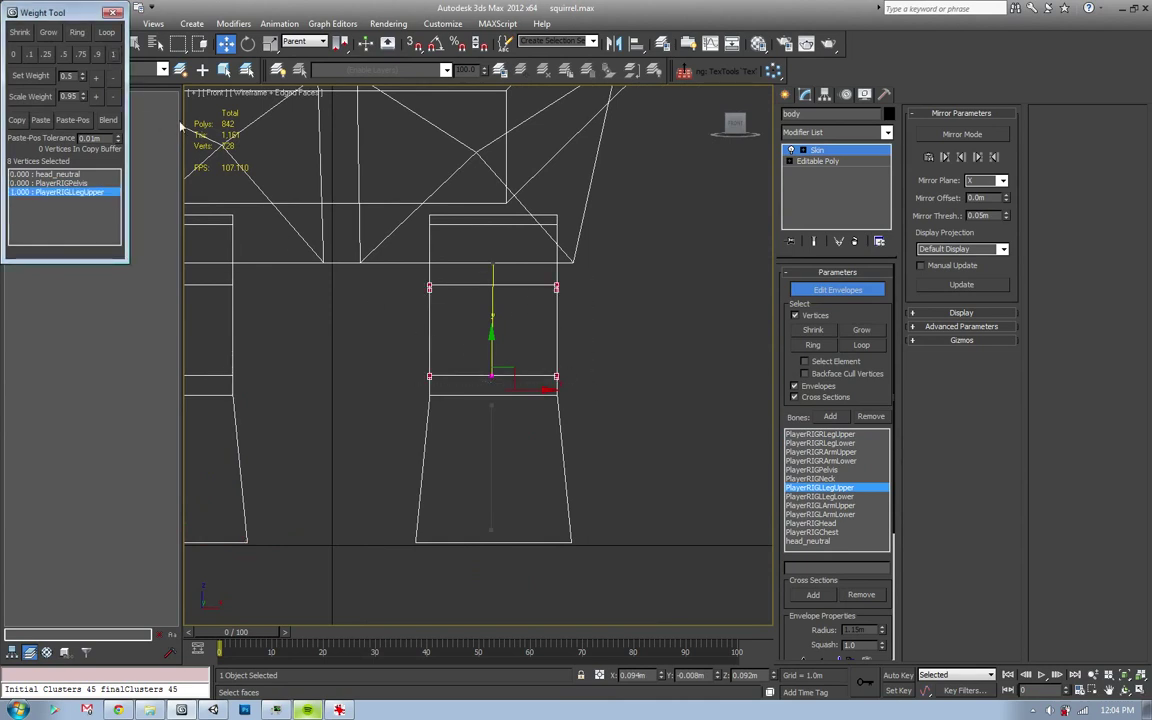
{"action": "left_click", "coordinate": [468, 454]}
{"action": "left_click_drag", "start_coordinate": [405, 391], "coordinate": [573, 577]}
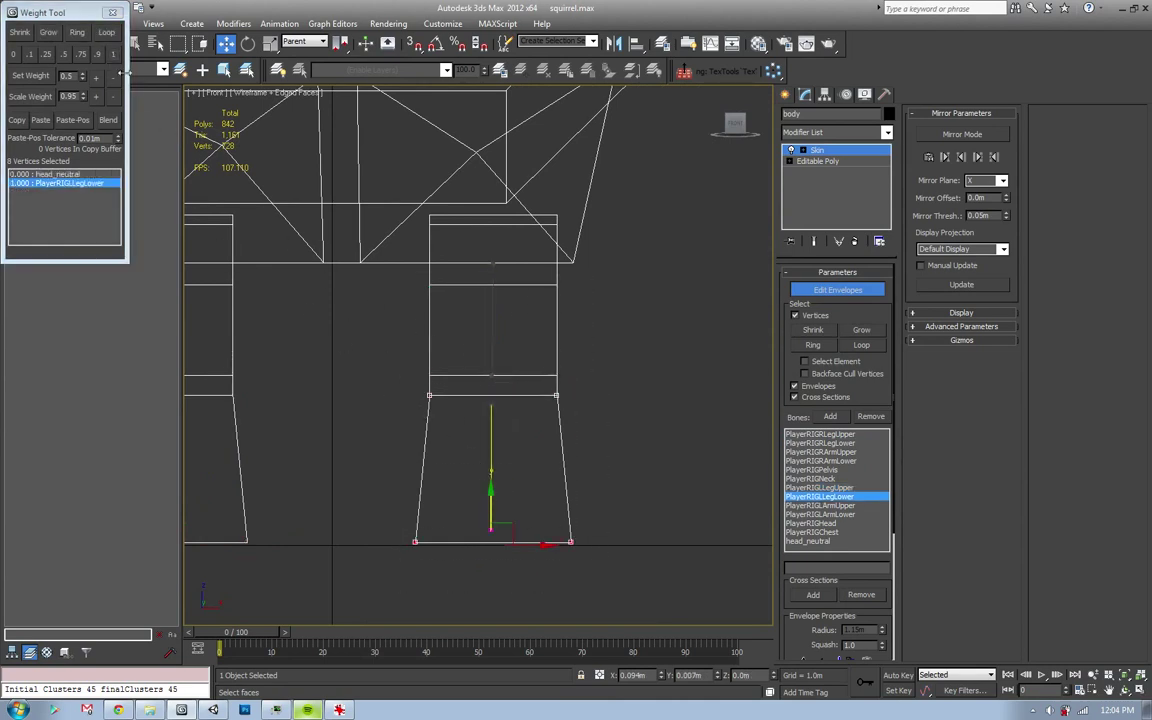
{"action": "left_click", "coordinate": [355, 340]}
{"action": "middle_click_drag", "start_coordinate": [384, 233], "coordinate": [471, 435]}
{"action": "scroll", "coordinate": [471, 436], "scroll_direction": "down", "scroll_amount": 2}
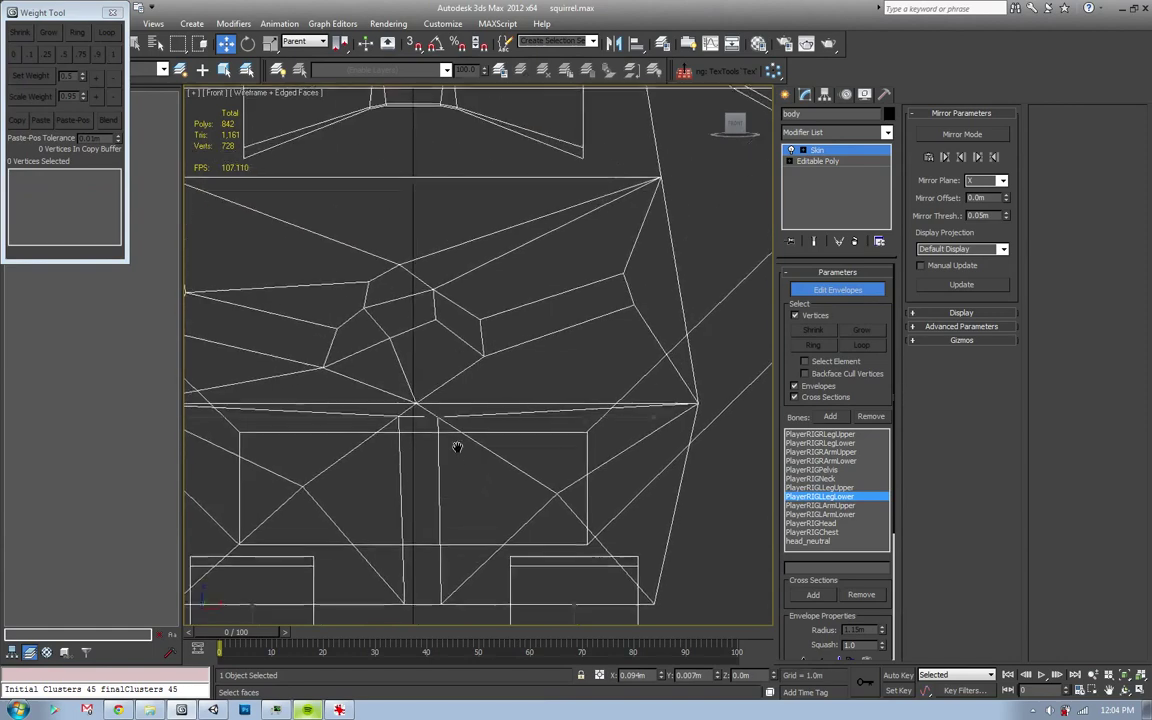
{"action": "scroll", "coordinate": [485, 390], "scroll_direction": "down", "scroll_amount": 2}
{"action": "scroll", "coordinate": [600, 340], "scroll_direction": "up", "scroll_amount": 1}
{"action": "scroll", "coordinate": [640, 305], "scroll_direction": "up", "scroll_amount": 2}
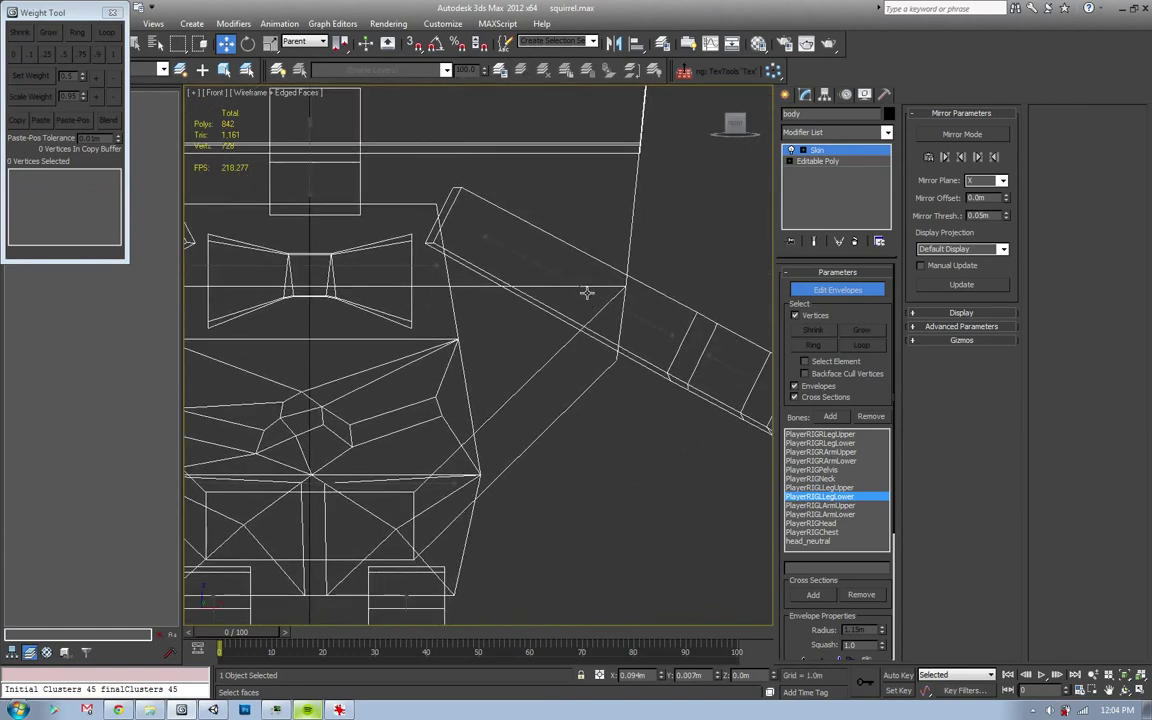
- Give the two upper chest vertices 0.5 PlayerRIGPelvis weight, blending them evenly
{"action": "left_click", "coordinate": [587, 292]}
{"action": "scroll", "coordinate": [561, 347], "scroll_direction": "down", "scroll_amount": 2}
{"action": "scroll", "coordinate": [553, 404], "scroll_direction": "down", "scroll_amount": 1}
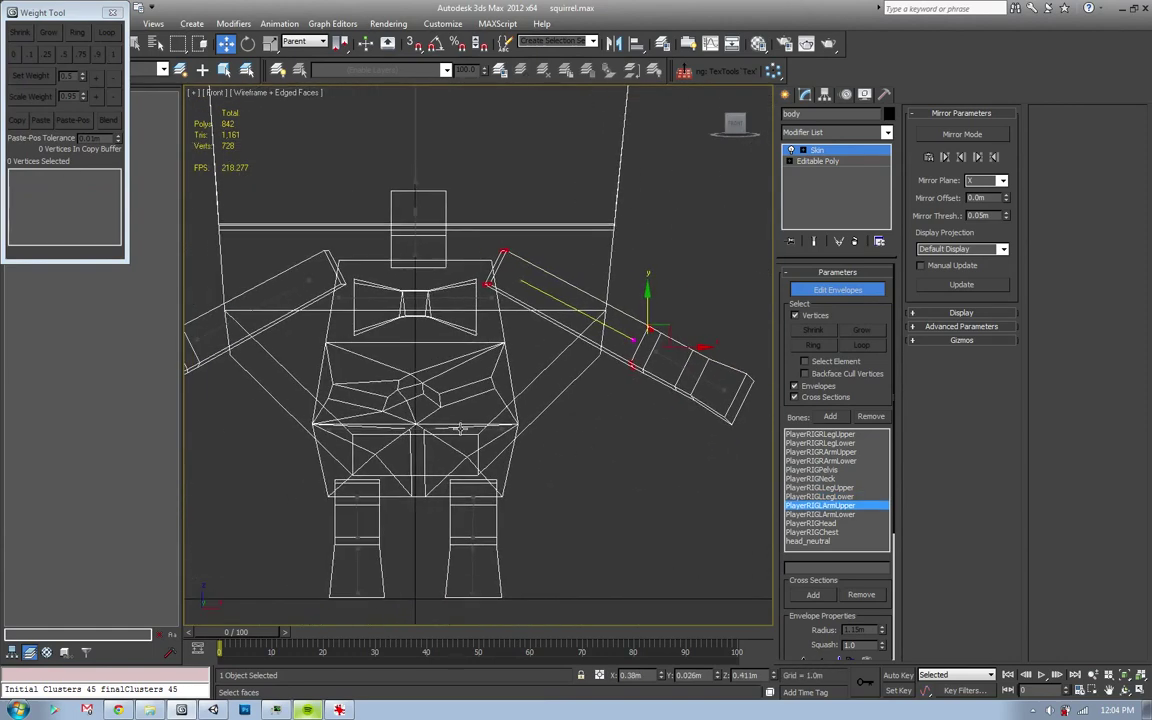
{"action": "left_click", "coordinate": [494, 428]}
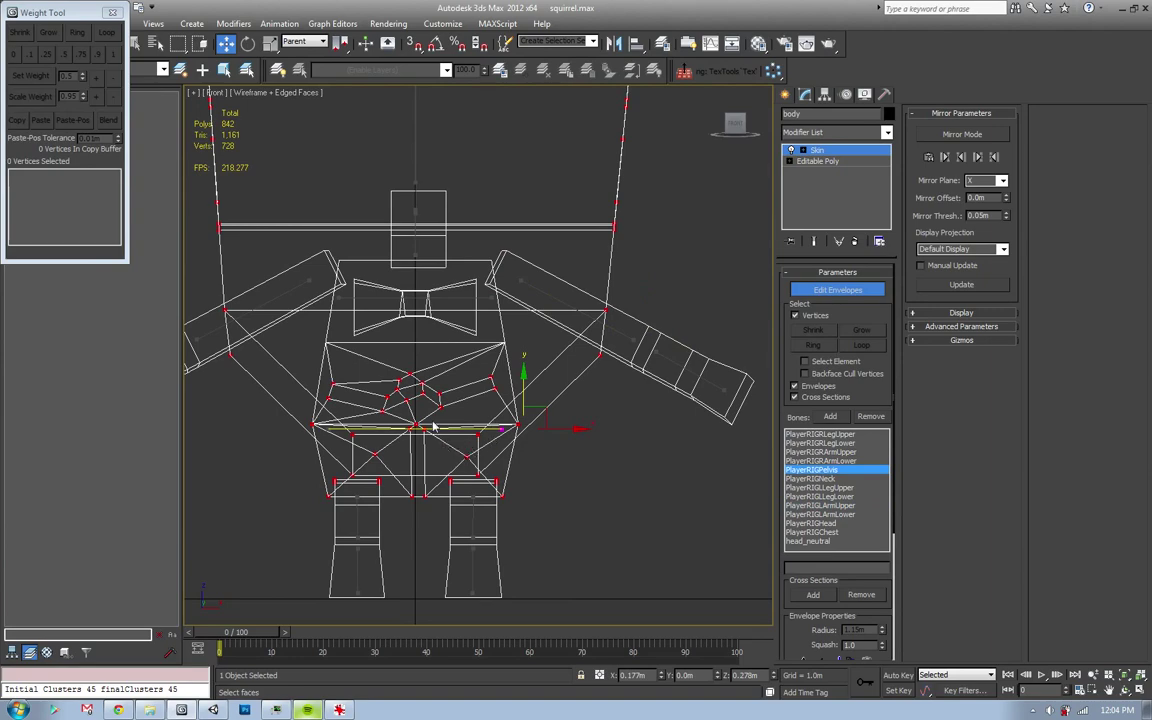
{"action": "scroll", "coordinate": [433, 427], "scroll_direction": "up", "scroll_amount": 1}
{"action": "left_click_drag", "start_coordinate": [330, 338], "coordinate": [525, 360]}
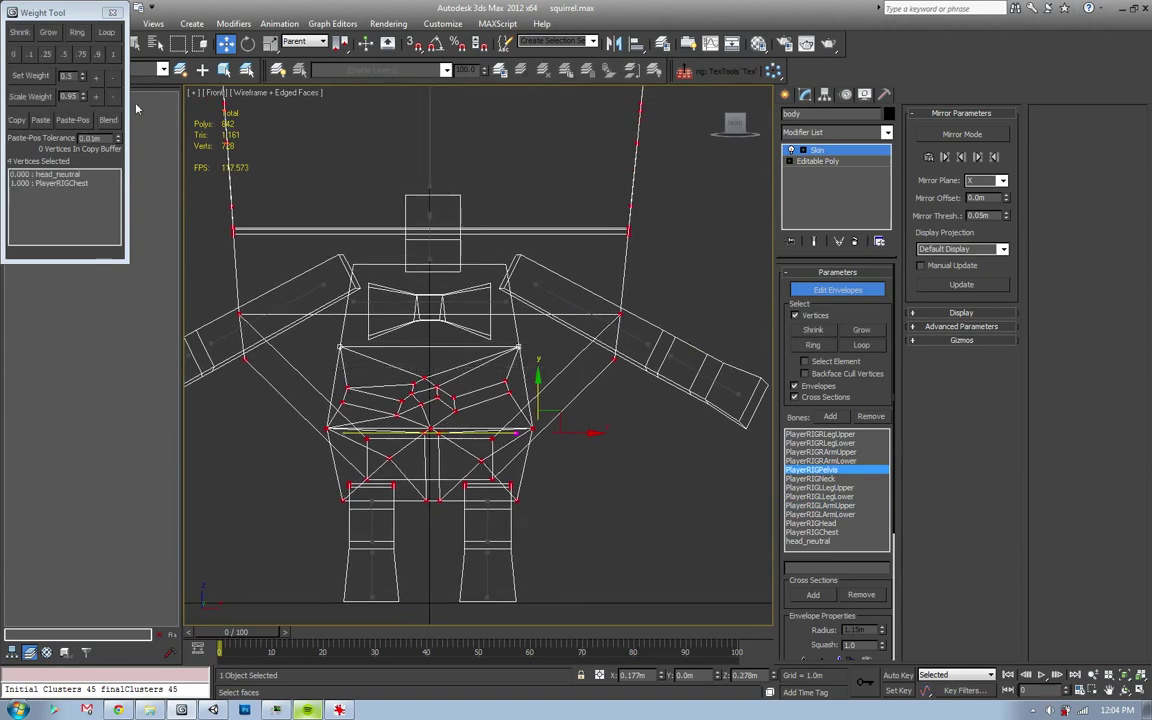
{"action": "left_click", "coordinate": [62, 54]}
- Set the lower torso vertices to 0.75 PlayerRIGPelvis weight, then exit envelope editing
{"action": "scroll", "coordinate": [360, 360], "scroll_direction": "up", "scroll_amount": 1}
{"action": "scroll", "coordinate": [340, 370], "scroll_direction": "up", "scroll_amount": 1}
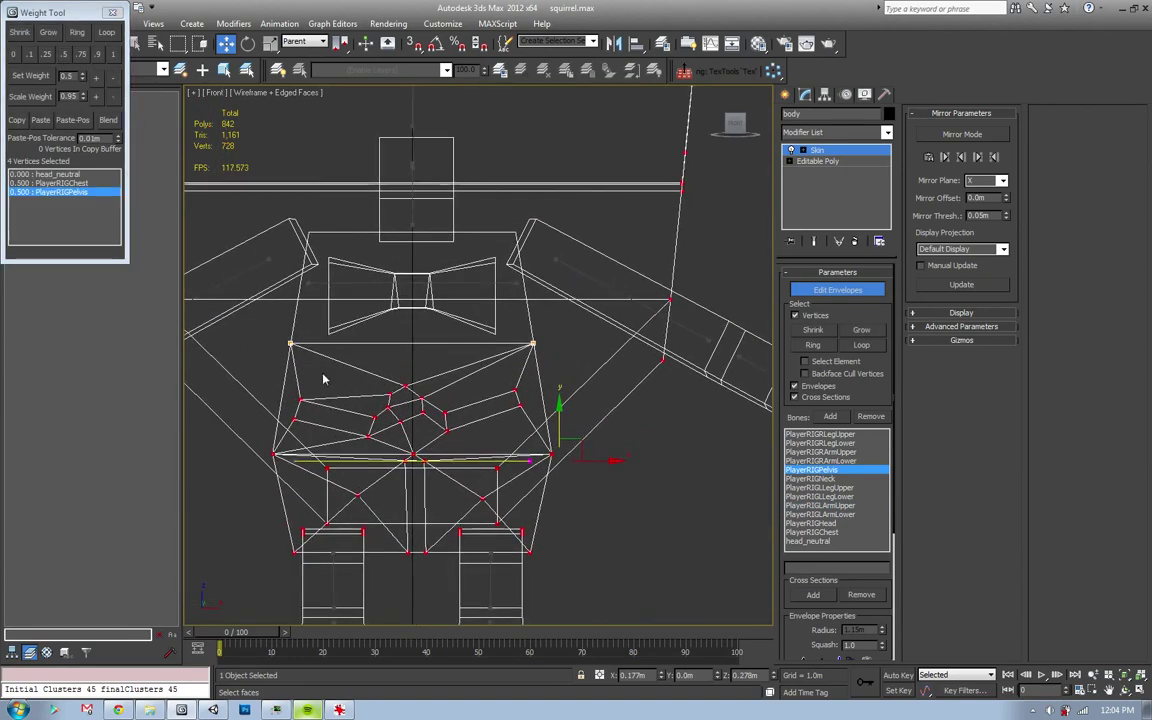
{"action": "left_click_drag", "start_coordinate": [290, 370], "coordinate": [550, 453]}
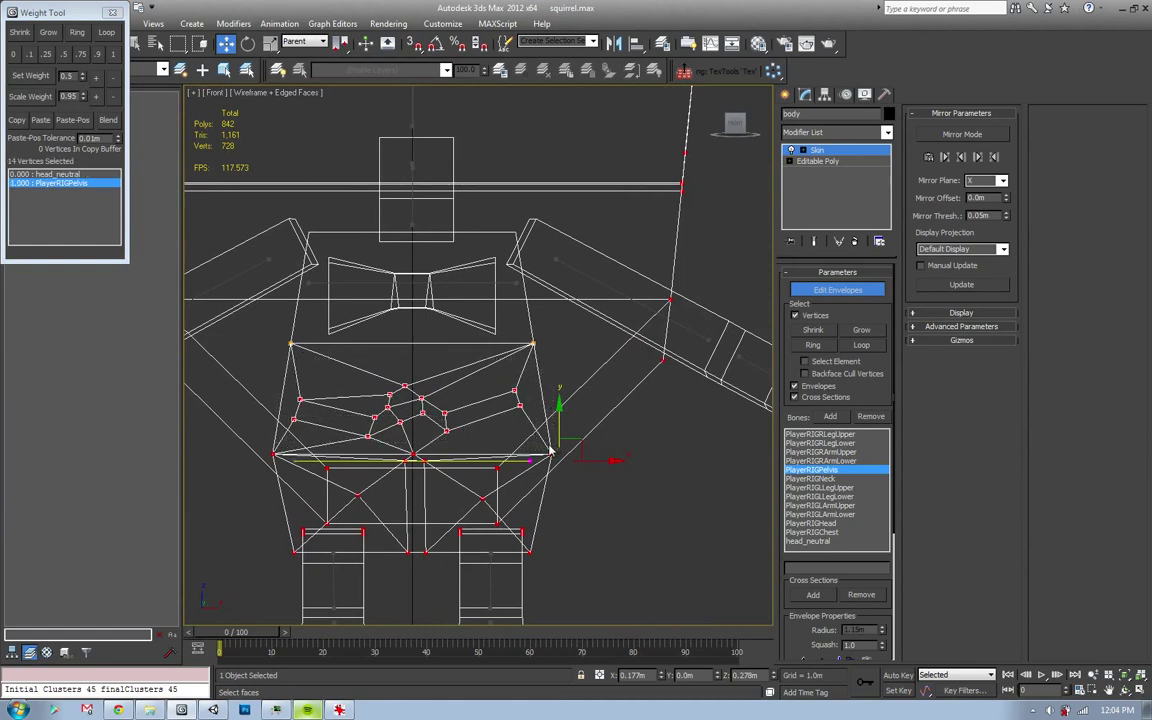
{"action": "left_click", "coordinate": [81, 54]}
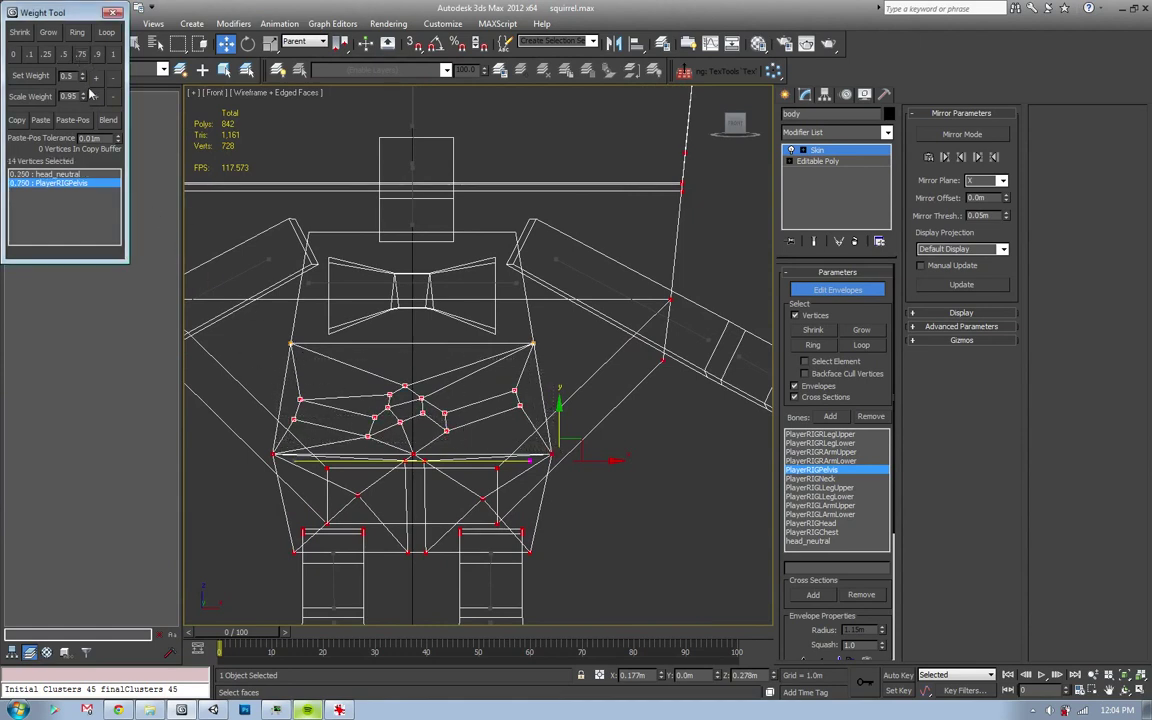
{"action": "left_click", "coordinate": [398, 356]}
{"action": "left_click", "coordinate": [411, 283]}
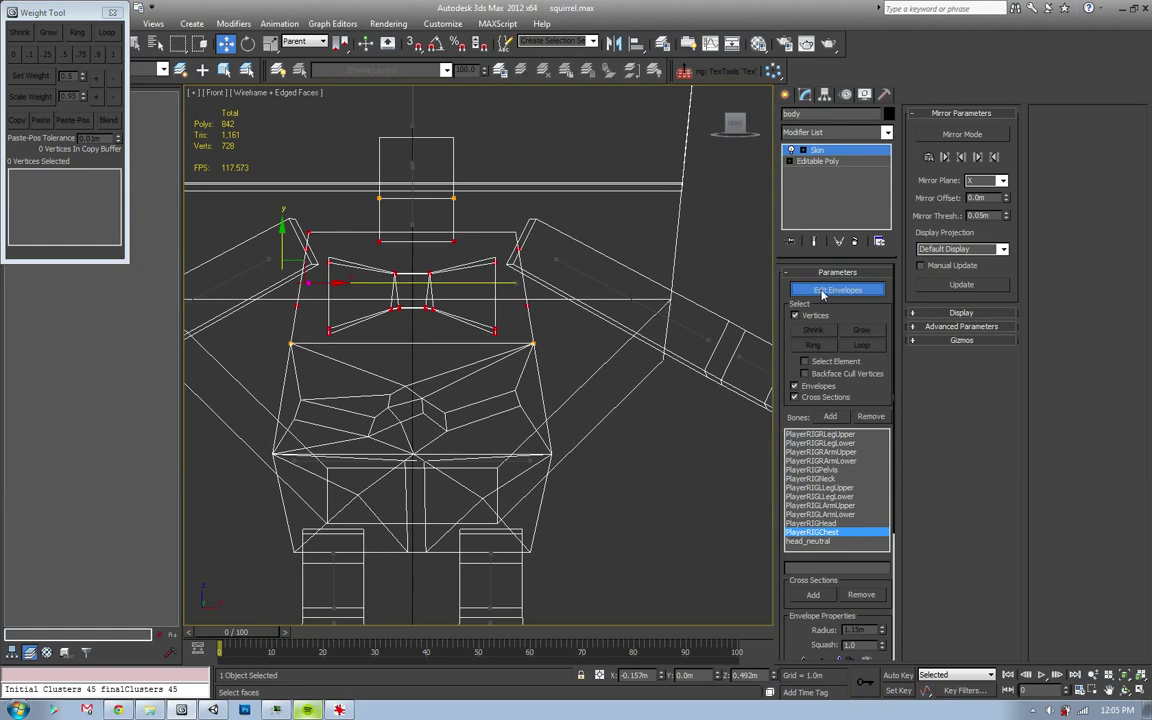
{"action": "left_click", "coordinate": [653, 429]}
- Show the squirrel shaded in a three-quarter Perspective view
{"action": "key", "text": "F3"}
{"action": "key", "text": "p"}
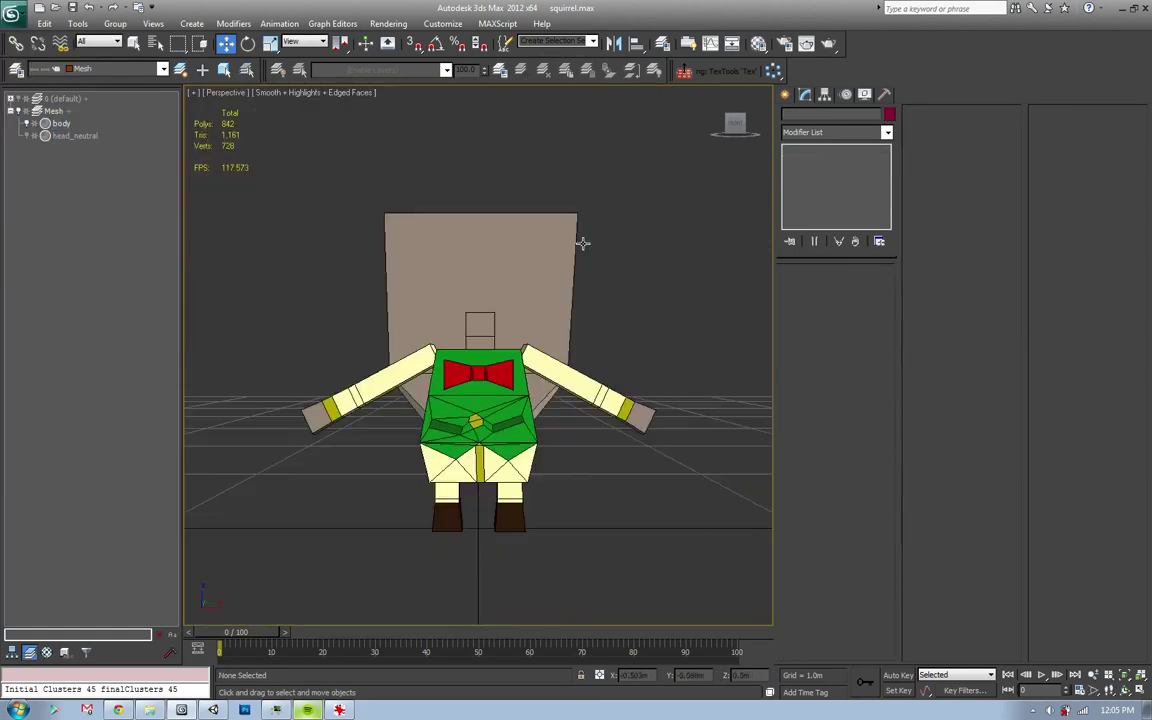
{"action": "middle_click_drag", "start_coordinate": [584, 244], "coordinate": [640, 260], "text": "alt"}
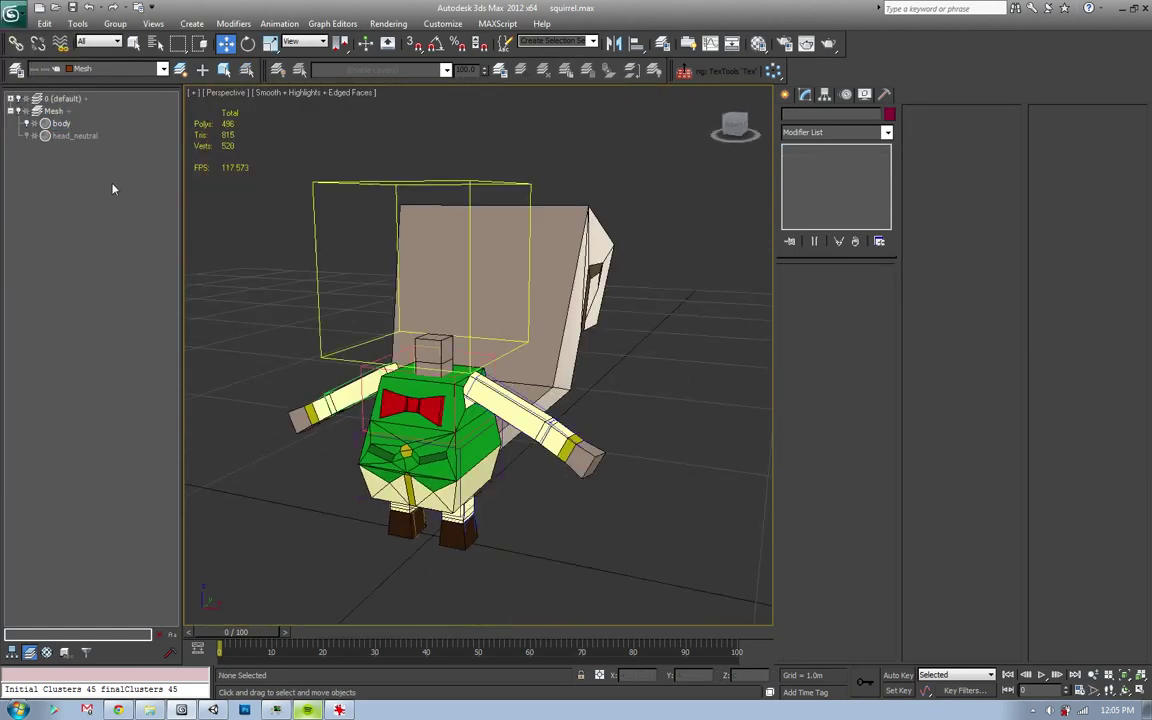
- Bend the PlayerRIGChest hub to test the skin, restore it, and resume editing the body's envelopes
{"action": "left_click", "coordinate": [458, 393]}
{"action": "key", "text": "e"}
{"action": "mouse_move", "coordinate": [458, 393]}
{"action": "middle_mouse_down", "text": "alt"}
{"action": "mouse_move", "coordinate": [437, 328]}
{"action": "mouse_move", "coordinate": [471, 420]}
{"action": "middle_mouse_up", "text": "alt"}
{"action": "scroll", "coordinate": [450, 370], "scroll_direction": "up", "scroll_amount": 3}
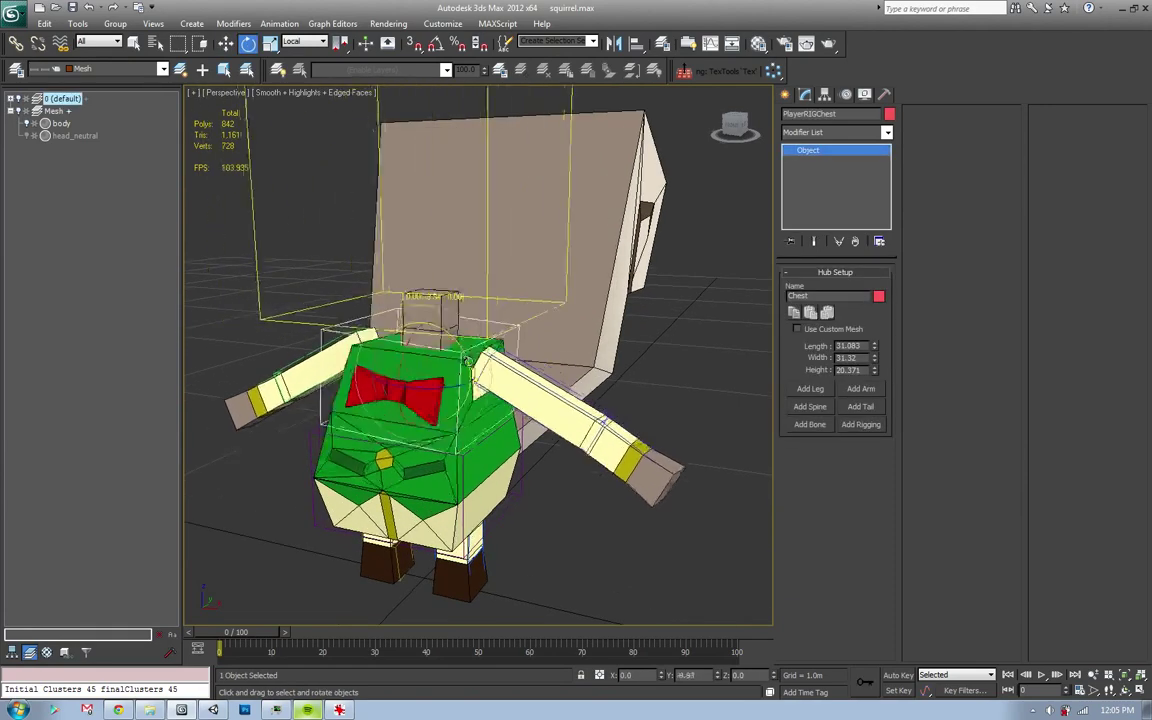
{"action": "mouse_move", "coordinate": [471, 420]}
{"action": "left_mouse_down"}
{"action": "mouse_move", "coordinate": [378, 390]}
{"action": "mouse_move", "coordinate": [472, 435]}
{"action": "left_mouse_up"}
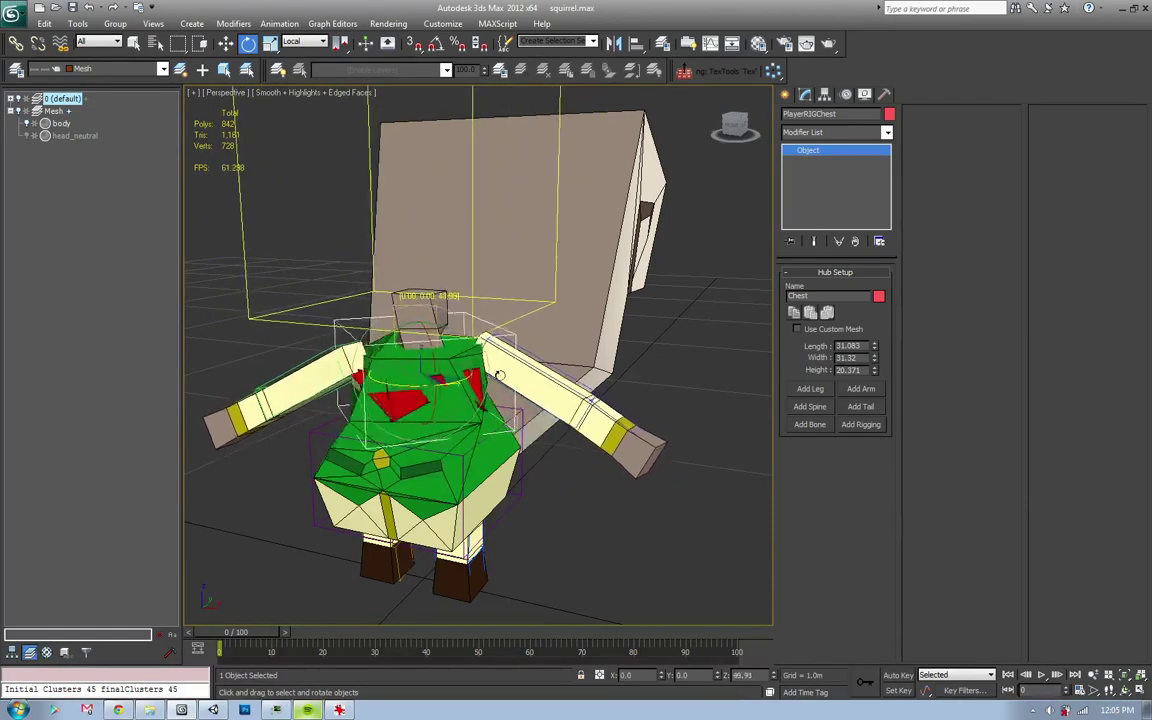
{"action": "left_click", "coordinate": [493, 470]}
{"action": "left_click", "coordinate": [493, 470]}
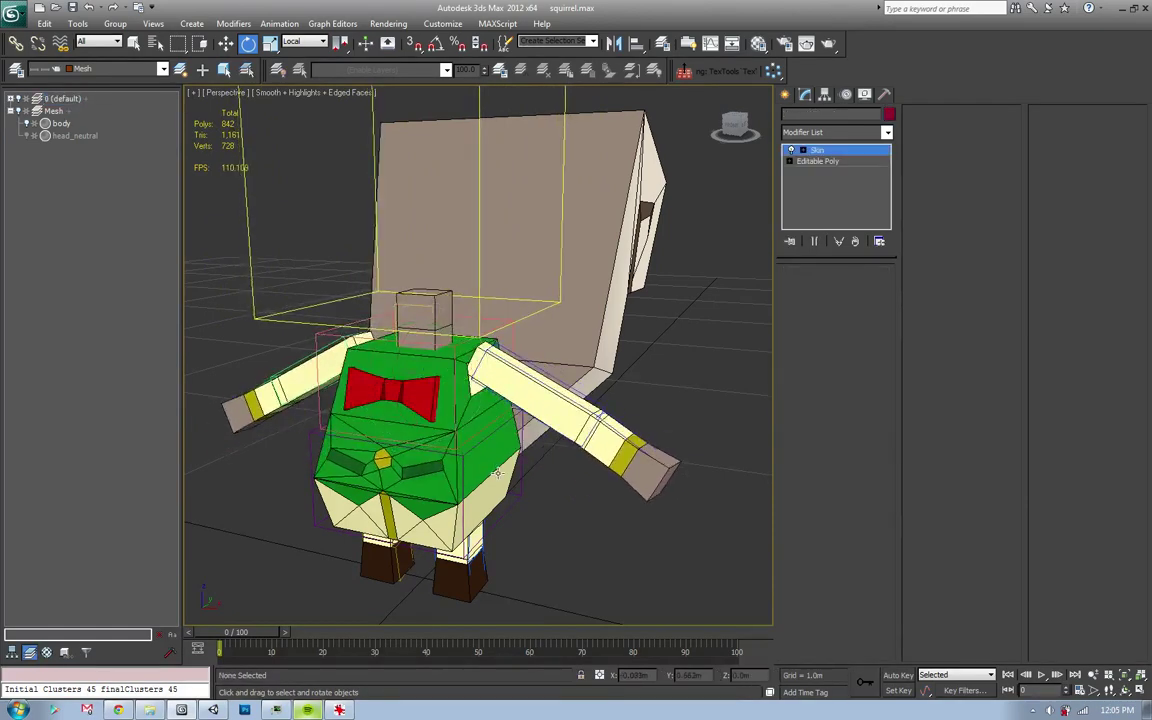
{"action": "left_click", "coordinate": [838, 290]}
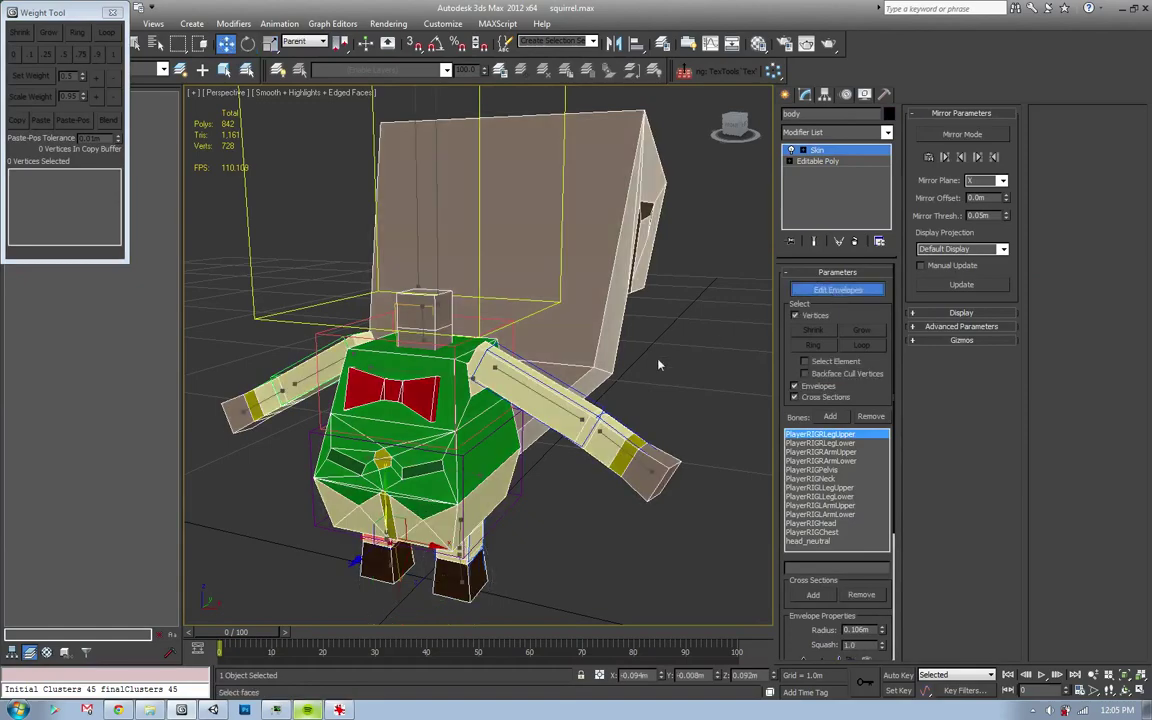
- Select the PlayerRIGPelvis envelope and box-select the lower torso vertices to check their weights
{"action": "left_click", "coordinate": [408, 474]}
{"action": "mouse_move", "coordinate": [408, 474]}
{"action": "middle_mouse_down", "text": "alt"}
{"action": "mouse_move", "coordinate": [417, 438]}
{"action": "mouse_move", "coordinate": [532, 432]}
{"action": "mouse_move", "coordinate": [421, 383]}
{"action": "mouse_move", "coordinate": [440, 433]}
{"action": "middle_mouse_up", "text": "alt"}
{"action": "left_click_drag", "start_coordinate": [436, 420], "coordinate": [372, 373]}
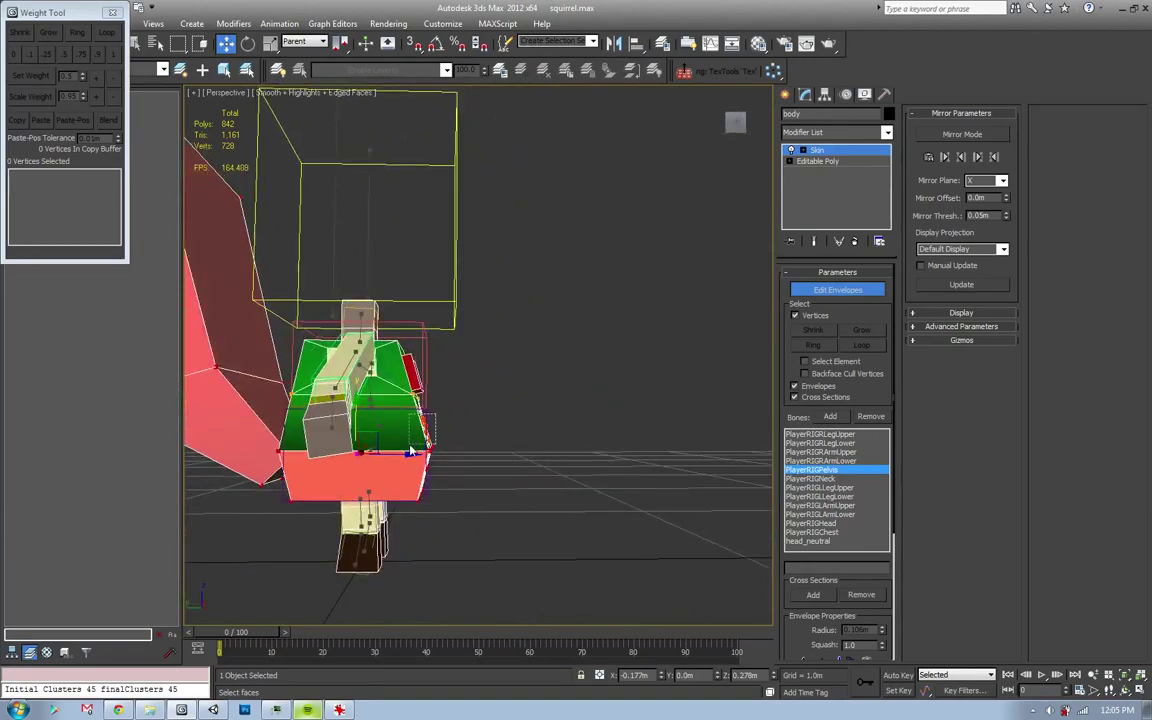
{"action": "scroll", "coordinate": [380, 400], "scroll_direction": "up", "scroll_amount": 3}
{"action": "scroll", "coordinate": [336, 416], "scroll_direction": "up", "scroll_amount": 3}
{"action": "scroll", "coordinate": [336, 416], "scroll_direction": "up", "scroll_amount": 3}
{"action": "scroll", "coordinate": [411, 395], "scroll_direction": "down", "scroll_amount": 5}
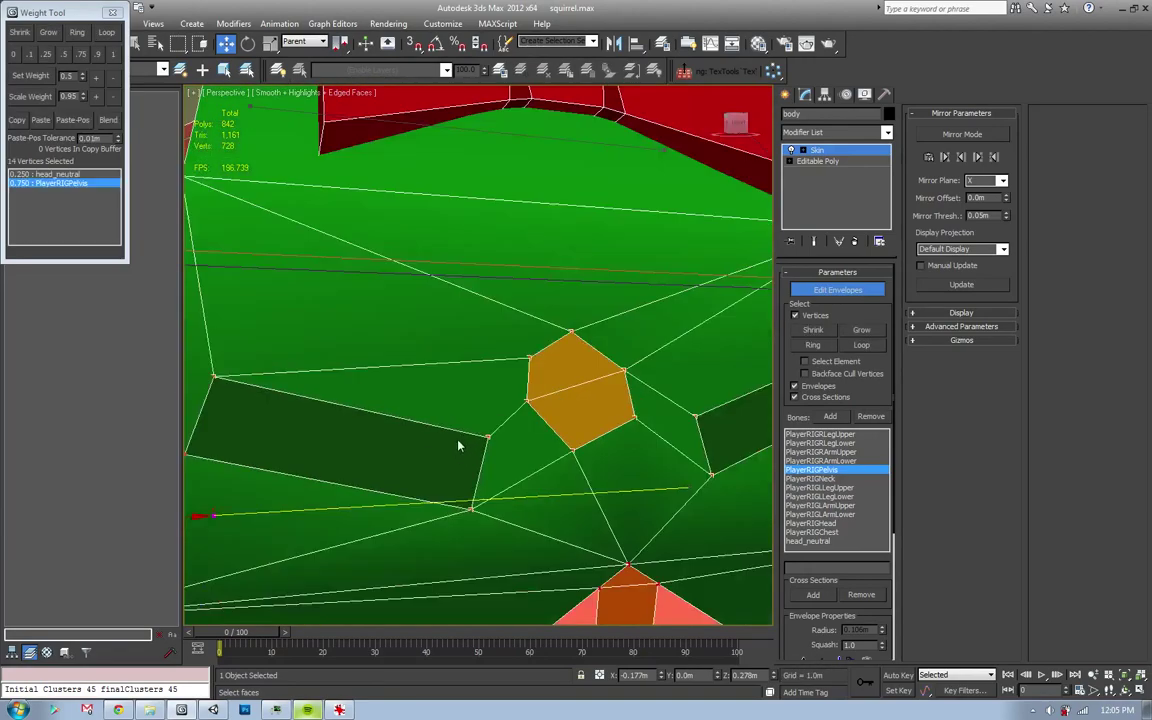
{"action": "scroll", "coordinate": [411, 395], "scroll_direction": "down", "scroll_amount": 5}
{"action": "mouse_move", "coordinate": [411, 395]}
{"action": "middle_mouse_down", "text": "alt"}
{"action": "mouse_move", "coordinate": [430, 462]}
{"action": "mouse_move", "coordinate": [445, 450]}
{"action": "middle_mouse_up", "text": "alt"}
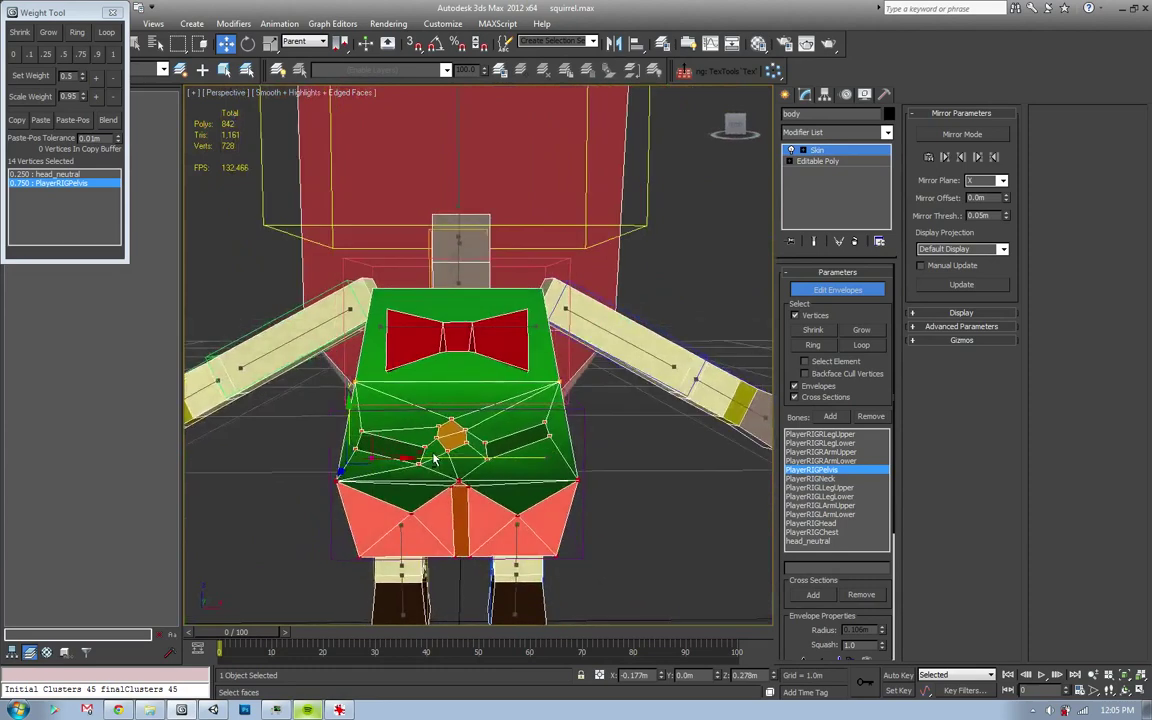
- Leave envelope editing and select the PlayerRIGChest hub from a front view
{"action": "left_click", "coordinate": [806, 292]}
{"action": "left_click", "coordinate": [572, 376]}
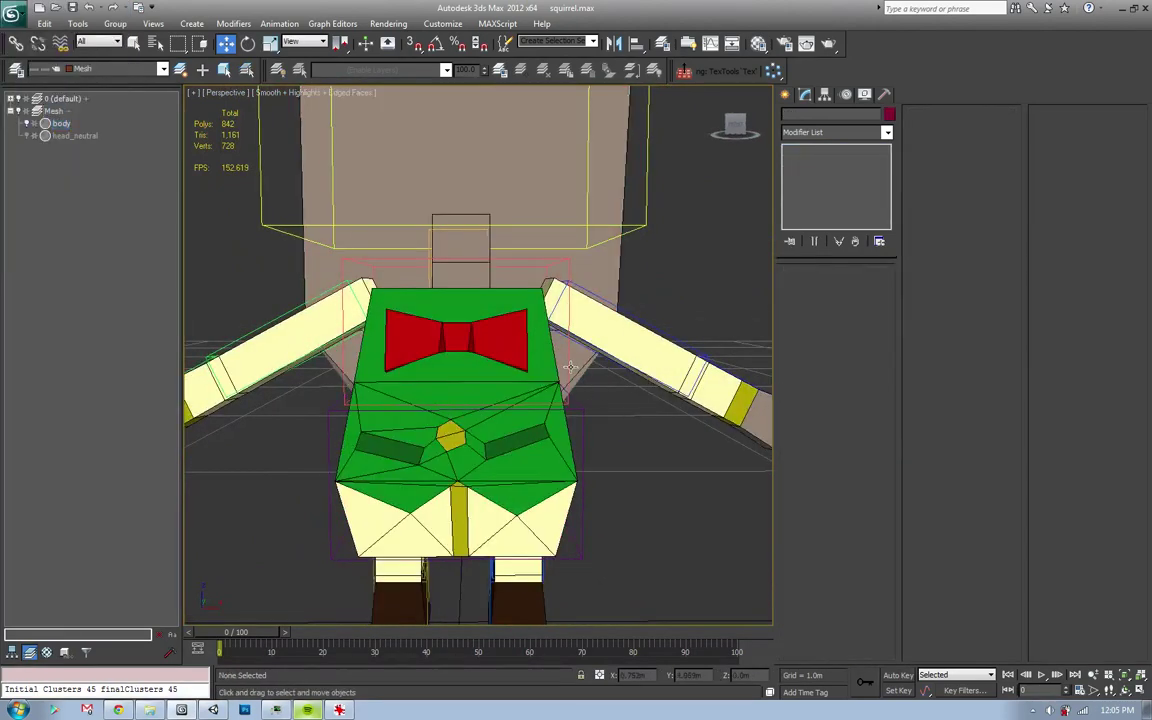
{"action": "left_click", "coordinate": [567, 390]}
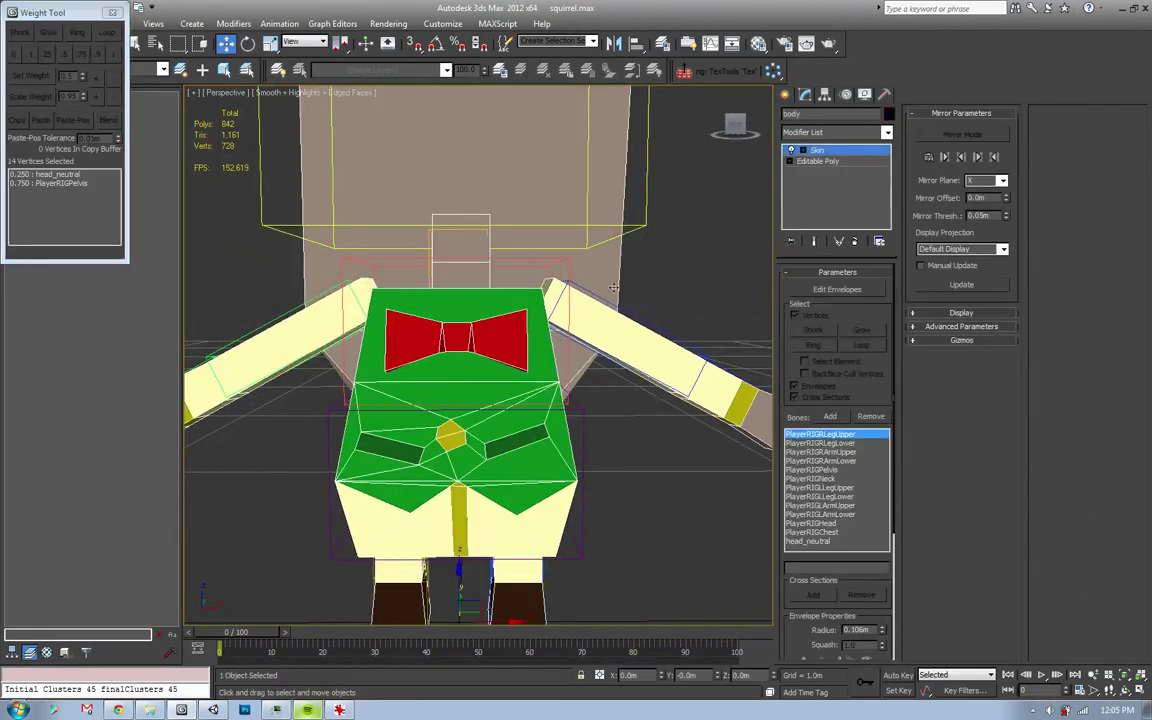
{"action": "left_click", "coordinate": [565, 252]}
{"action": "left_click", "coordinate": [567, 258]}
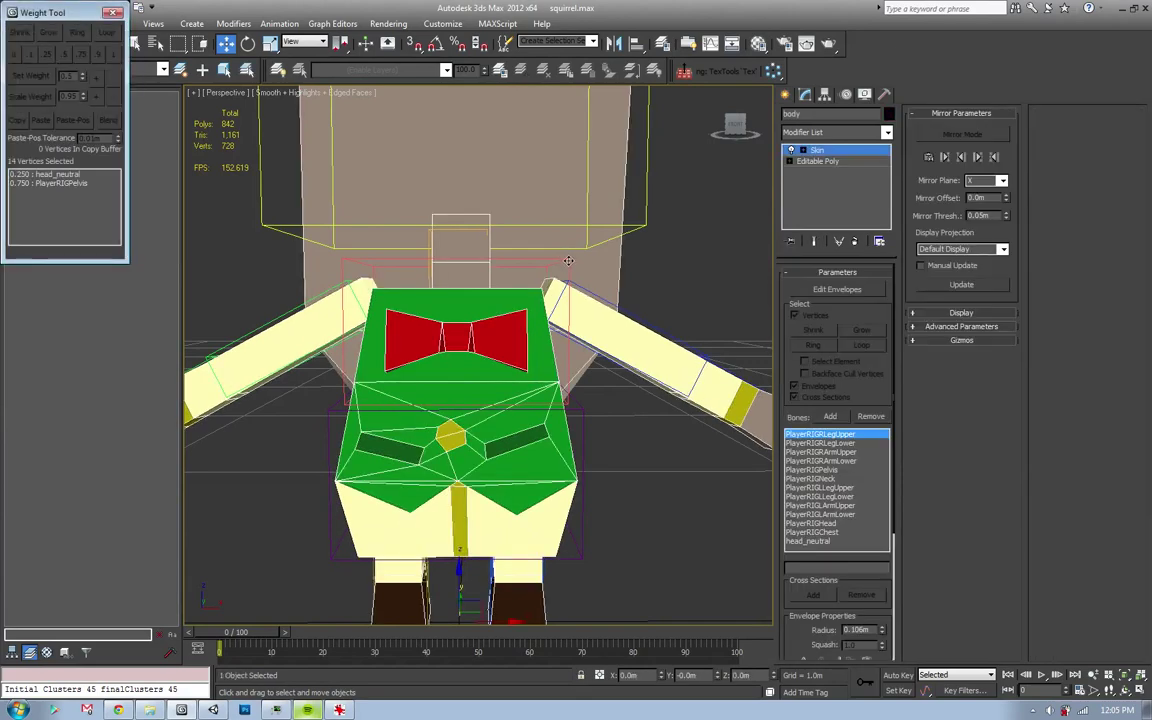
{"action": "left_click", "coordinate": [567, 262]}
{"action": "mouse_move", "coordinate": [567, 262]}
{"action": "middle_mouse_down", "text": "alt"}
{"action": "mouse_move", "coordinate": [648, 303]}
{"action": "mouse_move", "coordinate": [612, 293]}
{"action": "mouse_move", "coordinate": [674, 301]}
{"action": "middle_mouse_up", "text": "alt"}
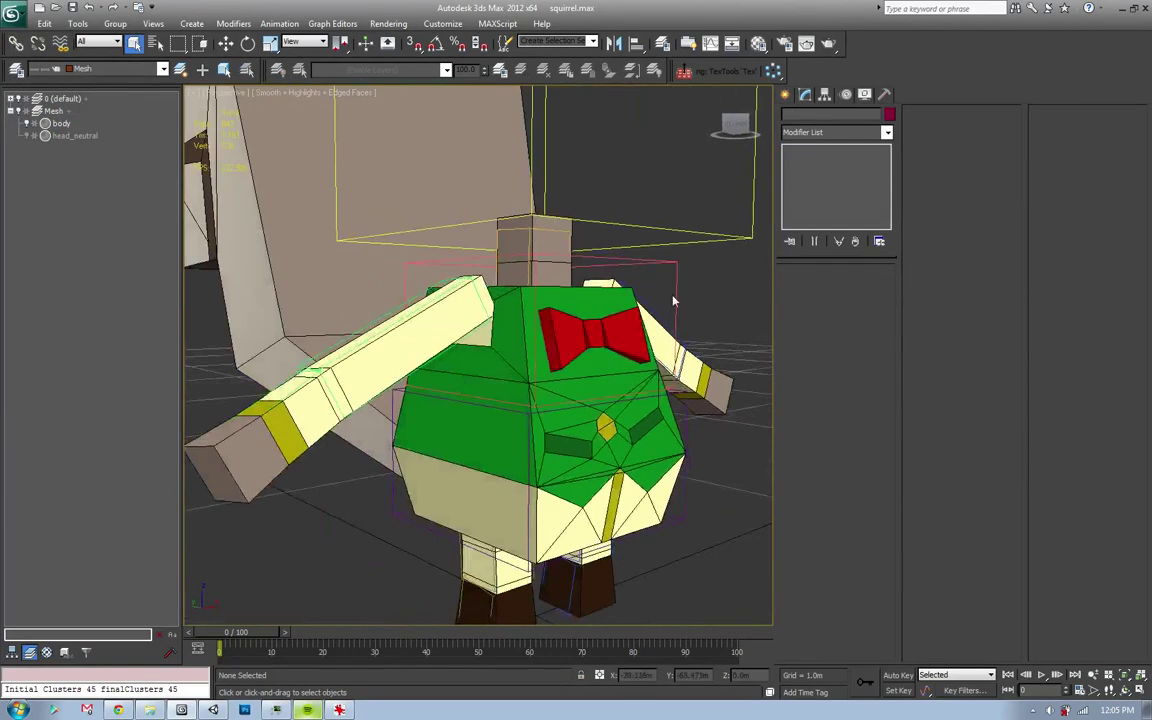
{"action": "scroll", "coordinate": [694, 302], "scroll_direction": "down", "scroll_amount": 10}
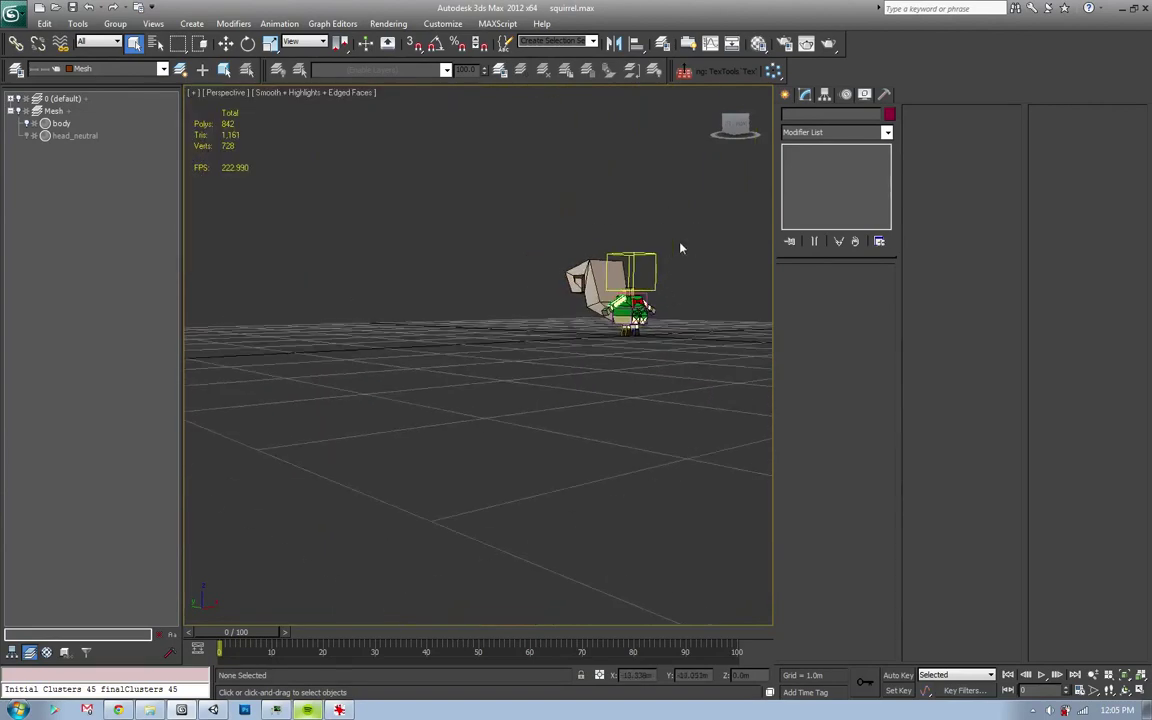
{"action": "left_click_drag", "start_coordinate": [681, 249], "coordinate": [620, 320]}
{"action": "scroll", "coordinate": [656, 347], "scroll_direction": "up", "scroll_amount": 5}
{"action": "middle_click_drag", "start_coordinate": [656, 347], "coordinate": [480, 340], "text": "alt"}
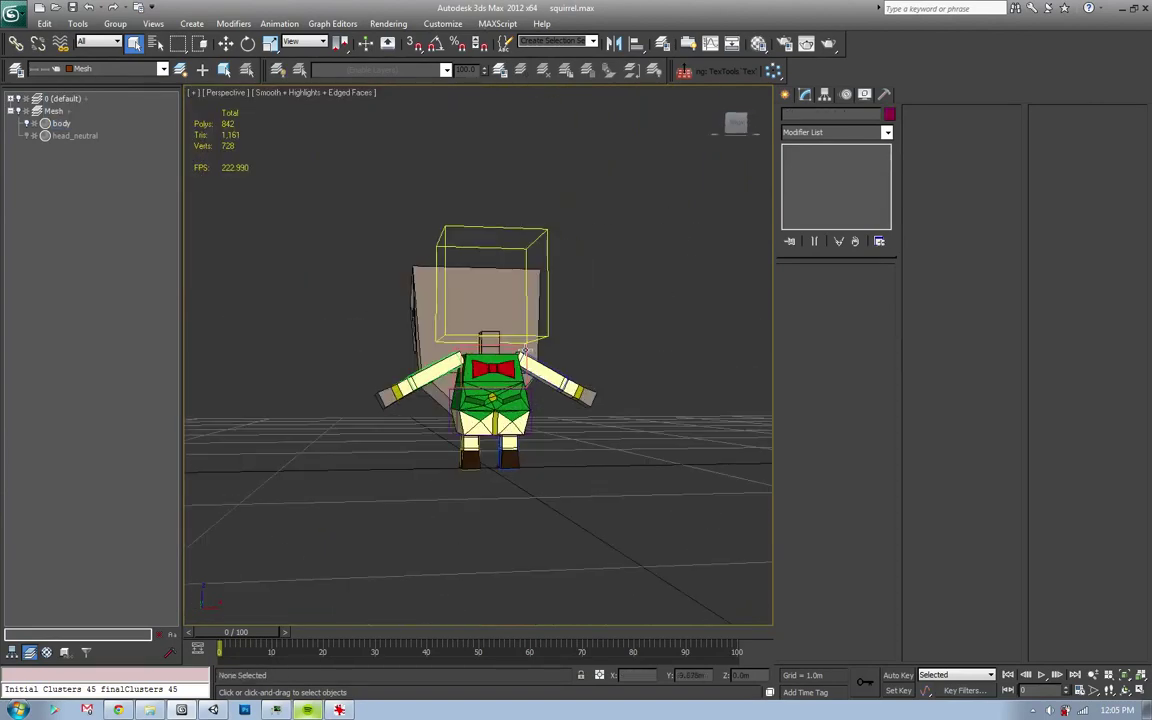
{"action": "left_click", "coordinate": [480, 340]}
{"action": "scroll", "coordinate": [555, 340], "scroll_direction": "up", "scroll_amount": 3}
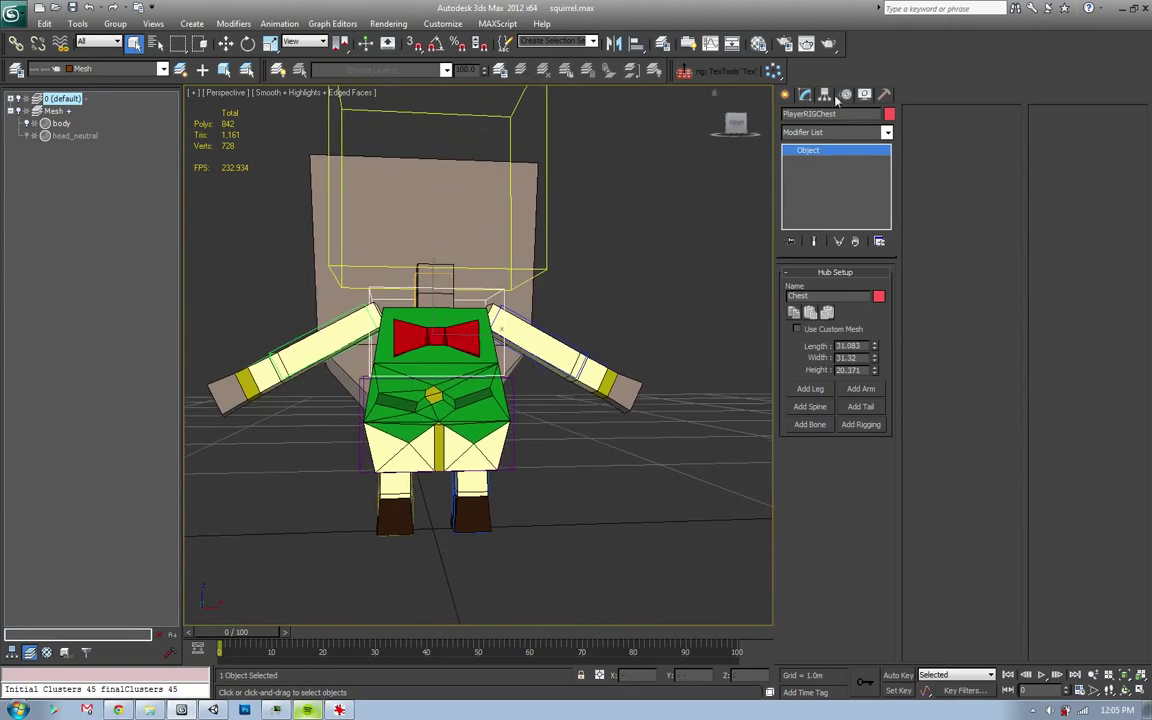
- Add a 100% animation layer to the chest hub and turn on Auto Key
{"action": "left_click", "coordinate": [845, 94]}
{"action": "left_click", "coordinate": [803, 235]}
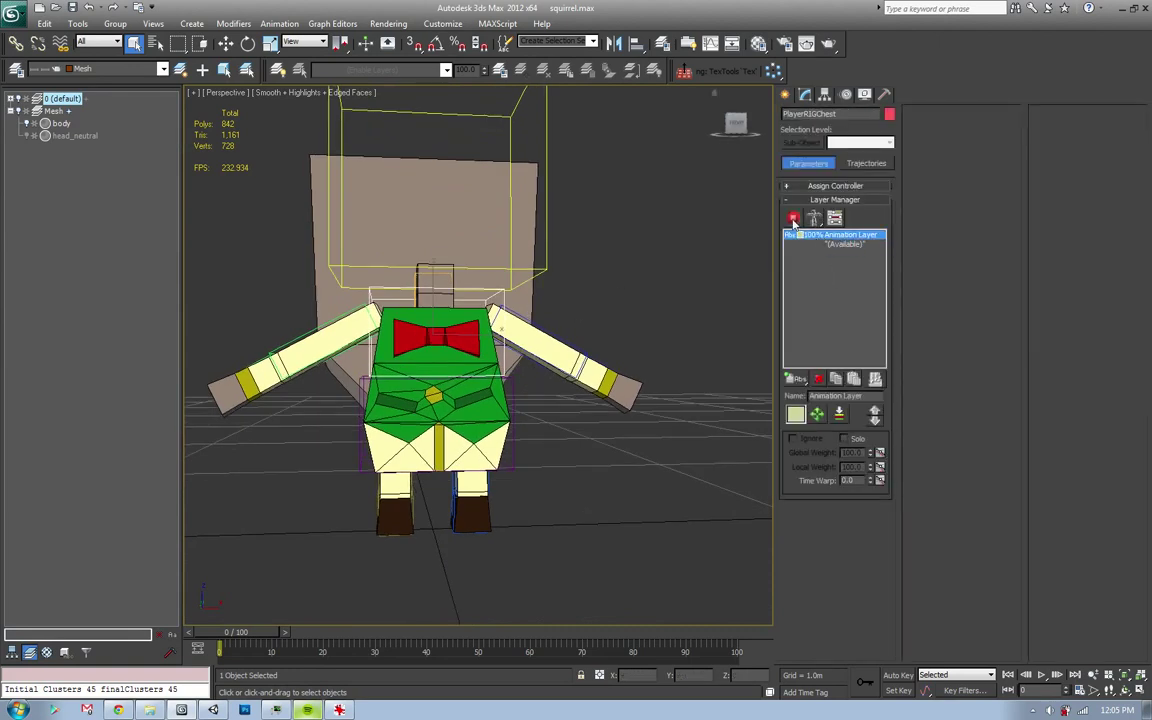
{"action": "key", "text": "n"}
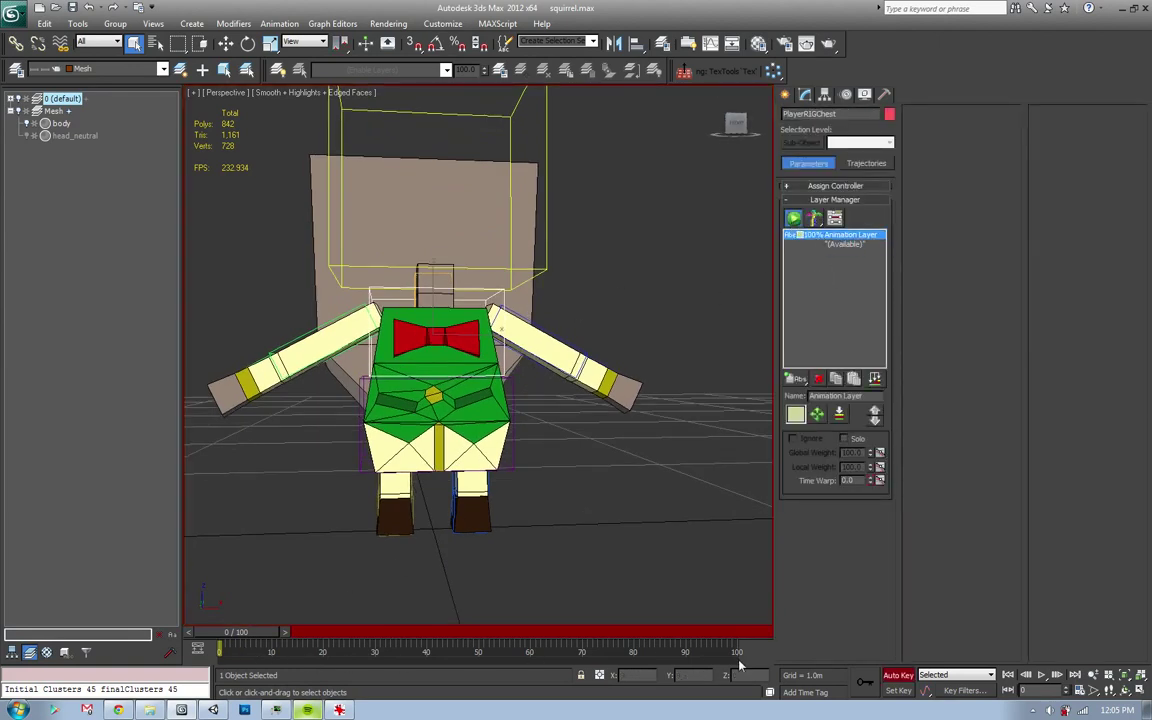
- Key chest rotations at frames 20 and 40, then turn Auto Key off
{"action": "left_click_drag", "start_coordinate": [256, 633], "coordinate": [353, 640]}
{"action": "key", "text": "e"}
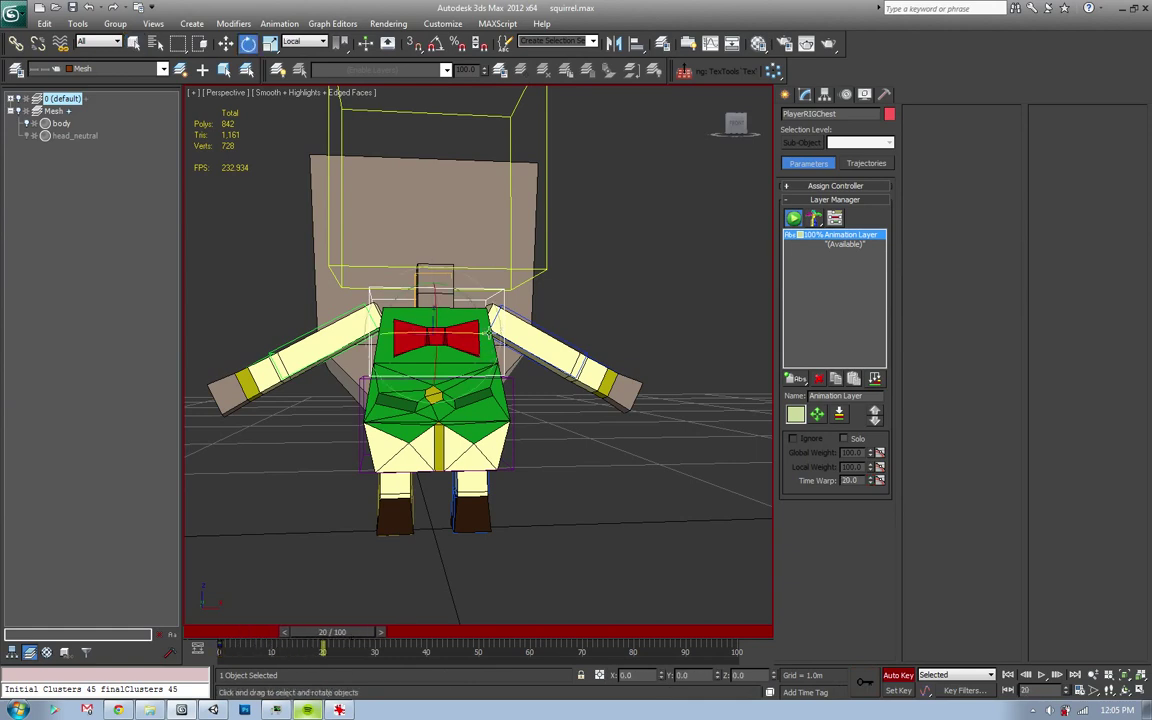
{"action": "left_click_drag", "start_coordinate": [477, 313], "coordinate": [377, 522]}
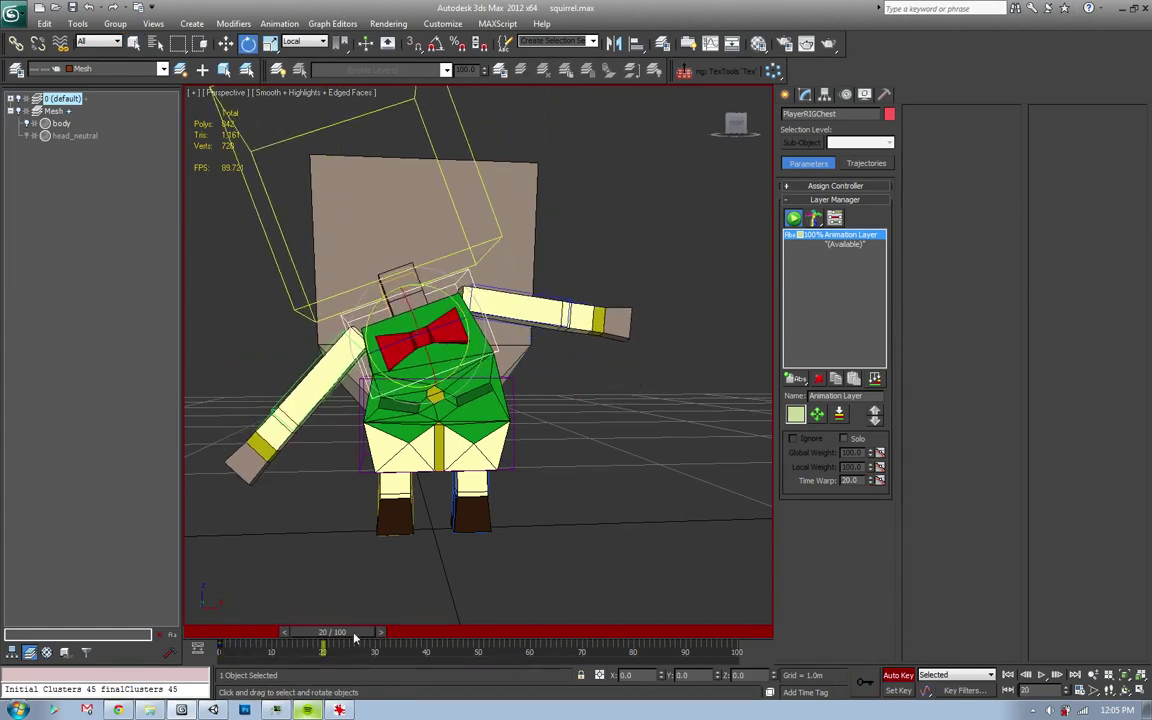
{"action": "left_click_drag", "start_coordinate": [355, 634], "coordinate": [447, 632]}
{"action": "key", "text": "e"}
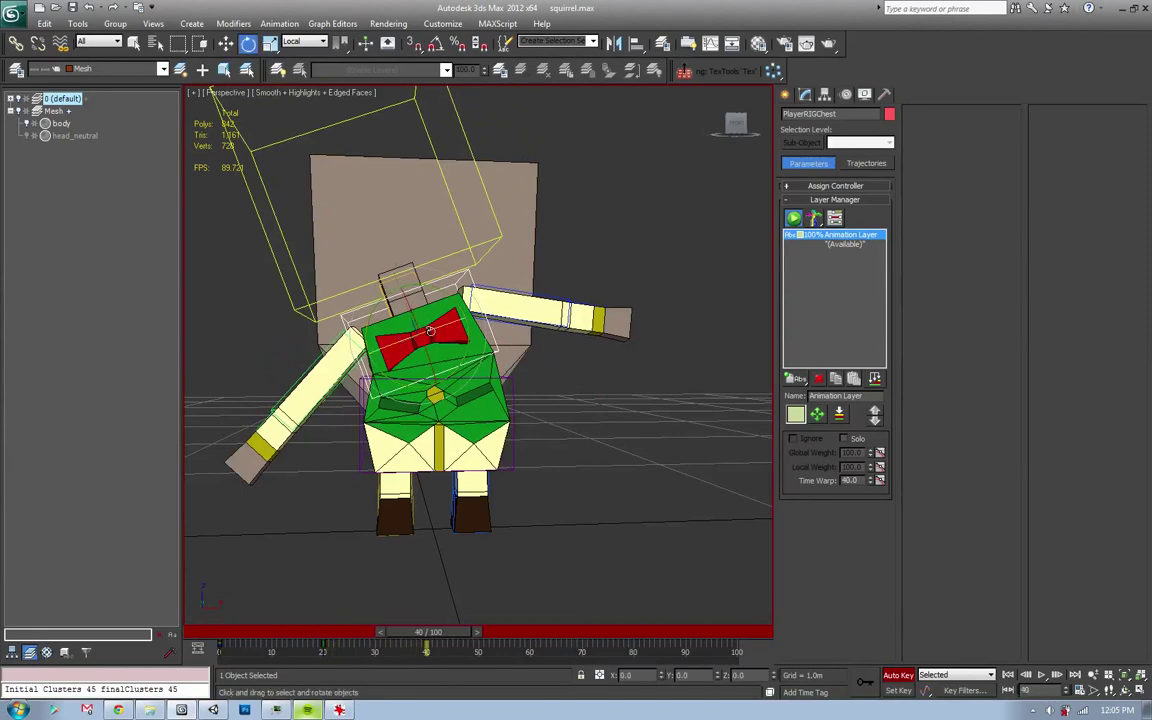
{"action": "left_click_drag", "start_coordinate": [430, 331], "coordinate": [462, 302]}
{"action": "left_click_drag", "start_coordinate": [385, 293], "coordinate": [456, 325]}
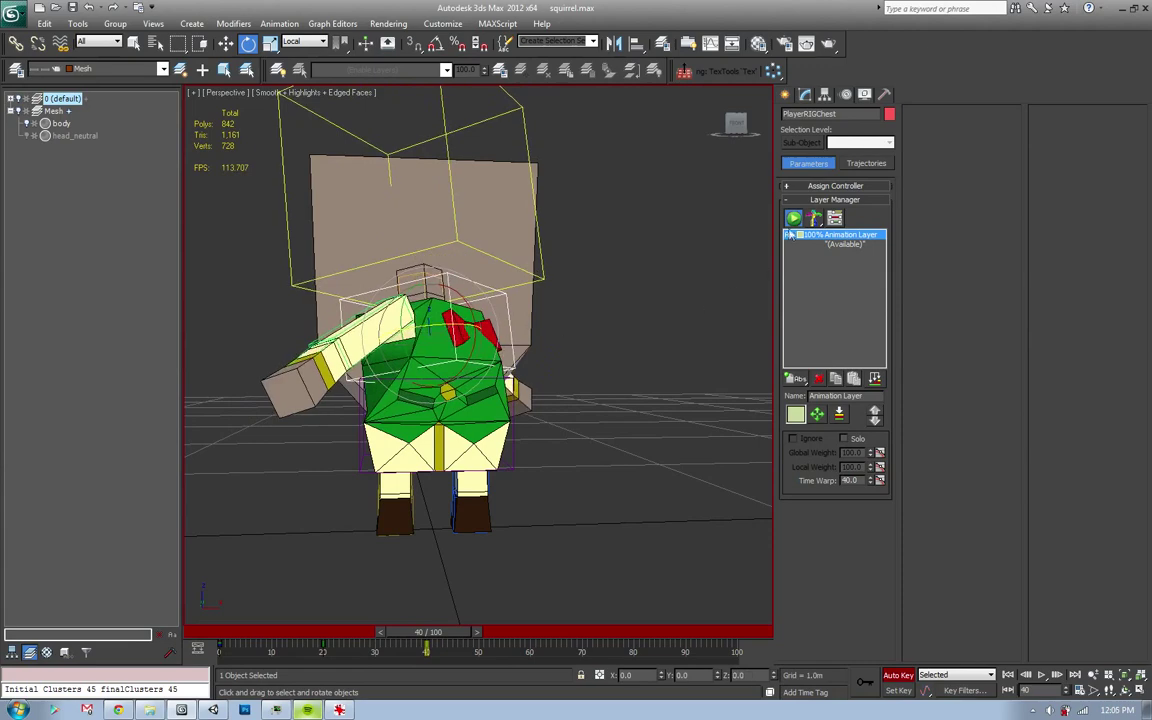
{"action": "left_click", "coordinate": [895, 676]}
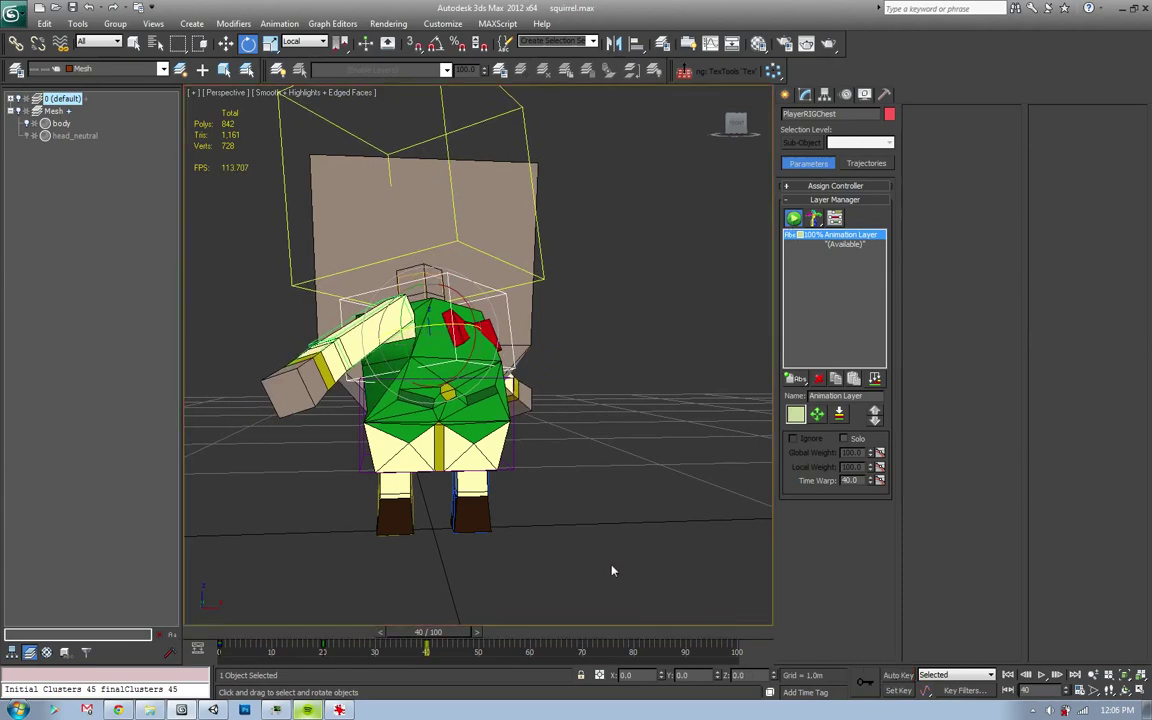
- Scrub the chest animation from frame 0 to check deformation, then select the body mesh
{"action": "left_click", "coordinate": [614, 530]}
{"action": "mouse_move", "coordinate": [428, 632]}
{"action": "left_mouse_down"}
{"action": "mouse_move", "coordinate": [270, 632]}
{"action": "mouse_move", "coordinate": [441, 632]}
{"action": "mouse_move", "coordinate": [199, 648]}
{"action": "left_mouse_up"}
{"action": "key", "text": "e"}
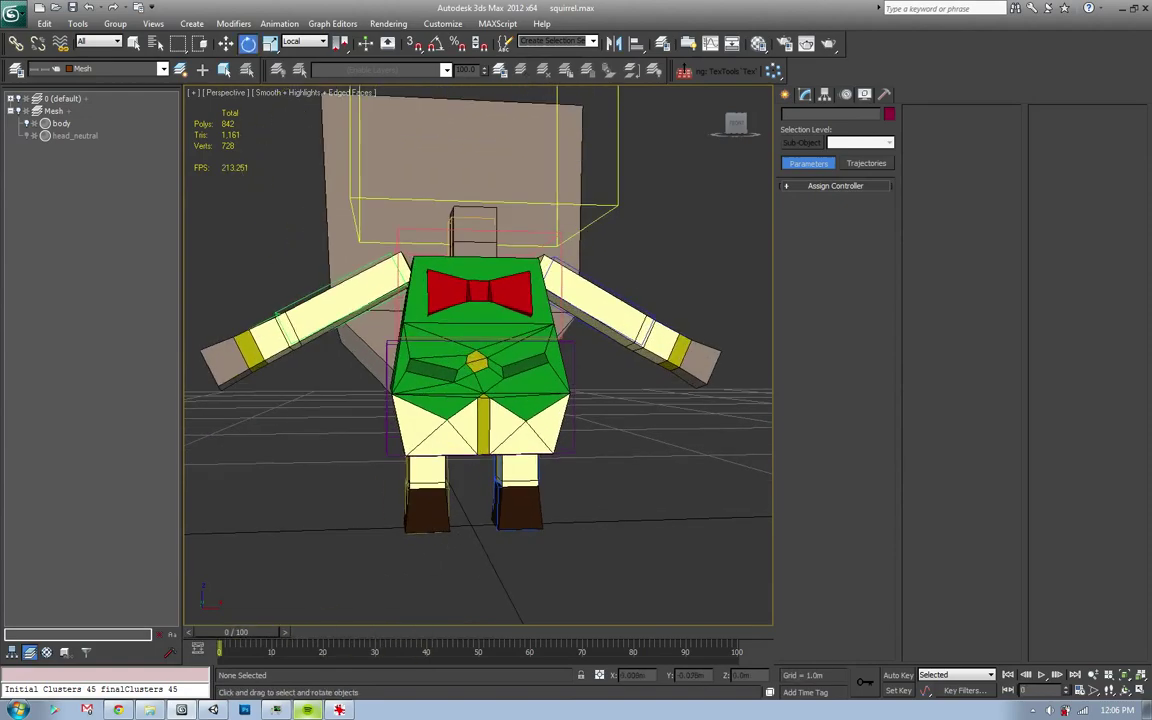
{"action": "middle_click_drag", "start_coordinate": [339, 511], "coordinate": [489, 455], "text": "alt"}
{"action": "scroll", "coordinate": [489, 455], "scroll_direction": "up", "scroll_amount": 4}
{"action": "scroll", "coordinate": [489, 510], "scroll_direction": "up", "scroll_amount": 1}
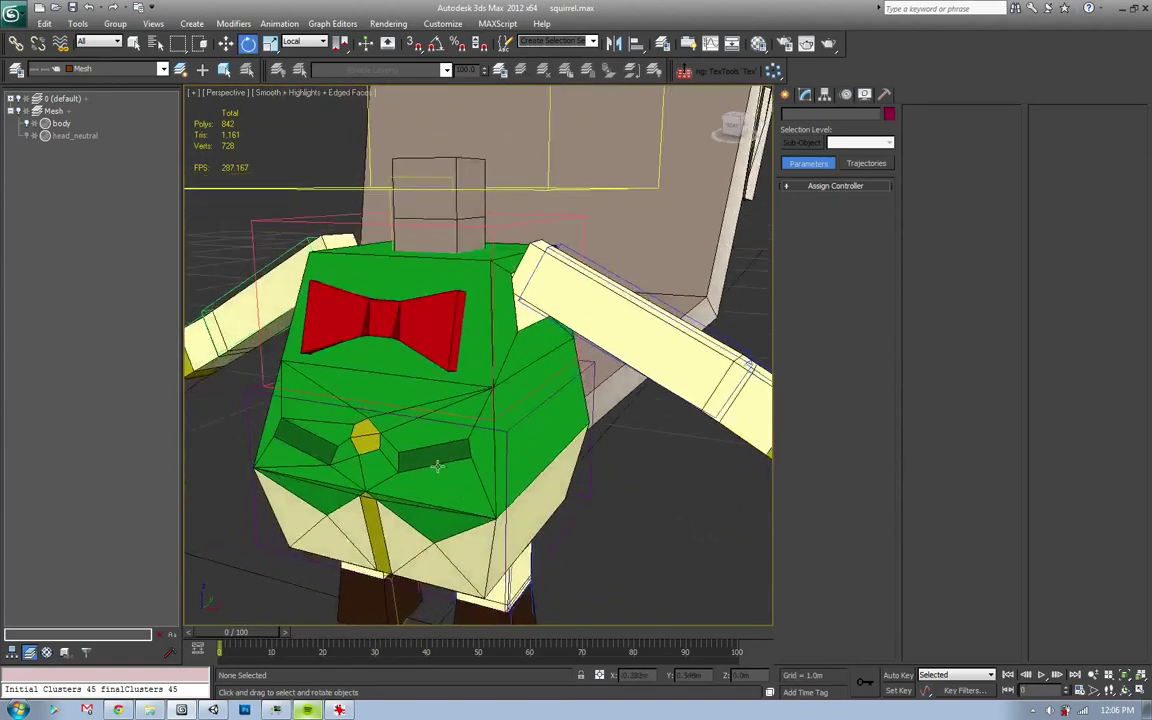
{"action": "mouse_move", "coordinate": [265, 634]}
{"action": "left_mouse_down"}
{"action": "mouse_move", "coordinate": [465, 617]}
{"action": "mouse_move", "coordinate": [235, 622]}
{"action": "left_mouse_up"}
{"action": "left_click", "coordinate": [429, 346]}
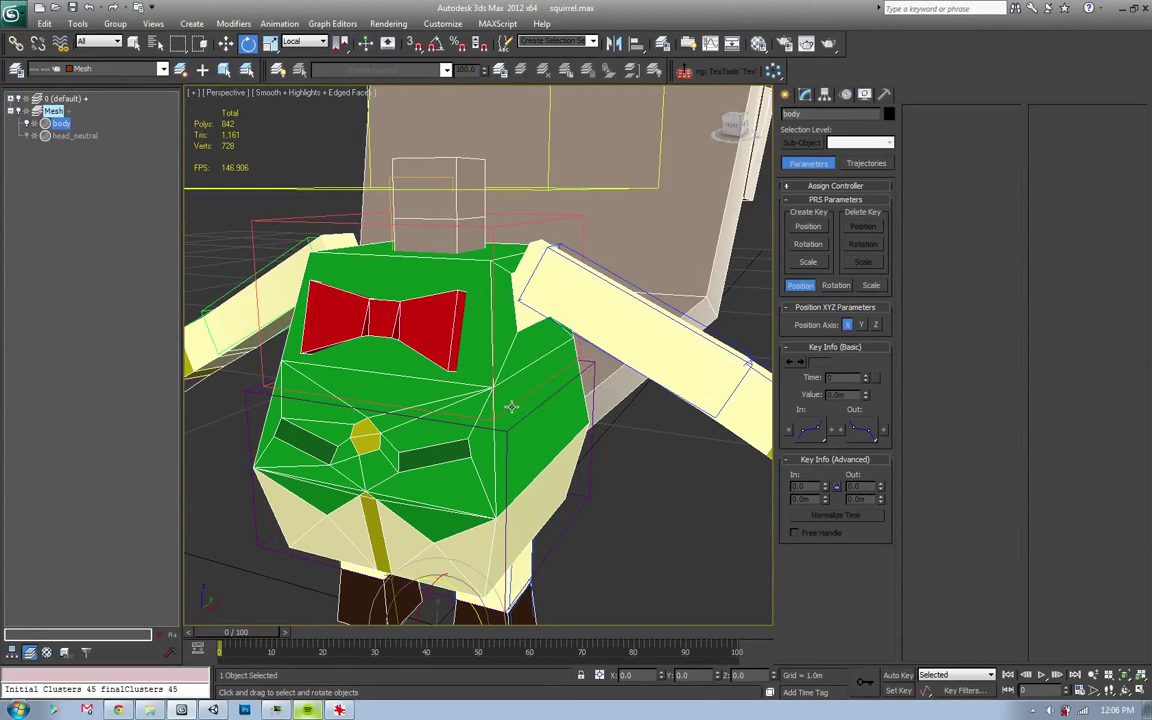
- Pick the belly vertices' PlayerRIGPelvis weight, lower it, and scrub the animation to test
{"action": "left_click", "coordinate": [837, 290]}
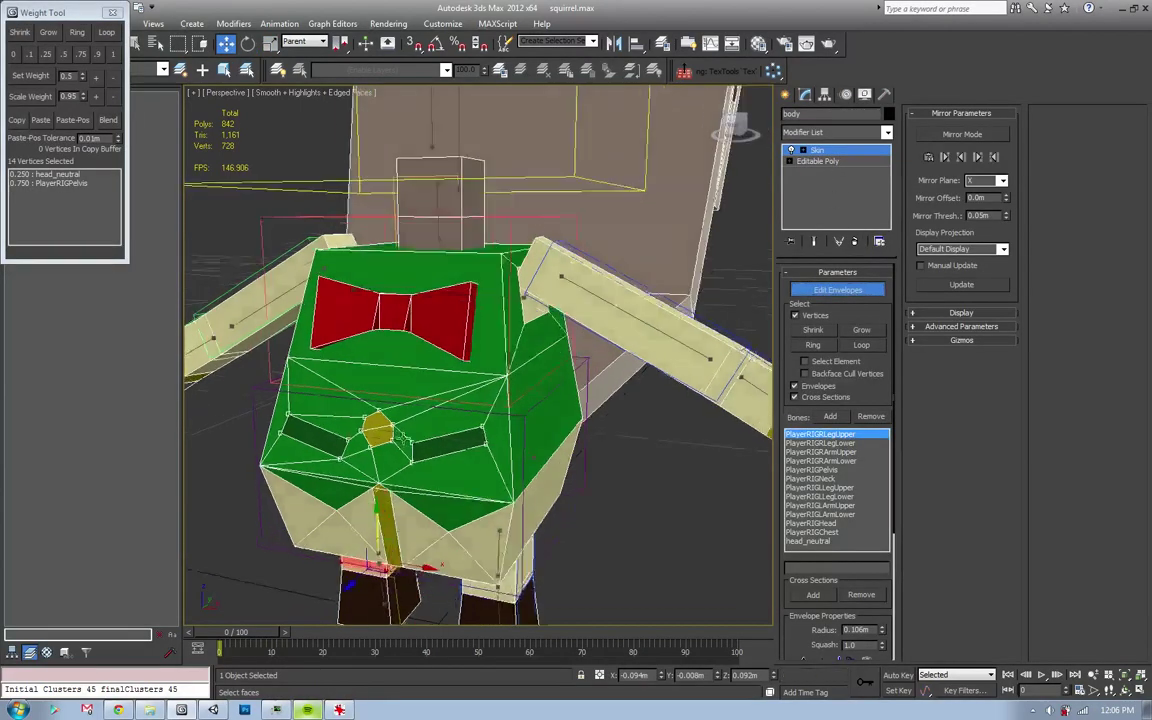
{"action": "middle_click_drag", "start_coordinate": [398, 437], "coordinate": [437, 396], "text": "alt"}
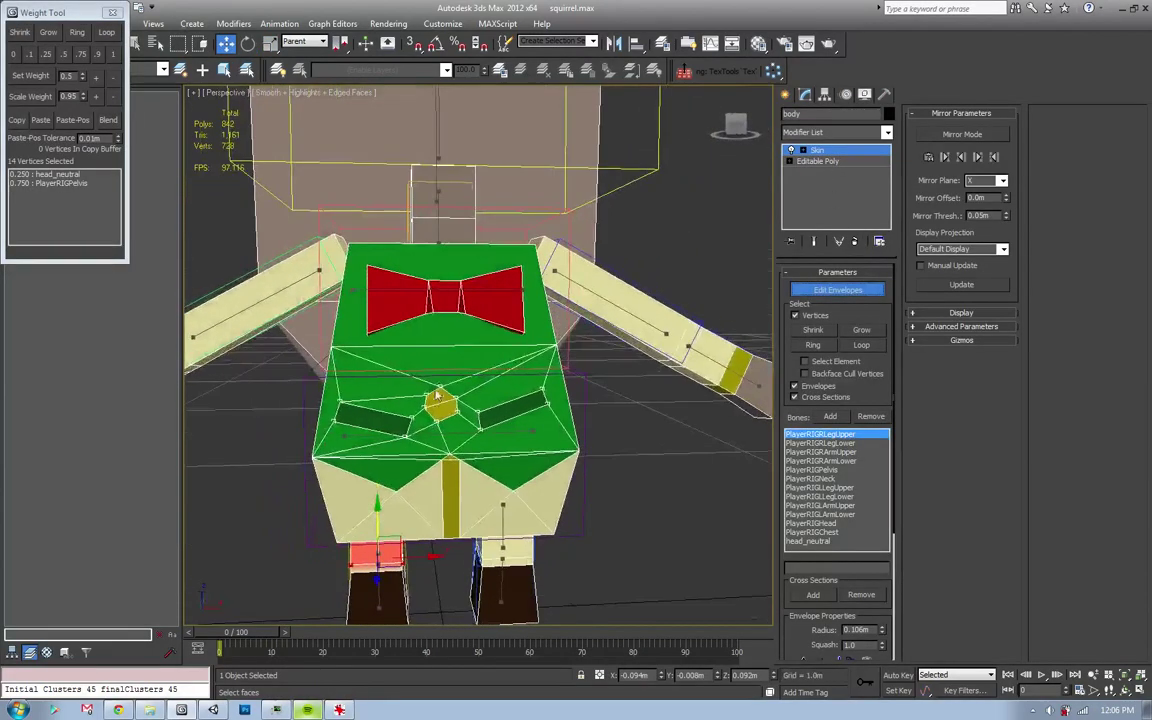
{"action": "left_click", "coordinate": [457, 433]}
{"action": "middle_click_drag", "start_coordinate": [452, 442], "coordinate": [679, 386], "text": "alt"}
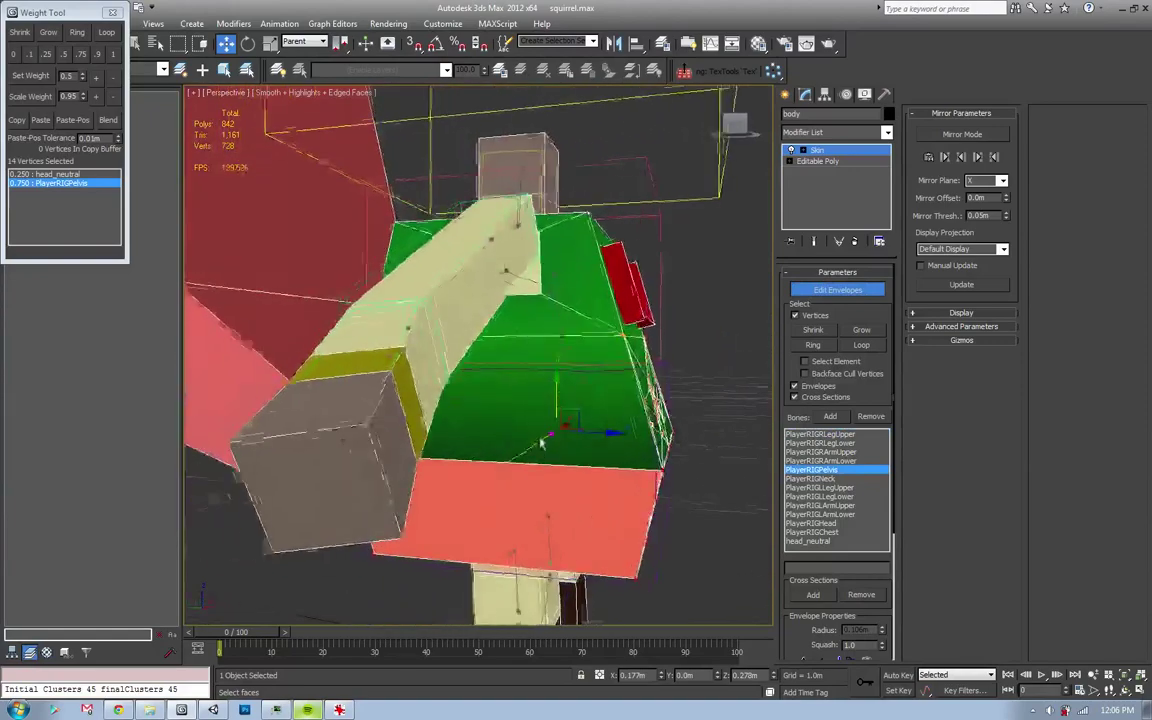
{"action": "middle_click_drag", "start_coordinate": [628, 437], "coordinate": [519, 428], "text": "alt"}
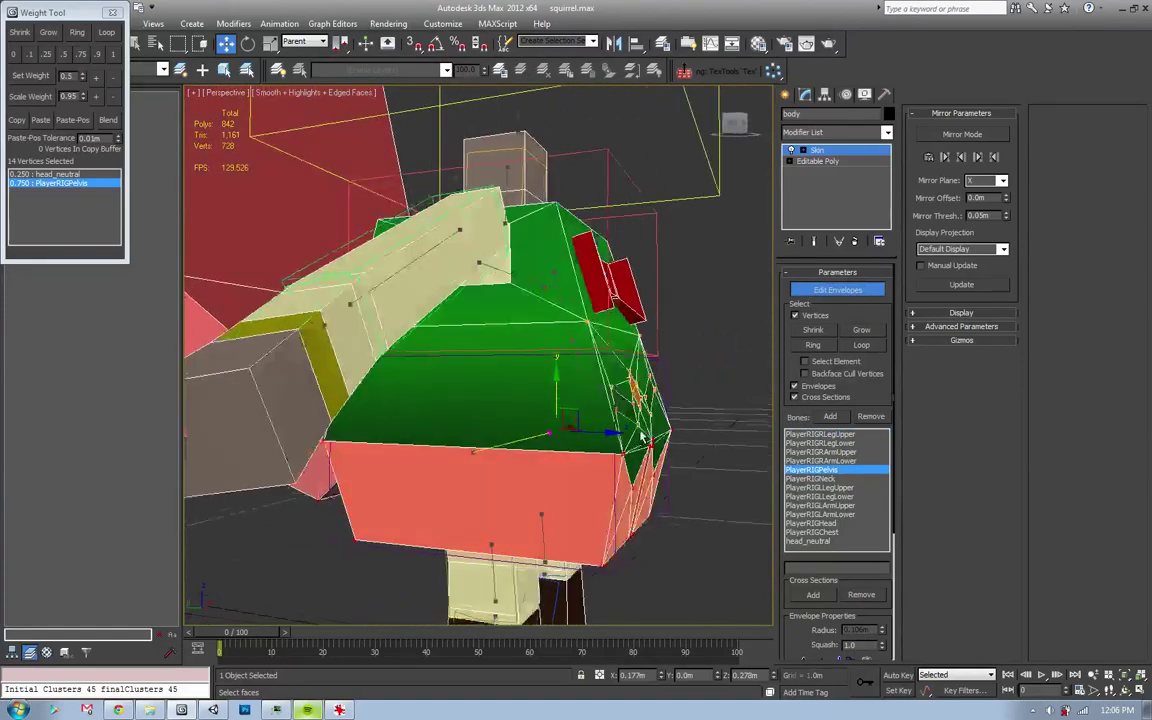
{"action": "left_click", "coordinate": [112, 82]}
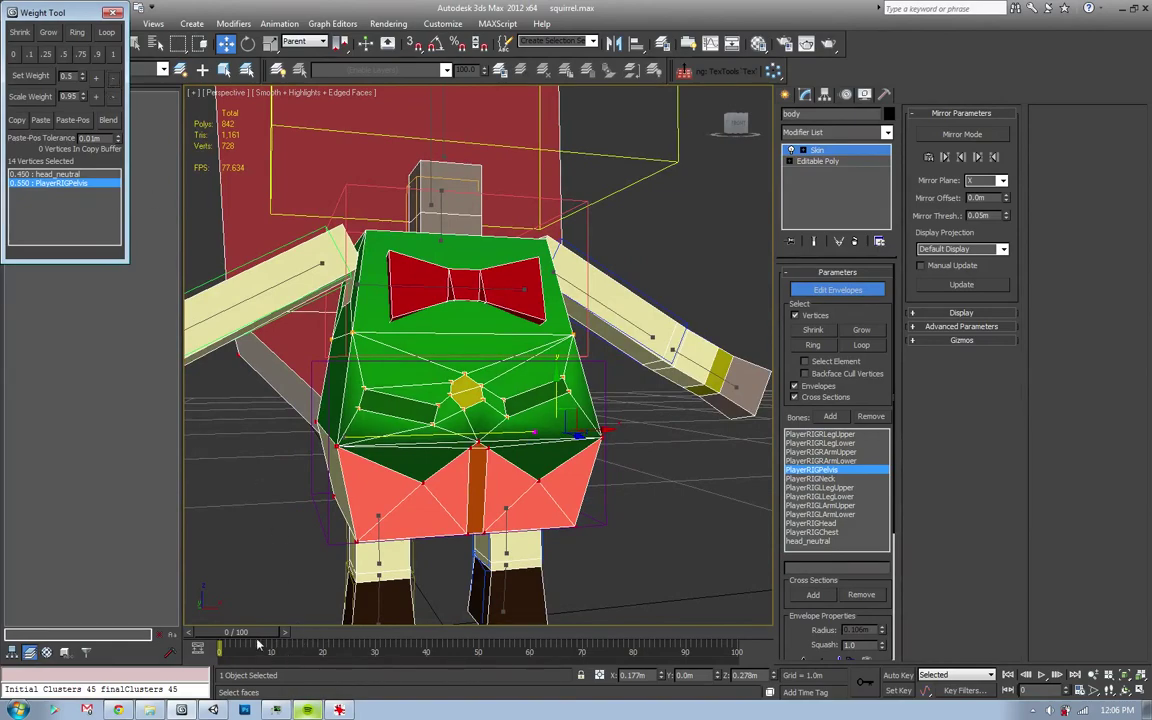
{"action": "left_click_drag", "start_coordinate": [258, 636], "coordinate": [471, 636]}
{"action": "key", "text": "w"}
{"action": "mouse_move", "coordinate": [430, 578]}
{"action": "middle_mouse_down", "text": "alt"}
{"action": "mouse_move", "coordinate": [410, 543]}
{"action": "mouse_move", "coordinate": [625, 555]}
{"action": "mouse_move", "coordinate": [424, 548]}
{"action": "mouse_move", "coordinate": [353, 471]}
{"action": "middle_mouse_up", "text": "alt"}
{"action": "key", "text": "F4"}
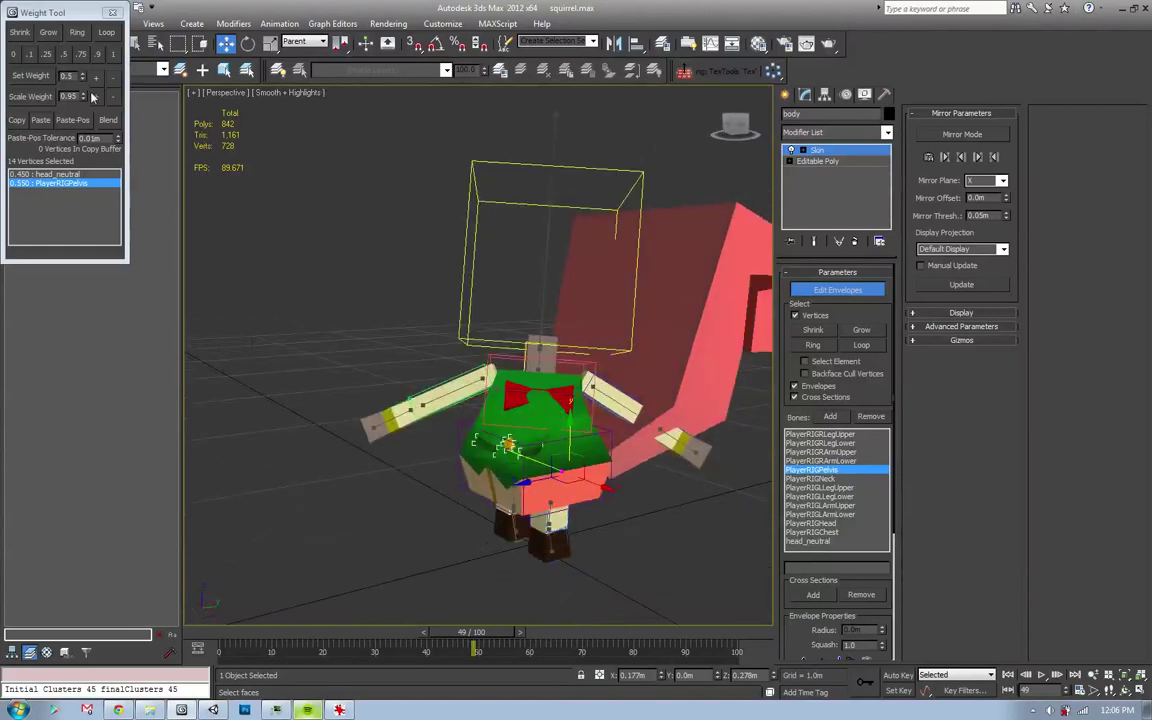
- Raise the pelvis weight to 0.800 (head_neutral 0.200) and recheck the animated deformation
{"action": "left_click", "coordinate": [96, 77]}
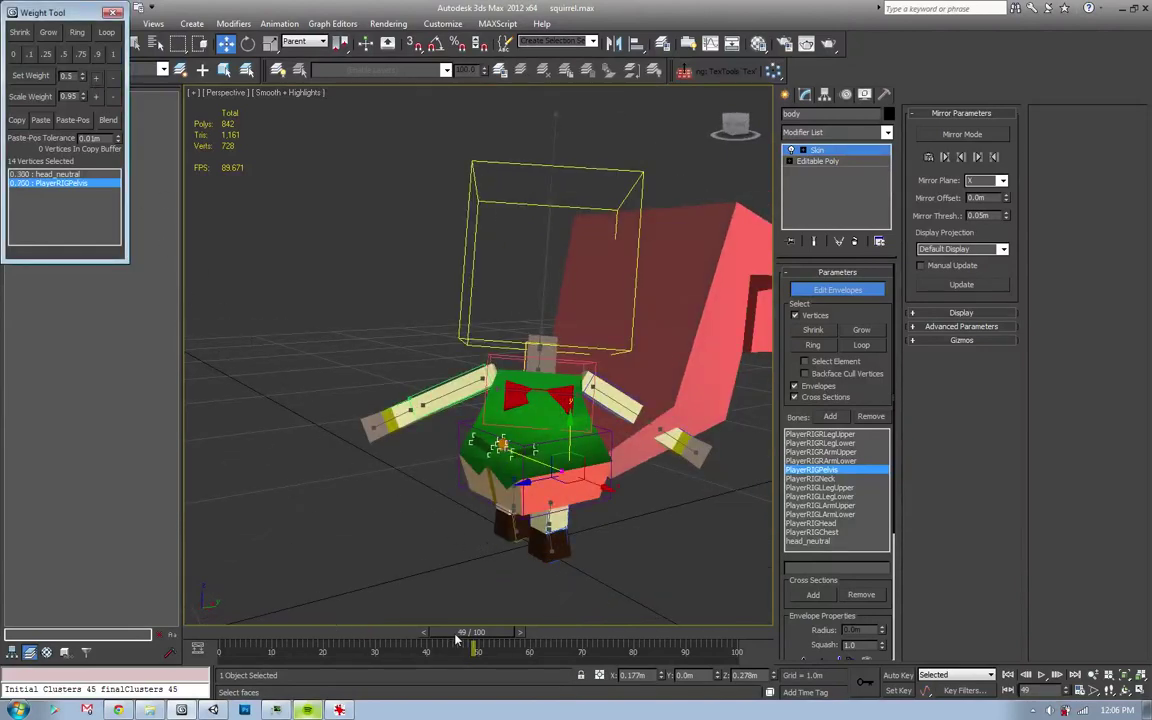
{"action": "mouse_move", "coordinate": [457, 640]}
{"action": "left_mouse_down"}
{"action": "mouse_move", "coordinate": [468, 640]}
{"action": "mouse_move", "coordinate": [245, 617]}
{"action": "left_mouse_up"}
{"action": "key", "text": "w"}
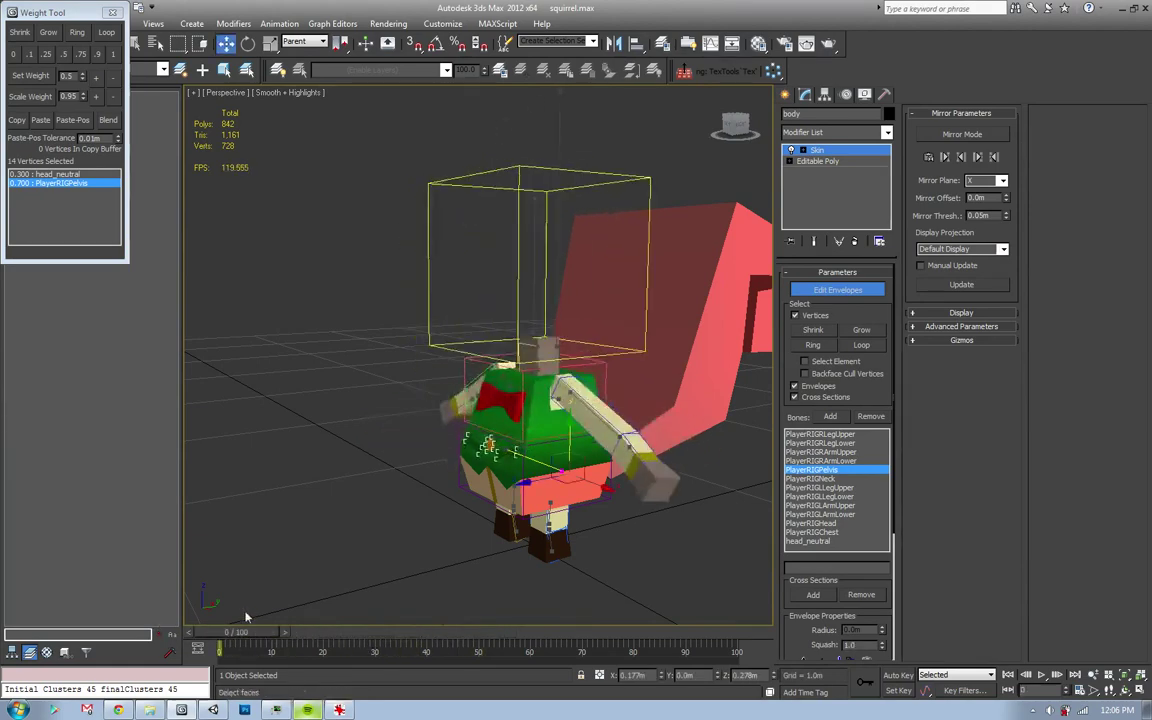
{"action": "middle_click_drag", "start_coordinate": [245, 617], "coordinate": [450, 500], "text": "alt"}
{"action": "scroll", "coordinate": [458, 494], "scroll_direction": "up", "scroll_amount": 4}
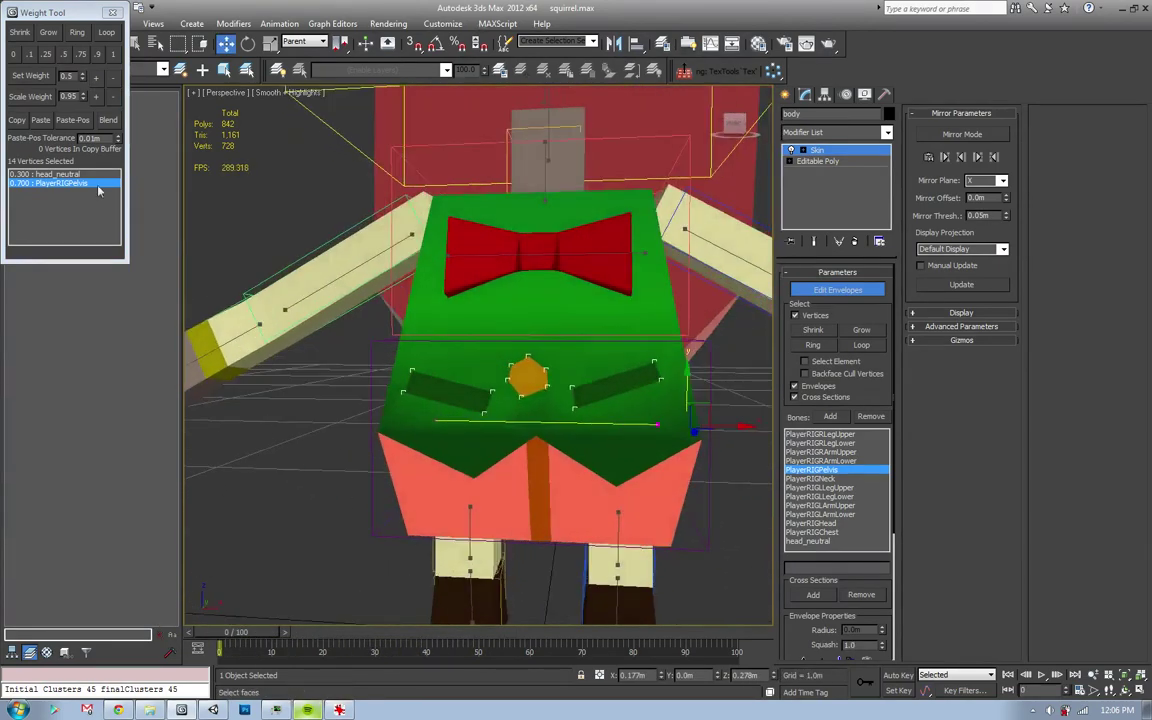
{"action": "left_click", "coordinate": [95, 78]}
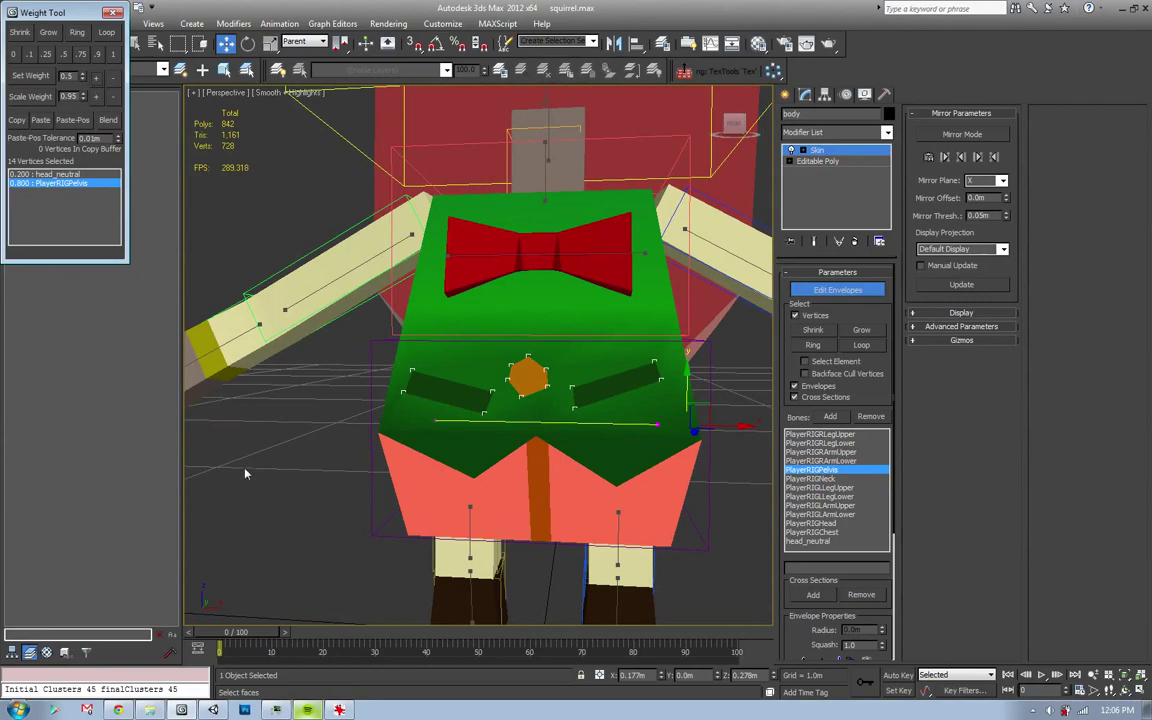
{"action": "left_click_drag", "start_coordinate": [240, 640], "coordinate": [458, 632]}
{"action": "scroll", "coordinate": [480, 400], "scroll_direction": "down", "scroll_amount": 4}
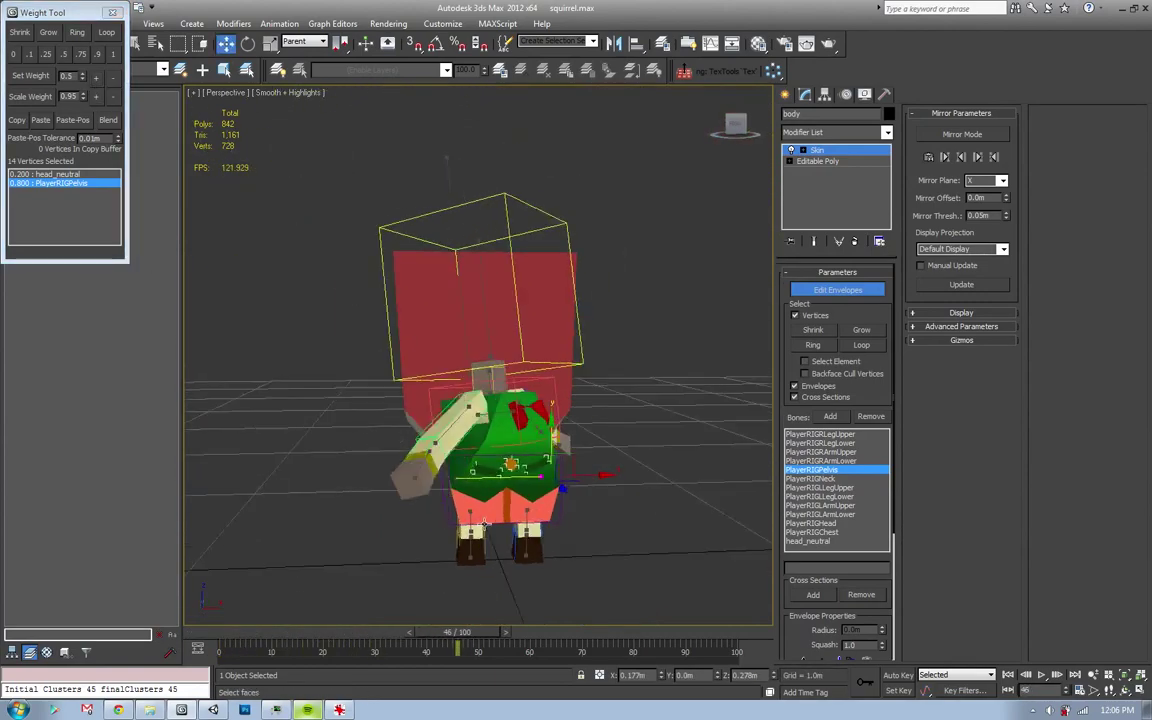
{"action": "mouse_move", "coordinate": [480, 400]}
{"action": "middle_mouse_down", "text": "alt"}
{"action": "mouse_move", "coordinate": [540, 515]}
{"action": "mouse_move", "coordinate": [267, 509]}
{"action": "mouse_move", "coordinate": [380, 517]}
{"action": "mouse_move", "coordinate": [330, 505]}
{"action": "mouse_move", "coordinate": [314, 506]}
{"action": "mouse_move", "coordinate": [445, 524]}
{"action": "mouse_move", "coordinate": [511, 550]}
{"action": "mouse_move", "coordinate": [477, 521]}
{"action": "middle_mouse_up", "text": "alt"}
{"action": "key", "text": "F4"}
{"action": "mouse_move", "coordinate": [272, 637]}
{"action": "left_mouse_down"}
{"action": "mouse_move", "coordinate": [329, 648]}
{"action": "mouse_move", "coordinate": [445, 637]}
{"action": "mouse_move", "coordinate": [252, 636]}
{"action": "left_mouse_up"}
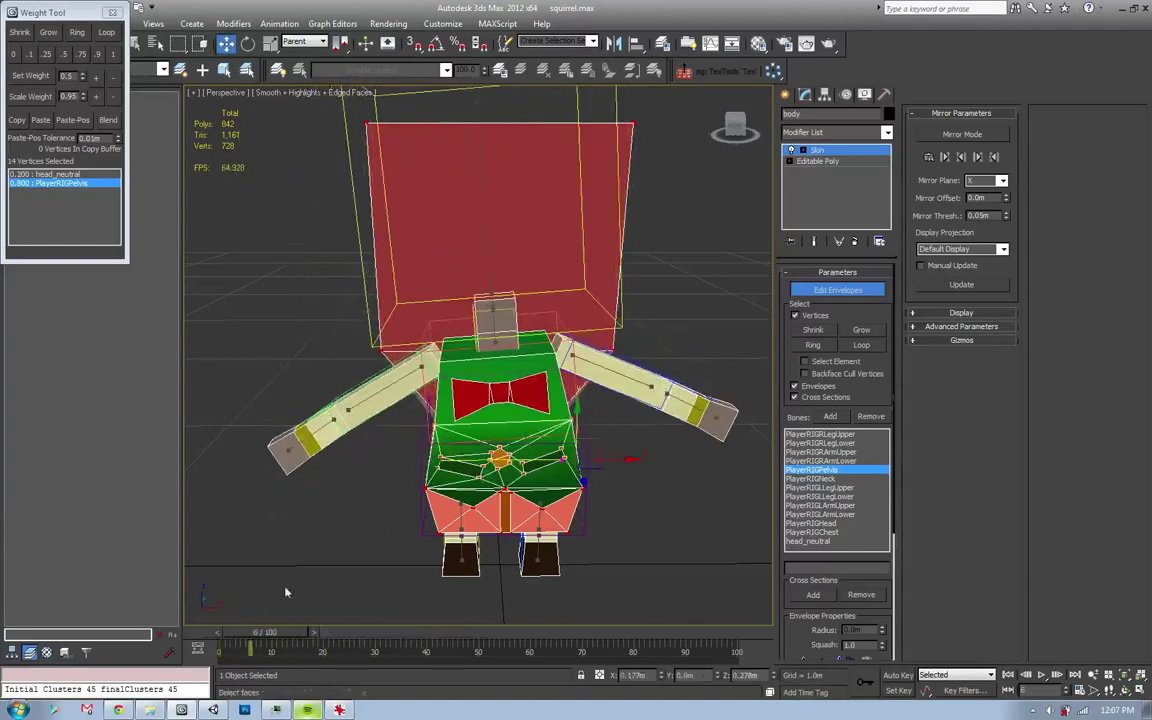
- Exit envelope editing and delete the chest bone's animation layer at frame 0
{"action": "left_click", "coordinate": [811, 291]}
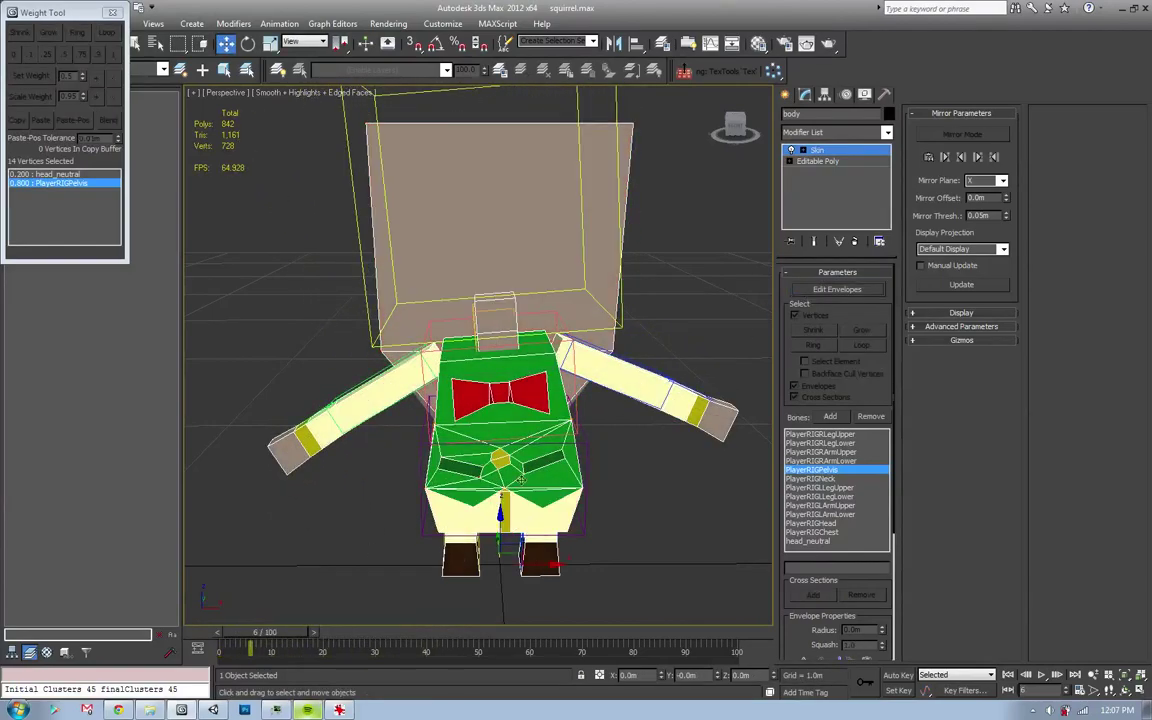
{"action": "left_click_drag", "start_coordinate": [278, 636], "coordinate": [220, 636]}
{"action": "left_click", "coordinate": [585, 422]}
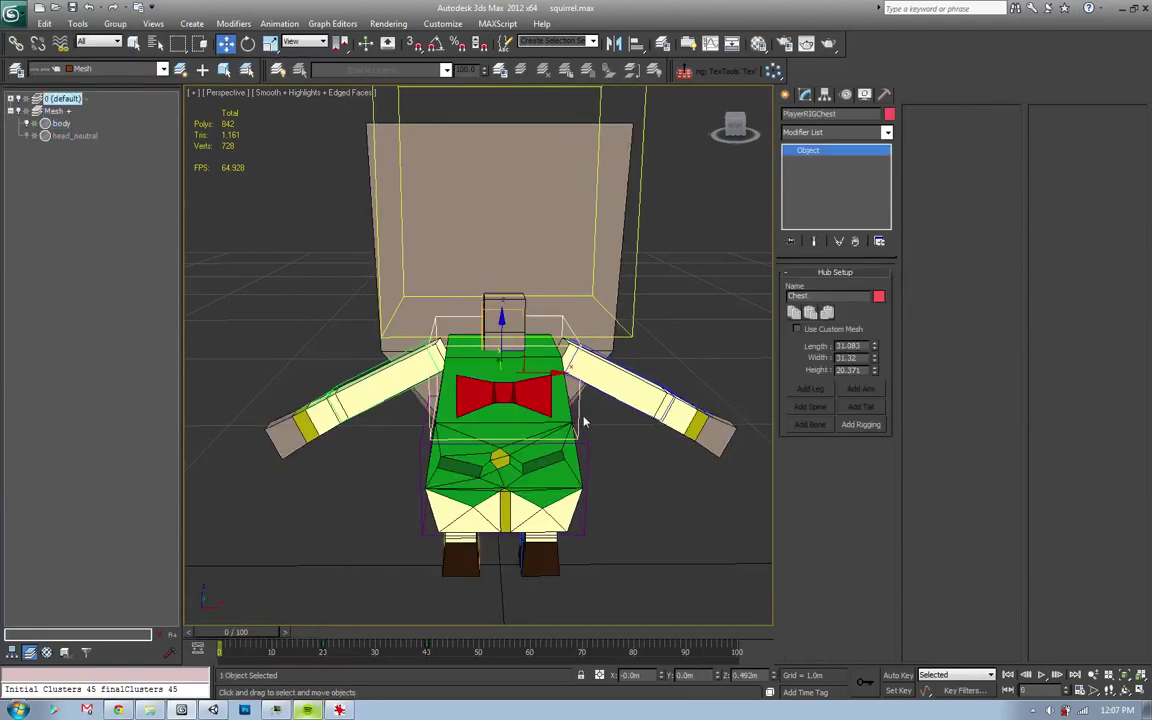
{"action": "left_click", "coordinate": [845, 94]}
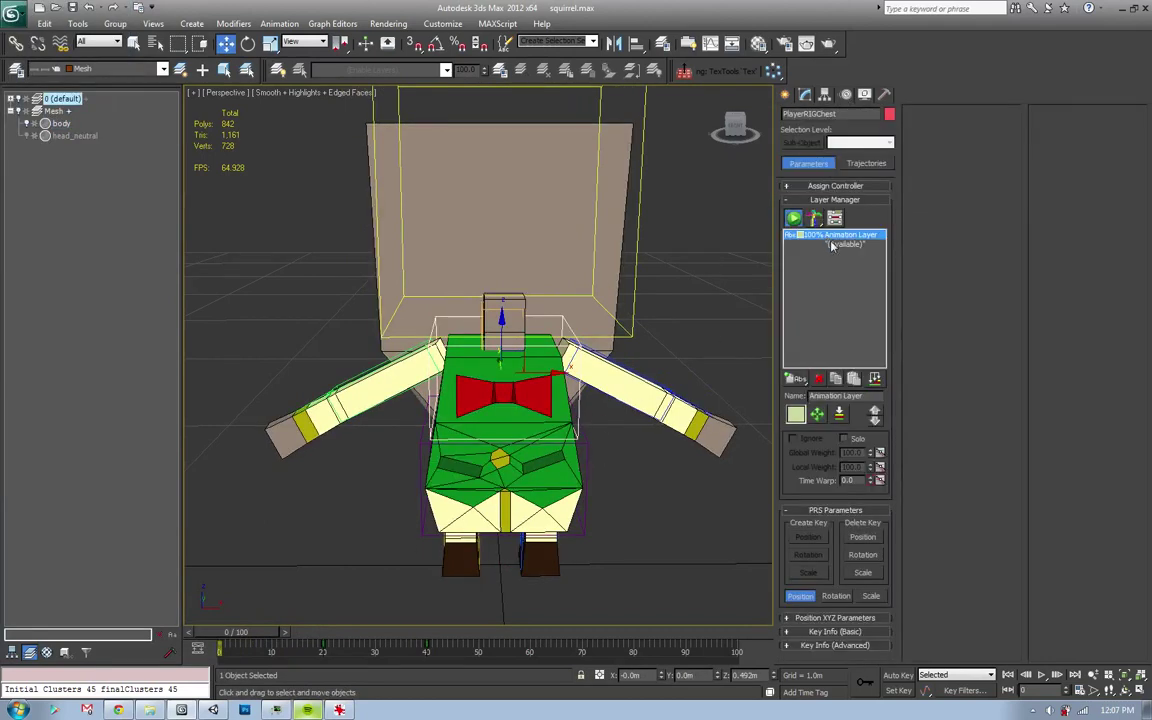
{"action": "left_click", "coordinate": [796, 224]}
{"action": "left_click", "coordinate": [819, 379]}
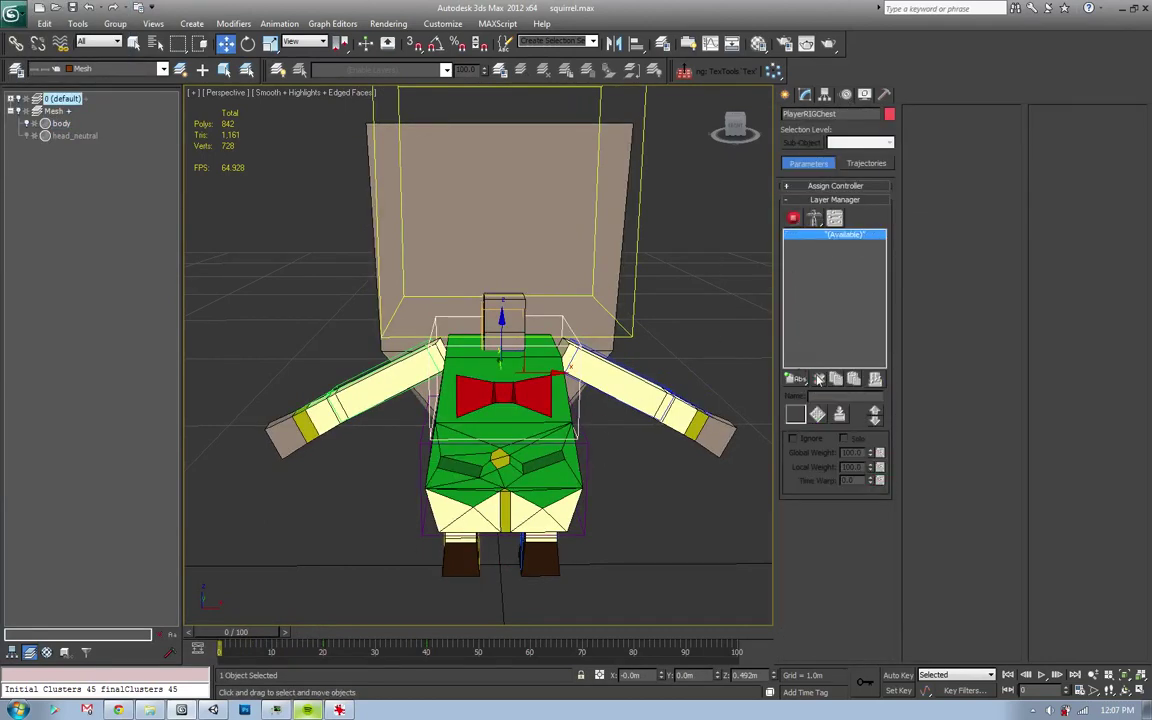
- Rotate the chest bone to test the skinning, then resume editing the body's Skin envelopes
{"action": "key", "text": "x"}
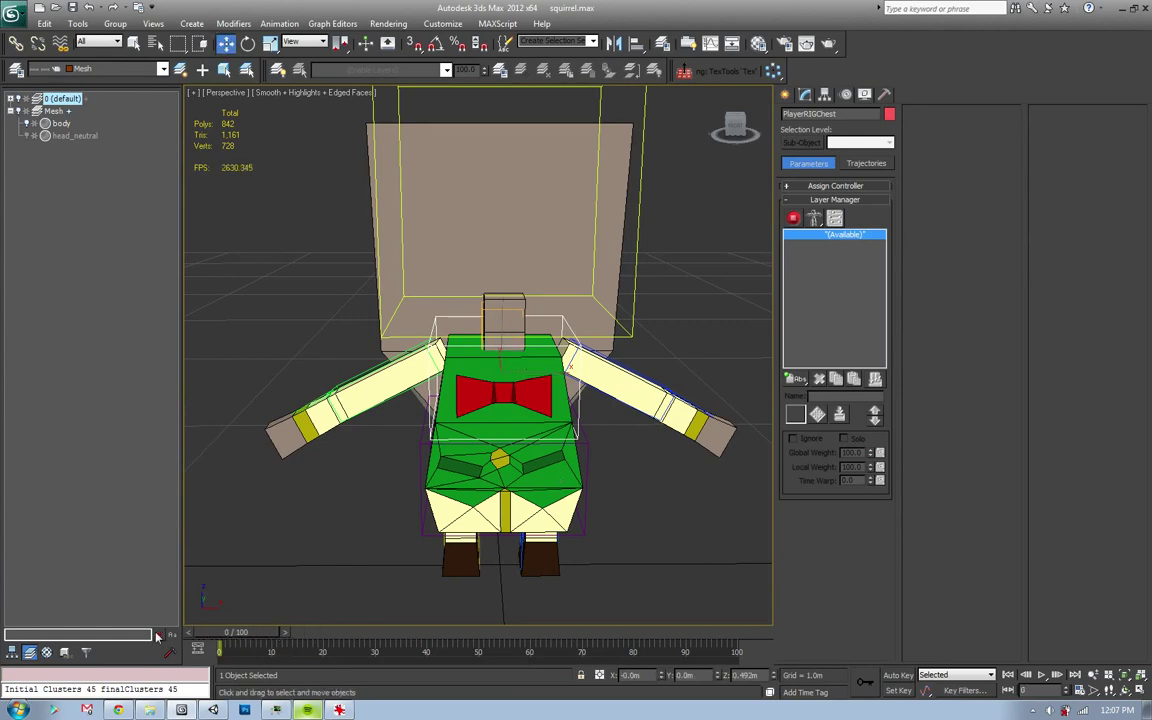
{"action": "key", "text": "e"}
{"action": "middle_click_drag", "start_coordinate": [510, 378], "coordinate": [465, 330], "text": "alt"}
{"action": "mouse_move", "coordinate": [465, 330]}
{"action": "left_mouse_down"}
{"action": "mouse_move", "coordinate": [533, 372]}
{"action": "mouse_move", "coordinate": [471, 378]}
{"action": "mouse_move", "coordinate": [545, 349]}
{"action": "mouse_move", "coordinate": [617, 457]}
{"action": "left_mouse_up"}
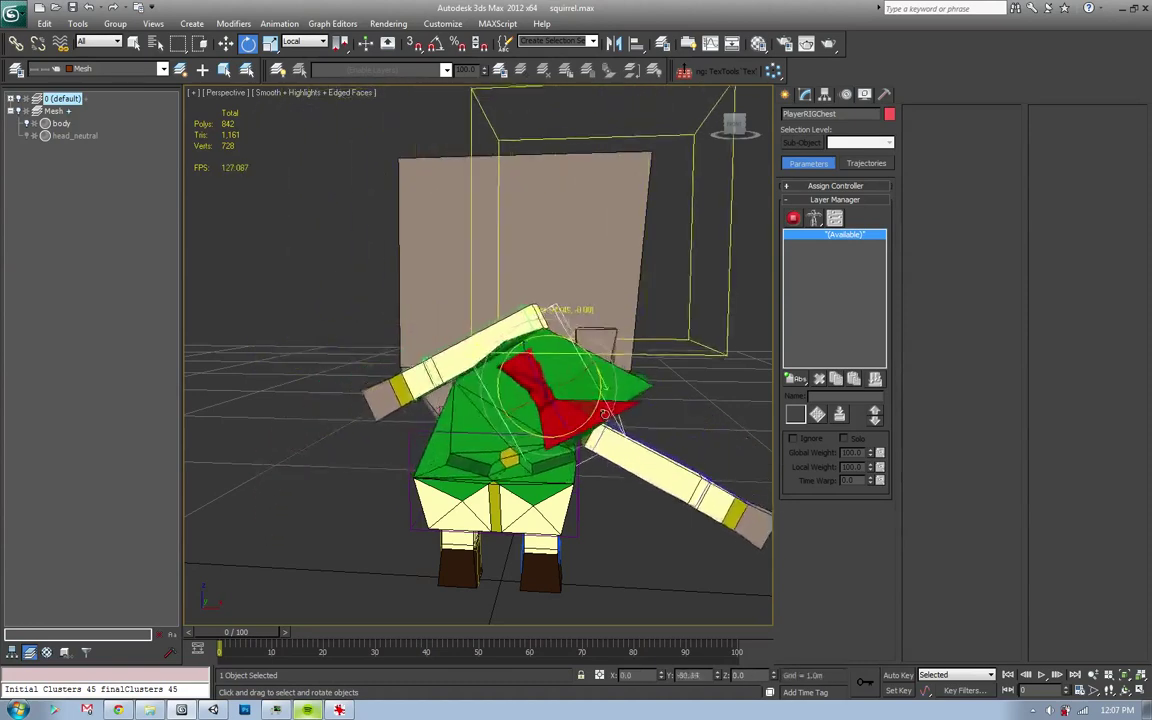
{"action": "left_click", "coordinate": [540, 470]}
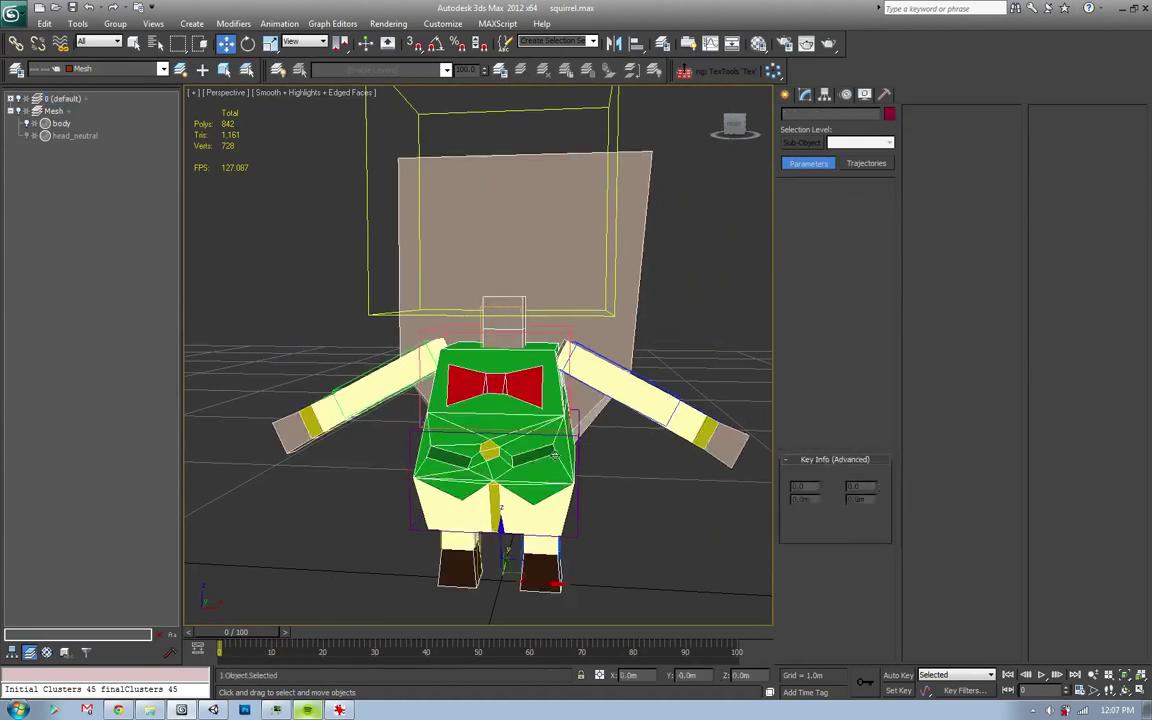
{"action": "left_click", "coordinate": [805, 94]}
{"action": "left_click", "coordinate": [837, 289]}
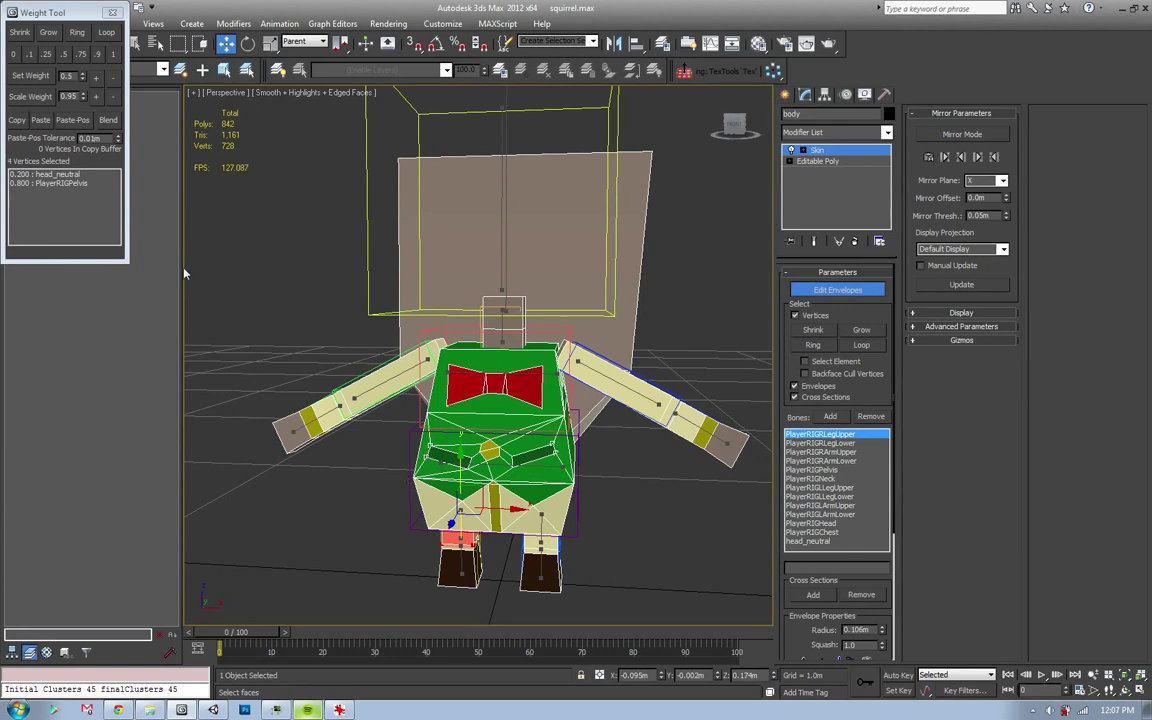
- Add a small PlayerRIGChest weight to the waist vertices and remove head_neutral from the skin's bones
{"action": "left_click", "coordinate": [536, 384]}
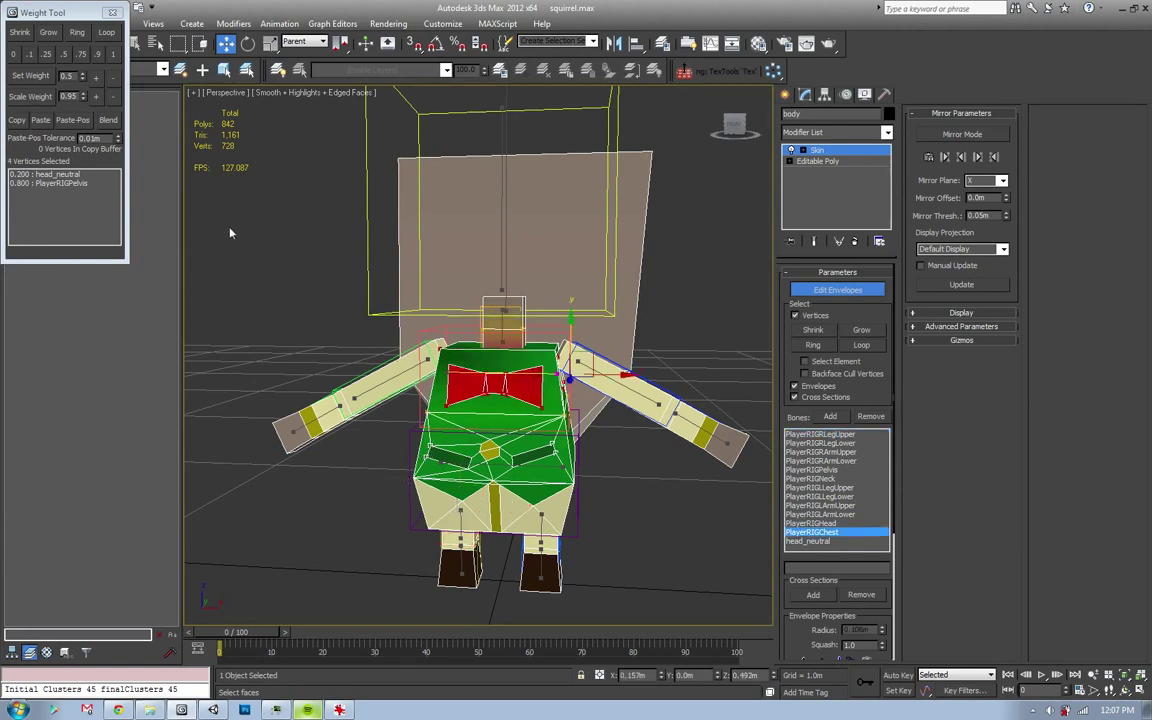
{"action": "left_click", "coordinate": [96, 77]}
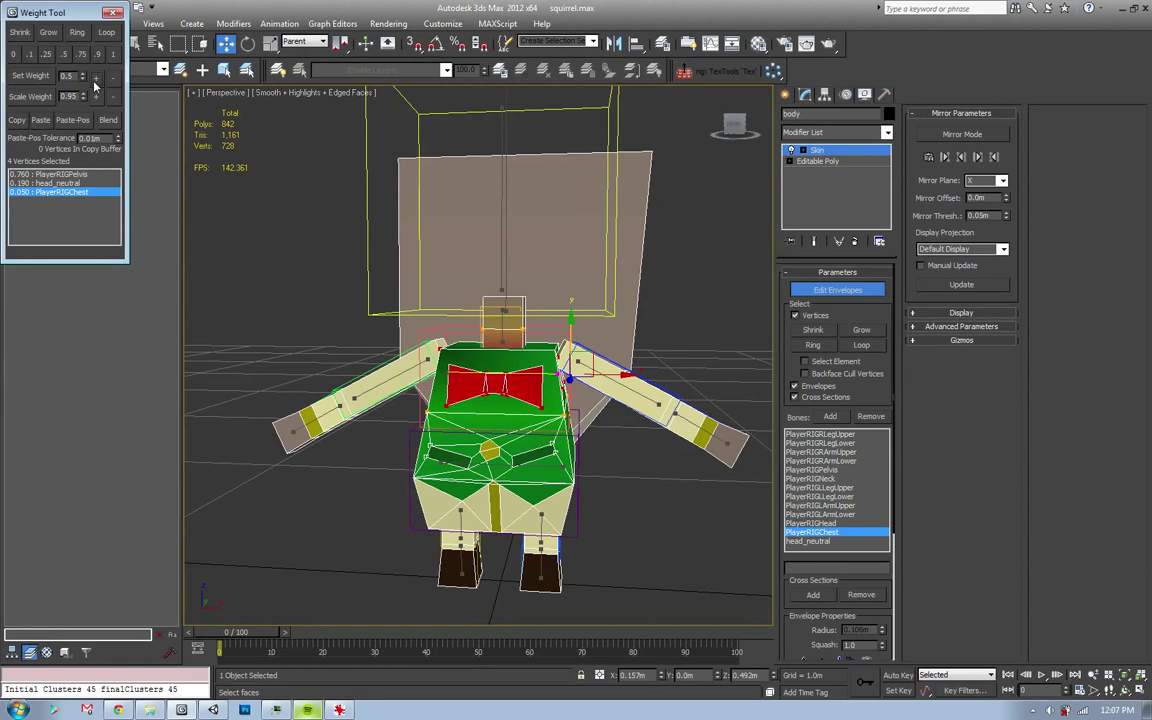
{"action": "left_click", "coordinate": [76, 184]}
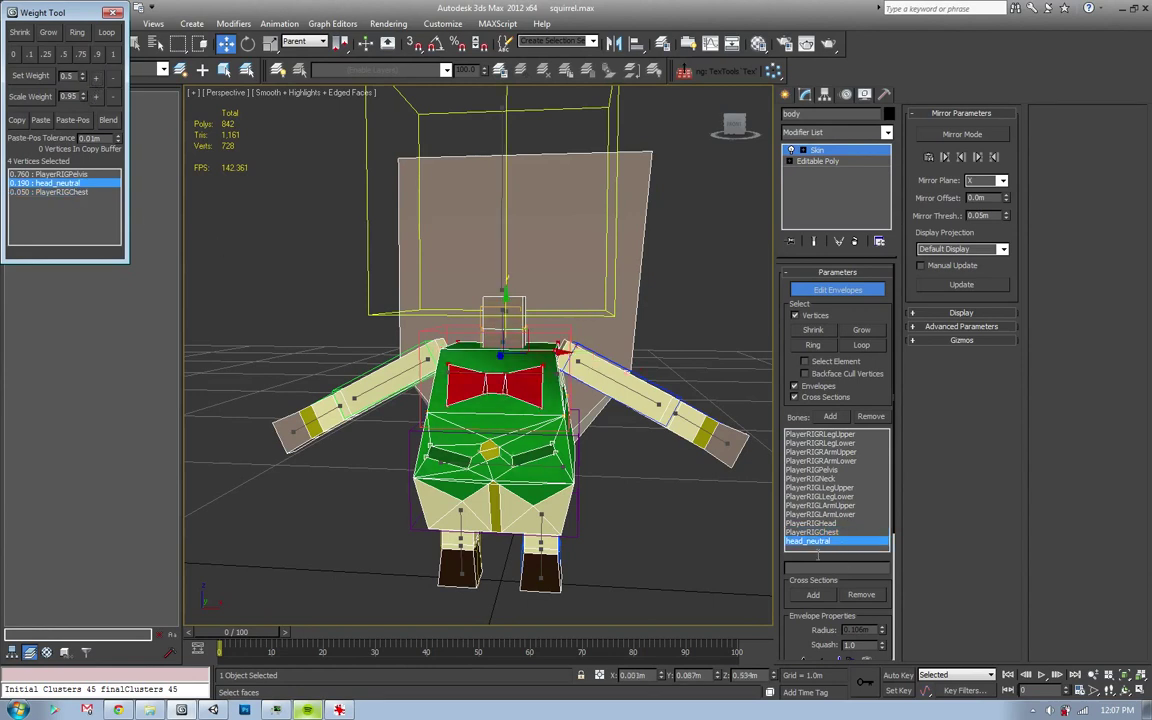
{"action": "left_click", "coordinate": [870, 419]}
- With the chest envelope selected, raise the waist vertices' PlayerRIGChest weight to 0.100
{"action": "middle_click_drag", "start_coordinate": [513, 405], "coordinate": [513, 435], "text": "alt"}
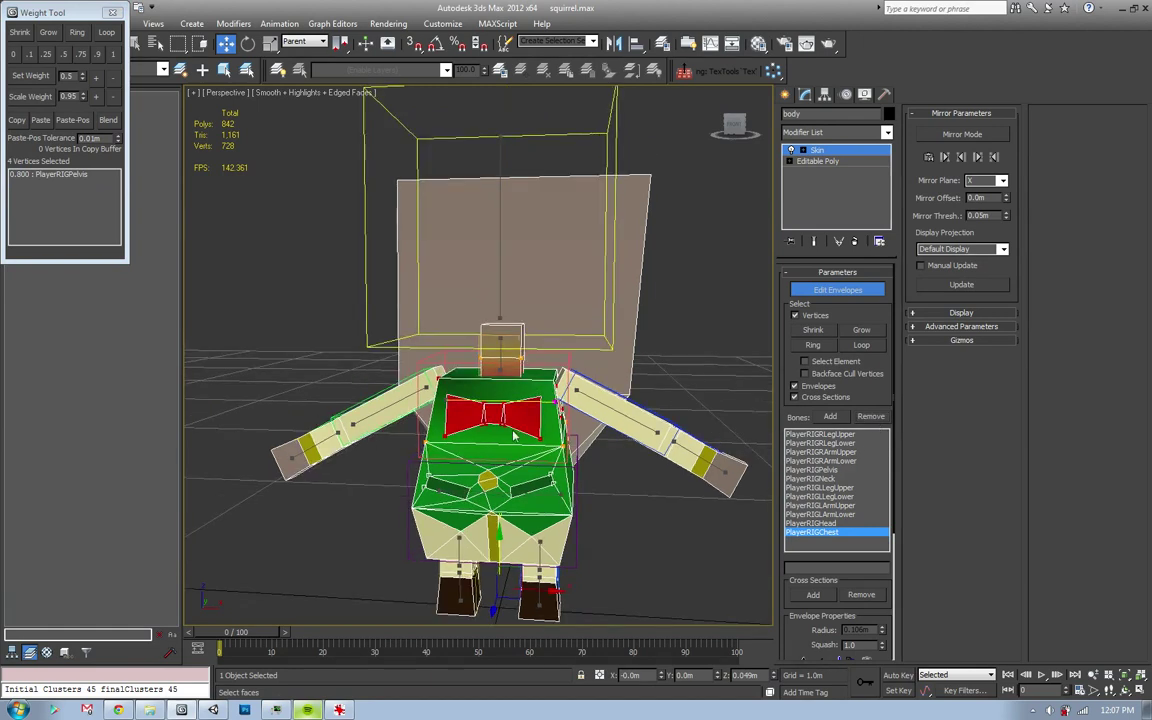
{"action": "left_click", "coordinate": [498, 318]}
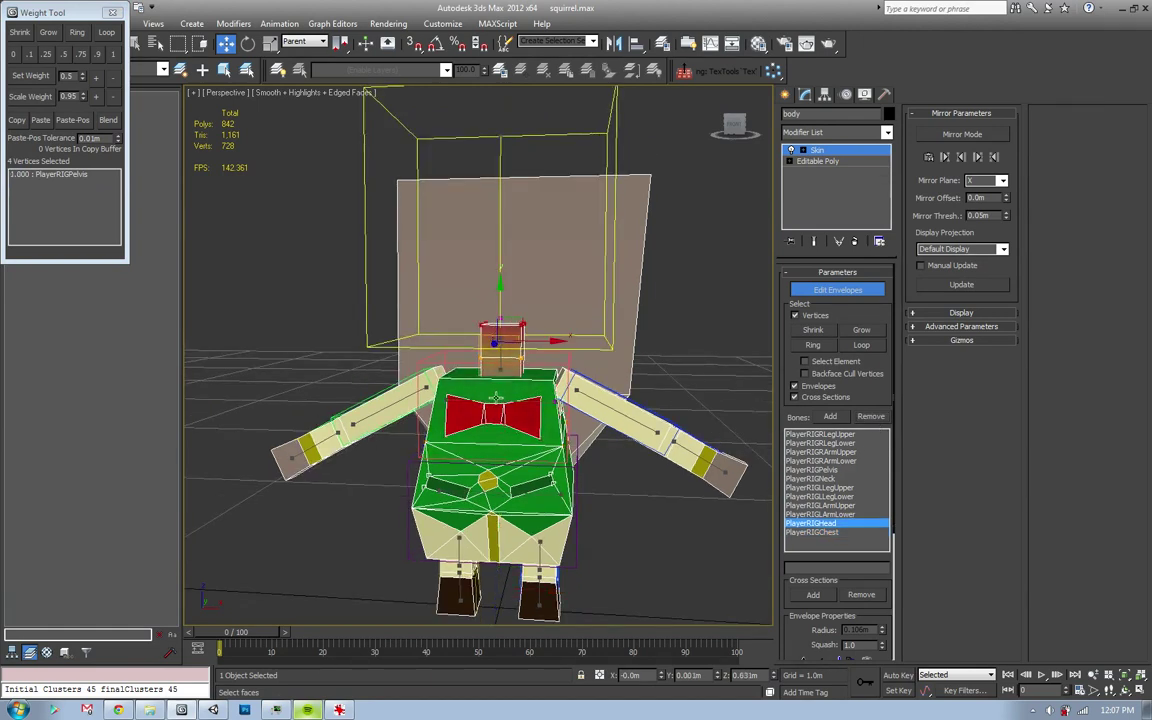
{"action": "left_click", "coordinate": [497, 400]}
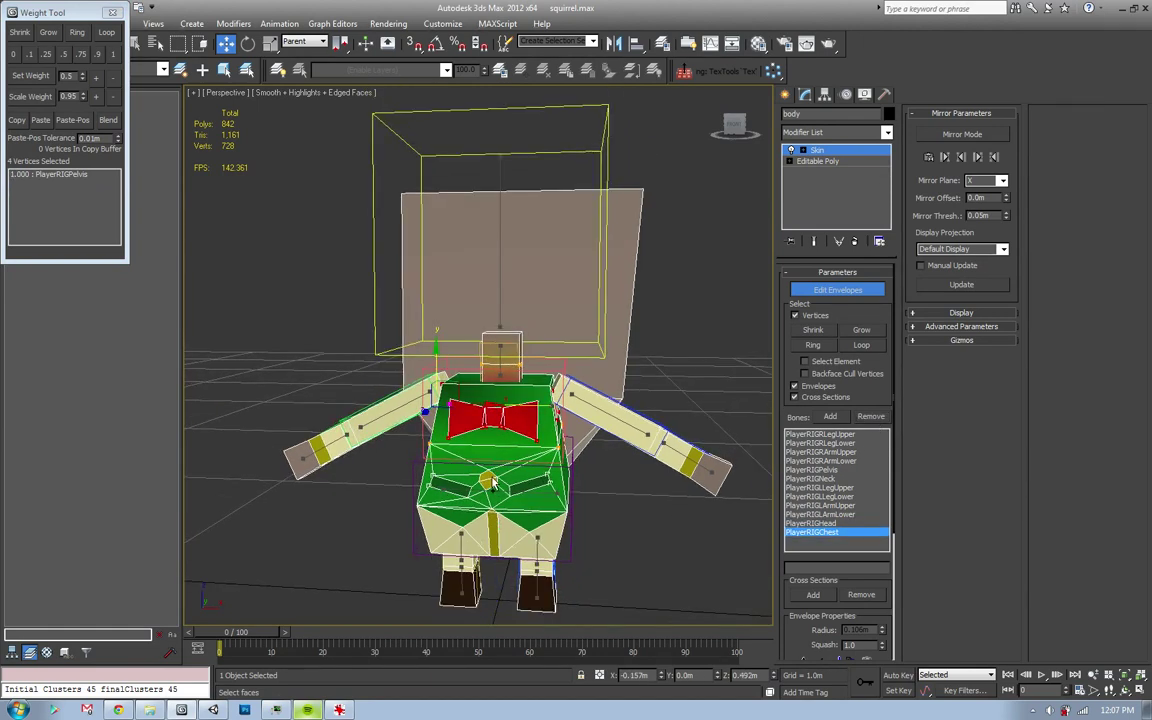
{"action": "scroll", "coordinate": [496, 477], "scroll_direction": "up", "scroll_amount": 3}
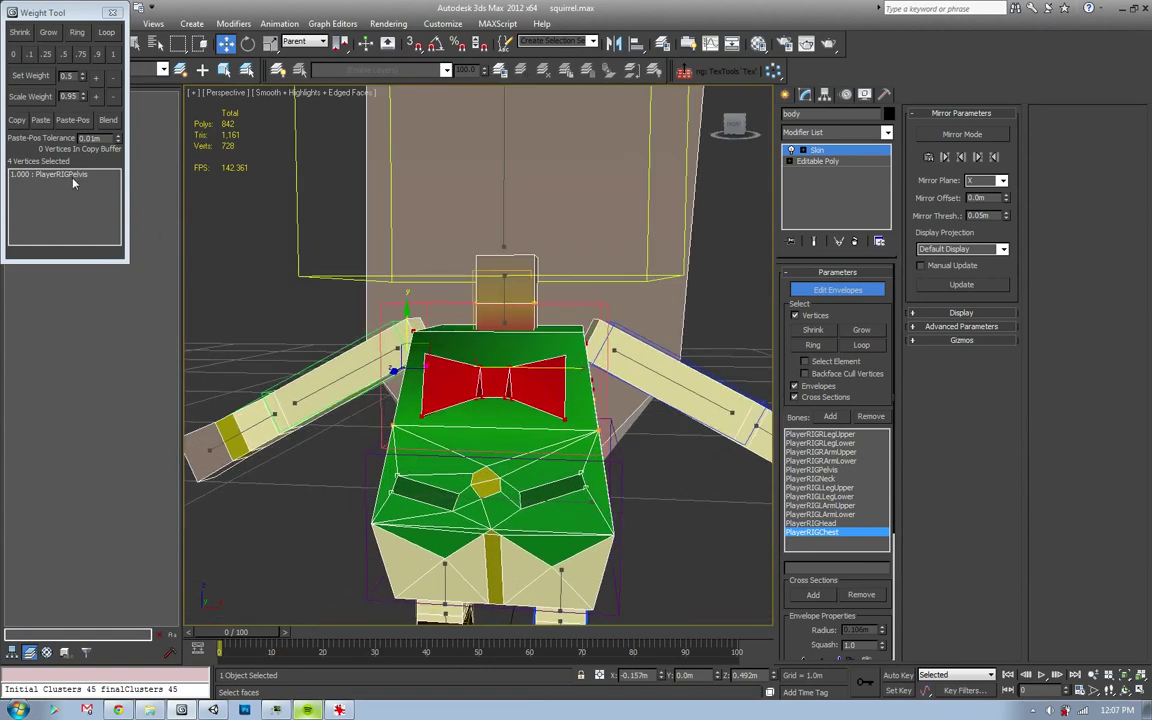
{"action": "left_click", "coordinate": [95, 80]}
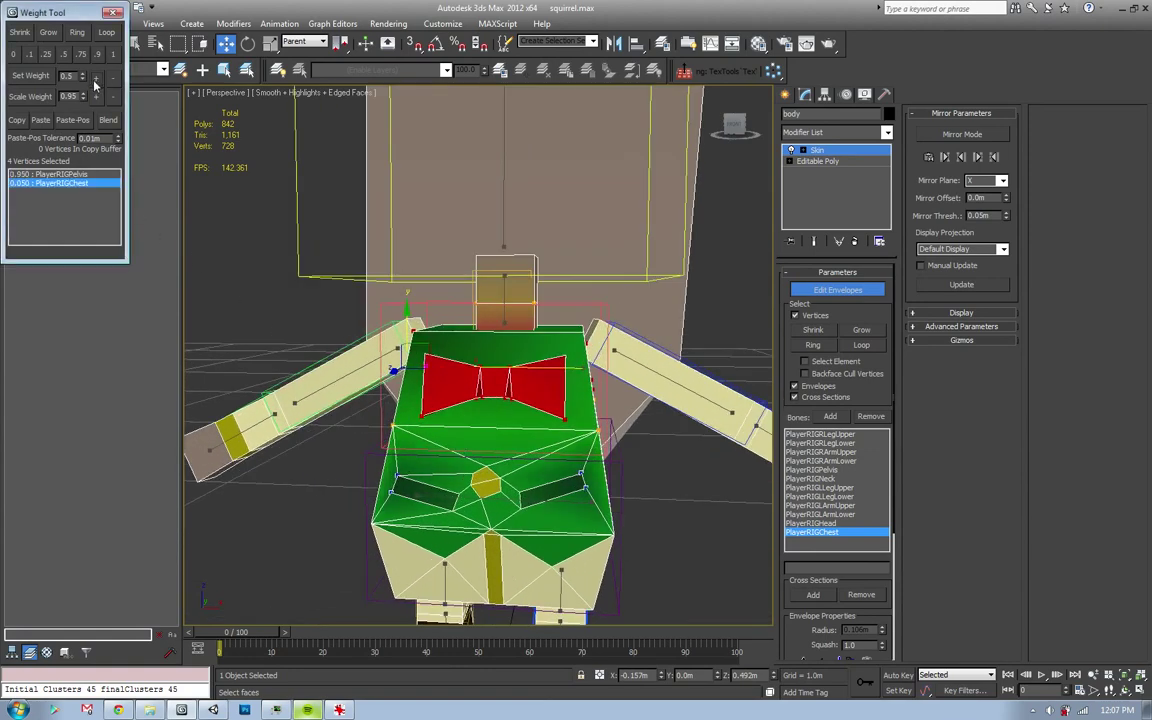
{"action": "left_click", "coordinate": [95, 79]}
- Select another set of vertices and weight them 0.75 to the chest bone
{"action": "mouse_move", "coordinate": [460, 461]}
{"action": "middle_mouse_down", "text": "alt"}
{"action": "mouse_move", "coordinate": [573, 508]}
{"action": "mouse_move", "coordinate": [578, 490]}
{"action": "mouse_move", "coordinate": [540, 484]}
{"action": "mouse_move", "coordinate": [434, 497]}
{"action": "mouse_move", "coordinate": [415, 449]}
{"action": "mouse_move", "coordinate": [325, 432]}
{"action": "middle_mouse_up", "text": "alt"}
{"action": "left_click", "coordinate": [577, 499]}
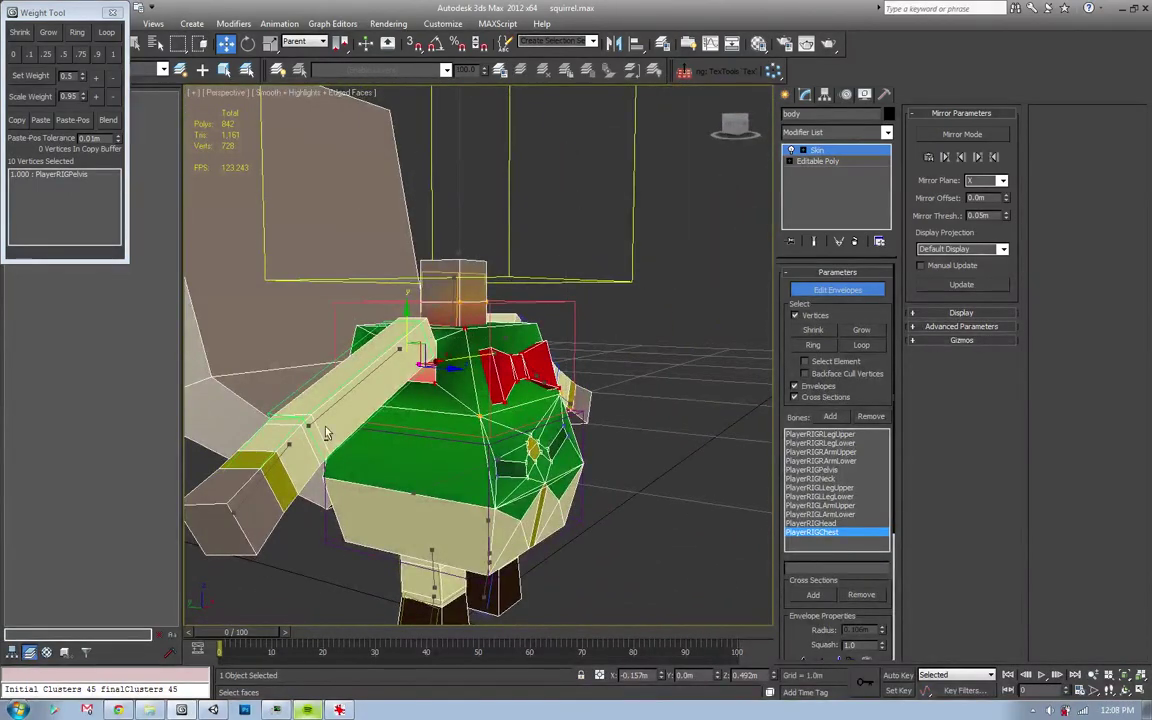
{"action": "mouse_move", "coordinate": [321, 432]}
{"action": "middle_mouse_down", "text": "alt"}
{"action": "mouse_move", "coordinate": [520, 453]}
{"action": "mouse_move", "coordinate": [449, 495]}
{"action": "middle_mouse_up", "text": "alt"}
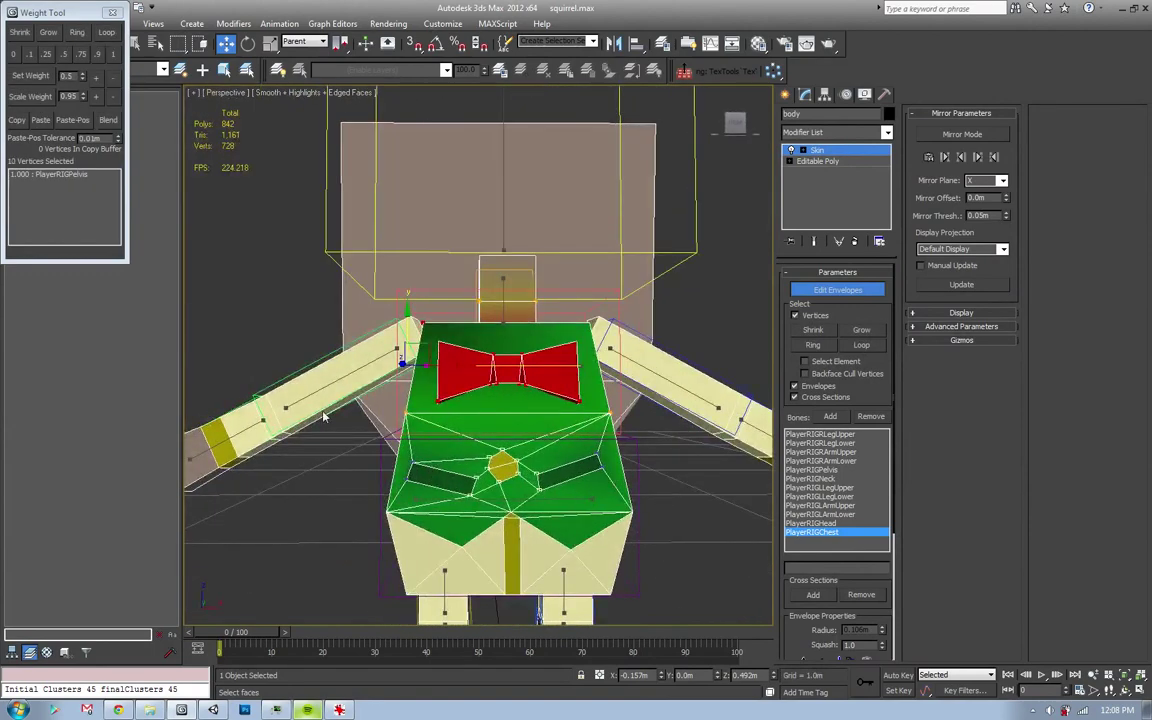
{"action": "left_click", "coordinate": [82, 54]}
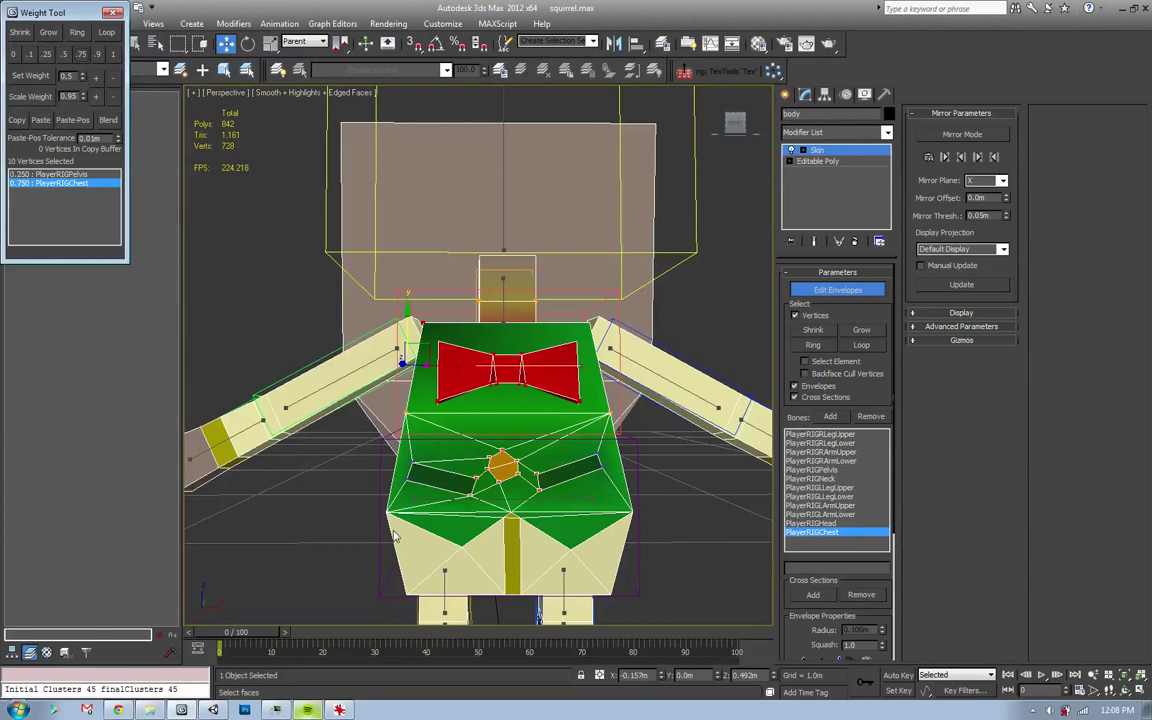
- Rotate PlayerRIGChest to test the skin deformation, then reselect the body mesh
{"action": "left_click", "coordinate": [803, 292]}
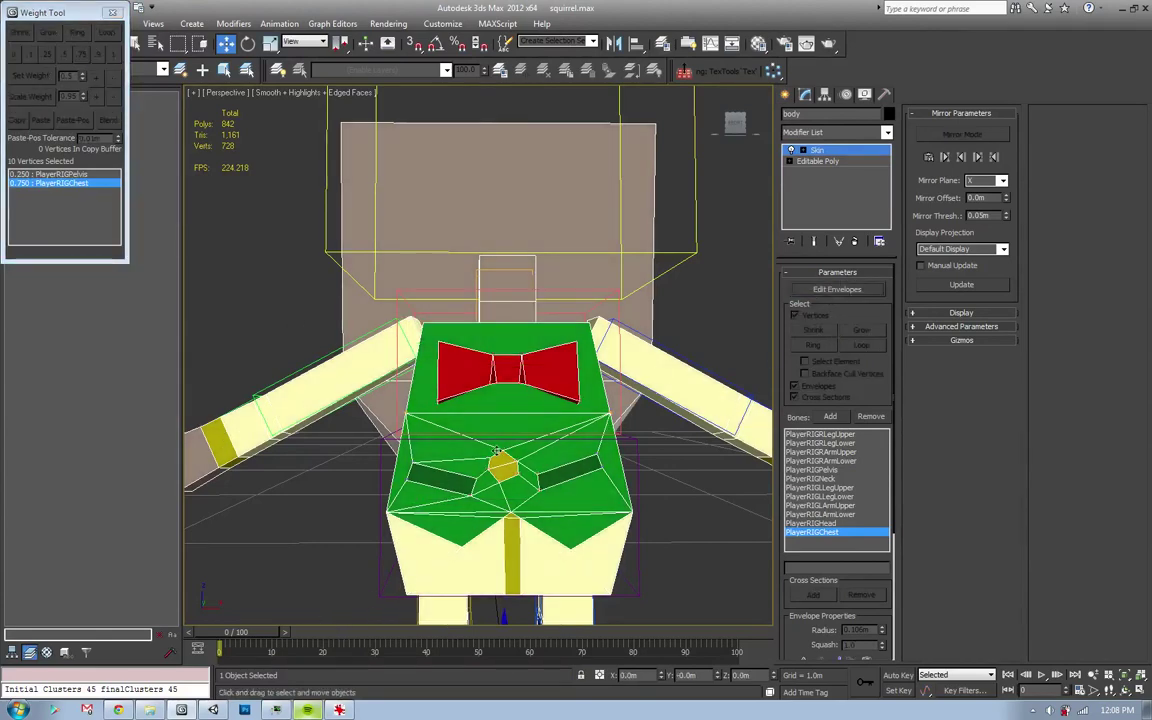
{"action": "left_click", "coordinate": [620, 410]}
{"action": "key", "text": "e"}
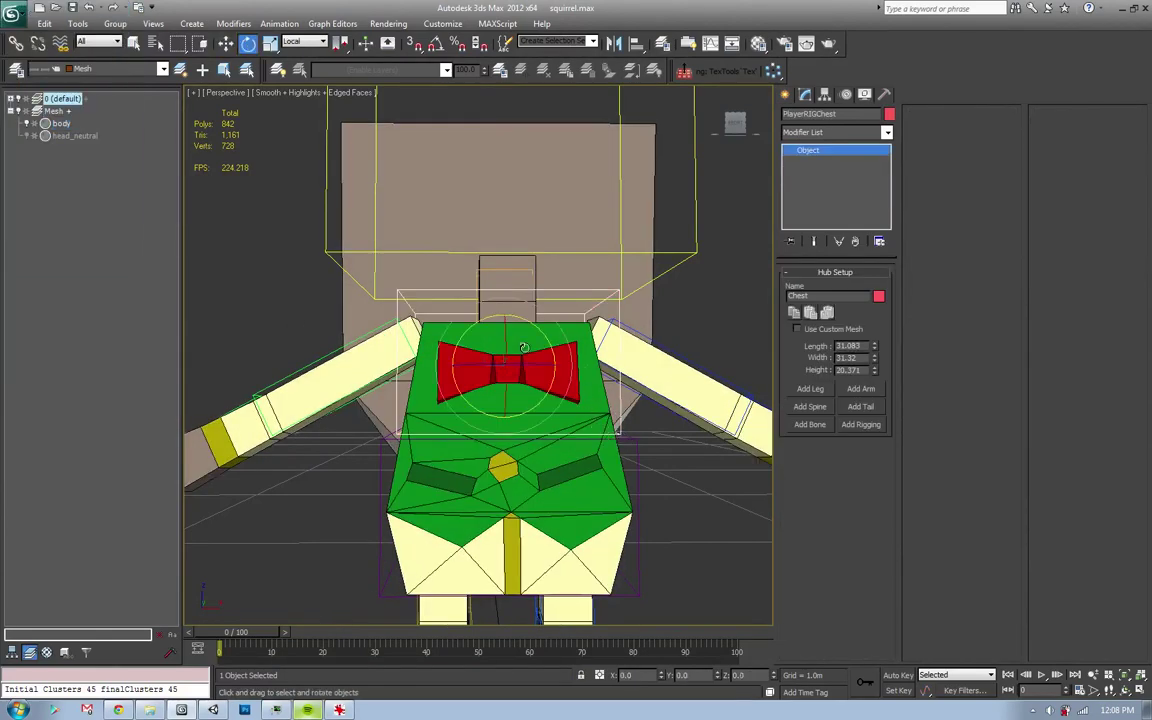
{"action": "mouse_move", "coordinate": [523, 347]}
{"action": "left_mouse_down"}
{"action": "mouse_move", "coordinate": [543, 348]}
{"action": "mouse_move", "coordinate": [560, 400]}
{"action": "left_mouse_up"}
{"action": "key", "text": "w"}
{"action": "left_click", "coordinate": [556, 432]}
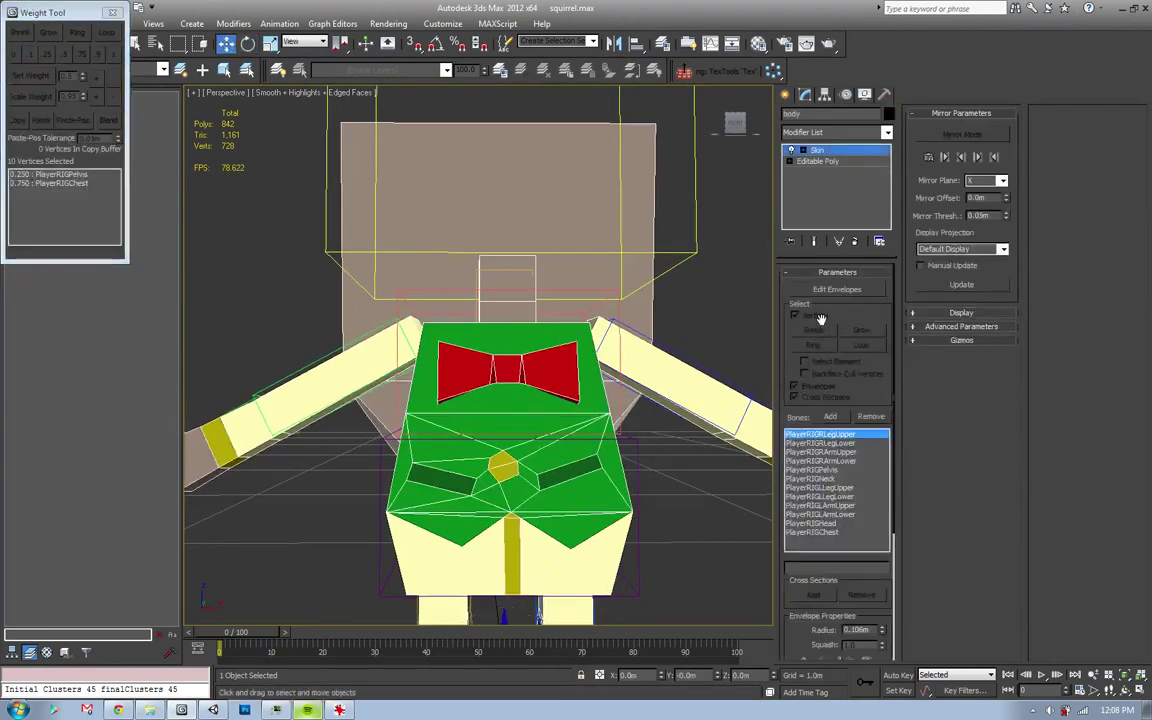
- Select the waist vertices, fine-tune their weights with slightly more chest influence, and finish editing
{"action": "left_click", "coordinate": [551, 497]}
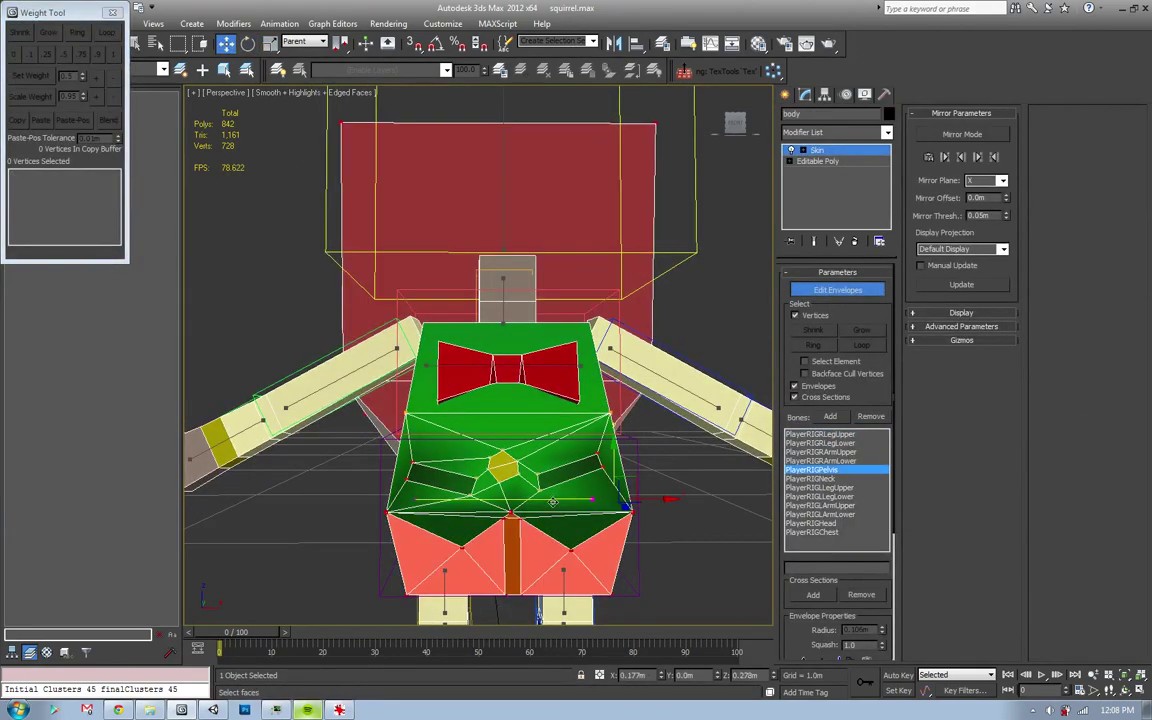
{"action": "mouse_move", "coordinate": [551, 497]}
{"action": "middle_mouse_down", "text": "alt"}
{"action": "mouse_move", "coordinate": [631, 505]}
{"action": "mouse_move", "coordinate": [655, 470]}
{"action": "middle_mouse_up", "text": "alt"}
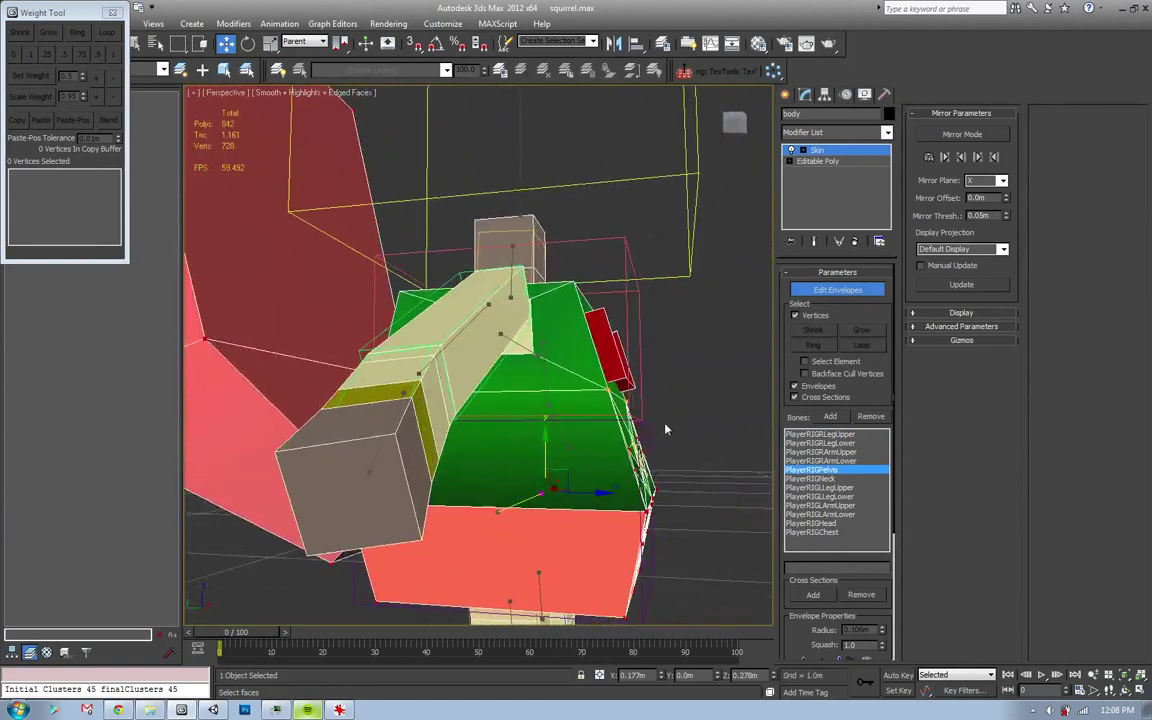
{"action": "left_click_drag", "start_coordinate": [666, 429], "coordinate": [617, 489]}
{"action": "middle_click_drag", "start_coordinate": [617, 489], "coordinate": [585, 495], "text": "alt"}
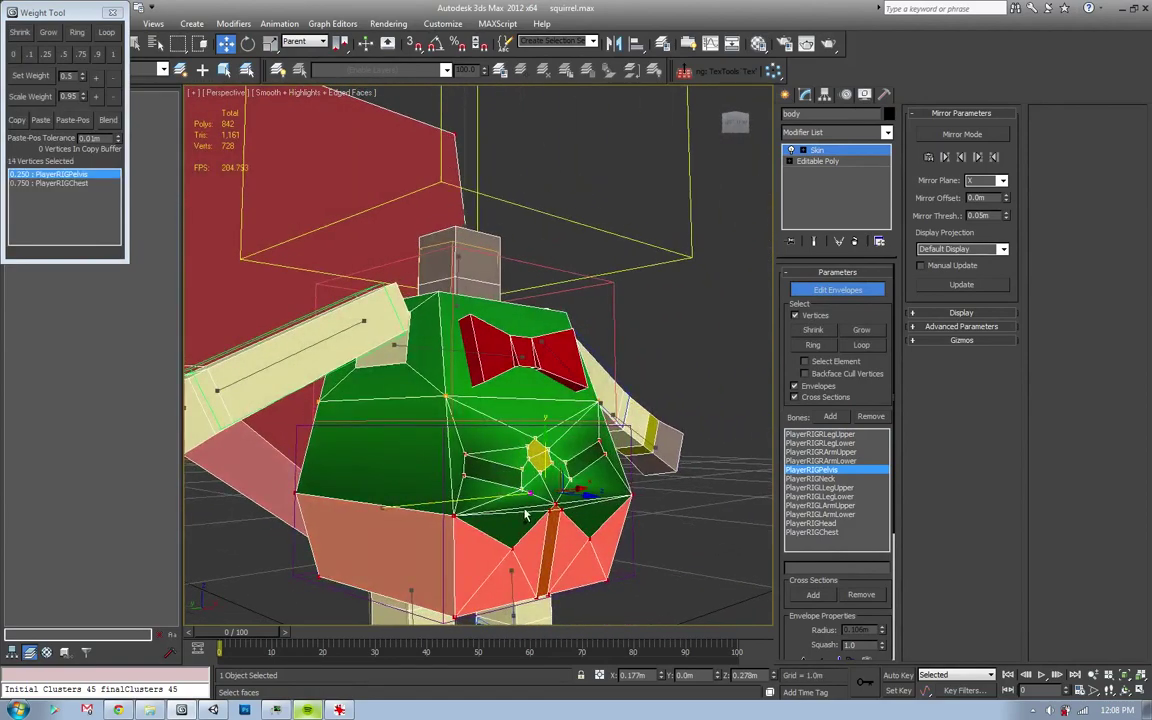
{"action": "left_click", "coordinate": [86, 56]}
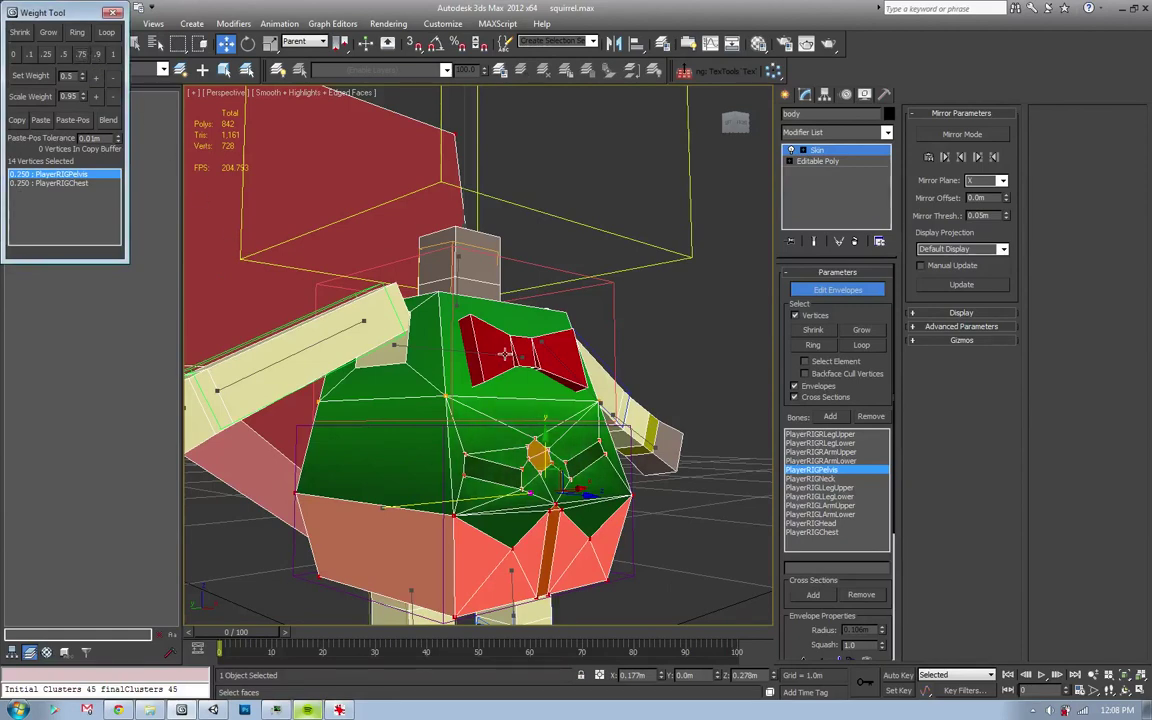
{"action": "middle_click_drag", "start_coordinate": [506, 352], "coordinate": [427, 463], "text": "alt"}
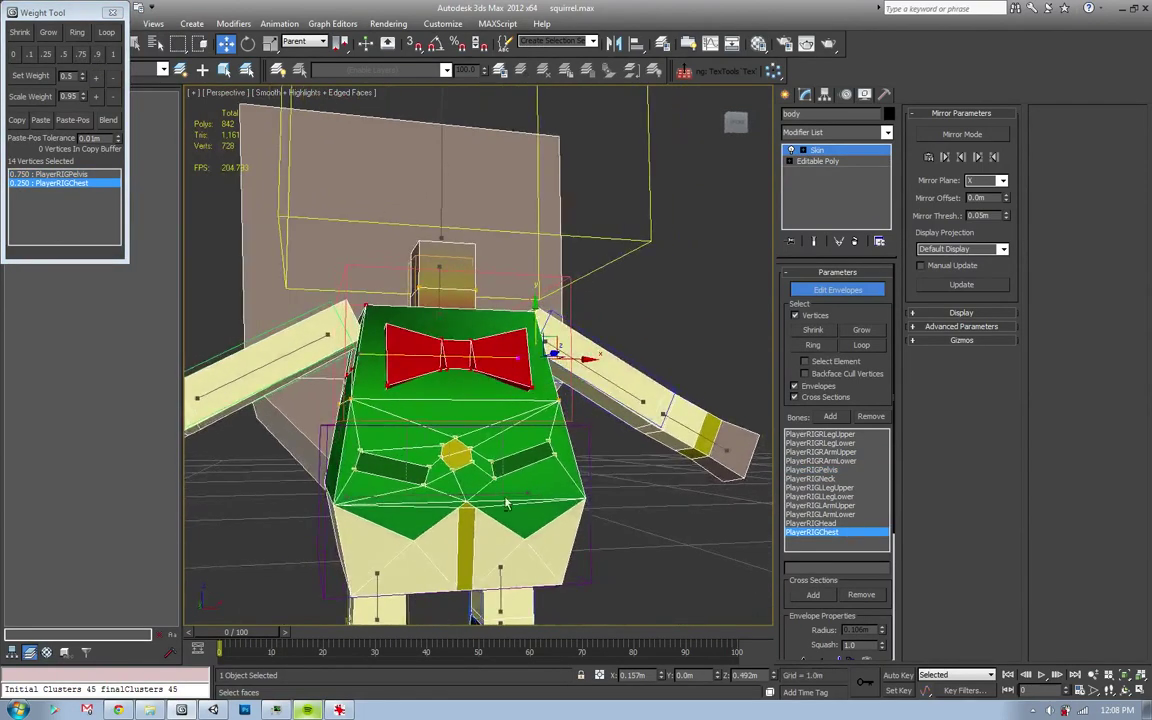
{"action": "left_click", "coordinate": [96, 77]}
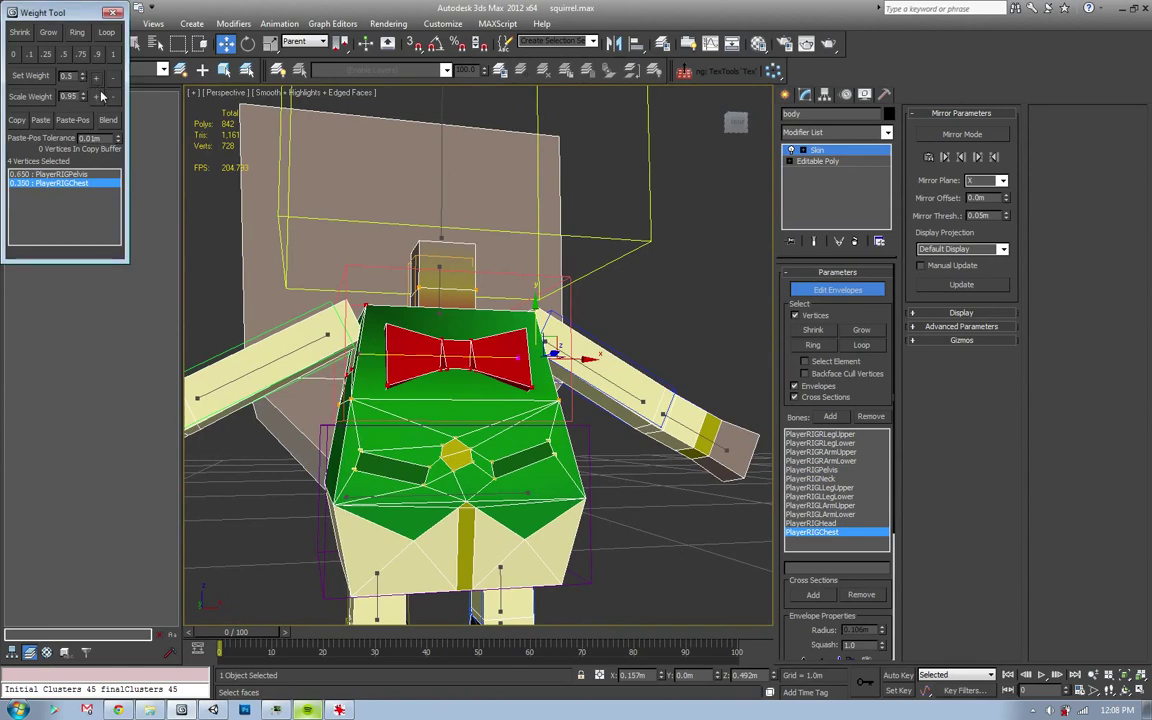
{"action": "left_click", "coordinate": [765, 330]}
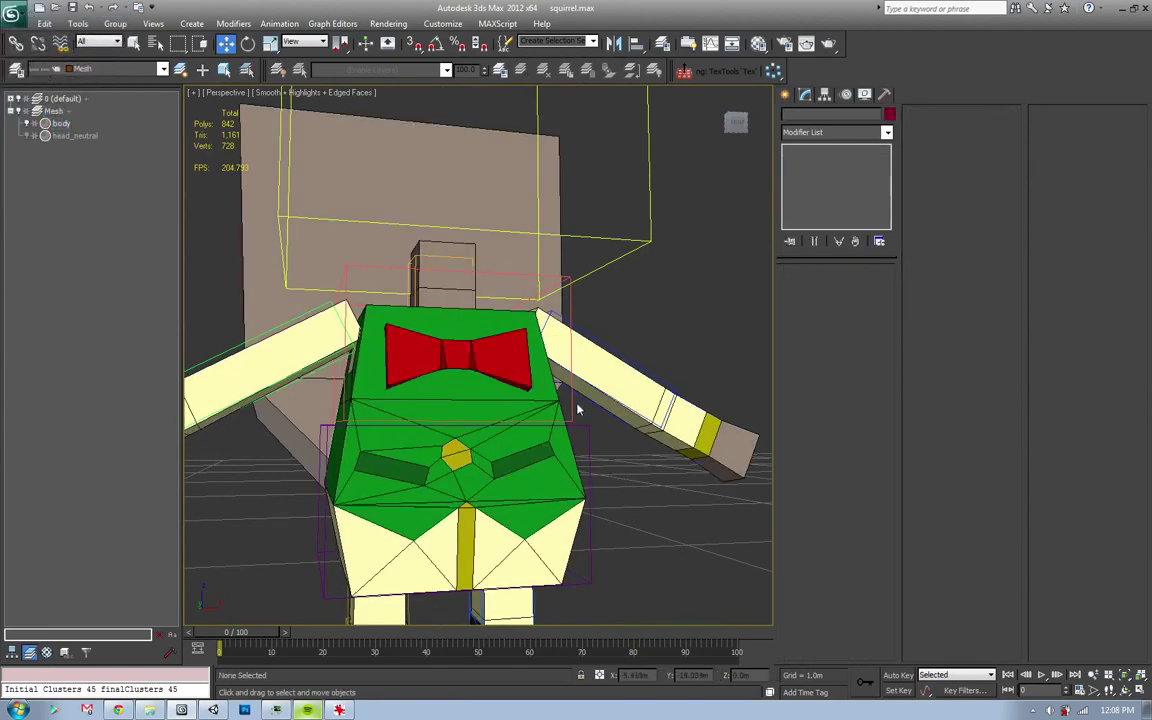
- Rotate PlayerRIGChest about 52° and inspect how the torso deforms
{"action": "left_click", "coordinate": [545, 400]}
{"action": "key", "text": "e"}
{"action": "mouse_move", "coordinate": [501, 373]}
{"action": "left_mouse_down"}
{"action": "mouse_move", "coordinate": [372, 360]}
{"action": "mouse_move", "coordinate": [520, 371]}
{"action": "mouse_move", "coordinate": [449, 343]}
{"action": "left_mouse_up"}
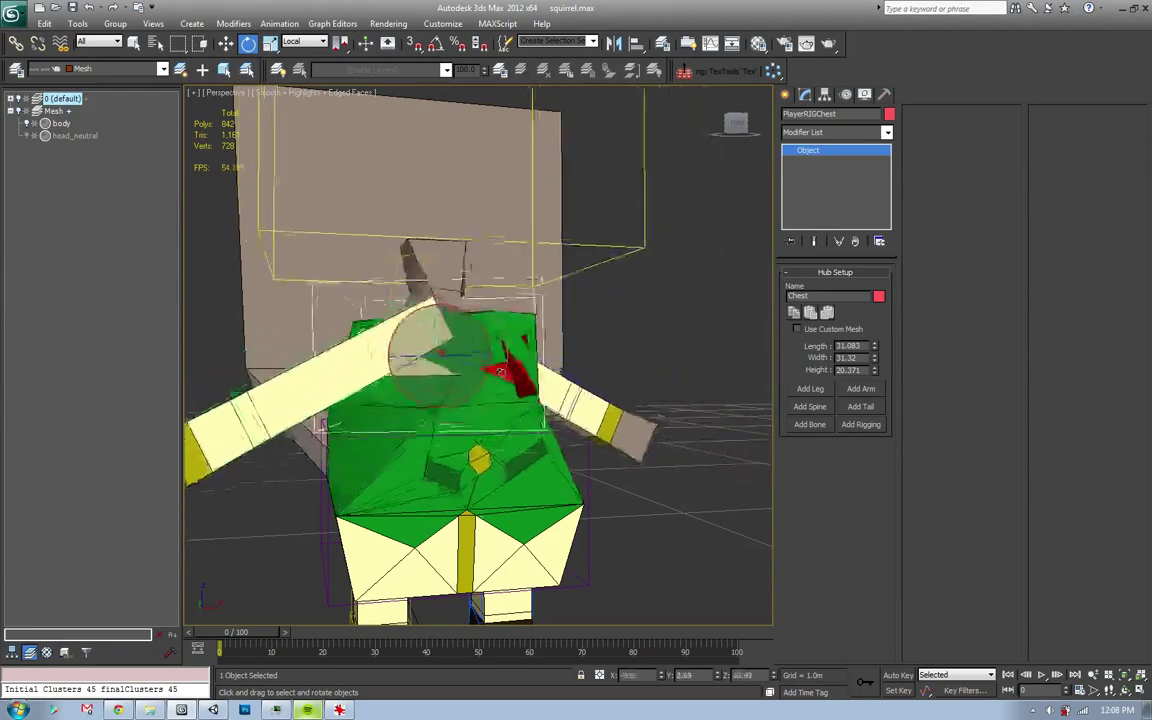
{"action": "mouse_move", "coordinate": [449, 343]}
{"action": "middle_mouse_down", "text": "alt"}
{"action": "mouse_move", "coordinate": [435, 437]}
{"action": "mouse_move", "coordinate": [548, 372]}
{"action": "mouse_move", "coordinate": [590, 390]}
{"action": "mouse_move", "coordinate": [565, 363]}
{"action": "middle_mouse_up", "text": "alt"}
{"action": "double_click", "coordinate": [548, 372]}
- In envelope editing, check the bow tie vertices are weighted 1.0 to PlayerRIGChest
{"action": "left_click", "coordinate": [603, 398]}
{"action": "left_click", "coordinate": [565, 363]}
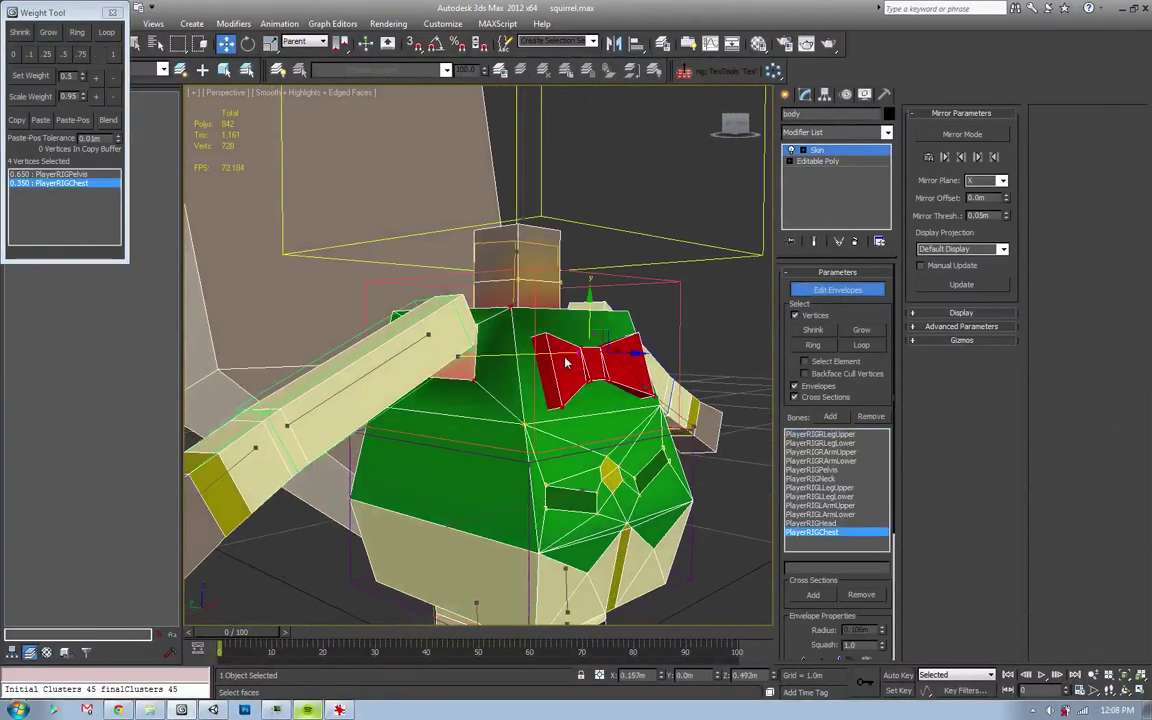
{"action": "left_click", "coordinate": [48, 33]}
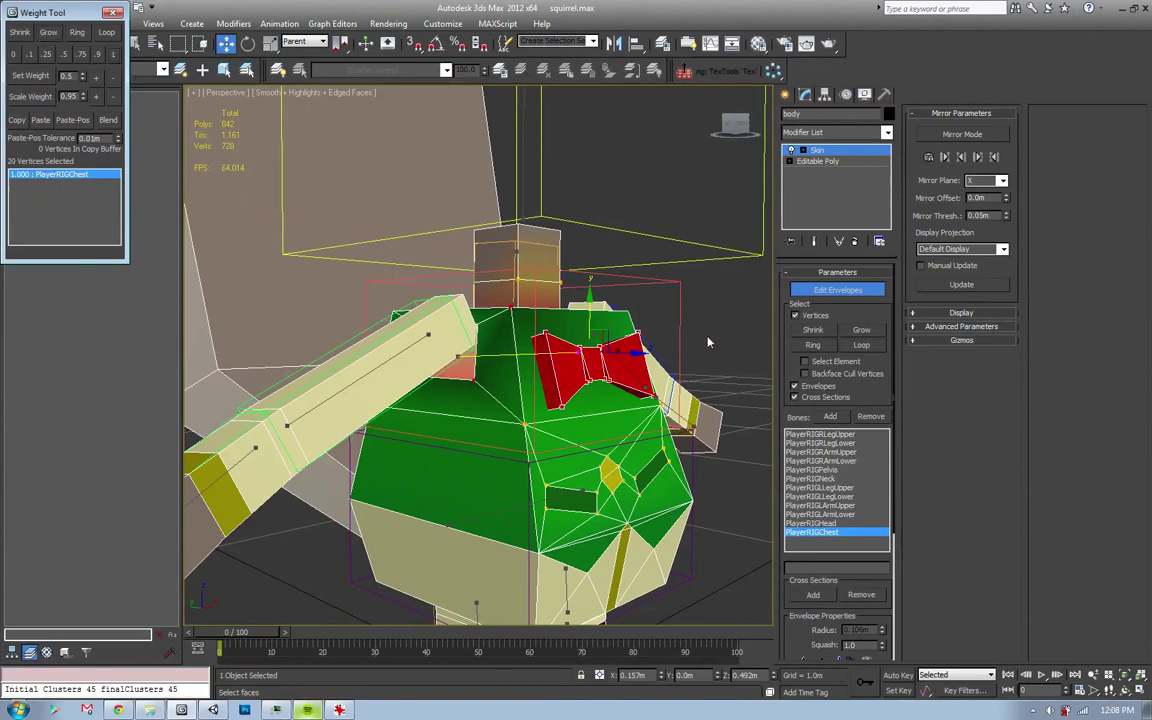
{"action": "left_click", "coordinate": [707, 343]}
{"action": "middle_click_drag", "start_coordinate": [707, 343], "coordinate": [415, 340], "text": "alt"}
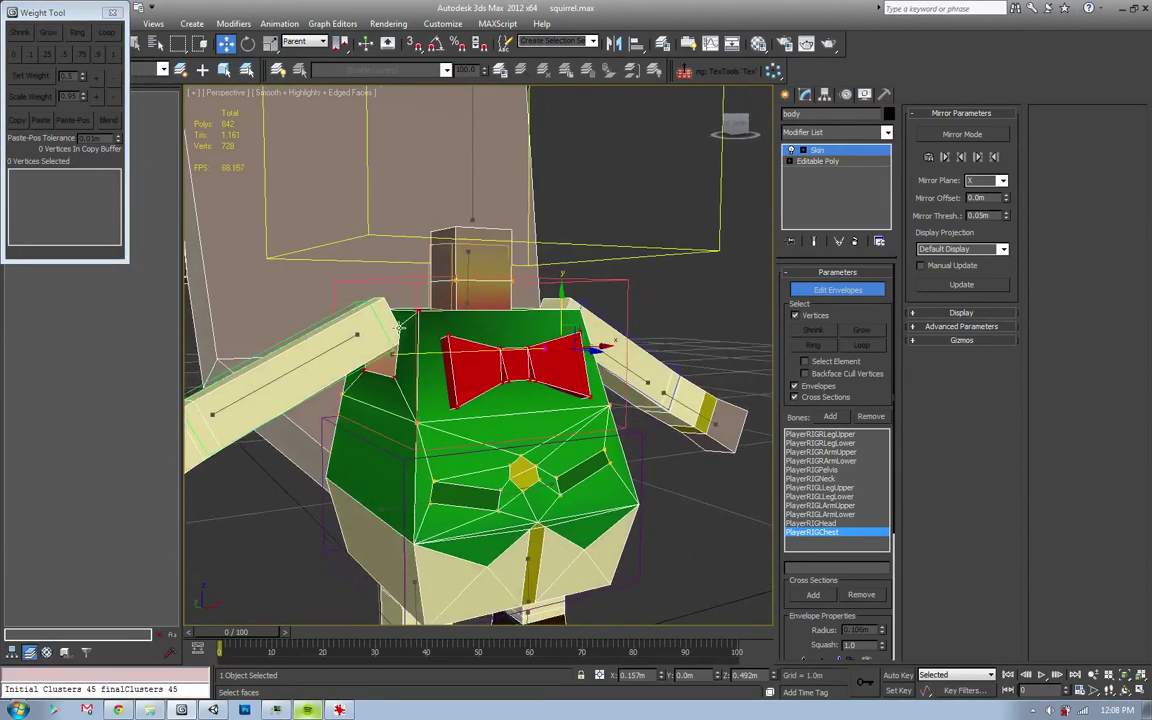
- Select the neck vertices and weight them fully to PlayerRIGChest
{"action": "left_click", "coordinate": [362, 300]}
{"action": "mouse_move", "coordinate": [362, 300]}
{"action": "middle_mouse_down", "text": "alt"}
{"action": "mouse_move", "coordinate": [538, 416]}
{"action": "mouse_move", "coordinate": [598, 343]}
{"action": "middle_mouse_up", "text": "alt"}
{"action": "scroll", "coordinate": [538, 416], "scroll_direction": "down", "scroll_amount": 5}
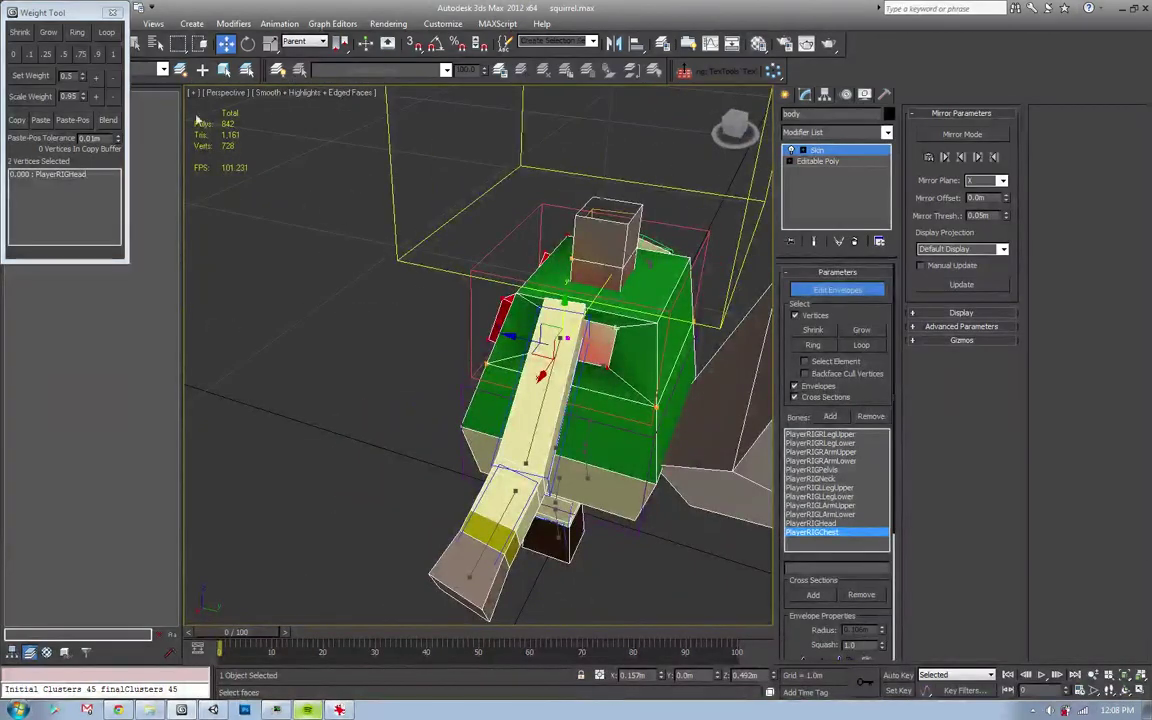
{"action": "left_click", "coordinate": [562, 305], "text": "ctrl"}
{"action": "mouse_move", "coordinate": [562, 305]}
{"action": "middle_mouse_down", "text": "alt"}
{"action": "mouse_move", "coordinate": [588, 313]}
{"action": "mouse_move", "coordinate": [492, 310]}
{"action": "middle_mouse_up", "text": "alt"}
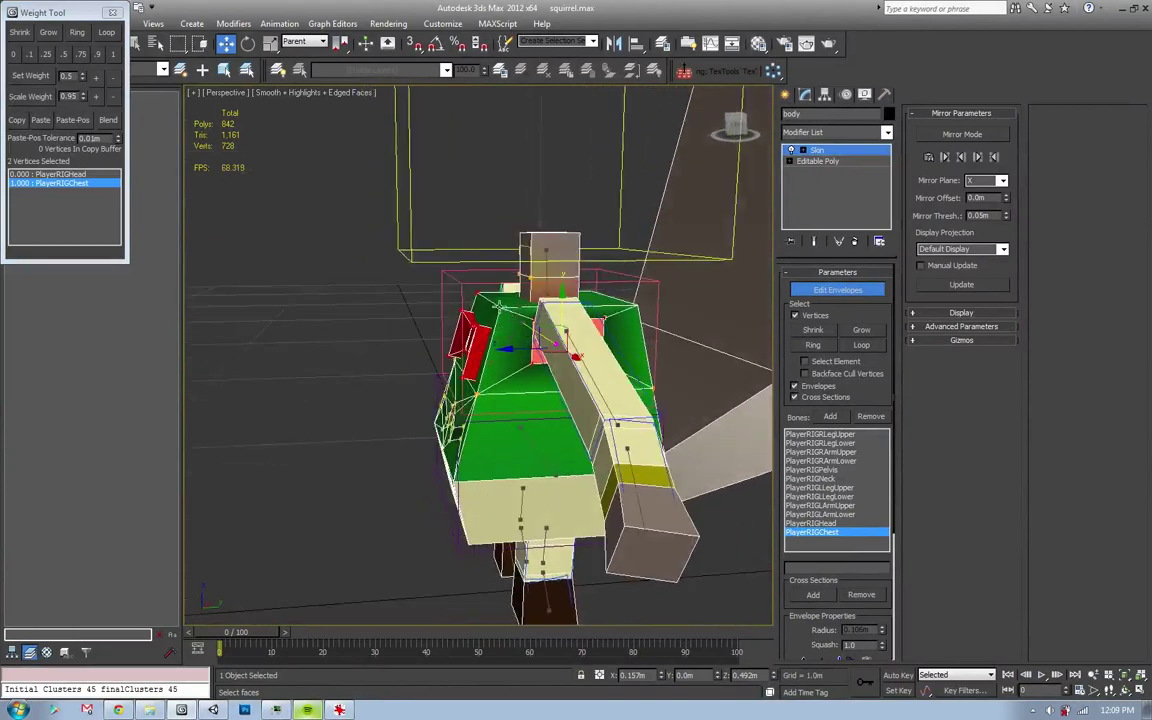
{"action": "left_click", "coordinate": [449, 276]}
{"action": "middle_click_drag", "start_coordinate": [449, 276], "coordinate": [643, 307], "text": "alt"}
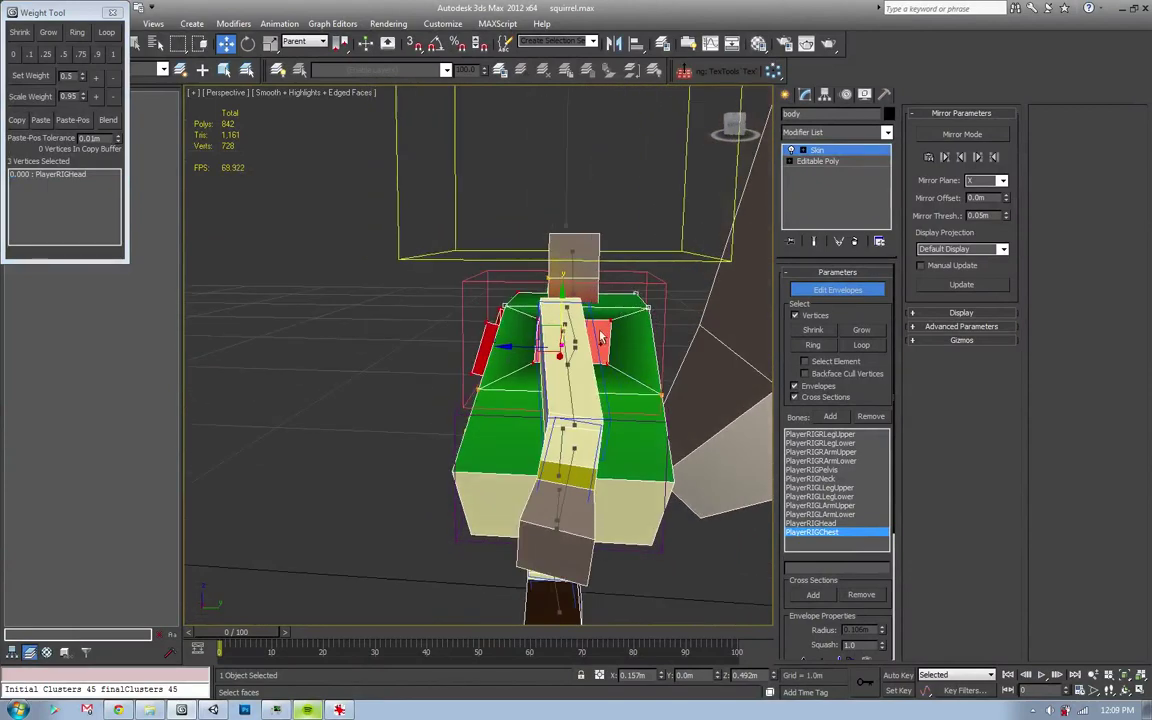
{"action": "left_click", "coordinate": [113, 53]}
- Rotate PlayerRIGChest to check how the neck deforms
{"action": "left_click", "coordinate": [802, 292]}
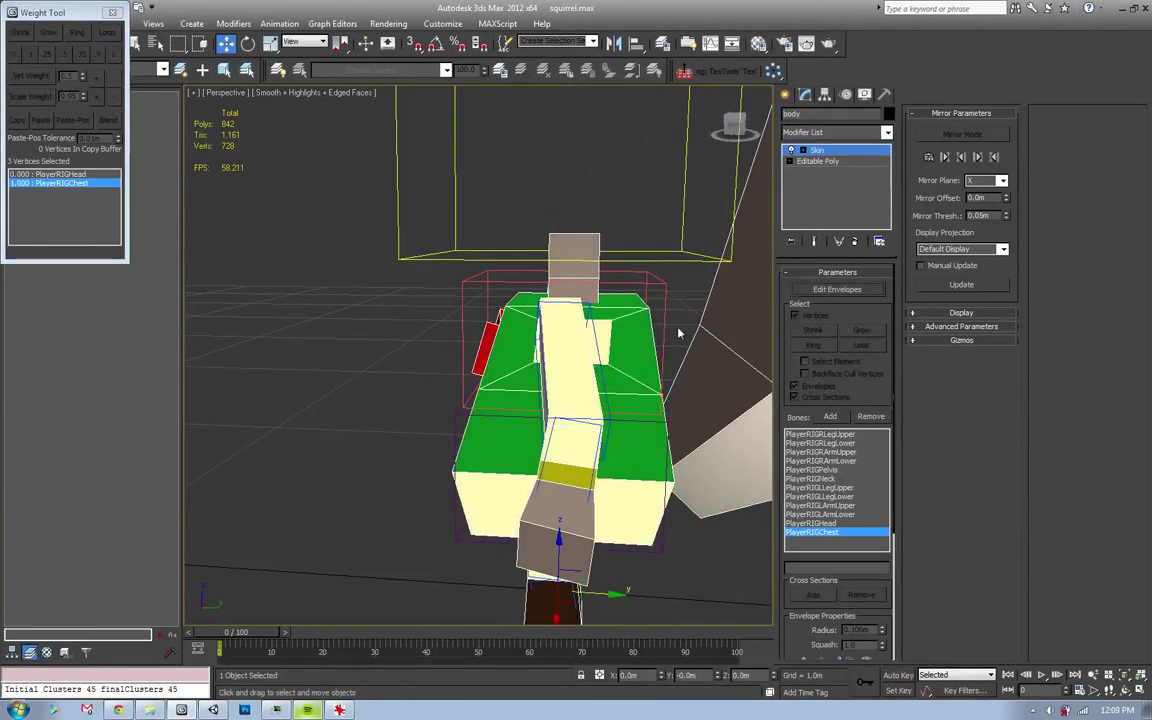
{"action": "left_click", "coordinate": [588, 268]}
{"action": "key", "text": "e"}
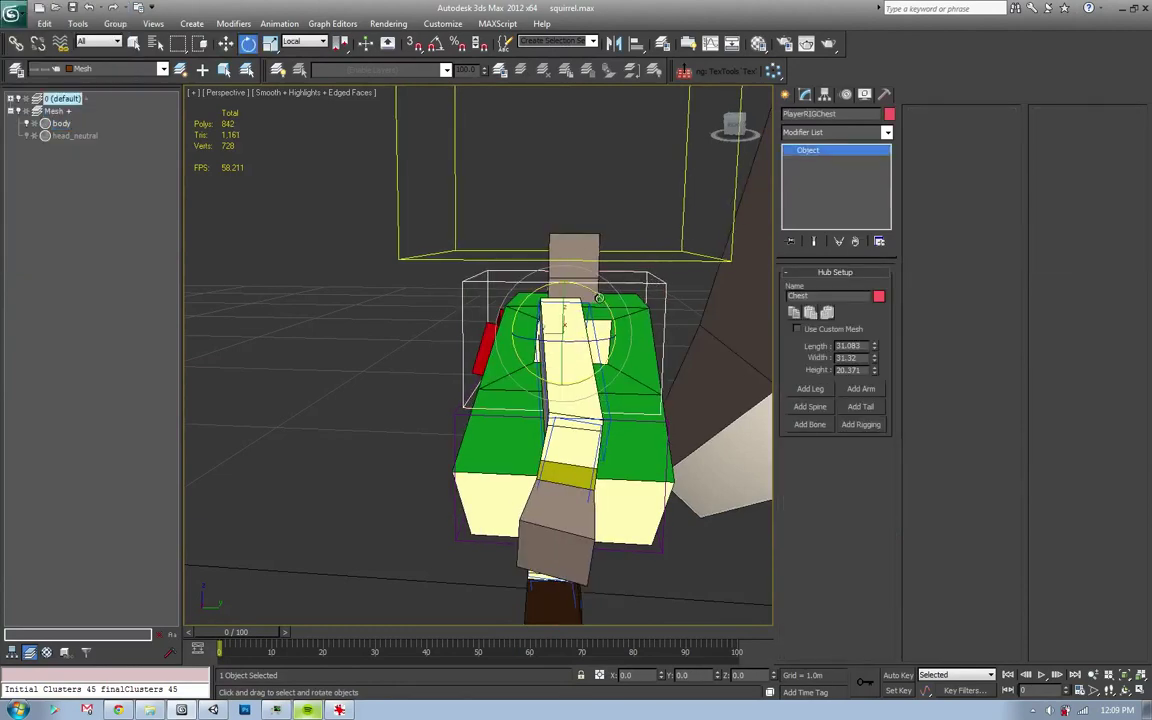
{"action": "left_click_drag", "start_coordinate": [586, 291], "coordinate": [604, 300]}
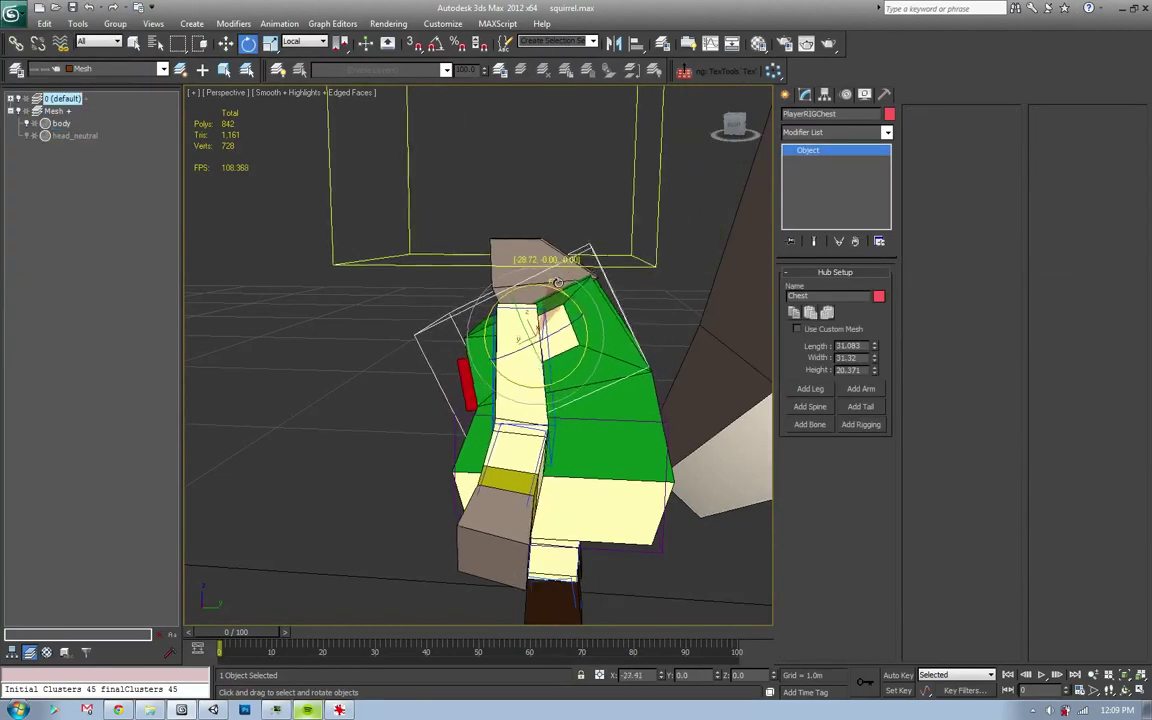
- Split the neck vertices' weights 0.5 PlayerRIGChest and 0.5 PlayerRIGHead
{"action": "left_click", "coordinate": [644, 319]}
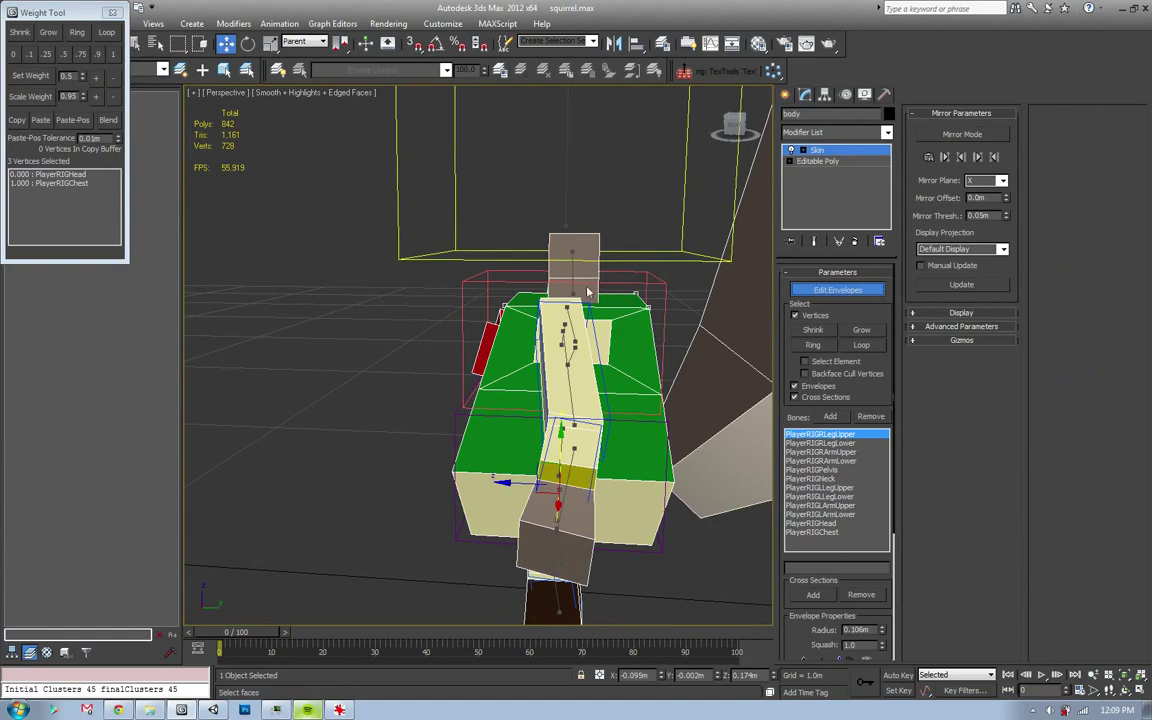
{"action": "mouse_move", "coordinate": [603, 320]}
{"action": "middle_mouse_down", "text": "alt"}
{"action": "mouse_move", "coordinate": [557, 324]}
{"action": "mouse_move", "coordinate": [593, 303]}
{"action": "mouse_move", "coordinate": [558, 352]}
{"action": "middle_mouse_up", "text": "alt"}
{"action": "left_click", "coordinate": [557, 324]}
{"action": "left_click", "coordinate": [66, 54]}
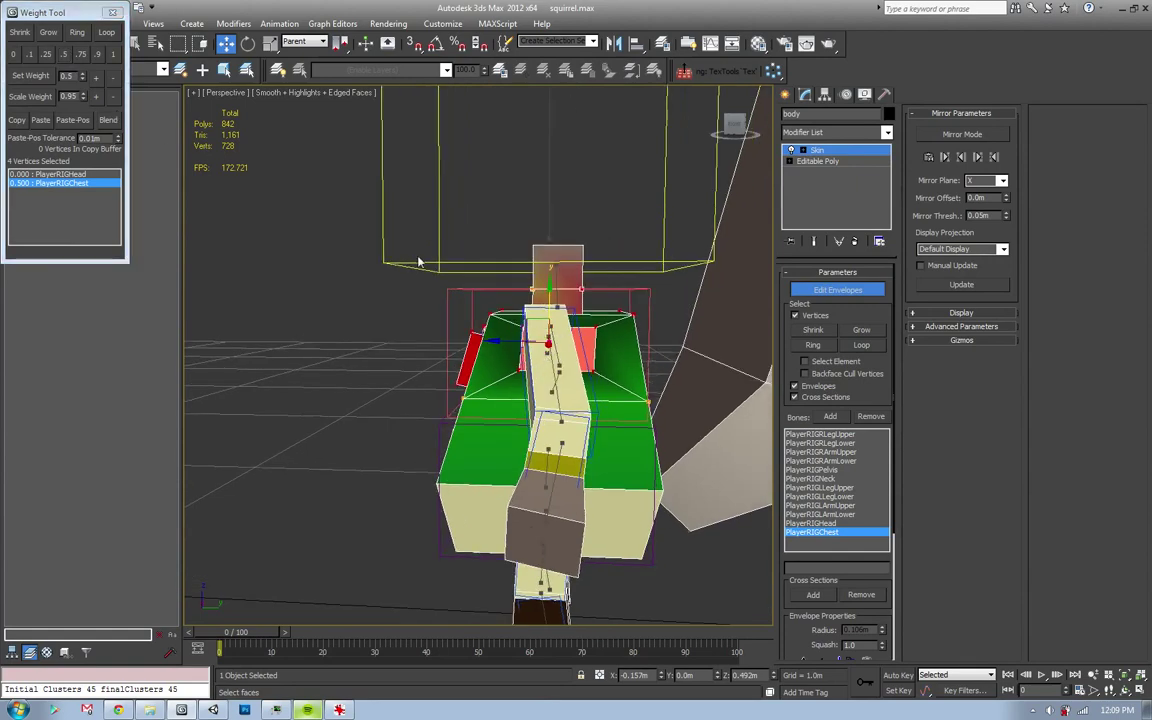
{"action": "left_click", "coordinate": [576, 198]}
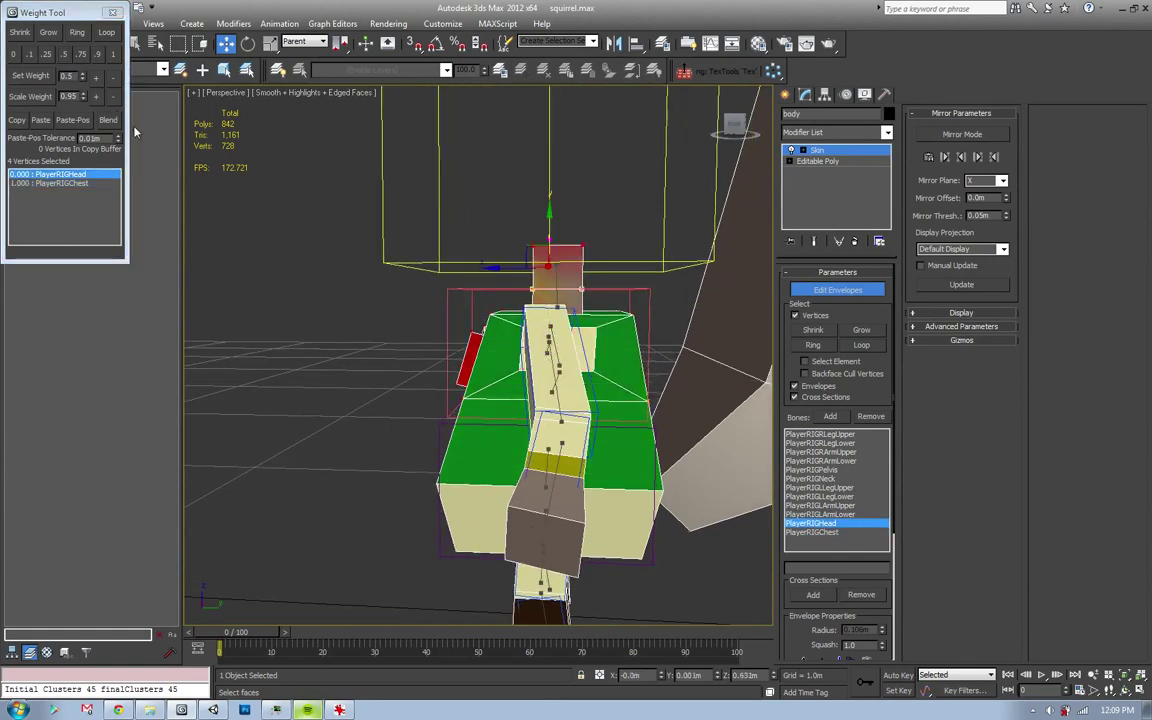
{"action": "left_click", "coordinate": [66, 54]}
{"action": "scroll", "coordinate": [549, 383], "scroll_direction": "up", "scroll_amount": 5}
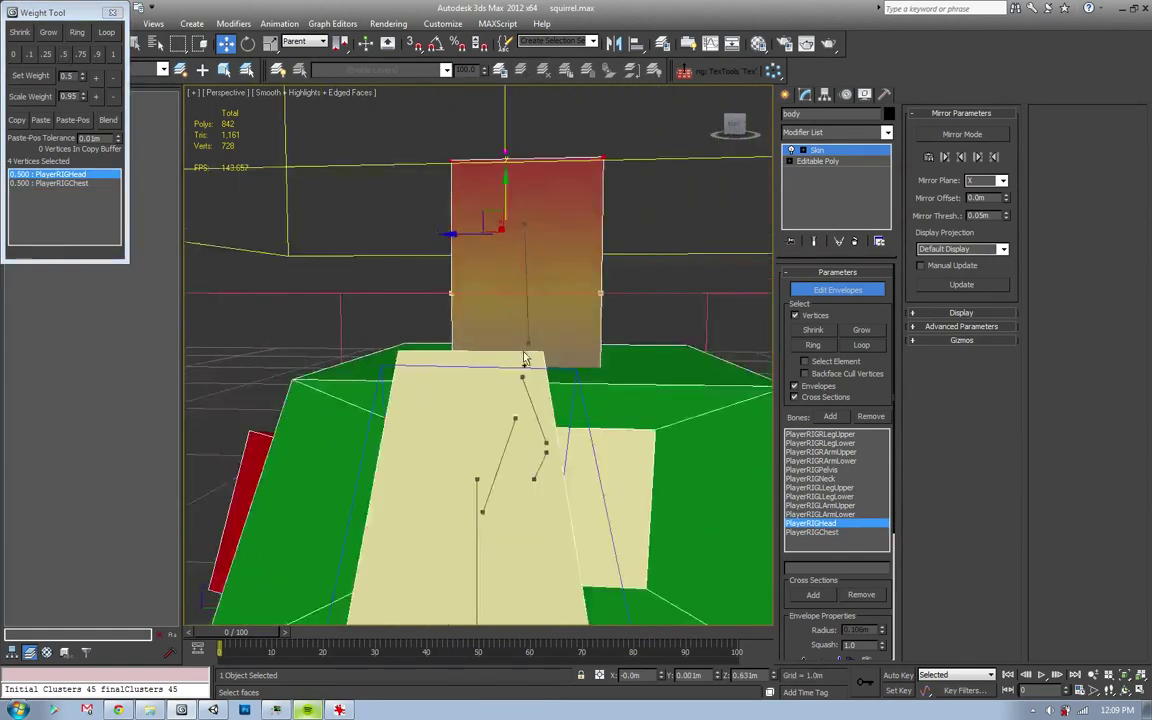
{"action": "mouse_move", "coordinate": [549, 383]}
{"action": "middle_mouse_down", "text": "alt"}
{"action": "mouse_move", "coordinate": [530, 420]}
{"action": "mouse_move", "coordinate": [545, 400]}
{"action": "mouse_move", "coordinate": [599, 402]}
{"action": "mouse_move", "coordinate": [570, 398]}
{"action": "middle_mouse_up", "text": "alt"}
{"action": "left_click", "coordinate": [535, 427]}
{"action": "key", "text": "F3"}
{"action": "key", "text": "F3"}
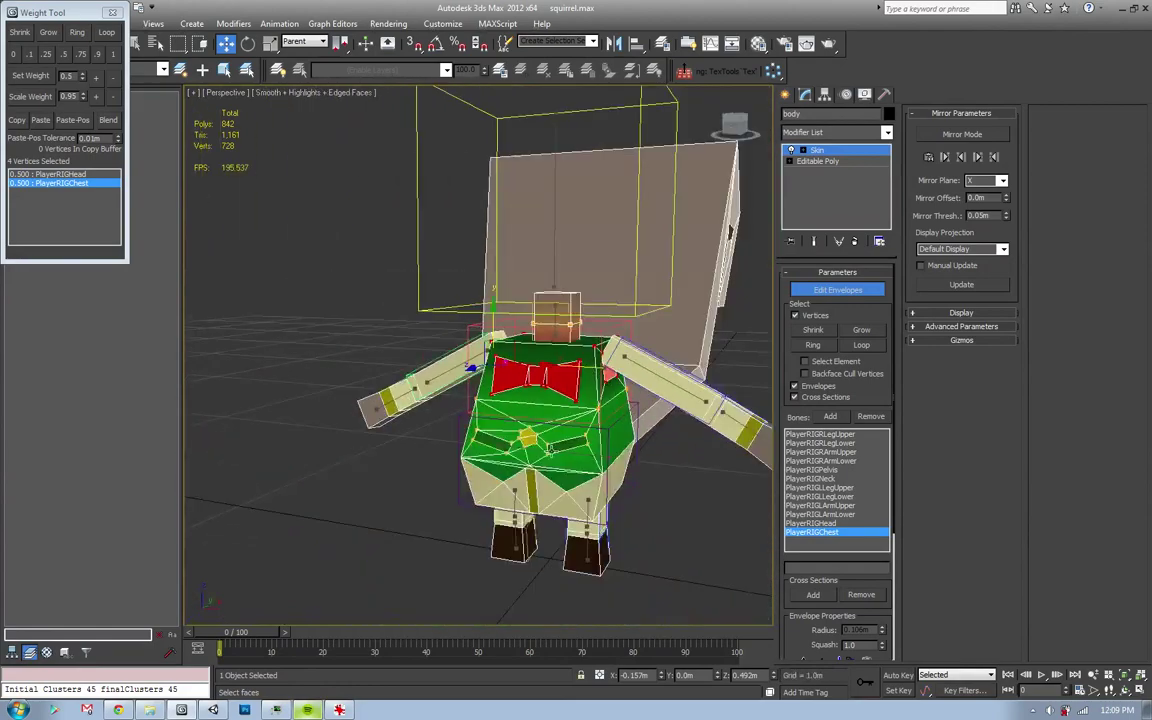
- Inspect the PlayerRIGLArmUpper envelope, then exit envelope editing and select the chest bone
{"action": "left_click", "coordinate": [665, 383]}
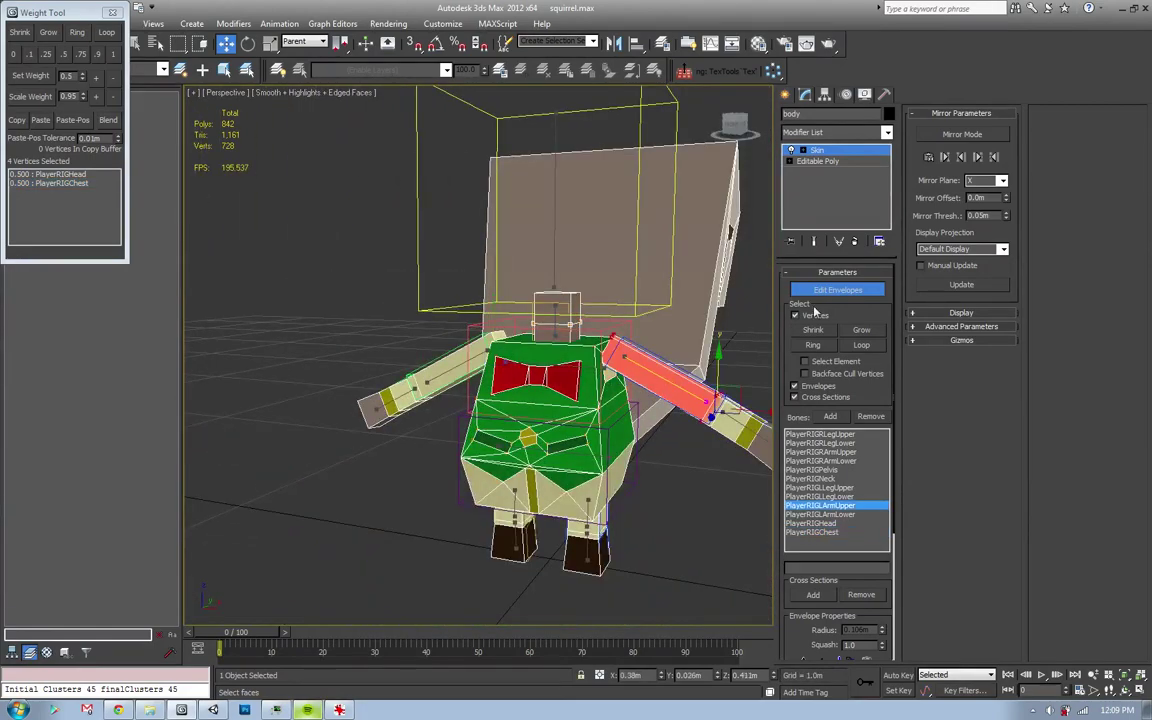
{"action": "mouse_move", "coordinate": [775, 312]}
{"action": "middle_mouse_down", "text": "alt"}
{"action": "mouse_move", "coordinate": [458, 339]}
{"action": "mouse_move", "coordinate": [545, 340]}
{"action": "mouse_move", "coordinate": [520, 345]}
{"action": "mouse_move", "coordinate": [550, 367]}
{"action": "mouse_move", "coordinate": [489, 255]}
{"action": "mouse_move", "coordinate": [520, 290]}
{"action": "middle_mouse_up", "text": "alt"}
{"action": "scroll", "coordinate": [458, 339], "scroll_direction": "up", "scroll_amount": 5}
{"action": "scroll", "coordinate": [545, 340], "scroll_direction": "down", "scroll_amount": 5}
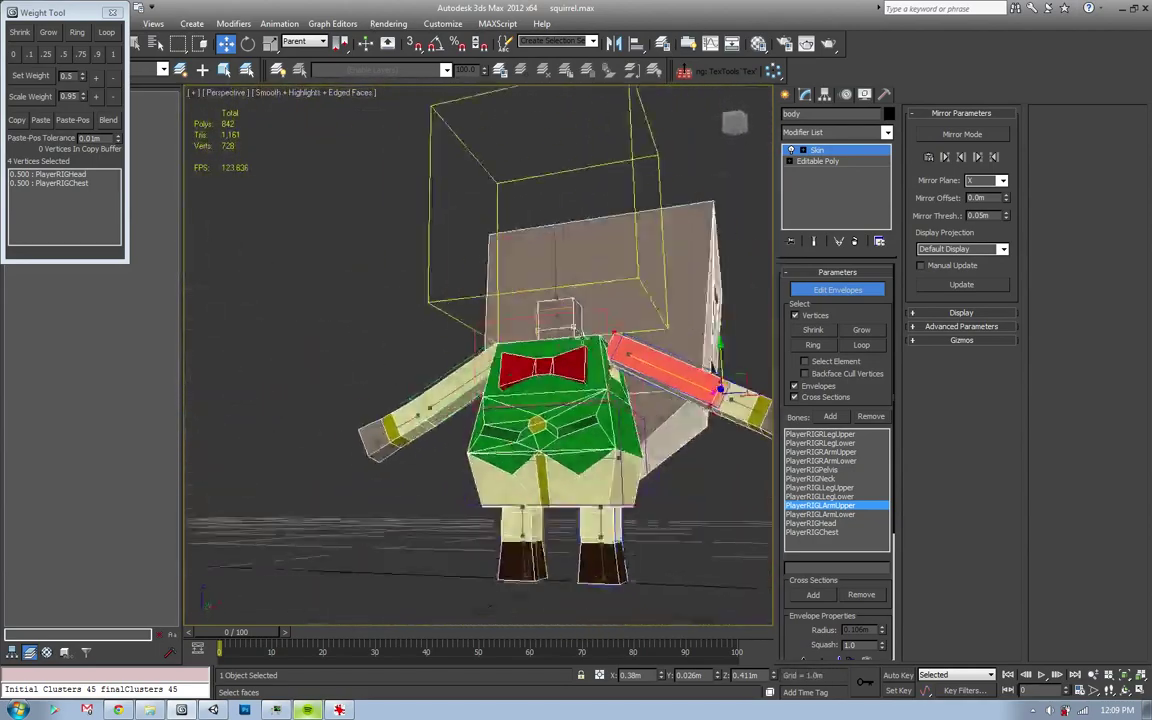
{"action": "left_click", "coordinate": [837, 289]}
{"action": "mouse_move", "coordinate": [641, 290]}
{"action": "middle_mouse_down", "text": "alt"}
{"action": "mouse_move", "coordinate": [610, 357]}
{"action": "mouse_move", "coordinate": [541, 357]}
{"action": "middle_mouse_up", "text": "alt"}
{"action": "left_click", "coordinate": [629, 369]}
- Rotate PlayerRIGChest several ways to test torso bending, cancelling so it stays upright
{"action": "key", "text": "e"}
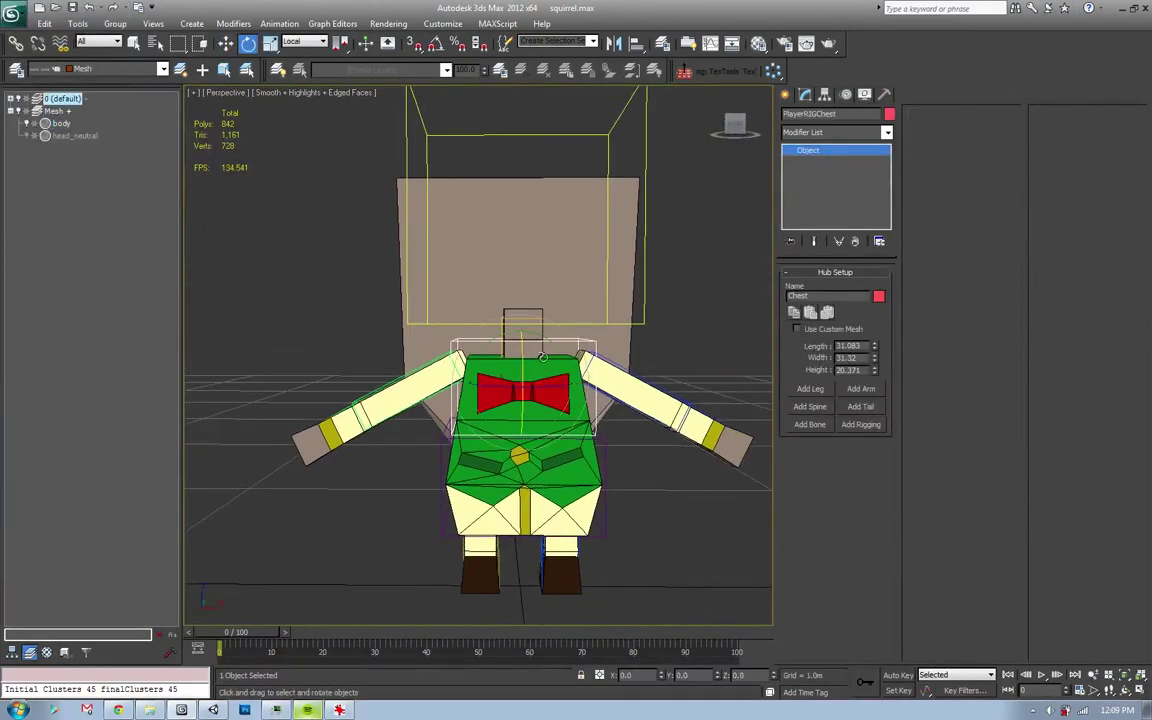
{"action": "mouse_move", "coordinate": [541, 357]}
{"action": "left_mouse_down"}
{"action": "mouse_move", "coordinate": [557, 370]}
{"action": "mouse_move", "coordinate": [521, 389]}
{"action": "left_mouse_up"}
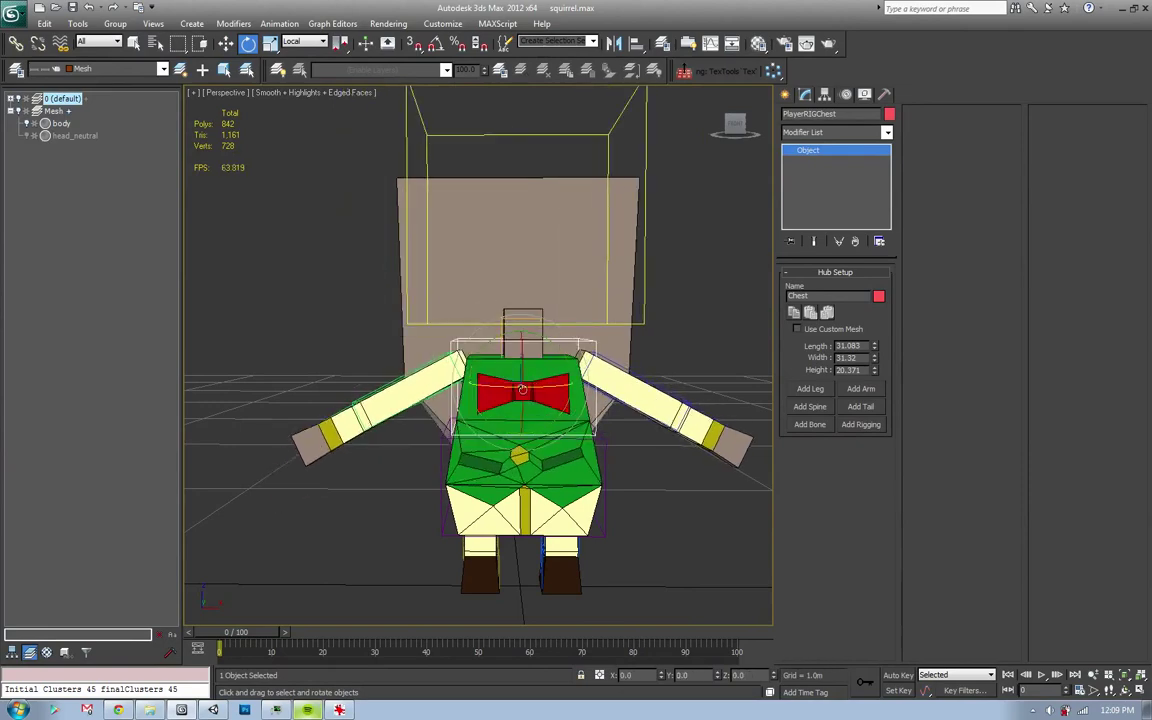
{"action": "left_click", "coordinate": [306, 710]}
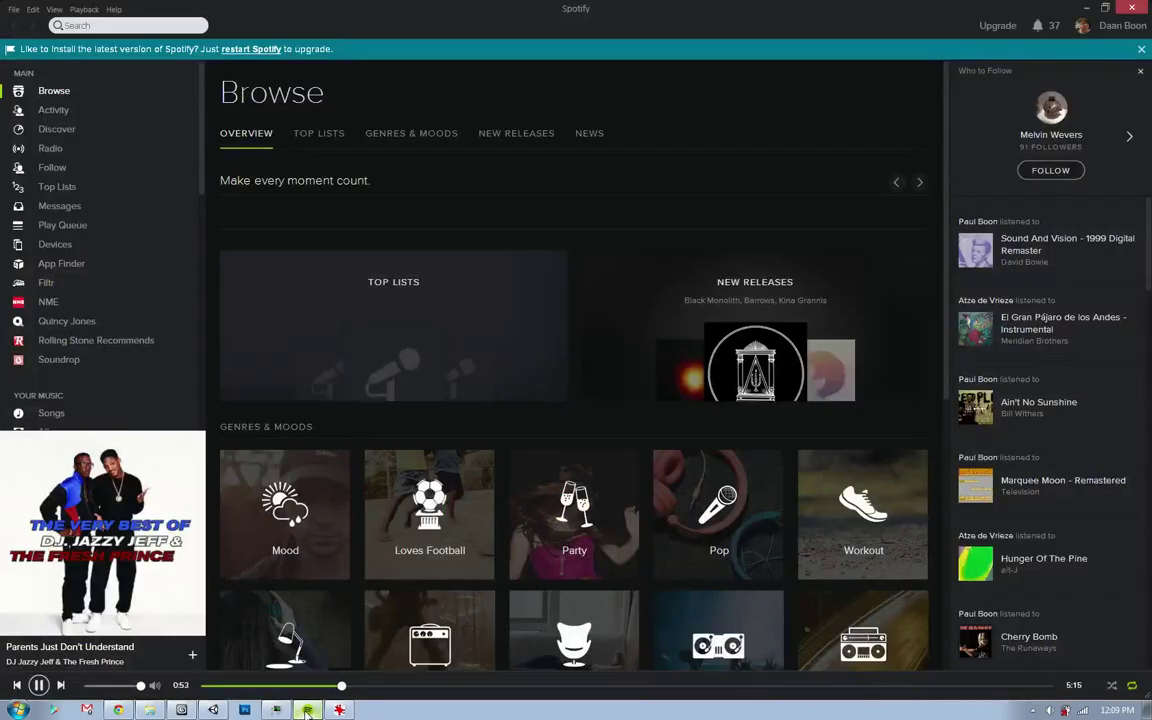
{"action": "key", "text": "alt+Tab"}
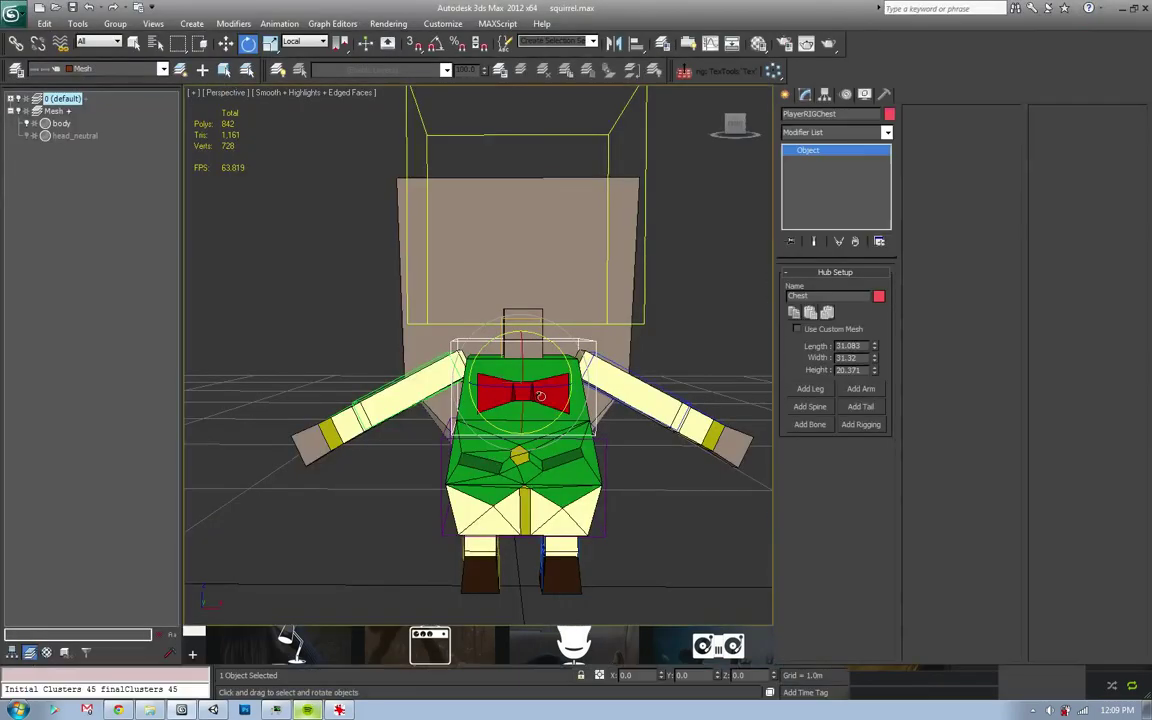
{"action": "left_click_drag", "start_coordinate": [502, 316], "coordinate": [558, 332]}
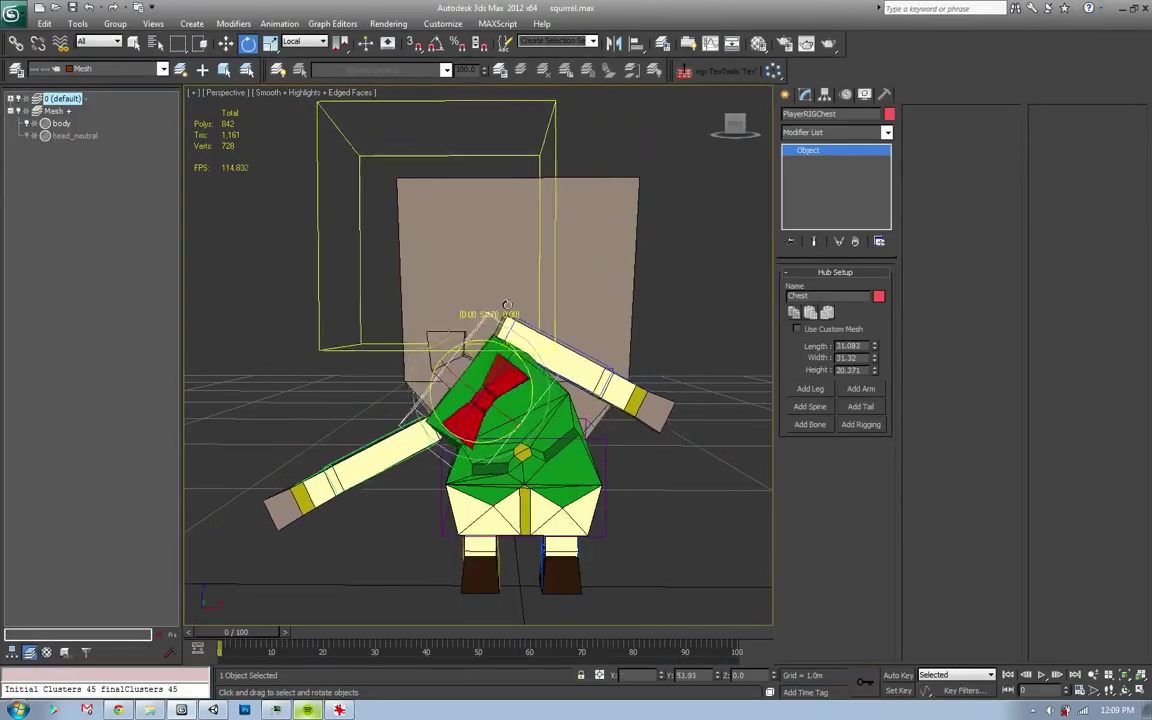
{"action": "left_click_drag", "start_coordinate": [595, 382], "coordinate": [467, 367]}
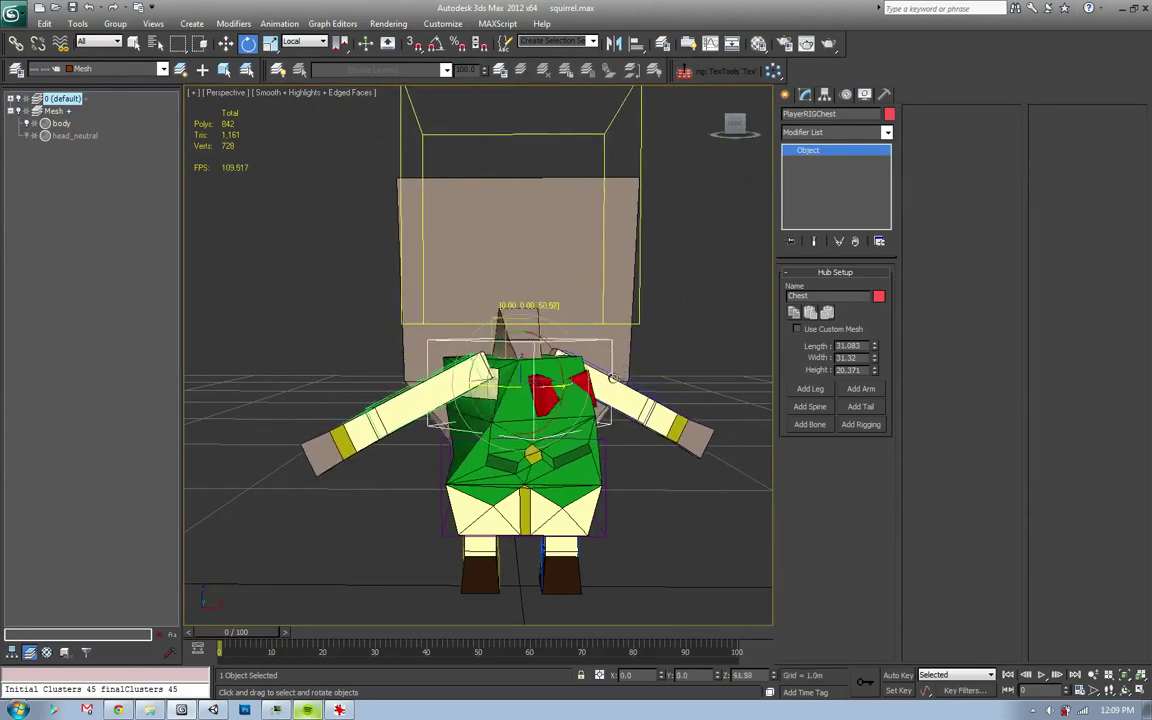
{"action": "mouse_move", "coordinate": [467, 367]}
{"action": "middle_mouse_down", "text": "alt"}
{"action": "mouse_move", "coordinate": [428, 423]}
{"action": "mouse_move", "coordinate": [560, 382]}
{"action": "middle_mouse_up", "text": "alt"}
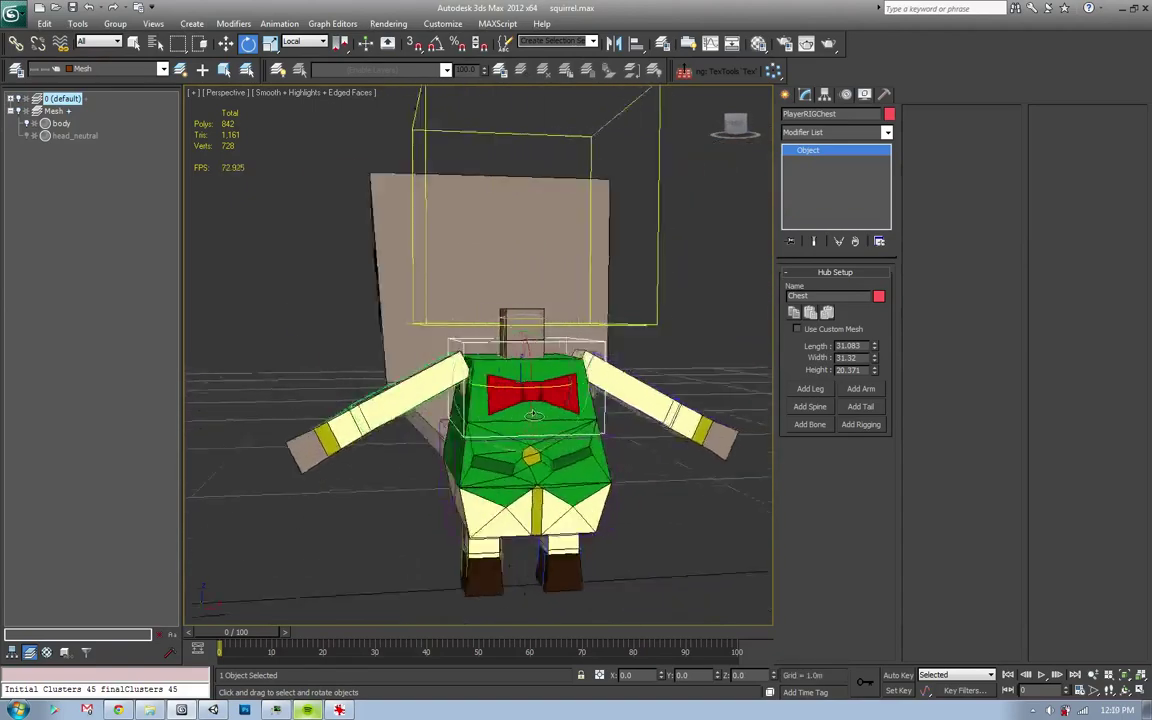
{"action": "mouse_move", "coordinate": [560, 382]}
{"action": "left_mouse_down"}
{"action": "mouse_move", "coordinate": [573, 378]}
{"action": "mouse_move", "coordinate": [538, 372]}
{"action": "mouse_move", "coordinate": [586, 355]}
{"action": "left_mouse_up"}
{"action": "right_click", "coordinate": [538, 372]}
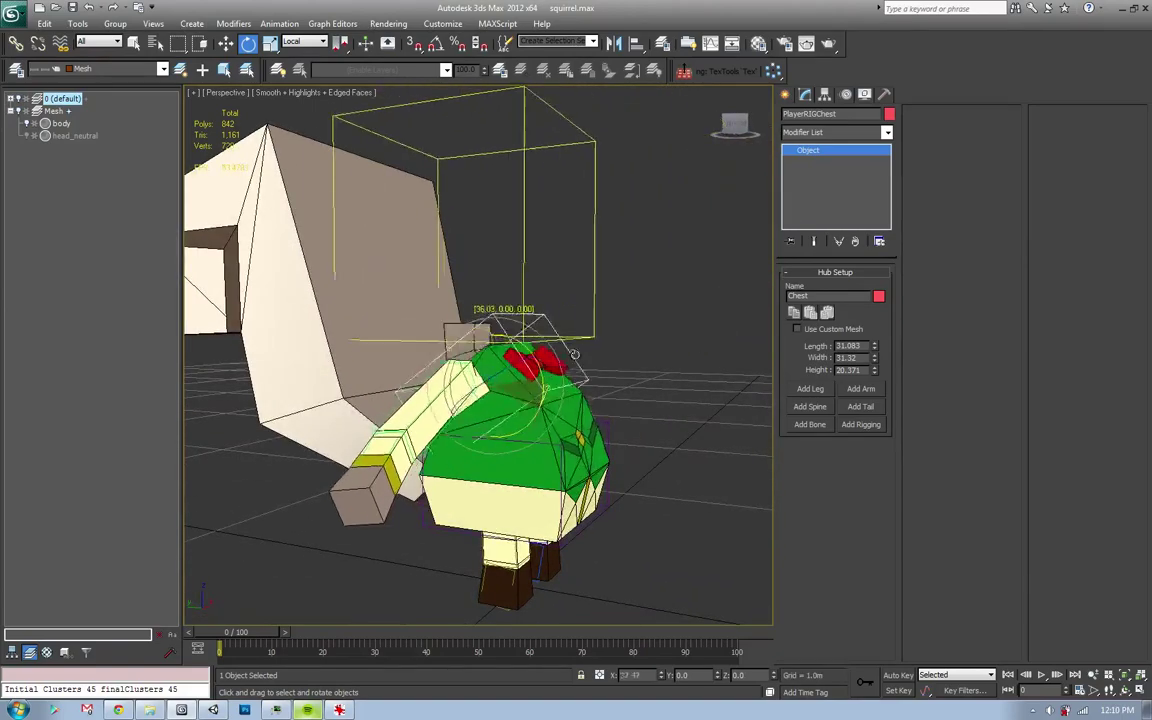
{"action": "right_click", "coordinate": [586, 355]}
- Adjust the waist vertices to 0.650 PlayerRIGPelvis and 0.350 PlayerRIGChest, then deselect the body
{"action": "key", "text": "w"}
{"action": "left_click", "coordinate": [576, 424]}
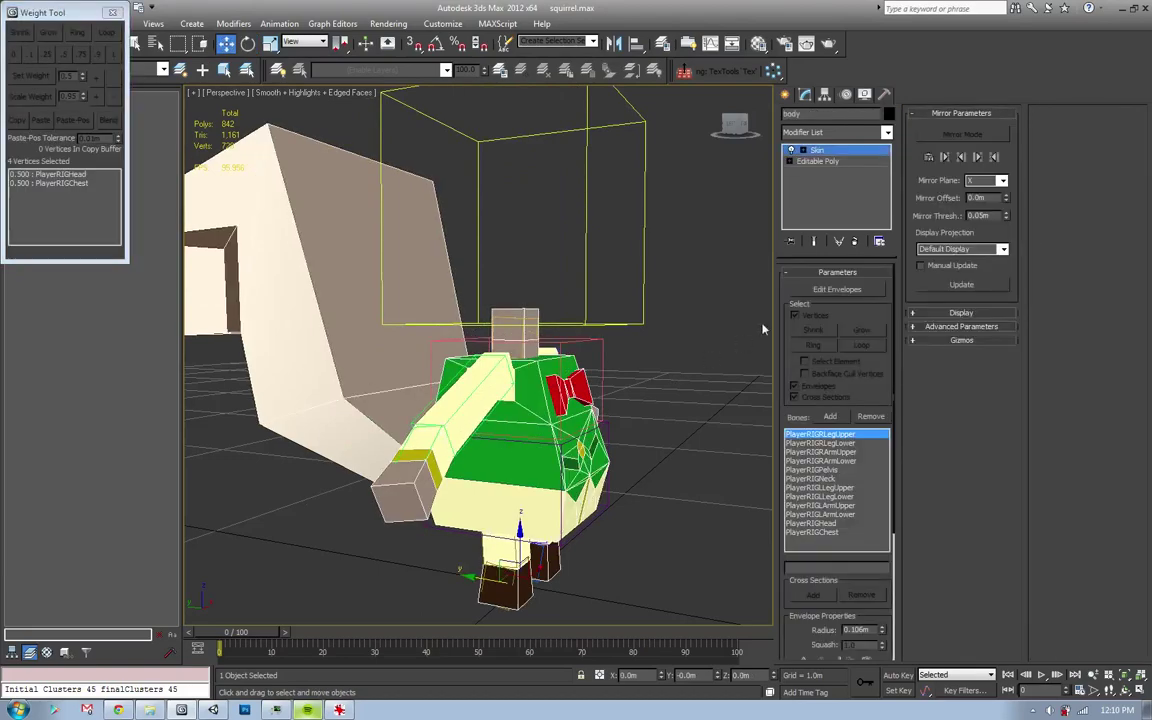
{"action": "scroll", "coordinate": [610, 490], "scroll_direction": "up", "scroll_amount": 3}
{"action": "scroll", "coordinate": [610, 490], "scroll_direction": "up", "scroll_amount": 3}
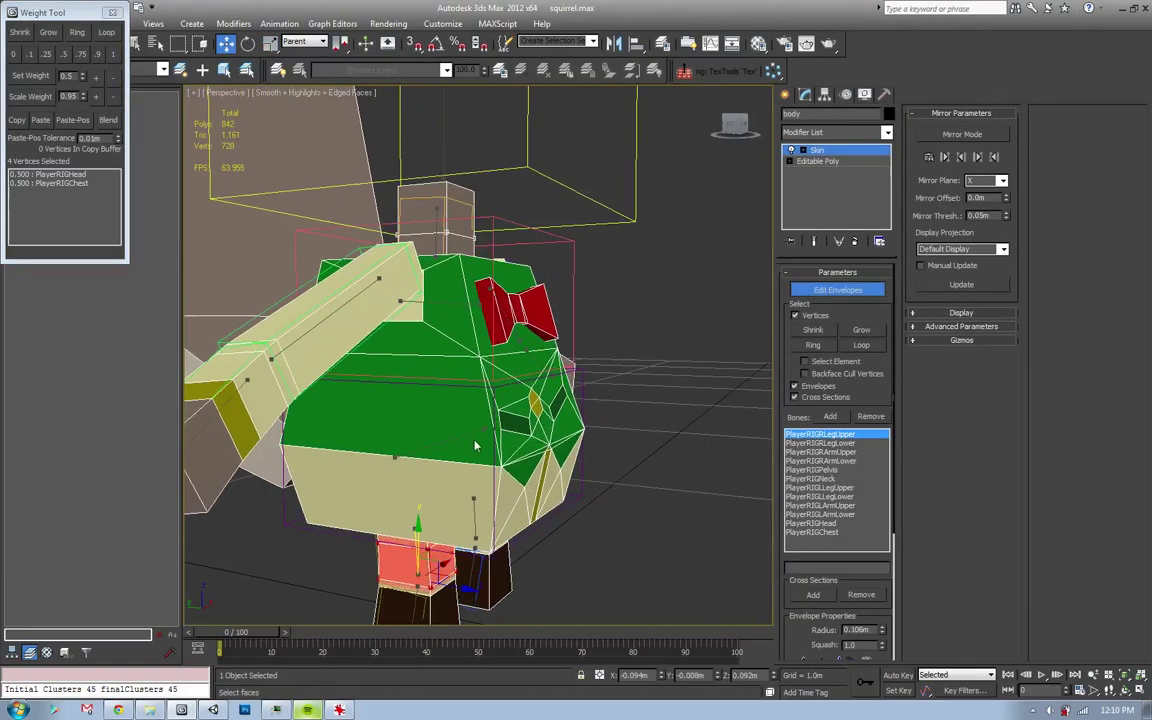
{"action": "middle_click_drag", "start_coordinate": [475, 446], "coordinate": [434, 440], "text": "alt"}
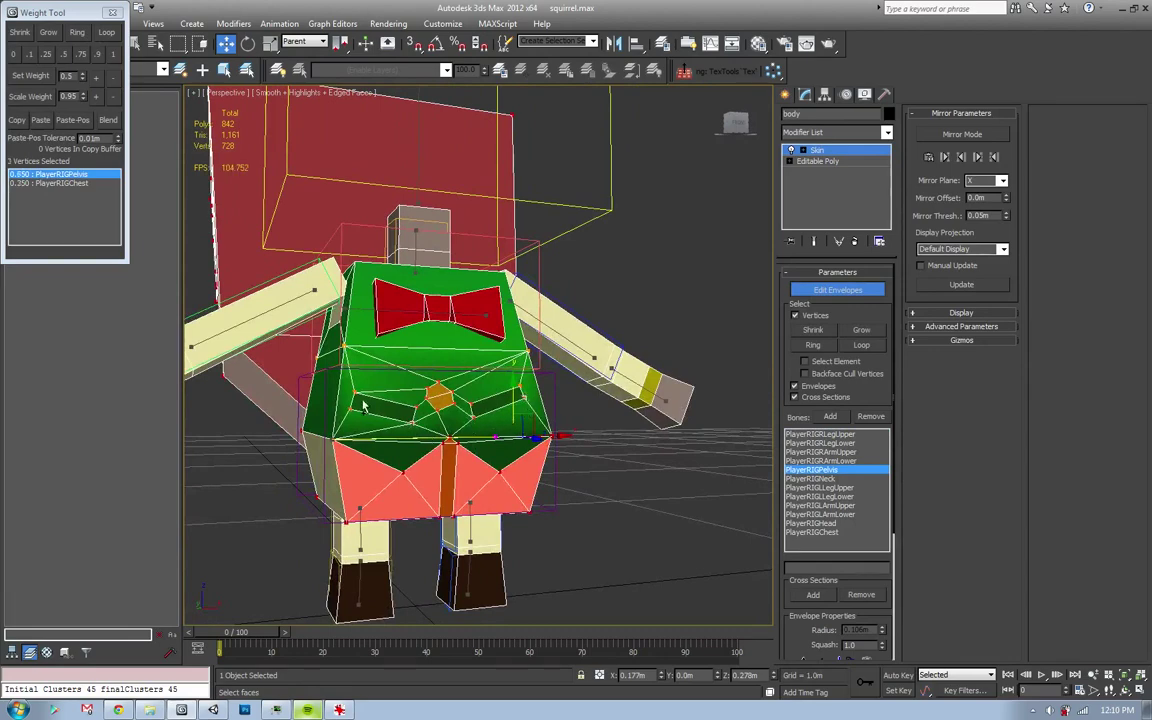
{"action": "left_click", "coordinate": [97, 82]}
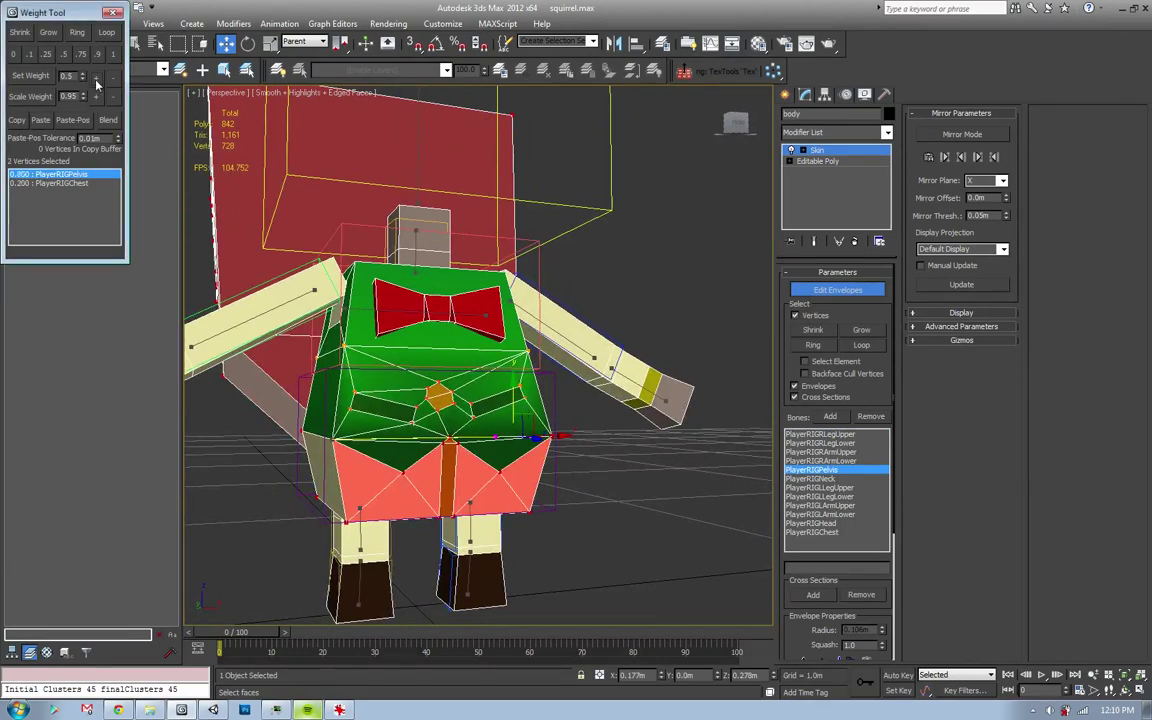
{"action": "left_click", "coordinate": [433, 407]}
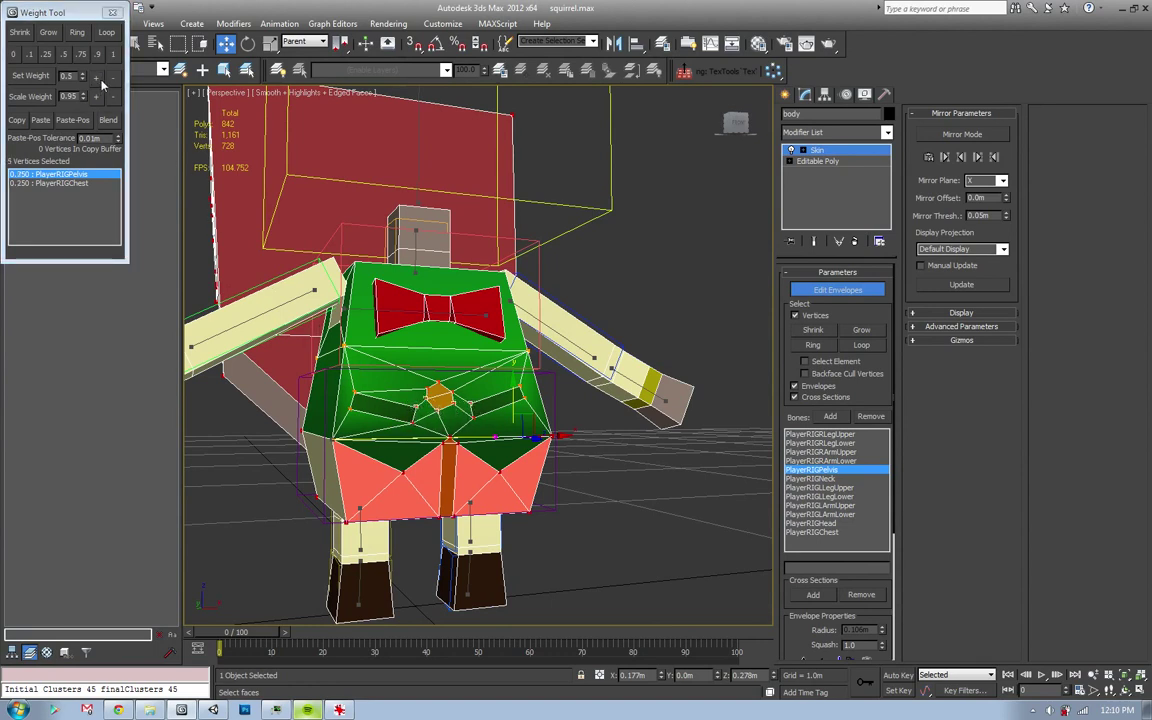
{"action": "left_click", "coordinate": [97, 79]}
{"action": "left_click", "coordinate": [433, 397]}
{"action": "left_click", "coordinate": [113, 81]}
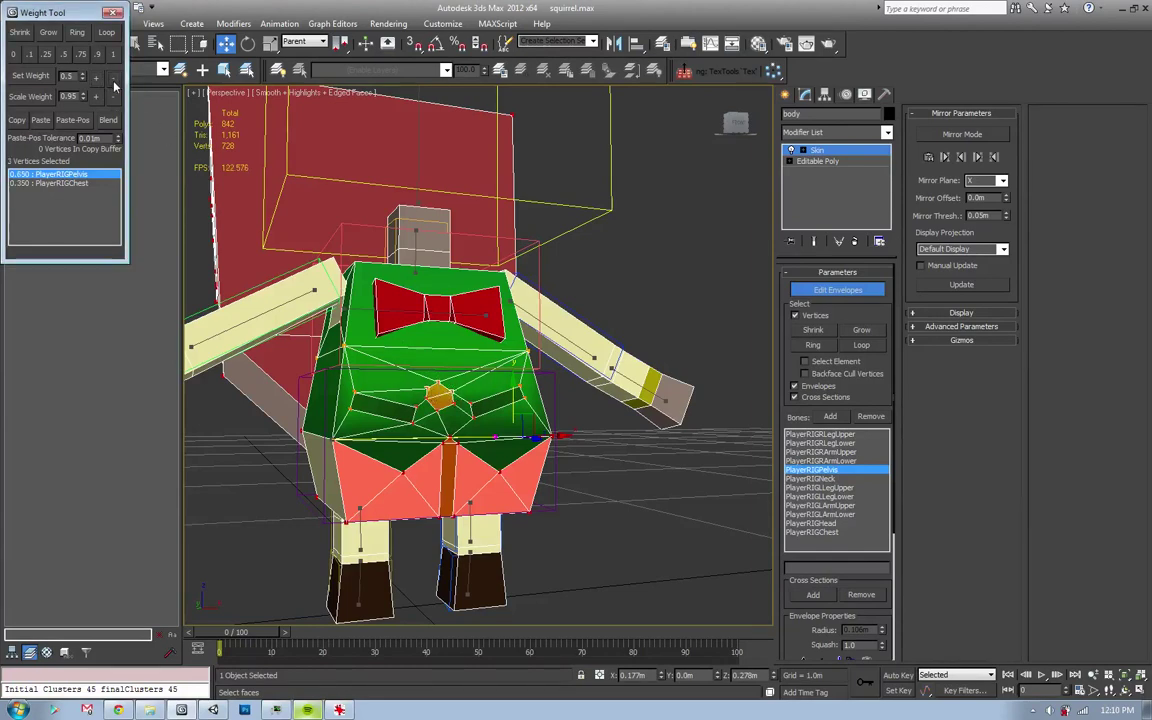
{"action": "left_click", "coordinate": [747, 300]}
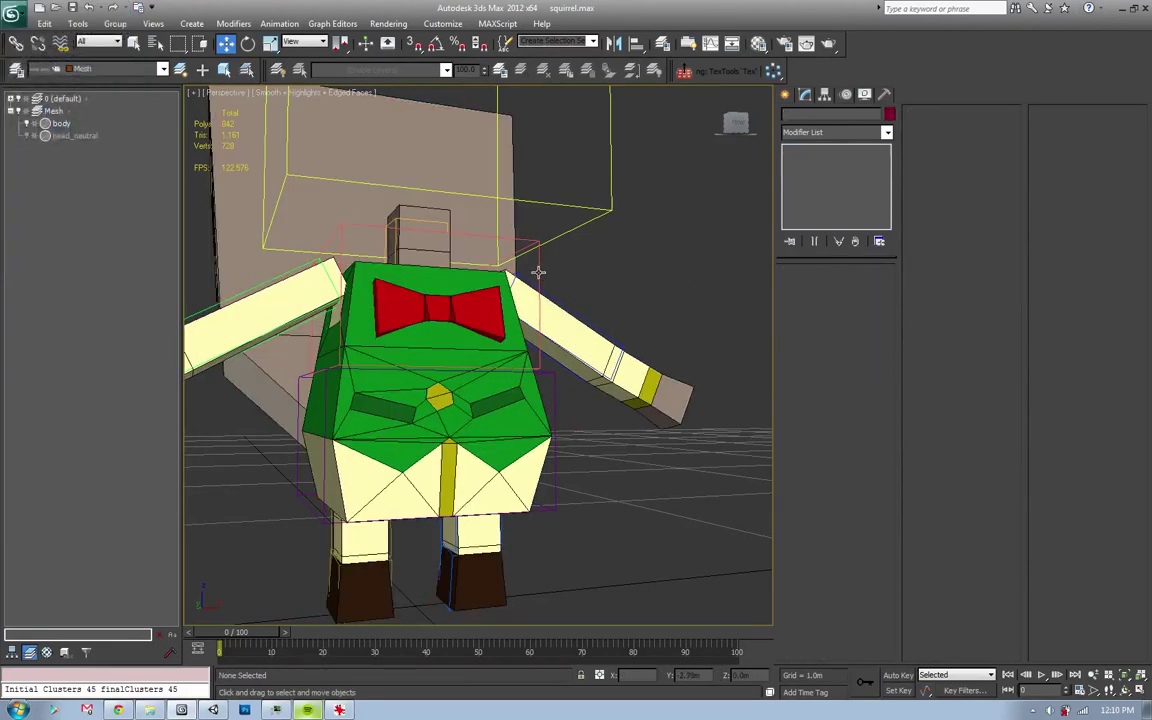
- Tilt PlayerRIGChest forward repeatedly to test deformation, cancelling each rotation to keep it upright
{"action": "left_click", "coordinate": [538, 272]}
{"action": "key", "text": "e"}
{"action": "left_click_drag", "start_coordinate": [429, 290], "coordinate": [445, 240]}
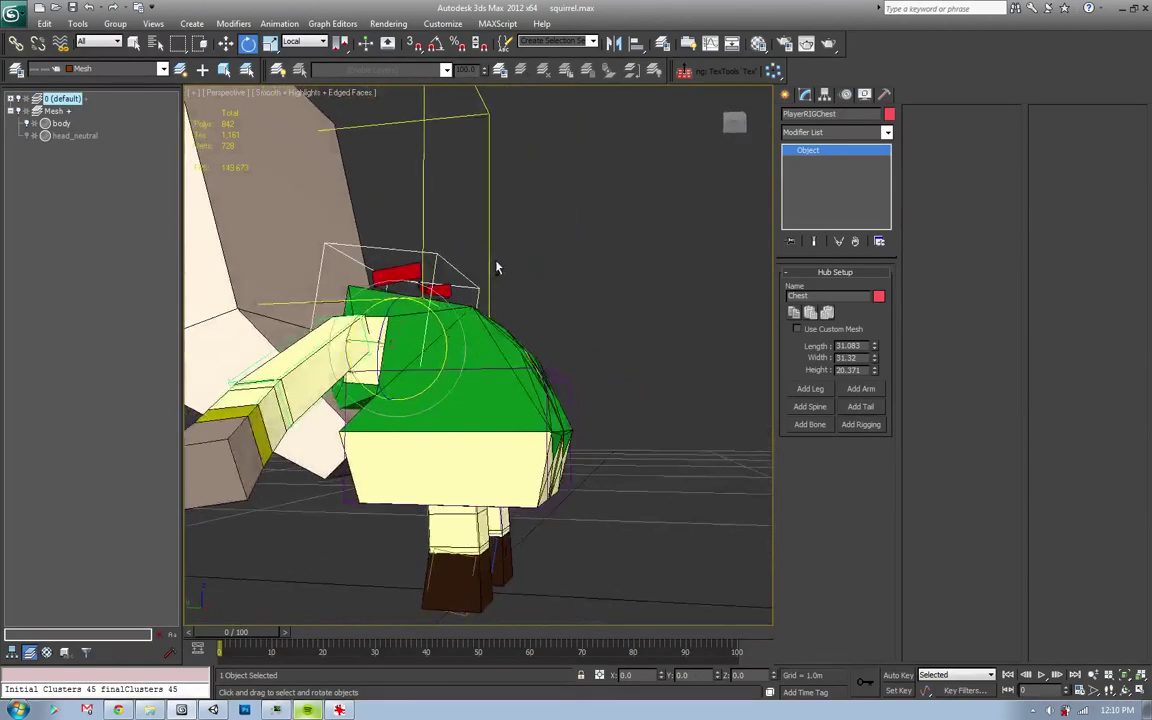
{"action": "right_click", "coordinate": [445, 240]}
{"action": "middle_click_drag", "start_coordinate": [445, 240], "coordinate": [519, 289], "text": "alt"}
{"action": "left_click_drag", "start_coordinate": [521, 293], "coordinate": [440, 344]}
{"action": "right_click", "coordinate": [478, 313]}
{"action": "right_click", "coordinate": [487, 311]}
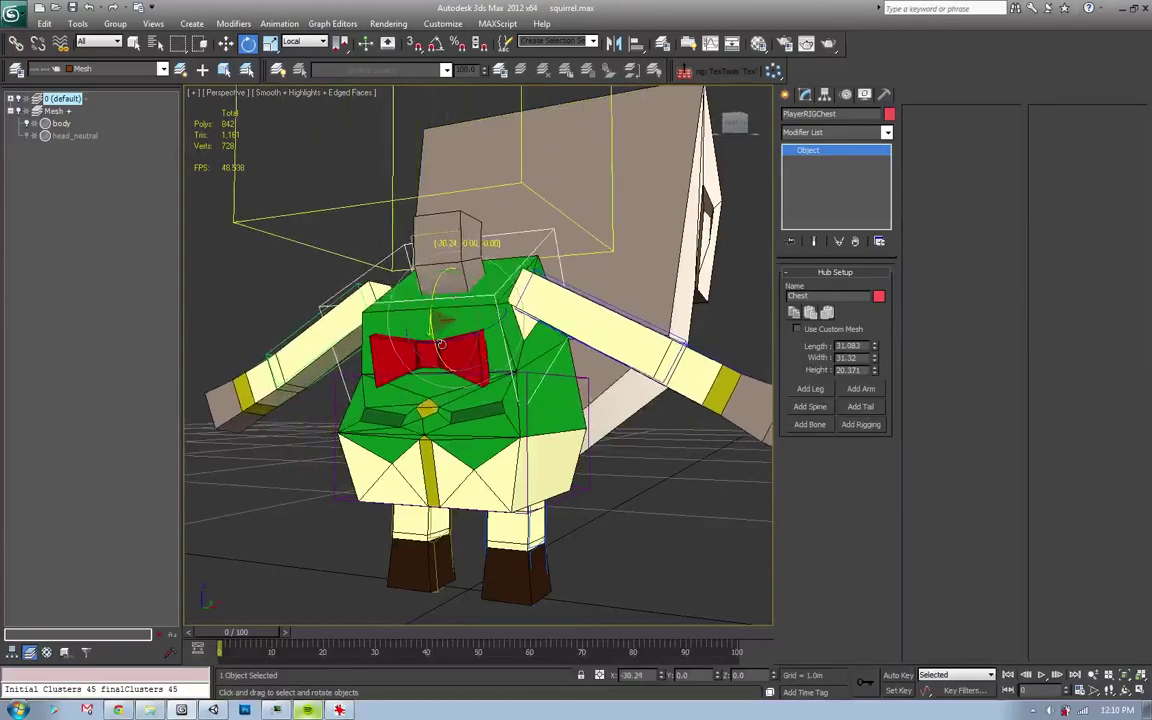
{"action": "right_click", "coordinate": [440, 344]}
{"action": "middle_click_drag", "start_coordinate": [440, 344], "coordinate": [471, 355], "text": "alt"}
{"action": "mouse_move", "coordinate": [476, 290]}
{"action": "middle_mouse_down", "text": "alt"}
{"action": "mouse_move", "coordinate": [400, 330]}
{"action": "mouse_move", "coordinate": [489, 394]}
{"action": "middle_mouse_up", "text": "alt"}
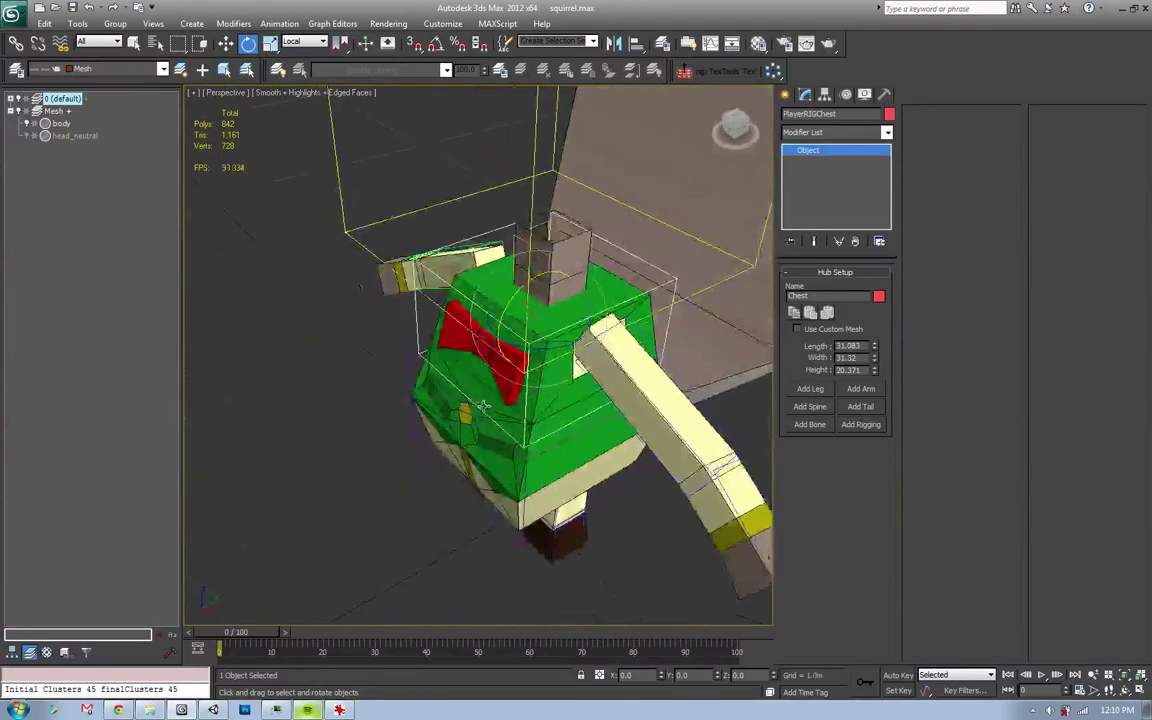
{"action": "left_click_drag", "start_coordinate": [511, 298], "coordinate": [546, 241]}
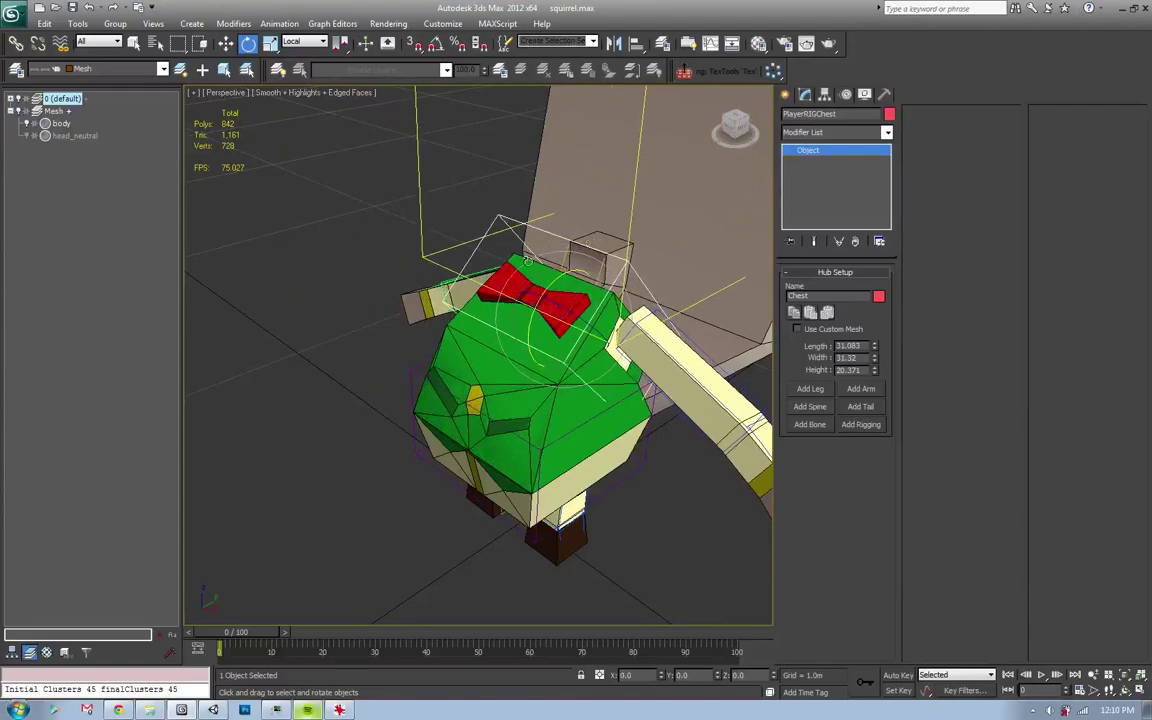
{"action": "middle_click_drag", "start_coordinate": [527, 260], "coordinate": [538, 300], "text": "alt"}
- Rotate the chest and arm bones together to test skinning, then reselect the body mesh
{"action": "double_click", "coordinate": [503, 296]}
{"action": "mouse_move", "coordinate": [503, 296]}
{"action": "left_mouse_down"}
{"action": "mouse_move", "coordinate": [553, 254]}
{"action": "mouse_move", "coordinate": [563, 298]}
{"action": "mouse_move", "coordinate": [497, 308]}
{"action": "mouse_move", "coordinate": [565, 296]}
{"action": "left_mouse_up"}
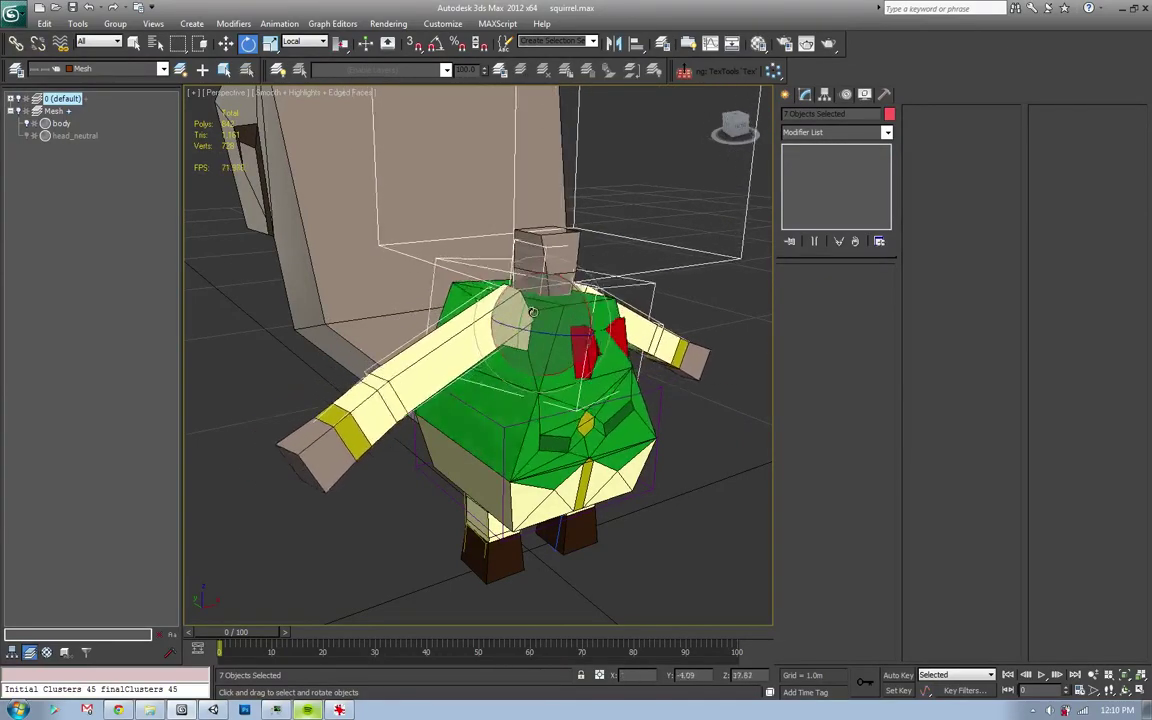
{"action": "middle_click_drag", "start_coordinate": [565, 296], "coordinate": [506, 320], "text": "alt"}
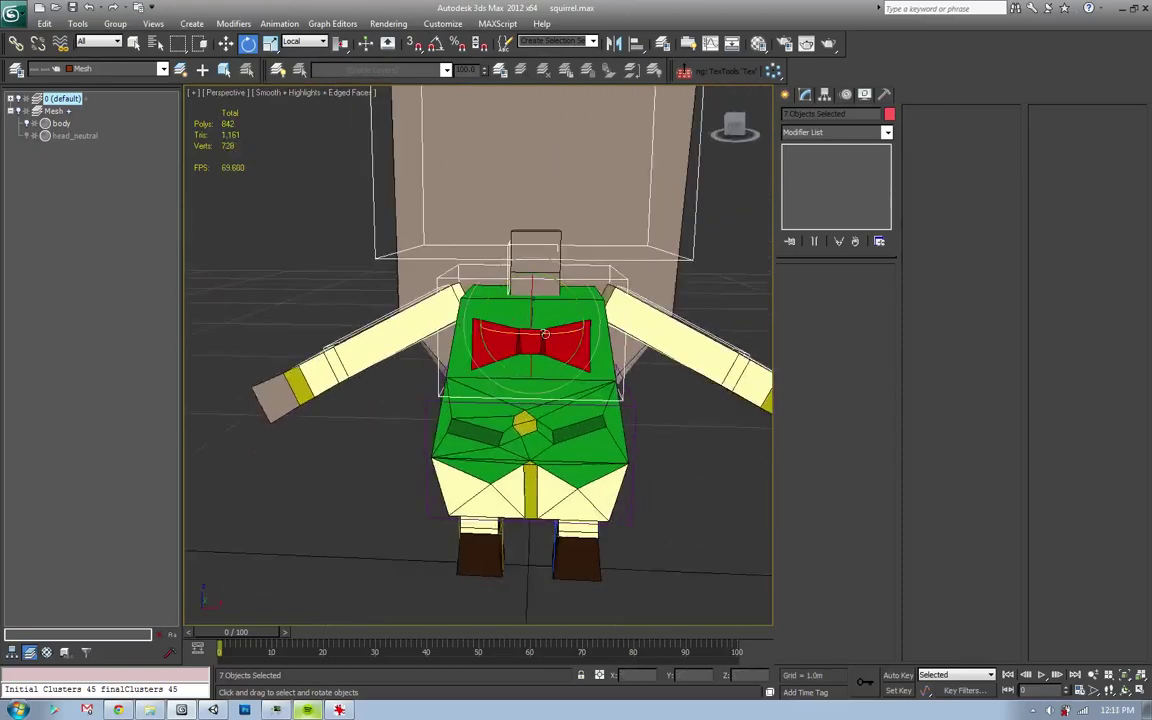
{"action": "left_click_drag", "start_coordinate": [544, 333], "coordinate": [567, 339]}
{"action": "middle_click_drag", "start_coordinate": [533, 317], "coordinate": [599, 334], "text": "alt"}
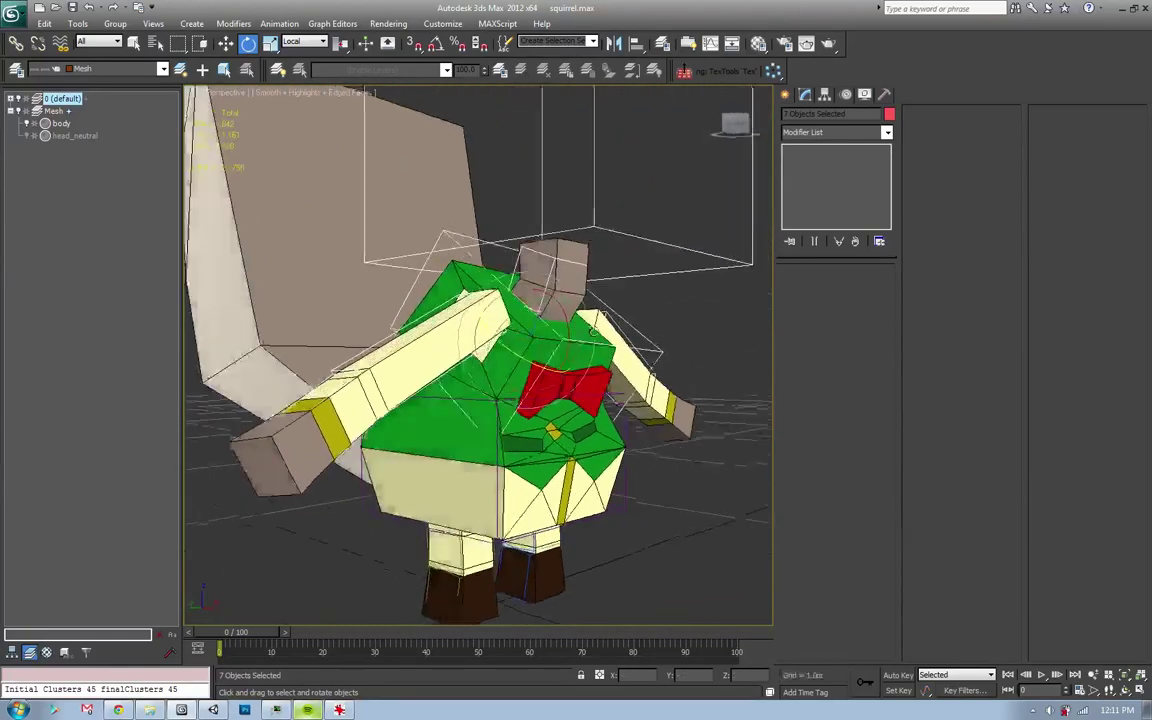
{"action": "left_click_drag", "start_coordinate": [543, 311], "coordinate": [453, 333]}
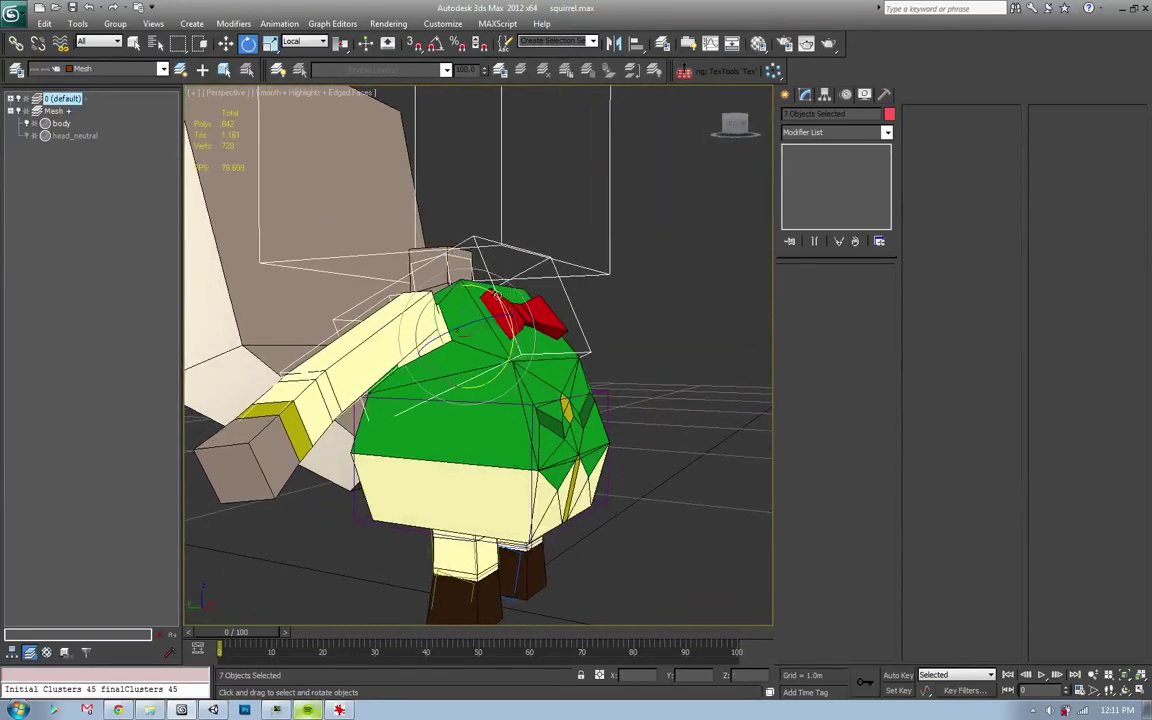
{"action": "middle_click_drag", "start_coordinate": [453, 333], "coordinate": [400, 333], "text": "alt"}
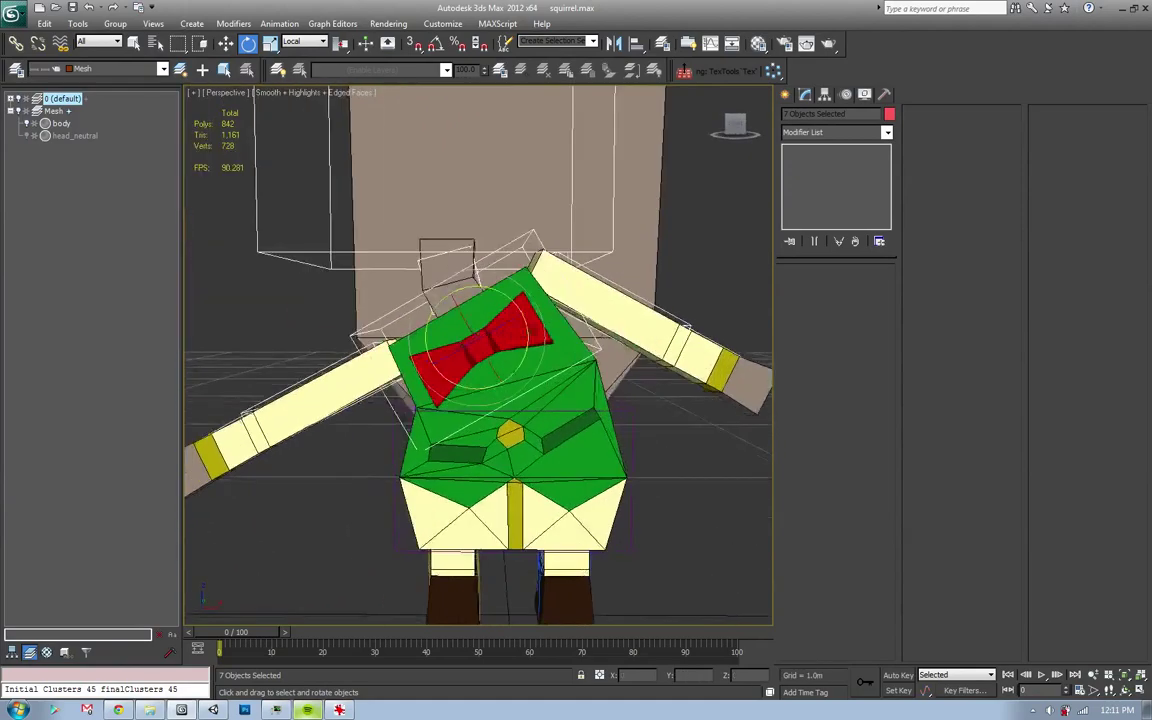
{"action": "mouse_move", "coordinate": [530, 320]}
{"action": "left_mouse_down"}
{"action": "mouse_move", "coordinate": [560, 314]}
{"action": "mouse_move", "coordinate": [520, 327]}
{"action": "left_mouse_up"}
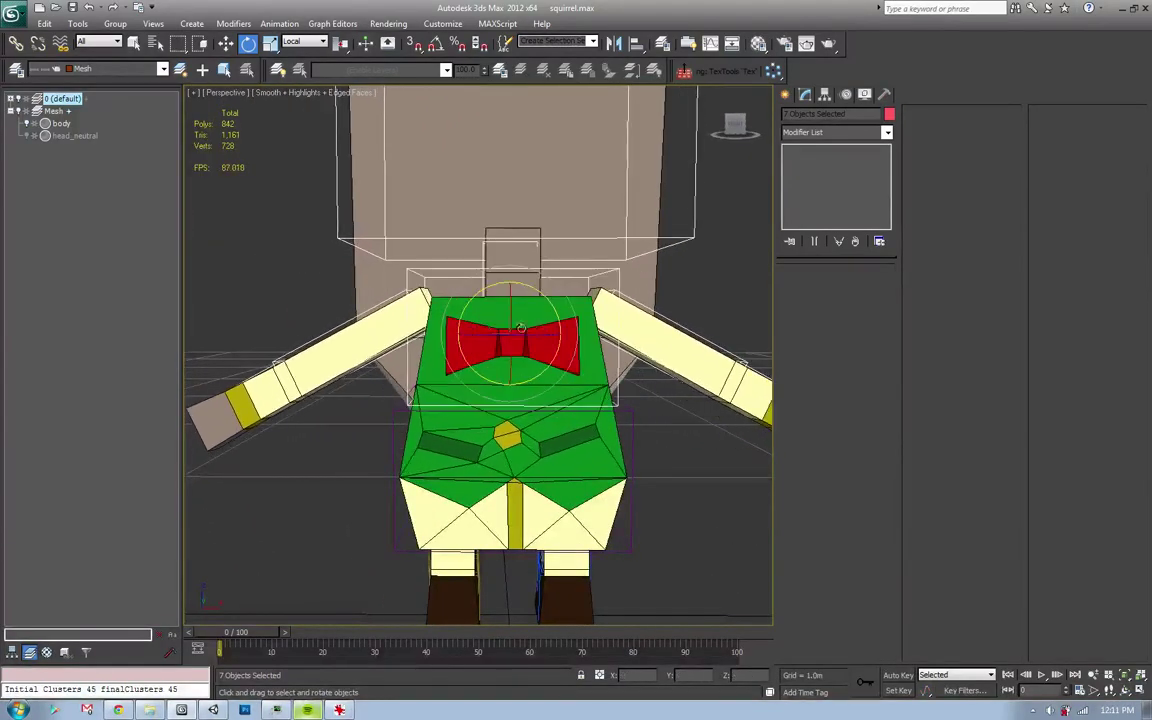
{"action": "left_click", "coordinate": [624, 387]}
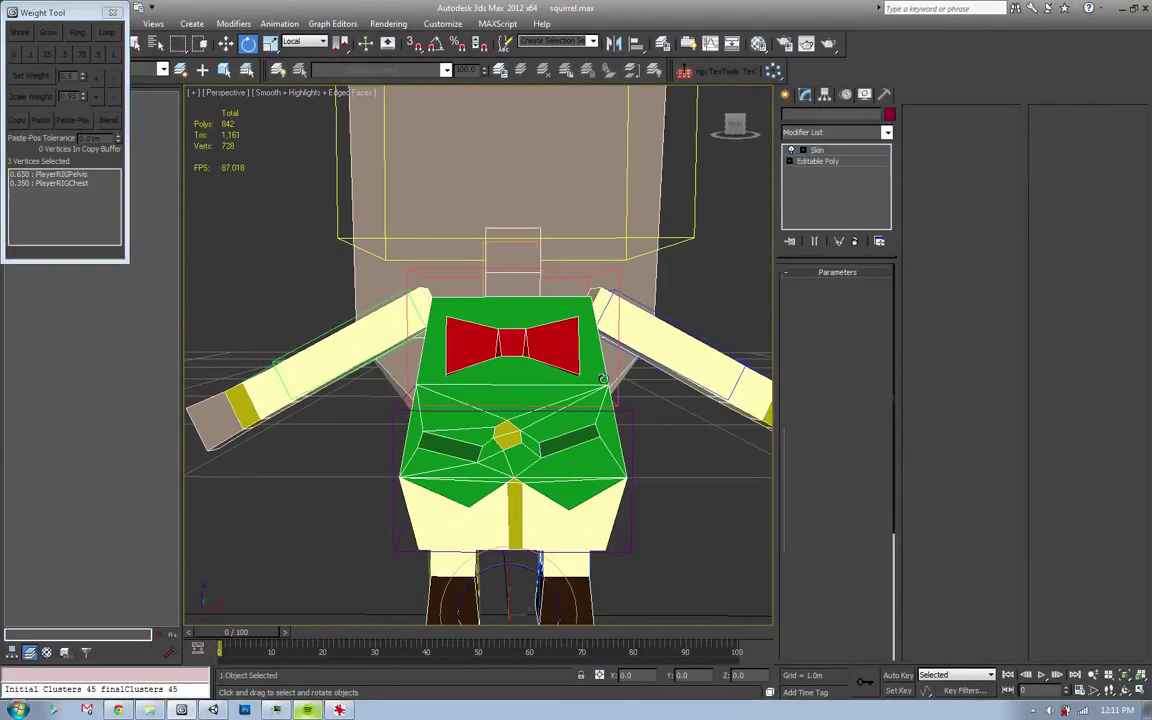
- Weight the upper-torso vertices 0.75 to PlayerRIGChest, leaving 0.25 on the pelvis
{"action": "left_click", "coordinate": [545, 345]}
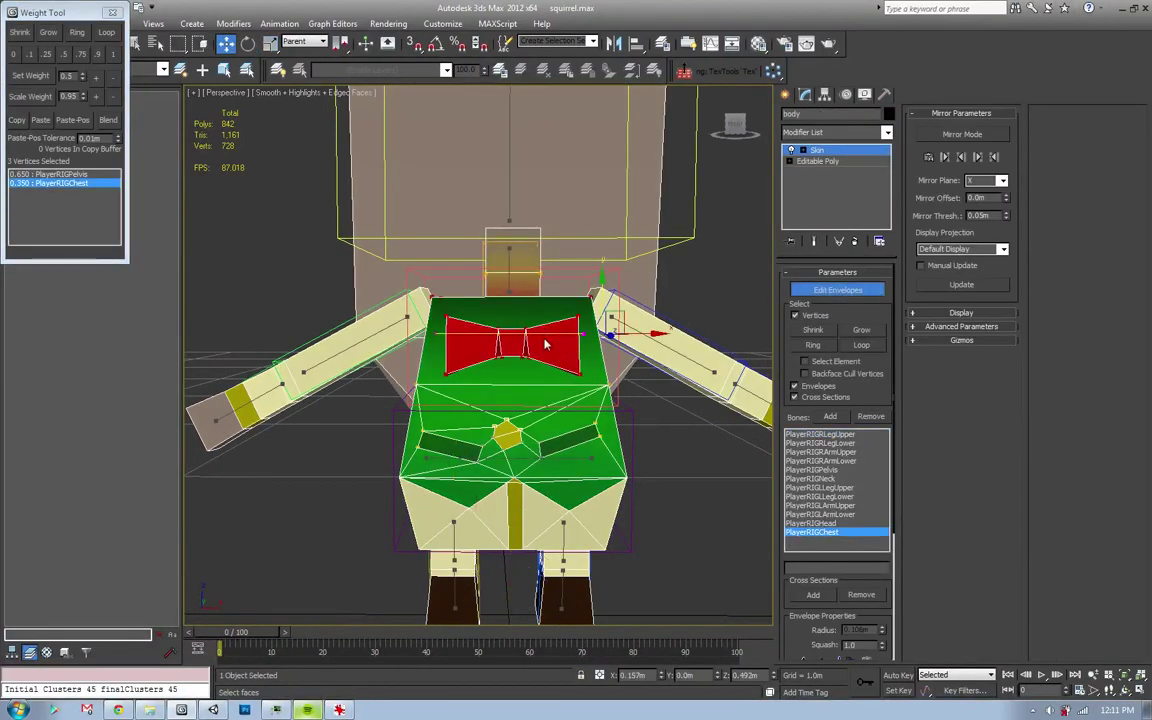
{"action": "middle_click_drag", "start_coordinate": [545, 368], "coordinate": [522, 368], "text": "alt"}
{"action": "left_click", "coordinate": [587, 383]}
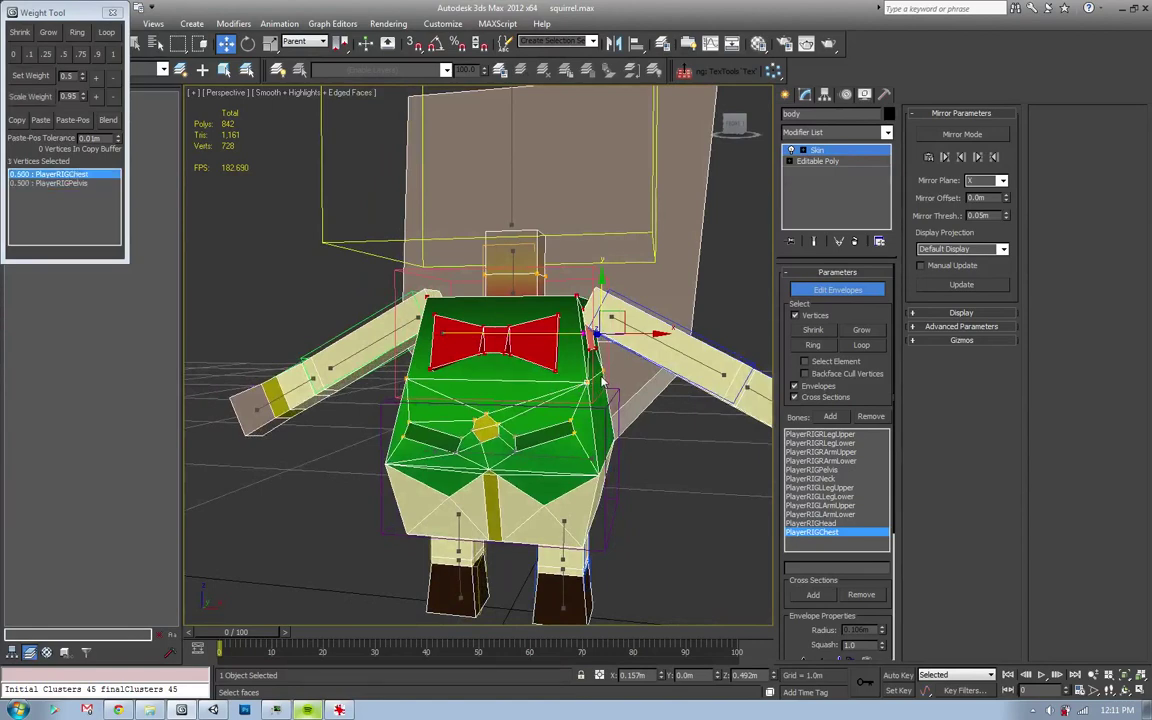
{"action": "middle_click_drag", "start_coordinate": [594, 387], "coordinate": [604, 381], "text": "alt"}
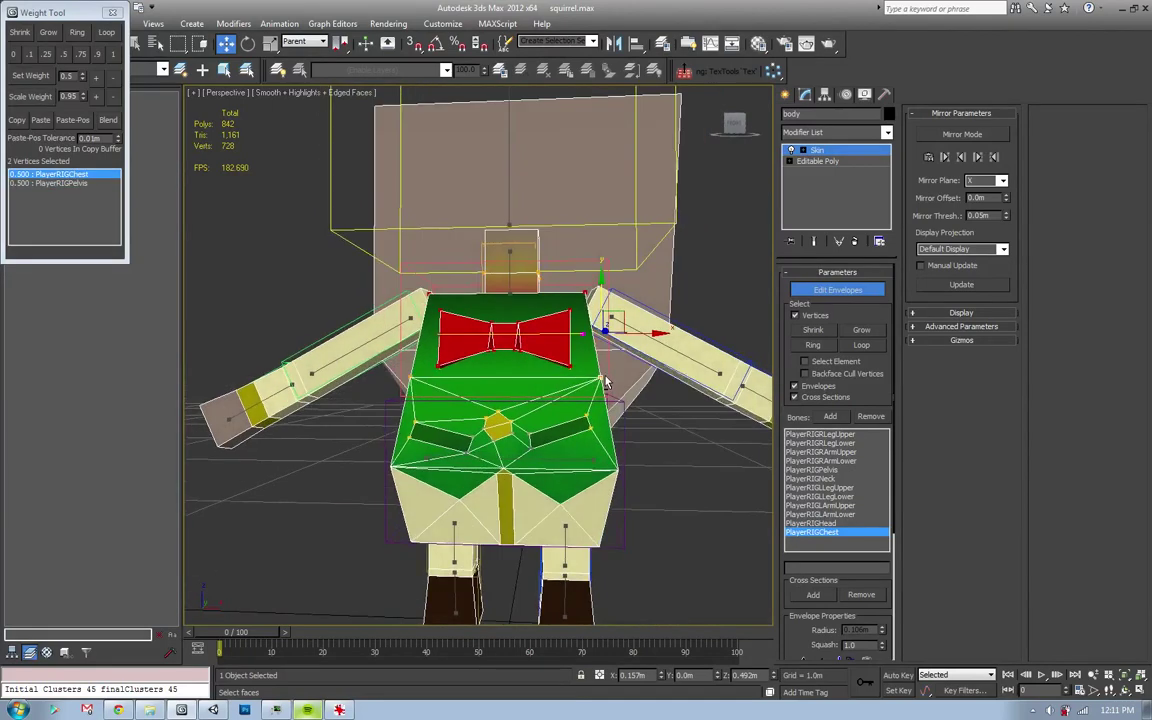
{"action": "middle_click_drag", "start_coordinate": [399, 390], "coordinate": [484, 396], "text": "alt"}
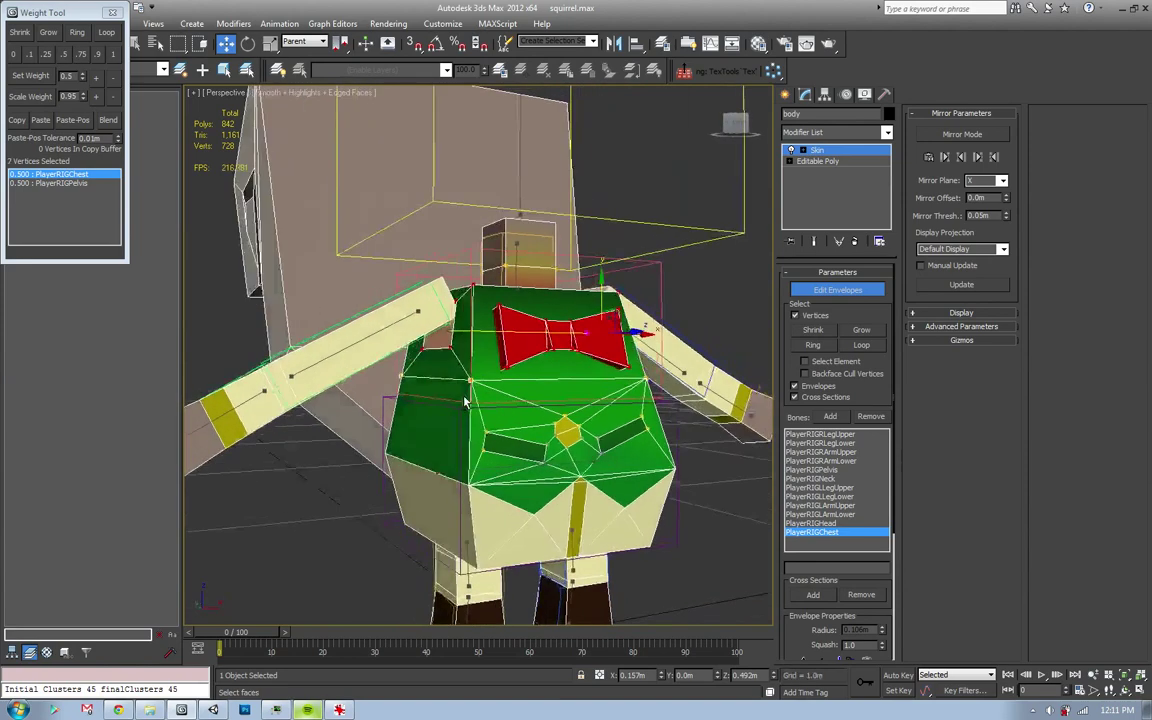
{"action": "key", "text": "F3"}
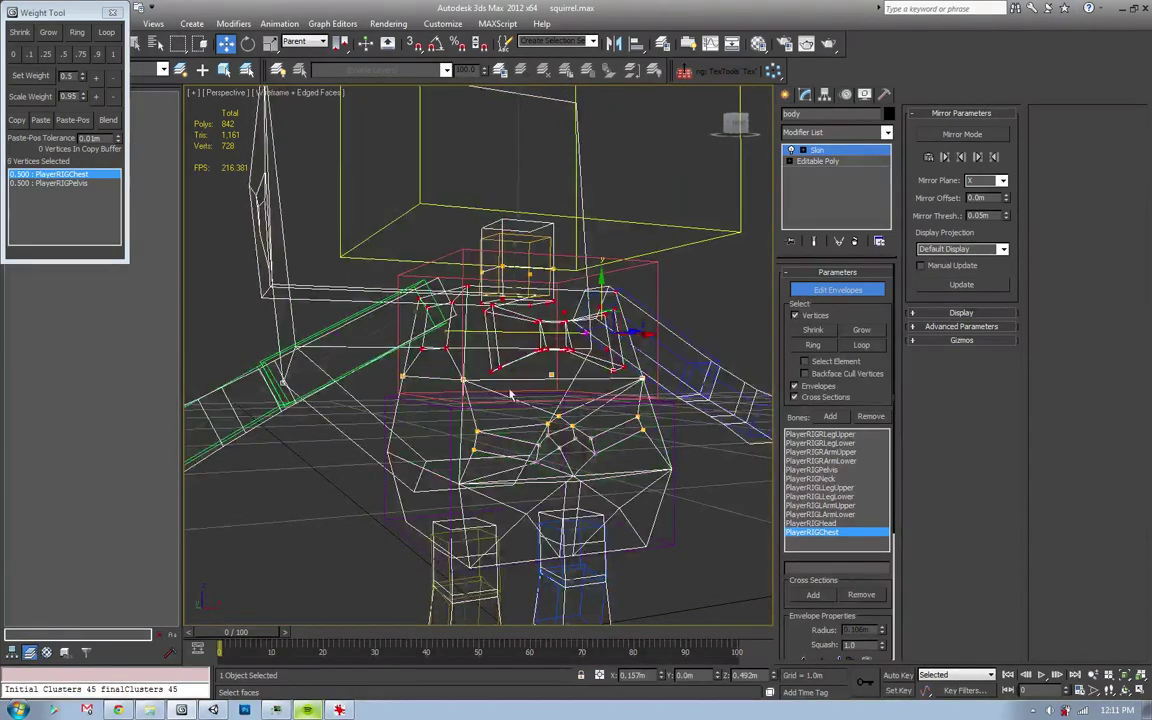
{"action": "key", "text": "F3"}
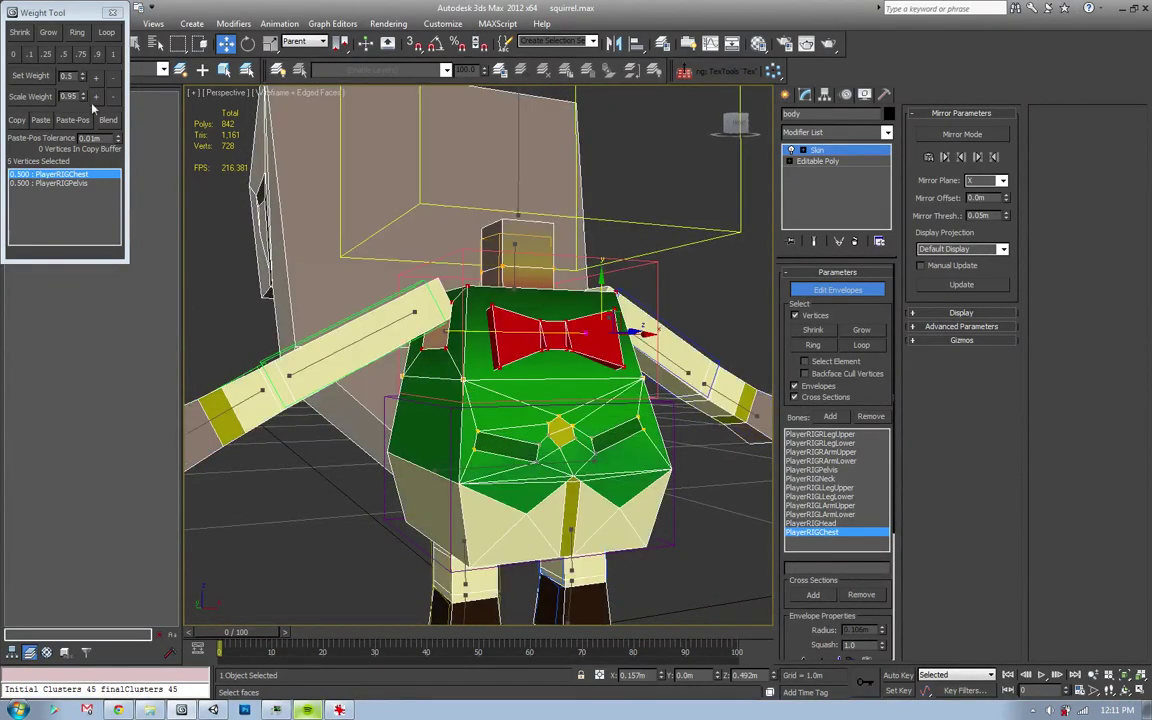
{"action": "left_click", "coordinate": [83, 55]}
- Bend the chest bone to test the new weights, then cancel to restore the upright pose
{"action": "left_click", "coordinate": [838, 289]}
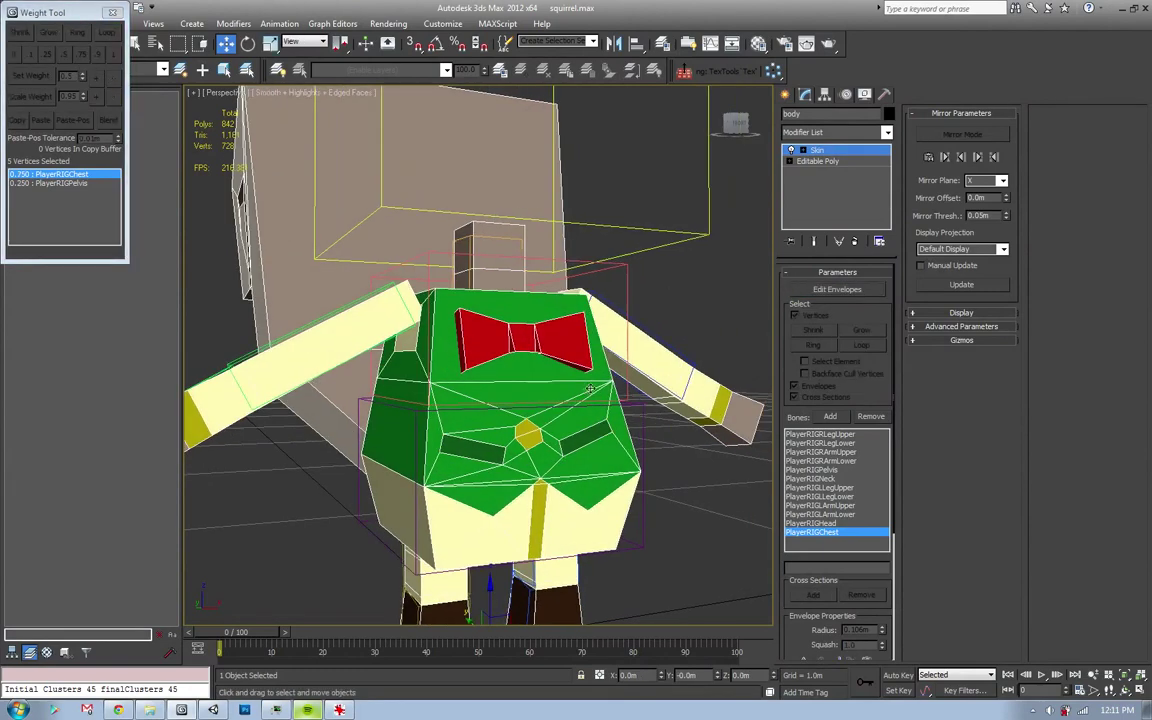
{"action": "left_click", "coordinate": [622, 311]}
{"action": "key", "text": "e"}
{"action": "mouse_move", "coordinate": [440, 292]}
{"action": "left_mouse_down"}
{"action": "mouse_move", "coordinate": [512, 336]}
{"action": "mouse_move", "coordinate": [555, 340]}
{"action": "left_mouse_up"}
{"action": "double_click", "coordinate": [480, 312]}
{"action": "right_click", "coordinate": [555, 340]}
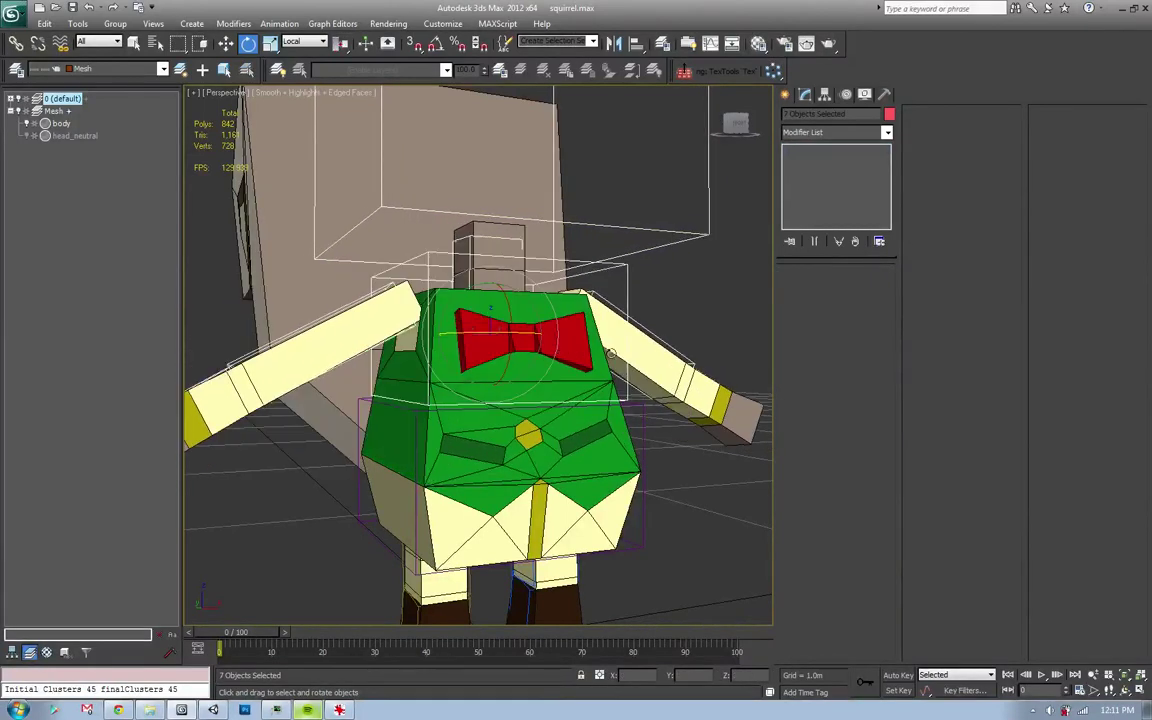
{"action": "left_click", "coordinate": [595, 353]}
{"action": "middle_click_drag", "start_coordinate": [595, 353], "coordinate": [564, 367], "text": "alt"}
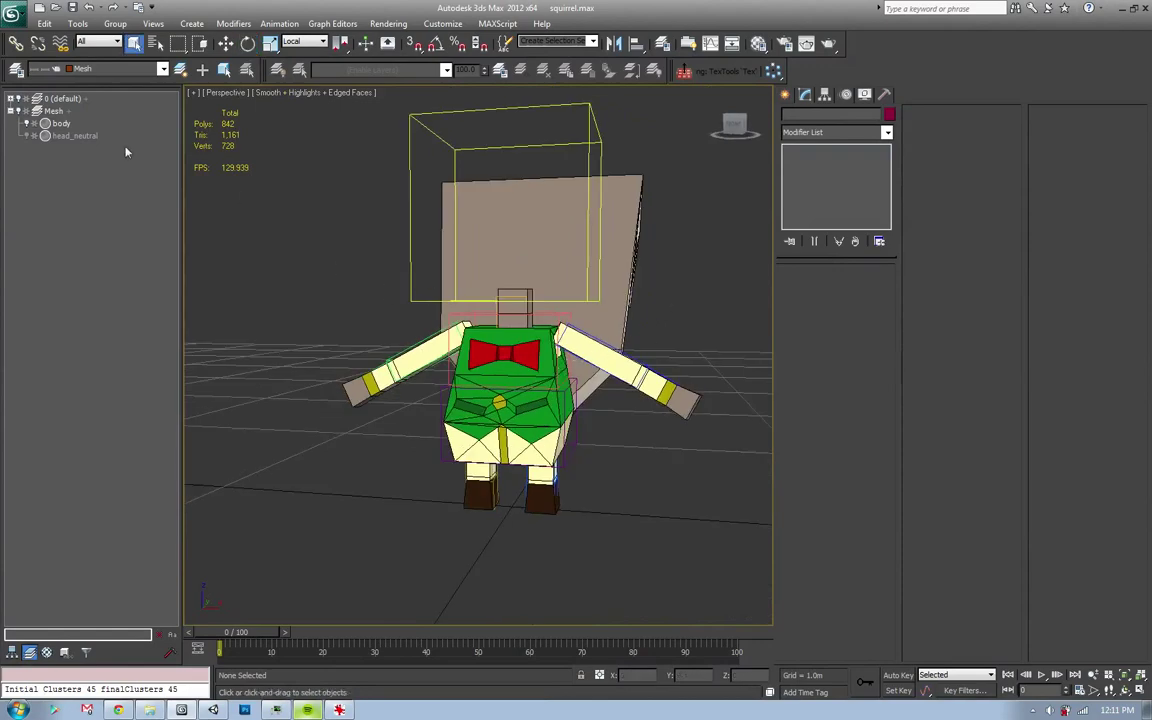
- Unhide head_neutral, orbit to a frontal view, and select all the squirrel's objects
{"action": "left_click", "coordinate": [29, 136]}
{"action": "middle_click_drag", "start_coordinate": [470, 400], "coordinate": [581, 184], "text": "alt"}
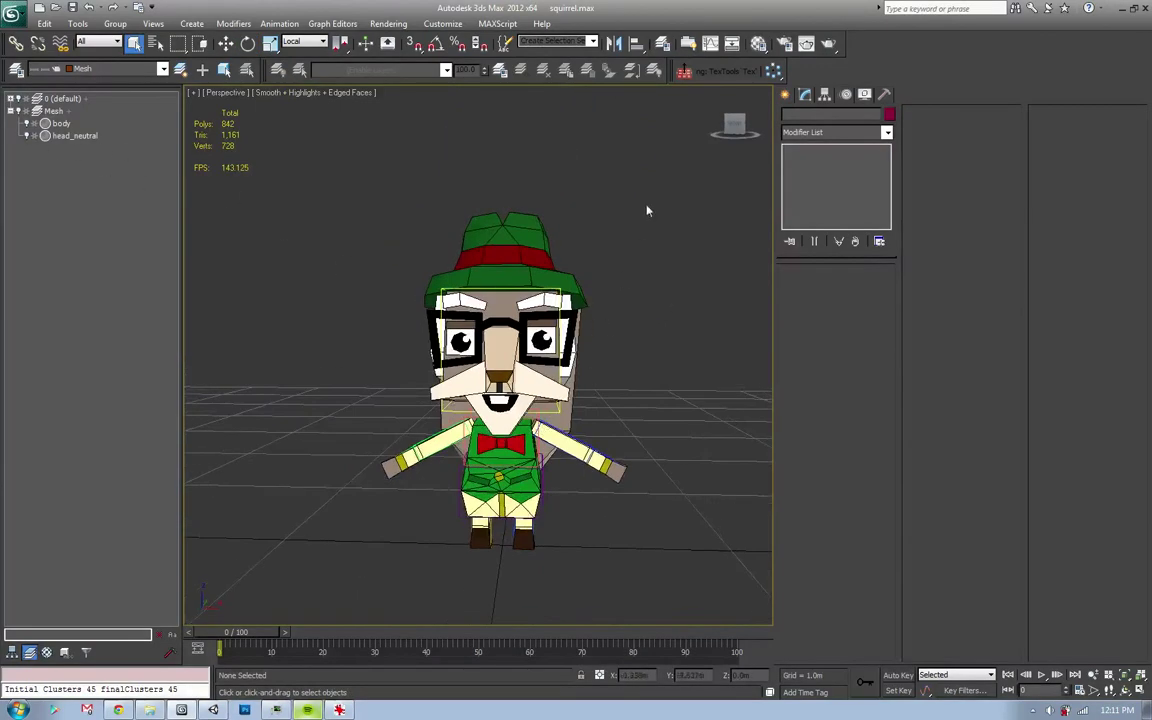
{"action": "left_click_drag", "start_coordinate": [581, 184], "coordinate": [365, 484]}
- Export the selection as Squirrel.FBX into Castaway Paradise - 4.0's Assets/Resources/Models/Characters/New with default FBX options
{"action": "key", "text": "ctrl+e"}
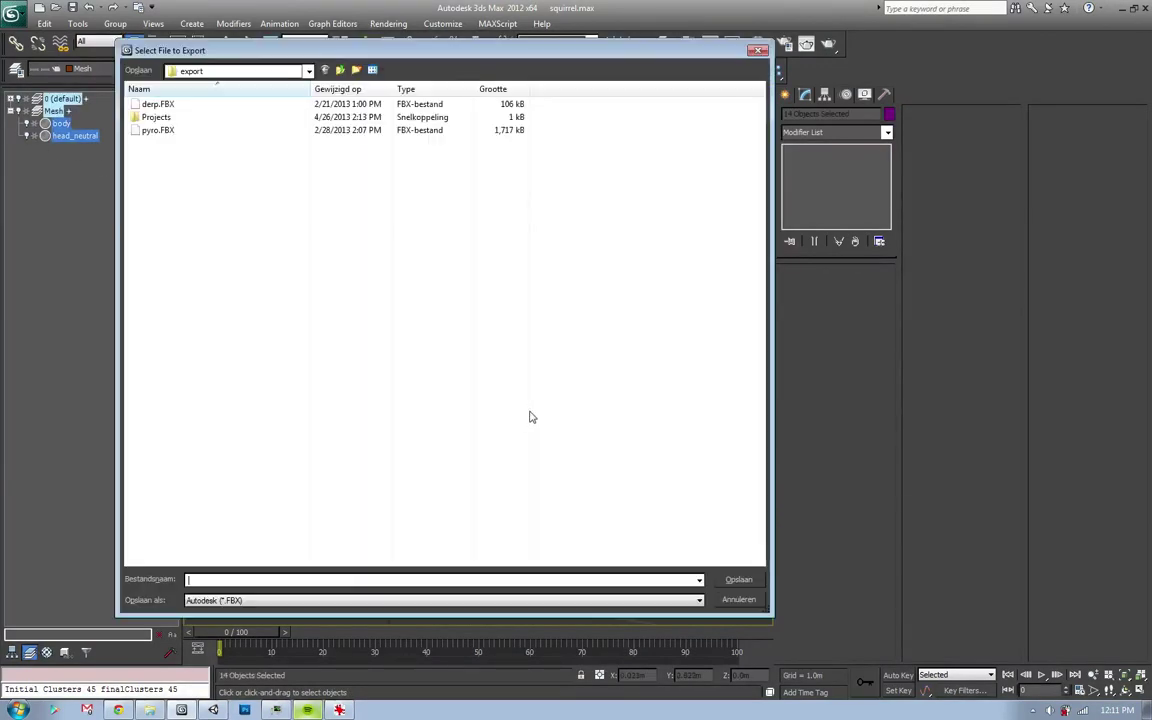
{"action": "double_click", "coordinate": [155, 118]}
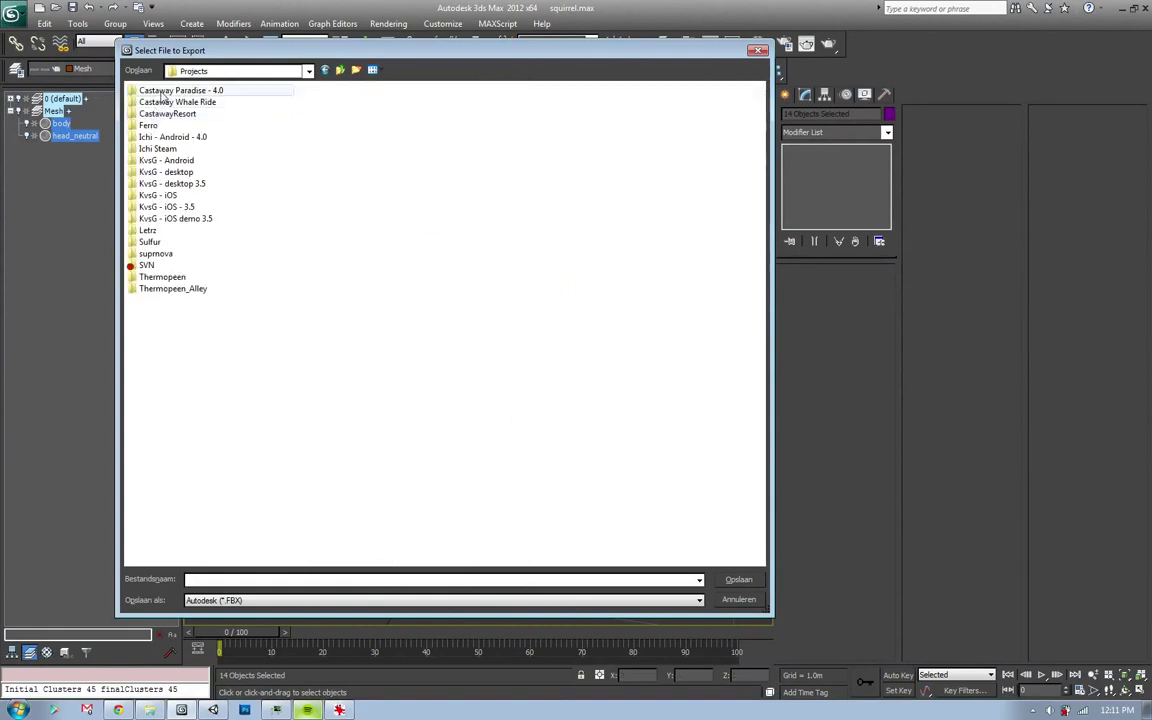
{"action": "double_click", "coordinate": [160, 96]}
{"action": "double_click", "coordinate": [148, 120]}
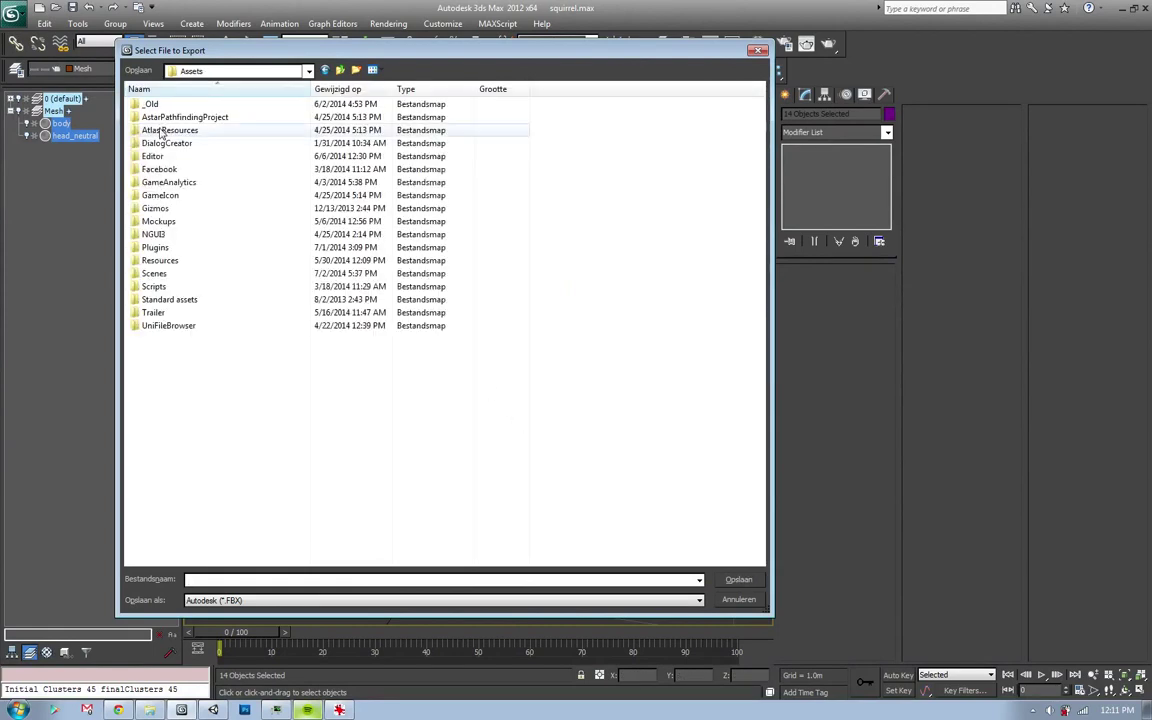
{"action": "double_click", "coordinate": [155, 260]}
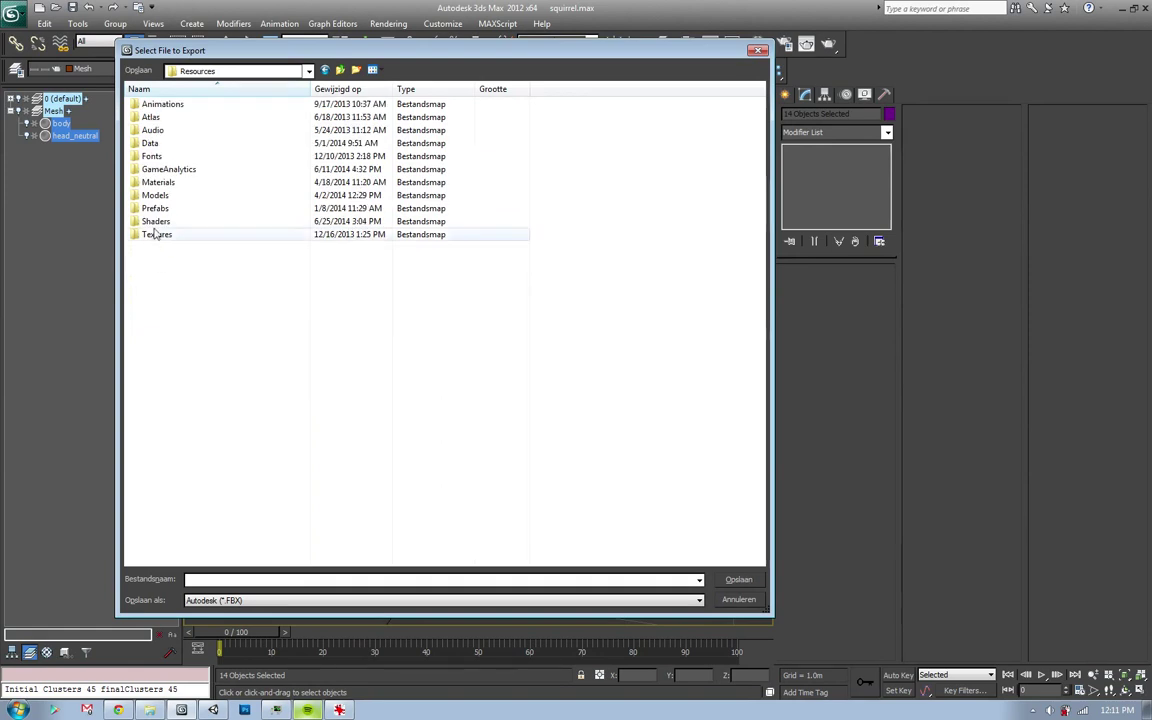
{"action": "left_click", "coordinate": [148, 196]}
{"action": "double_click", "coordinate": [143, 197]}
{"action": "double_click", "coordinate": [150, 104]}
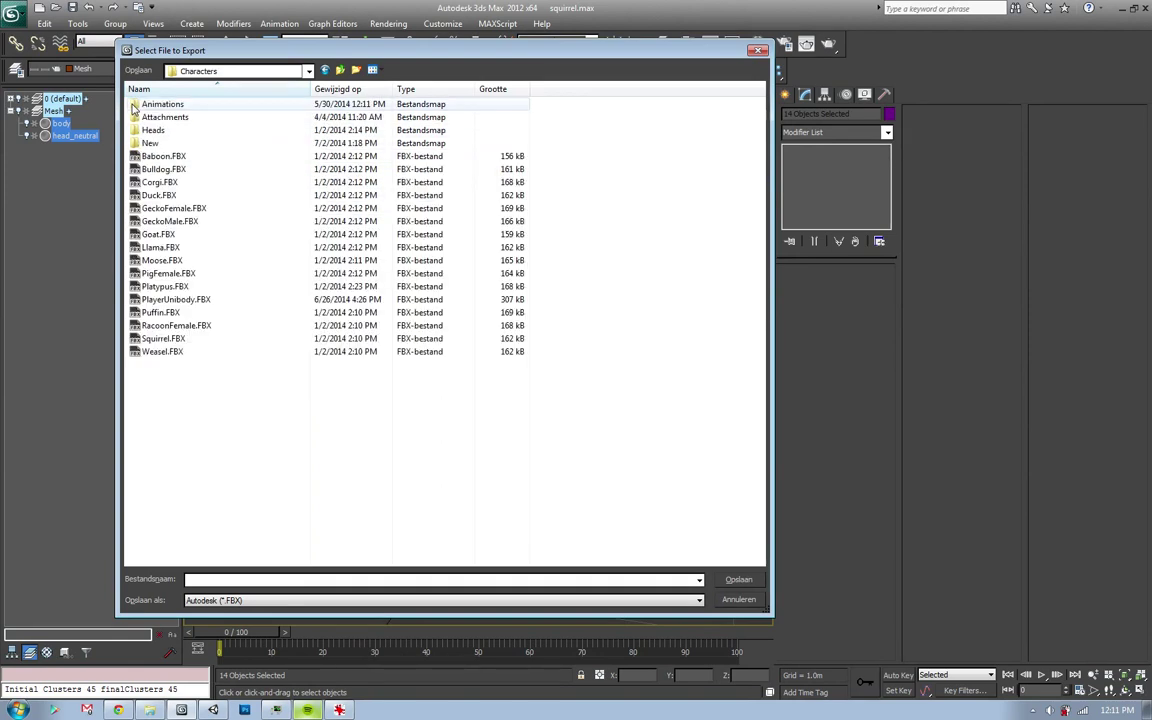
{"action": "double_click", "coordinate": [134, 145]}
{"action": "type", "text": "Squirrel"}
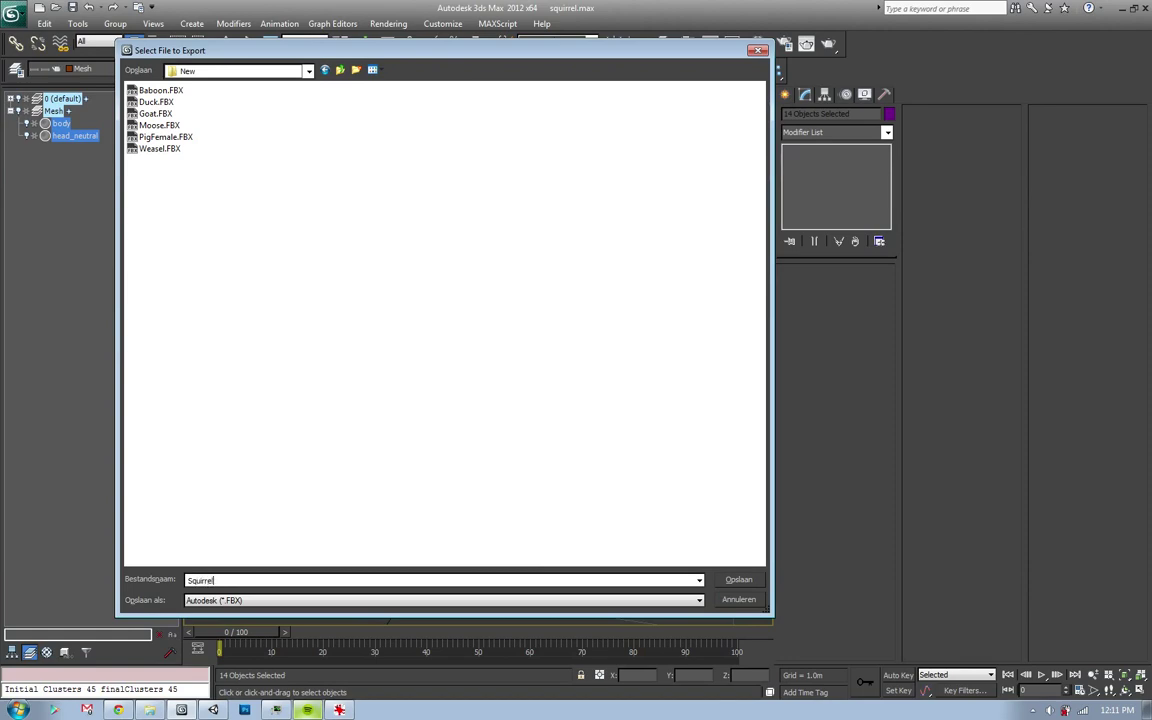
{"action": "key", "text": "Return"}
{"action": "left_click", "coordinate": [576, 567]}
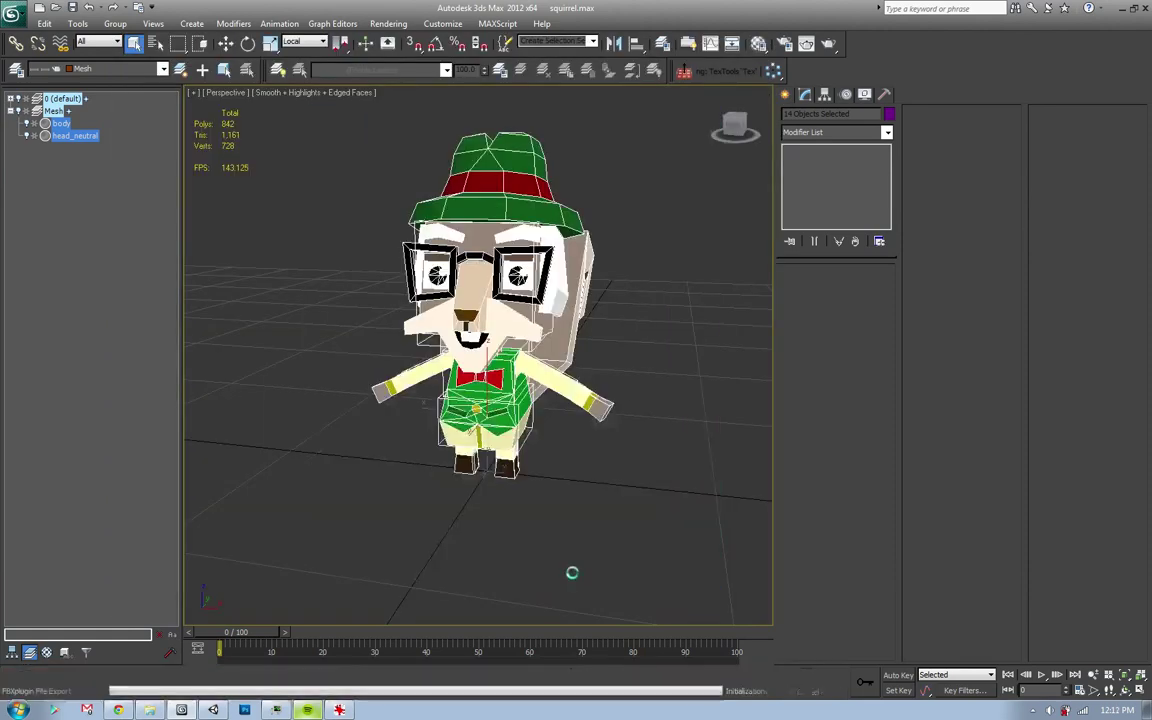
- Deselect everything and save the scene, overwriting the existing file
{"action": "left_click", "coordinate": [517, 510]}
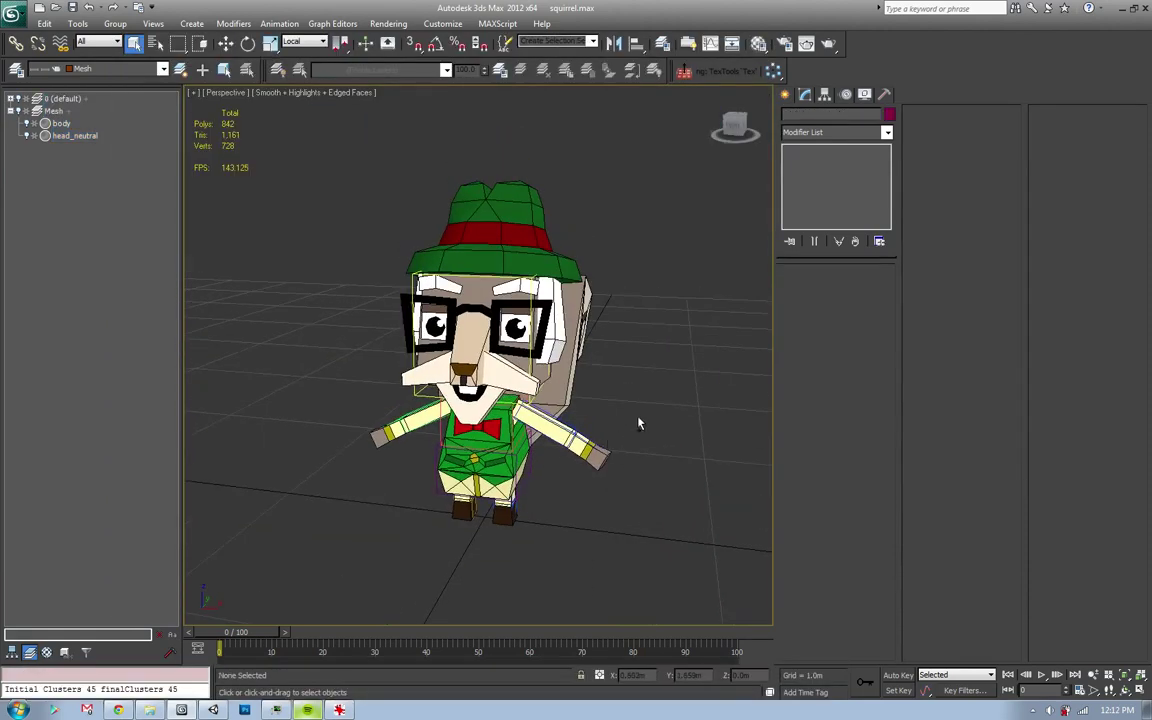
{"action": "key", "text": "ctrl+s"}
{"action": "key", "text": "Return"}
{"action": "key", "text": "Return"}
- Minimize 3ds Max and then Spotify so Unity comes to the front
{"action": "left_click", "coordinate": [1123, 9]}
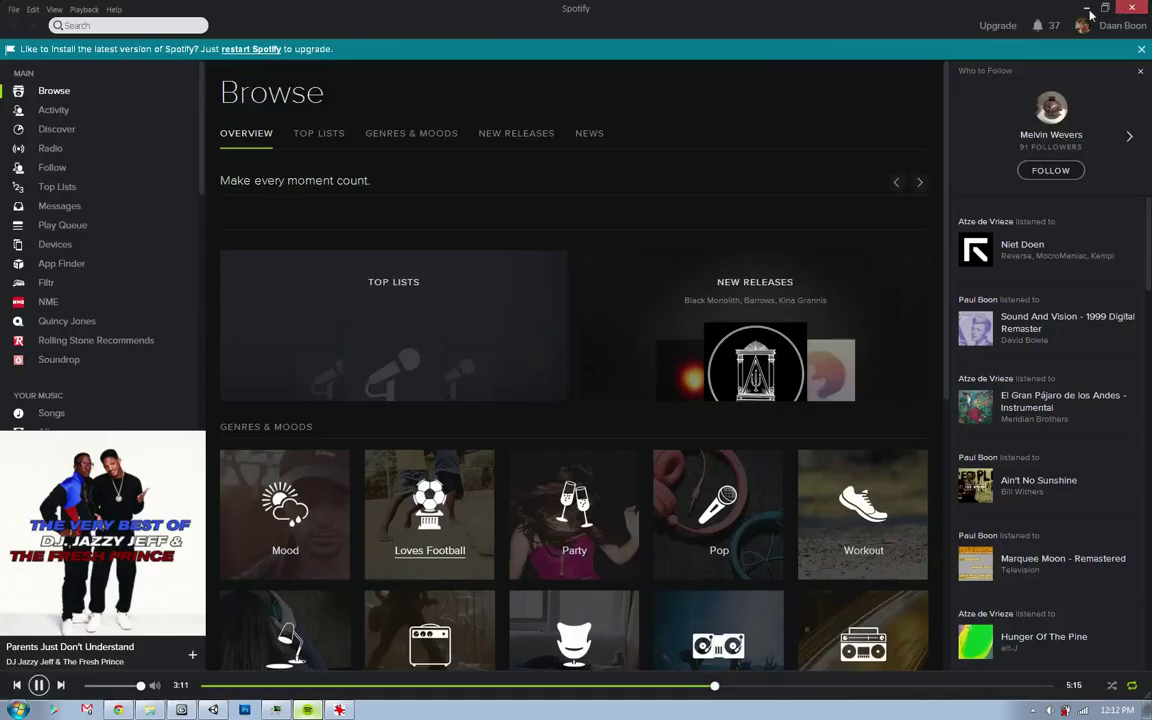
{"action": "left_click", "coordinate": [1087, 10]}
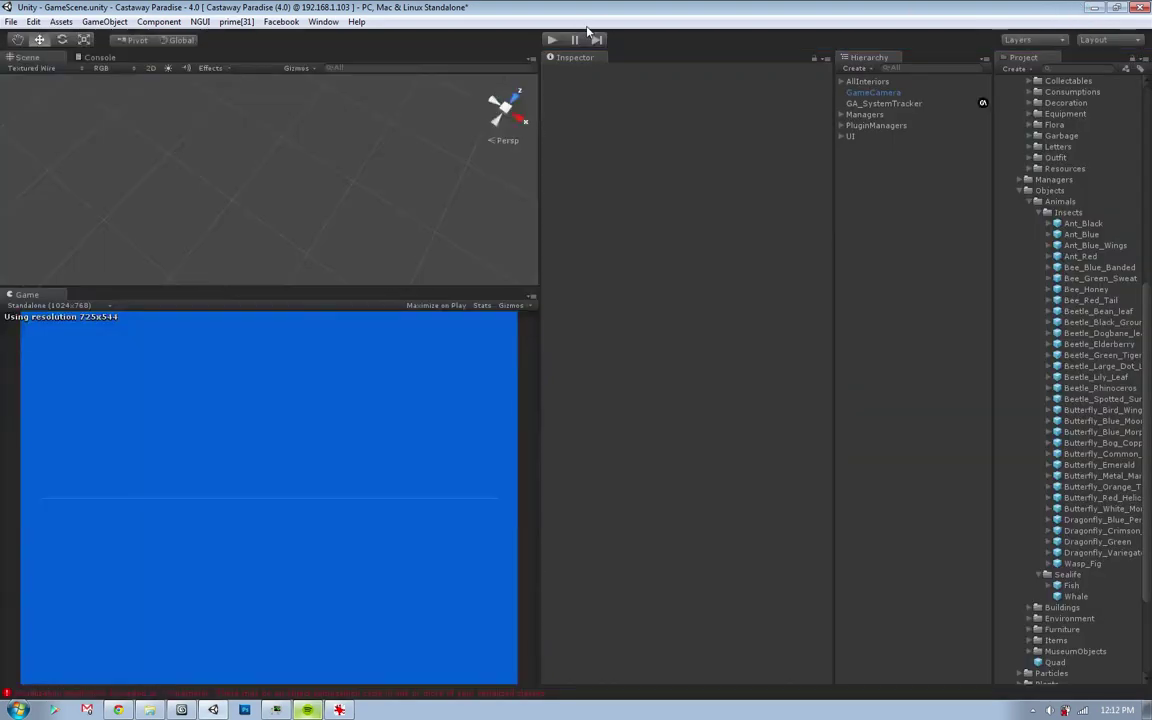
- Collapse the Insects and Objects folders, expand Models > Characters, and select the Squirrel model
{"action": "left_click", "coordinate": [1043, 214]}
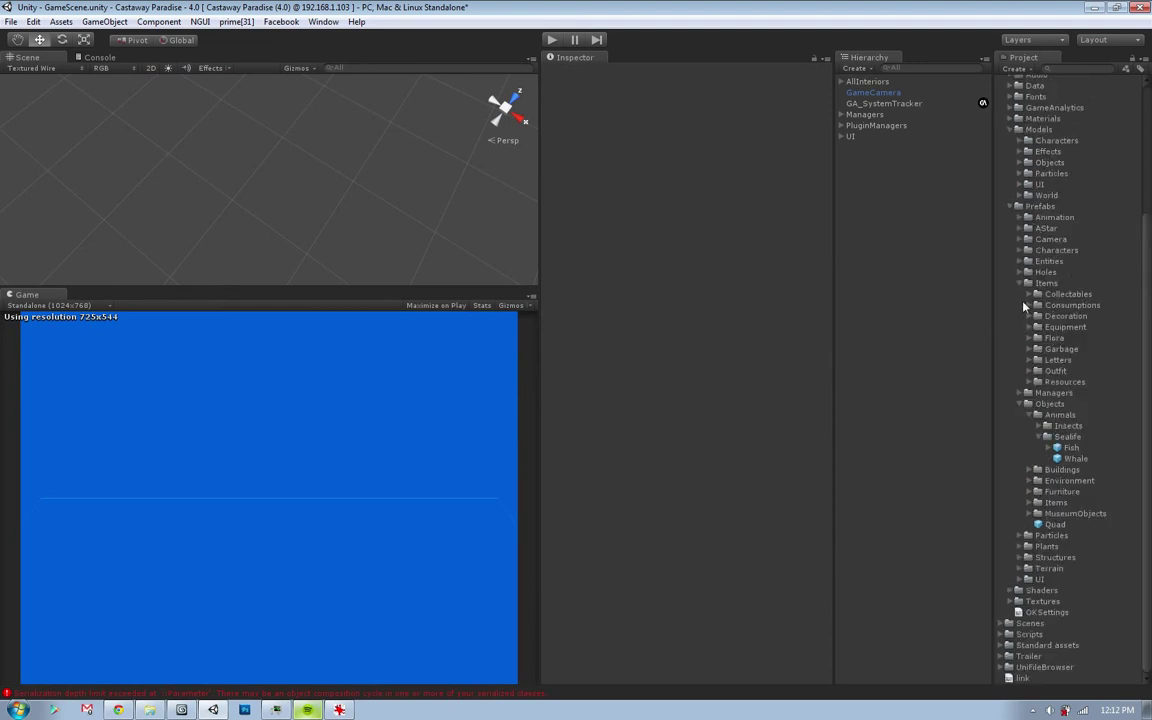
{"action": "left_click", "coordinate": [1021, 405]}
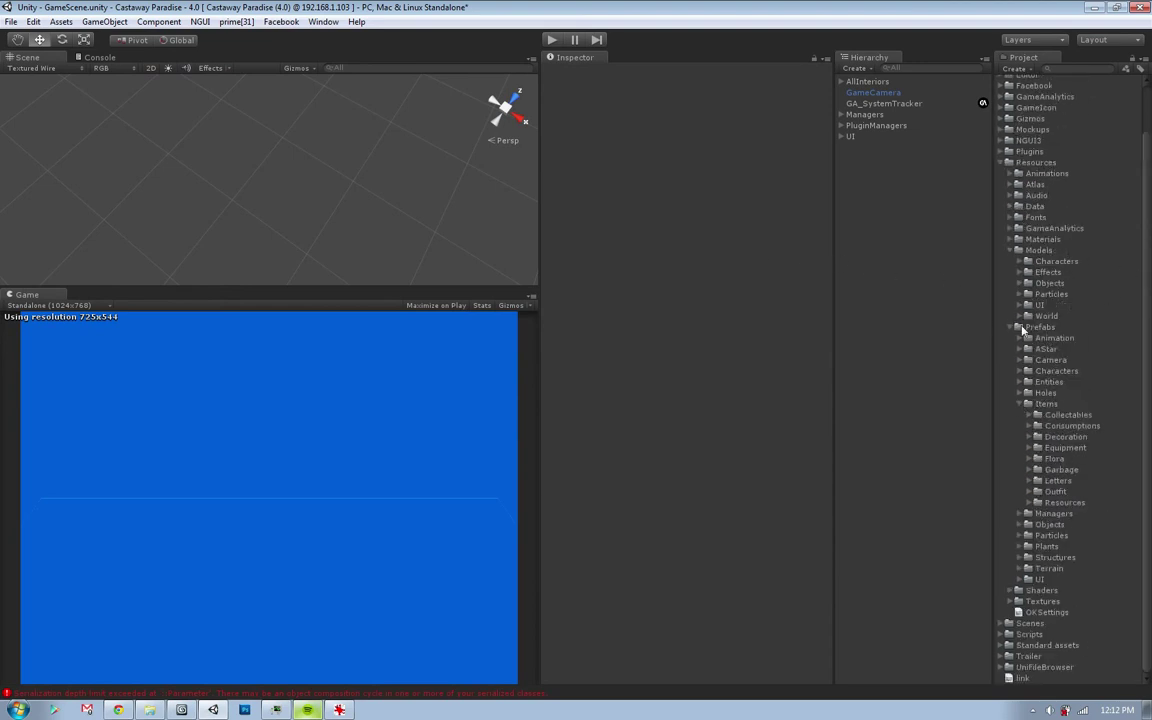
{"action": "left_click", "coordinate": [1020, 262]}
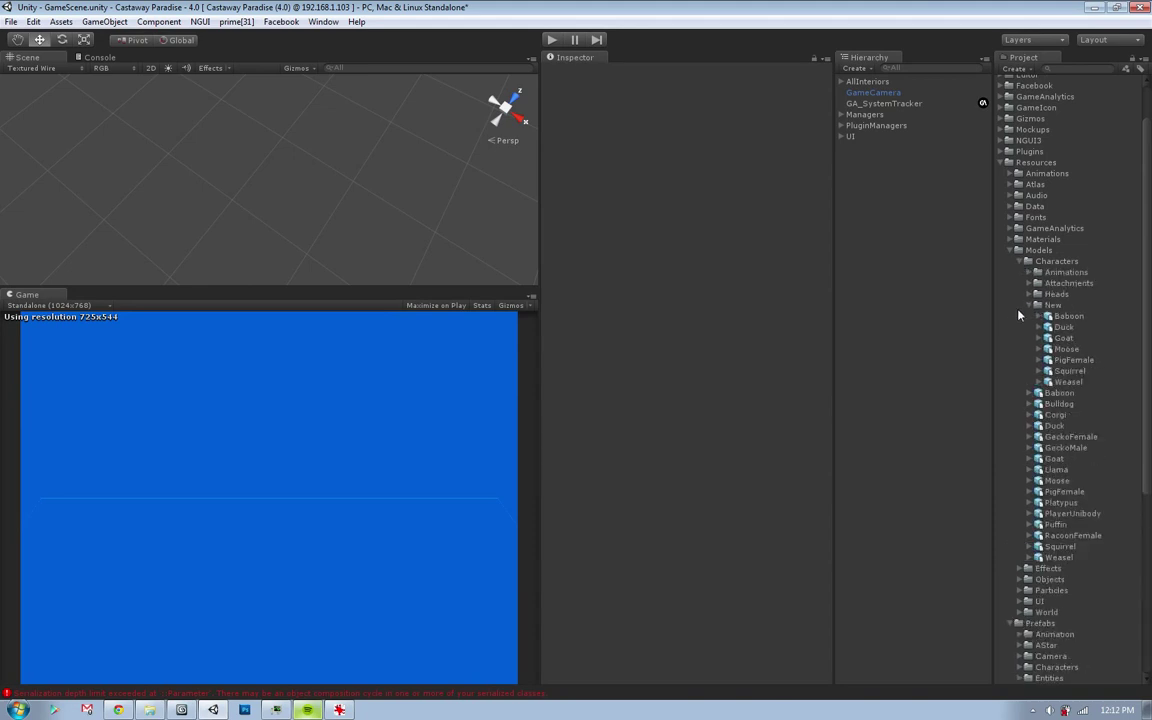
{"action": "left_click", "coordinate": [1068, 371]}
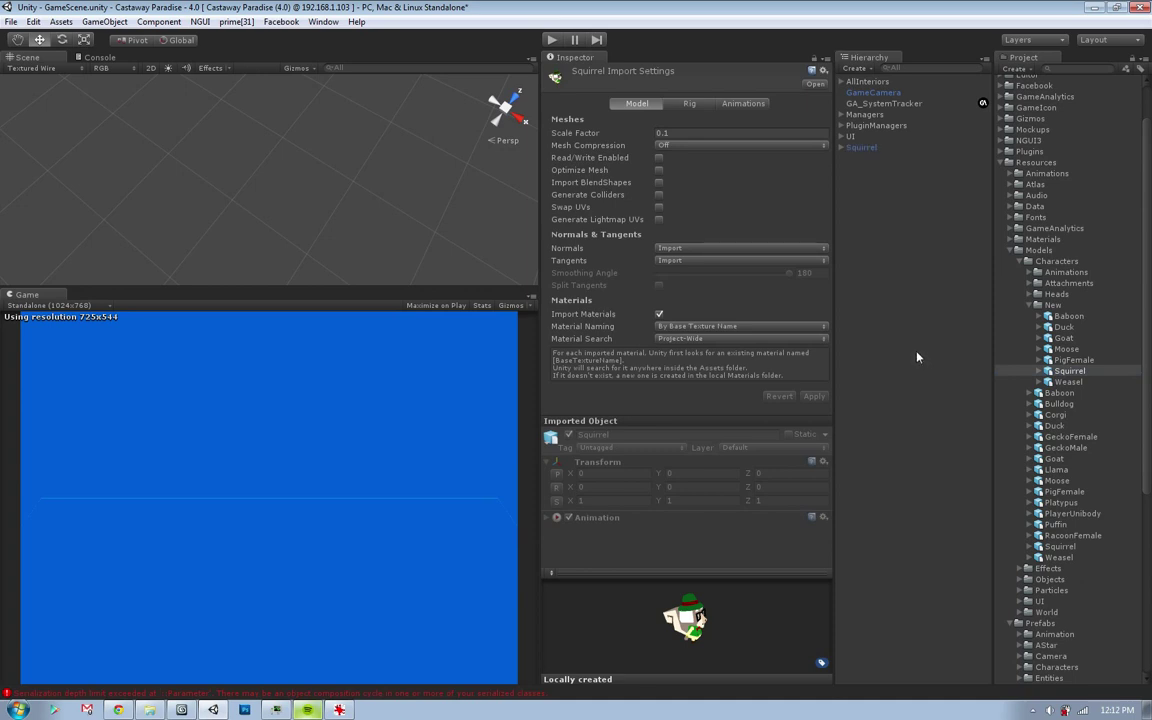
- Select the placed Squirrel and orbit the Scene view until it faces front
{"action": "left_click", "coordinate": [884, 195]}
{"action": "left_click", "coordinate": [855, 150]}
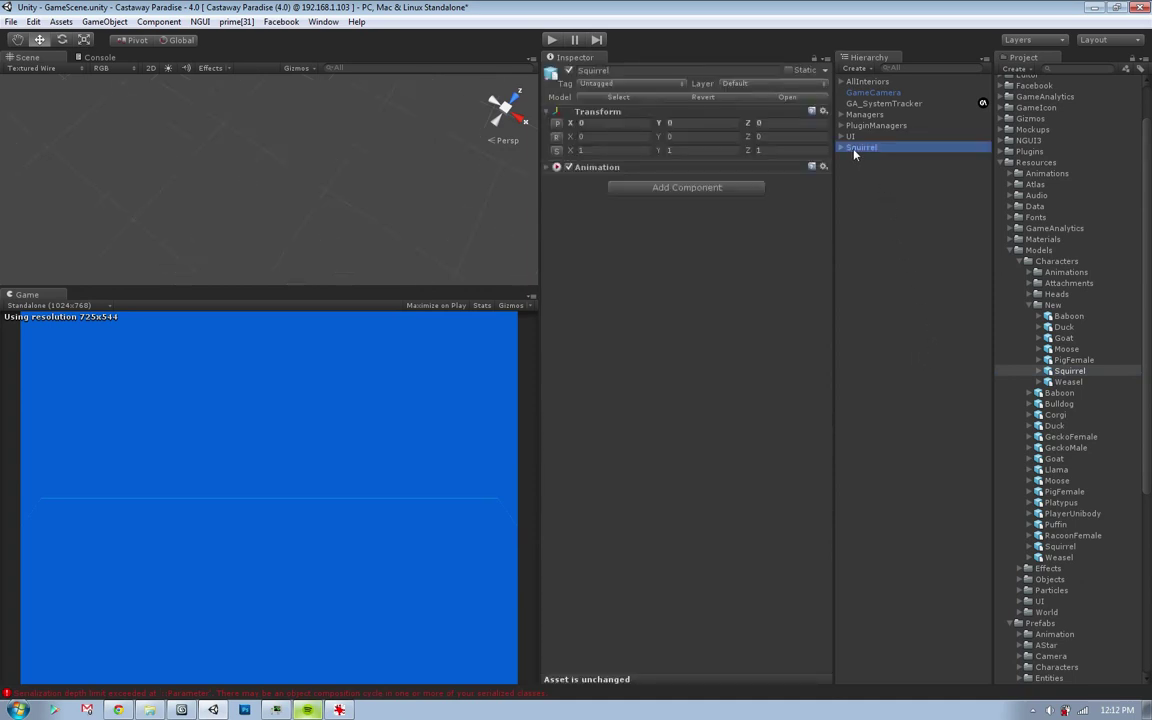
{"action": "mouse_move", "coordinate": [361, 207]}
{"action": "left_mouse_down", "text": "alt"}
{"action": "mouse_move", "coordinate": [272, 170]}
{"action": "mouse_move", "coordinate": [358, 258]}
{"action": "left_mouse_up", "text": "alt"}
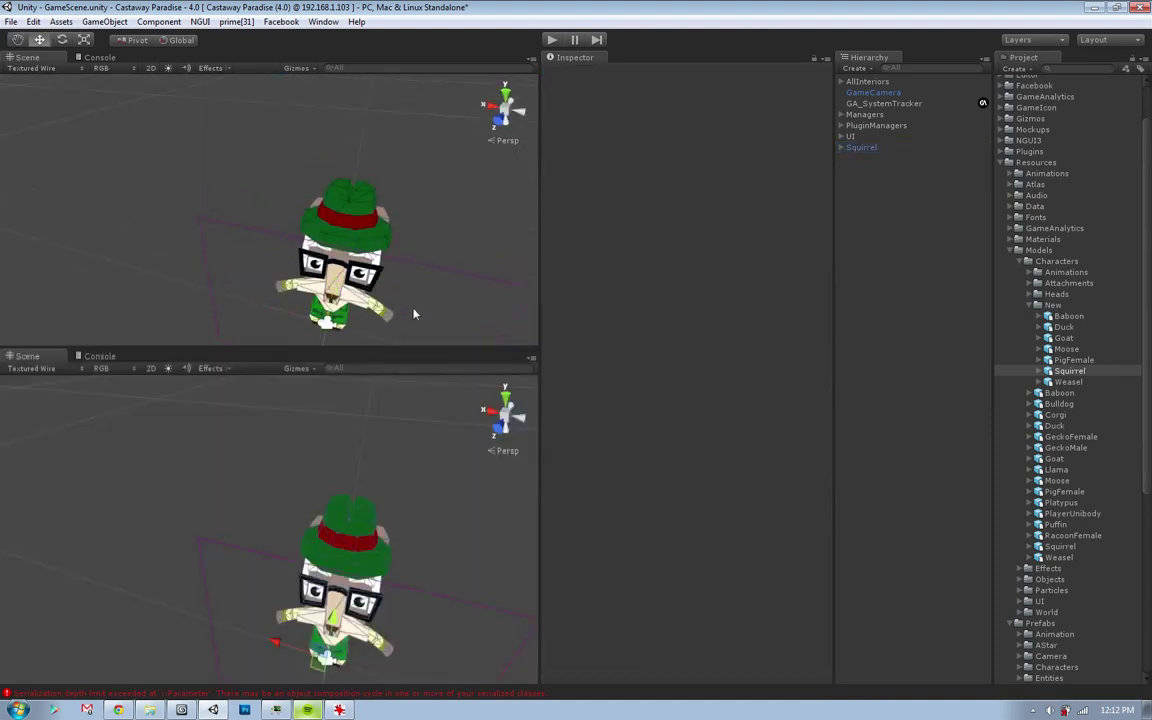
{"action": "left_click_drag", "start_coordinate": [414, 314], "coordinate": [339, 288], "text": "alt"}
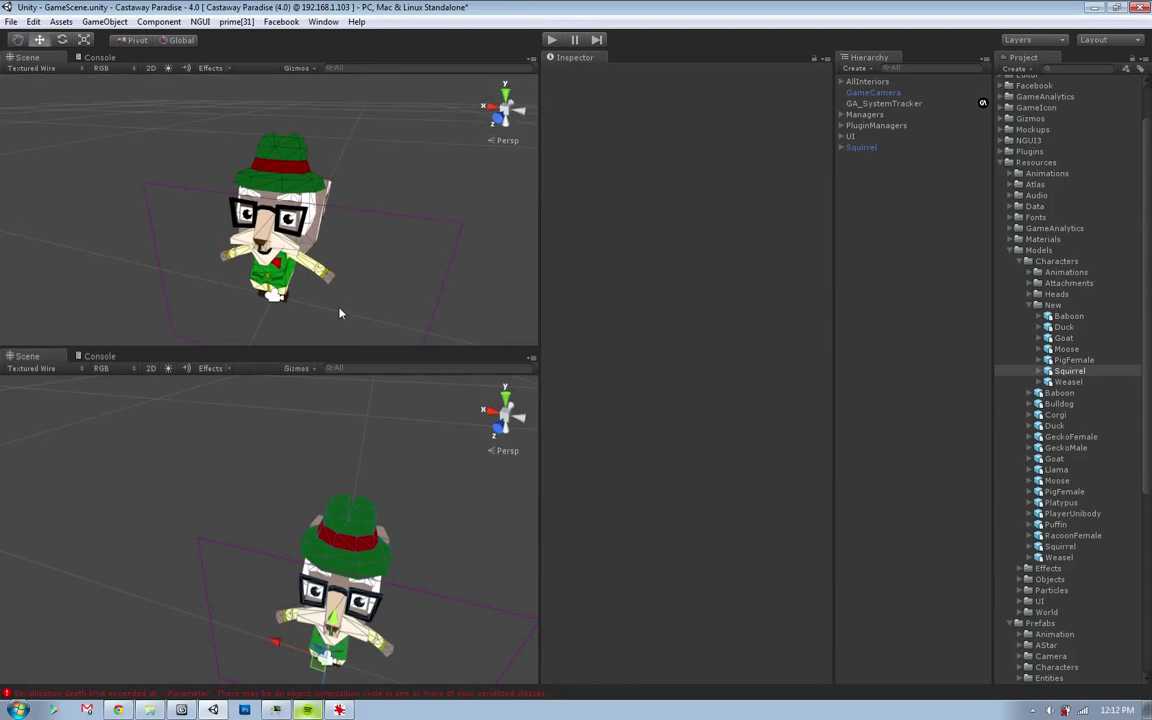
{"action": "left_click_drag", "start_coordinate": [340, 311], "coordinate": [262, 360], "text": "alt"}
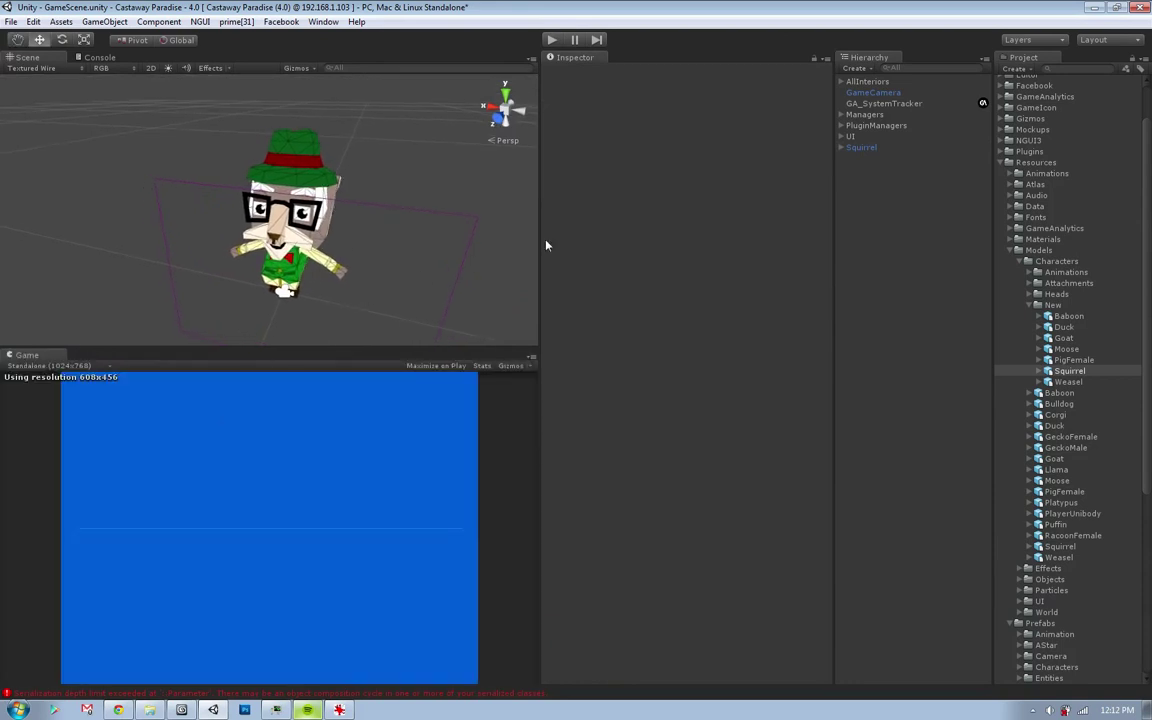
- Put the Squirrel and all its children on the NPC layer, then select PlayerRIGPelvis
{"action": "left_click", "coordinate": [860, 147]}
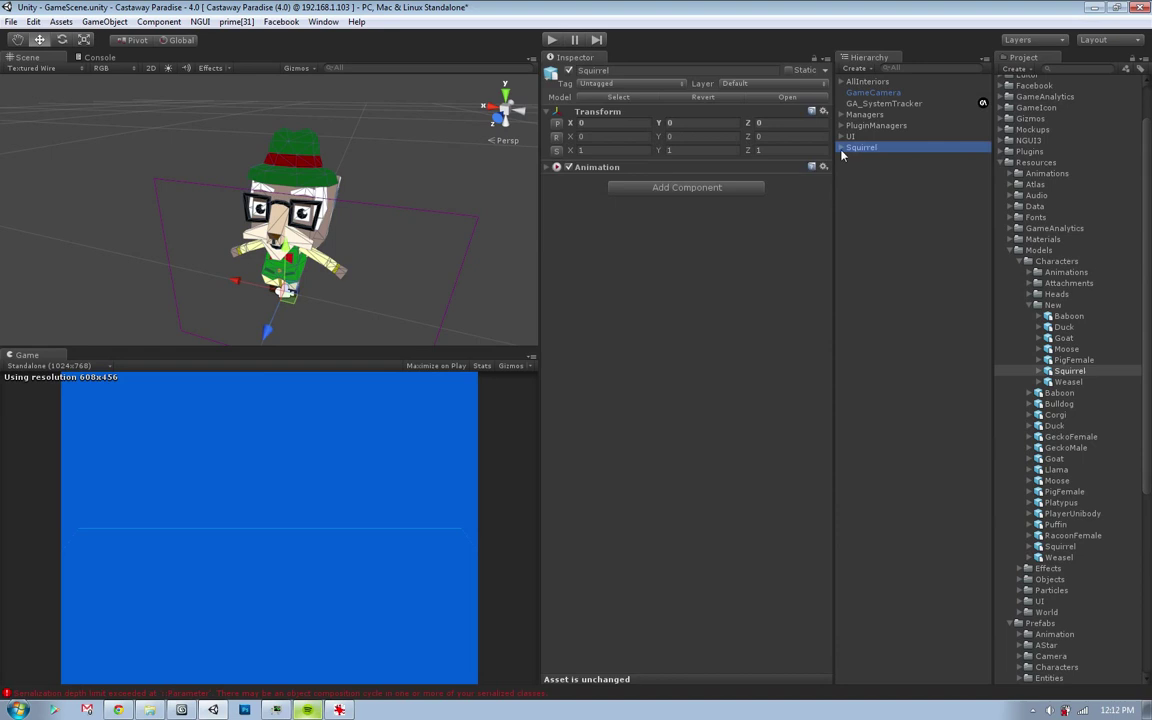
{"action": "left_click", "coordinate": [757, 84]}
{"action": "left_click", "coordinate": [752, 280]}
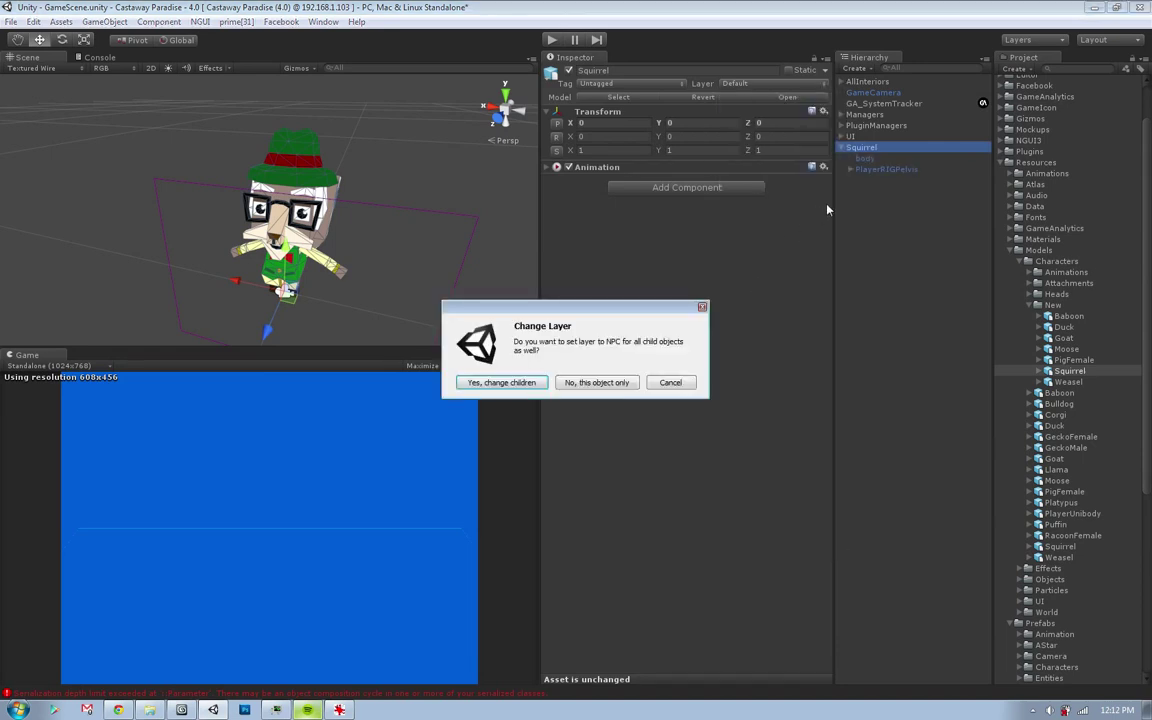
{"action": "key", "text": "Return"}
{"action": "left_click", "coordinate": [866, 221]}
{"action": "left_click", "coordinate": [864, 159]}
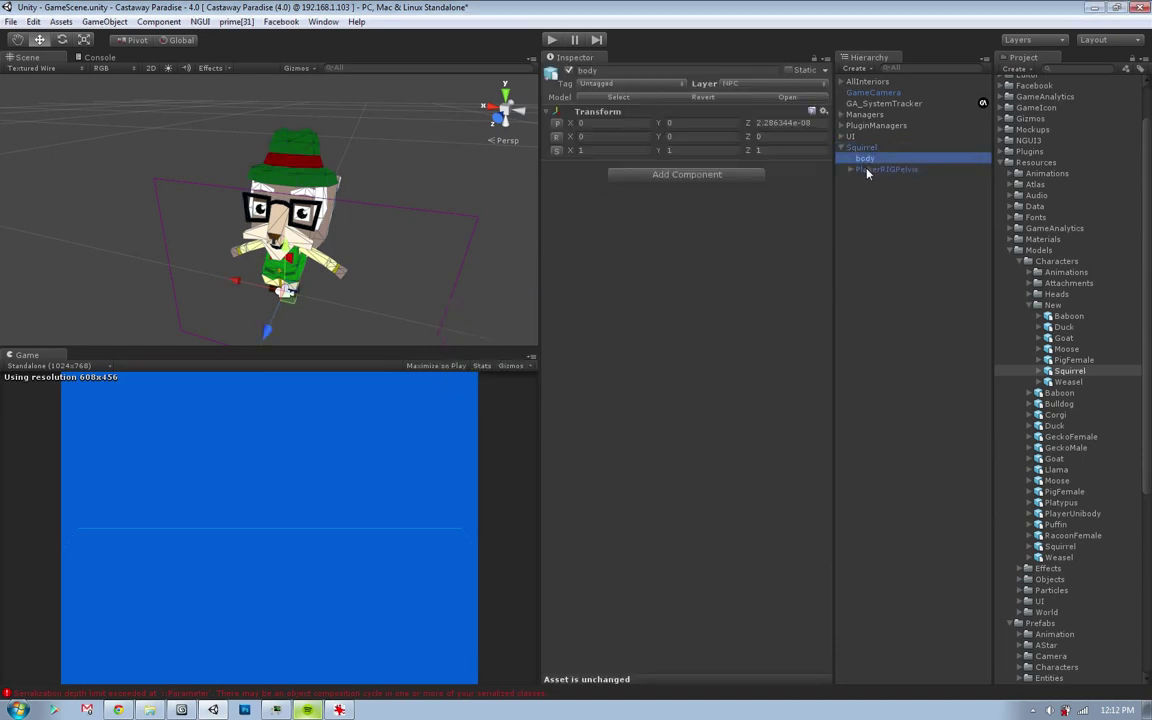
{"action": "key", "text": "Down"}
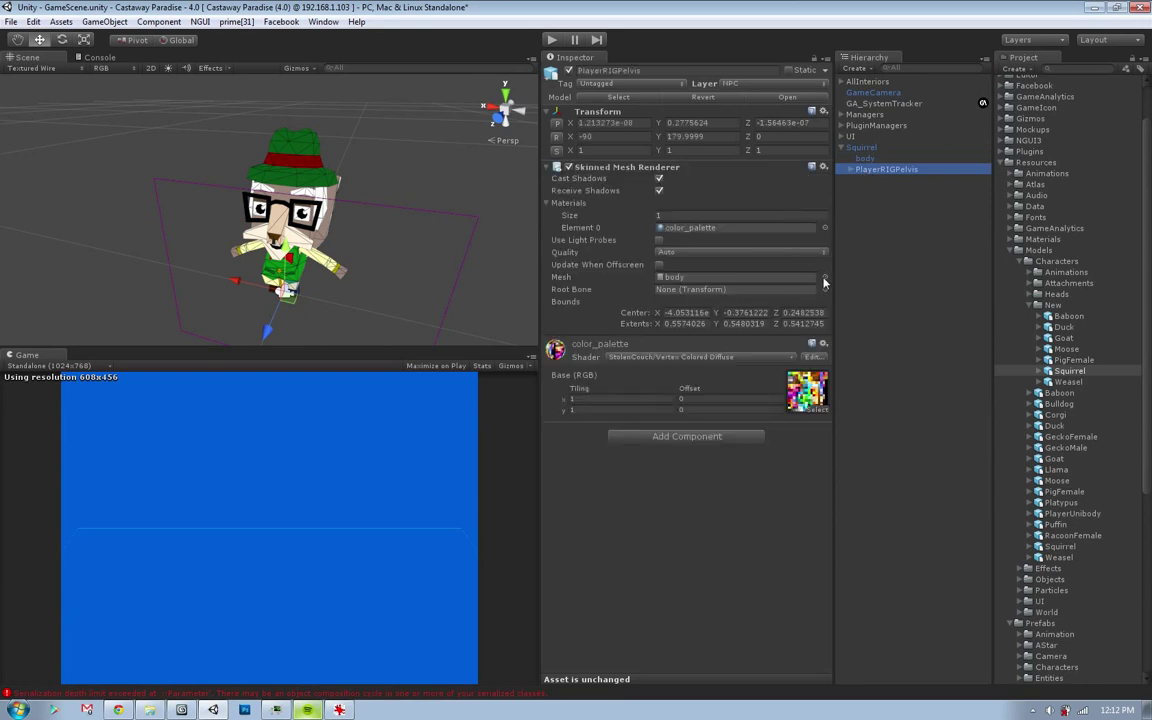
- Assign the color_palette_dynamic material to the body mesh and check head_neutral's material
{"action": "left_click", "coordinate": [825, 228]}
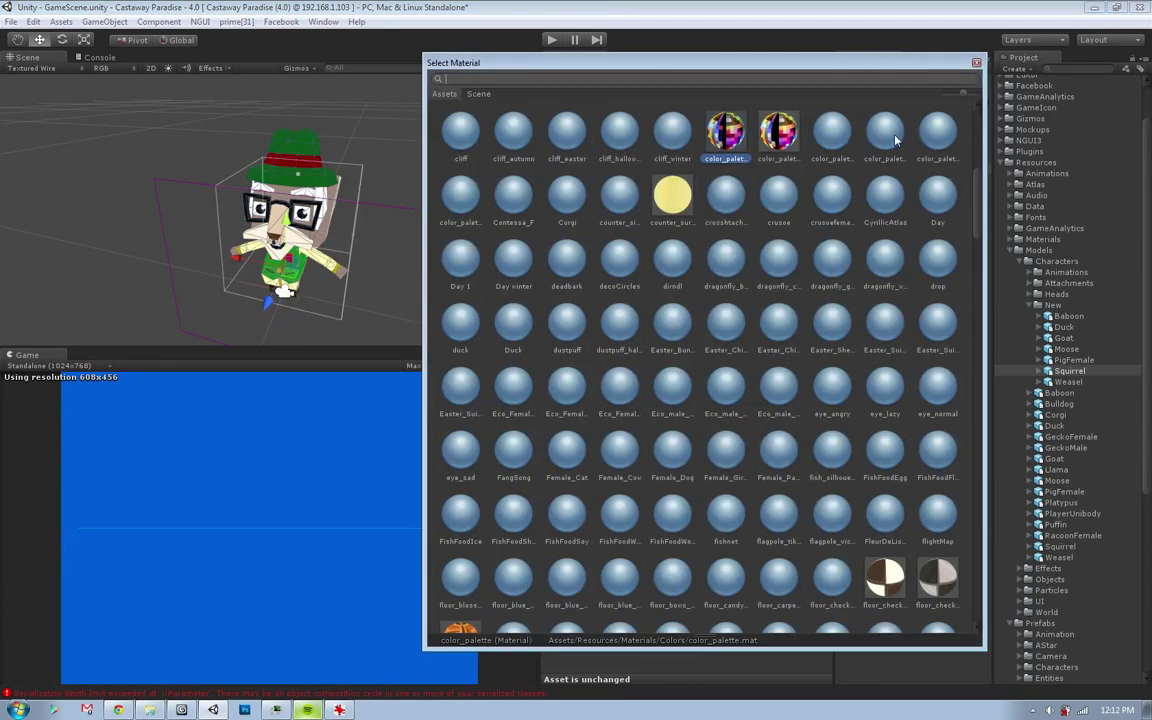
{"action": "double_click", "coordinate": [886, 132]}
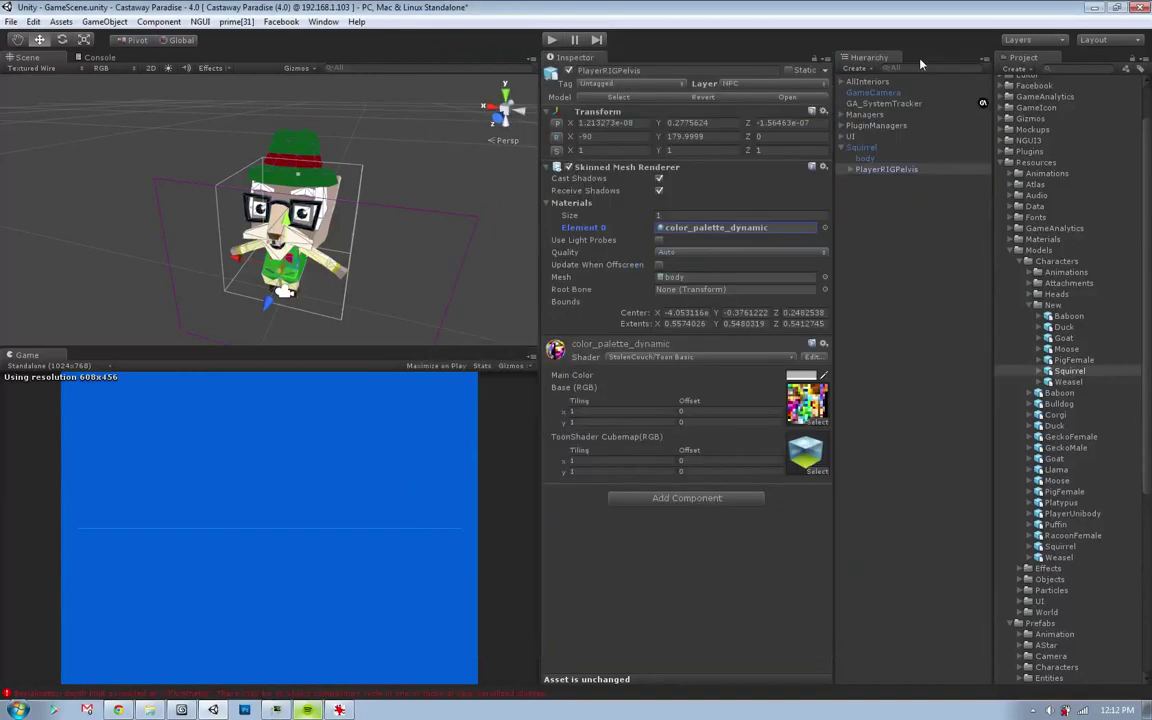
{"action": "left_click", "coordinate": [276, 134]}
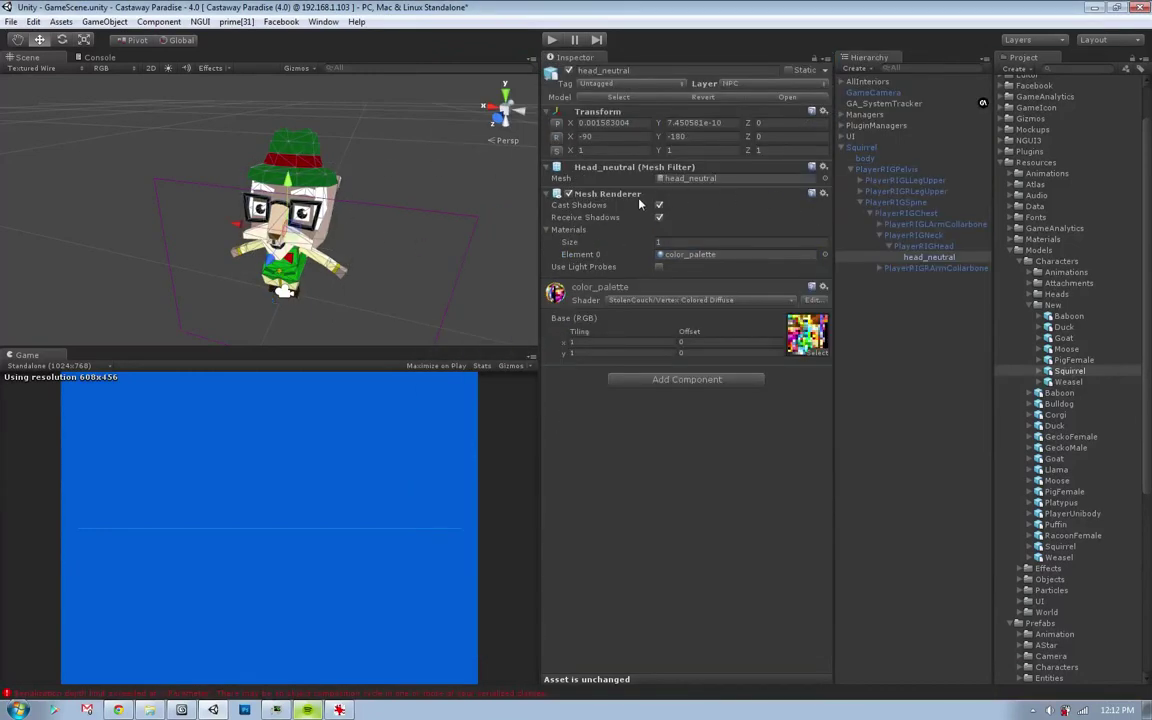
{"action": "left_click", "coordinate": [825, 254]}
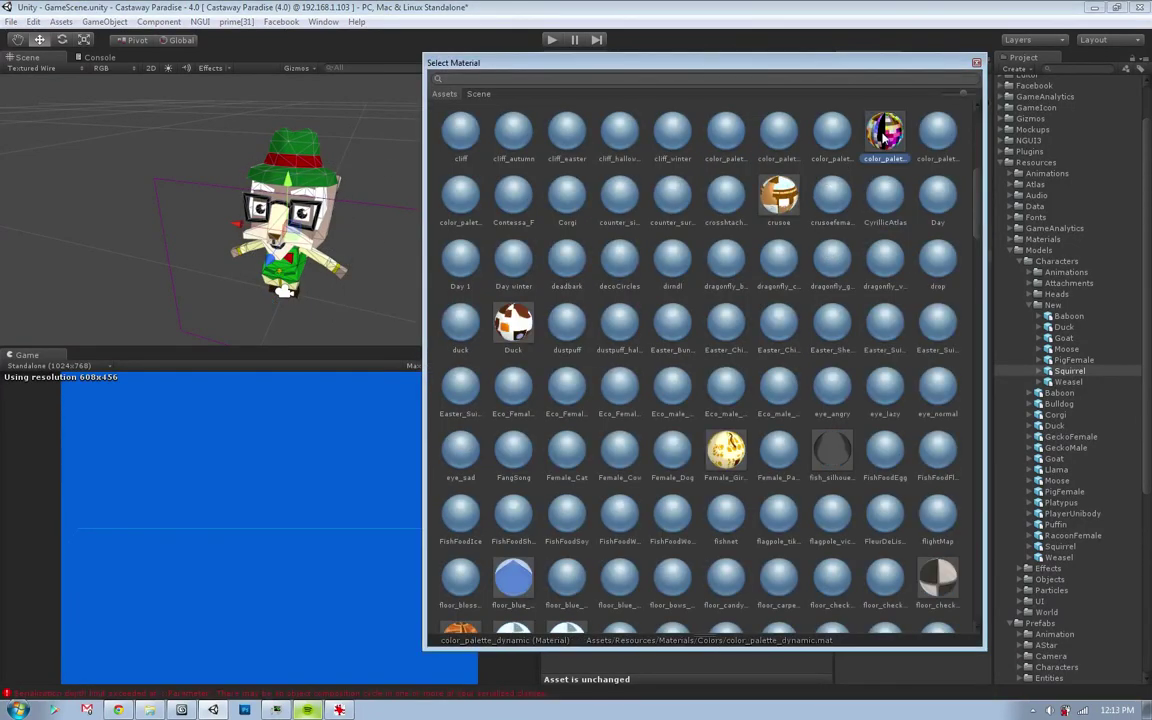
{"action": "key", "text": "Escape"}
- Switch the Scene view draw mode from Textured Wire to Textured and orbit around the squirrel
{"action": "mouse_move", "coordinate": [300, 290]}
{"action": "left_mouse_down", "text": "alt"}
{"action": "mouse_move", "coordinate": [353, 285]}
{"action": "mouse_move", "coordinate": [330, 270]}
{"action": "left_mouse_up", "text": "alt"}
{"action": "left_click", "coordinate": [31, 68]}
{"action": "left_click", "coordinate": [38, 76]}
{"action": "mouse_move", "coordinate": [182, 185]}
{"action": "left_mouse_down", "text": "alt"}
{"action": "mouse_move", "coordinate": [263, 250]}
{"action": "mouse_move", "coordinate": [614, 193]}
{"action": "mouse_move", "coordinate": [368, 177]}
{"action": "mouse_move", "coordinate": [203, 134]}
{"action": "mouse_move", "coordinate": [359, 111]}
{"action": "mouse_move", "coordinate": [358, 275]}
{"action": "left_mouse_up", "text": "alt"}
{"action": "scroll", "coordinate": [358, 275], "scroll_direction": "up", "scroll_amount": 2}
- Place the old Prefabs/Characters/NPCs/Squirrel in the scene and move its playershadow under the new model
{"action": "scroll", "coordinate": [369, 273], "scroll_direction": "up", "scroll_amount": 2}
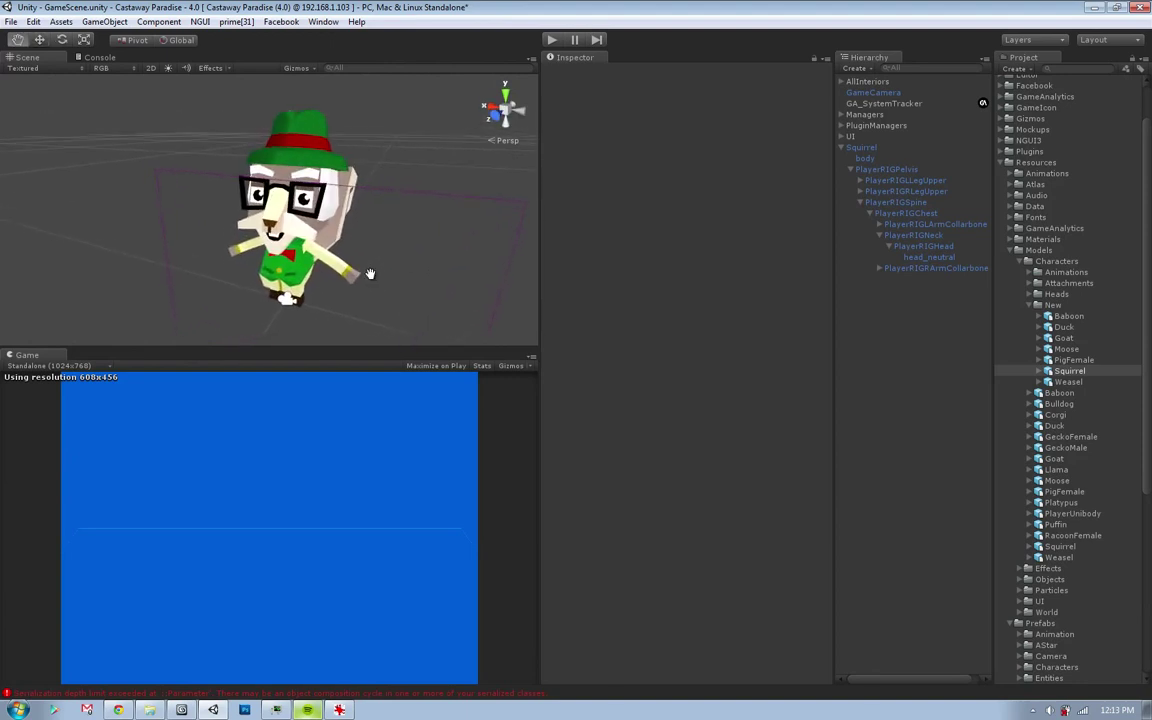
{"action": "scroll", "coordinate": [1043, 391], "scroll_direction": "down", "scroll_amount": 5}
{"action": "scroll", "coordinate": [1043, 391], "scroll_direction": "down", "scroll_amount": 5}
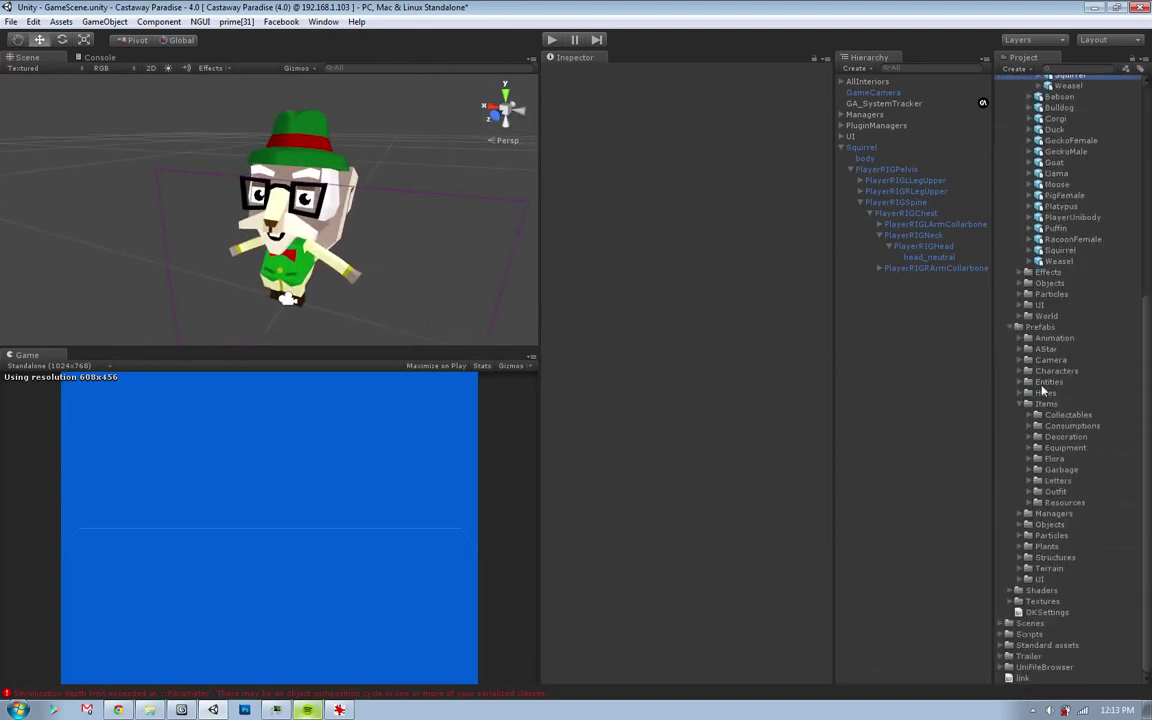
{"action": "left_click", "coordinate": [1027, 371]}
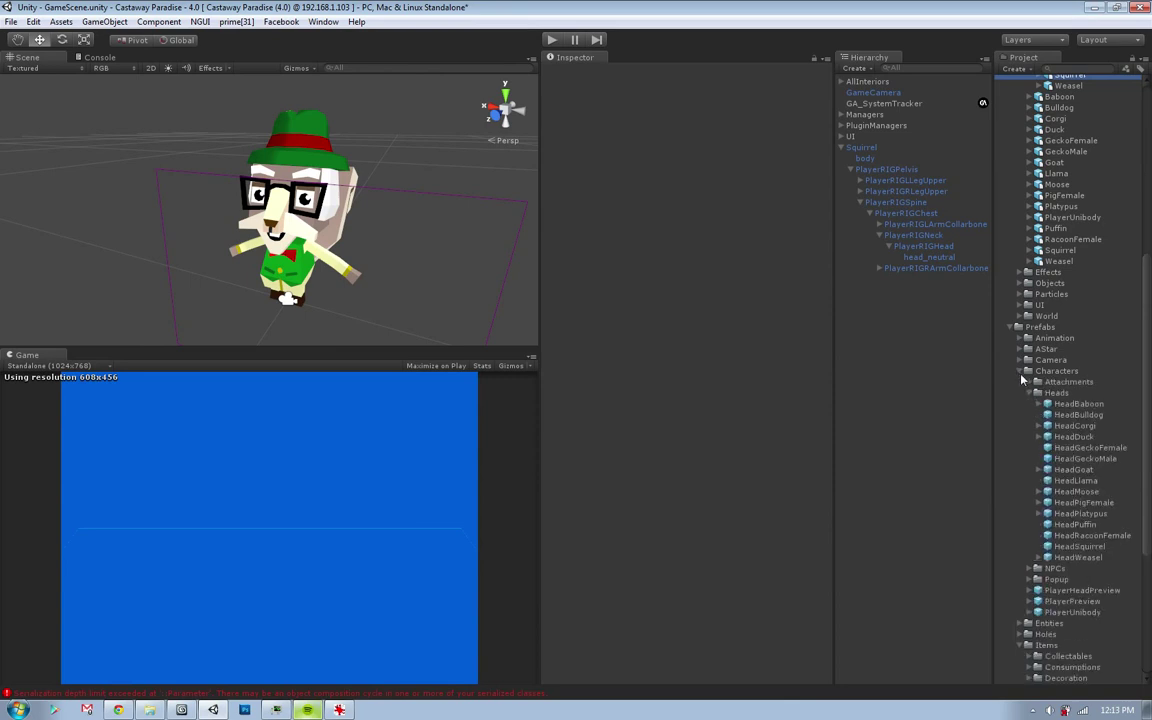
{"action": "left_click", "coordinate": [1030, 393]}
{"action": "left_click", "coordinate": [1031, 403]}
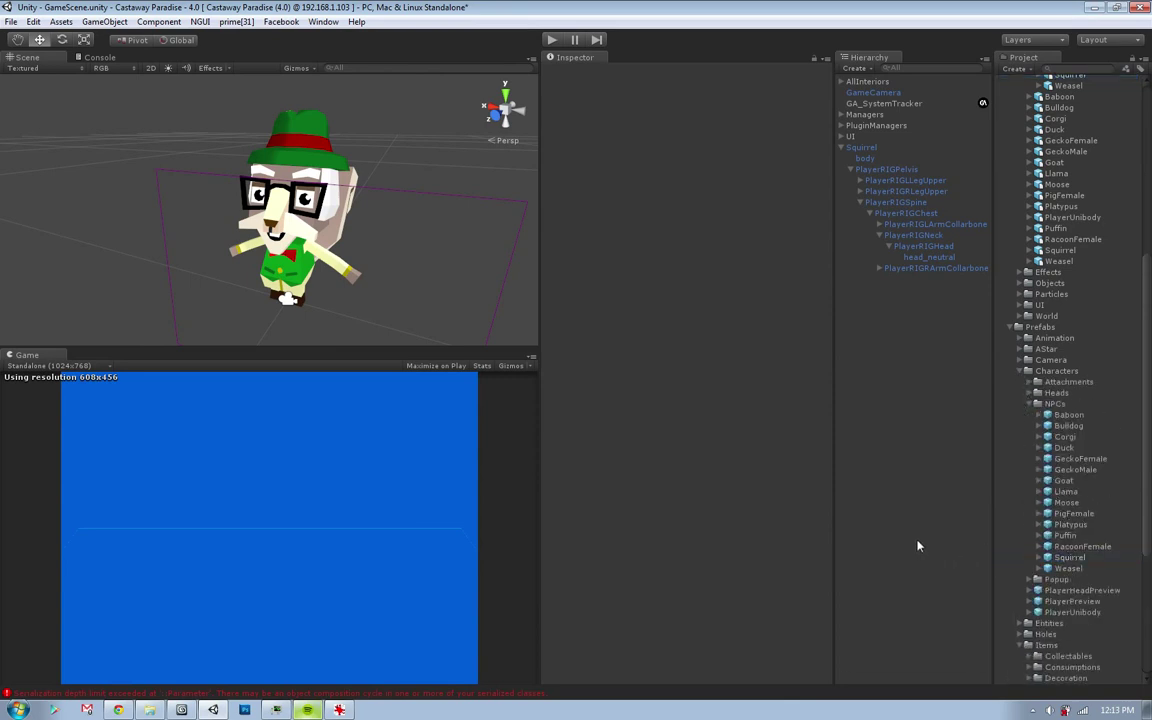
{"action": "left_click_drag", "start_coordinate": [872, 436], "coordinate": [870, 432]}
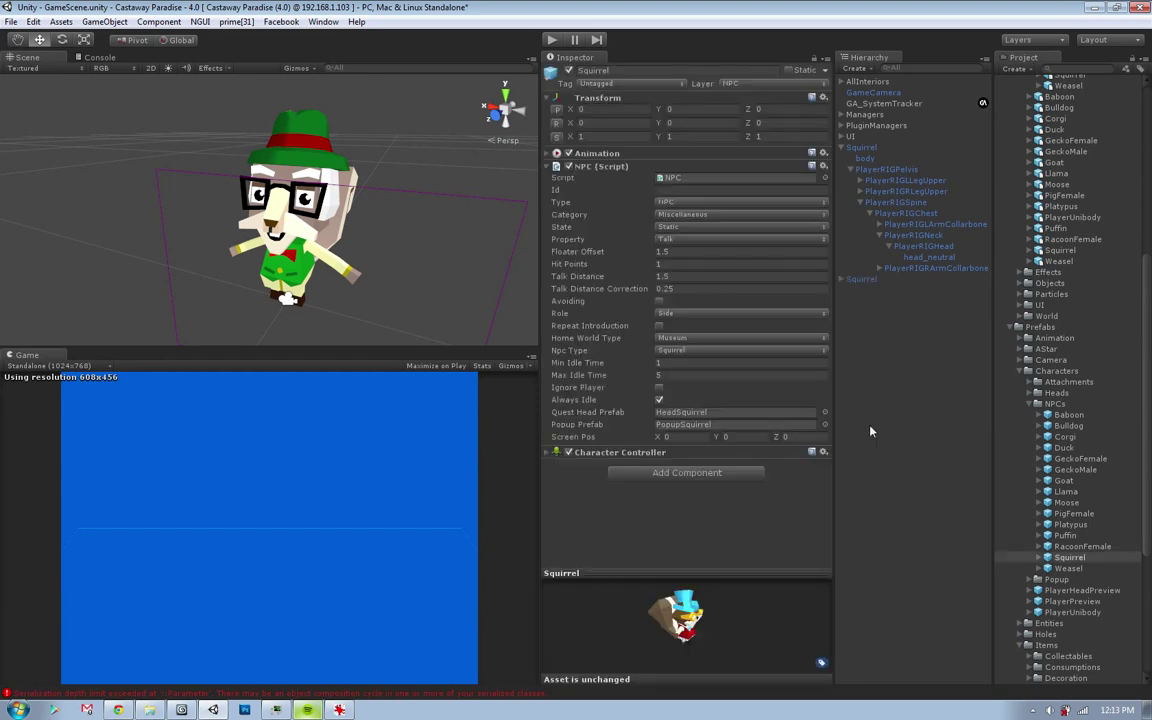
{"action": "left_click", "coordinate": [841, 279]}
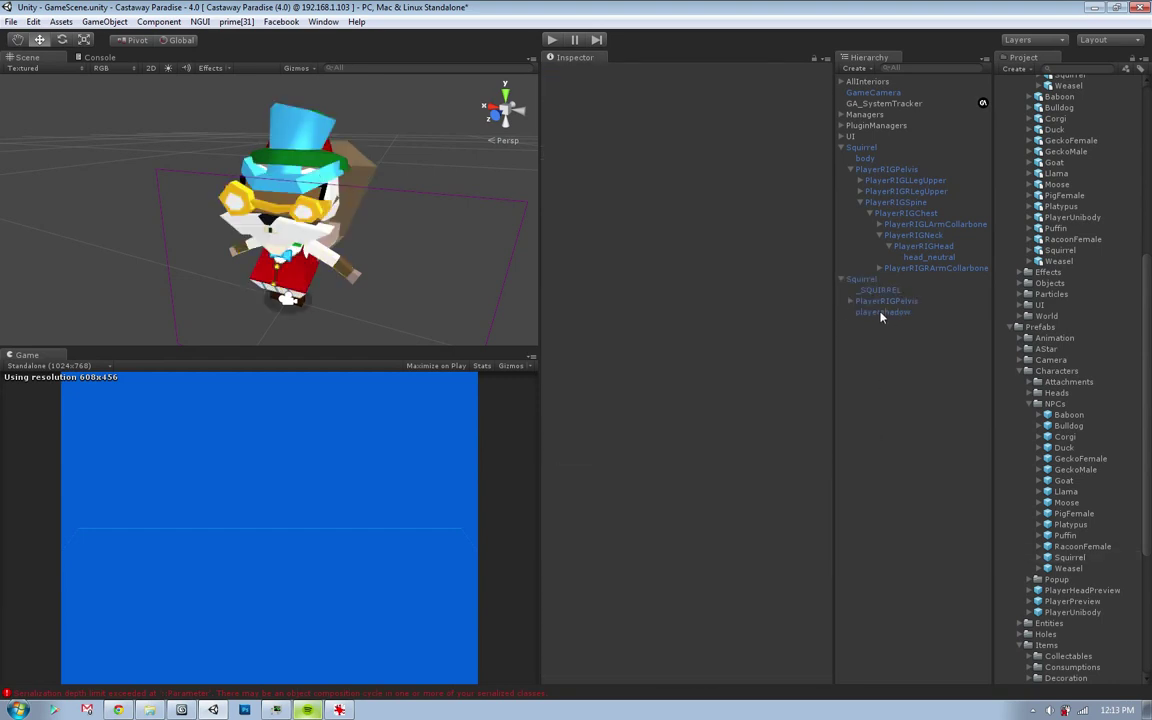
{"action": "left_click_drag", "start_coordinate": [882, 312], "coordinate": [858, 149]}
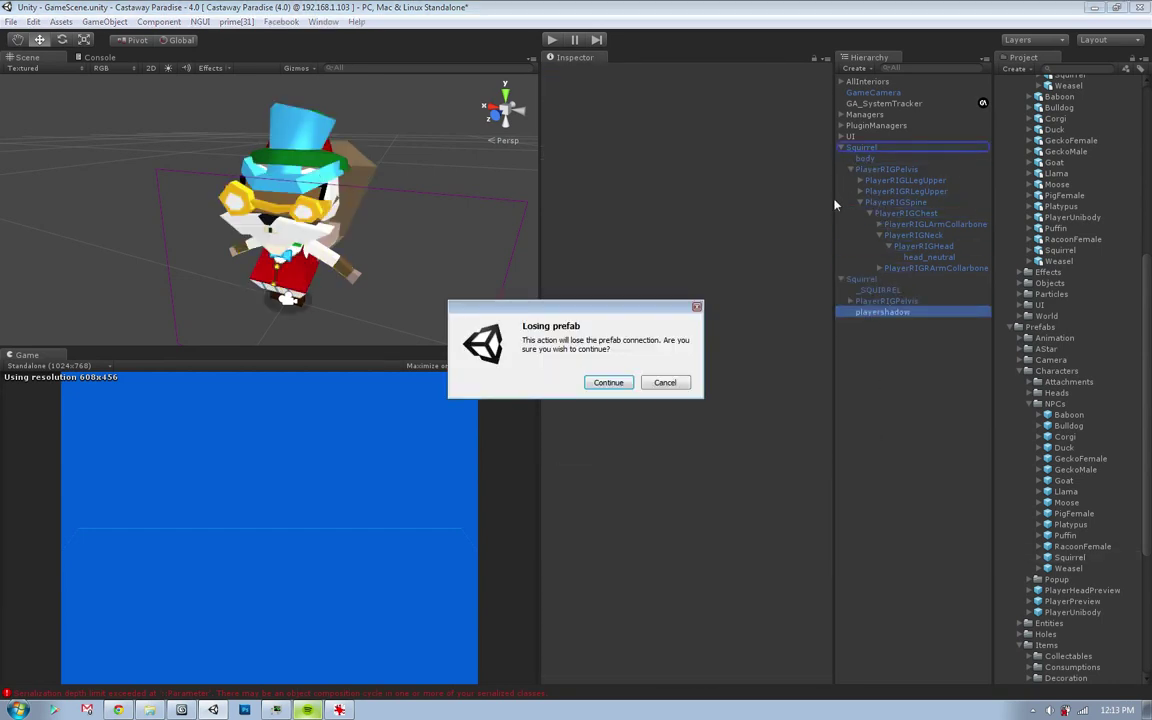
{"action": "key", "text": "Return"}
- Copy the old Squirrel's NPC script and paste it onto the new squirrel as a component
{"action": "left_click", "coordinate": [862, 290]}
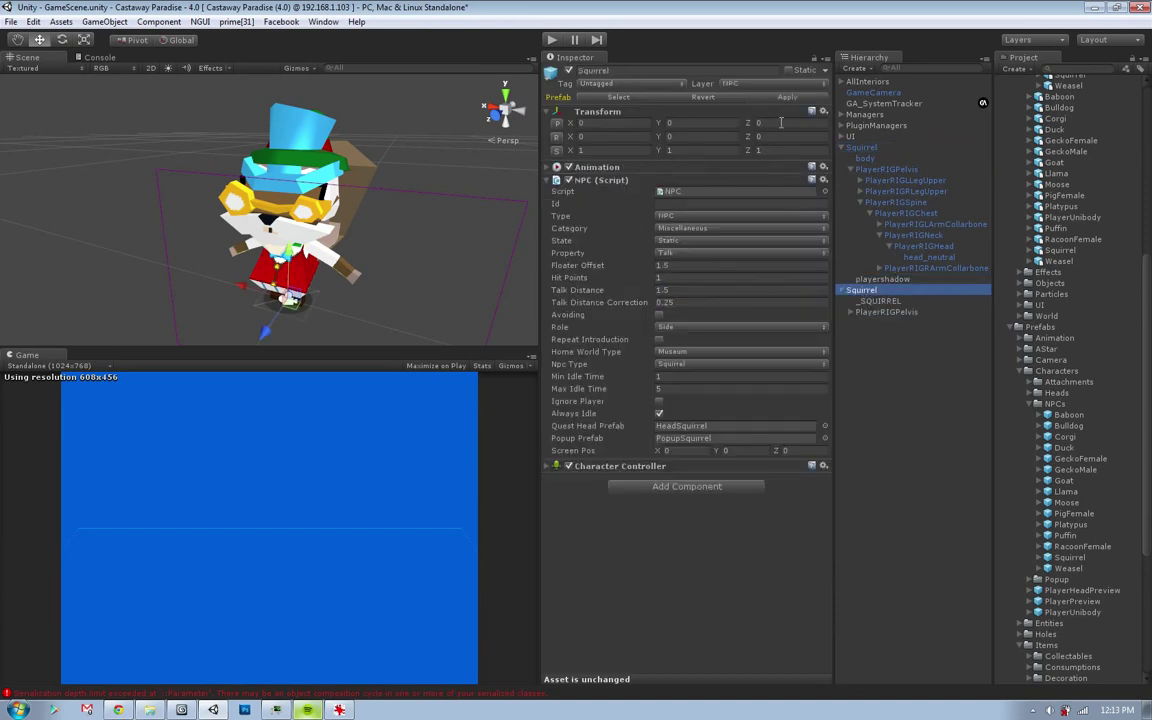
{"action": "left_click", "coordinate": [823, 179]}
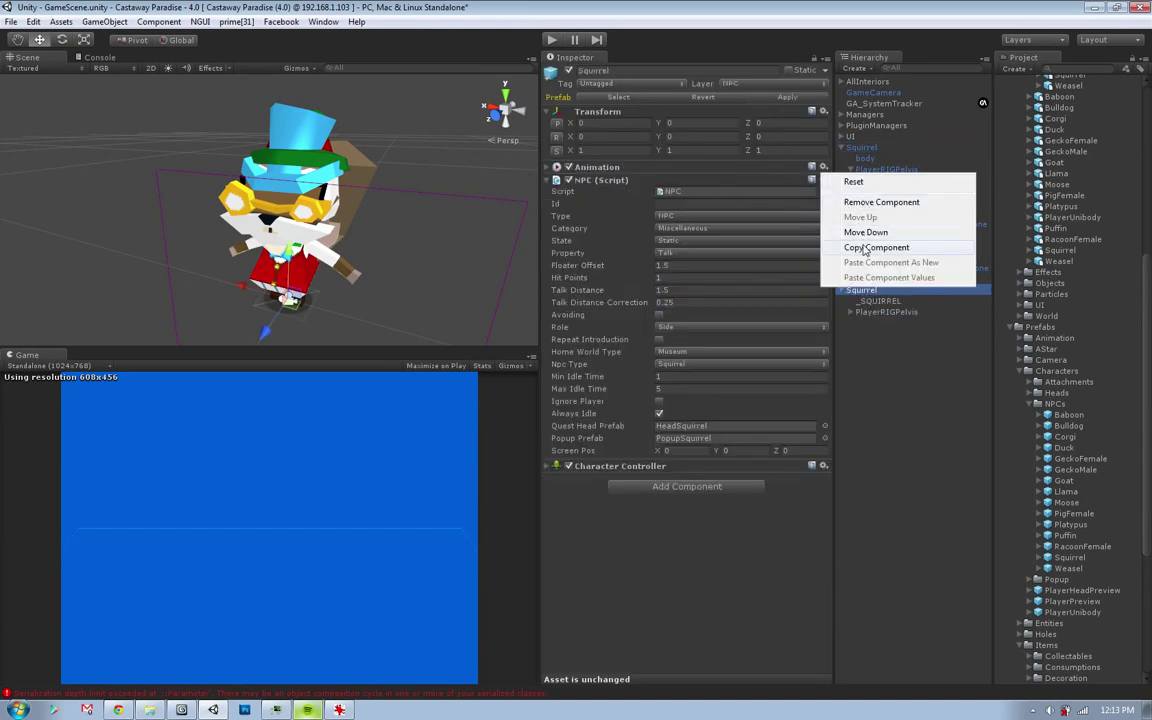
{"action": "left_click", "coordinate": [858, 247]}
{"action": "left_click", "coordinate": [862, 147]}
{"action": "left_click", "coordinate": [823, 166]}
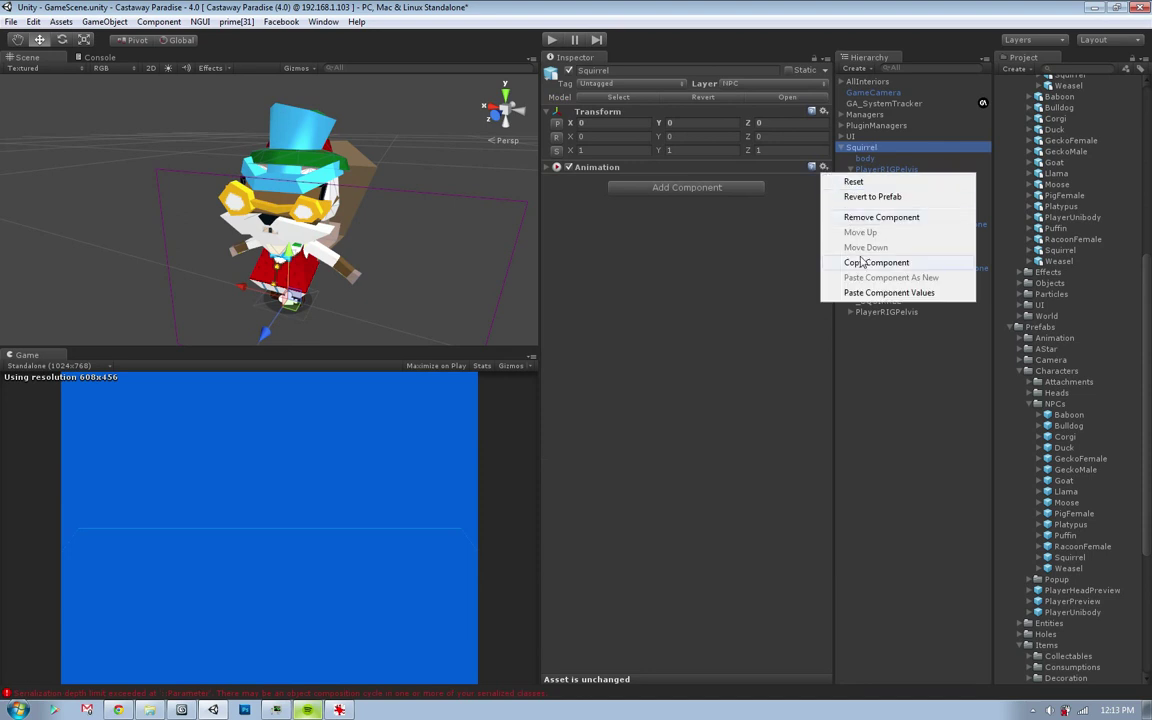
{"action": "left_click", "coordinate": [866, 293]}
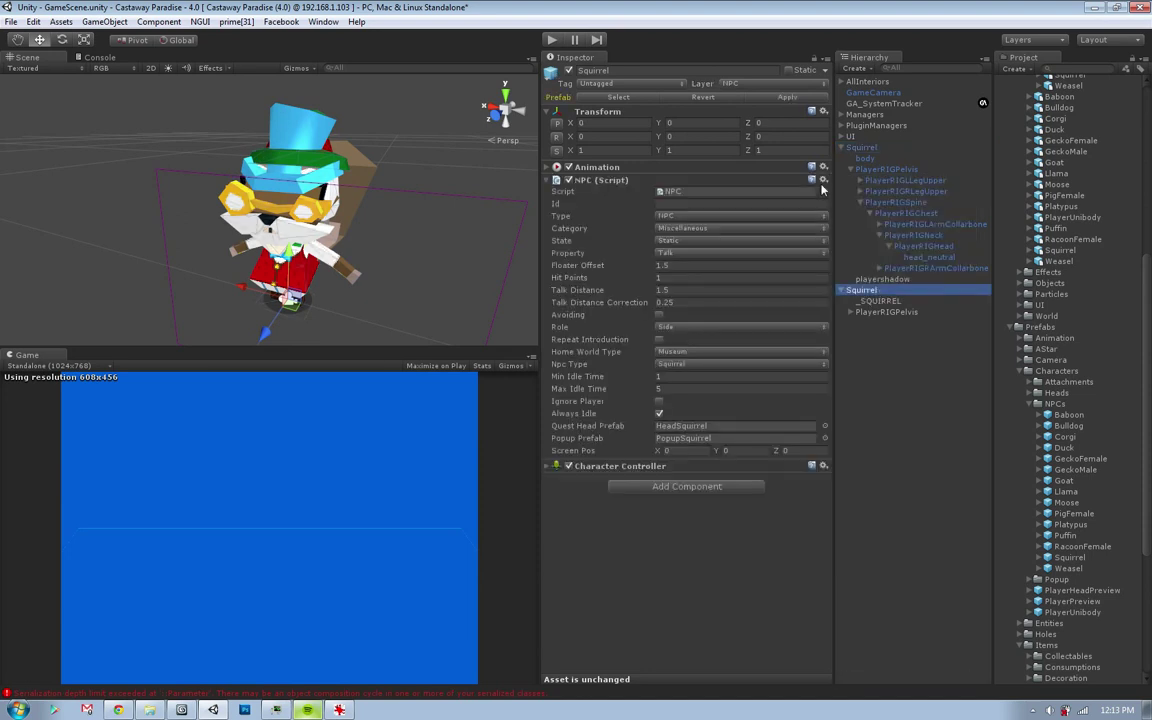
{"action": "left_click", "coordinate": [823, 179]}
{"action": "left_click", "coordinate": [862, 262]}
{"action": "left_click", "coordinate": [862, 147]}
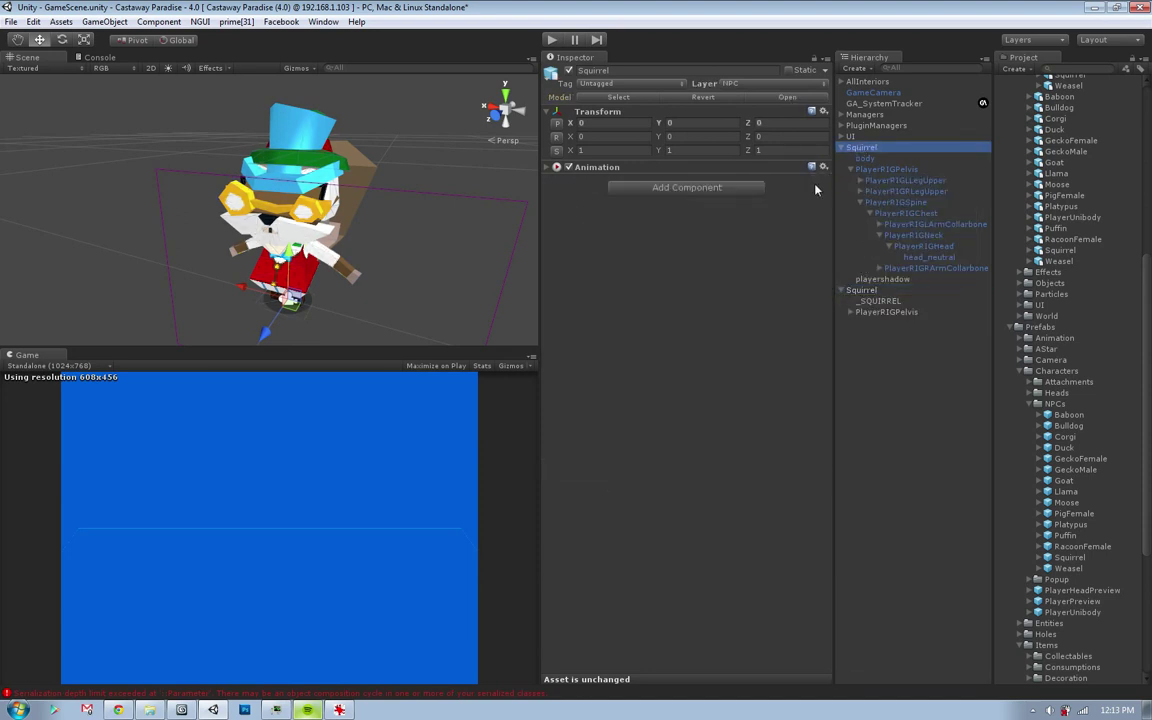
{"action": "left_click", "coordinate": [823, 166]}
{"action": "left_click", "coordinate": [890, 277]}
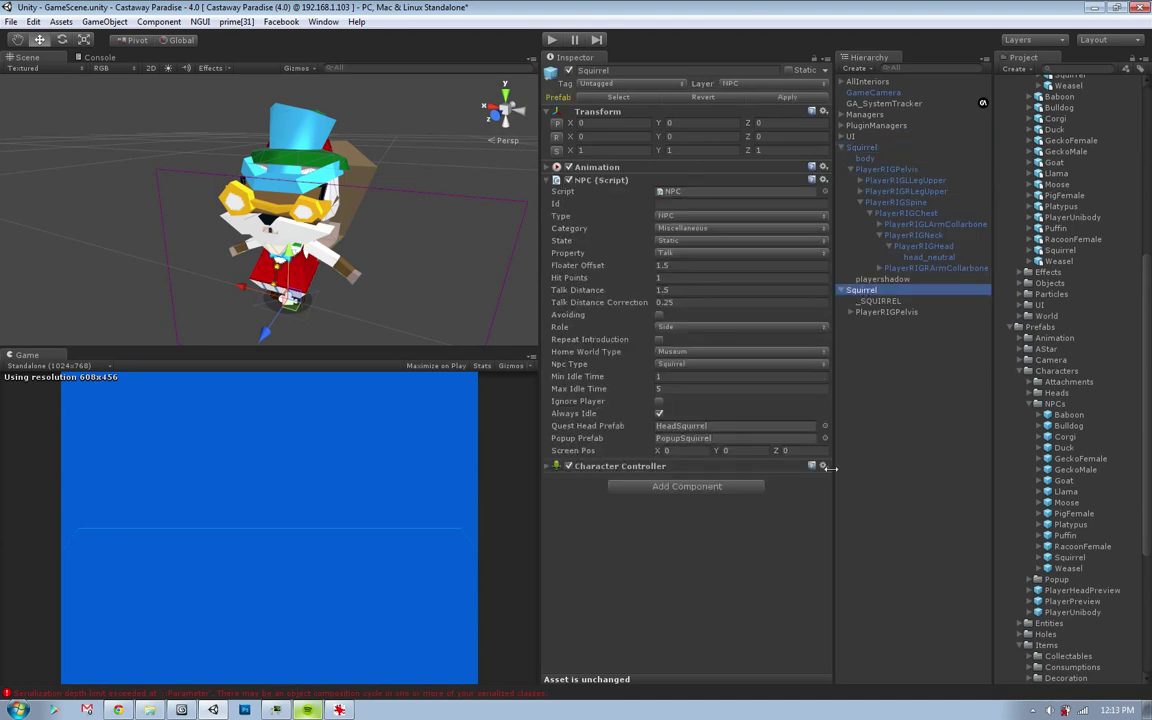
- Copy the Character Controller onto the new squirrel, then select the old Squirrel instance
{"action": "left_click", "coordinate": [823, 465]}
{"action": "left_click", "coordinate": [866, 547]}
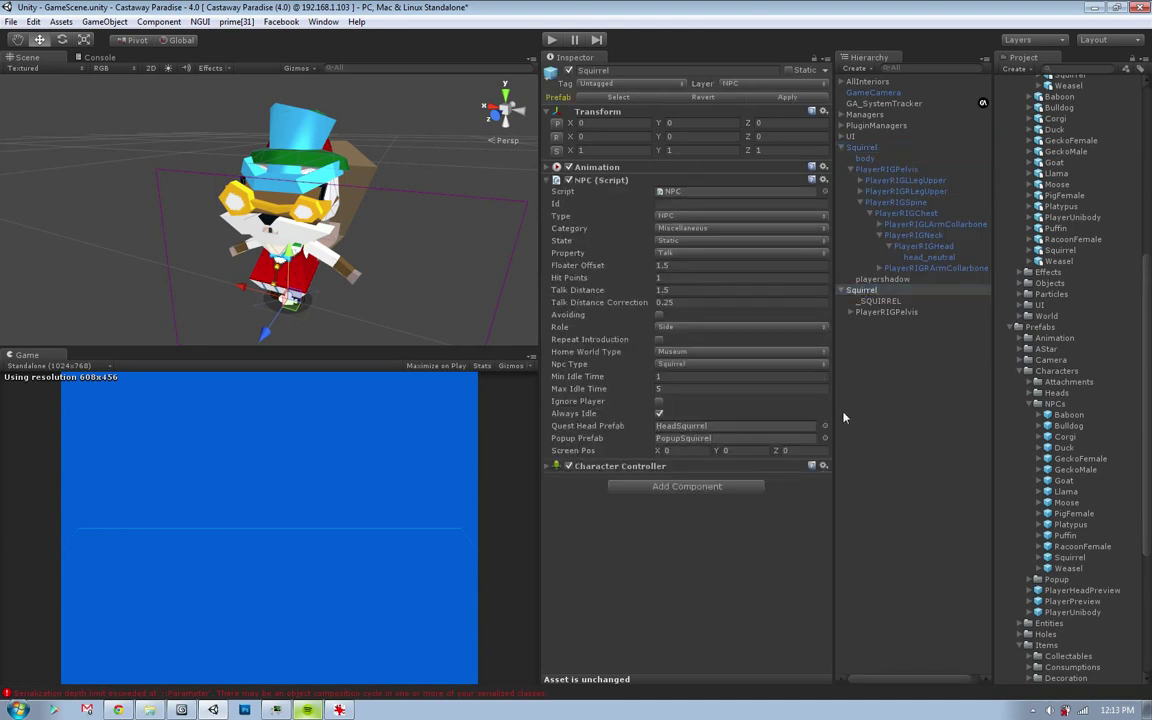
{"action": "left_click", "coordinate": [861, 147]}
{"action": "left_click", "coordinate": [823, 180]}
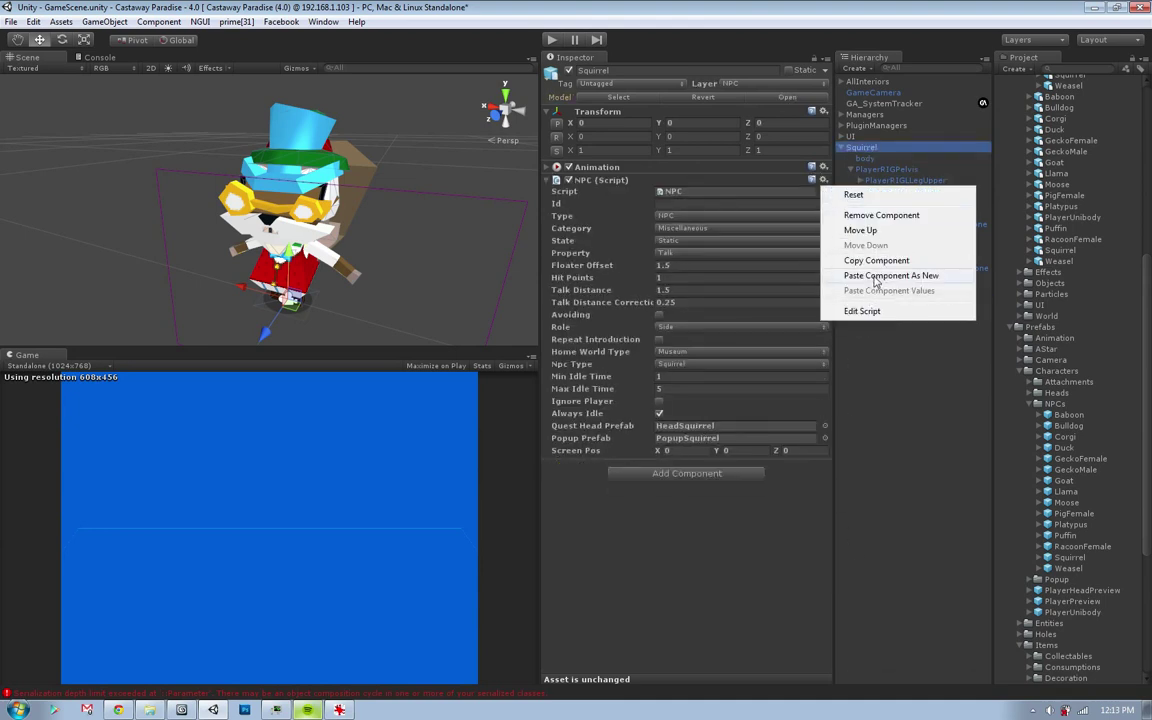
{"action": "left_click", "coordinate": [860, 290]}
{"action": "left_click", "coordinate": [880, 355]}
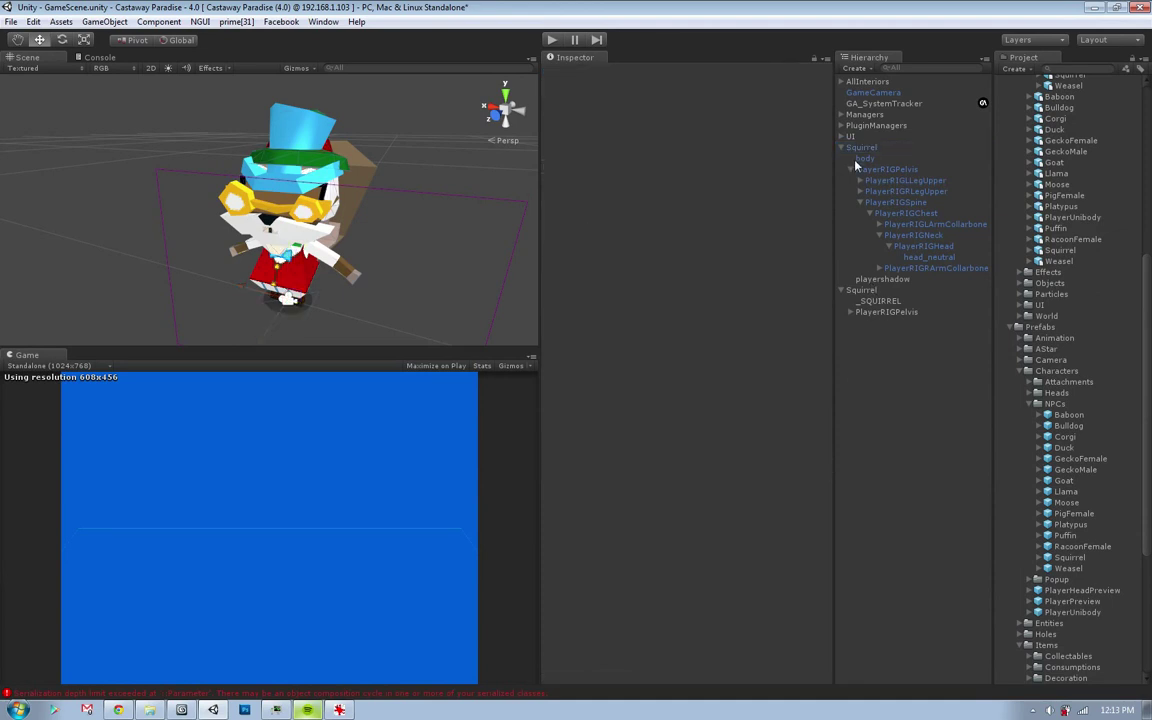
{"action": "left_click", "coordinate": [862, 290]}
- Delete the old Squirrel instance and replace the Squirrel NPC prefab with the new squirrel
{"action": "key", "text": "Delete"}
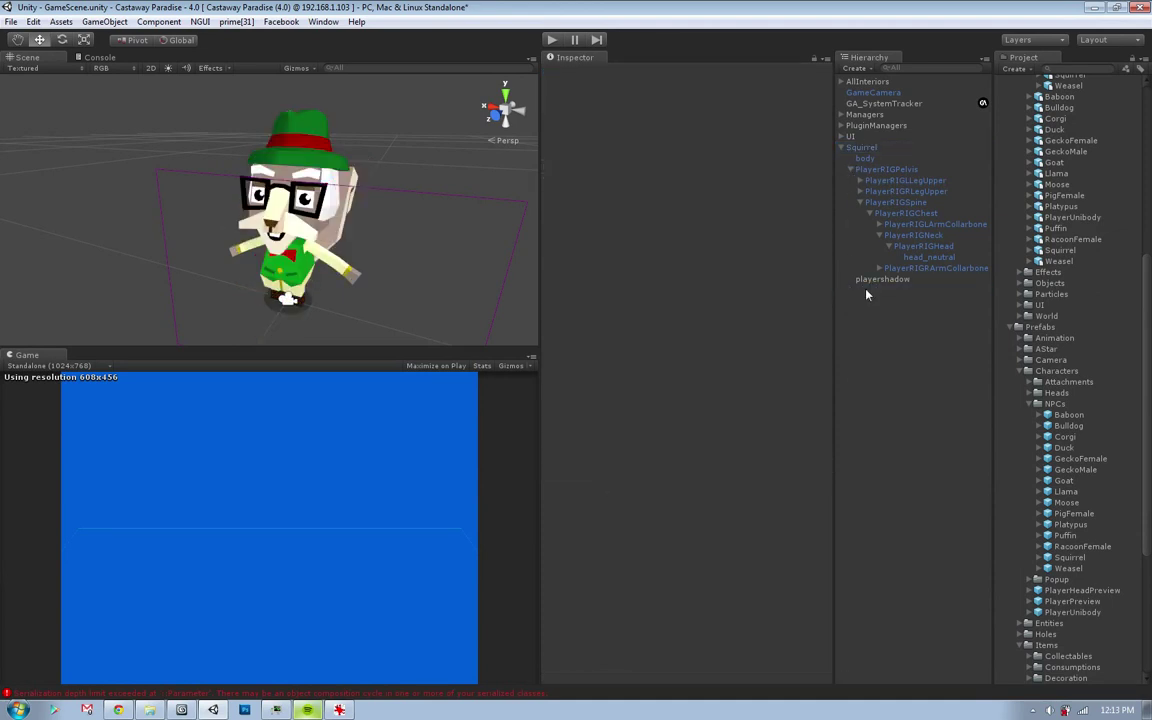
{"action": "left_click", "coordinate": [861, 147]}
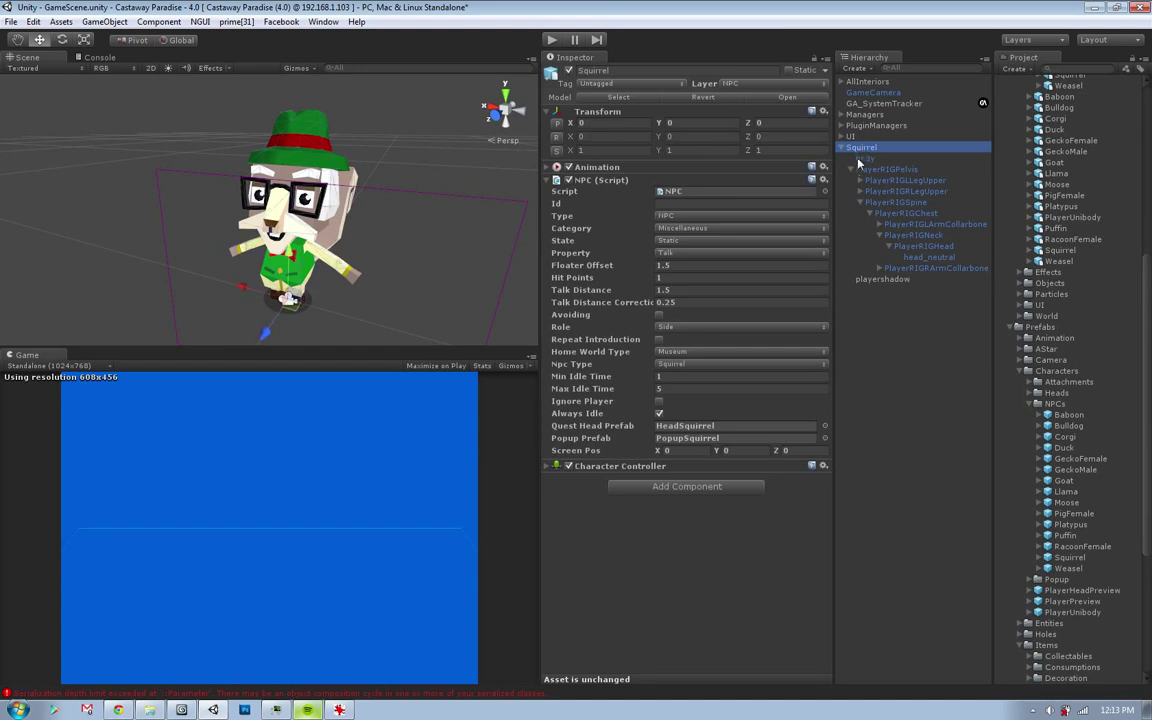
{"action": "left_click", "coordinate": [405, 285]}
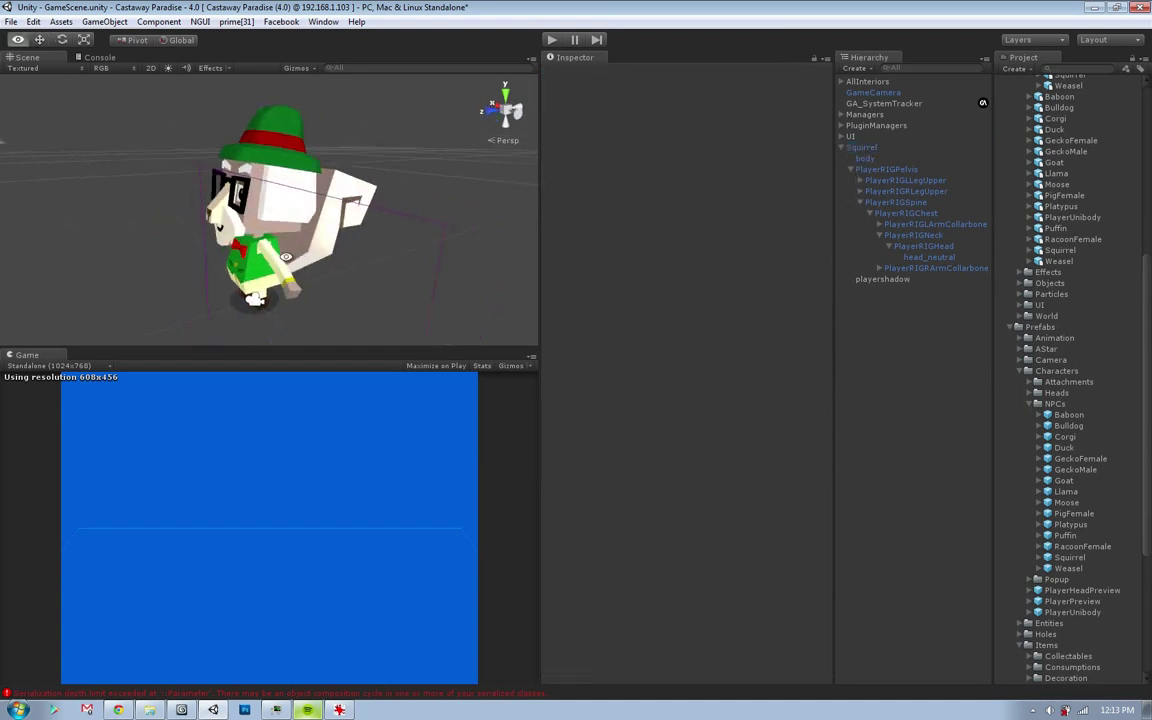
{"action": "left_click_drag", "start_coordinate": [861, 147], "coordinate": [1033, 558]}
{"action": "key", "text": "Return"}
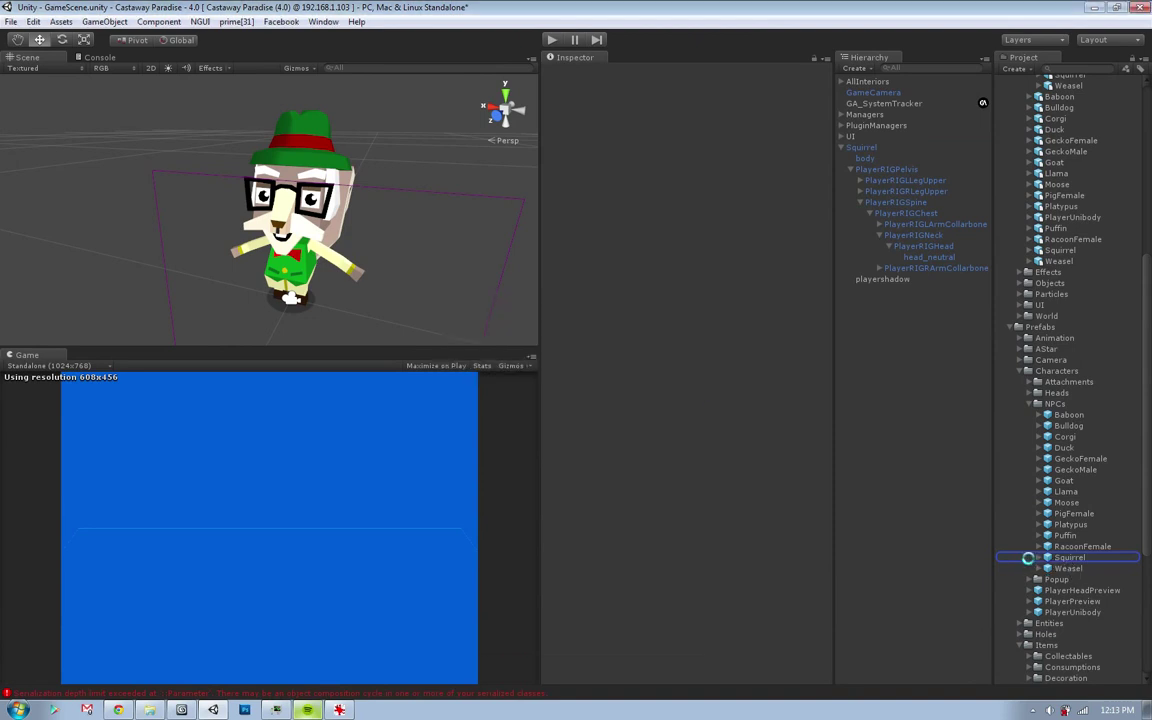
- Delete the new squirrel from the scene and widen the Scene and Game panes
{"action": "left_click", "coordinate": [933, 470]}
{"action": "left_click", "coordinate": [862, 147]}
{"action": "key", "text": "Delete"}
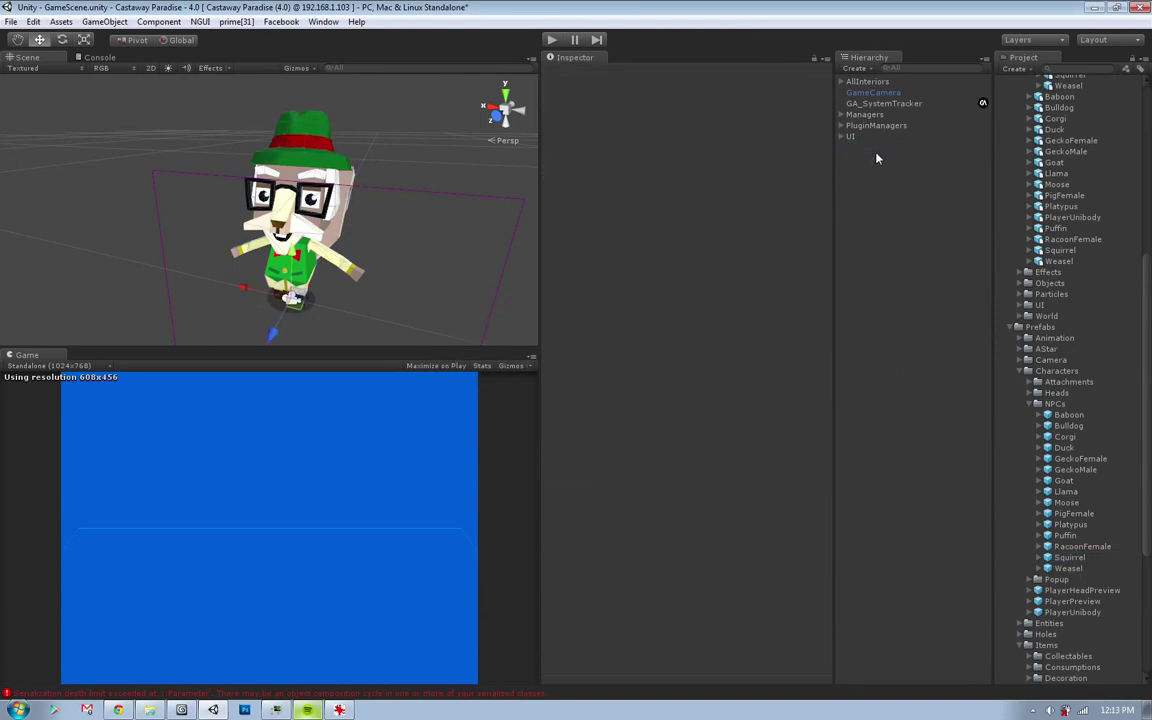
{"action": "left_click_drag", "start_coordinate": [537, 399], "coordinate": [605, 380]}
- Enlarge the Game pane, then maximize it to fill the editor with Shift+Space
{"action": "left_click_drag", "start_coordinate": [540, 347], "coordinate": [533, 191]}
{"action": "key", "text": "ctrl+shift+c"}
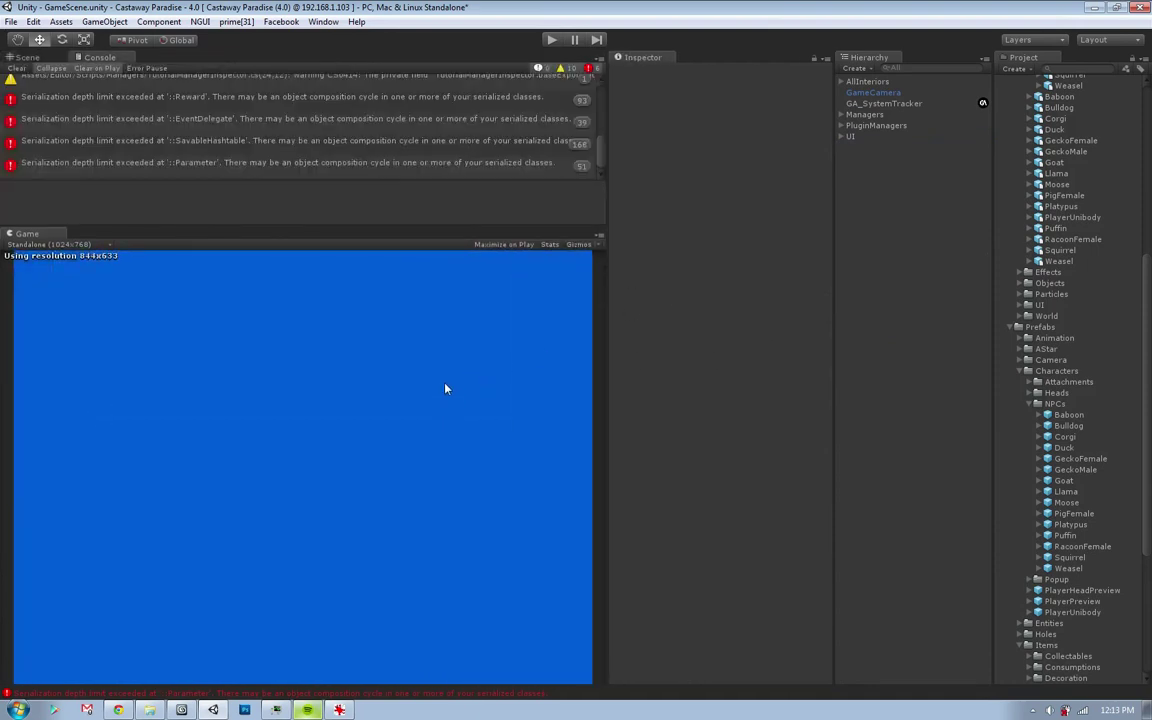
{"action": "key", "text": "shift+space"}
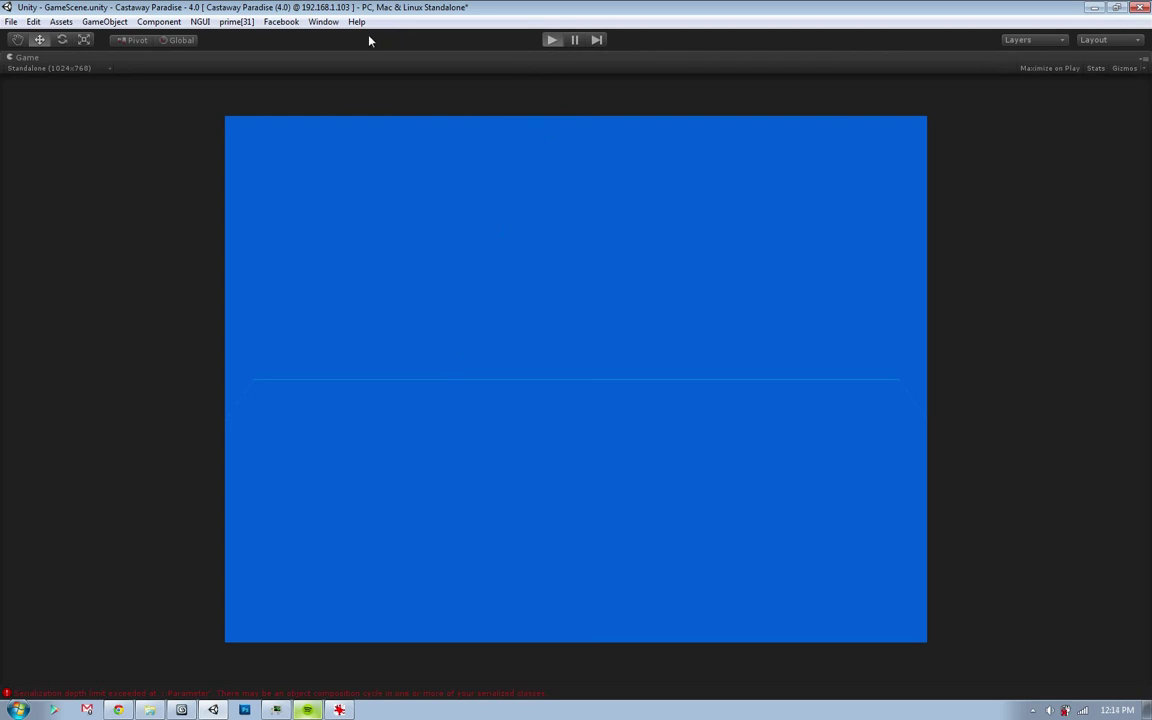
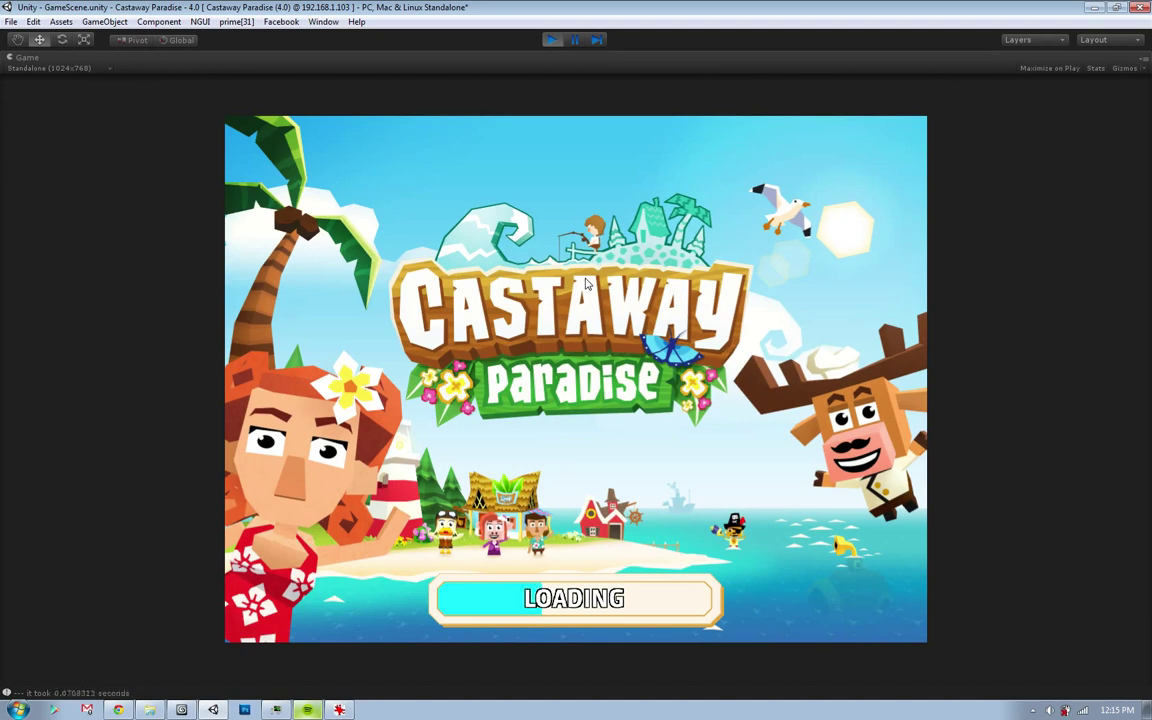
- Bring Spotify forward and skip ten tracks toward Journey's 'Who's Crying Now'
{"action": "left_click", "coordinate": [308, 710]}
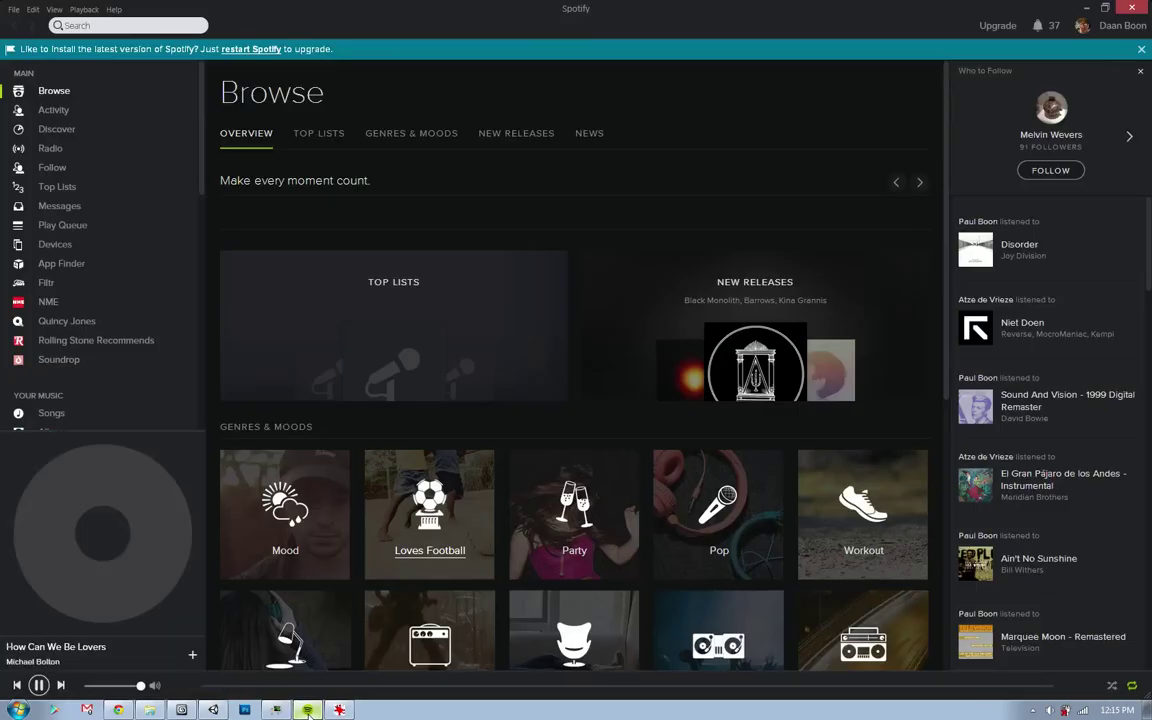
{"action": "key", "text": "ctrl+Right"}
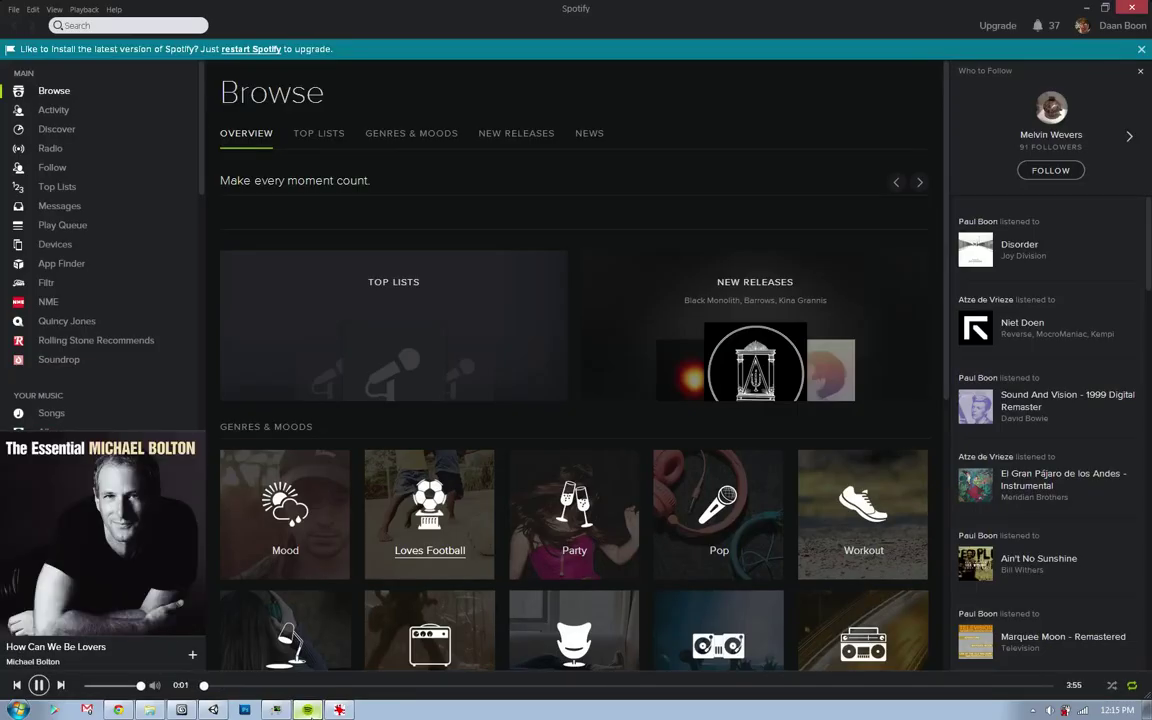
{"action": "key", "text": "ctrl+Right"}
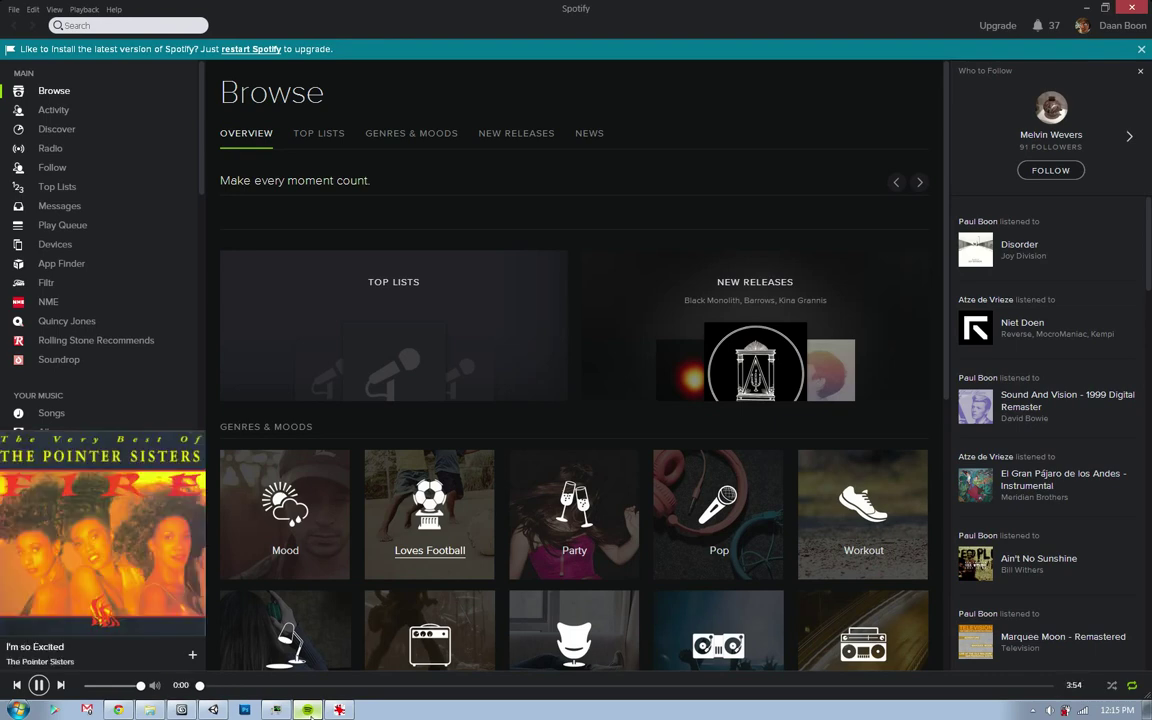
{"action": "key", "text": "ctrl+Right"}
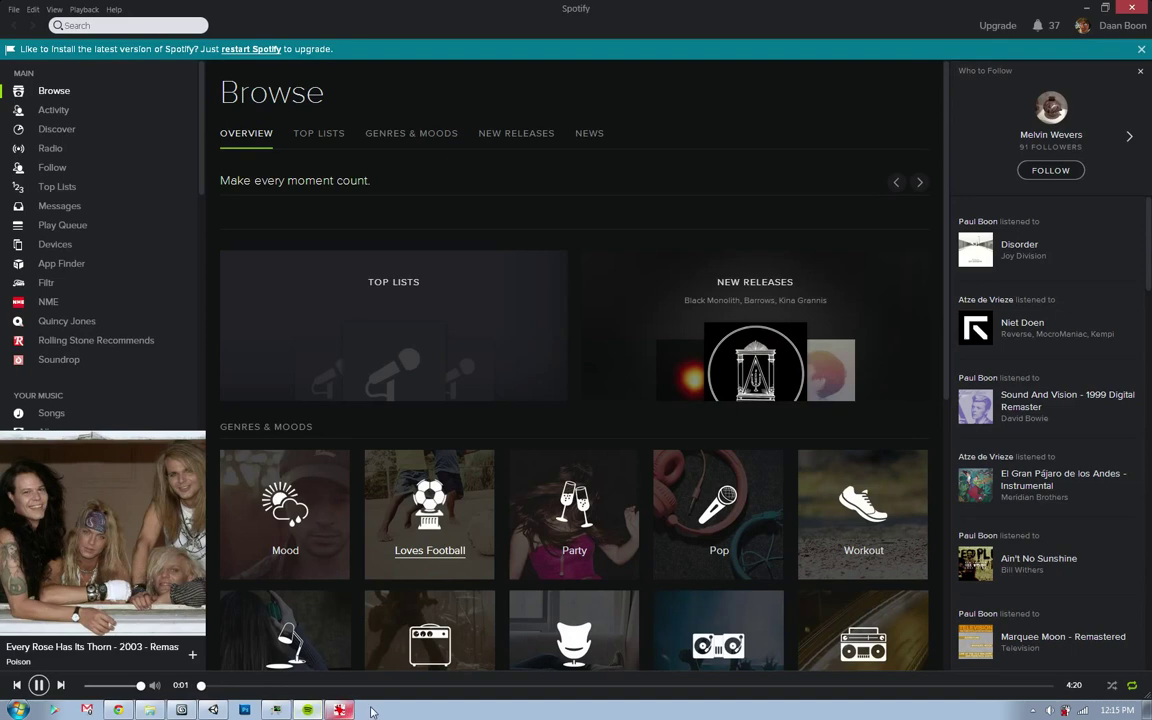
{"action": "key", "text": "ctrl+Right"}
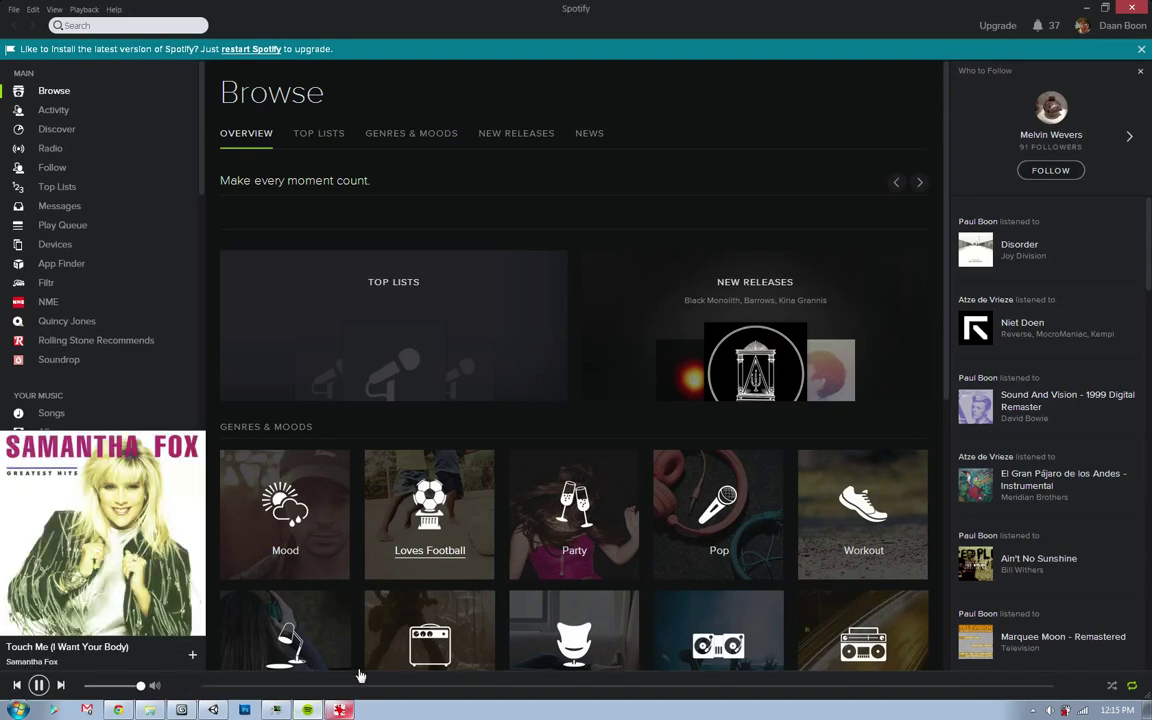
{"action": "key", "text": "ctrl+Right"}
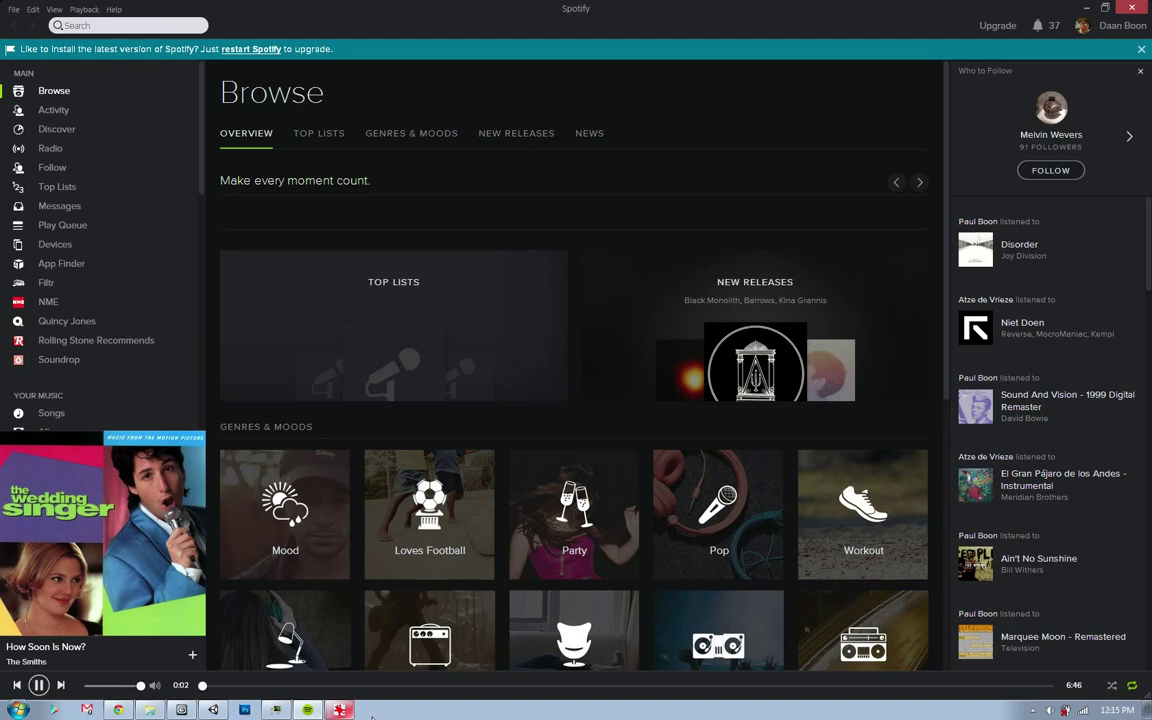
{"action": "key", "text": "ctrl+Right"}
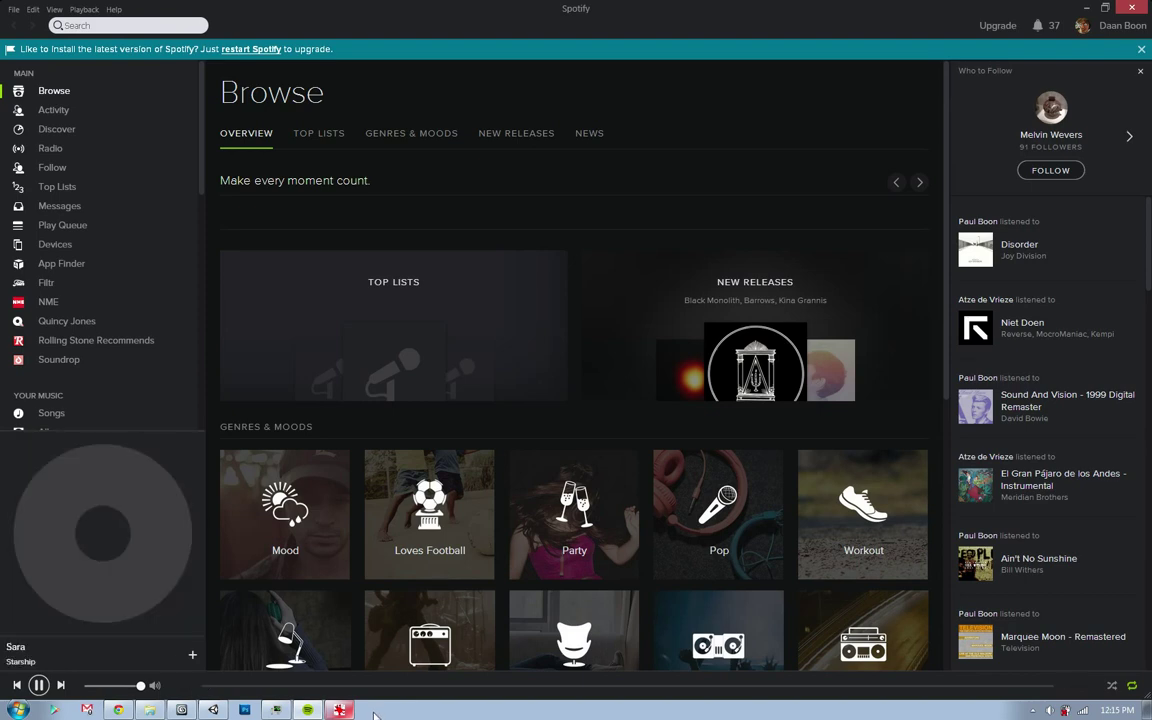
{"action": "key", "text": "ctrl+Right"}
{"action": "key", "text": "ctrl+Right"}
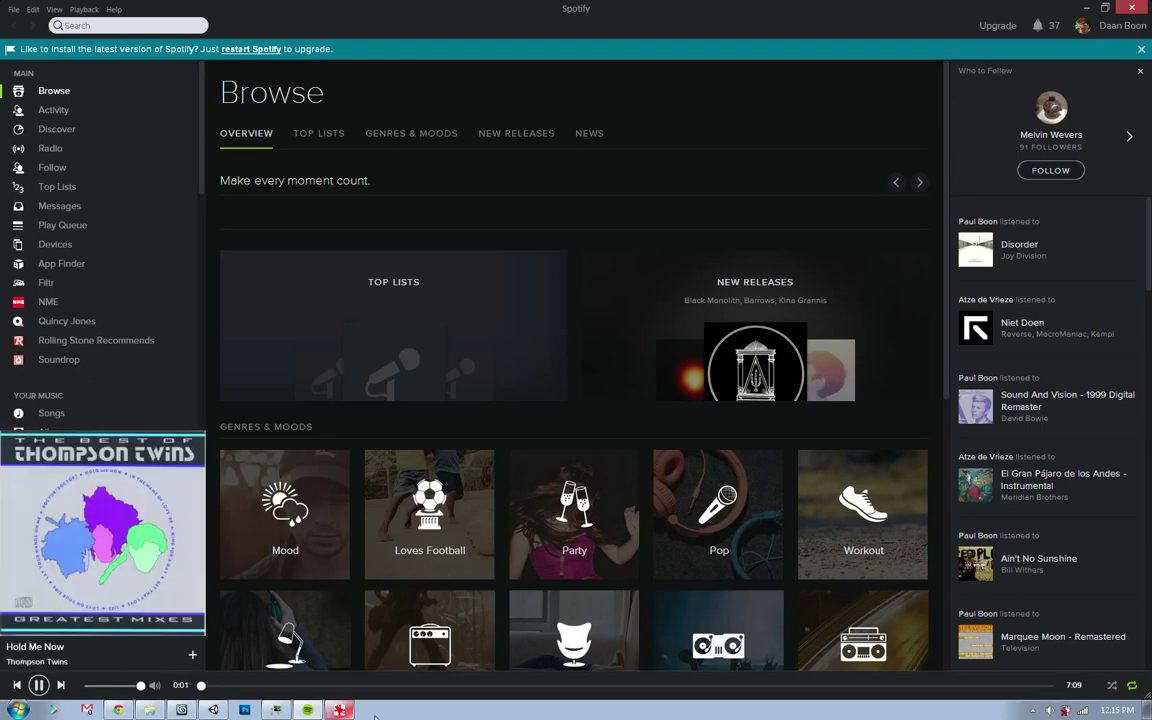
{"action": "key", "text": "ctrl+Right"}
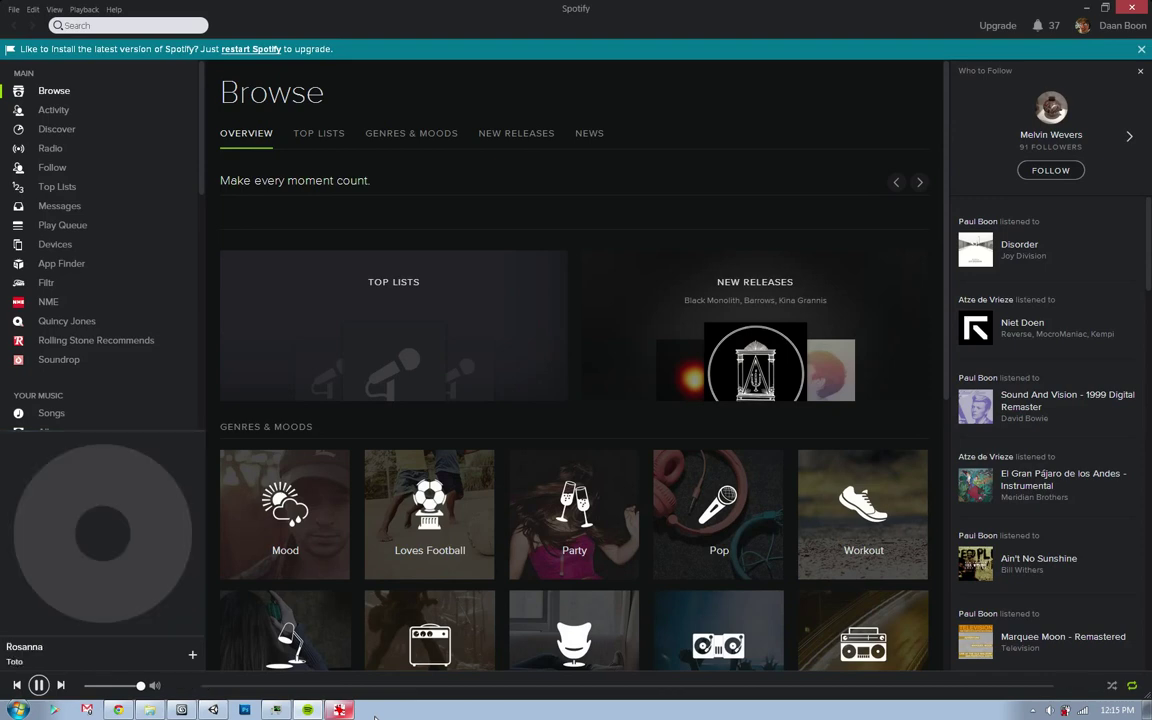
{"action": "key", "text": "ctrl+Right"}
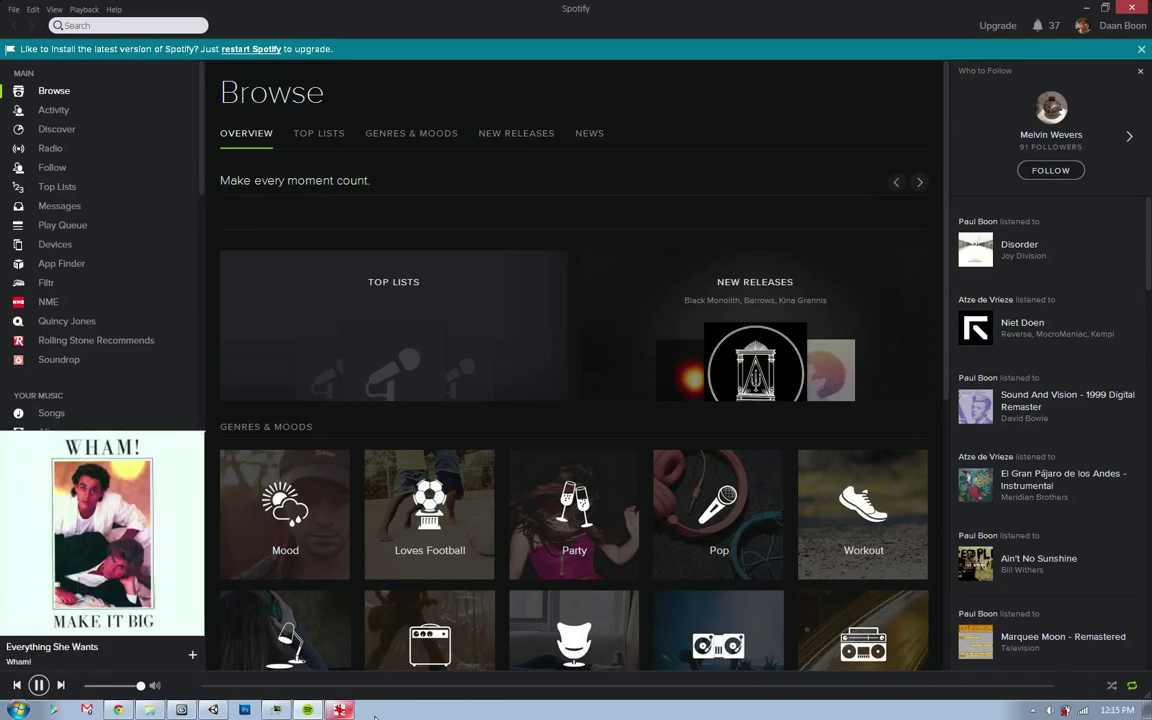
{"action": "key", "text": "ctrl+Right"}
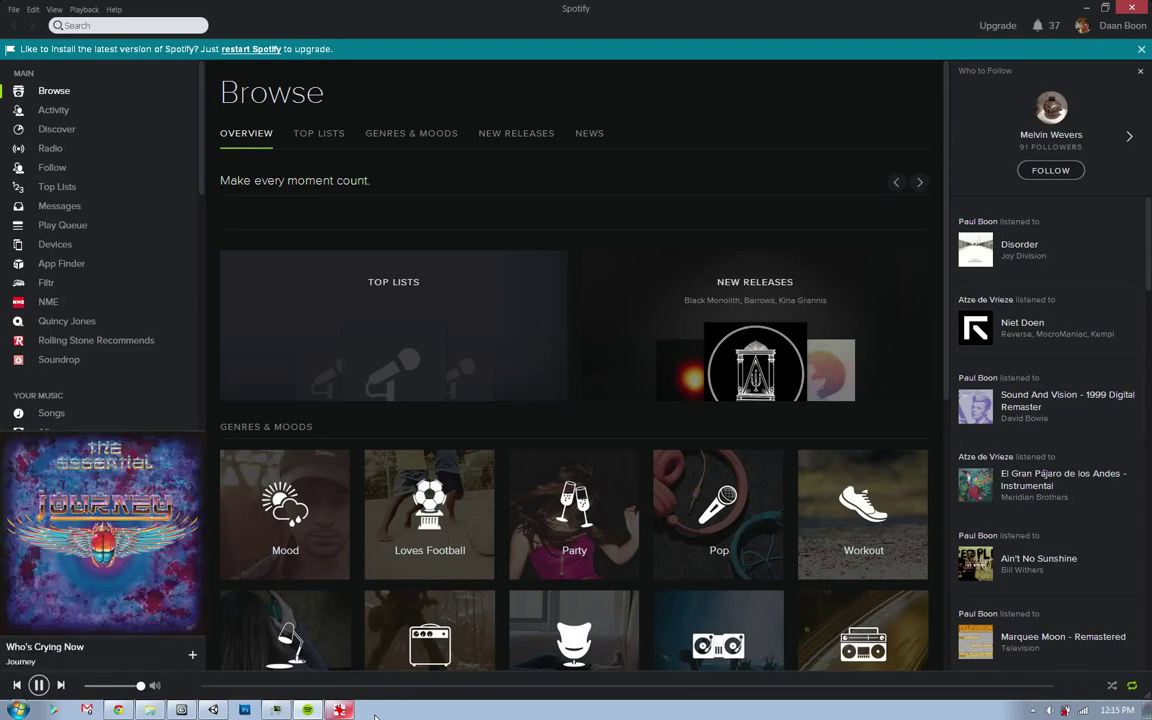
- Skip to 'Who's Crying Now', then bring the game forward and close the FinalHarold.png viewer
{"action": "key", "text": "ctrl+Right"}
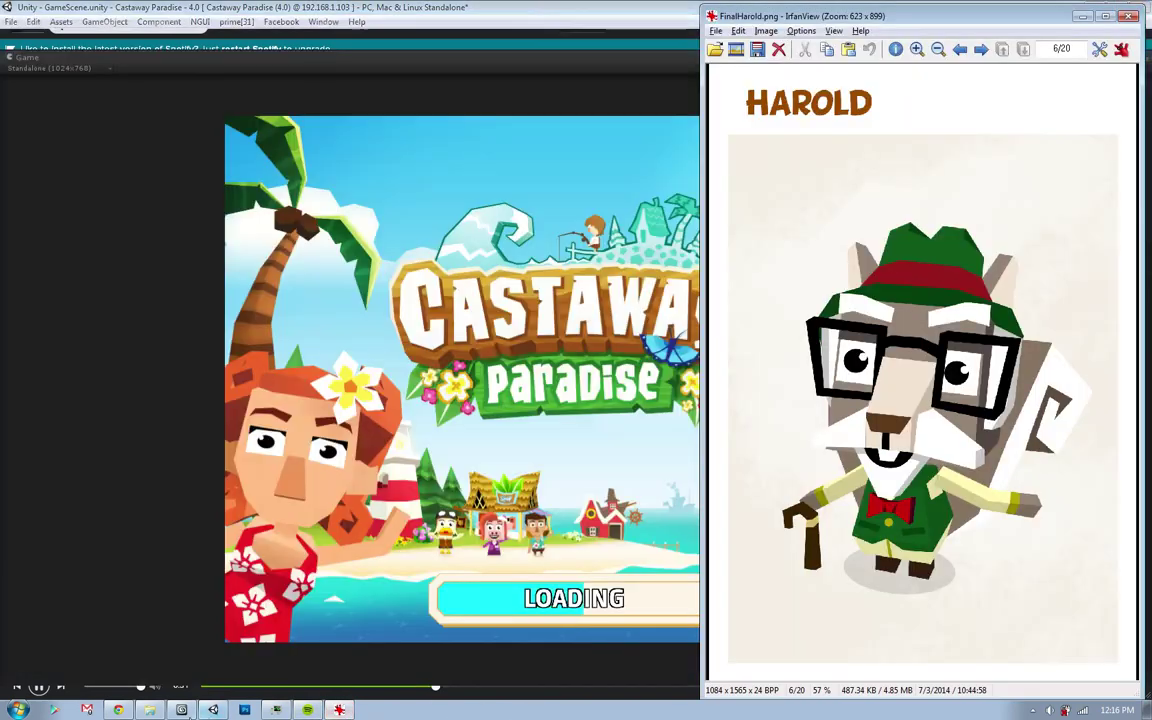
{"action": "left_click", "coordinate": [473, 581]}
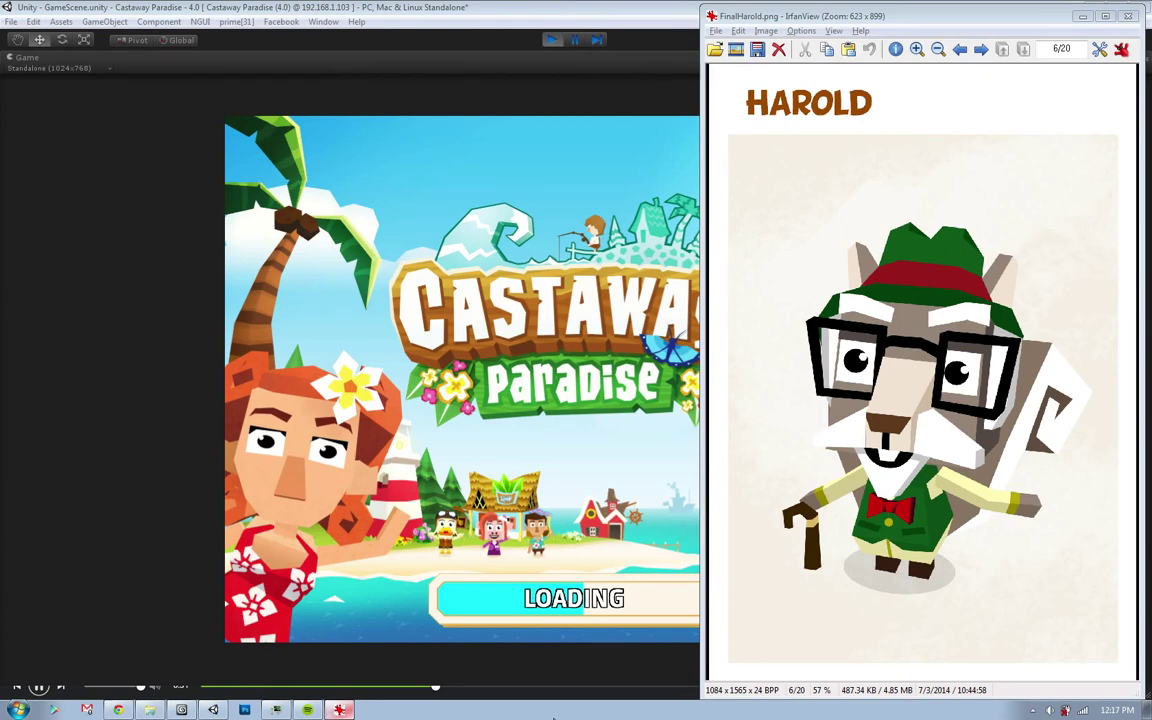
{"action": "key", "text": "Escape"}
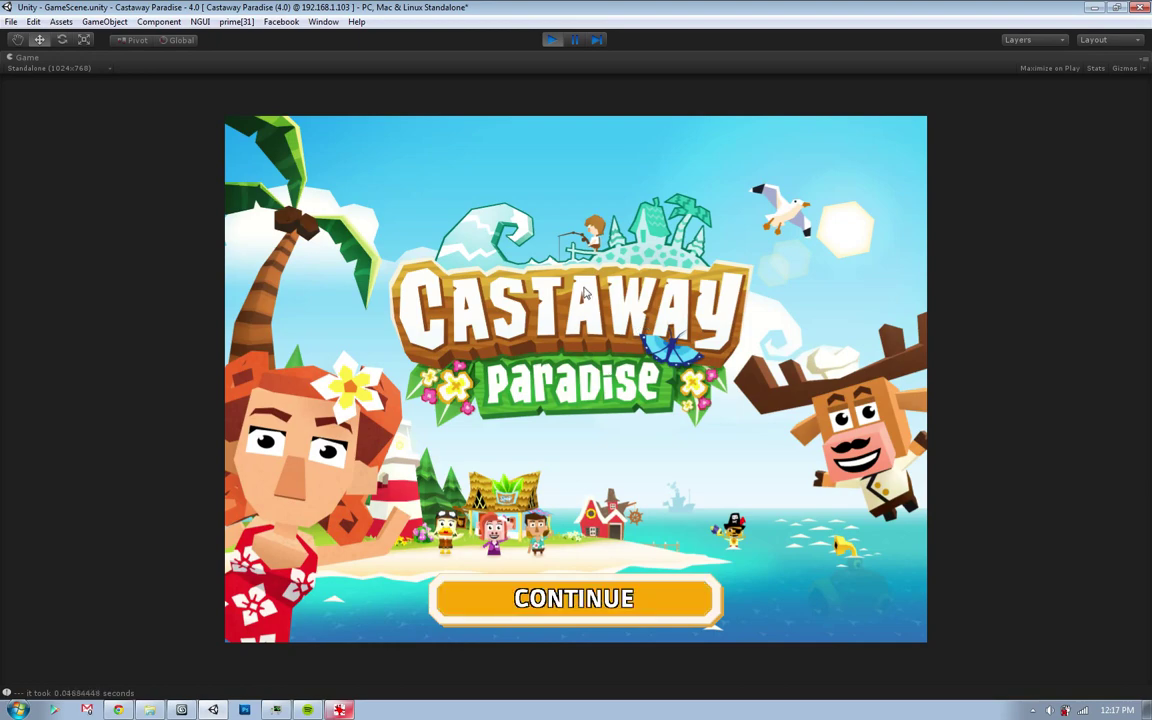
- Dismiss the daily reward and walk the character up the path onto the stone bridge
{"action": "left_click", "coordinate": [519, 520]}
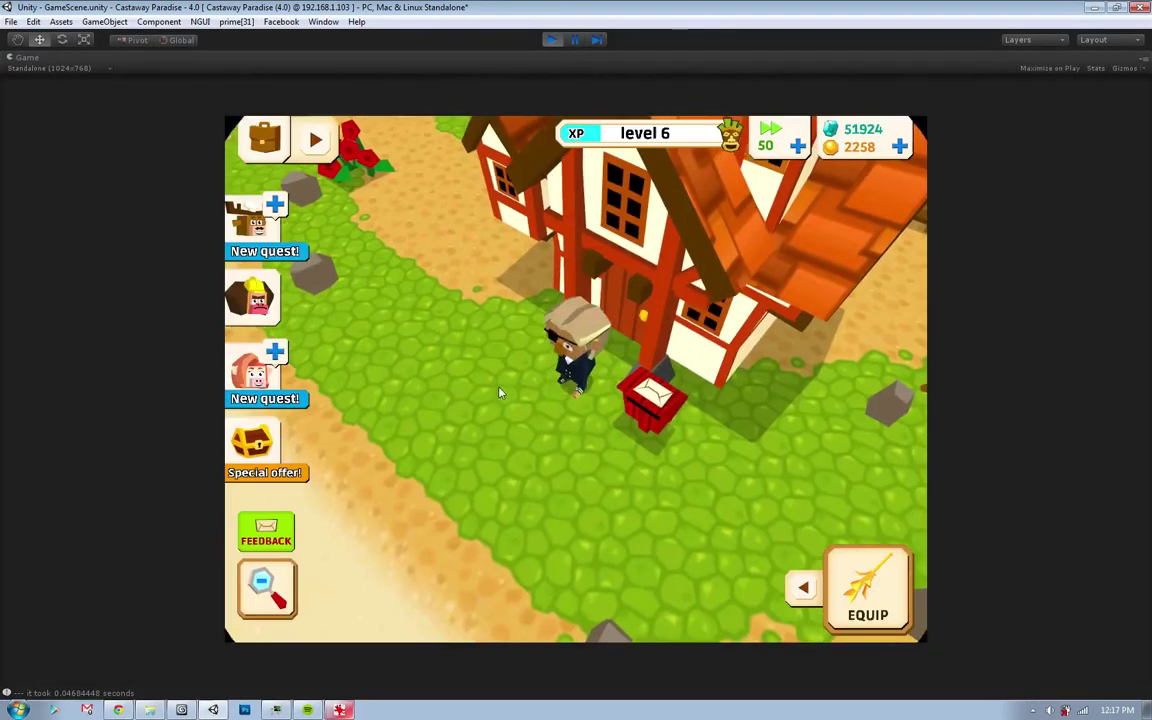
{"action": "left_click", "coordinate": [398, 291]}
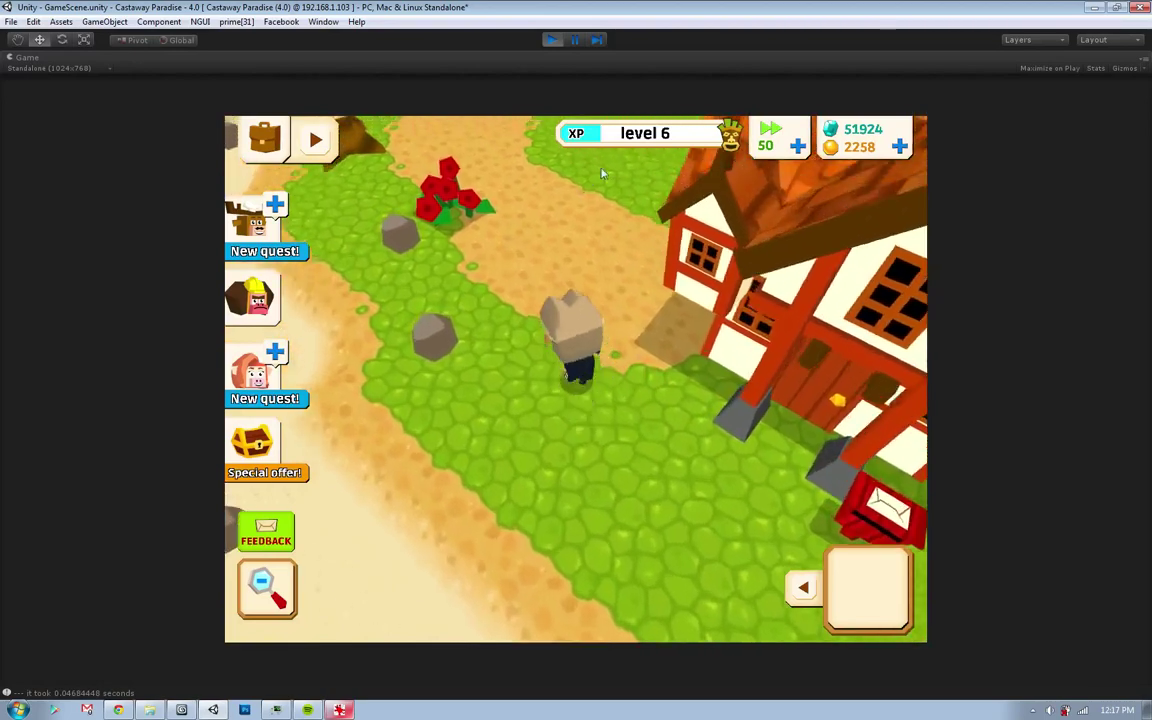
{"action": "mouse_move", "coordinate": [602, 174]}
{"action": "left_mouse_down"}
{"action": "mouse_move", "coordinate": [672, 187]}
{"action": "mouse_move", "coordinate": [677, 157]}
{"action": "left_mouse_up"}
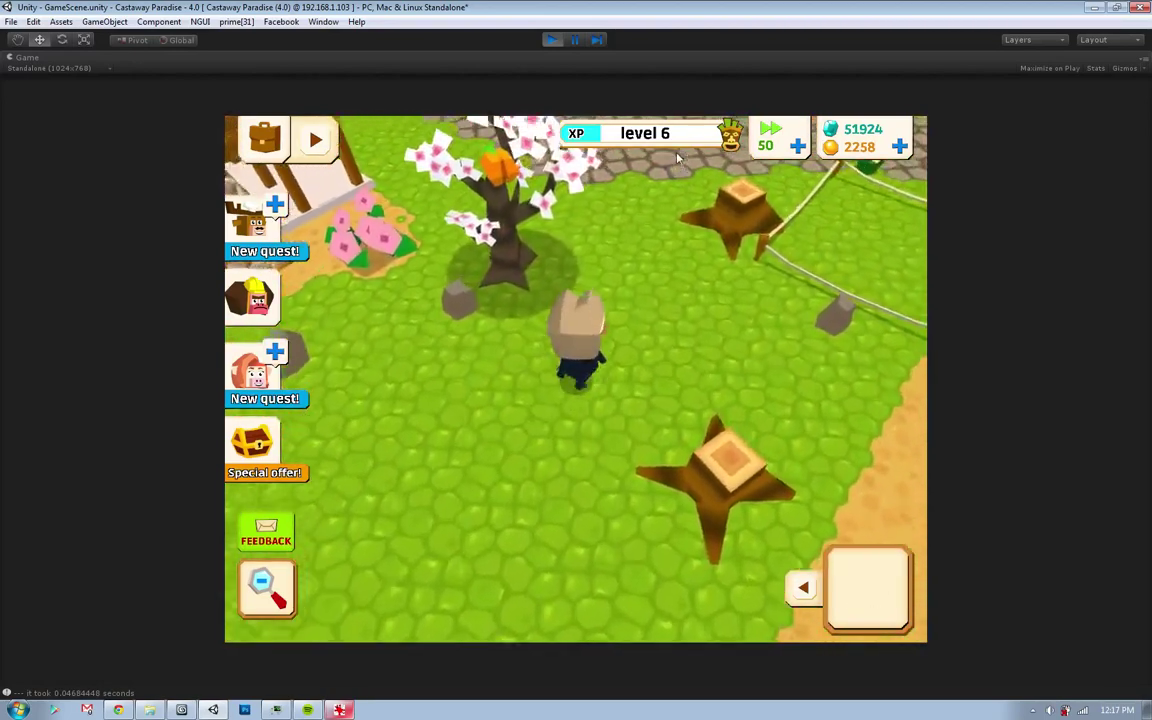
{"action": "mouse_move", "coordinate": [677, 157]}
{"action": "left_mouse_down"}
{"action": "mouse_move", "coordinate": [854, 182]}
{"action": "mouse_move", "coordinate": [902, 215]}
{"action": "mouse_move", "coordinate": [798, 226]}
{"action": "mouse_move", "coordinate": [729, 258]}
{"action": "mouse_move", "coordinate": [675, 241]}
{"action": "left_mouse_up"}
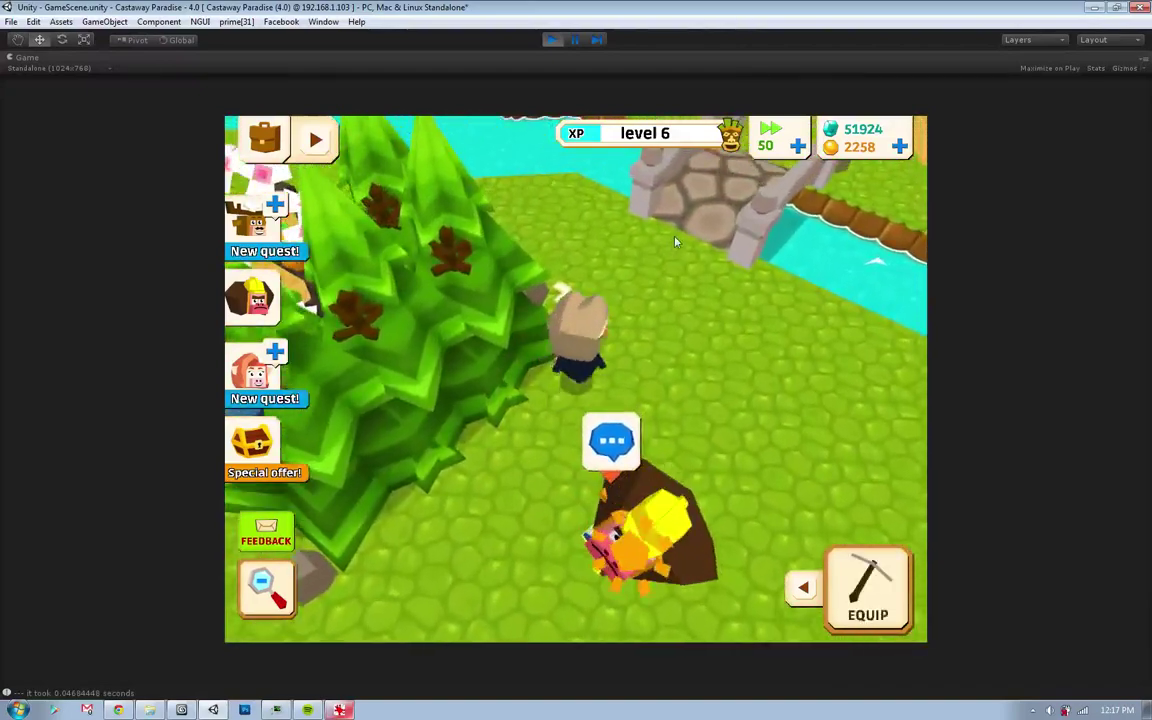
{"action": "left_click", "coordinate": [675, 241]}
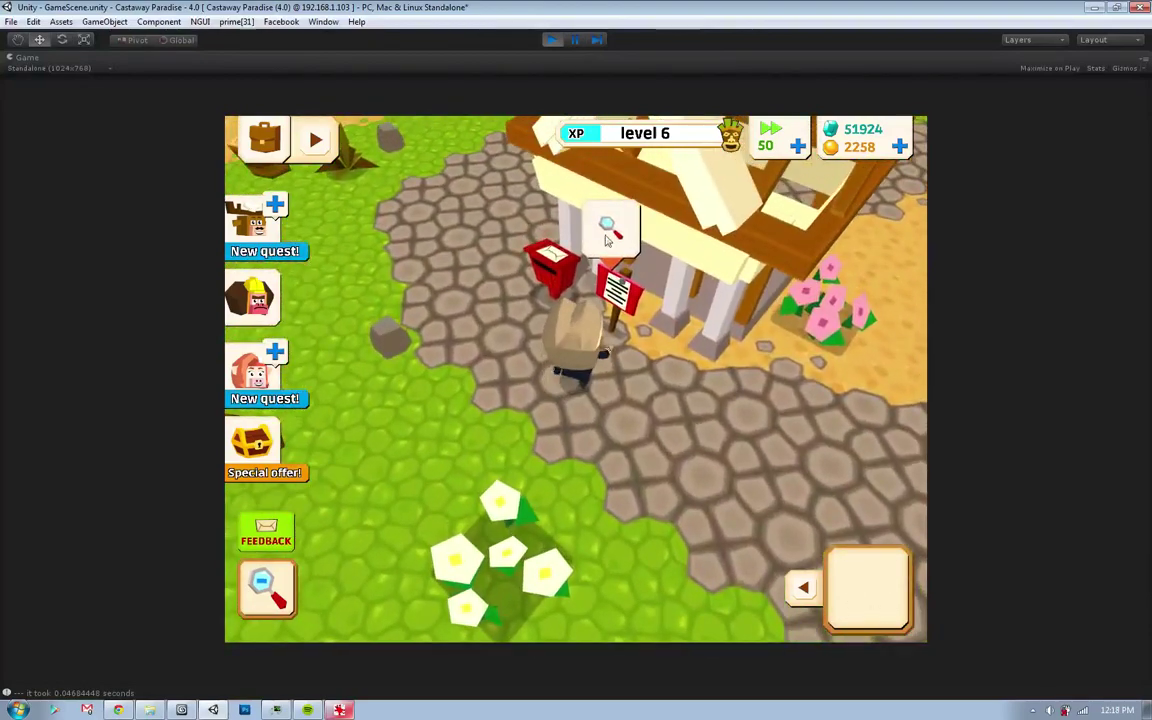
- Build the museum for 900 gems and finish its construction instantly
{"action": "left_click", "coordinate": [605, 238]}
{"action": "left_click", "coordinate": [598, 550]}
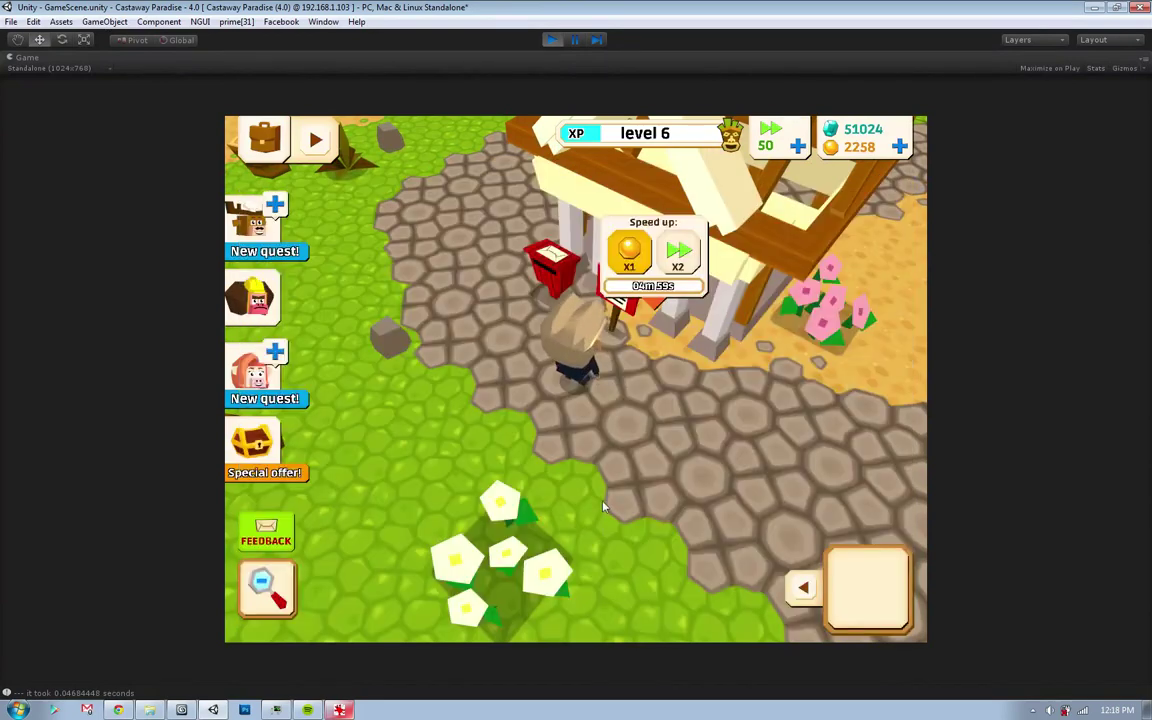
{"action": "left_click", "coordinate": [678, 255]}
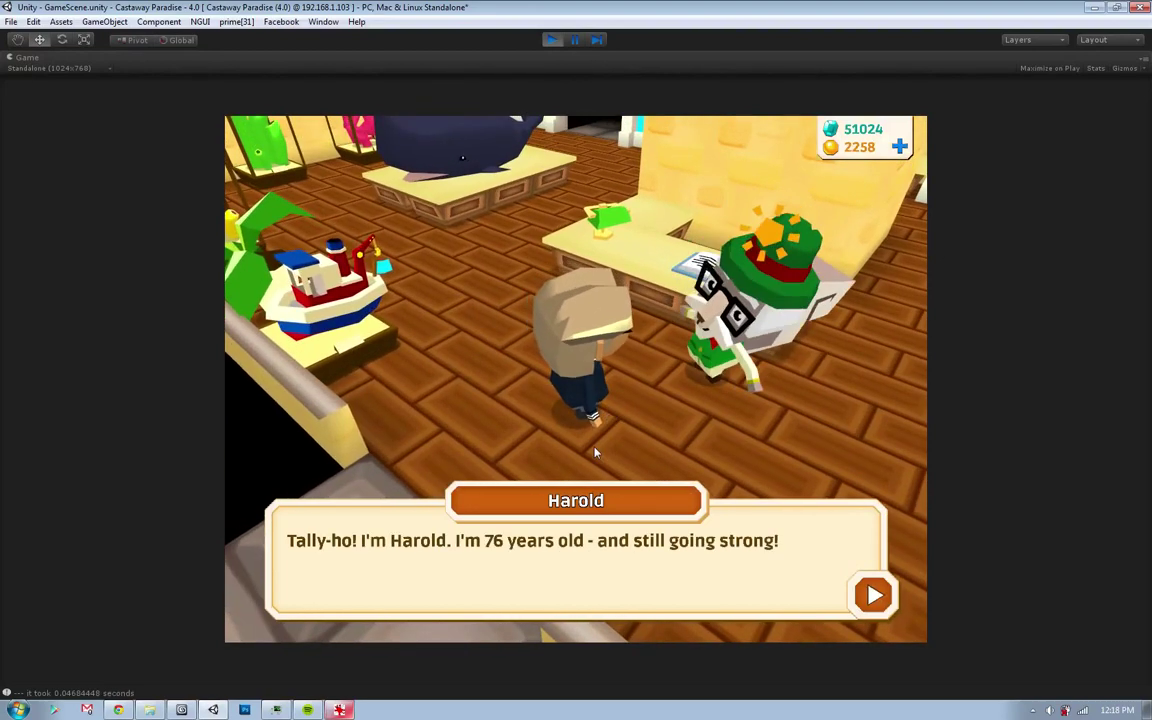
- Advance through all of Harold's introduction lines until the dialogue box closes
{"action": "left_click", "coordinate": [565, 468]}
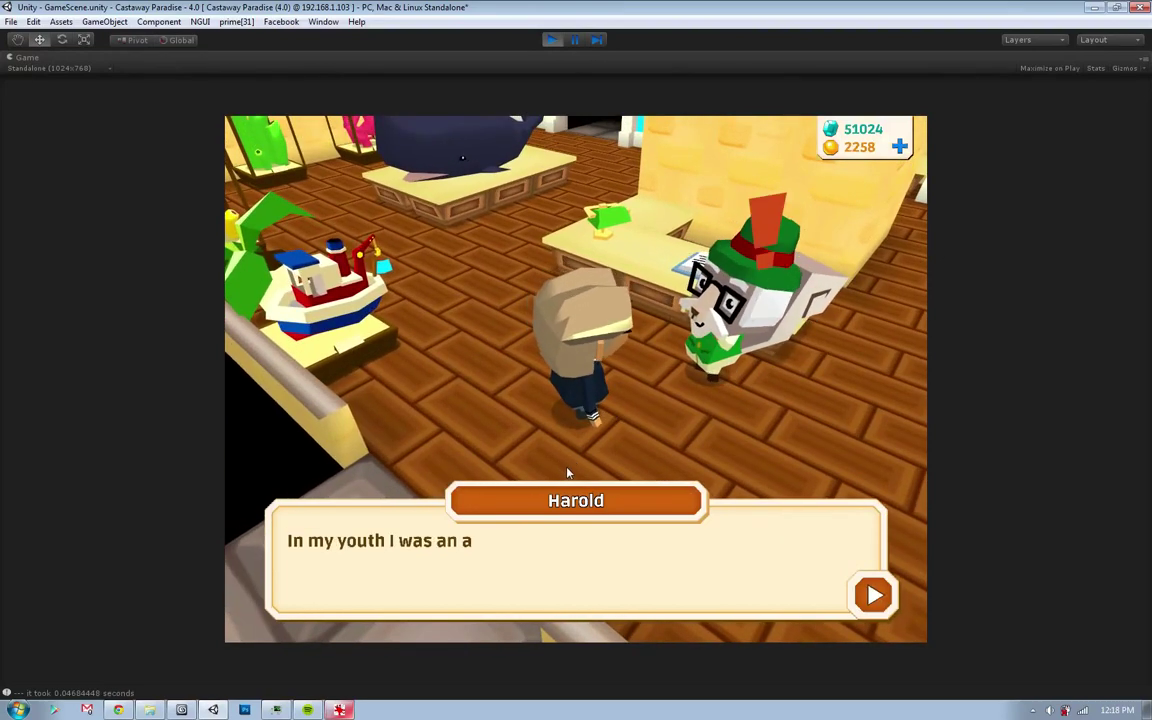
{"action": "left_click", "coordinate": [628, 459]}
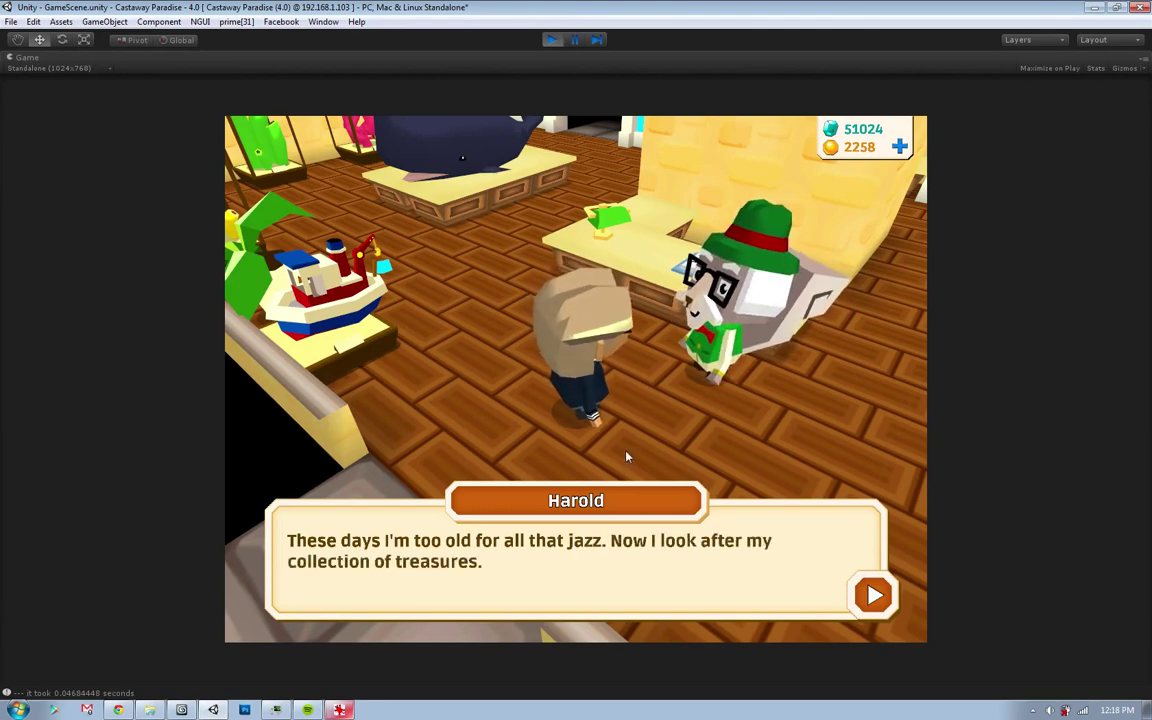
{"action": "left_click", "coordinate": [627, 457]}
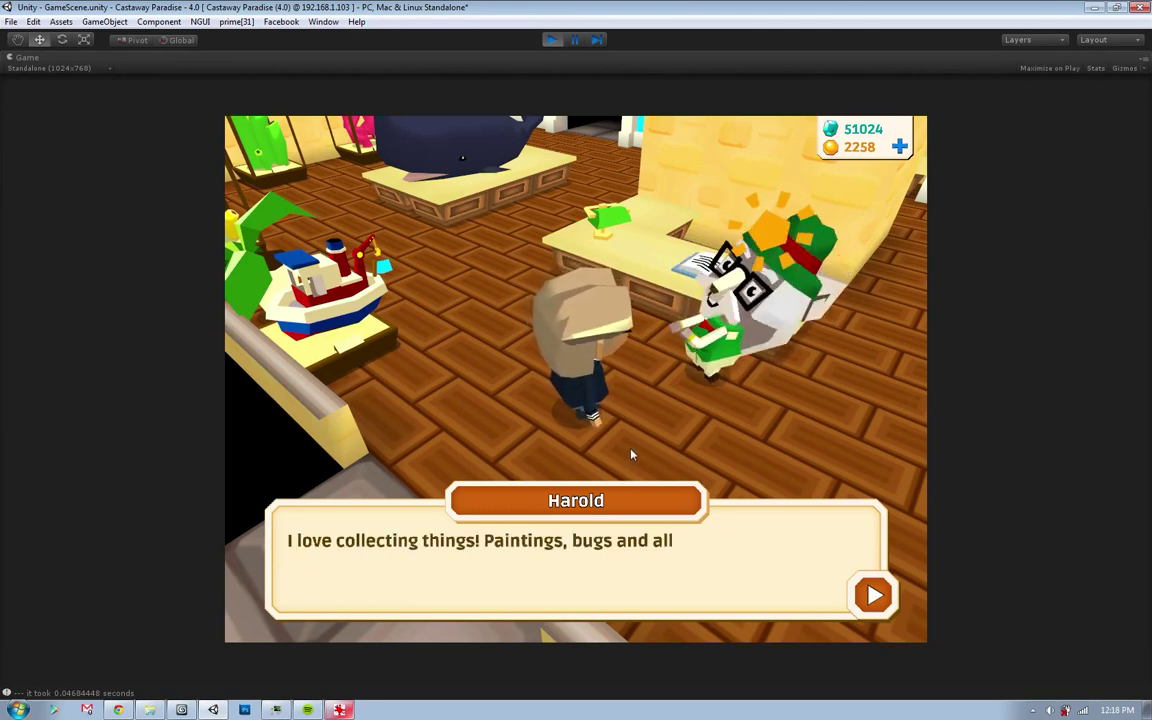
{"action": "left_click", "coordinate": [631, 456]}
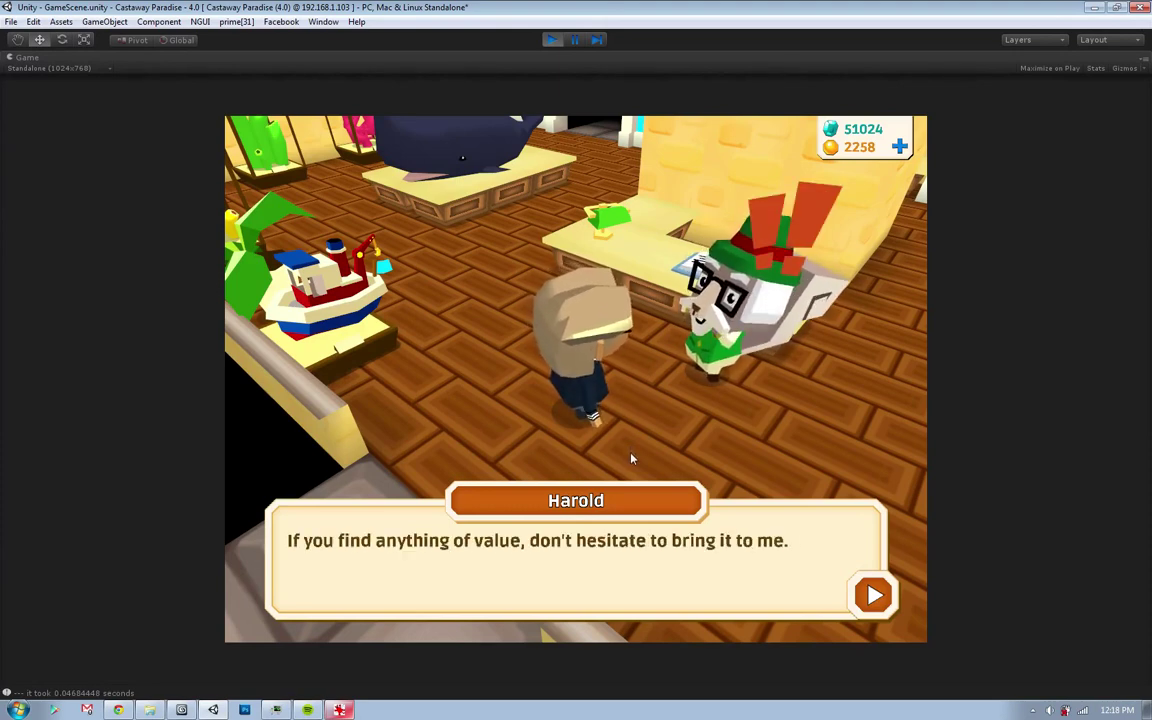
{"action": "left_click", "coordinate": [629, 457]}
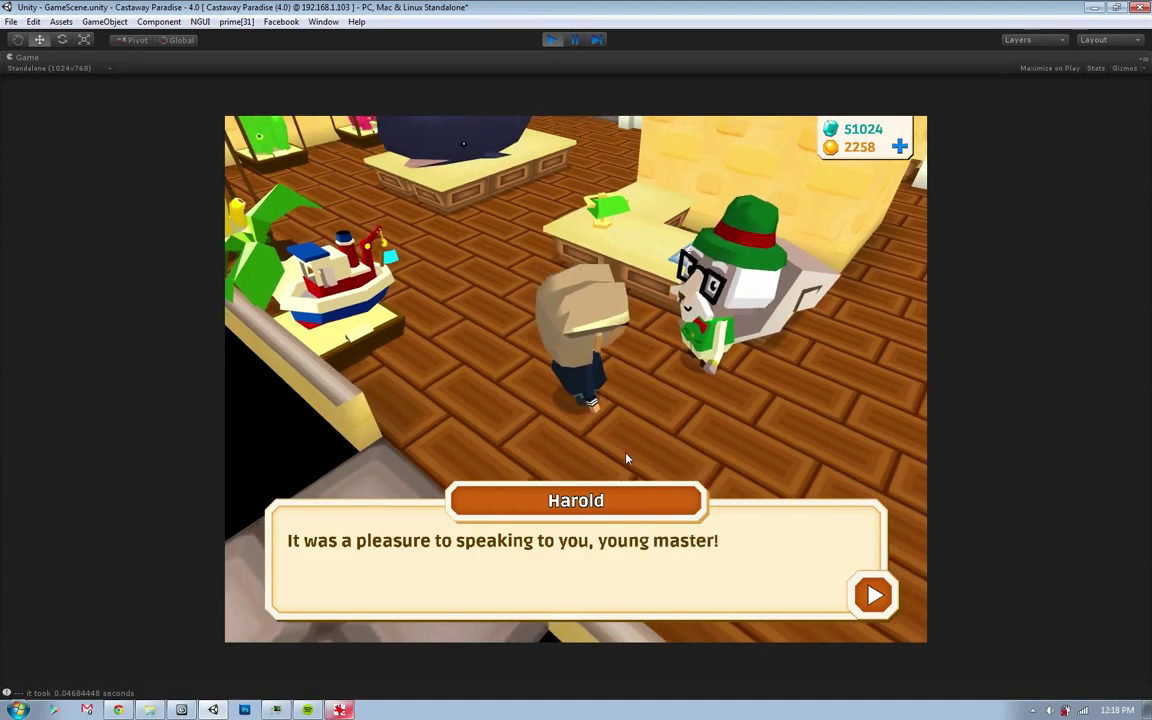
{"action": "left_click", "coordinate": [626, 458]}
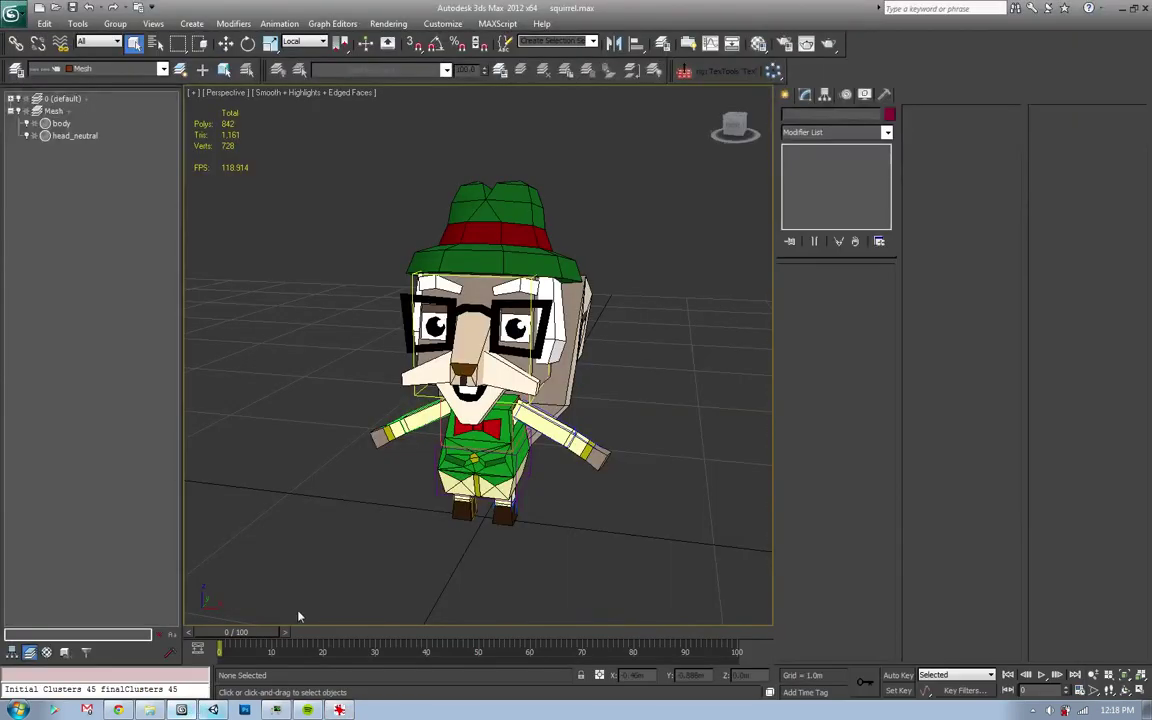
- Select the head_neutral mesh and inspect its polygons from the side and front
{"action": "left_click", "coordinate": [488, 312]}
{"action": "scroll", "coordinate": [520, 400], "scroll_direction": "up", "scroll_amount": 3}
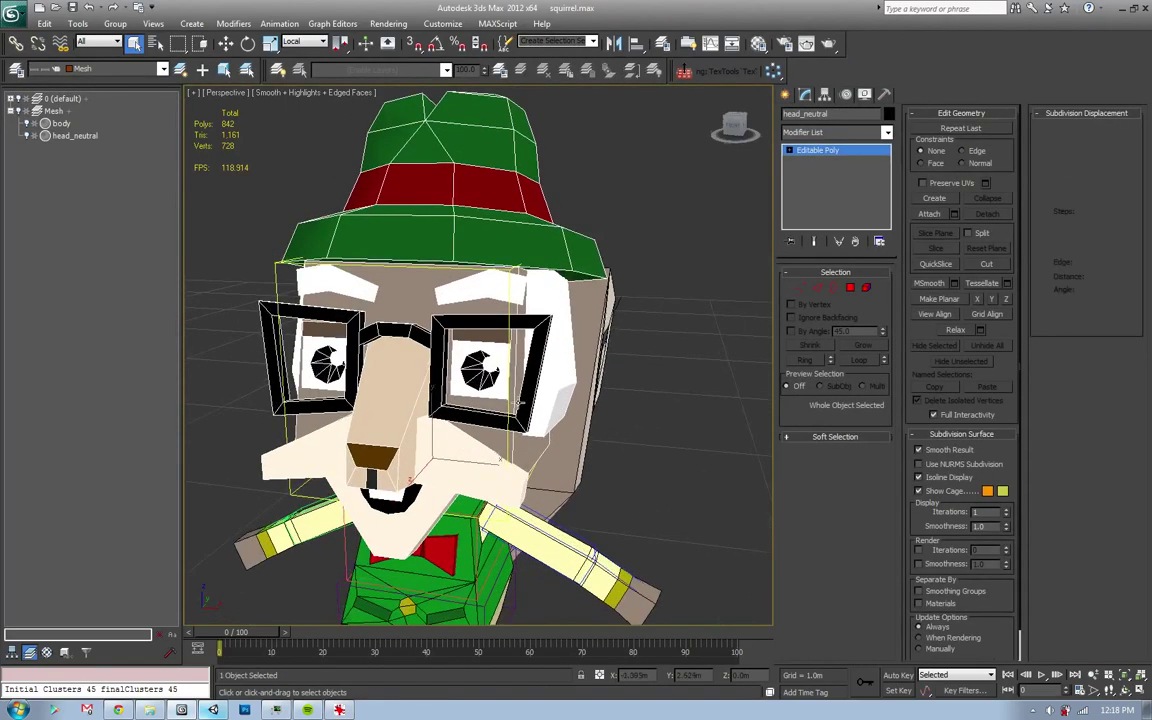
{"action": "mouse_move", "coordinate": [519, 400]}
{"action": "middle_mouse_down", "text": "alt"}
{"action": "mouse_move", "coordinate": [560, 378]}
{"action": "mouse_move", "coordinate": [557, 411]}
{"action": "middle_mouse_up", "text": "alt"}
{"action": "key", "text": "4"}
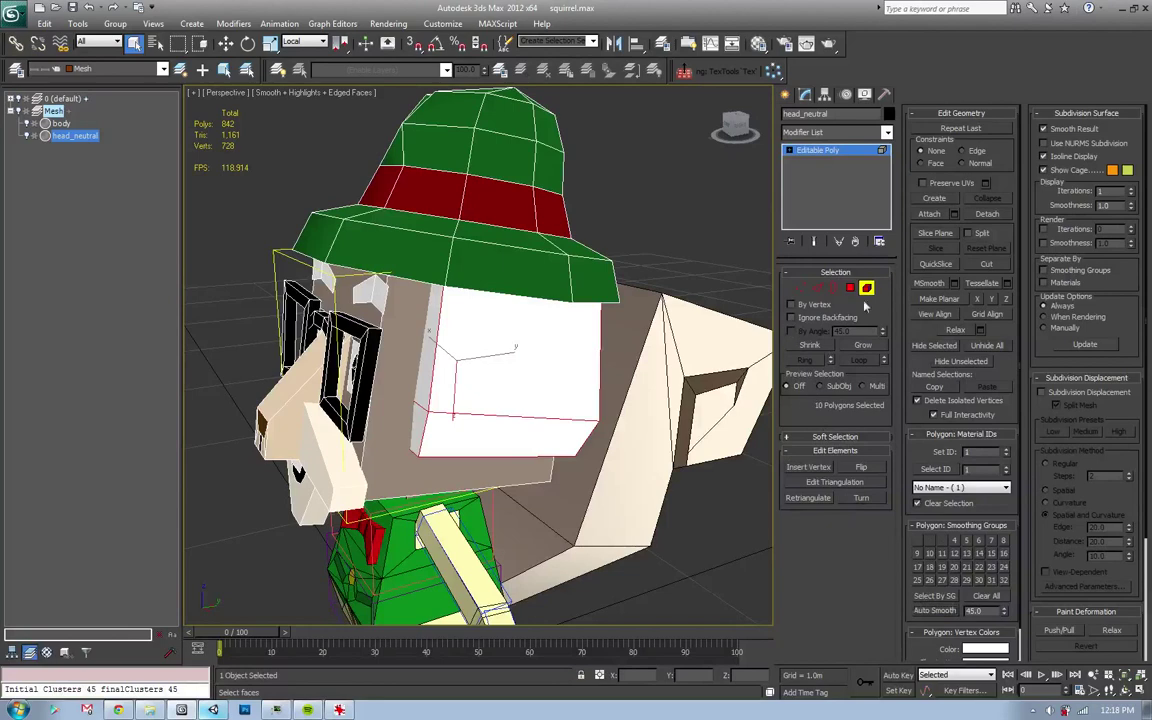
{"action": "key", "text": "ctrl+d"}
{"action": "middle_click_drag", "start_coordinate": [591, 398], "coordinate": [578, 455], "text": "alt"}
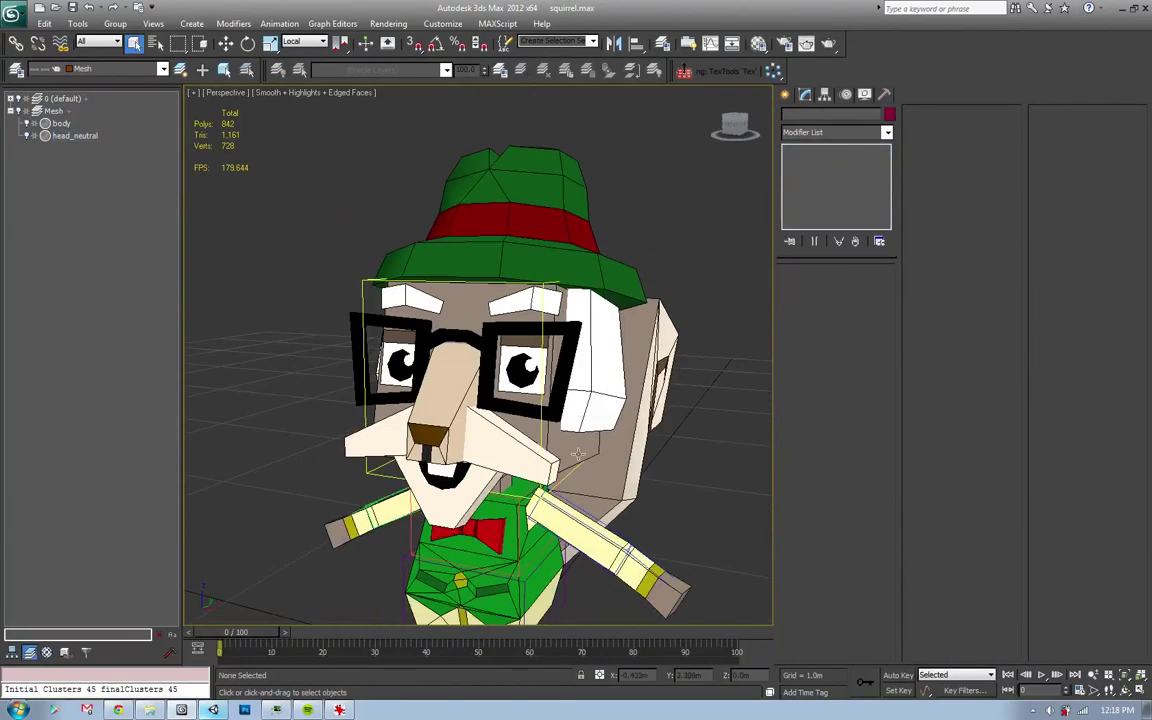
{"action": "scroll", "coordinate": [573, 444], "scroll_direction": "down", "scroll_amount": 3}
- Select the whole squirrel and export it over Squirrel.FBX, accepting the FBX settings
{"action": "key", "text": "ctrl+a"}
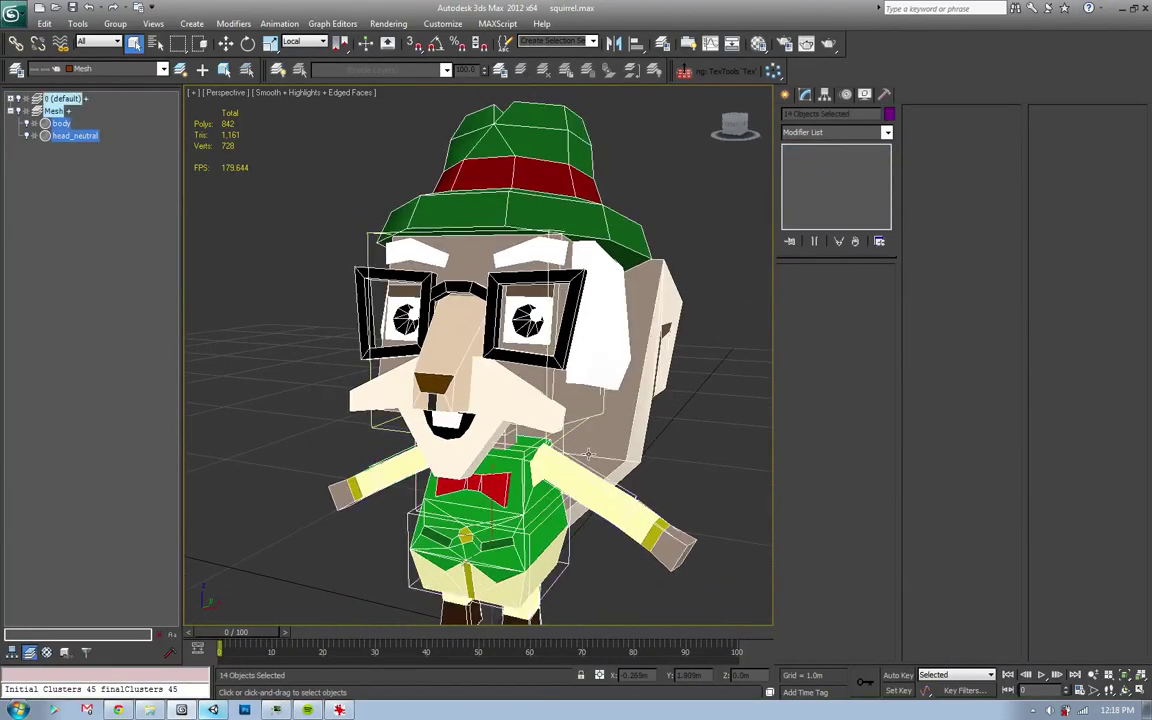
{"action": "left_click", "coordinate": [269, 203]}
{"action": "left_click", "coordinate": [160, 149]}
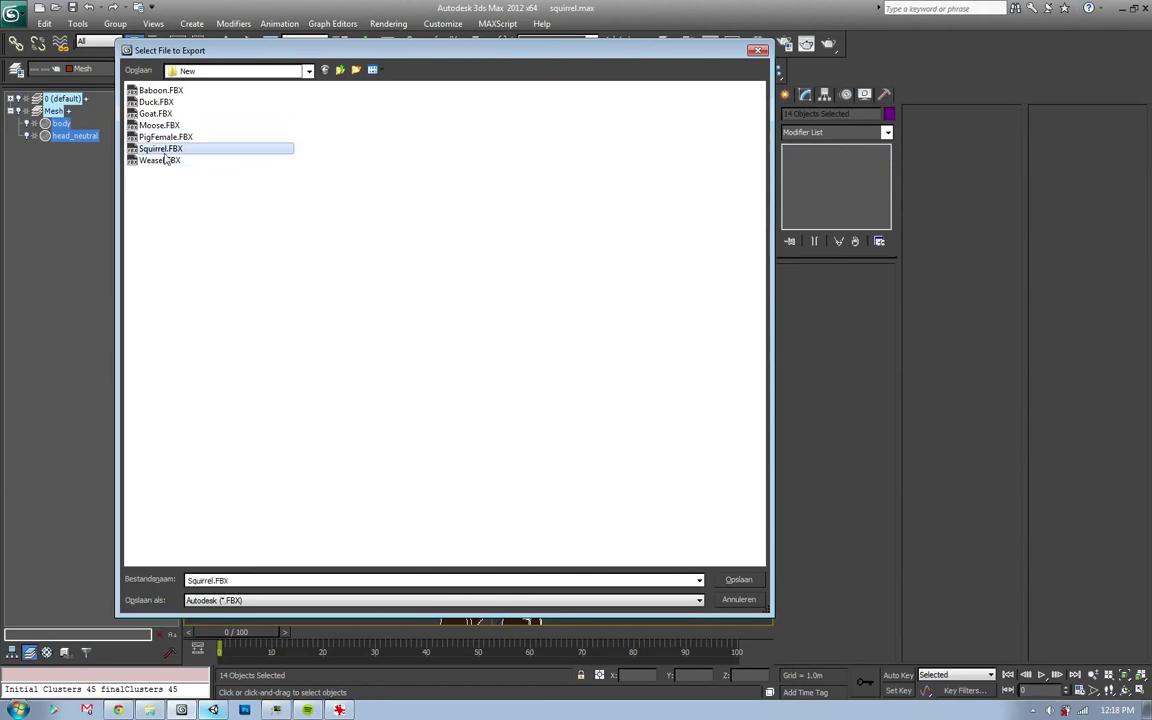
{"action": "key", "text": "Return"}
{"action": "left_click", "coordinate": [627, 411]}
{"action": "left_click", "coordinate": [586, 568]}
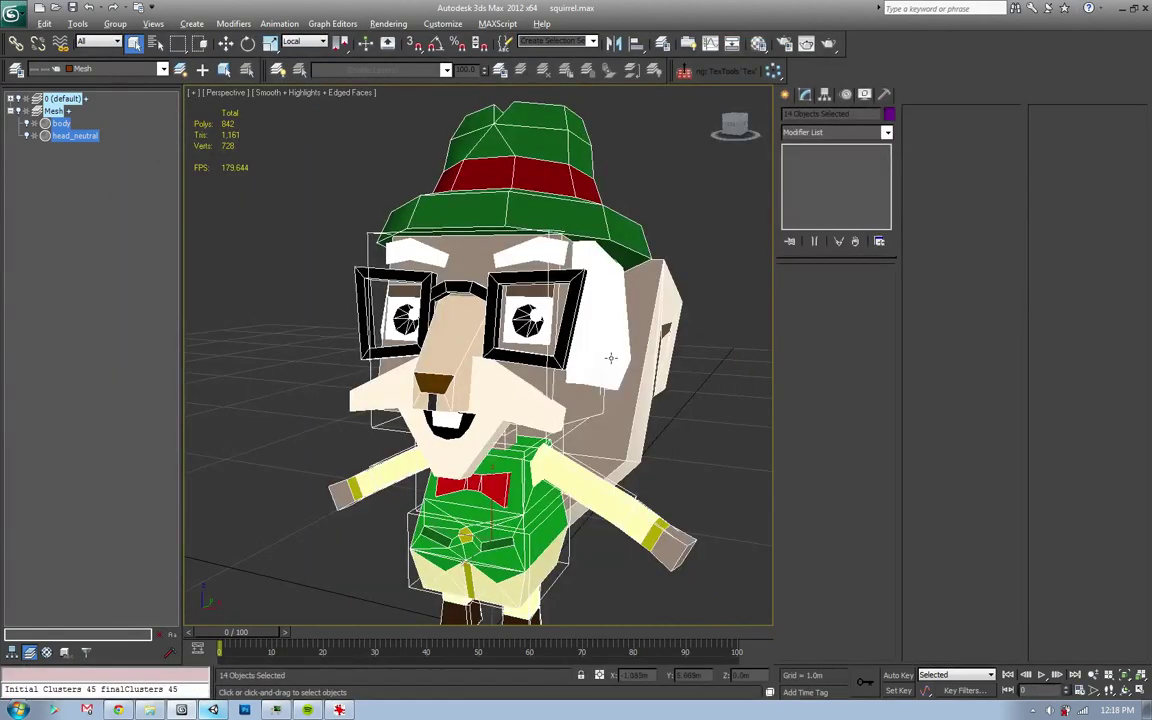
- In the running Unity game, walk the player up to Harold
{"action": "key", "text": "alt+Tab"}
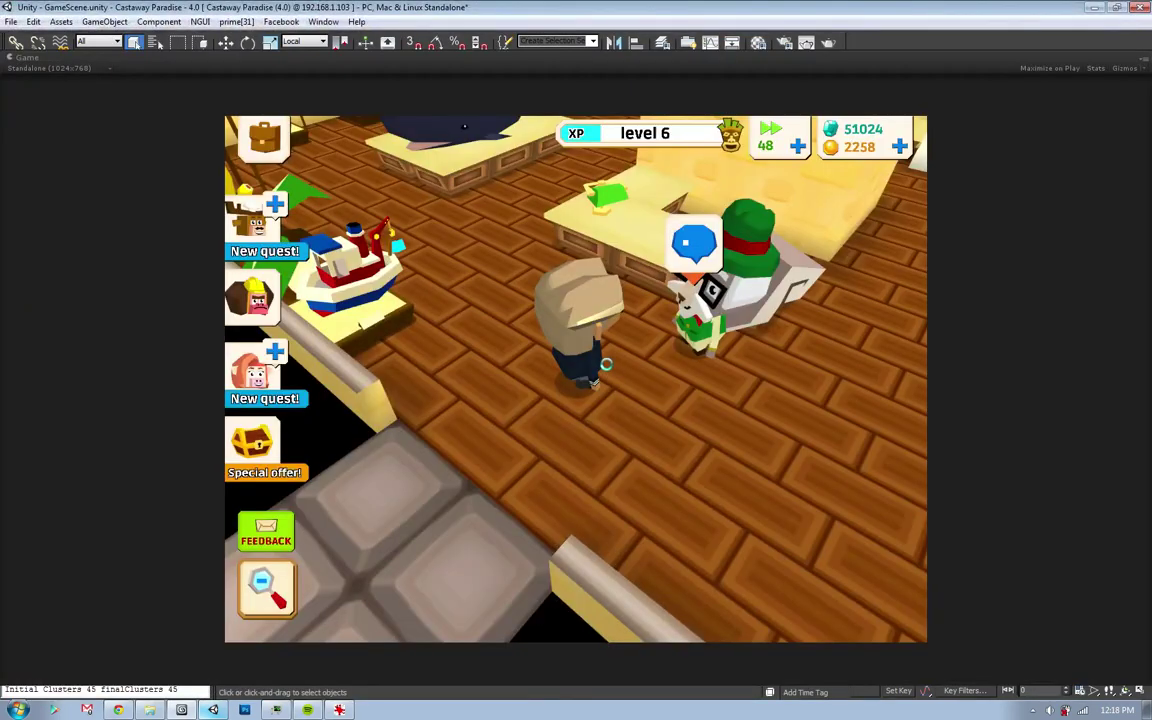
{"action": "left_click", "coordinate": [628, 489]}
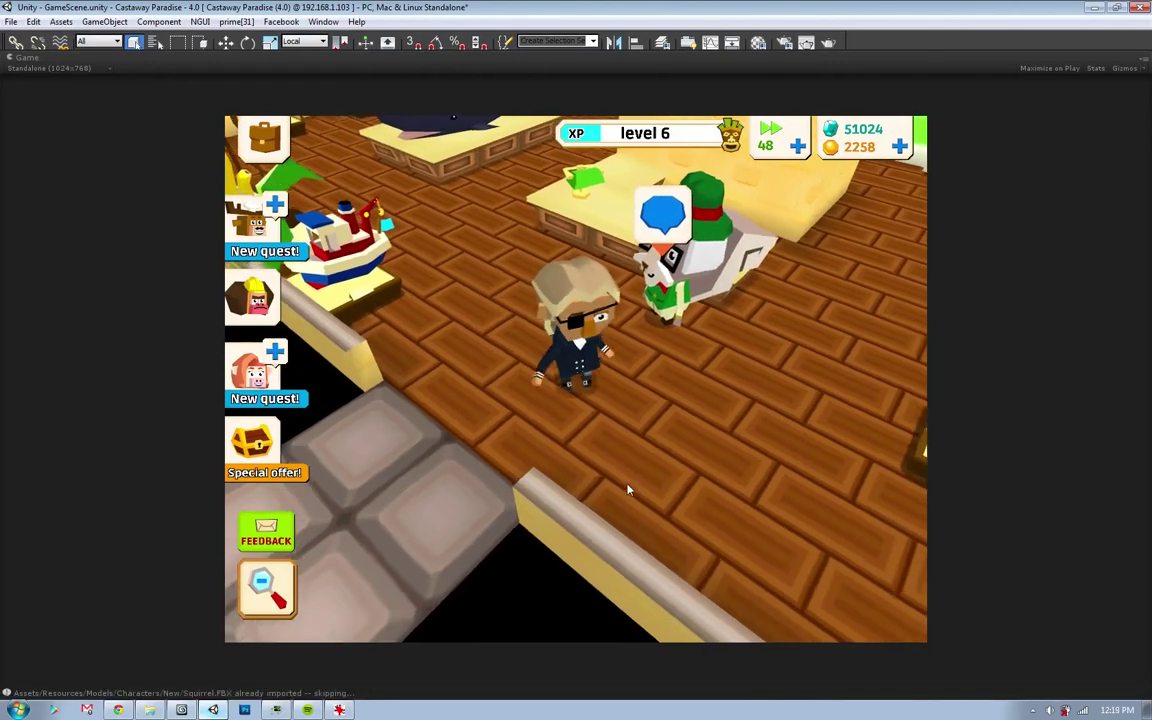
{"action": "left_click", "coordinate": [646, 367]}
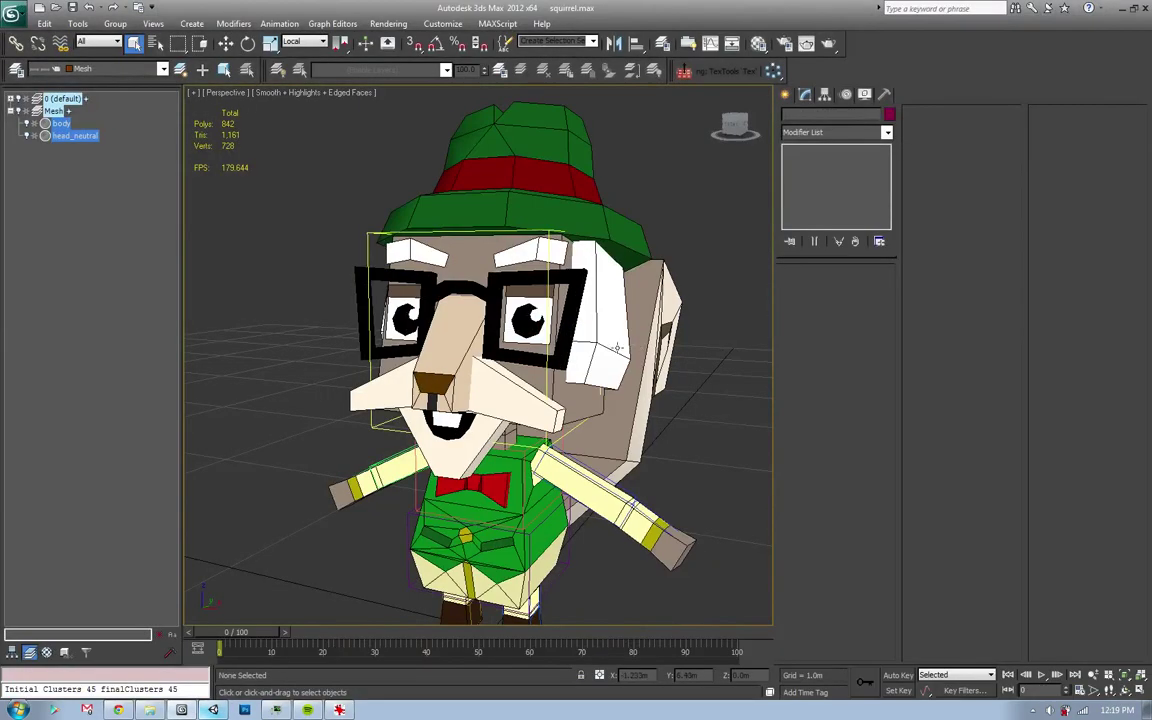
- Select polygons under Harold's head and re-export over Squirrel.FBX
{"action": "left_click", "coordinate": [617, 347]}
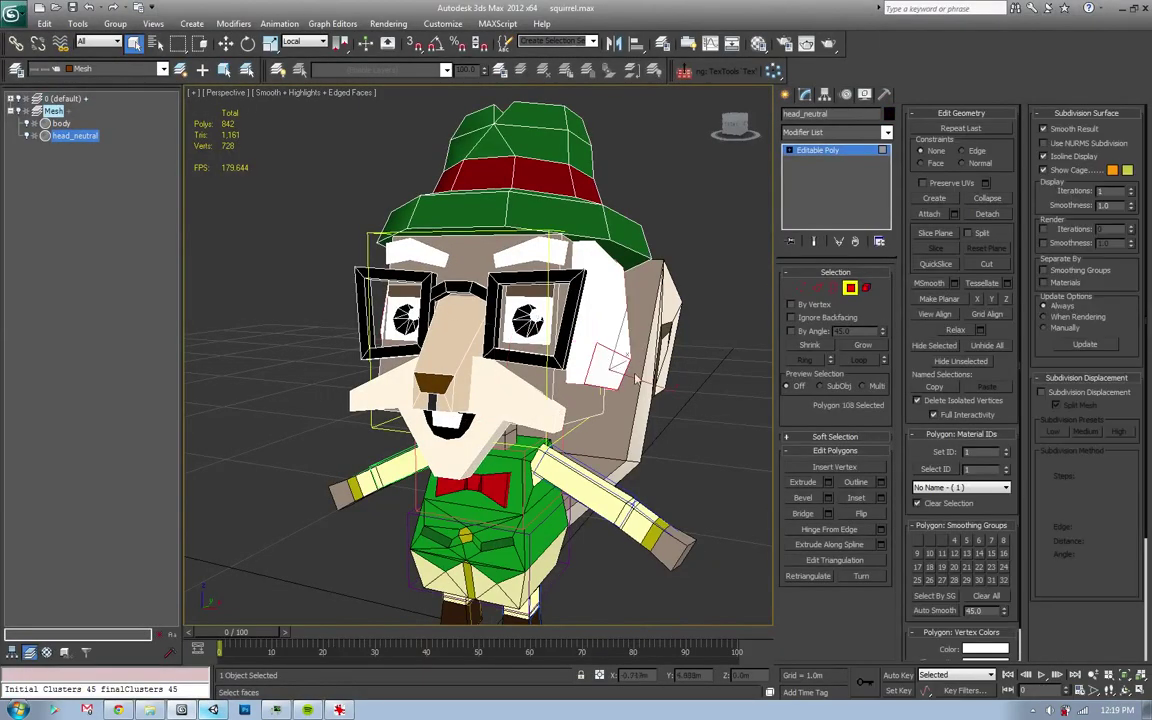
{"action": "middle_click_drag", "start_coordinate": [636, 378], "coordinate": [692, 385], "text": "alt"}
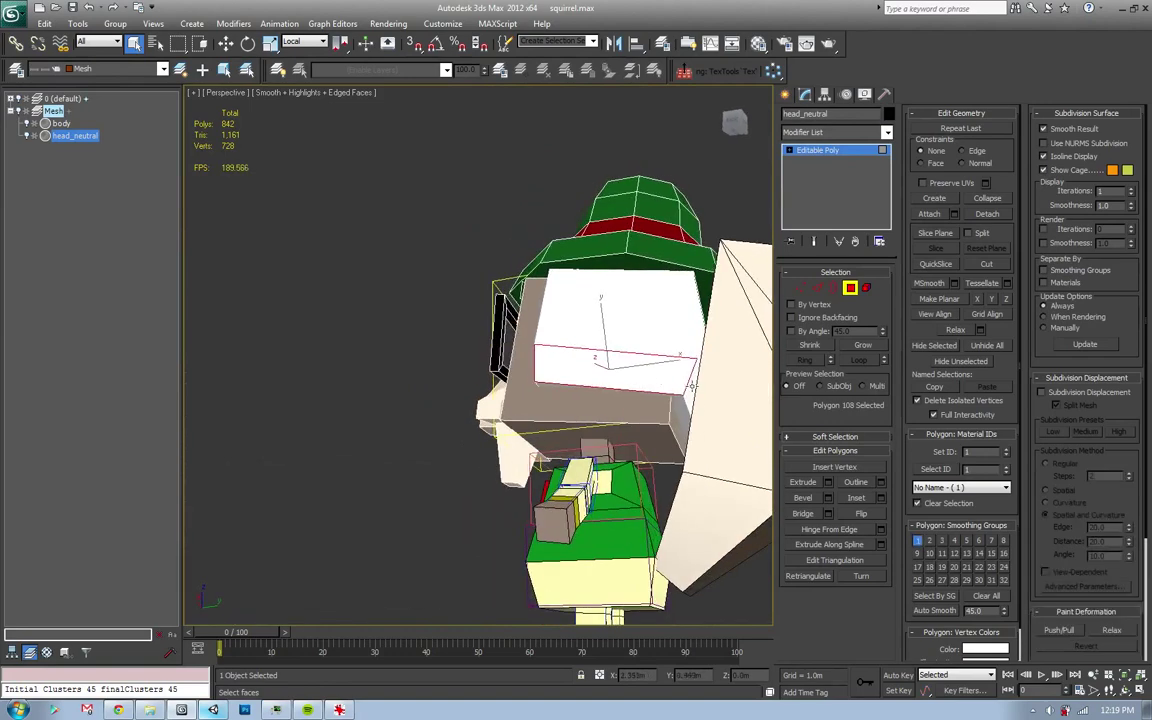
{"action": "left_click_drag", "start_coordinate": [691, 386], "coordinate": [773, 433]}
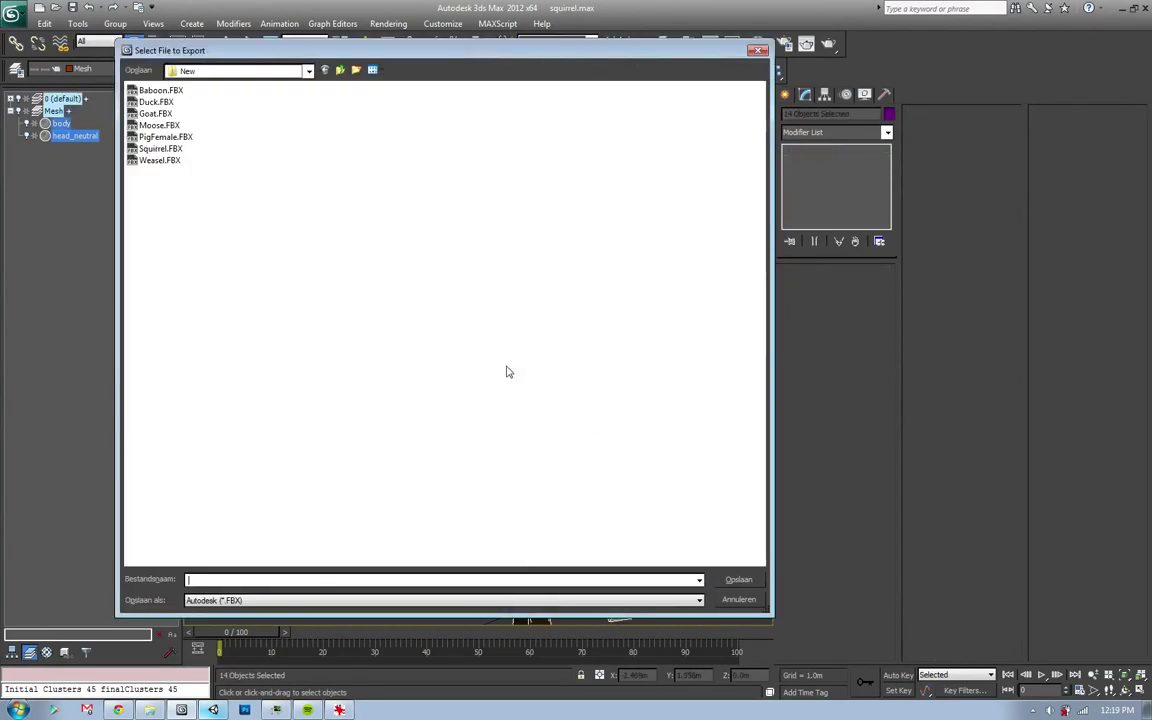
{"action": "double_click", "coordinate": [166, 148]}
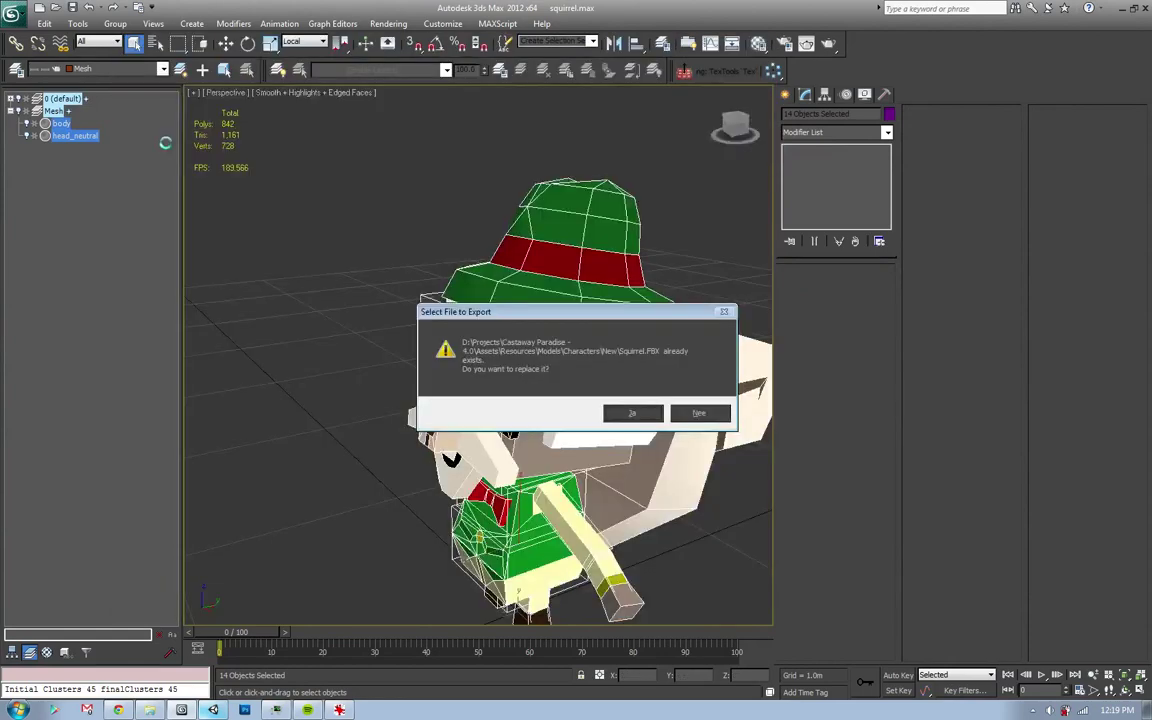
{"action": "key", "text": "Return"}
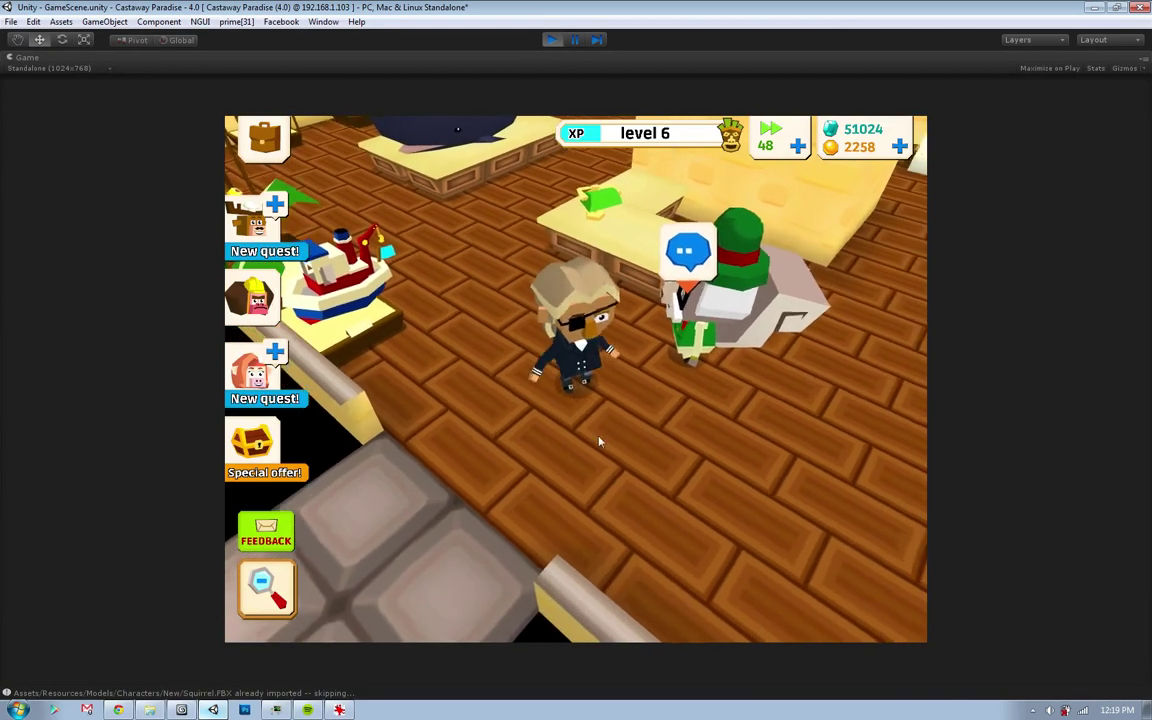
- Donate the Helicon Butterfly to the museum and advance Harold's reply
{"action": "left_click", "coordinate": [438, 375]}
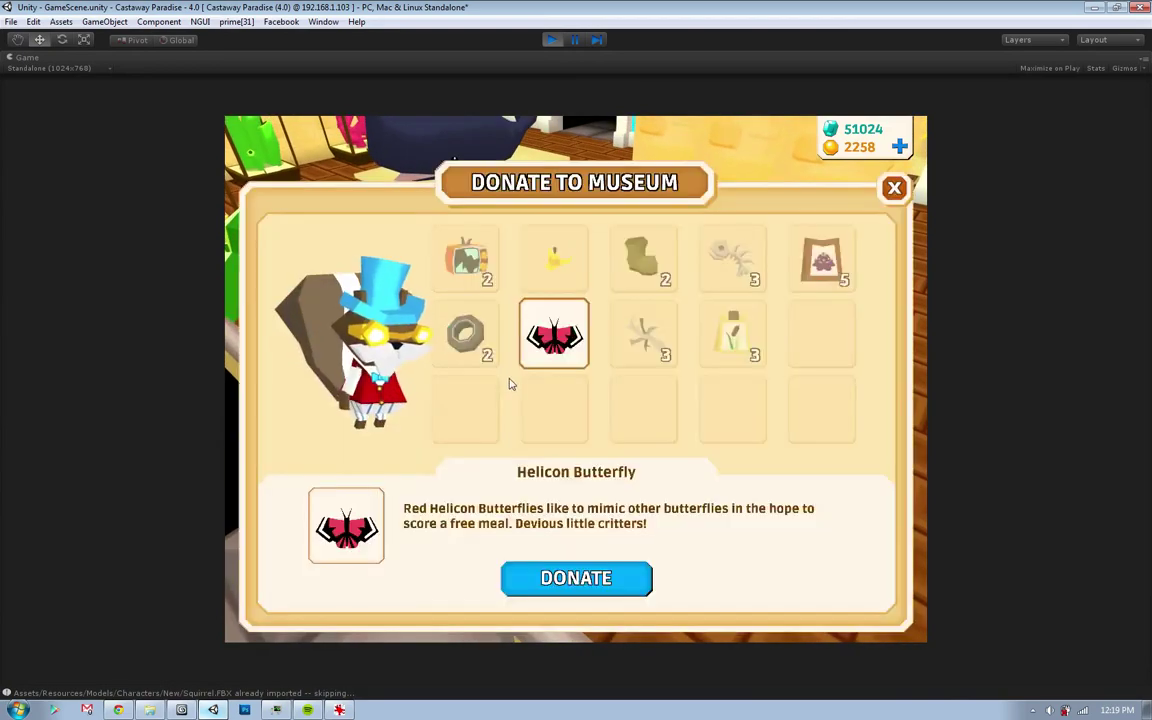
{"action": "left_click", "coordinate": [576, 576]}
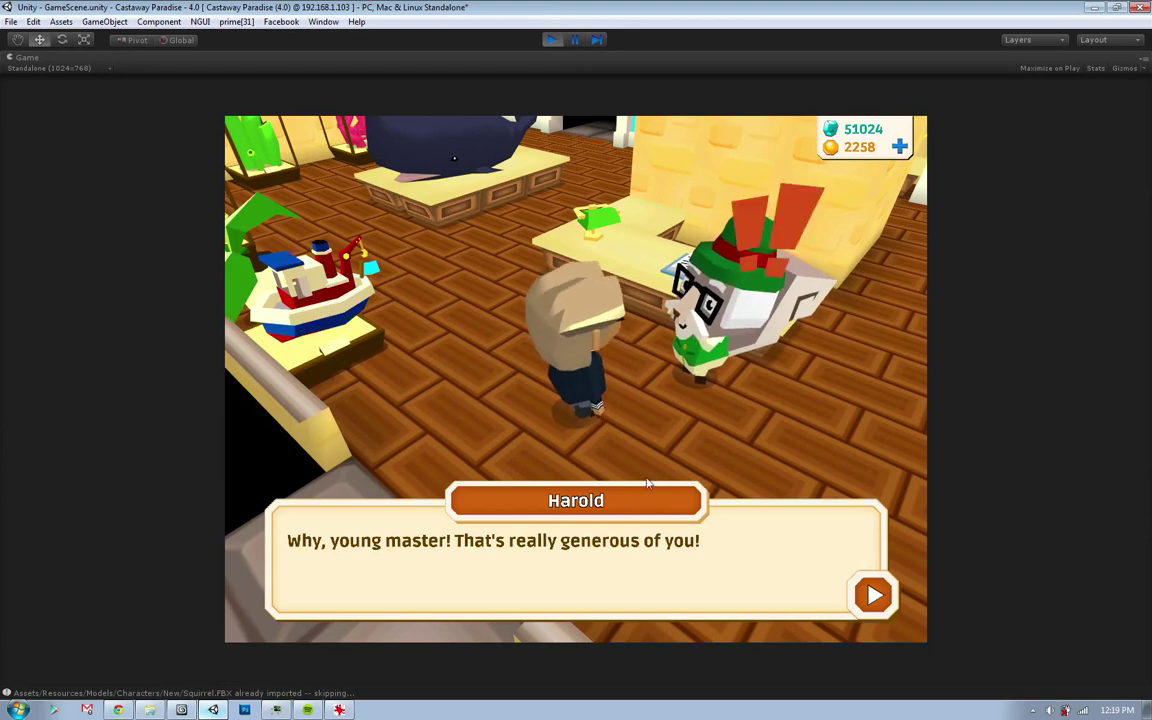
{"action": "left_click", "coordinate": [643, 456]}
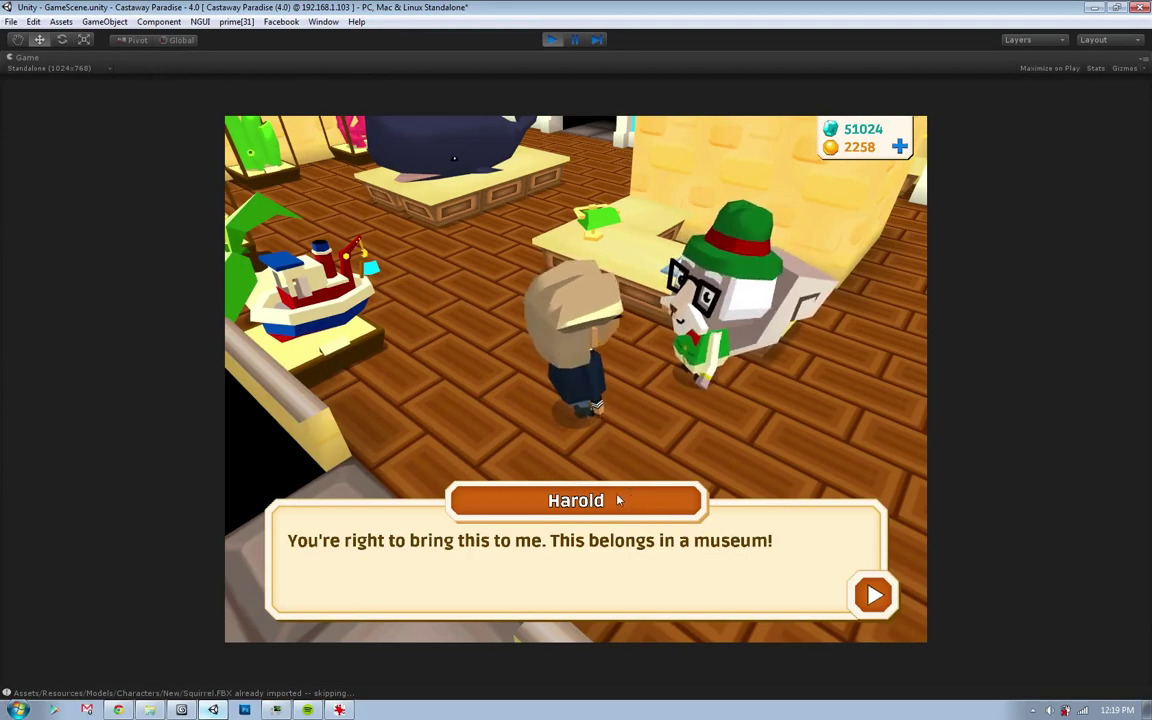
- Read through Harold's story line by line until the dialogue closes
{"action": "left_click", "coordinate": [619, 496]}
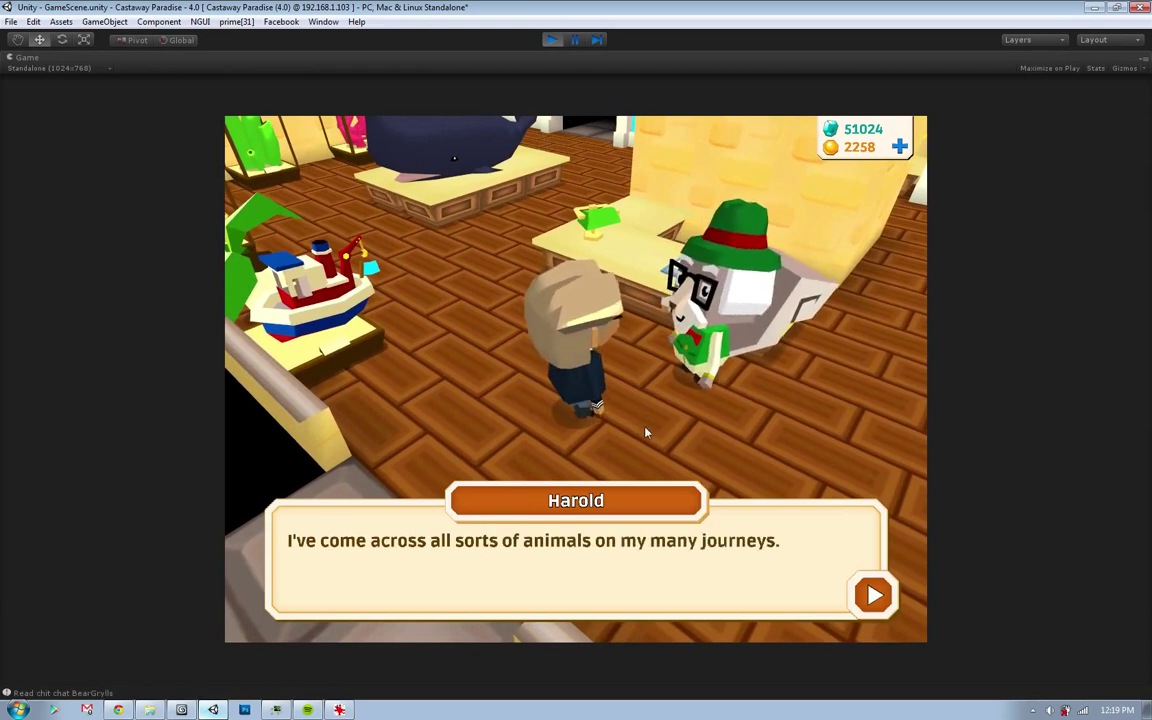
{"action": "left_click", "coordinate": [643, 455]}
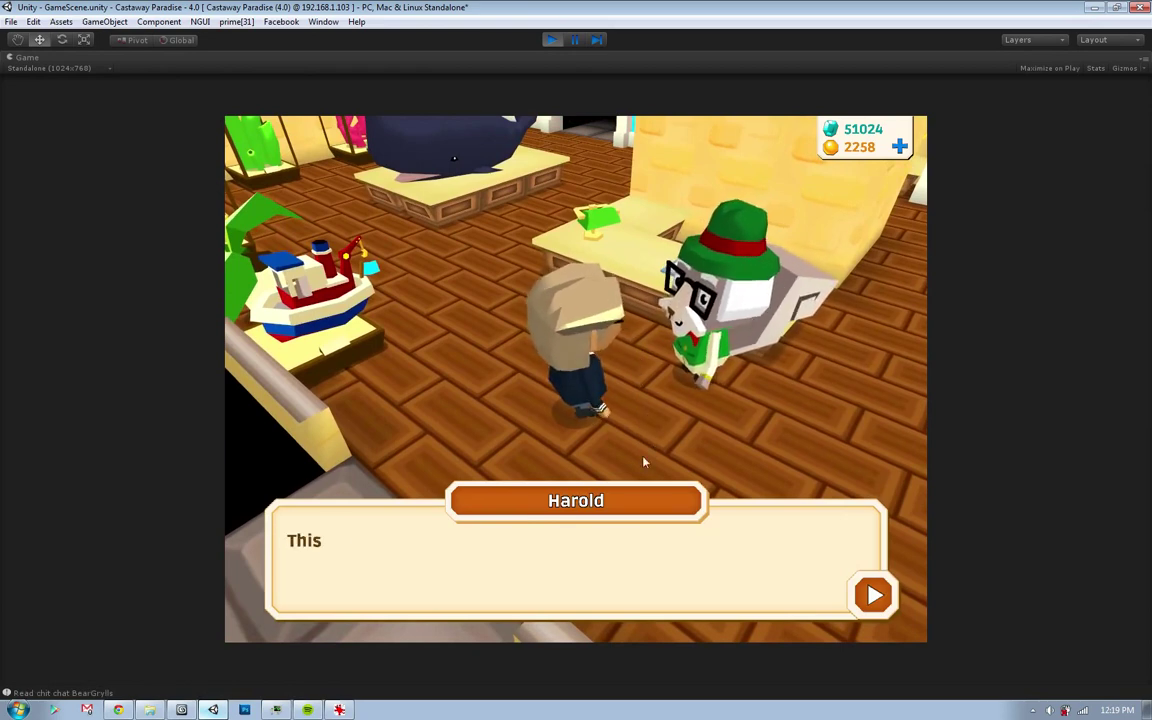
{"action": "left_click", "coordinate": [632, 516]}
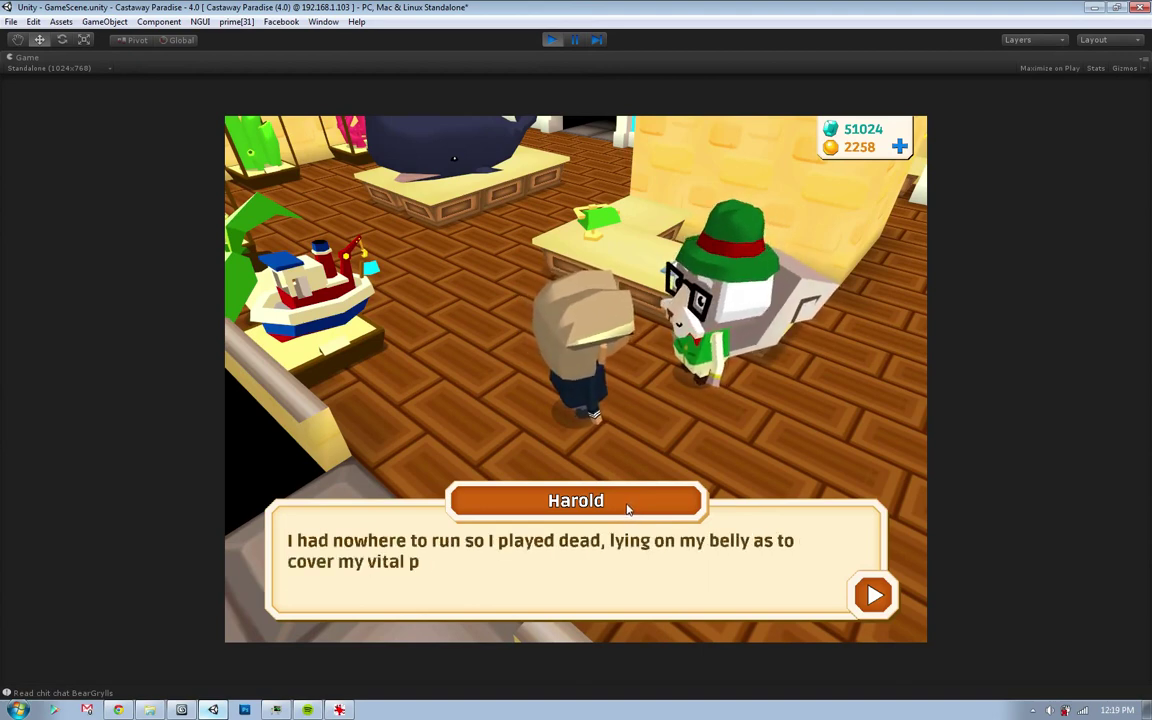
{"action": "left_click", "coordinate": [629, 509]}
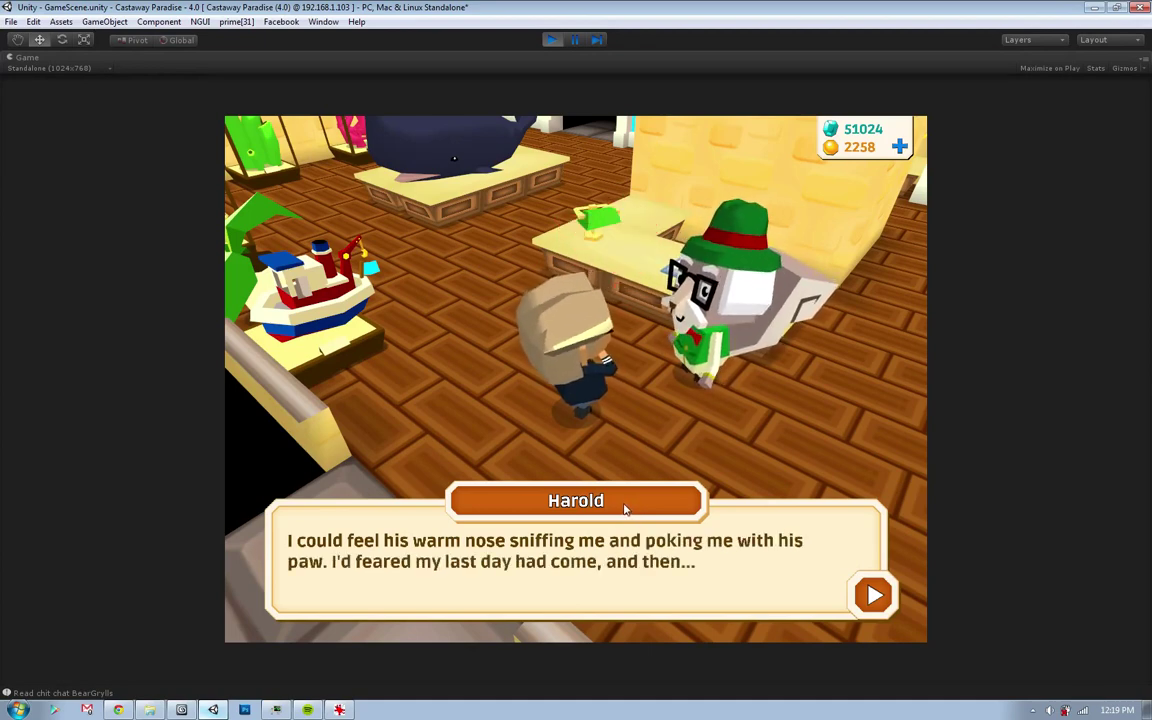
{"action": "left_click", "coordinate": [624, 509]}
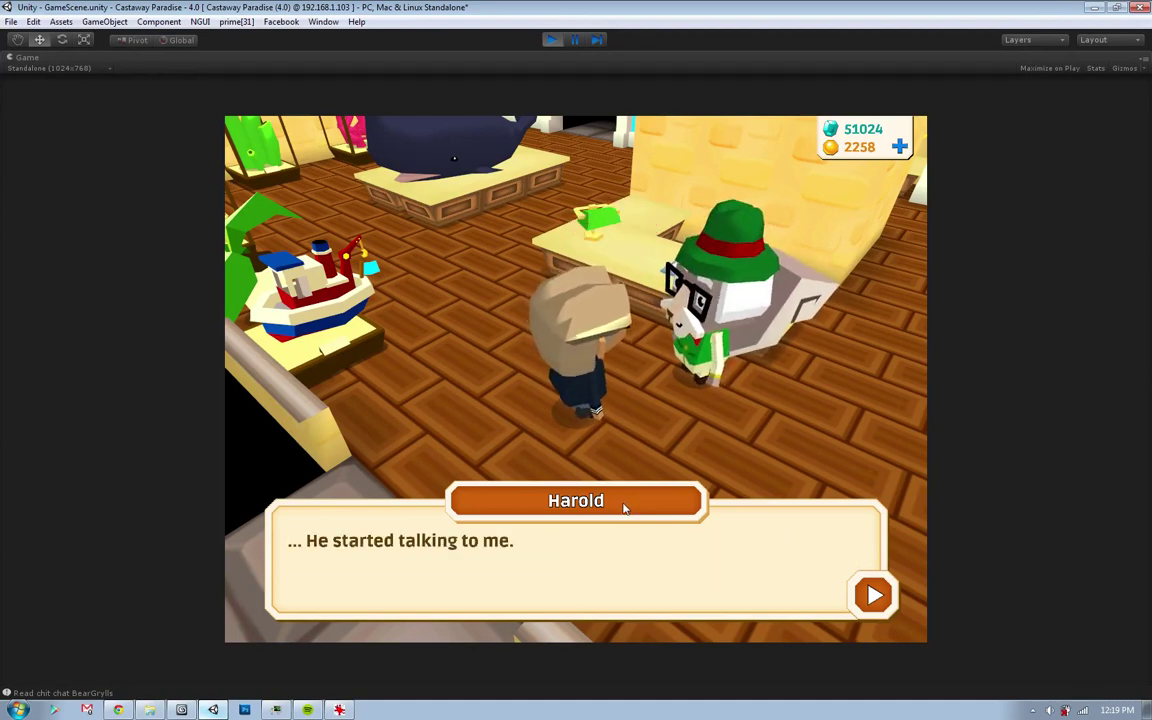
{"action": "left_click", "coordinate": [620, 503]}
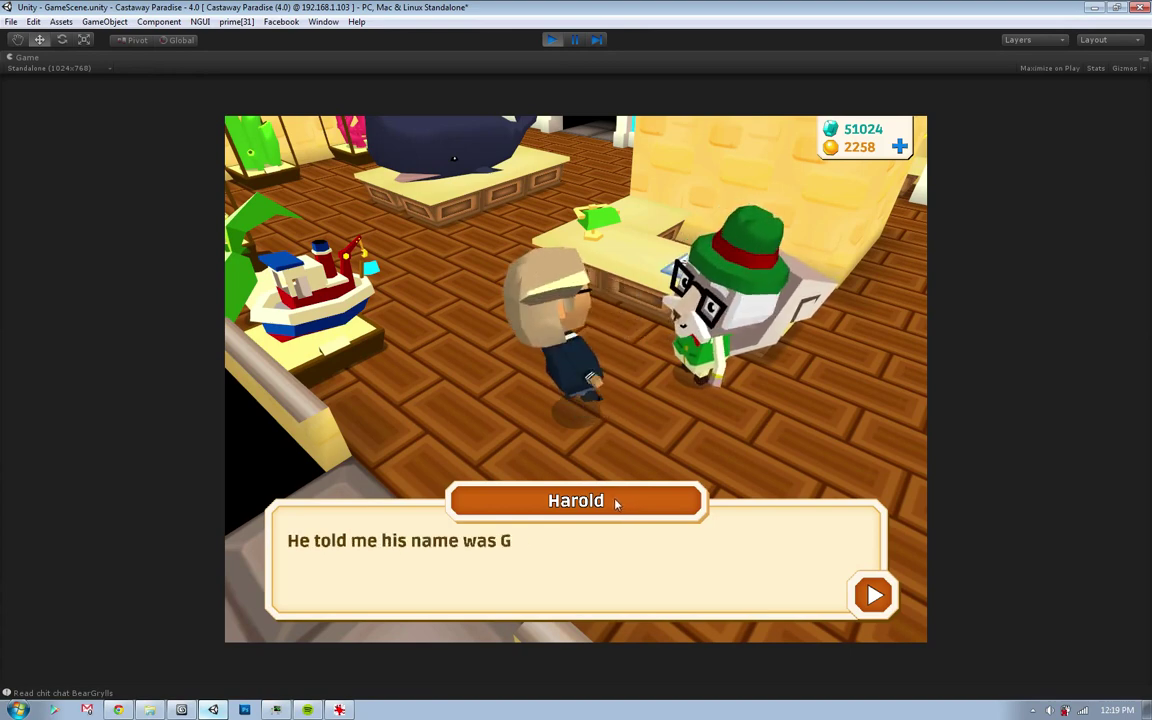
{"action": "left_click", "coordinate": [620, 501]}
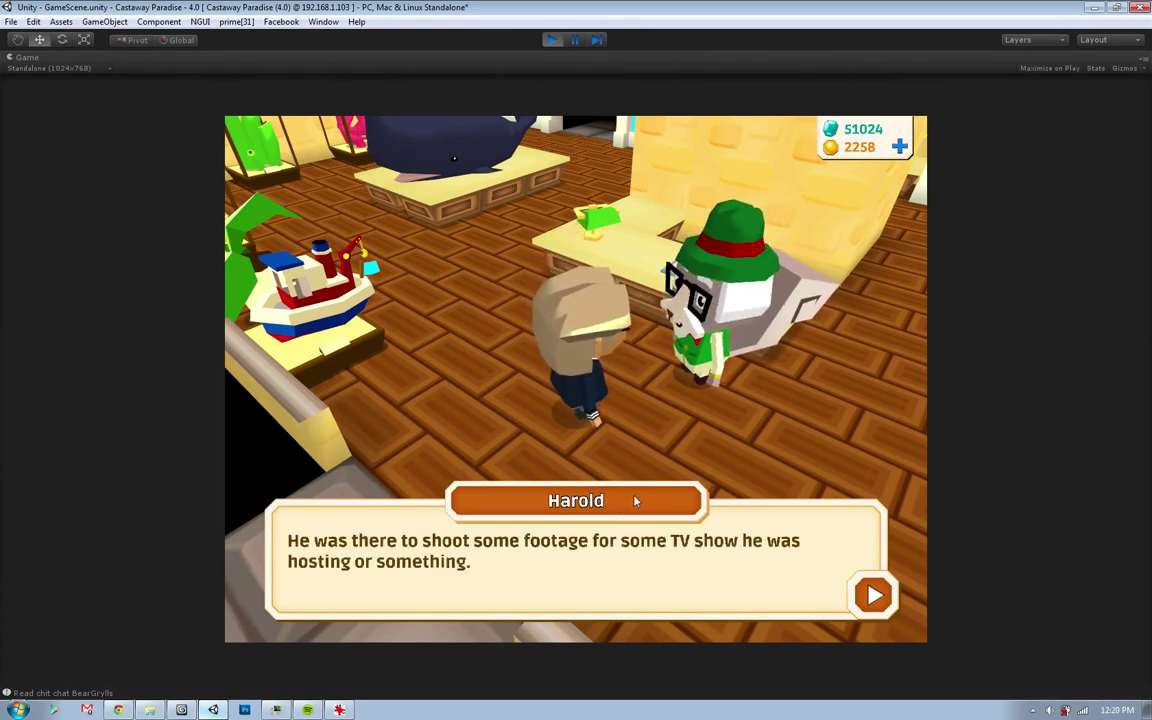
{"action": "left_click", "coordinate": [633, 501]}
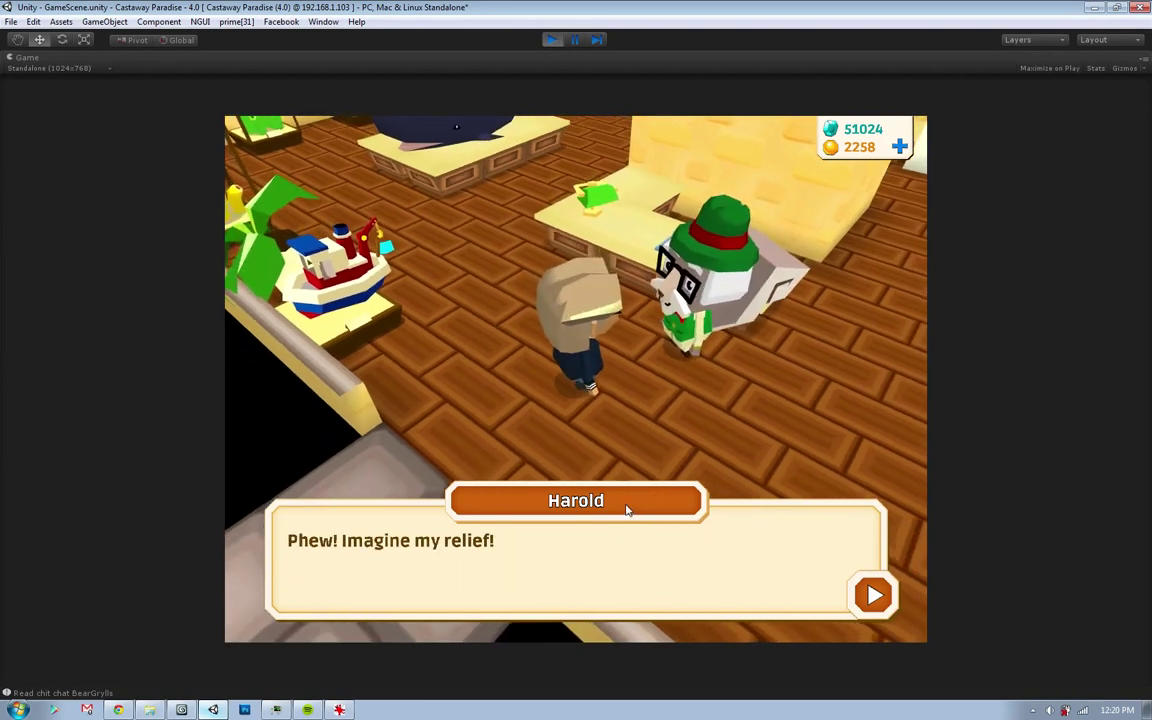
{"action": "left_click", "coordinate": [636, 503]}
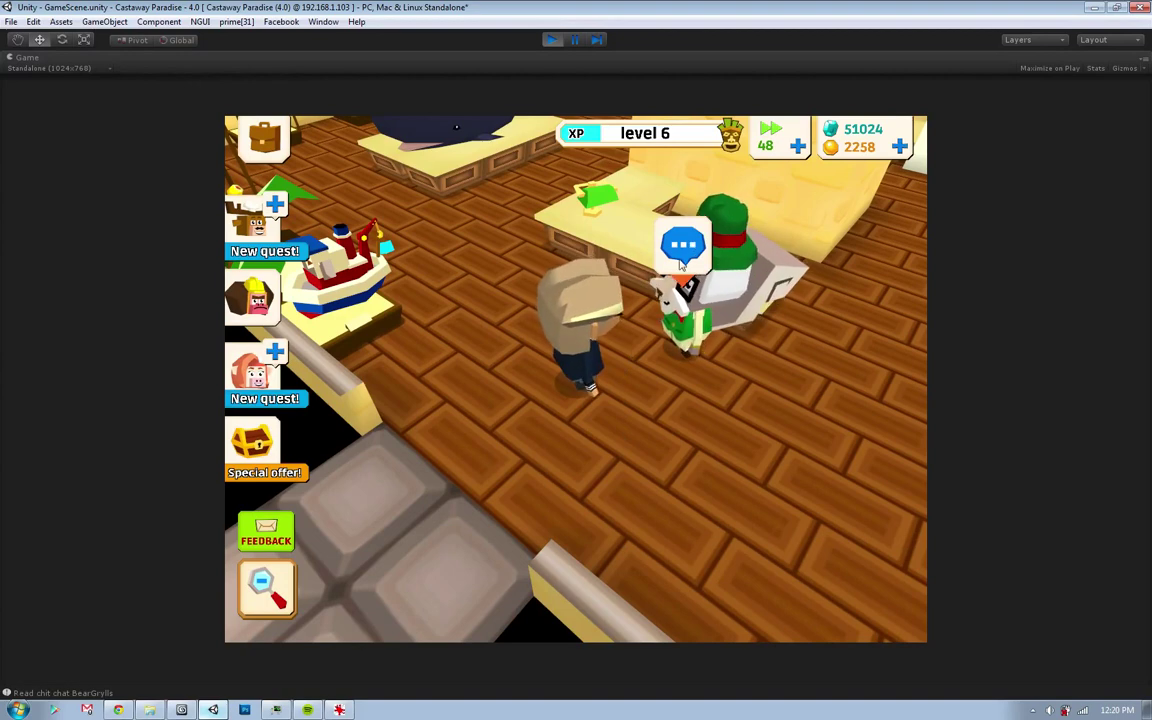
- Talk to Harold again about the museum archives, then bring up FinalHarold.png
{"action": "left_click", "coordinate": [680, 290]}
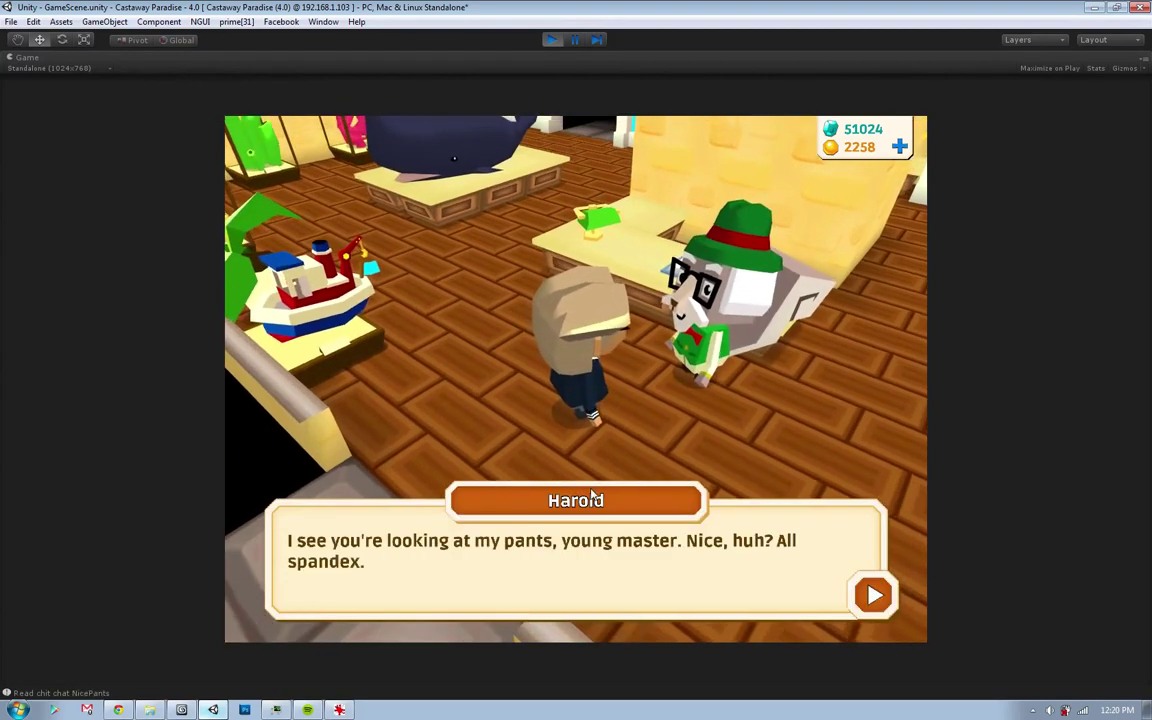
{"action": "left_click", "coordinate": [598, 500]}
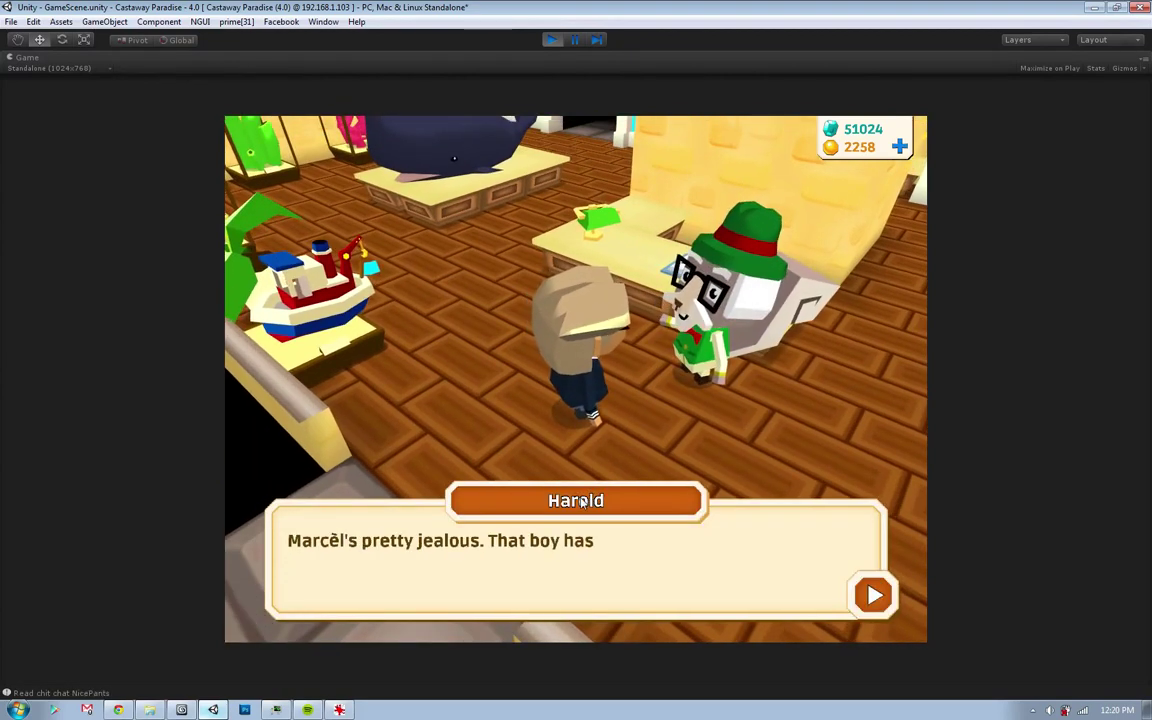
{"action": "left_click", "coordinate": [601, 502]}
{"action": "left_click", "coordinate": [624, 503]}
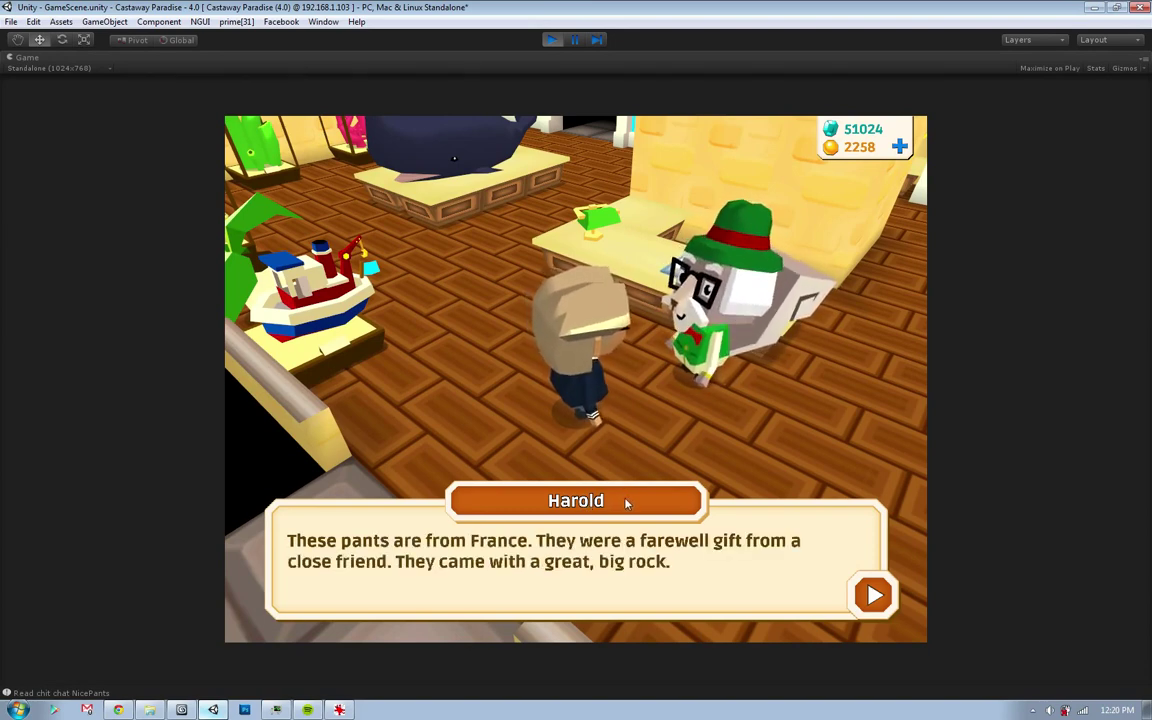
{"action": "left_click", "coordinate": [626, 502]}
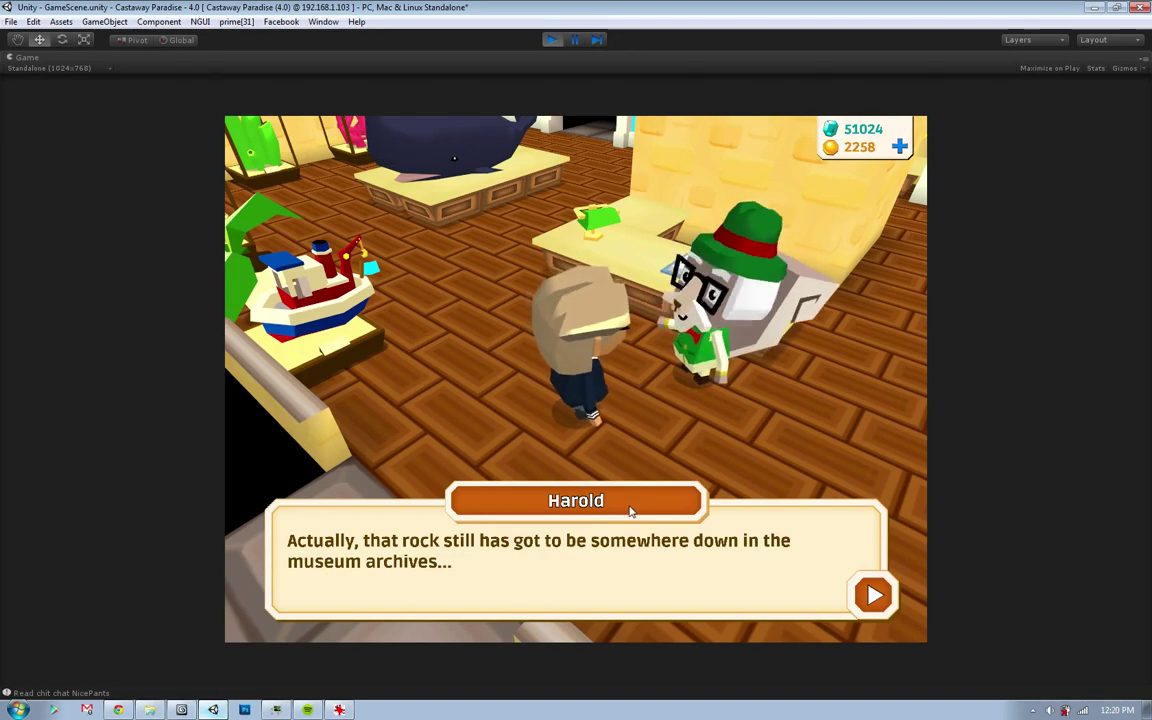
{"action": "left_click", "coordinate": [340, 711]}
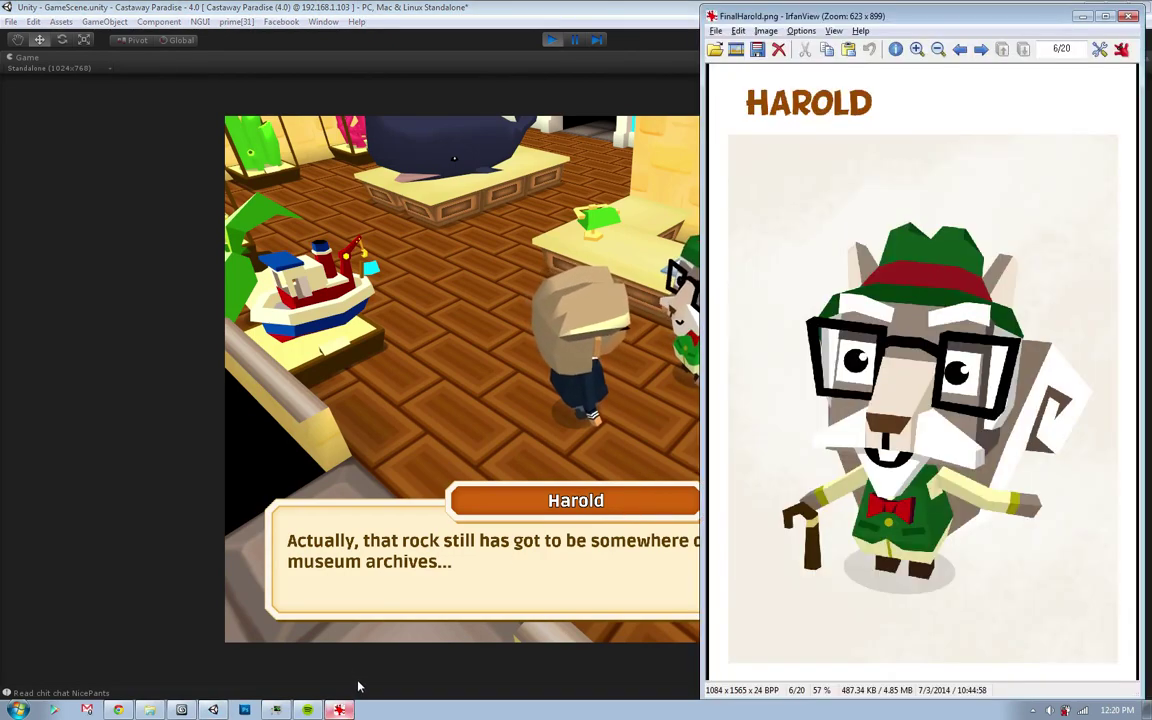
- Move the FinalHarold.png window to the left side beside the game
{"action": "left_click_drag", "start_coordinate": [930, 22], "coordinate": [279, 29]}
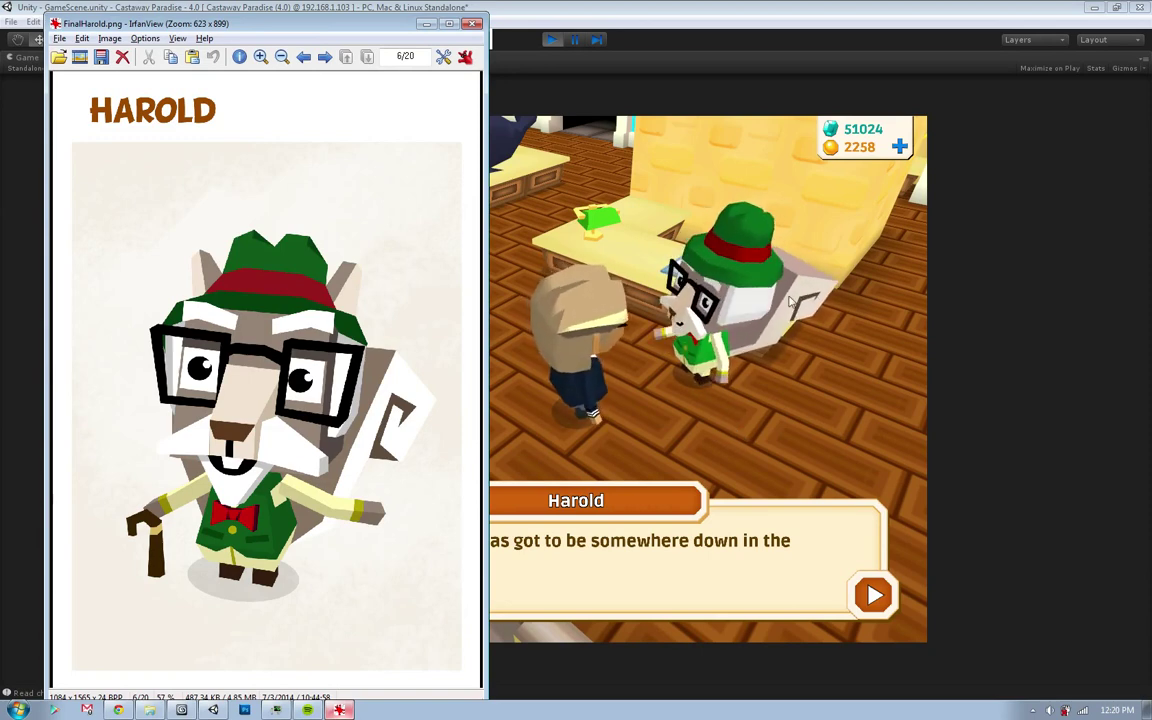
- Back in 3ds Max, select head_neutral and try adding then removing a Bend modifier
{"action": "left_click", "coordinate": [182, 712]}
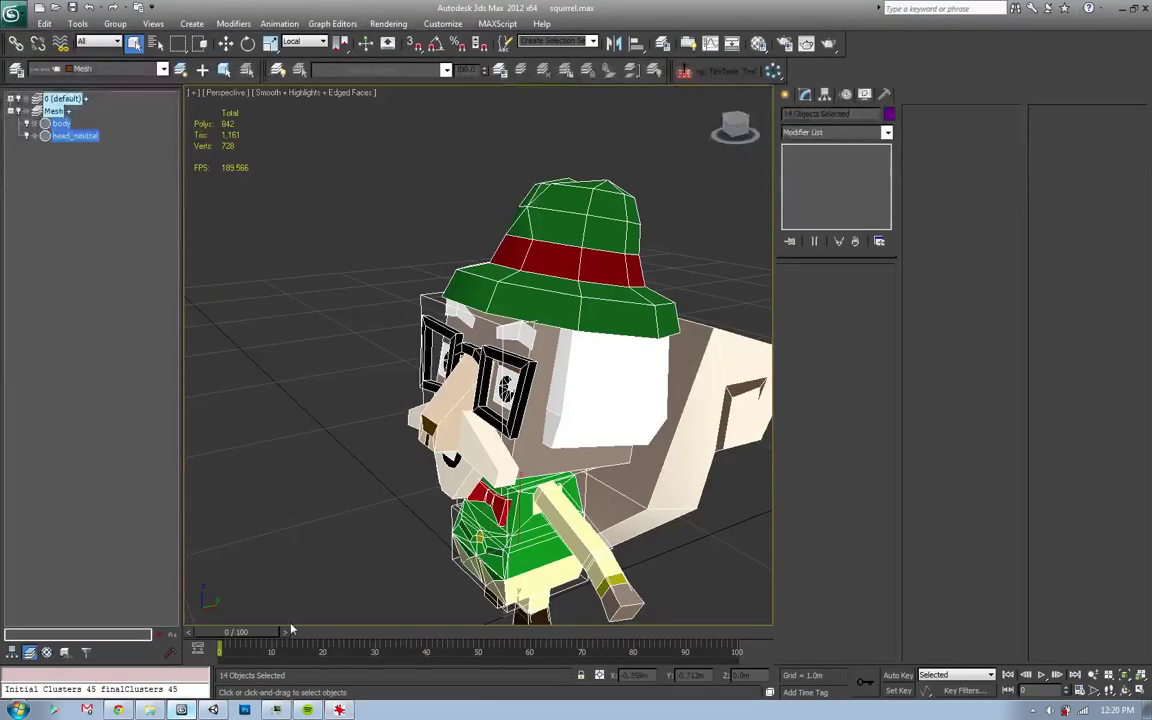
{"action": "left_click", "coordinate": [640, 262]}
{"action": "mouse_move", "coordinate": [640, 262]}
{"action": "middle_mouse_down", "text": "alt"}
{"action": "mouse_move", "coordinate": [600, 268]}
{"action": "mouse_move", "coordinate": [624, 268]}
{"action": "middle_mouse_up", "text": "alt"}
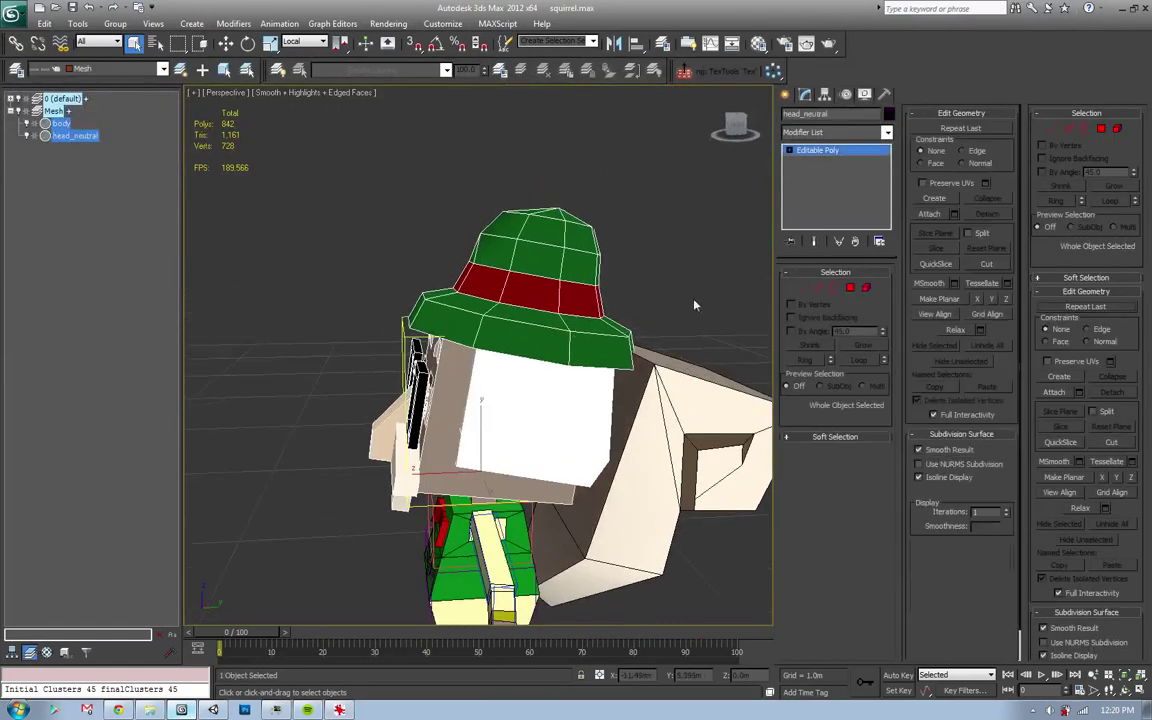
{"action": "left_click", "coordinate": [886, 133]}
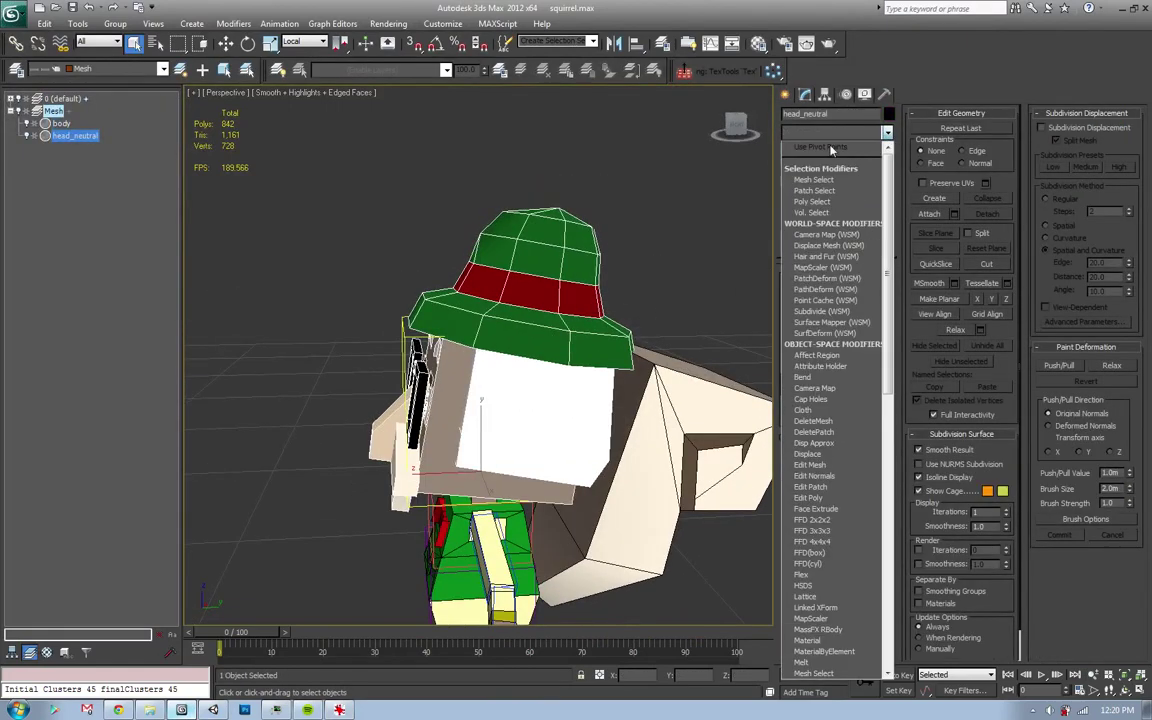
{"action": "left_click", "coordinate": [806, 377]}
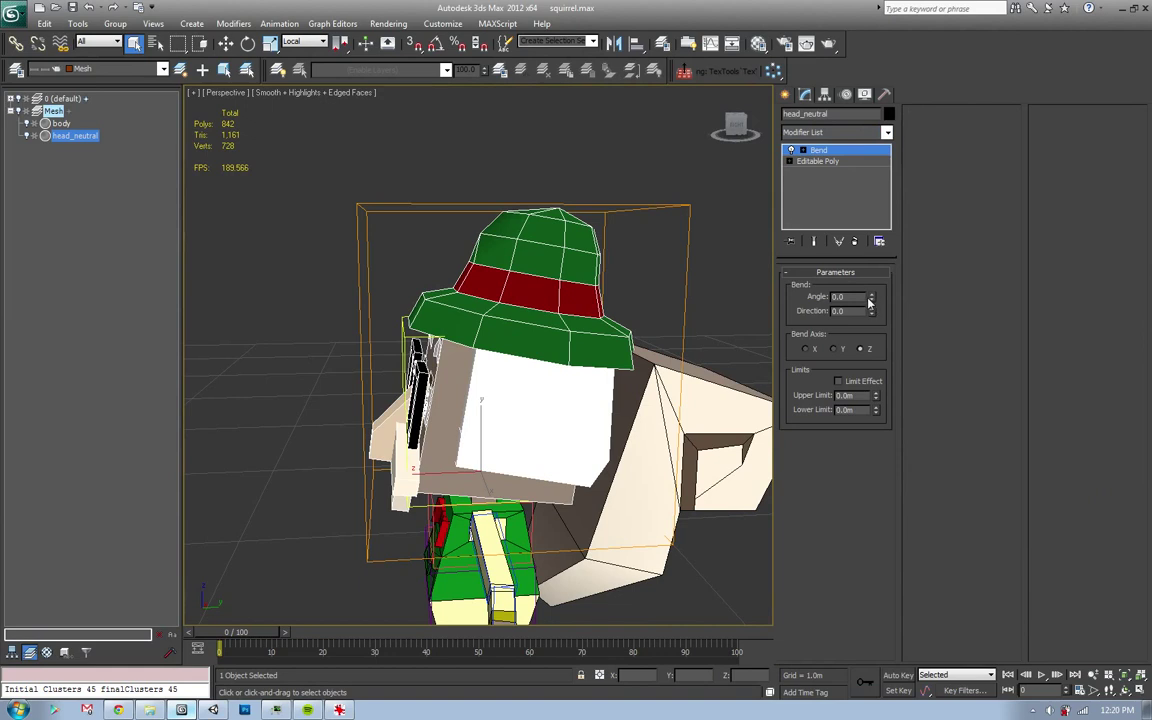
{"action": "left_click", "coordinate": [854, 241]}
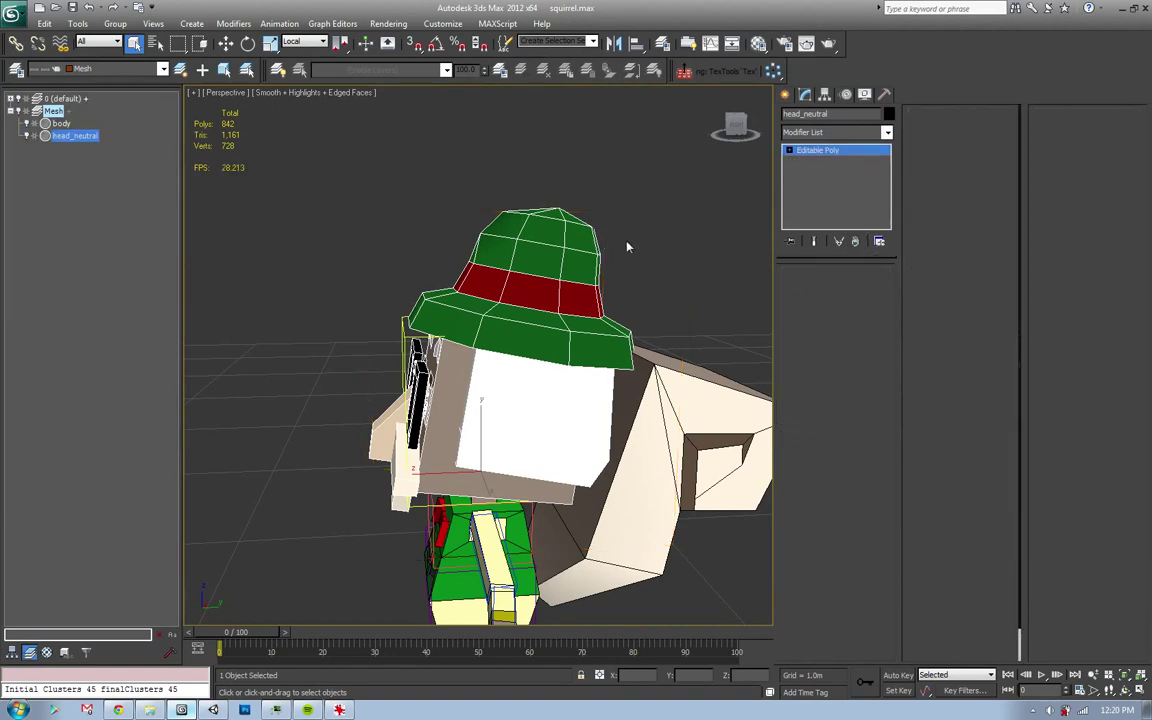
- Add the Bend modifier to head_neutral again and frame the hat
{"action": "middle_click_drag", "start_coordinate": [607, 334], "coordinate": [586, 360], "text": "alt"}
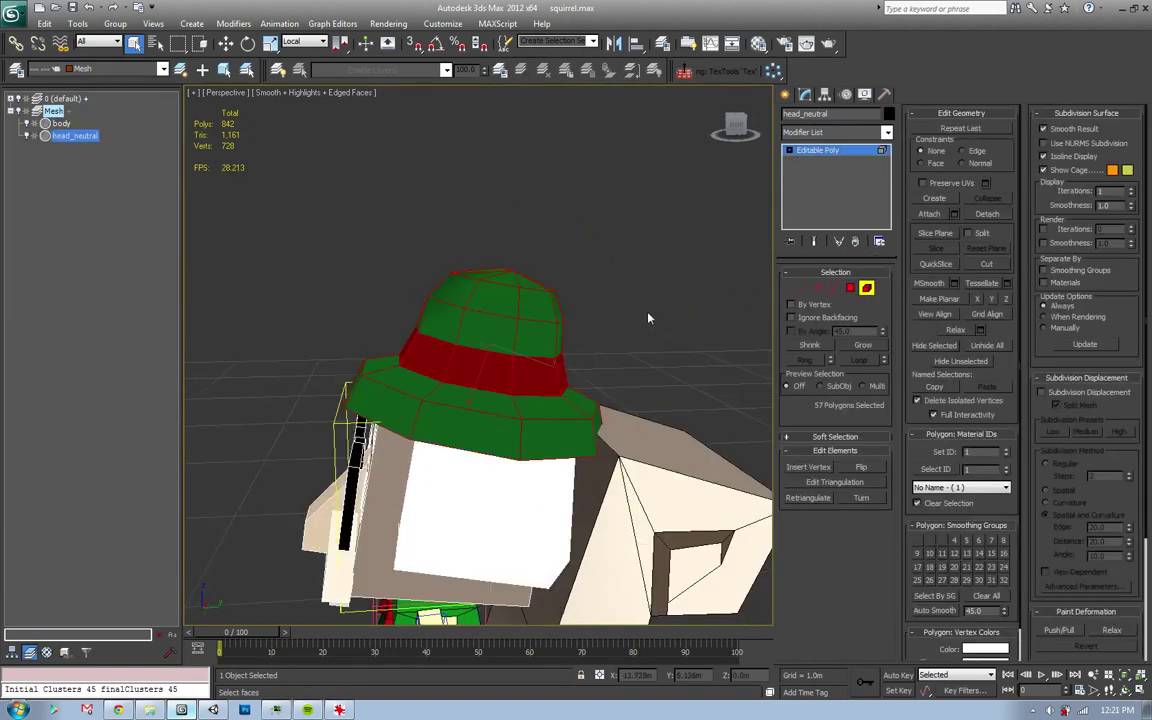
{"action": "left_click", "coordinate": [886, 133]}
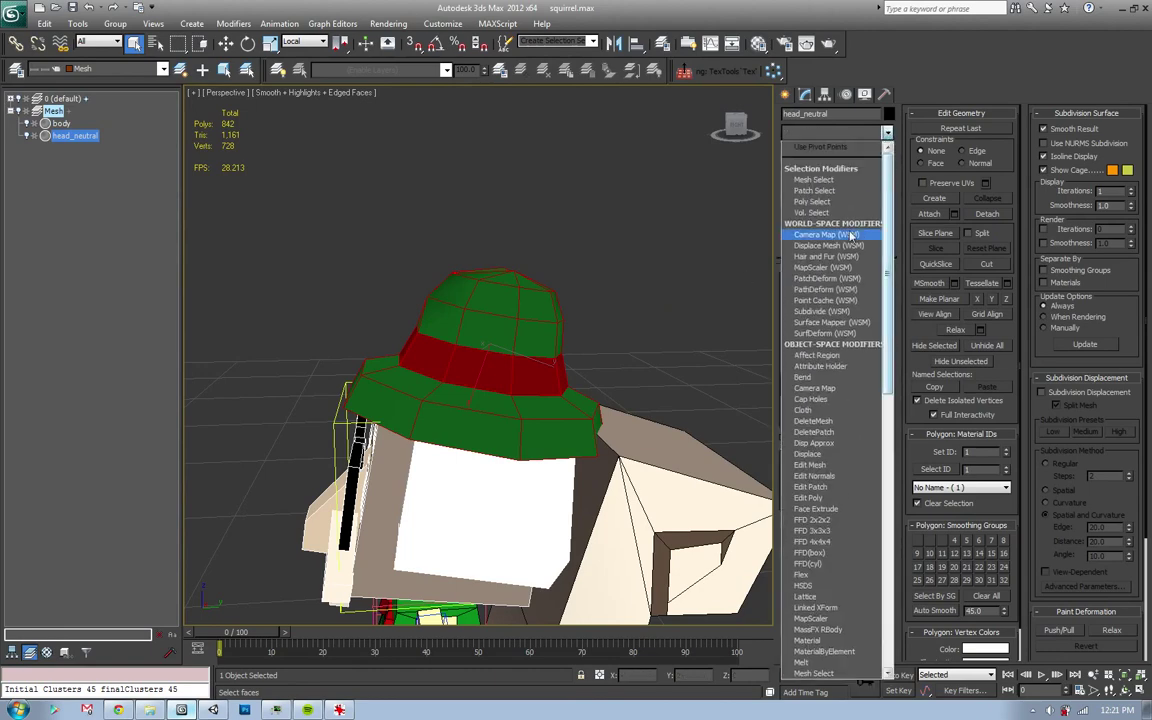
{"action": "left_click", "coordinate": [809, 377]}
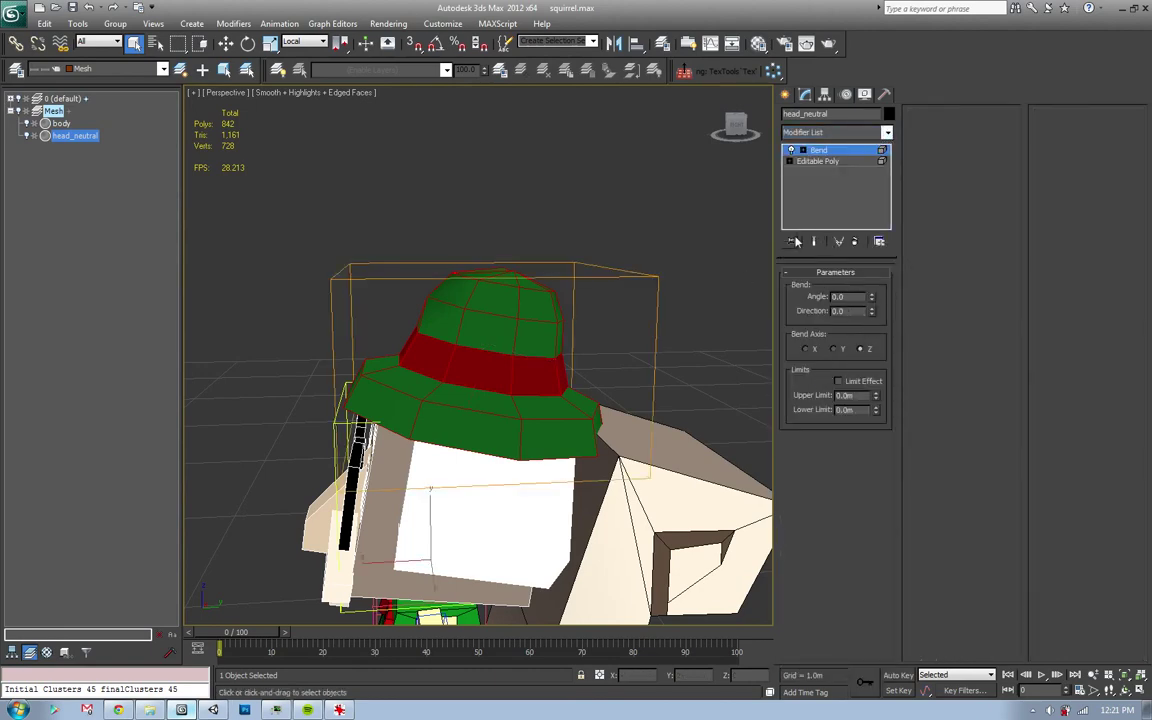
{"action": "mouse_move", "coordinate": [700, 310]}
{"action": "middle_mouse_down", "text": "alt"}
{"action": "mouse_move", "coordinate": [607, 386]}
{"action": "mouse_move", "coordinate": [738, 232]}
{"action": "middle_mouse_up", "text": "alt"}
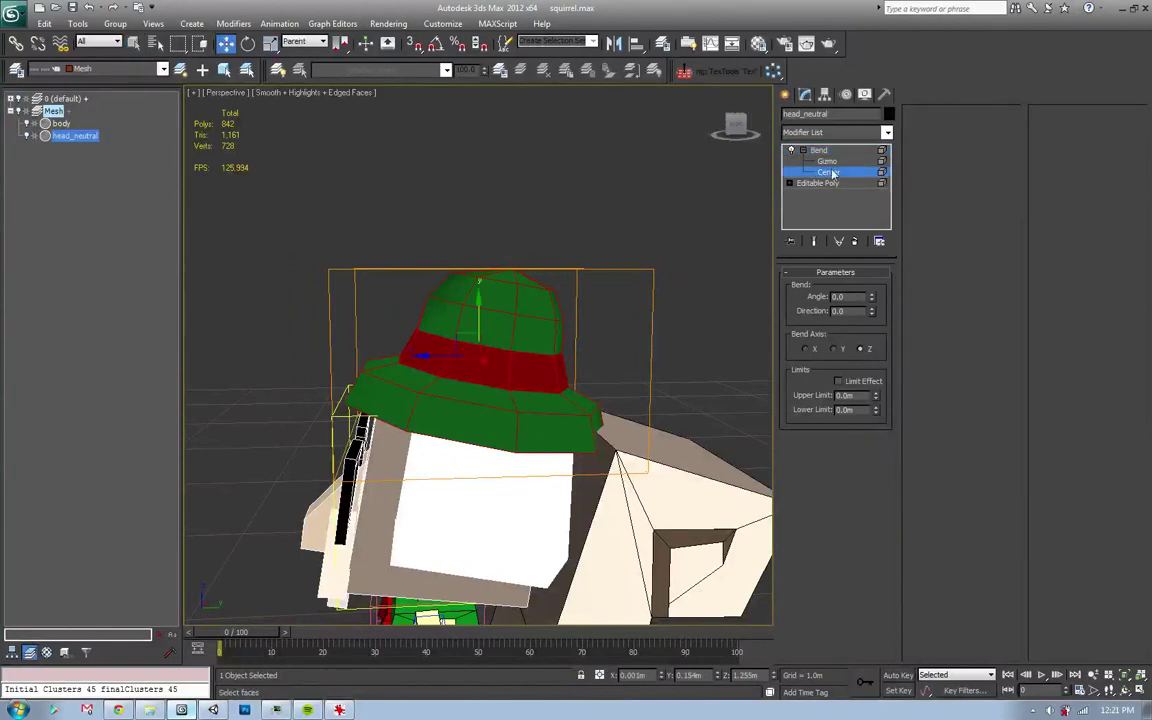
{"action": "middle_click_drag", "start_coordinate": [601, 389], "coordinate": [586, 352]}
{"action": "middle_click_drag", "start_coordinate": [485, 426], "coordinate": [500, 424], "text": "alt"}
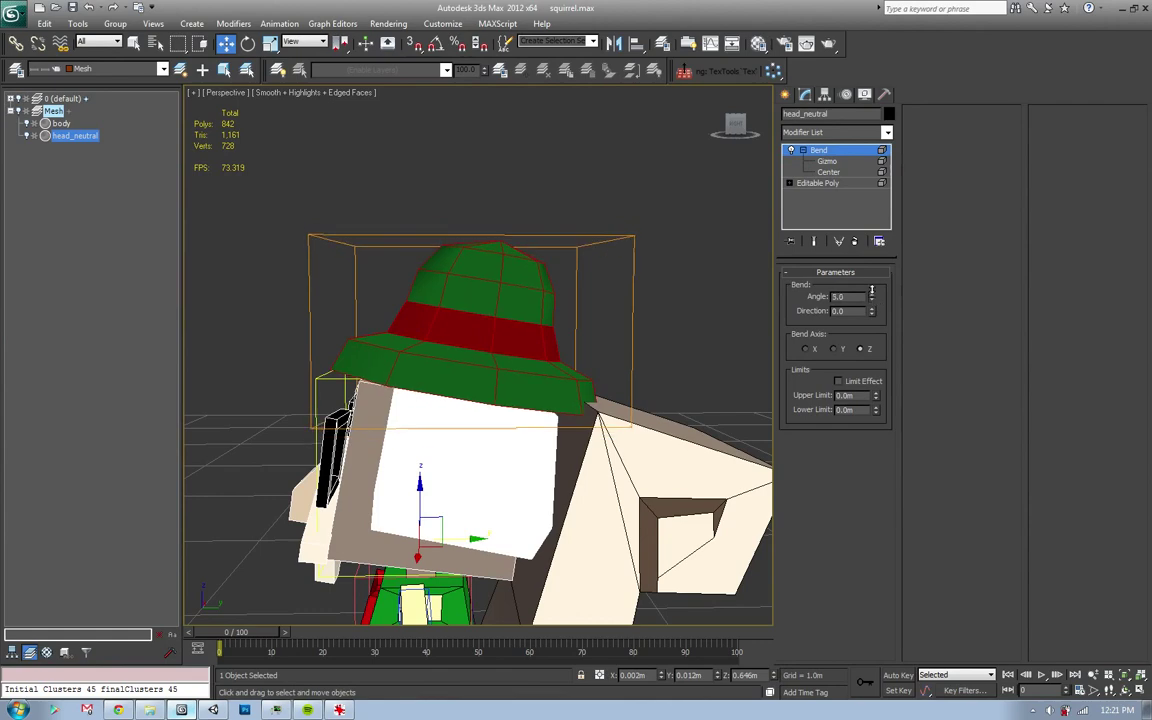
- Bend the hat -14 and try X, Y and Z axes, turning direction to about -115
{"action": "left_click_drag", "start_coordinate": [871, 291], "coordinate": [873, 313]}
{"action": "left_click", "coordinate": [812, 350]}
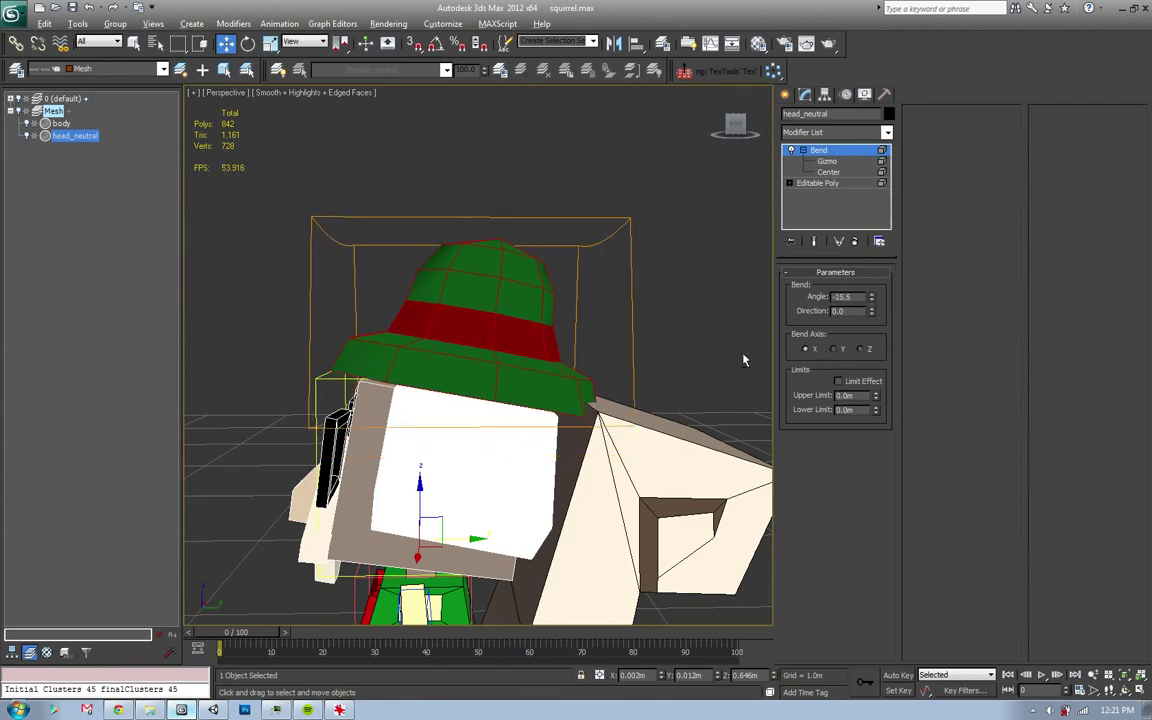
{"action": "middle_click_drag", "start_coordinate": [743, 360], "coordinate": [856, 325], "text": "alt"}
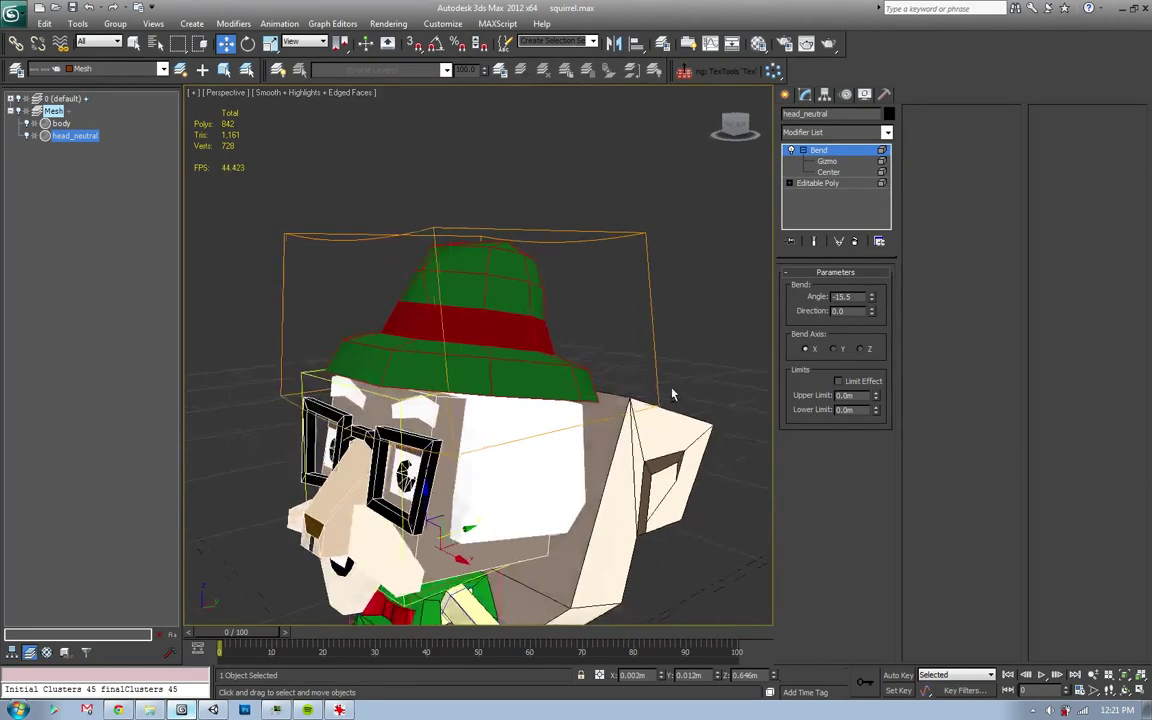
{"action": "left_click", "coordinate": [842, 350]}
{"action": "middle_click_drag", "start_coordinate": [651, 366], "coordinate": [871, 309], "text": "alt"}
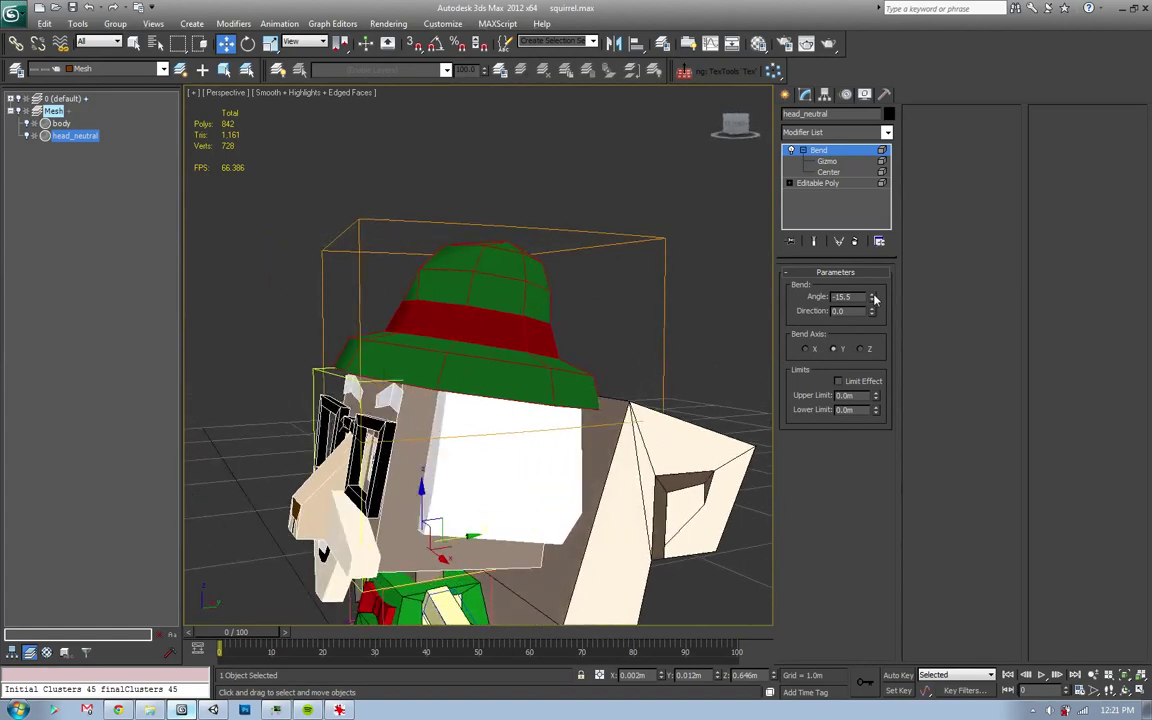
{"action": "left_click", "coordinate": [862, 350]}
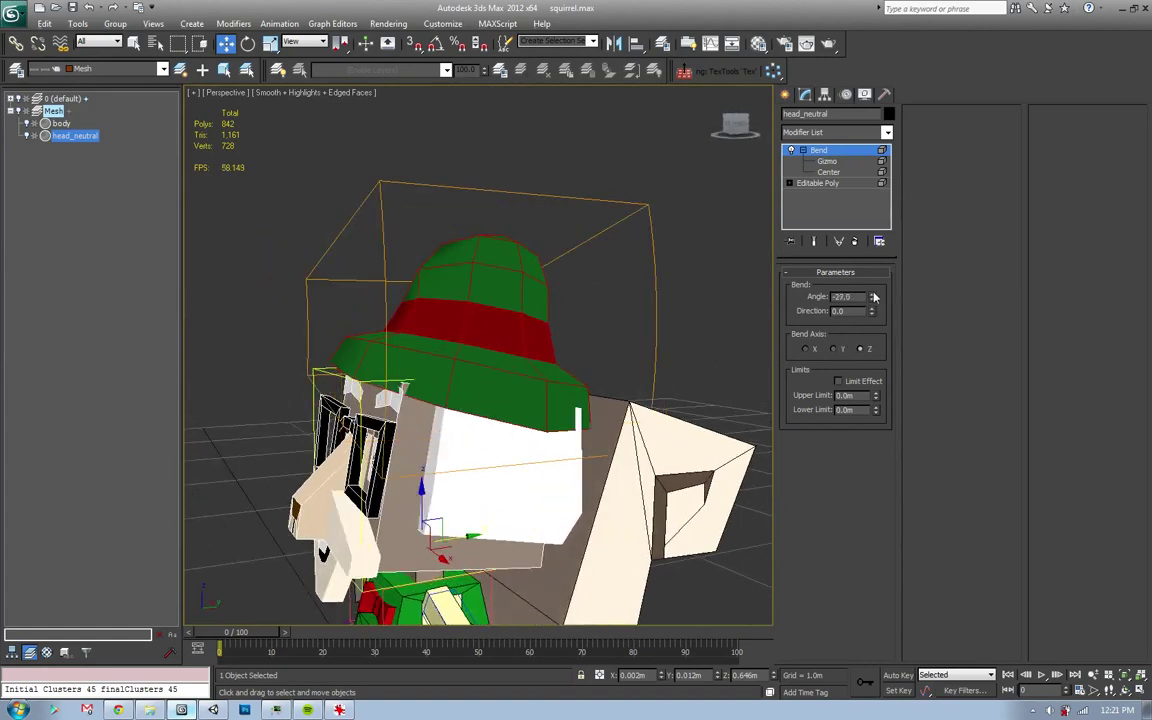
{"action": "left_click_drag", "start_coordinate": [871, 312], "coordinate": [861, 349]}
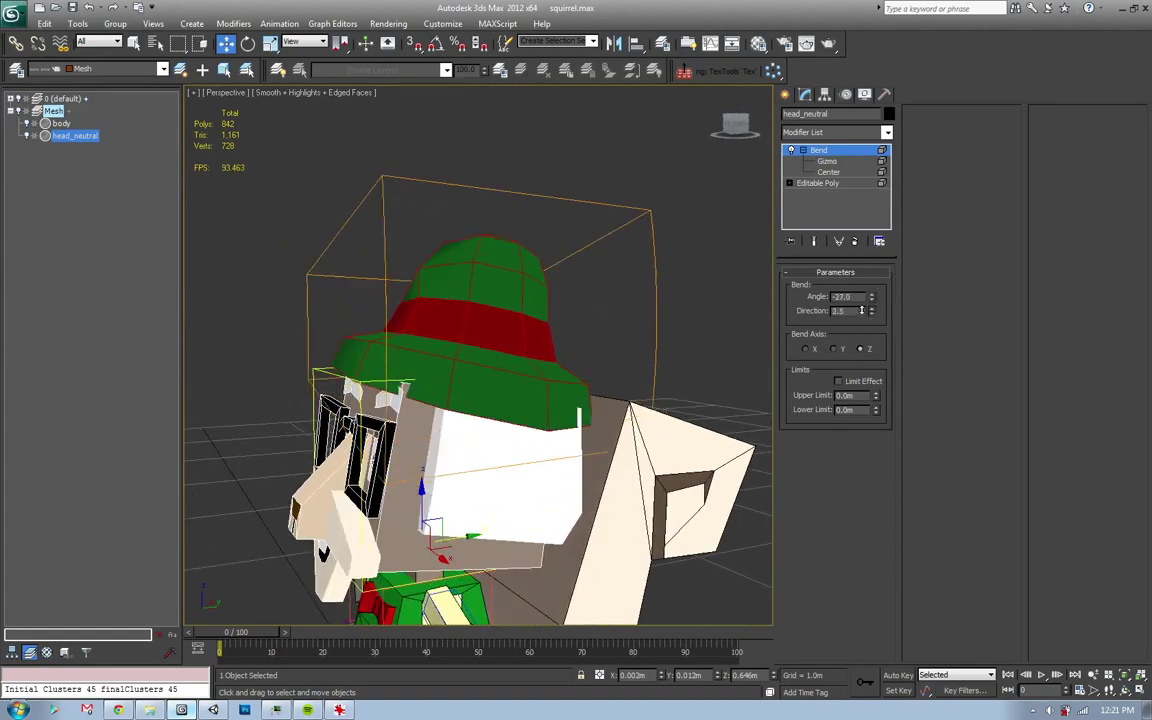
{"action": "left_click", "coordinate": [805, 348]}
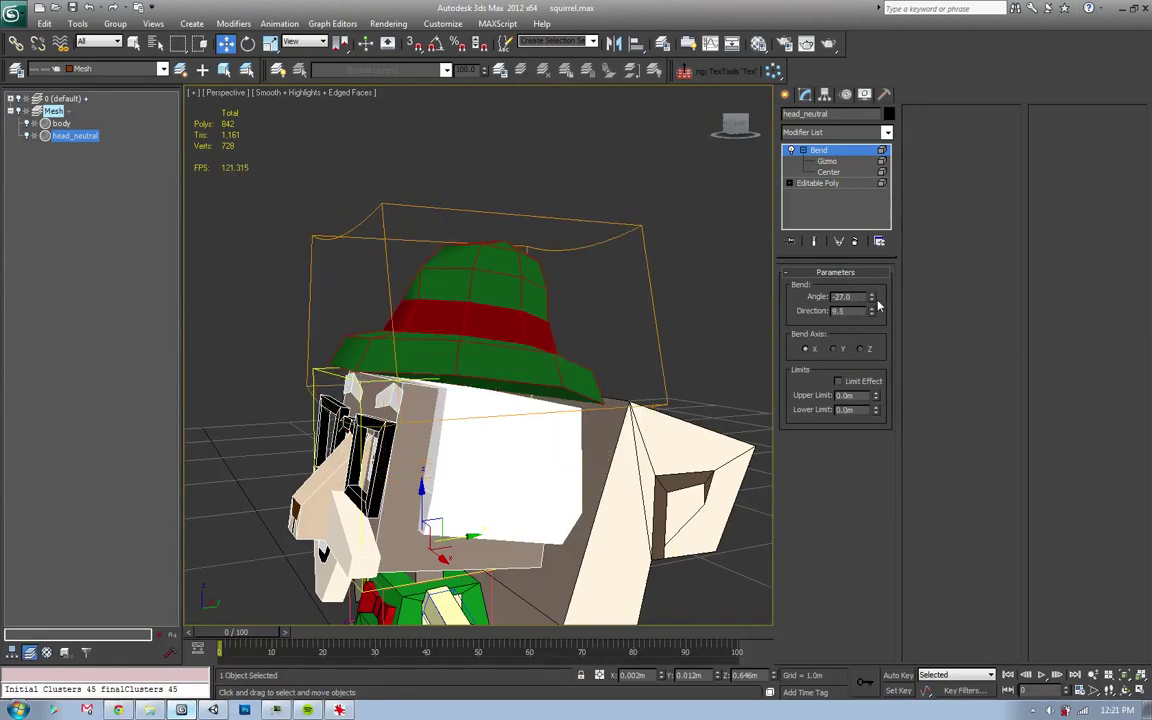
{"action": "left_click_drag", "start_coordinate": [863, 381], "coordinate": [861, 482]}
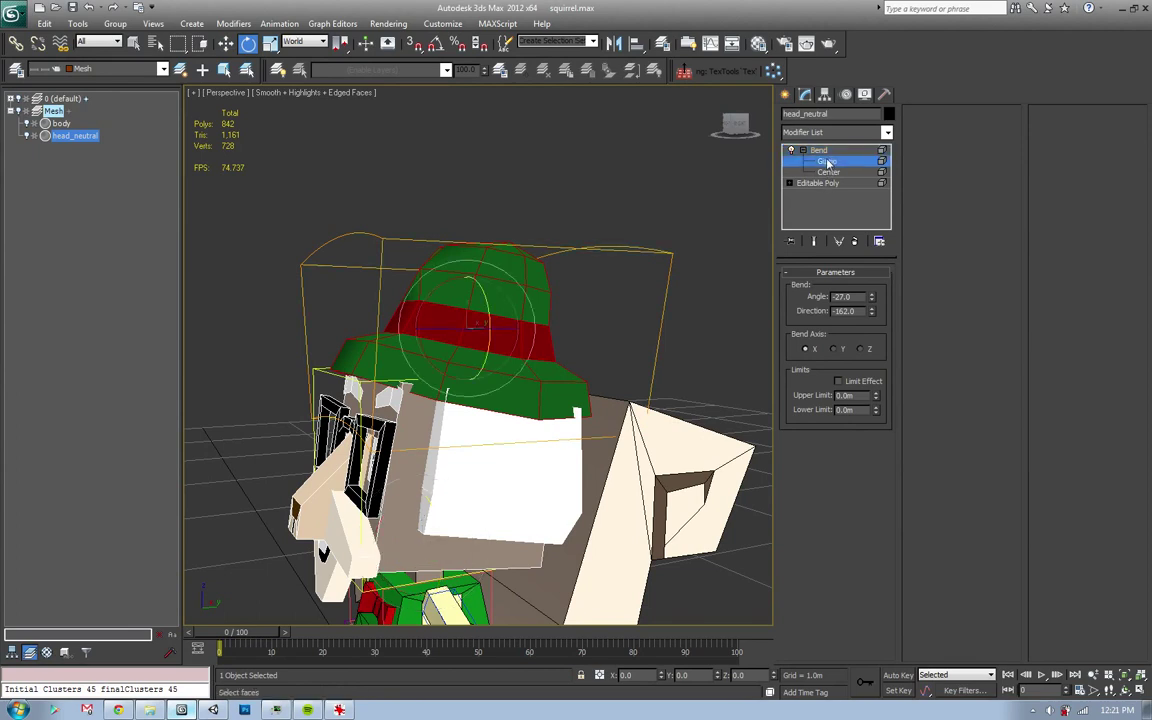
- Rotate the Bend gizmo and ease the hat bend to about -23, direction -162
{"action": "left_click_drag", "start_coordinate": [473, 330], "coordinate": [594, 319]}
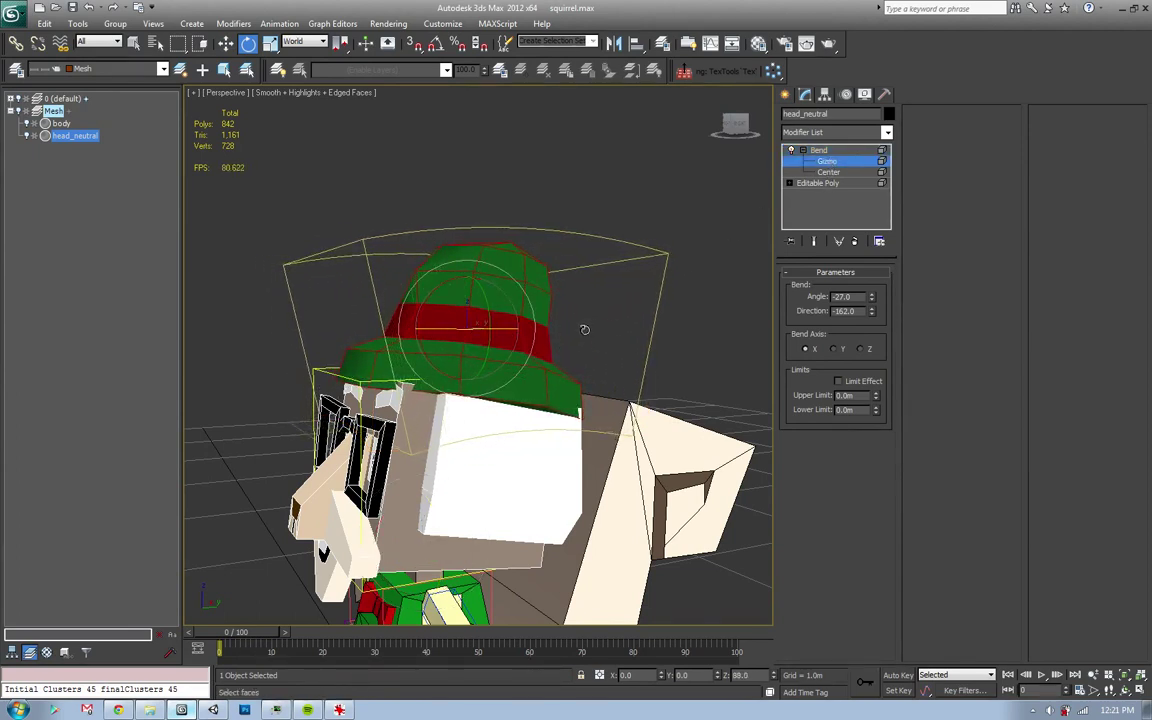
{"action": "left_click_drag", "start_coordinate": [427, 305], "coordinate": [428, 287]}
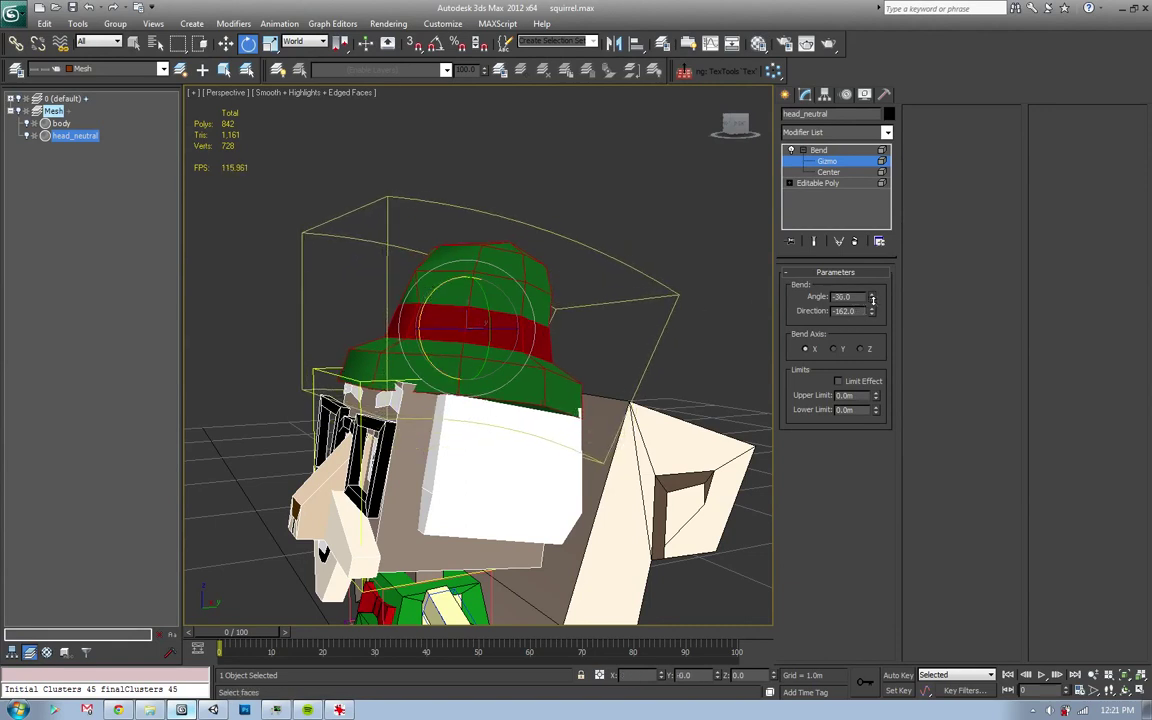
{"action": "left_click_drag", "start_coordinate": [872, 300], "coordinate": [872, 279]}
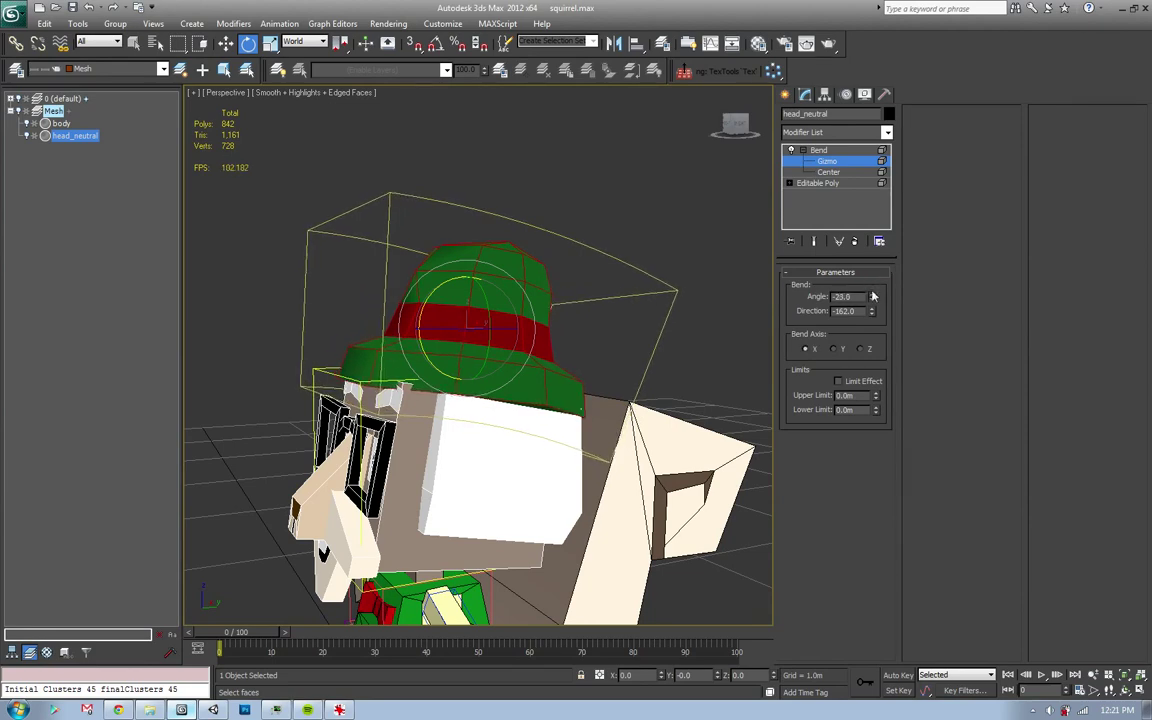
{"action": "mouse_move", "coordinate": [600, 330]}
{"action": "middle_mouse_down", "text": "alt"}
{"action": "mouse_move", "coordinate": [496, 359]}
{"action": "mouse_move", "coordinate": [474, 349]}
{"action": "mouse_move", "coordinate": [718, 279]}
{"action": "middle_mouse_up", "text": "alt"}
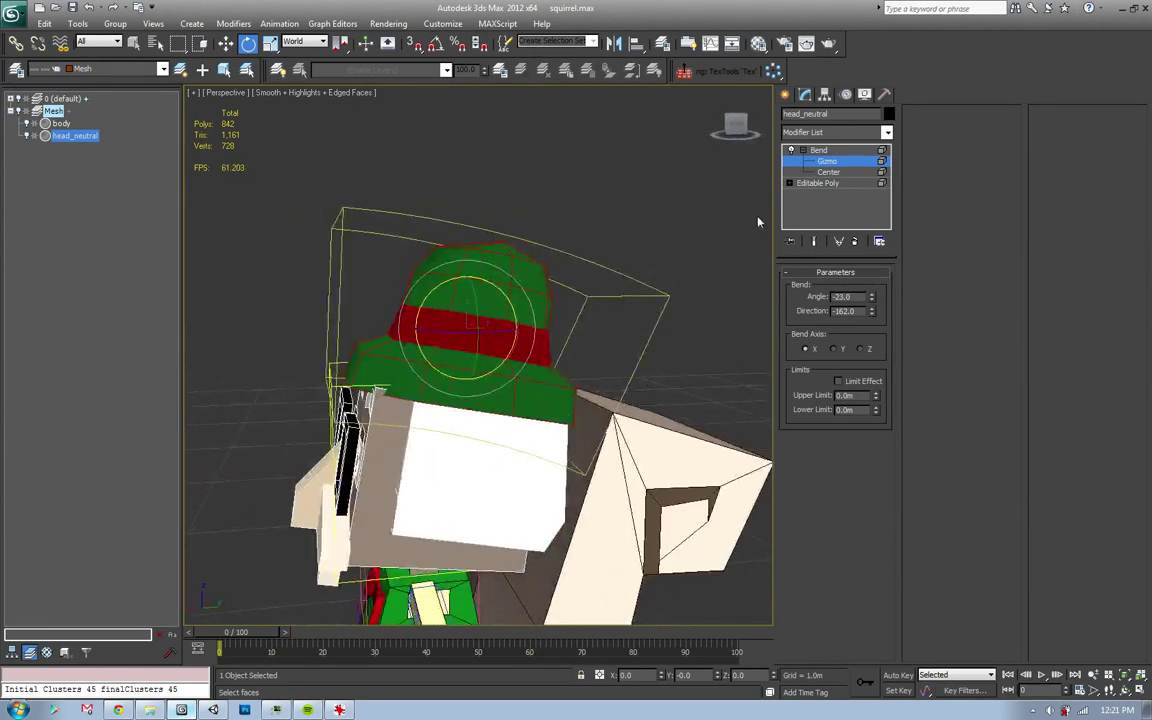
{"action": "left_click", "coordinate": [838, 241]}
- Delete the hat's Bend modifier and move the selected hat polygons
{"action": "left_click", "coordinate": [866, 288]}
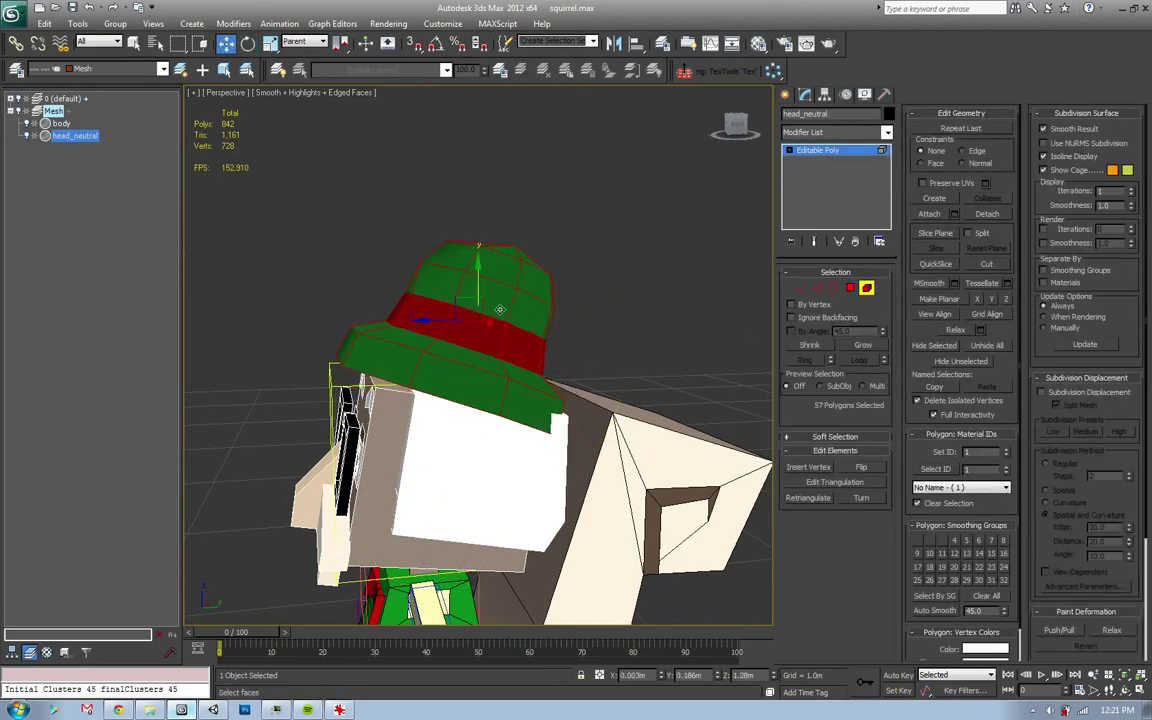
{"action": "left_click_drag", "start_coordinate": [454, 303], "coordinate": [467, 316]}
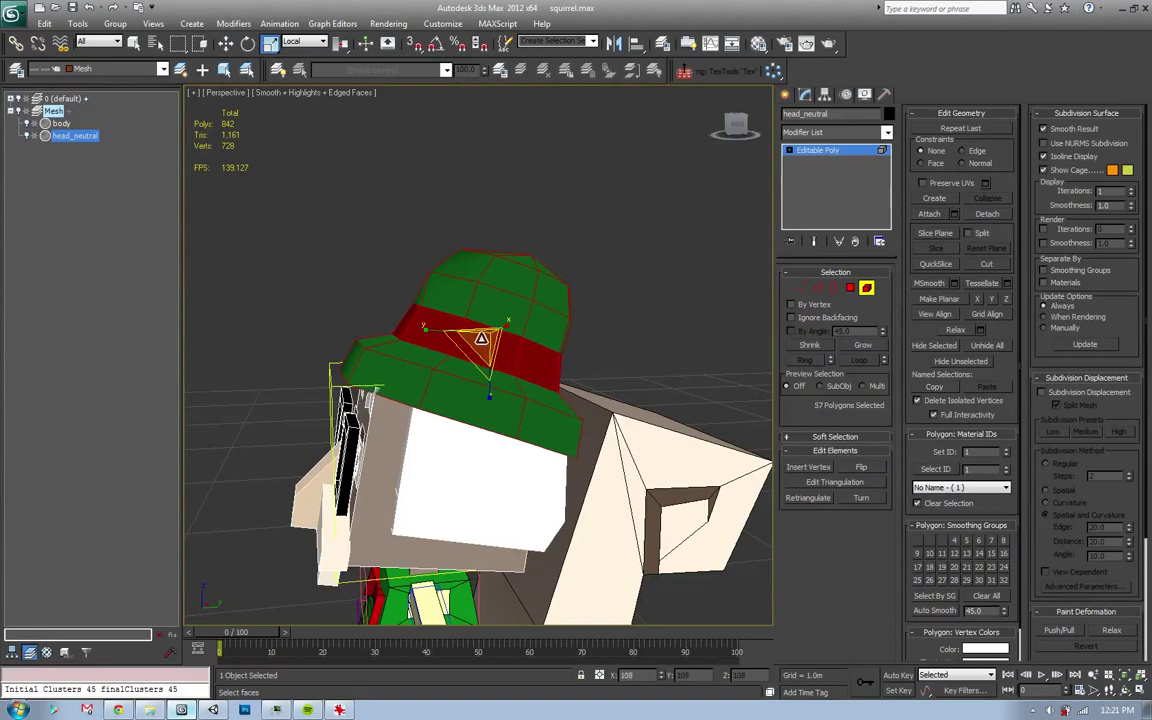
{"action": "mouse_move", "coordinate": [511, 377]}
{"action": "middle_mouse_down", "text": "alt"}
{"action": "mouse_move", "coordinate": [580, 401]}
{"action": "mouse_move", "coordinate": [541, 415]}
{"action": "mouse_move", "coordinate": [489, 391]}
{"action": "mouse_move", "coordinate": [597, 401]}
{"action": "mouse_move", "coordinate": [580, 420]}
{"action": "mouse_move", "coordinate": [717, 404]}
{"action": "mouse_move", "coordinate": [602, 410]}
{"action": "middle_mouse_up", "text": "alt"}
{"action": "key", "text": "F4"}
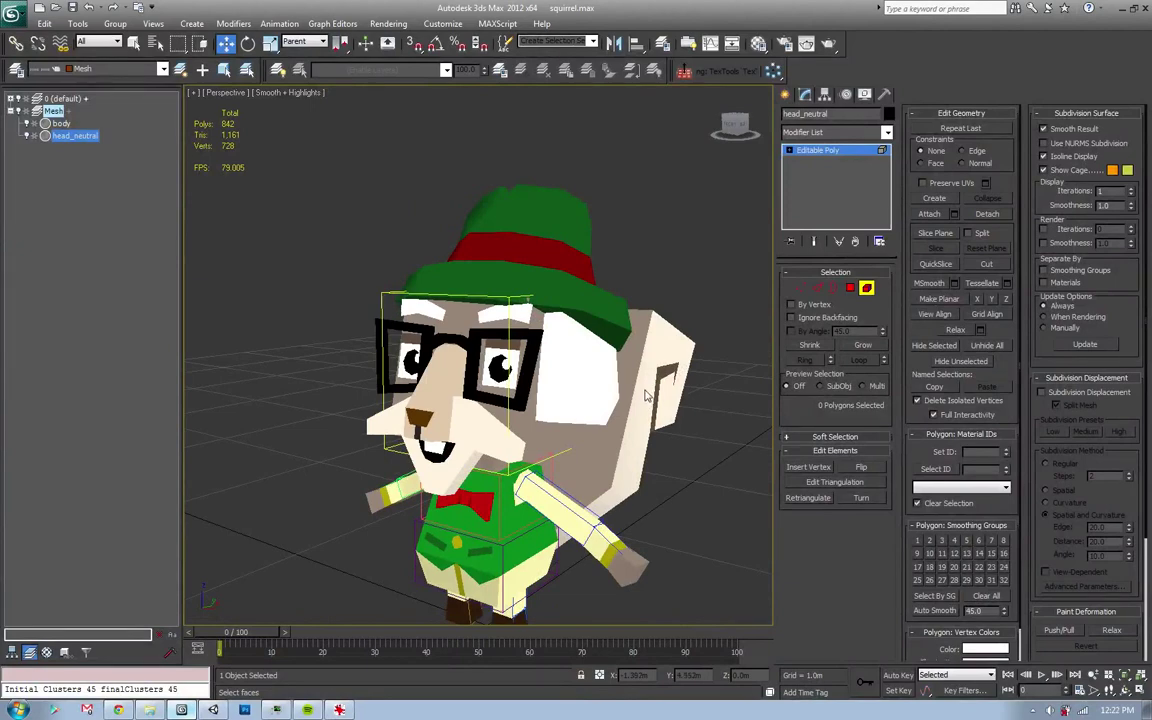
{"action": "mouse_move", "coordinate": [631, 384]}
{"action": "middle_mouse_down", "text": "alt"}
{"action": "mouse_move", "coordinate": [535, 380]}
{"action": "mouse_move", "coordinate": [581, 391]}
{"action": "mouse_move", "coordinate": [584, 356]}
{"action": "middle_mouse_up", "text": "alt"}
- Pick a head edge, return to polygon mode with the Move tool, and restore edged faces
{"action": "key", "text": "2"}
{"action": "left_click", "coordinate": [548, 343]}
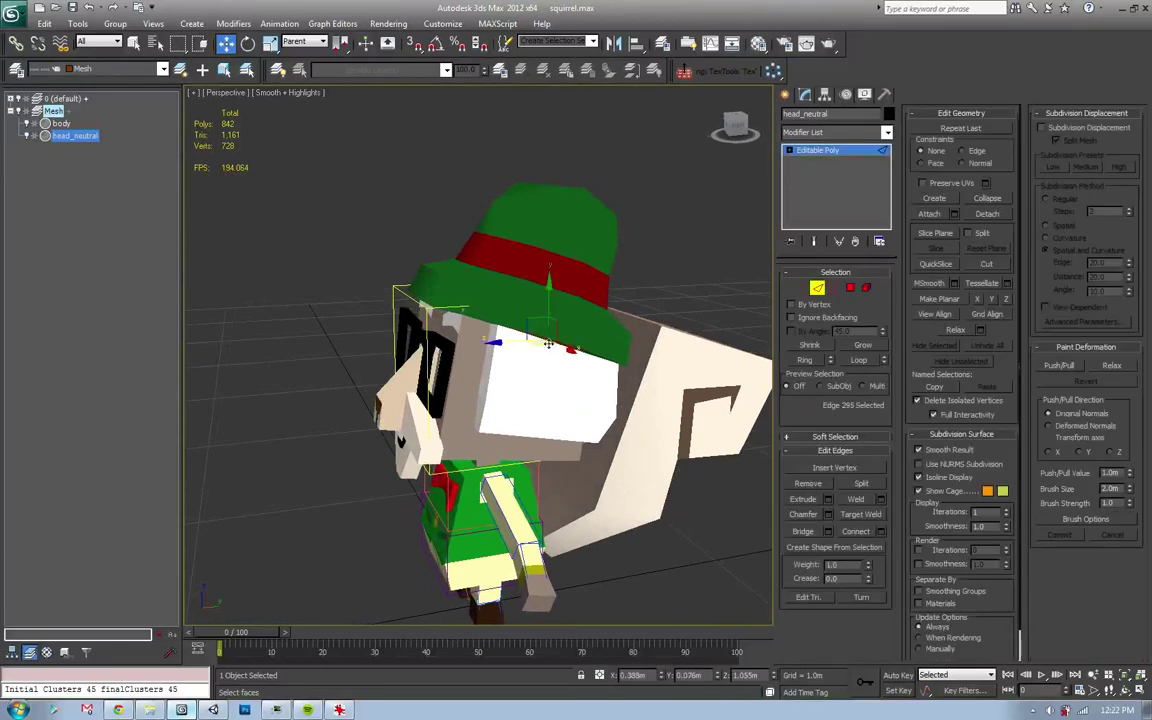
{"action": "key", "text": "4"}
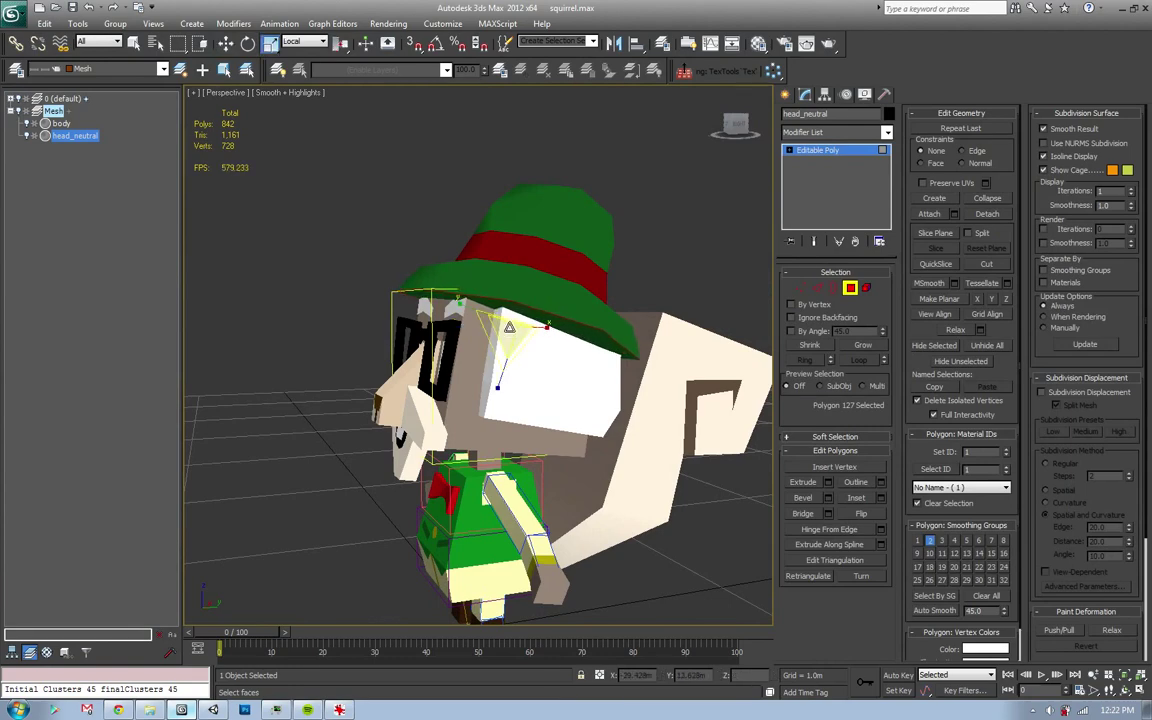
{"action": "mouse_move", "coordinate": [521, 306]}
{"action": "middle_mouse_down", "text": "alt"}
{"action": "mouse_move", "coordinate": [501, 338]}
{"action": "mouse_move", "coordinate": [548, 331]}
{"action": "mouse_move", "coordinate": [508, 317]}
{"action": "mouse_move", "coordinate": [542, 314]}
{"action": "mouse_move", "coordinate": [514, 288]}
{"action": "mouse_move", "coordinate": [594, 373]}
{"action": "mouse_move", "coordinate": [582, 394]}
{"action": "mouse_move", "coordinate": [604, 462]}
{"action": "mouse_move", "coordinate": [470, 365]}
{"action": "mouse_move", "coordinate": [483, 375]}
{"action": "mouse_move", "coordinate": [355, 347]}
{"action": "middle_mouse_up", "text": "alt"}
{"action": "key", "text": "w"}
{"action": "key", "text": "F4"}
{"action": "scroll", "coordinate": [582, 365], "scroll_direction": "up", "scroll_amount": 3}
- Select the polygon ring above the red band, then the polygons on top of the hat
{"action": "middle_click_drag", "start_coordinate": [500, 351], "coordinate": [838, 295], "text": "alt"}
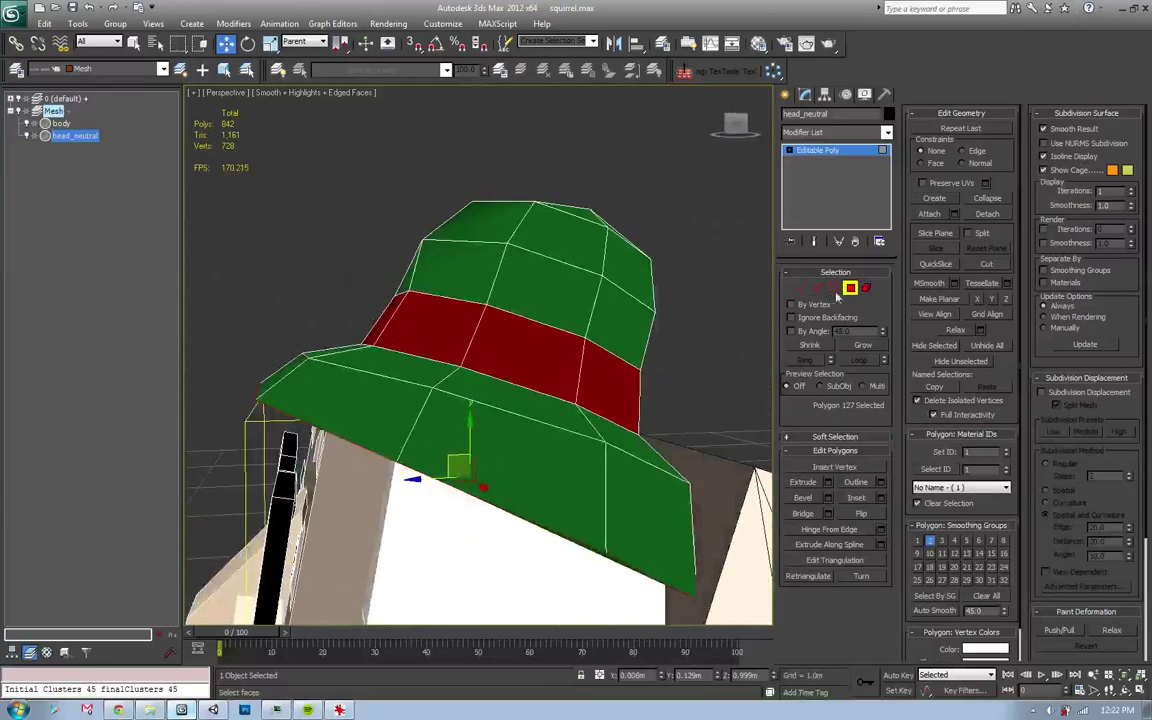
{"action": "mouse_move", "coordinate": [636, 313]}
{"action": "middle_mouse_down", "text": "alt"}
{"action": "mouse_move", "coordinate": [560, 280]}
{"action": "mouse_move", "coordinate": [663, 380]}
{"action": "middle_mouse_up", "text": "alt"}
{"action": "left_click", "coordinate": [512, 305]}
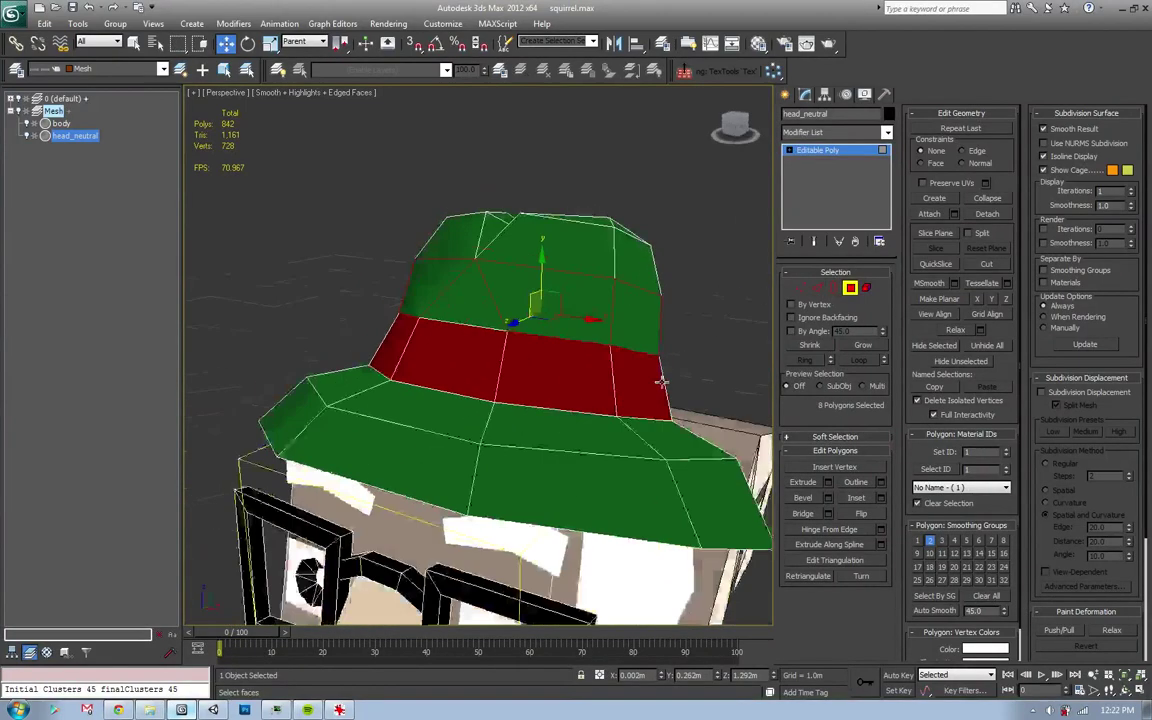
{"action": "key", "text": "ctrl+d"}
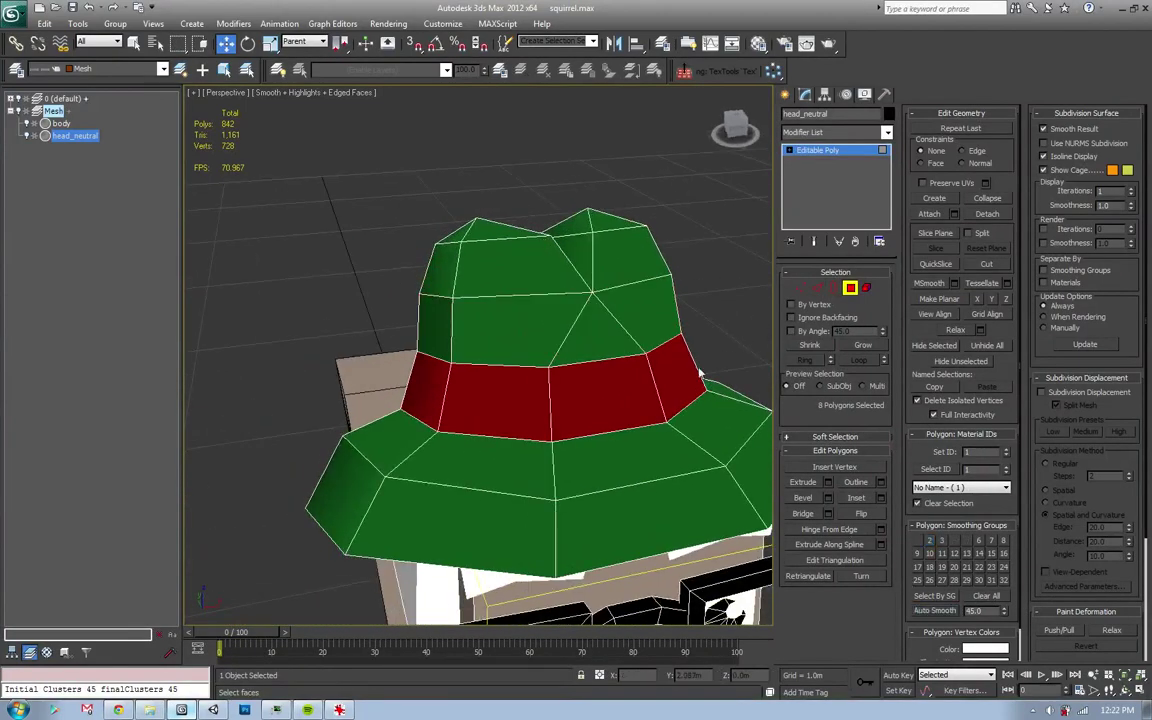
{"action": "mouse_move", "coordinate": [577, 332]}
{"action": "middle_mouse_down", "text": "alt"}
{"action": "mouse_move", "coordinate": [544, 331]}
{"action": "mouse_move", "coordinate": [562, 373]}
{"action": "mouse_move", "coordinate": [618, 339]}
{"action": "middle_mouse_up", "text": "alt"}
{"action": "key", "text": "F4"}
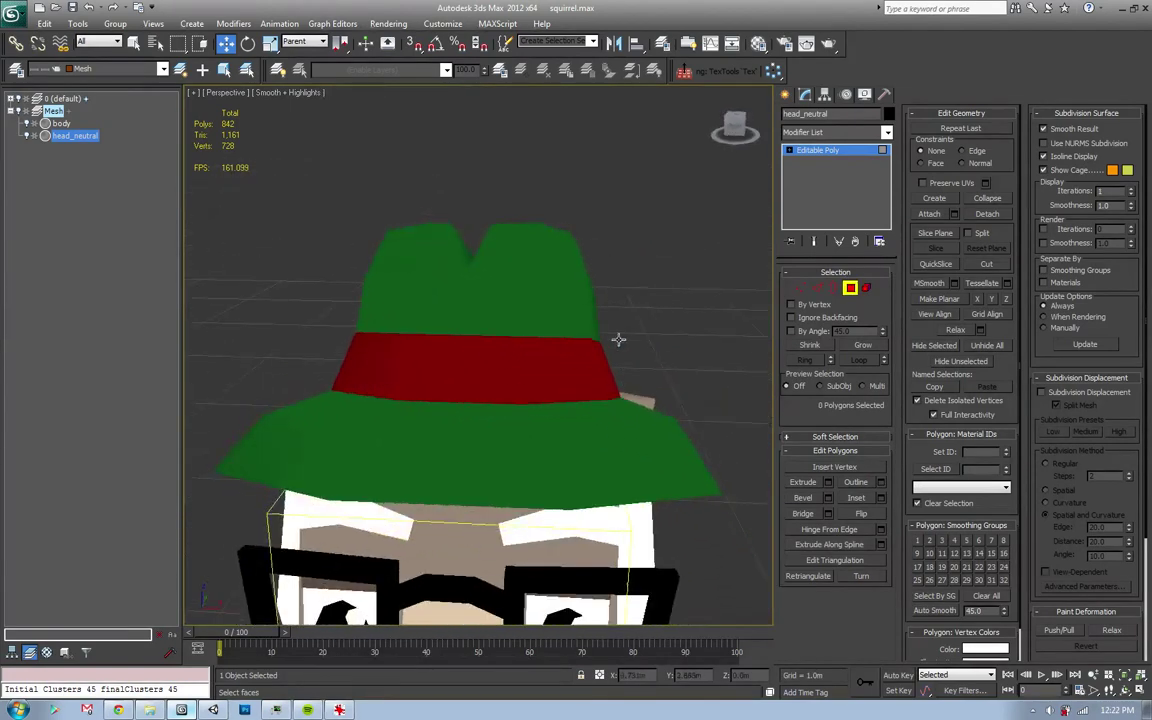
{"action": "left_click_drag", "start_coordinate": [312, 313], "coordinate": [621, 372]}
{"action": "mouse_move", "coordinate": [577, 395]}
{"action": "middle_mouse_down", "text": "alt"}
{"action": "mouse_move", "coordinate": [424, 362]}
{"action": "mouse_move", "coordinate": [615, 406]}
{"action": "middle_mouse_up", "text": "alt"}
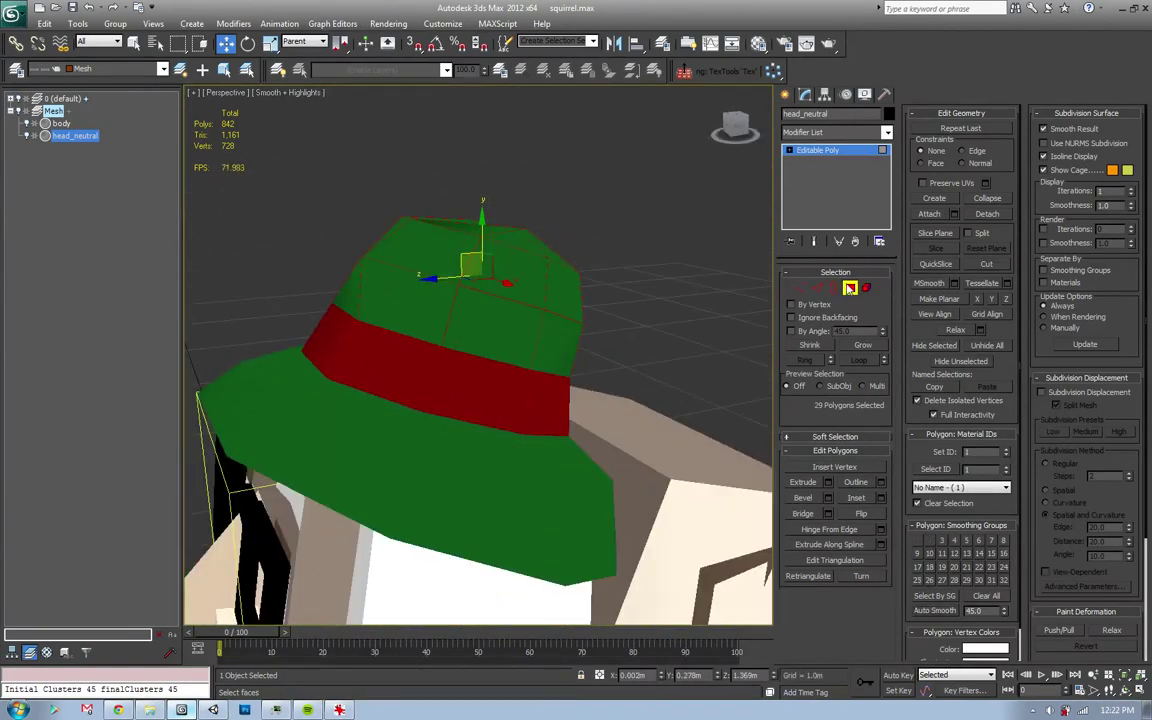
- Select the whole squirrel and export it over Squirrel.FBX
{"action": "left_click", "coordinate": [849, 289]}
{"action": "key", "text": "ctrl+a"}
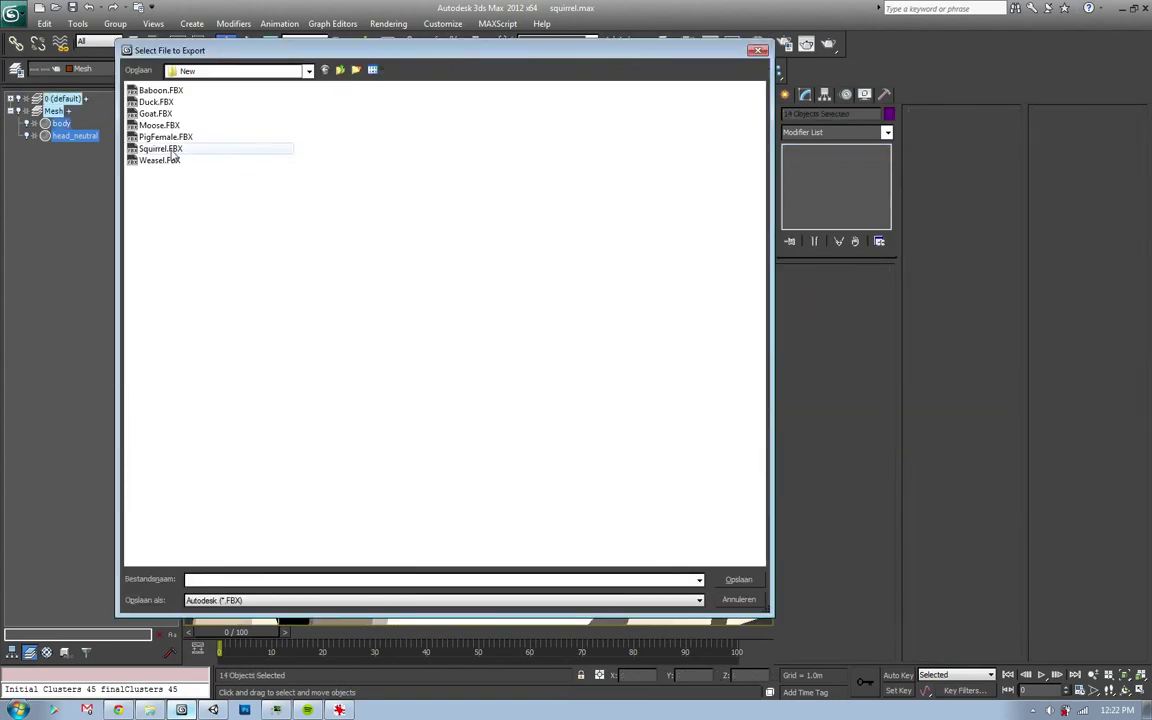
{"action": "key", "text": "Return"}
{"action": "key", "text": "Return"}
{"action": "key", "text": "Return"}
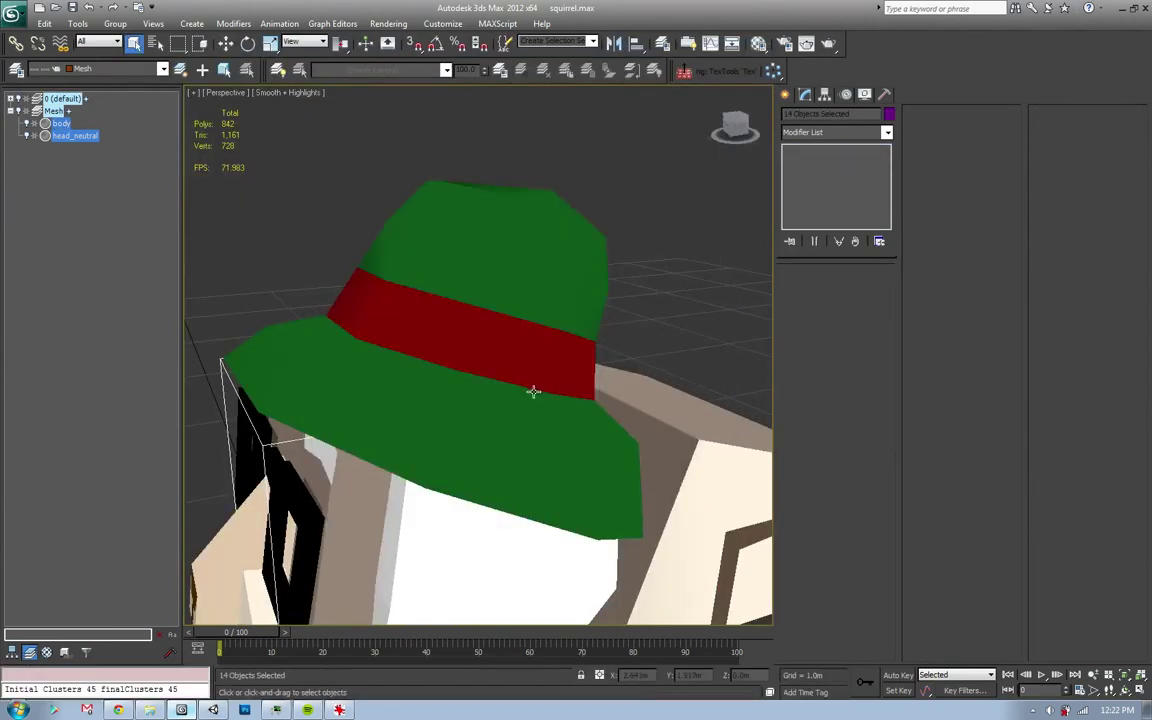
- Switch to the running game and finish Harold's dialogue
{"action": "key", "text": "alt+Tab"}
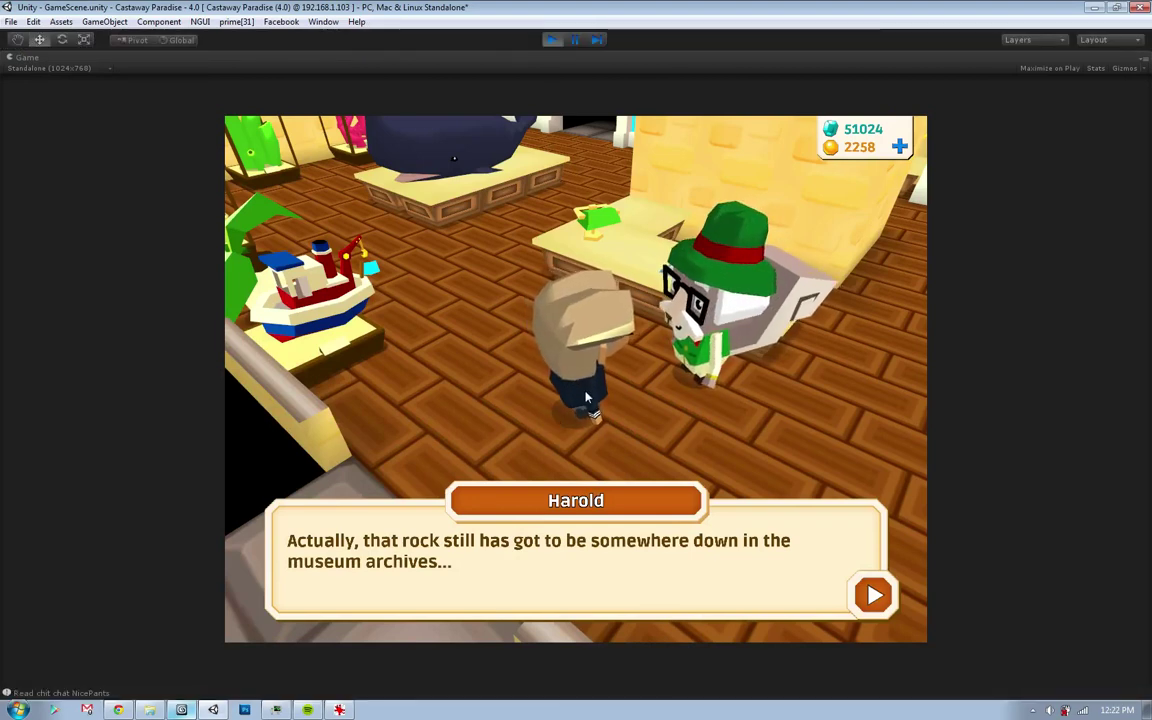
{"action": "left_click", "coordinate": [600, 420]}
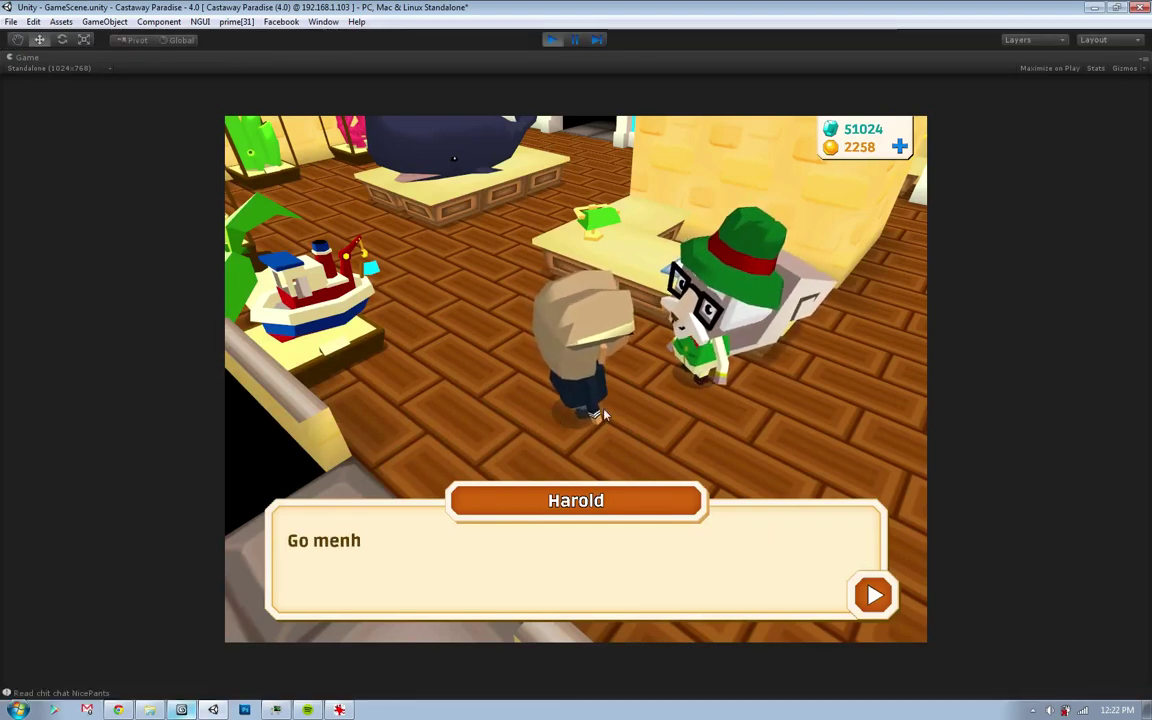
{"action": "left_click", "coordinate": [595, 400]}
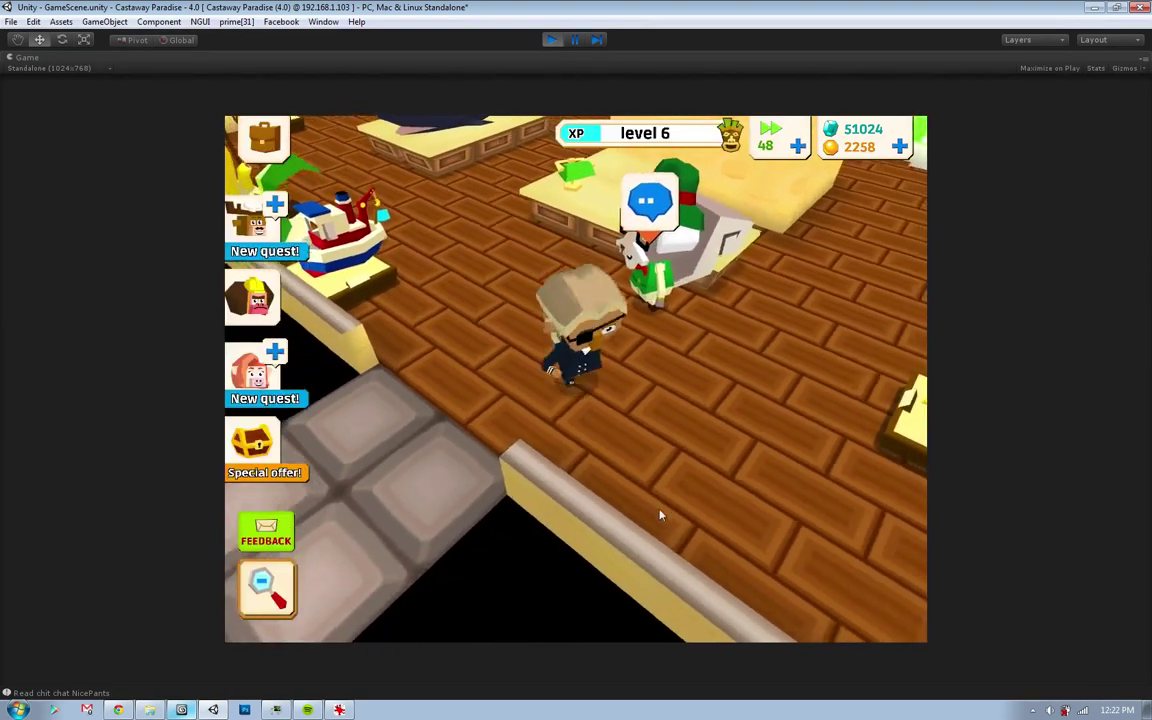
- Walk the character past the golden object, behind the counter and to the boat, then return to 3ds Max
{"action": "left_click", "coordinate": [659, 515]}
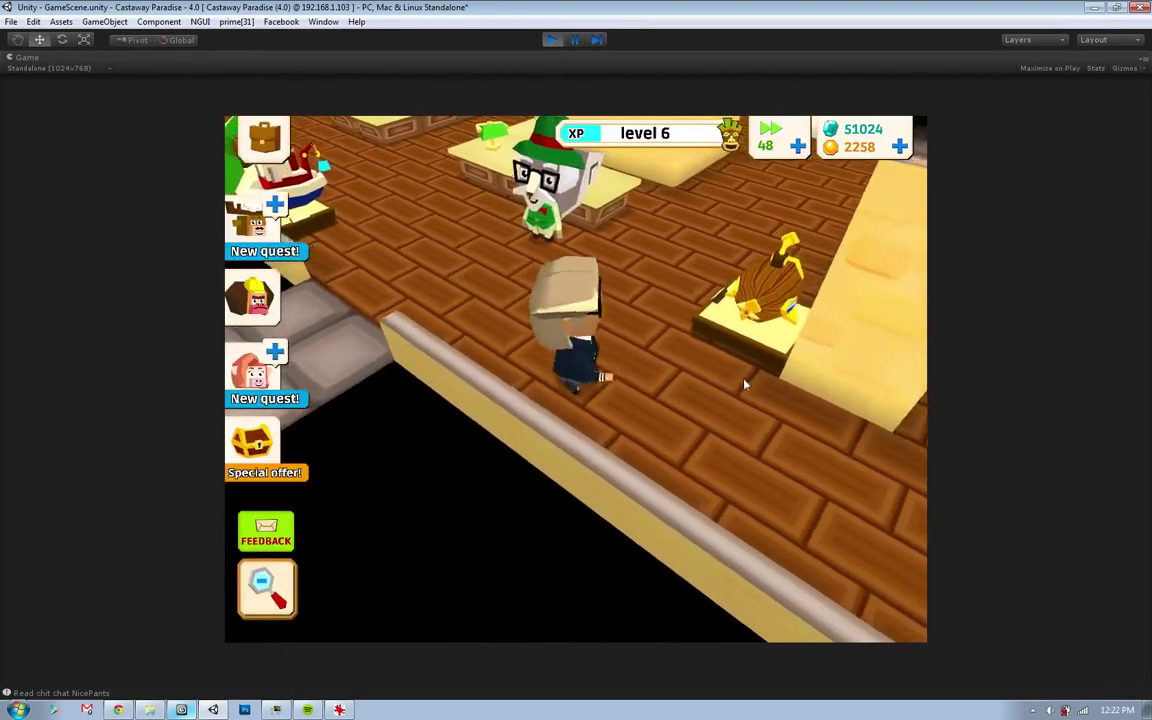
{"action": "left_click", "coordinate": [646, 296]}
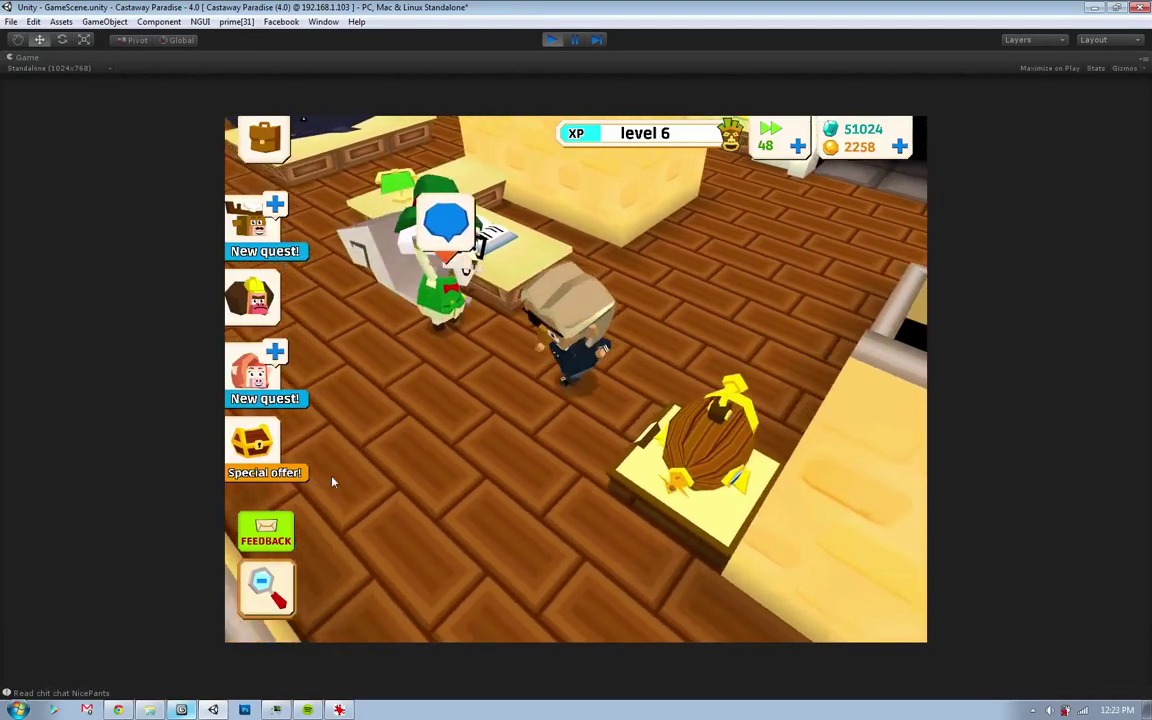
{"action": "left_click", "coordinate": [340, 277]}
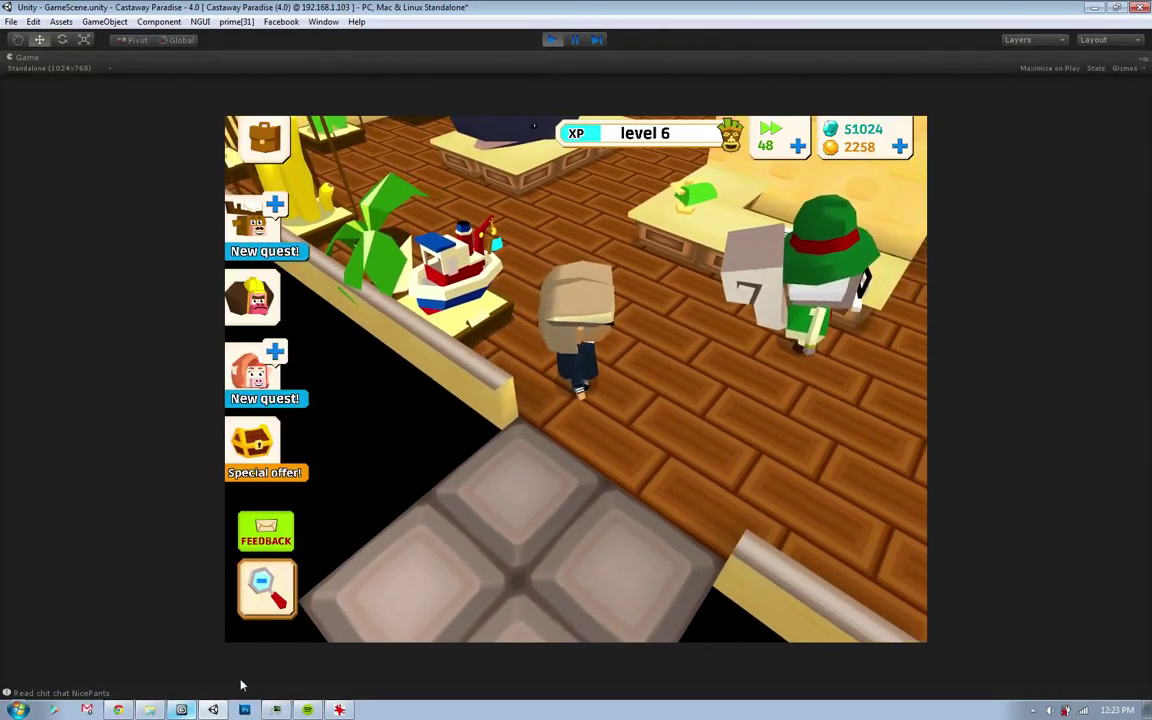
{"action": "left_click", "coordinate": [181, 710]}
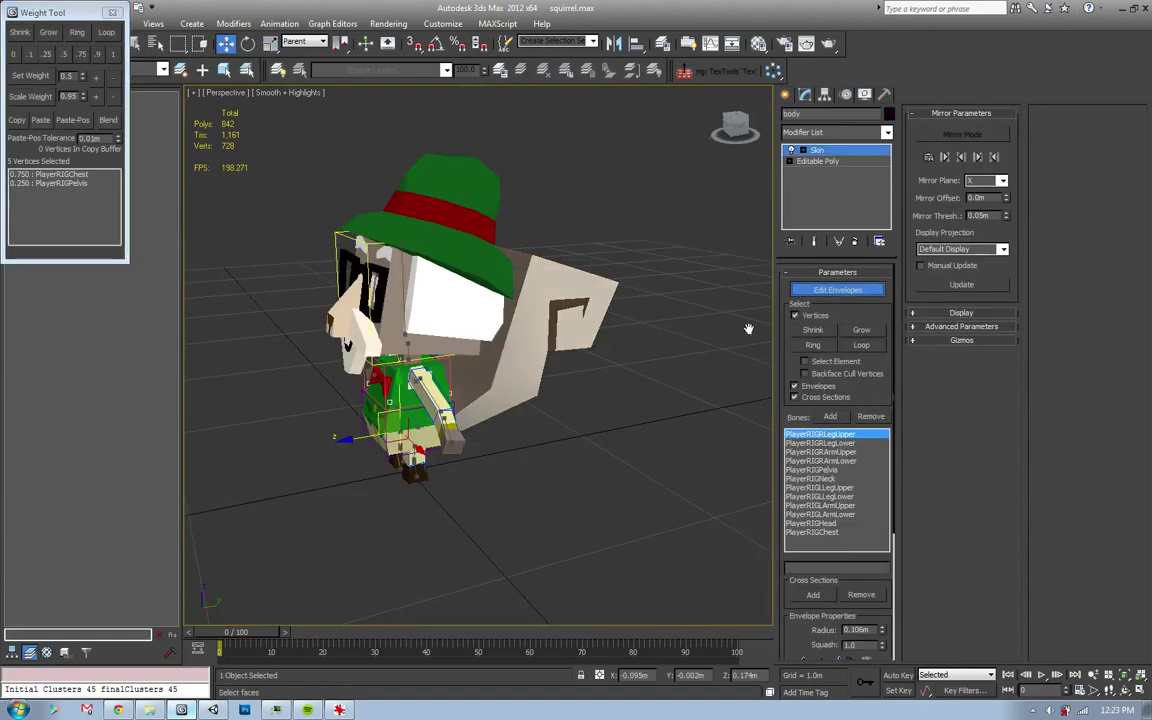
- Select 30 tail vertices on the PlayerRIGPelvis envelope to confirm they're weighted 1.0
{"action": "mouse_move", "coordinate": [350, 390]}
{"action": "middle_mouse_down", "text": "alt"}
{"action": "mouse_move", "coordinate": [433, 387]}
{"action": "mouse_move", "coordinate": [451, 347]}
{"action": "mouse_move", "coordinate": [510, 352]}
{"action": "middle_mouse_up", "text": "alt"}
{"action": "left_click", "coordinate": [433, 387]}
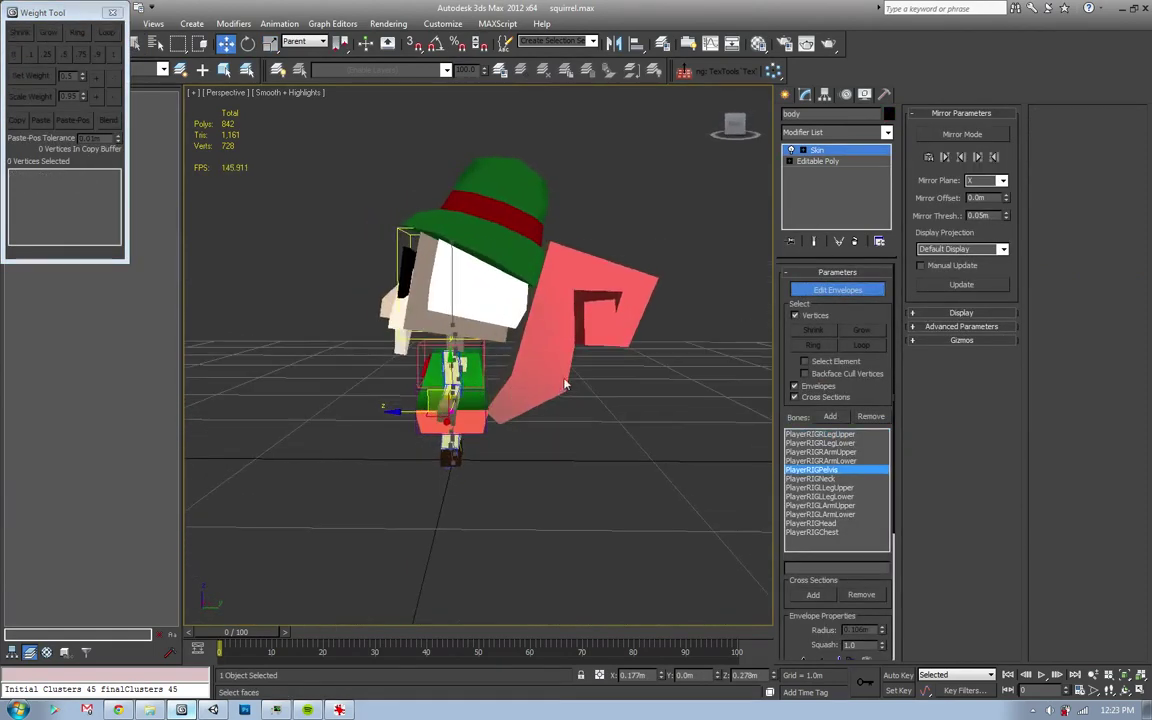
{"action": "left_click_drag", "start_coordinate": [558, 375], "coordinate": [591, 418]}
{"action": "left_click", "coordinate": [47, 33]}
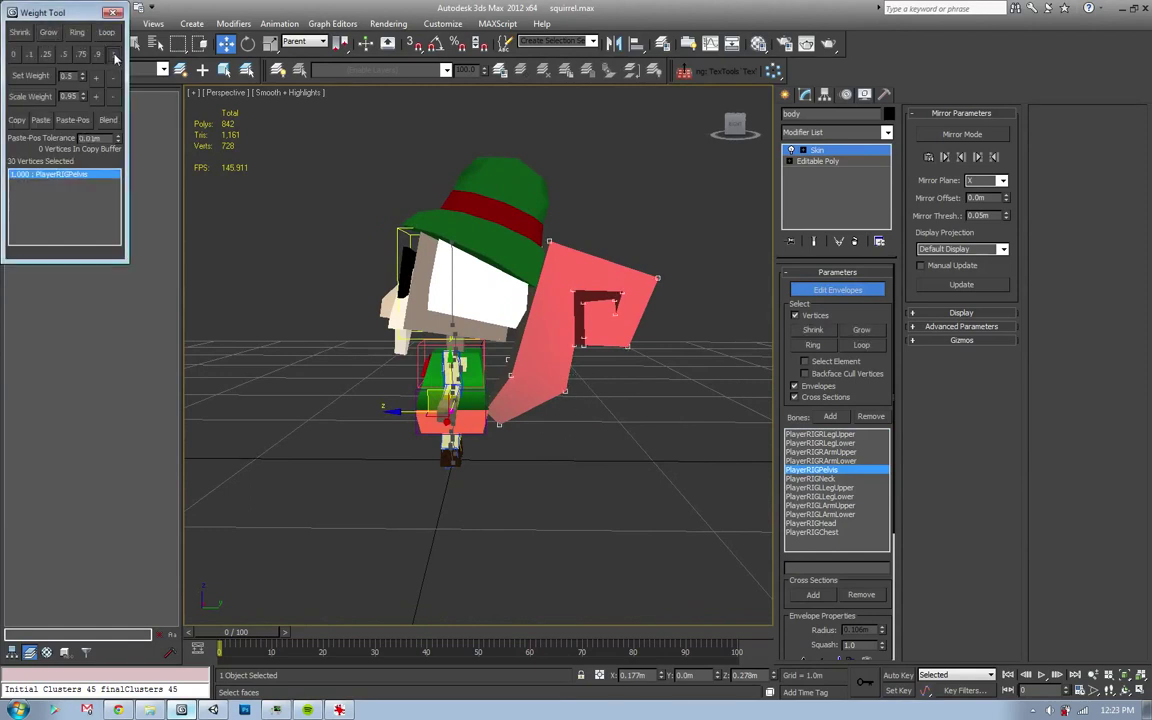
- Exit Edit Envelopes, check front and side views, and bring up the FinalHarold reference image
{"action": "left_click", "coordinate": [815, 290]}
{"action": "mouse_move", "coordinate": [587, 299]}
{"action": "middle_mouse_down", "text": "alt"}
{"action": "mouse_move", "coordinate": [674, 410]}
{"action": "mouse_move", "coordinate": [606, 406]}
{"action": "middle_mouse_up", "text": "alt"}
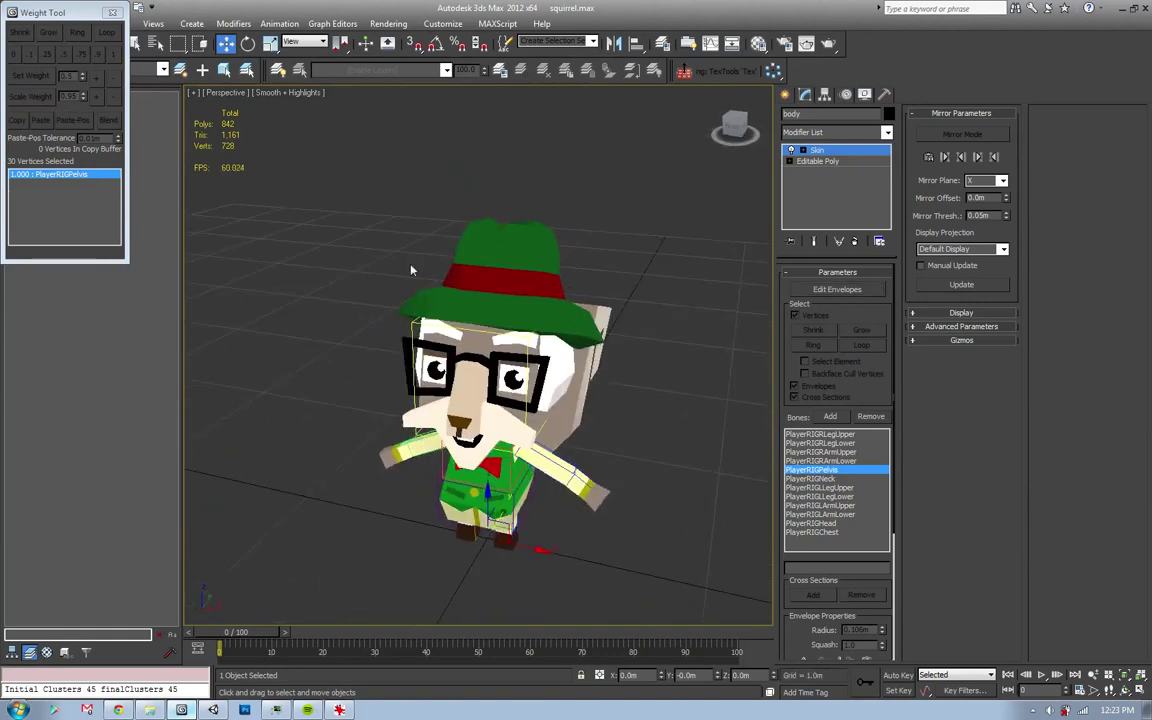
{"action": "middle_click_drag", "start_coordinate": [576, 342], "coordinate": [640, 345], "text": "alt"}
{"action": "key", "text": "alt+Tab"}
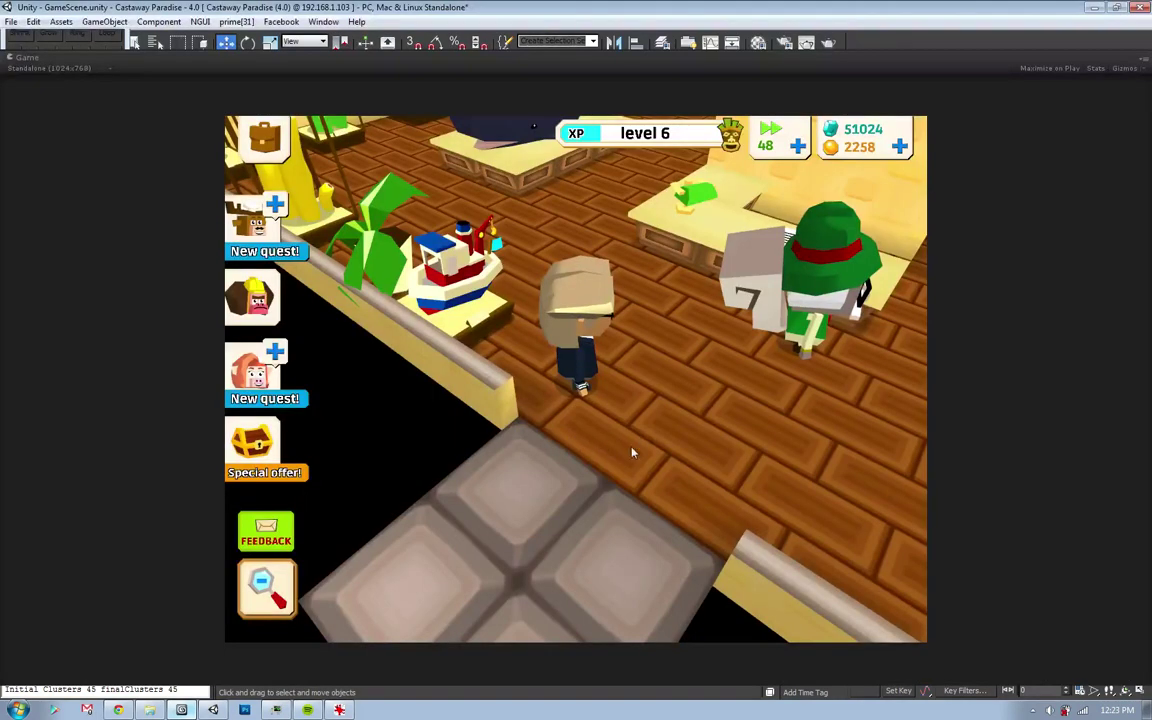
{"action": "left_click", "coordinate": [340, 709]}
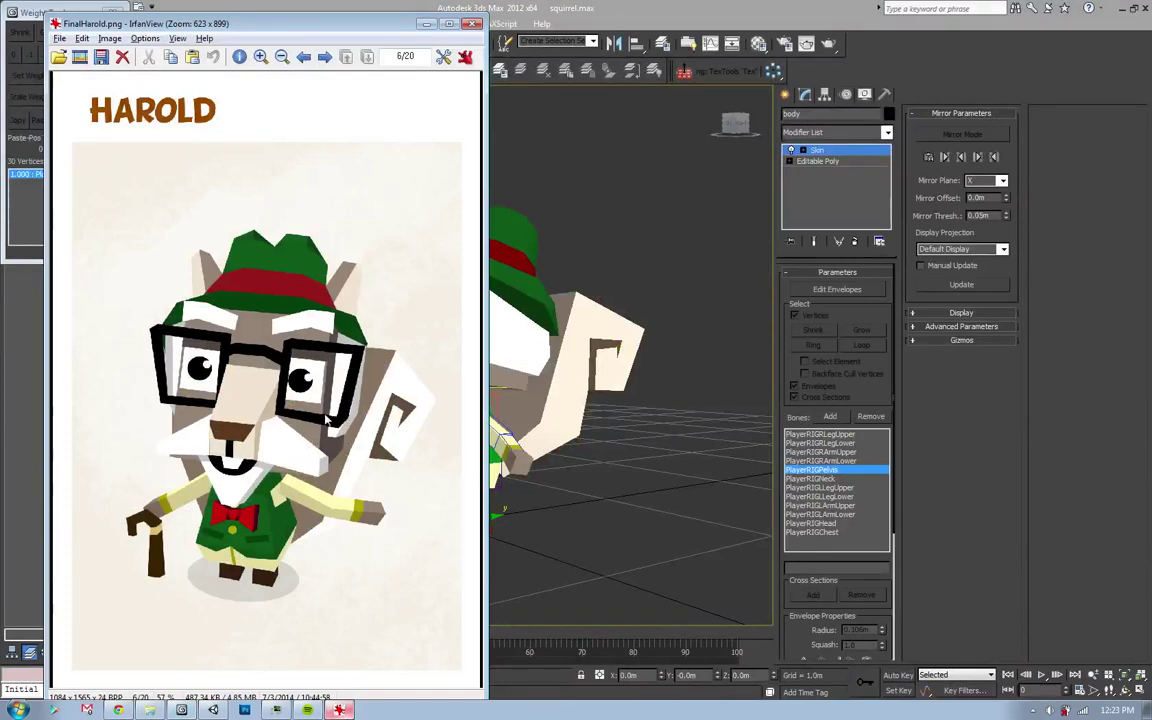
- Back in 3ds Max, select head_neutral and pick face Polygon 112 in Polygon mode using wireframe
{"action": "left_click", "coordinate": [651, 394]}
{"action": "mouse_move", "coordinate": [558, 417]}
{"action": "middle_mouse_down", "text": "alt"}
{"action": "mouse_move", "coordinate": [600, 461]}
{"action": "mouse_move", "coordinate": [521, 397]}
{"action": "mouse_move", "coordinate": [540, 412]}
{"action": "middle_mouse_up", "text": "alt"}
{"action": "left_click", "coordinate": [549, 402]}
{"action": "key", "text": "4"}
{"action": "key", "text": "F3"}
{"action": "key", "text": "q"}
{"action": "left_click", "coordinate": [521, 397]}
{"action": "key", "text": "F3"}
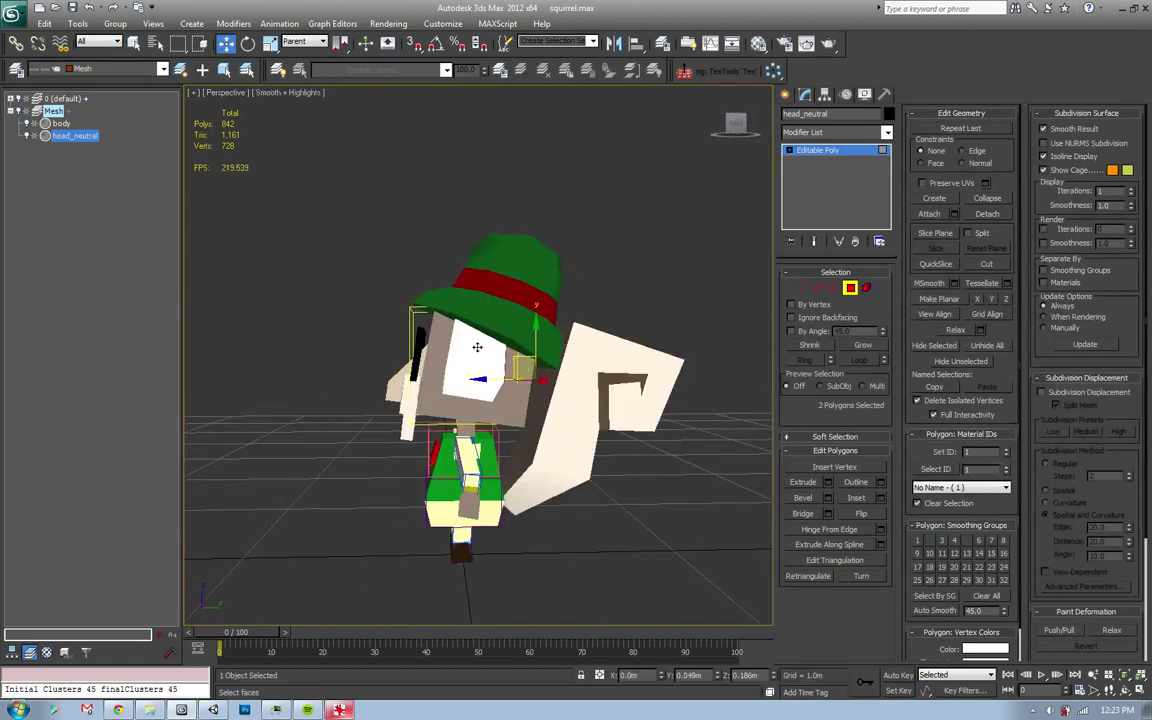
- Flatten the face polygons with Make Planar X and Y, then rotate and move Polygon 111 and a neighbour
{"action": "left_click", "coordinate": [979, 300]}
{"action": "left_click", "coordinate": [978, 302]}
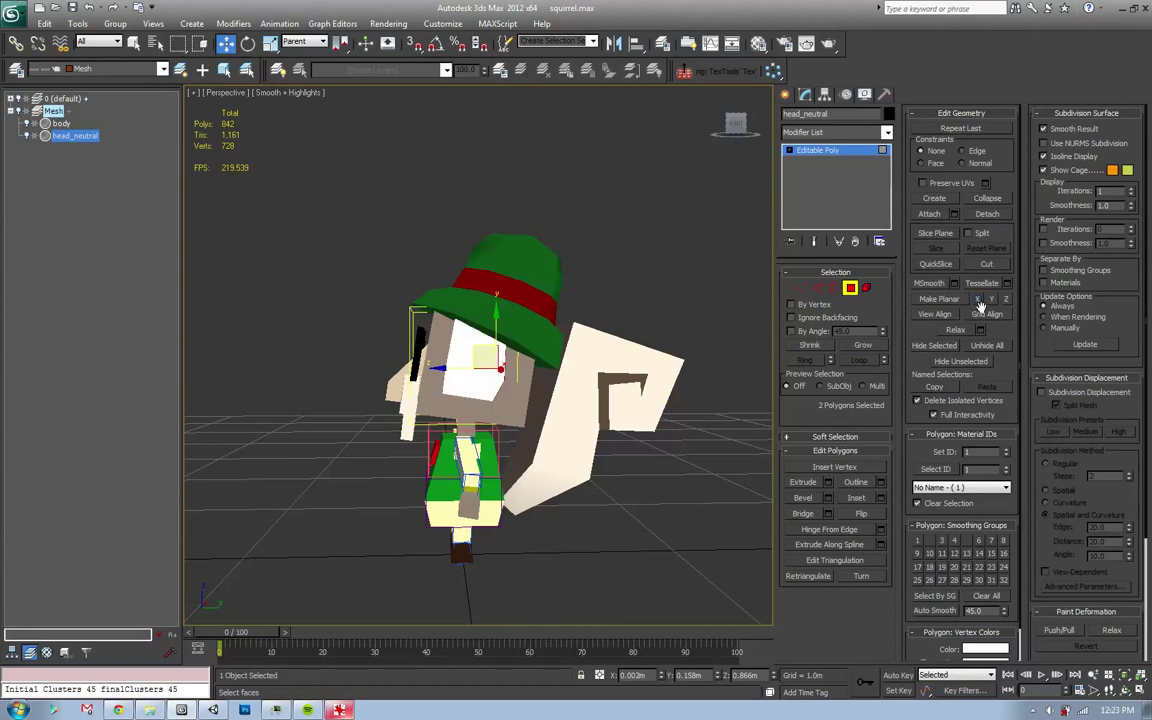
{"action": "key", "text": "e"}
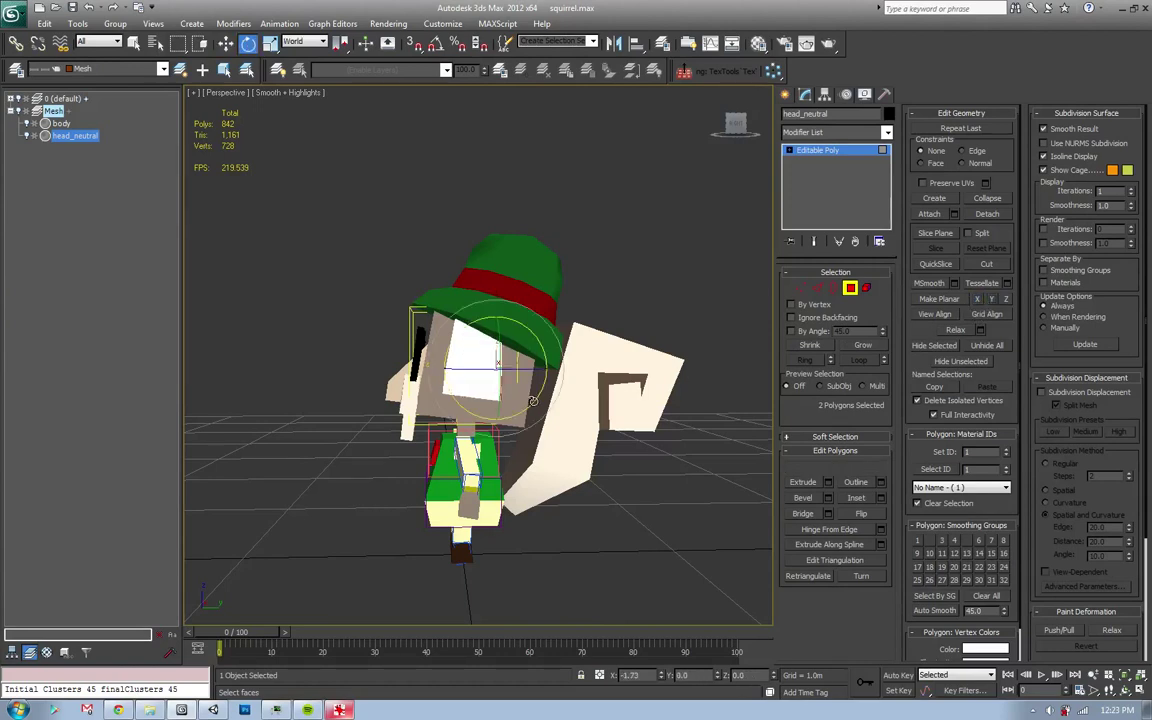
{"action": "key", "text": "w"}
{"action": "left_click", "coordinate": [474, 351]}
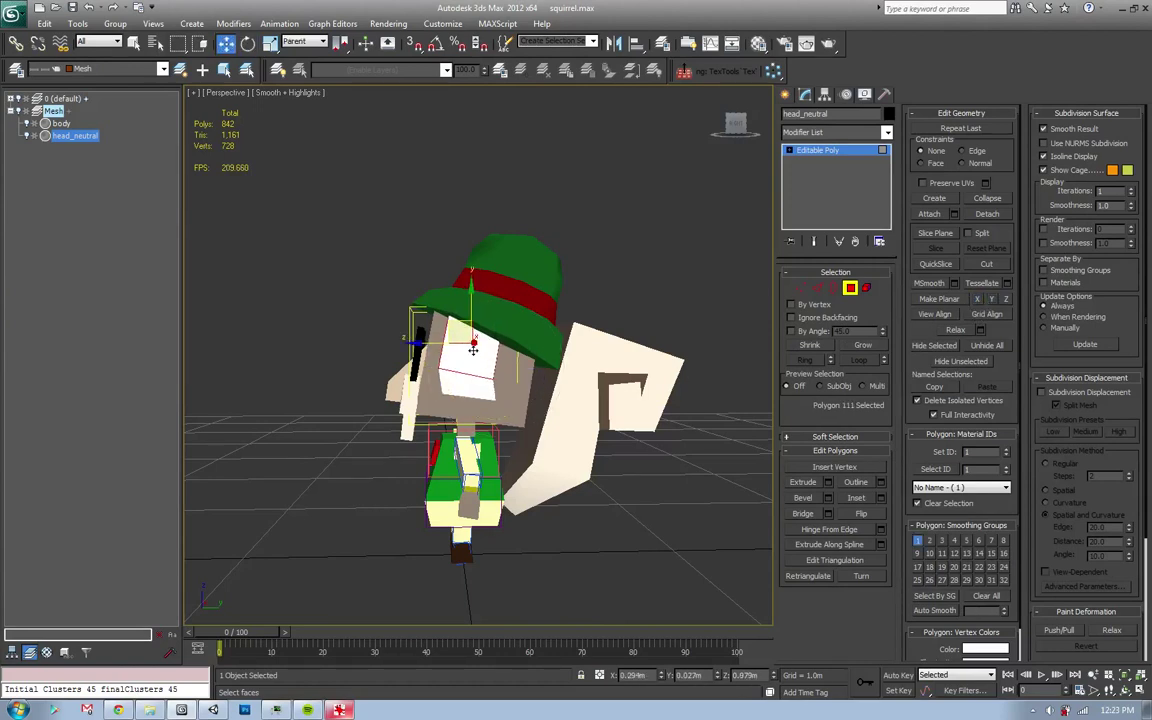
{"action": "key", "text": "e"}
{"action": "left_click", "coordinate": [512, 372], "text": "ctrl"}
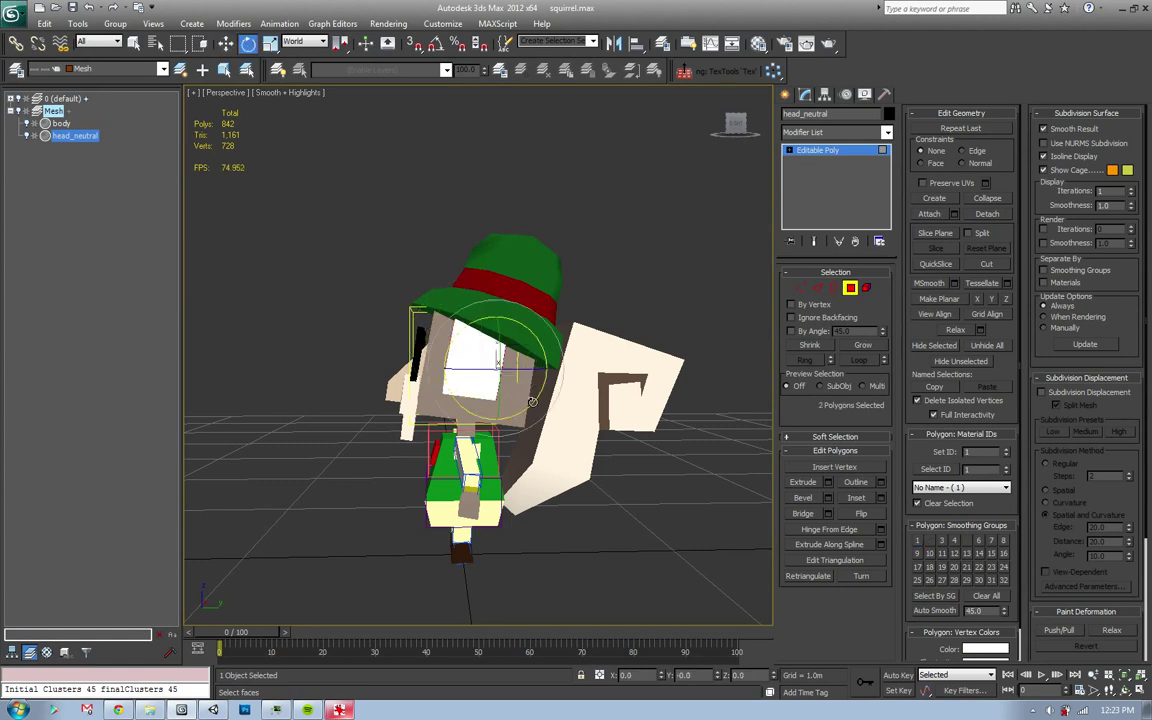
{"action": "key", "text": "w"}
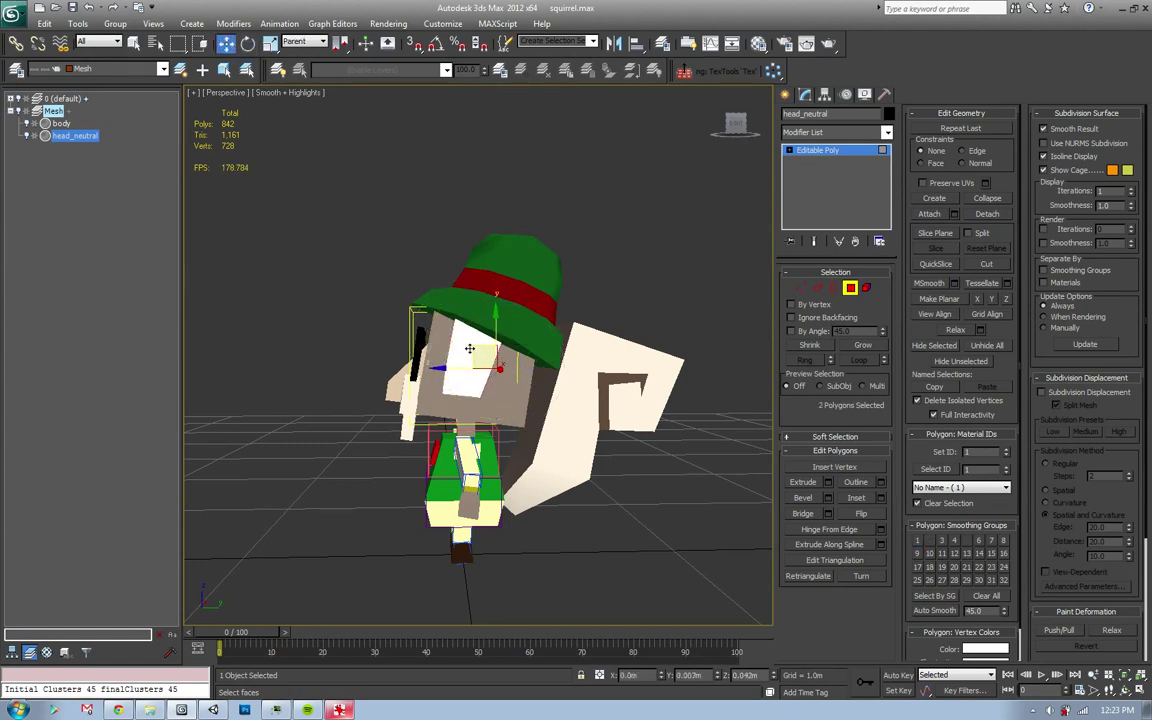
- Zoom in and review the head with edged faces and a smoothed preview
{"action": "middle_click_drag", "start_coordinate": [474, 402], "coordinate": [470, 420], "text": "alt"}
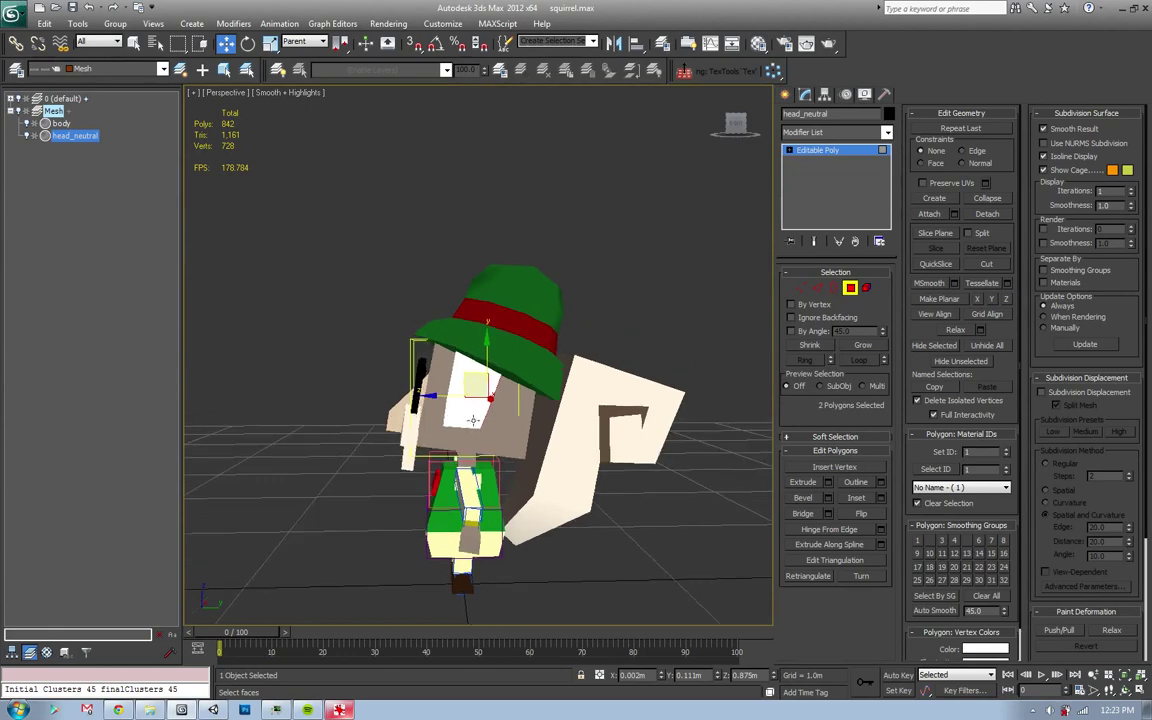
{"action": "key", "text": "F4"}
{"action": "scroll", "coordinate": [466, 438], "scroll_direction": "up", "scroll_amount": 2}
{"action": "key", "text": "ctrl+BackSpace"}
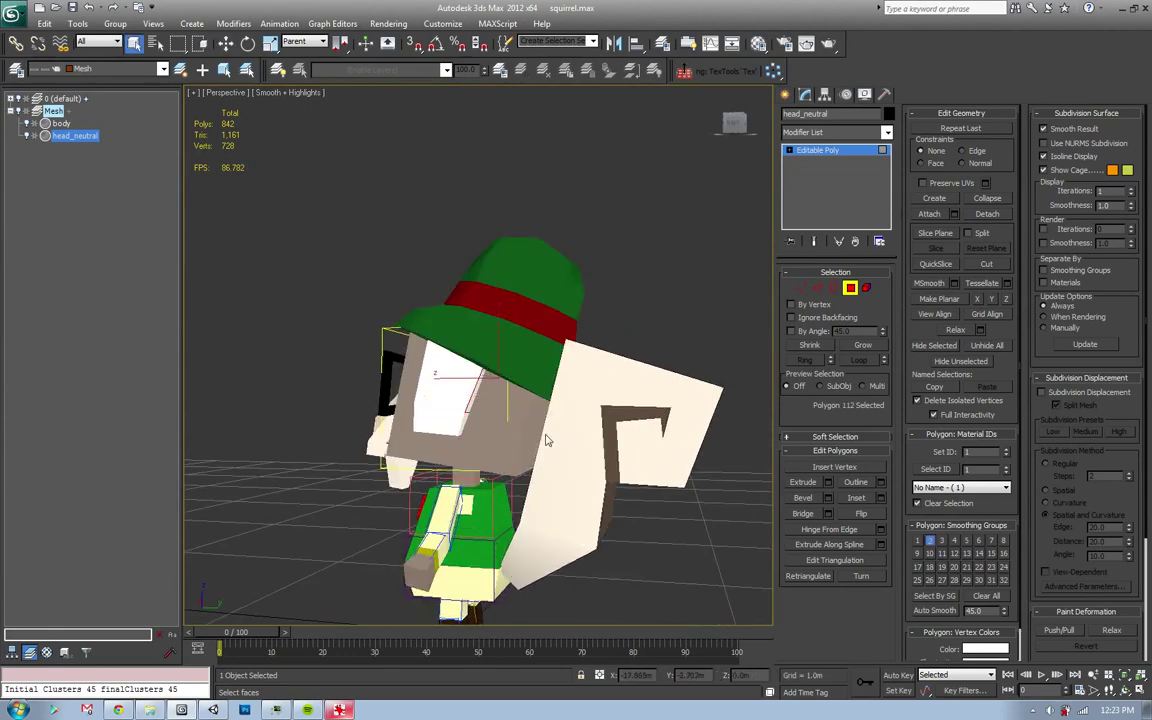
{"action": "mouse_move", "coordinate": [485, 451]}
{"action": "middle_mouse_down", "text": "alt"}
{"action": "mouse_move", "coordinate": [609, 468]}
{"action": "mouse_move", "coordinate": [546, 455]}
{"action": "middle_mouse_up", "text": "alt"}
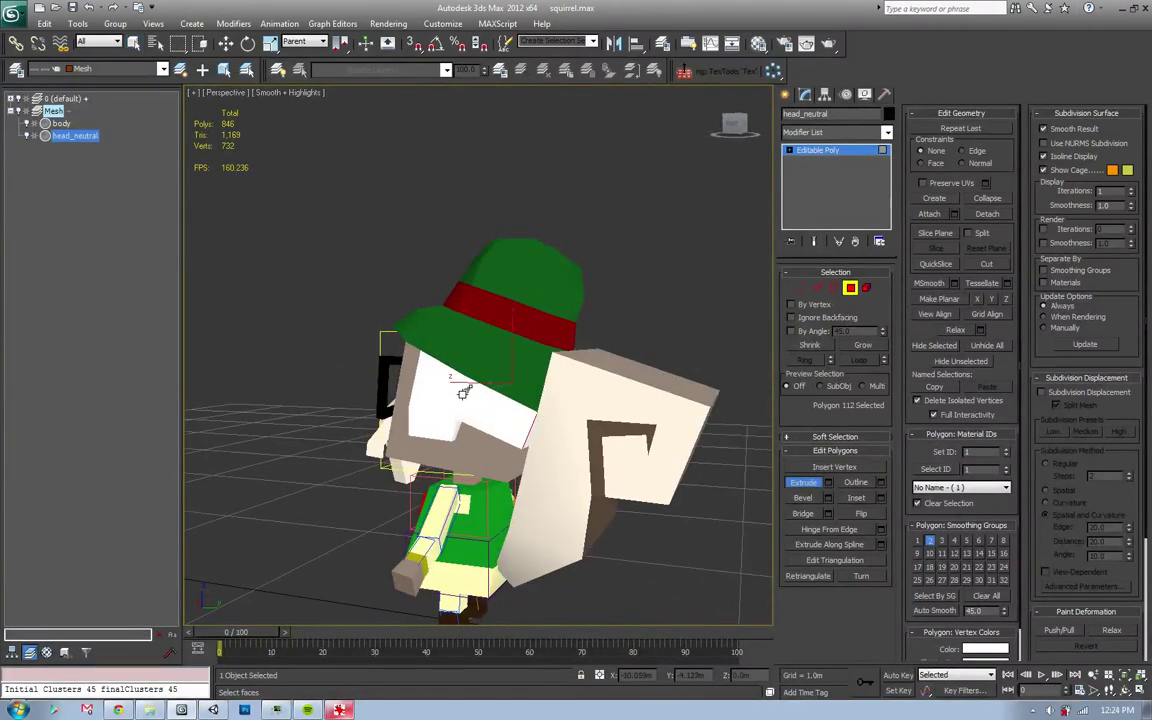
{"action": "middle_click_drag", "start_coordinate": [493, 422], "coordinate": [520, 410], "text": "alt"}
- Reposition face polygons 127 and 109, shifting the face polygon to the right
{"action": "key", "text": "w"}
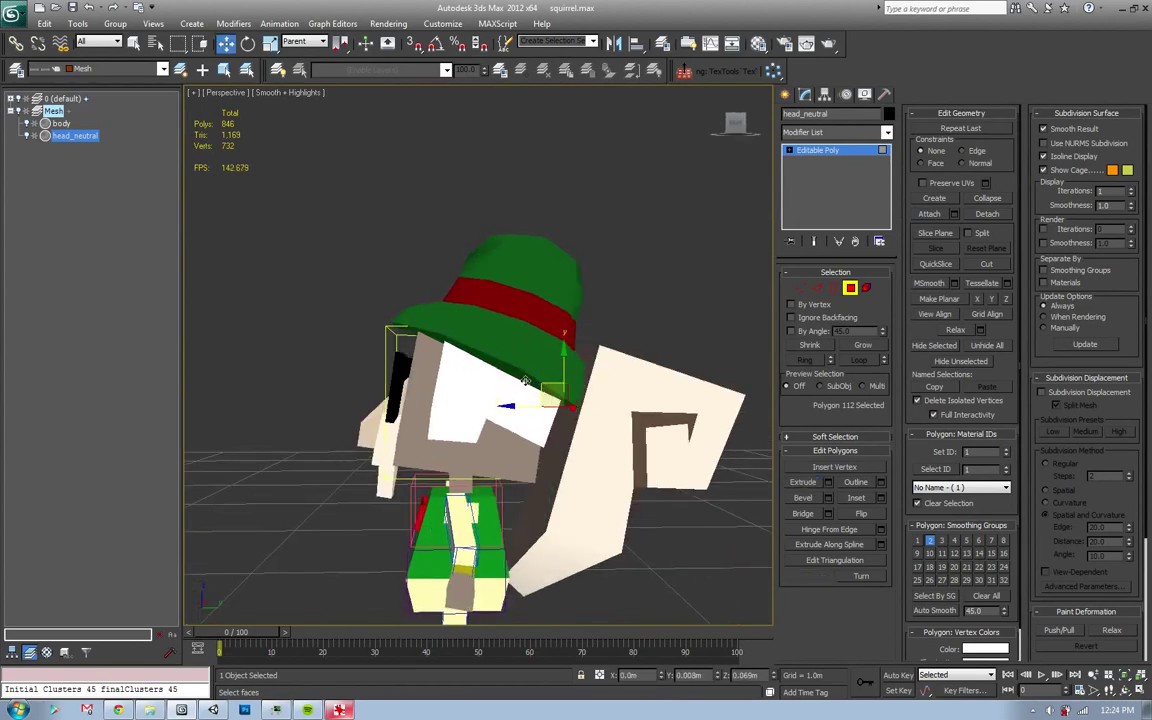
{"action": "key", "text": "F3"}
{"action": "key", "text": "e"}
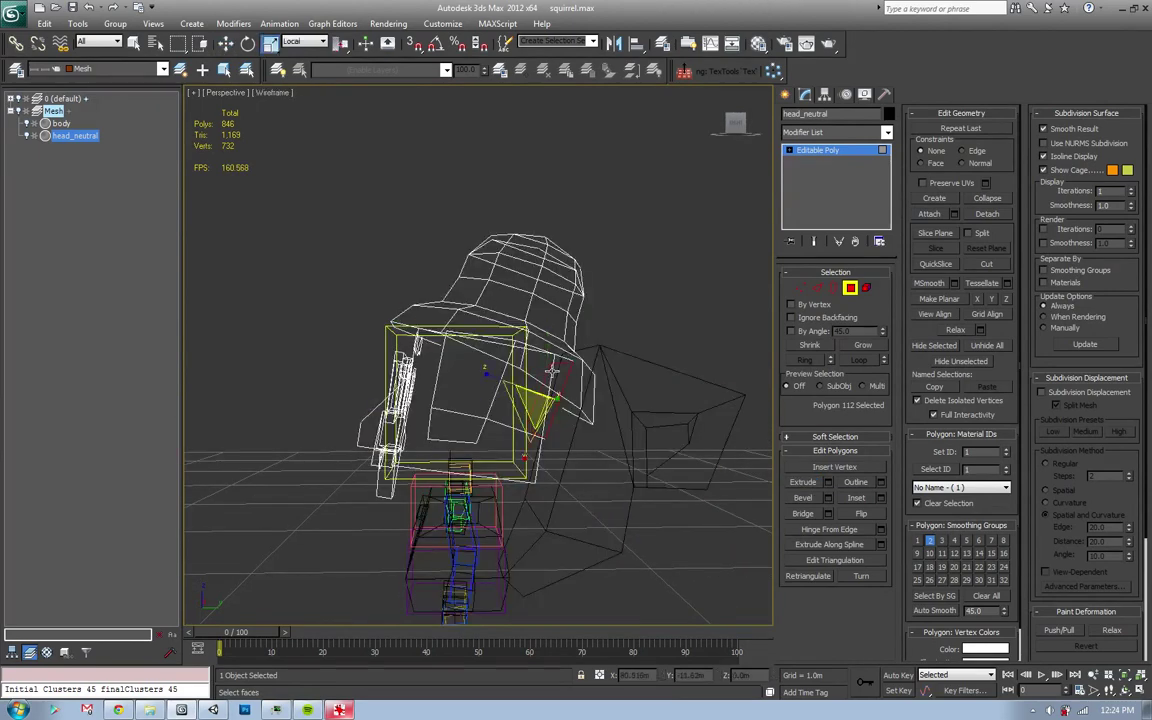
{"action": "key", "text": "w"}
{"action": "left_click", "coordinate": [527, 375]}
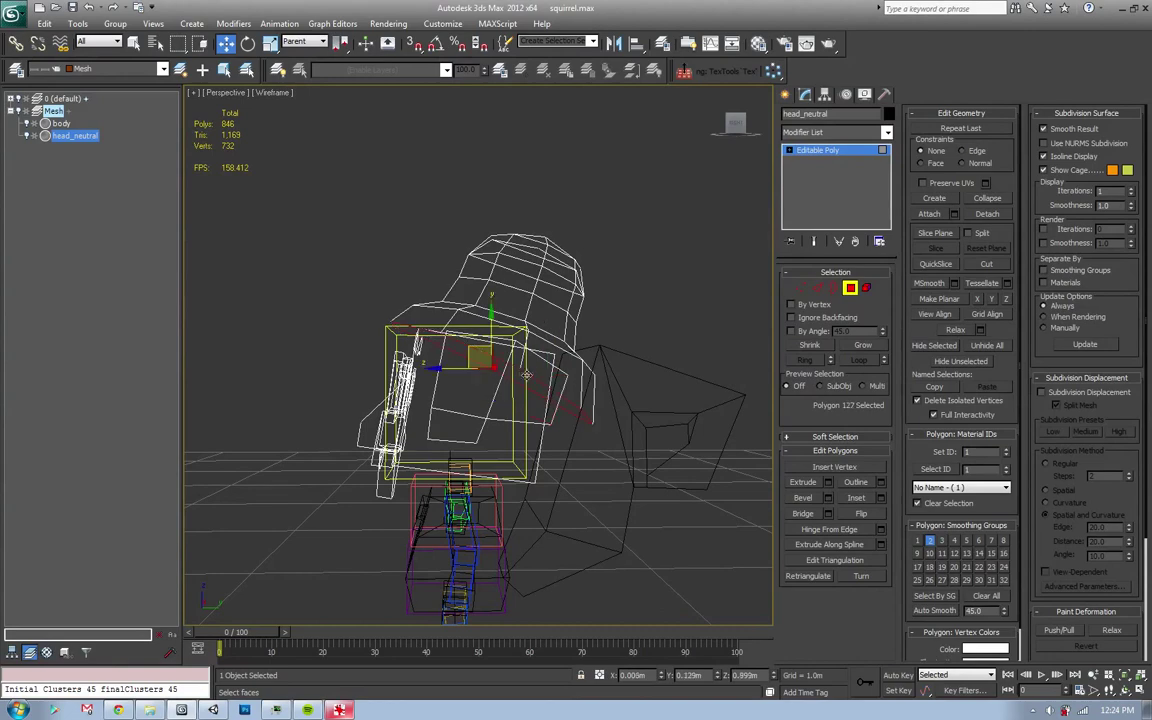
{"action": "middle_click_drag", "start_coordinate": [536, 411], "coordinate": [518, 398], "text": "alt"}
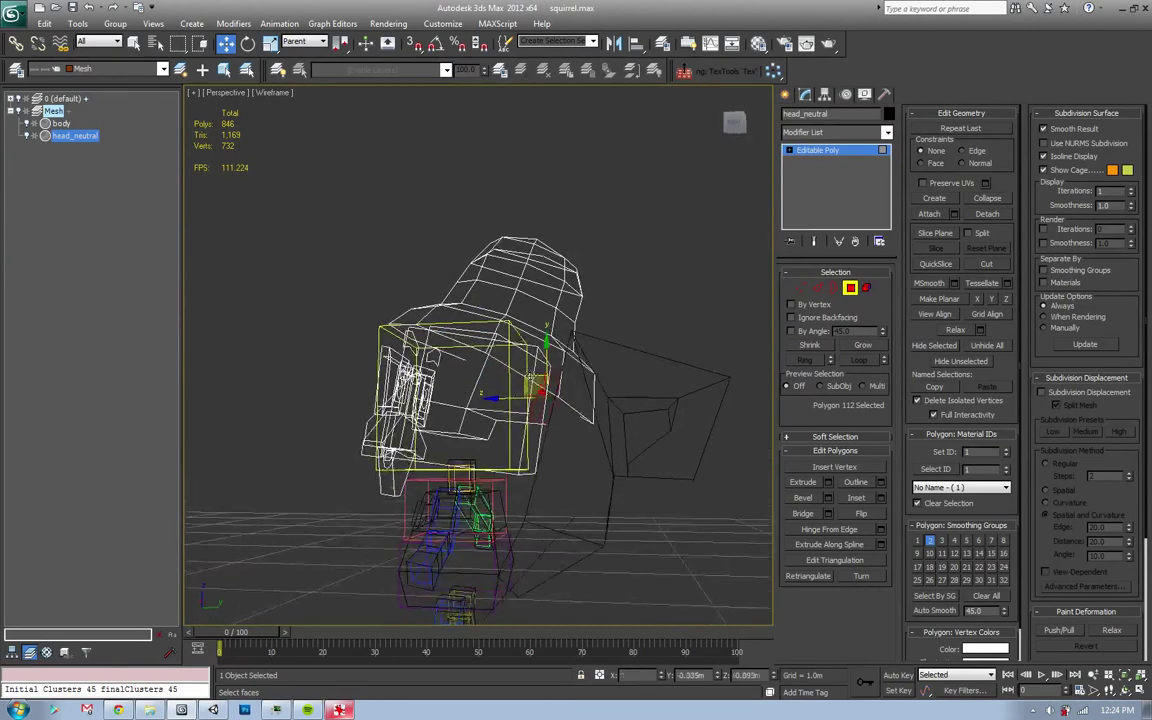
{"action": "left_click", "coordinate": [657, 302]}
{"action": "mouse_move", "coordinate": [657, 302]}
{"action": "middle_mouse_down", "text": "alt"}
{"action": "mouse_move", "coordinate": [494, 404]}
{"action": "mouse_move", "coordinate": [476, 428]}
{"action": "middle_mouse_up", "text": "alt"}
{"action": "left_click", "coordinate": [476, 428]}
{"action": "left_click", "coordinate": [463, 423]}
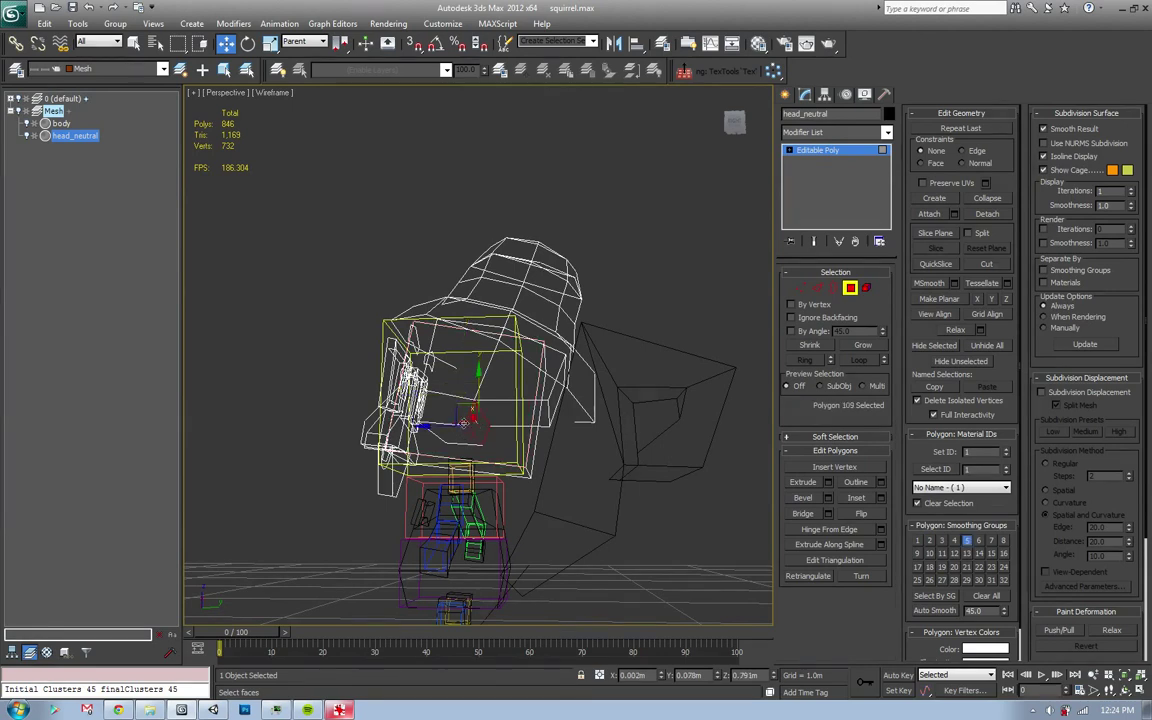
{"action": "key", "text": "F3"}
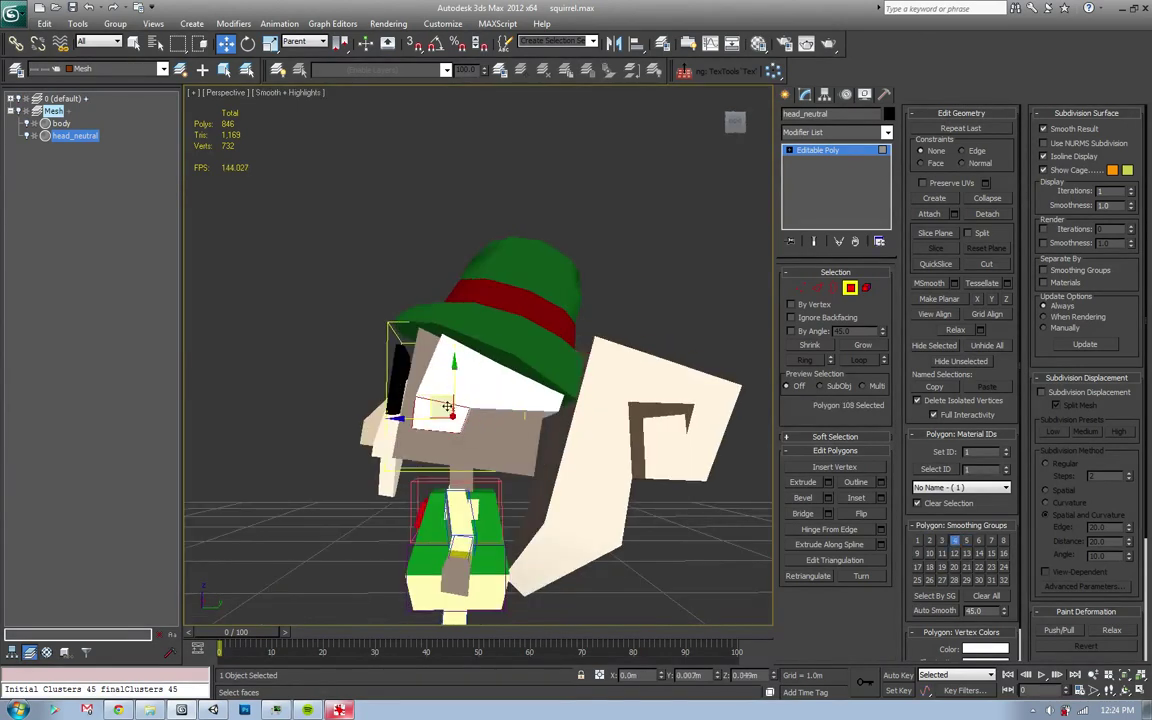
{"action": "left_click_drag", "start_coordinate": [447, 406], "coordinate": [468, 414]}
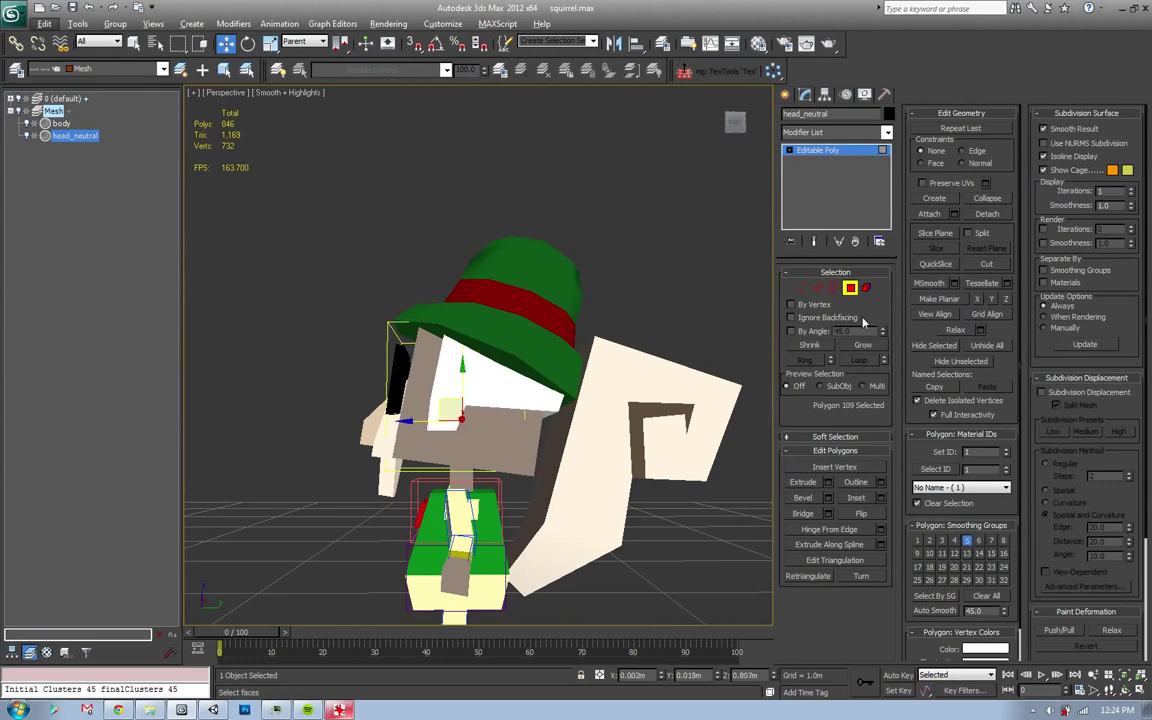
- Exit polygon editing, select all 14 squirrel objects and begin exporting them
{"action": "left_click", "coordinate": [754, 321]}
{"action": "key", "text": "alt+q"}
{"action": "key", "text": "ctrl+a"}
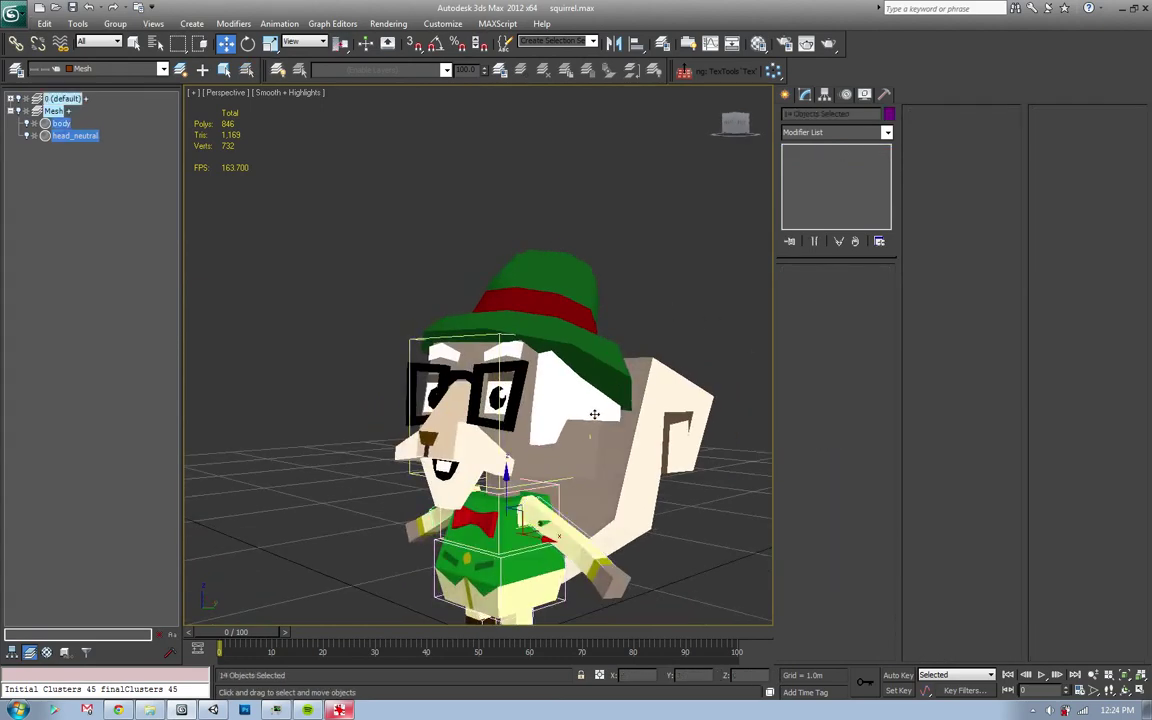
{"action": "key", "text": "ctrl+e"}
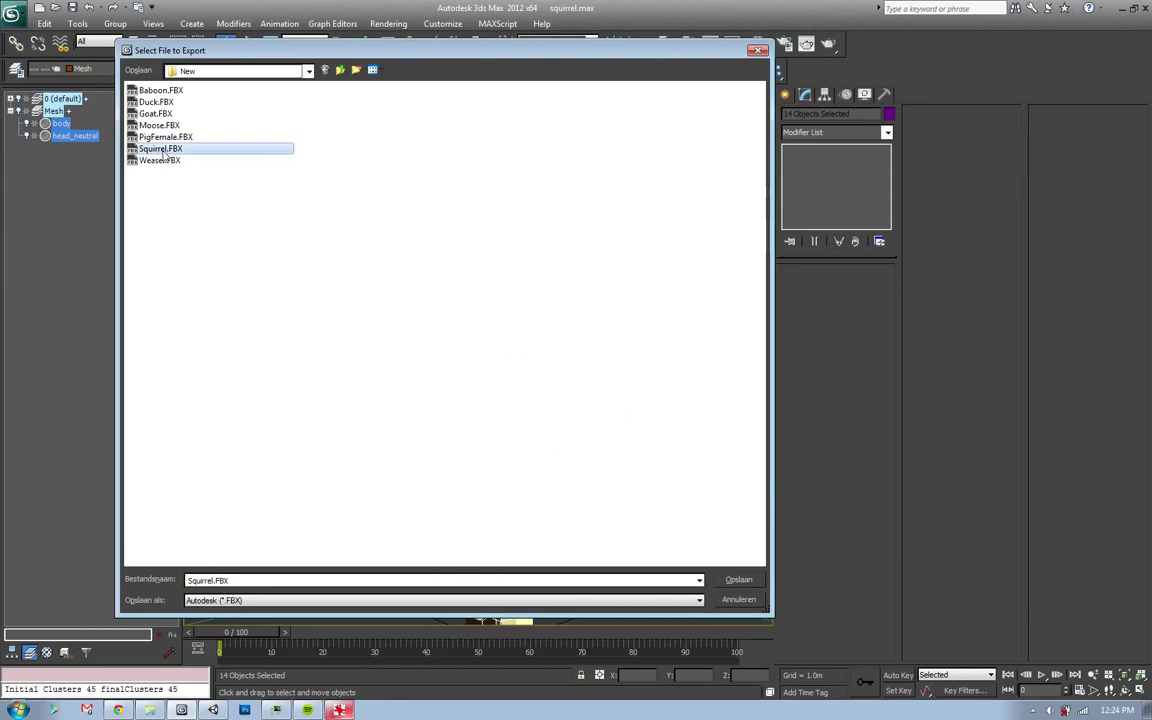
- Export over the existing Squirrel.FBX and switch to the running Unity game
{"action": "double_click", "coordinate": [160, 148]}
{"action": "key", "text": "Return"}
{"action": "key", "text": "alt+Tab"}
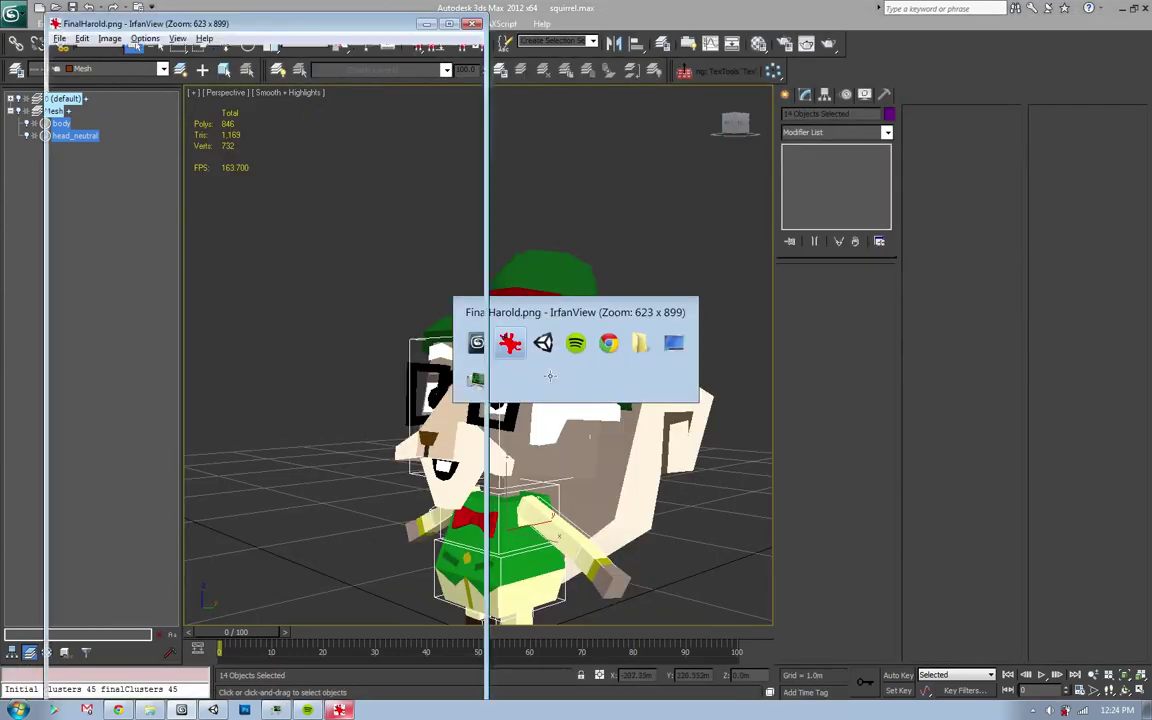
{"action": "left_click", "coordinate": [213, 710]}
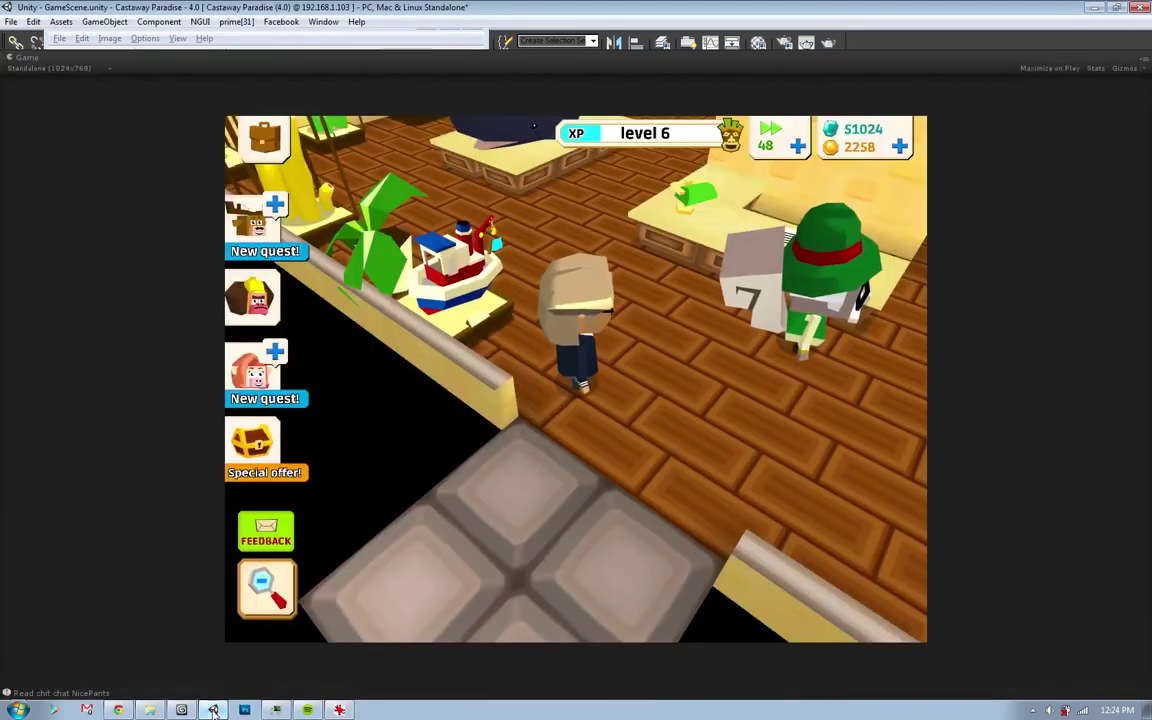
- Orbit the game camera around the player and green-hat squirrel in the shop, then return to 3ds Max
{"action": "mouse_move", "coordinate": [625, 404]}
{"action": "left_mouse_down"}
{"action": "mouse_move", "coordinate": [672, 427]}
{"action": "mouse_move", "coordinate": [705, 360]}
{"action": "mouse_move", "coordinate": [488, 355]}
{"action": "mouse_move", "coordinate": [535, 313]}
{"action": "mouse_move", "coordinate": [628, 322]}
{"action": "left_mouse_up"}
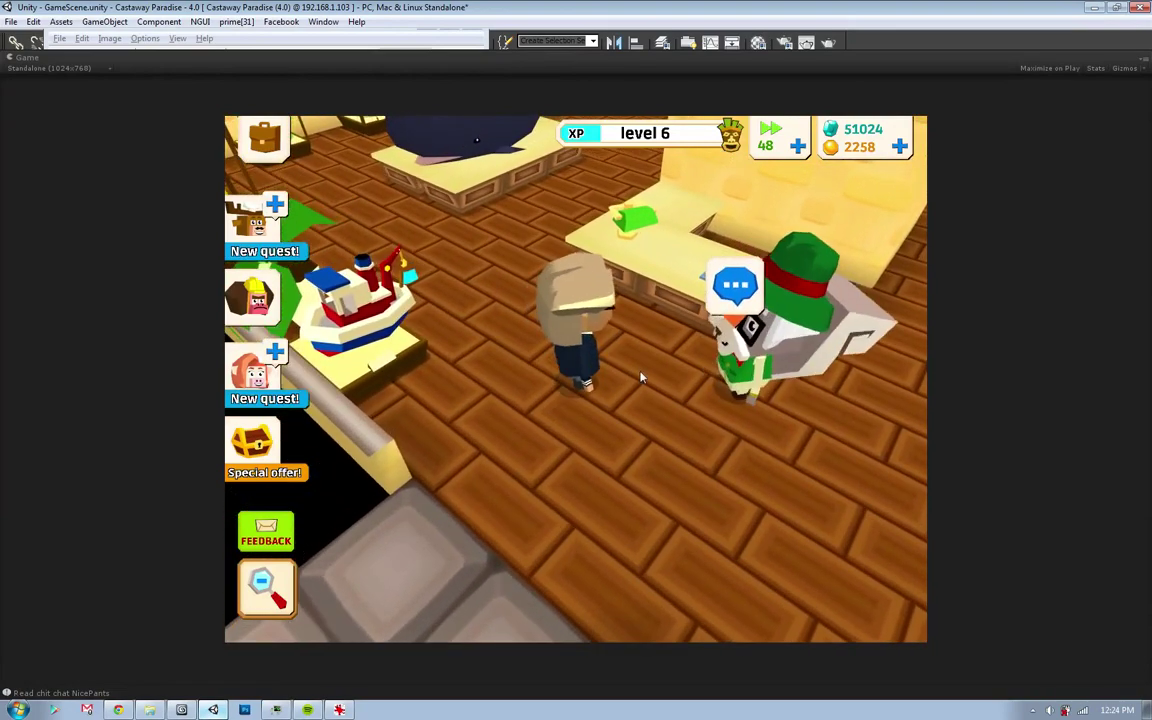
{"action": "mouse_move", "coordinate": [628, 322]}
{"action": "left_mouse_down"}
{"action": "mouse_move", "coordinate": [675, 452]}
{"action": "mouse_move", "coordinate": [688, 328]}
{"action": "mouse_move", "coordinate": [635, 376]}
{"action": "left_mouse_up"}
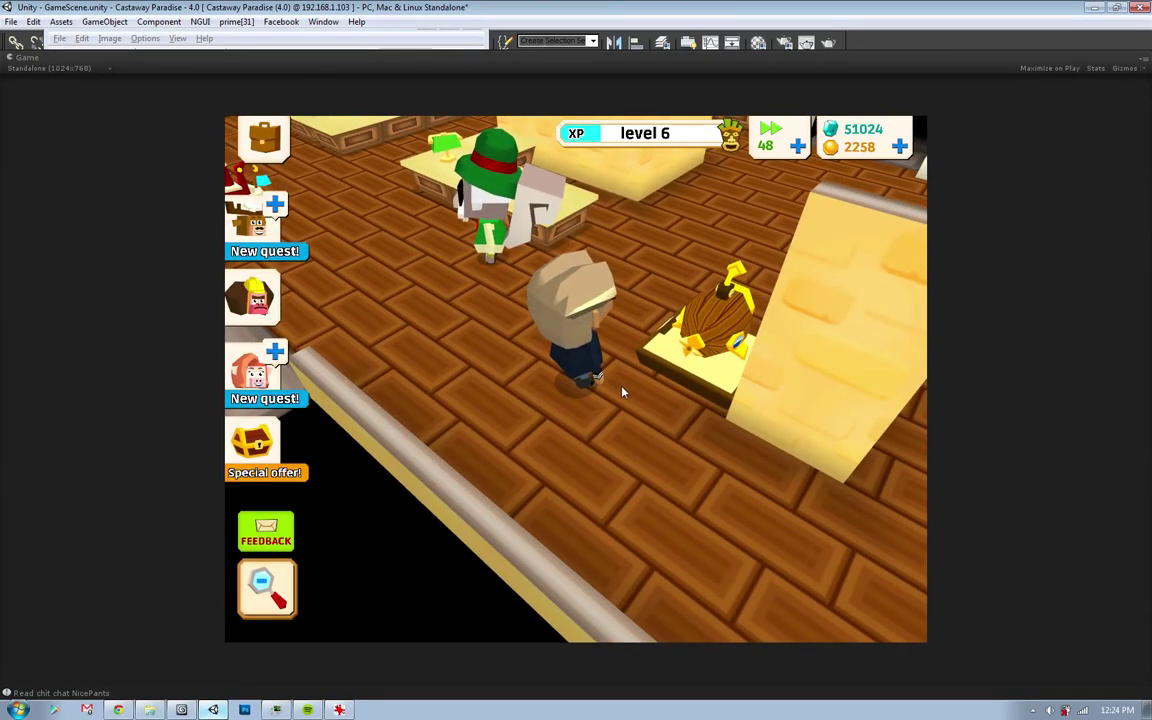
{"action": "key", "text": "alt+Tab"}
{"action": "key", "text": "alt+Tab"}
- Select head_neutral and adjust the white face piece using Edge and Element modes with Move
{"action": "middle_click_drag", "start_coordinate": [595, 407], "coordinate": [571, 406], "text": "alt"}
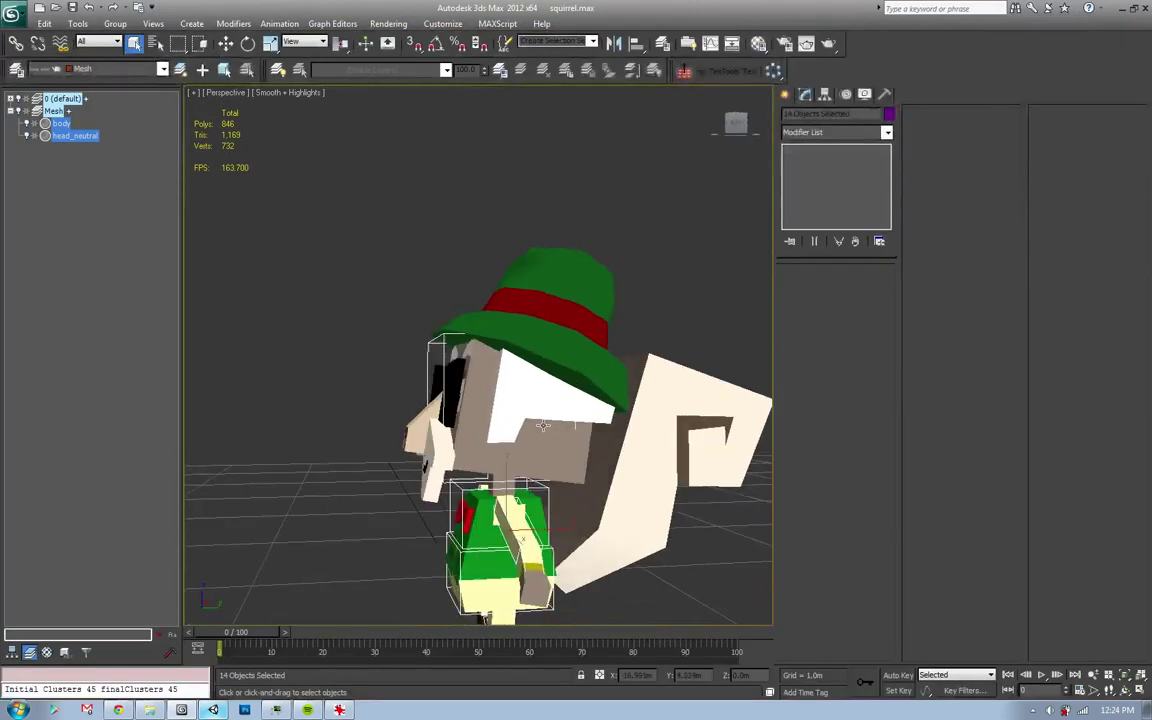
{"action": "left_click", "coordinate": [571, 406]}
{"action": "key", "text": "2"}
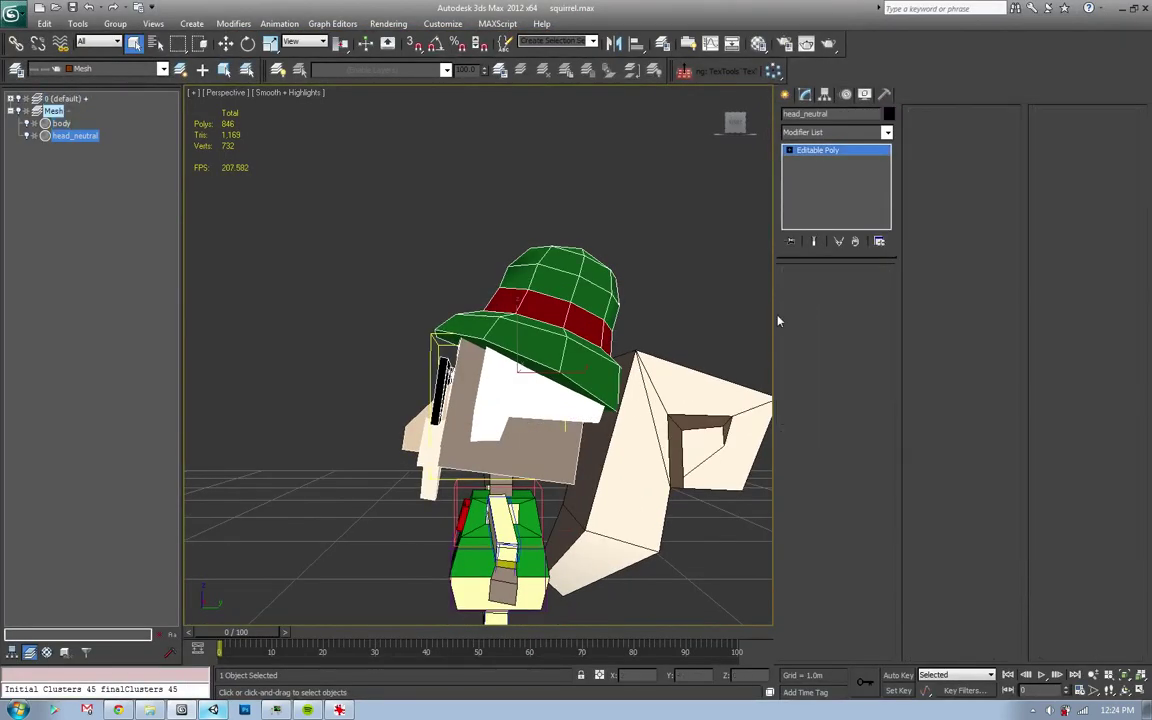
{"action": "middle_click_drag", "start_coordinate": [560, 430], "coordinate": [612, 437], "text": "alt"}
{"action": "key", "text": "w"}
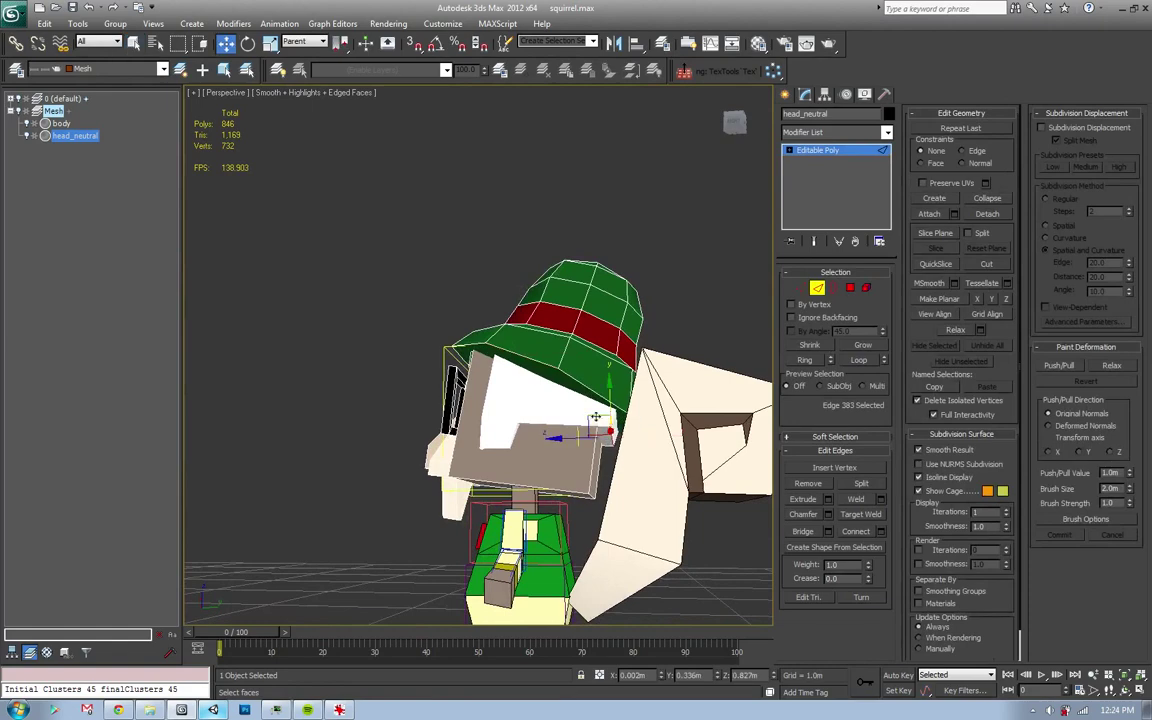
{"action": "left_click", "coordinate": [866, 288]}
{"action": "left_click", "coordinate": [578, 413]}
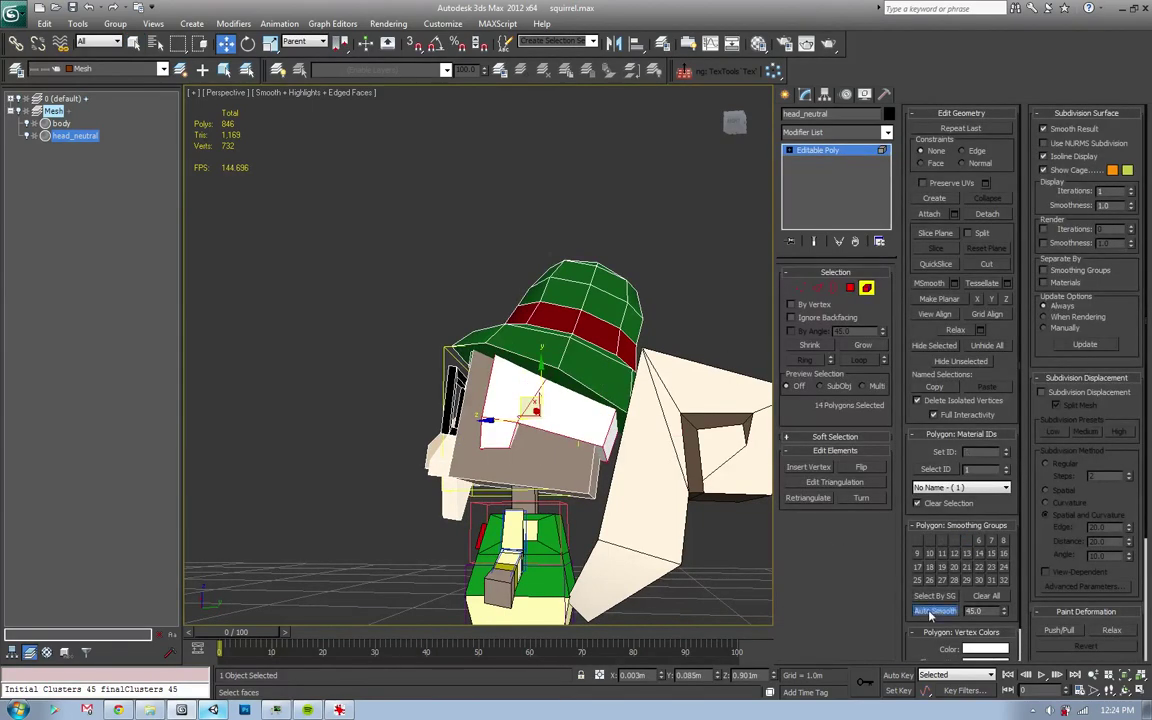
- Re-export the whole squirrel over Squirrel.FBX, confirm the overwrite, and return to Unity
{"action": "key", "text": "ctrl+a"}
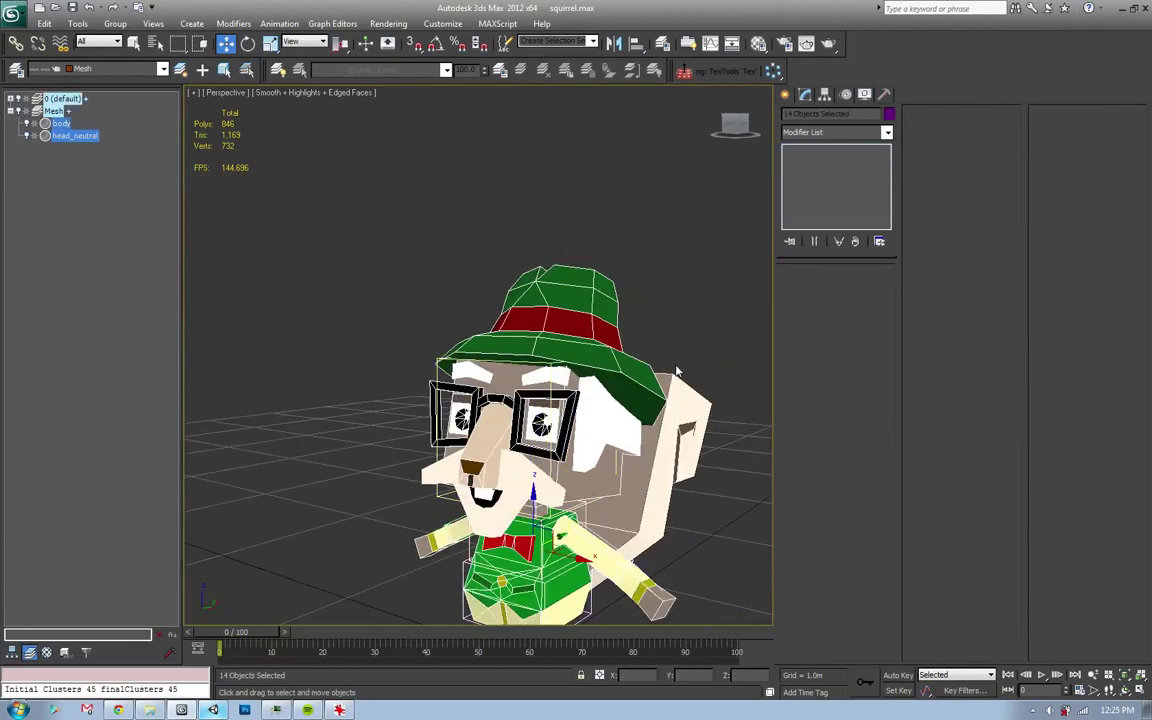
{"action": "left_click", "coordinate": [160, 148]}
{"action": "key", "text": "Return"}
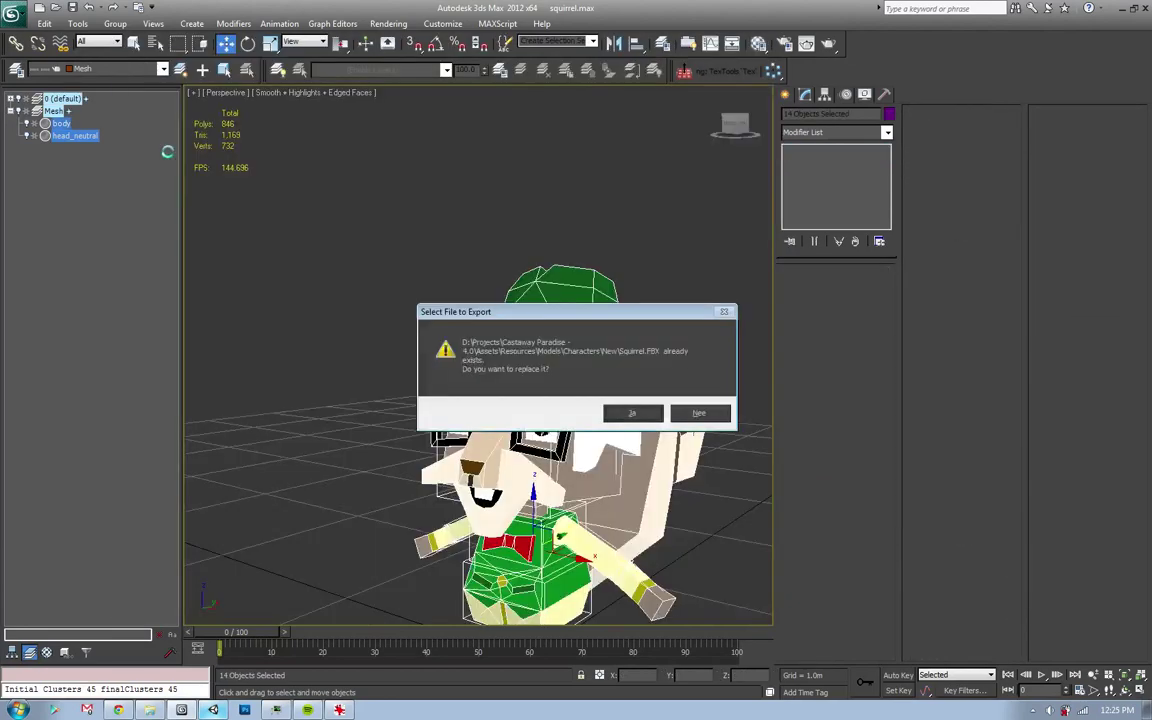
{"action": "key", "text": "Return"}
{"action": "key", "text": "Return"}
{"action": "key", "text": "alt+Tab"}
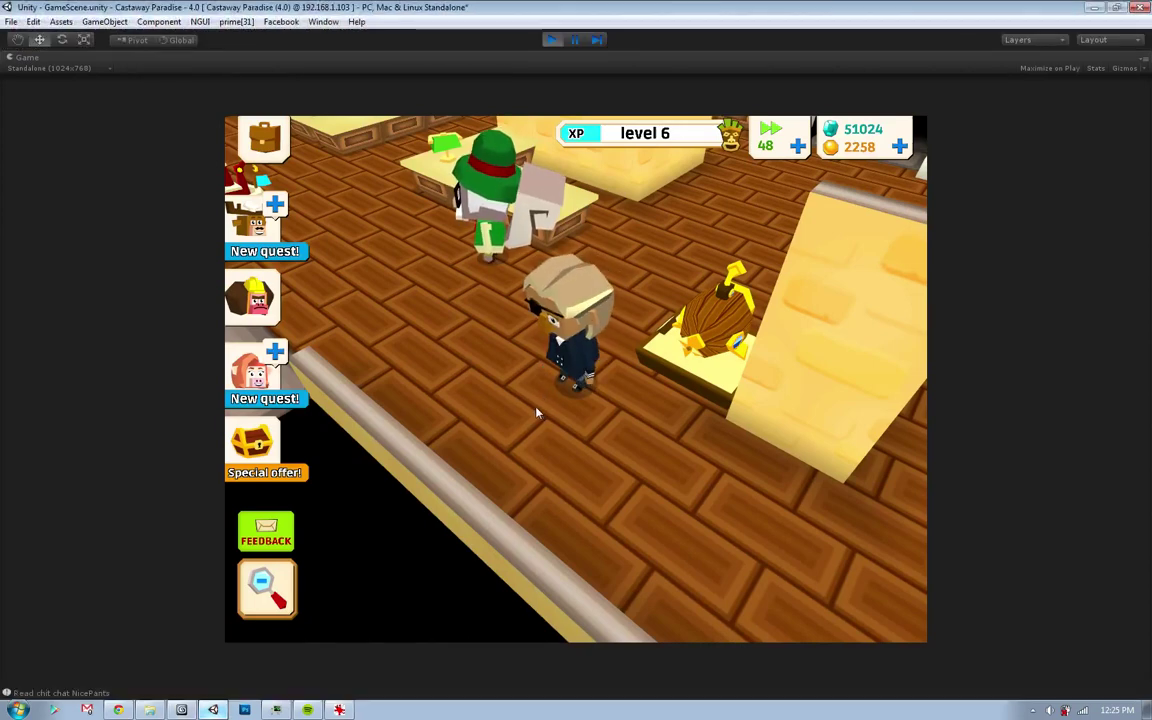
- Rotate the game camera around the player toward the squirrel NPC, then switch to 3ds Max
{"action": "left_click_drag", "start_coordinate": [537, 411], "coordinate": [495, 366]}
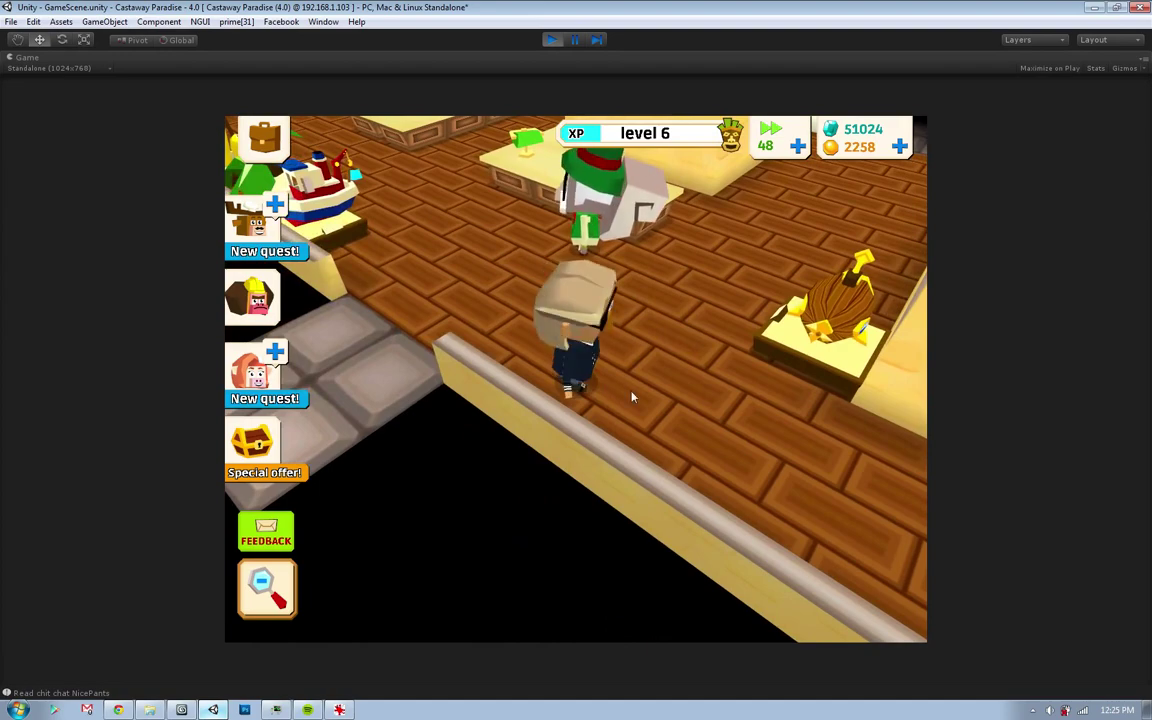
{"action": "mouse_move", "coordinate": [650, 396]}
{"action": "left_mouse_down"}
{"action": "mouse_move", "coordinate": [663, 391]}
{"action": "mouse_move", "coordinate": [617, 398]}
{"action": "left_mouse_up"}
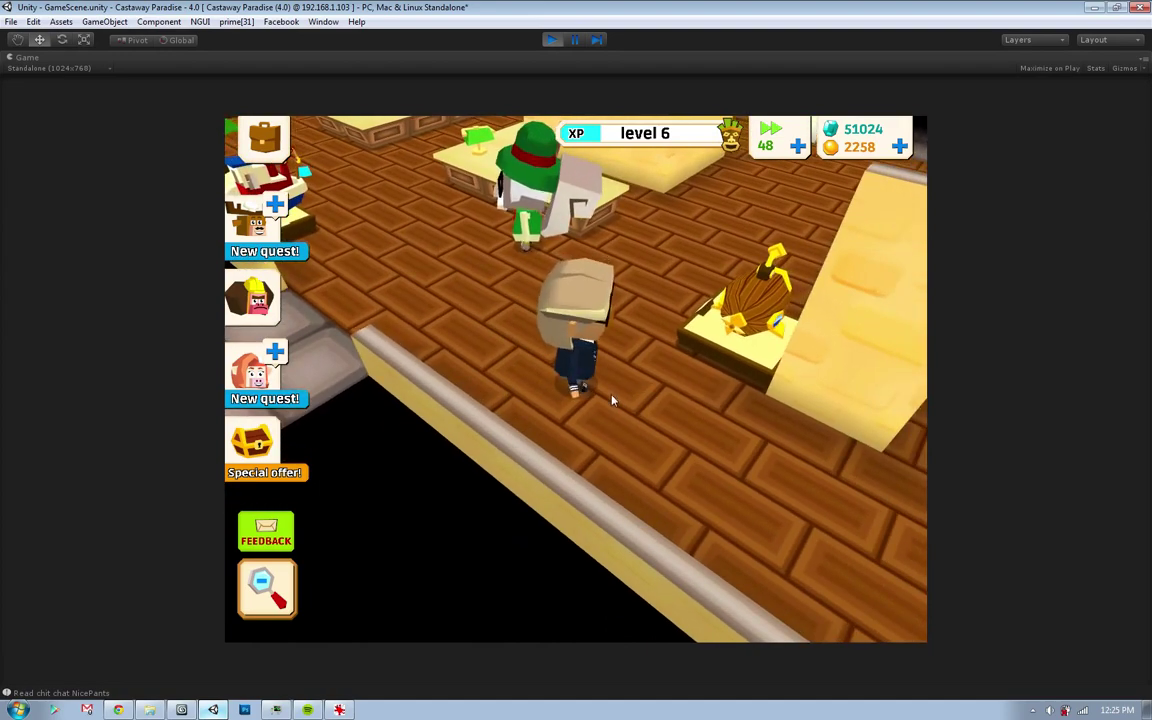
{"action": "key", "text": "alt+Tab"}
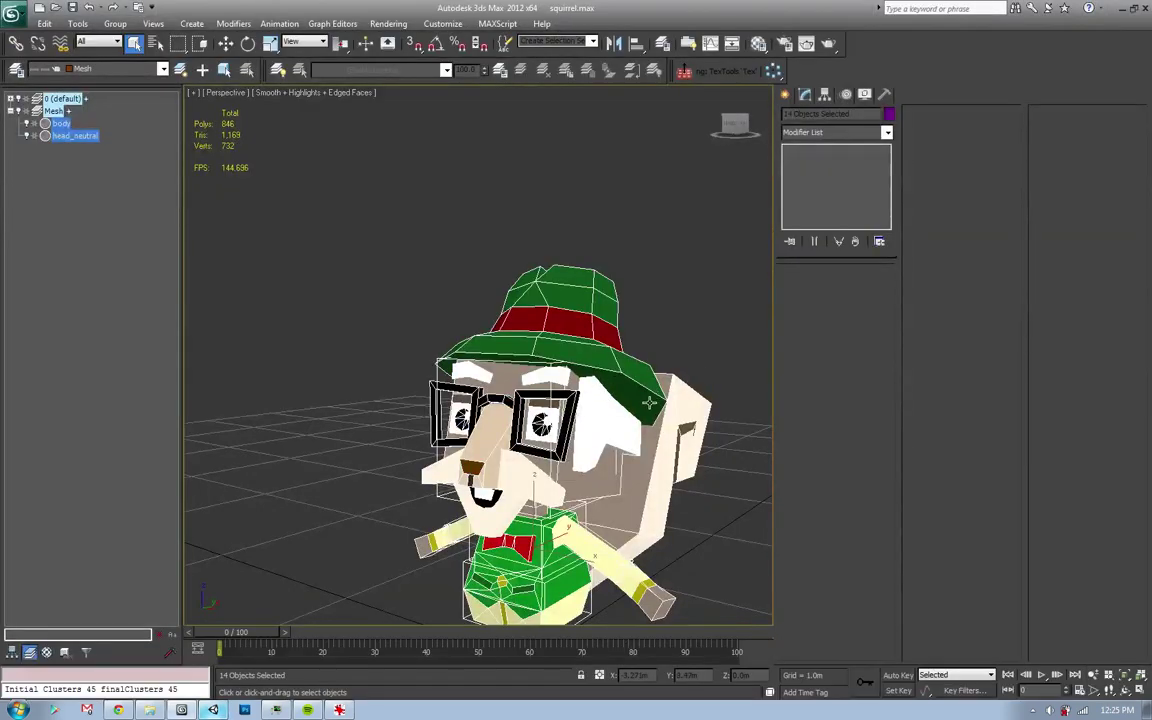
- Select head_neutral and pick a polygon on the head's face in Polygon mode
{"action": "middle_click_drag", "start_coordinate": [531, 354], "coordinate": [558, 391], "text": "alt"}
{"action": "left_click", "coordinate": [581, 416]}
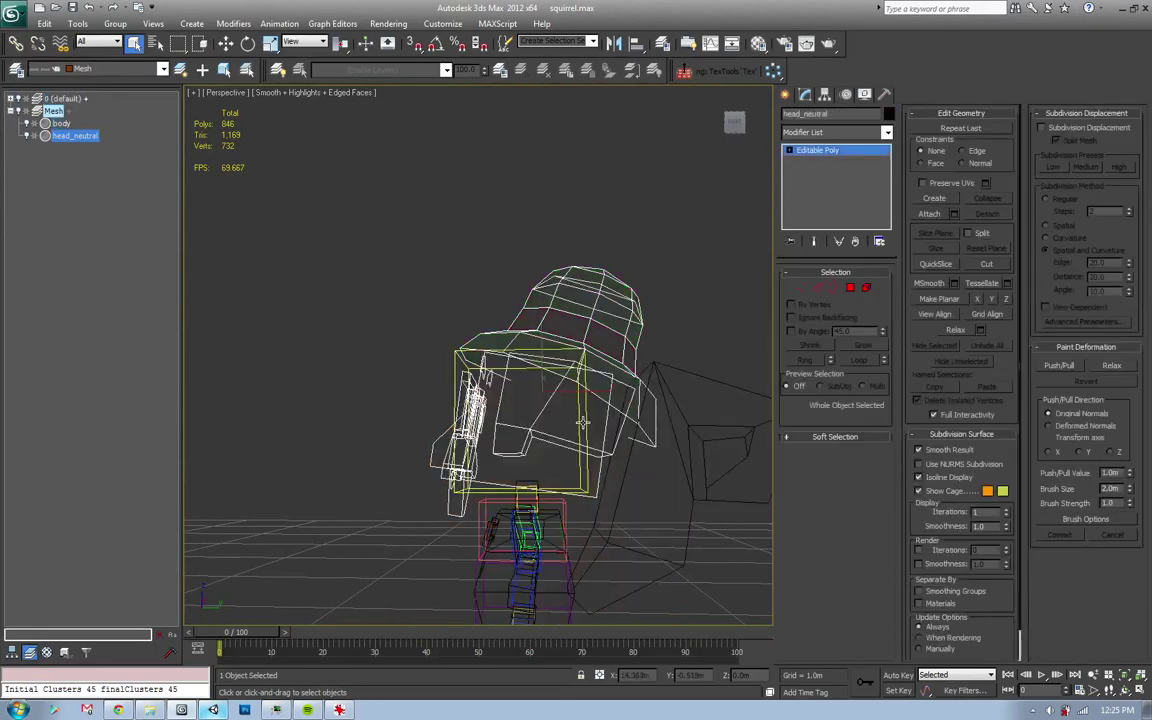
{"action": "left_click", "coordinate": [850, 288]}
{"action": "mouse_move", "coordinate": [600, 420]}
{"action": "middle_mouse_down", "text": "alt"}
{"action": "mouse_move", "coordinate": [617, 444]}
{"action": "mouse_move", "coordinate": [575, 432]}
{"action": "middle_mouse_up", "text": "alt"}
{"action": "left_click", "coordinate": [617, 444]}
{"action": "key", "text": "2"}
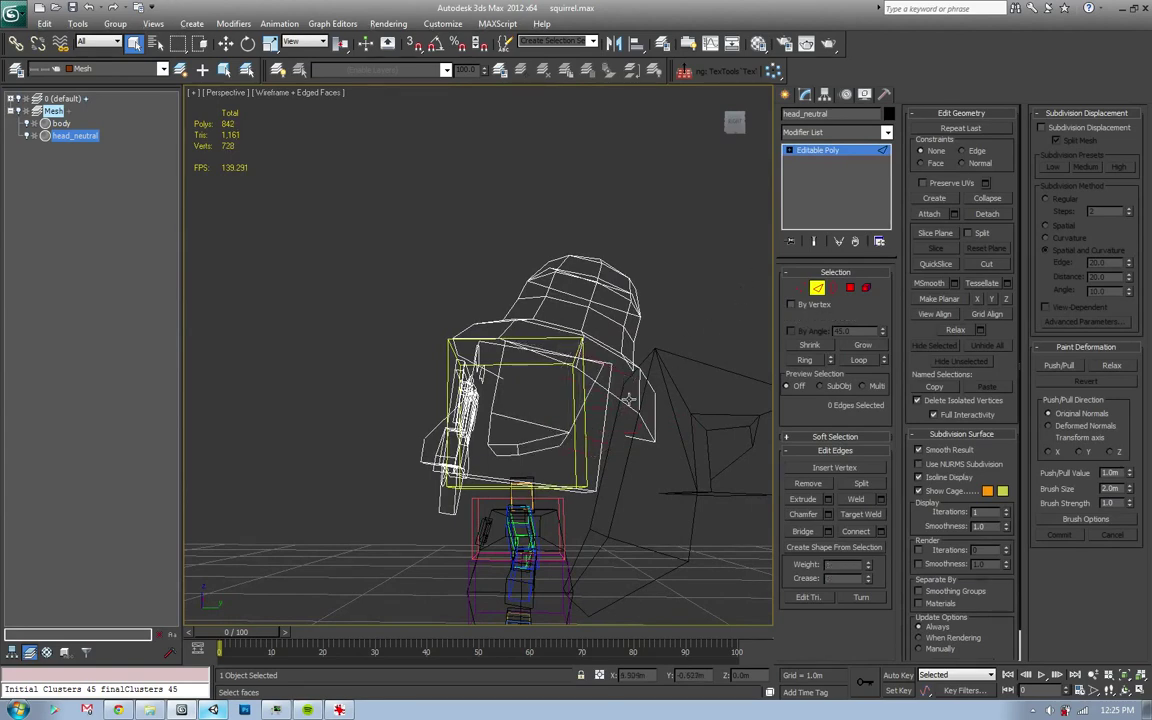
{"action": "left_click", "coordinate": [850, 288]}
- Move and rotate the selected face polygon, then leave polygon editing
{"action": "mouse_move", "coordinate": [600, 420]}
{"action": "middle_mouse_down", "text": "alt"}
{"action": "mouse_move", "coordinate": [560, 420]}
{"action": "mouse_move", "coordinate": [600, 420]}
{"action": "middle_mouse_up", "text": "alt"}
{"action": "key", "text": "w"}
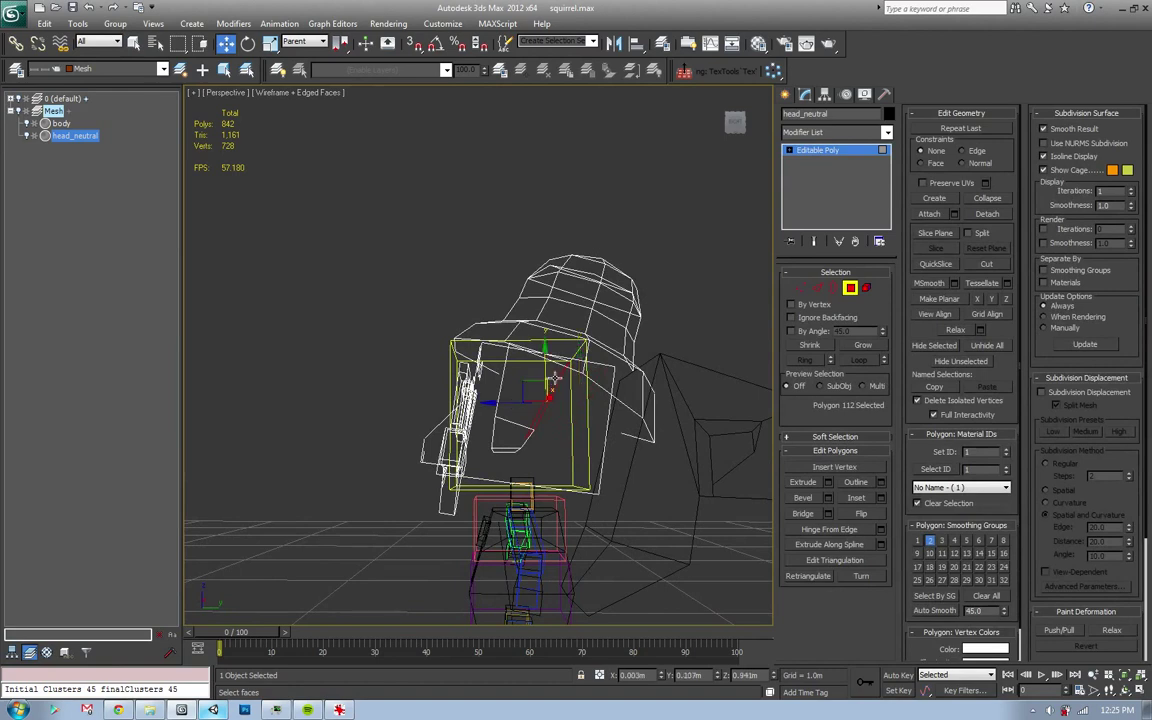
{"action": "key", "text": "e"}
{"action": "key", "text": "F3"}
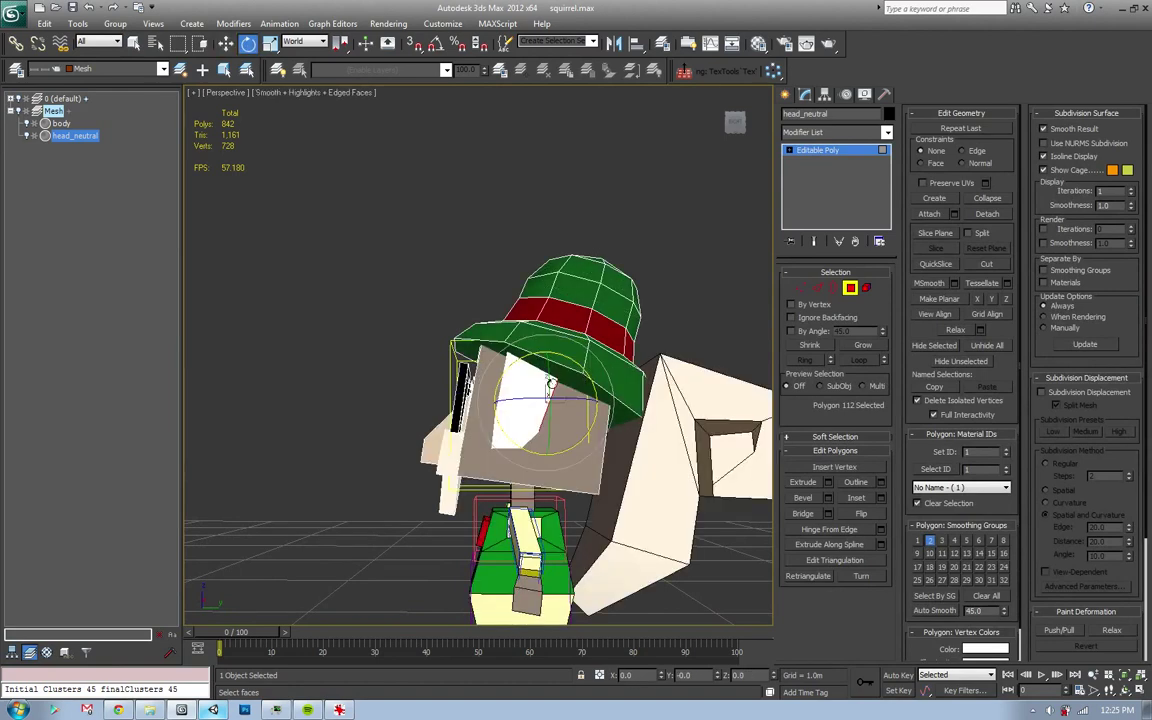
{"action": "key", "text": "w"}
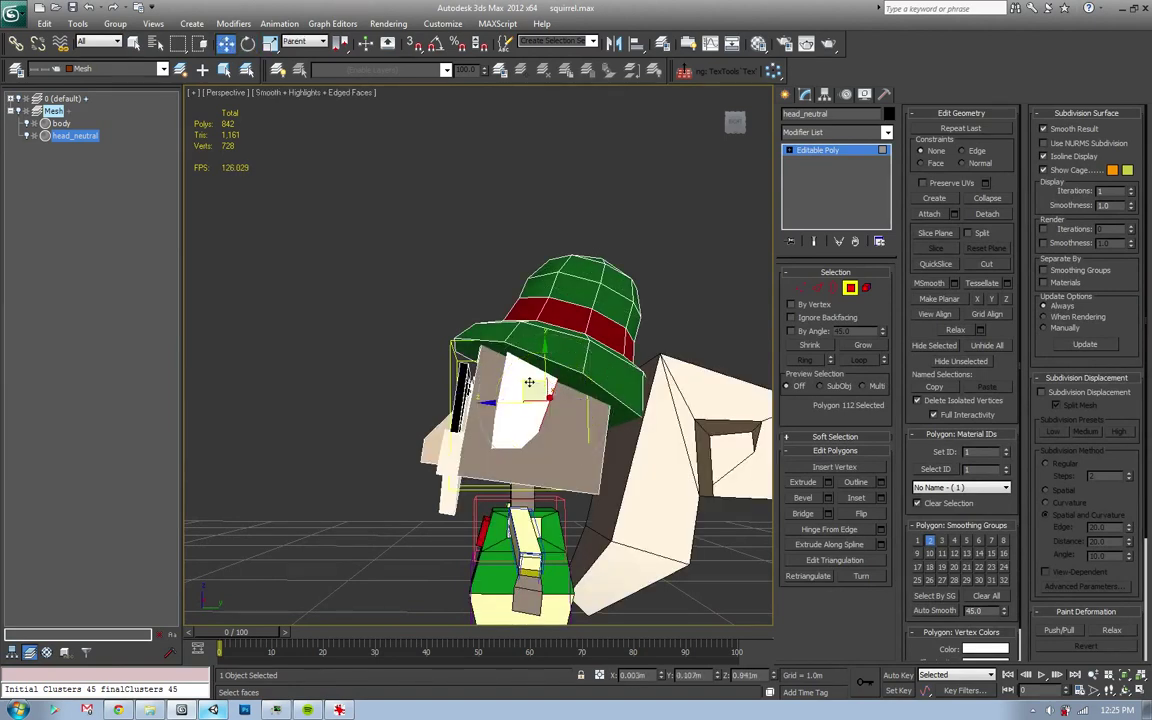
{"action": "left_click", "coordinate": [849, 289]}
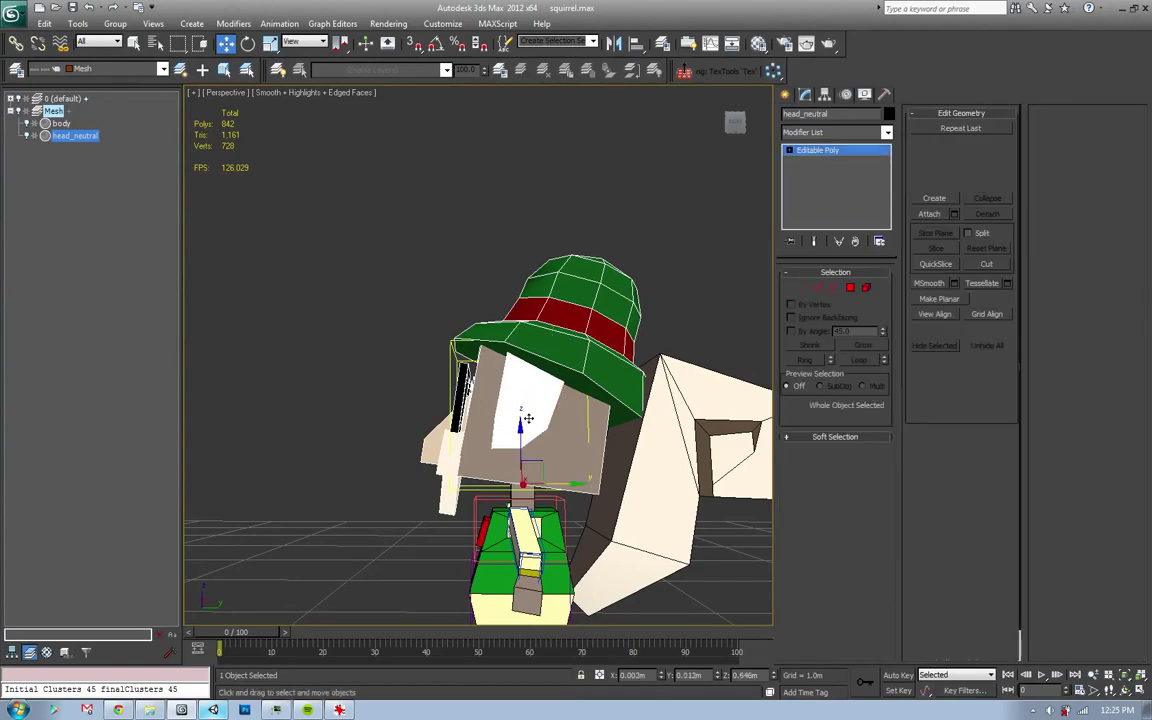
- Re-export the squirrel over Squirrel.FBX with the current settings and bring Unity forward
{"action": "mouse_move", "coordinate": [560, 420]}
{"action": "middle_mouse_down", "text": "alt"}
{"action": "mouse_move", "coordinate": [480, 427]}
{"action": "mouse_move", "coordinate": [594, 432]}
{"action": "middle_mouse_up", "text": "alt"}
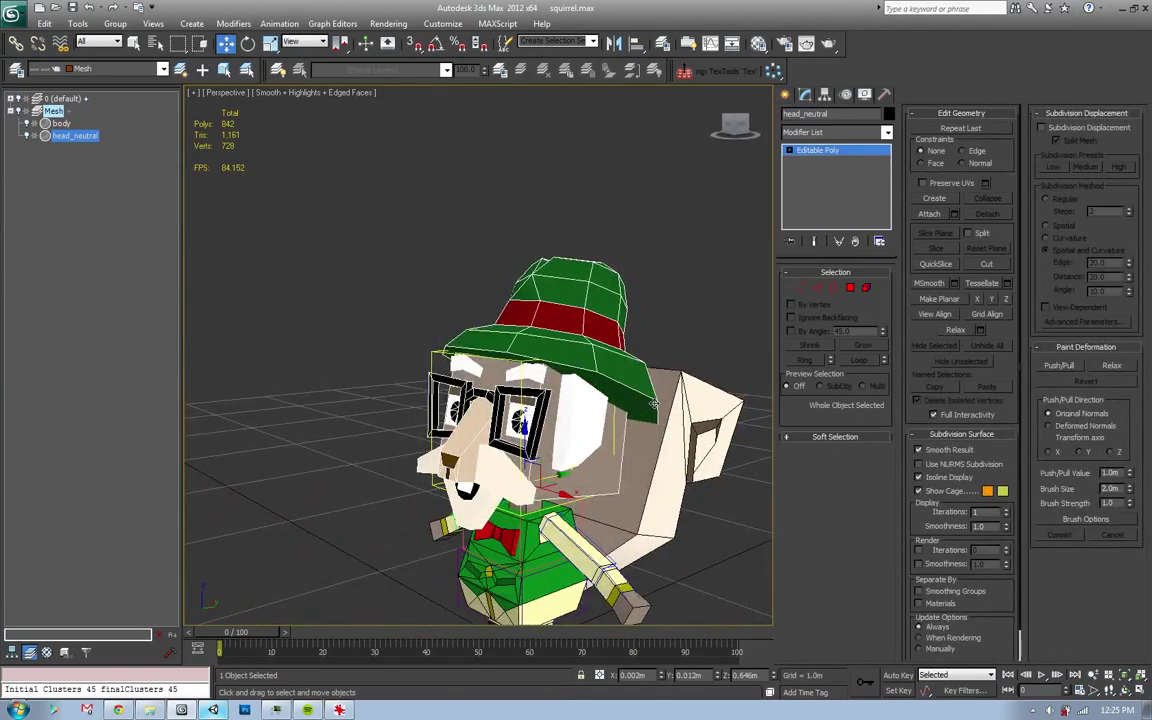
{"action": "key", "text": "ctrl+a"}
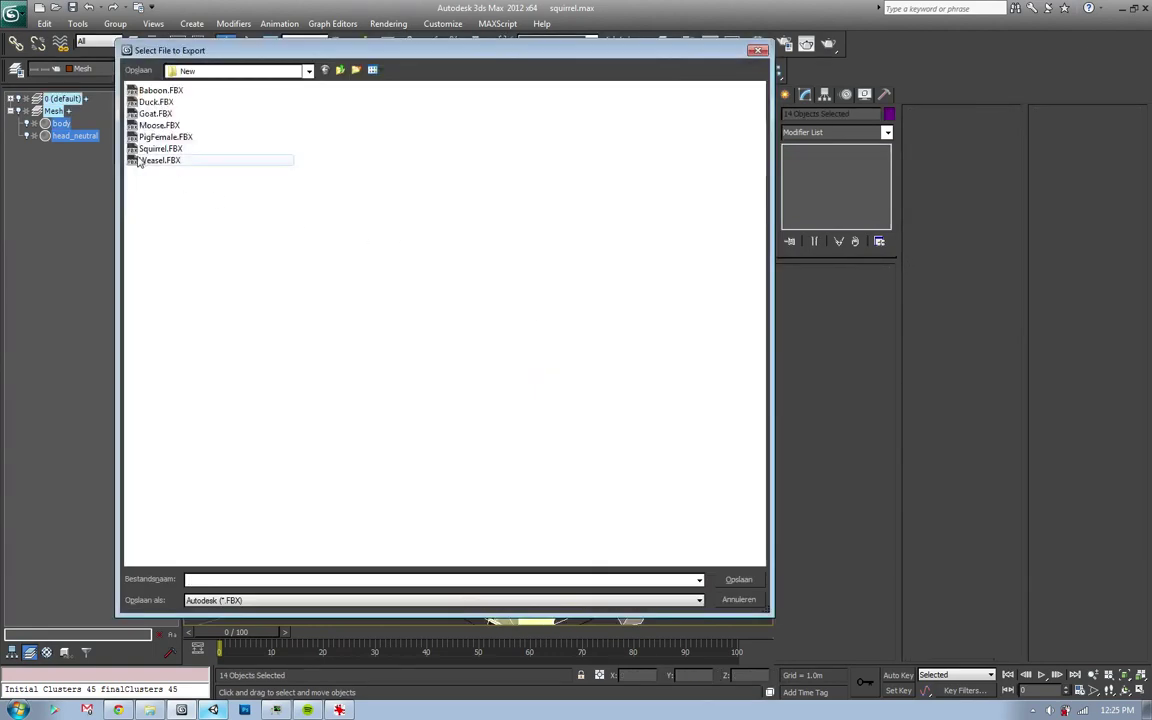
{"action": "key", "text": "Return"}
{"action": "key", "text": "Return"}
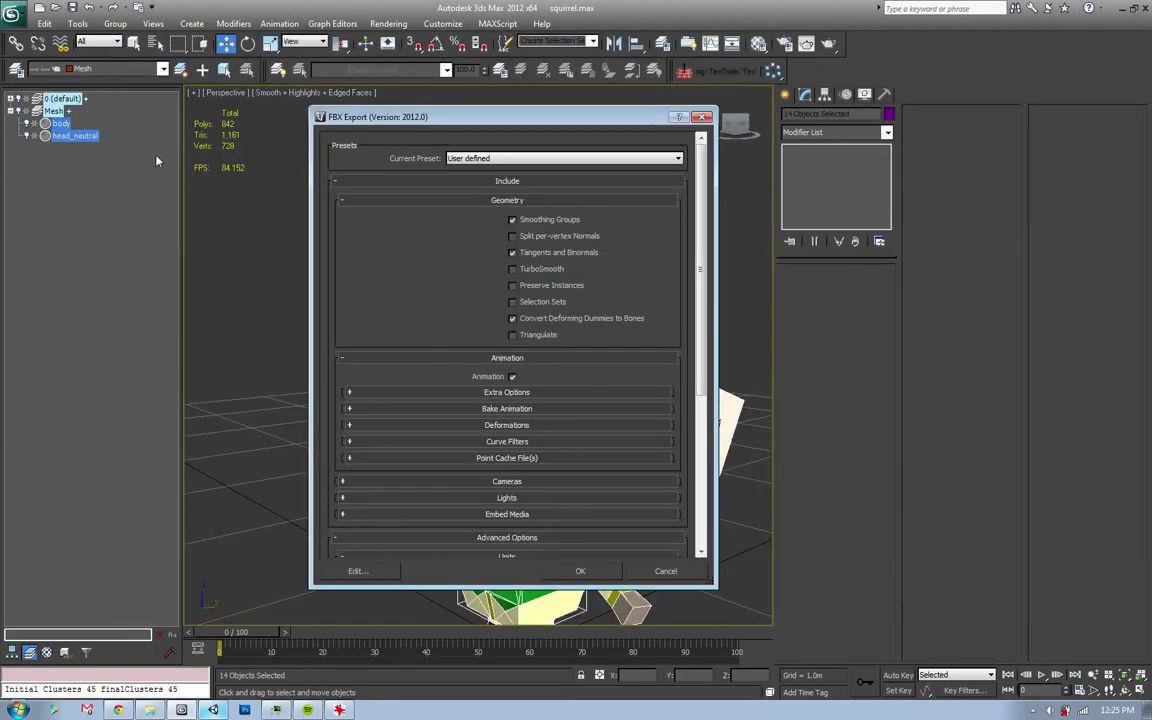
{"action": "key", "text": "Return"}
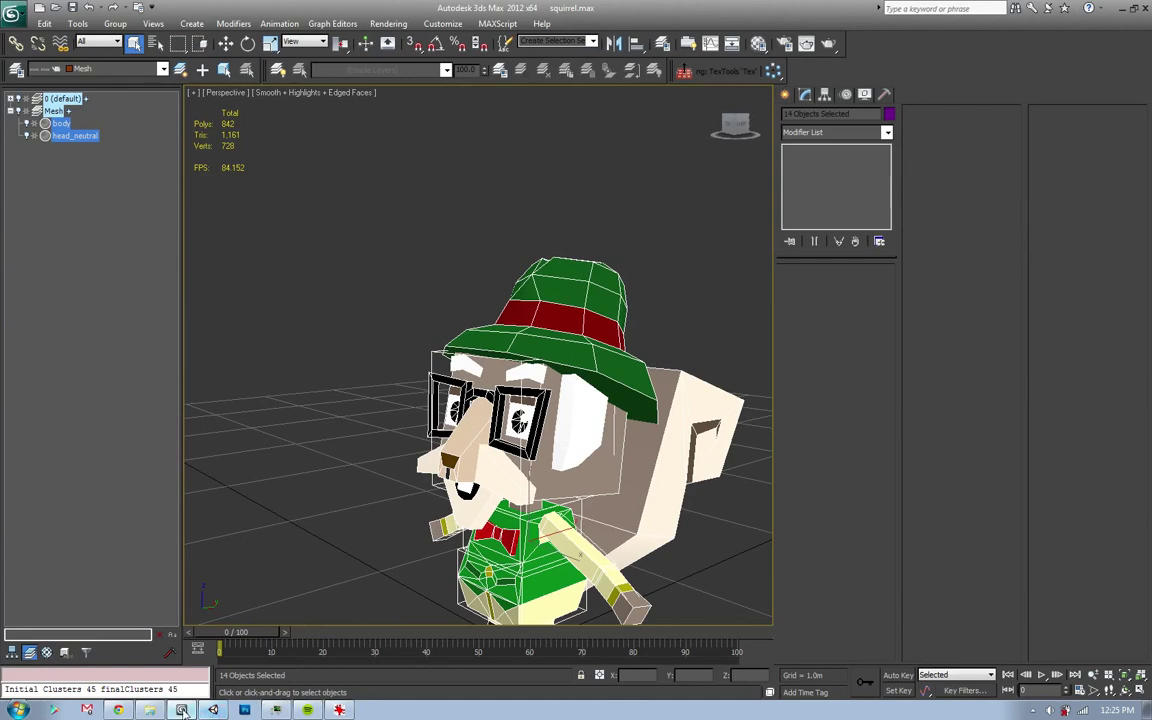
{"action": "left_click", "coordinate": [213, 710]}
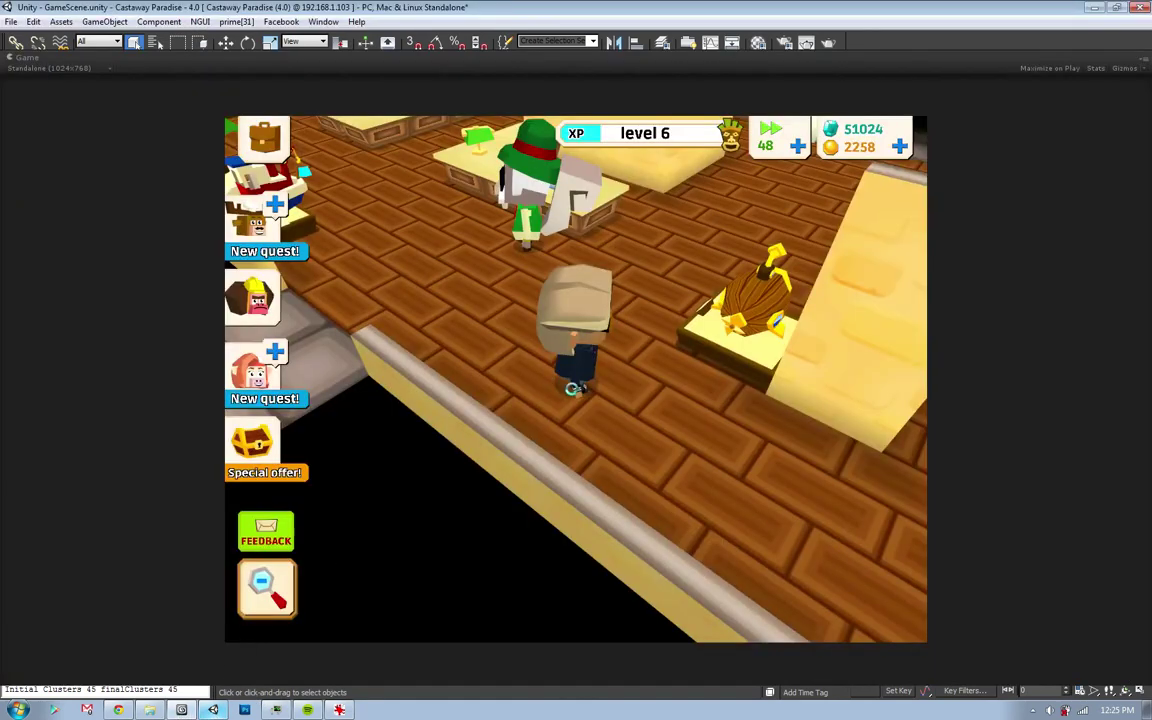
- Enter Play mode with Ctrl+P and walk the player past the bench up to Harold
{"action": "key", "text": "ctrl+p"}
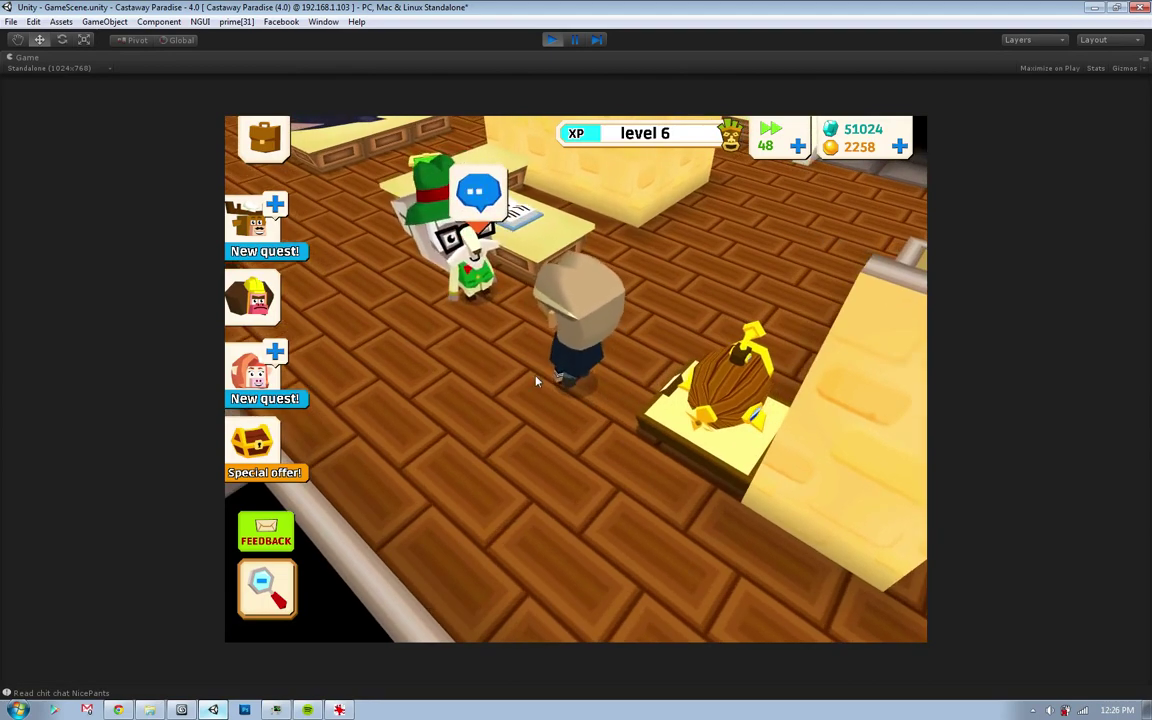
{"action": "left_click", "coordinate": [522, 442]}
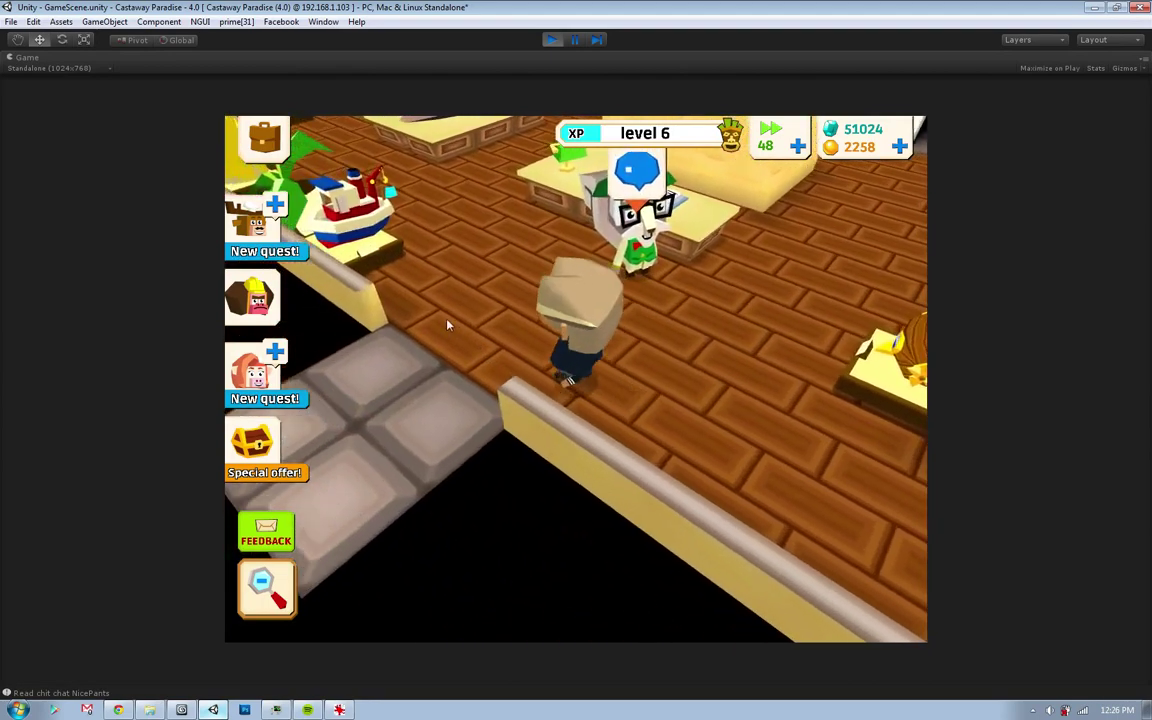
{"action": "left_click", "coordinate": [633, 420]}
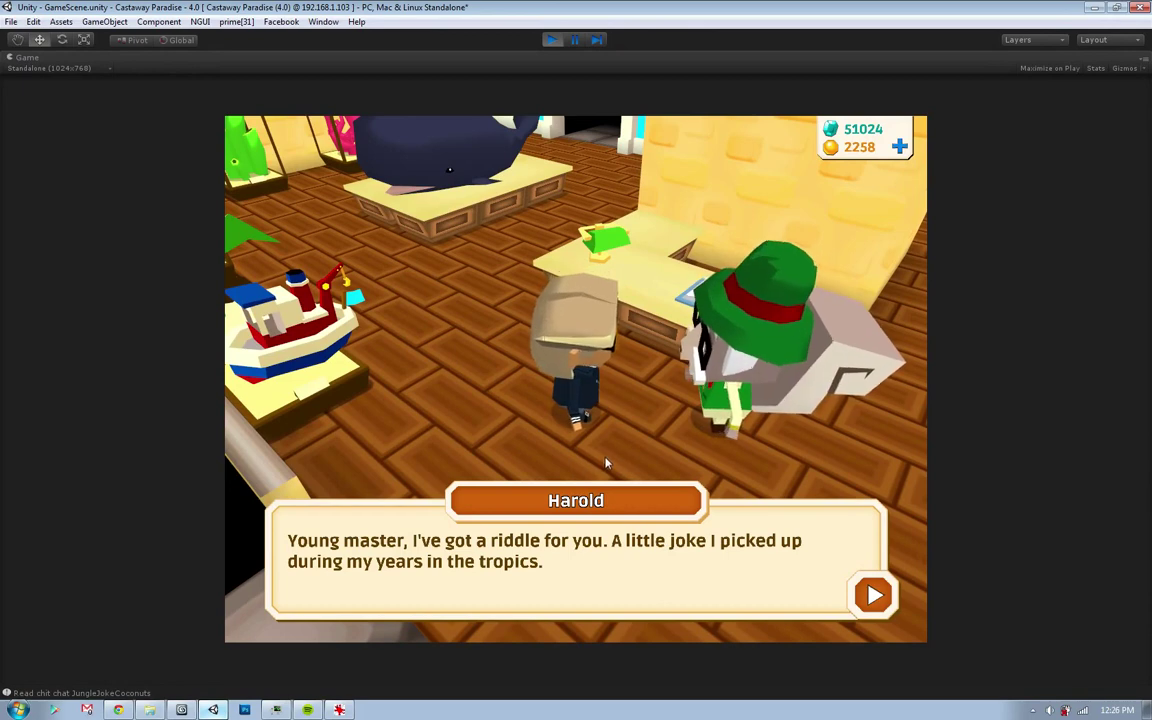
- Click through Harold's riddle dialogue, answering with 'Well?'
{"action": "left_click", "coordinate": [607, 466]}
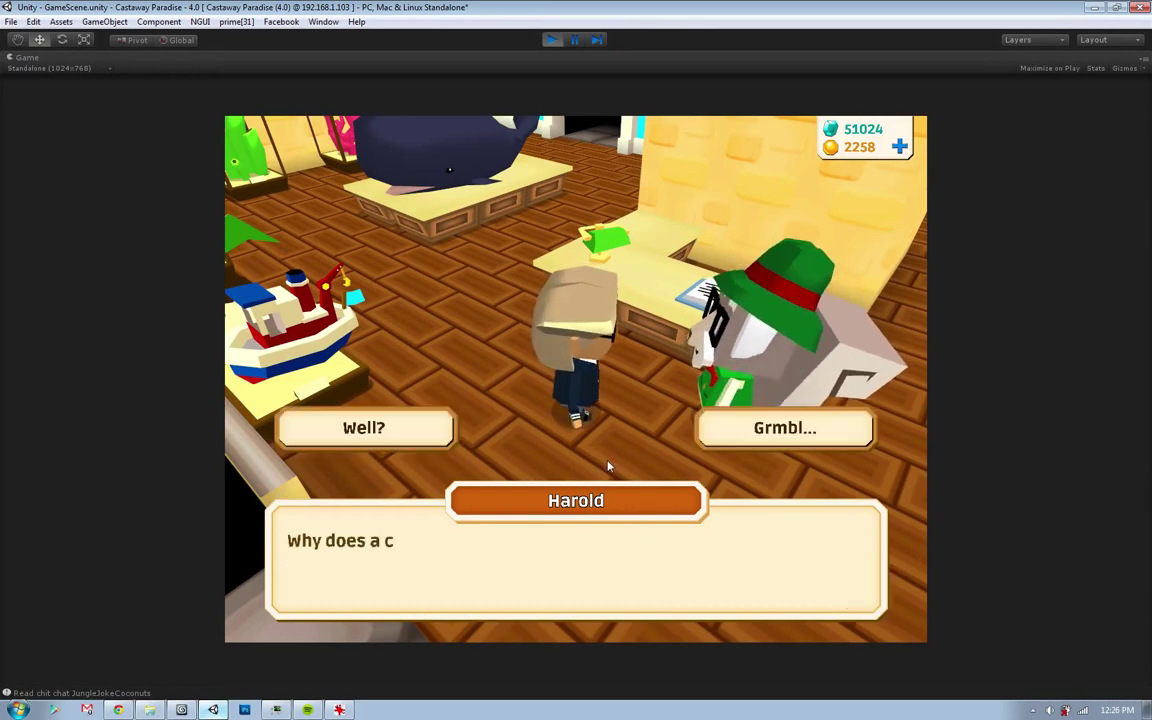
{"action": "left_click", "coordinate": [440, 433]}
{"action": "left_click", "coordinate": [508, 457]}
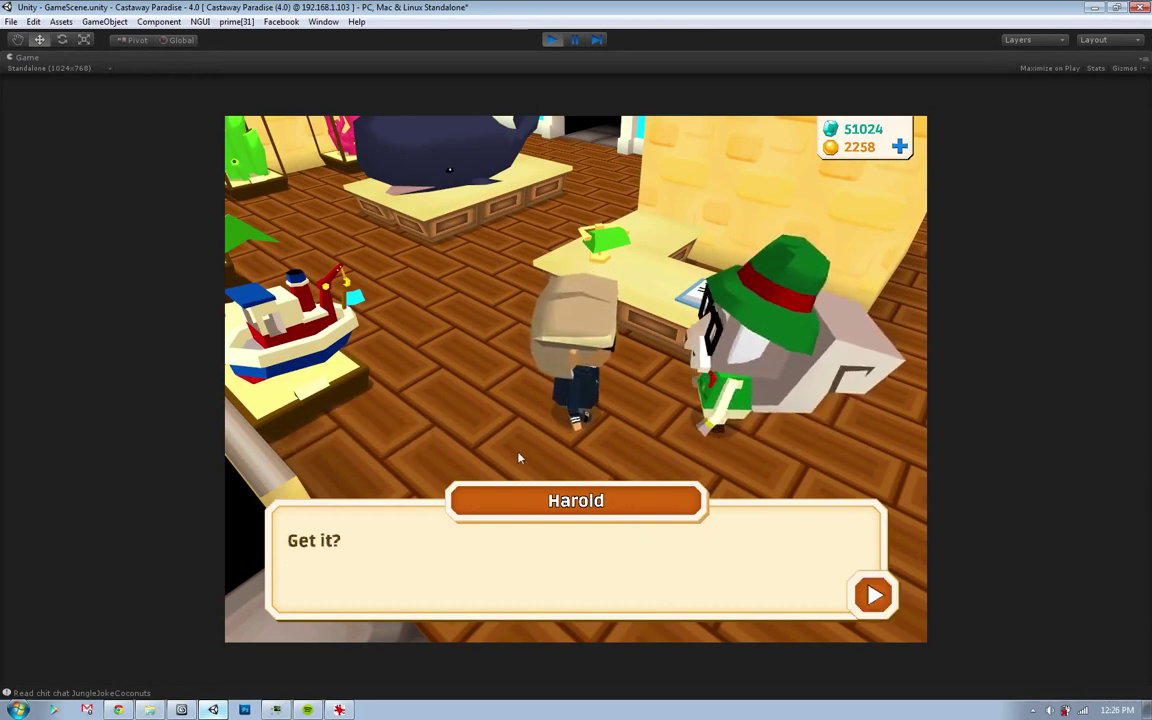
{"action": "left_click", "coordinate": [503, 462]}
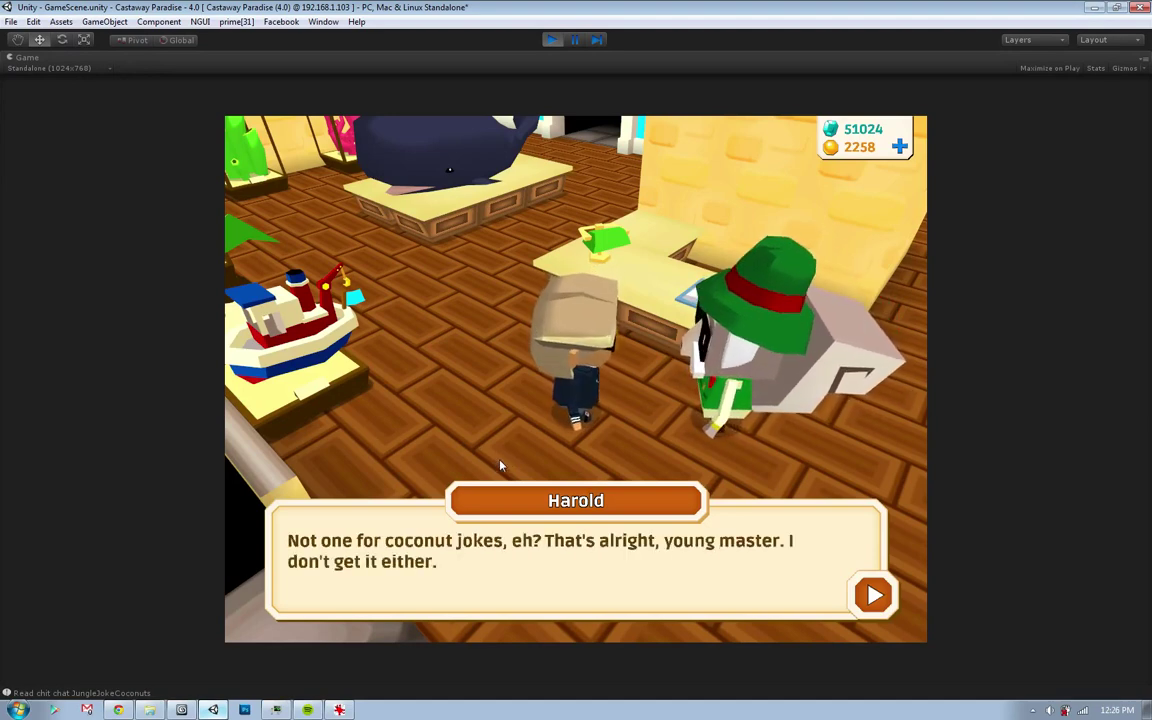
- Finish Harold's coconut-joke dialogue and select head_neutral in 3ds Max
{"action": "left_click", "coordinate": [498, 465]}
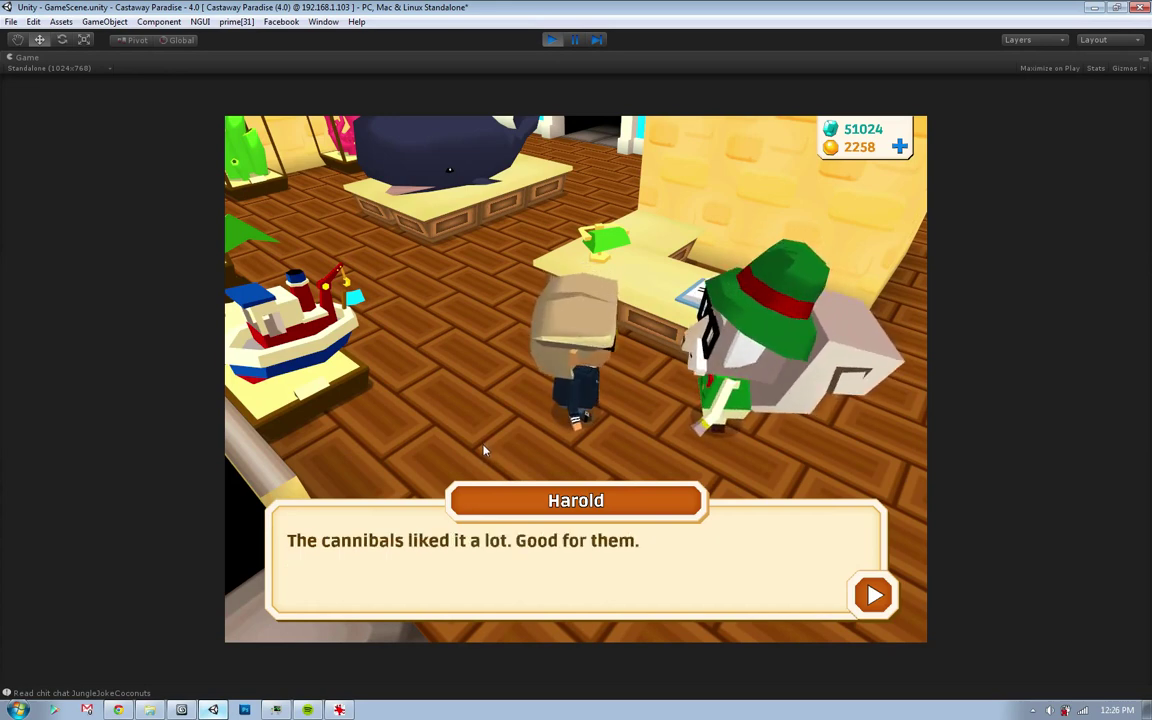
{"action": "left_click", "coordinate": [483, 450]}
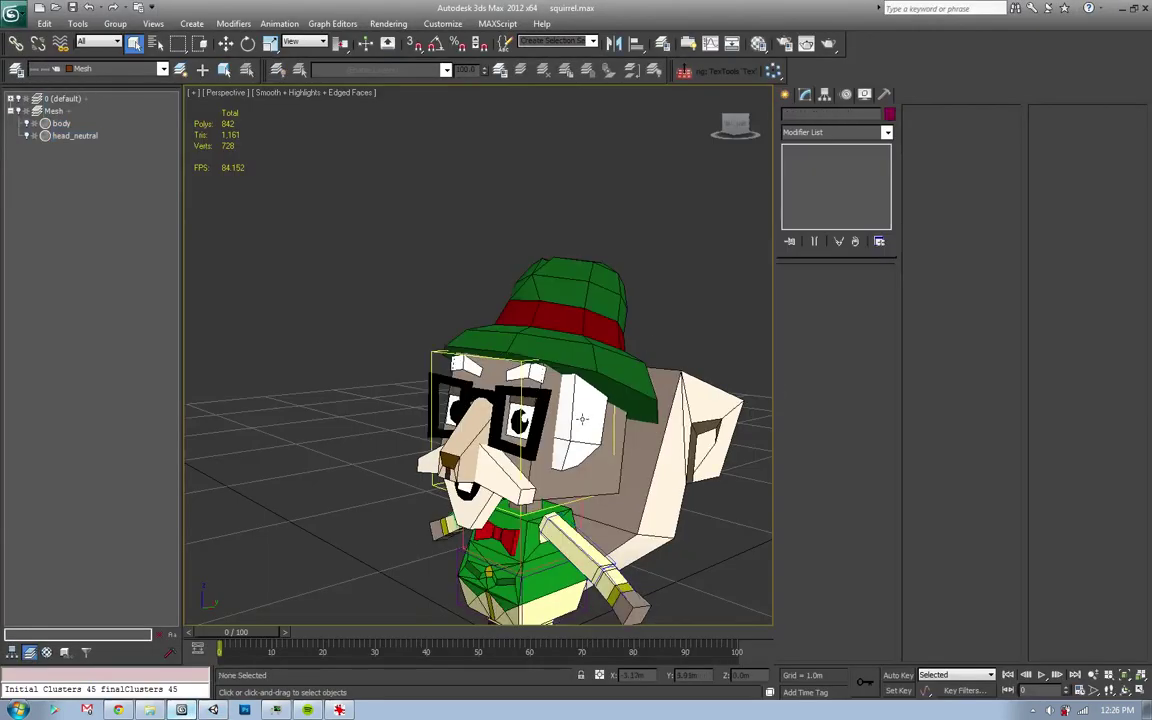
{"action": "left_click", "coordinate": [581, 418]}
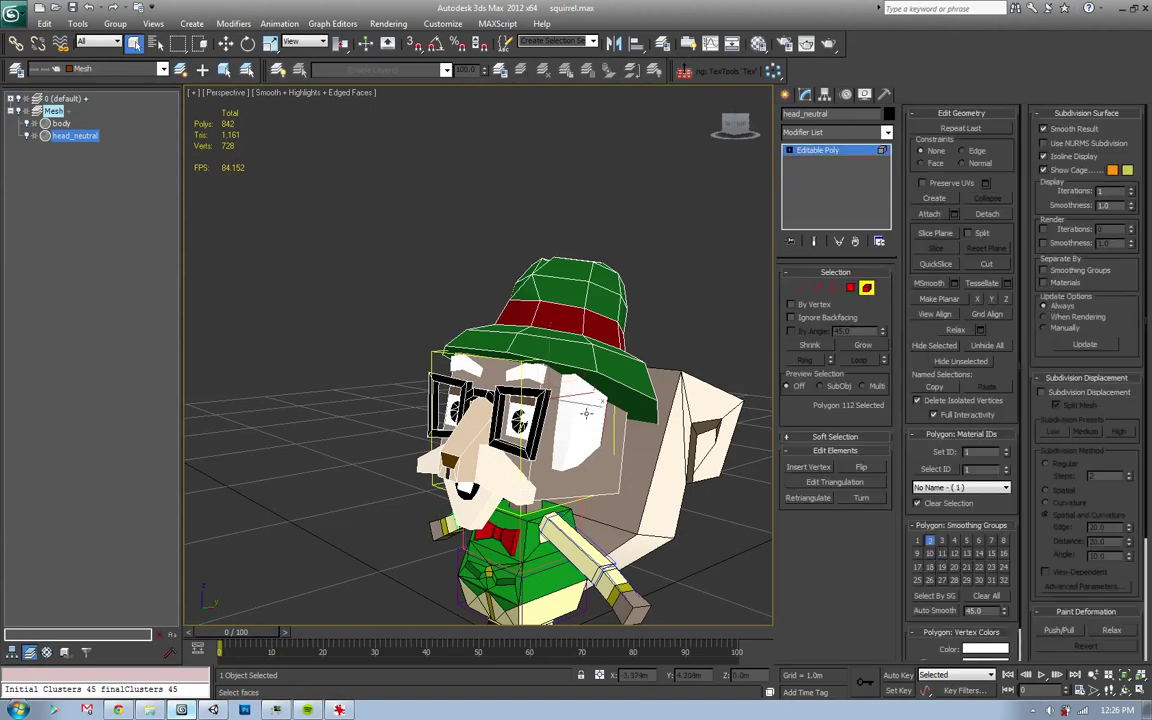
- Shift-drag the four selected beige head polygons up to the hat, cloning them as an element
{"action": "key", "text": "w"}
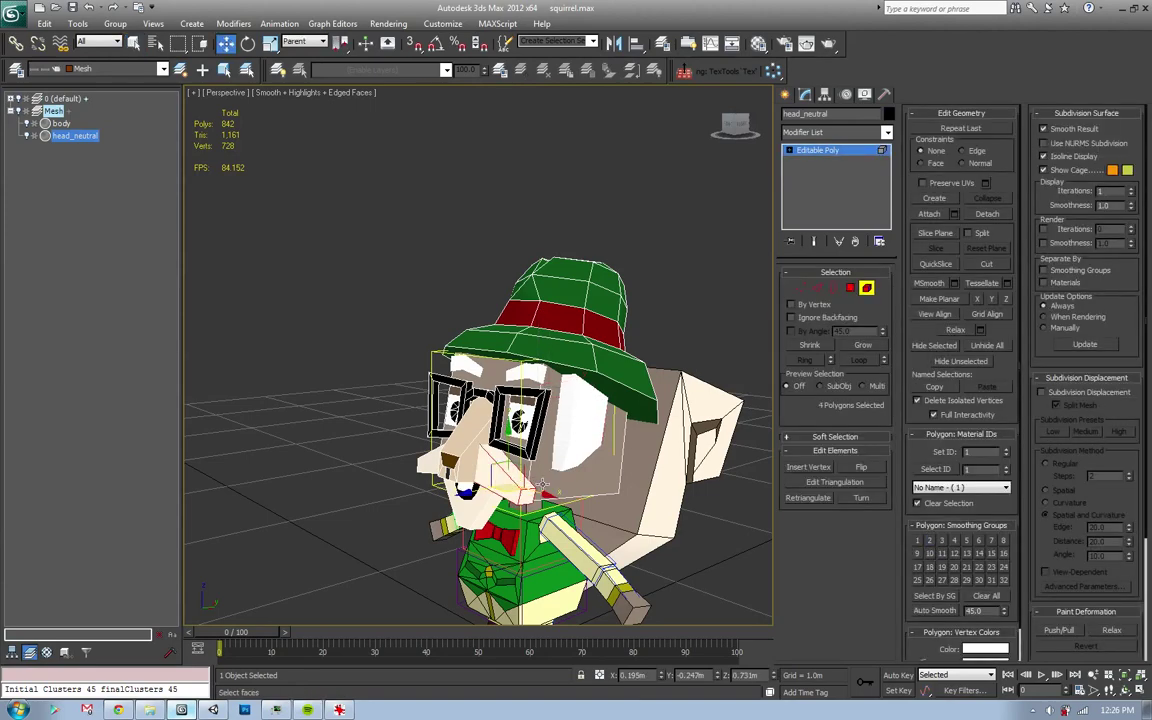
{"action": "middle_click_drag", "start_coordinate": [494, 474], "coordinate": [527, 489], "text": "alt"}
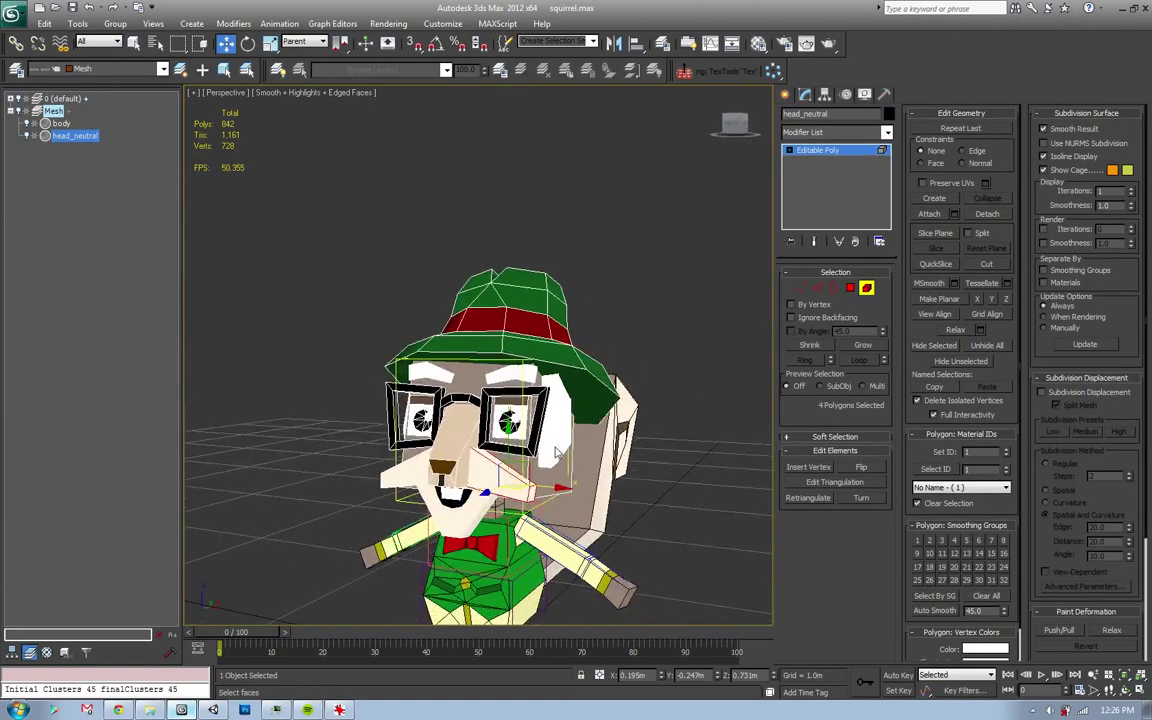
{"action": "middle_click_drag", "start_coordinate": [548, 463], "coordinate": [500, 465], "text": "alt"}
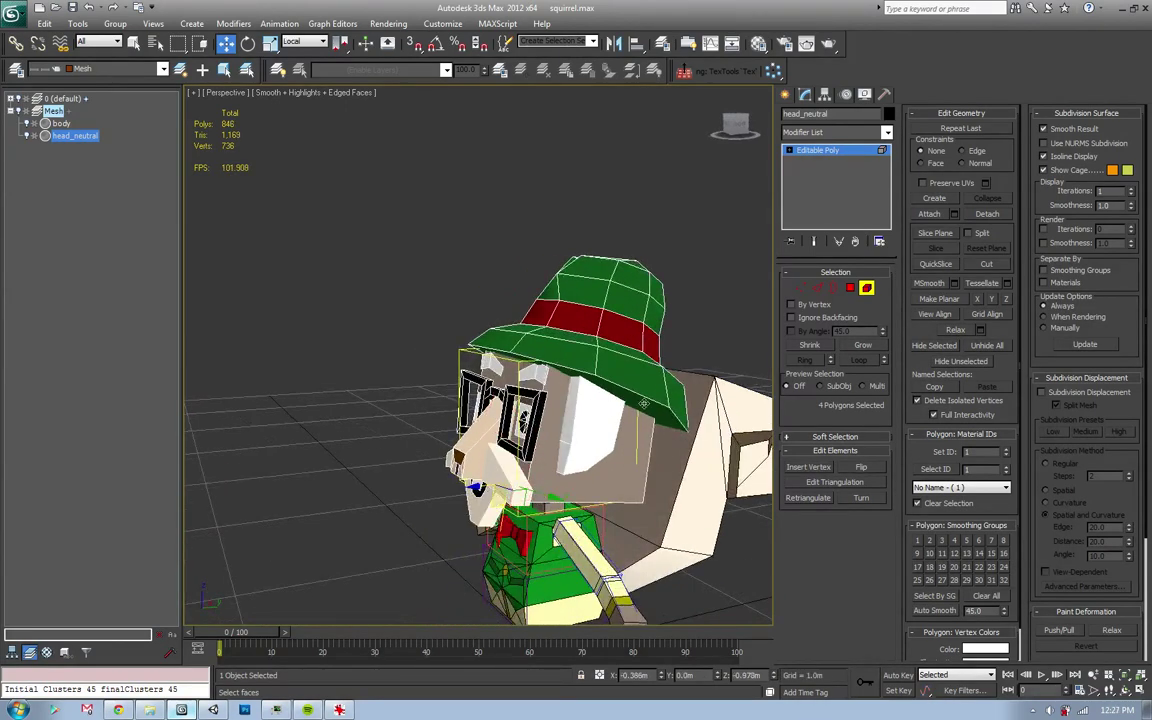
{"action": "left_click_drag", "start_coordinate": [657, 369], "coordinate": [660, 362], "text": "shift"}
{"action": "left_click", "coordinate": [656, 357]}
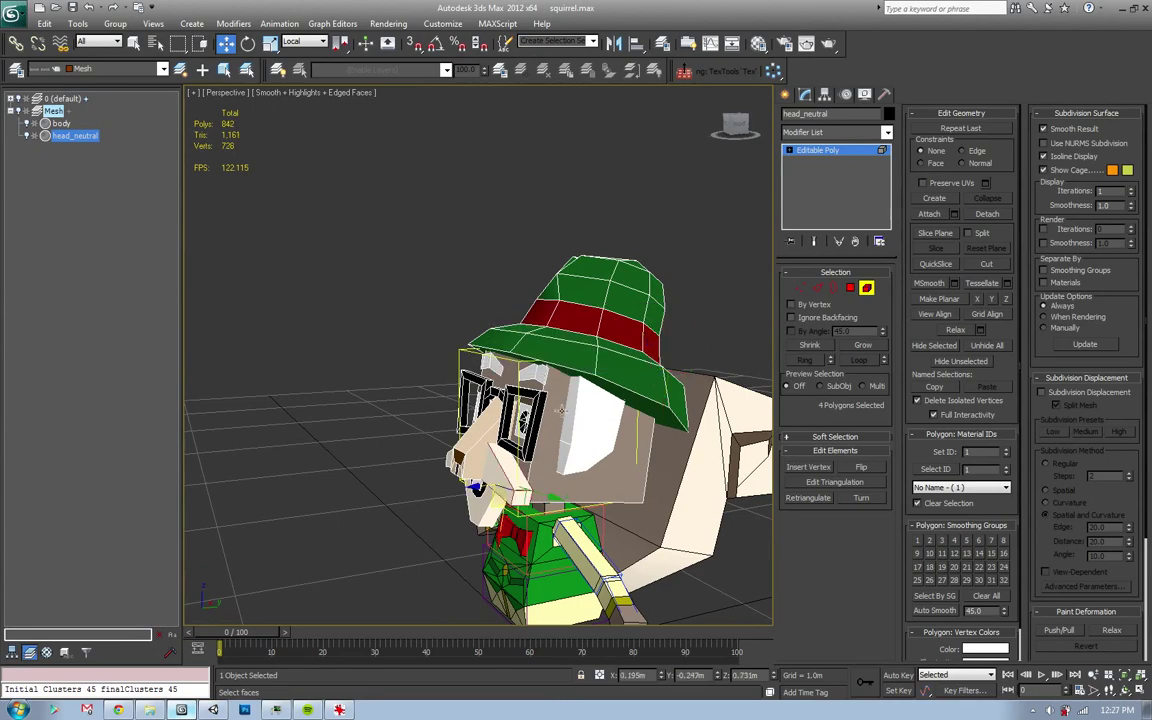
{"action": "mouse_move", "coordinate": [656, 357]}
{"action": "middle_mouse_down", "text": "alt"}
{"action": "mouse_move", "coordinate": [630, 437]}
{"action": "mouse_move", "coordinate": [635, 421]}
{"action": "middle_mouse_up", "text": "alt"}
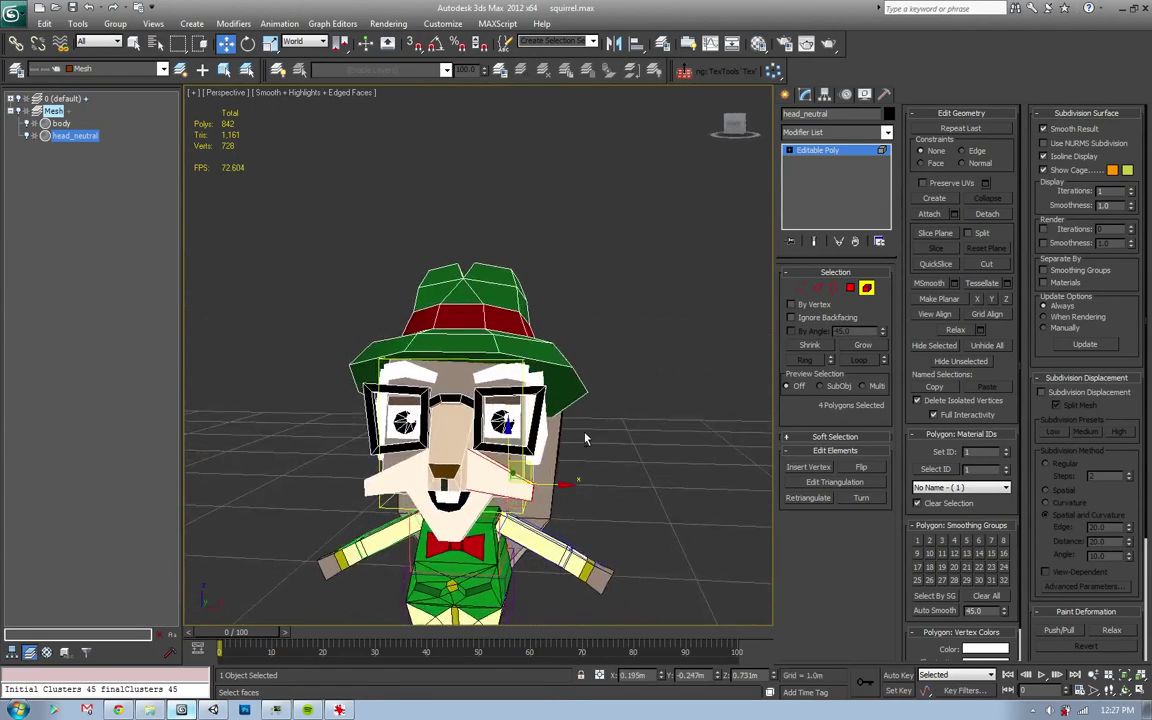
{"action": "middle_click_drag", "start_coordinate": [526, 388], "coordinate": [535, 460], "text": "alt"}
{"action": "left_click_drag", "start_coordinate": [501, 357], "coordinate": [659, 344]}
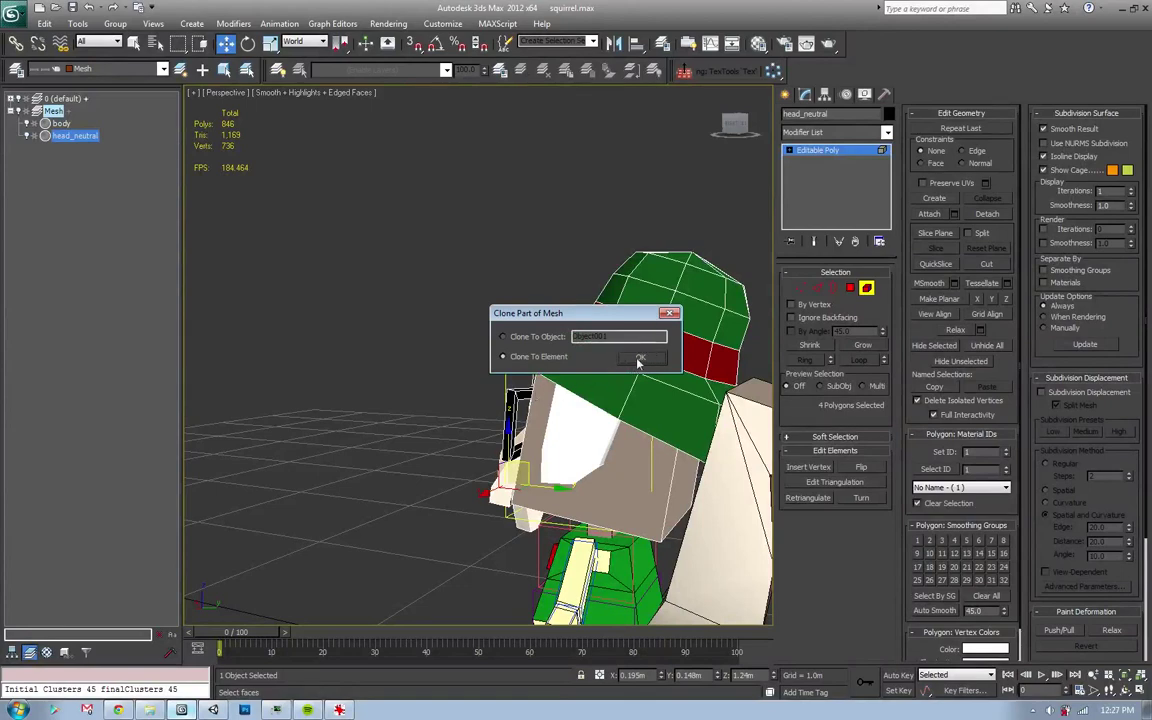
- Keep the cloned beige piece and rotate and move it upright against the hat band
{"action": "left_click", "coordinate": [639, 359]}
{"action": "middle_click_drag", "start_coordinate": [639, 359], "coordinate": [645, 325], "text": "alt"}
{"action": "key", "text": "e"}
{"action": "left_click_drag", "start_coordinate": [660, 310], "coordinate": [660, 258]}
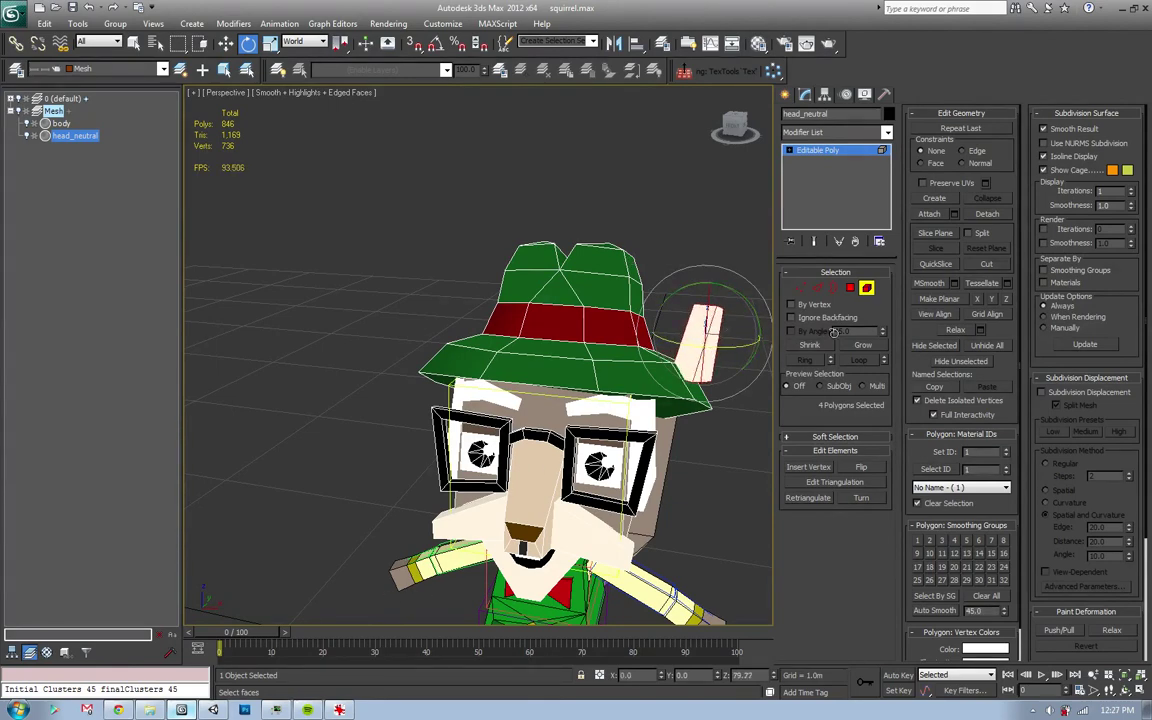
{"action": "key", "text": "w"}
{"action": "left_click_drag", "start_coordinate": [733, 313], "coordinate": [694, 285]}
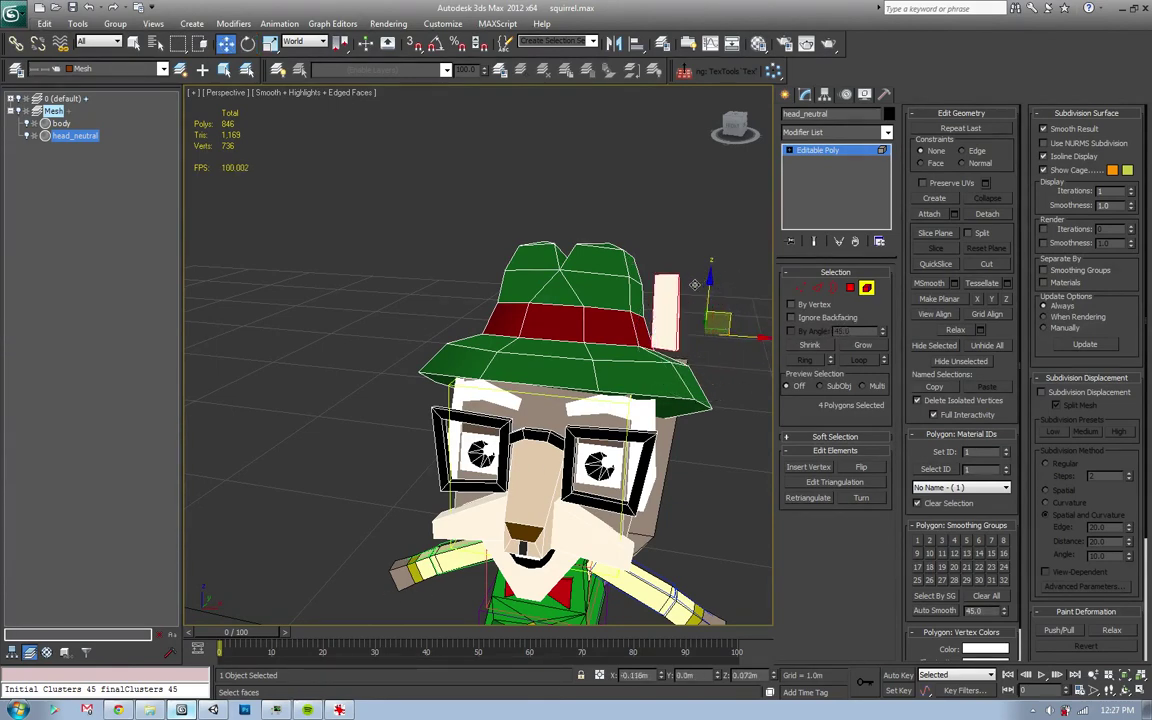
{"action": "key", "text": "e"}
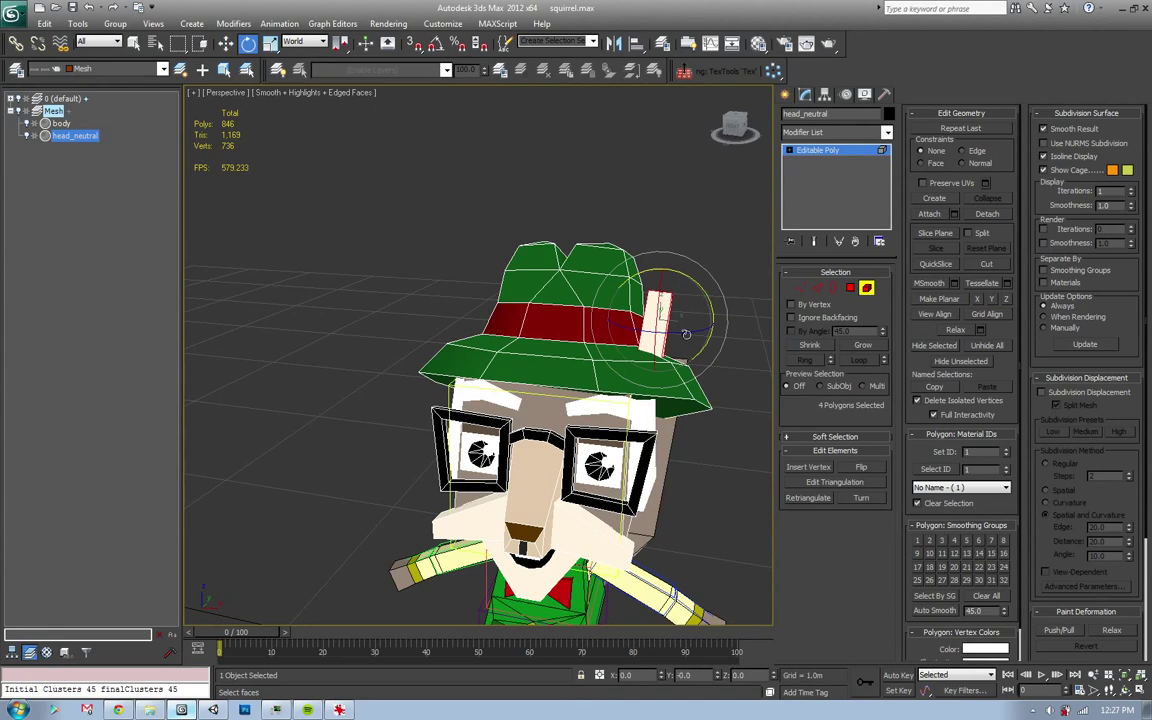
{"action": "key", "text": "q"}
{"action": "left_click", "coordinate": [703, 325]}
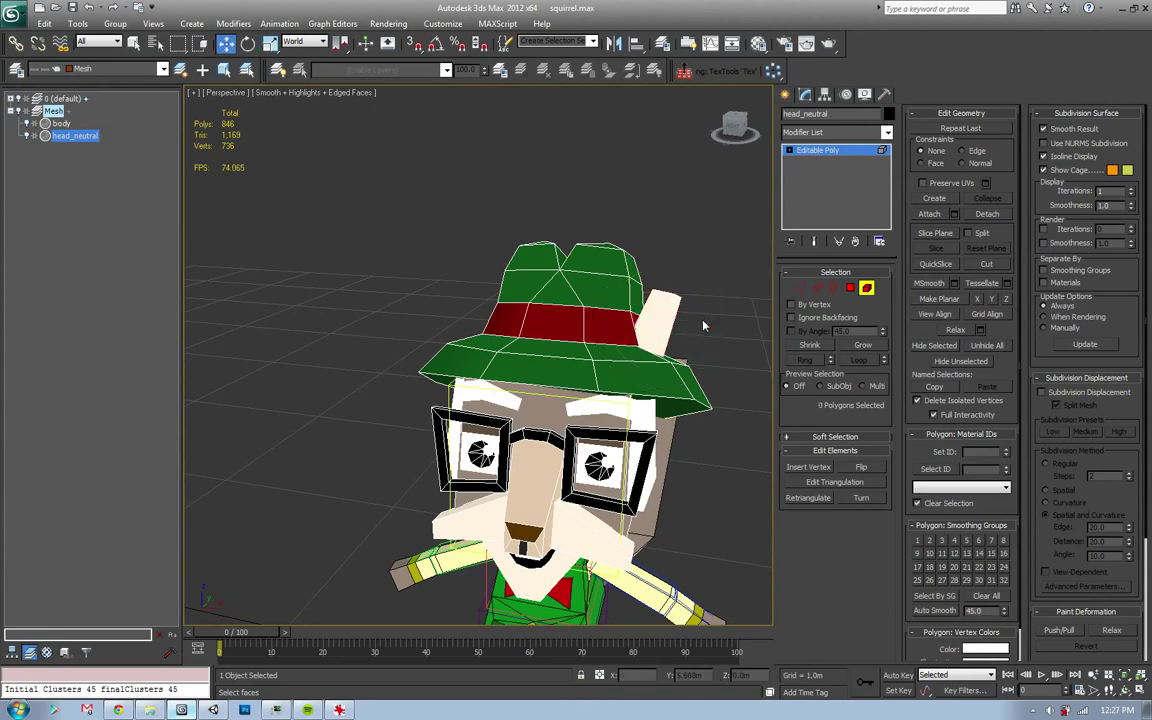
- Compare the new feather with the FinalHarold.png reference art, then look around the hat
{"action": "left_click", "coordinate": [341, 710]}
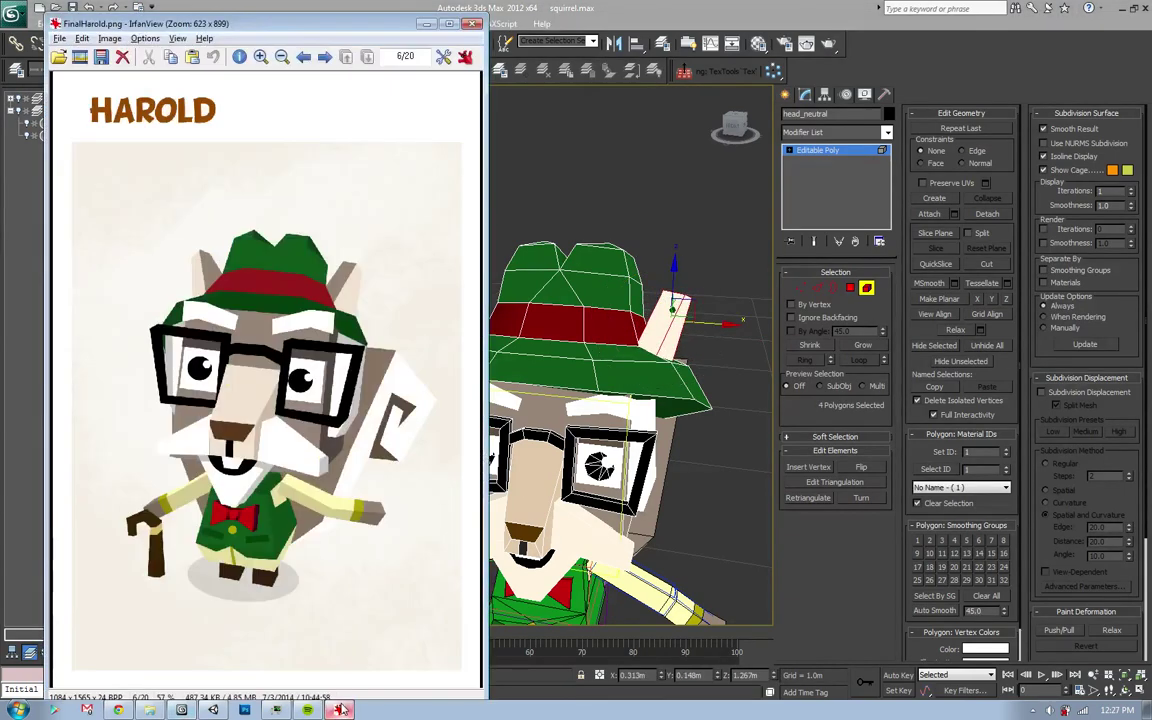
{"action": "left_click", "coordinate": [716, 380]}
{"action": "middle_click_drag", "start_coordinate": [716, 380], "coordinate": [538, 358], "text": "alt"}
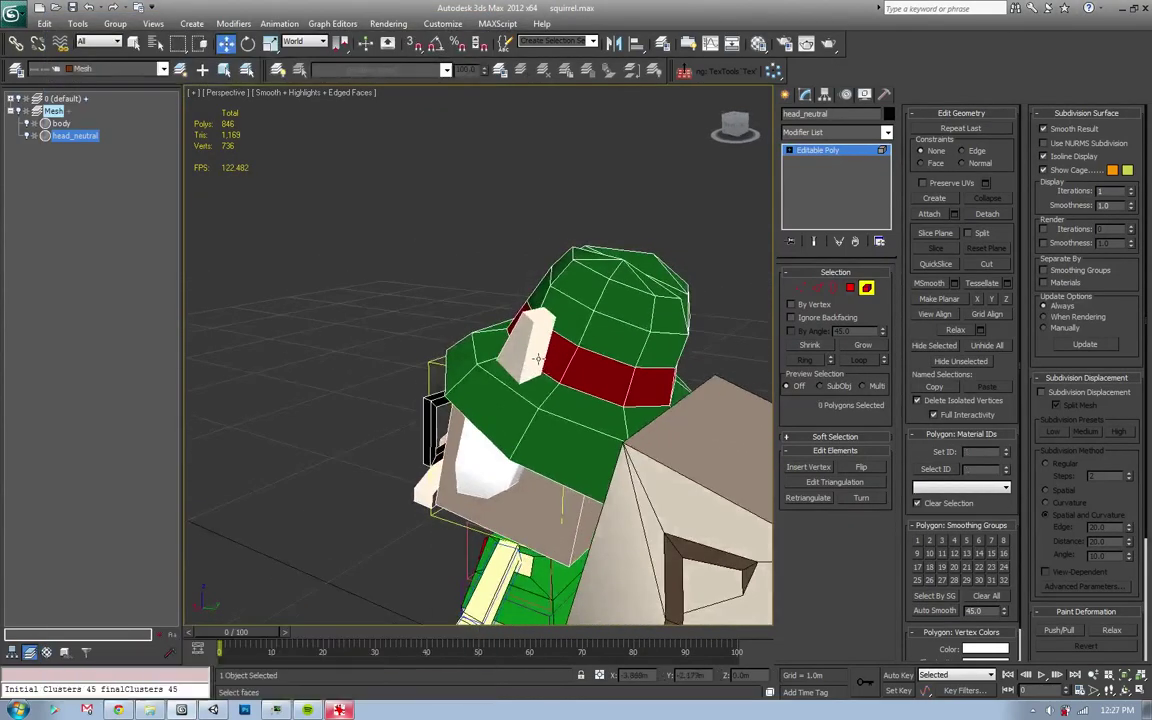
{"action": "left_click", "coordinate": [538, 360]}
{"action": "key", "text": "4"}
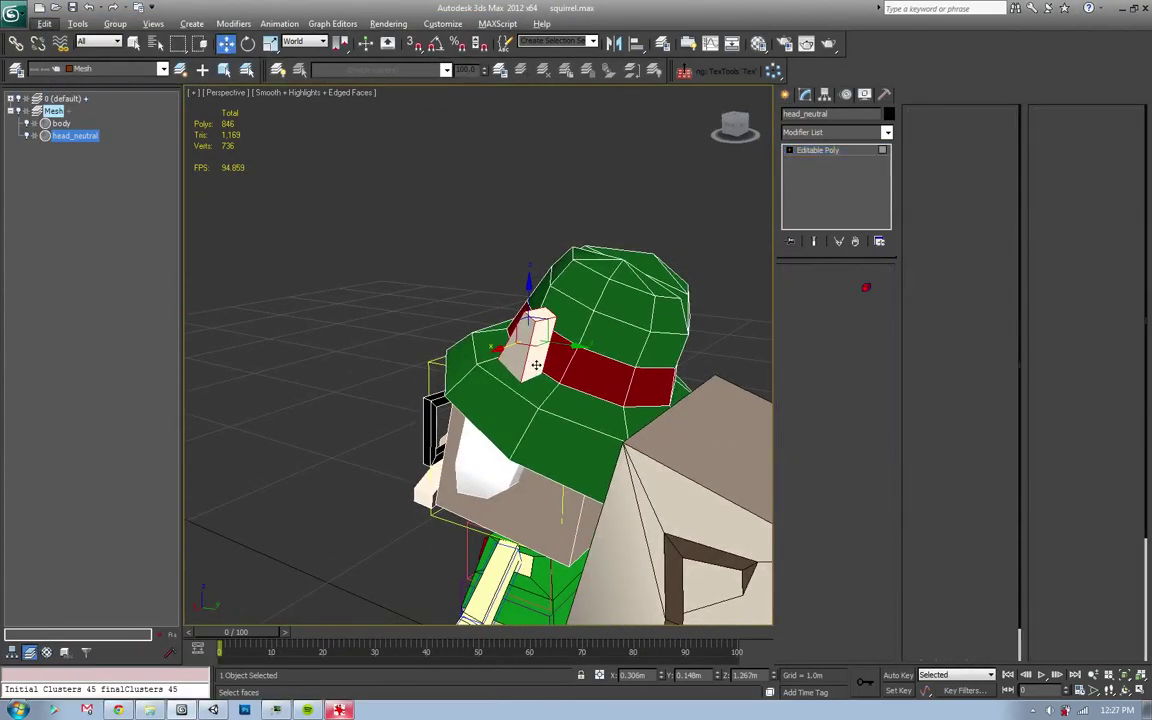
{"action": "left_click", "coordinate": [535, 367]}
{"action": "middle_click_drag", "start_coordinate": [535, 367], "coordinate": [523, 362], "text": "alt"}
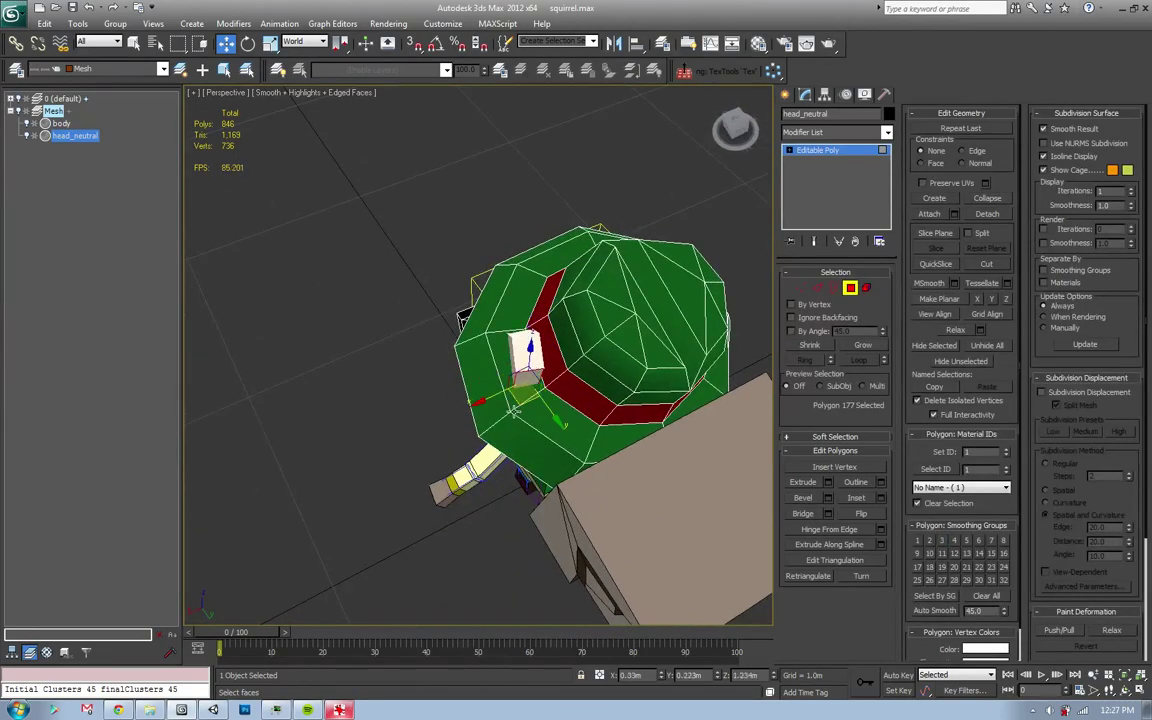
{"action": "middle_click_drag", "start_coordinate": [502, 440], "coordinate": [620, 342], "text": "alt"}
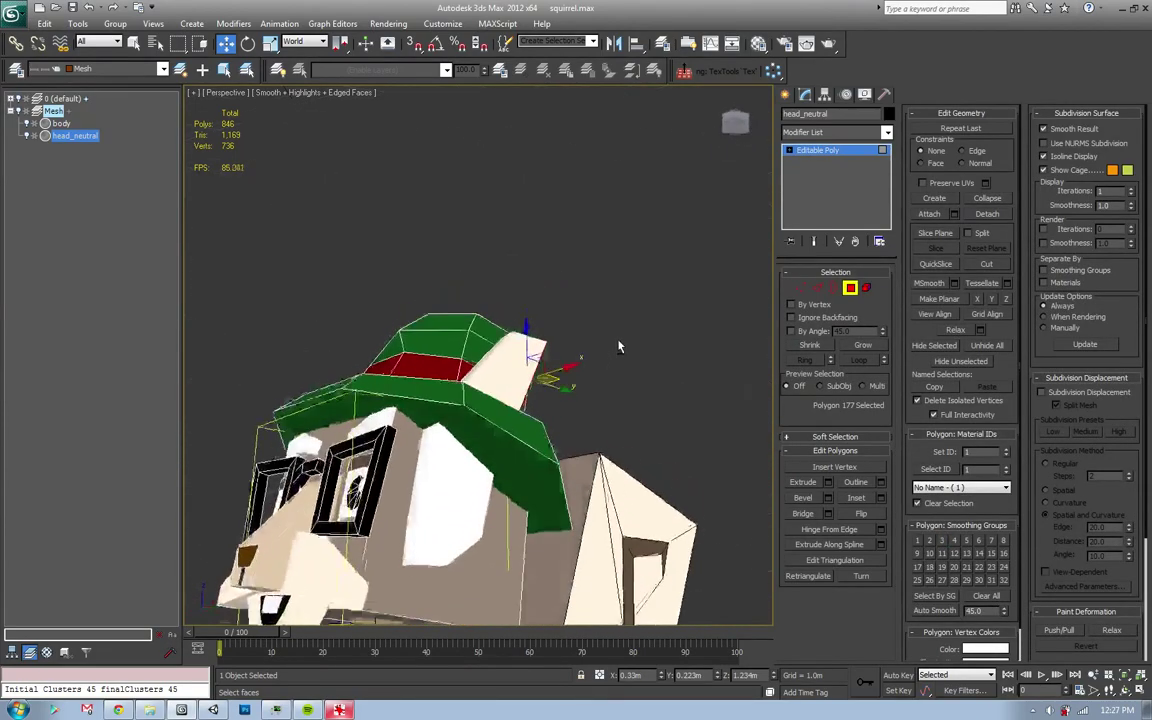
{"action": "left_click", "coordinate": [513, 449]}
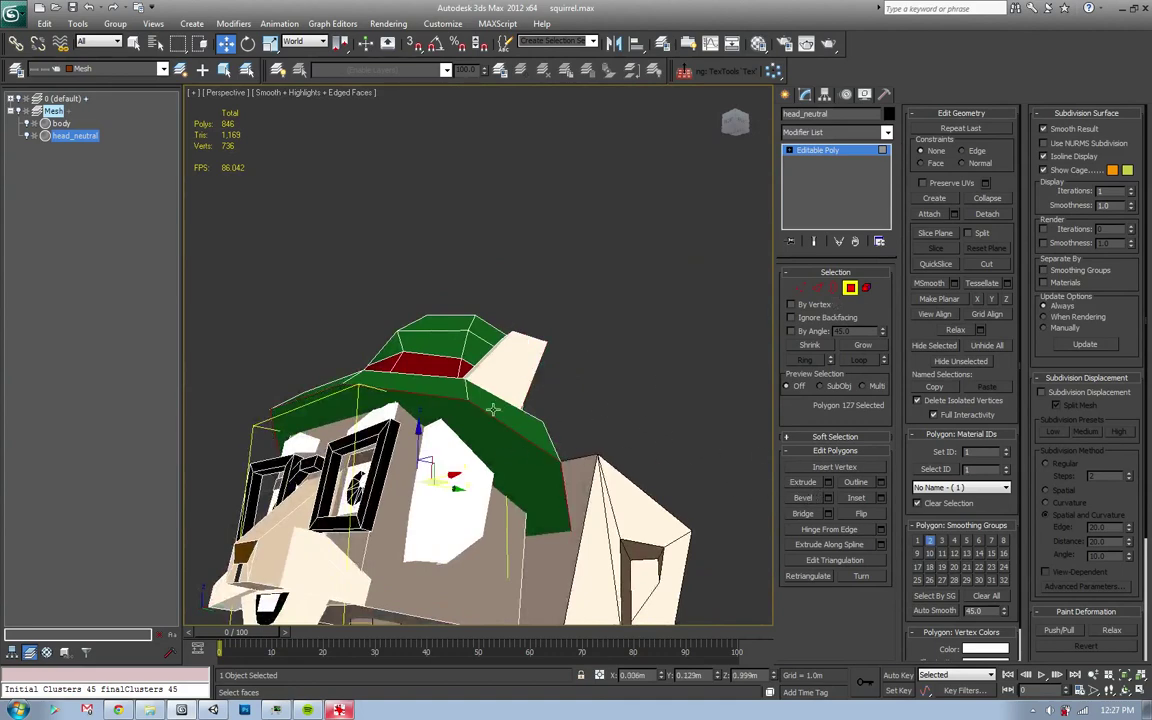
{"action": "middle_click_drag", "start_coordinate": [493, 409], "coordinate": [505, 463], "text": "alt"}
{"action": "left_click", "coordinate": [340, 710]}
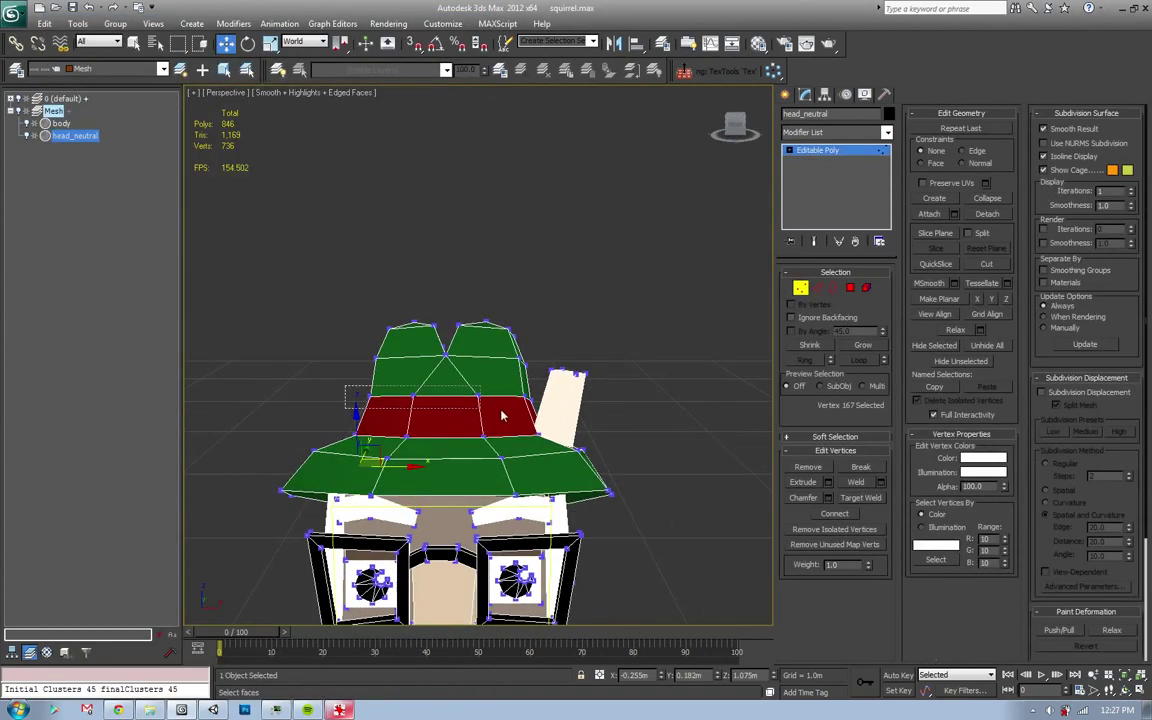
- Select the edge loops around the hat band and hat brim
{"action": "key", "text": "r"}
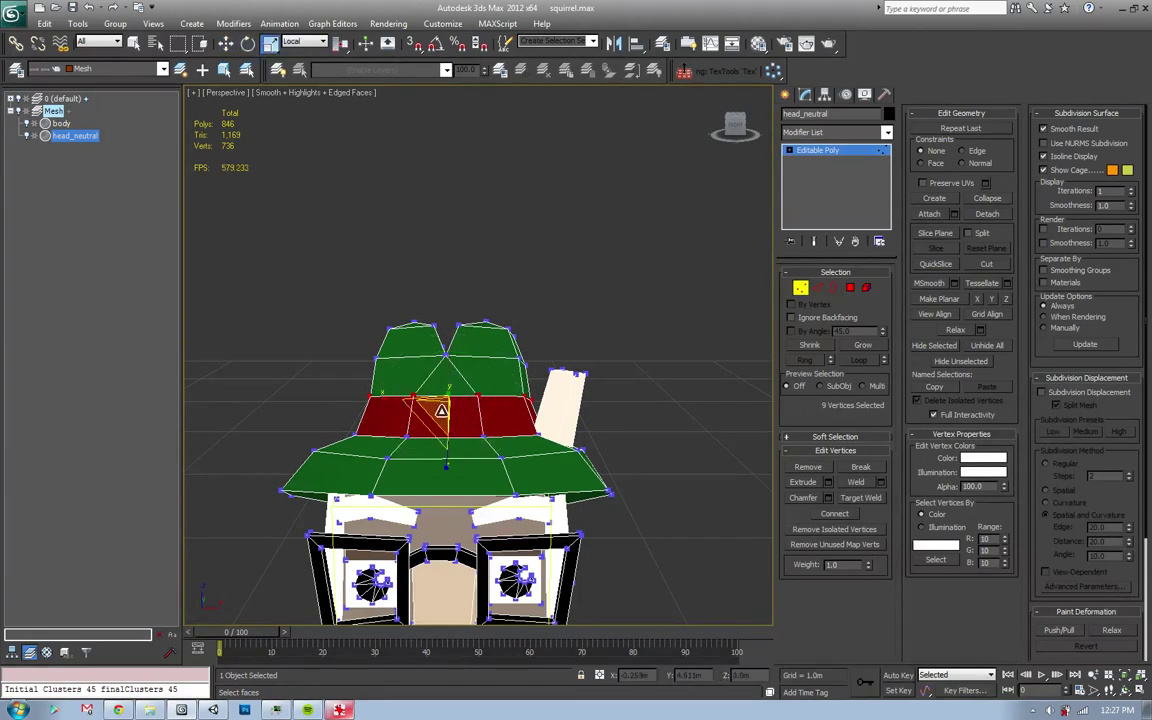
{"action": "key", "text": "2"}
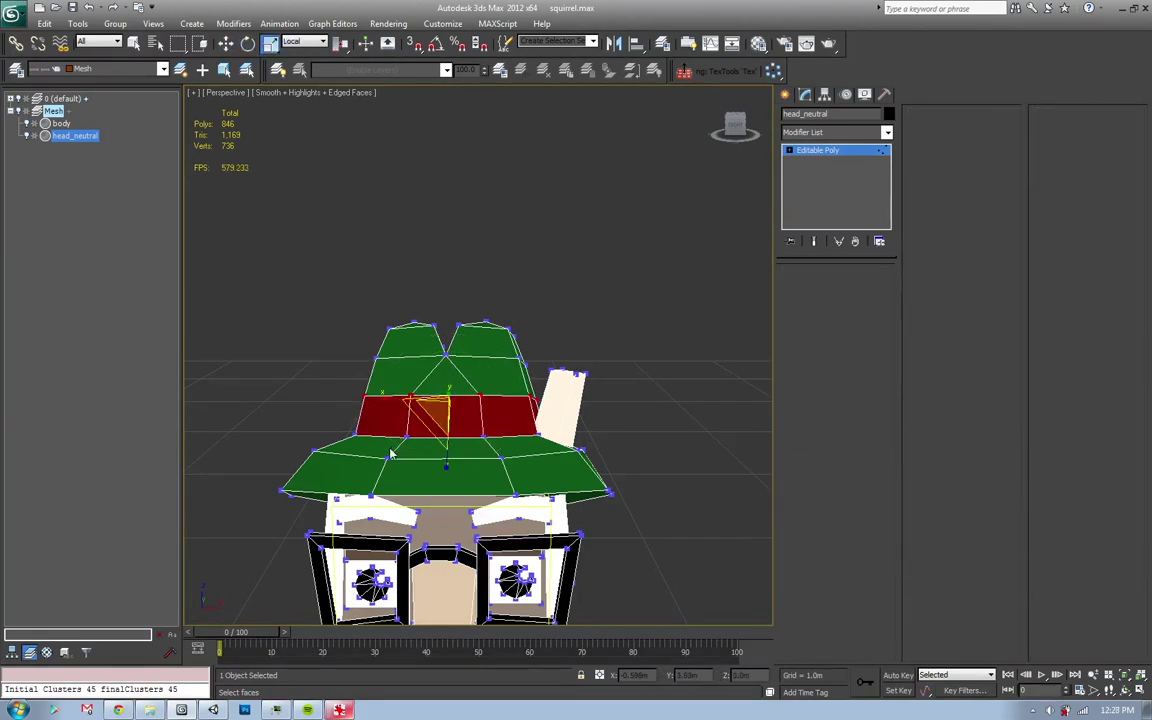
{"action": "double_click", "coordinate": [436, 445]}
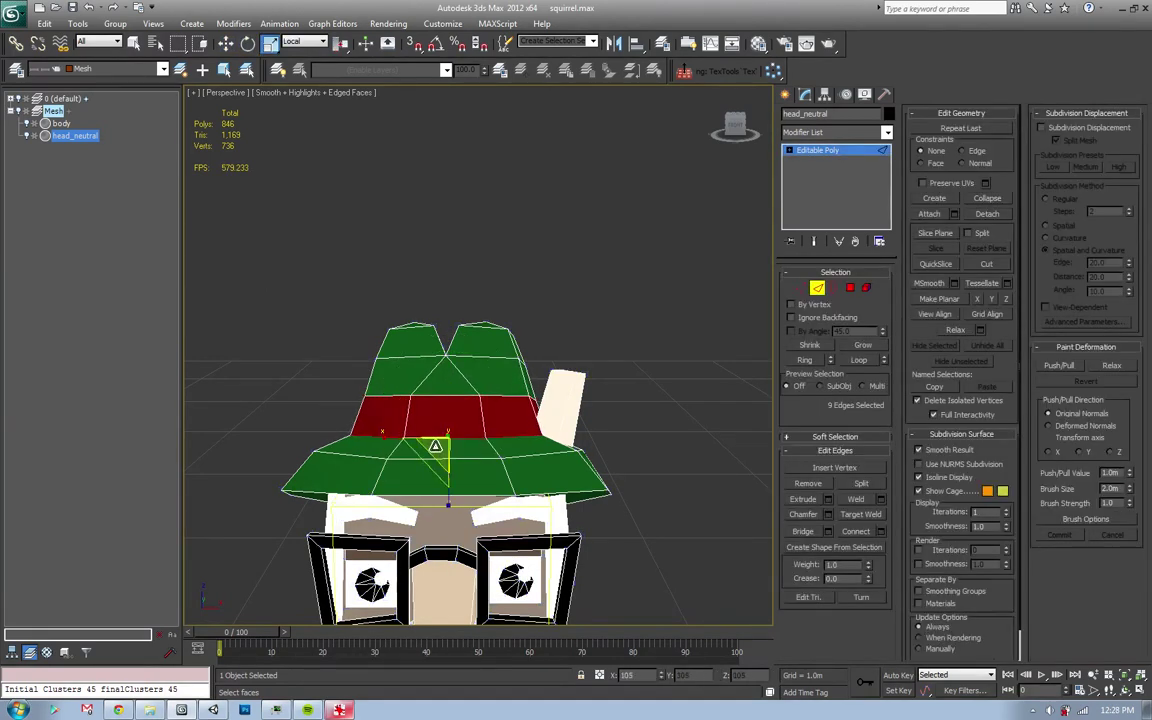
{"action": "double_click", "coordinate": [370, 453]}
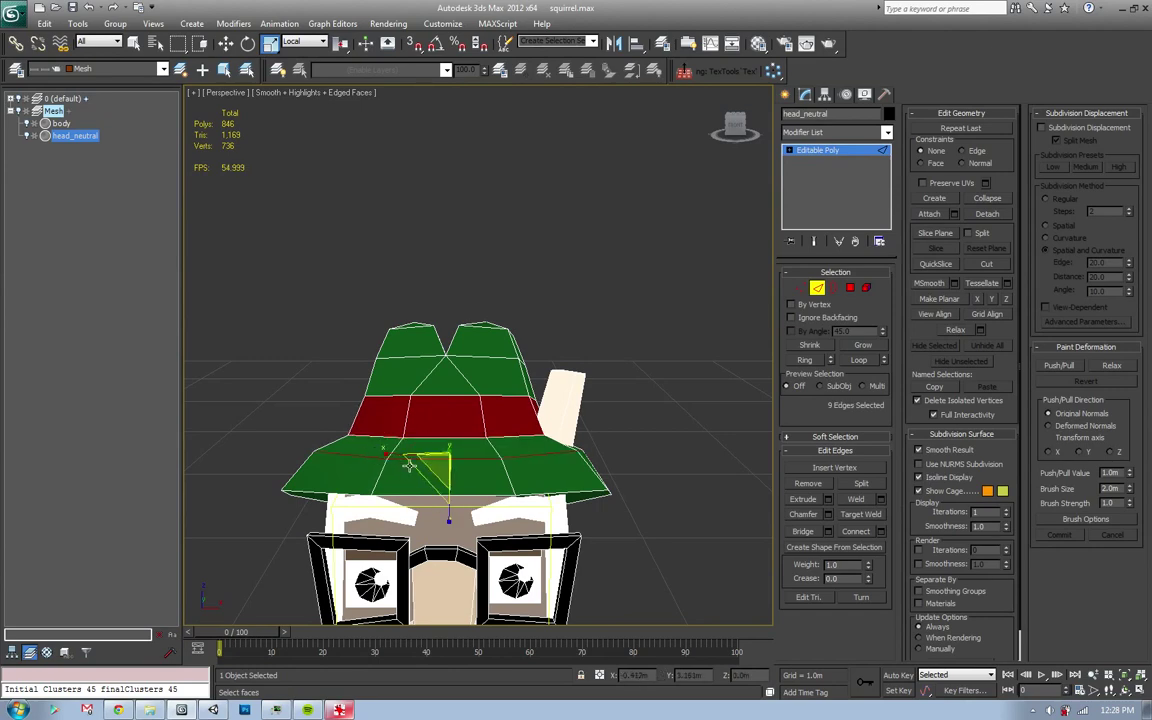
{"action": "key", "text": "w"}
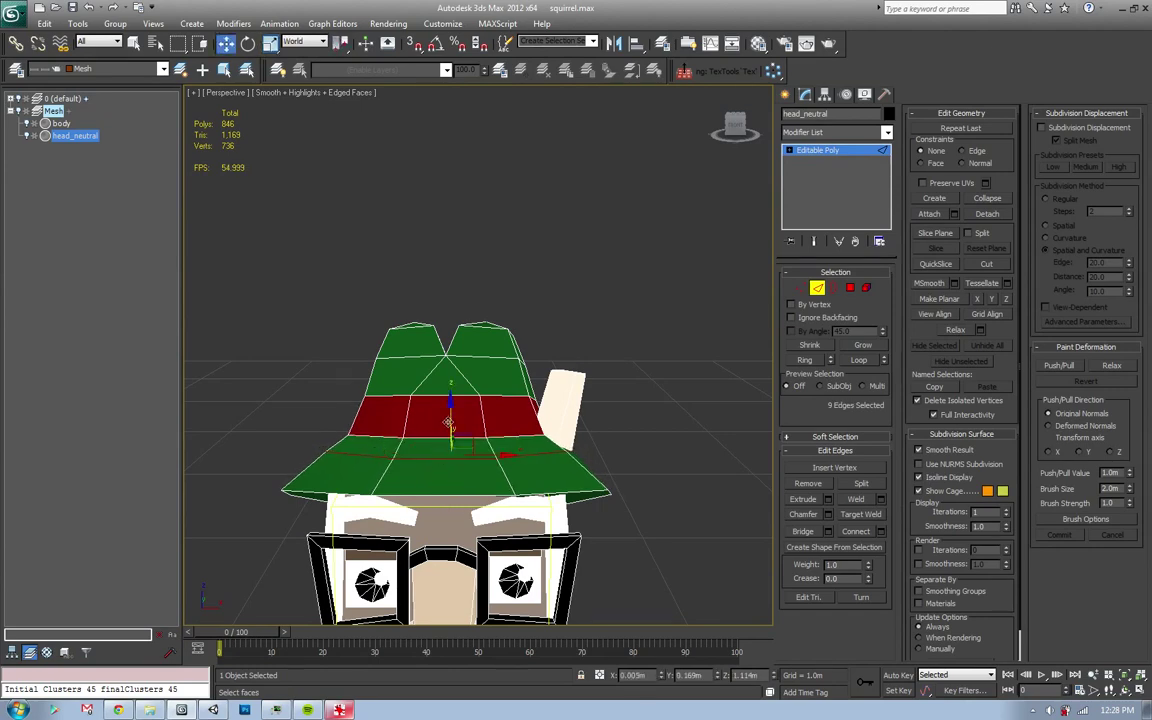
{"action": "middle_click_drag", "start_coordinate": [452, 424], "coordinate": [423, 402], "text": "alt"}
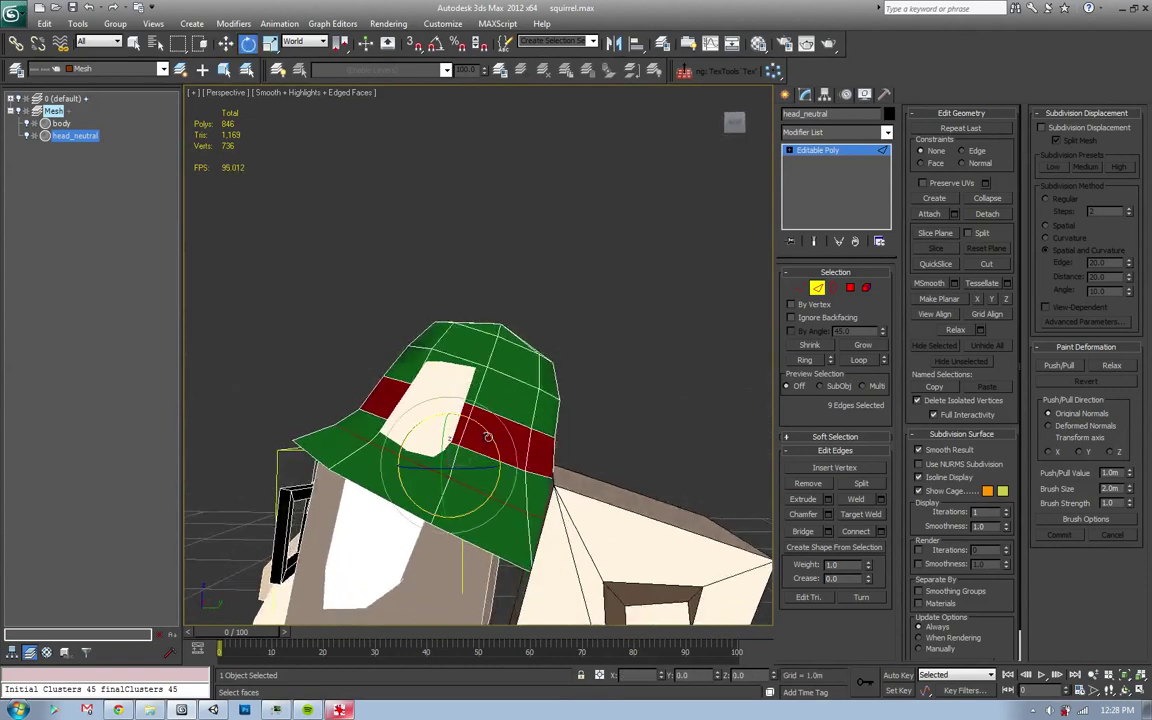
{"action": "key", "text": "w"}
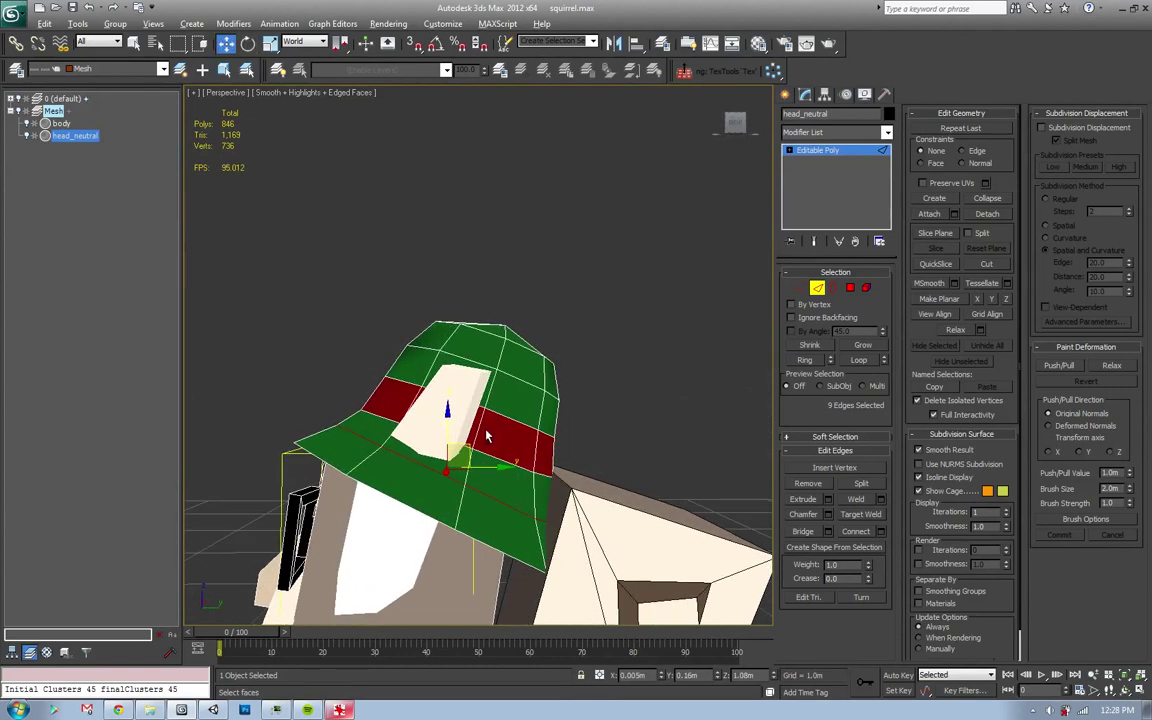
- Select the hat's crown vertices and tilt the top of the hat
{"action": "key", "text": "1"}
{"action": "left_click_drag", "start_coordinate": [553, 240], "coordinate": [406, 352]}
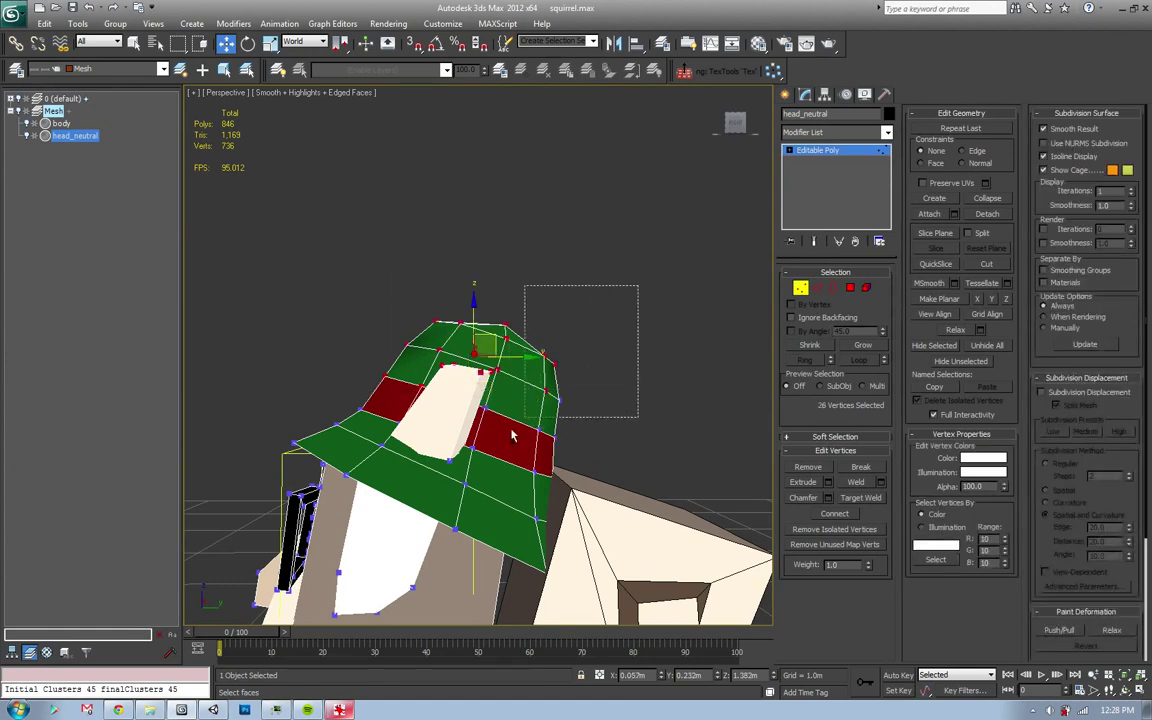
{"action": "left_click_drag", "start_coordinate": [511, 434], "coordinate": [505, 442]}
{"action": "key", "text": "e"}
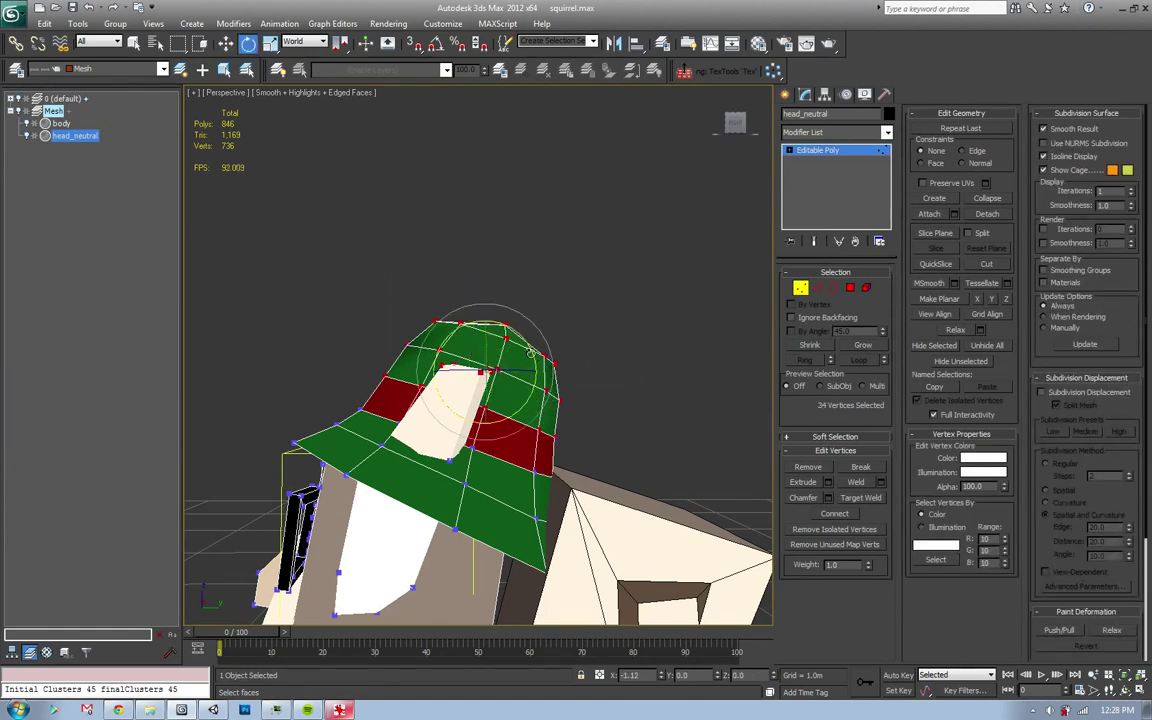
{"action": "left_click_drag", "start_coordinate": [530, 352], "coordinate": [507, 350]}
{"action": "key", "text": "w"}
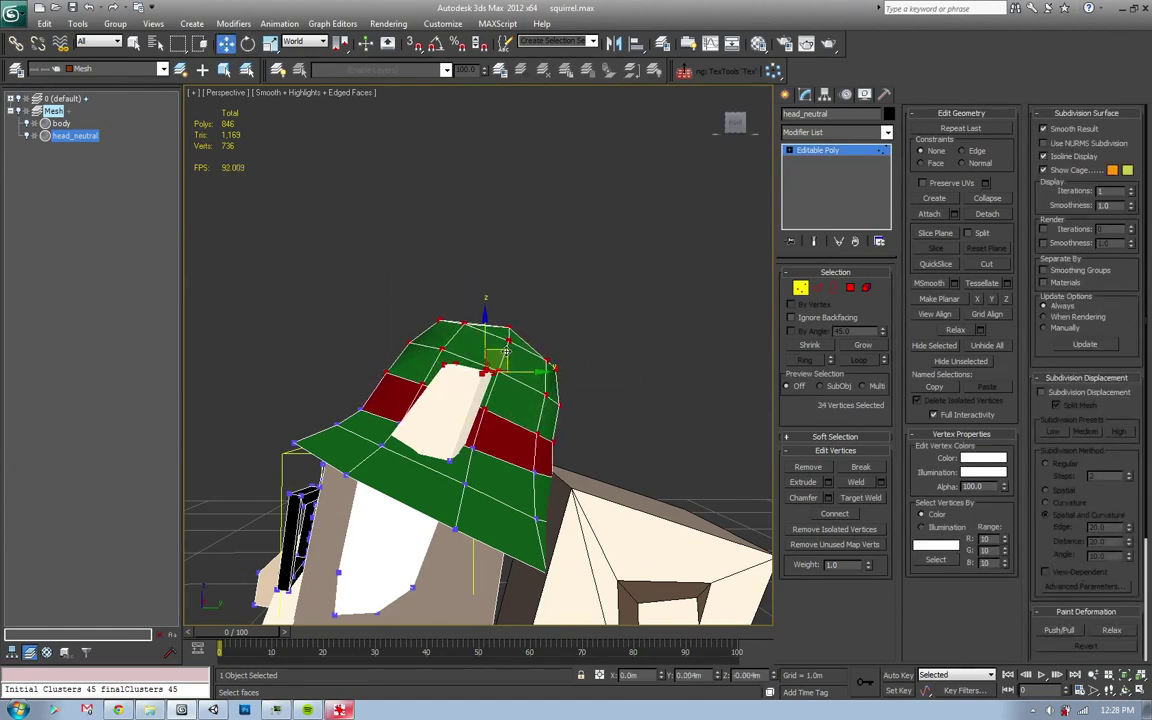
{"action": "middle_click_drag", "start_coordinate": [533, 362], "coordinate": [648, 299], "text": "alt"}
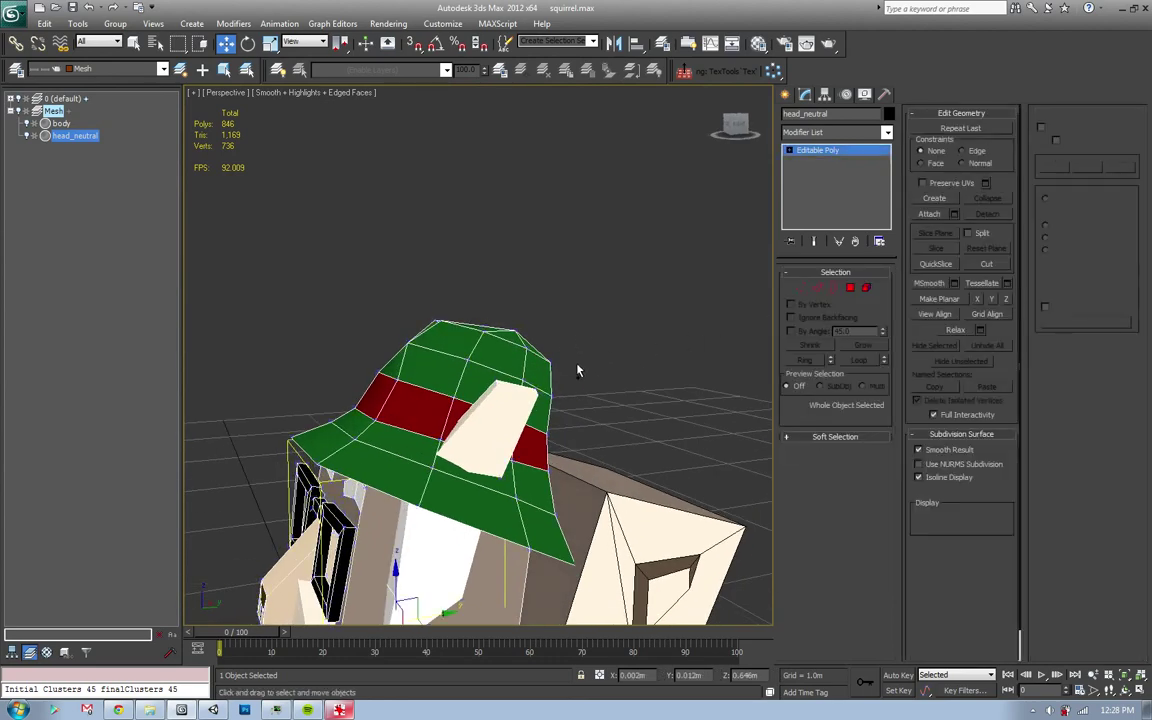
- Select everything and export it over Squirrel.FBX, confirming the overwrite and FBX settings
{"action": "key", "text": "ctrl+a"}
{"action": "key", "text": "alt+f"}
{"action": "key", "text": "e"}
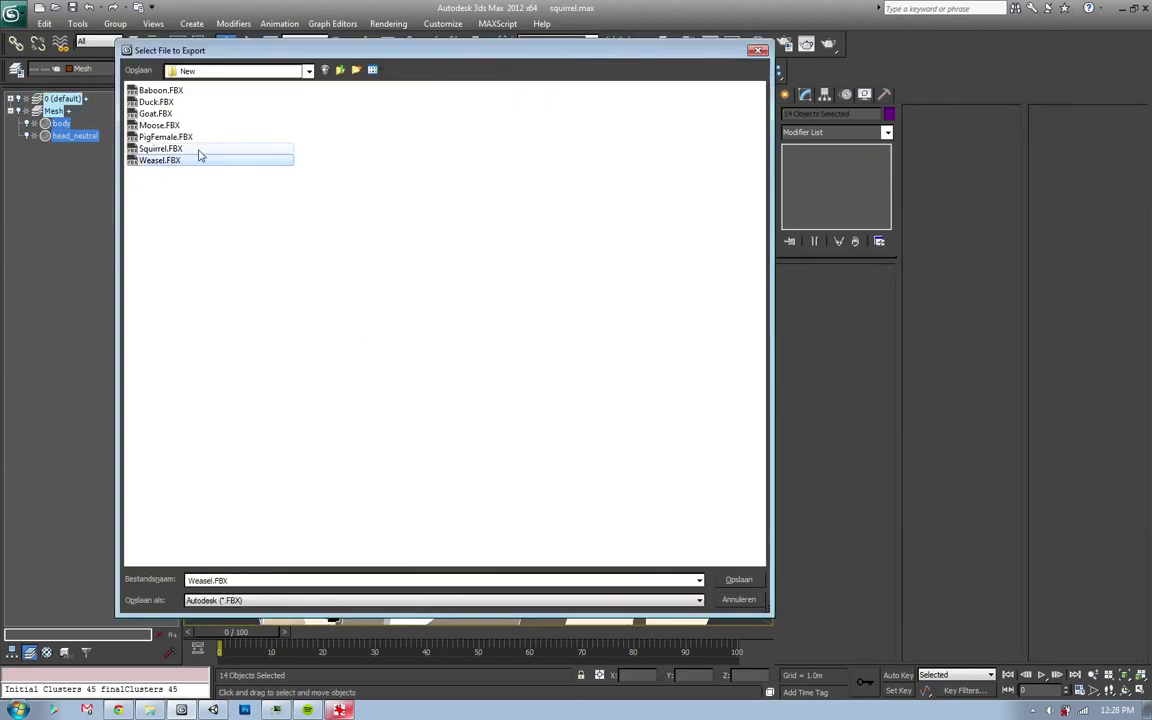
{"action": "double_click", "coordinate": [199, 150]}
{"action": "key", "text": "Return"}
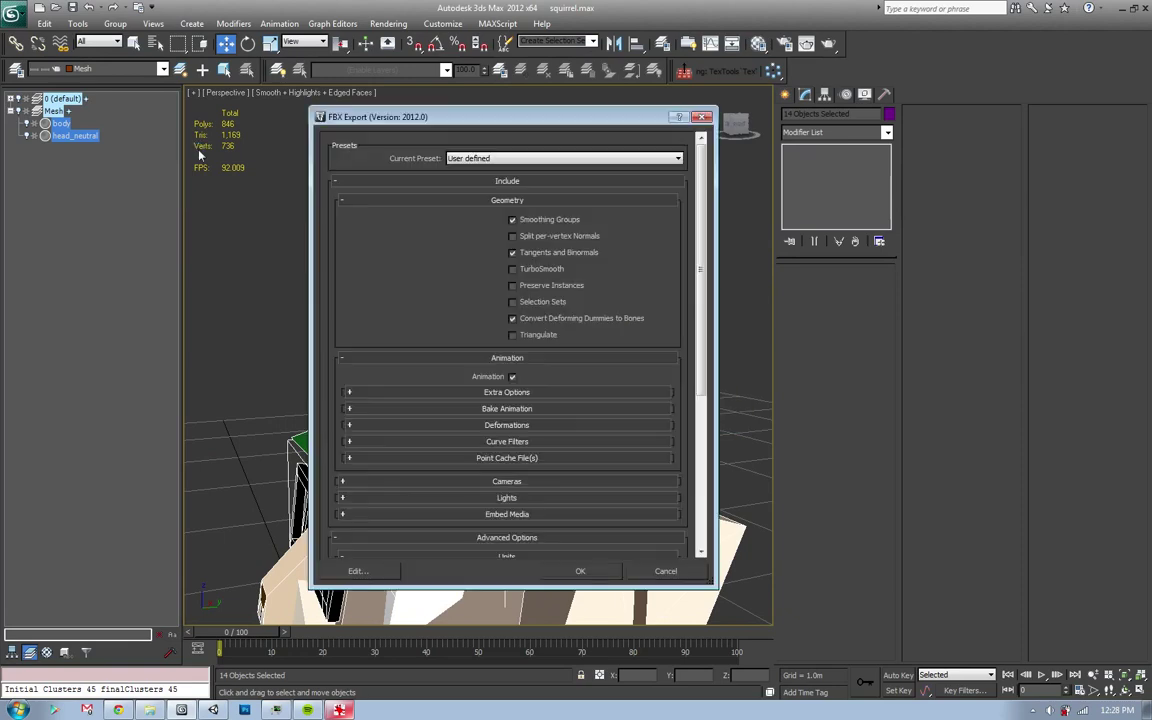
{"action": "key", "text": "Return"}
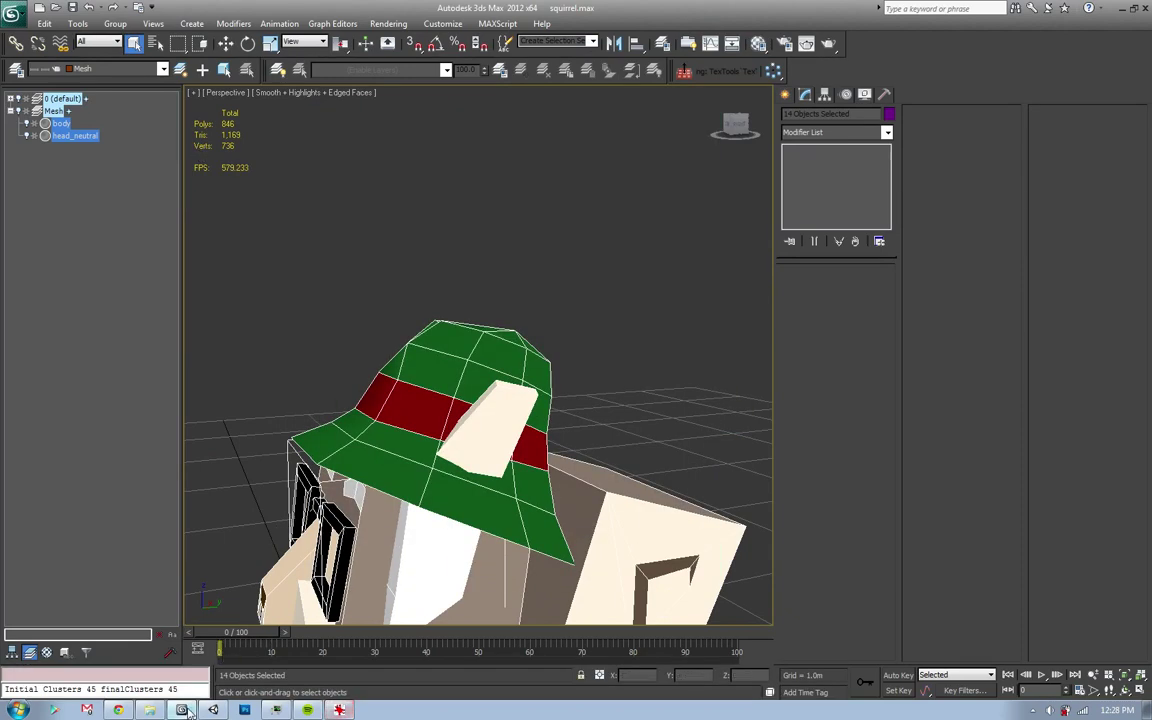
{"action": "left_click", "coordinate": [212, 710]}
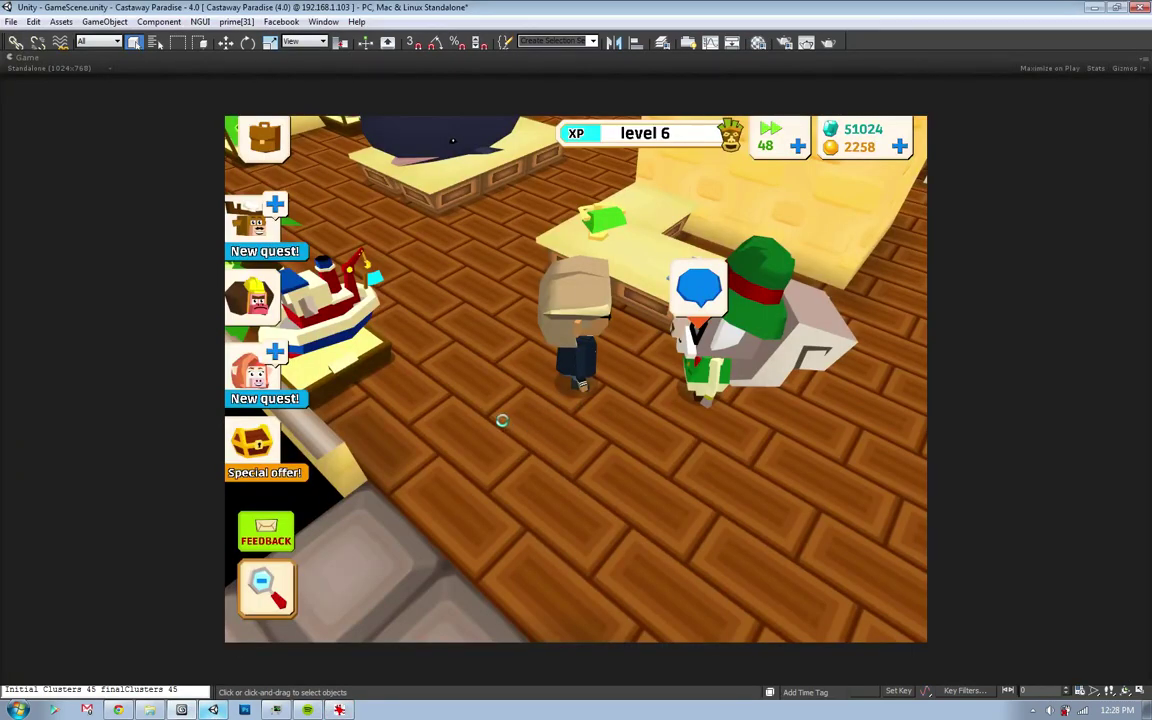
{"action": "left_click", "coordinate": [453, 366]}
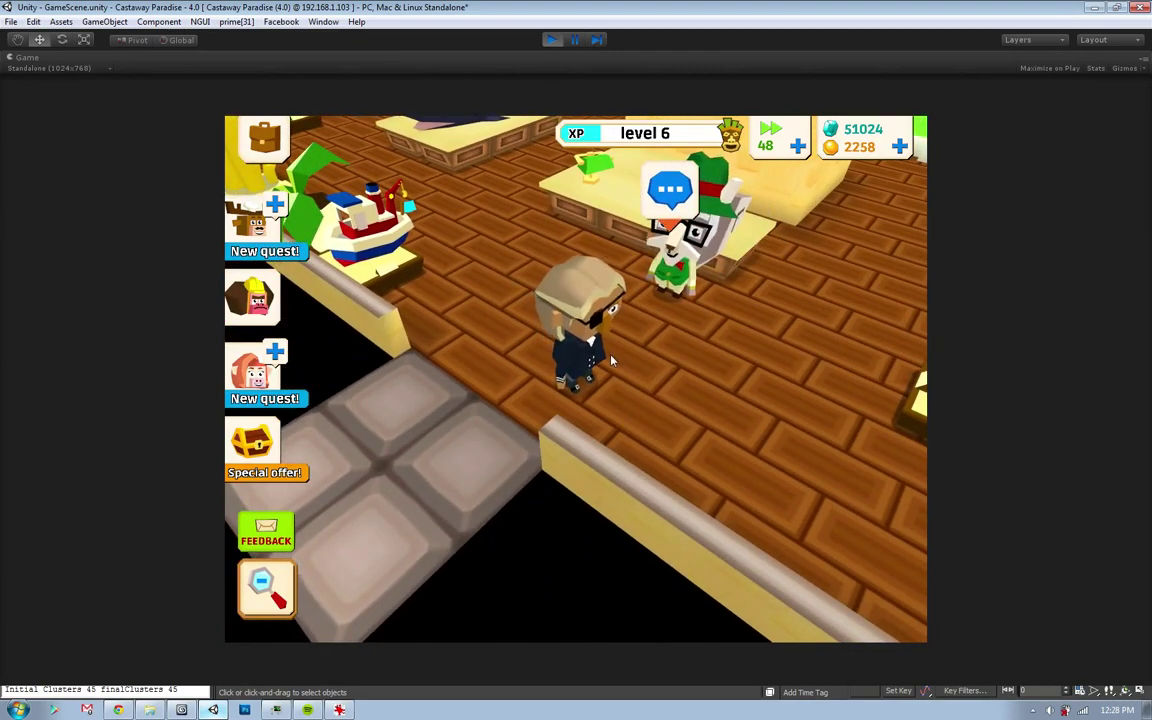
{"action": "left_click", "coordinate": [212, 710]}
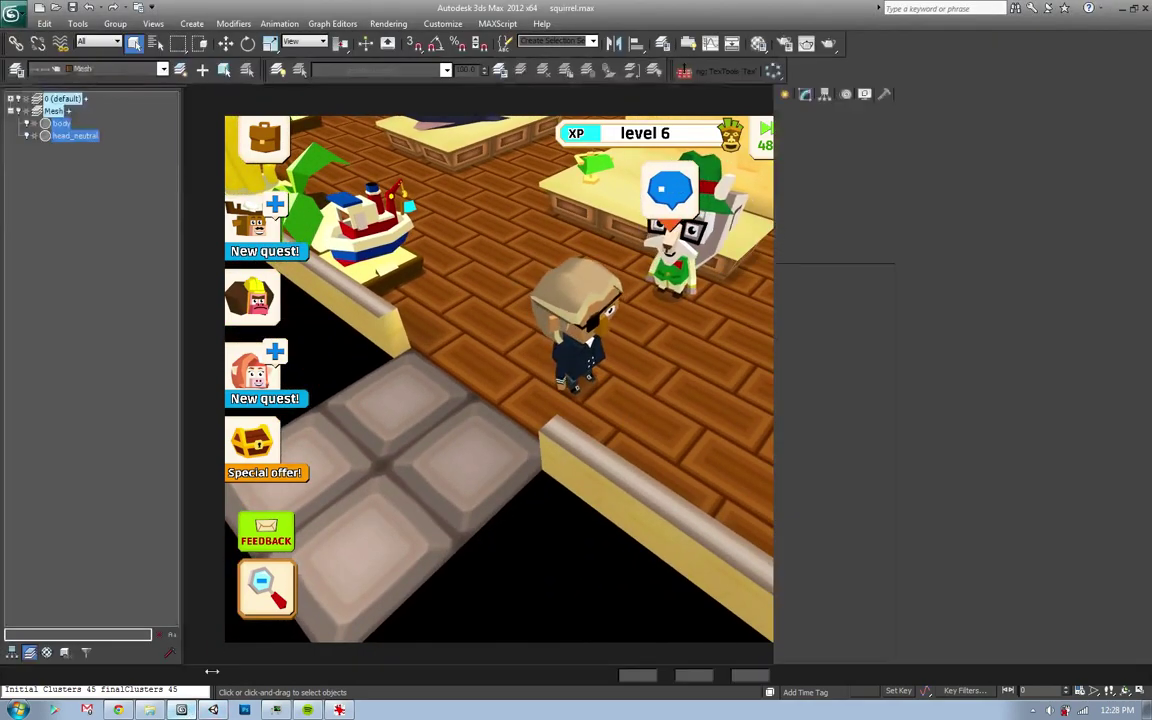
{"action": "middle_click_drag", "start_coordinate": [478, 442], "coordinate": [417, 405], "text": "alt"}
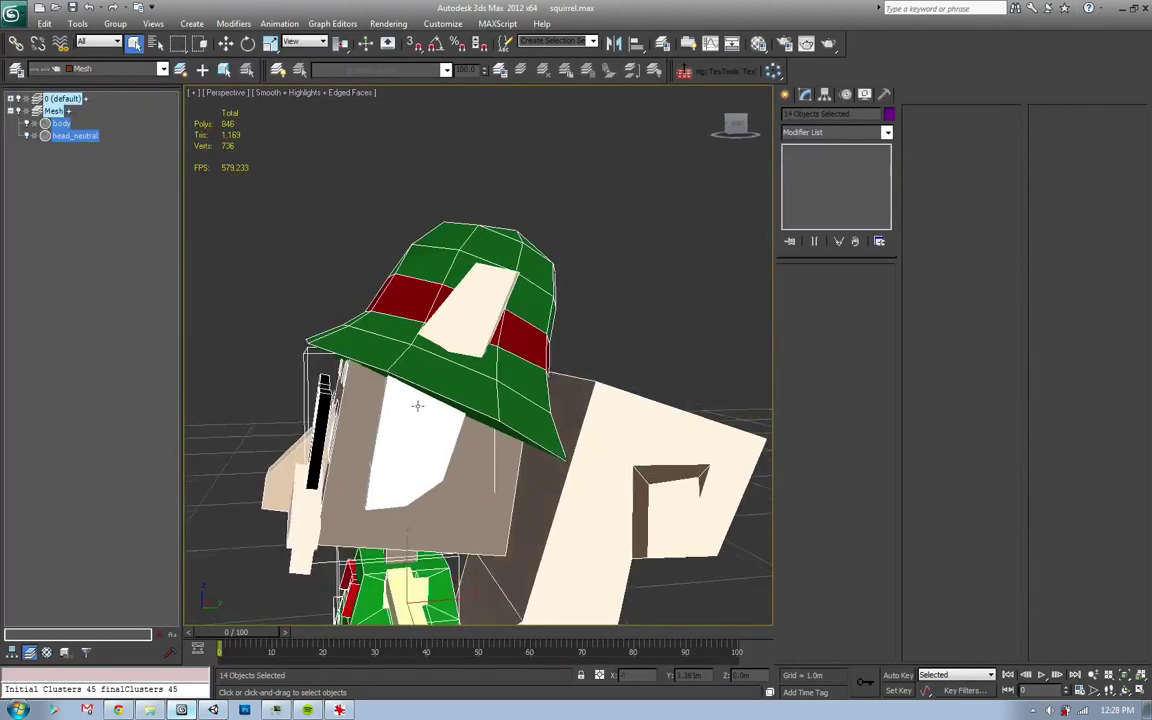
- Move the cream ear polygons down and right, then tilt them slightly
{"action": "left_click", "coordinate": [484, 315]}
{"action": "key", "text": "4"}
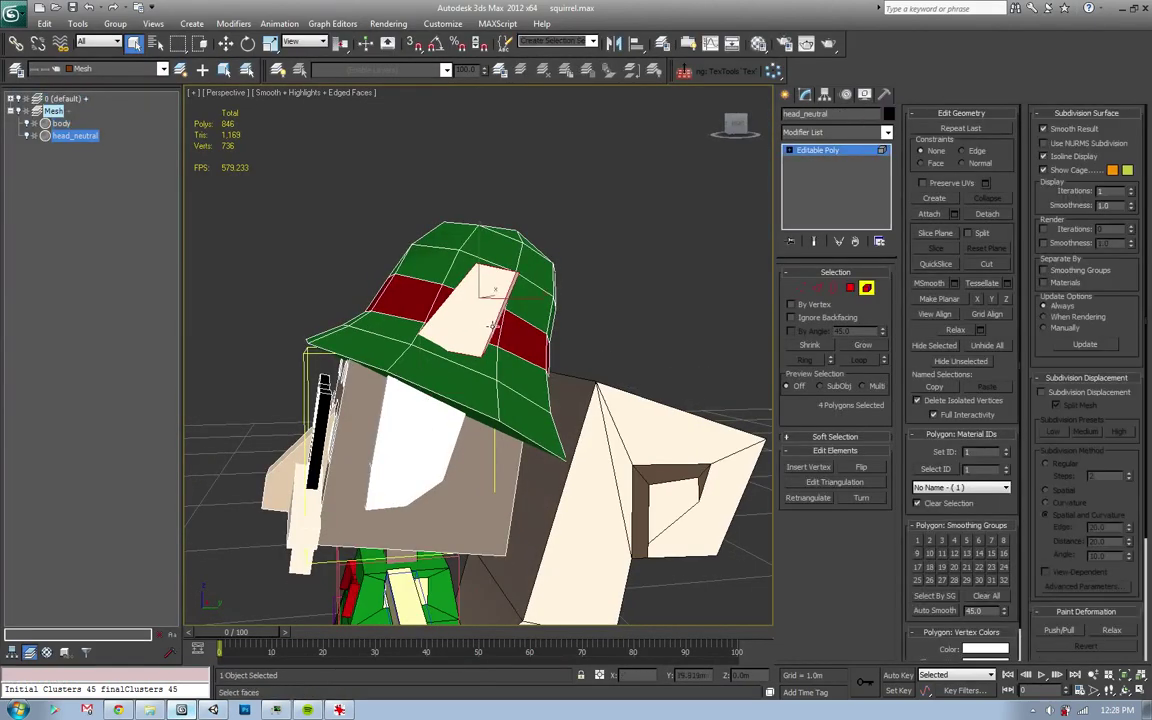
{"action": "left_click_drag", "start_coordinate": [498, 277], "coordinate": [528, 302]}
{"action": "key", "text": "e"}
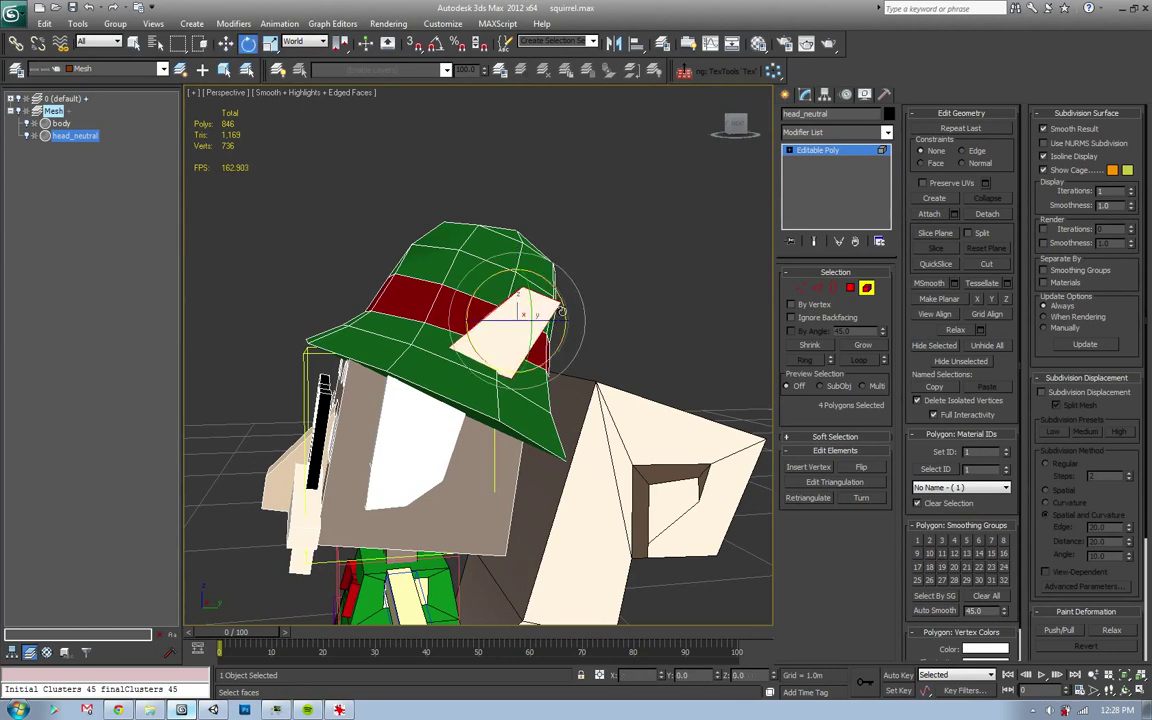
{"action": "left_click_drag", "start_coordinate": [562, 313], "coordinate": [548, 305]}
{"action": "key", "text": "w"}
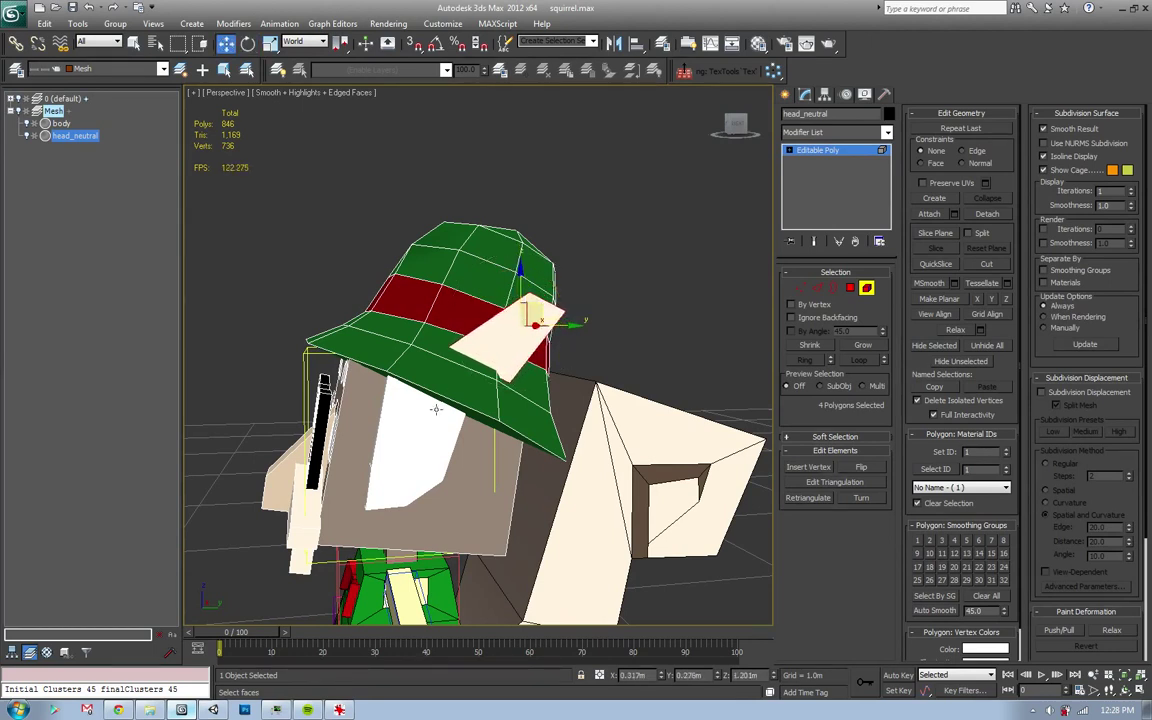
- Check the head from front and side, selecting the eye patch, the protruding ear, then the hat
{"action": "left_click", "coordinate": [435, 408]}
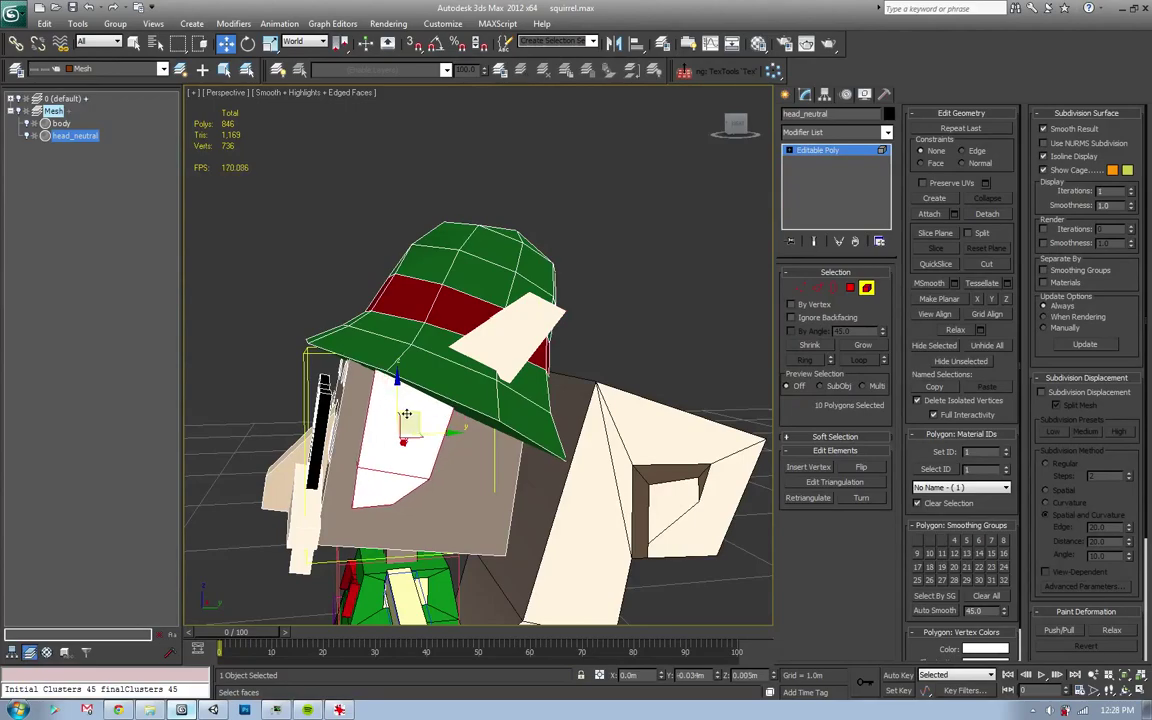
{"action": "middle_click_drag", "start_coordinate": [426, 424], "coordinate": [668, 283], "text": "alt"}
{"action": "middle_click_drag", "start_coordinate": [580, 384], "coordinate": [559, 345], "text": "alt"}
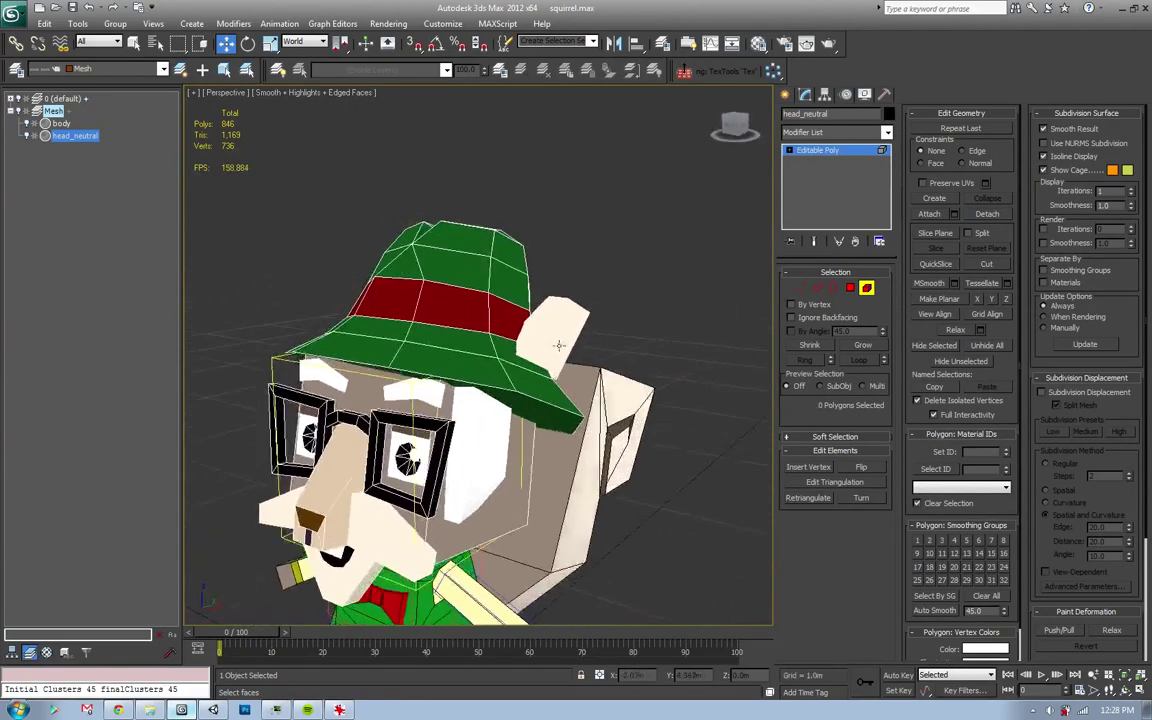
{"action": "key", "text": "e"}
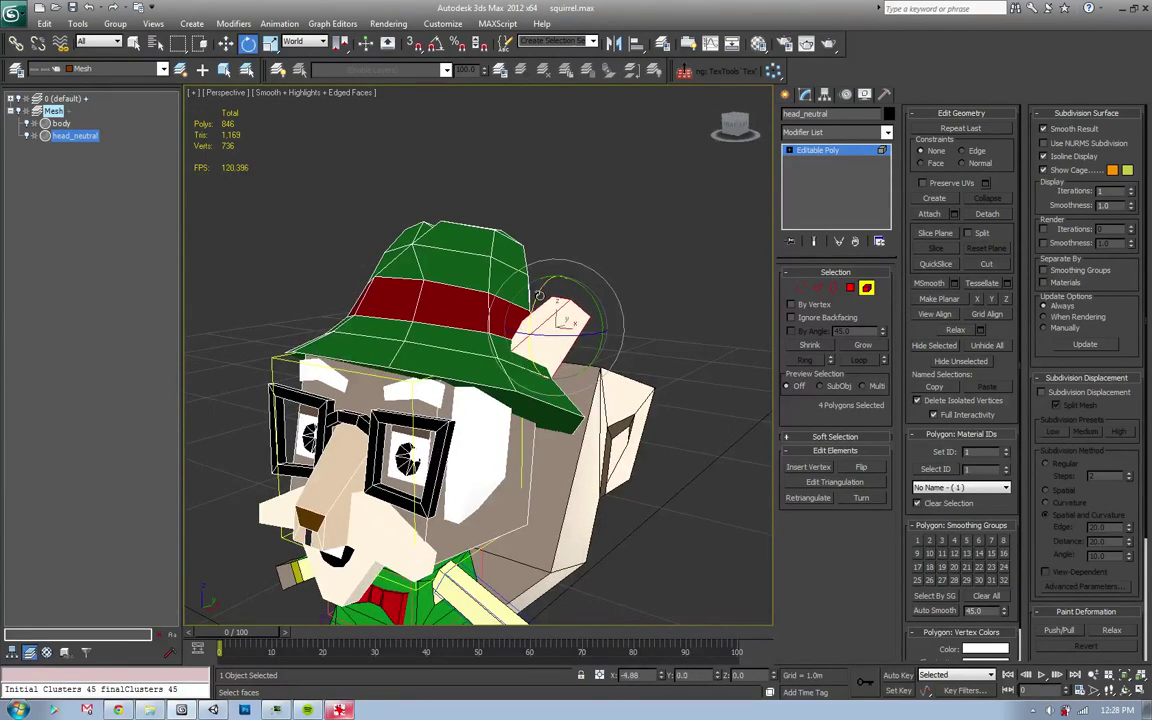
{"action": "left_click", "coordinate": [595, 330]}
{"action": "mouse_move", "coordinate": [595, 330]}
{"action": "middle_mouse_down", "text": "alt"}
{"action": "mouse_move", "coordinate": [607, 331]}
{"action": "mouse_move", "coordinate": [587, 323]}
{"action": "mouse_move", "coordinate": [700, 300]}
{"action": "middle_mouse_up", "text": "alt"}
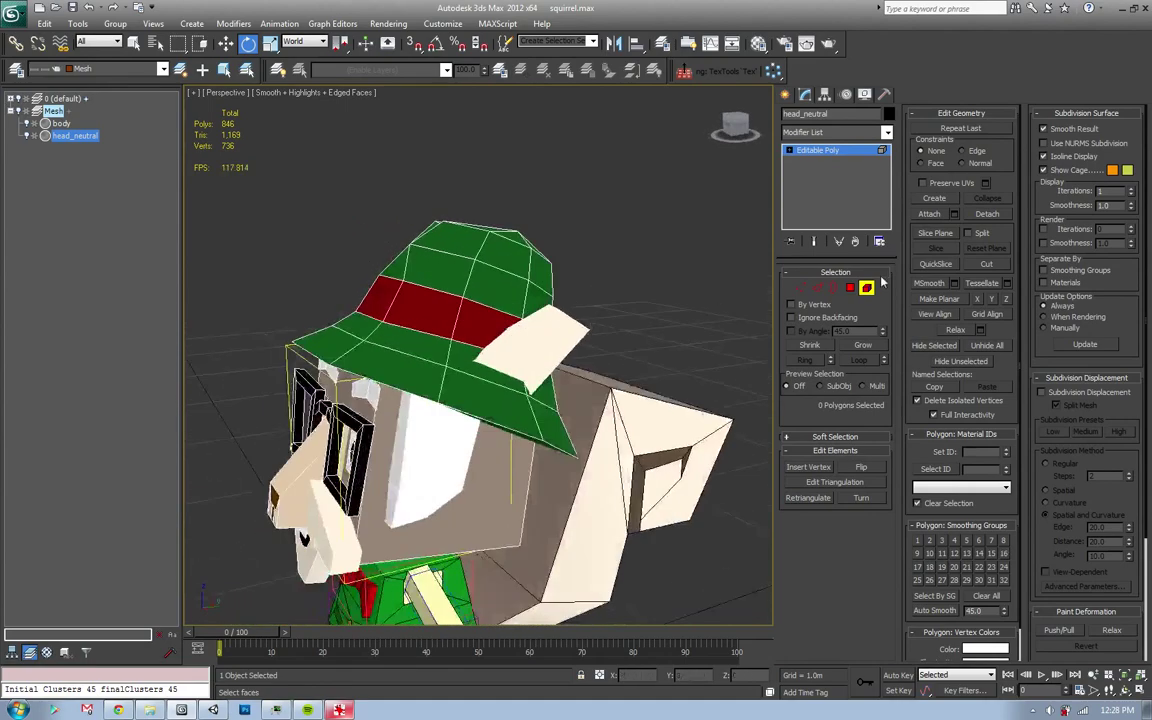
{"action": "left_click", "coordinate": [500, 286]}
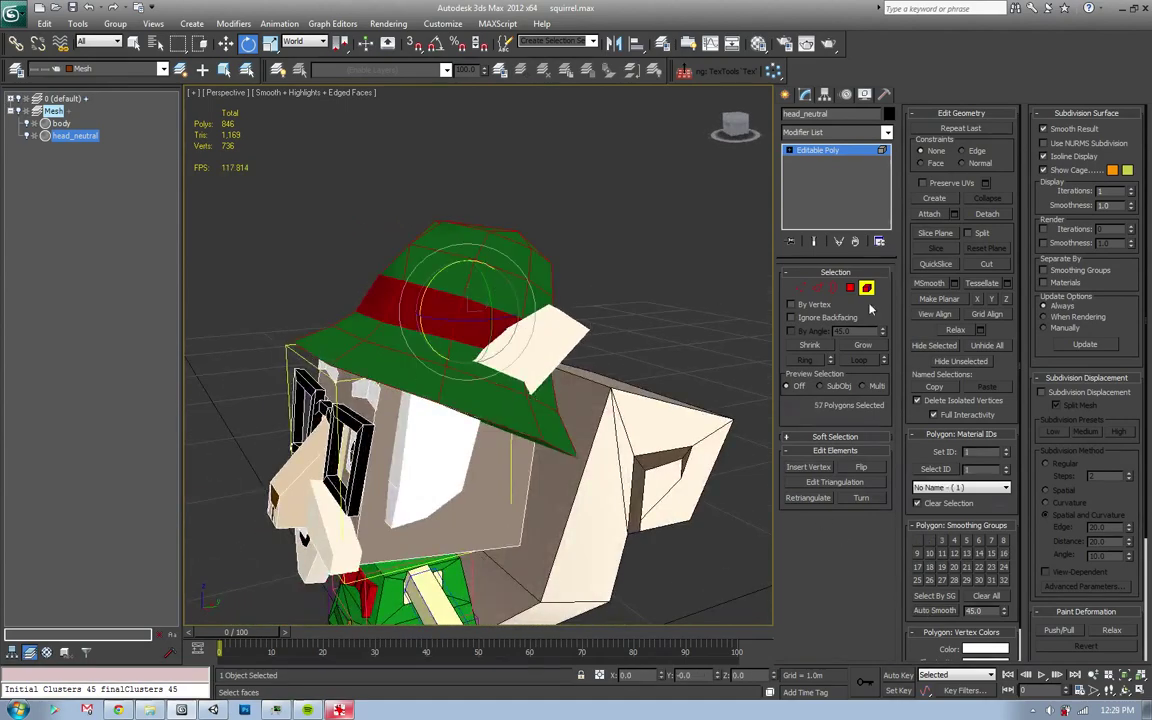
- Select all and export over Squirrel.FBX, accepting the overwrite and FBX settings, then view Unity
{"action": "key", "text": "4"}
{"action": "key", "text": "ctrl+a"}
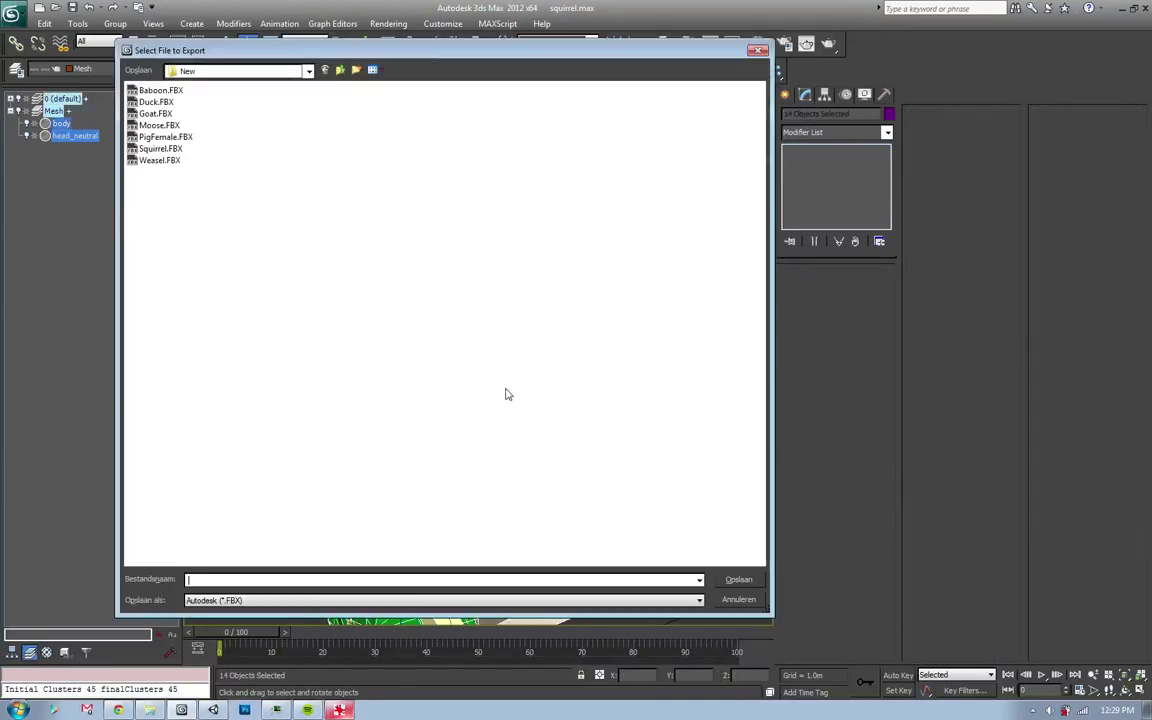
{"action": "double_click", "coordinate": [160, 148]}
{"action": "key", "text": "Return"}
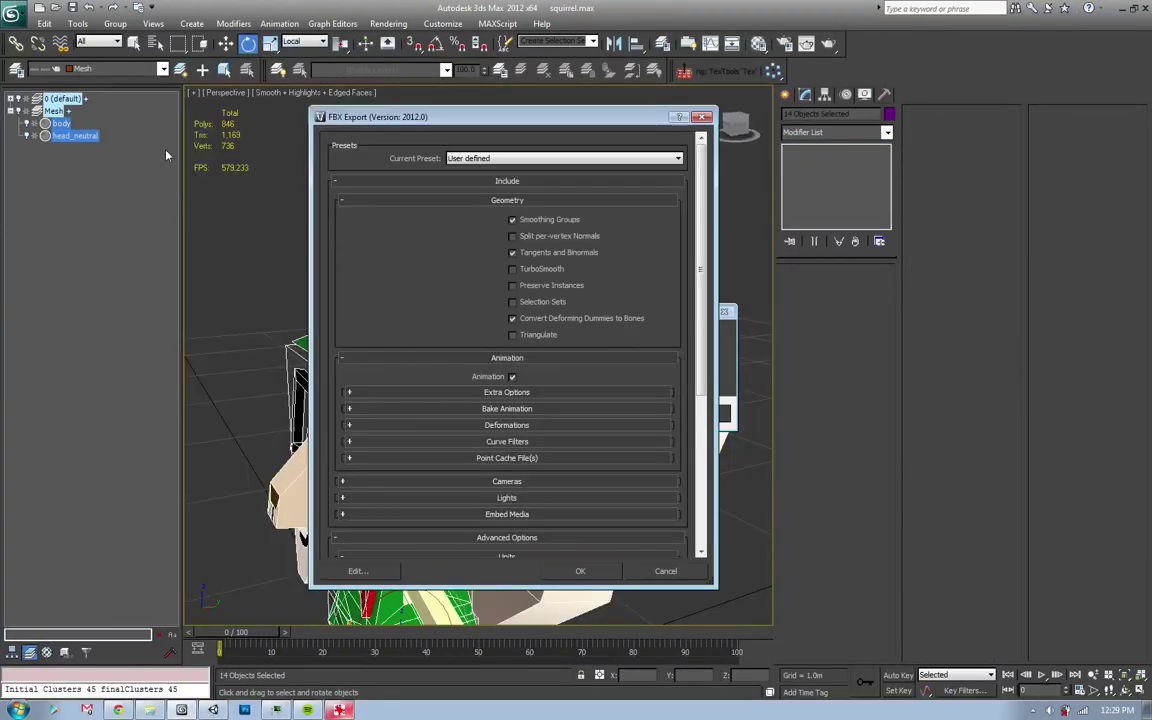
{"action": "key", "text": "Return"}
{"action": "left_click", "coordinate": [214, 709]}
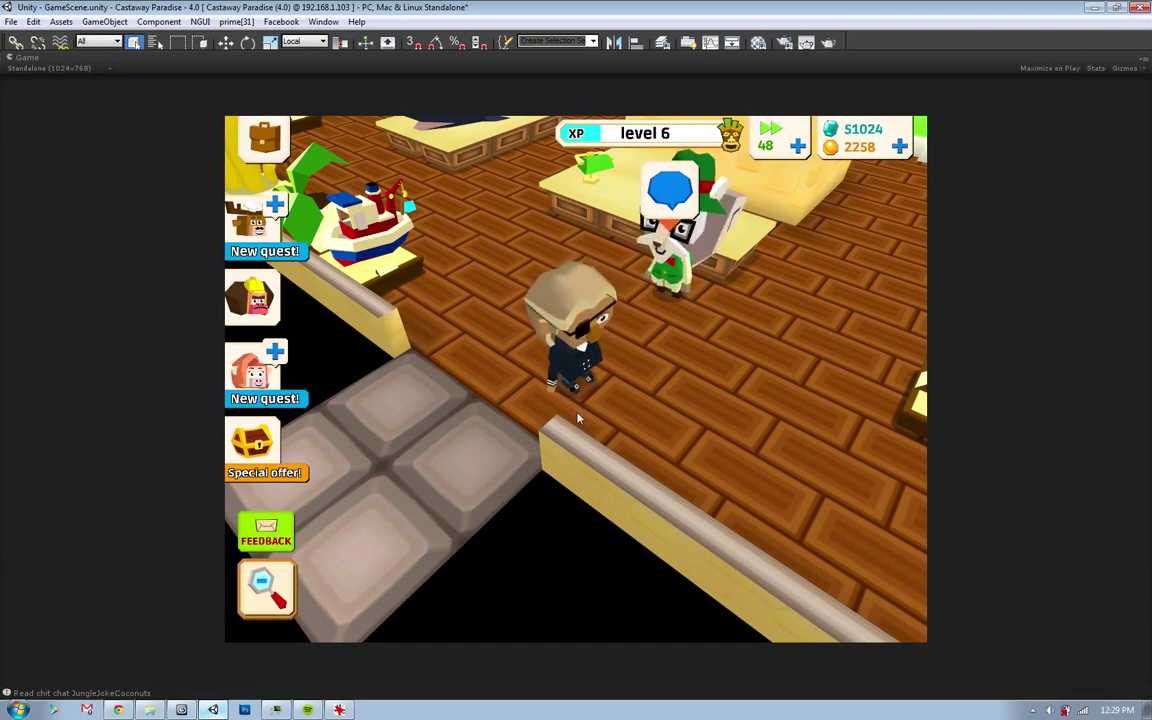
- Walk up to Harold, start his dialogue and answer 'Why not?'
{"action": "left_click", "coordinate": [549, 311]}
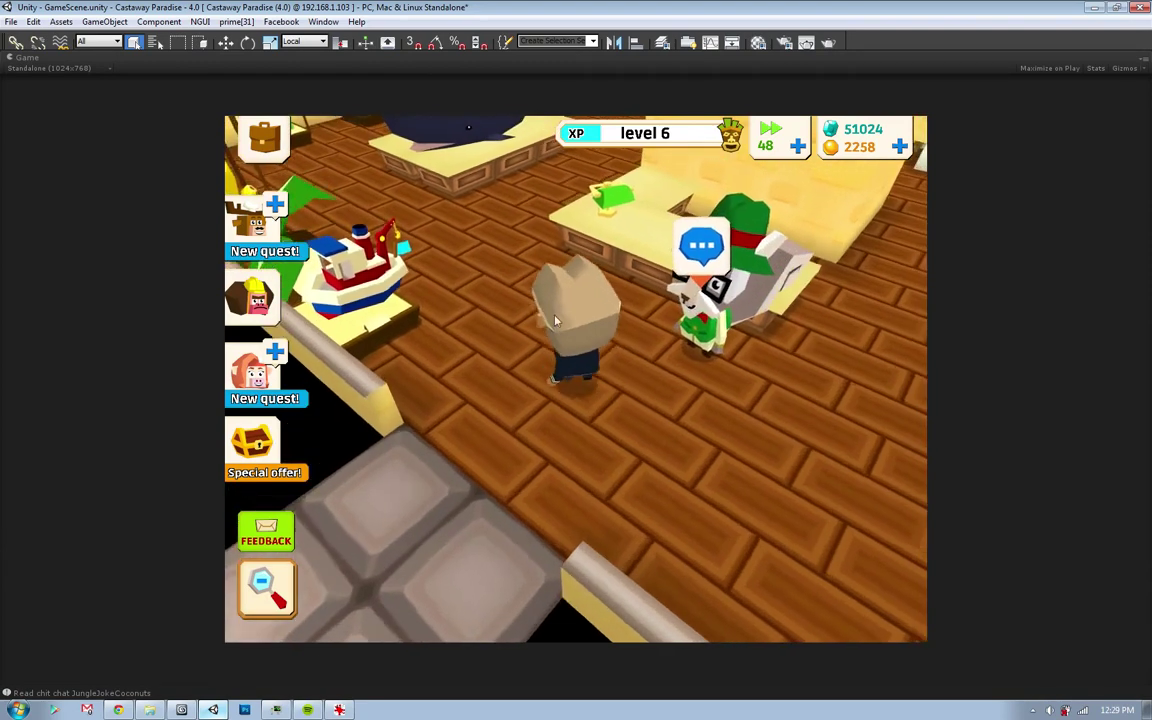
{"action": "left_click", "coordinate": [664, 310]}
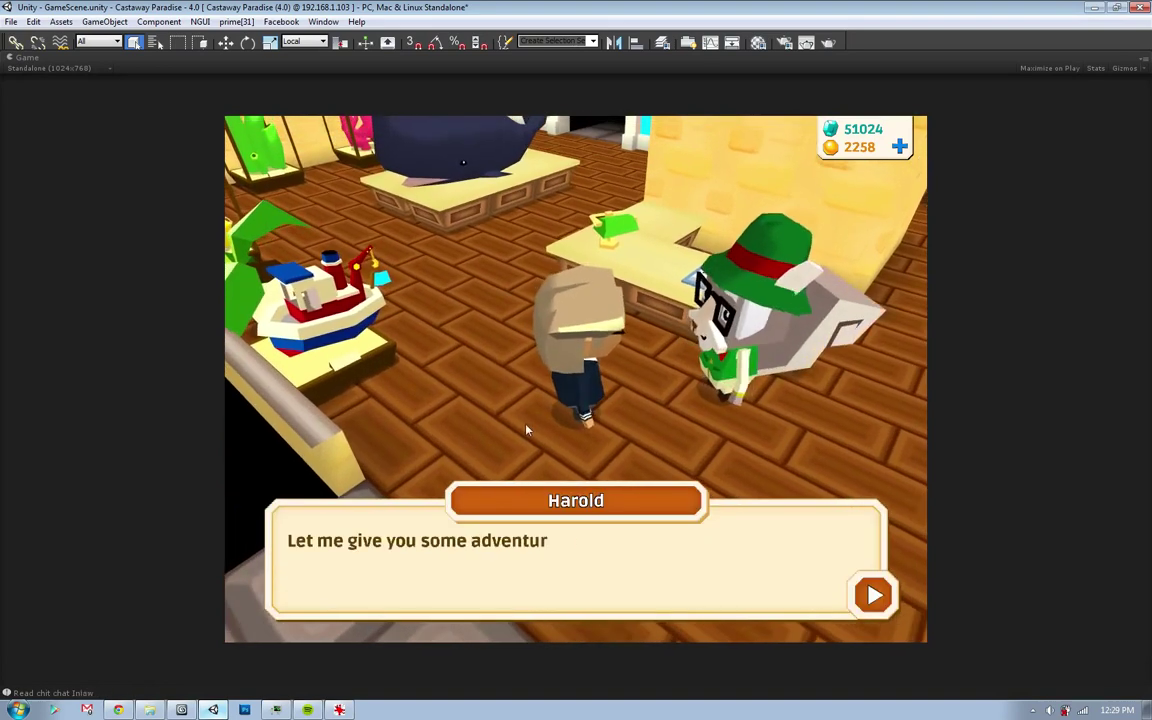
{"action": "left_click", "coordinate": [531, 437]}
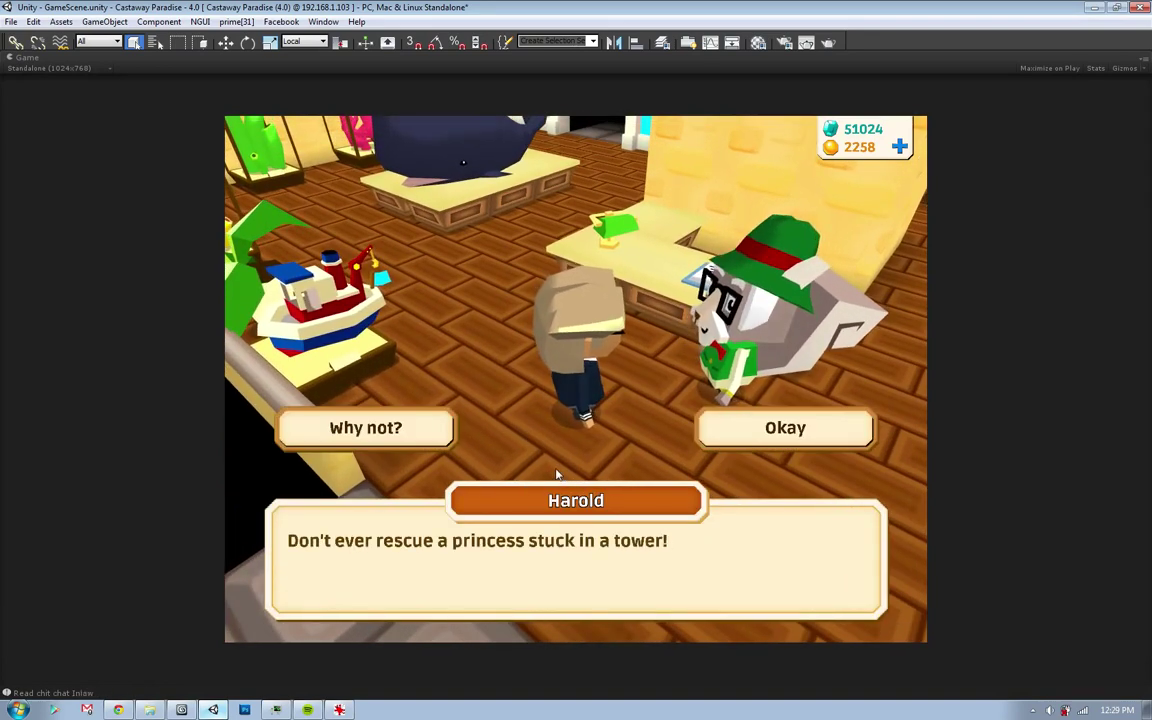
{"action": "left_click", "coordinate": [427, 436]}
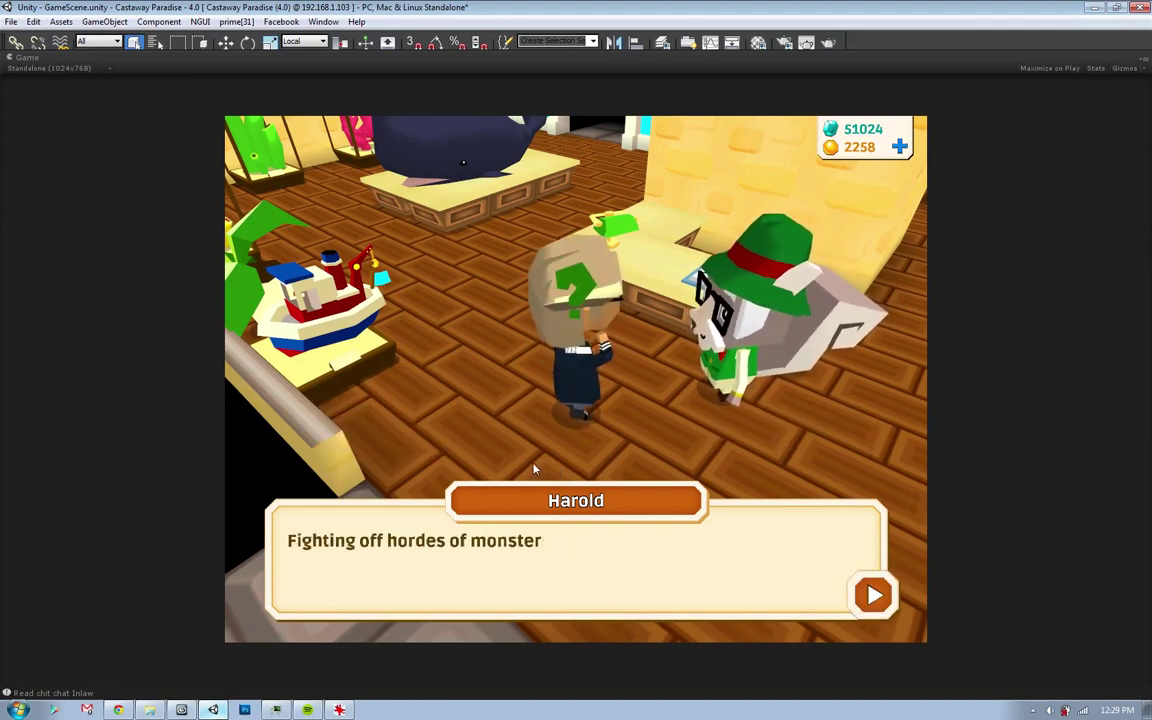
- Advance through Harold's remaining lines, close the conversation, and bring up the HAROLD reference image
{"action": "left_click", "coordinate": [592, 473]}
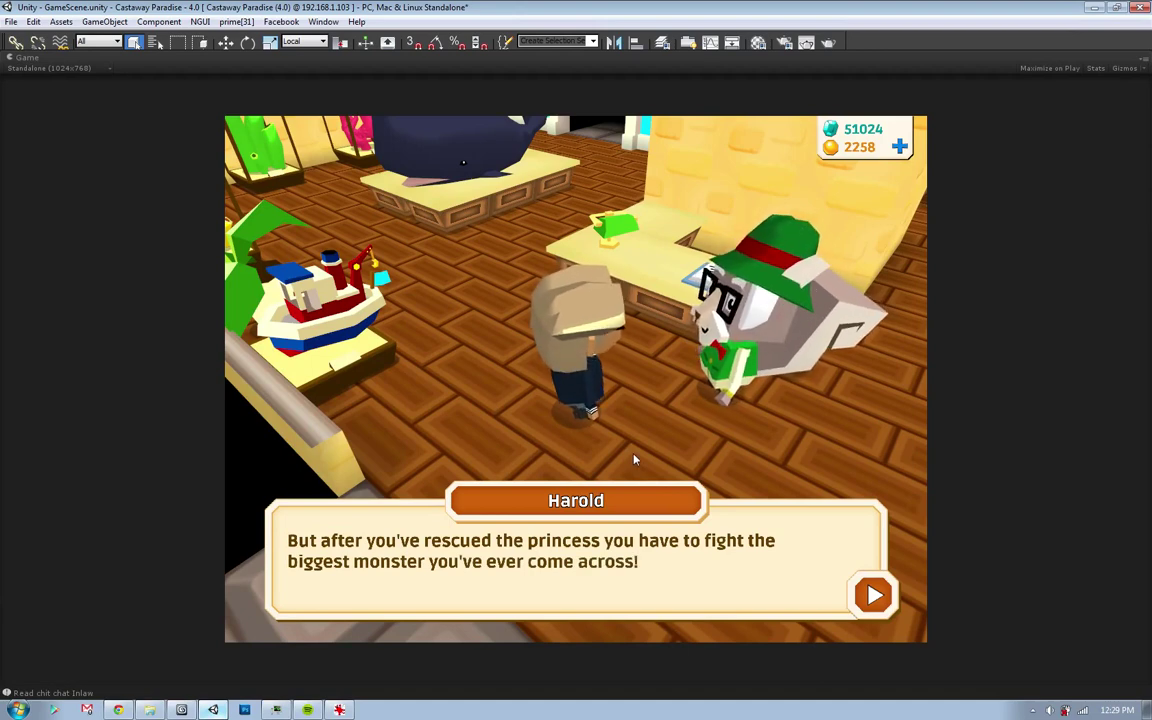
{"action": "left_click", "coordinate": [632, 465]}
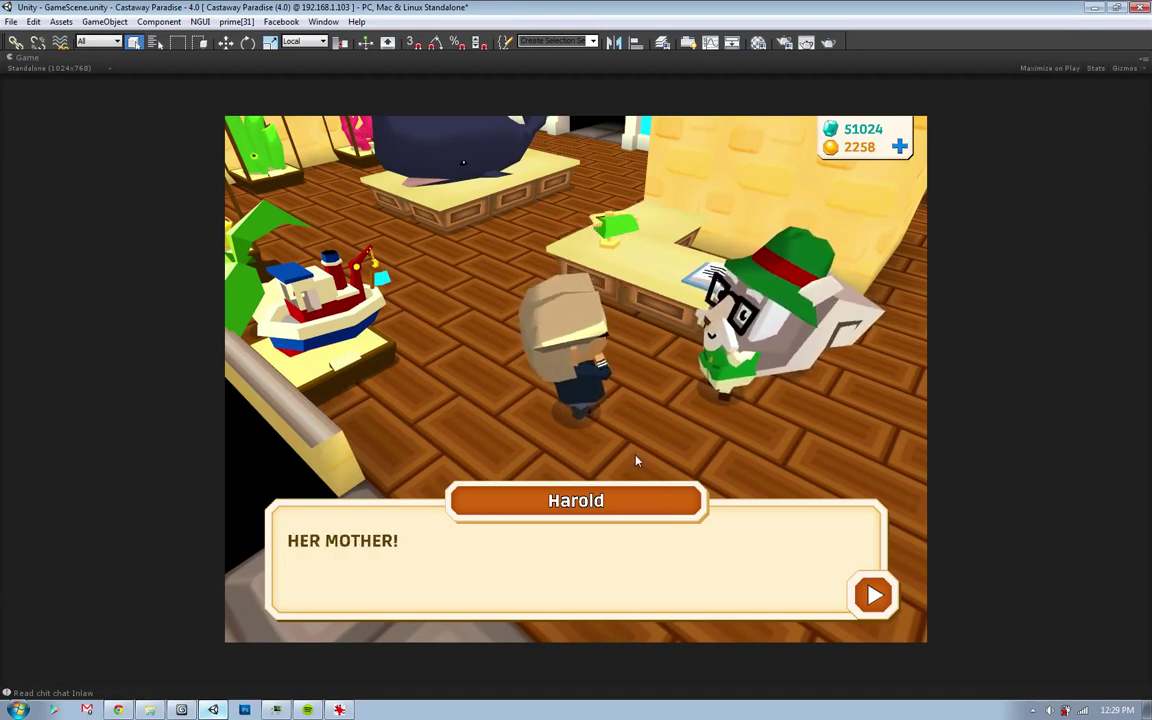
{"action": "left_click", "coordinate": [632, 461]}
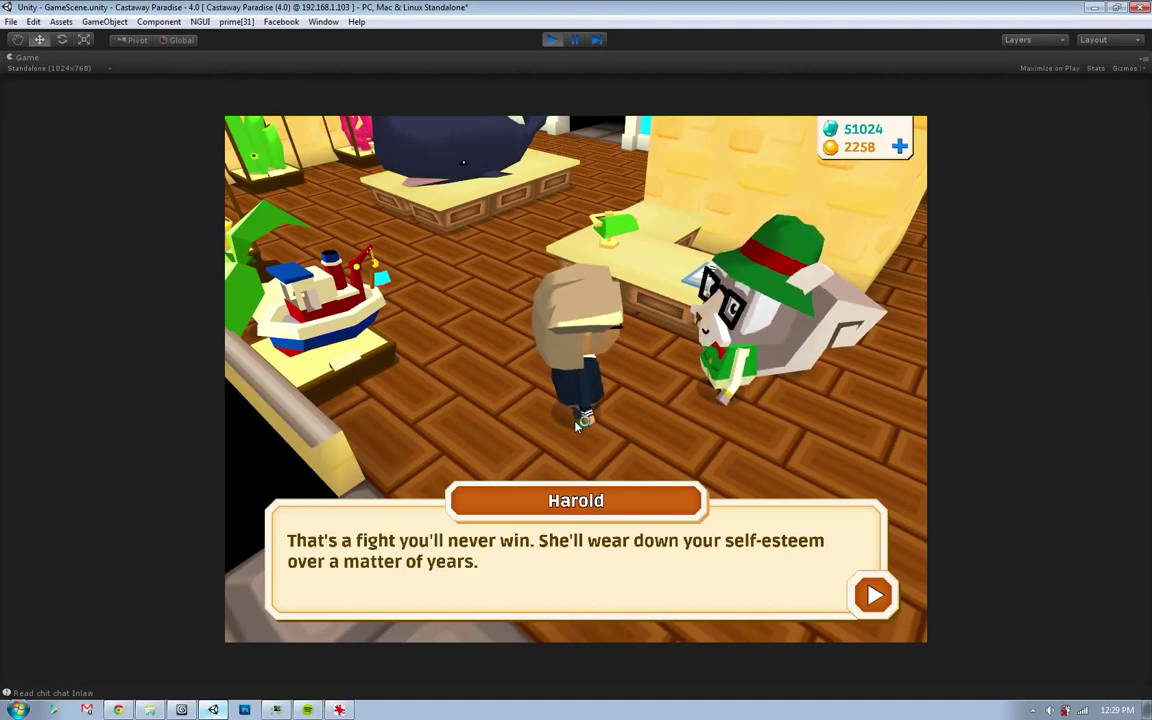
{"action": "left_click", "coordinate": [578, 440]}
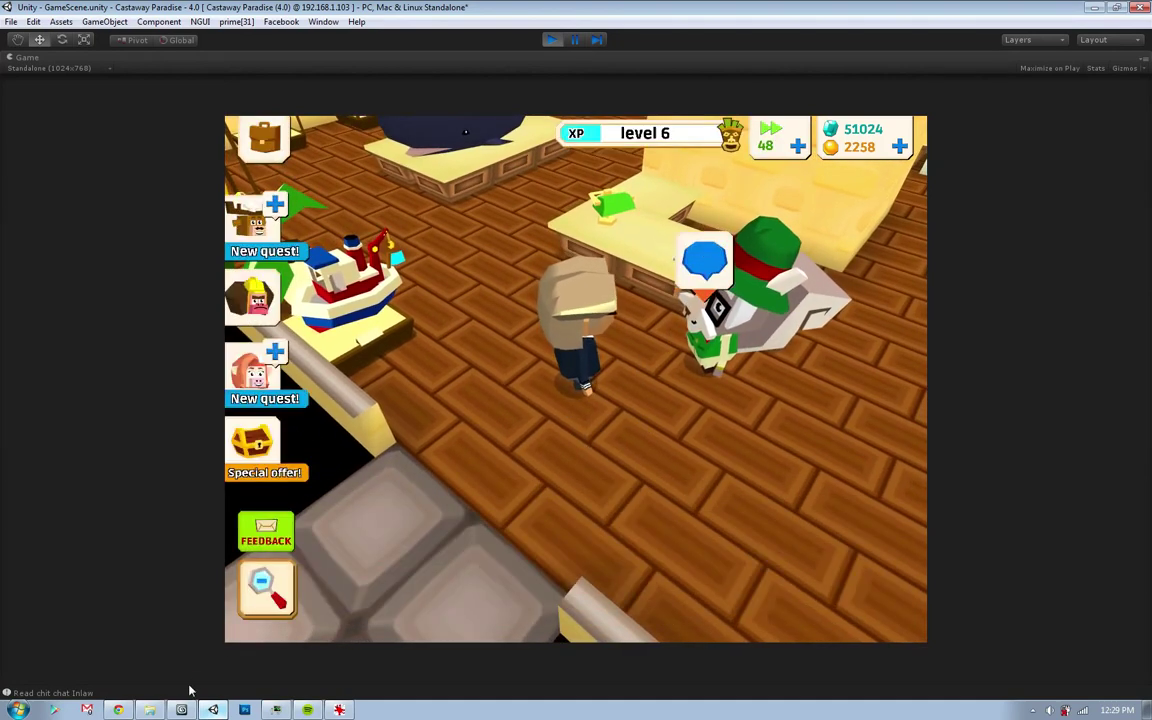
{"action": "left_click", "coordinate": [339, 710]}
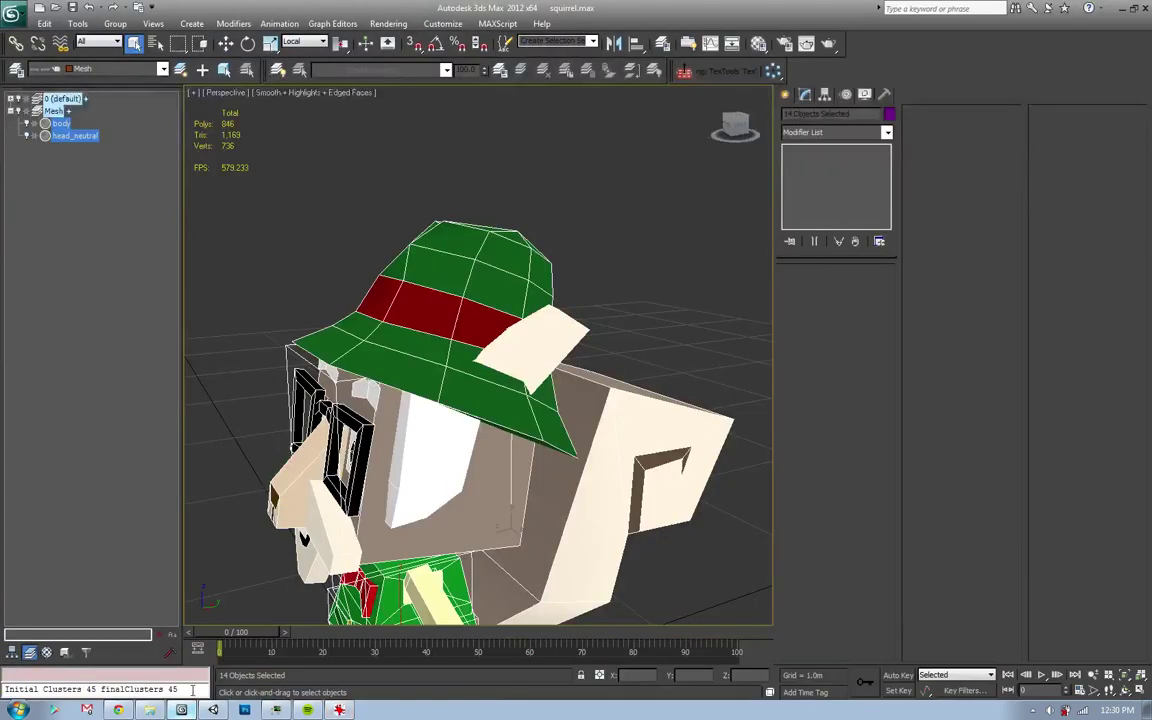
- Select head_neutral's polygons, inspect where the ear meets the hat, and open the Modifier List
{"action": "left_click", "coordinate": [549, 340]}
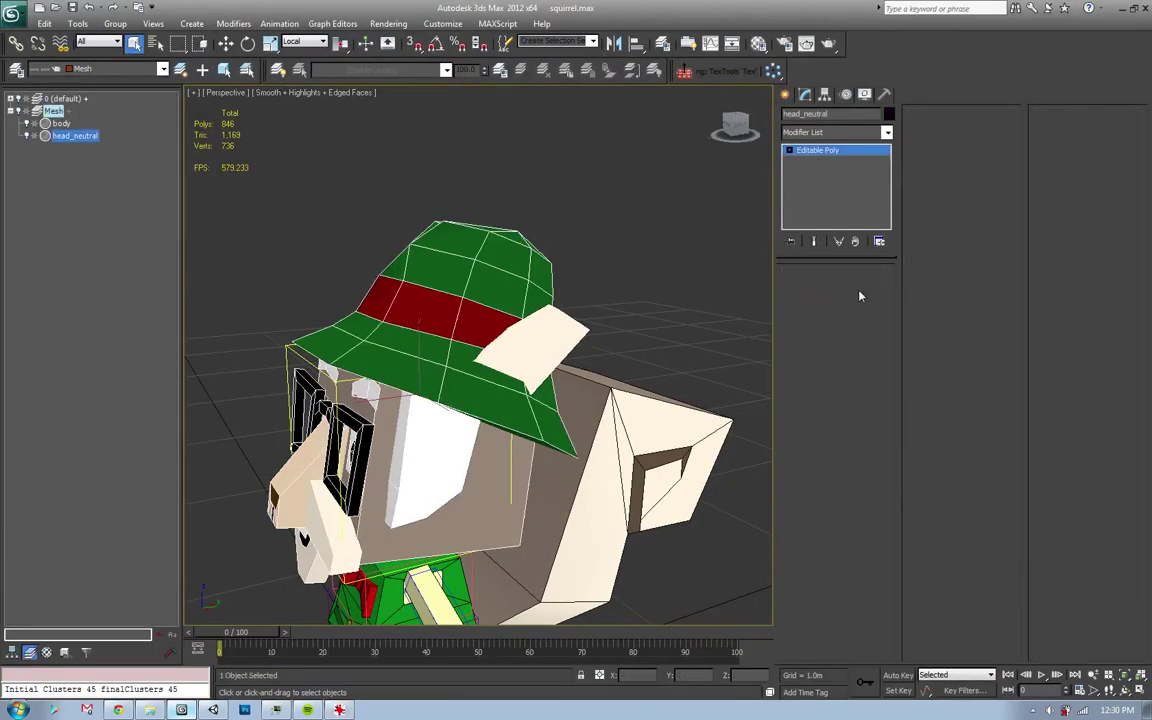
{"action": "key", "text": "4"}
{"action": "middle_click_drag", "start_coordinate": [514, 366], "coordinate": [532, 420], "text": "alt"}
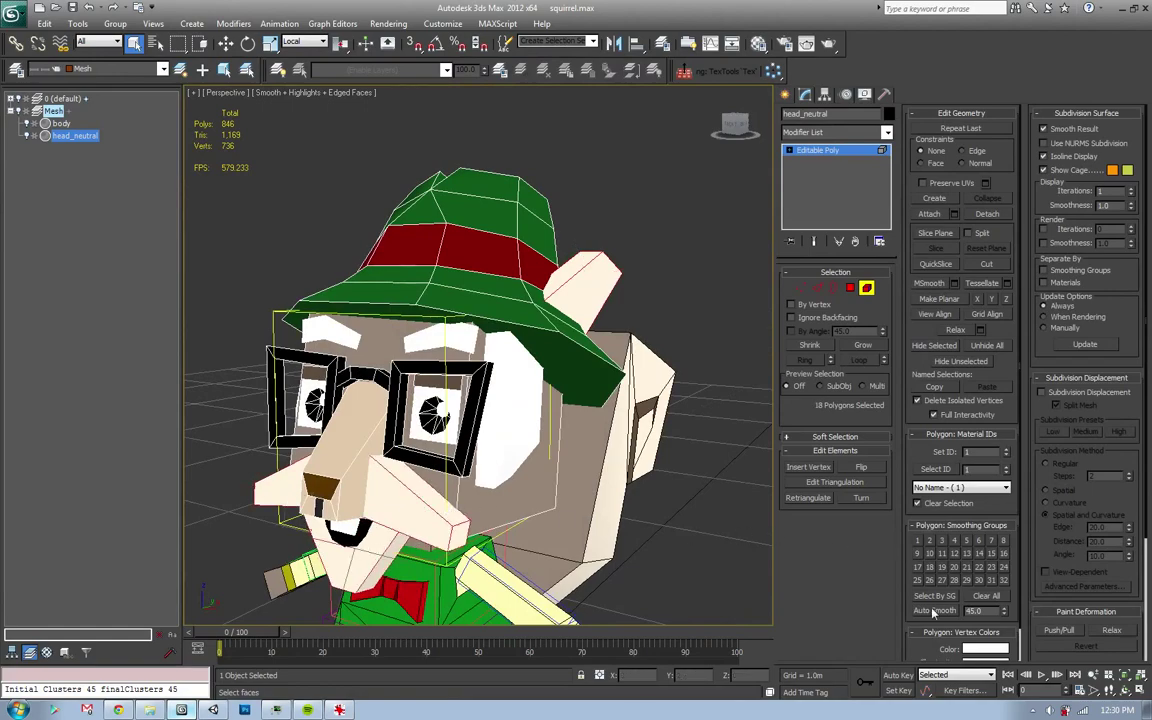
{"action": "mouse_move", "coordinate": [757, 555]}
{"action": "middle_mouse_down", "text": "alt"}
{"action": "mouse_move", "coordinate": [661, 424]}
{"action": "mouse_move", "coordinate": [841, 289]}
{"action": "middle_mouse_up", "text": "alt"}
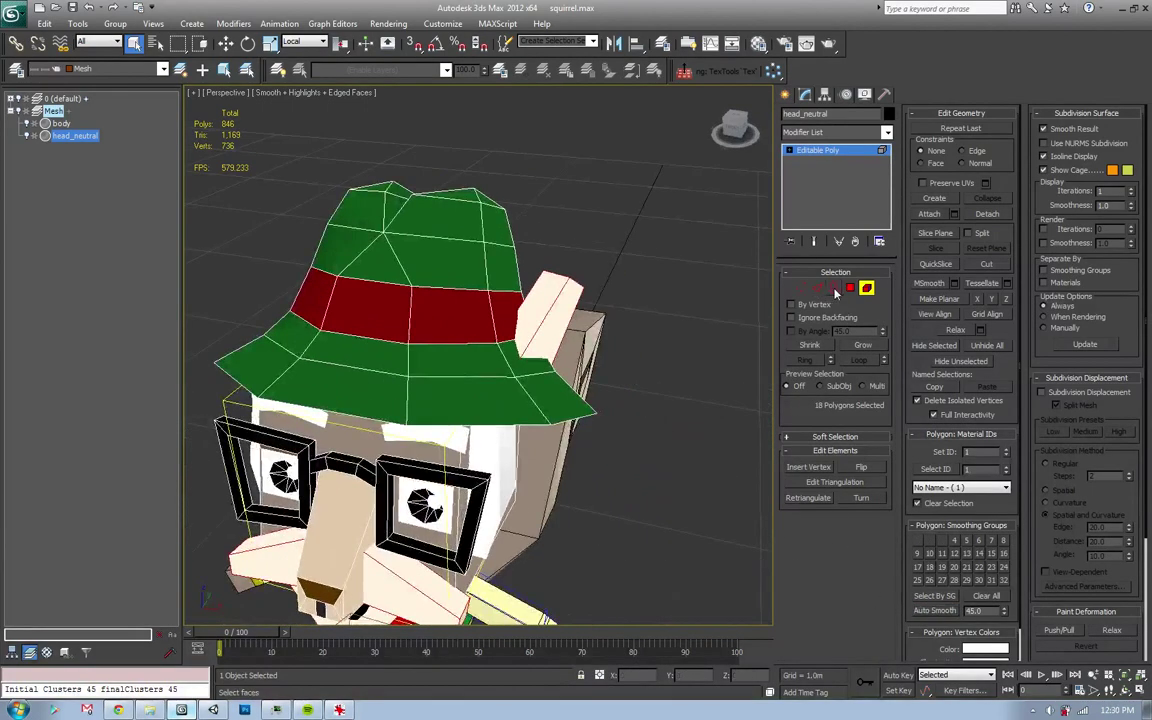
{"action": "left_click", "coordinate": [834, 288]}
{"action": "key", "text": "z"}
{"action": "mouse_move", "coordinate": [440, 334]}
{"action": "middle_mouse_down", "text": "alt"}
{"action": "mouse_move", "coordinate": [457, 368]}
{"action": "mouse_move", "coordinate": [781, 467]}
{"action": "middle_mouse_up", "text": "alt"}
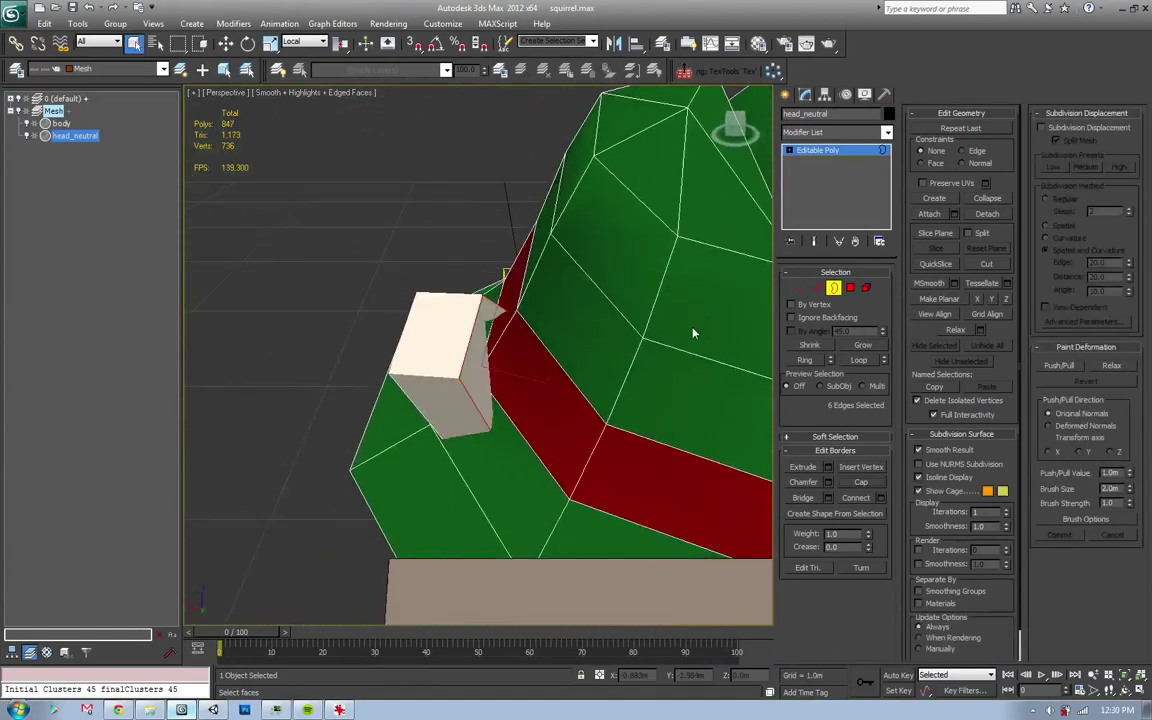
{"action": "left_click", "coordinate": [866, 288]}
{"action": "middle_click_drag", "start_coordinate": [720, 350], "coordinate": [887, 133], "text": "alt"}
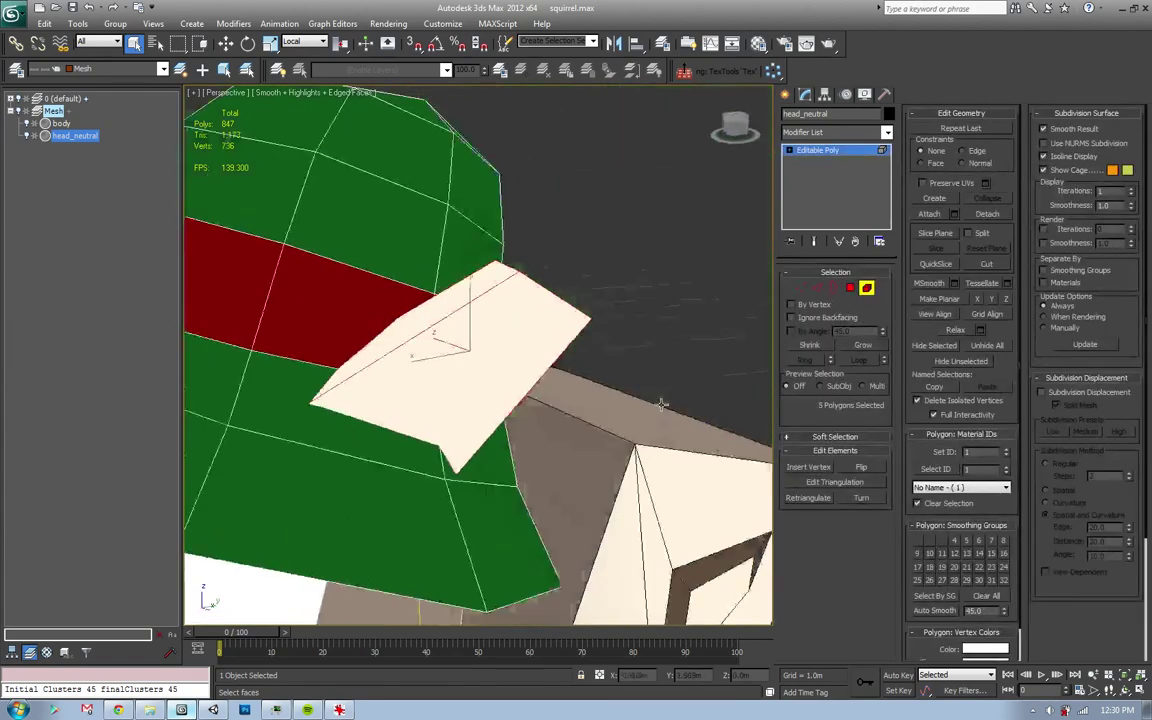
{"action": "left_click", "coordinate": [887, 133]}
{"action": "scroll", "coordinate": [855, 503], "scroll_direction": "down", "scroll_amount": 10}
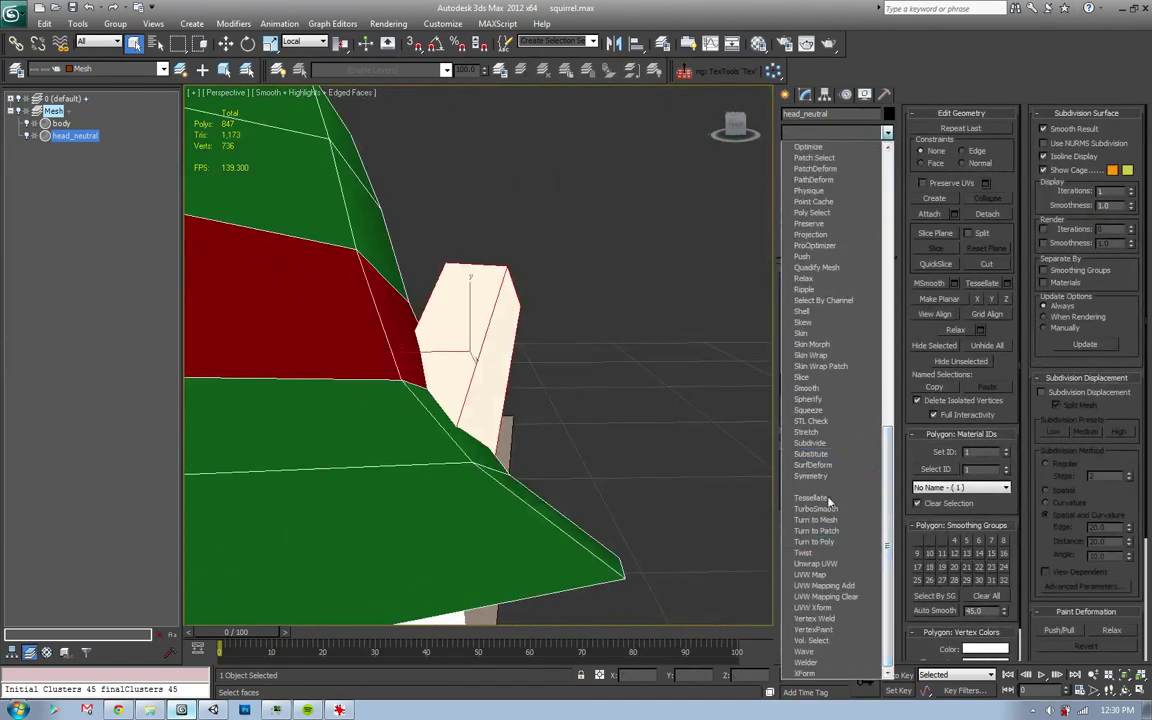
- Add Unwrap UVW to head_neutral and move the cream face's UVs onto a white color_palette swatch
{"action": "left_click", "coordinate": [845, 563]}
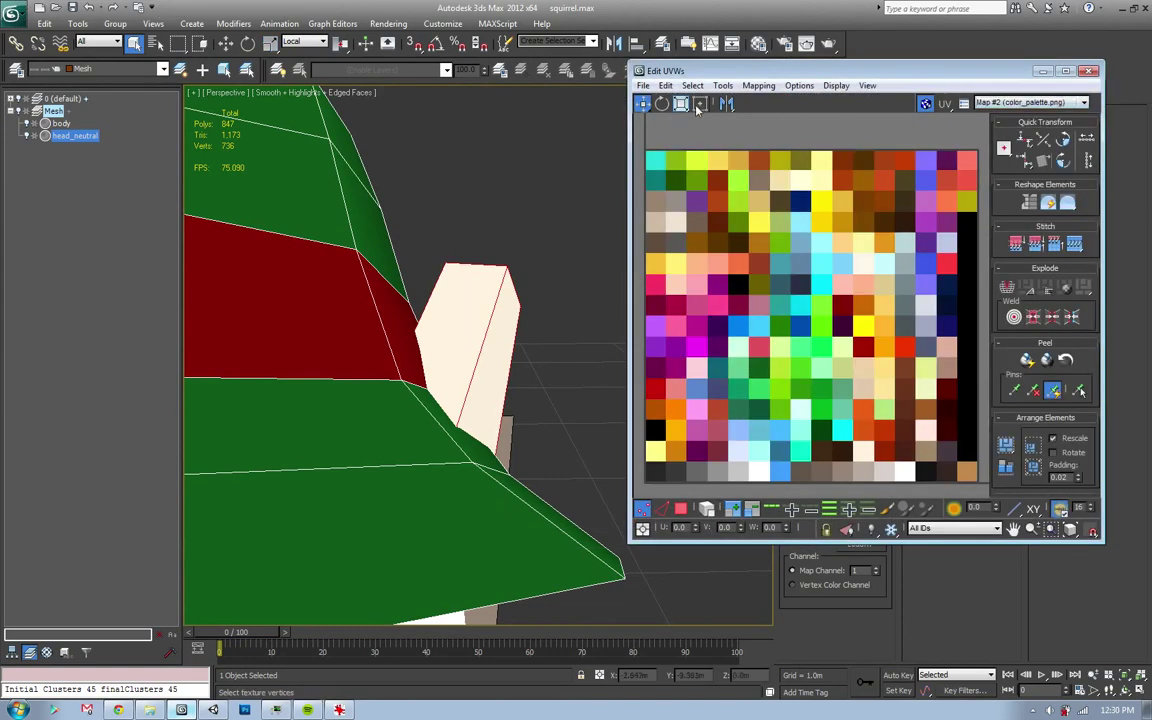
{"action": "key", "text": "3"}
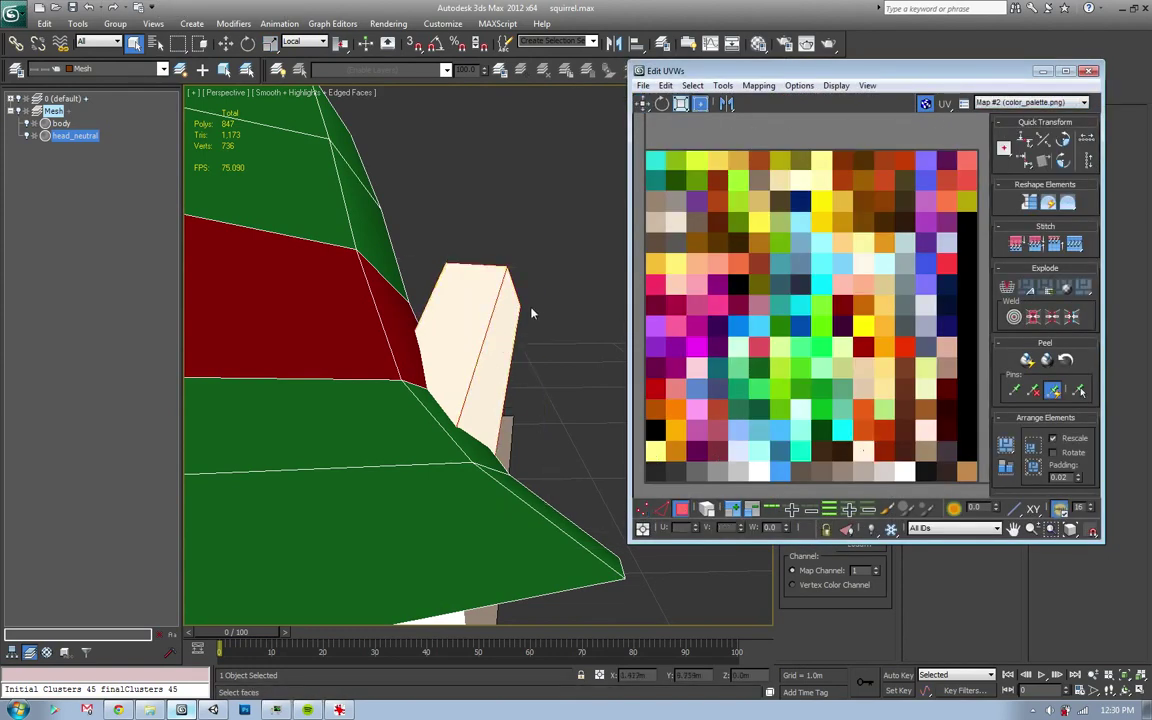
{"action": "mouse_move", "coordinate": [814, 384]}
{"action": "left_mouse_down"}
{"action": "mouse_move", "coordinate": [863, 475]}
{"action": "mouse_move", "coordinate": [849, 474]}
{"action": "left_mouse_up"}
{"action": "key", "text": "1"}
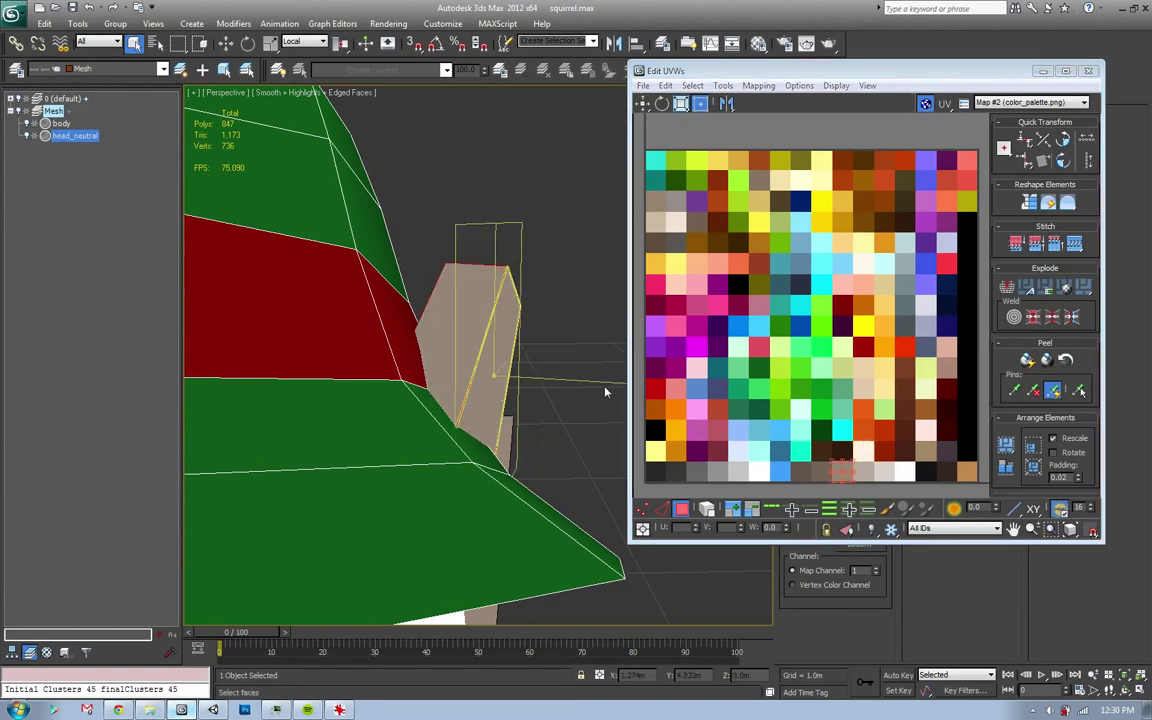
{"action": "mouse_move", "coordinate": [843, 480]}
{"action": "left_mouse_down"}
{"action": "mouse_move", "coordinate": [908, 476]}
{"action": "mouse_move", "coordinate": [863, 452]}
{"action": "left_mouse_up"}
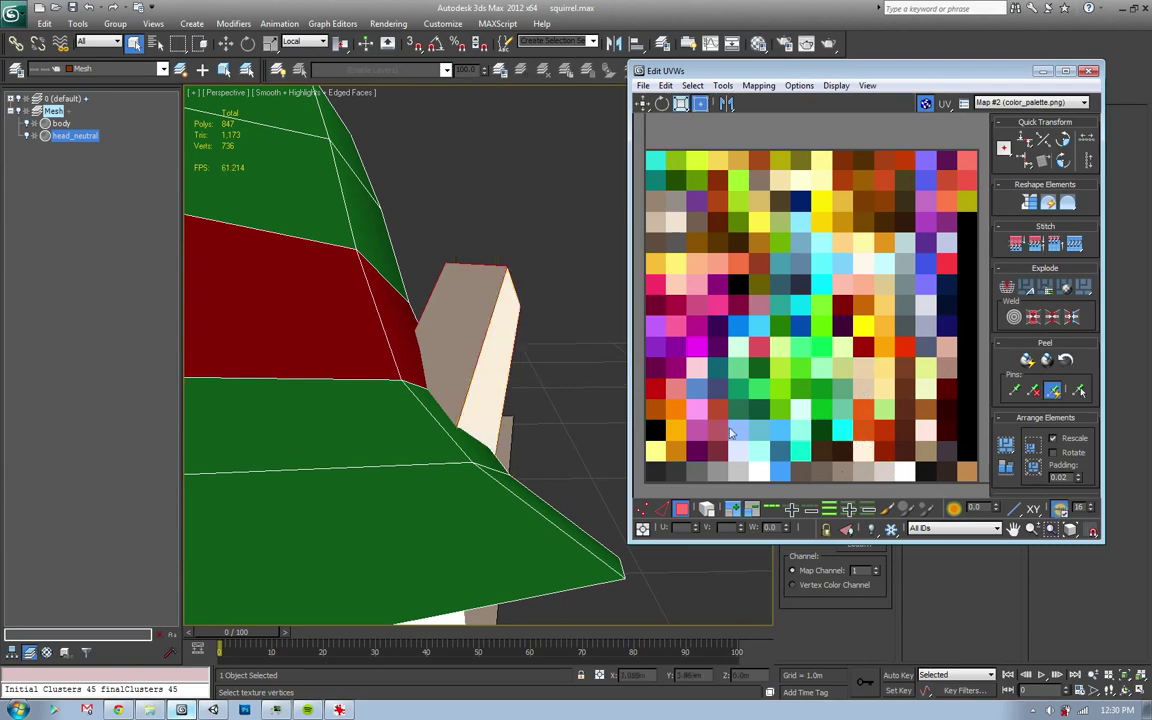
{"action": "scroll", "coordinate": [400, 350], "scroll_direction": "down", "scroll_amount": 5}
{"action": "mouse_move", "coordinate": [400, 400]}
{"action": "middle_mouse_down", "text": "alt"}
{"action": "mouse_move", "coordinate": [458, 416]}
{"action": "mouse_move", "coordinate": [856, 452]}
{"action": "middle_mouse_up", "text": "alt"}
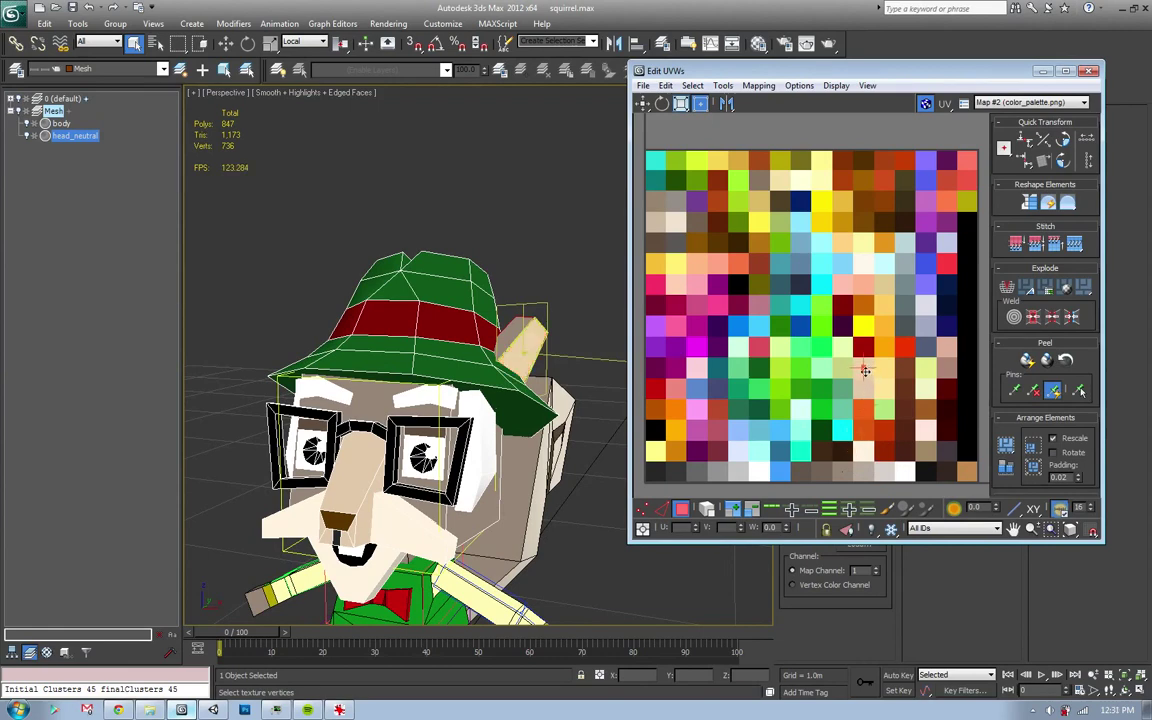
{"action": "left_click", "coordinate": [366, 467]}
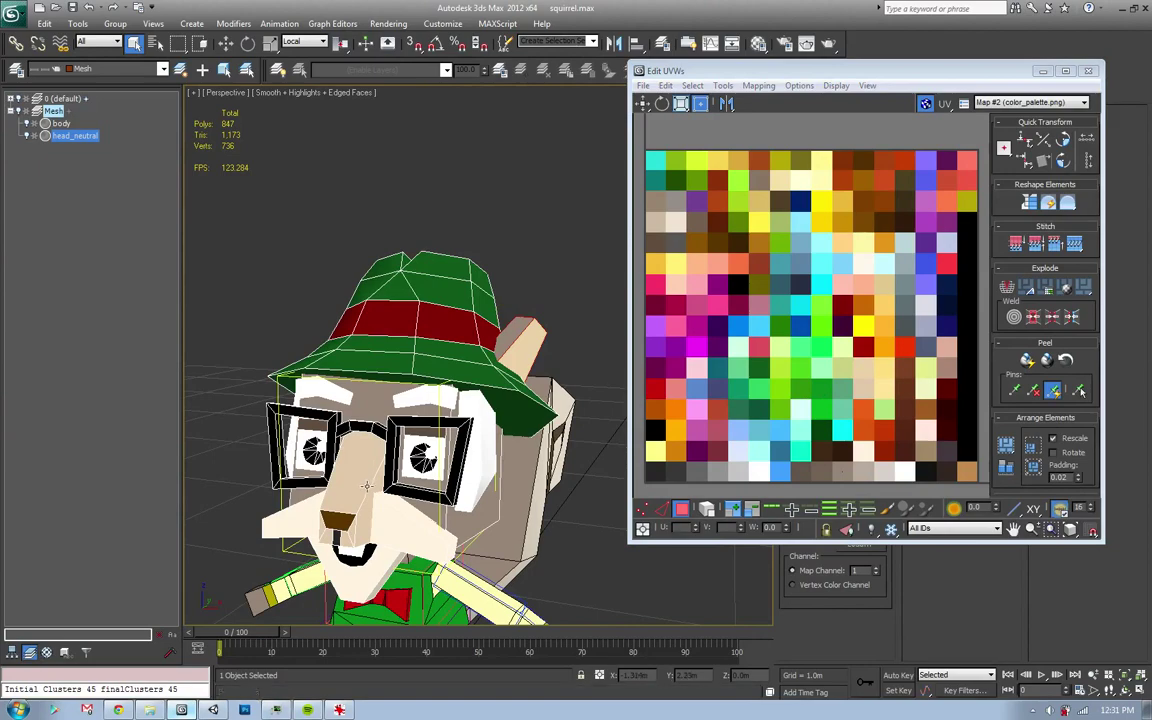
{"action": "mouse_move", "coordinate": [571, 377]}
{"action": "middle_mouse_down", "text": "alt"}
{"action": "mouse_move", "coordinate": [450, 461]}
{"action": "mouse_move", "coordinate": [617, 417]}
{"action": "middle_mouse_up", "text": "alt"}
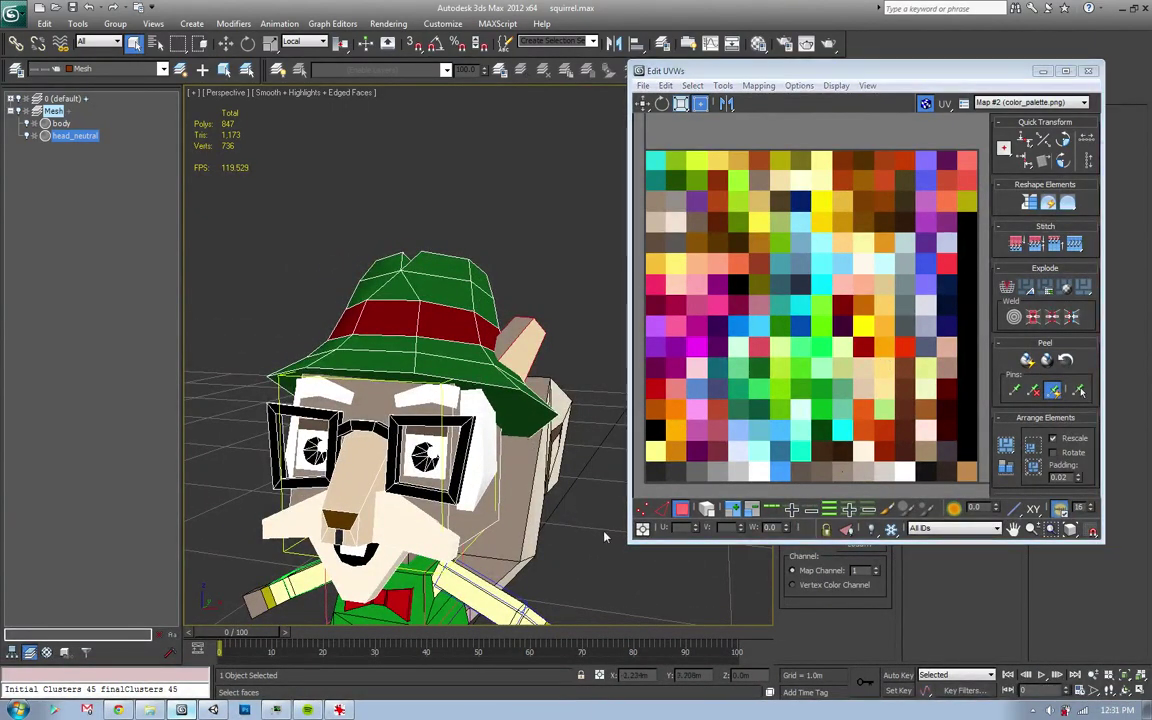
- Leave the UV editor and detach the five selected polygons as Object001
{"action": "key", "text": "ctrl+z"}
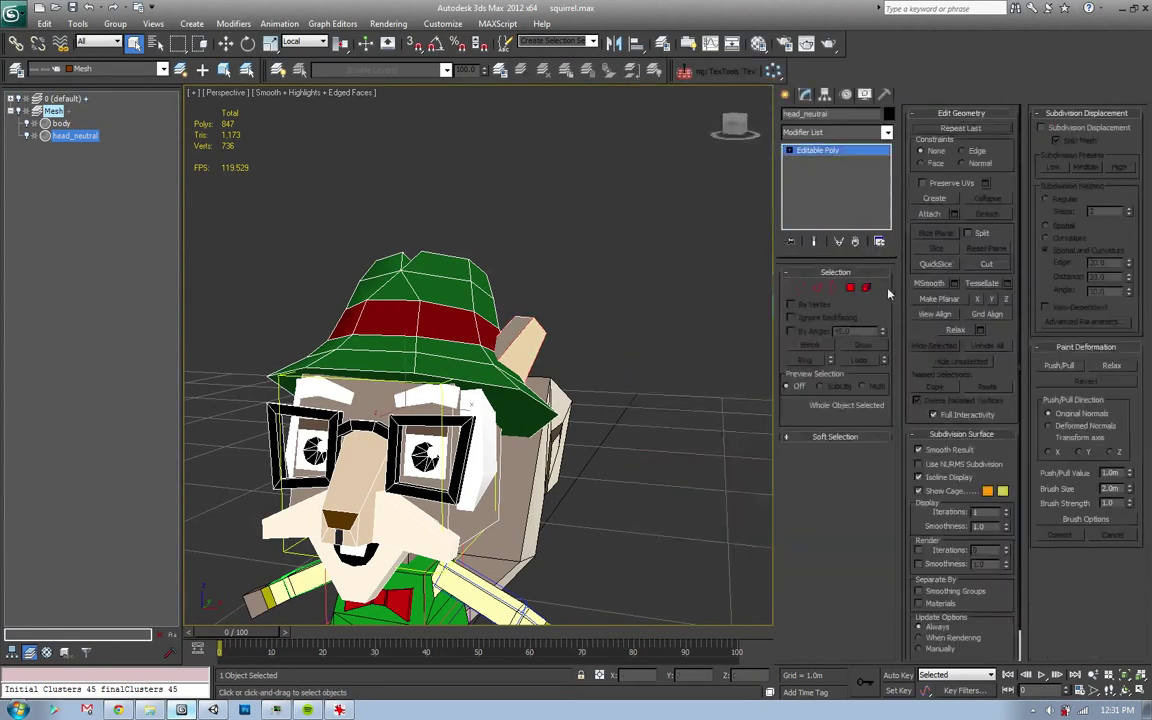
{"action": "scroll", "coordinate": [527, 373], "scroll_direction": "up", "scroll_amount": 2}
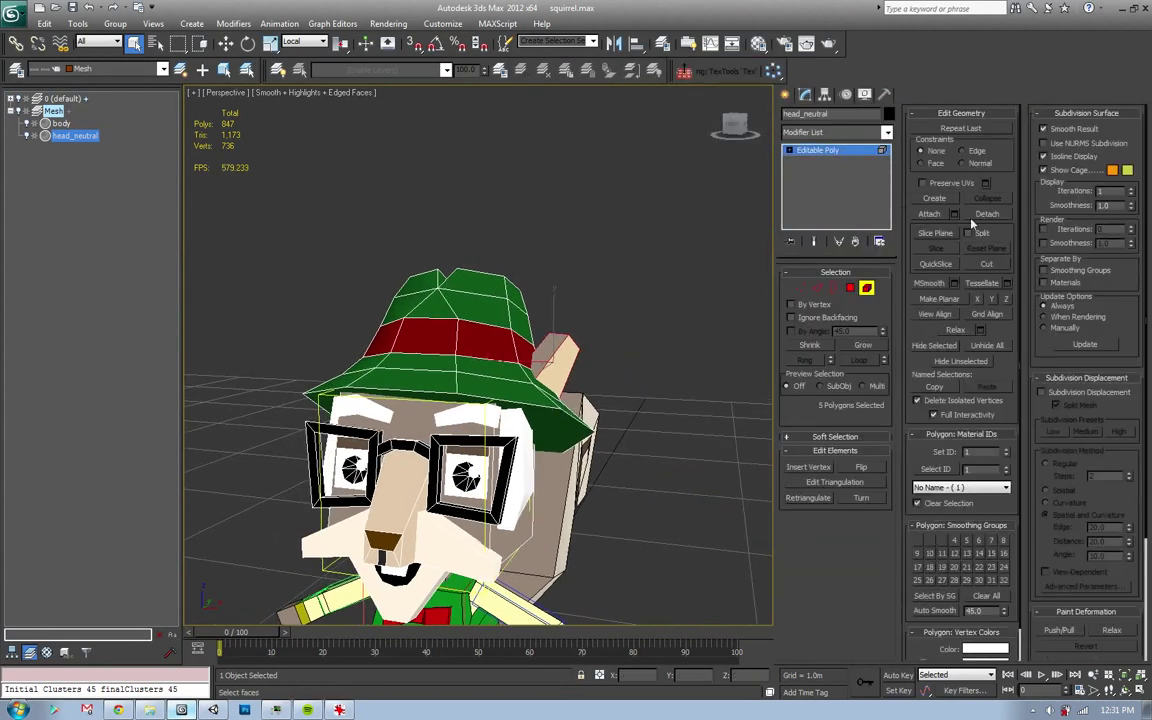
{"action": "left_click", "coordinate": [987, 214]}
{"action": "left_click", "coordinate": [619, 364]}
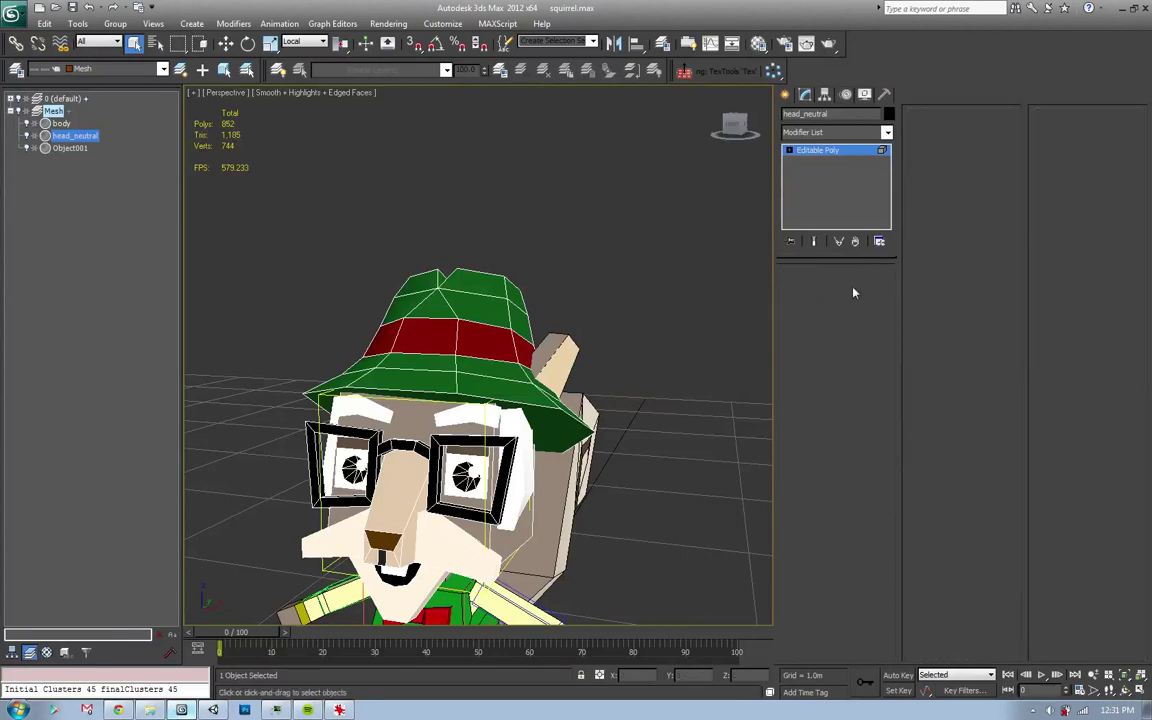
- Mirror Object001 along X, cancel a second mirror attempt, and clear the selection
{"action": "left_click", "coordinate": [563, 358]}
{"action": "left_click", "coordinate": [608, 72]}
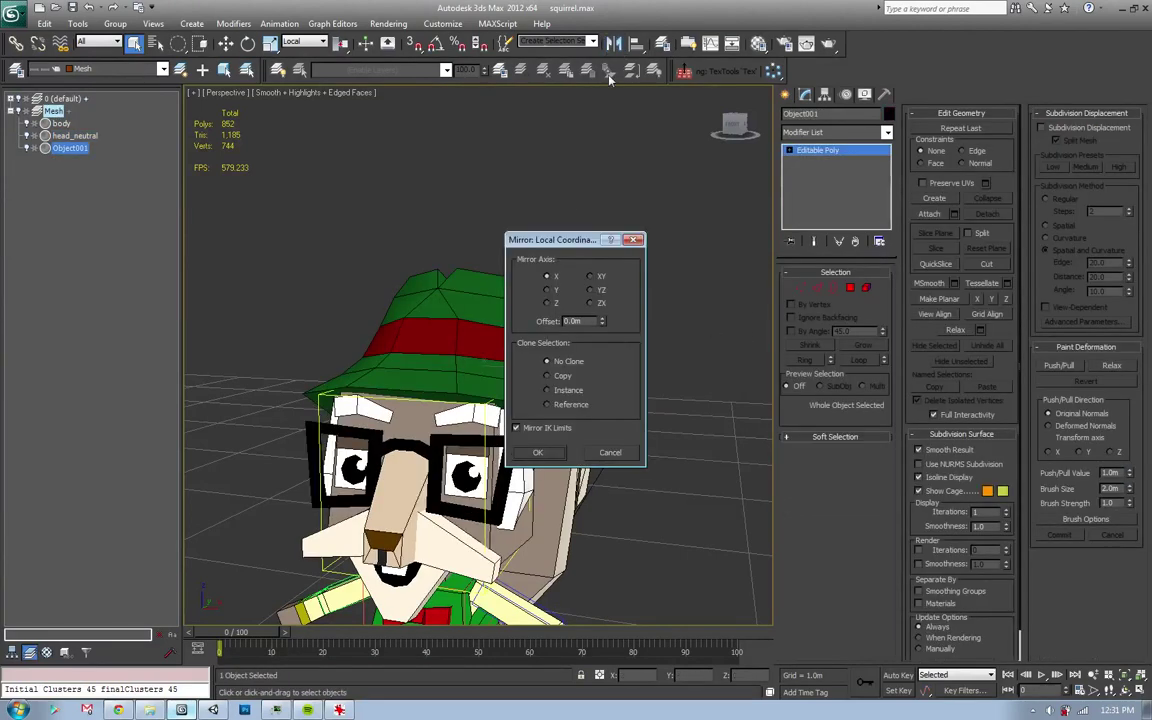
{"action": "left_click", "coordinate": [539, 453]}
{"action": "mouse_move", "coordinate": [543, 457]}
{"action": "middle_mouse_down", "text": "alt"}
{"action": "mouse_move", "coordinate": [530, 428]}
{"action": "mouse_move", "coordinate": [531, 345]}
{"action": "middle_mouse_up", "text": "alt"}
{"action": "scroll", "coordinate": [531, 345], "scroll_direction": "down", "scroll_amount": 4}
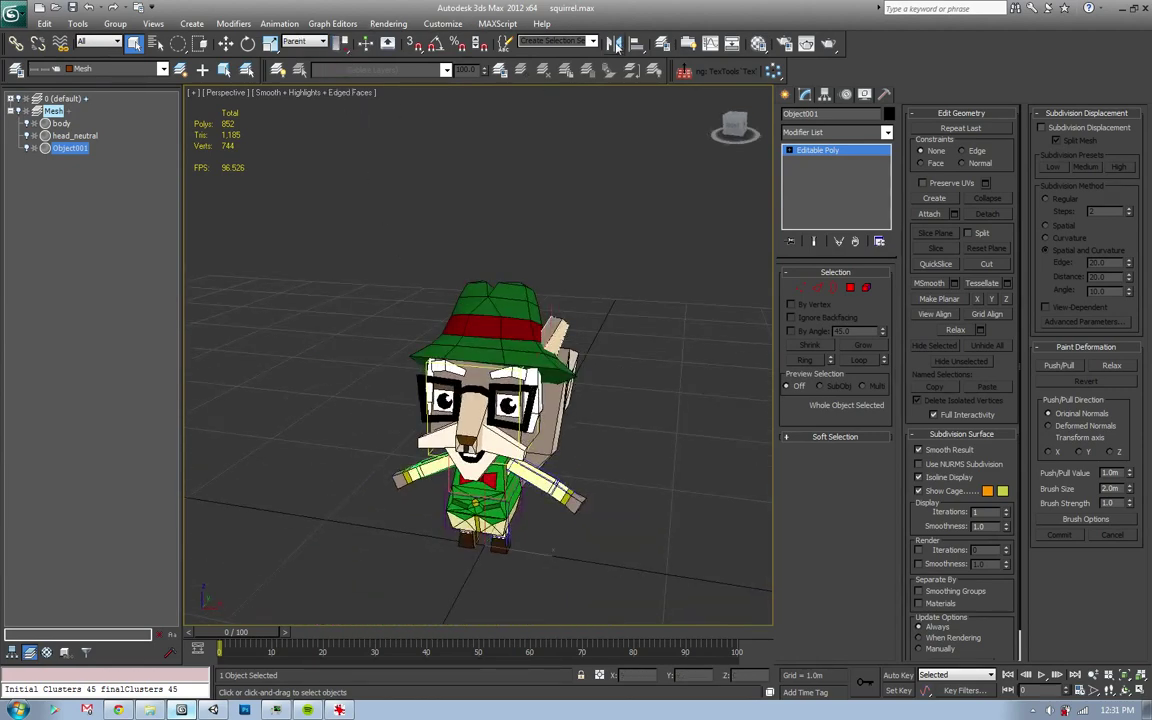
{"action": "left_click", "coordinate": [614, 43]}
{"action": "left_click", "coordinate": [611, 380]}
{"action": "left_click", "coordinate": [555, 318]}
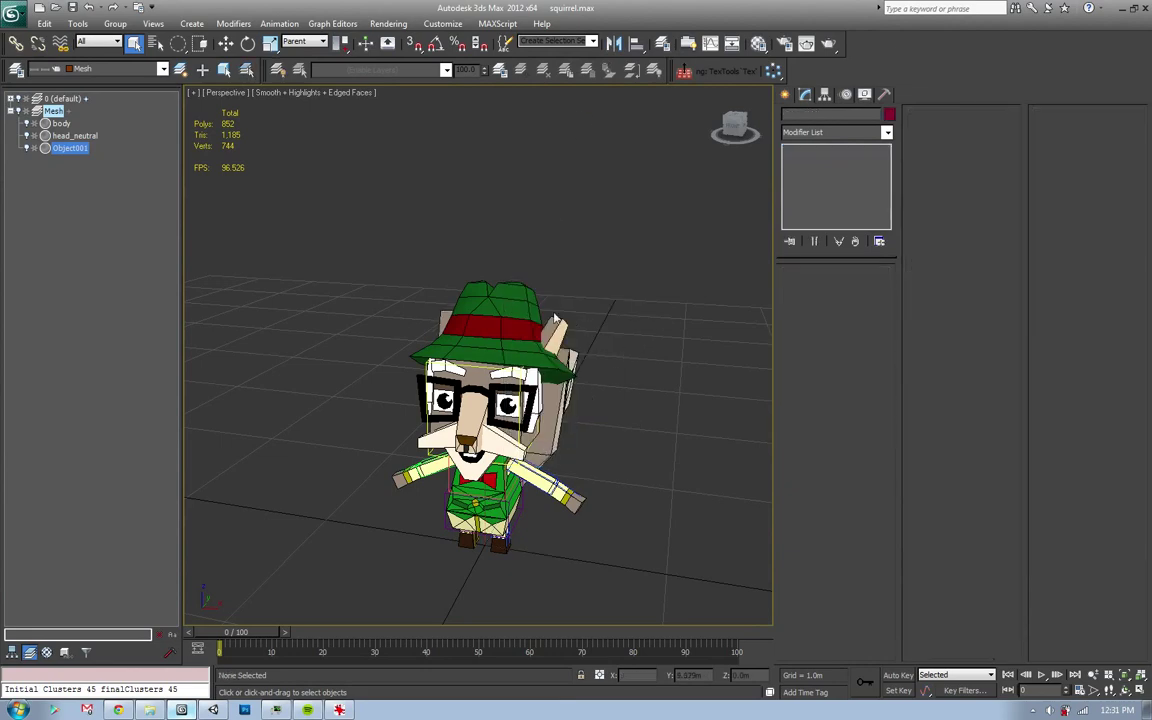
- Select head_neutral, then drag-select all the squirrel's objects
{"action": "left_click", "coordinate": [515, 298]}
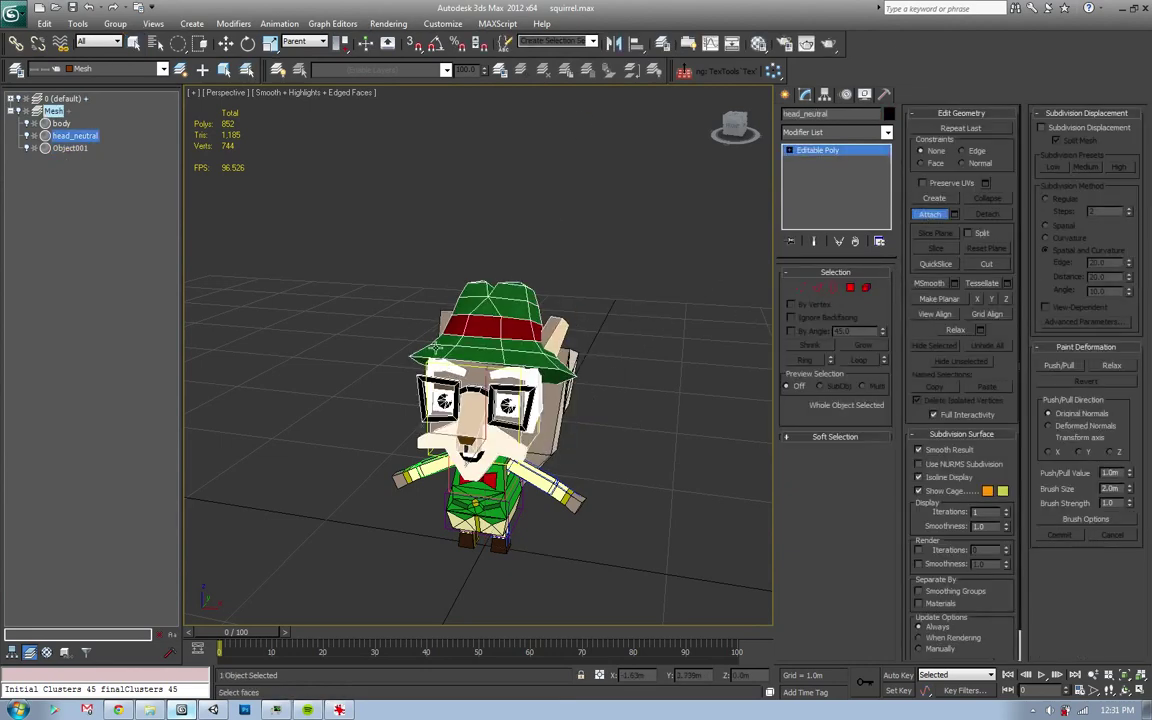
{"action": "middle_click_drag", "start_coordinate": [436, 346], "coordinate": [418, 345], "text": "alt"}
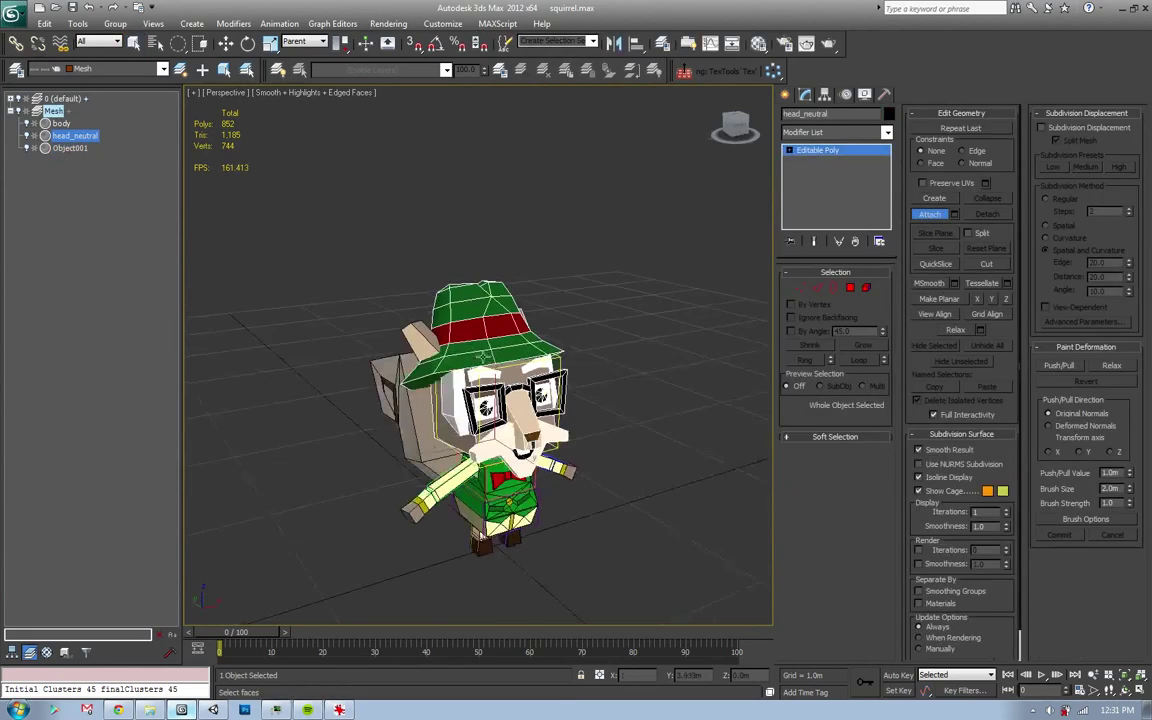
{"action": "left_click", "coordinate": [672, 329]}
{"action": "middle_click_drag", "start_coordinate": [546, 370], "coordinate": [579, 417], "text": "alt"}
- Export over the existing squirrel FBX, check Harold in the Unity game, and return to 3ds Max
{"action": "key", "text": "ctrl+a"}
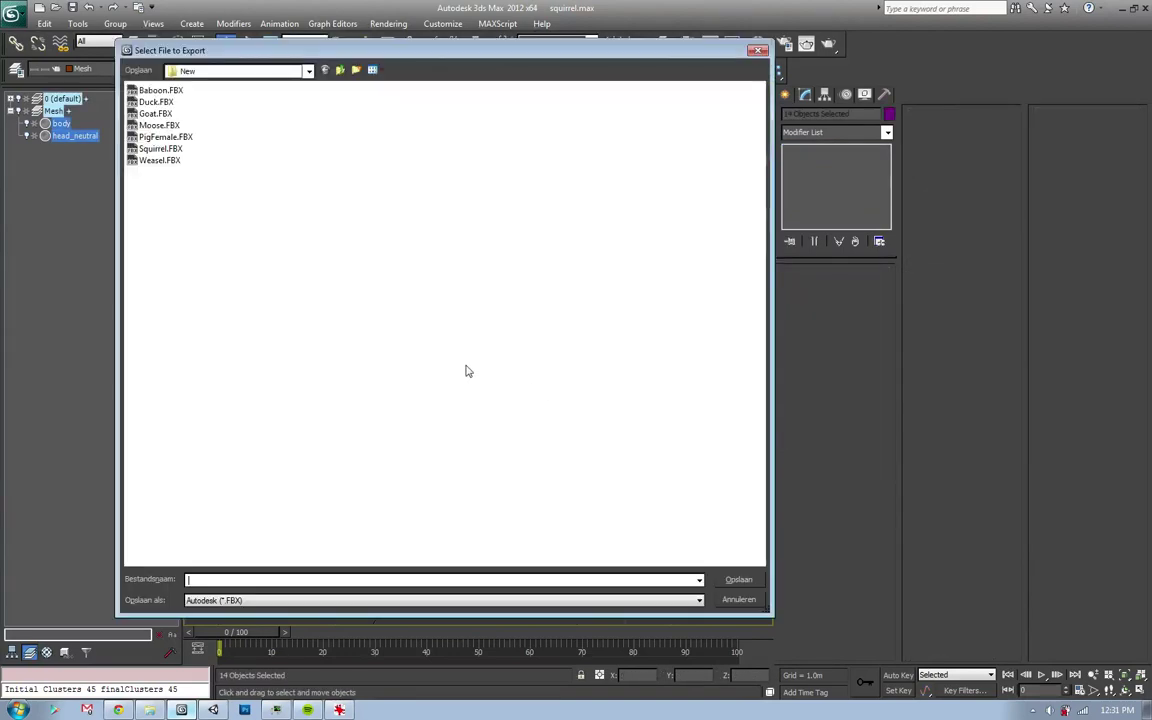
{"action": "key", "text": "Return"}
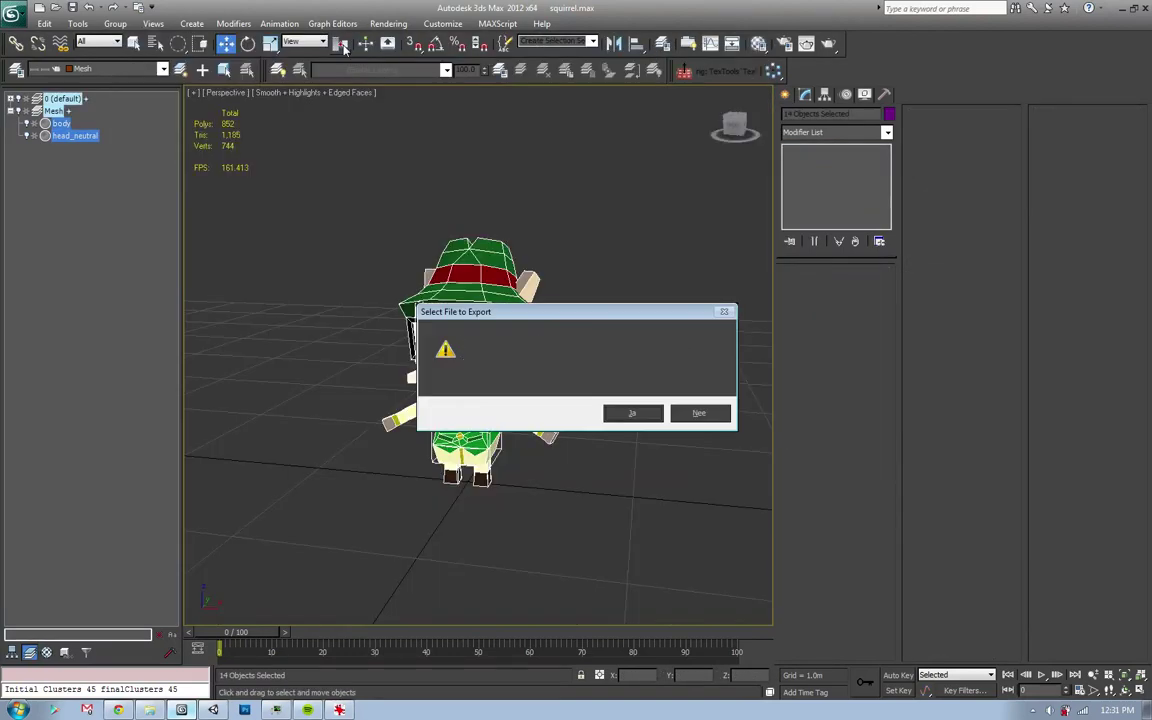
{"action": "key", "text": "Return"}
{"action": "key", "text": "Return"}
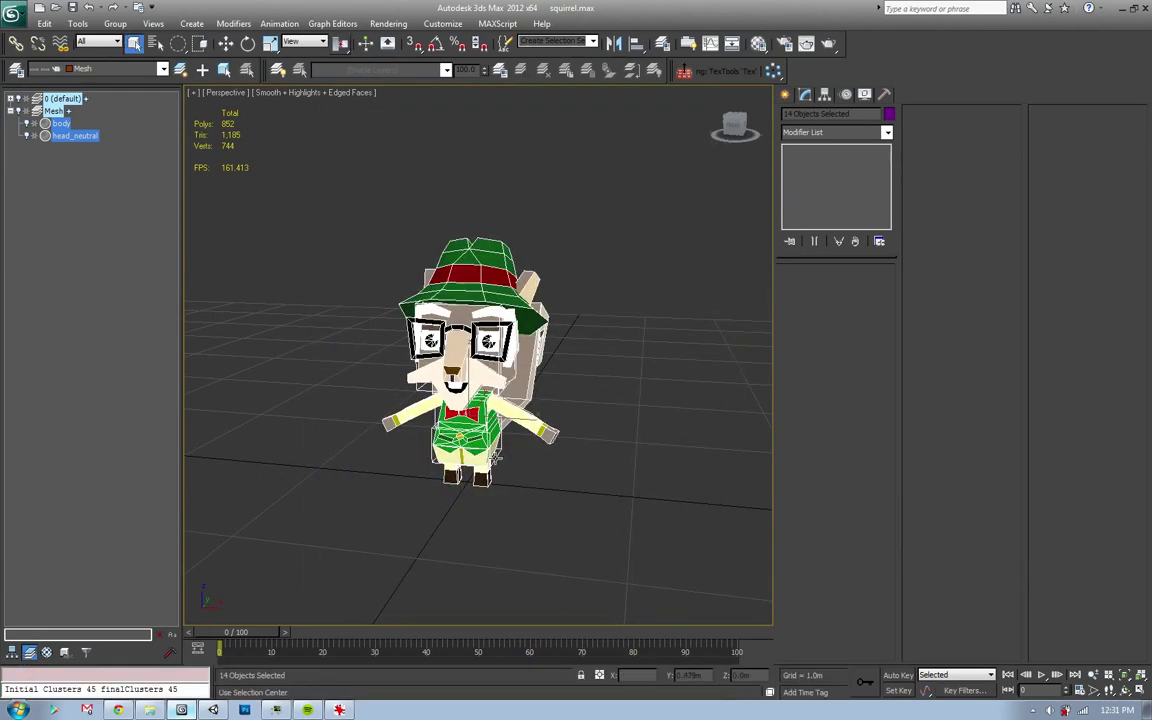
{"action": "left_click", "coordinate": [212, 710]}
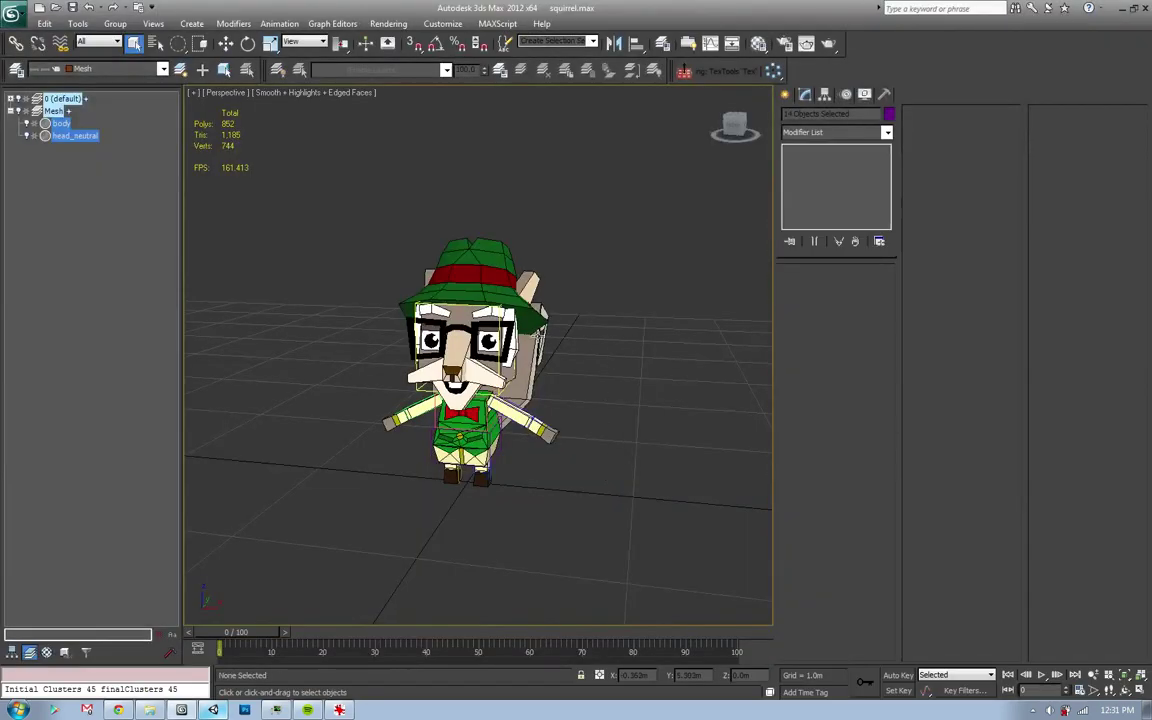
{"action": "left_click", "coordinate": [614, 463]}
- Inspect head_neutral's ear polygons from both sides of the hat, then frame the whole squirrel
{"action": "scroll", "coordinate": [521, 280], "scroll_direction": "up", "scroll_amount": 8}
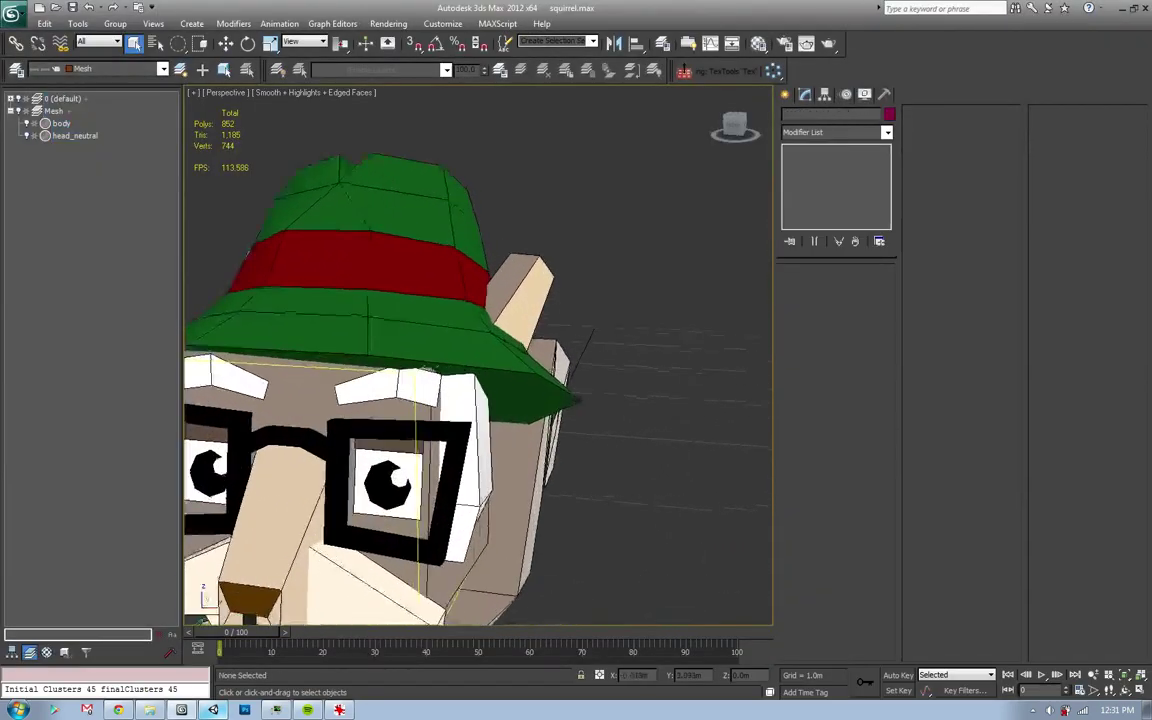
{"action": "left_click", "coordinate": [521, 280]}
{"action": "left_click", "coordinate": [640, 285]}
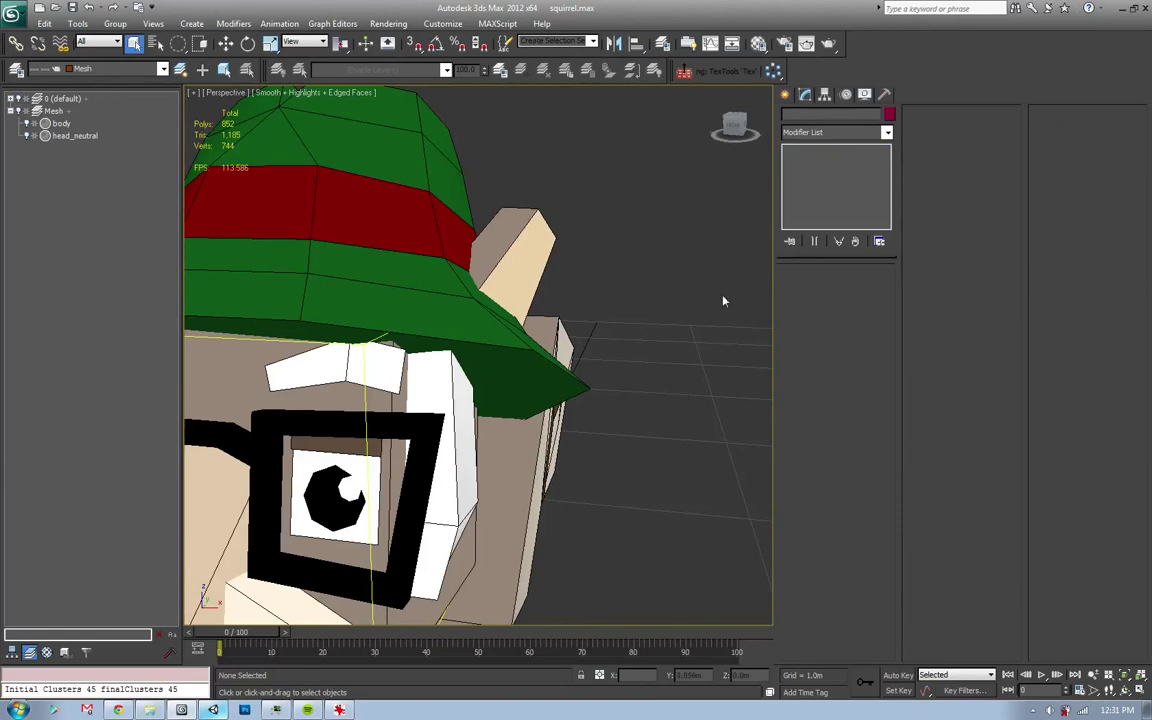
{"action": "left_click", "coordinate": [557, 244]}
{"action": "key", "text": "4"}
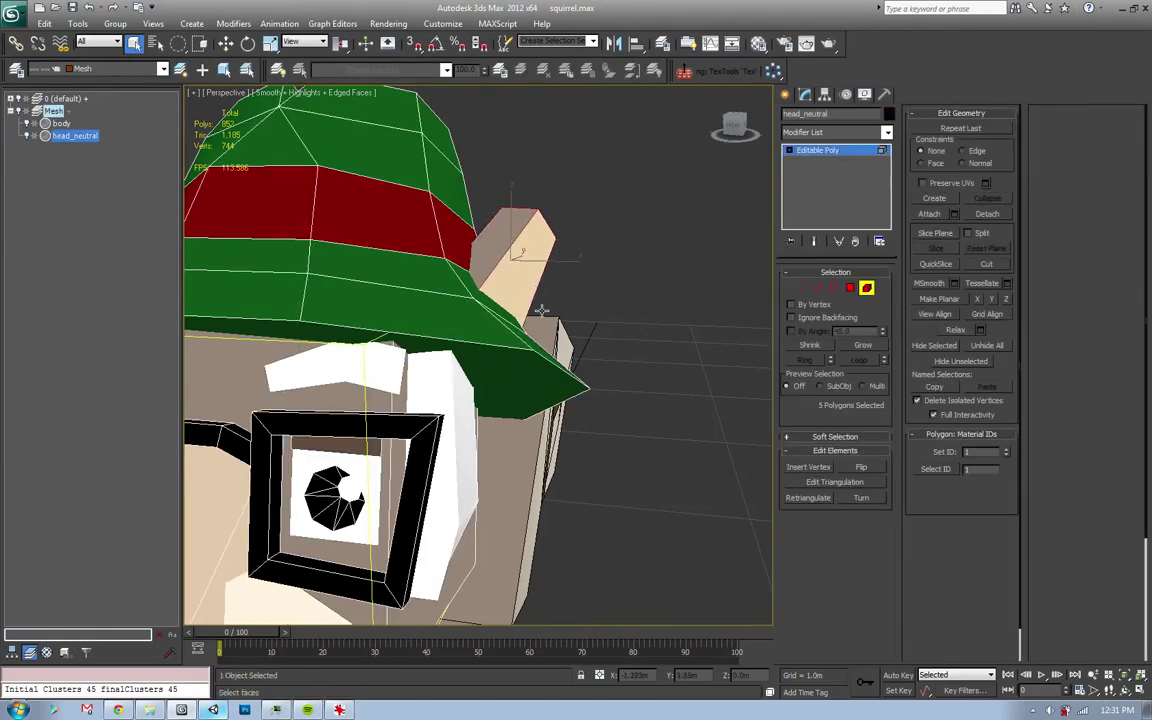
{"action": "middle_click_drag", "start_coordinate": [548, 240], "coordinate": [763, 413], "text": "alt"}
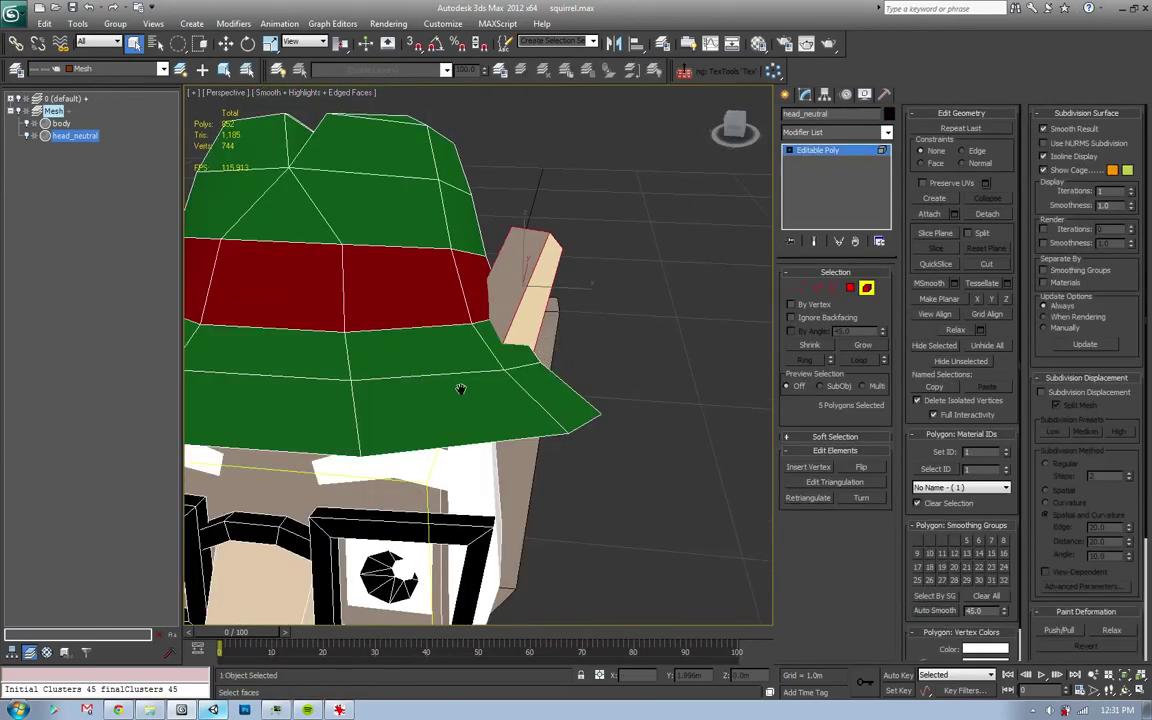
{"action": "middle_click_drag", "start_coordinate": [460, 389], "coordinate": [419, 325], "text": "alt"}
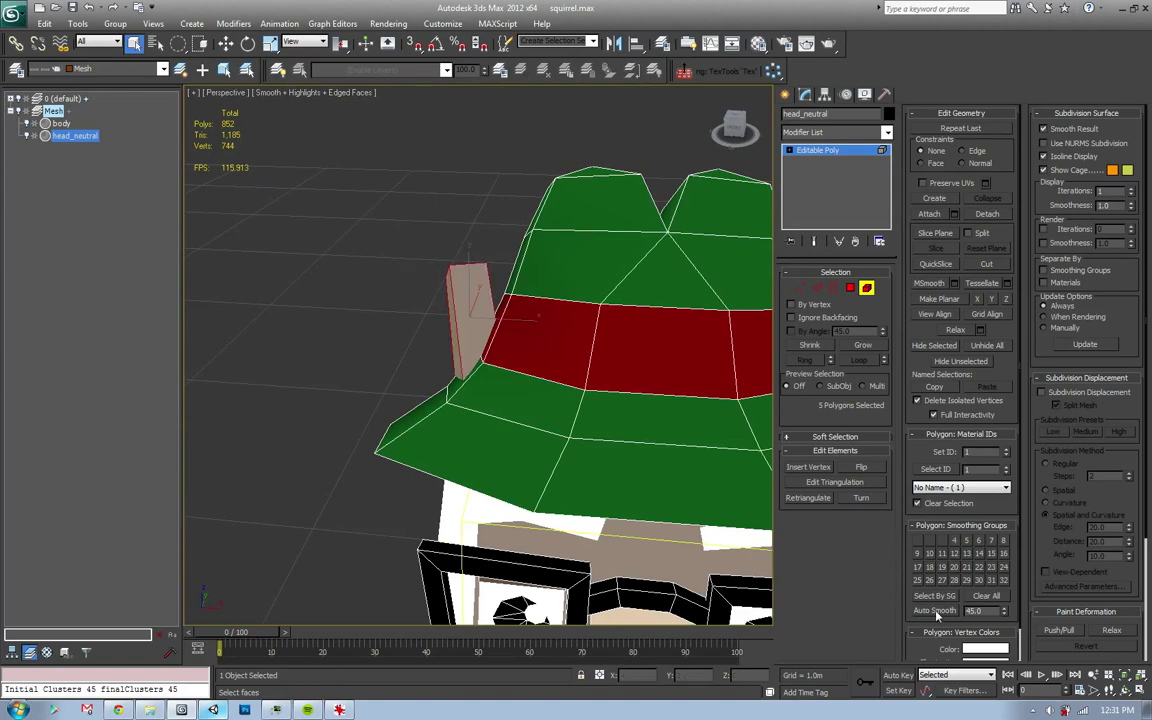
{"action": "left_click", "coordinate": [514, 267]}
{"action": "key", "text": "z"}
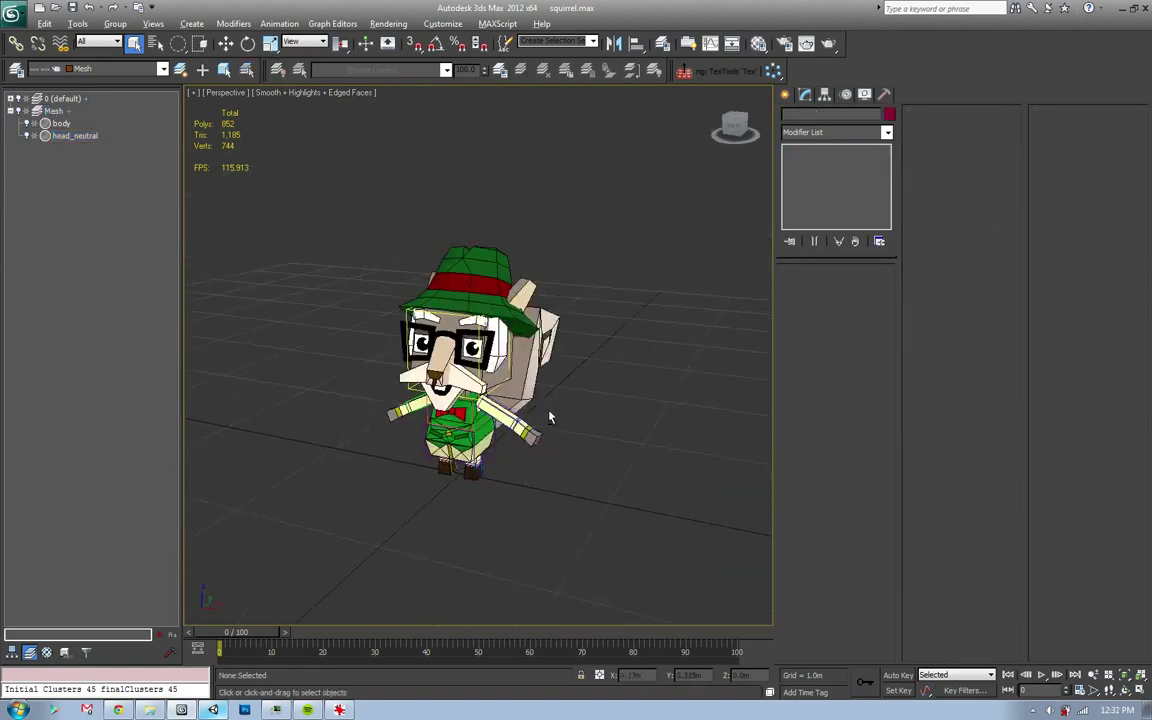
- Select all, export over the squirrel FBX with Ctrl+E, and view Harold in Unity
{"action": "key", "text": "ctrl+a"}
{"action": "key", "text": "ctrl+e"}
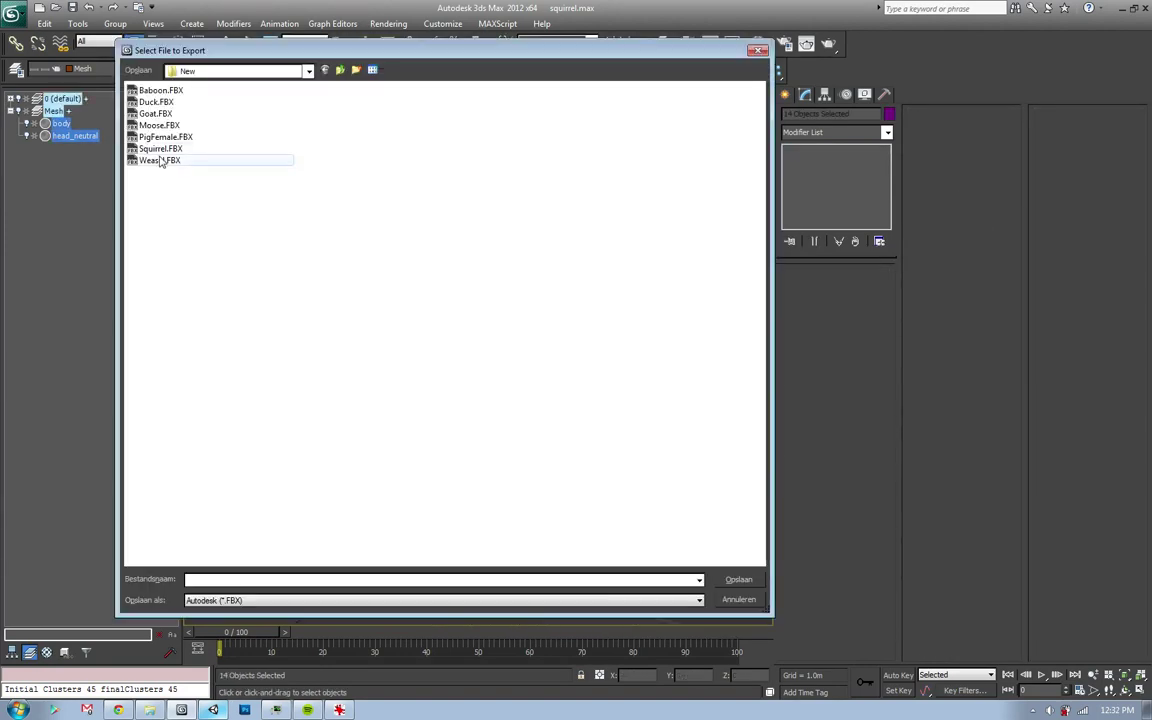
{"action": "key", "text": "Return"}
{"action": "key", "text": "Return"}
{"action": "key", "text": "Return"}
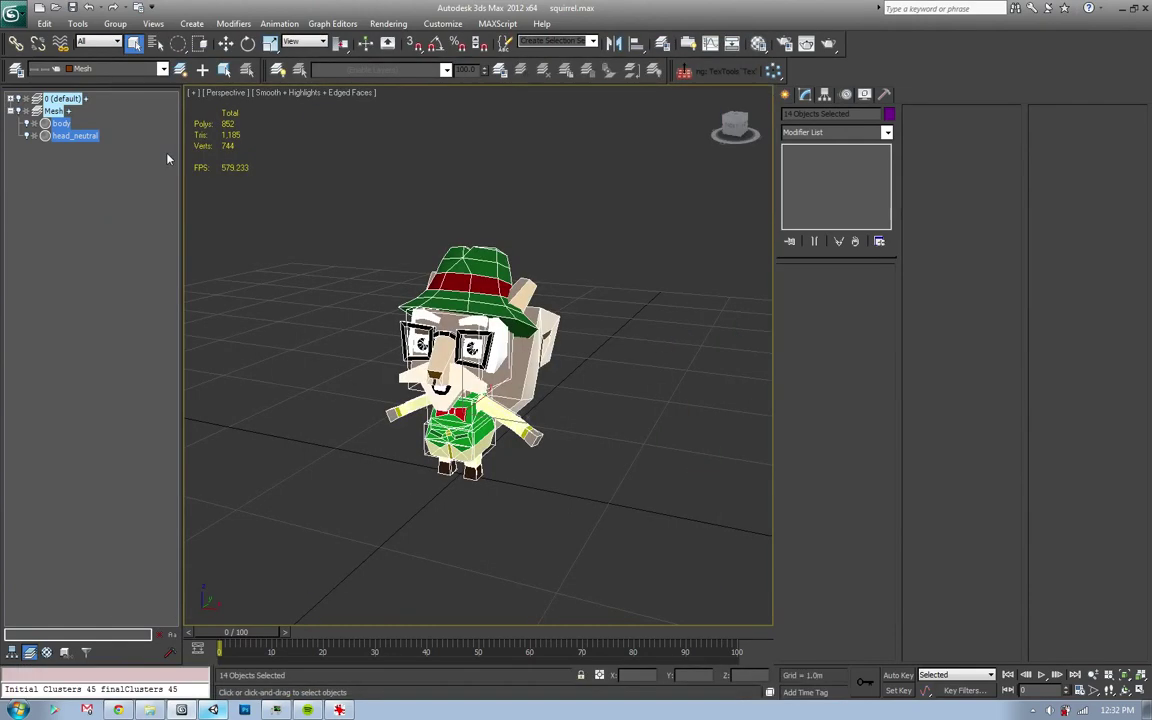
{"action": "left_click", "coordinate": [182, 712]}
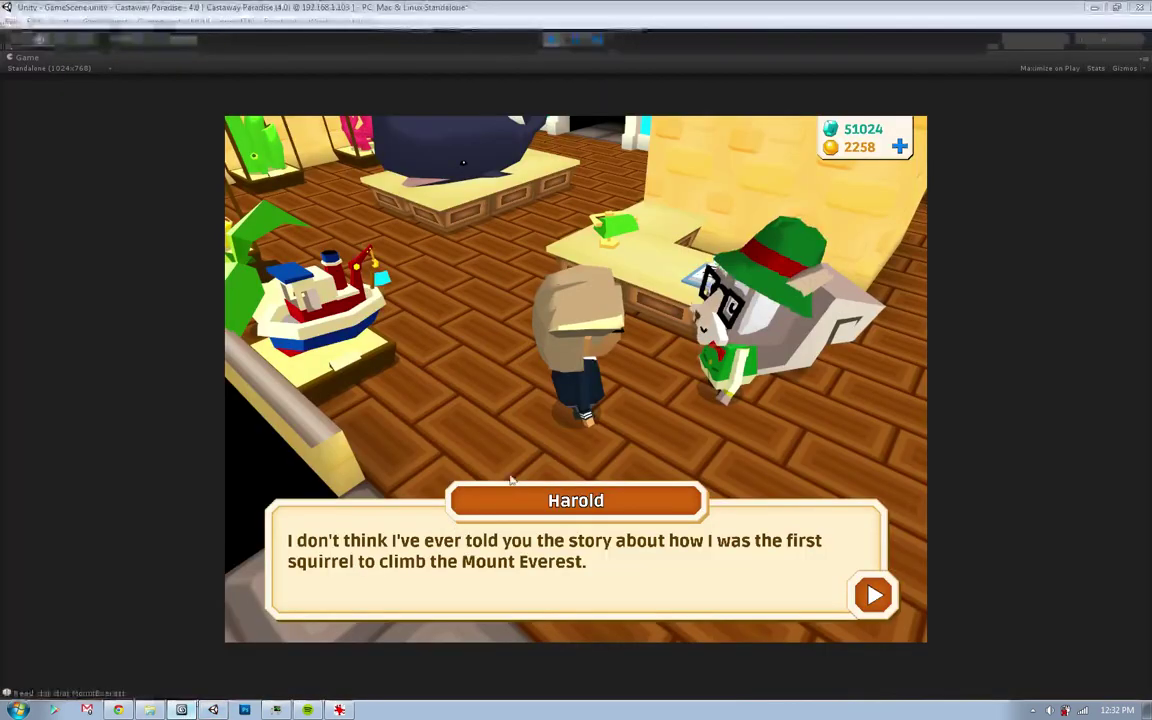
- Advance Harold's dialogue, restore the full editor layout and show the Scene view
{"action": "left_click", "coordinate": [665, 420]}
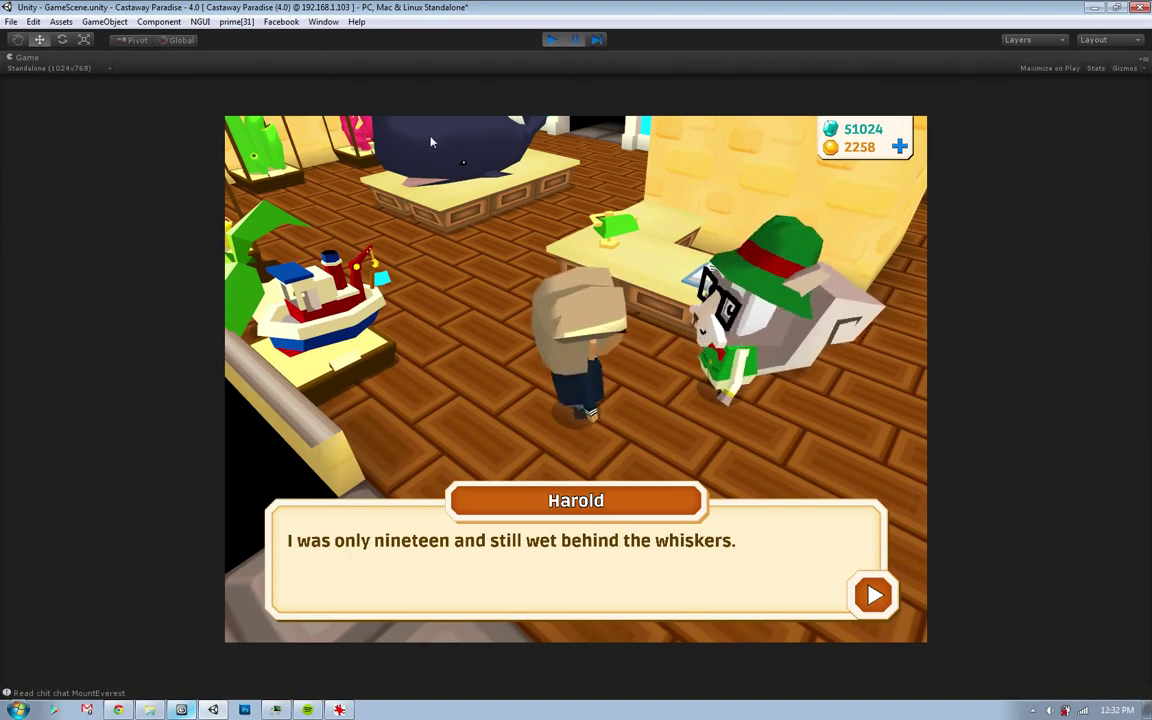
{"action": "key", "text": "shift+space"}
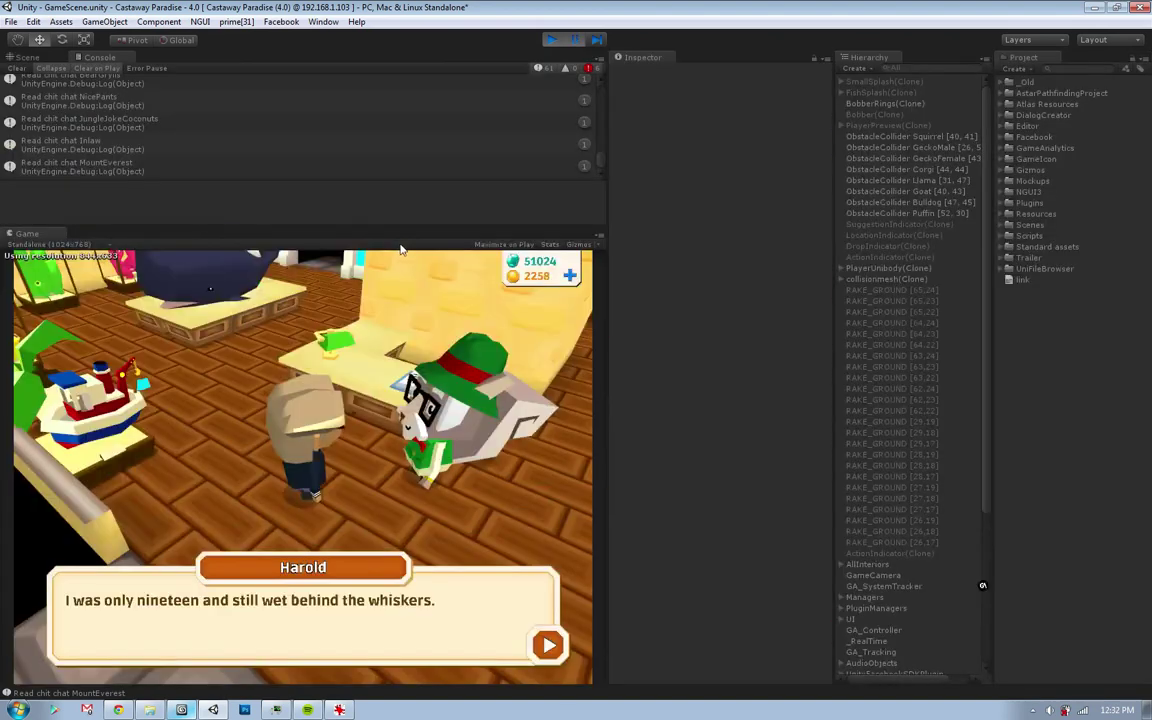
{"action": "left_click", "coordinate": [27, 57]}
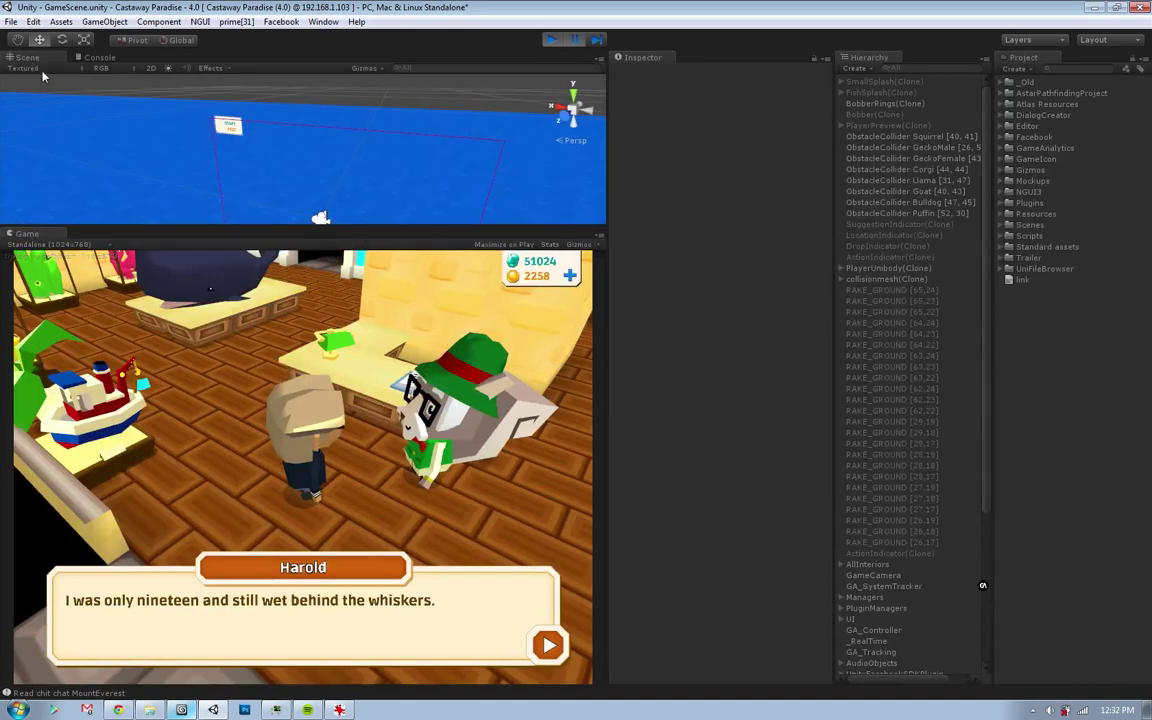
- Bring the Scene camera from the sea in close to Harold inside the house
{"action": "right_click_drag", "start_coordinate": [342, 148], "coordinate": [121, 145]}
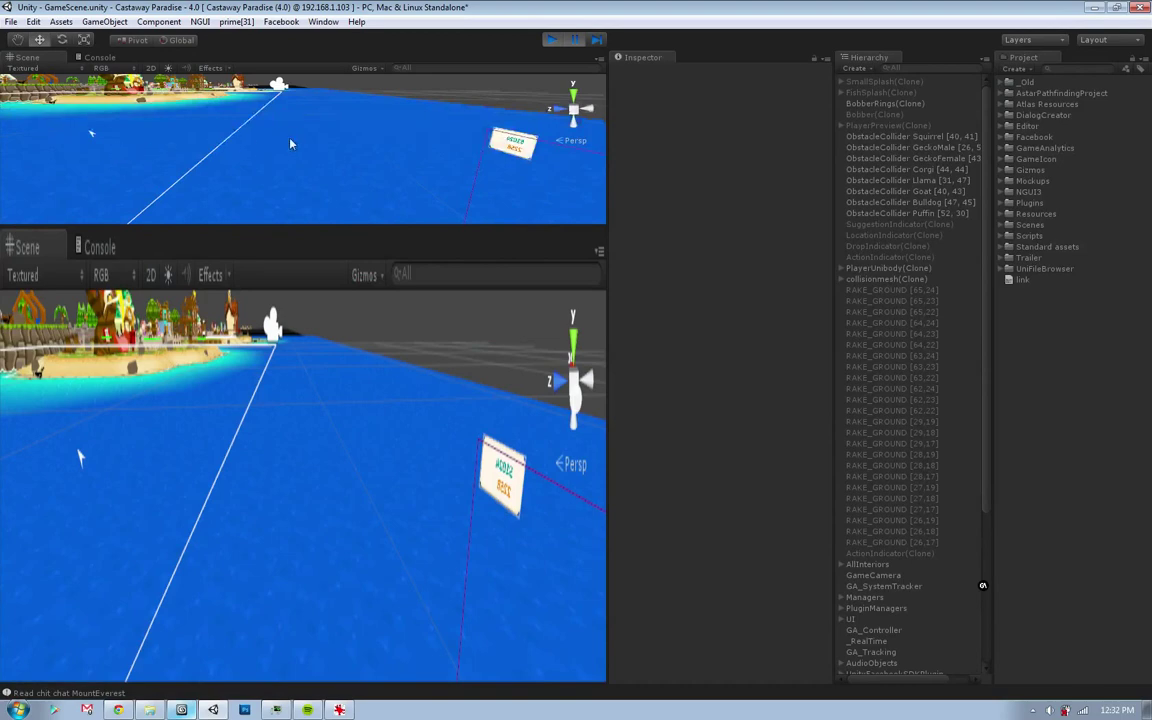
{"action": "mouse_move", "coordinate": [115, 146]}
{"action": "right_mouse_down"}
{"action": "mouse_move", "coordinate": [255, 157]}
{"action": "mouse_move", "coordinate": [331, 128]}
{"action": "mouse_move", "coordinate": [426, 153]}
{"action": "right_mouse_up"}
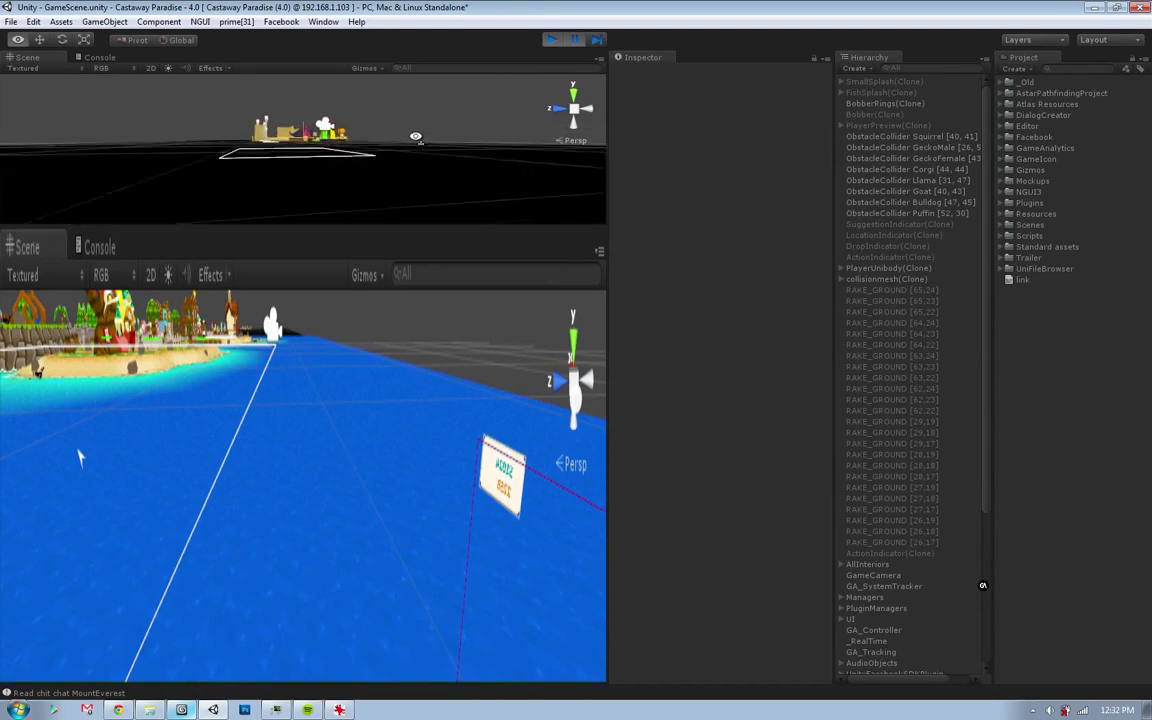
{"action": "scroll", "coordinate": [423, 175], "scroll_direction": "up", "scroll_amount": 5}
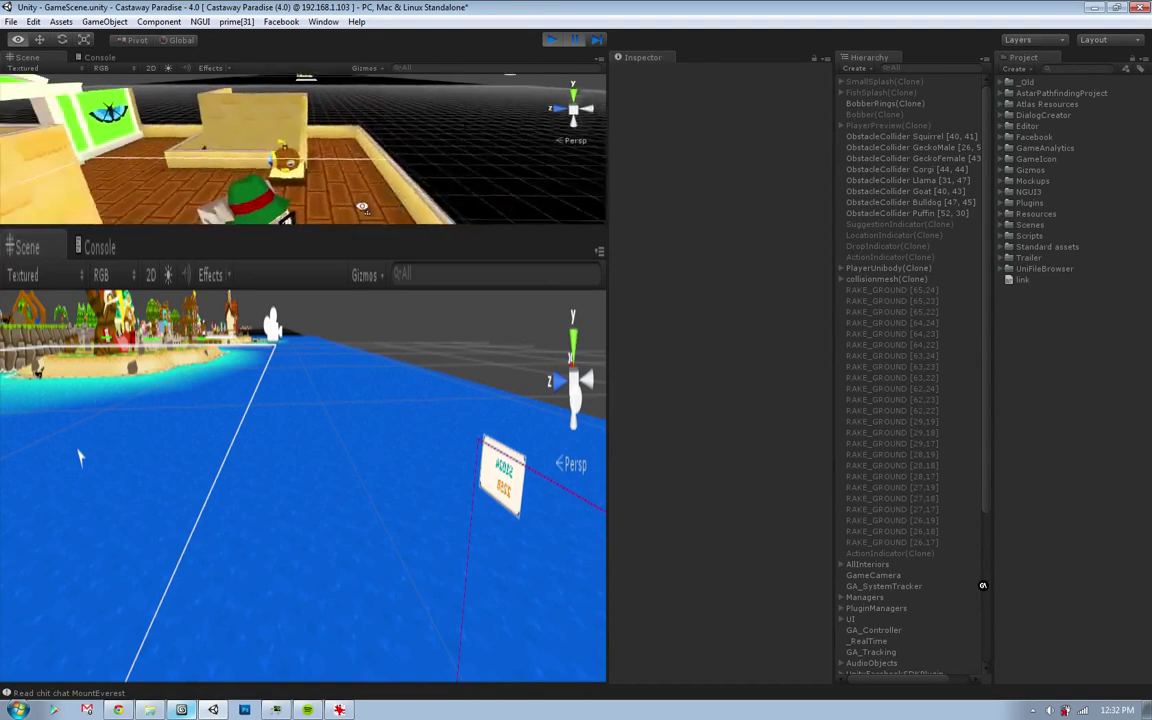
{"action": "left_click_drag", "start_coordinate": [423, 175], "coordinate": [247, 163], "text": "alt"}
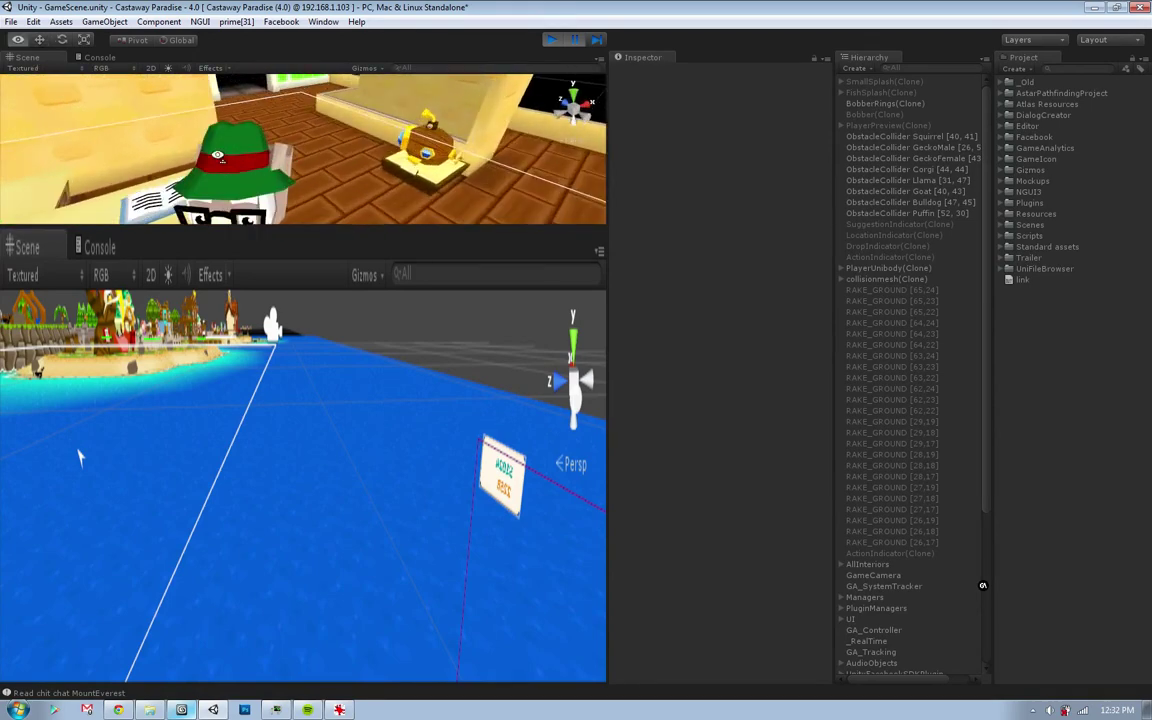
{"action": "mouse_move", "coordinate": [247, 163]}
{"action": "middle_mouse_down"}
{"action": "mouse_move", "coordinate": [235, 160]}
{"action": "mouse_move", "coordinate": [261, 155]}
{"action": "middle_mouse_up"}
{"action": "mouse_move", "coordinate": [261, 155]}
{"action": "left_mouse_down", "text": "alt"}
{"action": "mouse_move", "coordinate": [322, 143]}
{"action": "mouse_move", "coordinate": [383, 154]}
{"action": "mouse_move", "coordinate": [383, 168]}
{"action": "left_mouse_up", "text": "alt"}
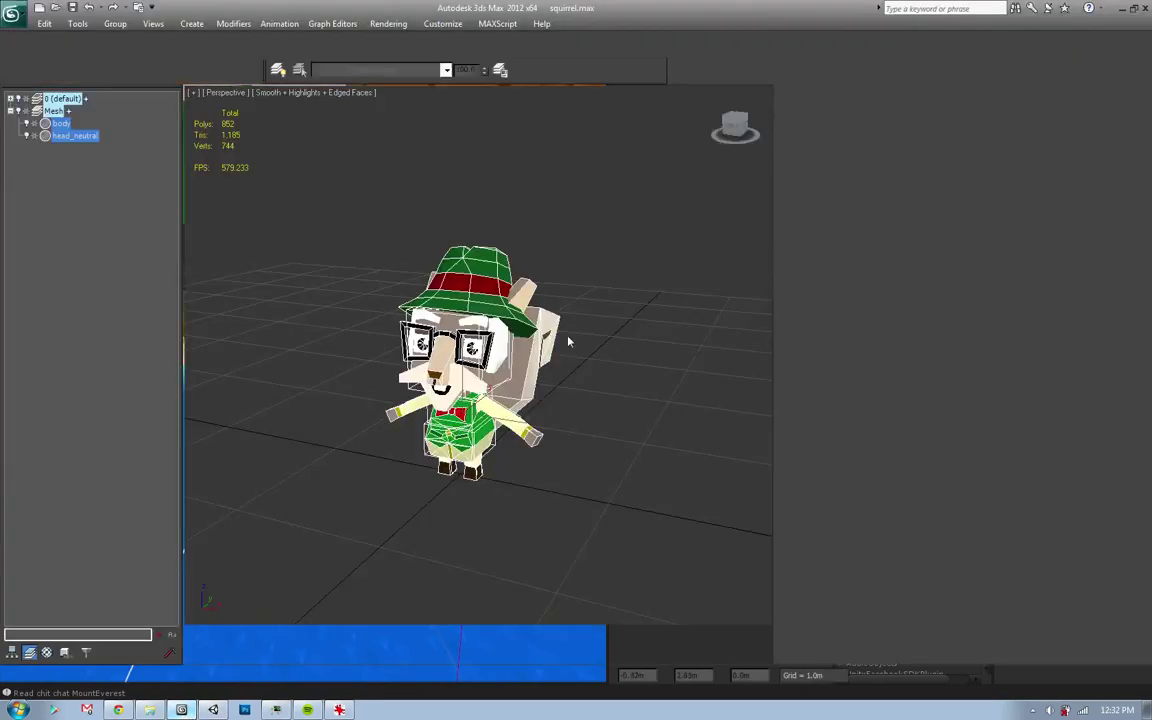
- Fill the open edges of head_neutral with Bridge faces in wireframe view
{"action": "key", "text": "F3"}
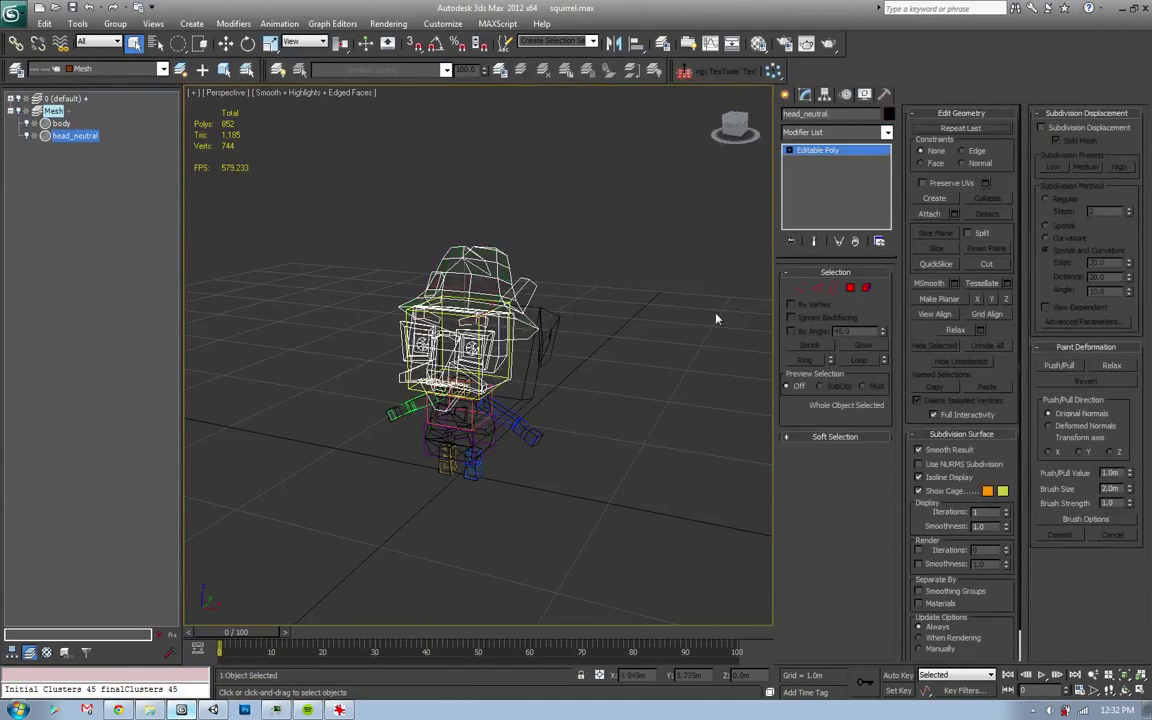
{"action": "left_click", "coordinate": [866, 288]}
{"action": "key", "text": "z"}
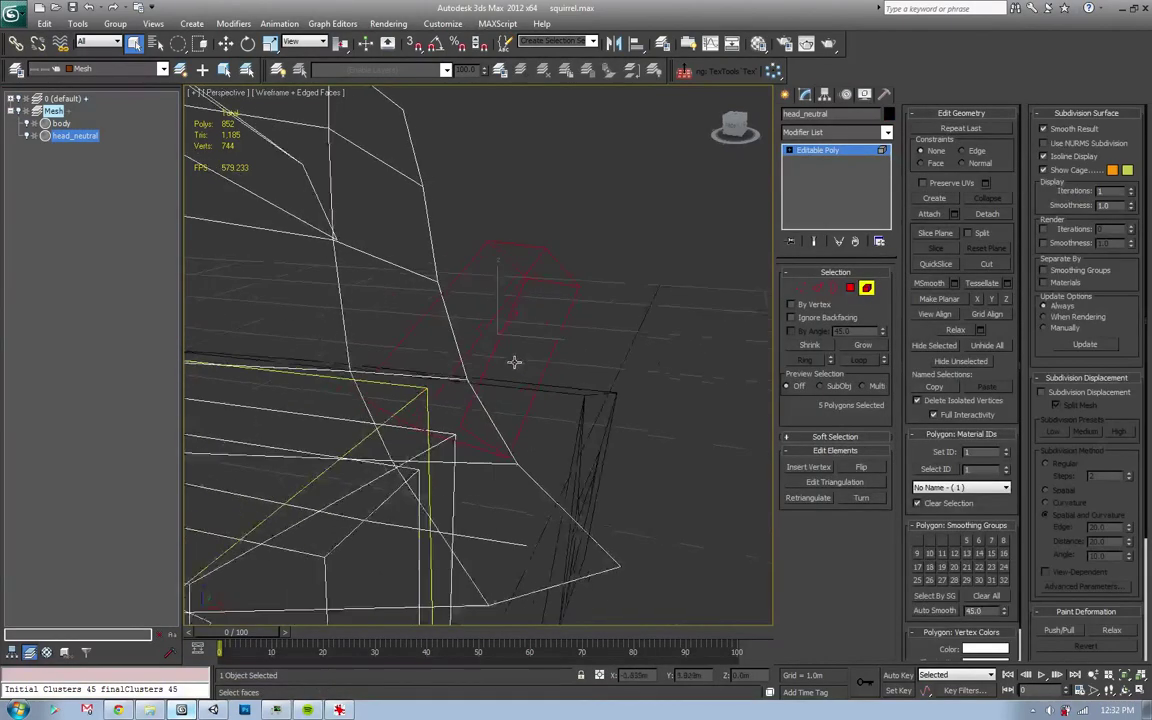
{"action": "middle_click_drag", "start_coordinate": [514, 362], "coordinate": [575, 375], "text": "alt"}
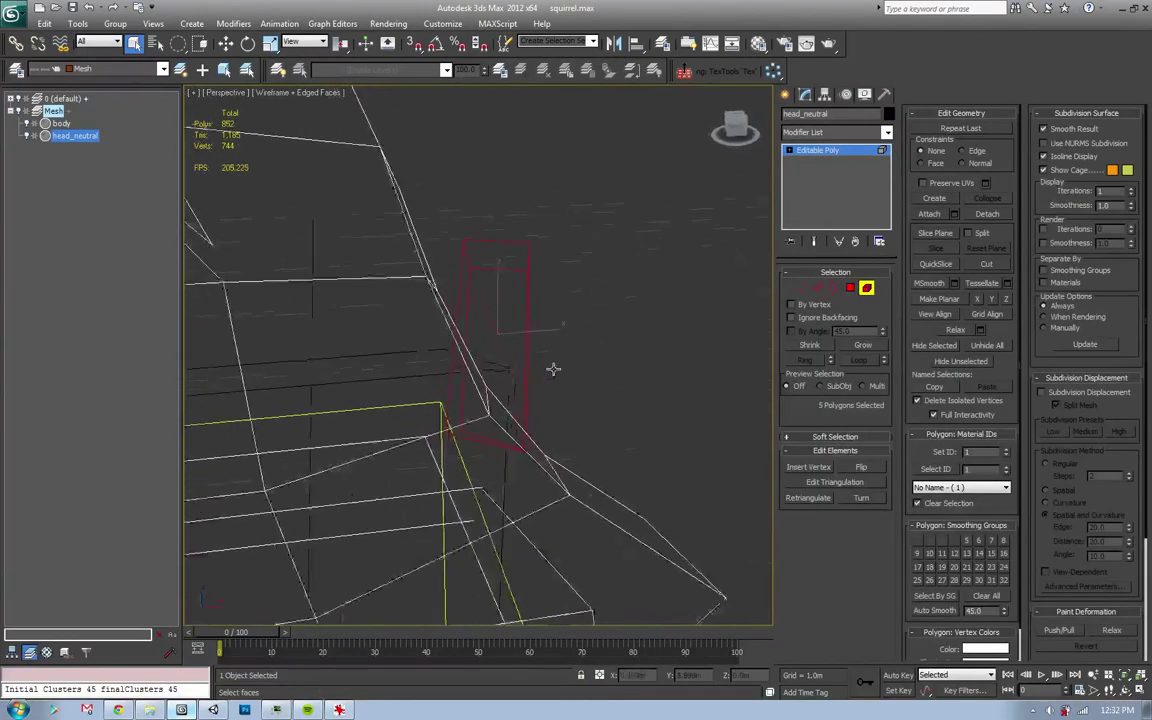
{"action": "left_click", "coordinate": [817, 289]}
{"action": "left_click", "coordinate": [810, 533]}
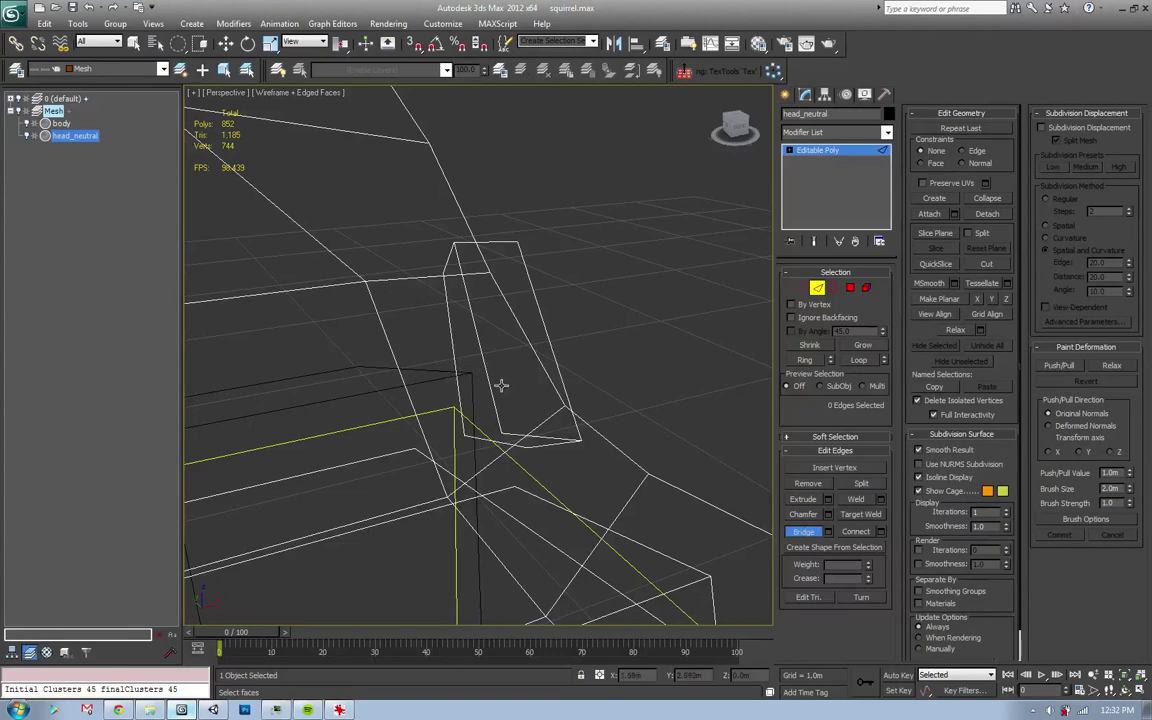
{"action": "key", "text": "1"}
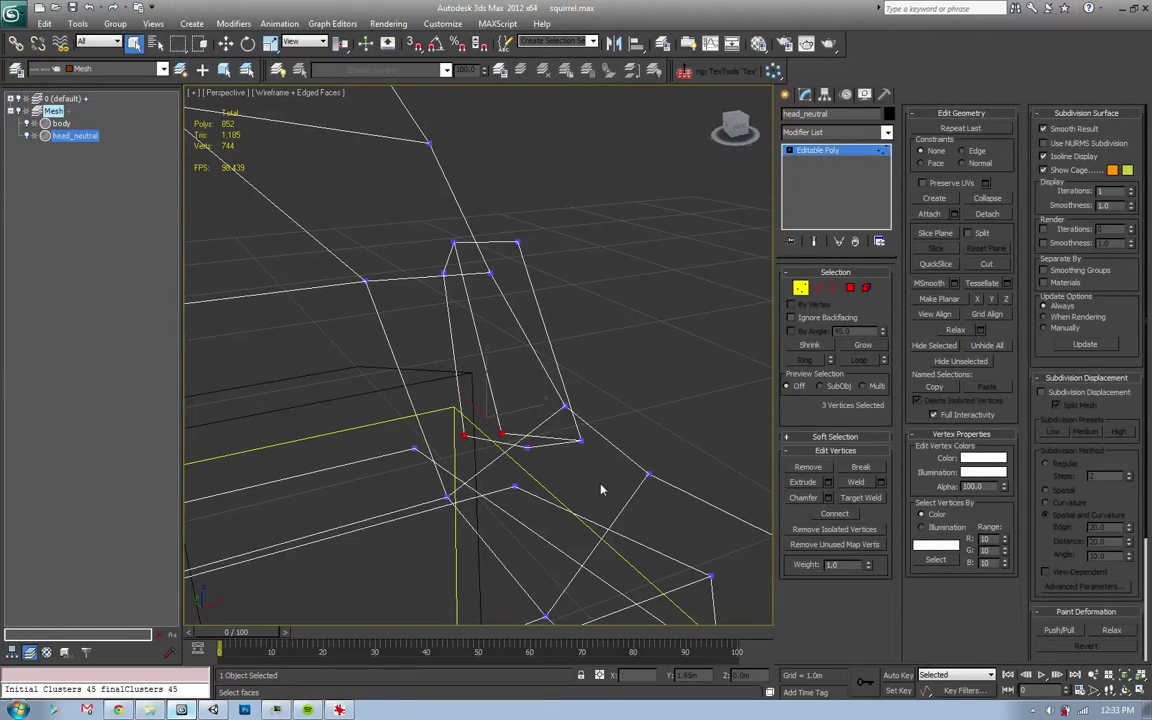
{"action": "mouse_move", "coordinate": [377, 502]}
{"action": "middle_mouse_down", "text": "alt"}
{"action": "mouse_move", "coordinate": [431, 478]}
{"action": "mouse_move", "coordinate": [391, 478]}
{"action": "mouse_move", "coordinate": [320, 342]}
{"action": "middle_mouse_up", "text": "alt"}
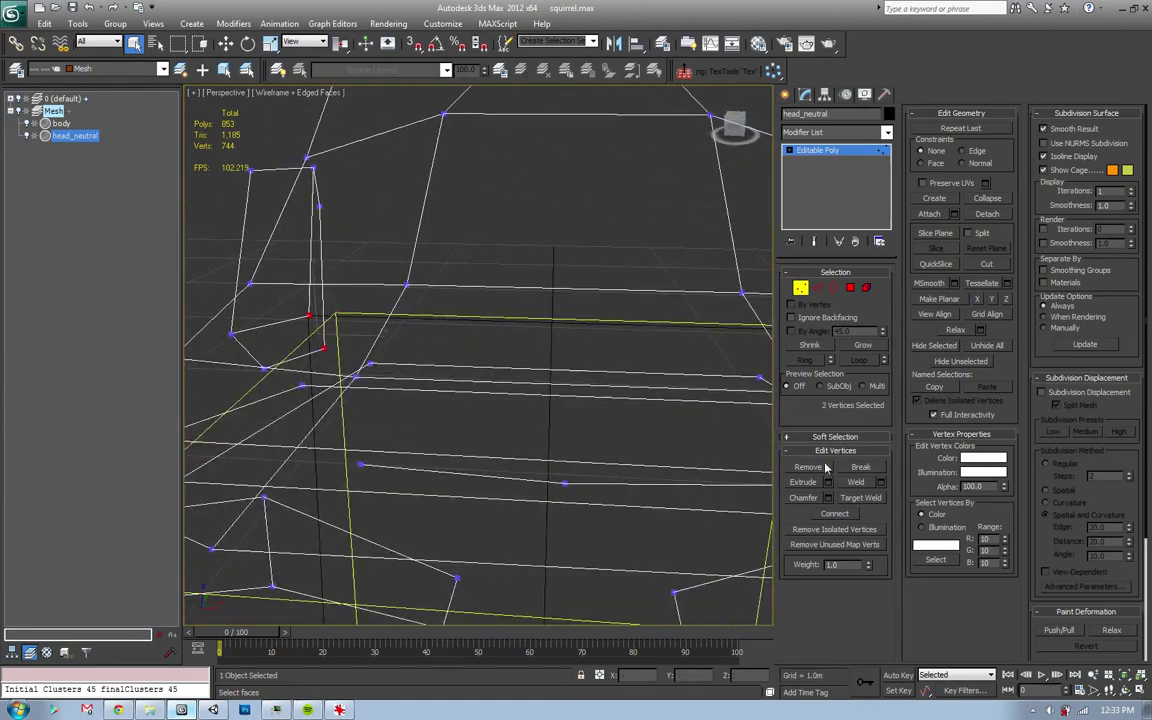
- Select all 14 squirrel objects and export them over Squirrel.FBX, then return to Unity
{"action": "left_click", "coordinate": [797, 289]}
{"action": "key", "text": "ctrl+alt+z"}
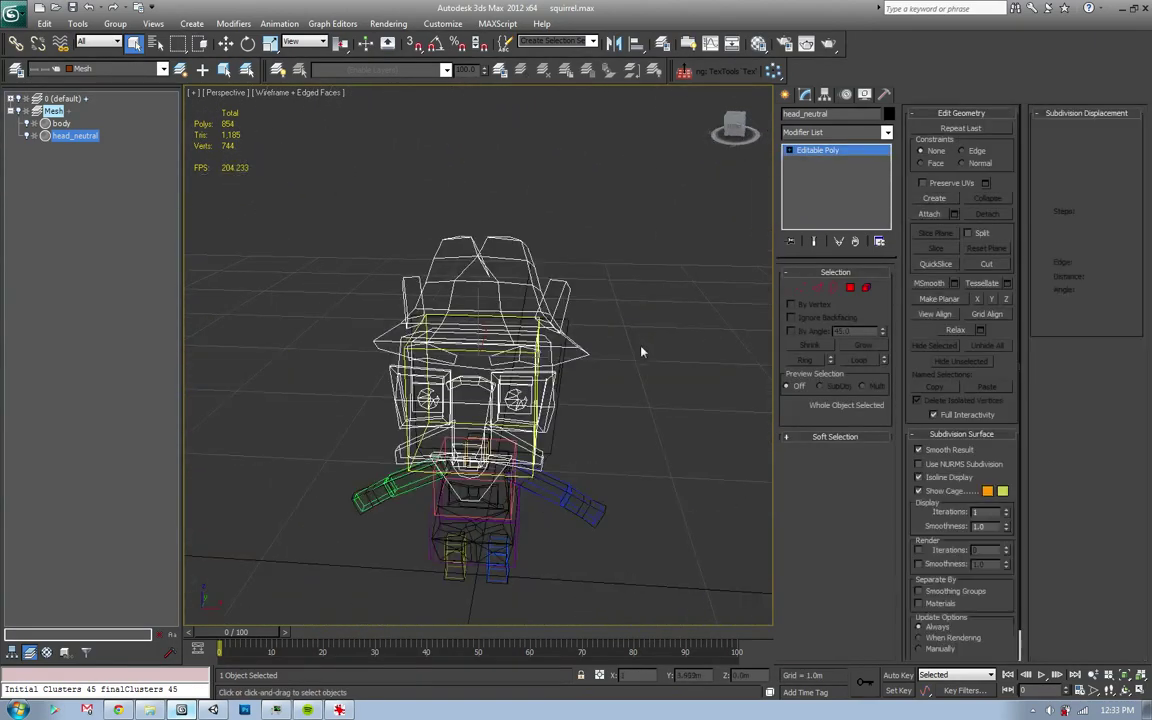
{"action": "left_click", "coordinate": [614, 393]}
{"action": "key", "text": "ctrl+a"}
{"action": "key", "text": "ctrl+e"}
{"action": "left_click", "coordinate": [157, 152]}
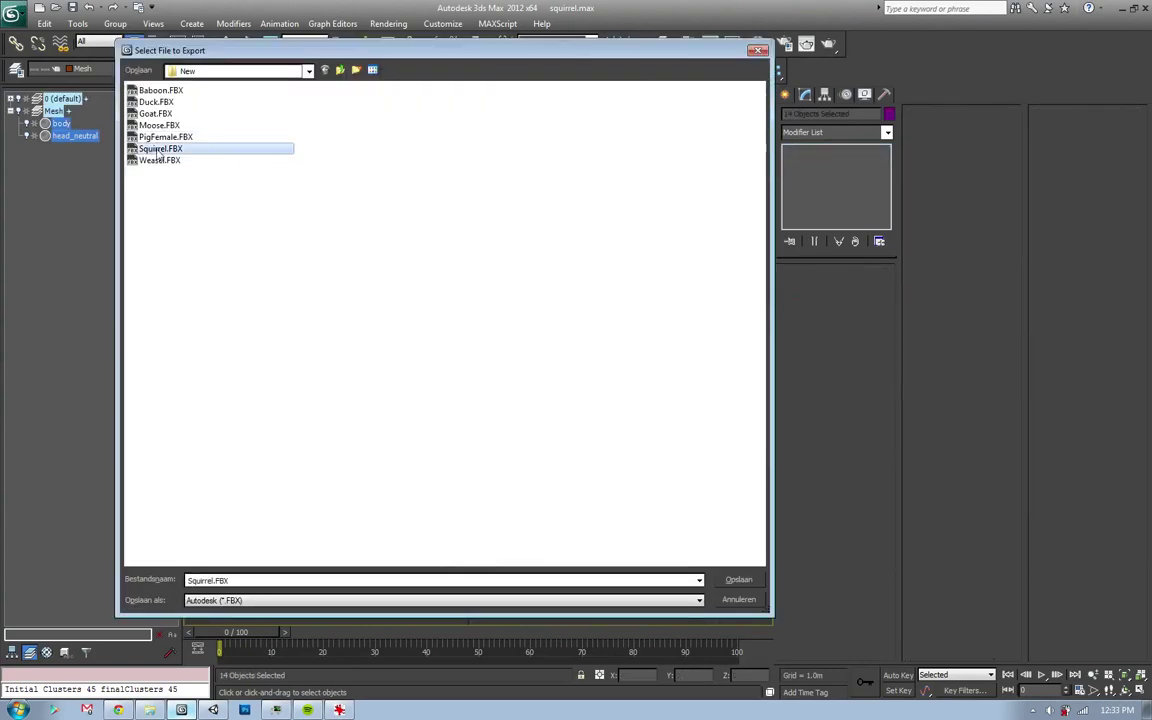
{"action": "double_click", "coordinate": [157, 152]}
{"action": "left_click", "coordinate": [213, 709]}
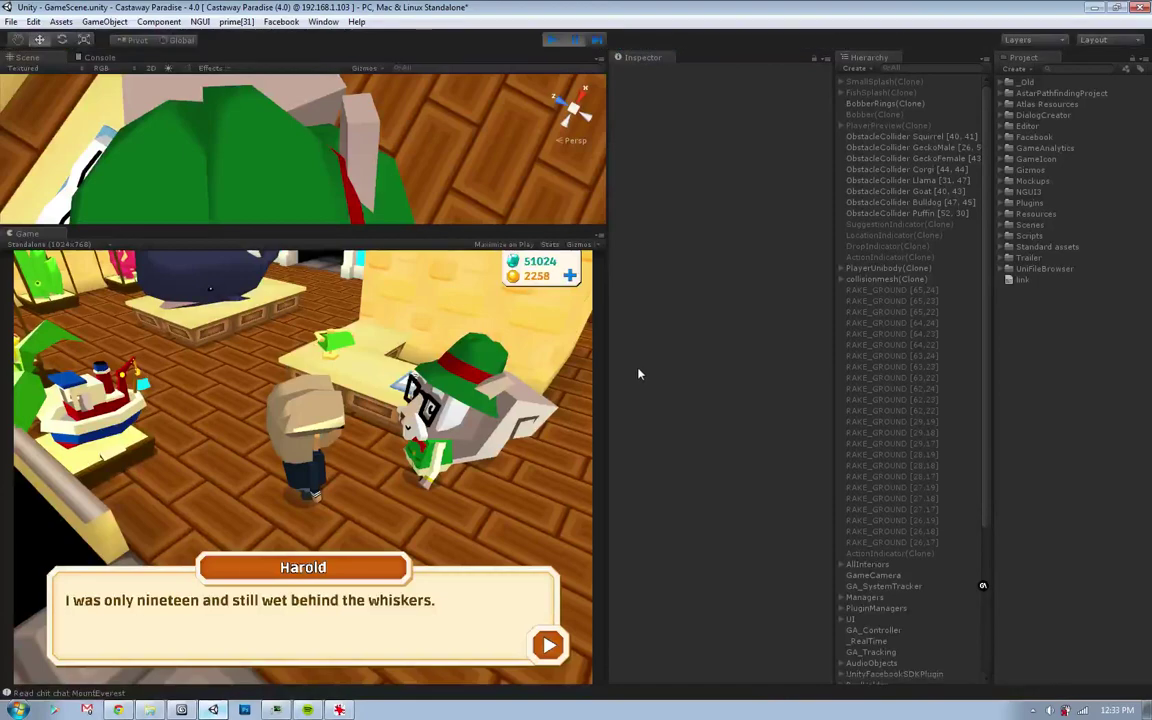
- Click through Harold's remaining dialogue lines until the conversation ends, then walk the player toward the camera
{"action": "mouse_move", "coordinate": [343, 179]}
{"action": "left_mouse_down", "text": "alt"}
{"action": "mouse_move", "coordinate": [368, 173]}
{"action": "mouse_move", "coordinate": [325, 156]}
{"action": "mouse_move", "coordinate": [489, 297]}
{"action": "left_mouse_up", "text": "alt"}
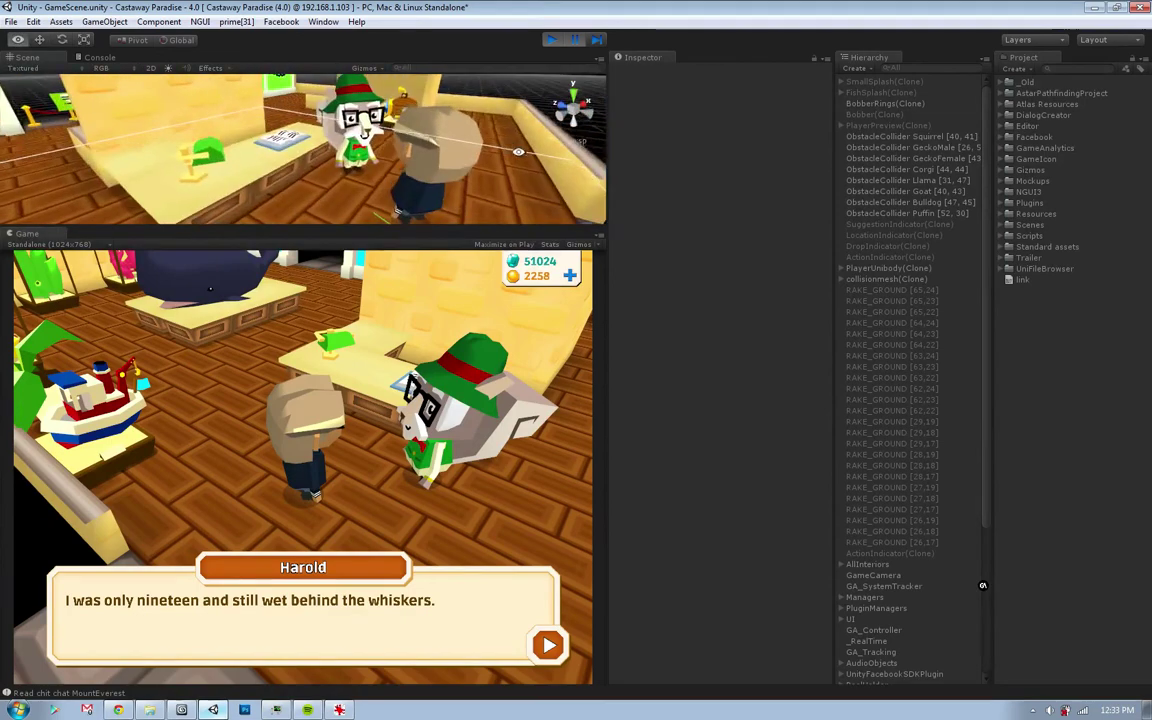
{"action": "left_click", "coordinate": [407, 492]}
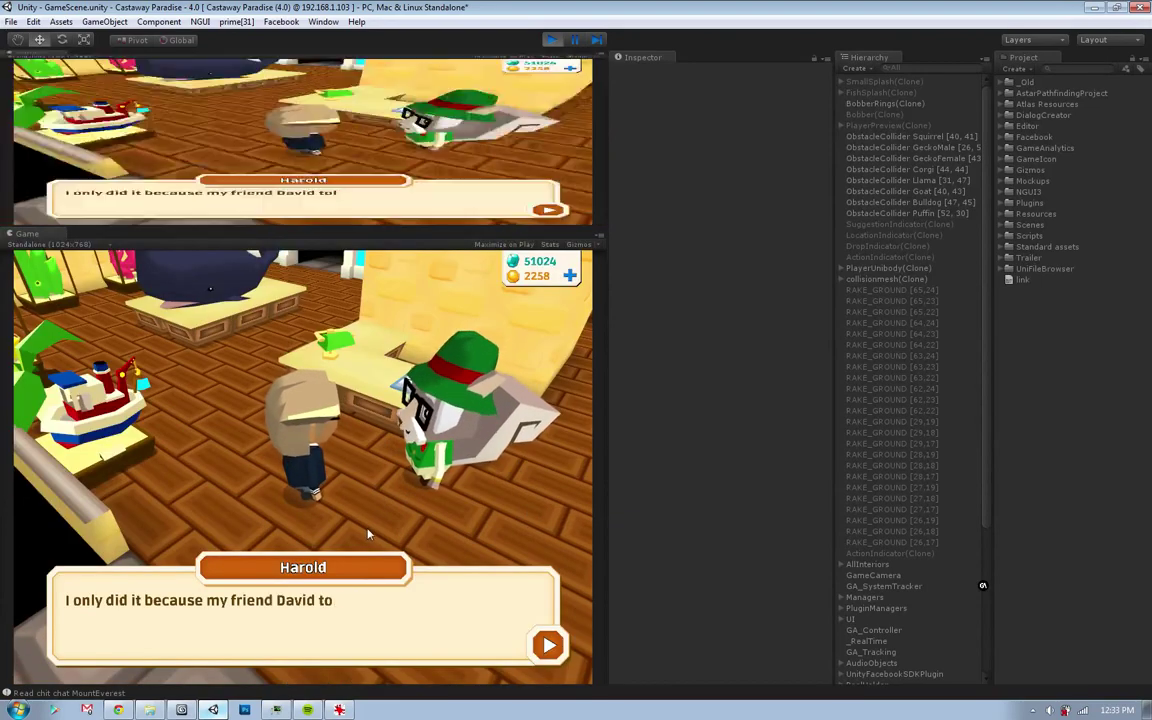
{"action": "key", "text": "ctrl+shift+c"}
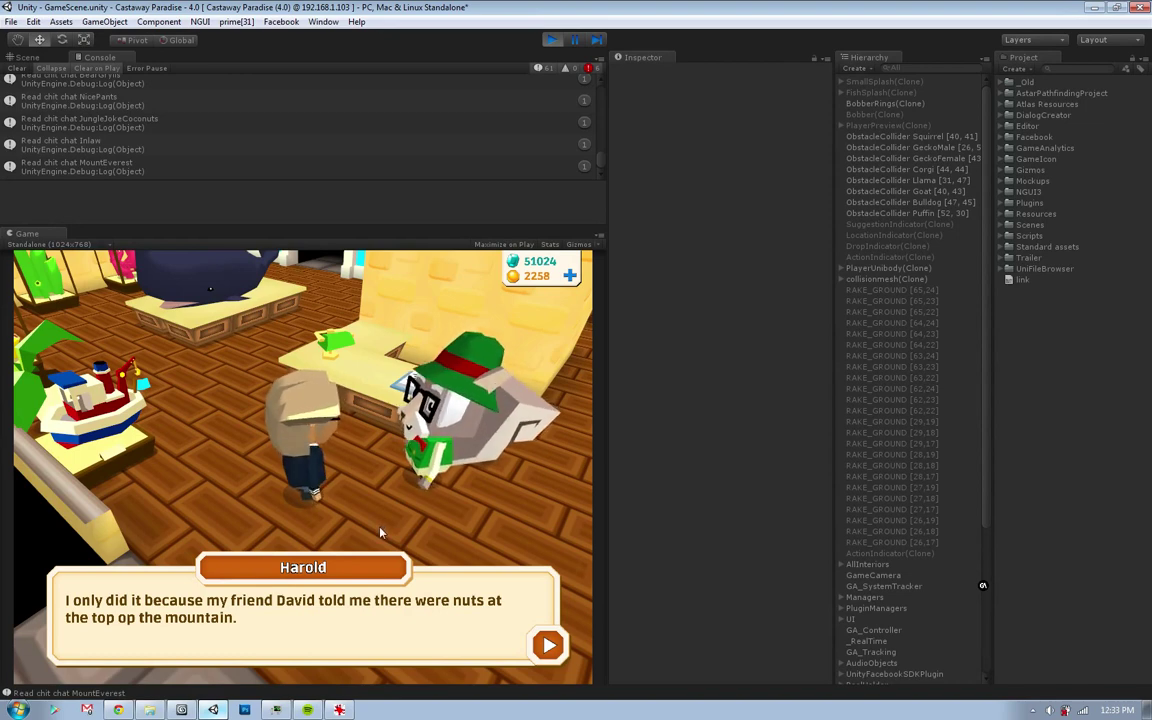
{"action": "left_click", "coordinate": [382, 534]}
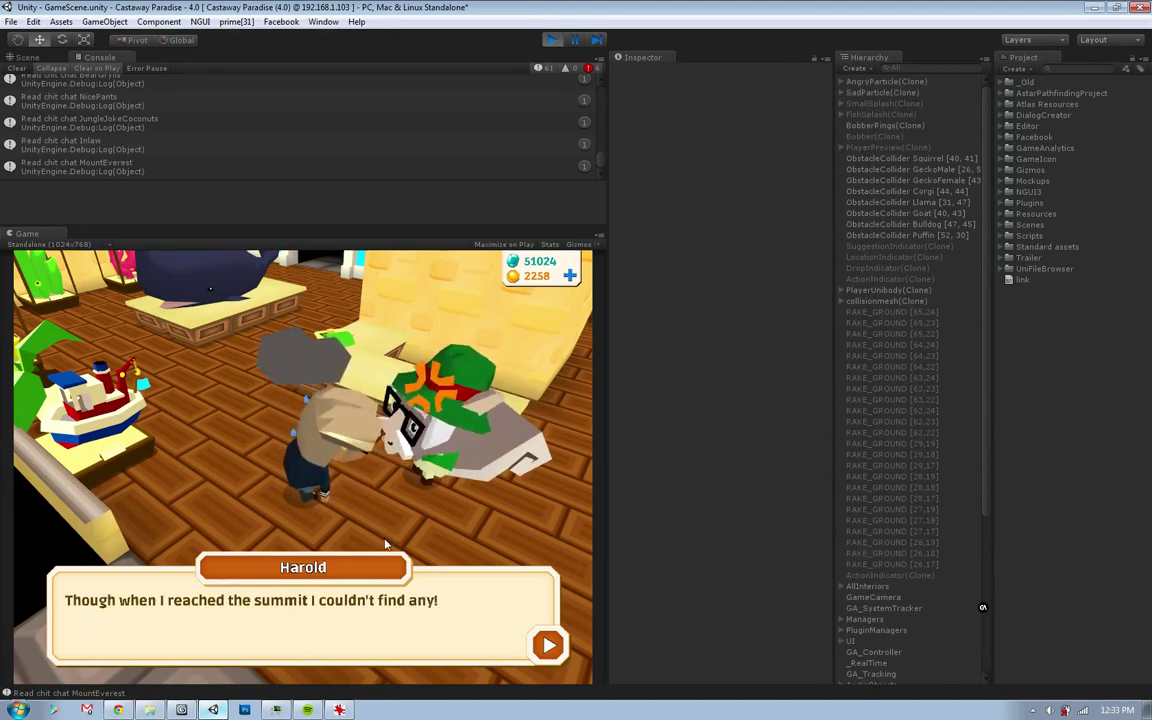
{"action": "left_click", "coordinate": [382, 543]}
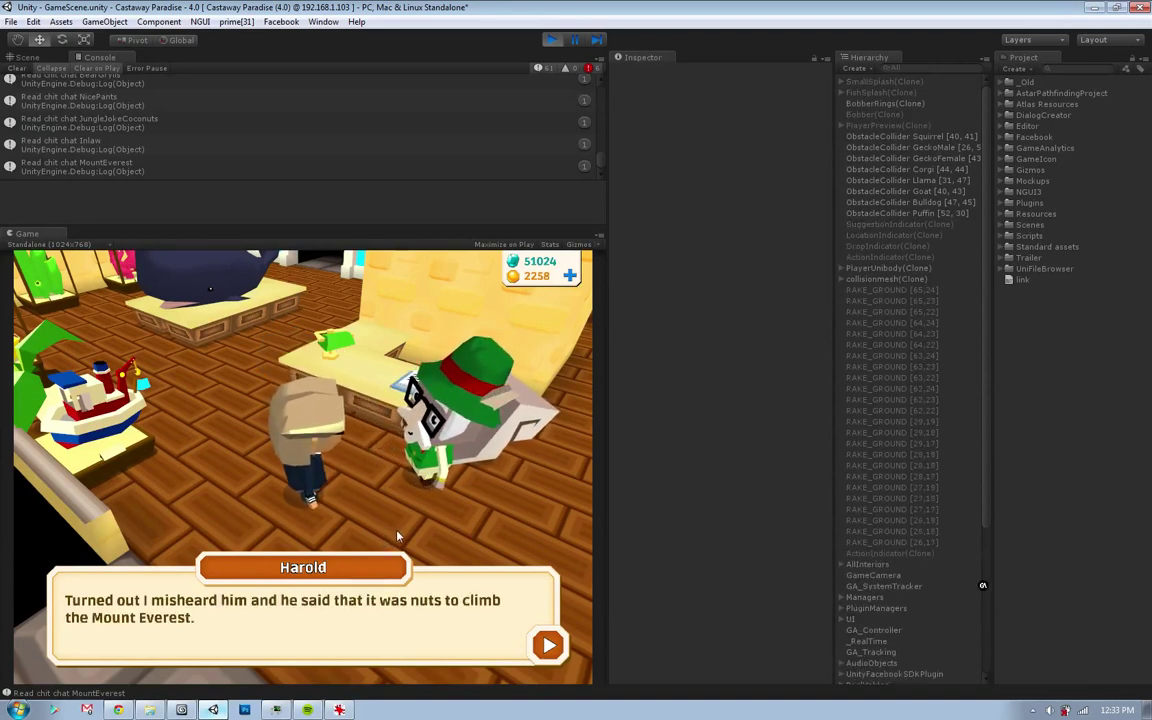
{"action": "left_click", "coordinate": [401, 541]}
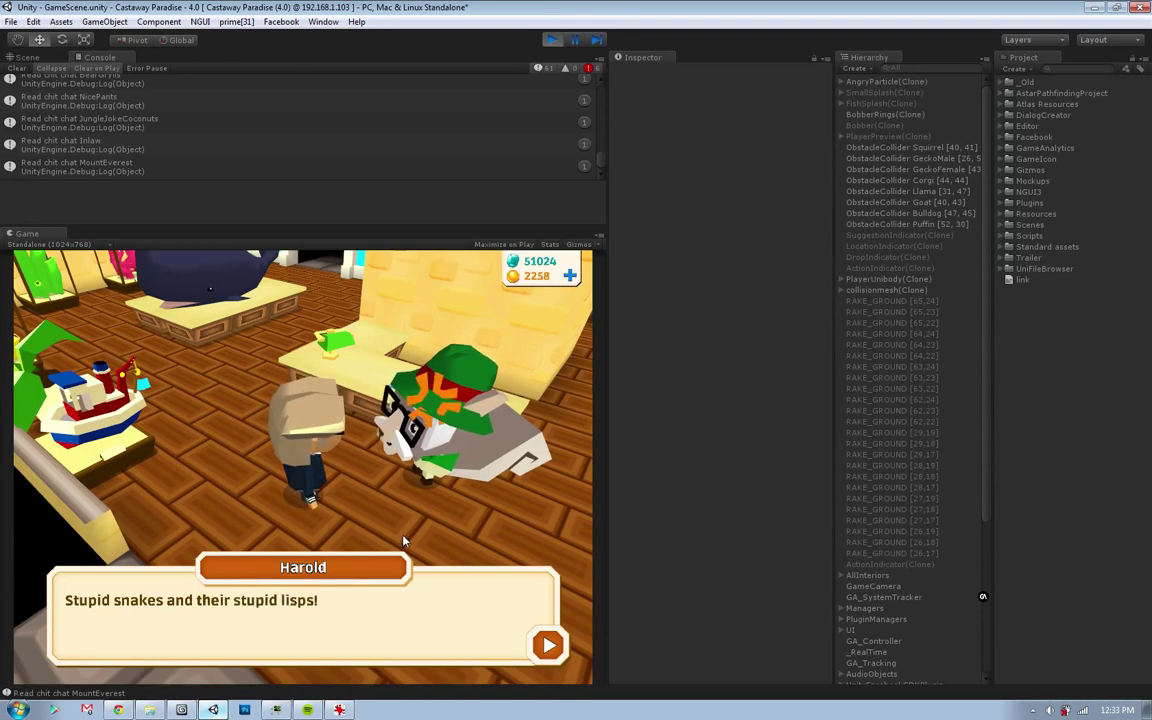
{"action": "left_click", "coordinate": [403, 541]}
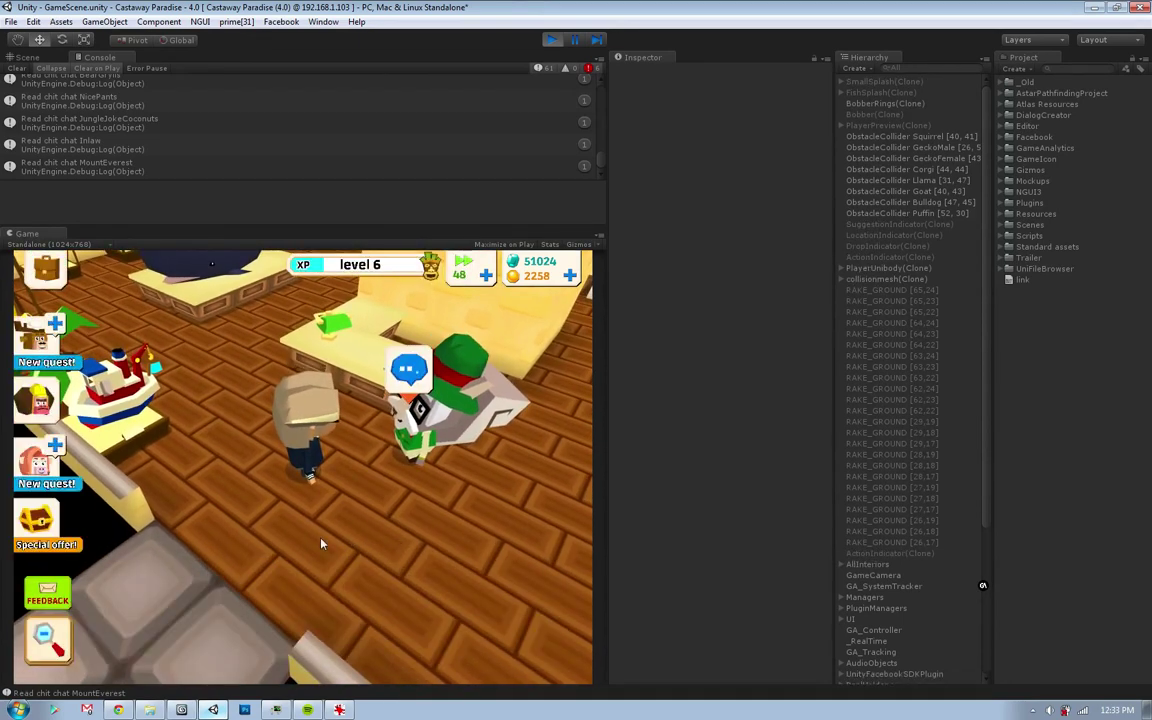
{"action": "left_click", "coordinate": [305, 541]}
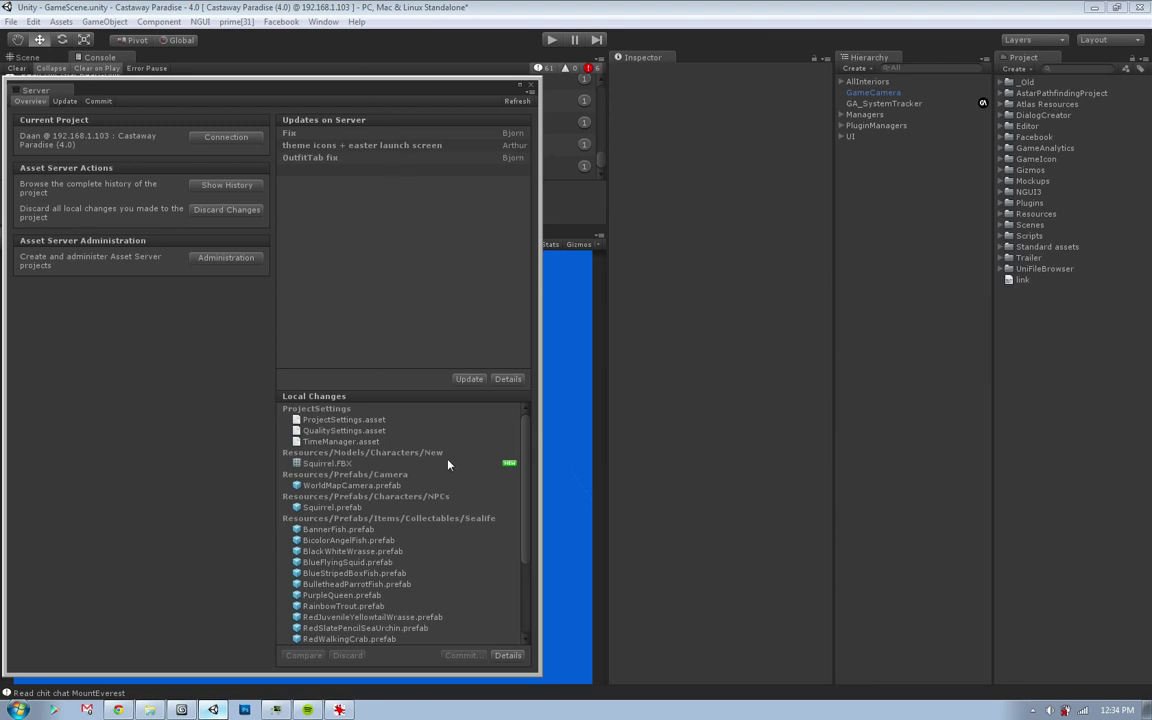
- Commit Squirrel.FBX and Squirrel.prefab from Local Changes with message 'new squirrel model'
{"action": "left_click", "coordinate": [340, 465]}
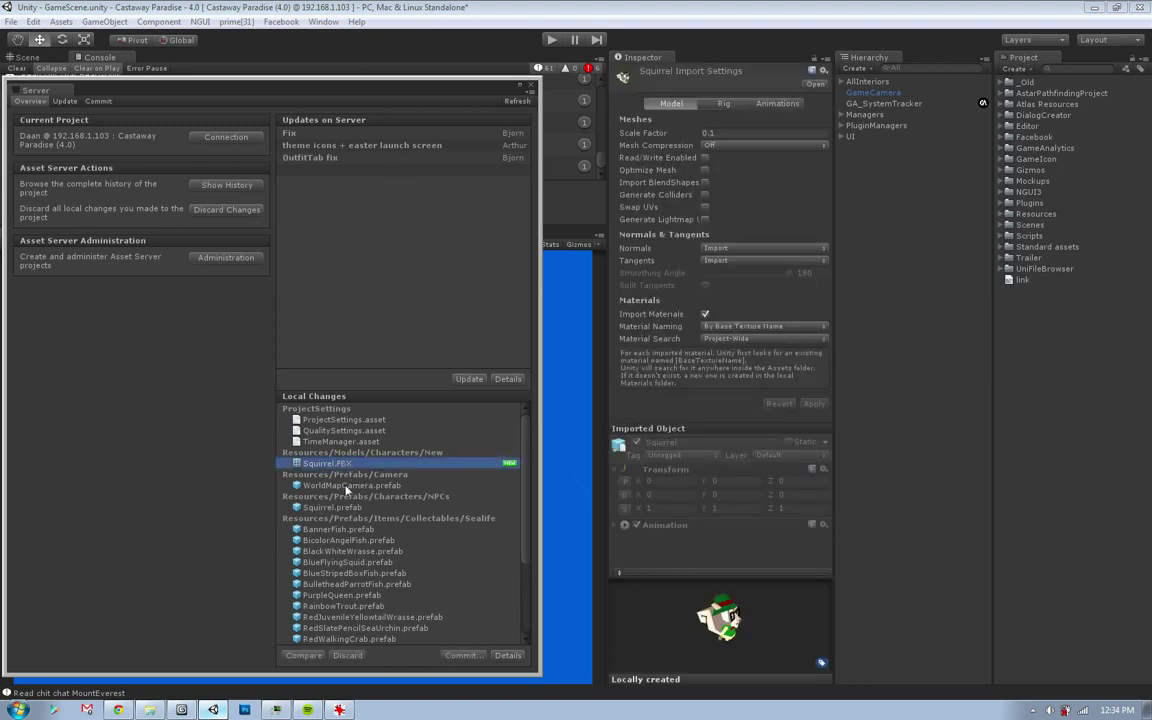
{"action": "left_click", "coordinate": [332, 507], "text": "ctrl"}
{"action": "left_click_drag", "start_coordinate": [524, 519], "coordinate": [528, 631]}
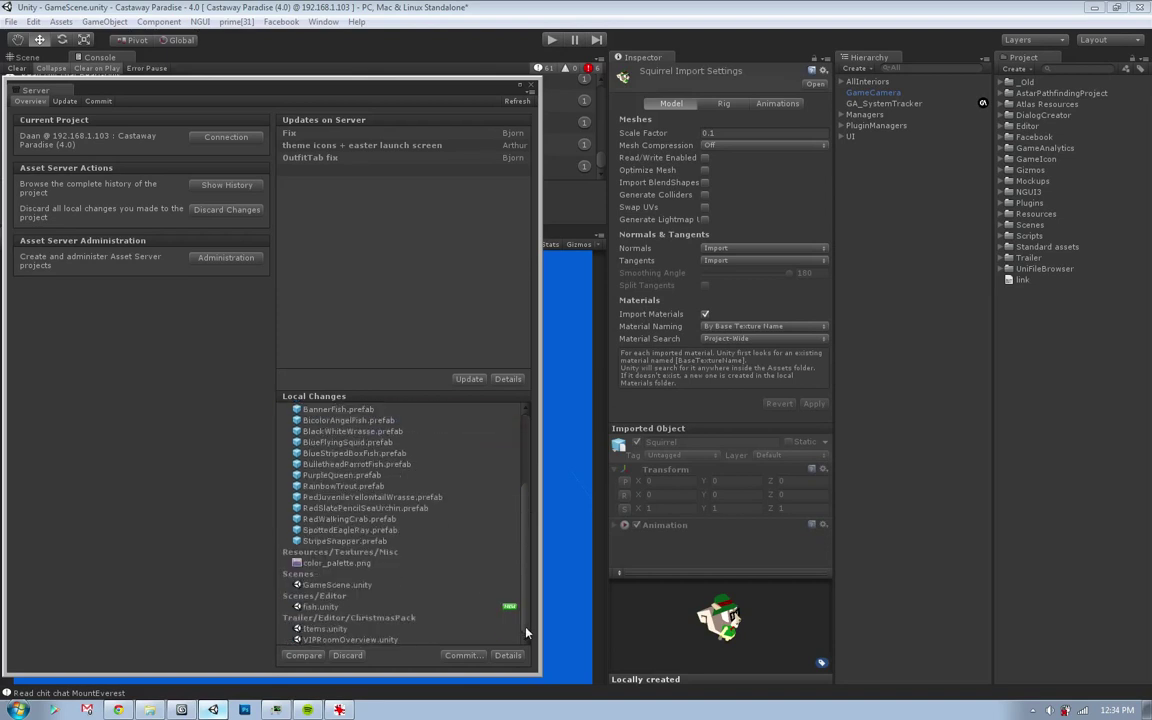
{"action": "scroll", "coordinate": [400, 500], "scroll_direction": "up", "scroll_amount": 5}
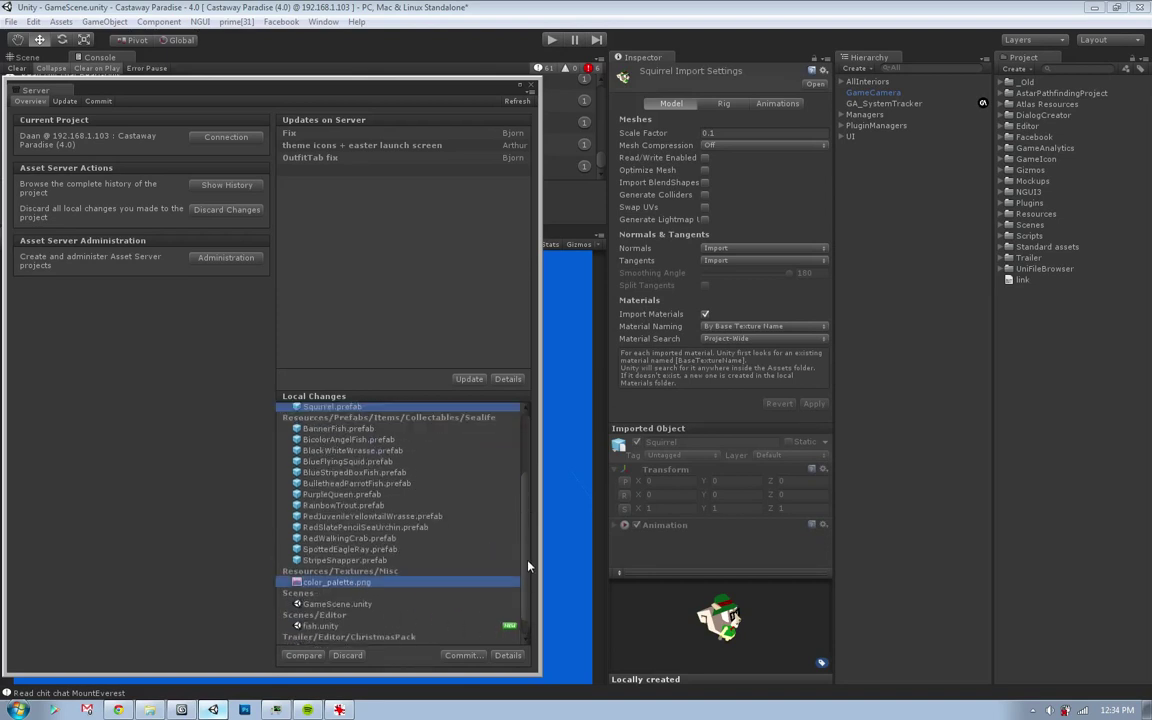
{"action": "left_click", "coordinate": [462, 655]}
{"action": "type", "text": "new squi"}
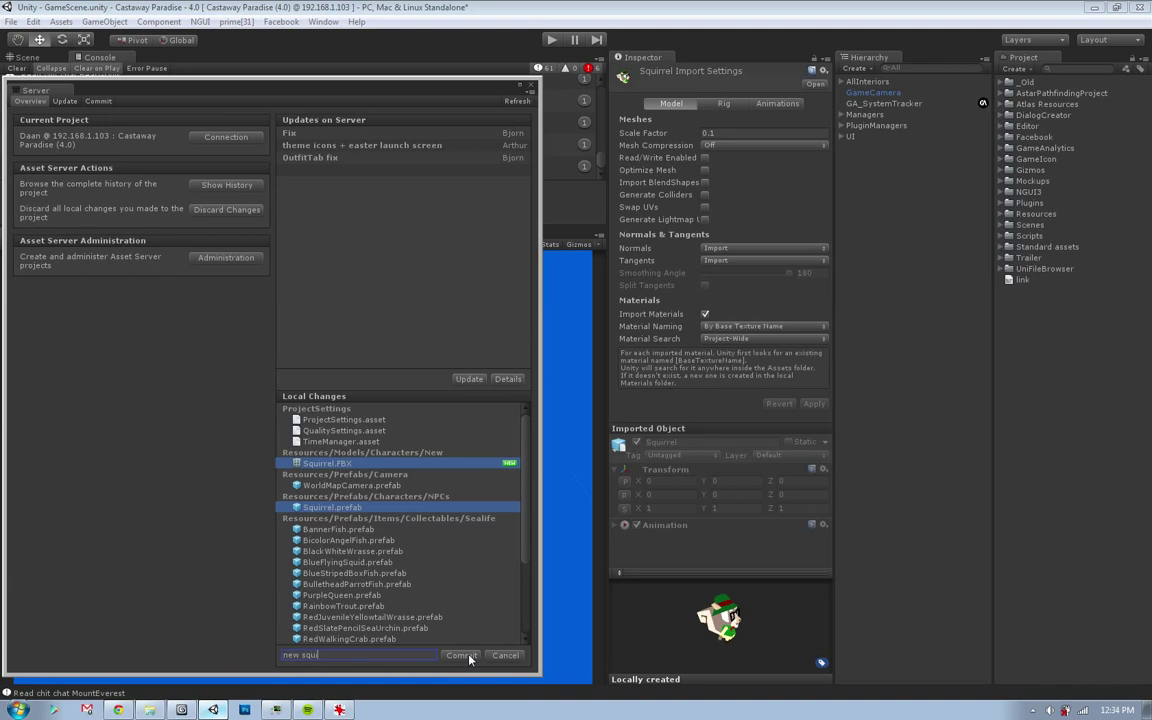
{"action": "type", "text": "rrel model"}
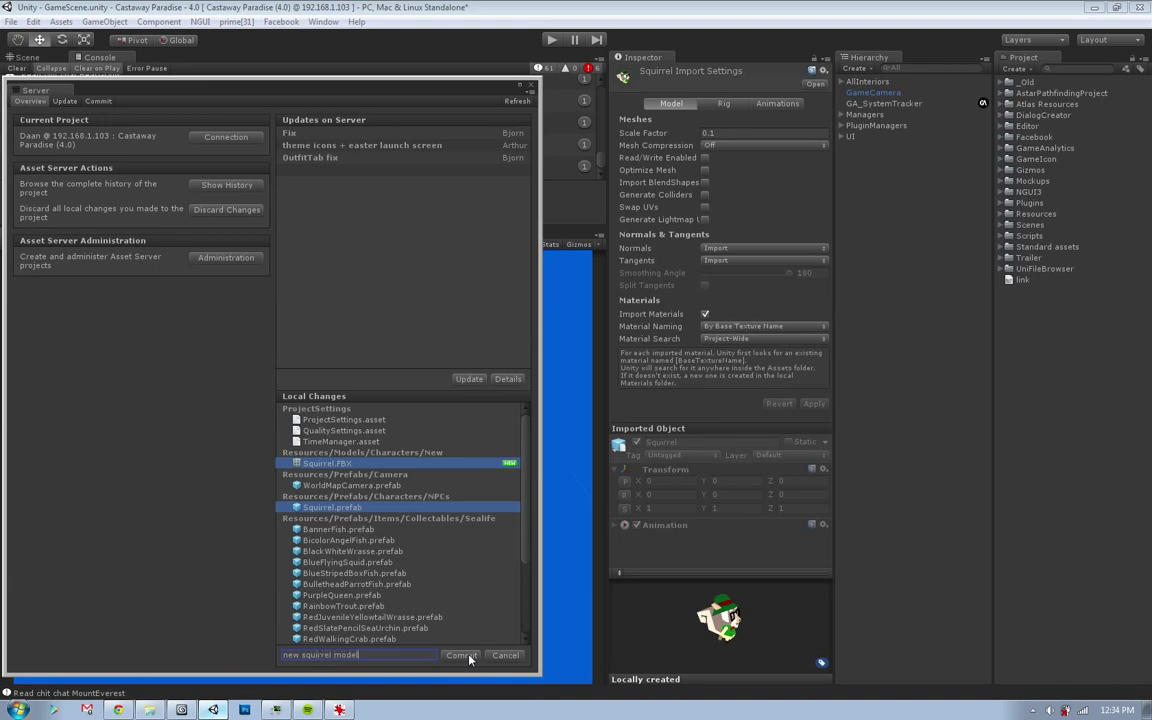